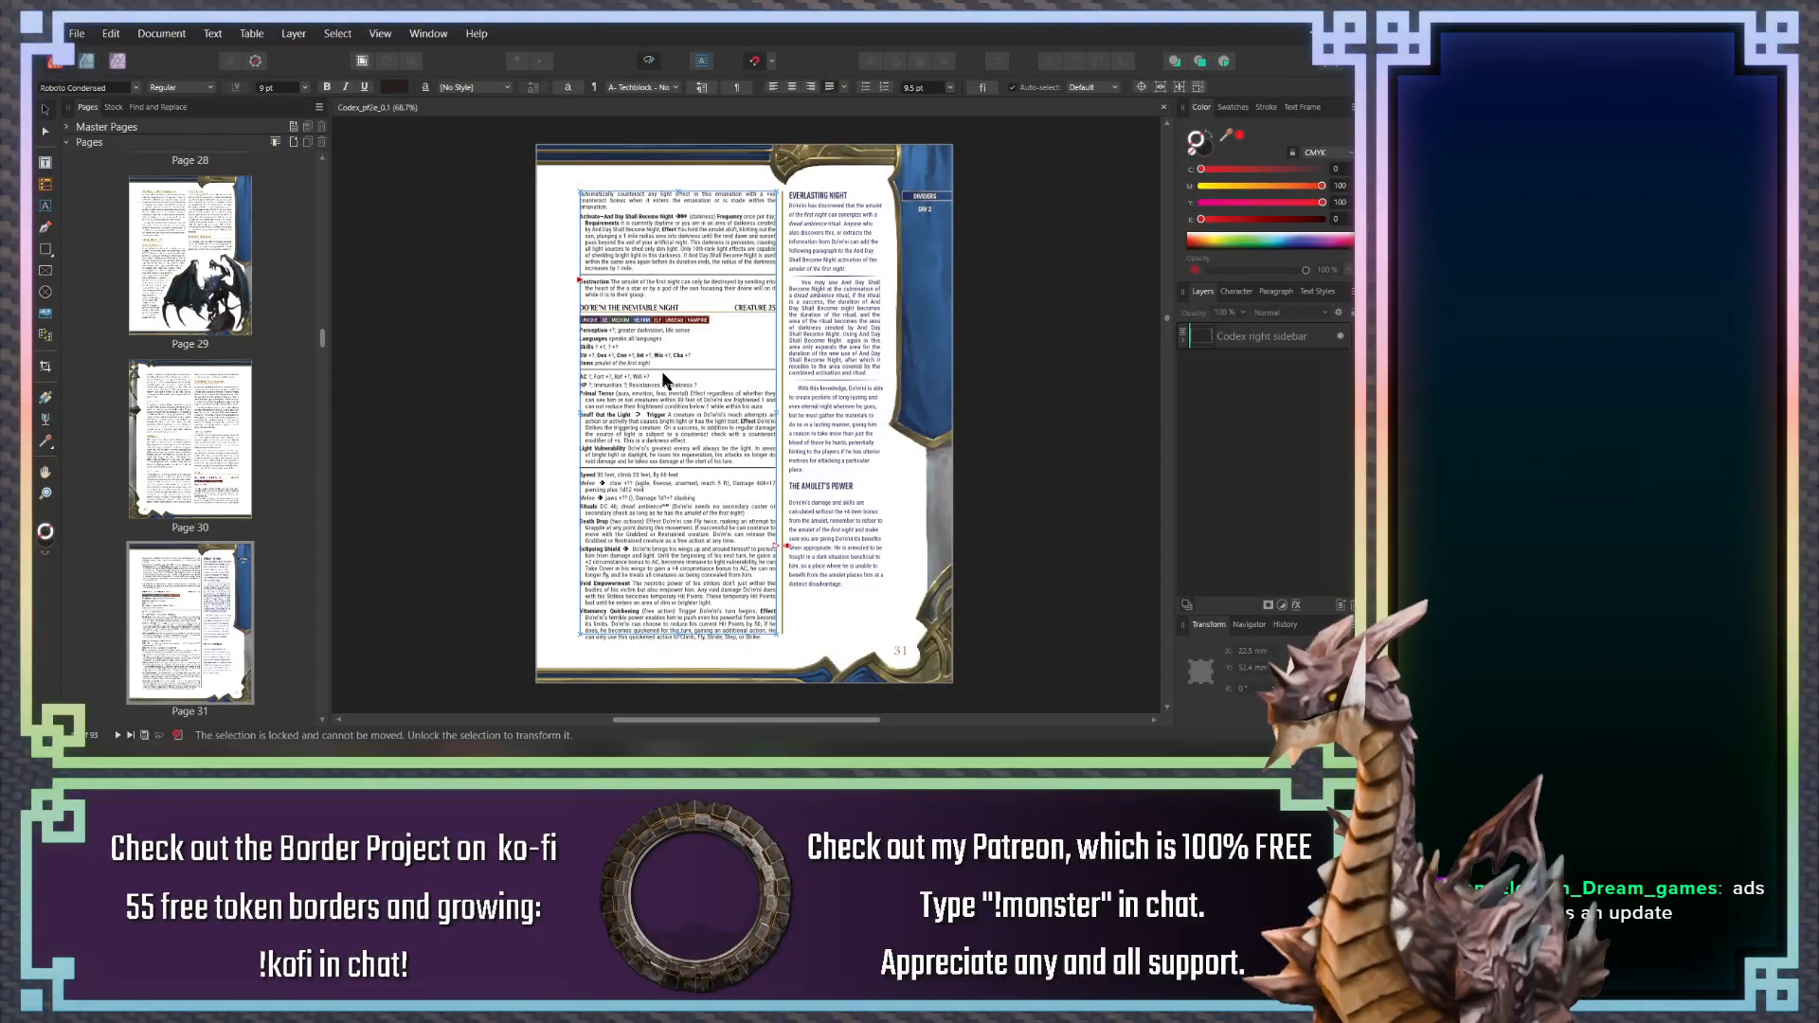
Review the creature stat block, the sidebar text and the preceding item entry across pages 30 and 31
{"action": "left_click", "coordinate": [822, 384]}
{"action": "left_click", "coordinate": [822, 384]}
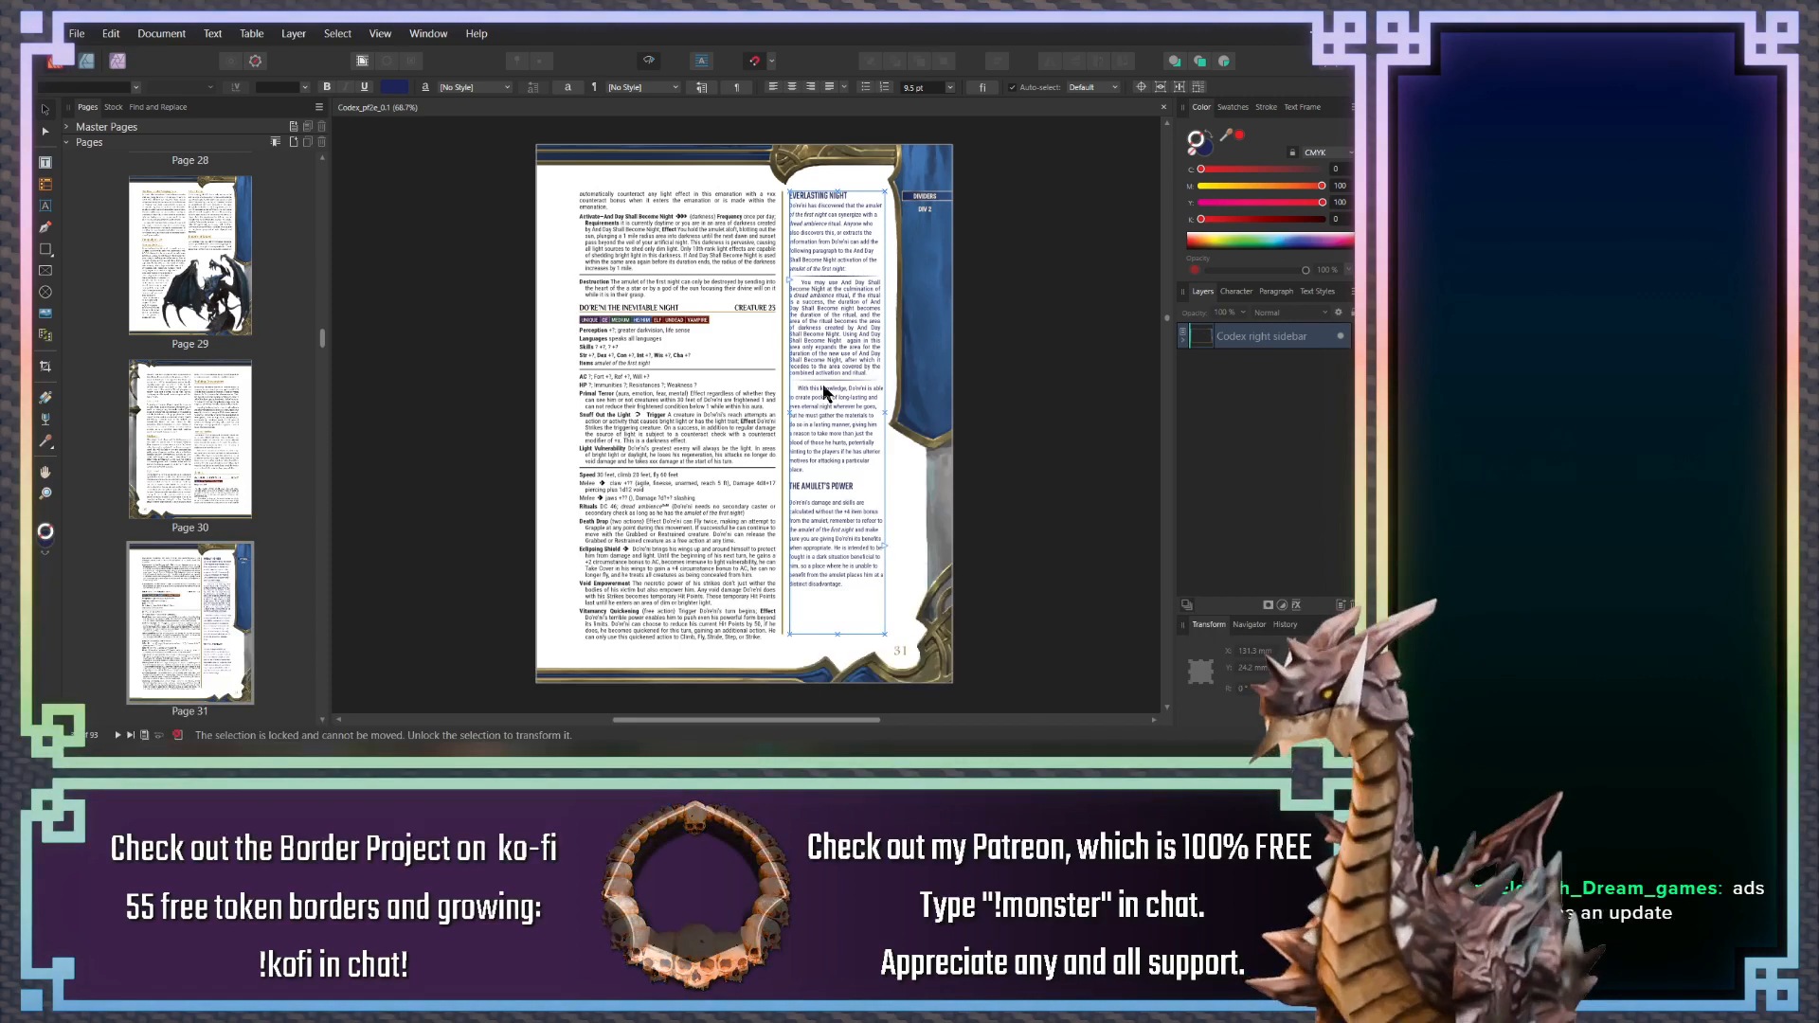
{"action": "scroll", "coordinate": [756, 292], "scroll_direction": "up", "scroll_amount": 1}
{"action": "scroll", "coordinate": [756, 291], "scroll_direction": "up", "scroll_amount": 1}
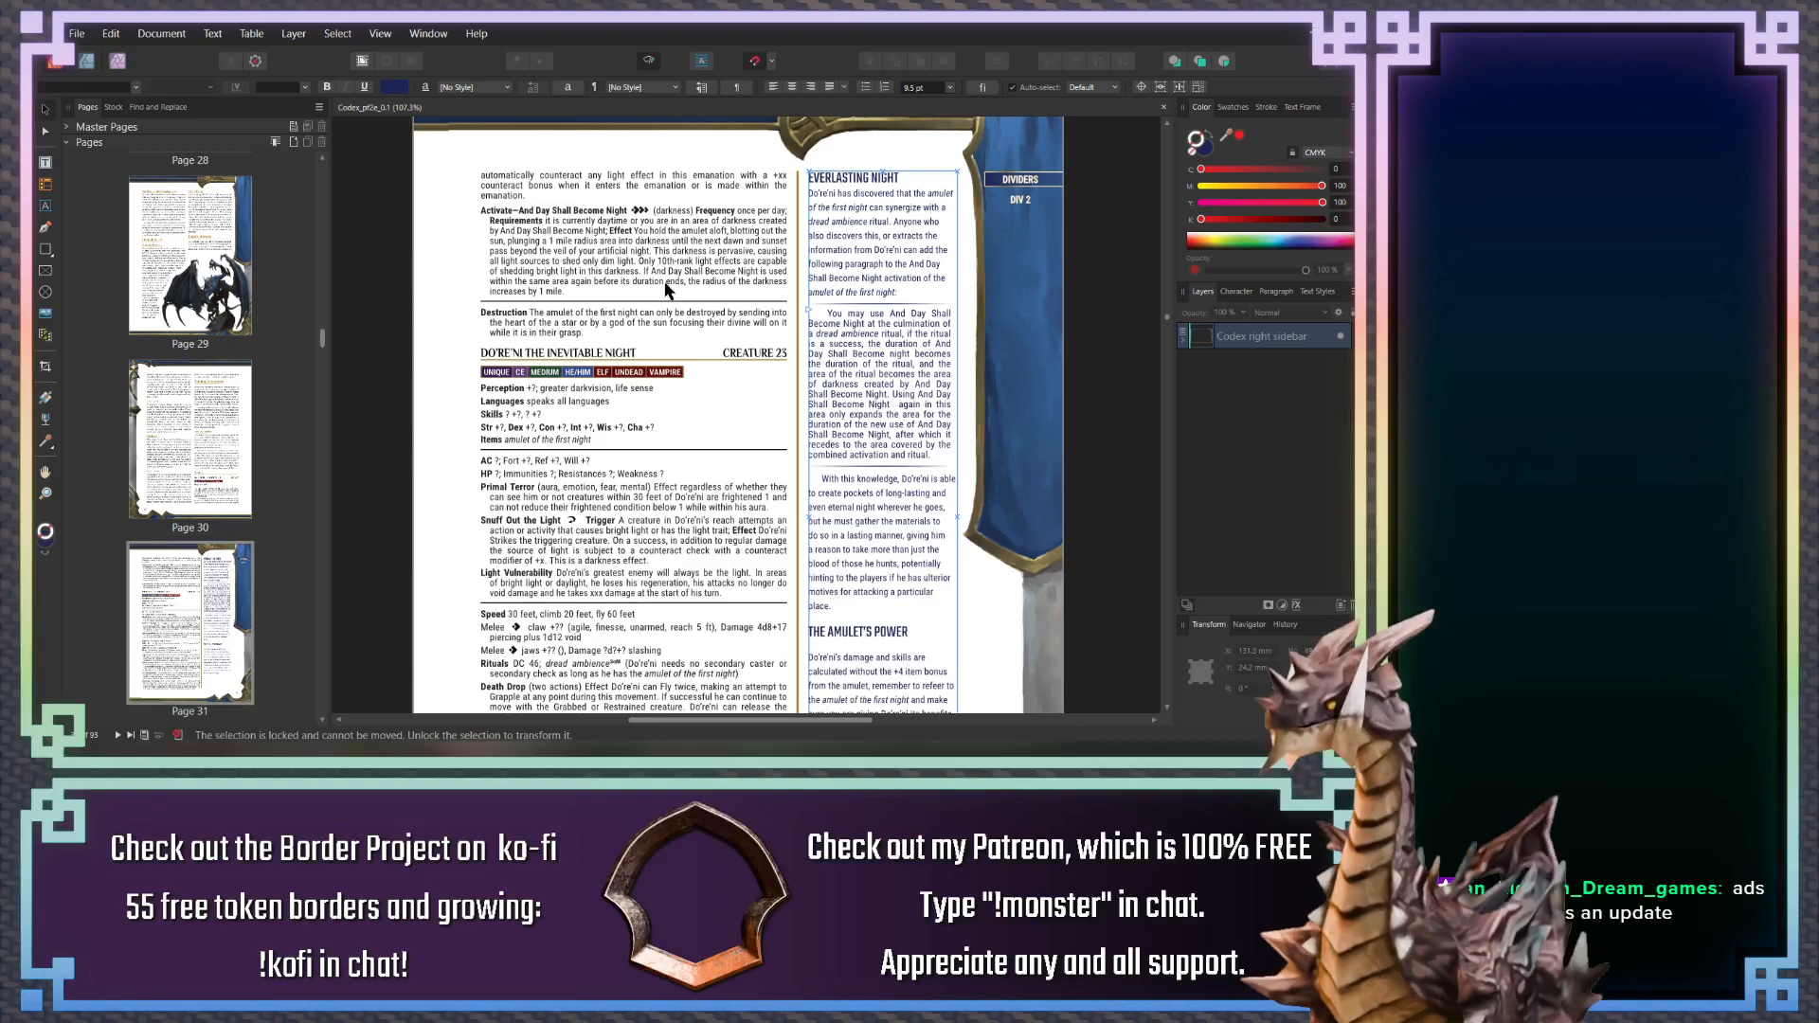
{"action": "scroll", "coordinate": [617, 284], "scroll_direction": "down", "scroll_amount": 2}
{"action": "scroll", "coordinate": [617, 265], "scroll_direction": "down", "scroll_amount": 4}
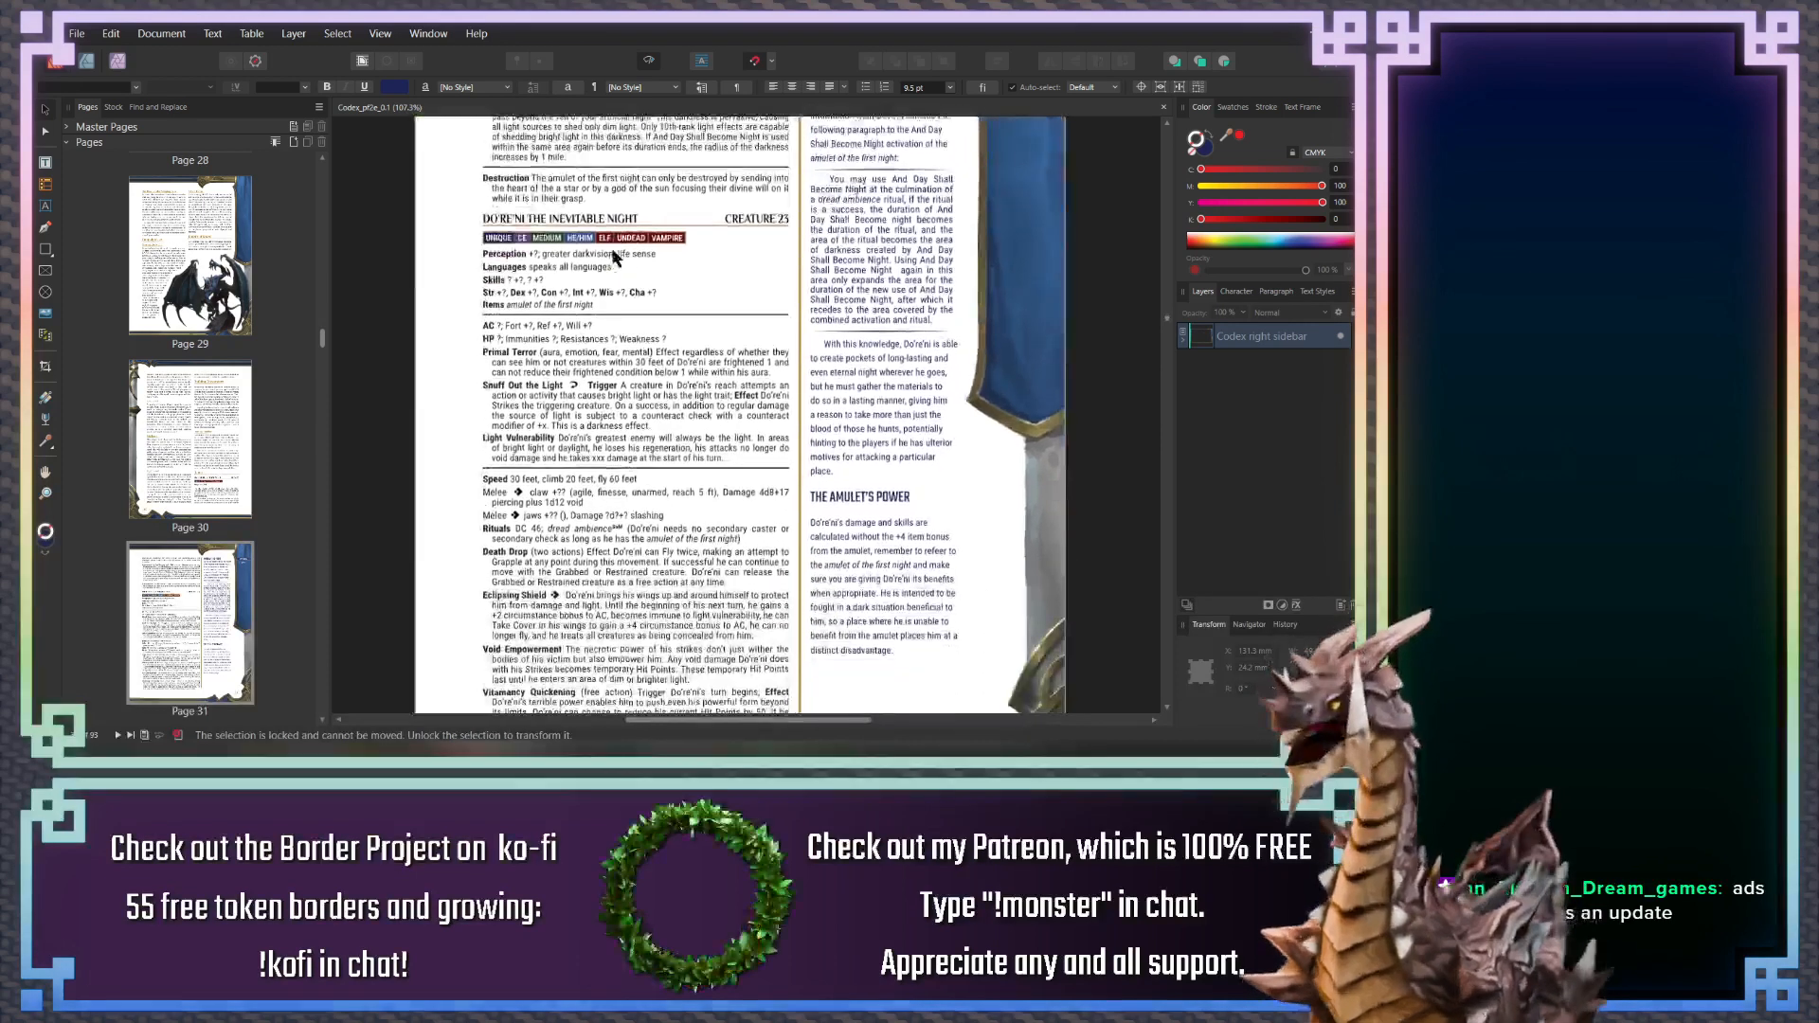
{"action": "left_click", "coordinate": [613, 579]}
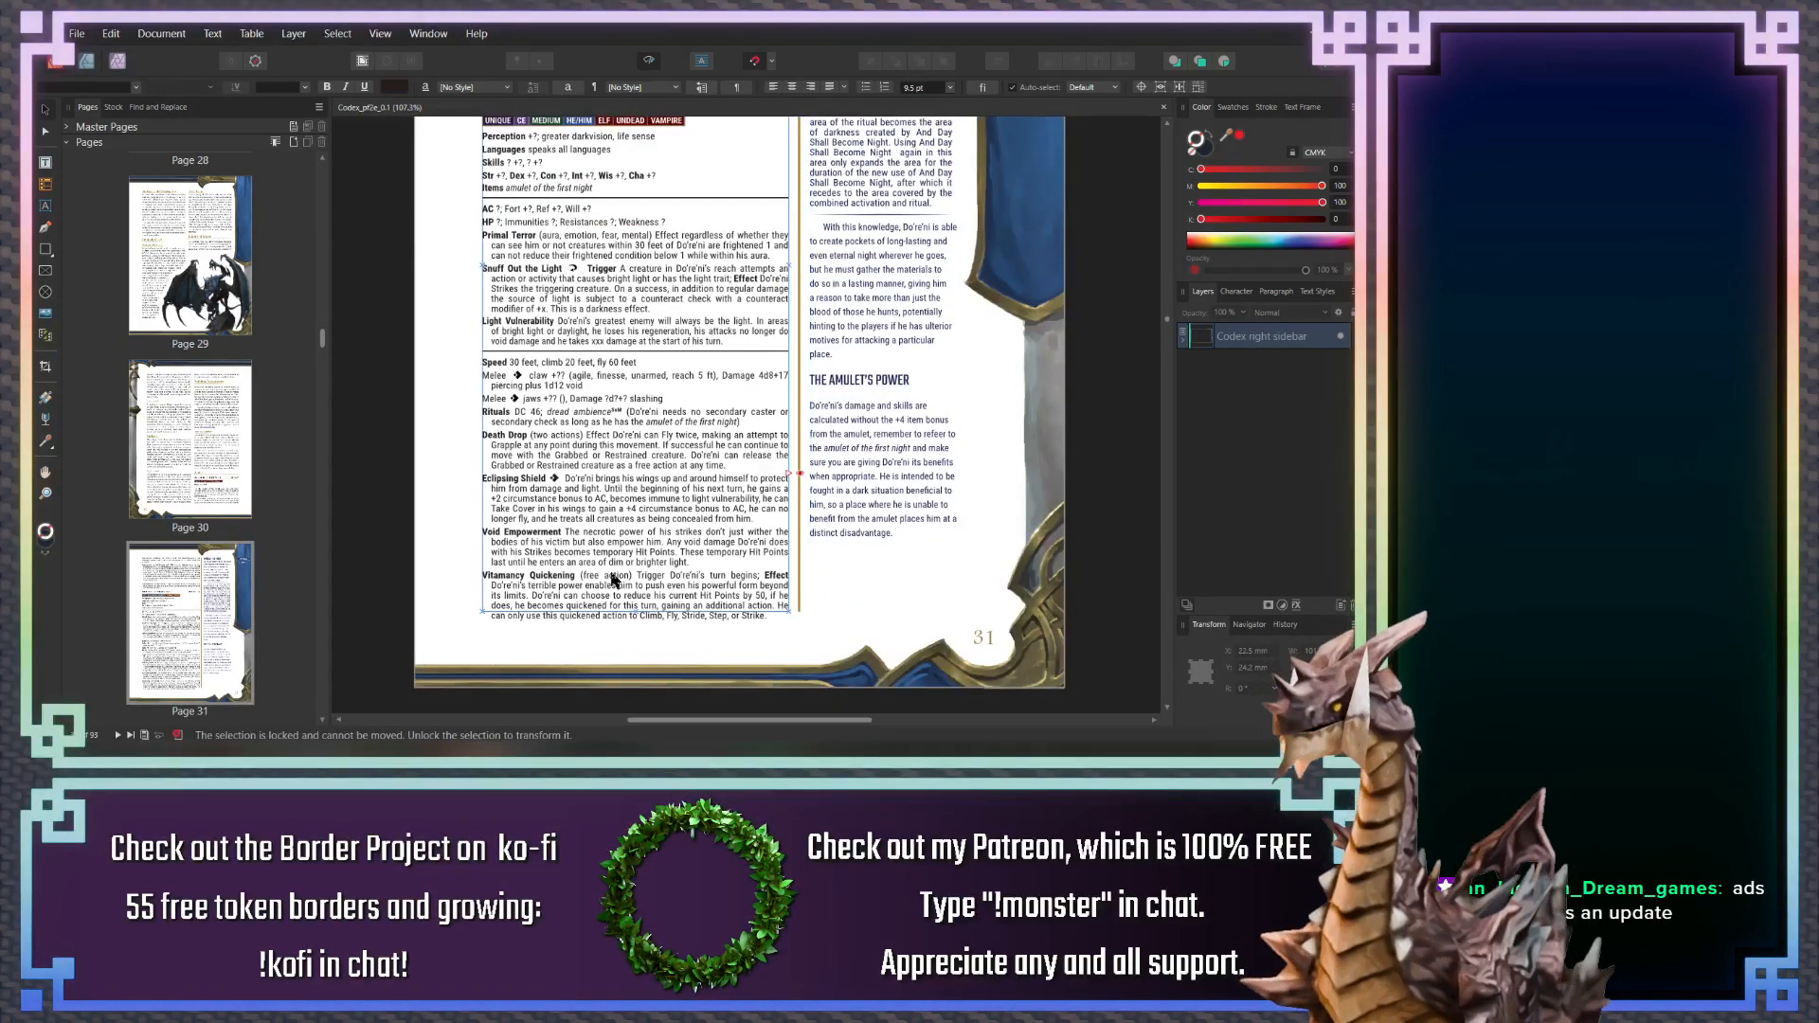
{"action": "scroll", "coordinate": [689, 546], "scroll_direction": "up", "scroll_amount": 7}
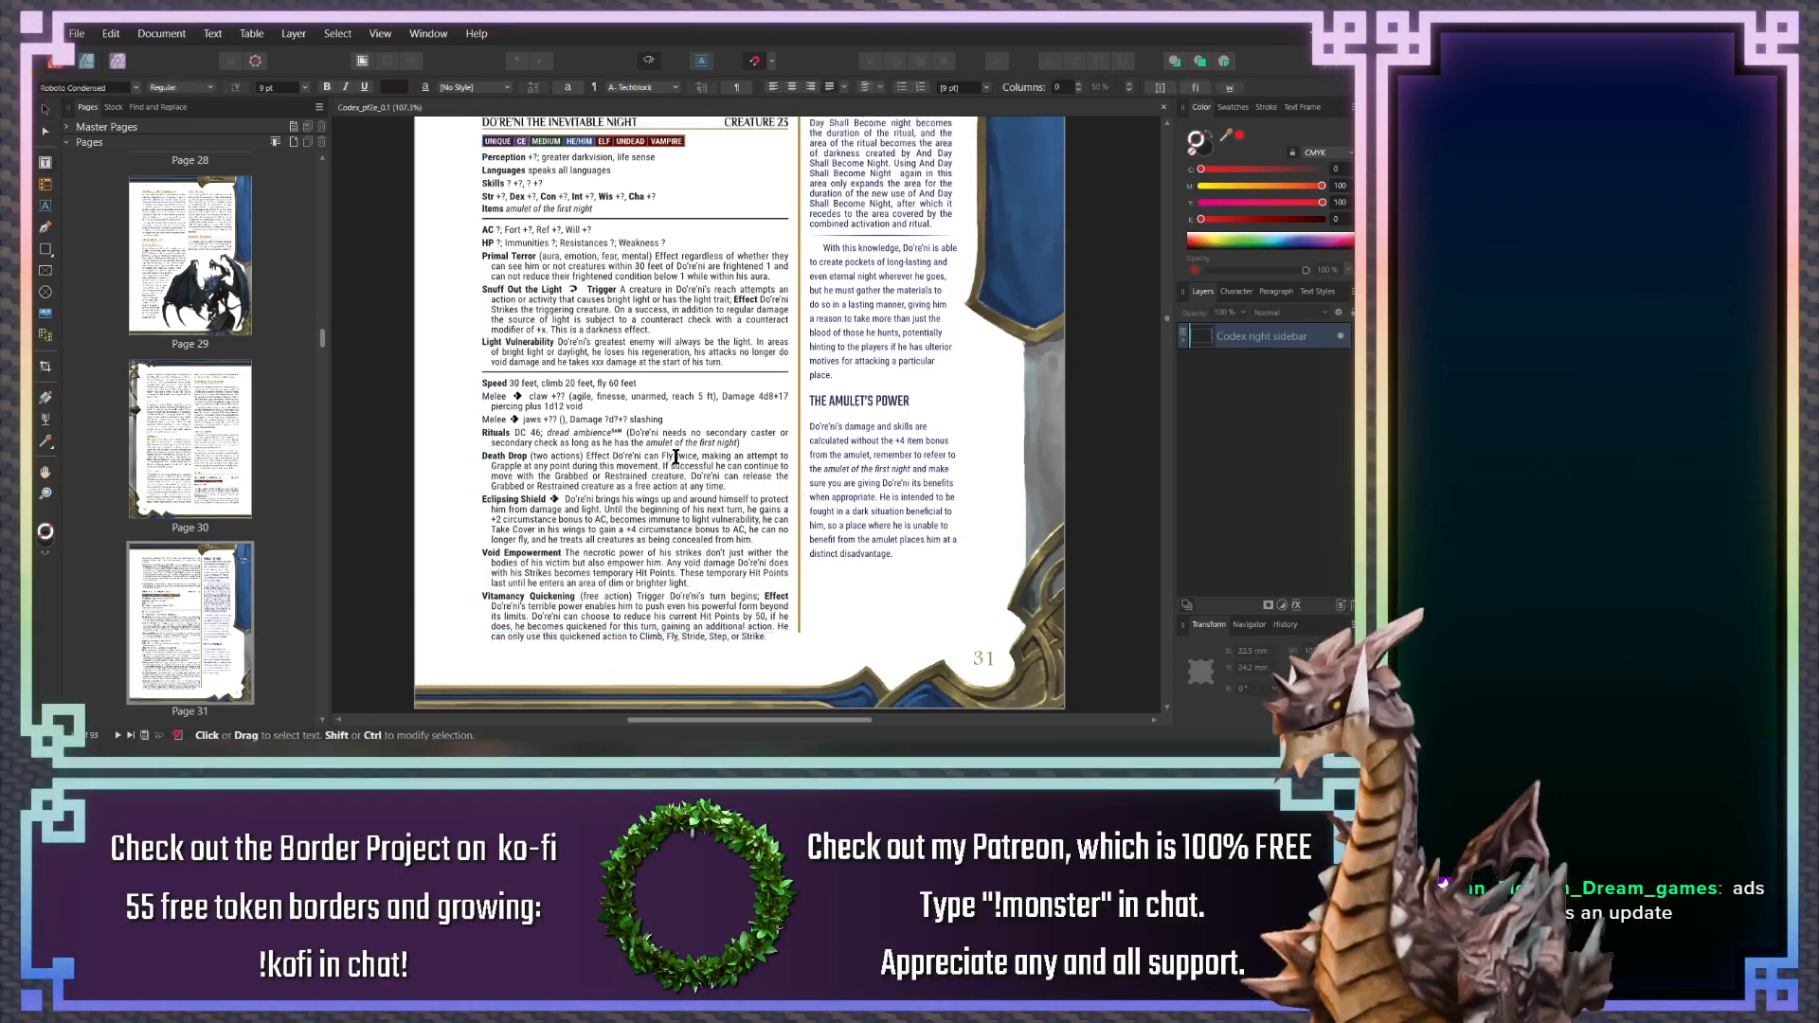
{"action": "scroll", "coordinate": [675, 458], "scroll_direction": "up", "scroll_amount": 11}
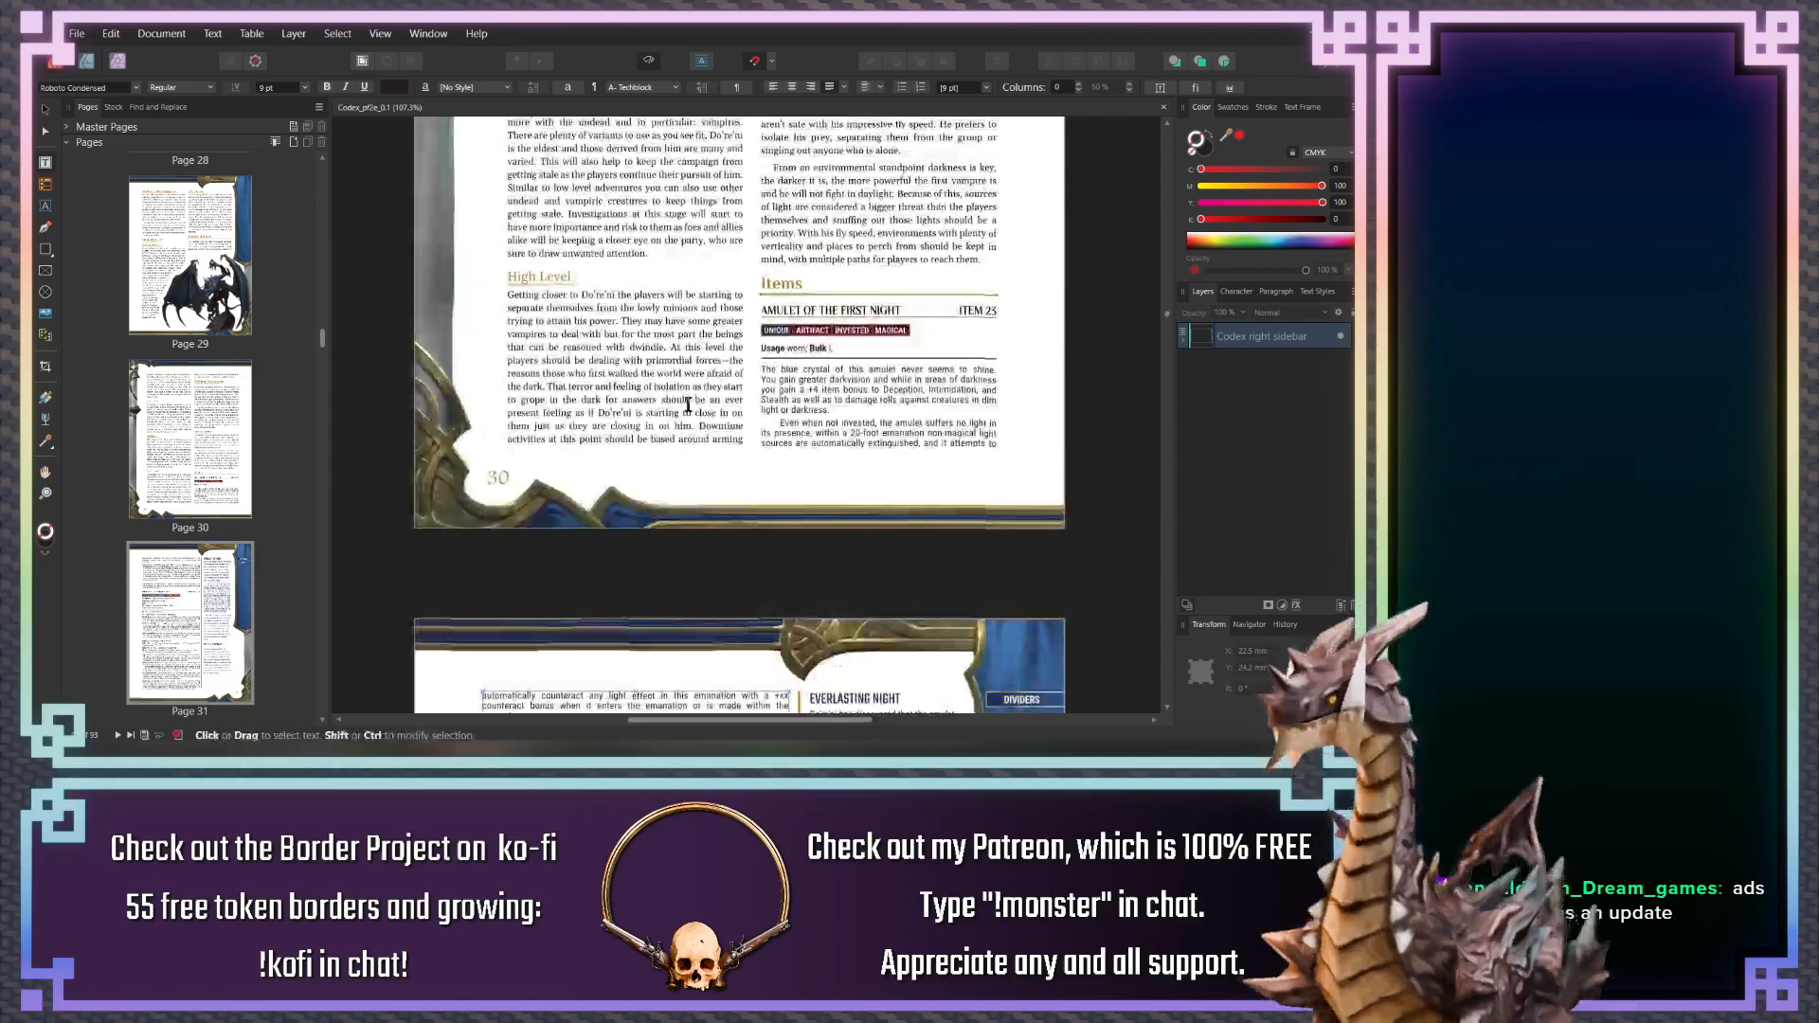
{"action": "scroll", "coordinate": [690, 436], "scroll_direction": "down", "scroll_amount": 2}
{"action": "scroll", "coordinate": [699, 409], "scroll_direction": "down", "scroll_amount": 17}
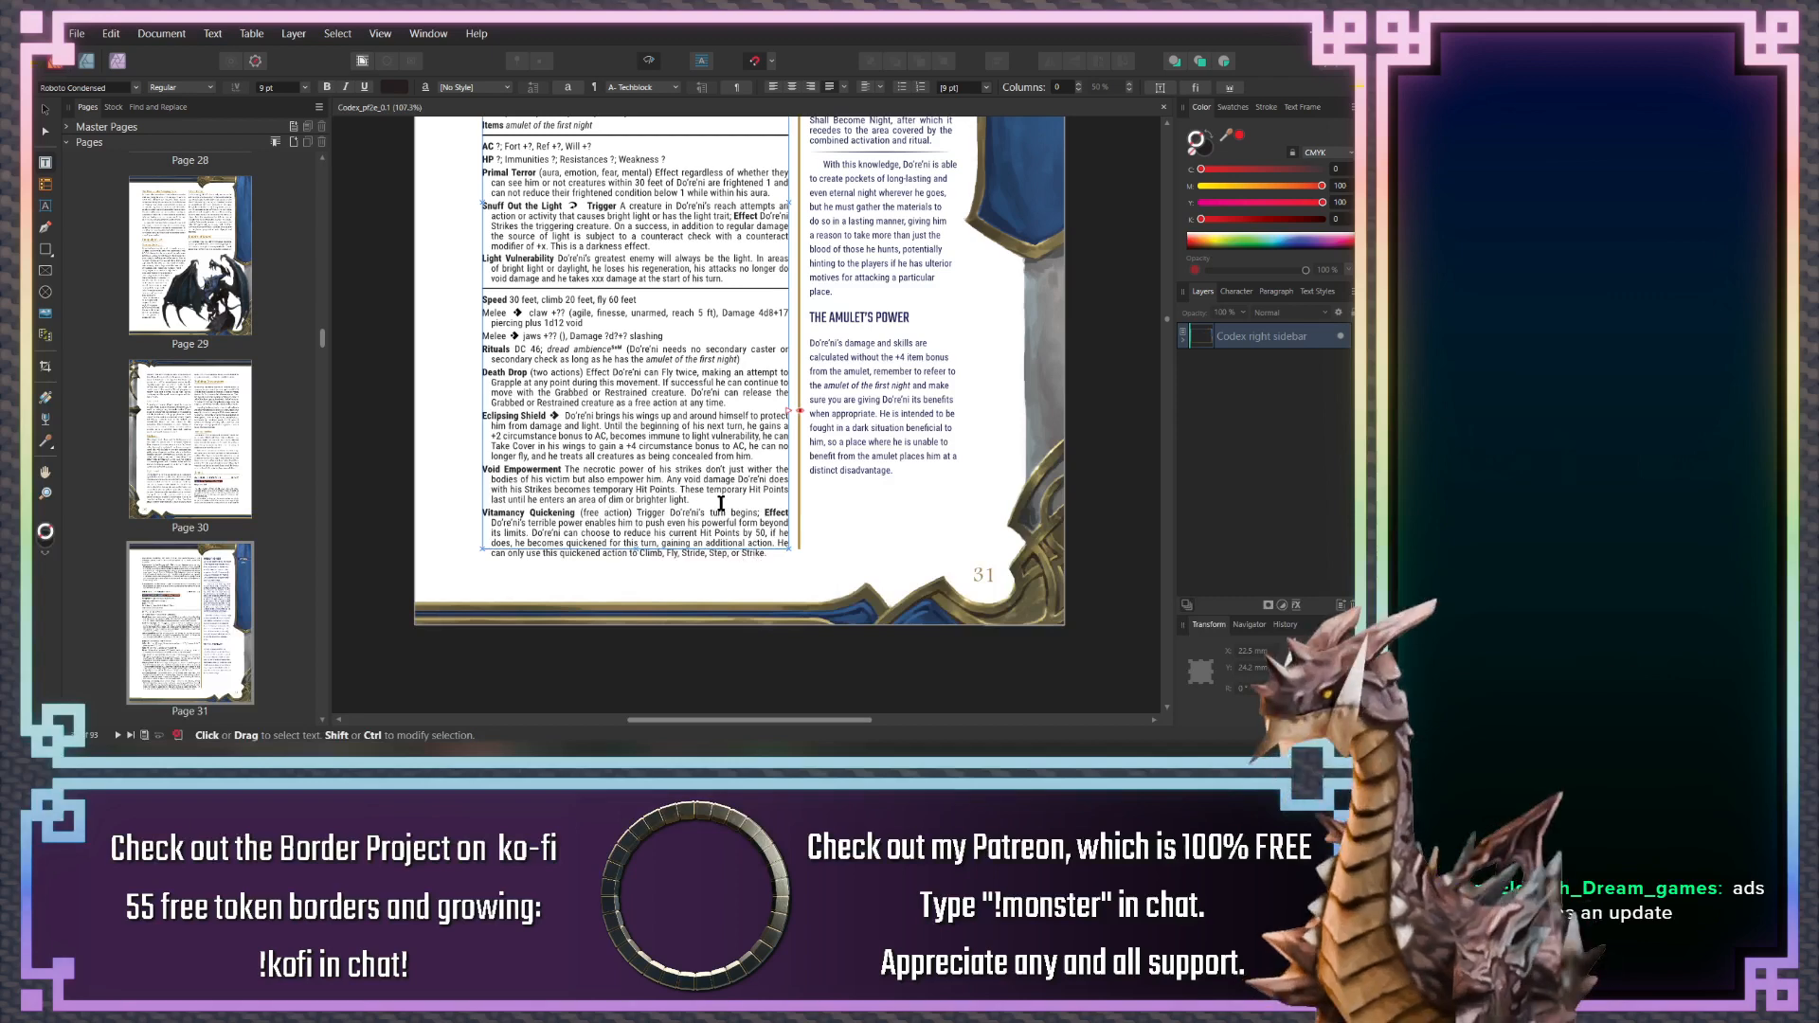
Rewrite the action tag after Vitamancy Quickening as "[free-action]" with square brackets and a hyphen
{"action": "scroll", "coordinate": [696, 503], "scroll_direction": "up", "scroll_amount": 1}
{"action": "scroll", "coordinate": [632, 535], "scroll_direction": "up", "scroll_amount": 4}
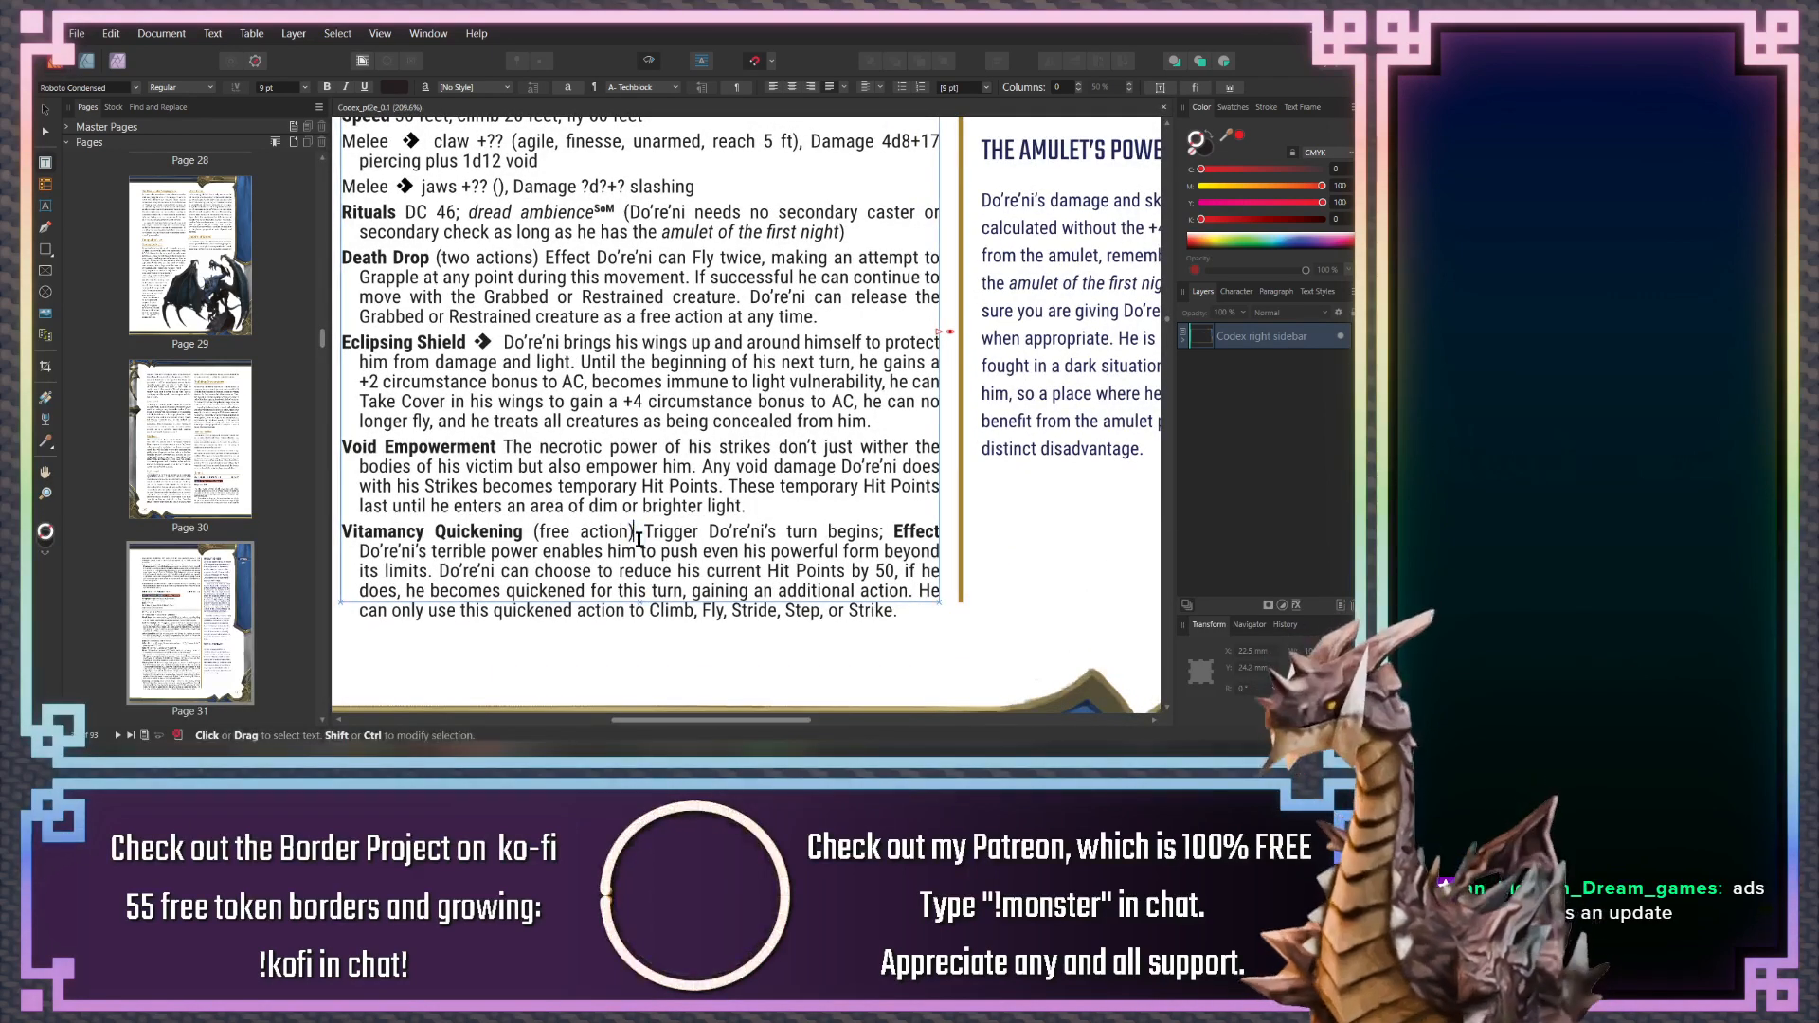
{"action": "left_click", "coordinate": [638, 539]}
{"action": "key", "text": "BackSpace"}
{"action": "type", "text": "]"}
{"action": "key", "text": "Left"}
{"action": "key", "text": "Left"}
{"action": "key", "text": "Left"}
{"action": "key", "text": "Left"}
{"action": "key", "text": "Left"}
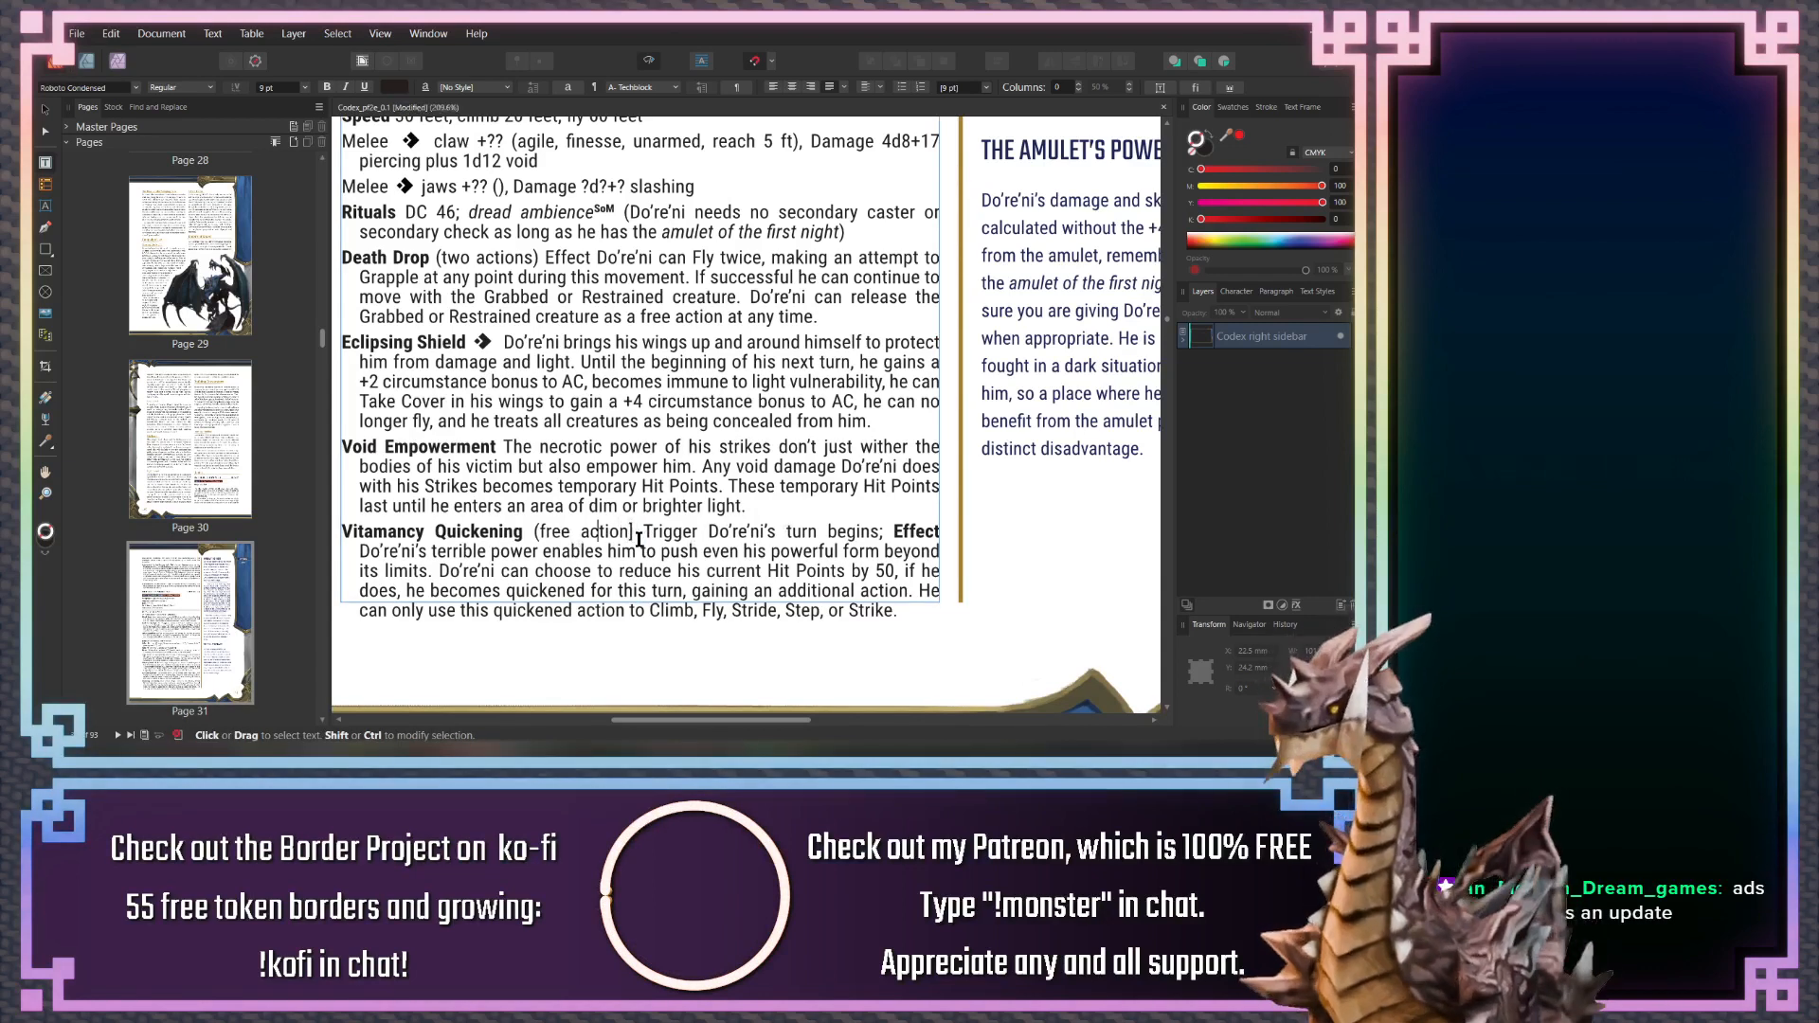
{"action": "key", "text": "BackSpace"}
{"action": "type", "text": "-"}
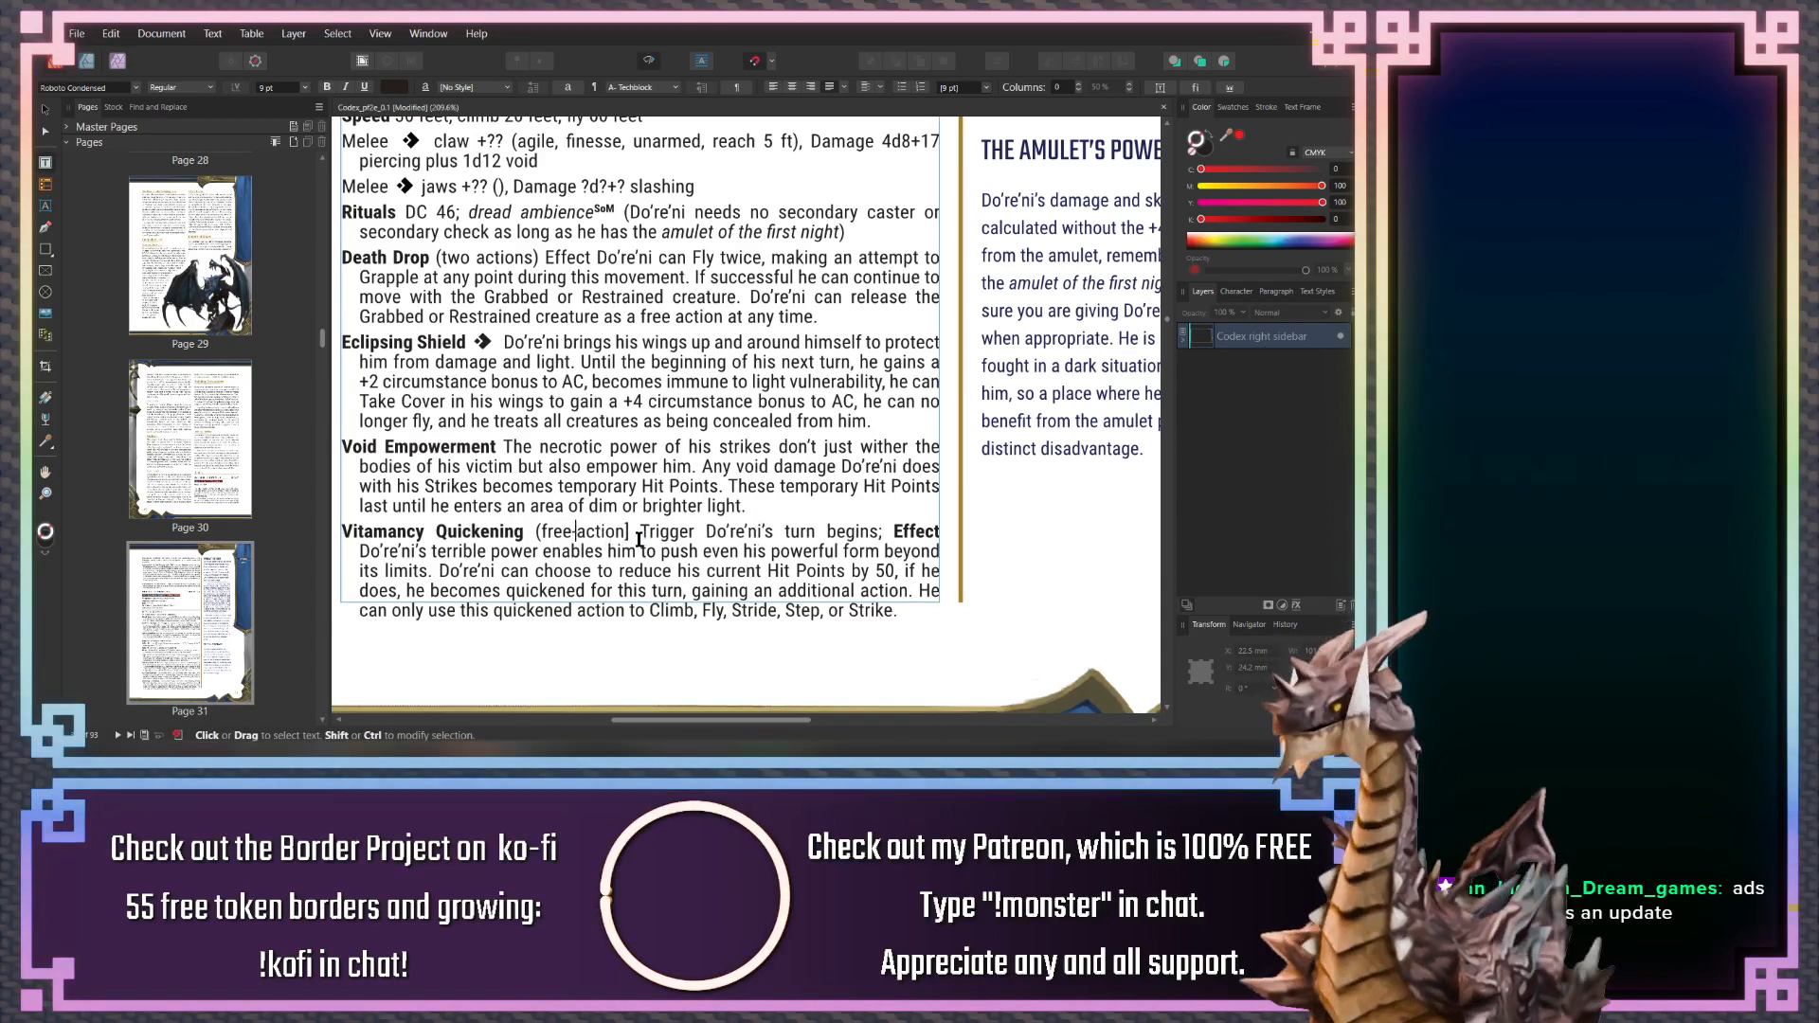
{"action": "key", "text": "Left"}
{"action": "key", "text": "Left"}
{"action": "key", "text": "Left"}
{"action": "key", "text": "Left"}
{"action": "key", "text": "Left"}
{"action": "key", "text": "BackSpace"}
{"action": "type", "text": "["}
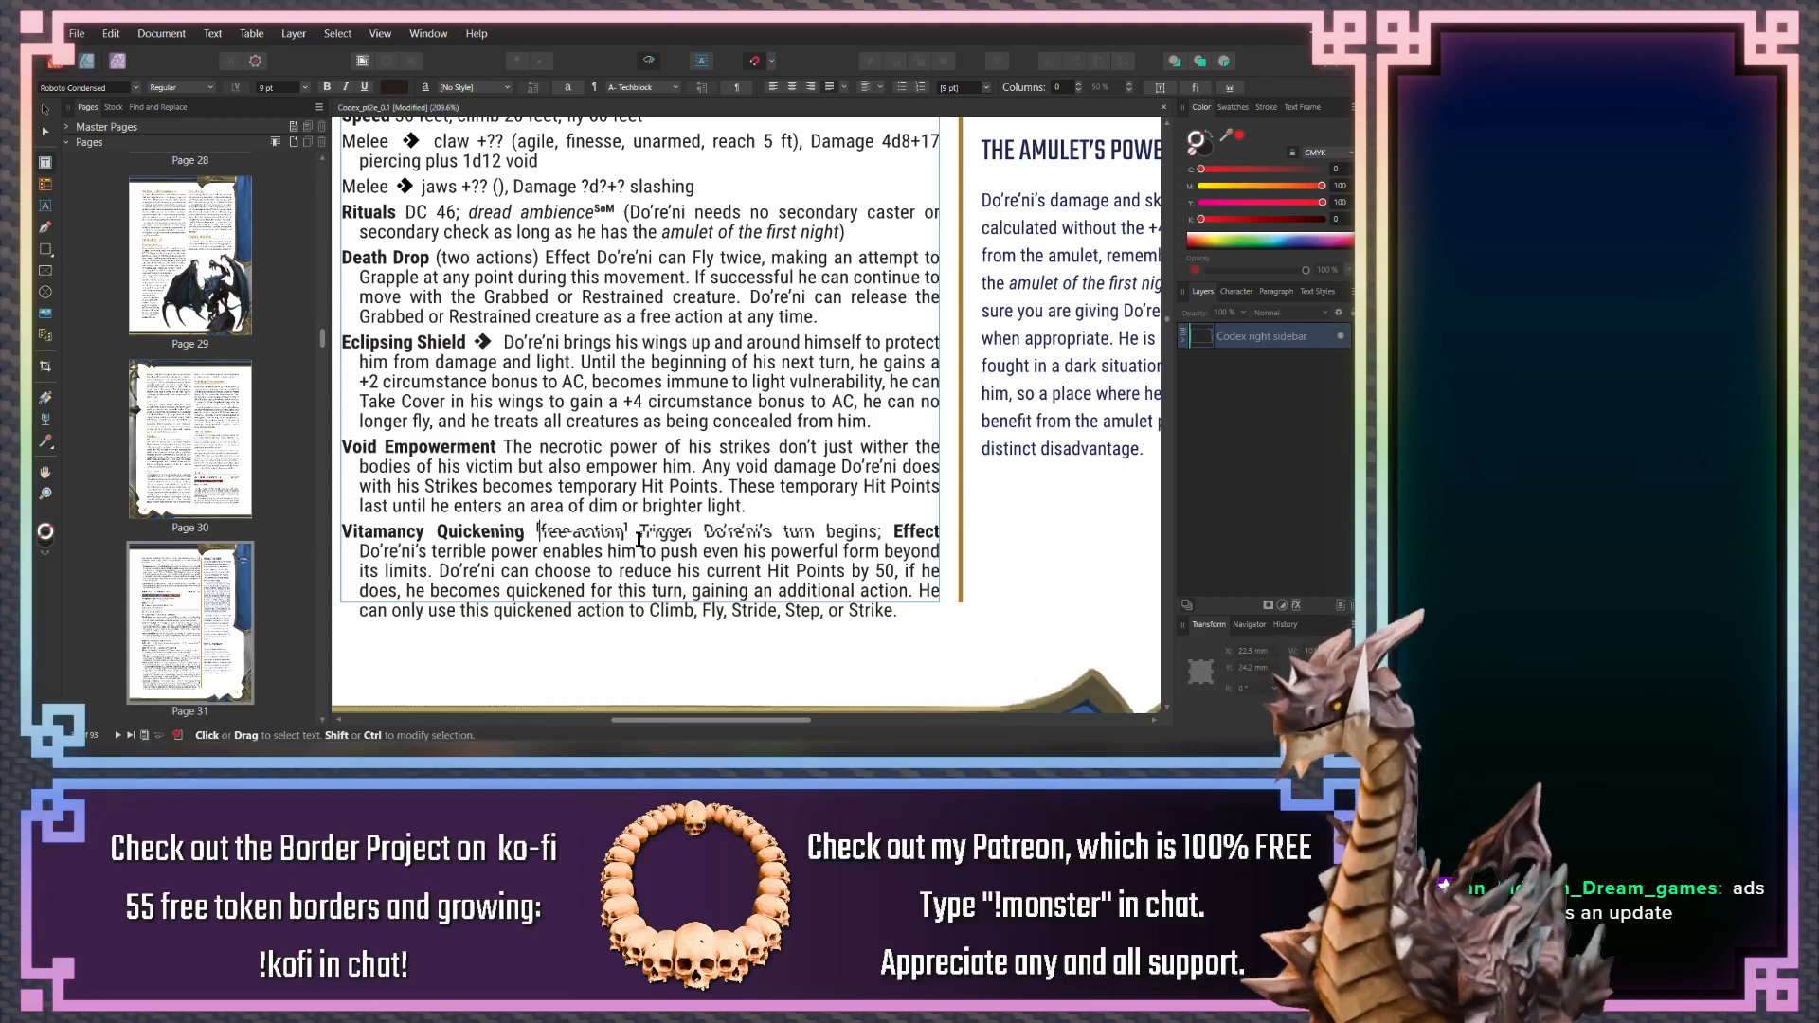
Convert the Vitamancy Quickening [free-action] tag to its Pathfinder icon and make the following word "Trigger" bold
{"action": "key", "text": "ctrl+shift+Right"}
{"action": "key", "text": "ctrl+shift+Right"}
{"action": "key", "text": "ctrl+shift+Right"}
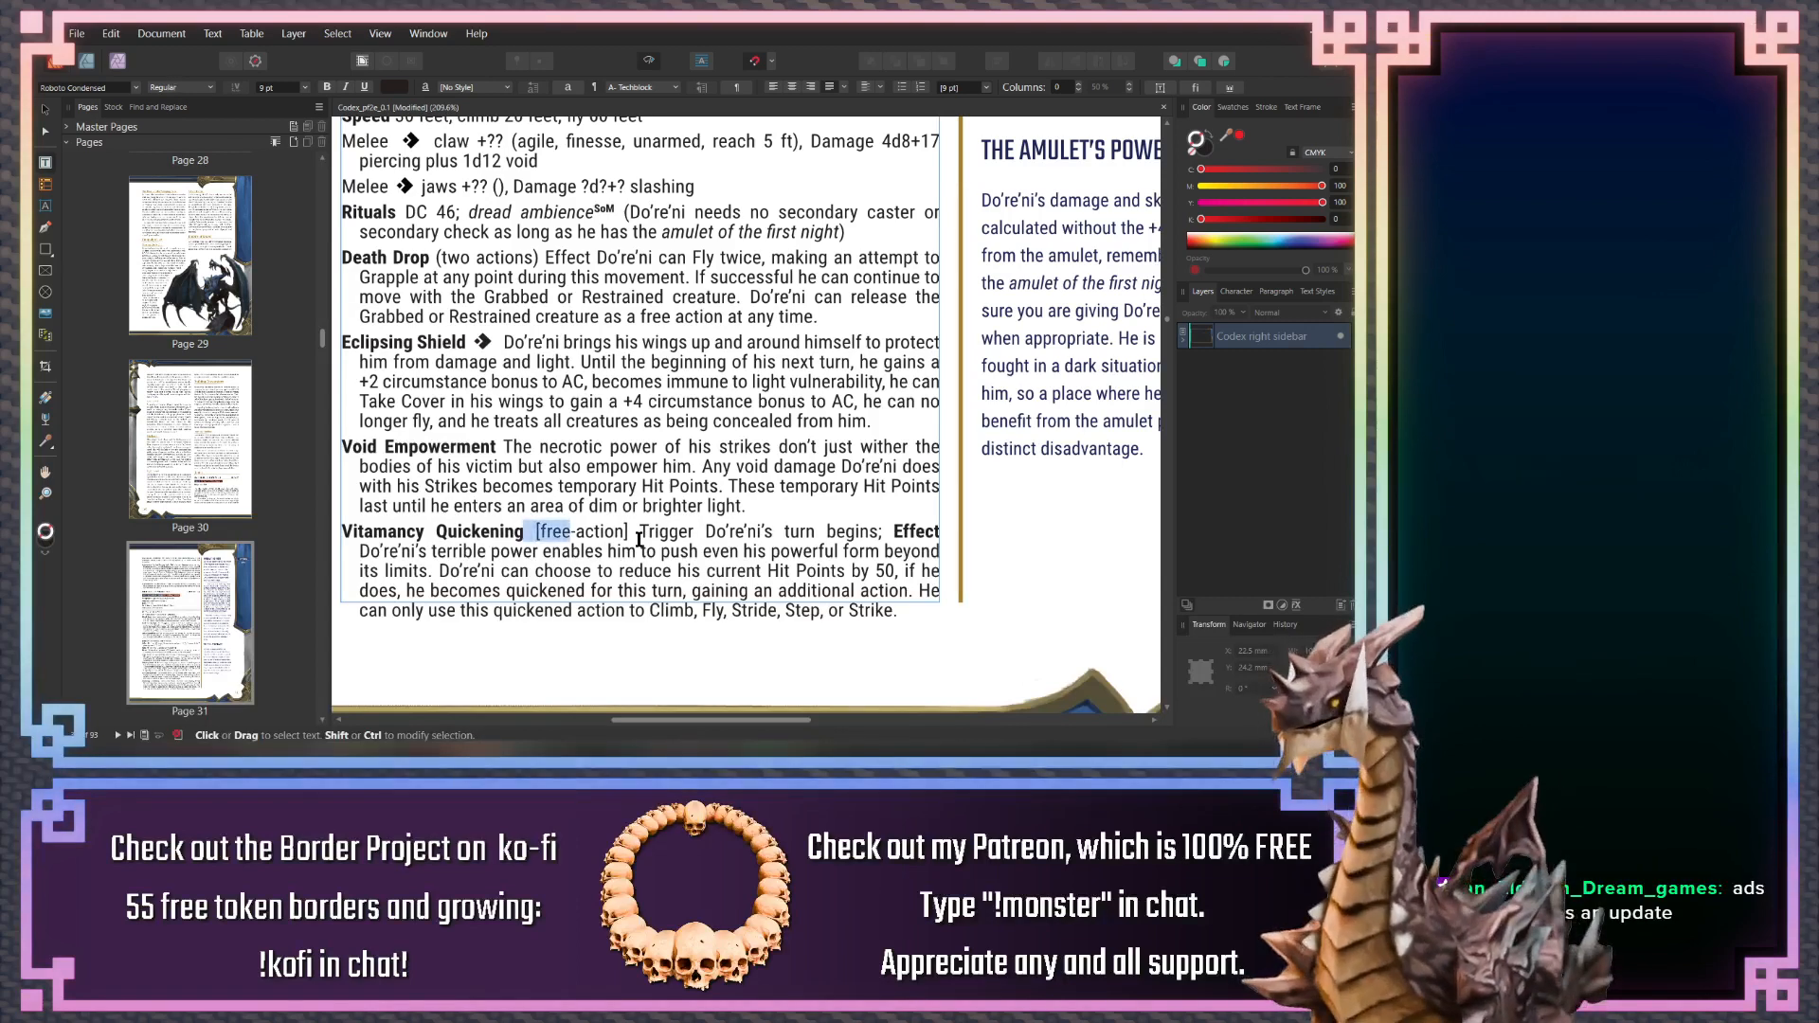
{"action": "key", "text": "ctrl+shift+Left"}
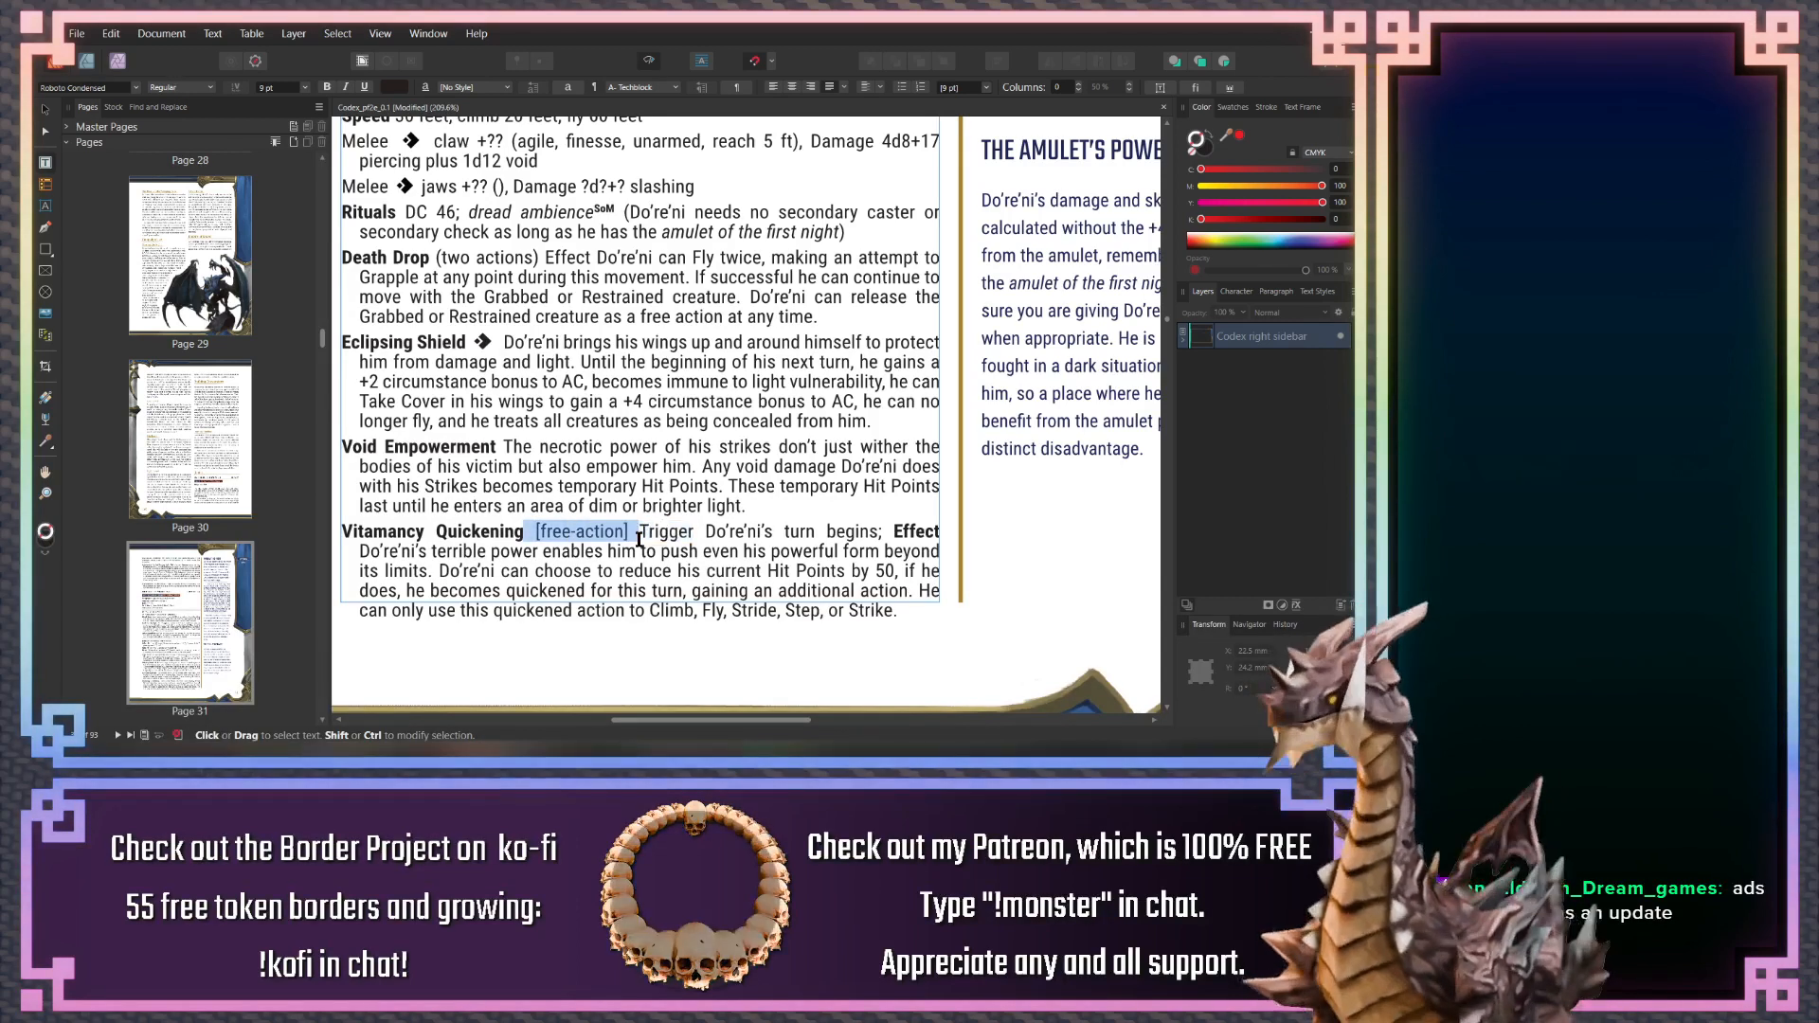
{"action": "key", "text": "ctrl+shift+v"}
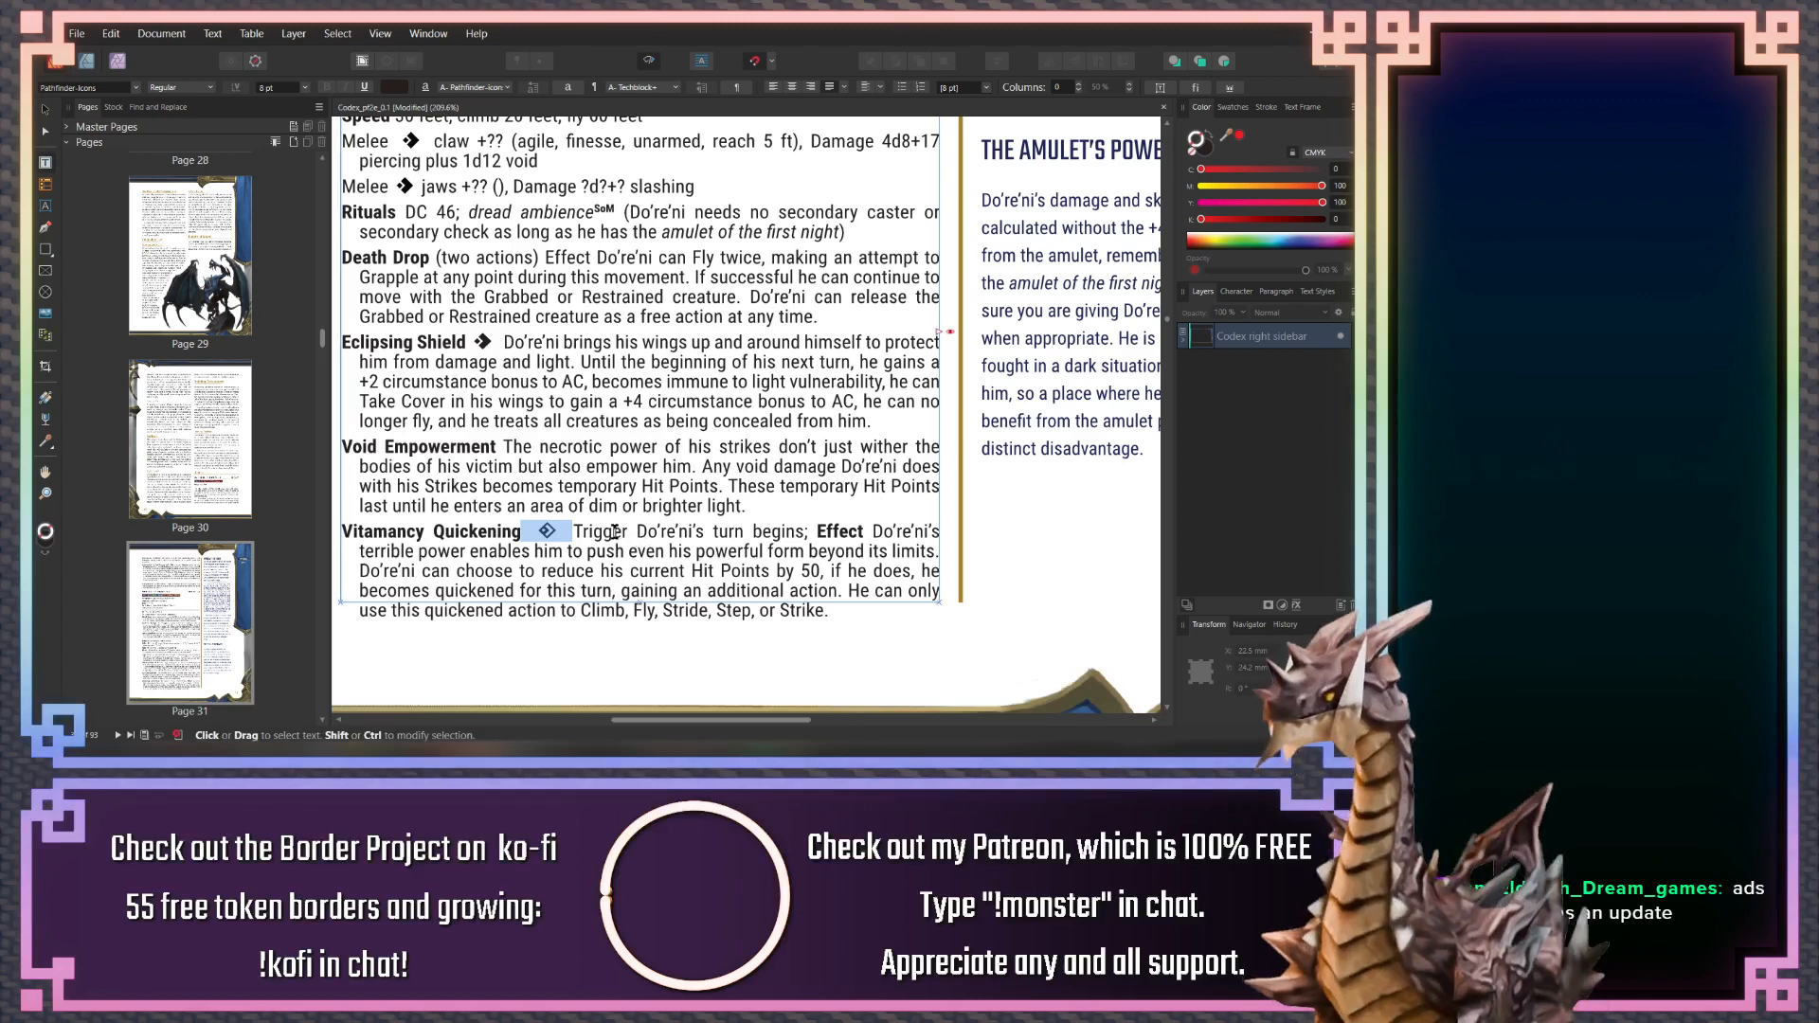
{"action": "double_click", "coordinate": [601, 531]}
{"action": "key", "text": "ctrl+b"}
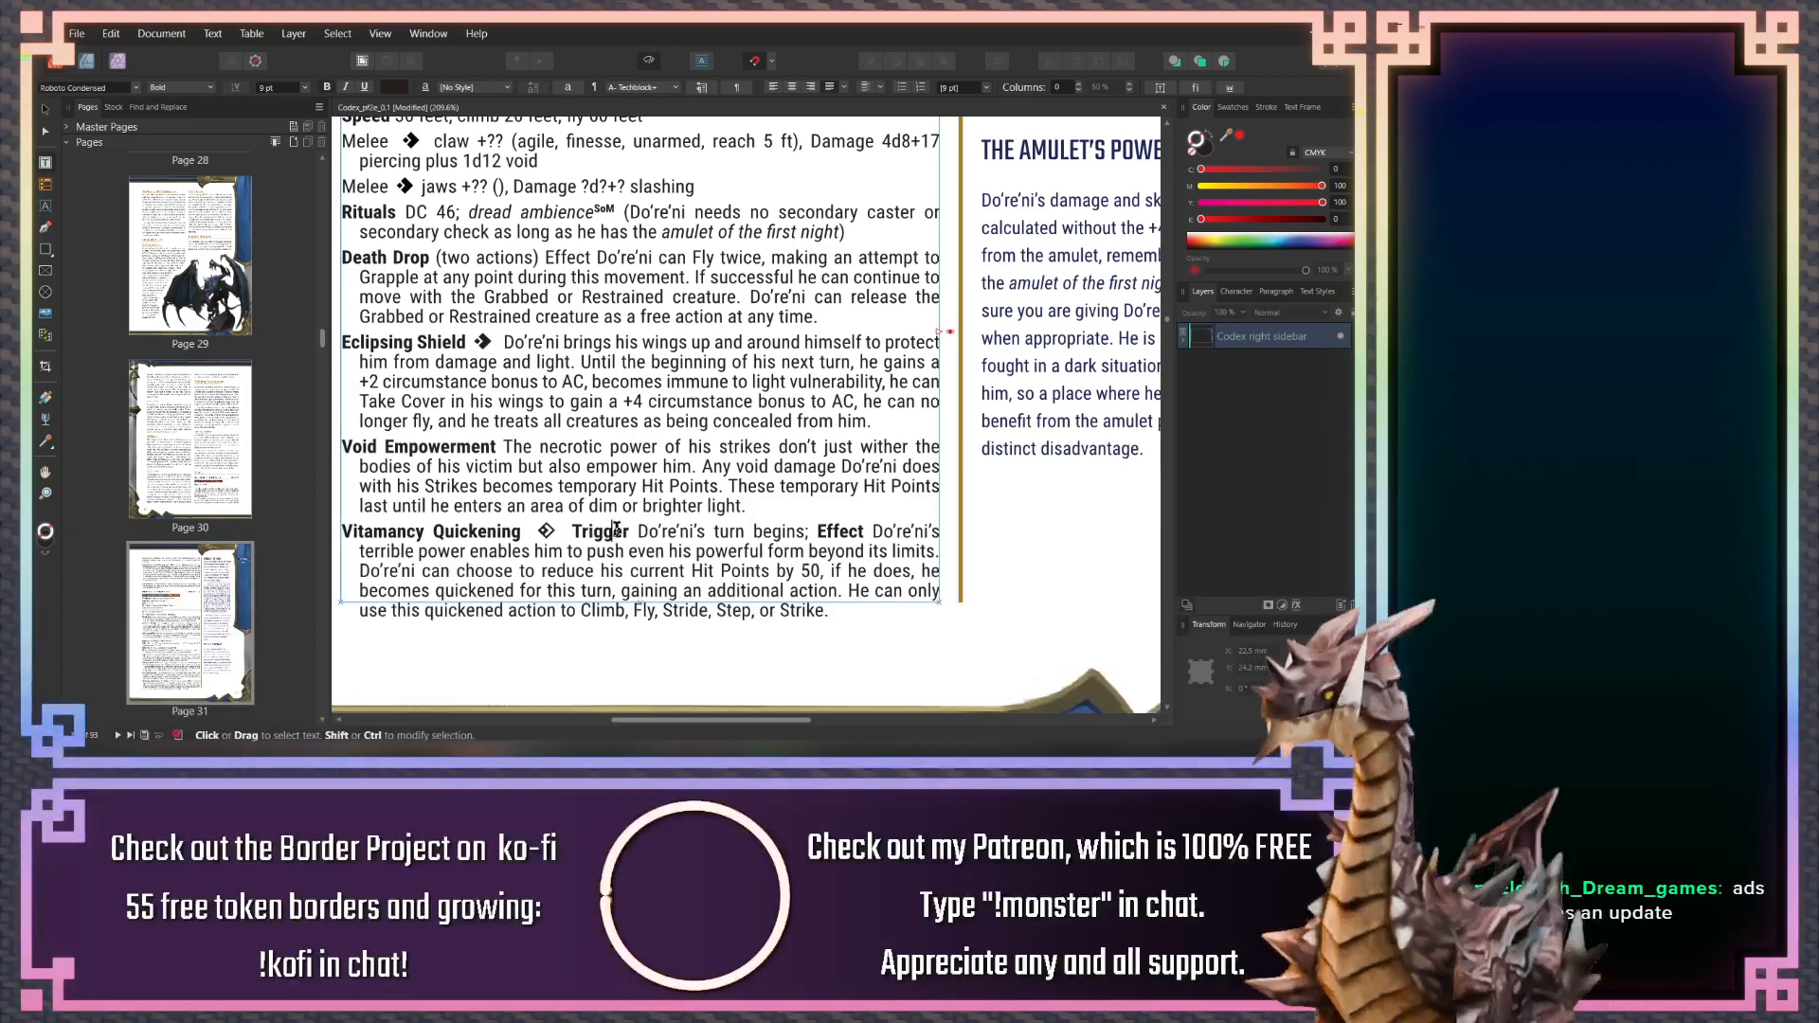
Rewrite the action tag after Death Drop as "[two-actions]" with square brackets and a hyphen
{"action": "left_click", "coordinate": [536, 257]}
{"action": "key", "text": "BackSpace"}
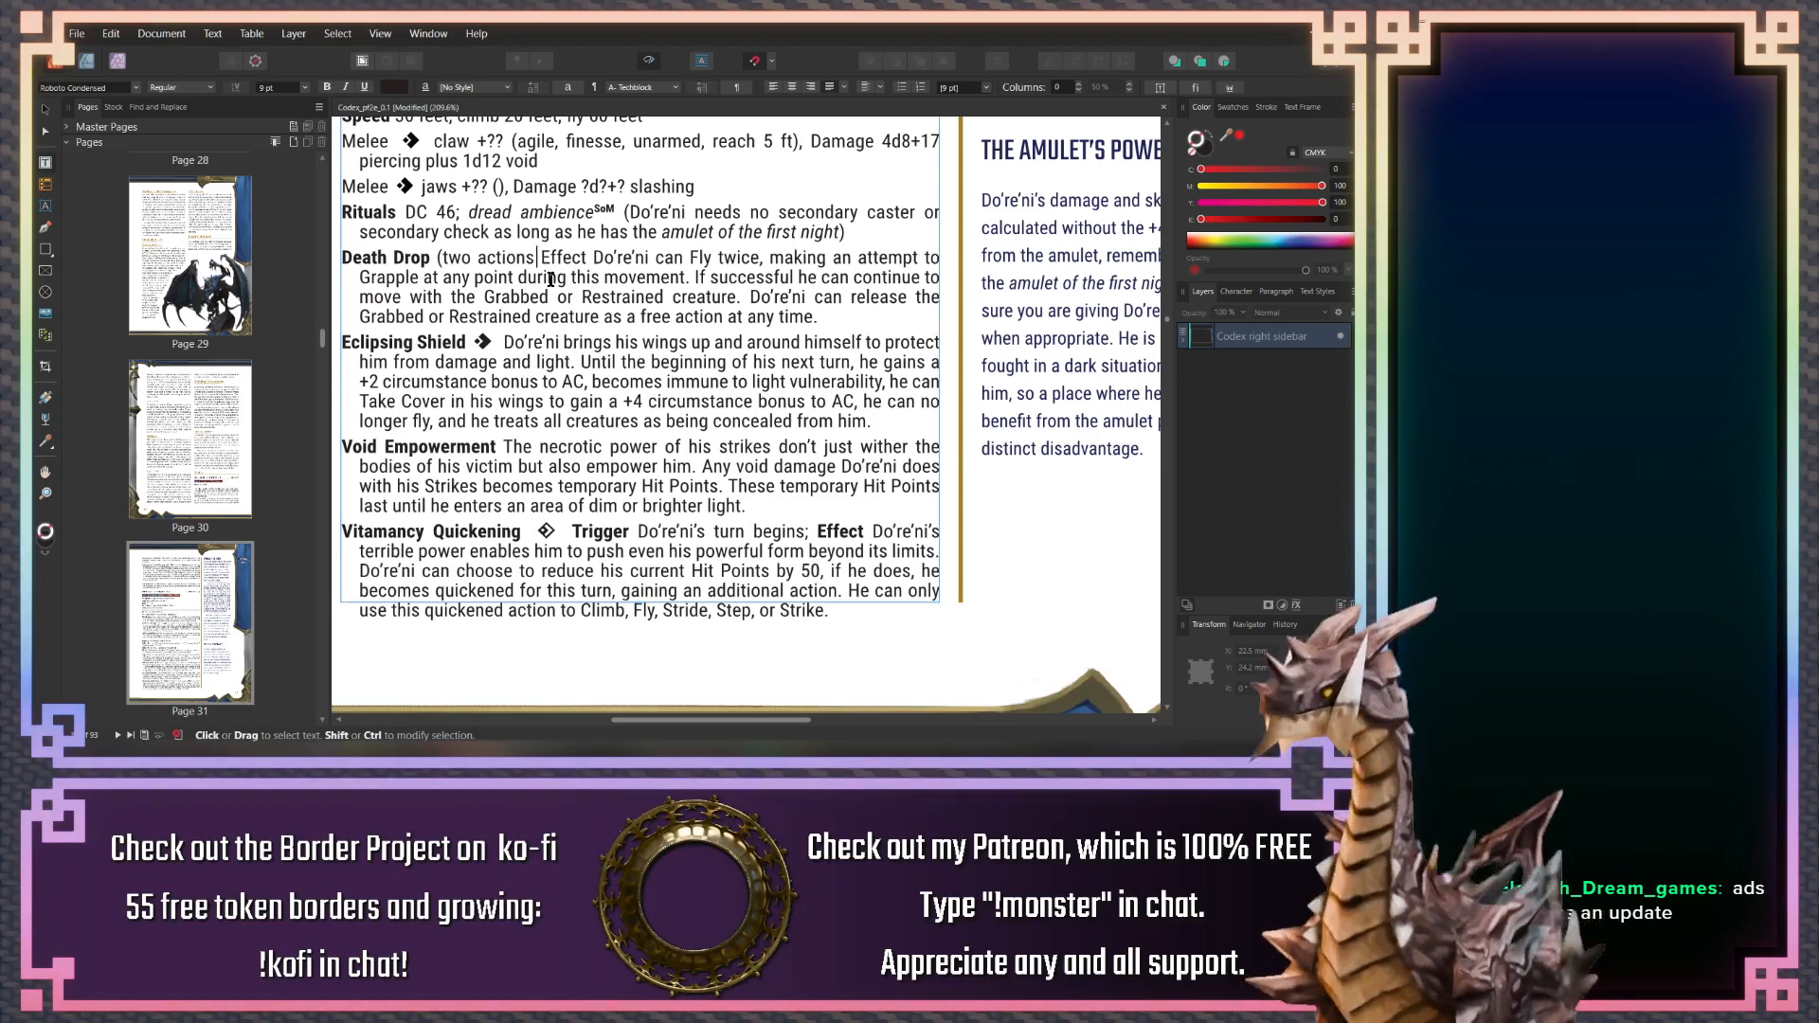
{"action": "type", "text": "]"}
{"action": "key", "text": "Left"}
{"action": "key", "text": "Left"}
{"action": "key", "text": "Left"}
{"action": "key", "text": "Left"}
{"action": "key", "text": "Left"}
{"action": "key", "text": "Left"}
{"action": "key", "text": "Left"}
{"action": "key", "text": "Left"}
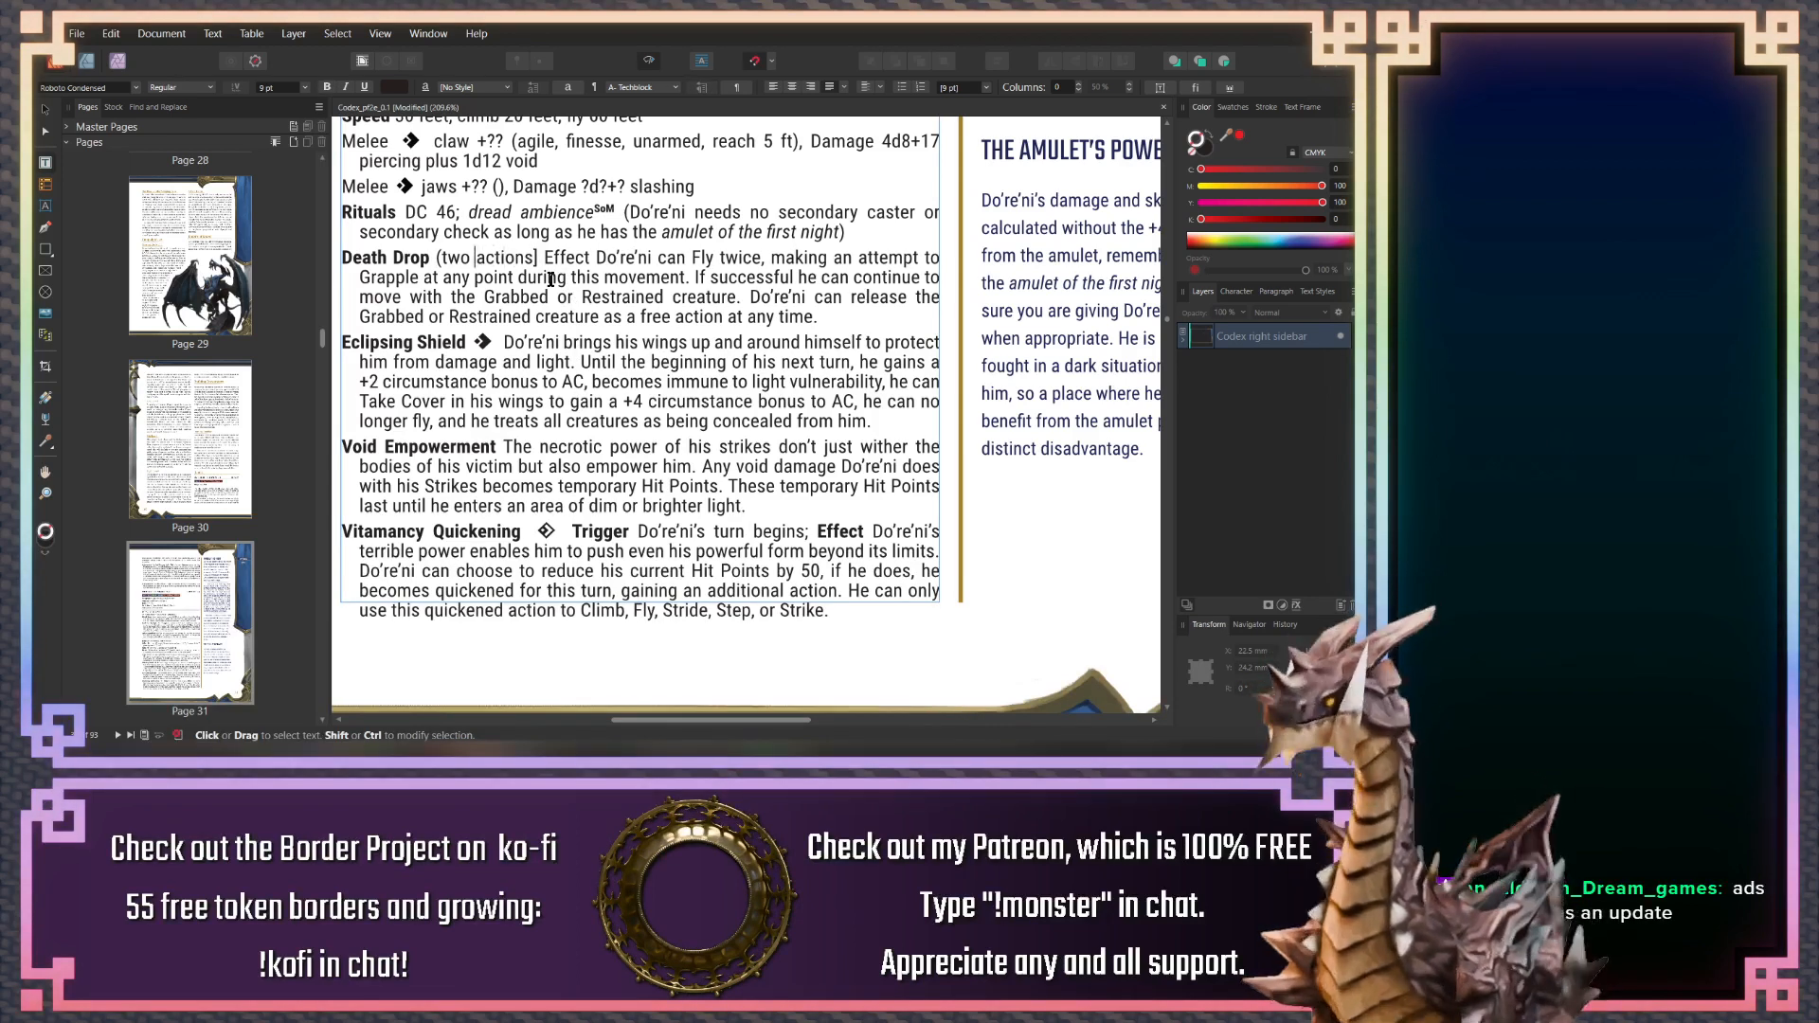
{"action": "key", "text": "BackSpace"}
{"action": "type", "text": "-"}
{"action": "key", "text": "Left"}
{"action": "key", "text": "Left"}
{"action": "key", "text": "Left"}
{"action": "key", "text": "Left"}
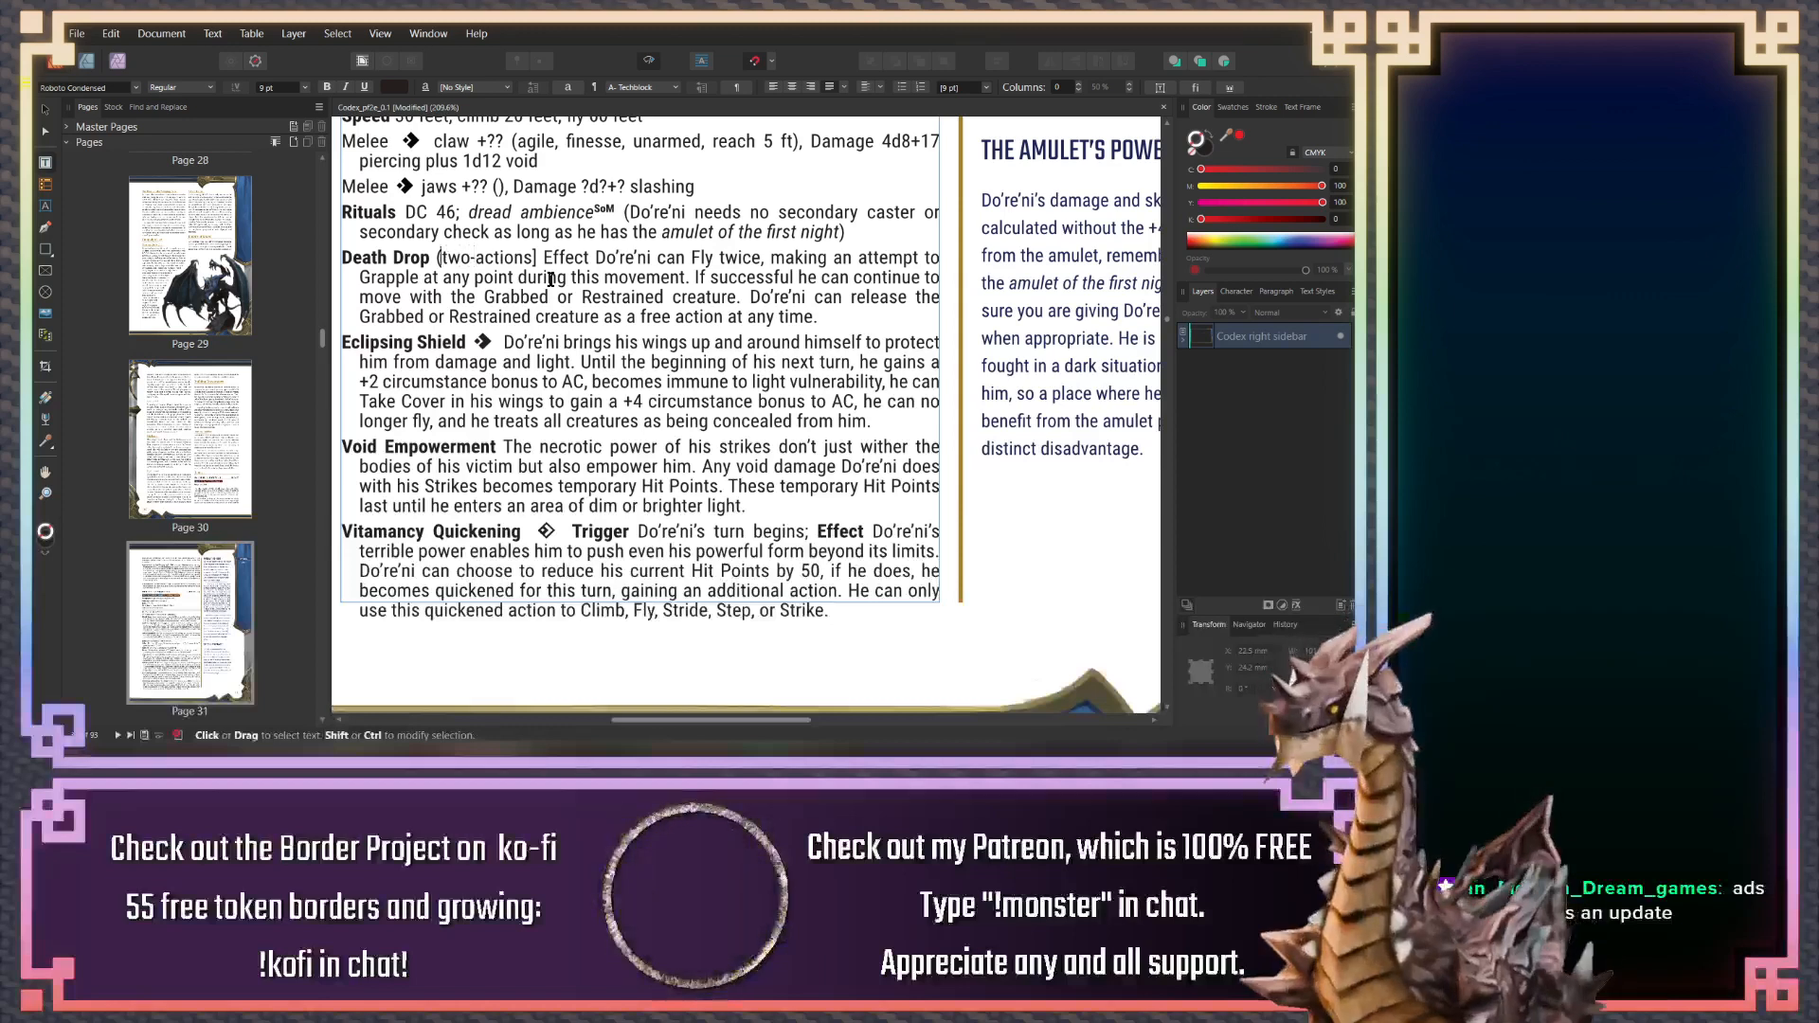
{"action": "key", "text": "BackSpace"}
{"action": "type", "text": "["}
Apply the Pathfinder icon character style to the Death Drop [two-actions] tag
{"action": "key", "text": "Left"}
{"action": "key", "text": "shift+Right"}
{"action": "key", "text": "shift+Right"}
{"action": "key", "text": "shift+Right"}
{"action": "key", "text": "shift+Right"}
{"action": "key", "text": "shift+Right"}
{"action": "key", "text": "shift+Right"}
{"action": "key", "text": "shift+Right"}
{"action": "key", "text": "shift+Right"}
{"action": "key", "text": "shift+Right"}
{"action": "key", "text": "shift+Right"}
{"action": "key", "text": "shift+Right"}
{"action": "key", "text": "shift+Right"}
{"action": "key", "text": "shift+Right"}
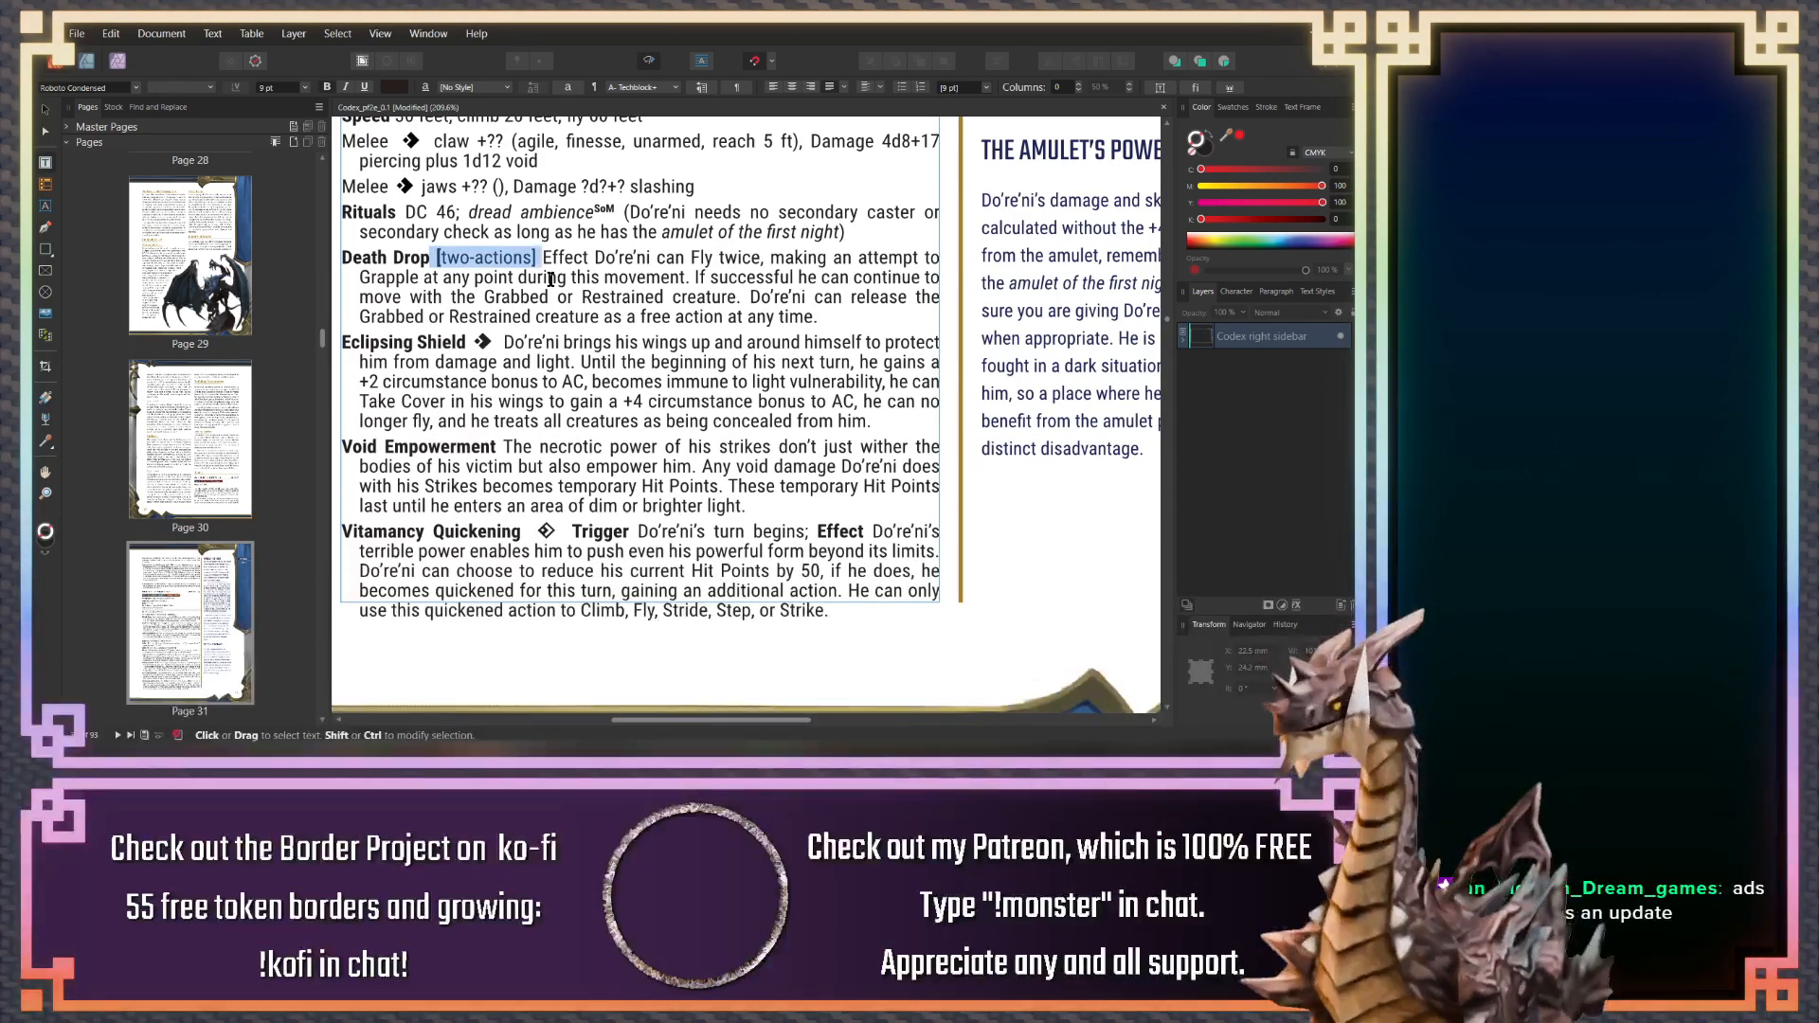
{"action": "key", "text": "ctrl+alt+1"}
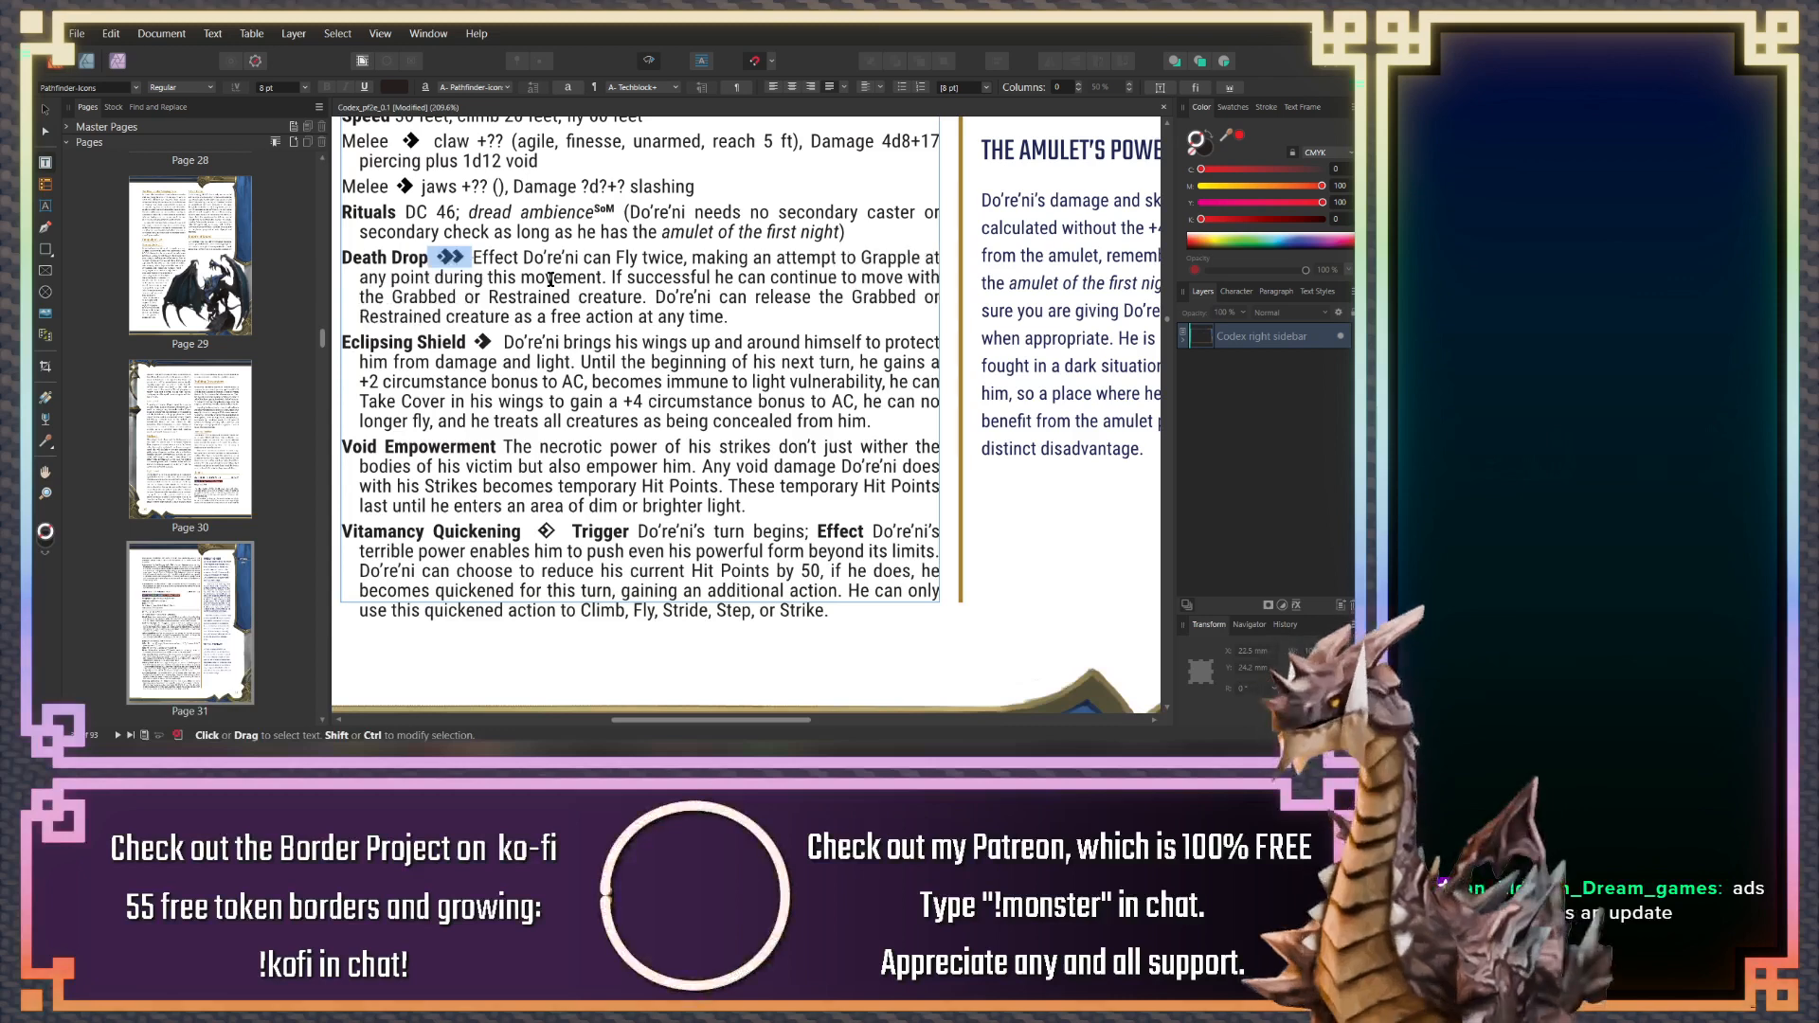
Change the damage type of the Melee jaws attack to "piercing"
{"action": "scroll", "coordinate": [597, 313], "scroll_direction": "up", "scroll_amount": 3}
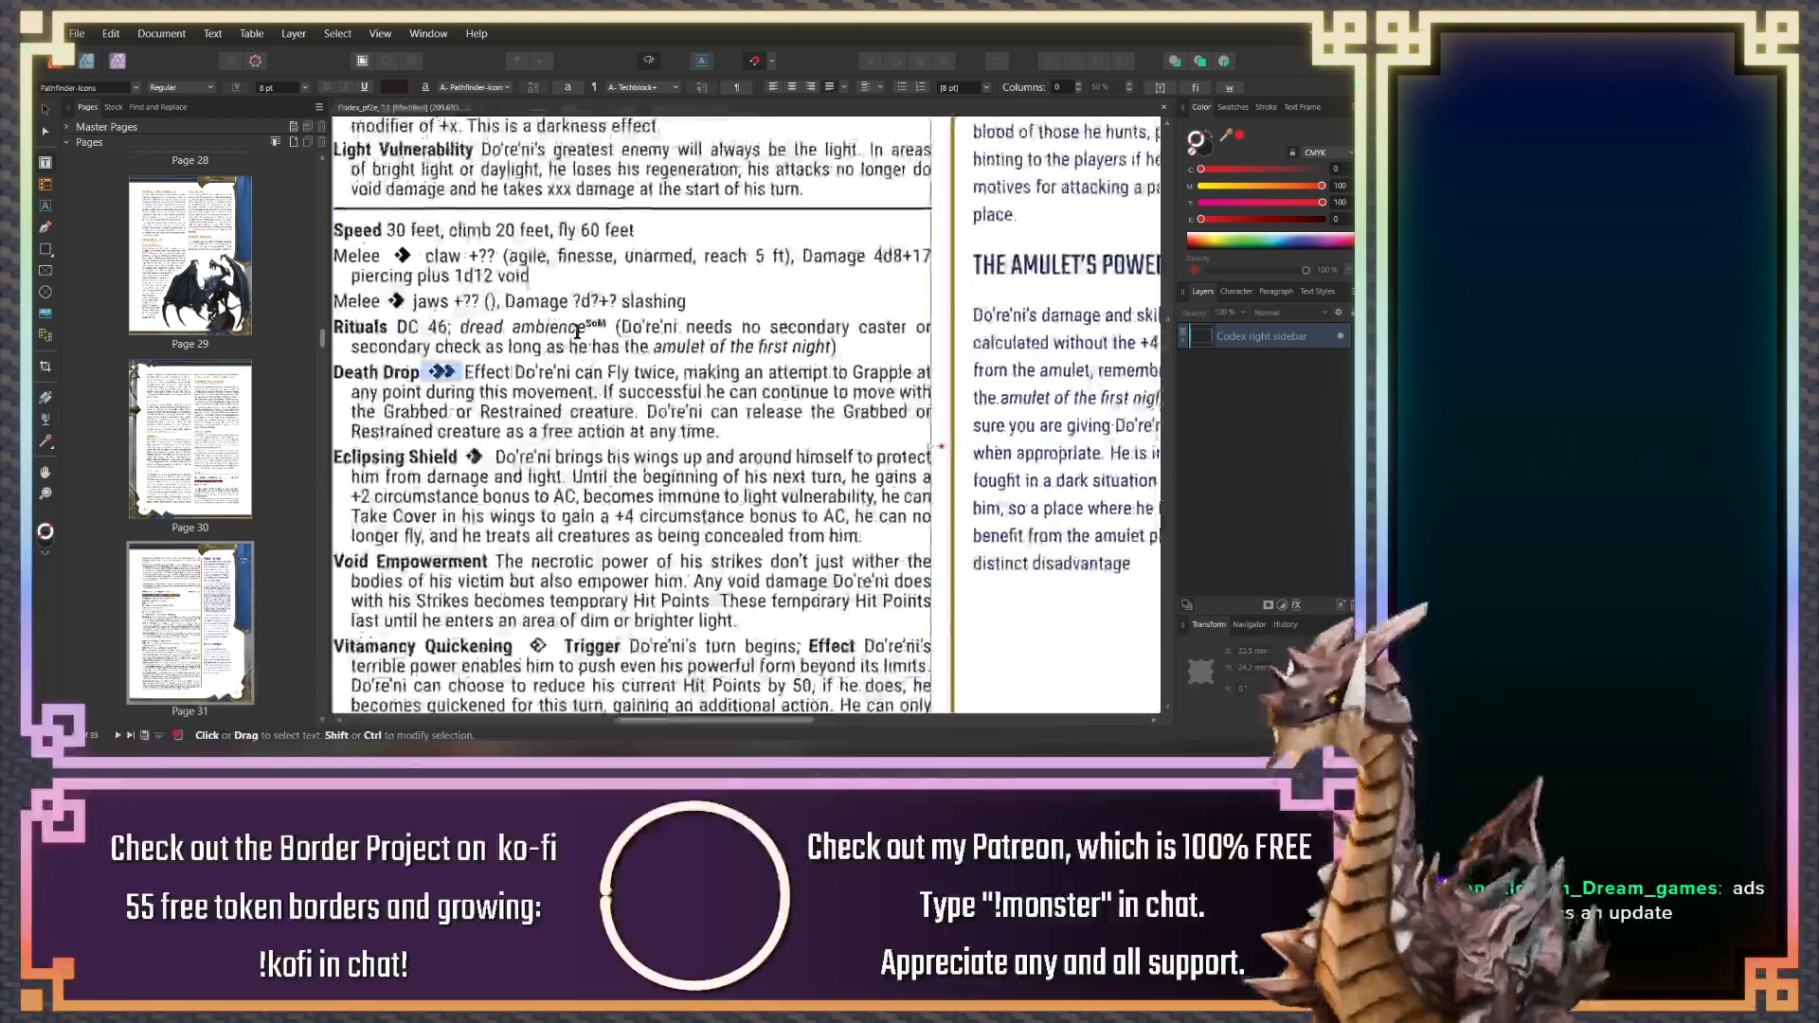
{"action": "left_click_drag", "start_coordinate": [565, 340], "coordinate": [716, 334]}
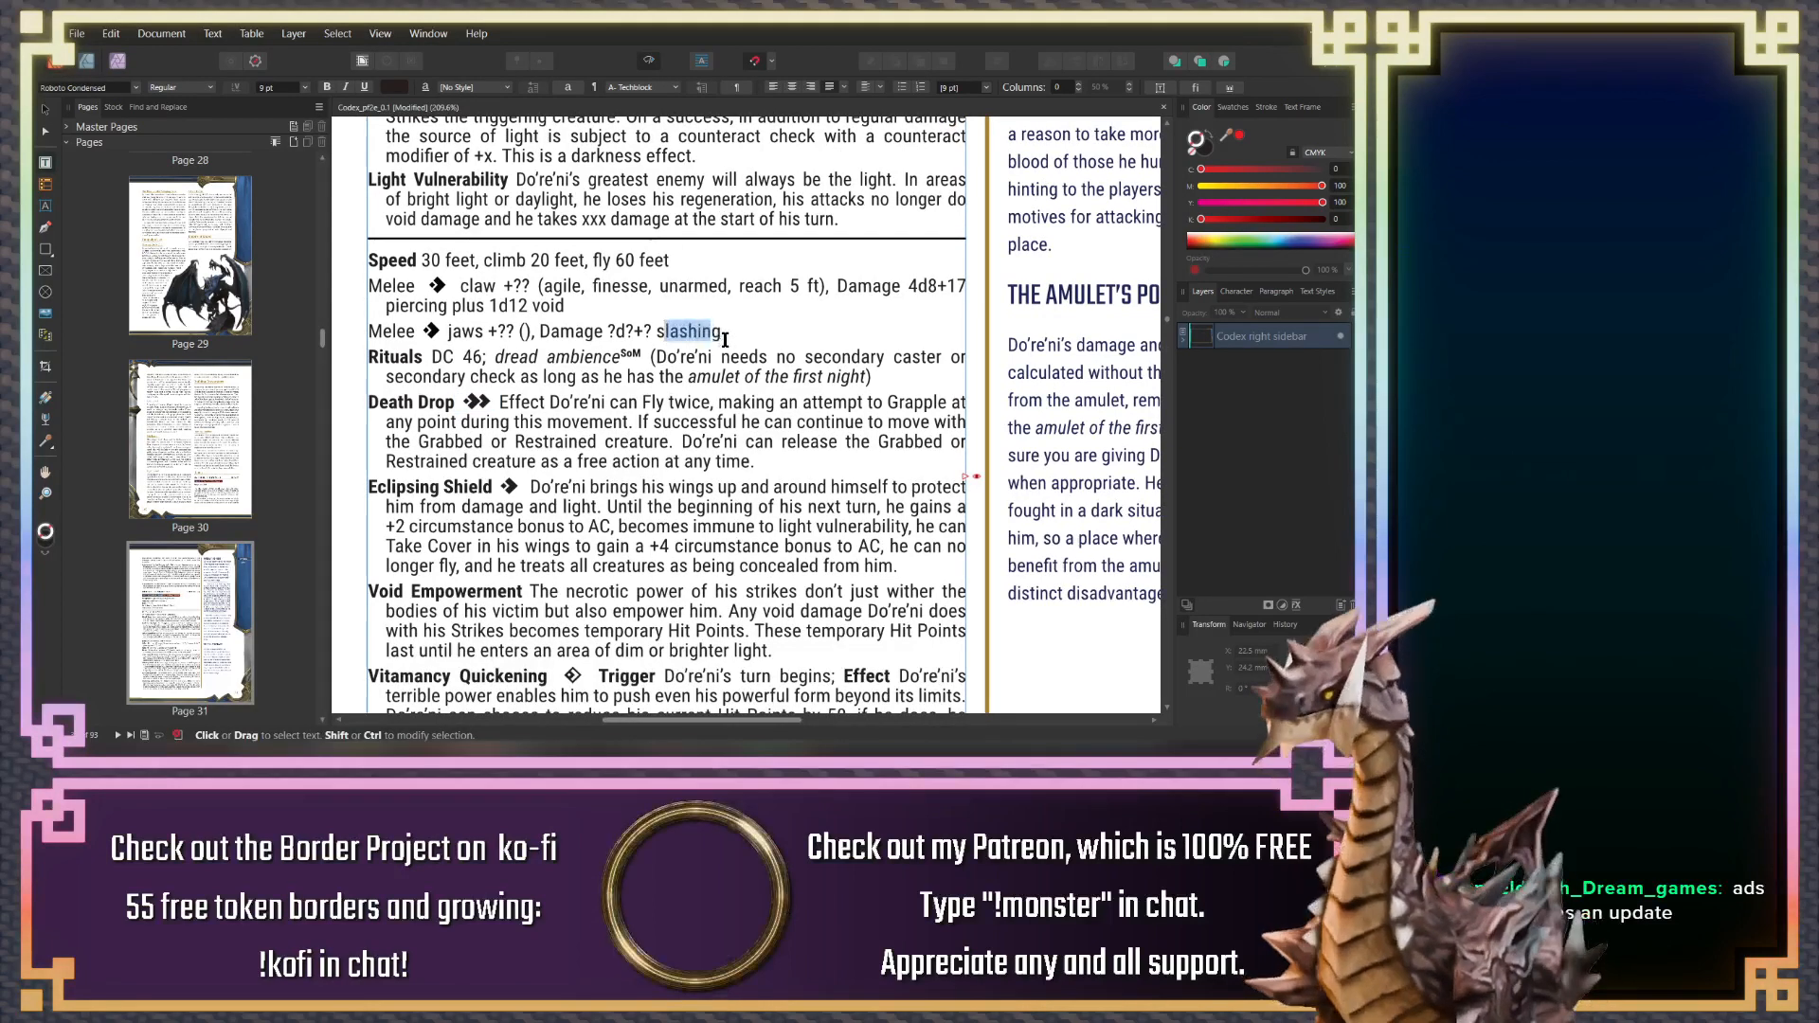
{"action": "key", "text": "BackSpace"}
{"action": "key", "text": "BackSpace"}
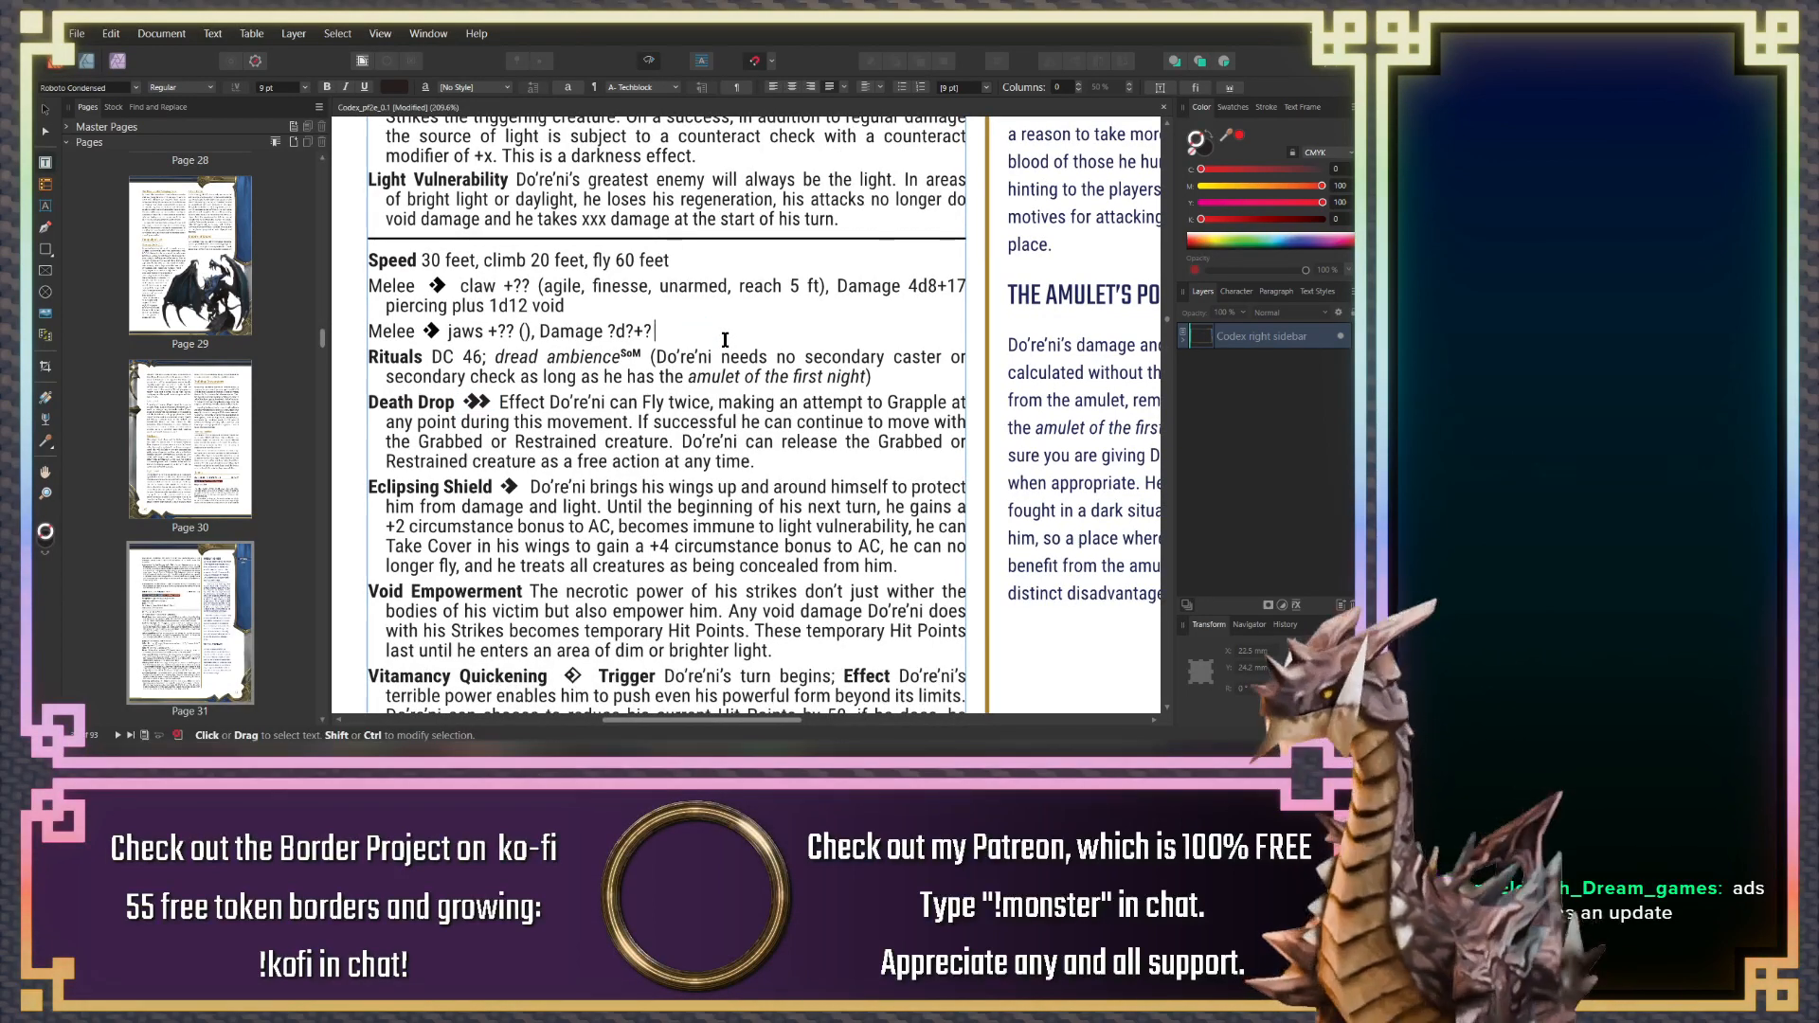
{"action": "type", "text": "pierci"}
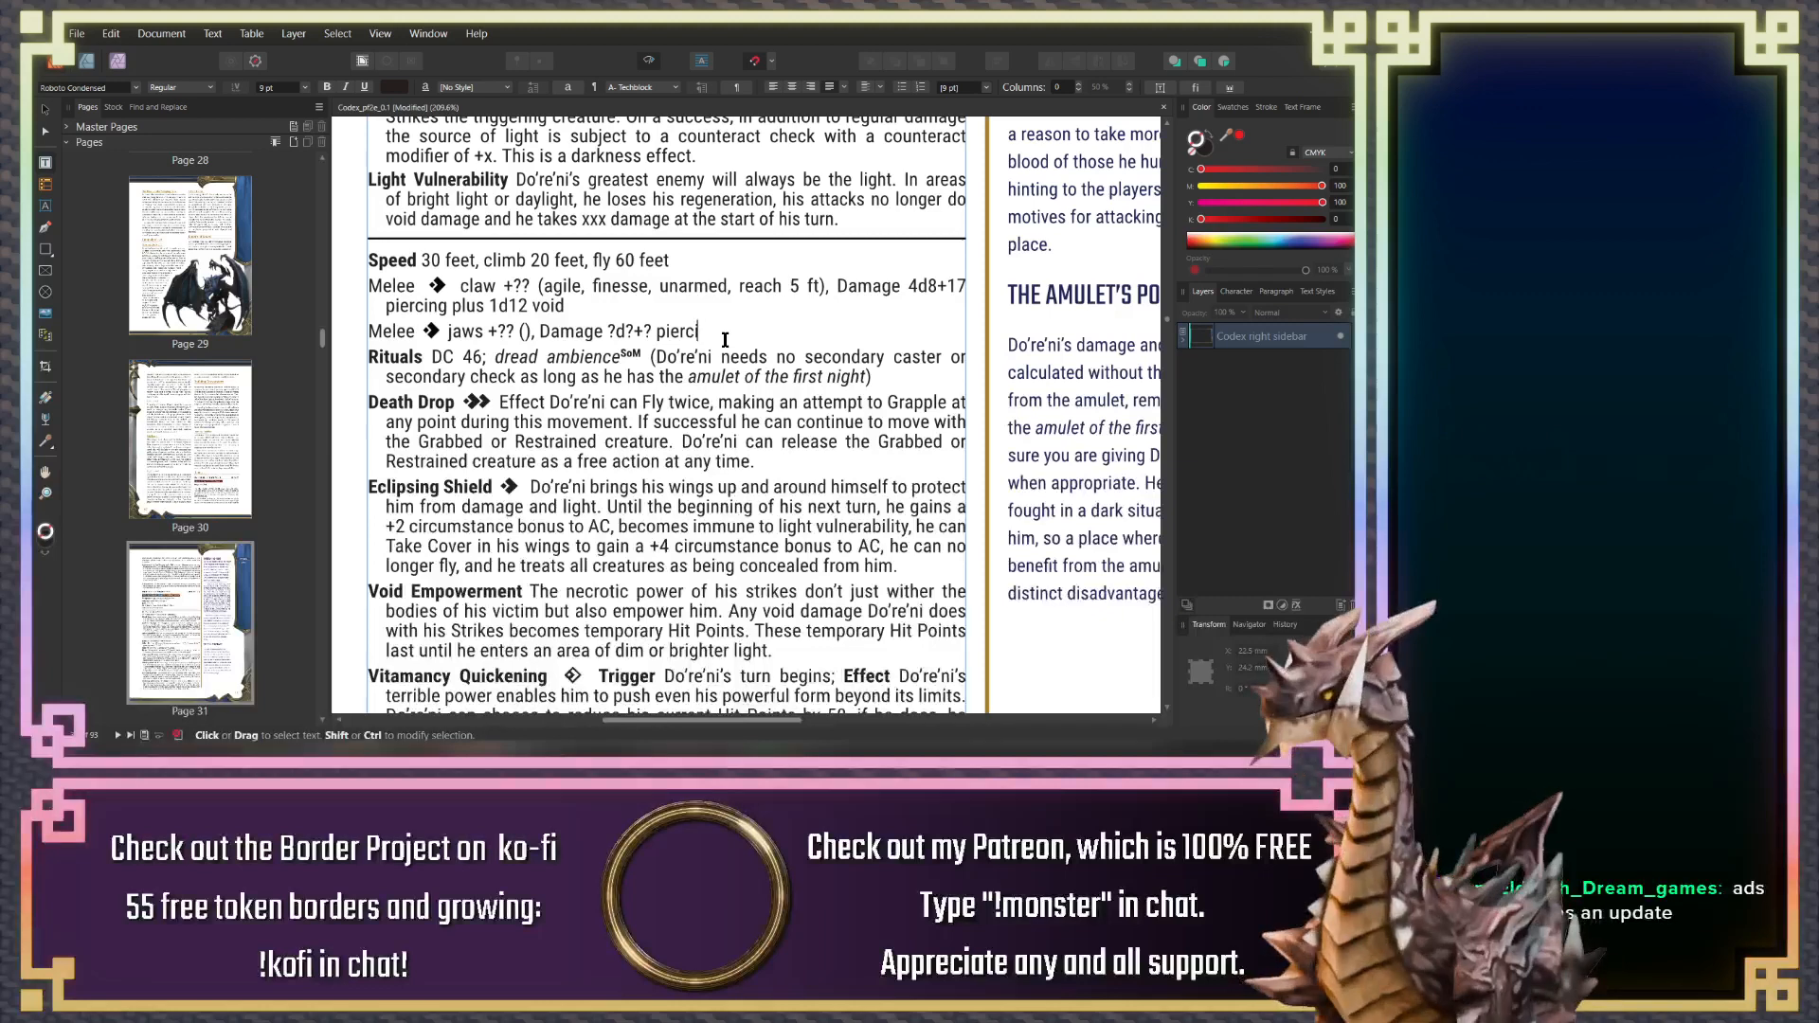
{"action": "type", "text": "ng"}
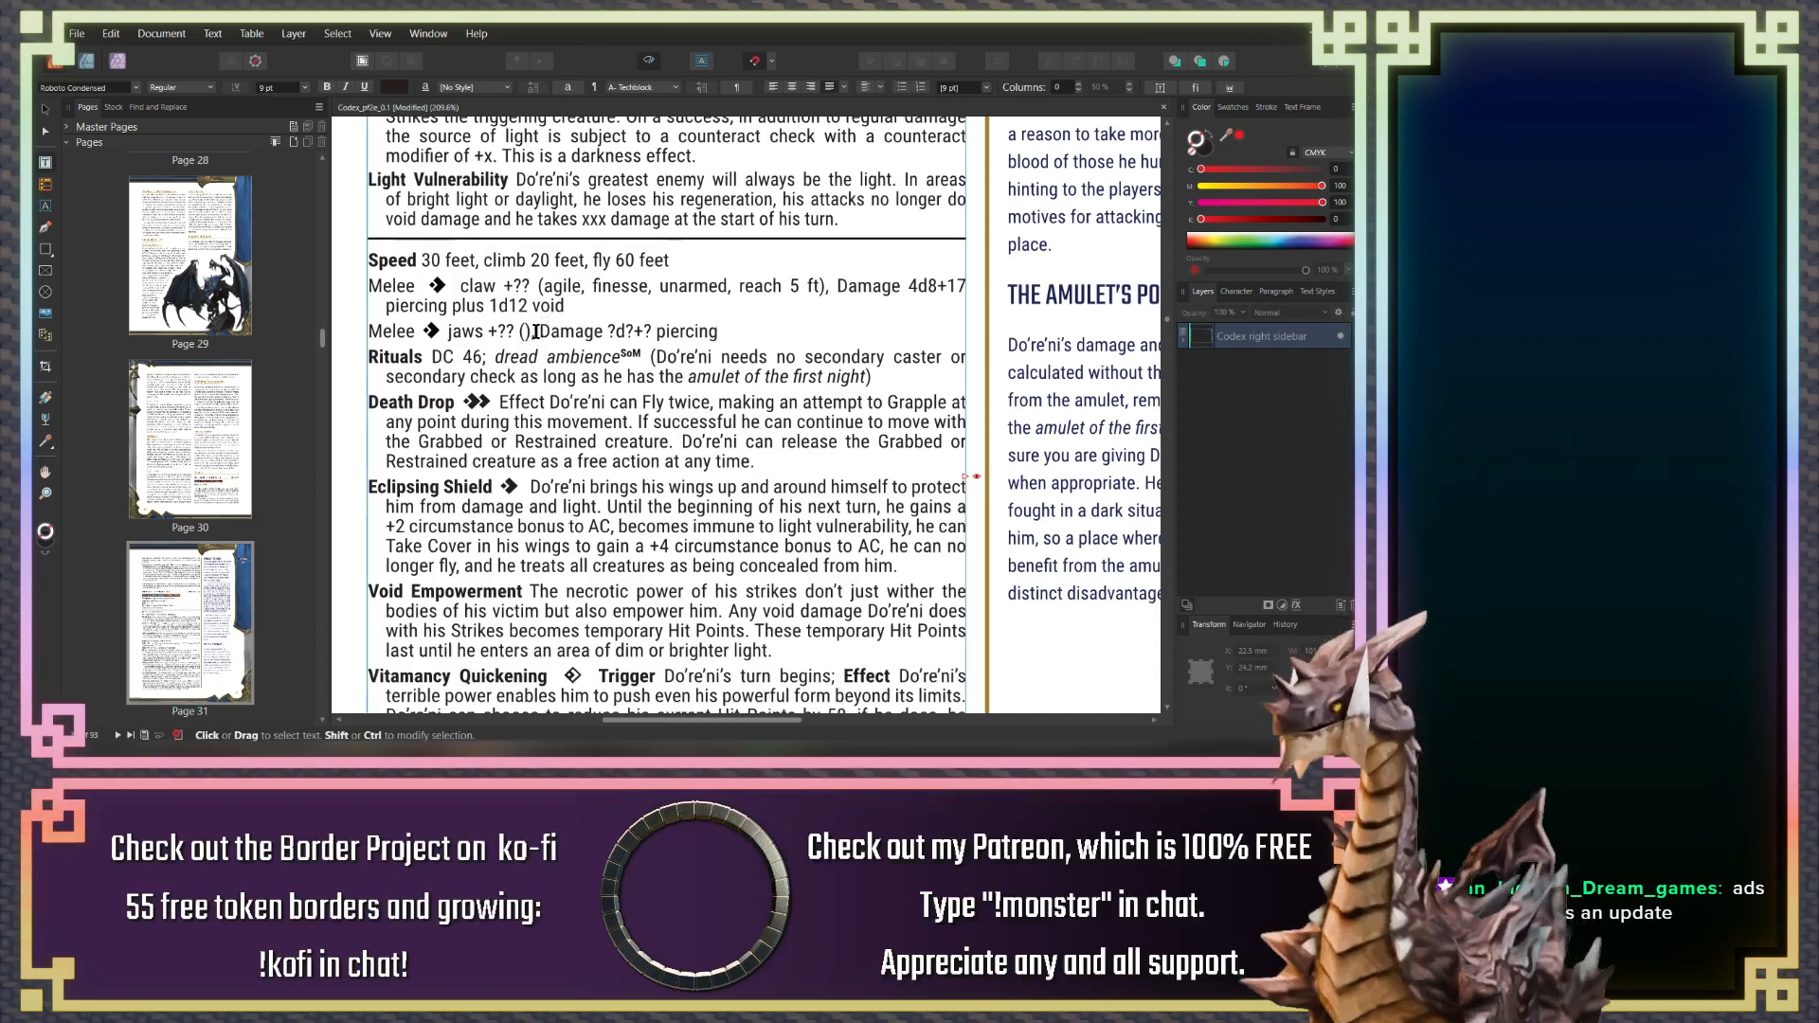
Examine the Creature 23 stat block for placeholder statistics that still need values
{"action": "scroll", "coordinate": [523, 331], "scroll_direction": "up", "scroll_amount": 3}
{"action": "scroll", "coordinate": [519, 233], "scroll_direction": "up", "scroll_amount": 3}
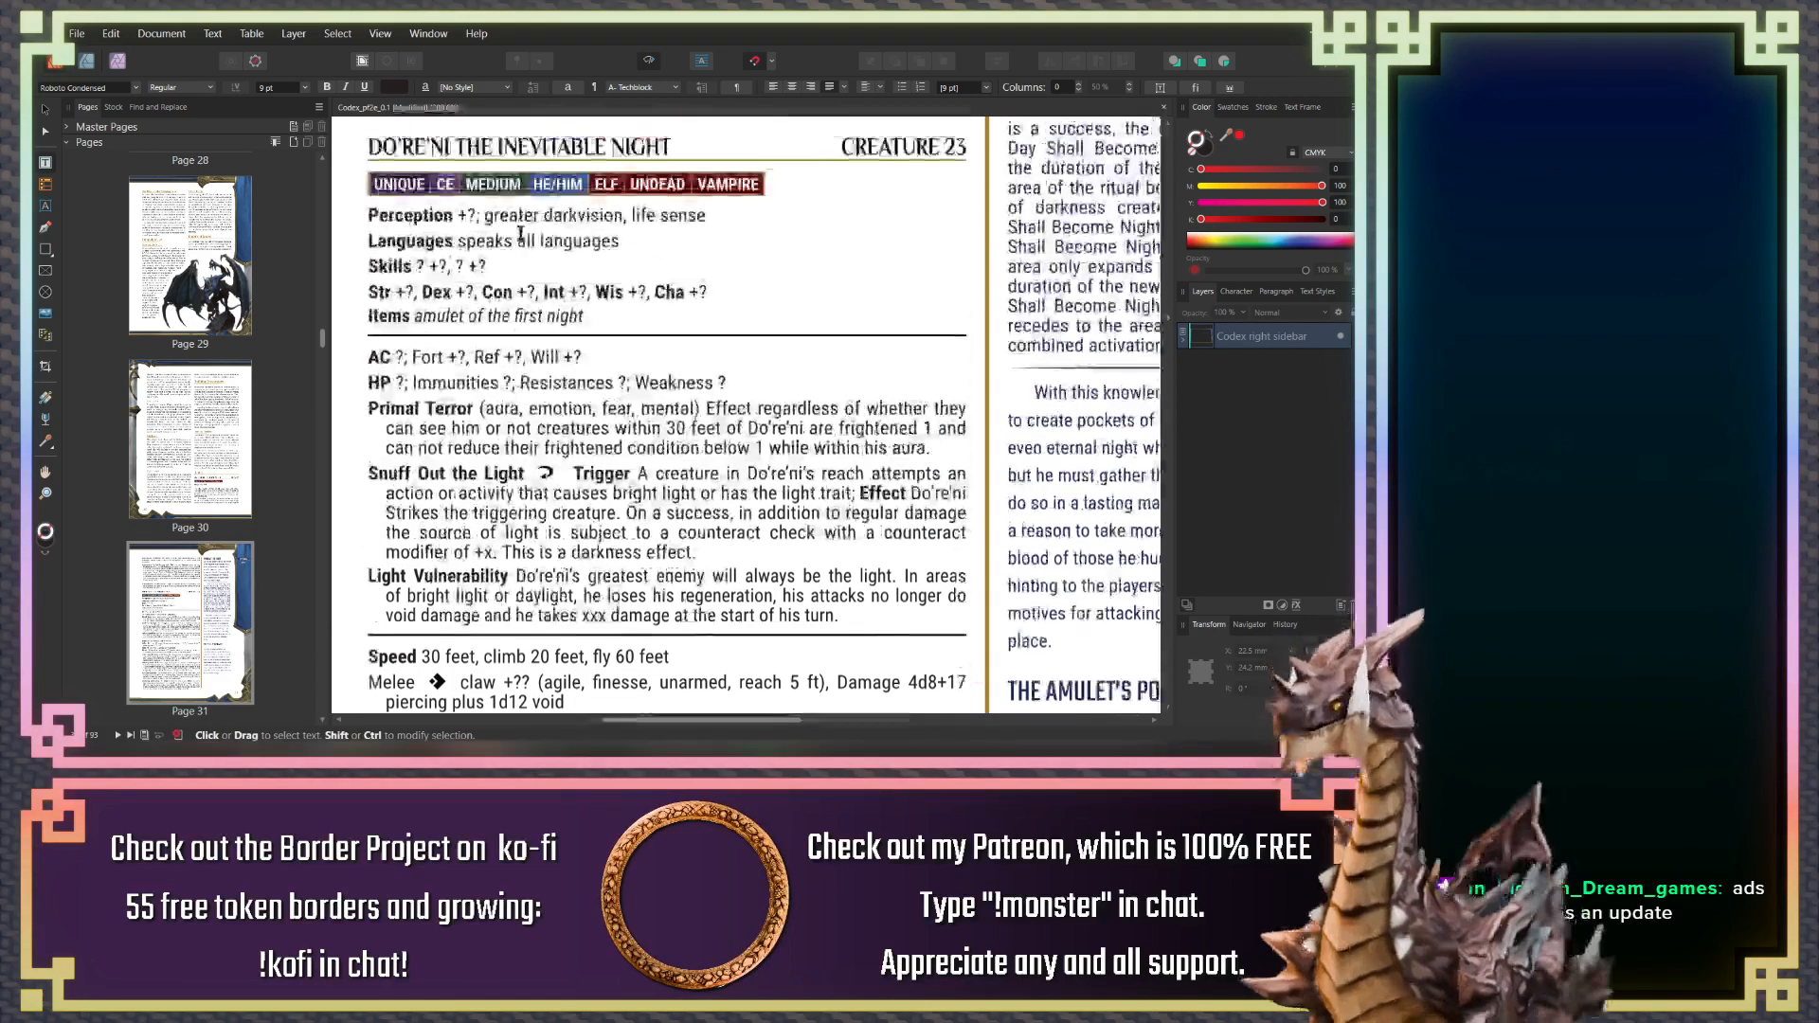
{"action": "scroll", "coordinate": [474, 271], "scroll_direction": "down", "scroll_amount": 2}
{"action": "scroll", "coordinate": [473, 272], "scroll_direction": "up", "scroll_amount": 1}
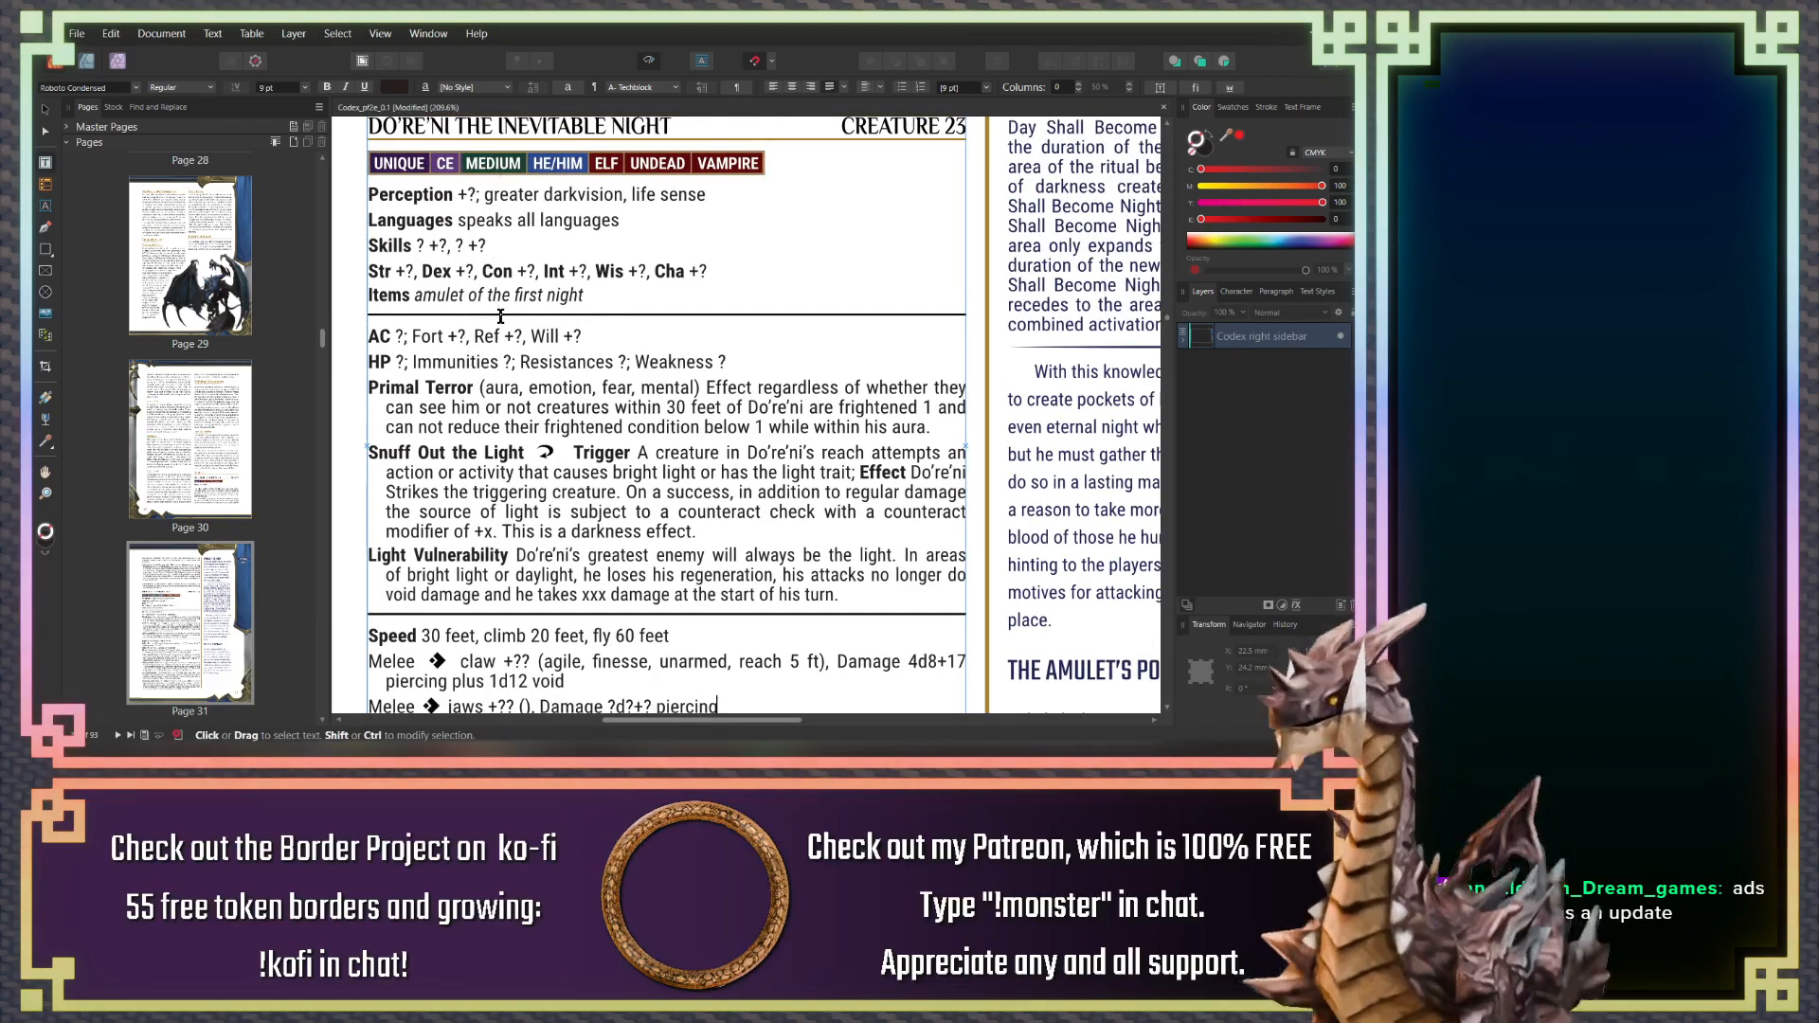
{"action": "scroll", "coordinate": [502, 355], "scroll_direction": "up", "scroll_amount": 2}
{"action": "scroll", "coordinate": [504, 369], "scroll_direction": "up", "scroll_amount": 6}
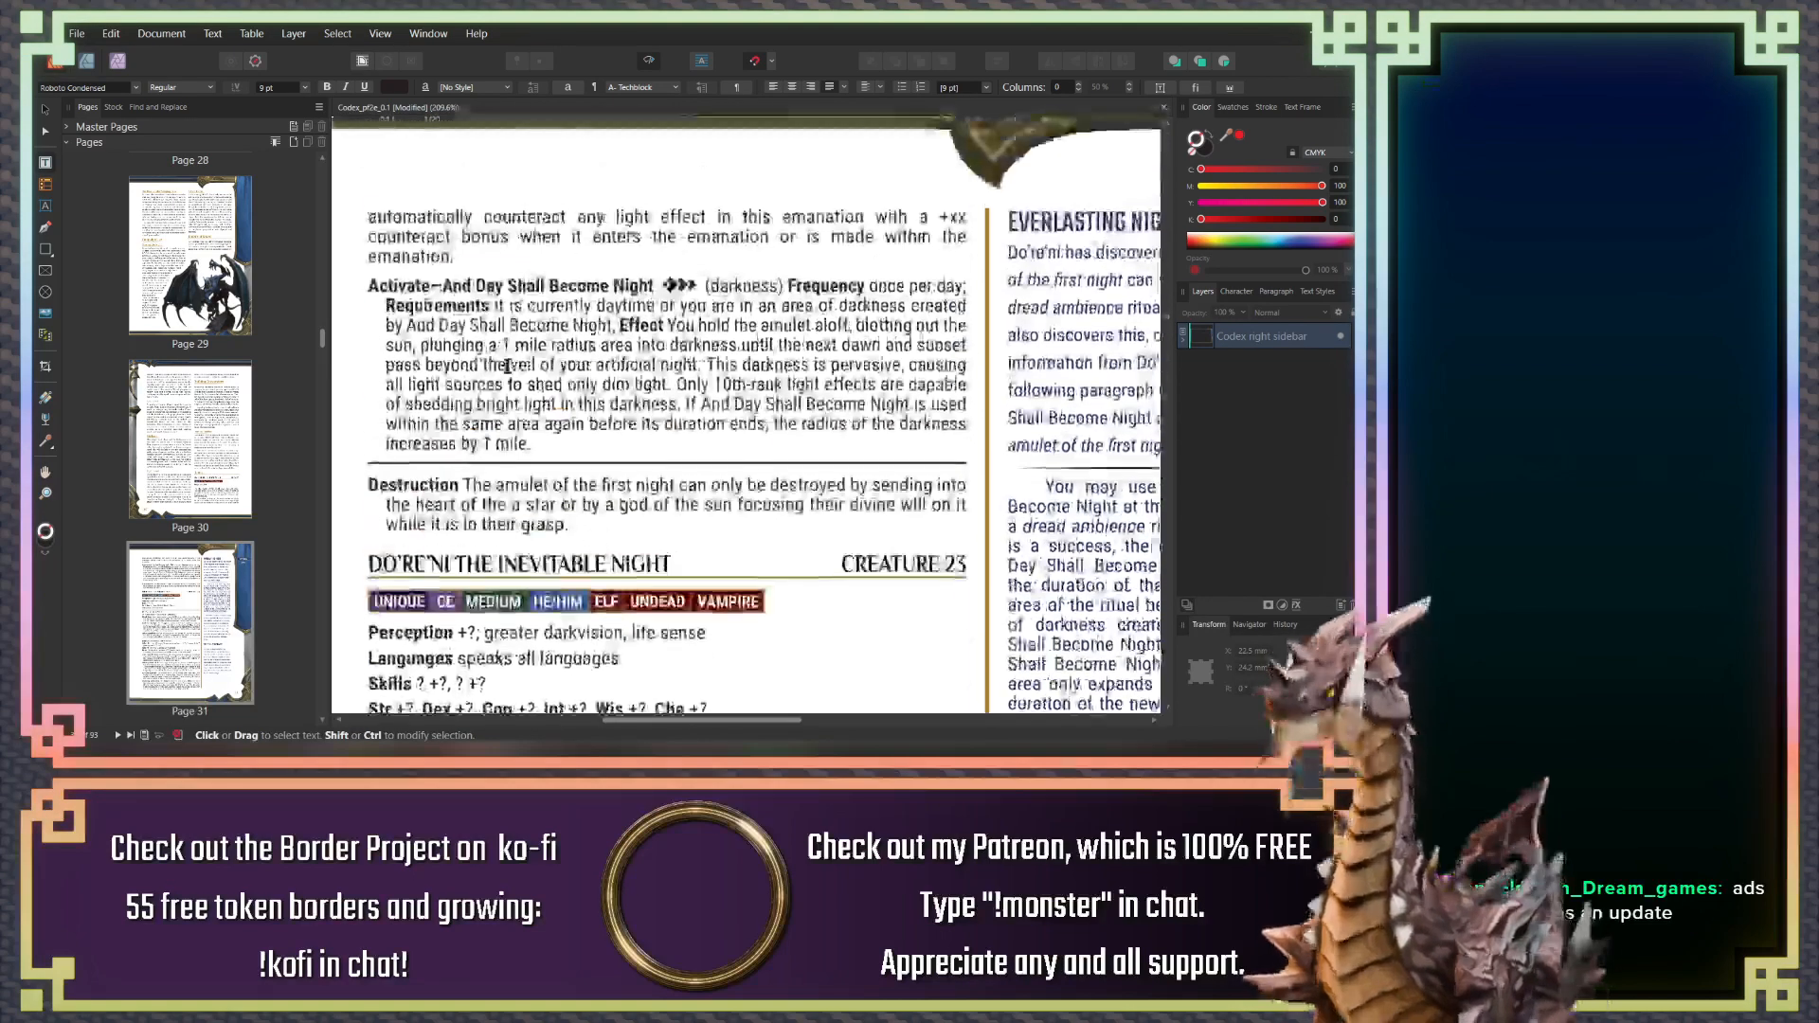
{"action": "scroll", "coordinate": [504, 369], "scroll_direction": "down", "scroll_amount": 7}
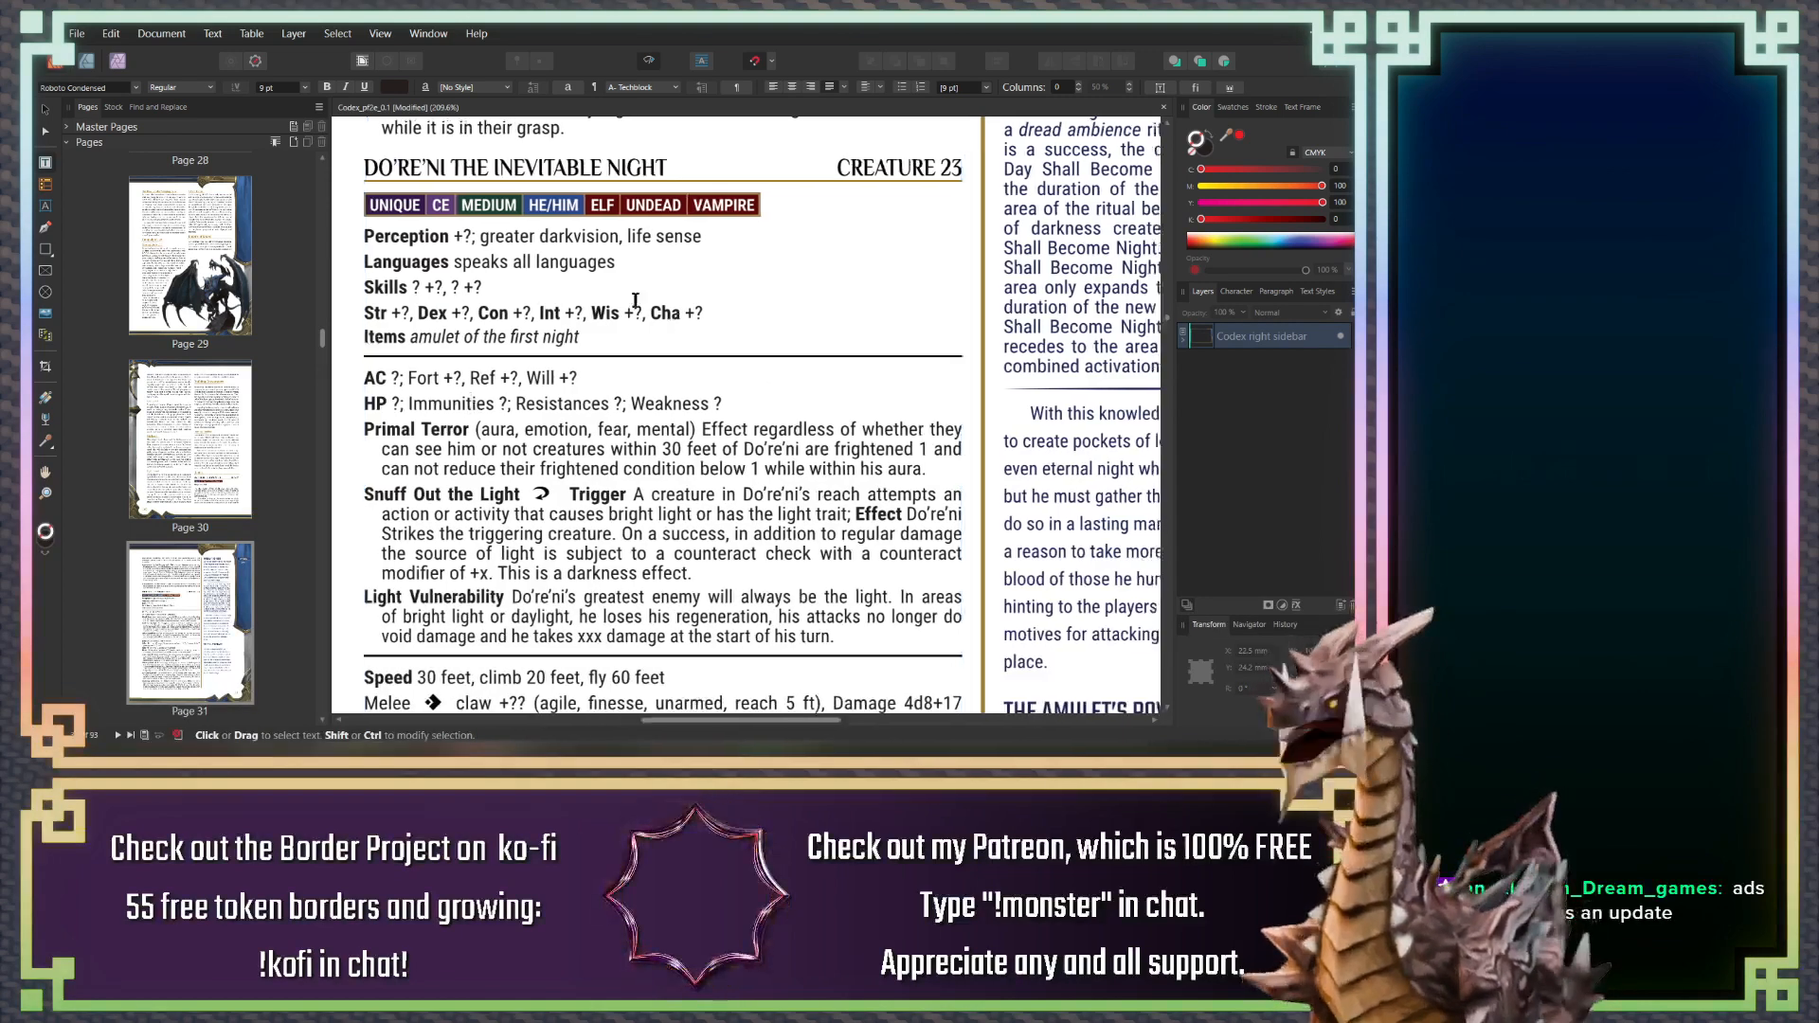
{"action": "scroll", "coordinate": [720, 386], "scroll_direction": "right", "scroll_amount": 5}
{"action": "scroll", "coordinate": [720, 386], "scroll_direction": "down", "scroll_amount": 3}
{"action": "scroll", "coordinate": [720, 386], "scroll_direction": "up", "scroll_amount": 4}
{"action": "scroll", "coordinate": [720, 386], "scroll_direction": "left", "scroll_amount": 6}
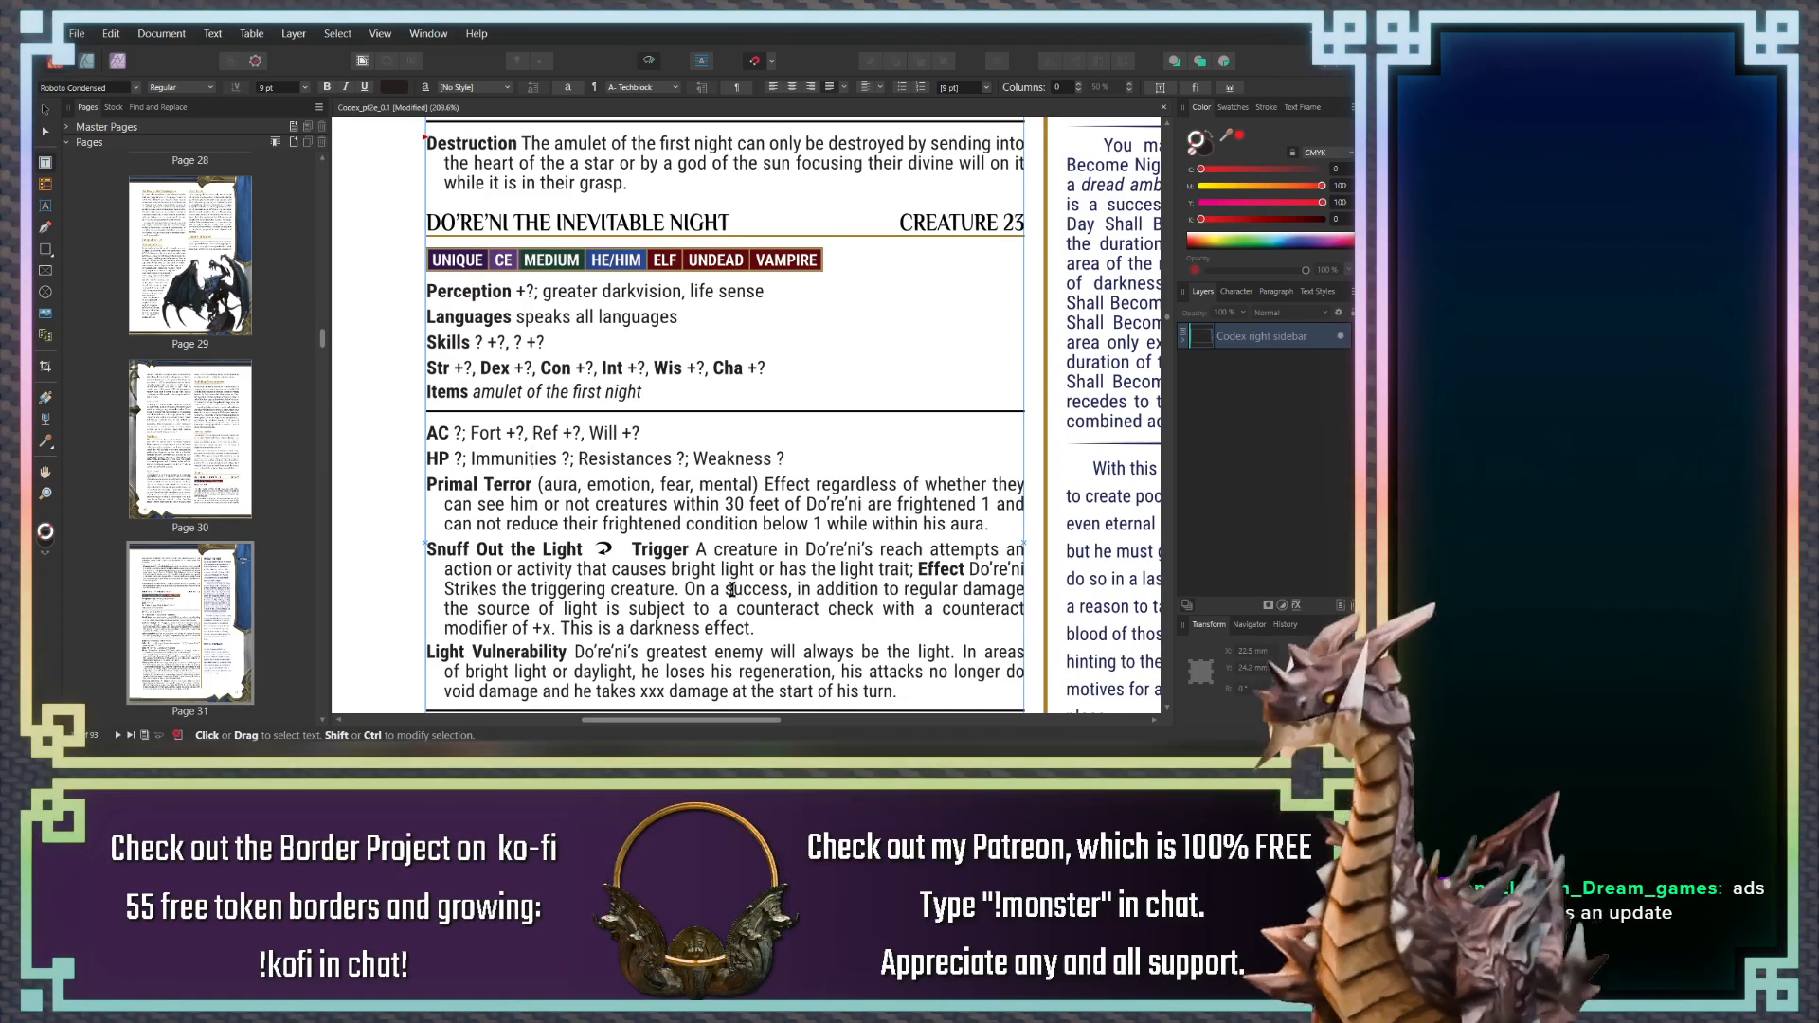
{"action": "scroll", "coordinate": [696, 468], "scroll_direction": "down", "scroll_amount": 1}
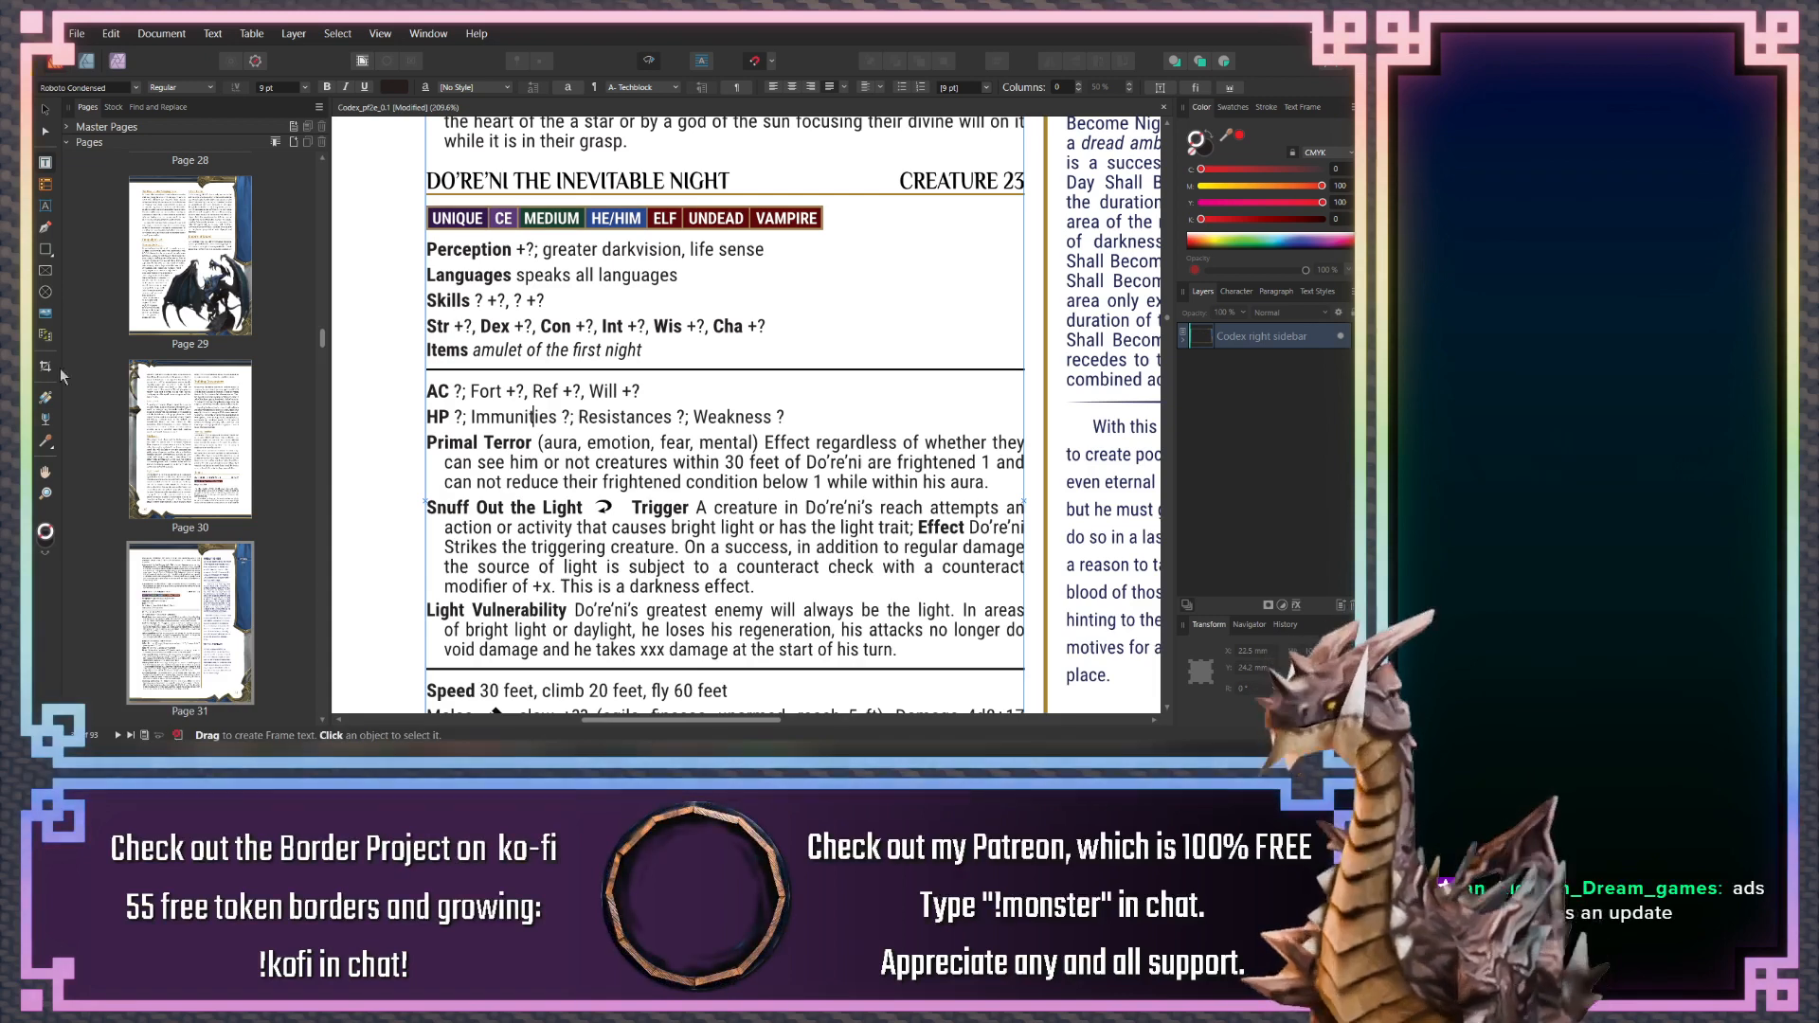
Fill in the Creature 23 ability modifiers Str +9, Dex +11 and Con +8
{"action": "double_click", "coordinate": [466, 327]}
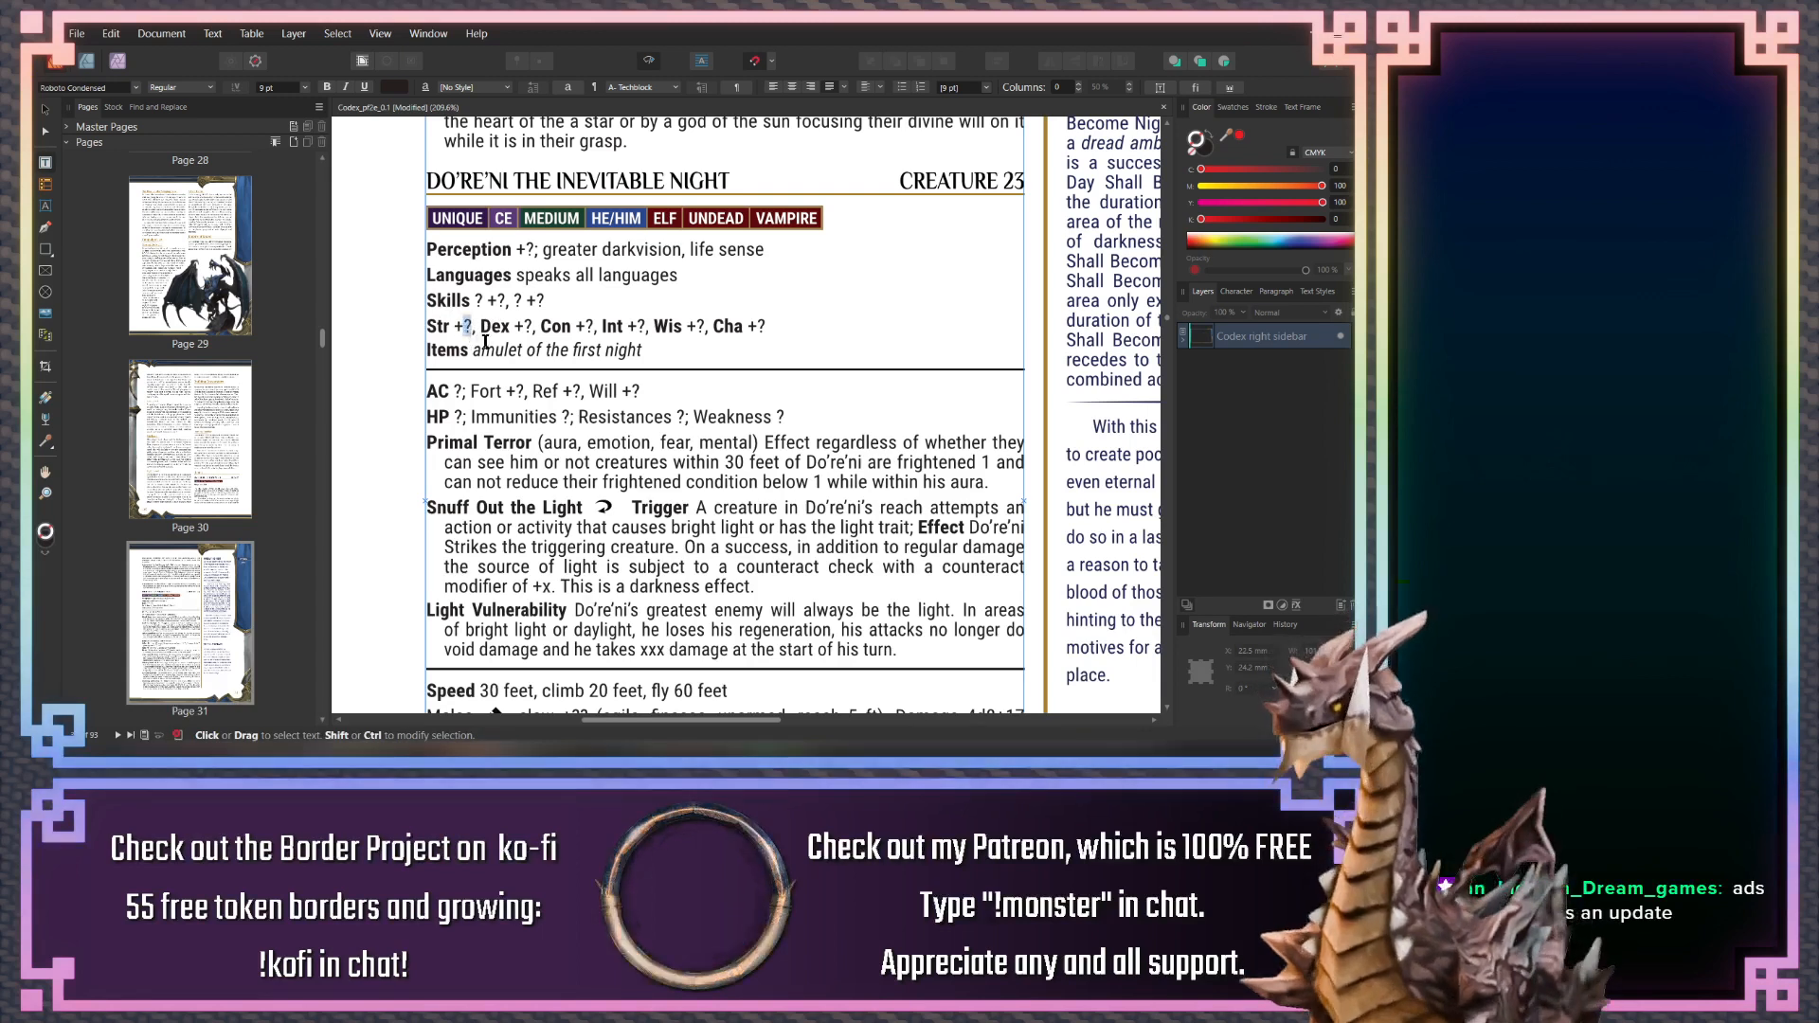
{"action": "type", "text": "9"}
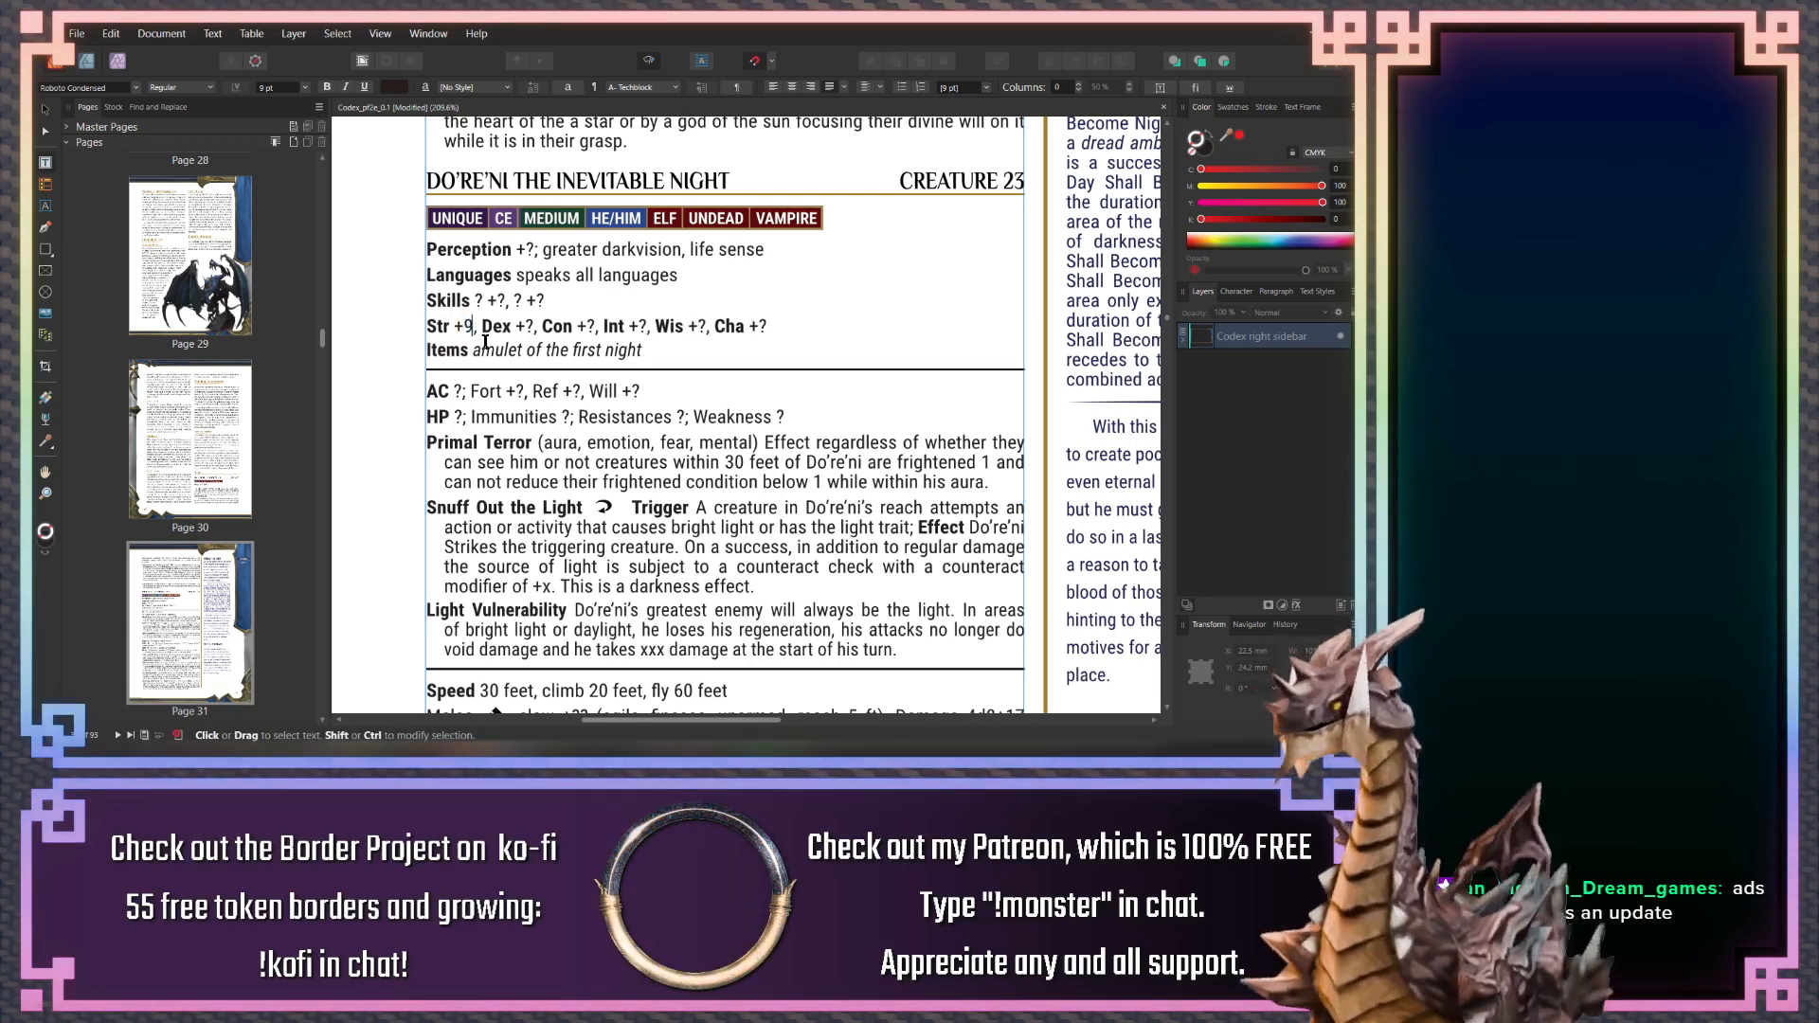
{"action": "double_click", "coordinate": [527, 327]}
{"action": "type", "text": "11"}
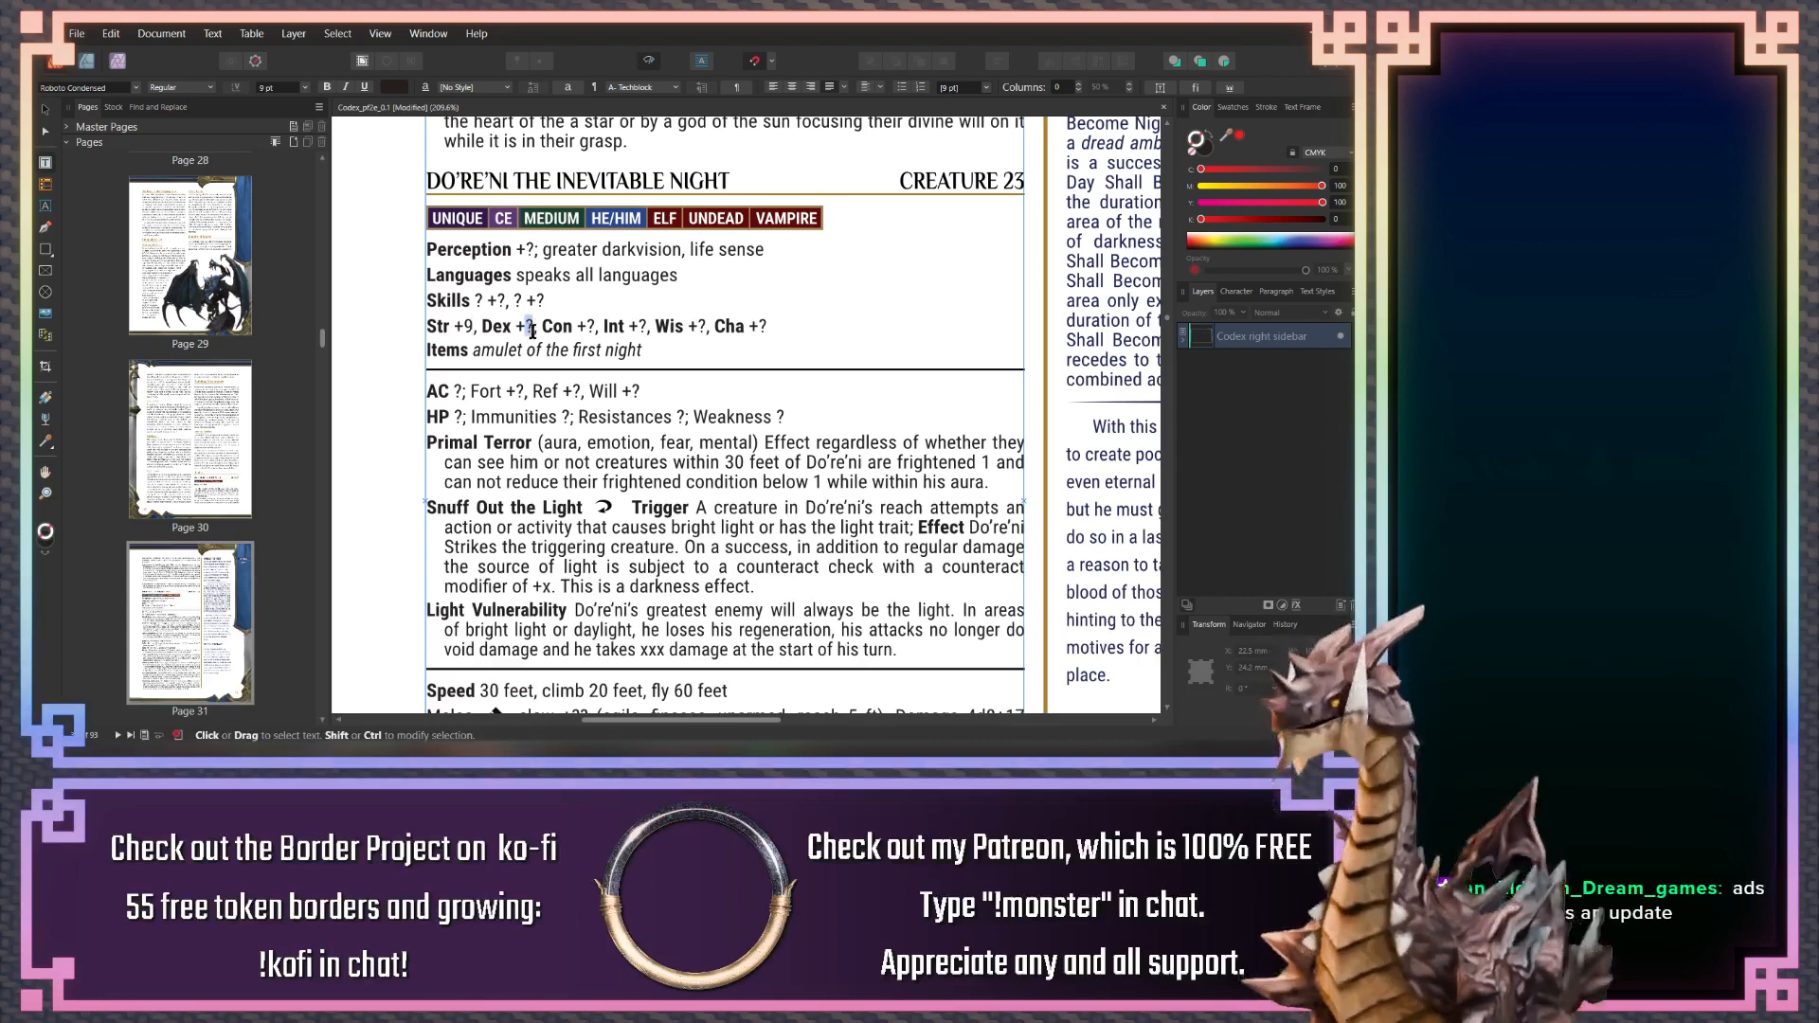
{"action": "double_click", "coordinate": [600, 327]}
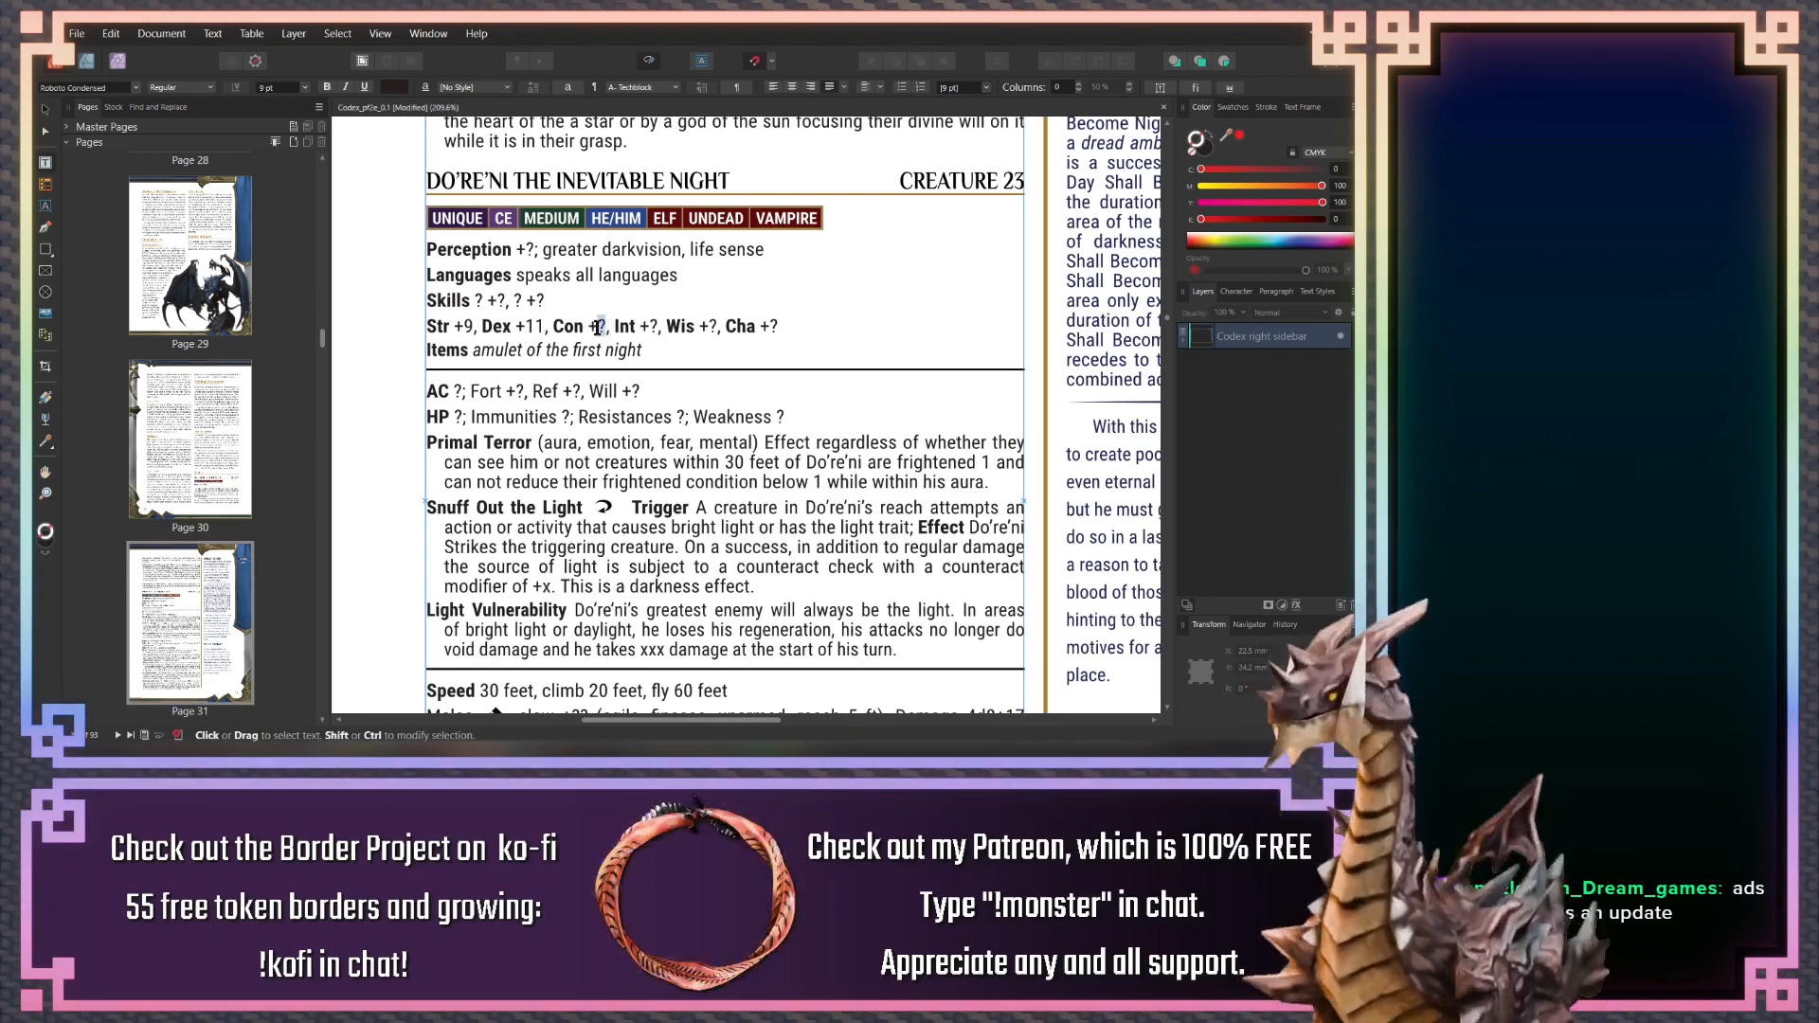
{"action": "type", "text": "8"}
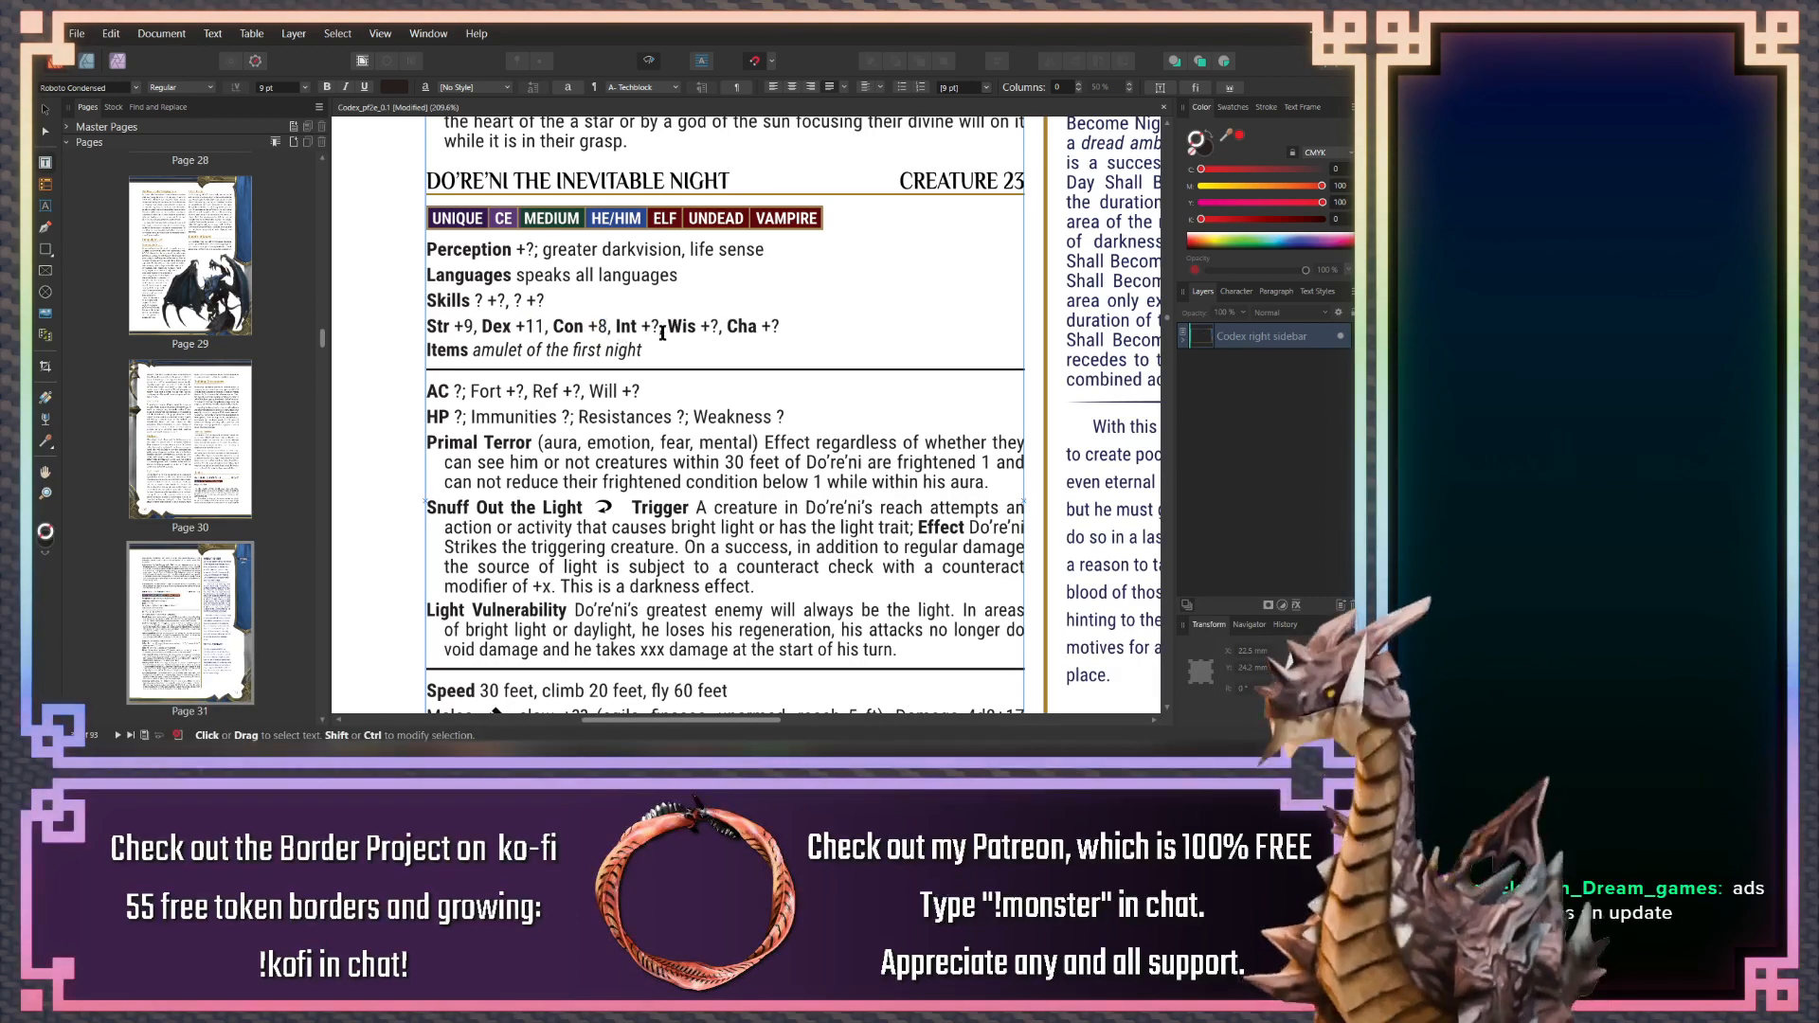
Replace the placeholder Int modifier in the Creature 23 stat block with +6
{"action": "double_click", "coordinate": [652, 327]}
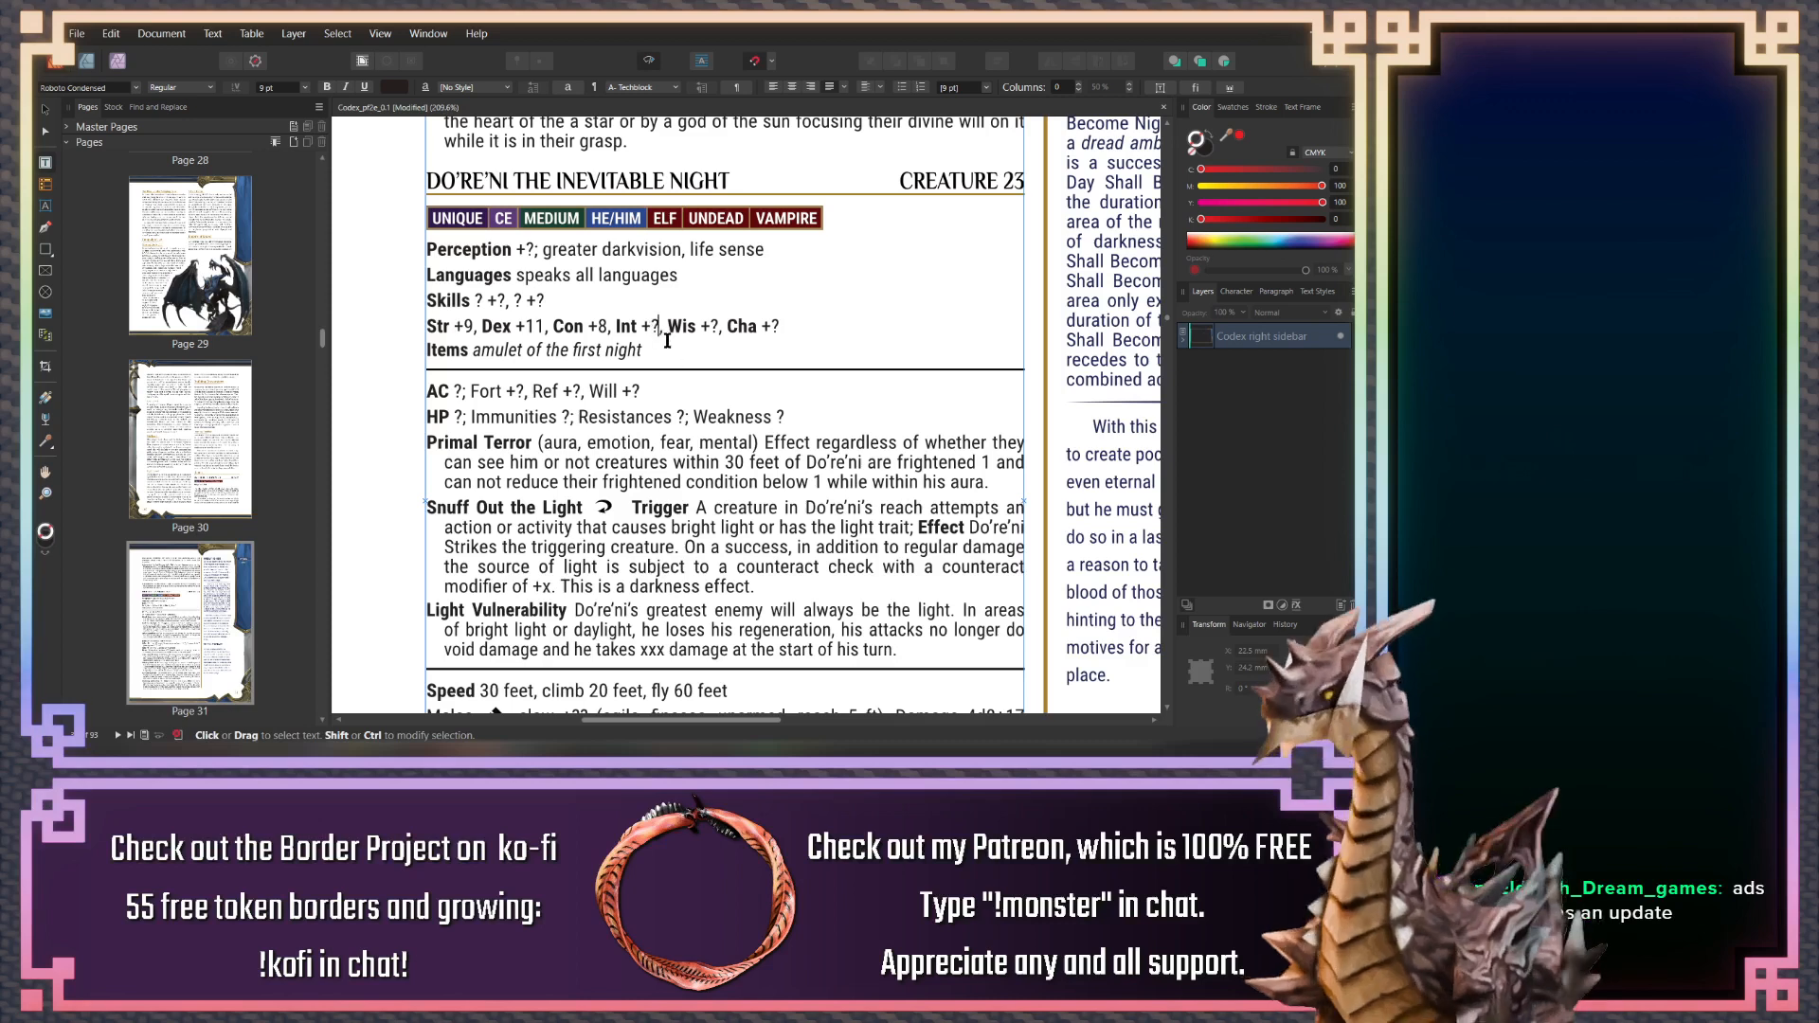
{"action": "key", "text": "BackSpace"}
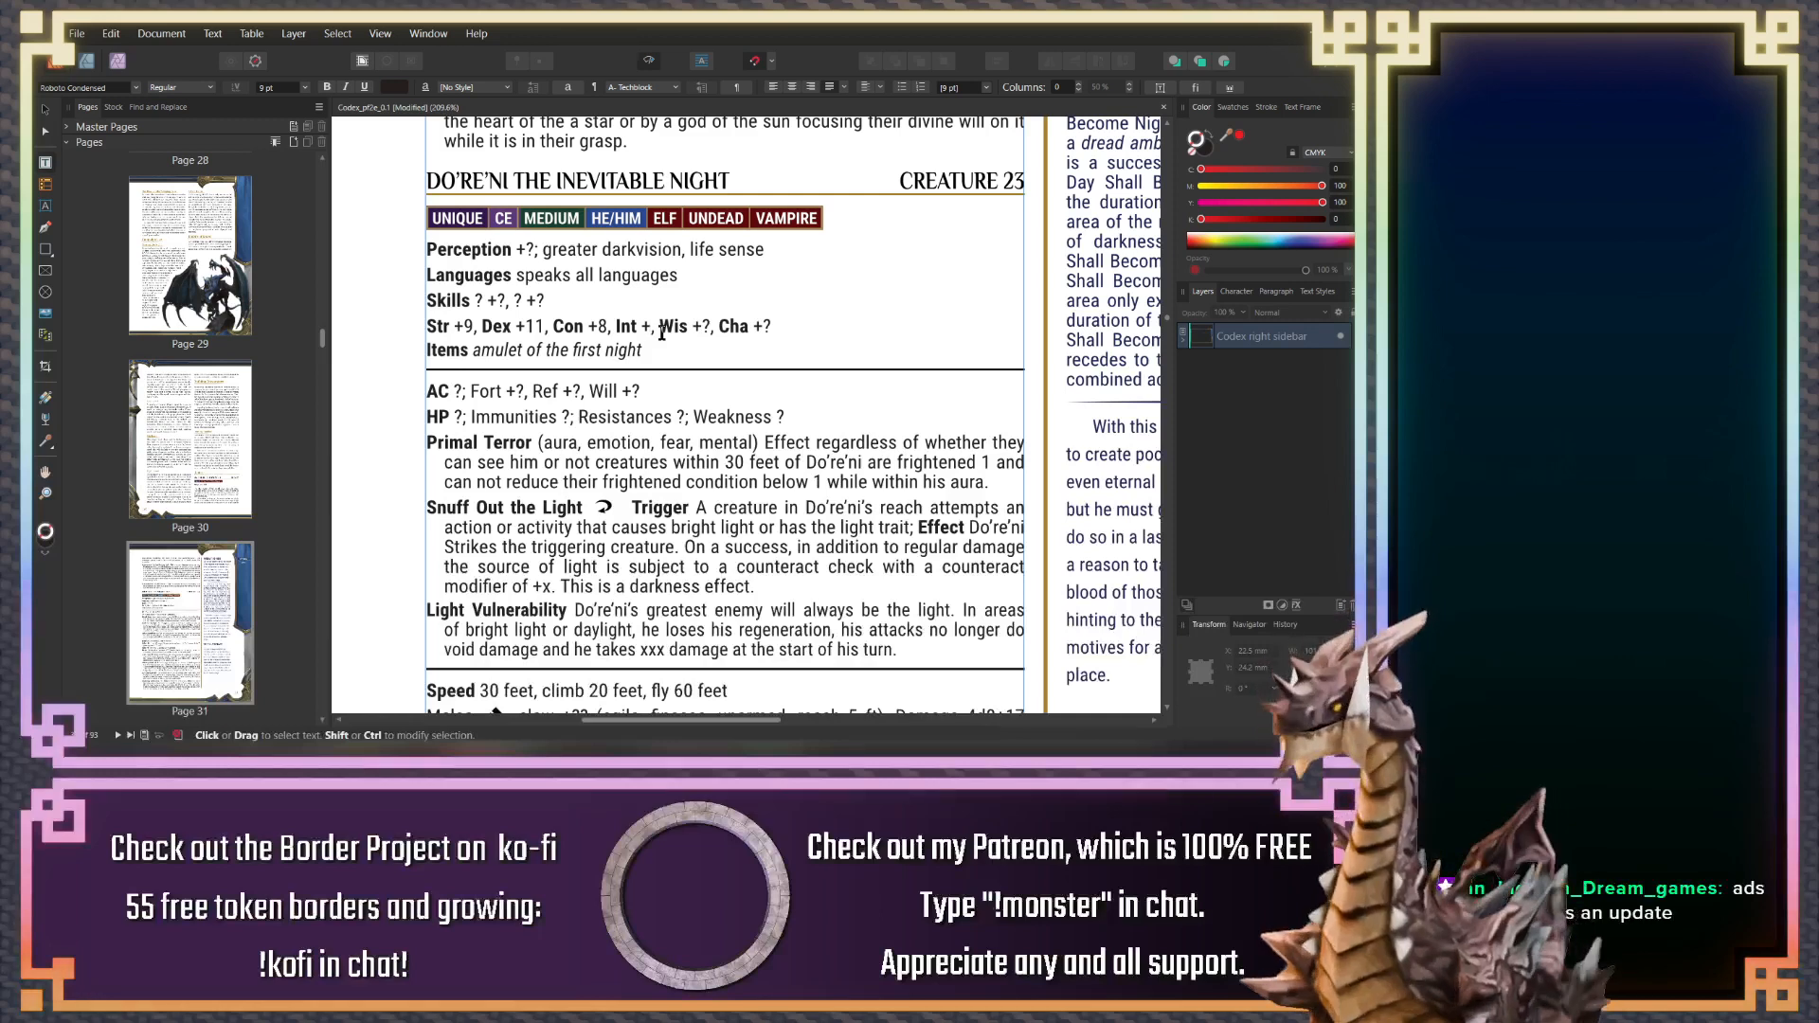
{"action": "scroll", "coordinate": [661, 332], "scroll_direction": "up", "scroll_amount": 5}
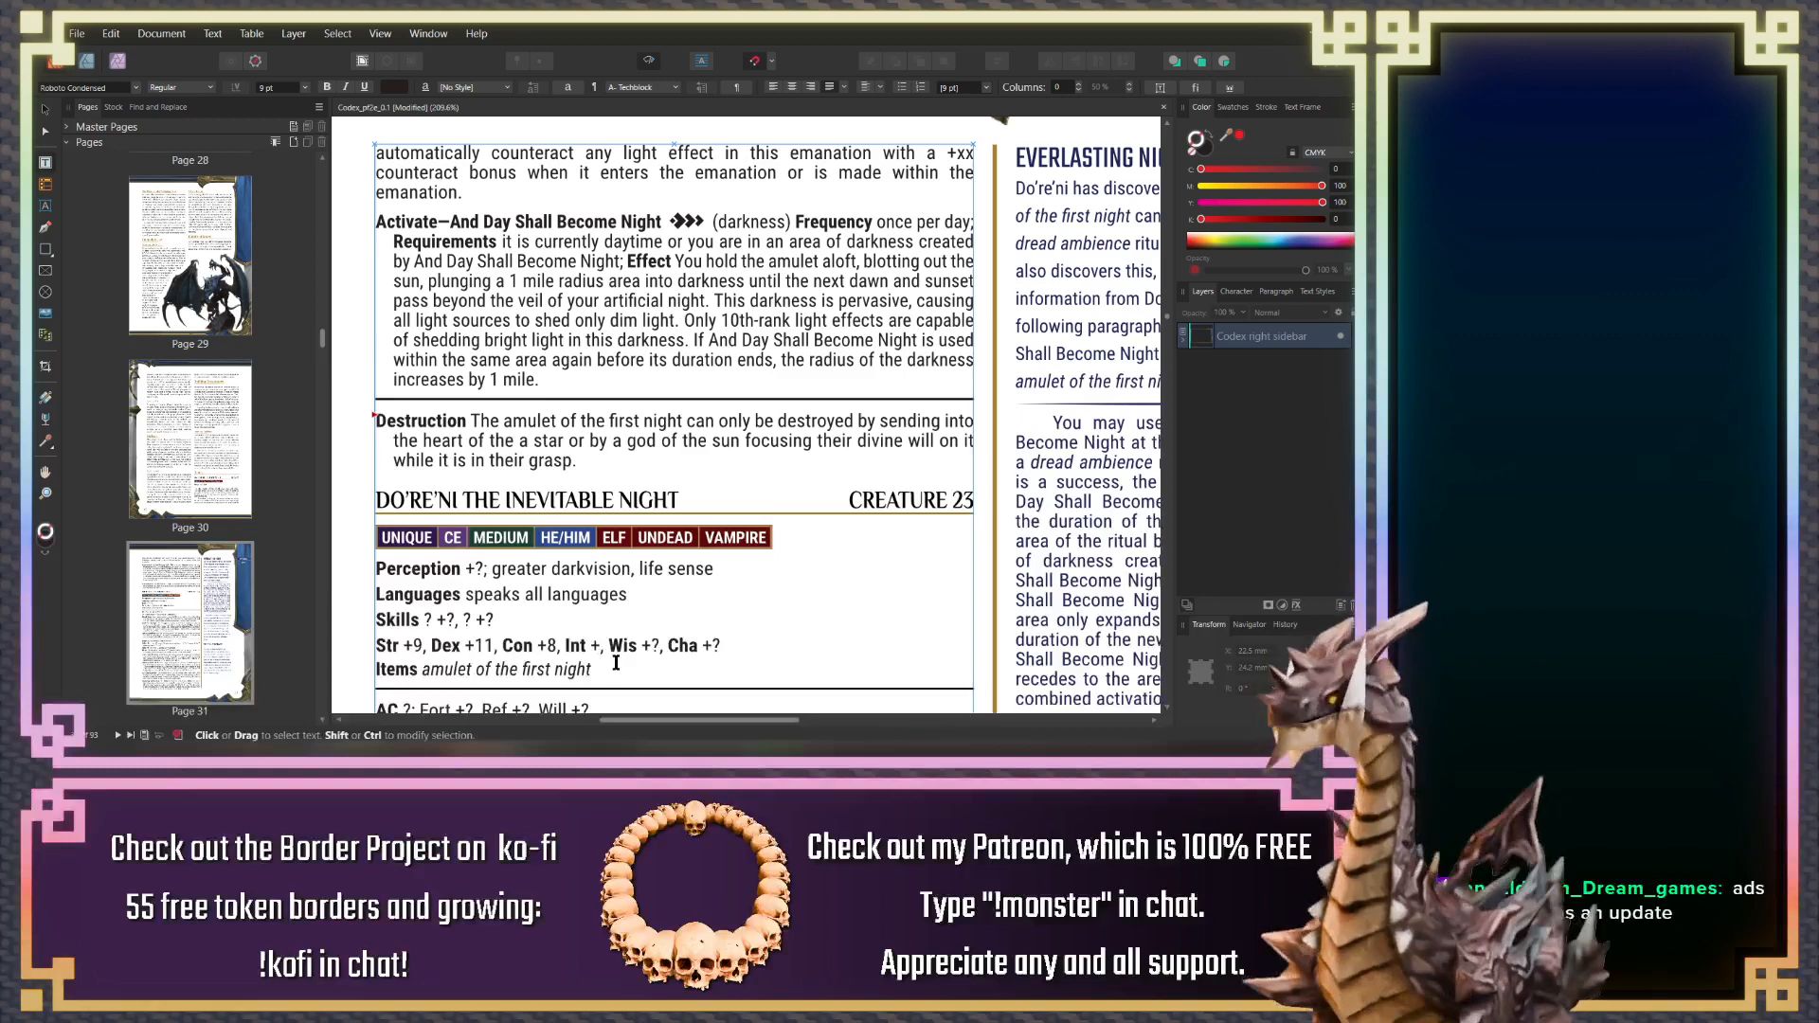
{"action": "type", "text": "4"}
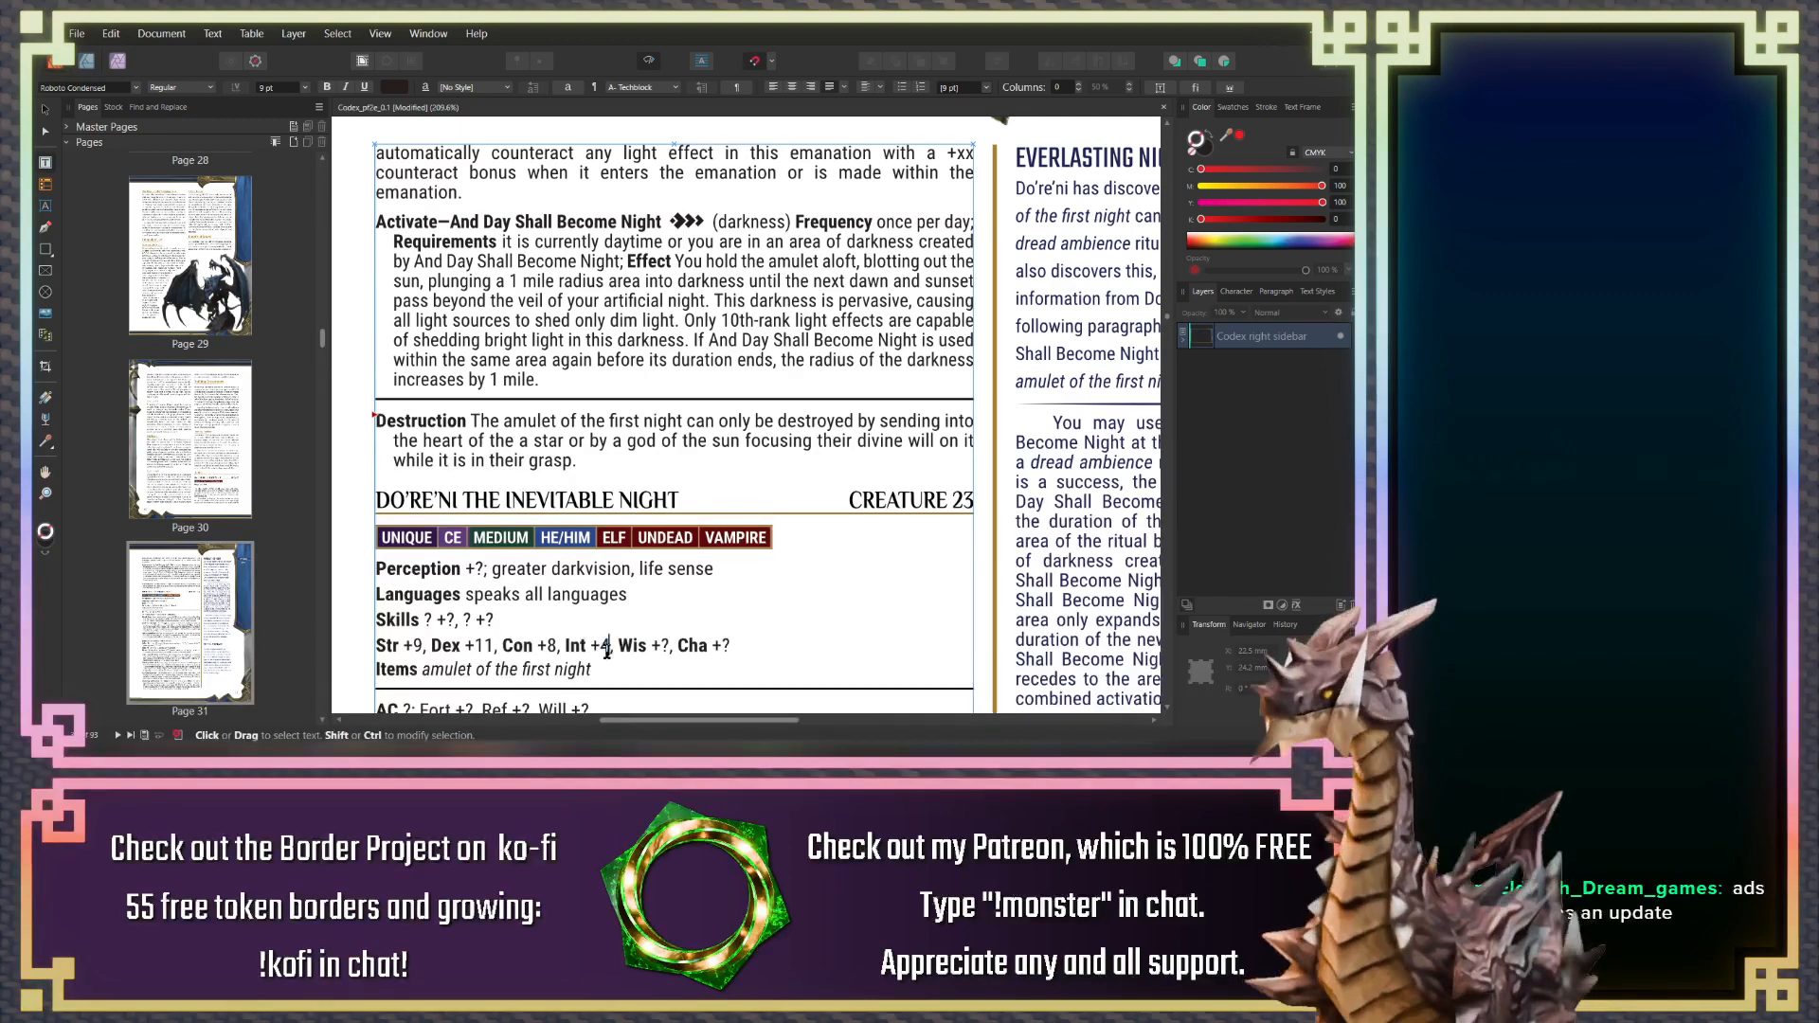
{"action": "key", "text": "BackSpace"}
{"action": "type", "text": "5"}
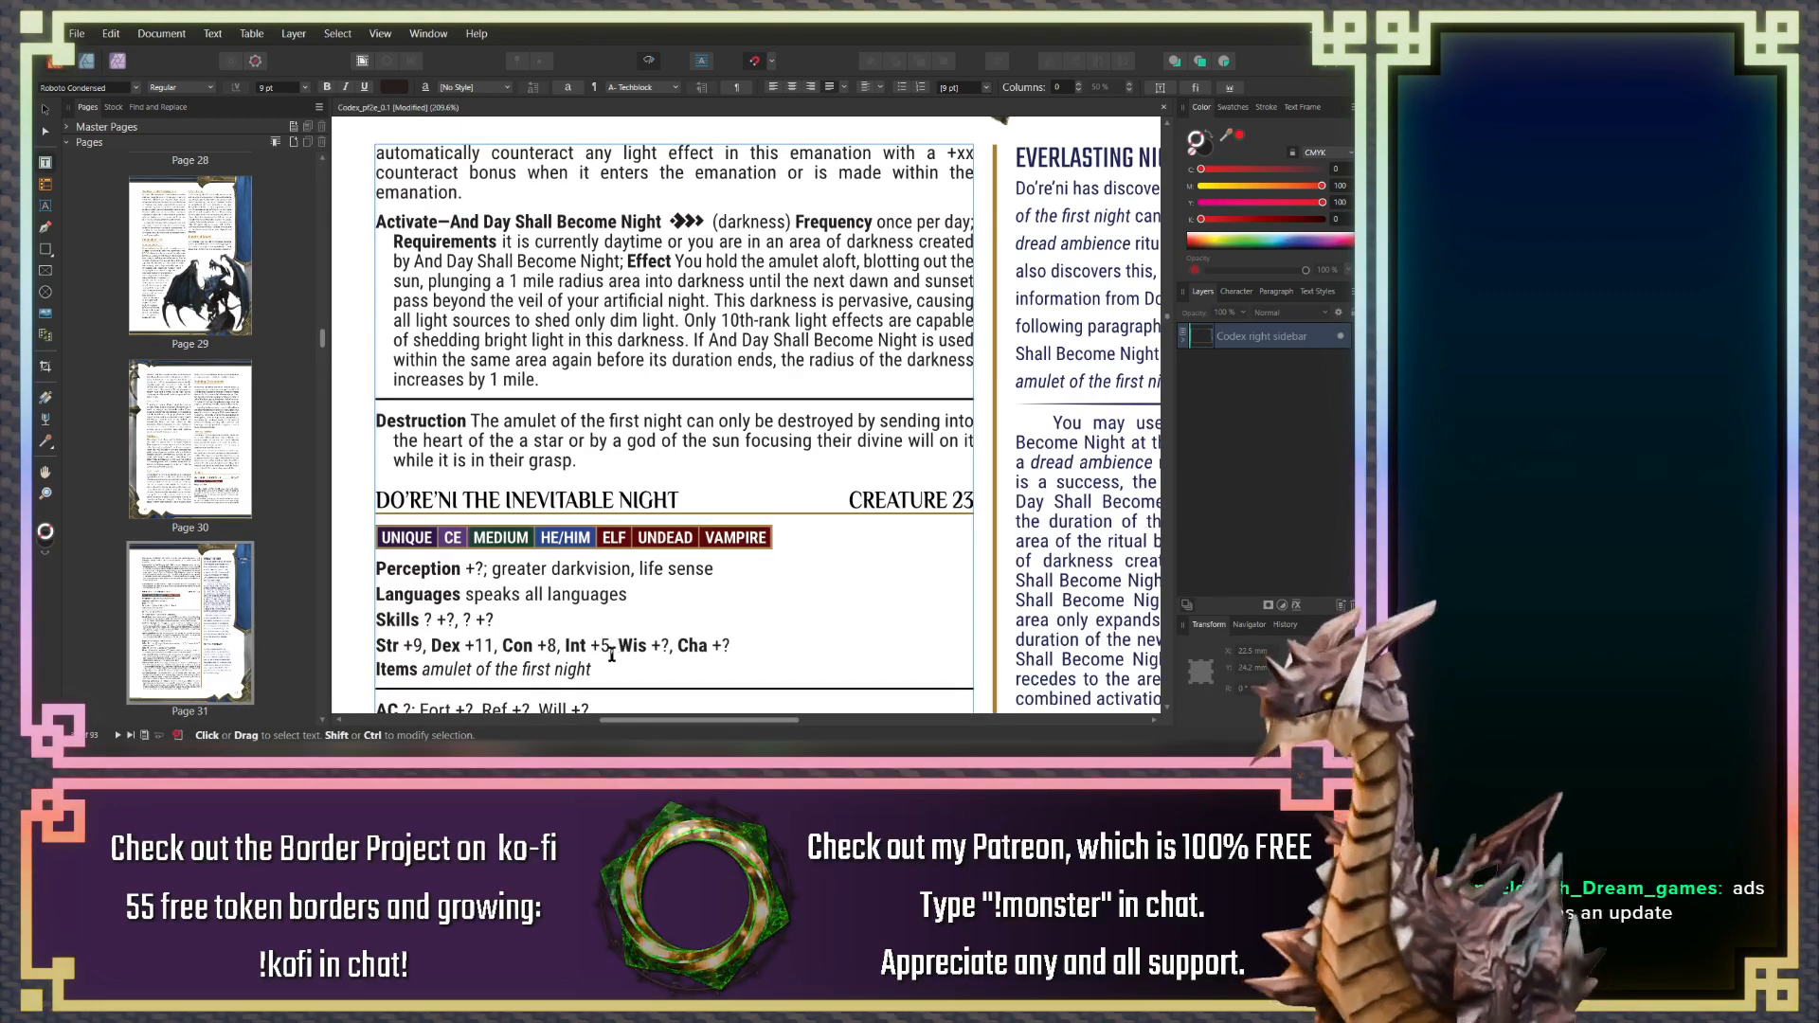
{"action": "key", "text": "BackSpace"}
{"action": "type", "text": "6"}
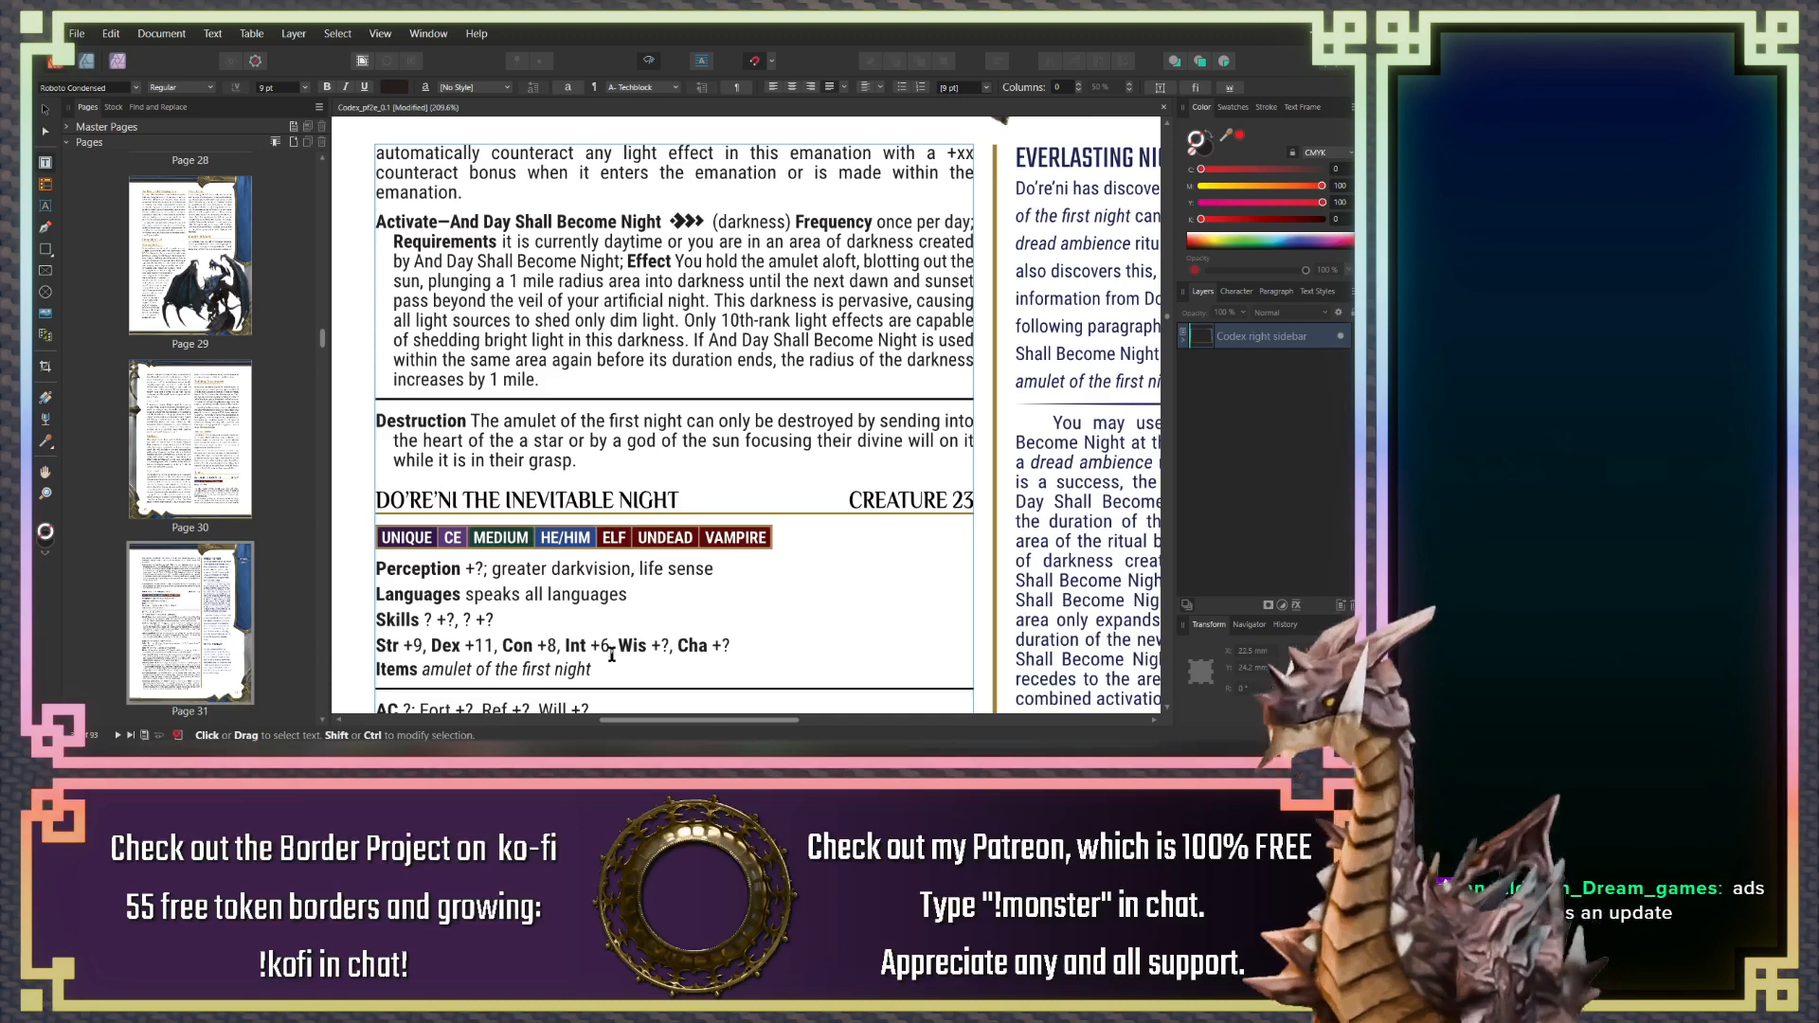
Fill in the remaining Creature 23 ability modifiers as Wis +10 and Cha +8
{"action": "left_click_drag", "start_coordinate": [670, 647], "coordinate": [661, 647]}
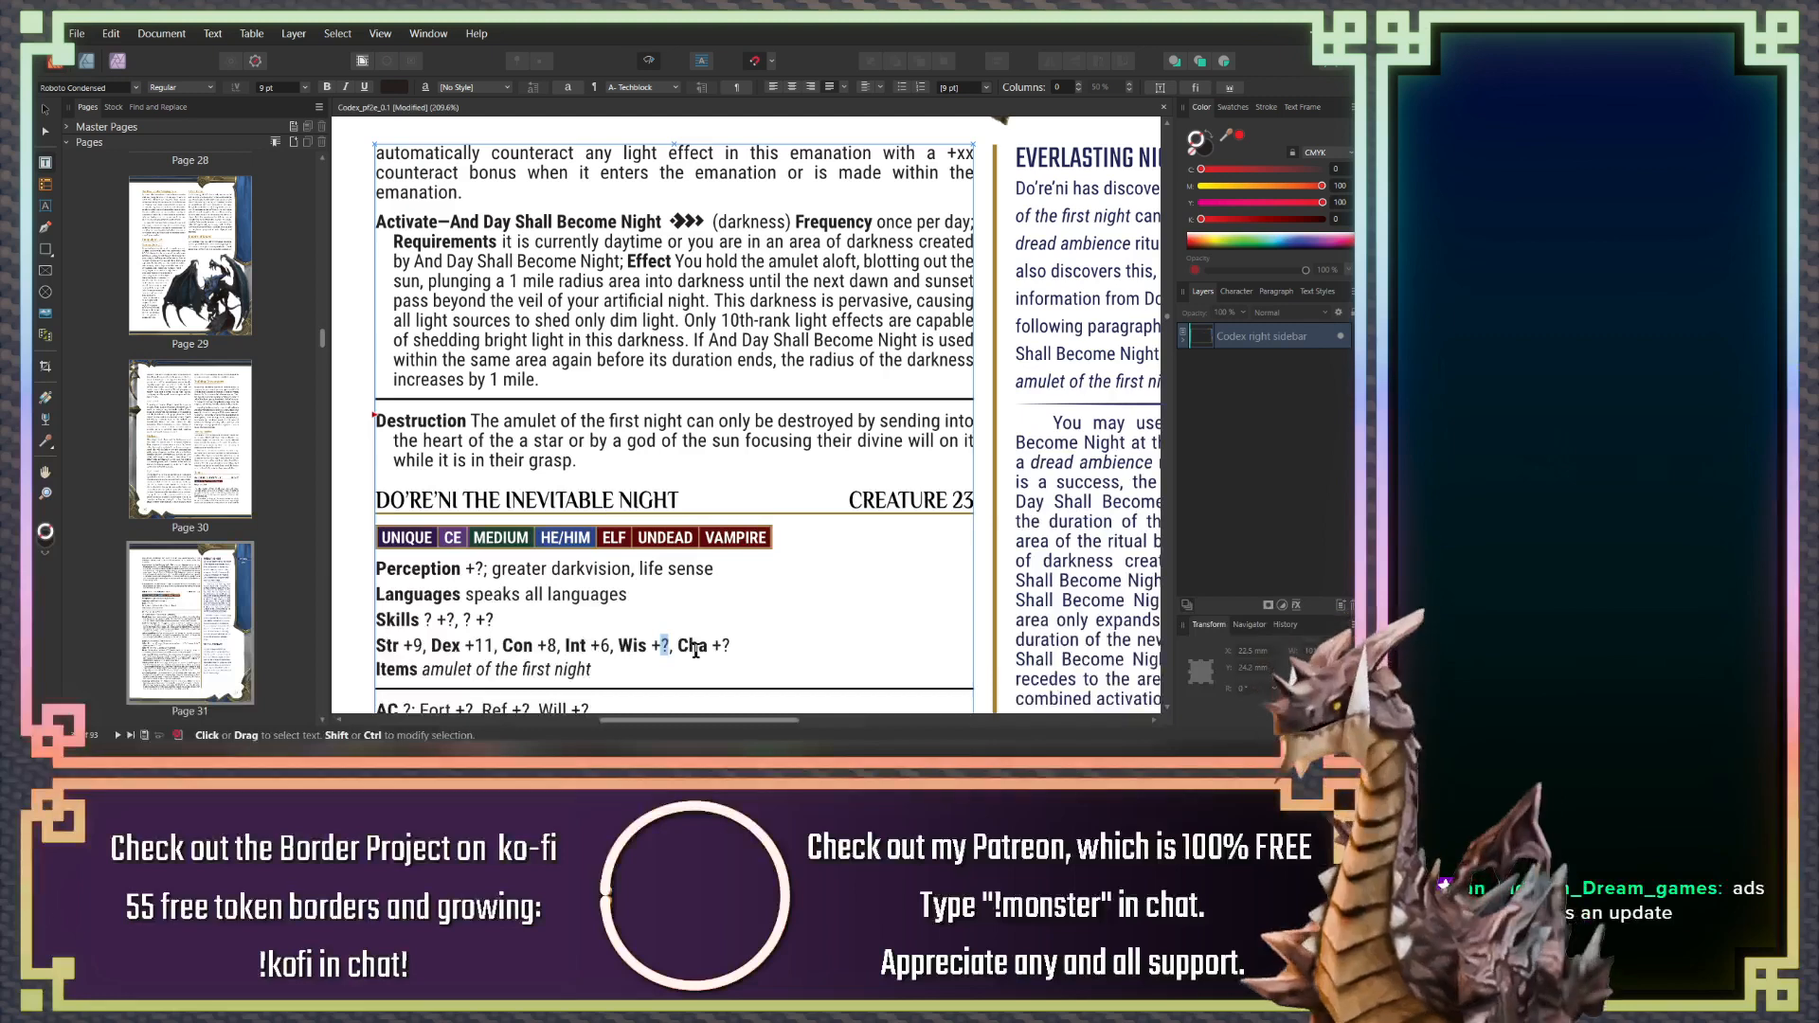
{"action": "type", "text": "10"}
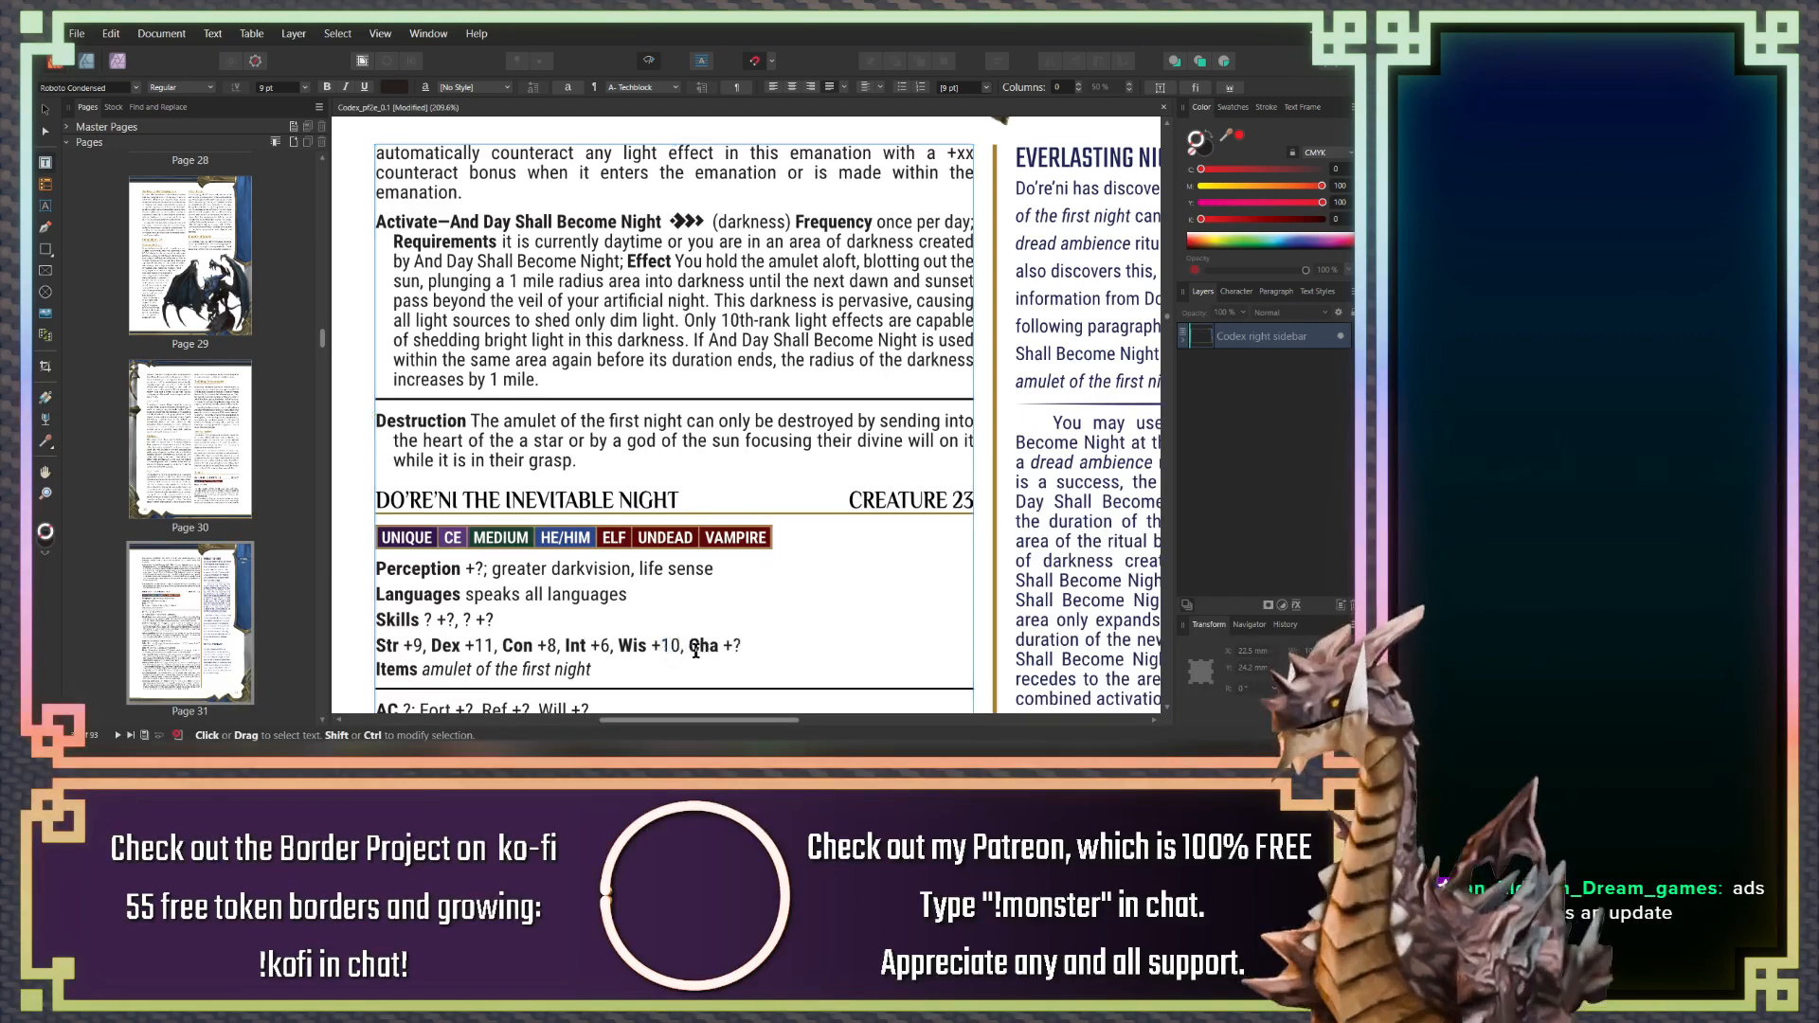
{"action": "double_click", "coordinate": [736, 645]}
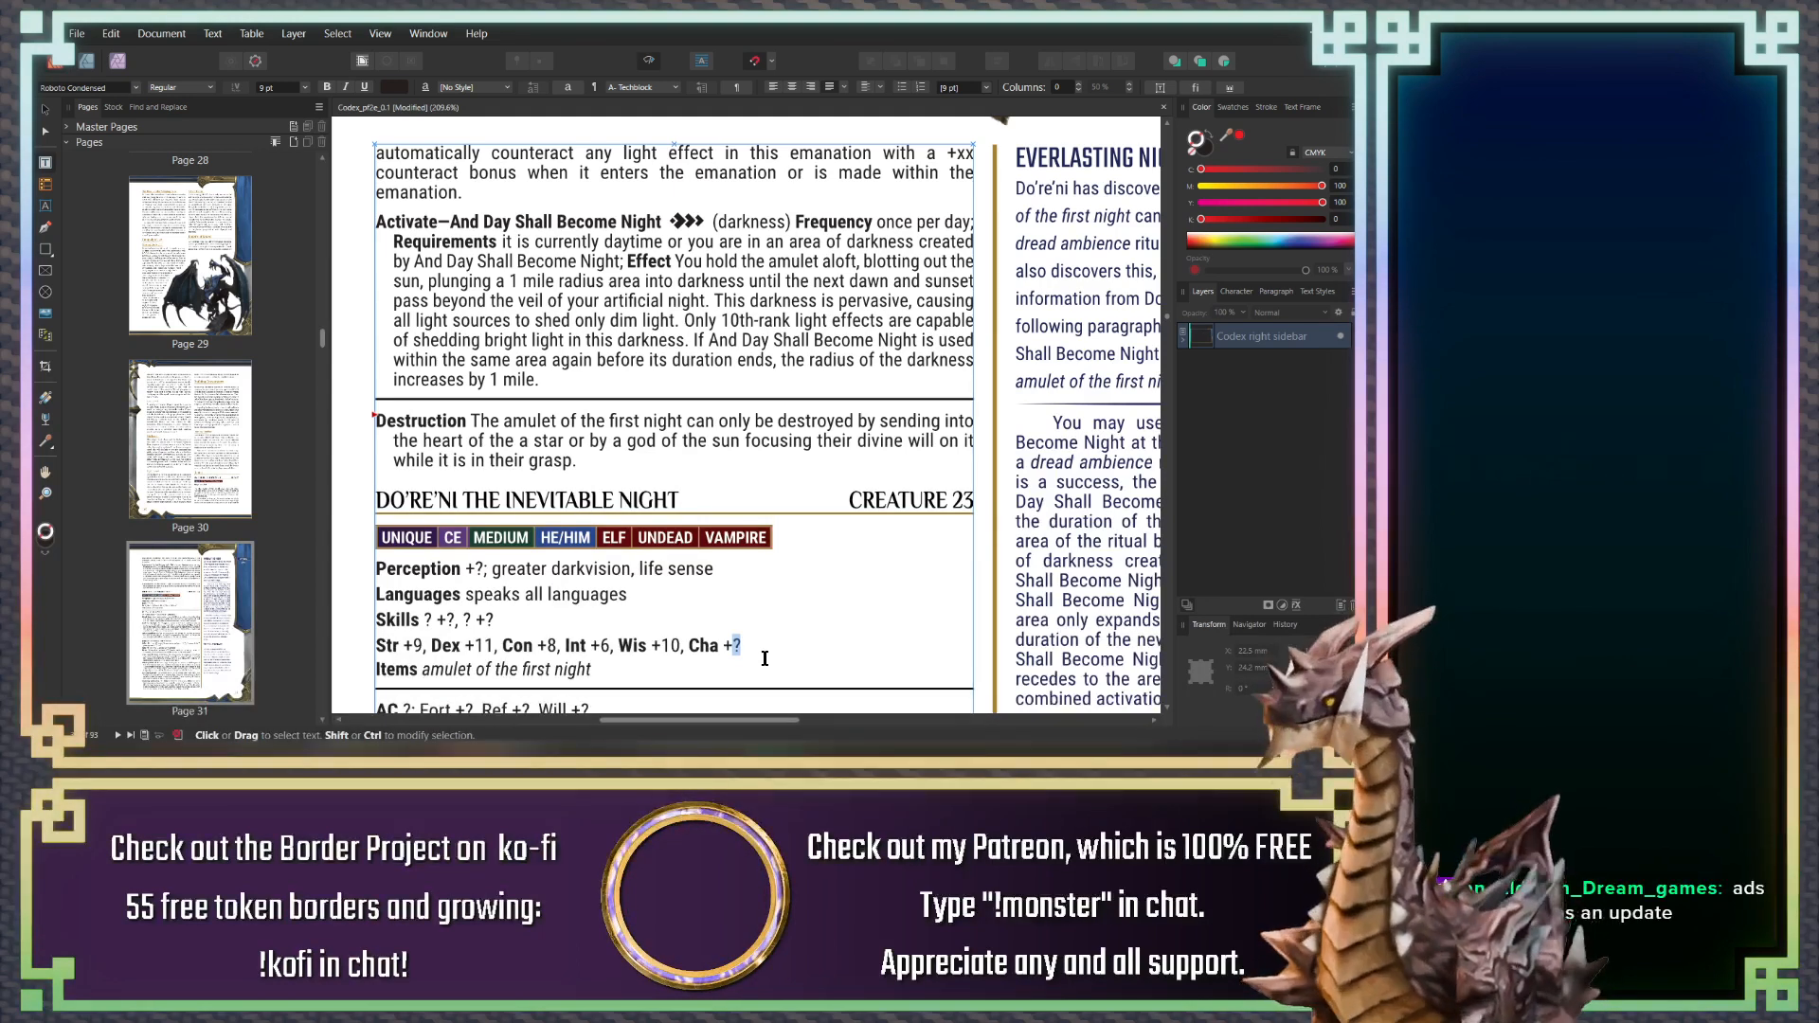
{"action": "type", "text": "8"}
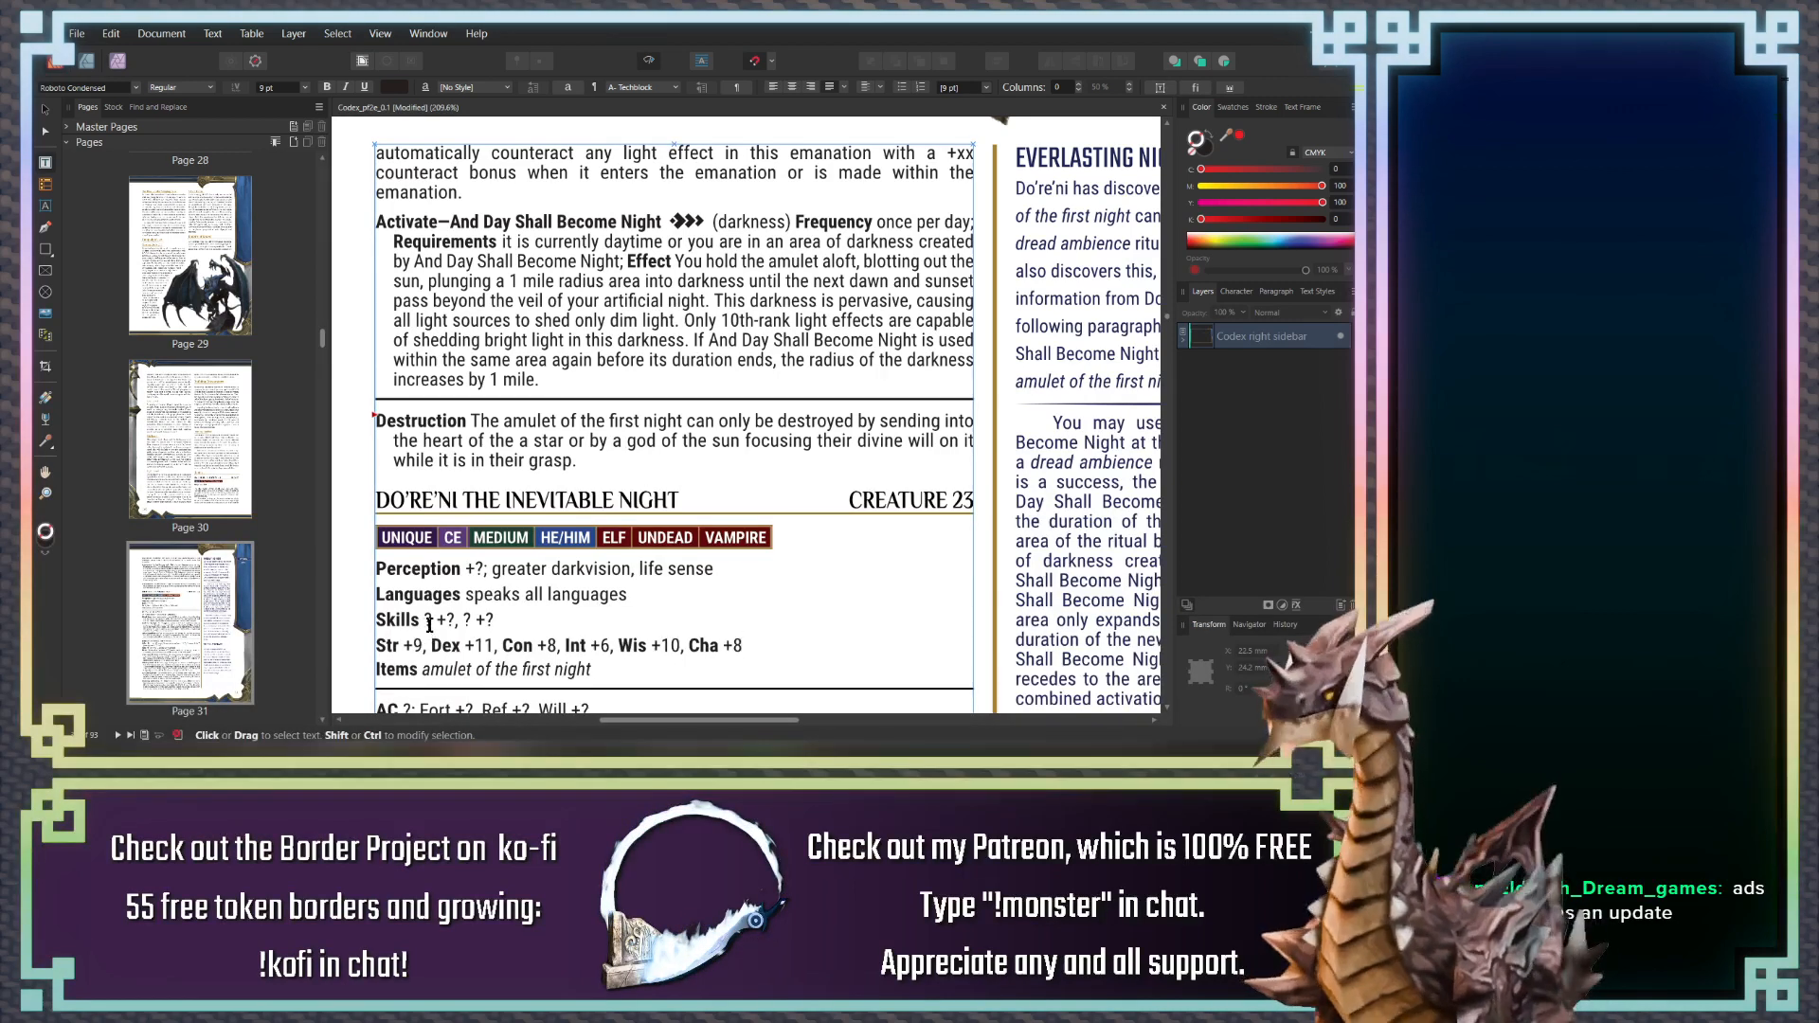
{"action": "key", "text": "Escape"}
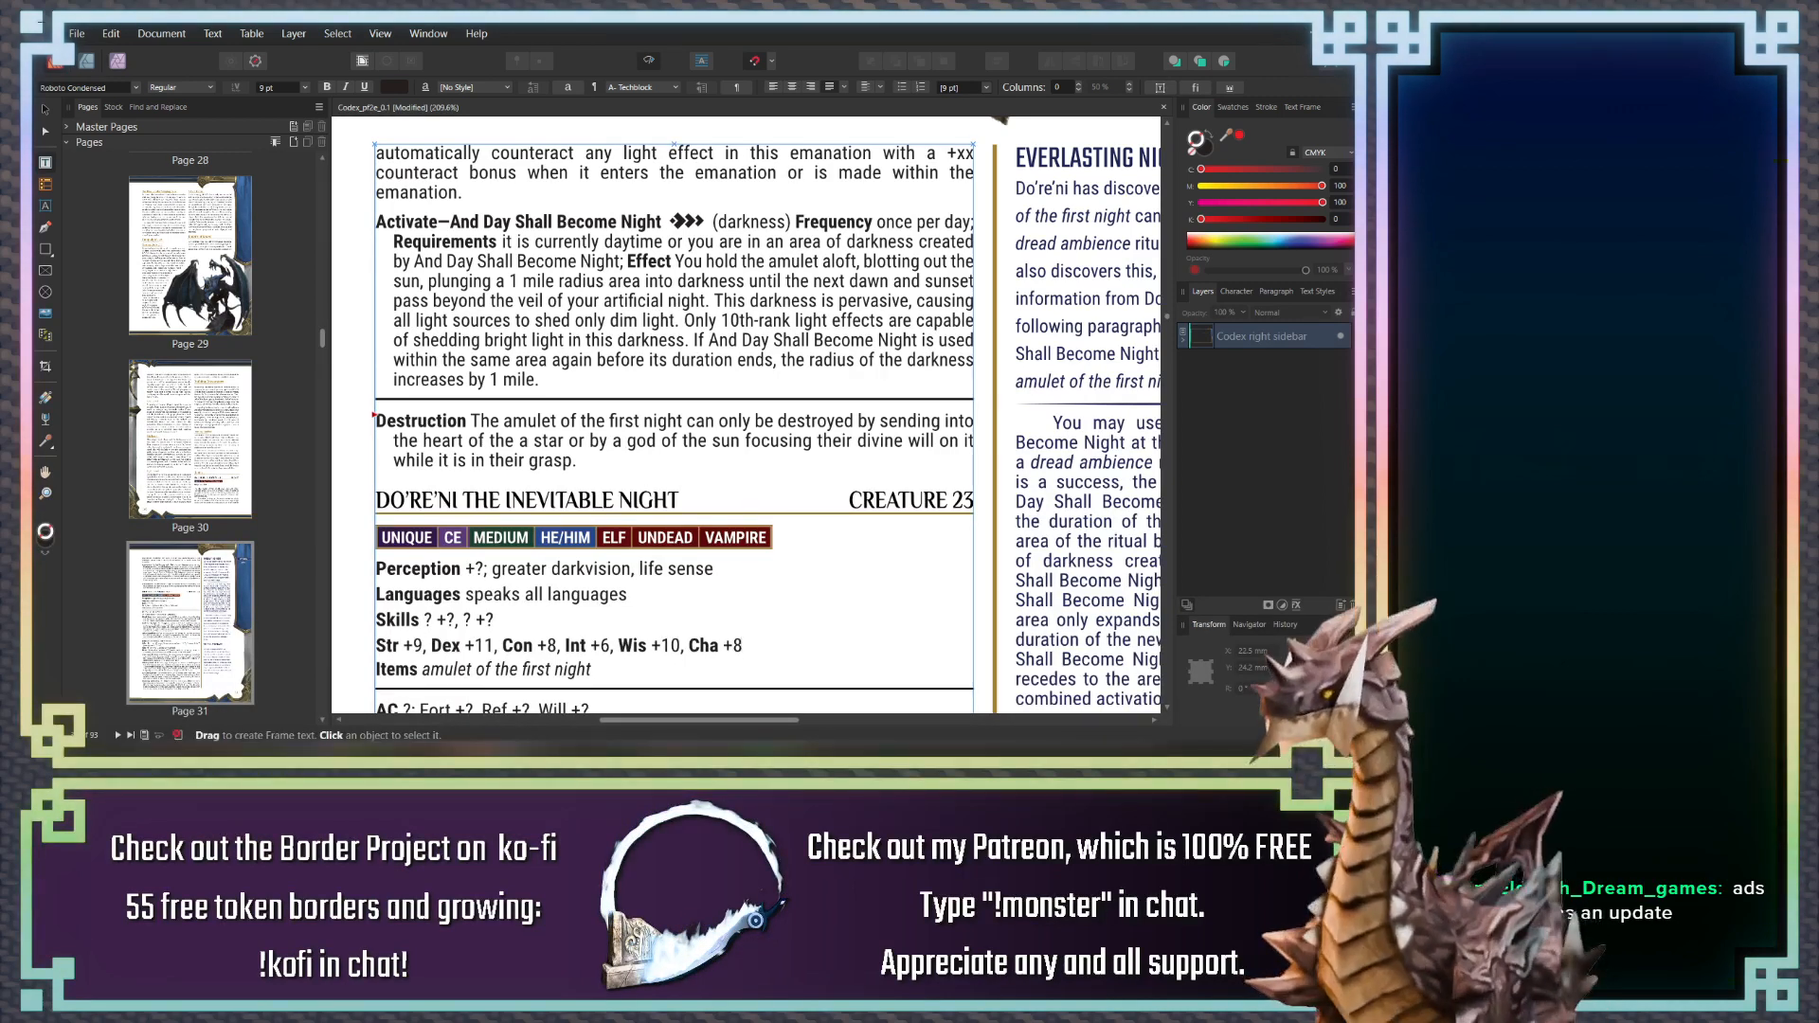
Set the Perception modifier of the Creature 23 stat block to +40
{"action": "scroll", "coordinate": [488, 564], "scroll_direction": "down", "scroll_amount": 2}
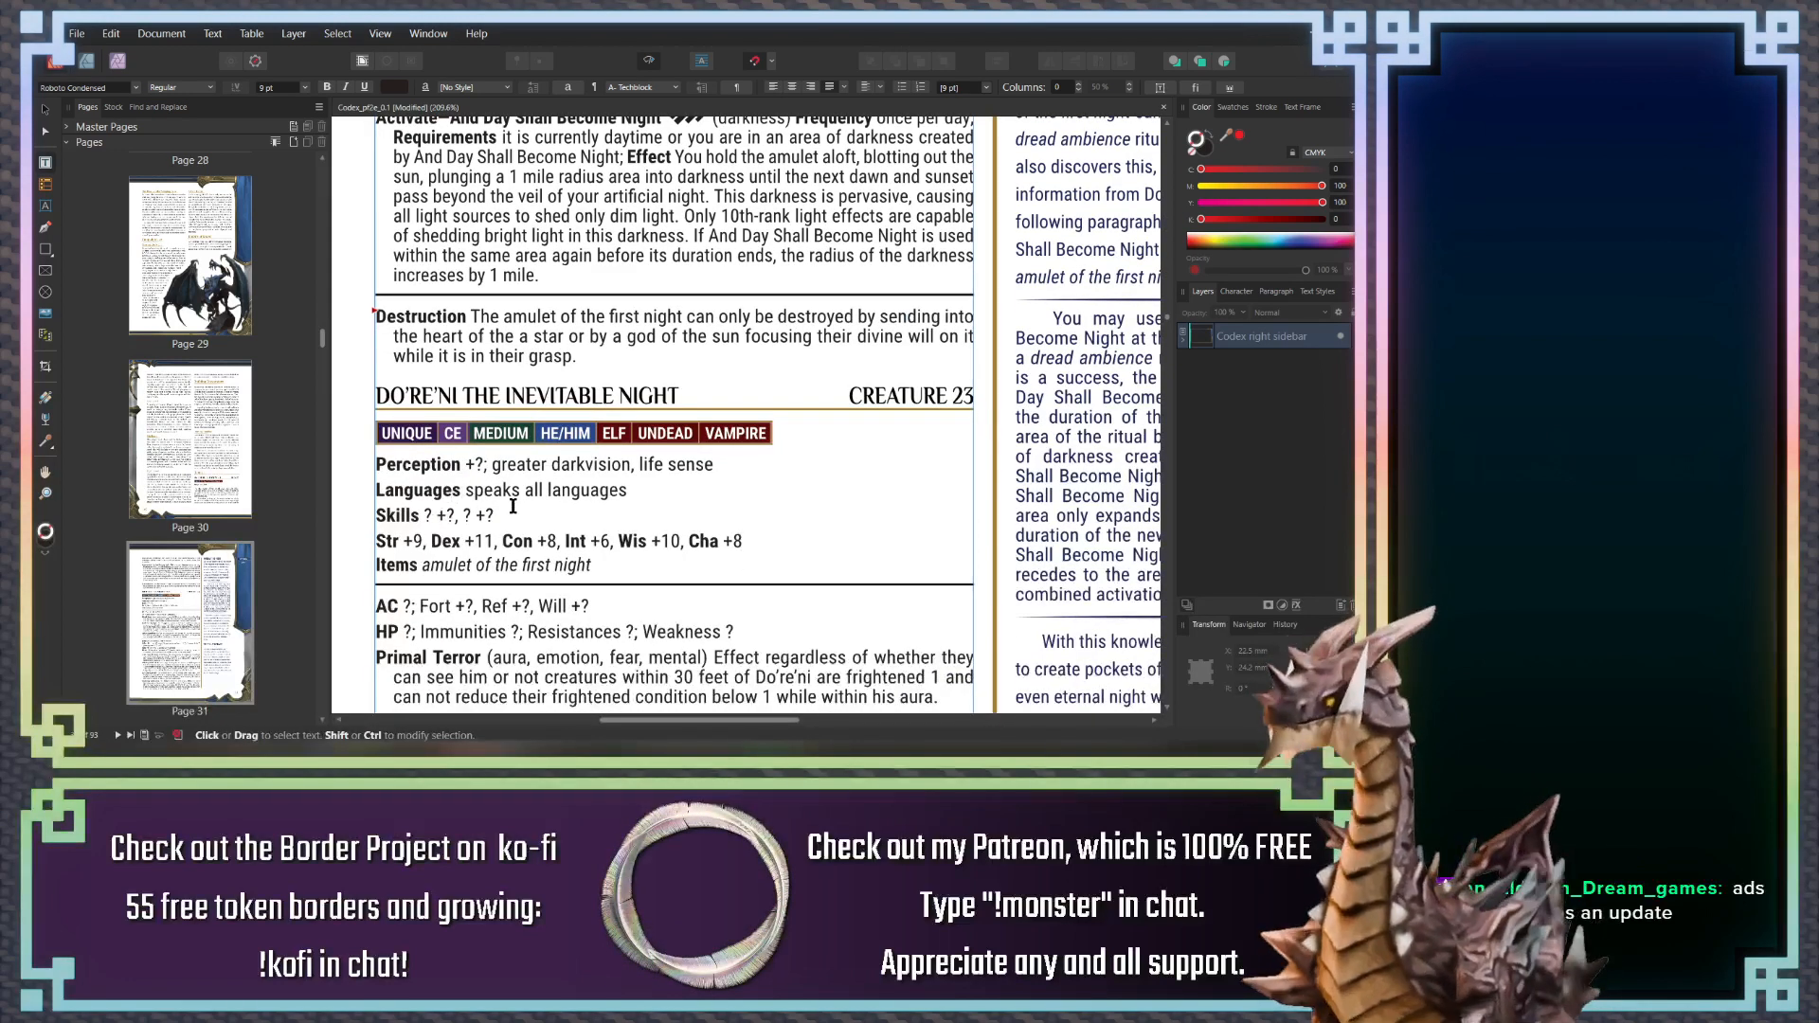
{"action": "double_click", "coordinate": [479, 464]}
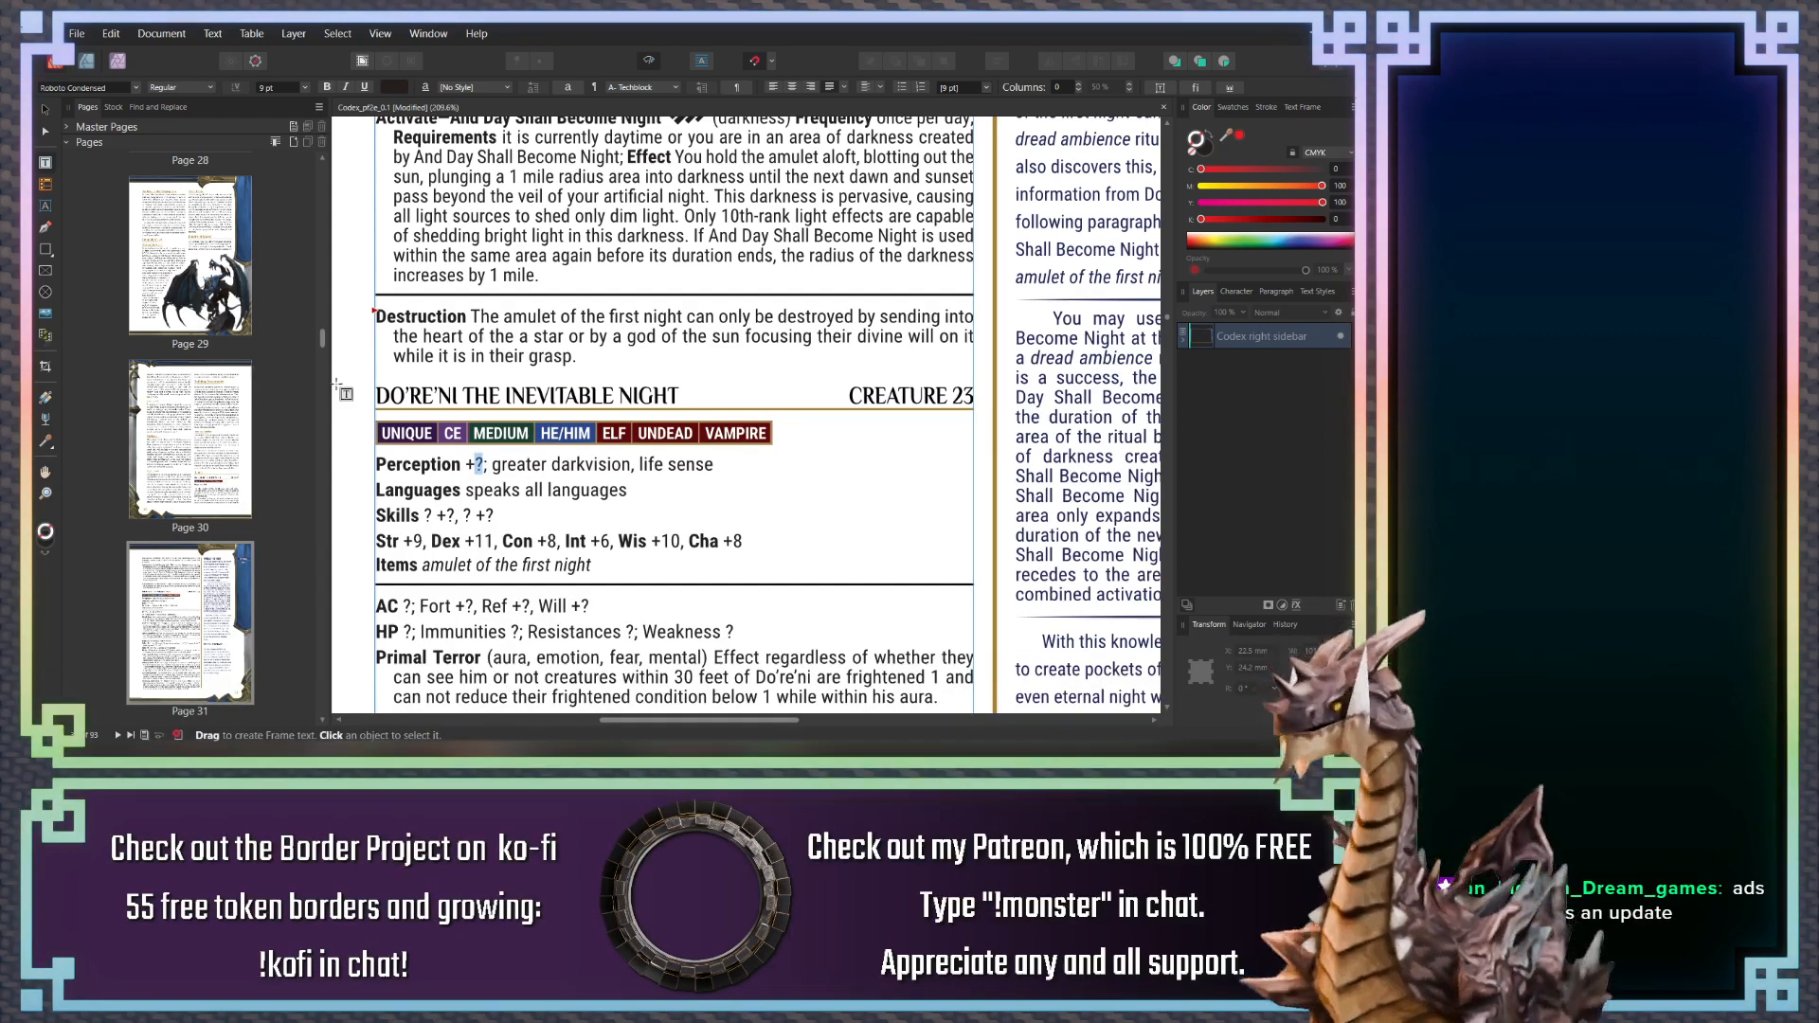
{"action": "type", "text": "1"}
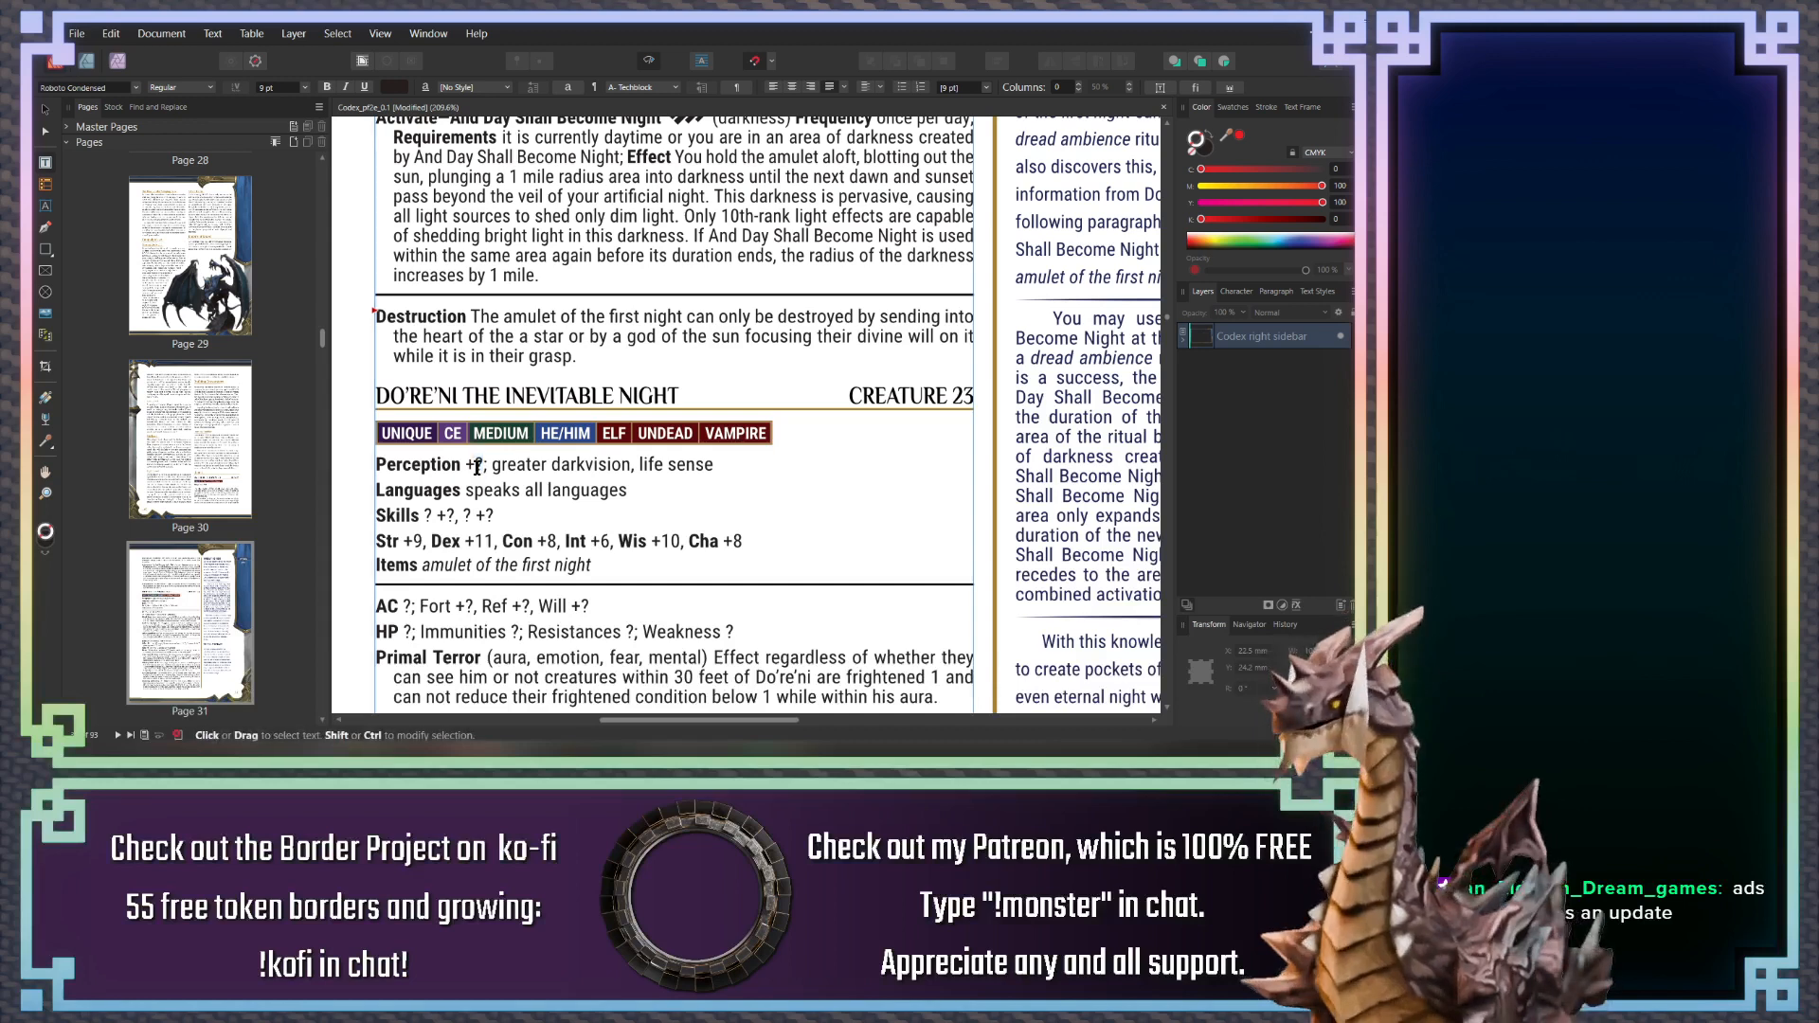
{"action": "type", "text": "40"}
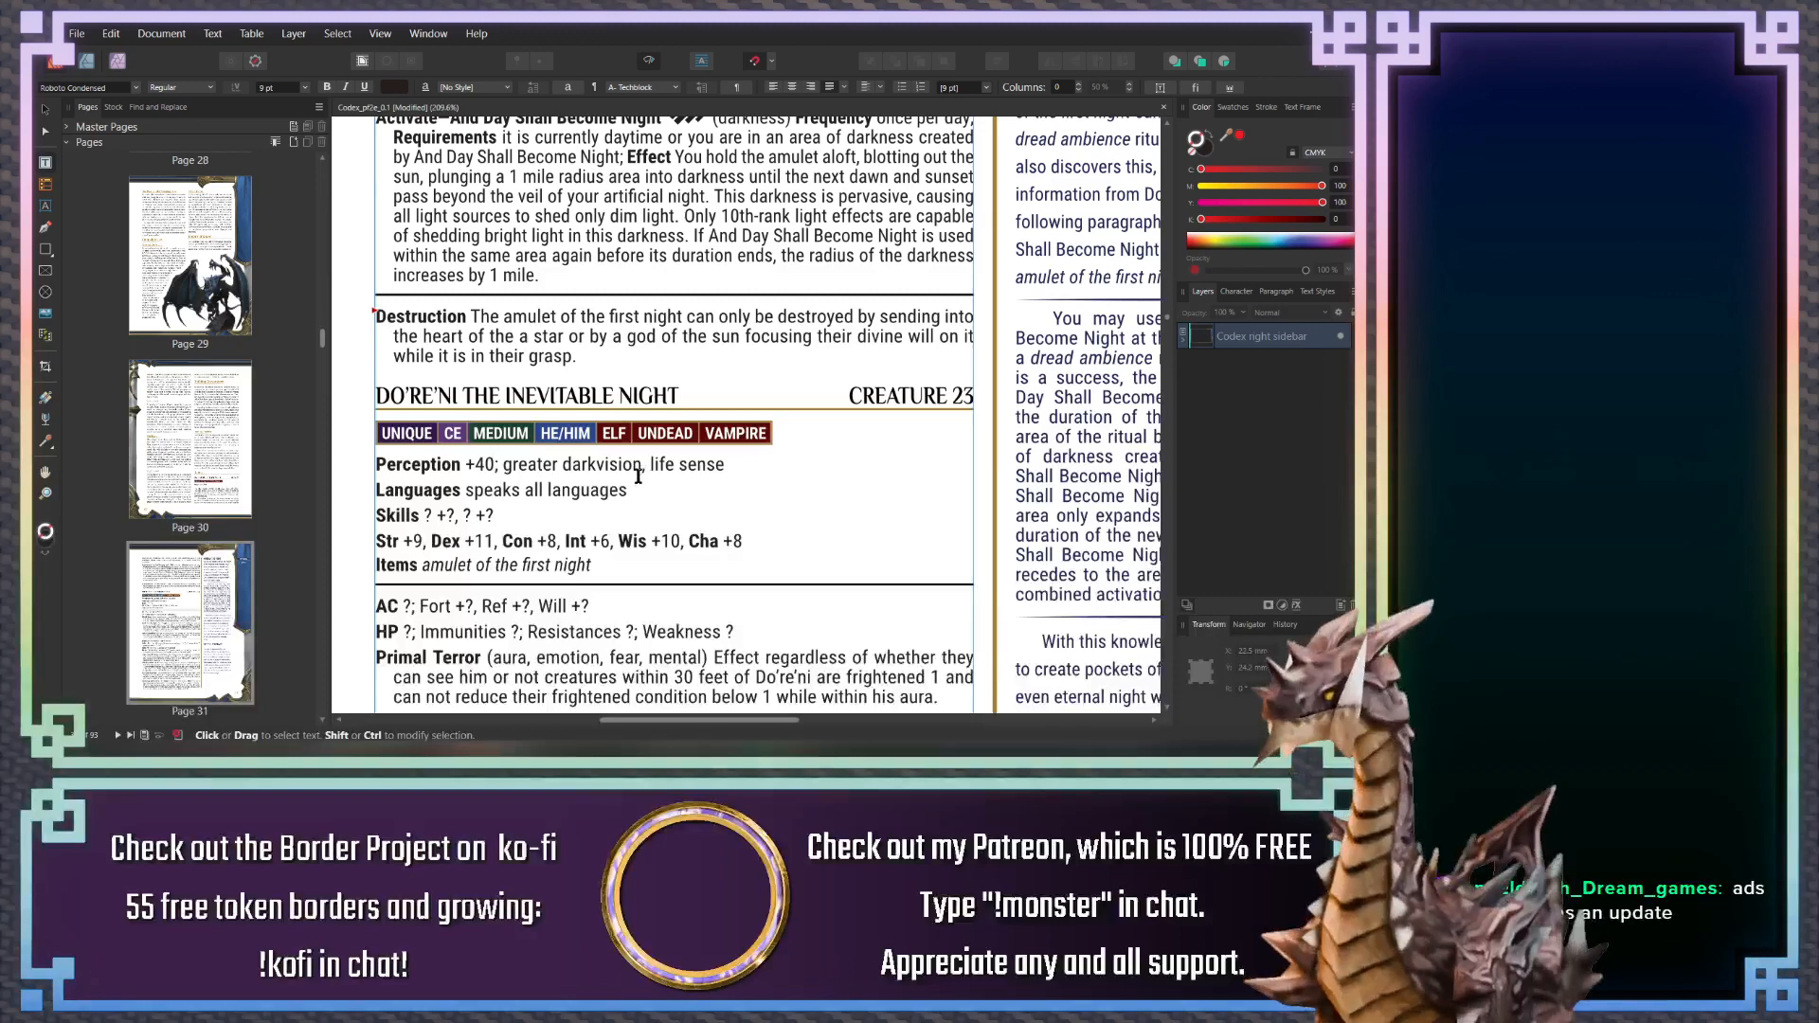
{"action": "key", "text": "Escape"}
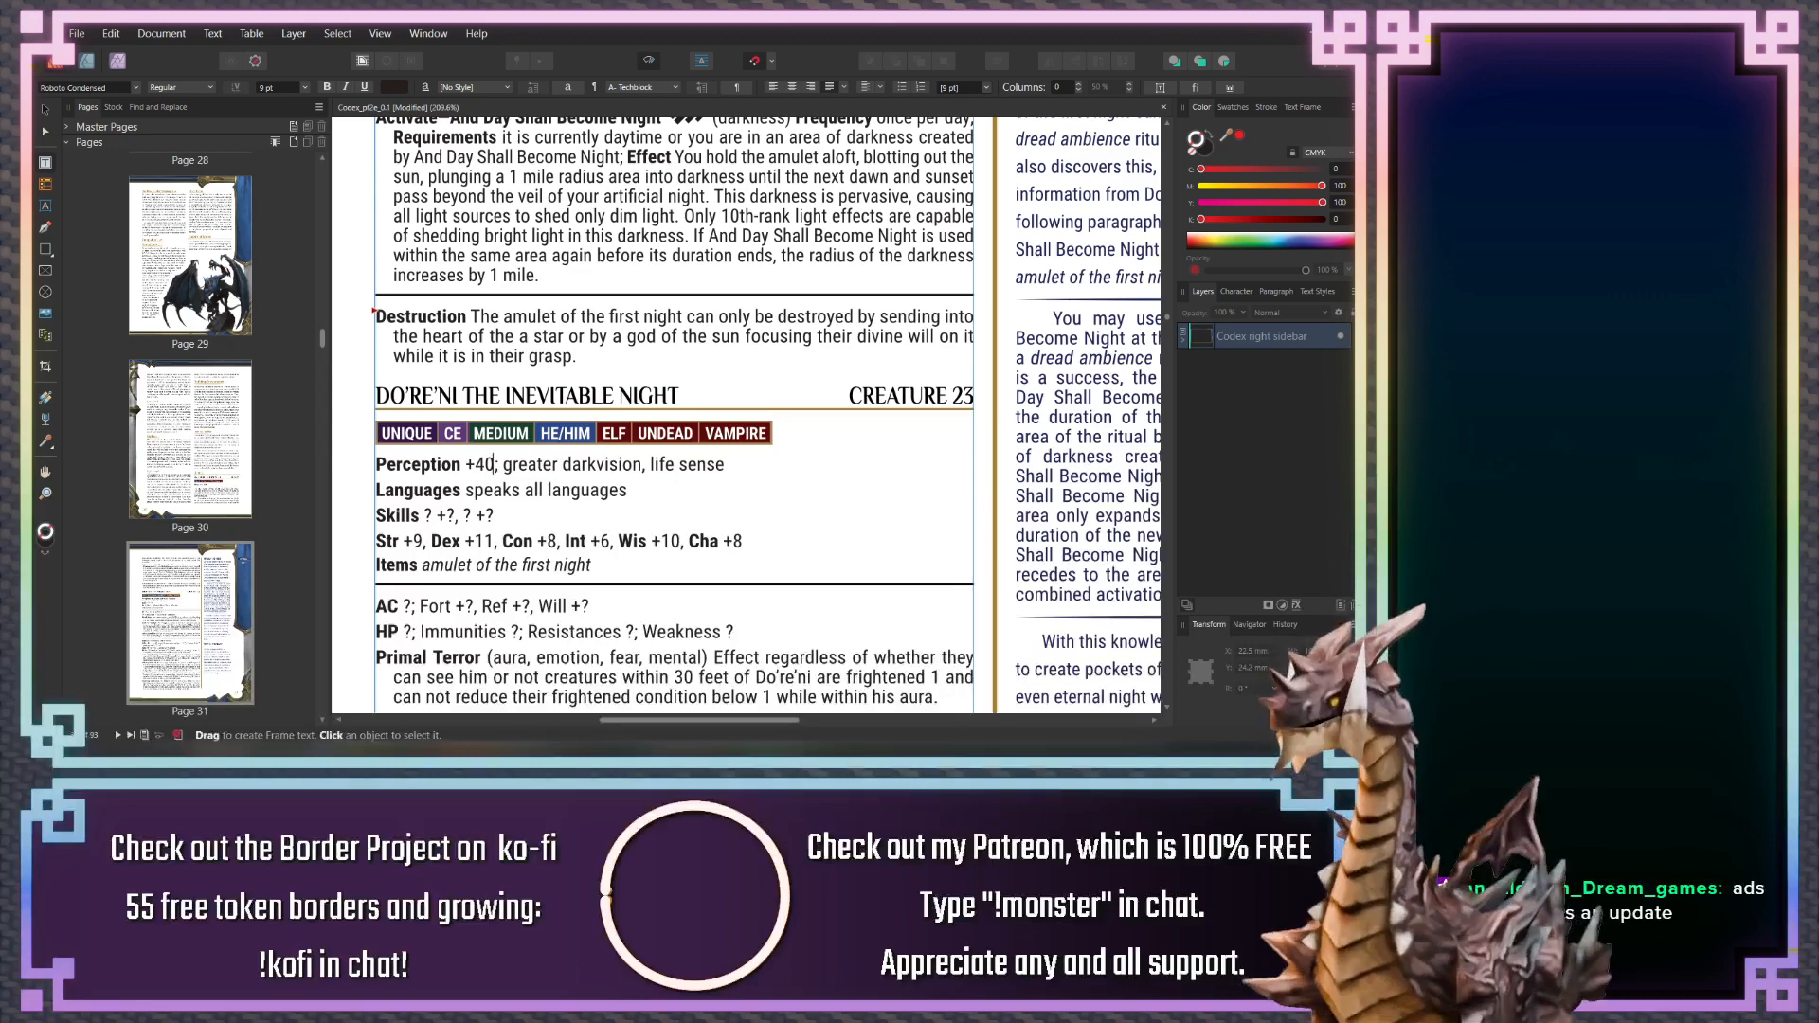
Join "life sense" into "lifesense" on the Perception line and add "imprecise (120 feet.)" after it
{"action": "left_click", "coordinate": [680, 467]}
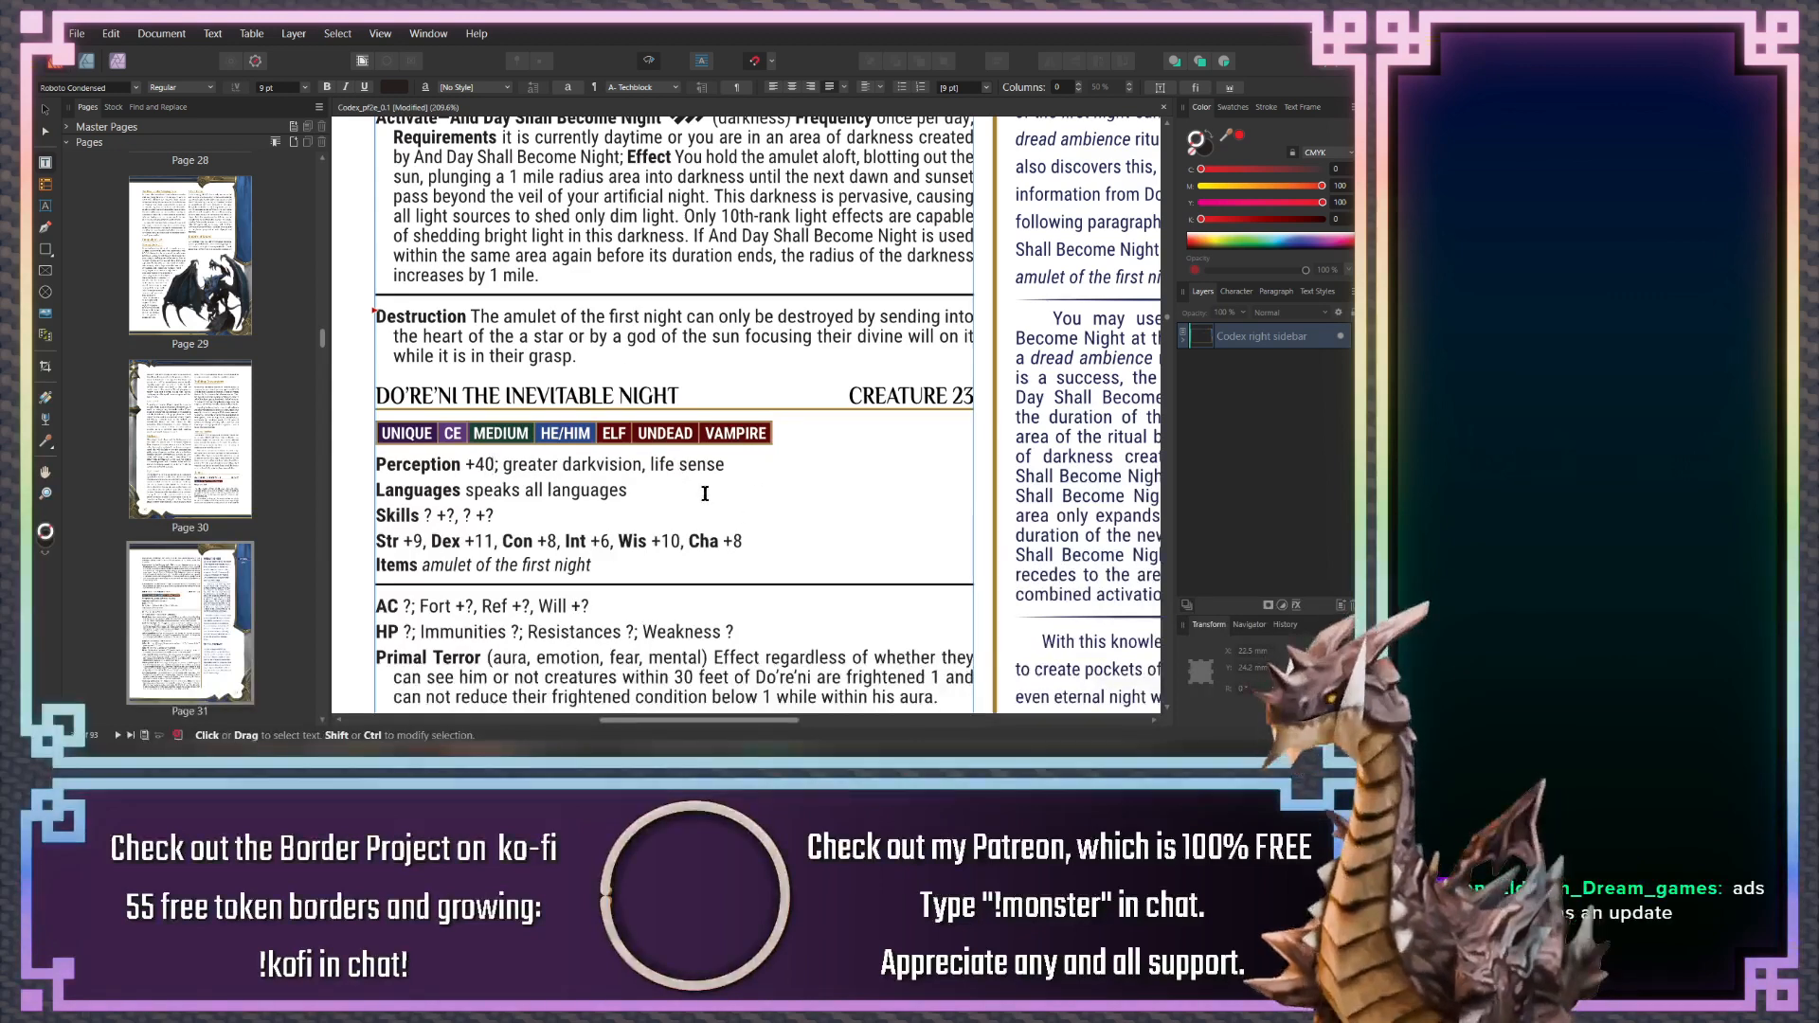
{"action": "key", "text": "BackSpace"}
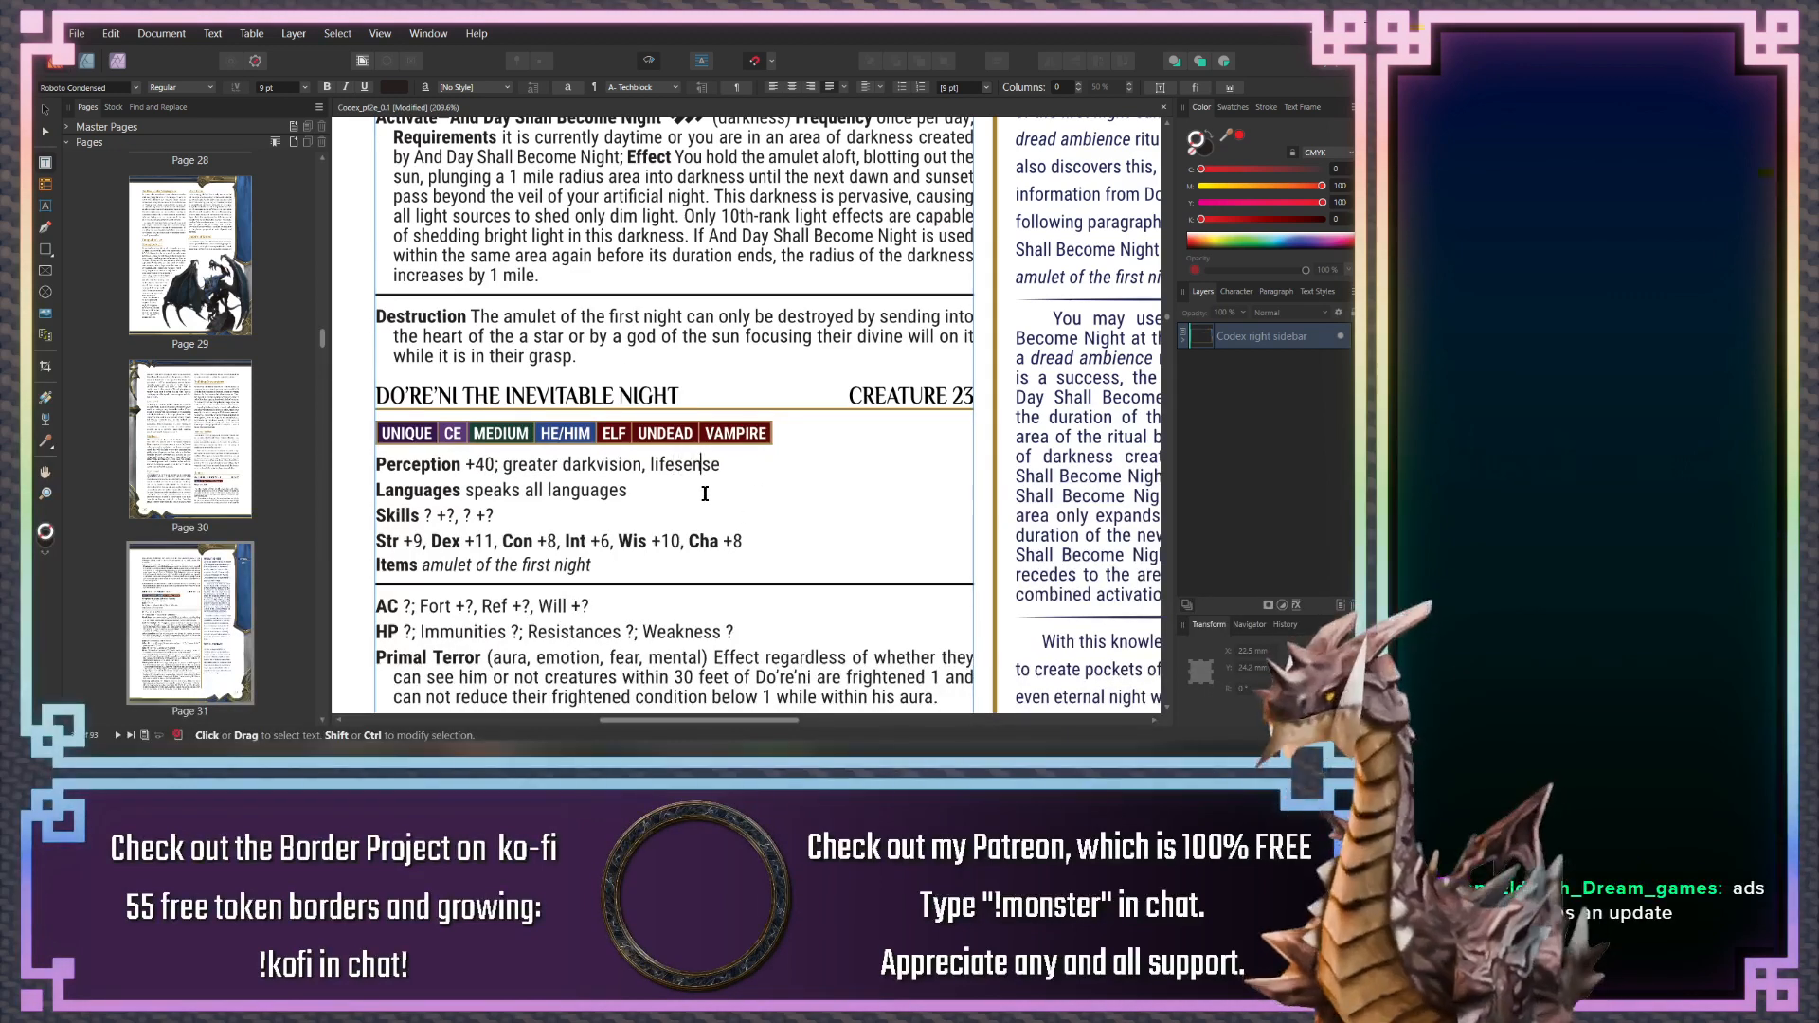
{"action": "key", "text": "End"}
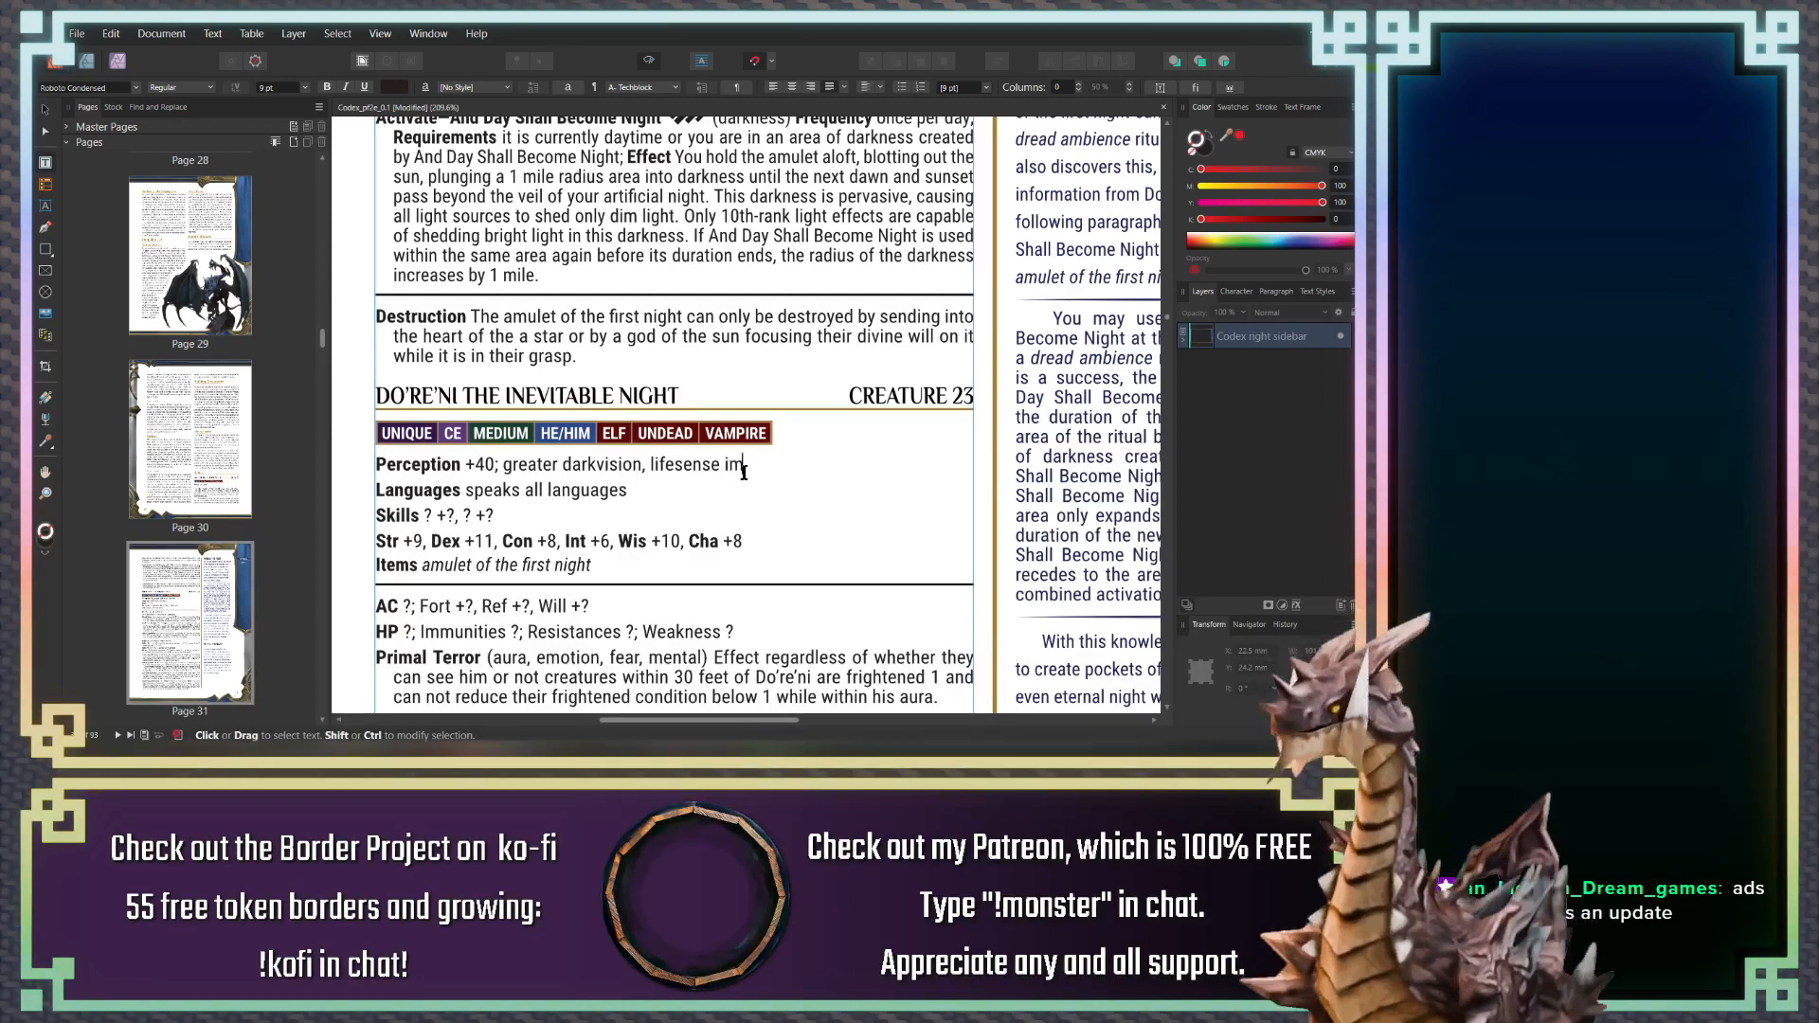
{"action": "type", "text": "imprecise"}
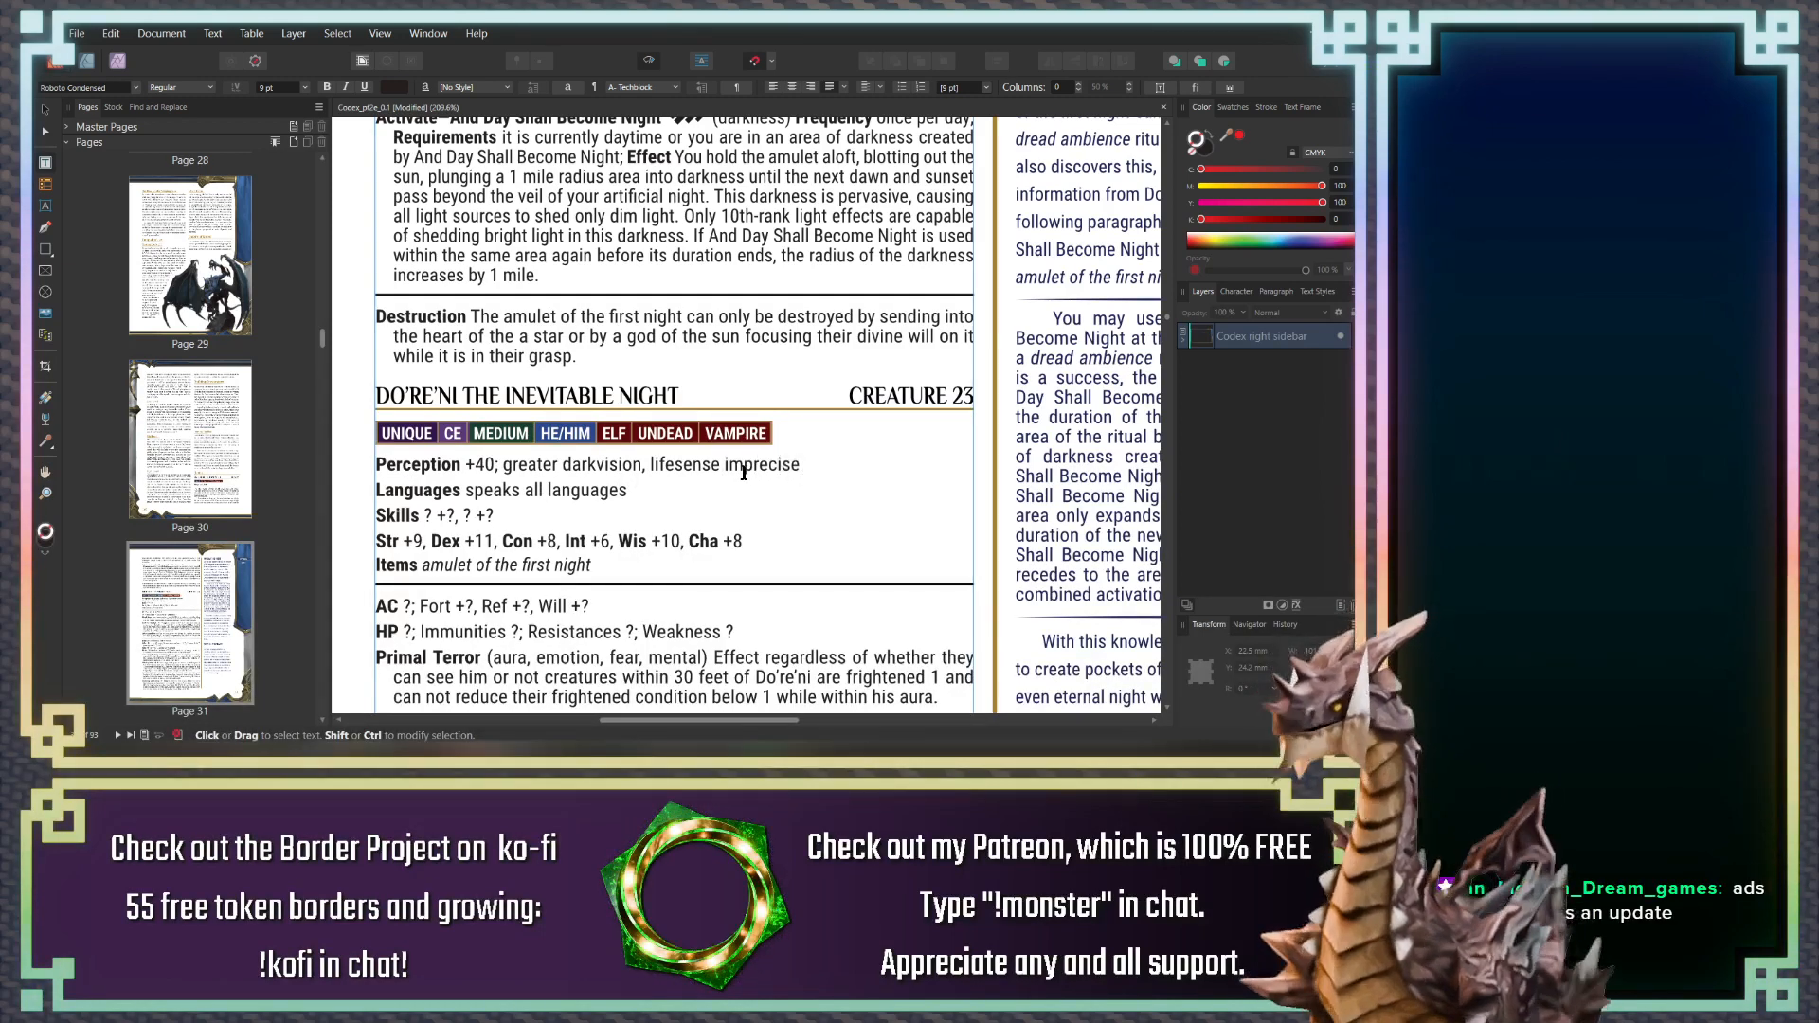
{"action": "type", "text": " ("}
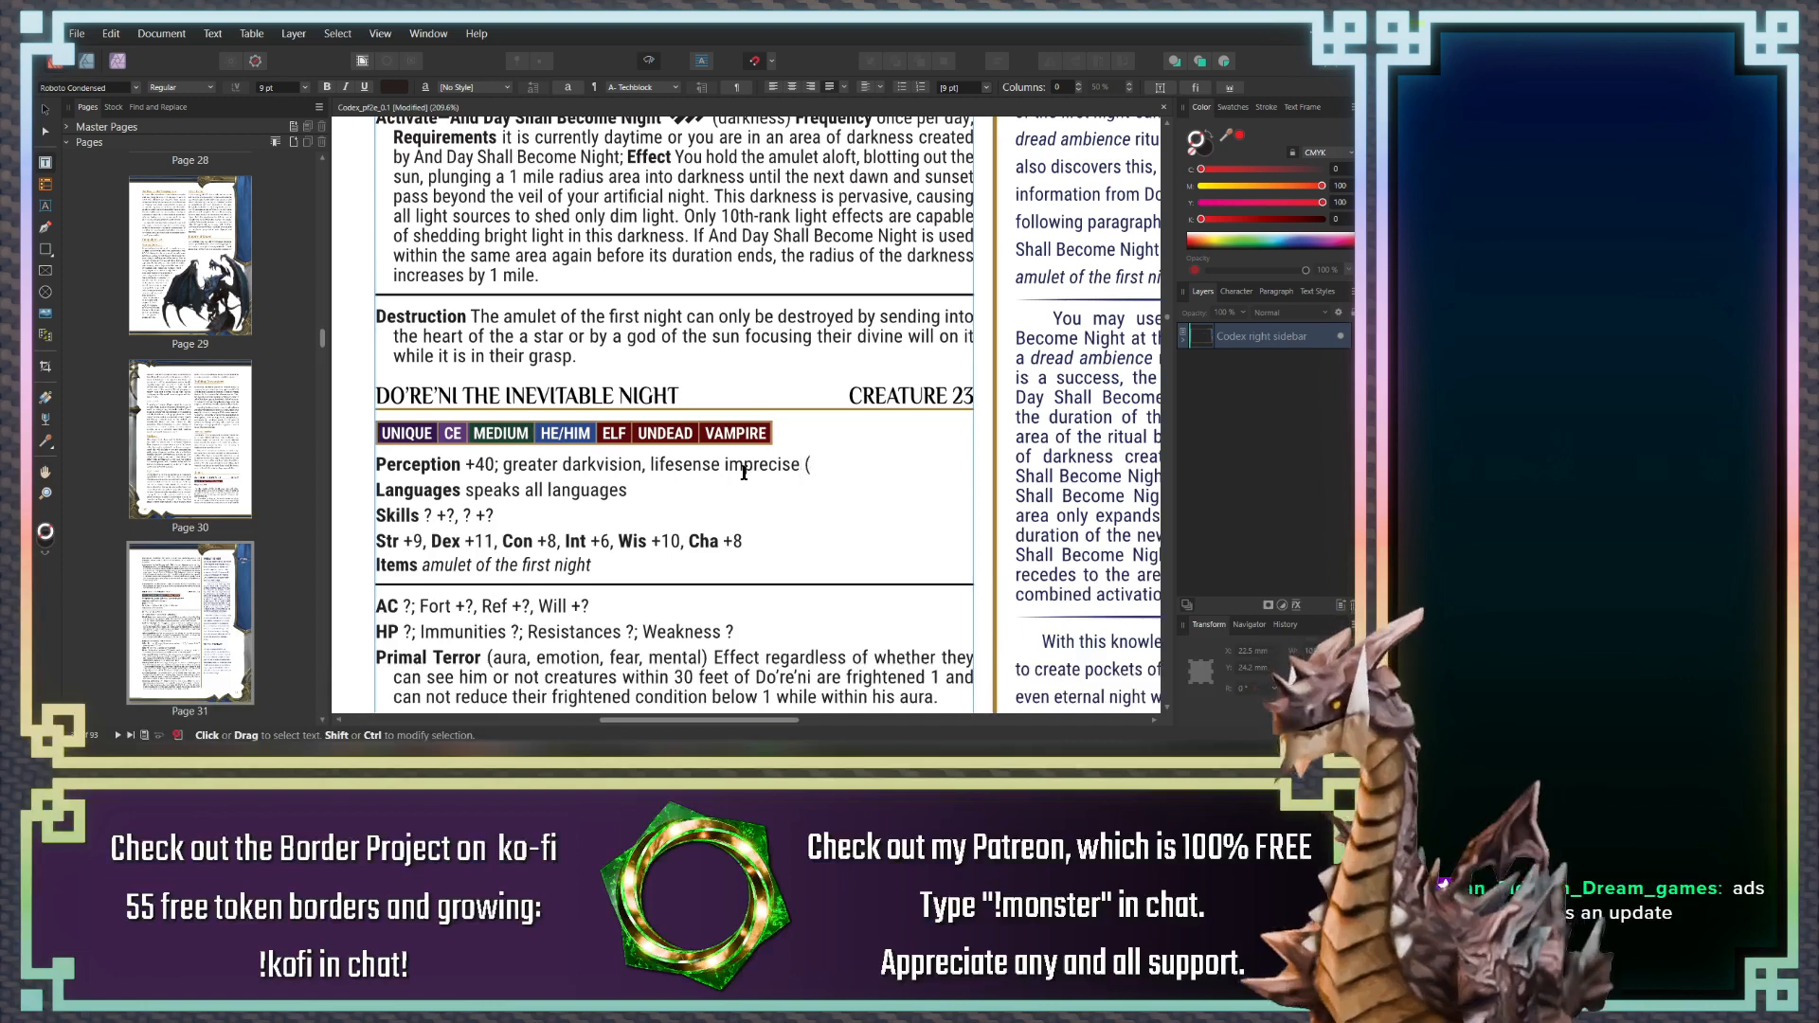
{"action": "type", "text": "120 fee"}
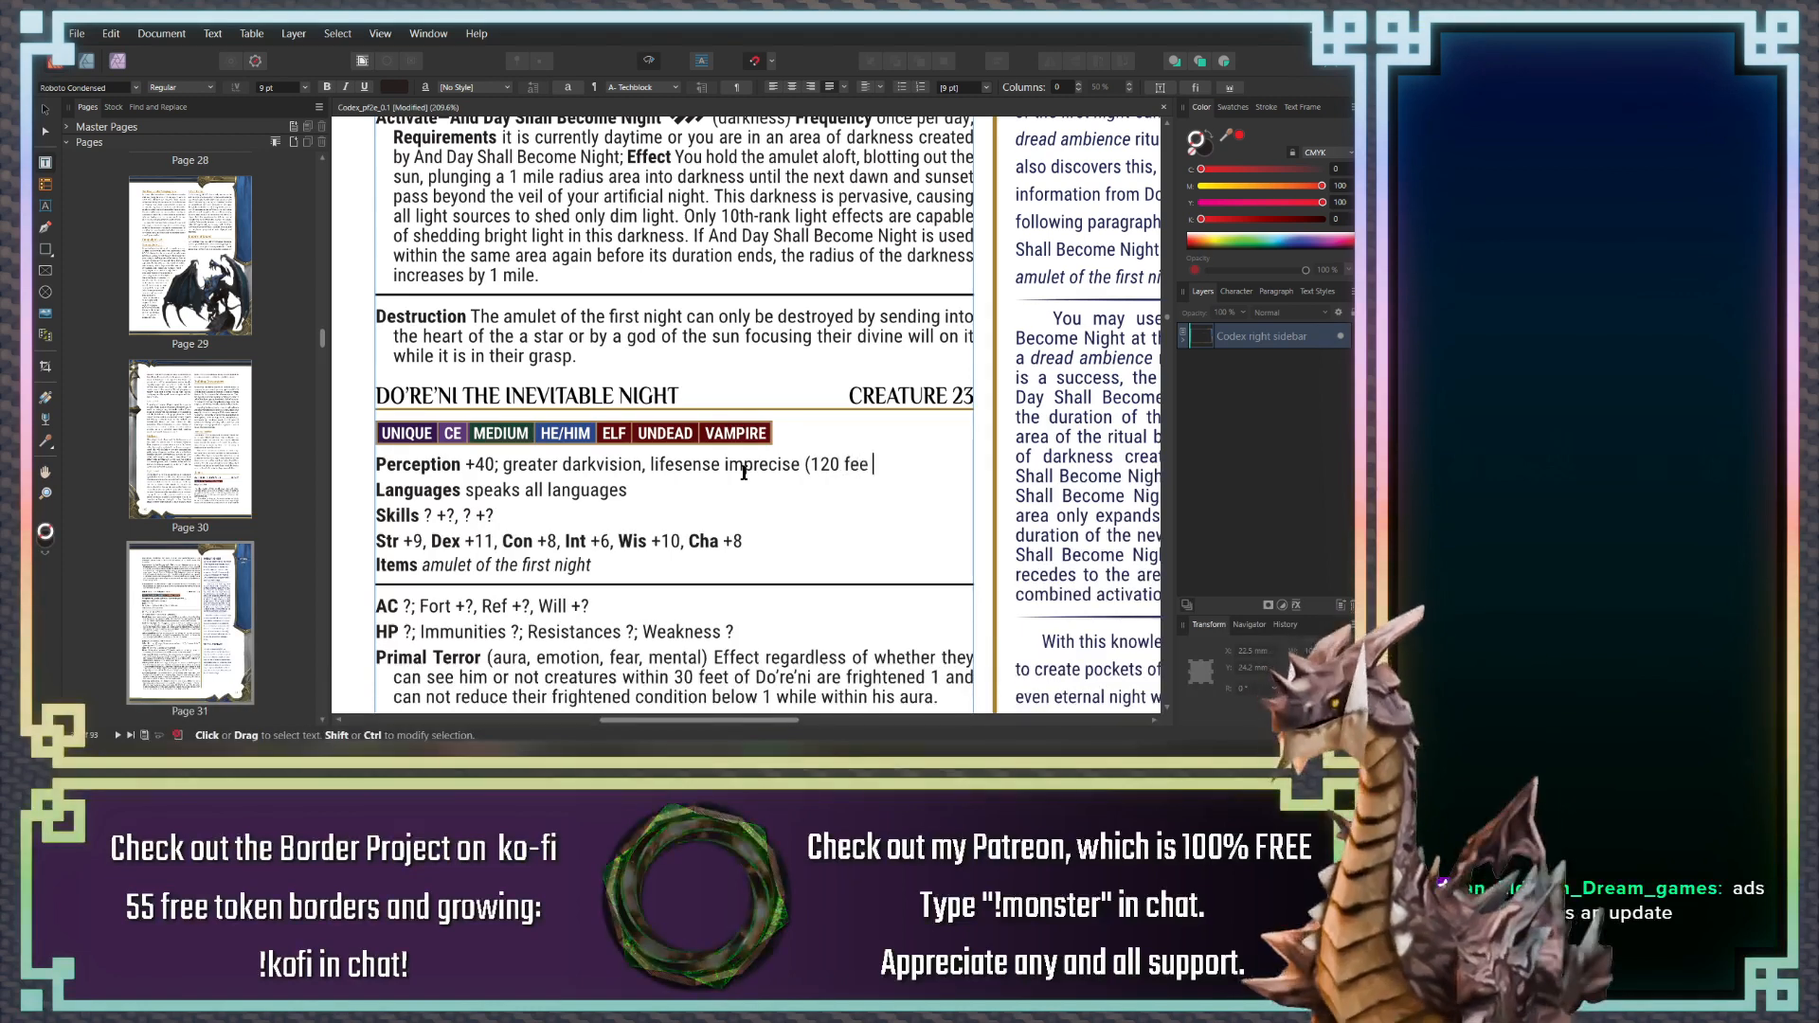
{"action": "type", "text": "t.)"}
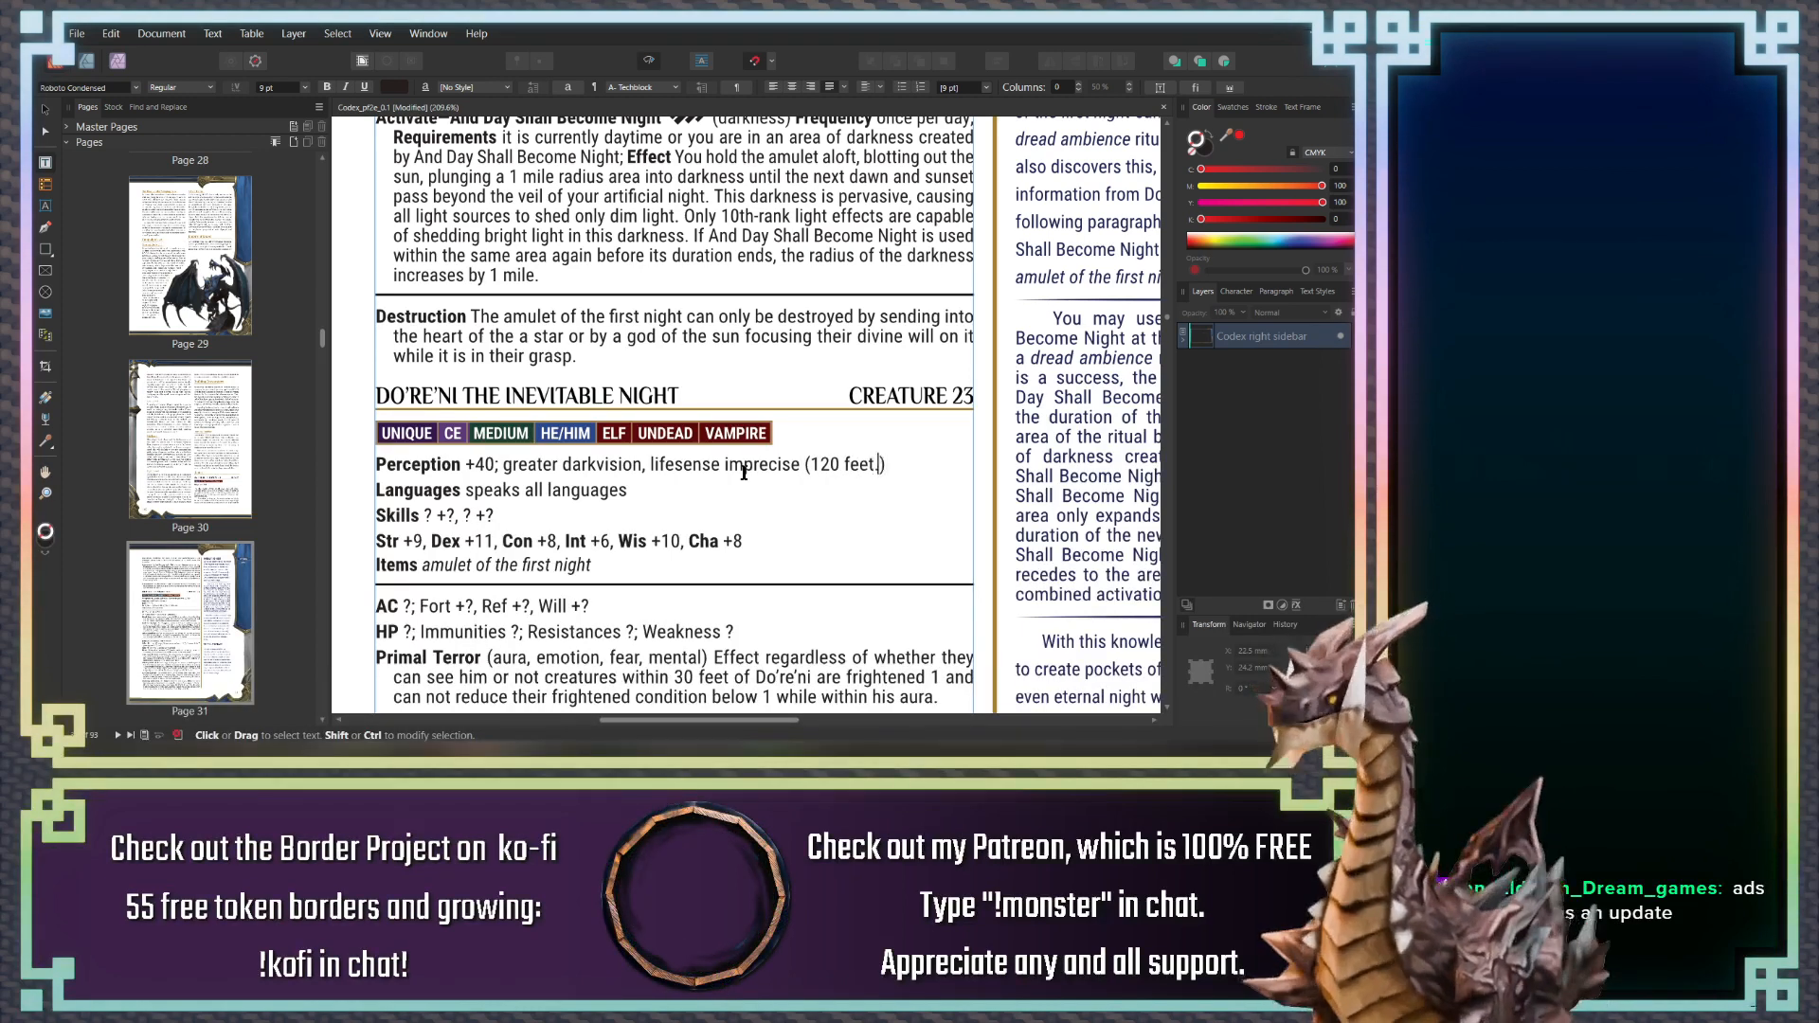
Change the lifesense range on the Perception line to 100 feet
{"action": "key", "text": "Left"}
{"action": "key", "text": "Left"}
{"action": "key", "text": "Left"}
{"action": "key", "text": "Left"}
{"action": "key", "text": "Left"}
{"action": "key", "text": "Left"}
{"action": "key", "text": "Left"}
{"action": "key", "text": "Left"}
{"action": "key", "text": "BackSpace"}
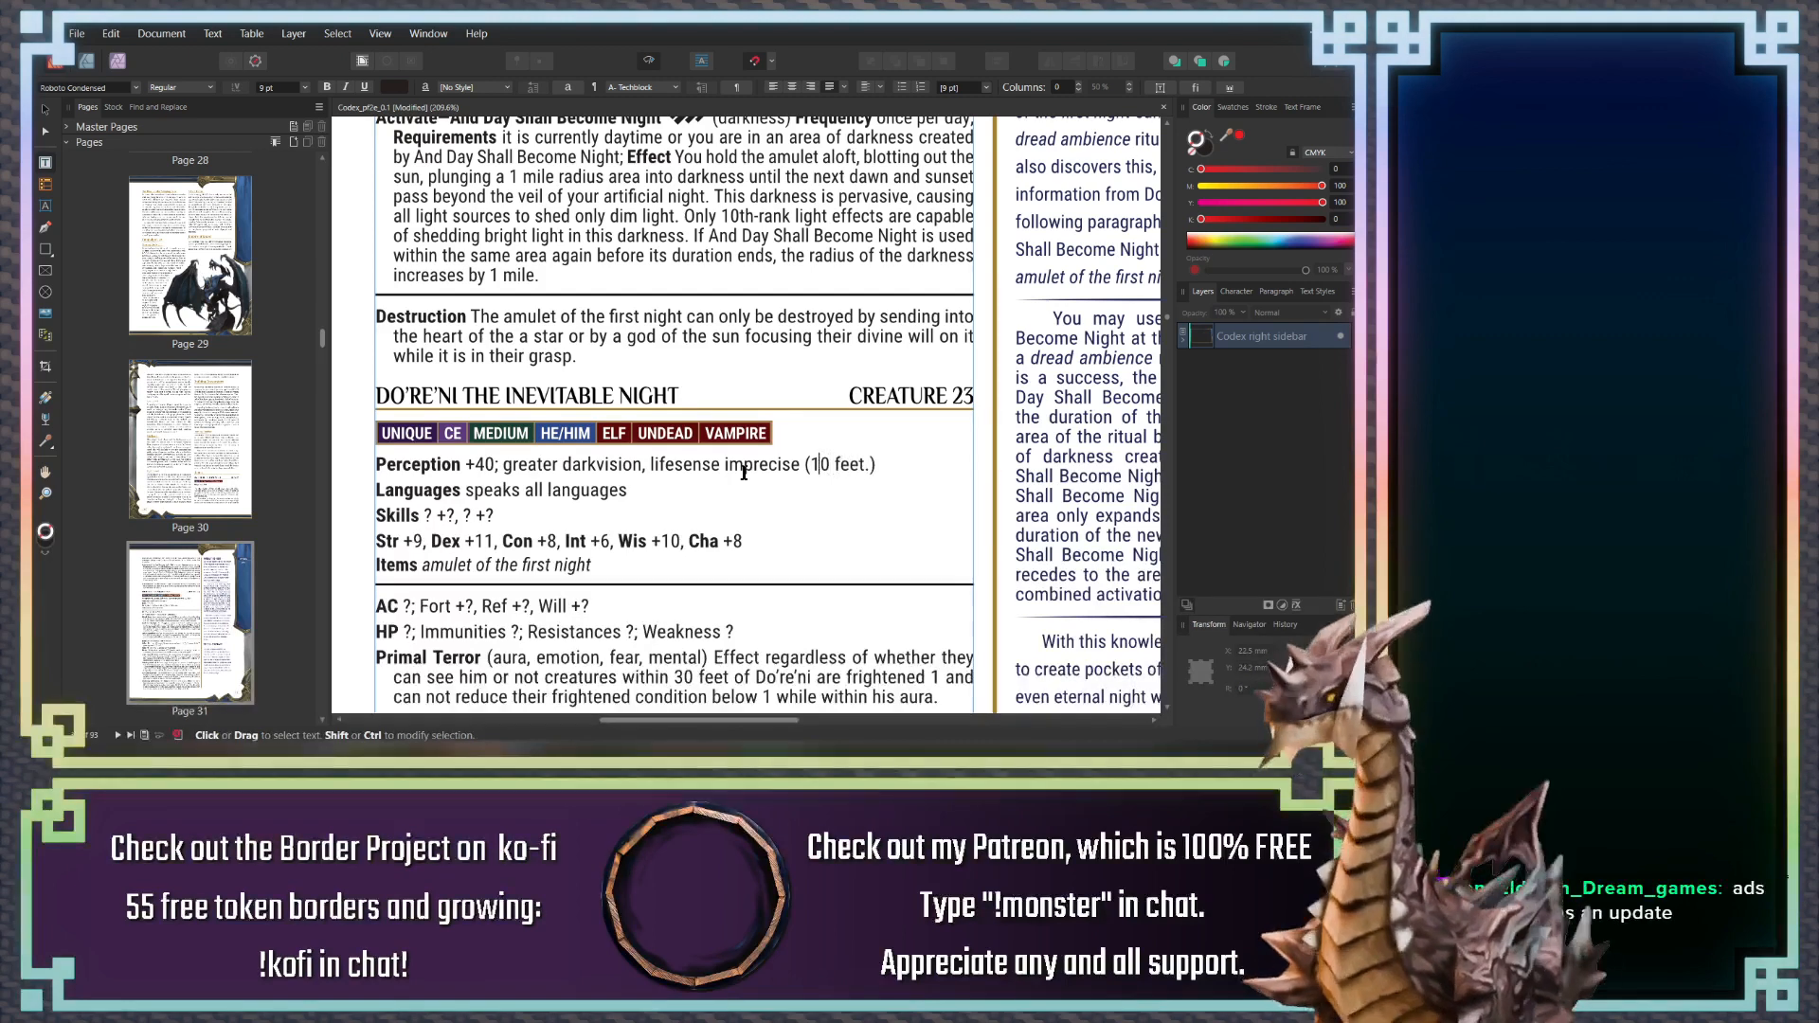
{"action": "type", "text": "0"}
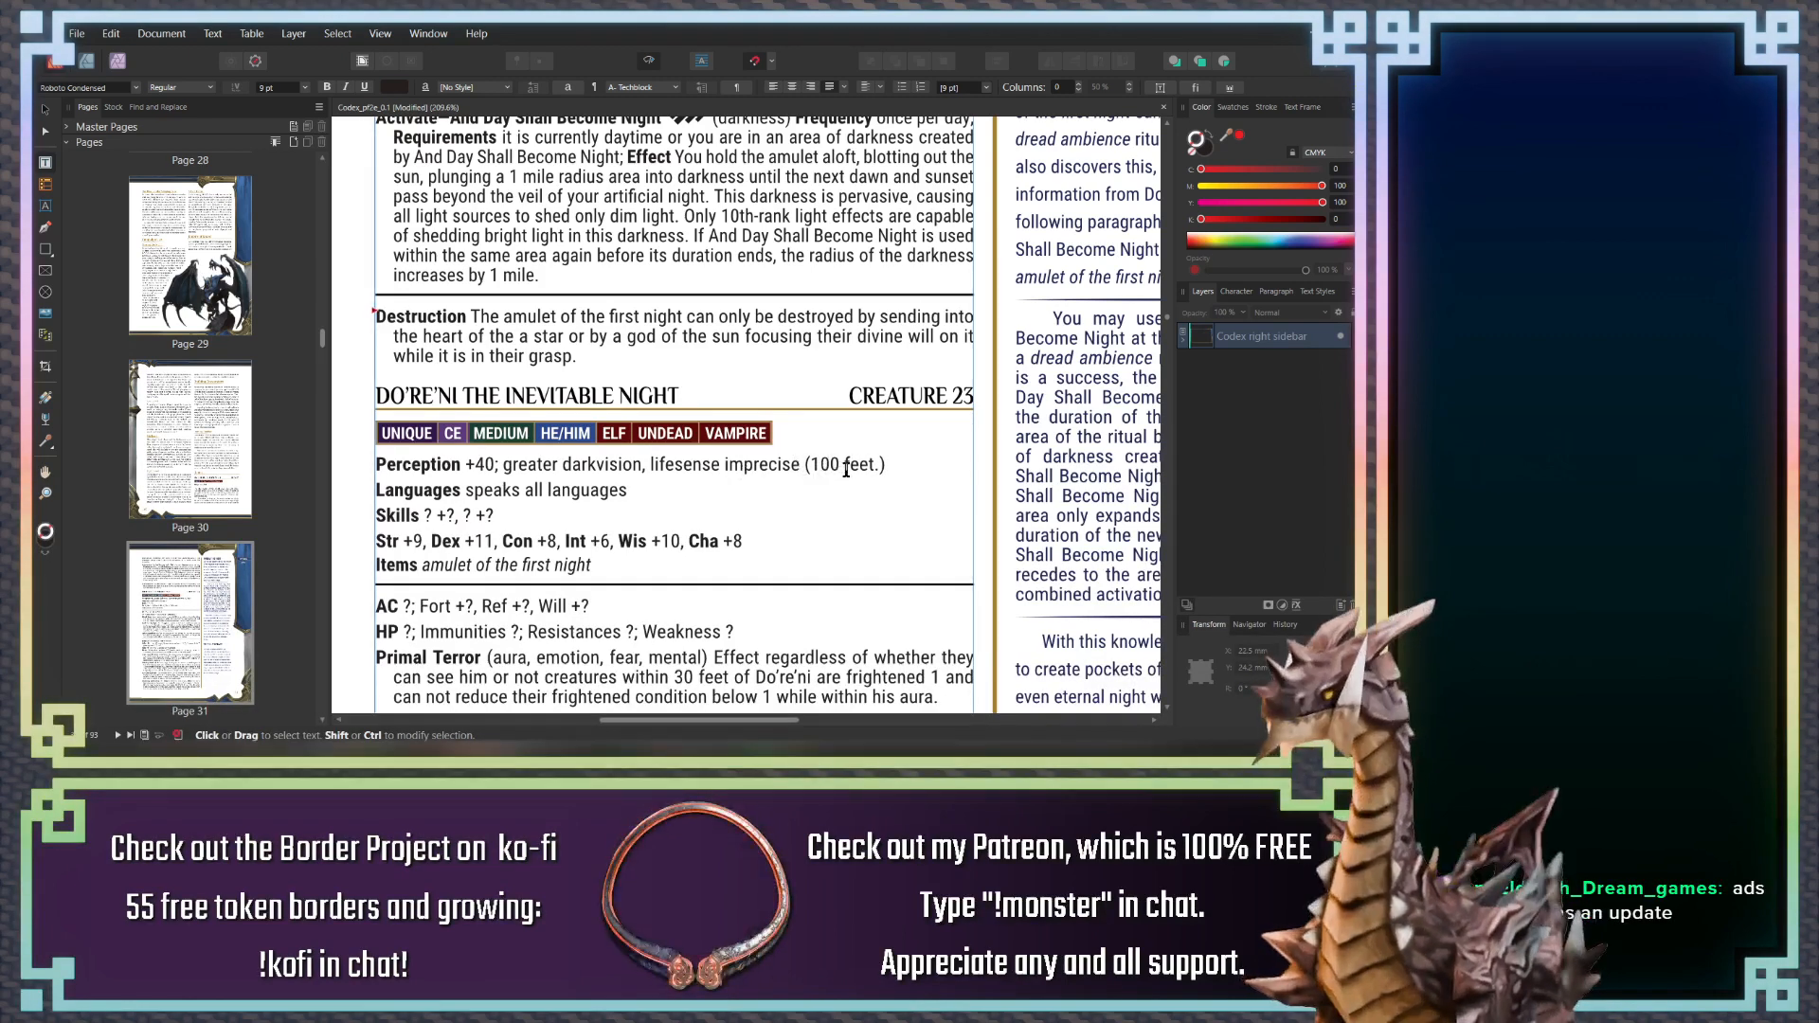
Move the parentheses and drop the period so the Perception entry reads "lifesense (imprecise) 100 feet"
{"action": "key", "text": "BackSpace"}
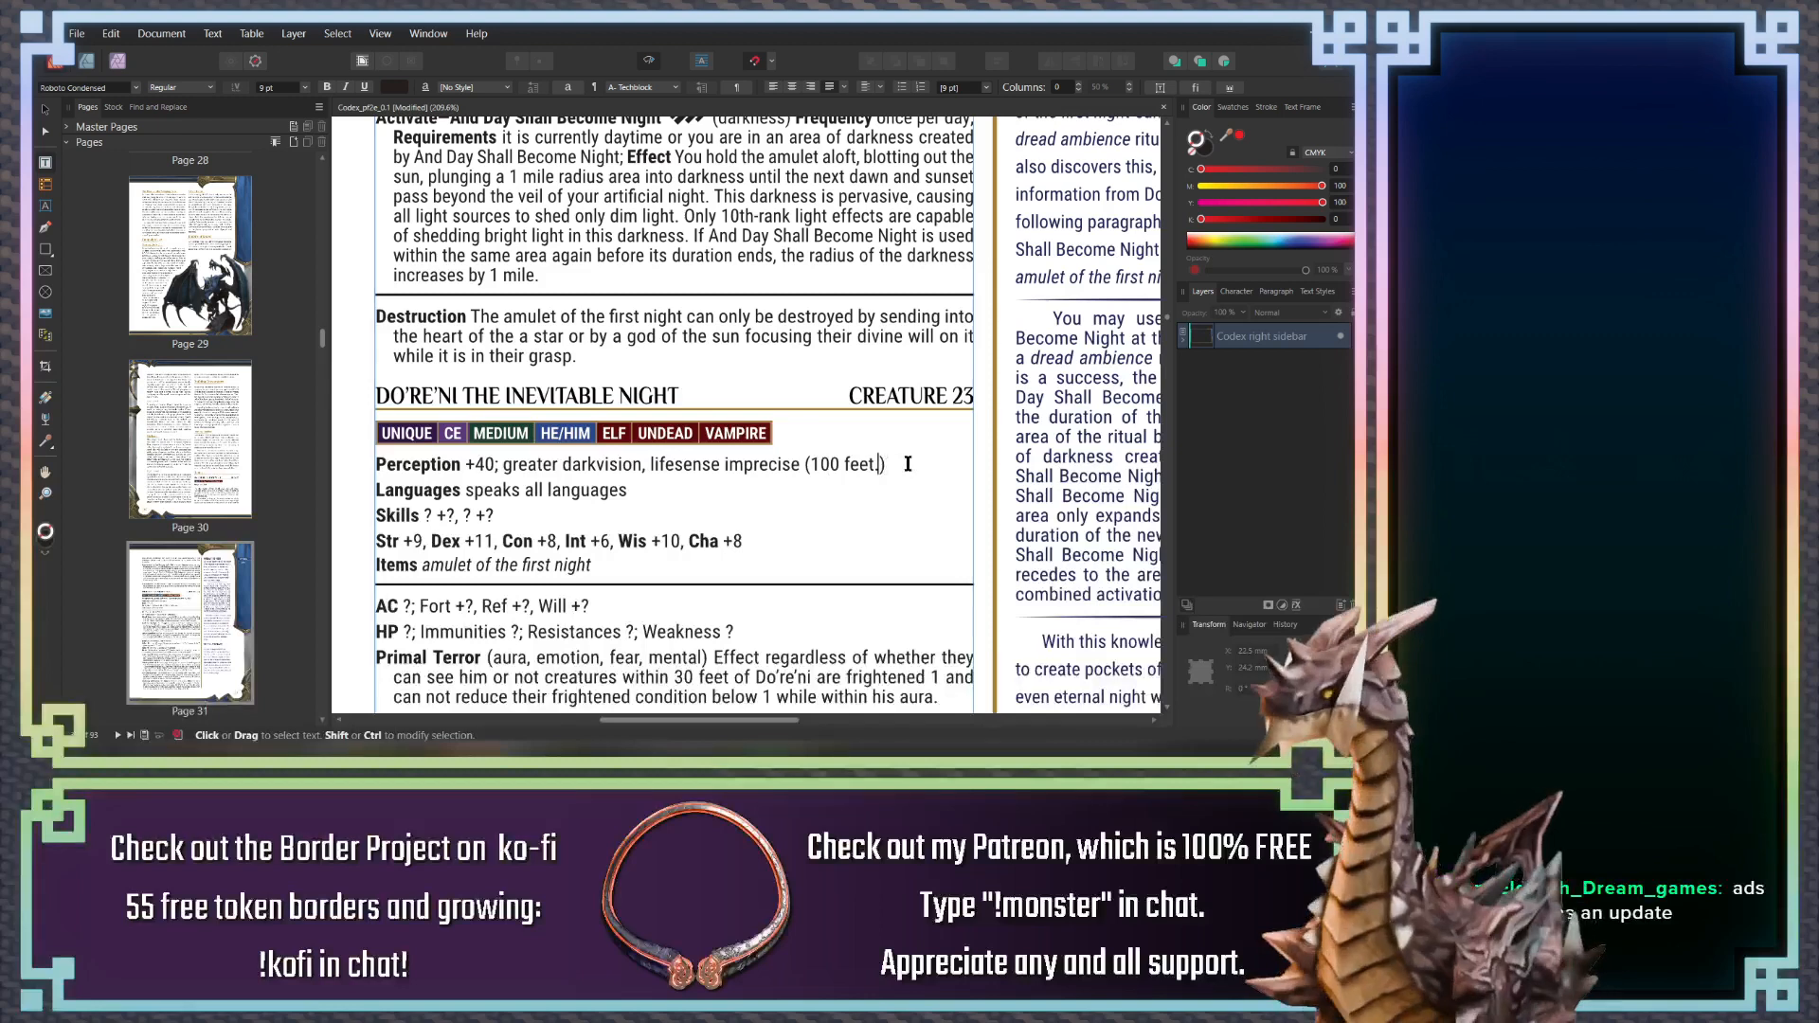
{"action": "key", "text": "Left"}
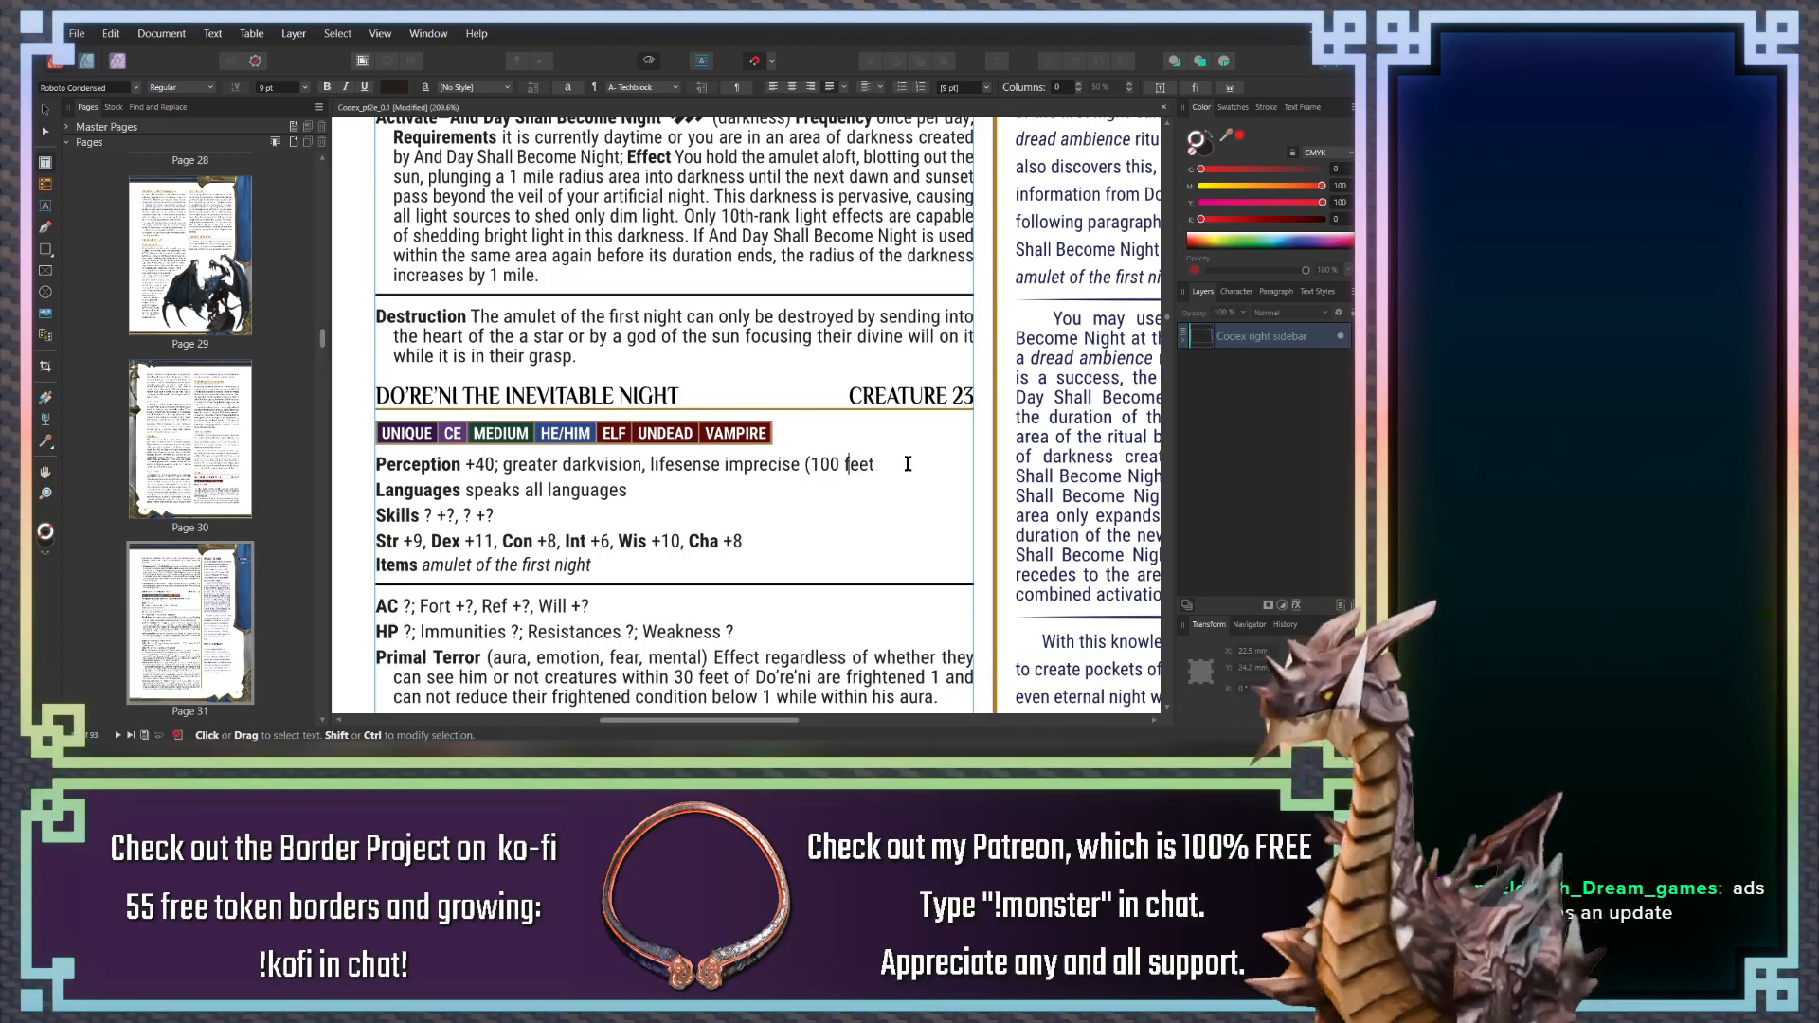
{"action": "key", "text": "BackSpace"}
{"action": "key", "text": "BackSpace"}
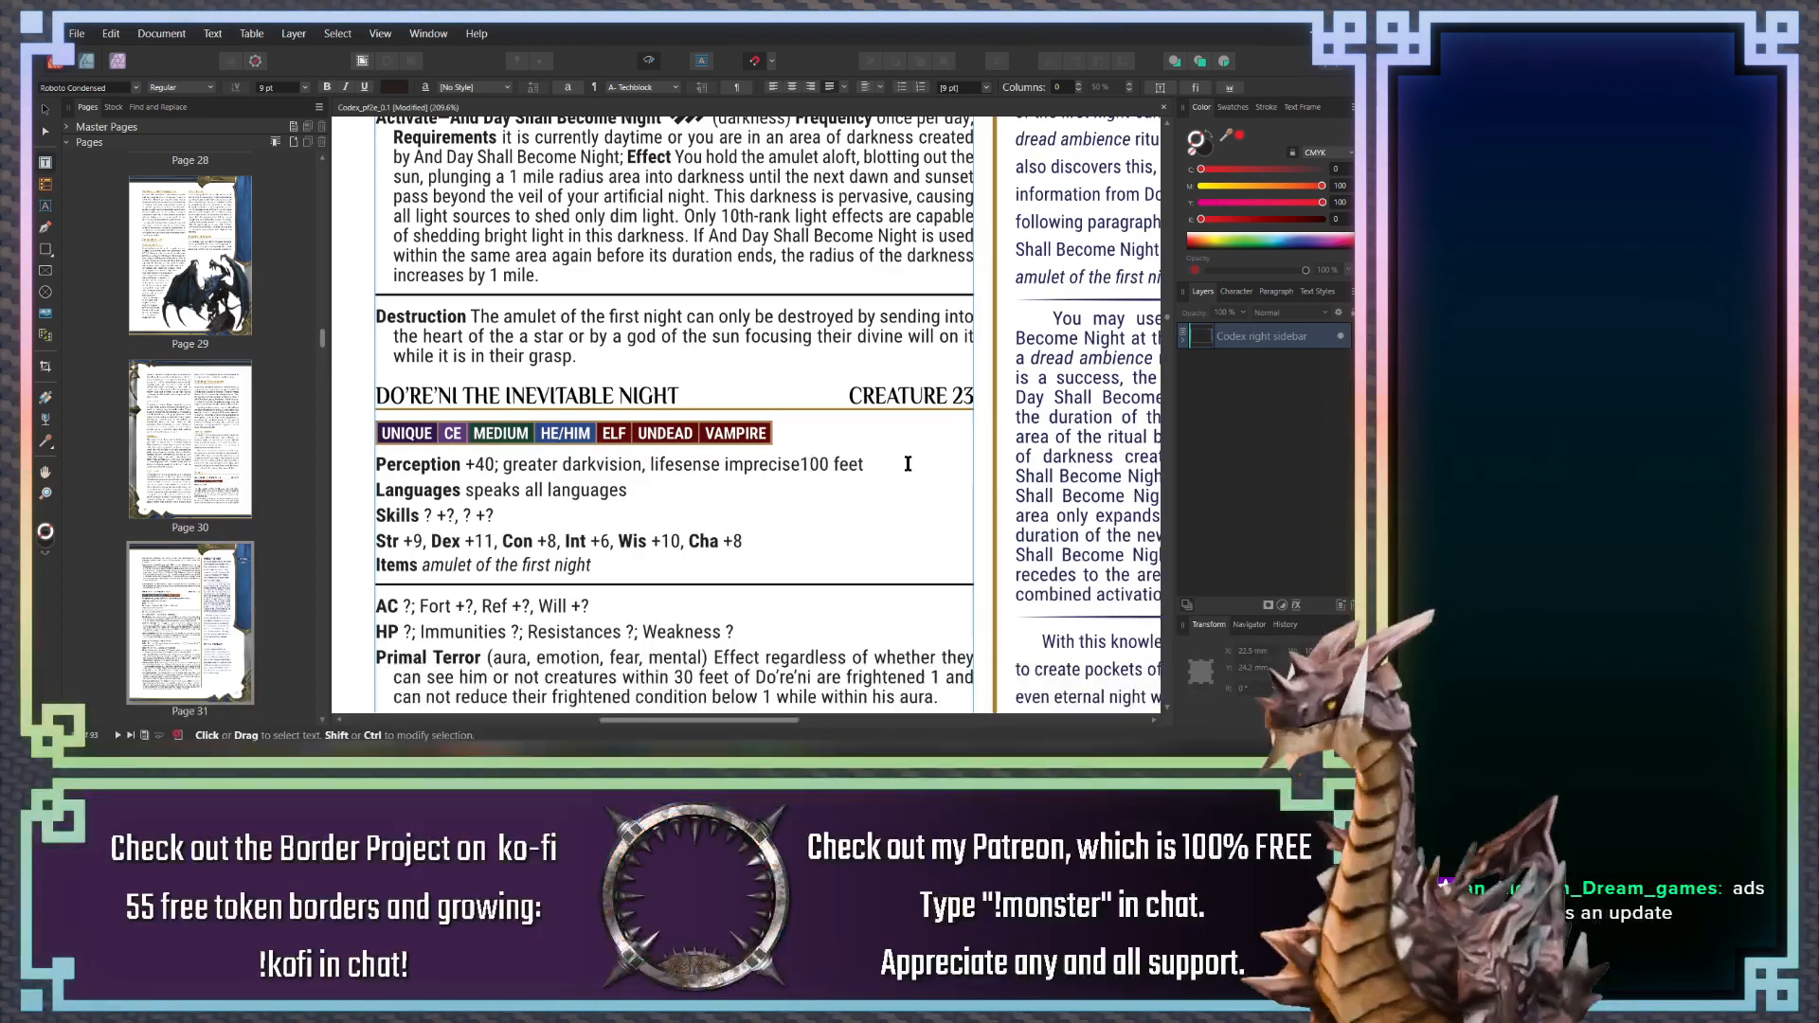
{"action": "type", "text": ") "}
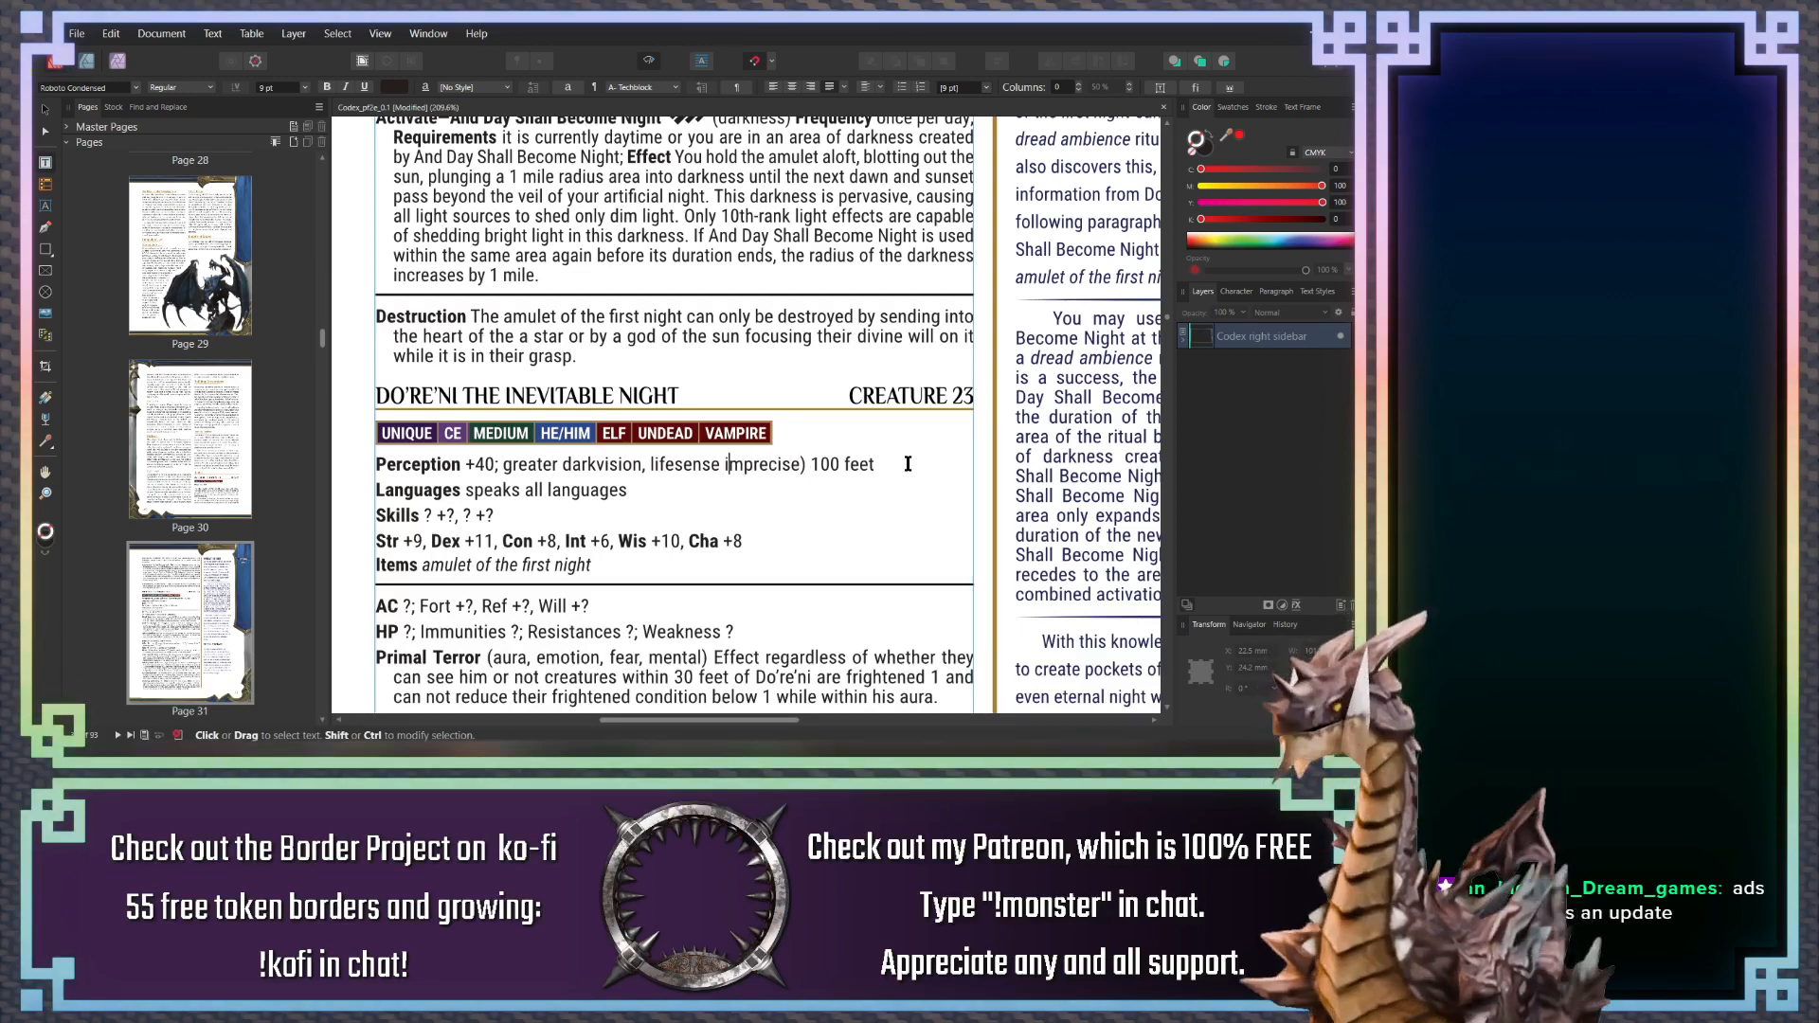
{"action": "type", "text": "("}
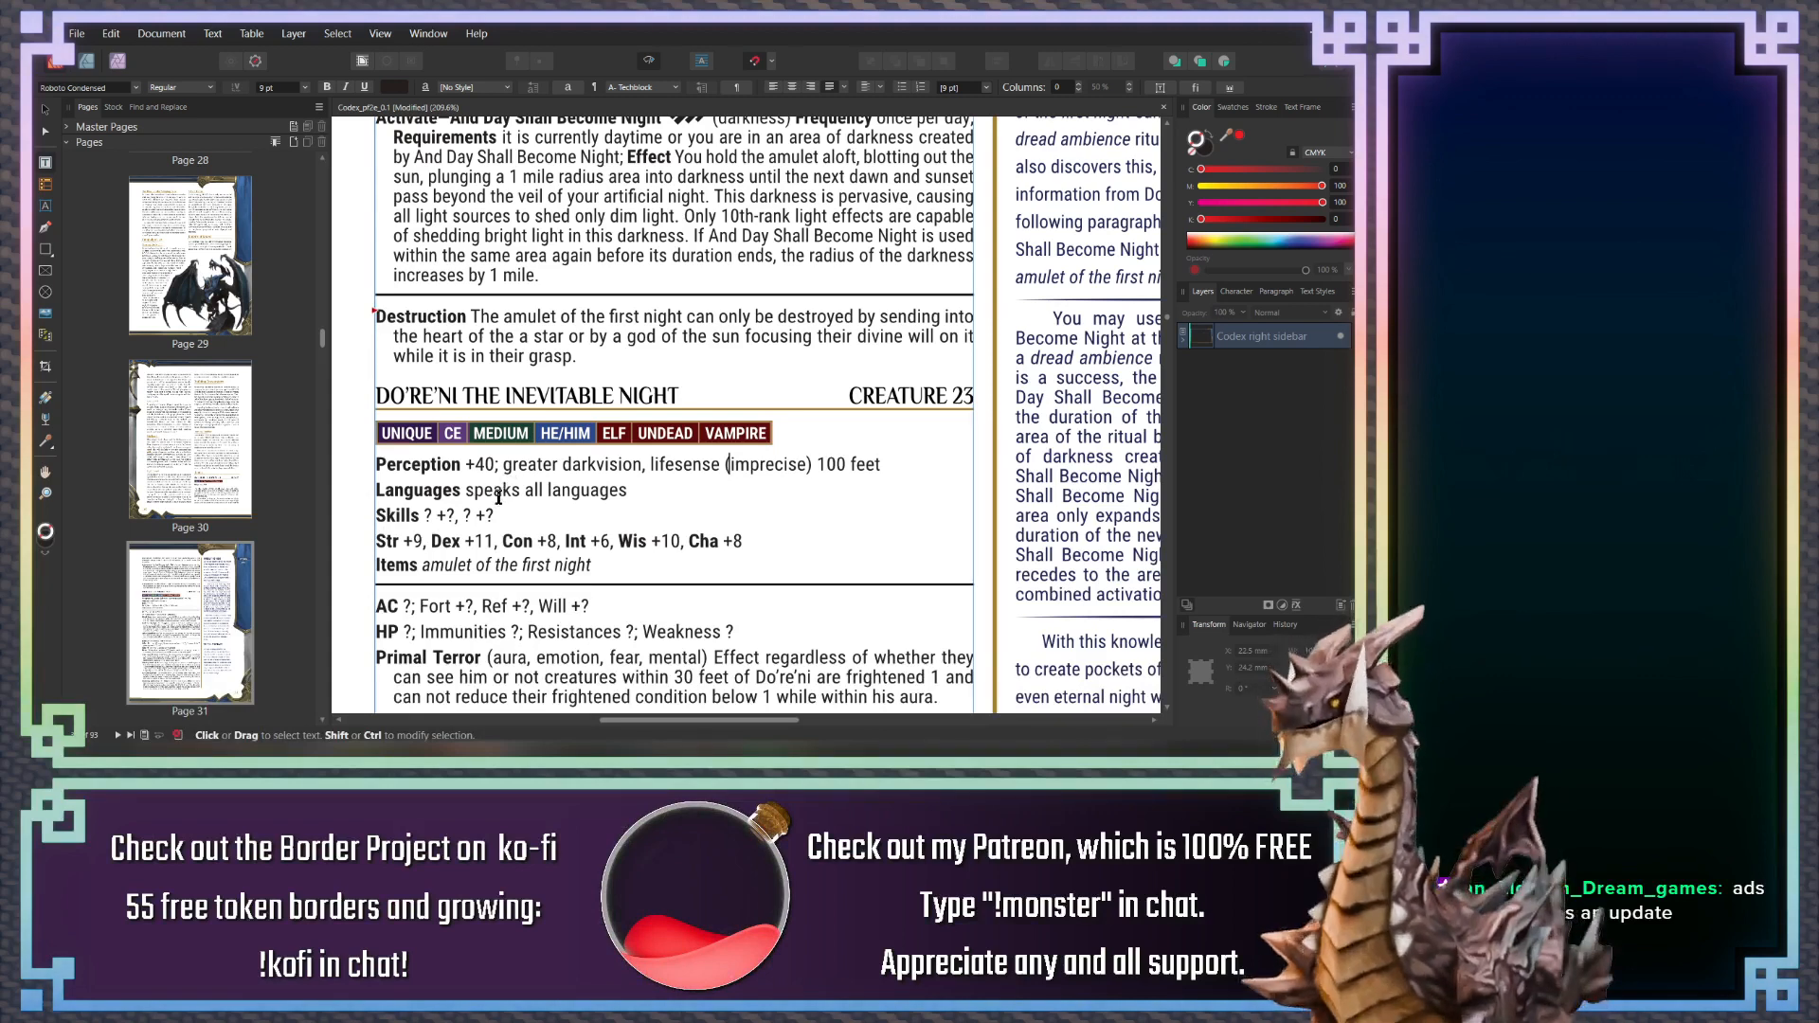
{"action": "left_click", "coordinate": [627, 501]}
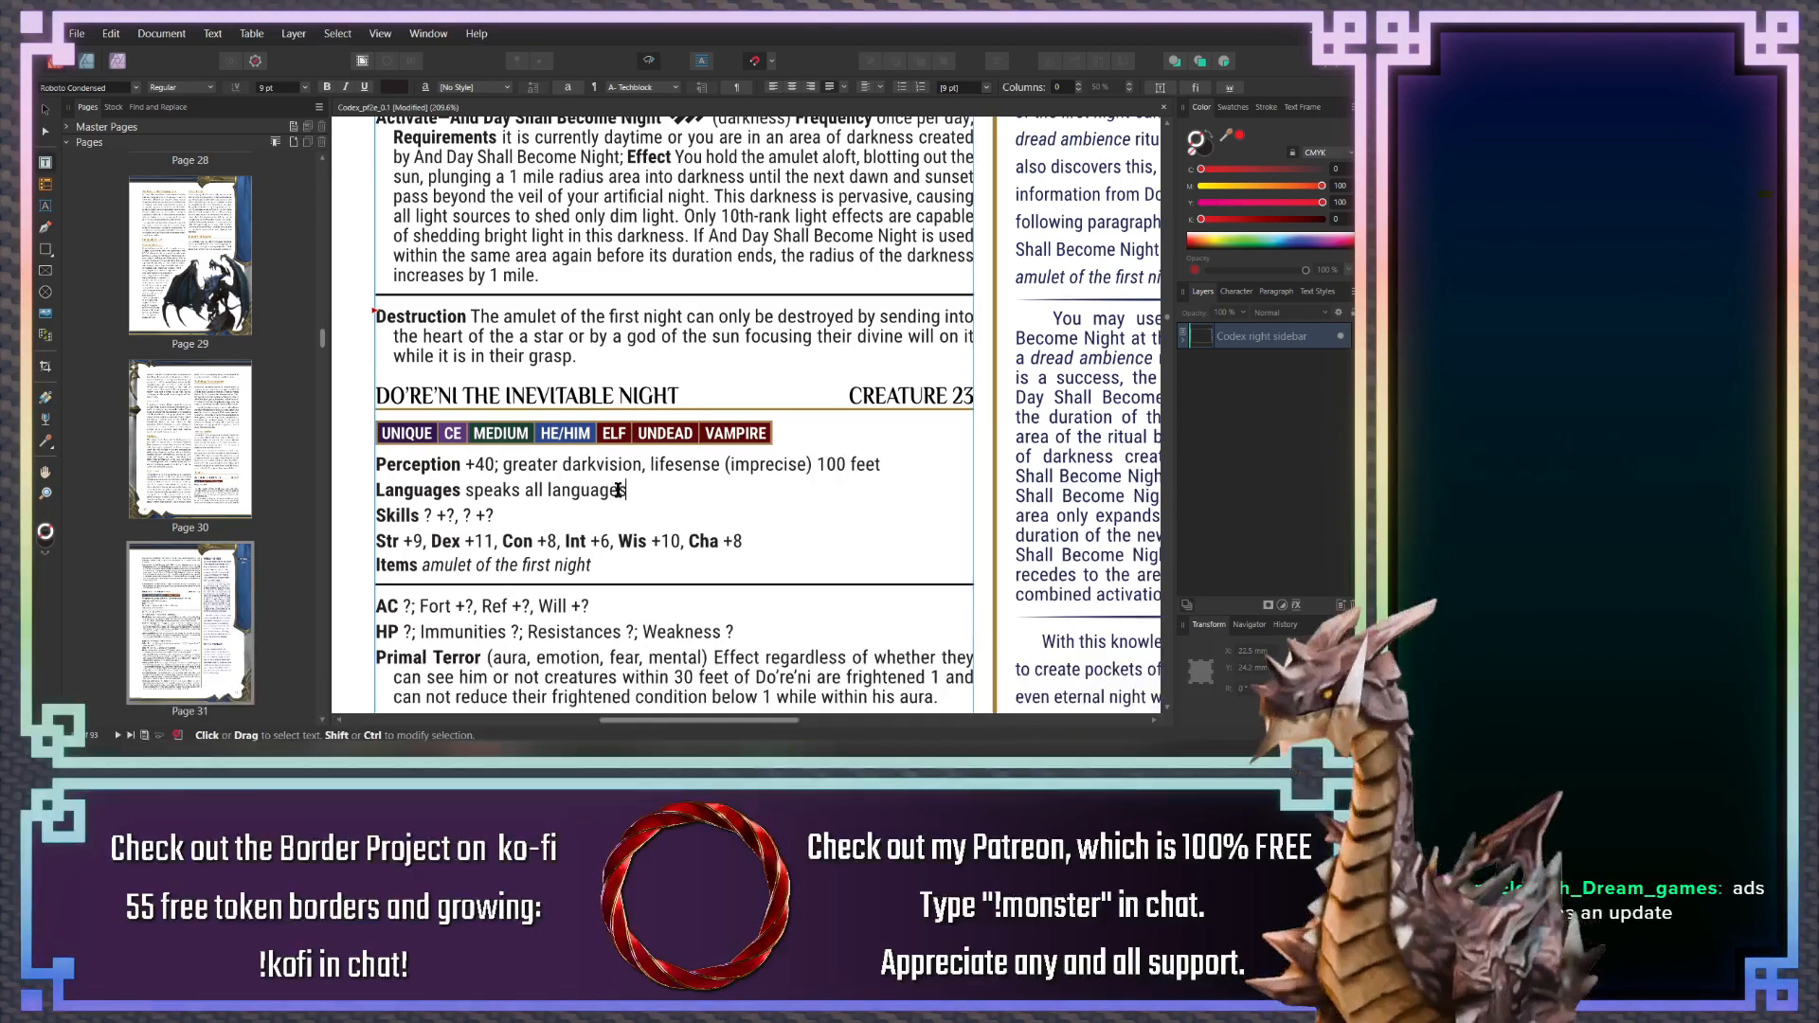
{"action": "left_click_drag", "start_coordinate": [627, 490], "coordinate": [464, 491]}
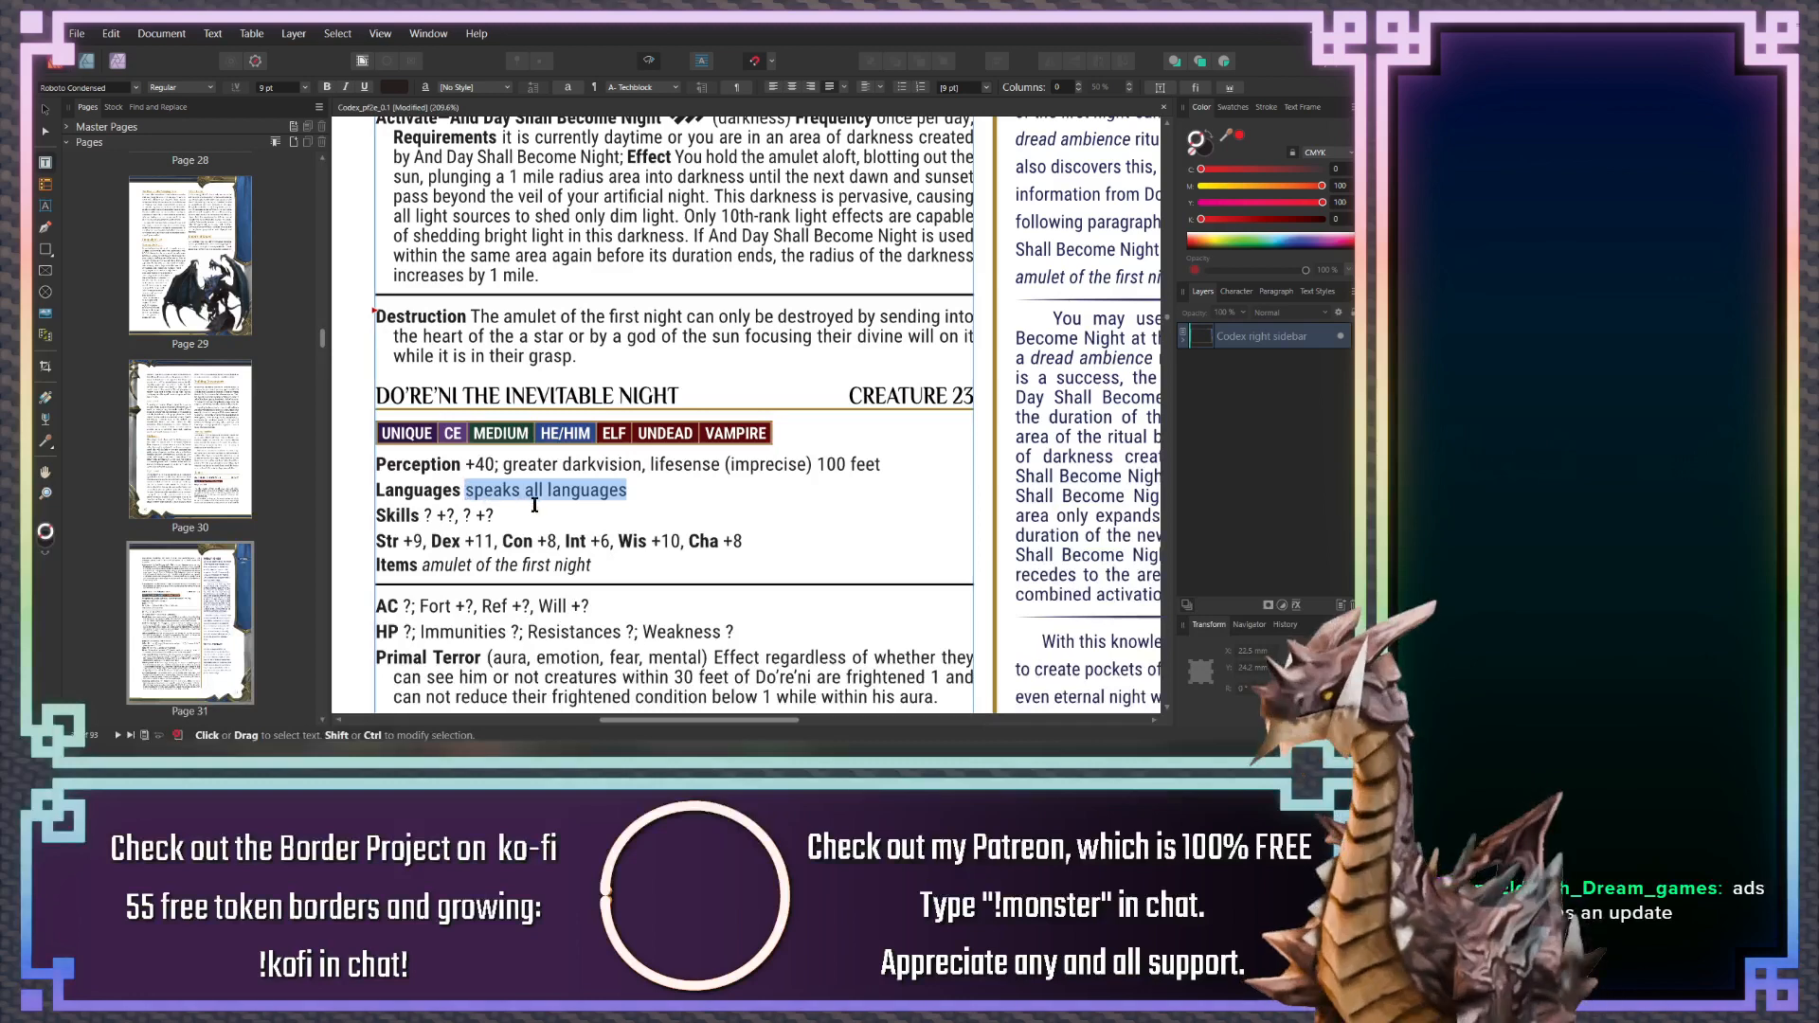
{"action": "type", "text": "Elven;"}
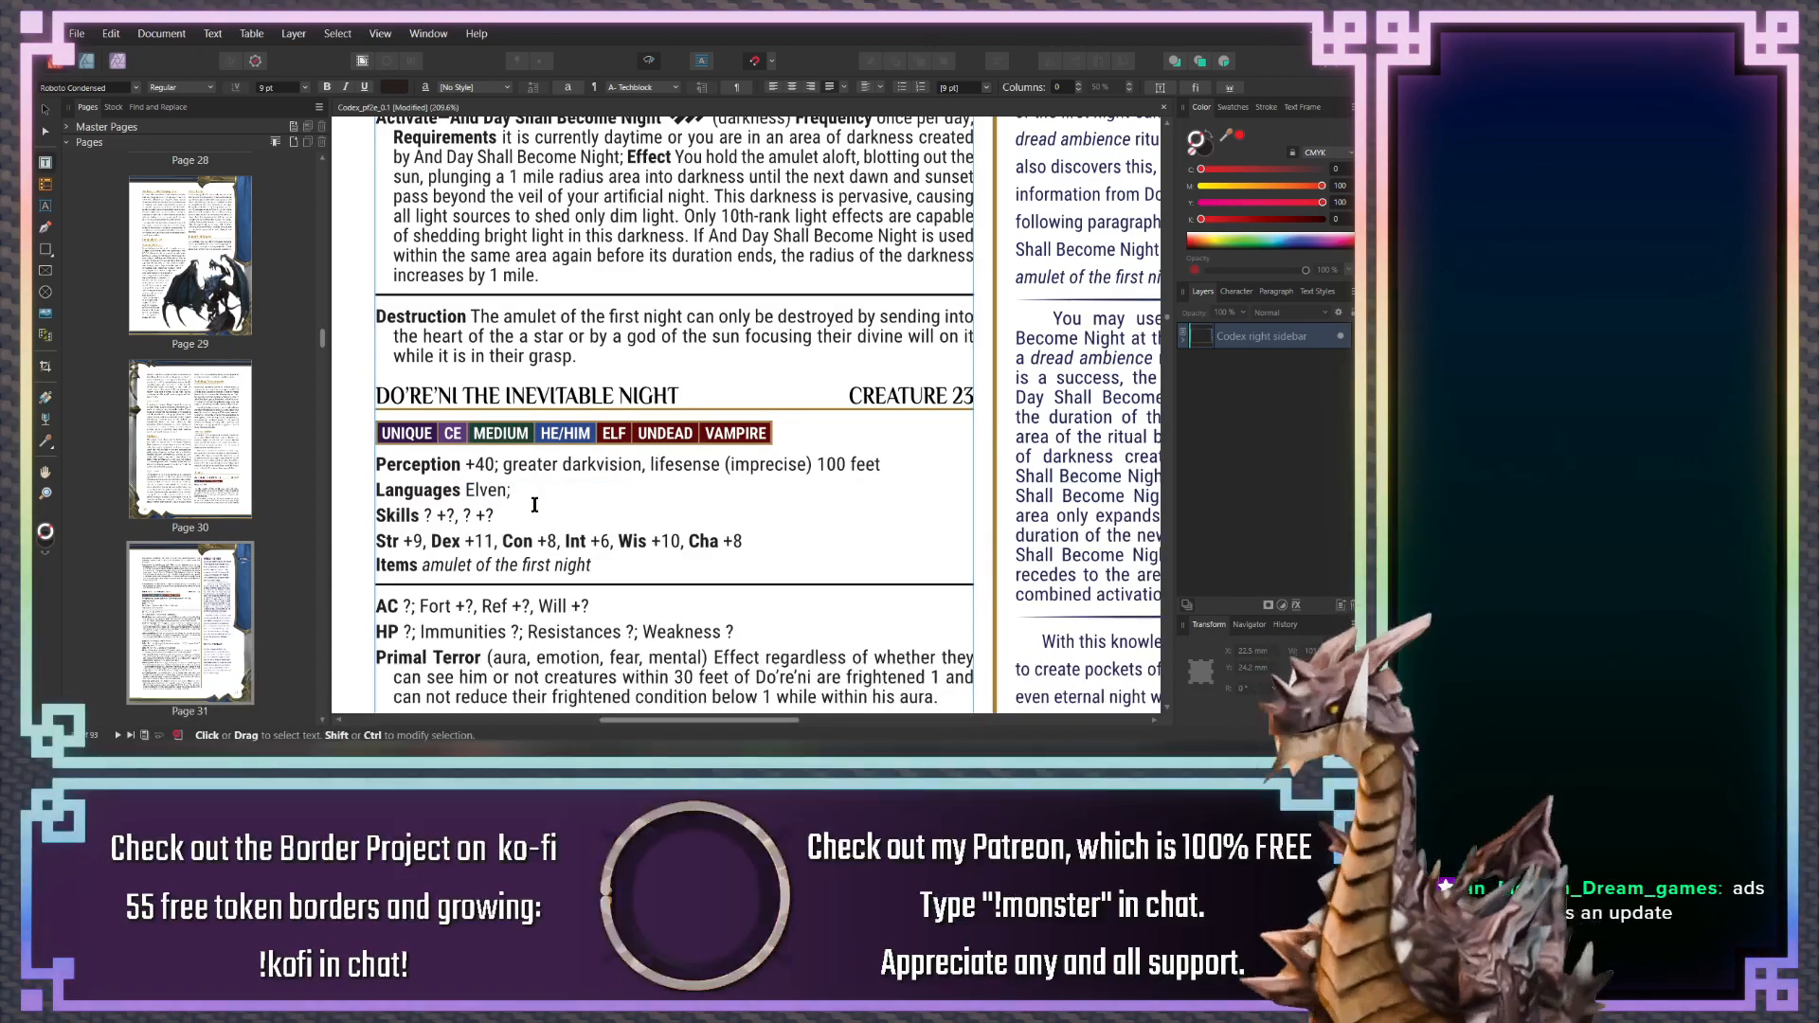
{"action": "key", "text": "ctrl+z"}
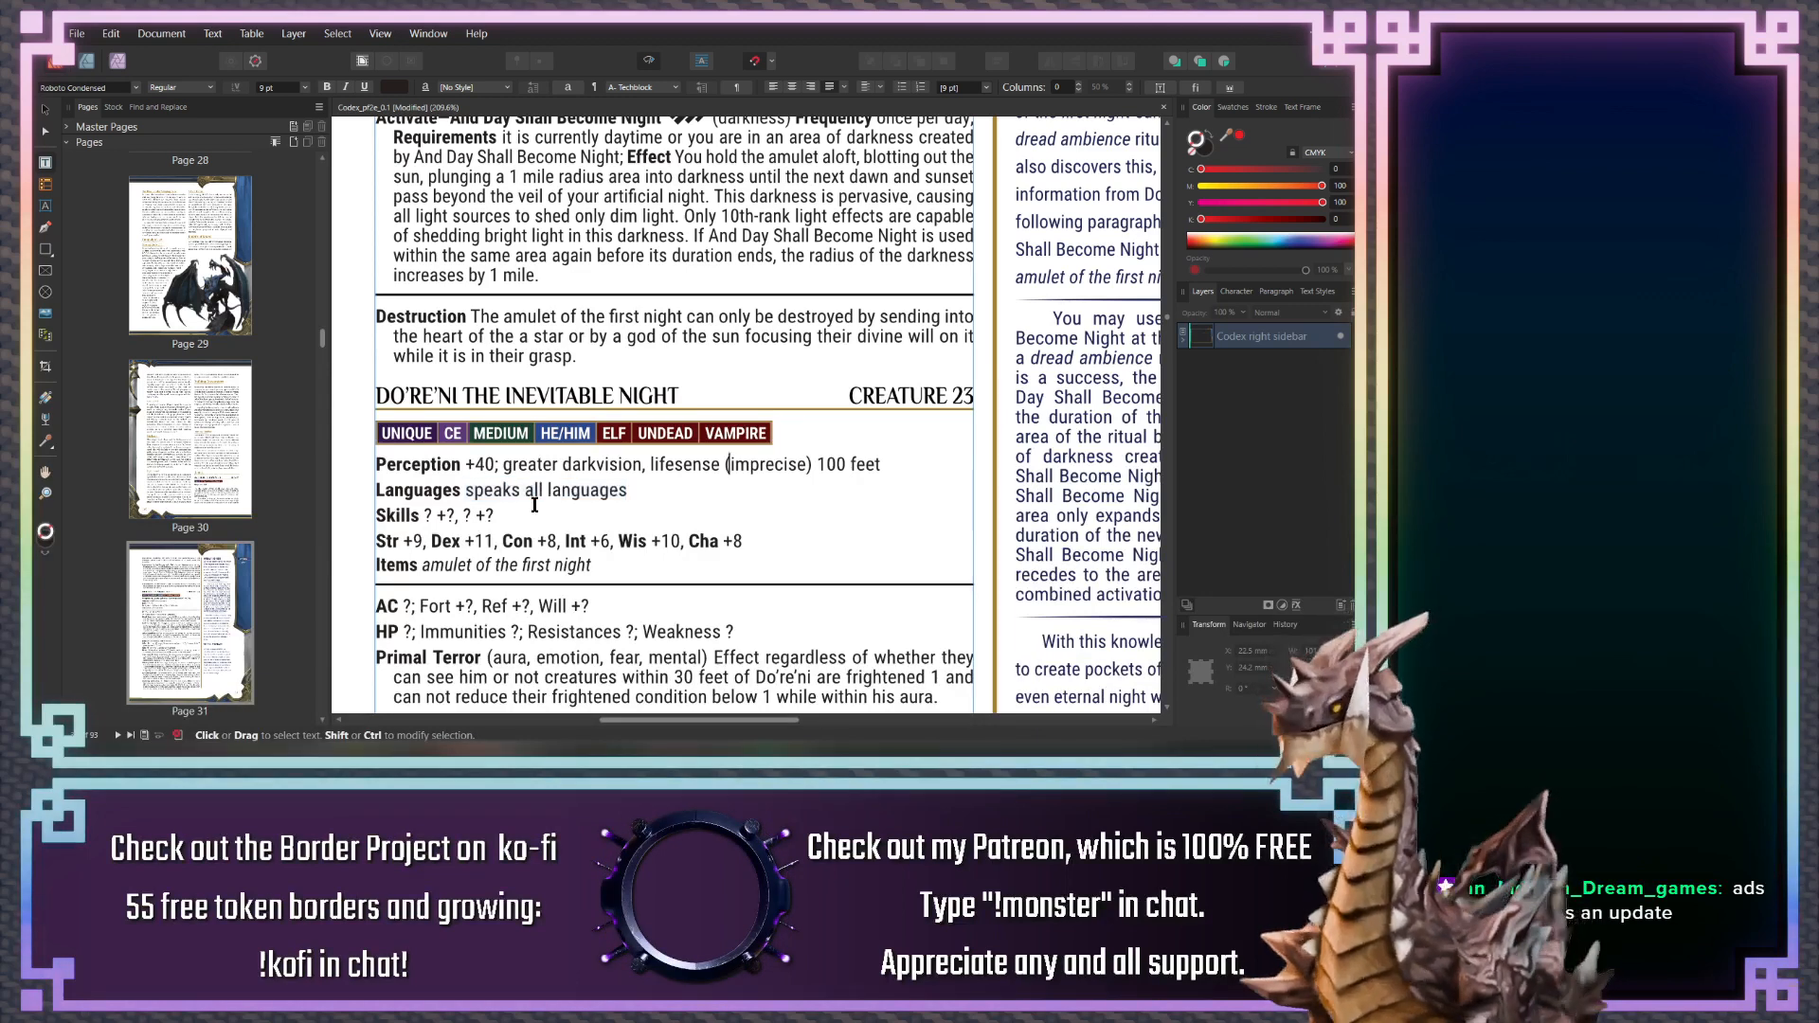
{"action": "left_click", "coordinate": [532, 507]}
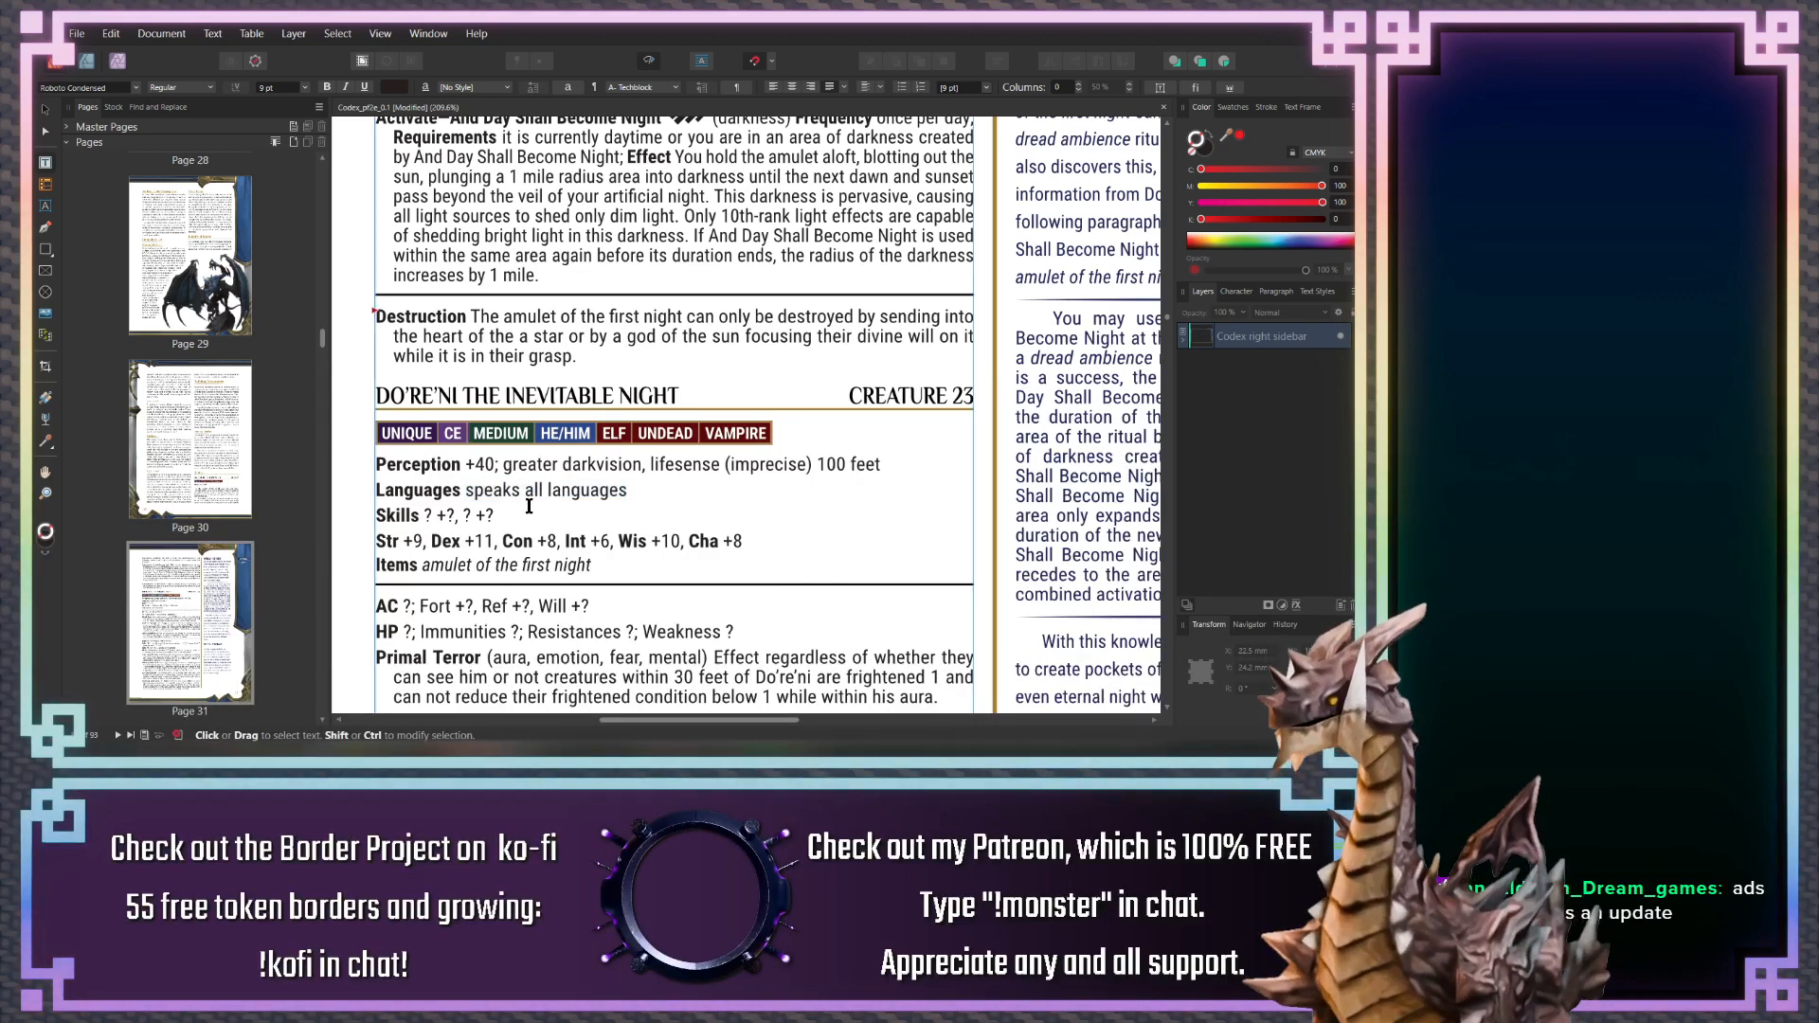
{"action": "left_click", "coordinate": [425, 517]}
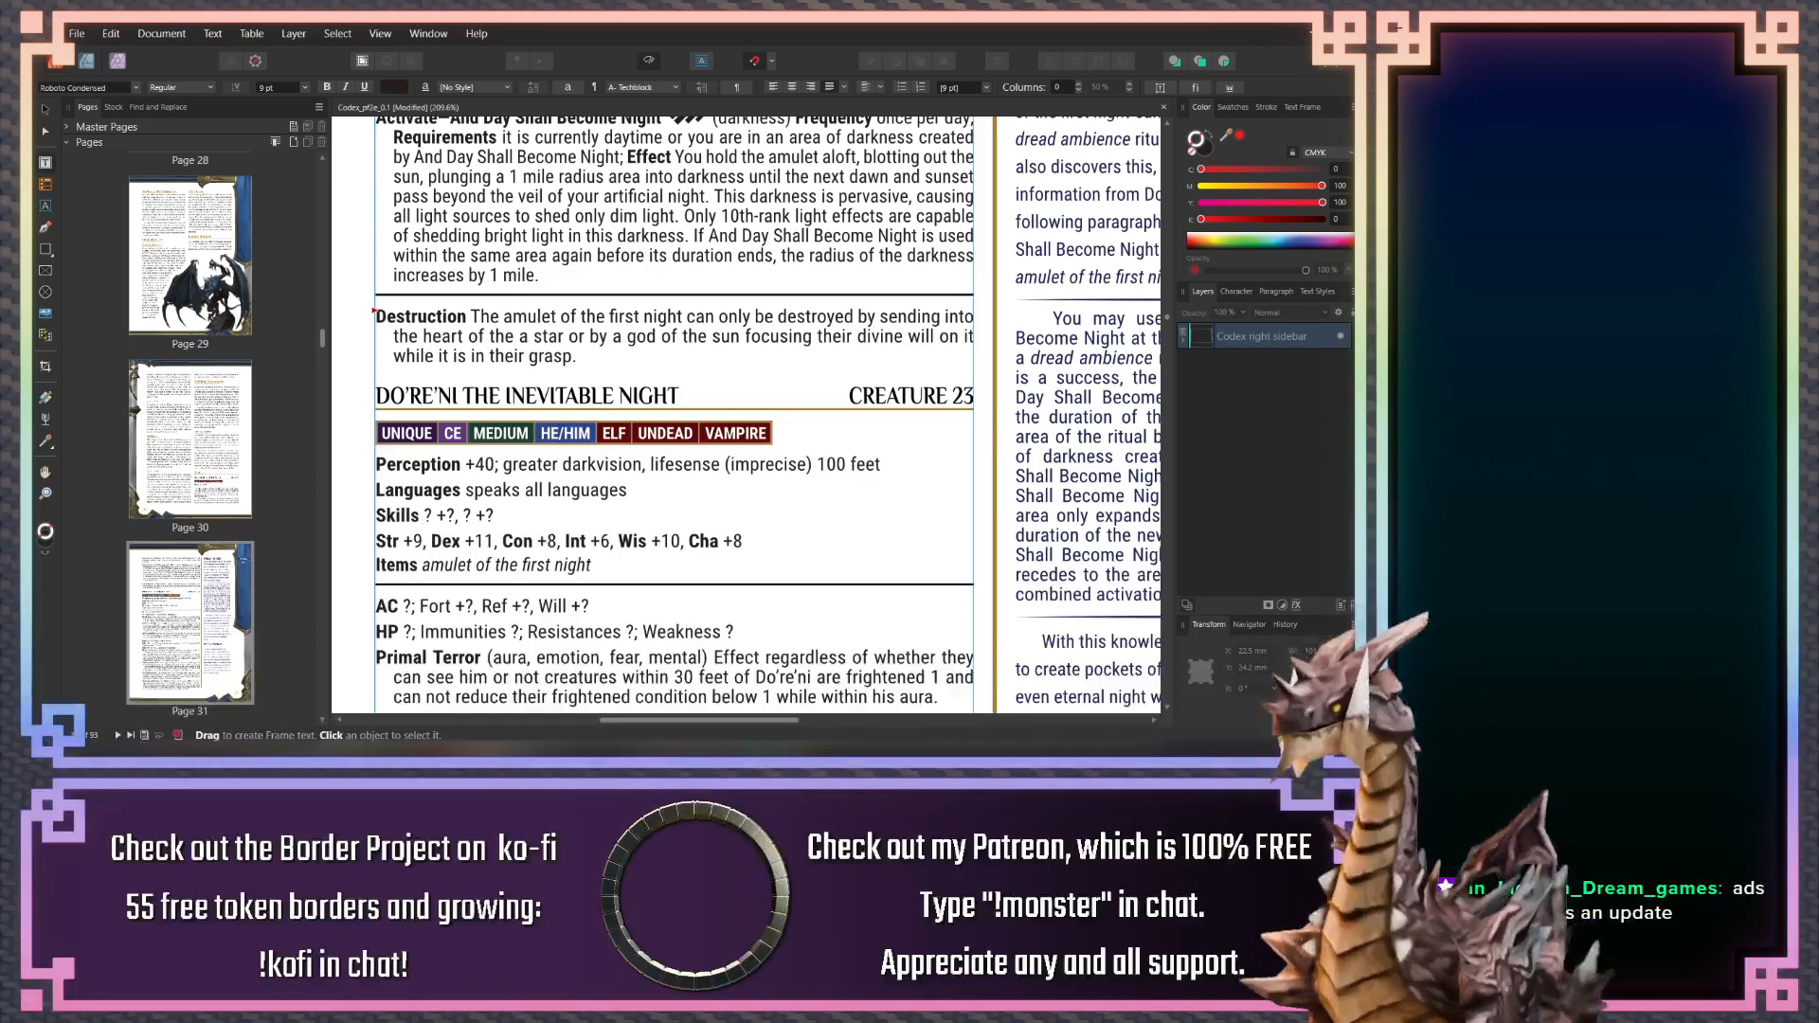
Append "; telepathy 100 feet" to the Languages line and replace the placeholders on the Skills line with "Acrobatics"
{"action": "left_click", "coordinate": [667, 496]}
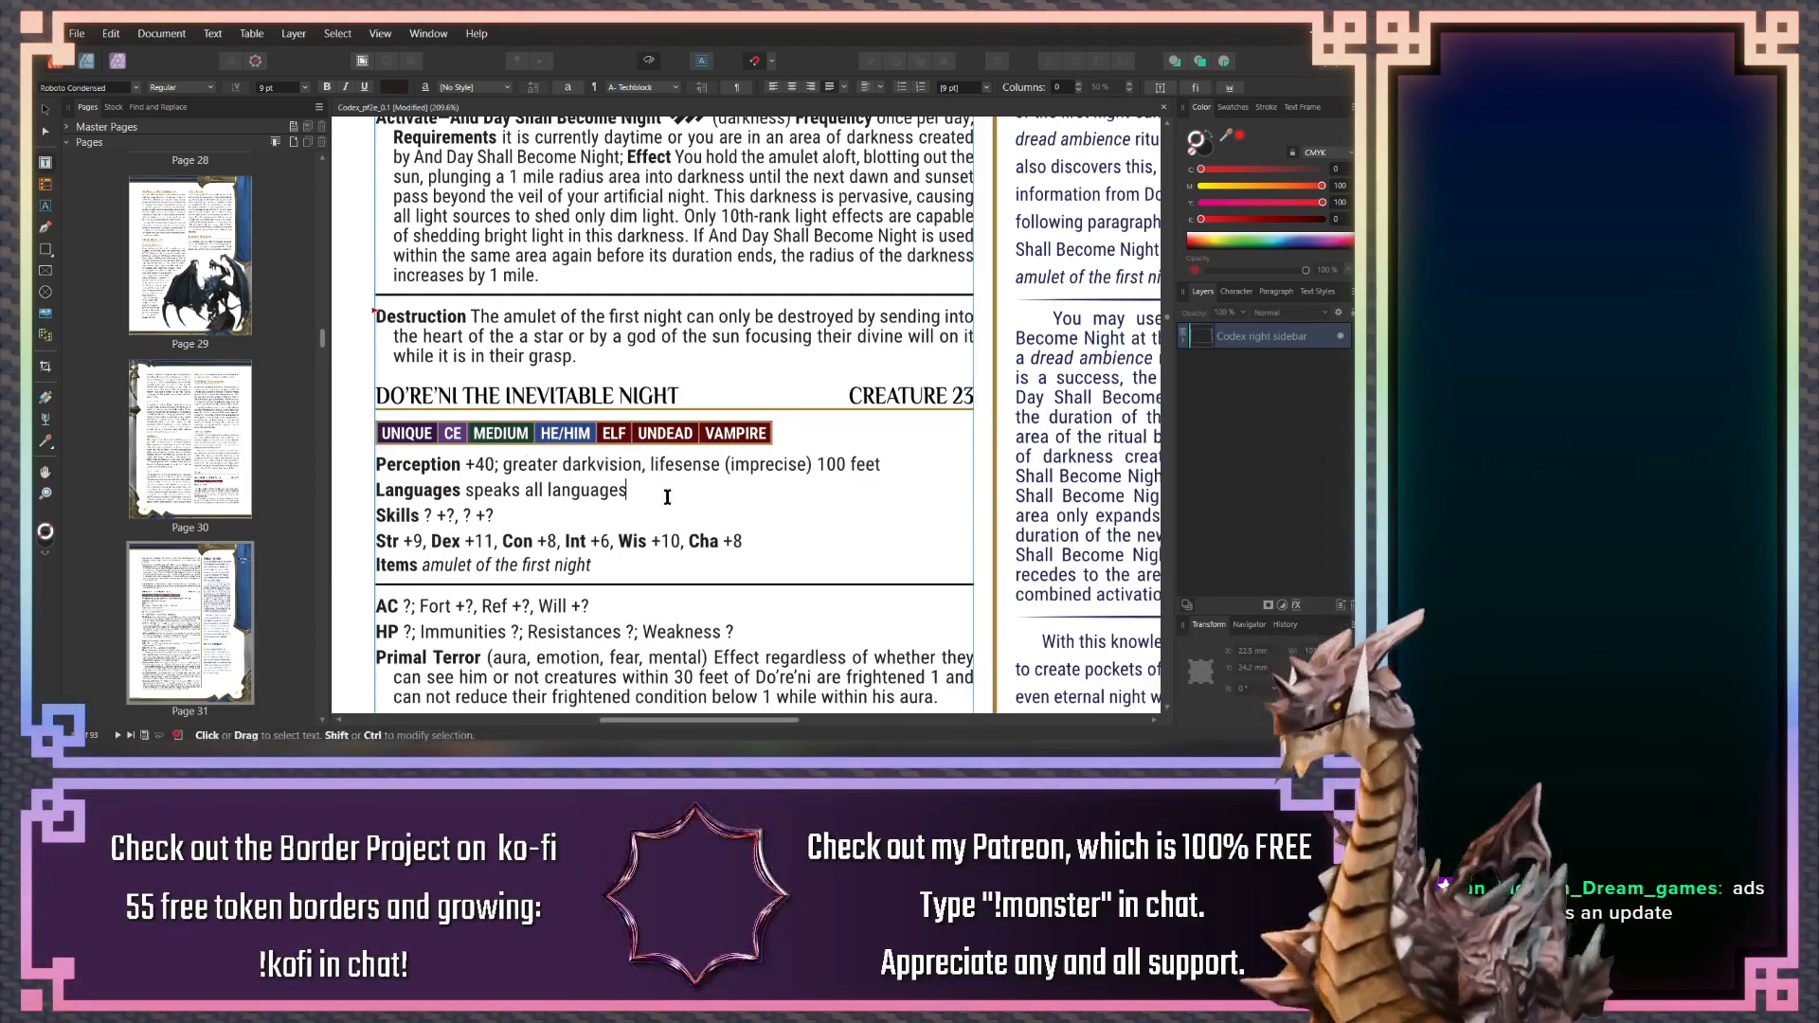
{"action": "type", "text": "; Tele"}
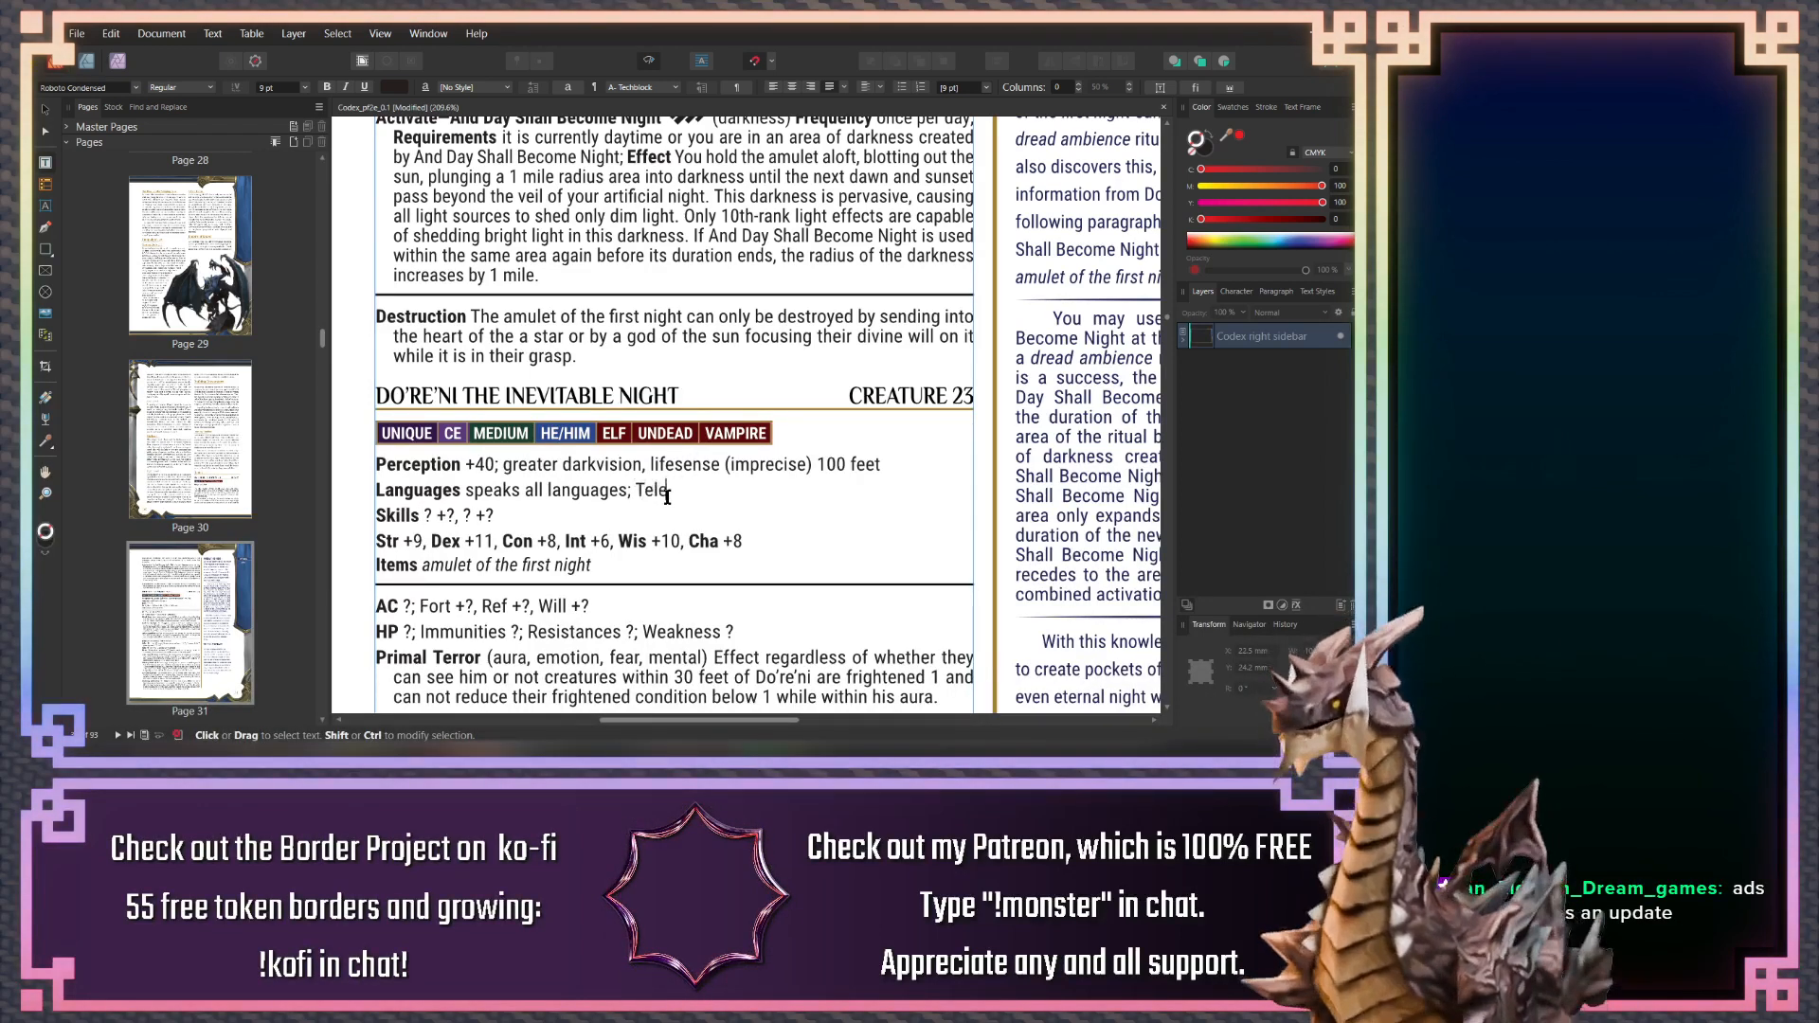
{"action": "key", "text": "BackSpace"}
{"action": "key", "text": "BackSpace"}
{"action": "key", "text": "BackSpace"}
{"action": "type", "text": "tel"}
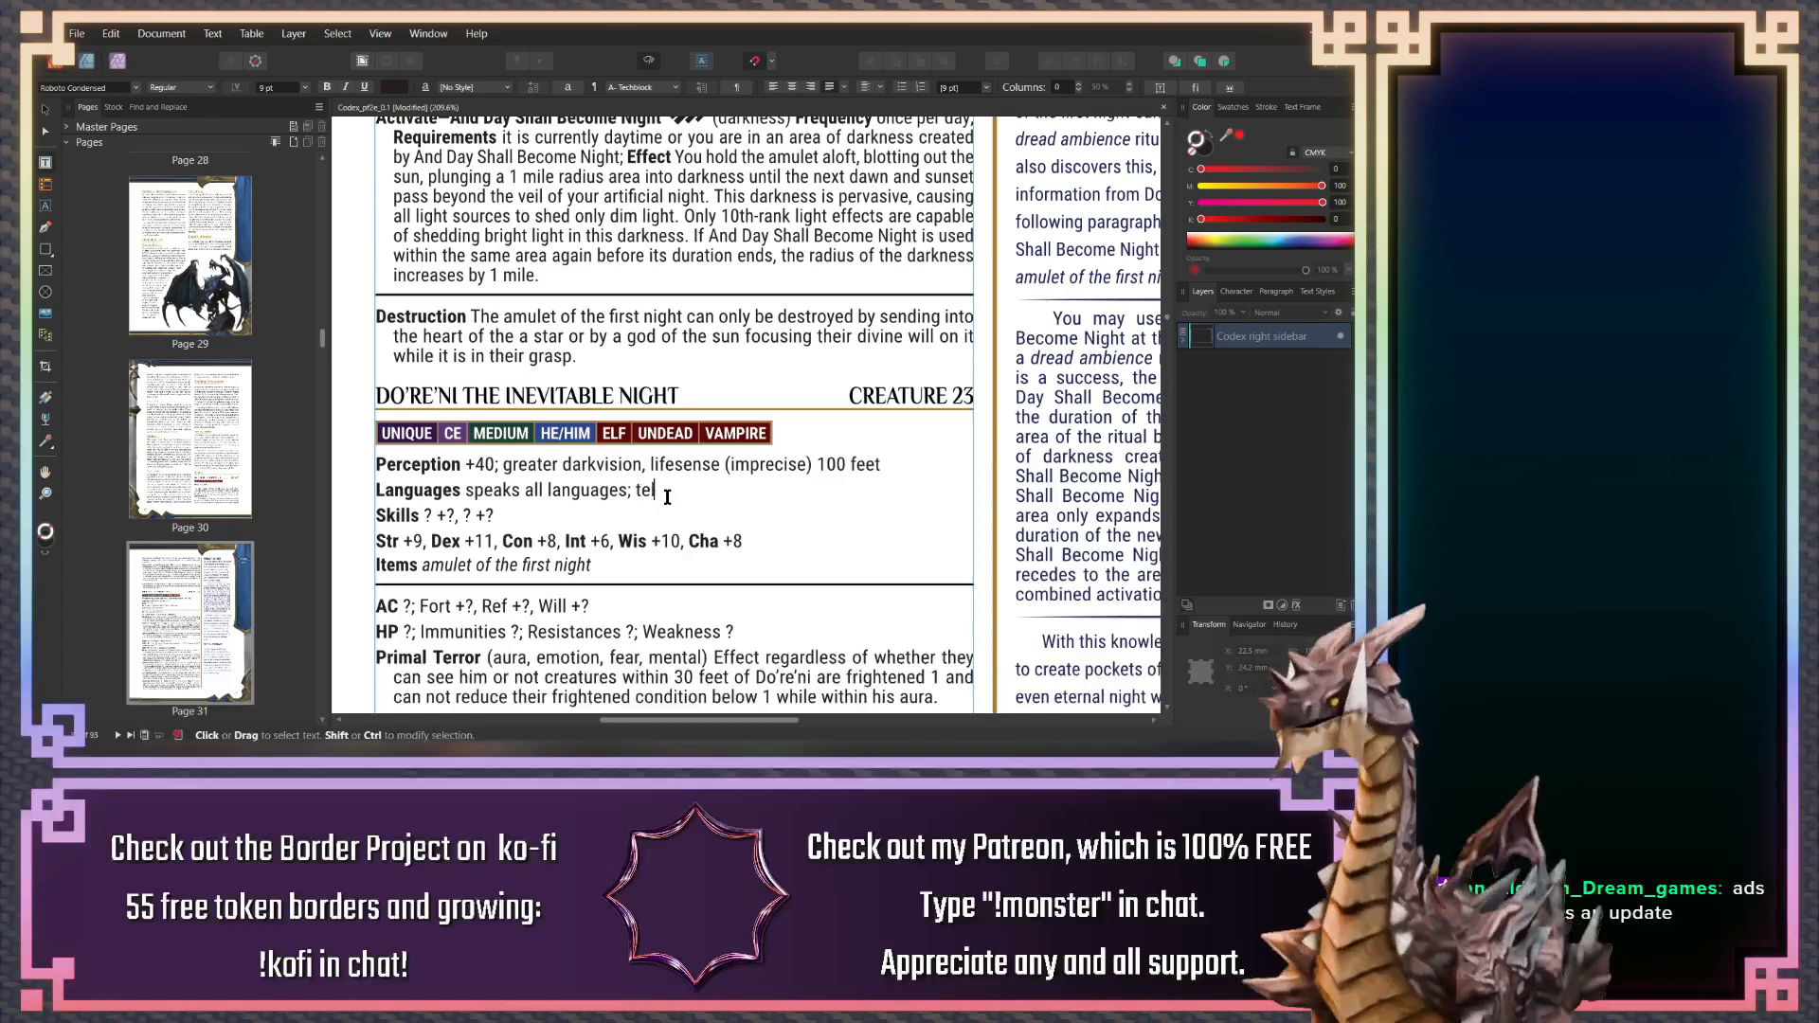
{"action": "type", "text": "epathy"}
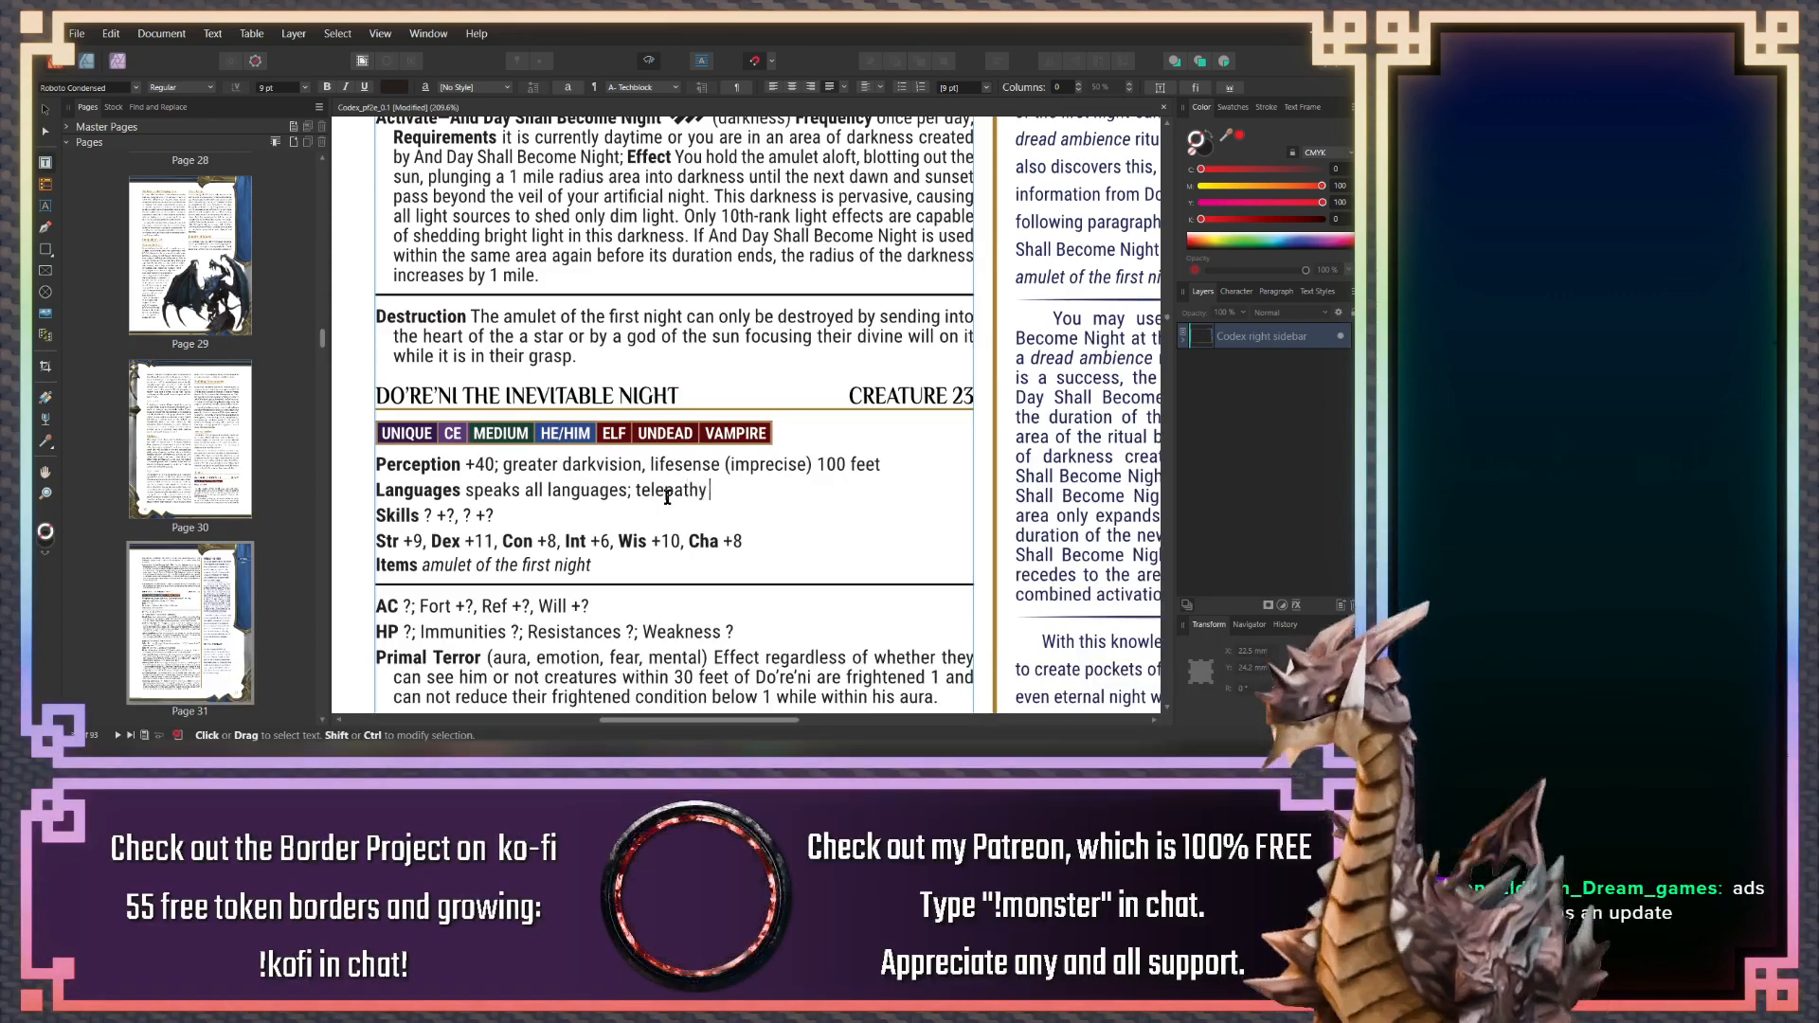
{"action": "type", "text": " 100 feet"}
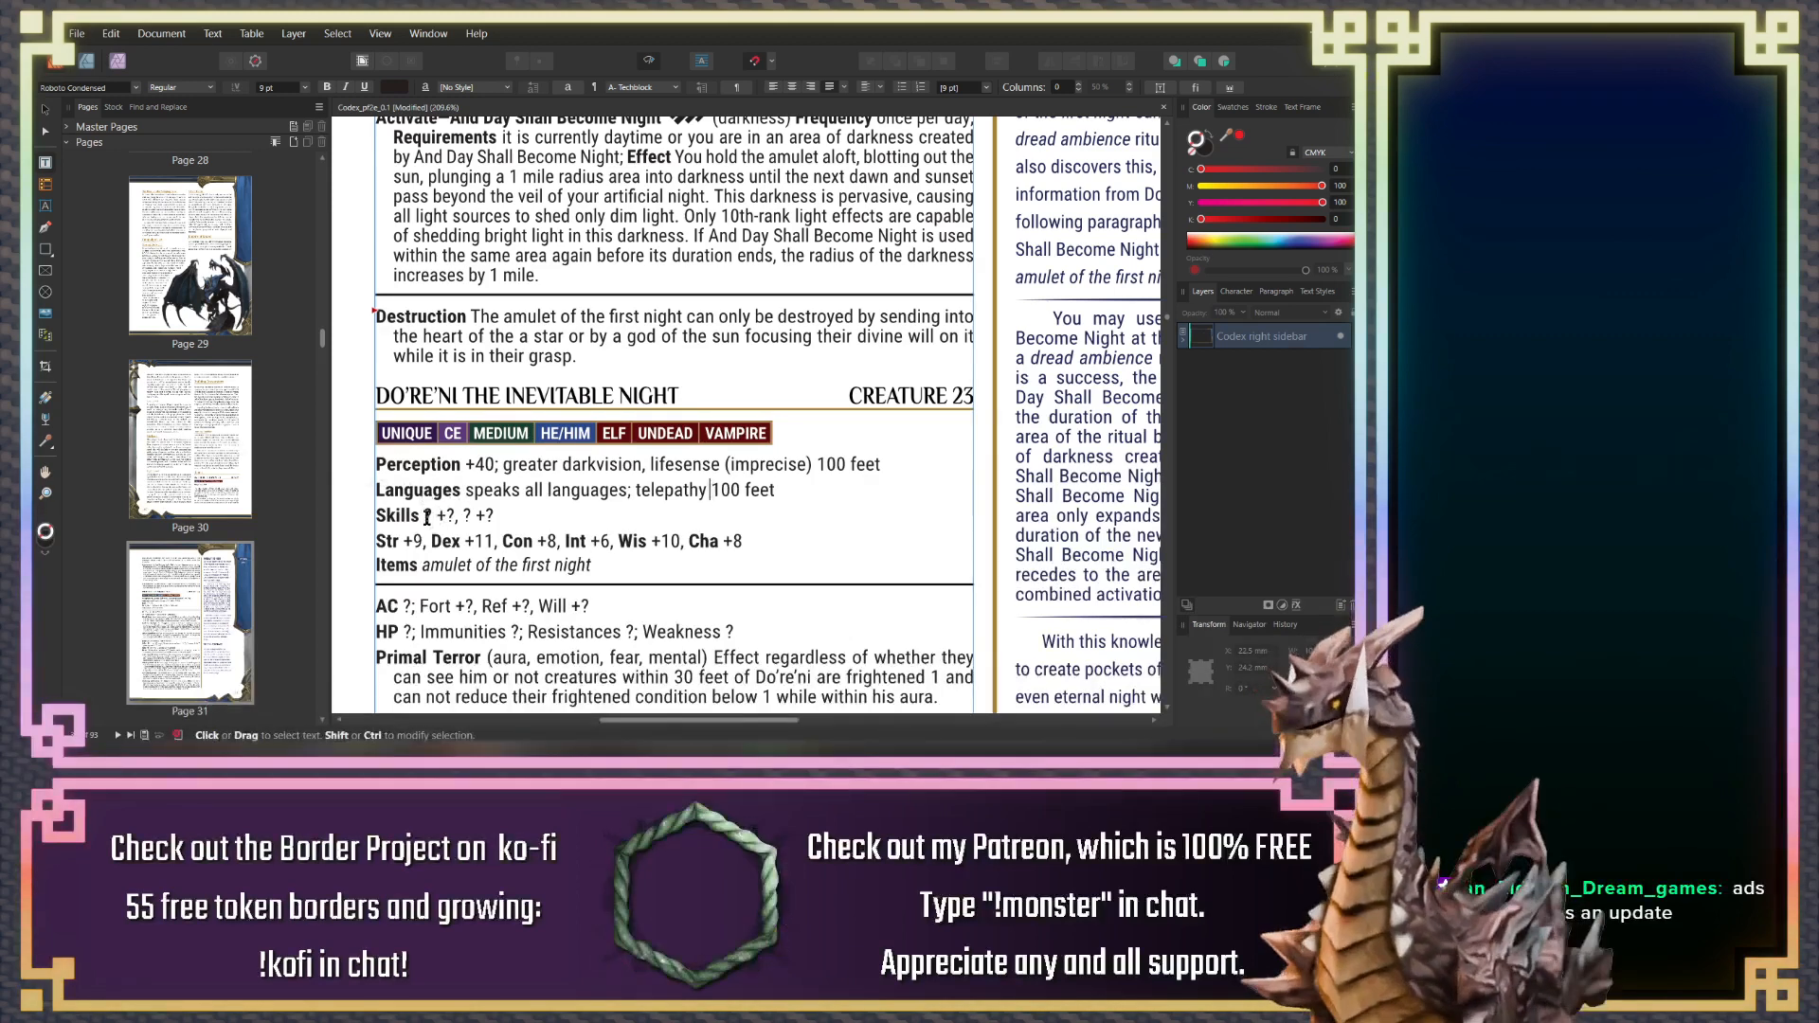
{"action": "left_click_drag", "start_coordinate": [424, 516], "coordinate": [494, 518]}
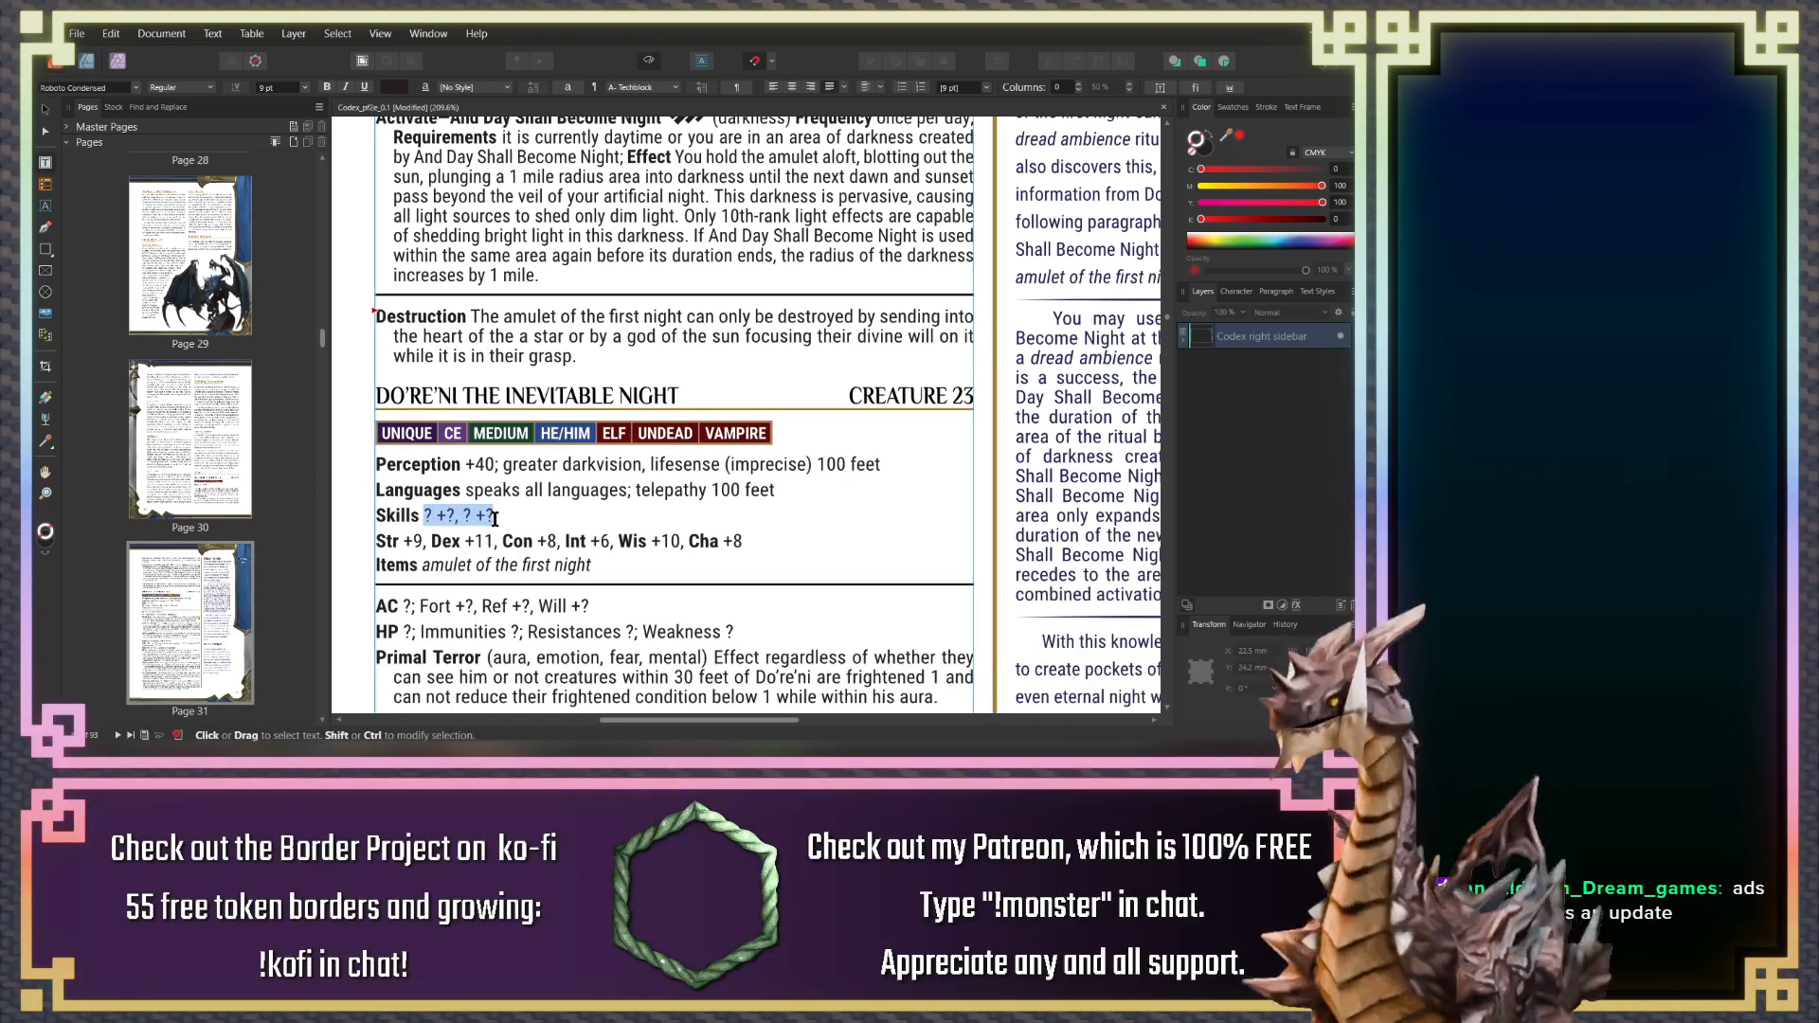
{"action": "type", "text": "Acrobatics"}
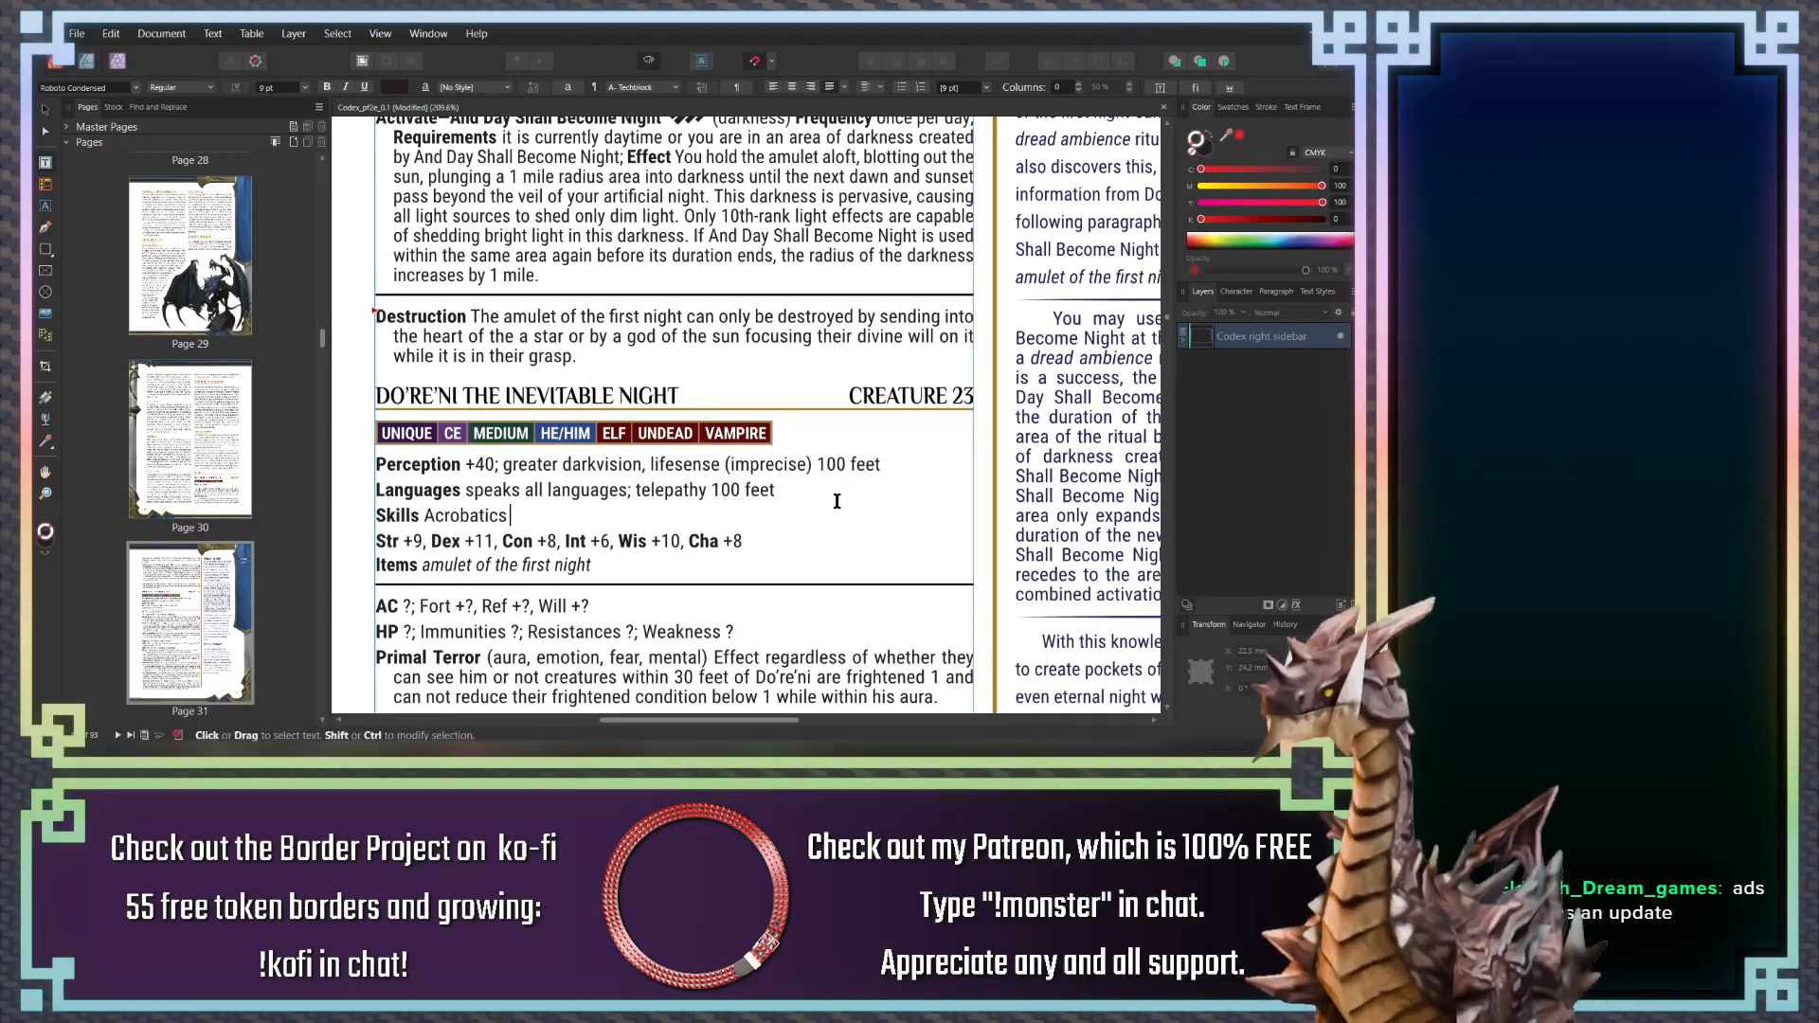
Add a "2" after "lifesense" on the Perception line and format it as bold superscript
{"action": "left_click", "coordinate": [718, 464]}
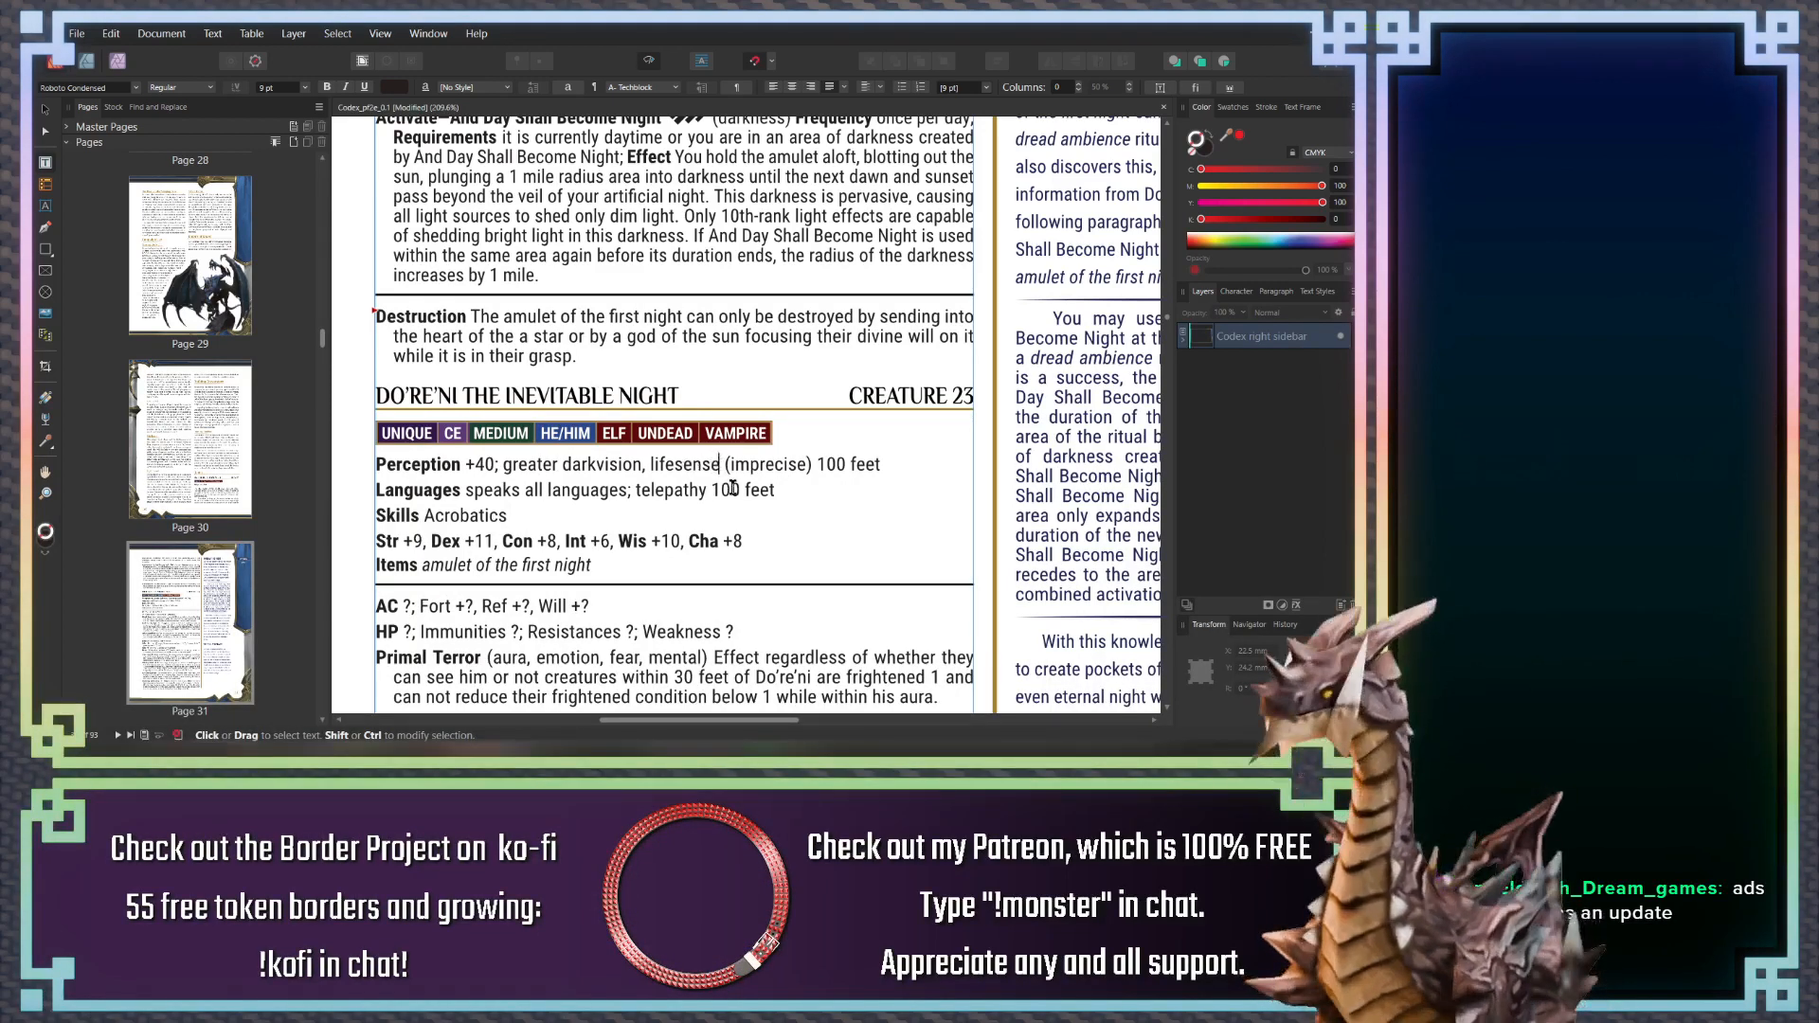
{"action": "type", "text": "2"}
{"action": "key", "text": "shift+Left"}
{"action": "key", "text": "shift+Left"}
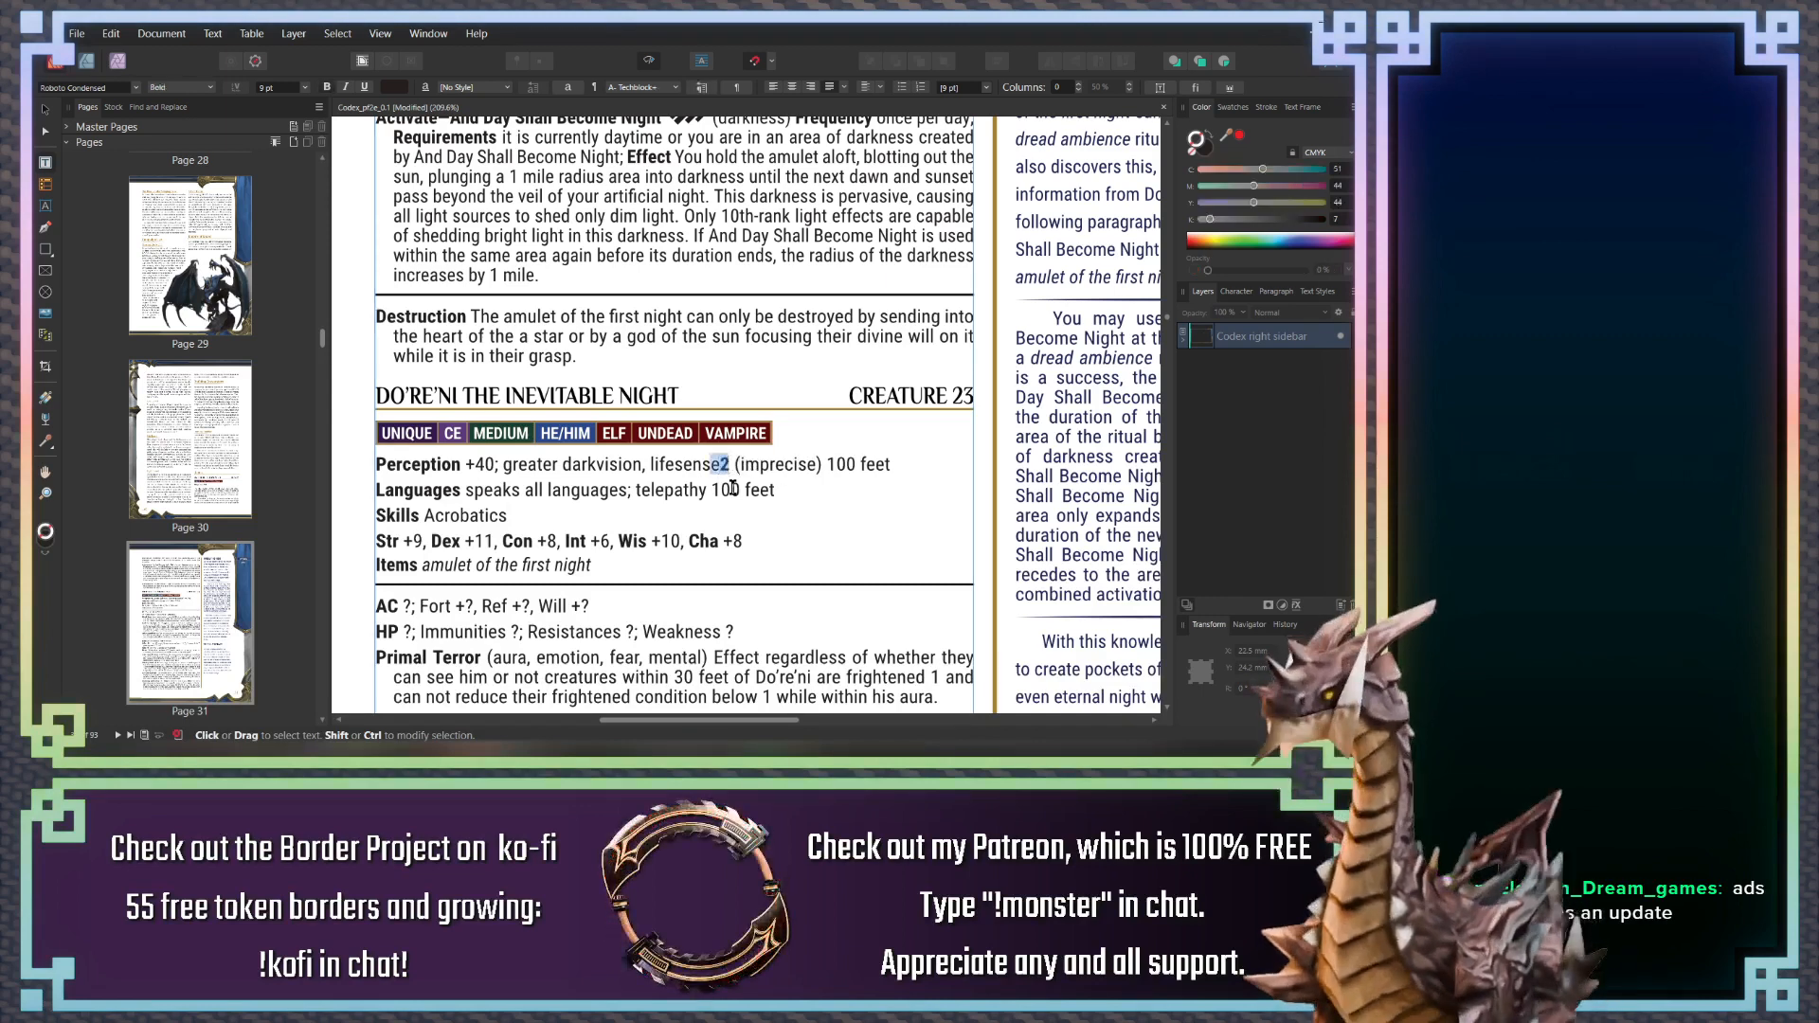
{"action": "key", "text": "ctrl+b"}
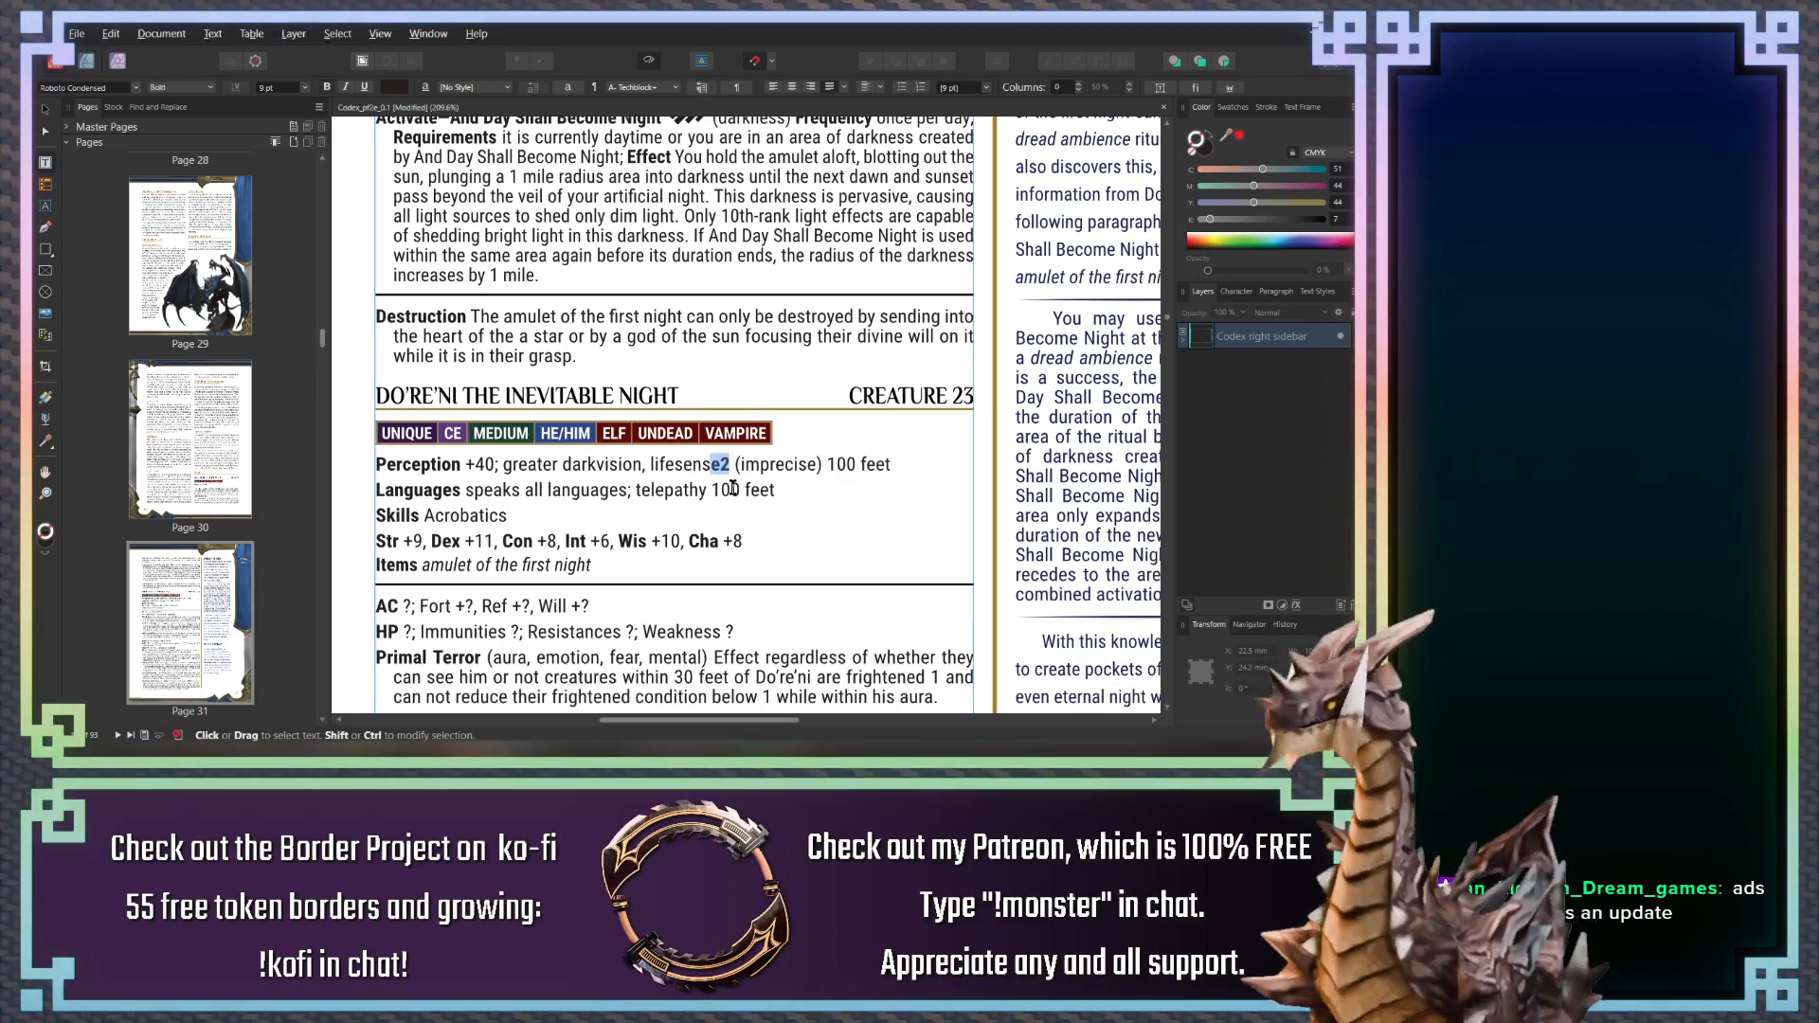
{"action": "key", "text": "ctrl+shift+plus"}
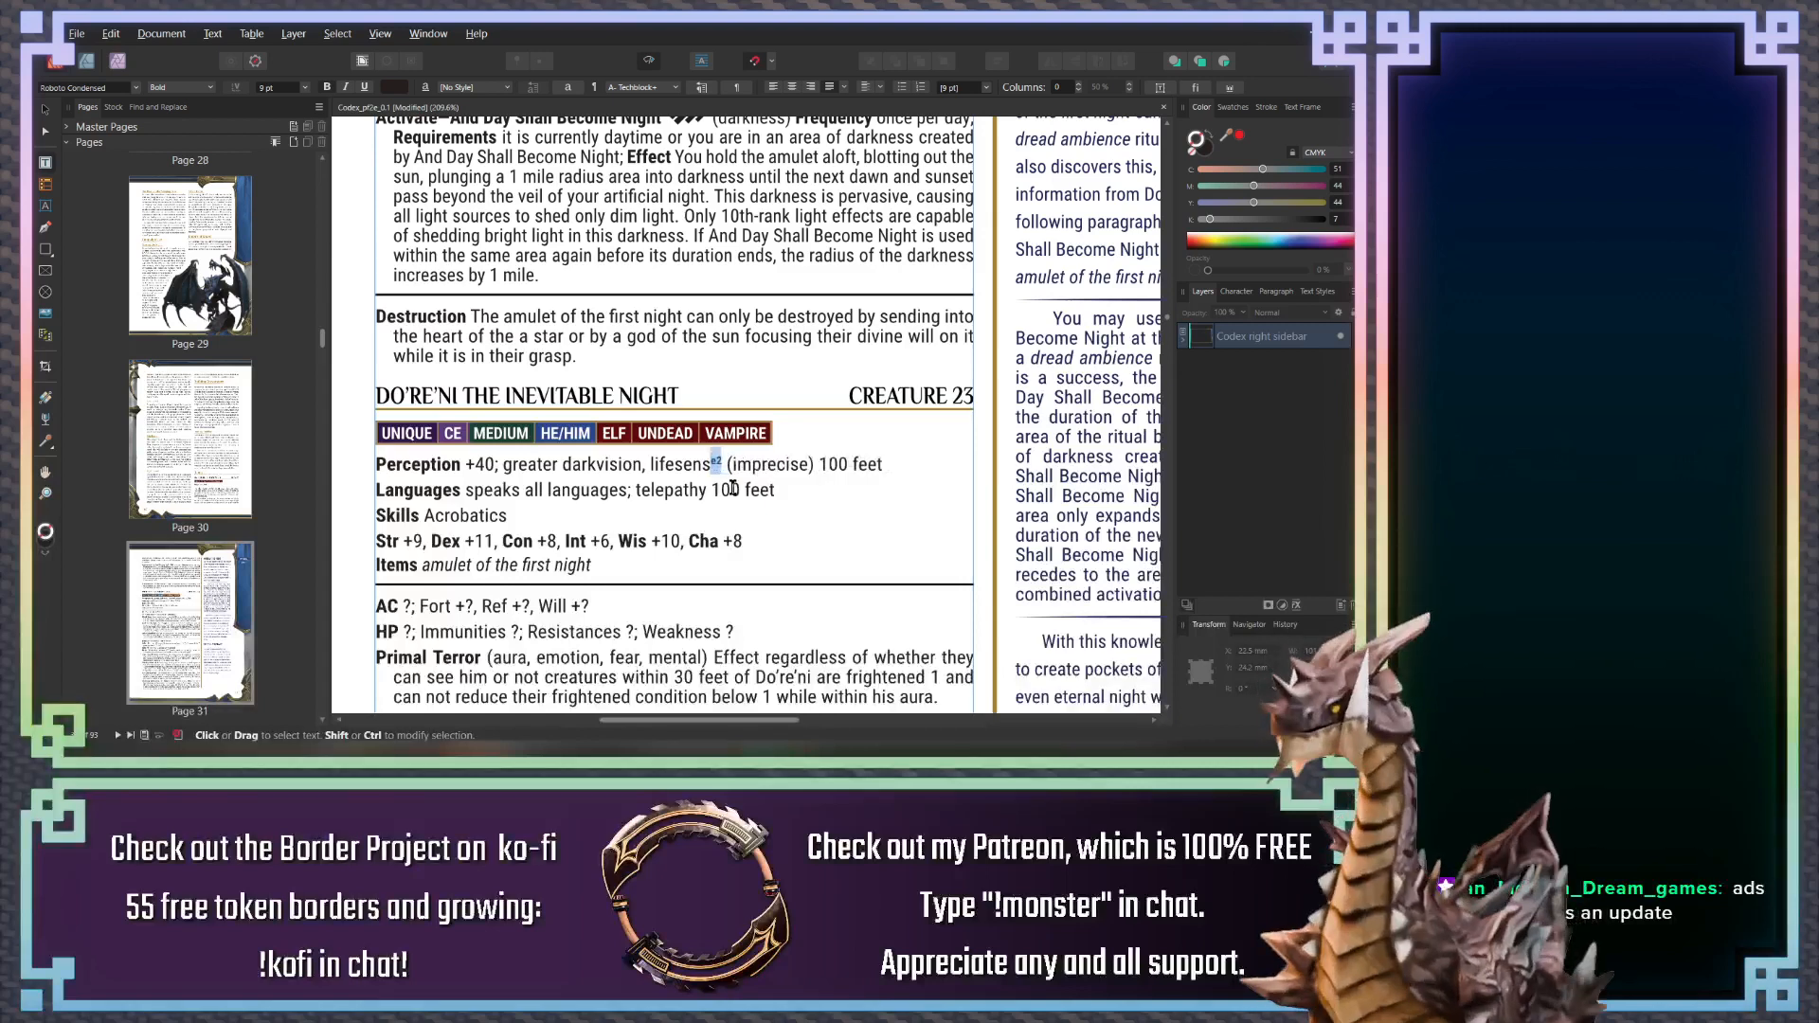
Replace the superscripted "e" before the 2 on the Perception line with a superscript "B"
{"action": "key", "text": "Right"}
{"action": "key", "text": "Left"}
{"action": "key", "text": "BackSpace"}
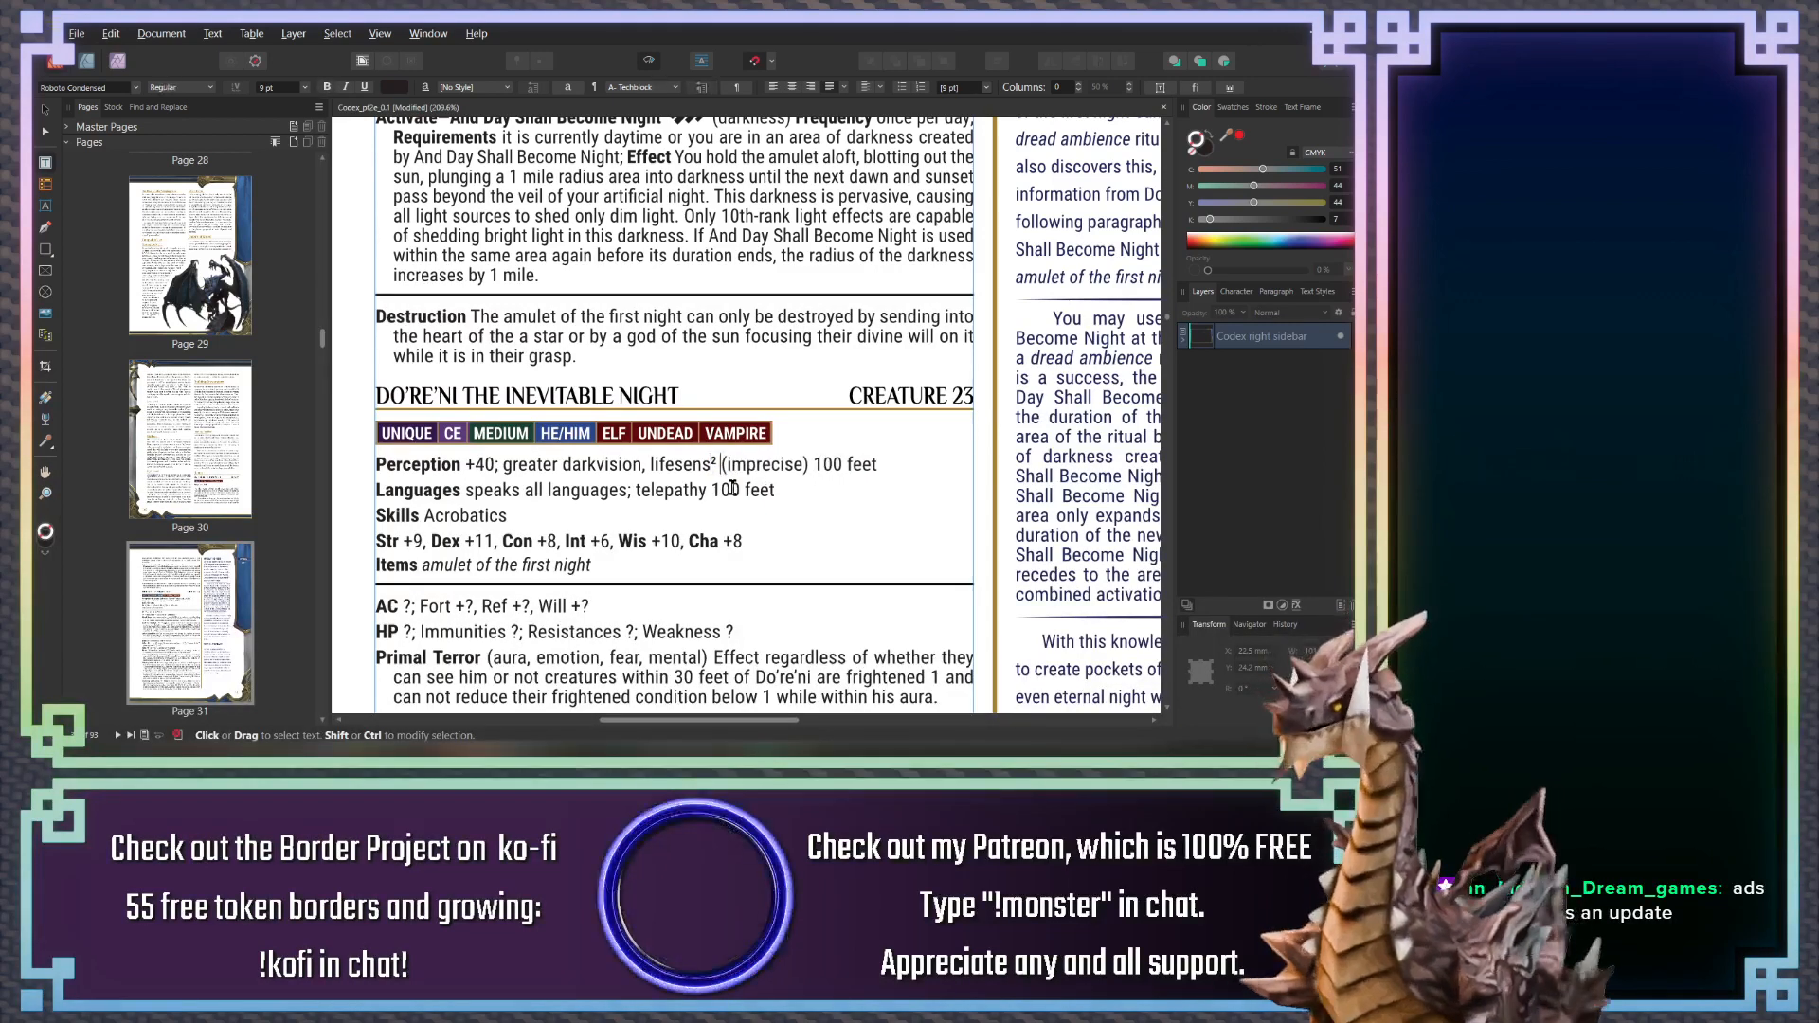
{"action": "type", "text": "B"}
{"action": "key", "text": "shift+Left"}
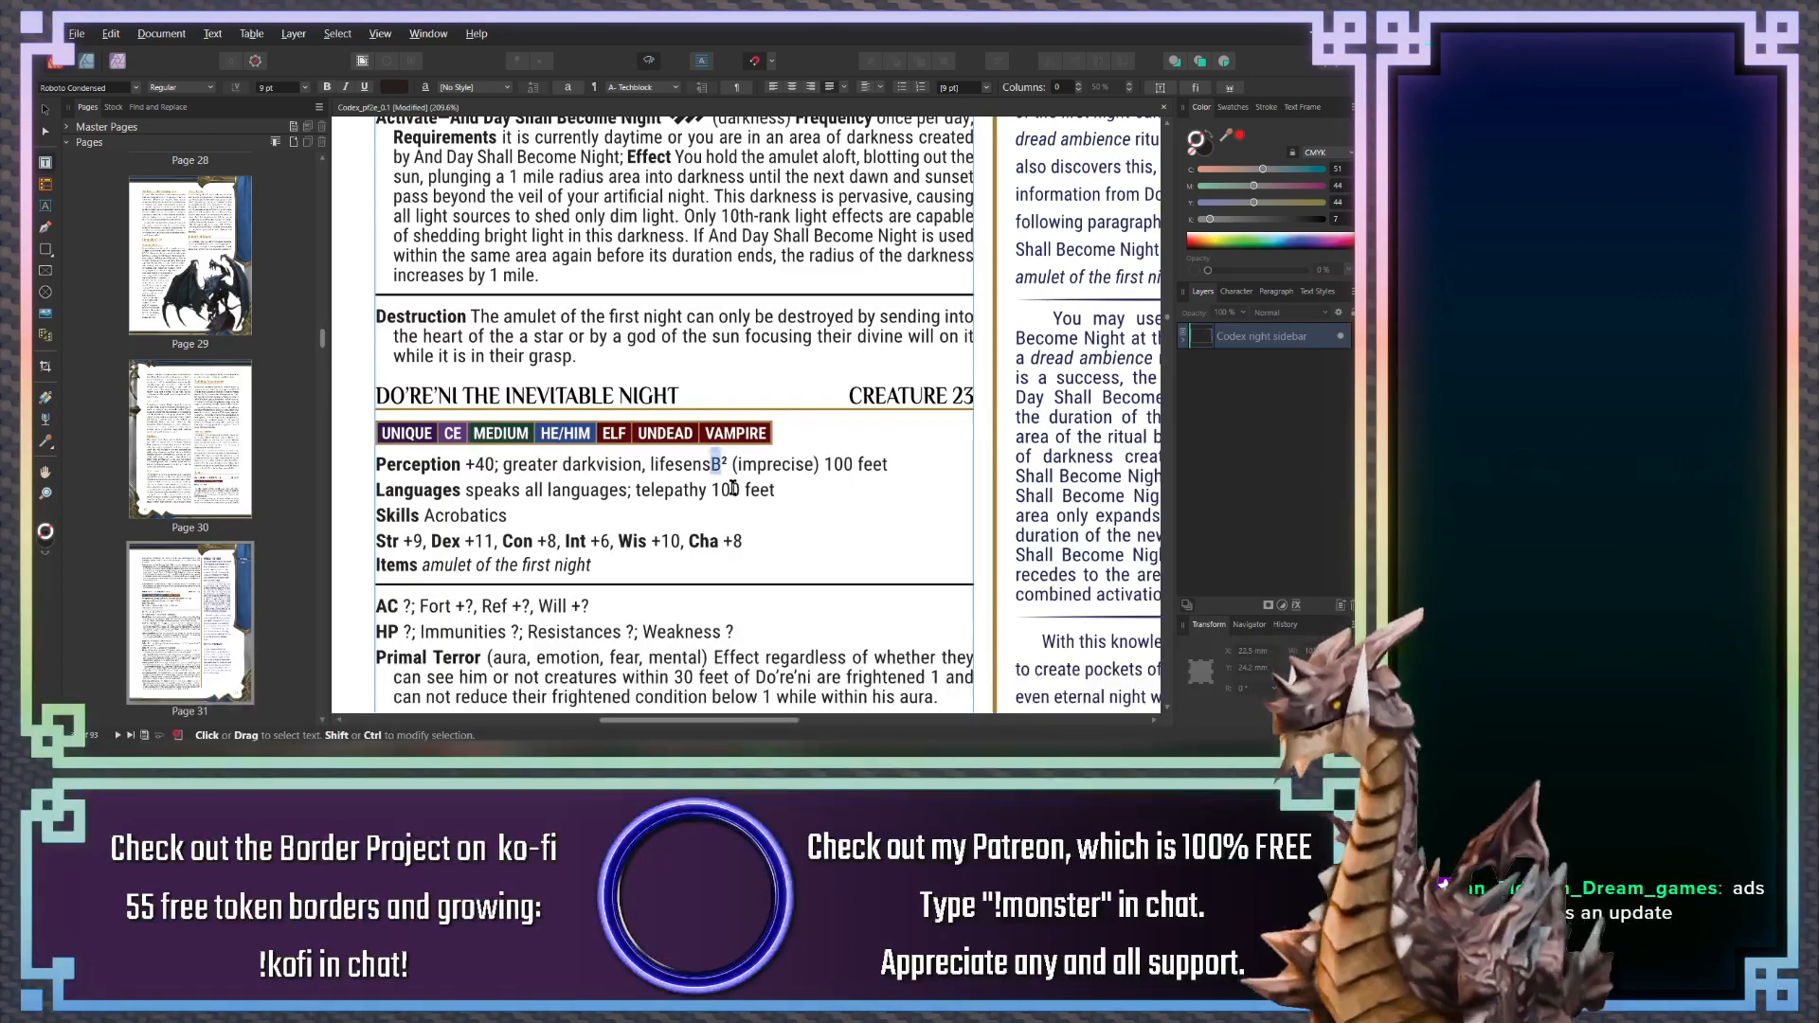
{"action": "key", "text": "ctrl+shift+plus"}
{"action": "left_click", "coordinate": [720, 489]}
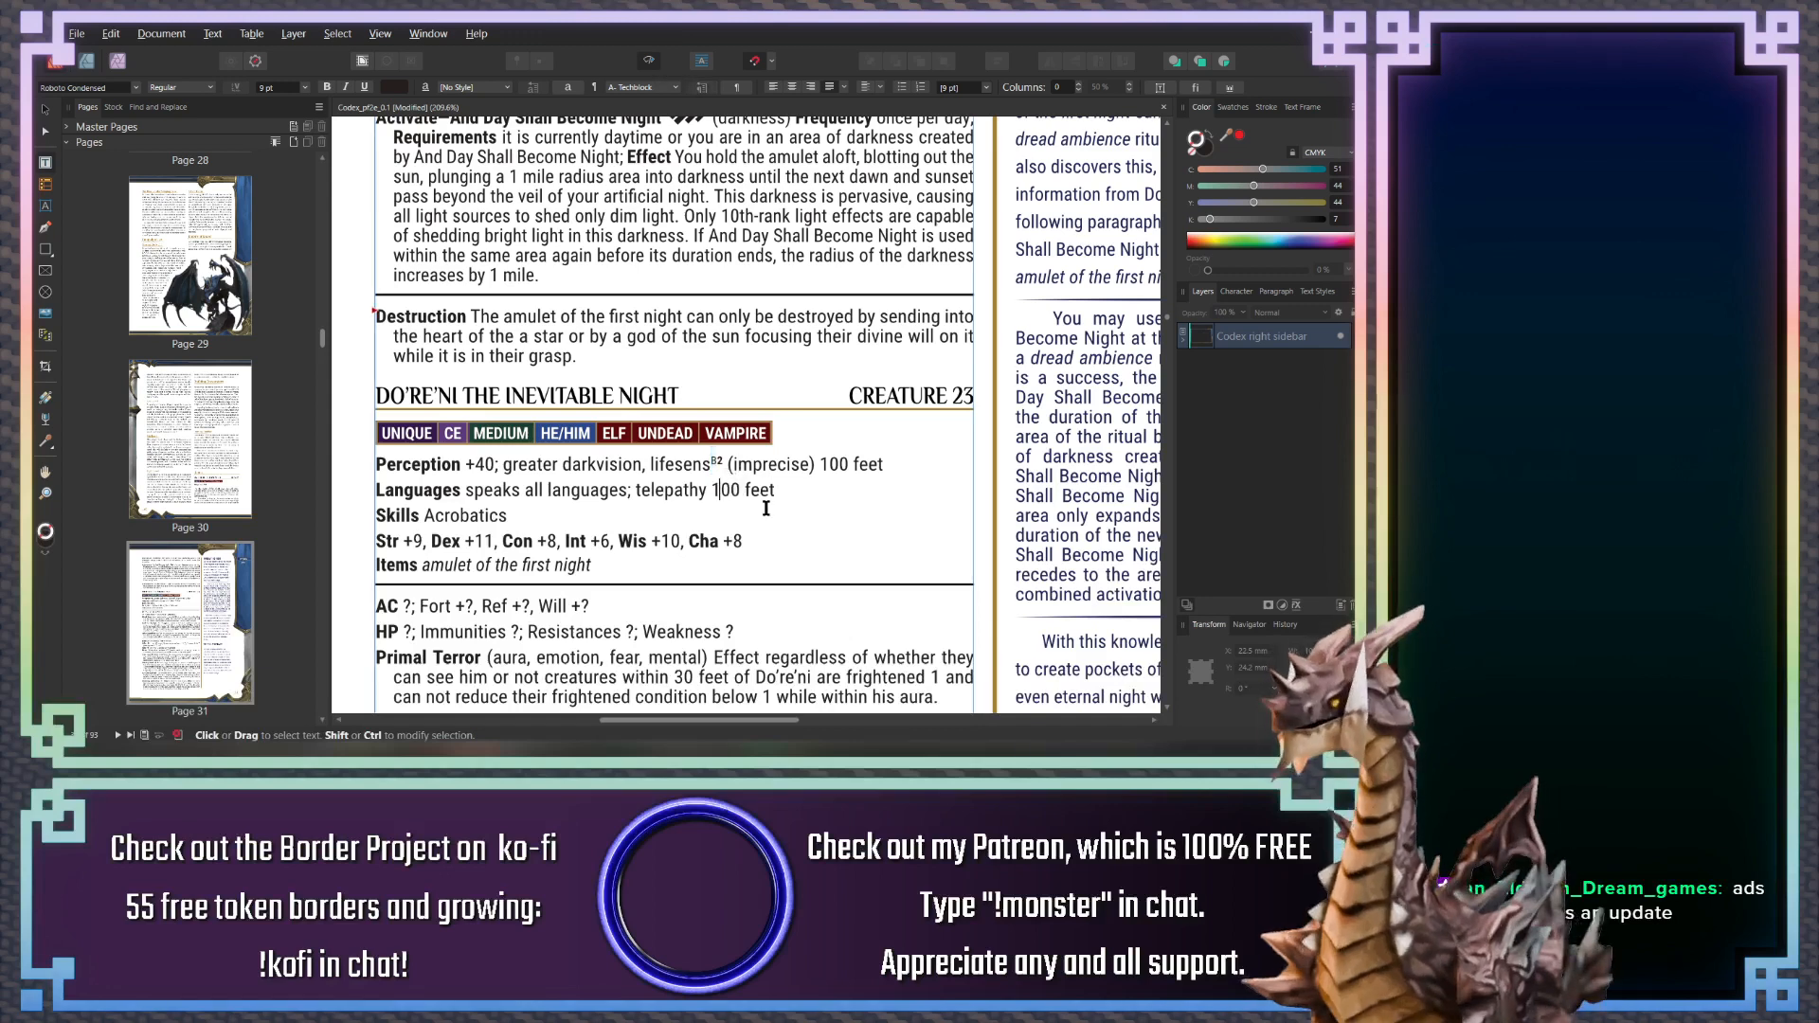
Restore the final "e" of "lifesense" in normal text before the superscript "B2"
{"action": "left_click_drag", "start_coordinate": [727, 464], "coordinate": [710, 464]}
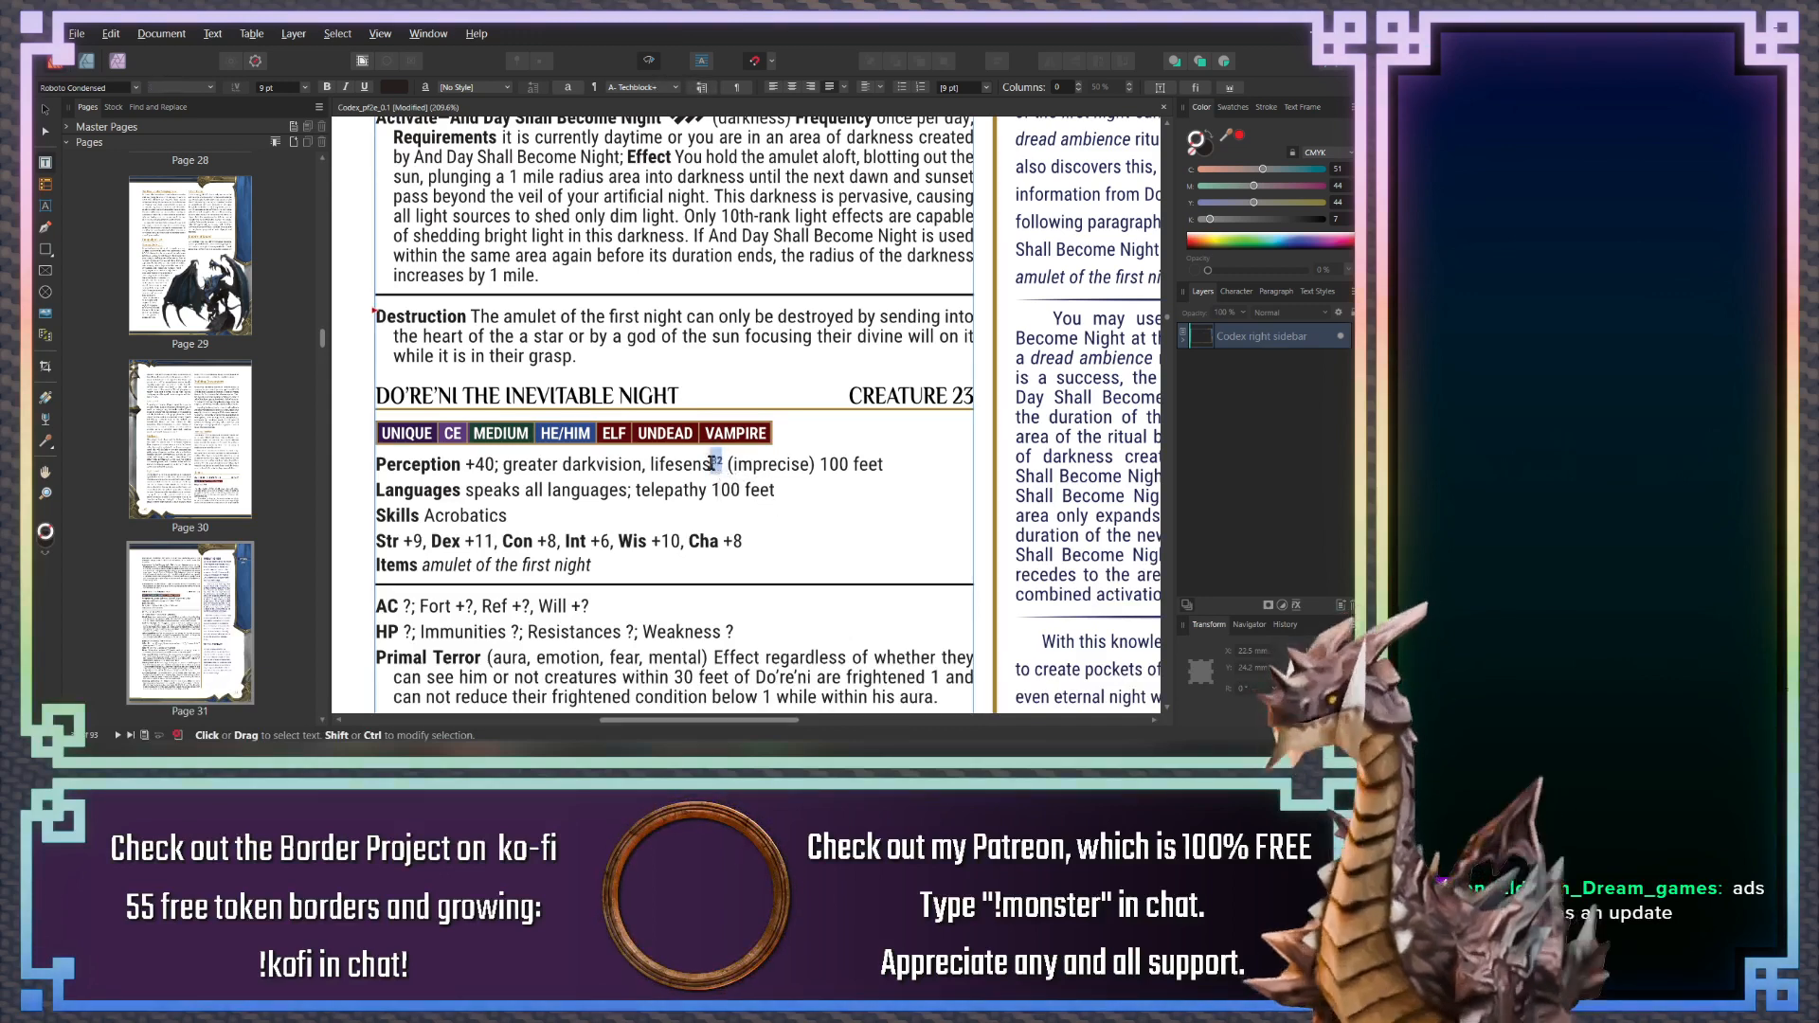
{"action": "left_click", "coordinate": [794, 492]}
{"action": "left_click", "coordinate": [710, 466]}
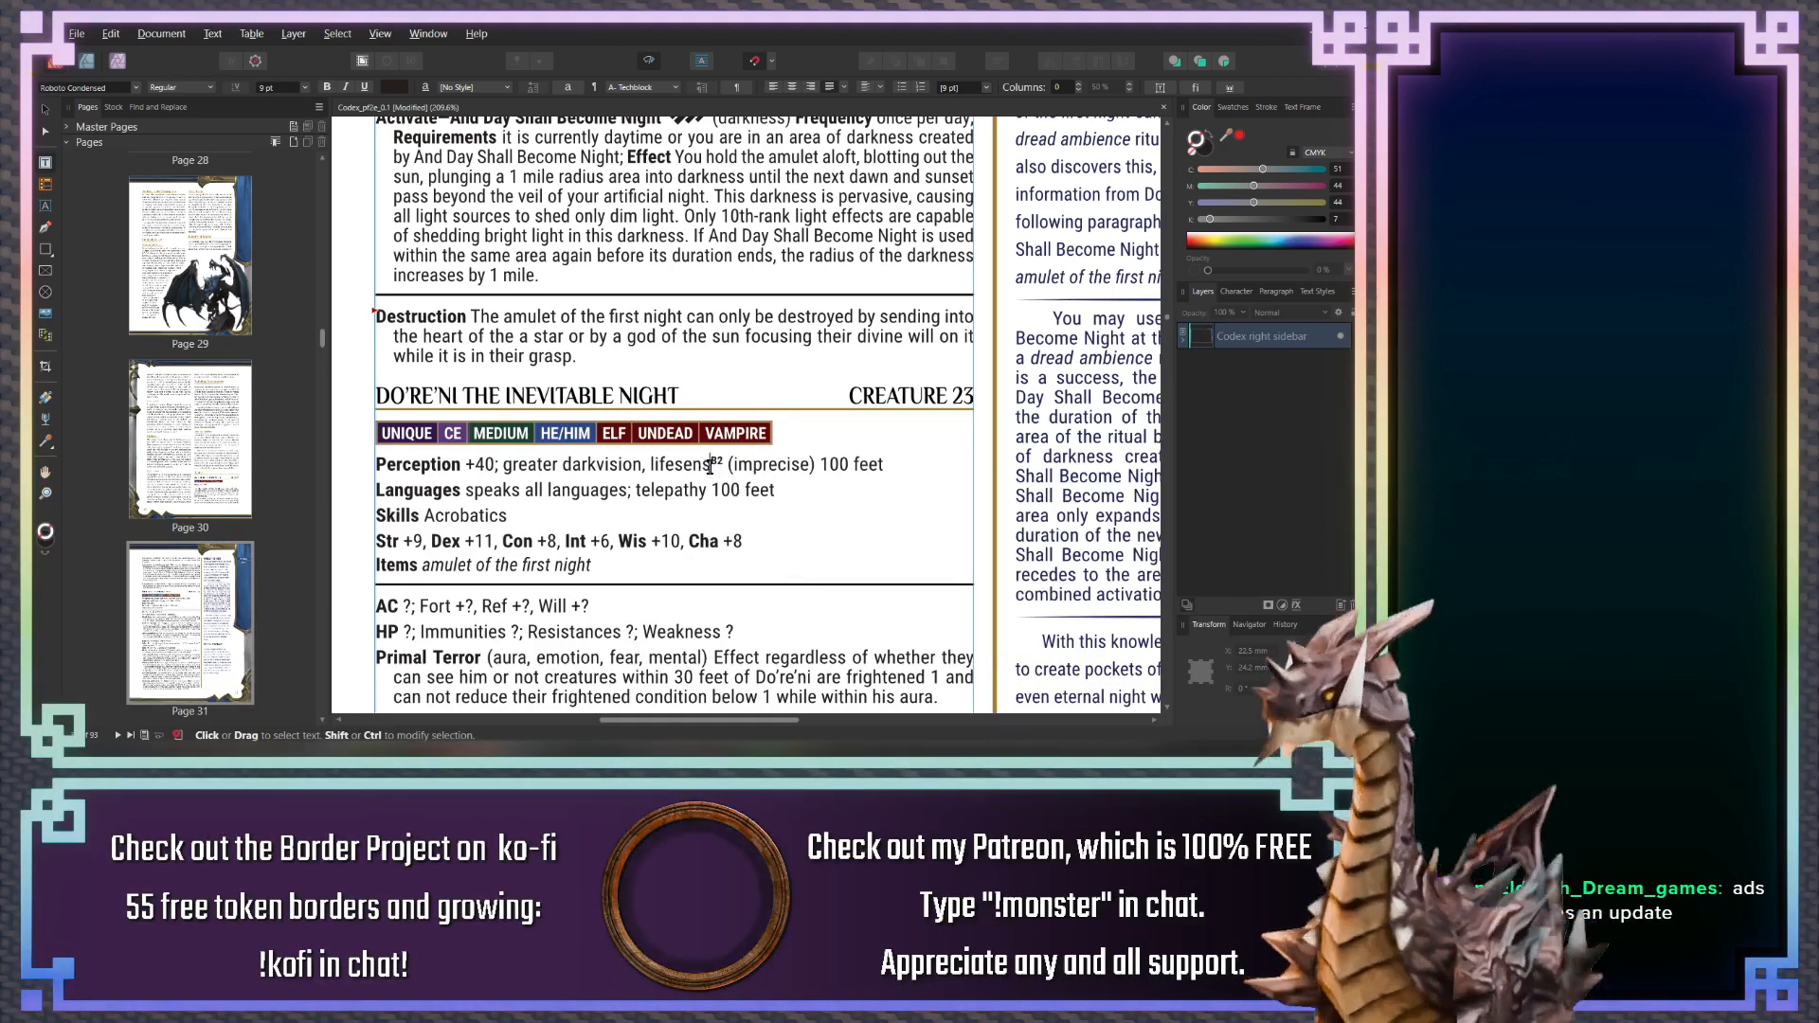
{"action": "type", "text": "e"}
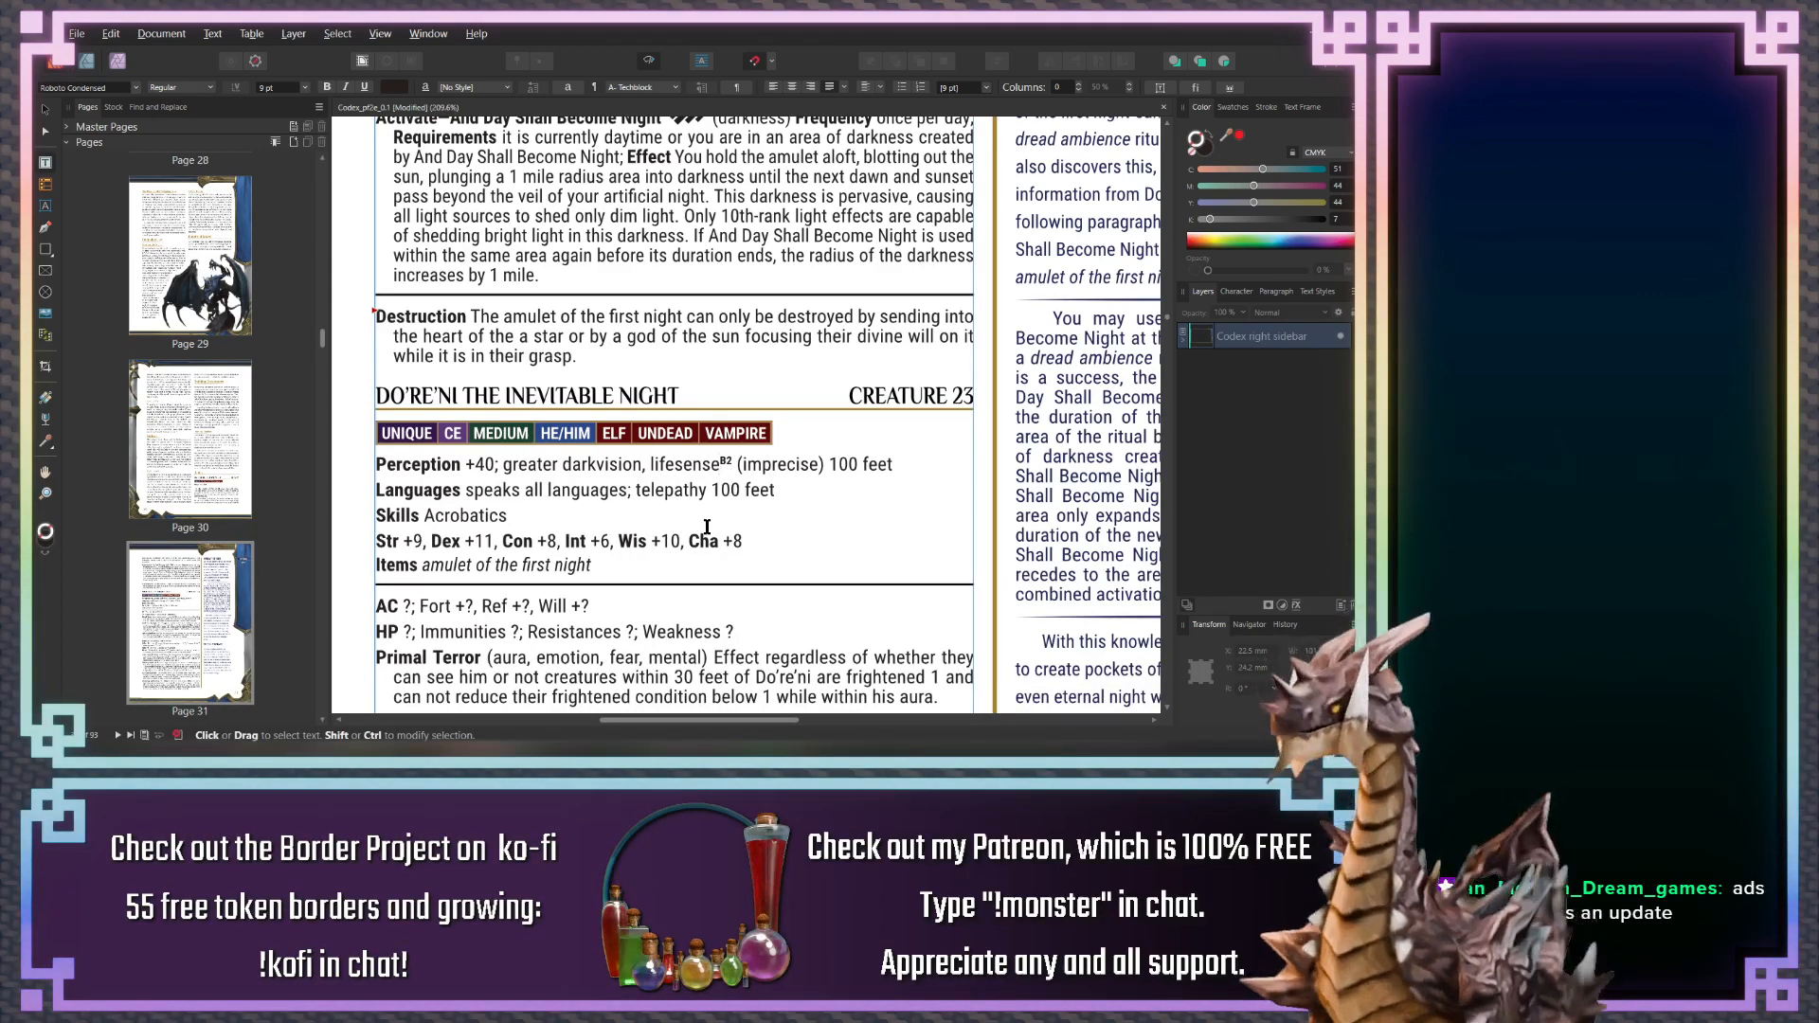
Examine the amulet's activation text and the Creature 23 stat block from its traits through the defenses, Speed and Melee entries
{"action": "left_click", "coordinate": [634, 566]}
{"action": "scroll", "coordinate": [635, 566], "scroll_direction": "down", "scroll_amount": 5}
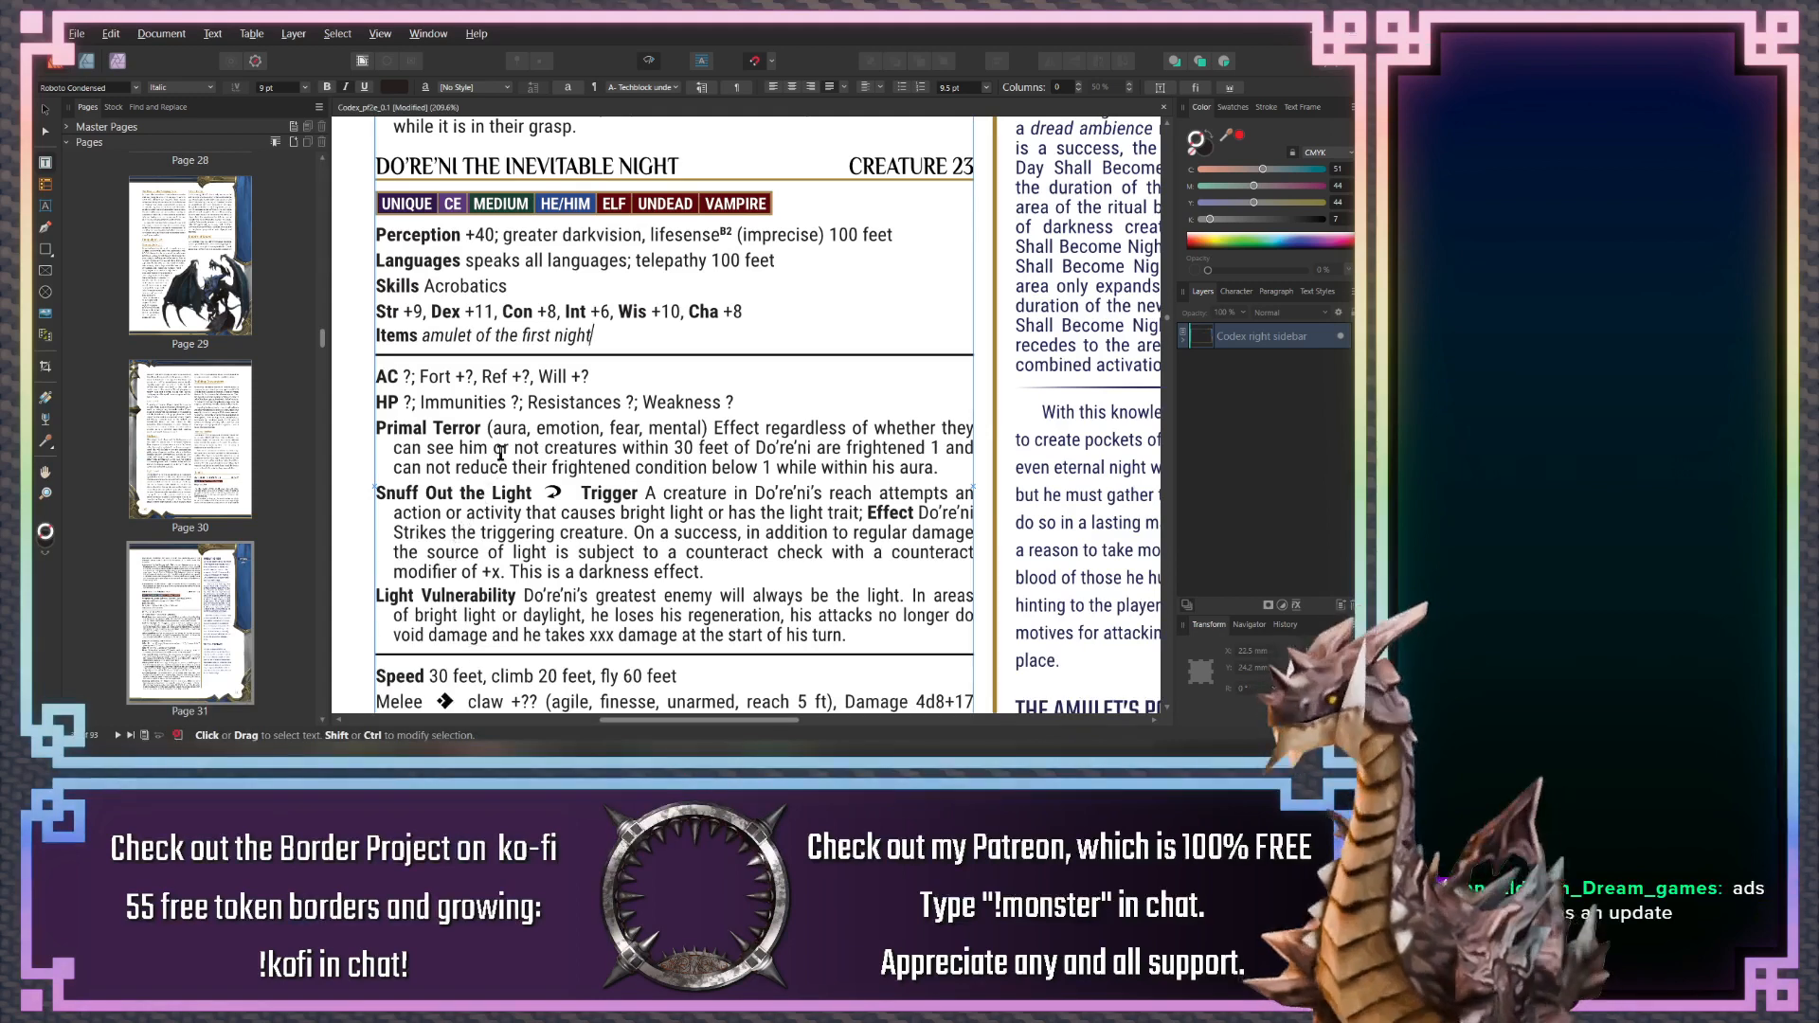
{"action": "scroll", "coordinate": [487, 409], "scroll_direction": "up", "scroll_amount": 2}
{"action": "scroll", "coordinate": [487, 409], "scroll_direction": "up", "scroll_amount": 6}
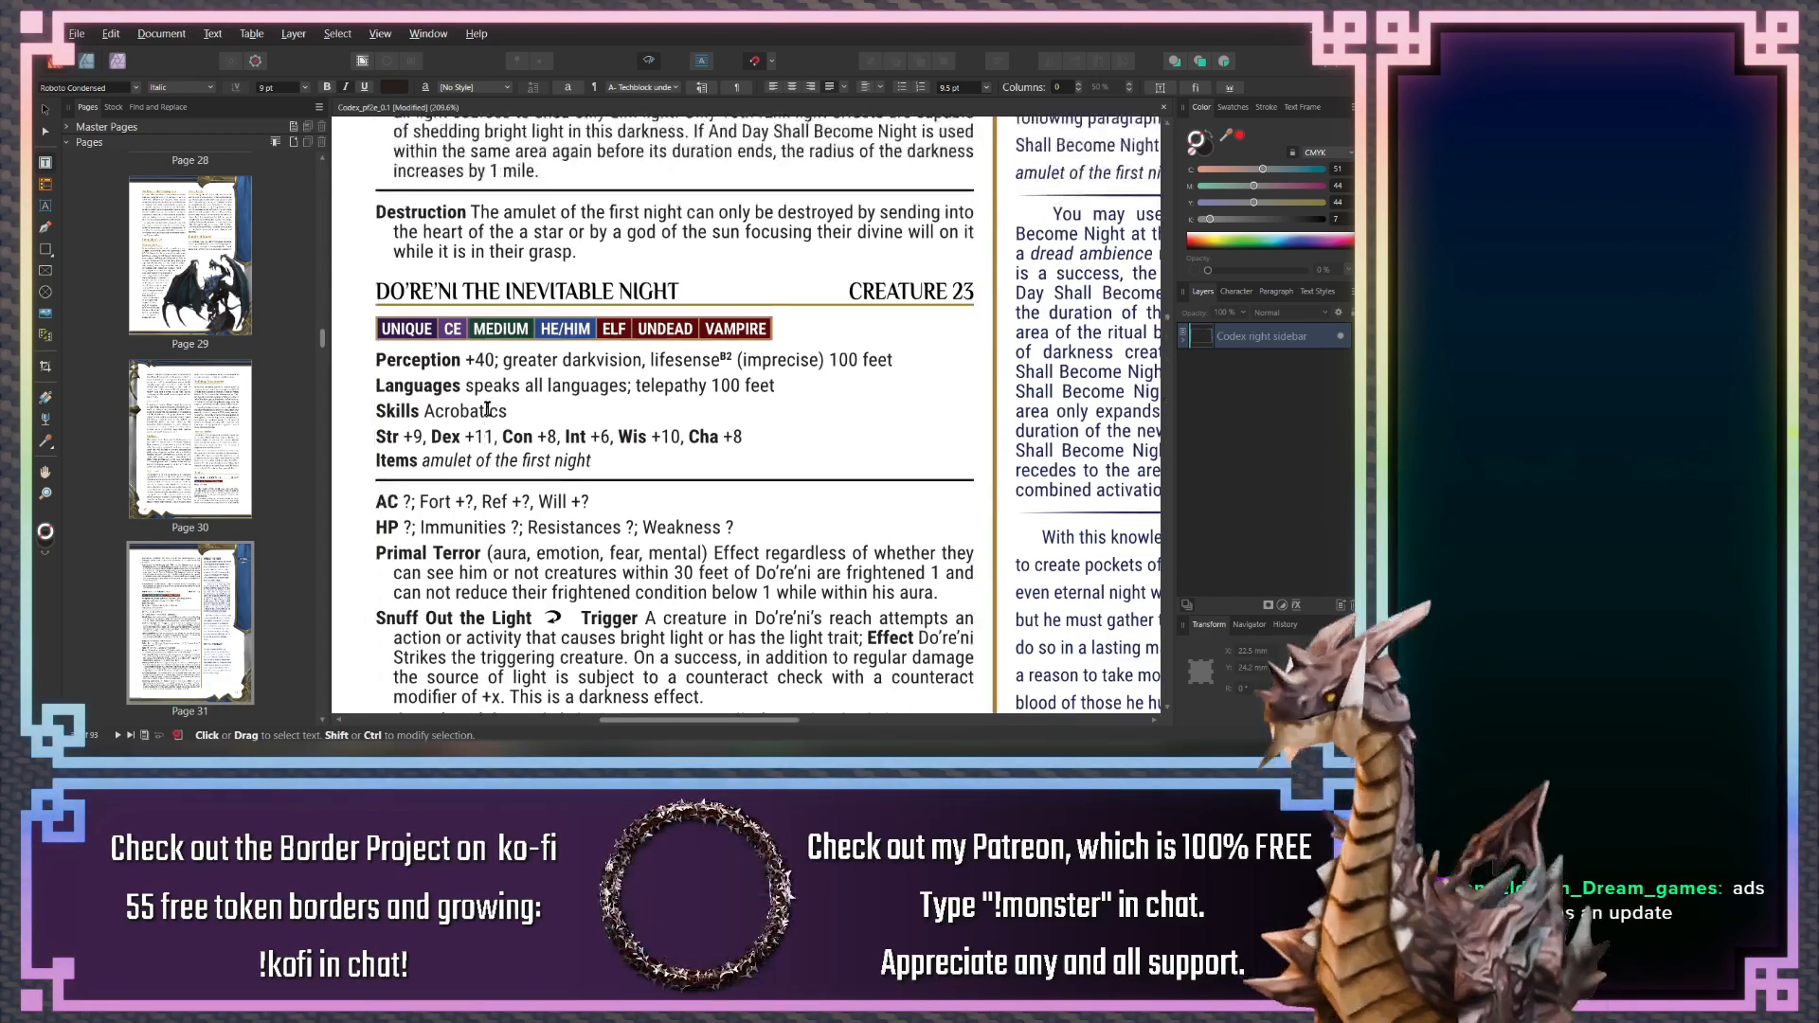
{"action": "scroll", "coordinate": [487, 409], "scroll_direction": "up", "scroll_amount": 2}
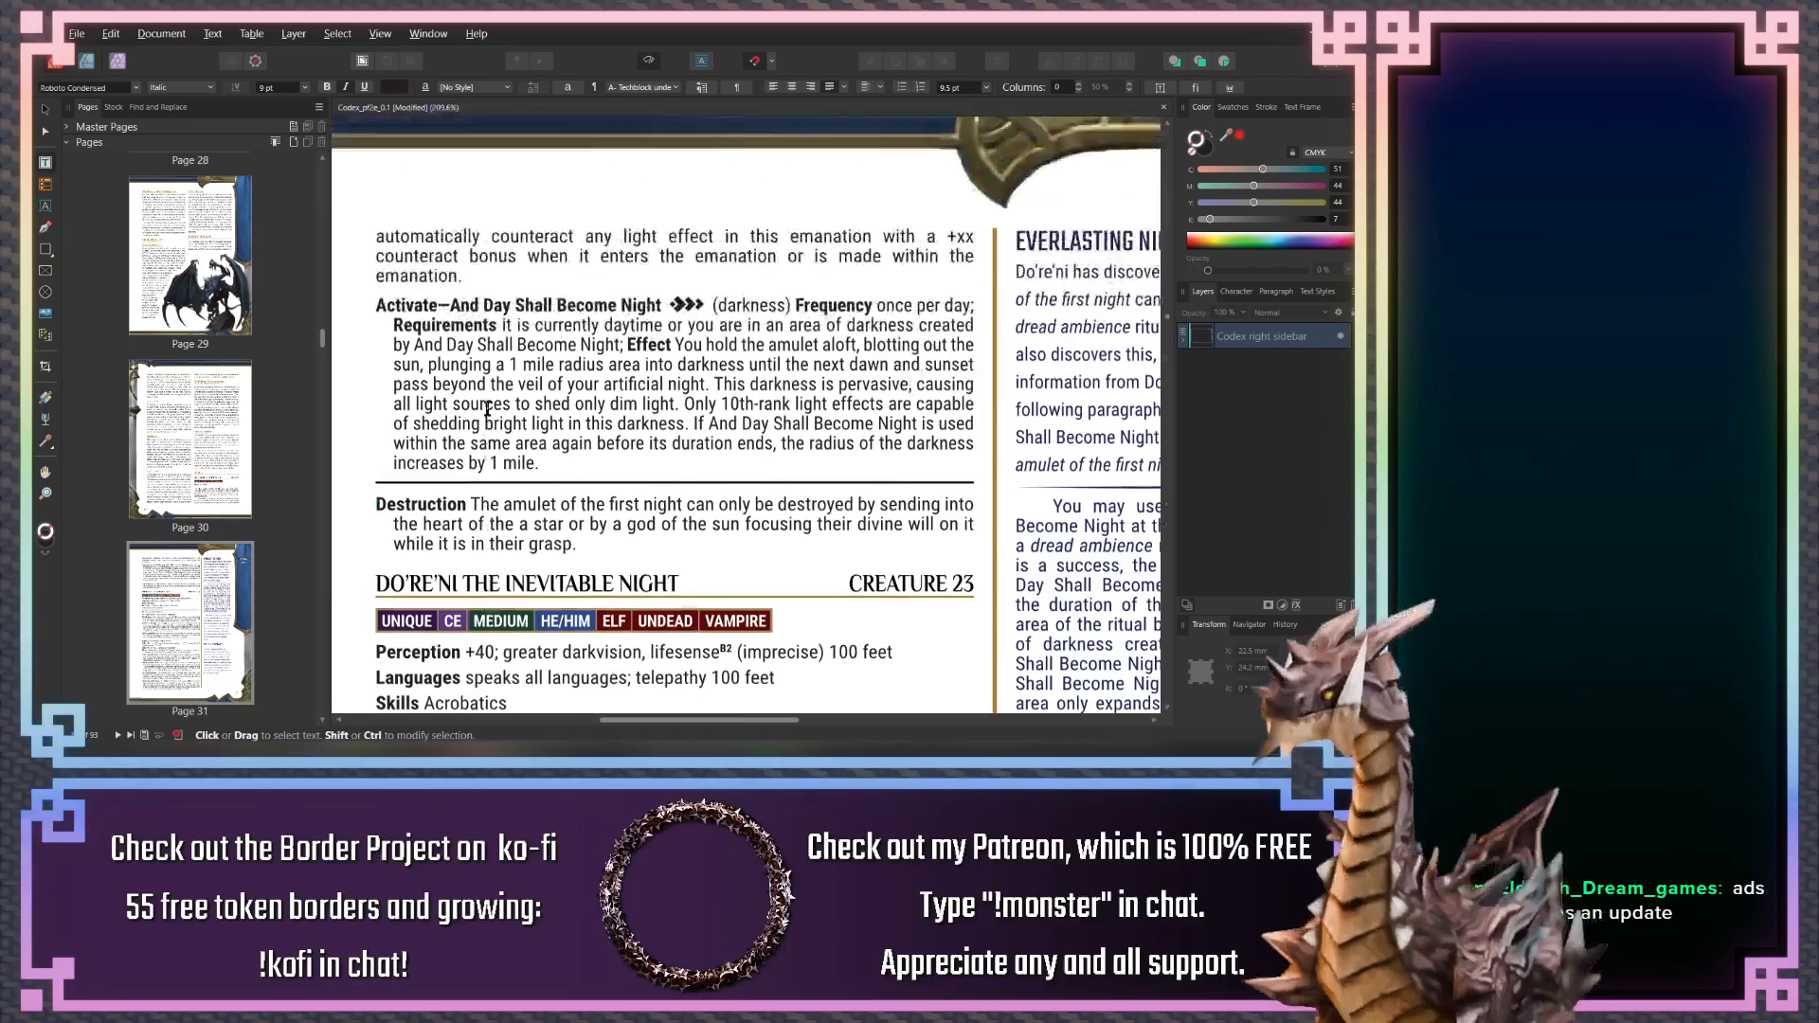
{"action": "scroll", "coordinate": [487, 409], "scroll_direction": "down", "scroll_amount": 6}
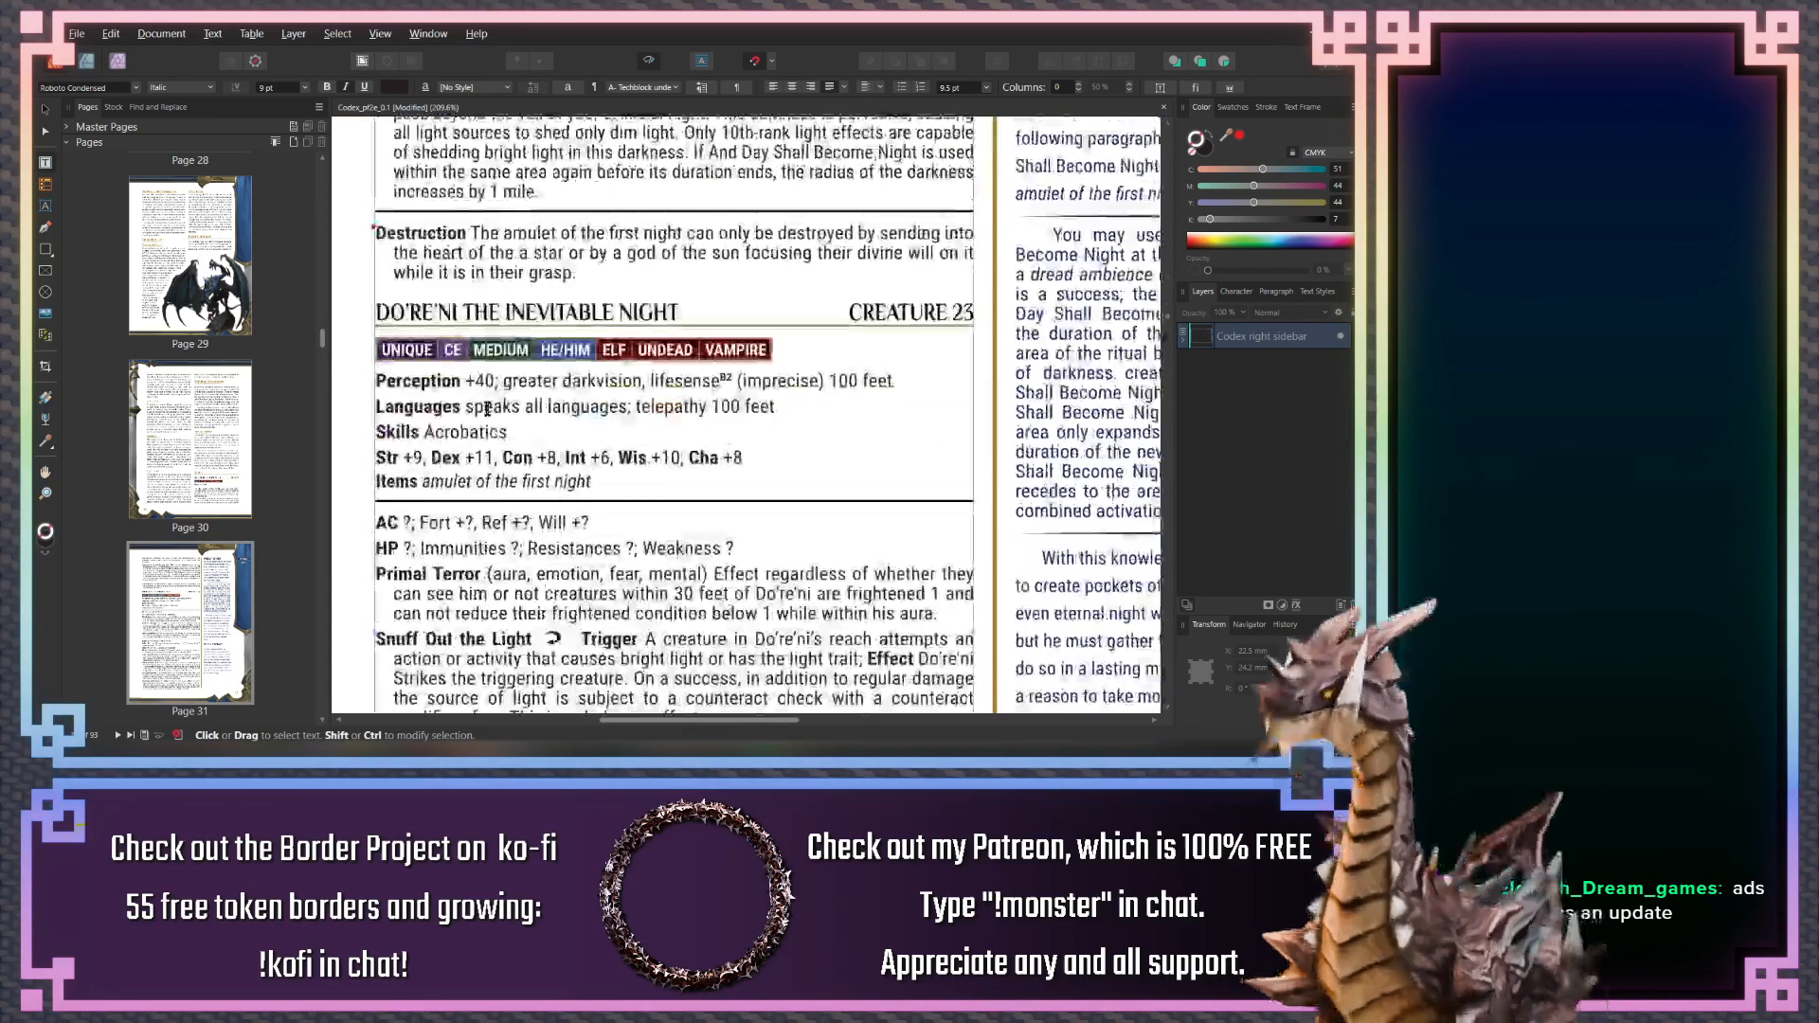
{"action": "scroll", "coordinate": [487, 409], "scroll_direction": "up", "scroll_amount": 4}
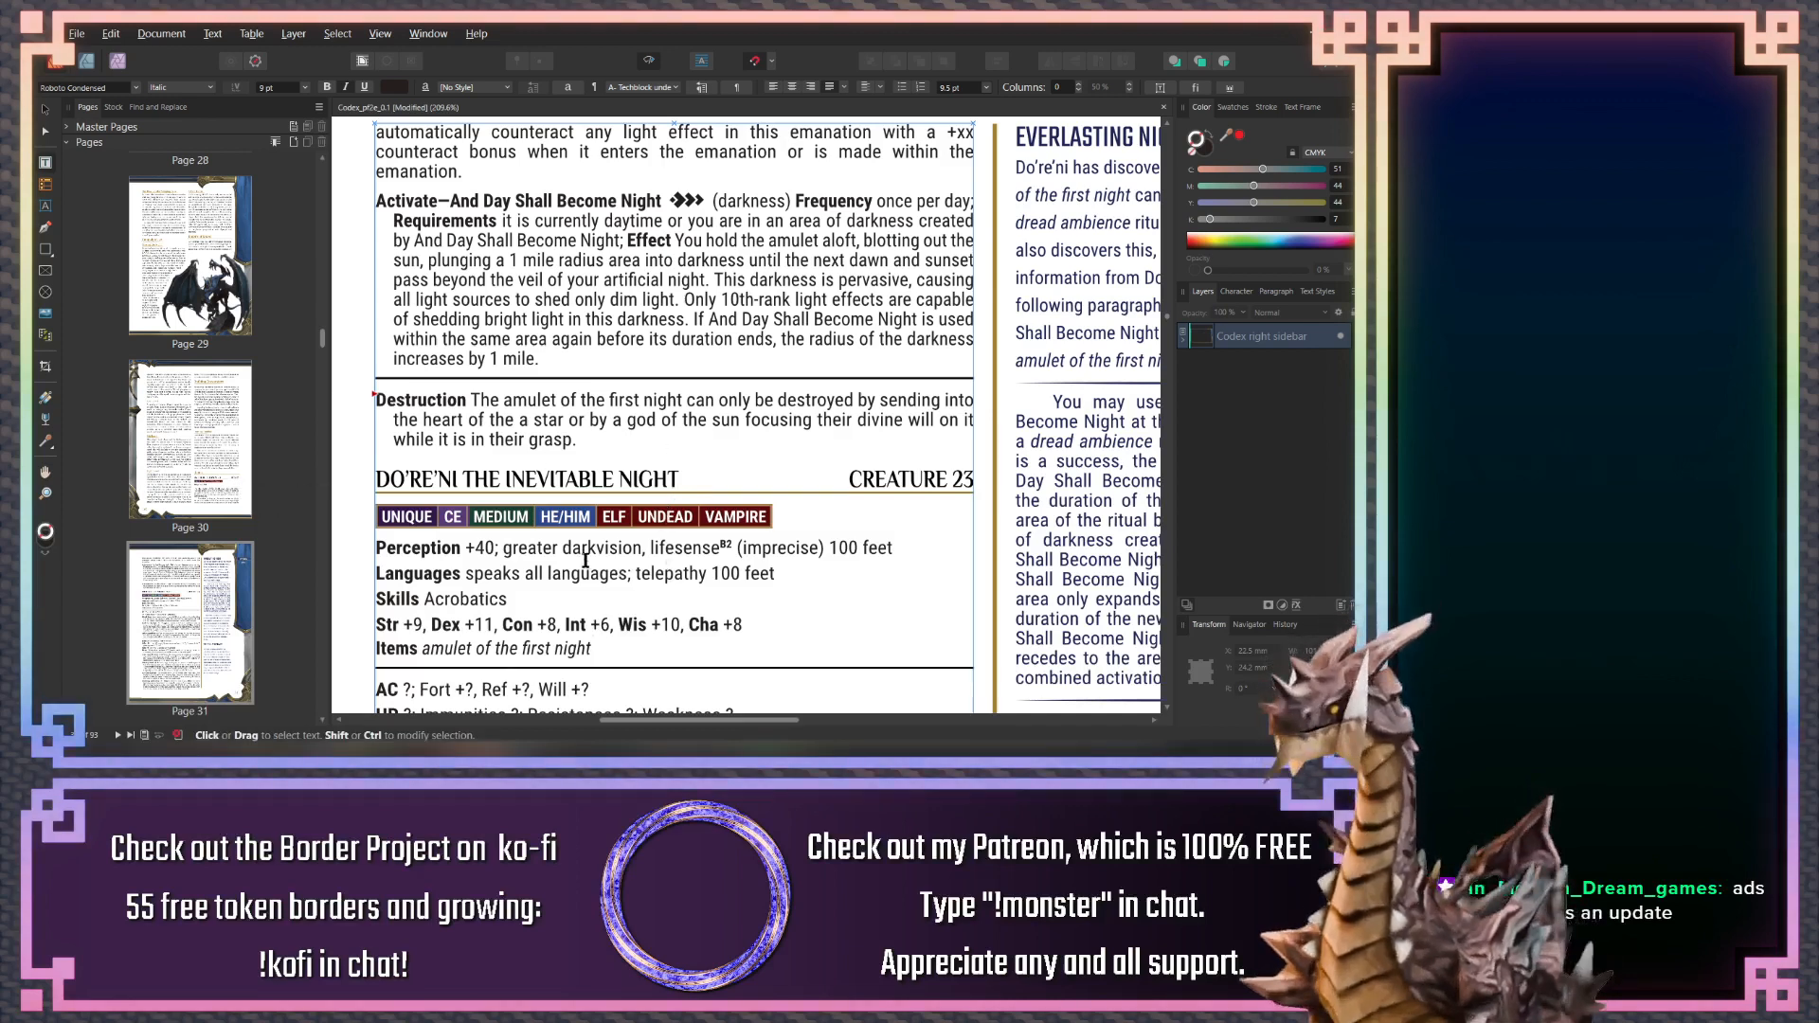
{"action": "scroll", "coordinate": [573, 540], "scroll_direction": "down", "scroll_amount": 1}
{"action": "scroll", "coordinate": [573, 539], "scroll_direction": "down", "scroll_amount": 5}
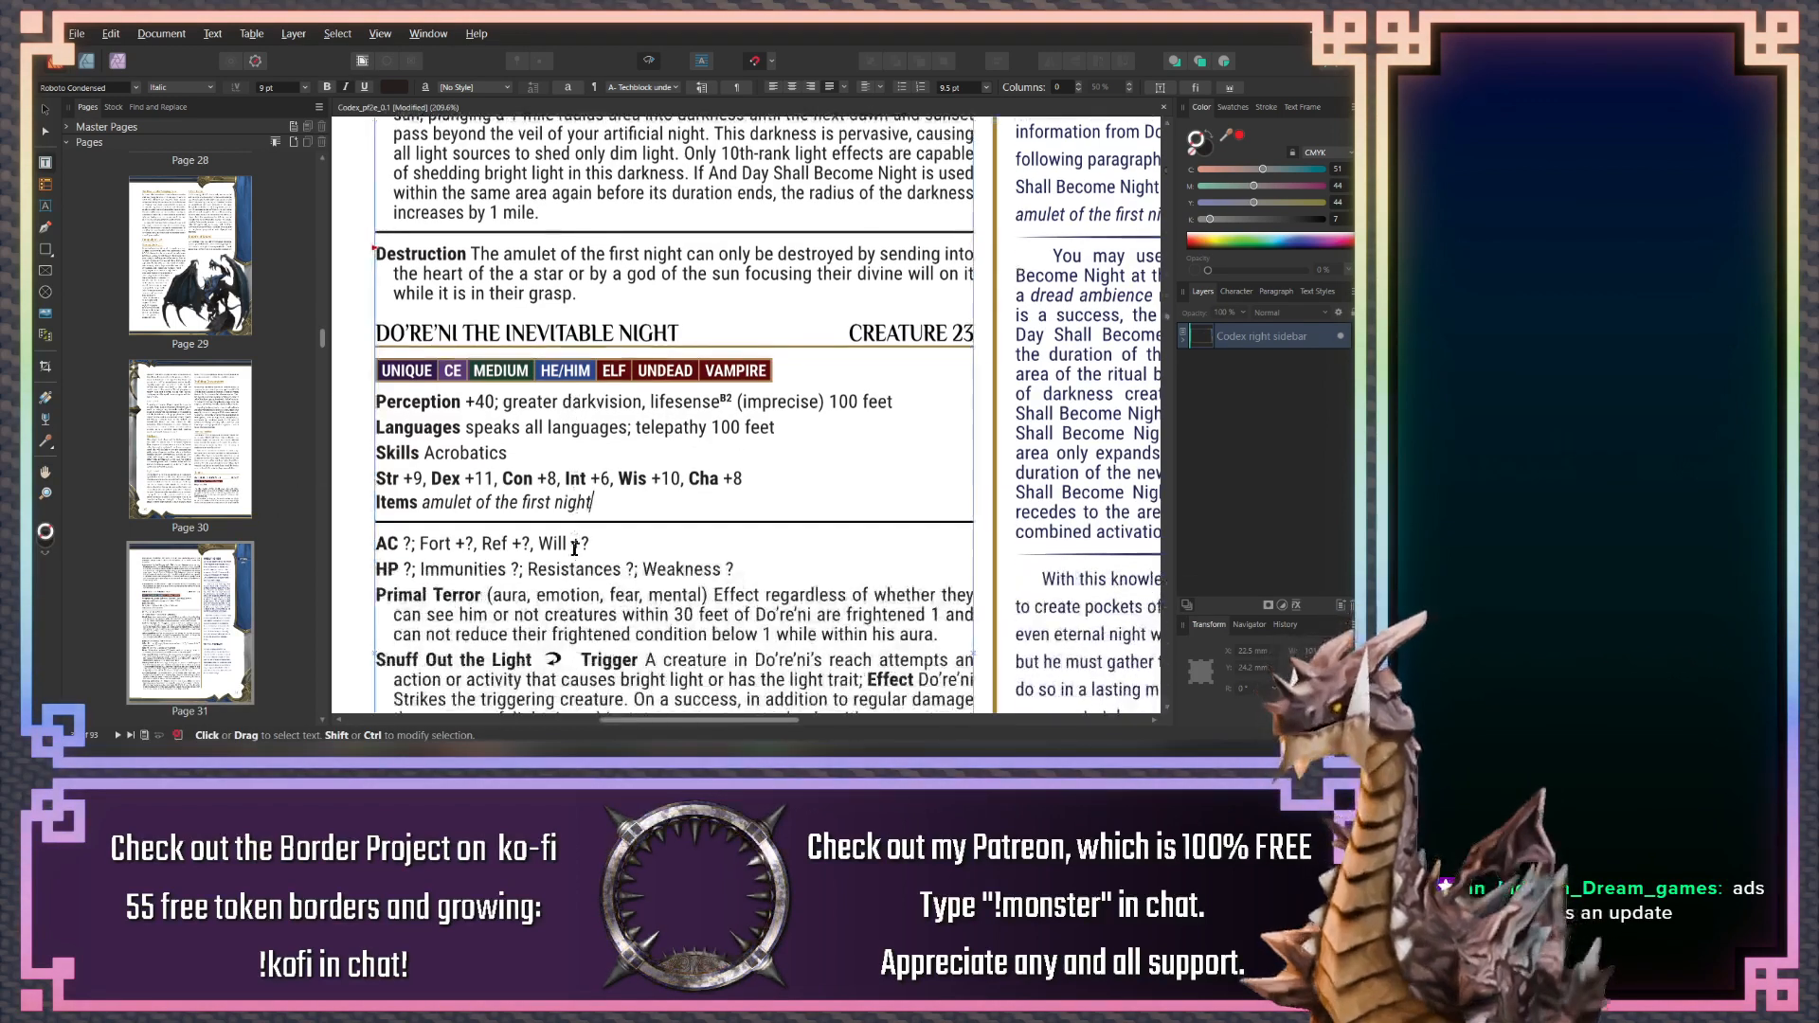
{"action": "double_click", "coordinate": [410, 481]}
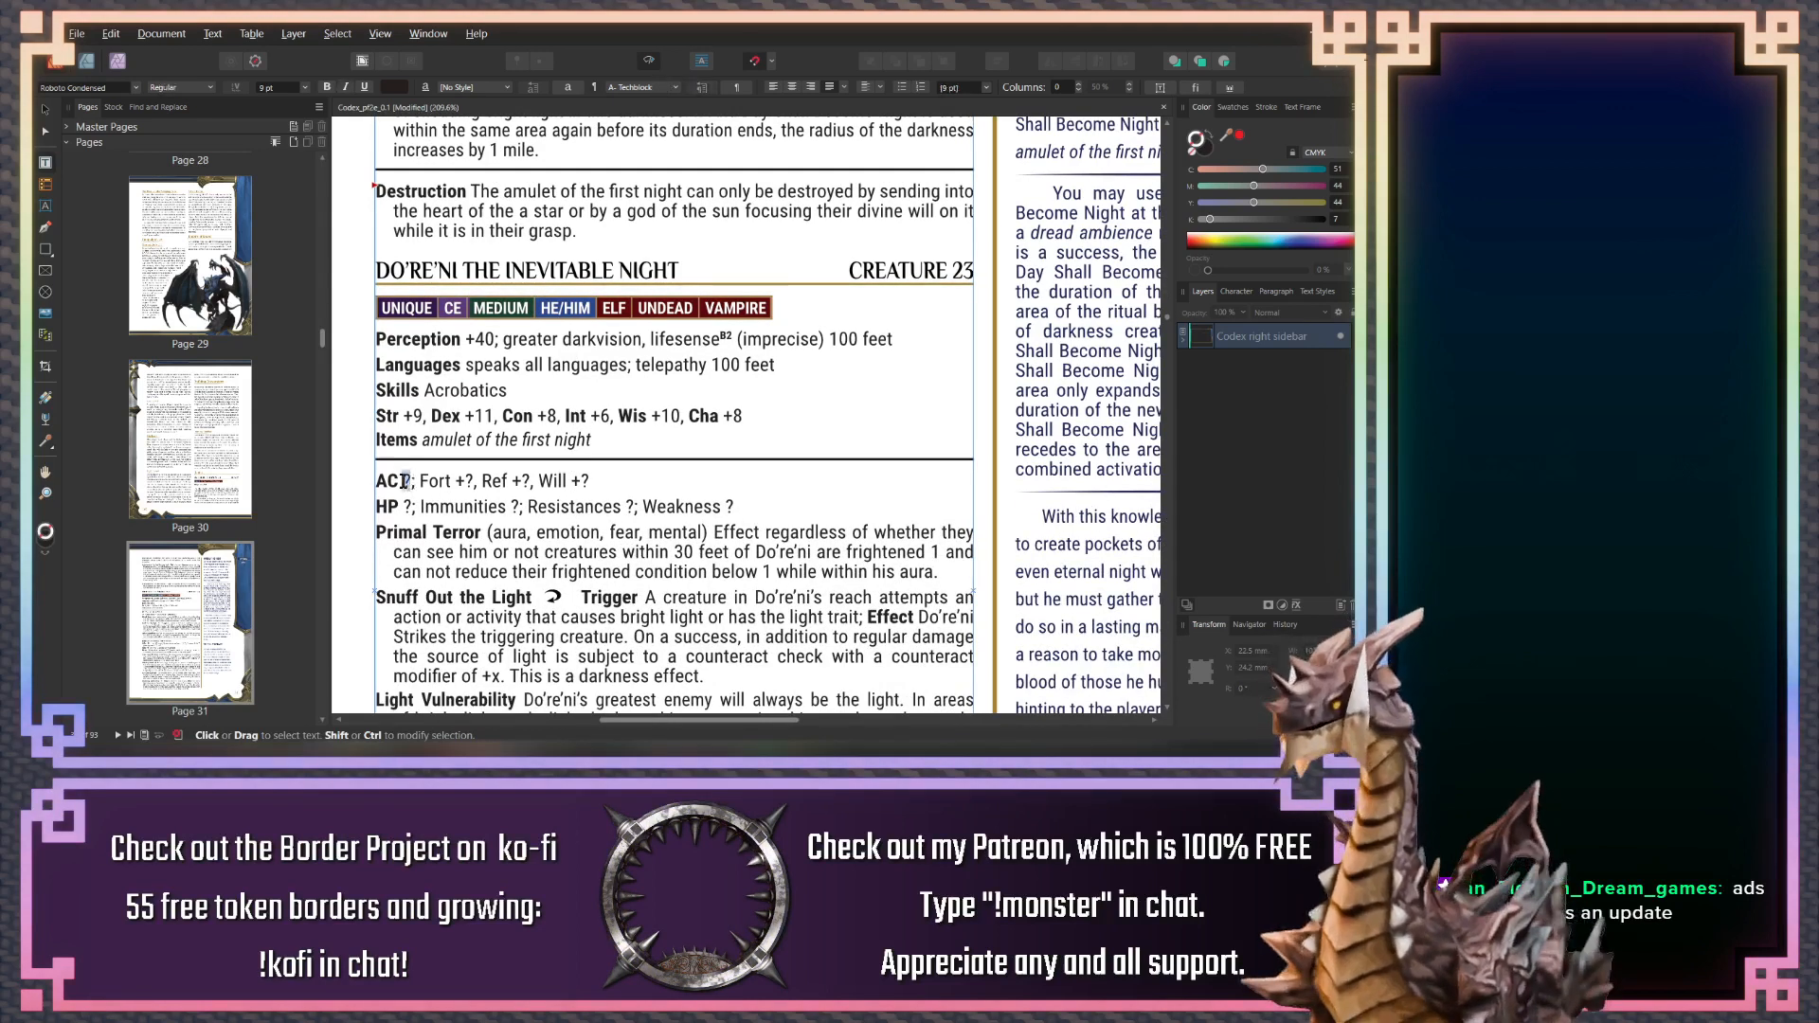
{"action": "scroll", "coordinate": [464, 547], "scroll_direction": "down", "scroll_amount": 2}
{"action": "scroll", "coordinate": [464, 547], "scroll_direction": "down", "scroll_amount": 10}
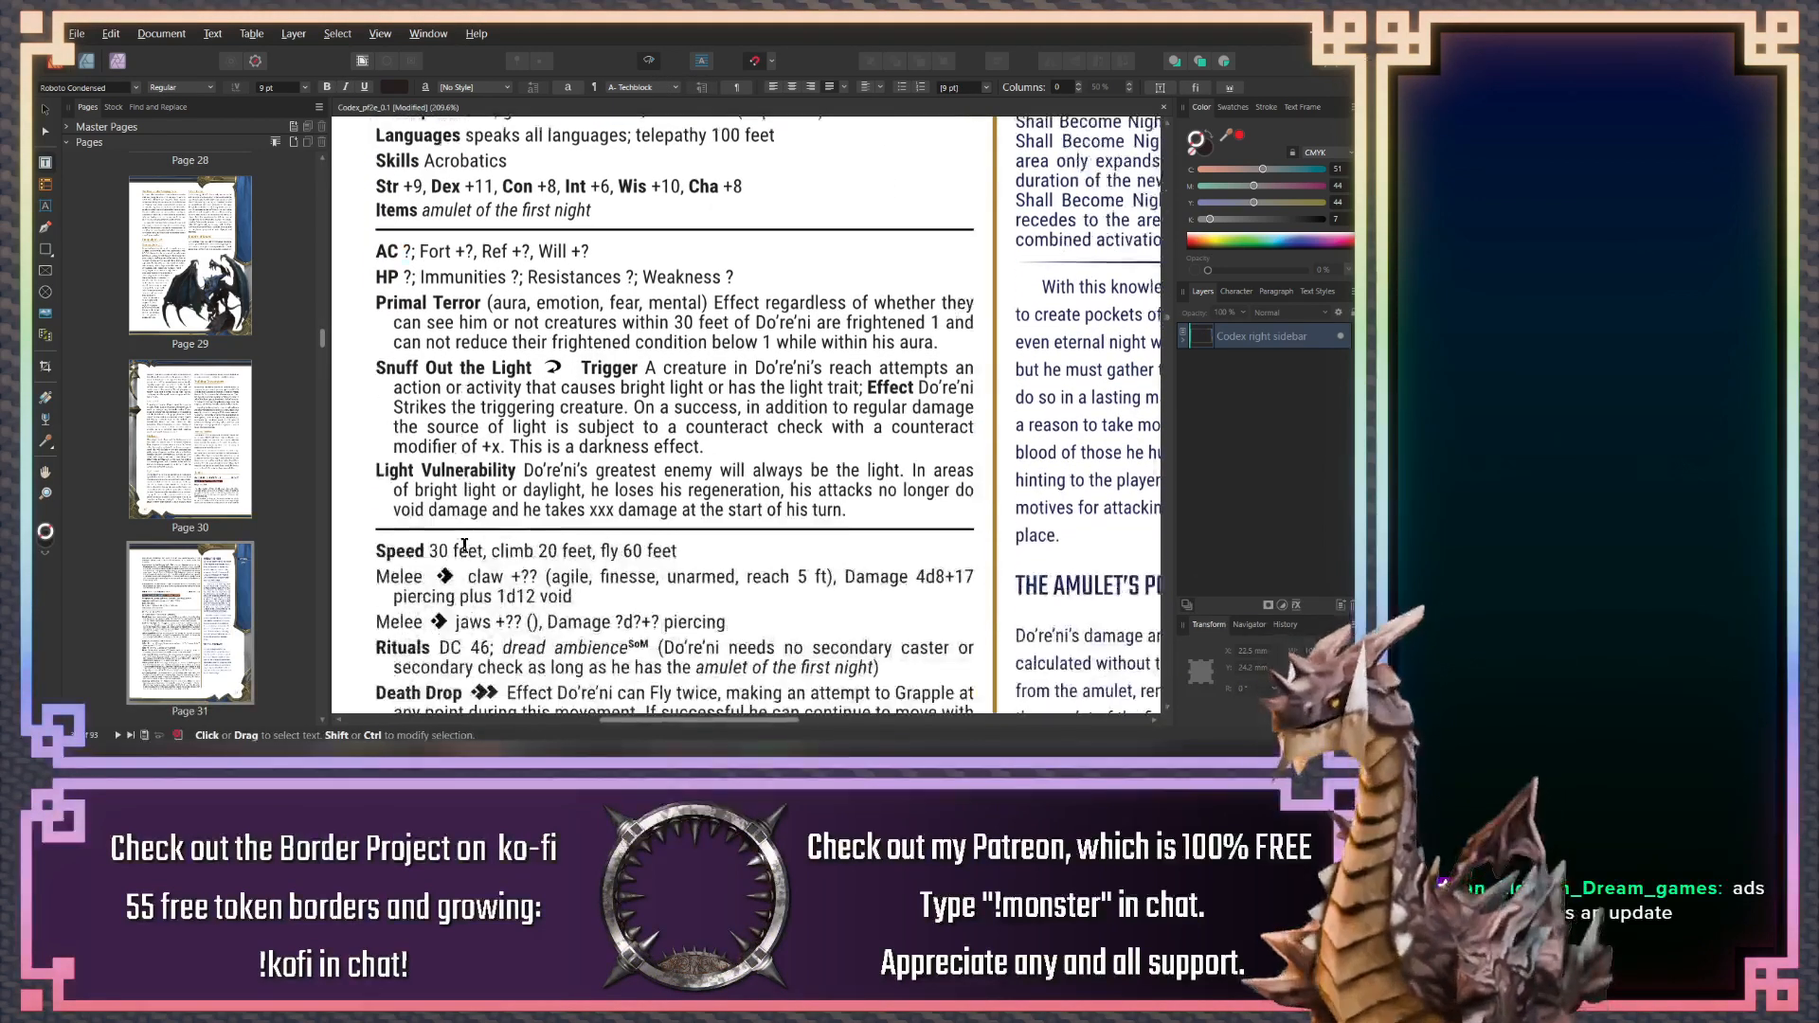
{"action": "scroll", "coordinate": [464, 546], "scroll_direction": "up", "scroll_amount": 11}
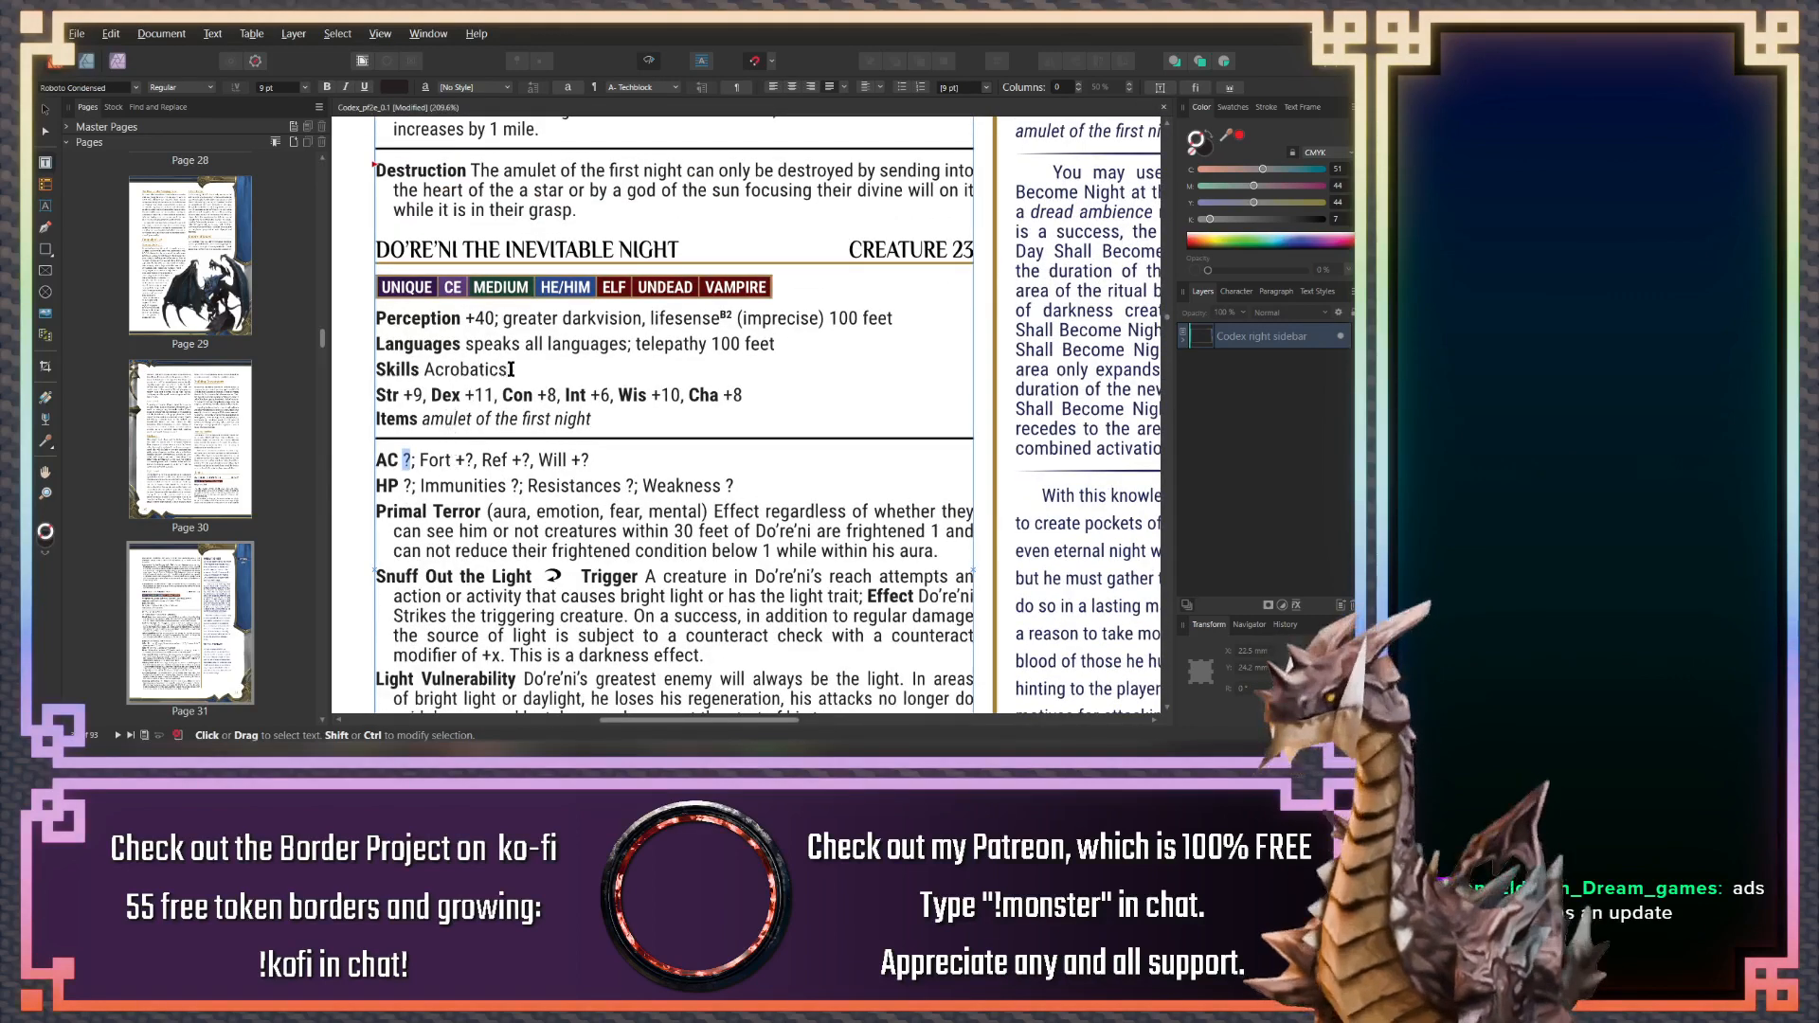
Add the modifier +44 after Acrobatics on the Skills line
{"action": "key", "text": "Escape"}
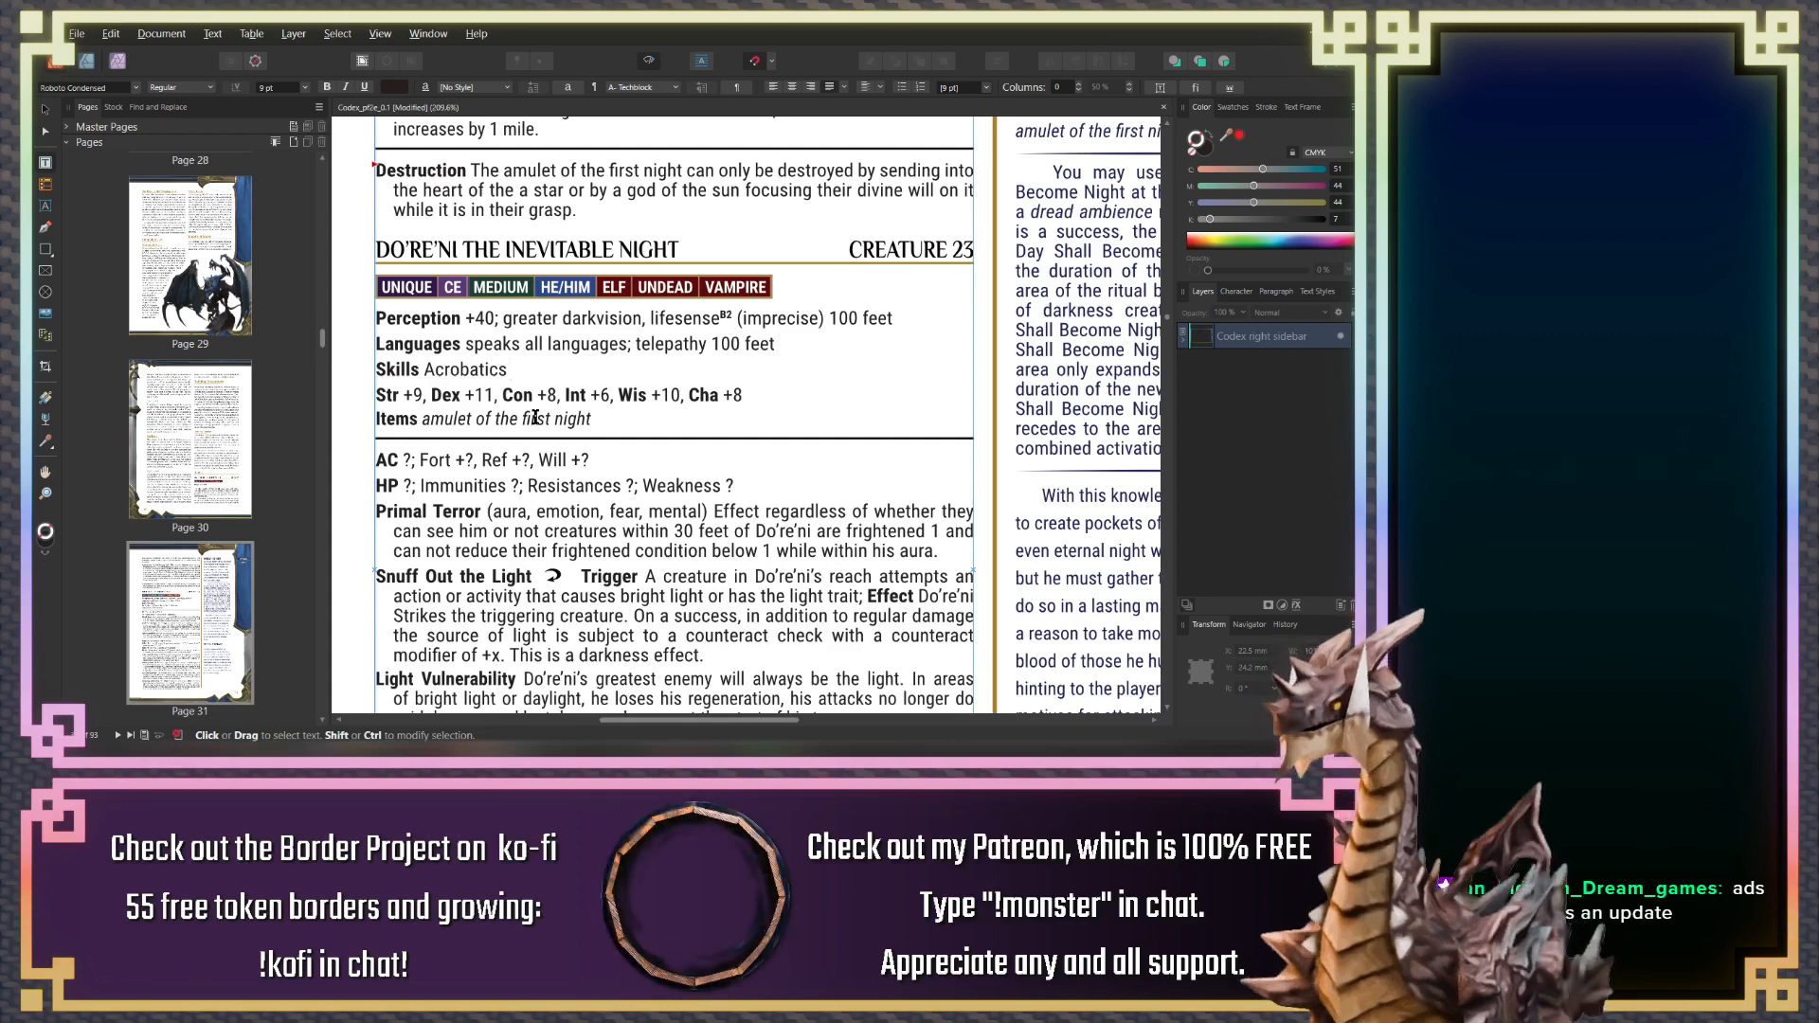
{"action": "type", "text": "44"}
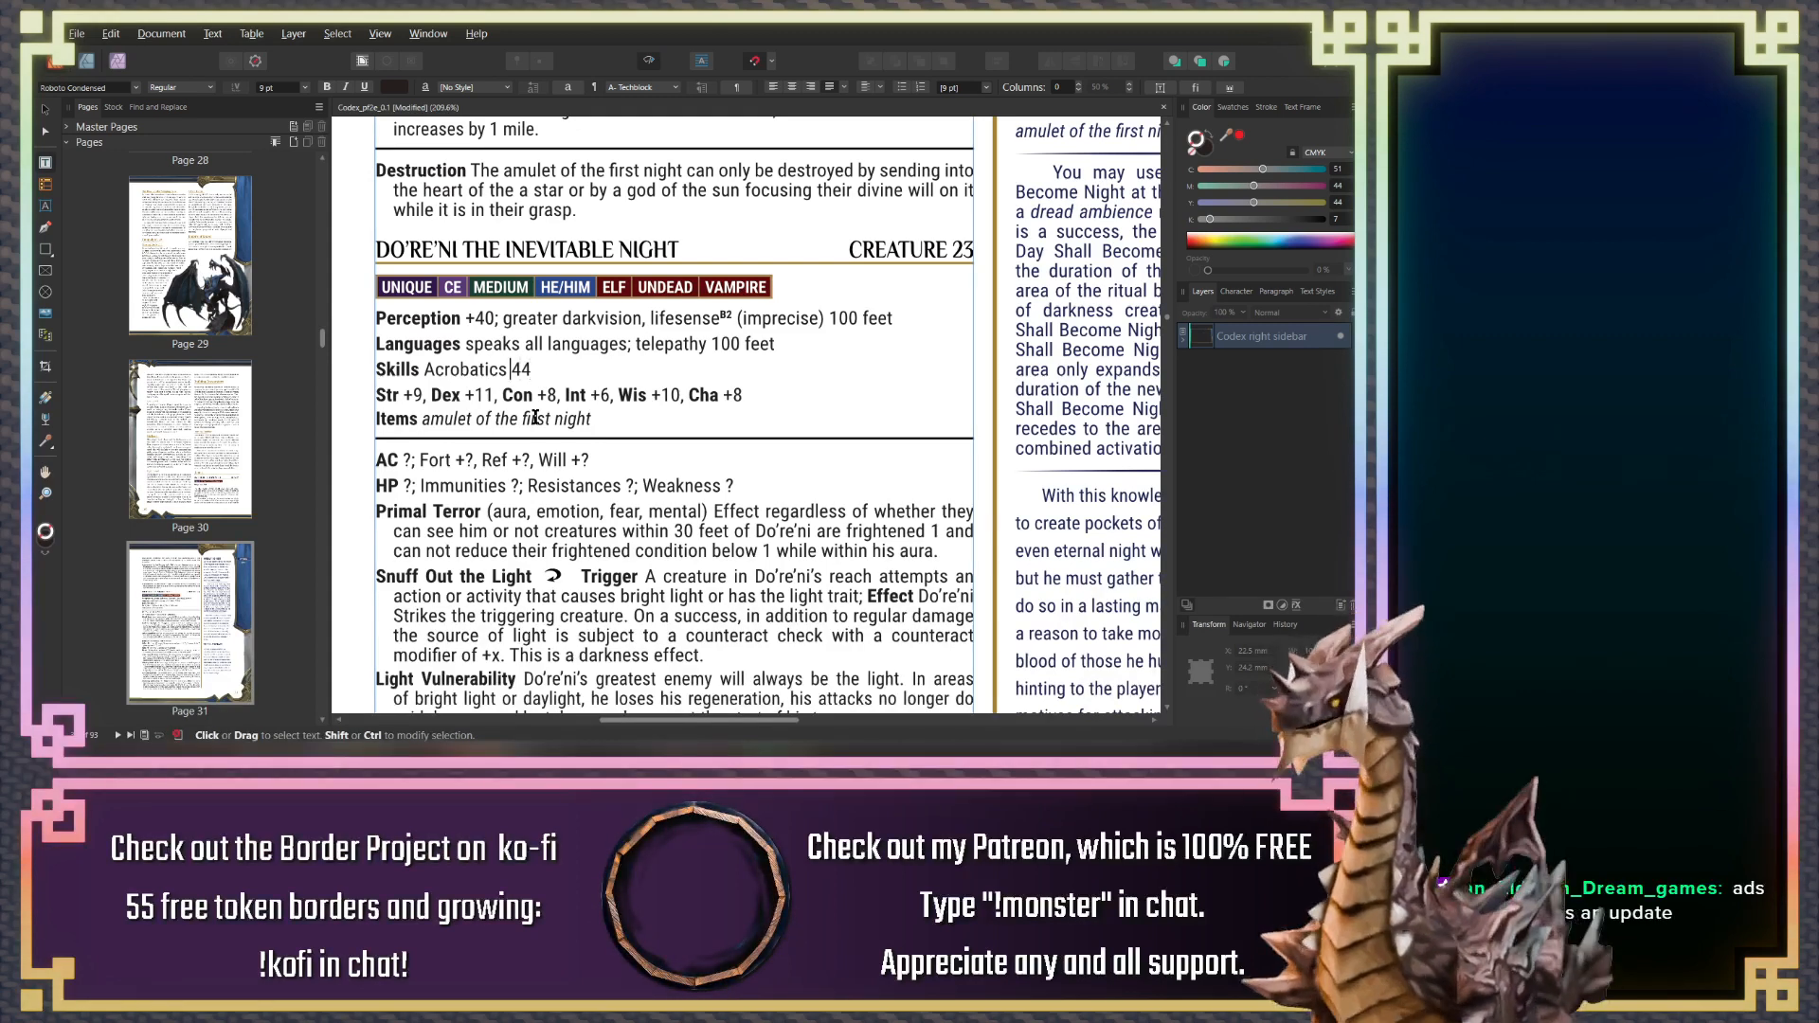
{"action": "key", "text": "Left"}
{"action": "key", "text": "Left"}
{"action": "type", "text": "+"}
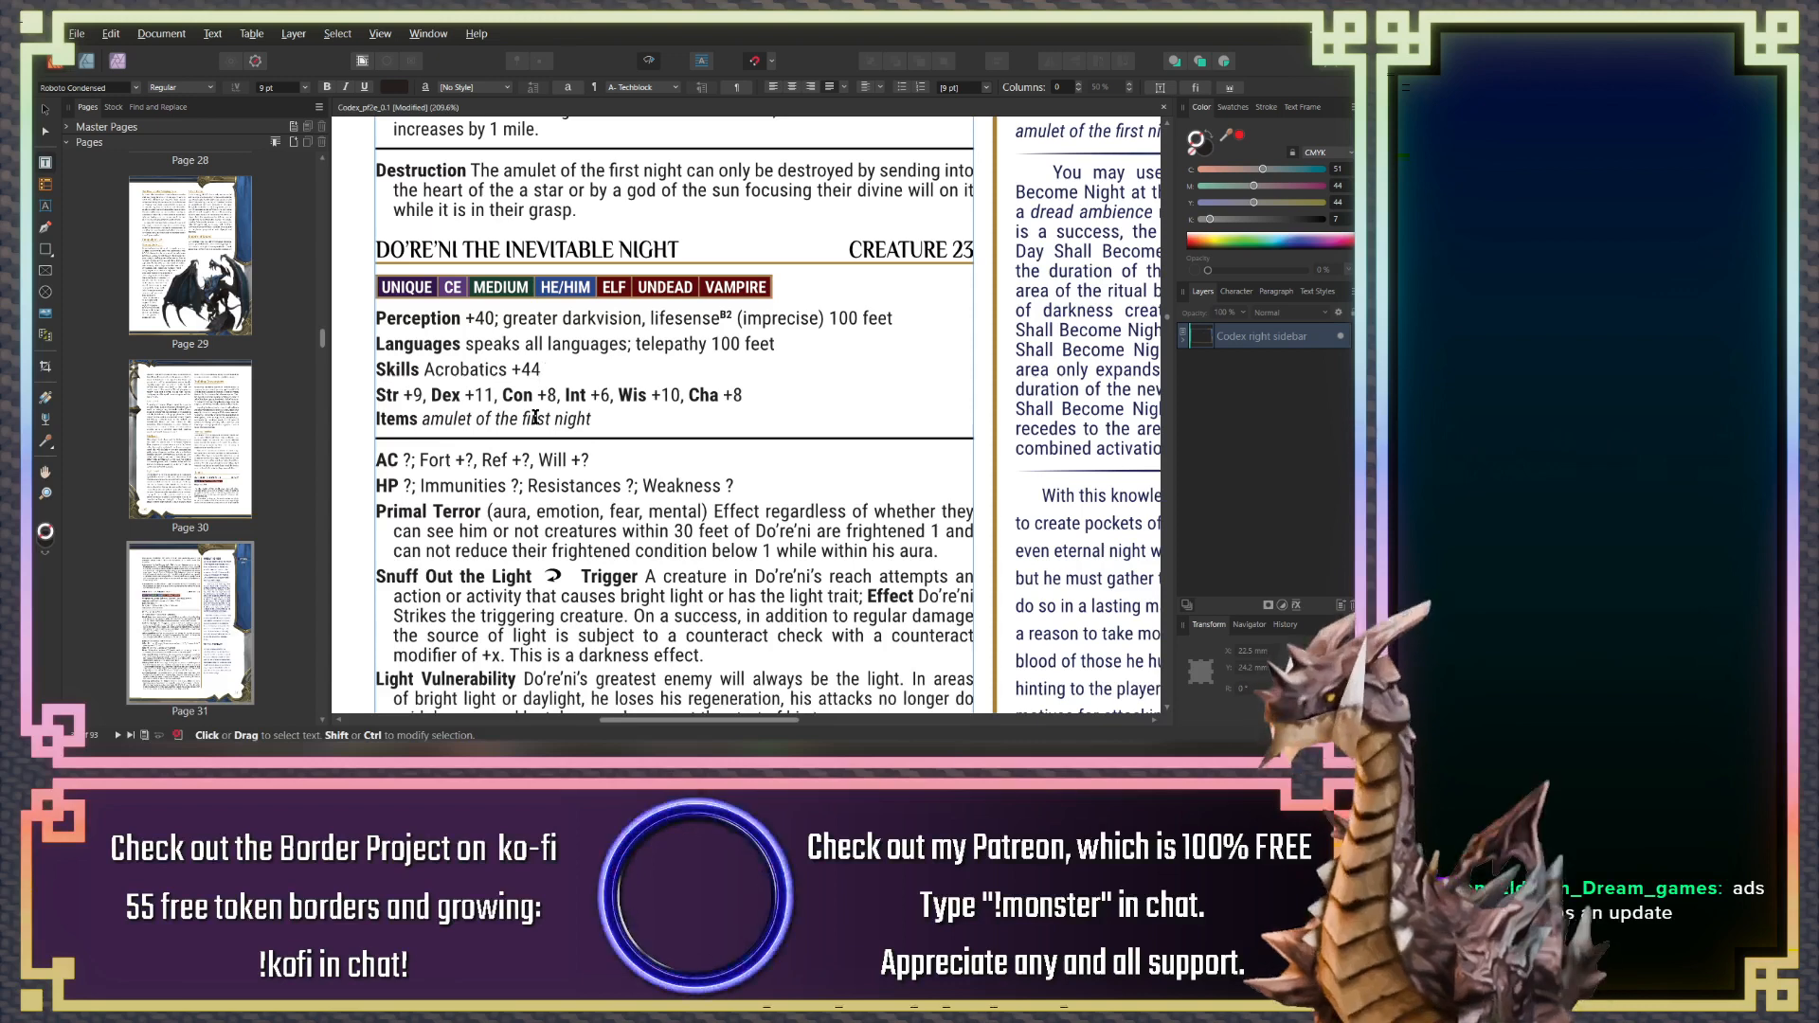
Add Athletics with a +43 modifier after the Acrobatics entry on the Skills line, separated by a comma
{"action": "type", "text": ","}
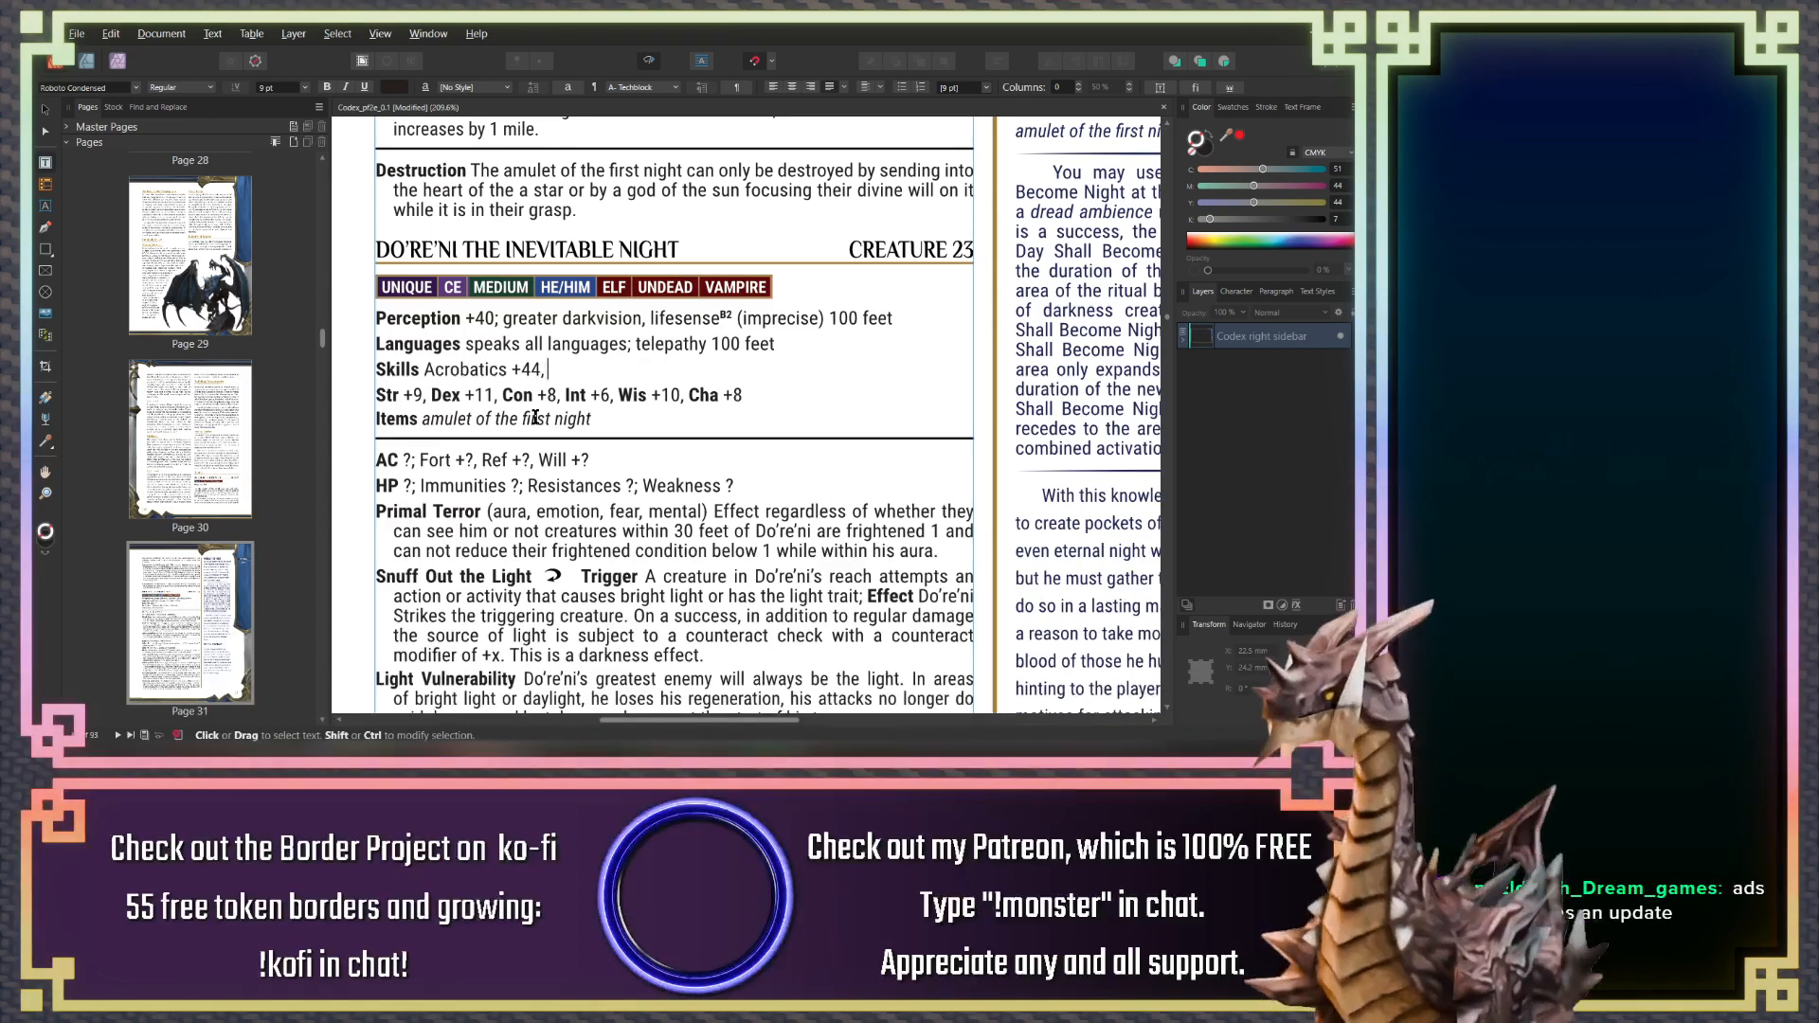
{"action": "type", "text": " Athletics"}
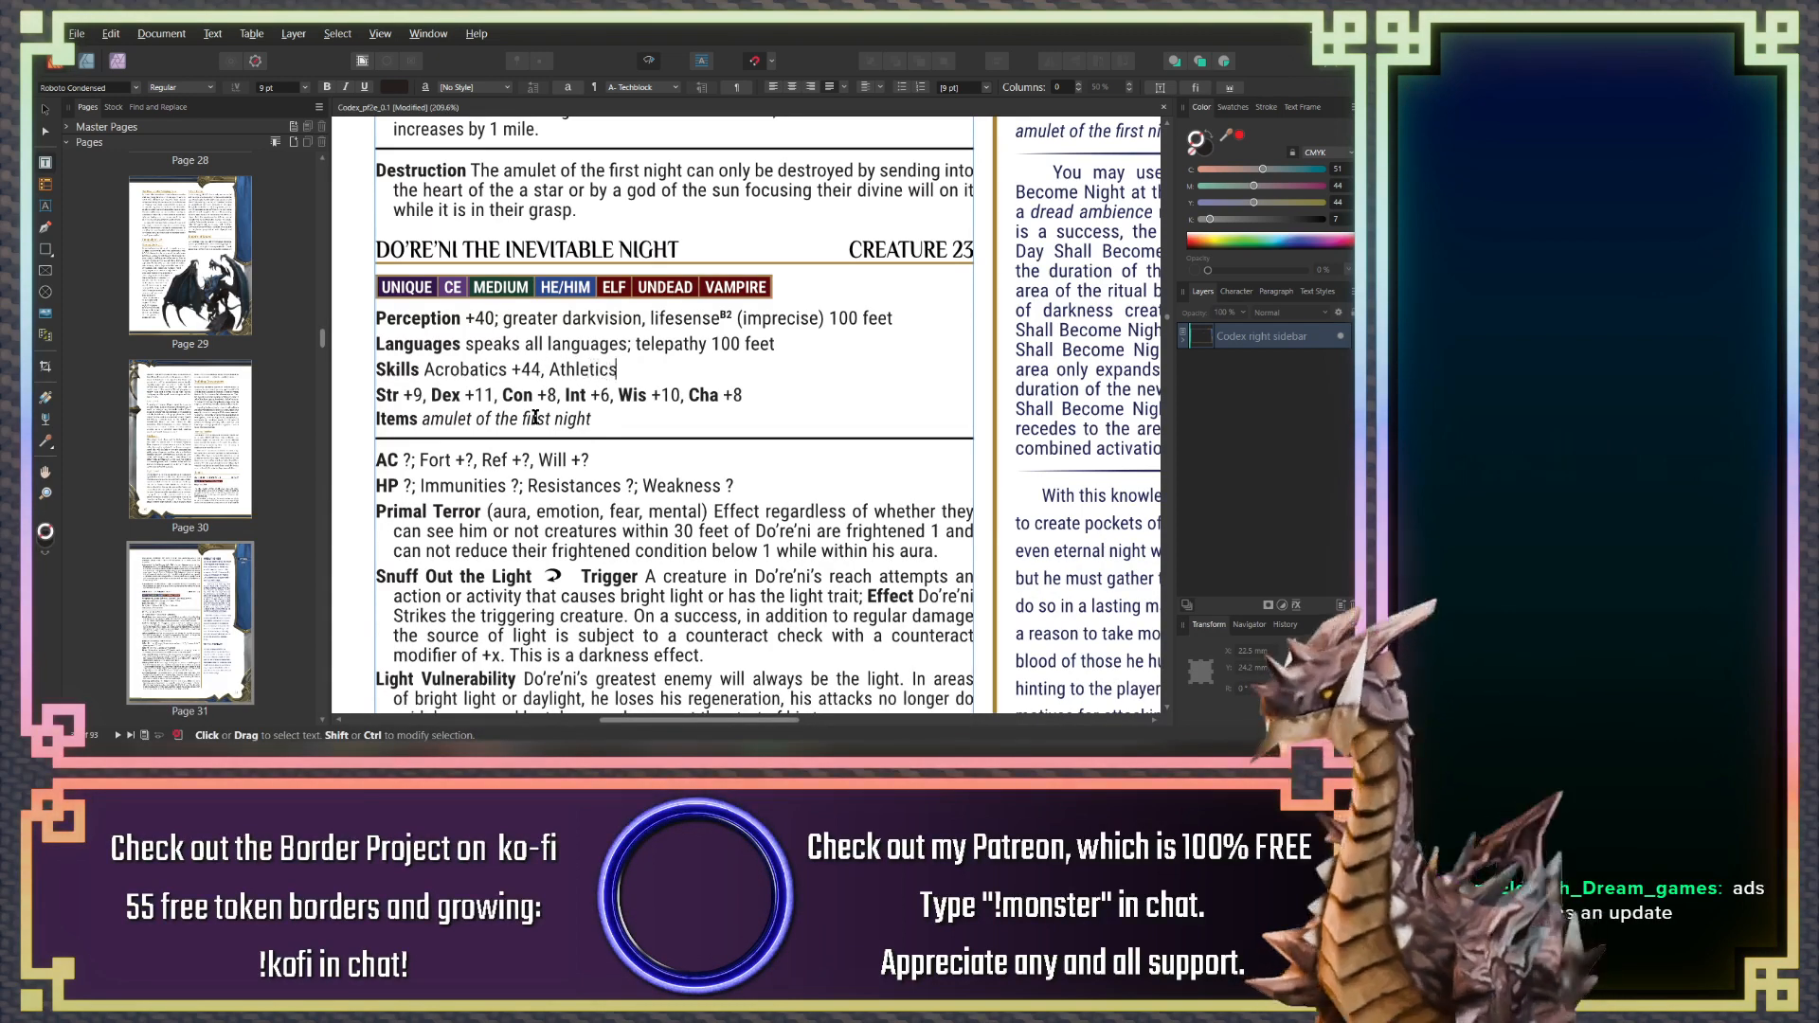
{"action": "scroll", "coordinate": [536, 418], "scroll_direction": "down", "scroll_amount": 5}
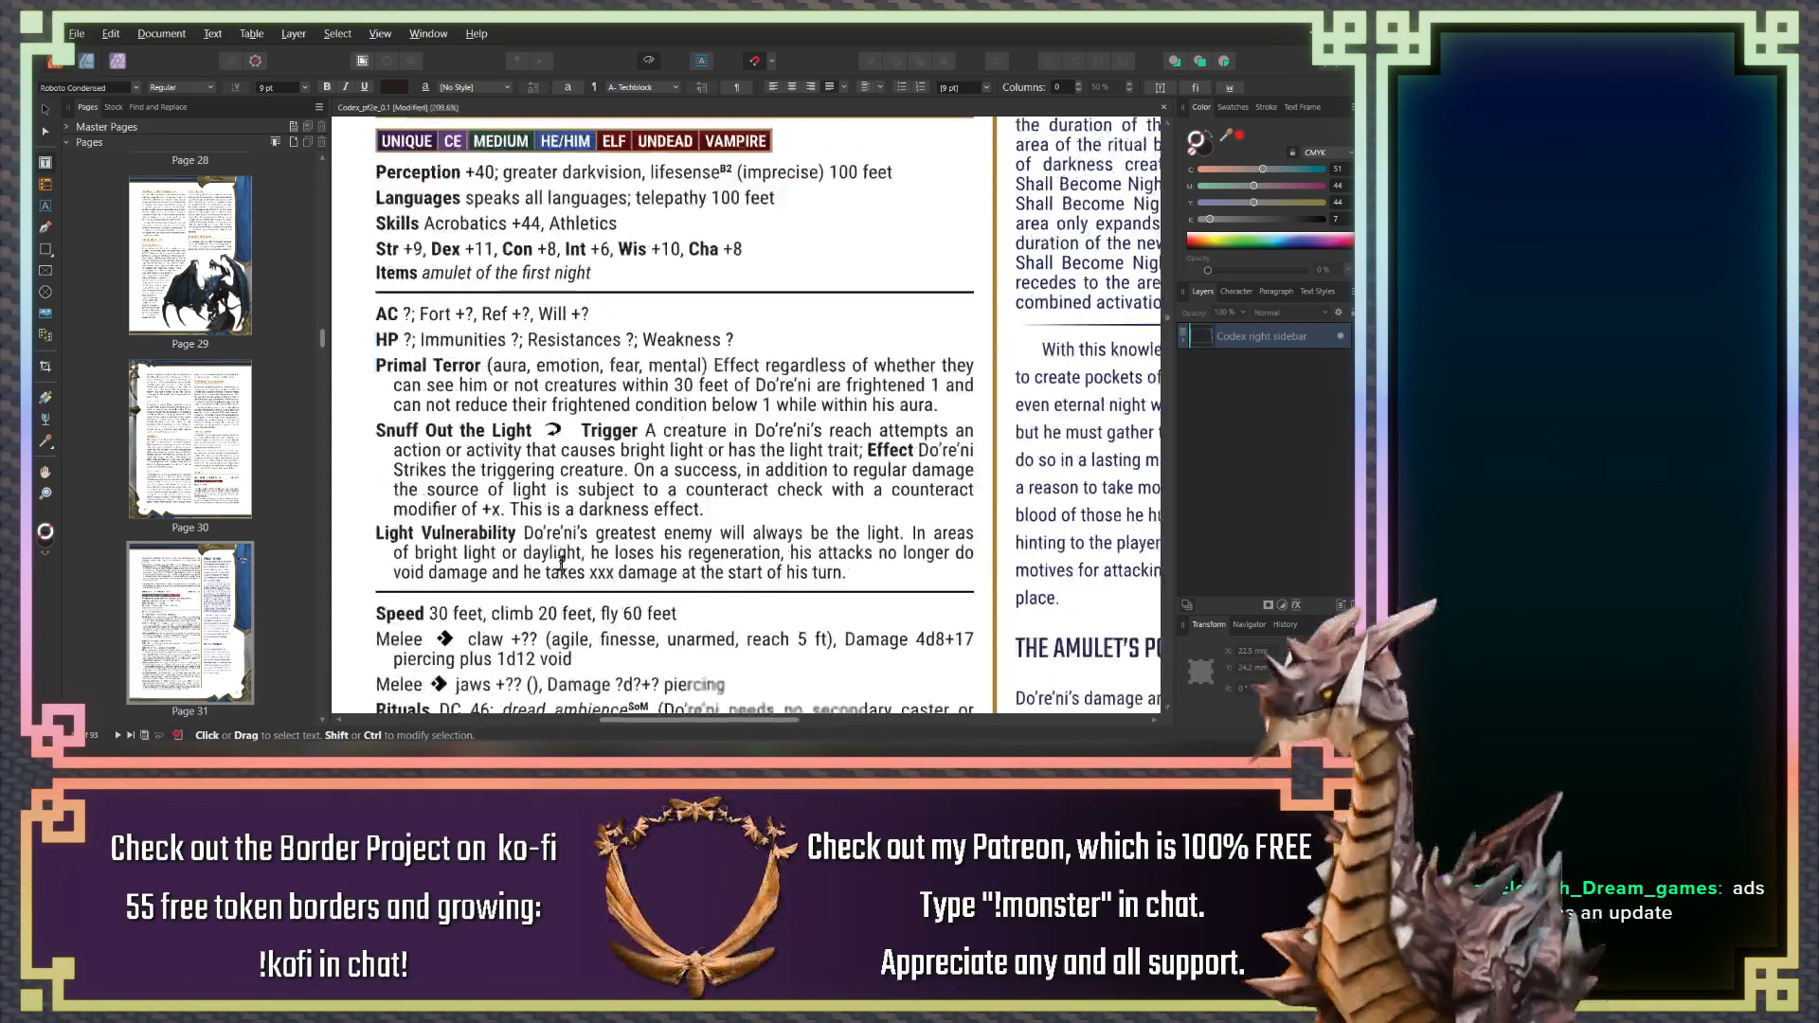
{"action": "scroll", "coordinate": [561, 562], "scroll_direction": "down", "scroll_amount": 7}
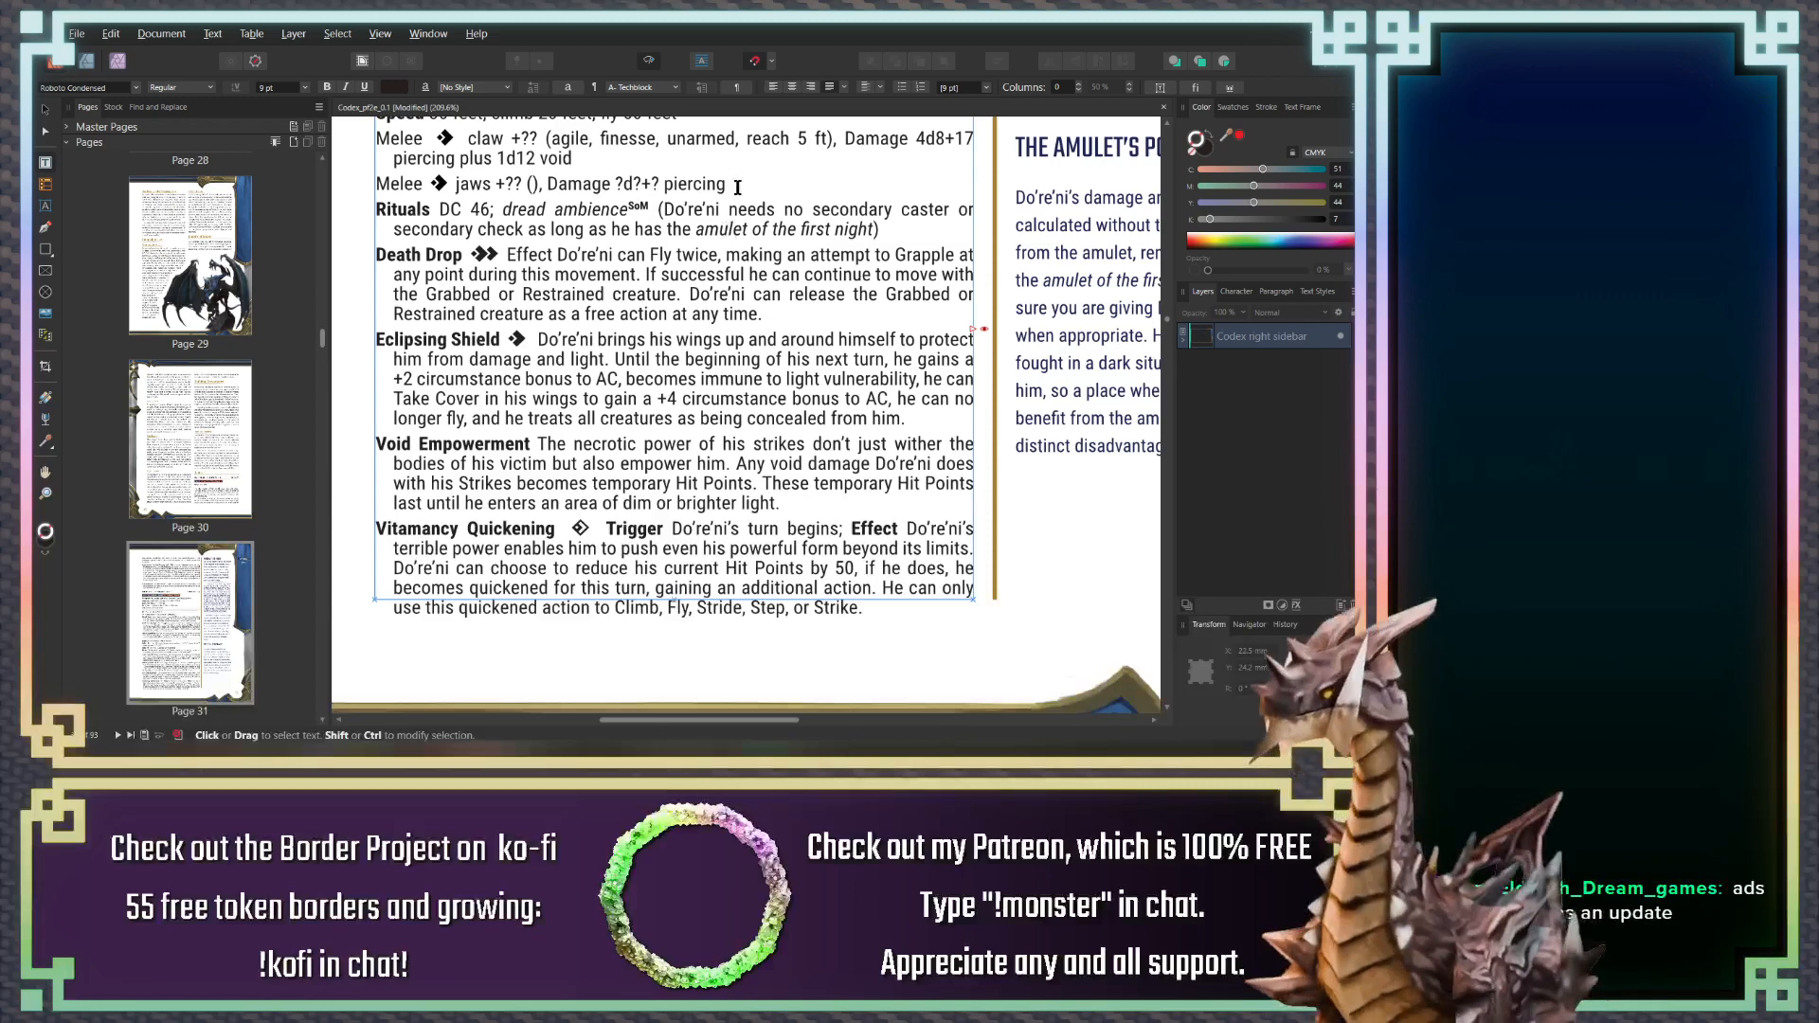
{"action": "scroll", "coordinate": [632, 284], "scroll_direction": "up", "scroll_amount": 5}
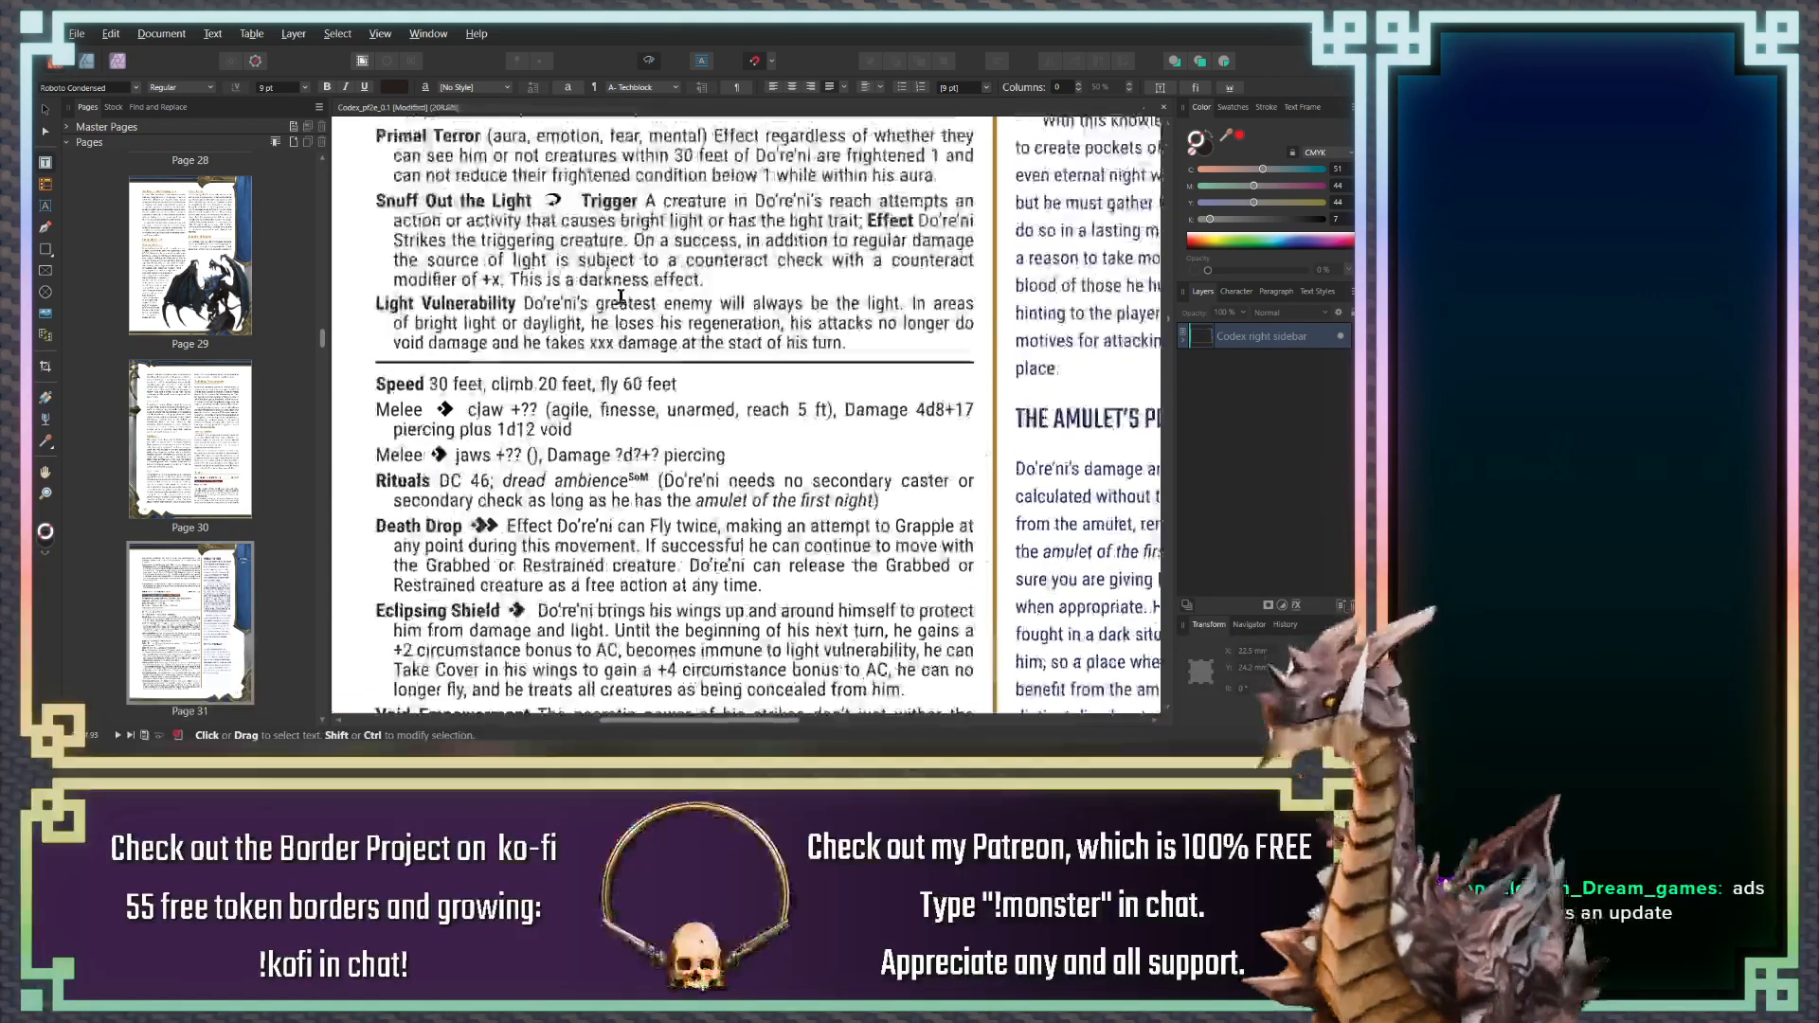
{"action": "scroll", "coordinate": [615, 332], "scroll_direction": "up", "scroll_amount": 2}
{"action": "left_click", "coordinate": [617, 181]}
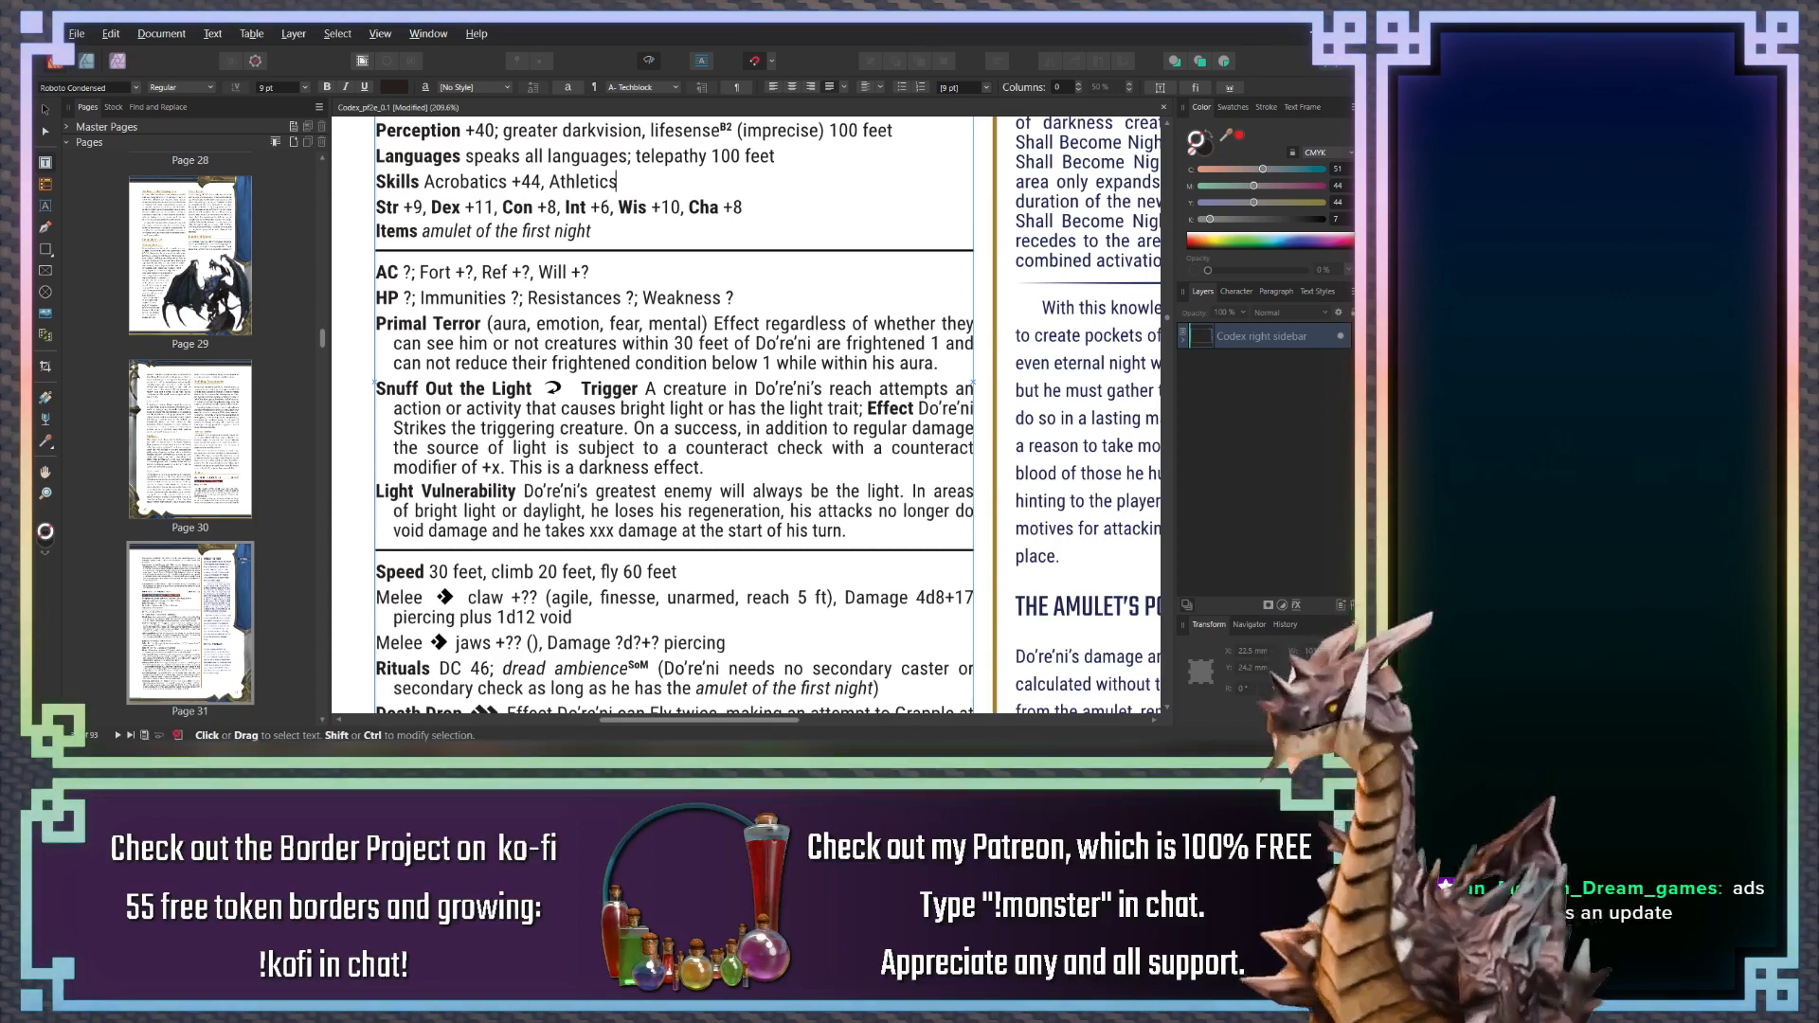
{"action": "scroll", "coordinate": [856, 413], "scroll_direction": "up", "scroll_amount": 3}
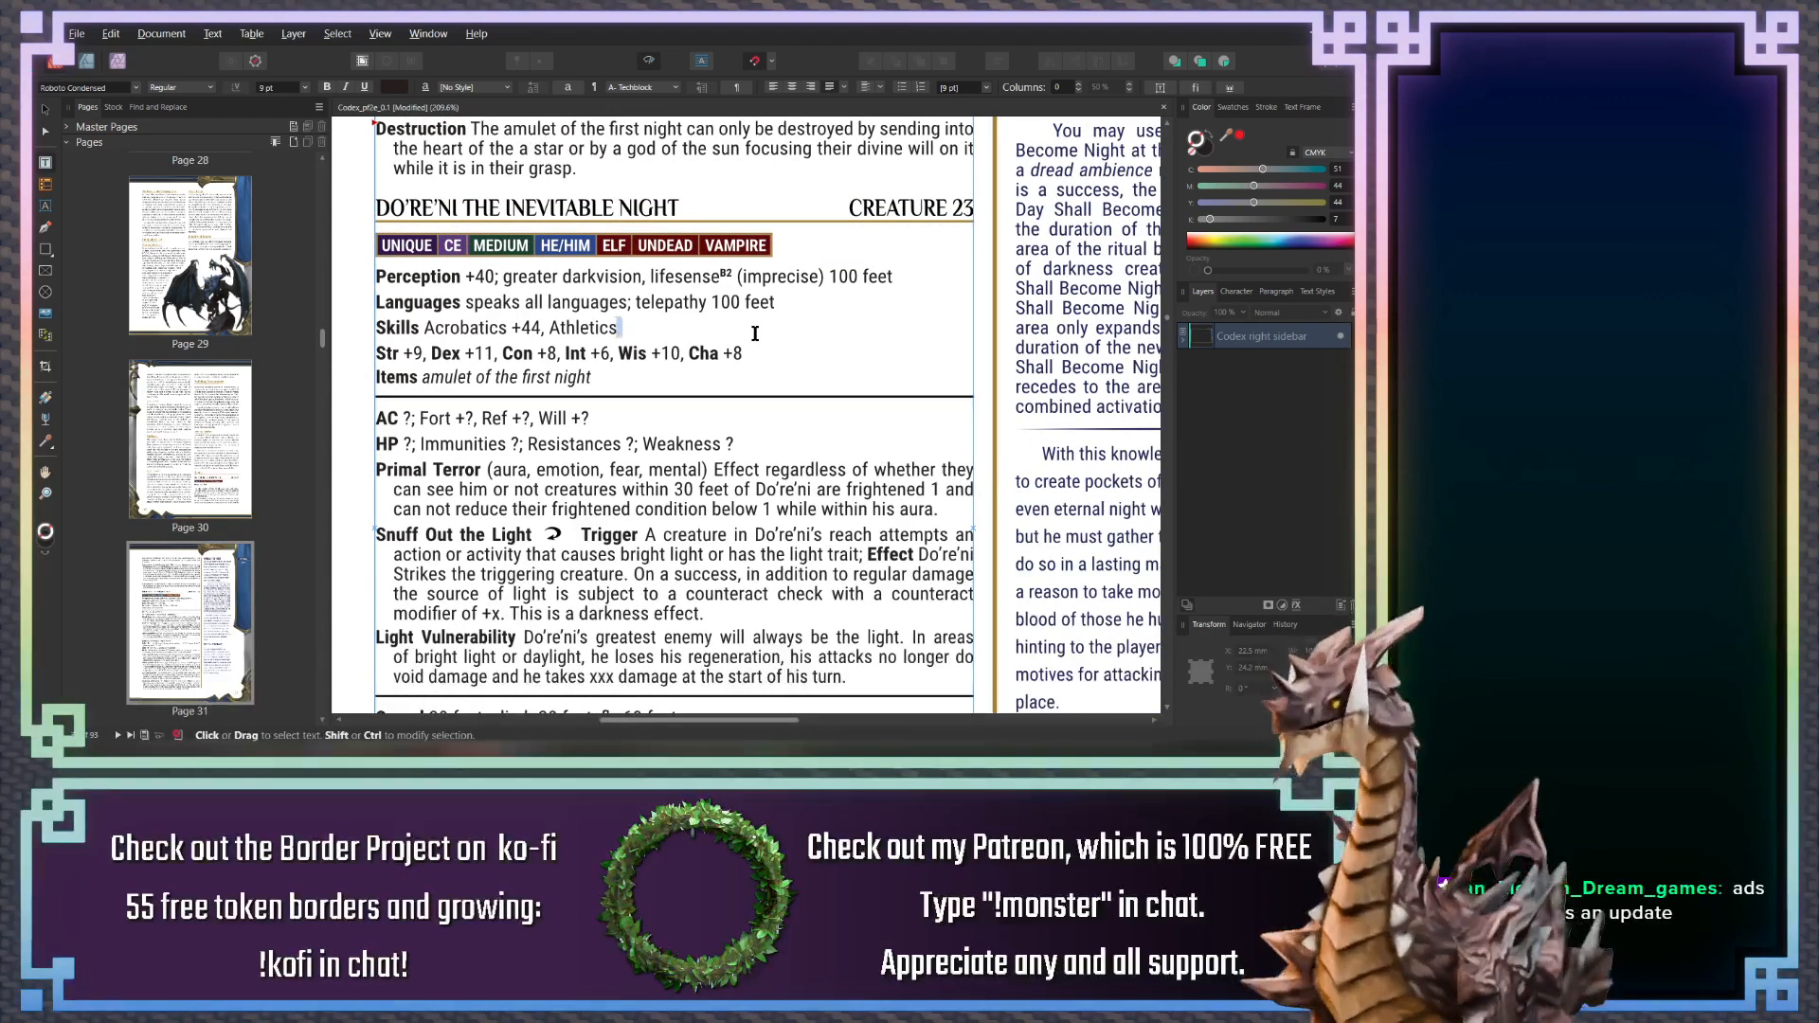
{"action": "type", "text": "+"}
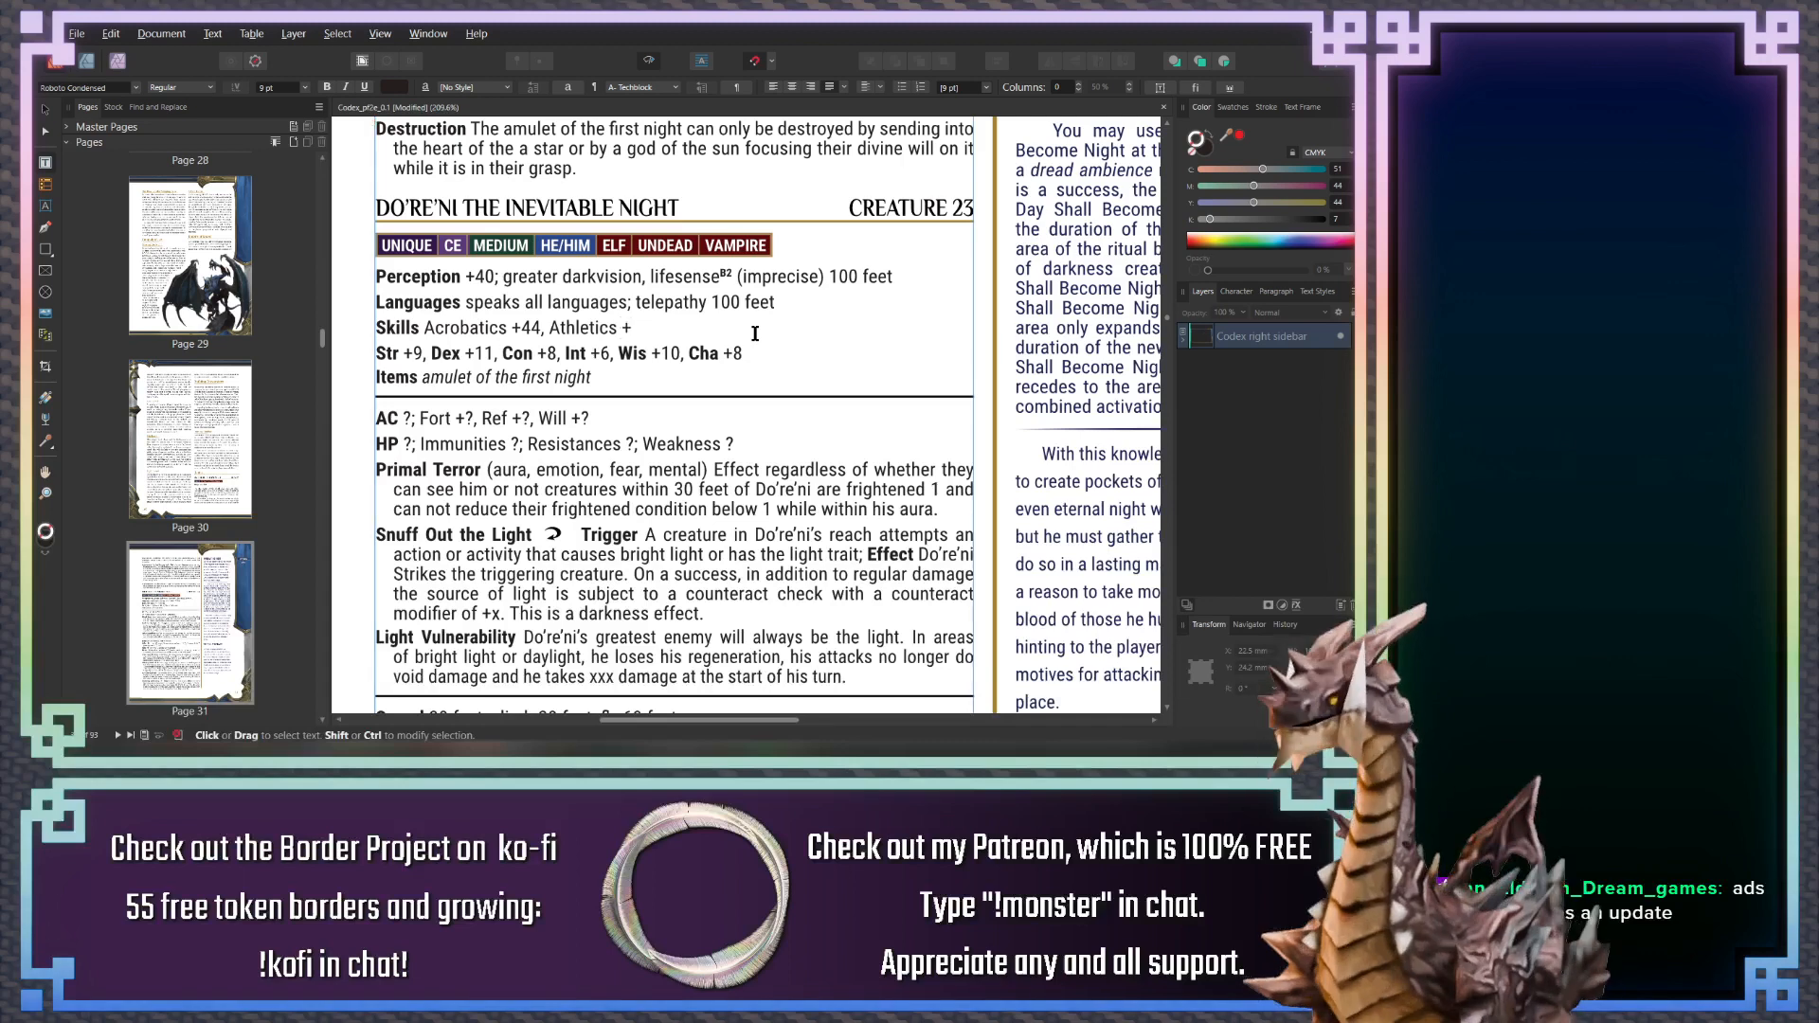
{"action": "type", "text": "43"}
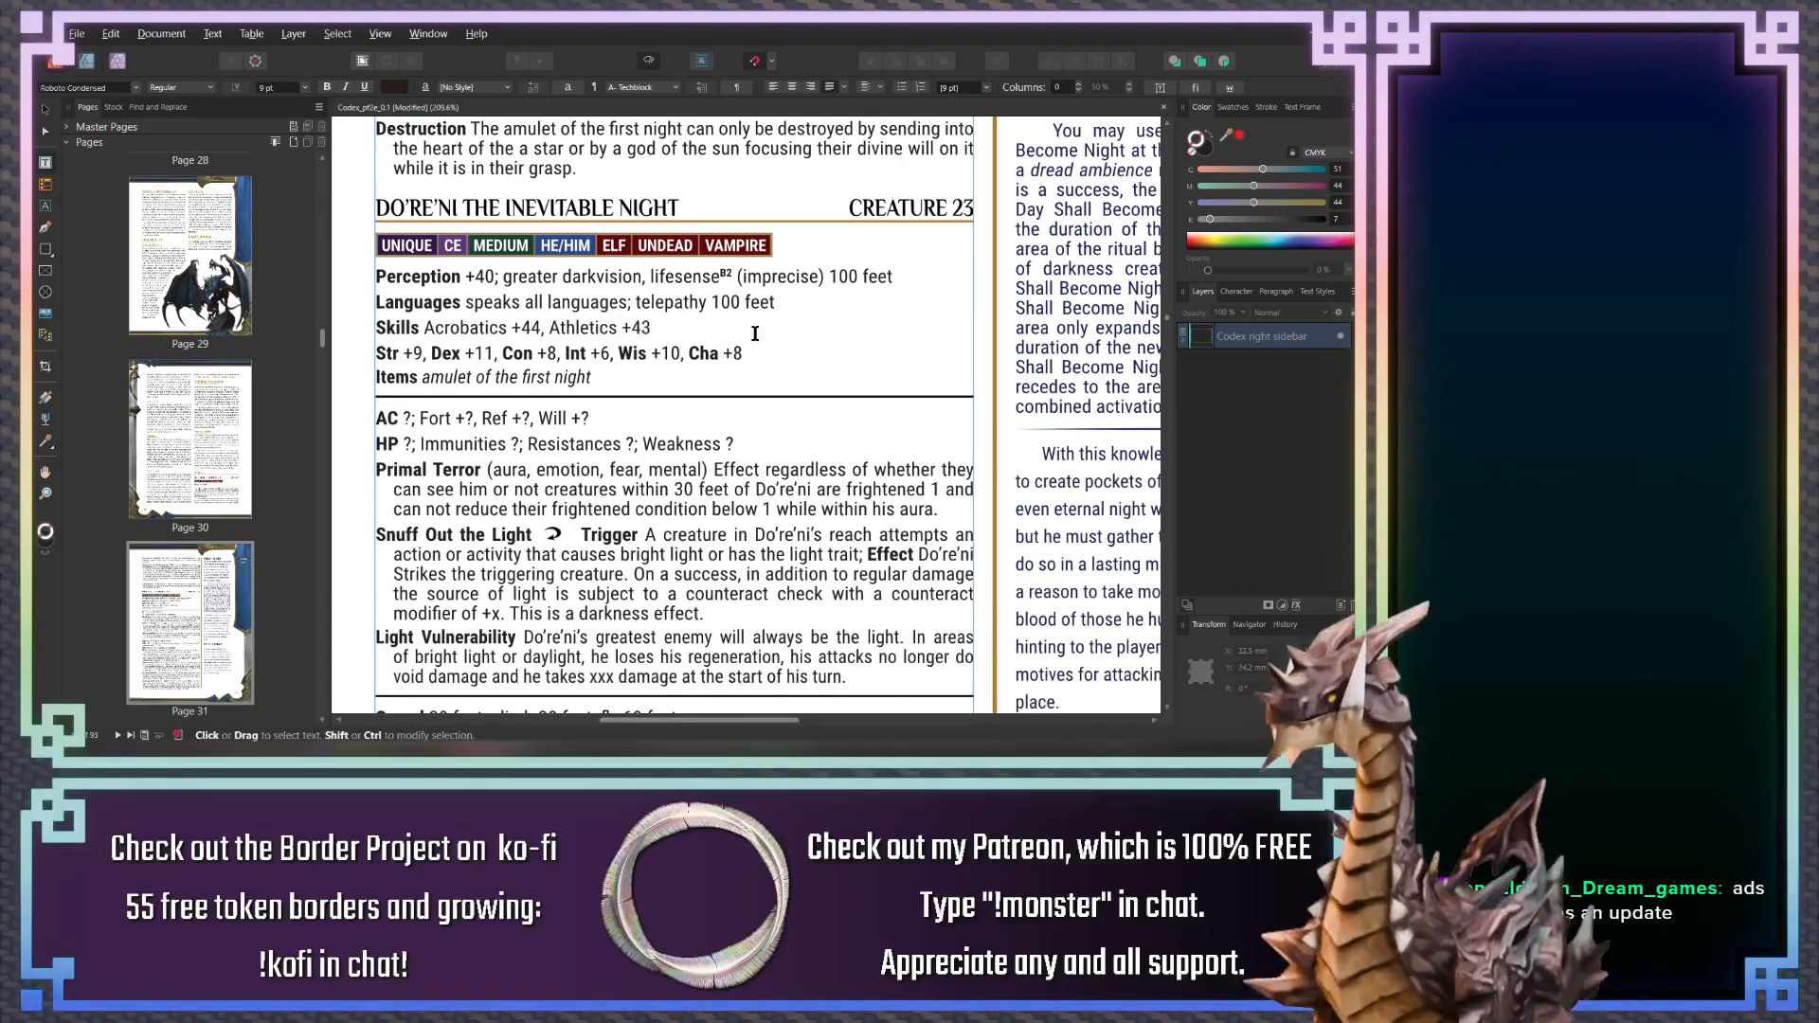
Put a comma after the Athletics entry and change its modifier to +42
{"action": "type", "text": ","}
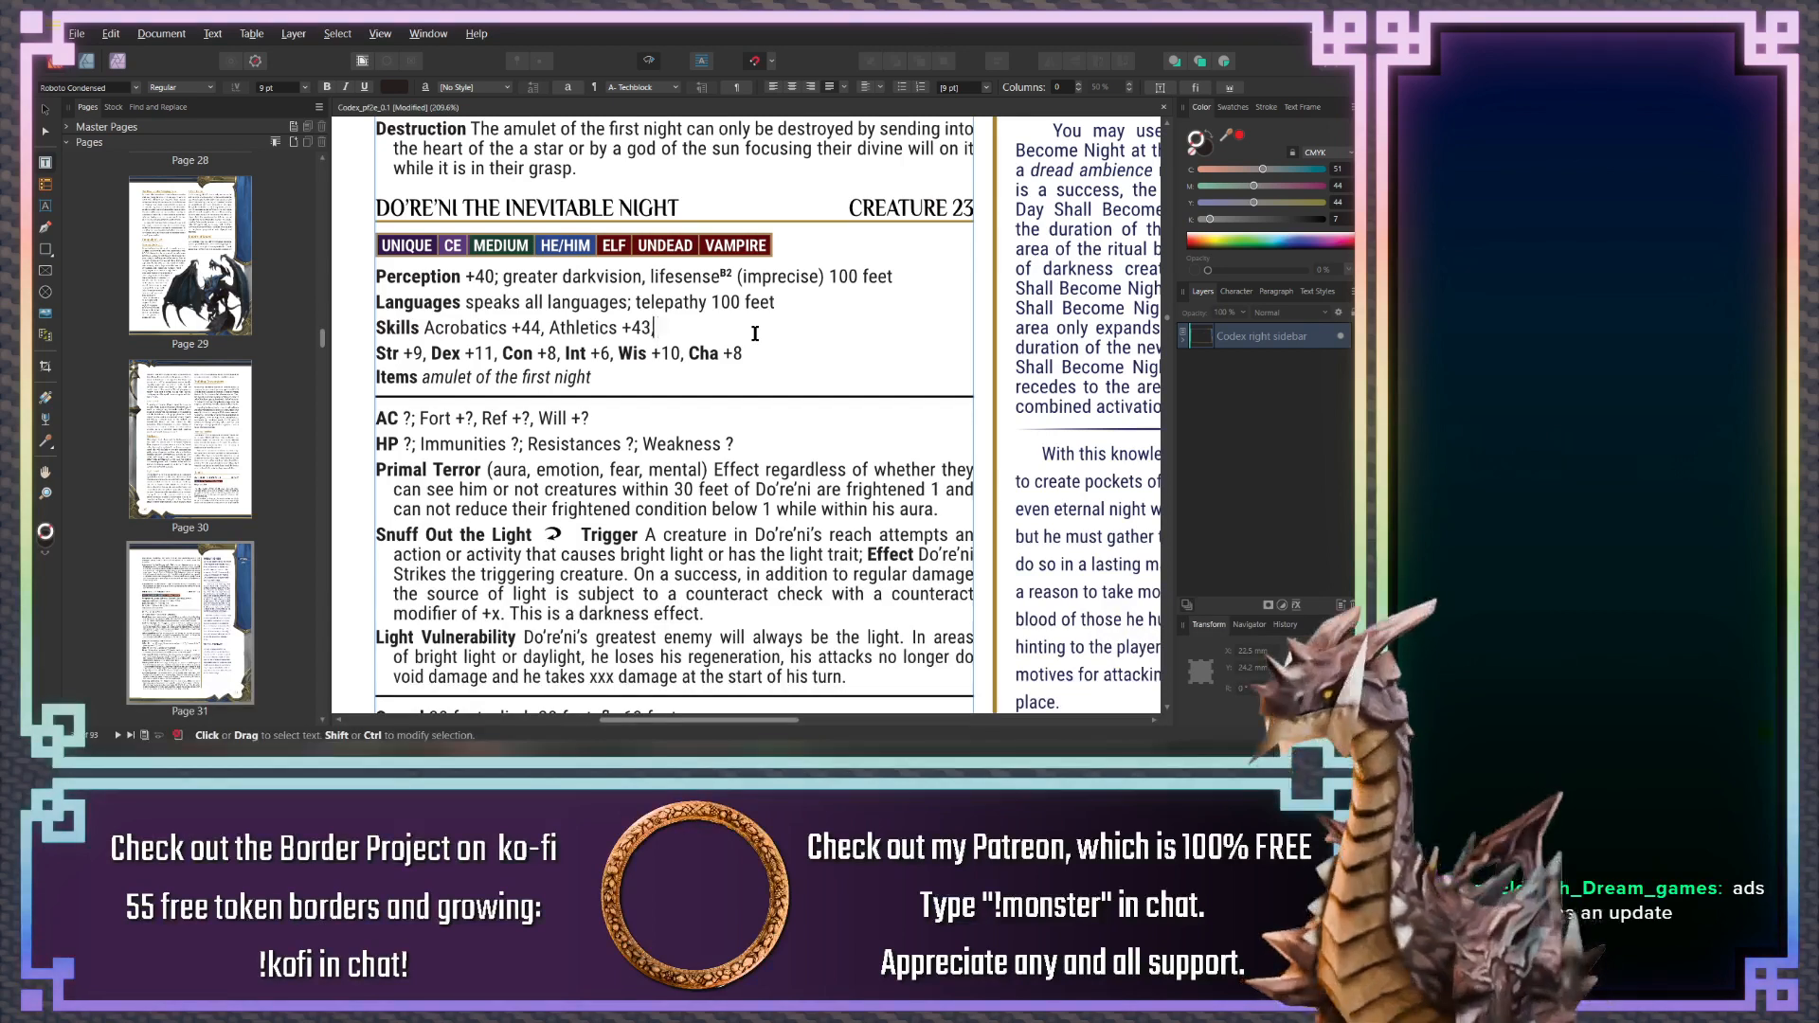
{"action": "key", "text": "Left"}
{"action": "key", "text": "Left"}
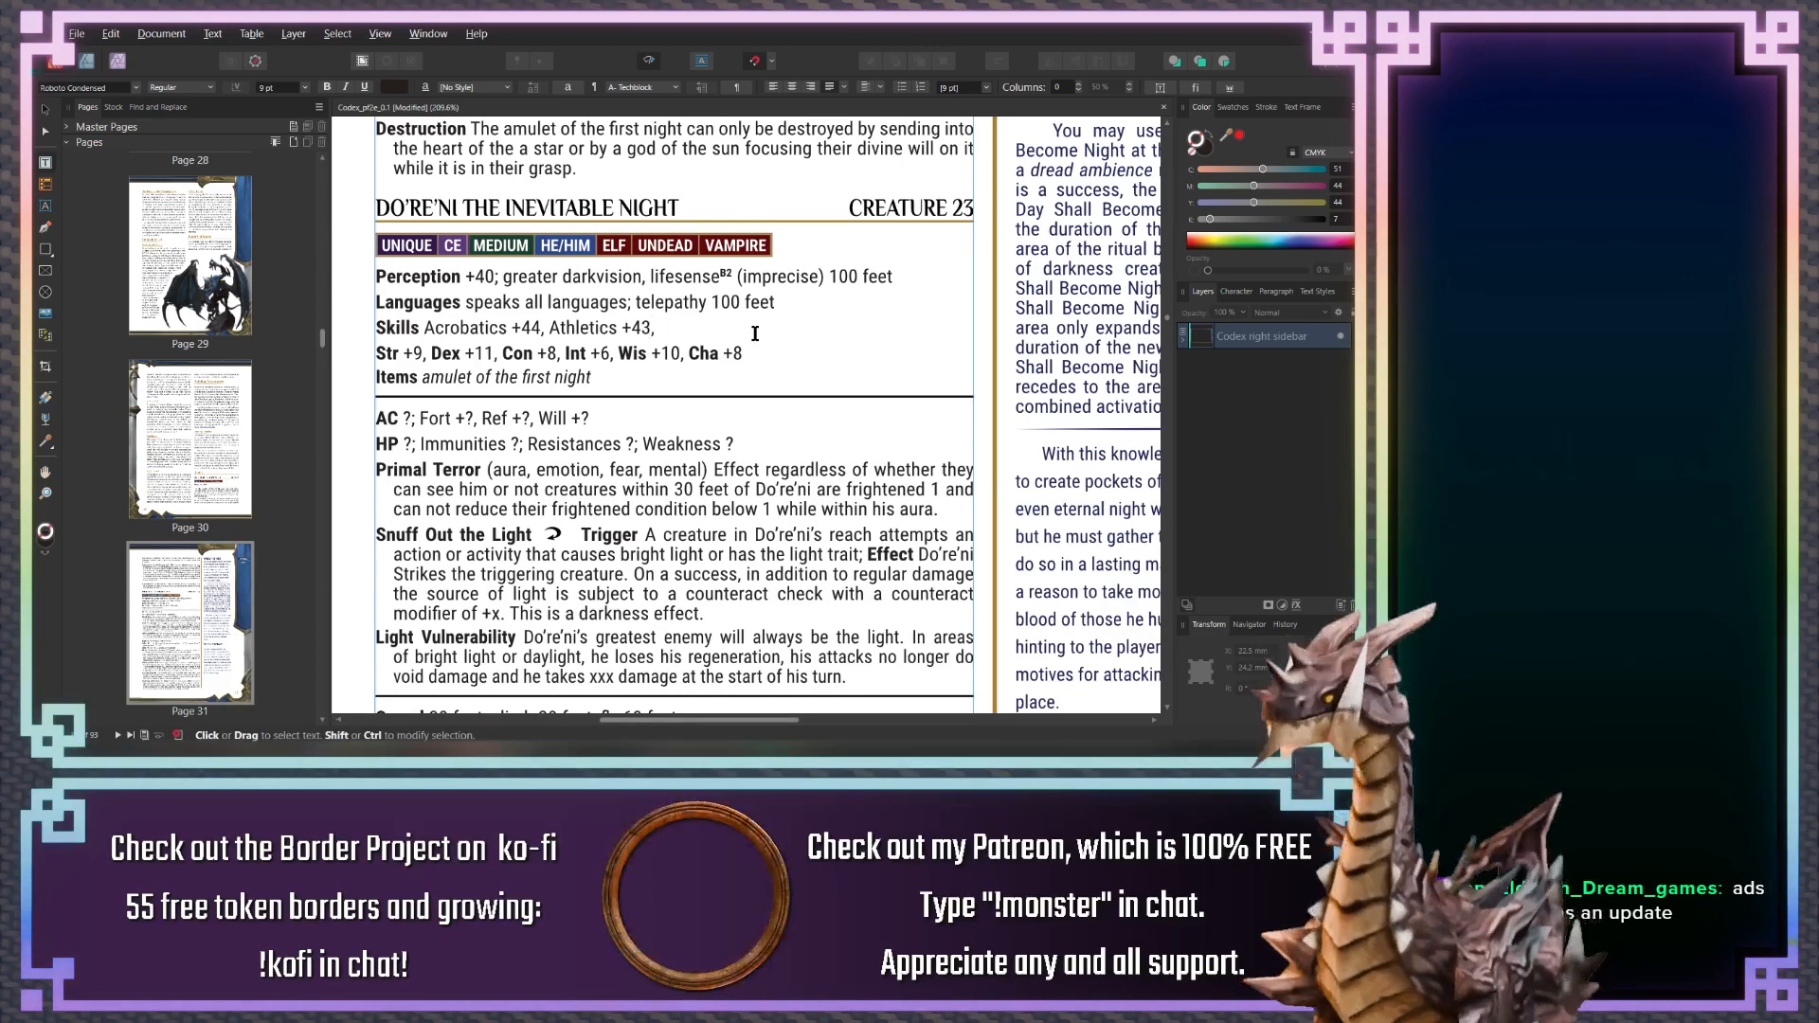
{"action": "key", "text": "BackSpace"}
{"action": "type", "text": "2"}
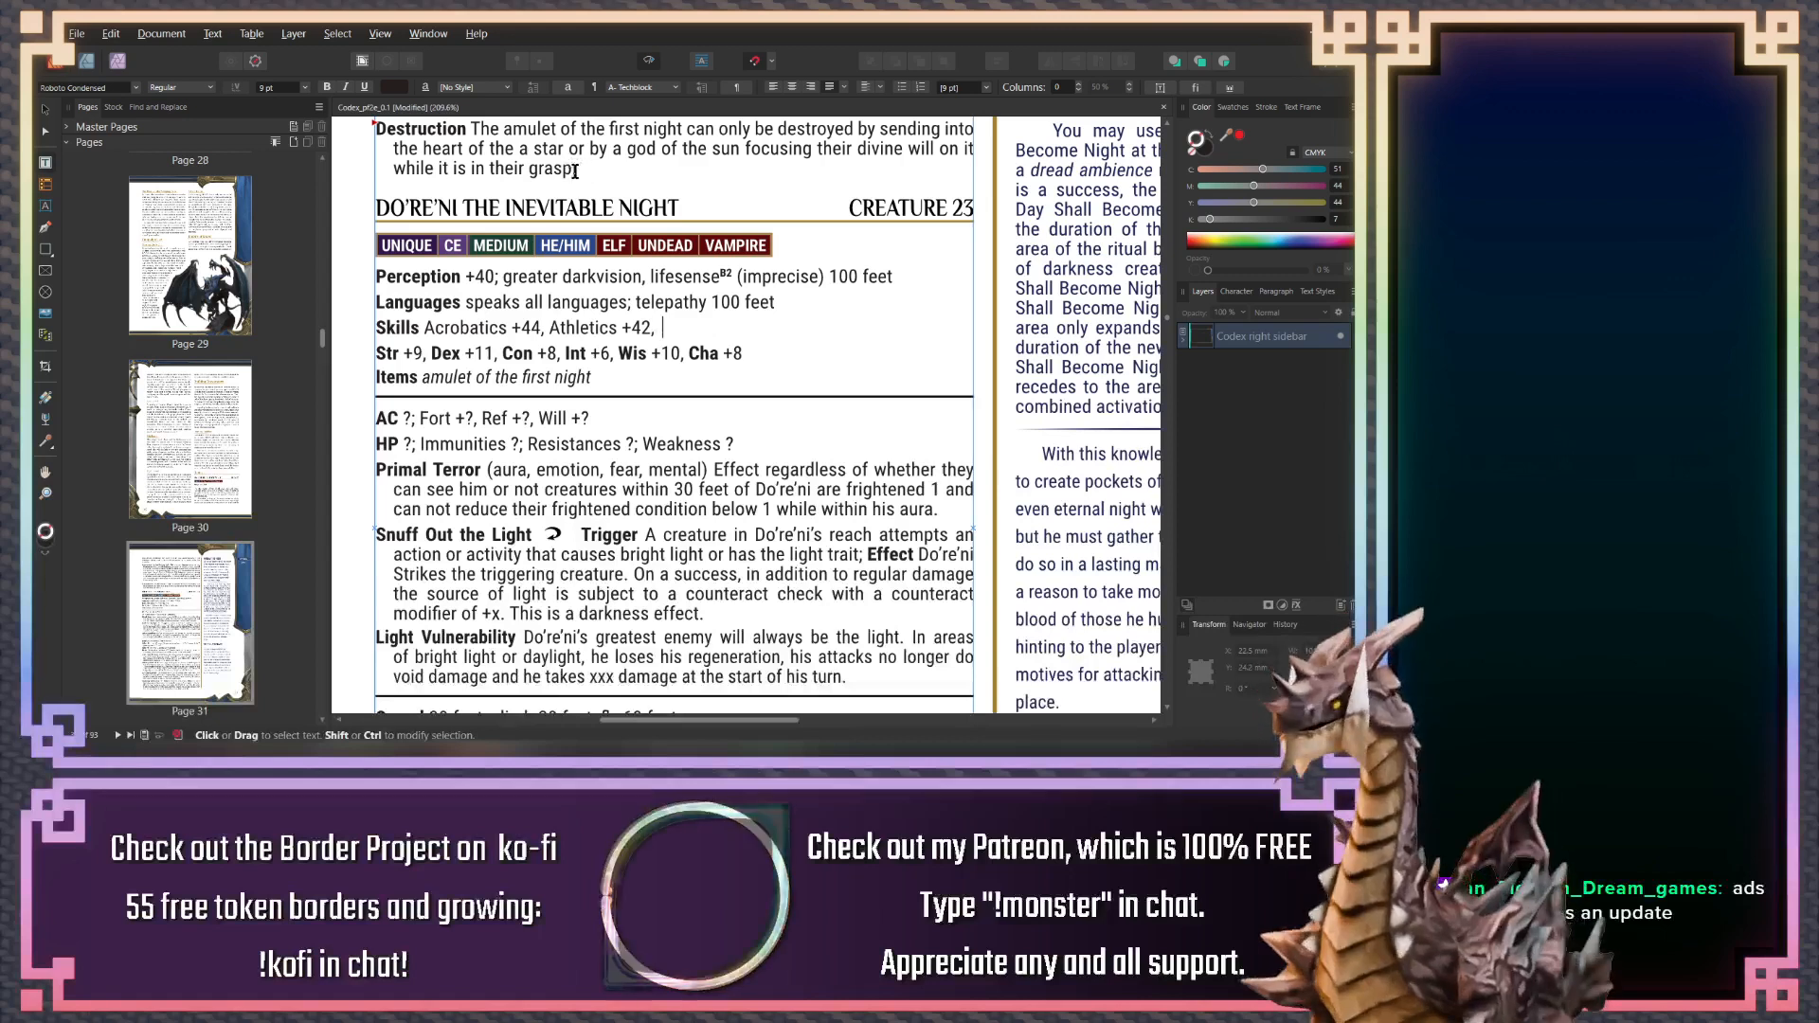
Add Occultism +38 after the Athletics entry on the Skills line
{"action": "left_click_drag", "start_coordinate": [576, 166], "coordinate": [571, 159]}
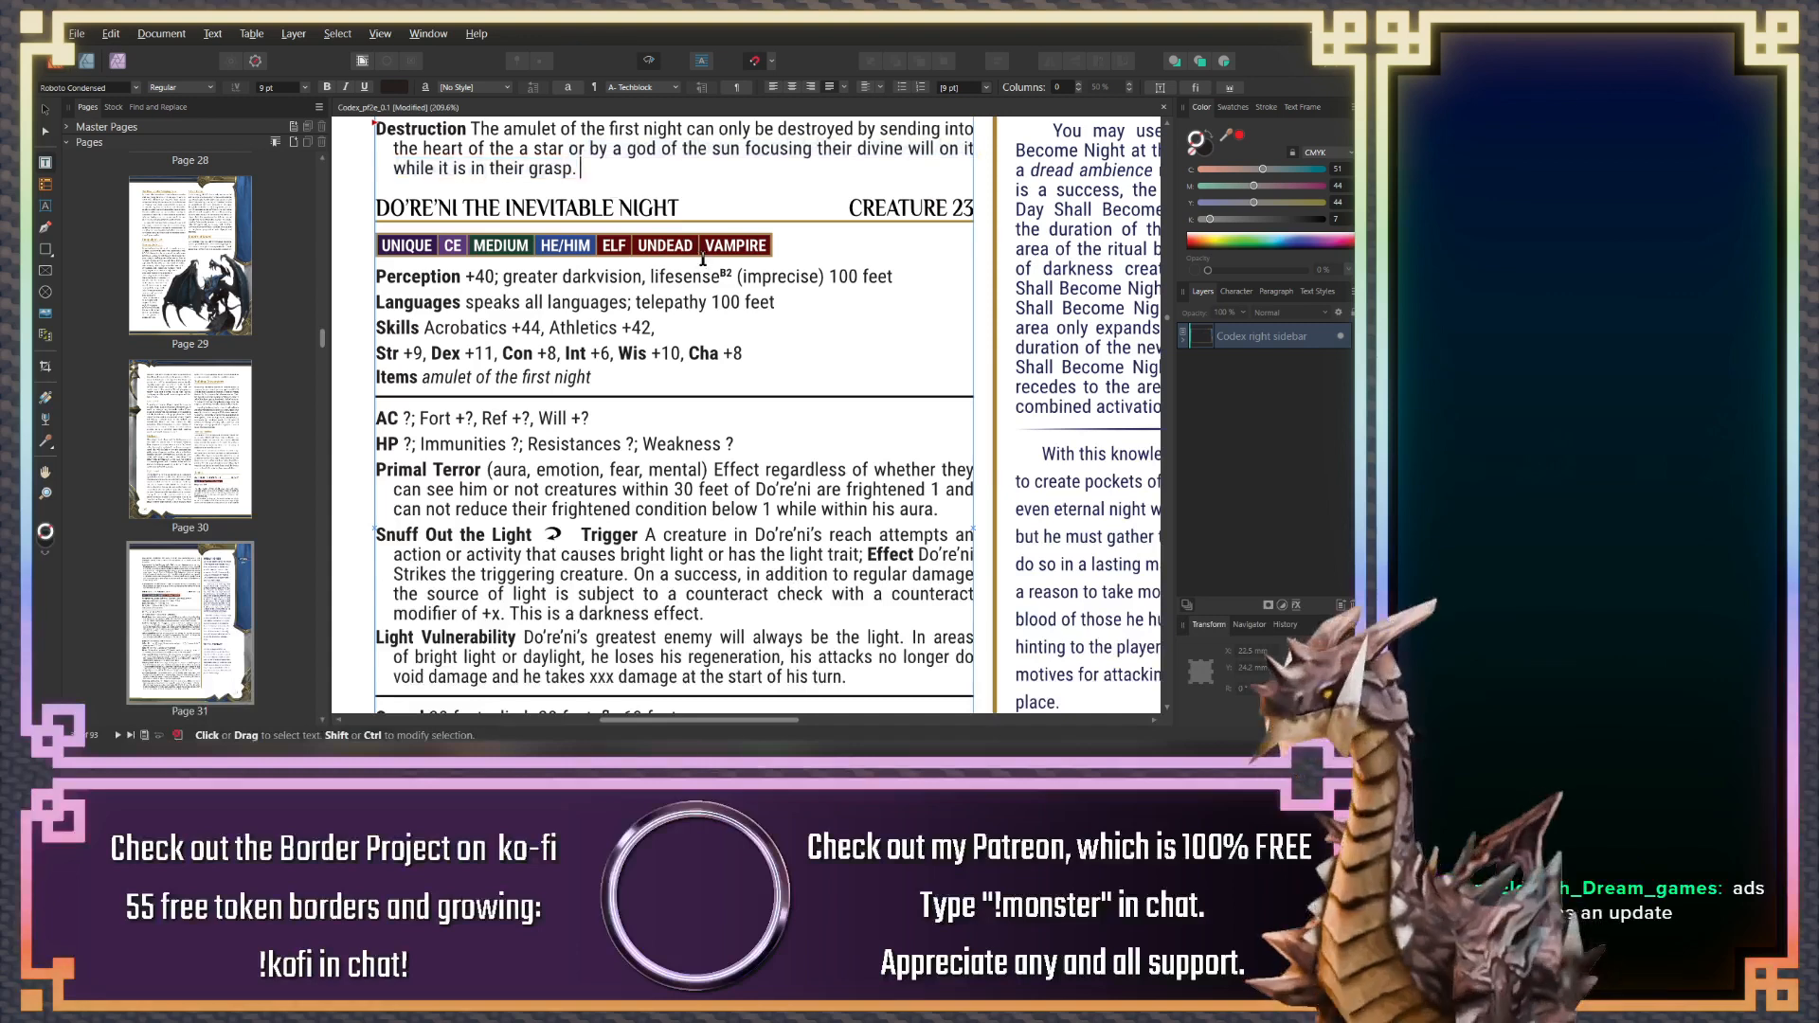
{"action": "left_click", "coordinate": [765, 364]}
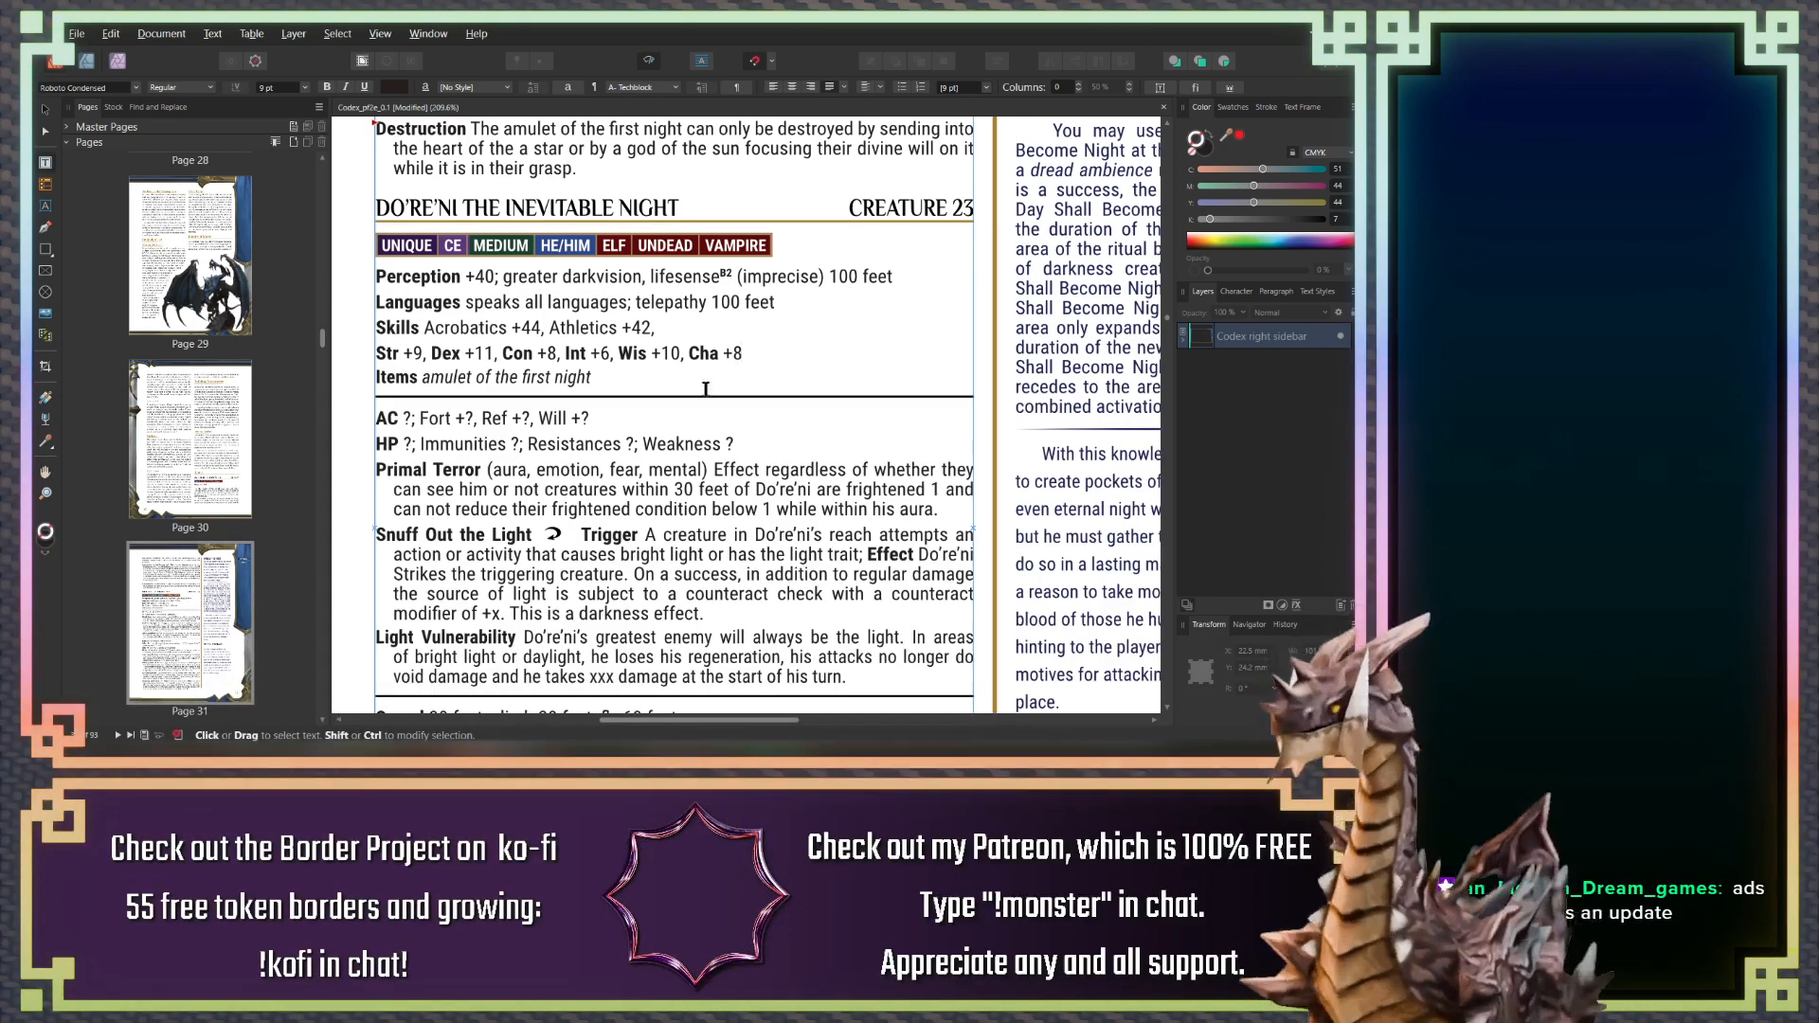
{"action": "left_click", "coordinate": [688, 328]}
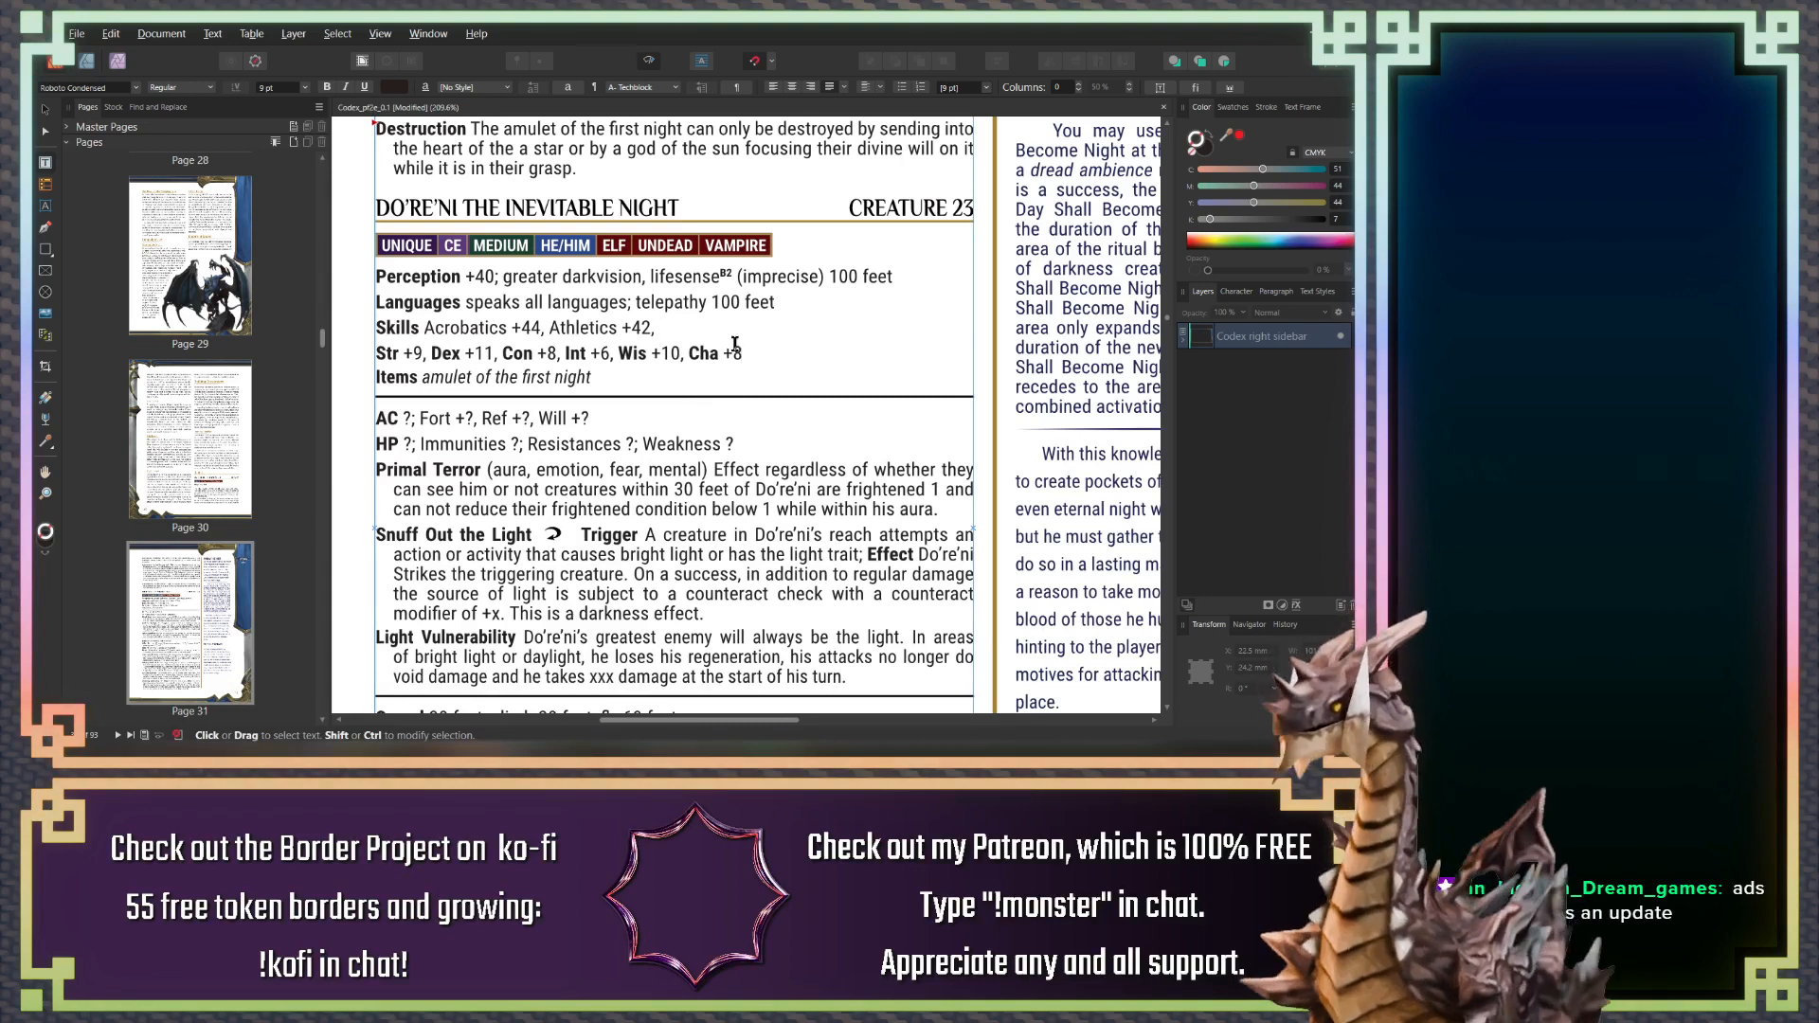
{"action": "type", "text": "Decul"}
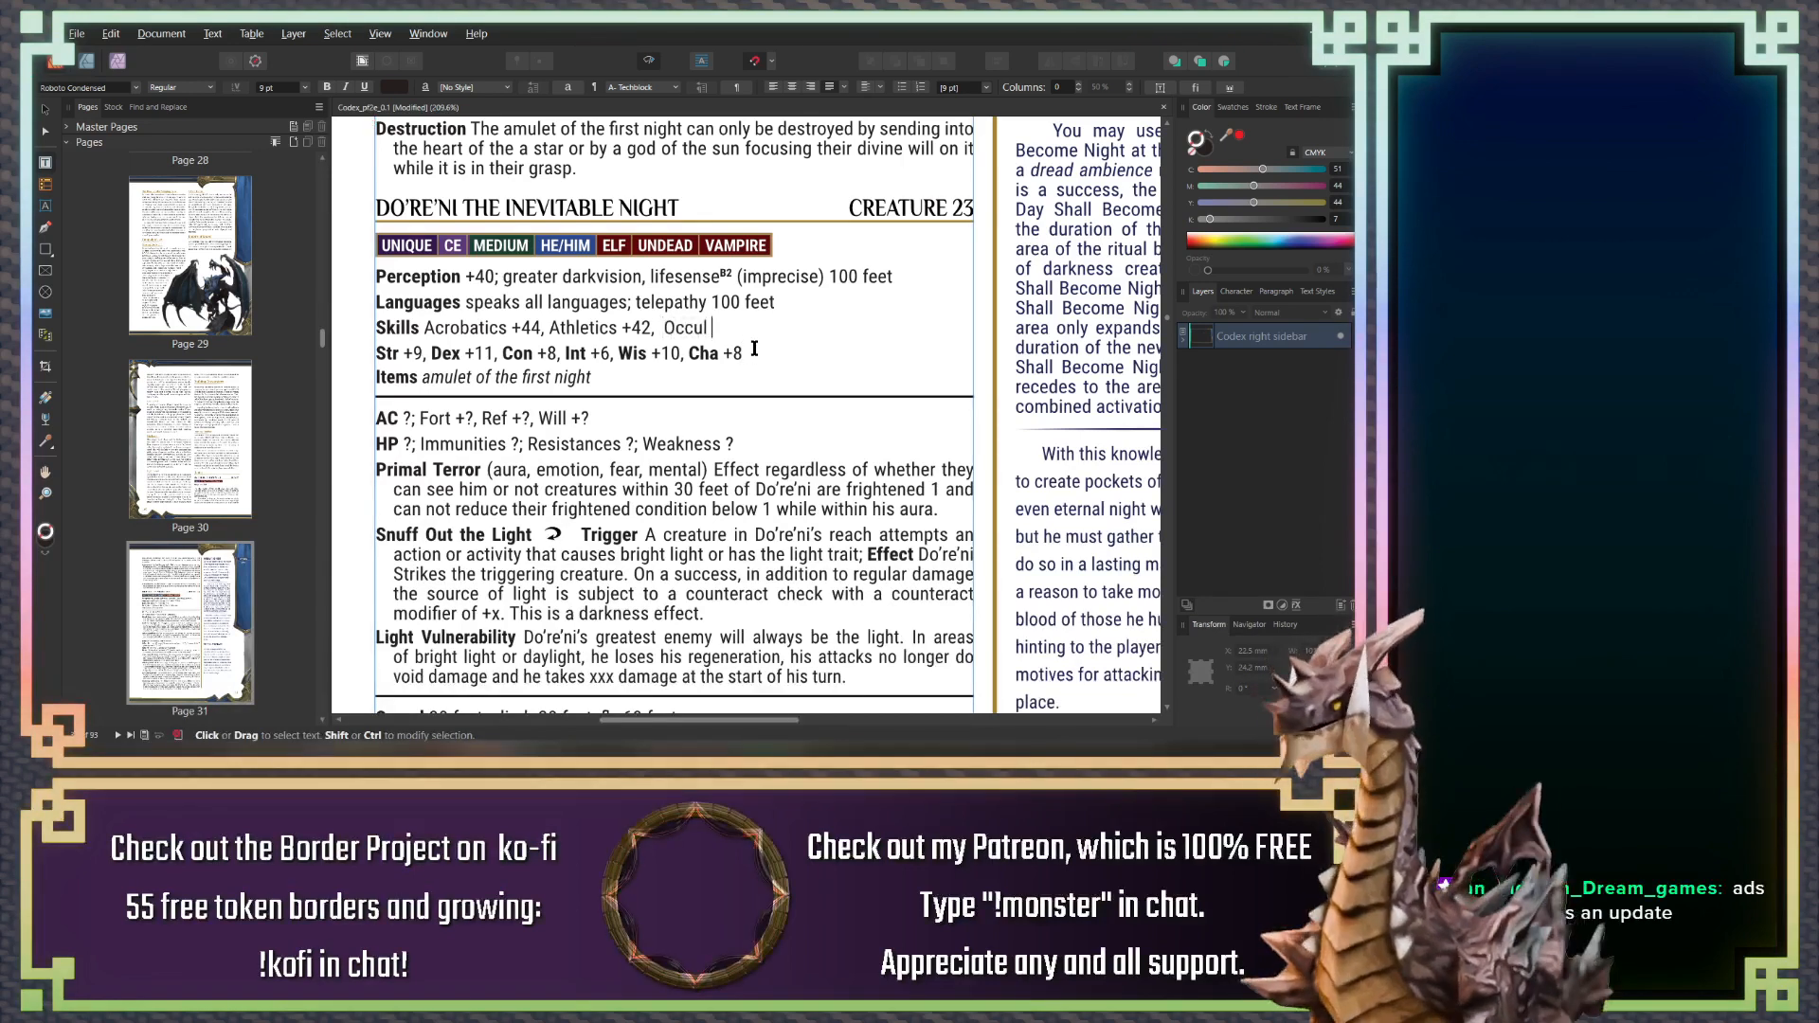
{"action": "type", "text": "tism +"}
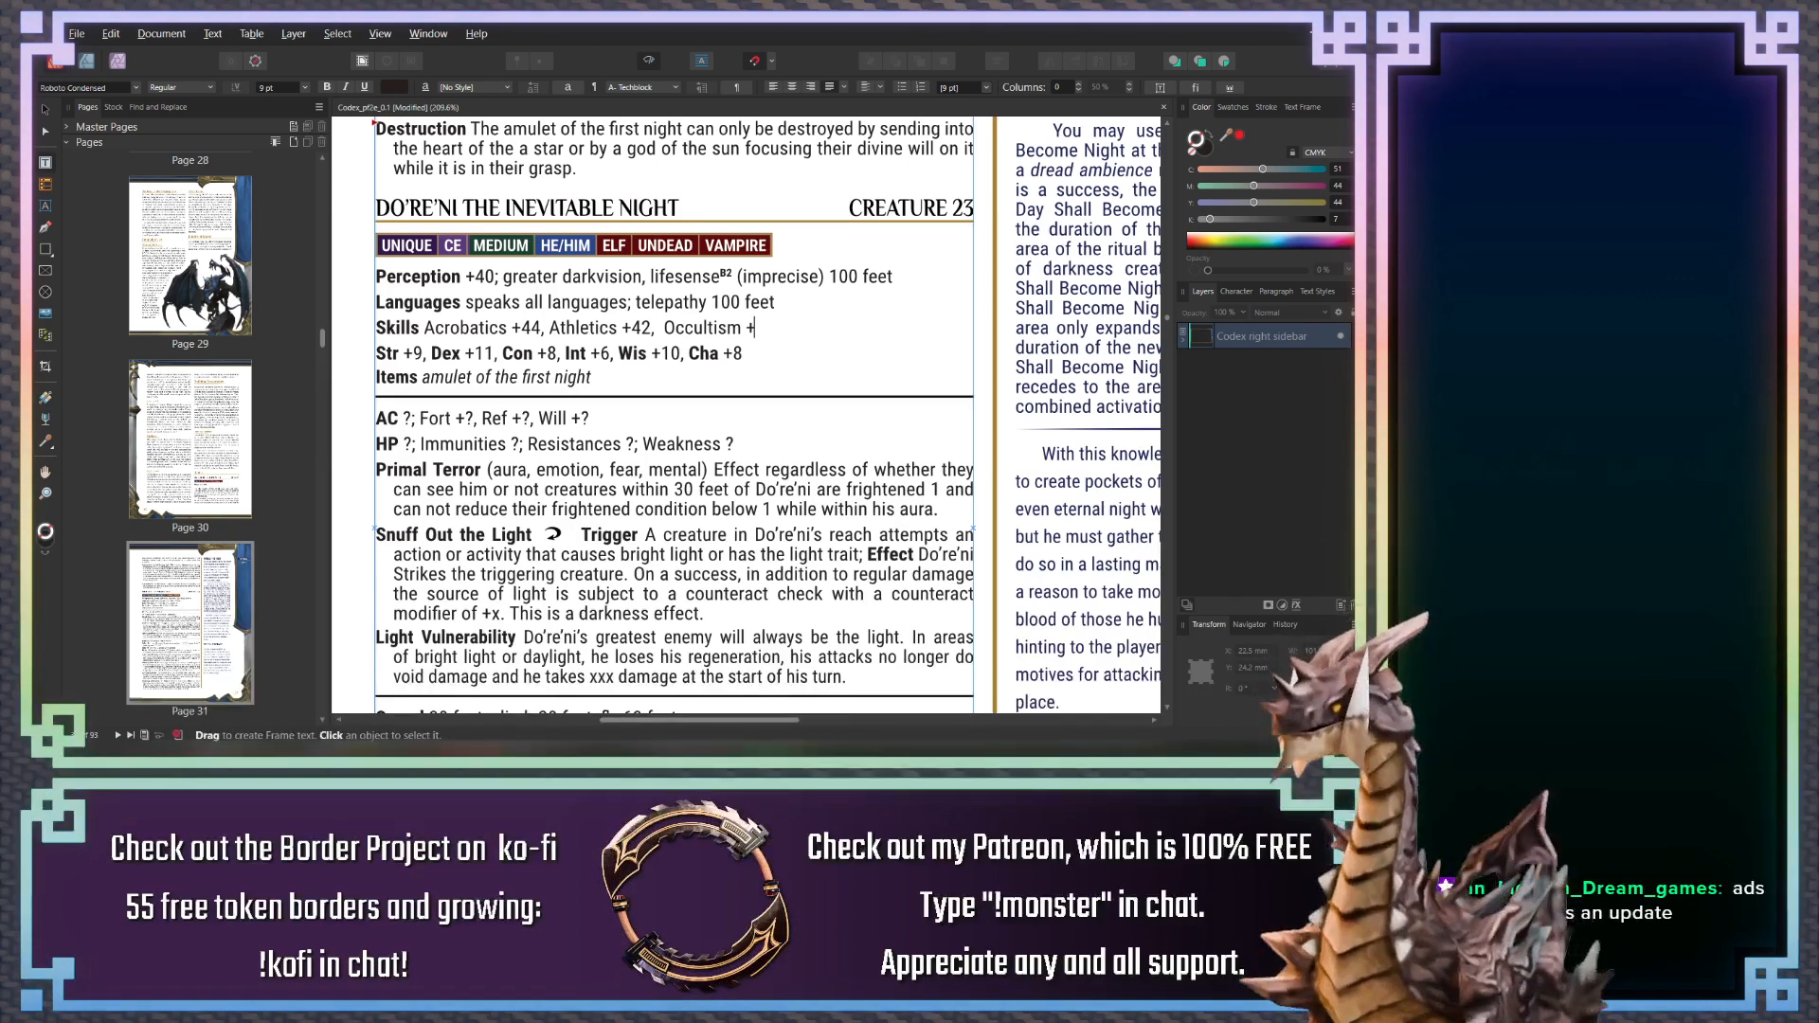
{"action": "left_click", "coordinate": [766, 332]}
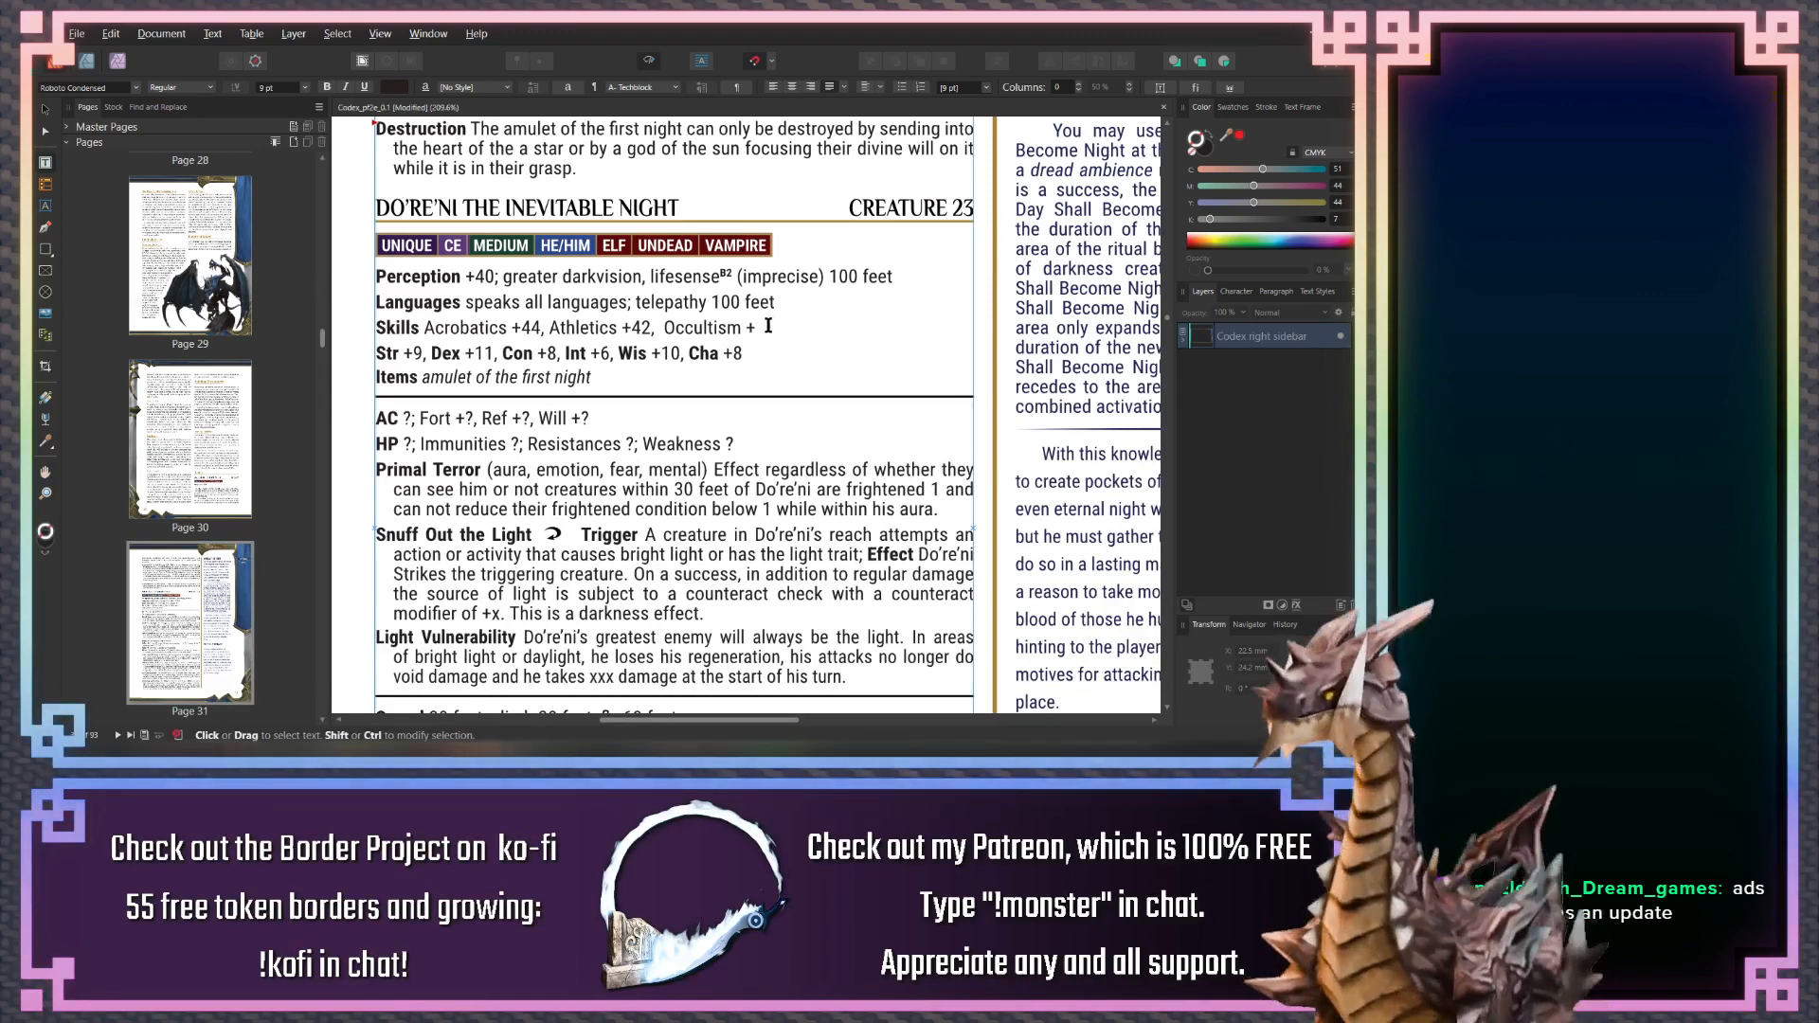
{"action": "type", "text": "38"}
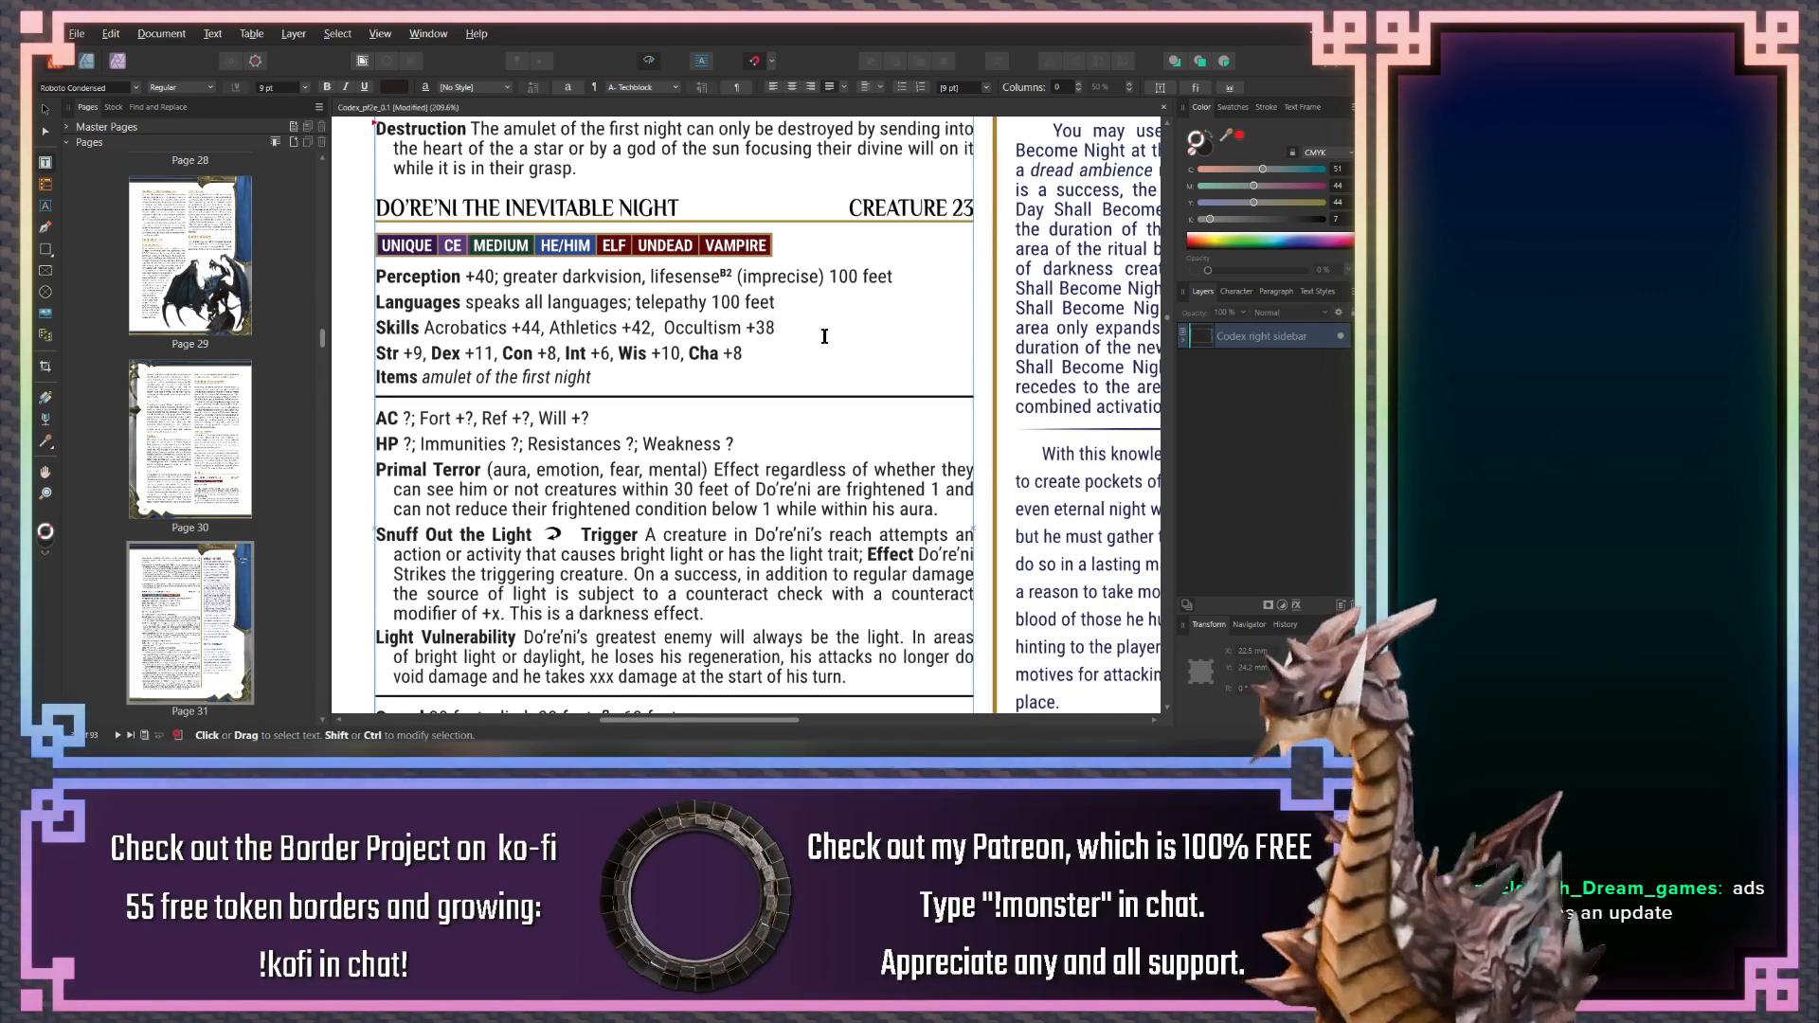
Extend the Skills line after Occultism with Stealth +46 and Survival +43, separated by commas
{"action": "type", "text": ", "}
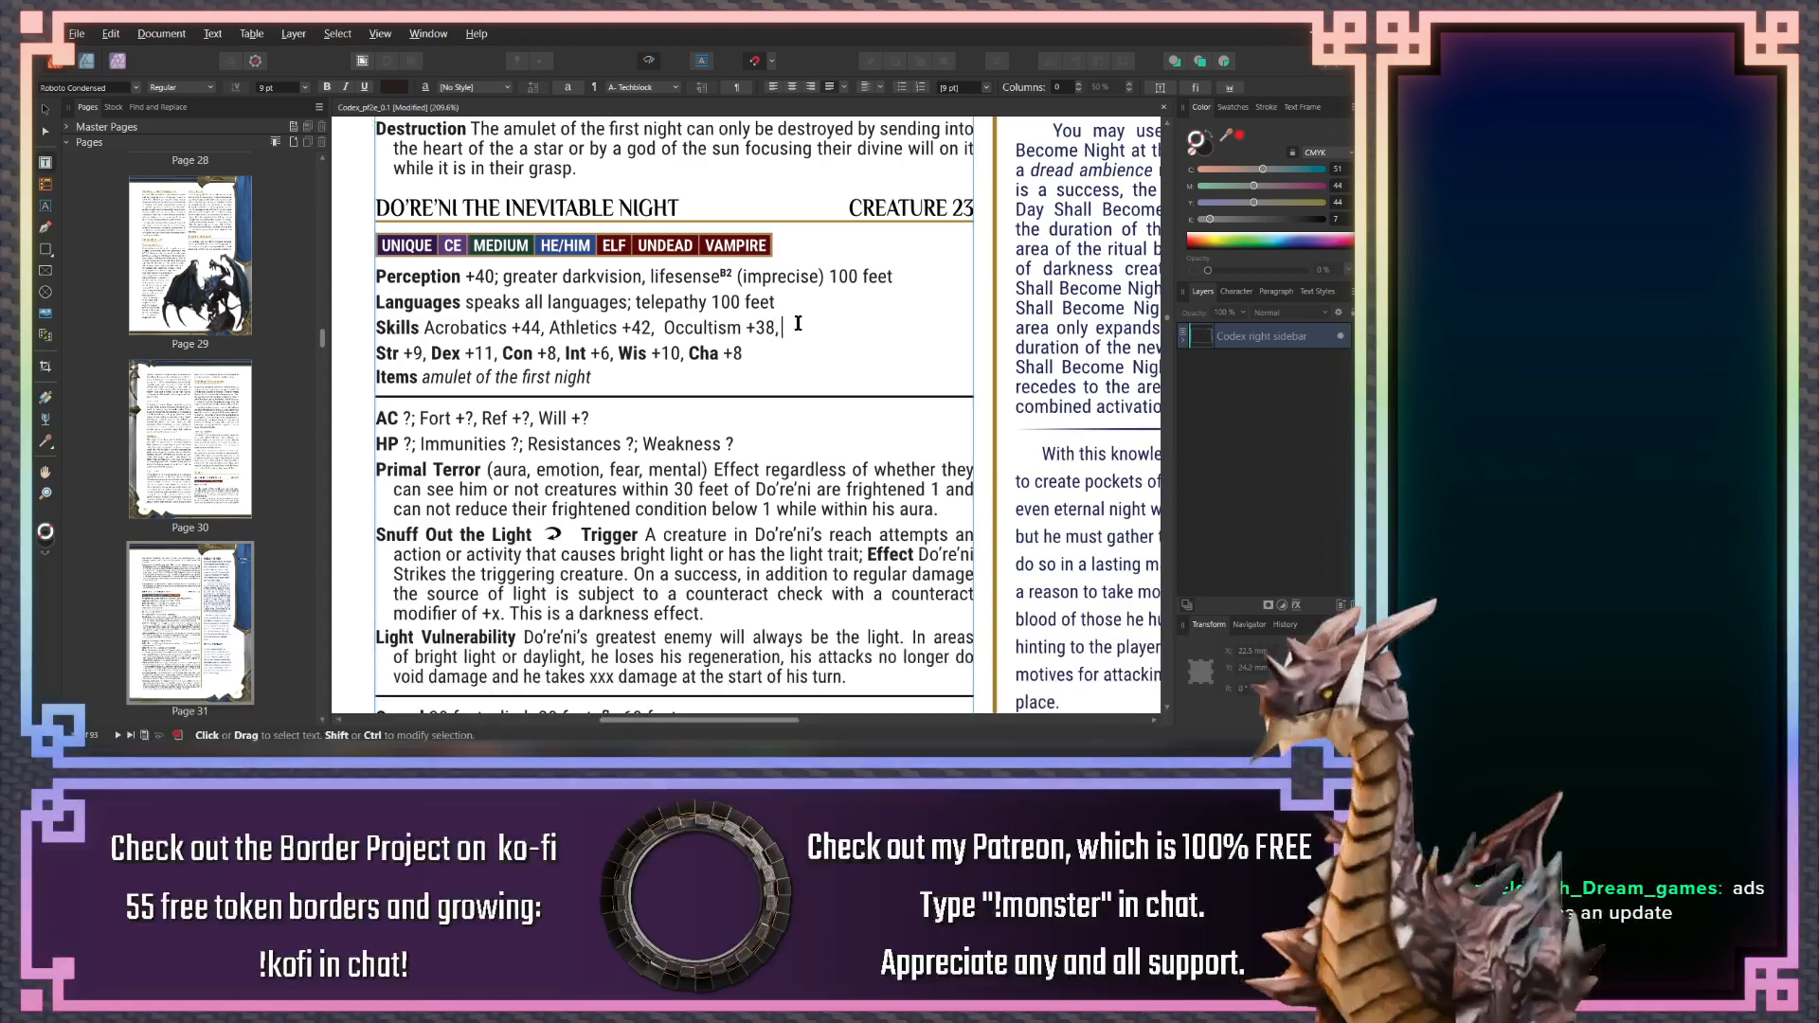
{"action": "type", "text": "Stealth +"}
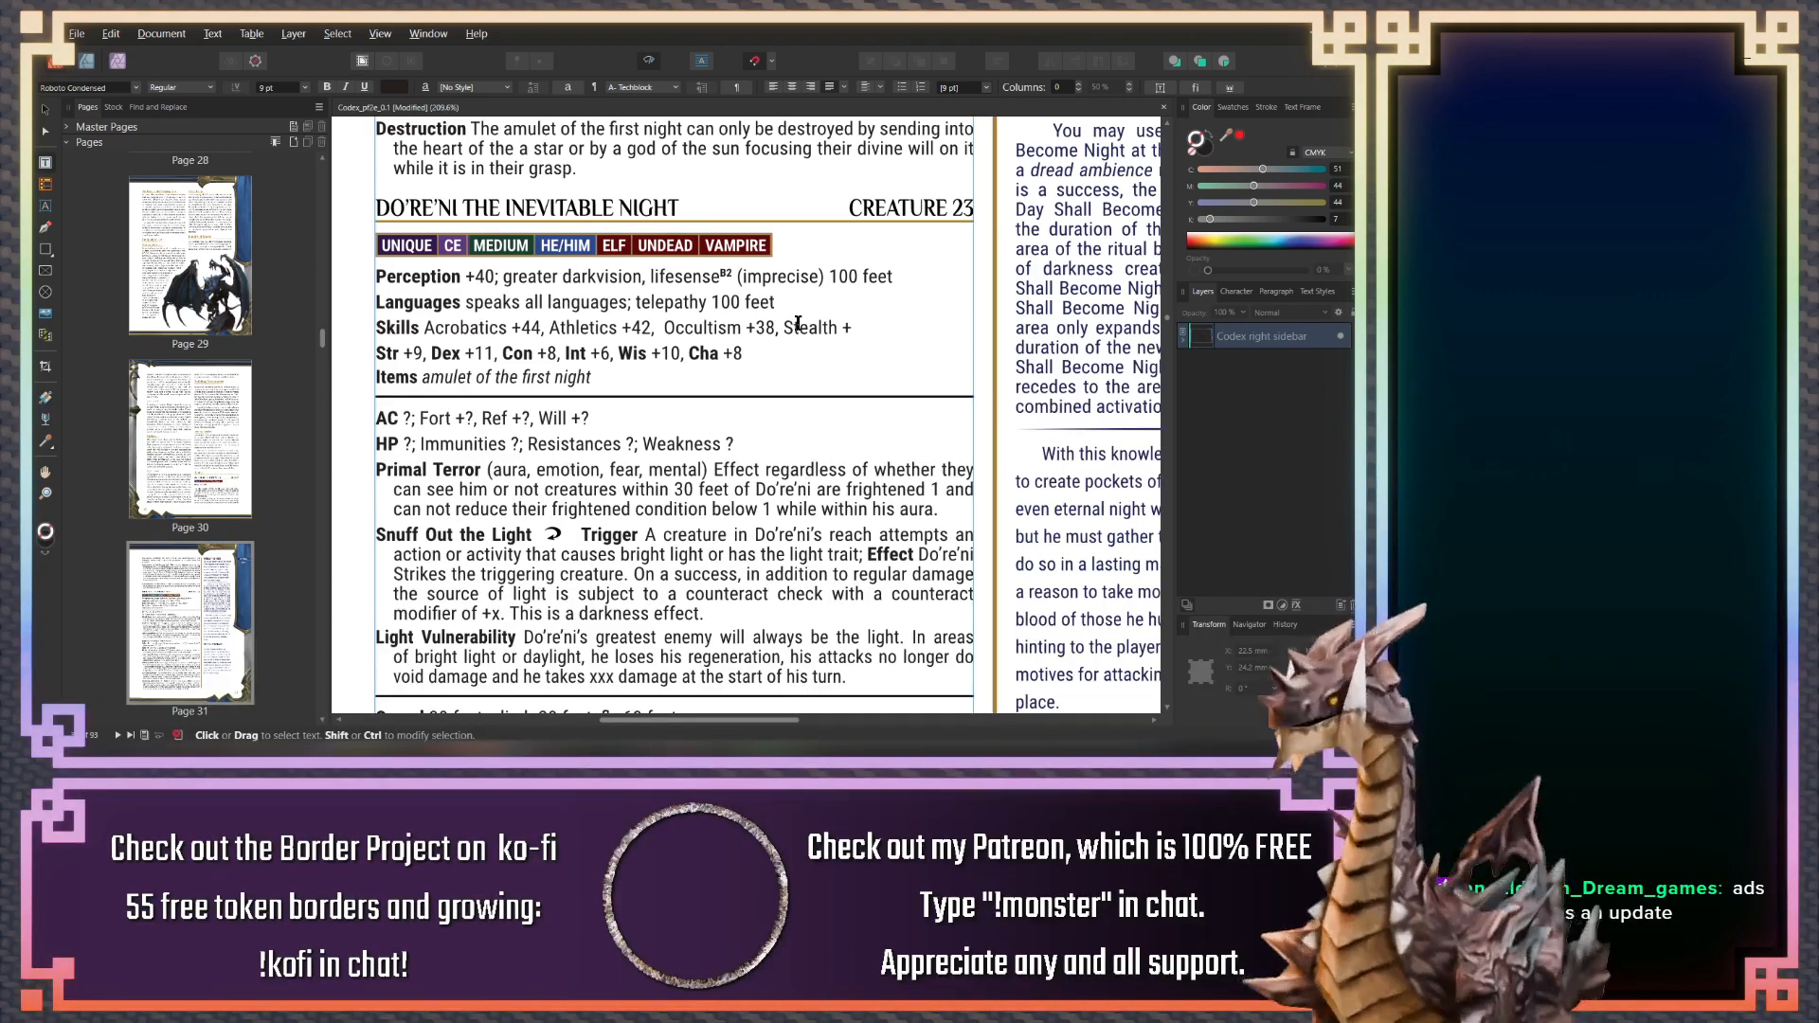
{"action": "type", "text": "46"}
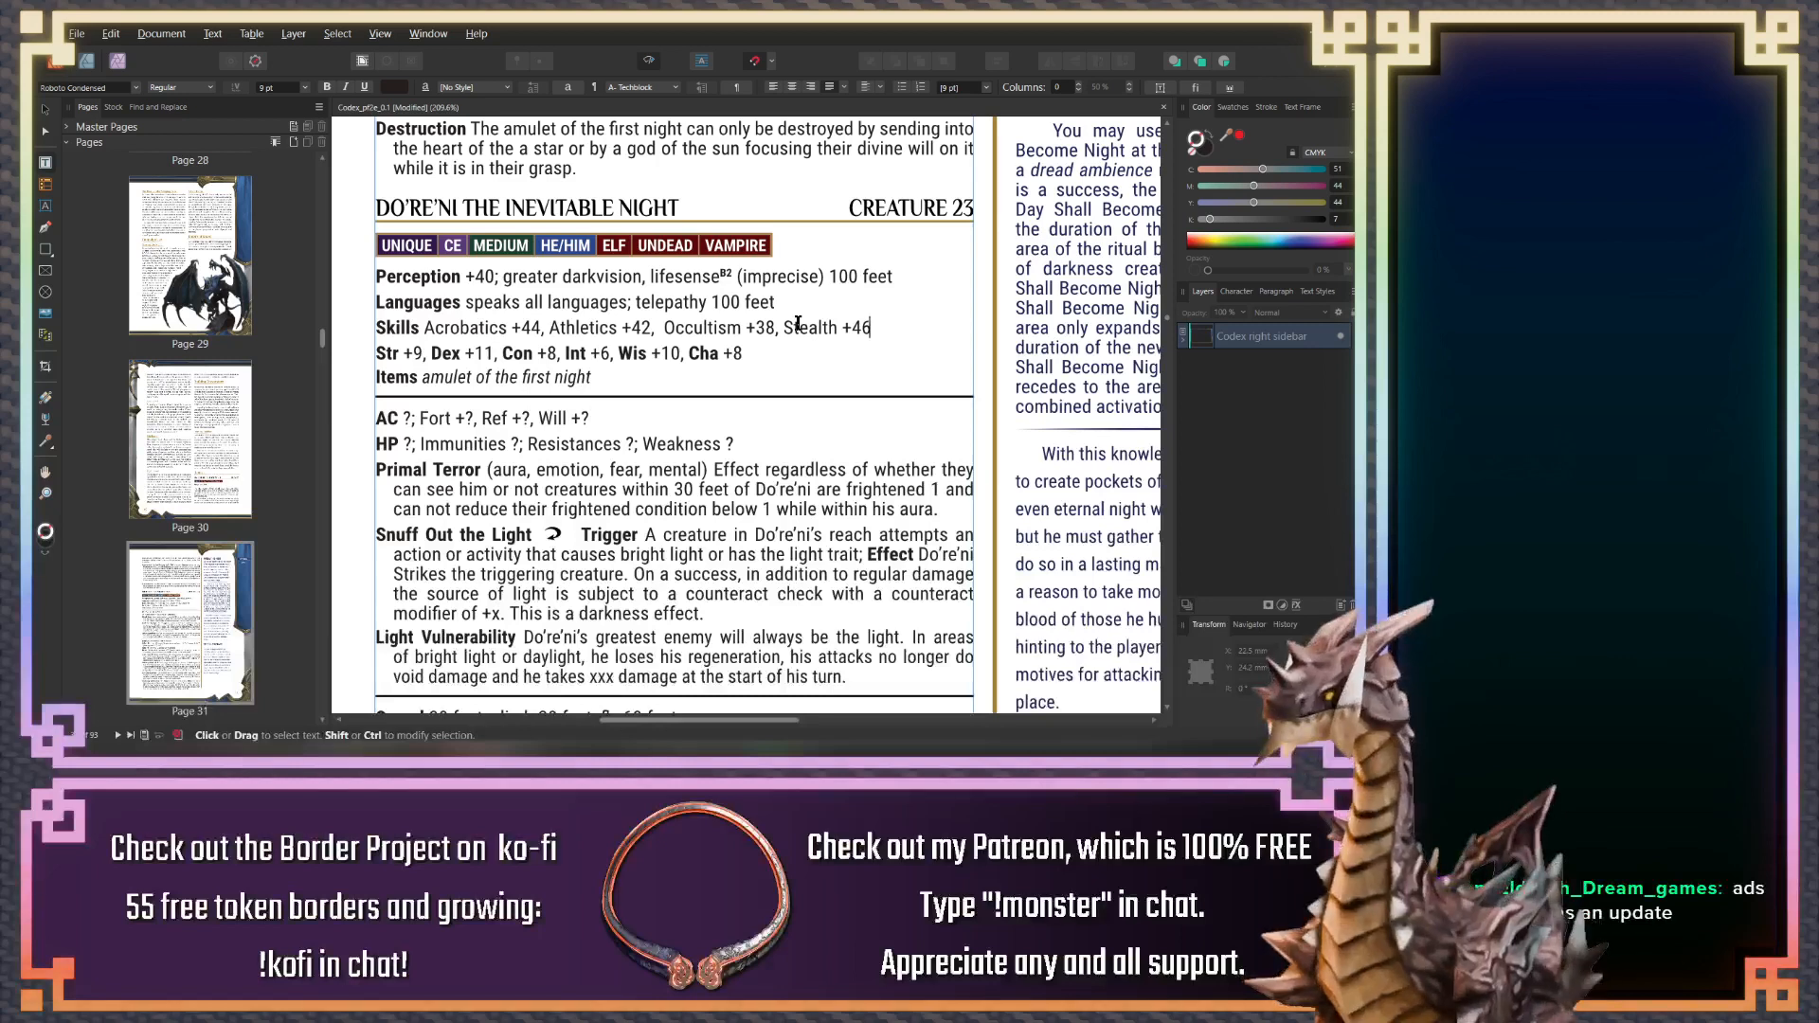
{"action": "type", "text": ", Sur"}
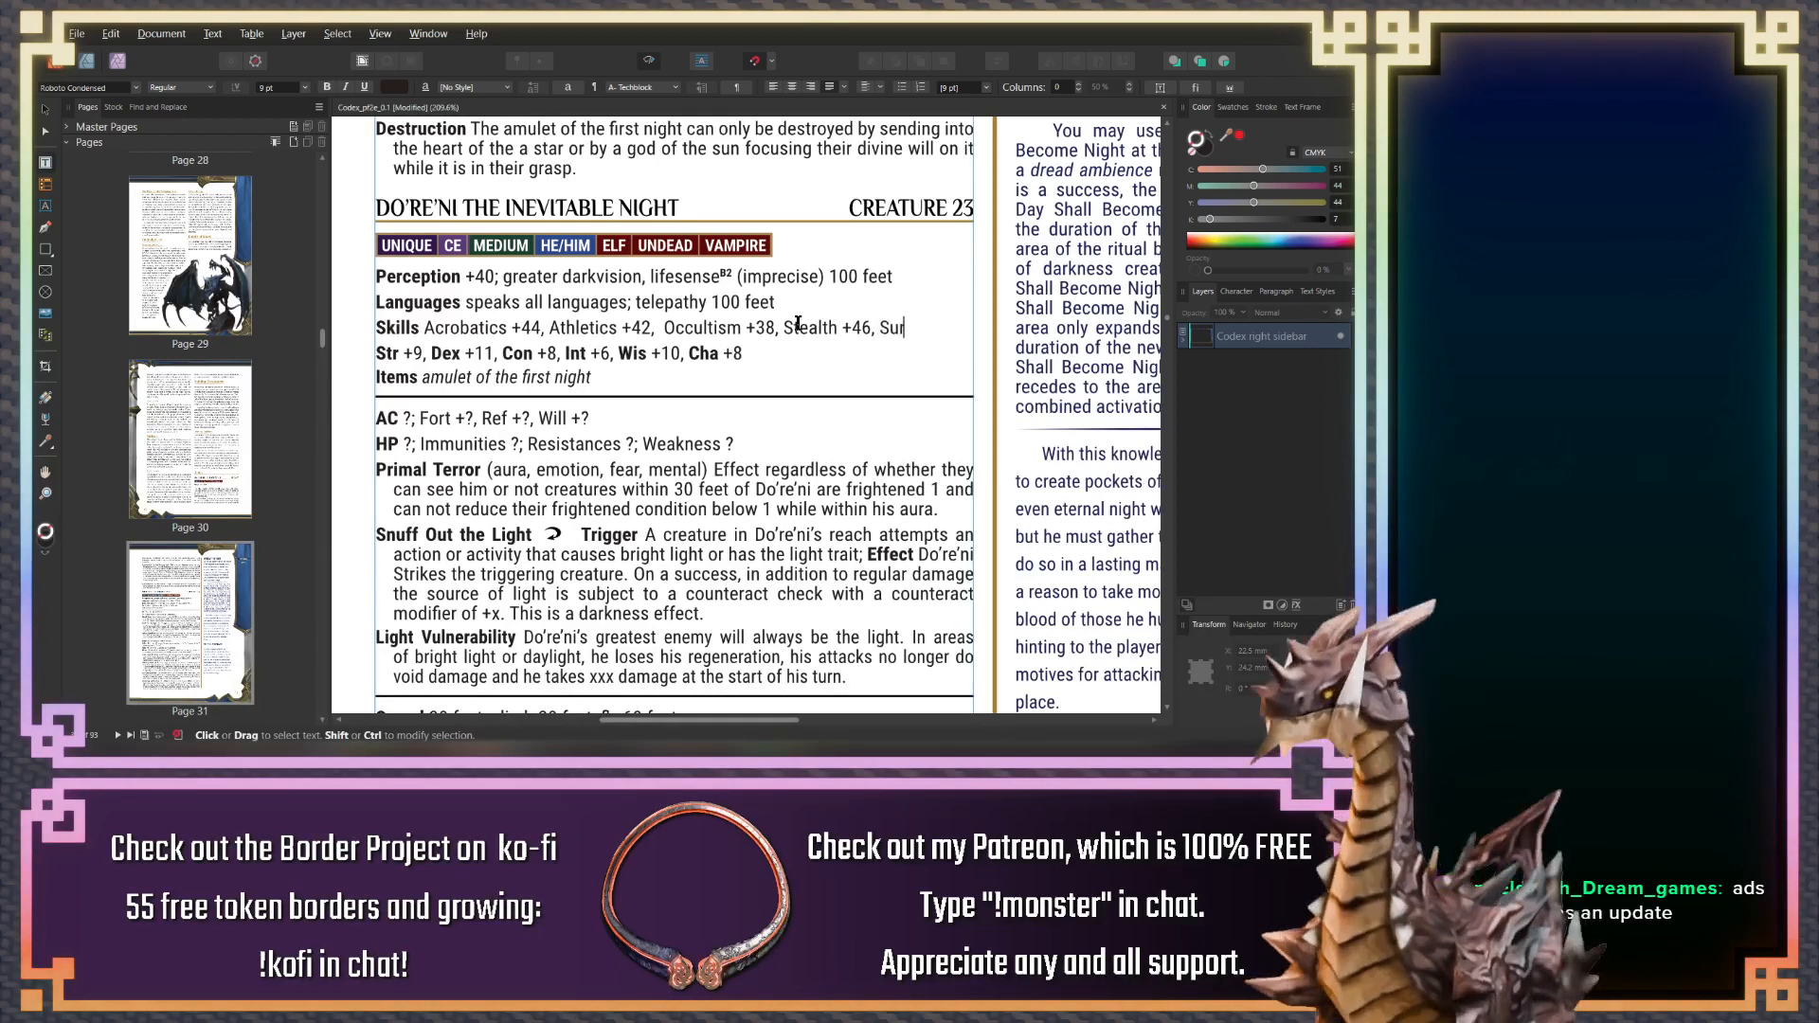
{"action": "type", "text": "vival +"}
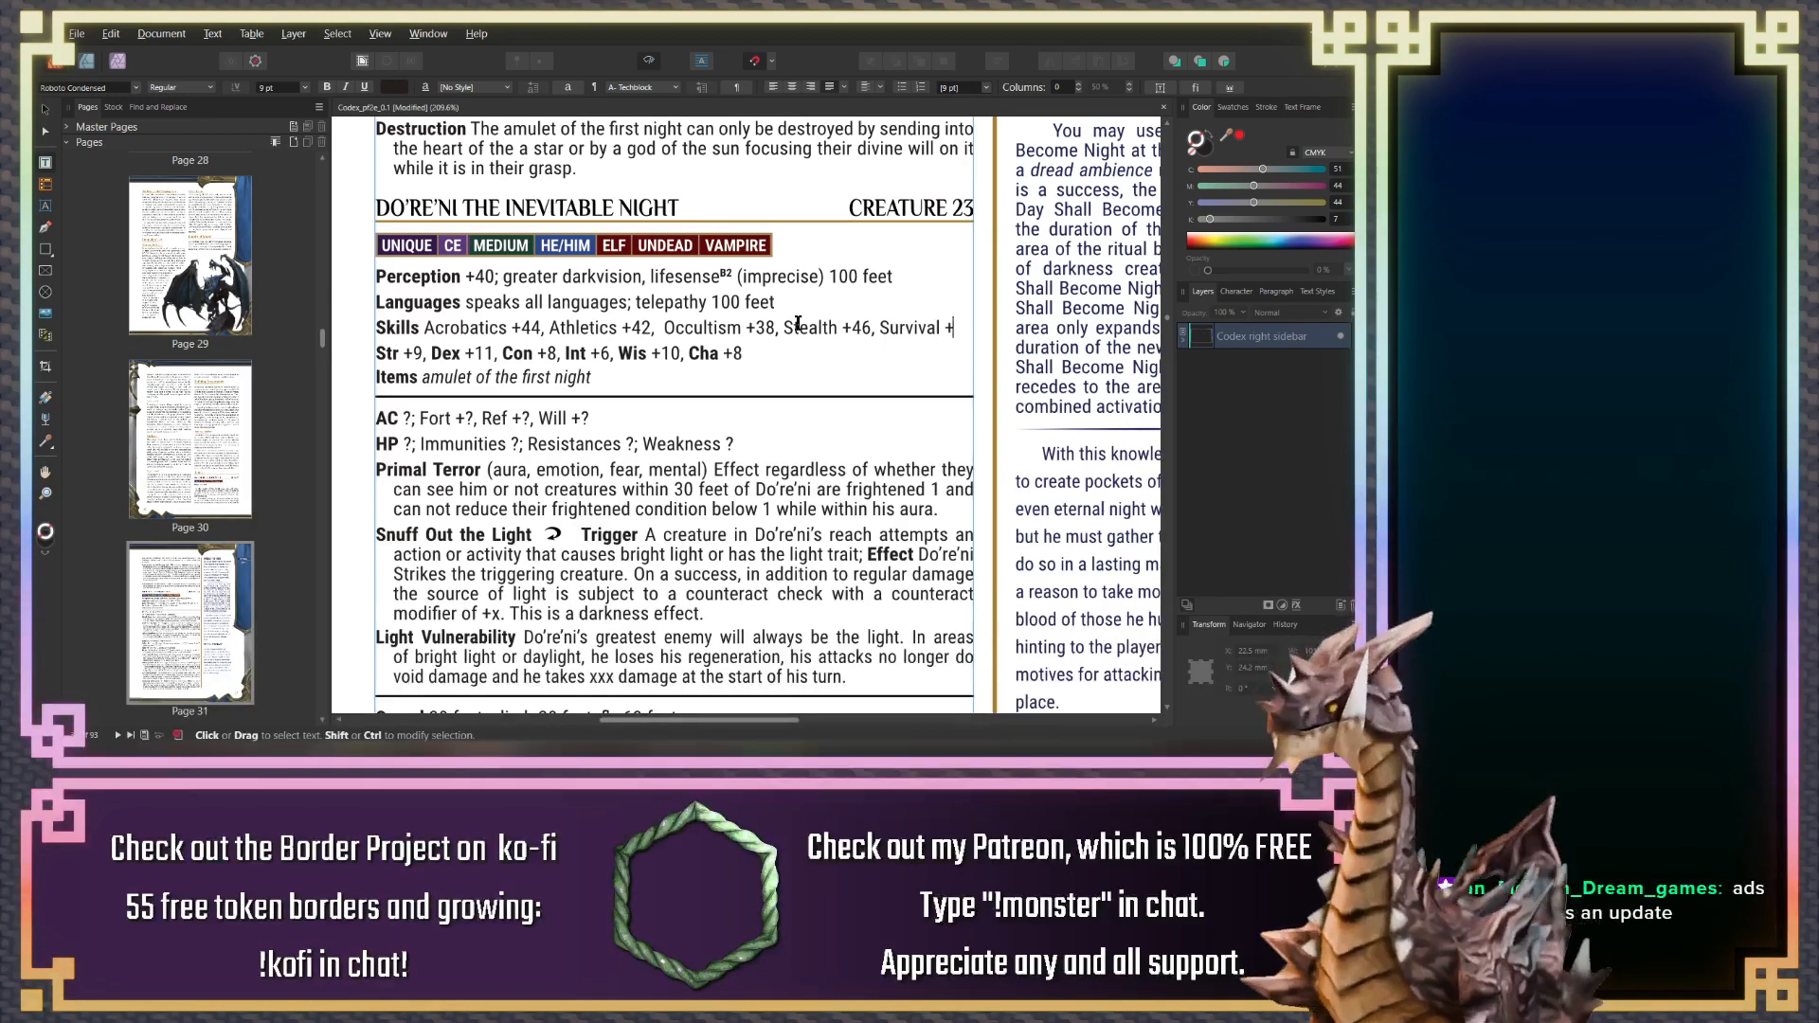
{"action": "type", "text": "43"}
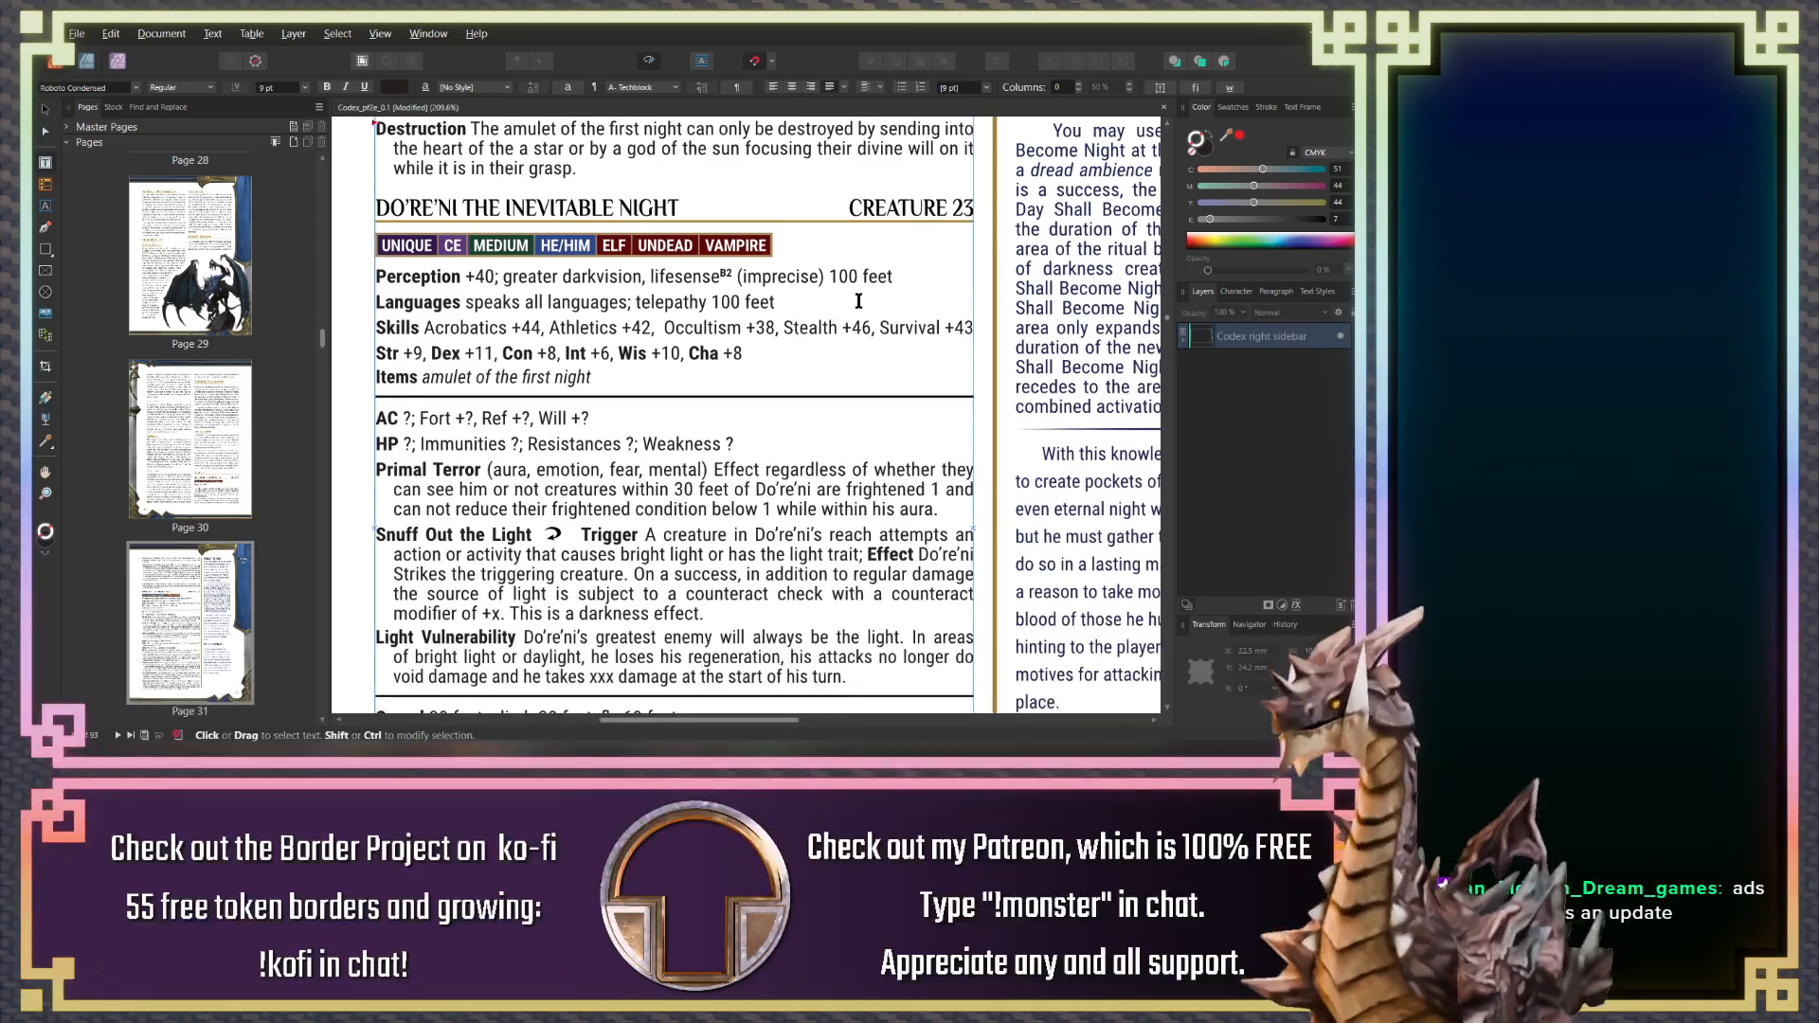
Insert Intimidation +43 followed by a comma between Athletics and Occultism on the Skills line
{"action": "left_click", "coordinate": [664, 328]}
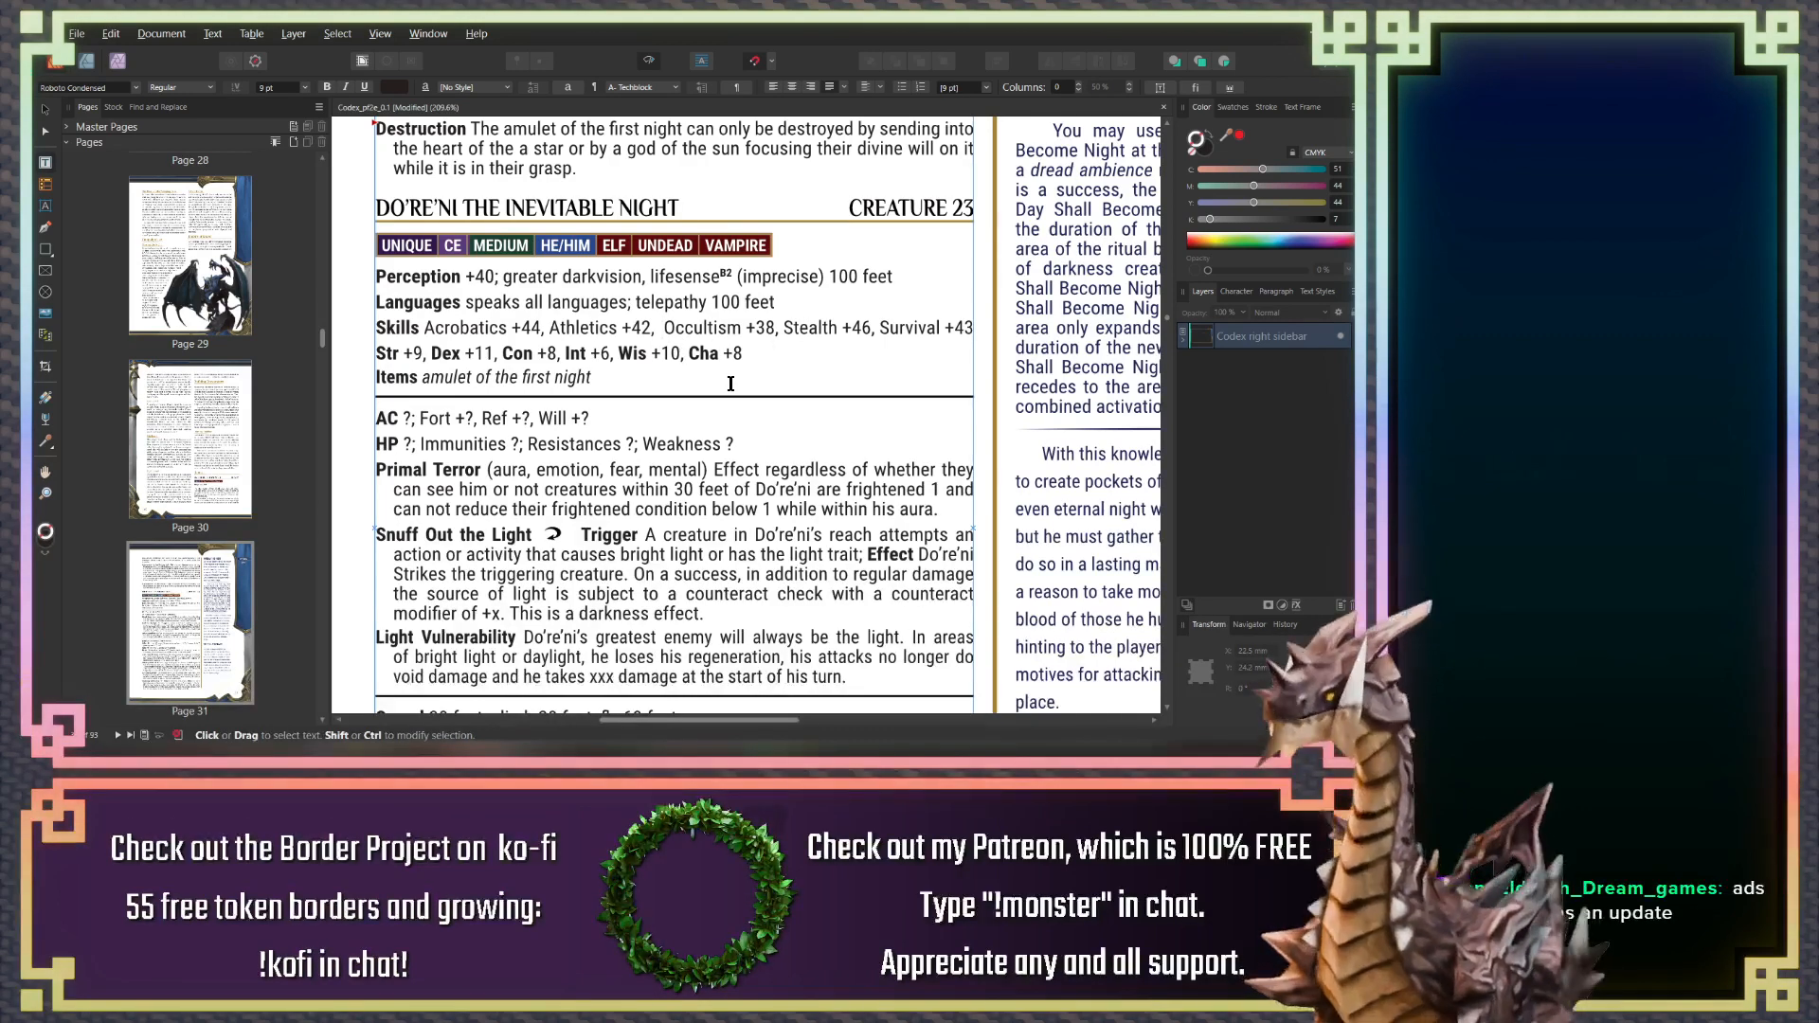
{"action": "type", "text": "Intimidat"}
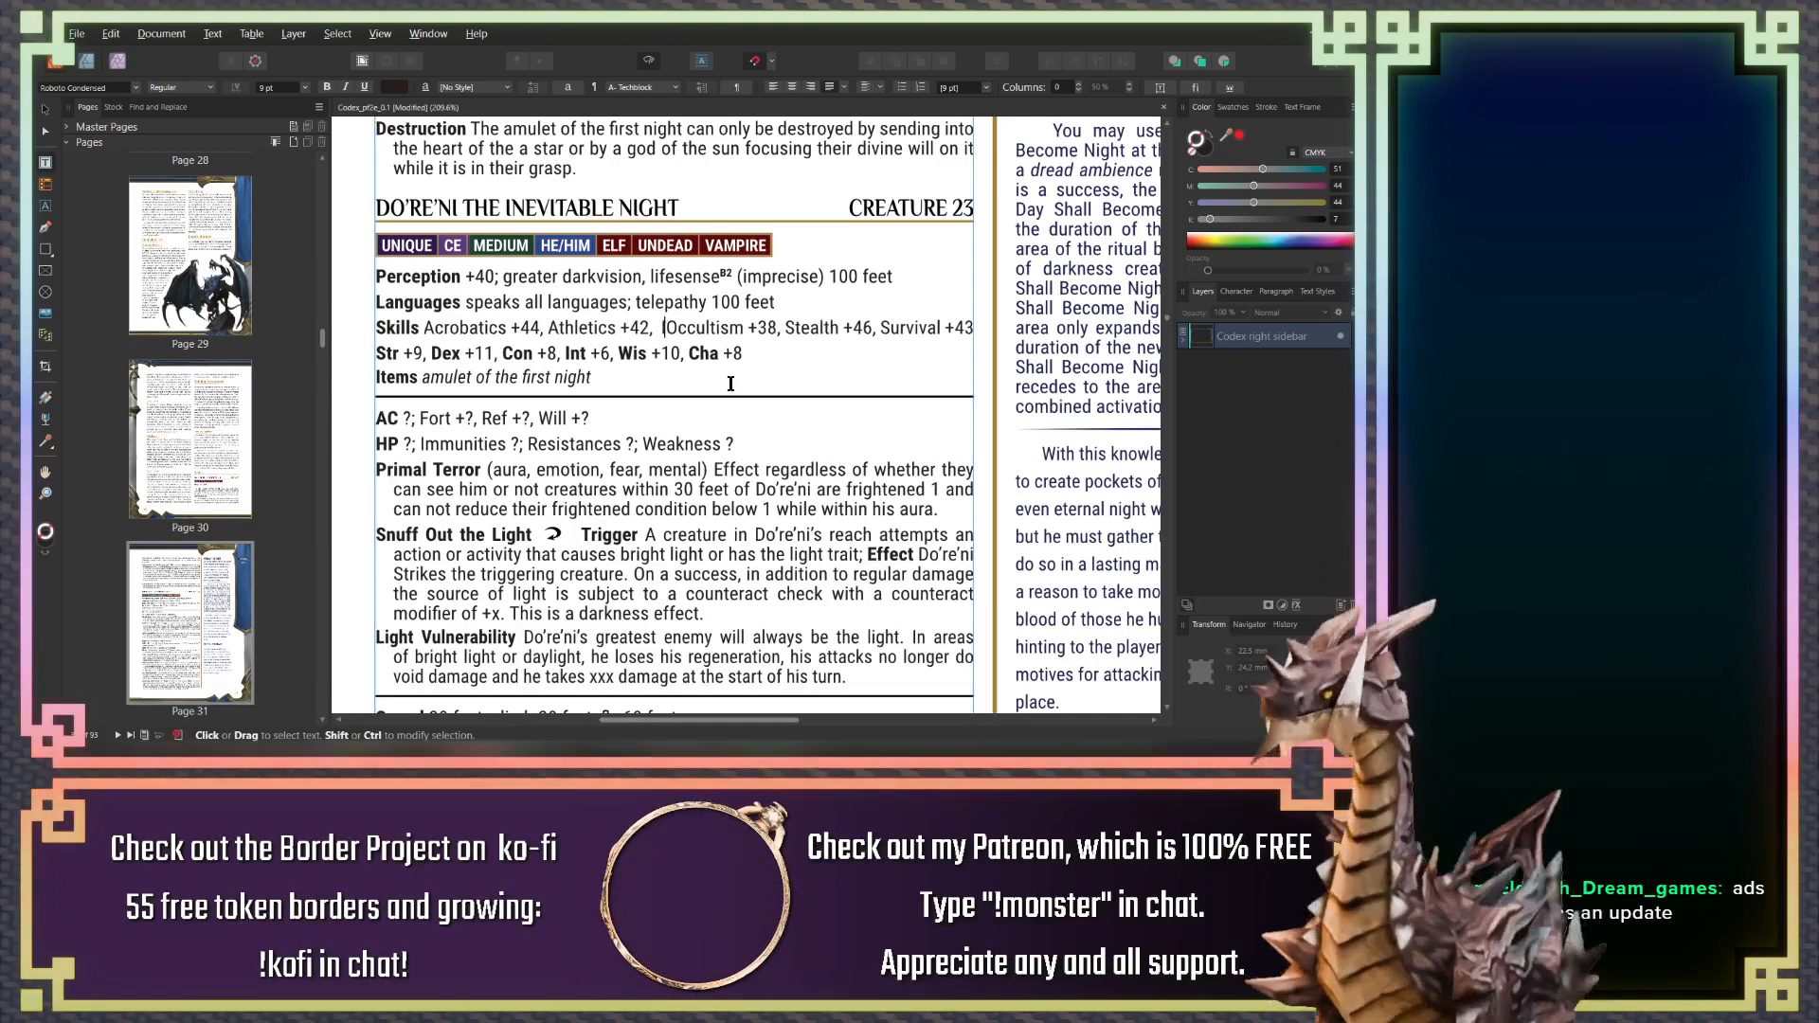
{"action": "type", "text": "ion"}
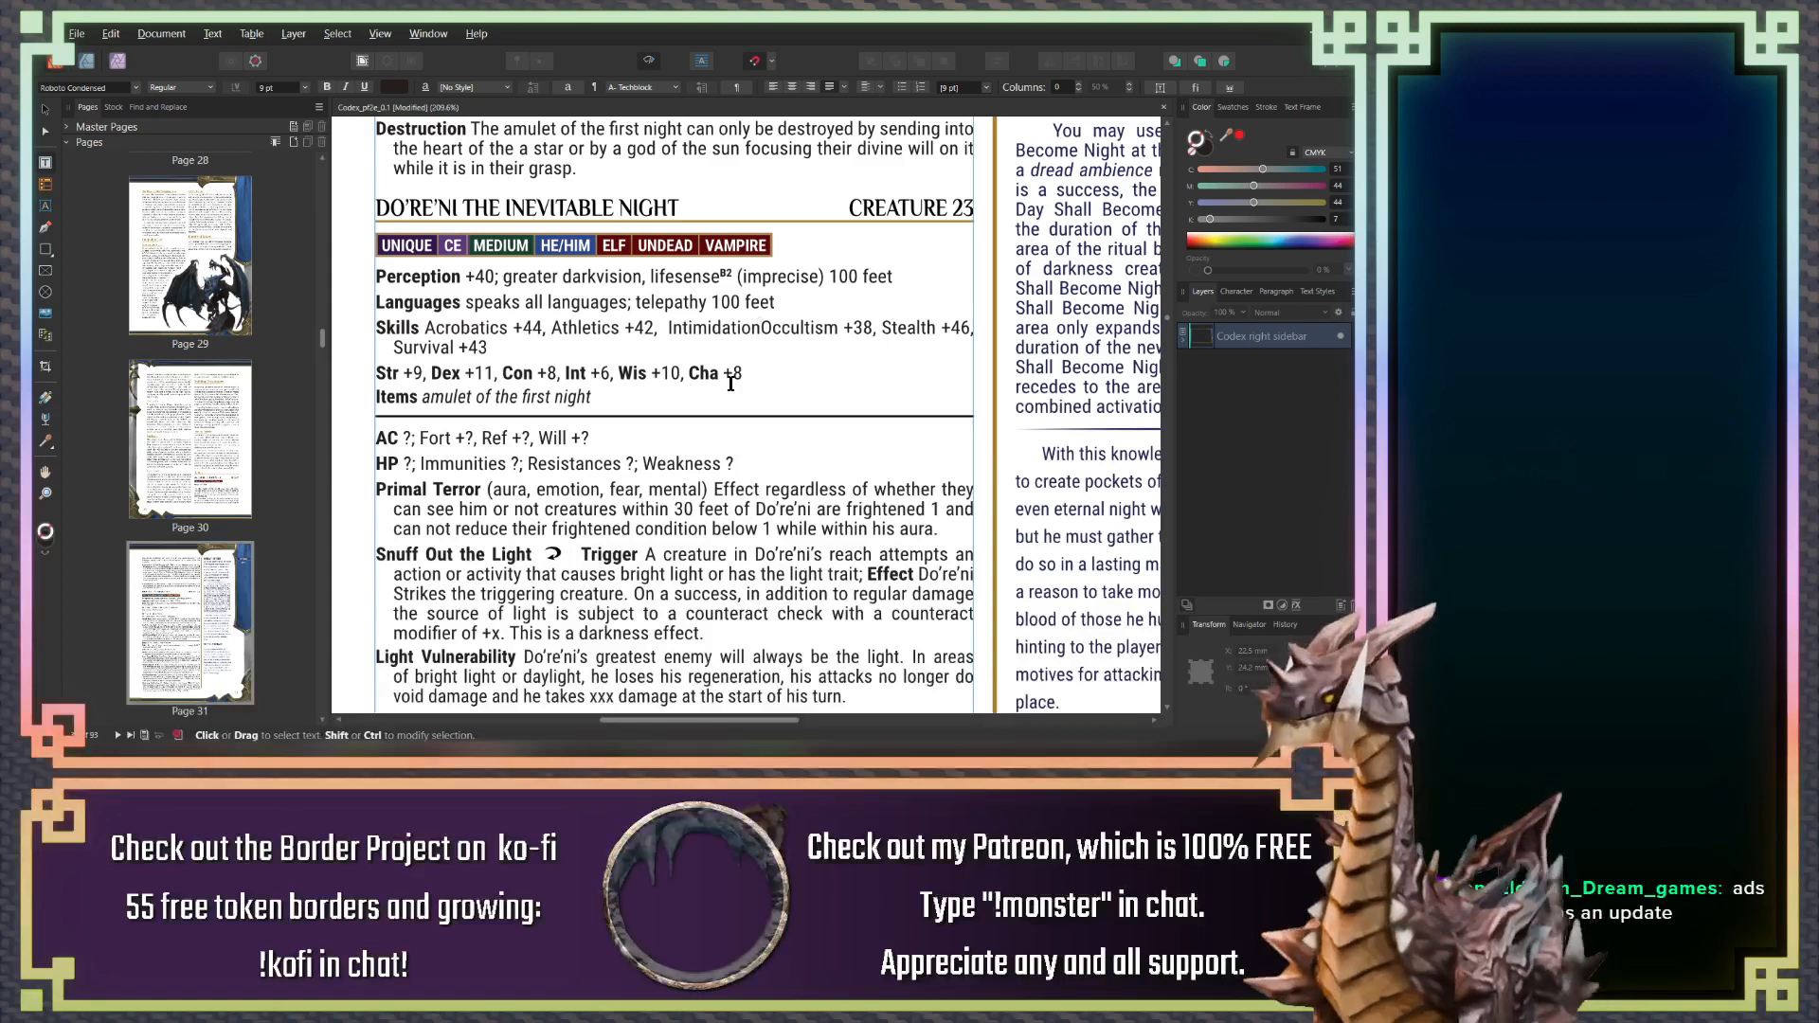
{"action": "type", "text": " +"}
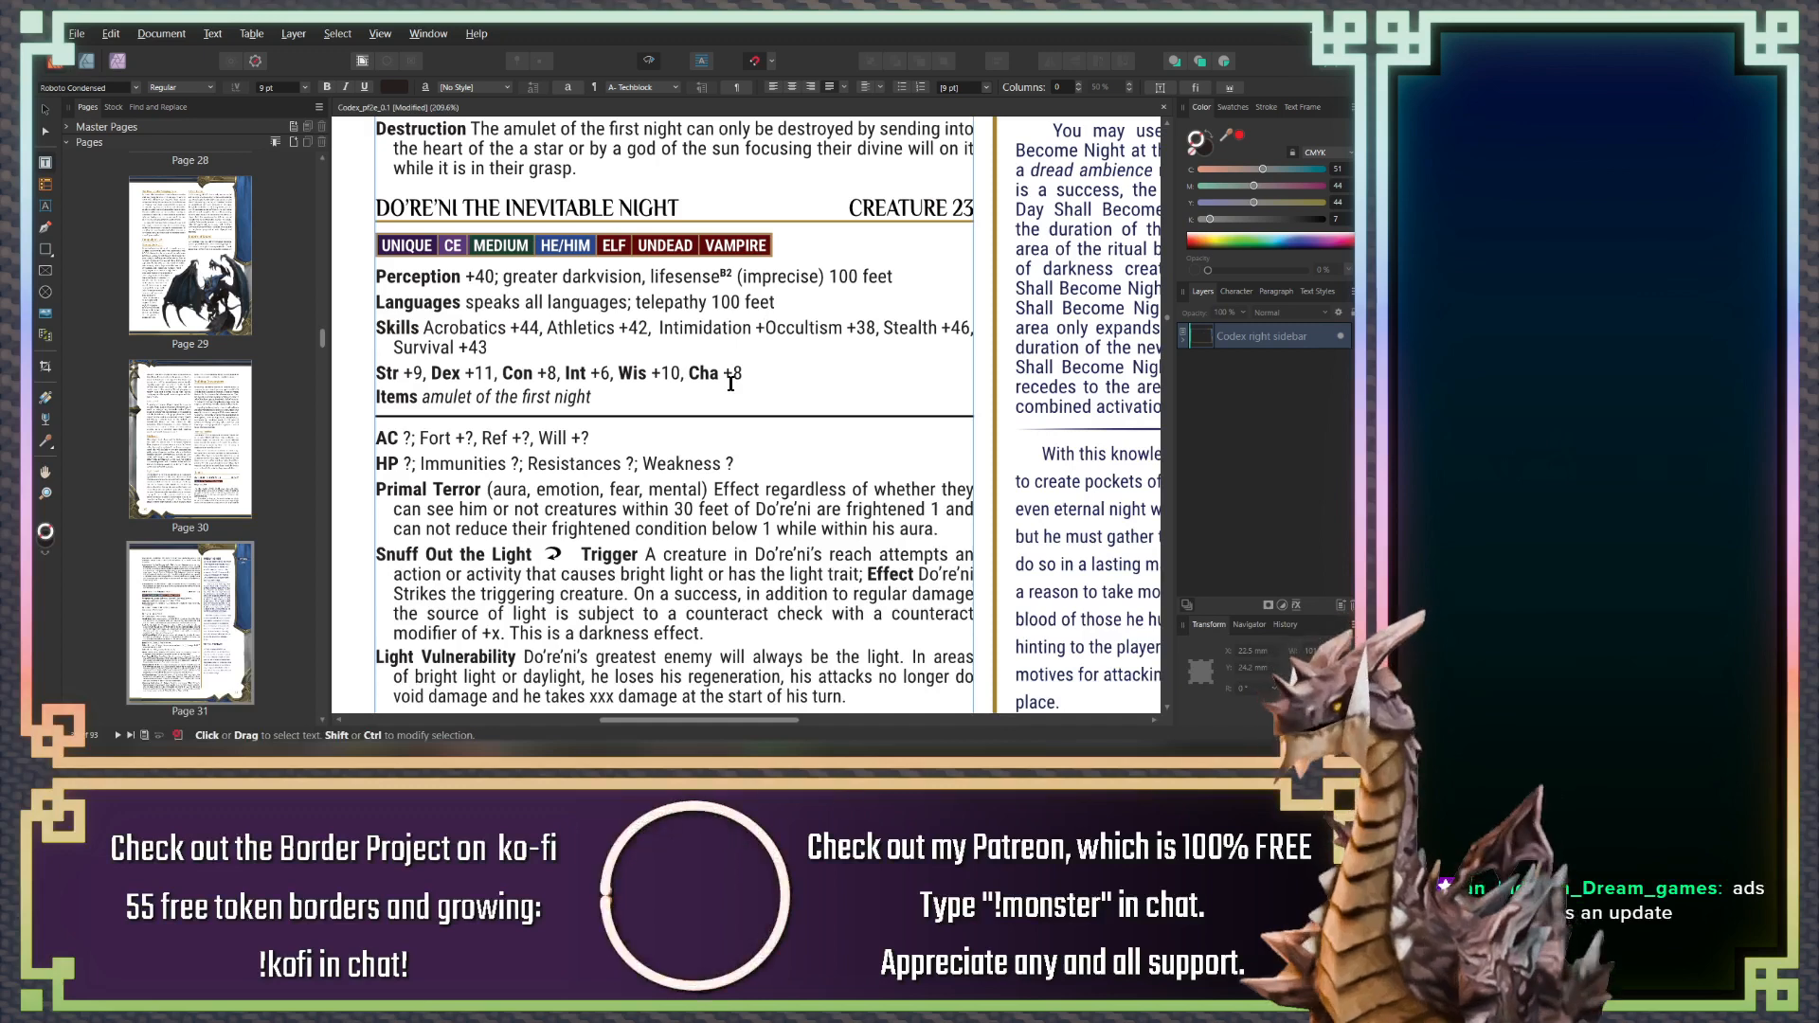
{"action": "type", "text": "43"}
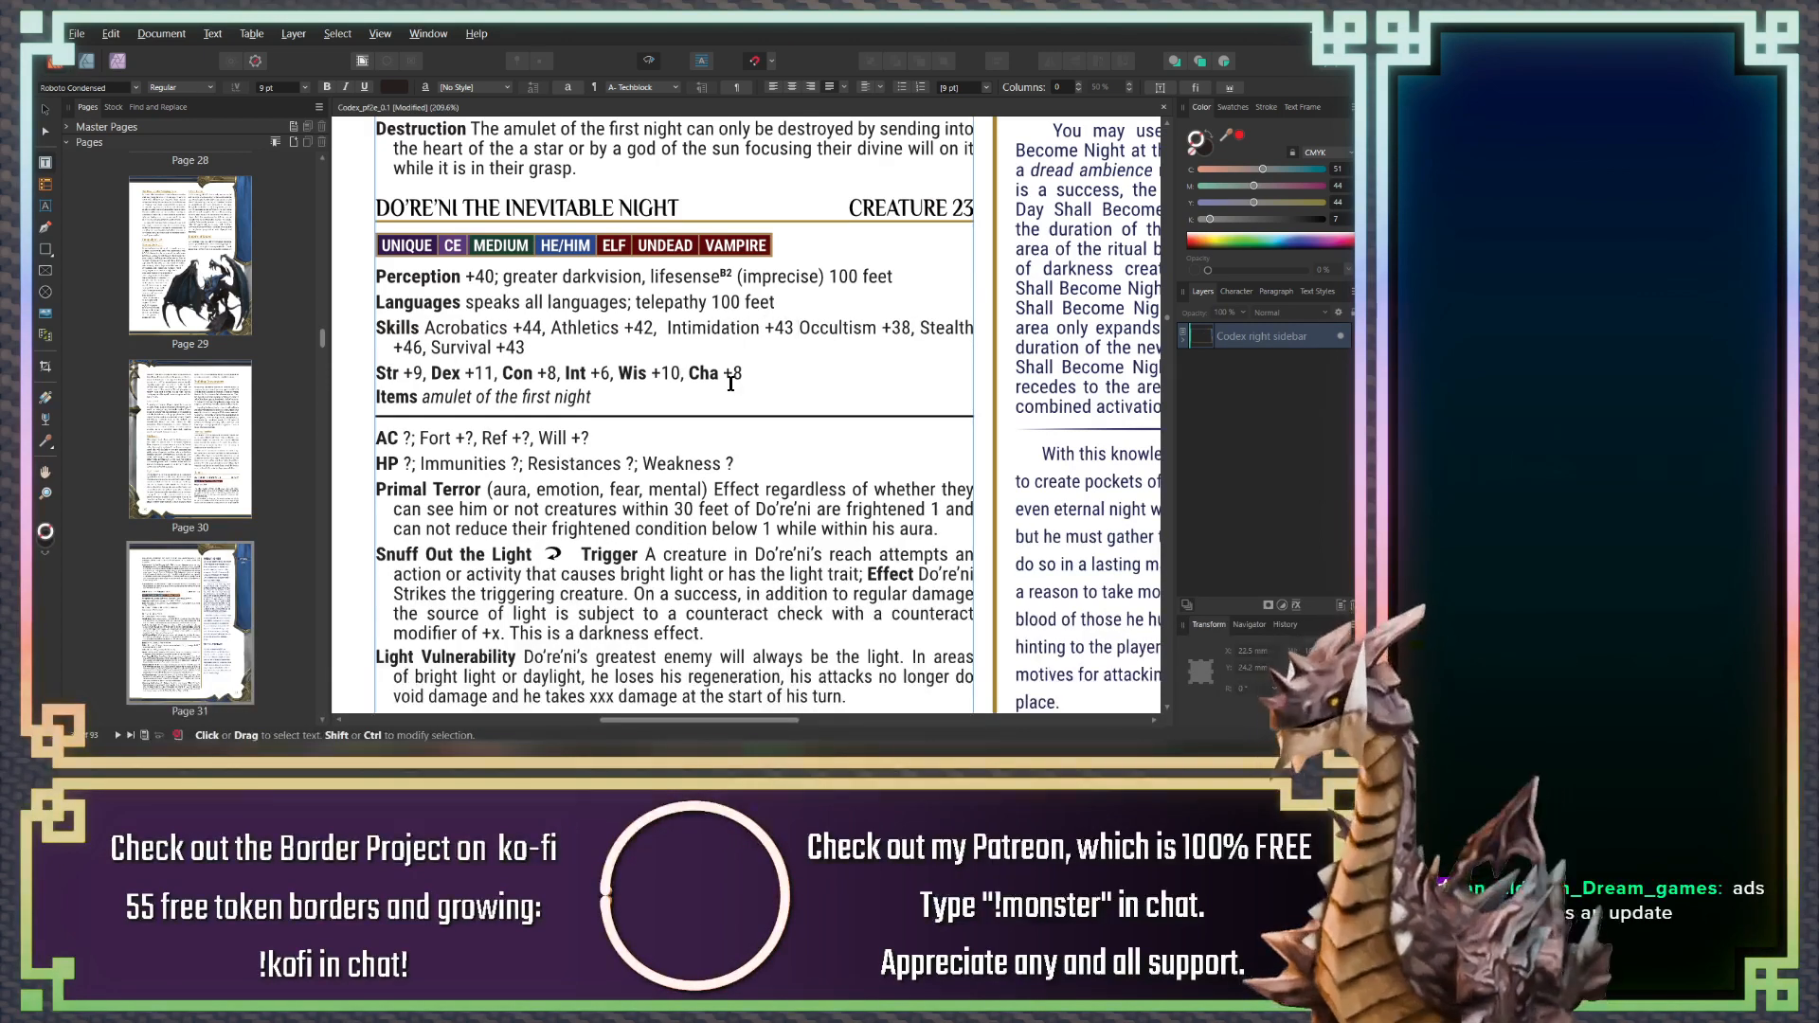
{"action": "key", "text": "BackSpace"}
{"action": "type", "text": ","}
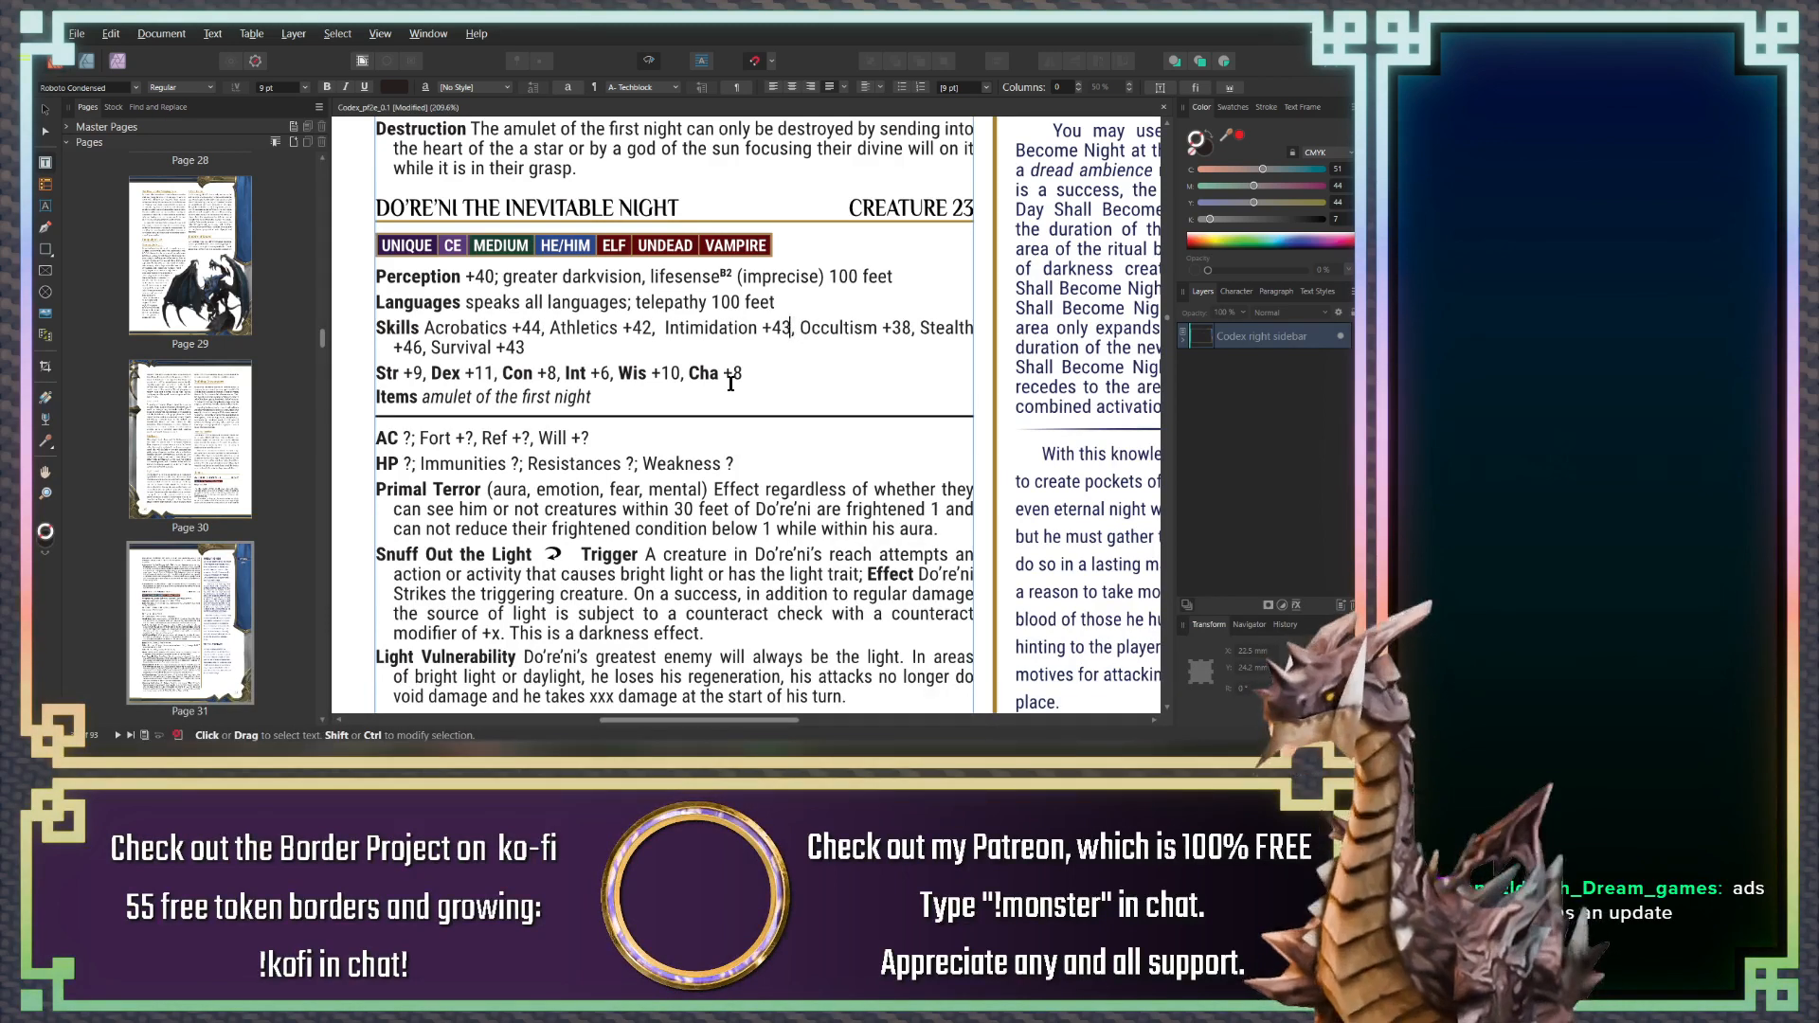
Change the Intimidation modifier on the Skills line to +41
{"action": "key", "text": "BackSpace"}
{"action": "type", "text": "1"}
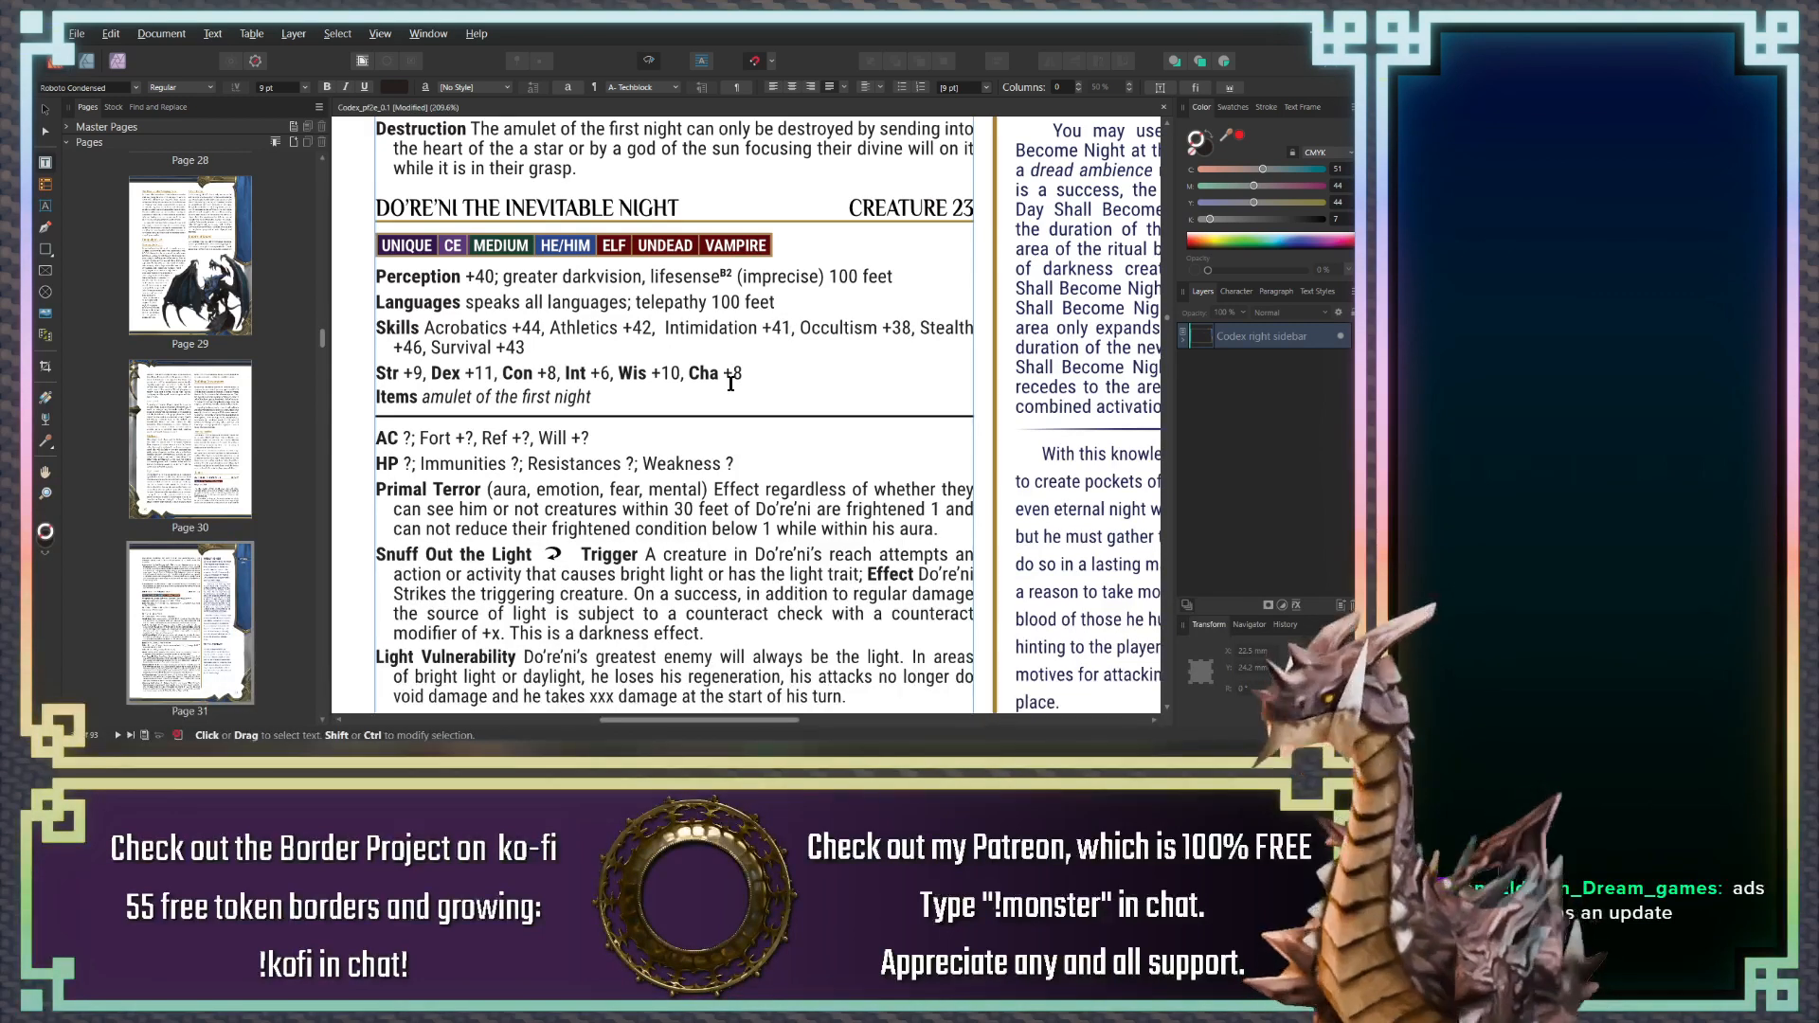
{"action": "left_click", "coordinate": [671, 339]}
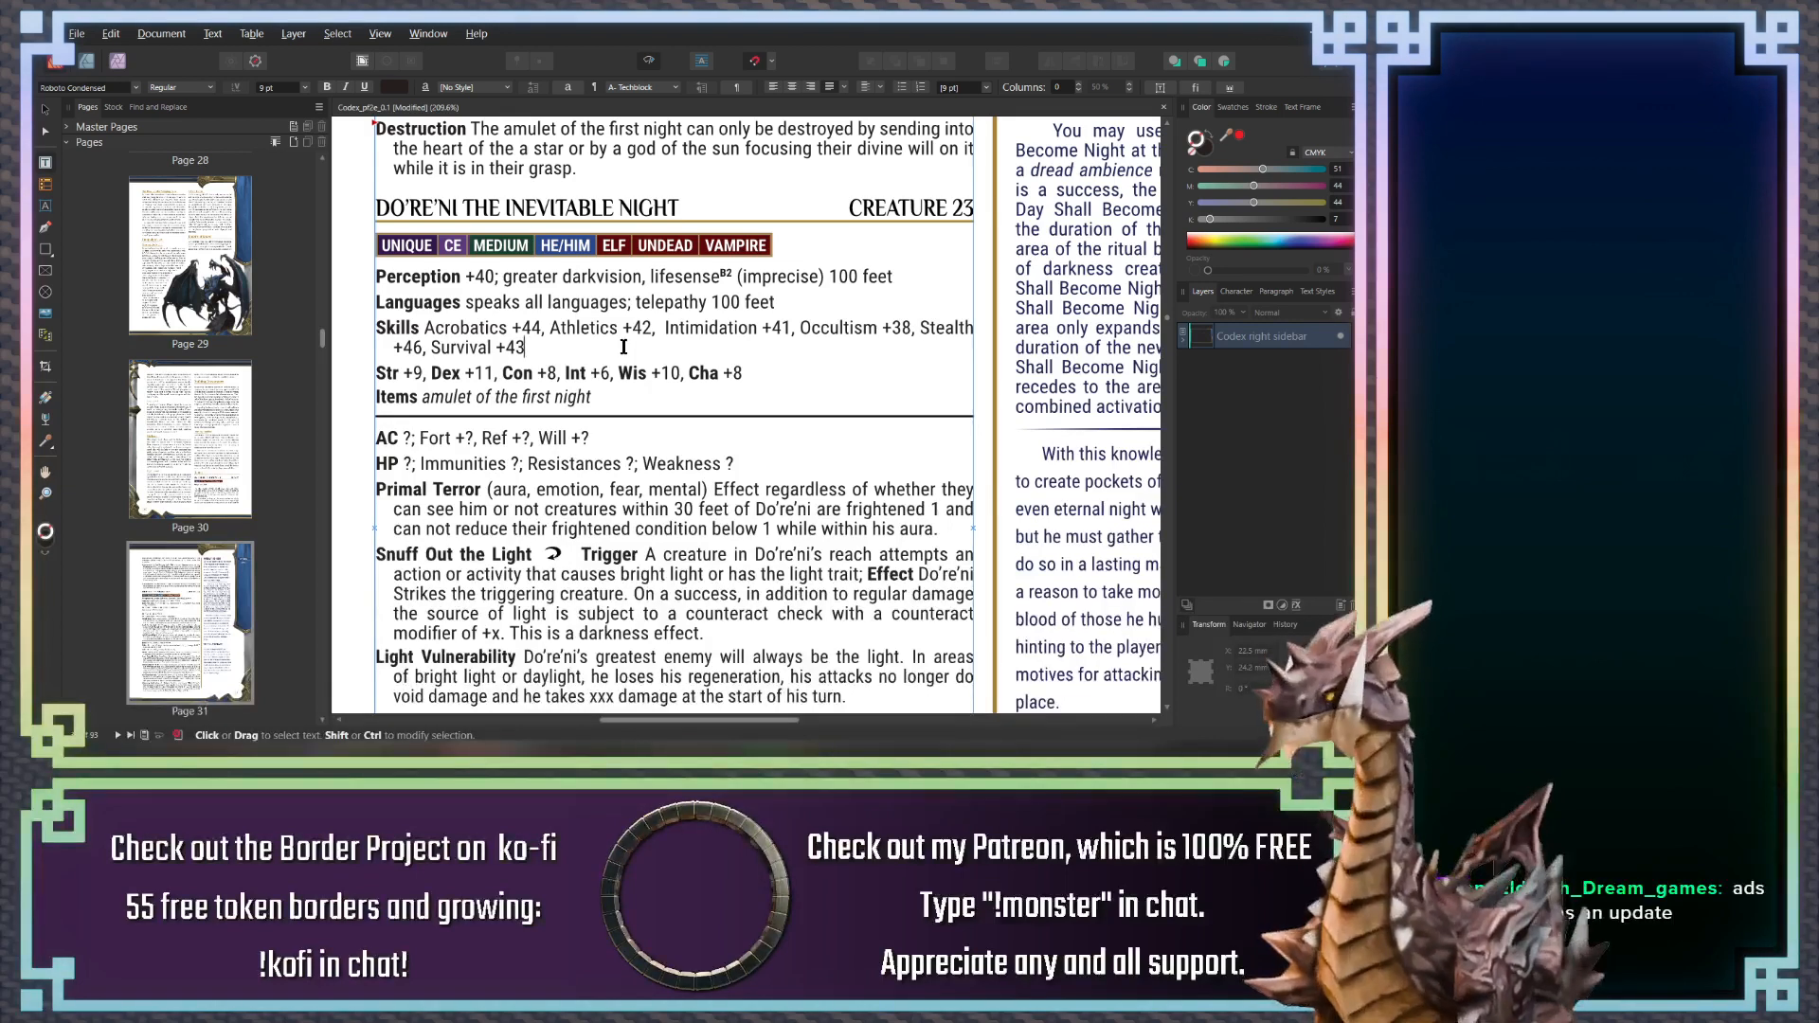
{"action": "scroll", "coordinate": [612, 346], "scroll_direction": "down", "scroll_amount": 3}
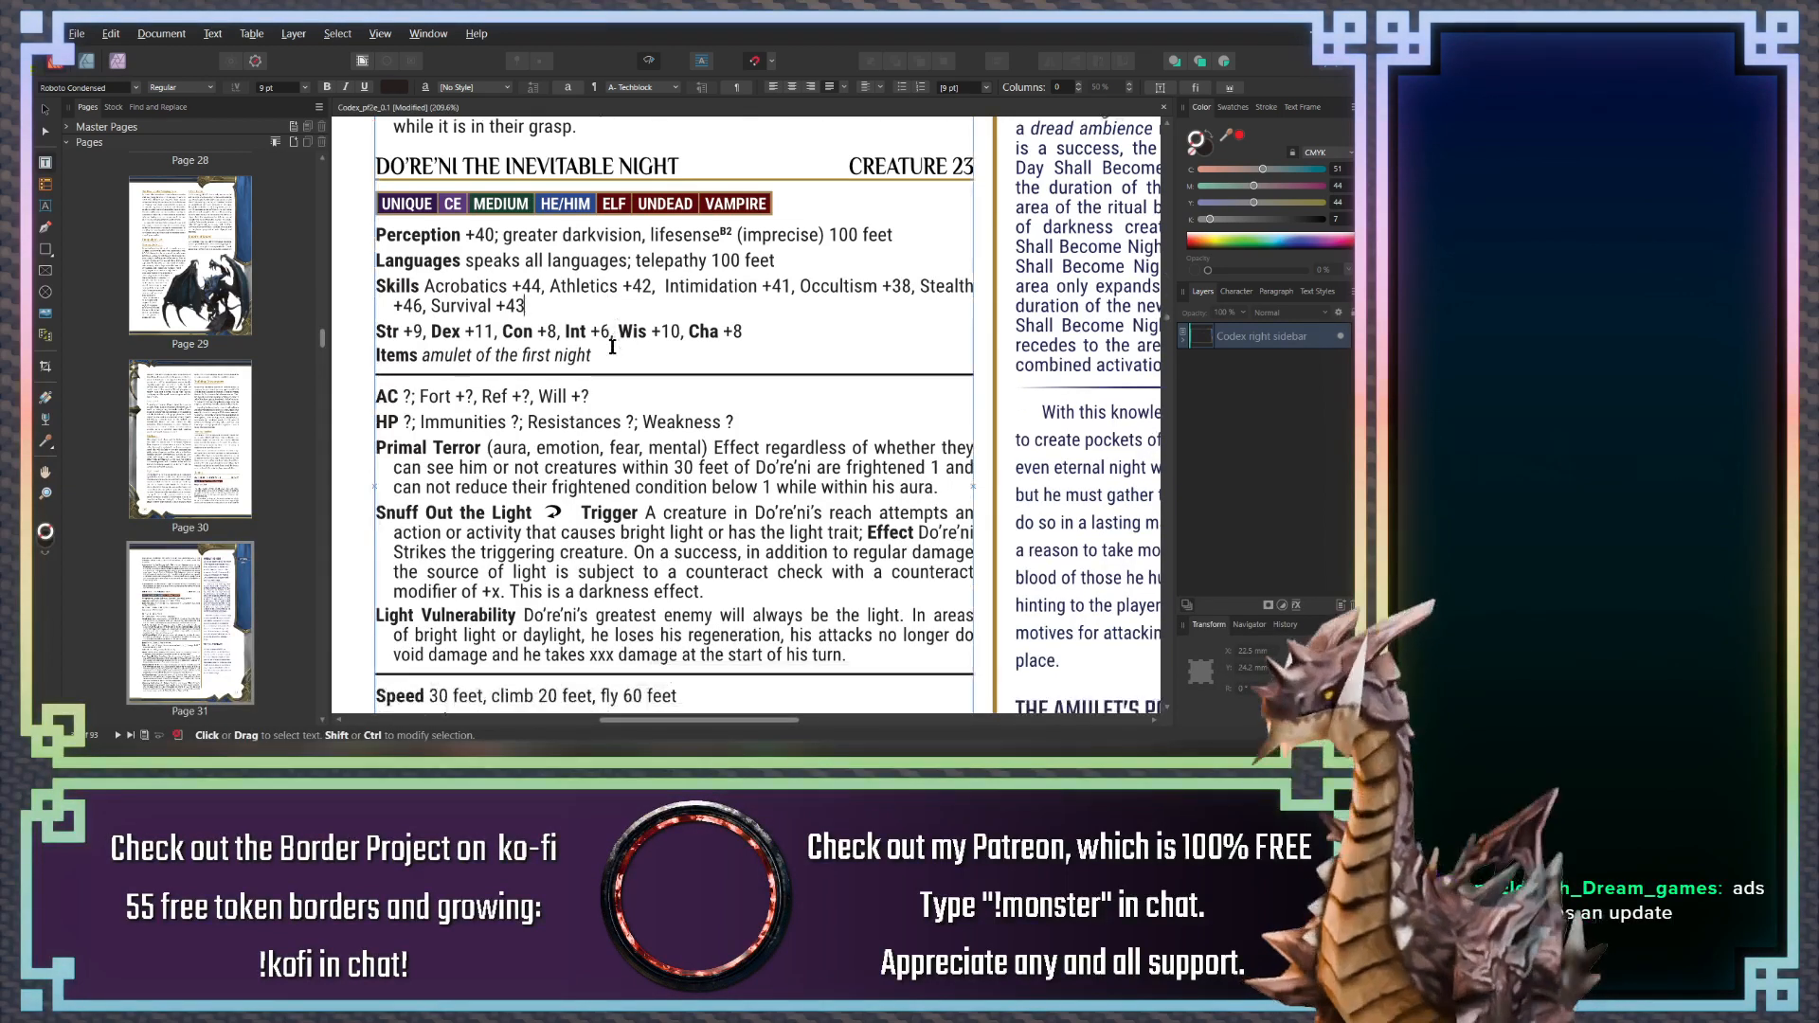
{"action": "scroll", "coordinate": [612, 347], "scroll_direction": "up", "scroll_amount": 2}
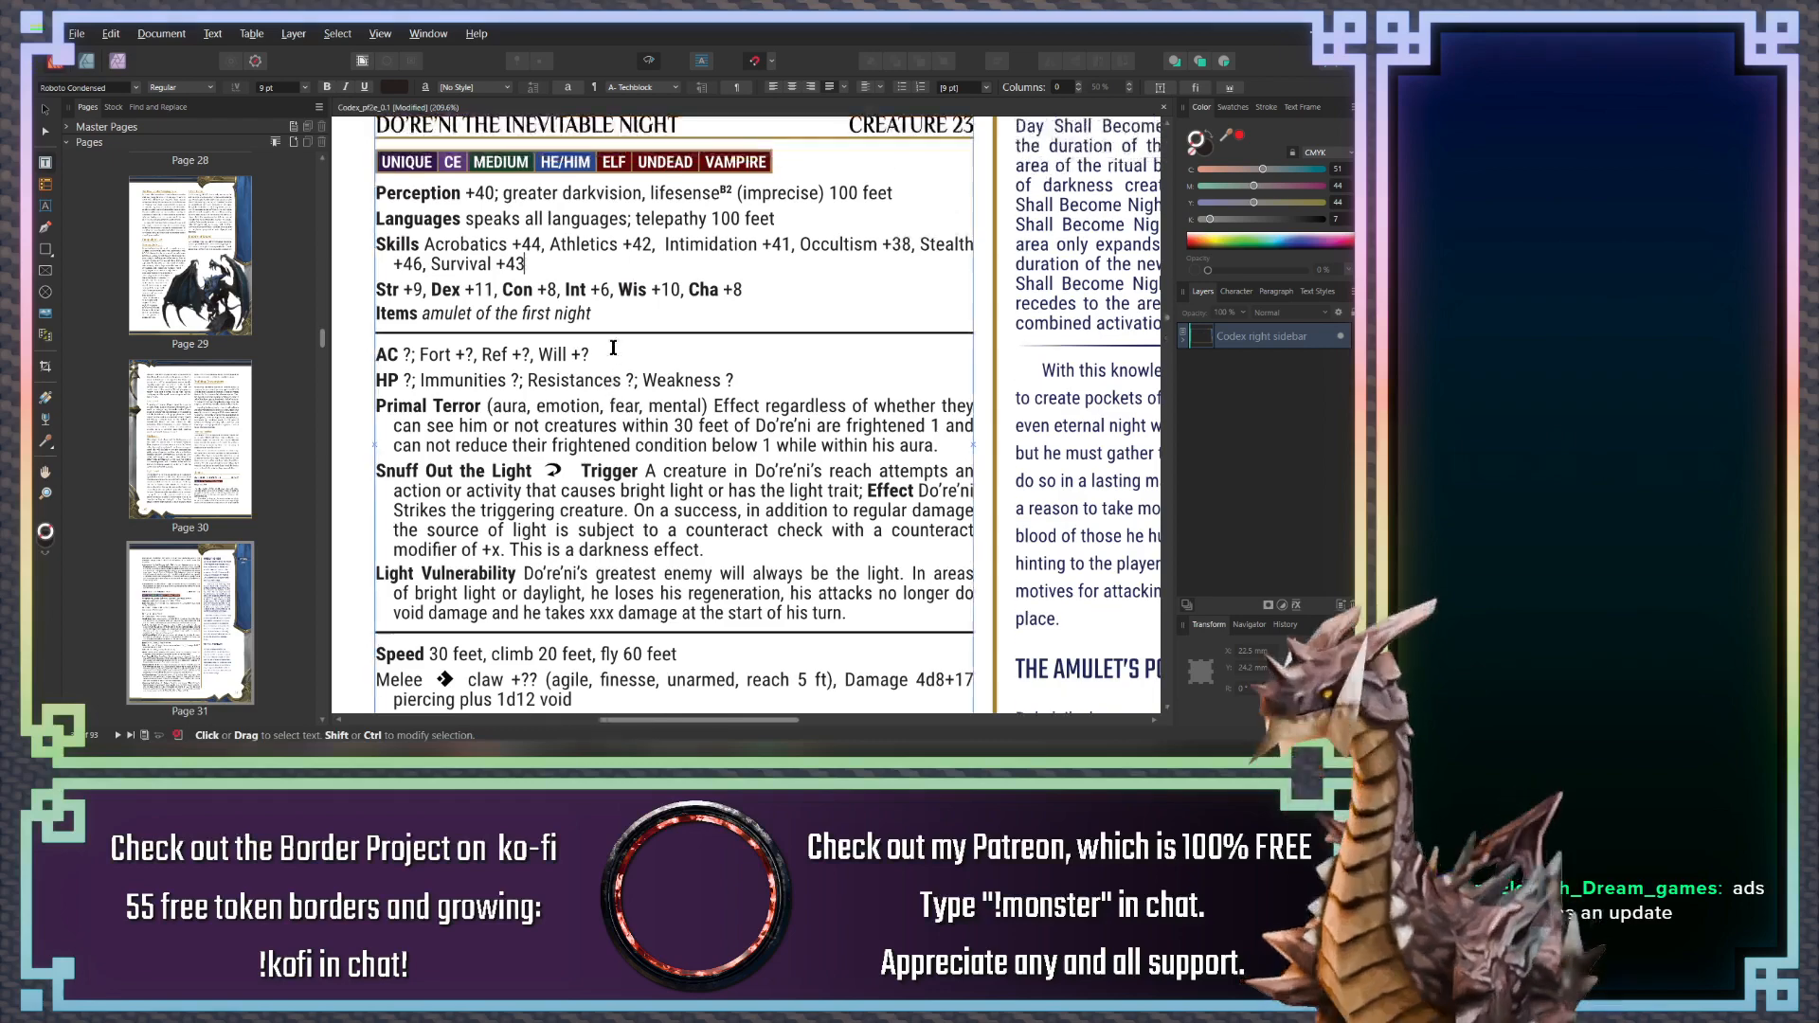
Insert Religion +40 followed by a comma between Occultism and Stealth on the Skills line
{"action": "scroll", "coordinate": [612, 347], "scroll_direction": "down", "scroll_amount": 5}
{"action": "scroll", "coordinate": [612, 347], "scroll_direction": "up", "scroll_amount": 7}
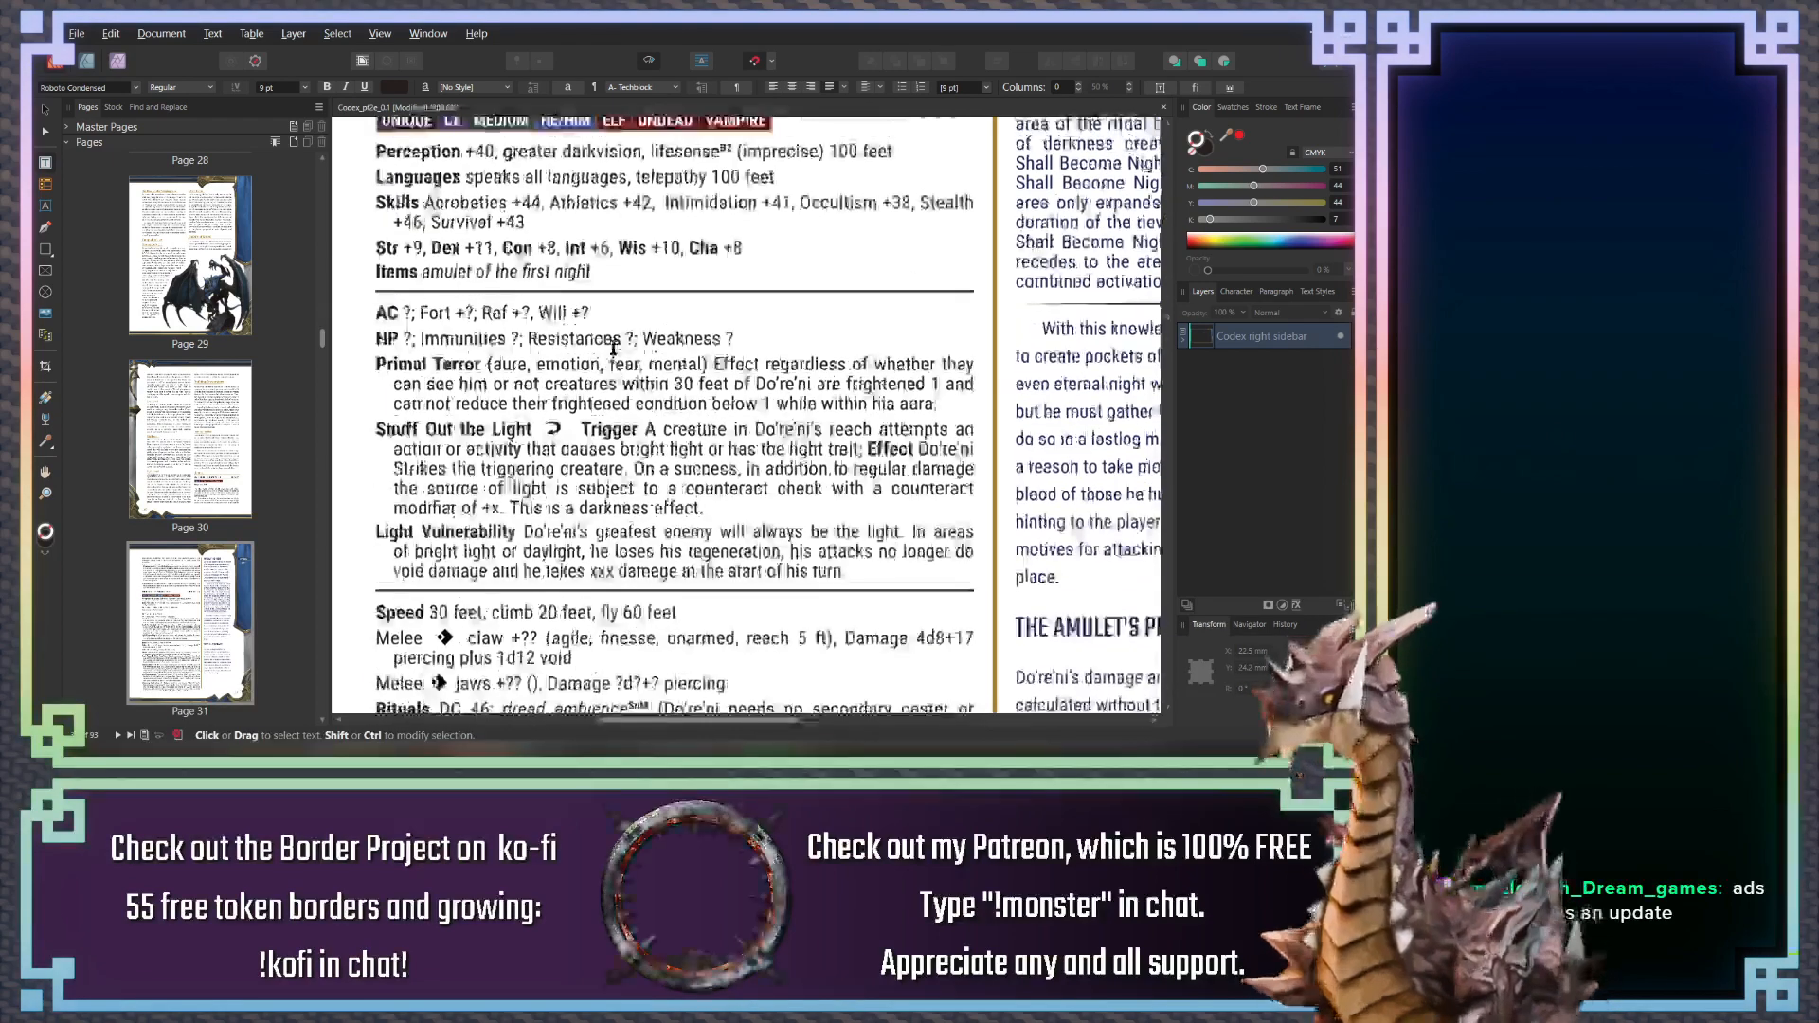
{"action": "scroll", "coordinate": [613, 348], "scroll_direction": "up", "scroll_amount": 5}
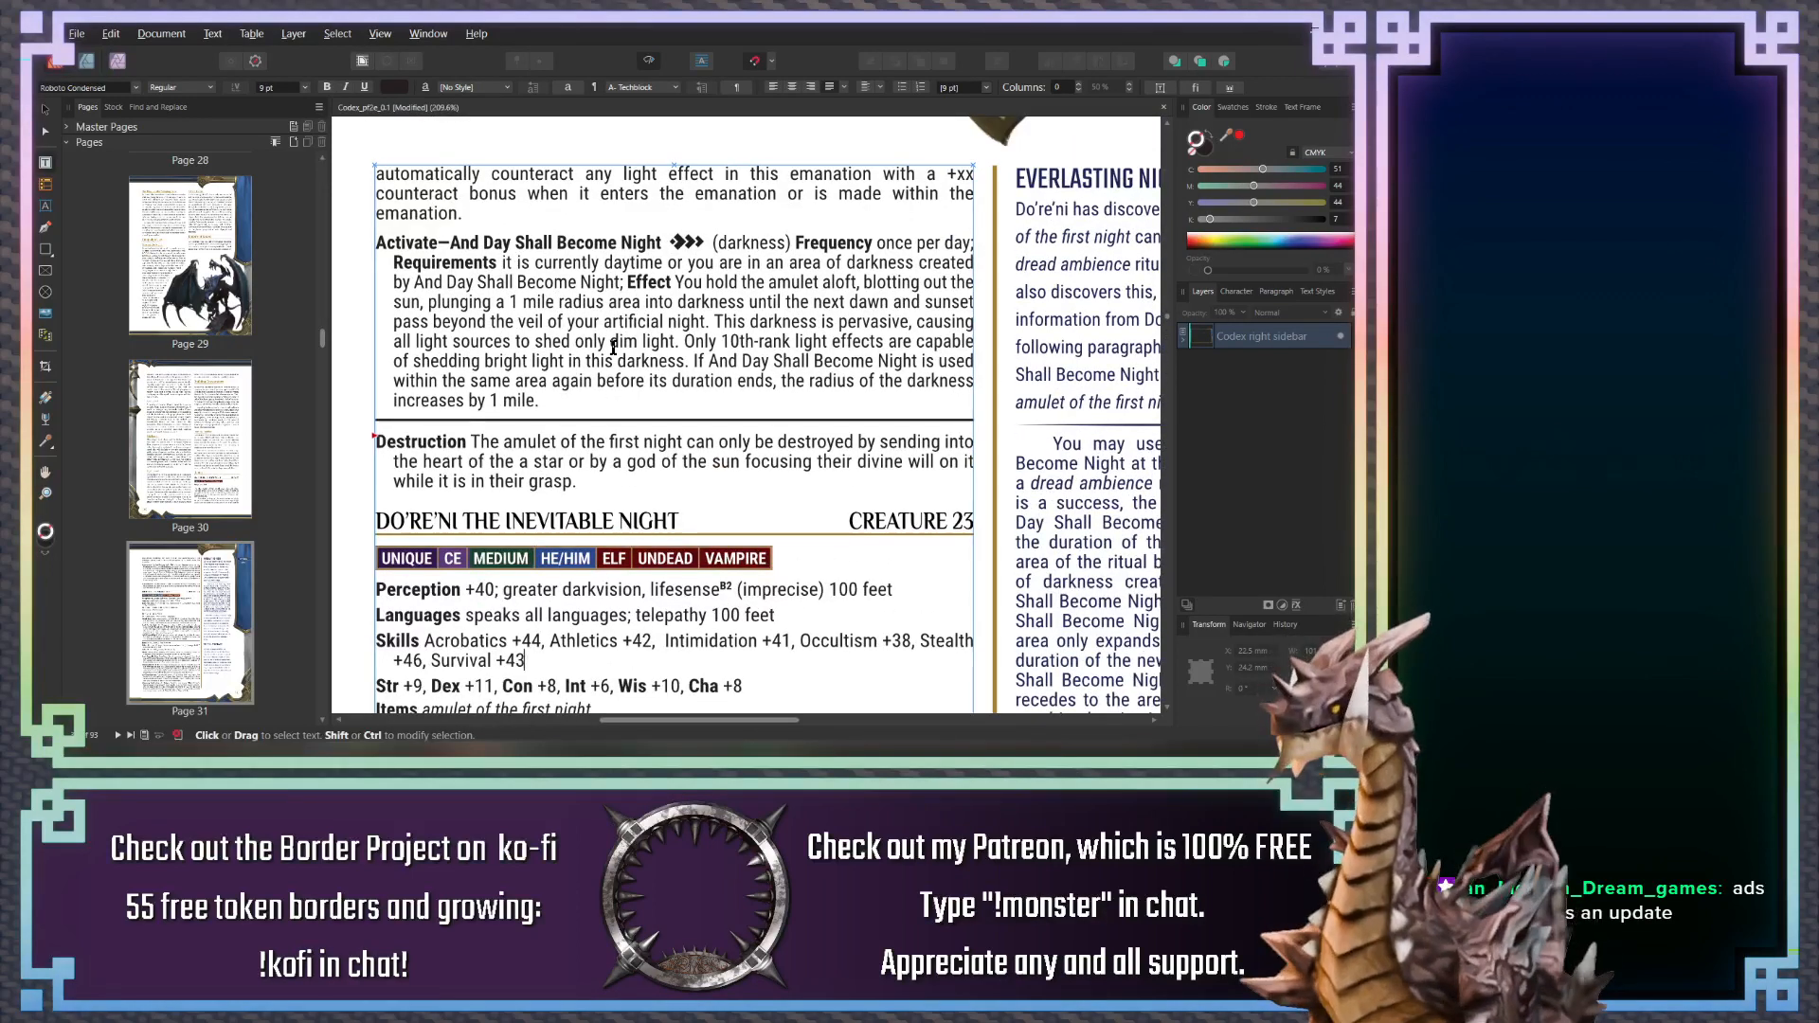
{"action": "scroll", "coordinate": [612, 347], "scroll_direction": "up", "scroll_amount": 1}
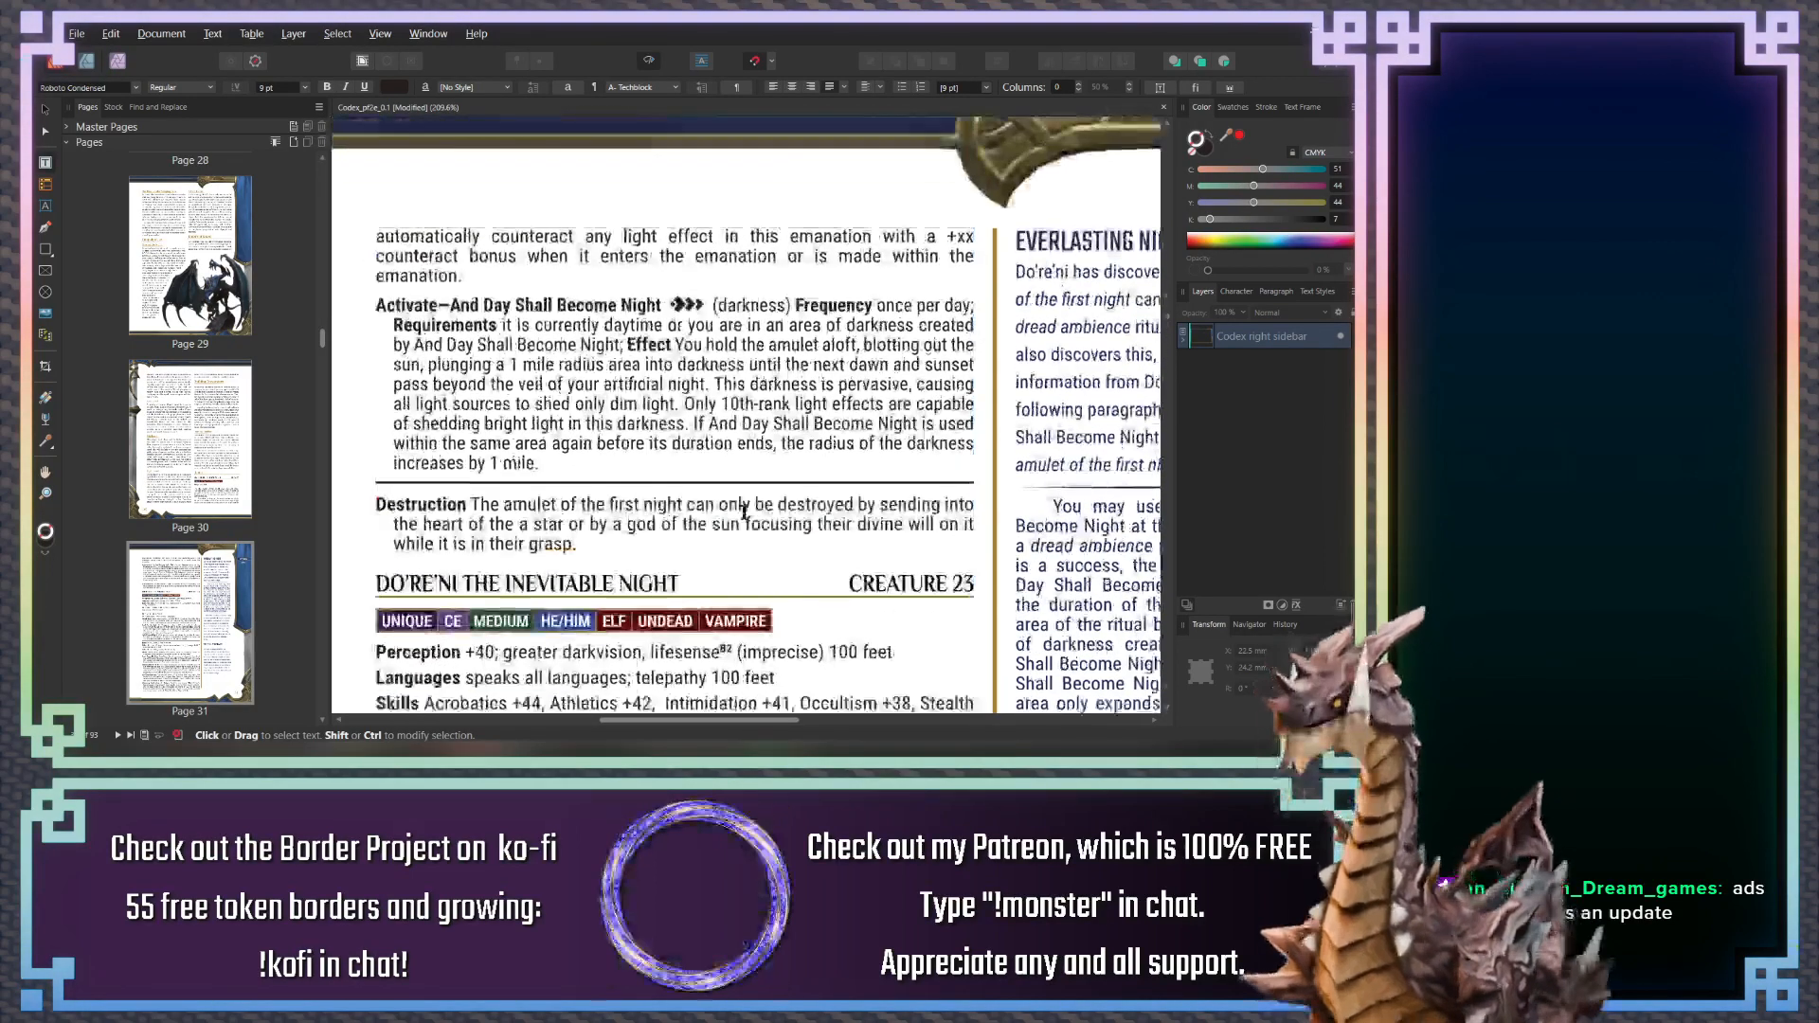
{"action": "scroll", "coordinate": [745, 512], "scroll_direction": "down", "scroll_amount": 1}
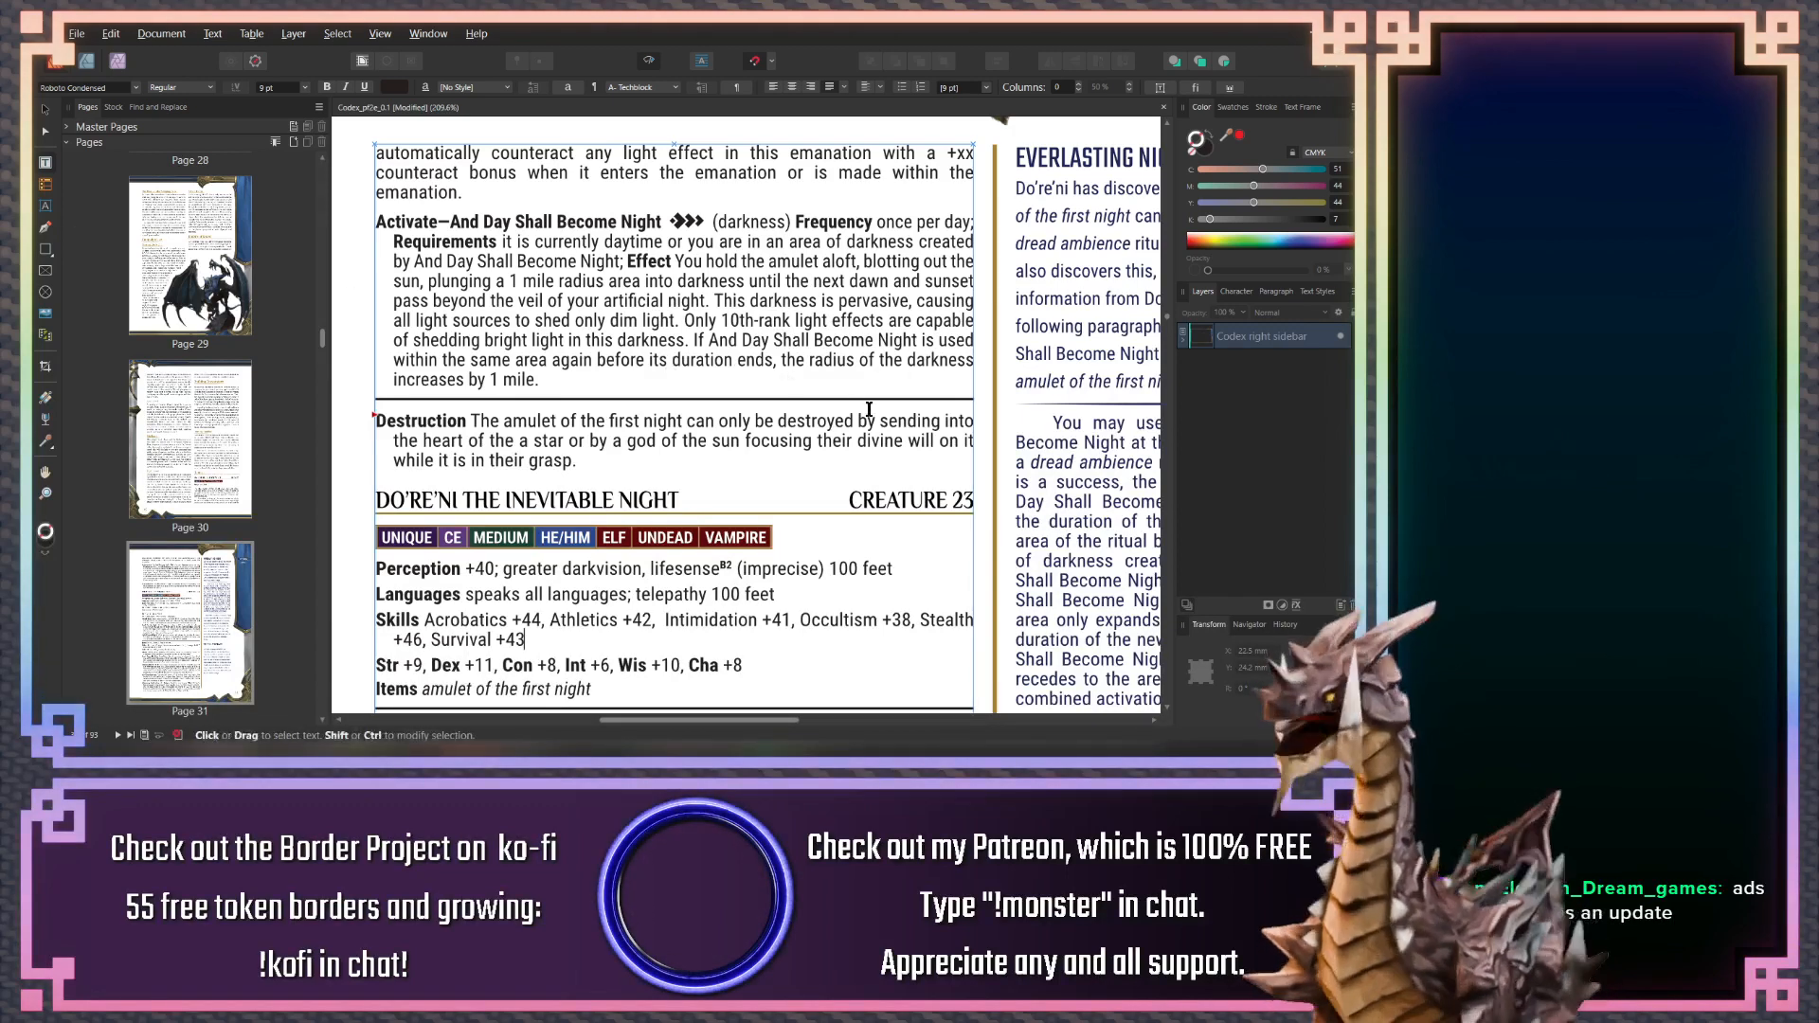
{"action": "scroll", "coordinate": [822, 459], "scroll_direction": "down", "scroll_amount": 1}
{"action": "scroll", "coordinate": [821, 459], "scroll_direction": "down", "scroll_amount": 5}
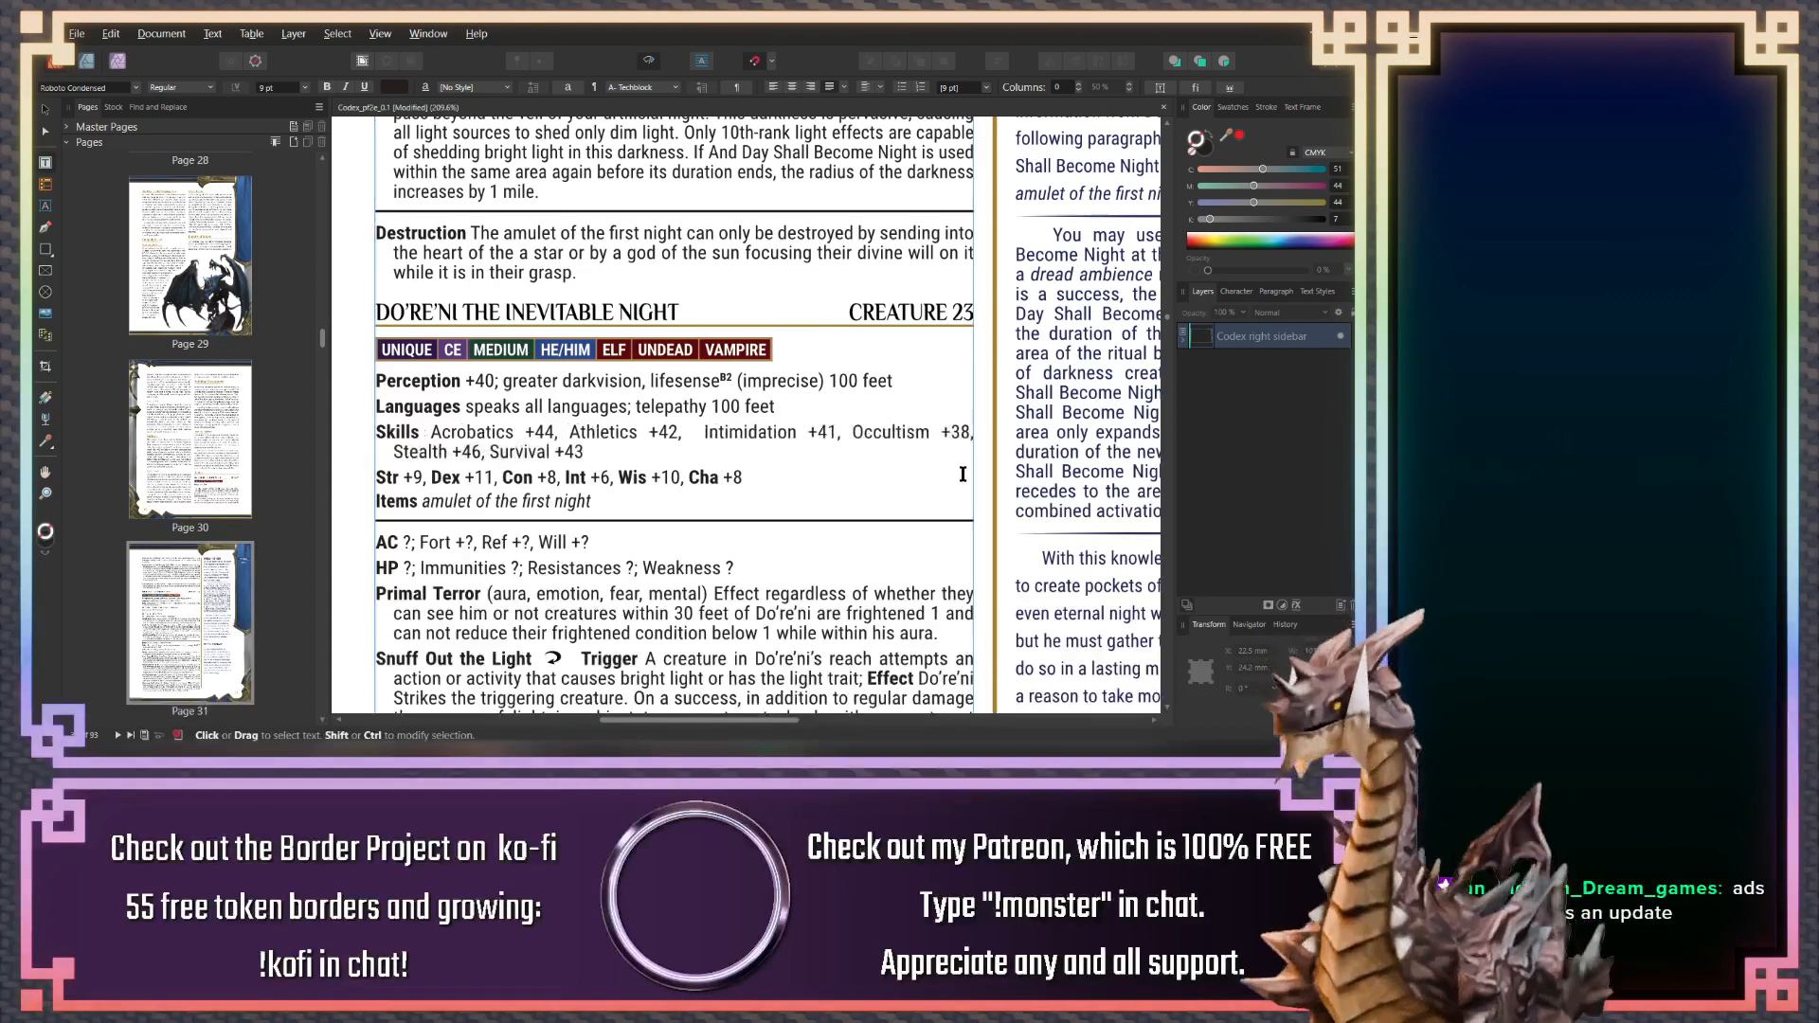
{"action": "key", "text": "BackSpace"}
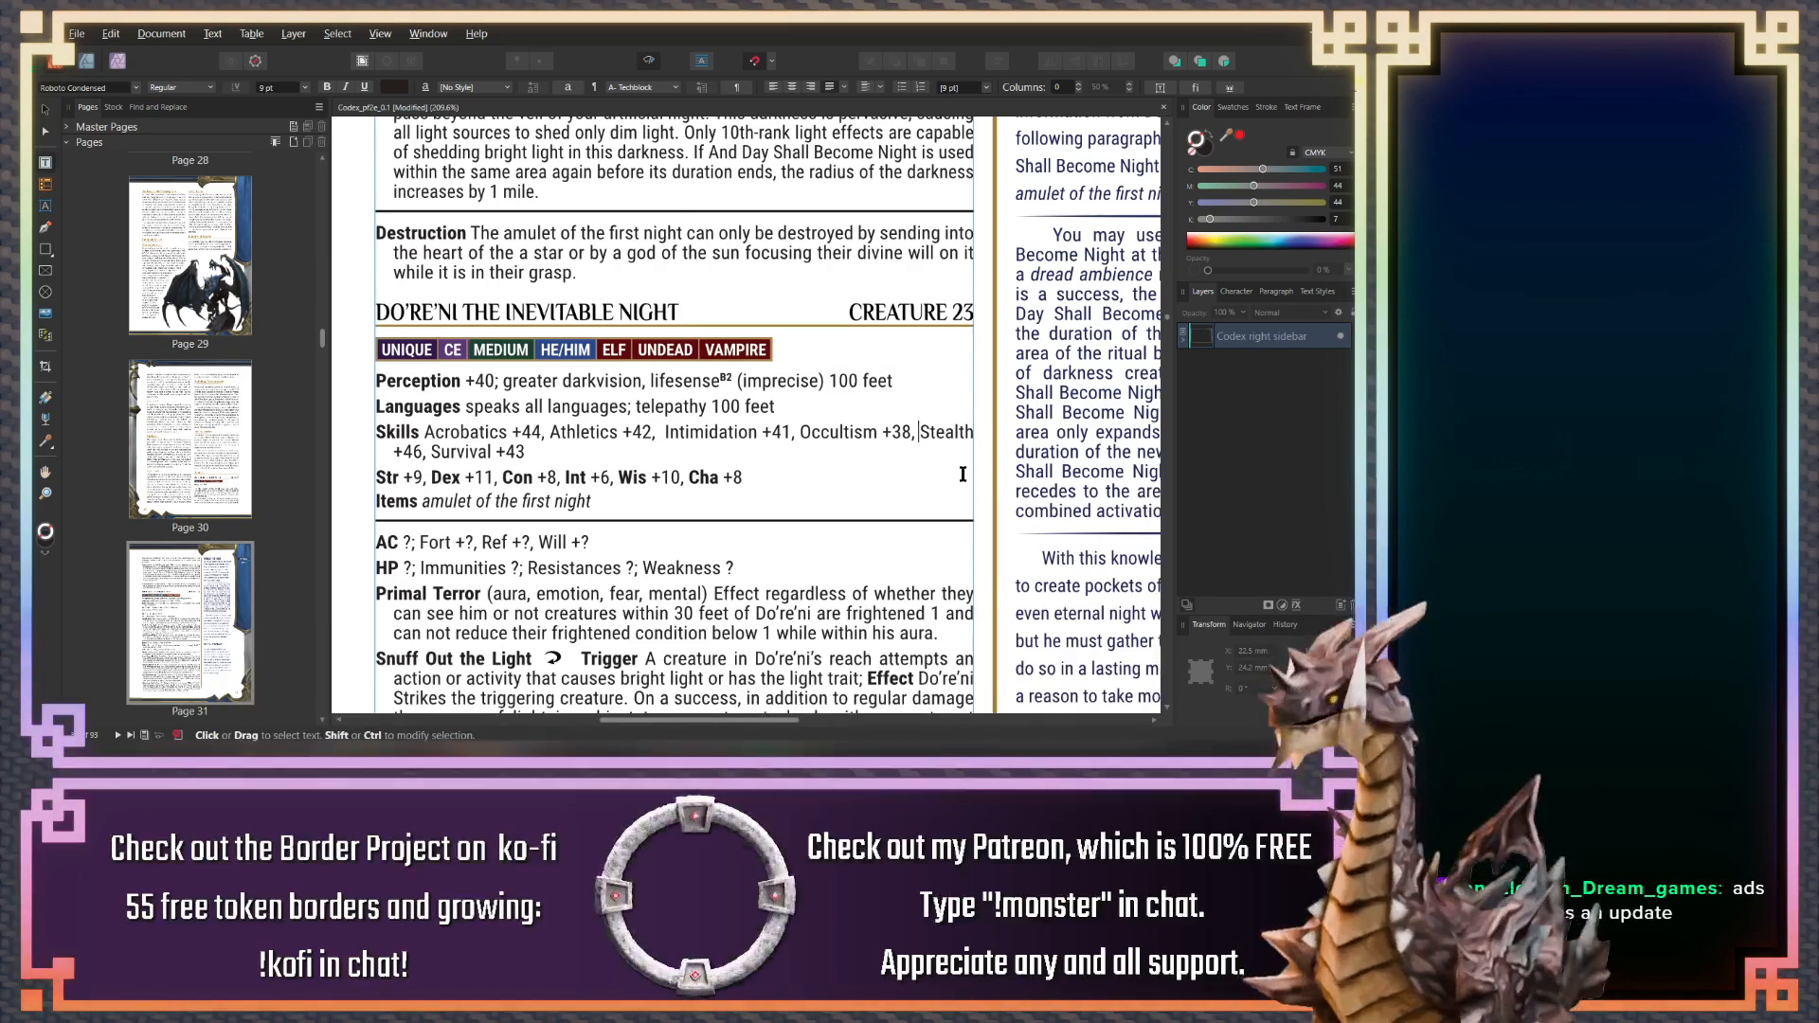
{"action": "type", "text": "Re"}
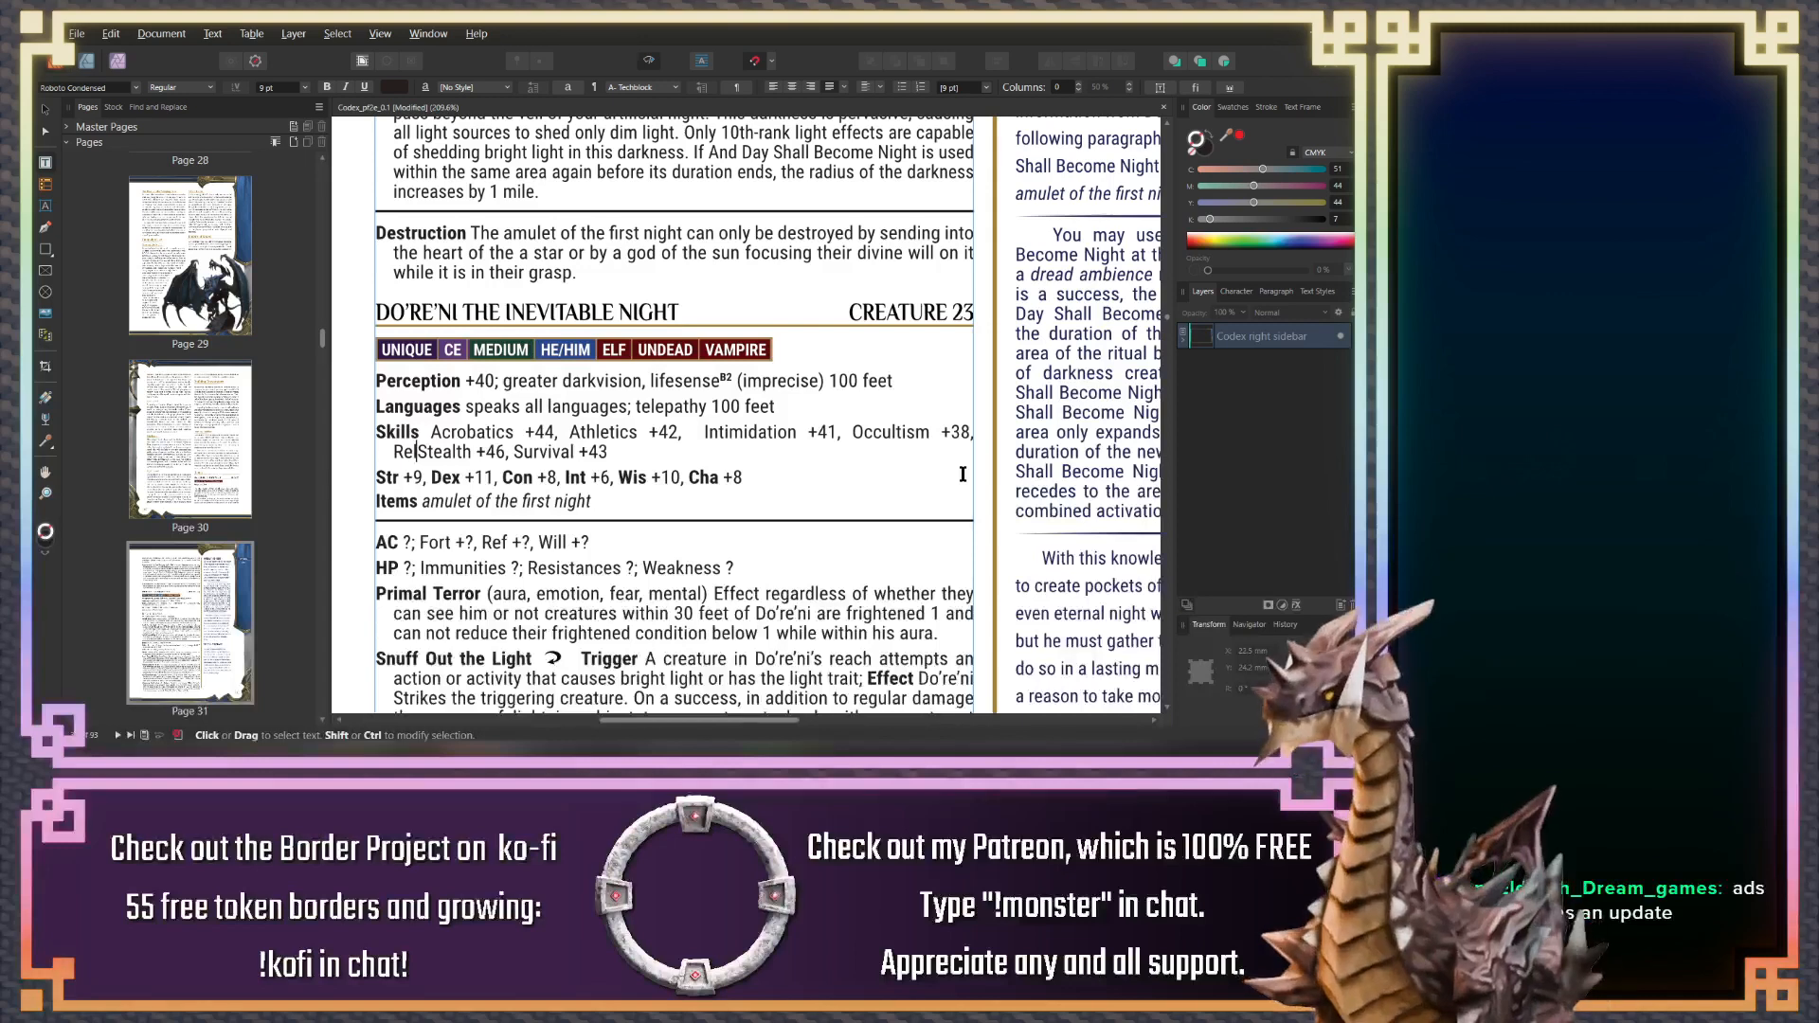
{"action": "type", "text": "ligion"}
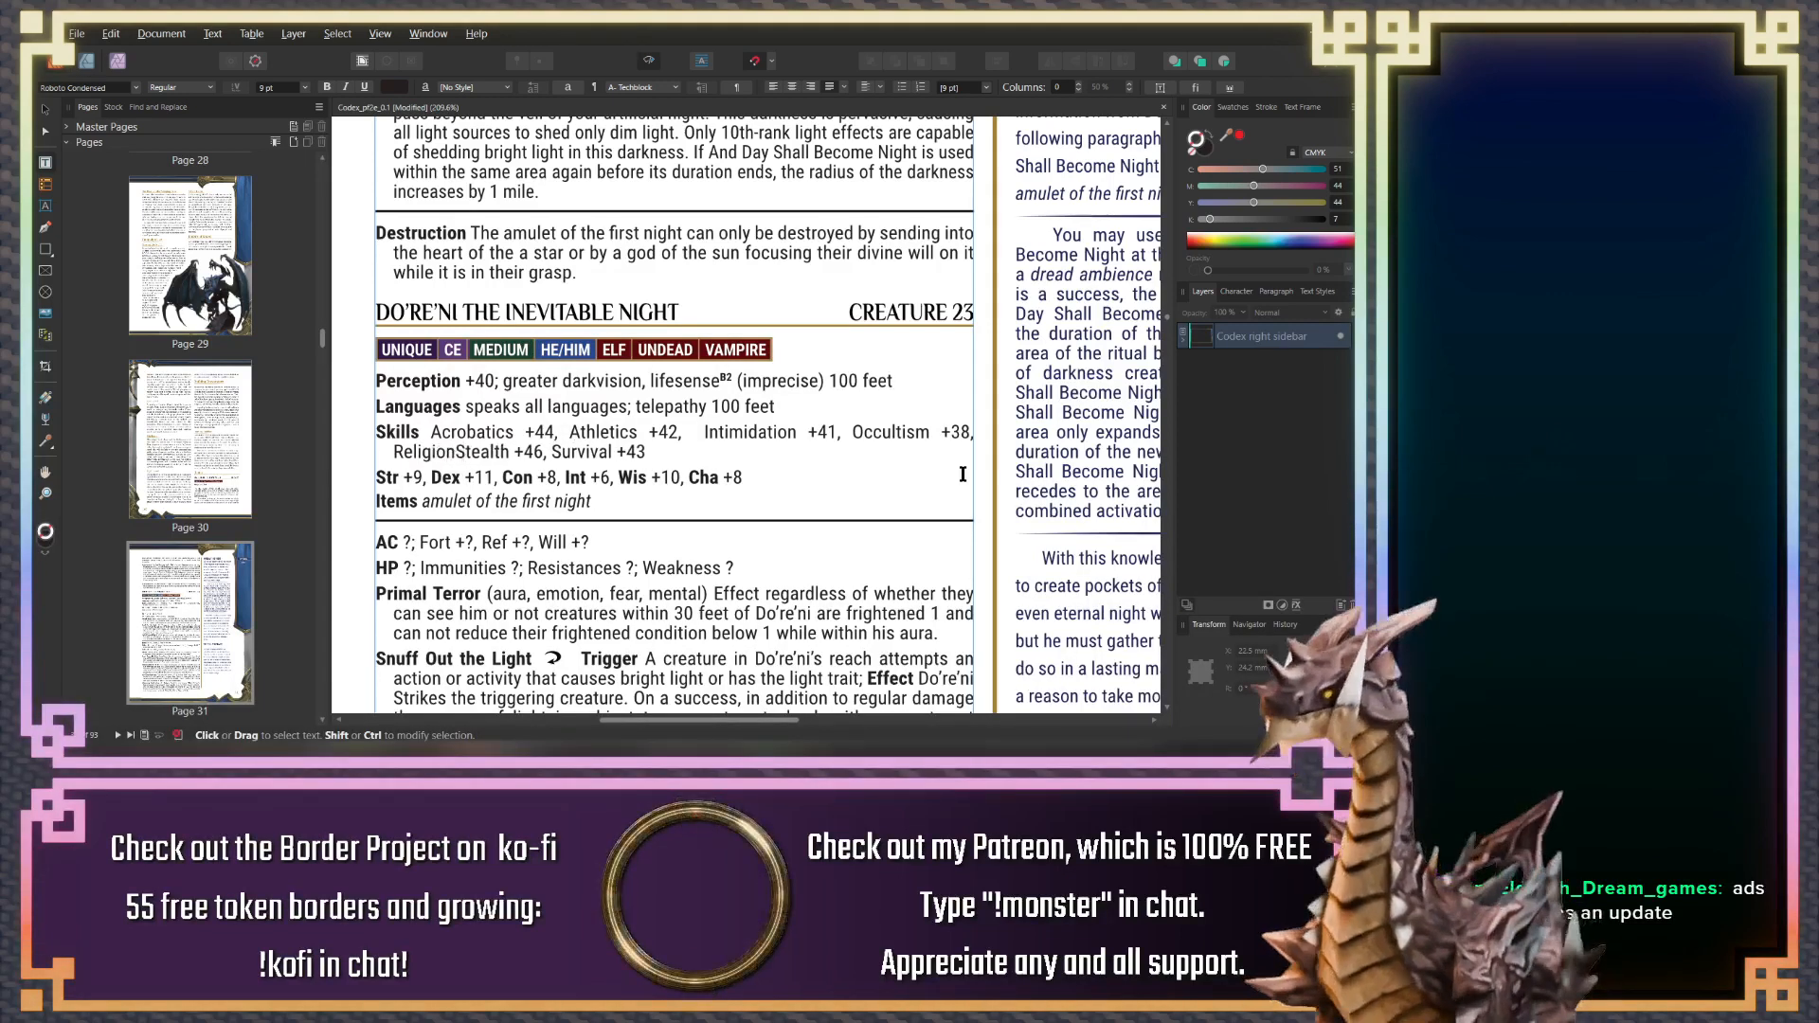
{"action": "type", "text": " +"}
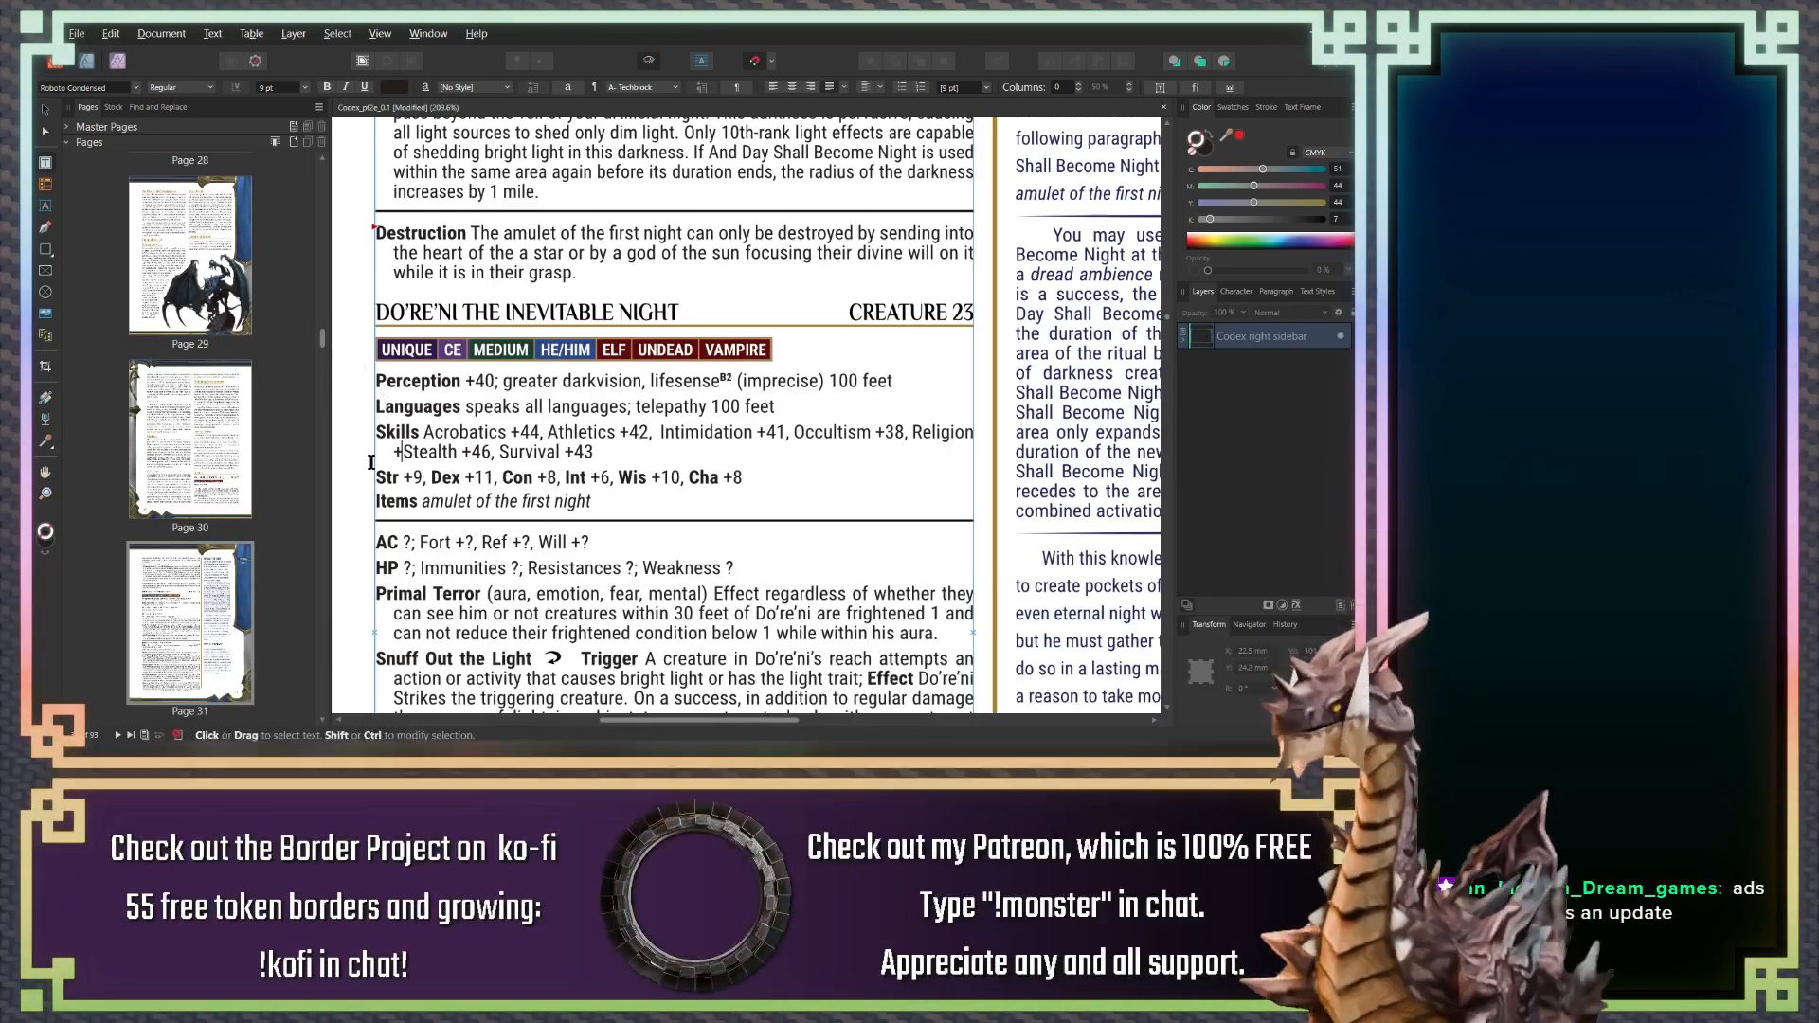
{"action": "left_click", "coordinate": [404, 452]}
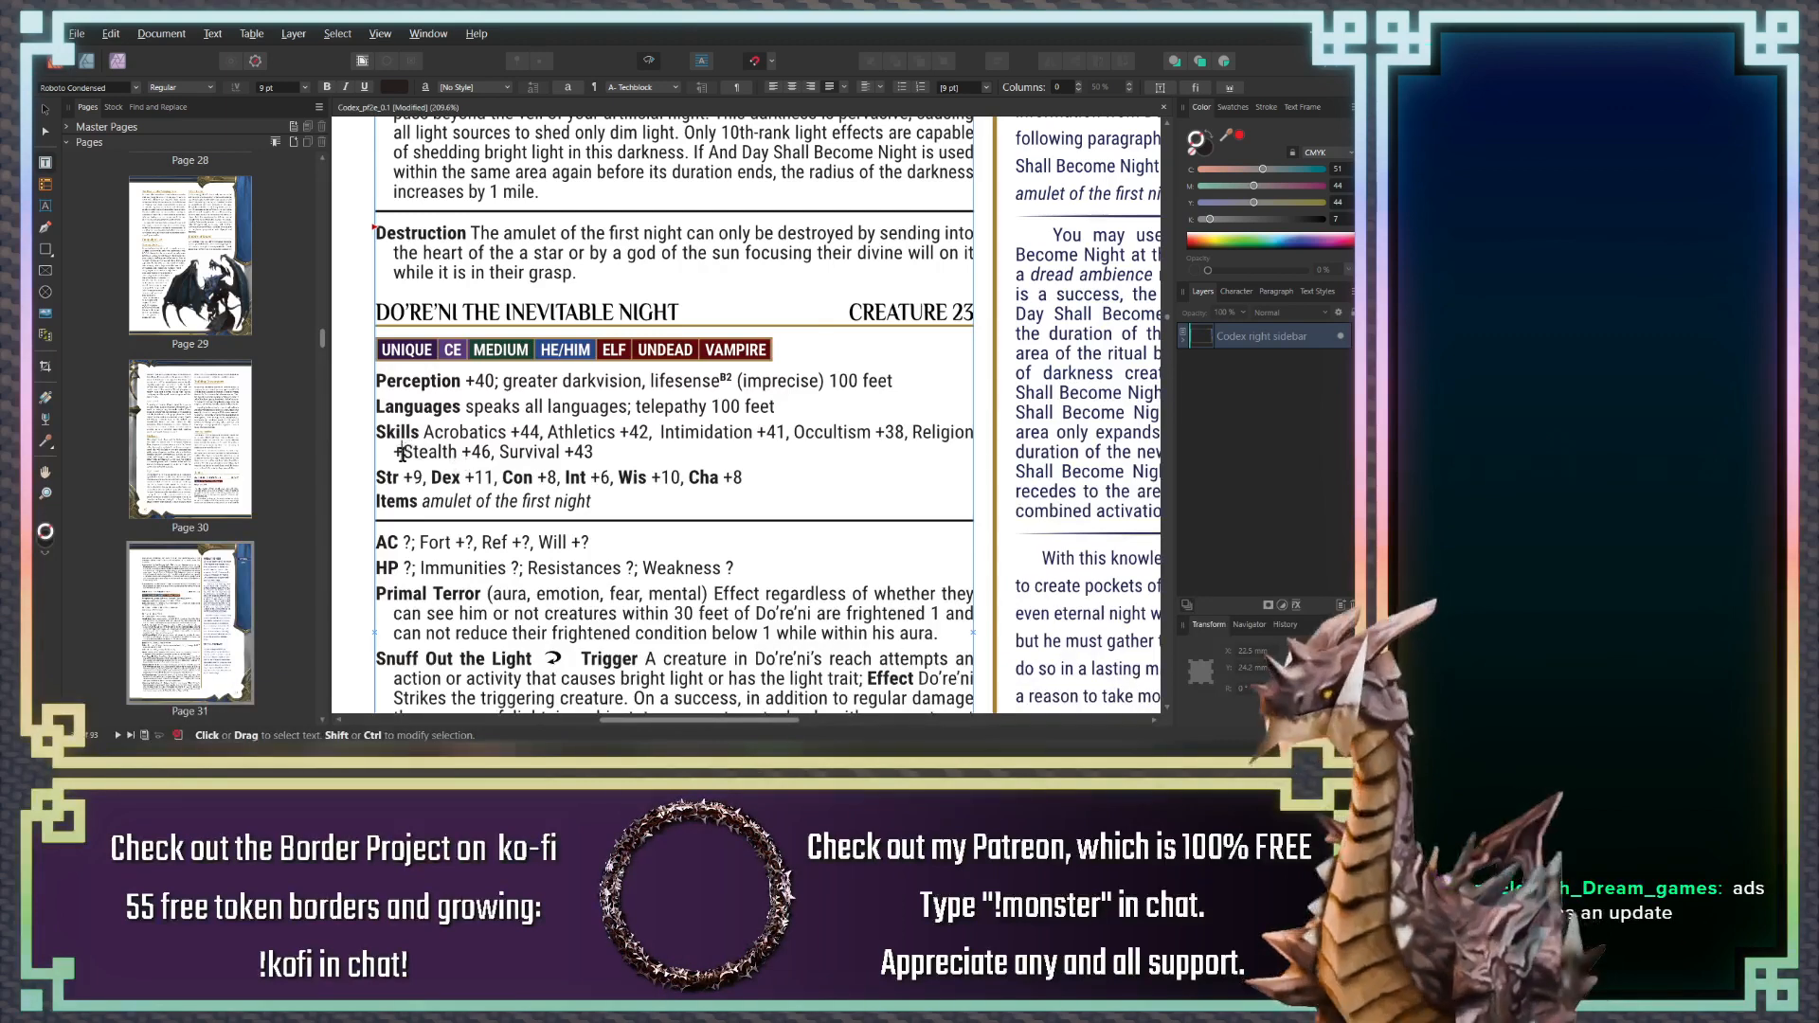
{"action": "type", "text": "40"}
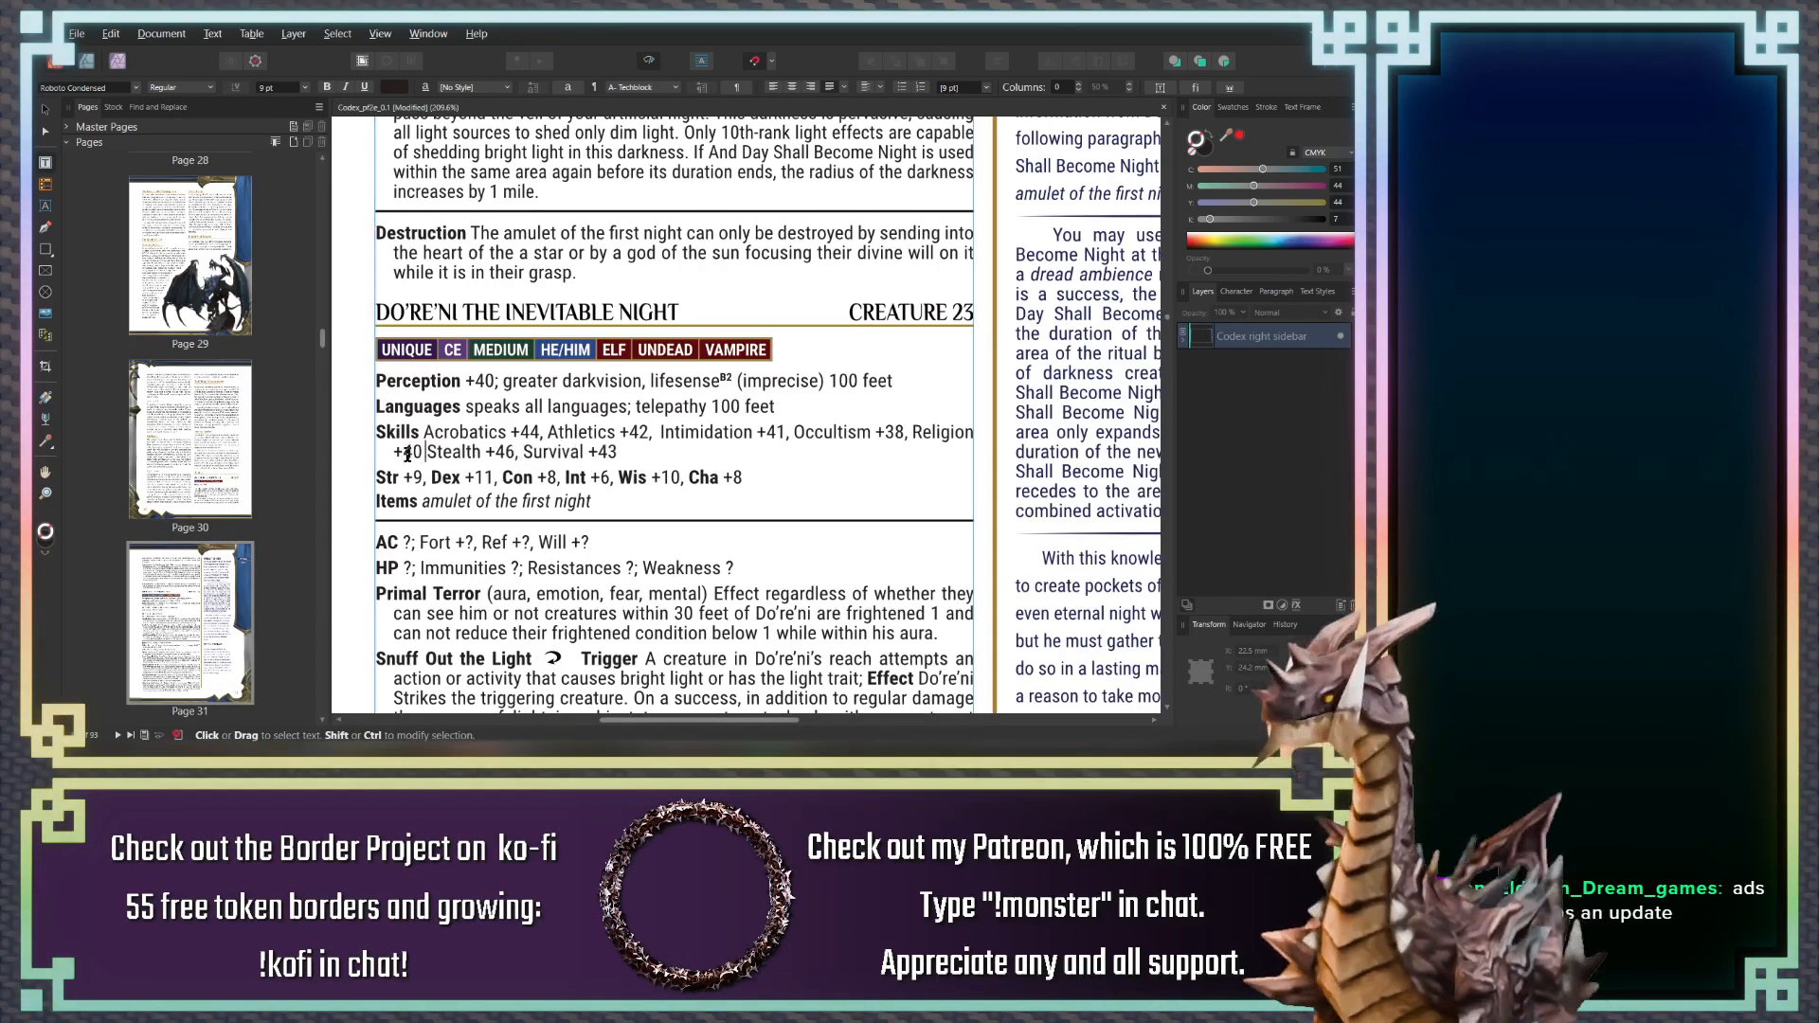
{"action": "type", "text": ","}
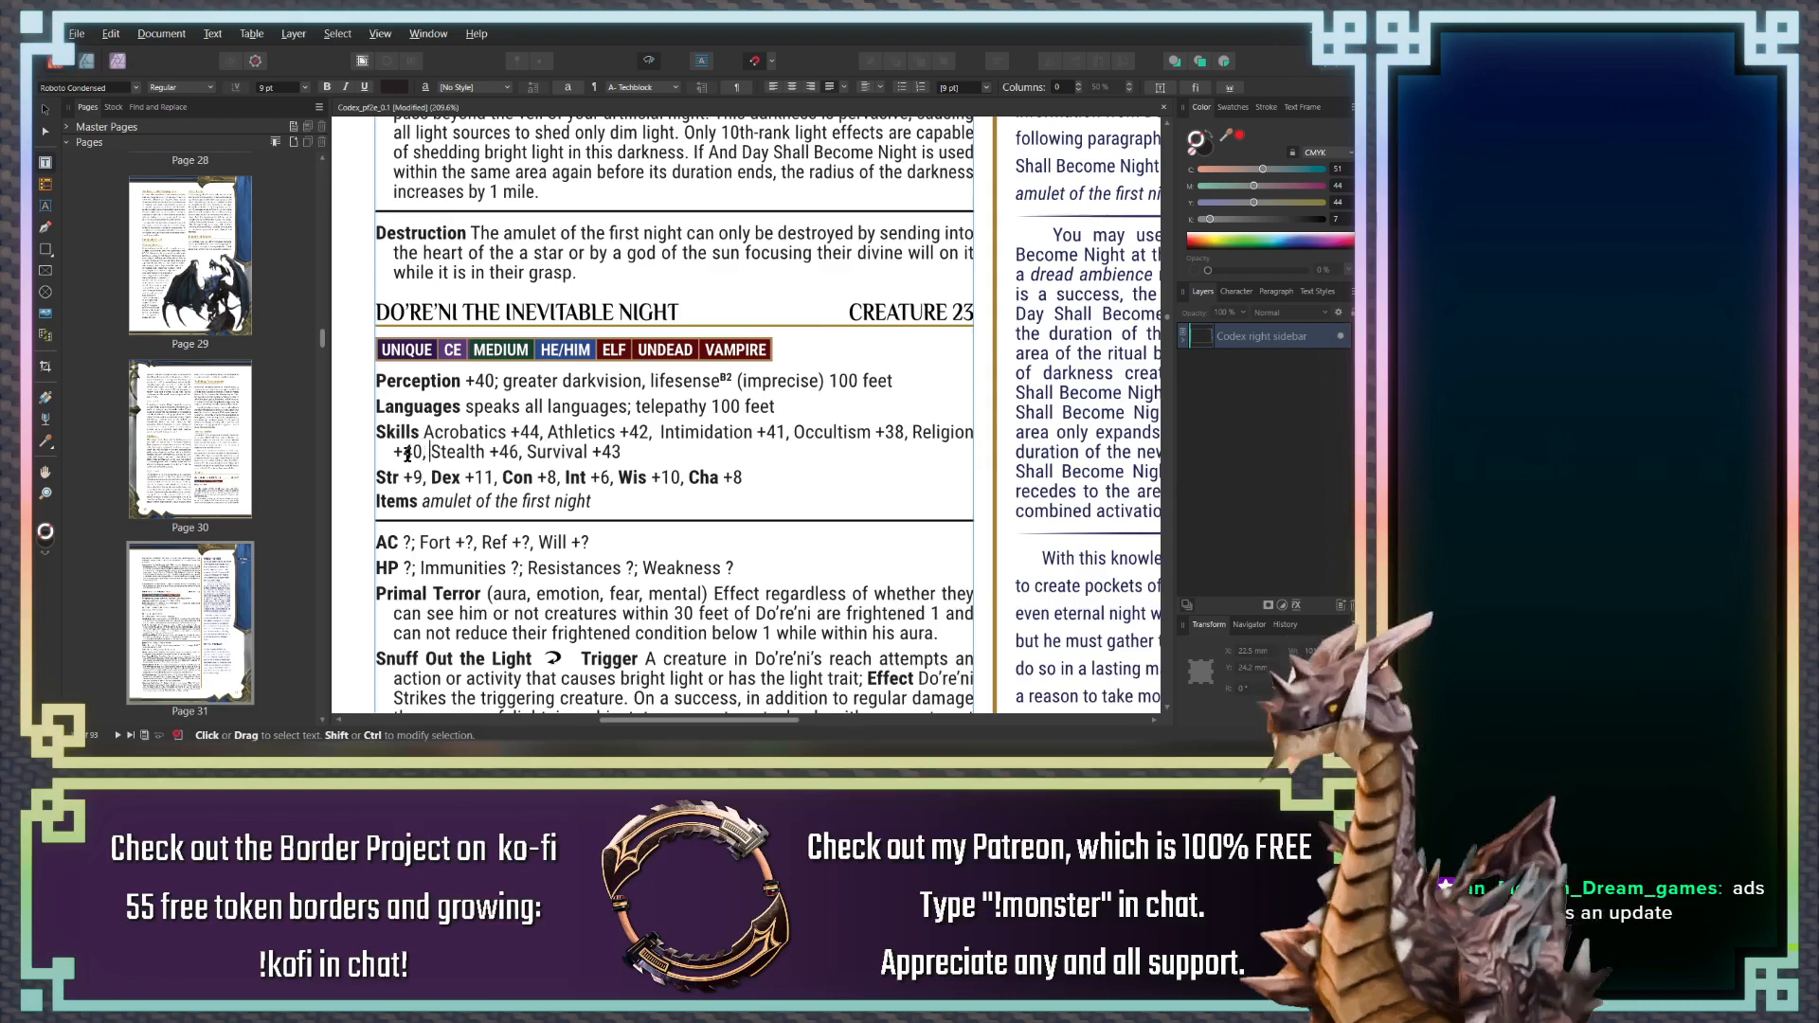
Insert a line break before Religion so that Religion +40 starts the second line of the Skills entry
{"action": "left_click", "coordinate": [914, 433]}
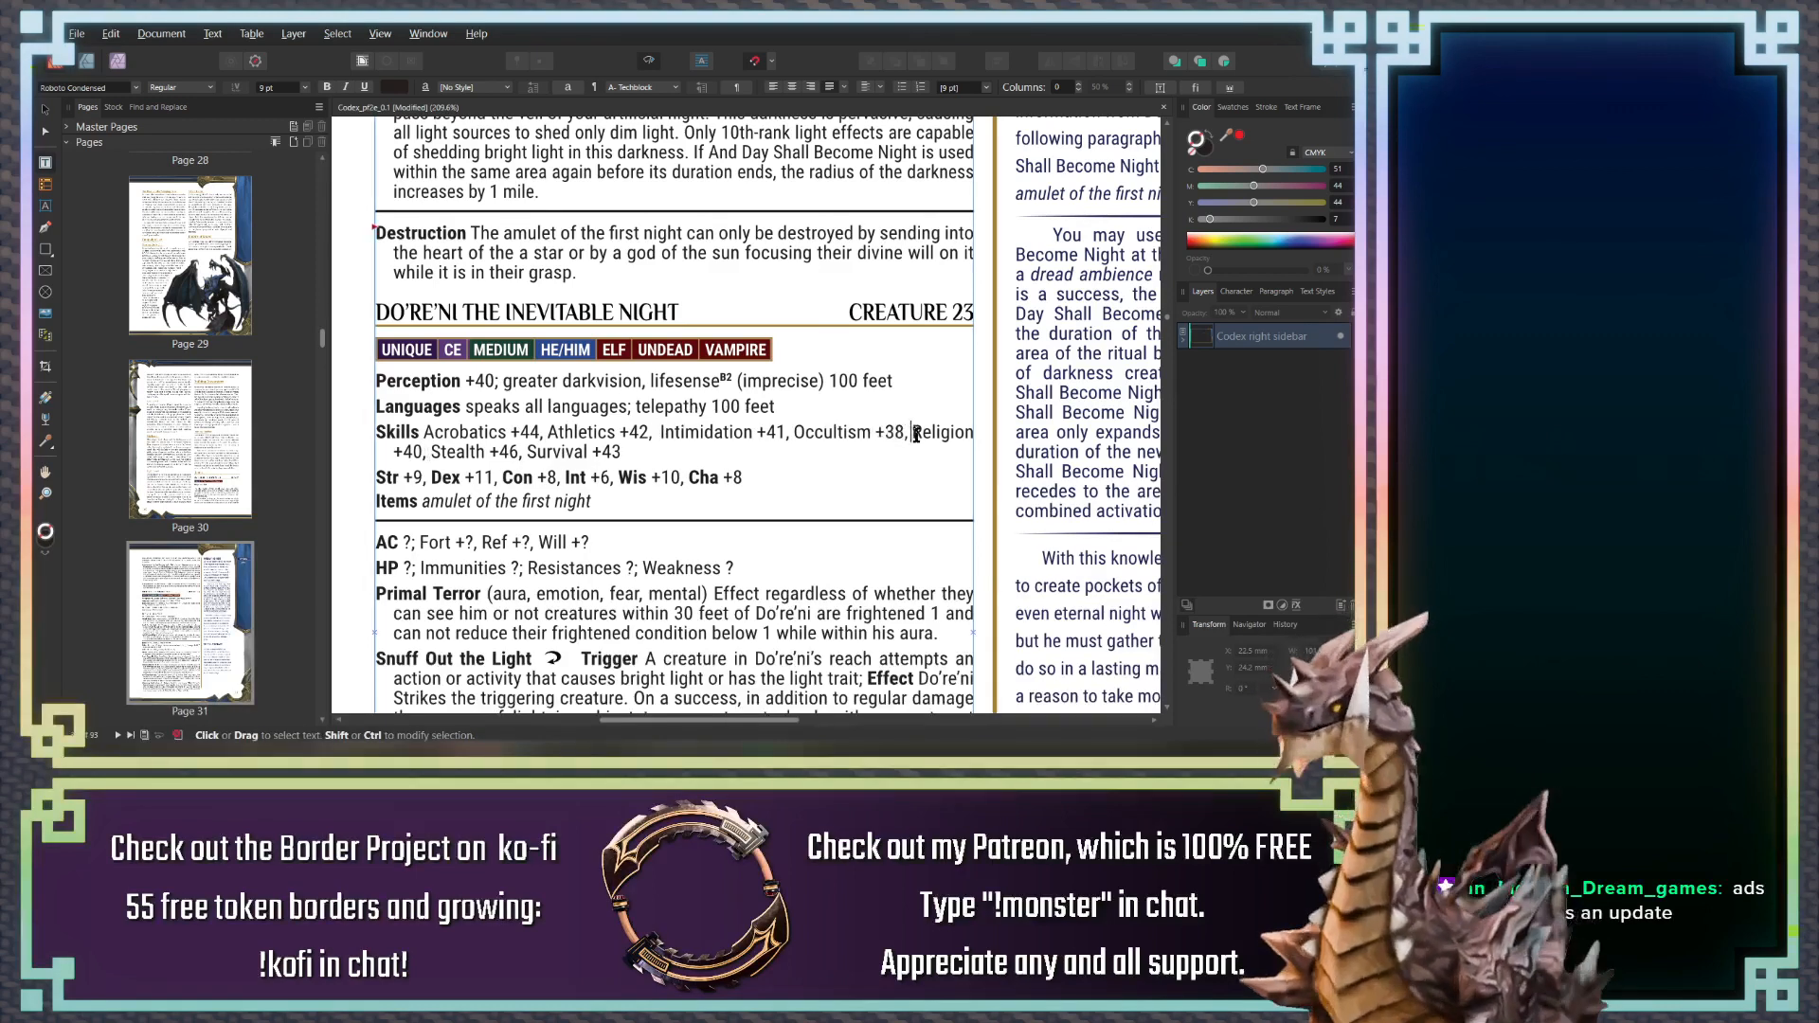
{"action": "key", "text": "shift+Return"}
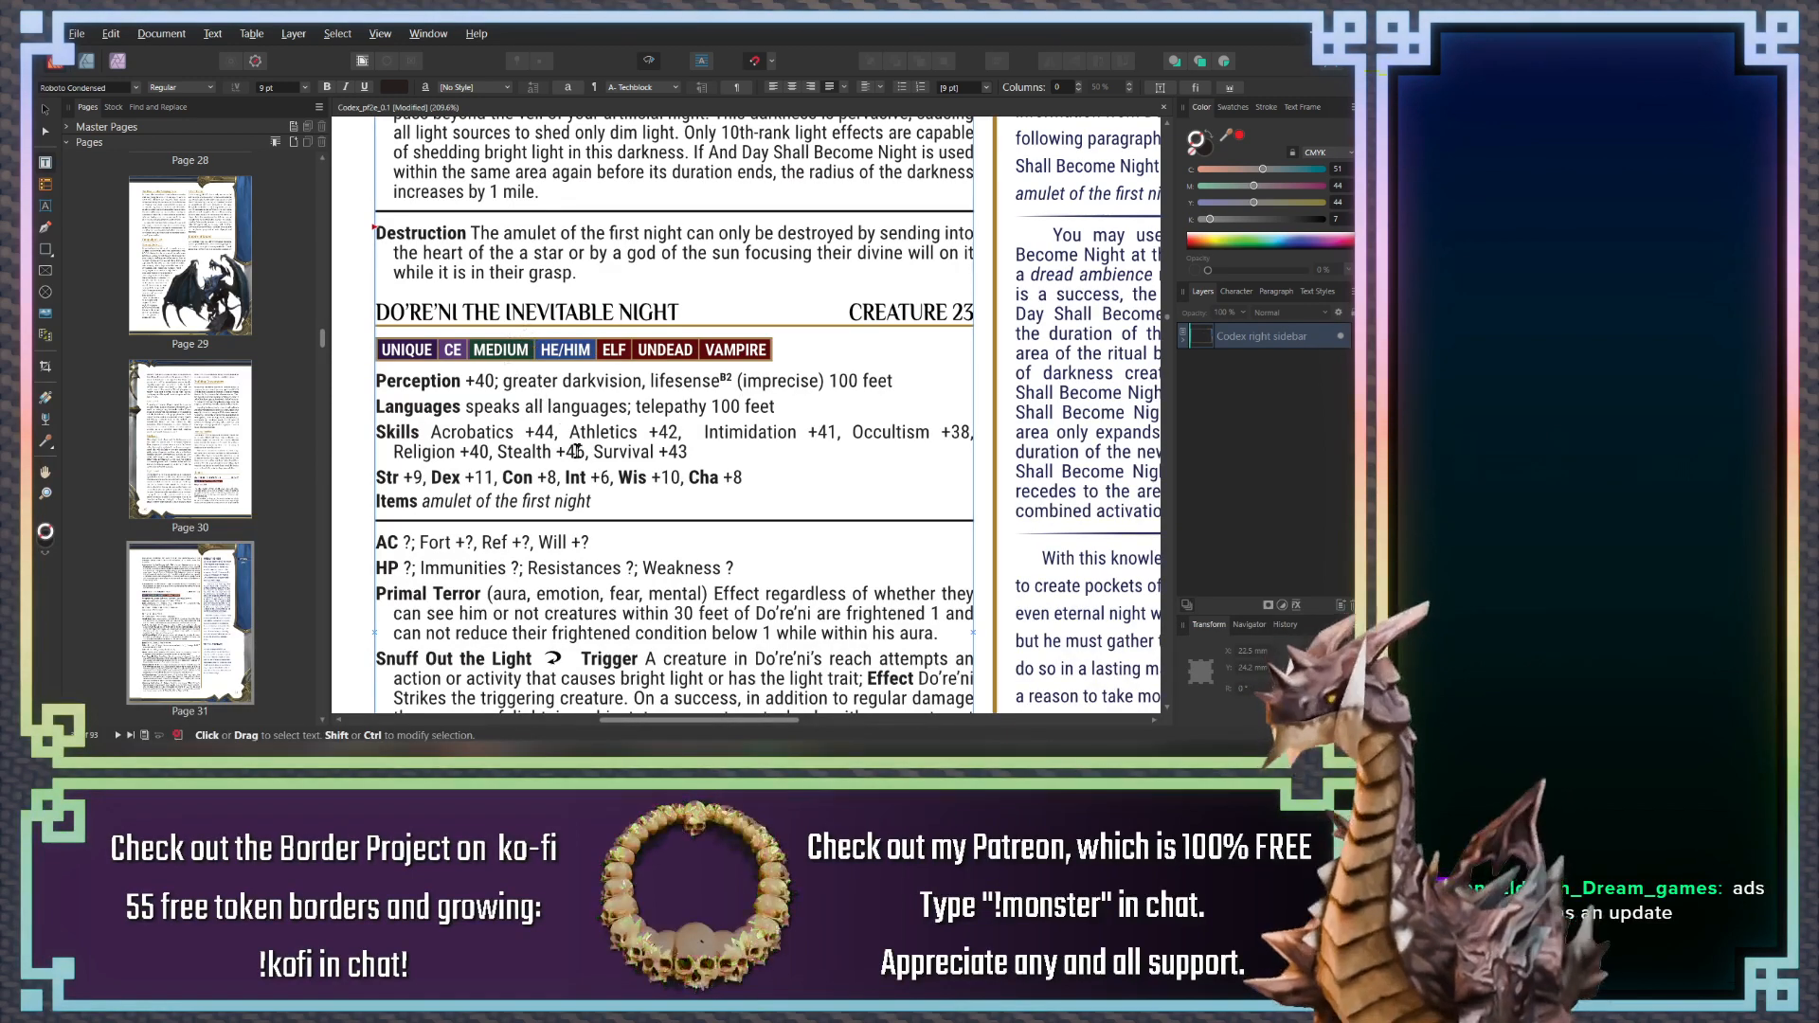
{"action": "left_click", "coordinate": [602, 492]}
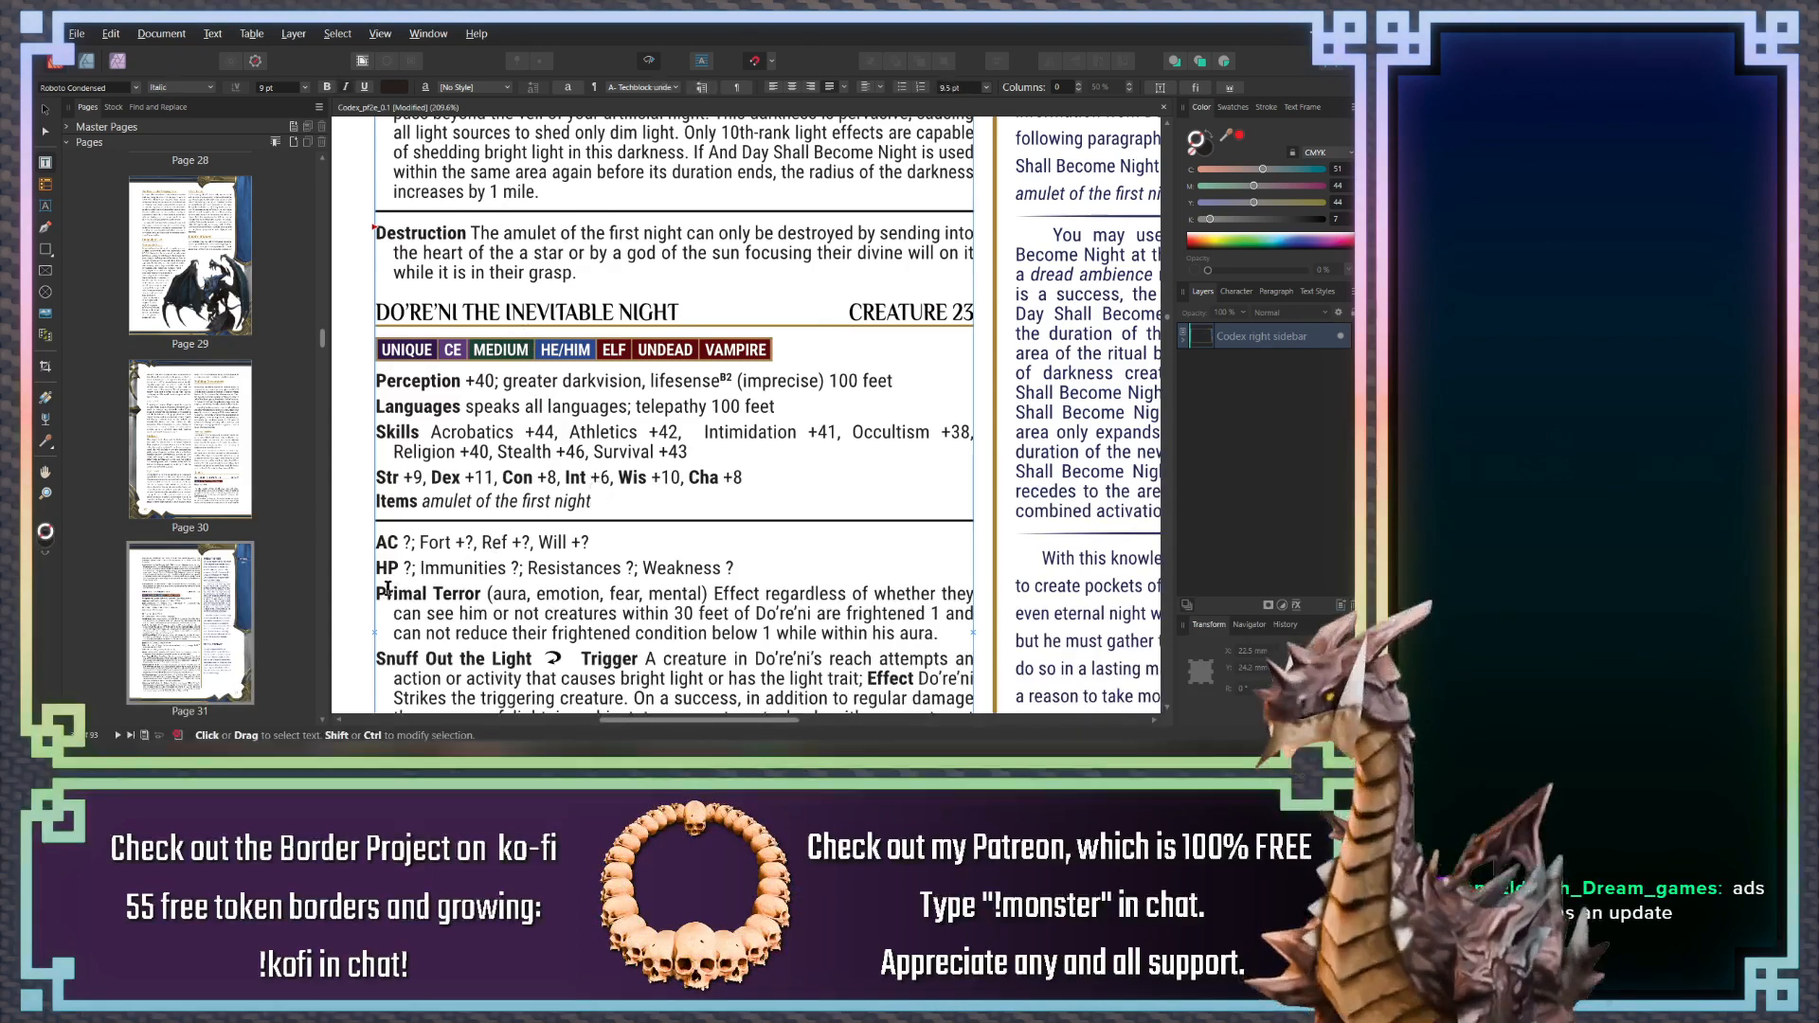
{"action": "double_click", "coordinate": [409, 542]}
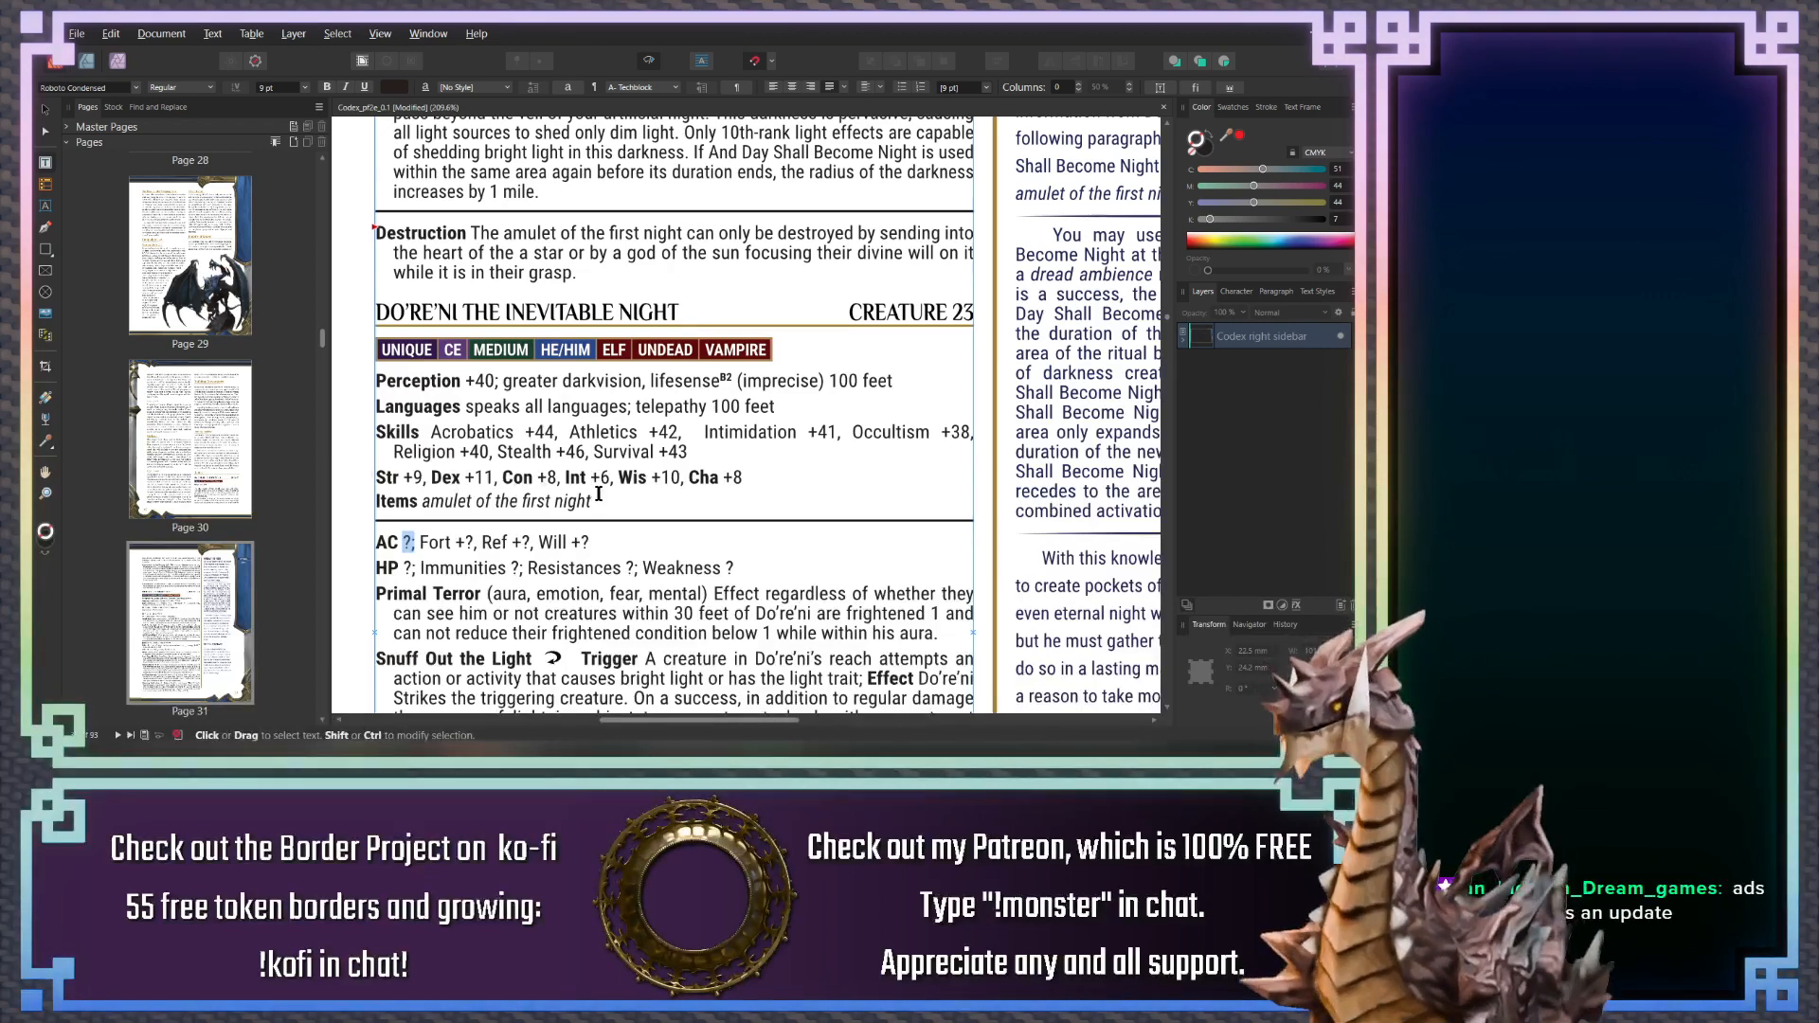
{"action": "left_click", "coordinate": [591, 501]}
{"action": "scroll", "coordinate": [524, 559], "scroll_direction": "down", "scroll_amount": 2}
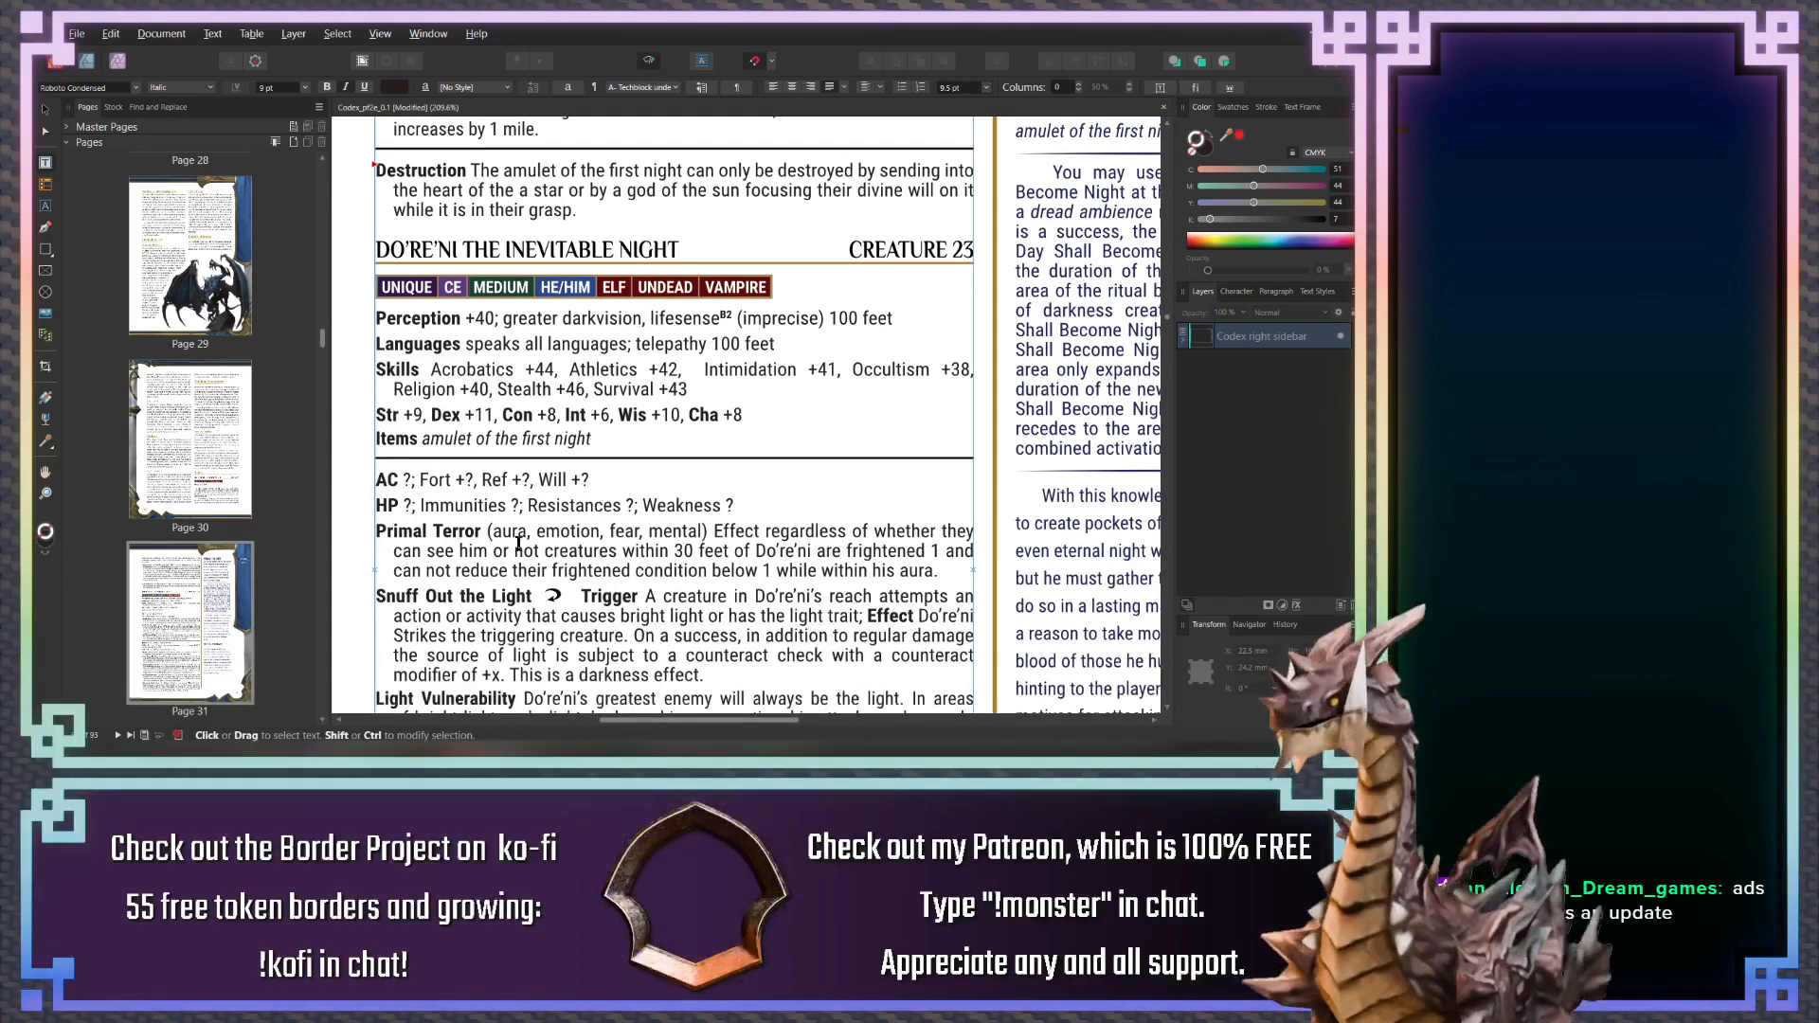
{"action": "scroll", "coordinate": [518, 545], "scroll_direction": "down", "scroll_amount": 1}
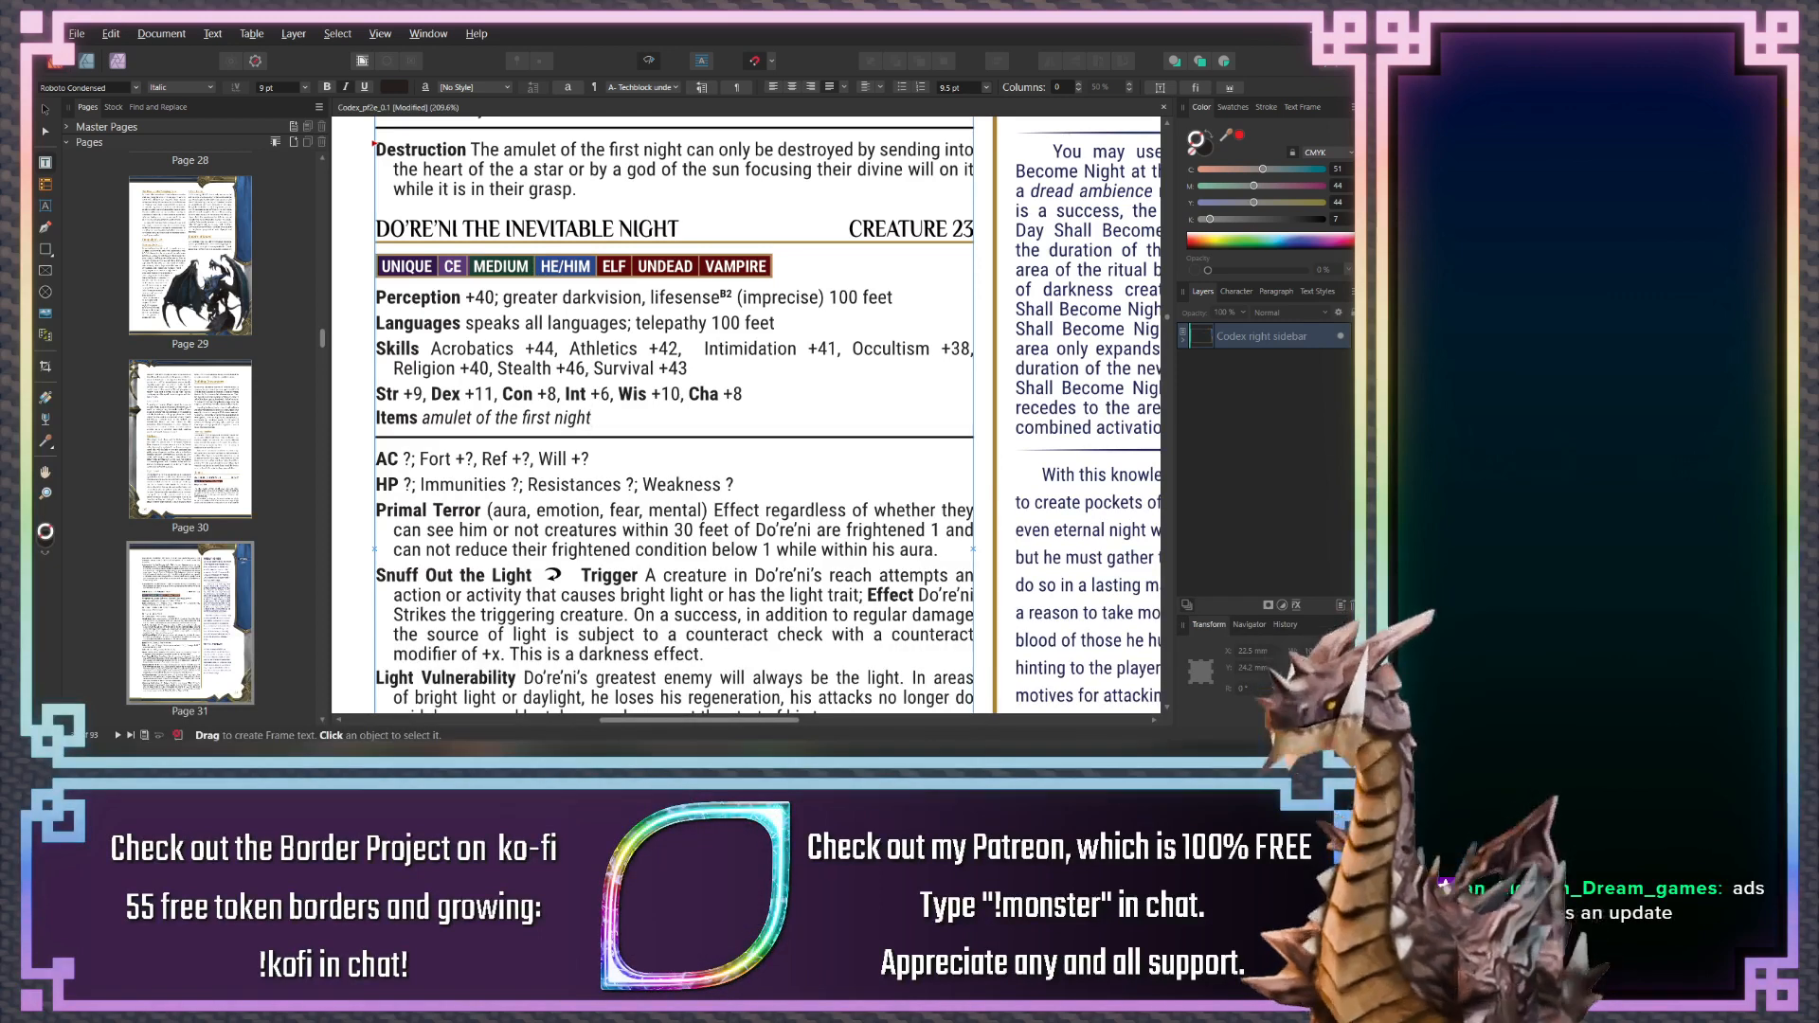
{"action": "left_click", "coordinate": [407, 458]}
{"action": "double_click", "coordinate": [407, 459]}
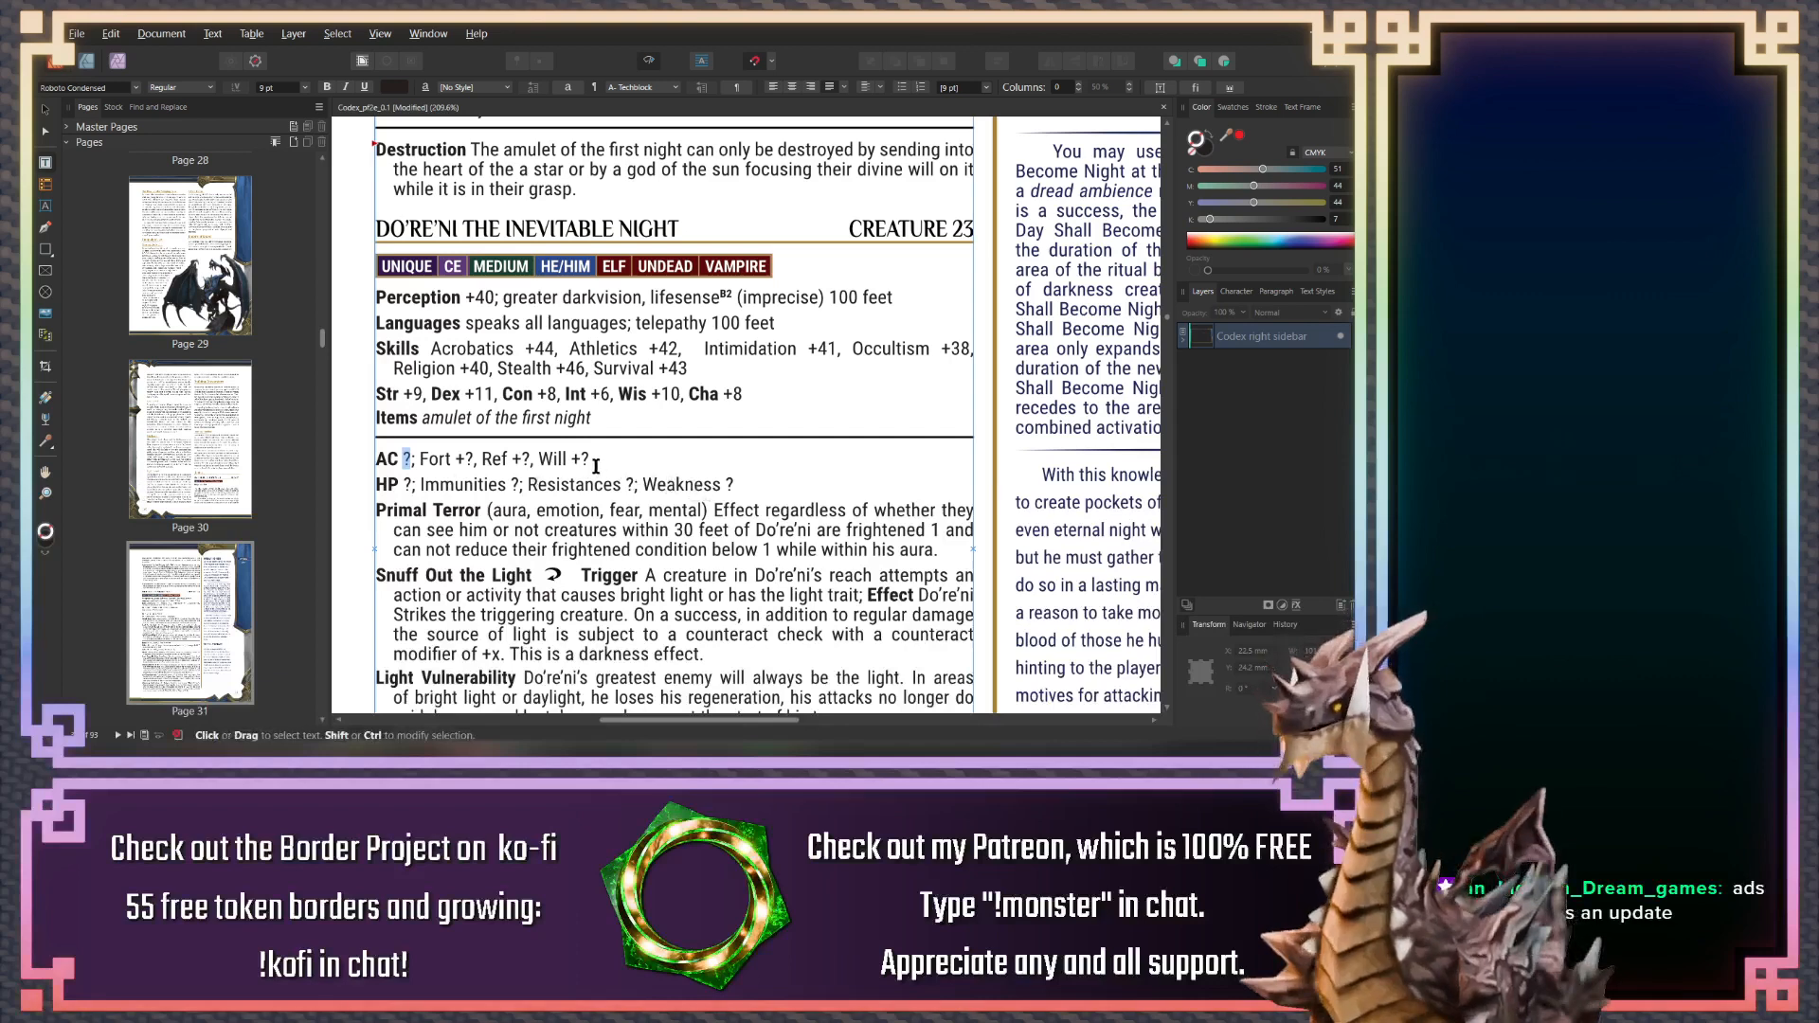
{"action": "left_click_drag", "start_coordinate": [596, 464], "coordinate": [578, 413]}
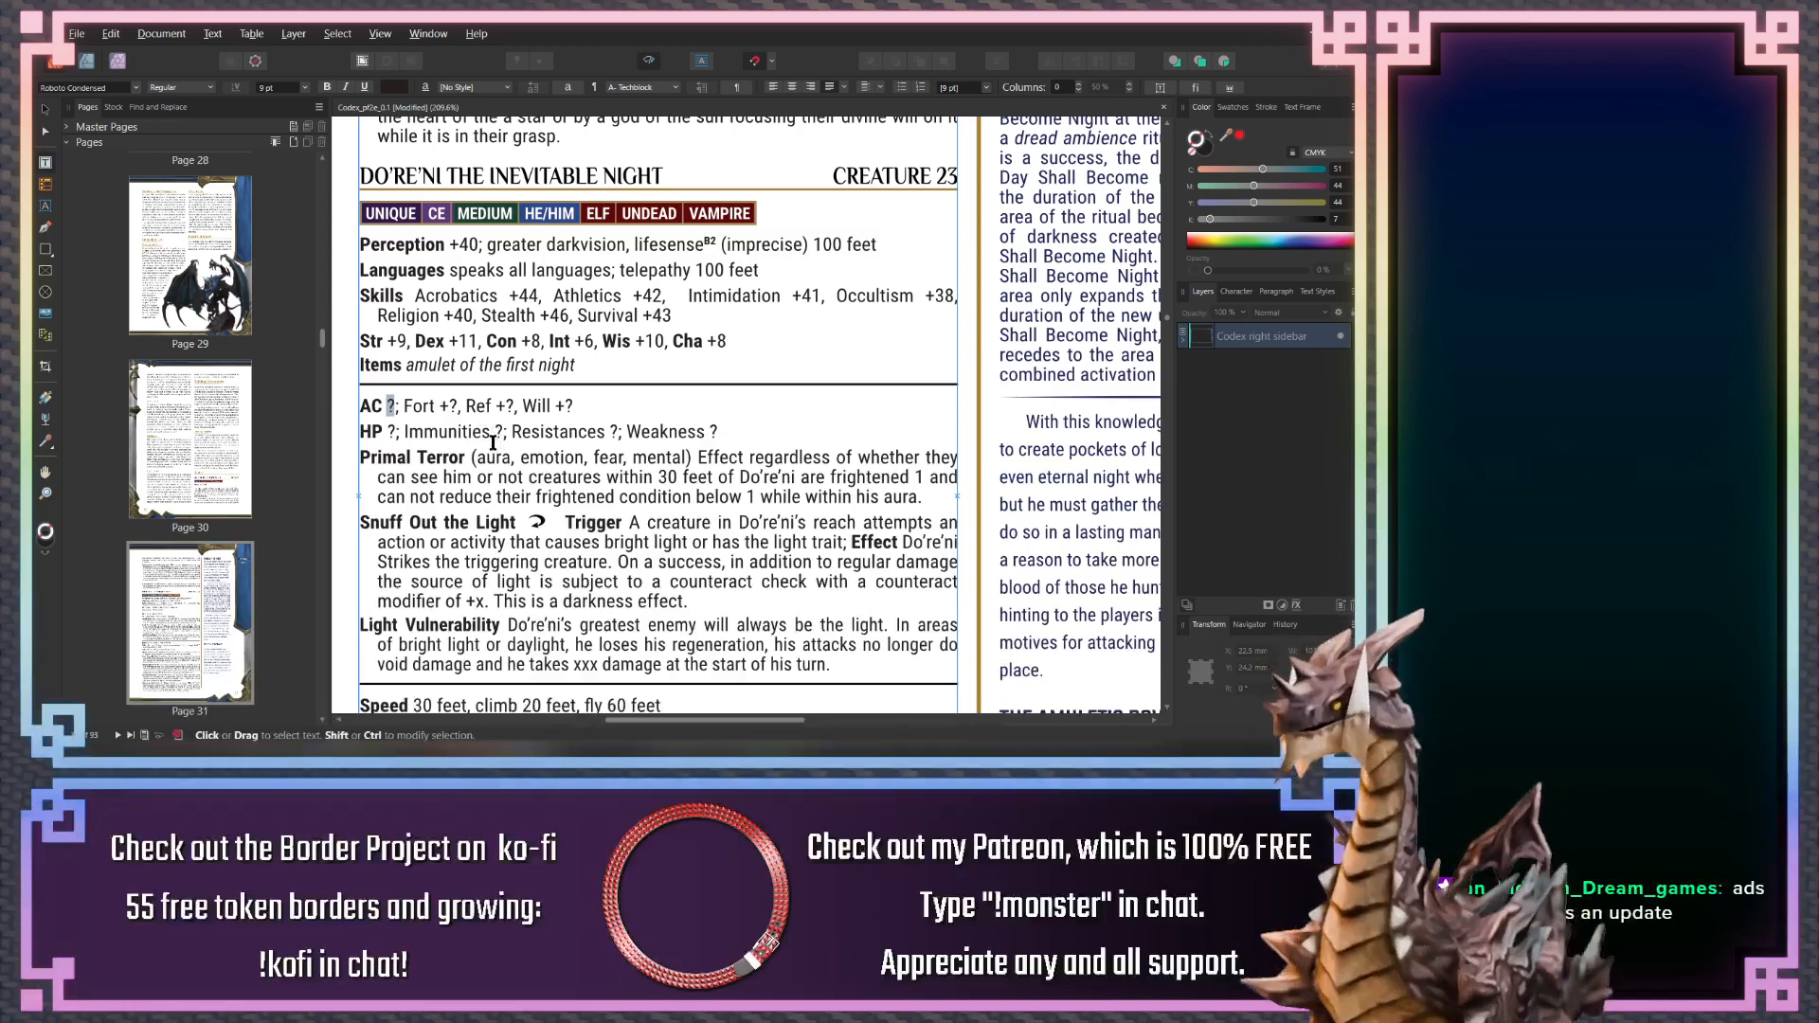
Replace the HP placeholder with 410 and add an opening parenthesis and the word regeneration after it
{"action": "double_click", "coordinate": [393, 435]}
{"action": "type", "text": "4"}
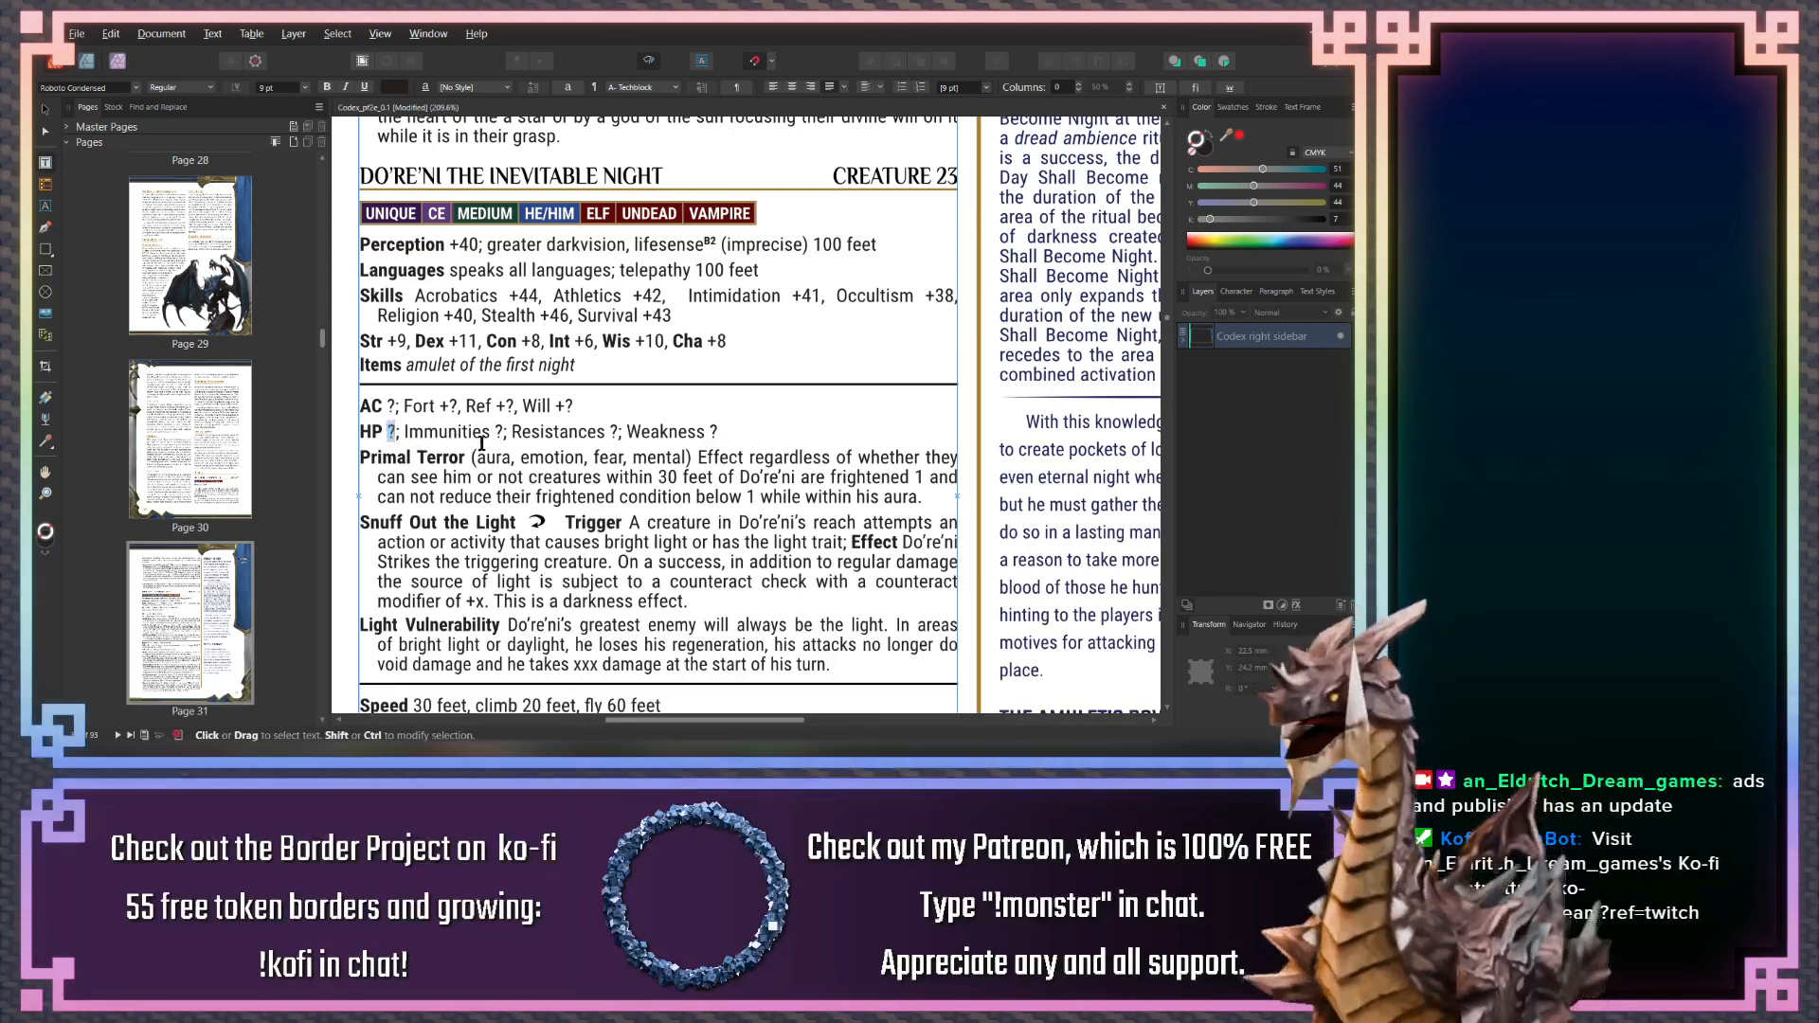
{"action": "type", "text": "10"}
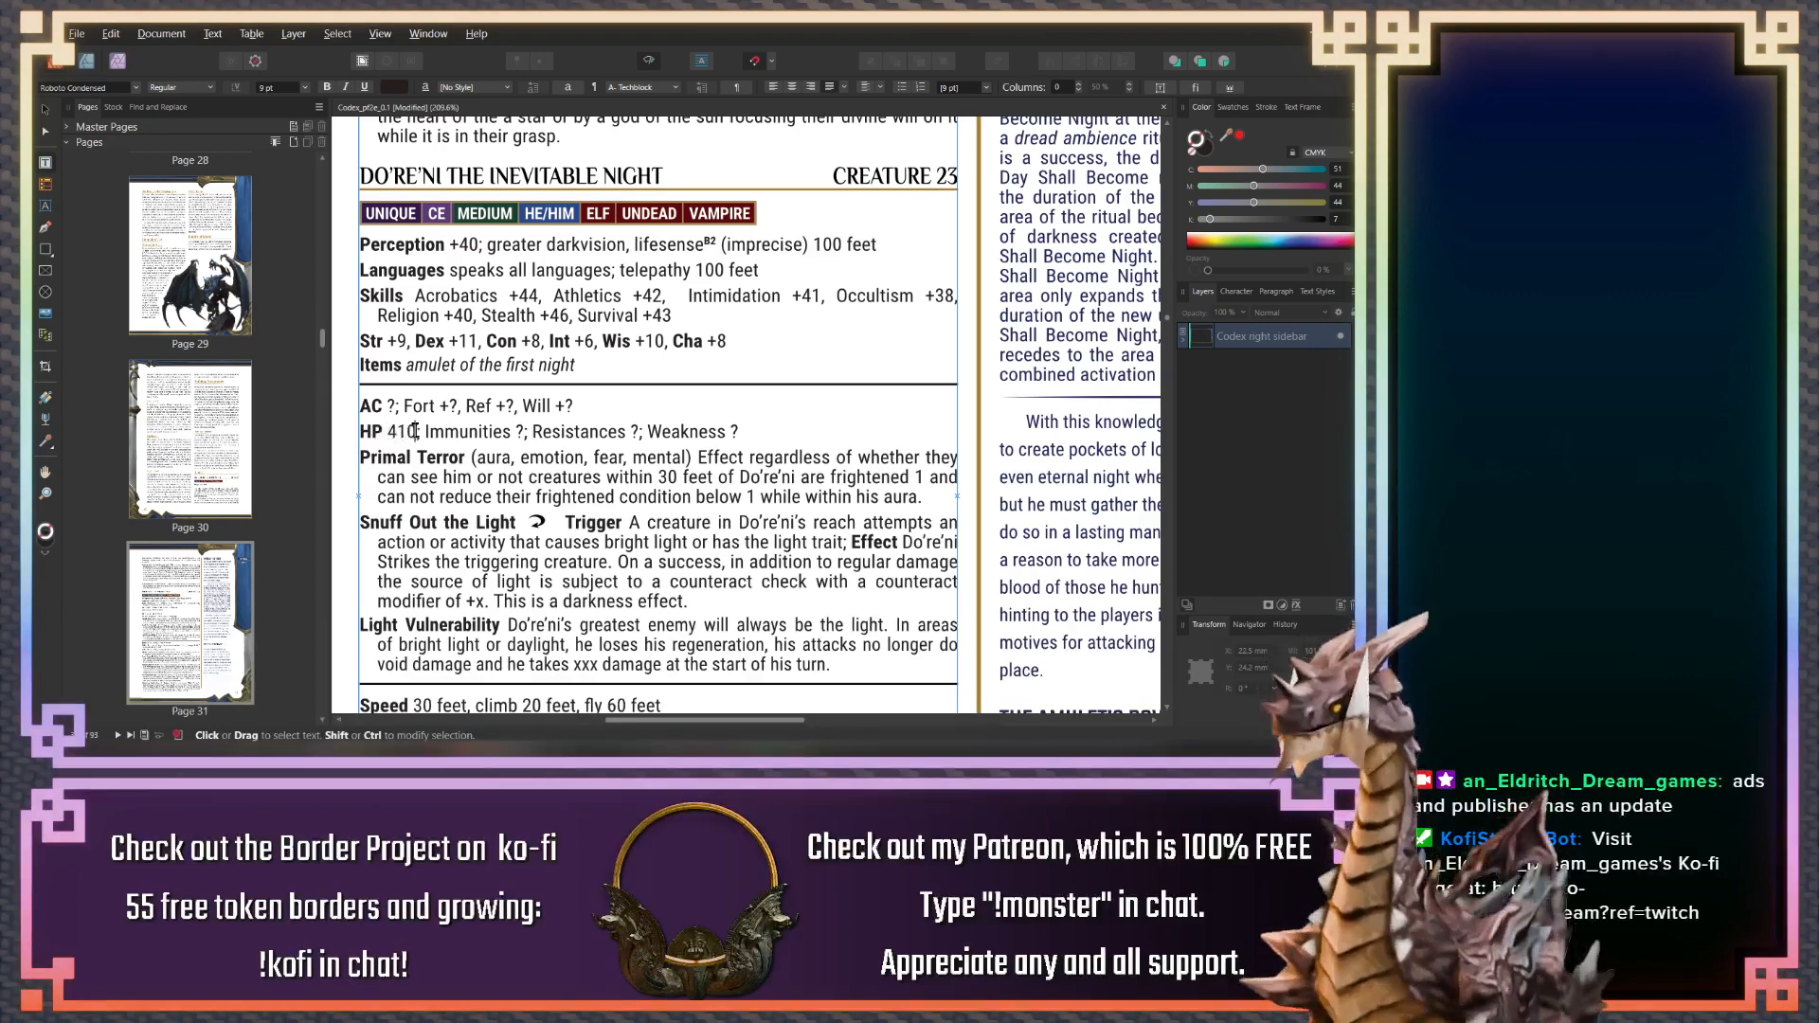
{"action": "type", "text": "; "}
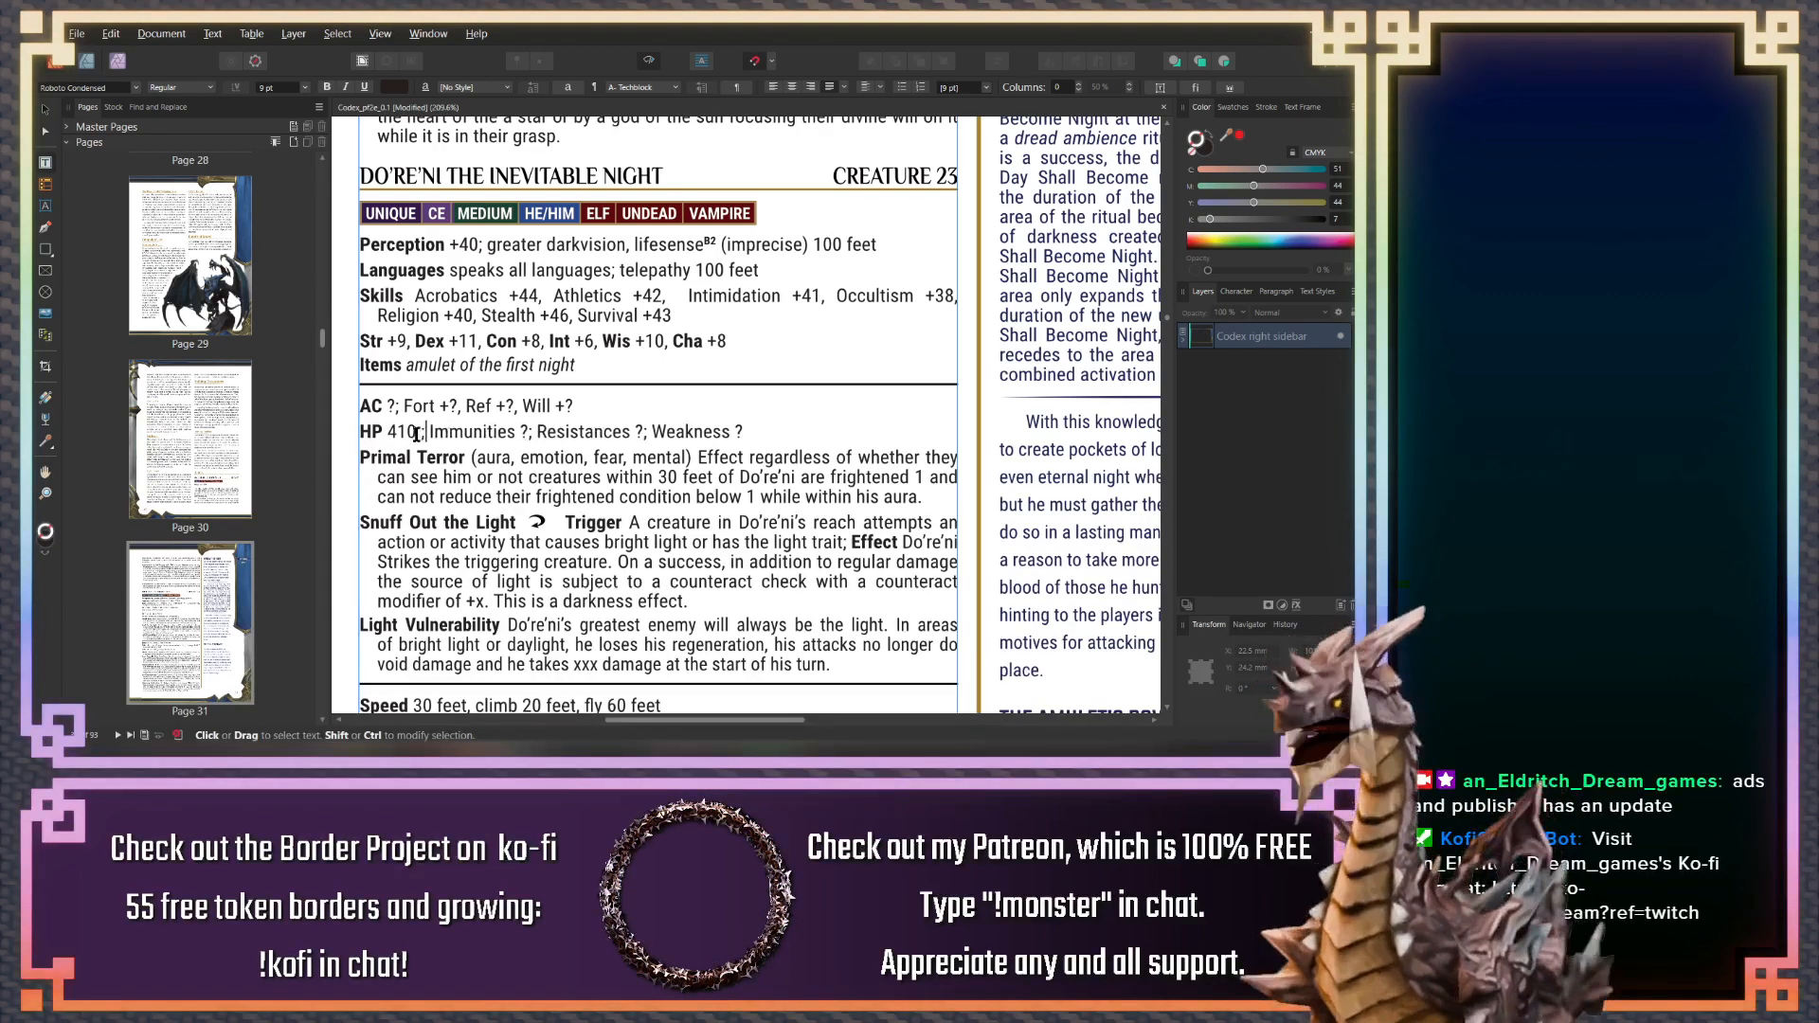
{"action": "type", "text": "regenerati"}
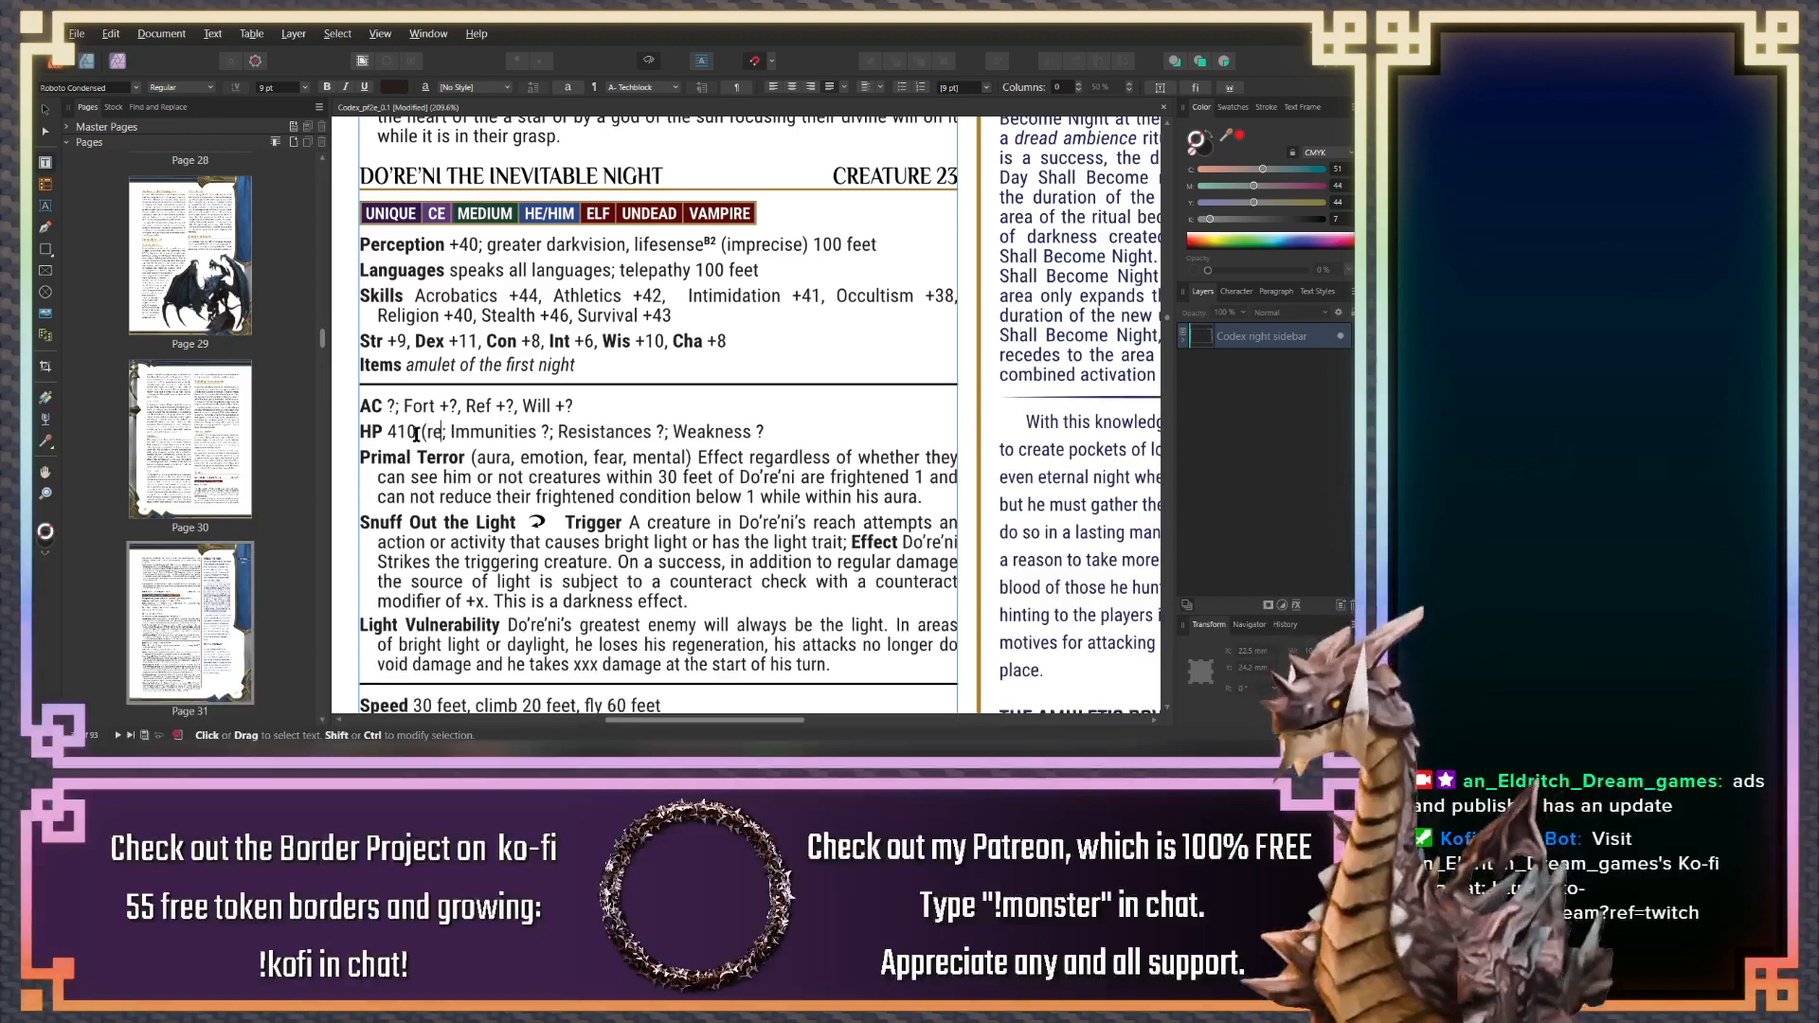
{"action": "type", "text": "on"}
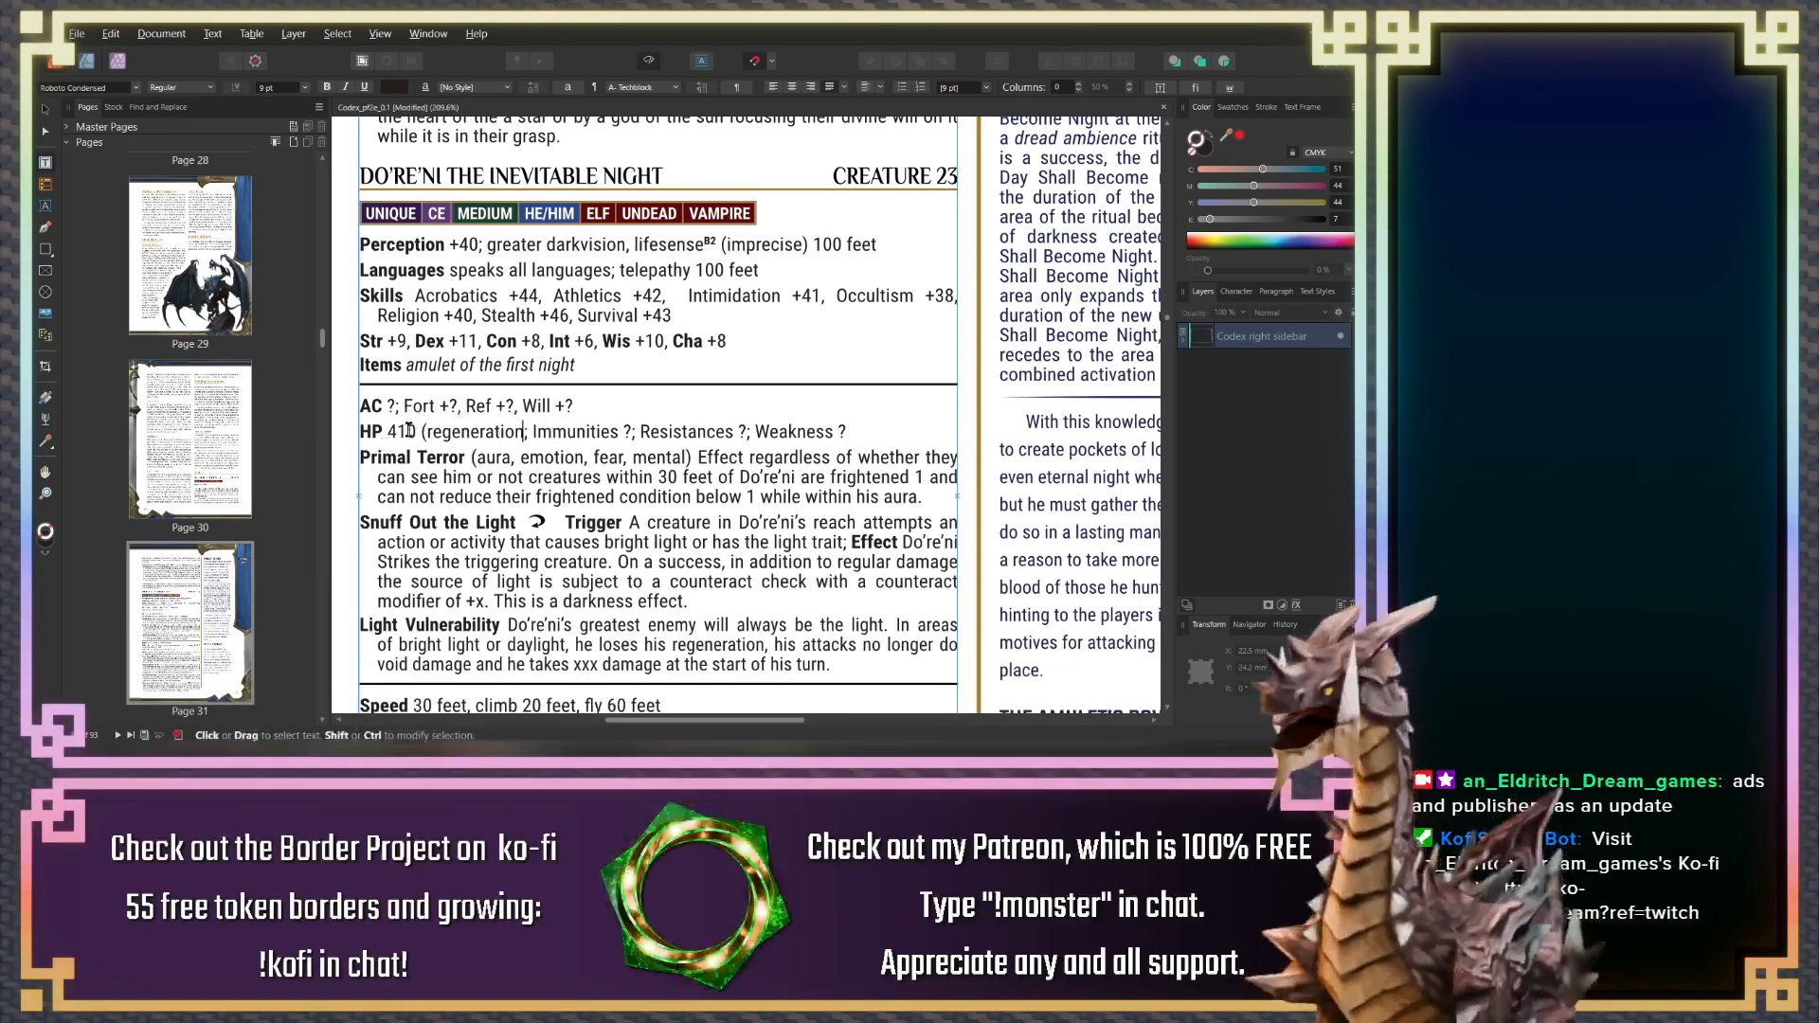
Change the HP value to 360 and replace the opening parenthesis before regeneration with a comma
{"action": "left_click_drag", "start_coordinate": [407, 432], "coordinate": [390, 433]}
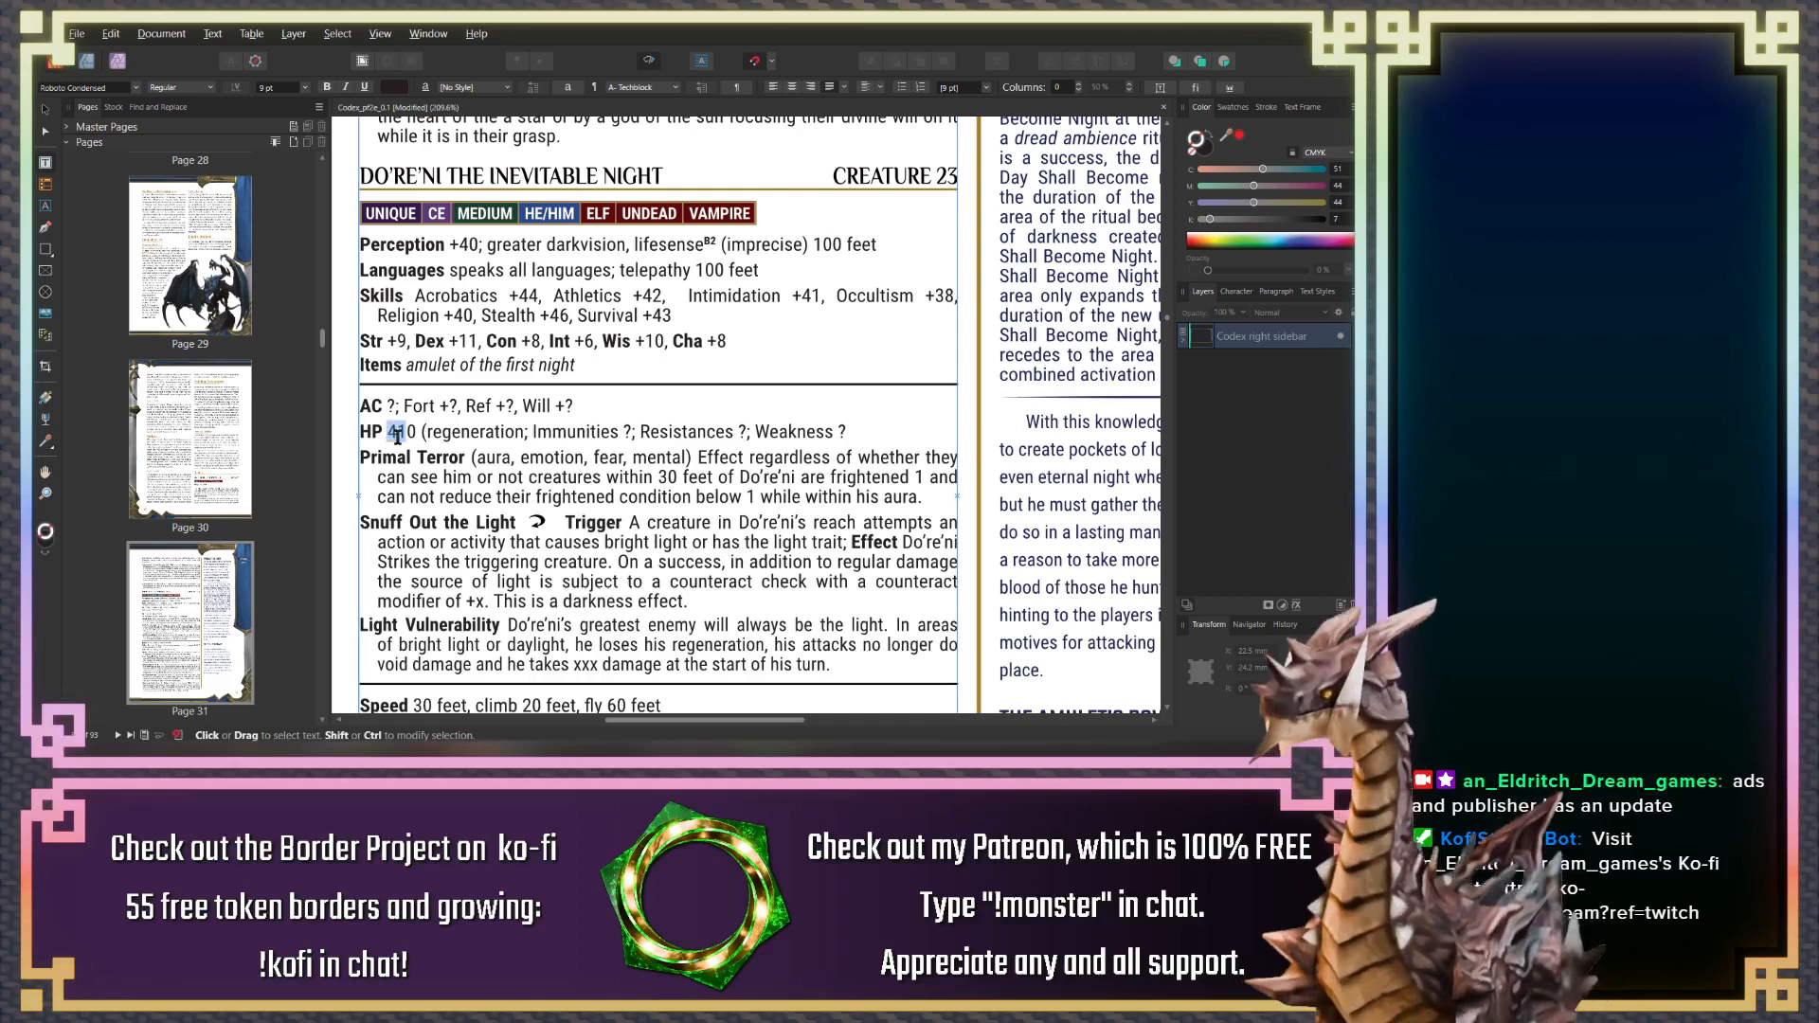
{"action": "type", "text": "36"}
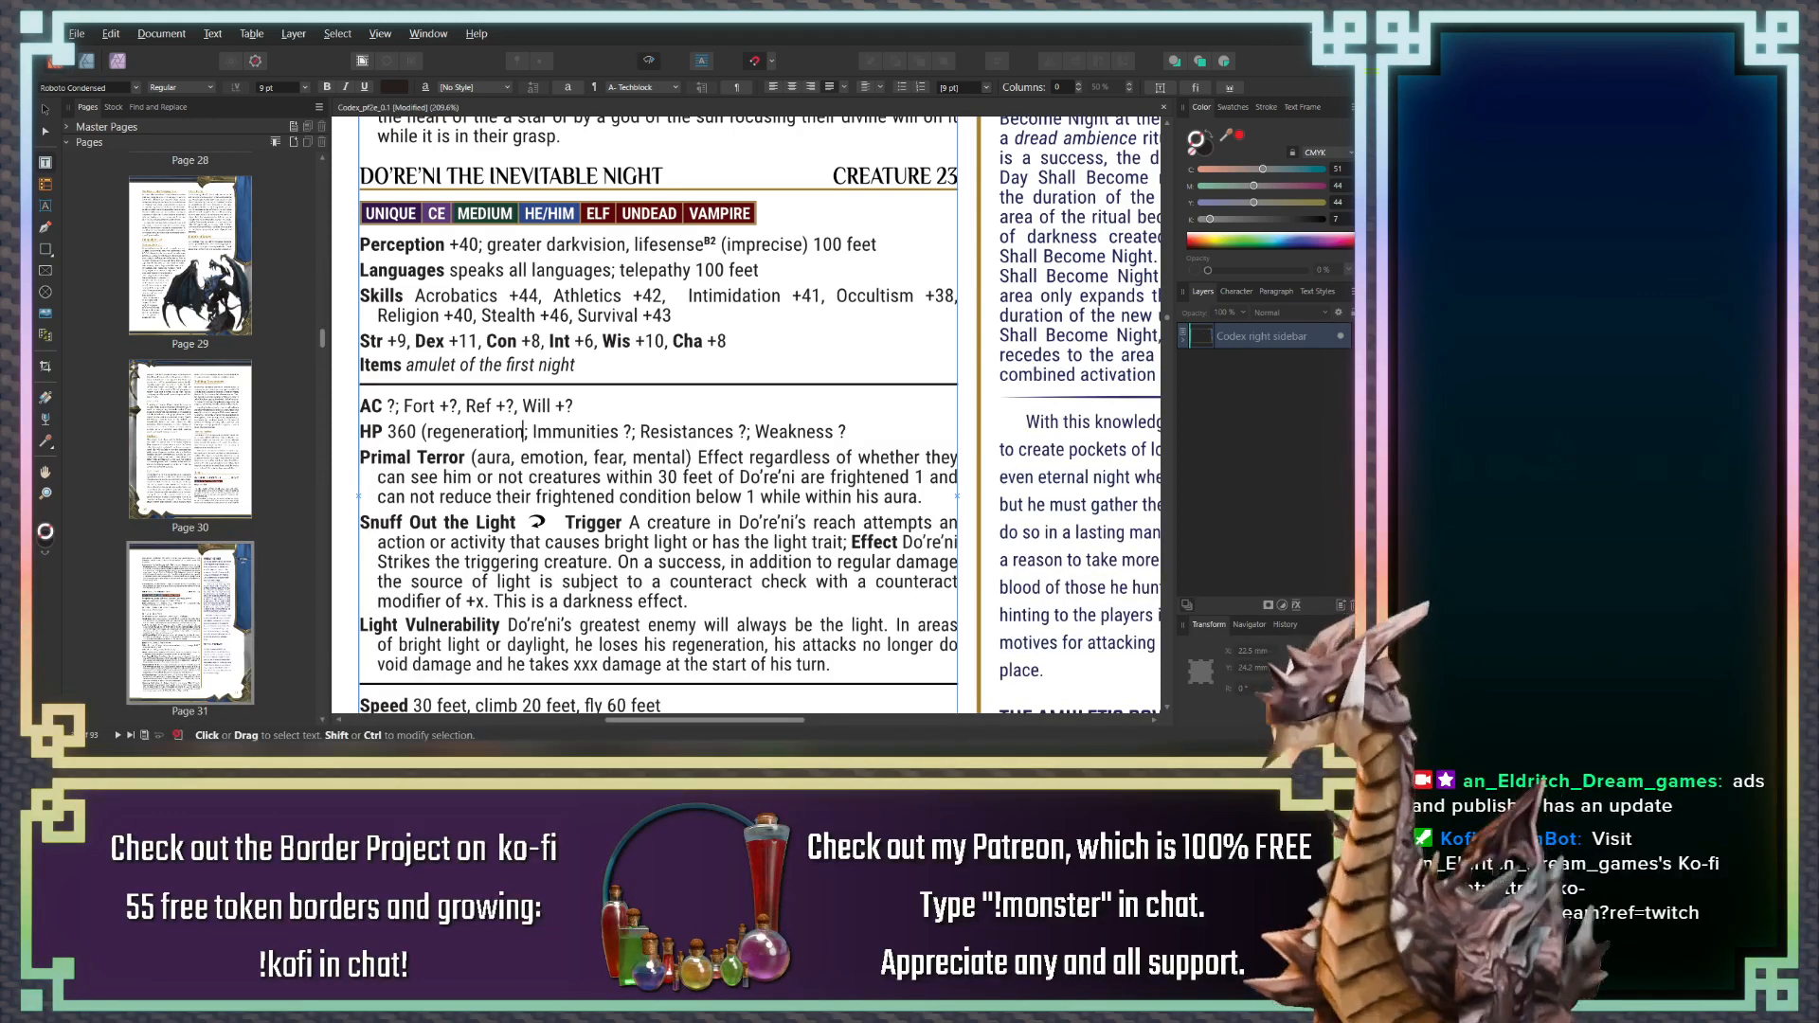
{"action": "left_click", "coordinate": [426, 432]}
{"action": "key", "text": "BackSpace"}
{"action": "key", "text": "BackSpace"}
{"action": "type", "text": ","}
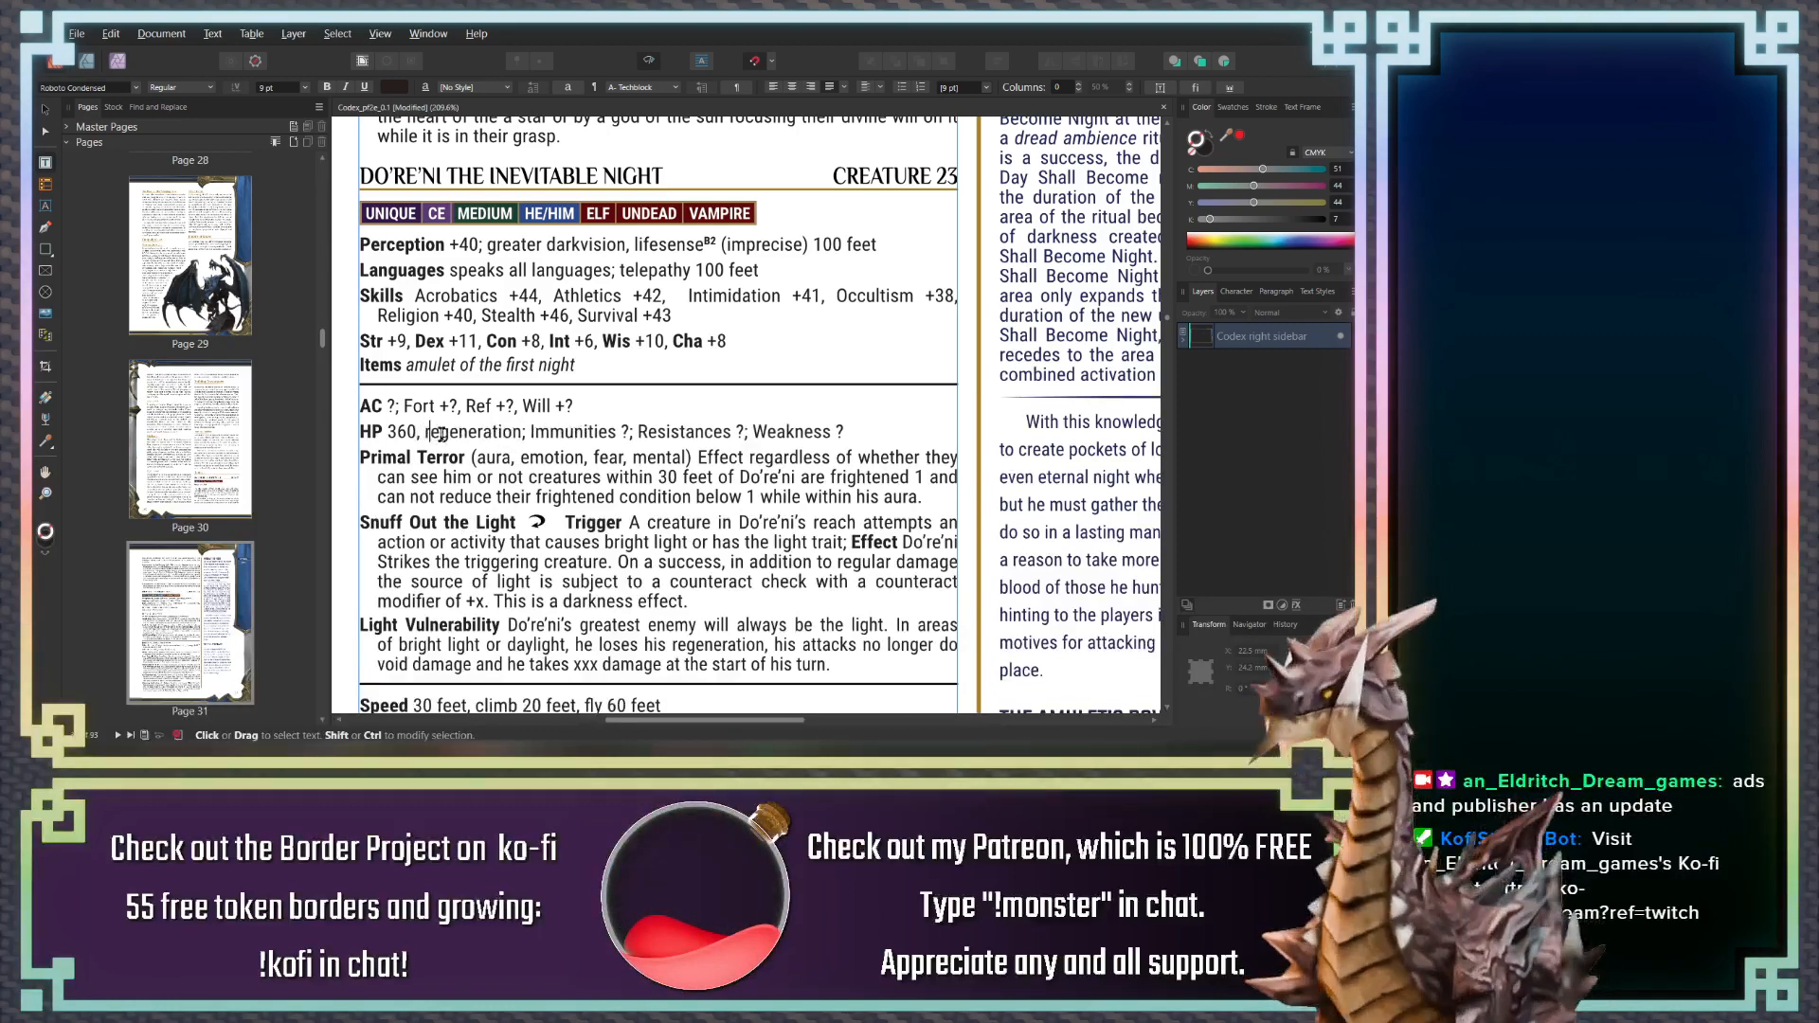
Add the value 20 after the word regeneration on the HP line
{"action": "key", "text": "Right"}
{"action": "key", "text": "Right"}
{"action": "key", "text": "Right"}
{"action": "key", "text": "Right"}
{"action": "key", "text": "Right"}
{"action": "key", "text": "Right"}
{"action": "key", "text": "Right"}
{"action": "key", "text": "Right"}
{"action": "key", "text": "Right"}
{"action": "key", "text": "Right"}
{"action": "key", "text": "Right"}
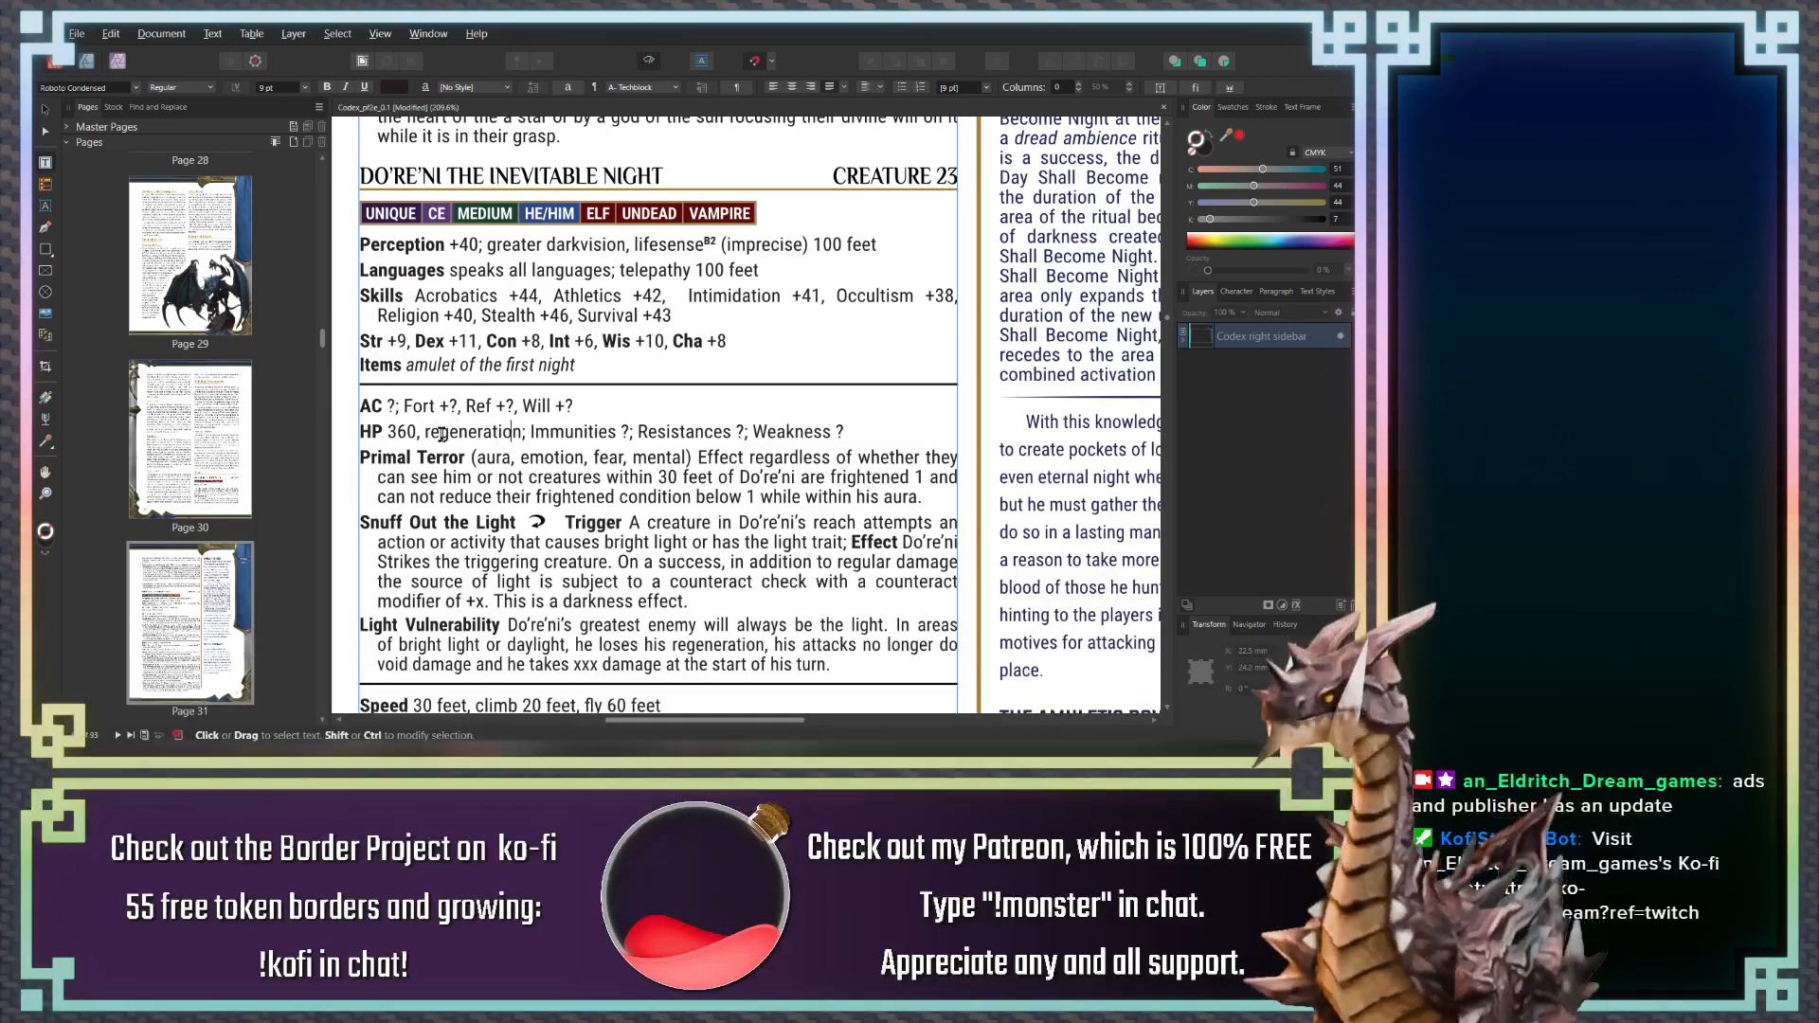
{"action": "type", "text": "20"}
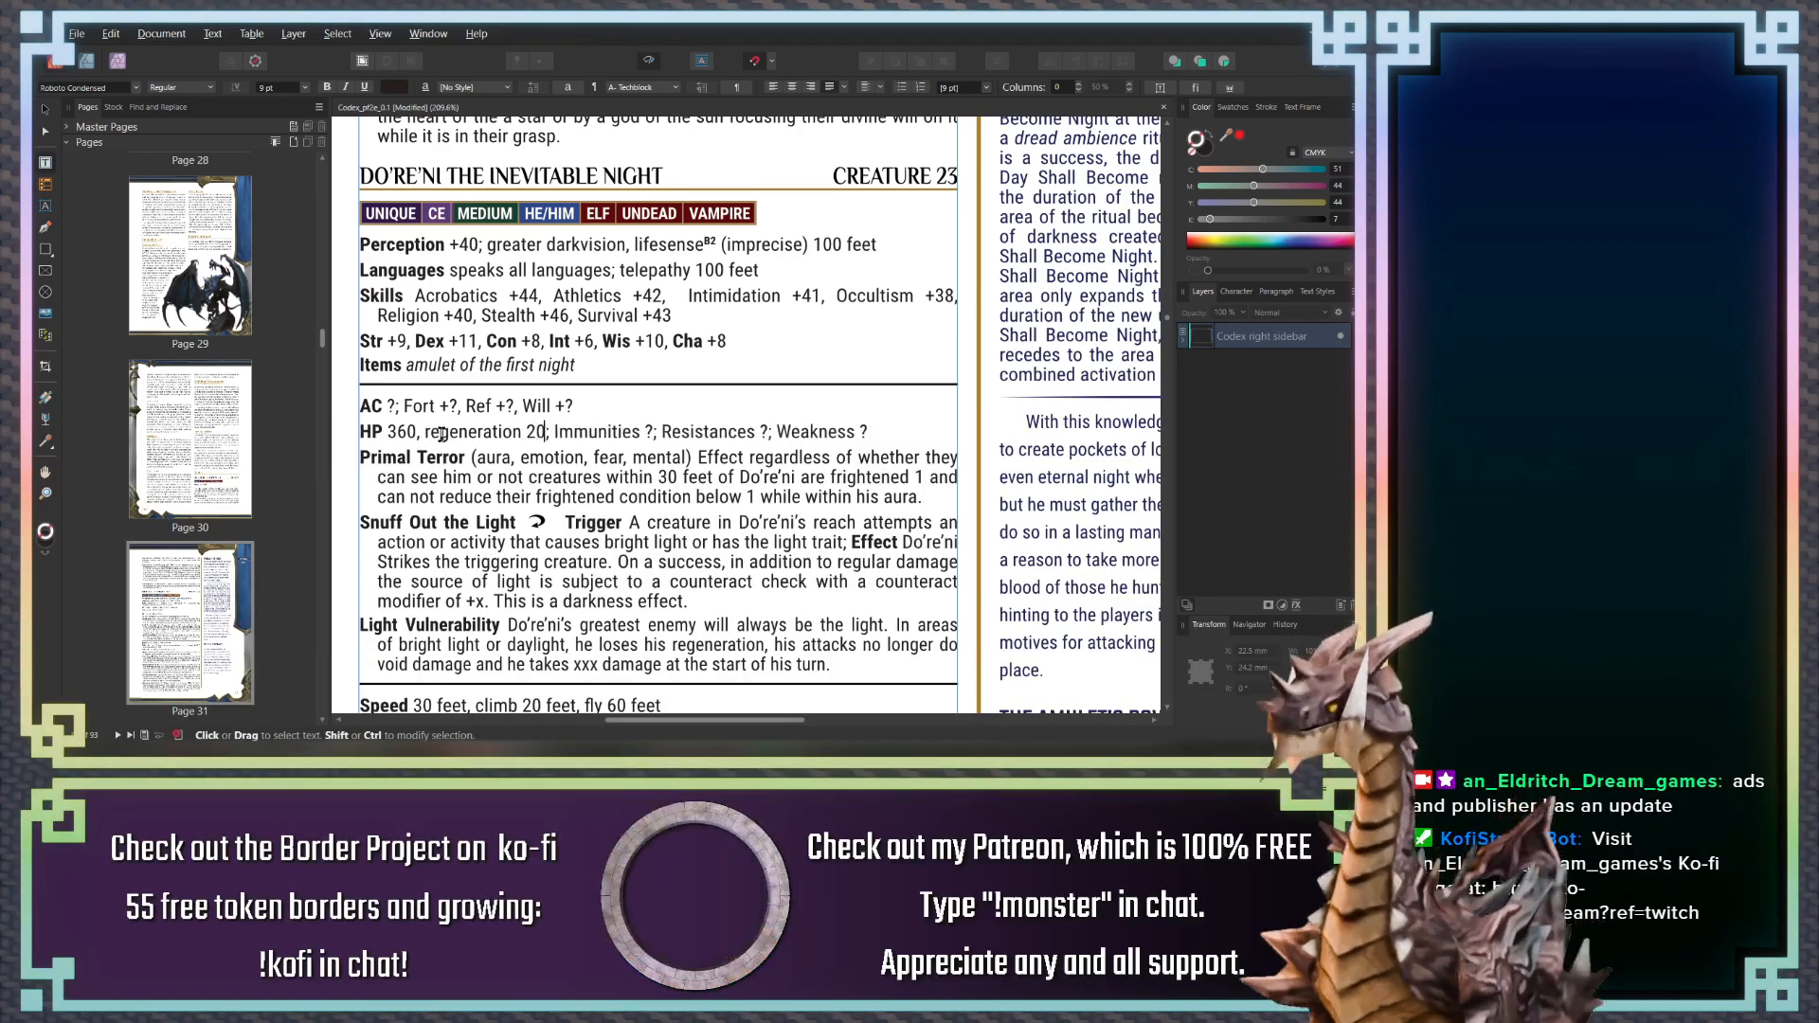
Add "(deactivated by Light Vulnerabilty)" after regeneration 20 on the HP line
{"action": "type", "text": " (d"}
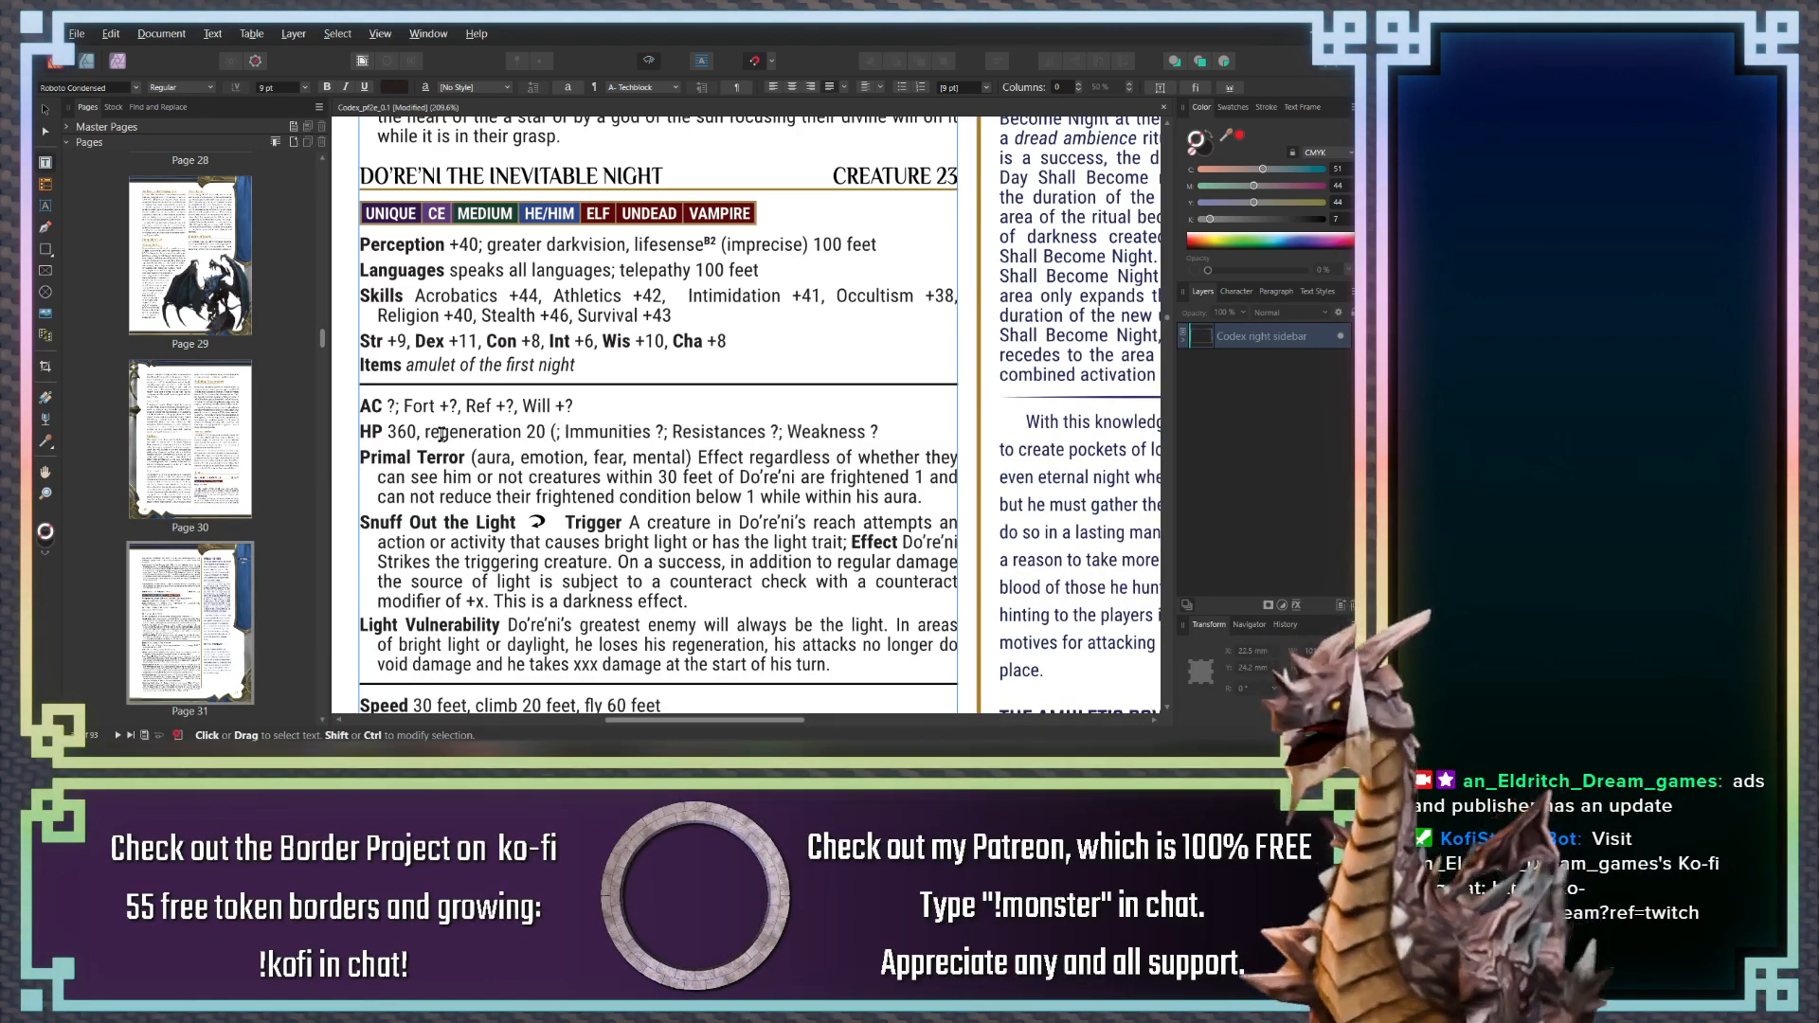
{"action": "type", "text": "eactivated b"}
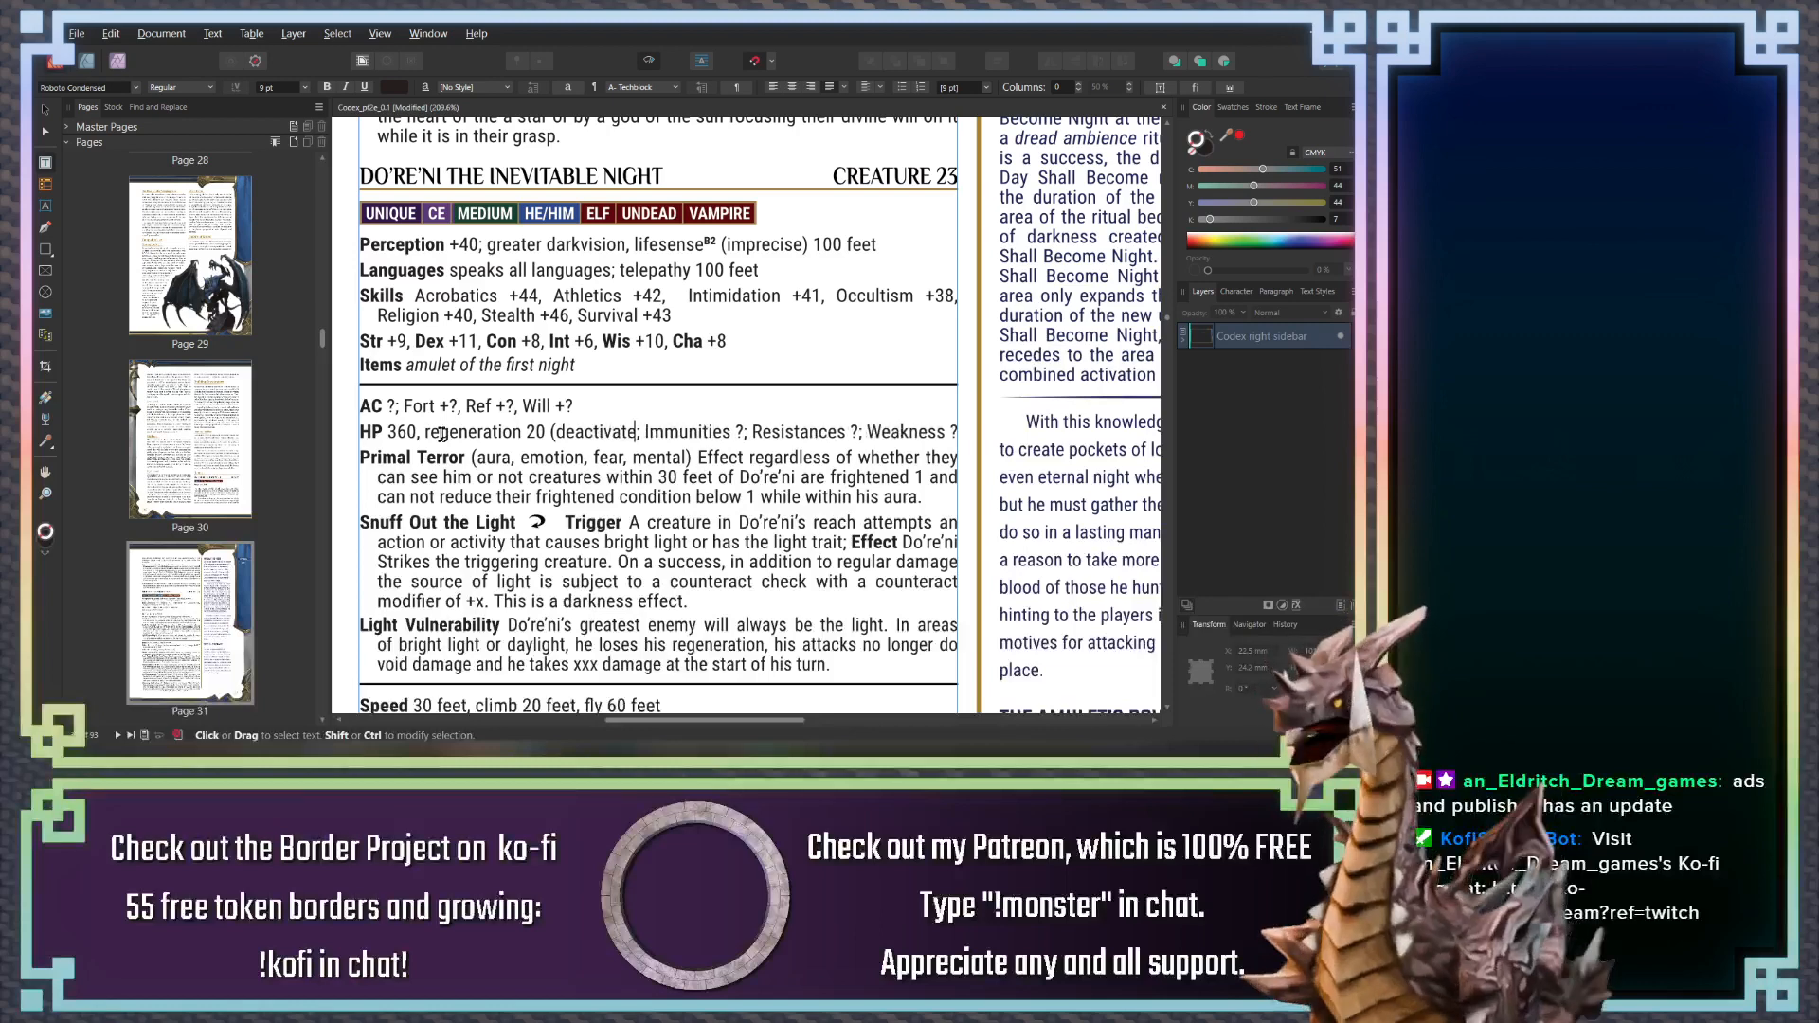
{"action": "type", "text": "y "}
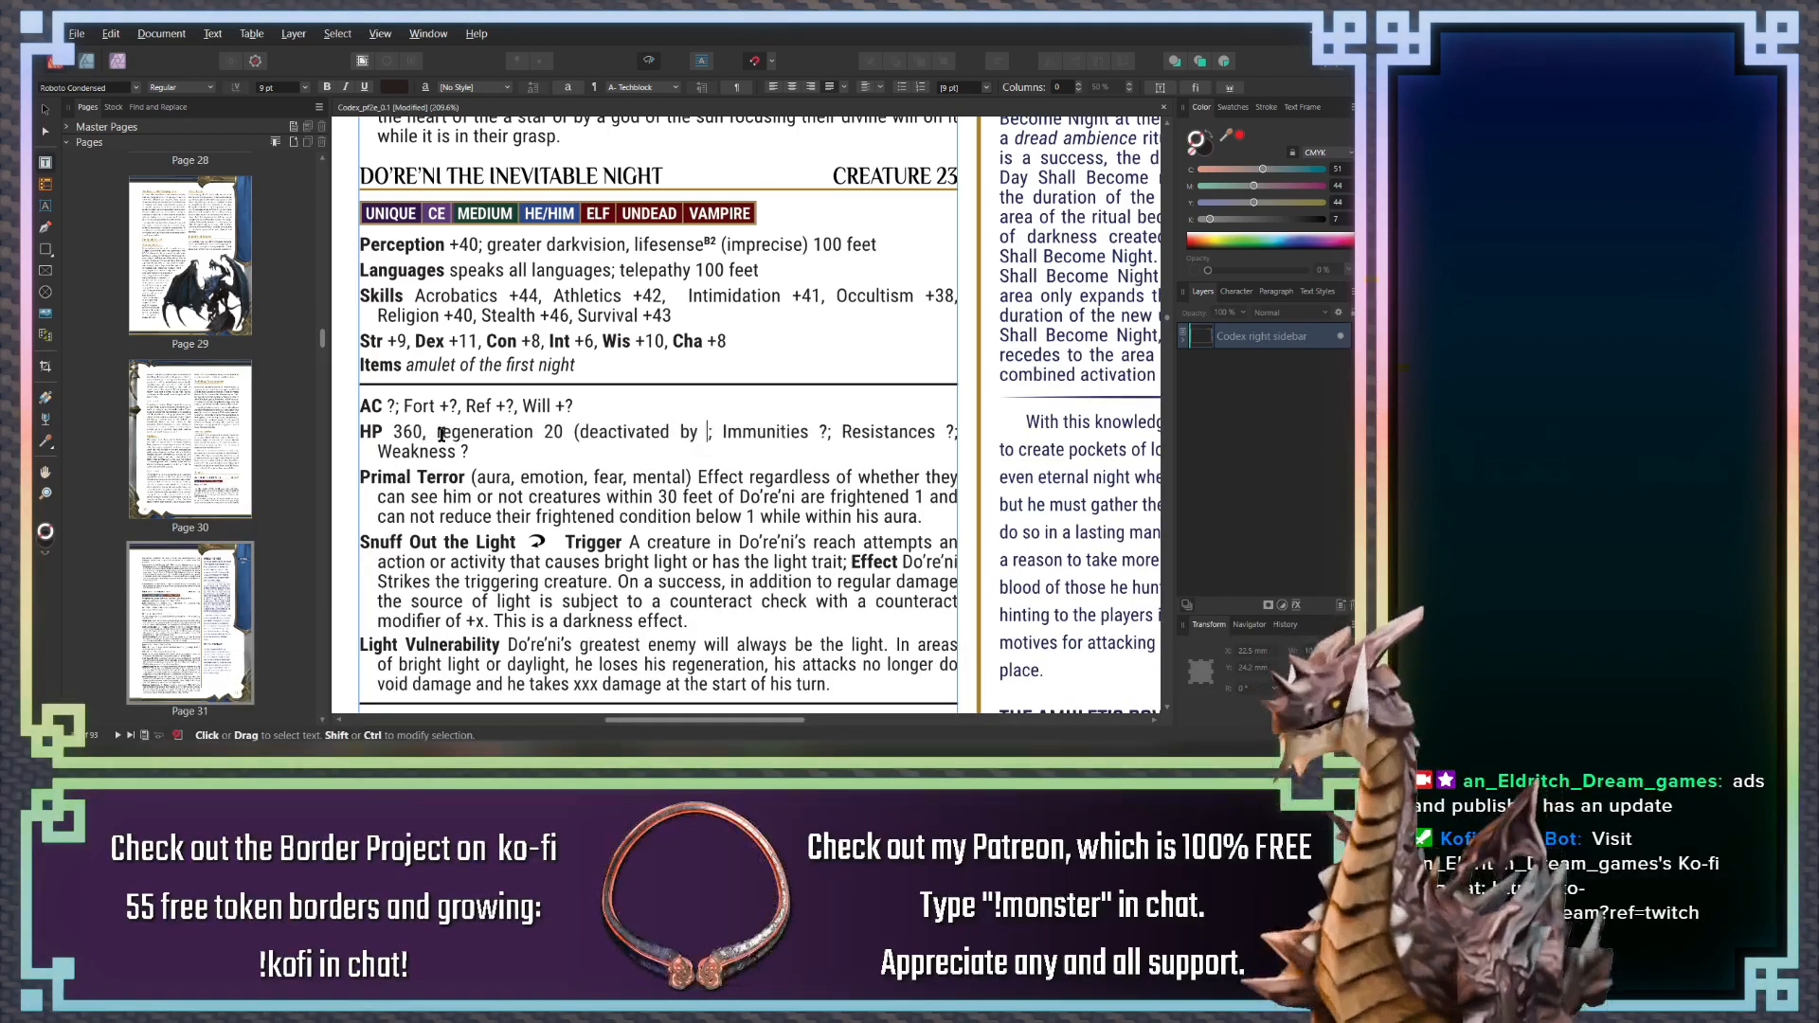
{"action": "type", "text": "Light Vu"}
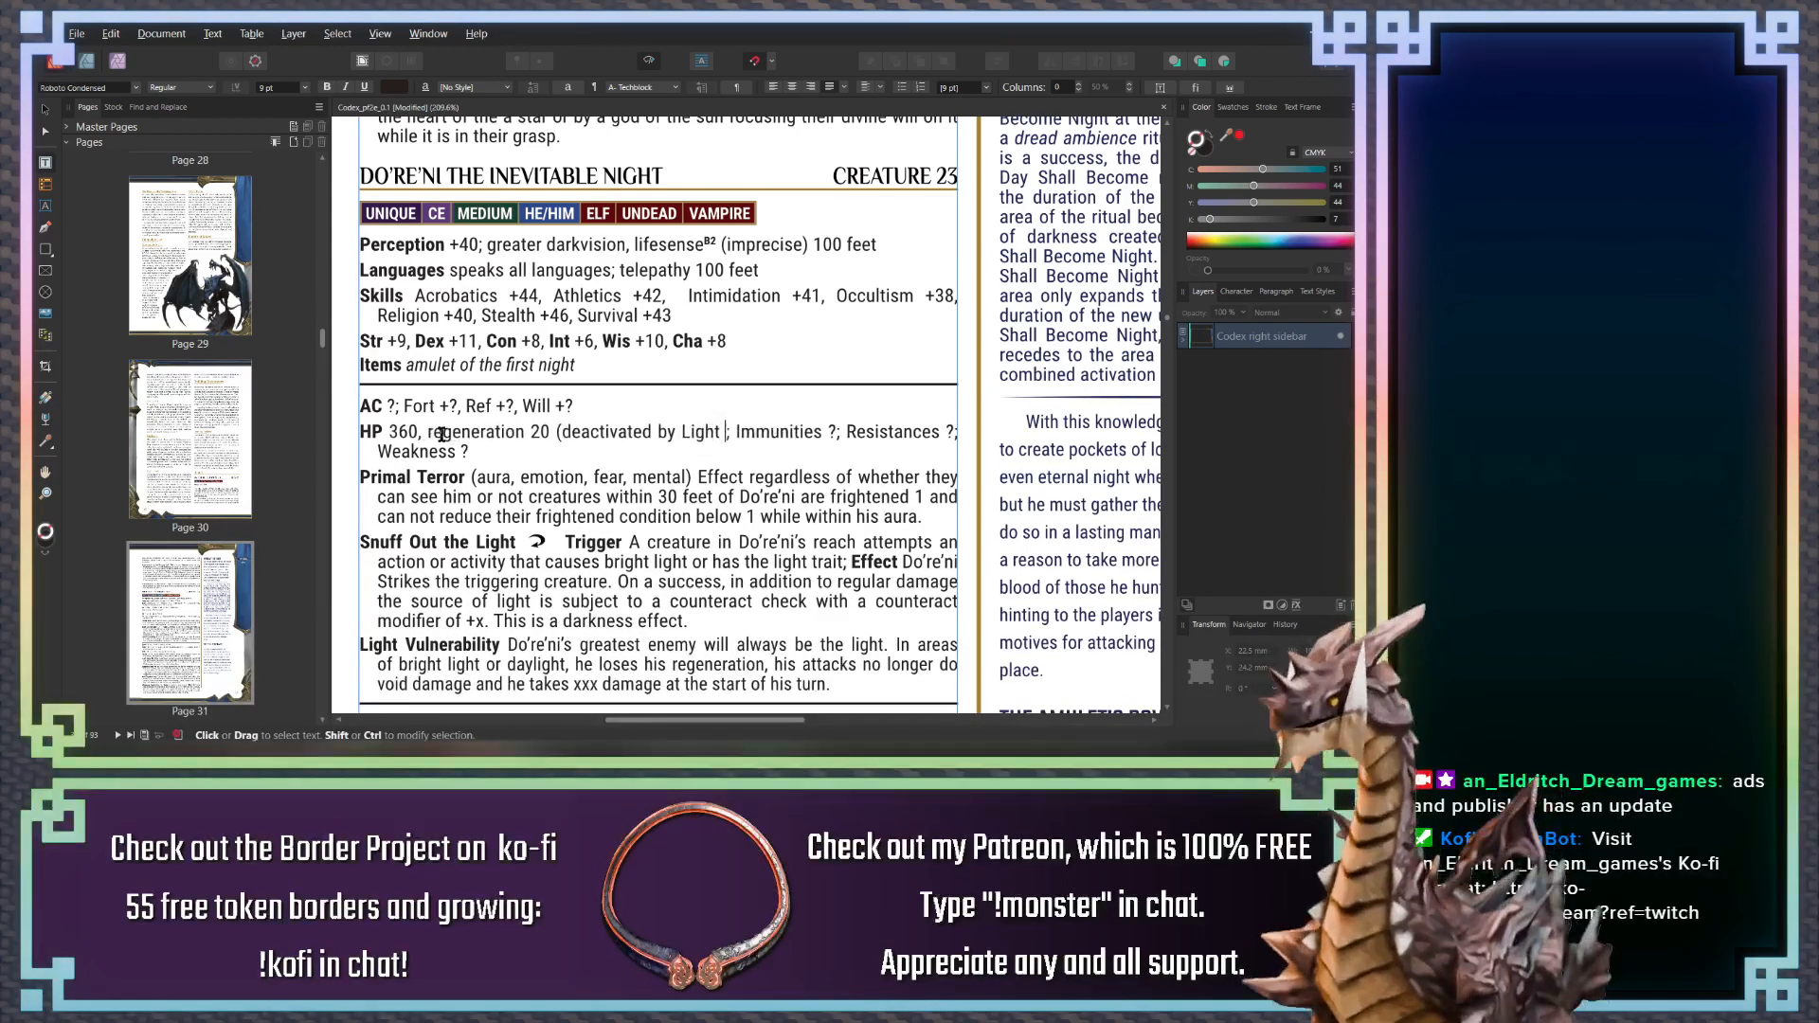
{"action": "type", "text": "lnerabiltuy"}
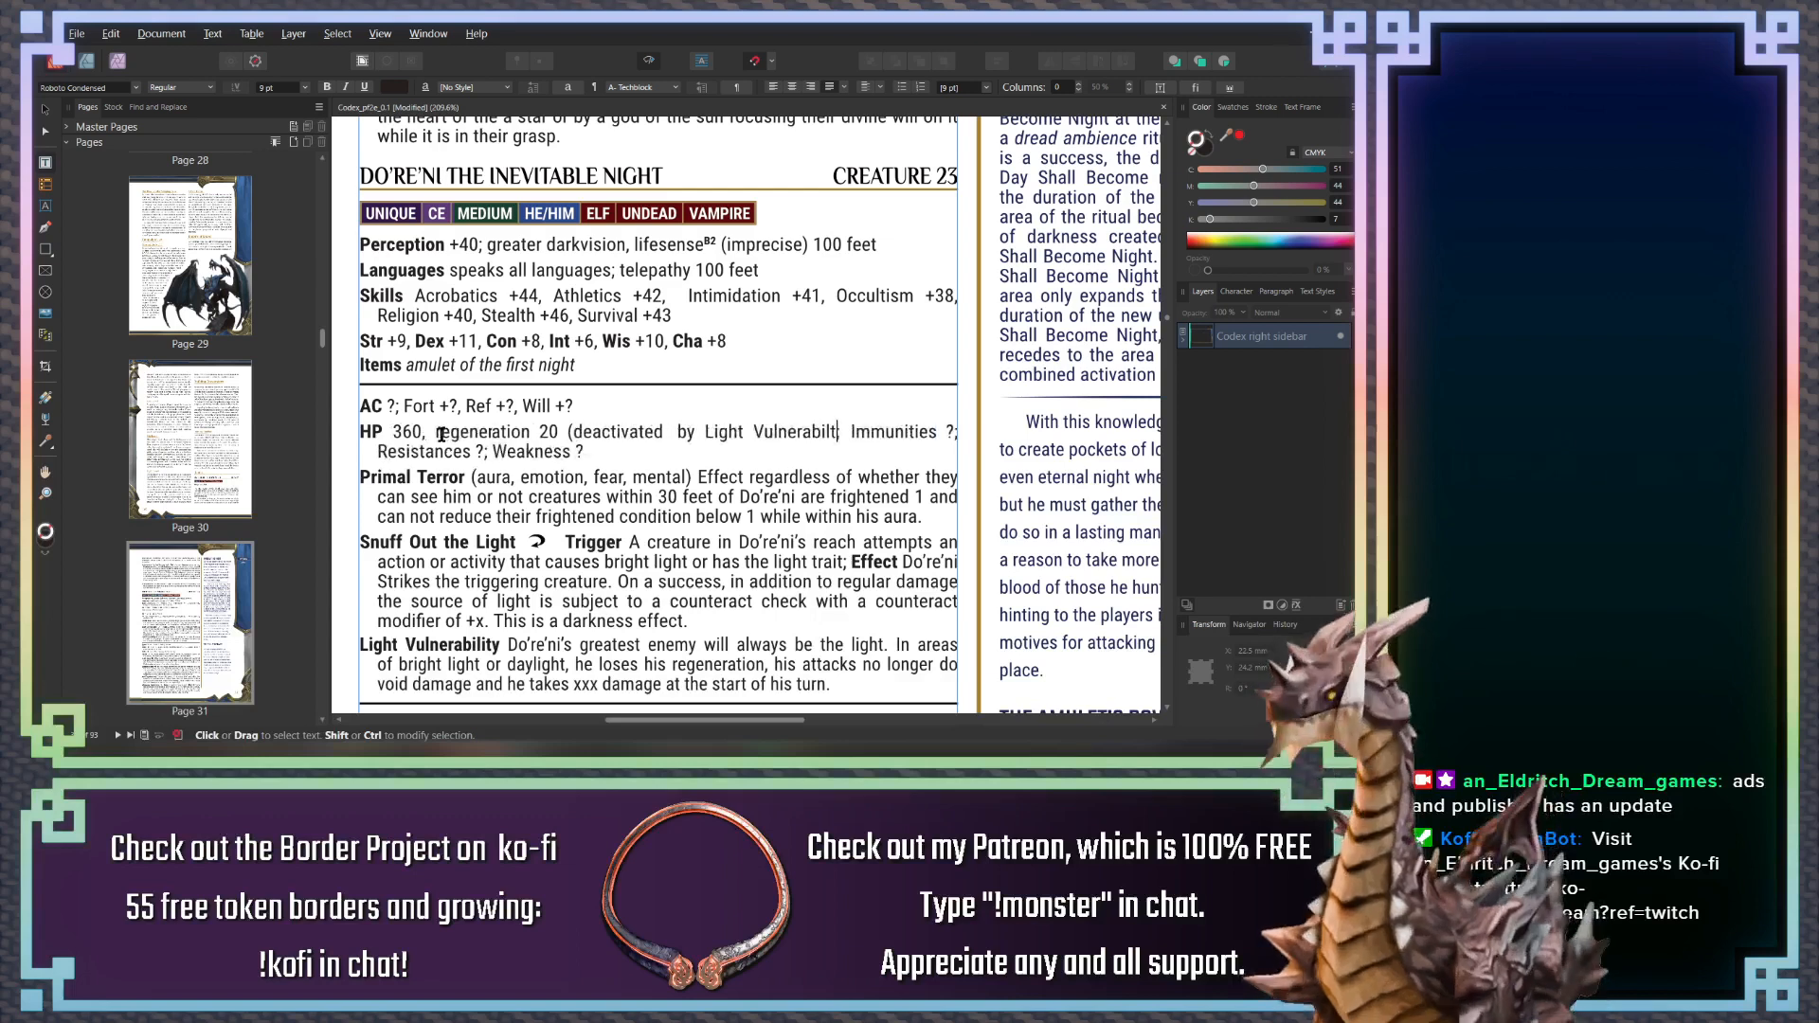
{"action": "key", "text": "BackSpace"}
{"action": "key", "text": "BackSpace"}
{"action": "type", "text": "y"}
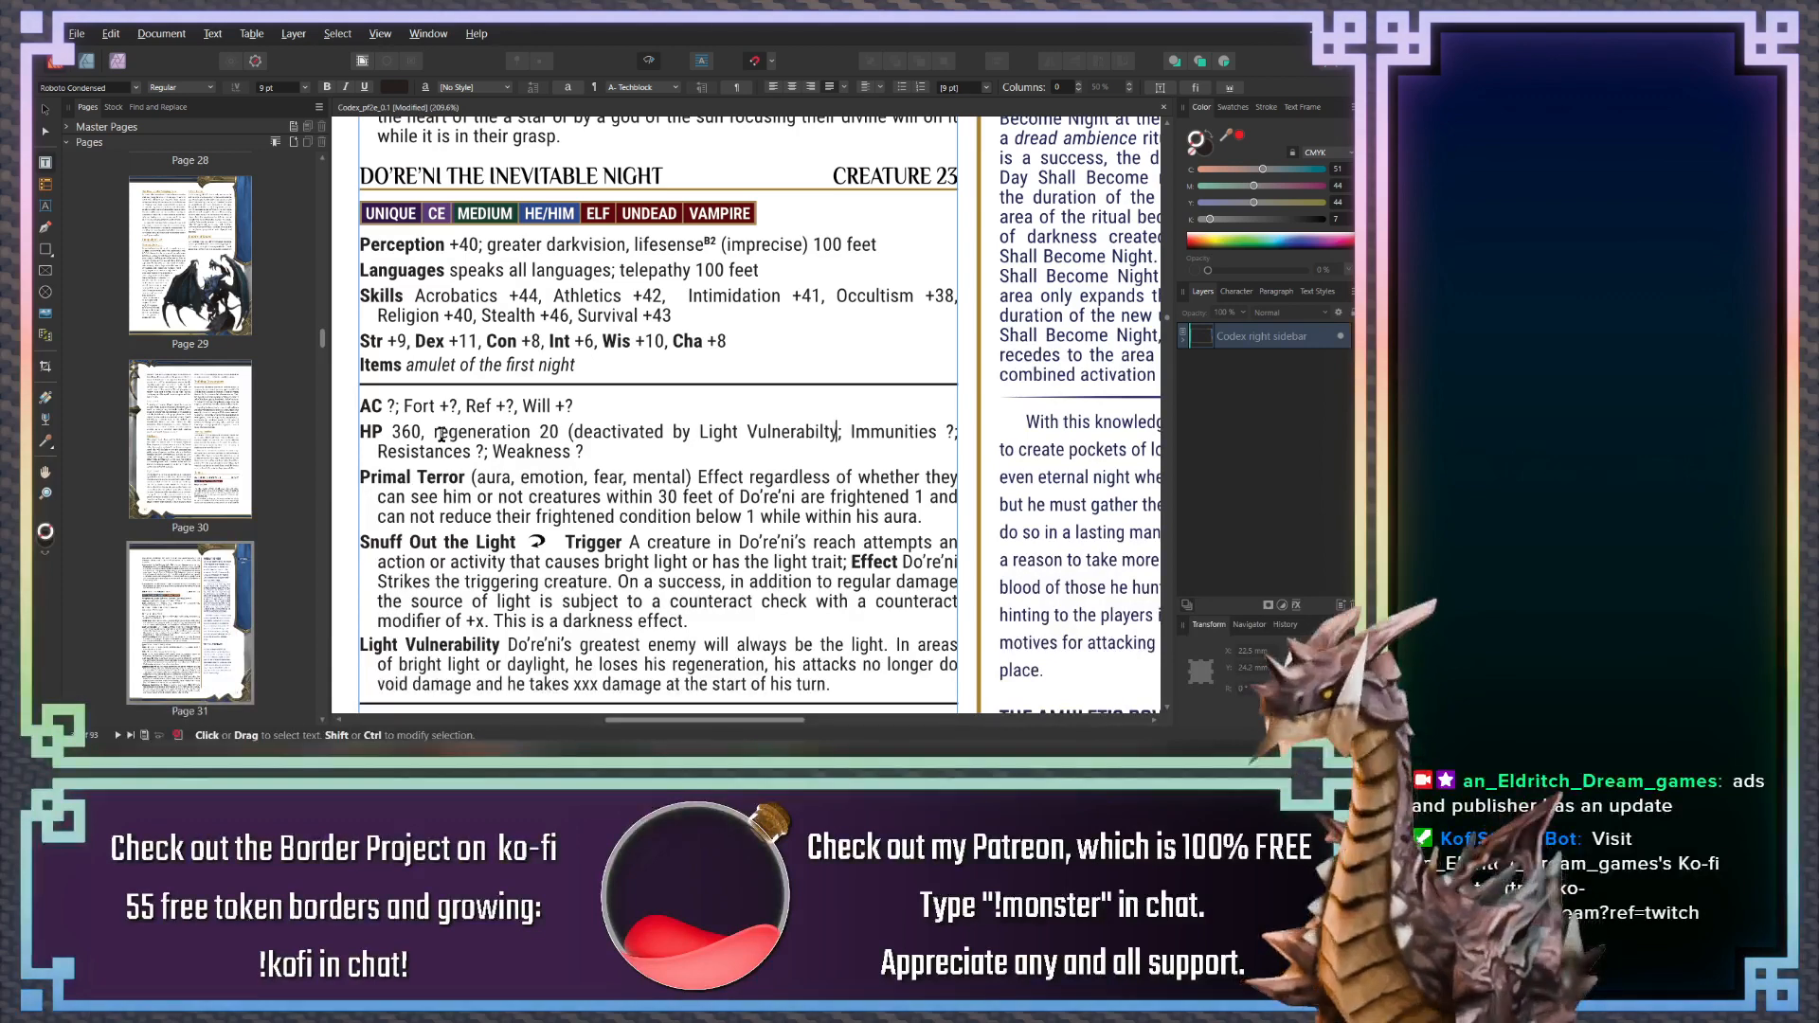
{"action": "type", "text": ")"}
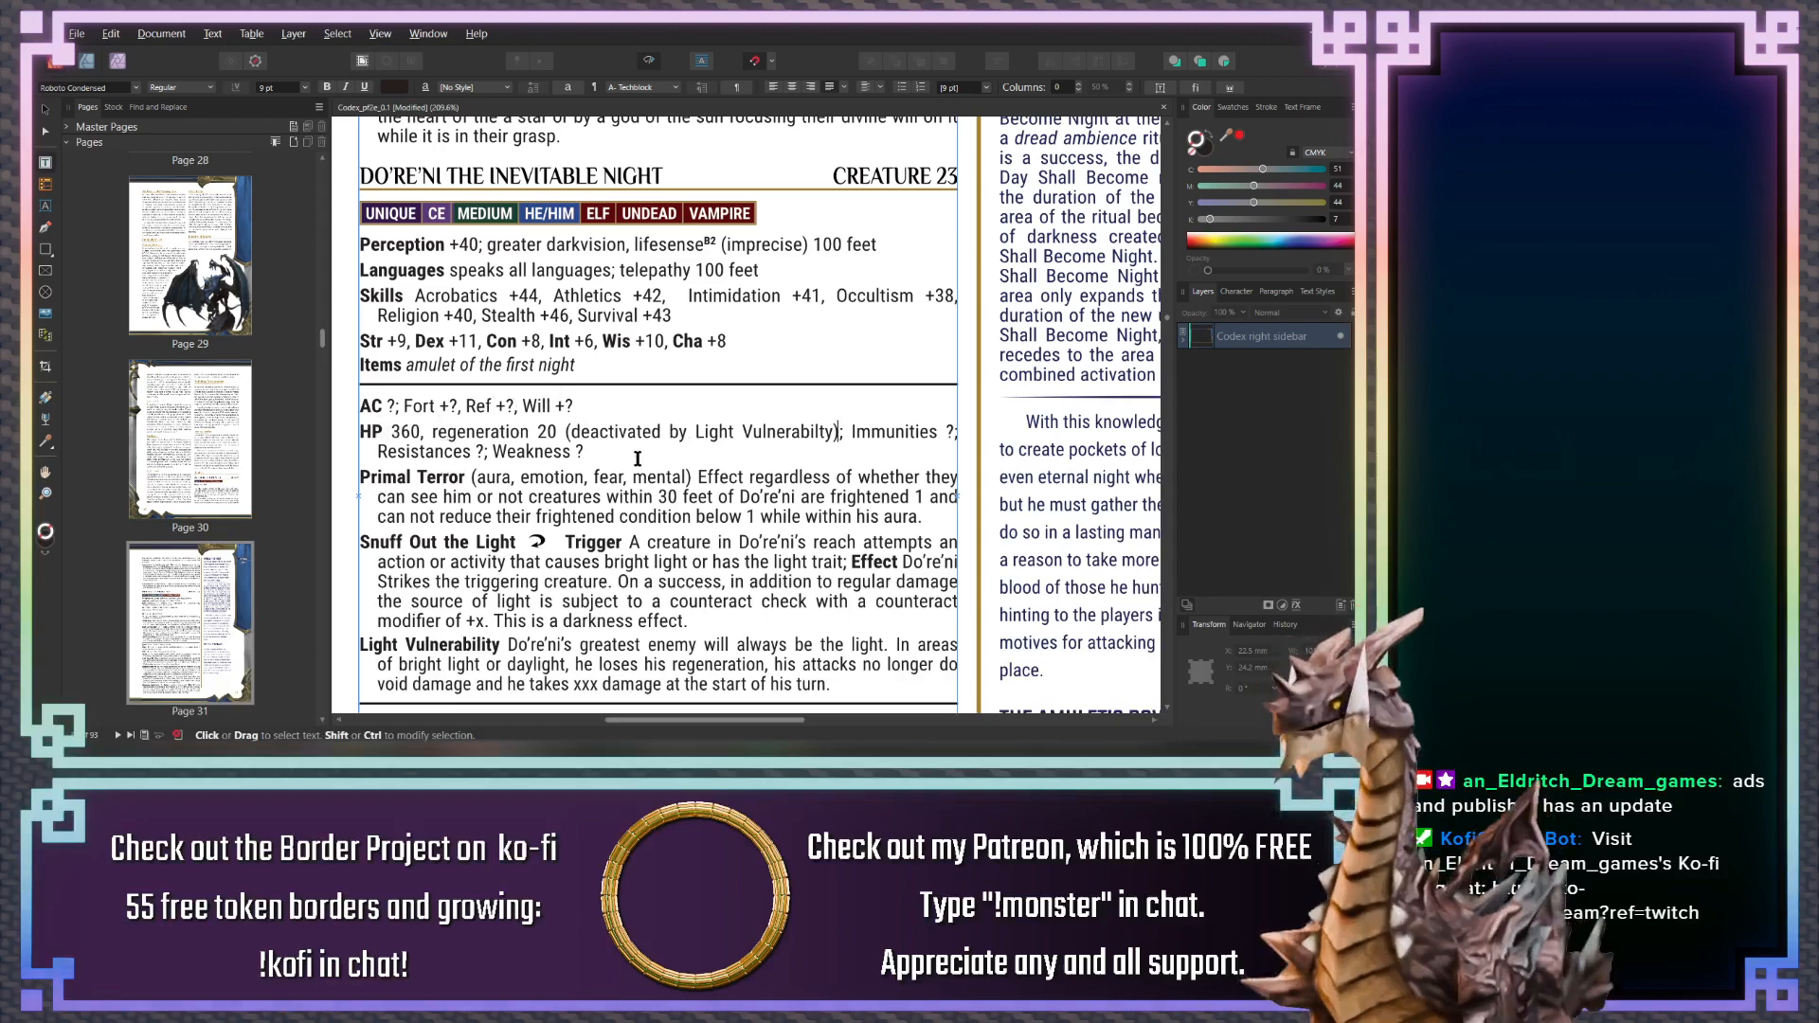
Examine the amulet of the first night text across pages 30 and 31 and compare it with the Creature 23 stat block
{"action": "scroll", "coordinate": [644, 446], "scroll_direction": "up", "scroll_amount": 10}
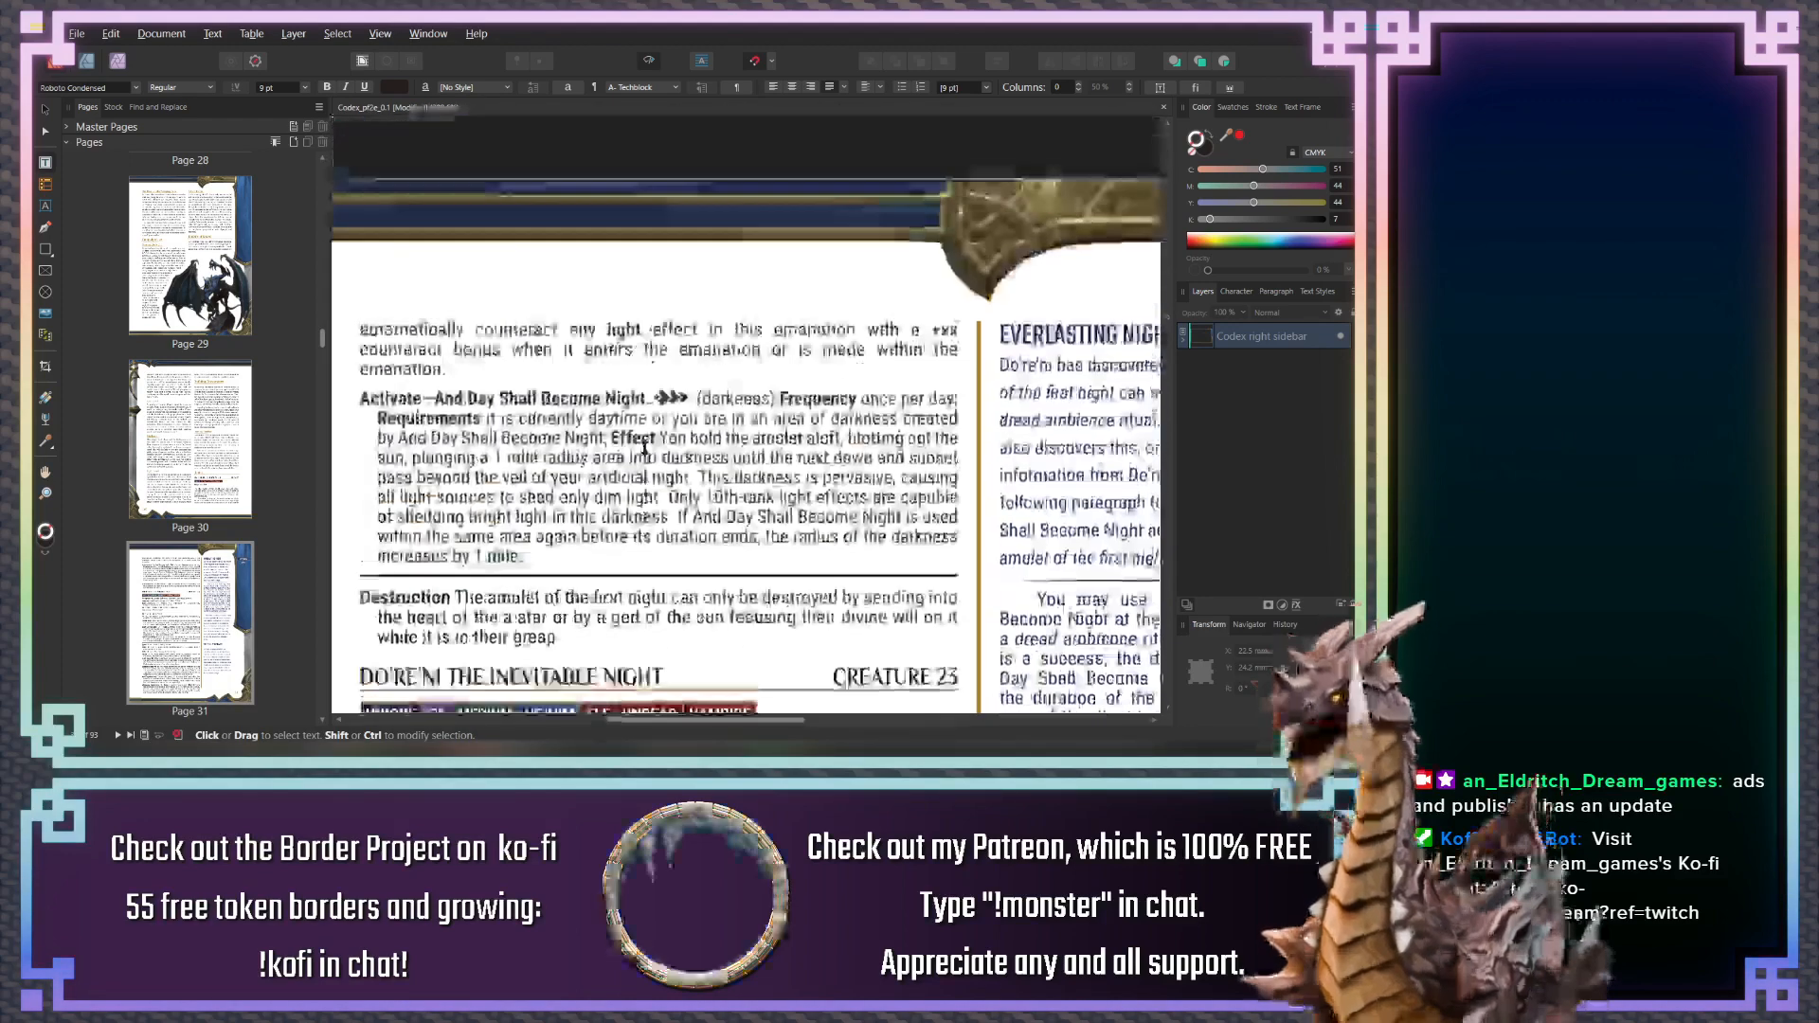
{"action": "scroll", "coordinate": [644, 446], "scroll_direction": "up", "scroll_amount": 5}
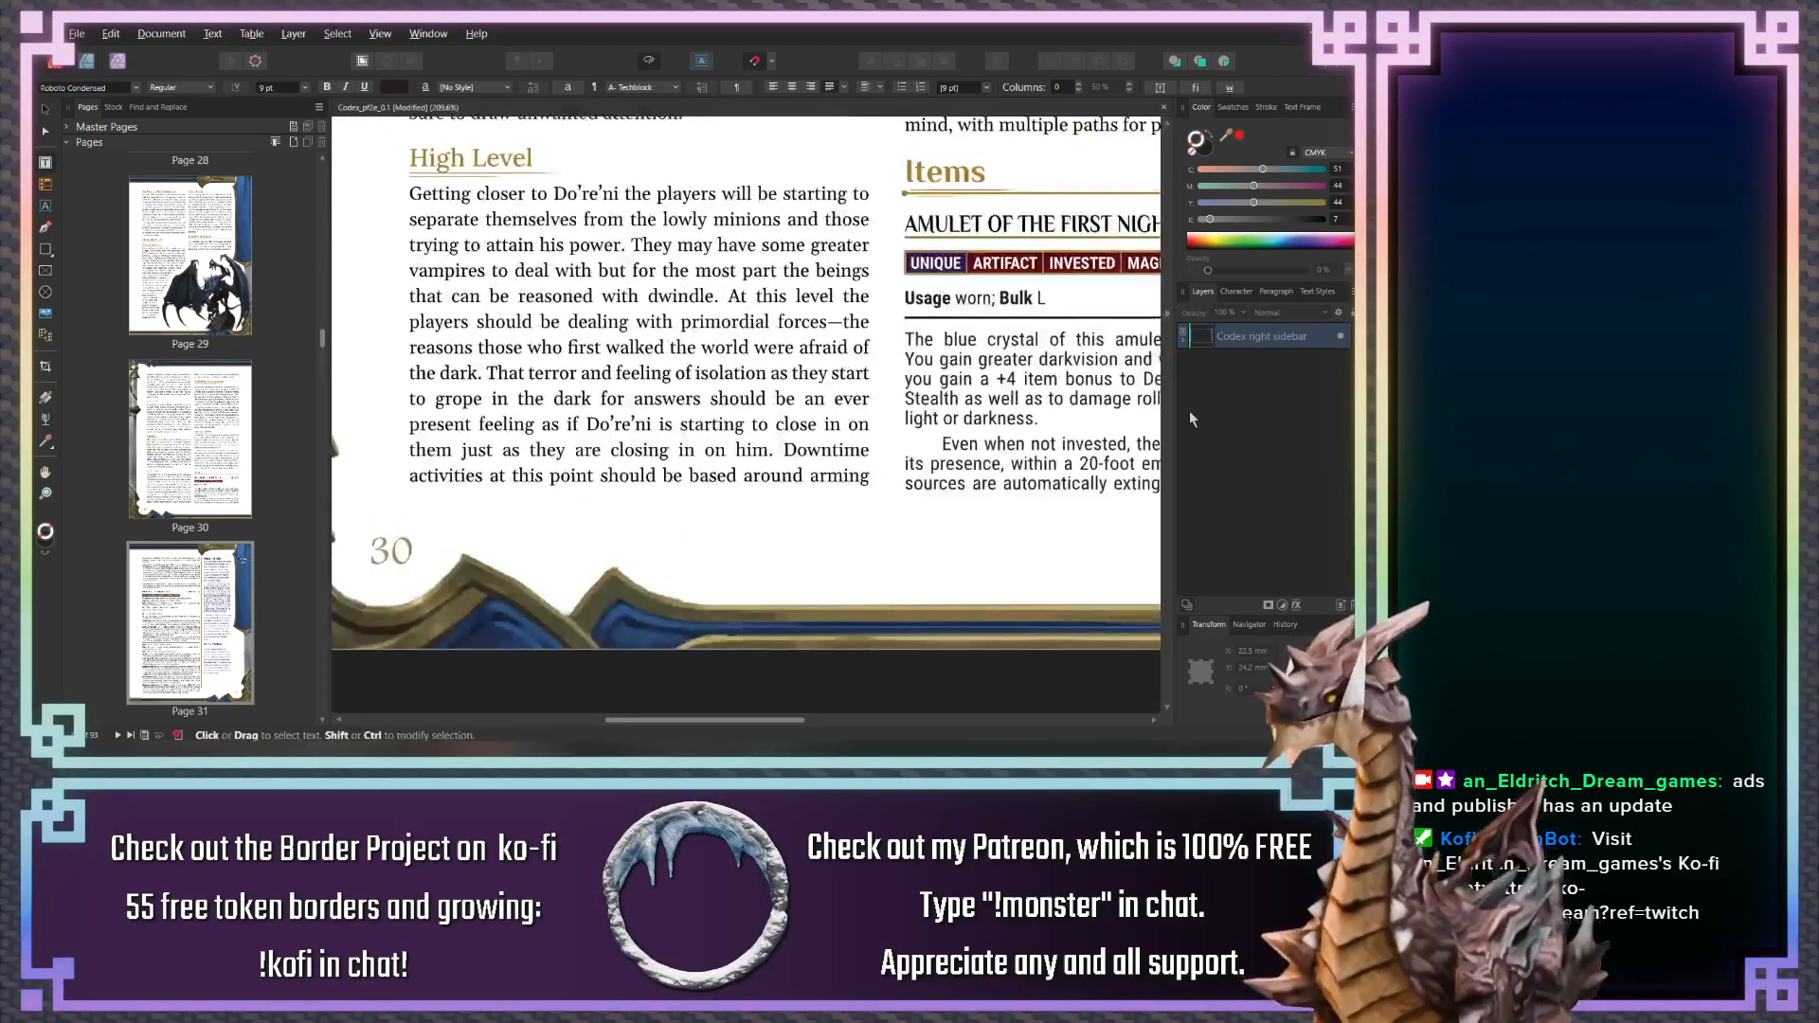
{"action": "scroll", "coordinate": [601, 388], "scroll_direction": "down", "scroll_amount": 5}
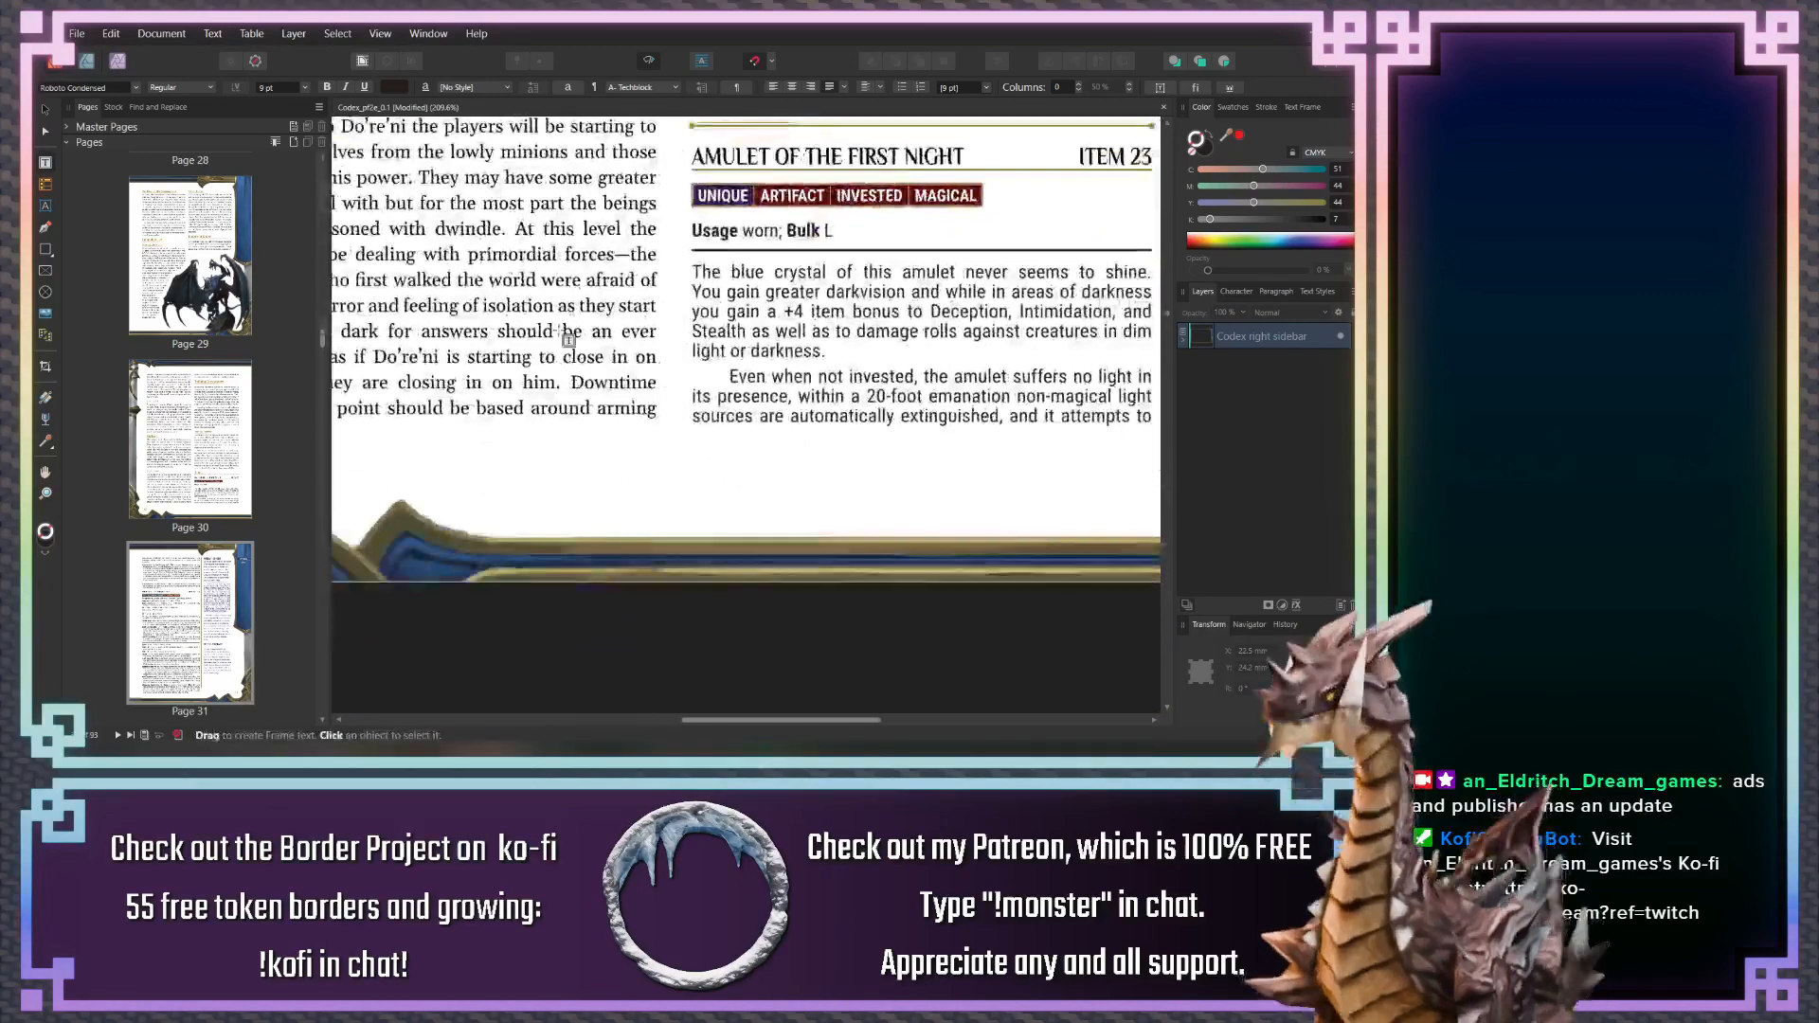
{"action": "scroll", "coordinate": [600, 389], "scroll_direction": "down", "scroll_amount": 3}
{"action": "scroll", "coordinate": [625, 426], "scroll_direction": "left", "scroll_amount": 2}
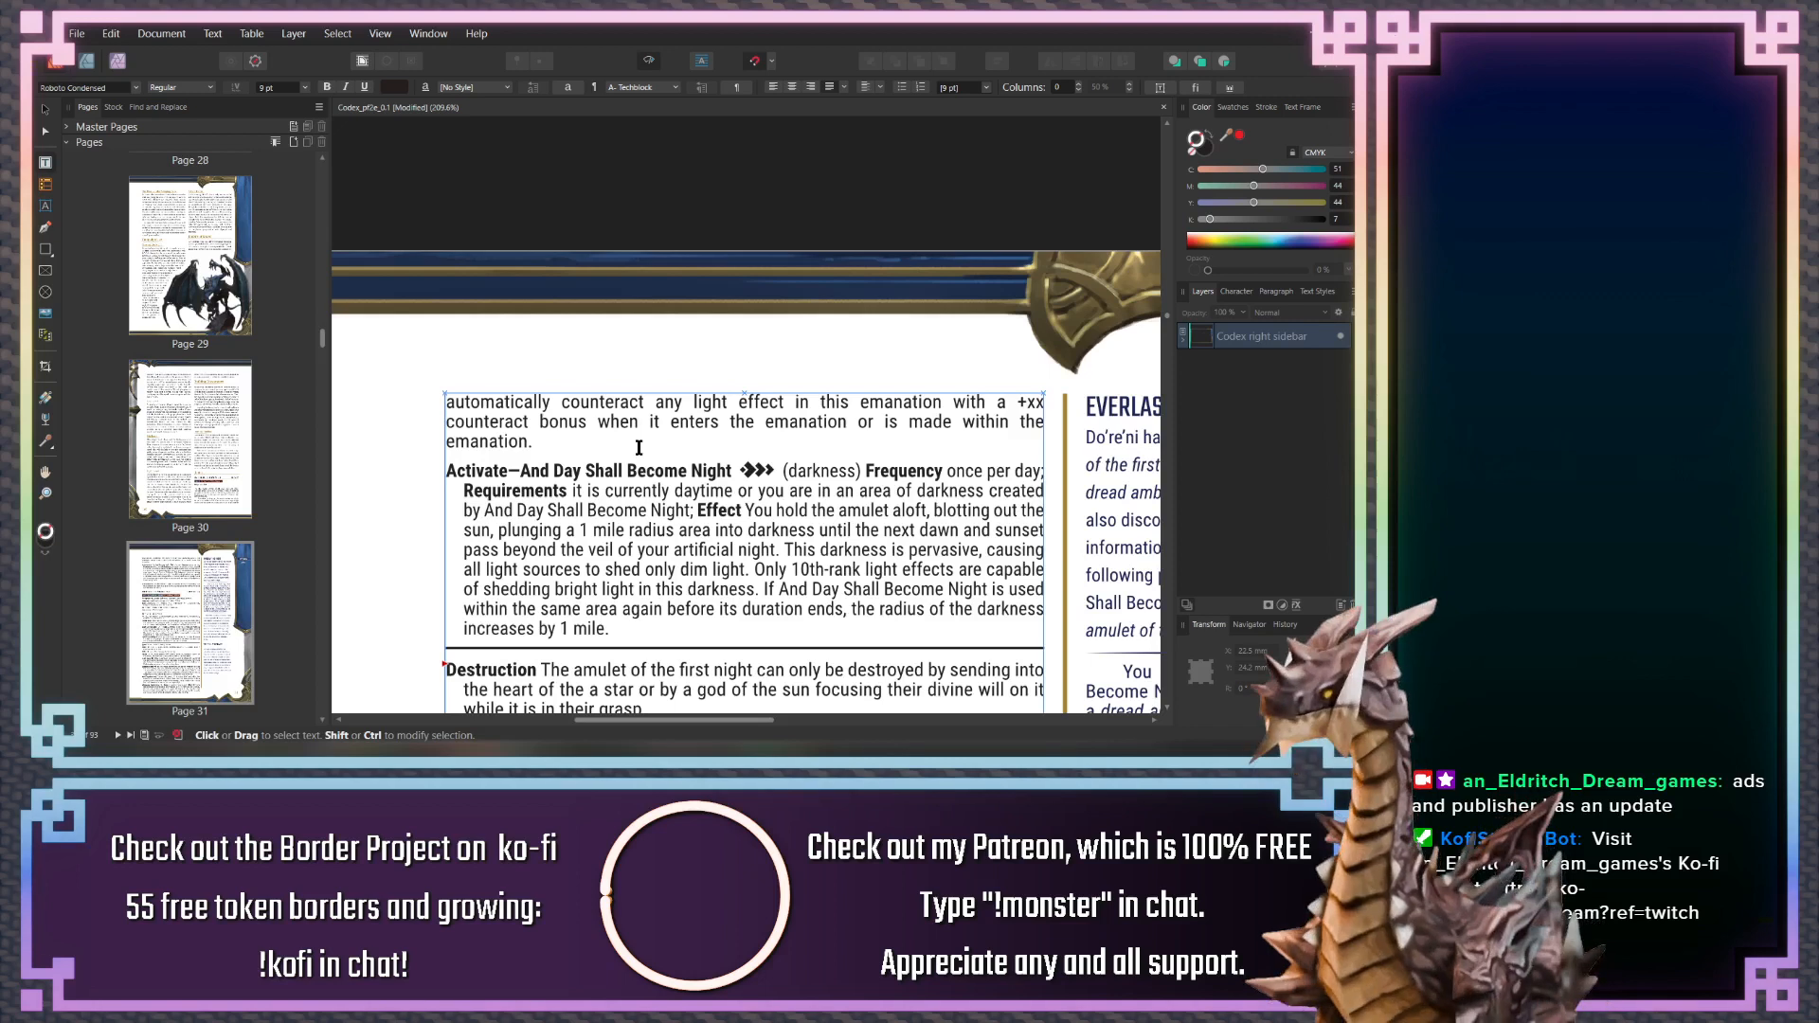
{"action": "scroll", "coordinate": [644, 440], "scroll_direction": "down", "scroll_amount": 3}
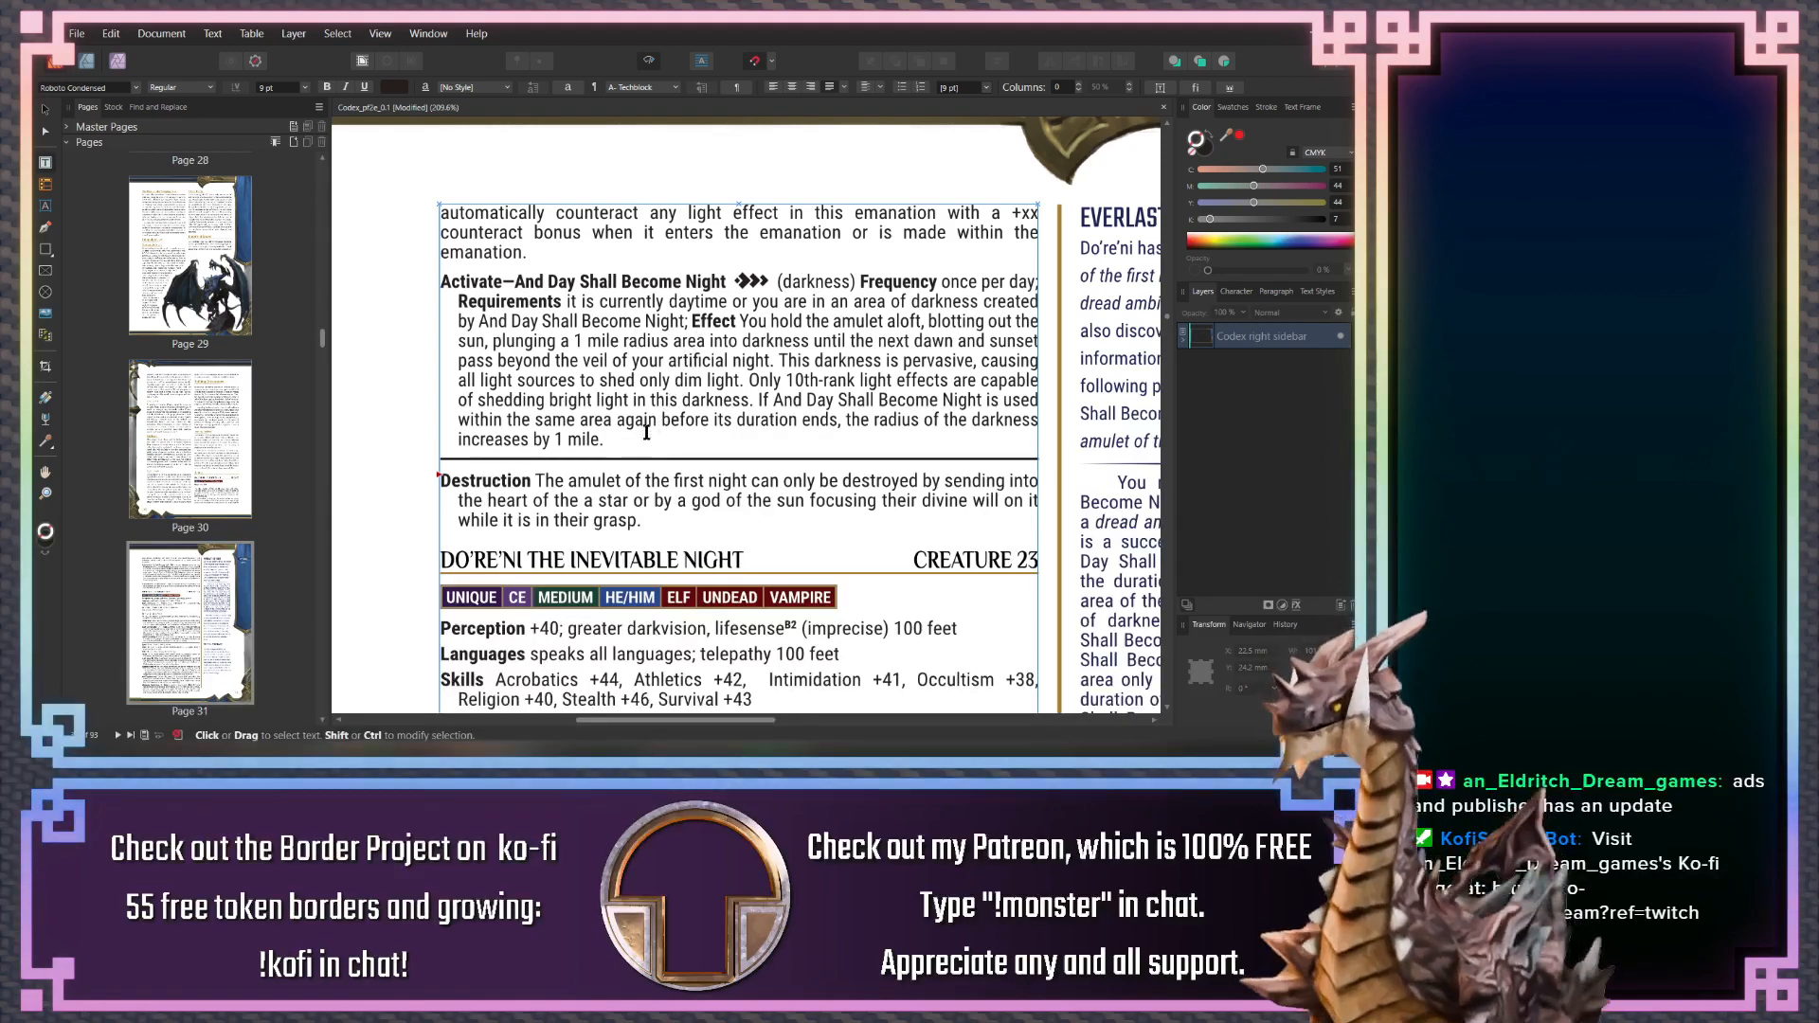
{"action": "left_click_drag", "start_coordinate": [647, 426], "coordinate": [700, 228]}
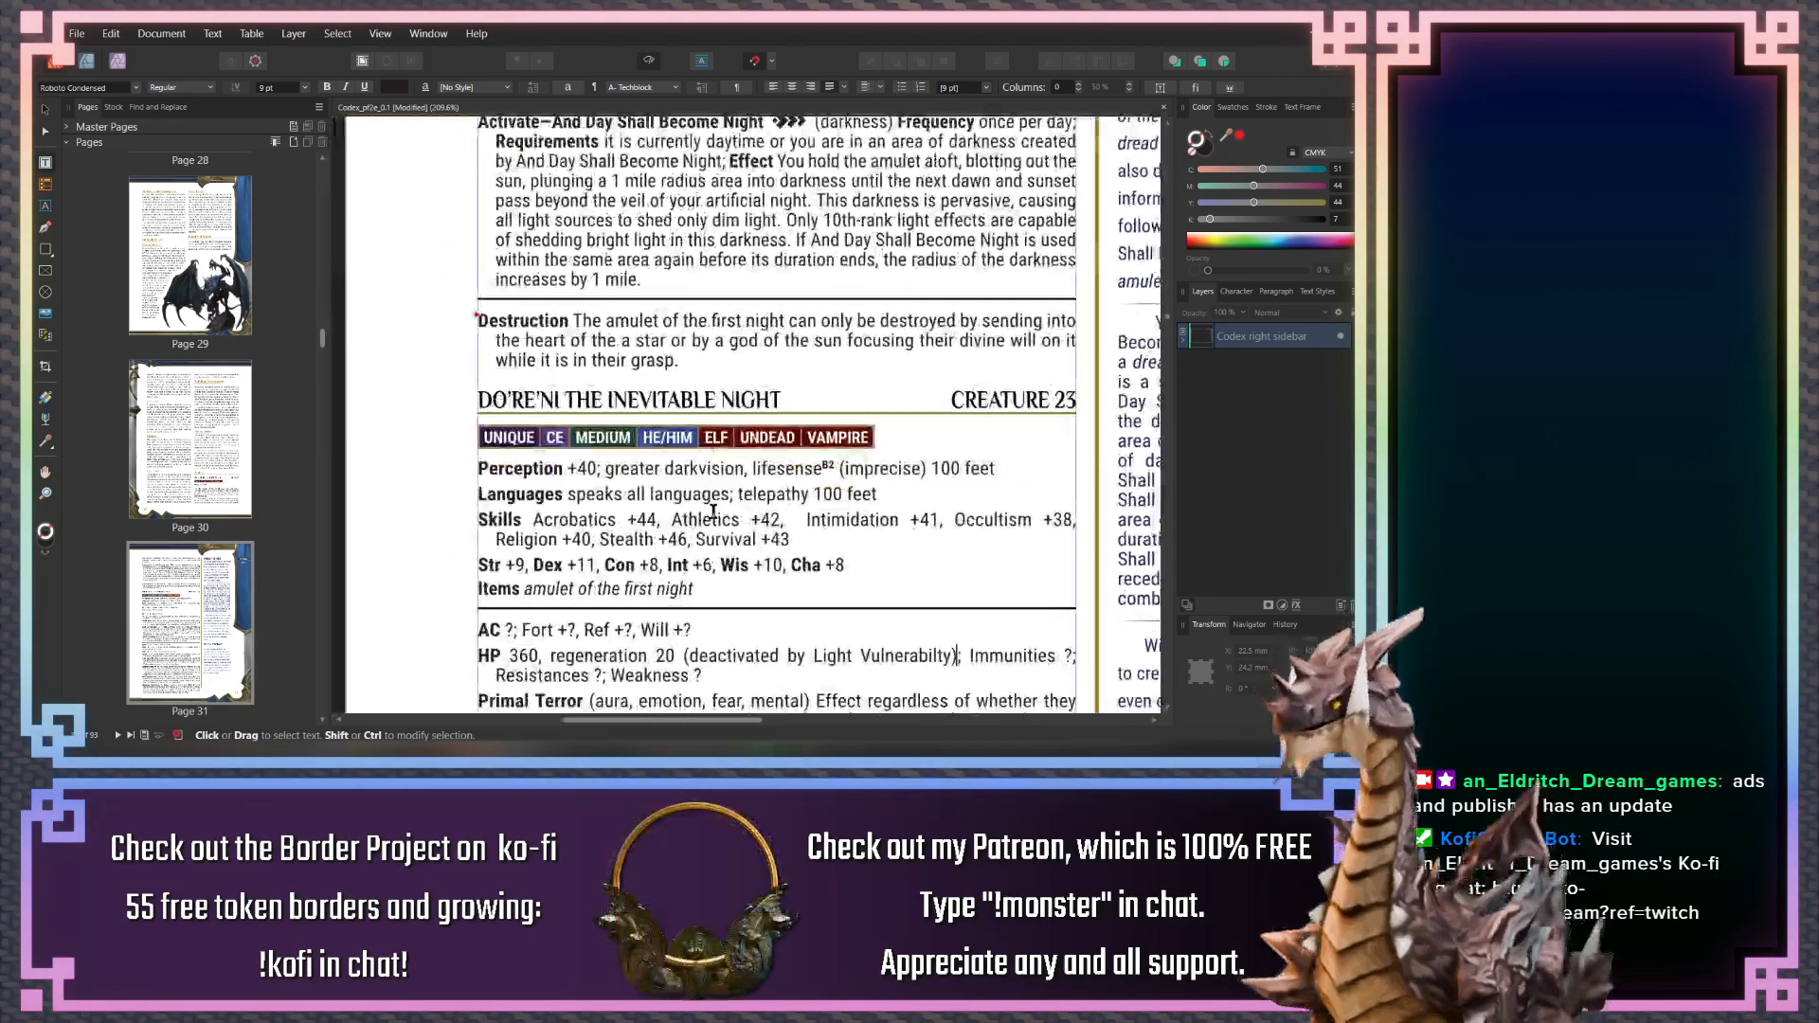
{"action": "scroll", "coordinate": [730, 412], "scroll_direction": "down", "scroll_amount": 4}
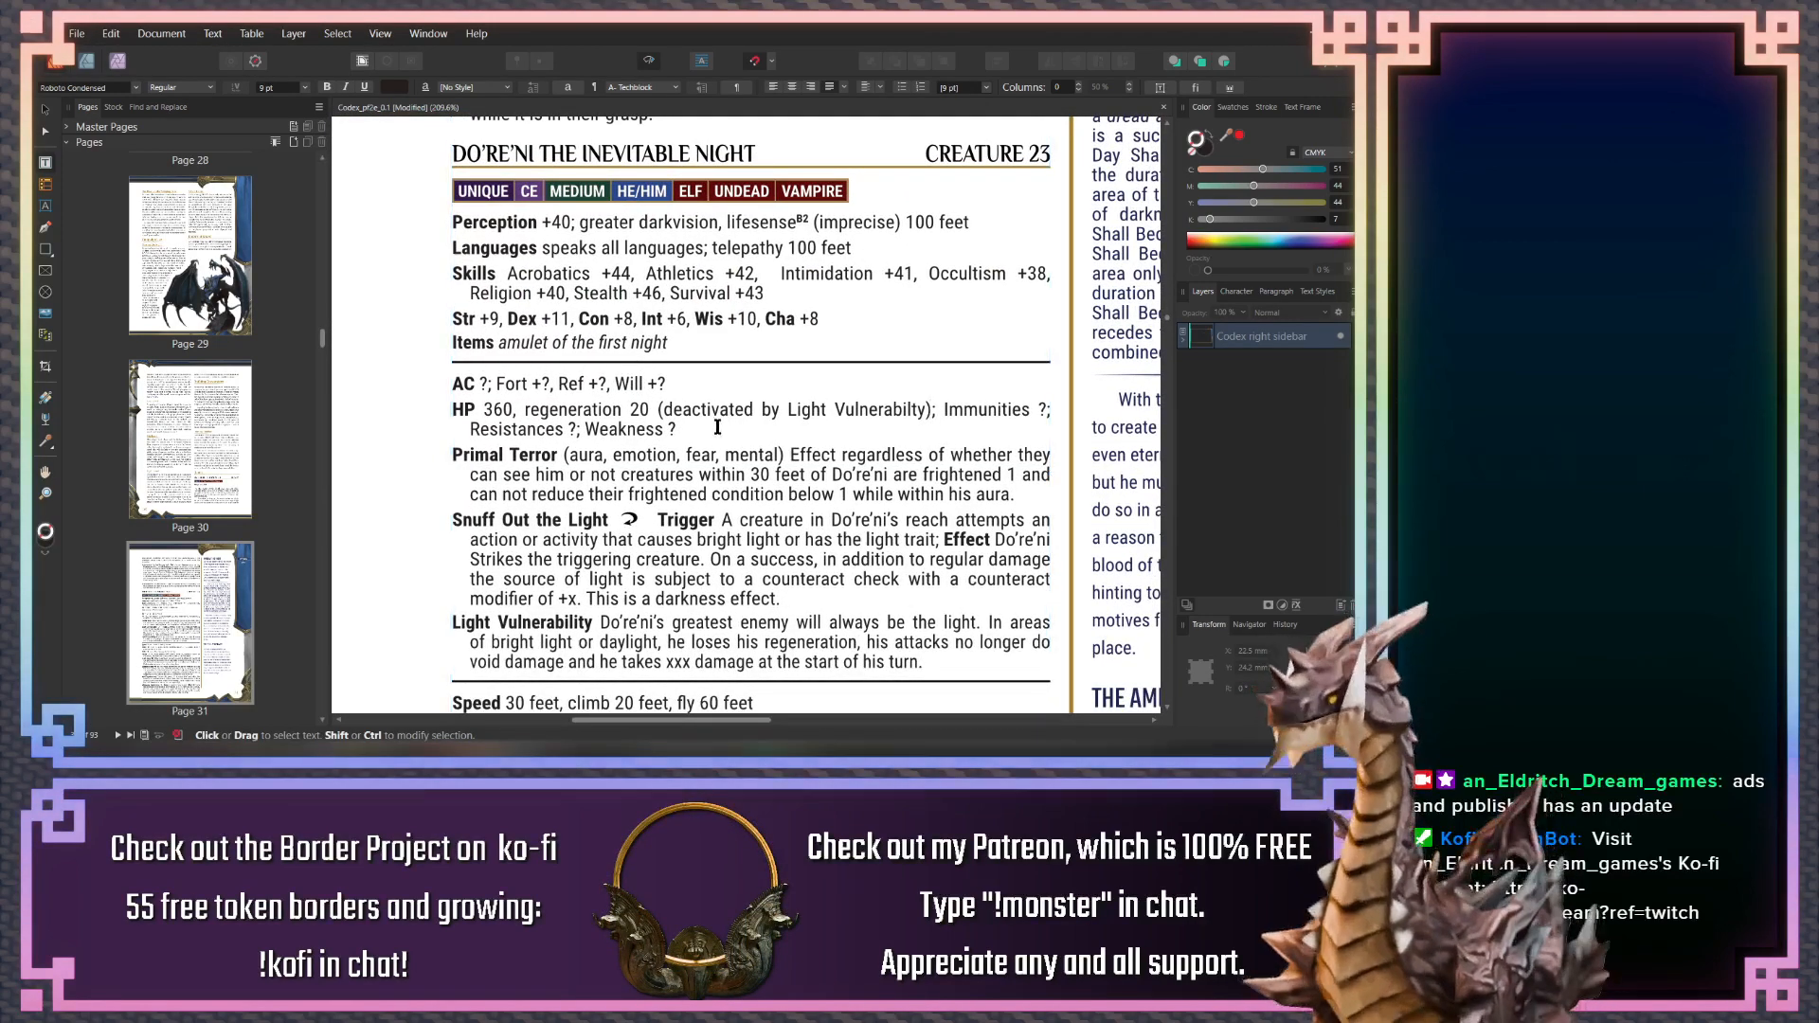
{"action": "scroll", "coordinate": [717, 434], "scroll_direction": "down", "scroll_amount": 1}
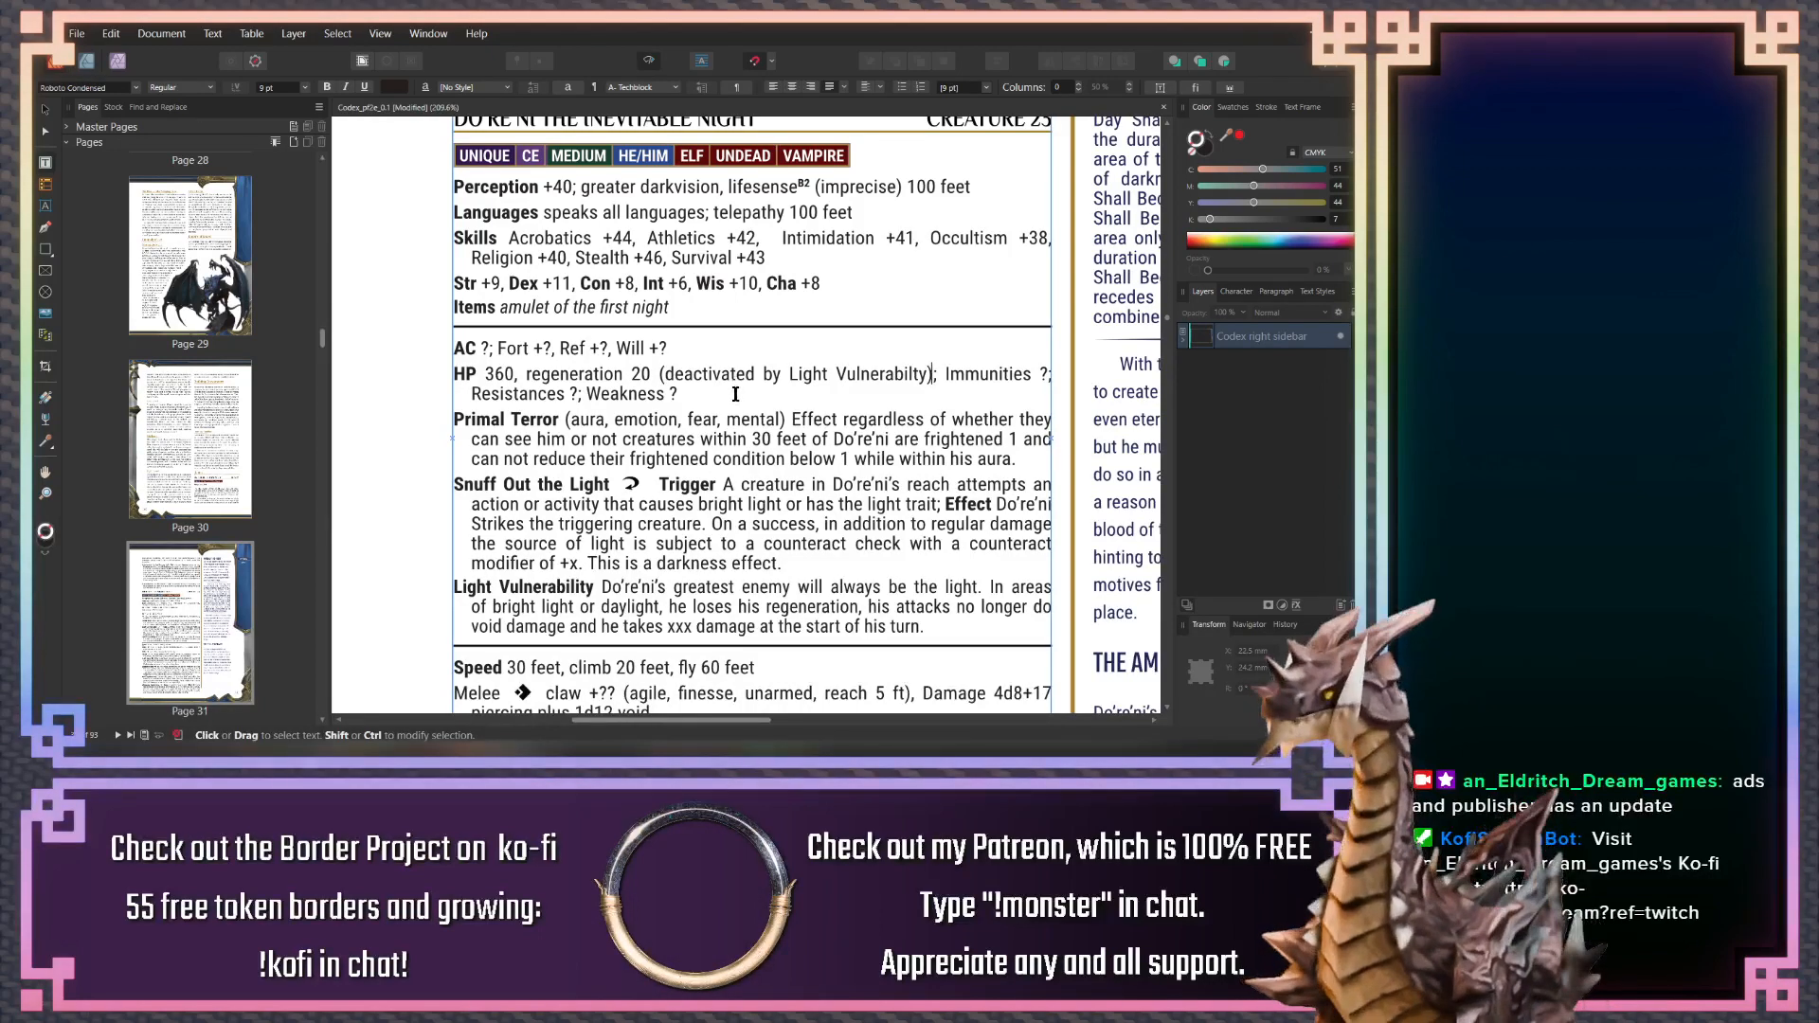
Insert "and must succeed a counteract check" after "bright light in this darkness" in the And Day Shall Become Night effect
{"action": "scroll", "coordinate": [735, 394], "scroll_direction": "up", "scroll_amount": 10}
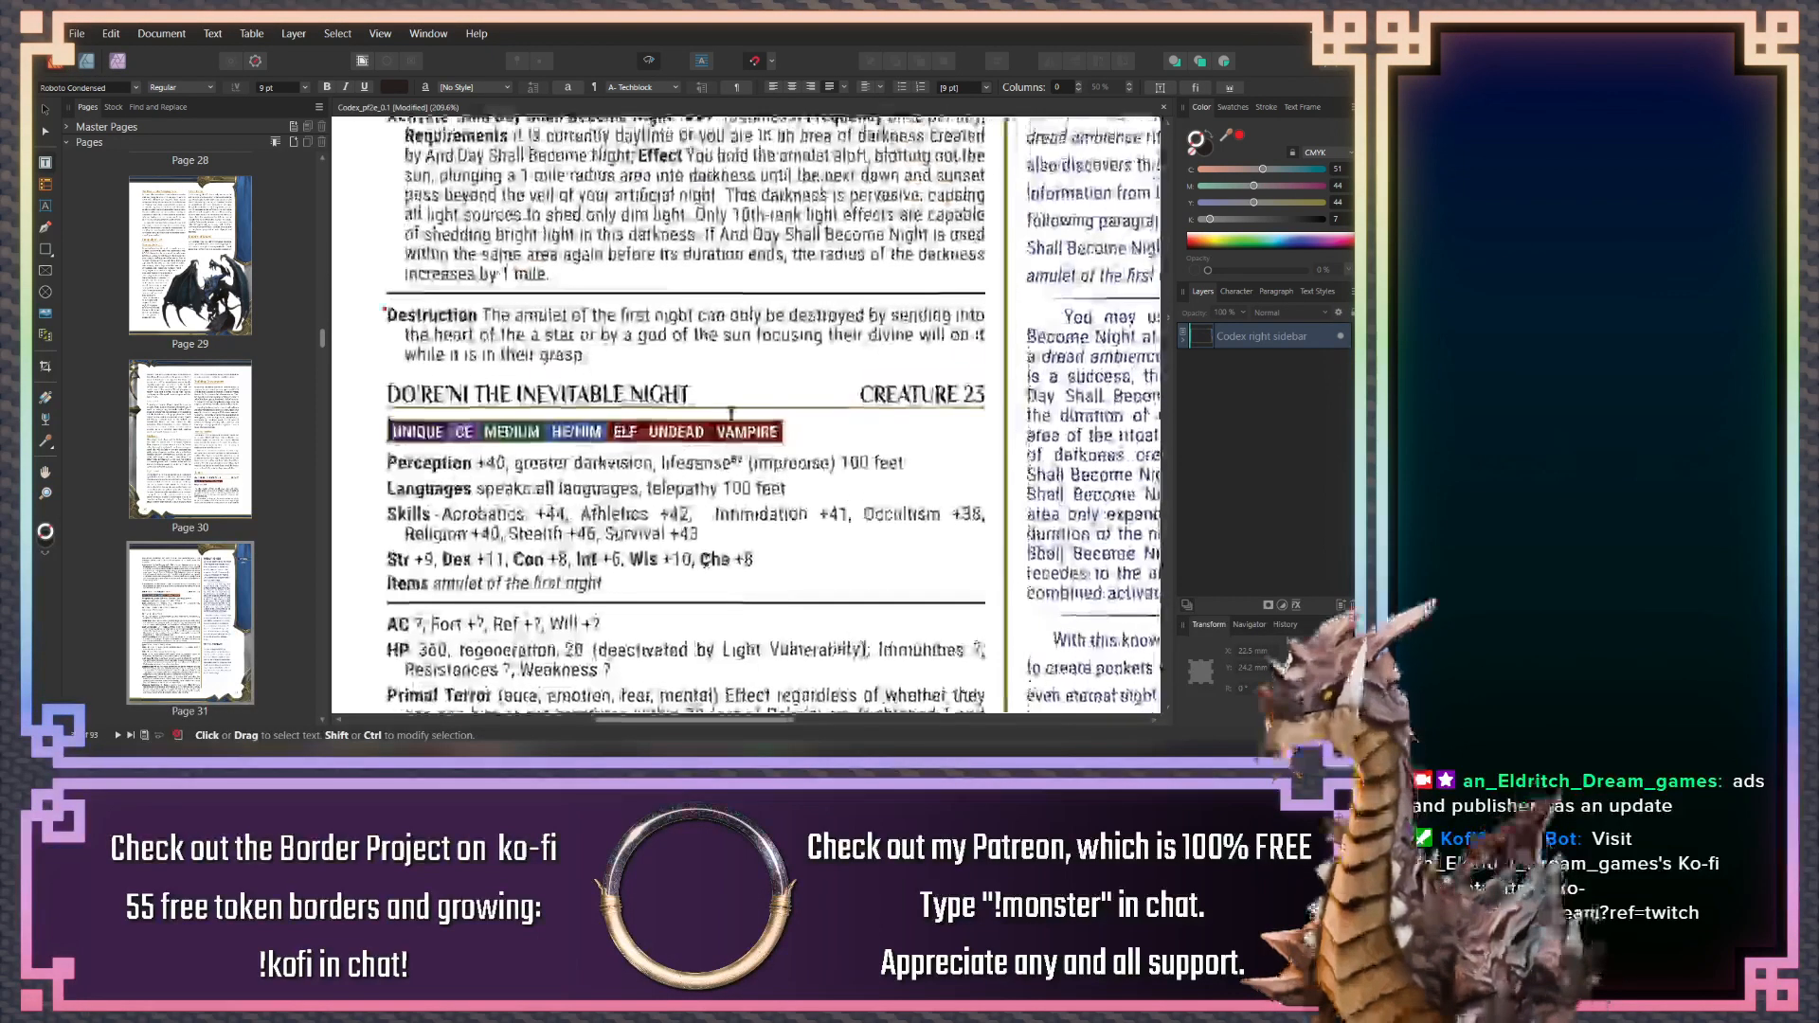
{"action": "left_click", "coordinate": [725, 427]}
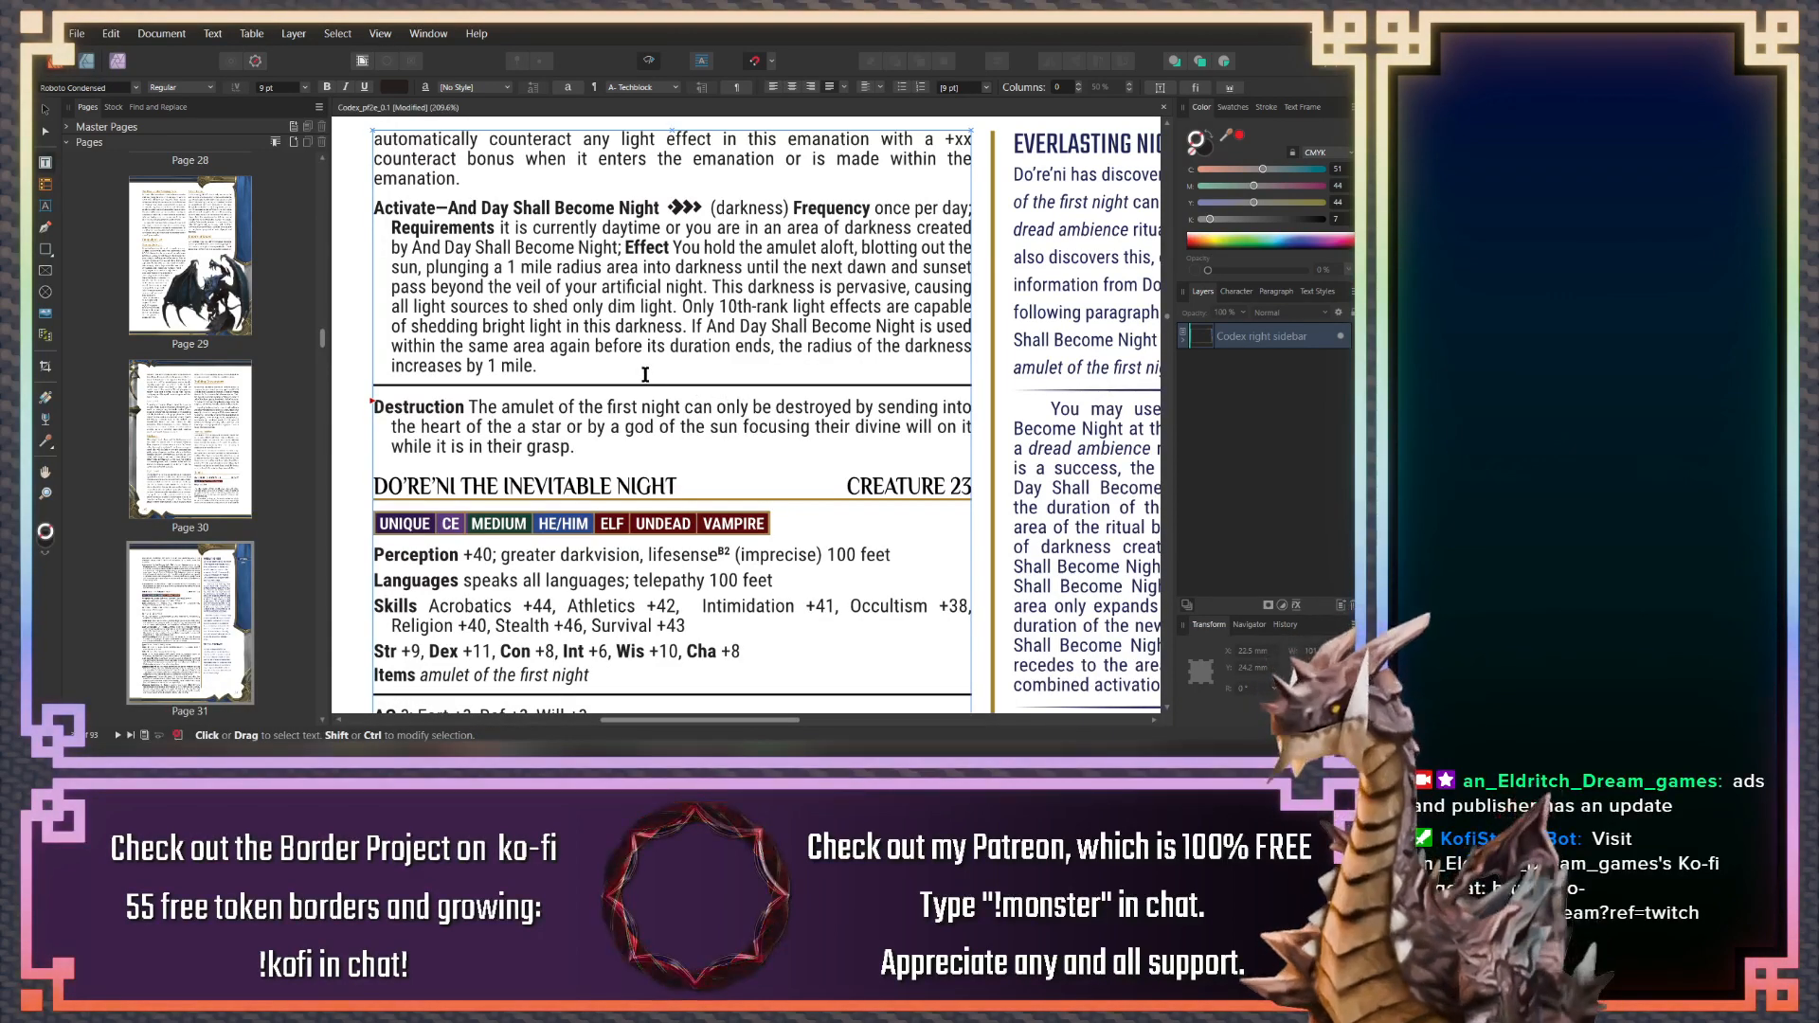
{"action": "left_click", "coordinate": [683, 327]}
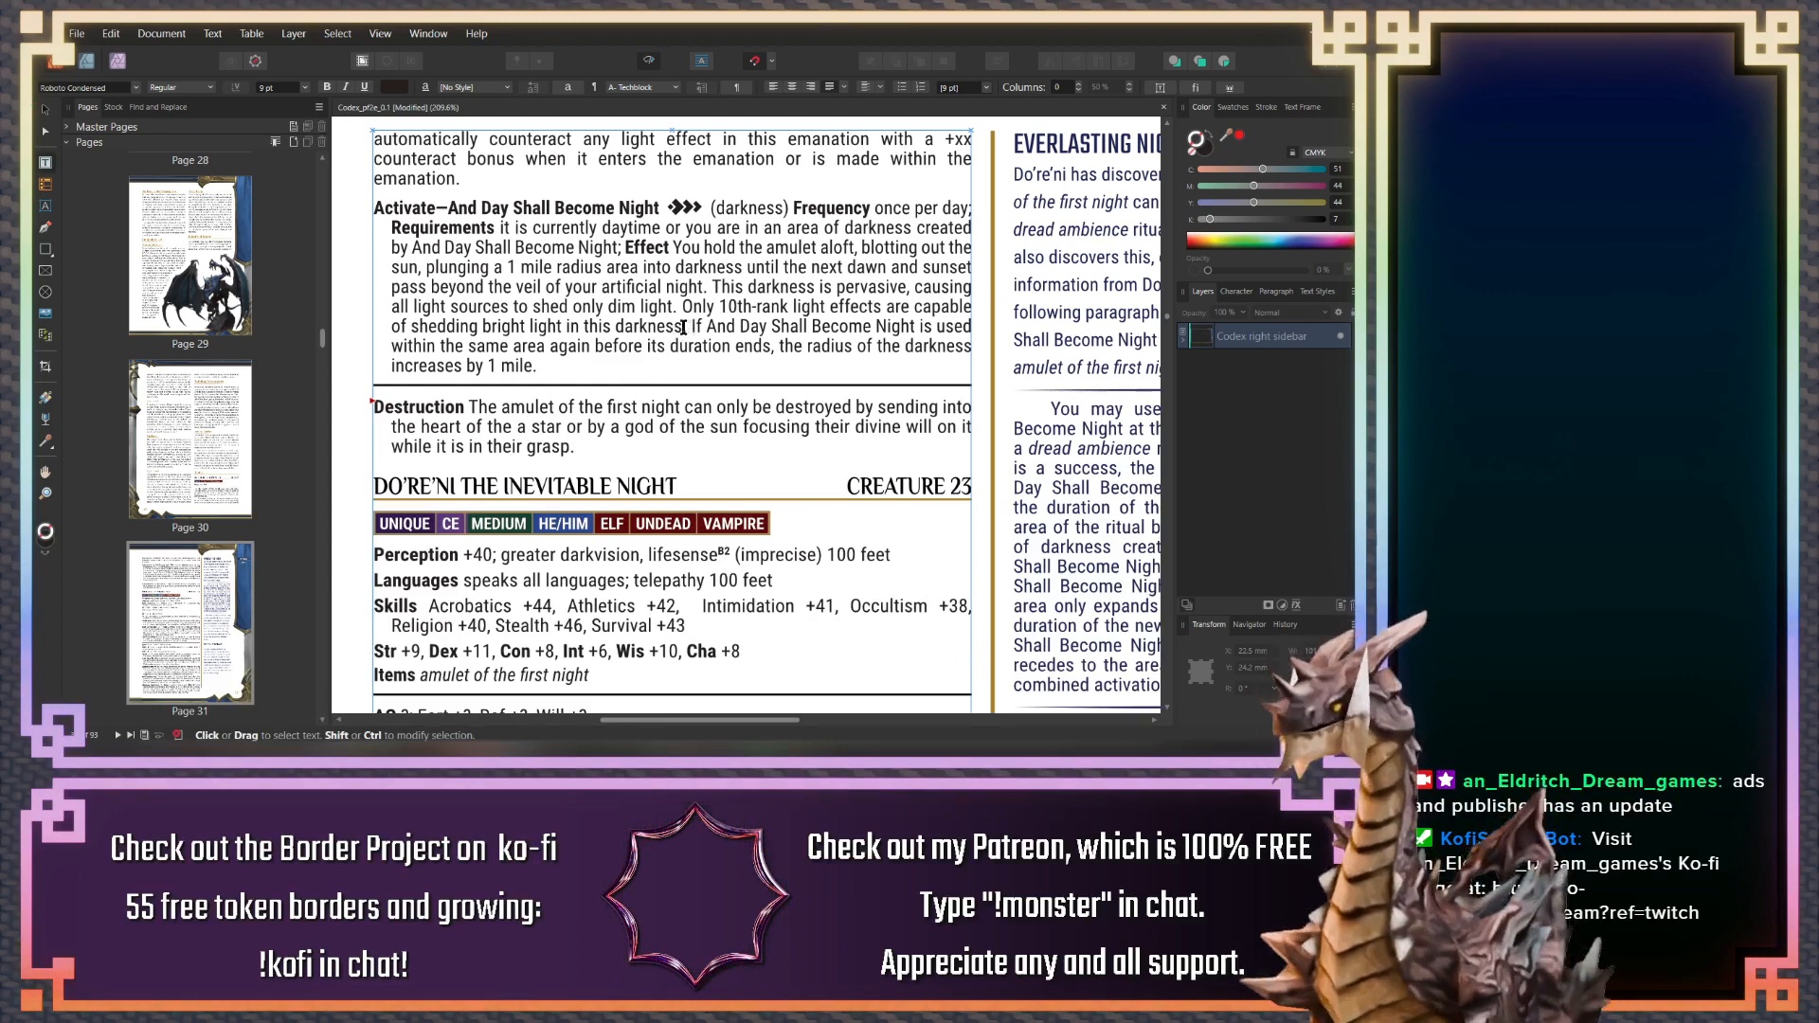
{"action": "type", "text": "and must suc"}
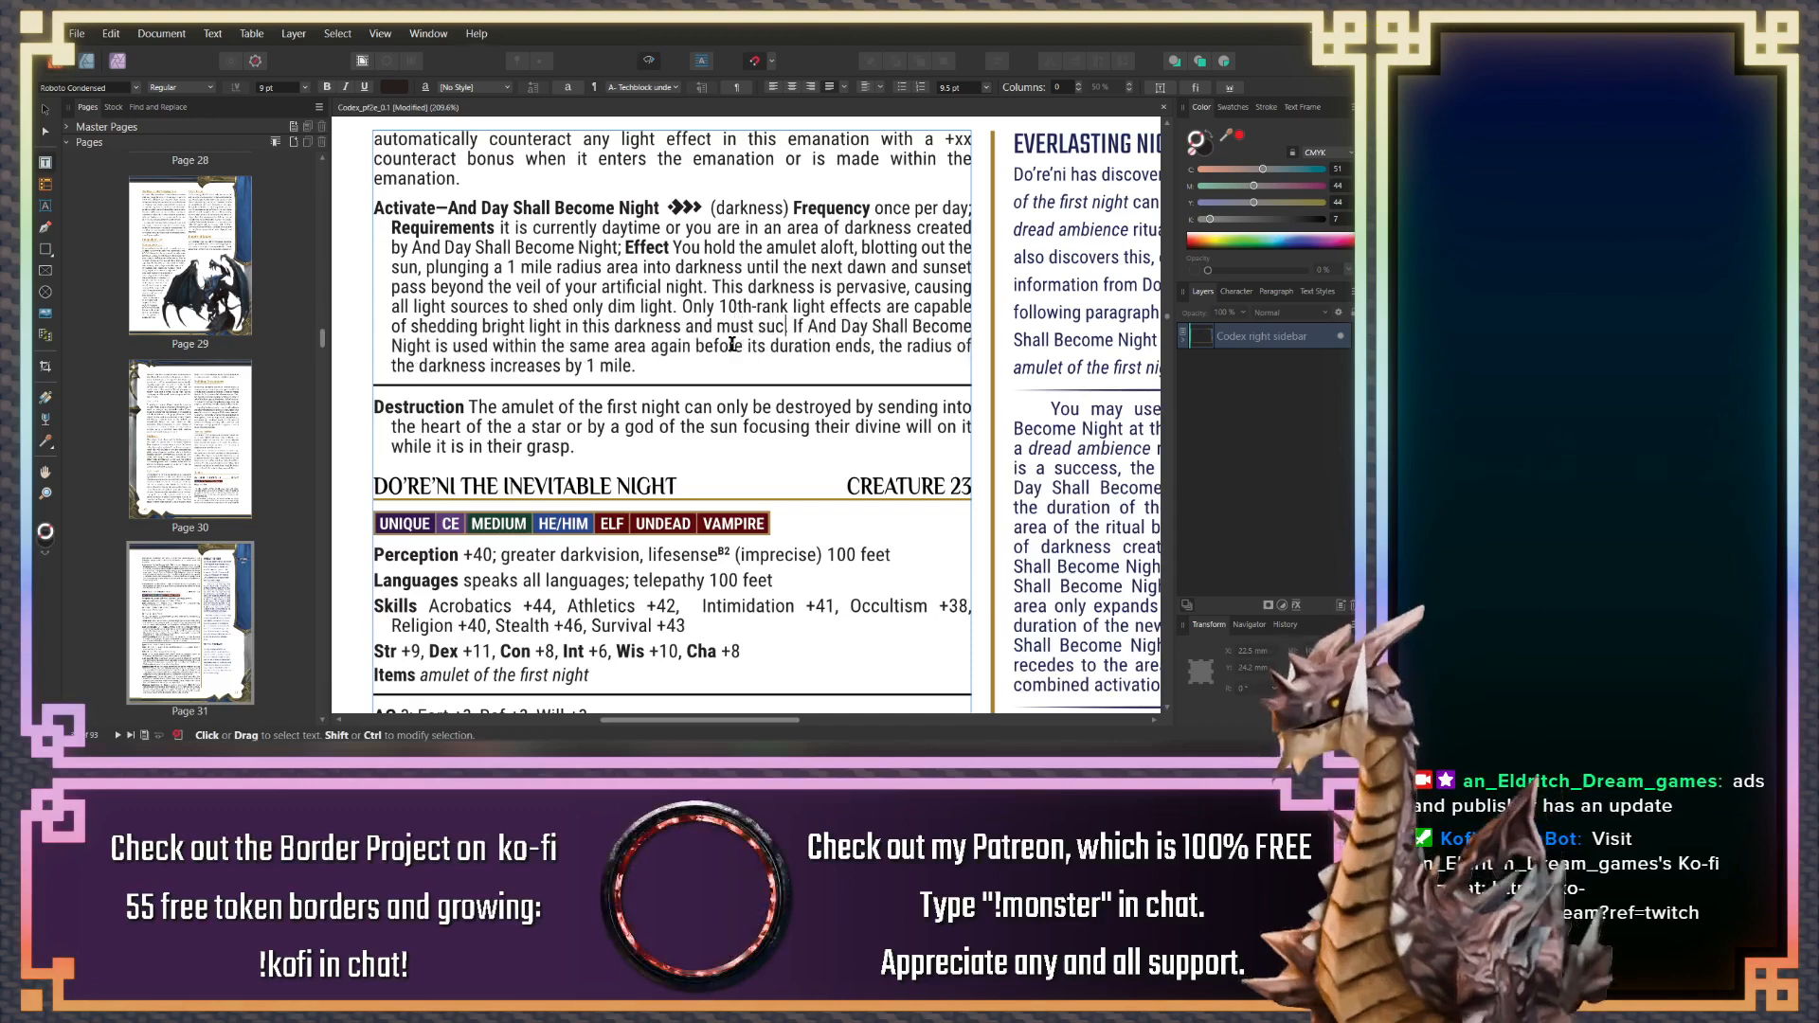
{"action": "type", "text": "ceed a D"}
{"action": "type", "text": "ounter"}
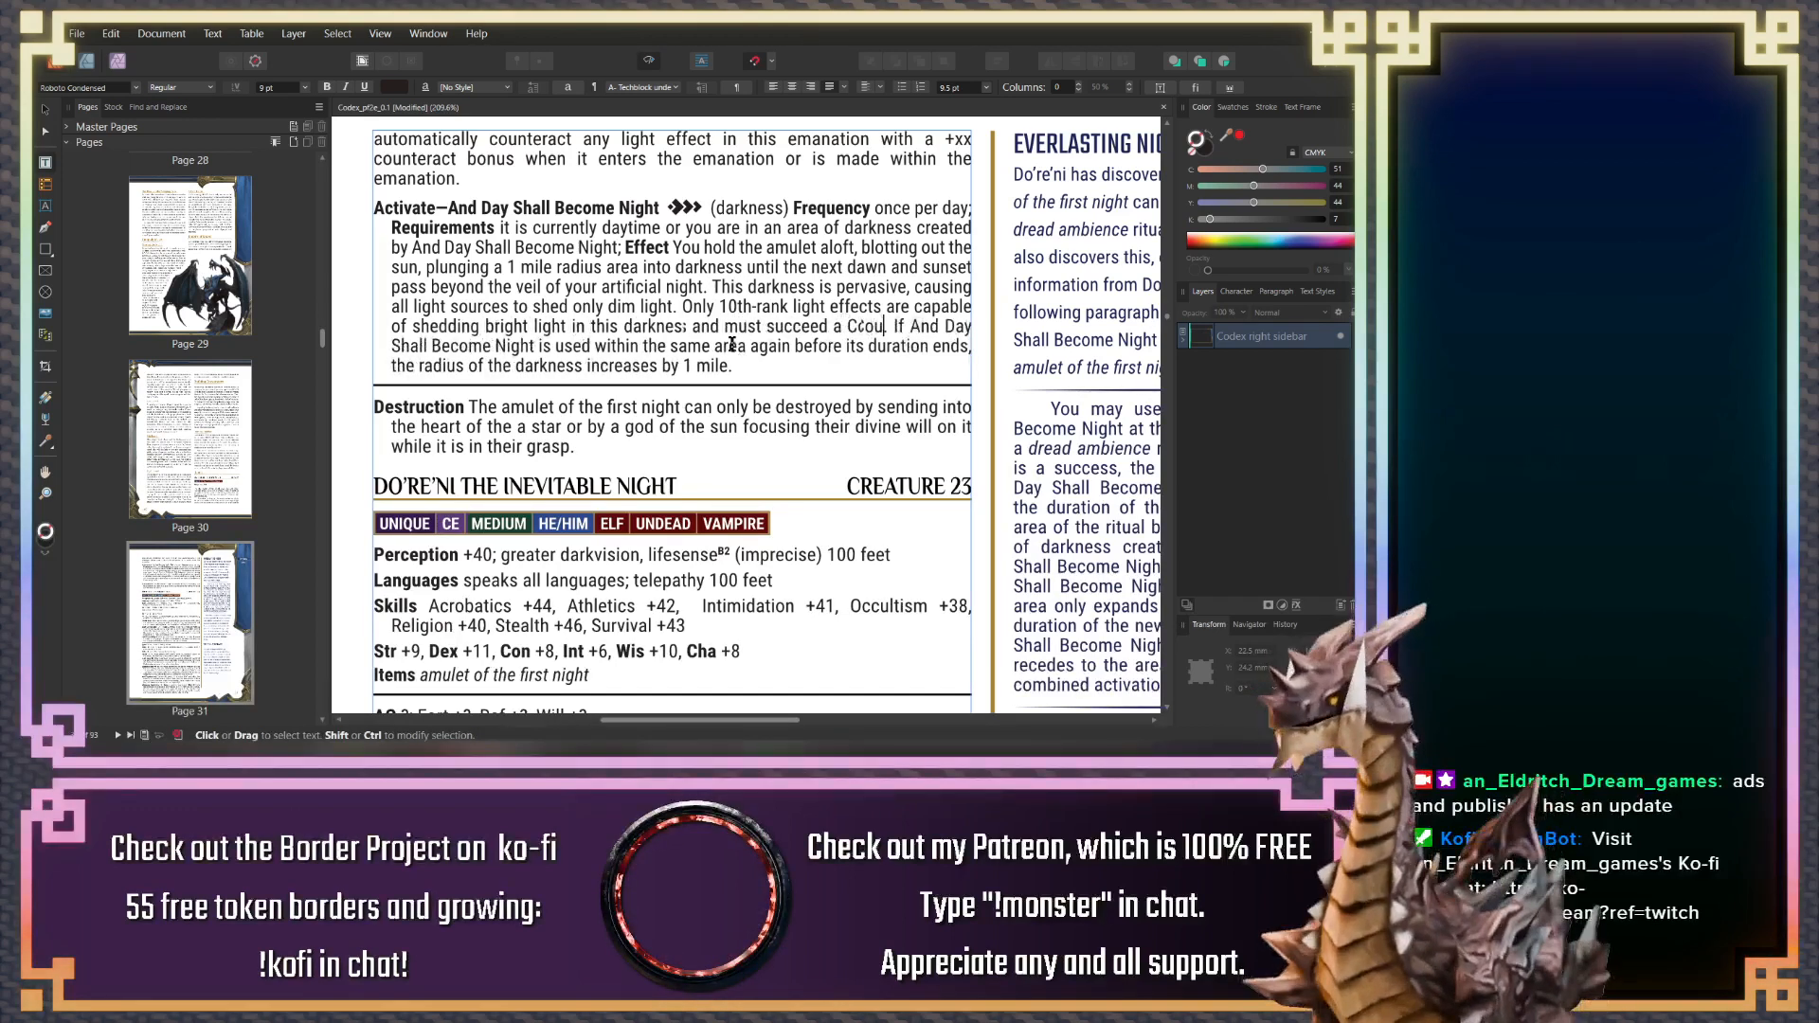
{"action": "key", "text": "BackSpace"}
{"action": "key", "text": "BackSpace"}
{"action": "key", "text": "BackSpace"}
{"action": "key", "text": "BackSpace"}
{"action": "key", "text": "BackSpace"}
{"action": "key", "text": "BackSpace"}
{"action": "key", "text": "BackSpace"}
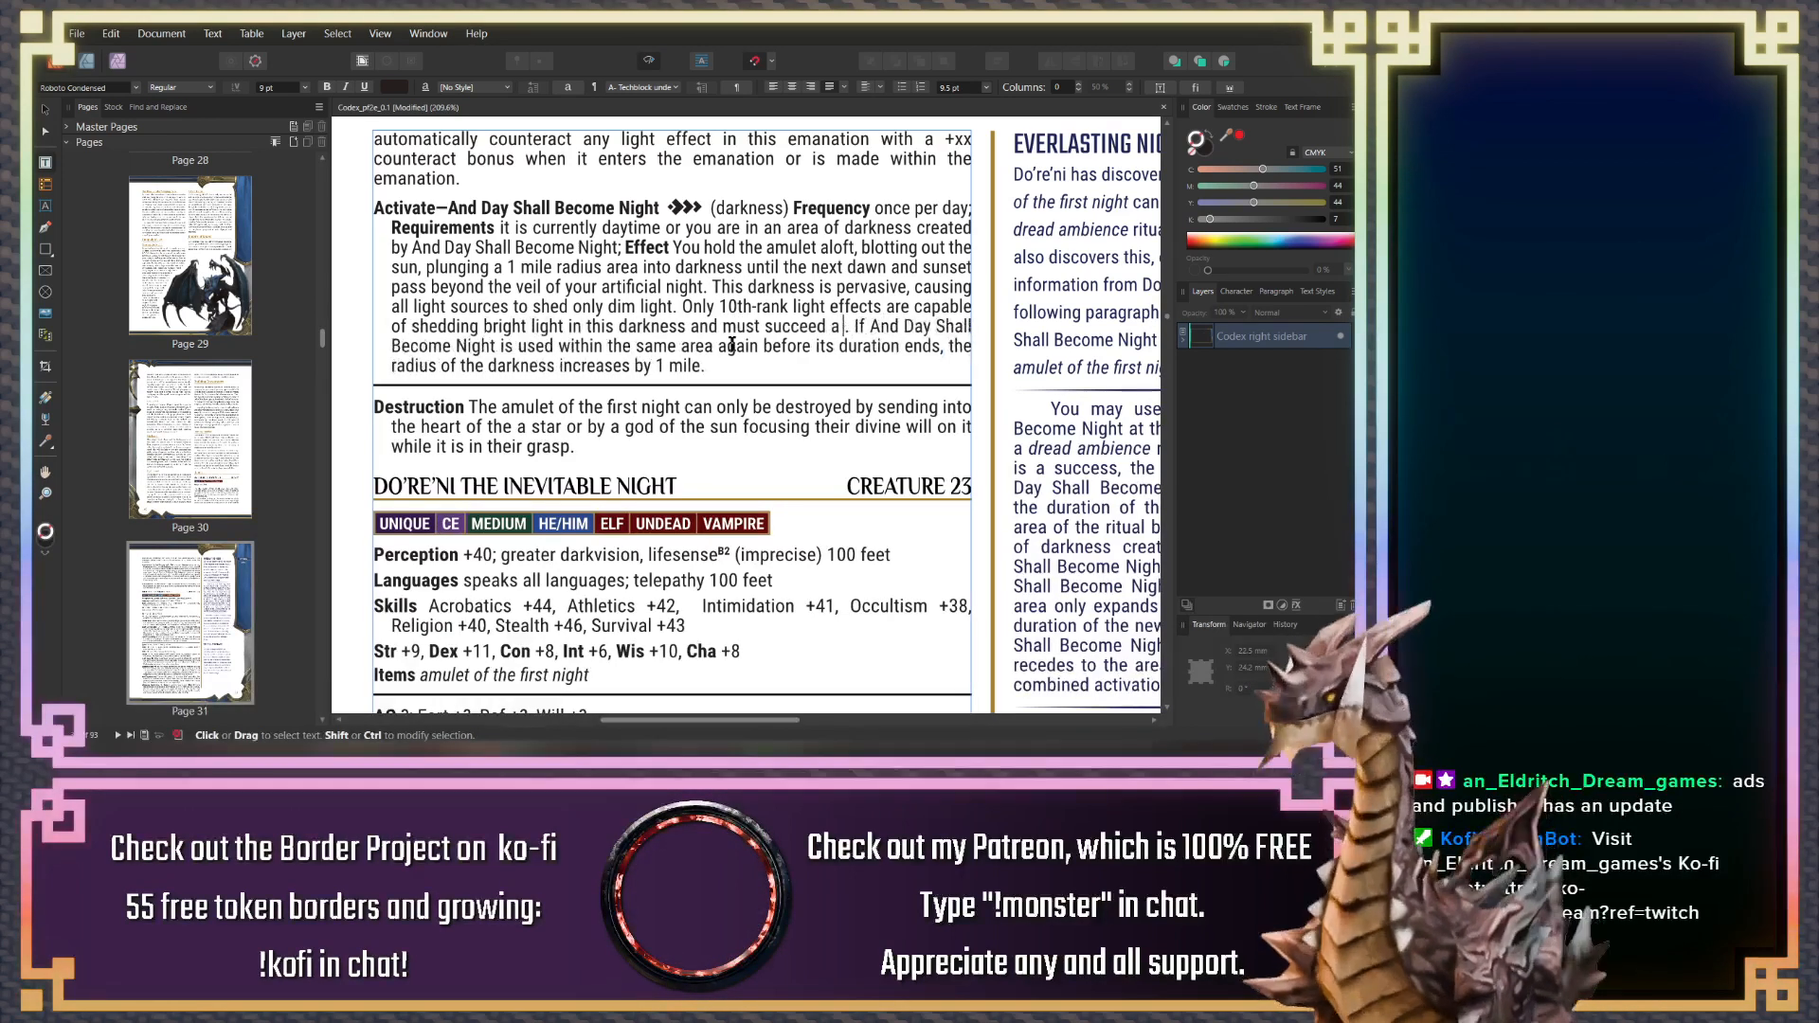
{"action": "type", "text": "counteract"}
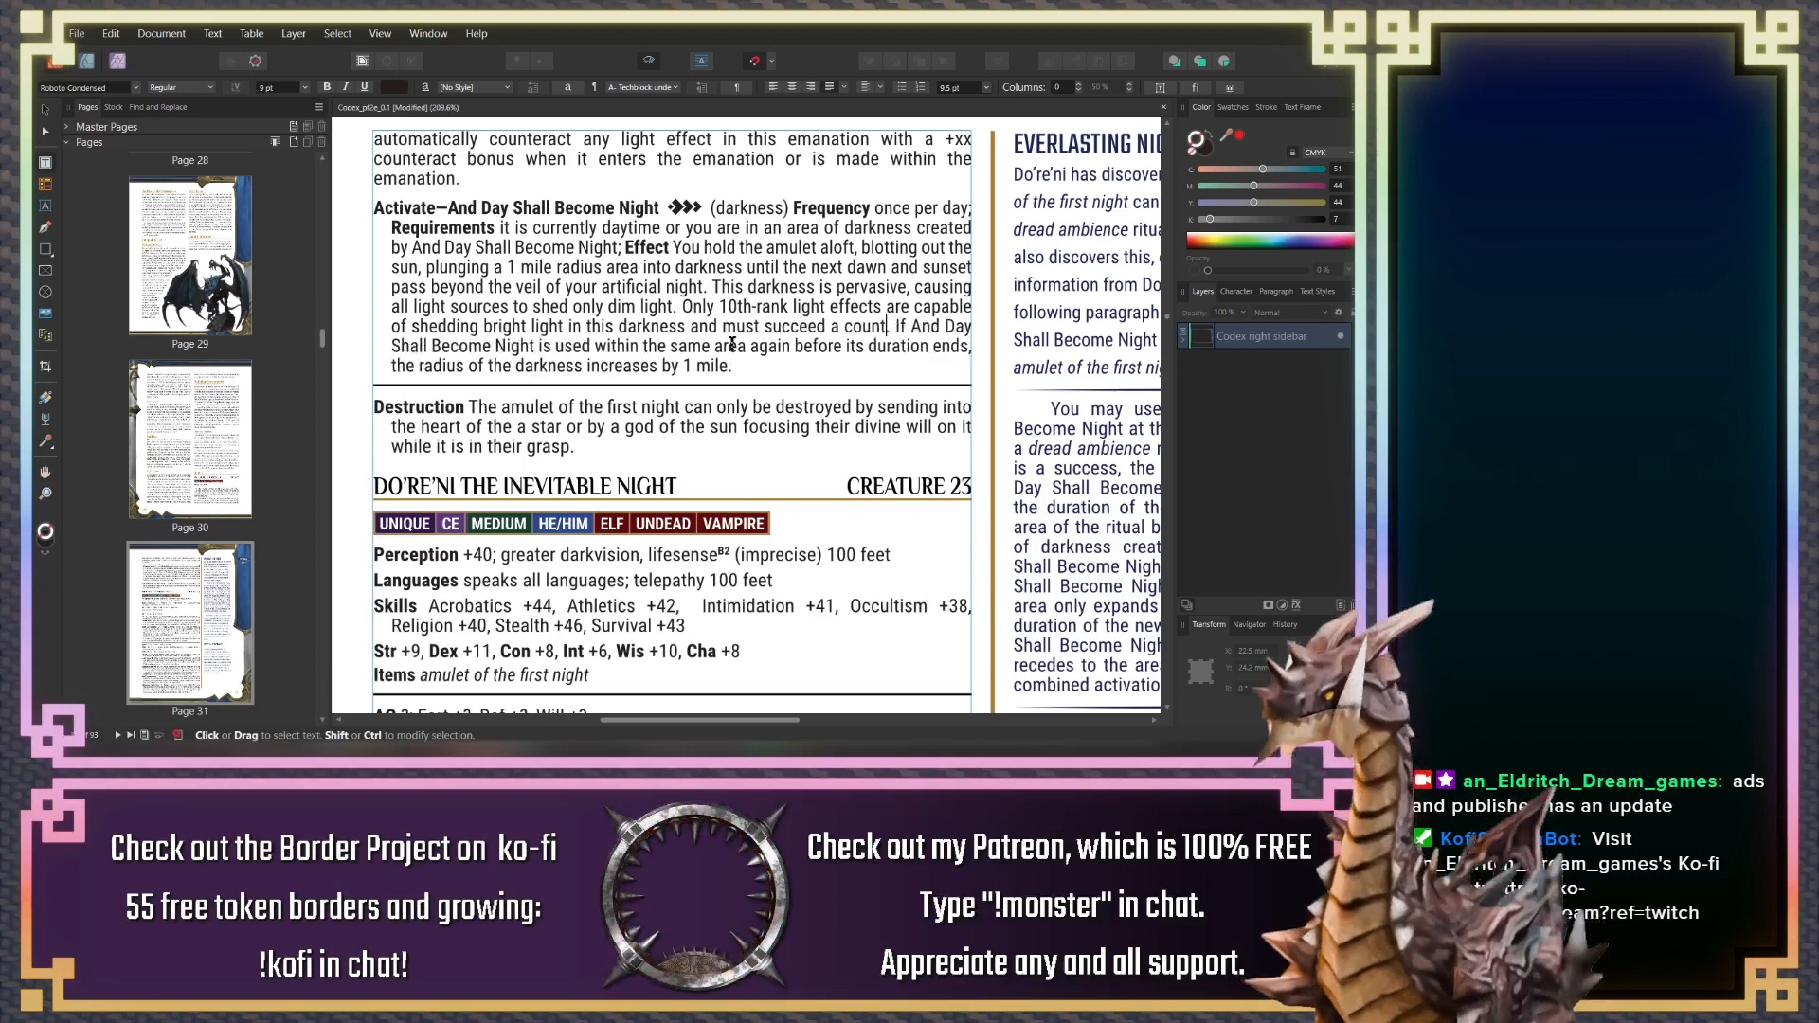
{"action": "type", "text": " check again"}
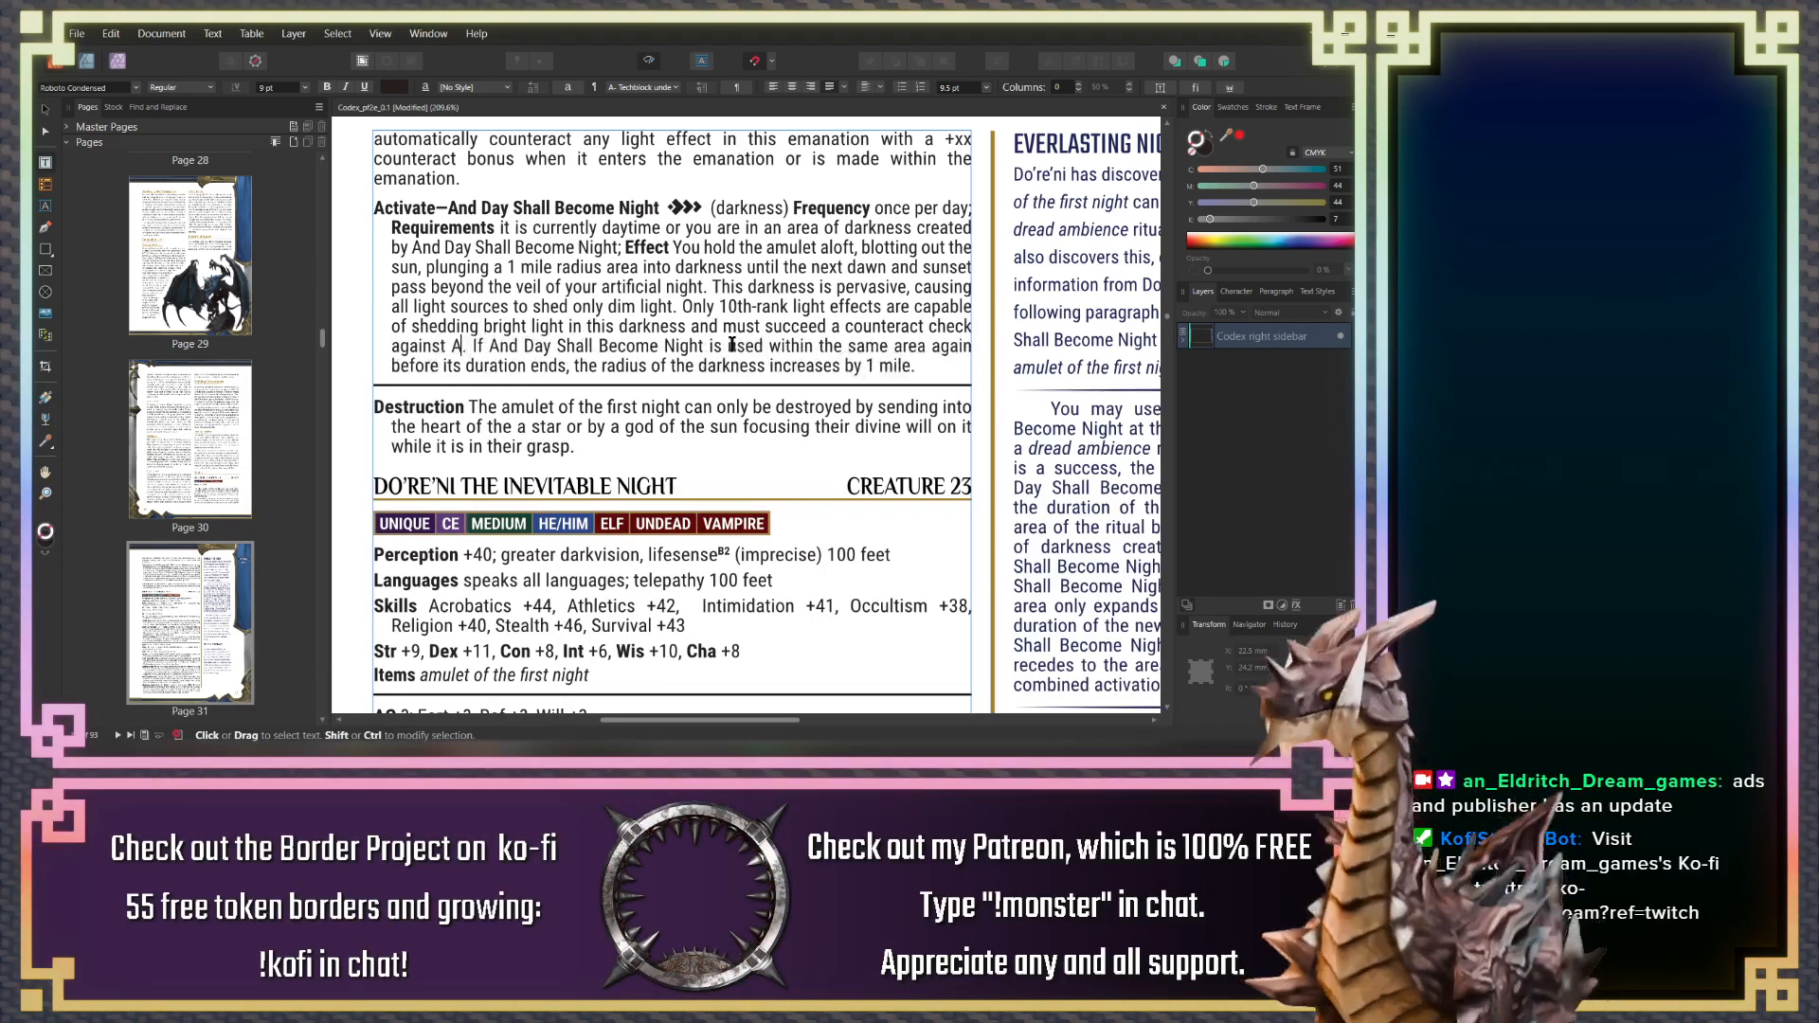
Continue the new counteract check clause with "against And Day Shall Become"
{"action": "type", "text": "st And Day Shall Become. If A"}
{"action": "type", "text": "nd Day"}
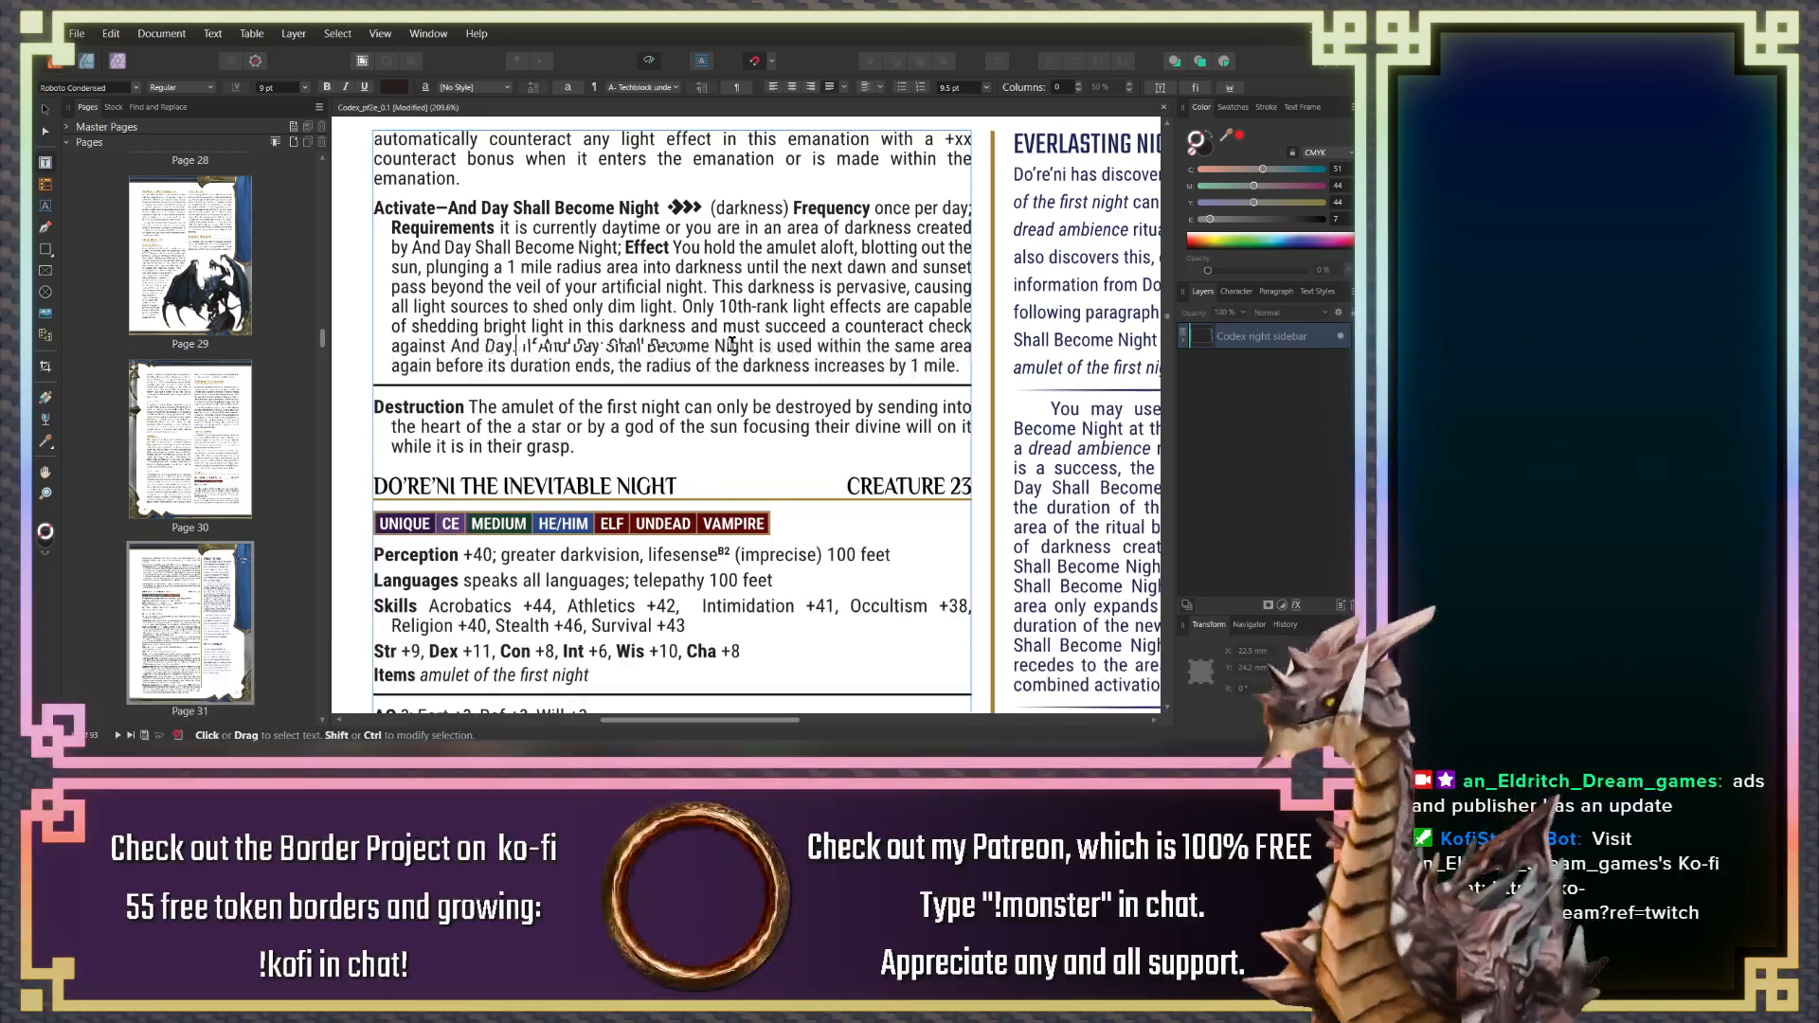
{"action": "type", "text": " Shall Be"}
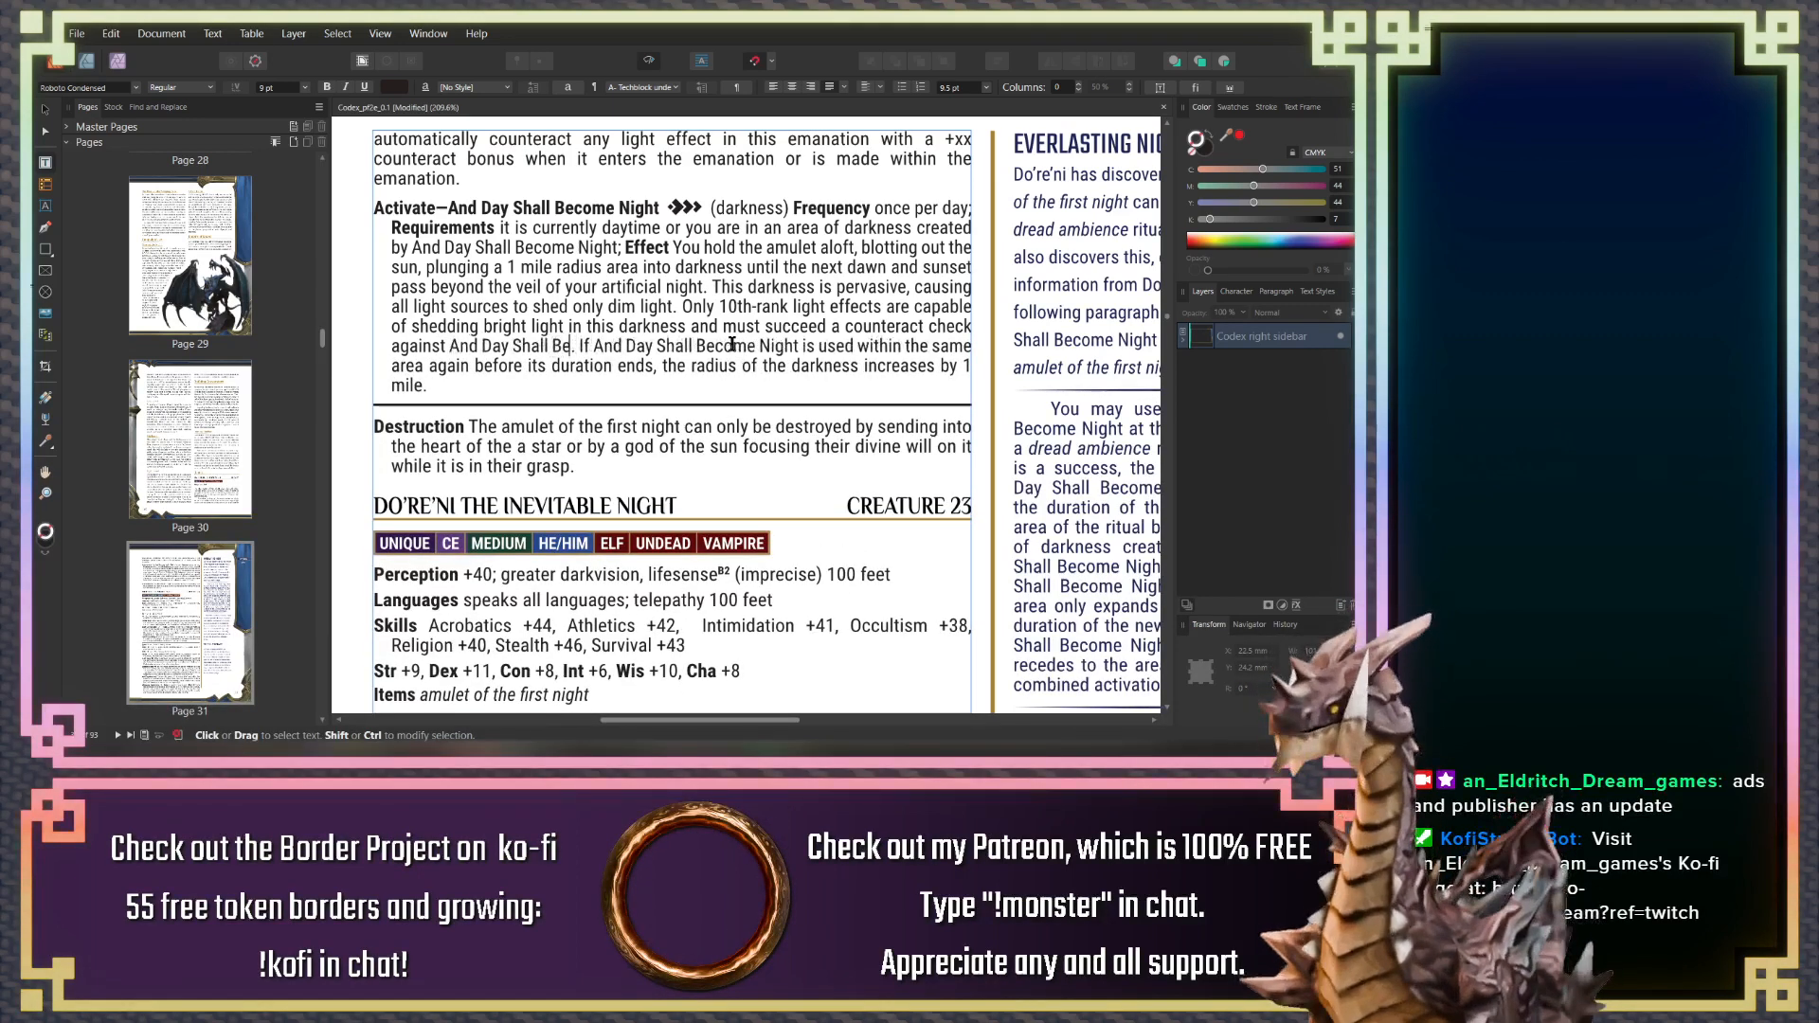
{"action": "type", "text": "come"}
Replace "against And Day Shall Become" after "counteract check" with "to do so"
{"action": "key", "text": "ctrl+shift+Left"}
{"action": "key", "text": "ctrl+shift+Left"}
{"action": "key", "text": "ctrl+shift+Left"}
{"action": "key", "text": "ctrl+shift+Left"}
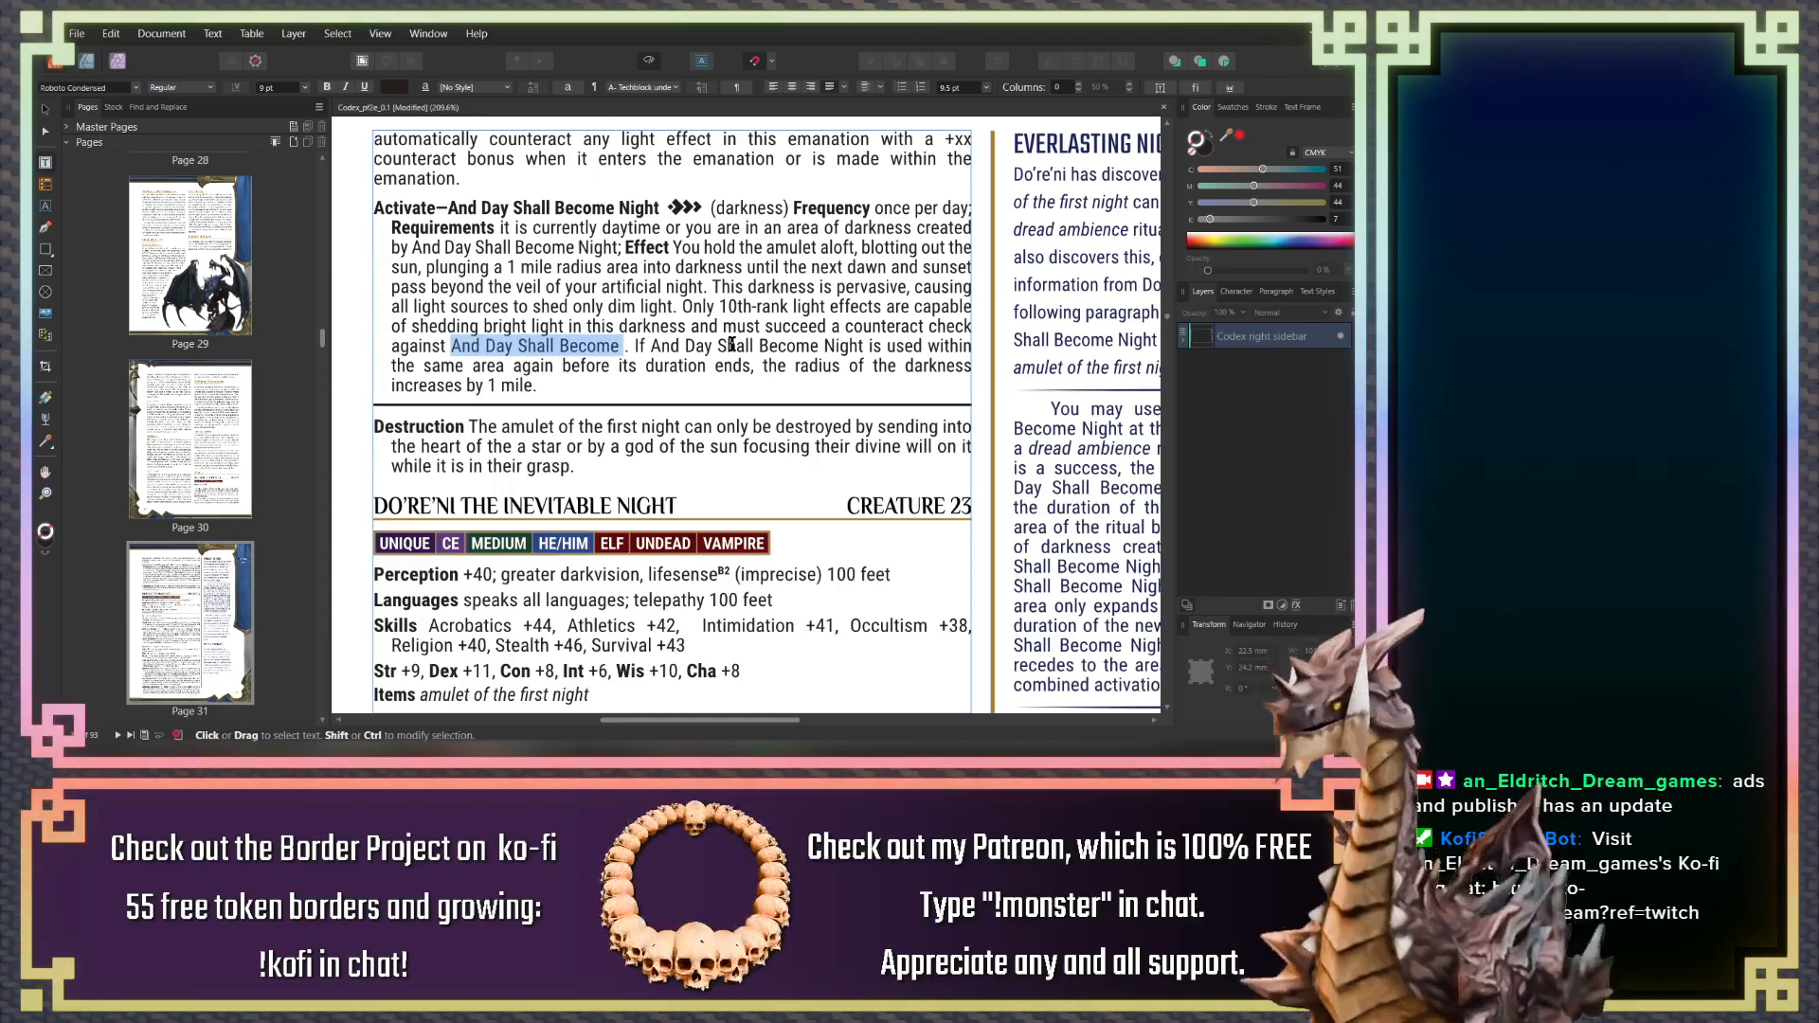
{"action": "key", "text": "ctrl+shift+Left"}
{"action": "type", "text": "to do so"}
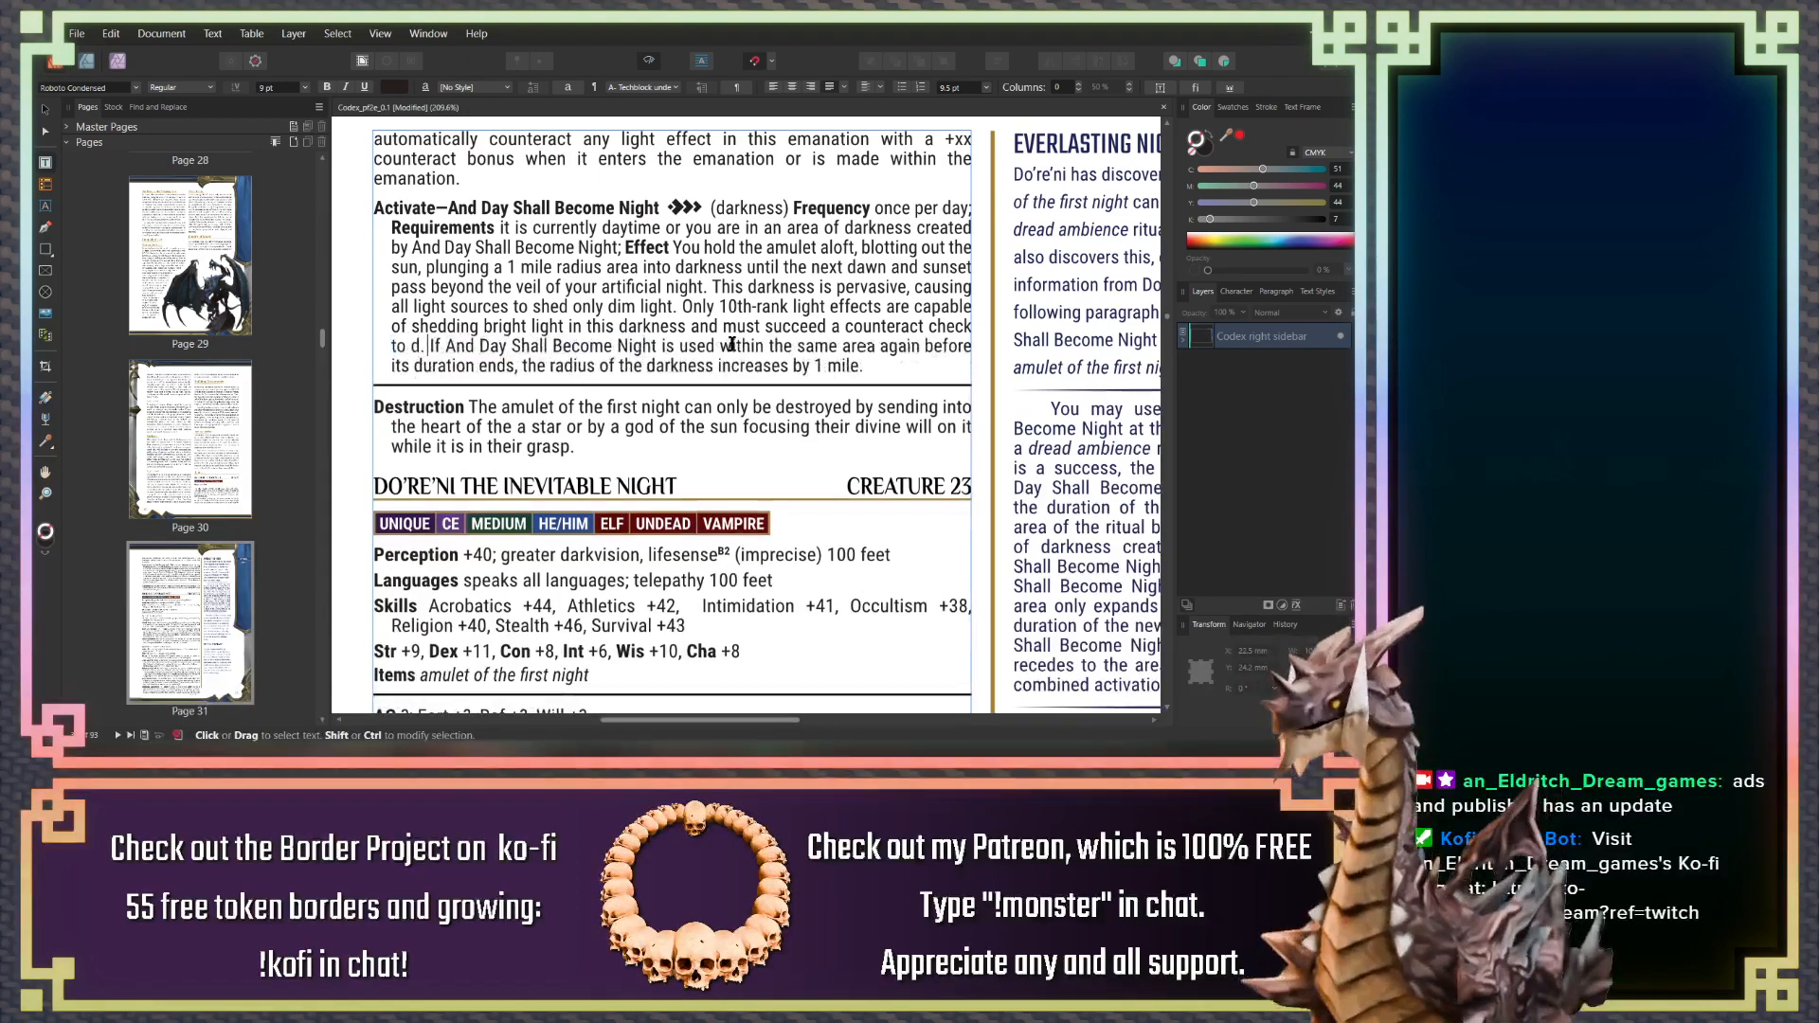
Add an opening parenthesis and the word rank after "to do so", leaving out the rank number
{"action": "type", "text": " ("}
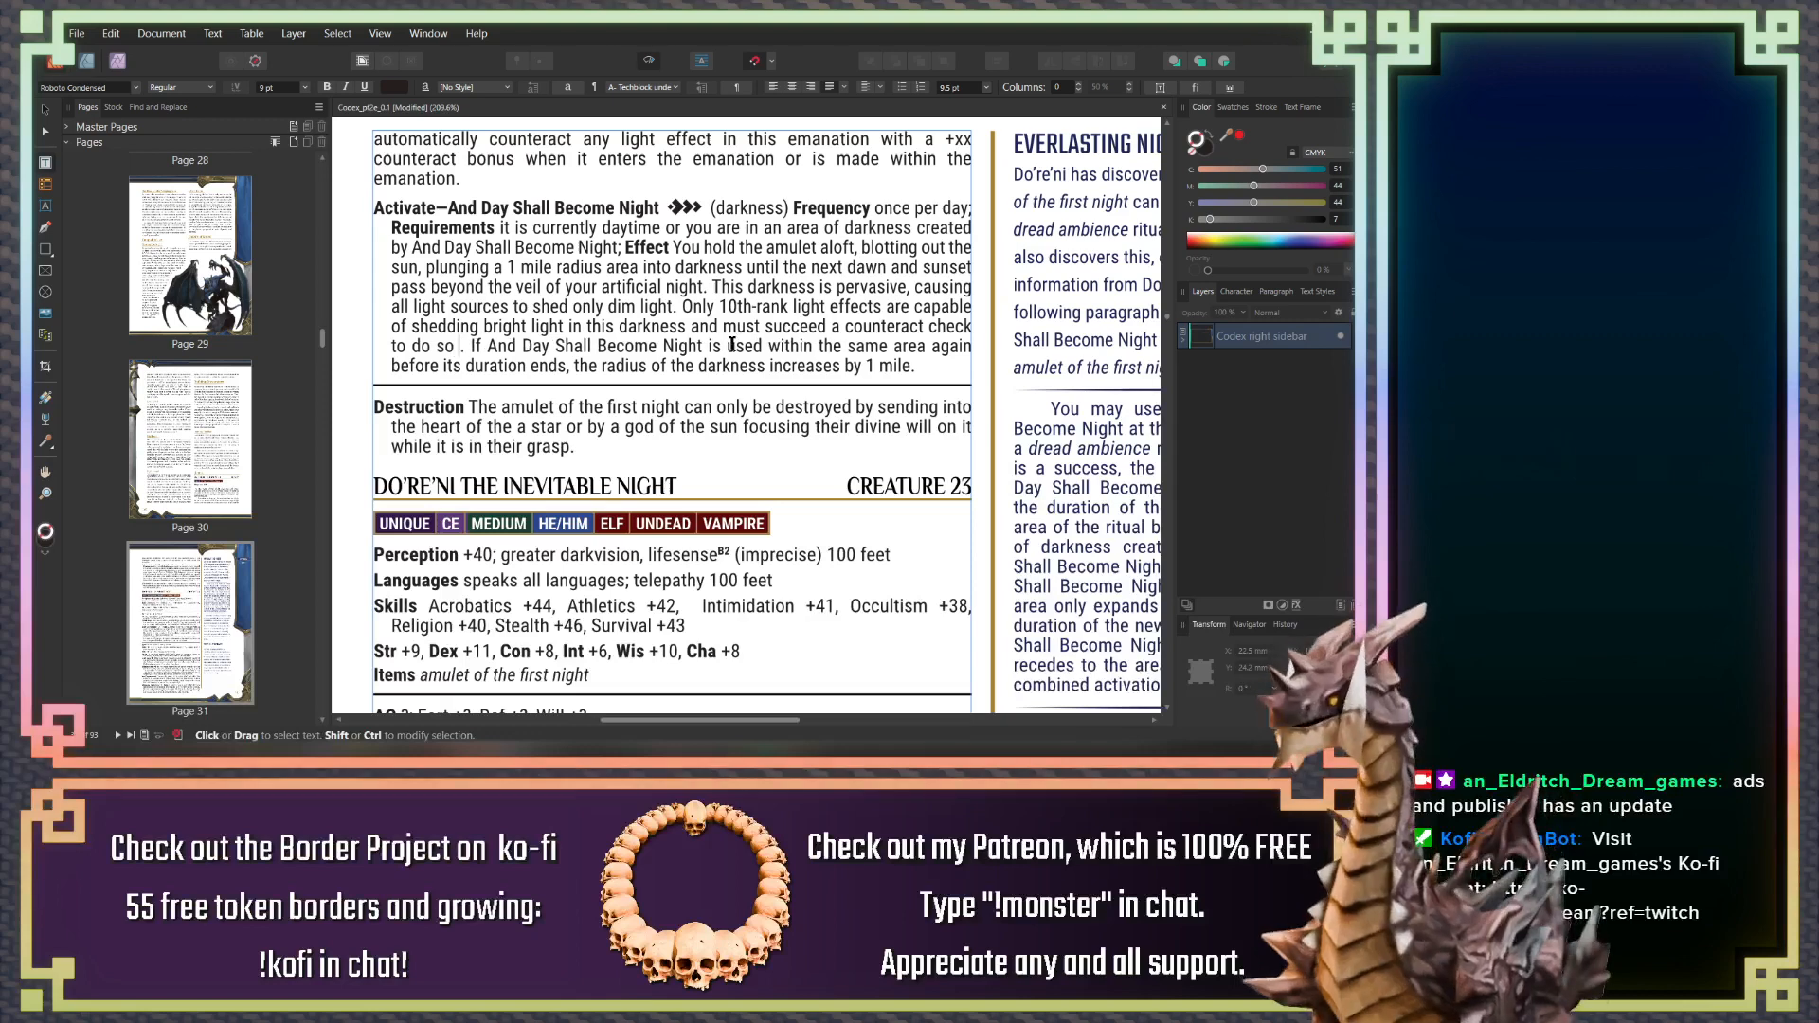
{"action": "type", "text": "rank 1)"}
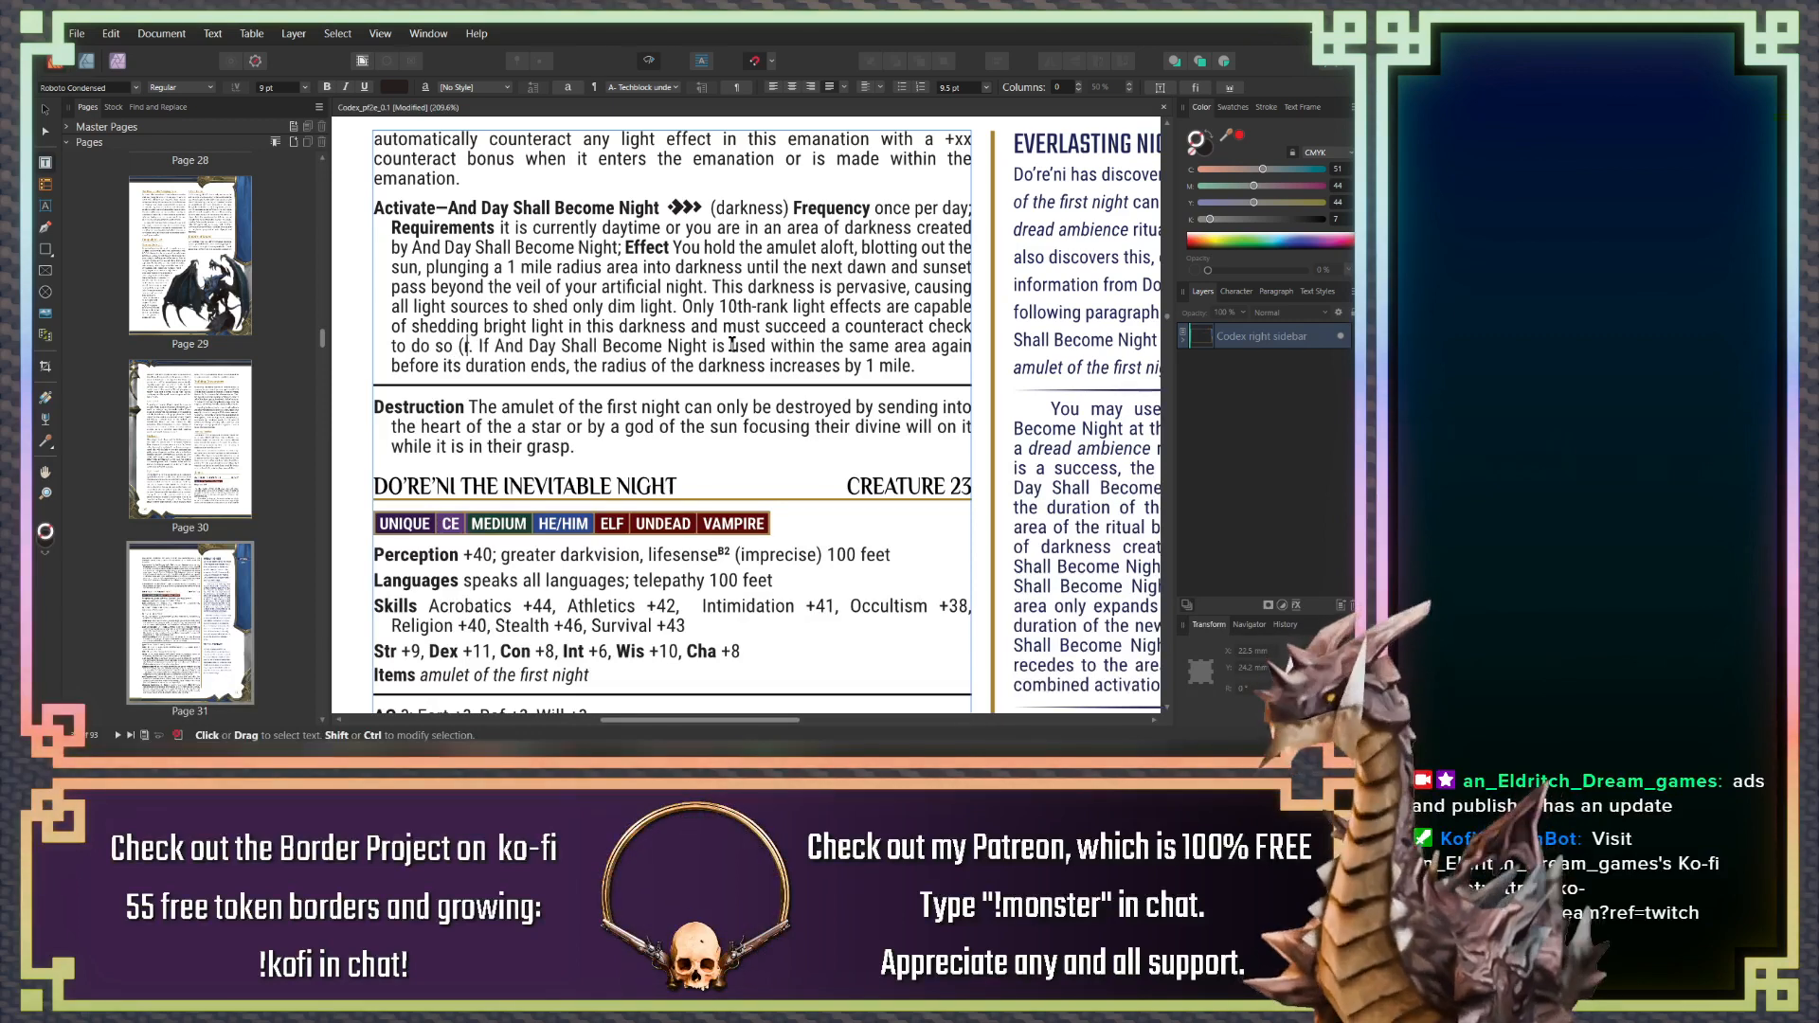
{"action": "type", "text": "0"}
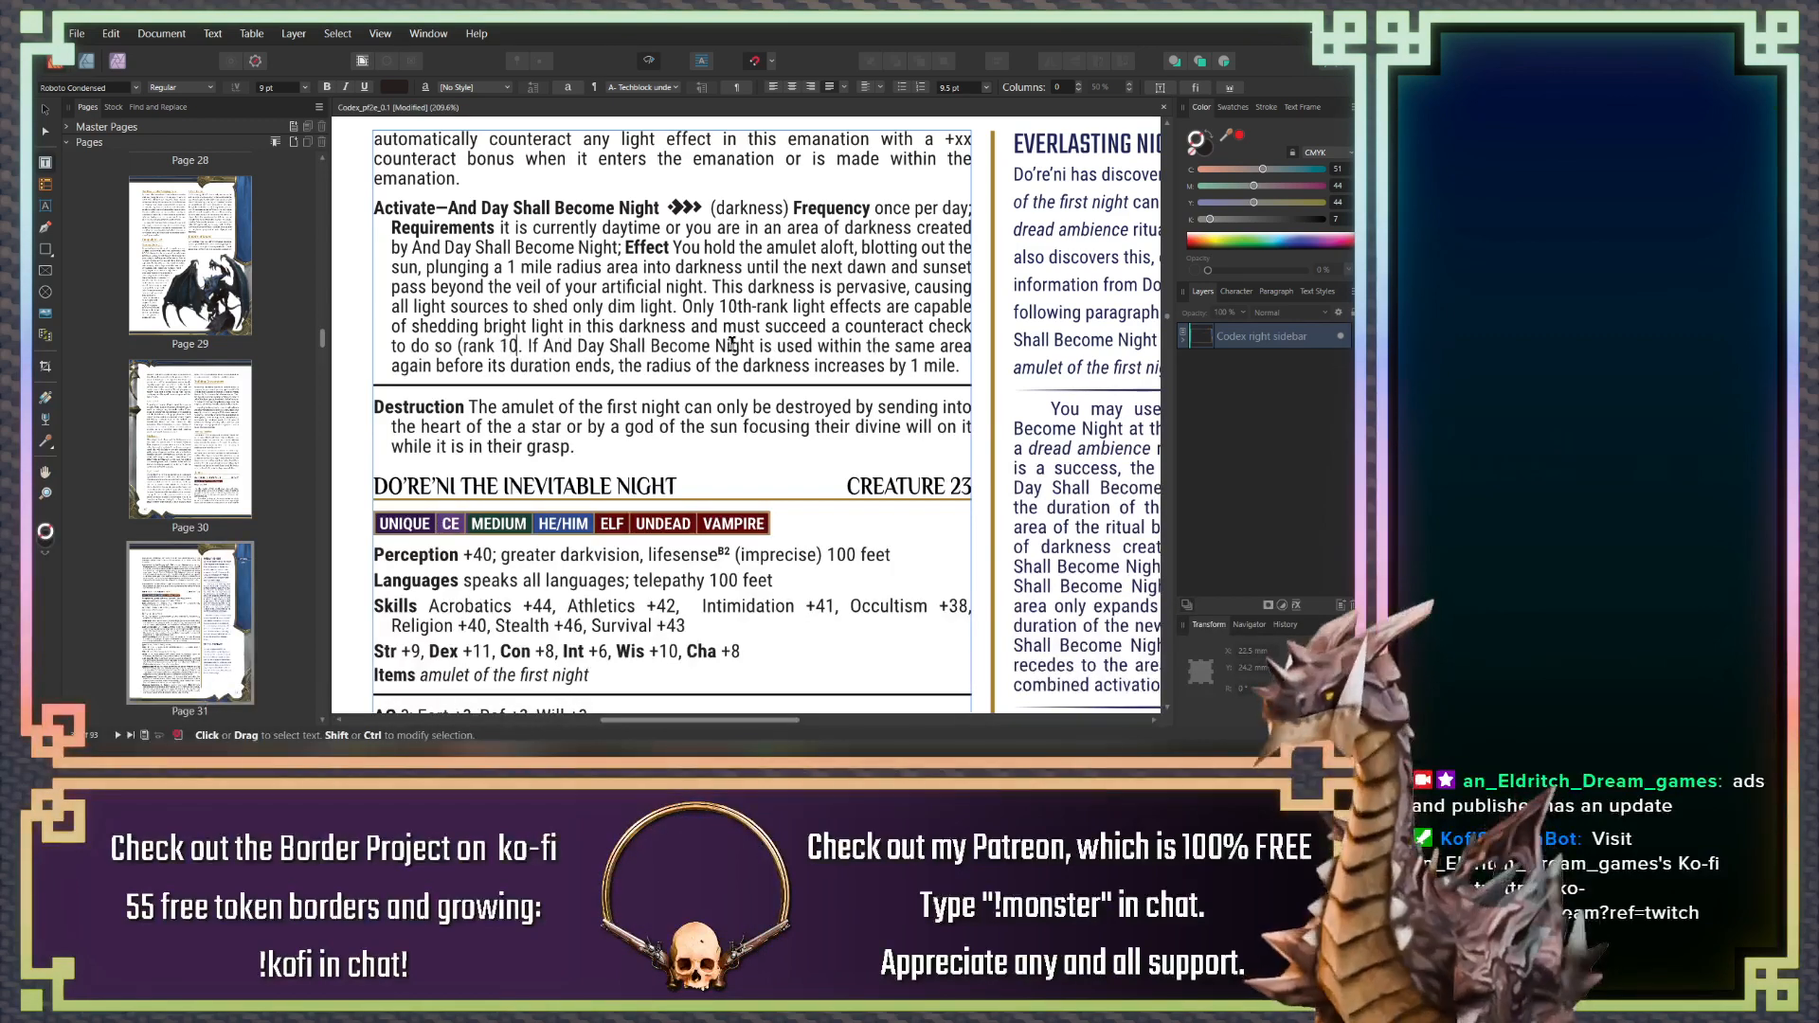
{"action": "key", "text": "BackSpace"}
{"action": "key", "text": "BackSpace"}
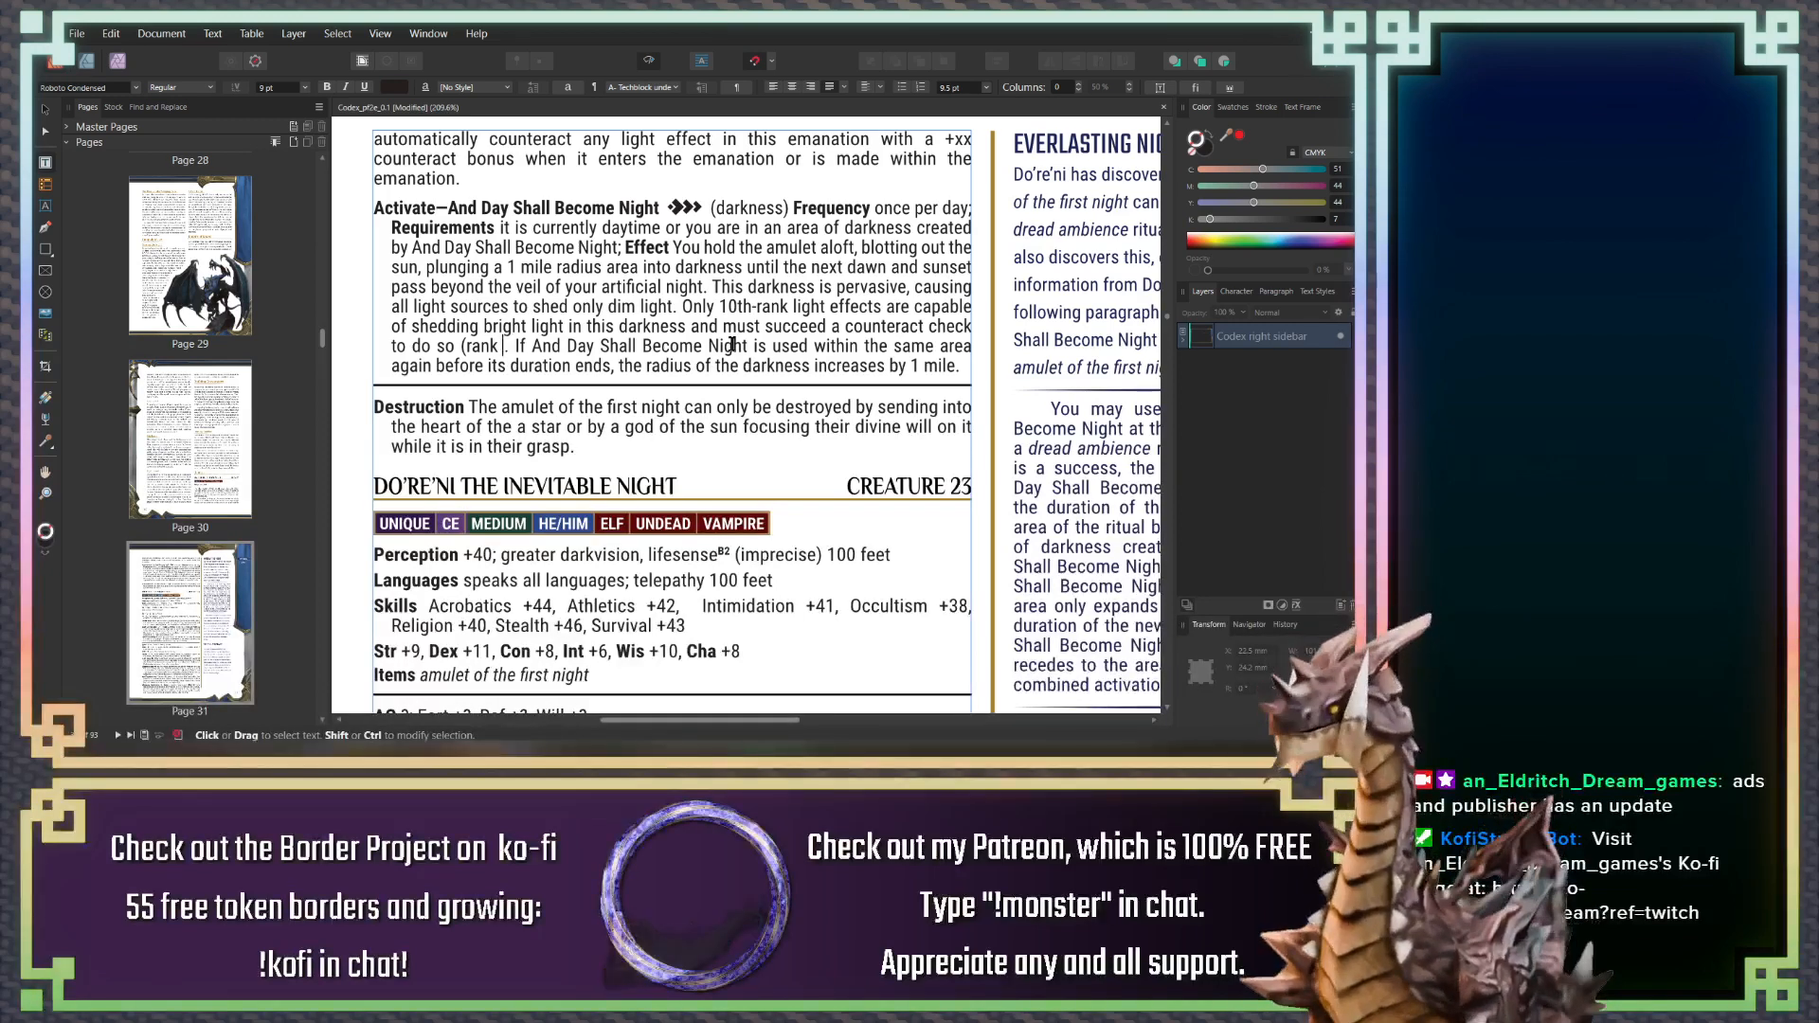
{"action": "scroll", "coordinate": [794, 322], "scroll_direction": "up", "scroll_amount": 10}
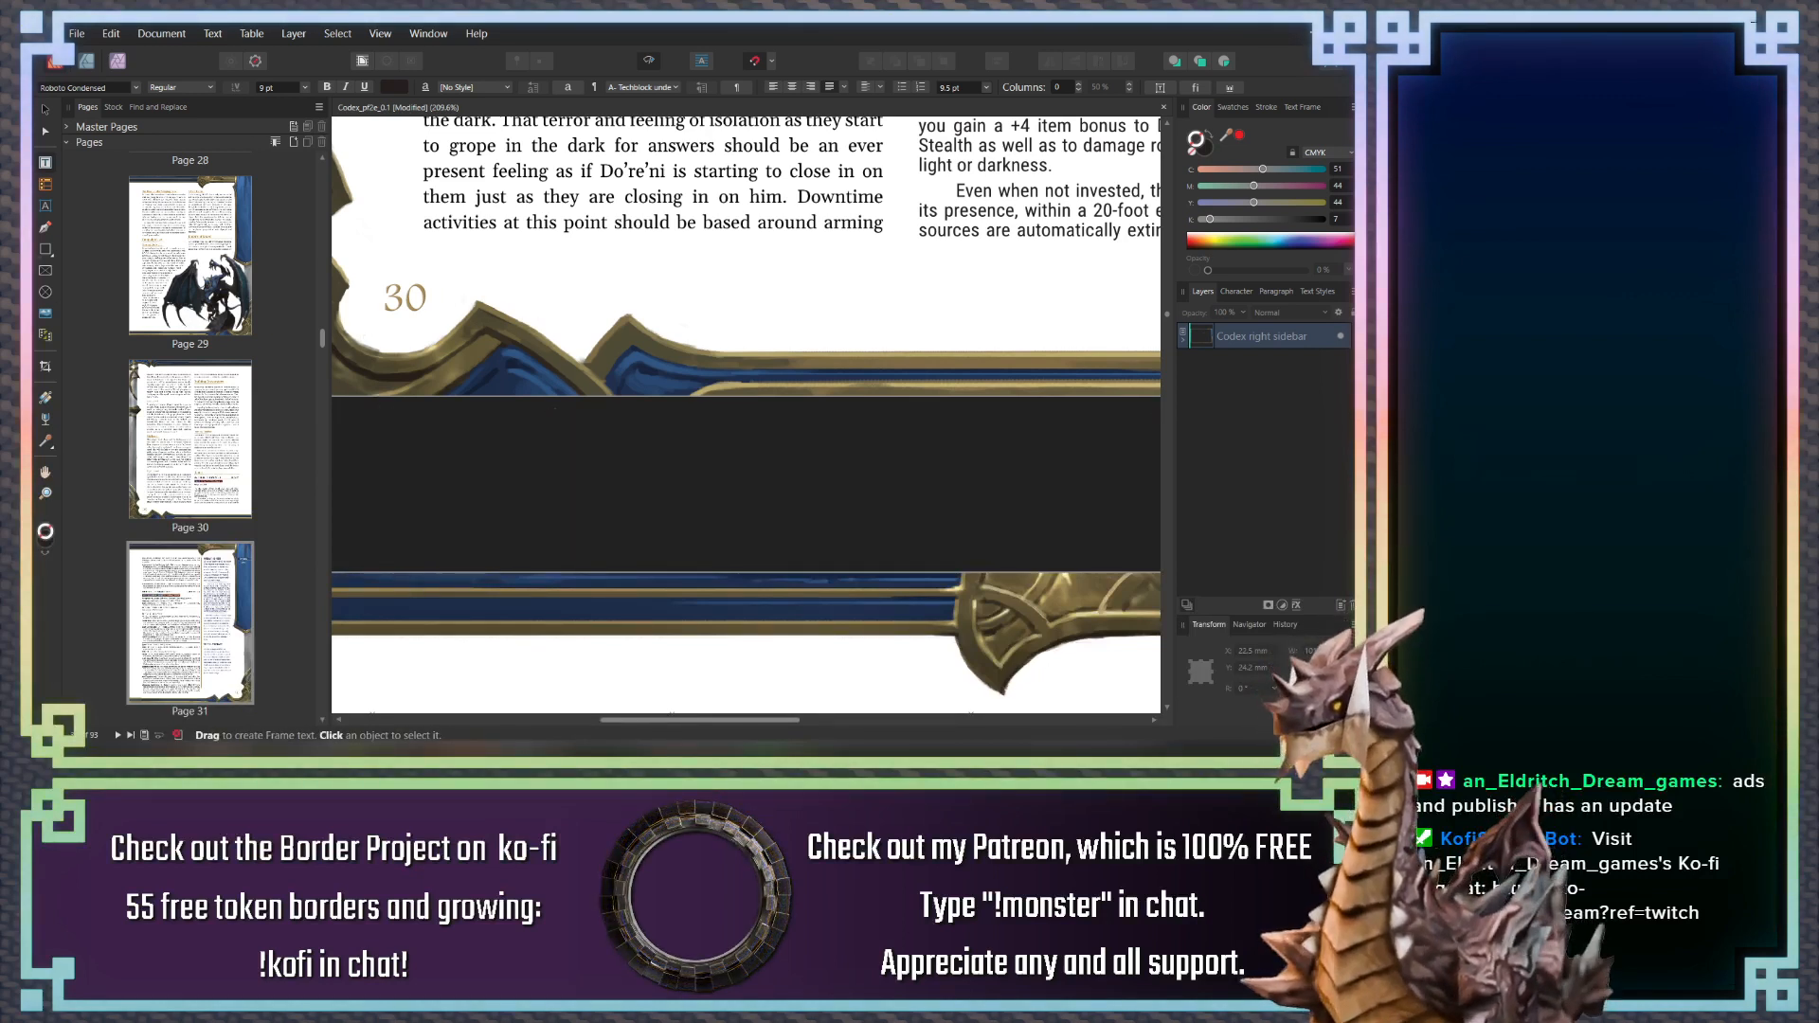
{"action": "scroll", "coordinate": [657, 520], "scroll_direction": "down", "scroll_amount": 5}
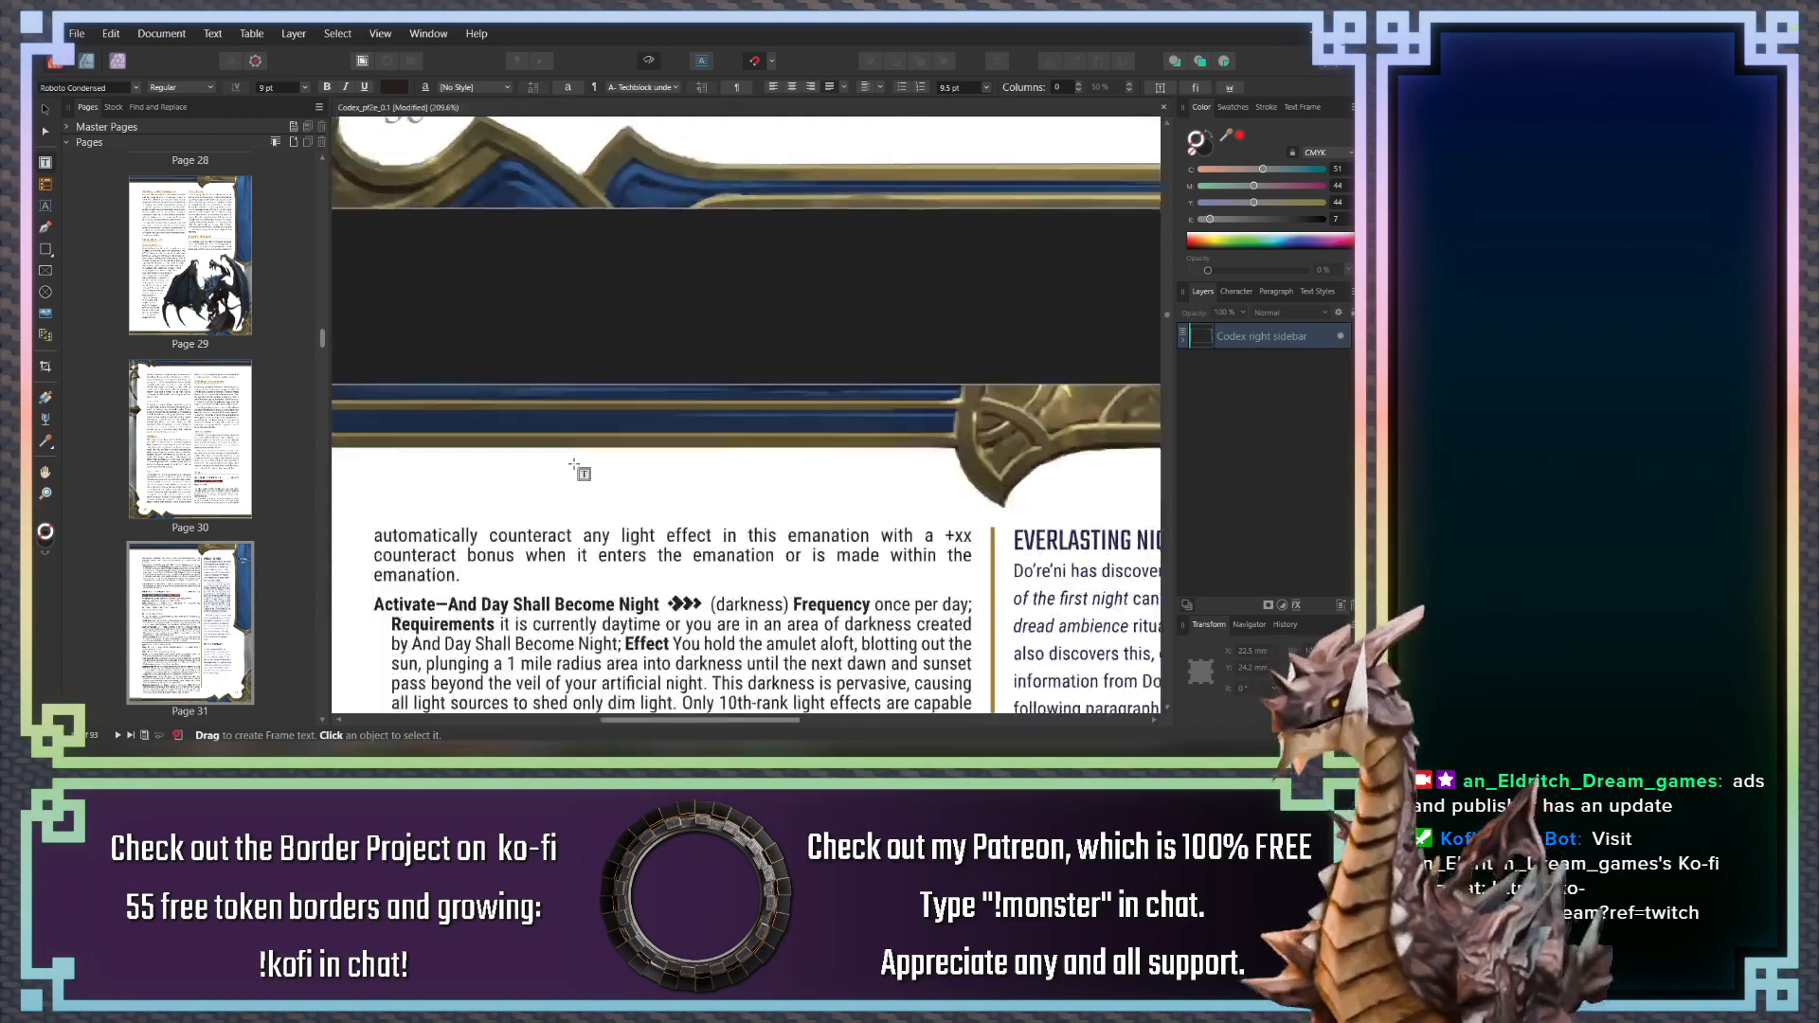
Insert the word "critically" before "succeed a counteract check" in the And Day Shall Become Night effect
{"action": "scroll", "coordinate": [574, 466], "scroll_direction": "down", "scroll_amount": 2}
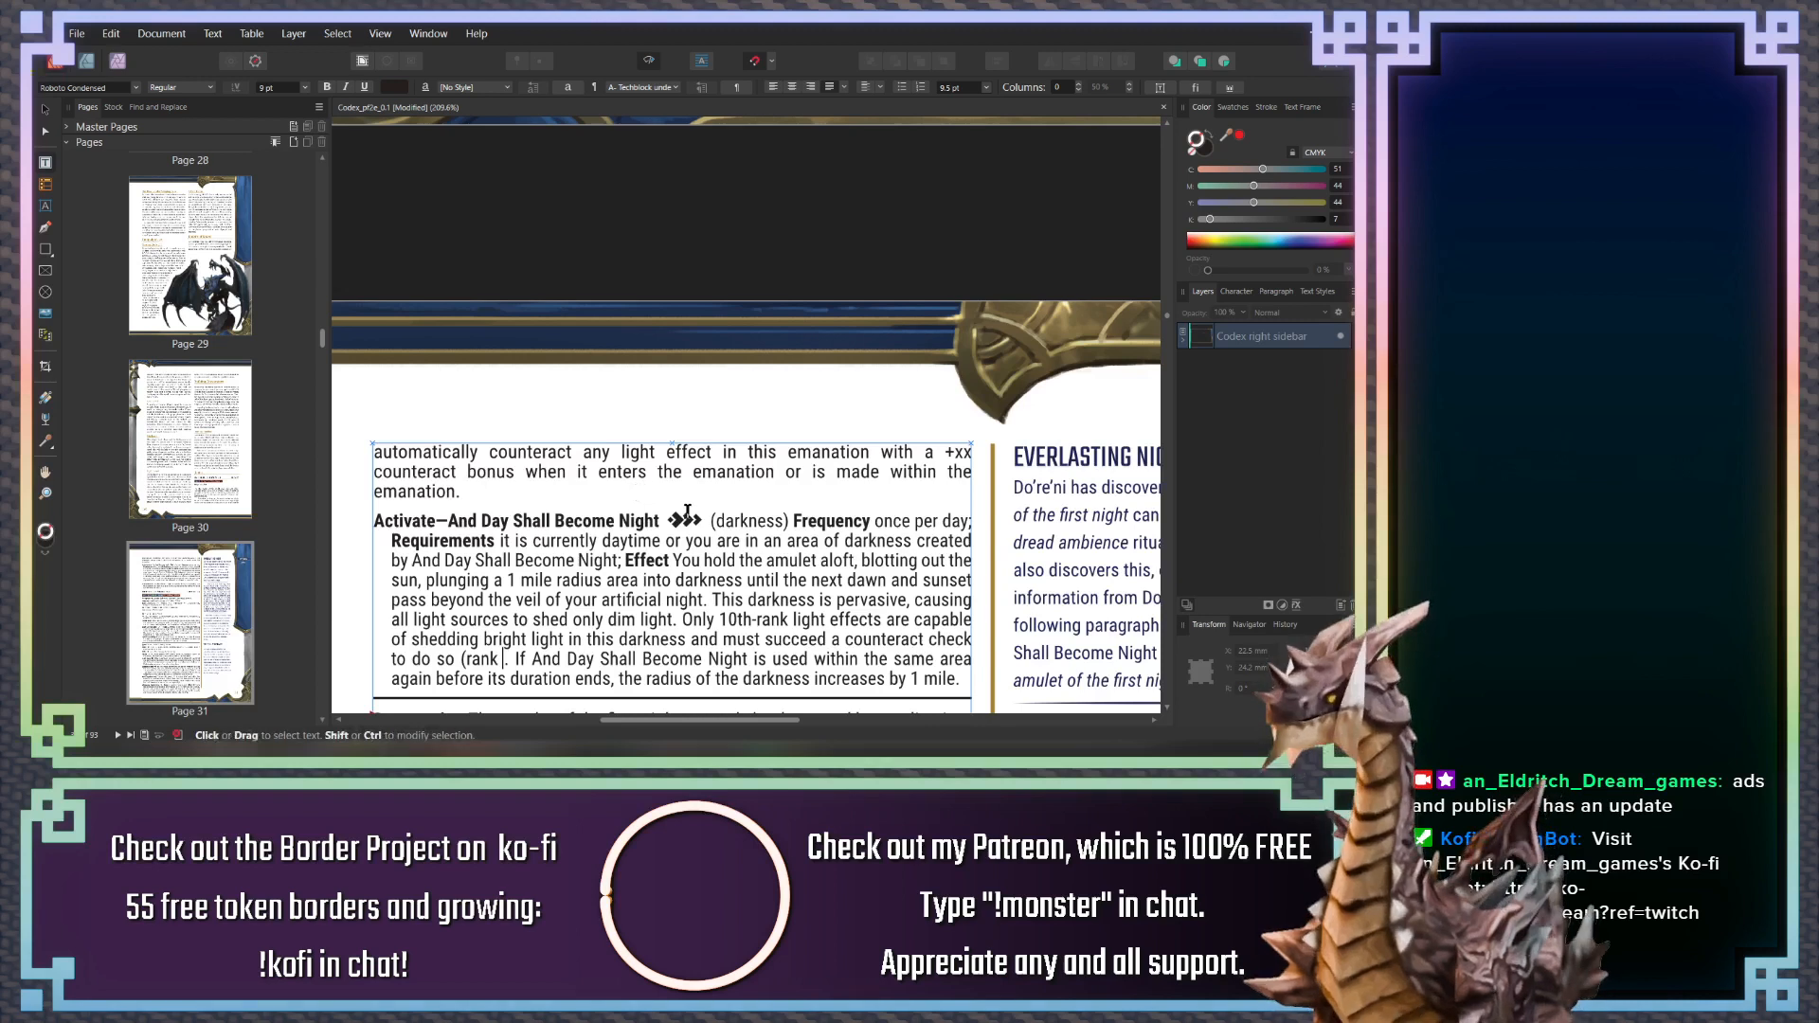
{"action": "scroll", "coordinate": [653, 540], "scroll_direction": "down", "scroll_amount": 2}
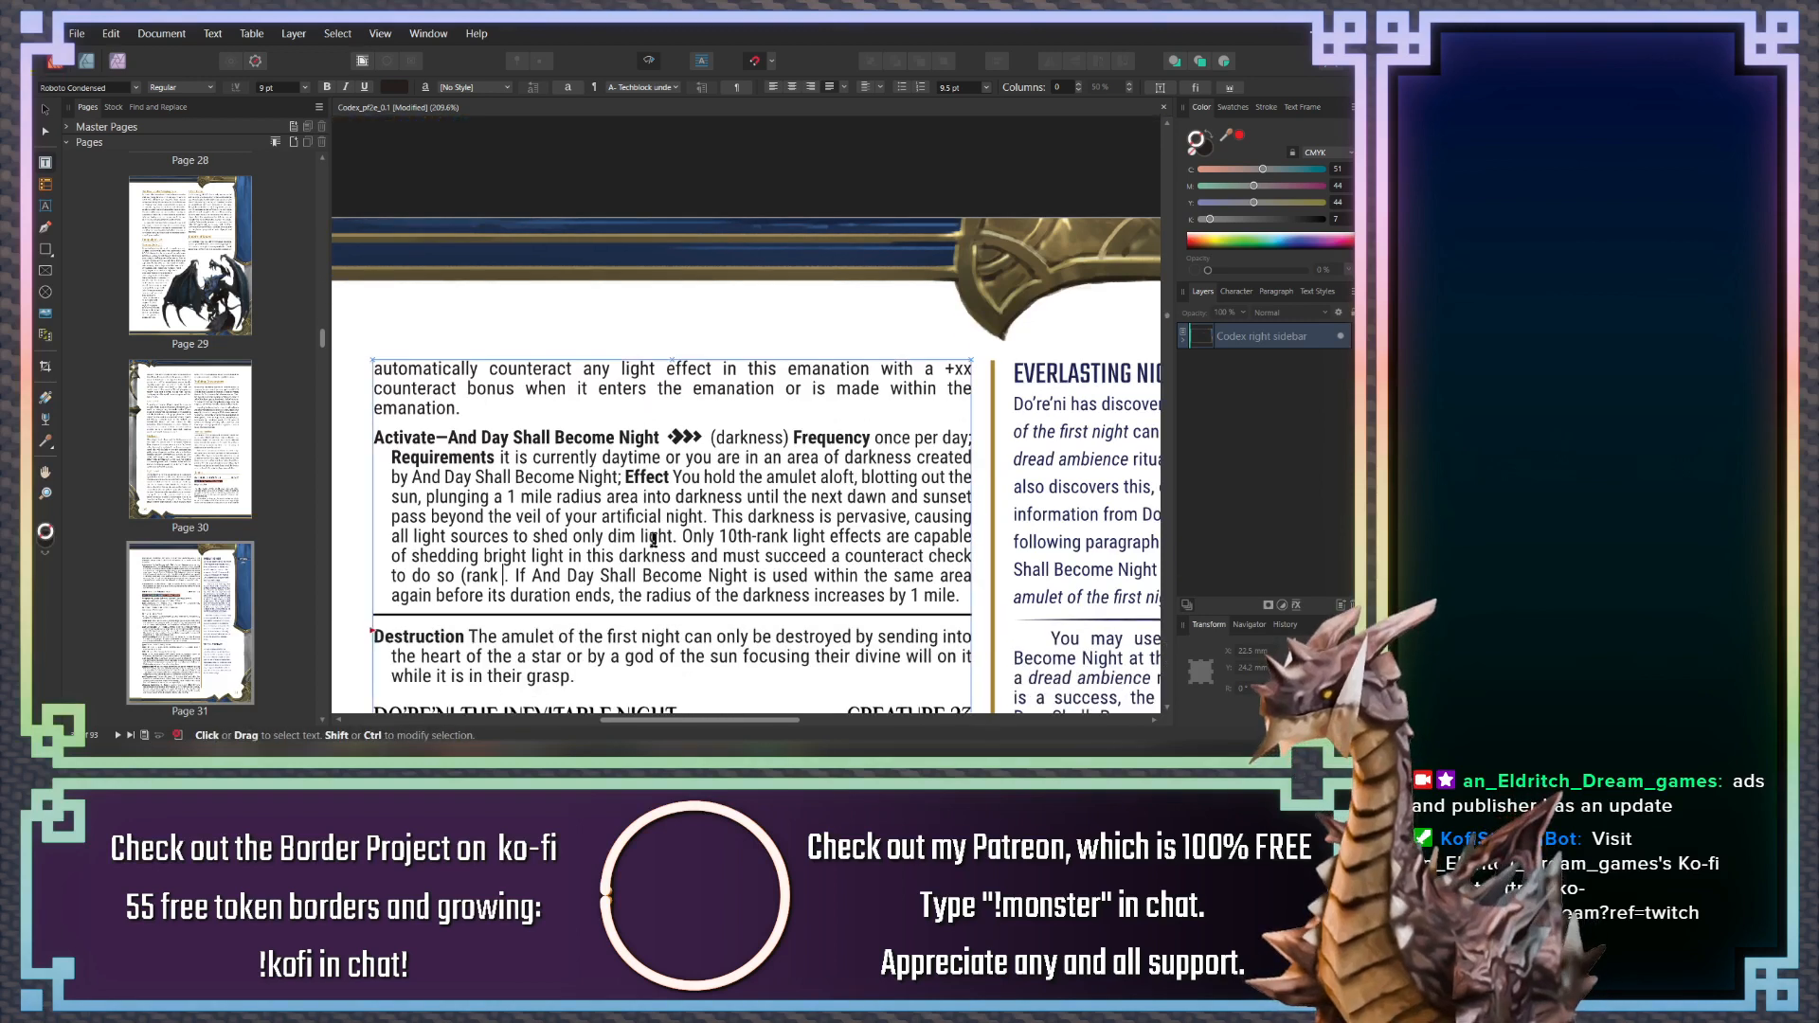
{"action": "left_click", "coordinate": [765, 557]}
{"action": "type", "text": "critical"}
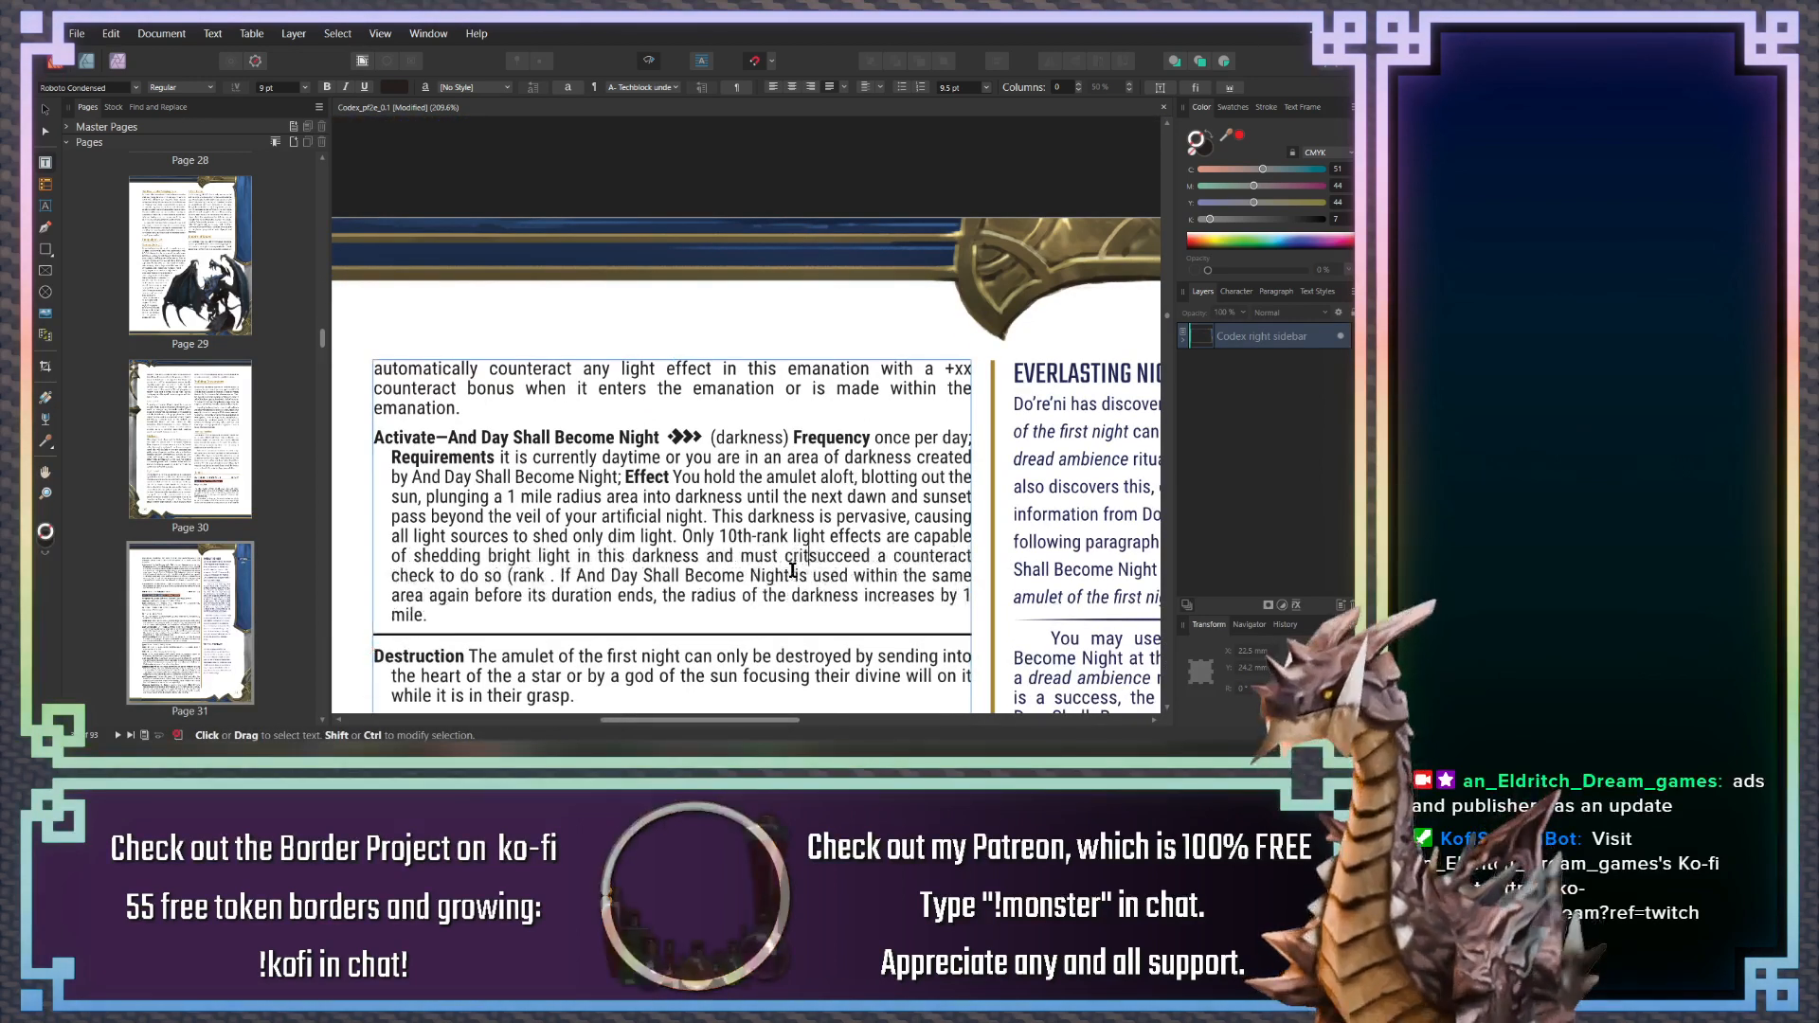
{"action": "type", "text": "ly"}
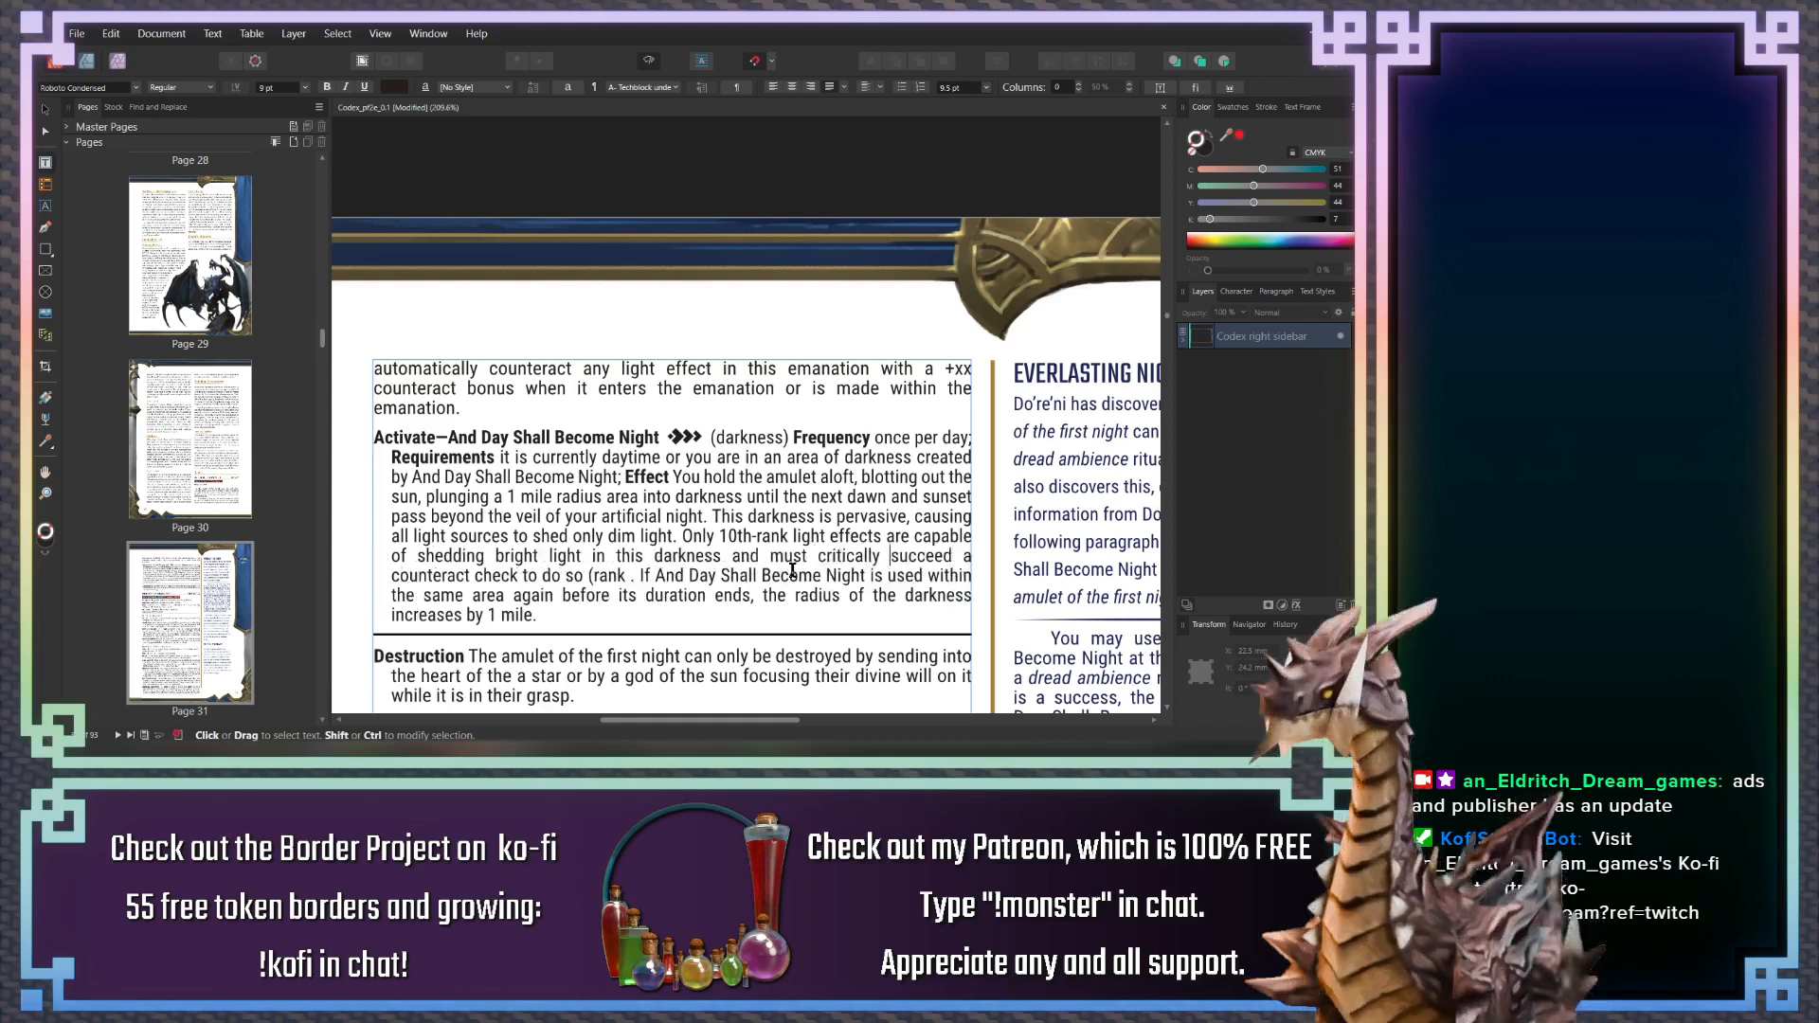
Complete the rank in the parenthetical after "to do so" as 12 in the And Day Shall Become Night effect
{"action": "left_click", "coordinate": [624, 578]}
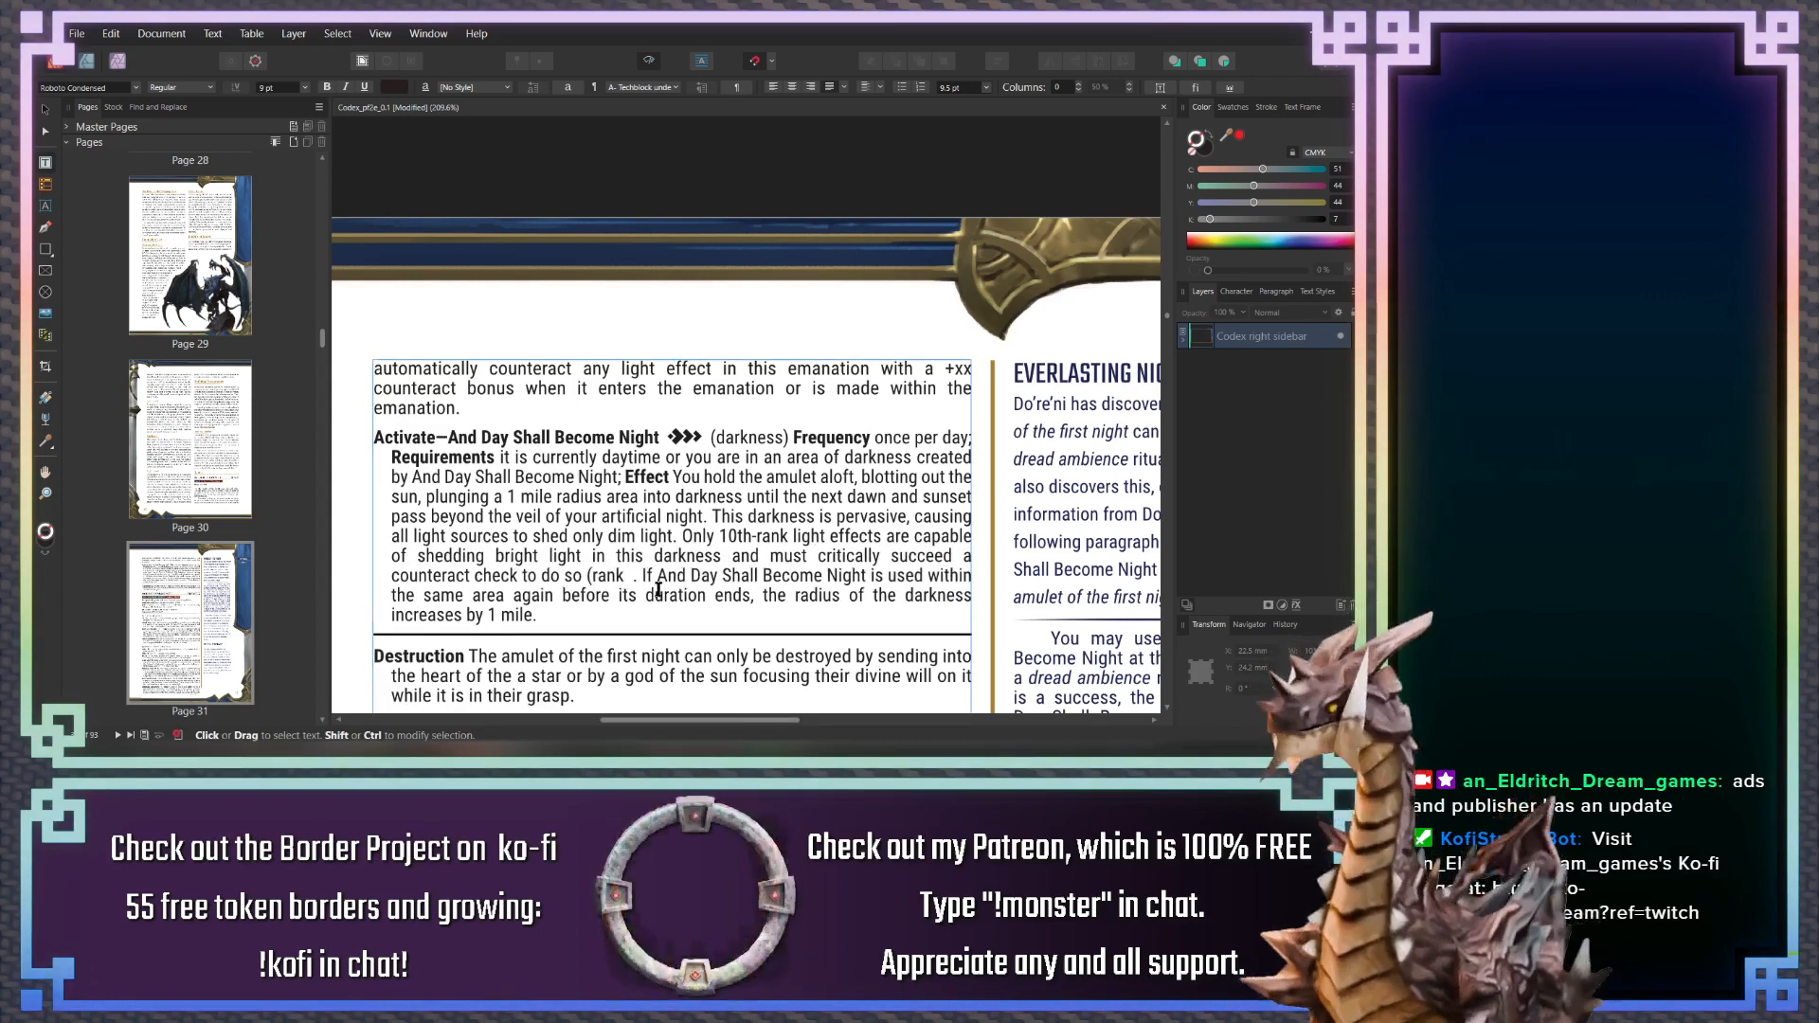
{"action": "type", "text": "10"}
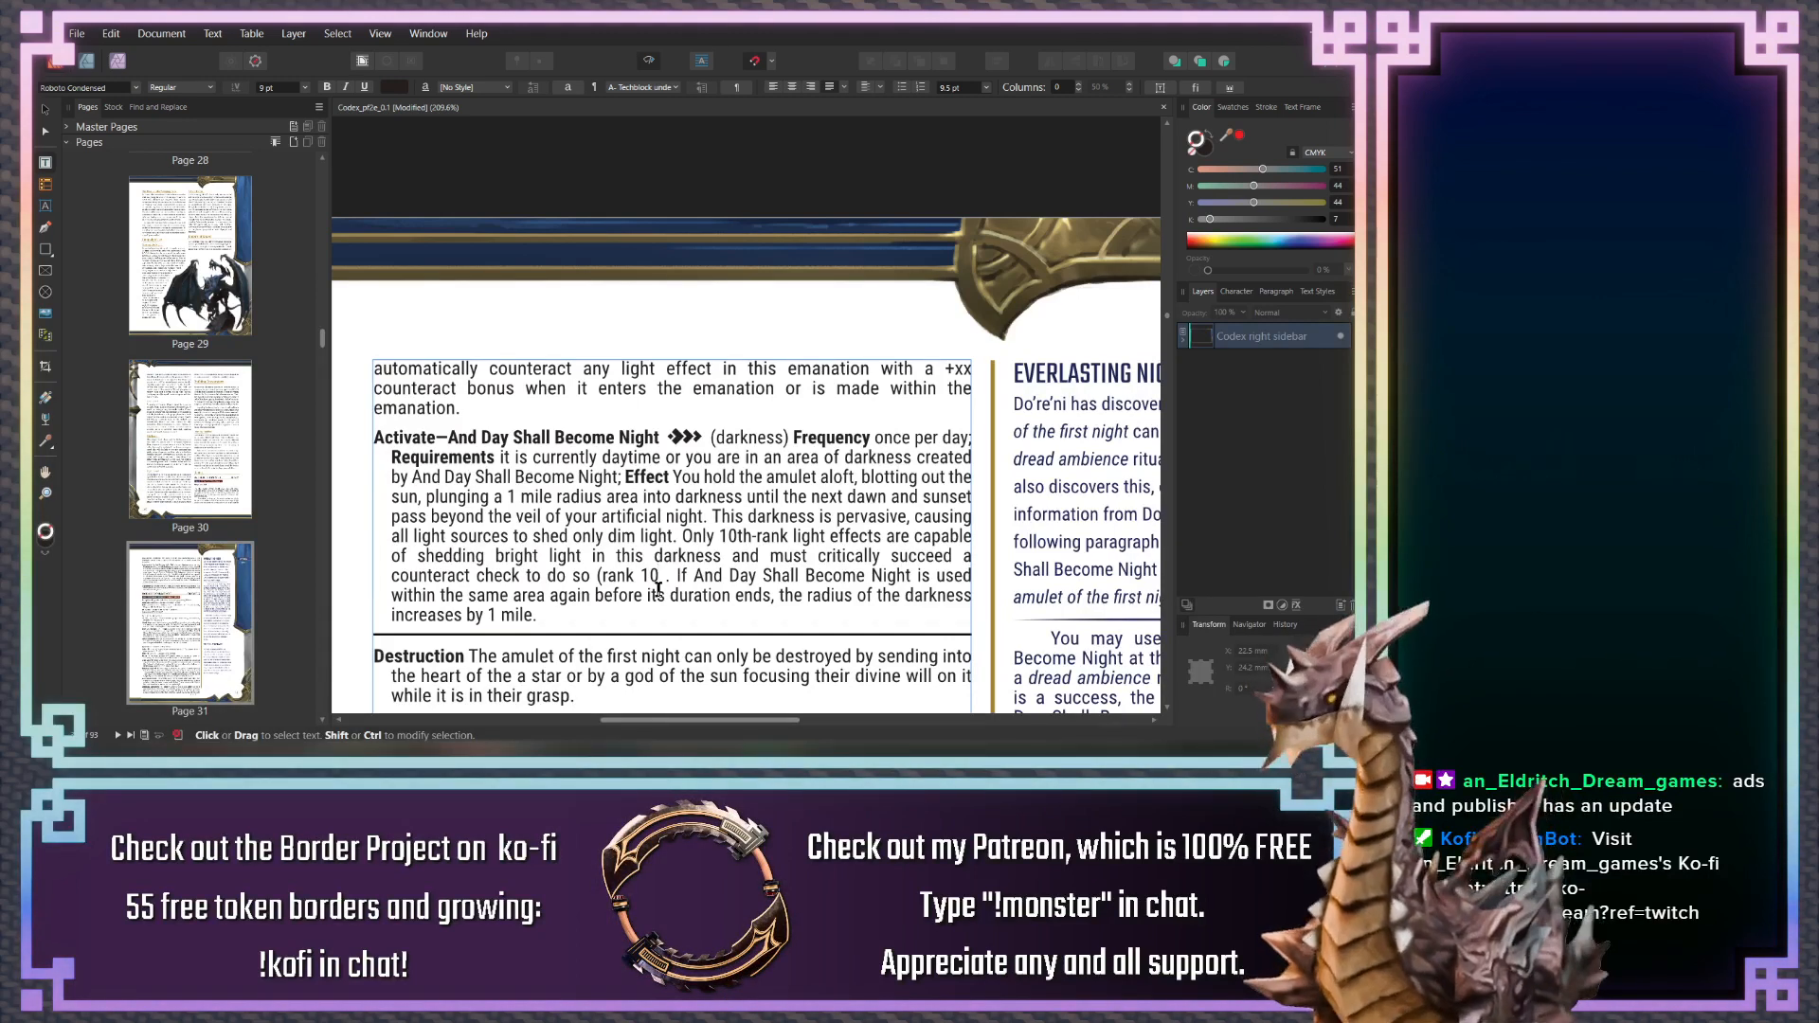
{"action": "key", "text": "BackSpace"}
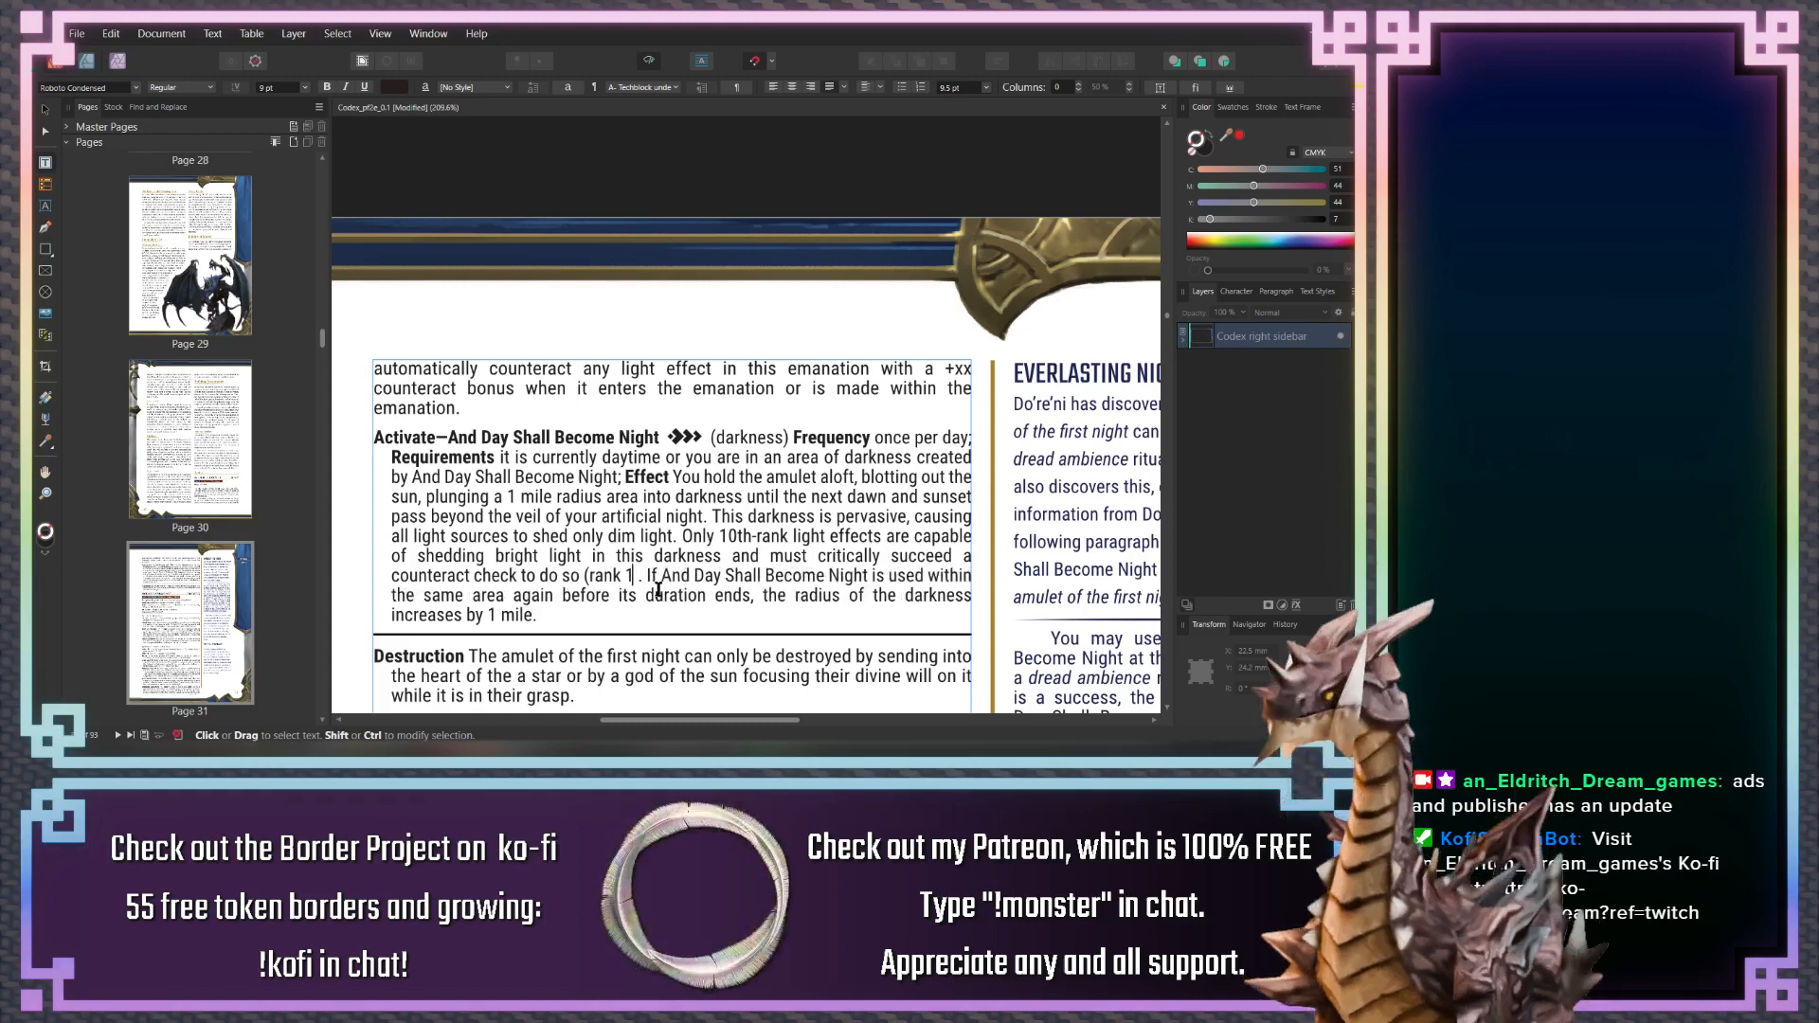
{"action": "scroll", "coordinate": [658, 589], "scroll_direction": "up", "scroll_amount": 5}
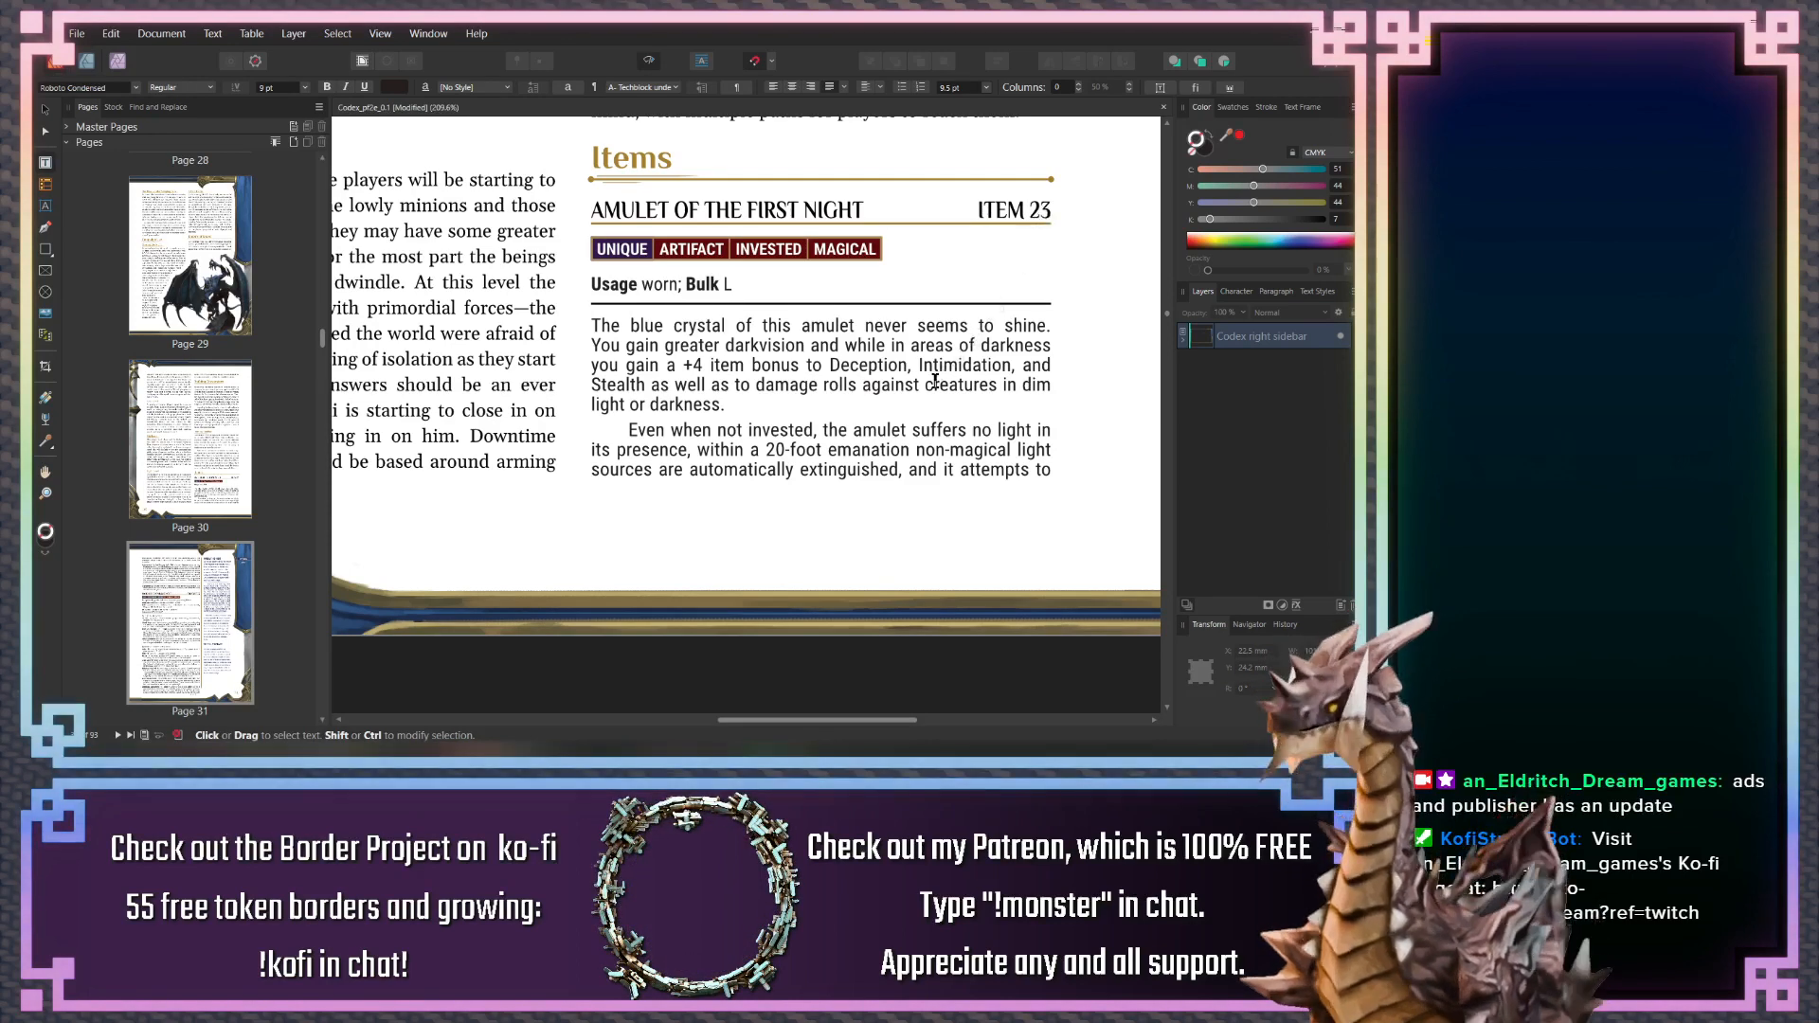
{"action": "scroll", "coordinate": [949, 377], "scroll_direction": "left", "scroll_amount": 1}
{"action": "scroll", "coordinate": [949, 377], "scroll_direction": "down", "scroll_amount": 5}
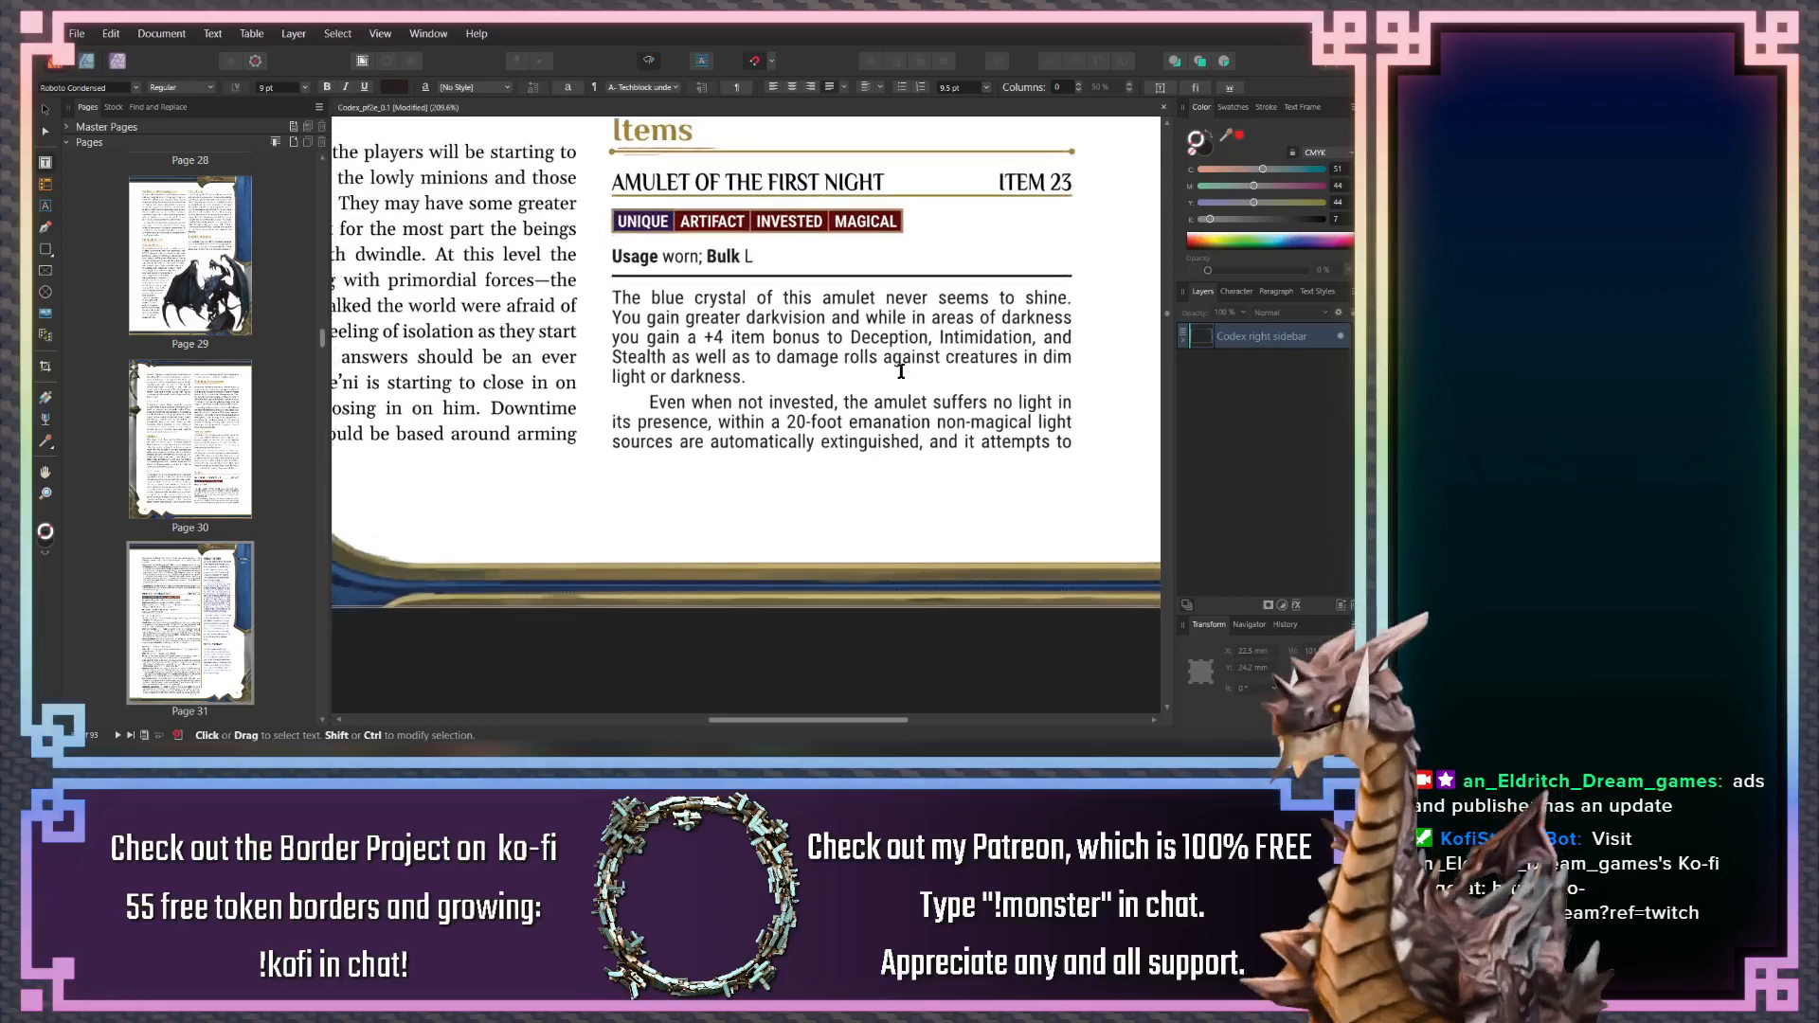
{"action": "scroll", "coordinate": [846, 333], "scroll_direction": "left", "scroll_amount": 3}
{"action": "scroll", "coordinate": [846, 330], "scroll_direction": "down", "scroll_amount": 8}
{"action": "scroll", "coordinate": [776, 275], "scroll_direction": "left", "scroll_amount": 4}
{"action": "left_click", "coordinate": [614, 451]}
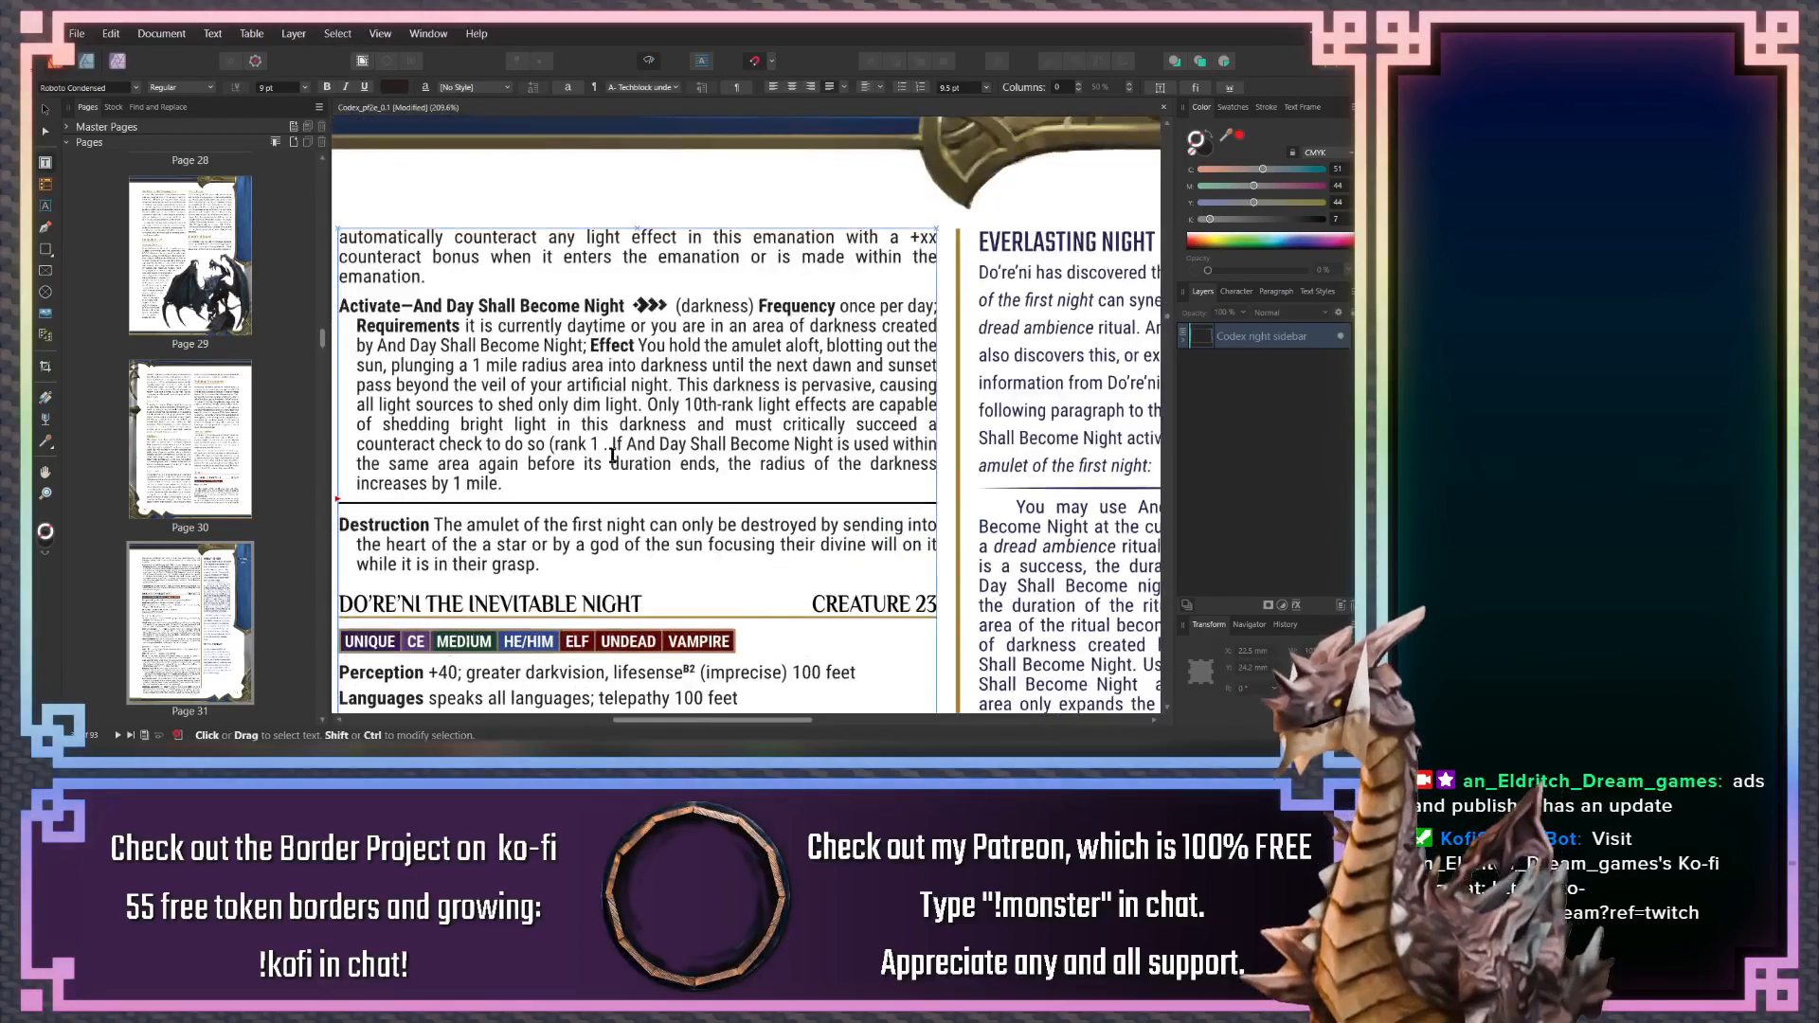
{"action": "type", "text": "2"}
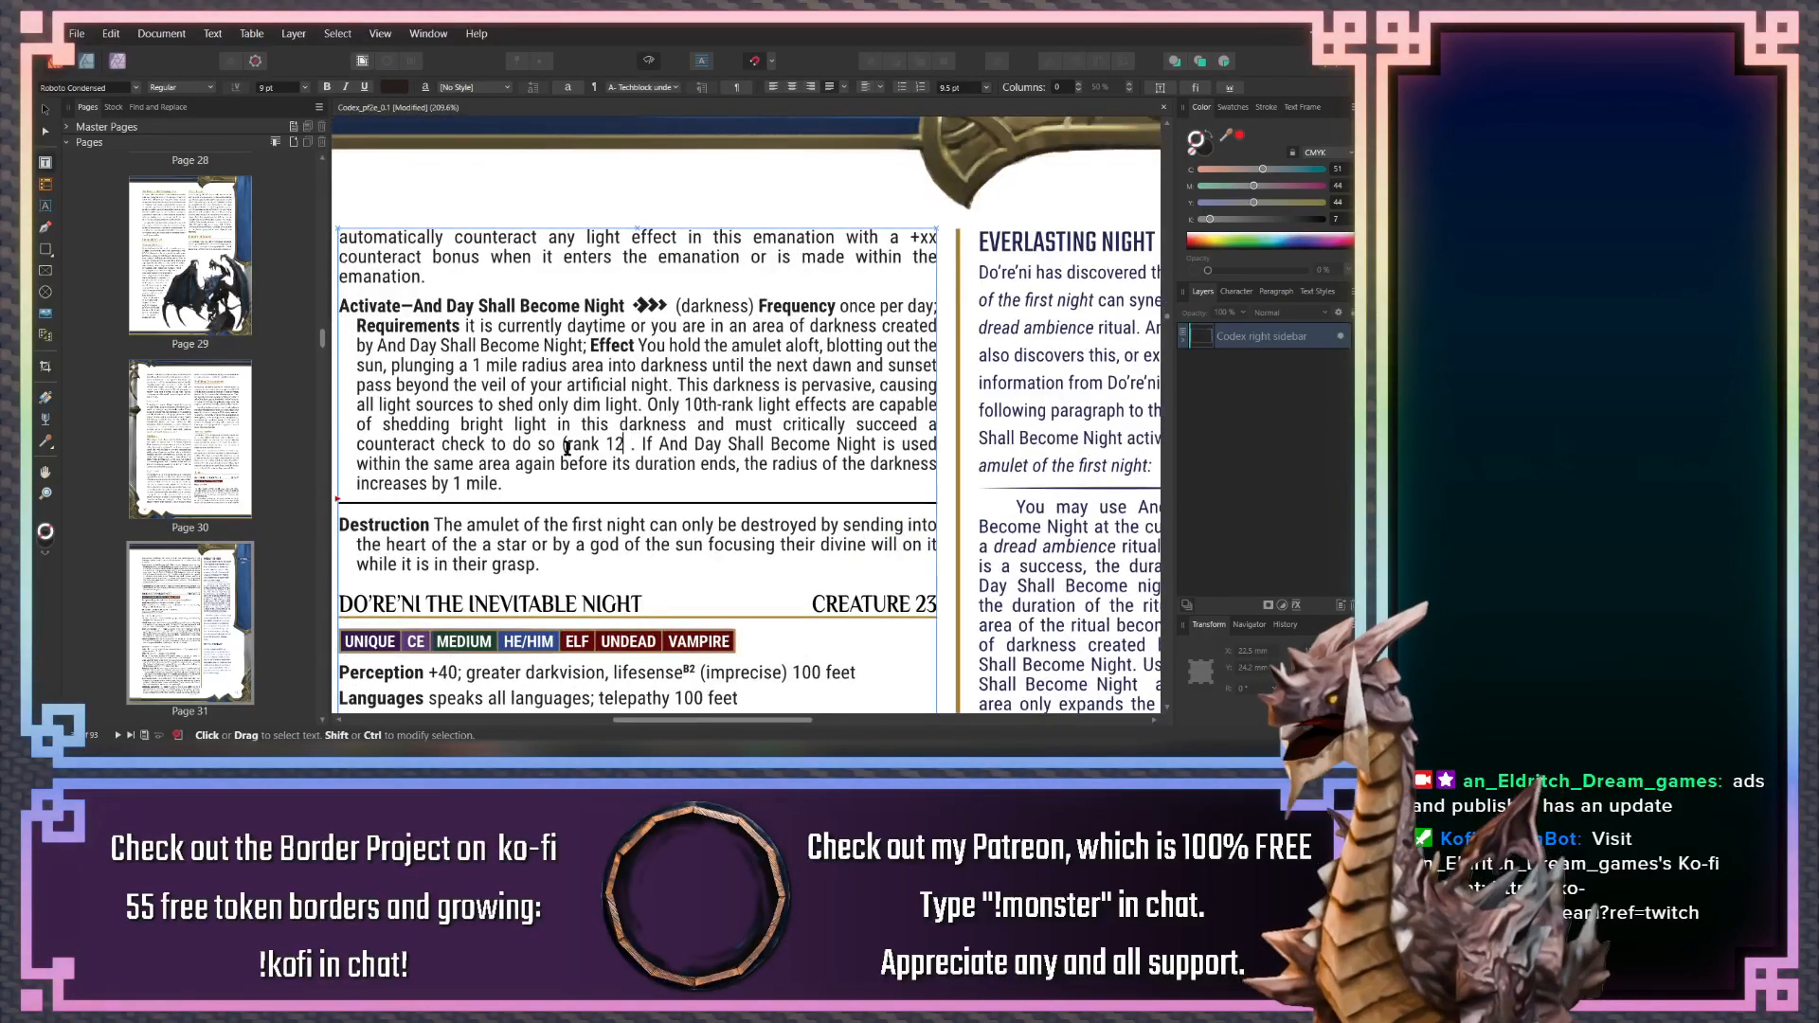
Remove the word "critically" before "succeed a counteract check"
{"action": "left_click", "coordinate": [844, 424]}
{"action": "left_click_drag", "start_coordinate": [827, 426], "coordinate": [781, 423]}
{"action": "key", "text": "BackSpace"}
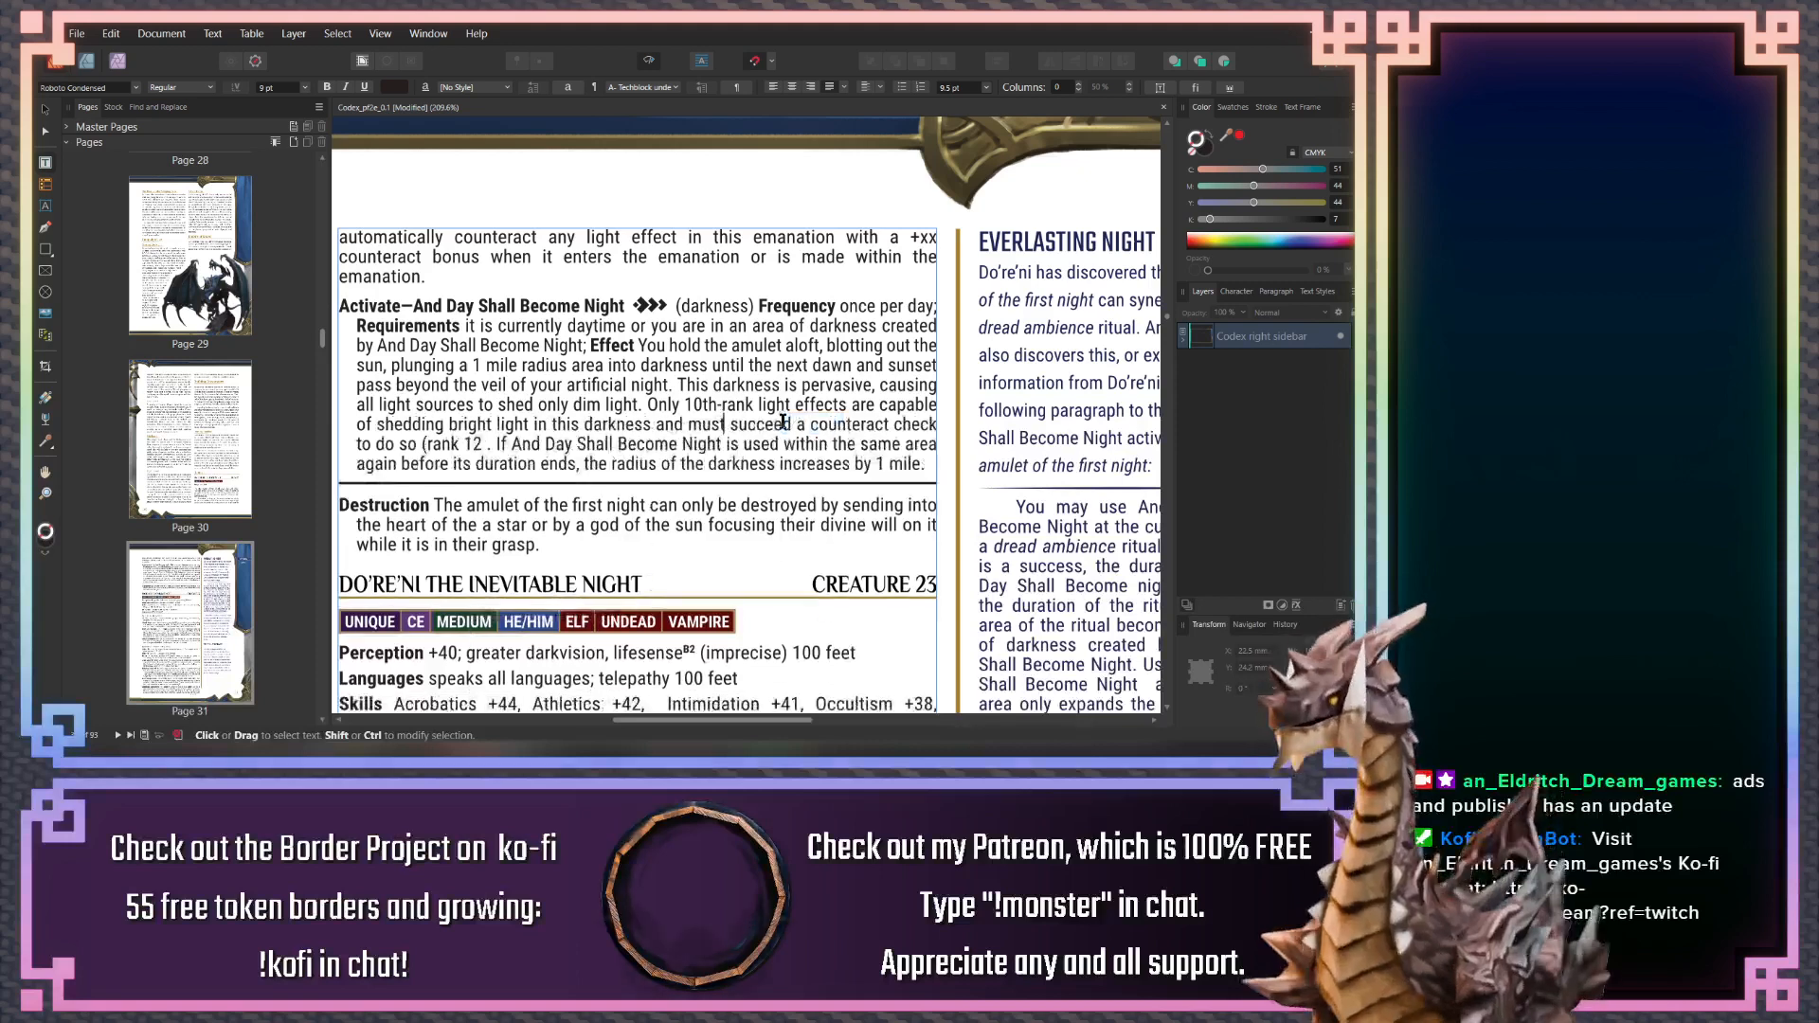
Add ", DC 49" after "rank 12" in the counteract check parenthetical
{"action": "left_click", "coordinate": [479, 445]}
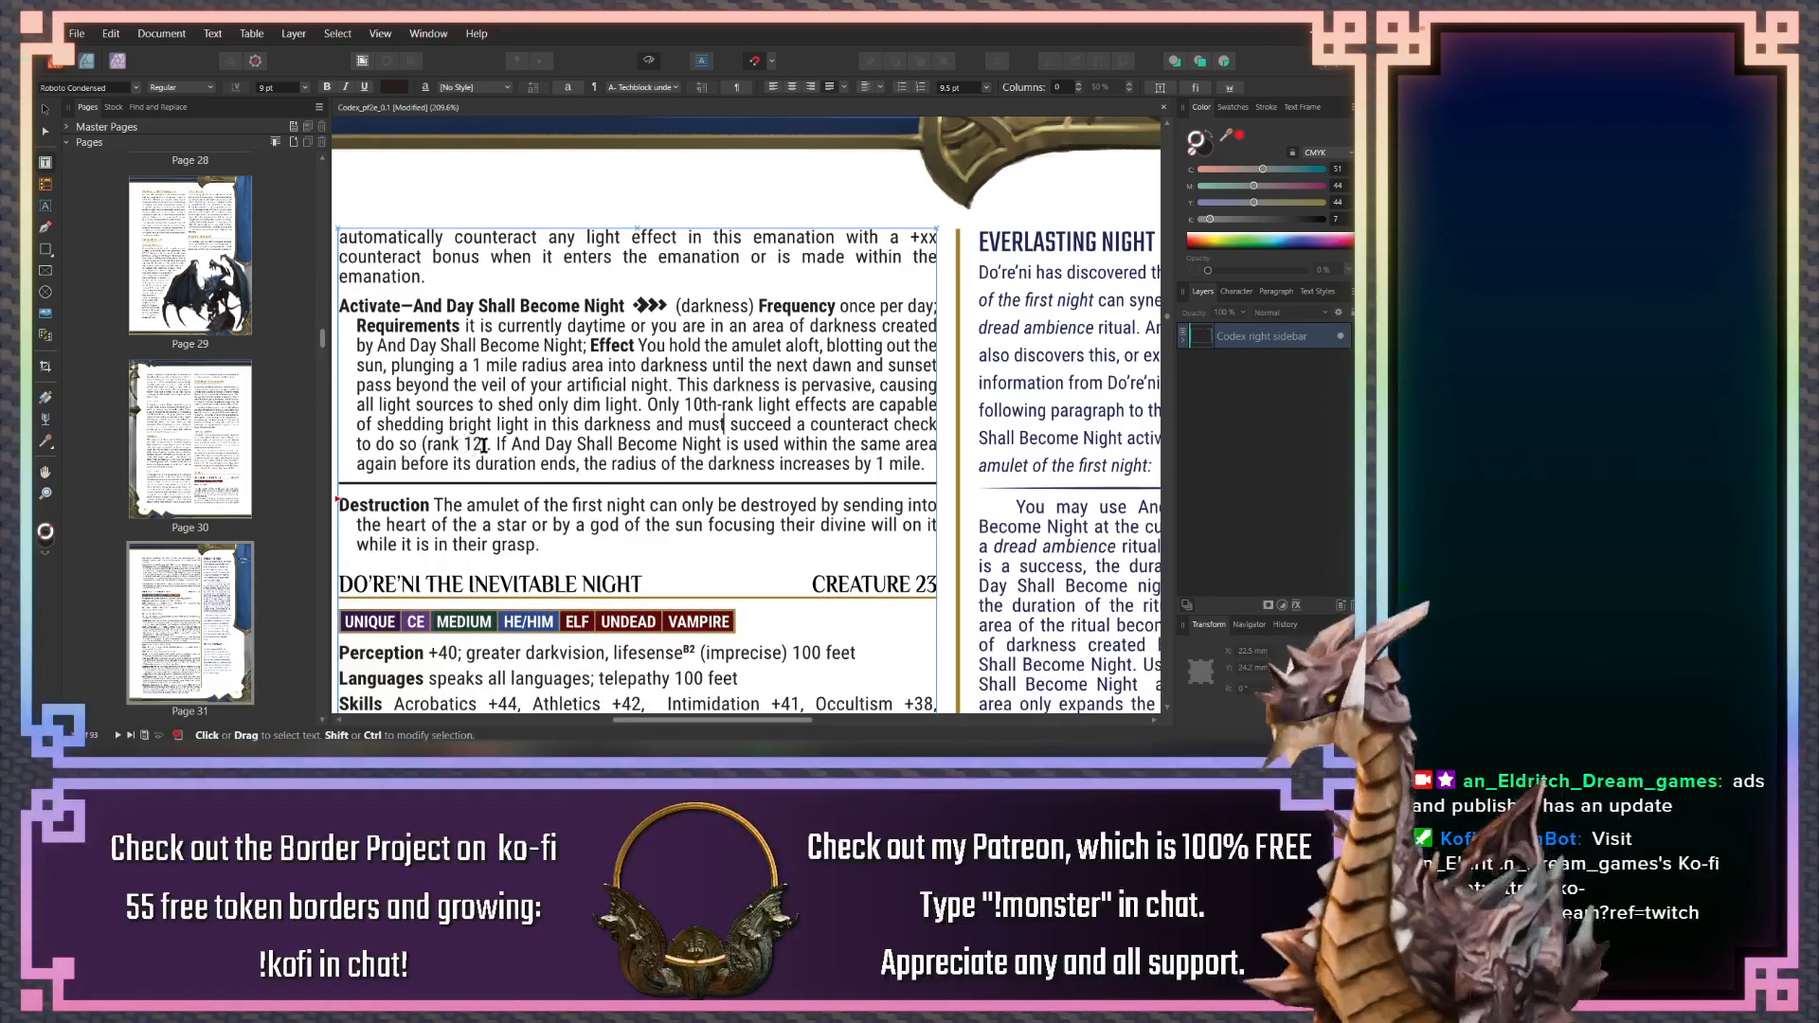
{"action": "type", "text": ", DC 49"}
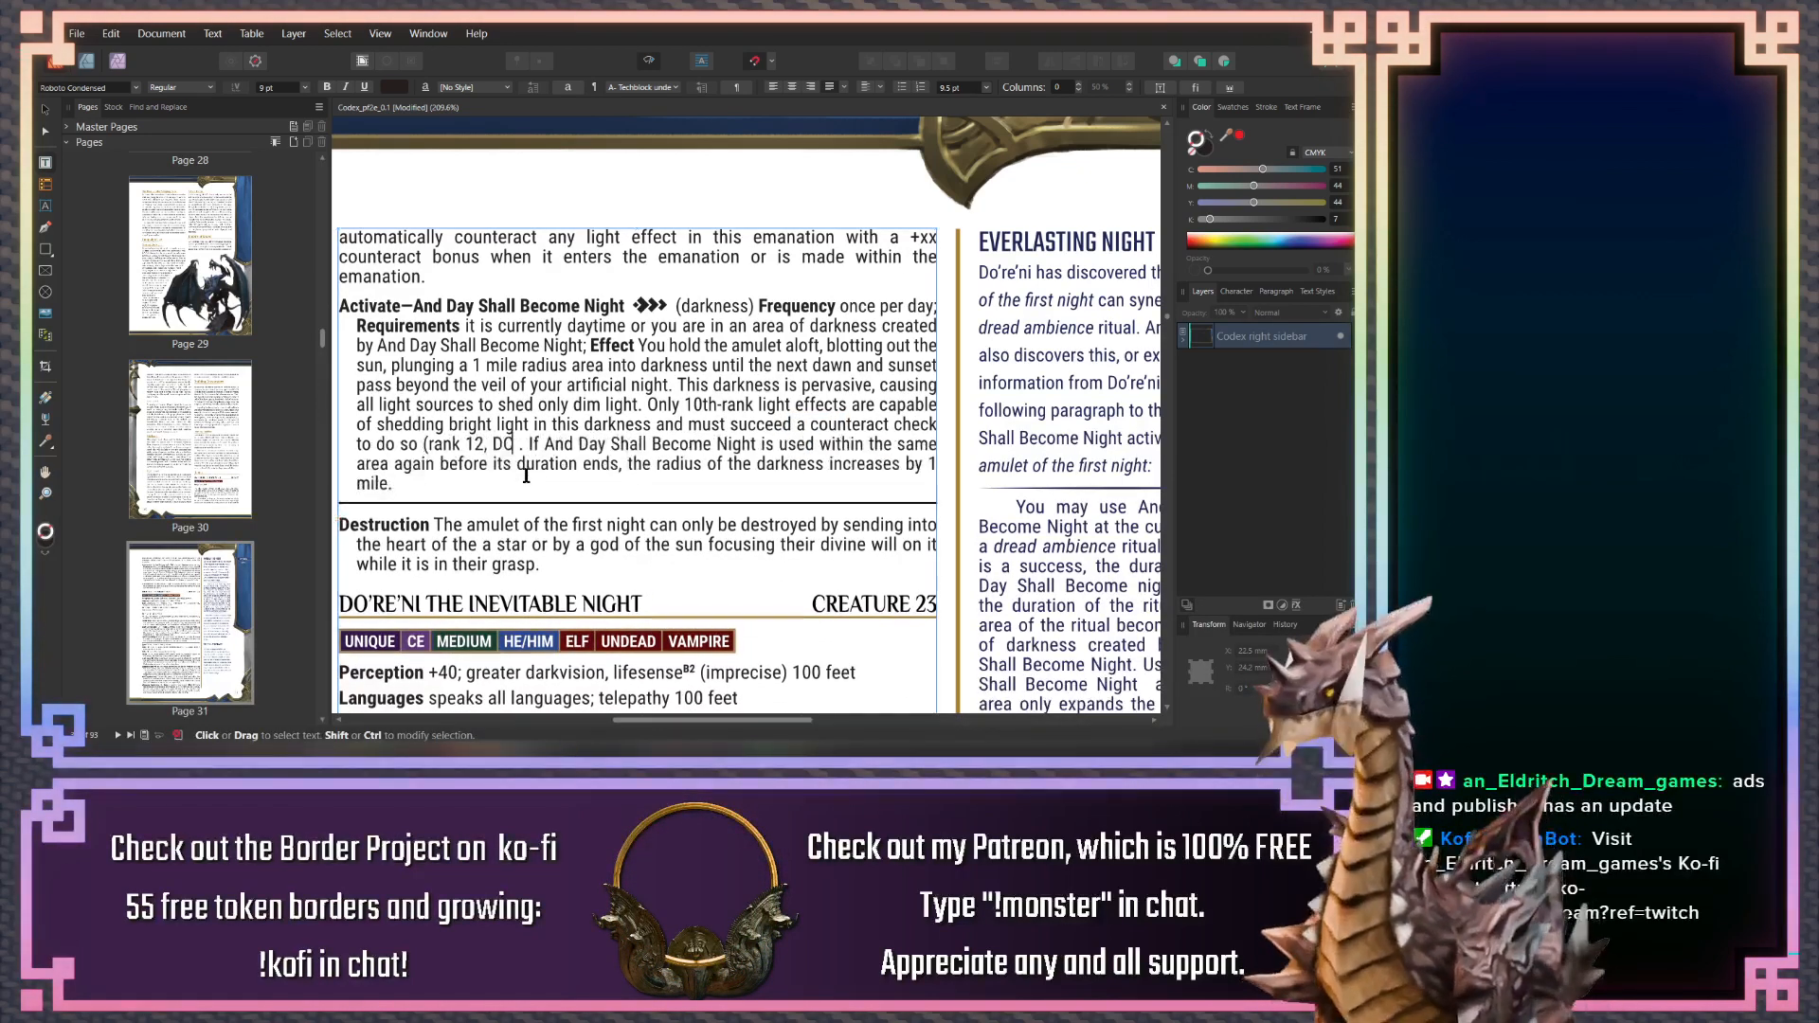
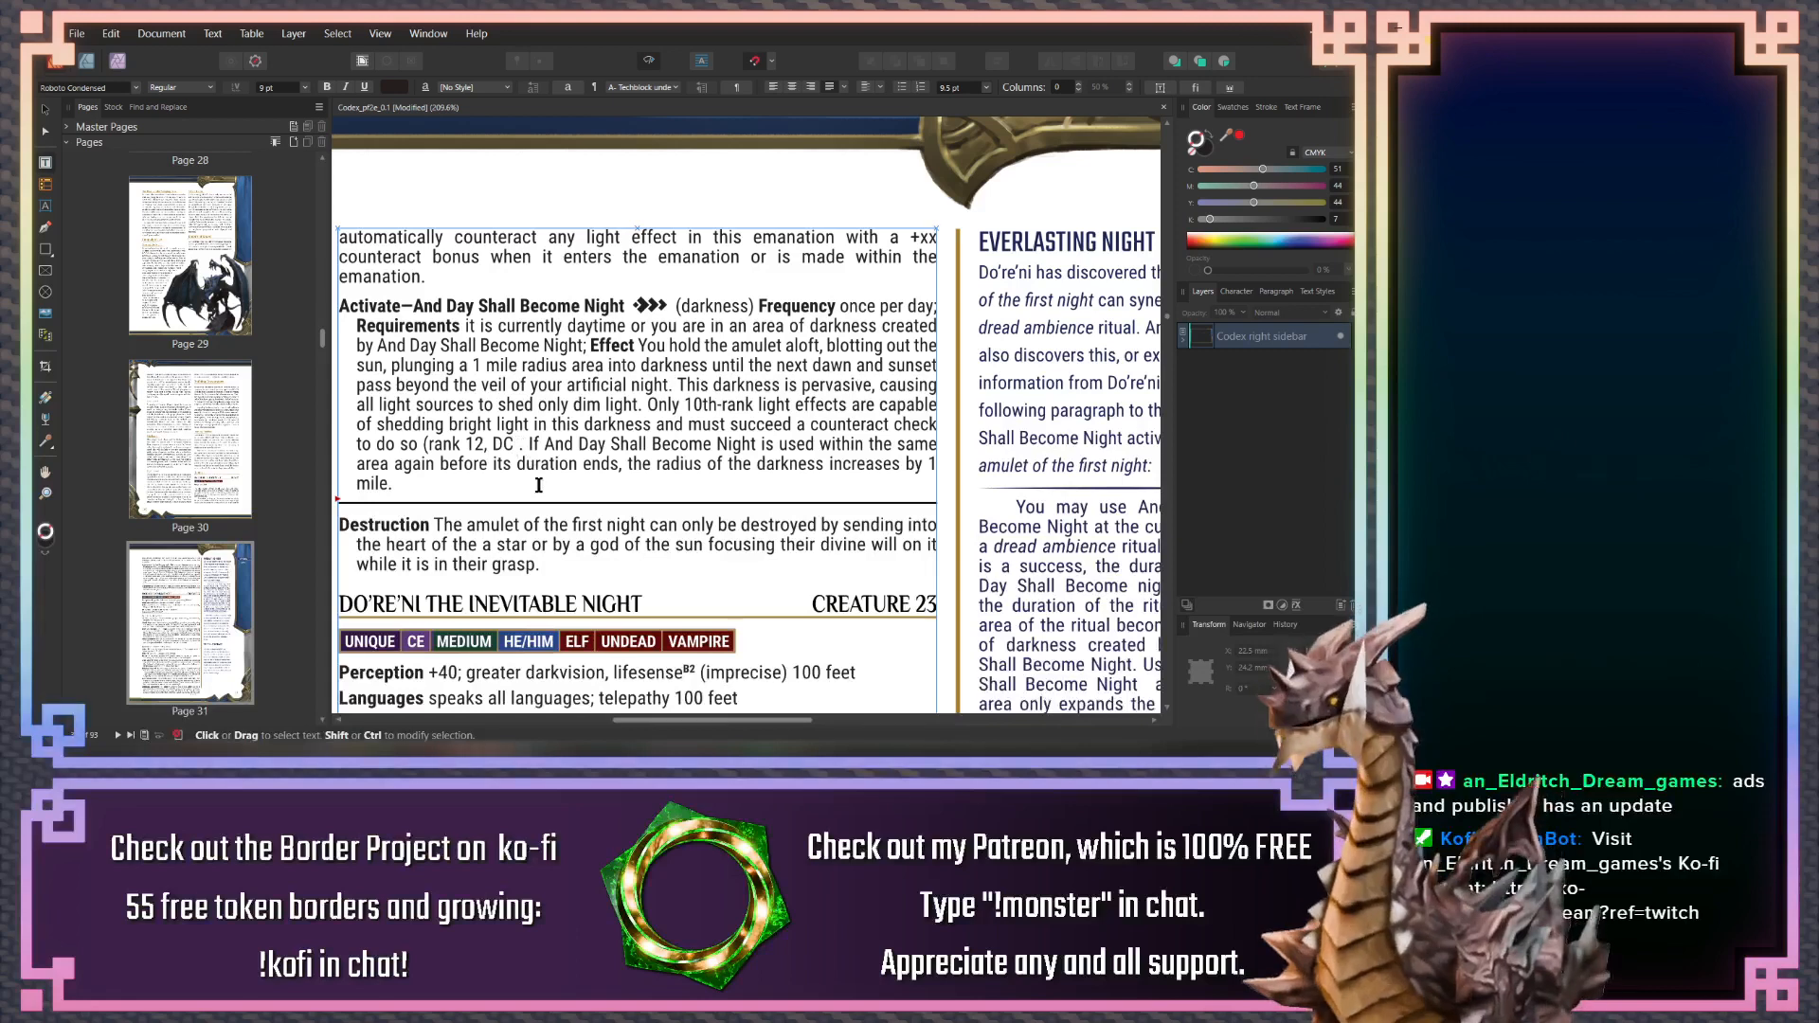
{"action": "type", "text": "49"}
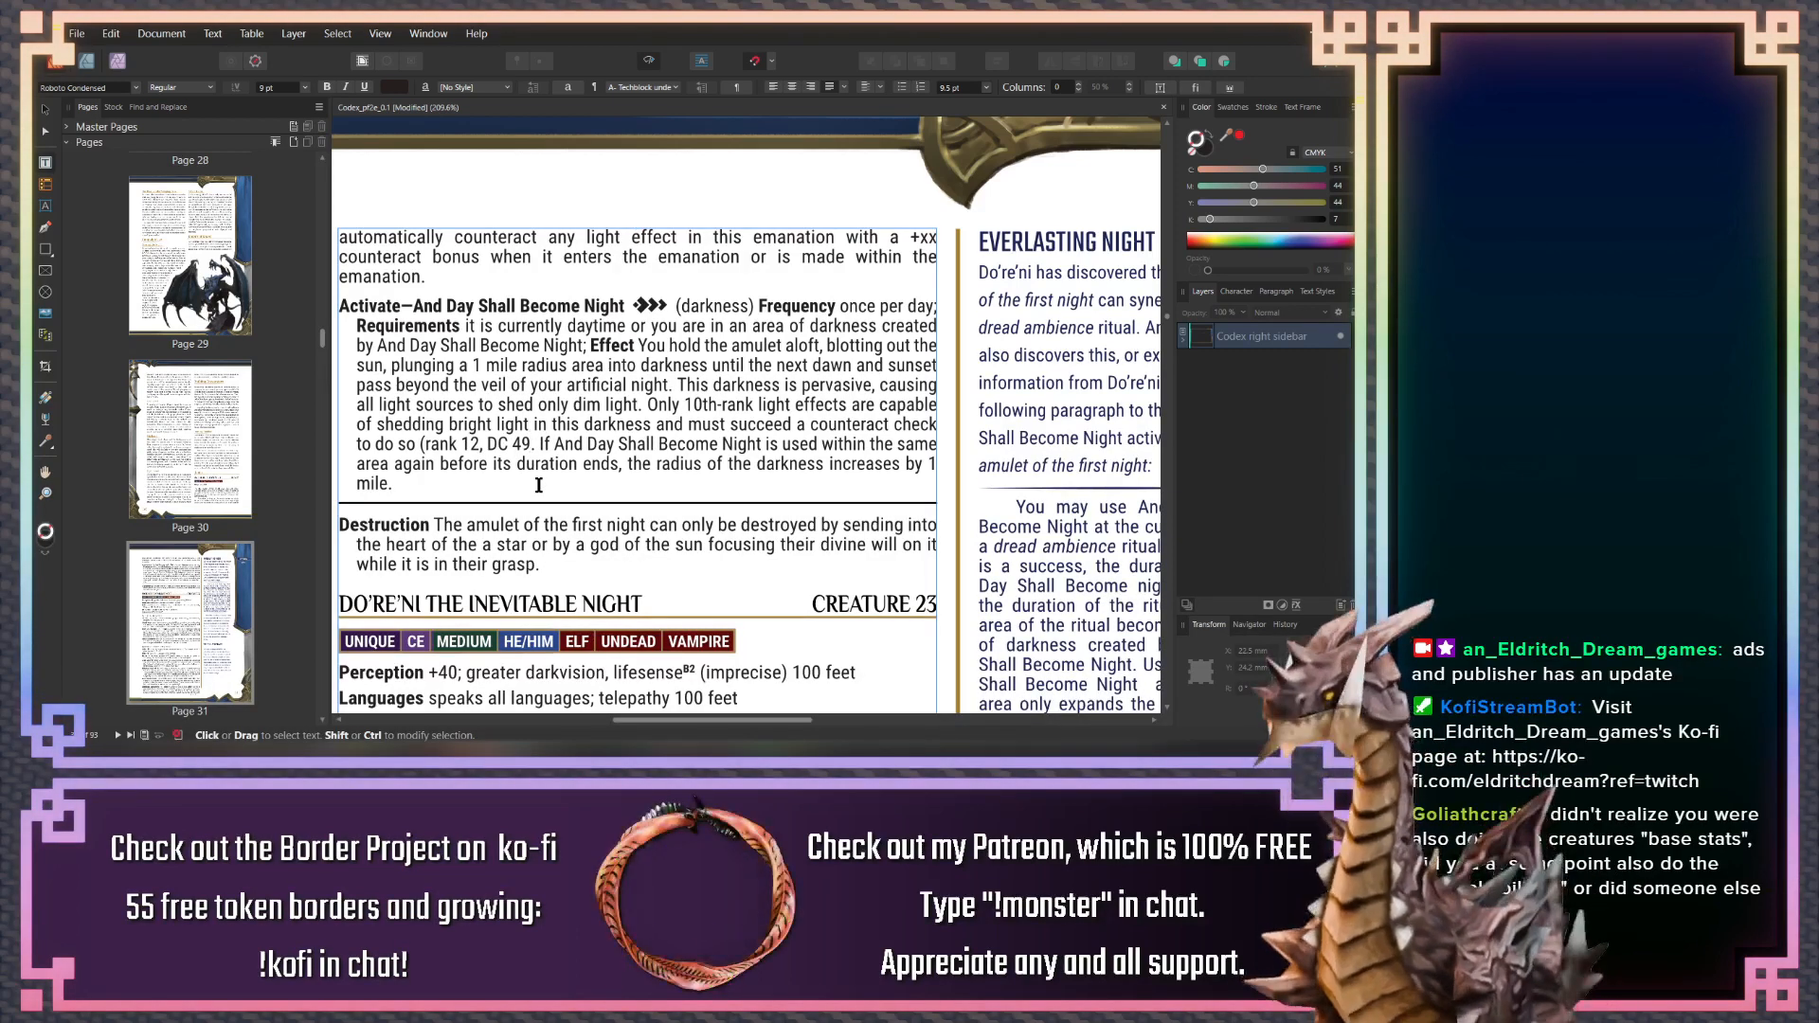
{"action": "type", "text": "."}
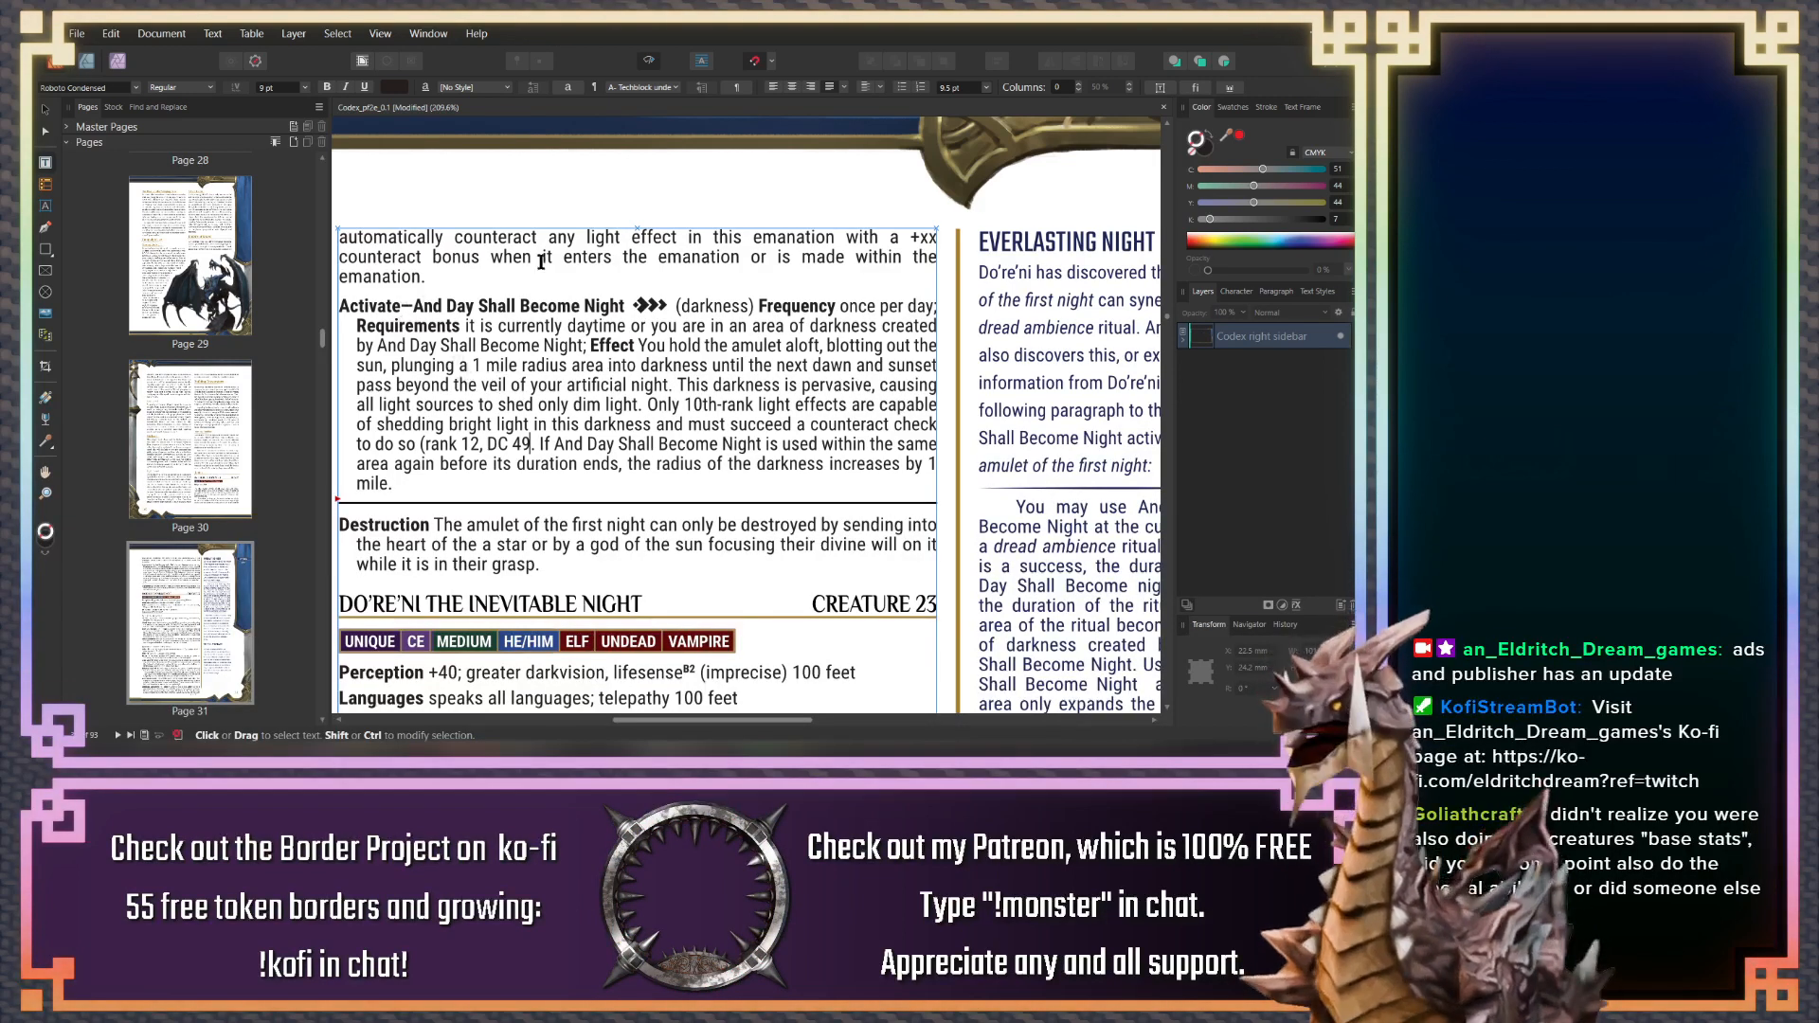
Review the Amulet of the First Night item and the Creature 23 stat block with its sidebar across pages 30 and 31
{"action": "scroll", "coordinate": [545, 393], "scroll_direction": "up", "scroll_amount": 5}
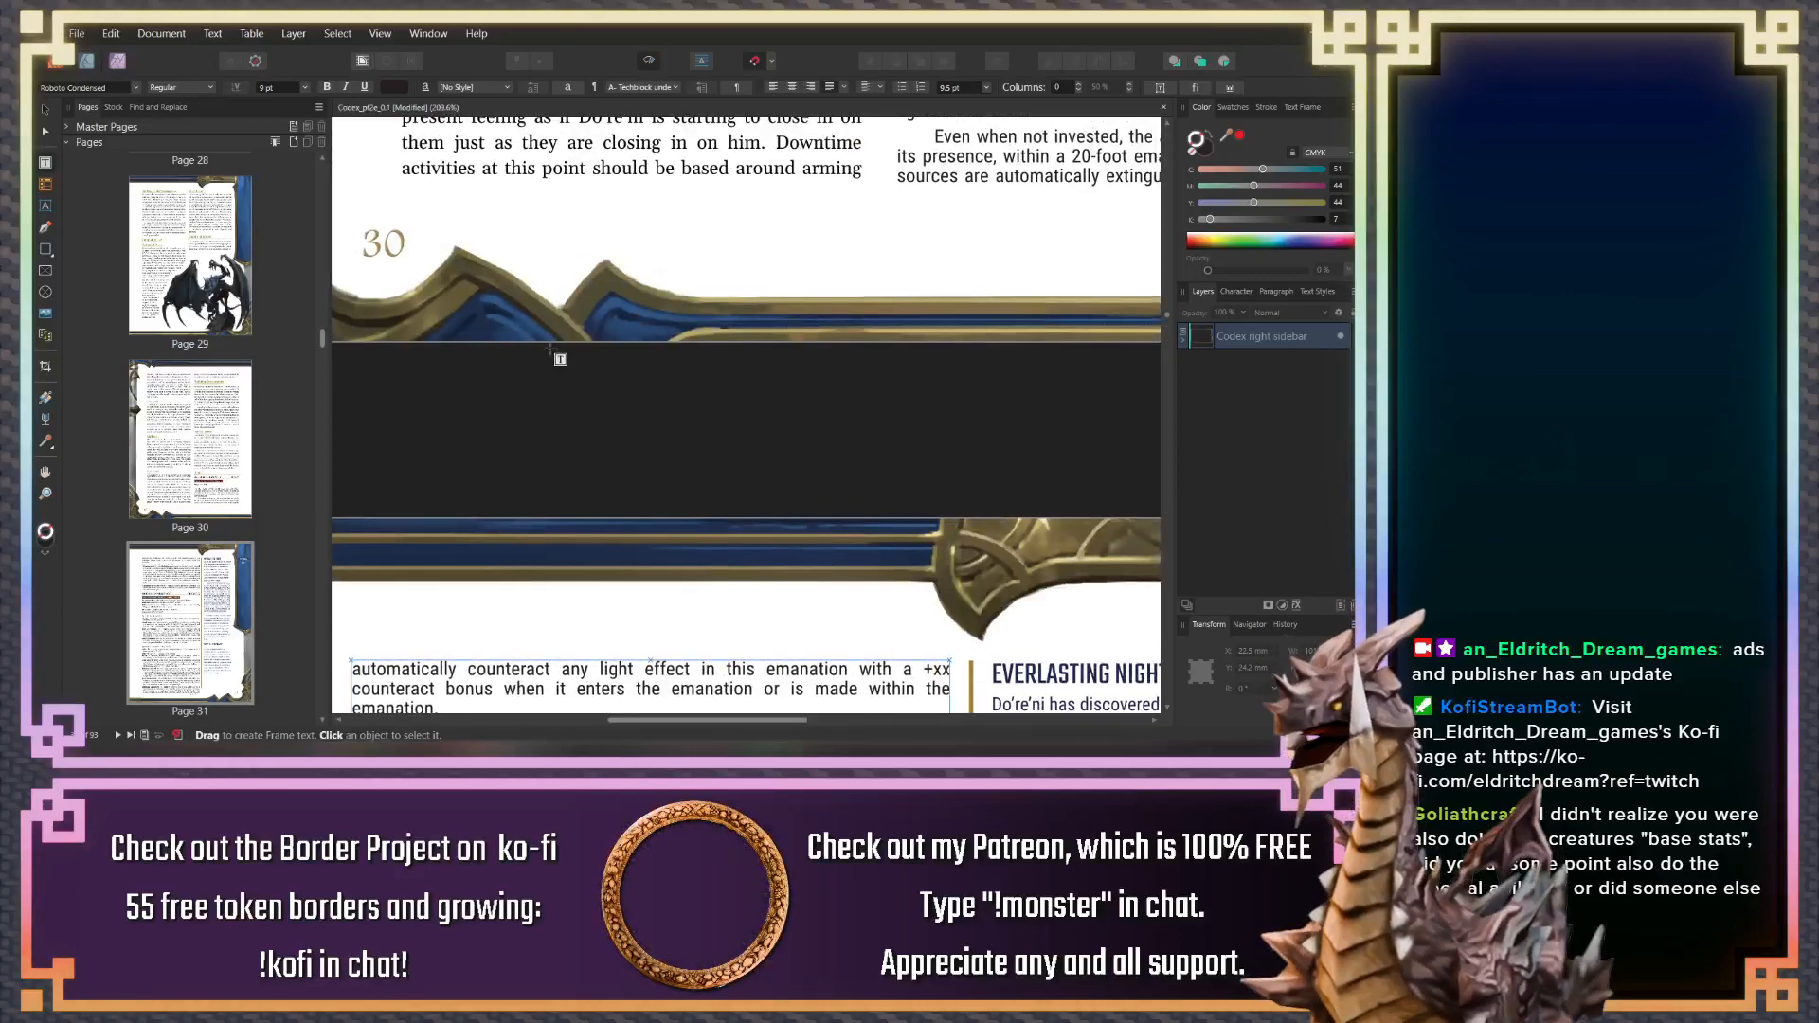
{"action": "scroll", "coordinate": [563, 549], "scroll_direction": "down", "scroll_amount": 4}
{"action": "scroll", "coordinate": [681, 396], "scroll_direction": "down", "scroll_amount": 10}
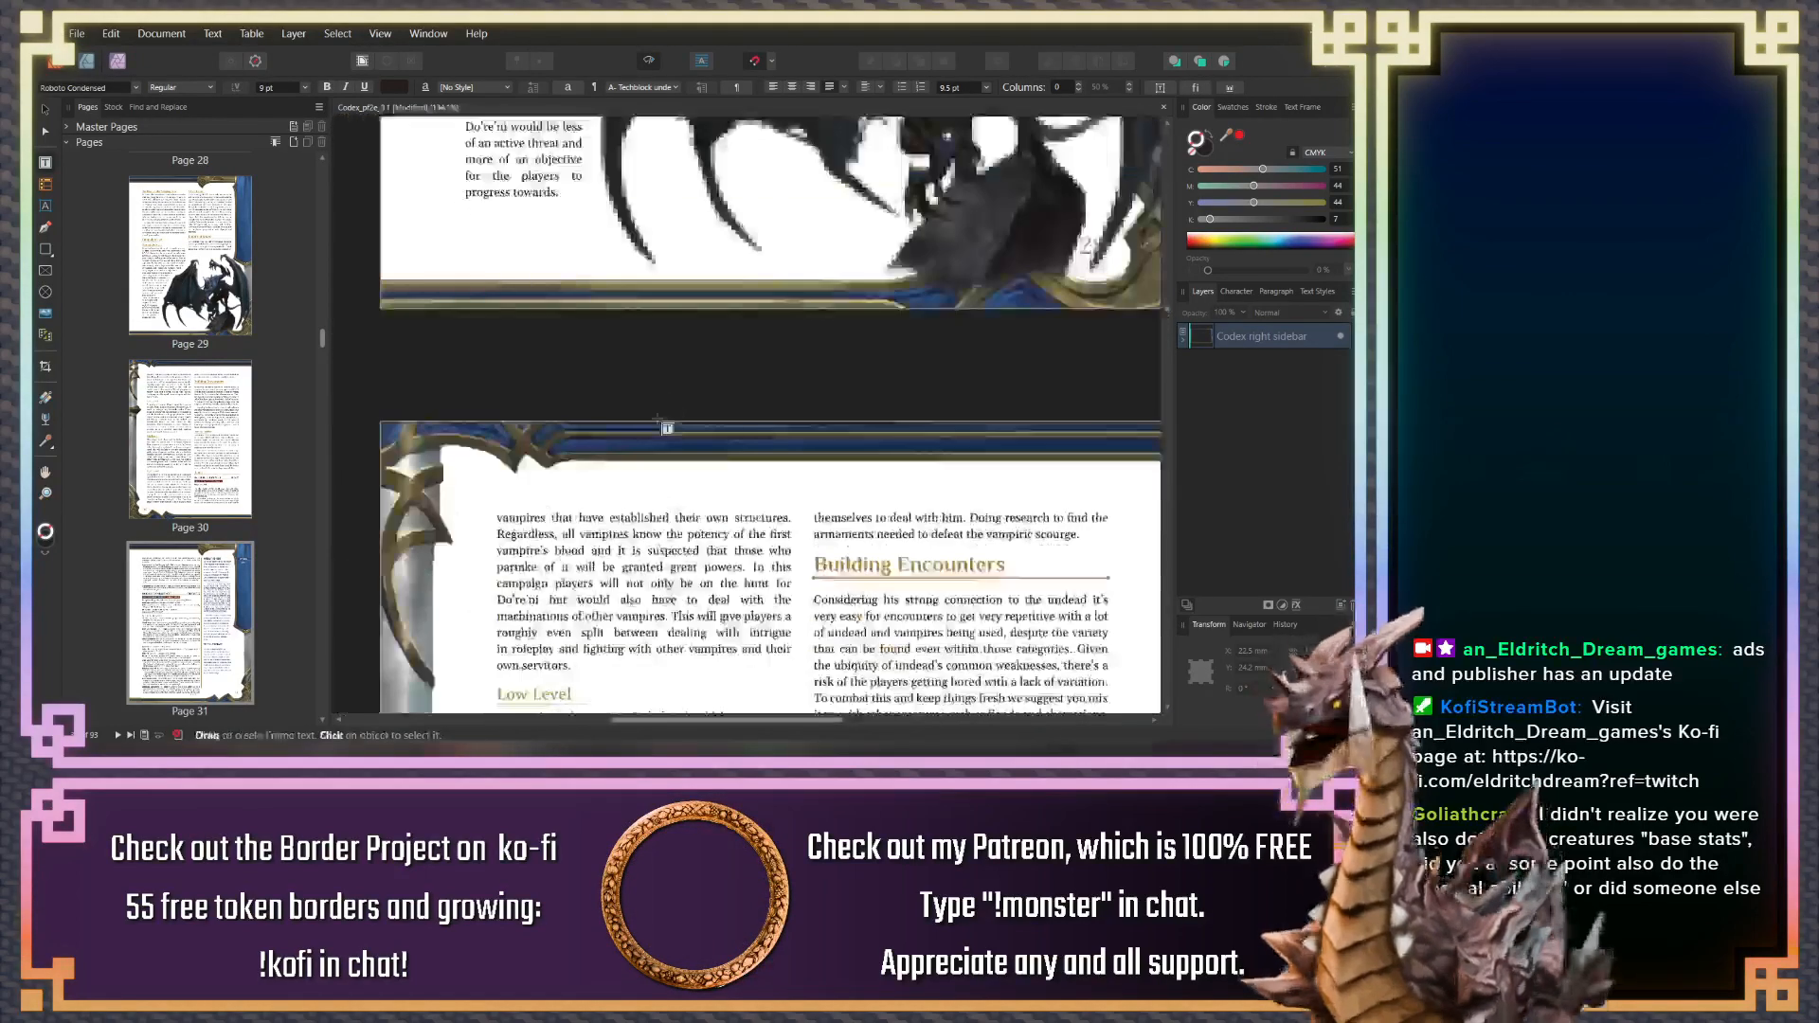
{"action": "left_click_drag", "start_coordinate": [693, 302], "coordinate": [620, 231]}
{"action": "scroll", "coordinate": [619, 231], "scroll_direction": "down", "scroll_amount": 10}
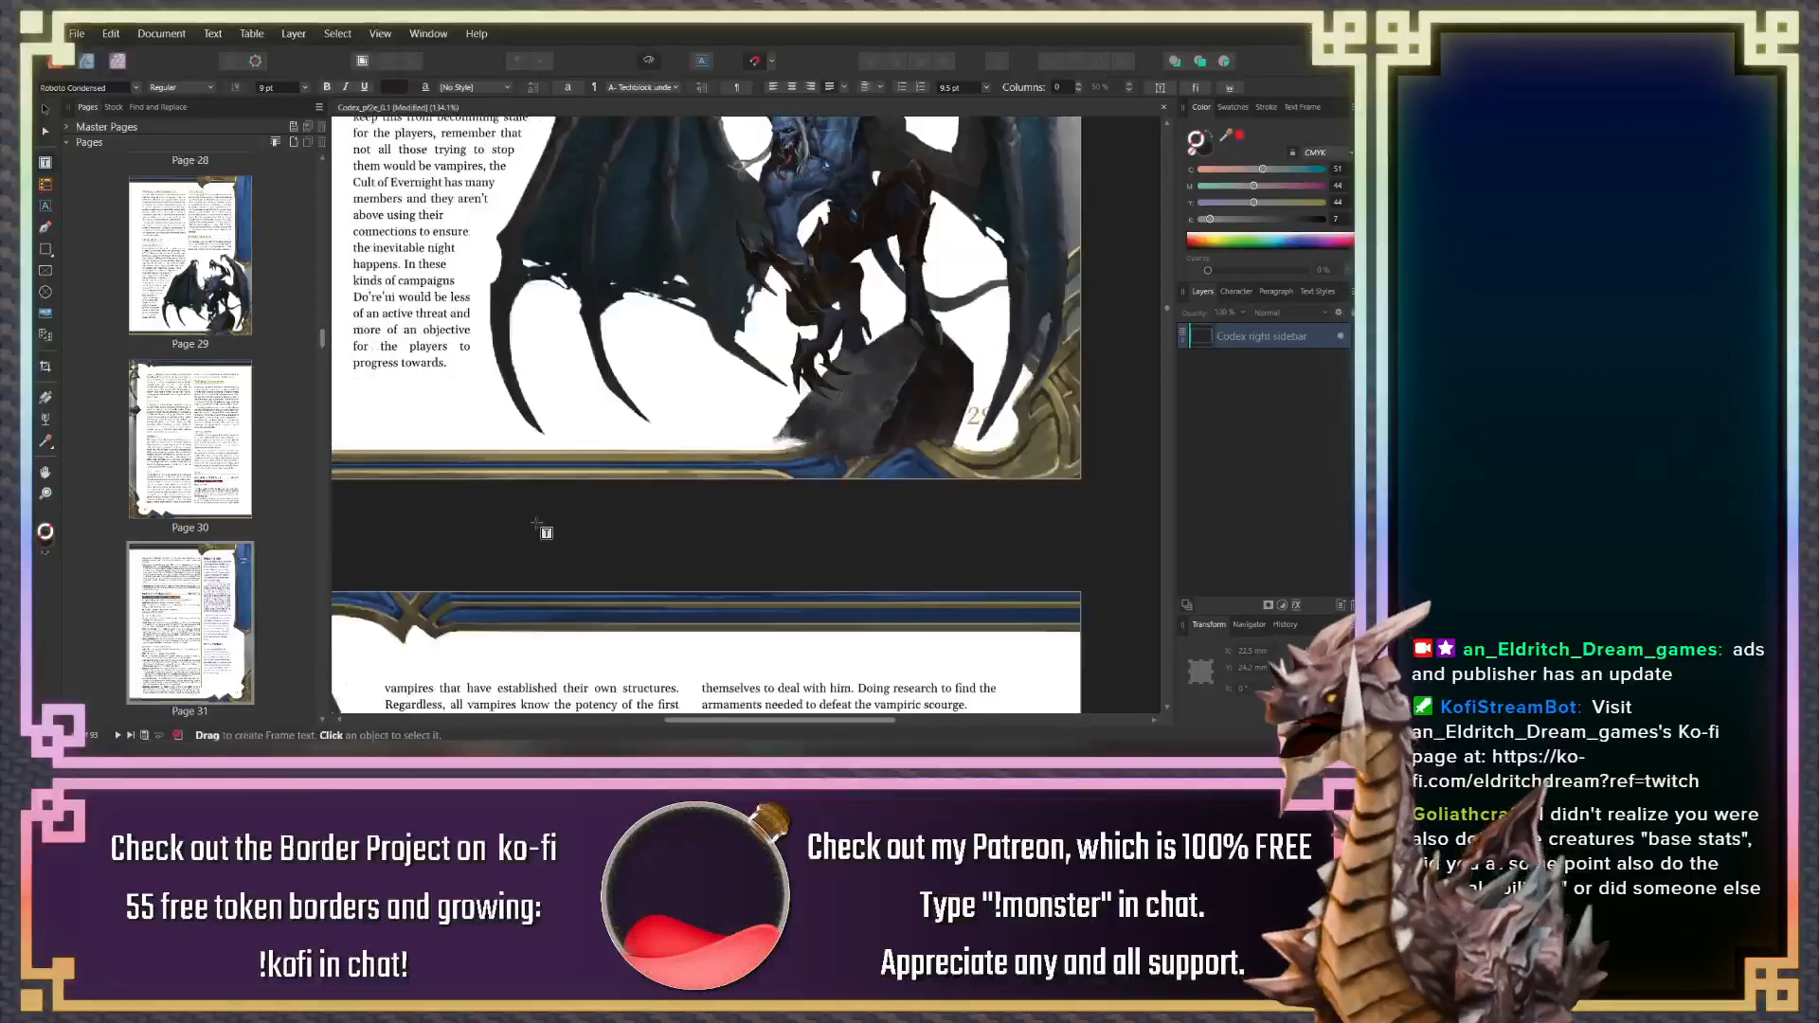
{"action": "scroll", "coordinate": [563, 213], "scroll_direction": "down", "scroll_amount": 10}
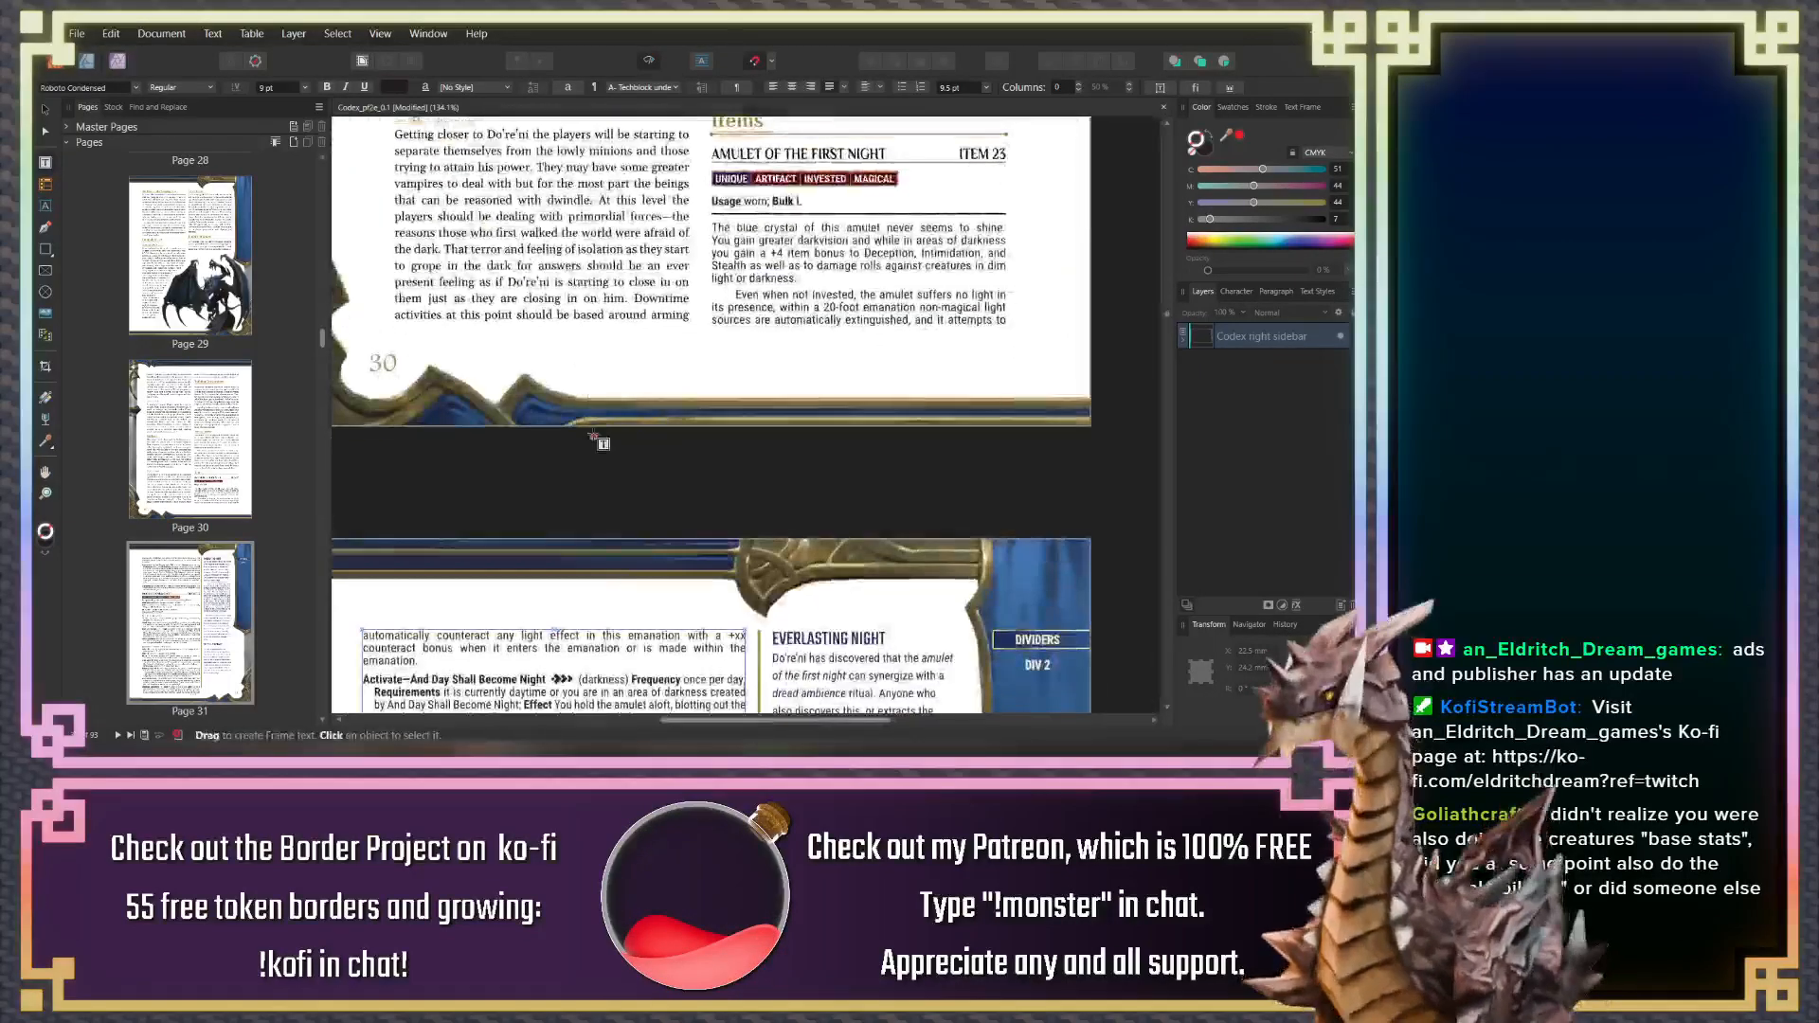
{"action": "scroll", "coordinate": [557, 468], "scroll_direction": "down", "scroll_amount": 5}
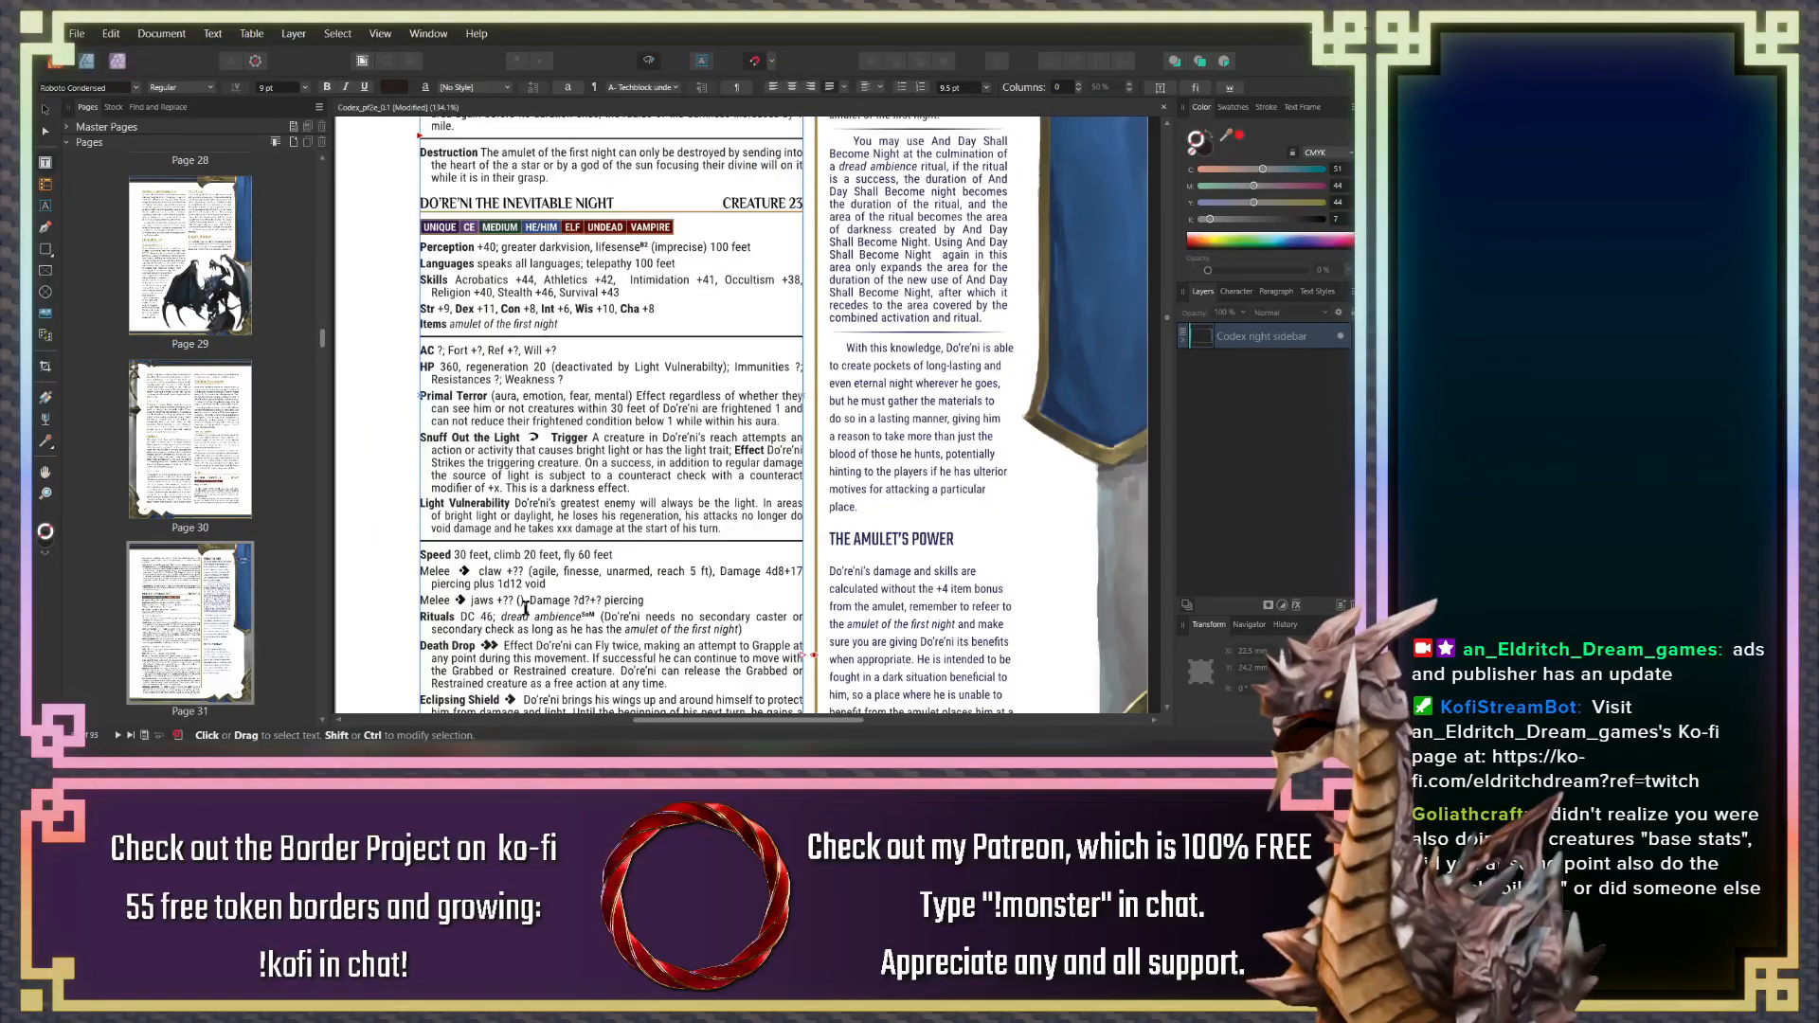
{"action": "scroll", "coordinate": [524, 606], "scroll_direction": "down", "scroll_amount": 5}
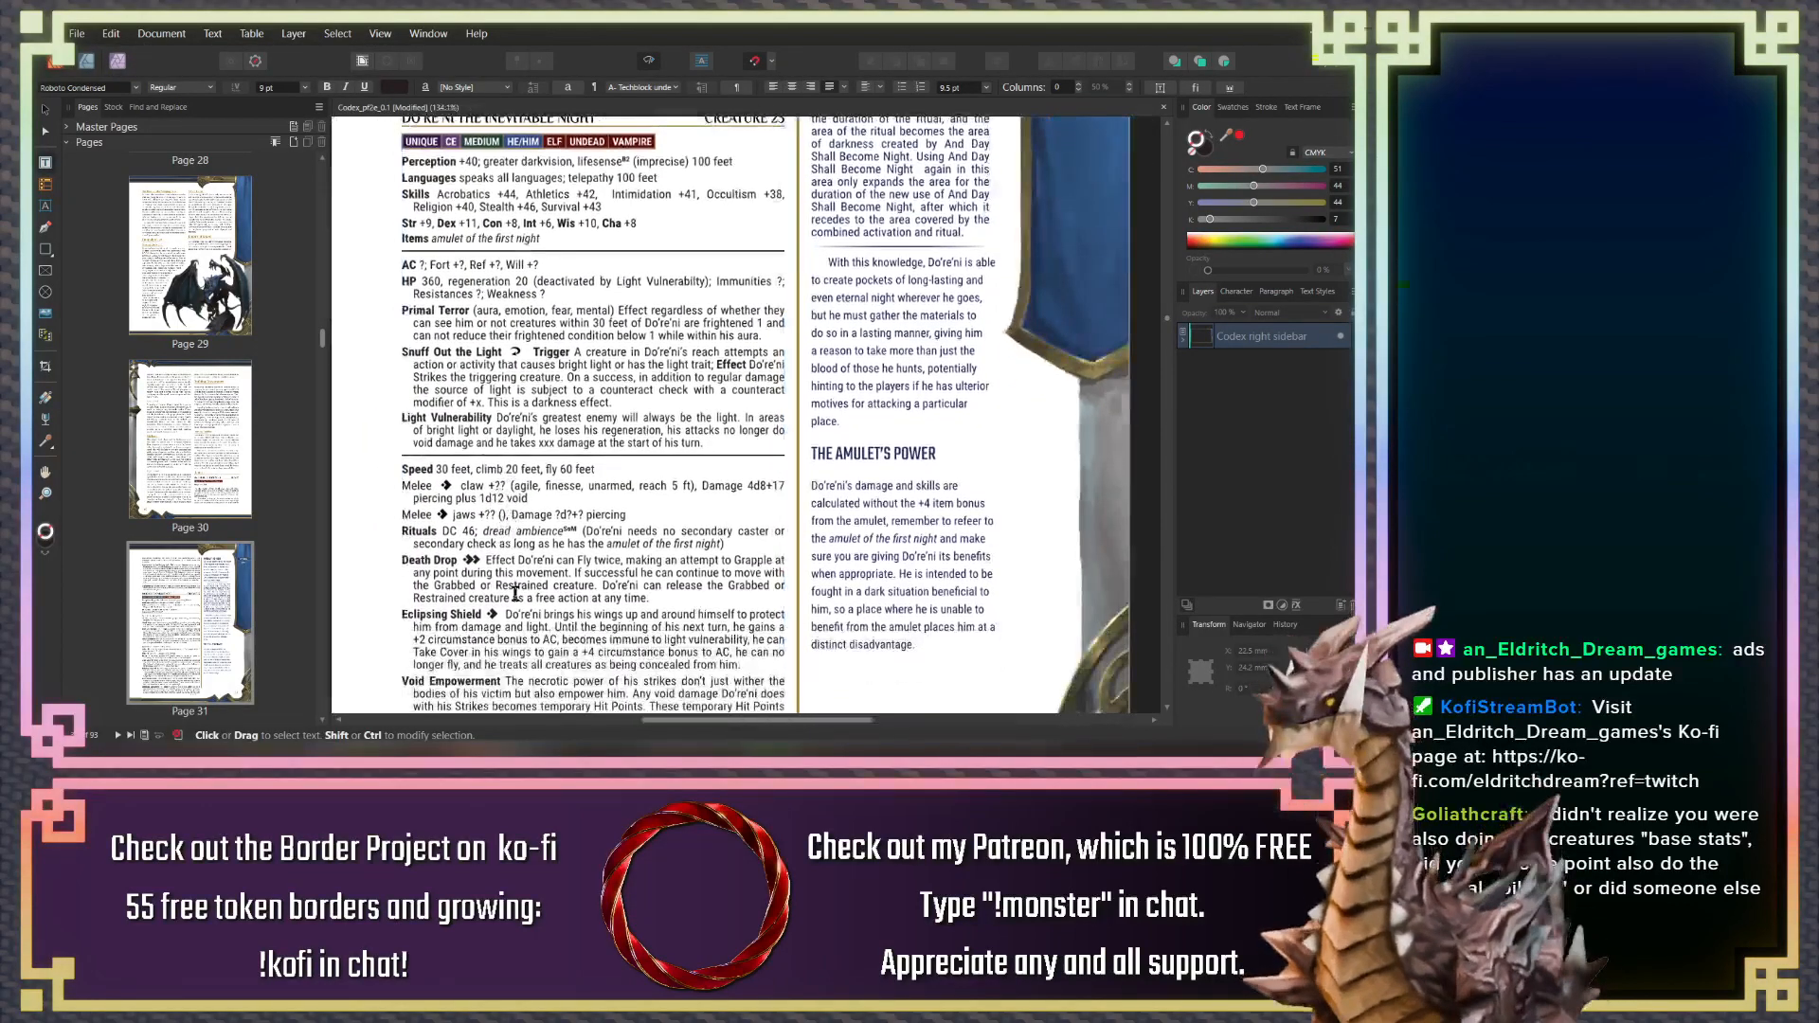
{"action": "left_click", "coordinate": [464, 446]}
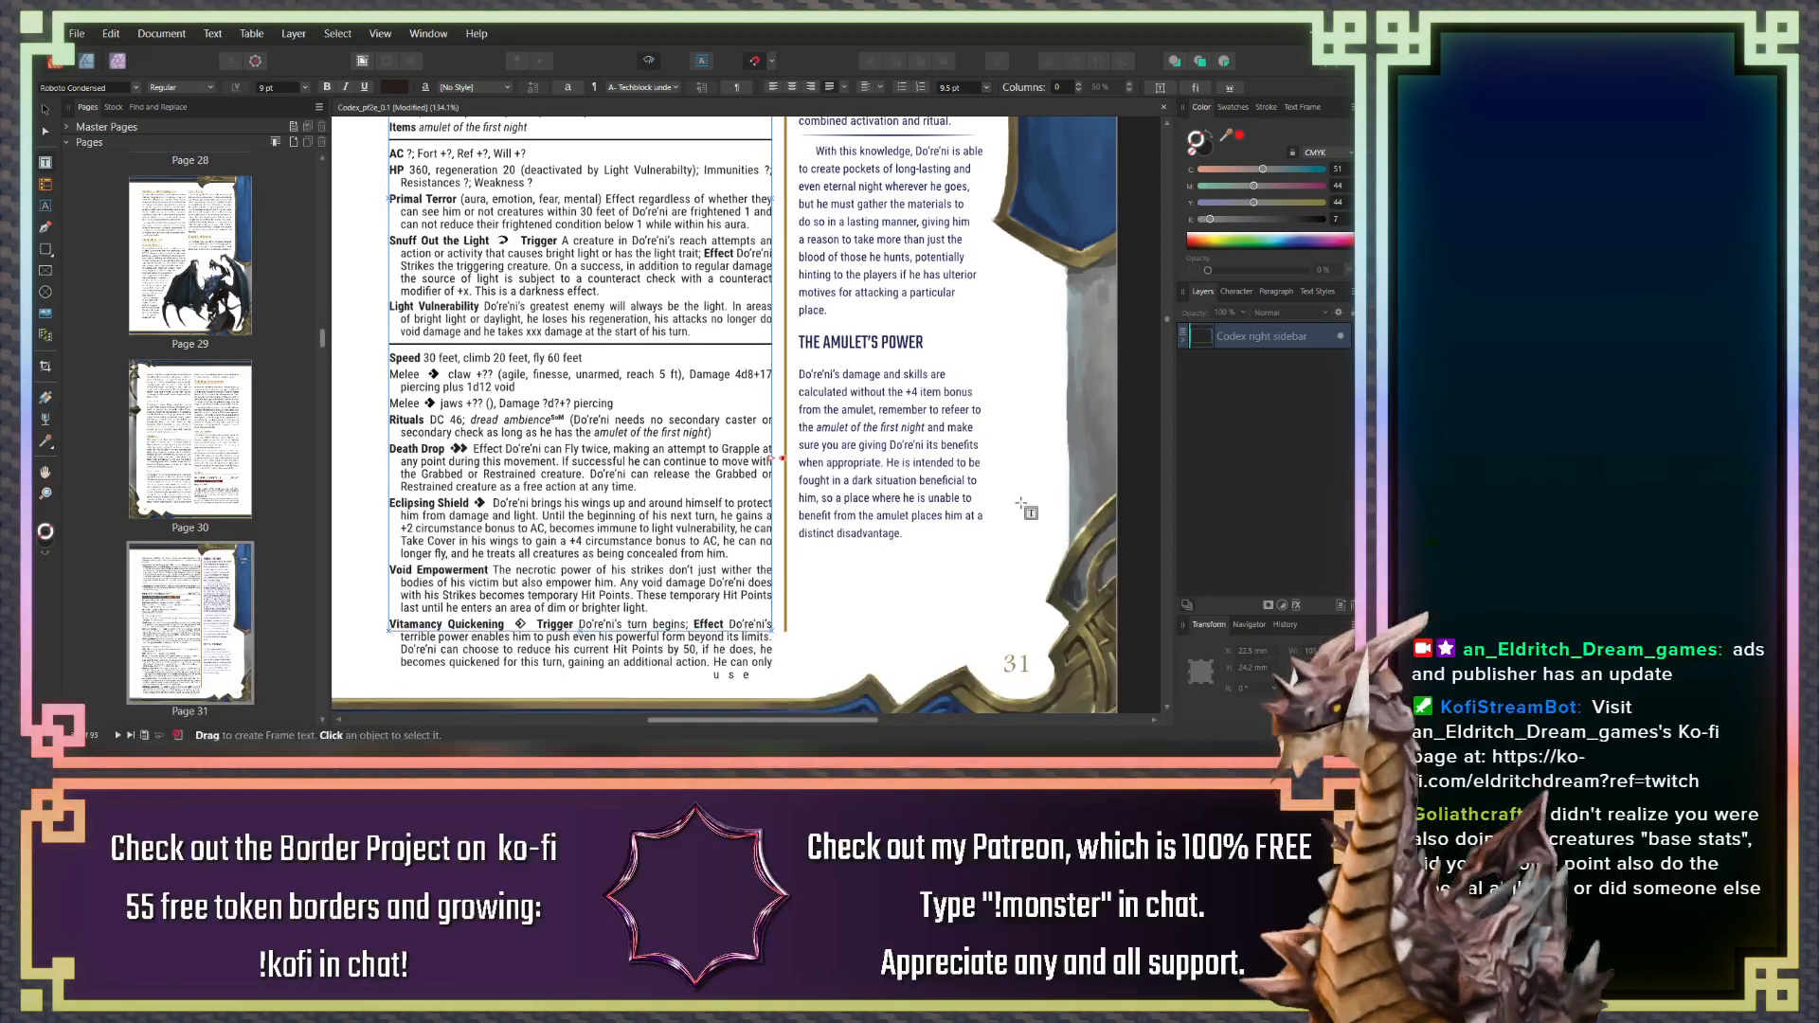
Examine the Nyxblade the Raven stat block on page 25 and the labyrinth artifact's activations on page 23 for comparison
{"action": "scroll", "coordinate": [690, 458], "scroll_direction": "up", "scroll_amount": 5}
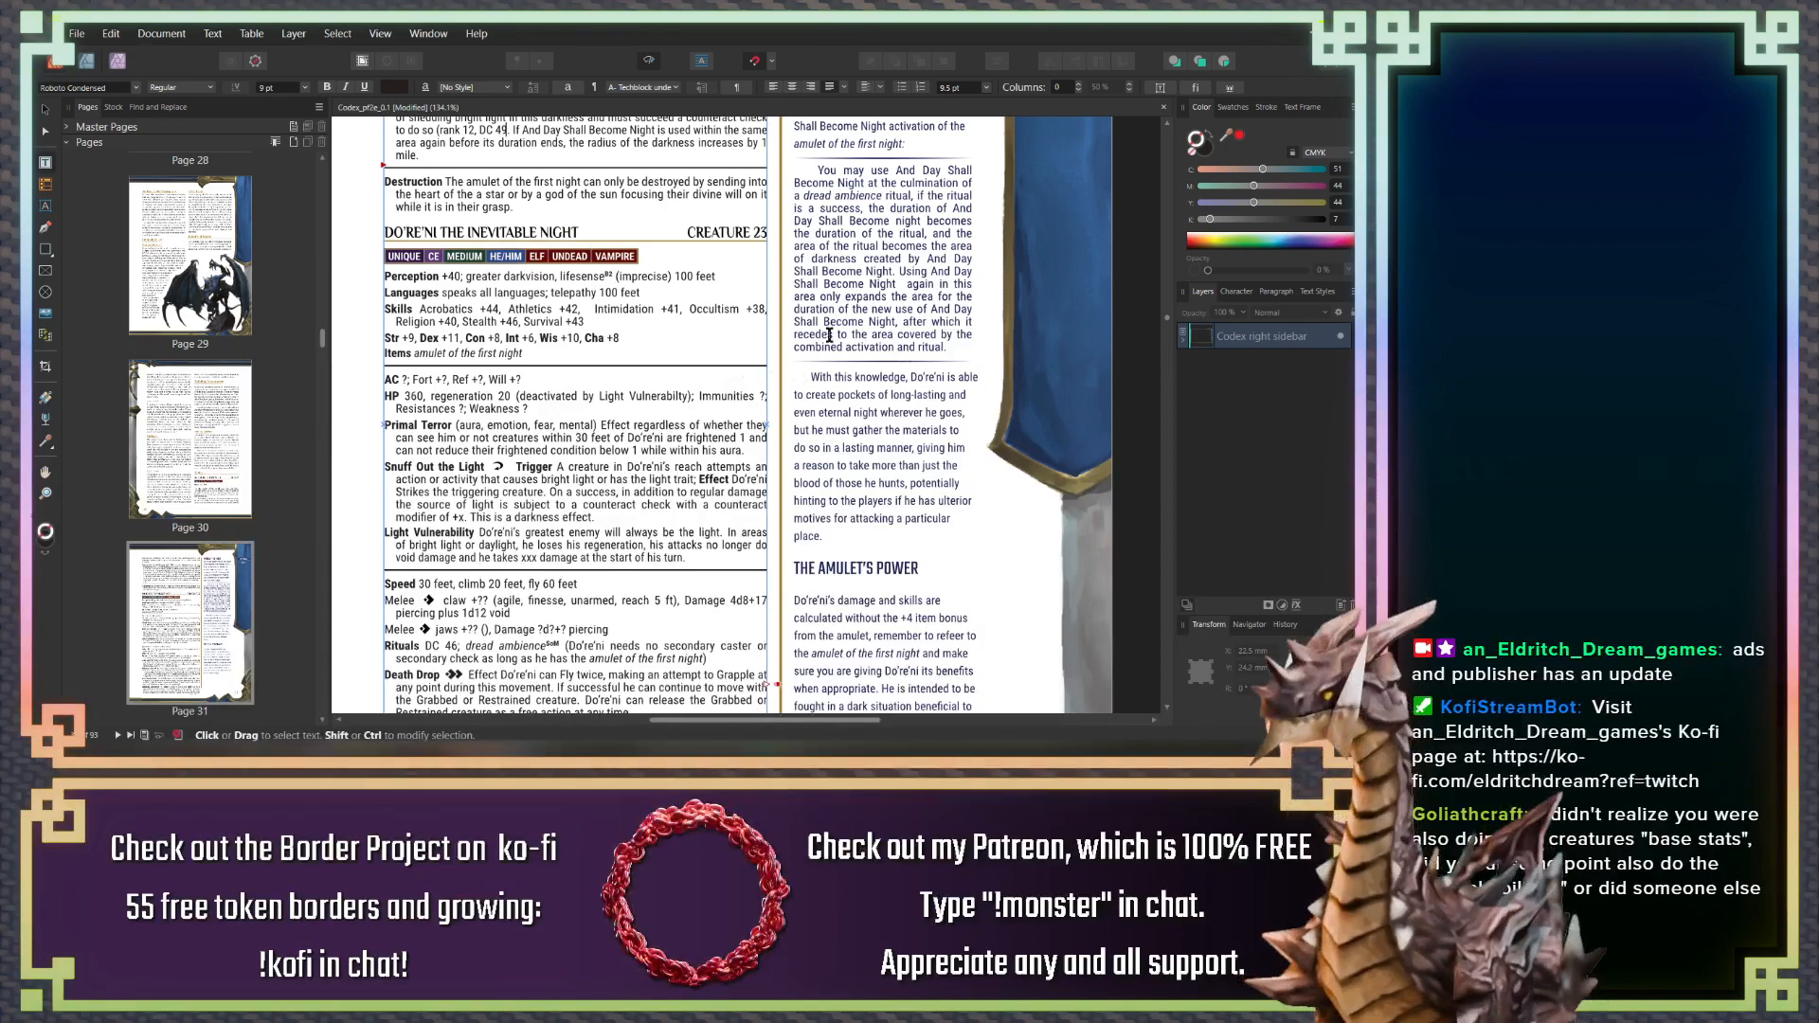
{"action": "scroll", "coordinate": [624, 254], "scroll_direction": "up", "scroll_amount": 5}
{"action": "scroll", "coordinate": [625, 254], "scroll_direction": "up", "scroll_amount": 8}
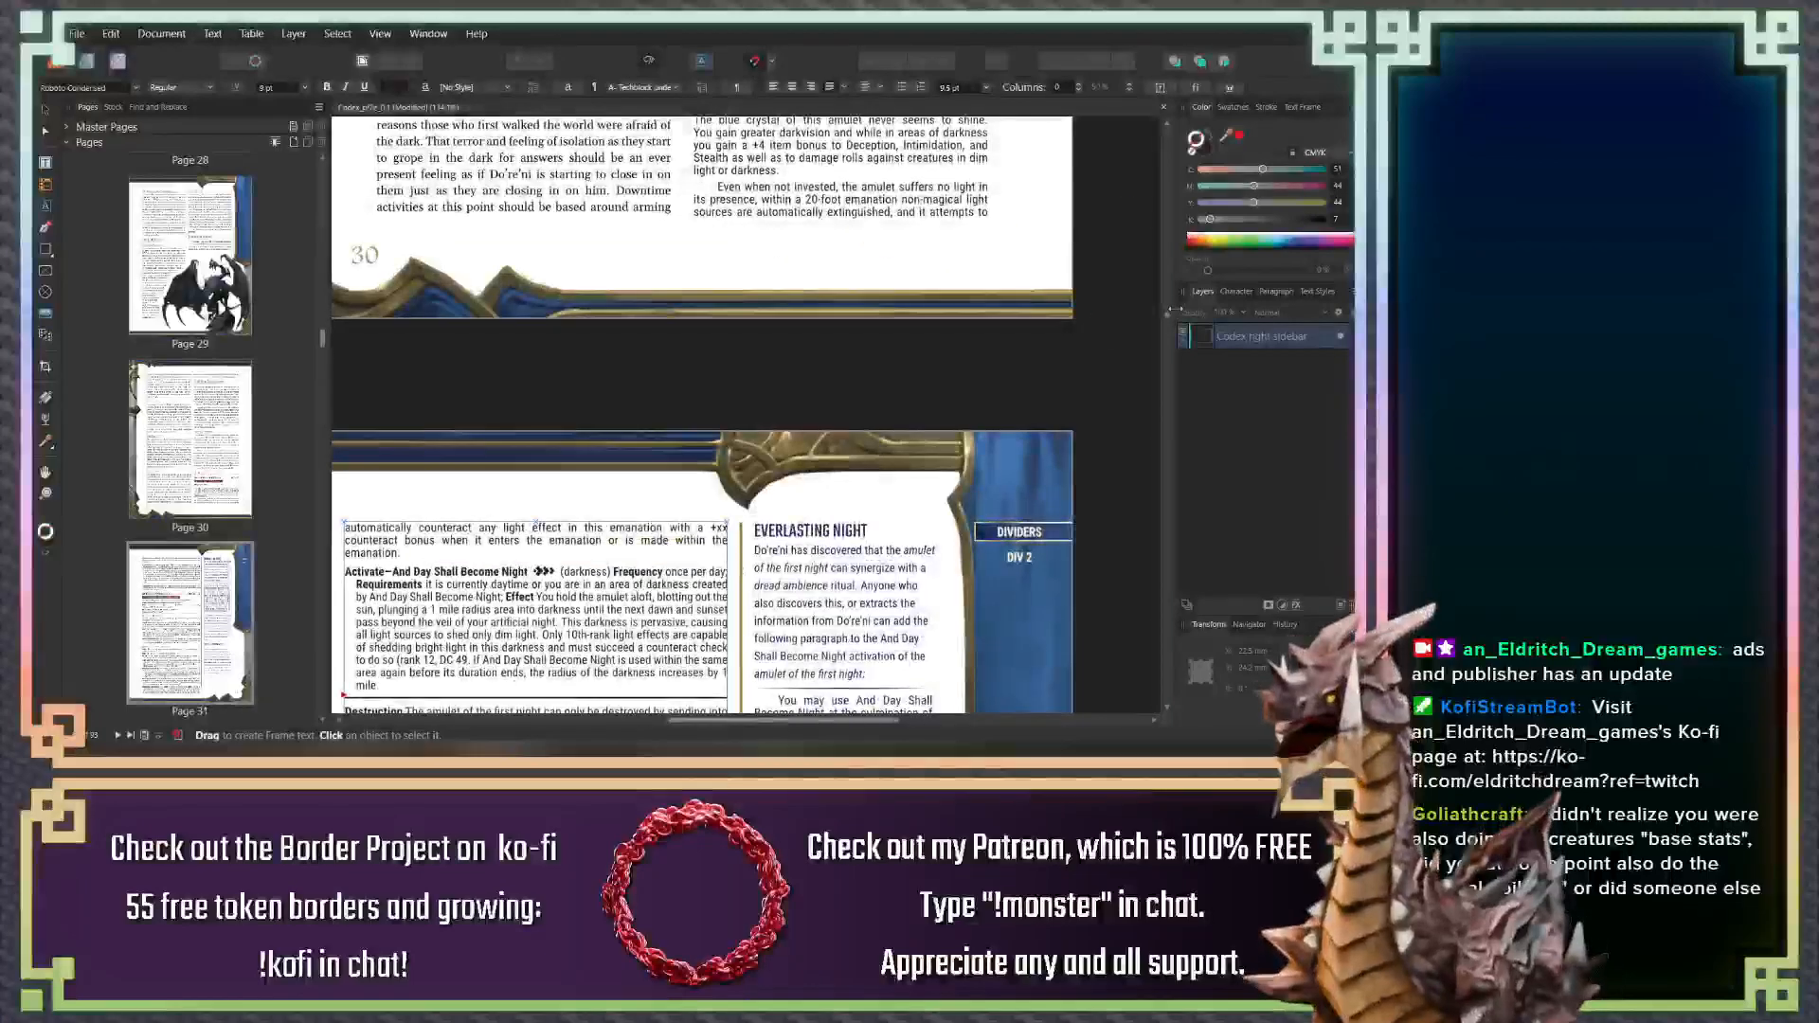
{"action": "left_click_drag", "start_coordinate": [1168, 309], "coordinate": [1167, 285]}
{"action": "scroll", "coordinate": [909, 258], "scroll_direction": "up", "scroll_amount": 8}
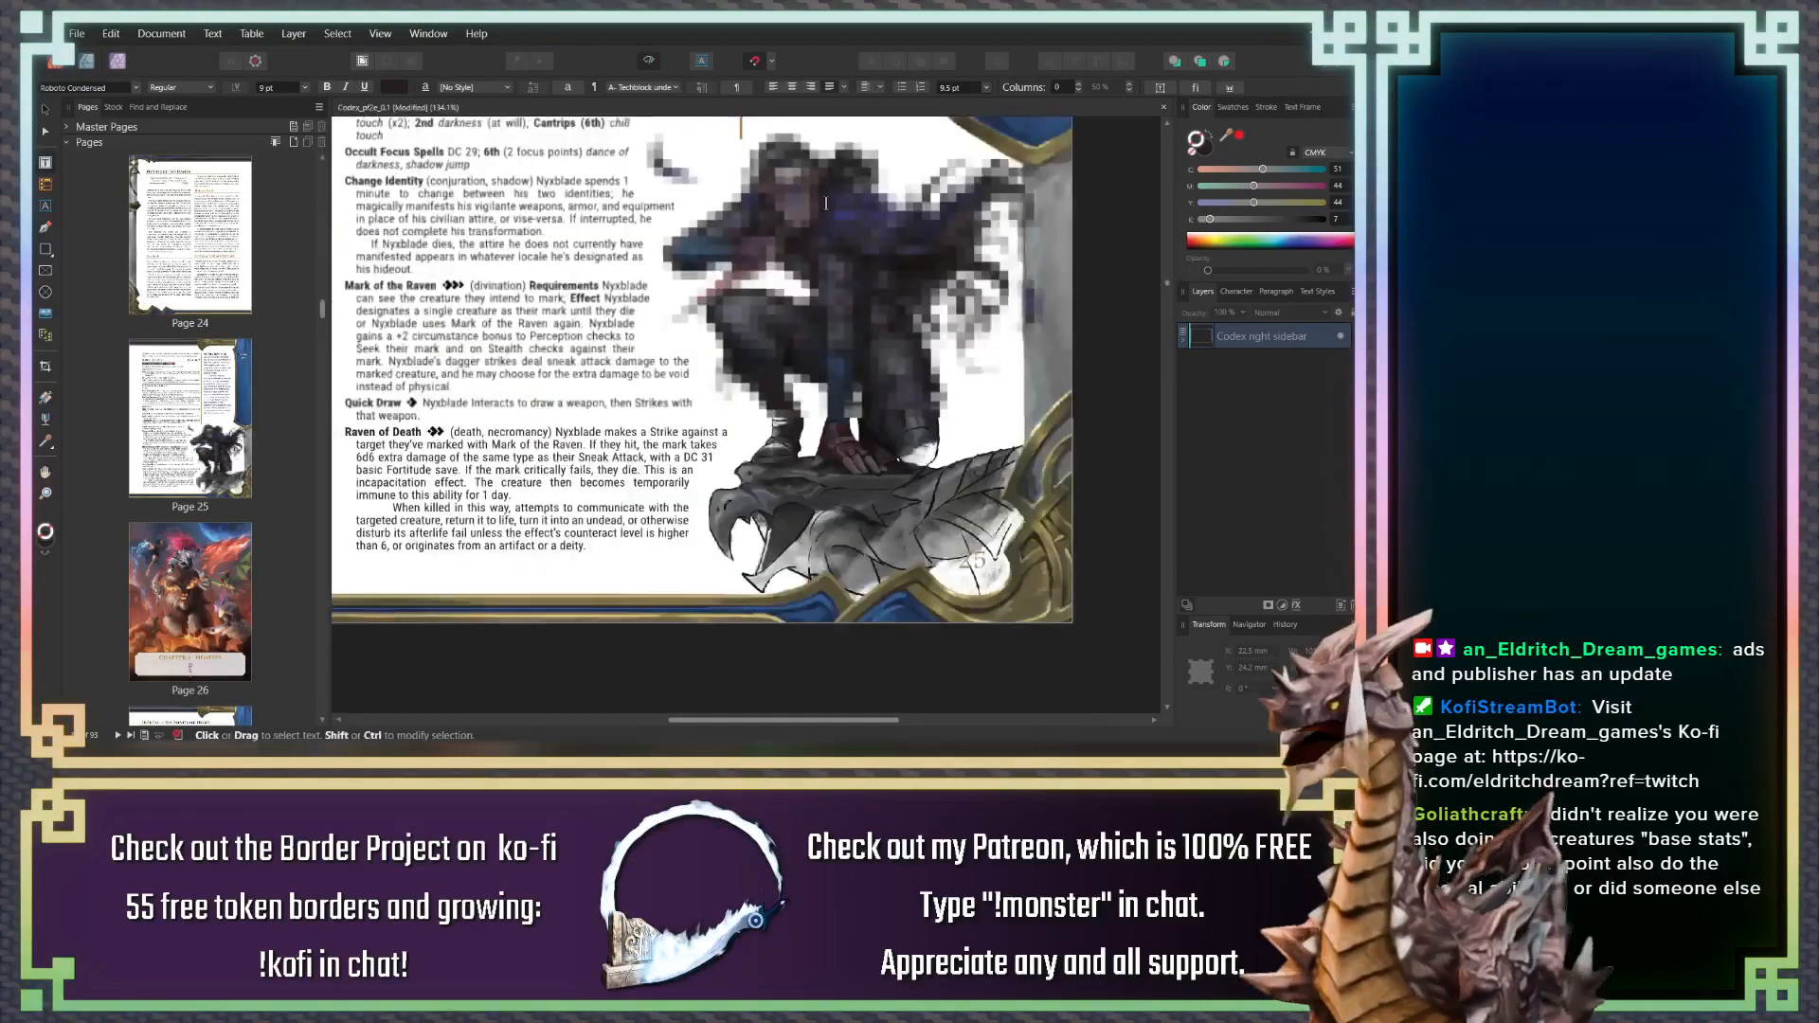
{"action": "scroll", "coordinate": [795, 446], "scroll_direction": "down", "scroll_amount": 10}
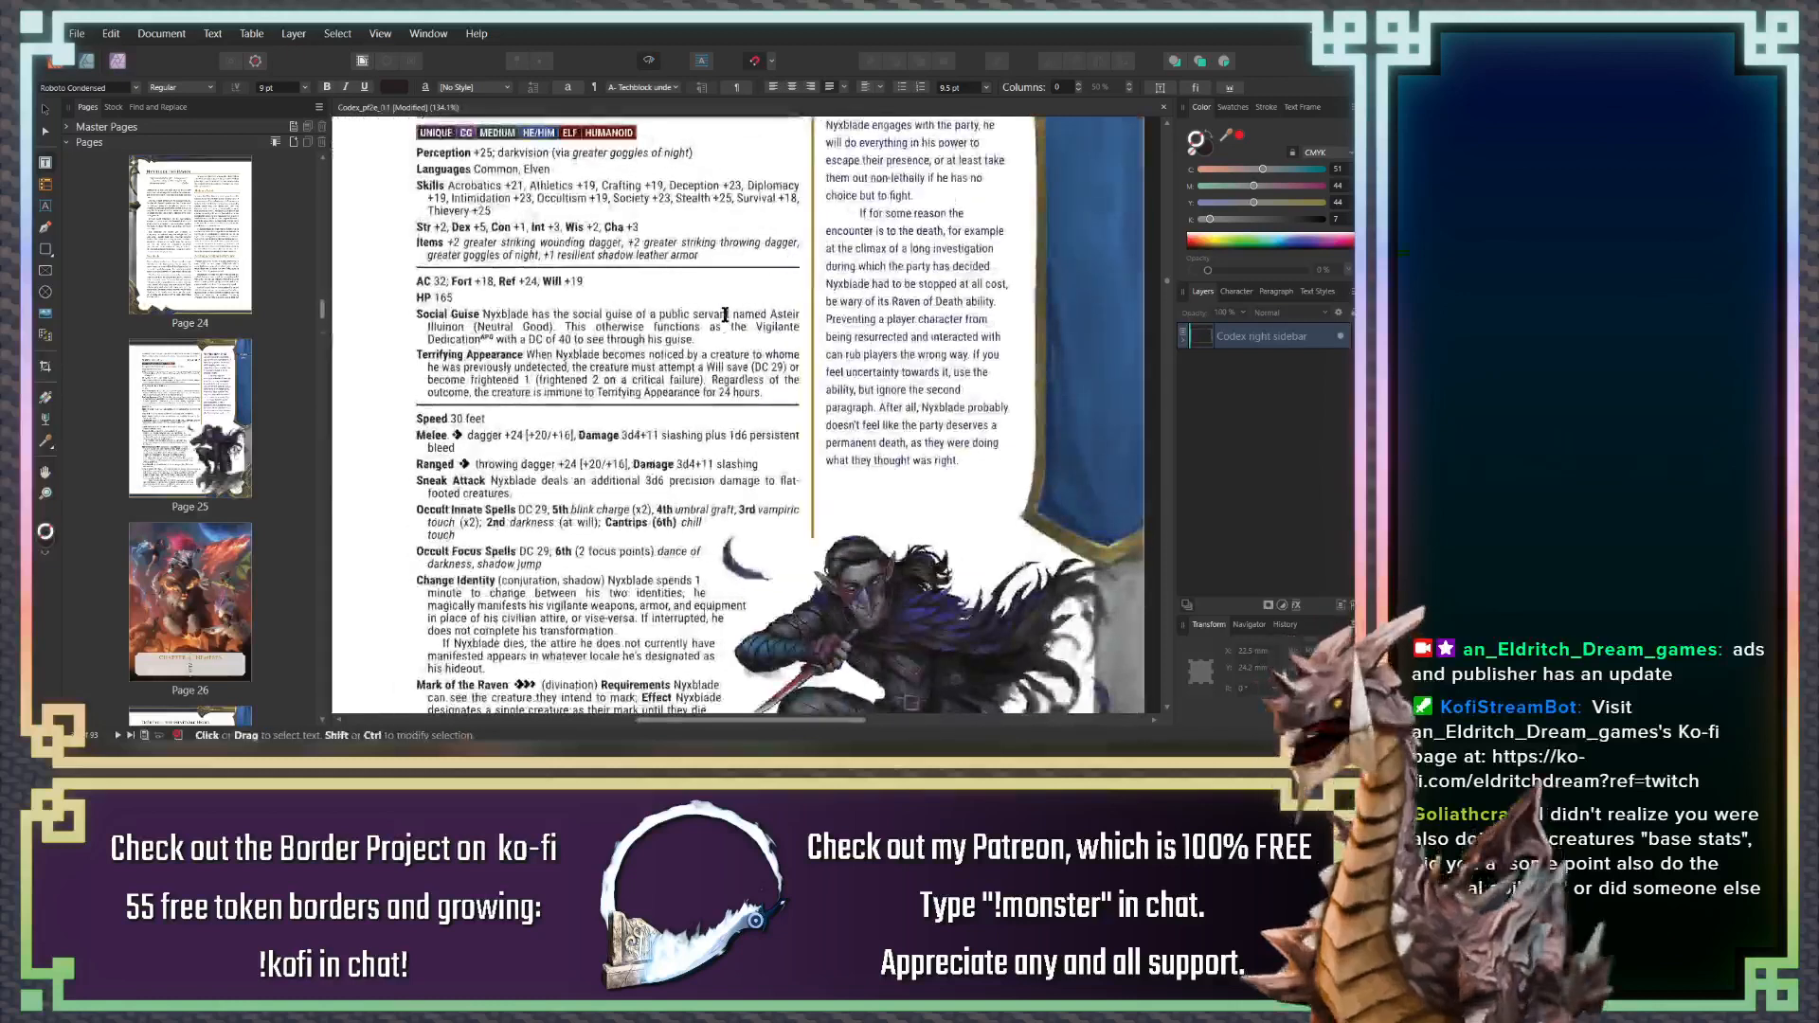
{"action": "scroll", "coordinate": [643, 410], "scroll_direction": "up", "scroll_amount": 4}
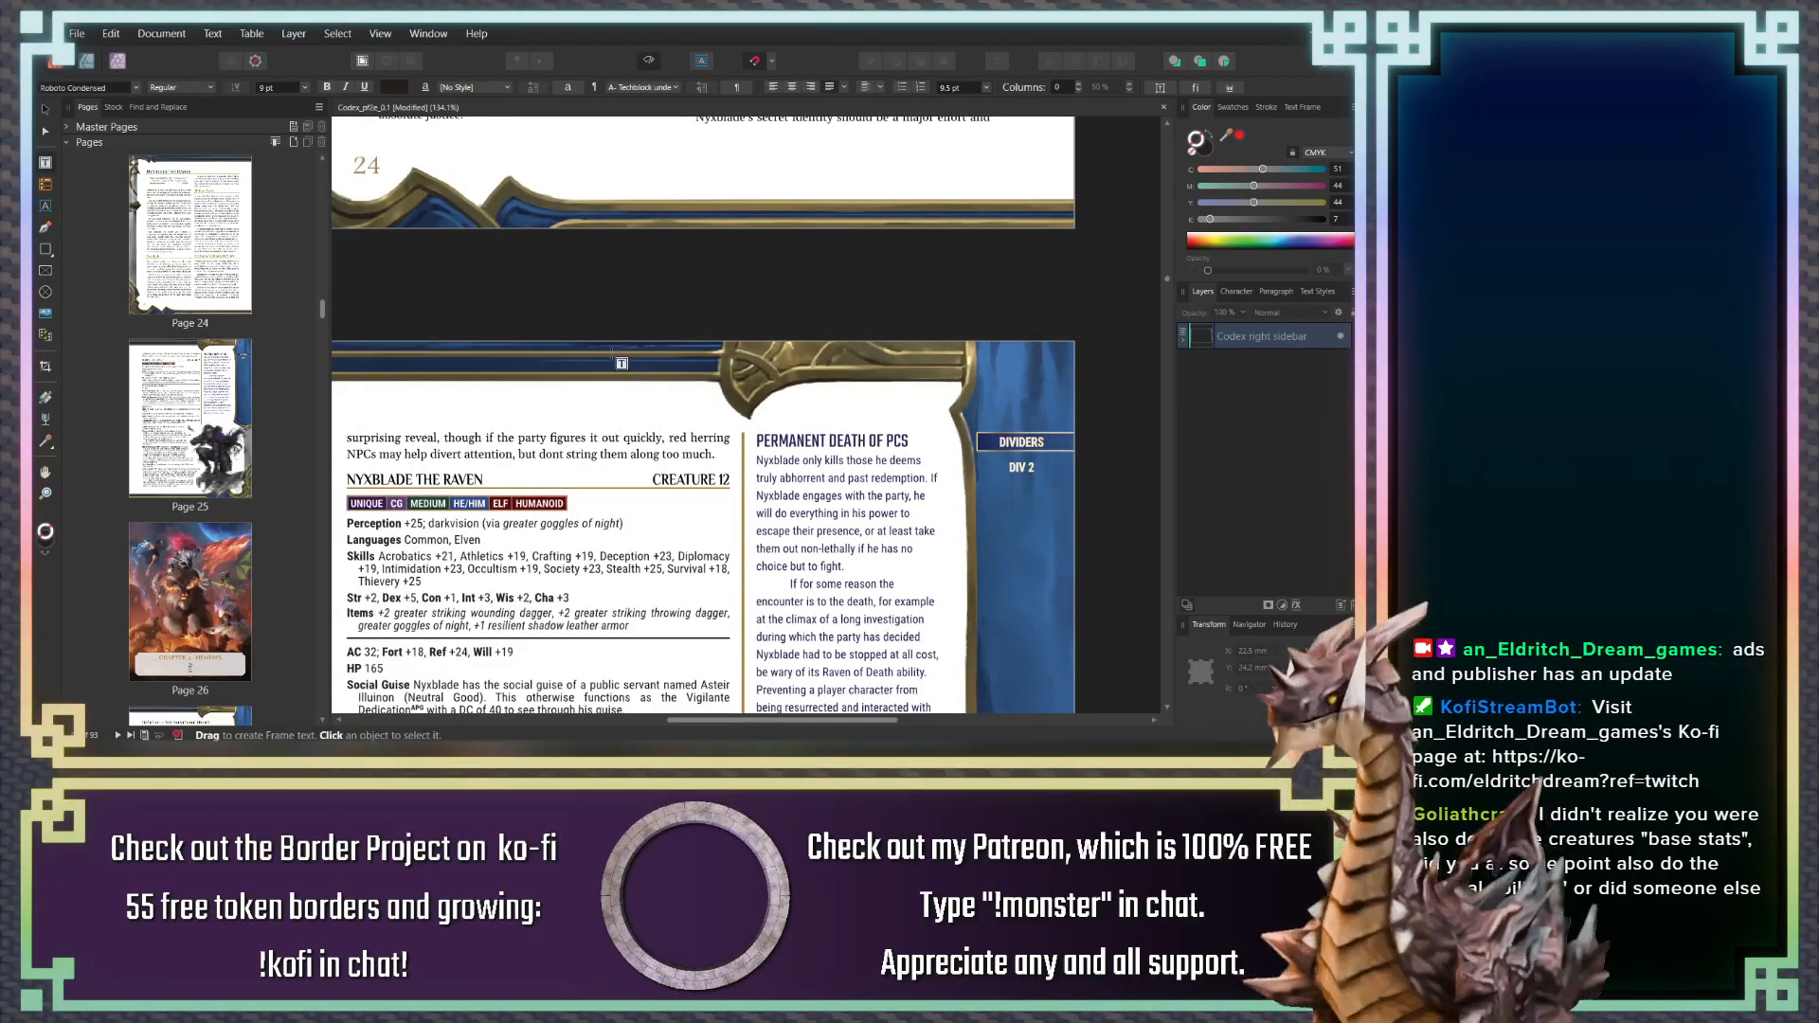
{"action": "scroll", "coordinate": [621, 364], "scroll_direction": "up", "scroll_amount": 18}
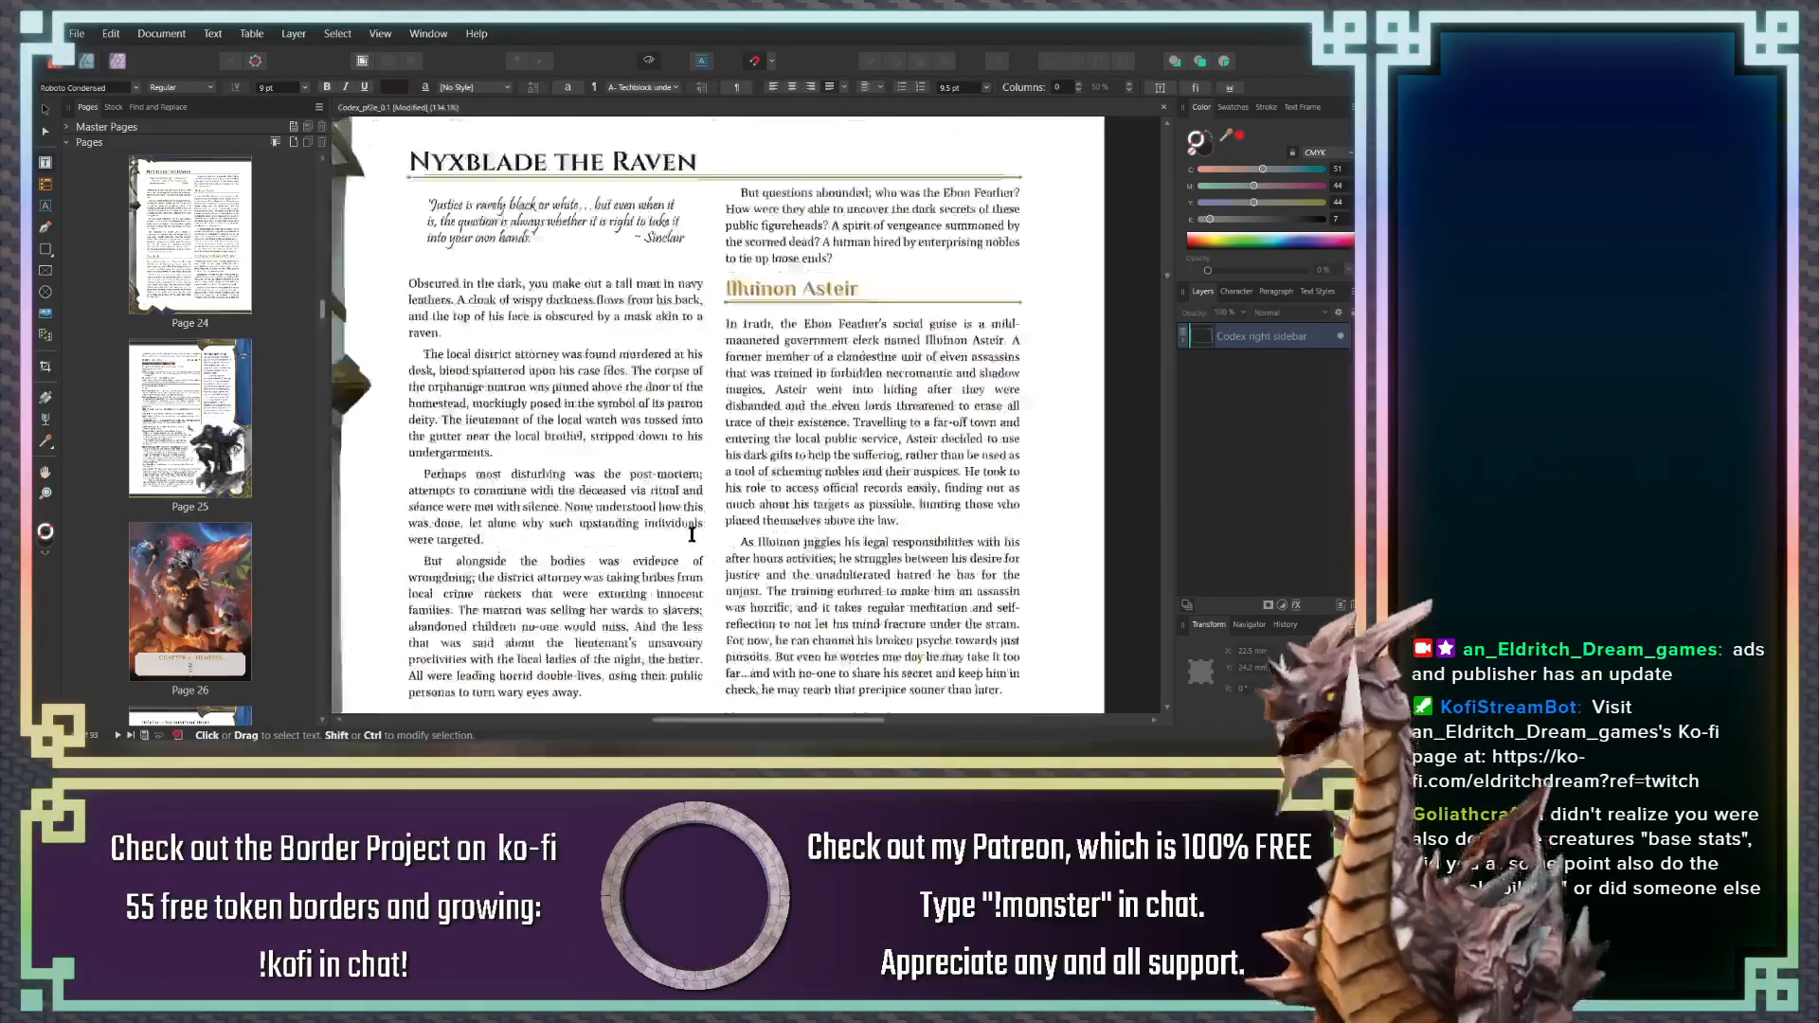
{"action": "scroll", "coordinate": [691, 535], "scroll_direction": "up", "scroll_amount": 6}
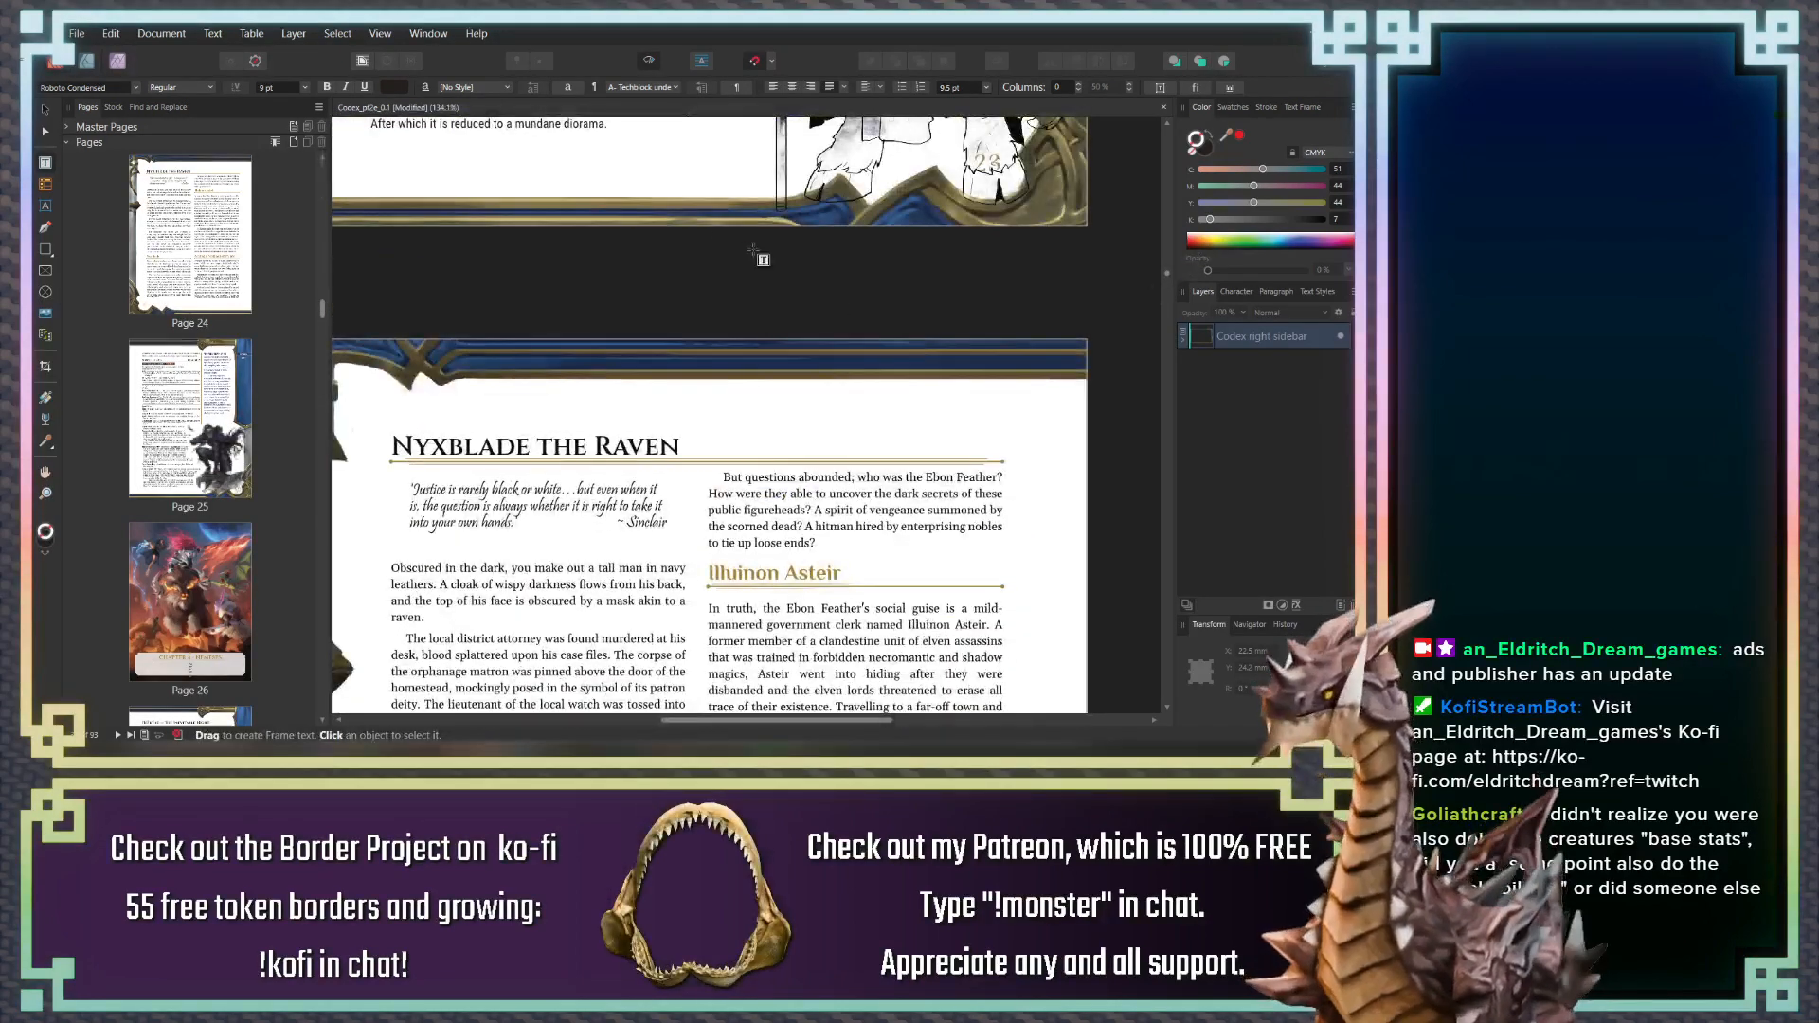
{"action": "scroll", "coordinate": [794, 491], "scroll_direction": "up", "scroll_amount": 9}
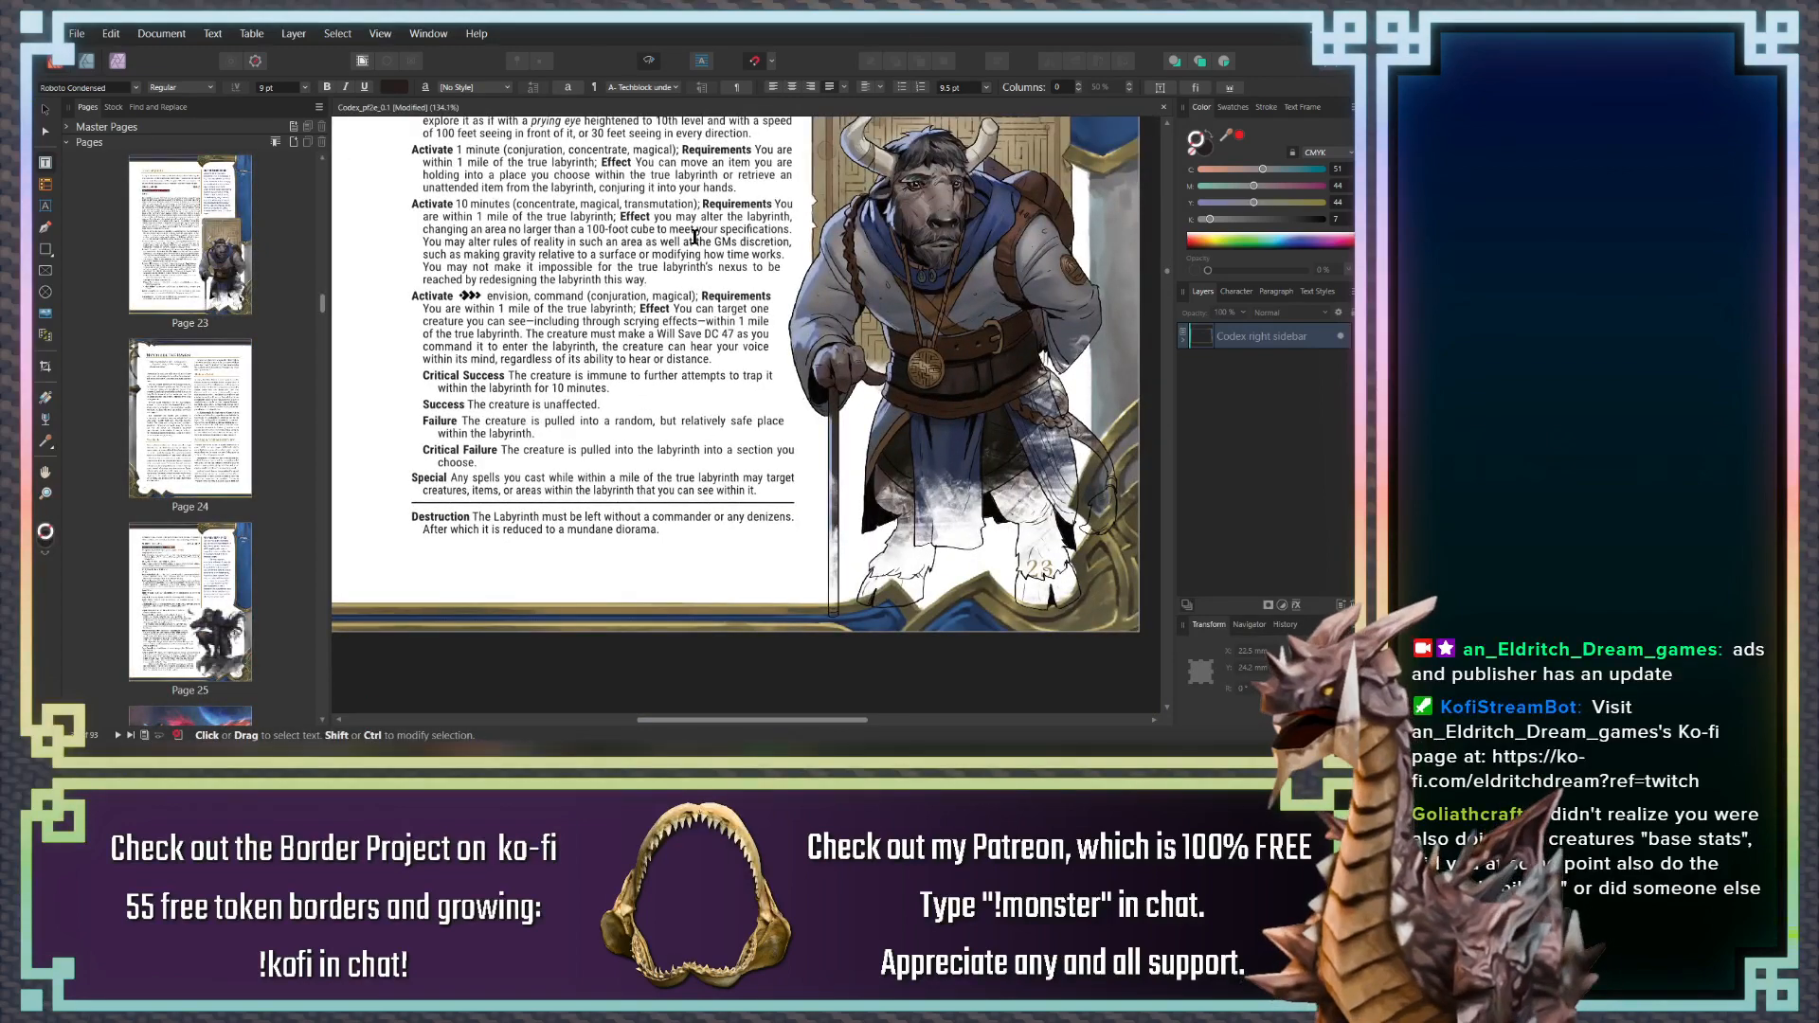
{"action": "scroll", "coordinate": [694, 236], "scroll_direction": "up", "scroll_amount": 7}
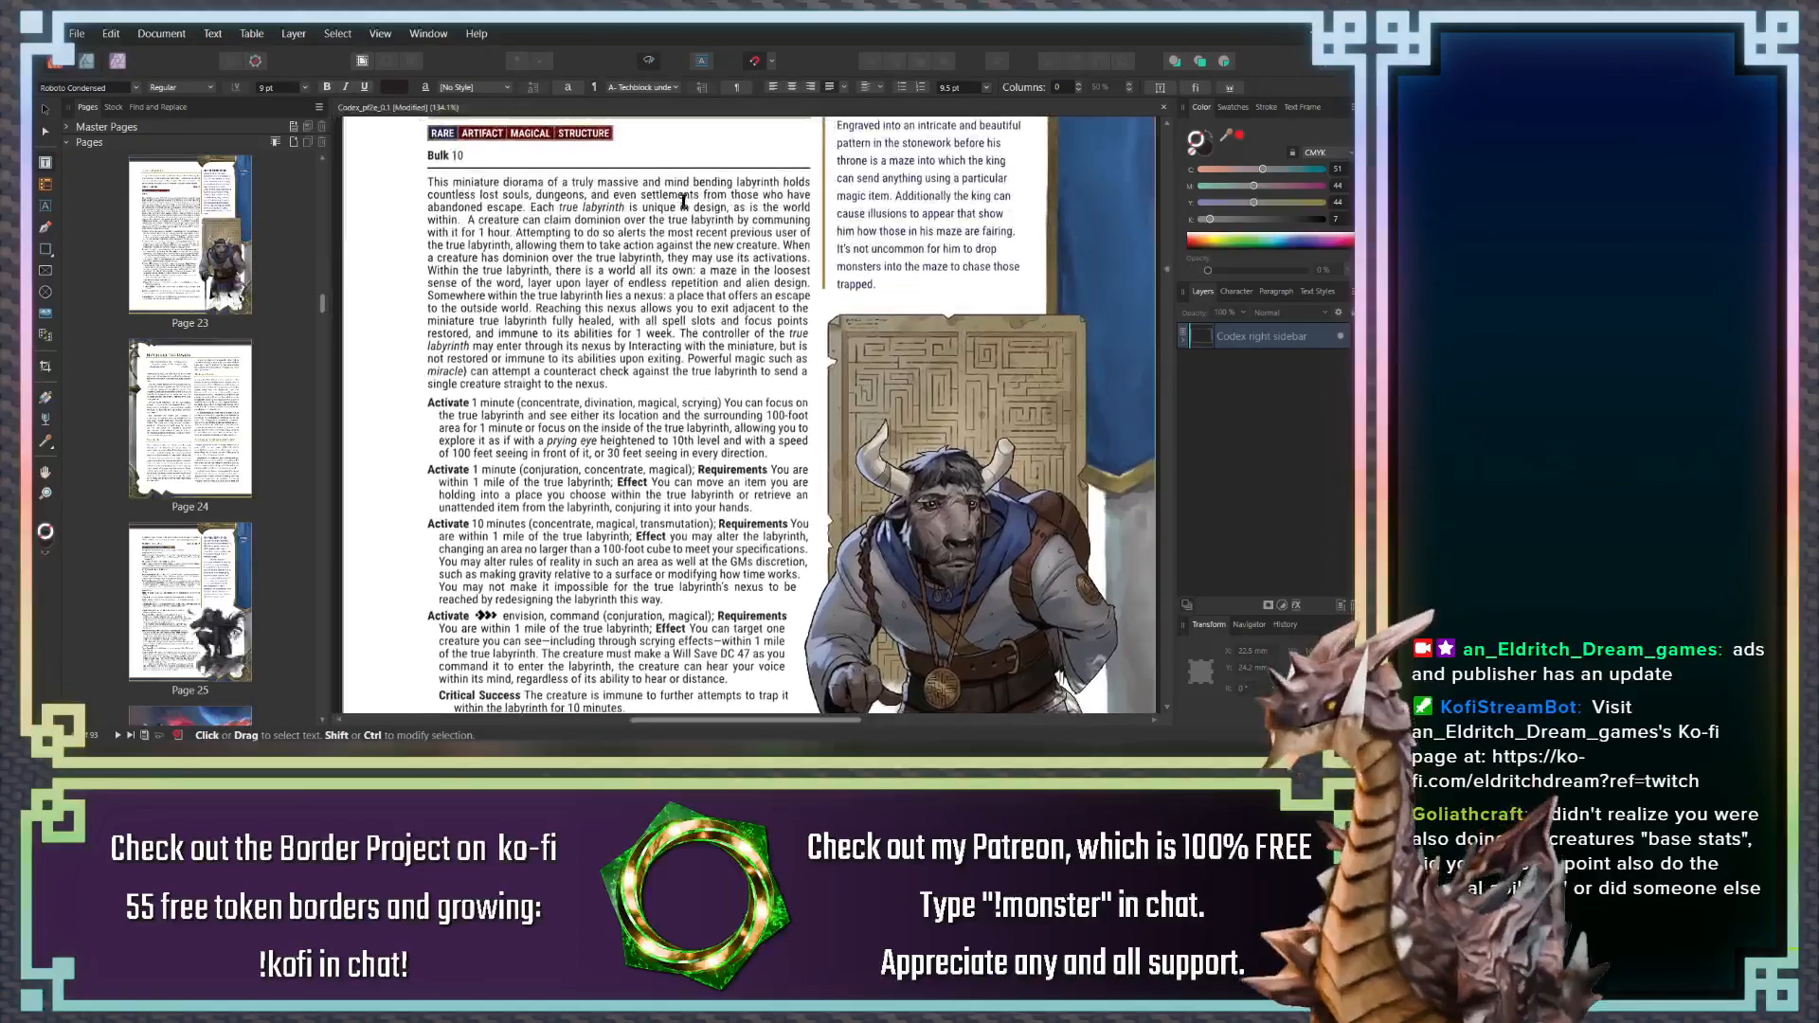
{"action": "scroll", "coordinate": [683, 202], "scroll_direction": "down", "scroll_amount": 20}
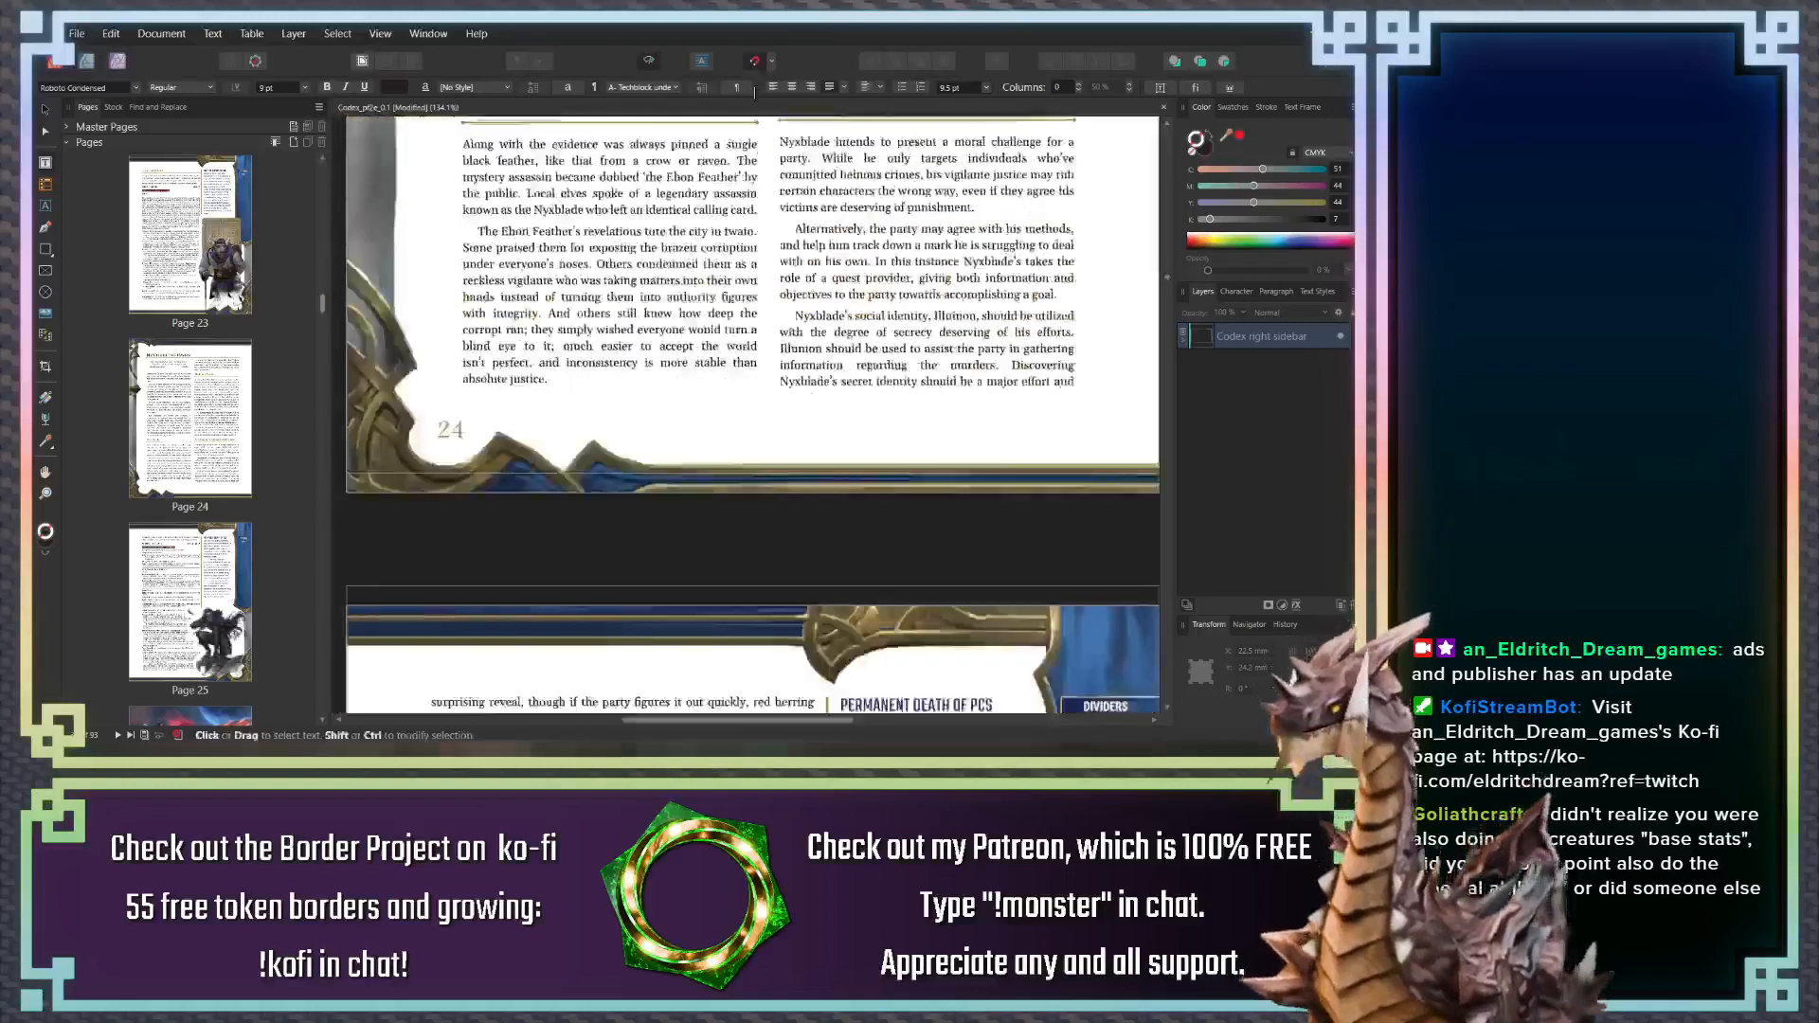
{"action": "scroll", "coordinate": [747, 176], "scroll_direction": "down", "scroll_amount": 20}
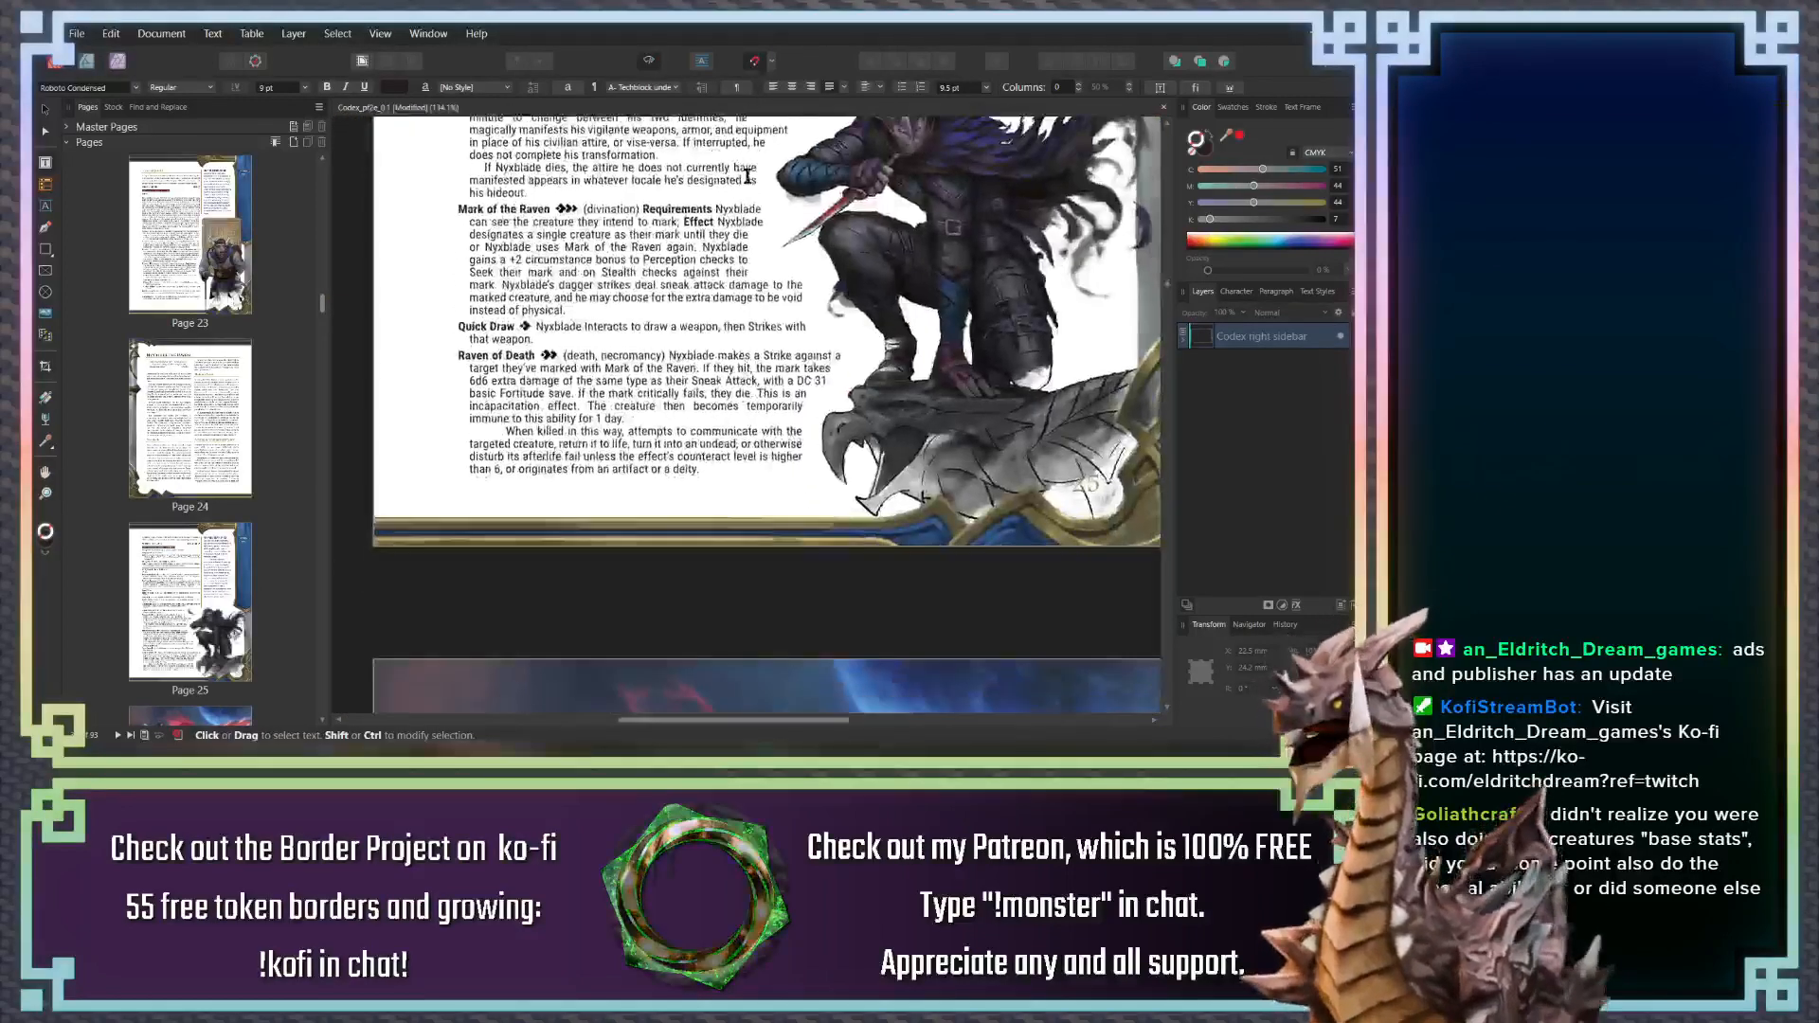
Go from page 25 back to the Creature 23 vampire stat block on page 31
{"action": "scroll", "coordinate": [747, 177], "scroll_direction": "down", "scroll_amount": 15}
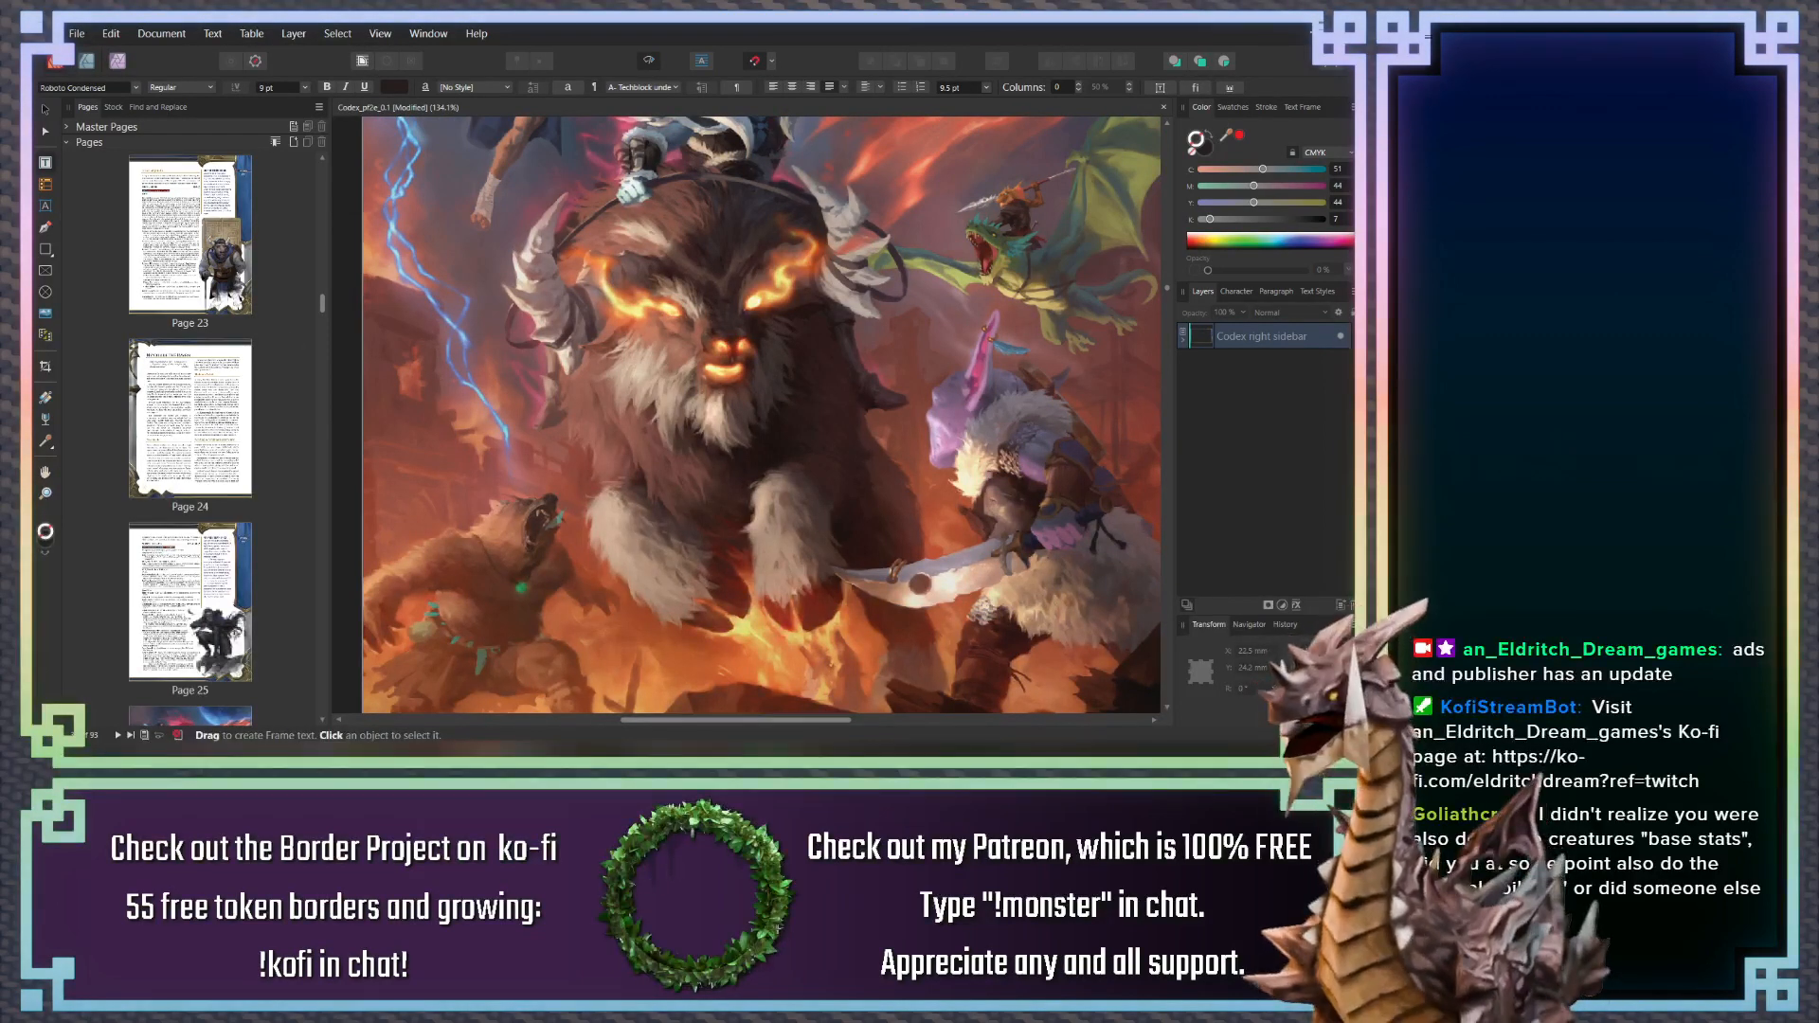
{"action": "scroll", "coordinate": [624, 494], "scroll_direction": "down", "scroll_amount": 5}
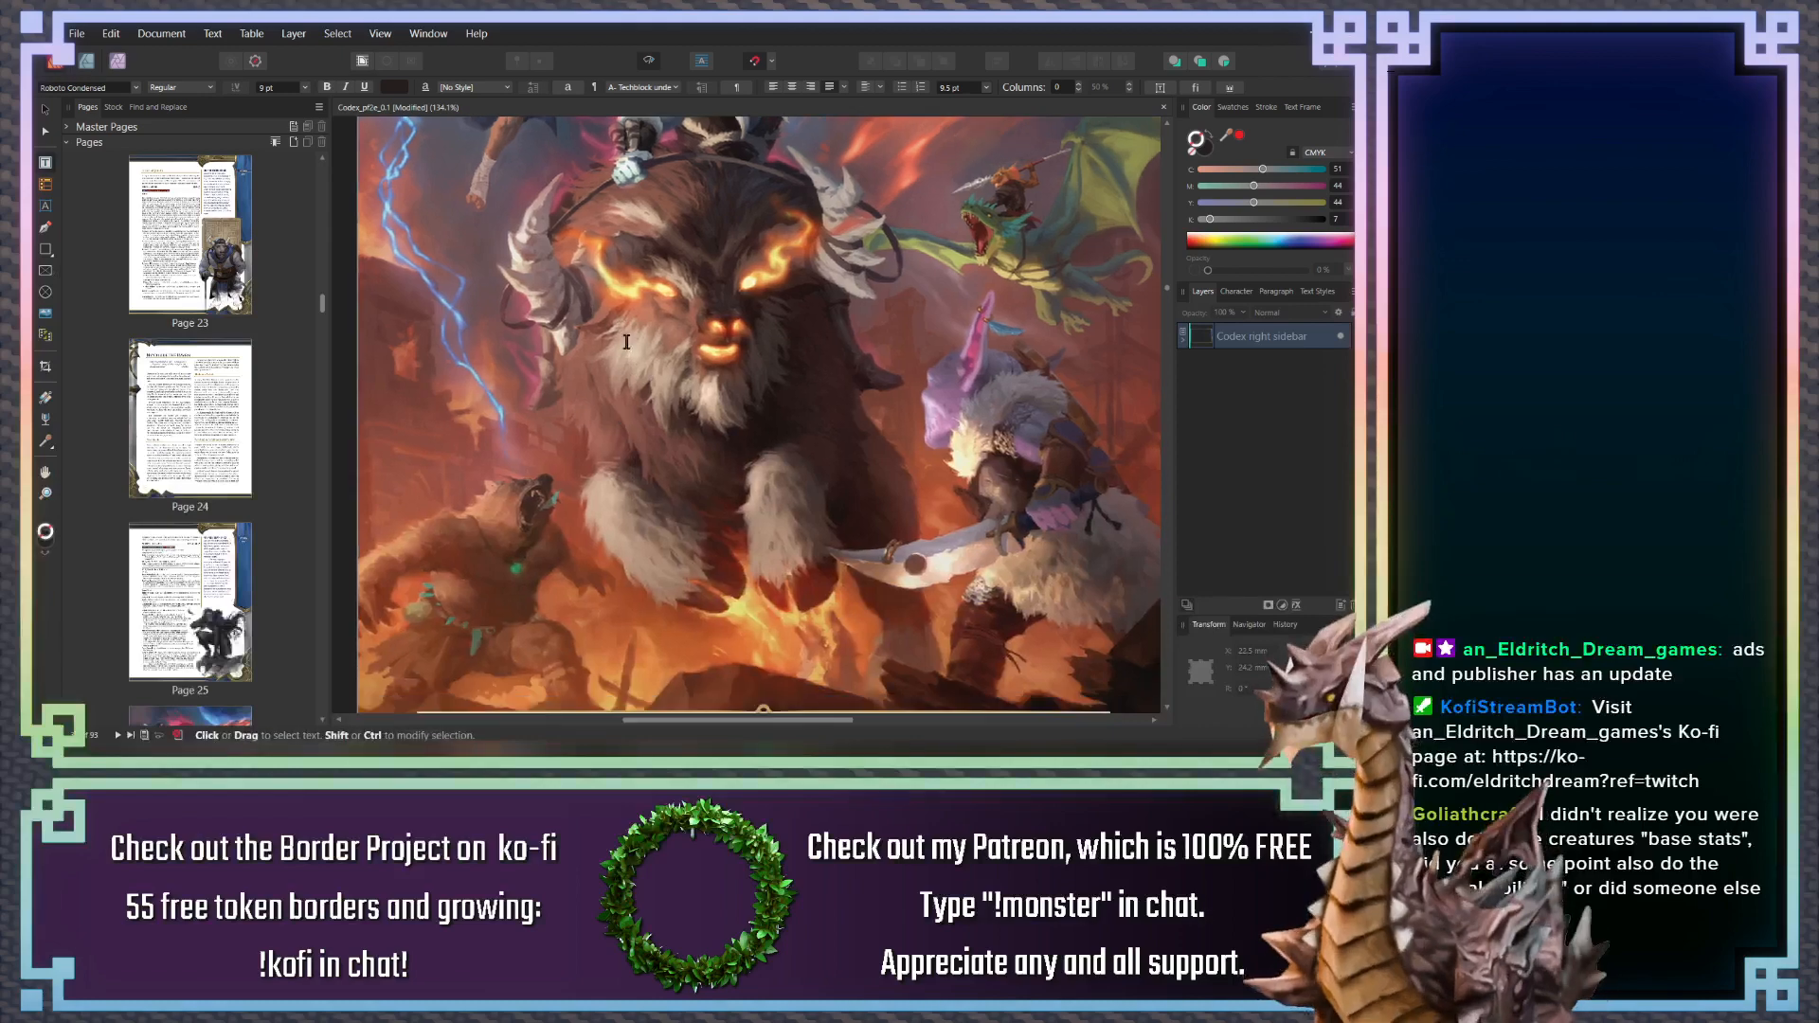
{"action": "scroll", "coordinate": [623, 494], "scroll_direction": "down", "scroll_amount": 3}
{"action": "scroll", "coordinate": [623, 494], "scroll_direction": "down", "scroll_amount": 4}
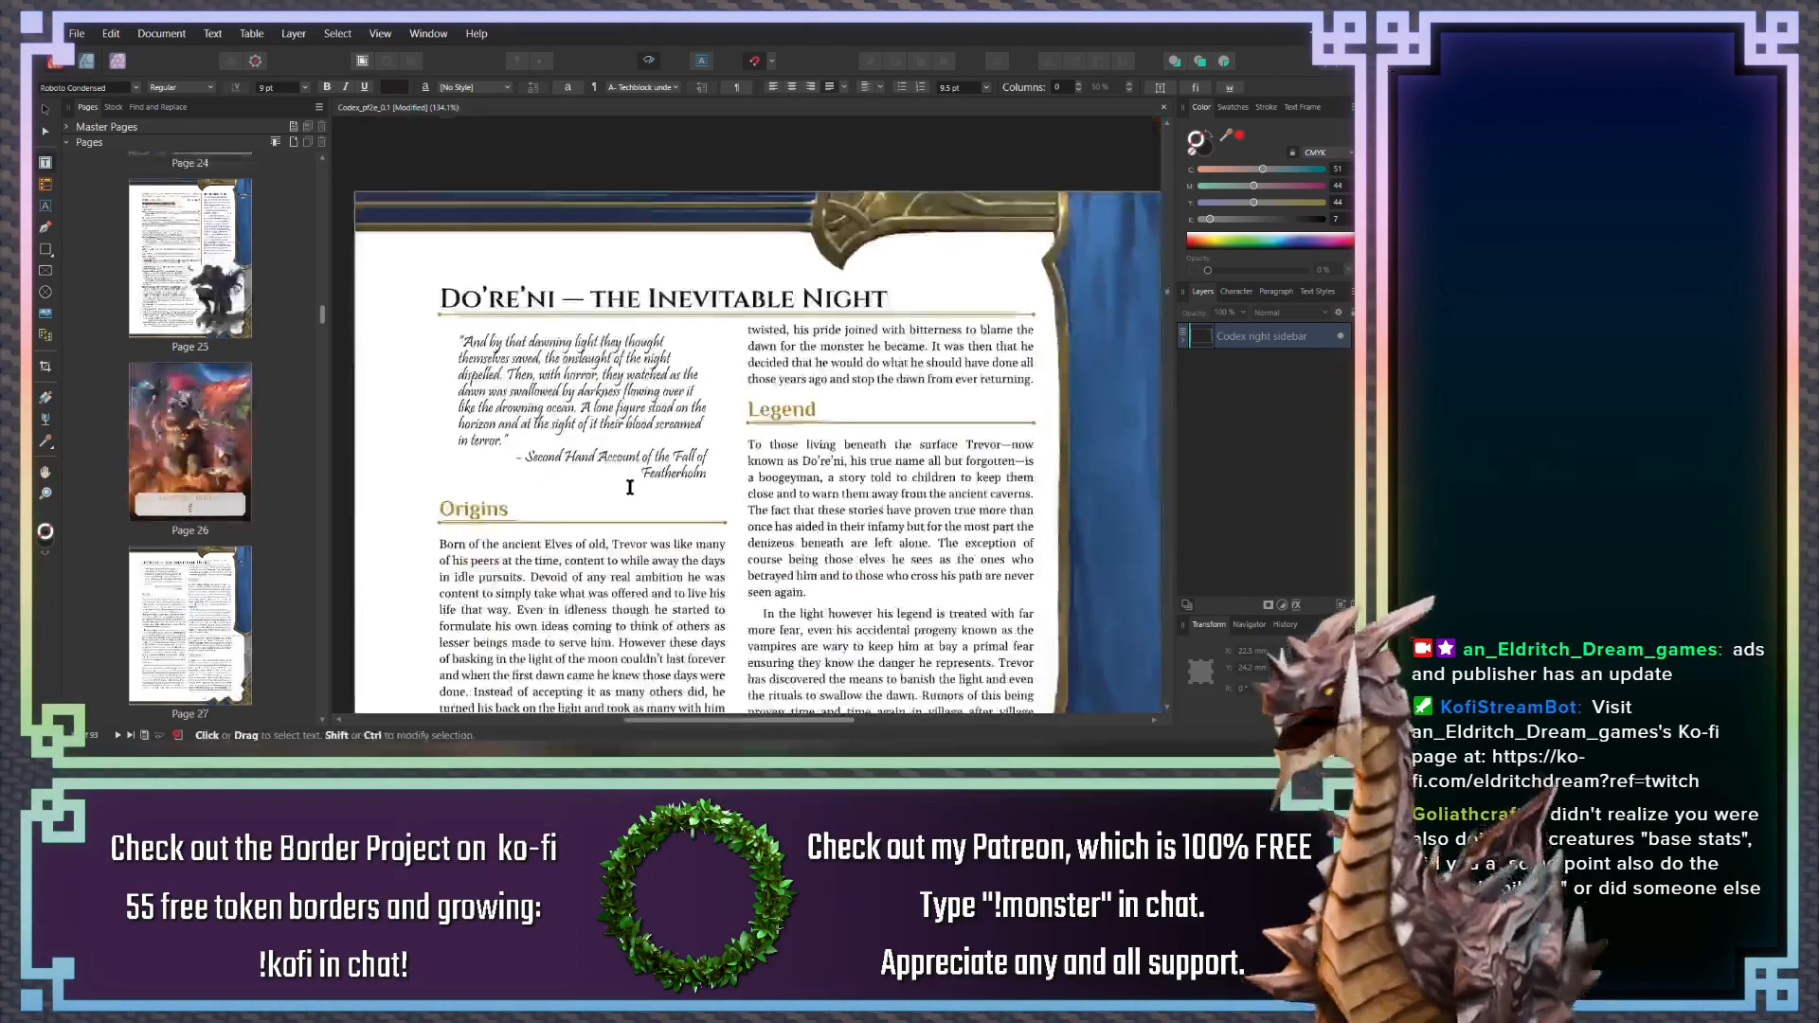
{"action": "left_click_drag", "start_coordinate": [1170, 308], "coordinate": [1169, 355]}
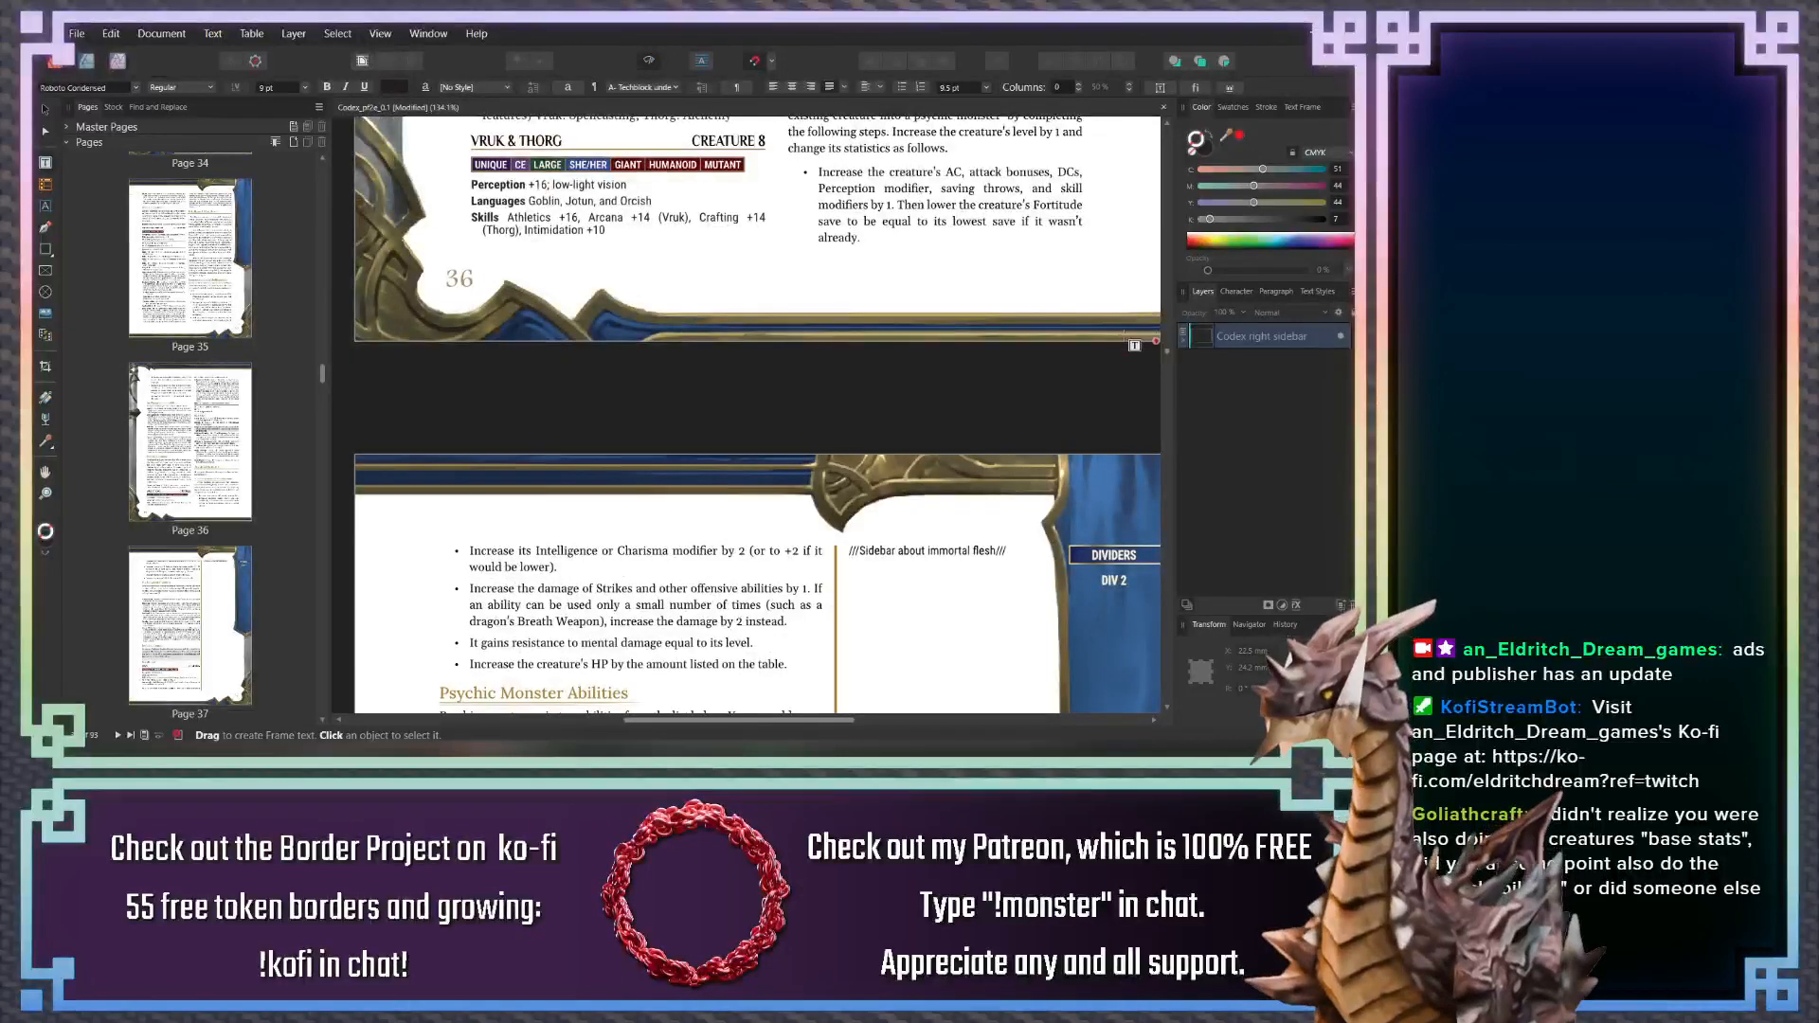
{"action": "scroll", "coordinate": [160, 288], "scroll_direction": "up", "scroll_amount": 5}
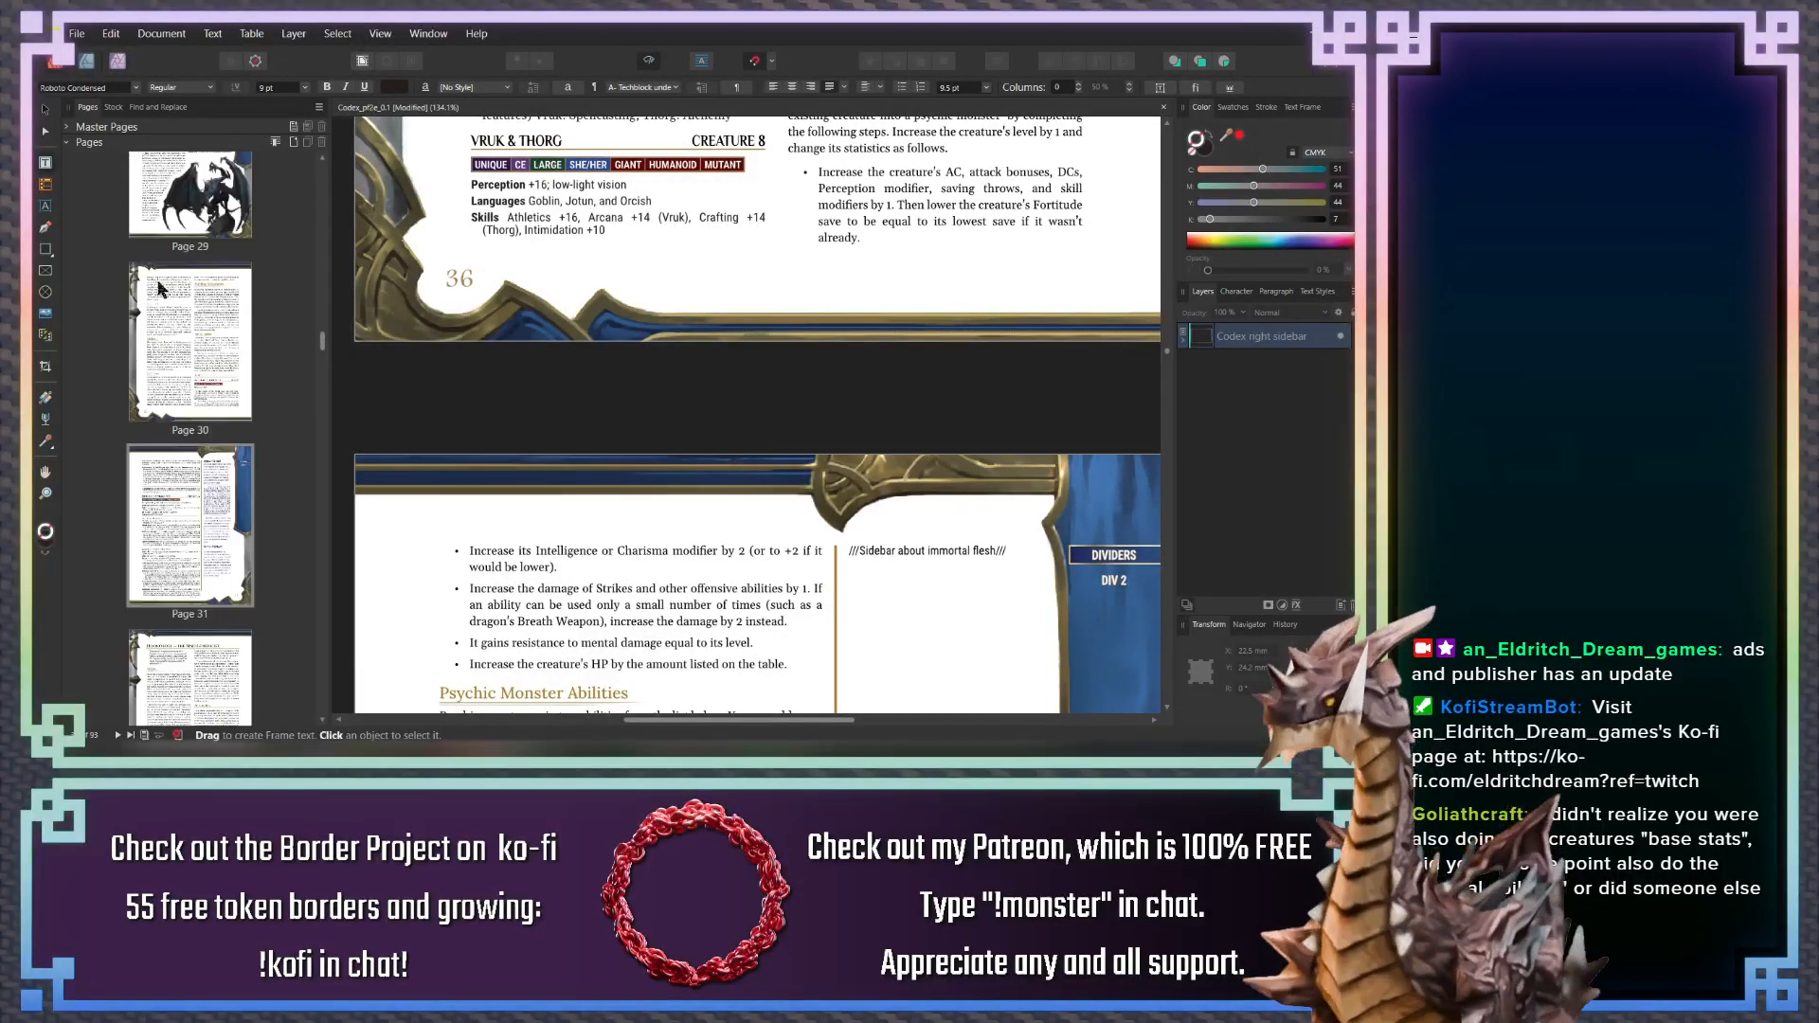
{"action": "double_click", "coordinate": [159, 611]}
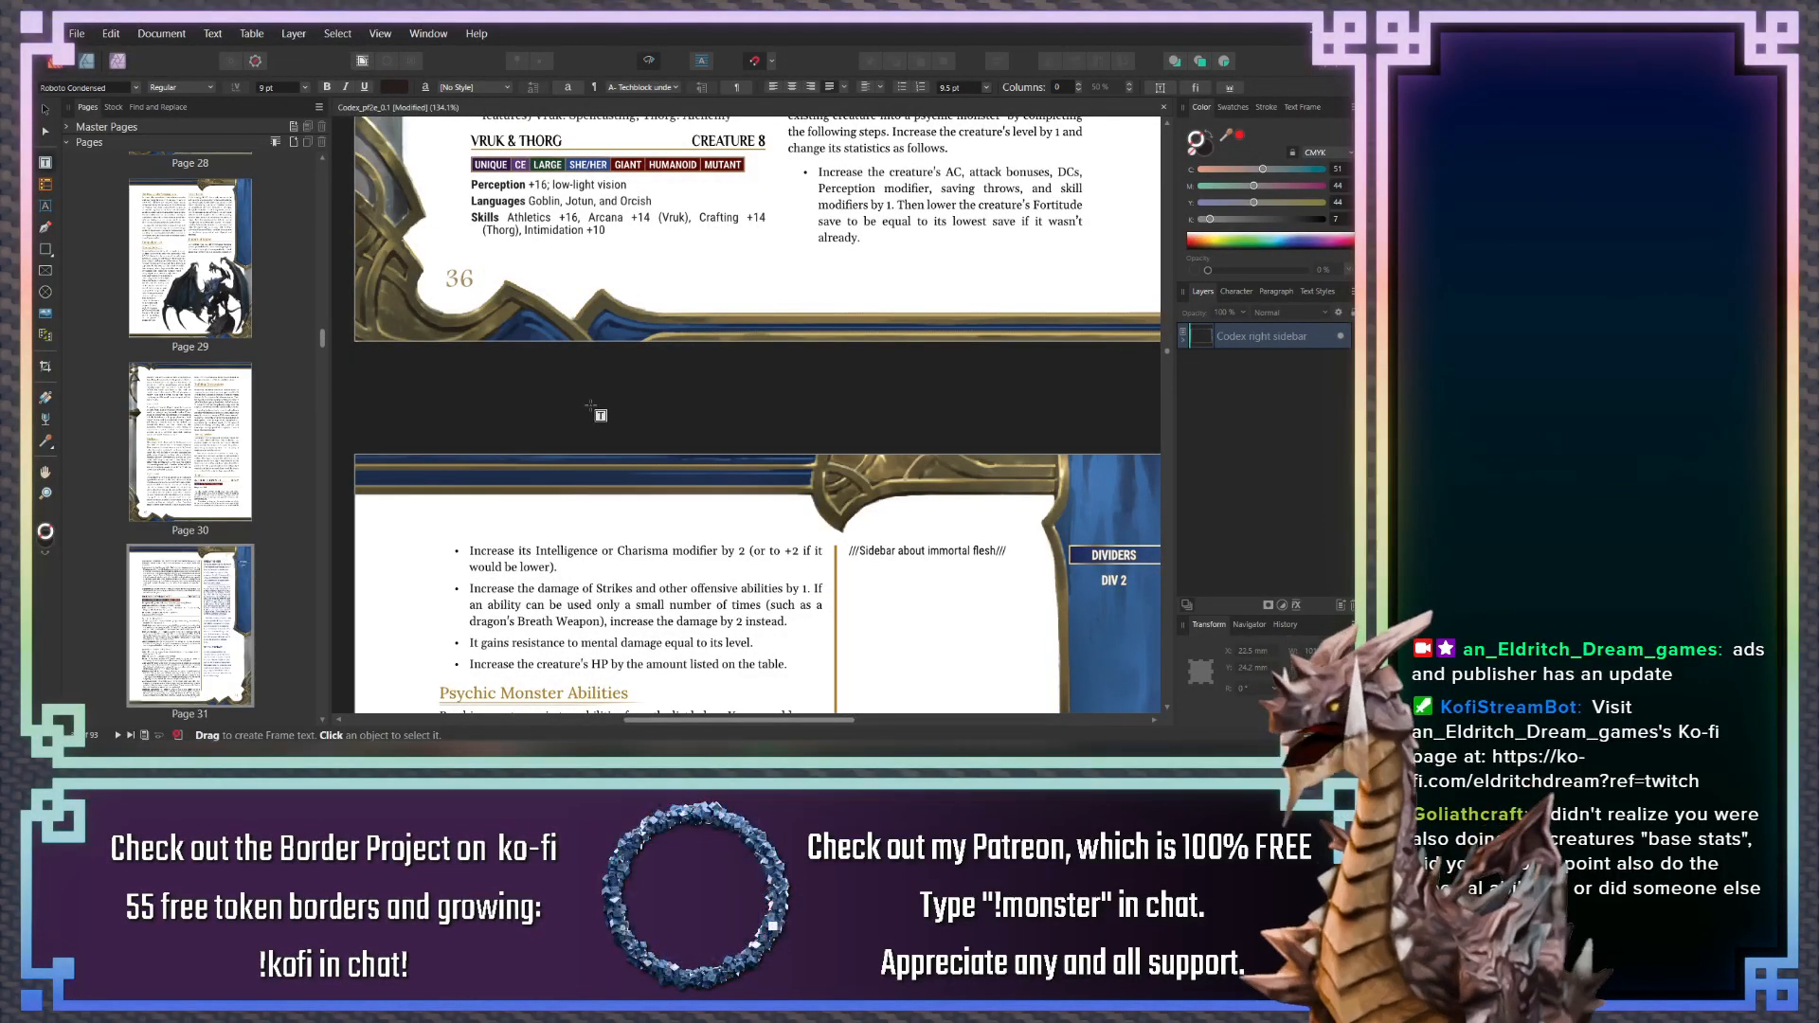
{"action": "left_click", "coordinate": [599, 369]}
{"action": "scroll", "coordinate": [604, 358], "scroll_direction": "up", "scroll_amount": 3}
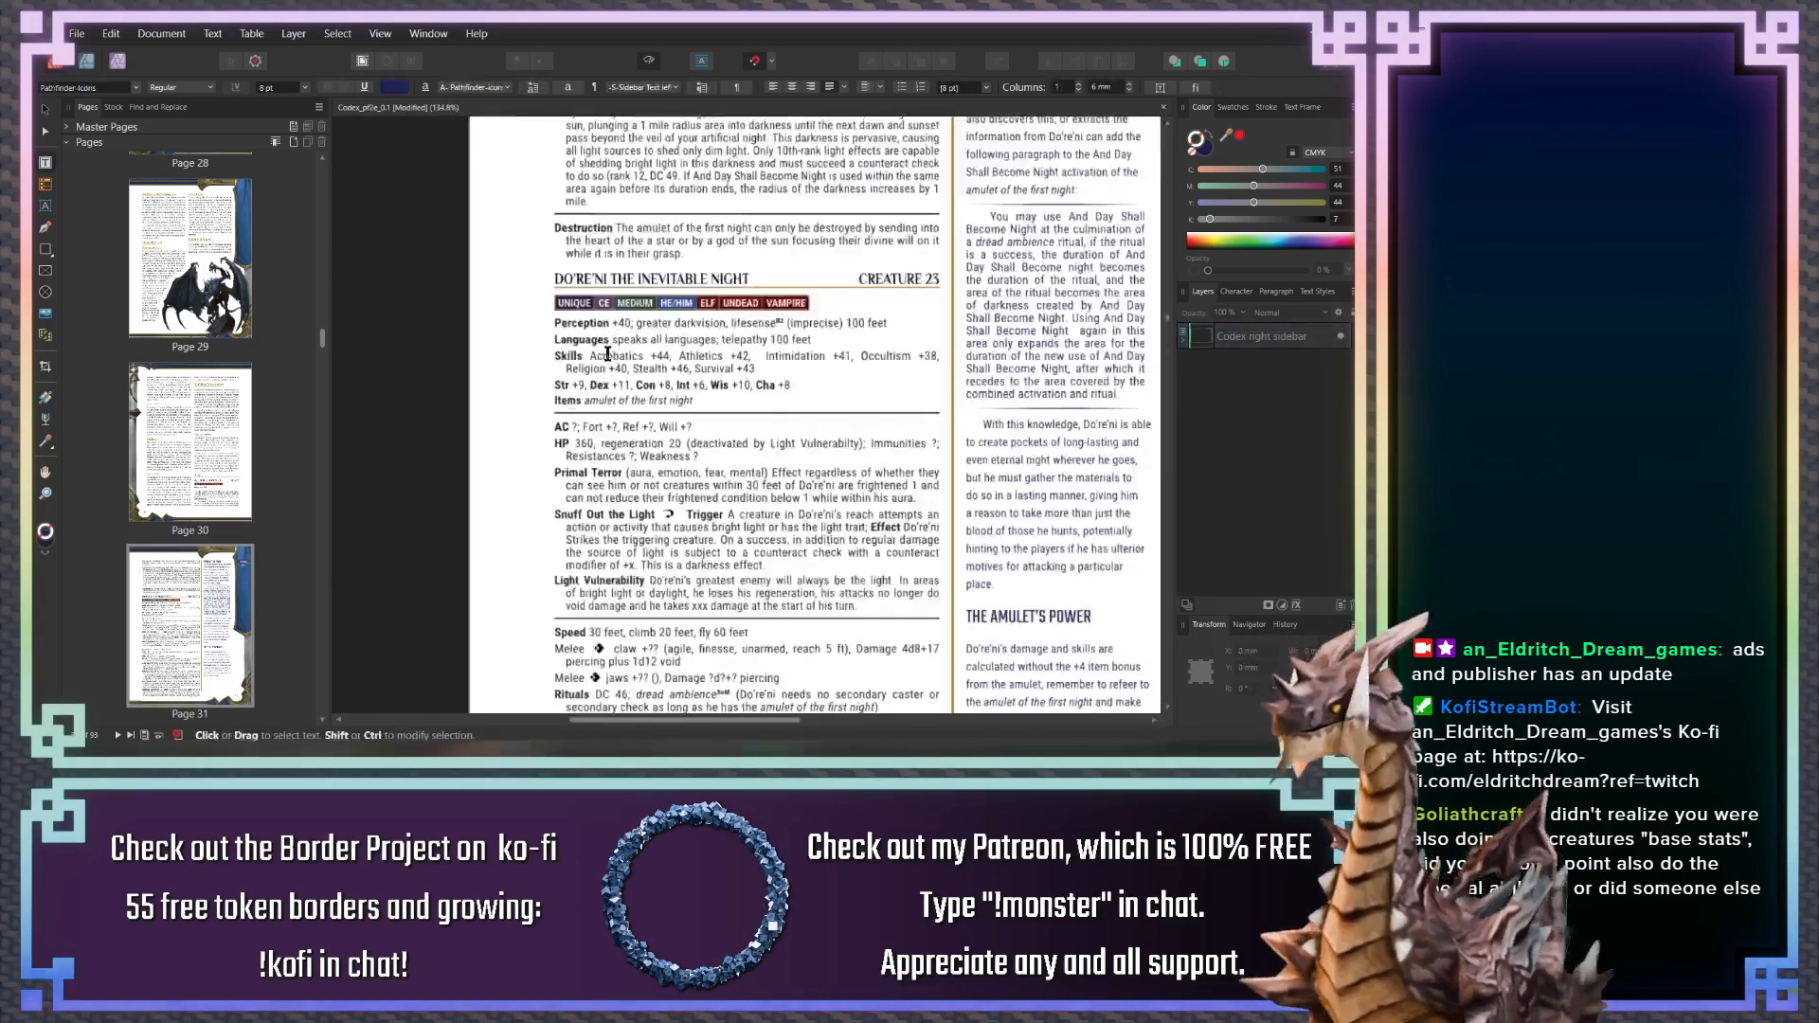
Review the amulet's activation text across pages 30 and 31 and the Creature 23 stat block down to its Melee entries
{"action": "scroll", "coordinate": [607, 353], "scroll_direction": "up", "scroll_amount": 5}
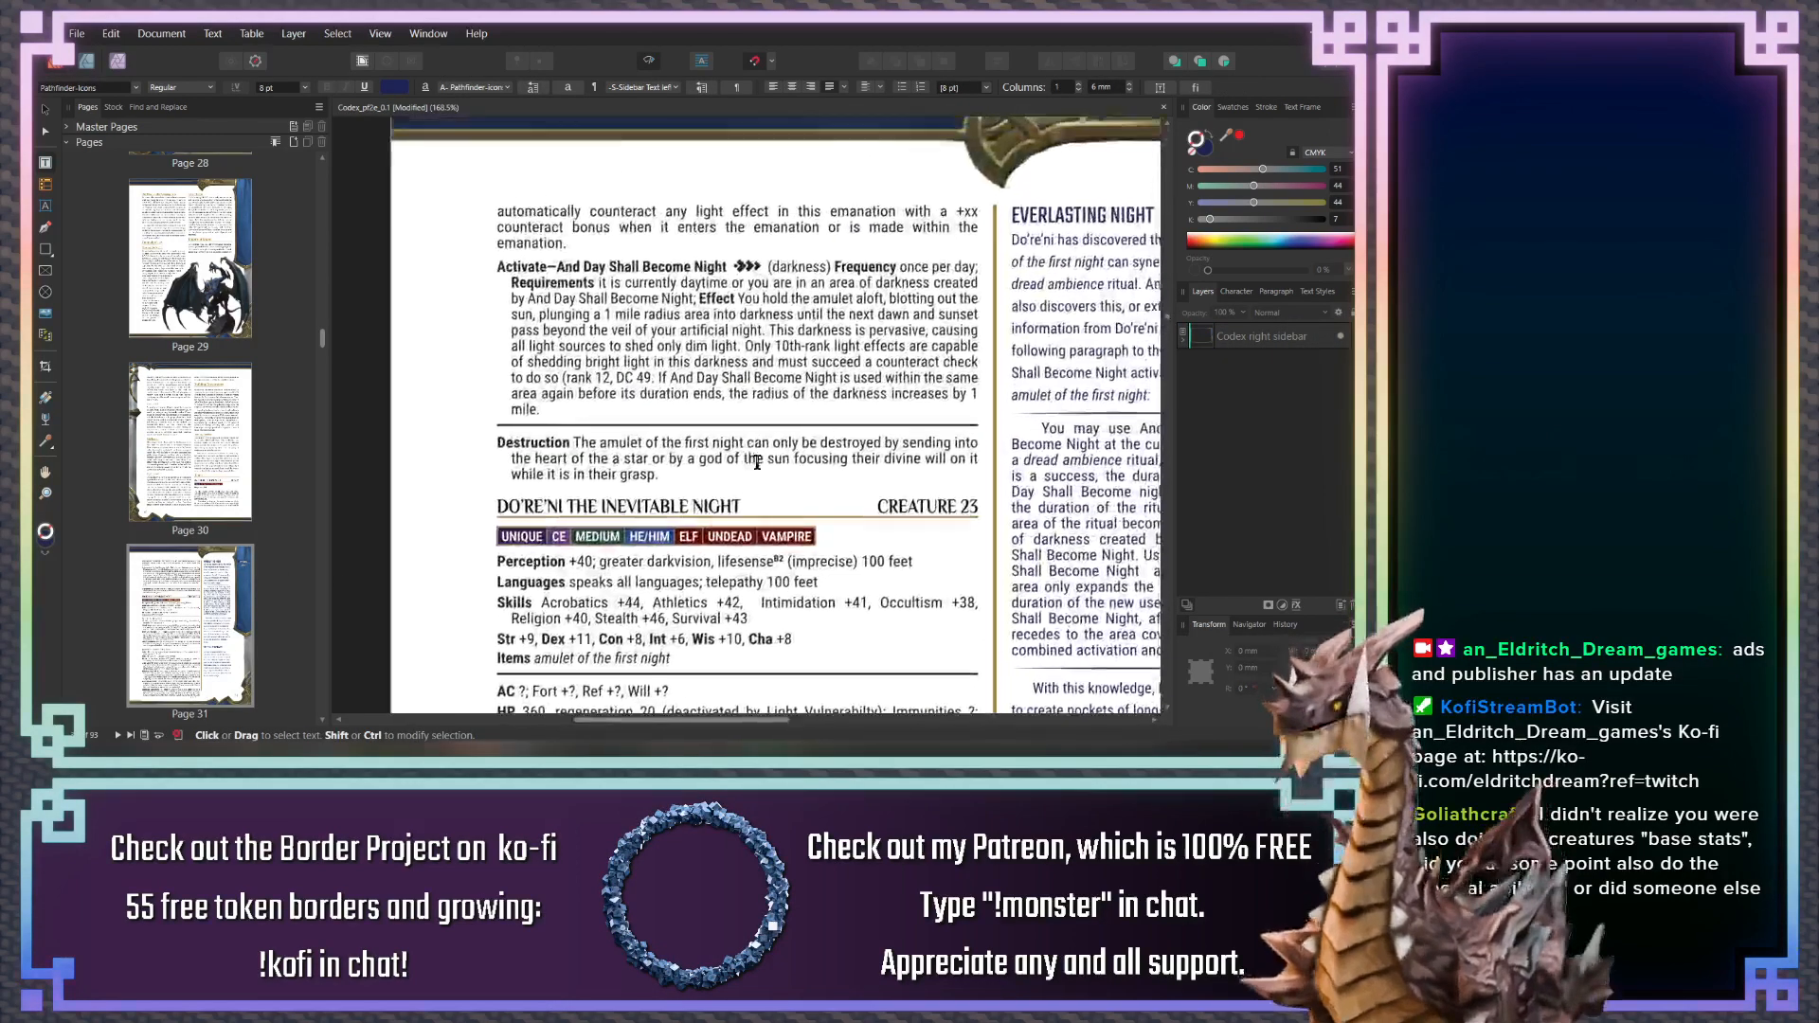
{"action": "scroll", "coordinate": [721, 319], "scroll_direction": "down", "scroll_amount": 2}
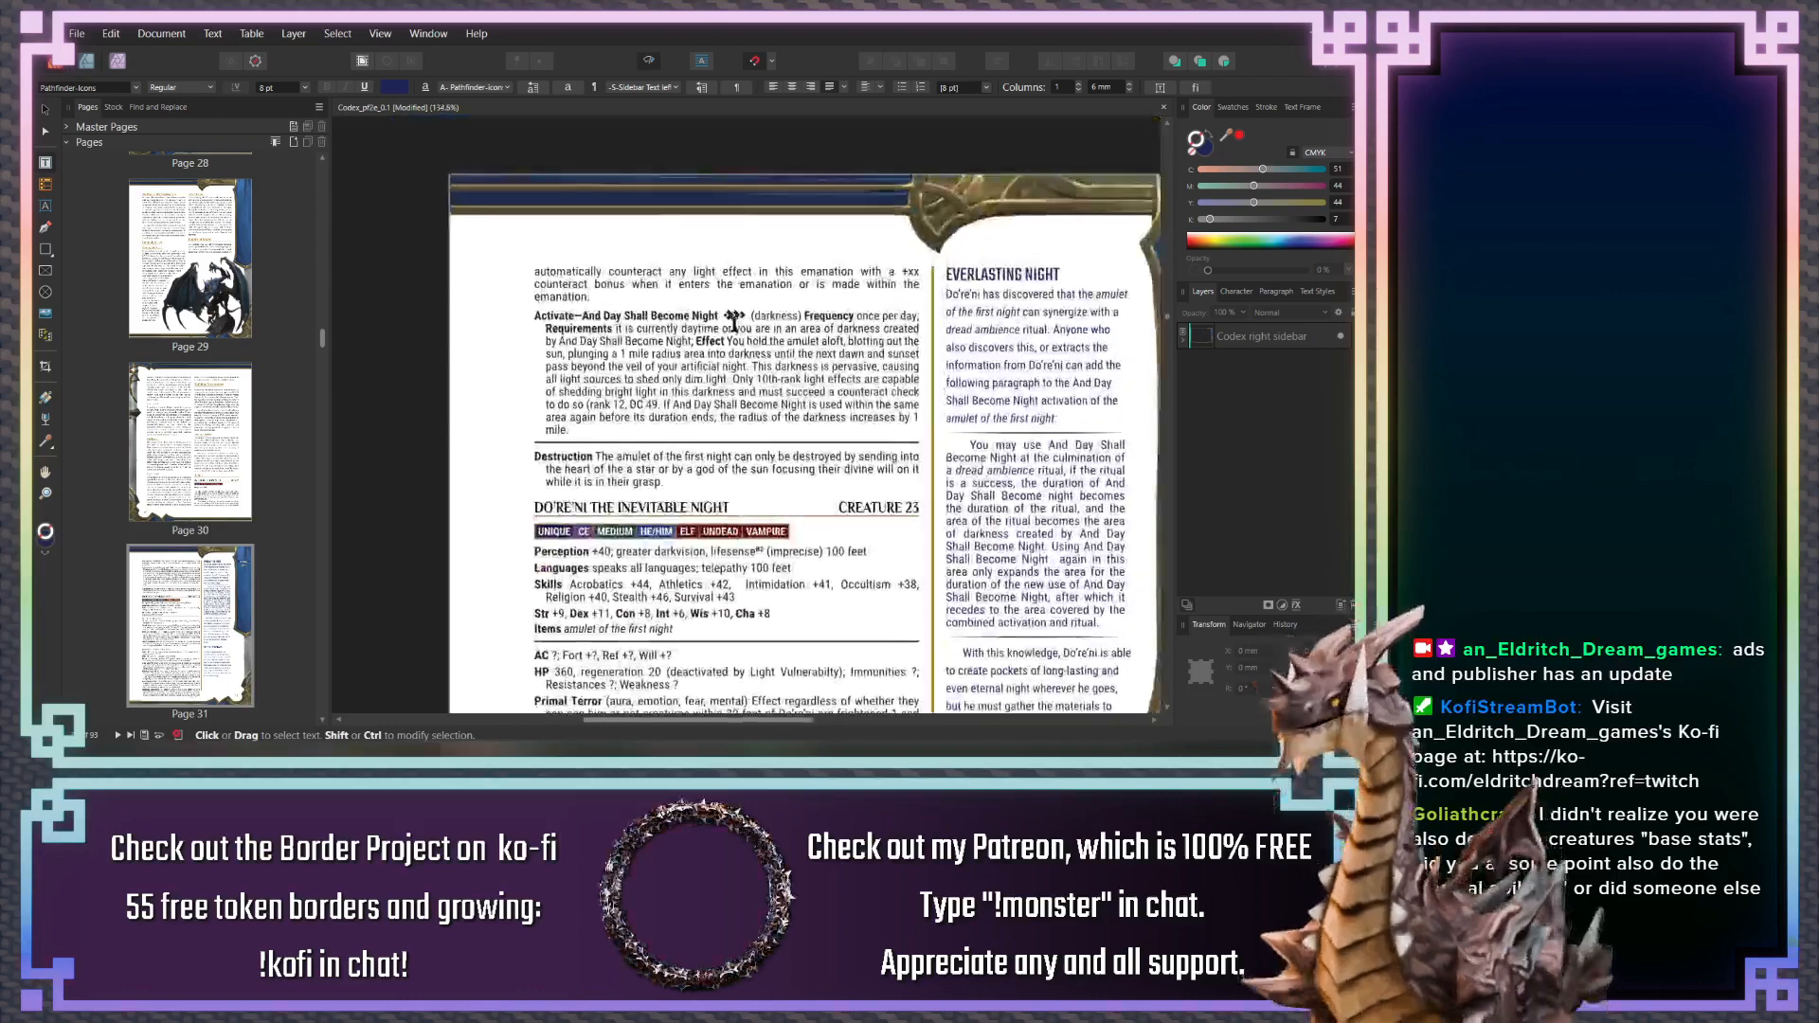
{"action": "scroll", "coordinate": [697, 579], "scroll_direction": "up", "scroll_amount": 5}
{"action": "scroll", "coordinate": [676, 330], "scroll_direction": "up", "scroll_amount": 4}
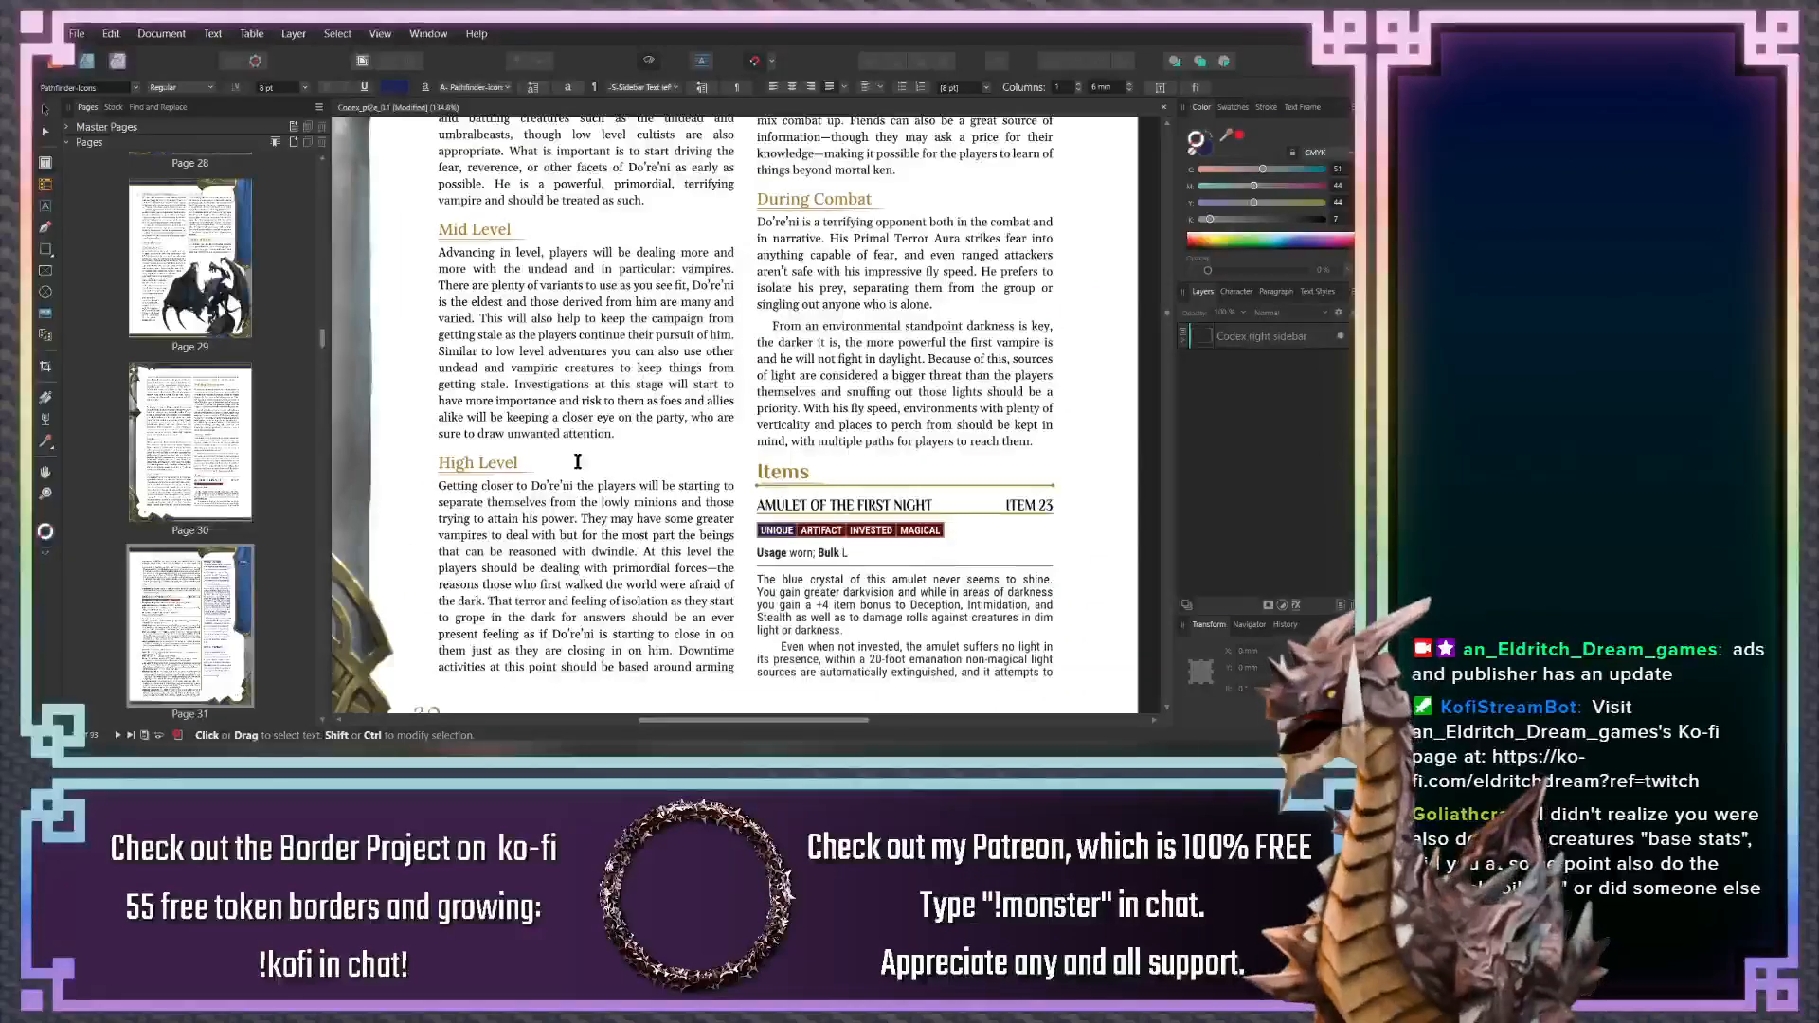
{"action": "scroll", "coordinate": [633, 445], "scroll_direction": "left", "scroll_amount": 1}
{"action": "scroll", "coordinate": [633, 445], "scroll_direction": "up", "scroll_amount": 2}
{"action": "scroll", "coordinate": [606, 442], "scroll_direction": "down", "scroll_amount": 6}
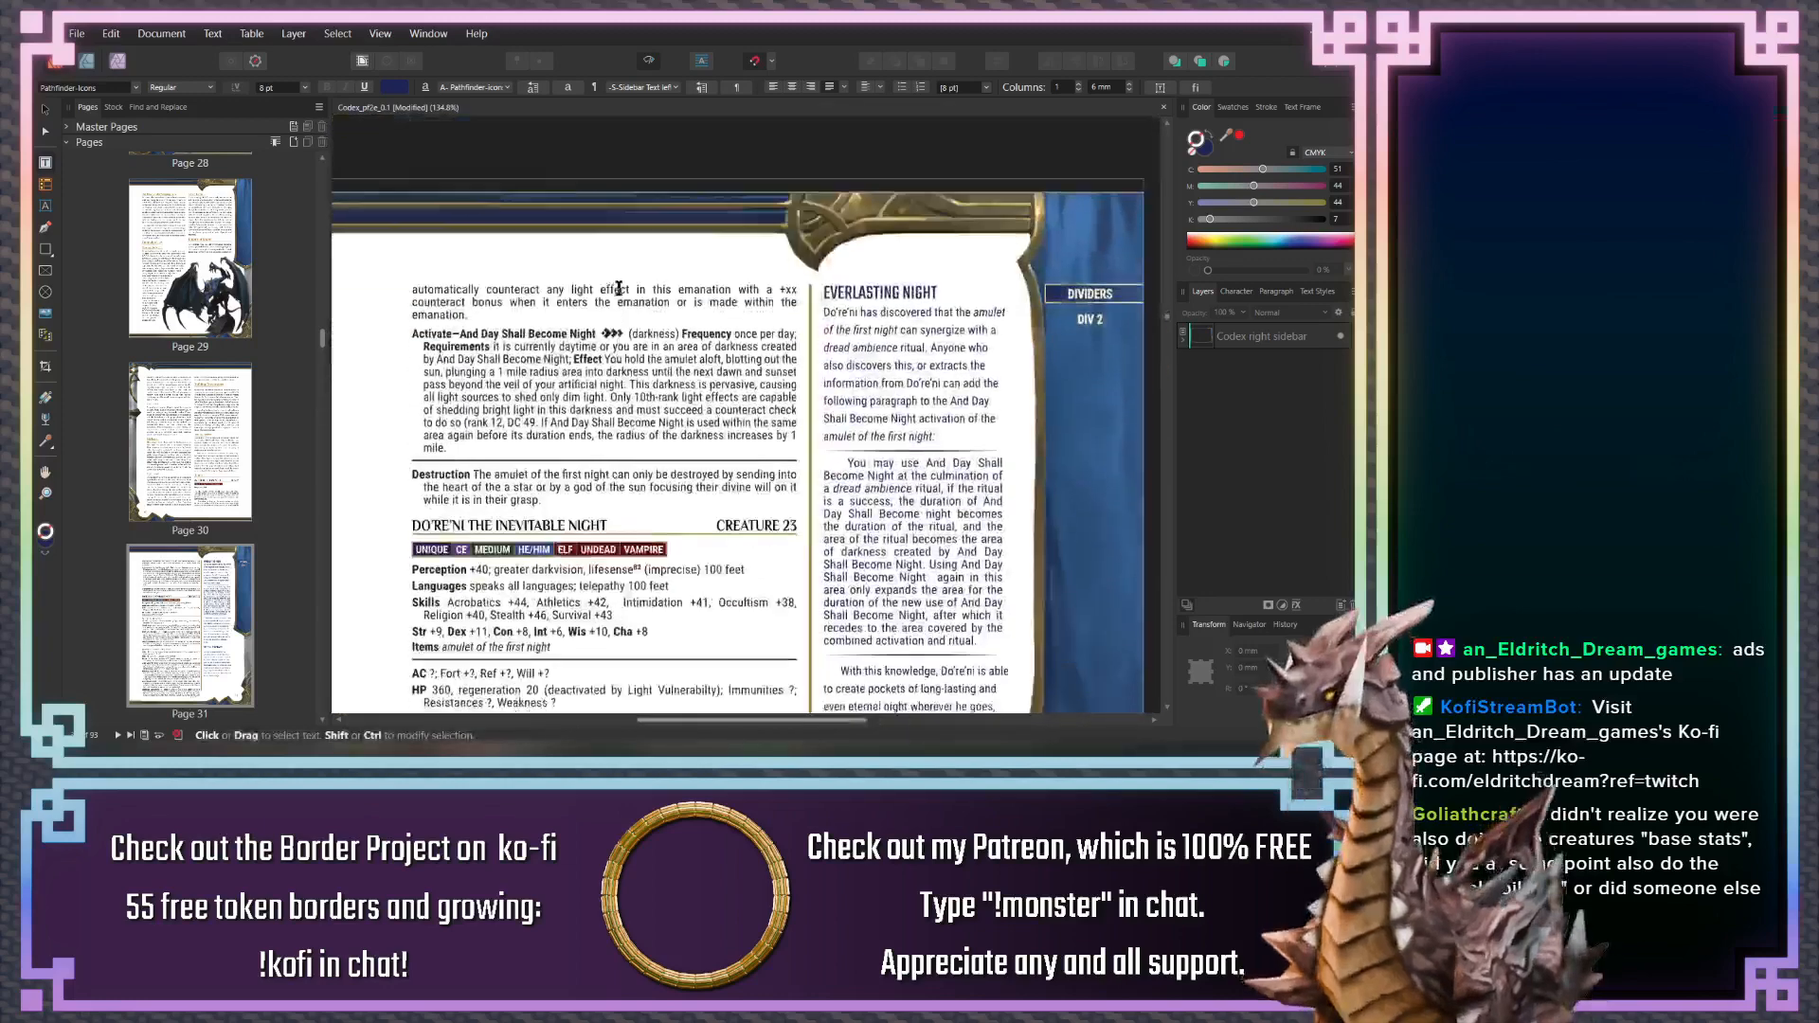
{"action": "scroll", "coordinate": [599, 442], "scroll_direction": "down", "scroll_amount": 4}
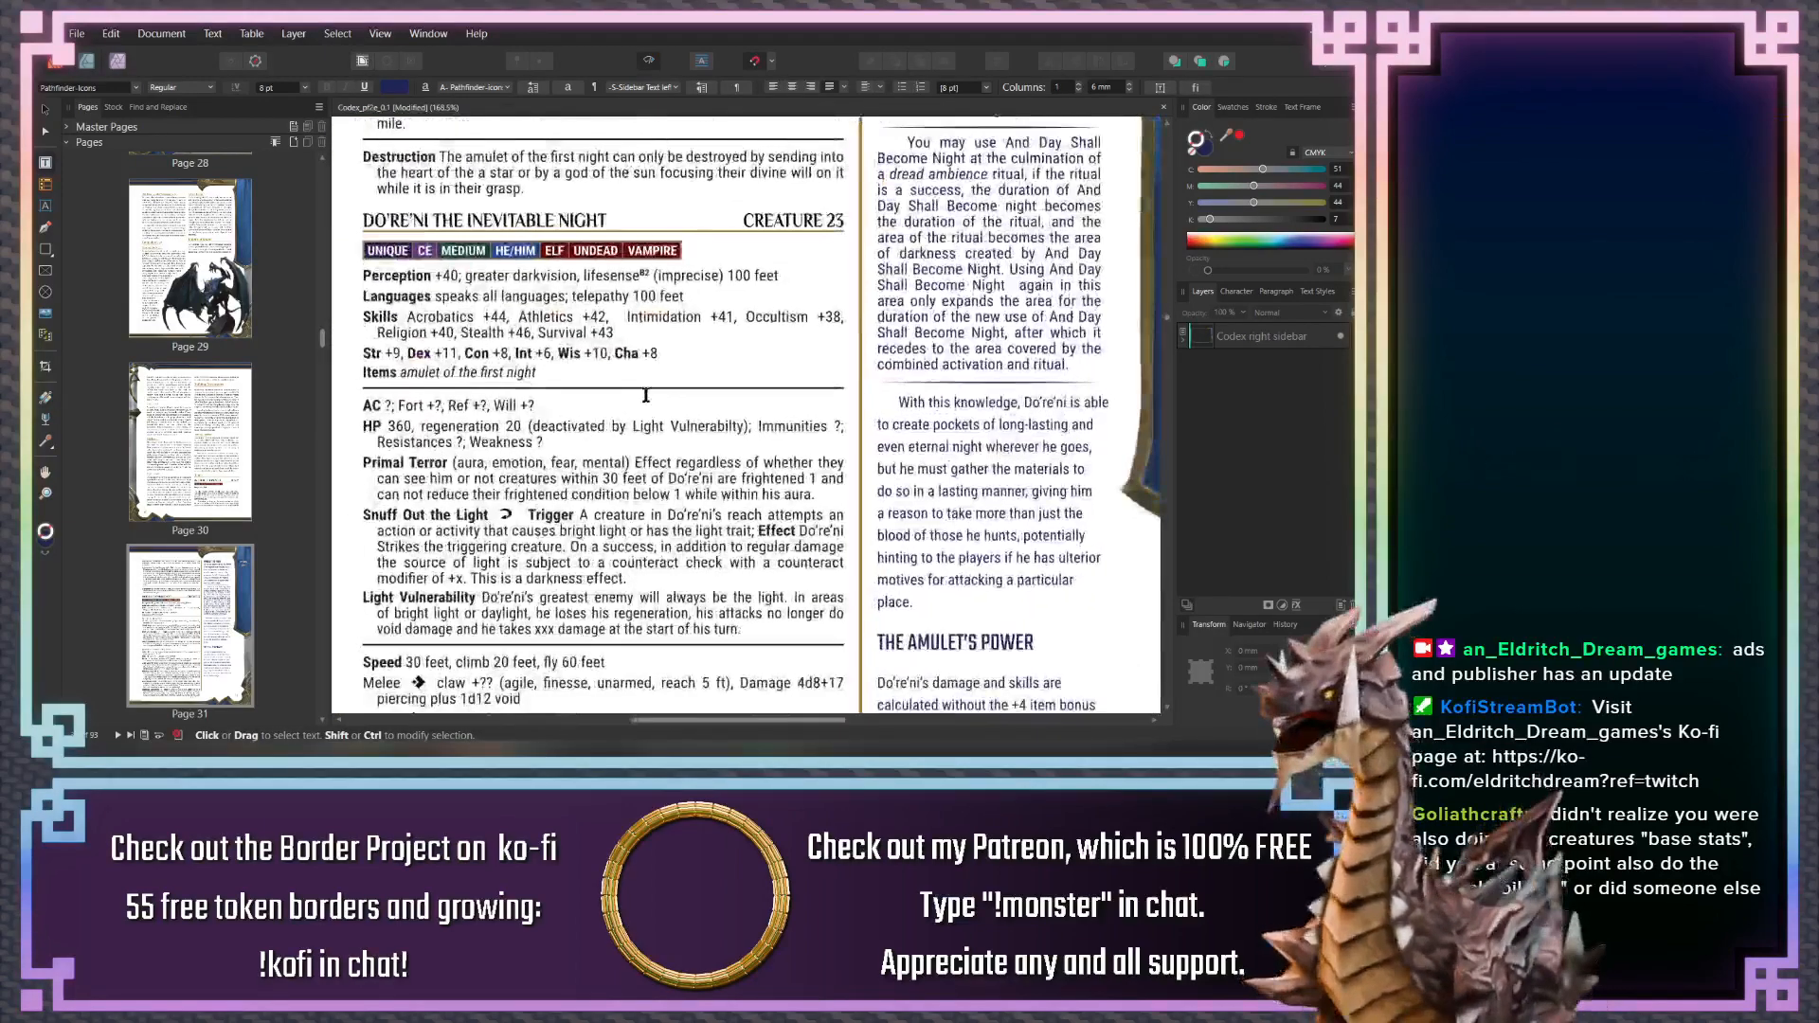
{"action": "scroll", "coordinate": [480, 327], "scroll_direction": "down", "scroll_amount": 2}
{"action": "scroll", "coordinate": [480, 326], "scroll_direction": "left", "scroll_amount": 1}
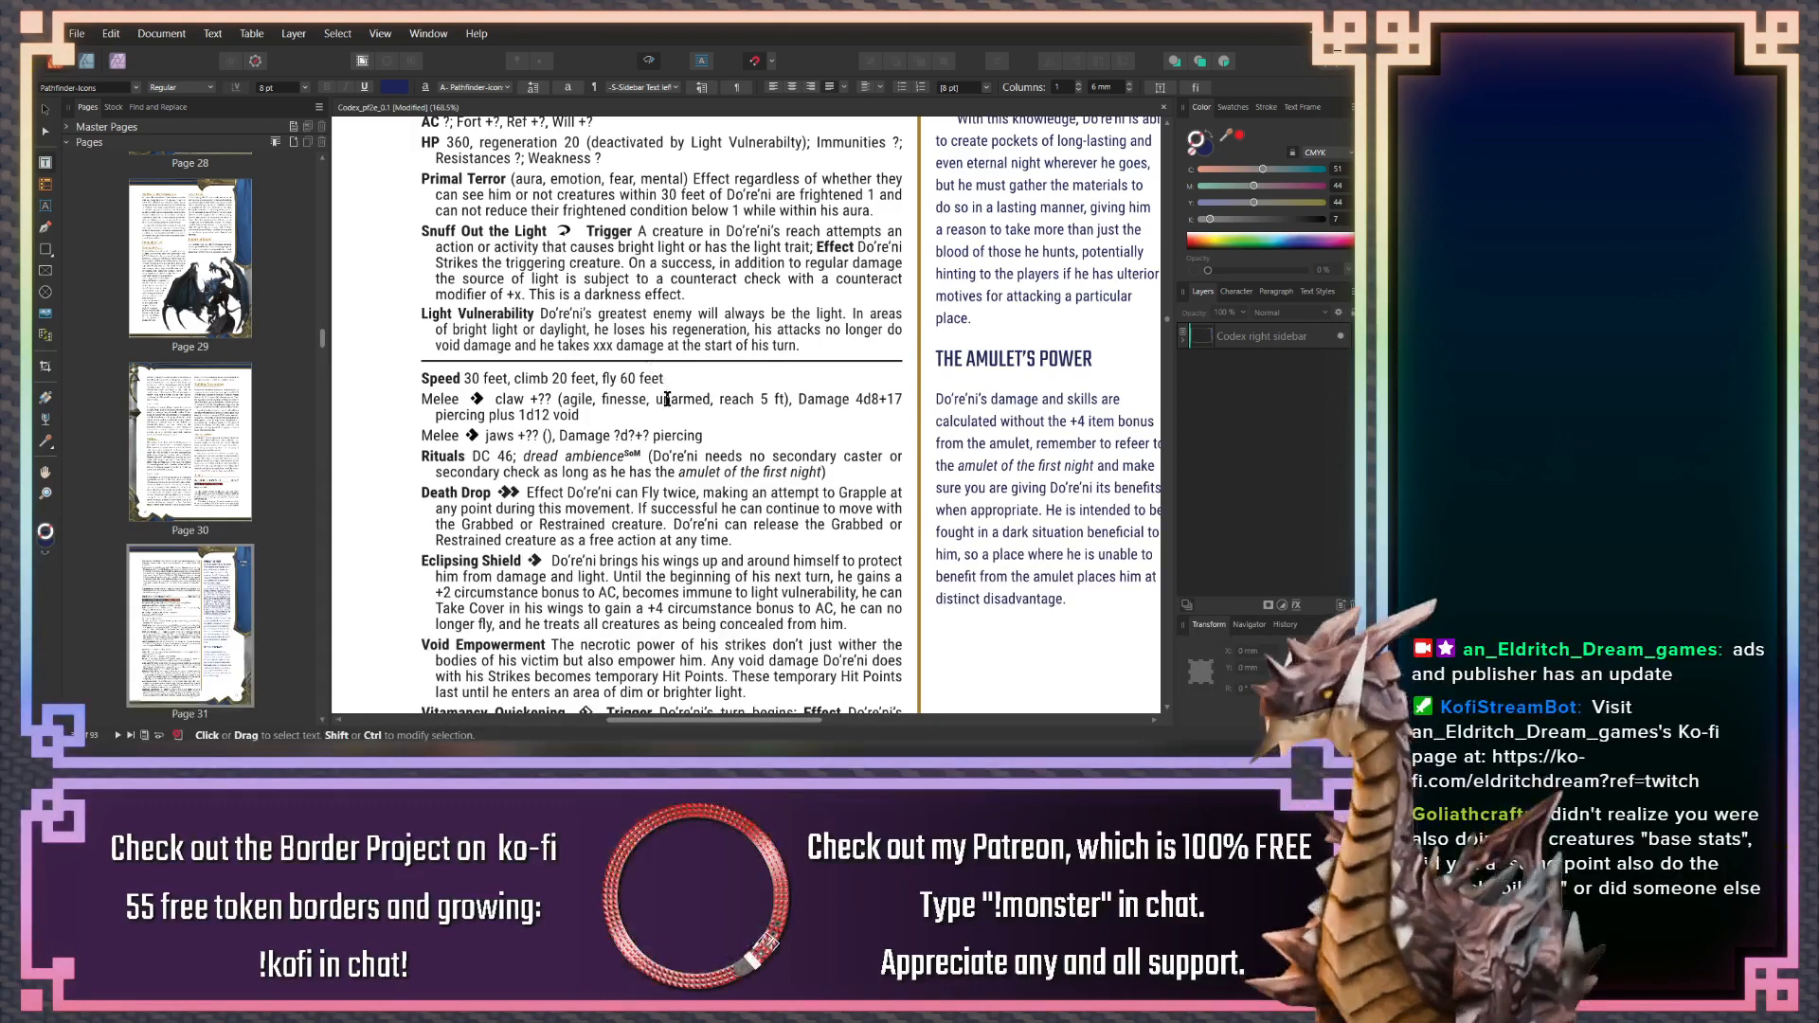
Check the attack bonus and damage placeholders in the Creature 23 claw and jaws Melee entries against its defenses
{"action": "left_click", "coordinate": [615, 414]}
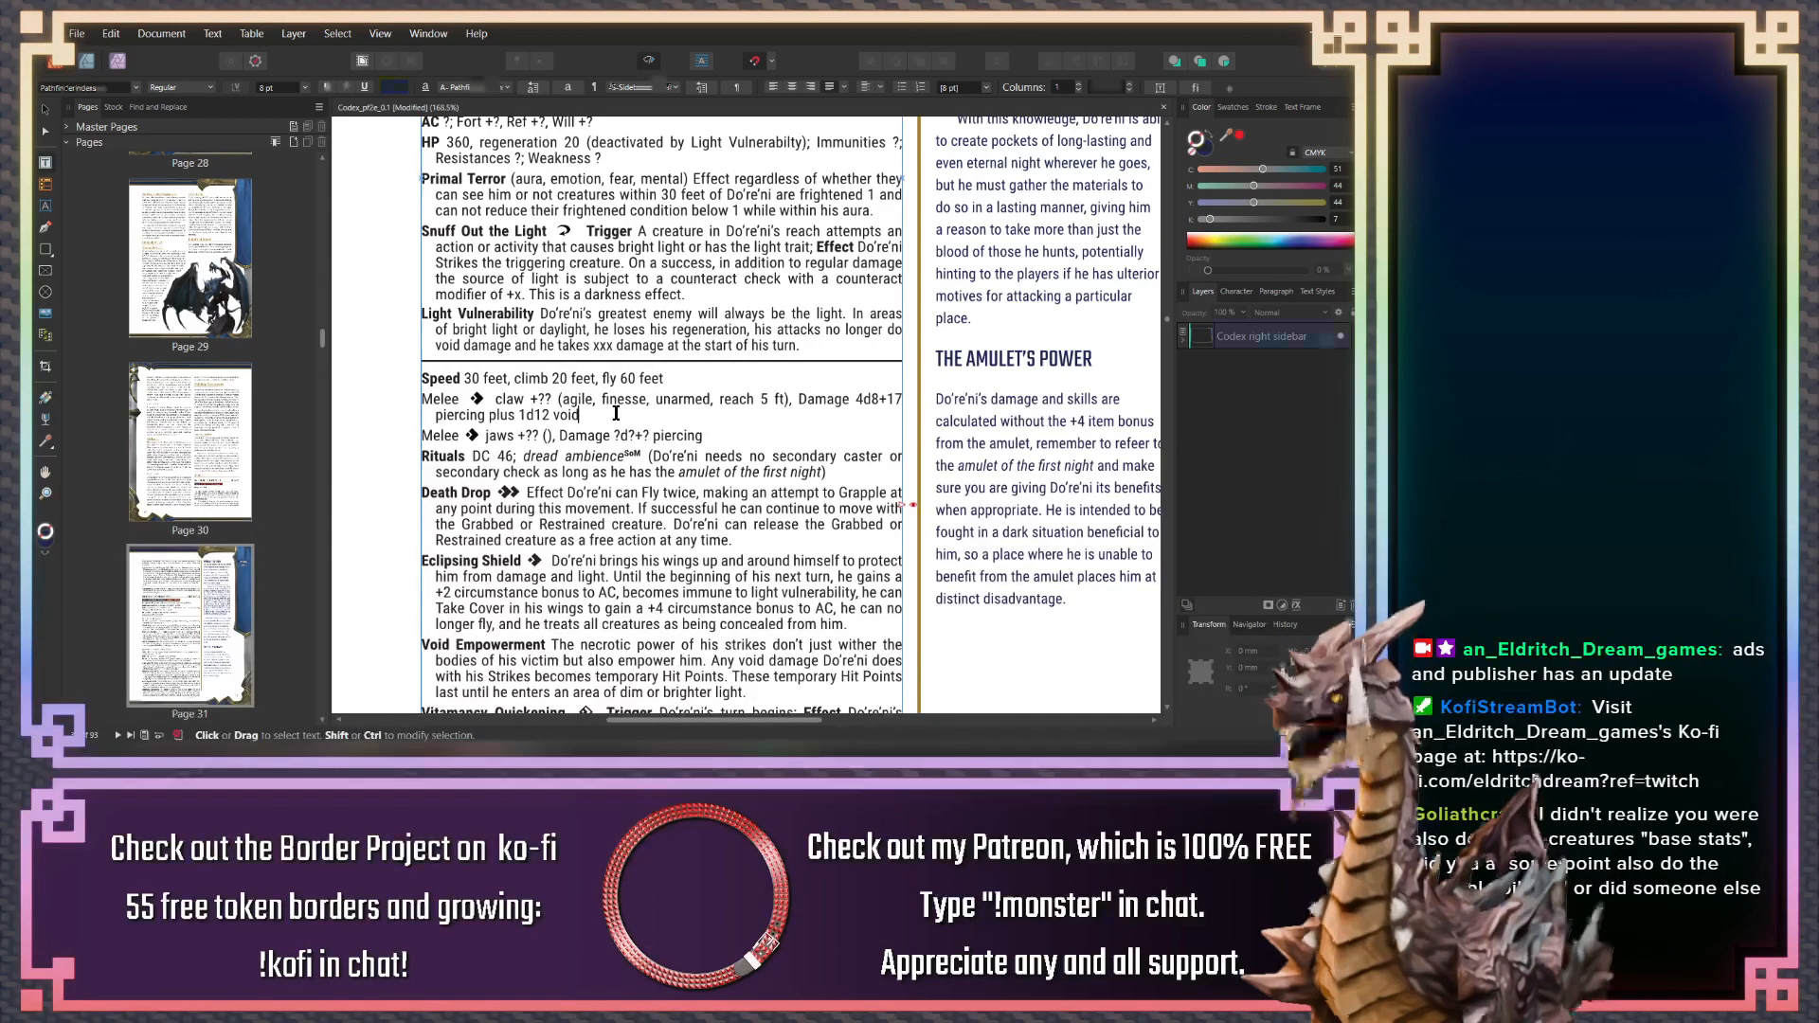
{"action": "double_click", "coordinate": [542, 398]}
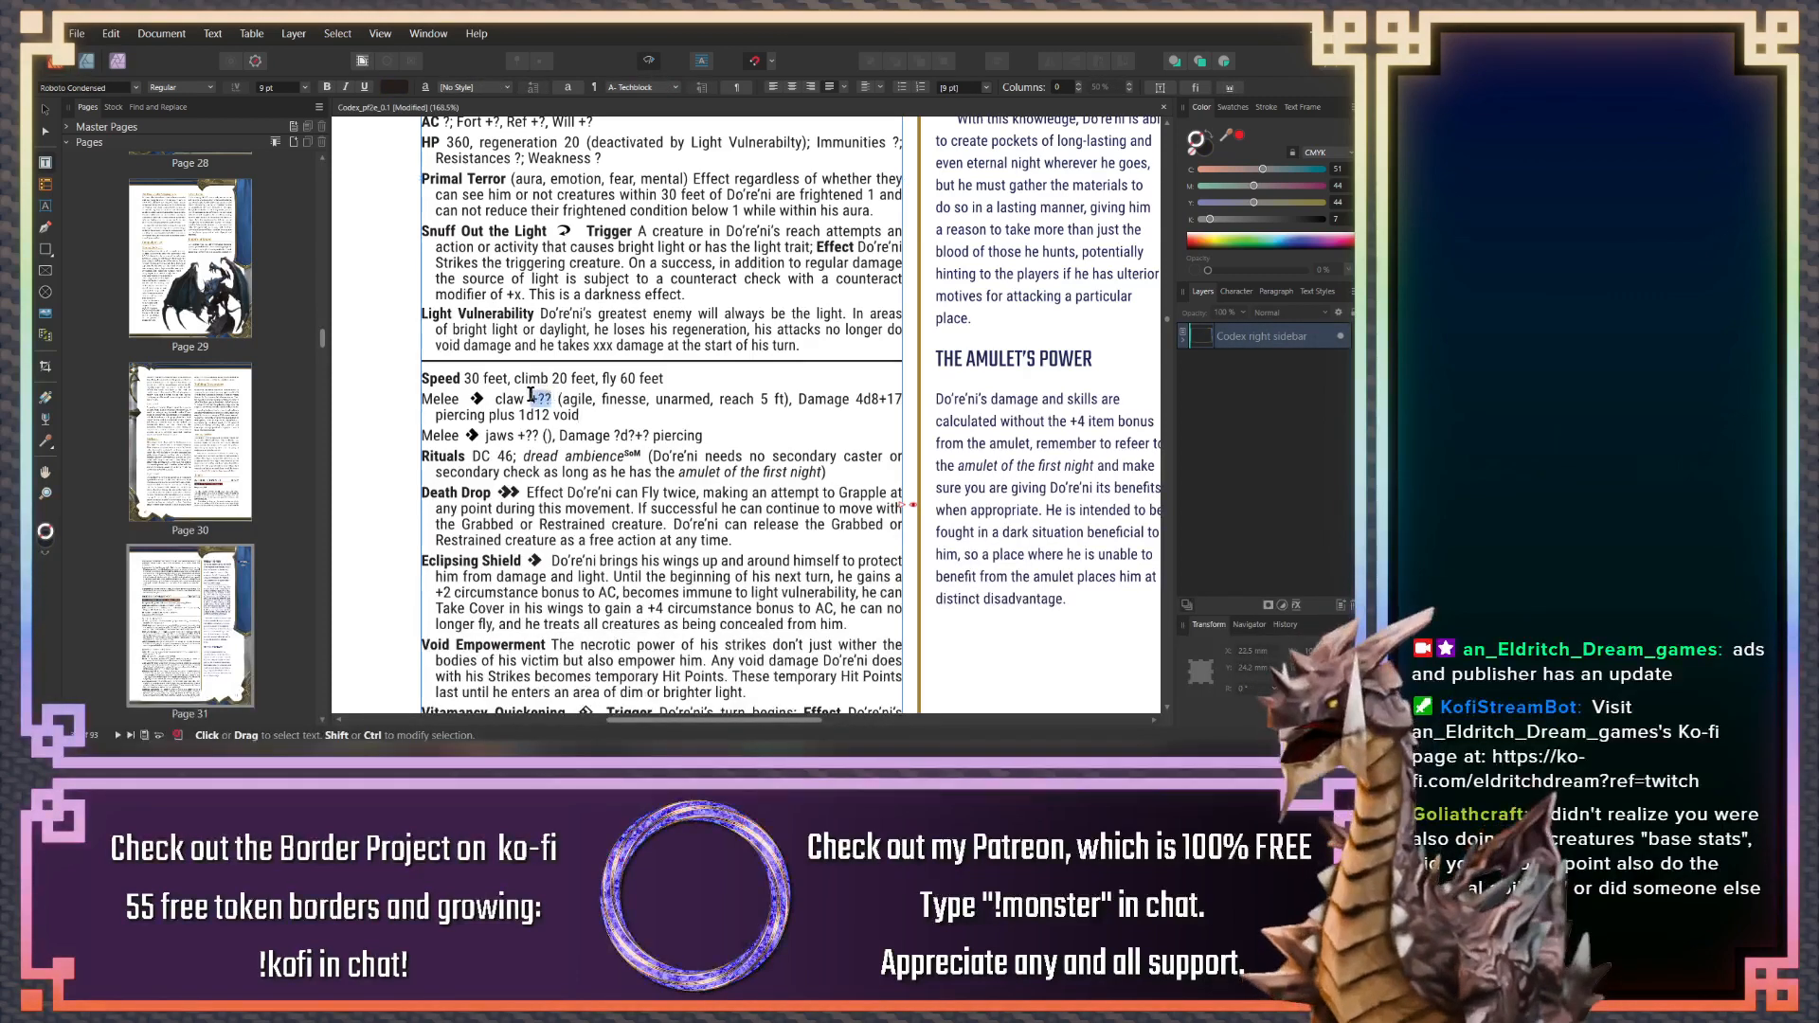
{"action": "left_click", "coordinate": [598, 418]}
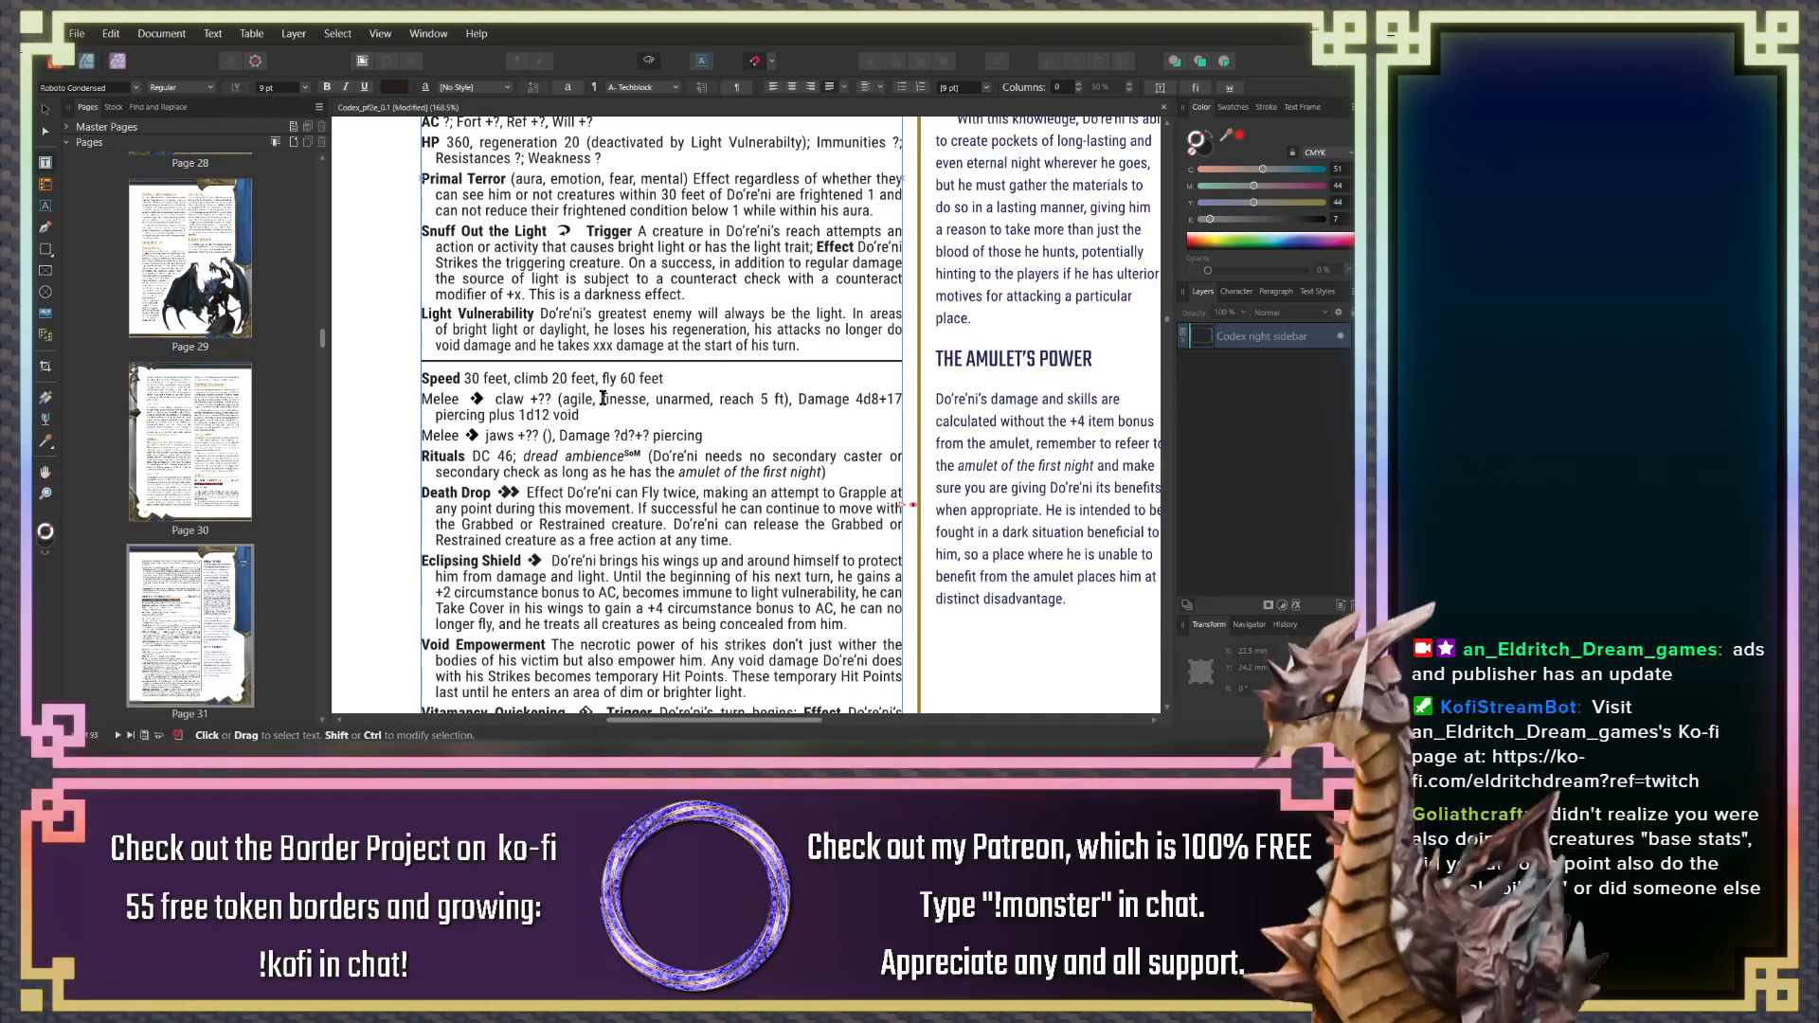
{"action": "double_click", "coordinate": [529, 436]}
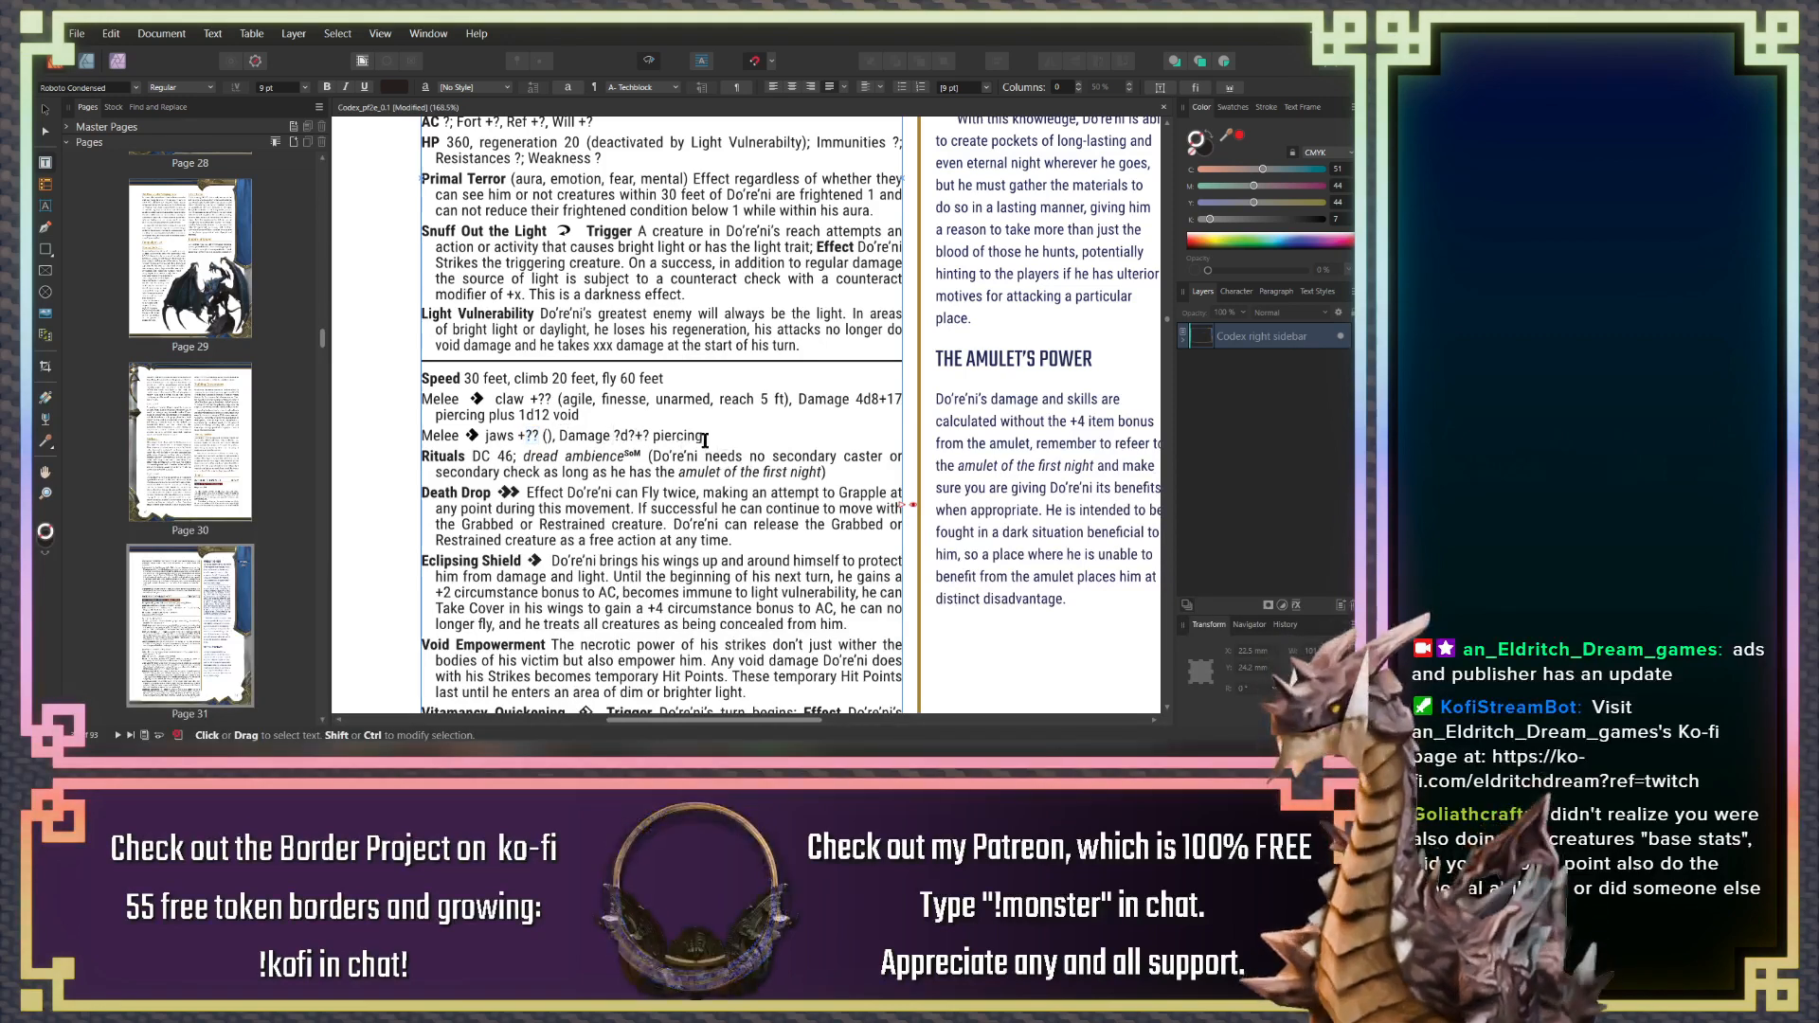
{"action": "scroll", "coordinate": [566, 306], "scroll_direction": "up", "scroll_amount": 3}
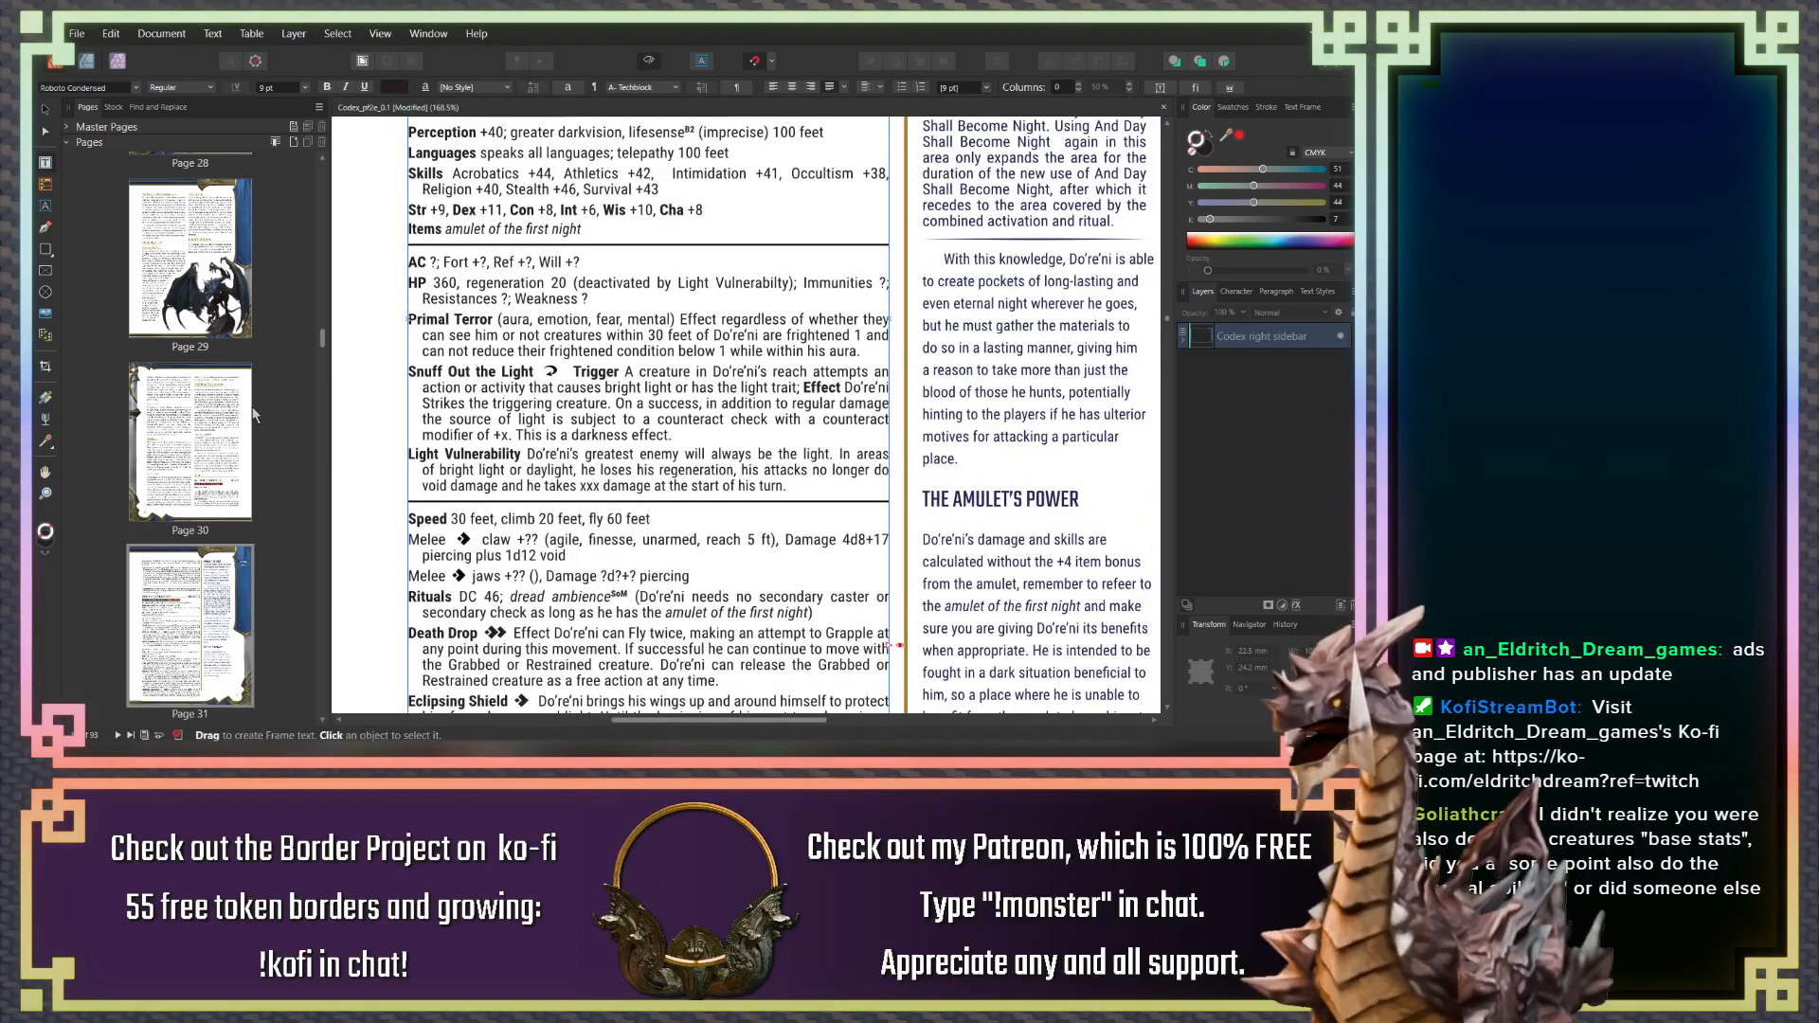
Examine the creature stat block on page 40 and the elemental creature entries on pages 39 and 38 for comparison
{"action": "left_click_drag", "start_coordinate": [322, 338], "coordinate": [320, 405]}
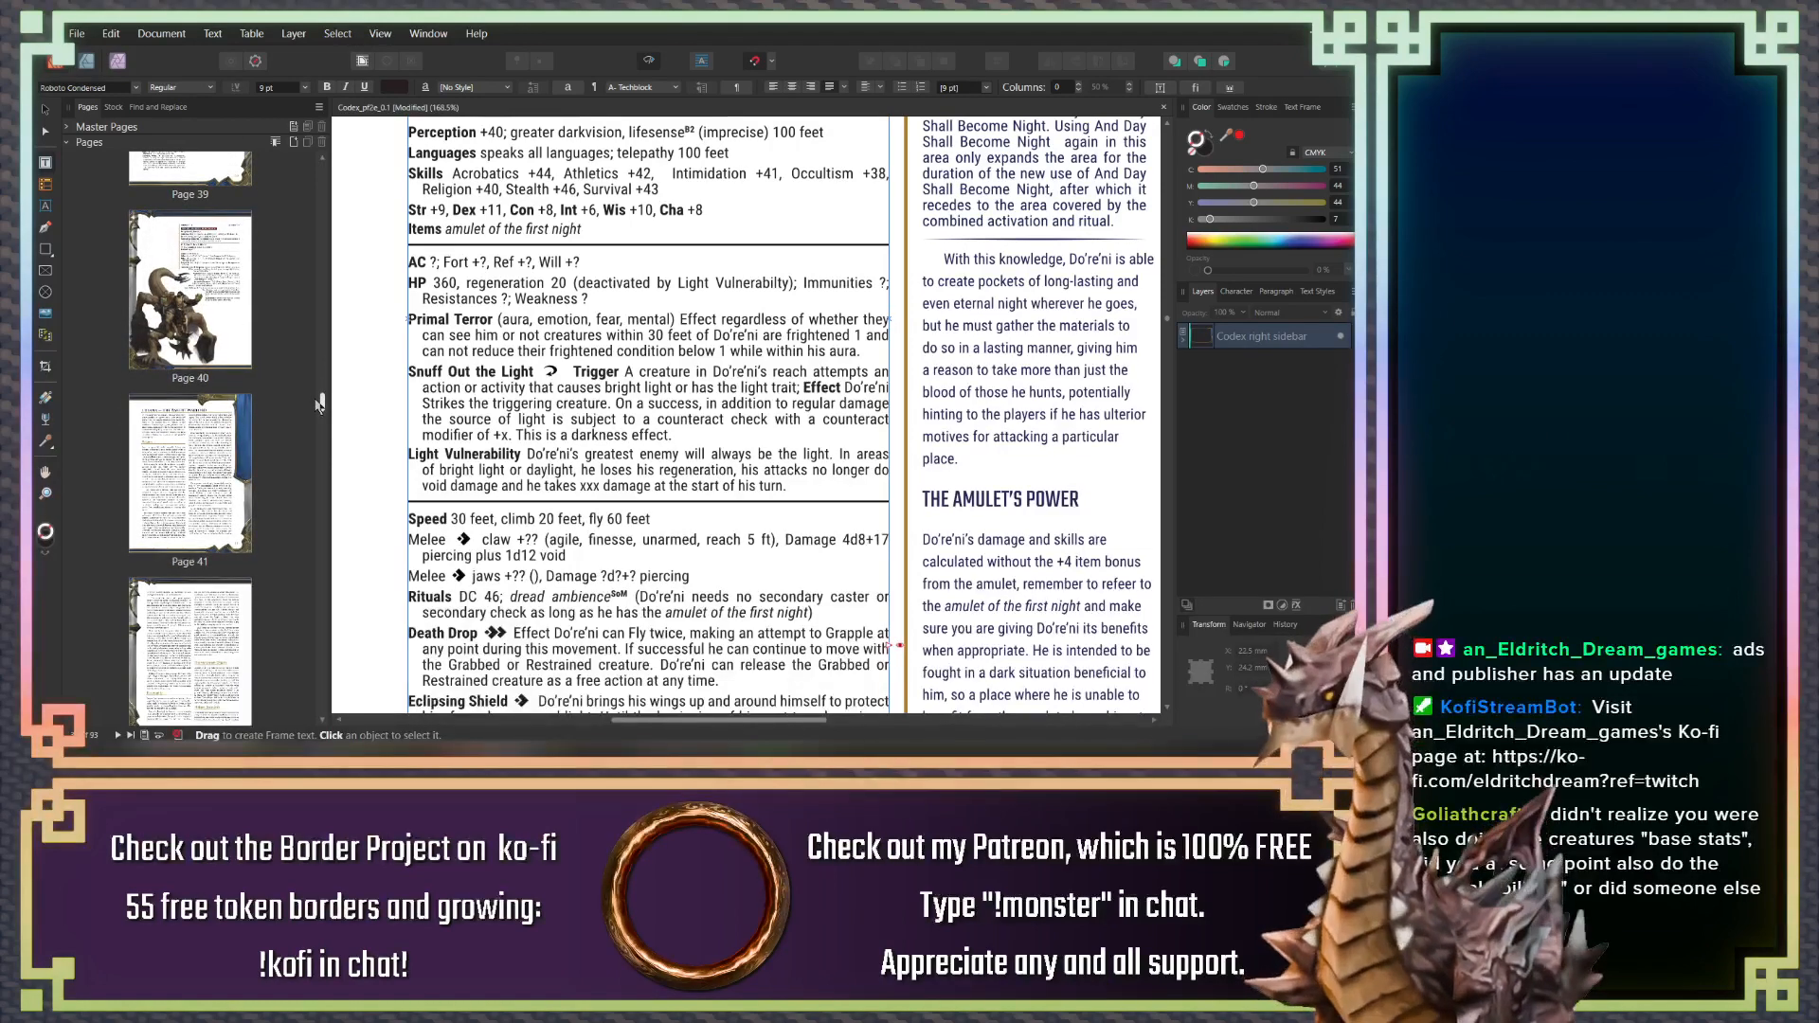
{"action": "left_click_drag", "start_coordinate": [319, 405], "coordinate": [322, 451]}
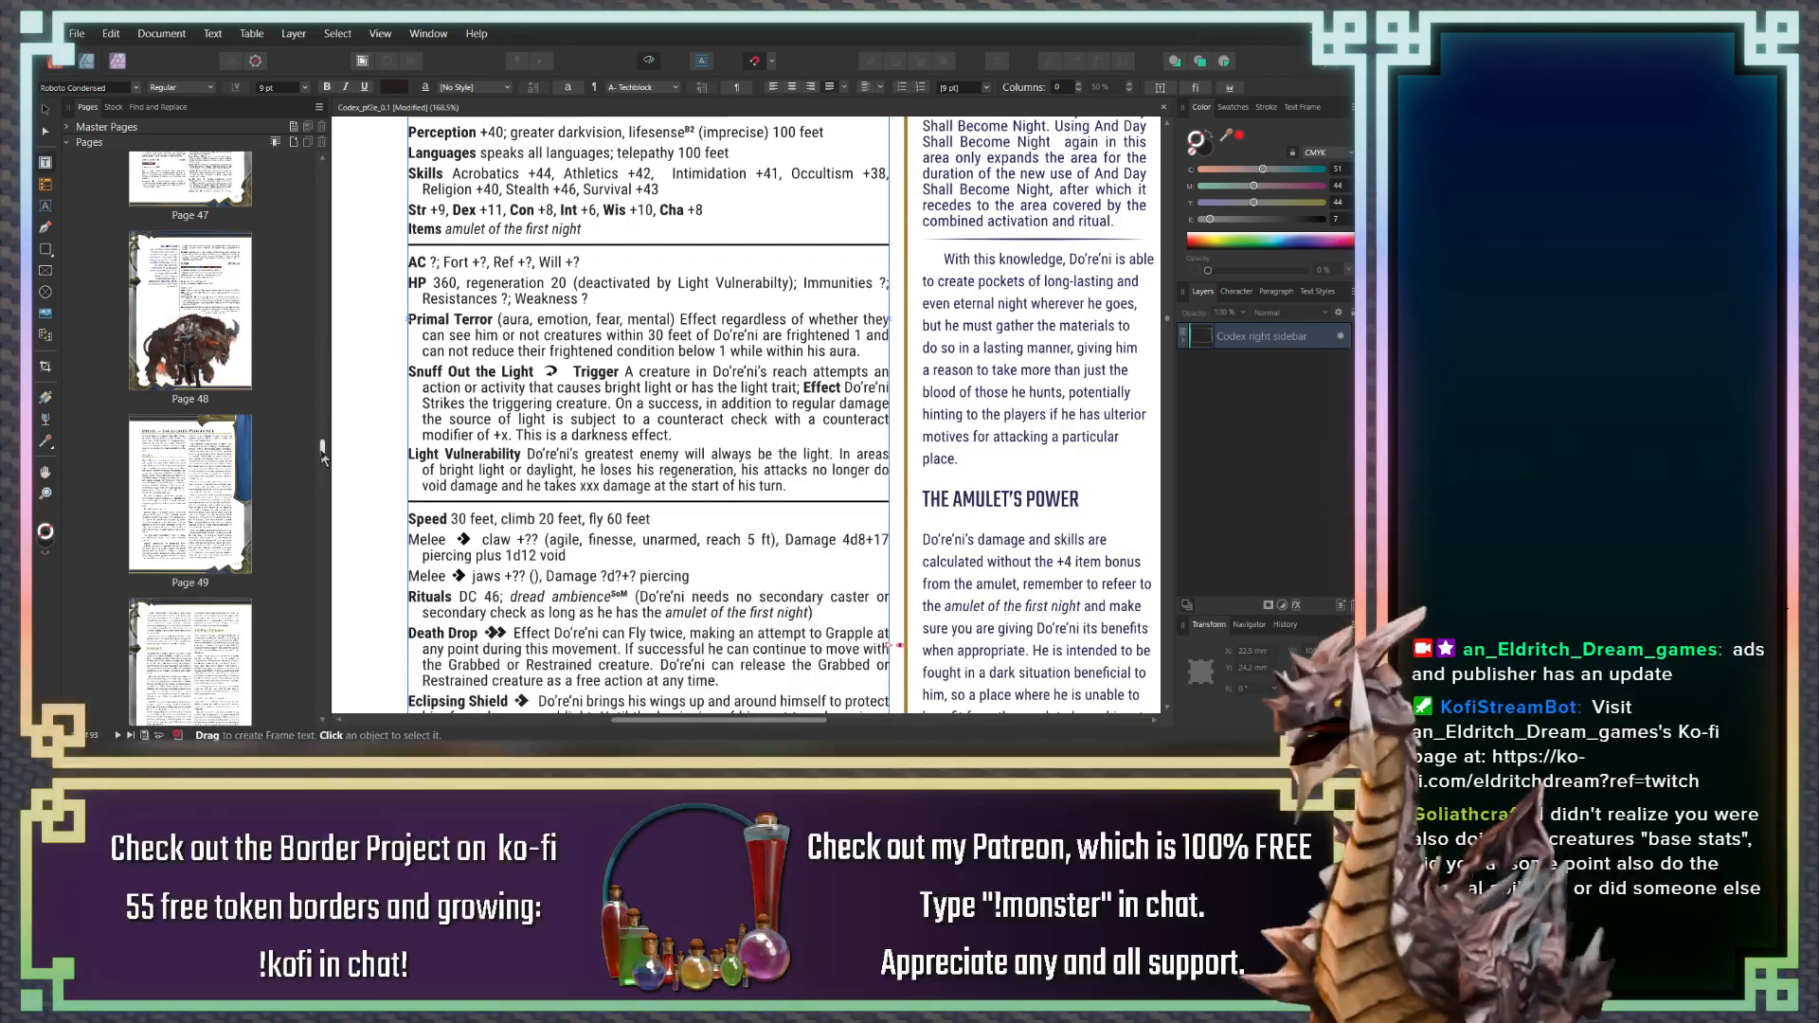
{"action": "left_click_drag", "start_coordinate": [322, 459], "coordinate": [322, 402]}
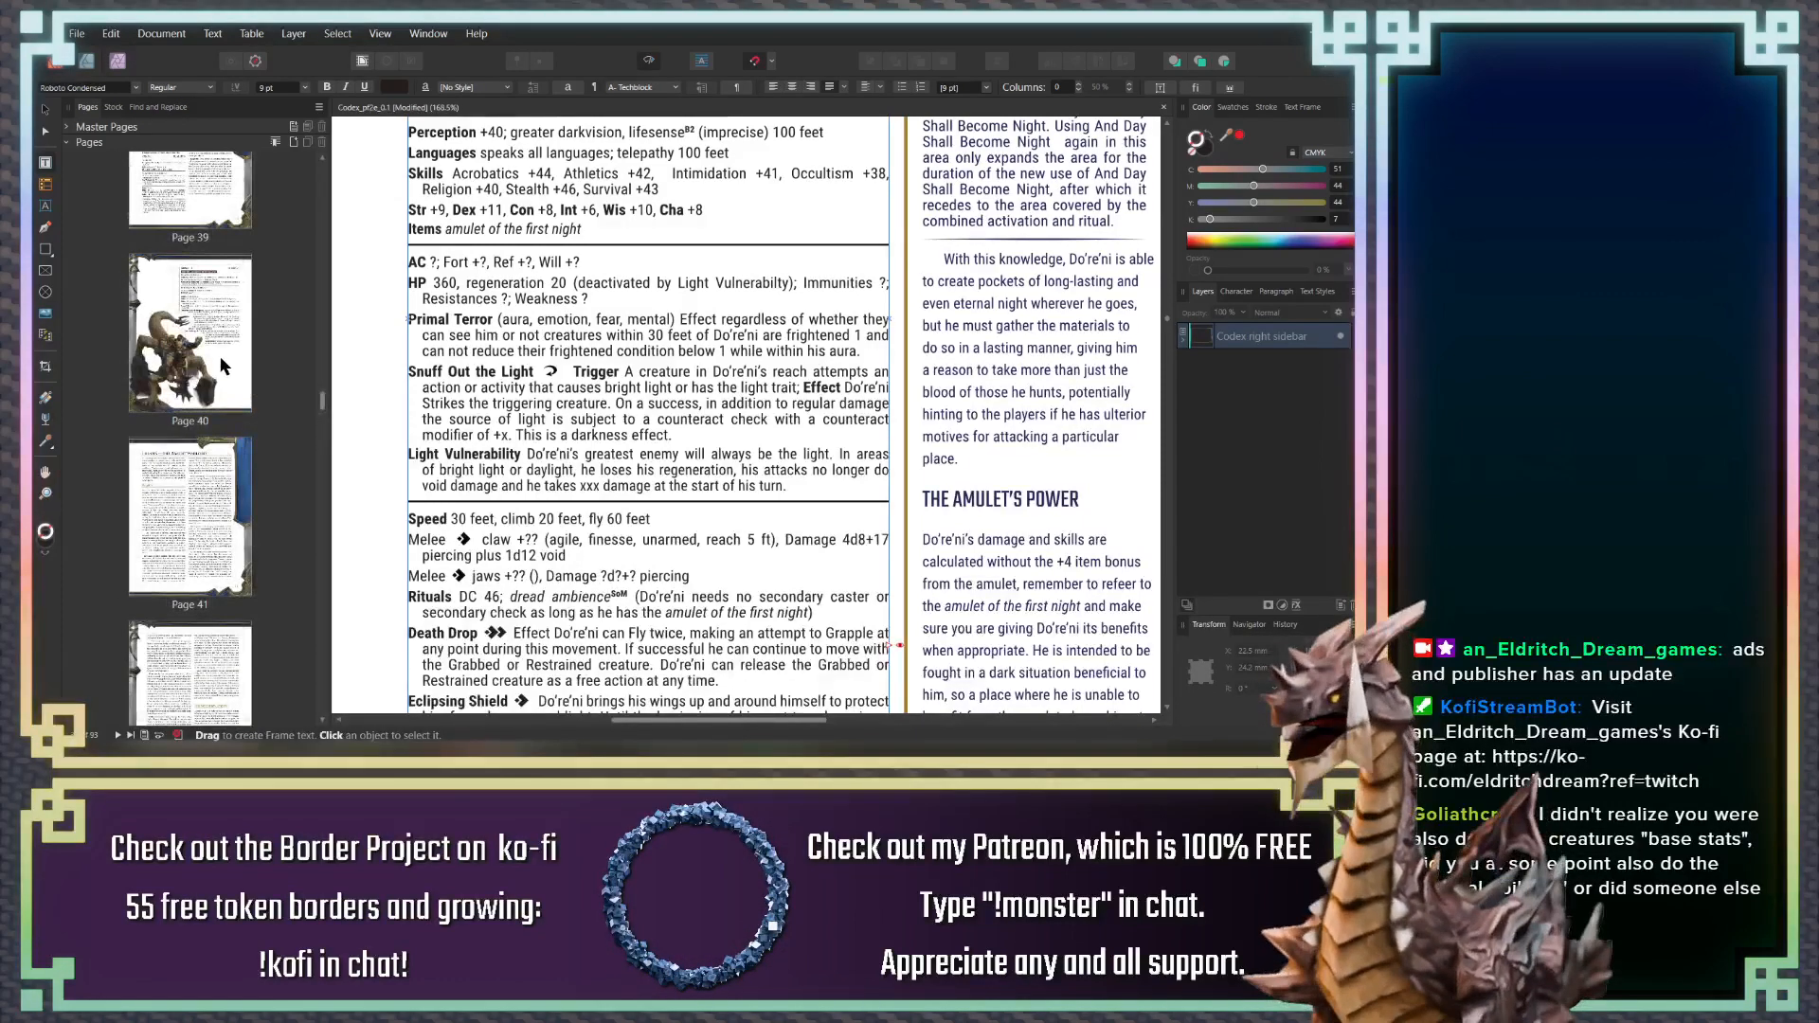
{"action": "scroll", "coordinate": [196, 284], "scroll_direction": "up", "scroll_amount": 3}
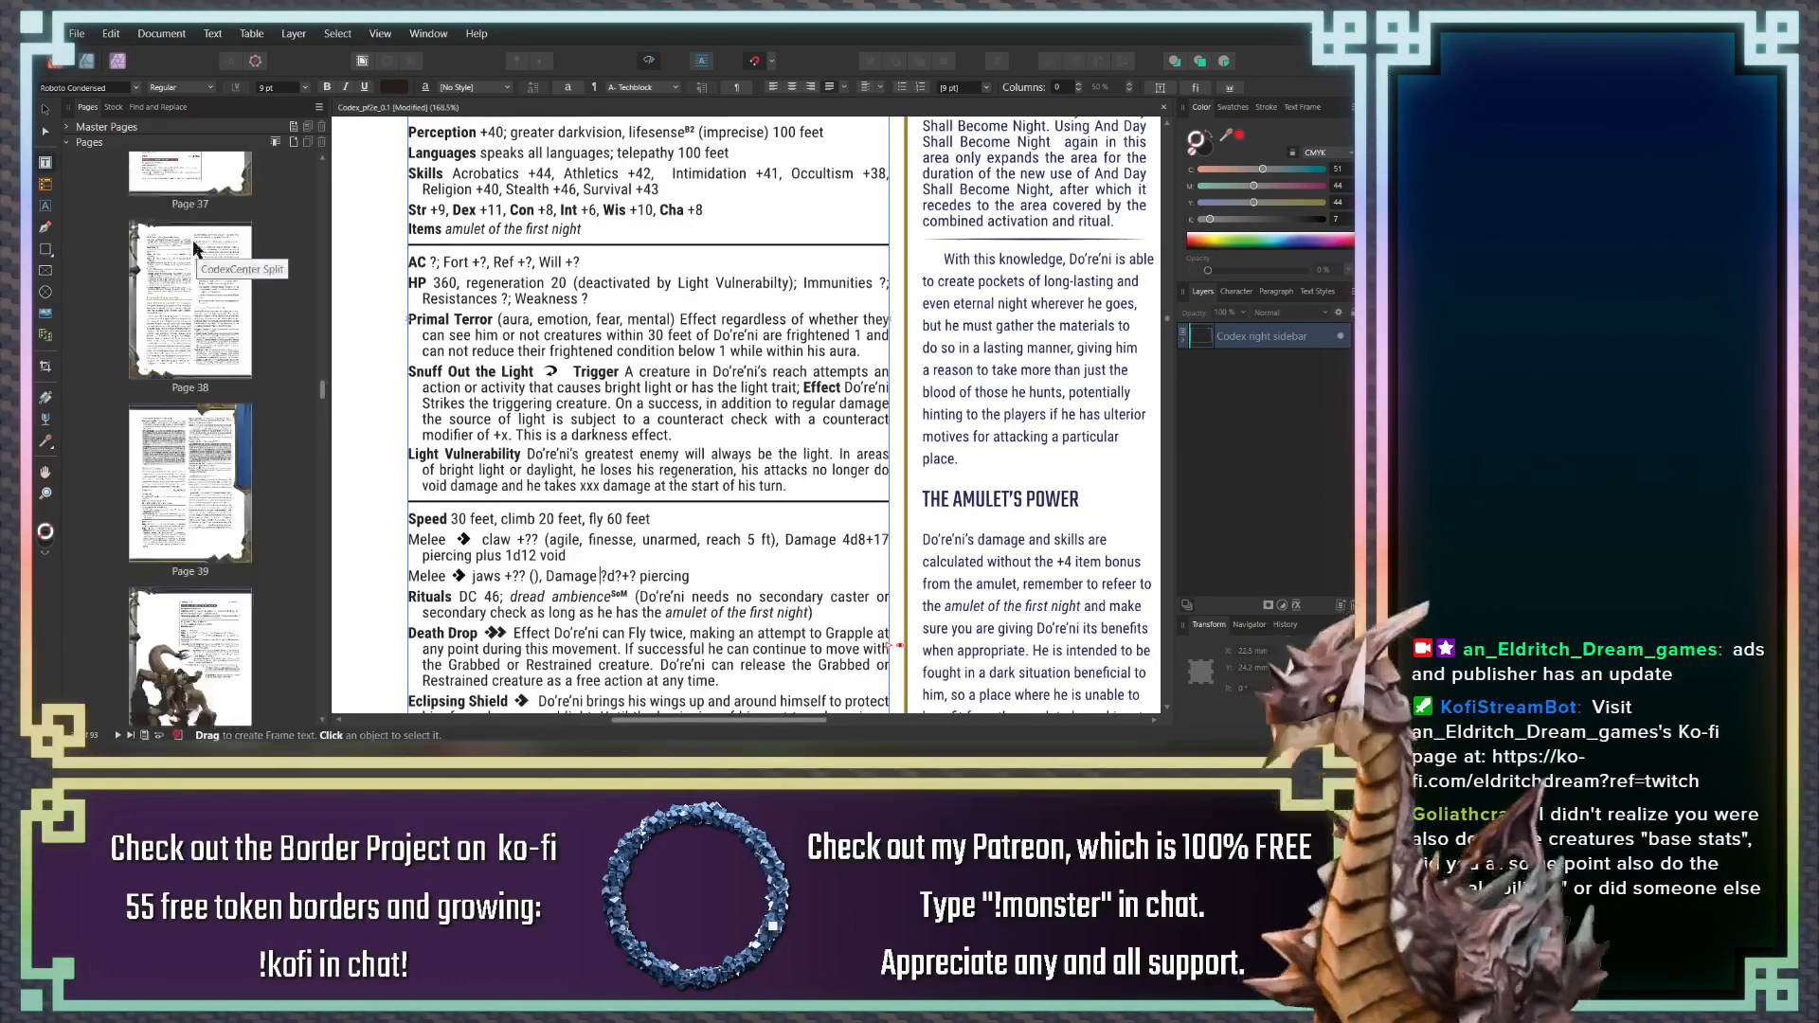
{"action": "scroll", "coordinate": [192, 529], "scroll_direction": "down", "scroll_amount": 1}
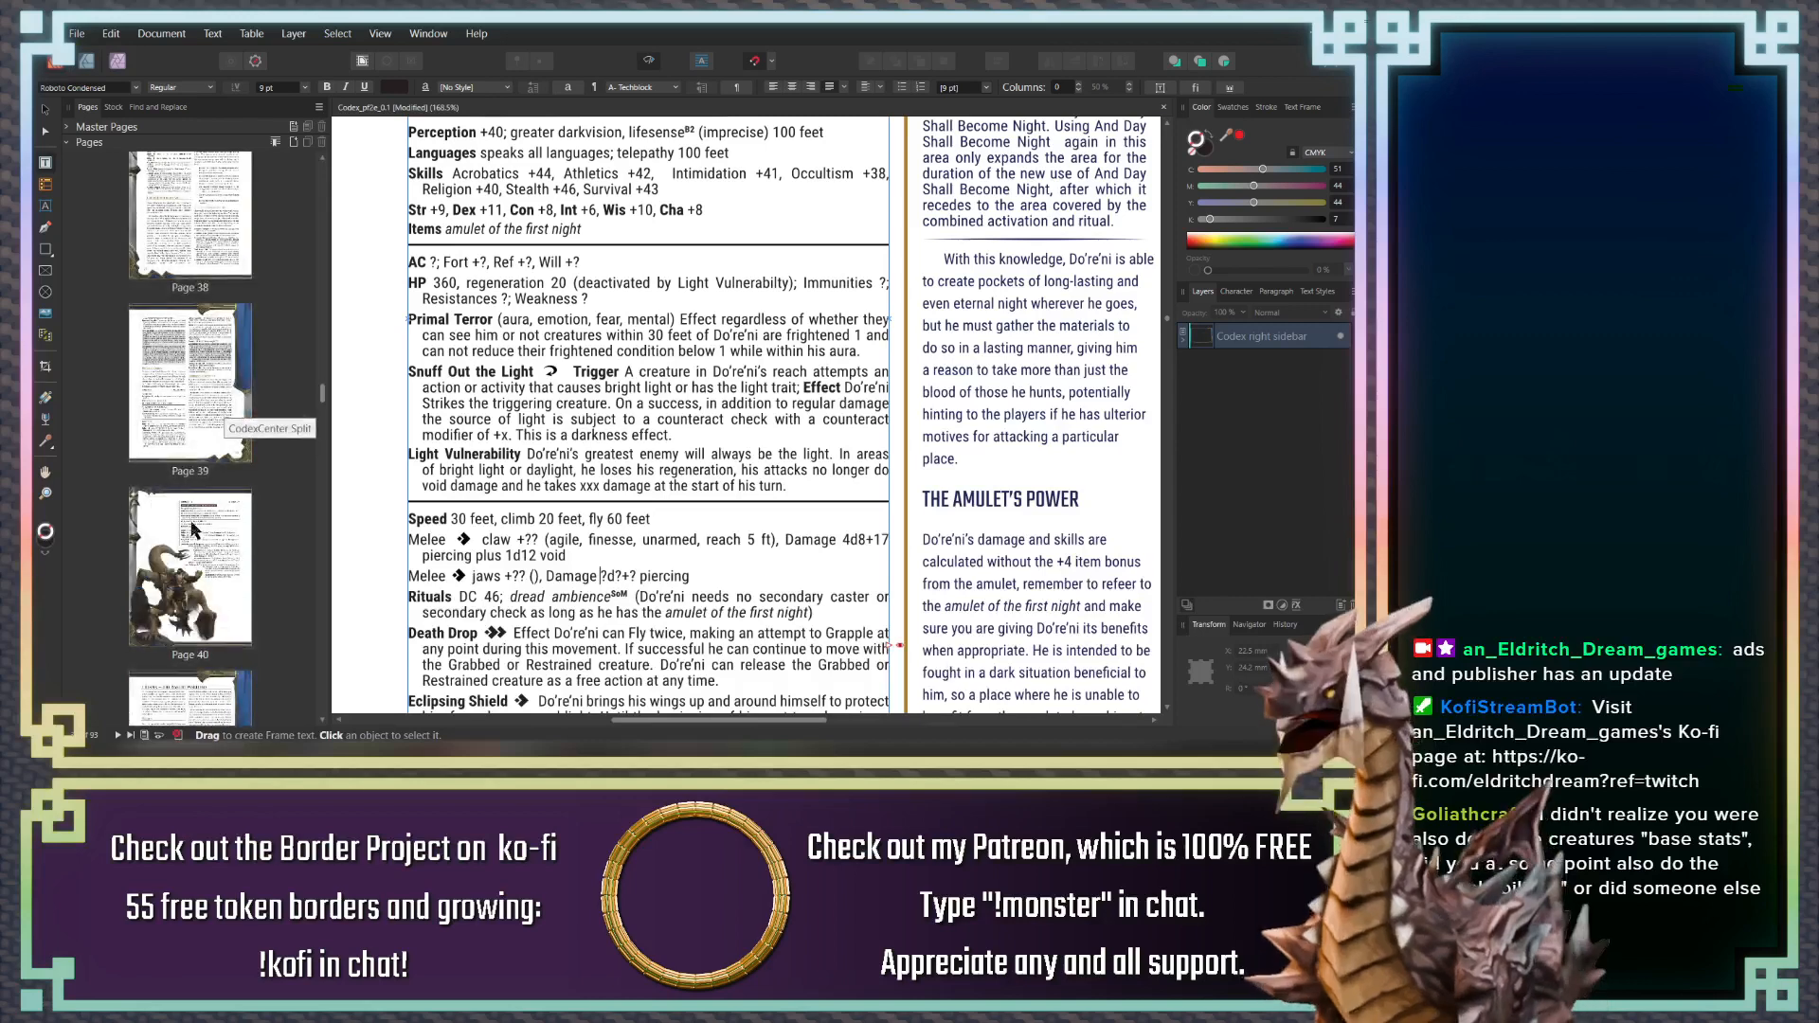
{"action": "double_click", "coordinate": [192, 528]}
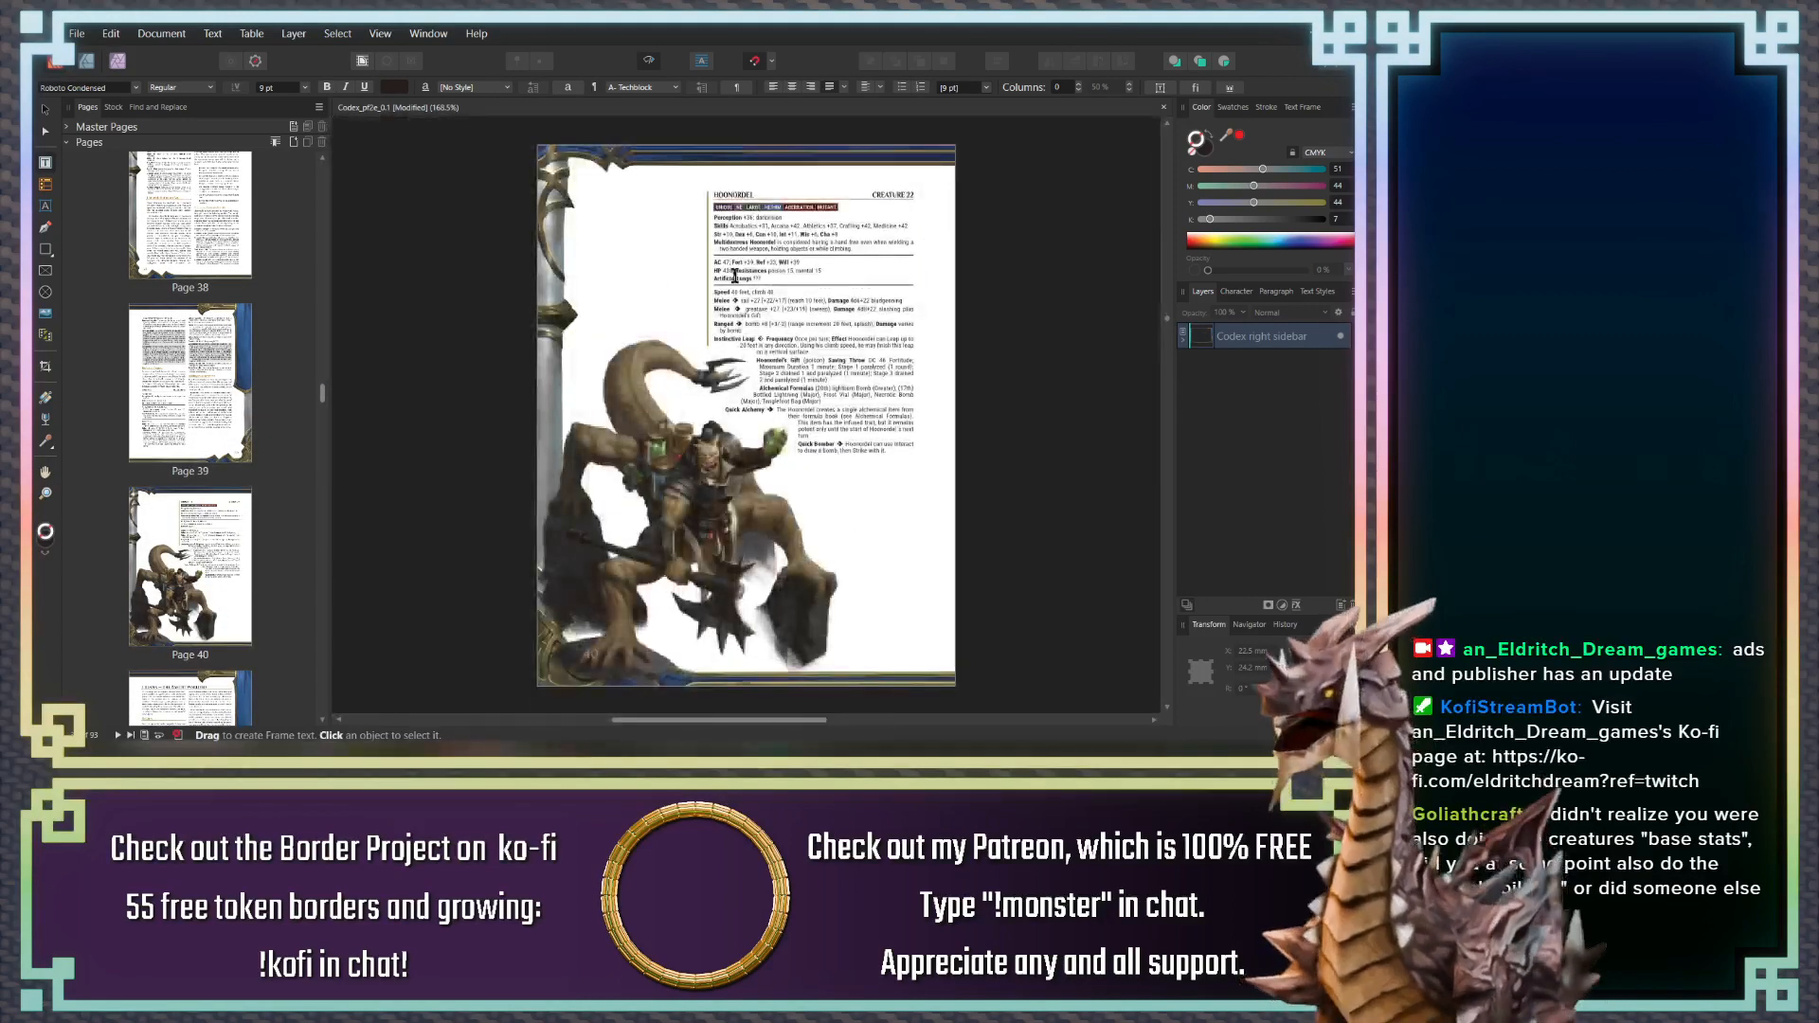
{"action": "left_click", "coordinate": [736, 275]}
{"action": "scroll", "coordinate": [218, 563], "scroll_direction": "up", "scroll_amount": 1}
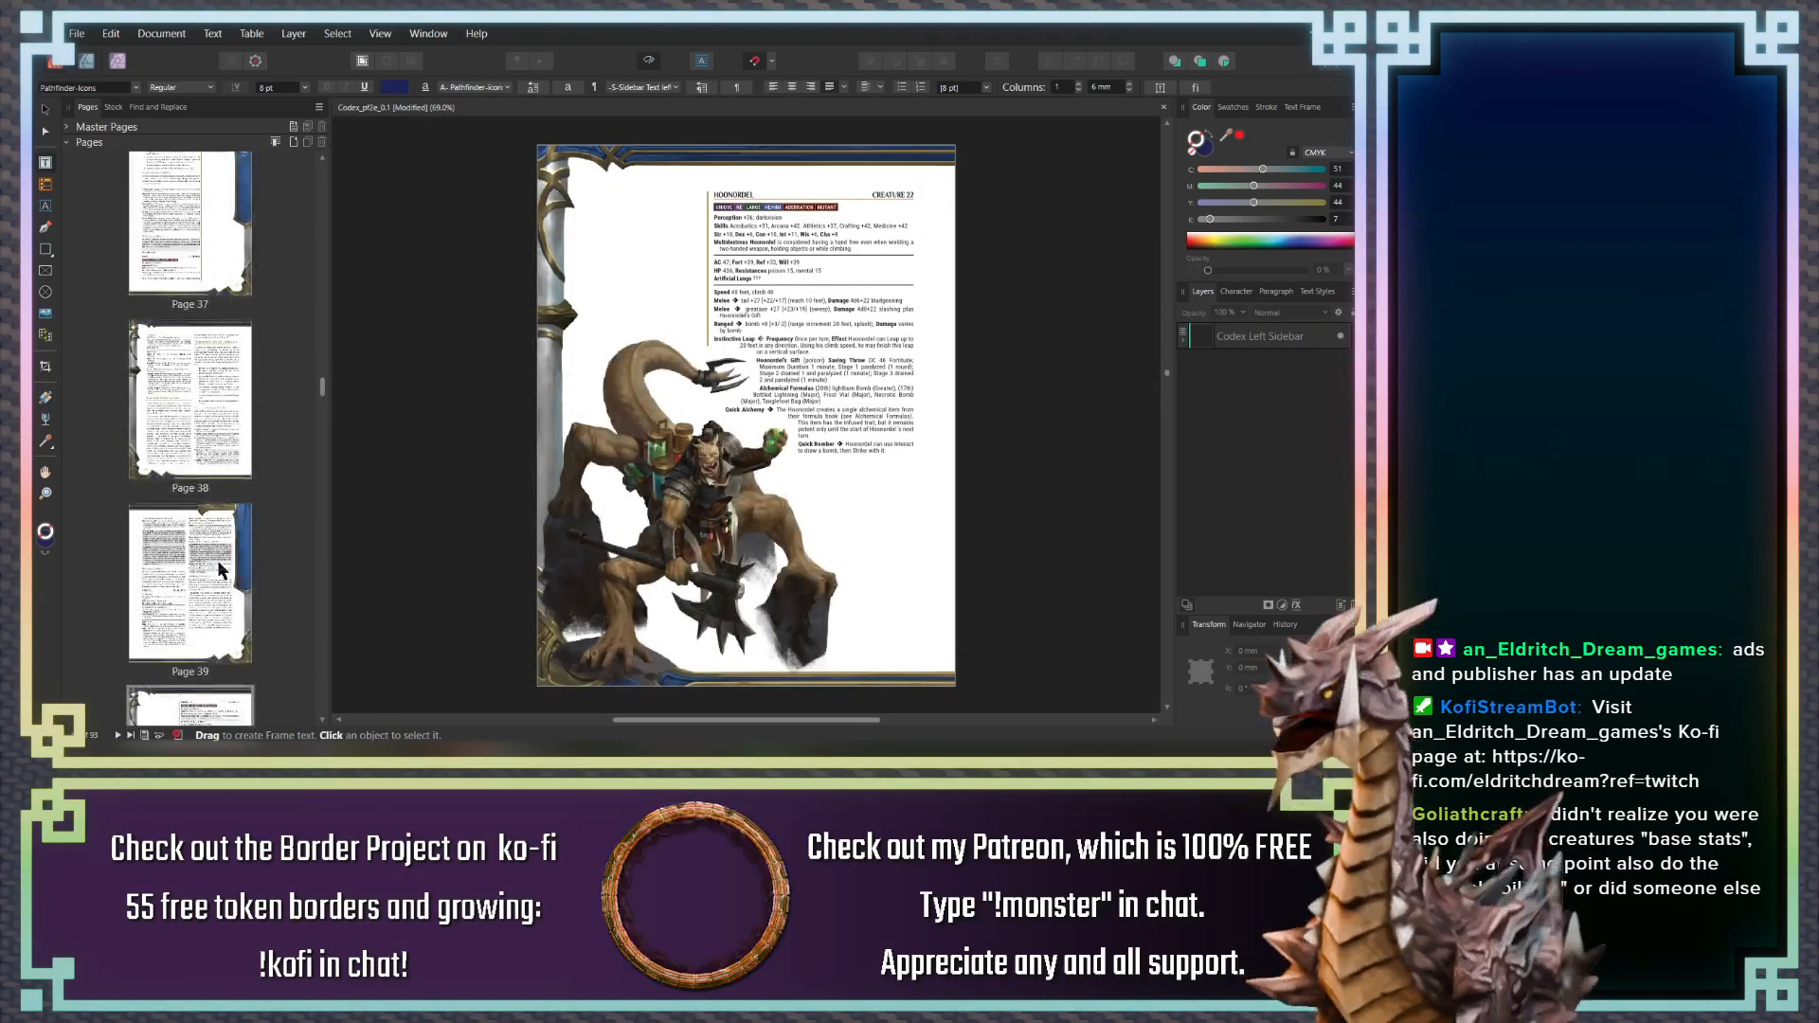
{"action": "double_click", "coordinate": [217, 565]}
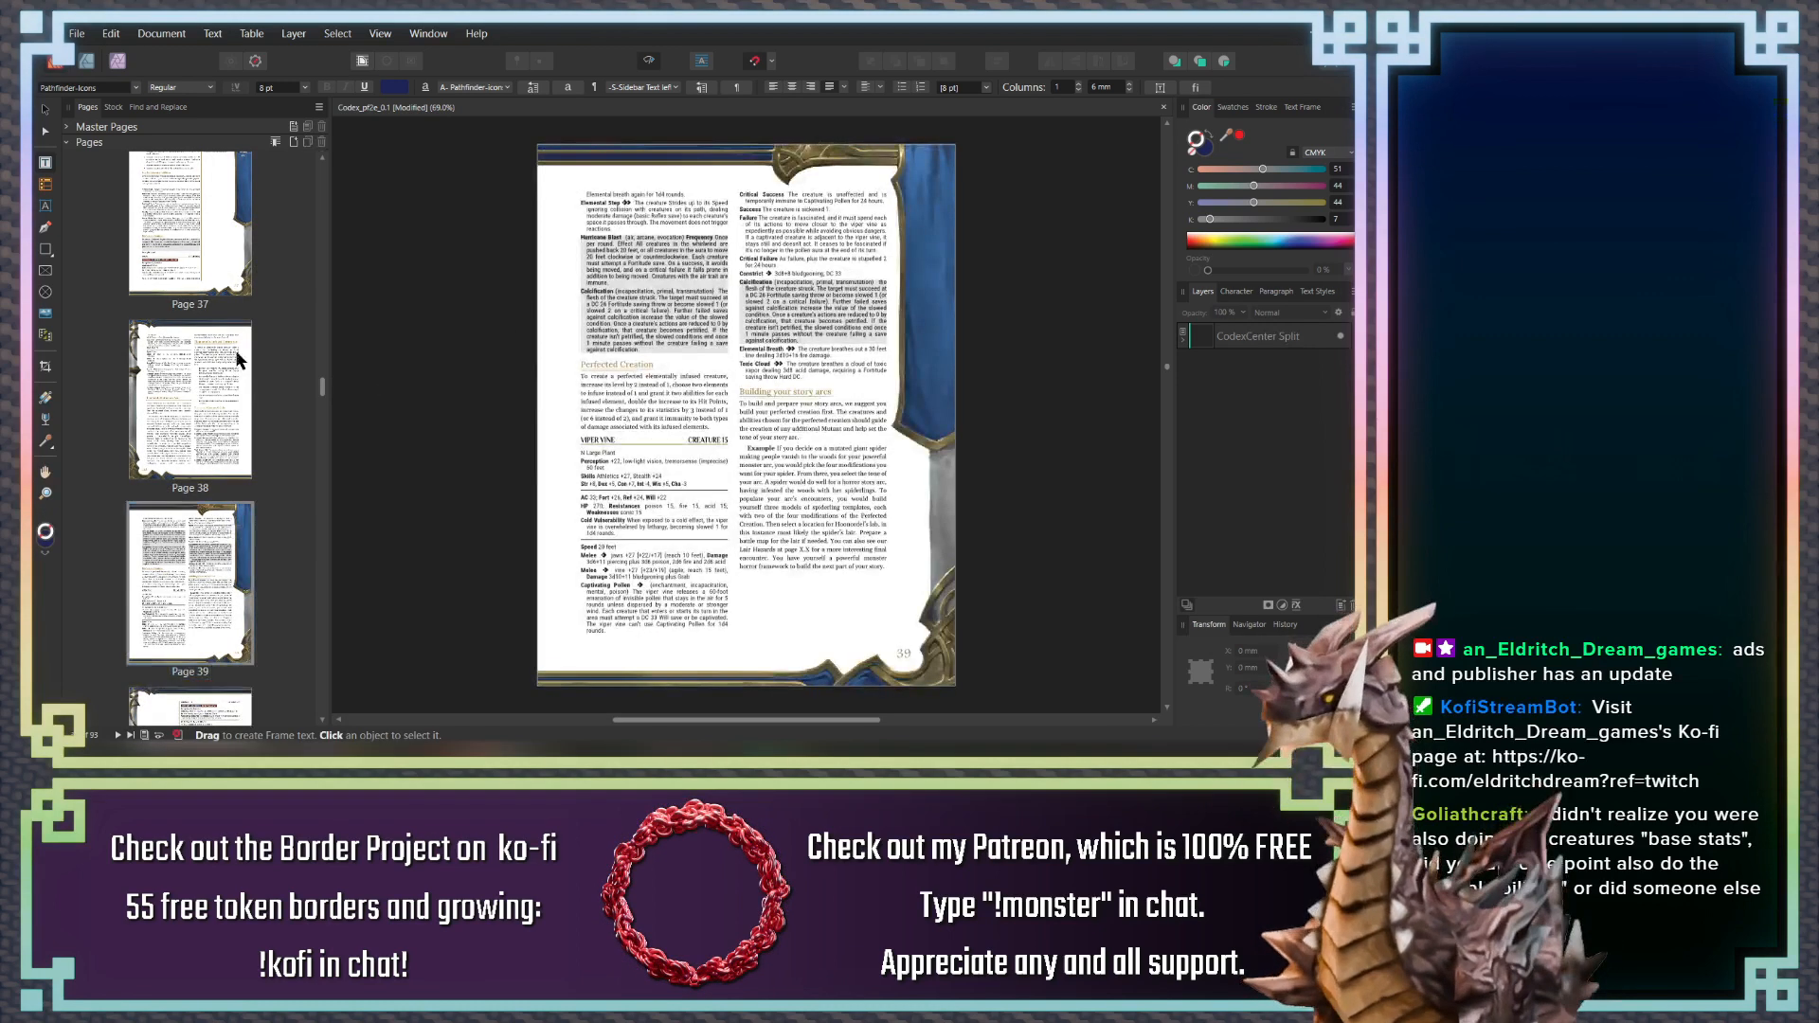
{"action": "double_click", "coordinate": [208, 383]}
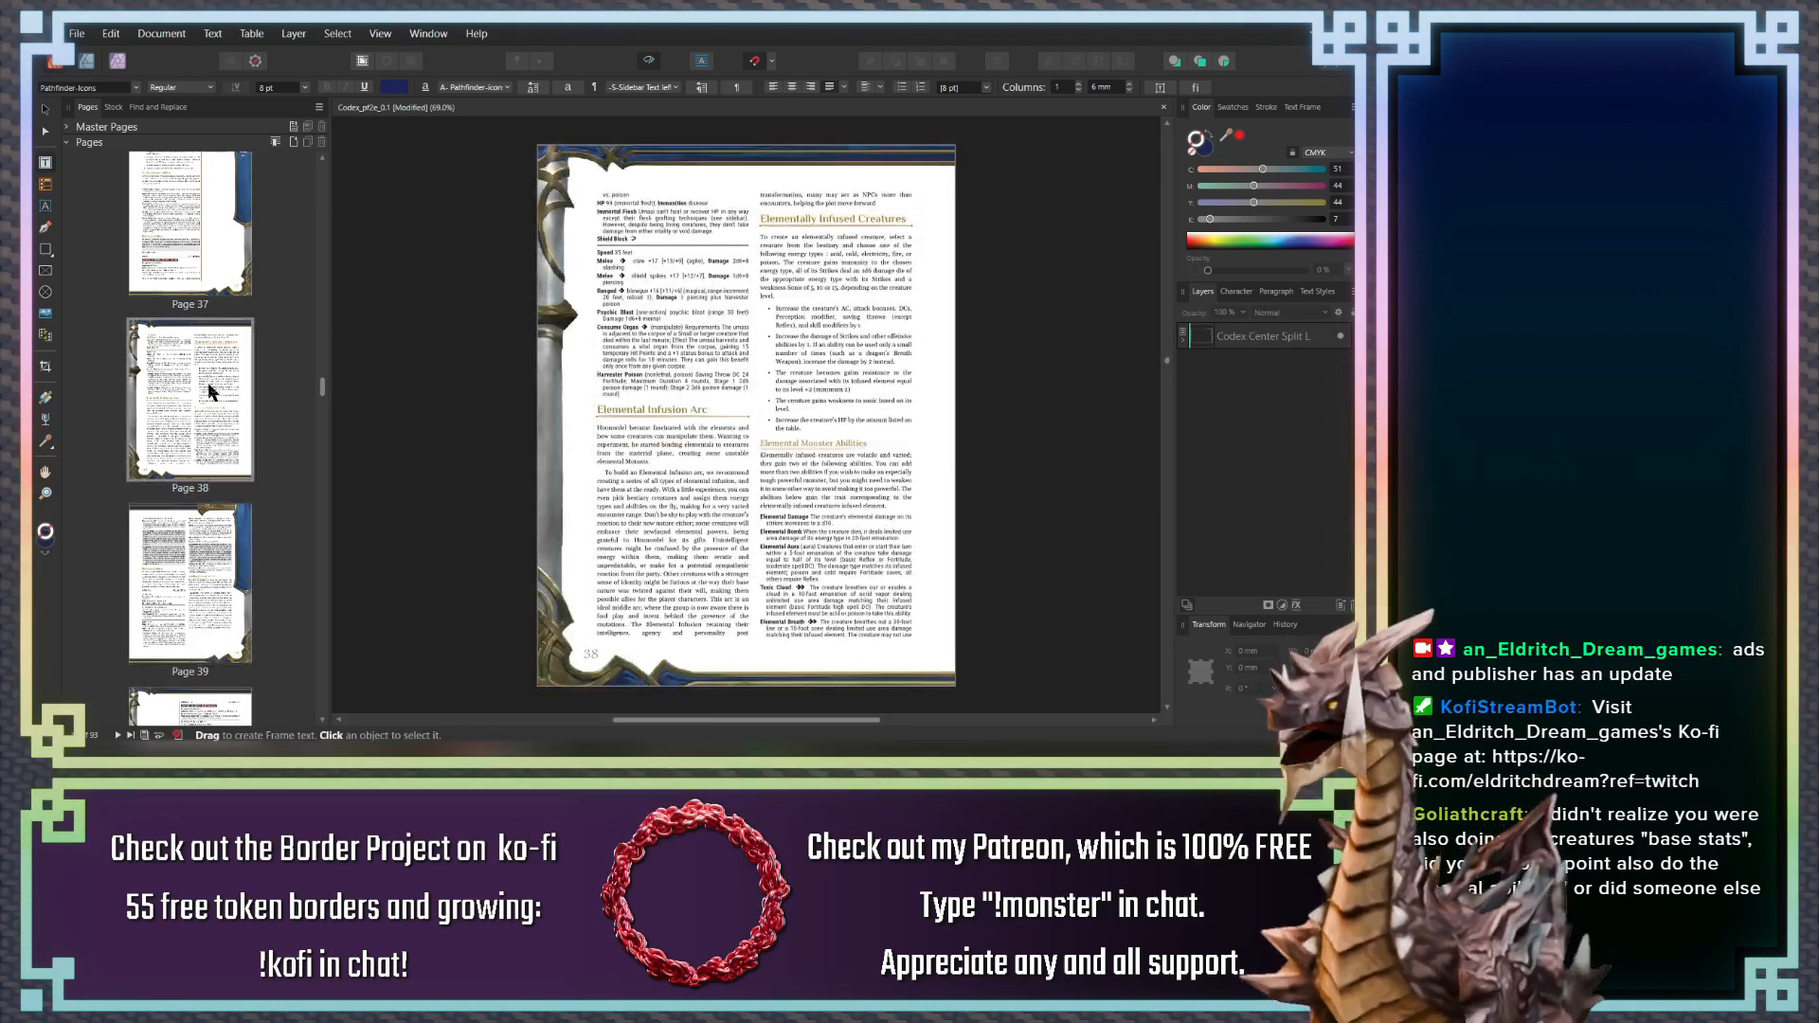
{"action": "scroll", "coordinate": [213, 379], "scroll_direction": "up", "scroll_amount": 3}
{"action": "scroll", "coordinate": [216, 374], "scroll_direction": "up", "scroll_amount": 3}
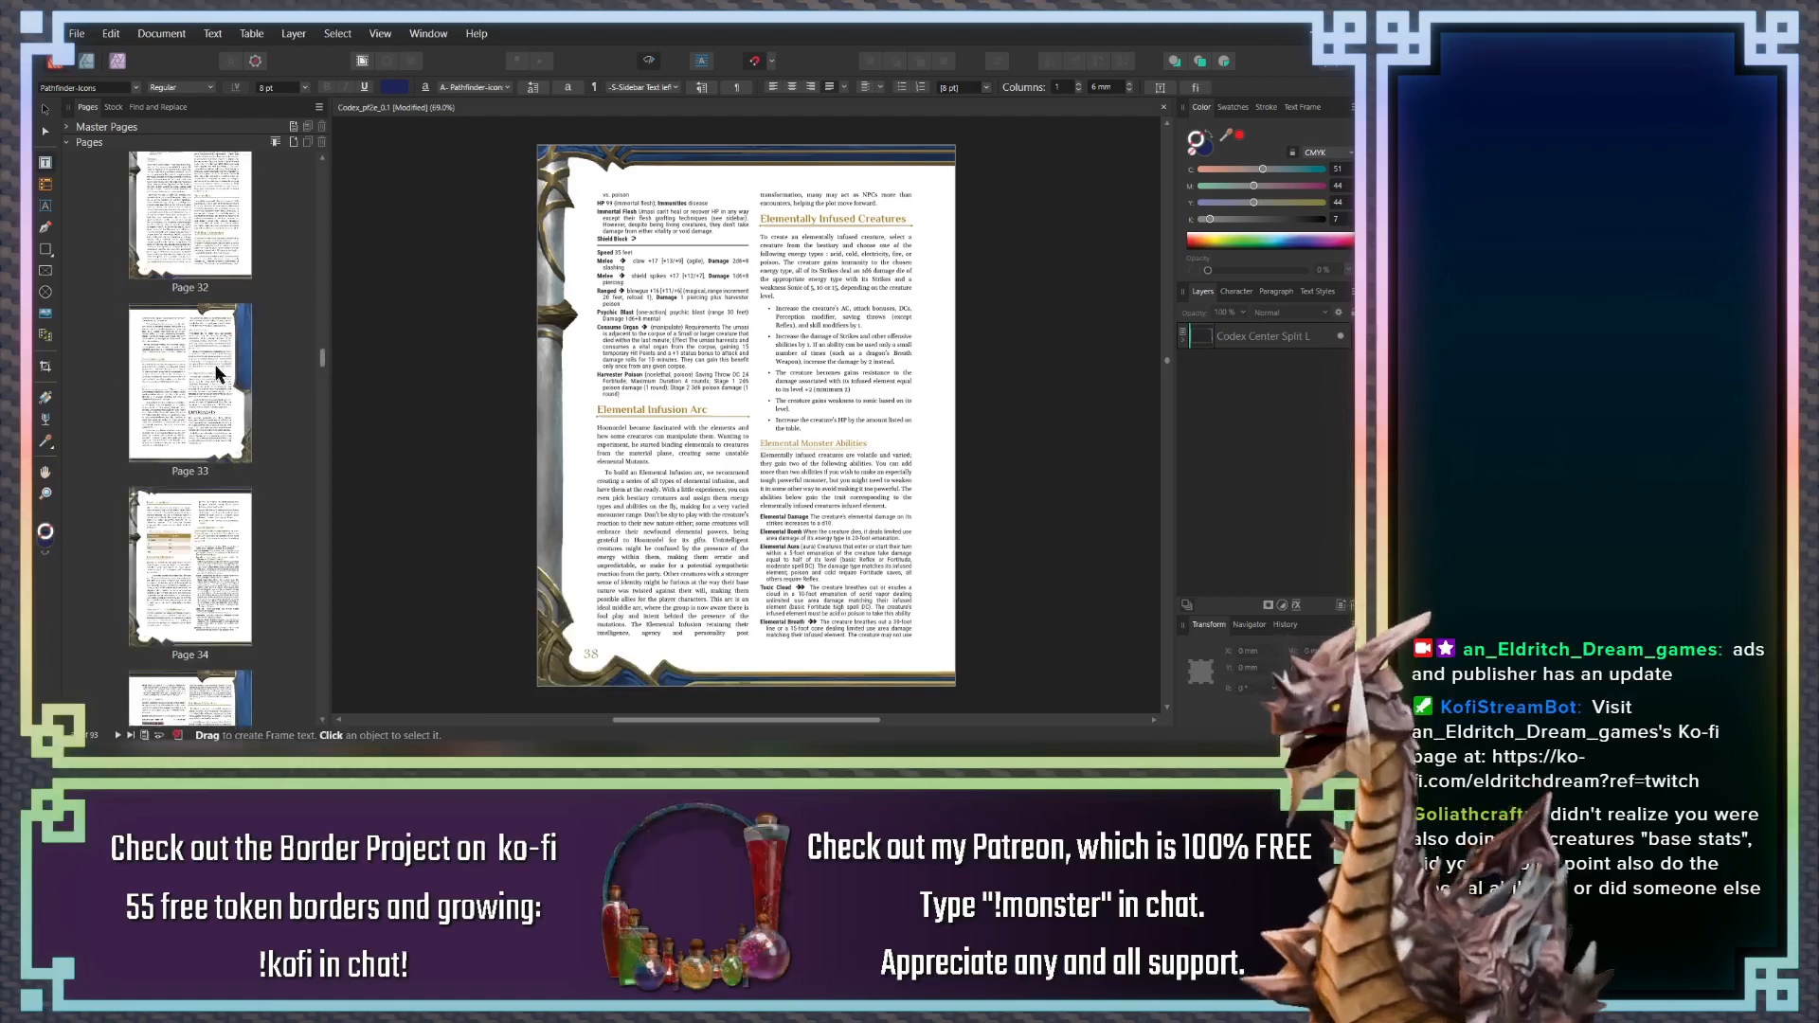
Find the Creature 22 stat block on pages 60 and 61 and examine its defenses and Melee and Ranged entries
{"action": "left_click_drag", "start_coordinate": [322, 358], "coordinate": [297, 487]}
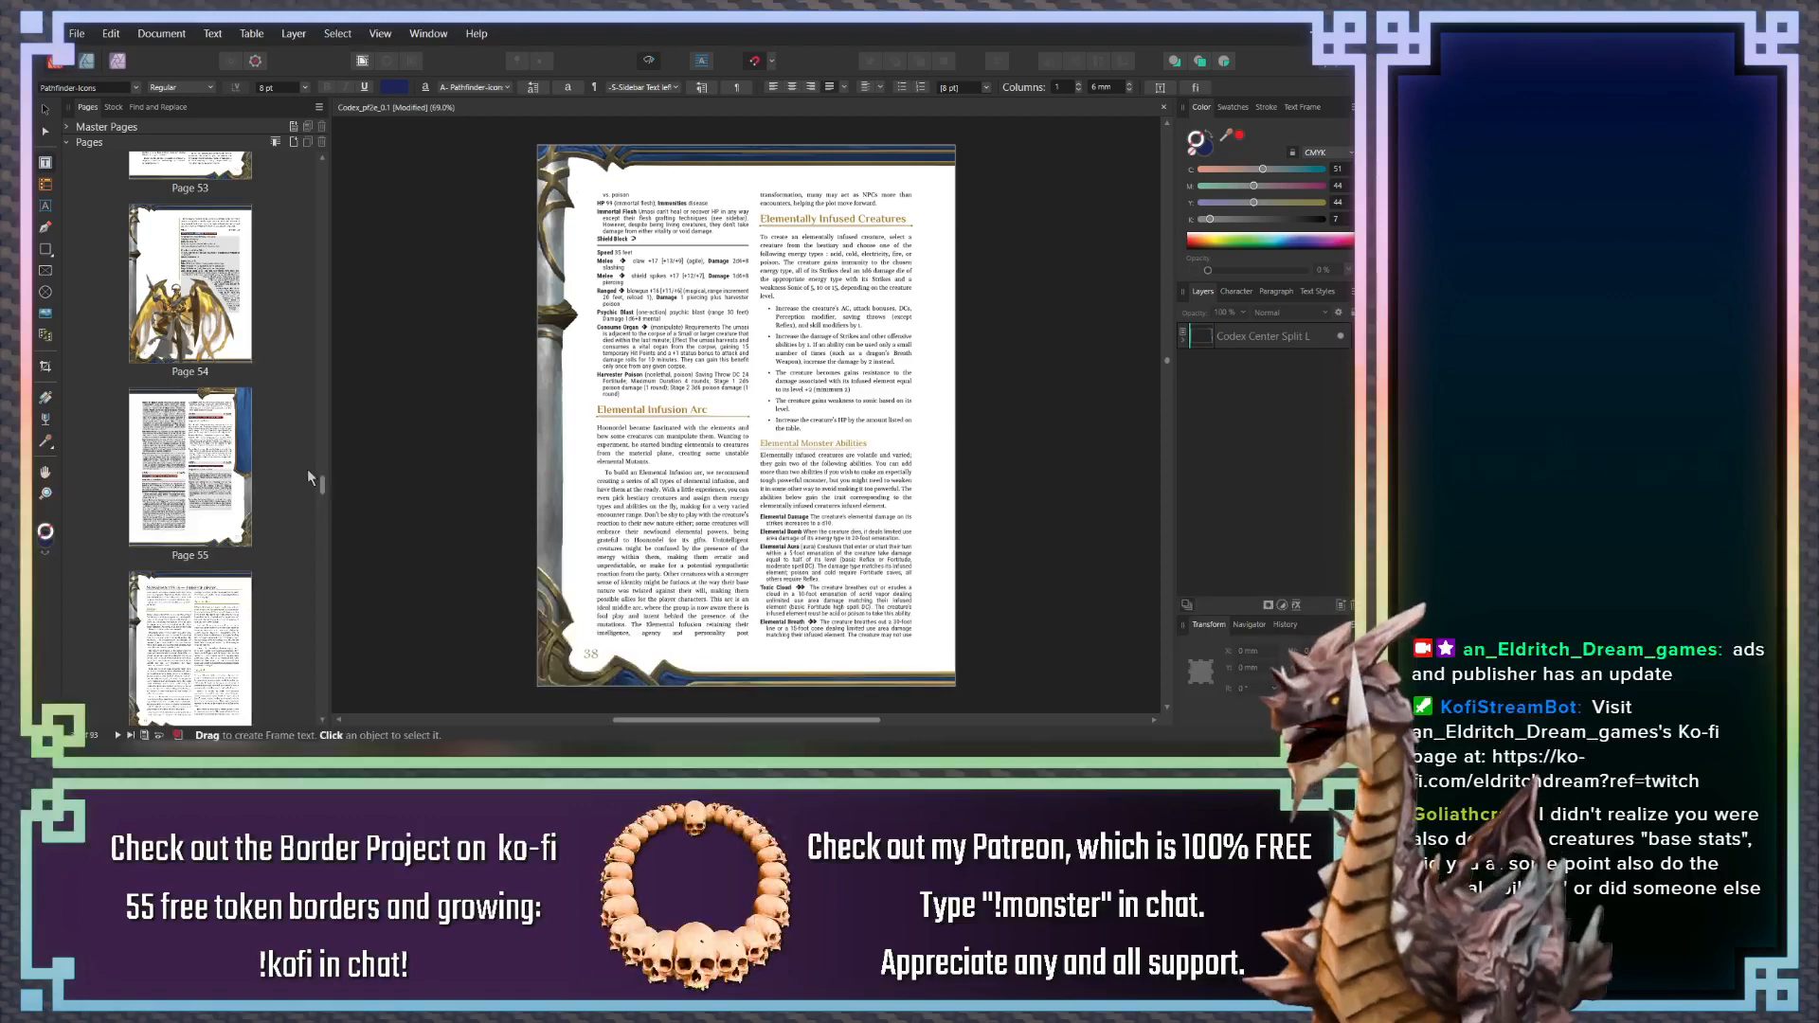
{"action": "left_click_drag", "start_coordinate": [323, 494], "coordinate": [323, 502]}
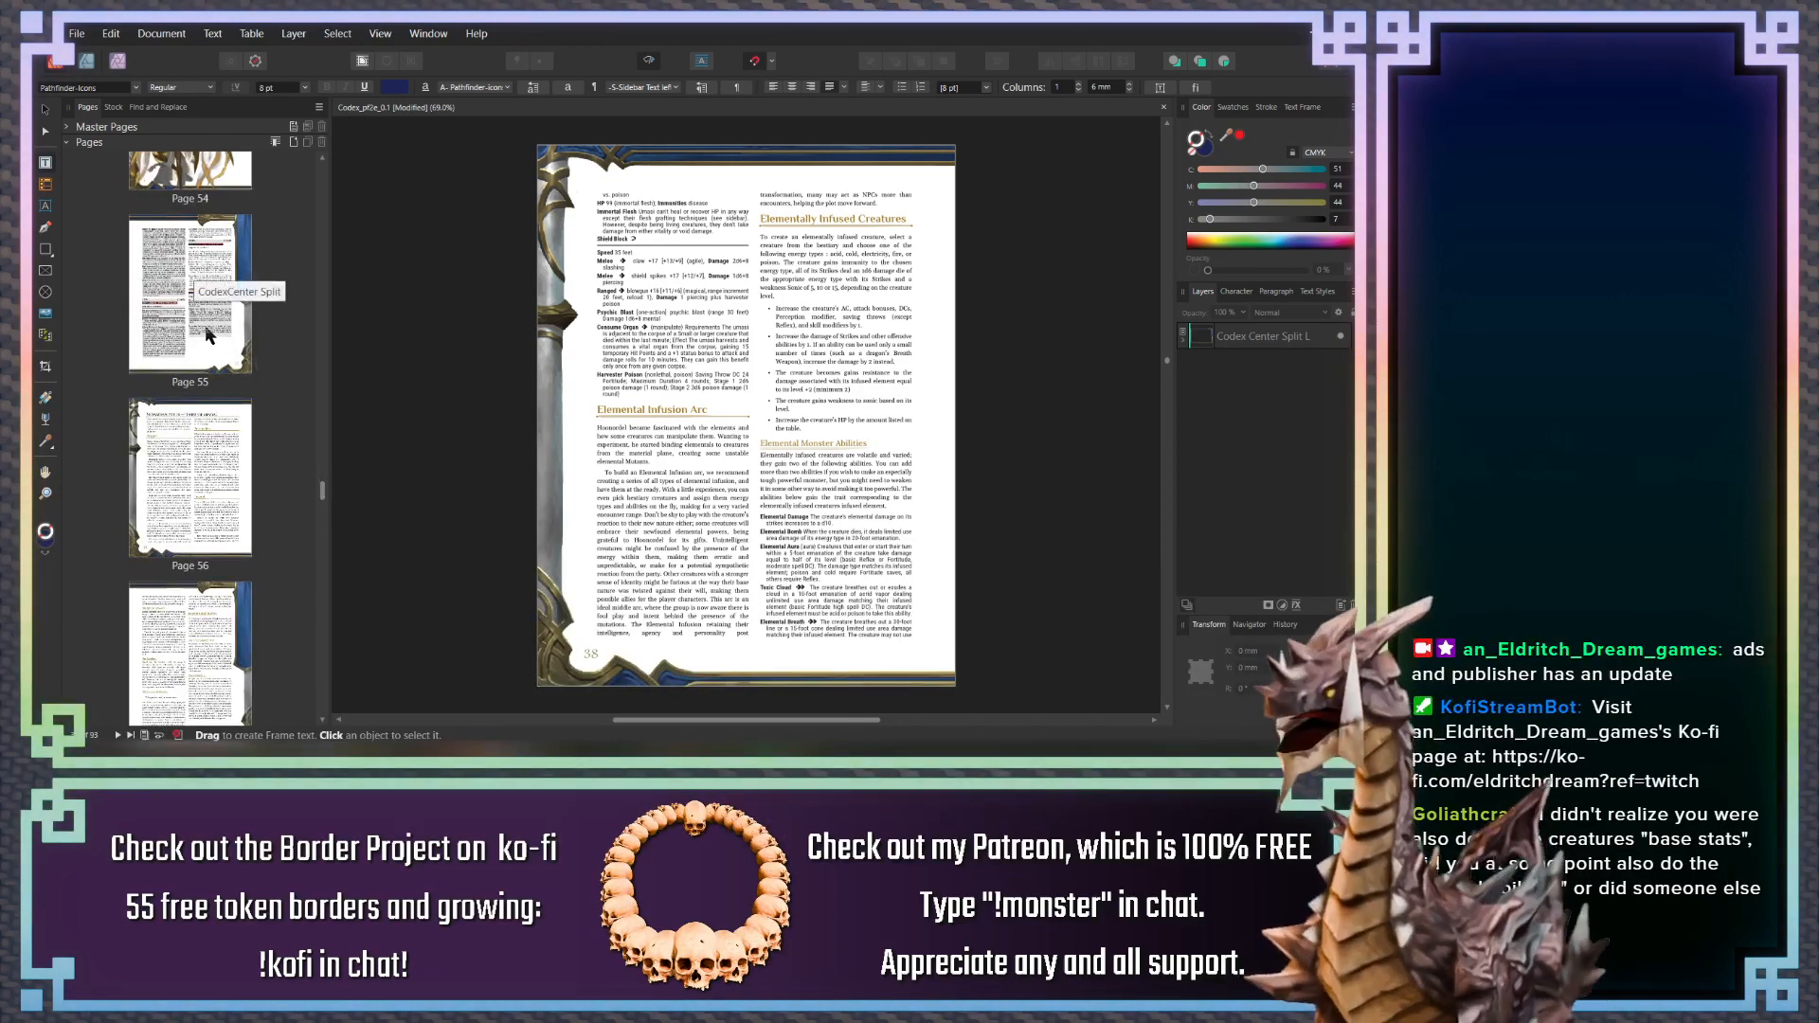
{"action": "scroll", "coordinate": [205, 326], "scroll_direction": "up", "scroll_amount": 2}
{"action": "left_click_drag", "start_coordinate": [322, 485], "coordinate": [322, 524]}
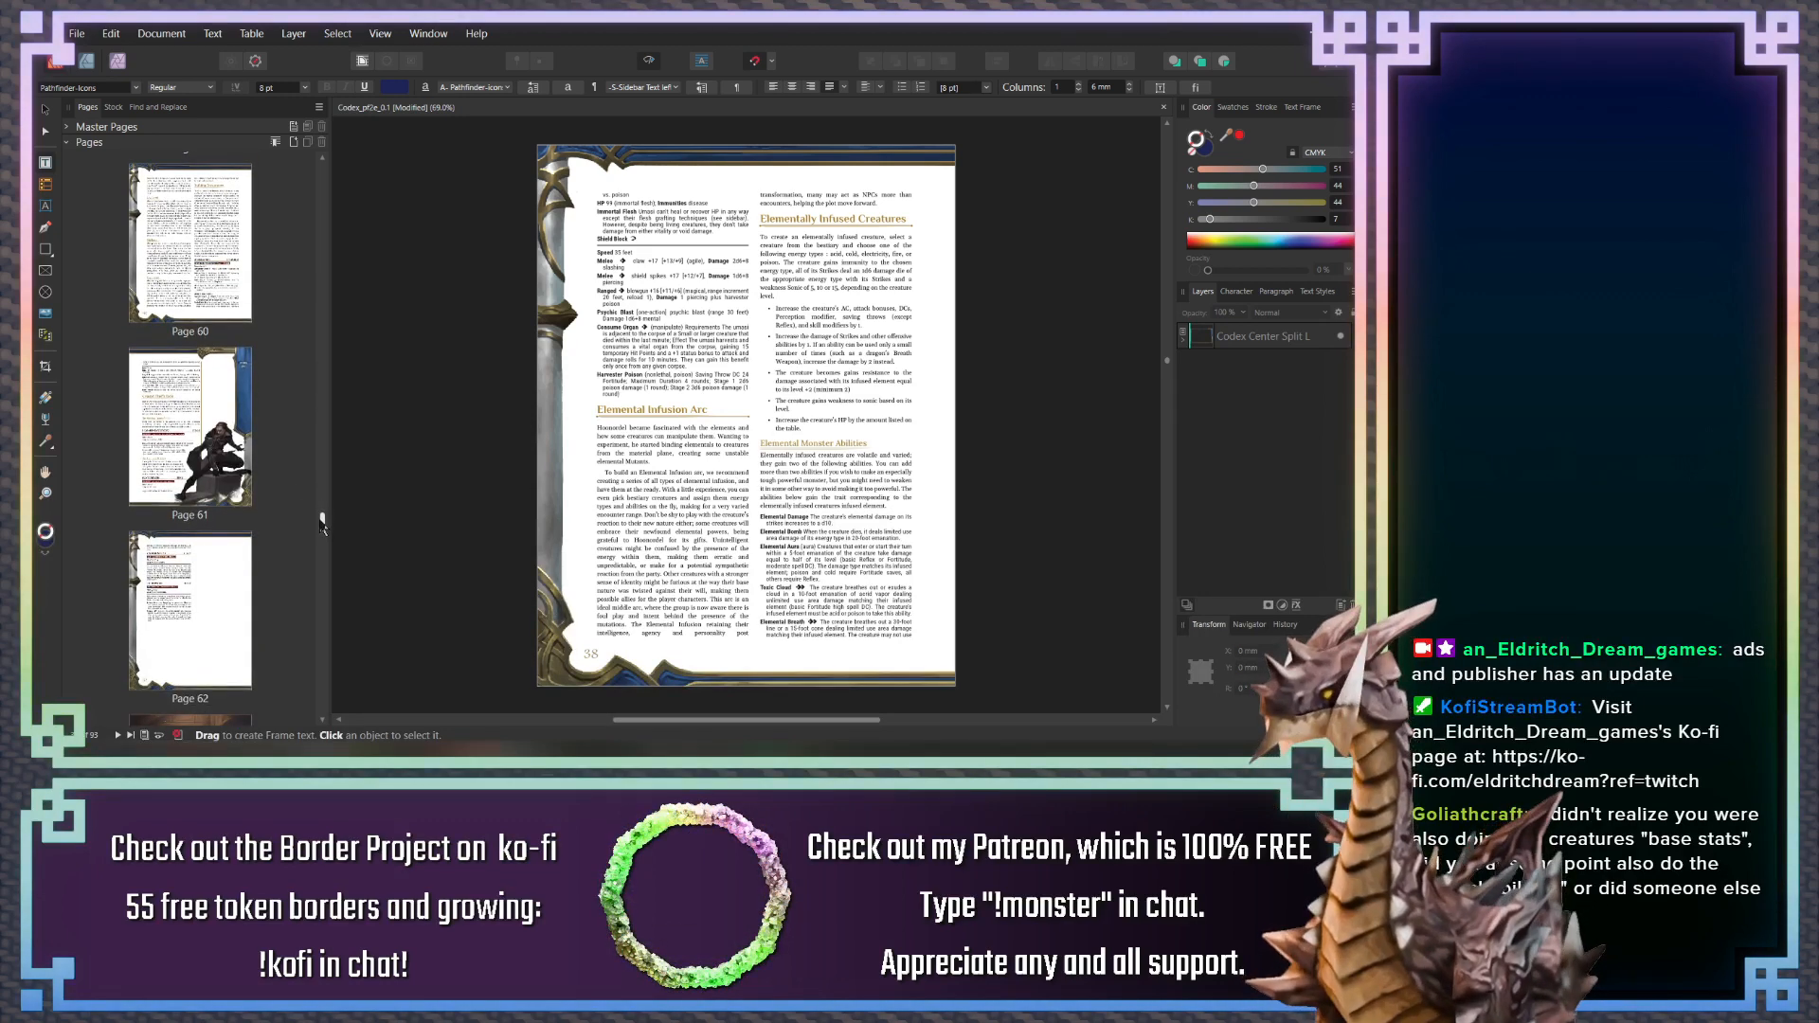
{"action": "double_click", "coordinate": [226, 418]}
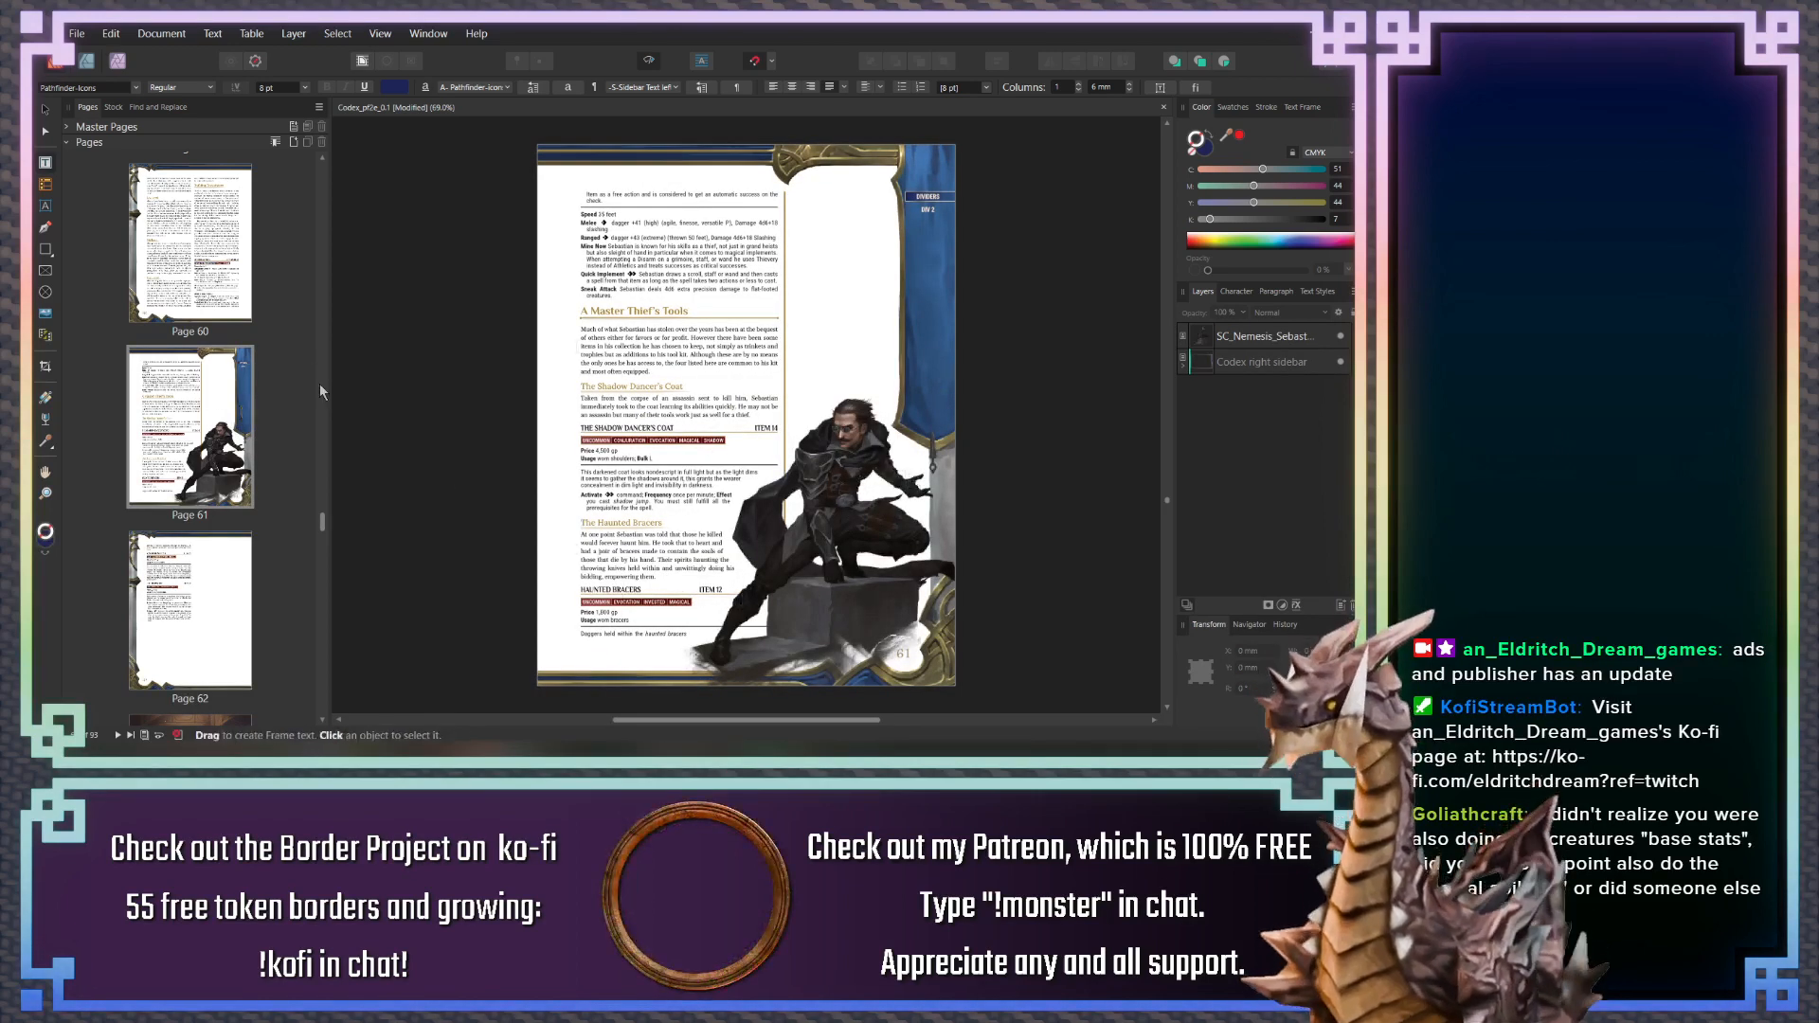
{"action": "scroll", "coordinate": [633, 417], "scroll_direction": "up", "scroll_amount": 5}
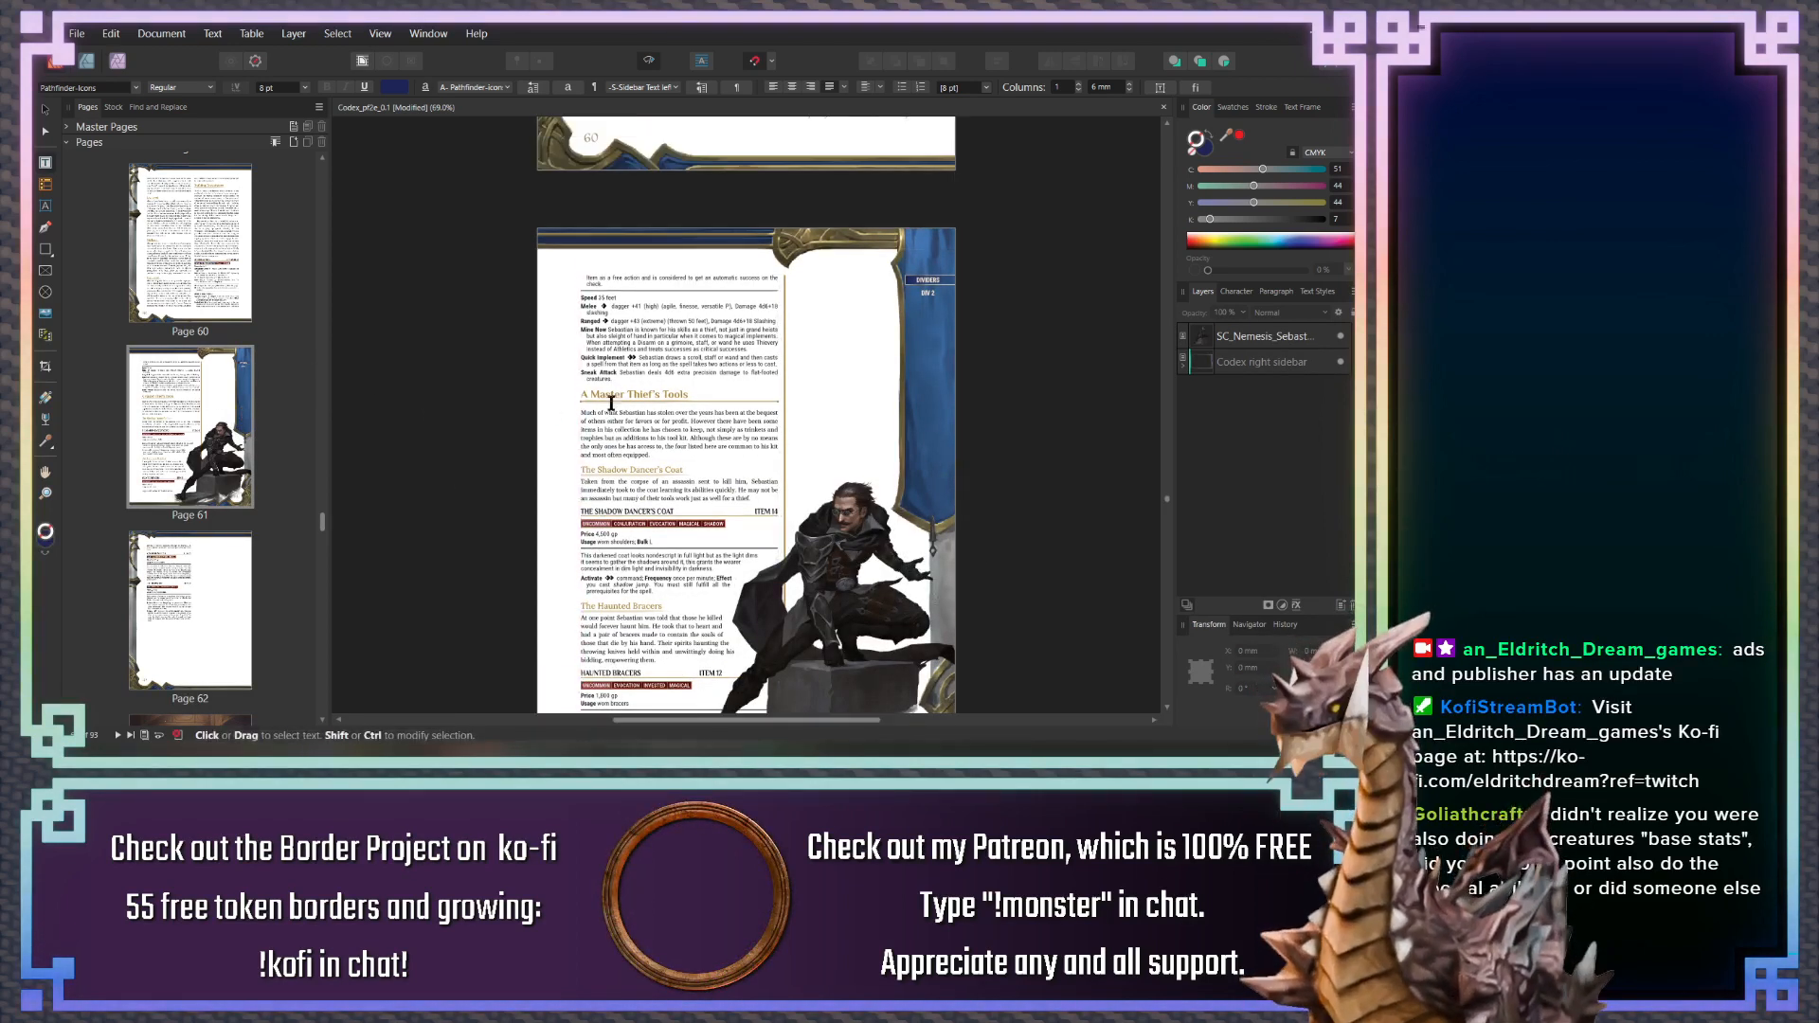
{"action": "scroll", "coordinate": [821, 440], "scroll_direction": "up", "scroll_amount": 4}
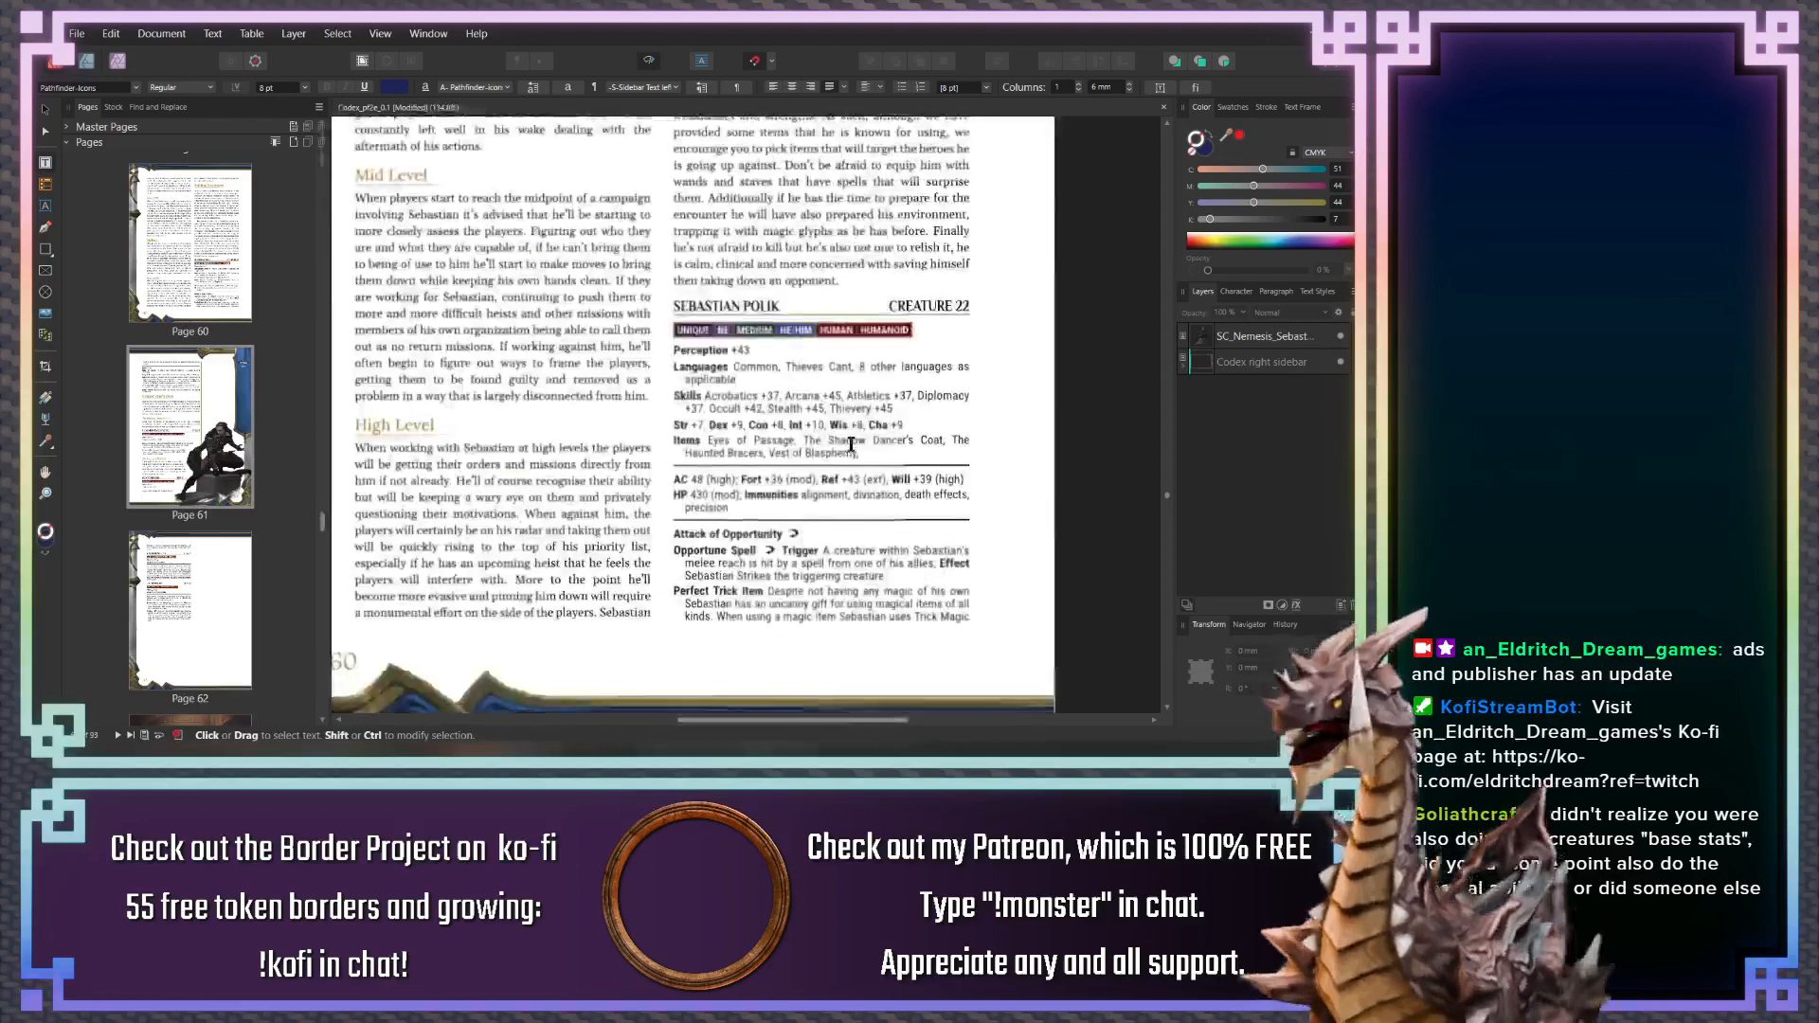
{"action": "scroll", "coordinate": [820, 440], "scroll_direction": "down", "scroll_amount": 3}
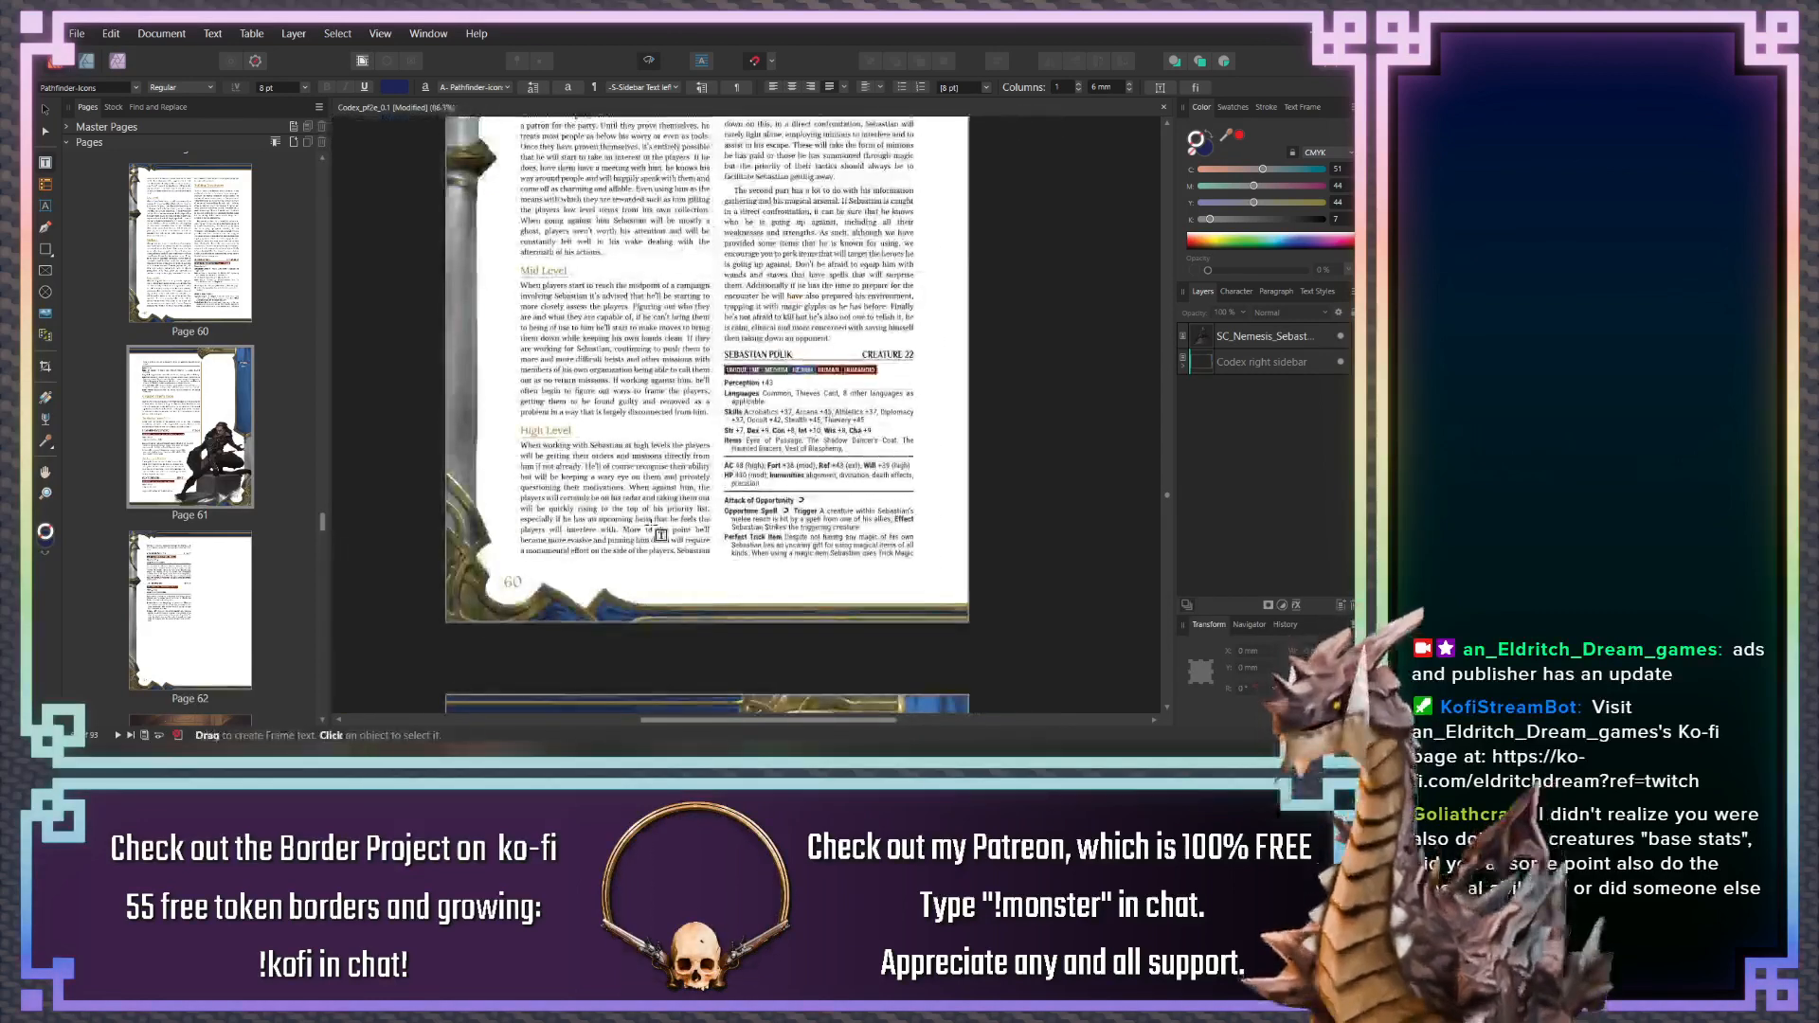
{"action": "scroll", "coordinate": [723, 350], "scroll_direction": "down", "scroll_amount": 3}
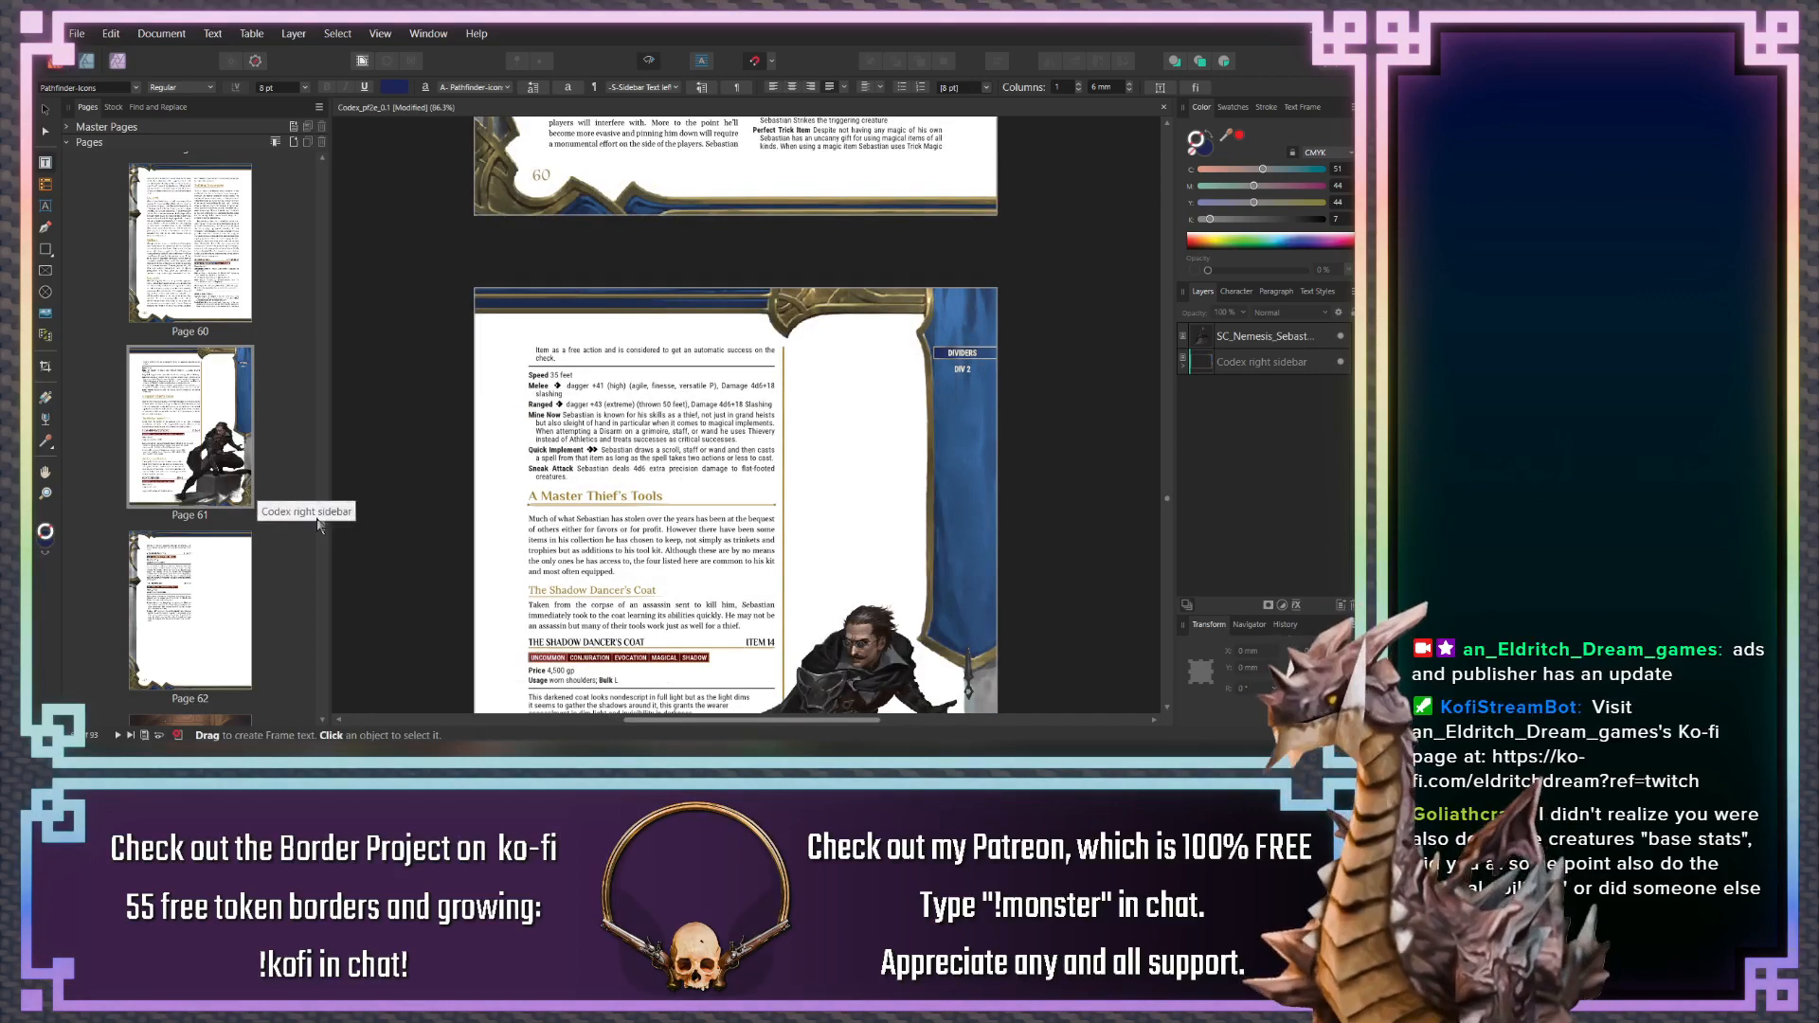
Return from page 61 to the Creature 23 vampire stat block on page 31
{"action": "mouse_move", "coordinate": [322, 524]}
{"action": "left_mouse_down"}
{"action": "mouse_move", "coordinate": [305, 708]}
{"action": "mouse_move", "coordinate": [307, 531]}
{"action": "left_mouse_up"}
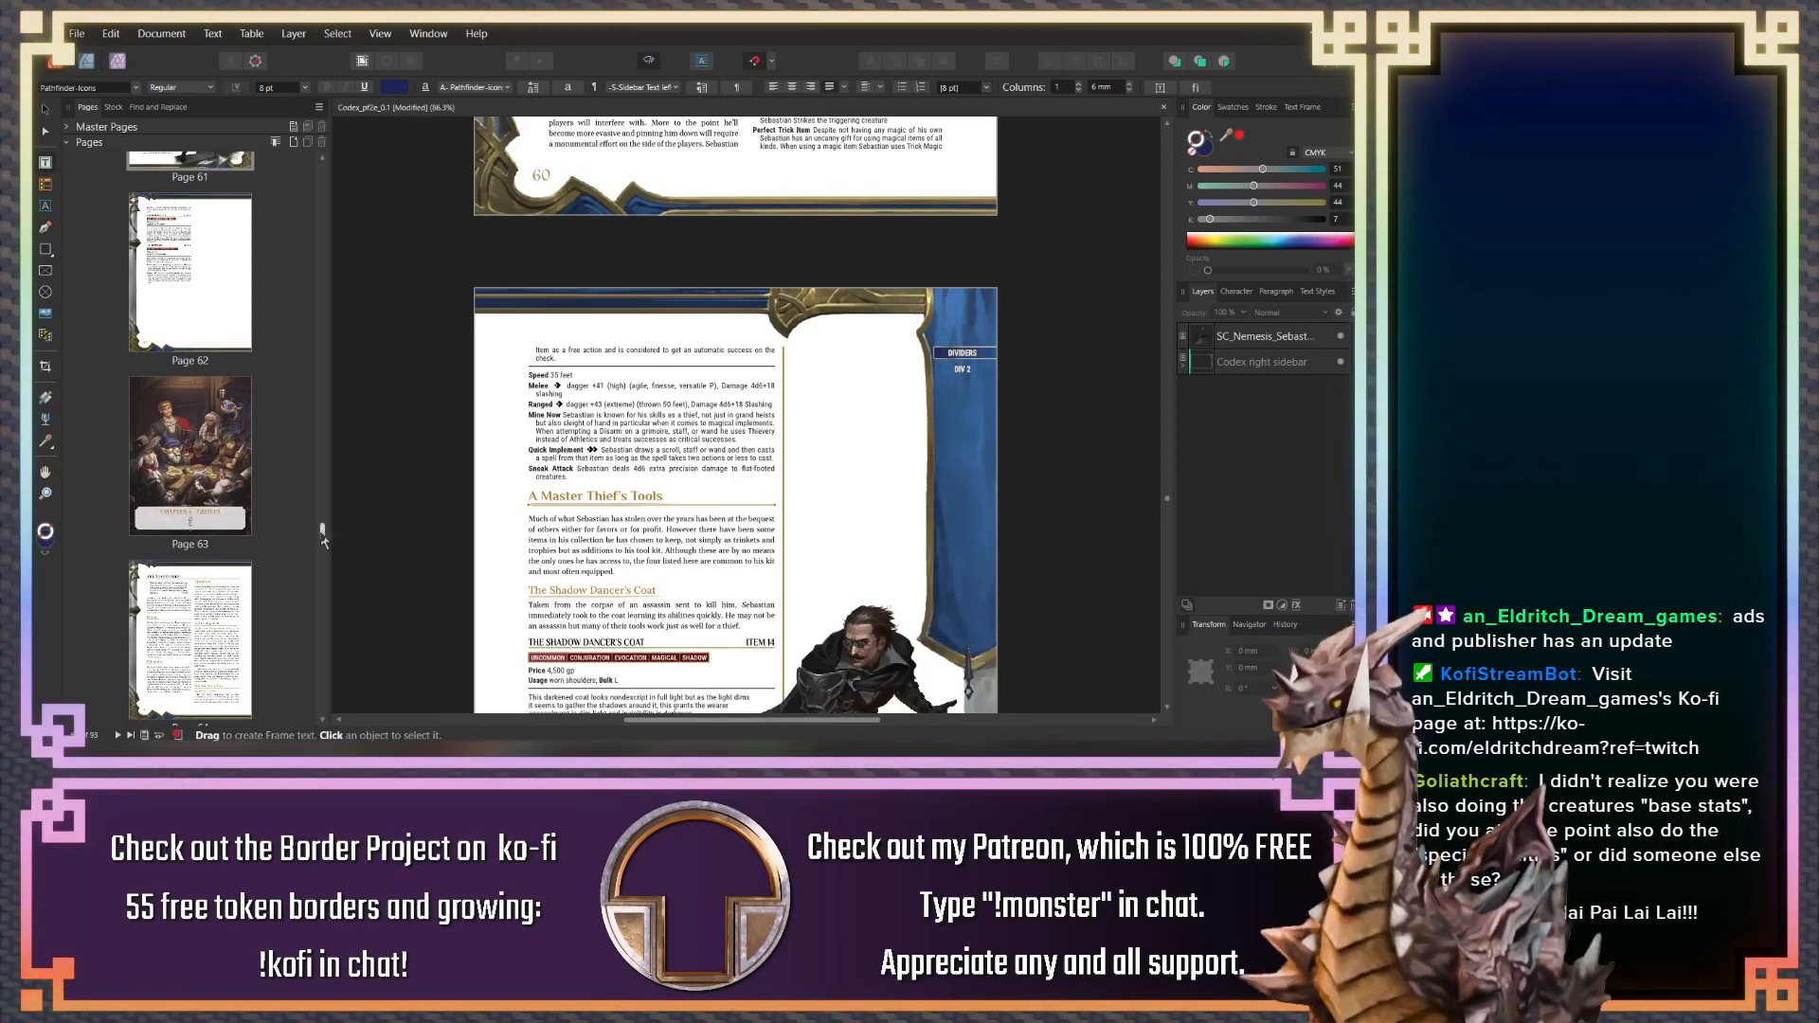
{"action": "left_click_drag", "start_coordinate": [322, 535], "coordinate": [322, 507]}
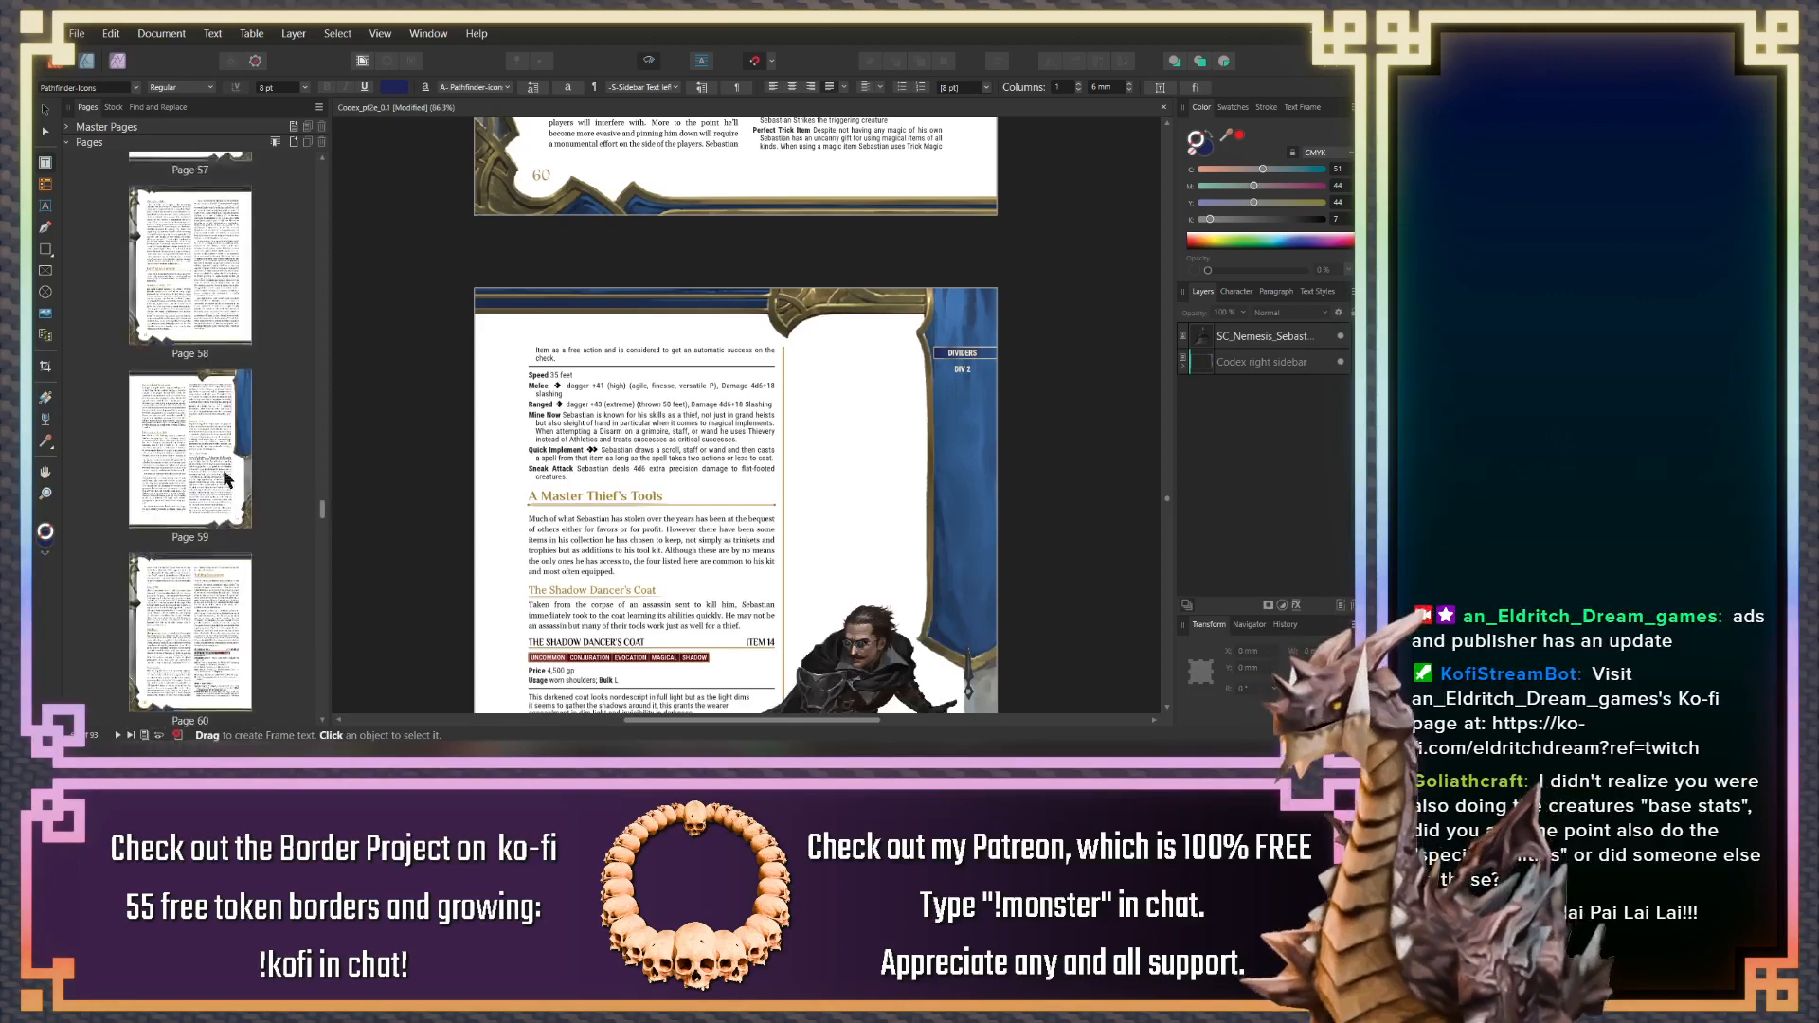
{"action": "scroll", "coordinate": [228, 479], "scroll_direction": "up", "scroll_amount": 5}
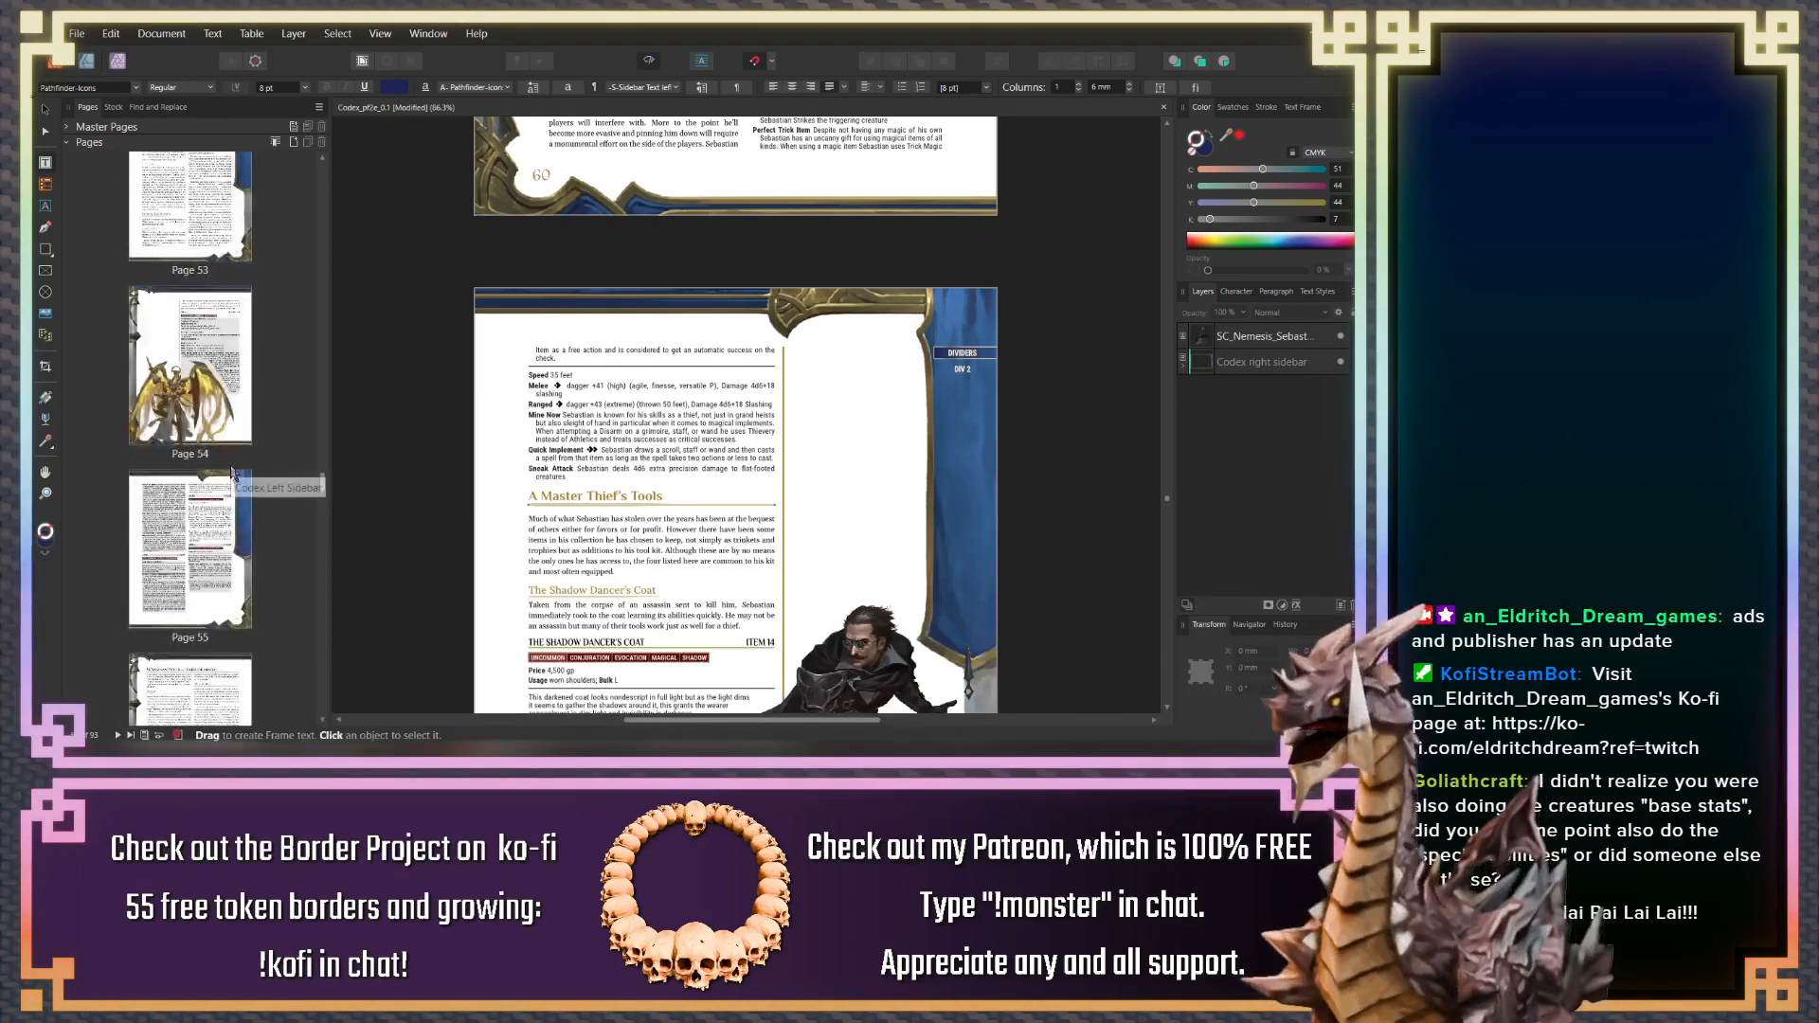
{"action": "scroll", "coordinate": [232, 474], "scroll_direction": "up", "scroll_amount": 8}
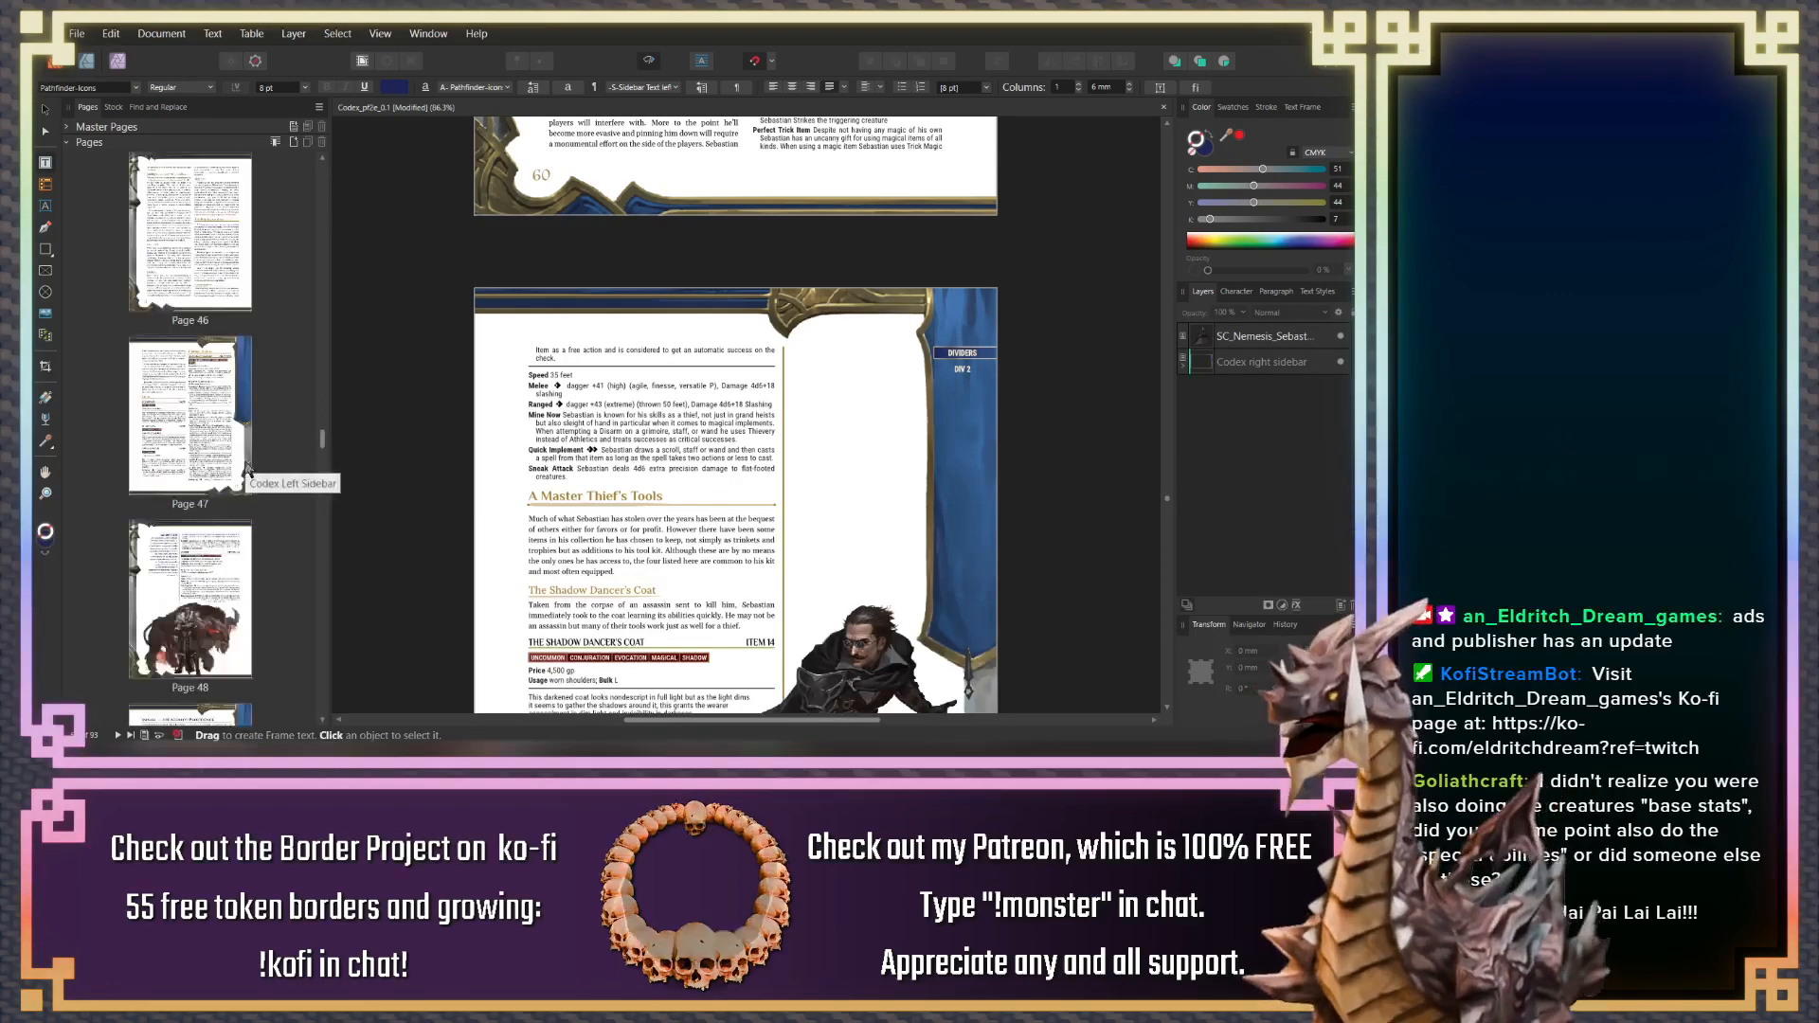
{"action": "scroll", "coordinate": [244, 466], "scroll_direction": "up", "scroll_amount": 8}
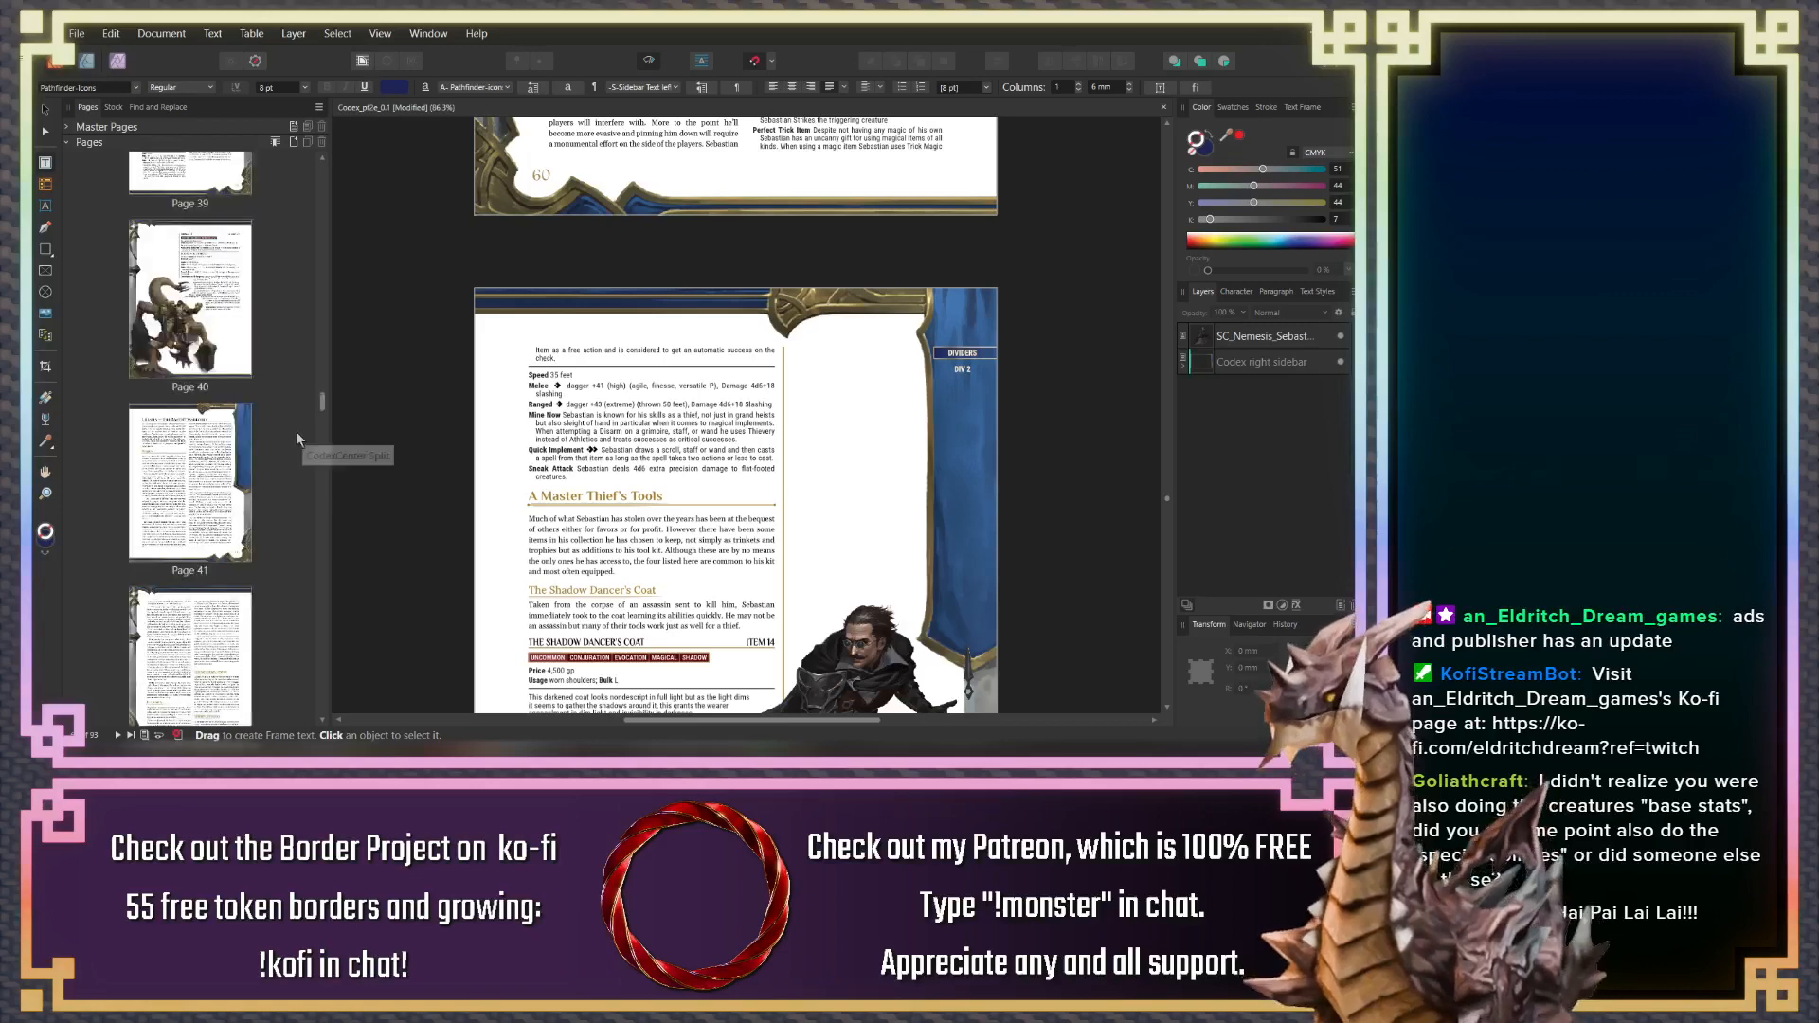
{"action": "scroll", "coordinate": [296, 430], "scroll_direction": "up", "scroll_amount": 6}
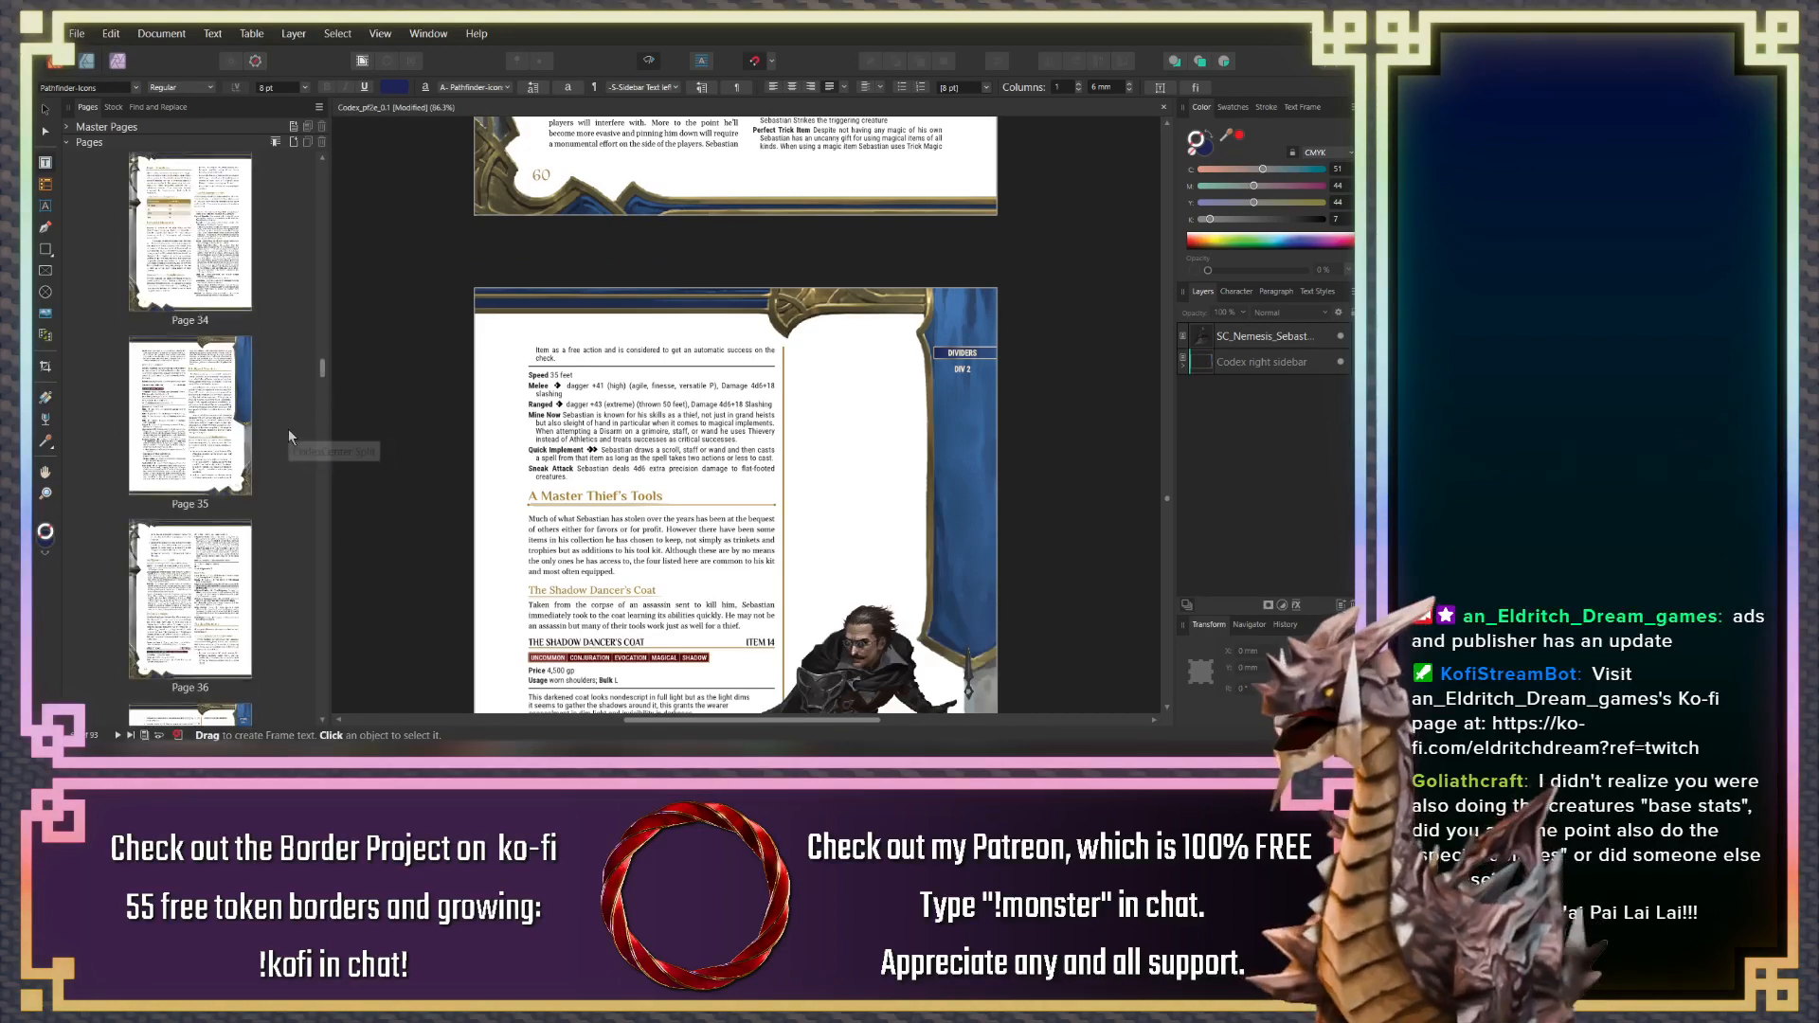
{"action": "scroll", "coordinate": [288, 428], "scroll_direction": "up", "scroll_amount": 6}
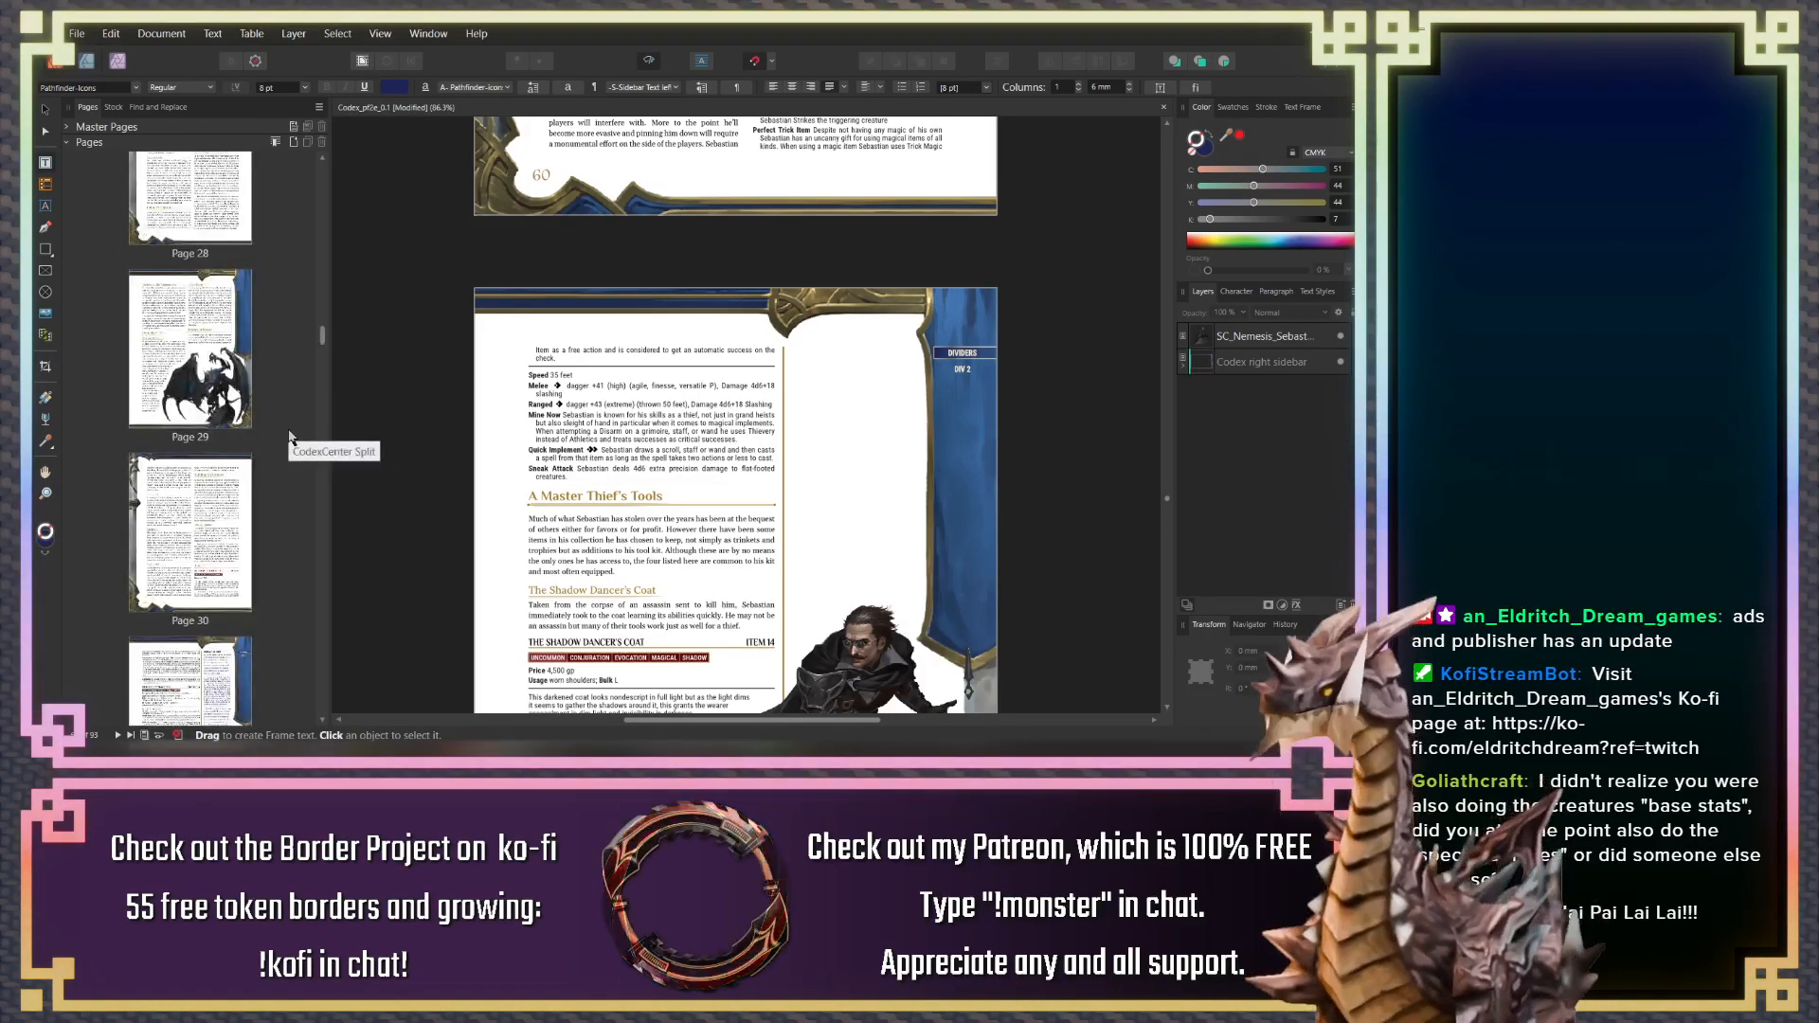
{"action": "scroll", "coordinate": [287, 431], "scroll_direction": "up", "scroll_amount": 1}
{"action": "scroll", "coordinate": [227, 511], "scroll_direction": "down", "scroll_amount": 2}
{"action": "left_click", "coordinate": [171, 596]}
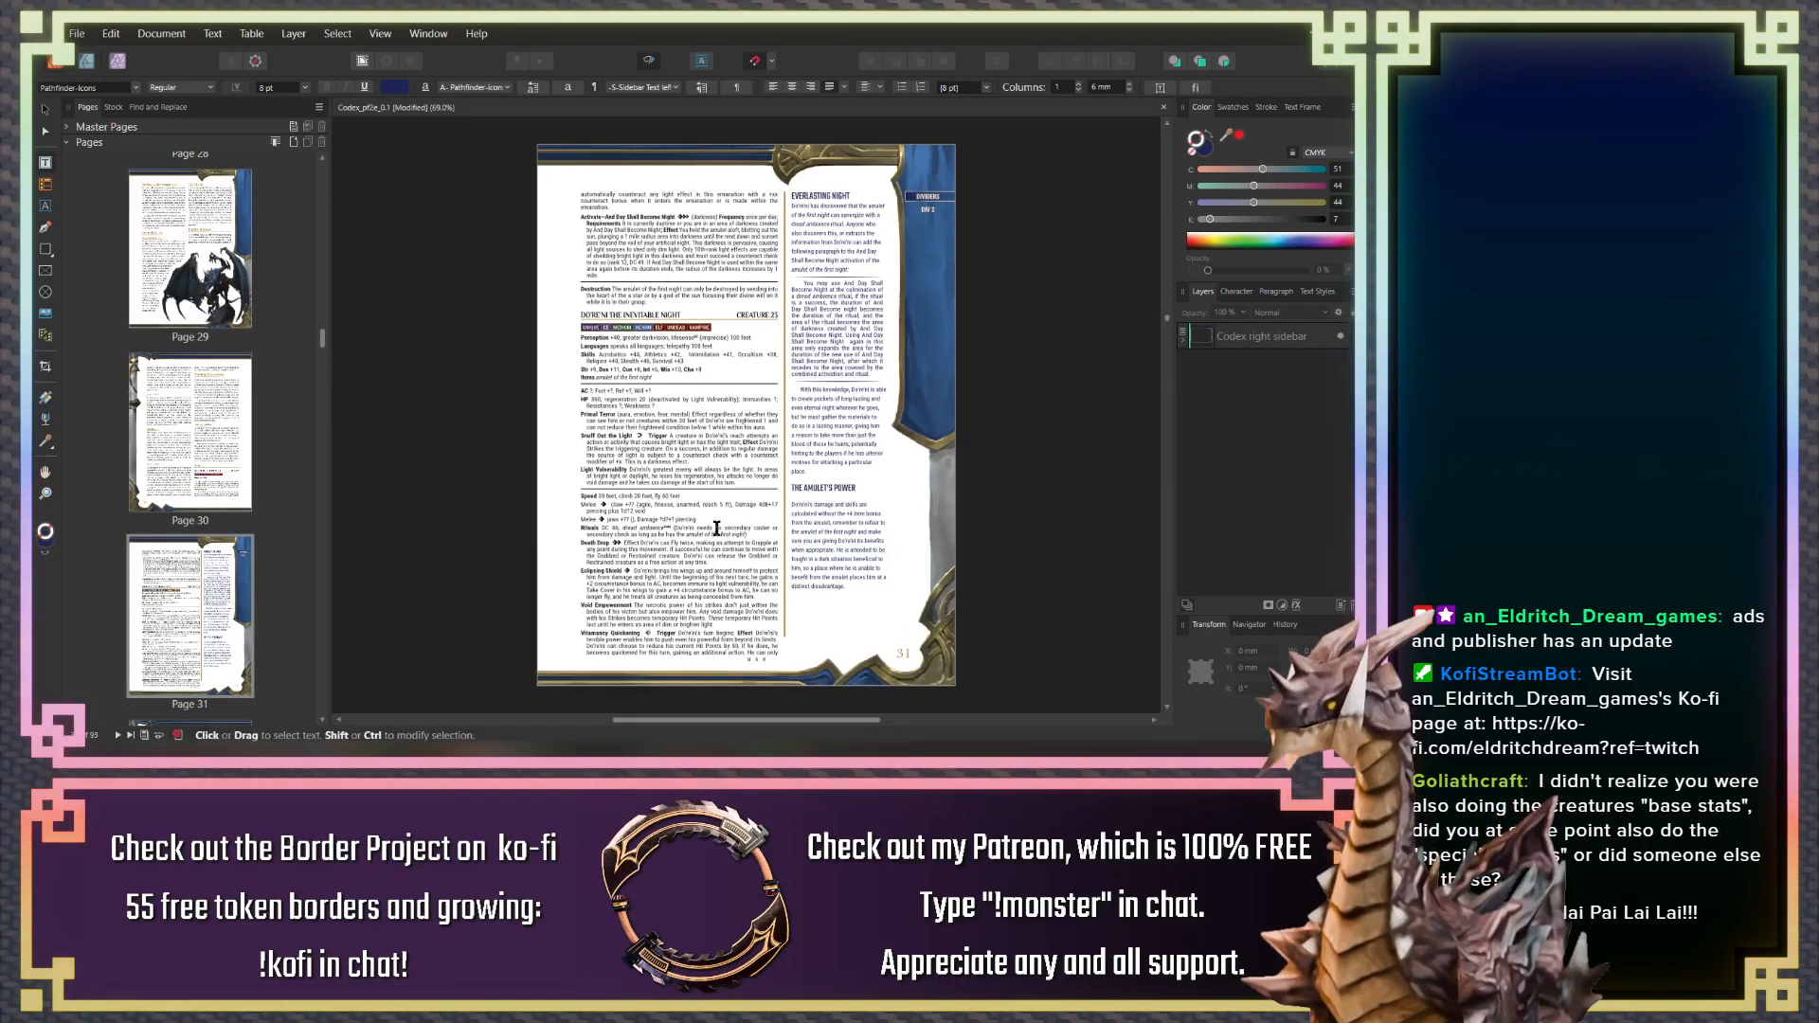
{"action": "scroll", "coordinate": [696, 502], "scroll_direction": "up", "scroll_amount": 5}
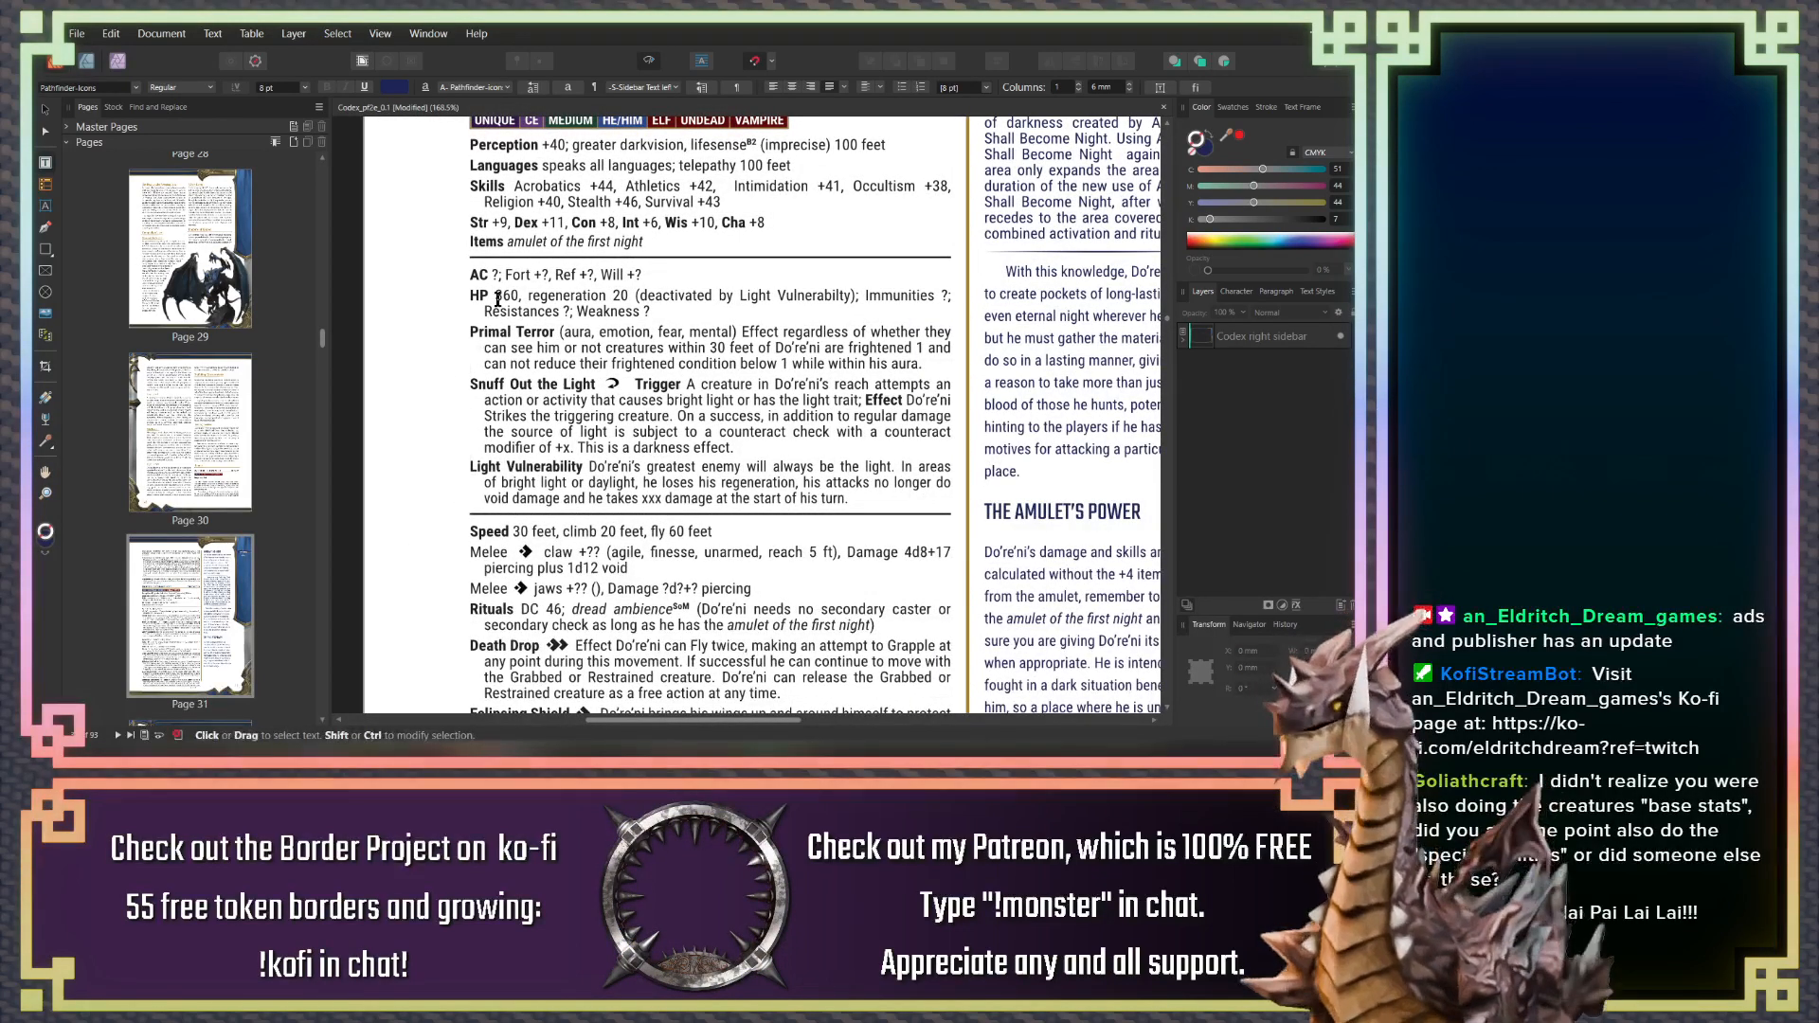
{"action": "scroll", "coordinate": [498, 300], "scroll_direction": "up", "scroll_amount": 3}
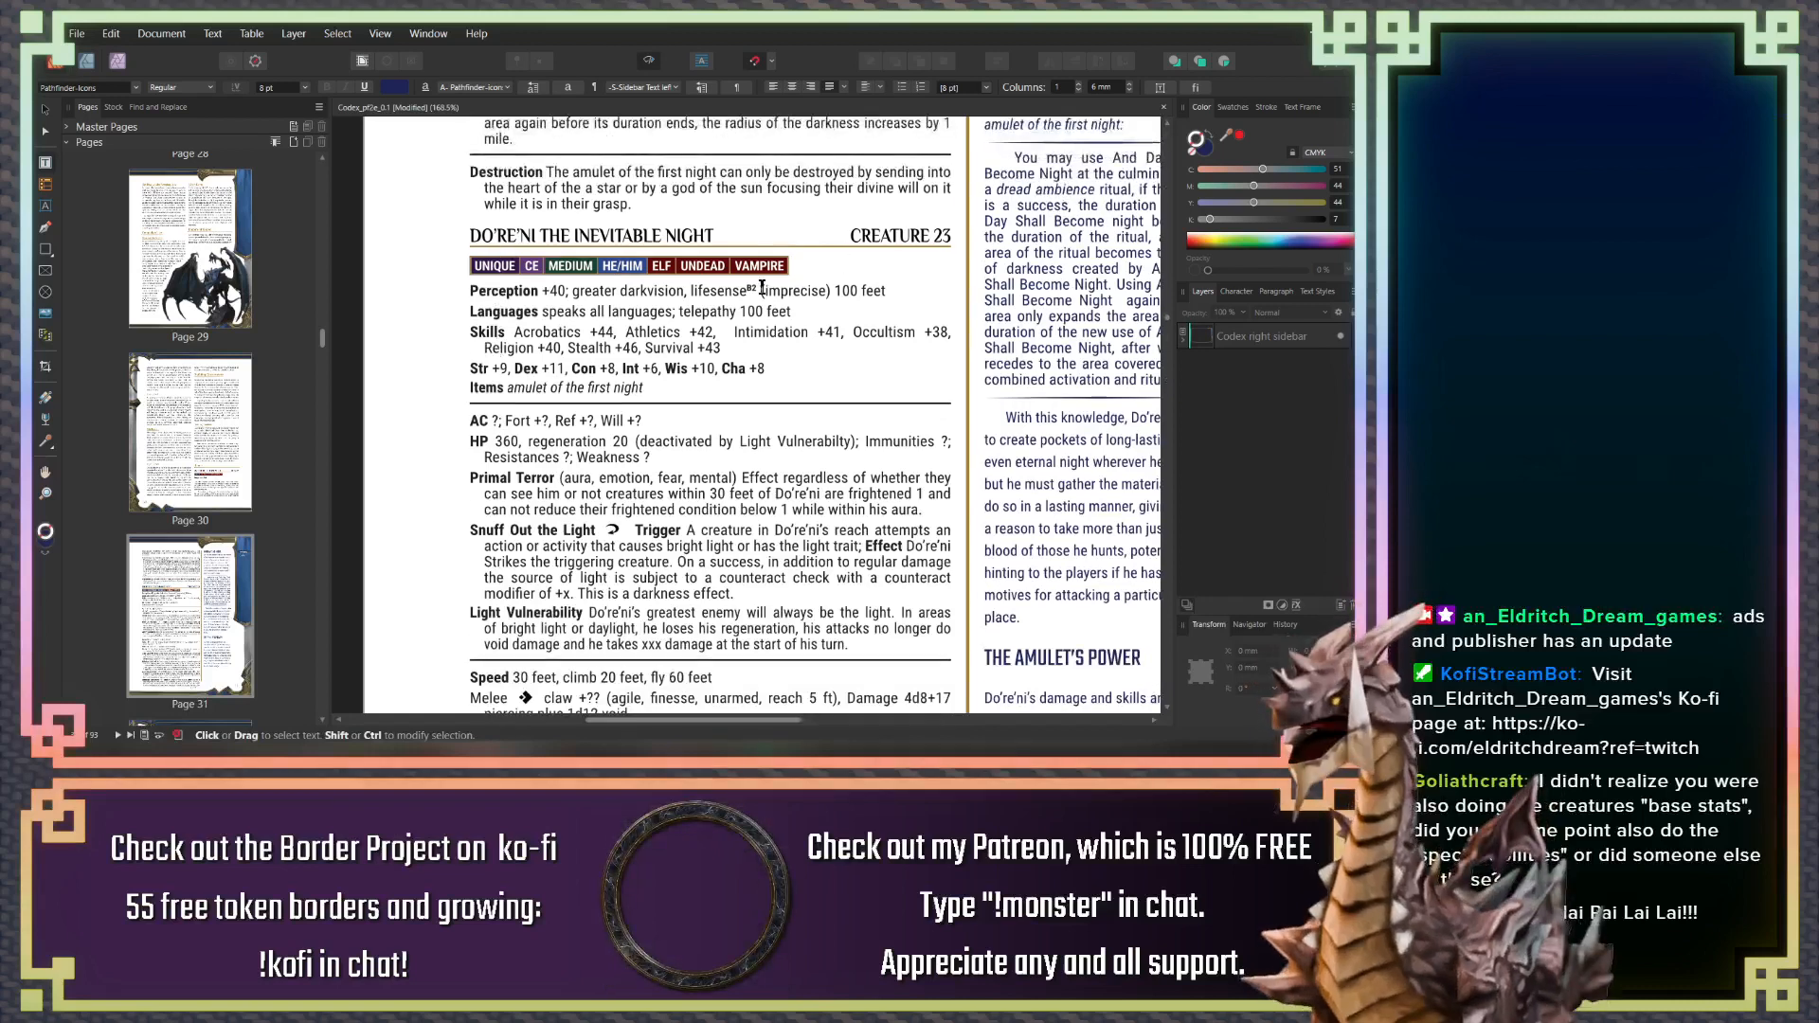
{"action": "scroll", "coordinate": [499, 384], "scroll_direction": "up", "scroll_amount": 1}
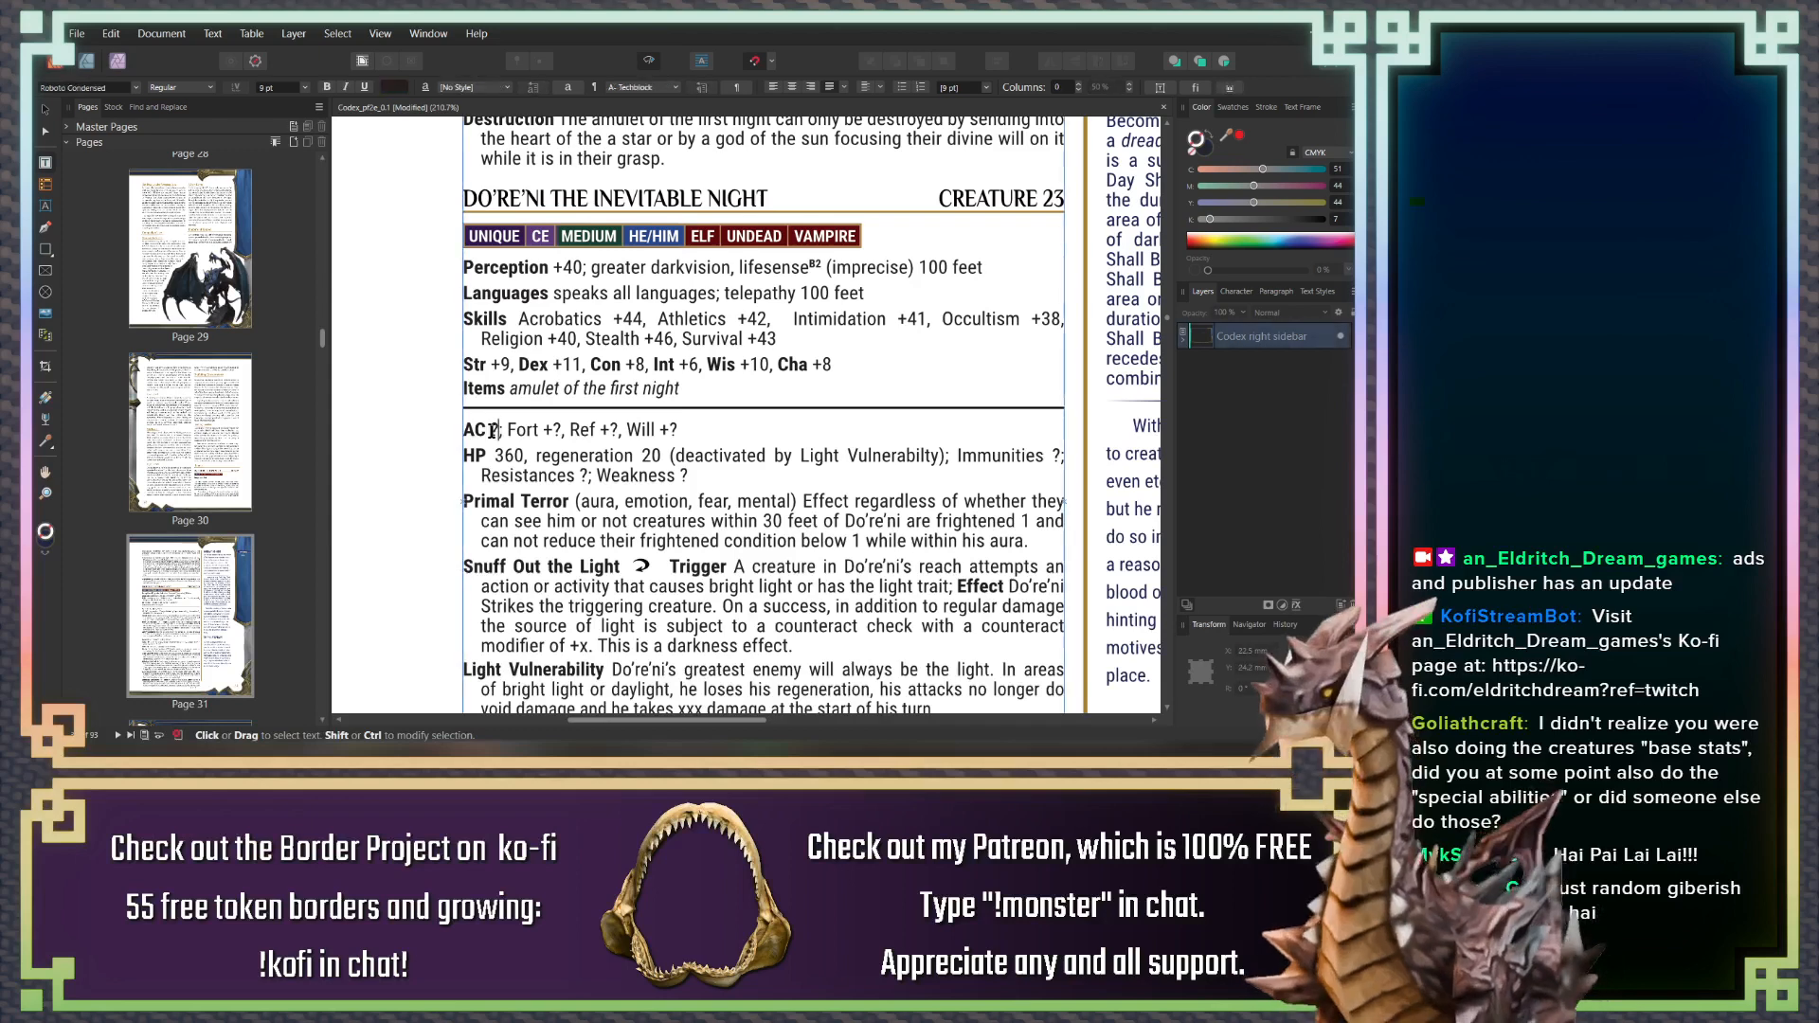
Review the AC, Fort, Ref, Will and Immunities placeholders in the Creature 23 stat block
{"action": "double_click", "coordinate": [494, 431]}
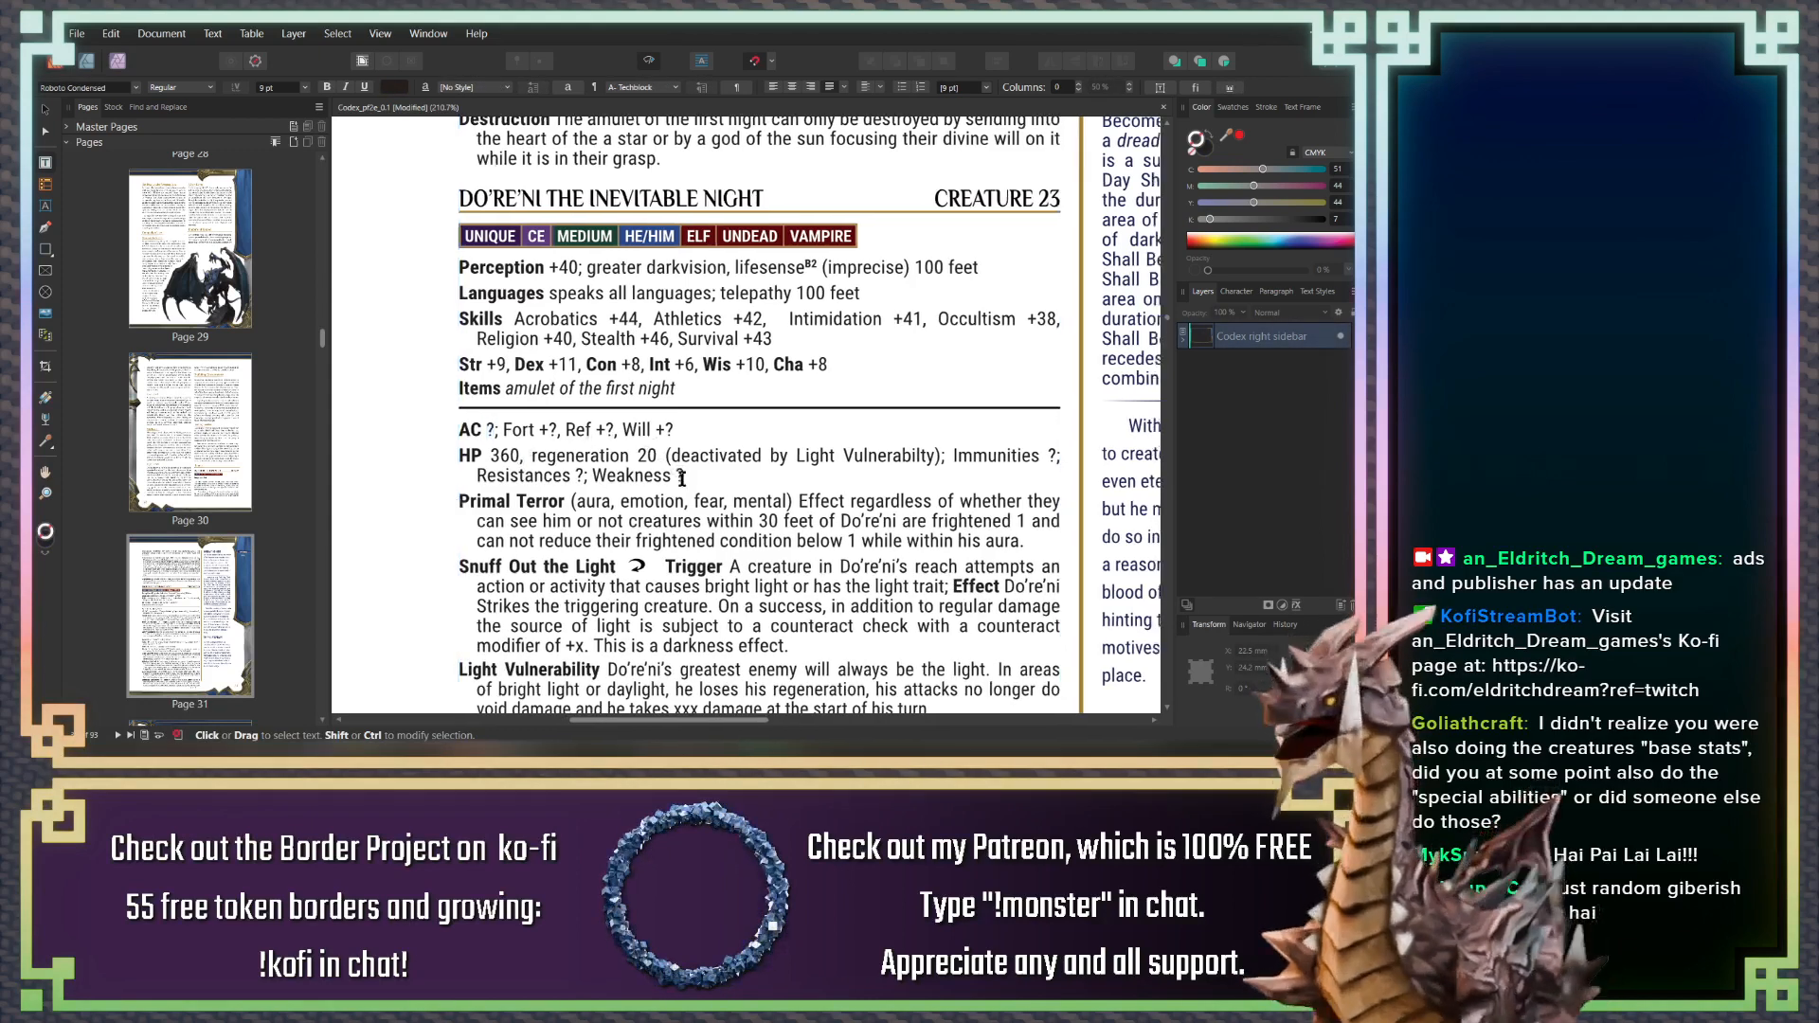
{"action": "scroll", "coordinate": [682, 476], "scroll_direction": "down", "scroll_amount": 4}
{"action": "scroll", "coordinate": [653, 440], "scroll_direction": "right", "scroll_amount": 2}
{"action": "scroll", "coordinate": [556, 446], "scroll_direction": "up", "scroll_amount": 1}
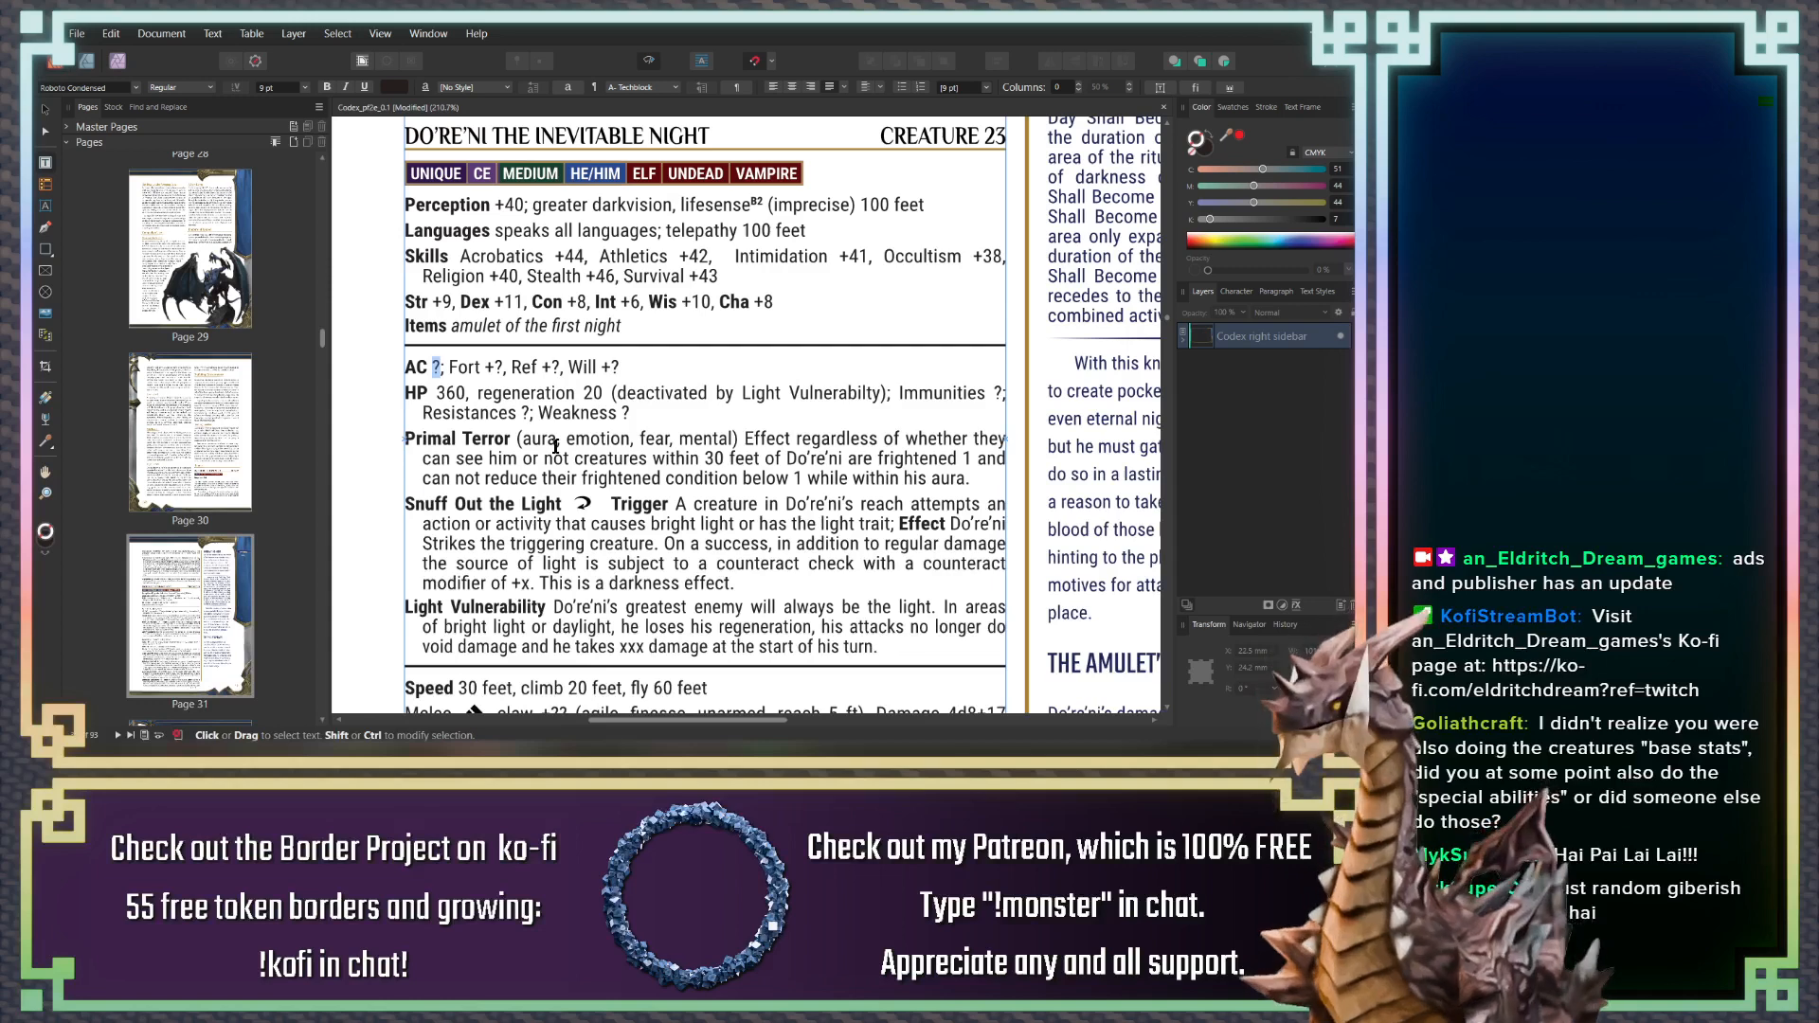
{"action": "left_click", "coordinate": [431, 369]}
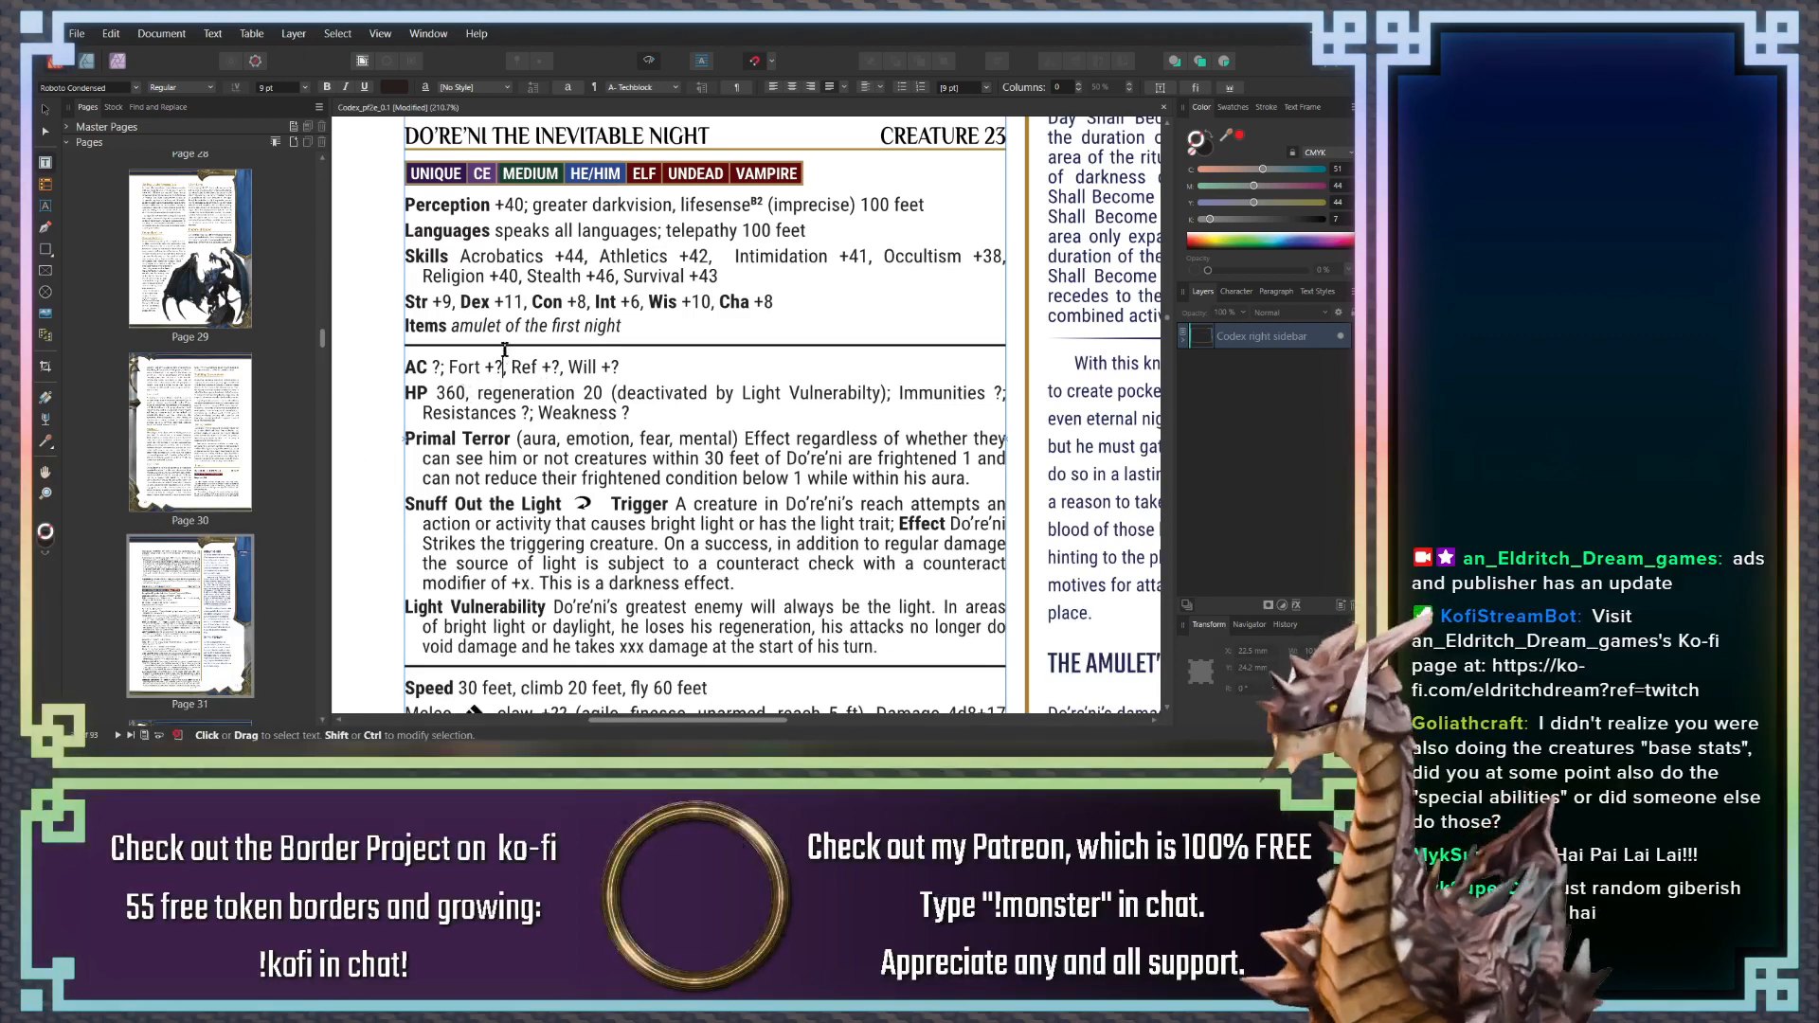
{"action": "left_click", "coordinate": [564, 367]}
{"action": "type", "text": ","}
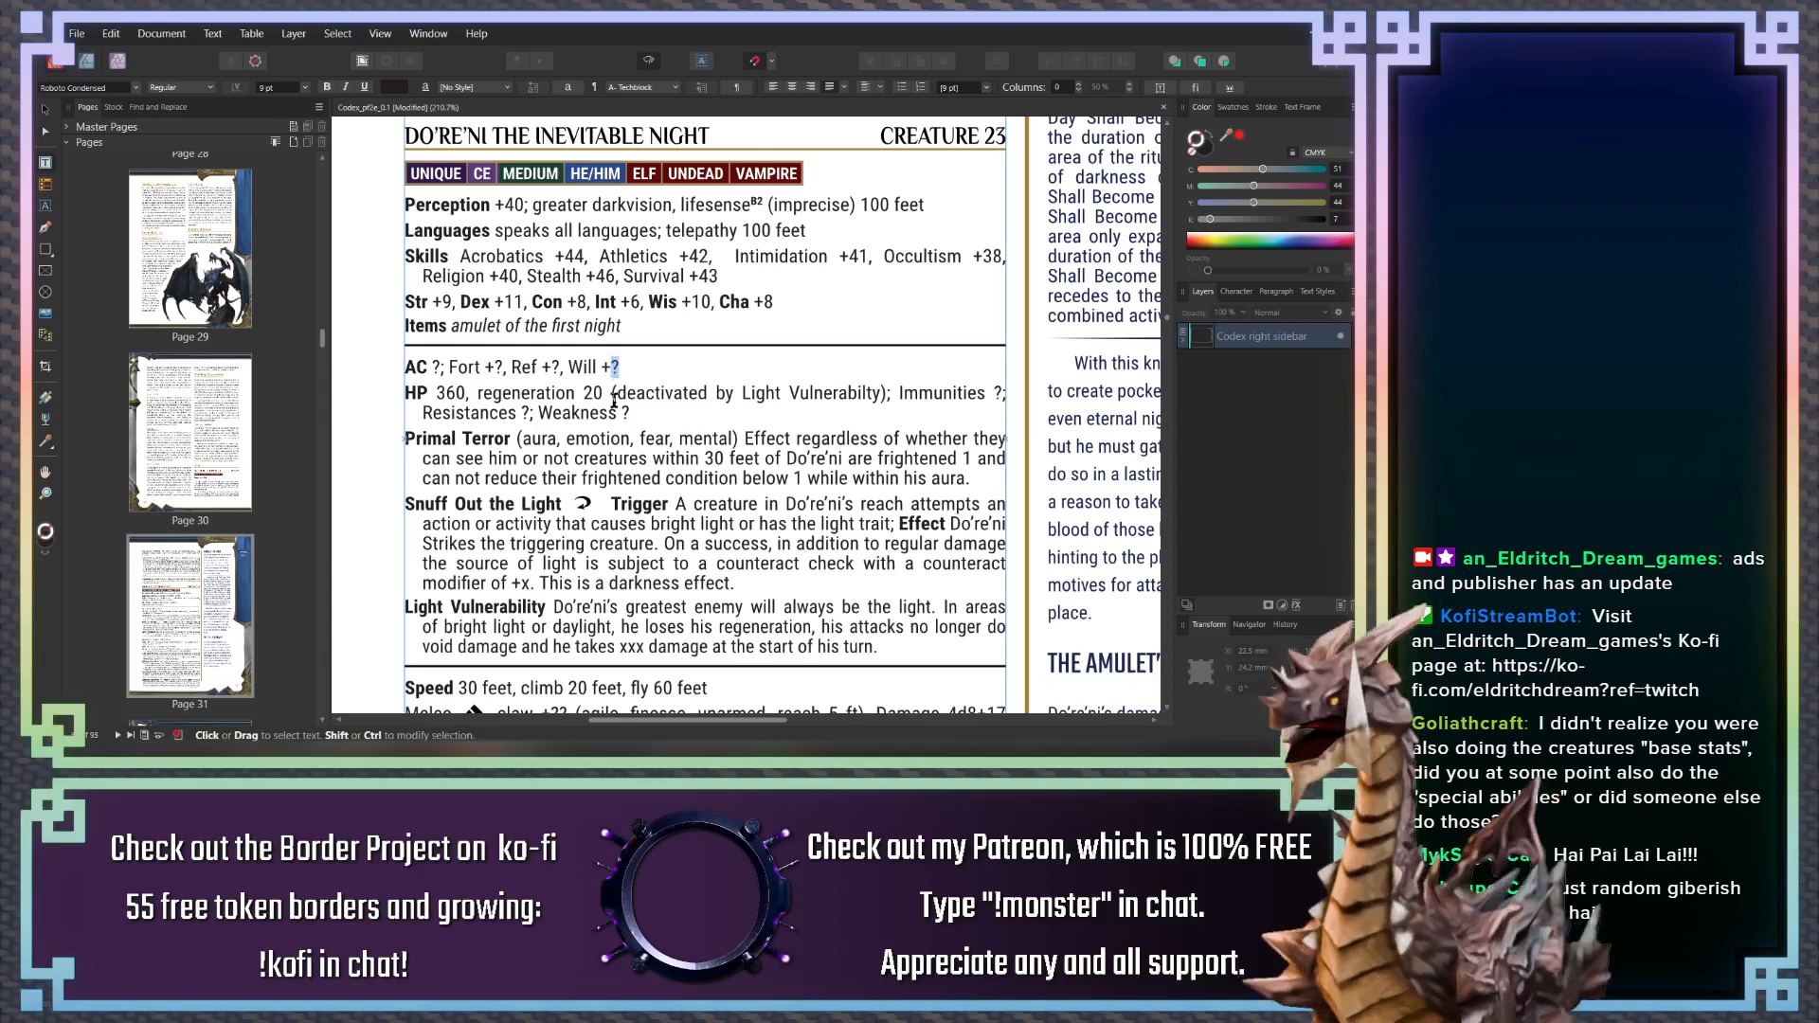
{"action": "scroll", "coordinate": [614, 401], "scroll_direction": "down", "scroll_amount": 1}
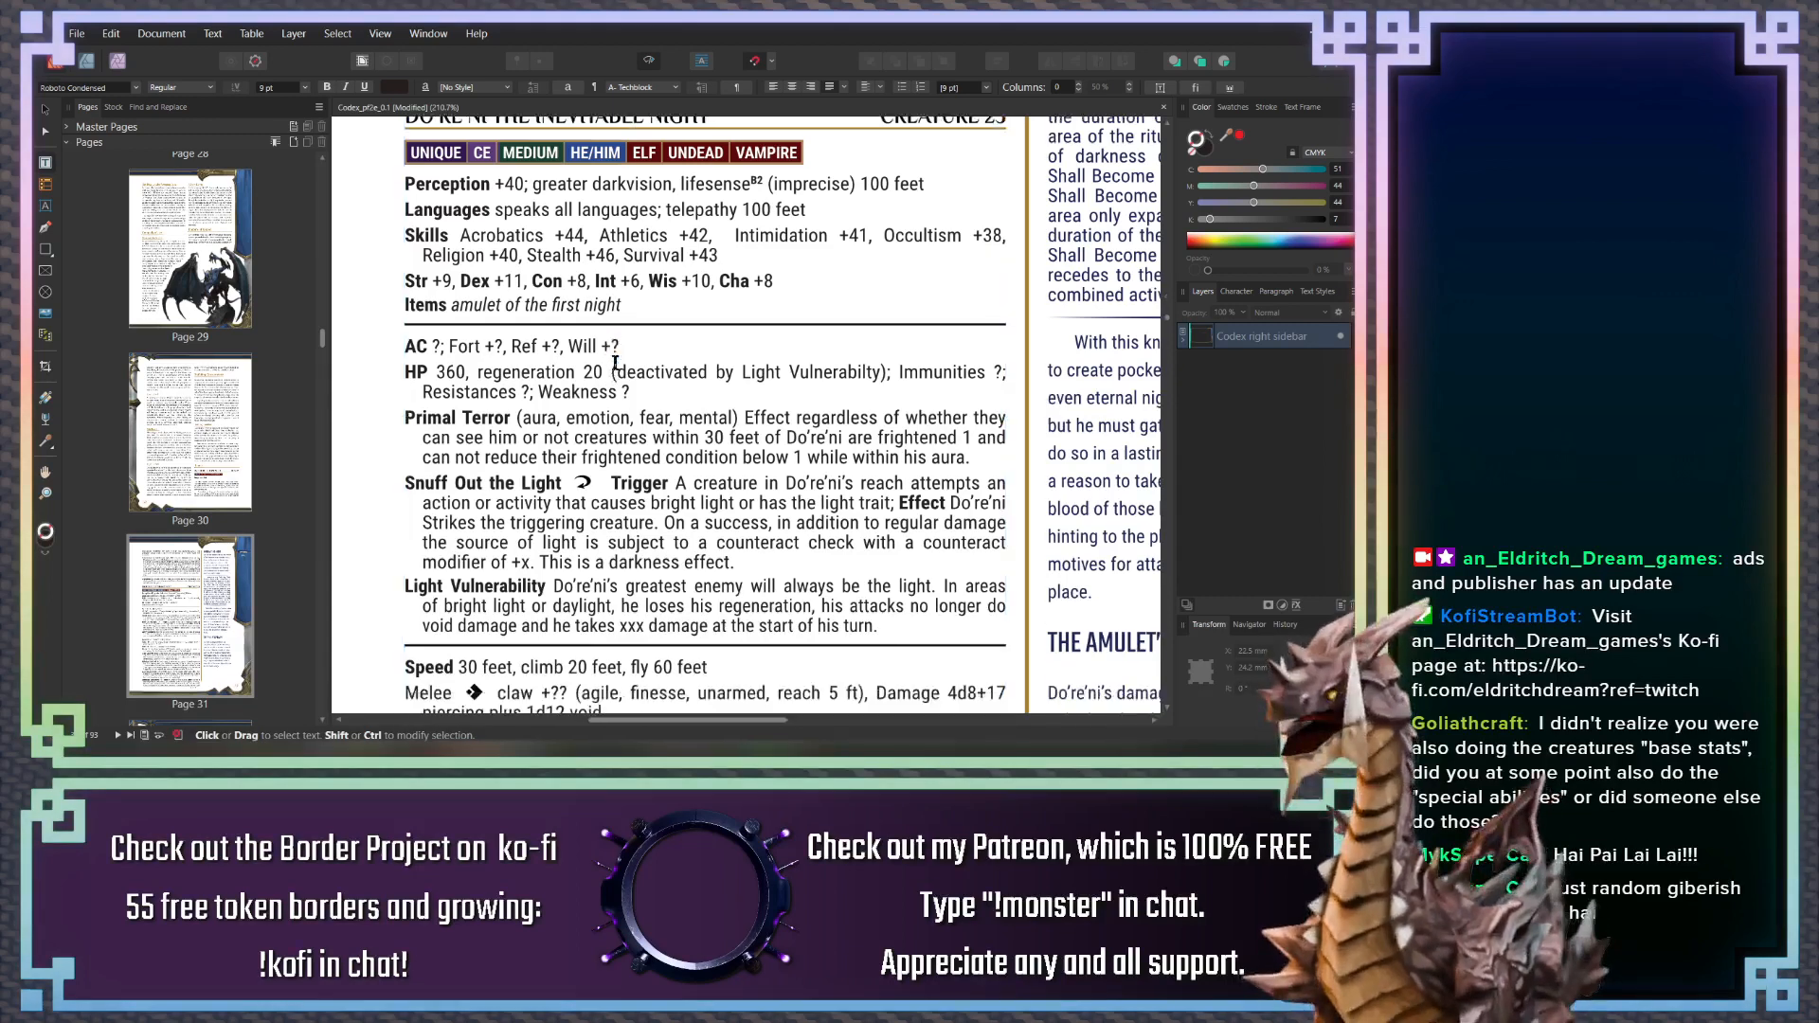
{"action": "scroll", "coordinate": [835, 485], "scroll_direction": "down", "scroll_amount": 1}
{"action": "scroll", "coordinate": [836, 485], "scroll_direction": "up", "scroll_amount": 2}
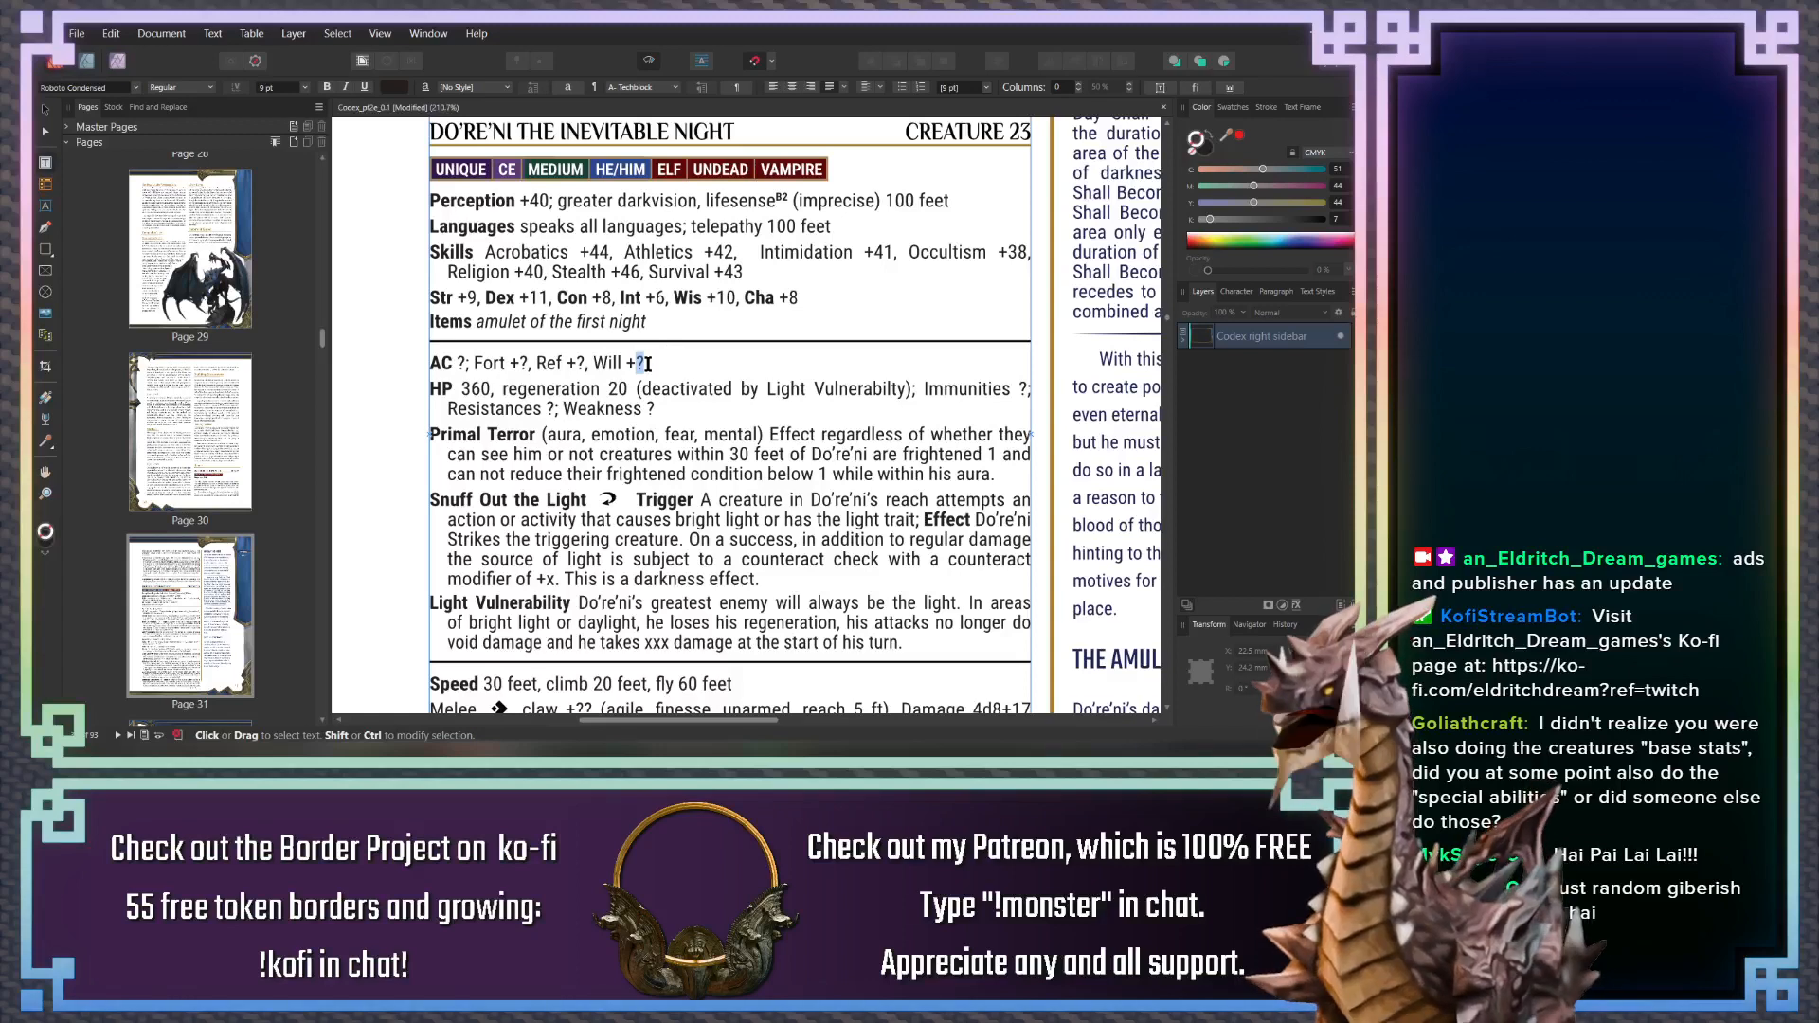
{"action": "scroll", "coordinate": [649, 356], "scroll_direction": "up", "scroll_amount": 1}
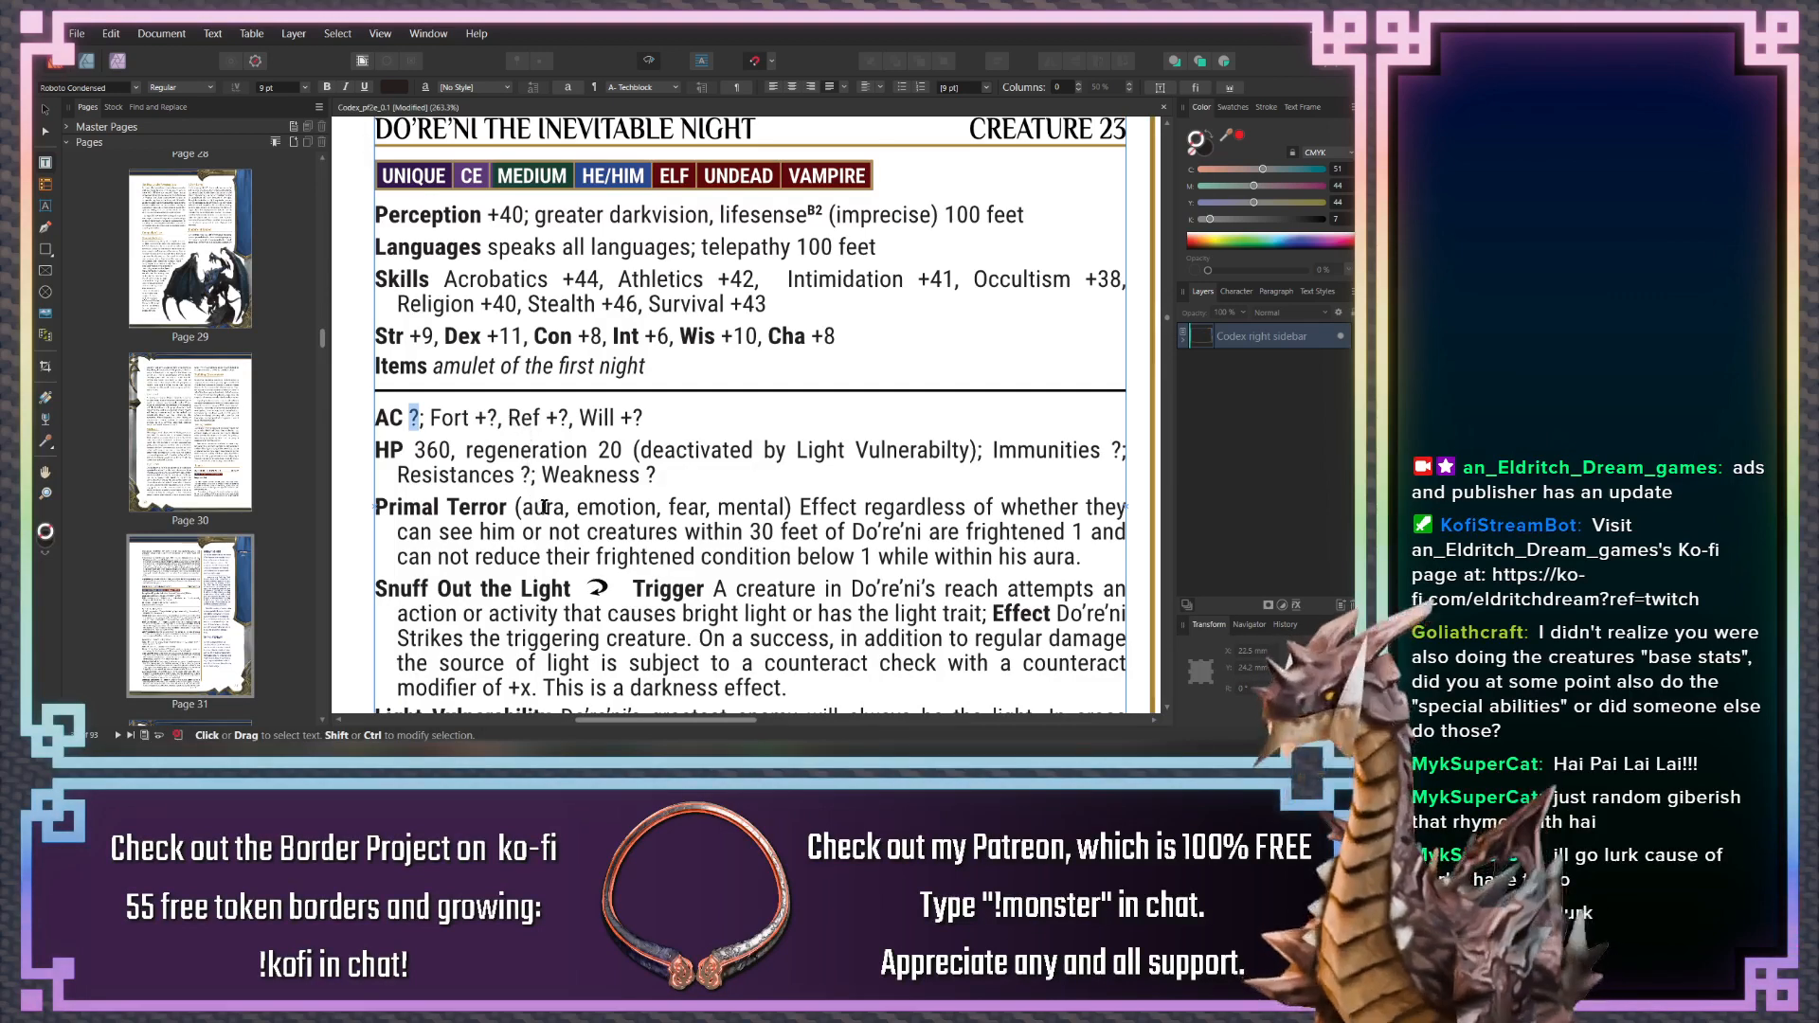
{"action": "scroll", "coordinate": [545, 507], "scroll_direction": "down", "scroll_amount": 2}
{"action": "scroll", "coordinate": [535, 436], "scroll_direction": "down", "scroll_amount": 1}
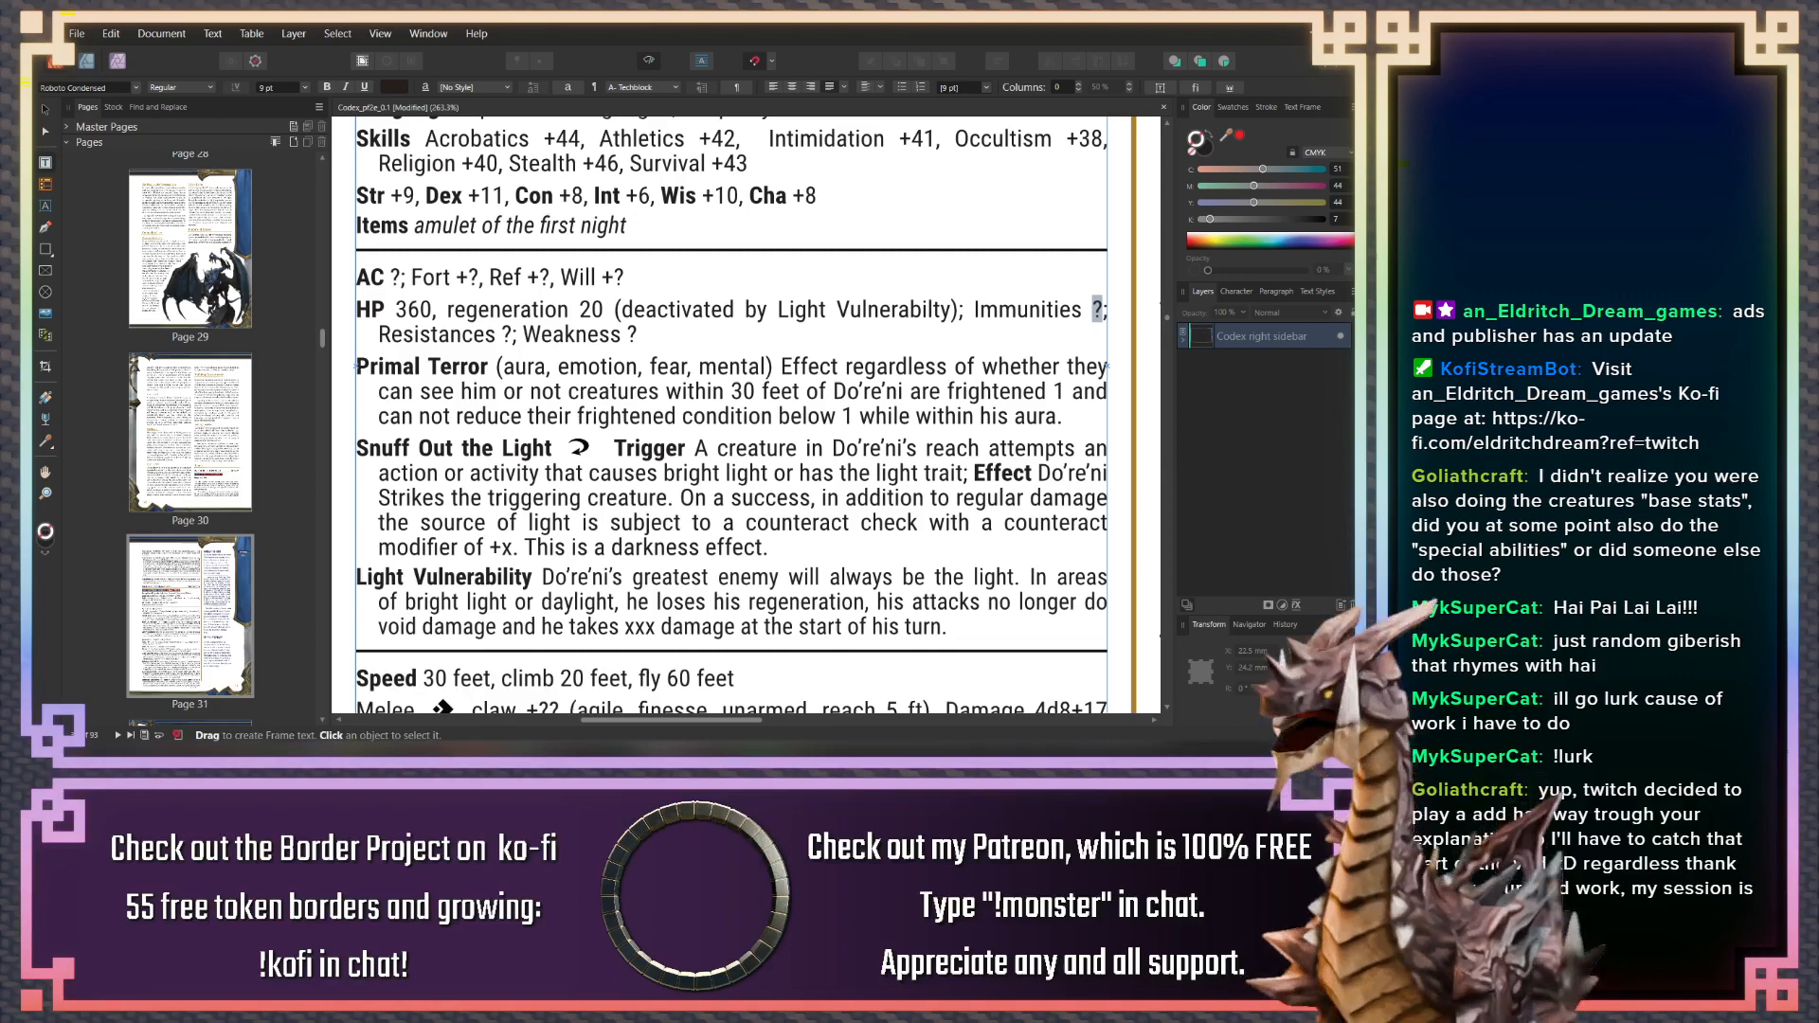
Make the word "Effect" bold in the Primal Terror ability of the Creature 23 stat block
{"action": "scroll", "coordinate": [656, 474], "scroll_direction": "down", "scroll_amount": 1}
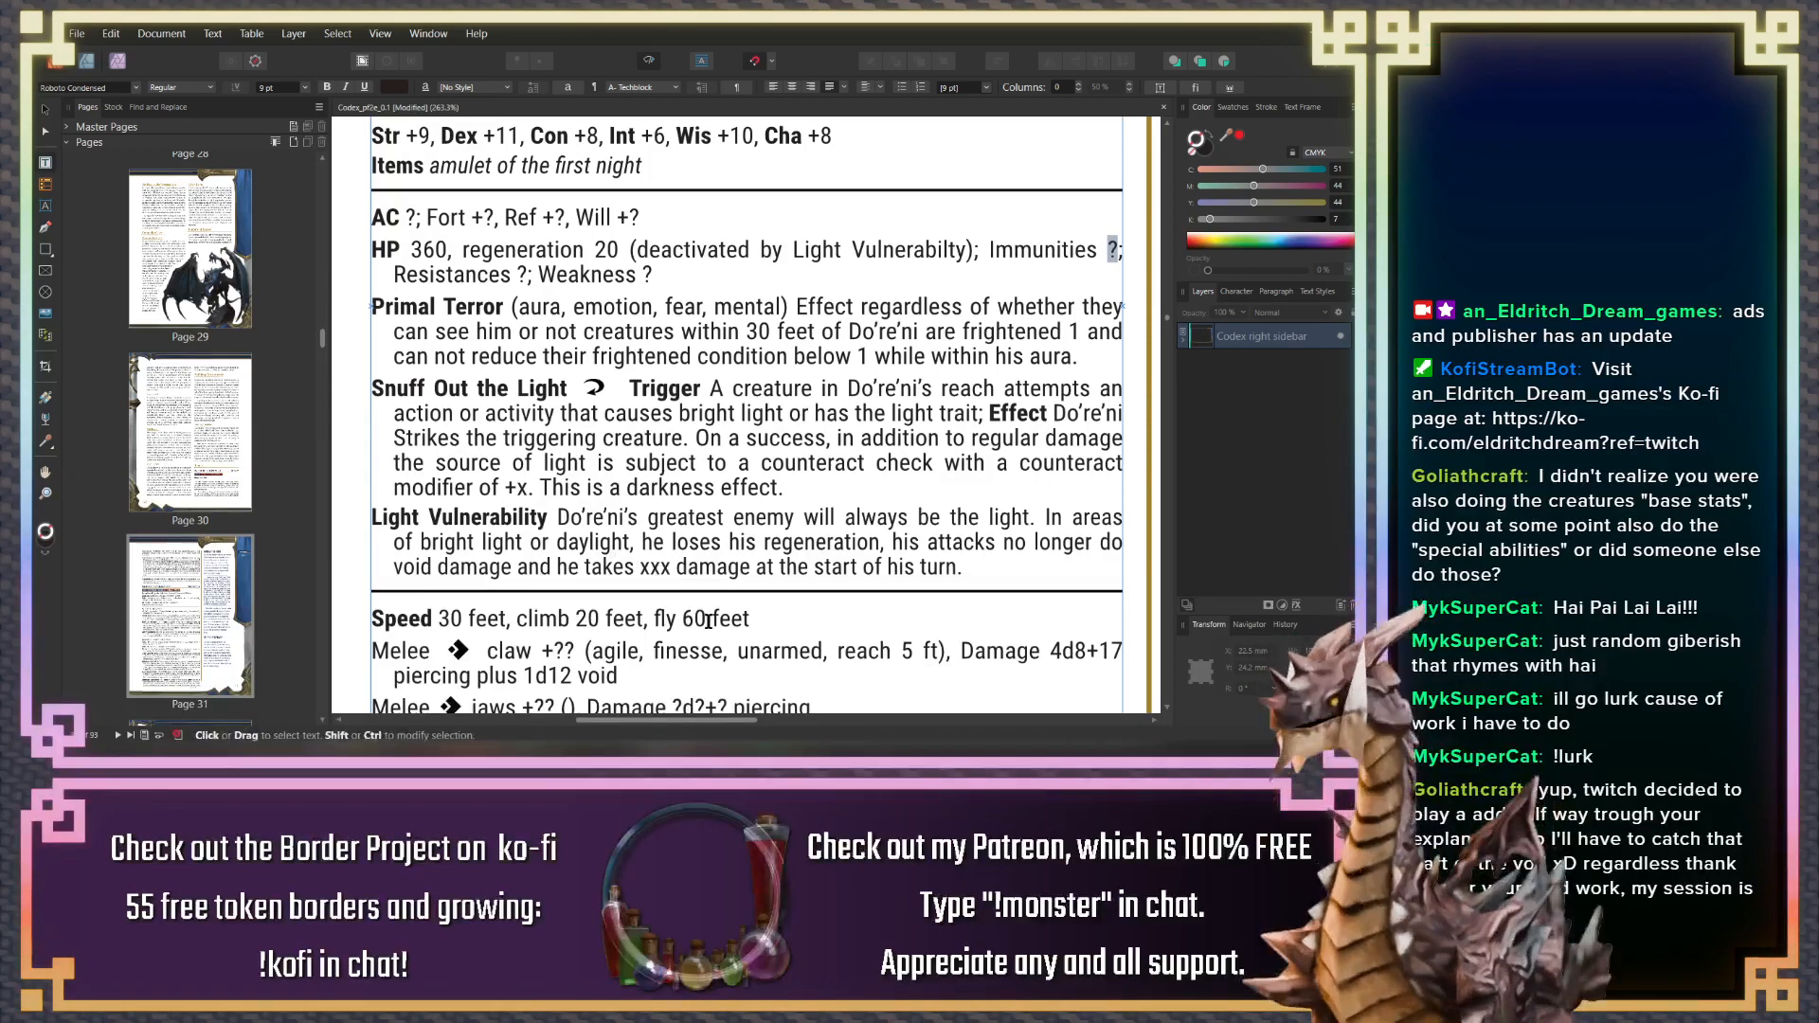
{"action": "left_click", "coordinate": [727, 651]}
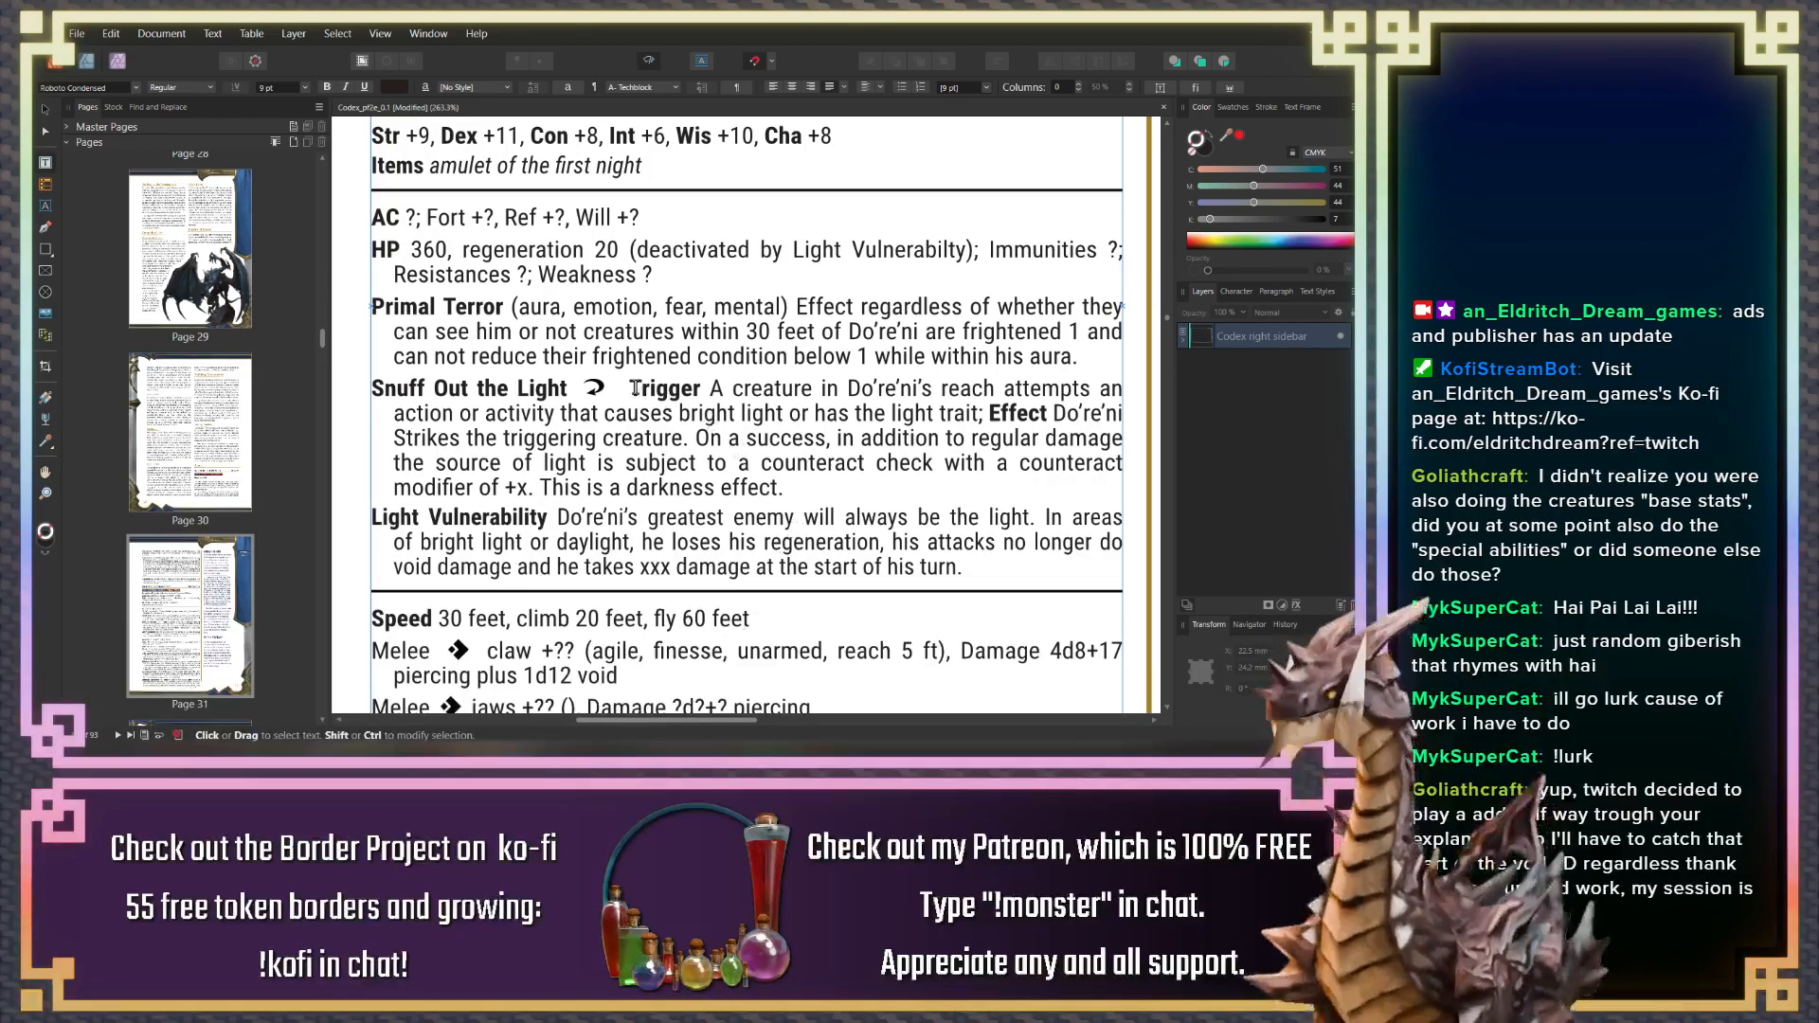
{"action": "left_click", "coordinate": [823, 311]}
{"action": "key", "text": "ctrl+b"}
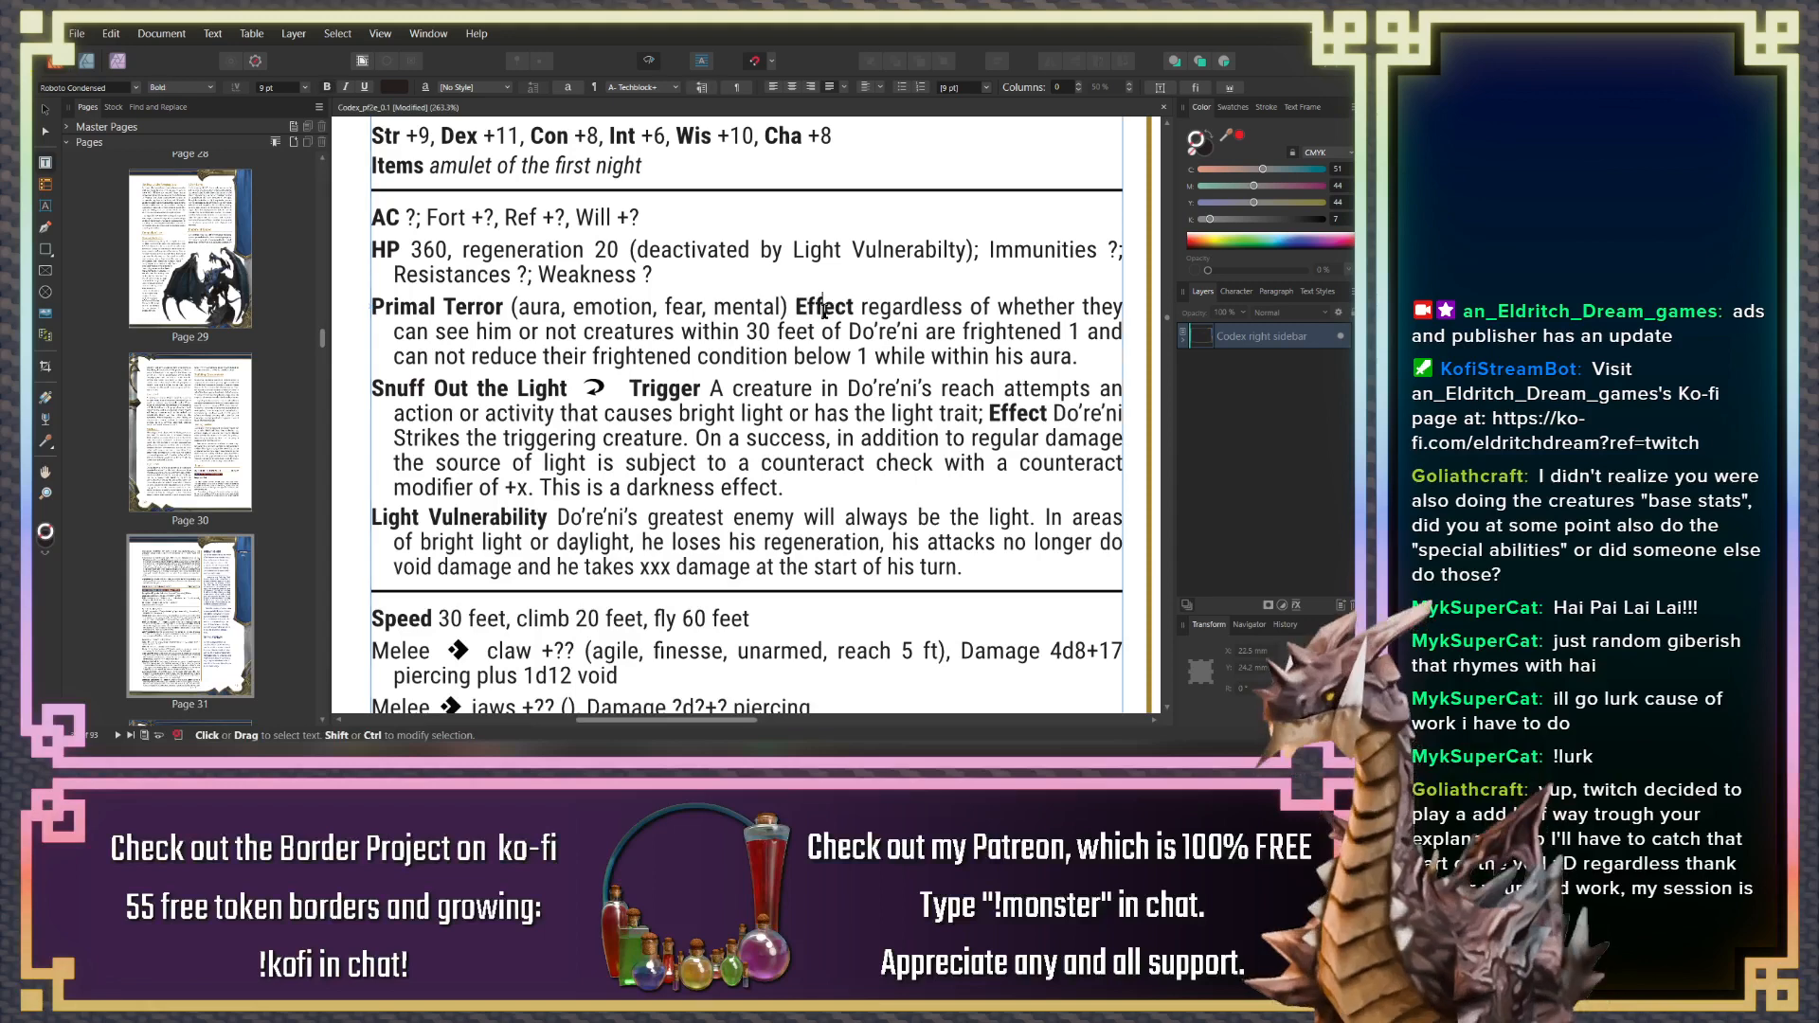
Compare the Creature 23 ability modifiers with the Will and AC placeholders, selecting the AC placeholder last
{"action": "scroll", "coordinate": [576, 291], "scroll_direction": "up", "scroll_amount": 1}
{"action": "scroll", "coordinate": [576, 292], "scroll_direction": "up", "scroll_amount": 4}
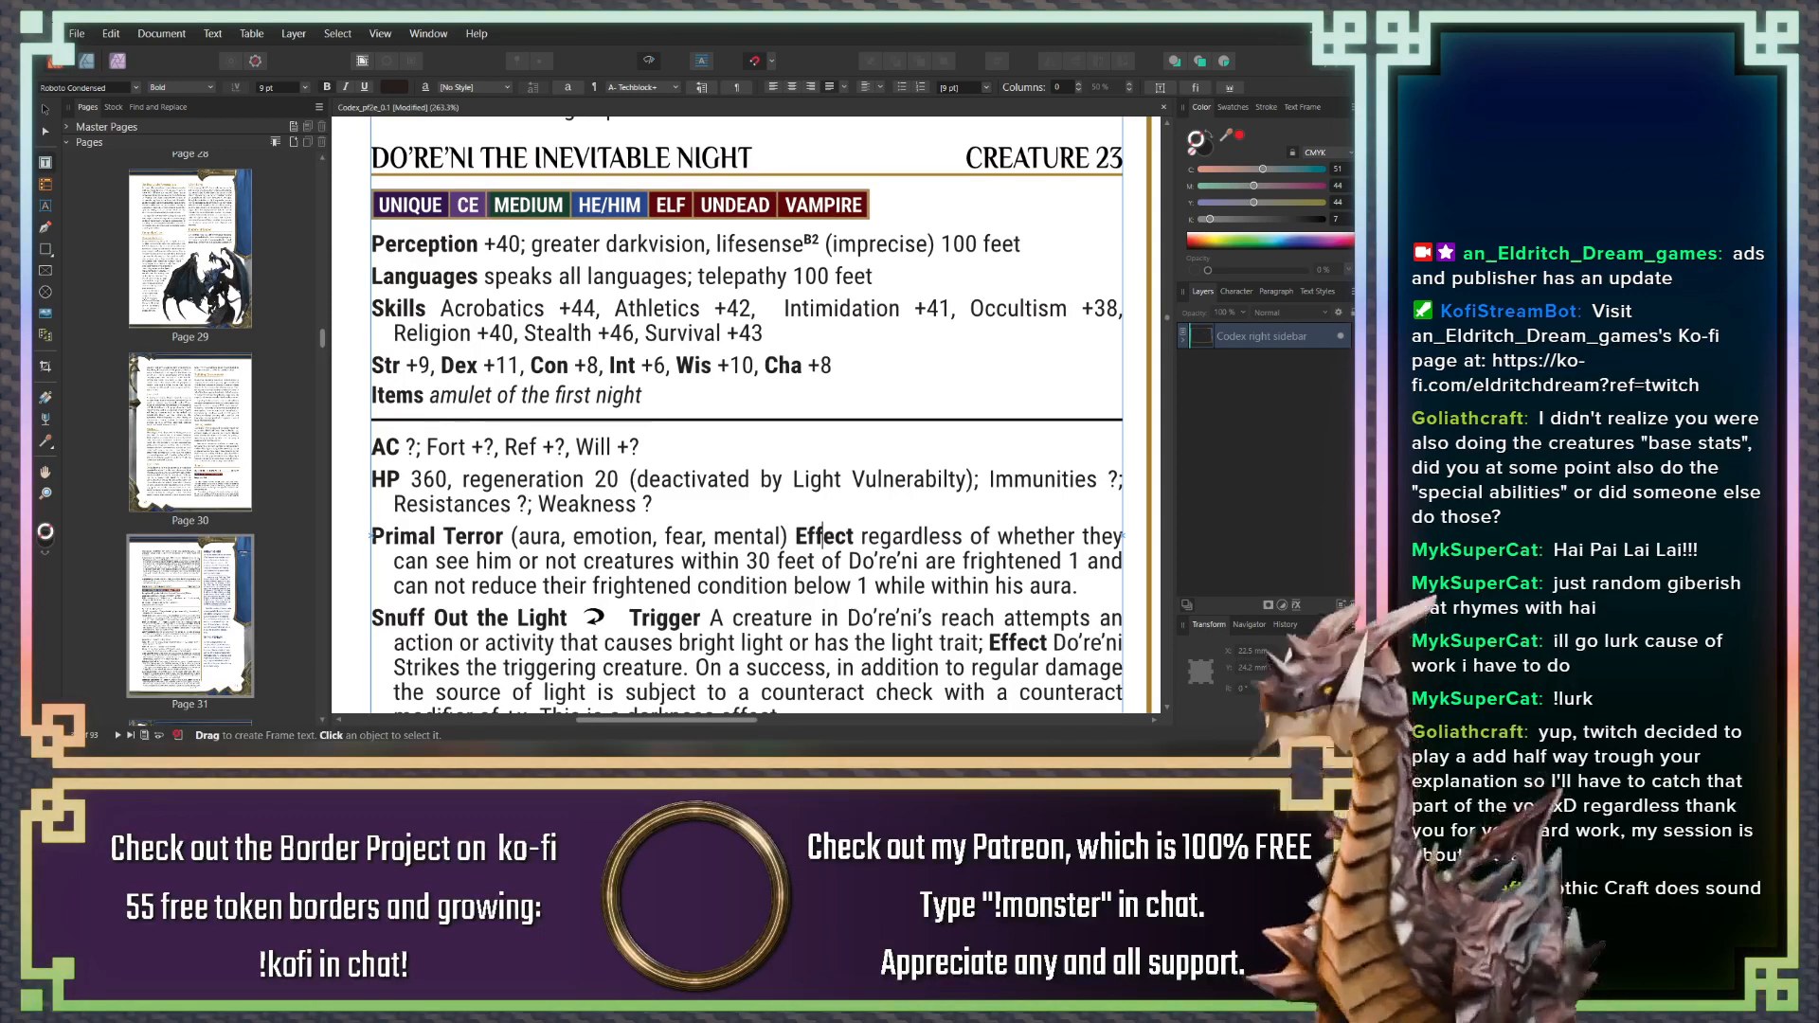
{"action": "left_click", "coordinate": [842, 366]}
{"action": "scroll", "coordinate": [613, 341], "scroll_direction": "down", "scroll_amount": 2}
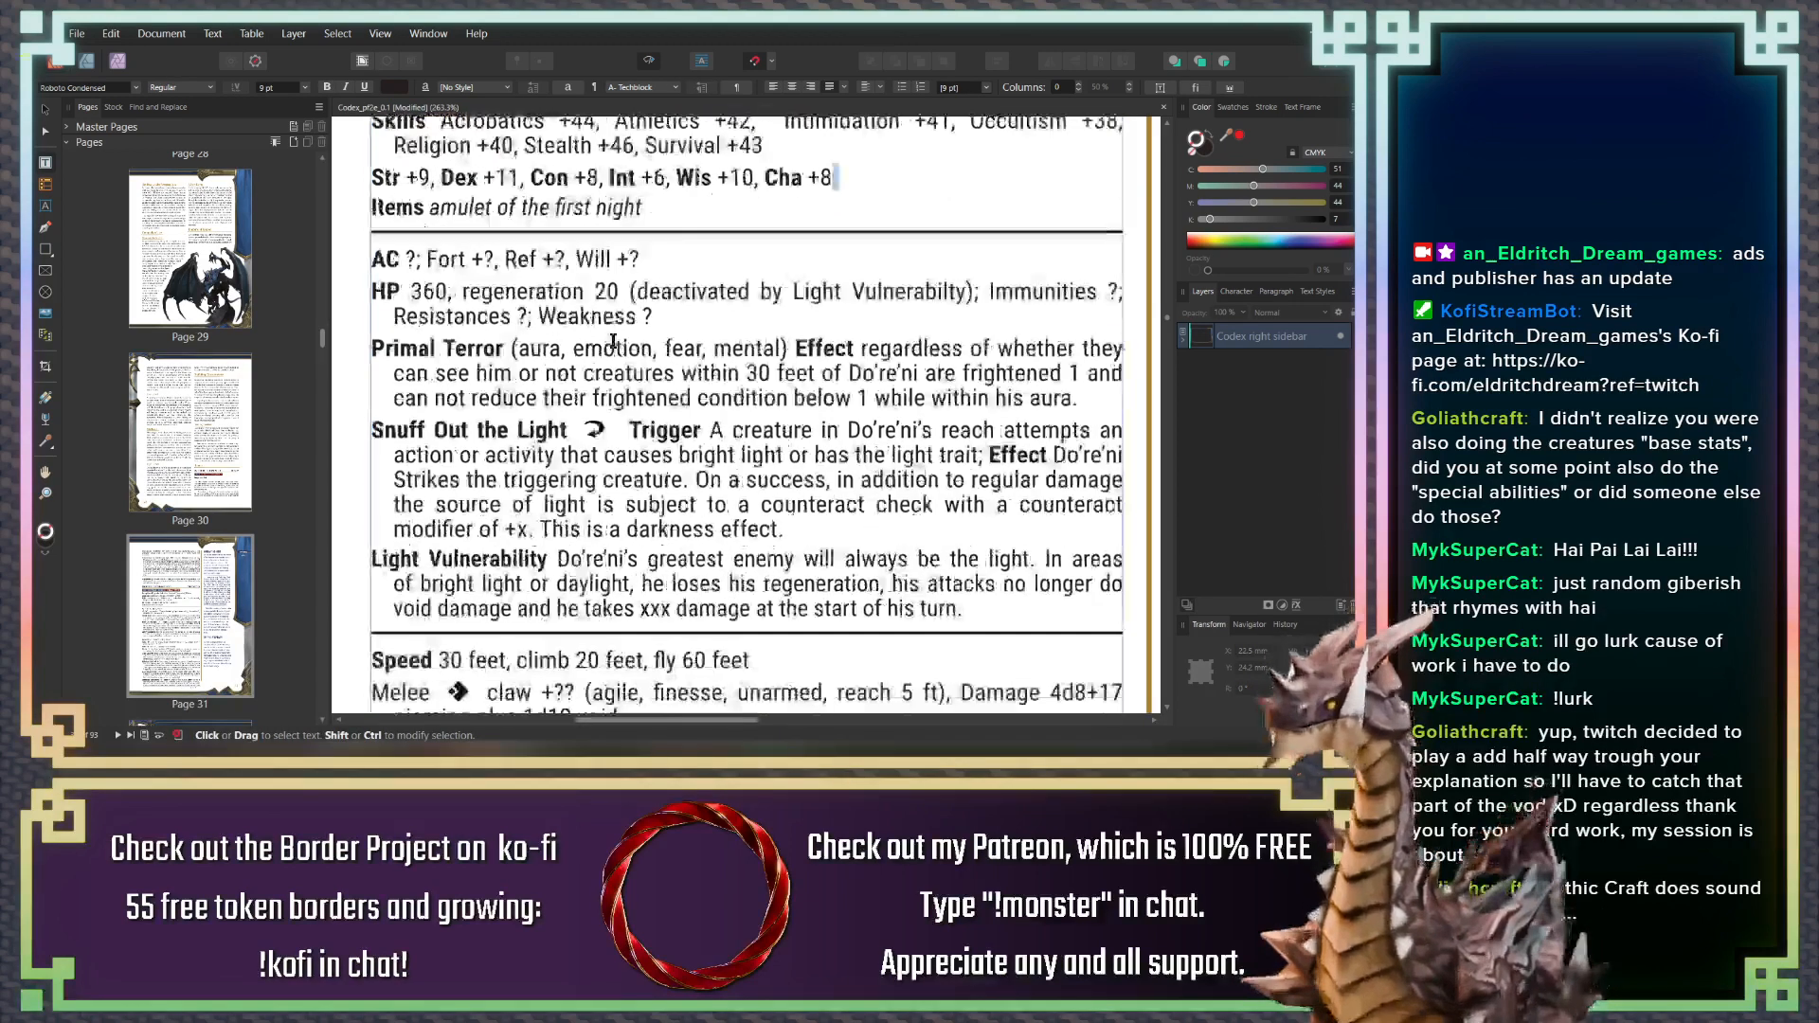
{"action": "left_click", "coordinate": [644, 260]}
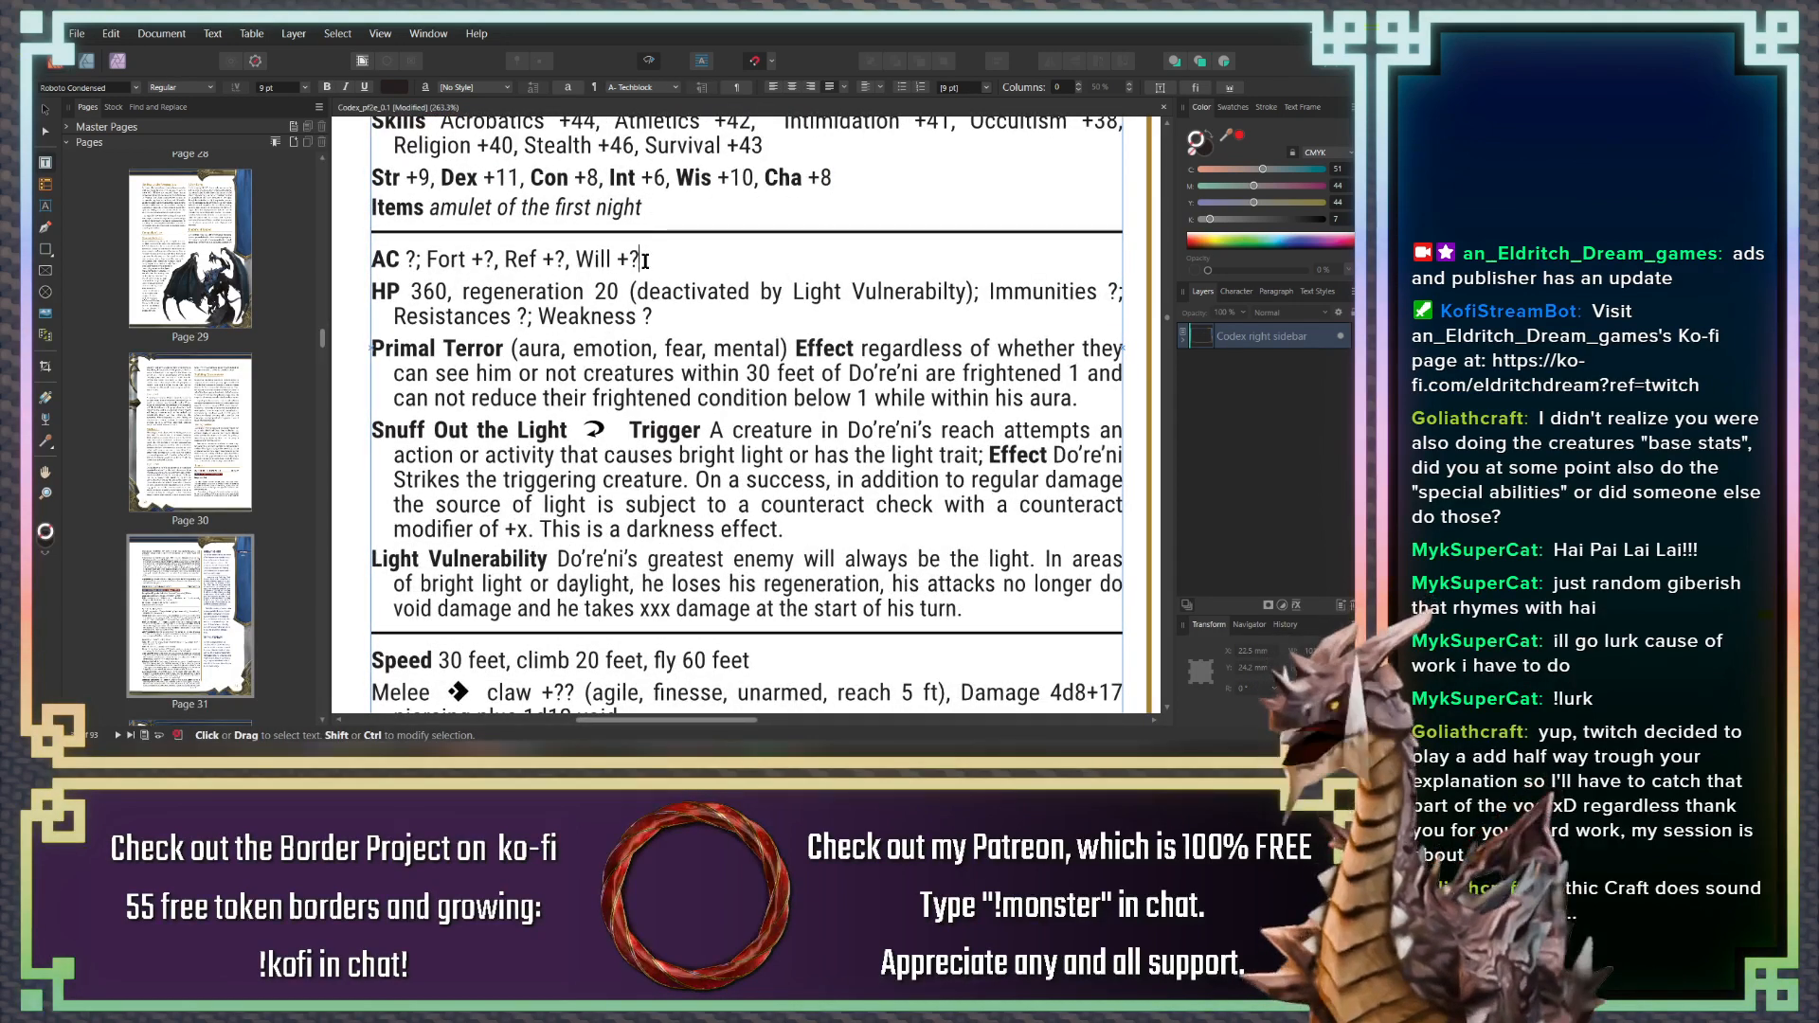
{"action": "left_click_drag", "start_coordinate": [644, 261], "coordinate": [626, 260]}
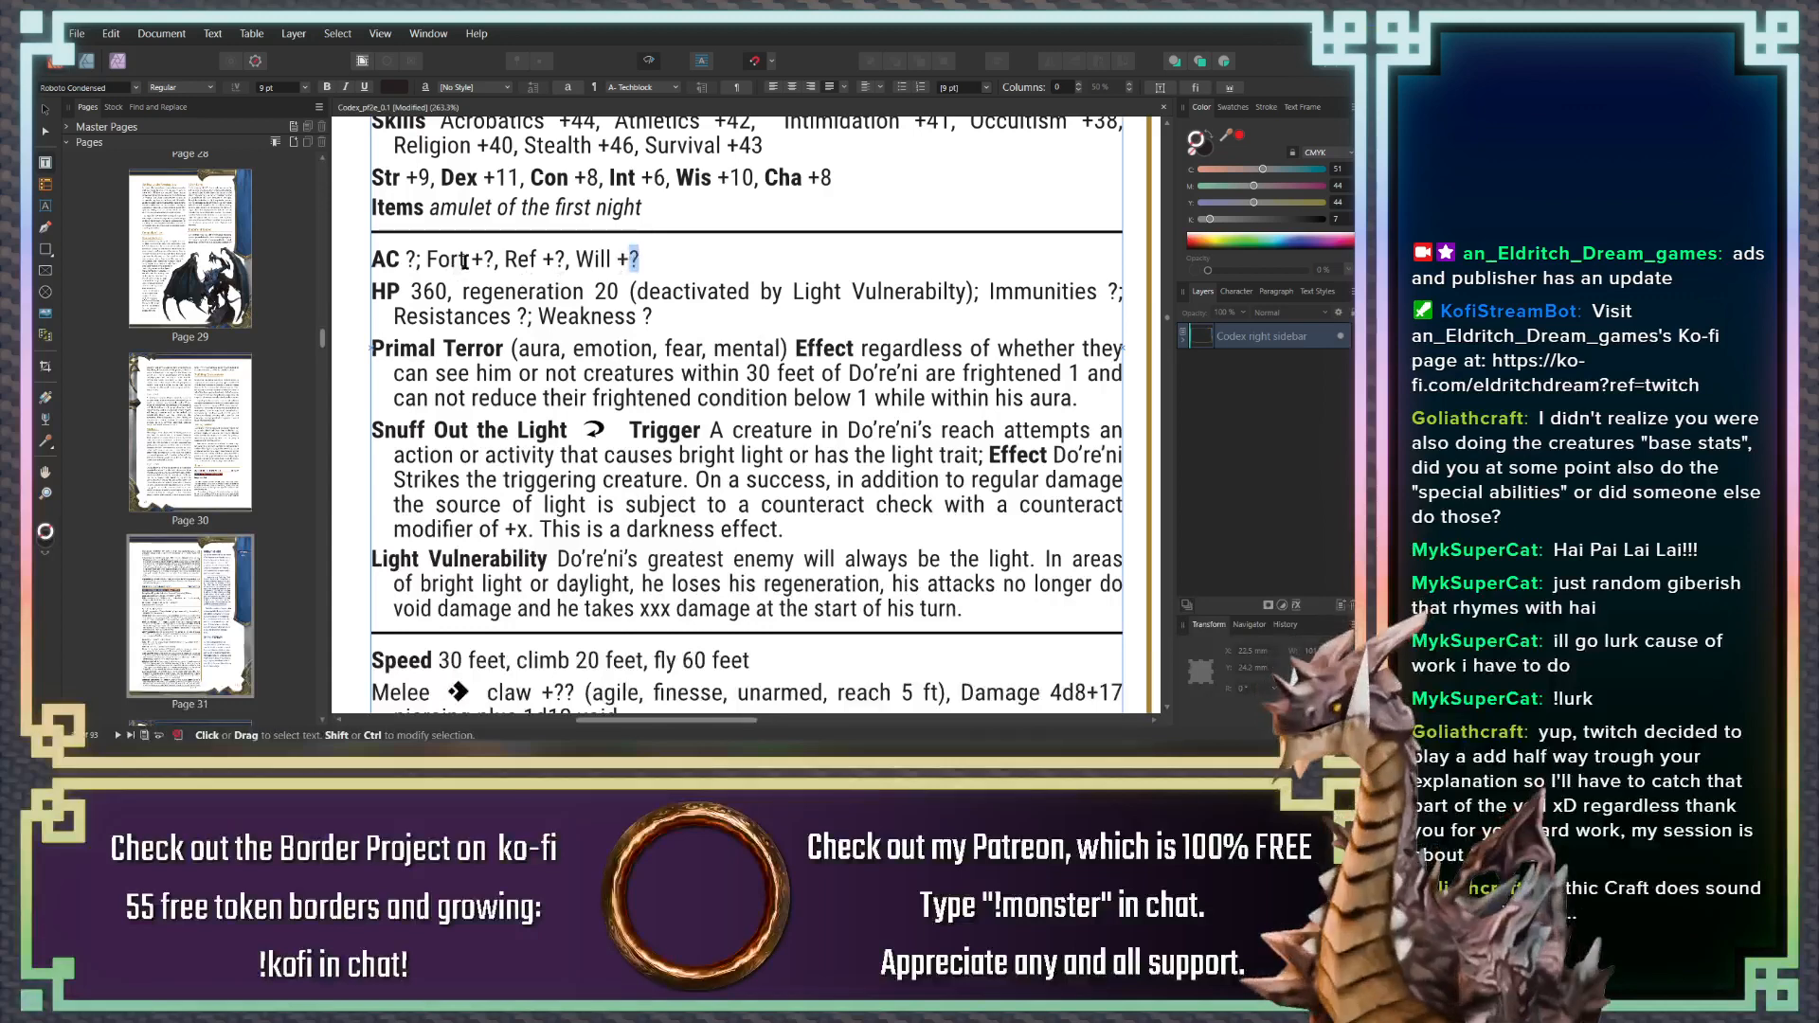
{"action": "left_click_drag", "start_coordinate": [416, 260], "coordinate": [405, 261]}
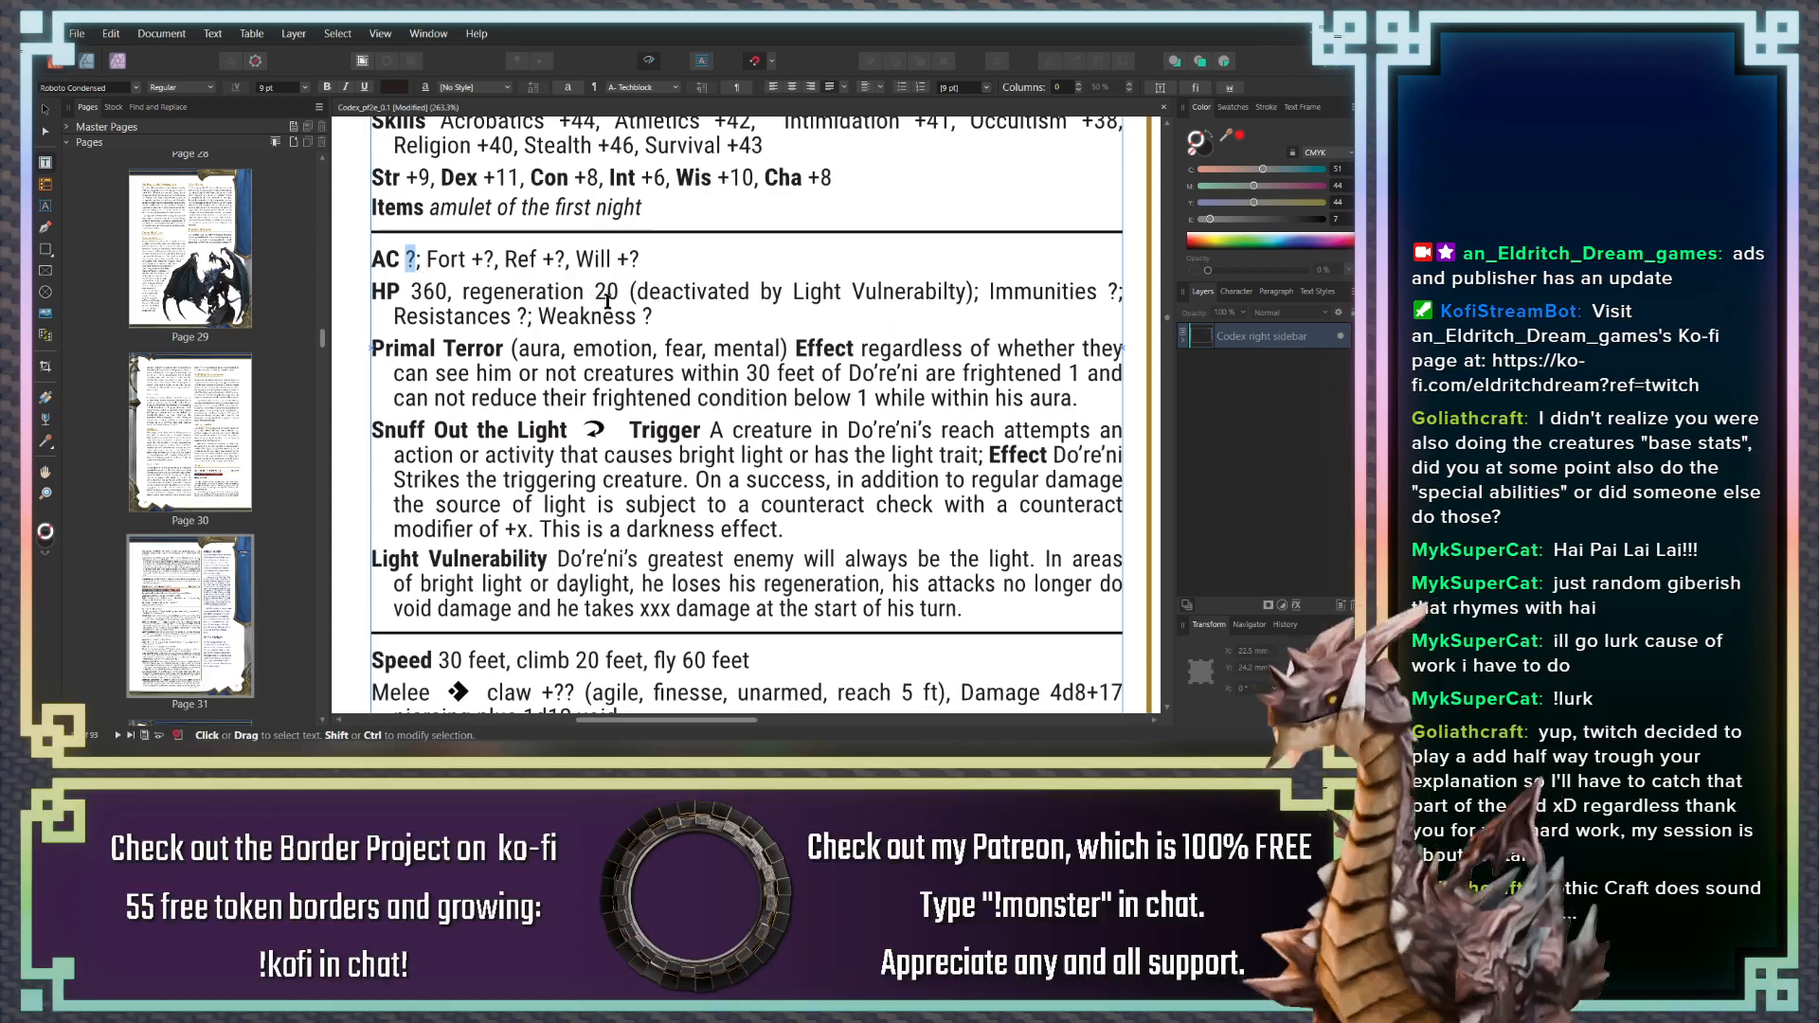
Review the HP and regeneration values in the Creature 23 stat block
{"action": "left_click", "coordinate": [444, 292]}
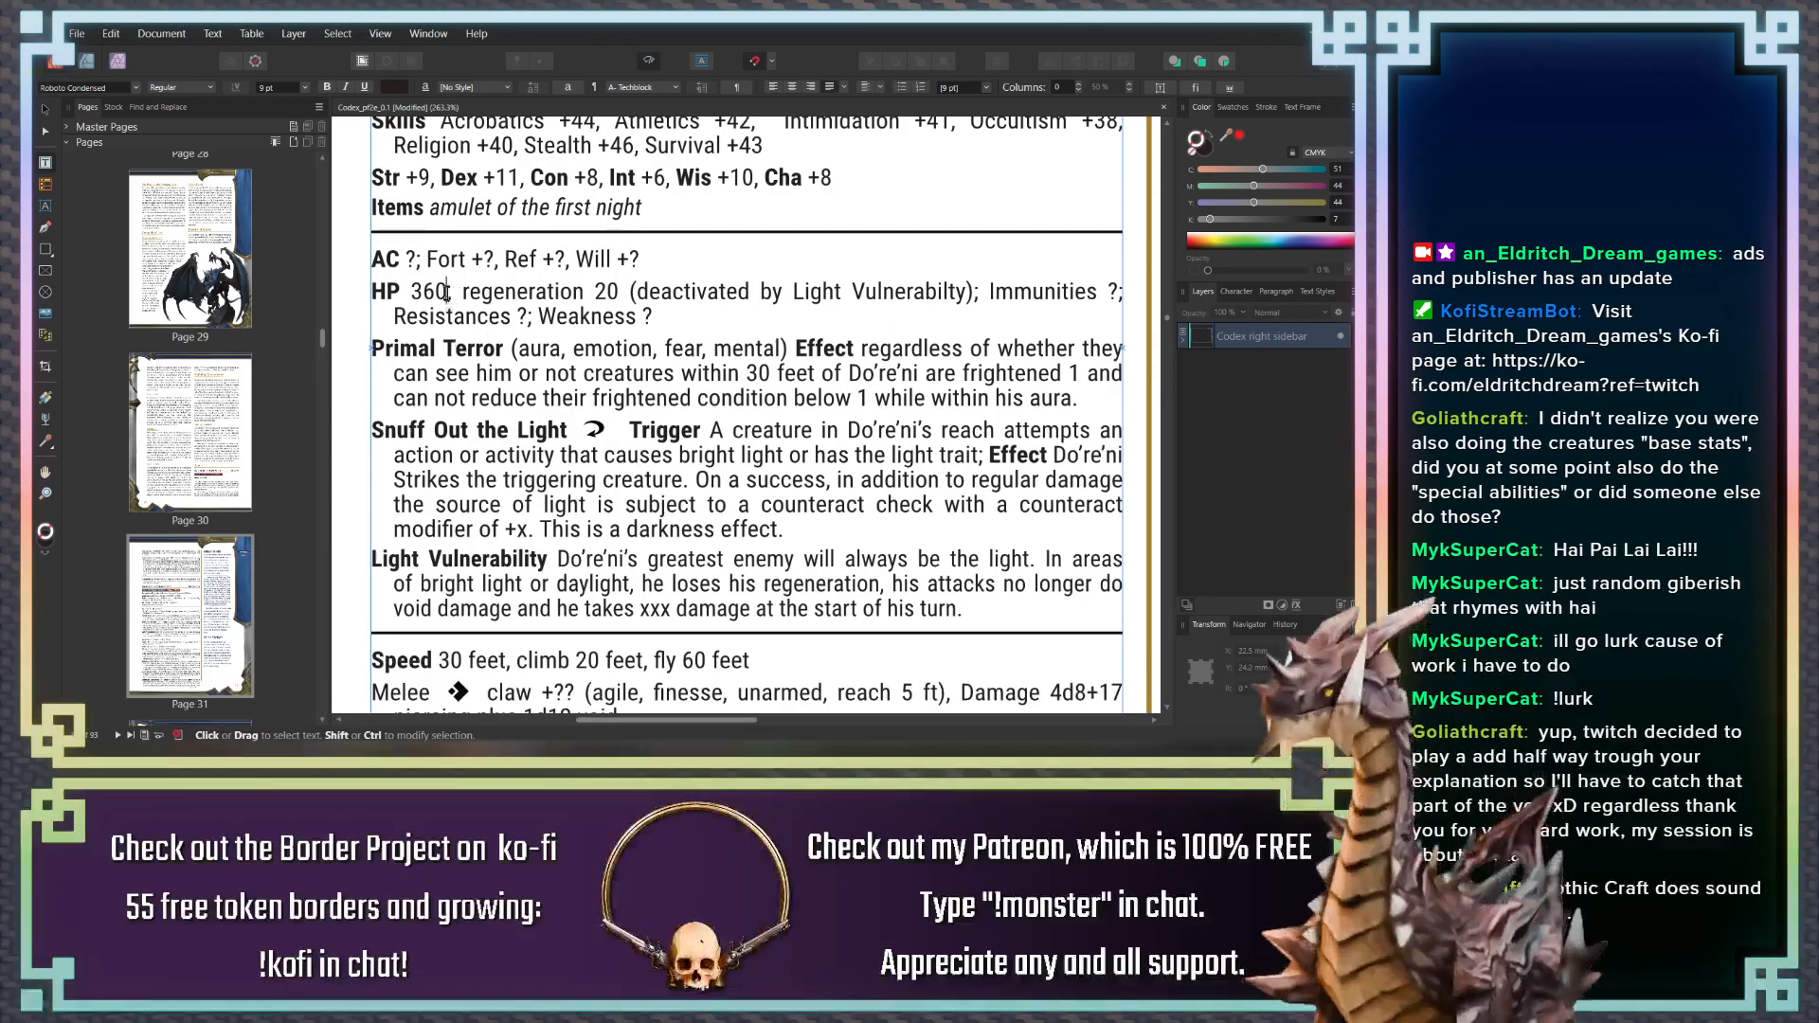
{"action": "left_click_drag", "start_coordinate": [447, 292], "coordinate": [408, 293]}
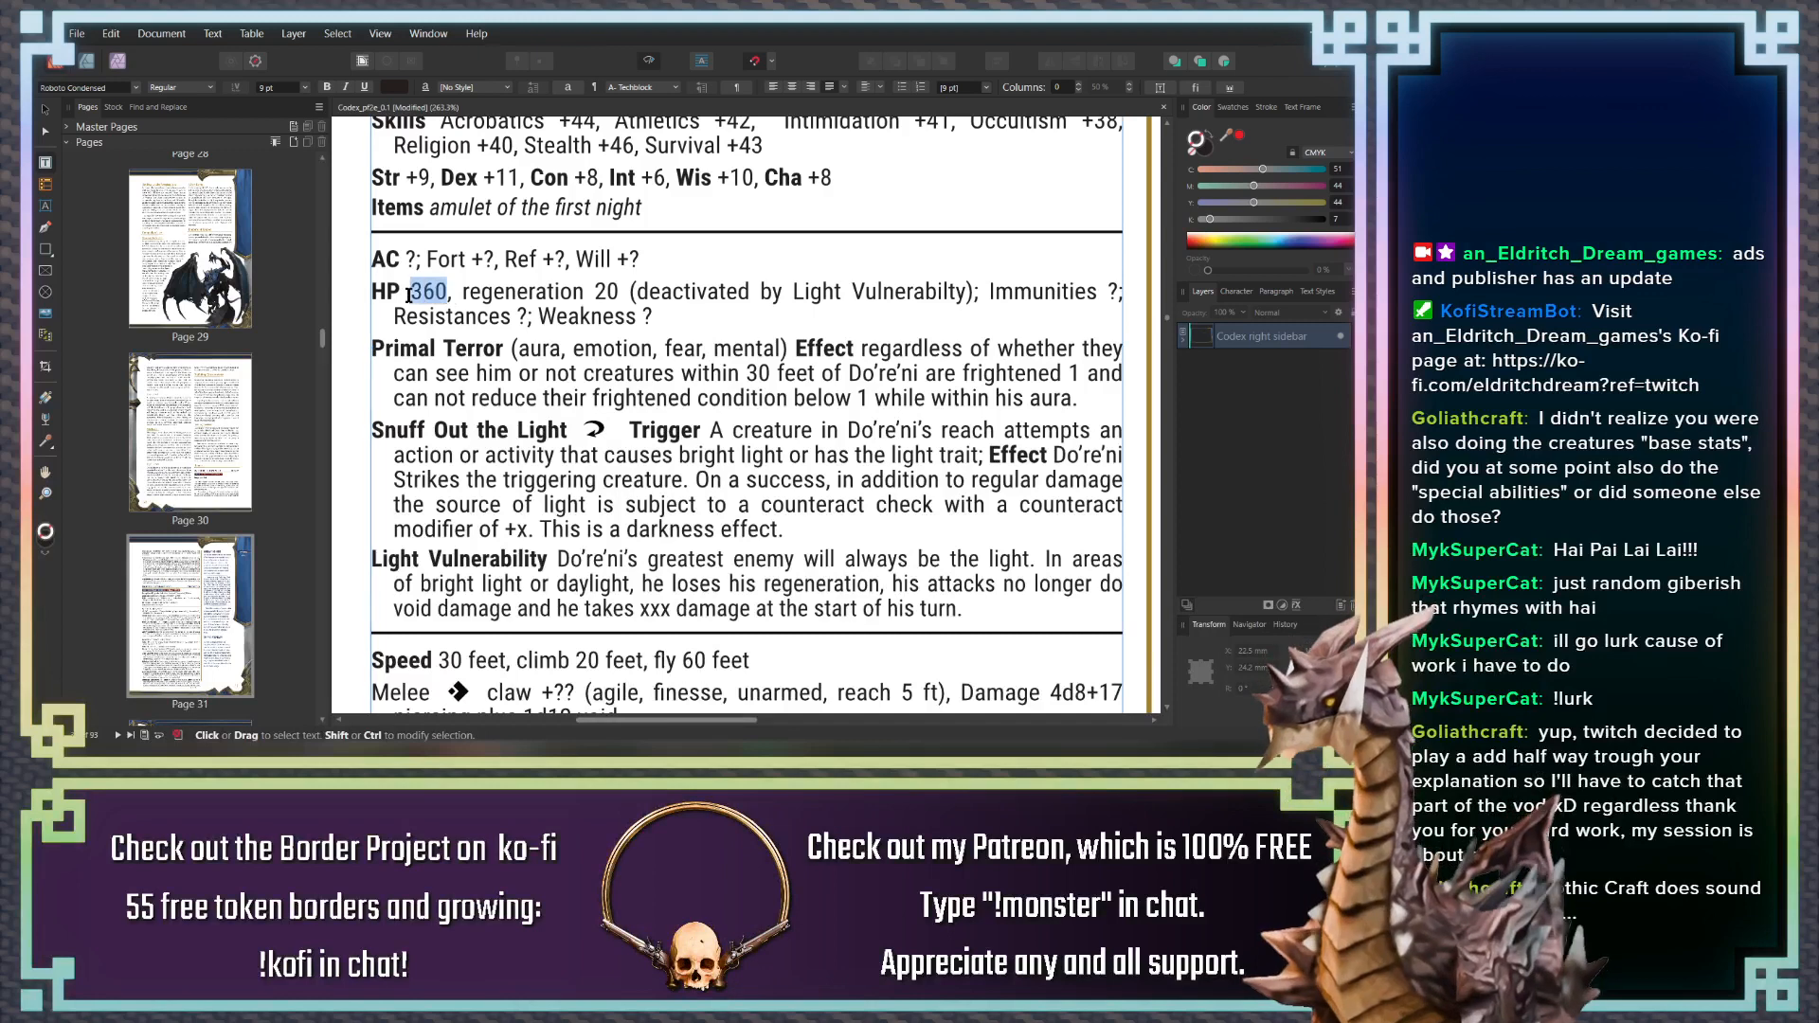
{"action": "double_click", "coordinate": [606, 292]}
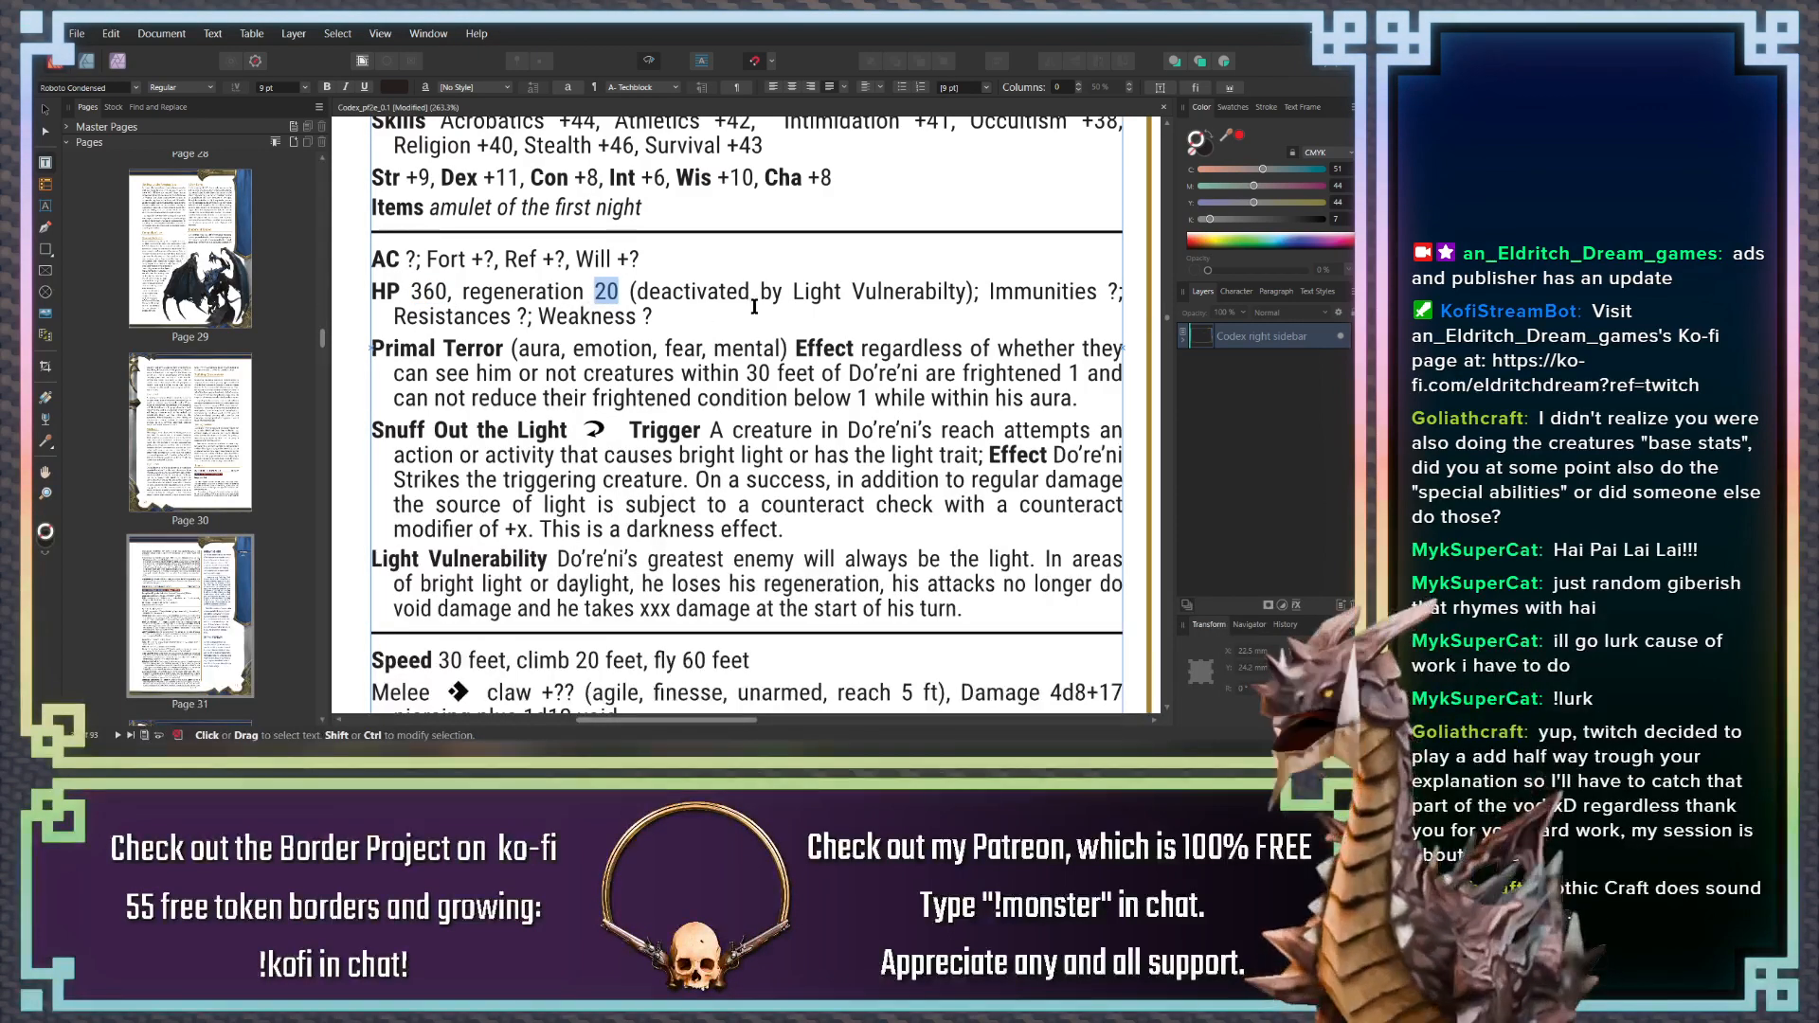
{"action": "scroll", "coordinate": [643, 298], "scroll_direction": "up", "scroll_amount": 3}
{"action": "scroll", "coordinate": [642, 296], "scroll_direction": "down", "scroll_amount": 3}
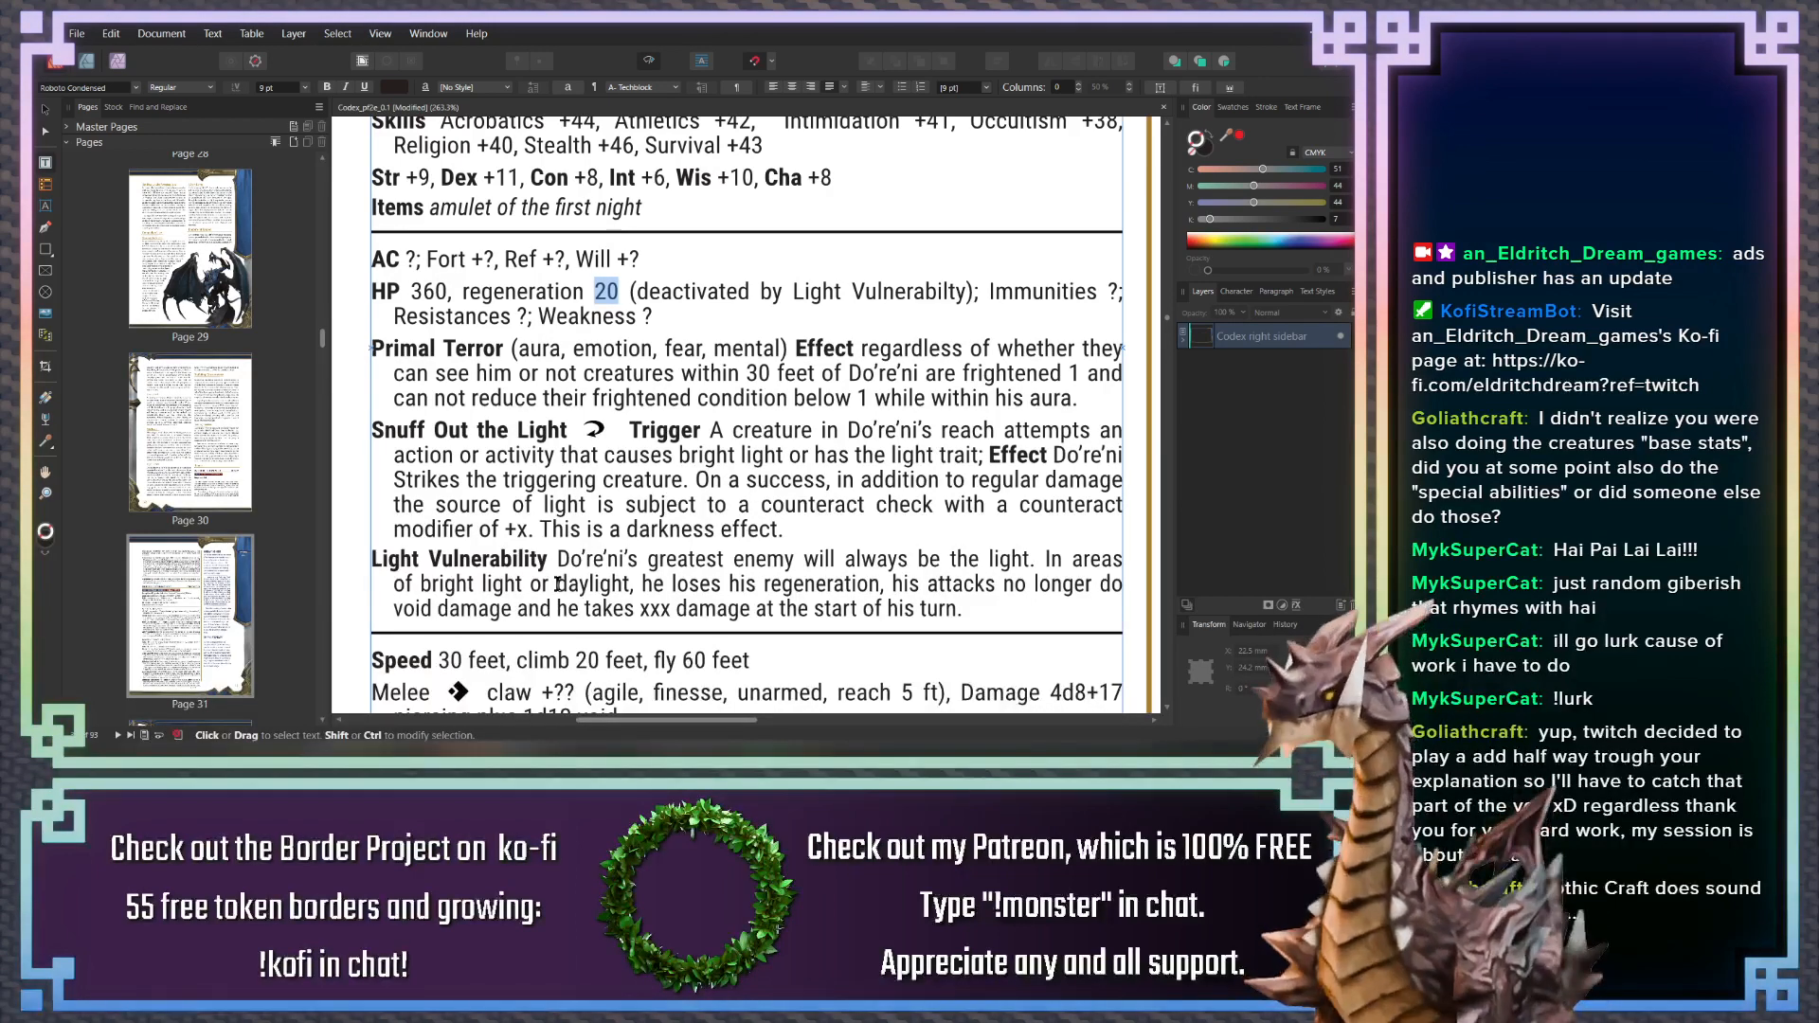
Replace the xxx damage placeholder in the Light Vulnerability ability with 120
{"action": "left_click_drag", "start_coordinate": [557, 584], "coordinate": [631, 586]}
{"action": "left_click", "coordinate": [632, 585]}
{"action": "type", "text": ","}
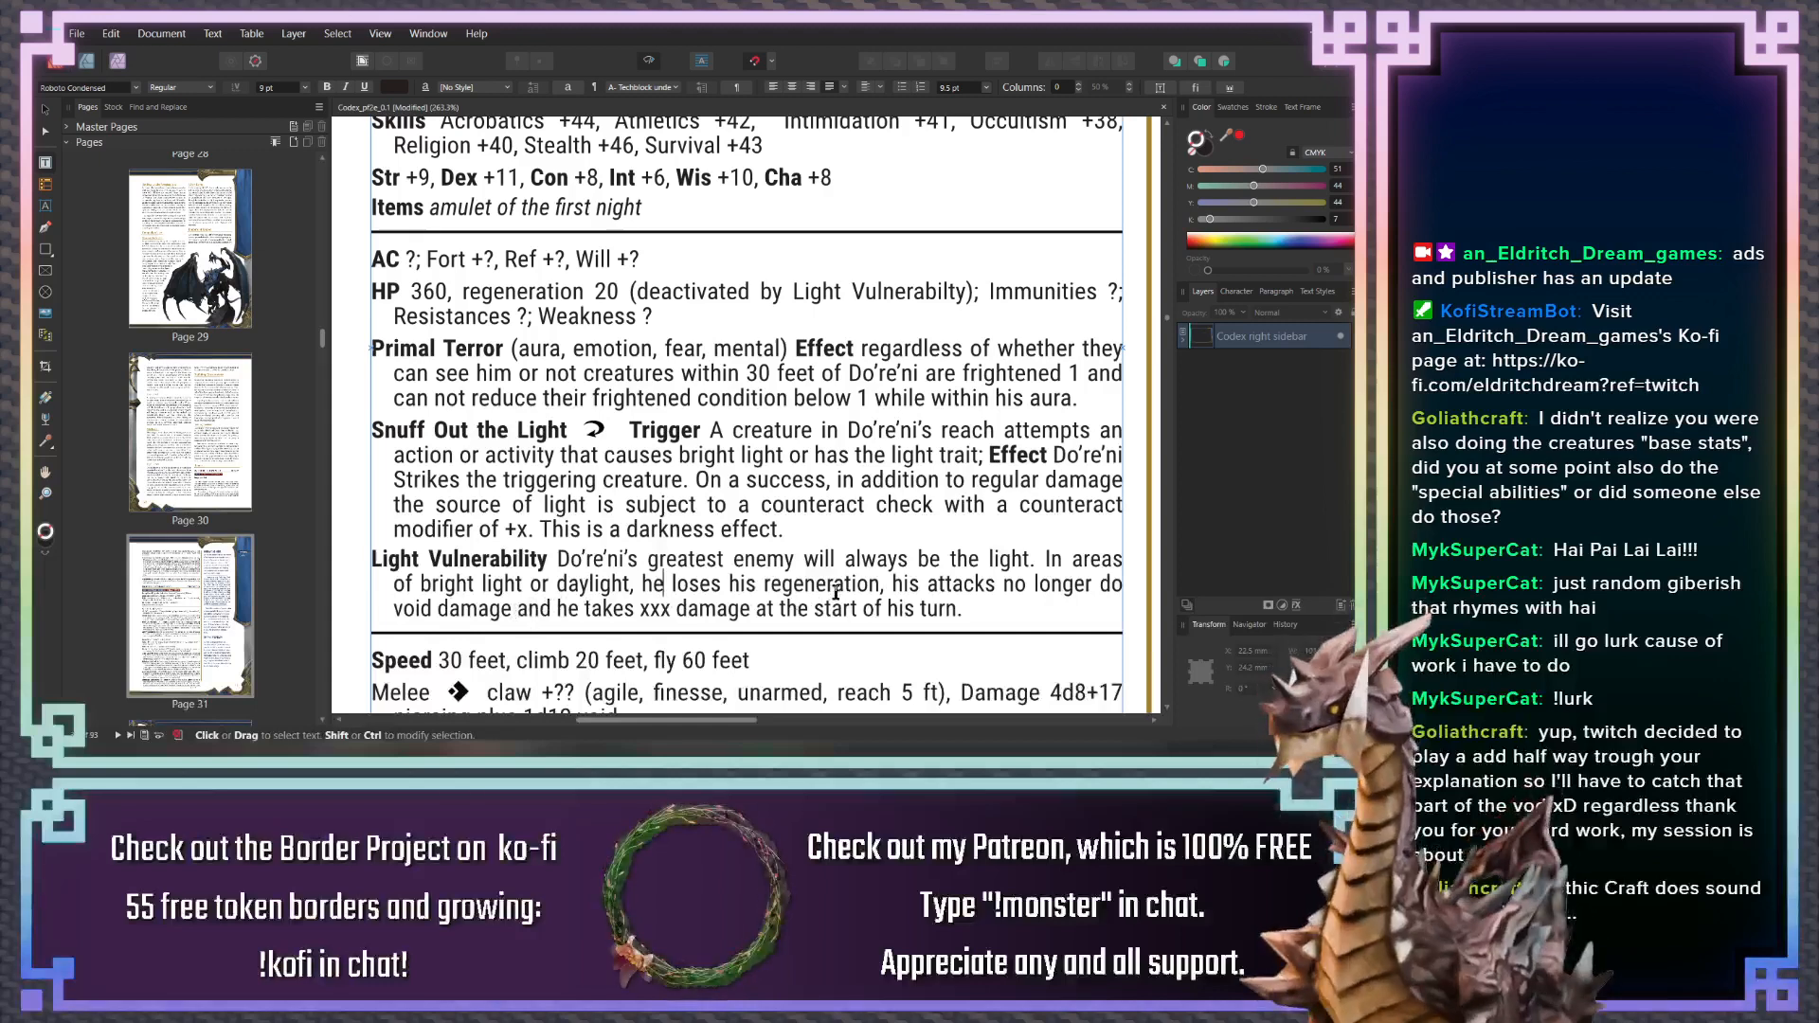
{"action": "left_click_drag", "start_coordinate": [671, 609], "coordinate": [639, 609]}
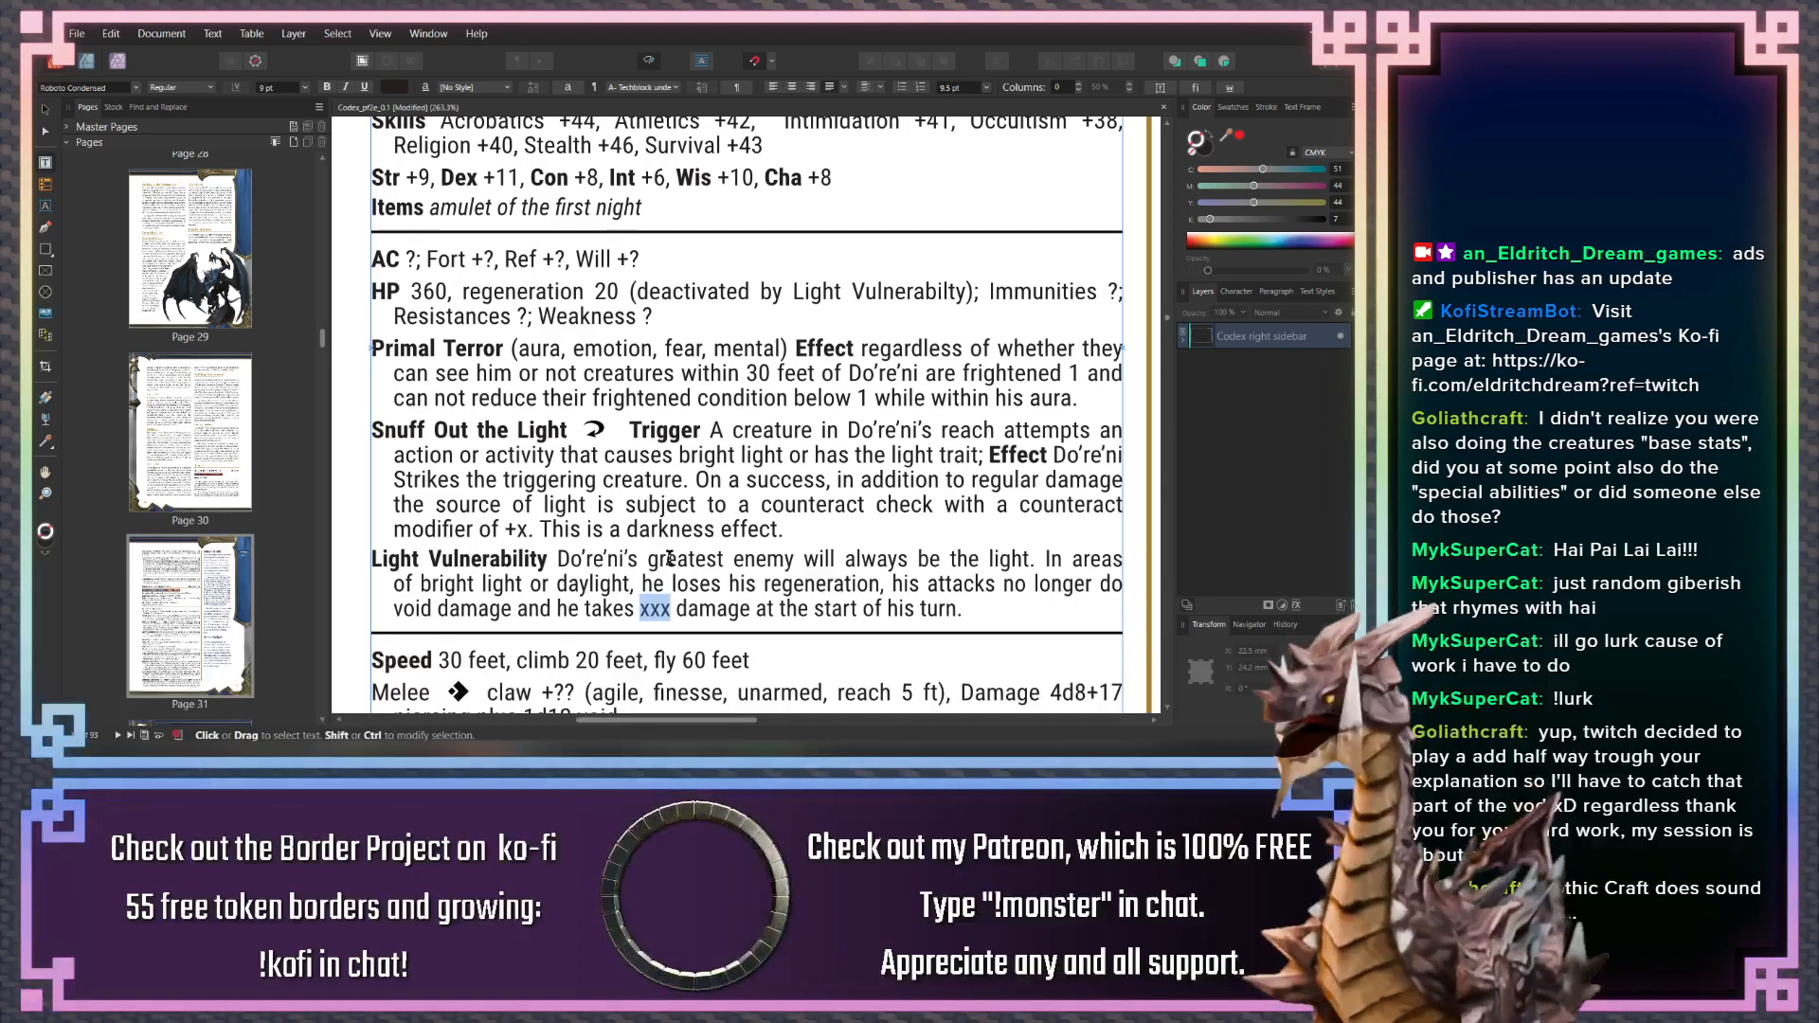
{"action": "type", "text": "120"}
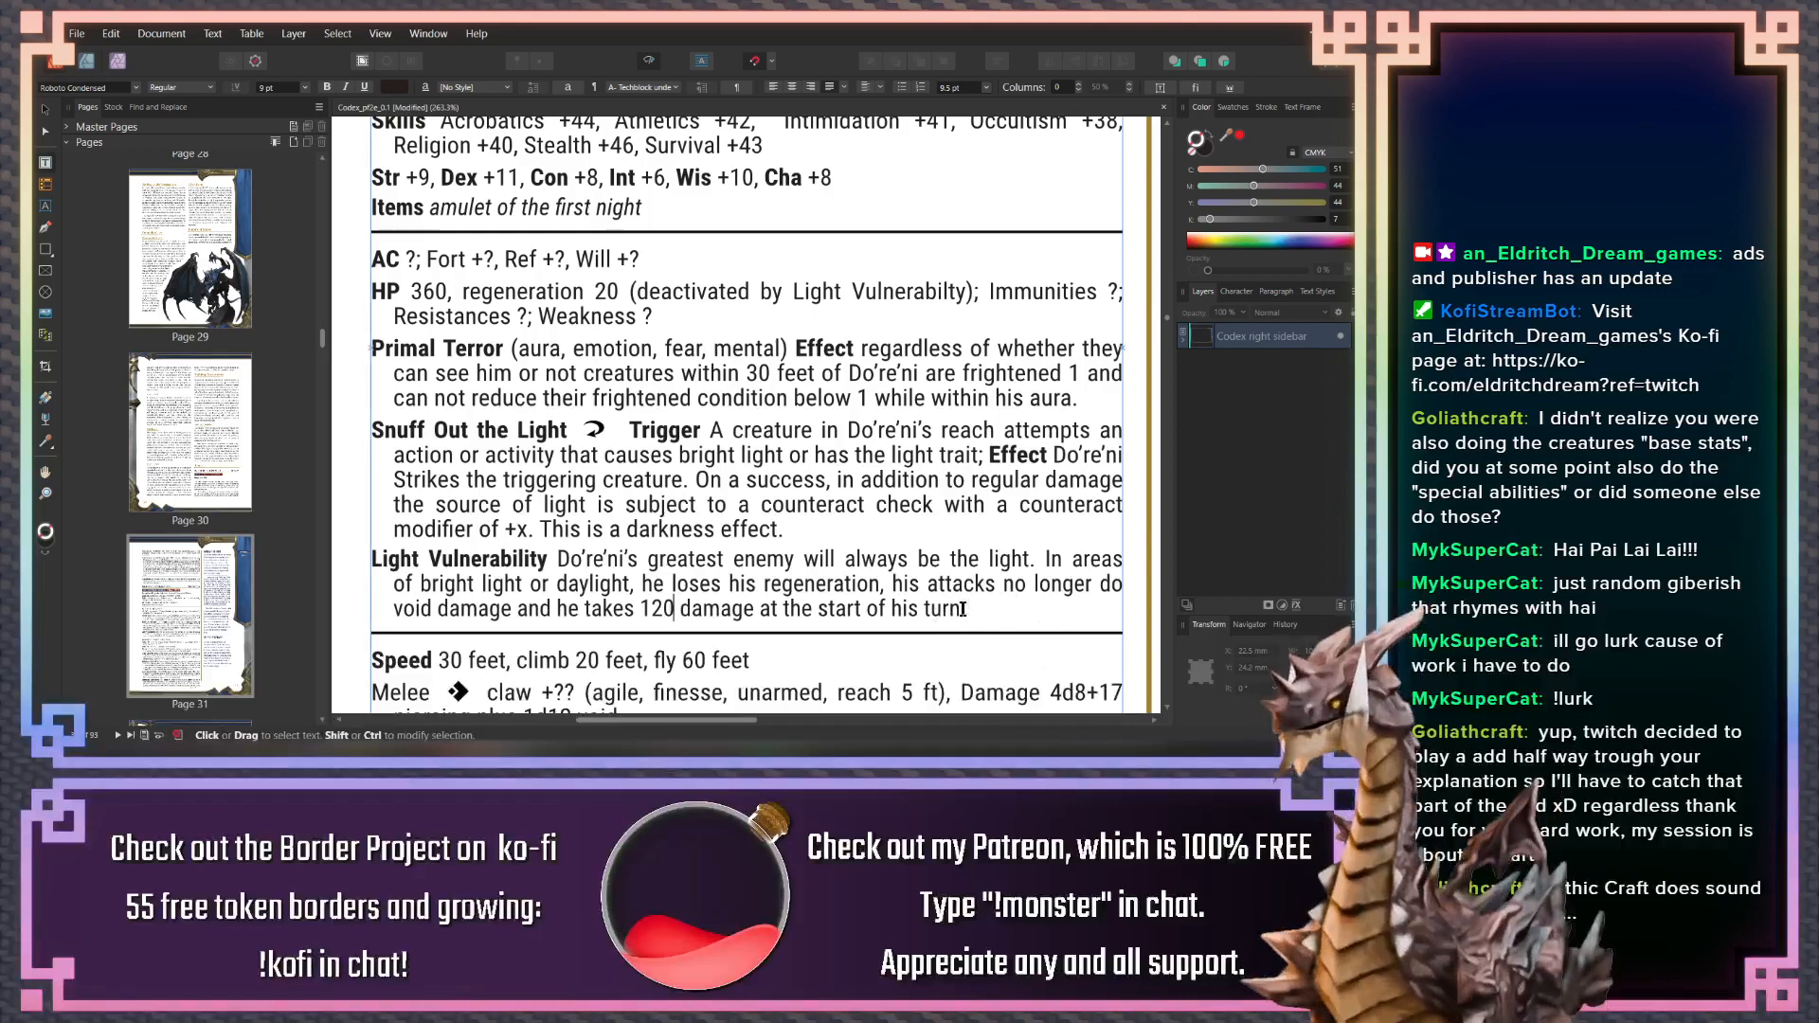
Reword the end of Light Vulnerability from "at the start of his turn" to "when he begins his turn in such light."
{"action": "mouse_move", "coordinate": [962, 611]}
{"action": "left_mouse_down"}
{"action": "mouse_move", "coordinate": [724, 610]}
{"action": "mouse_move", "coordinate": [957, 611]}
{"action": "left_mouse_up"}
{"action": "double_click", "coordinate": [748, 609]}
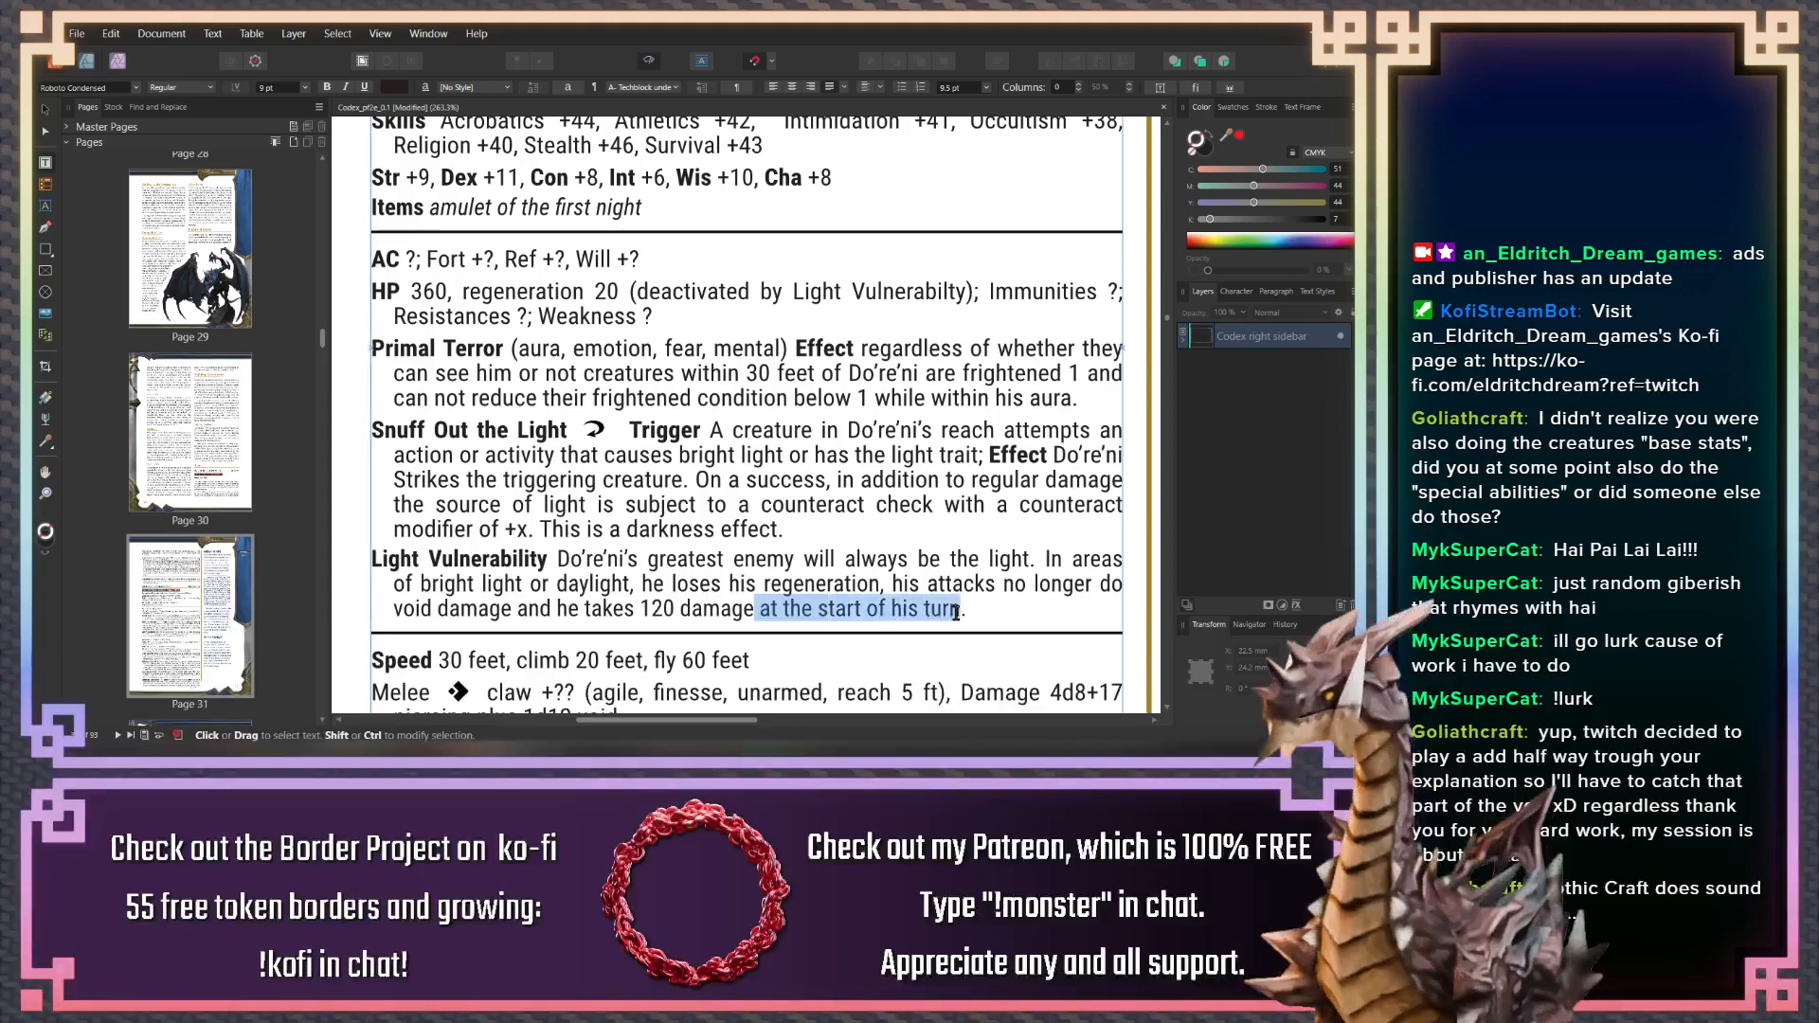
{"action": "type", "text": "when he begin."}
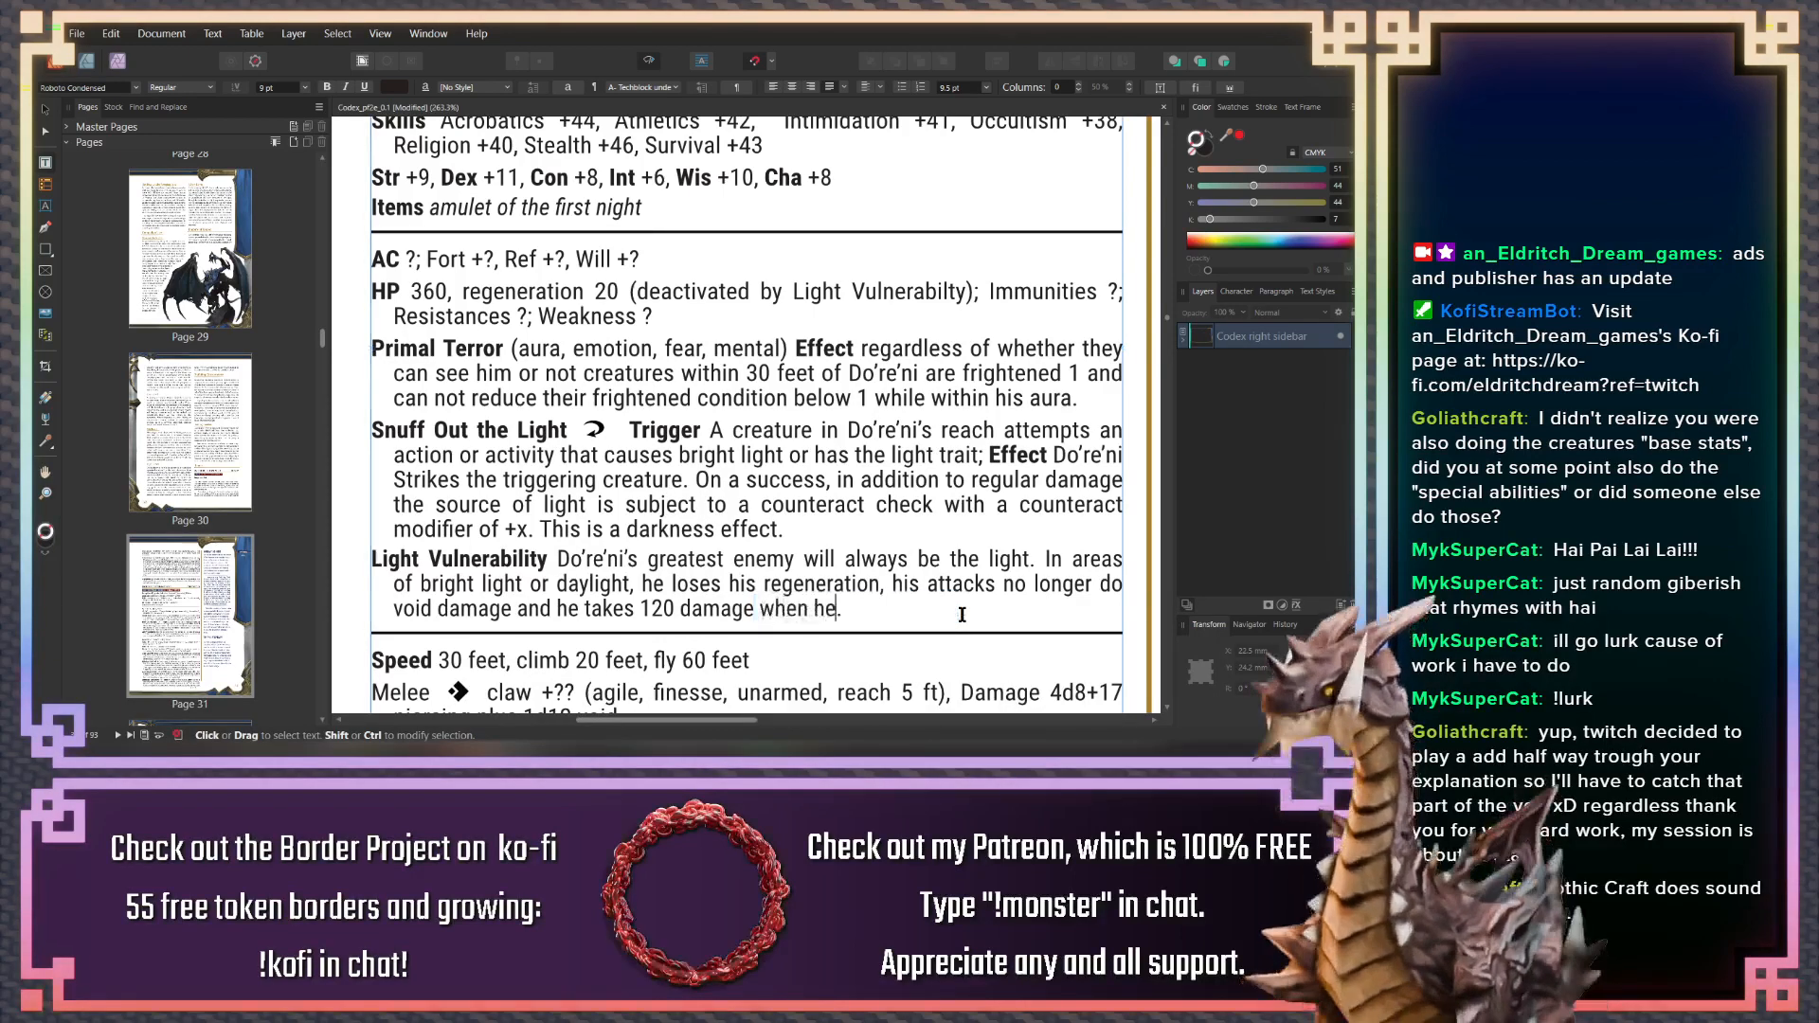
{"action": "key", "text": "BackSpace"}
{"action": "key", "text": "BackSpace"}
{"action": "type", "text": "s his turn."}
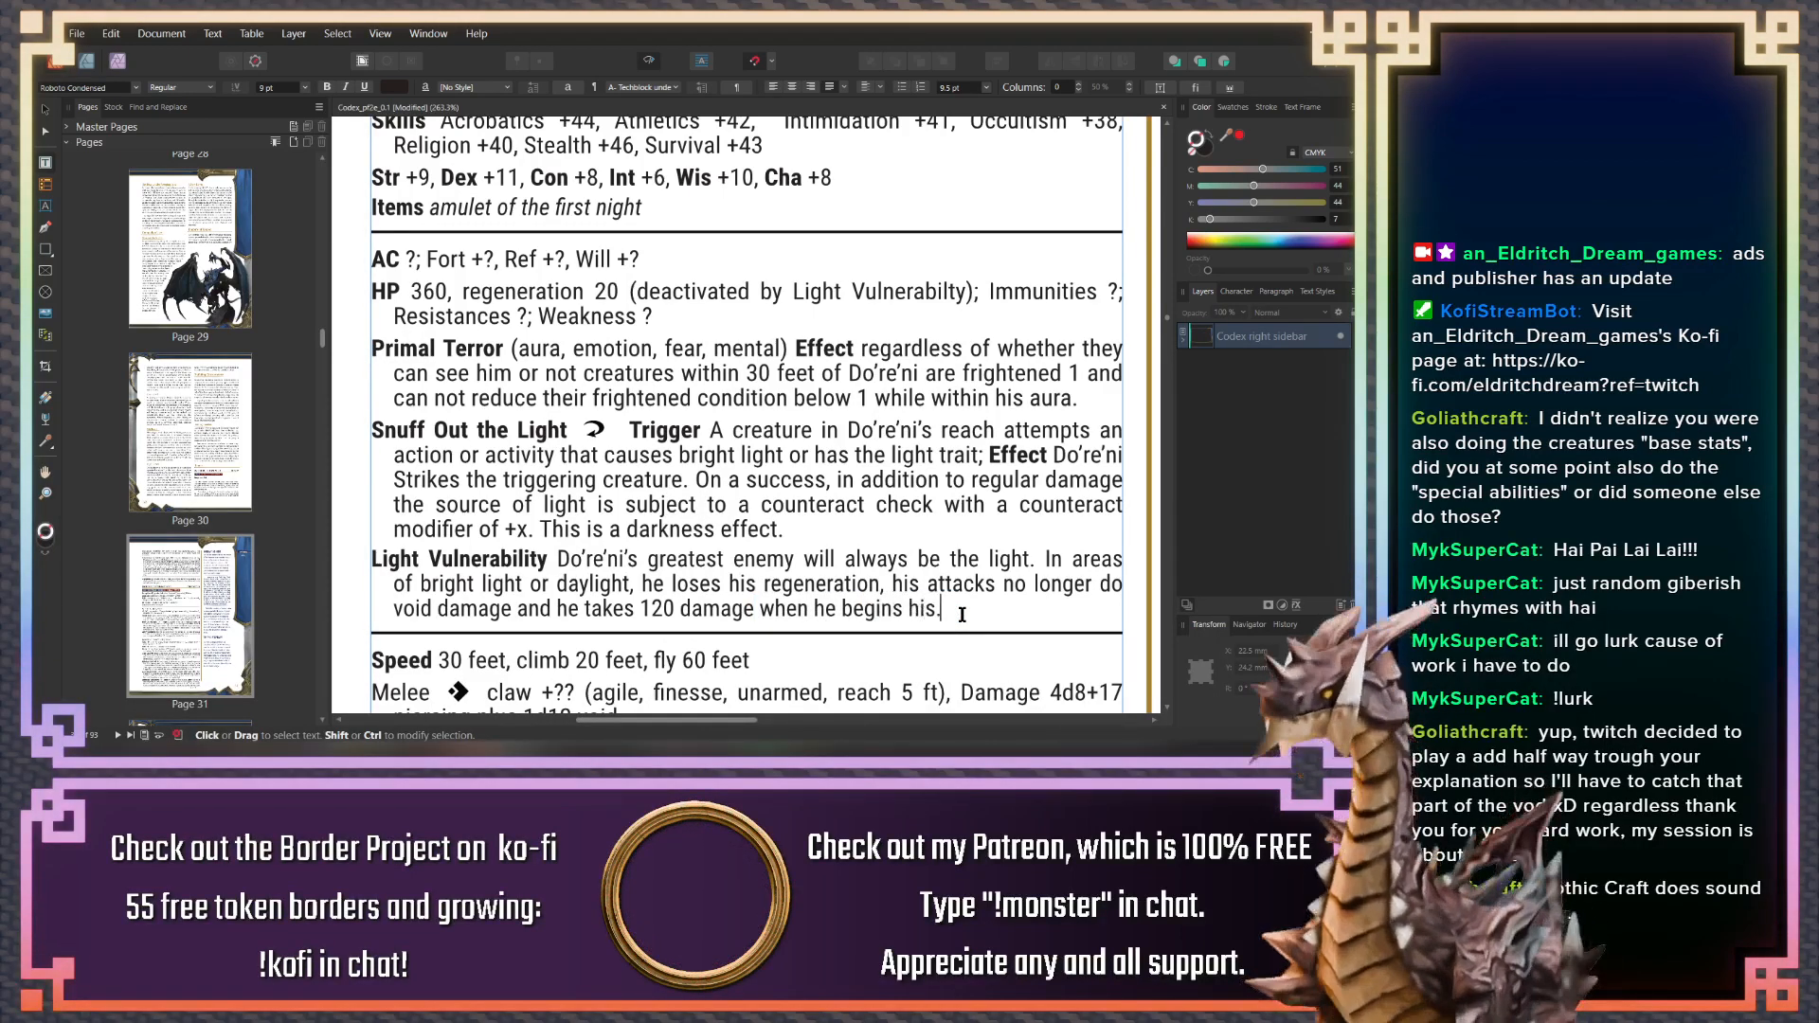
{"action": "key", "text": "BackSpace"}
{"action": "type", "text": "in such ligh"}
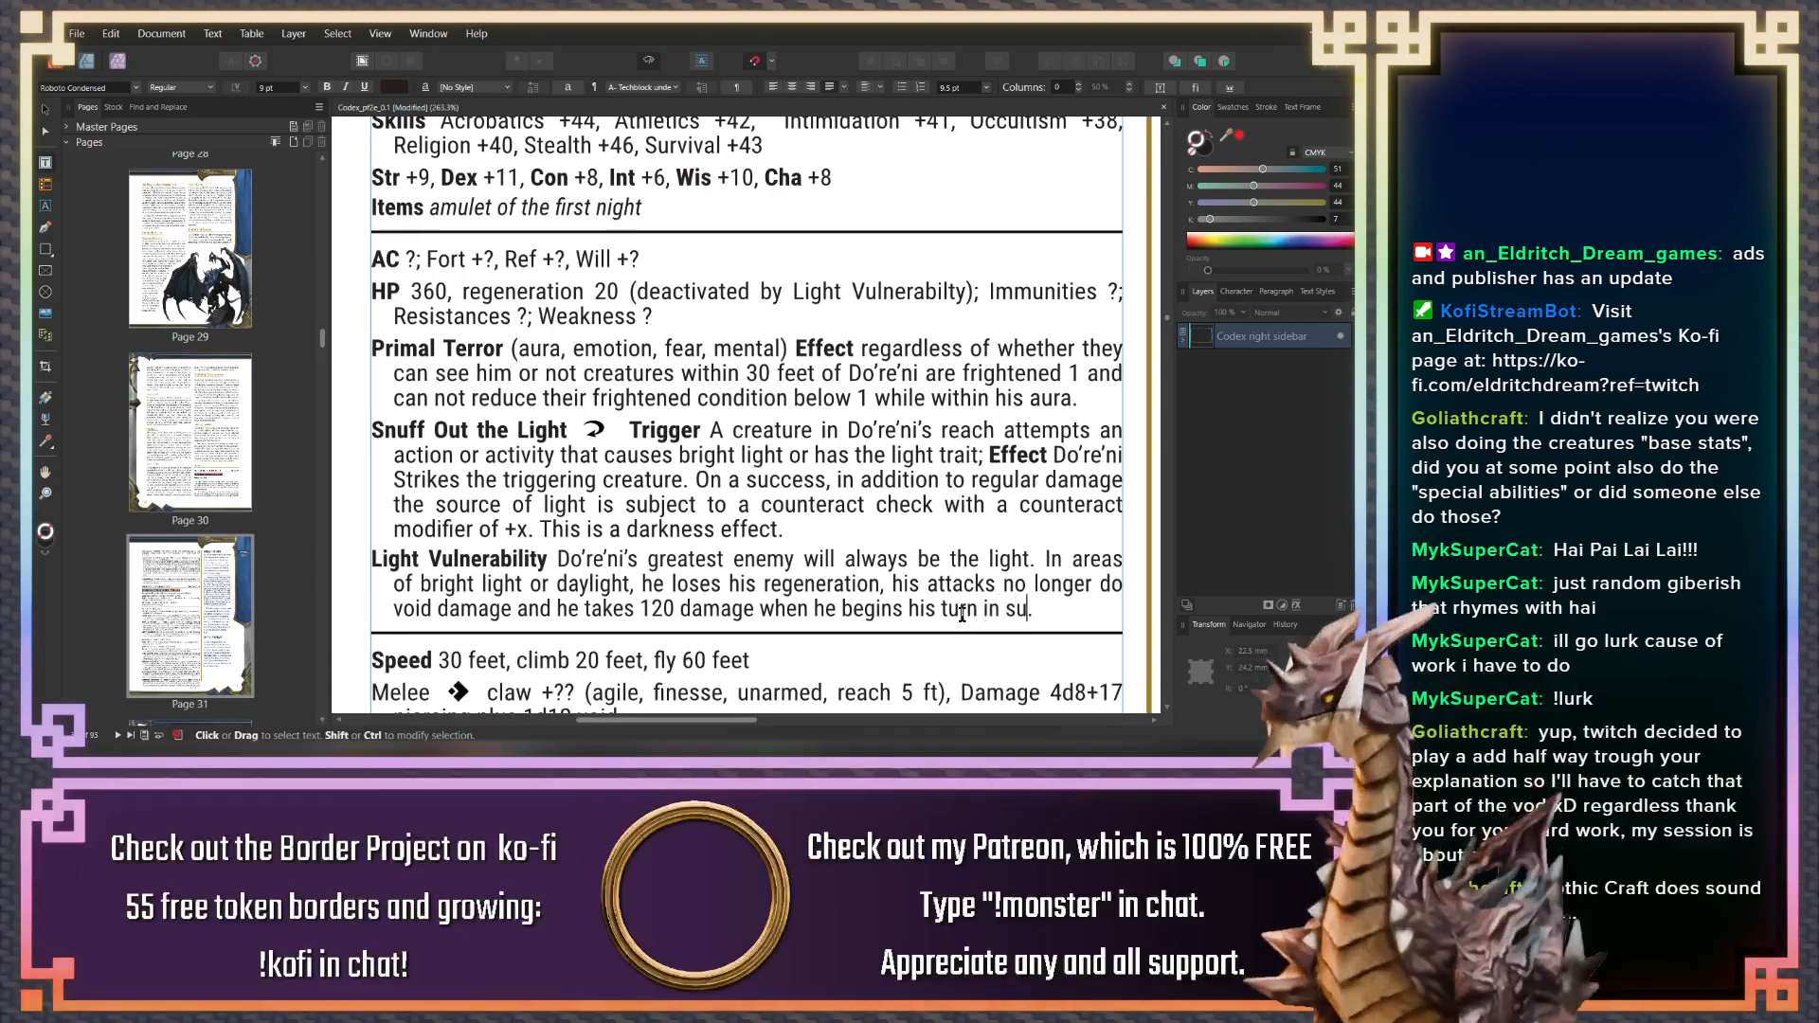
{"action": "type", "text": "t."}
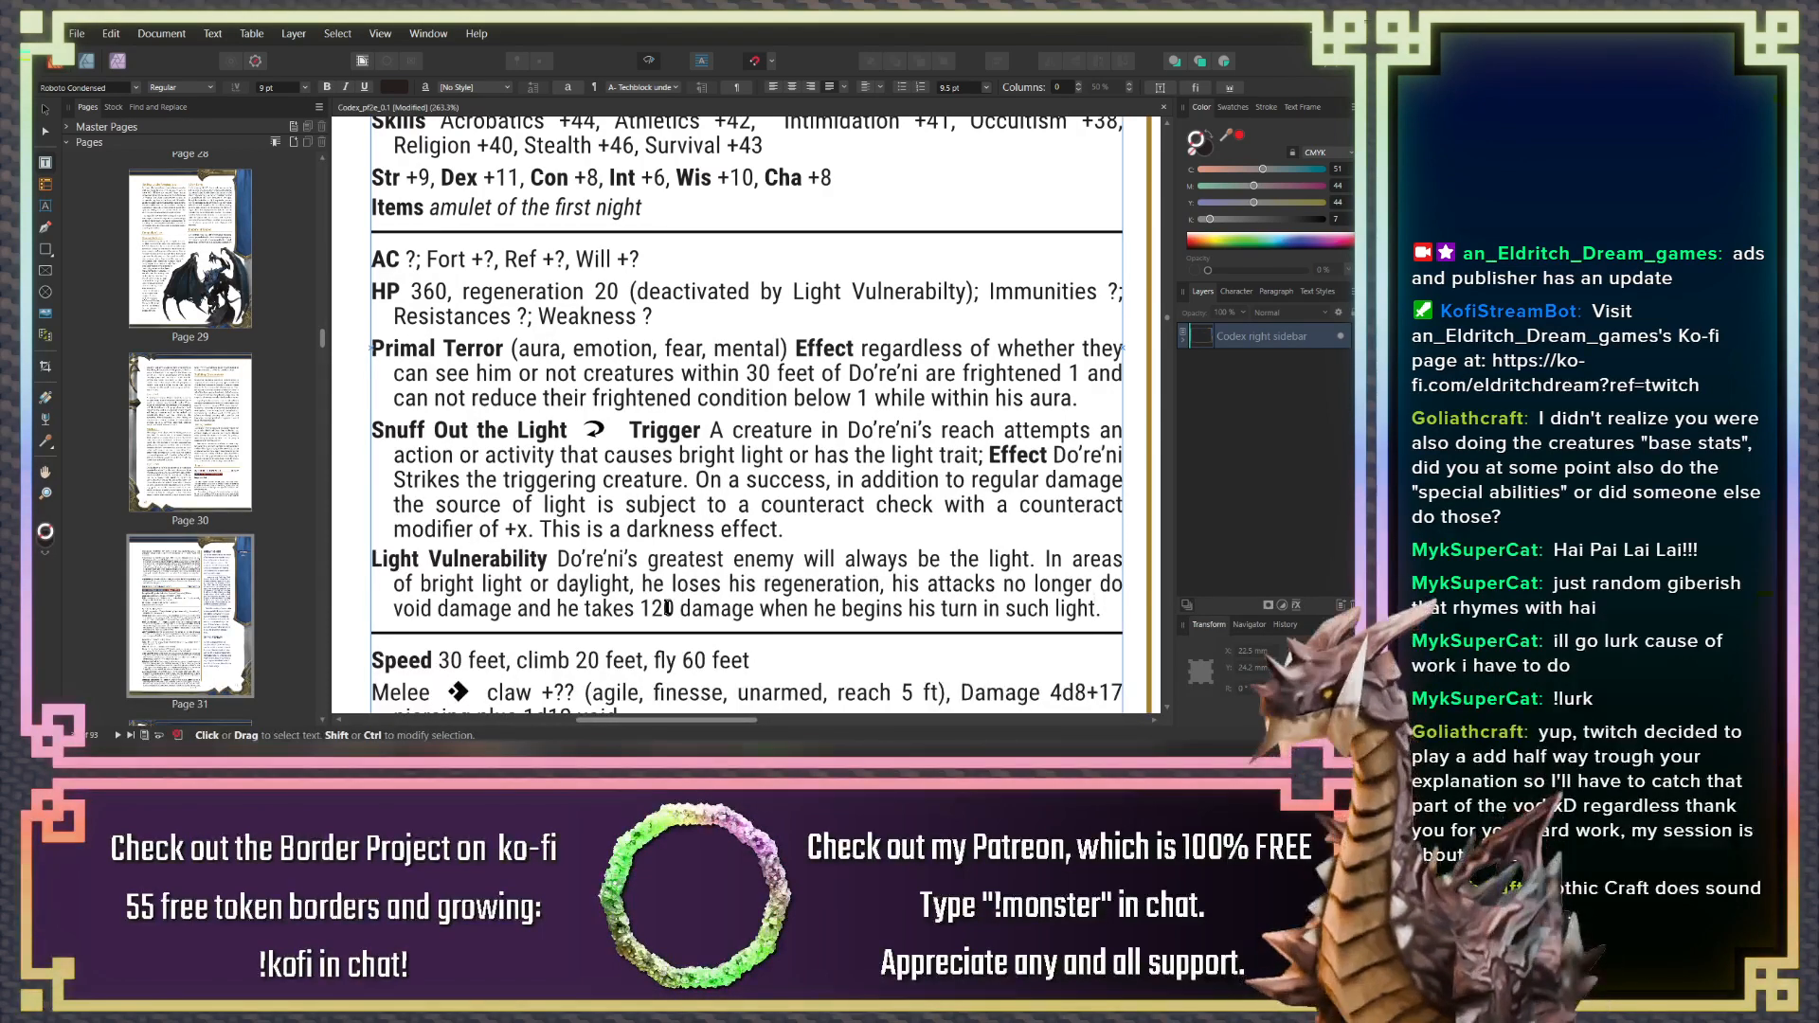
Add the missing closing parenthesis after "DC 49" in the And Day Shall Become Night activation
{"action": "scroll", "coordinate": [731, 528], "scroll_direction": "up", "scroll_amount": 5}
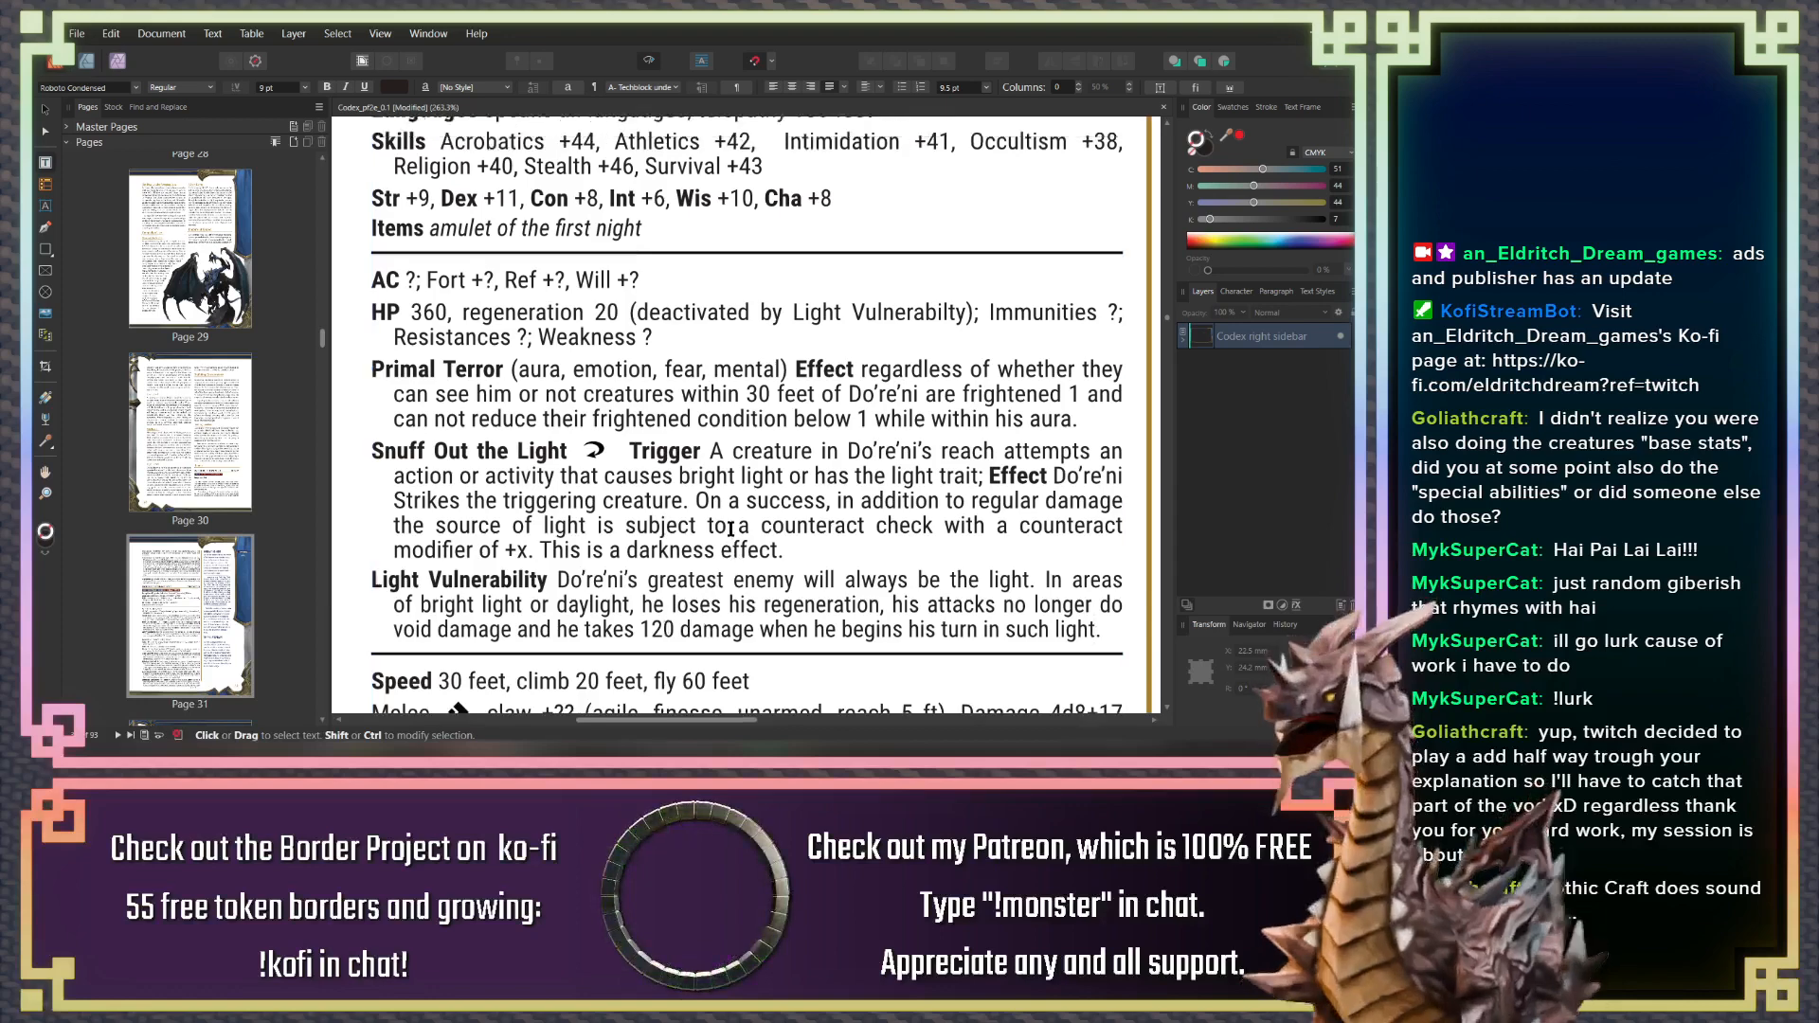
{"action": "scroll", "coordinate": [730, 529], "scroll_direction": "up", "scroll_amount": 8}
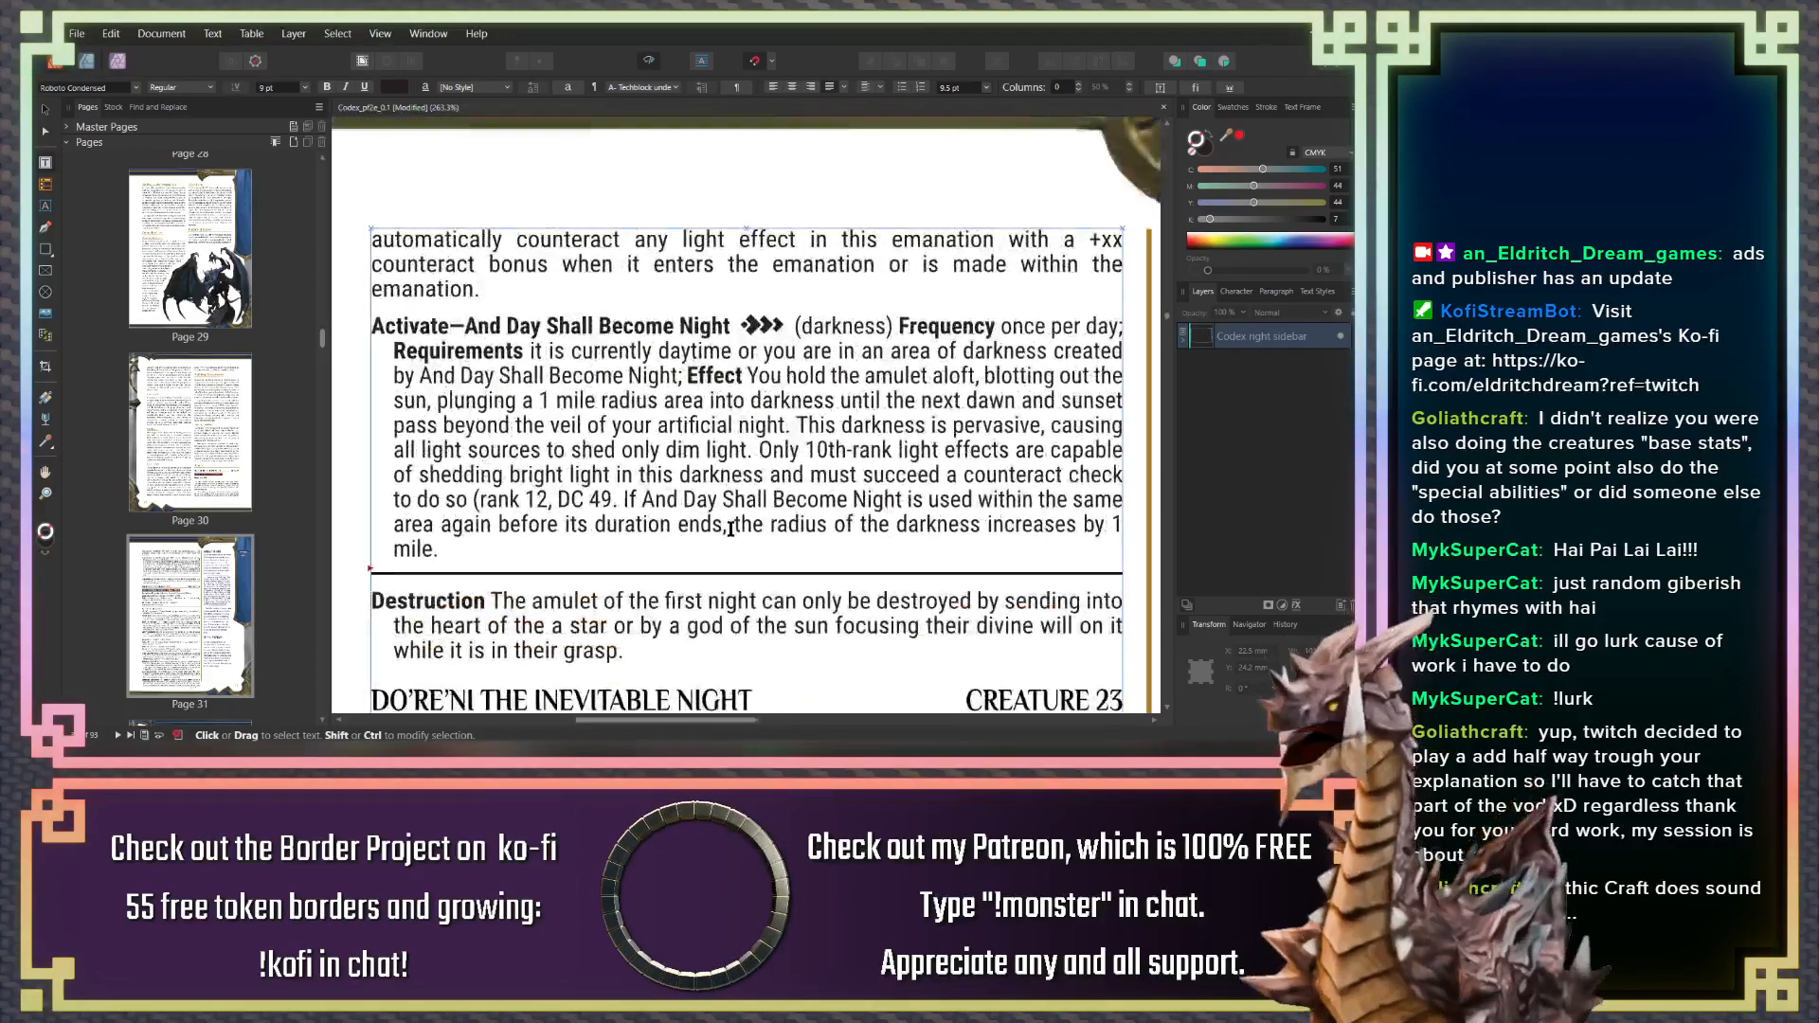
{"action": "scroll", "coordinate": [730, 529], "scroll_direction": "down", "scroll_amount": 10}
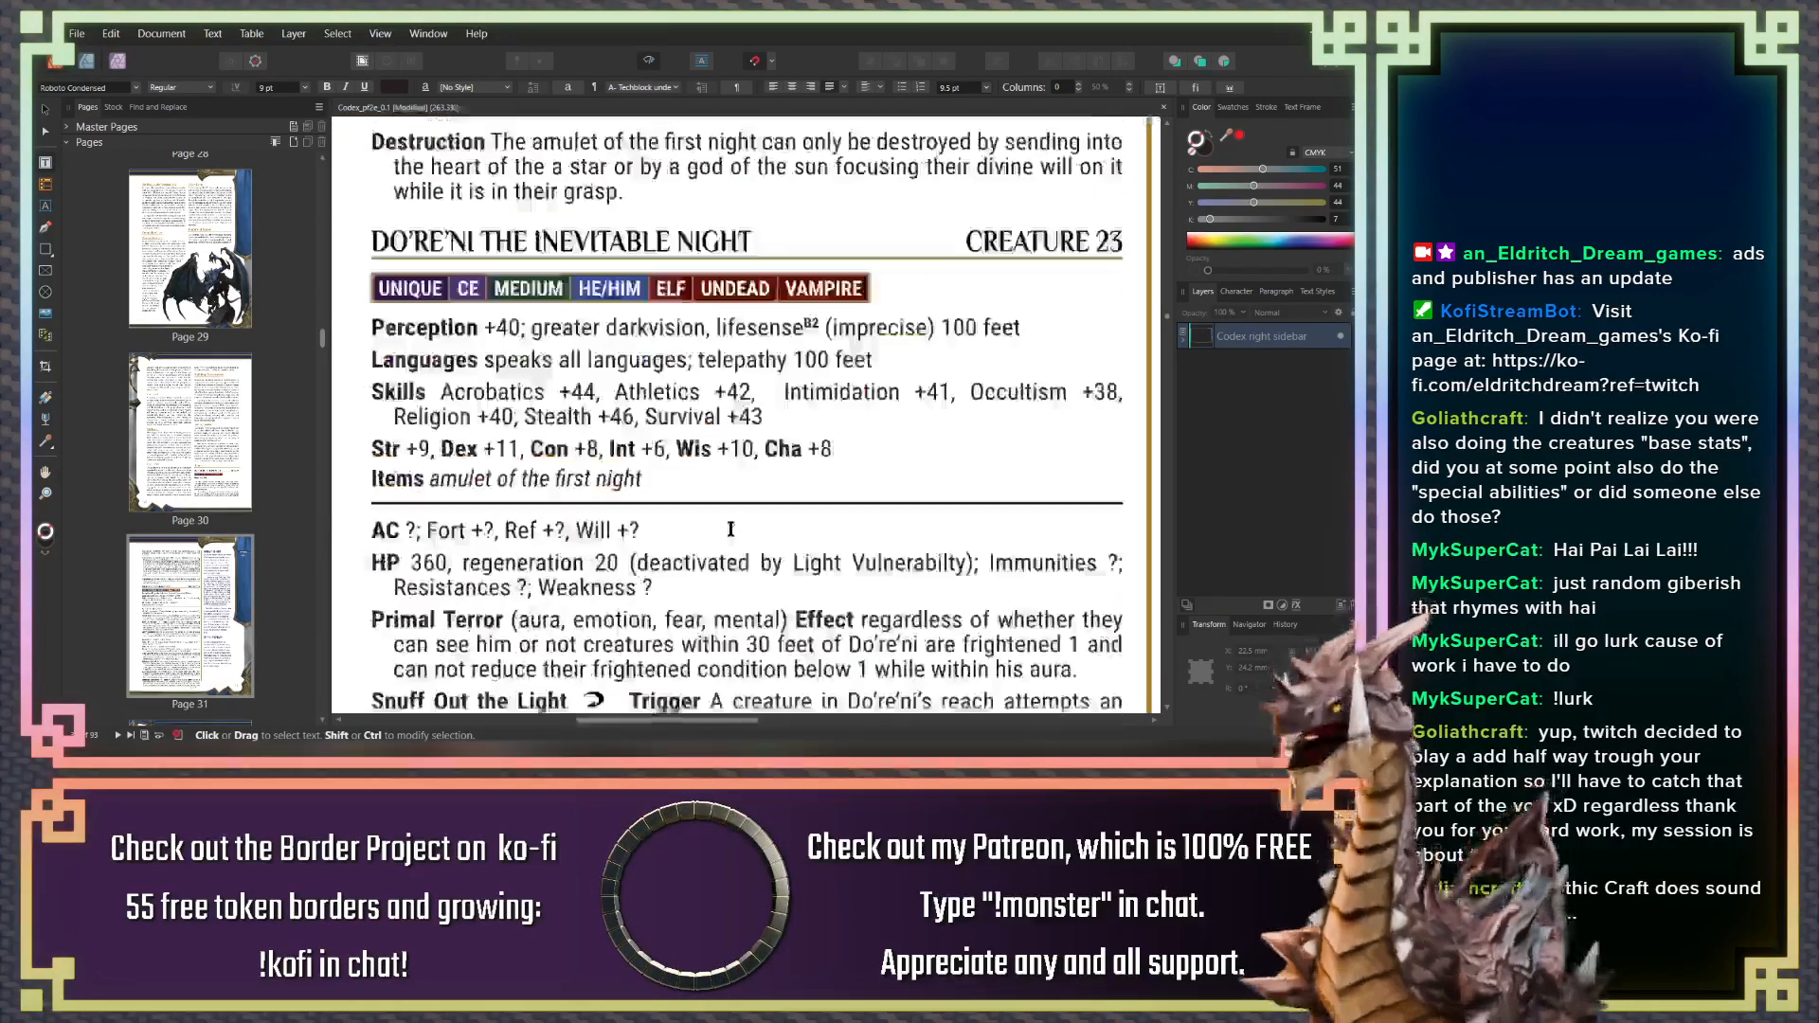
{"action": "scroll", "coordinate": [730, 529], "scroll_direction": "down", "scroll_amount": 4}
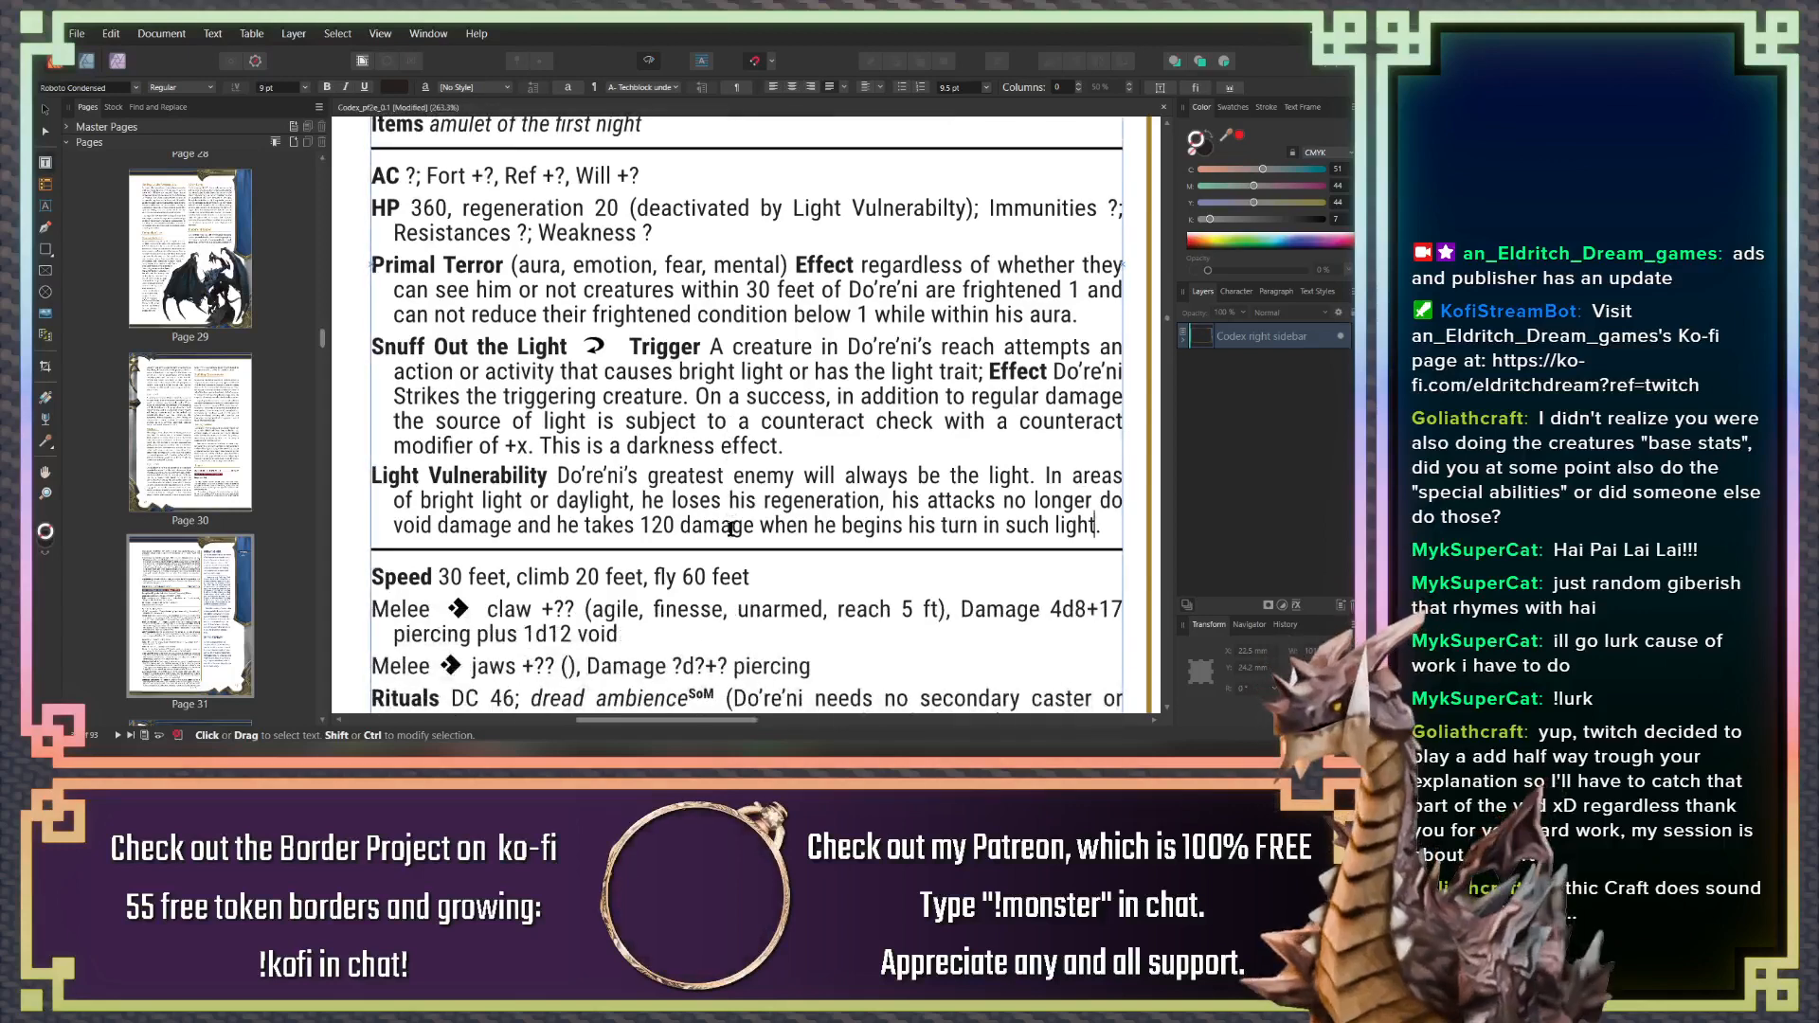
{"action": "scroll", "coordinate": [731, 528], "scroll_direction": "up", "scroll_amount": 15}
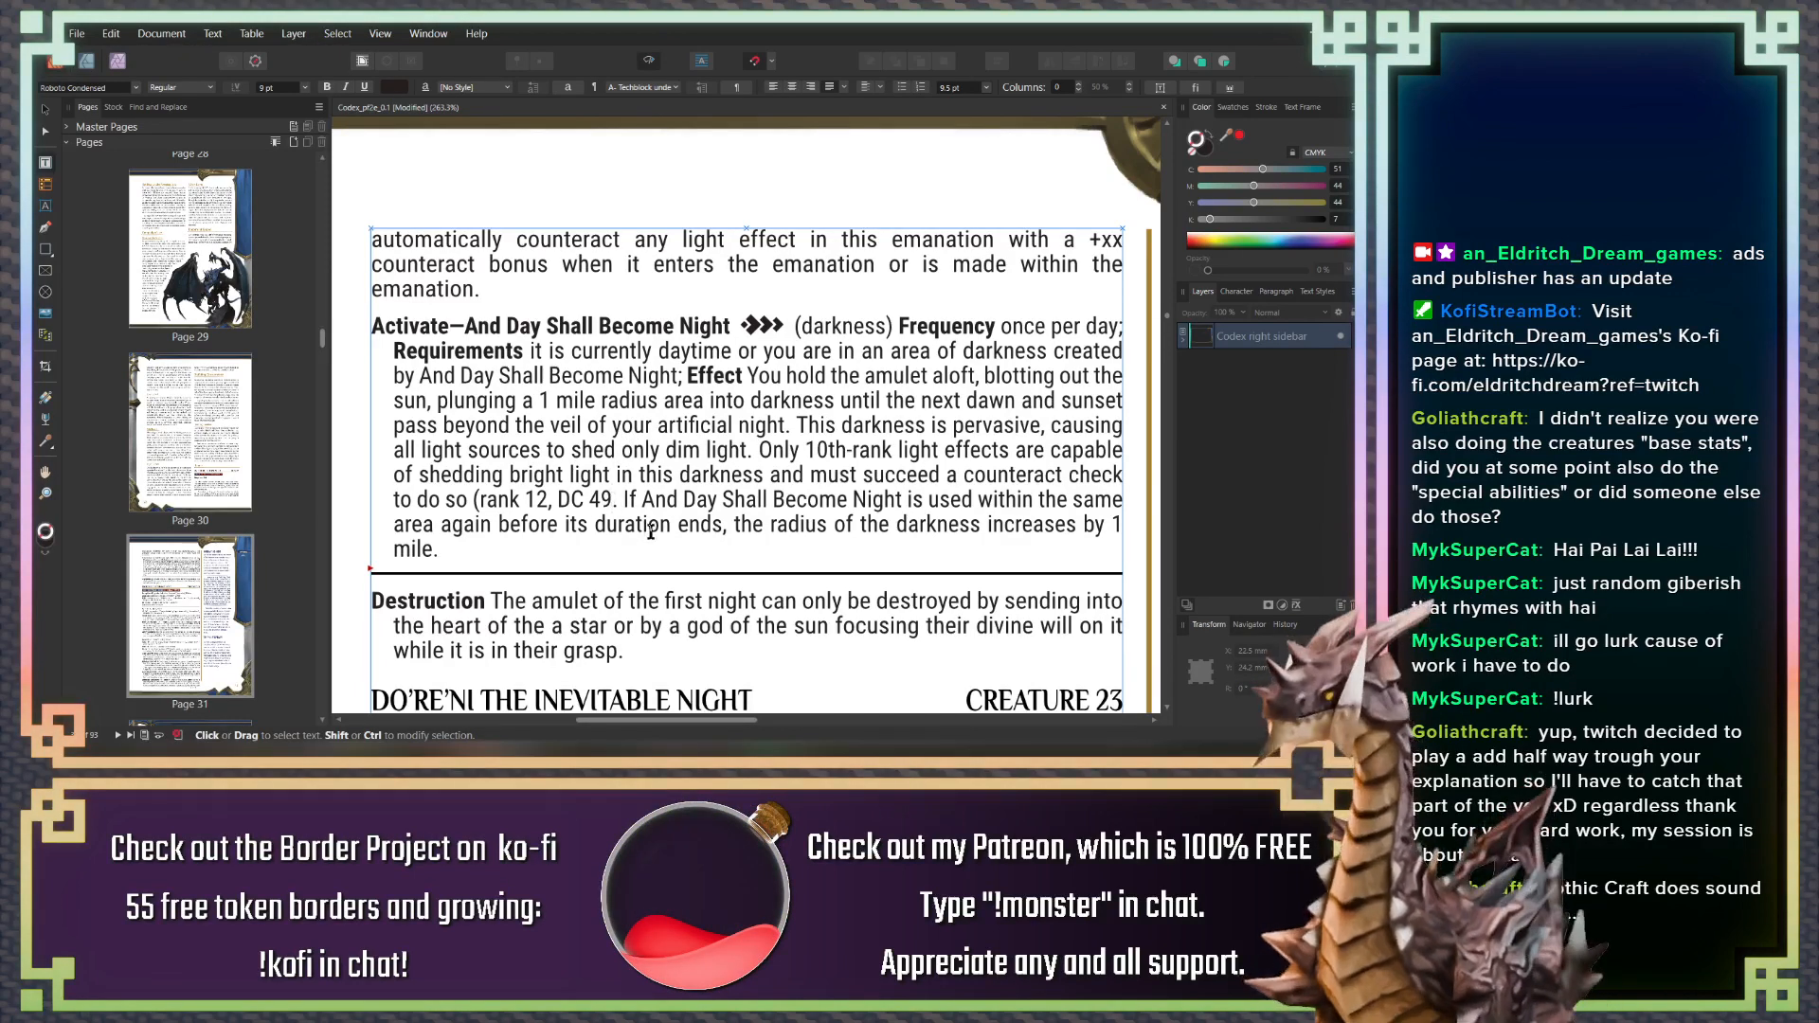
{"action": "type", "text": ")"}
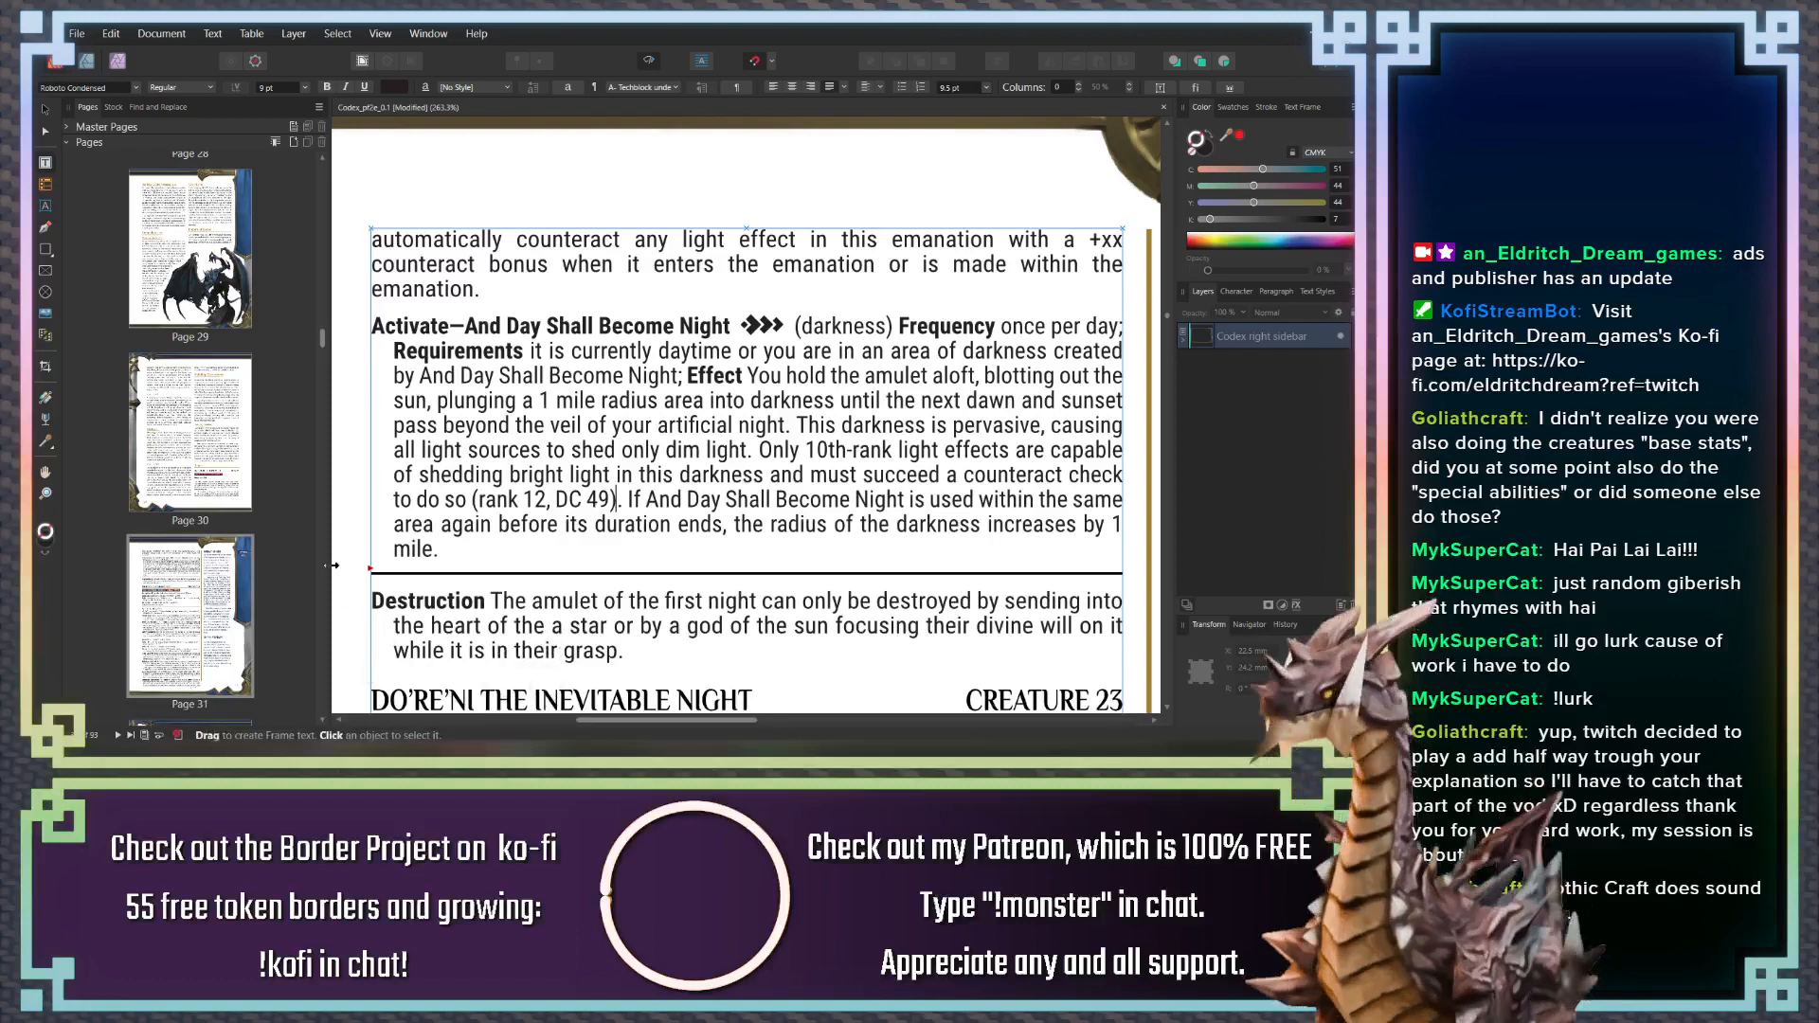
Switch to Calculator and compute 20 + 6 + 6
{"action": "left_click_drag", "start_coordinate": [40, 204], "coordinate": [535, 203]}
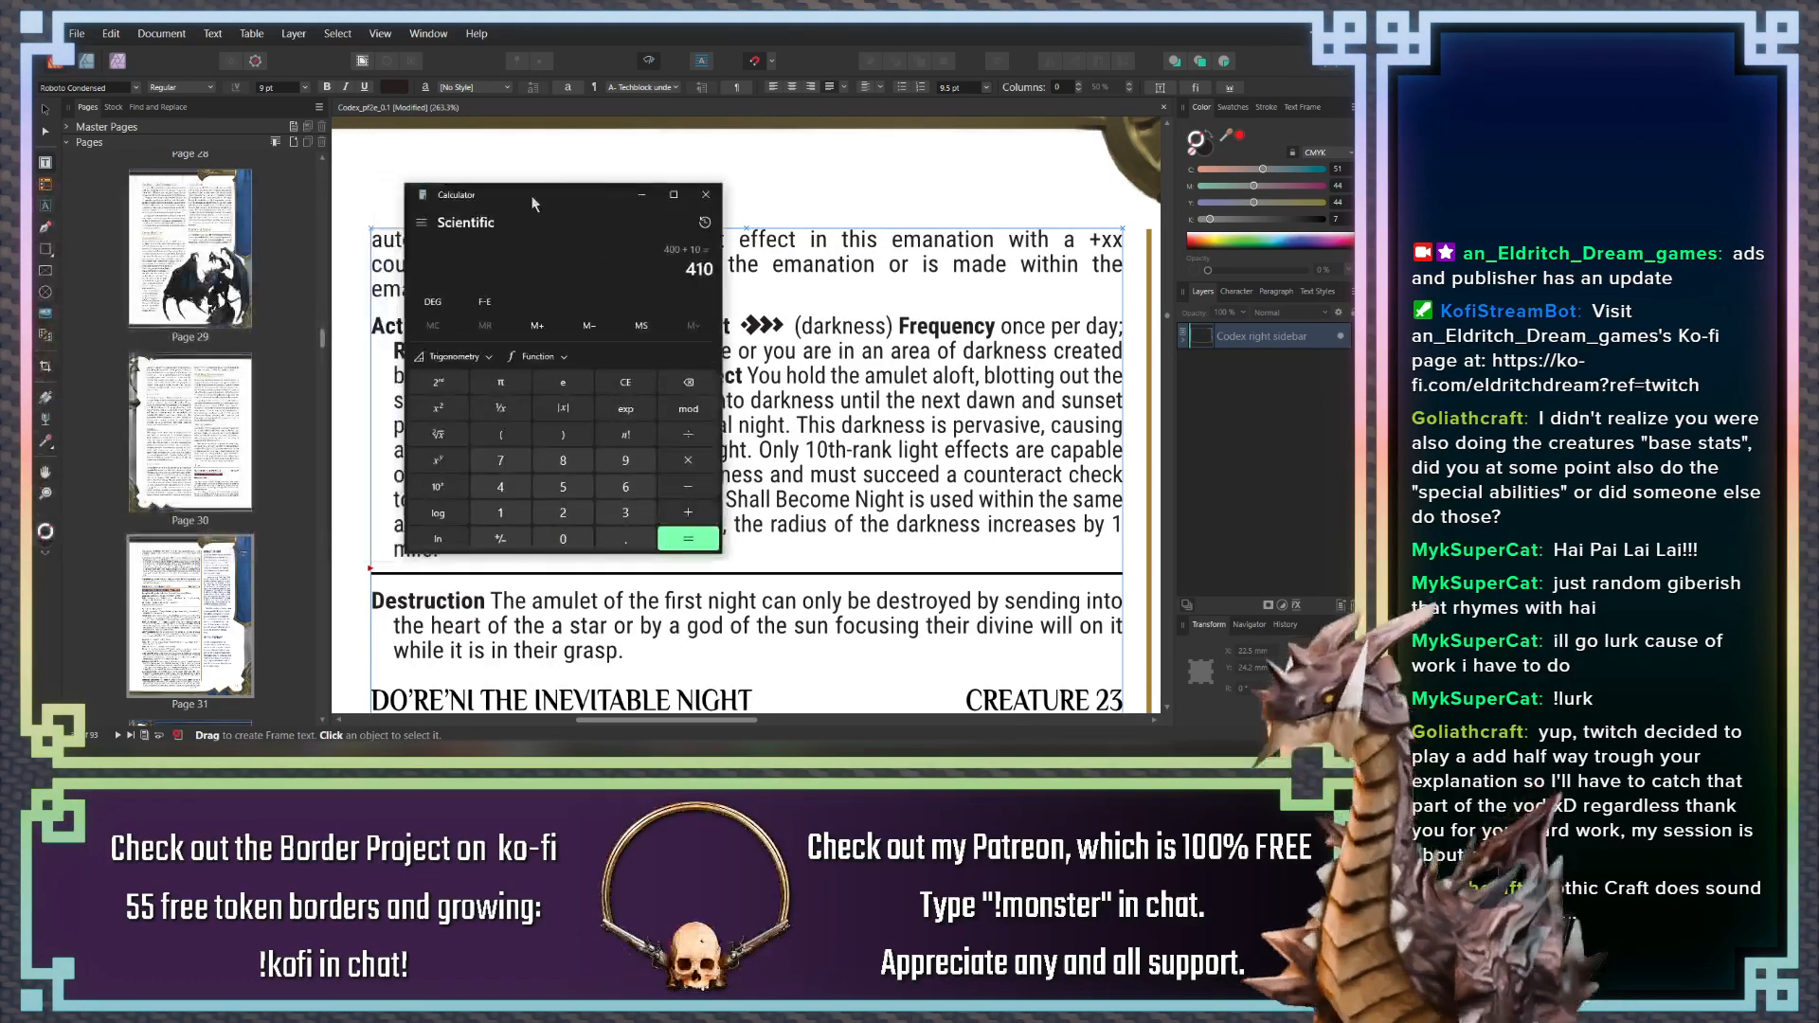
{"action": "left_click", "coordinate": [573, 513]}
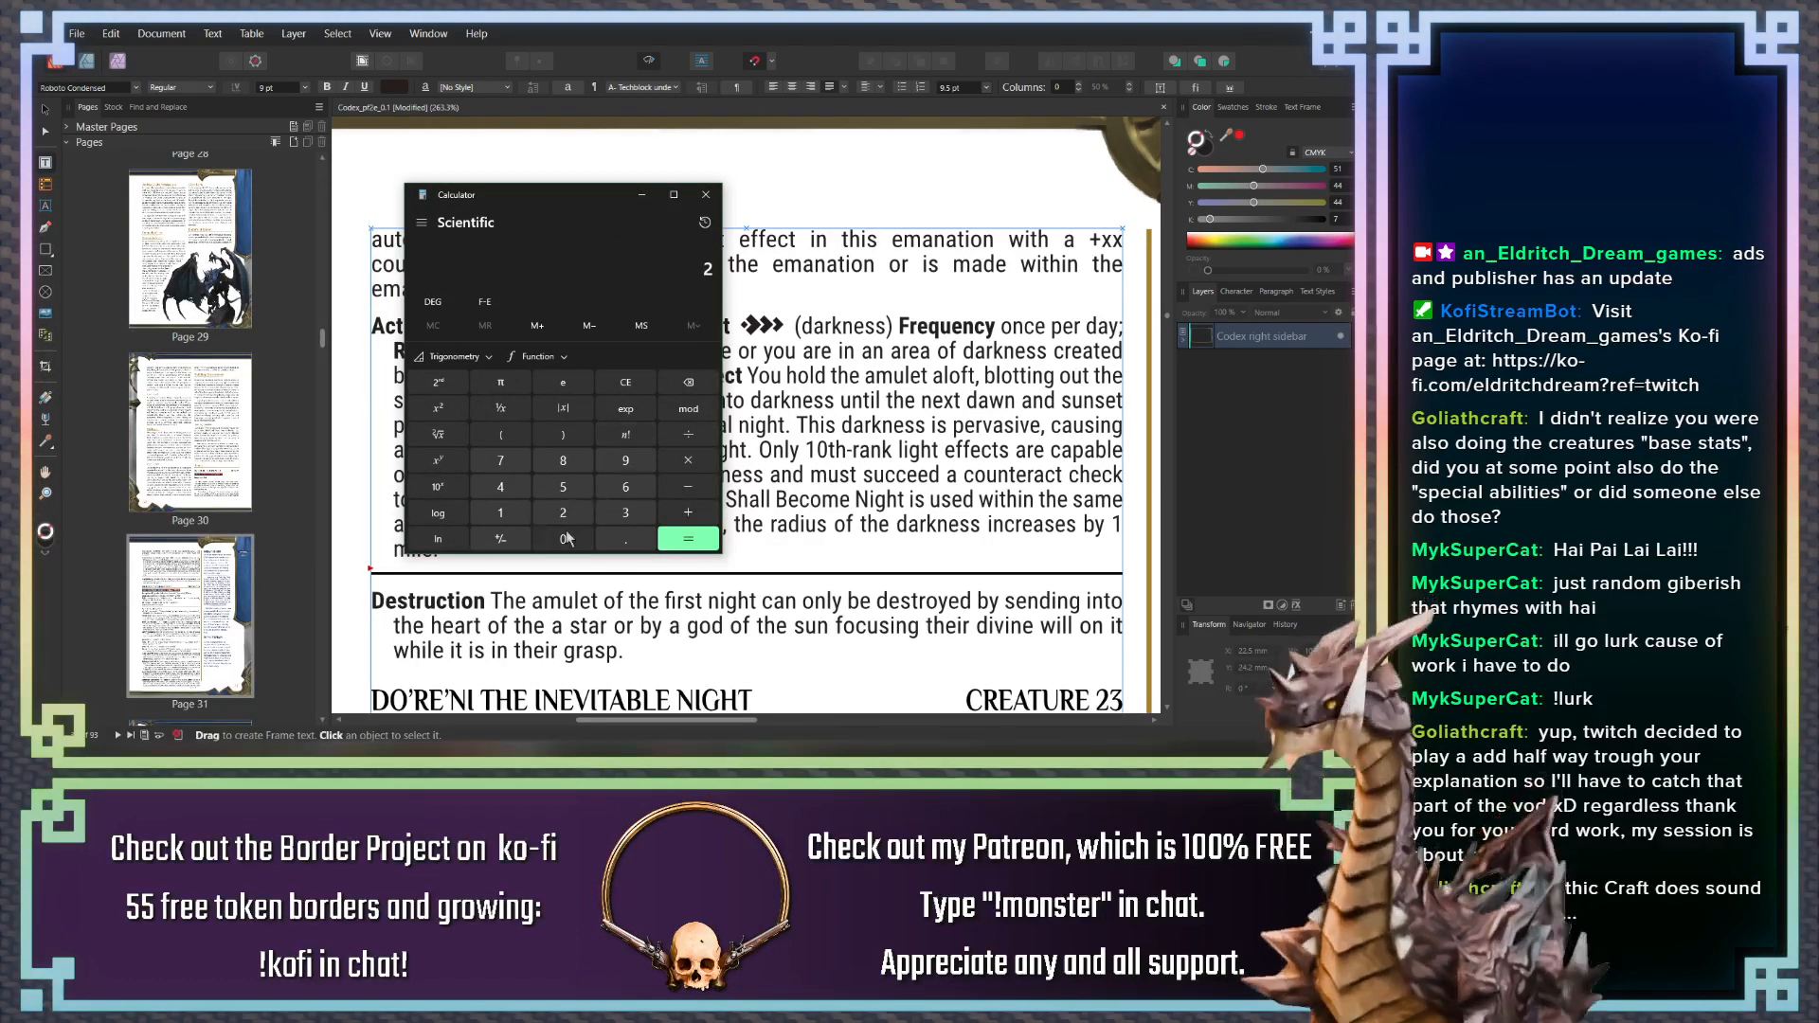
{"action": "left_click", "coordinate": [570, 537]}
{"action": "left_click", "coordinate": [683, 518]}
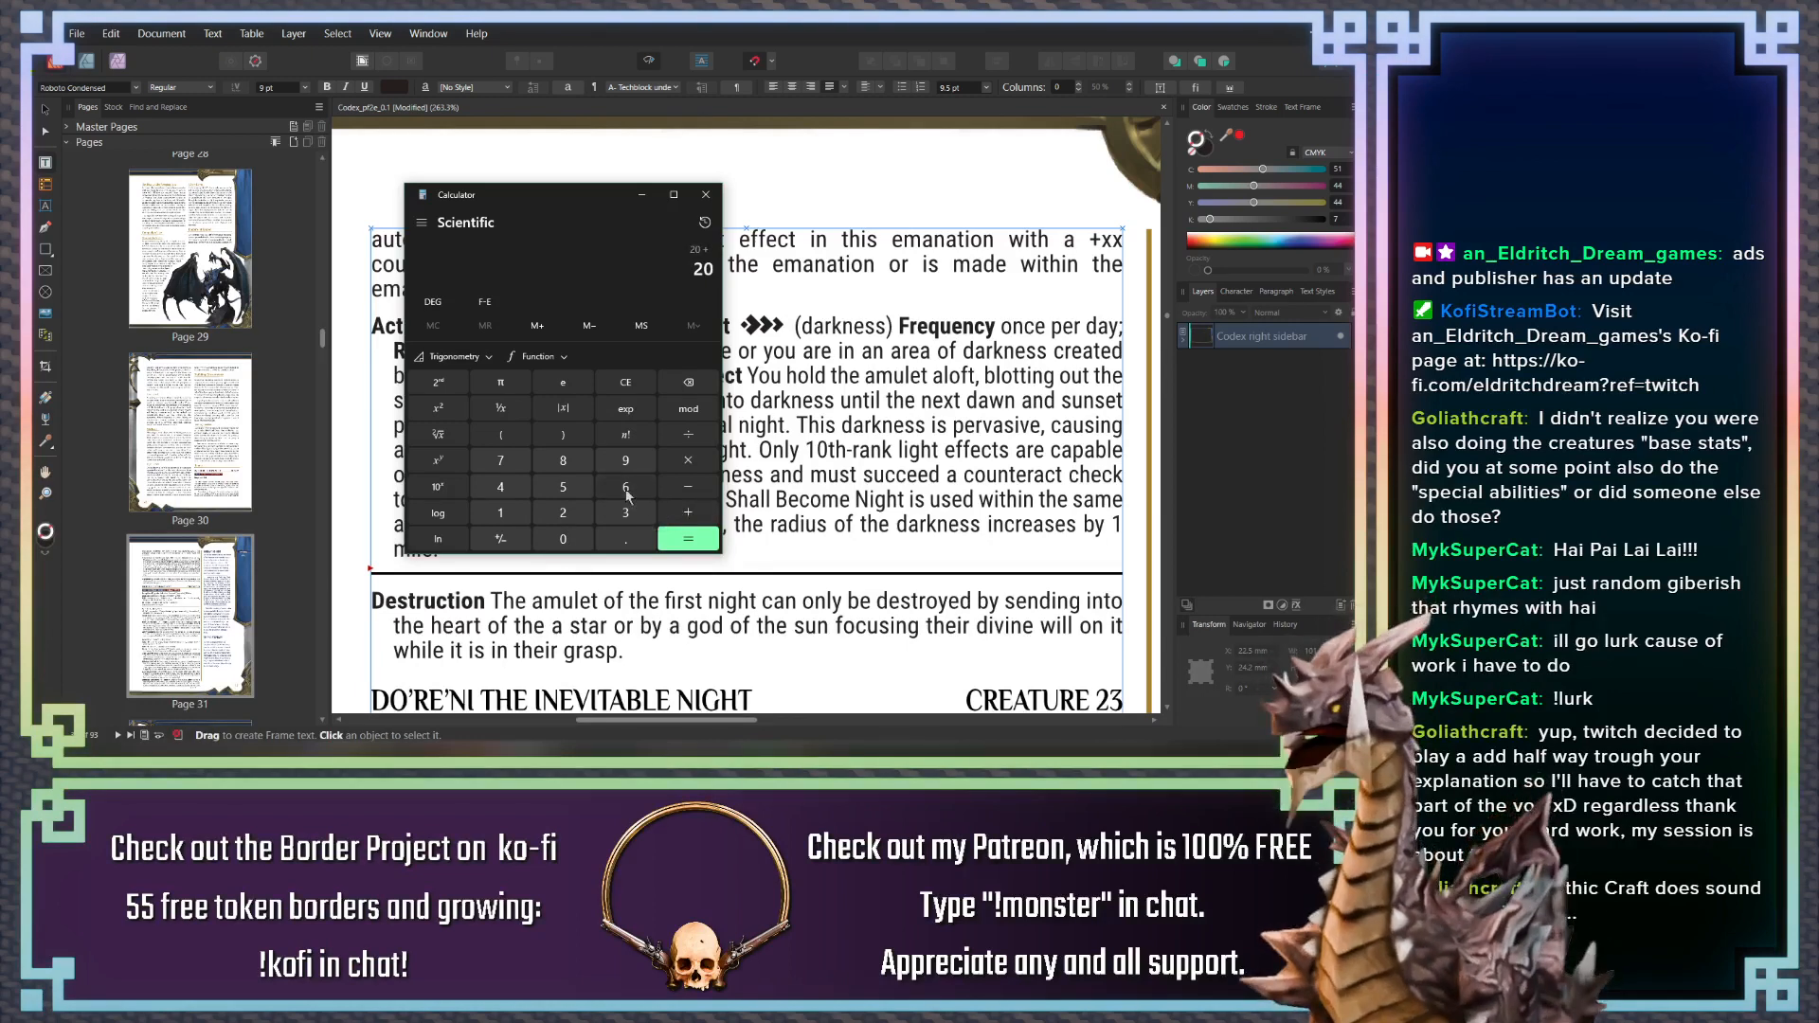
{"action": "left_click", "coordinate": [625, 487]}
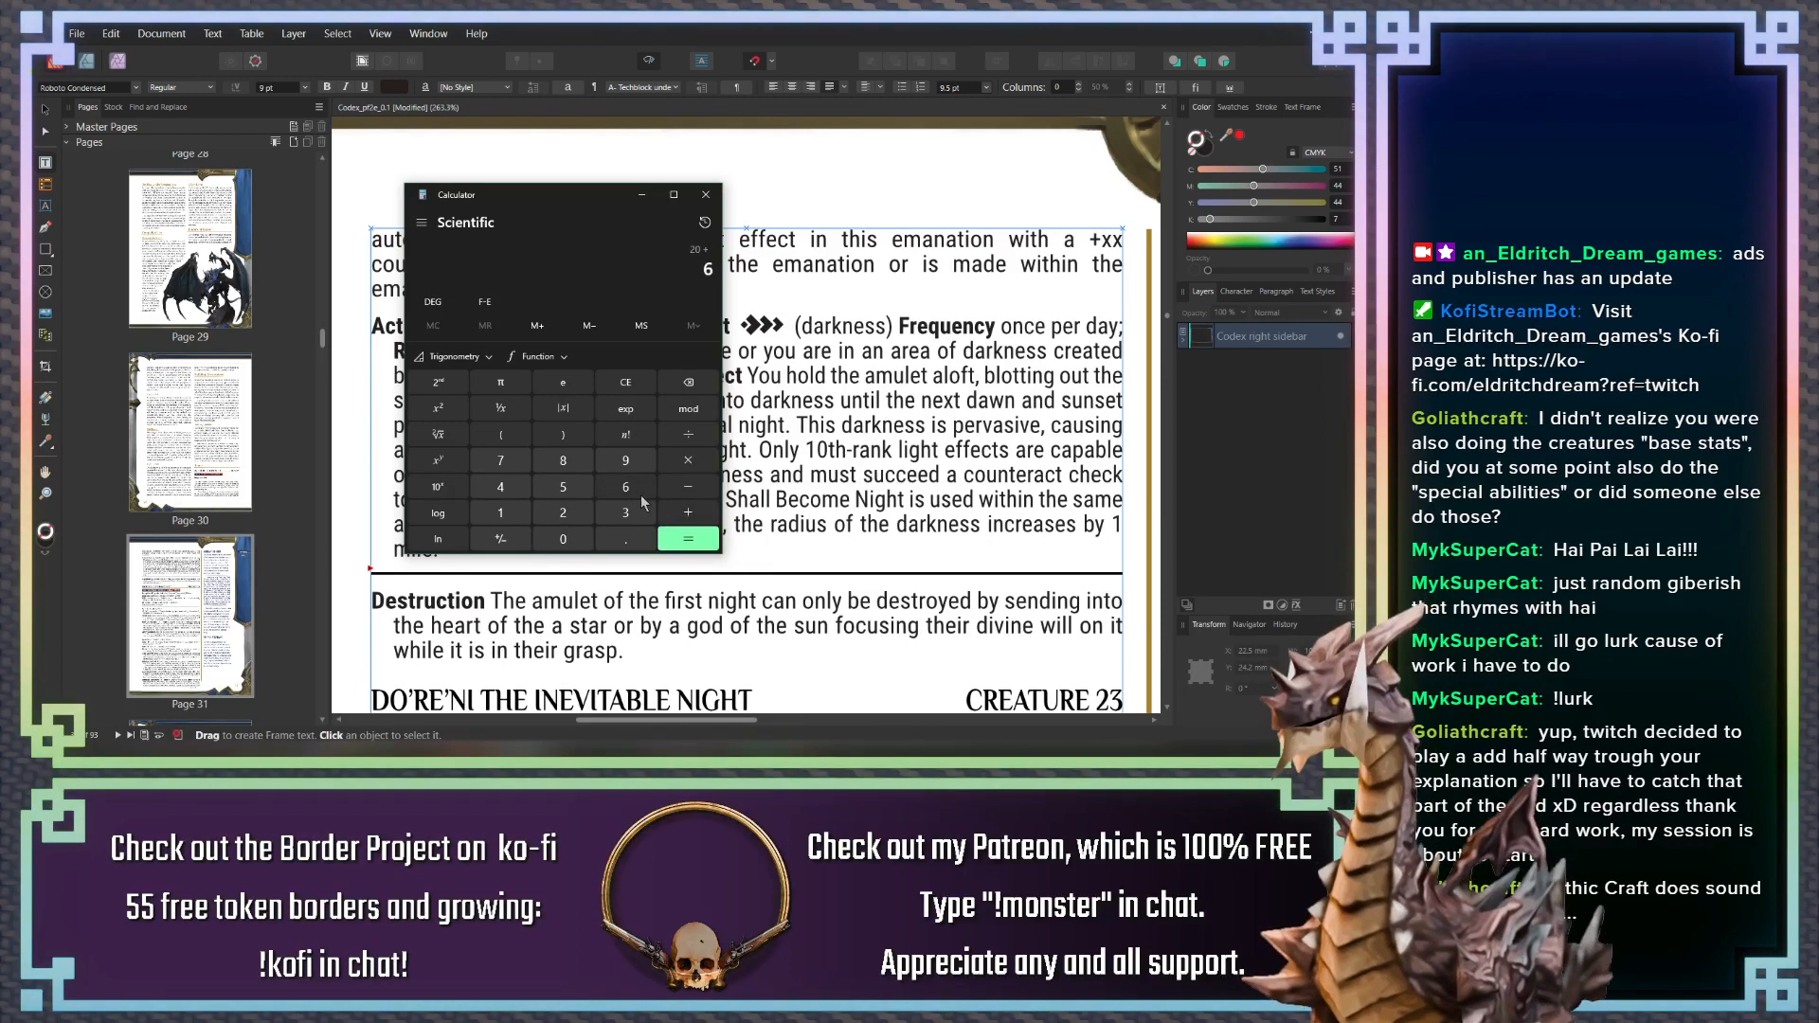
{"action": "left_click", "coordinate": [687, 516]}
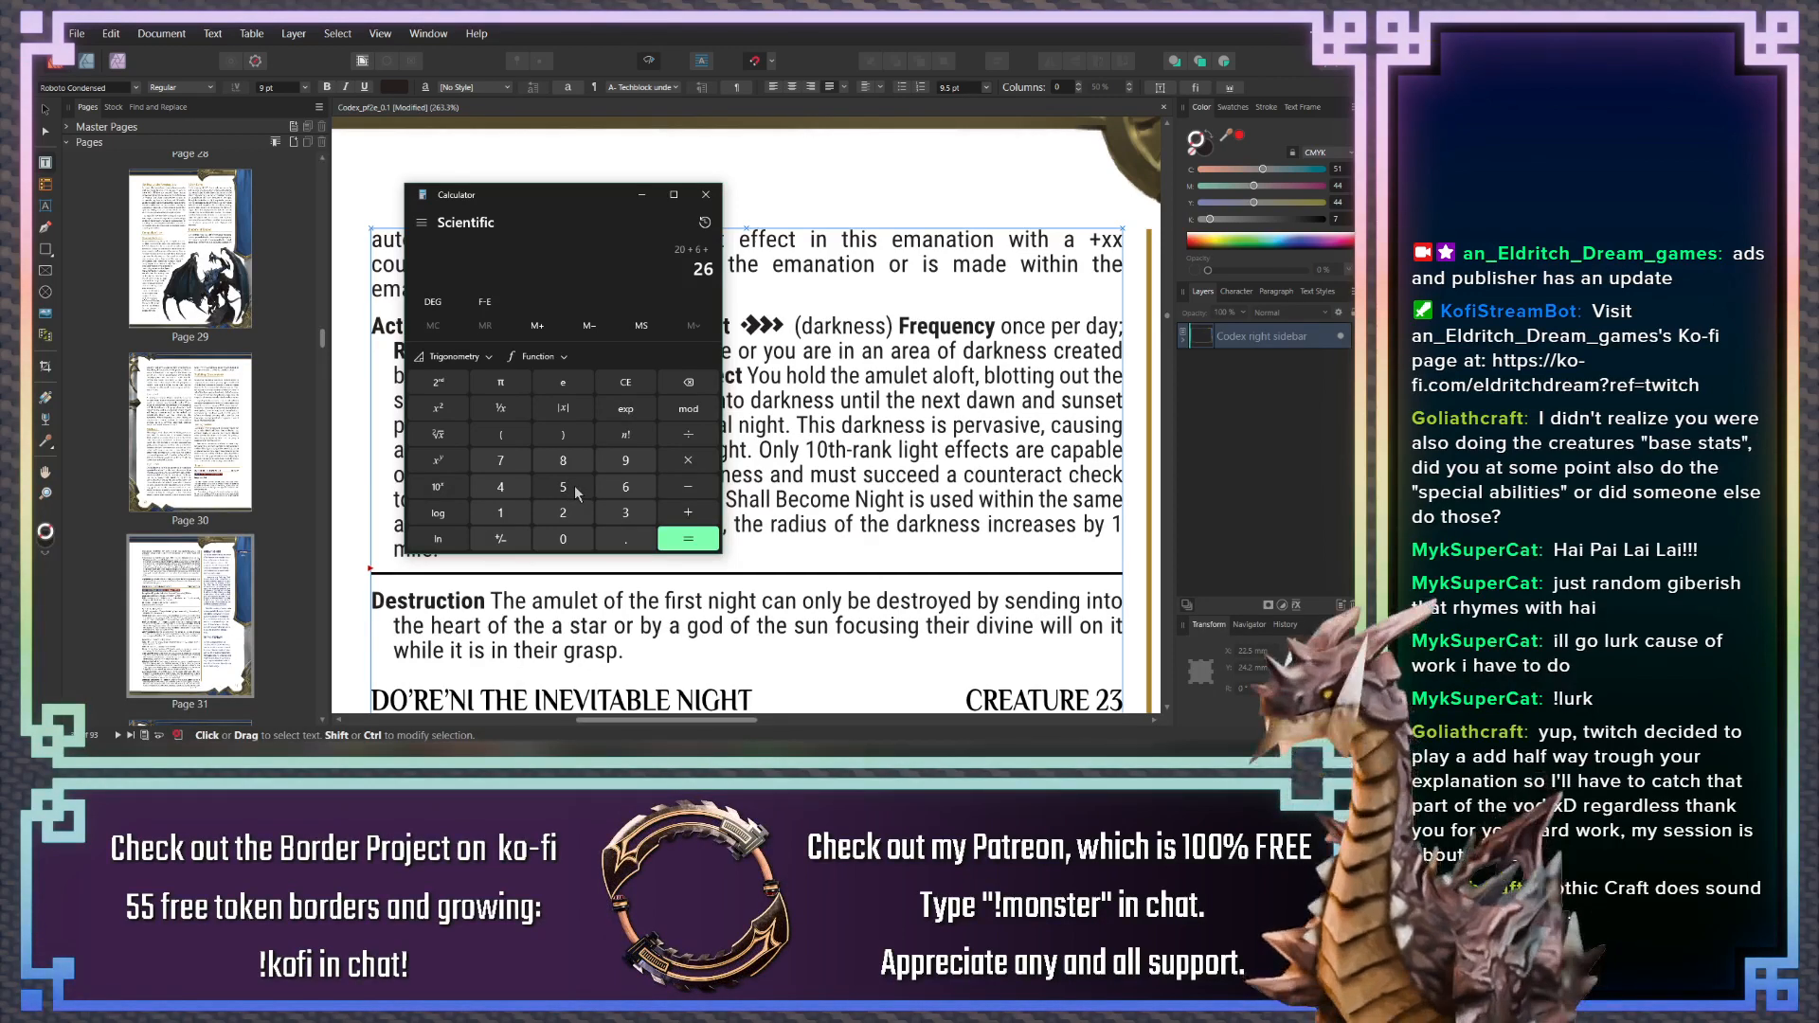
{"action": "left_click", "coordinate": [698, 541]}
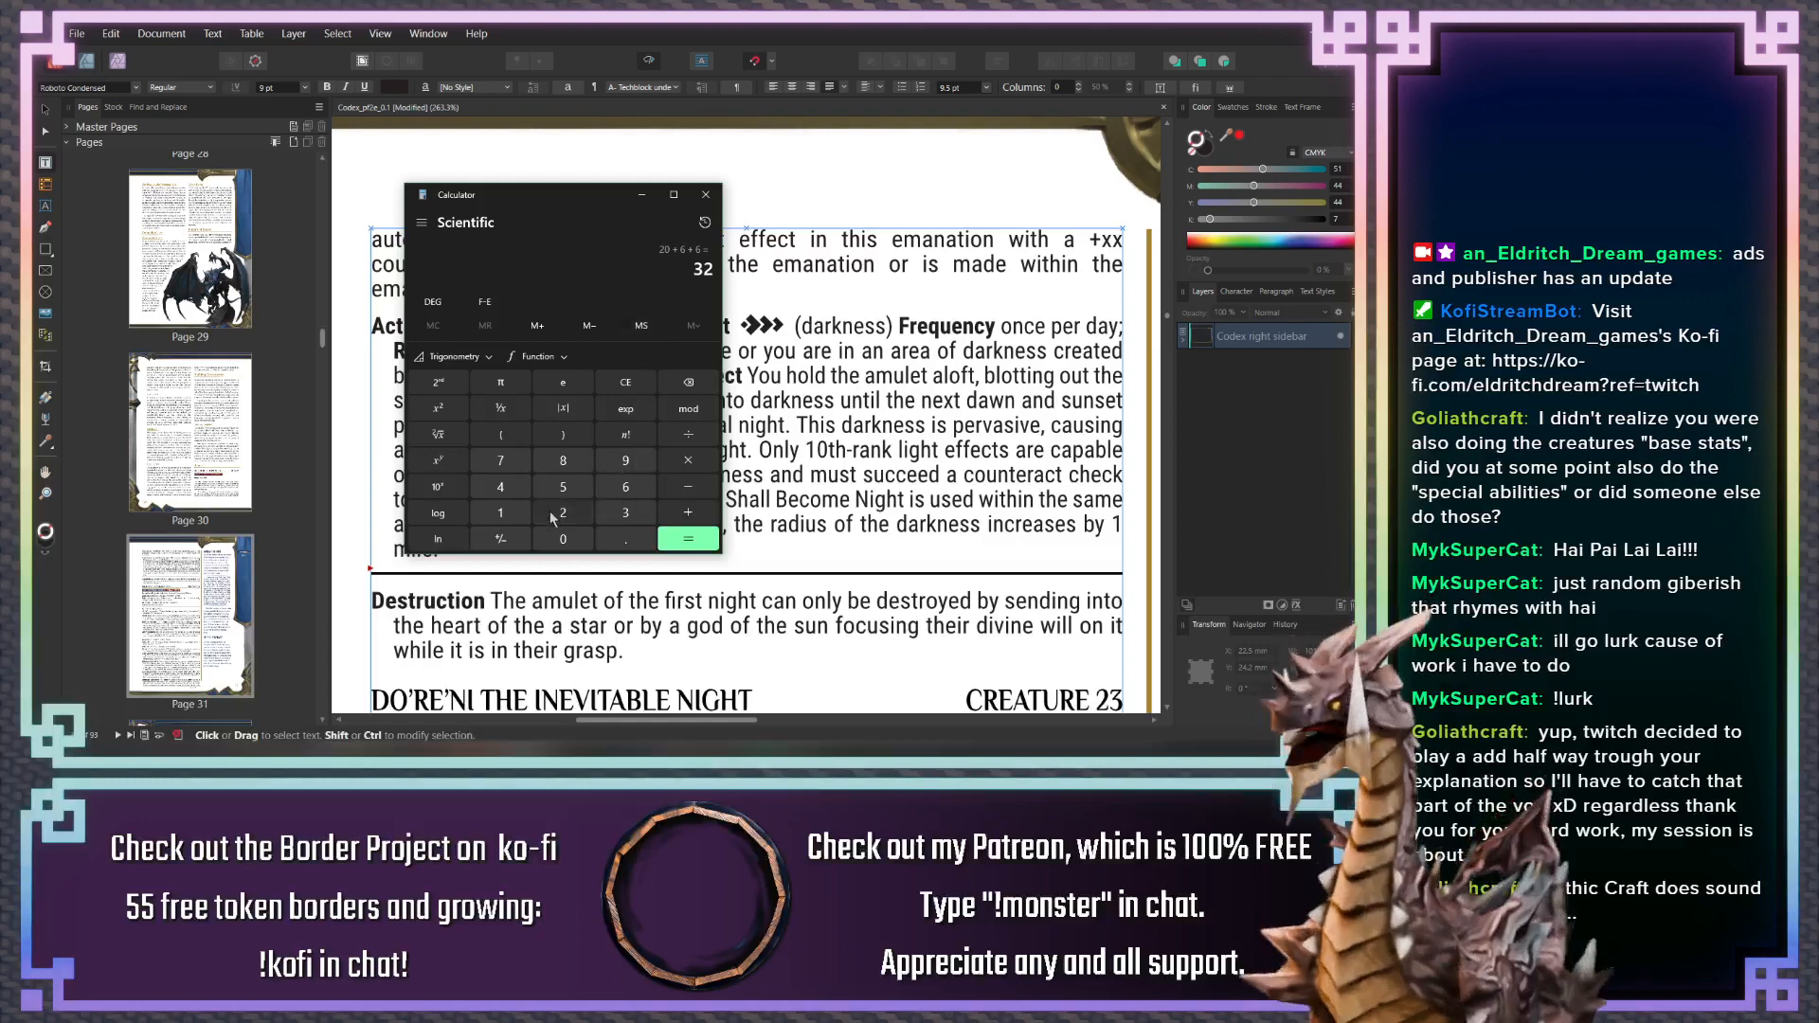
Subtract 49 from the sum in Calculator and move its window off the activation text
{"action": "left_click", "coordinate": [688, 486]}
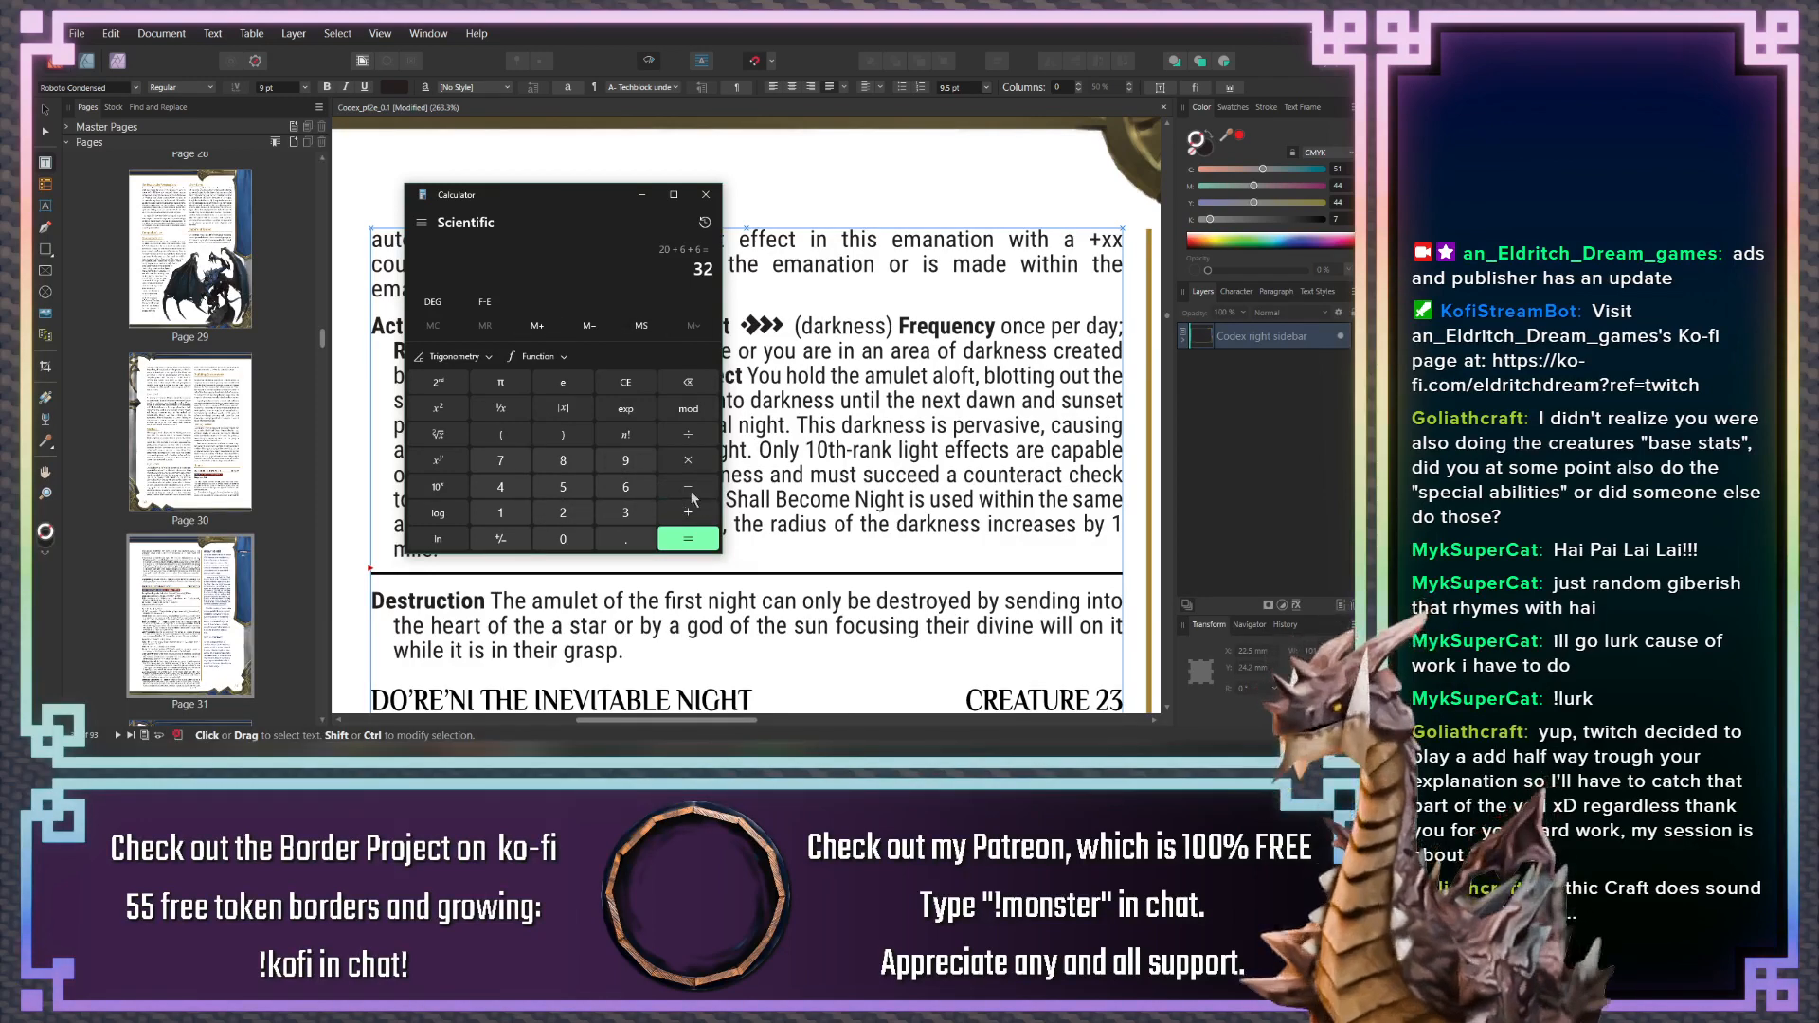
{"action": "left_click", "coordinate": [500, 486]}
{"action": "left_click", "coordinate": [625, 460]}
{"action": "left_click", "coordinate": [688, 538]}
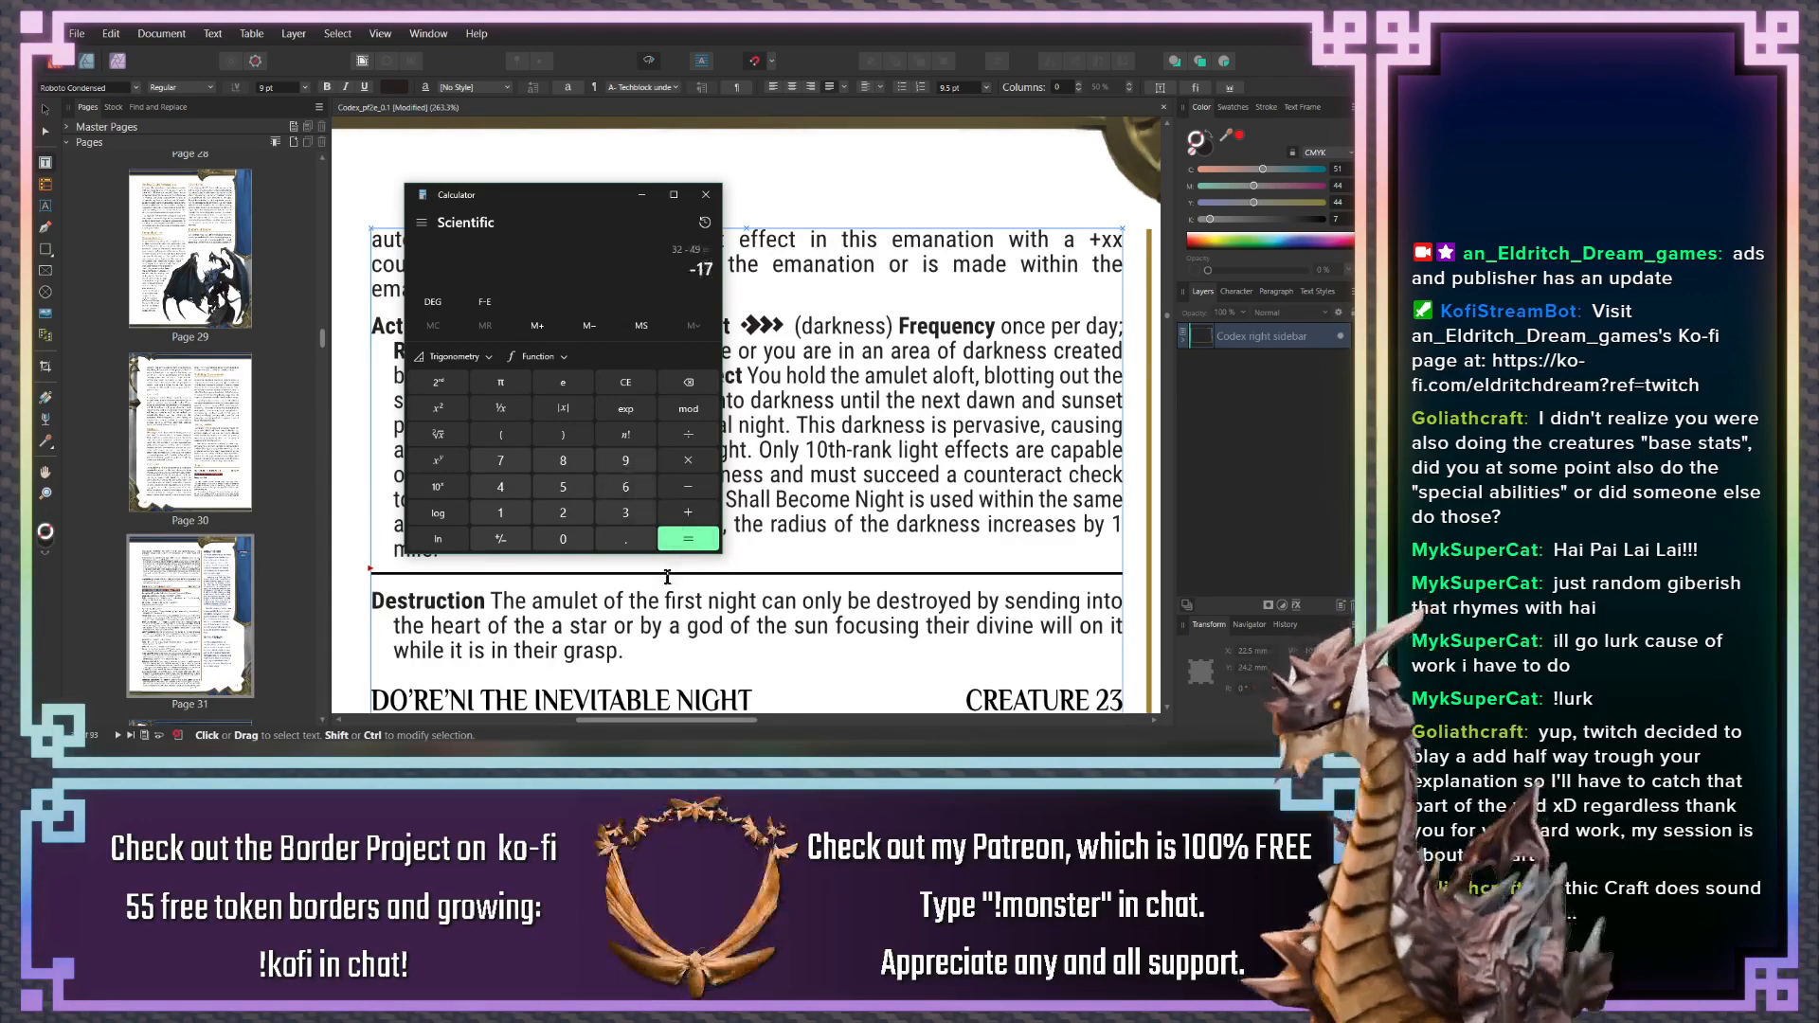
{"action": "left_click_drag", "start_coordinate": [566, 201], "coordinate": [290, 167]}
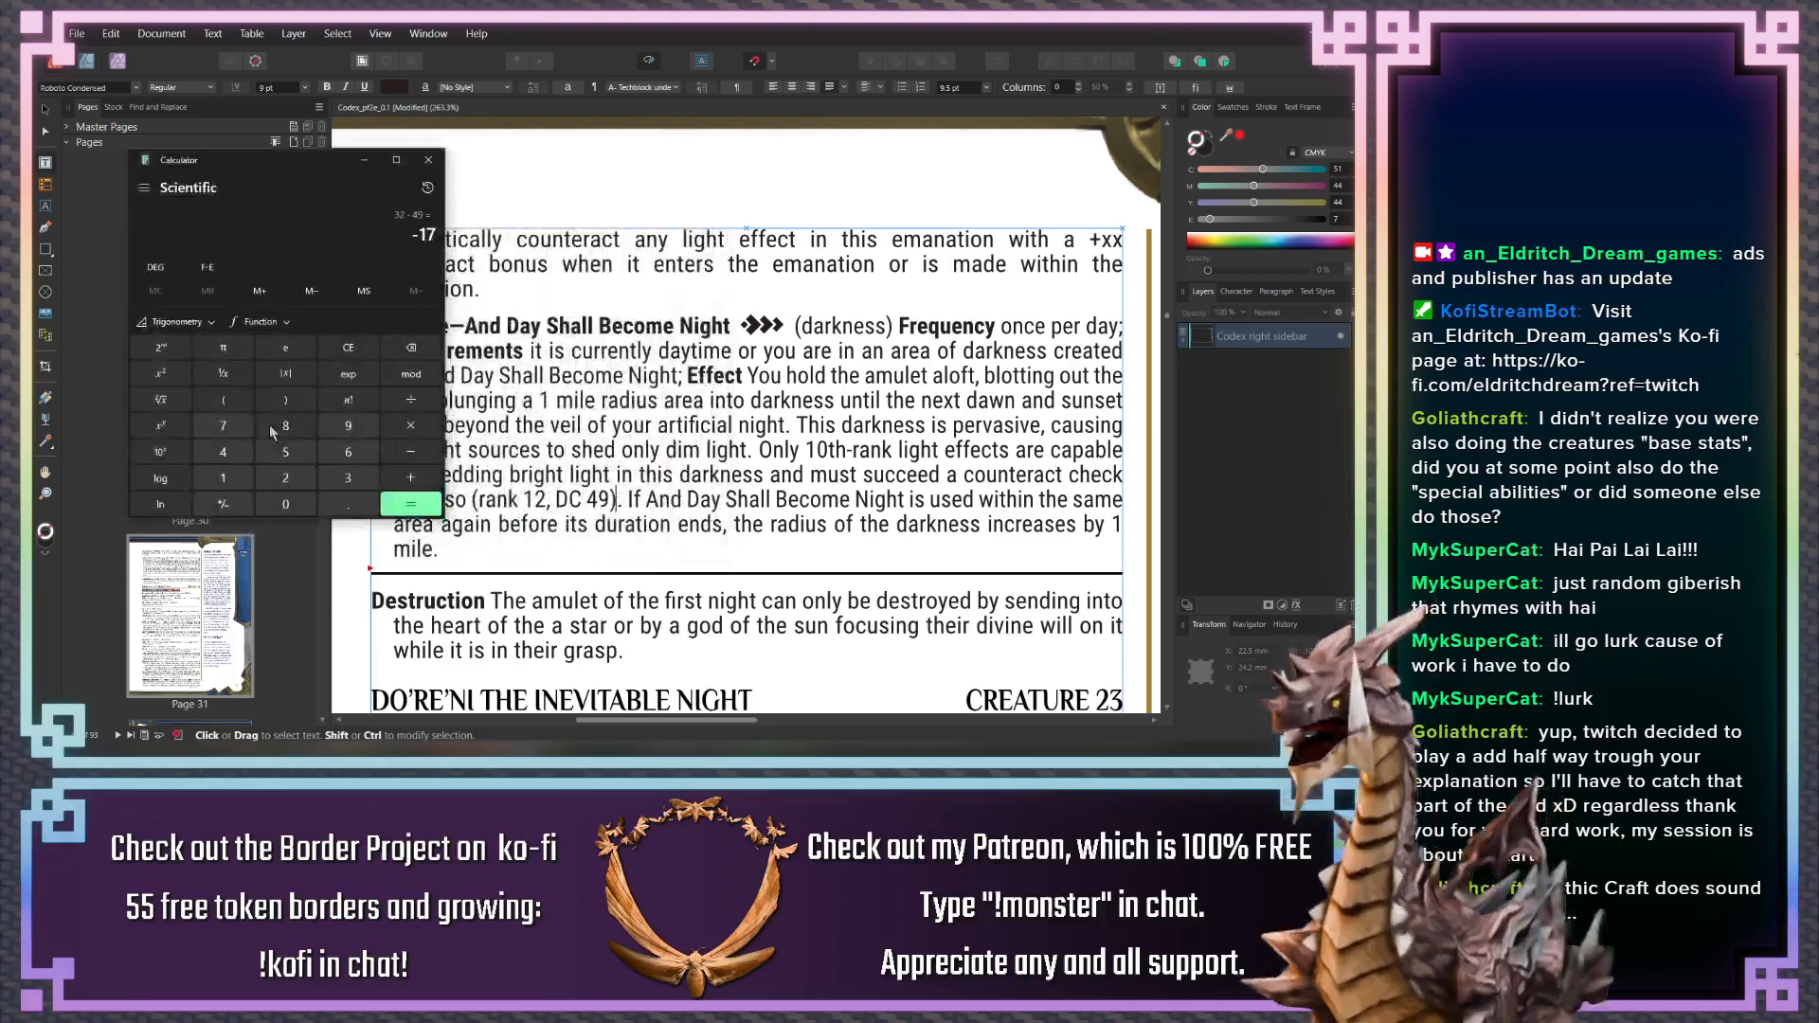
Change the DC in And Day Shall Become Night to 50 and insert the word "counteract" before "DC"
{"action": "left_click_drag", "start_coordinate": [614, 498], "coordinate": [585, 498]}
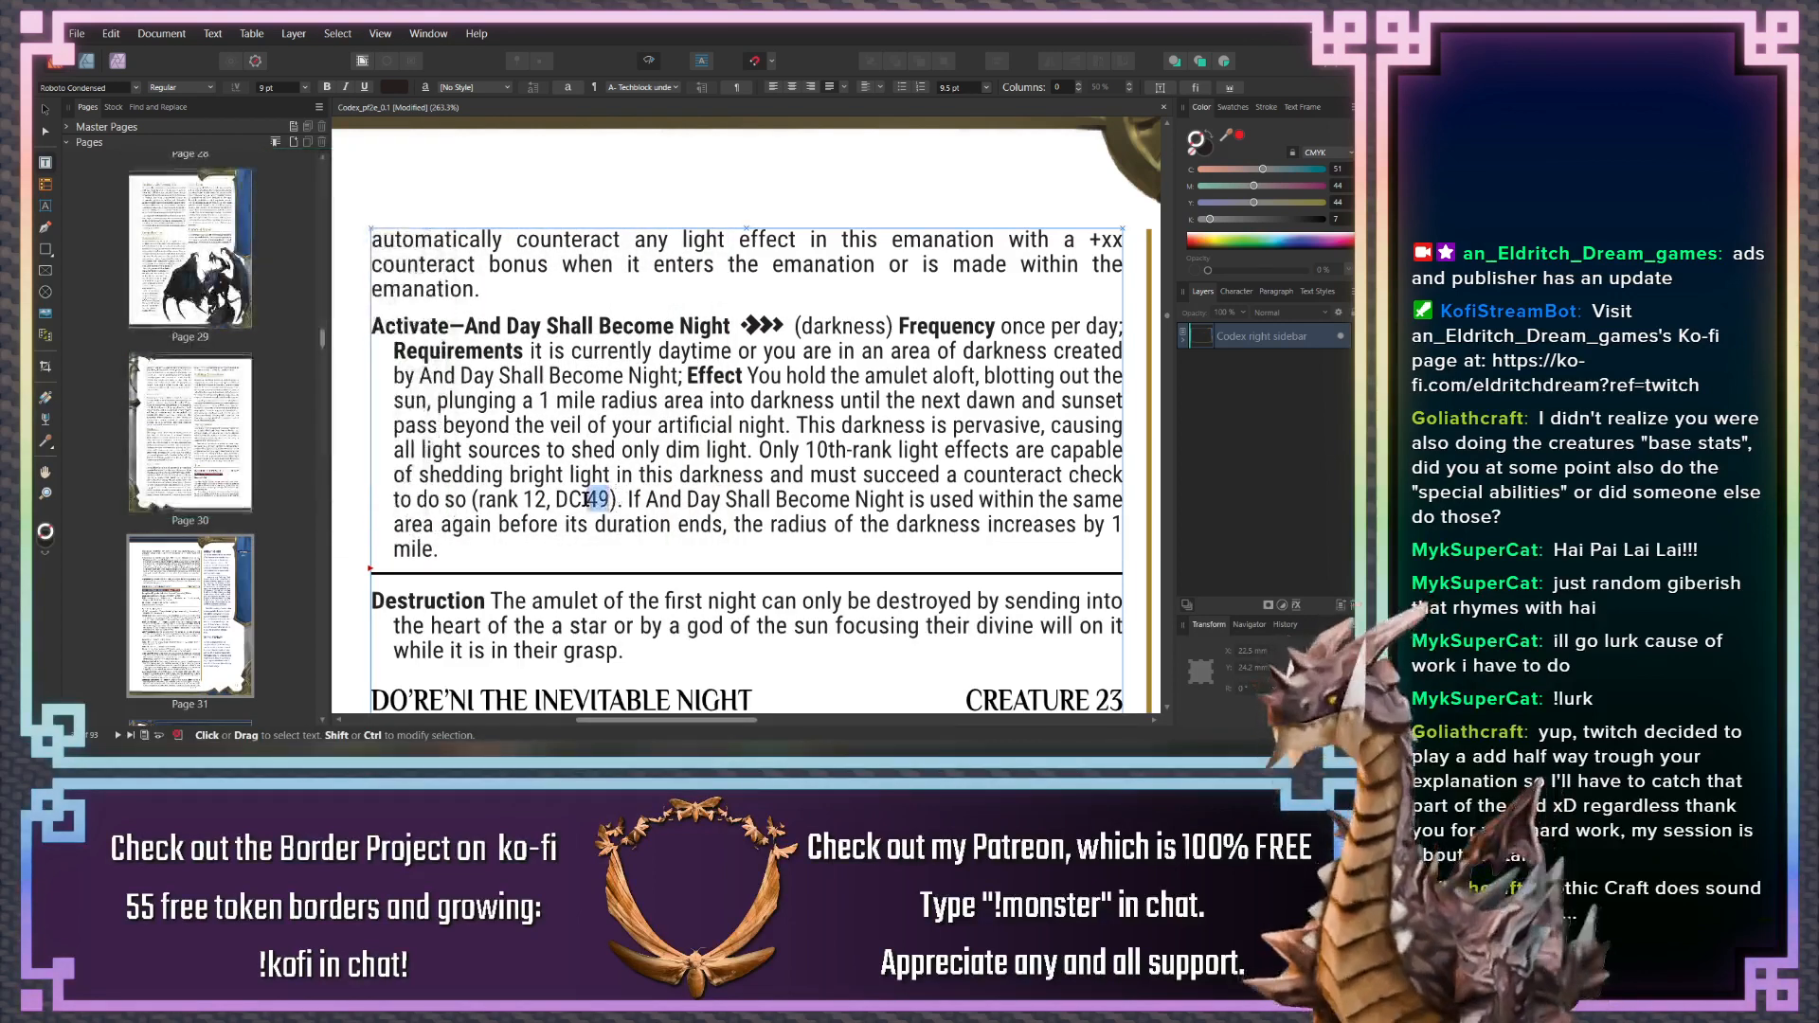
{"action": "type", "text": "50"}
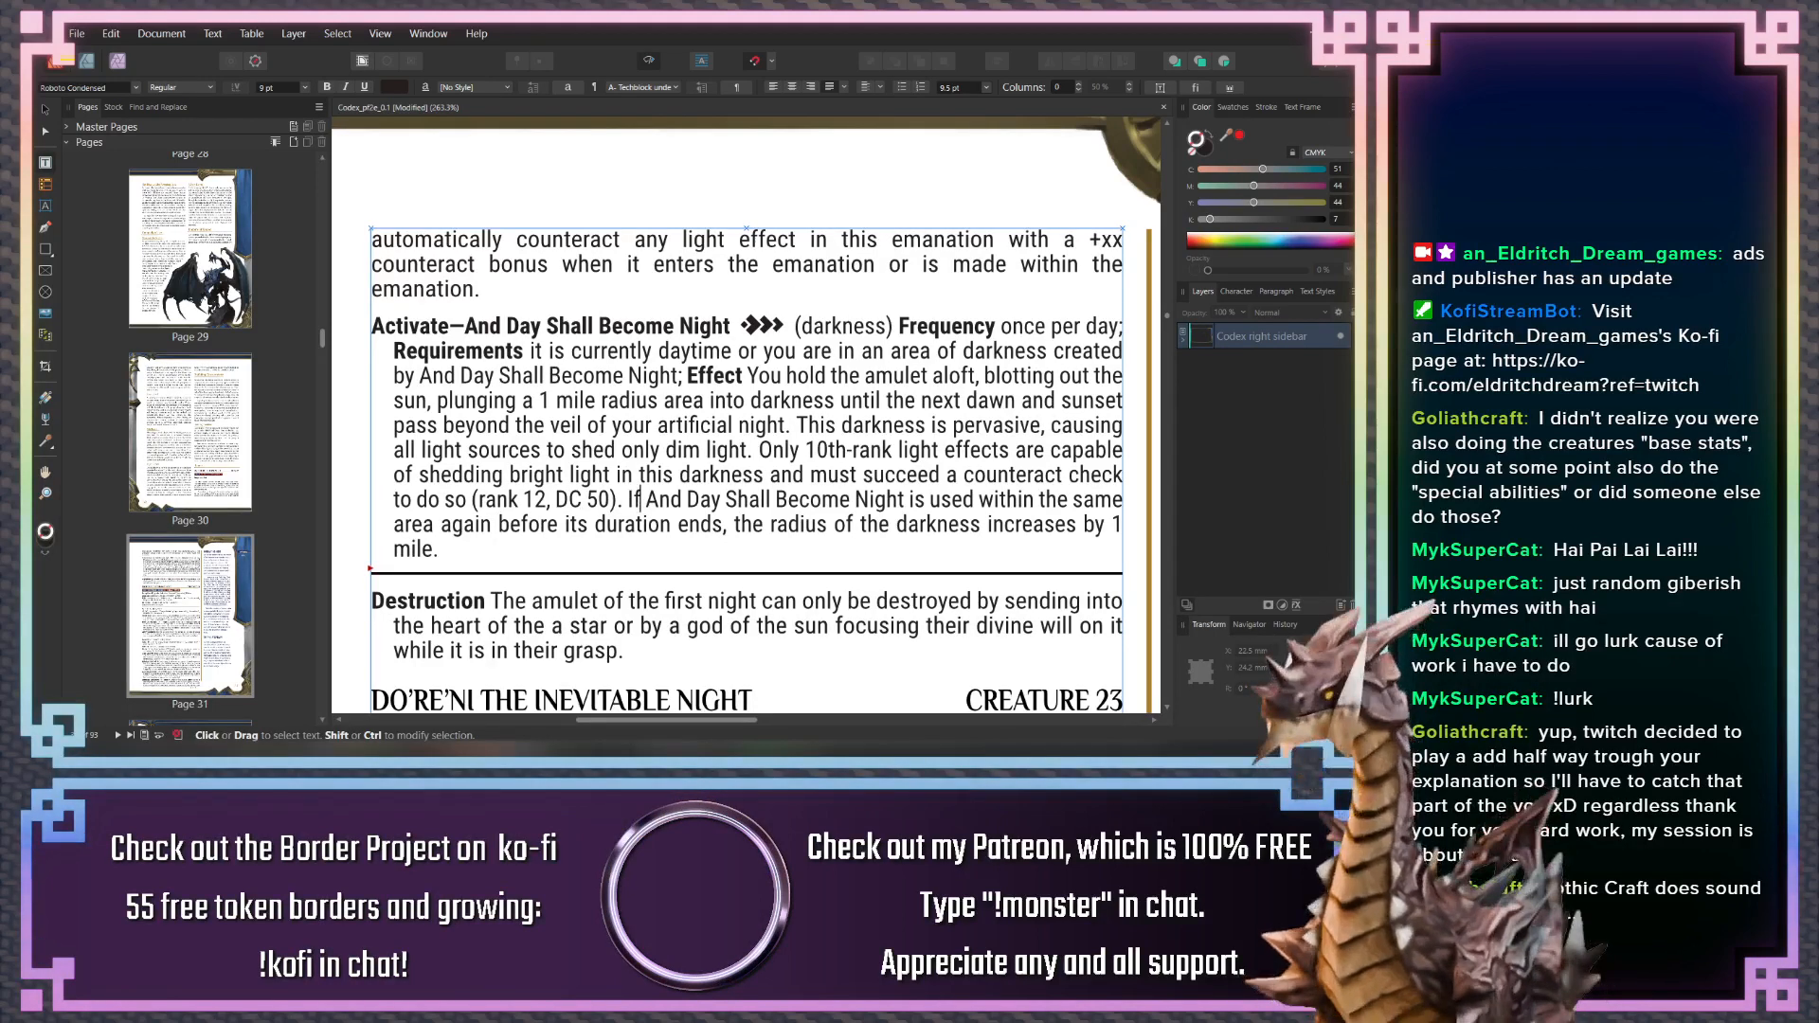
{"action": "key", "text": "alt+Tab"}
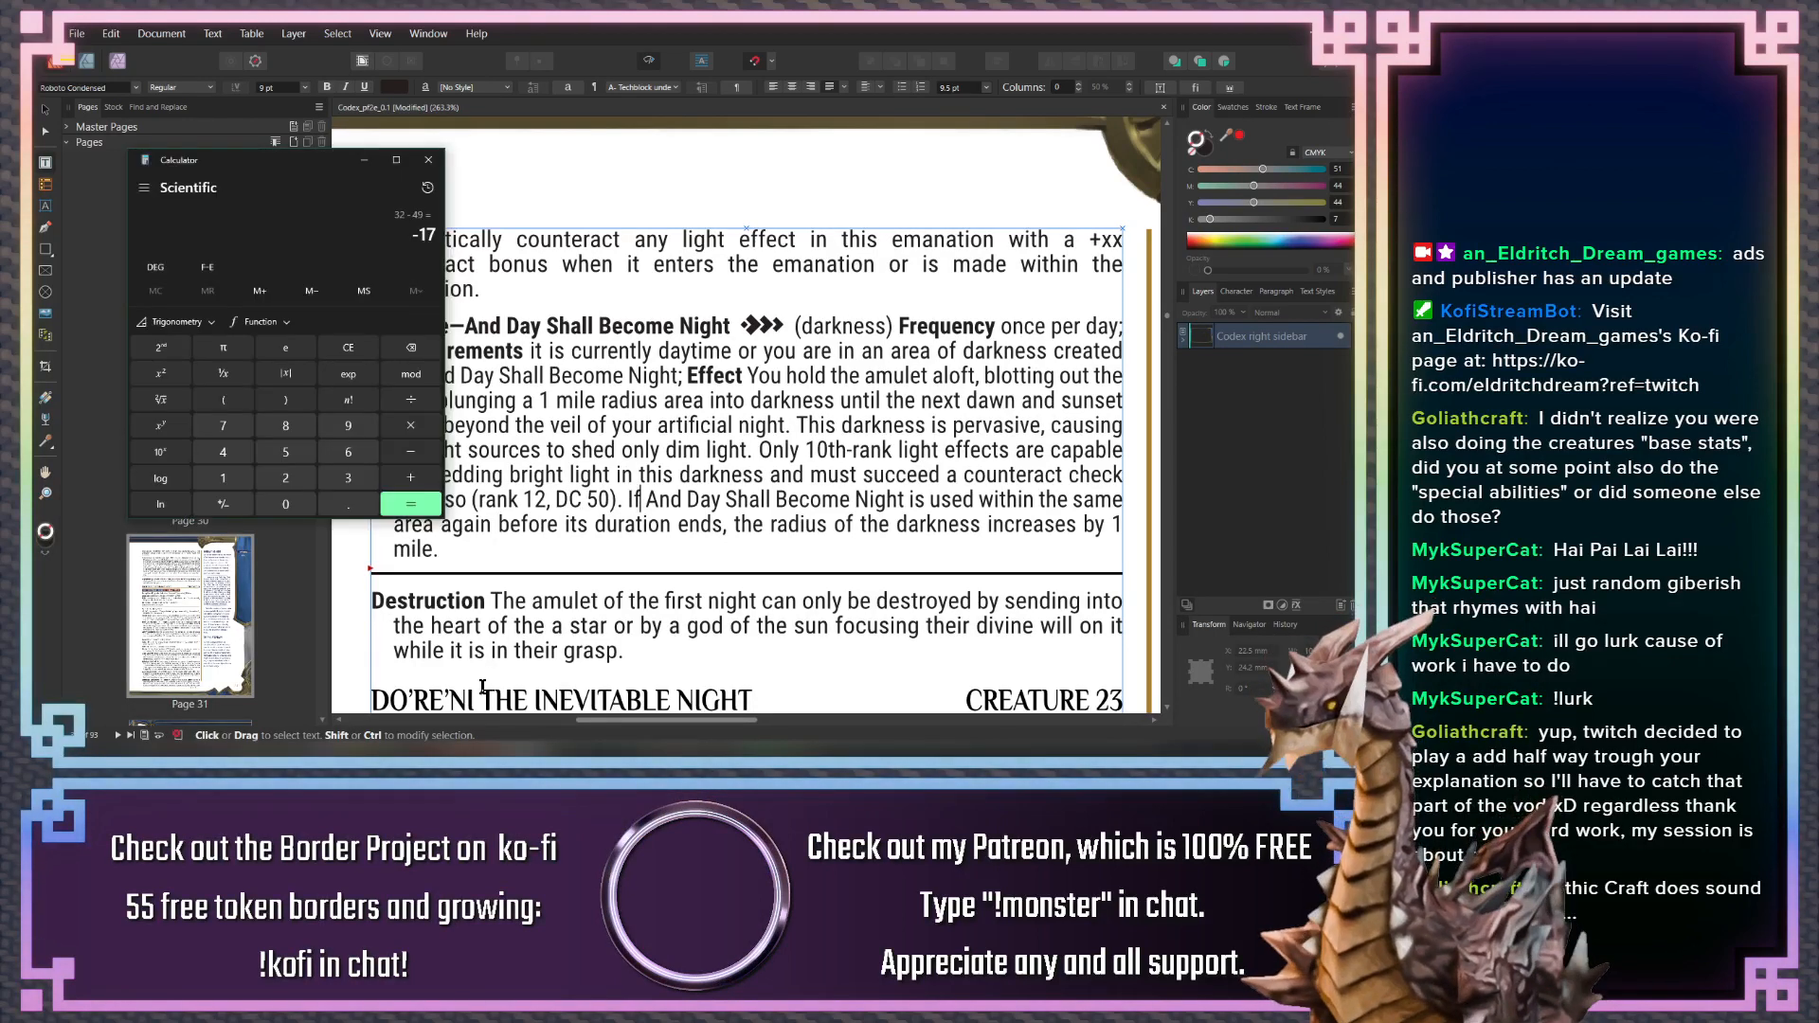
{"action": "left_click", "coordinate": [559, 504]}
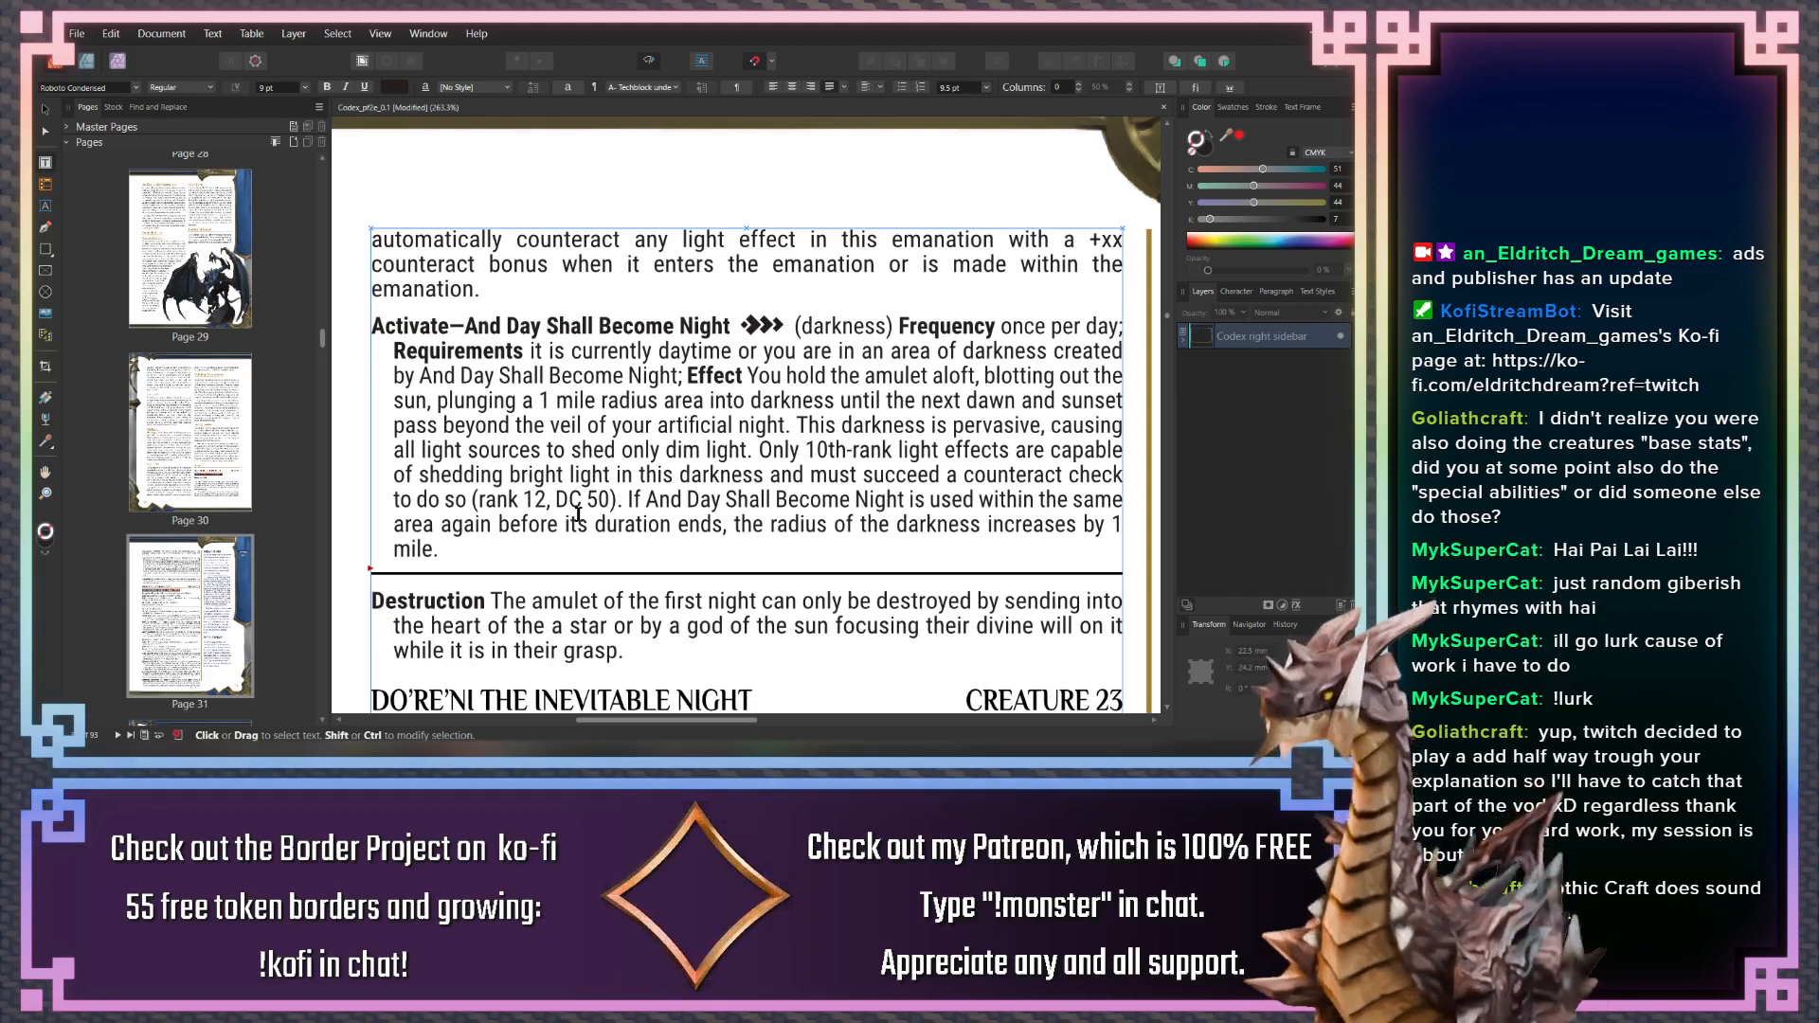
{"action": "type", "text": "counteract"}
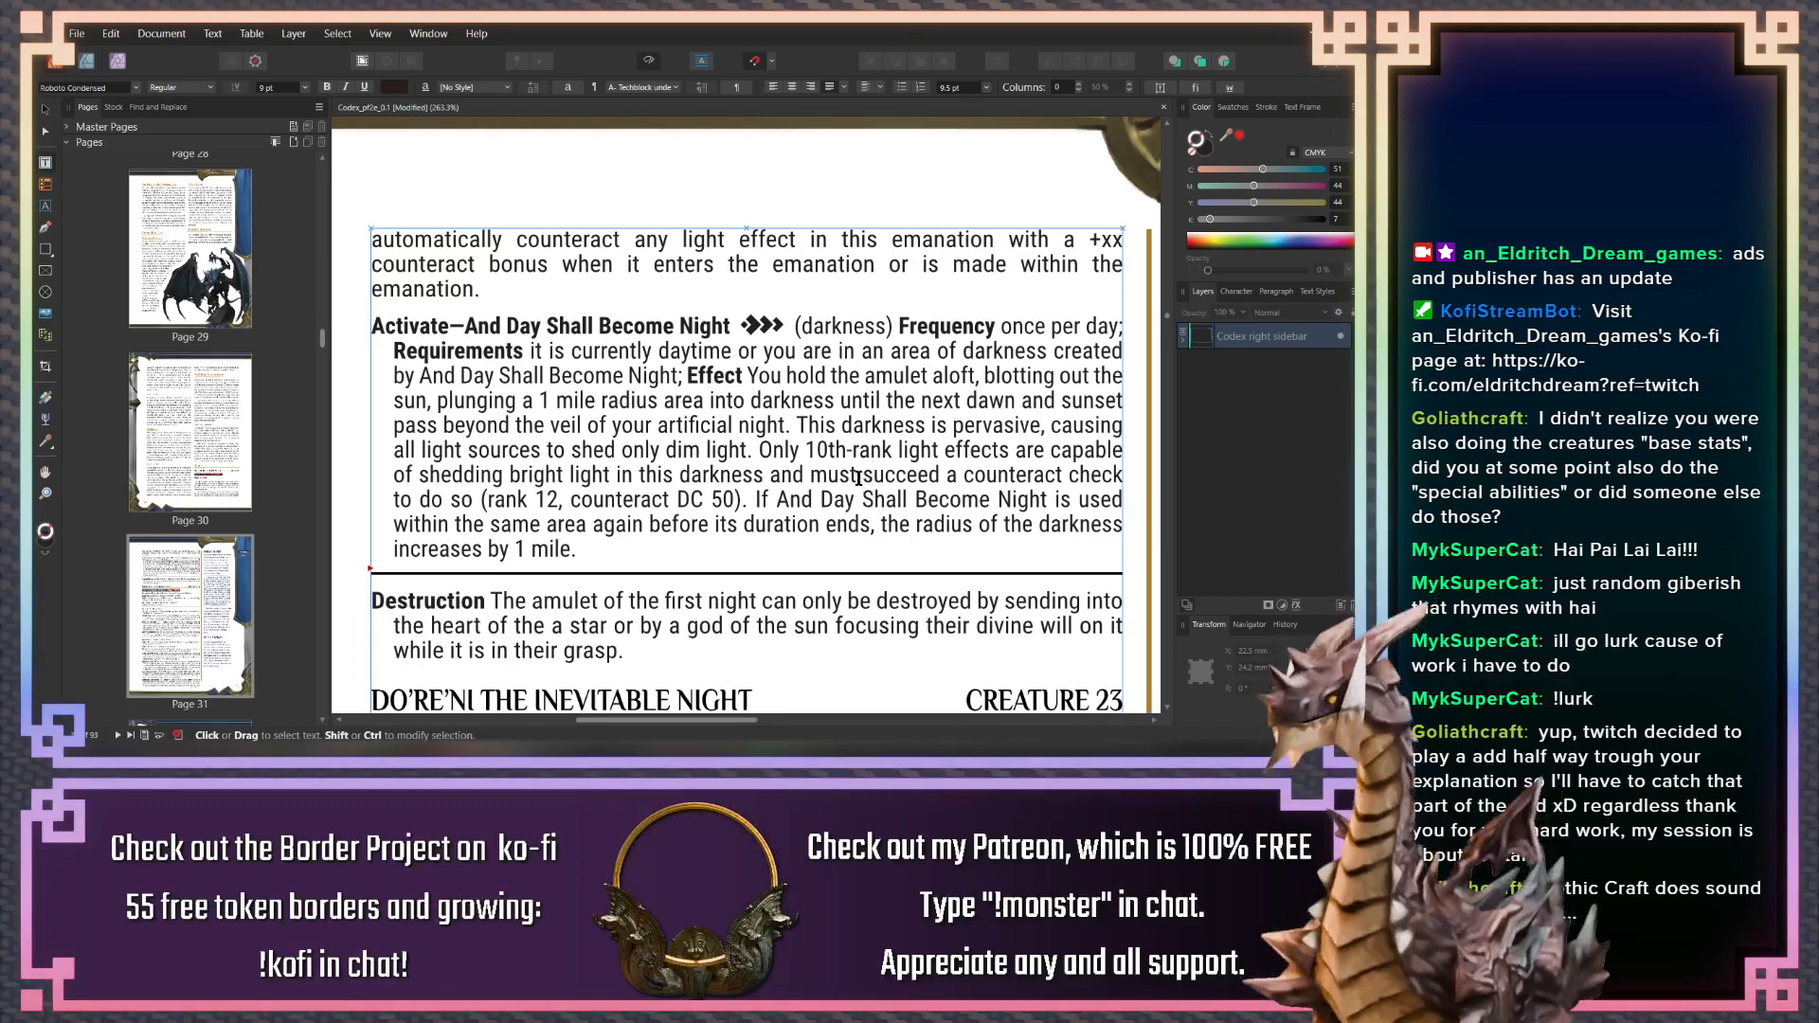
Replace "and must" before "succeed a counteract check" with ", first needing to" in And Day Shall Become Night
{"action": "double_click", "coordinate": [822, 478]}
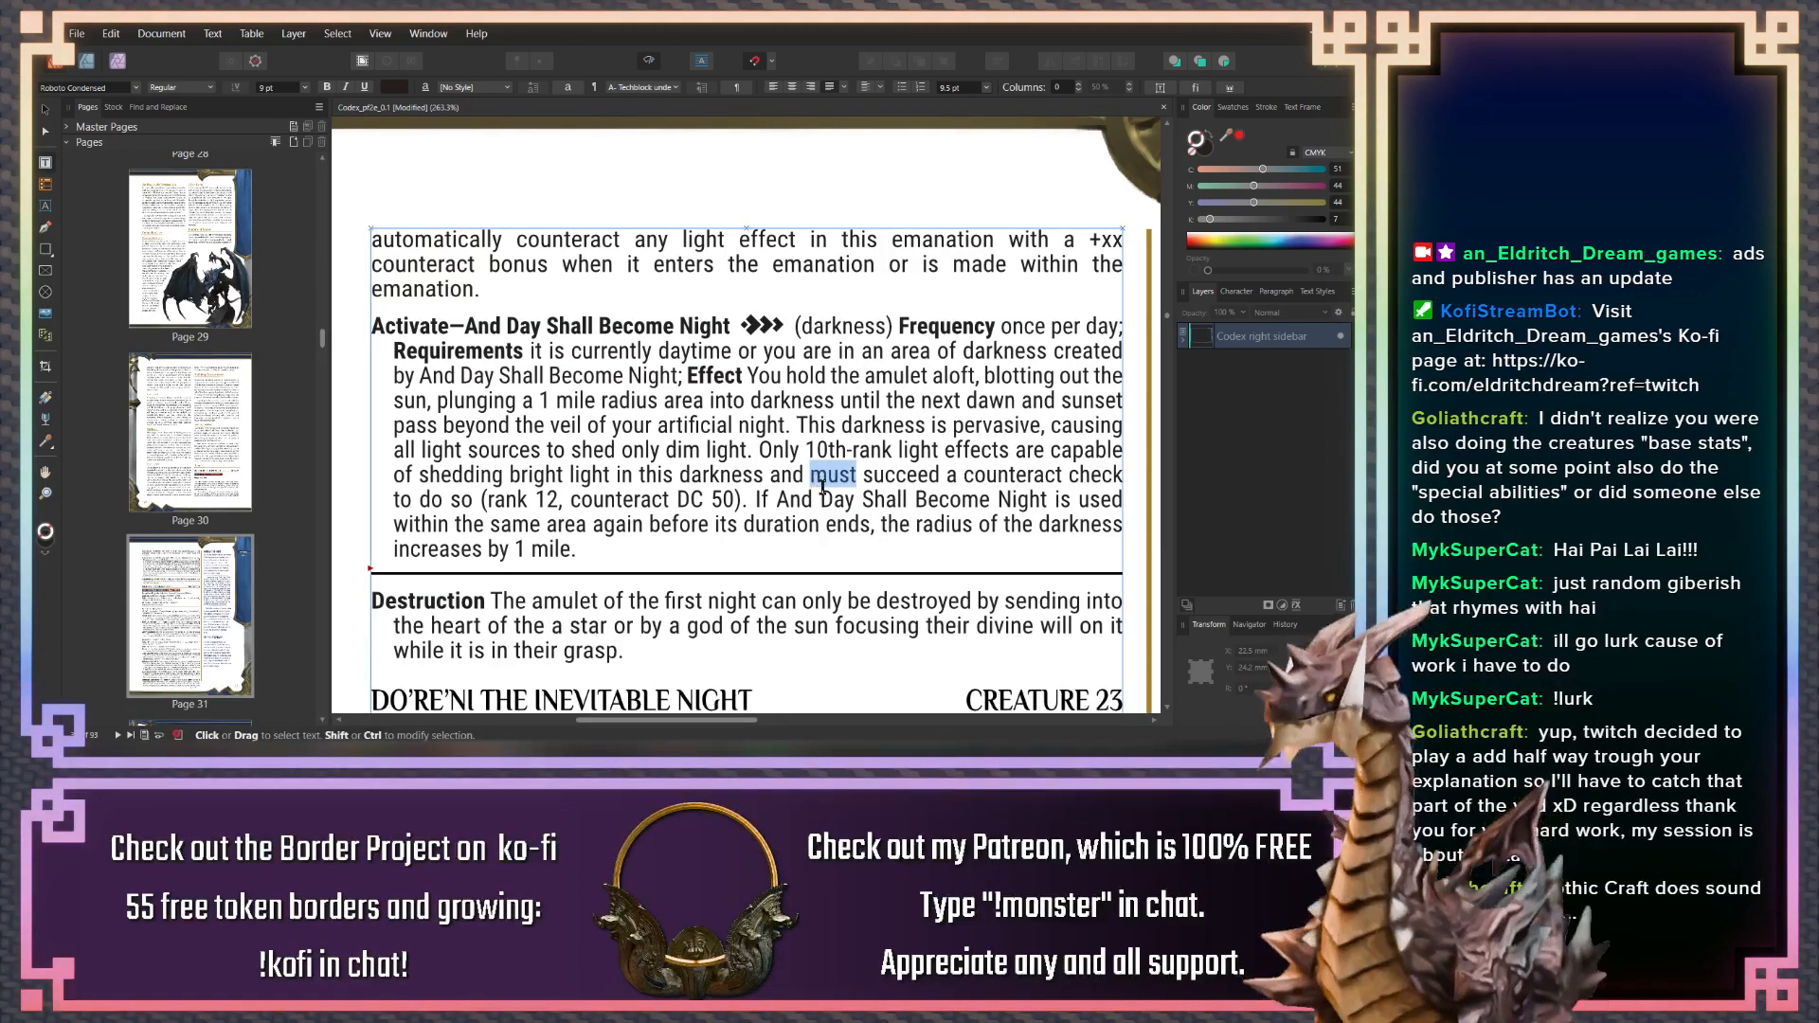
{"action": "key", "text": "BackSpace"}
{"action": "key", "text": "BackSpace"}
{"action": "key", "text": "BackSpace"}
{"action": "key", "text": "BackSpace"}
{"action": "key", "text": "BackSpace"}
{"action": "key", "text": "BackSpace"}
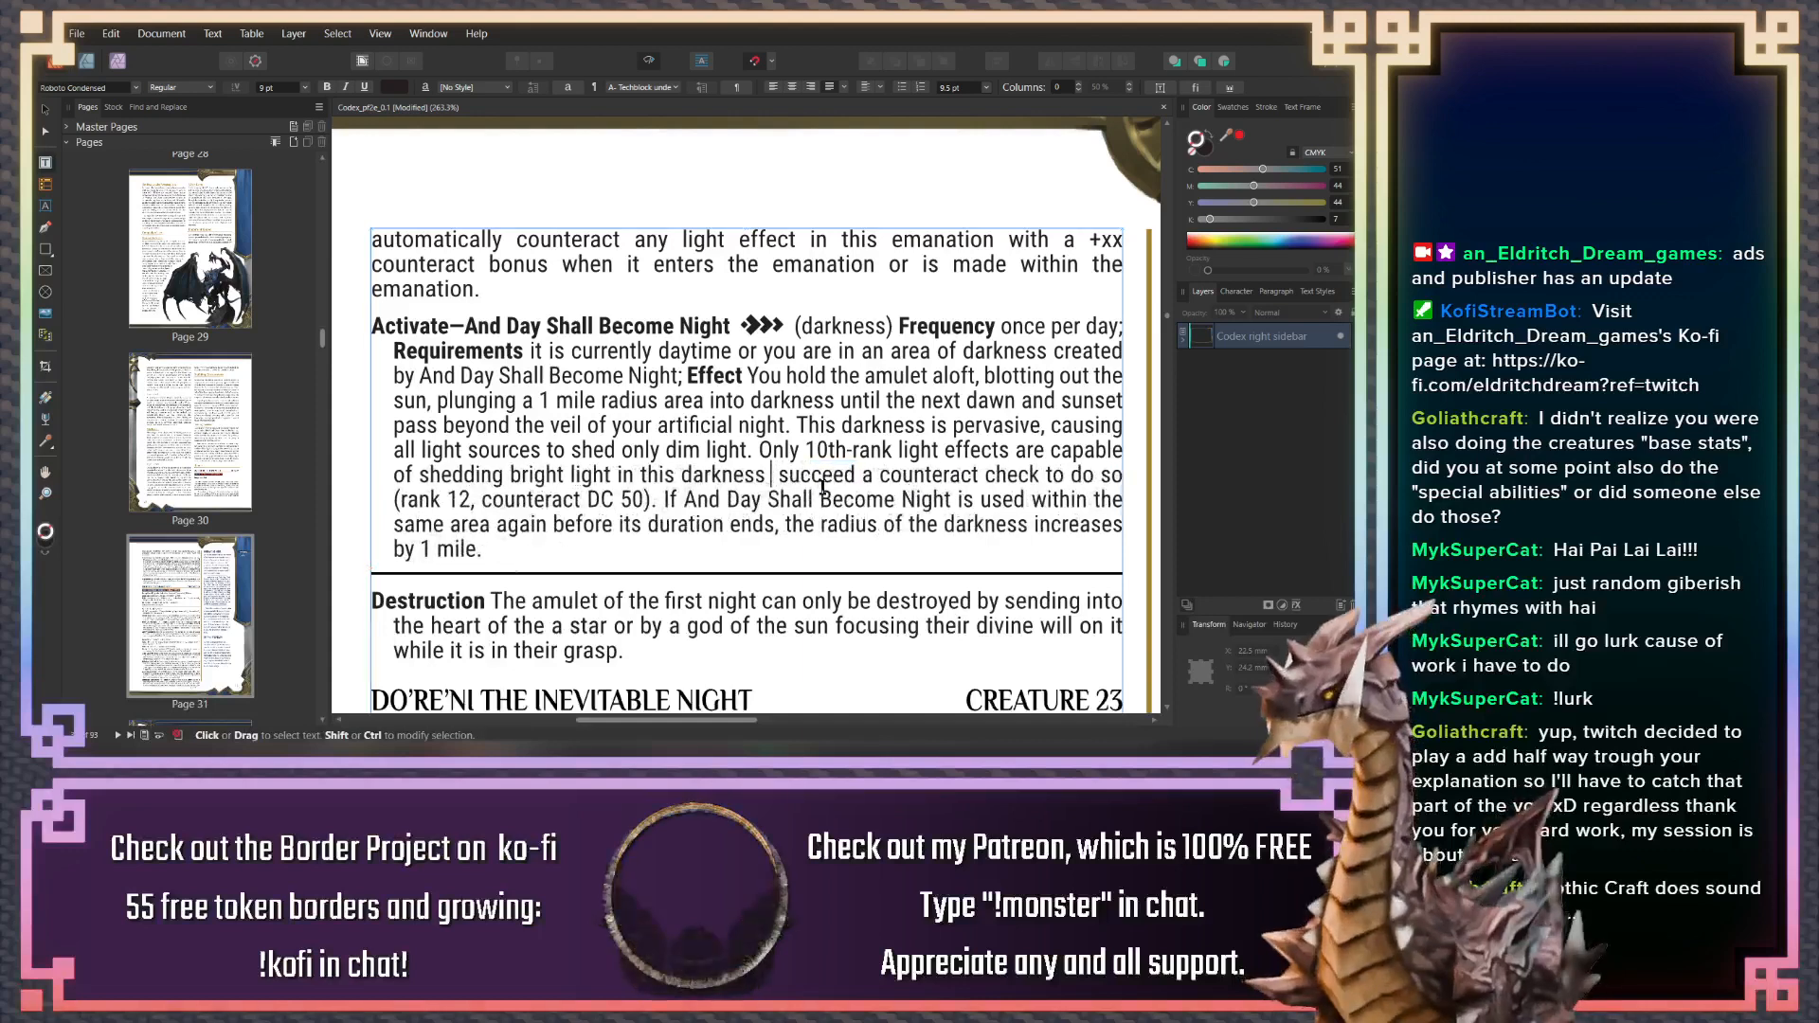
{"action": "type", "text": ", first ne"}
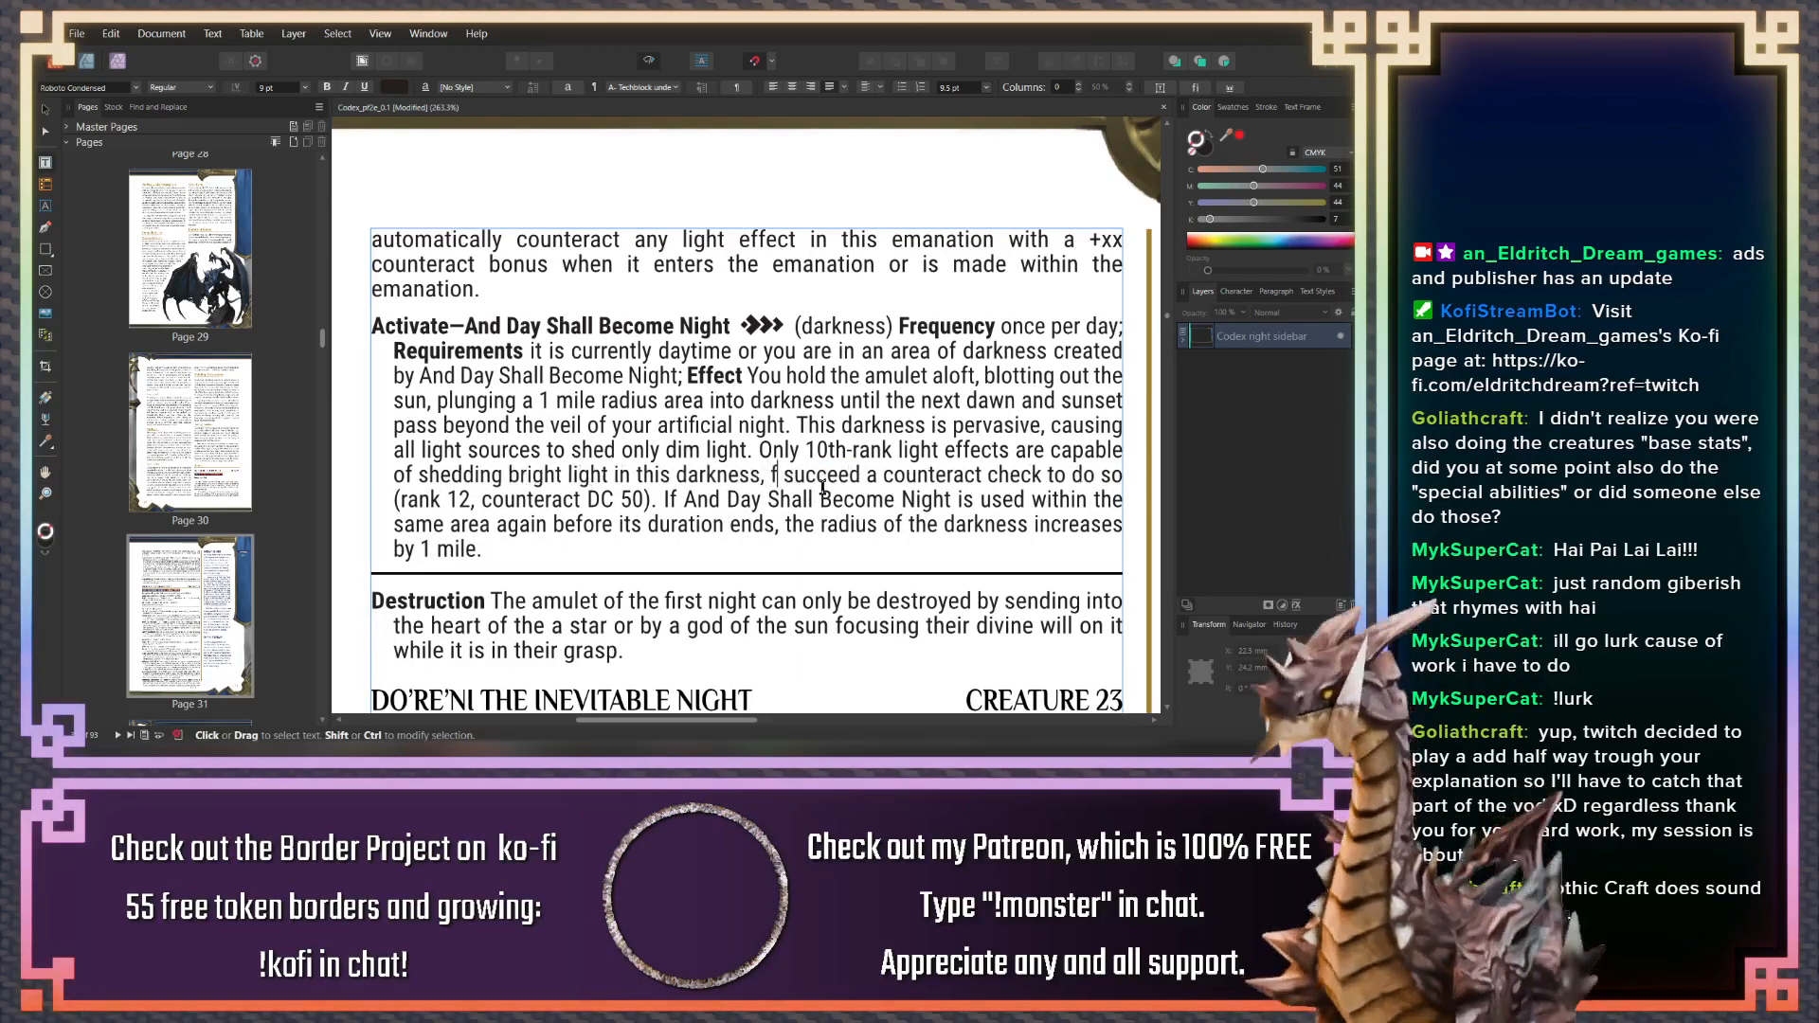
{"action": "type", "text": "eding "}
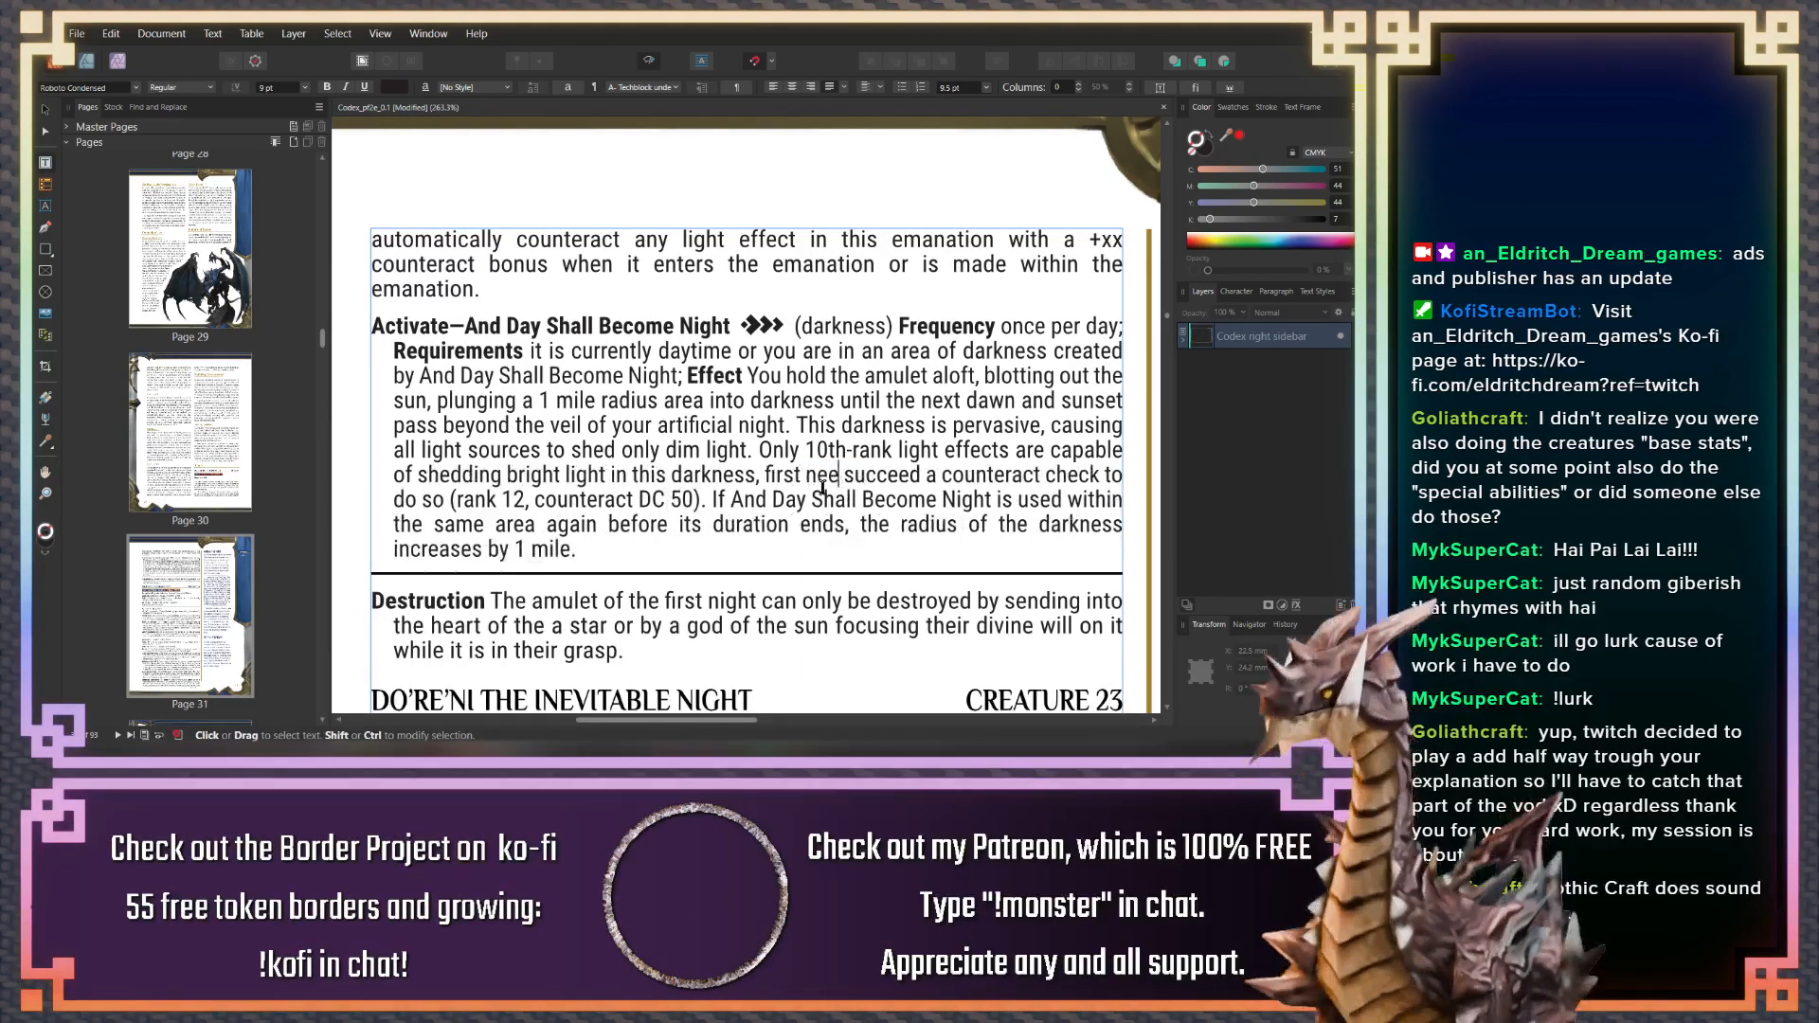
{"action": "type", "text": "to"}
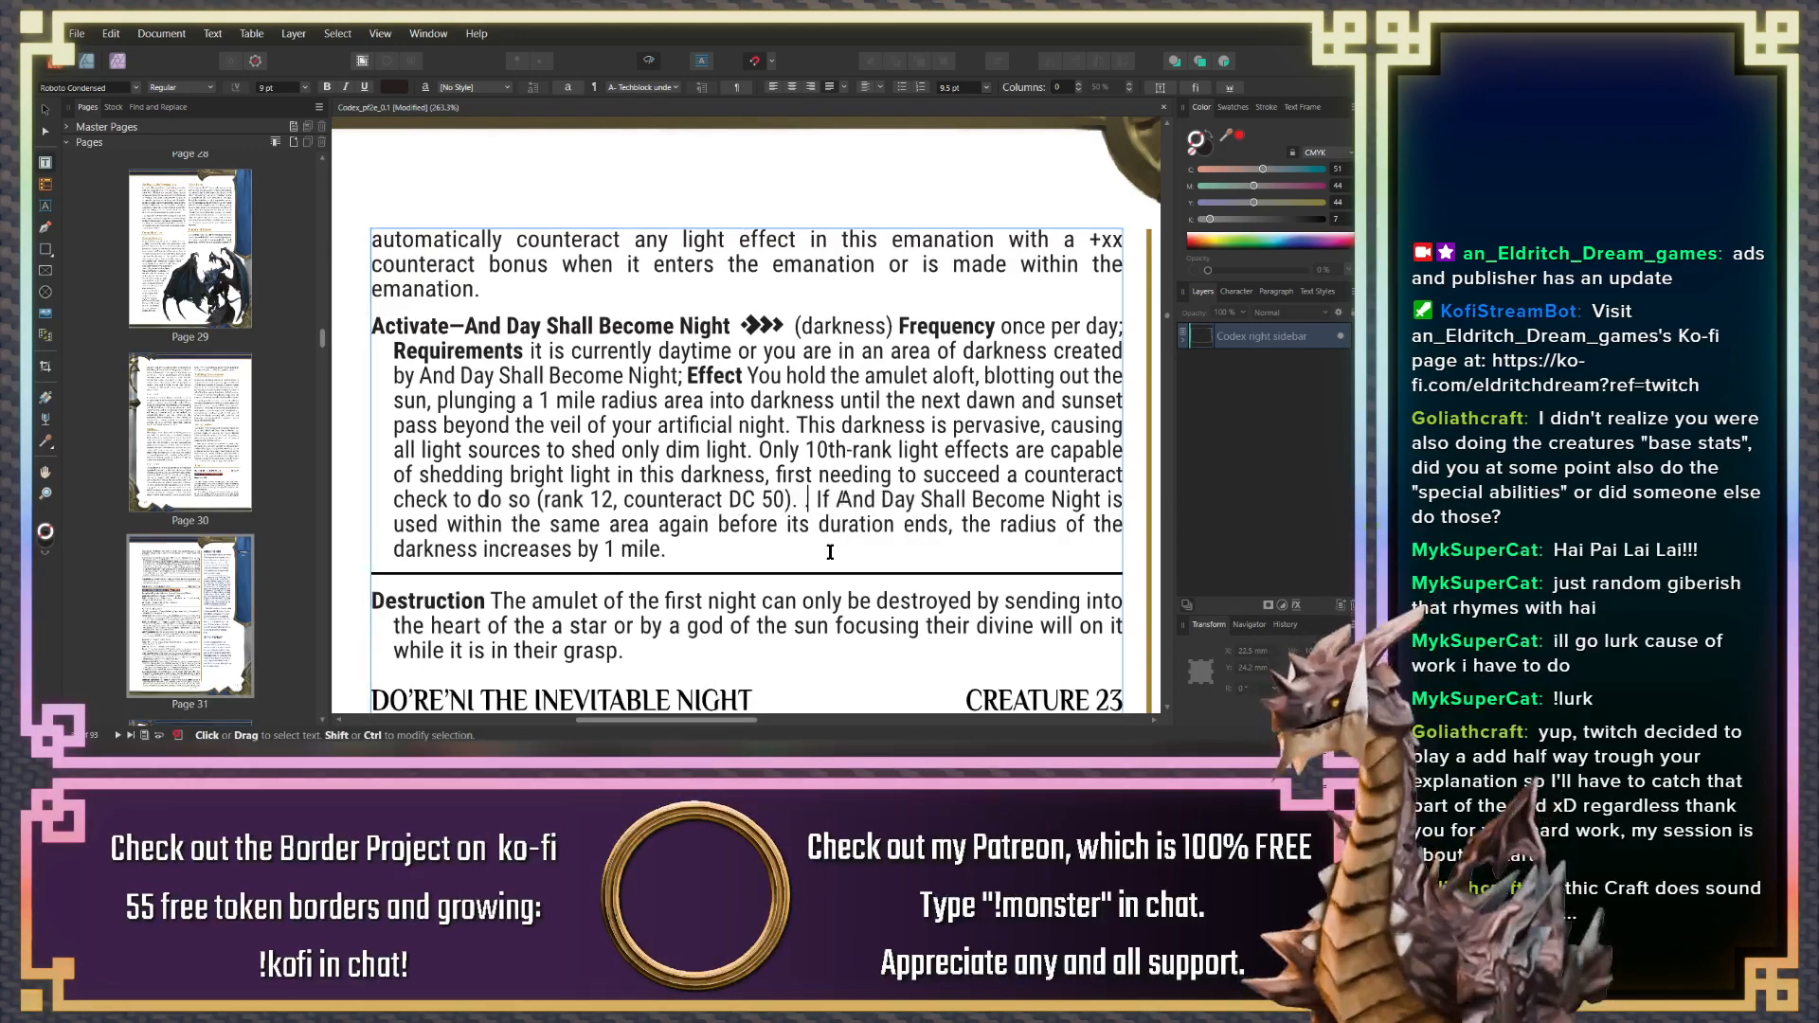
Start a new sentence with "Success" after the "(rank 12, counteract DC 50)" parenthetical
{"action": "type", "text": "sycce"}
{"action": "key", "text": "BackSpace"}
{"action": "key", "text": "BackSpace"}
{"action": "key", "text": "BackSpace"}
{"action": "key", "text": "BackSpace"}
{"action": "key", "text": "BackSpace"}
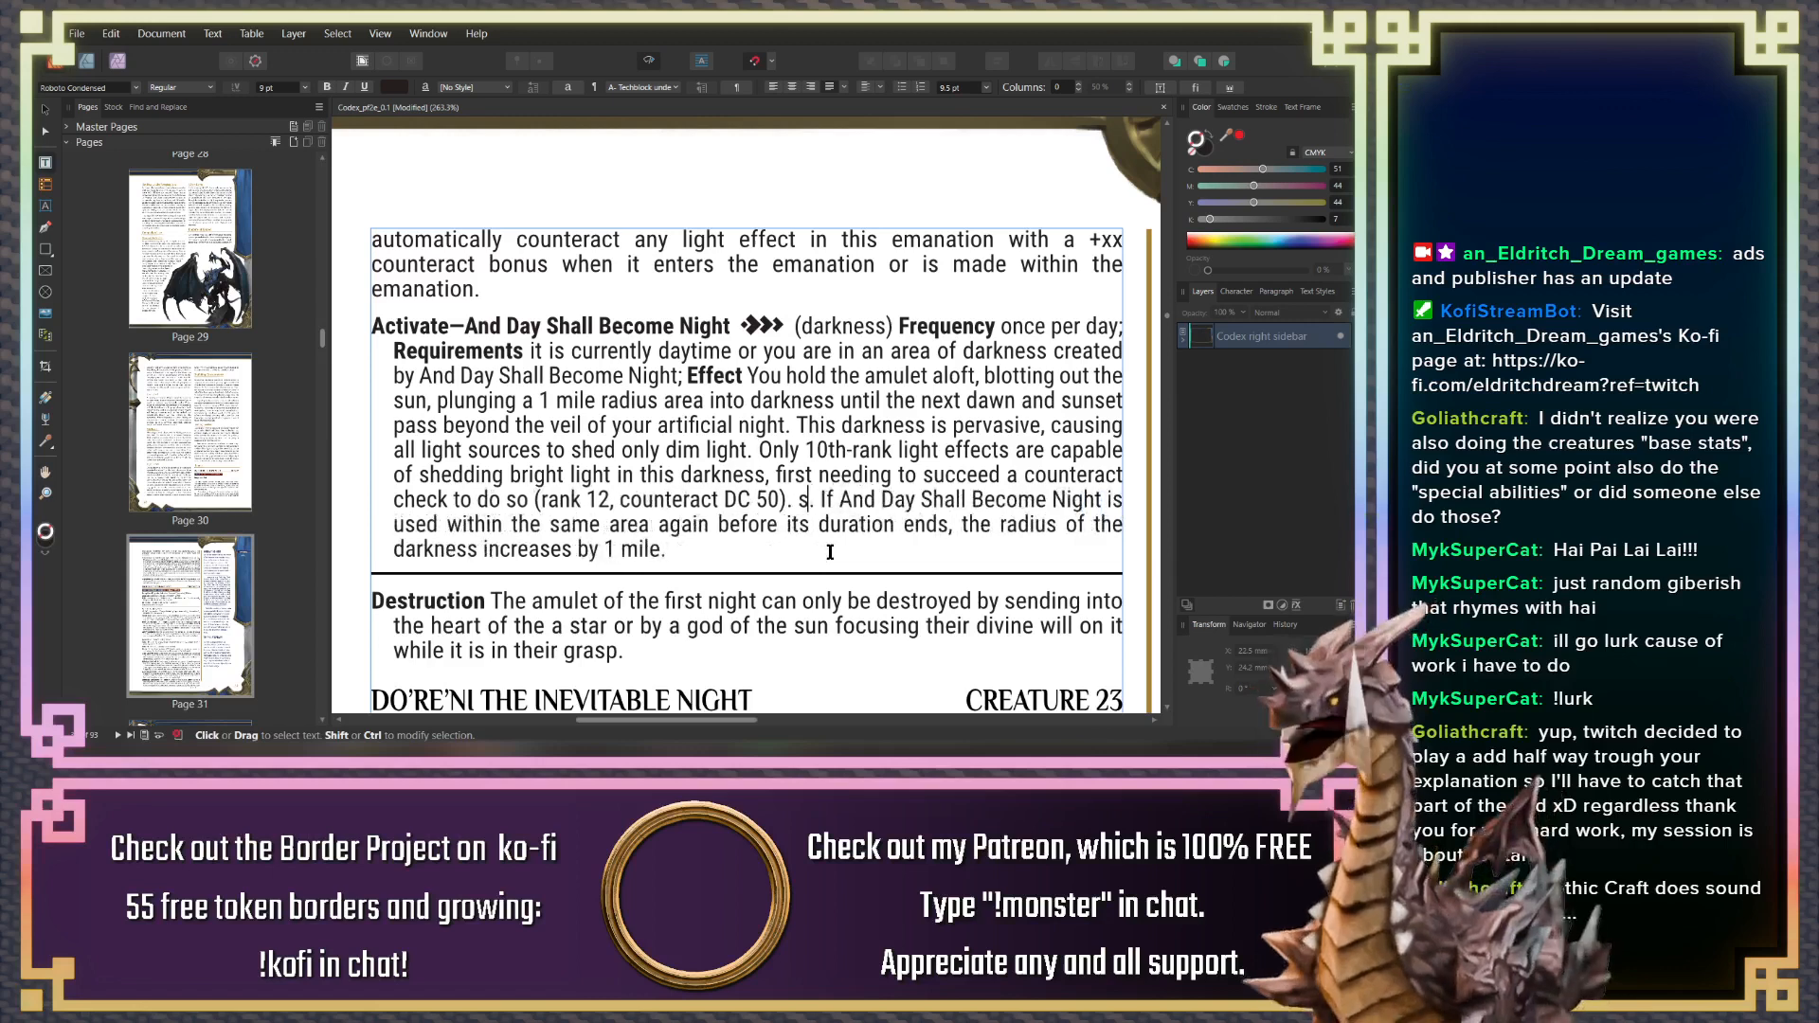
{"action": "type", "text": "Success."}
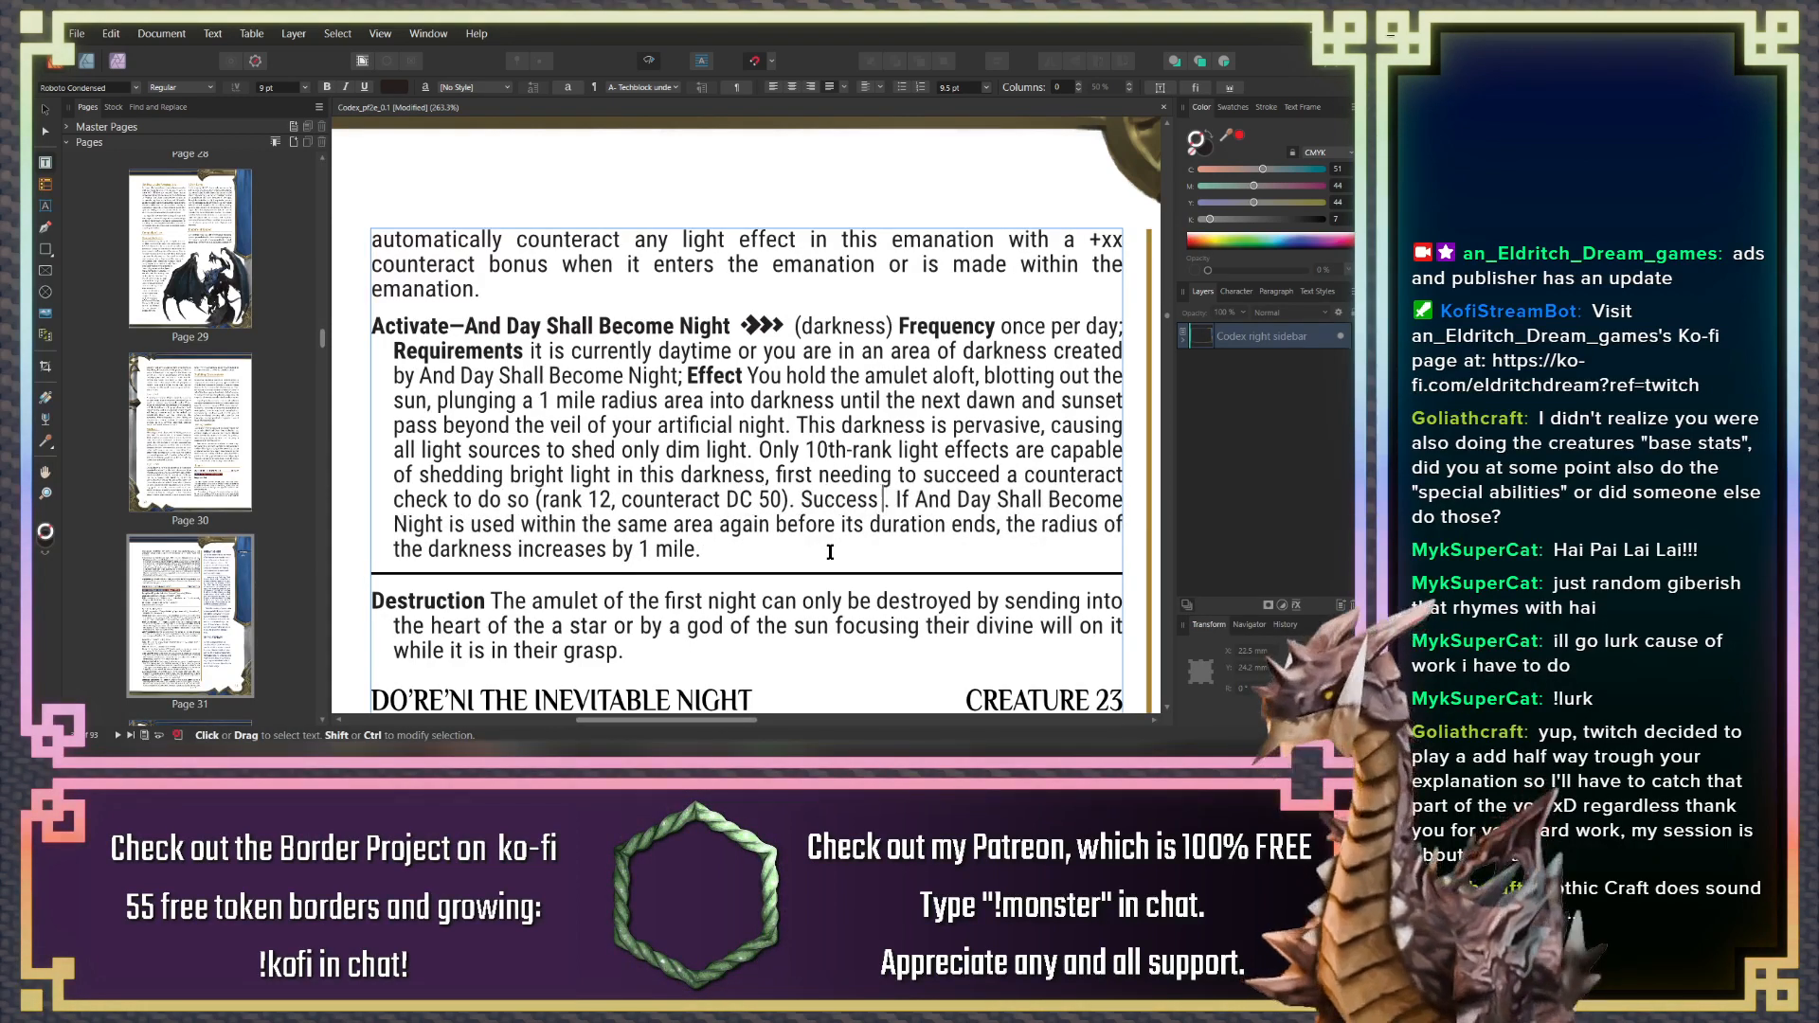
Continue the sentence after "Success" in the And Day Shall Become Night effect with "allows the light effect to proceed unhindered"
{"action": "type", "text": " allows the "}
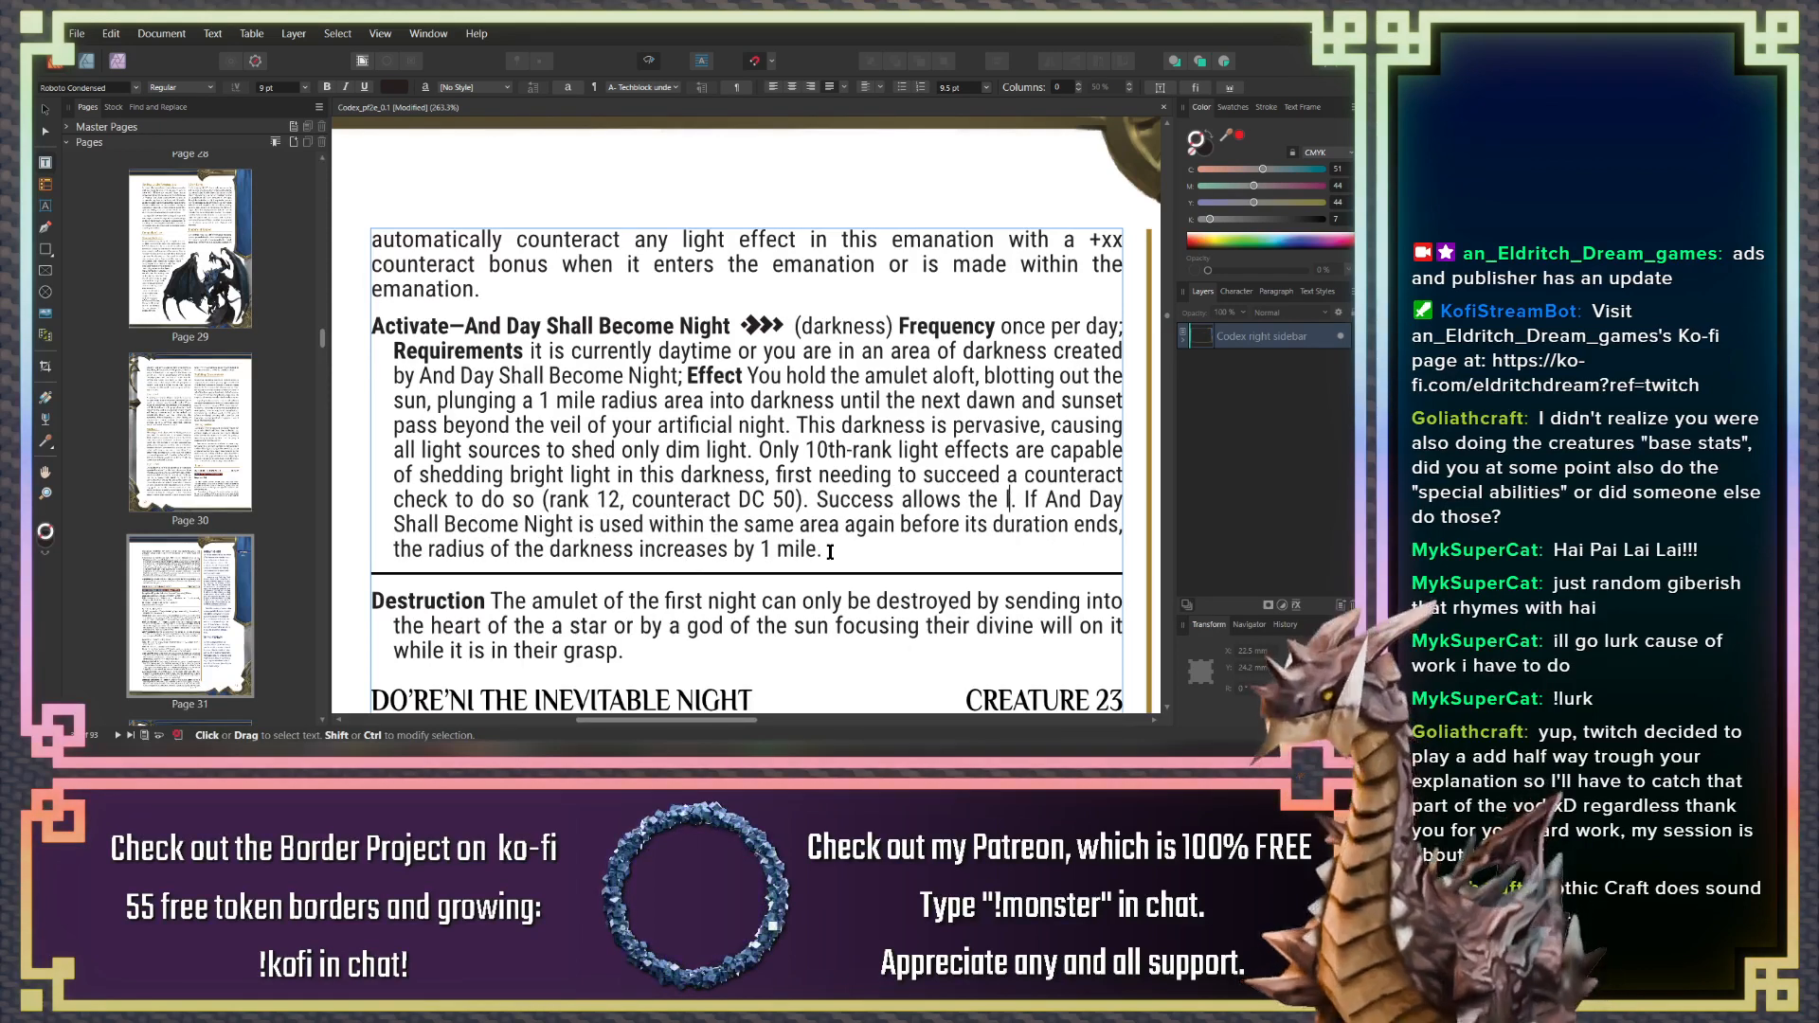
{"action": "type", "text": "light eff"}
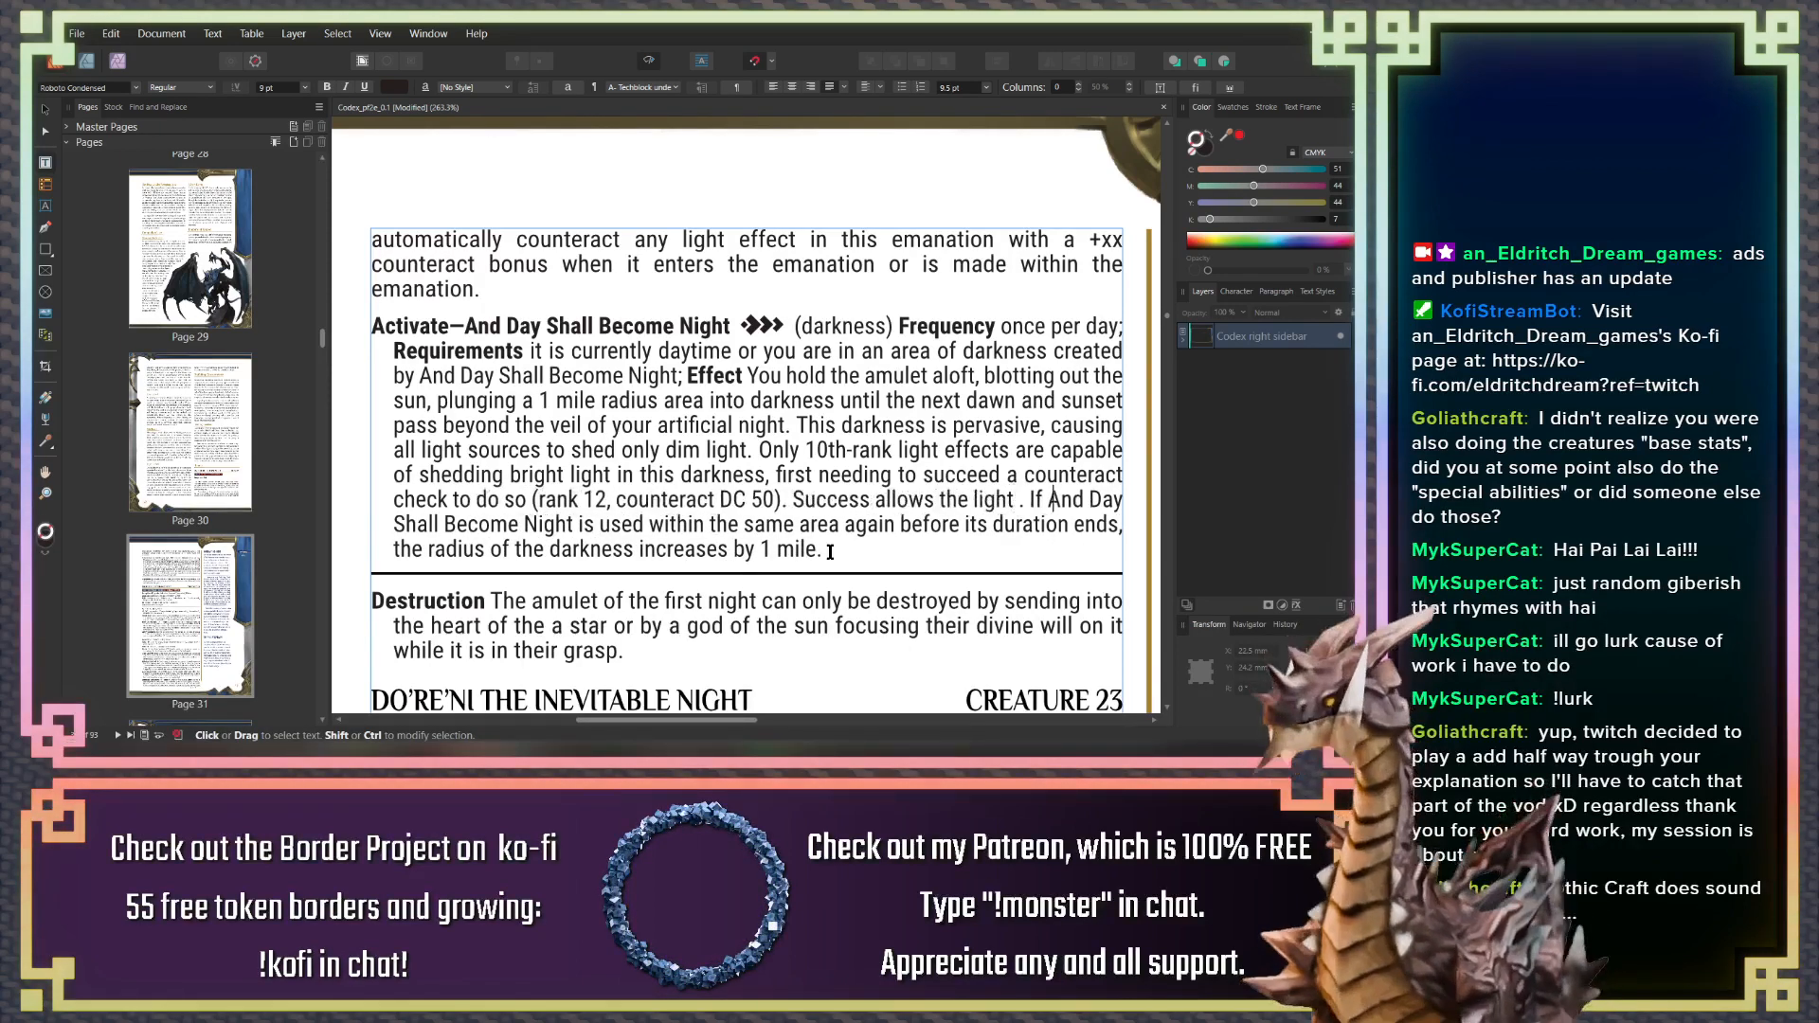
{"action": "type", "text": "ect to pr"}
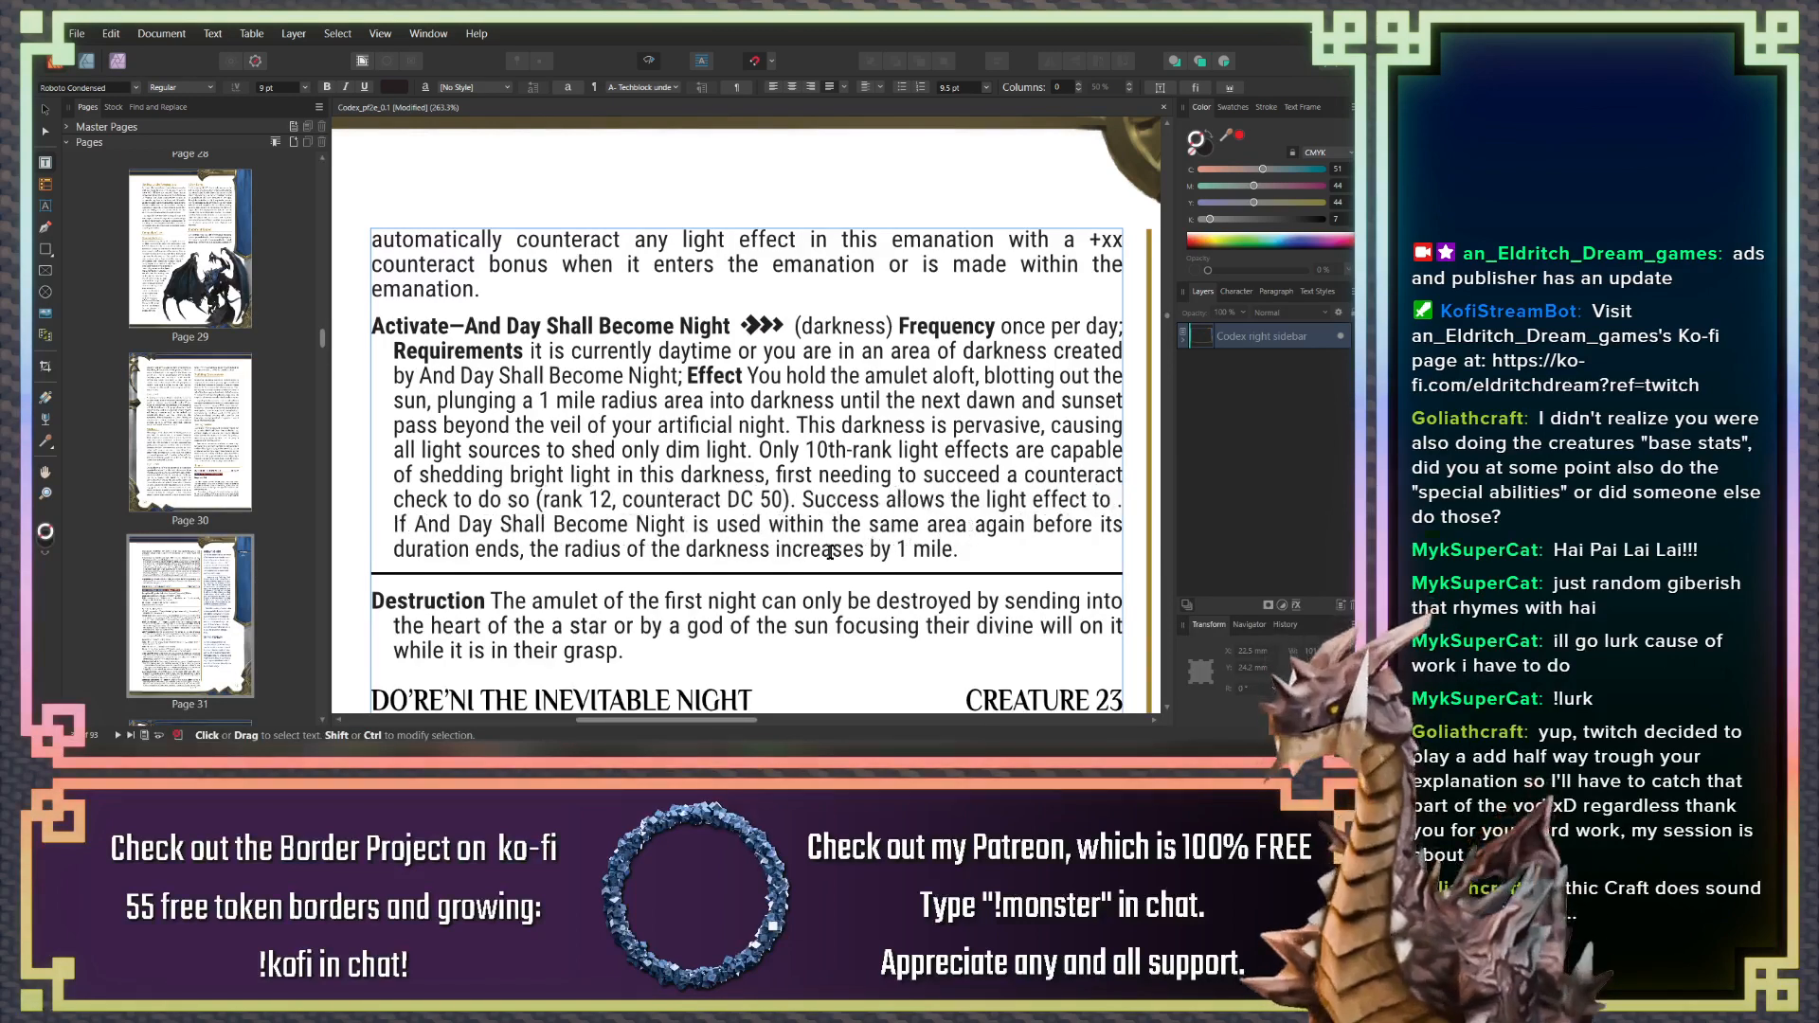
{"action": "type", "text": "oceed unh"}
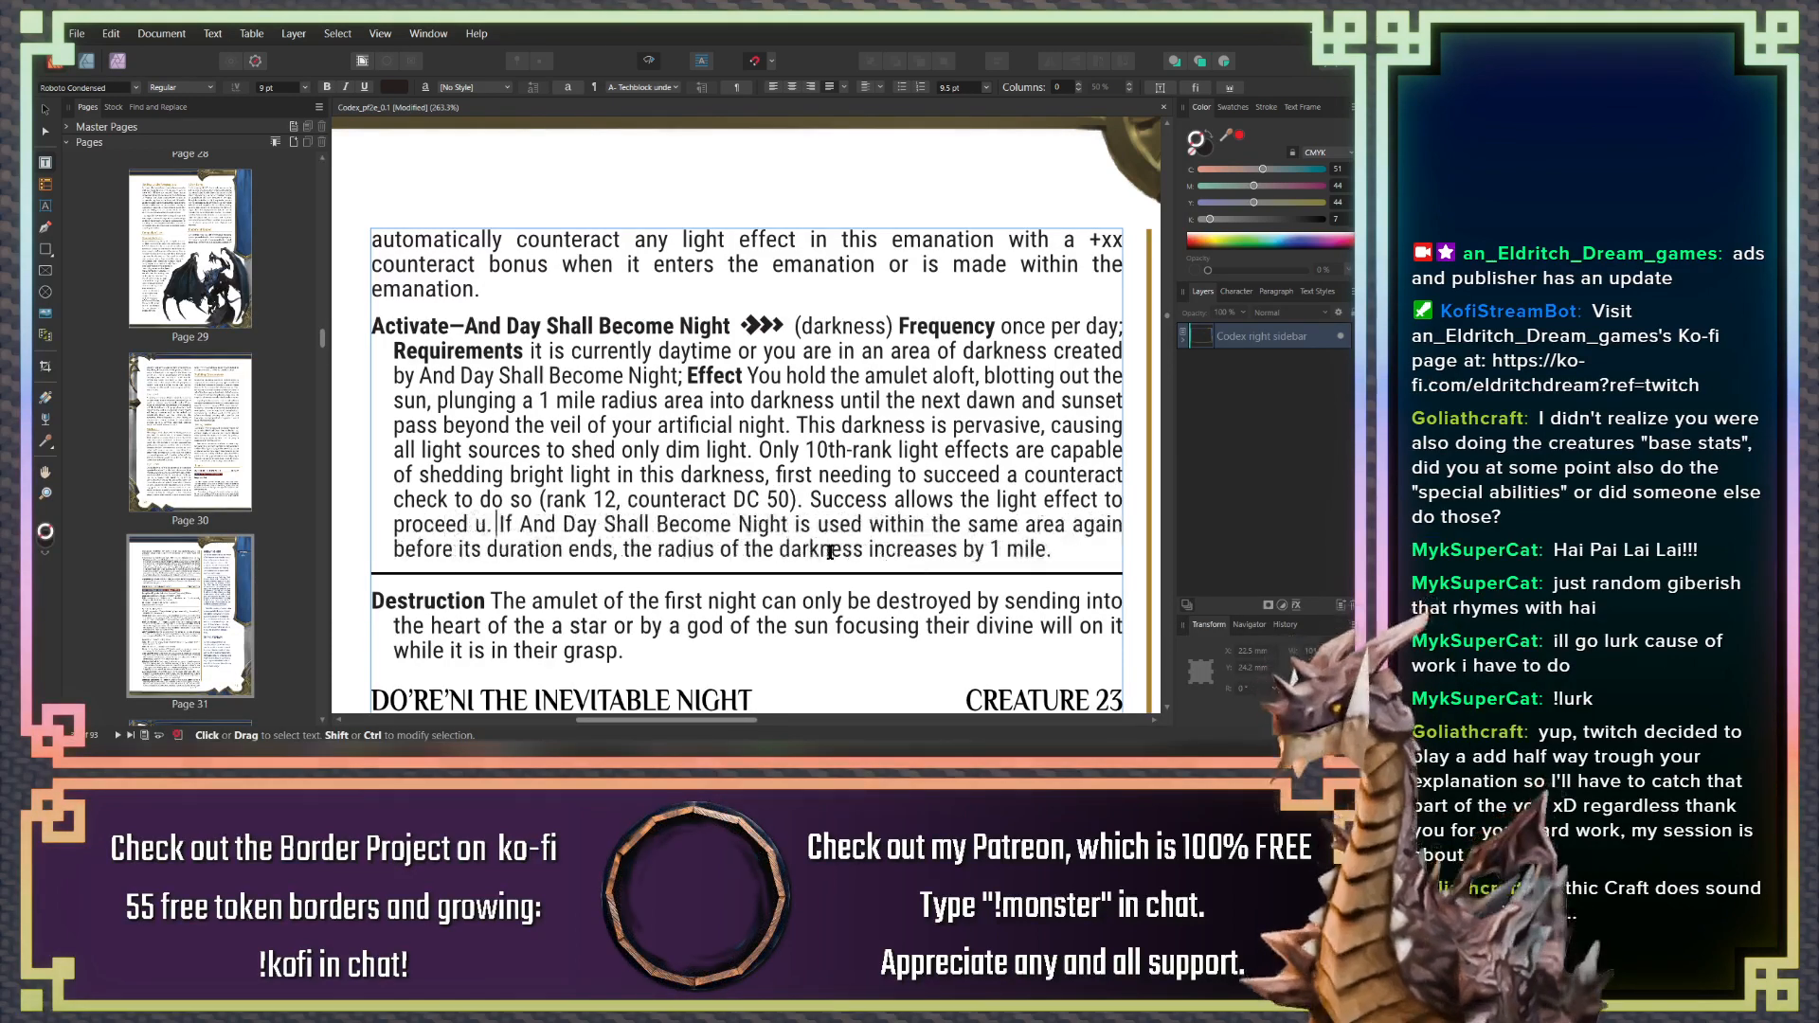
{"action": "type", "text": "indered"}
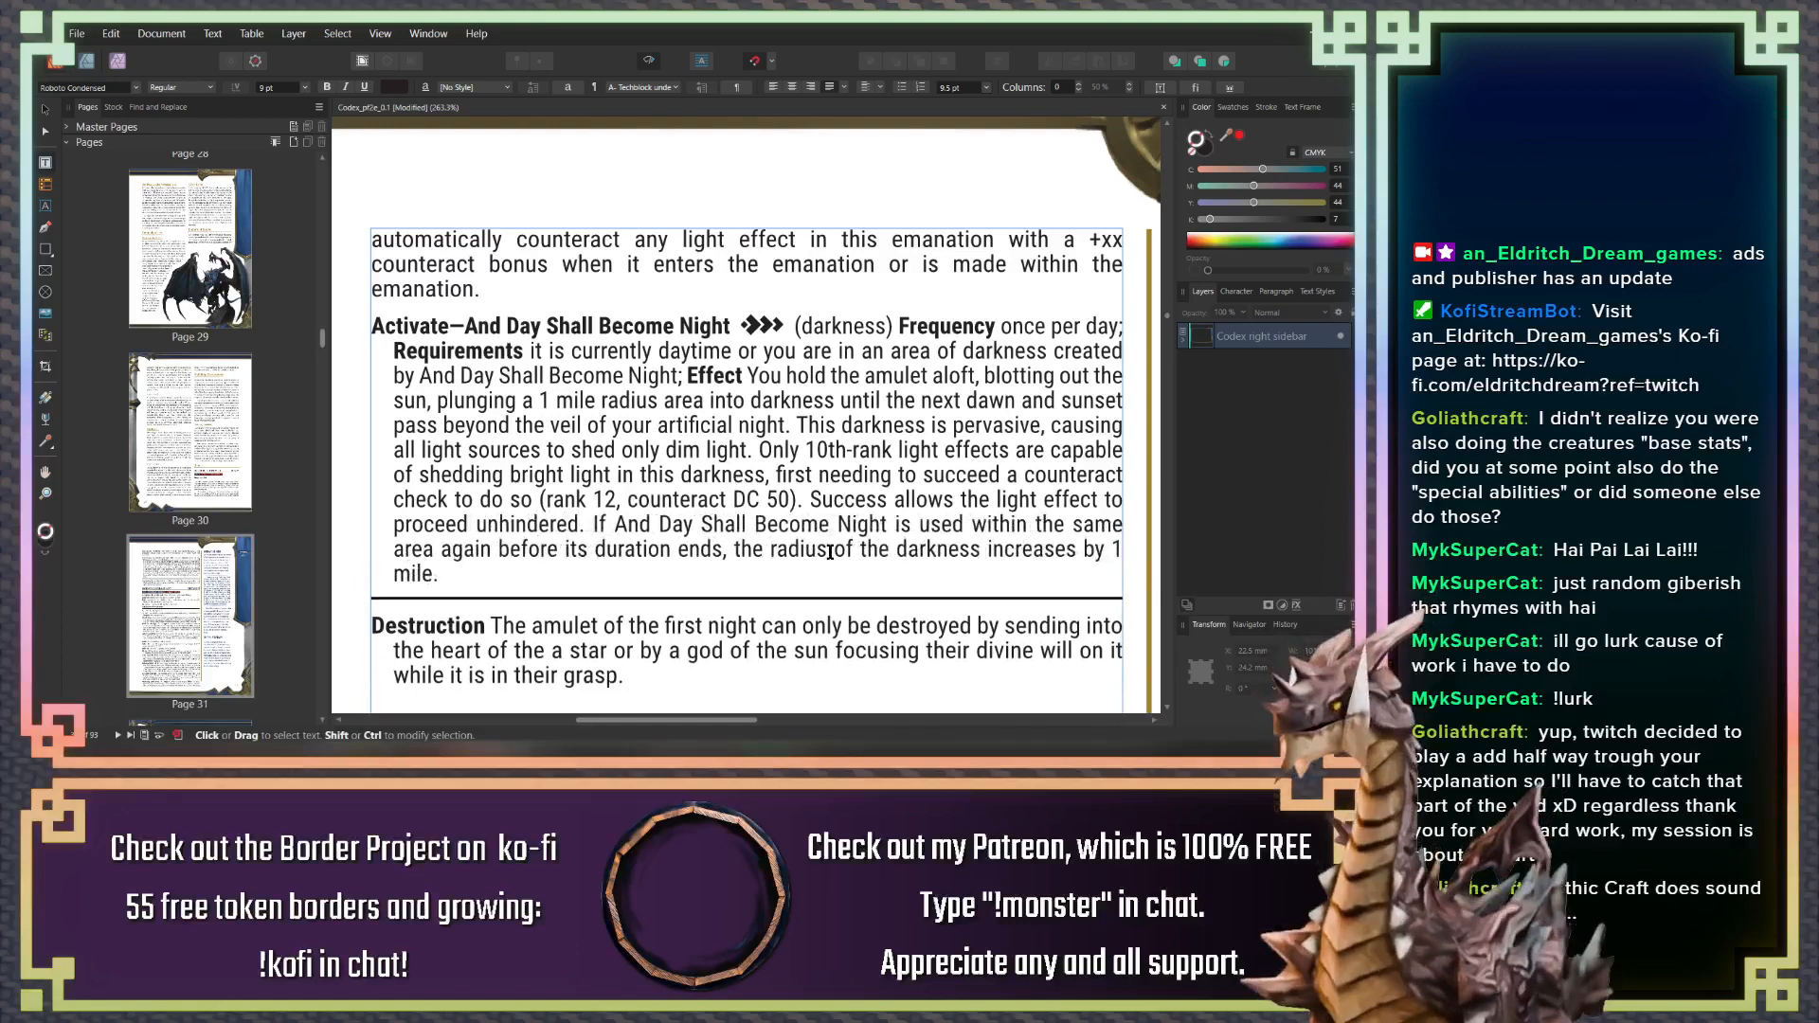
{"action": "type", "text": ","}
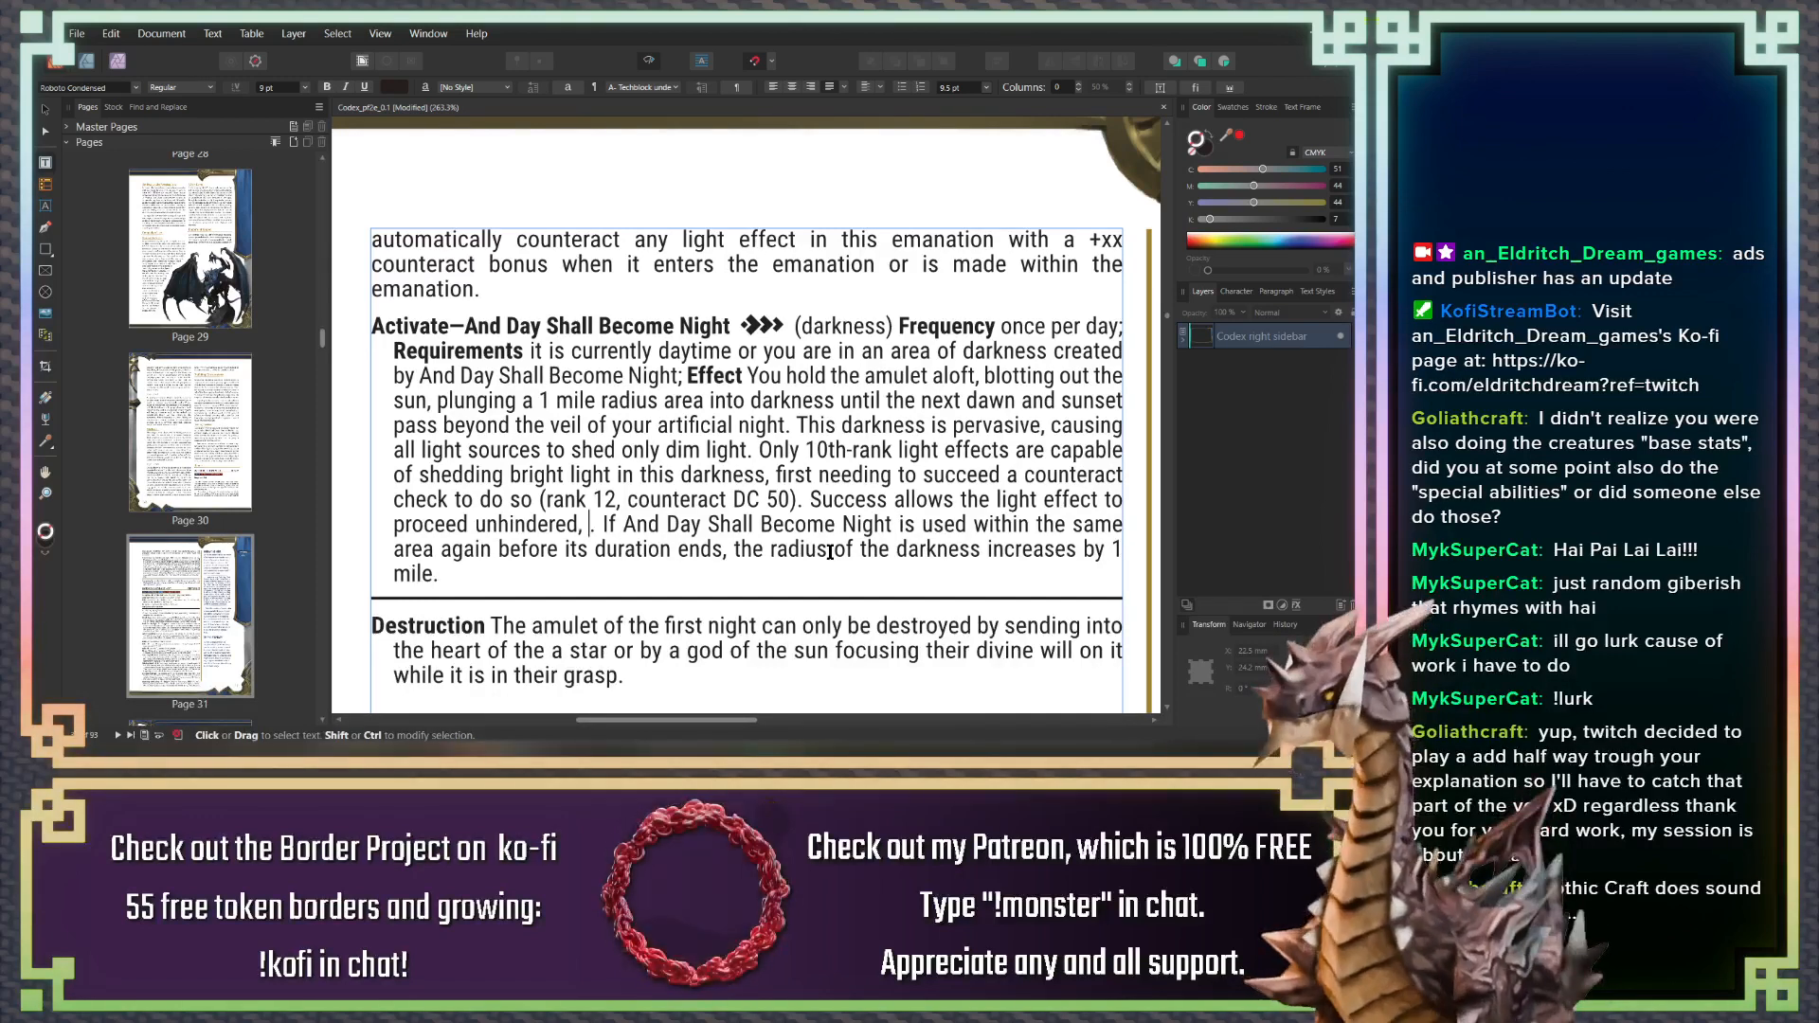
{"action": "key", "text": "BackSpace"}
{"action": "key", "text": "BackSpace"}
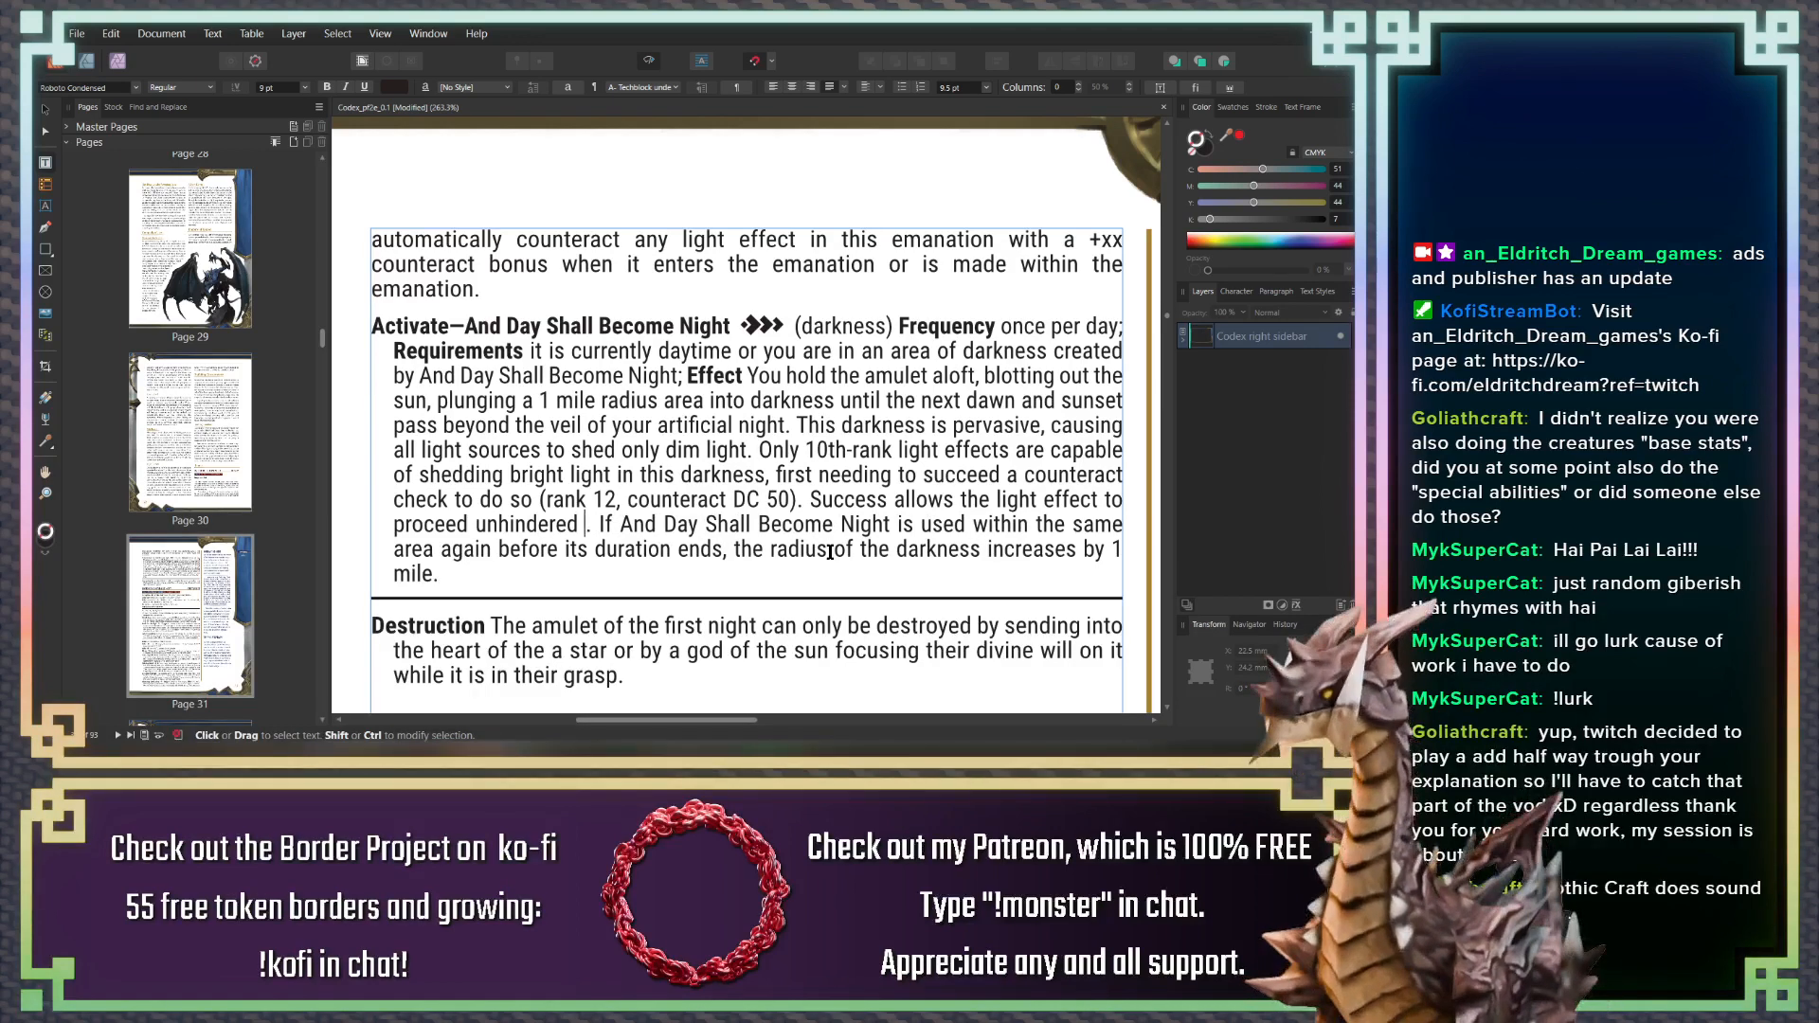
{"action": "key", "text": "BackSpace"}
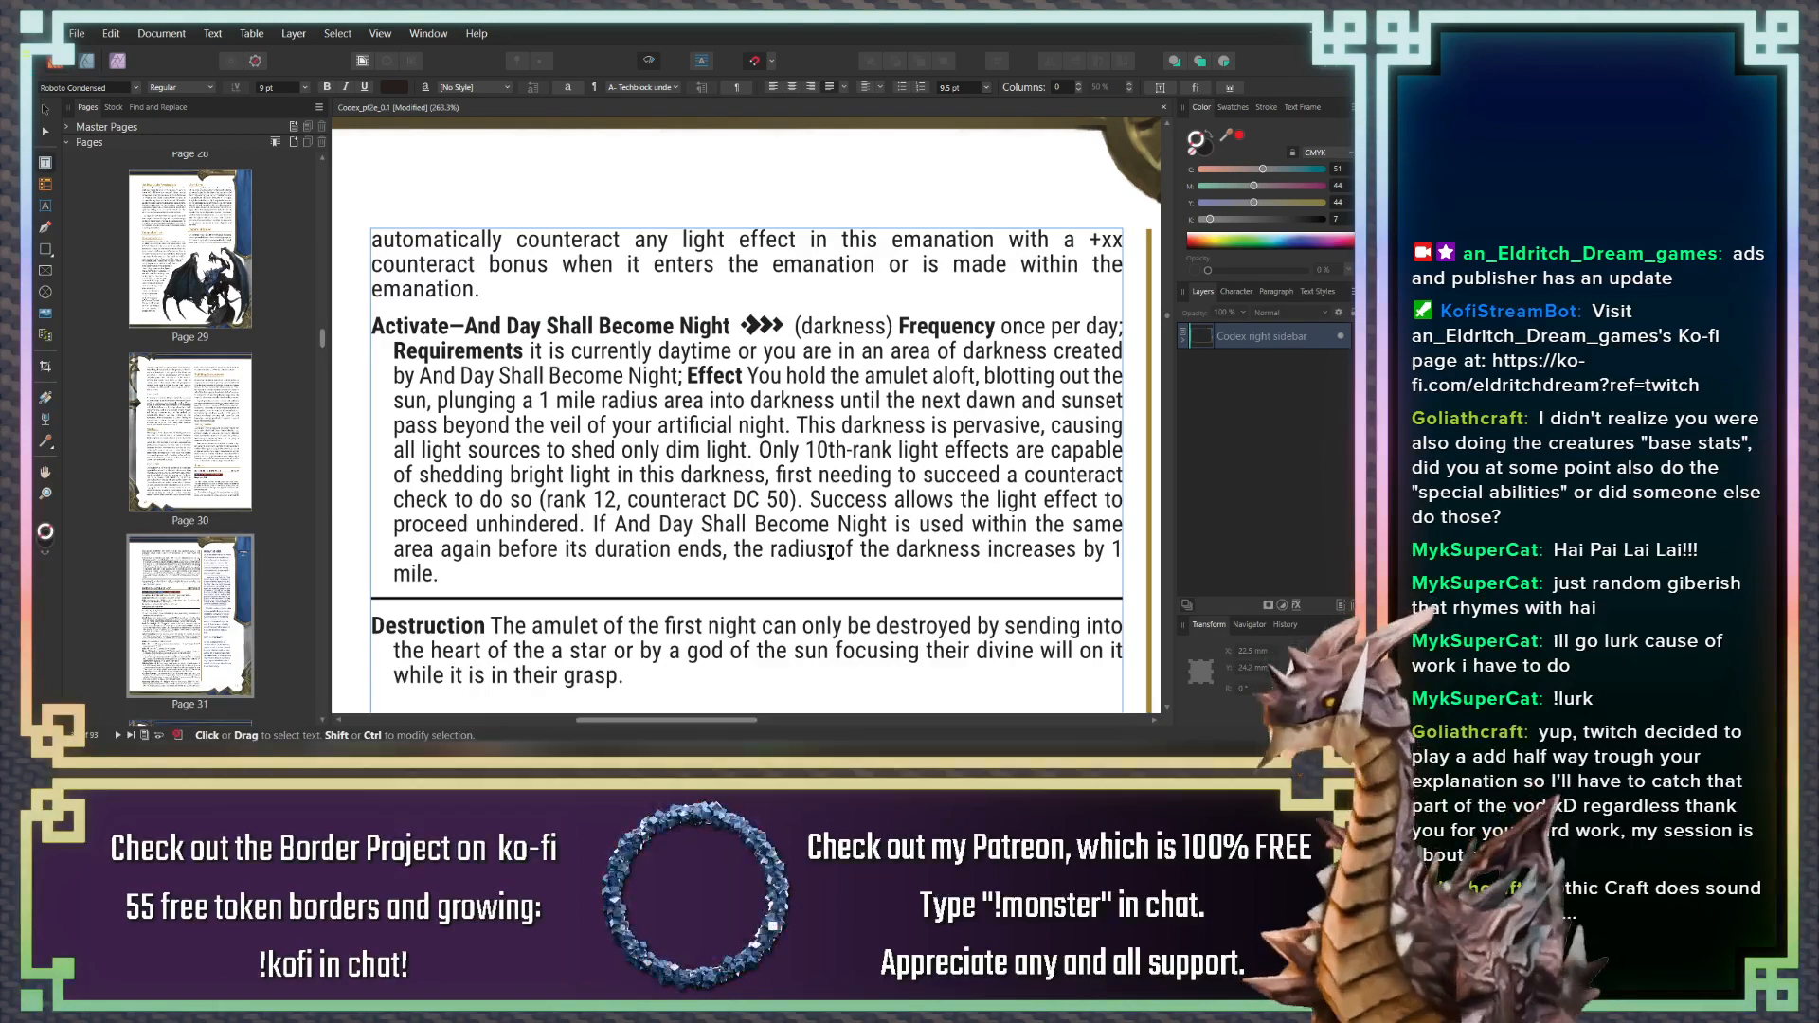
{"action": "type", "text": "while the"}
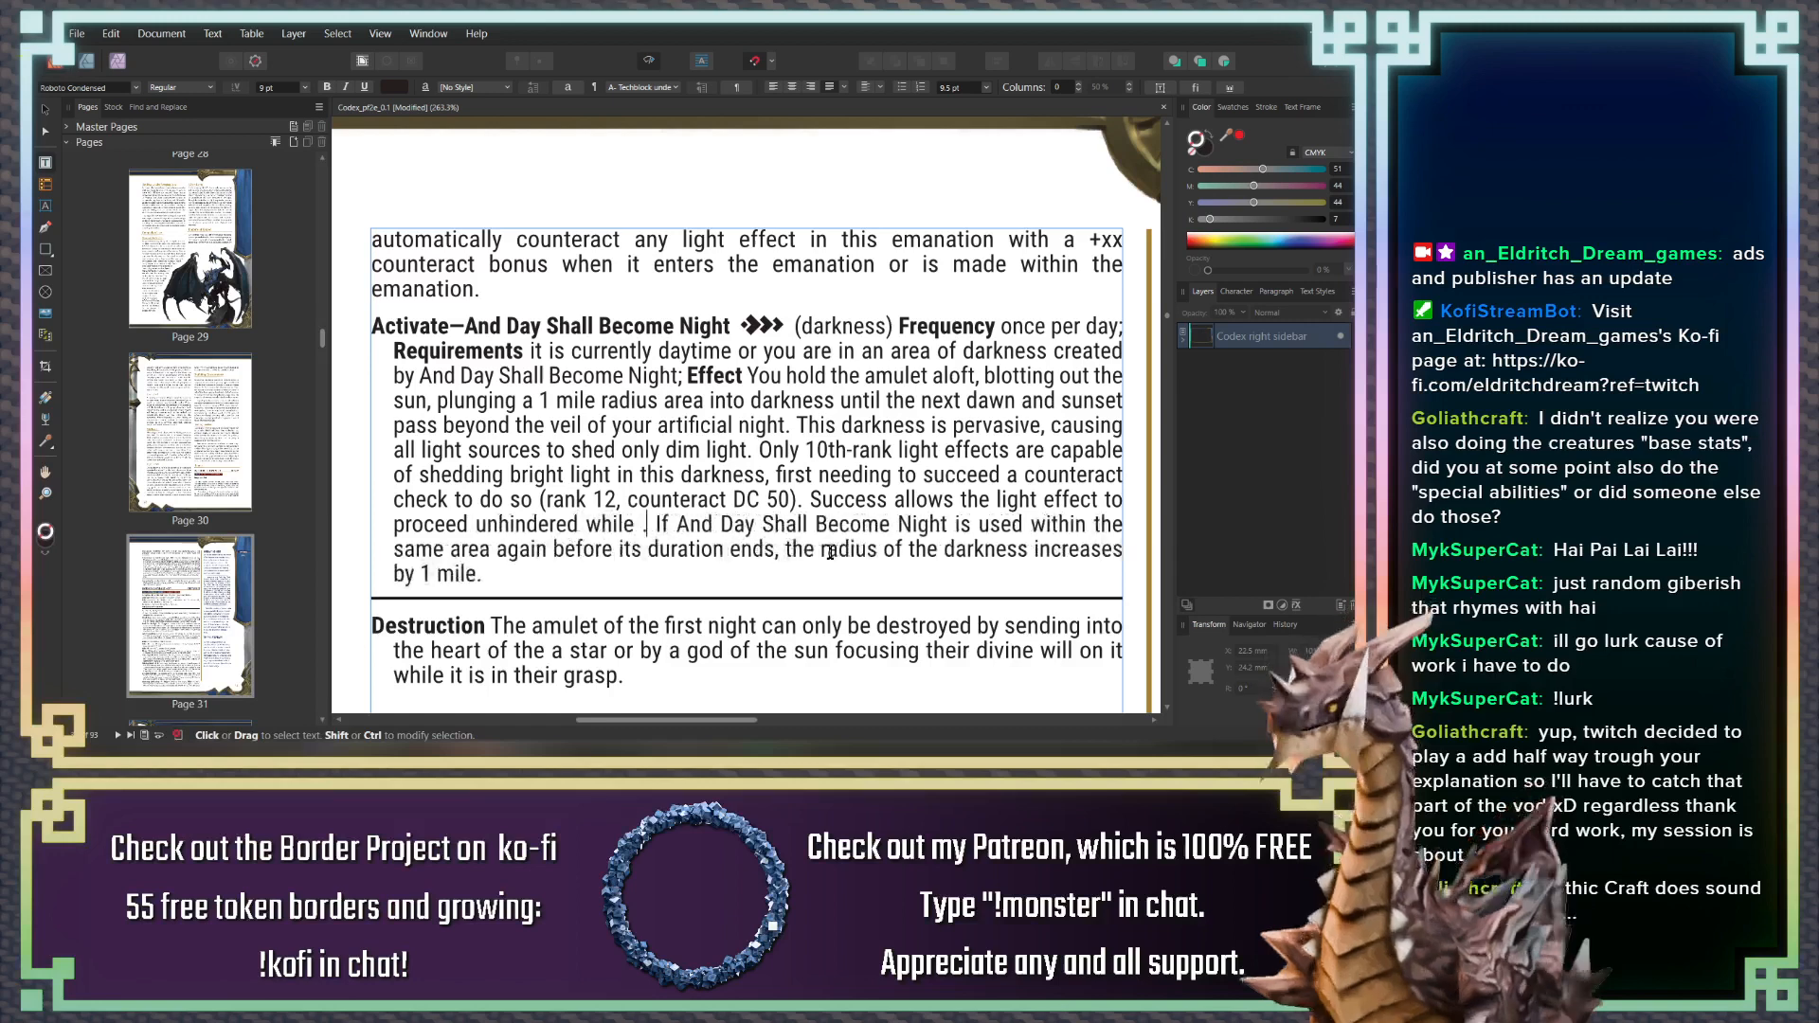
{"action": "key", "text": "BackSpace"}
{"action": "key", "text": "BackSpace"}
{"action": "key", "text": "BackSpace"}
{"action": "key", "text": "BackSpace"}
{"action": "key", "text": "BackSpace"}
{"action": "key", "text": "BackSpace"}
{"action": "key", "text": "BackSpace"}
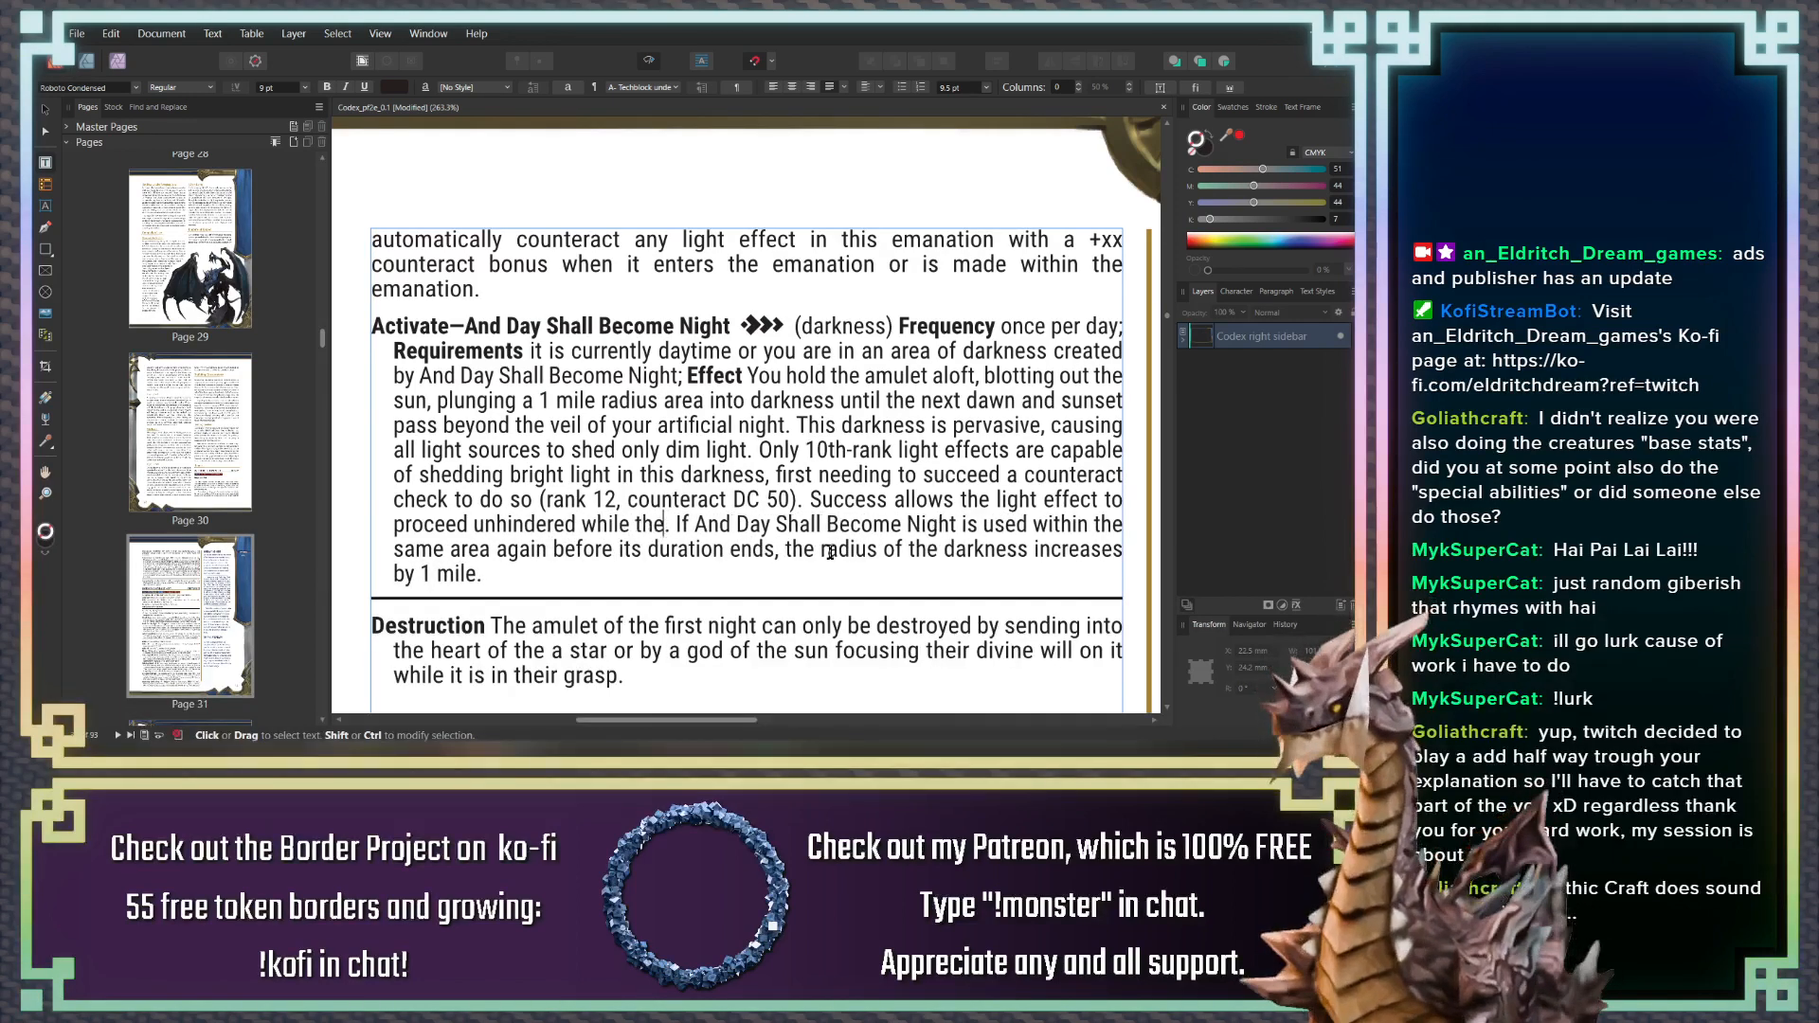
{"action": "key", "text": "BackSpace"}
{"action": "key", "text": "BackSpace"}
{"action": "key", "text": "BackSpace"}
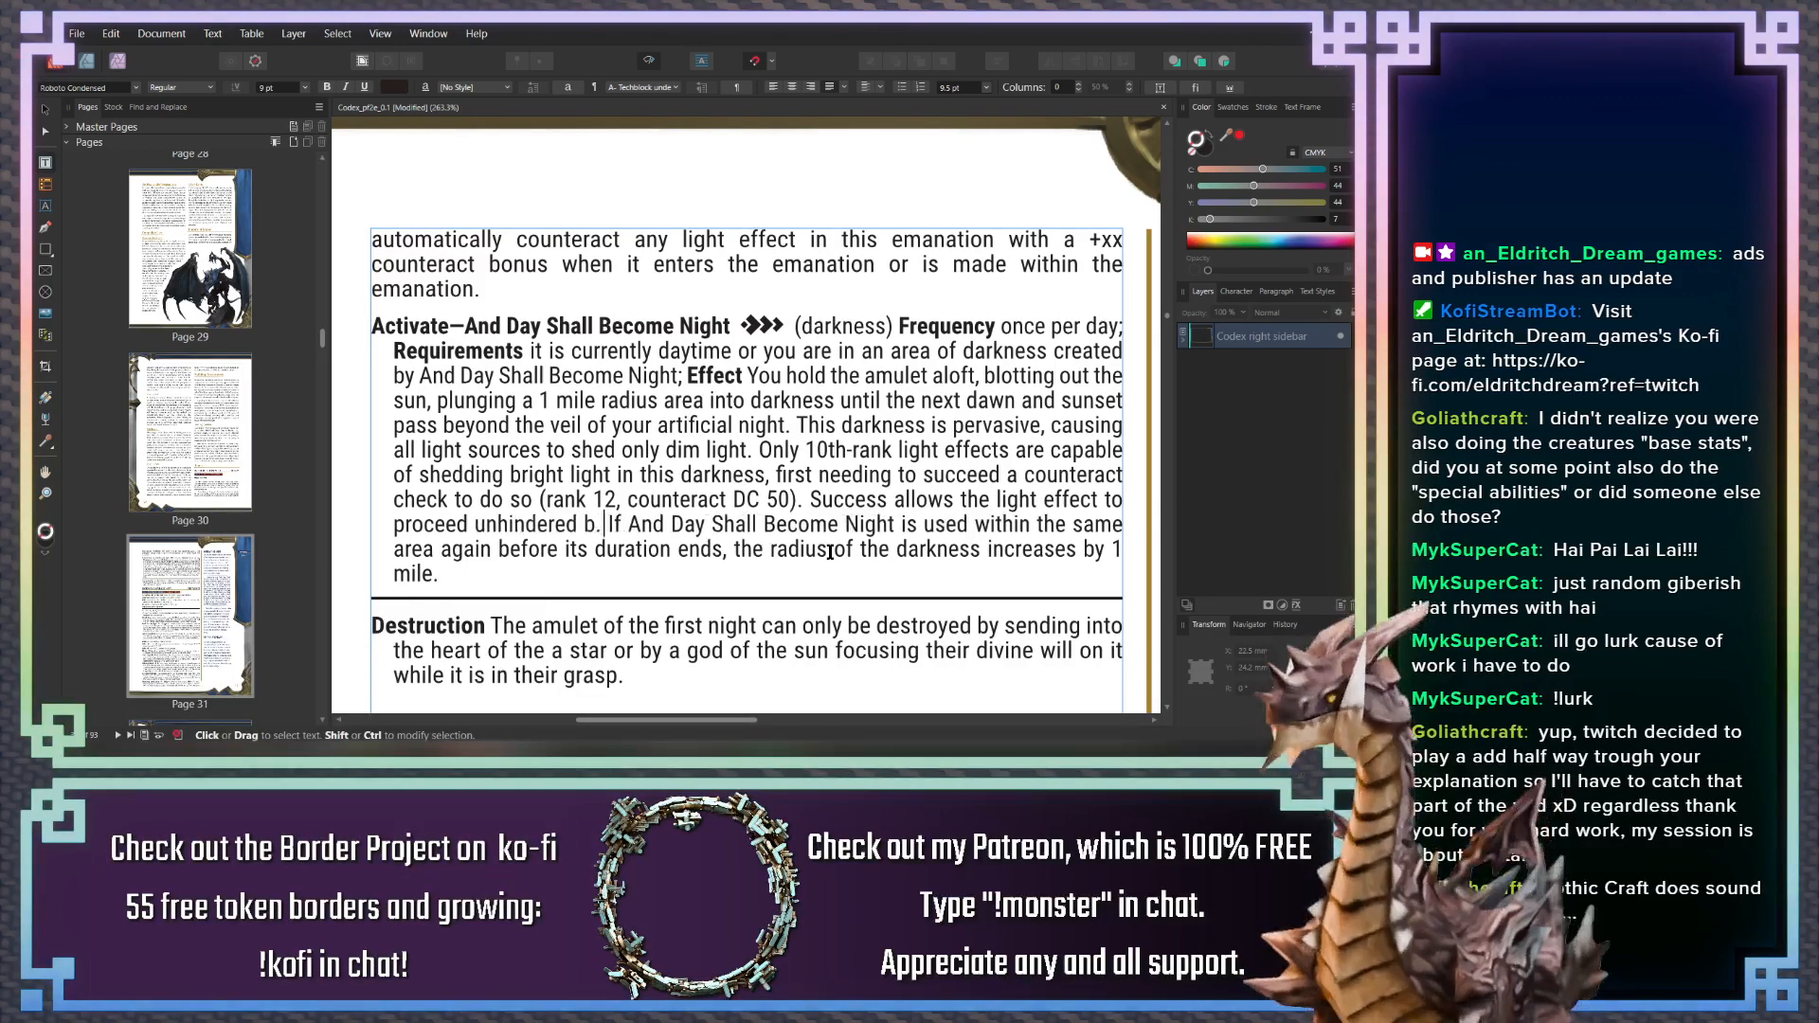
Complete the success sentence after "unhindered" with "but does not end And Day Shall Become Night."
{"action": "type", "text": "but does not "}
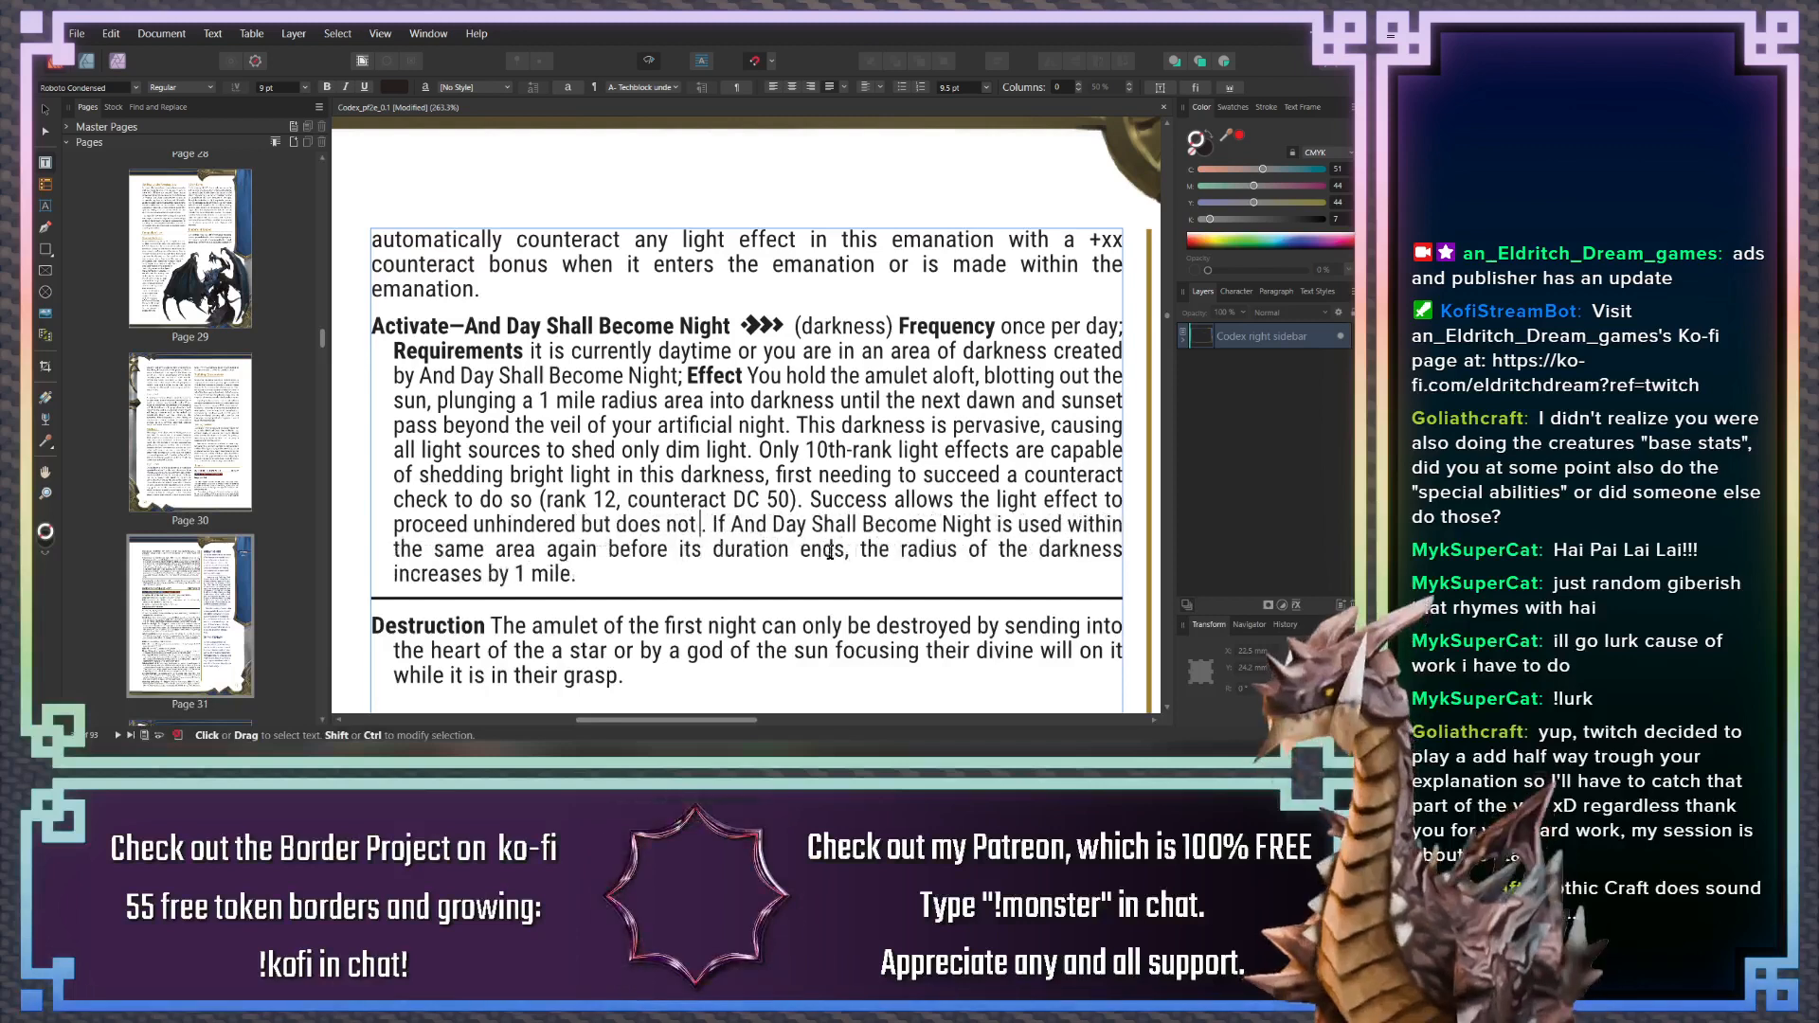
{"action": "type", "text": "end An"}
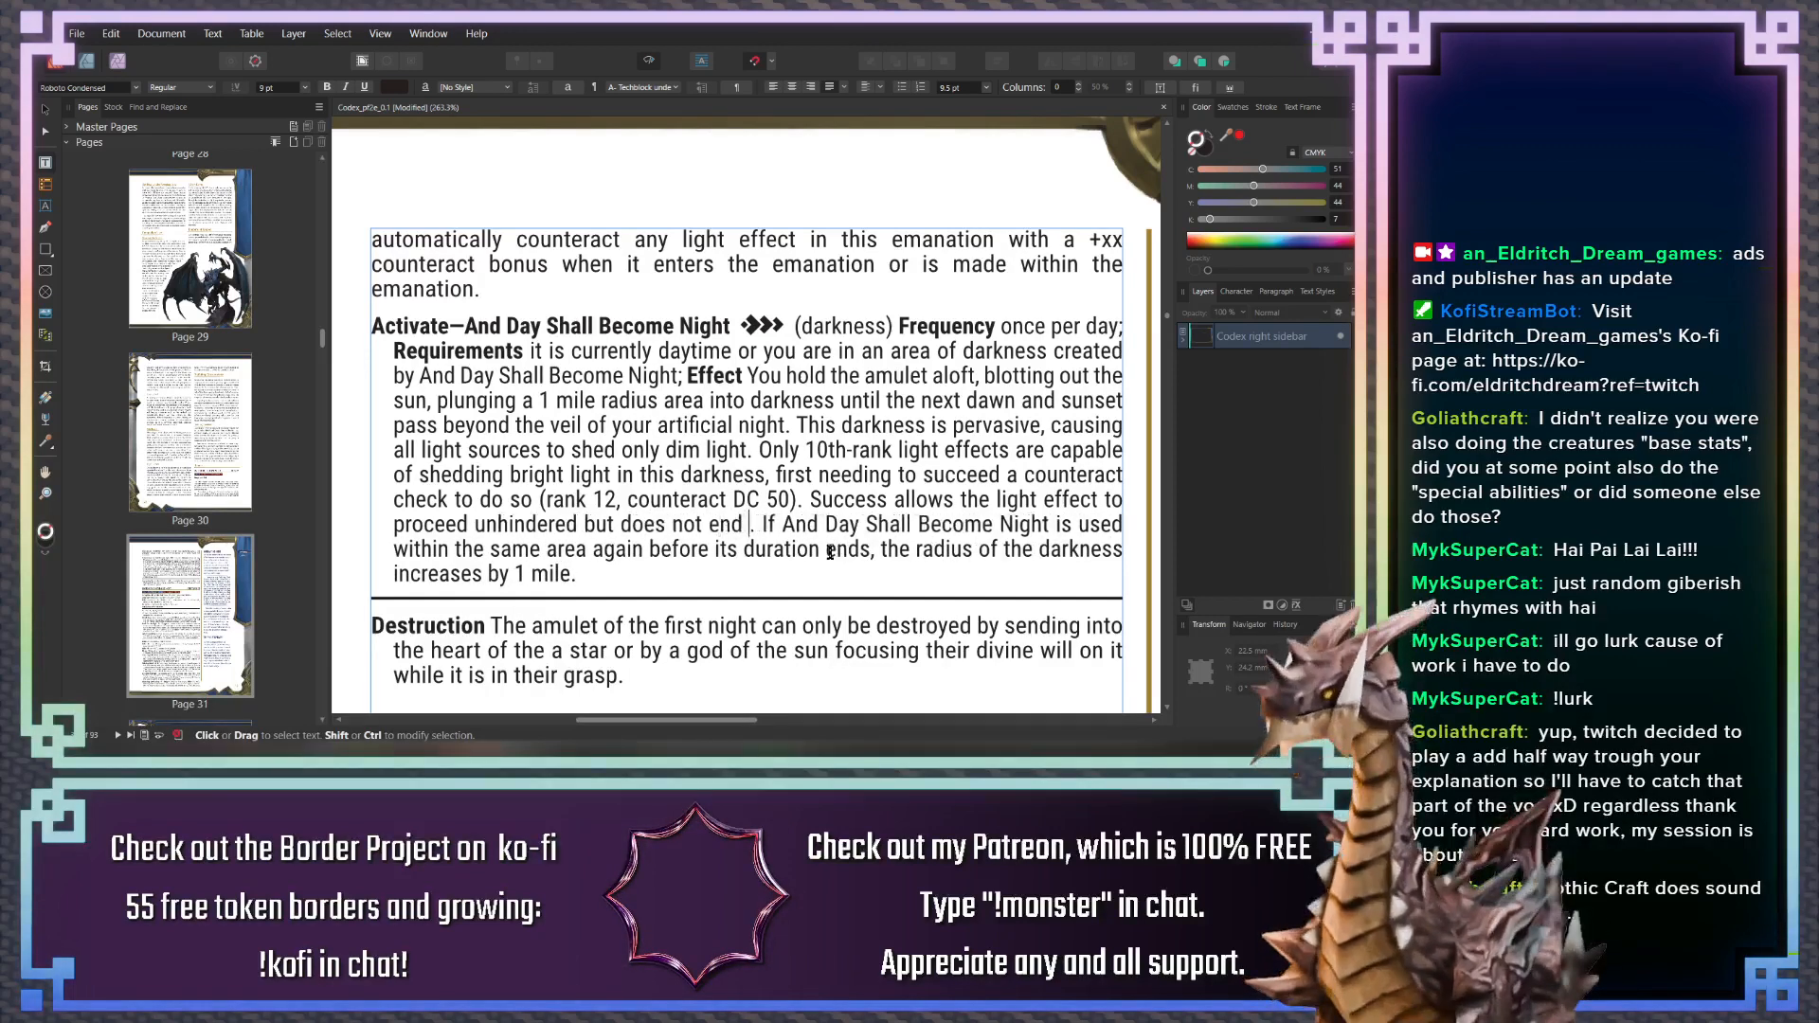
{"action": "type", "text": "d Day Shal"}
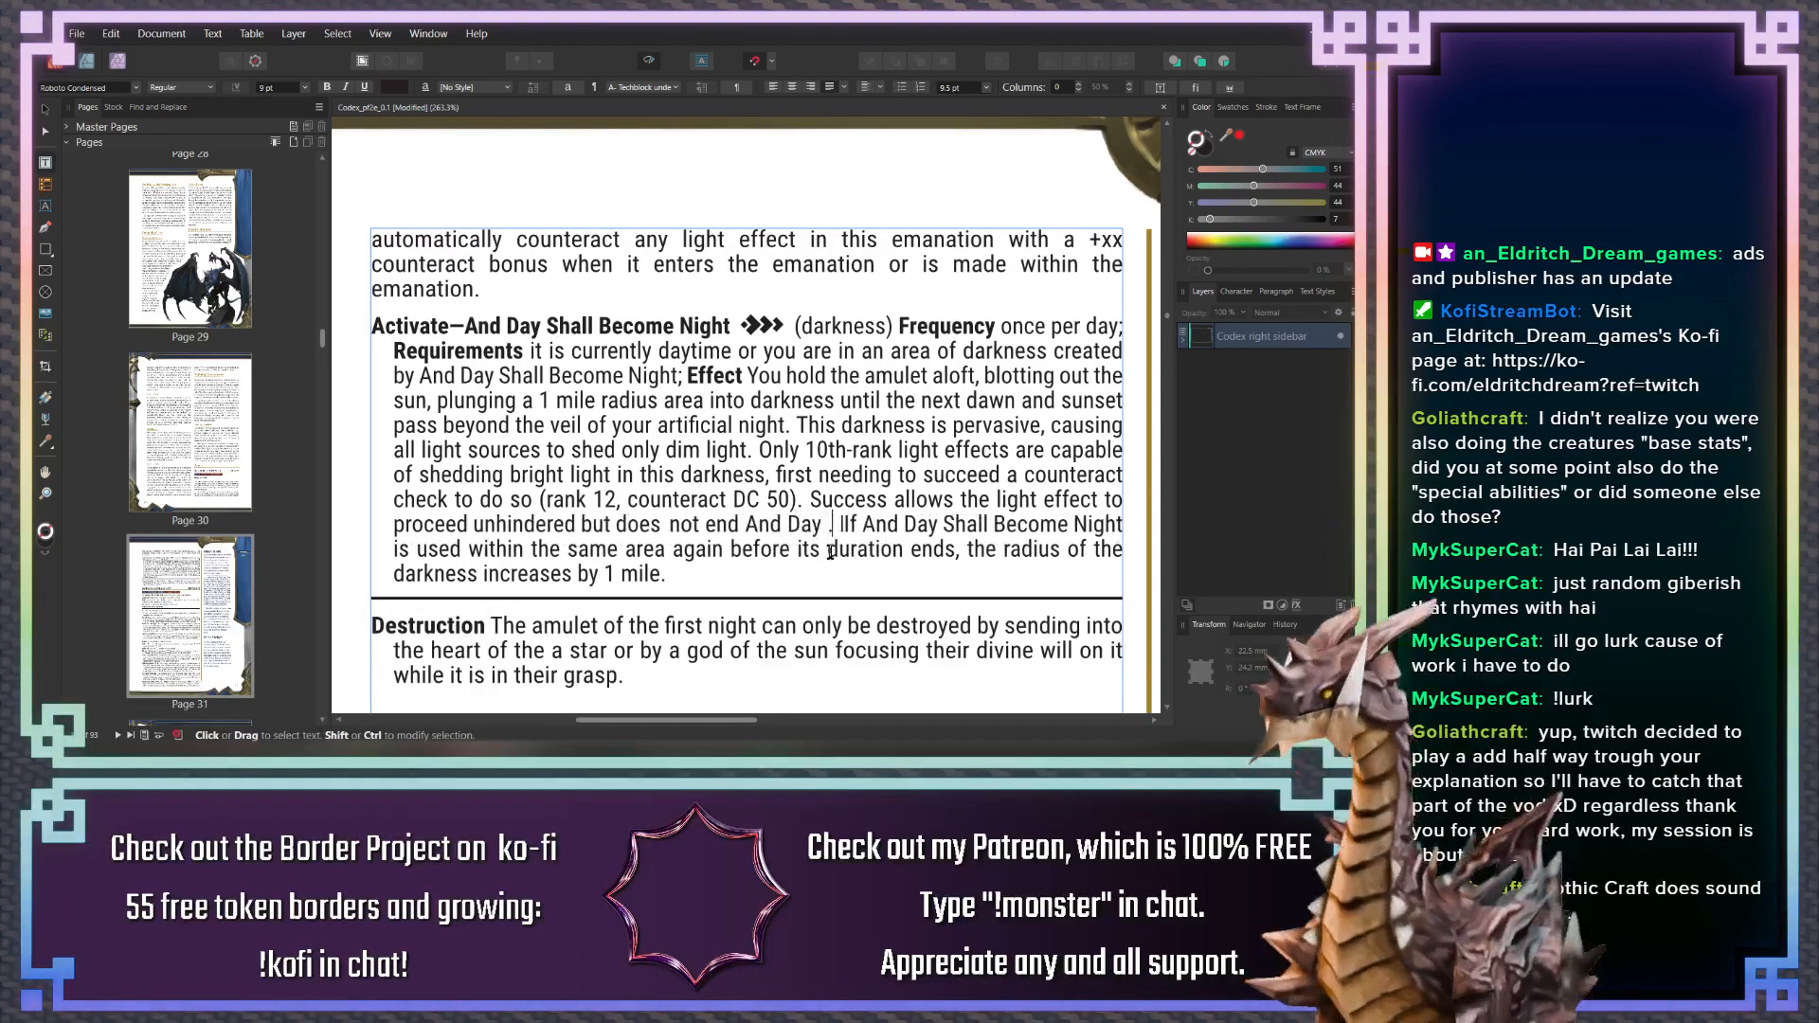
{"action": "type", "text": "l Become "}
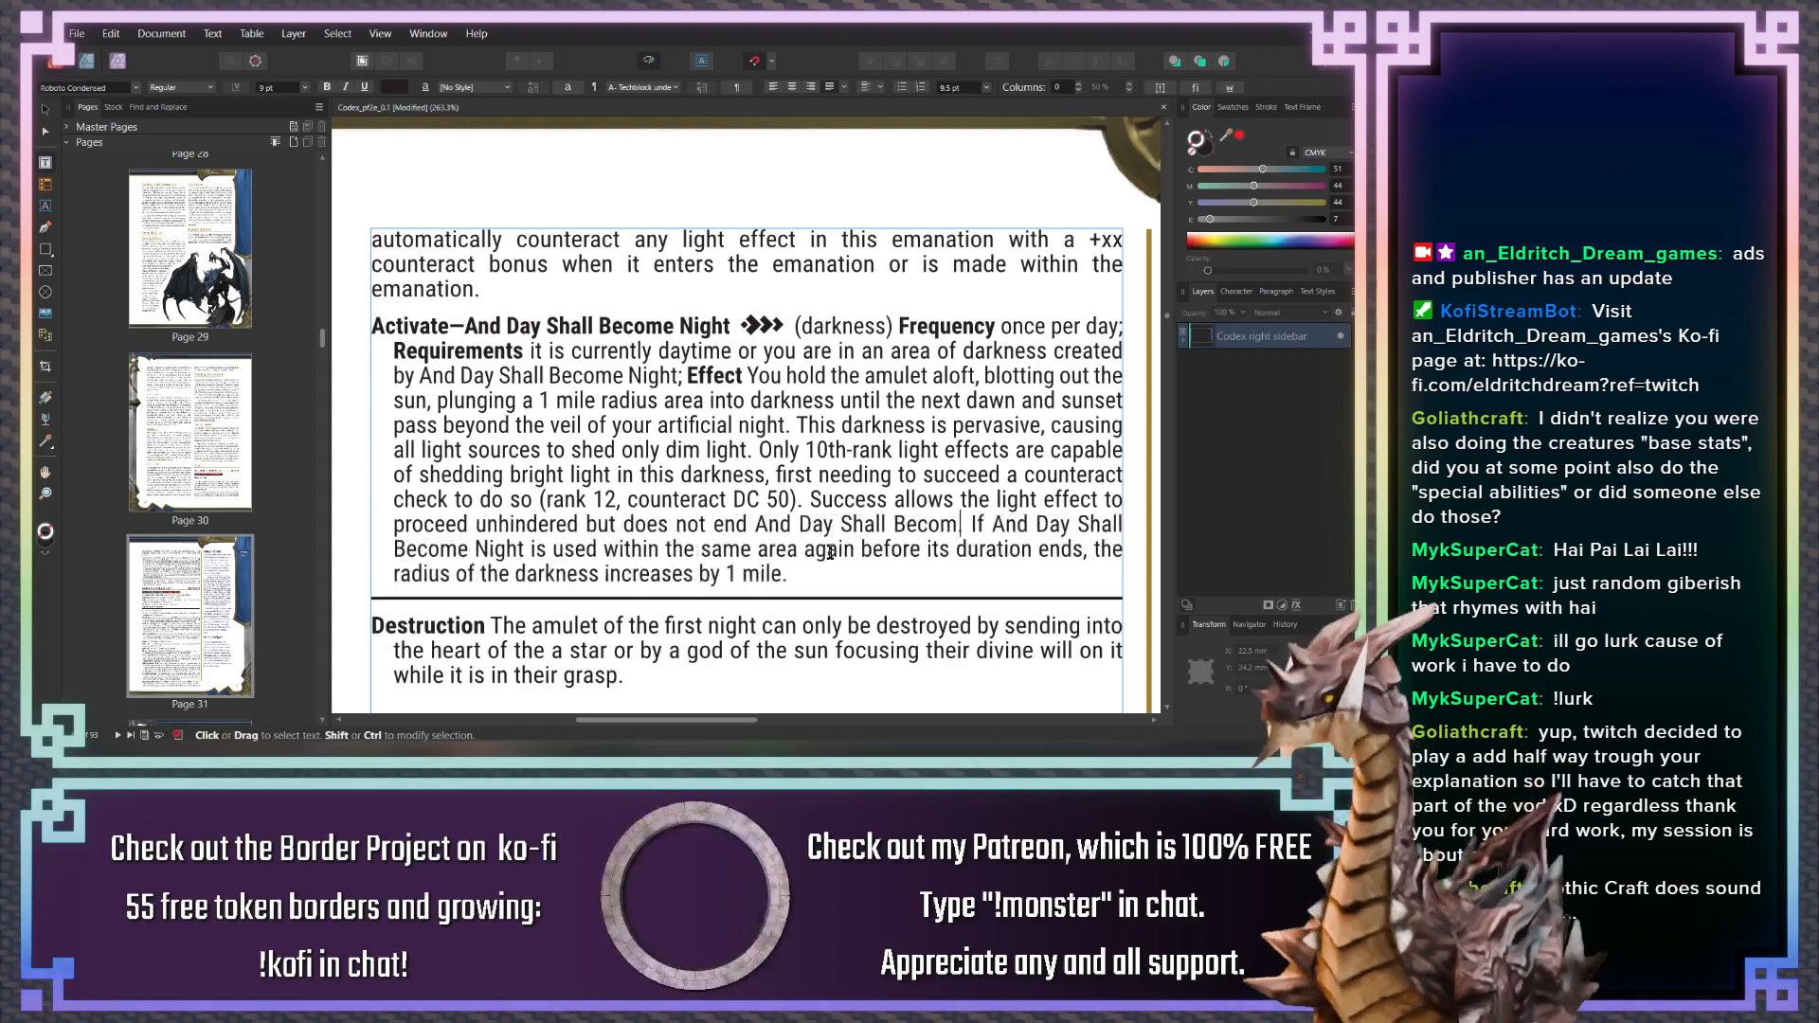
{"action": "type", "text": "Night."}
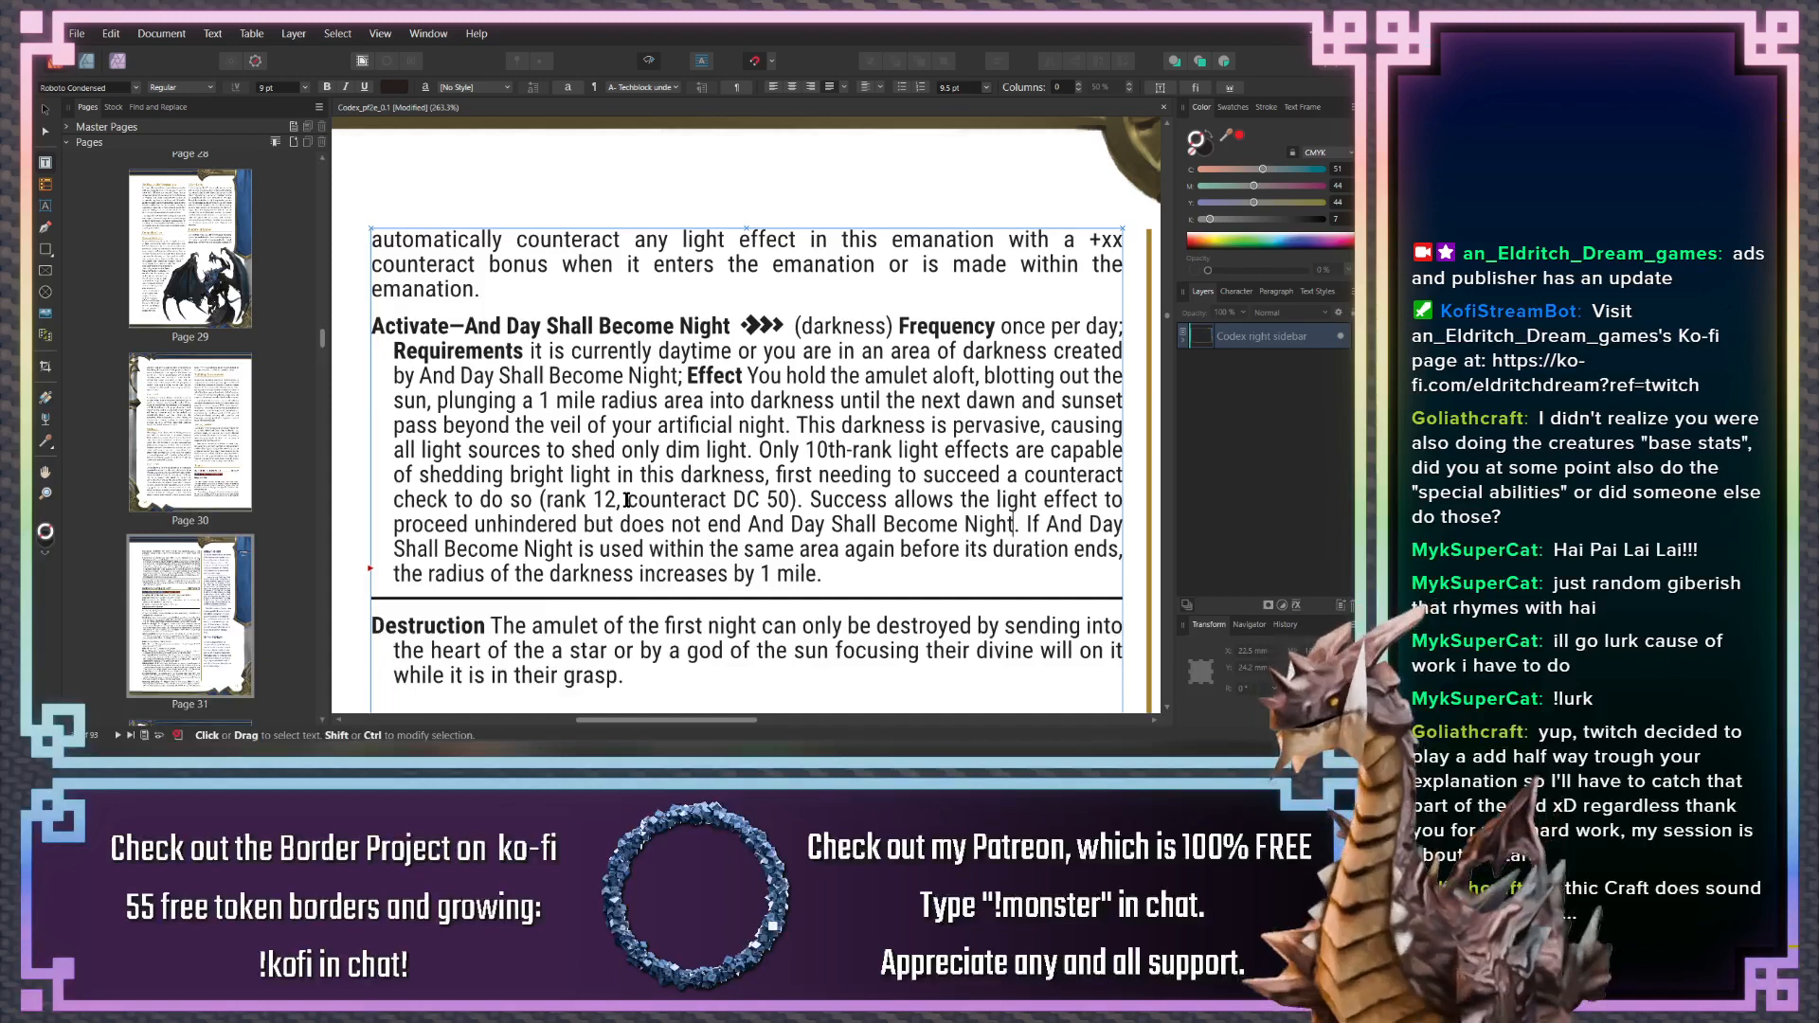
Delete "rank 12," before "counteract DC 50" and insert "for 1 round" after "unhindered" in the success sentence
{"action": "left_click_drag", "start_coordinate": [627, 500], "coordinate": [548, 505]}
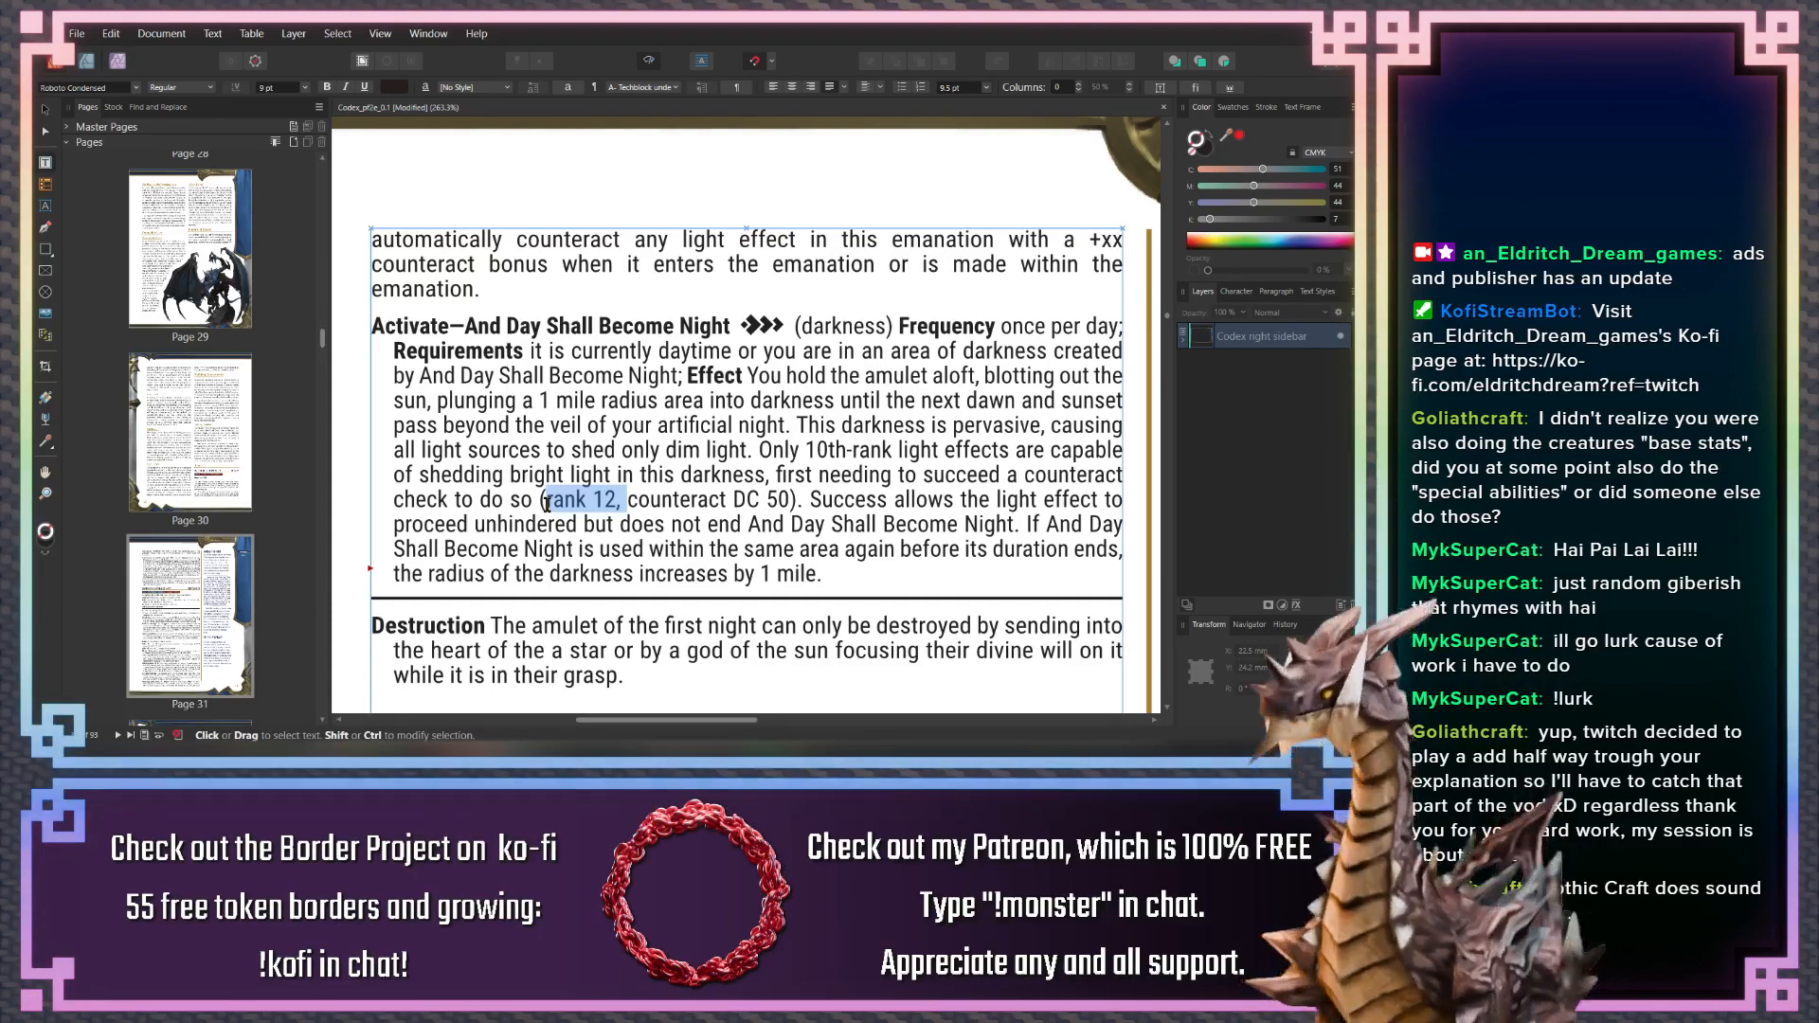
{"action": "key", "text": "BackSpace"}
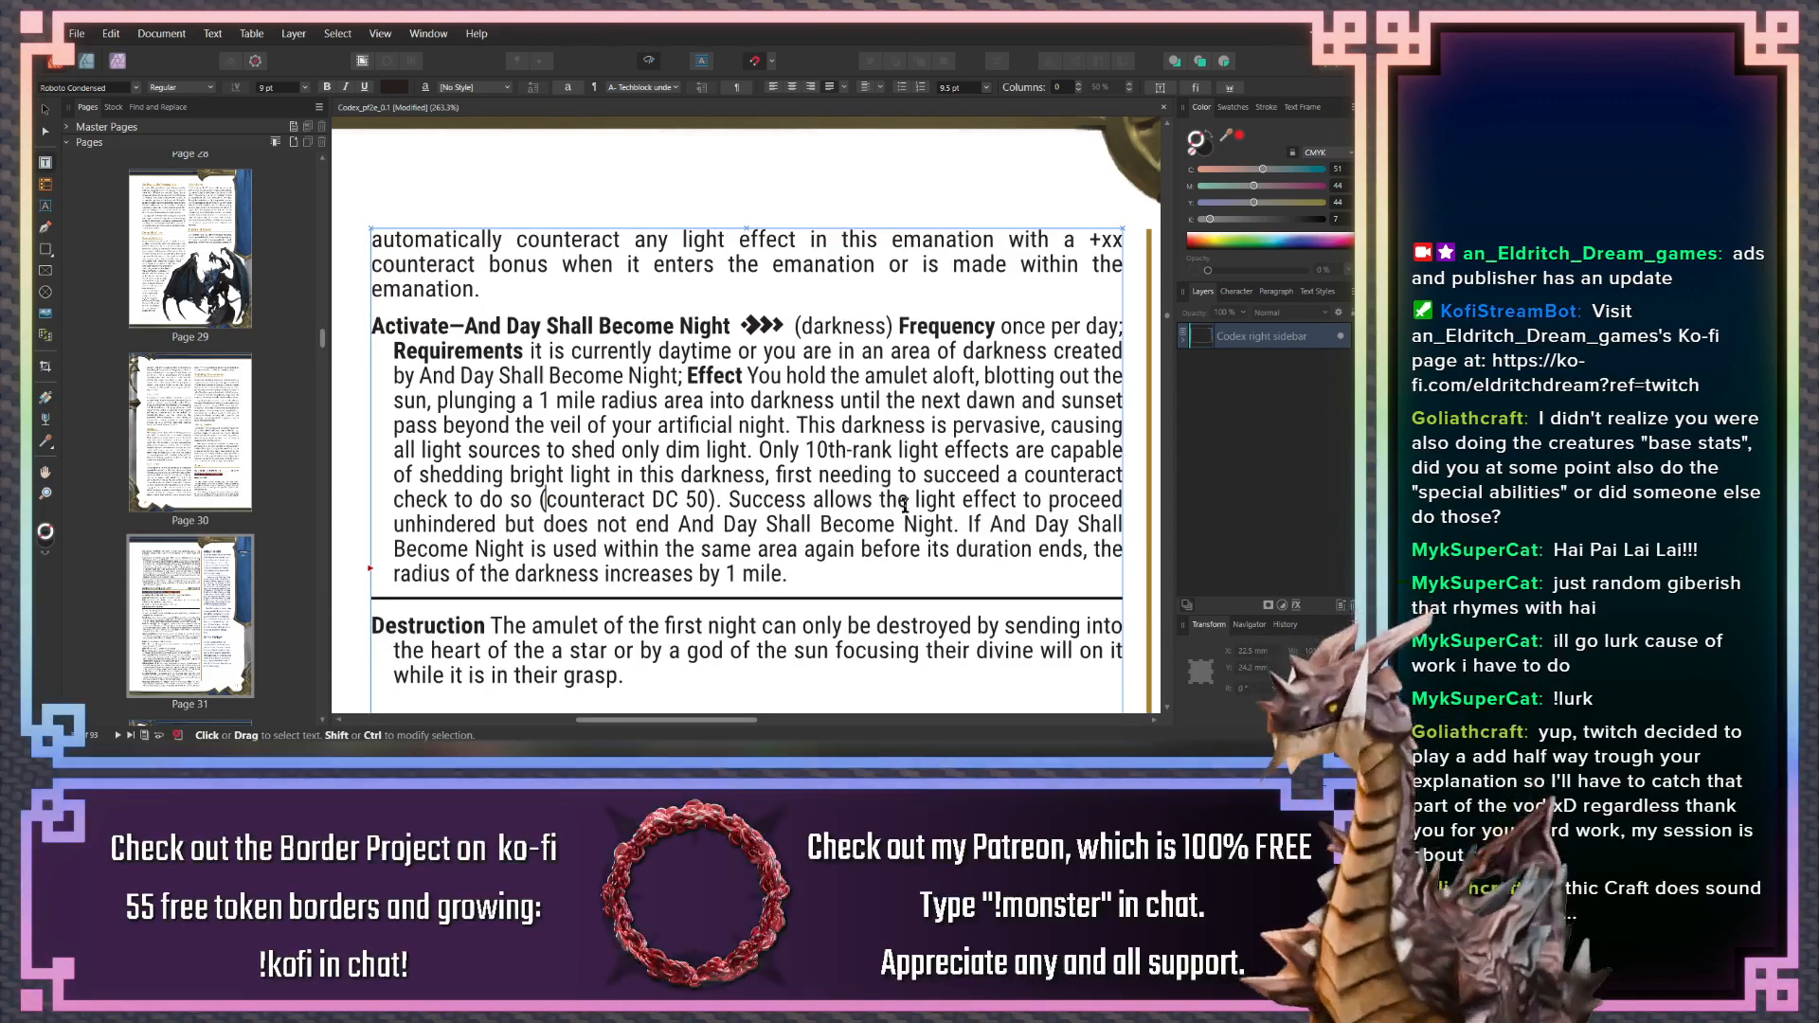
{"action": "left_click", "coordinate": [496, 526]}
{"action": "type", "text": "for 1 roun"}
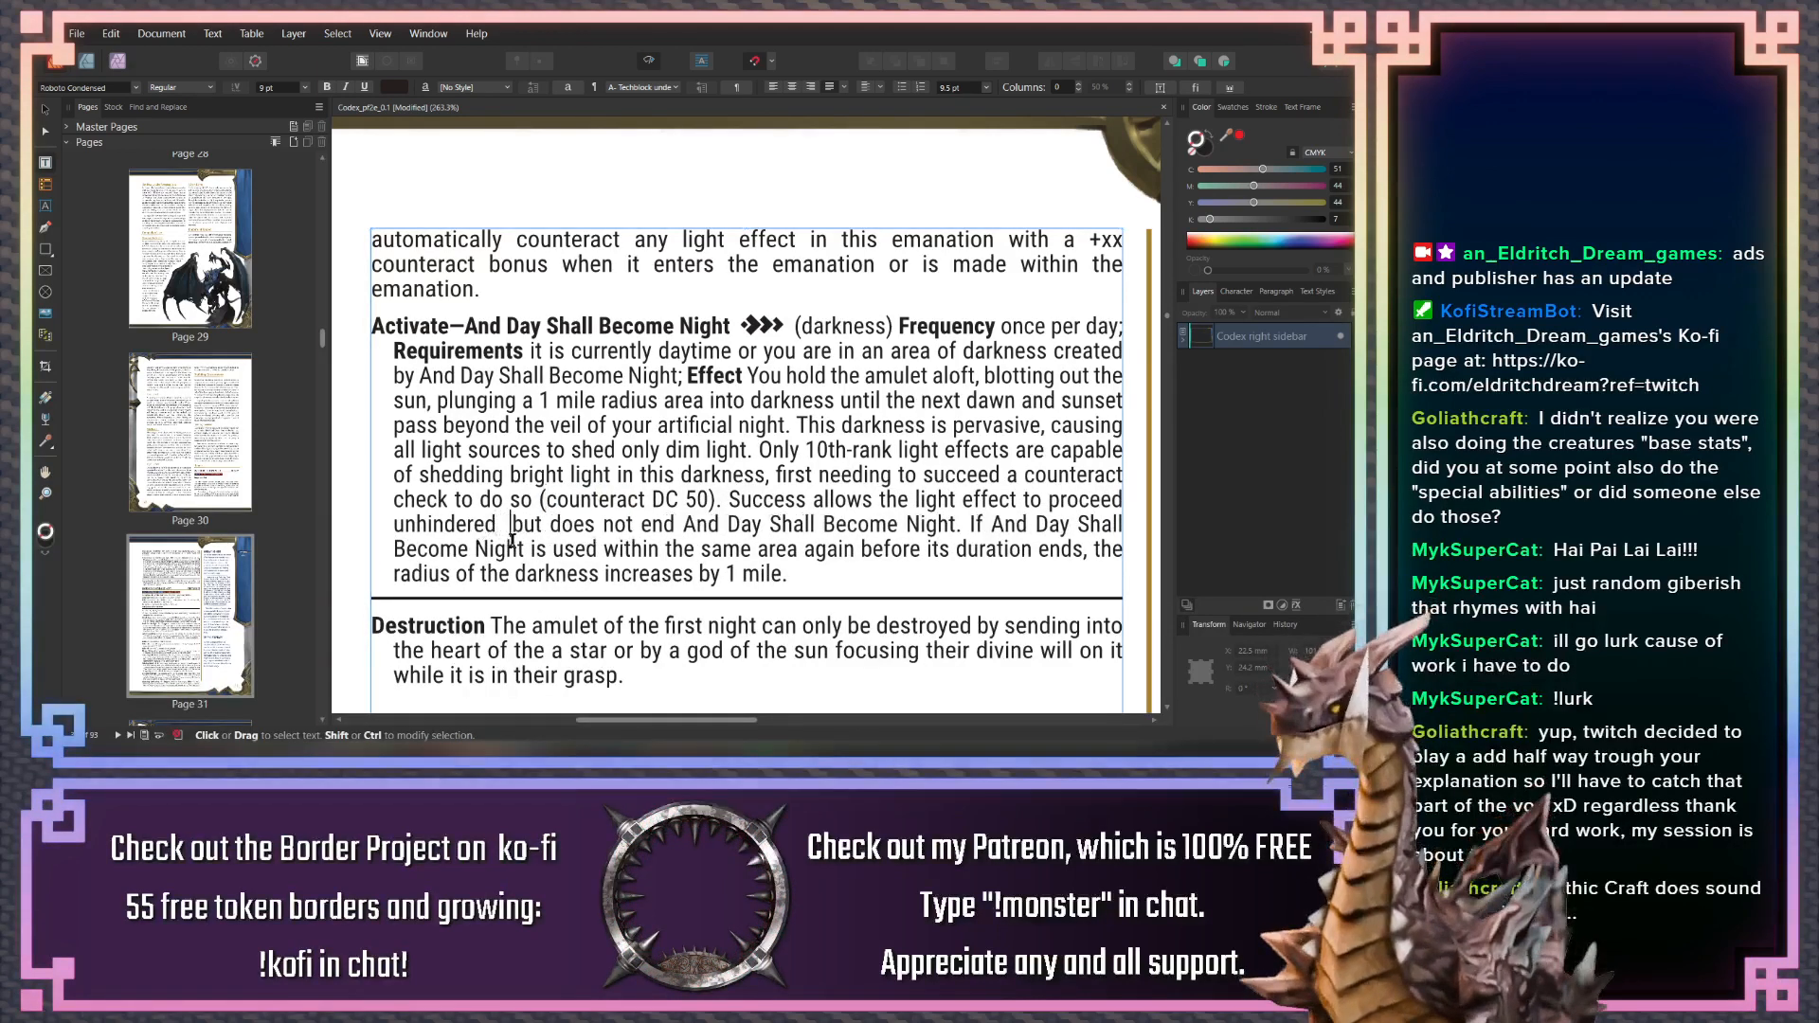
{"action": "type", "text": "d for 1 roun"}
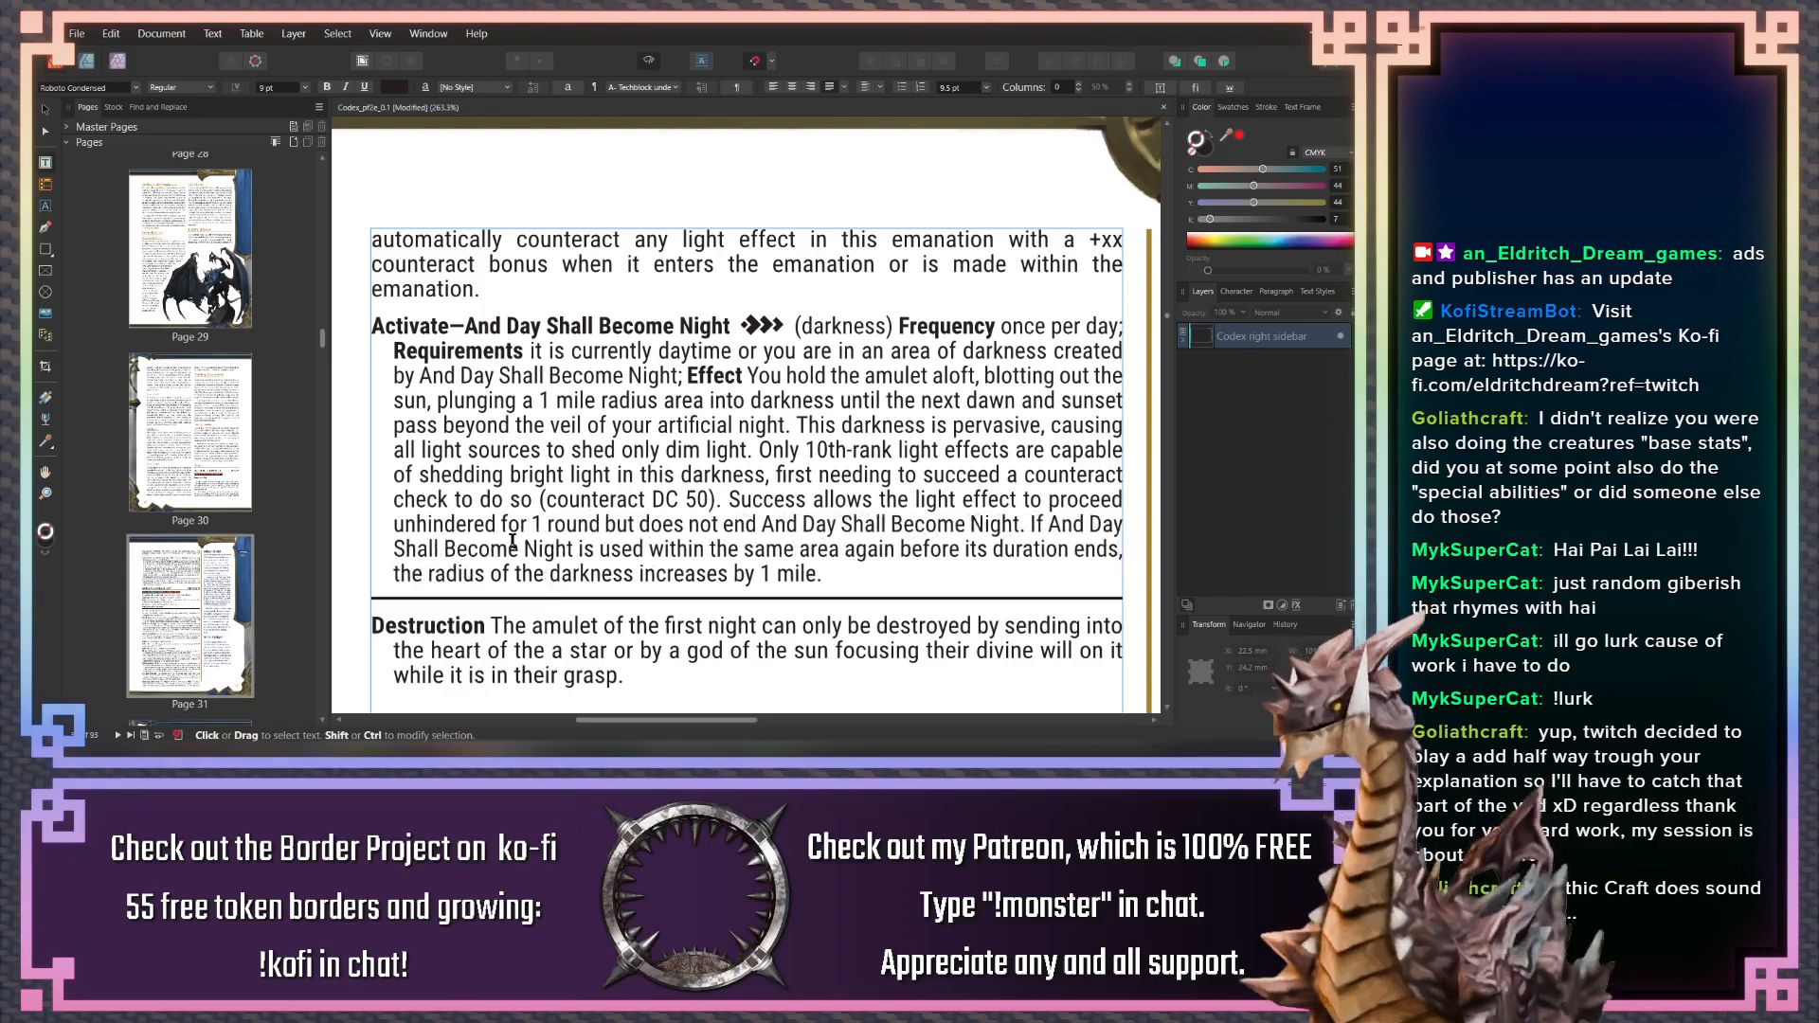
{"action": "type", "text": ","}
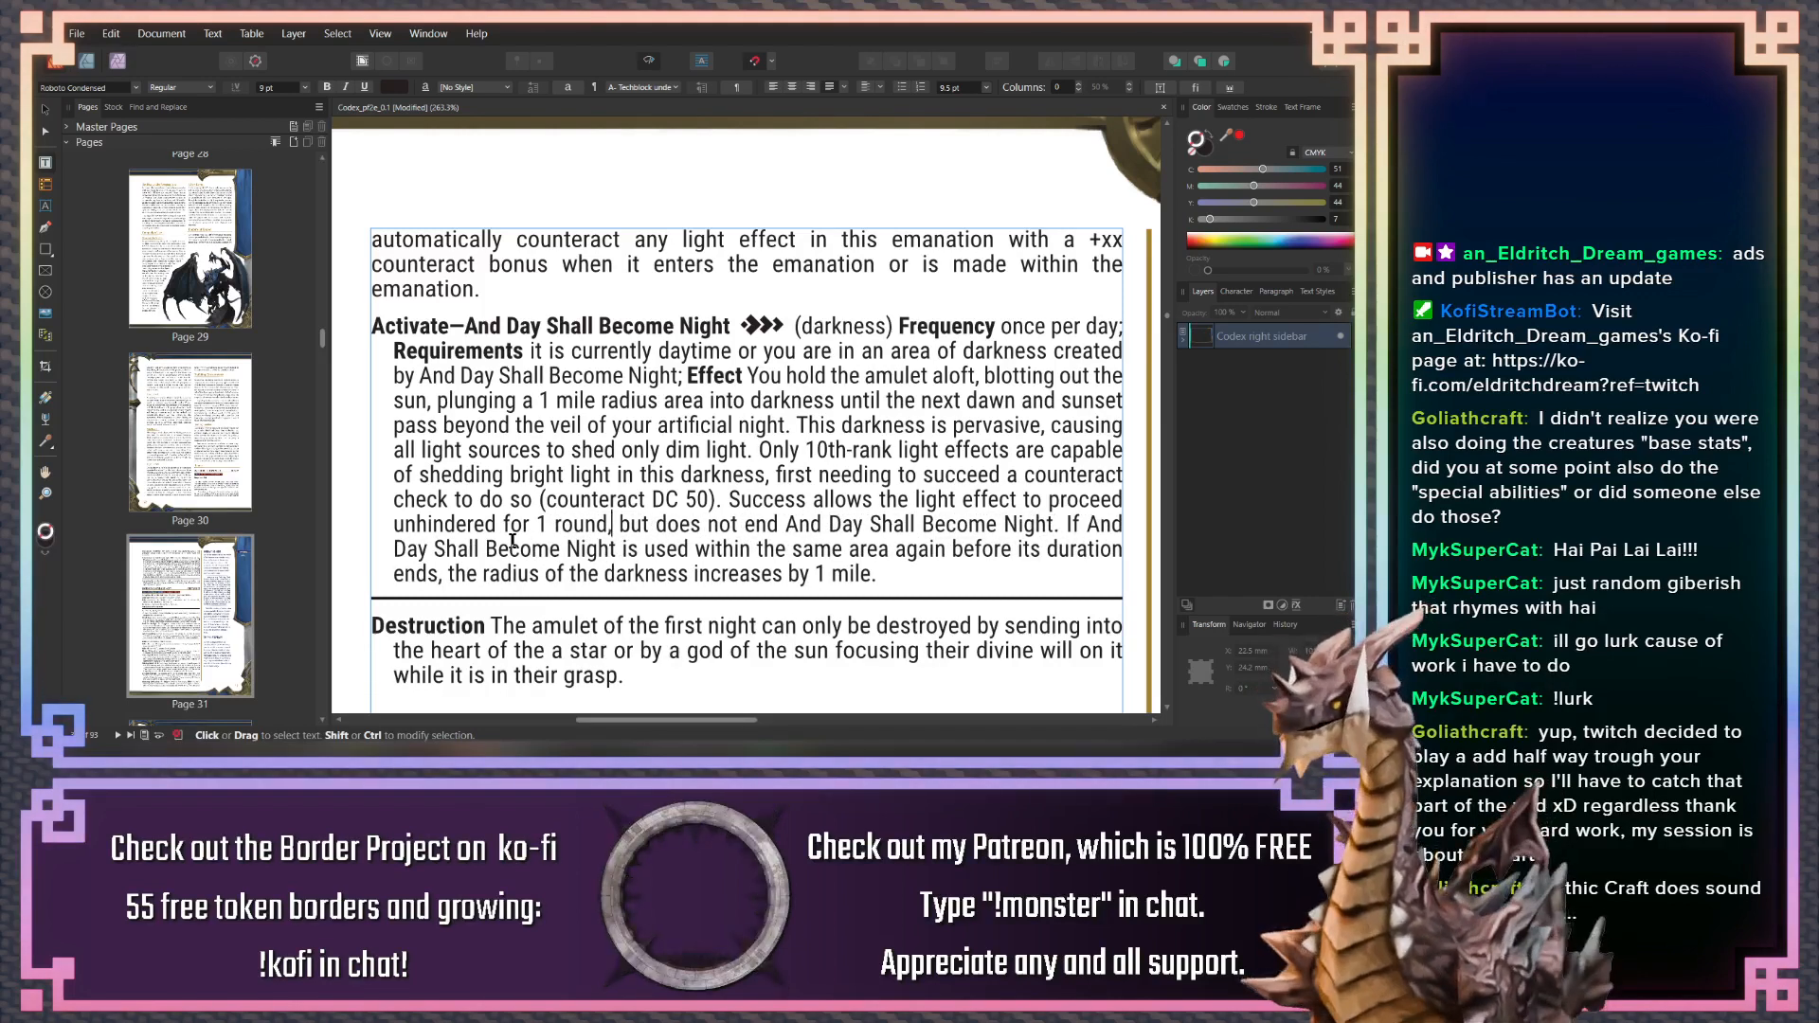
{"action": "key", "text": "BackSpace"}
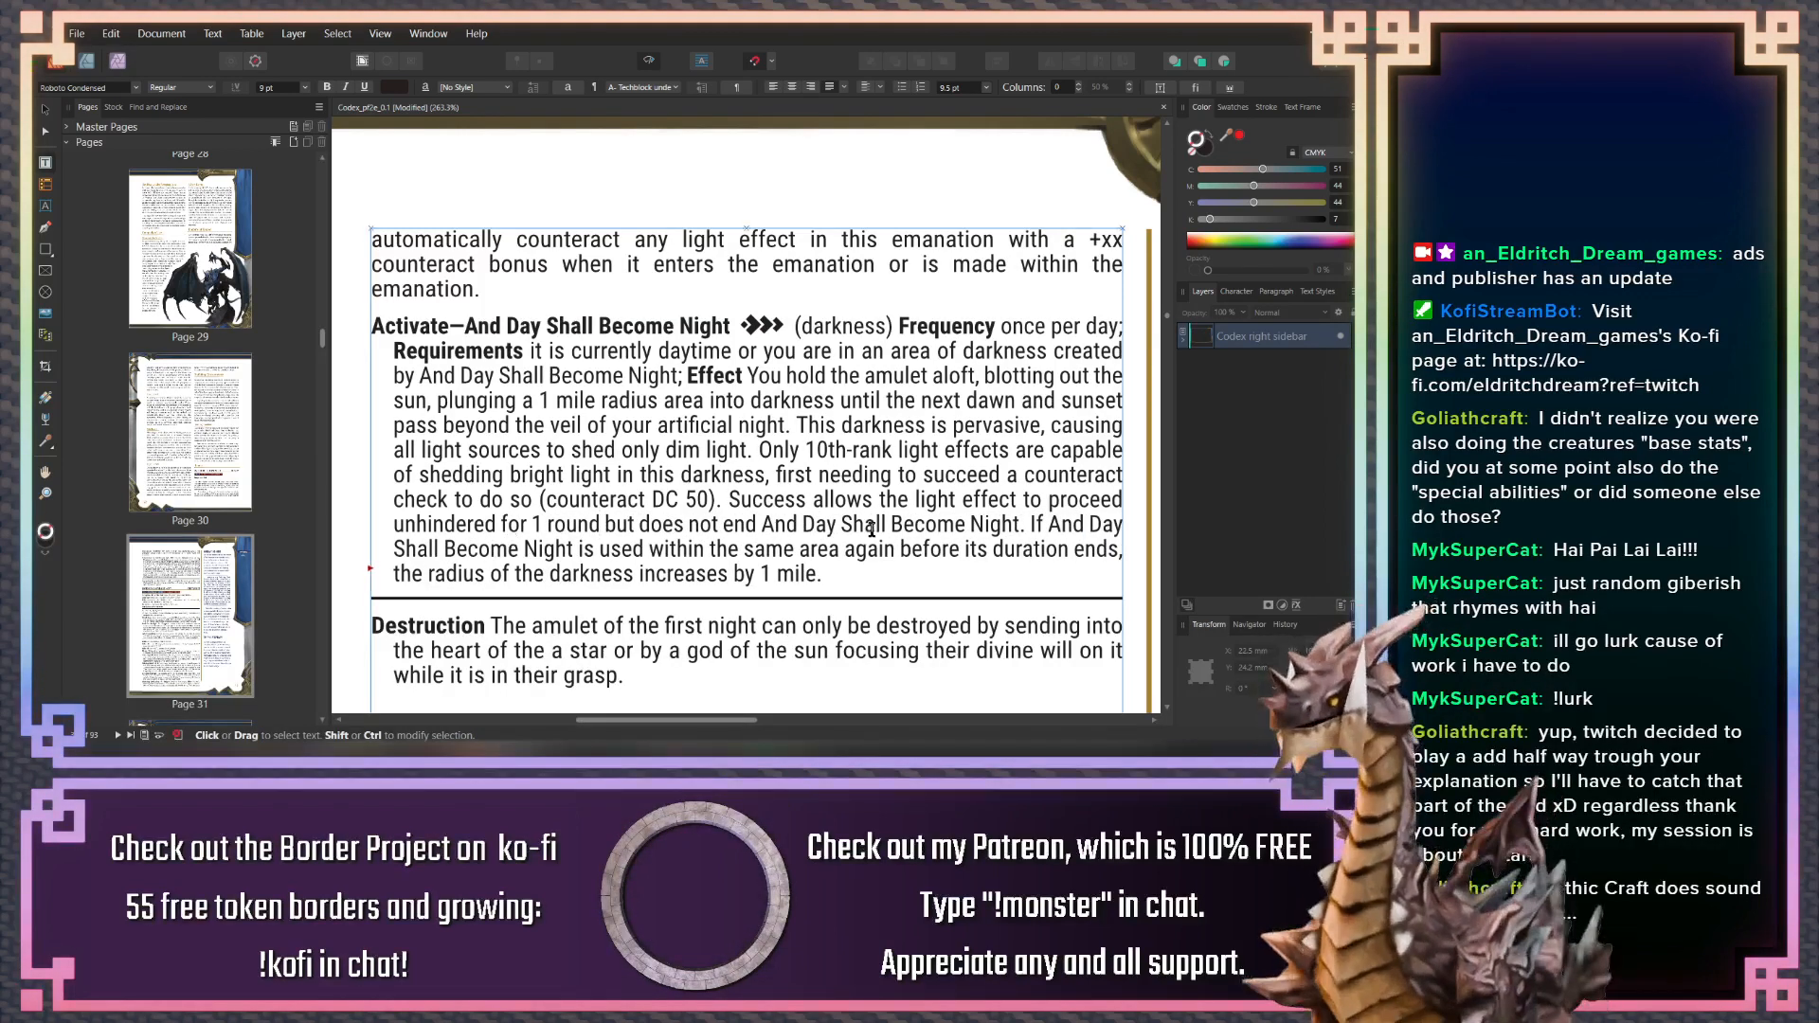
Start a new sentence with "Critically succeeding" after "does not end And Day Shall Become Night."
{"action": "left_click", "coordinate": [1023, 531]}
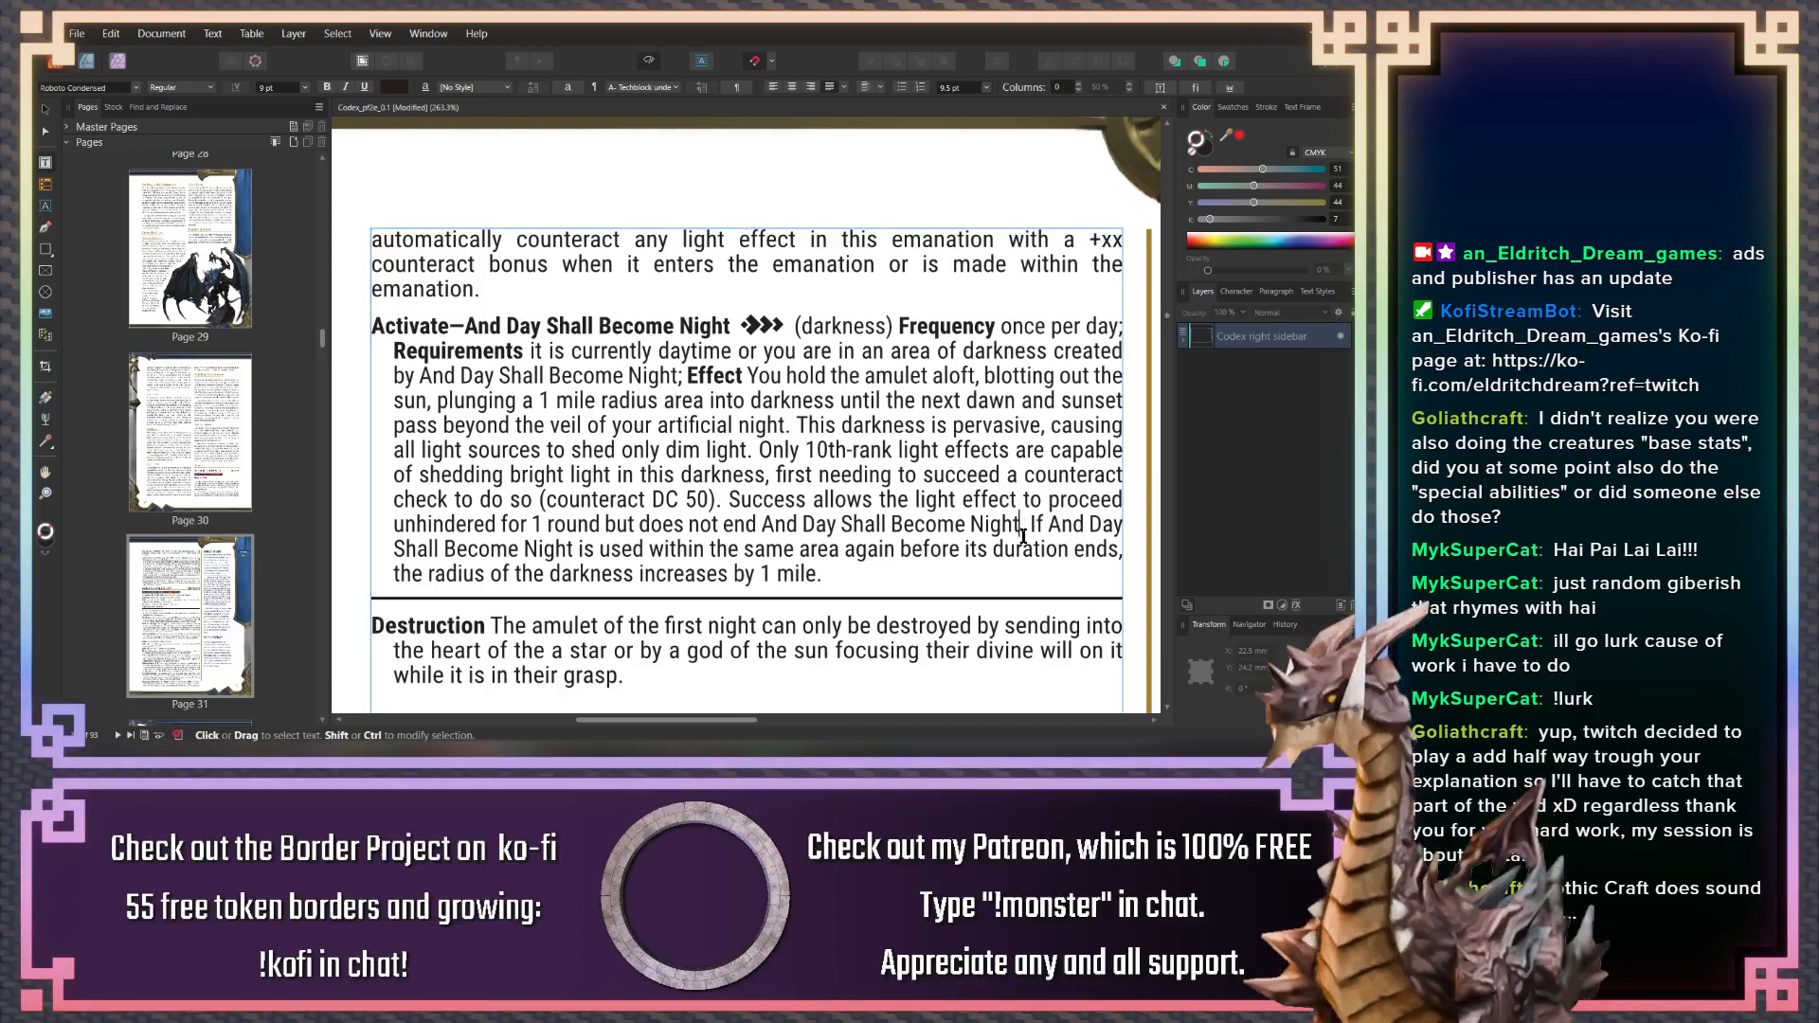
{"action": "type", "text": ". critical."}
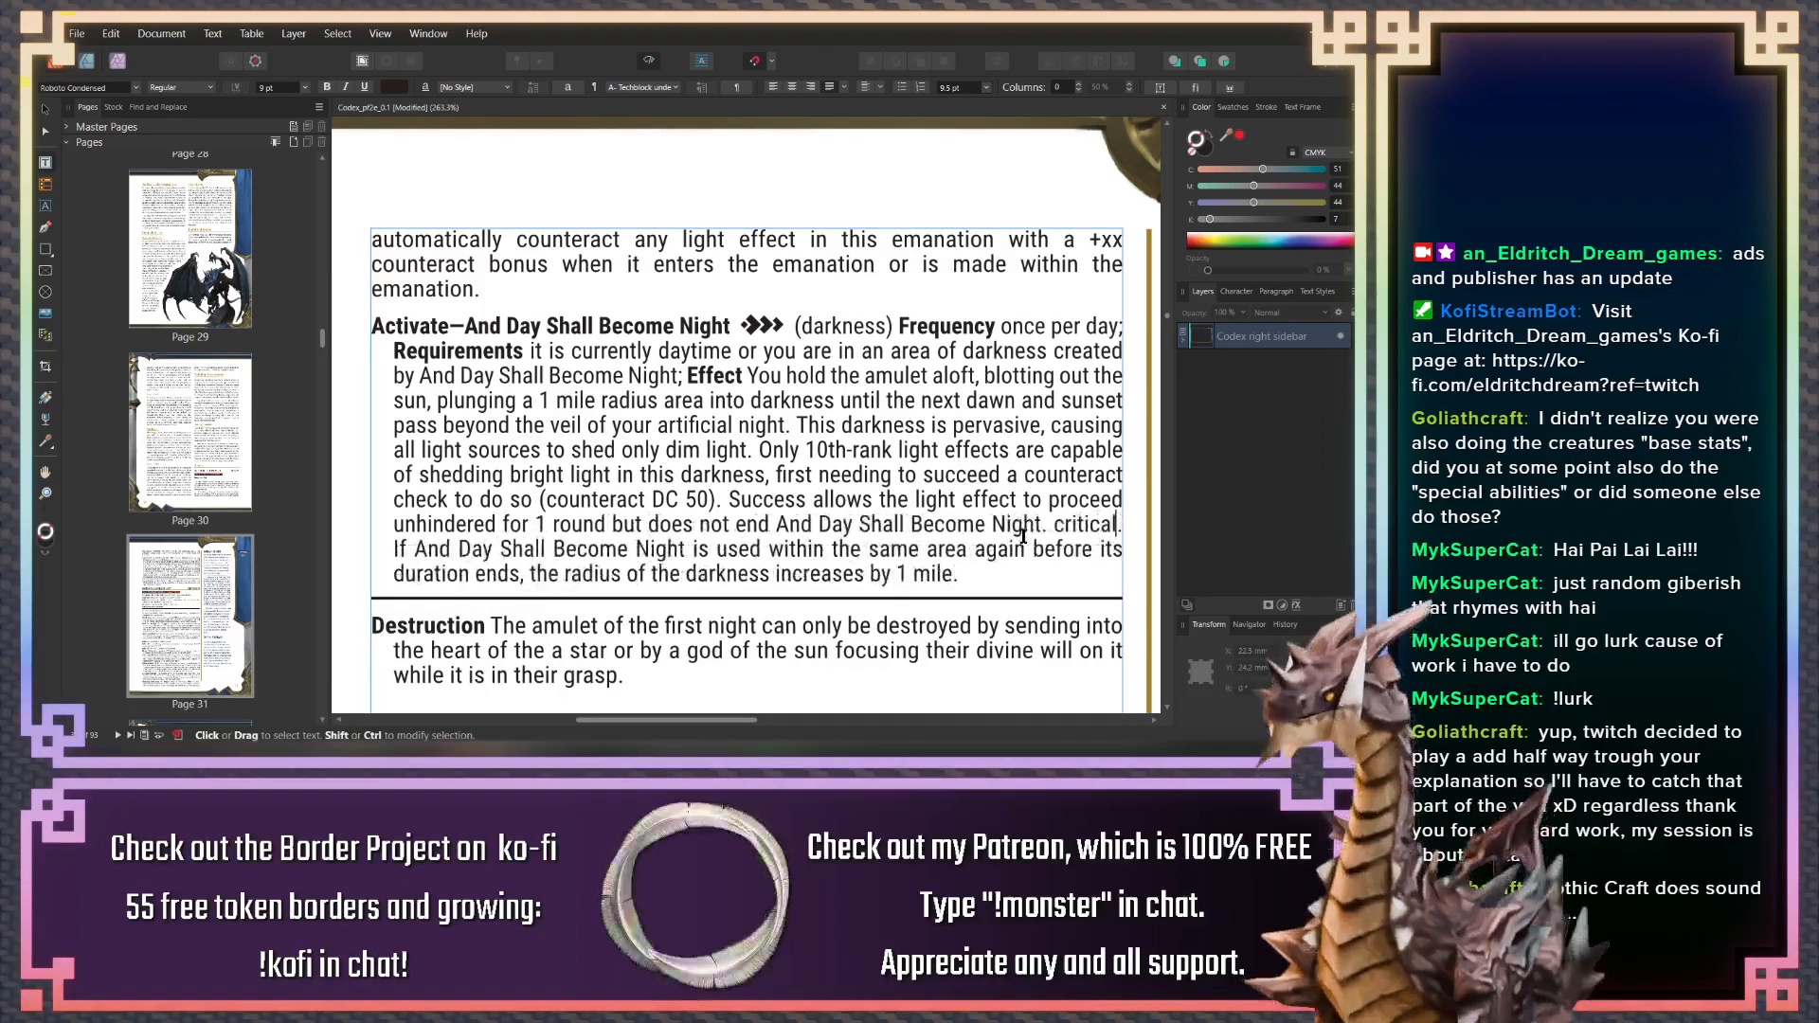
{"action": "key", "text": "BackSpace"}
{"action": "key", "text": "BackSpace"}
{"action": "key", "text": "BackSpace"}
{"action": "key", "text": "BackSpace"}
{"action": "key", "text": "BackSpace"}
{"action": "key", "text": "BackSpace"}
{"action": "key", "text": "BackSpace"}
{"action": "key", "text": "BackSpace"}
{"action": "type", "text": "Critically succee"}
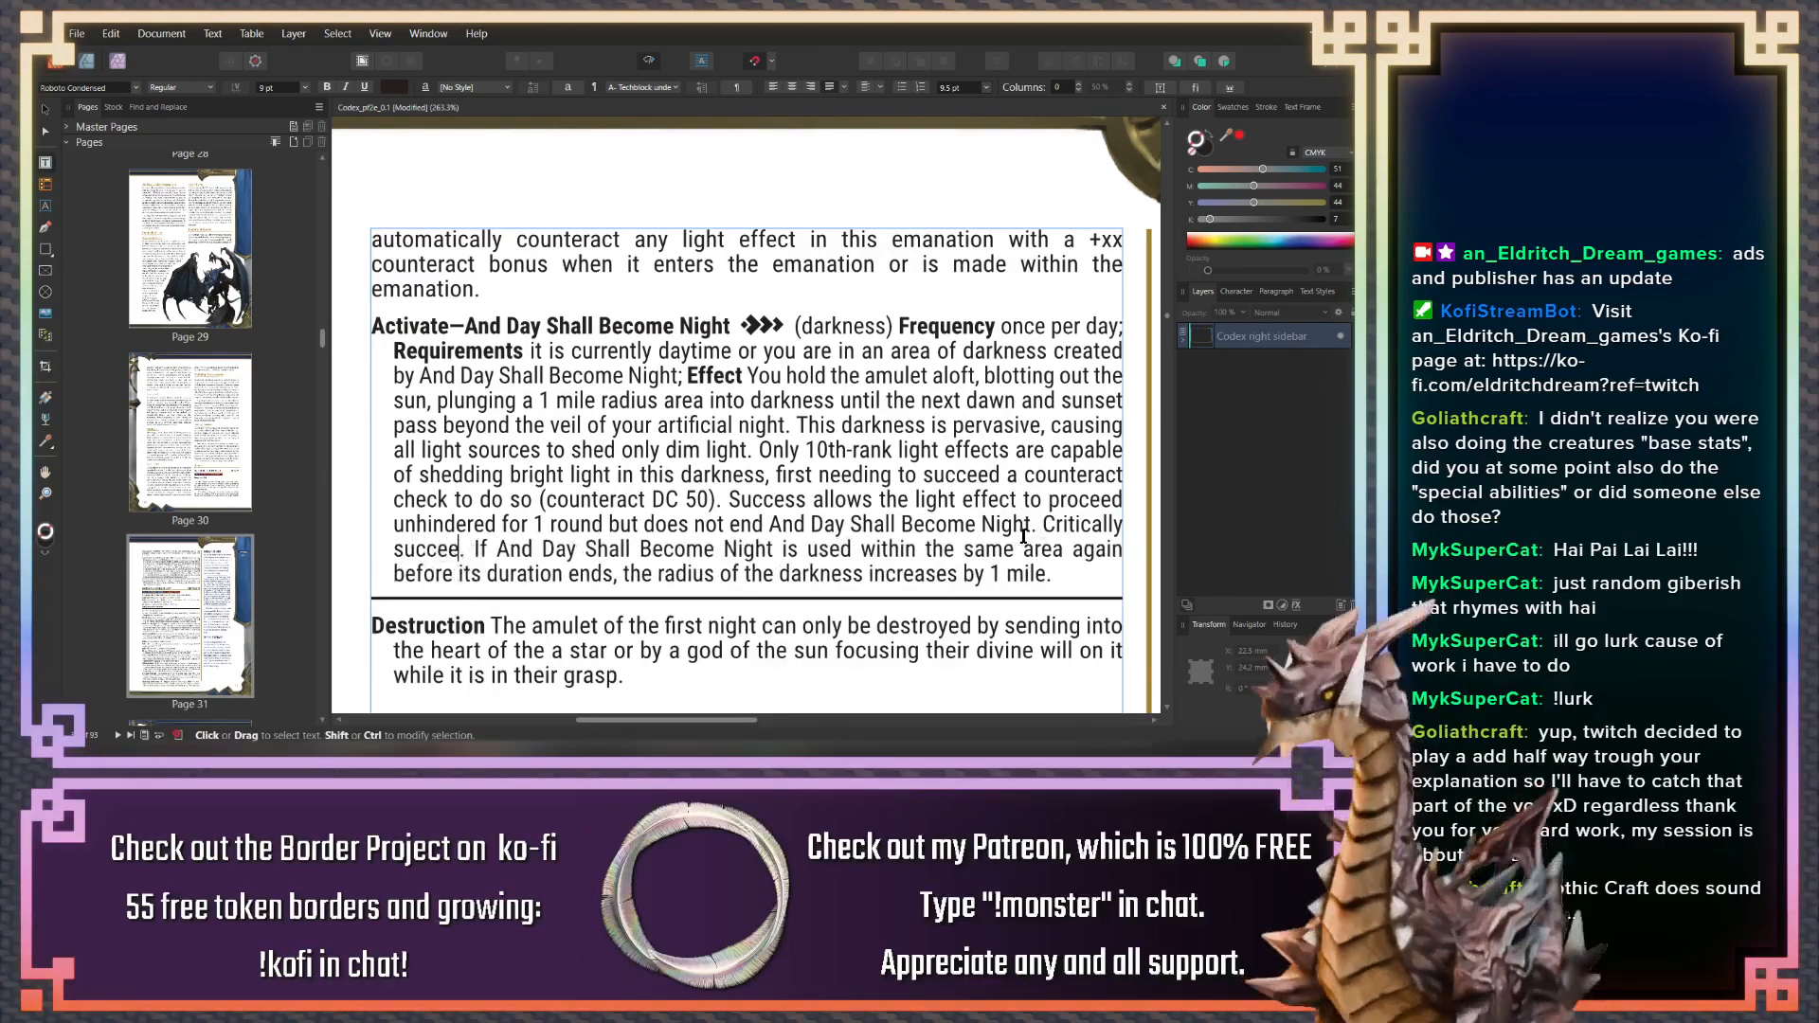
{"action": "type", "text": "ding "}
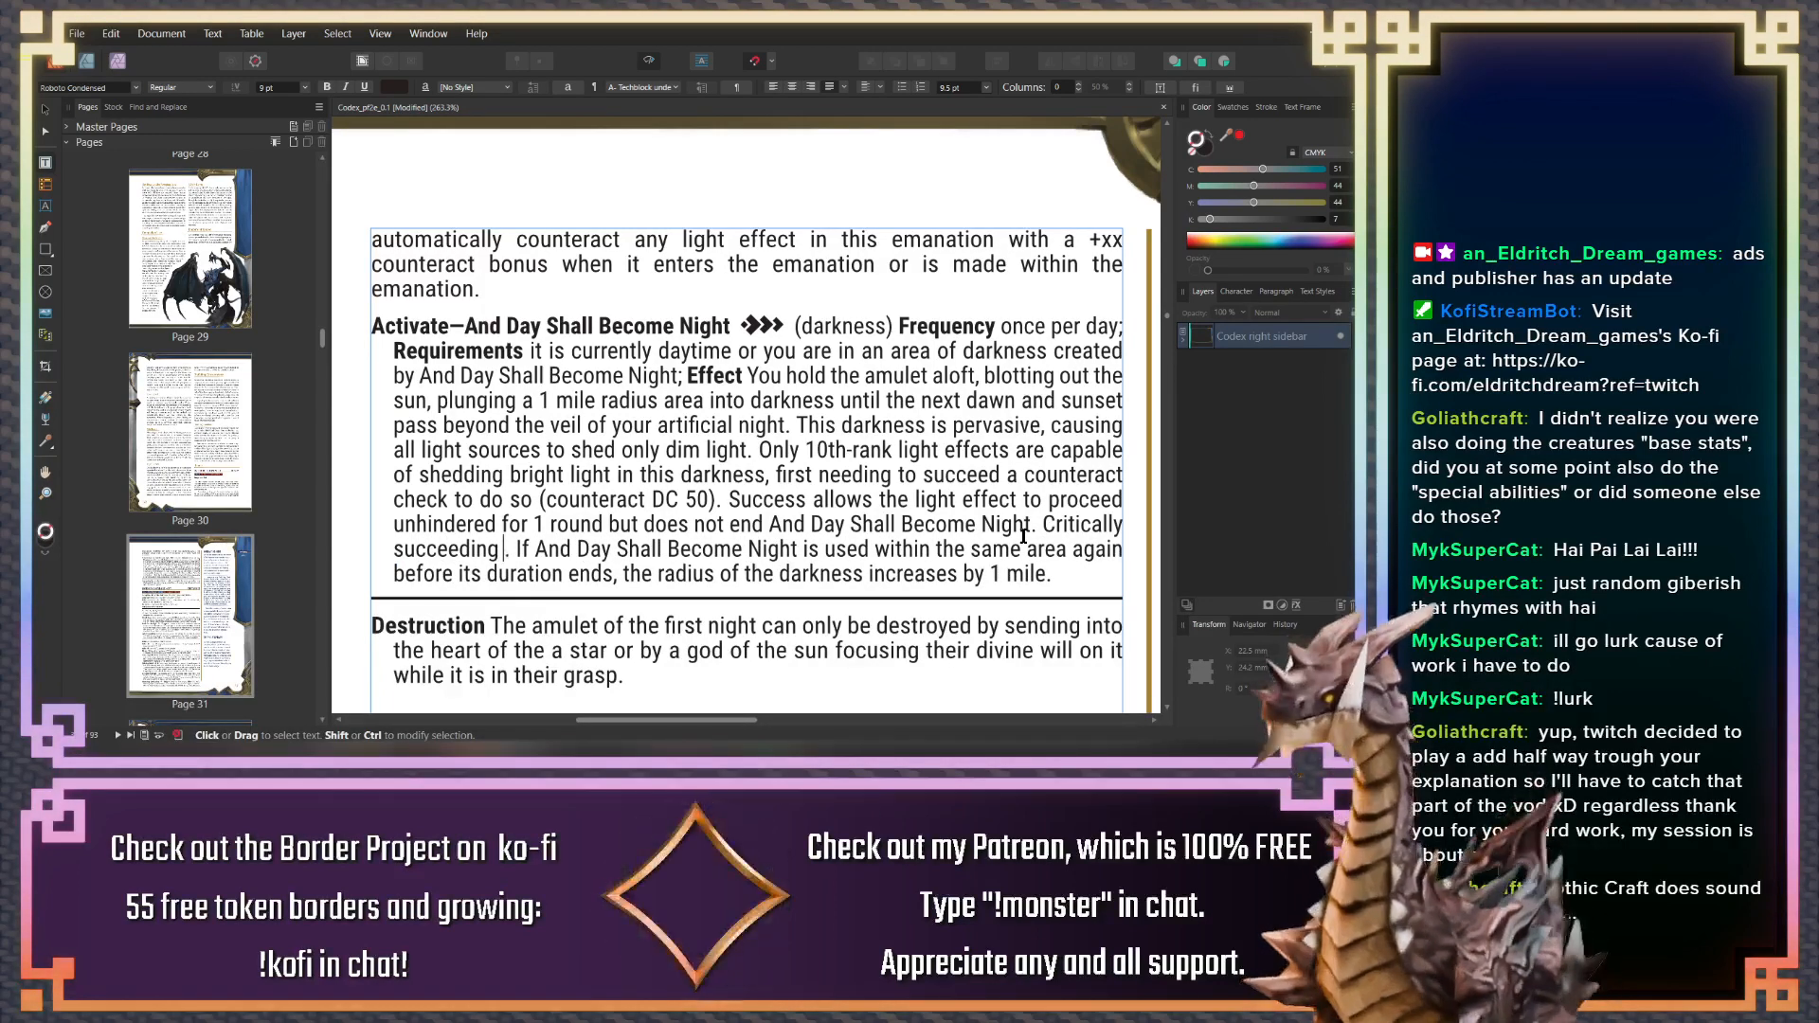
{"action": "type", "text": "a"}
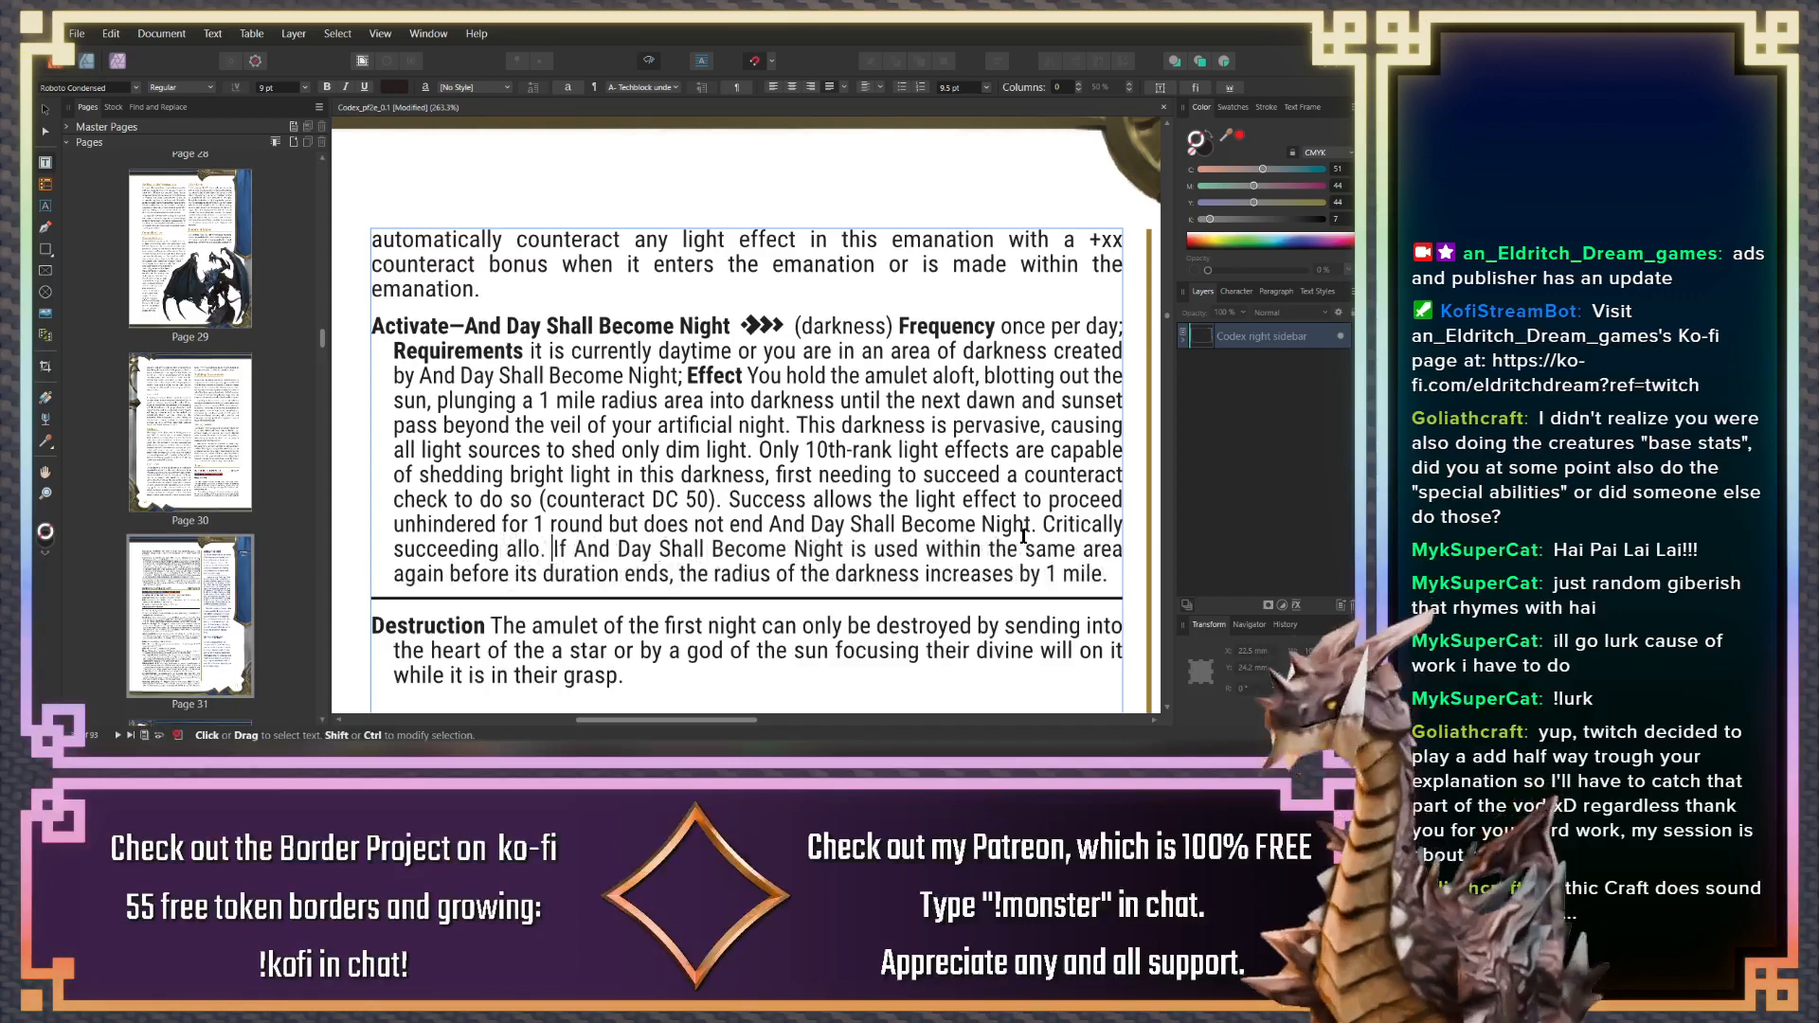
{"action": "type", "text": "llows the effect "}
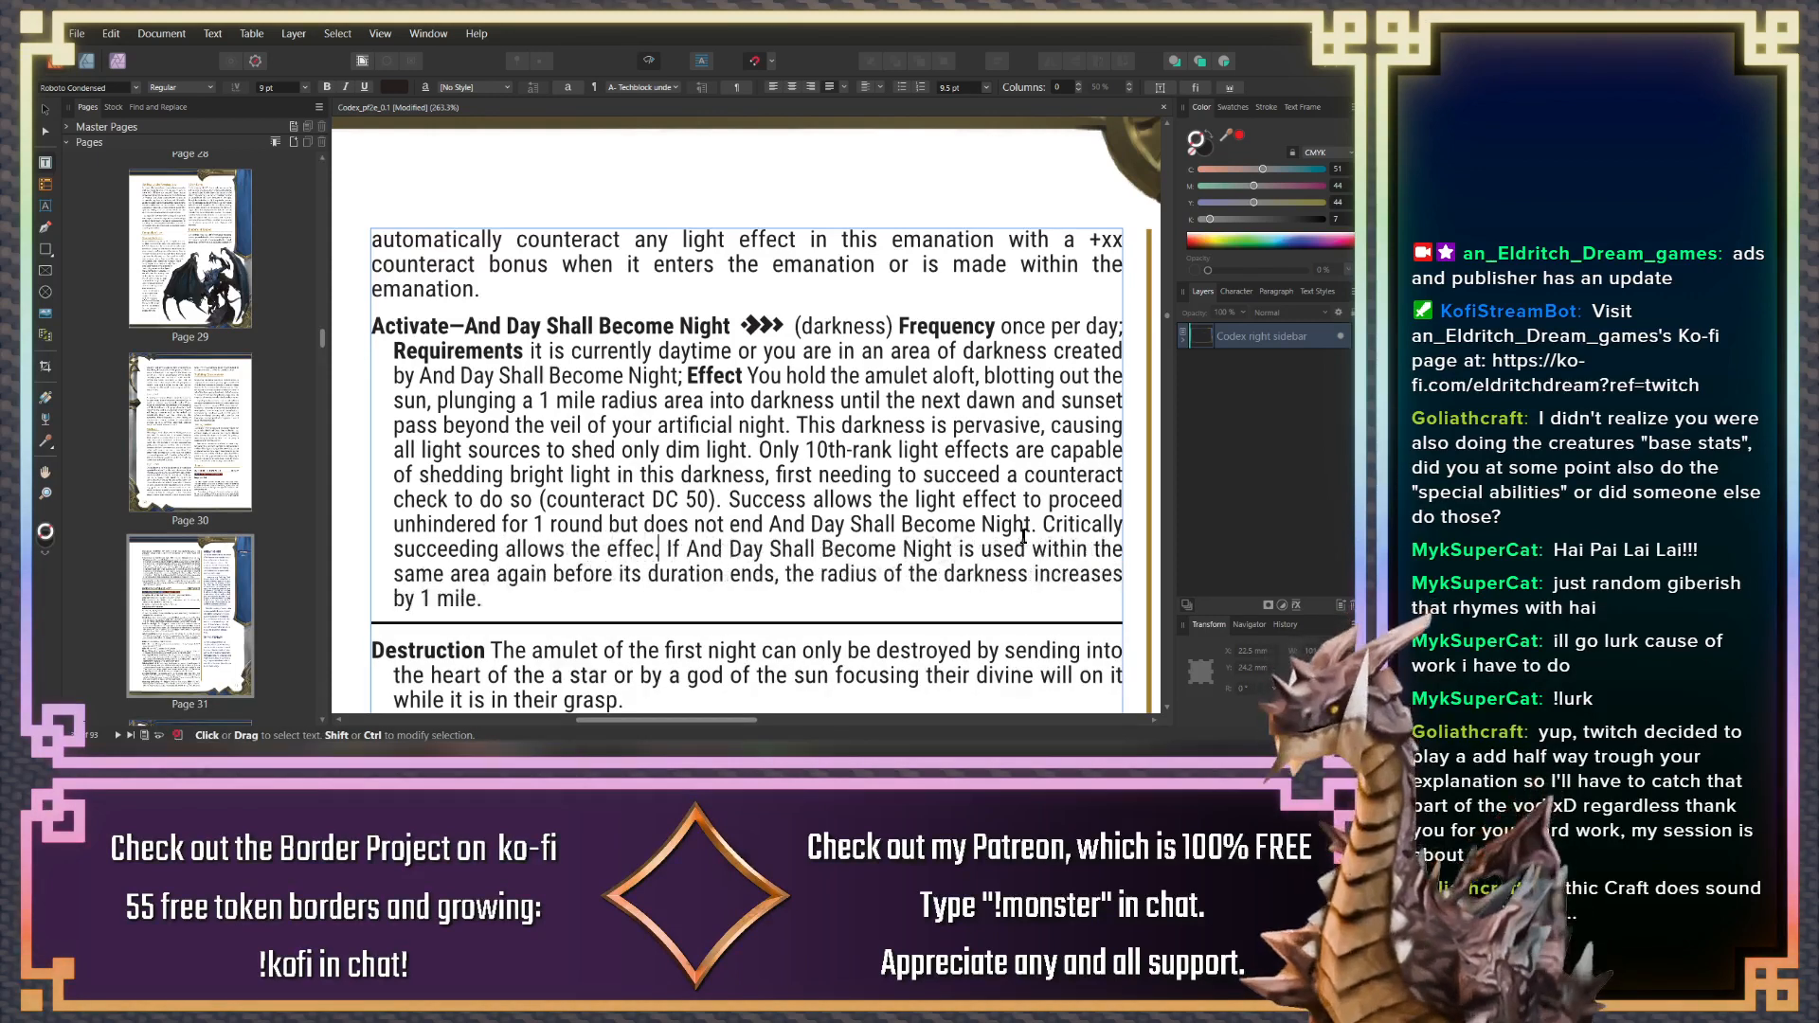
{"action": "type", "text": "to"}
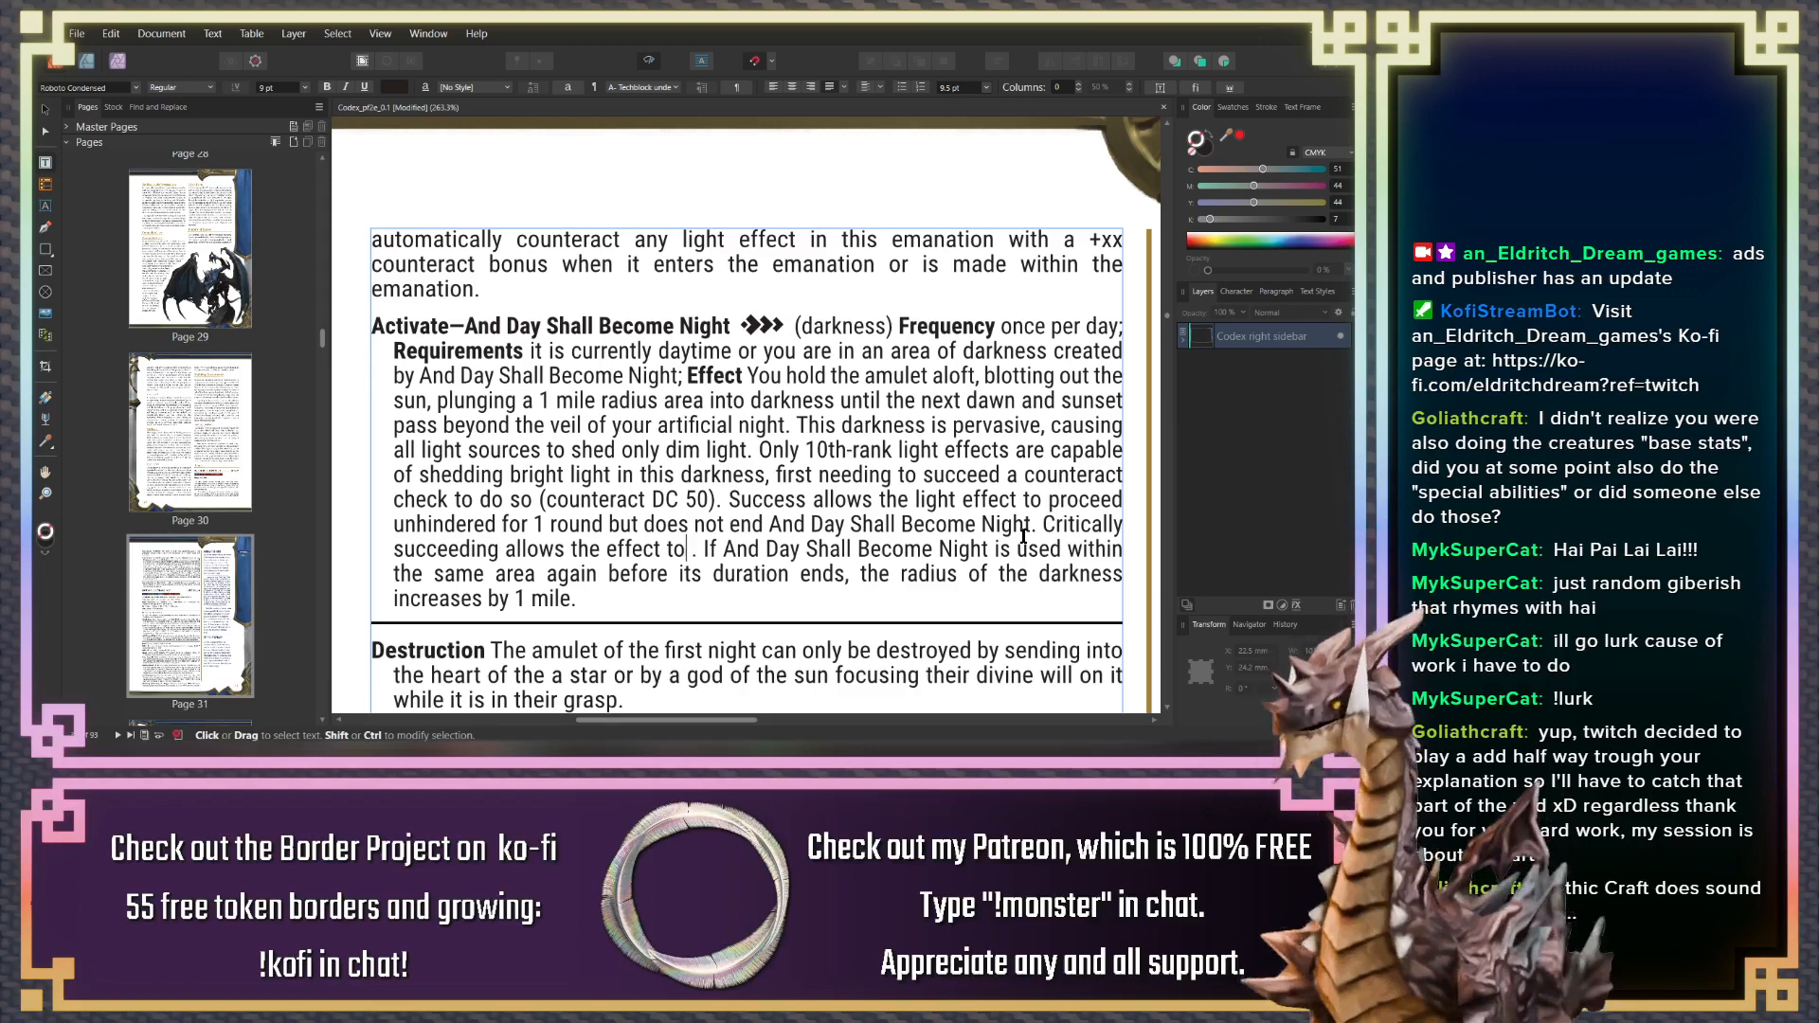
{"action": "key", "text": "BackSpace"}
{"action": "key", "text": "BackSpace"}
{"action": "key", "text": "BackSpace"}
{"action": "key", "text": "BackSpace"}
{"action": "key", "text": "BackSpace"}
{"action": "key", "text": "BackSpace"}
{"action": "key", "text": "BackSpace"}
{"action": "key", "text": "BackSpace"}
{"action": "key", "text": "BackSpace"}
{"action": "key", "text": "BackSpace"}
{"action": "key", "text": "BackSpace"}
{"action": "key", "text": "BackSpace"}
{"action": "key", "text": "BackSpace"}
{"action": "key", "text": "BackSpace"}
{"action": "key", "text": "BackSpace"}
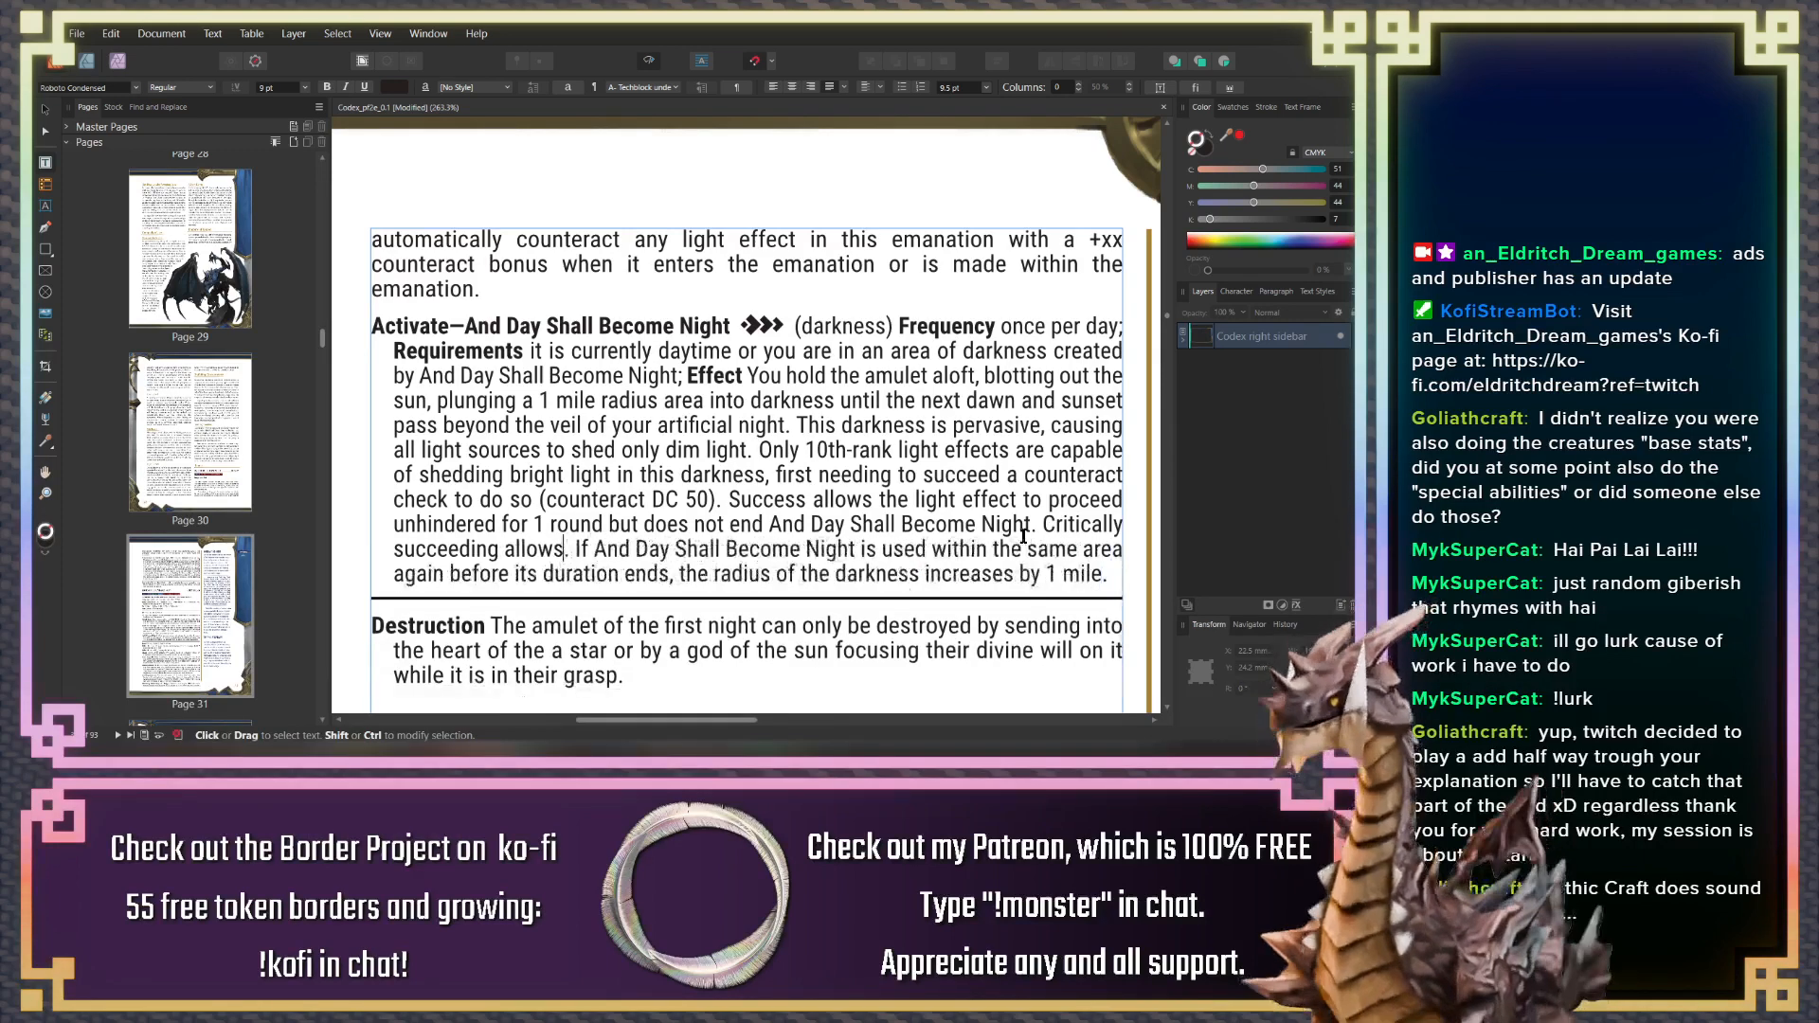
{"action": "key", "text": "BackSpace"}
{"action": "key", "text": "BackSpace"}
{"action": "key", "text": "BackSpace"}
{"action": "key", "text": "BackSpace"}
{"action": "key", "text": "BackSpace"}
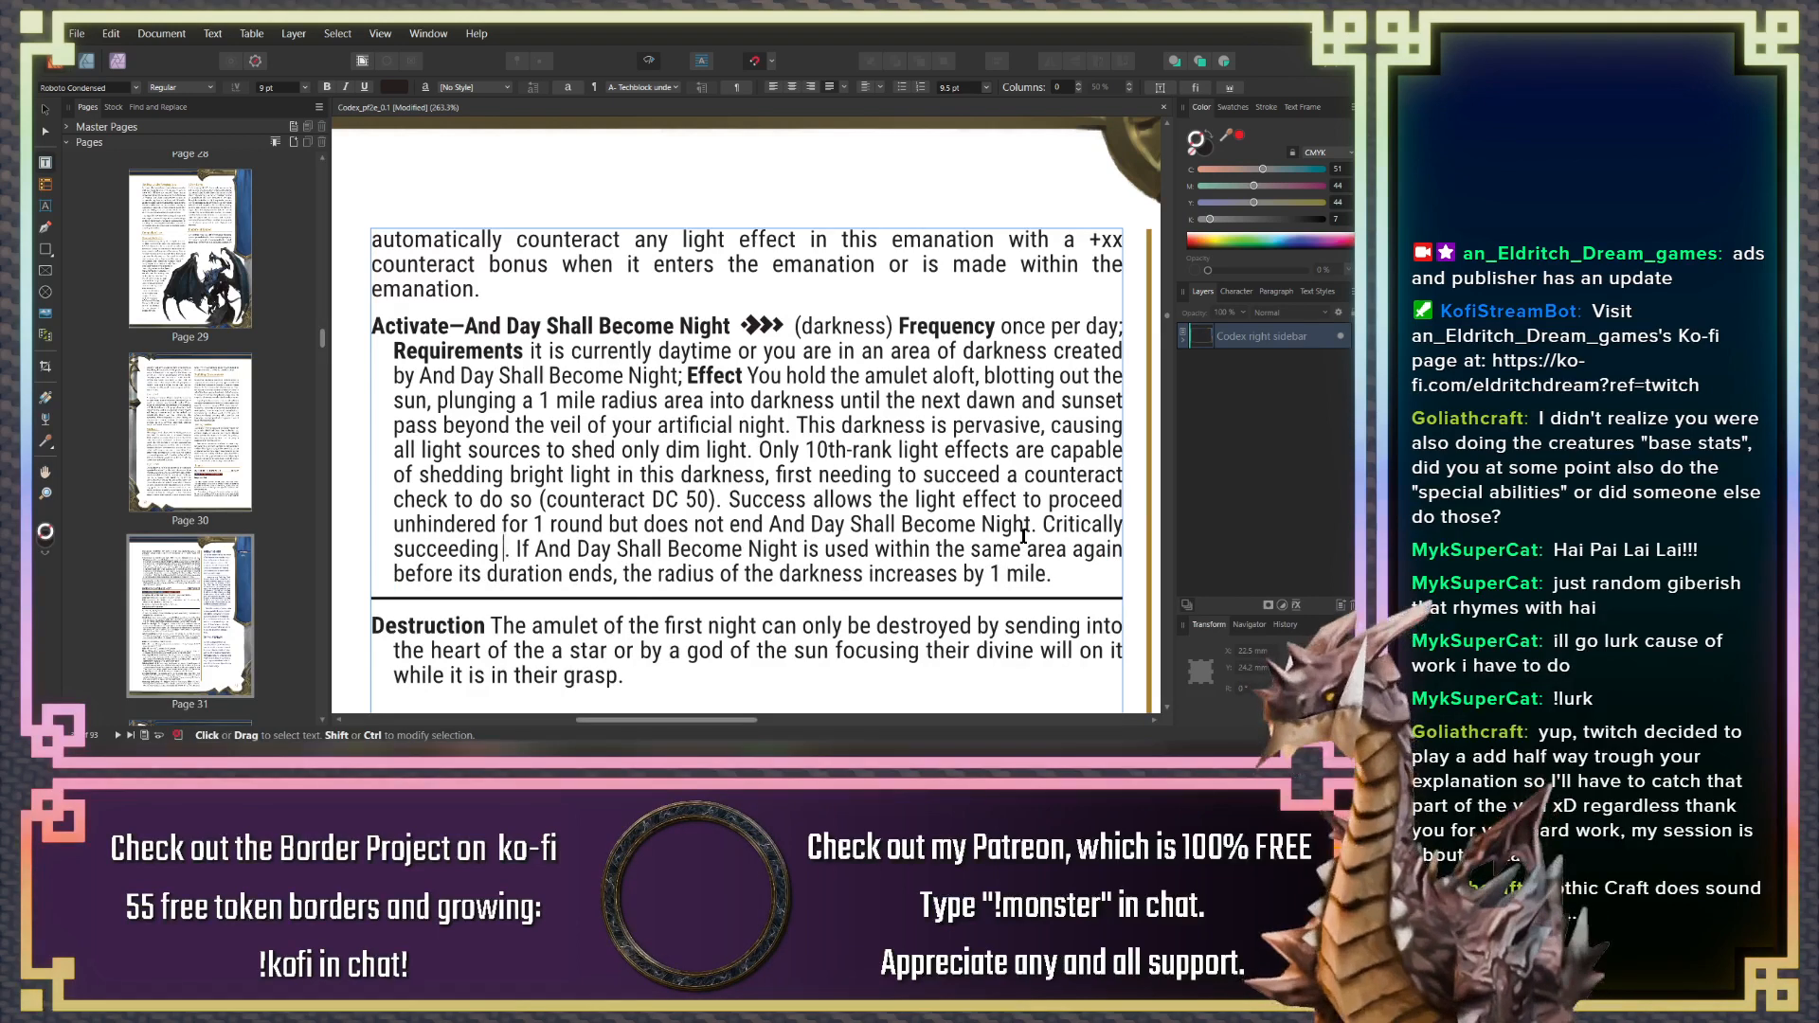
Finish the "Critically succeeding" sentence with "unhinders the effect for its full duration."
{"action": "type", "text": "unhinderst"}
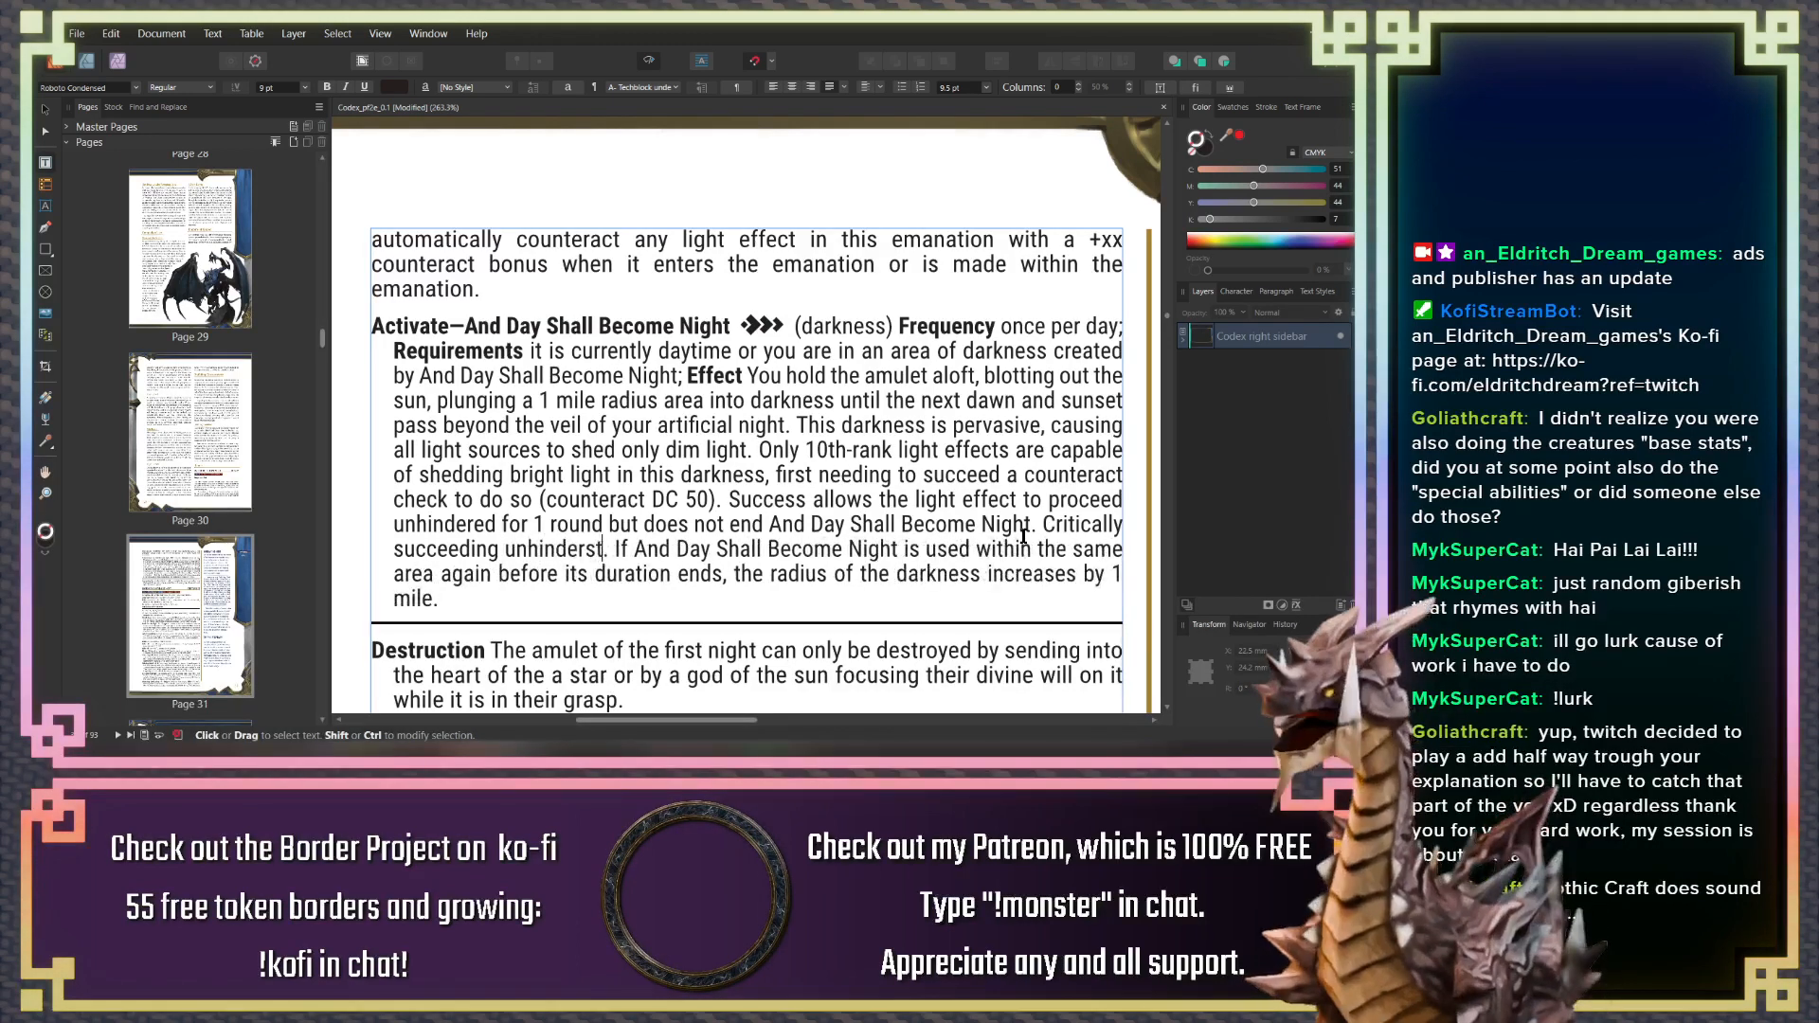
{"action": "key", "text": "BackSpace"}
{"action": "type", "text": "the effe"}
{"action": "type", "text": "ct for its"}
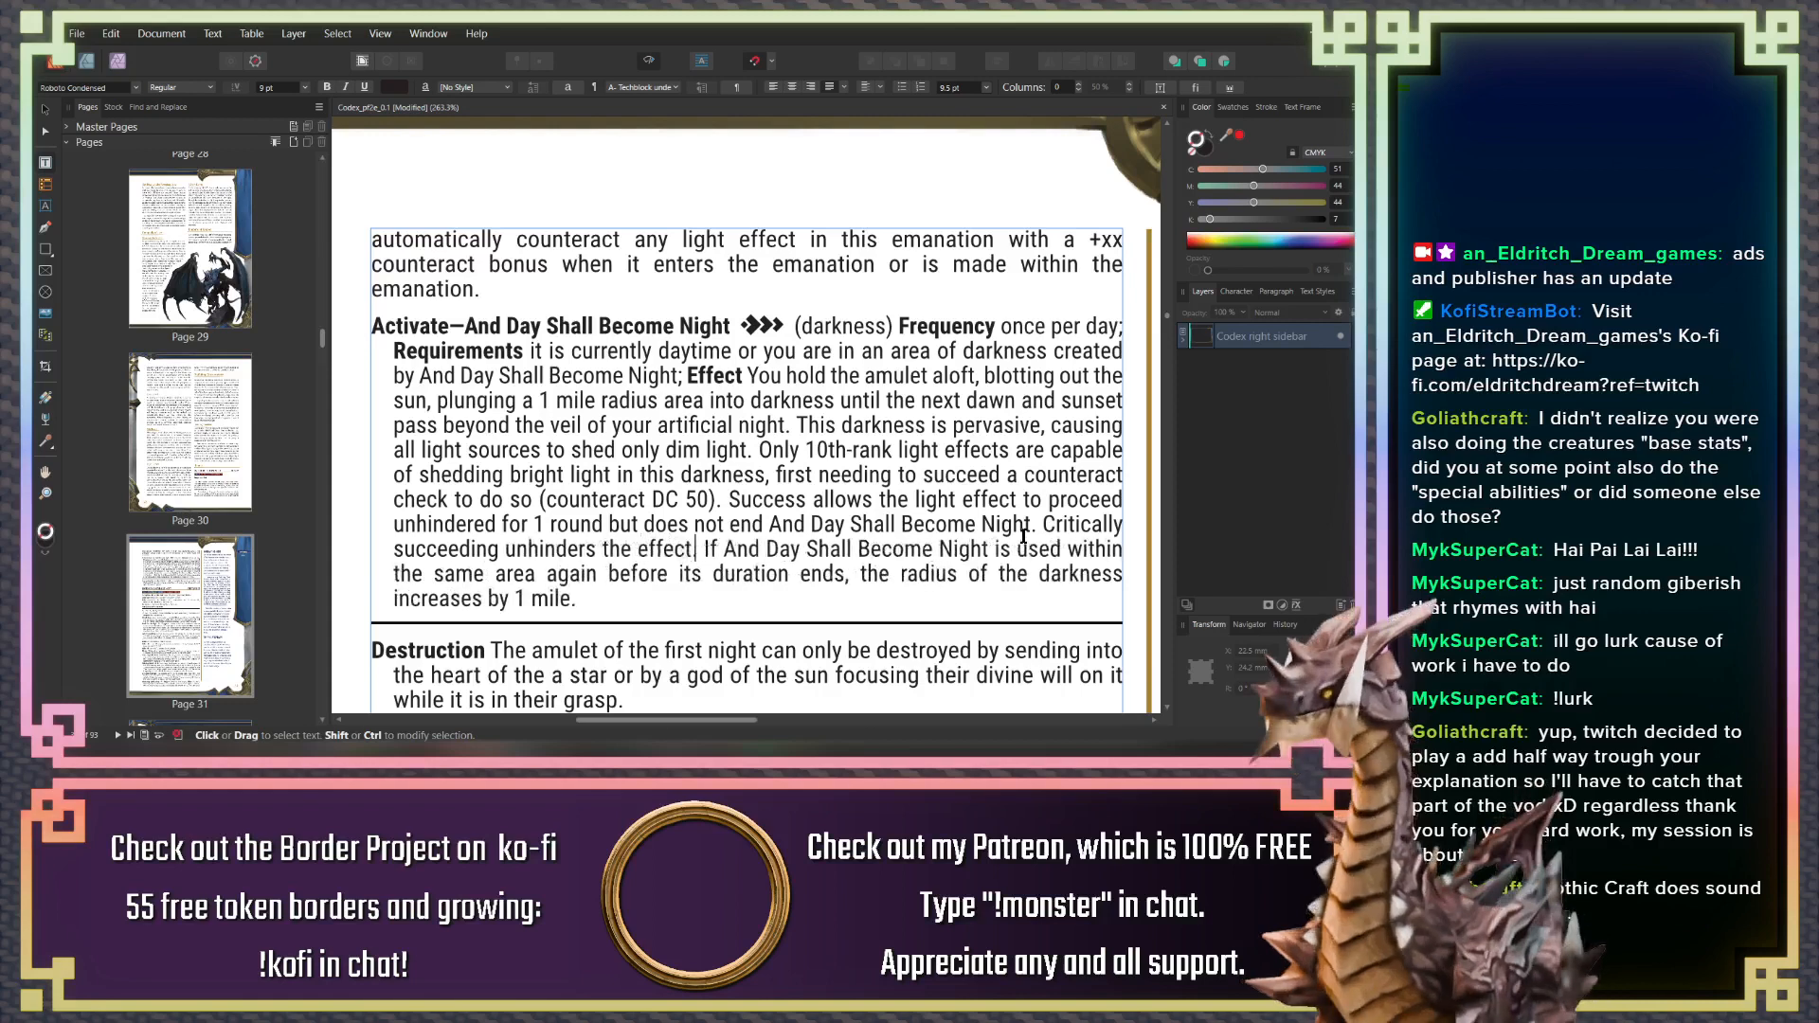
{"action": "type", "text": " full duration."}
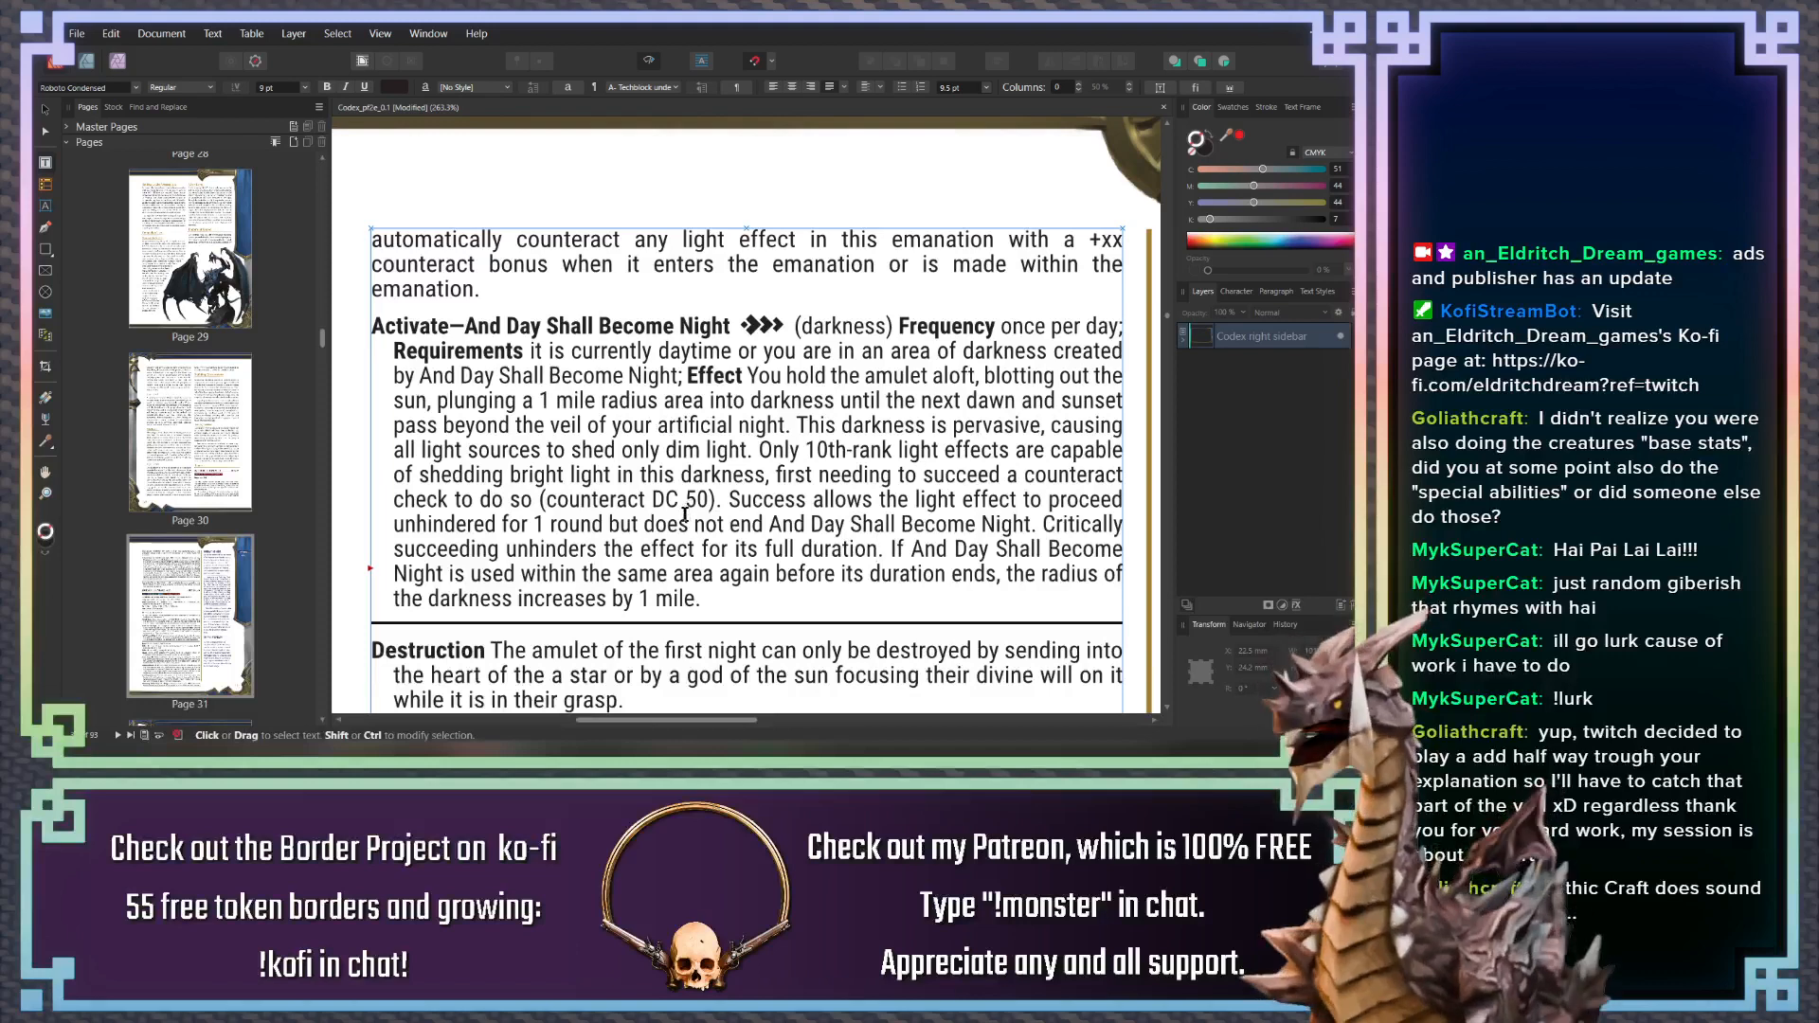
Reread the And Day Shall Become Night effect text, from the light-source rule through the success and critical success sentences
{"action": "left_click", "coordinate": [609, 755]}
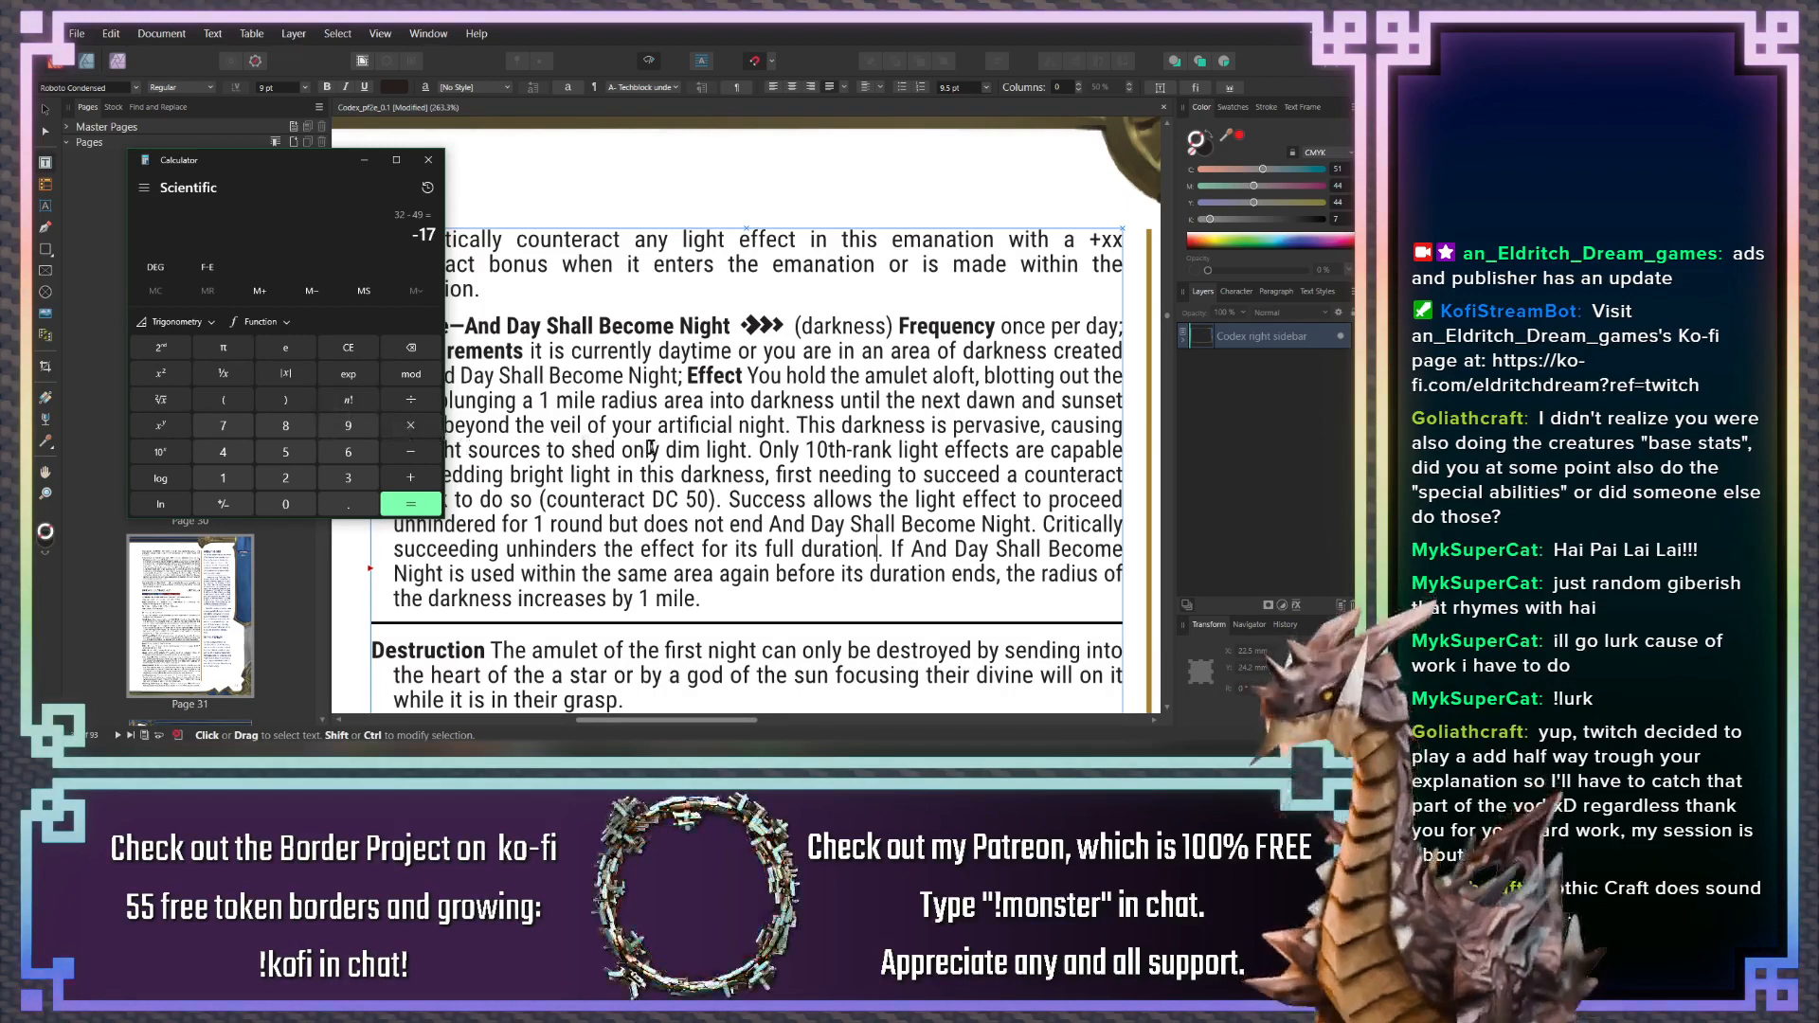
{"action": "left_click", "coordinate": [748, 454]}
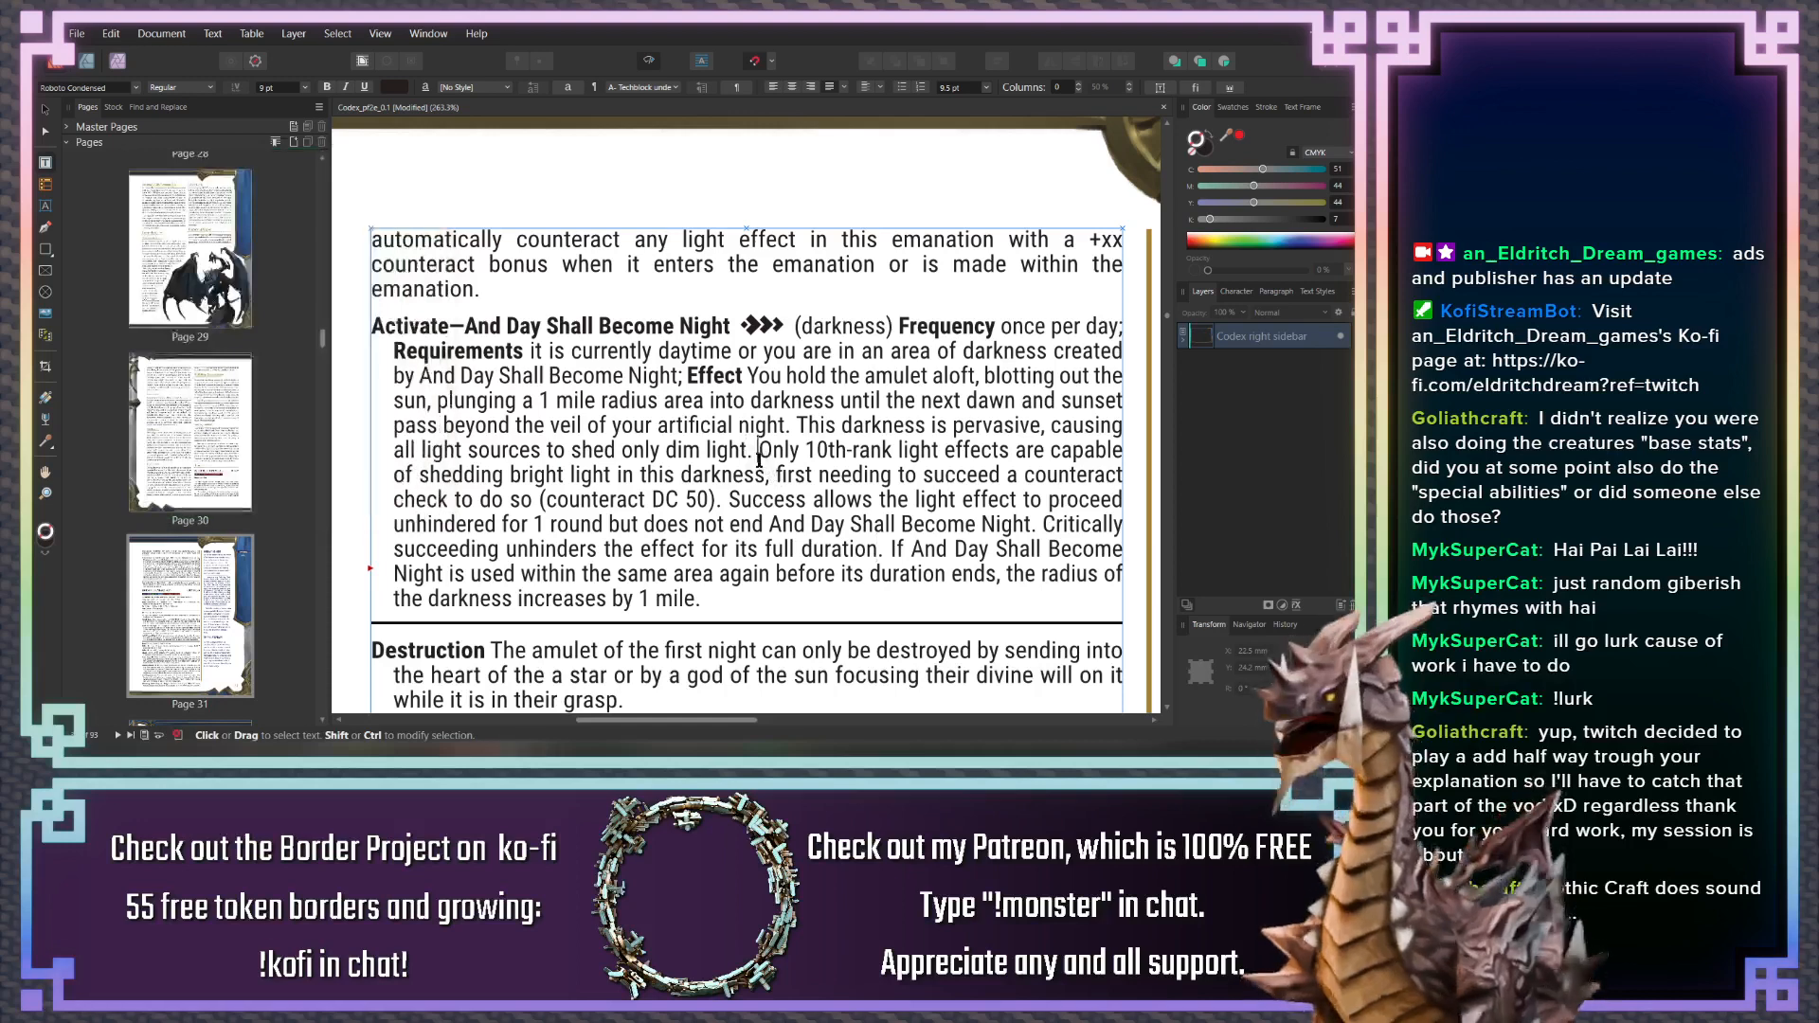
{"action": "left_click_drag", "start_coordinate": [761, 455], "coordinate": [753, 459]}
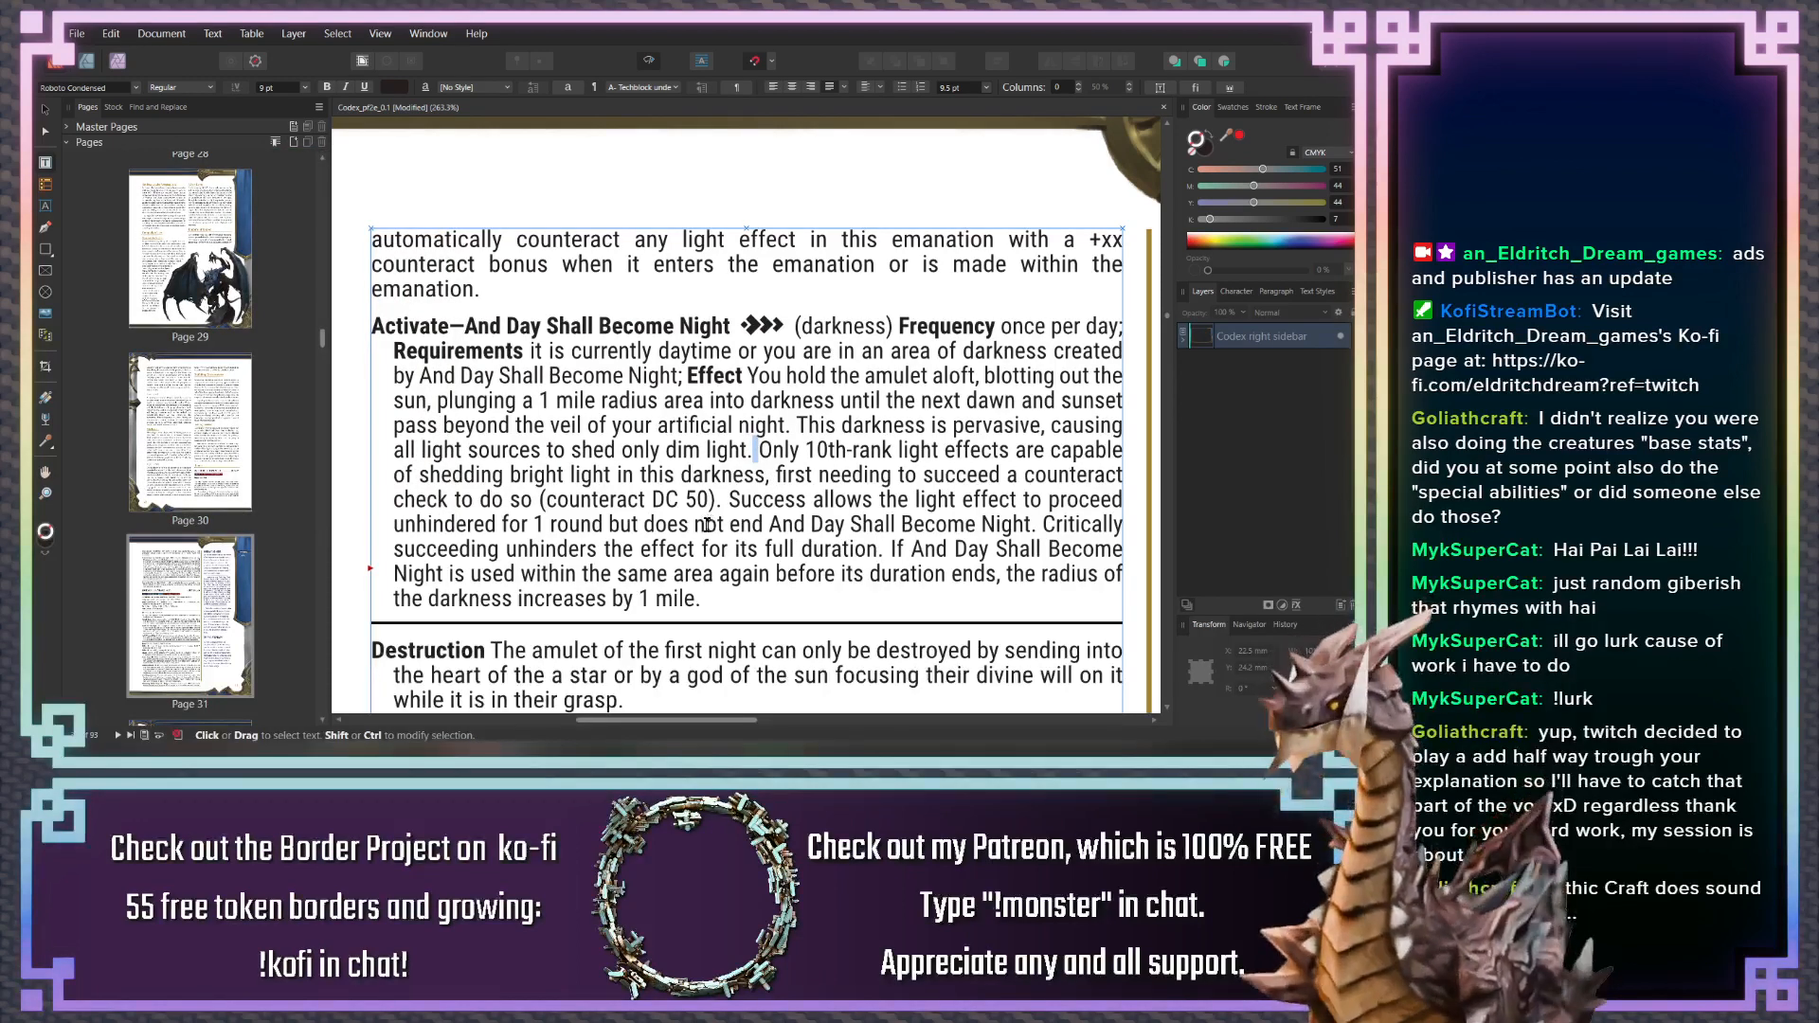
{"action": "left_click", "coordinate": [777, 522]}
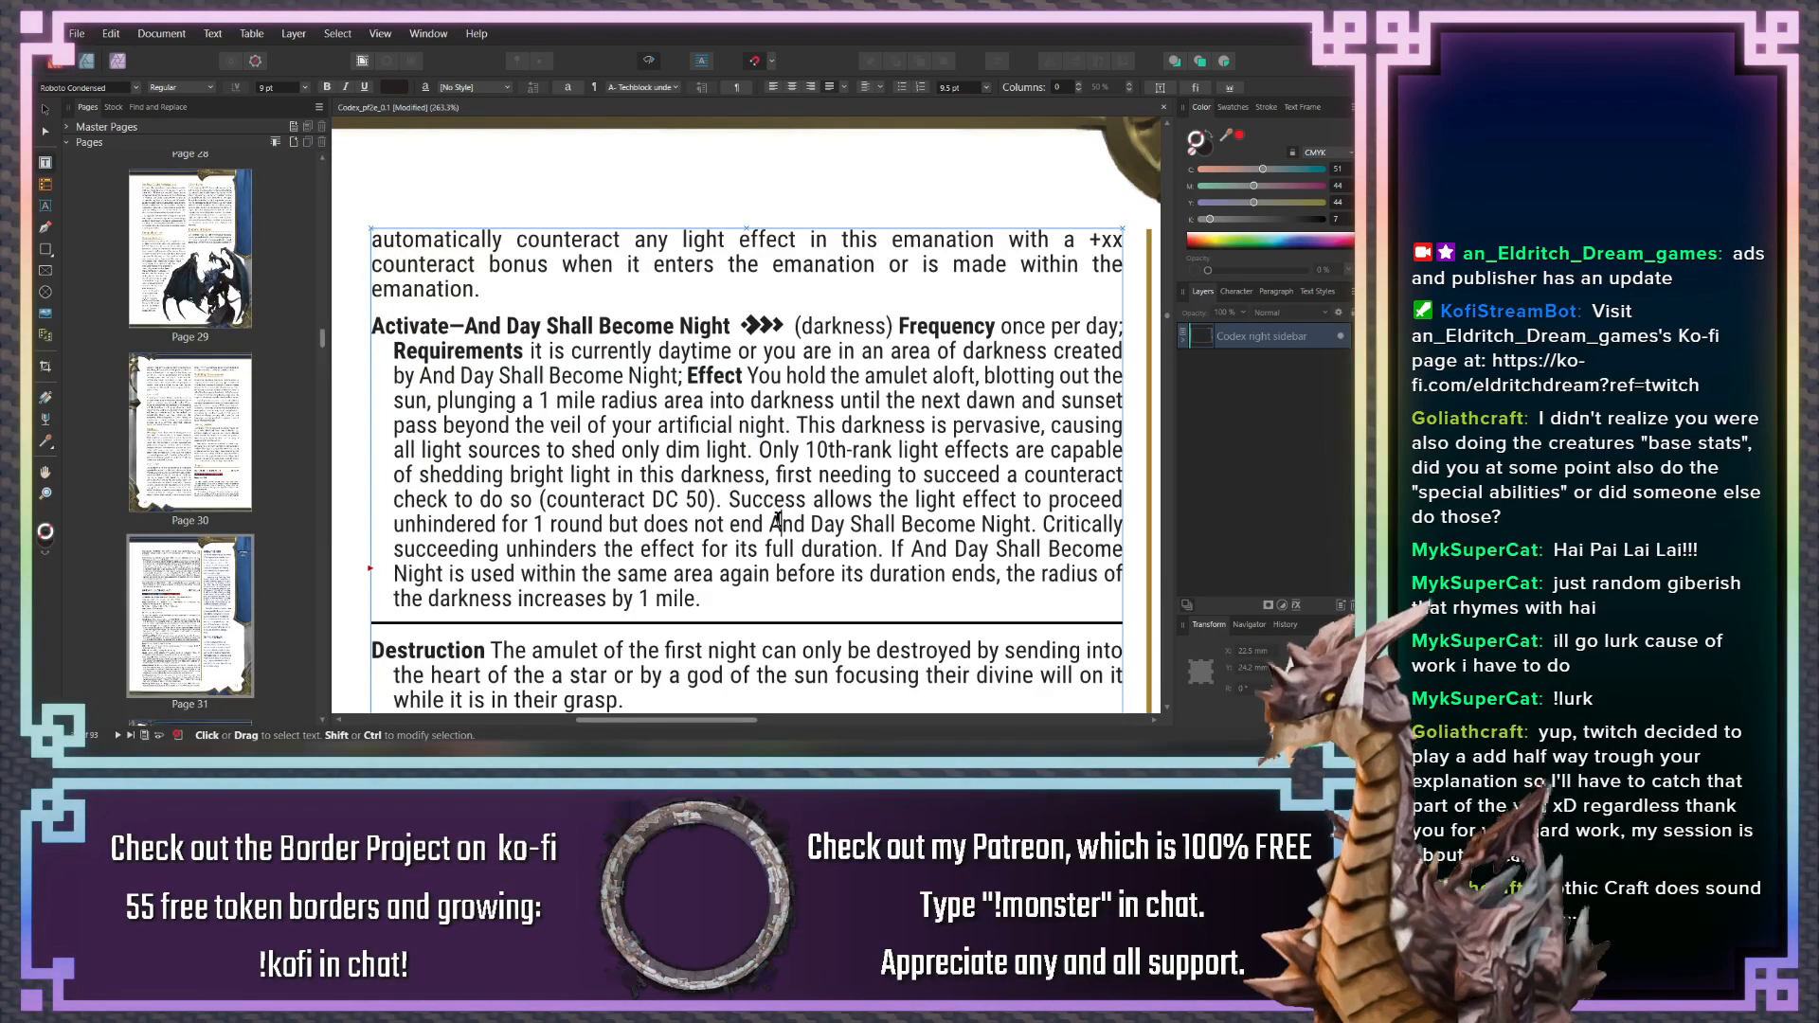
{"action": "left_click_drag", "start_coordinate": [877, 549], "coordinate": [789, 527]}
{"action": "left_click", "coordinate": [853, 551]}
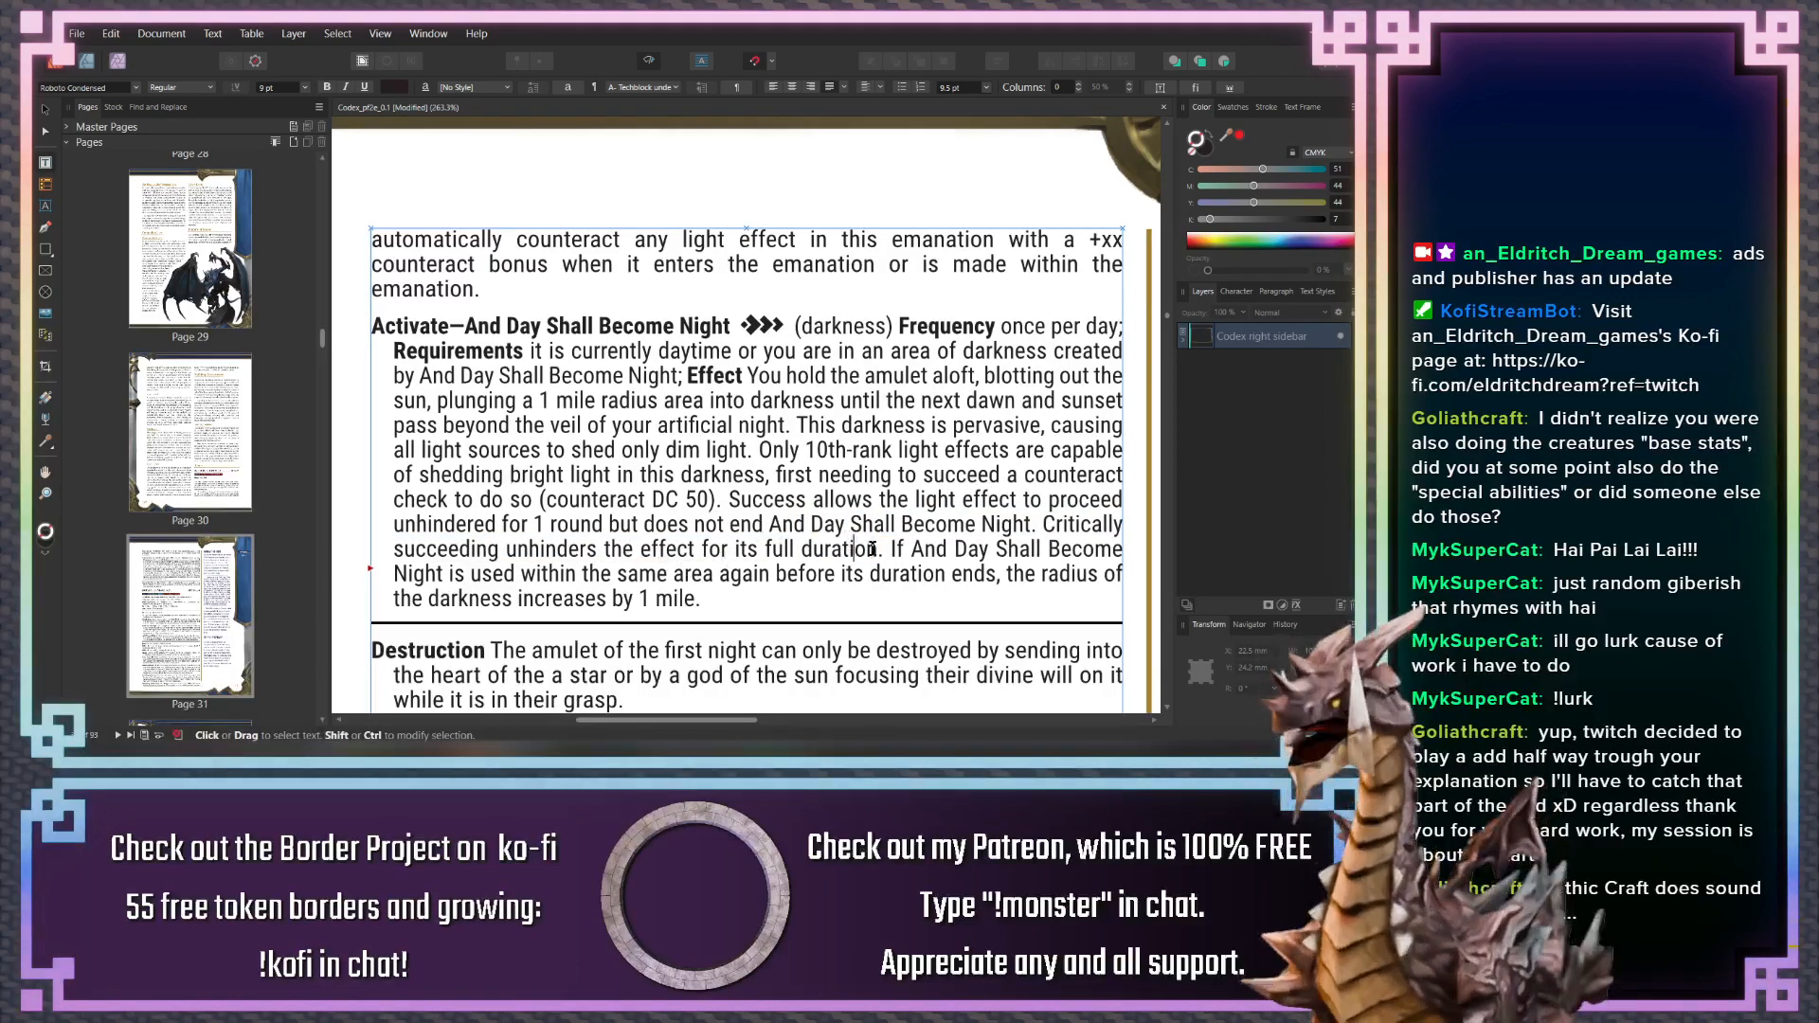
{"action": "left_click_drag", "start_coordinate": [876, 548], "coordinate": [738, 506]}
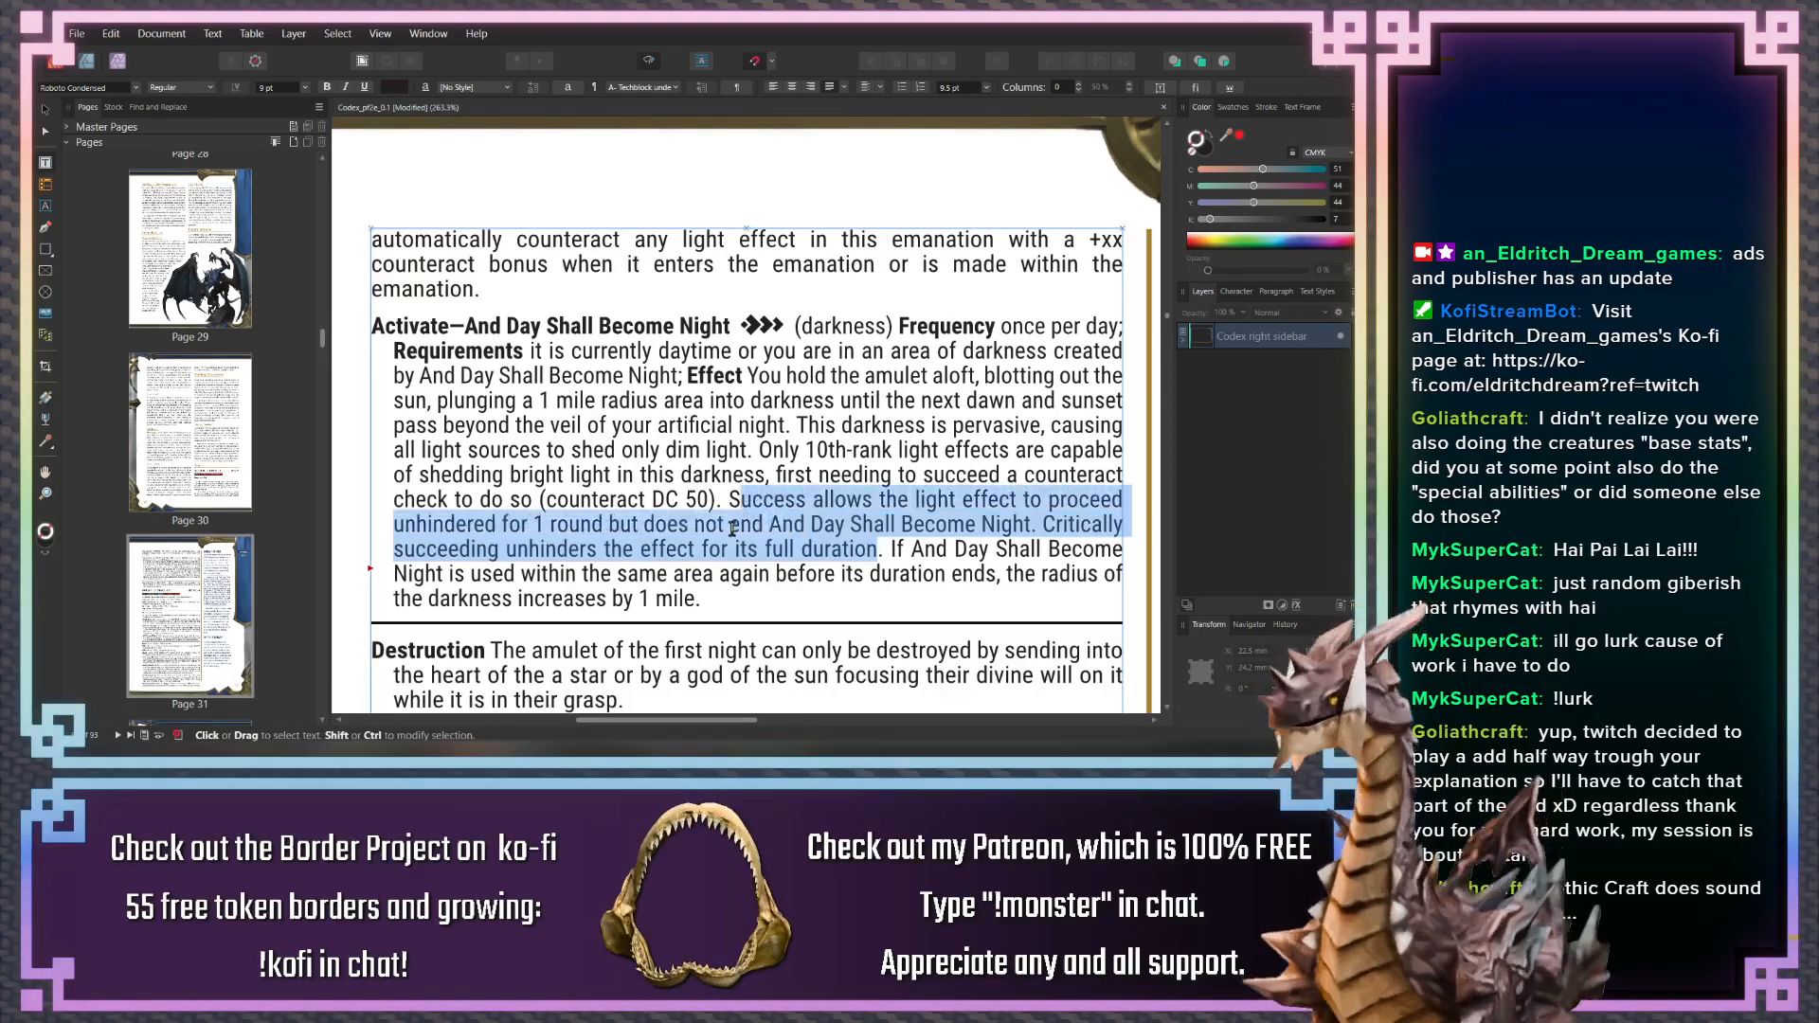
{"action": "left_click", "coordinate": [738, 548]}
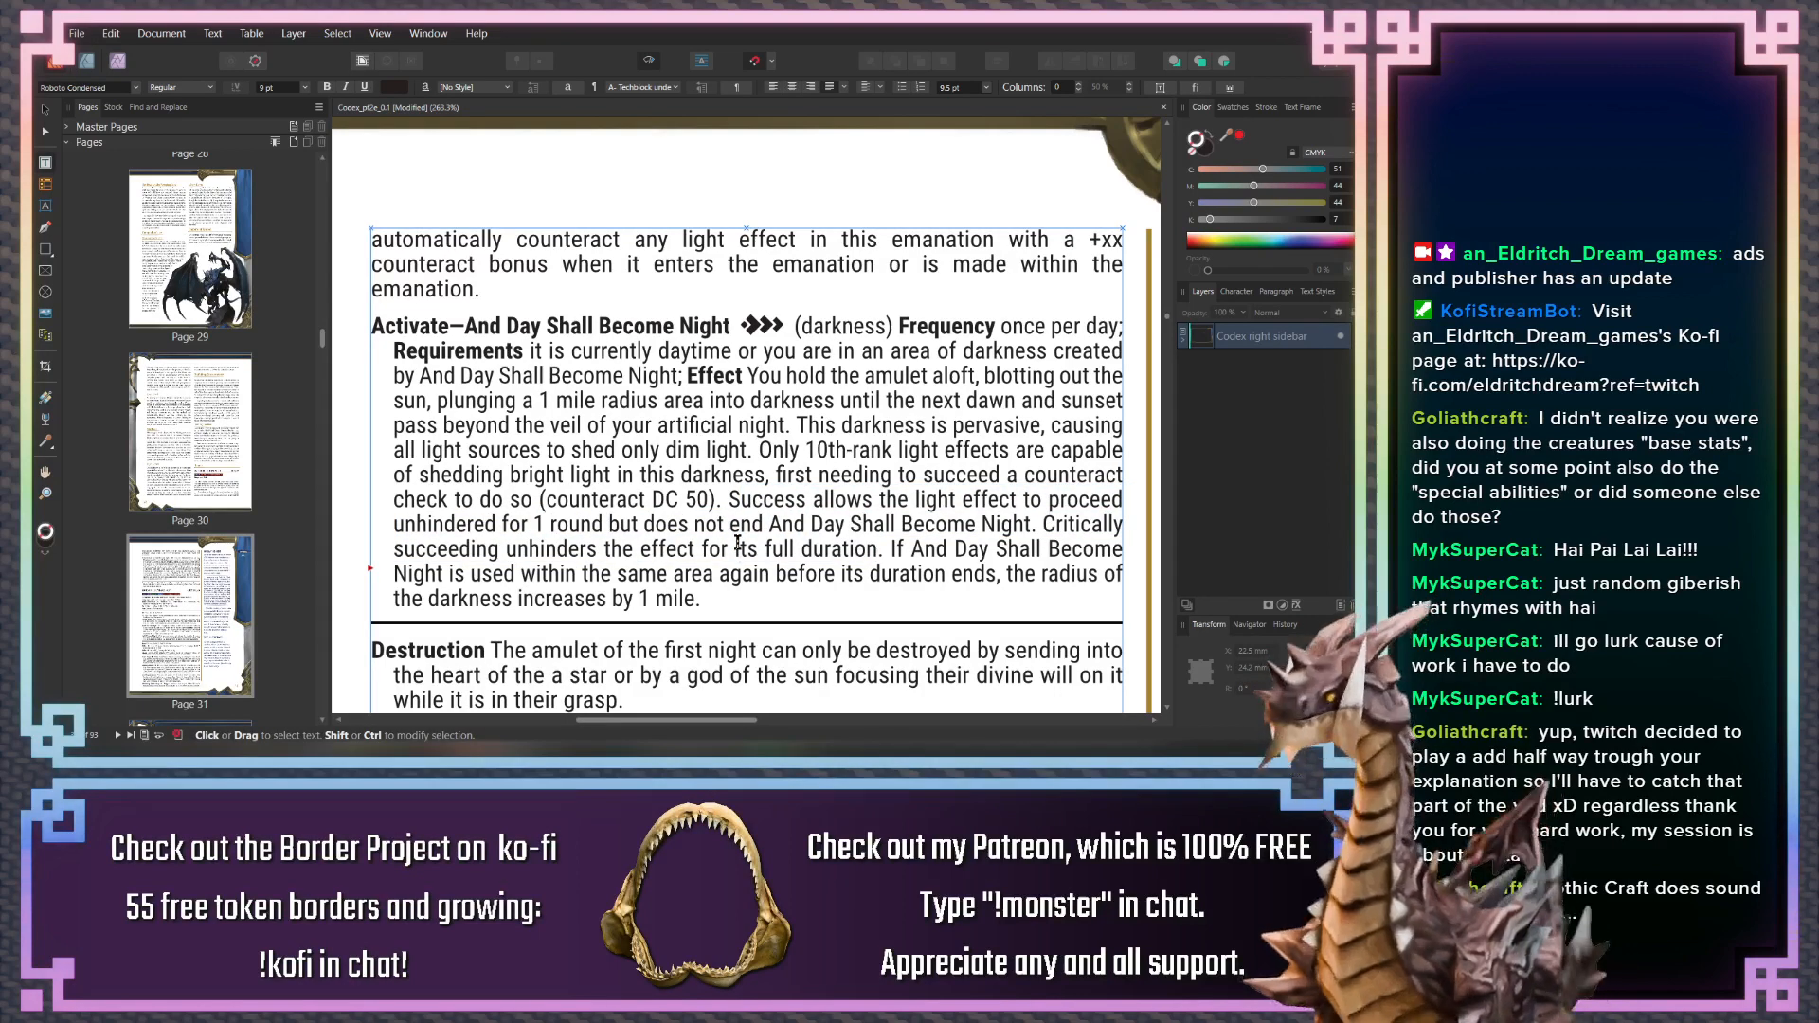
Review the Do're'ni the Inevitable Night stat block on page 31, including its unfilled AC and saves, against the activation text
{"action": "scroll", "coordinate": [738, 543], "scroll_direction": "down", "scroll_amount": 3}
{"action": "scroll", "coordinate": [738, 542], "scroll_direction": "down", "scroll_amount": 14}
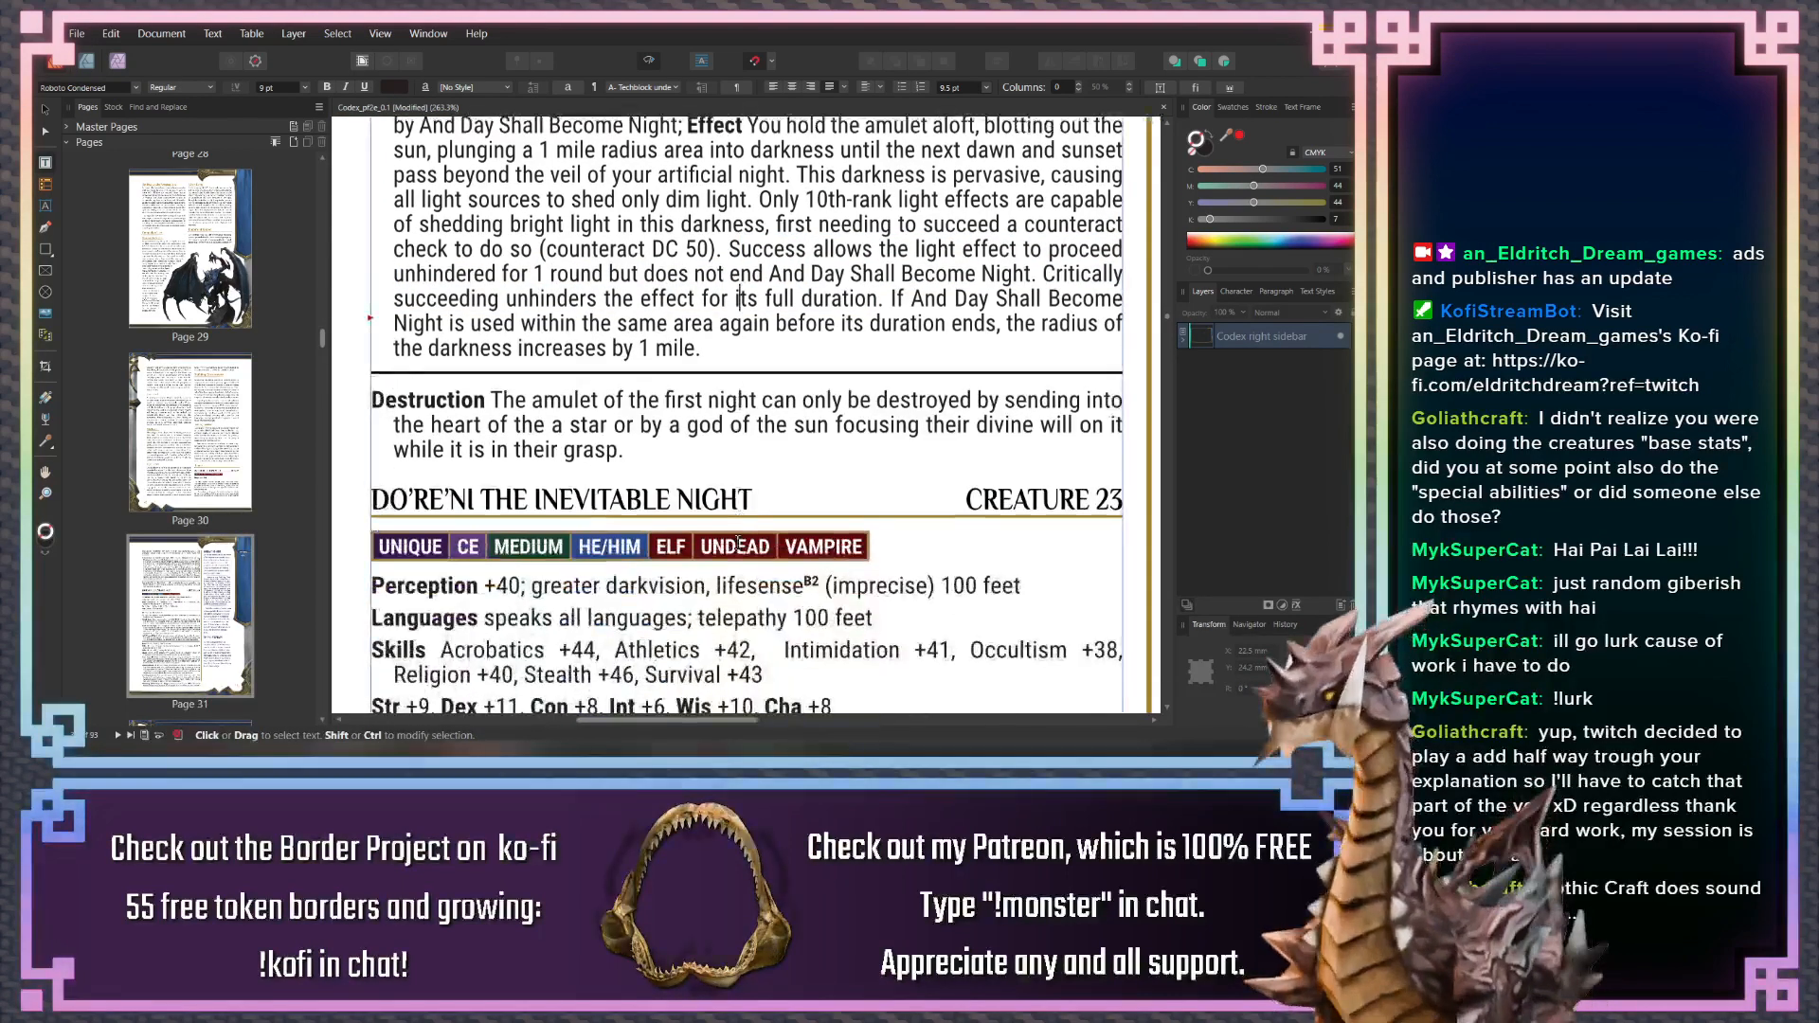
{"action": "scroll", "coordinate": [738, 543], "scroll_direction": "down", "scroll_amount": 3}
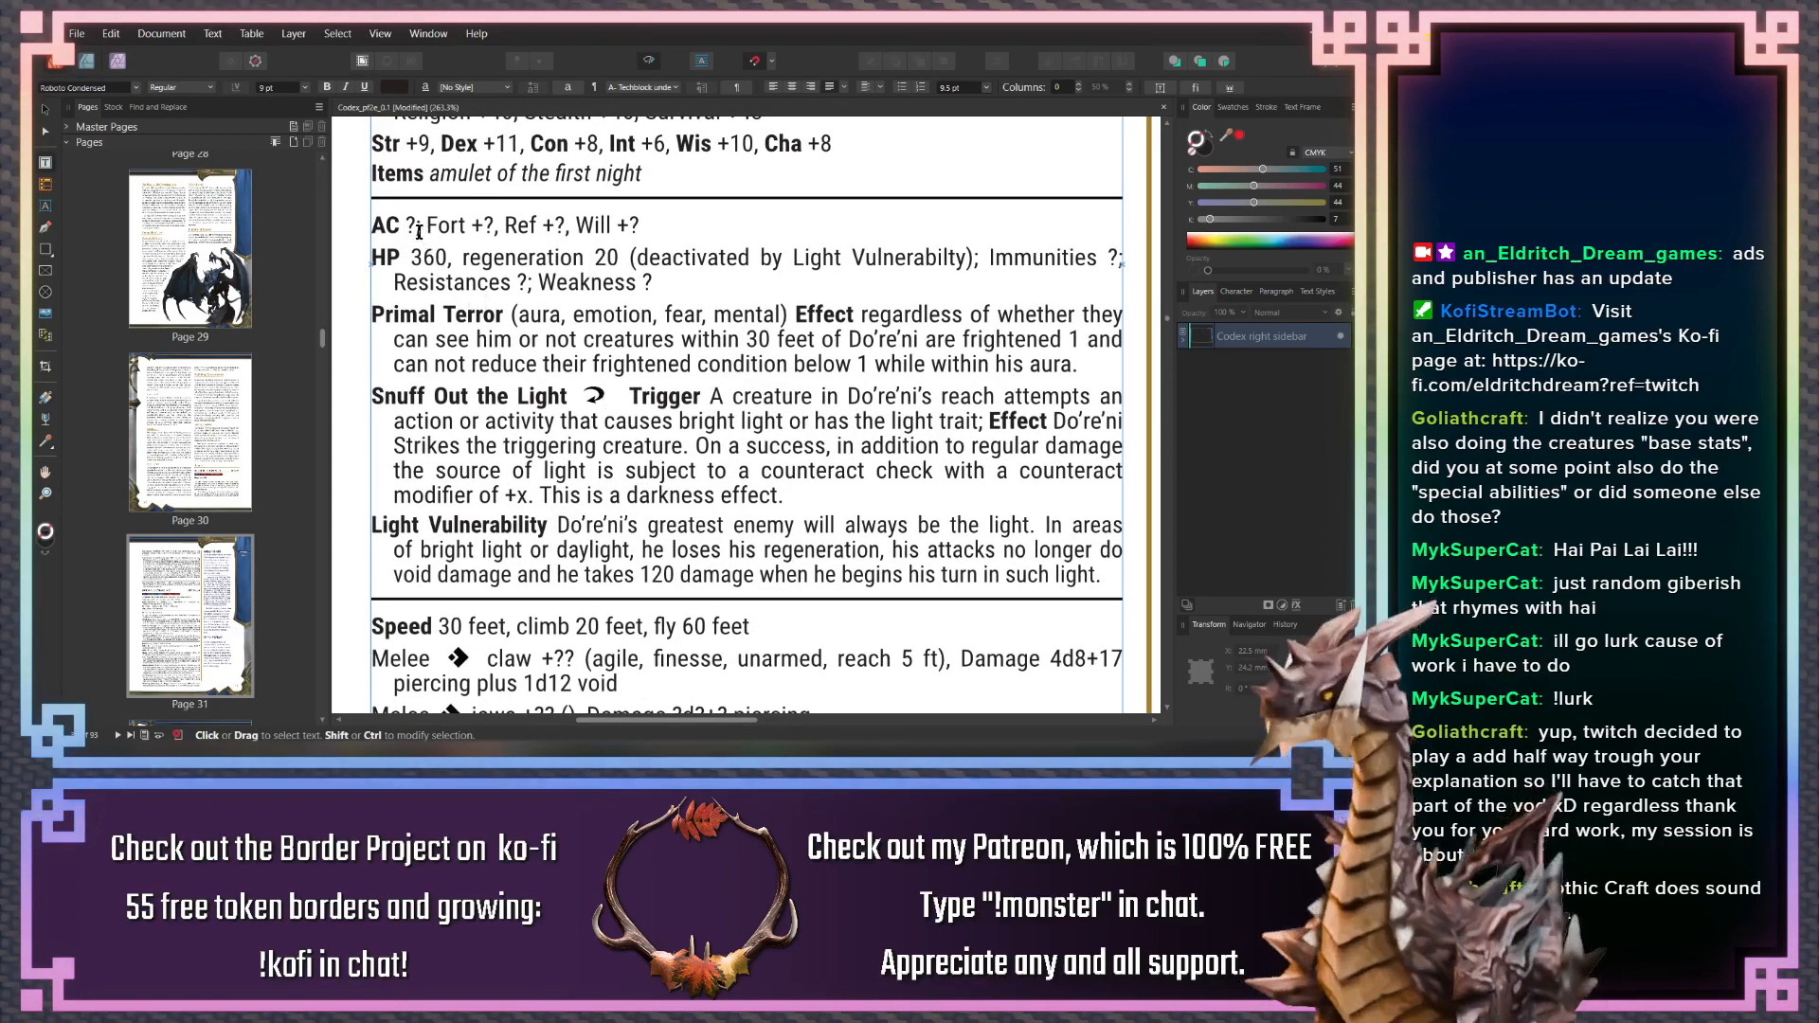
{"action": "left_click", "coordinate": [410, 227]}
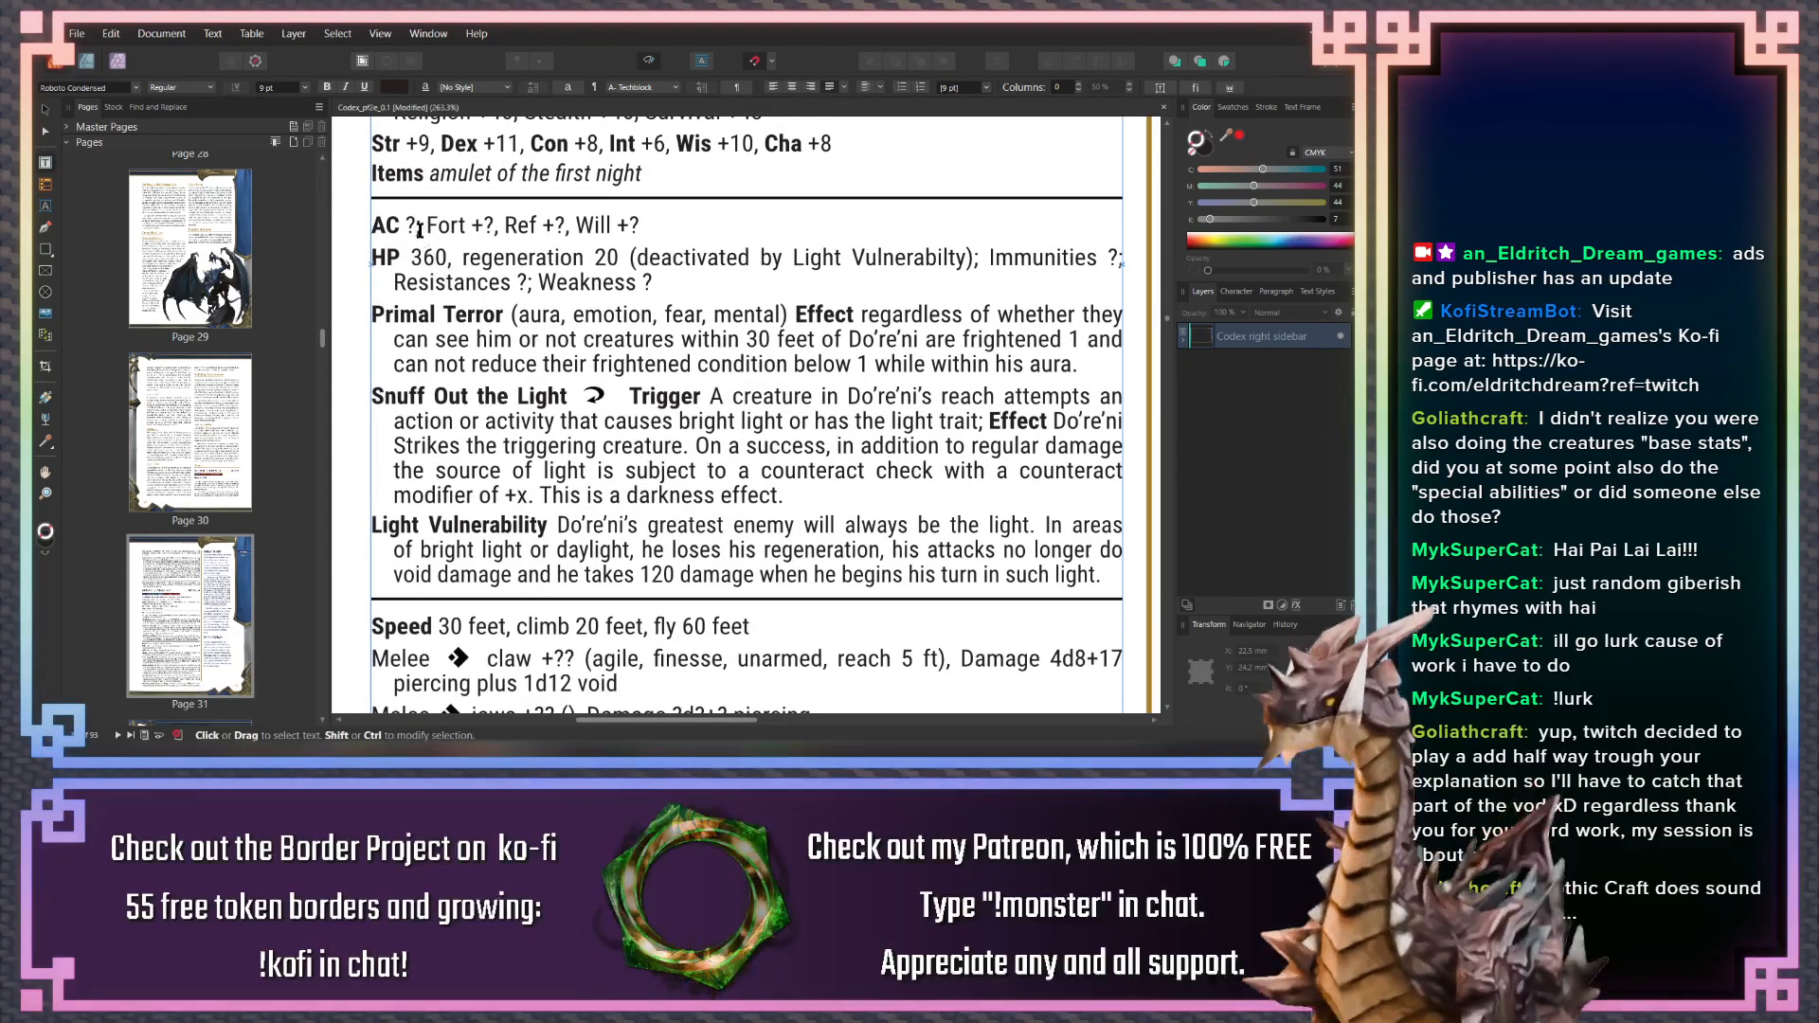
{"action": "scroll", "coordinate": [502, 301], "scroll_direction": "up", "scroll_amount": 5}
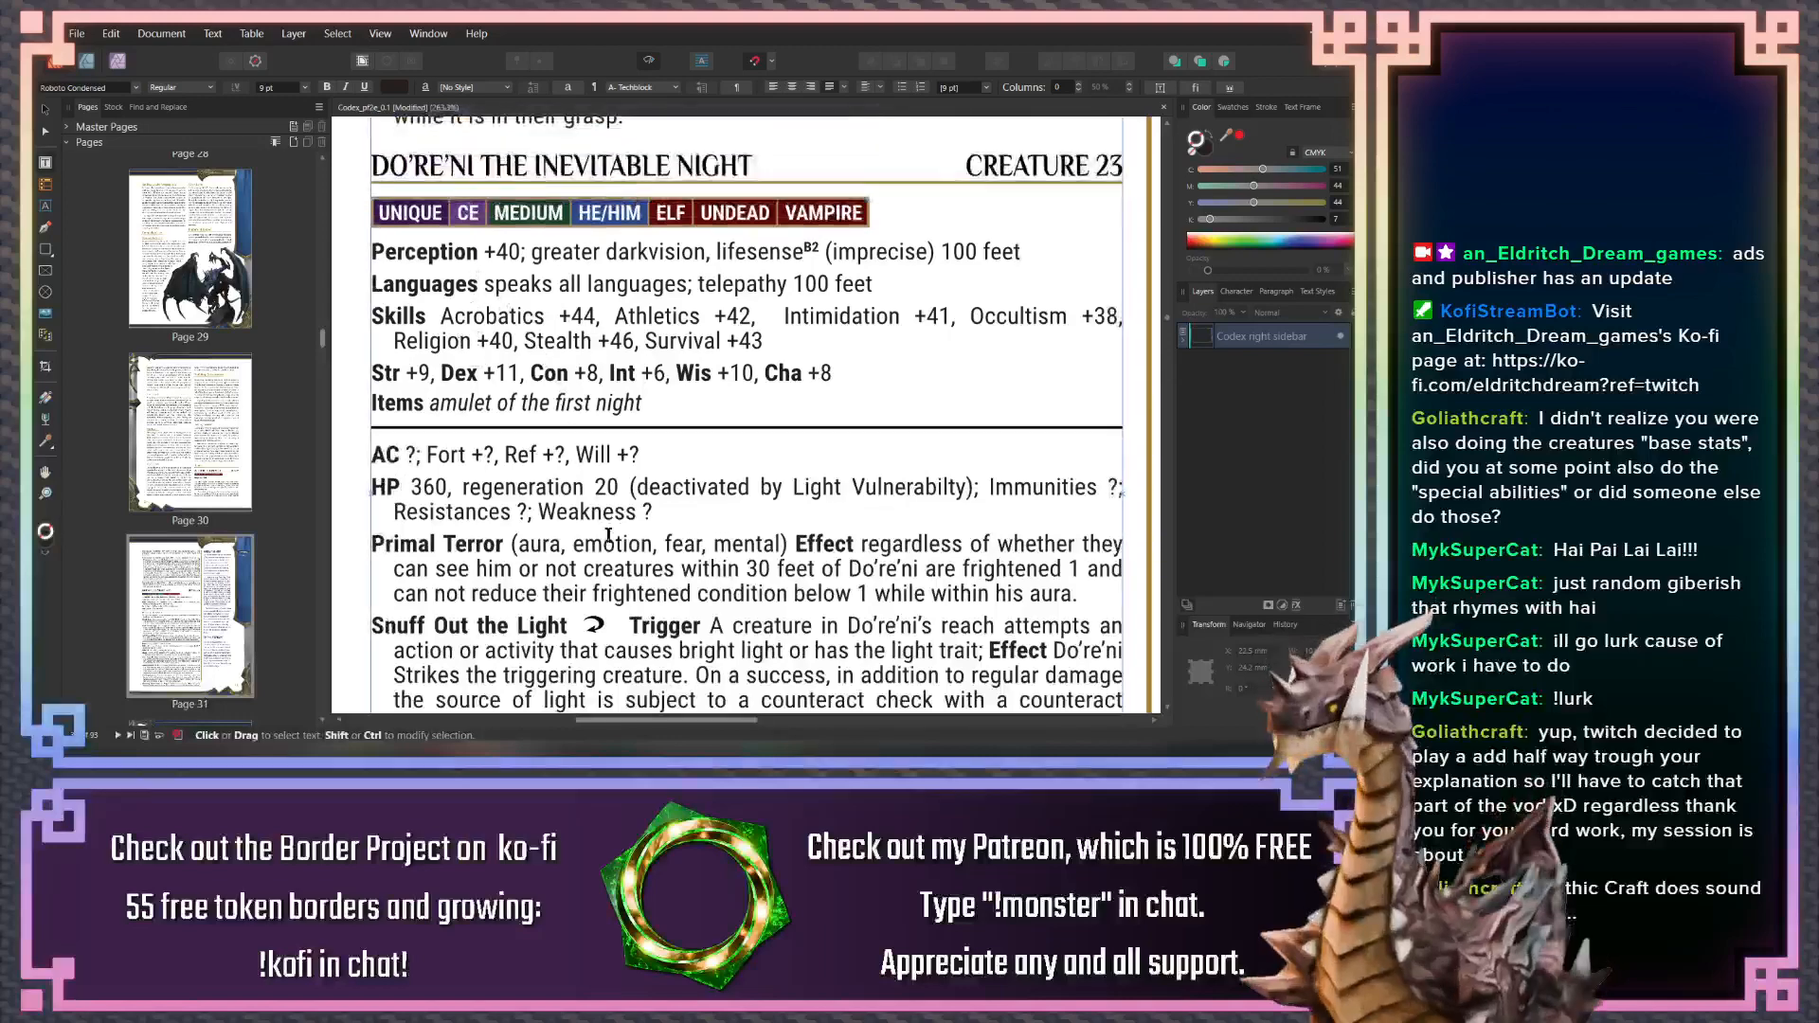
{"action": "scroll", "coordinate": [502, 301], "scroll_direction": "up", "scroll_amount": 9}
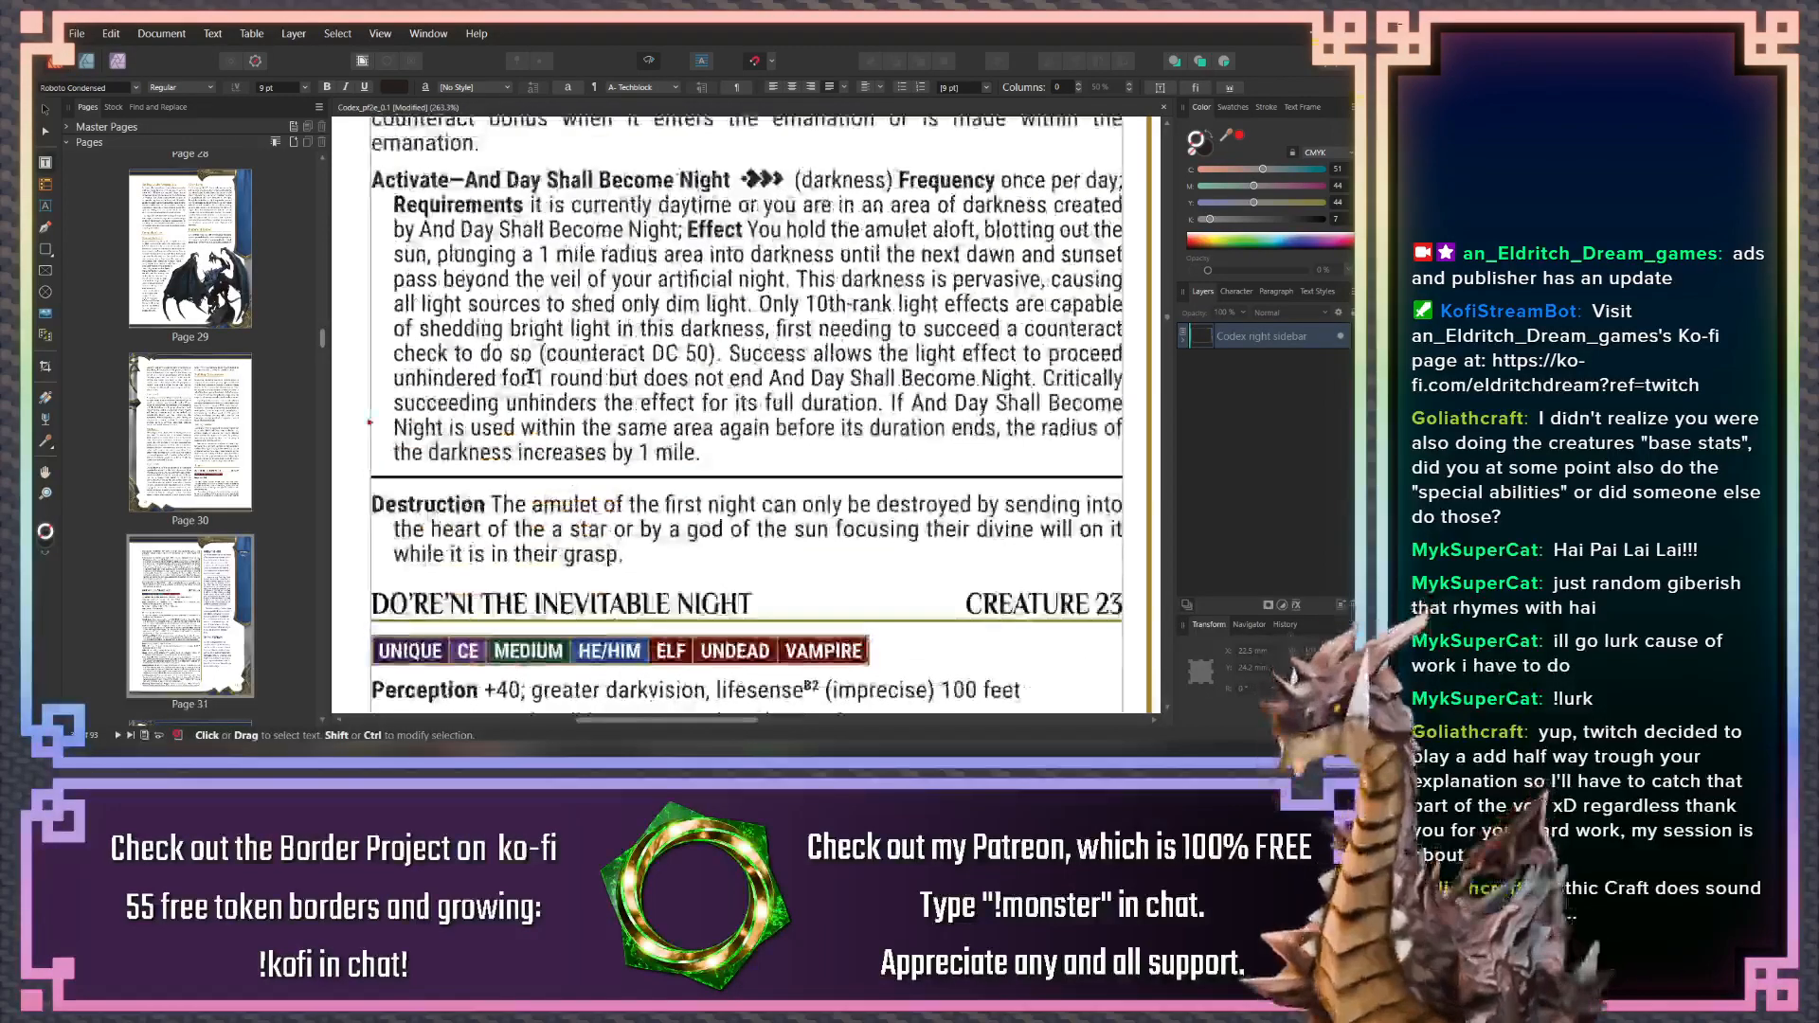
{"action": "scroll", "coordinate": [581, 381], "scroll_direction": "down", "scroll_amount": 12}
{"action": "scroll", "coordinate": [582, 381], "scroll_direction": "down", "scroll_amount": 5, "text": "ctrl"}
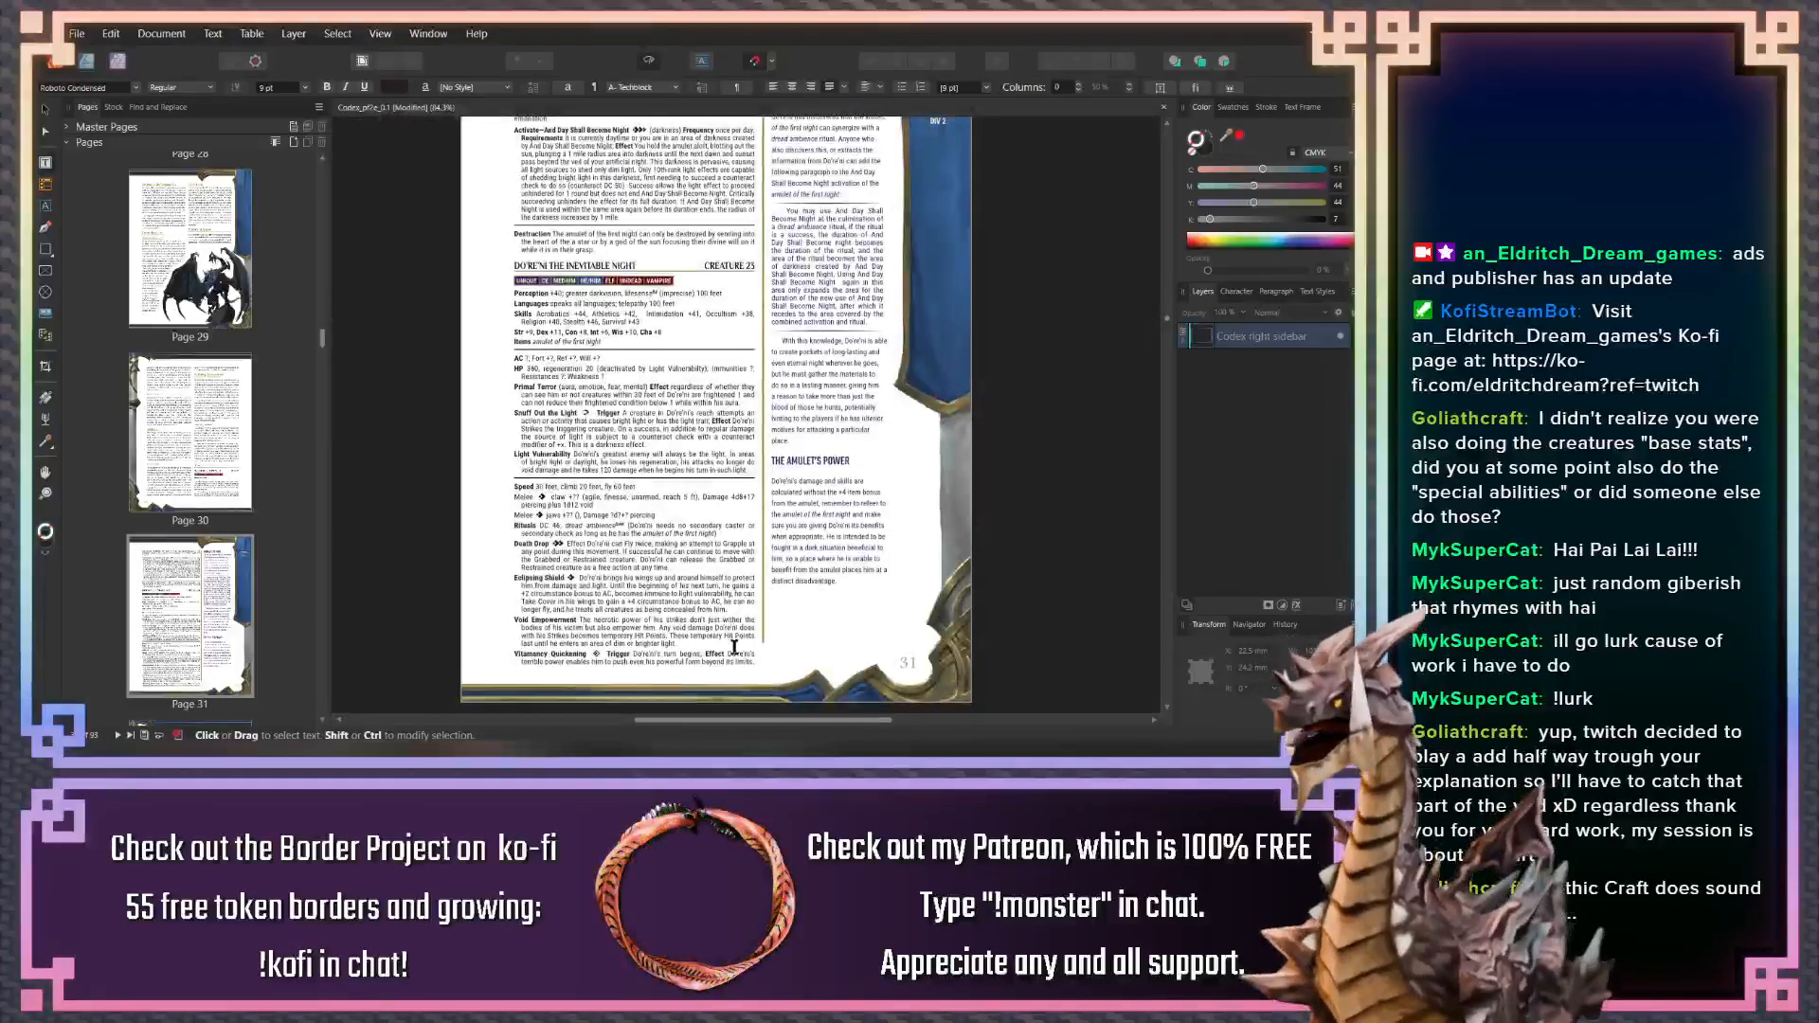
Look back over the Do're'ni chapter from page 31 through Building Encounters to the Chasing the Night artwork on page 29
{"action": "scroll", "coordinate": [697, 565], "scroll_direction": "up", "scroll_amount": 3, "text": "ctrl"}
{"action": "scroll", "coordinate": [636, 503], "scroll_direction": "up", "scroll_amount": 15}
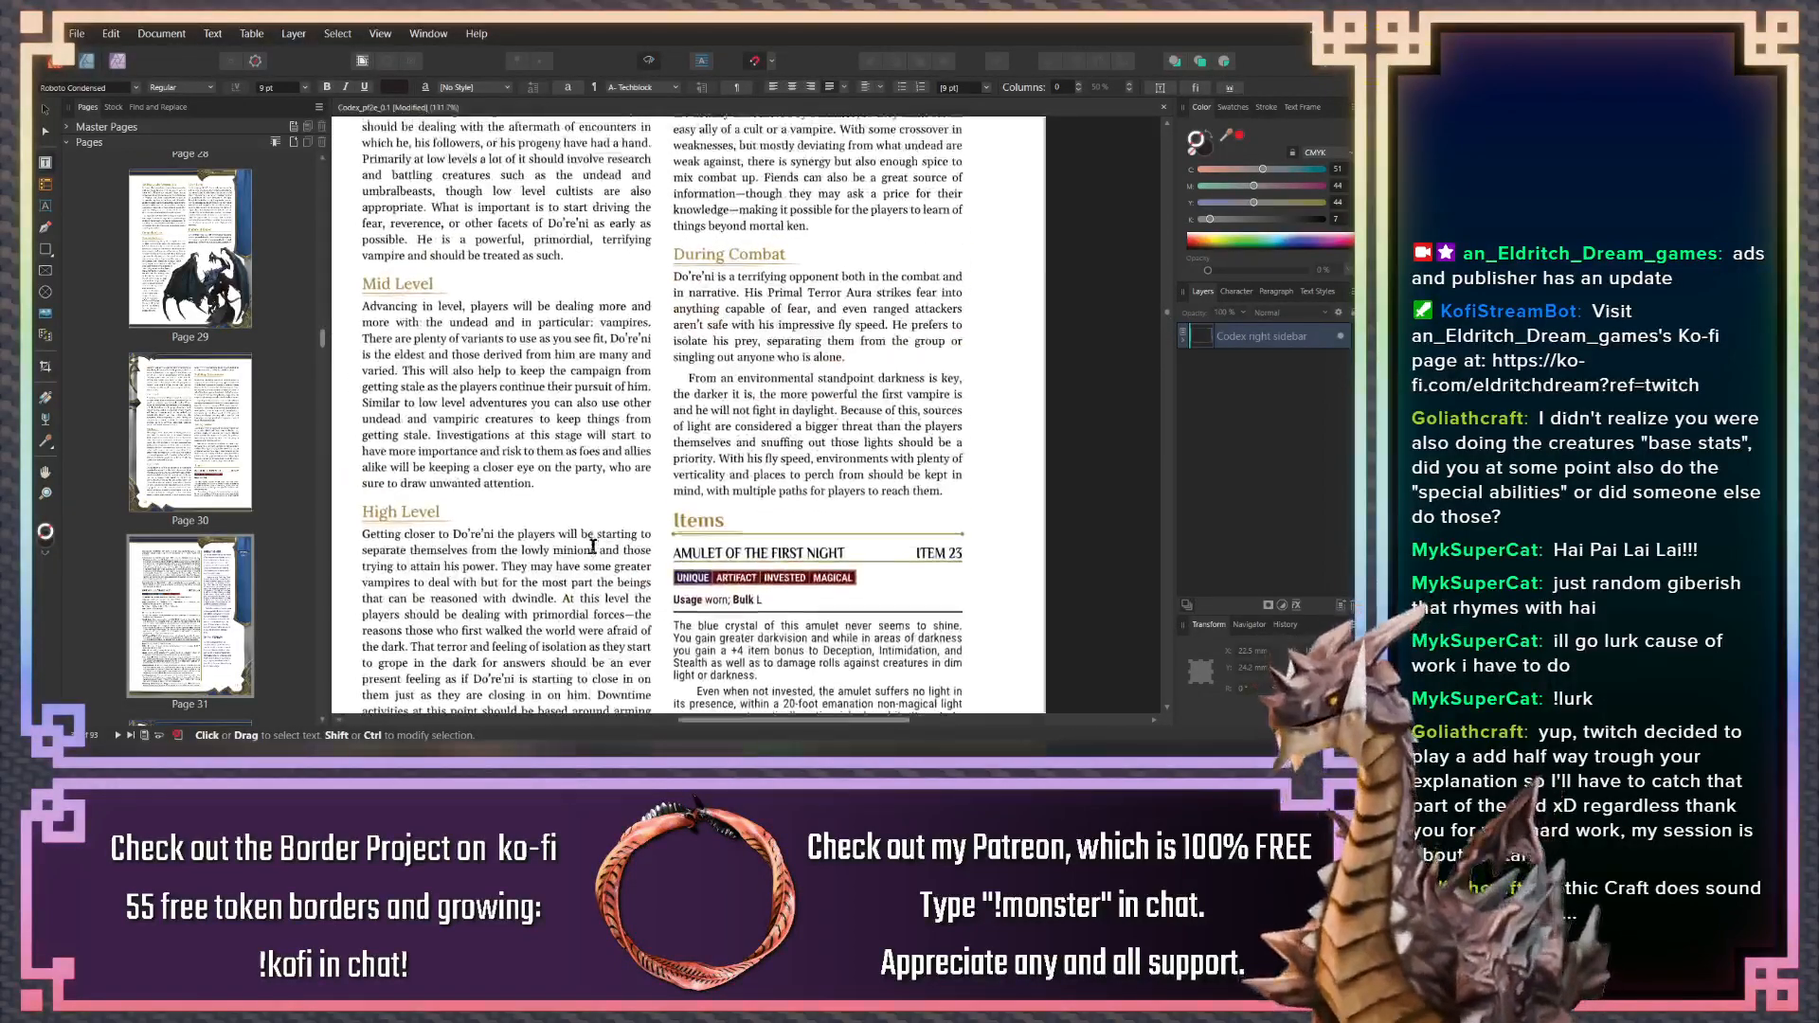
{"action": "scroll", "coordinate": [606, 483], "scroll_direction": "up", "scroll_amount": 3}
{"action": "scroll", "coordinate": [625, 478], "scroll_direction": "left", "scroll_amount": 1}
{"action": "scroll", "coordinate": [637, 474], "scroll_direction": "up", "scroll_amount": 8}
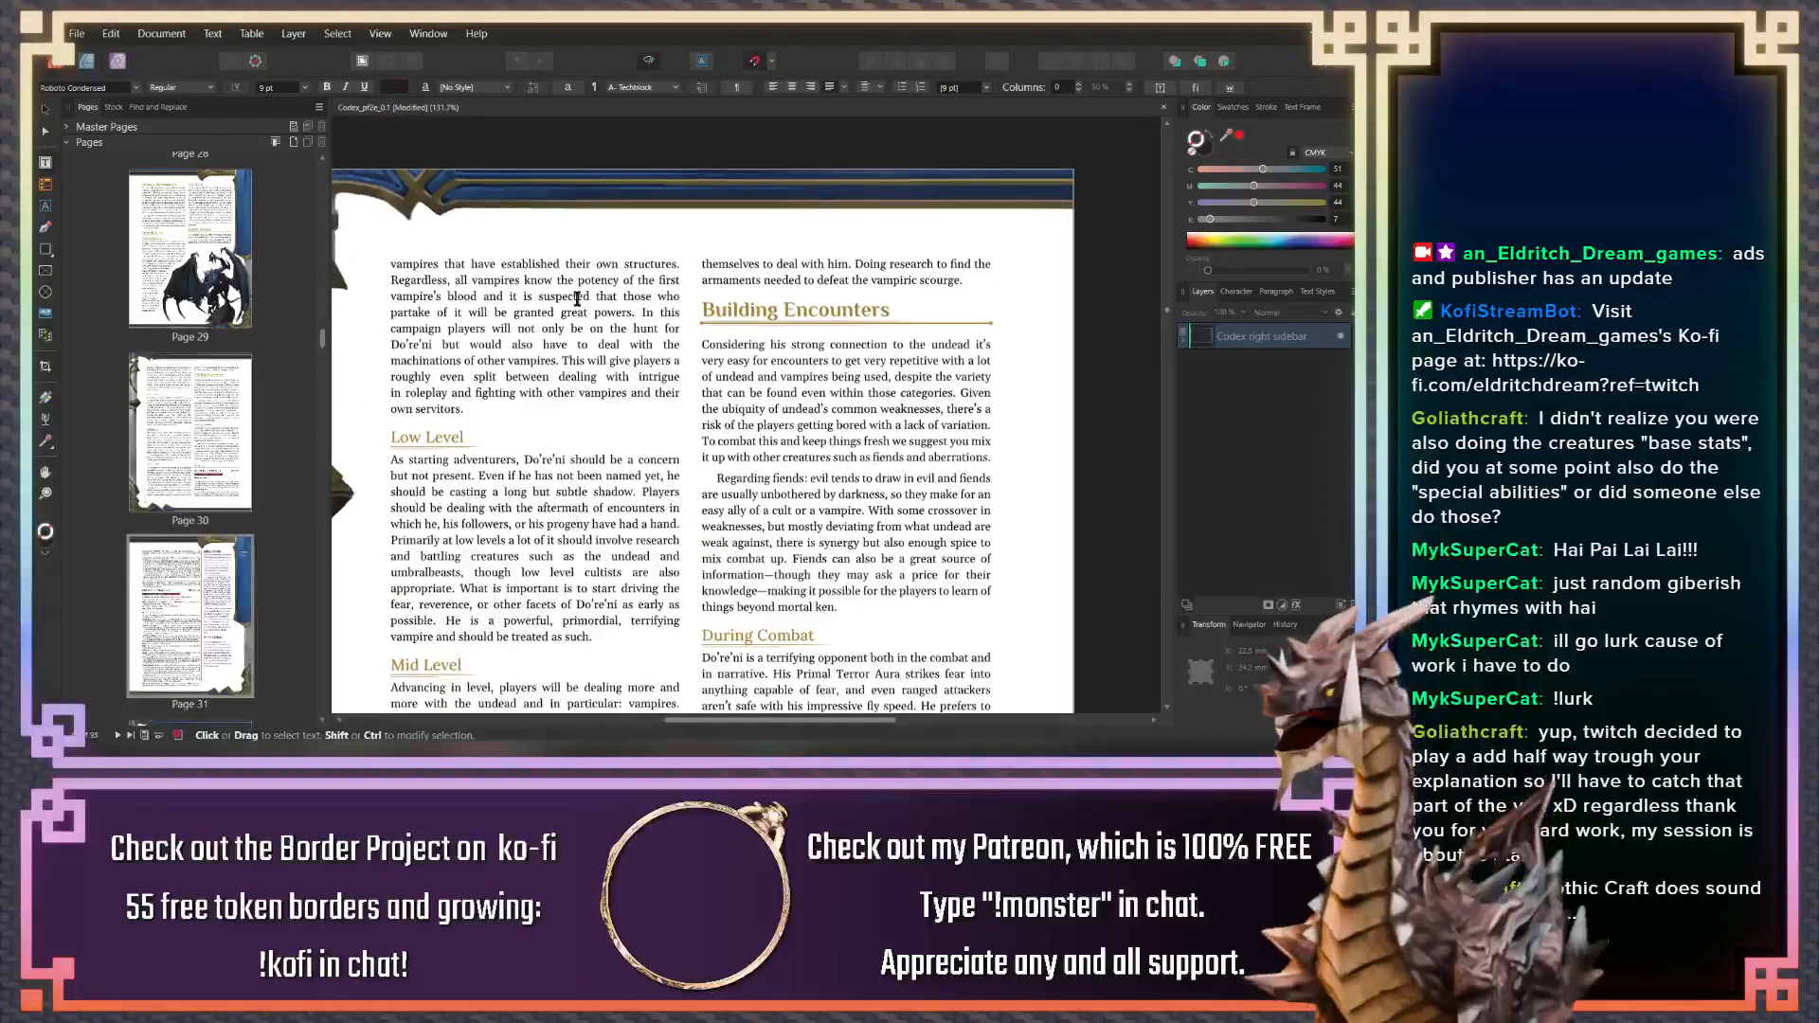
{"action": "scroll", "coordinate": [596, 487], "scroll_direction": "up", "scroll_amount": 1}
{"action": "scroll", "coordinate": [838, 609], "scroll_direction": "down", "scroll_amount": 9}
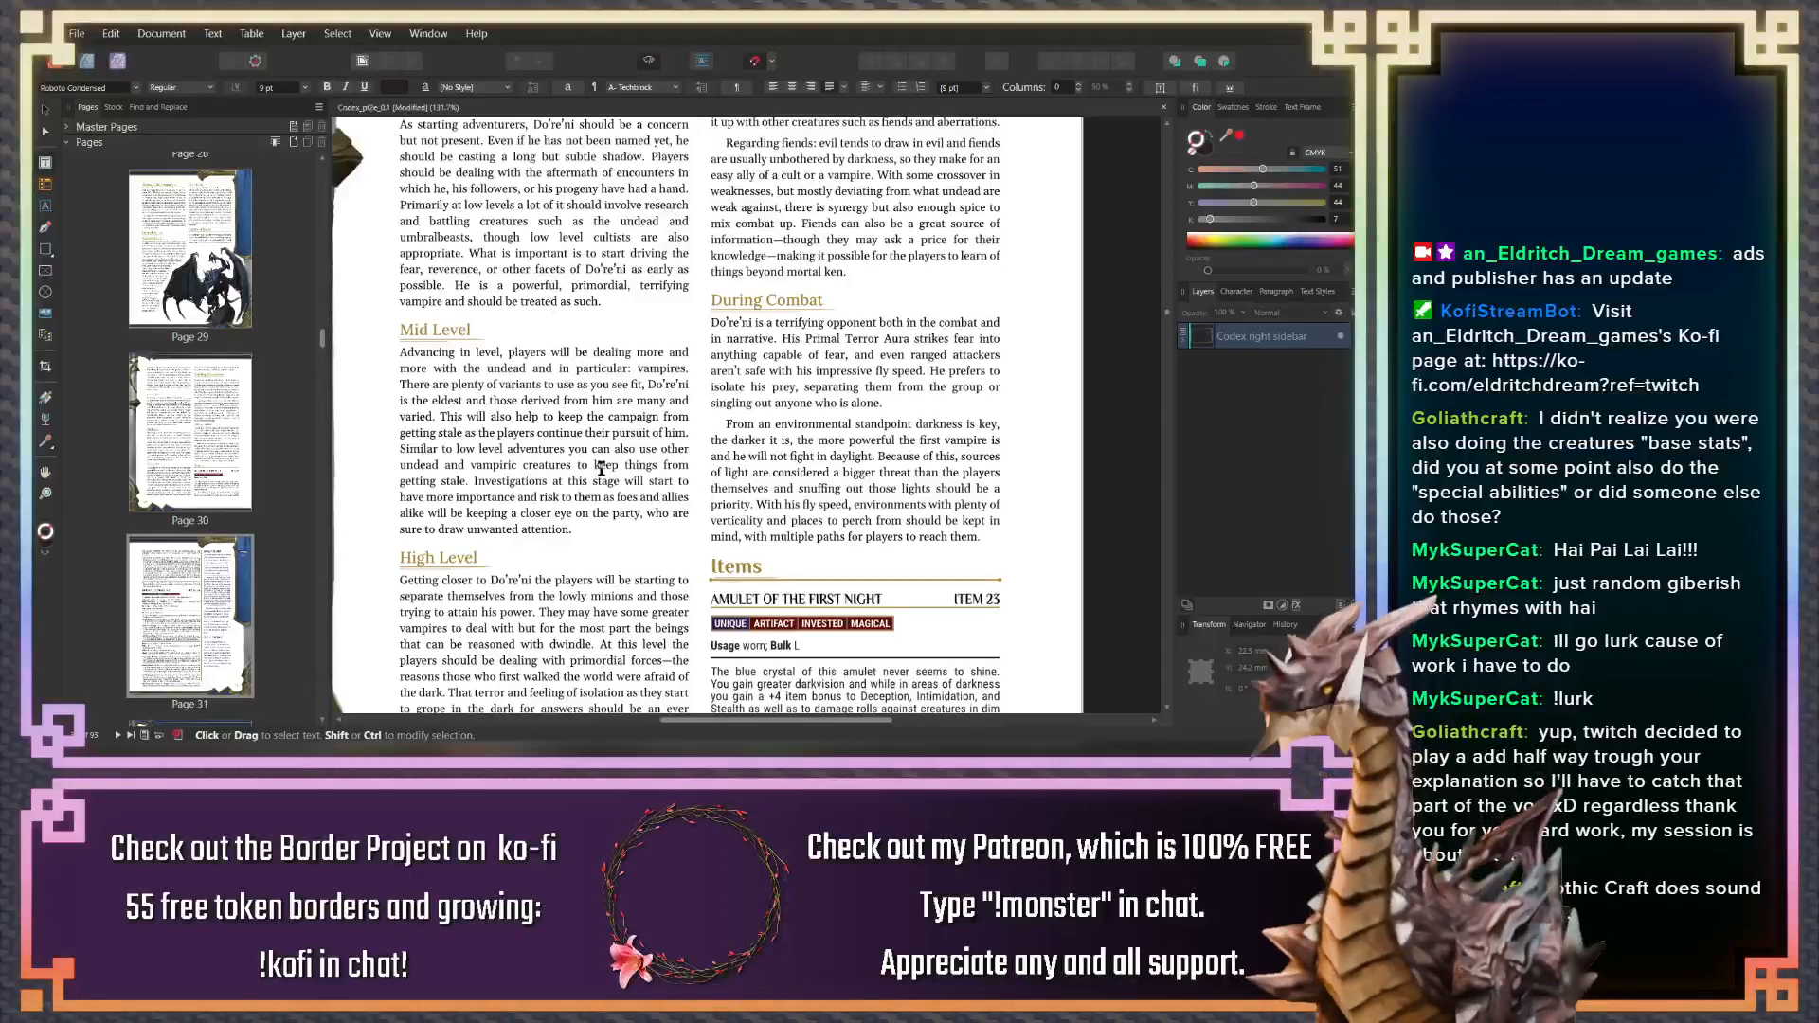
{"action": "scroll", "coordinate": [663, 473], "scroll_direction": "down", "scroll_amount": 2}
{"action": "scroll", "coordinate": [596, 505], "scroll_direction": "up", "scroll_amount": 9}
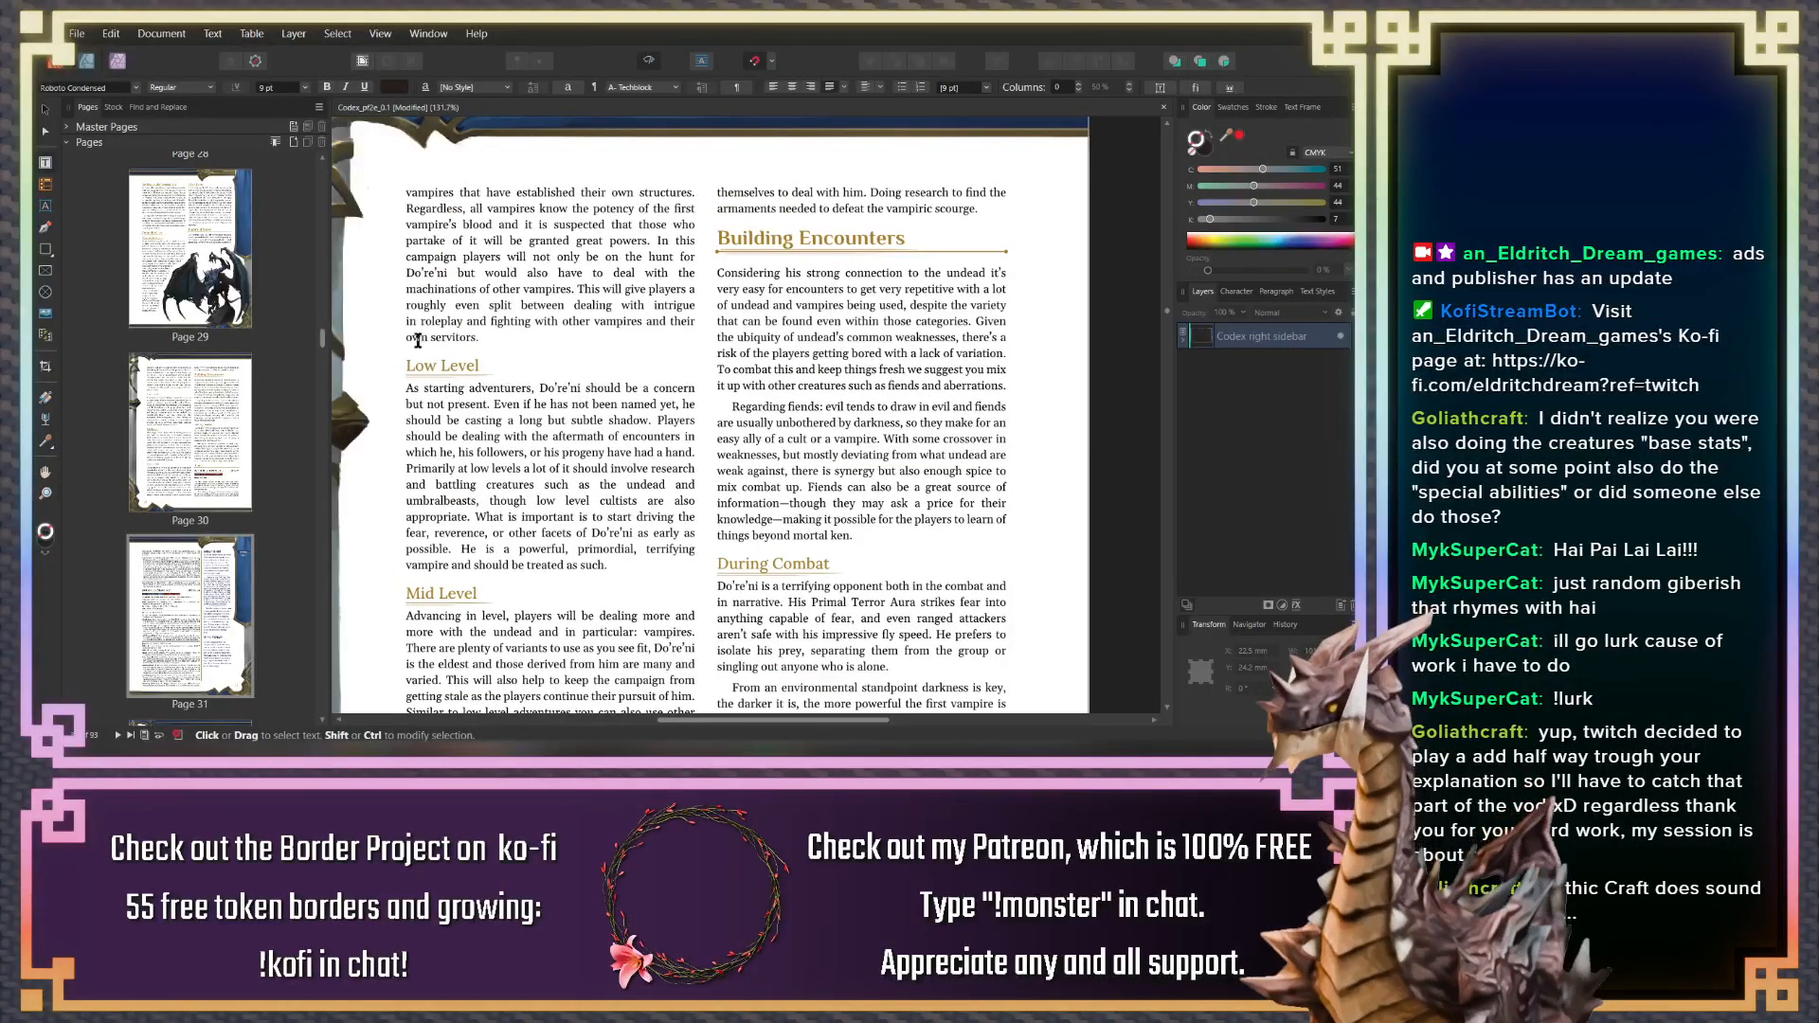
{"action": "scroll", "coordinate": [697, 542], "scroll_direction": "up", "scroll_amount": 8}
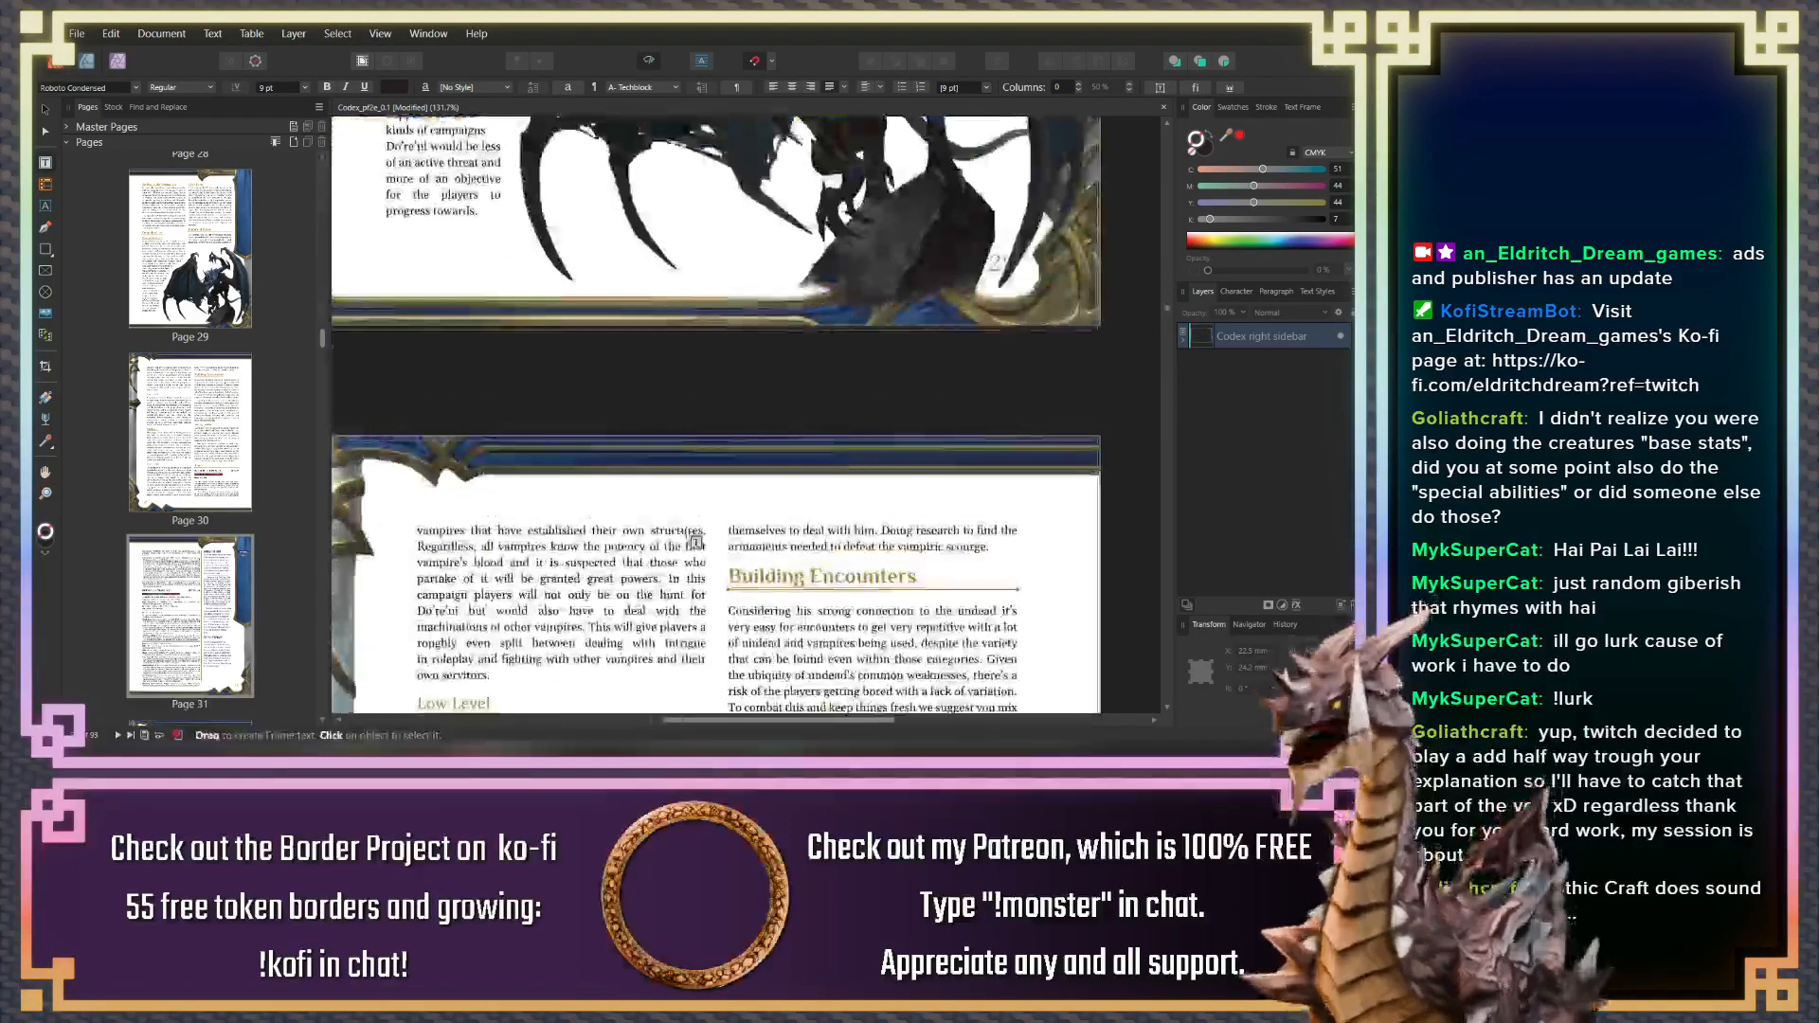
{"action": "scroll", "coordinate": [697, 542], "scroll_direction": "up", "scroll_amount": 9}
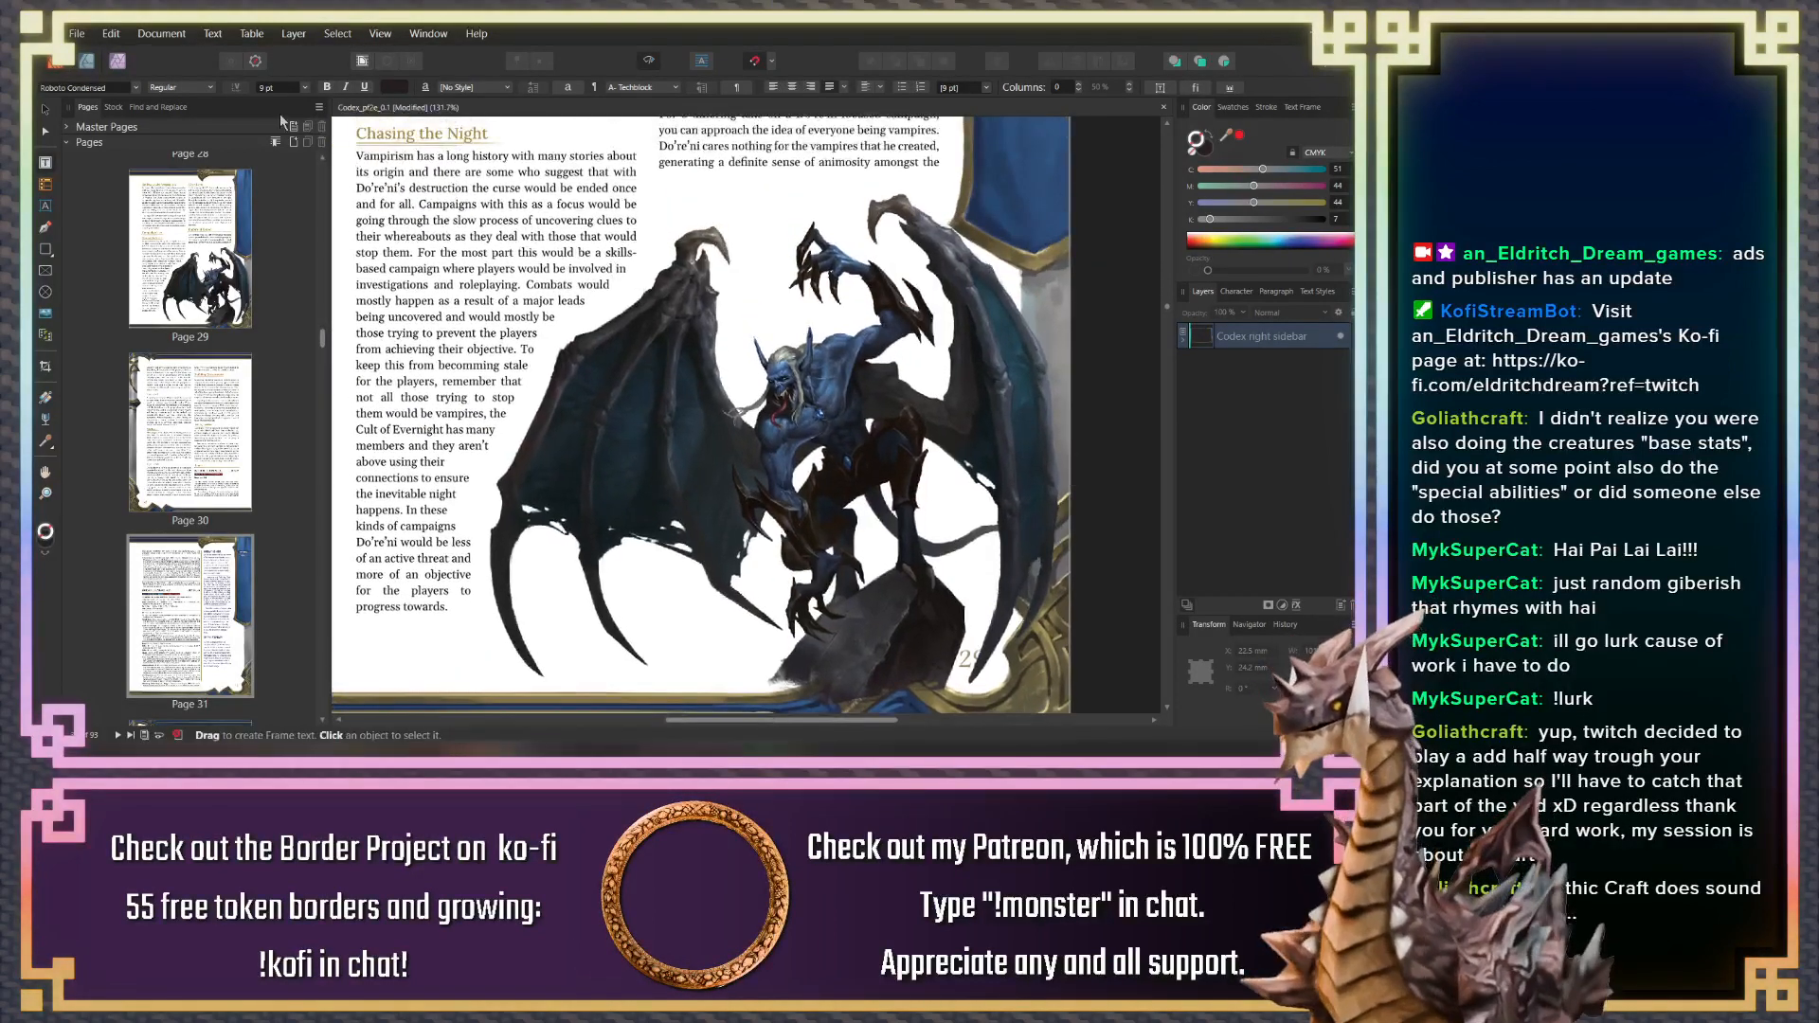
Try shrinking the Do're'ni artwork on page 29 slightly from its corner and check how the text reflows through page 31
{"action": "left_click", "coordinate": [483, 153]}
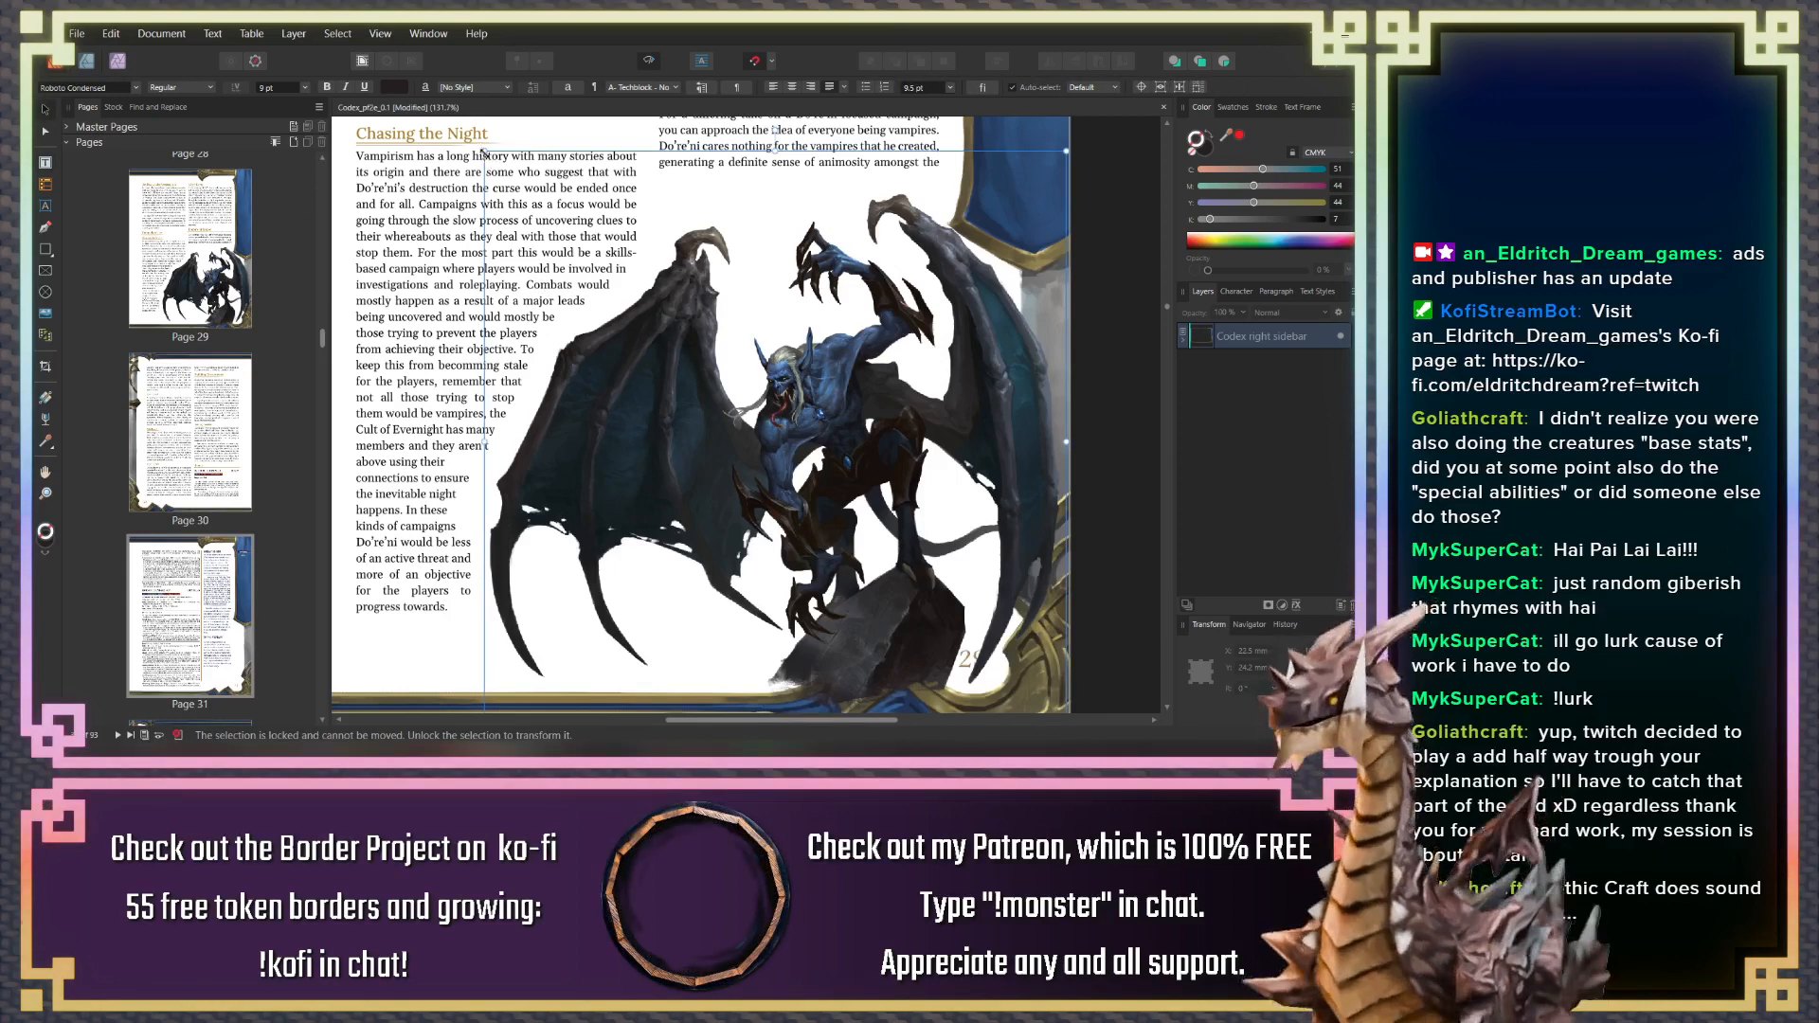
{"action": "left_click_drag", "start_coordinate": [485, 152], "coordinate": [495, 166]}
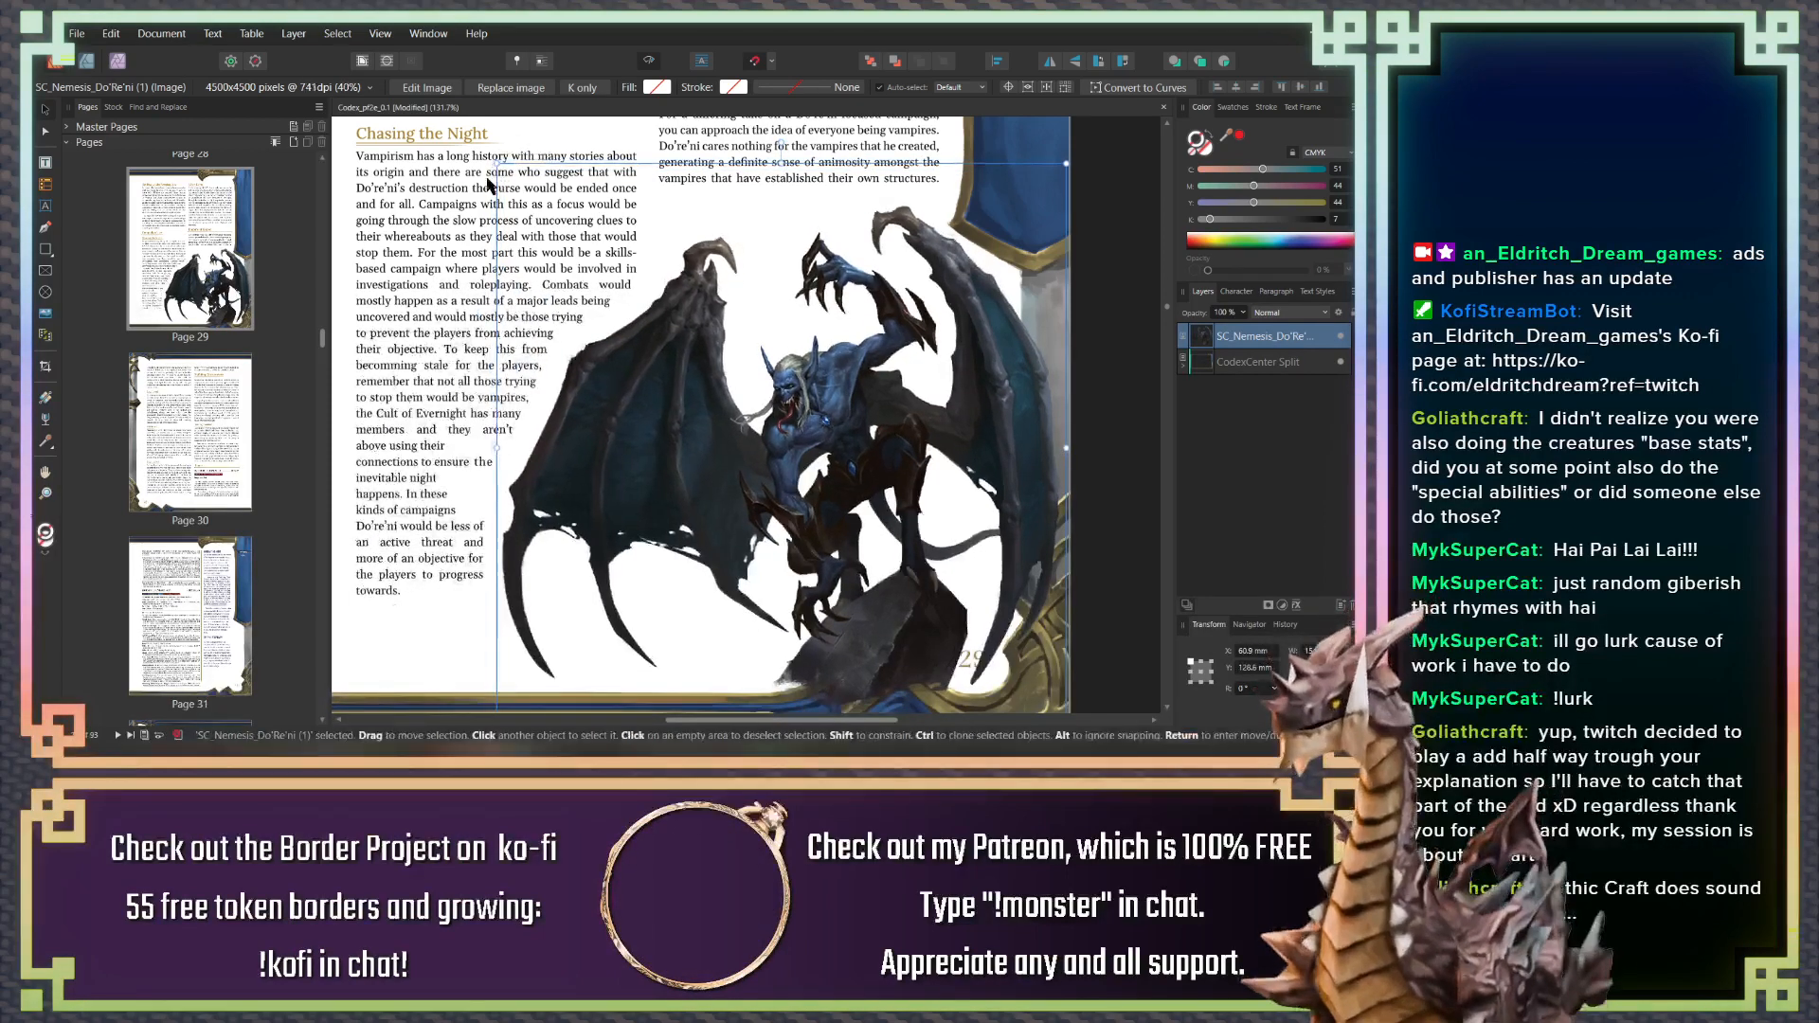
{"action": "left_click", "coordinate": [426, 462]}
{"action": "left_click_drag", "start_coordinate": [465, 541], "coordinate": [458, 320]}
{"action": "scroll", "coordinate": [485, 428], "scroll_direction": "down", "scroll_amount": 10}
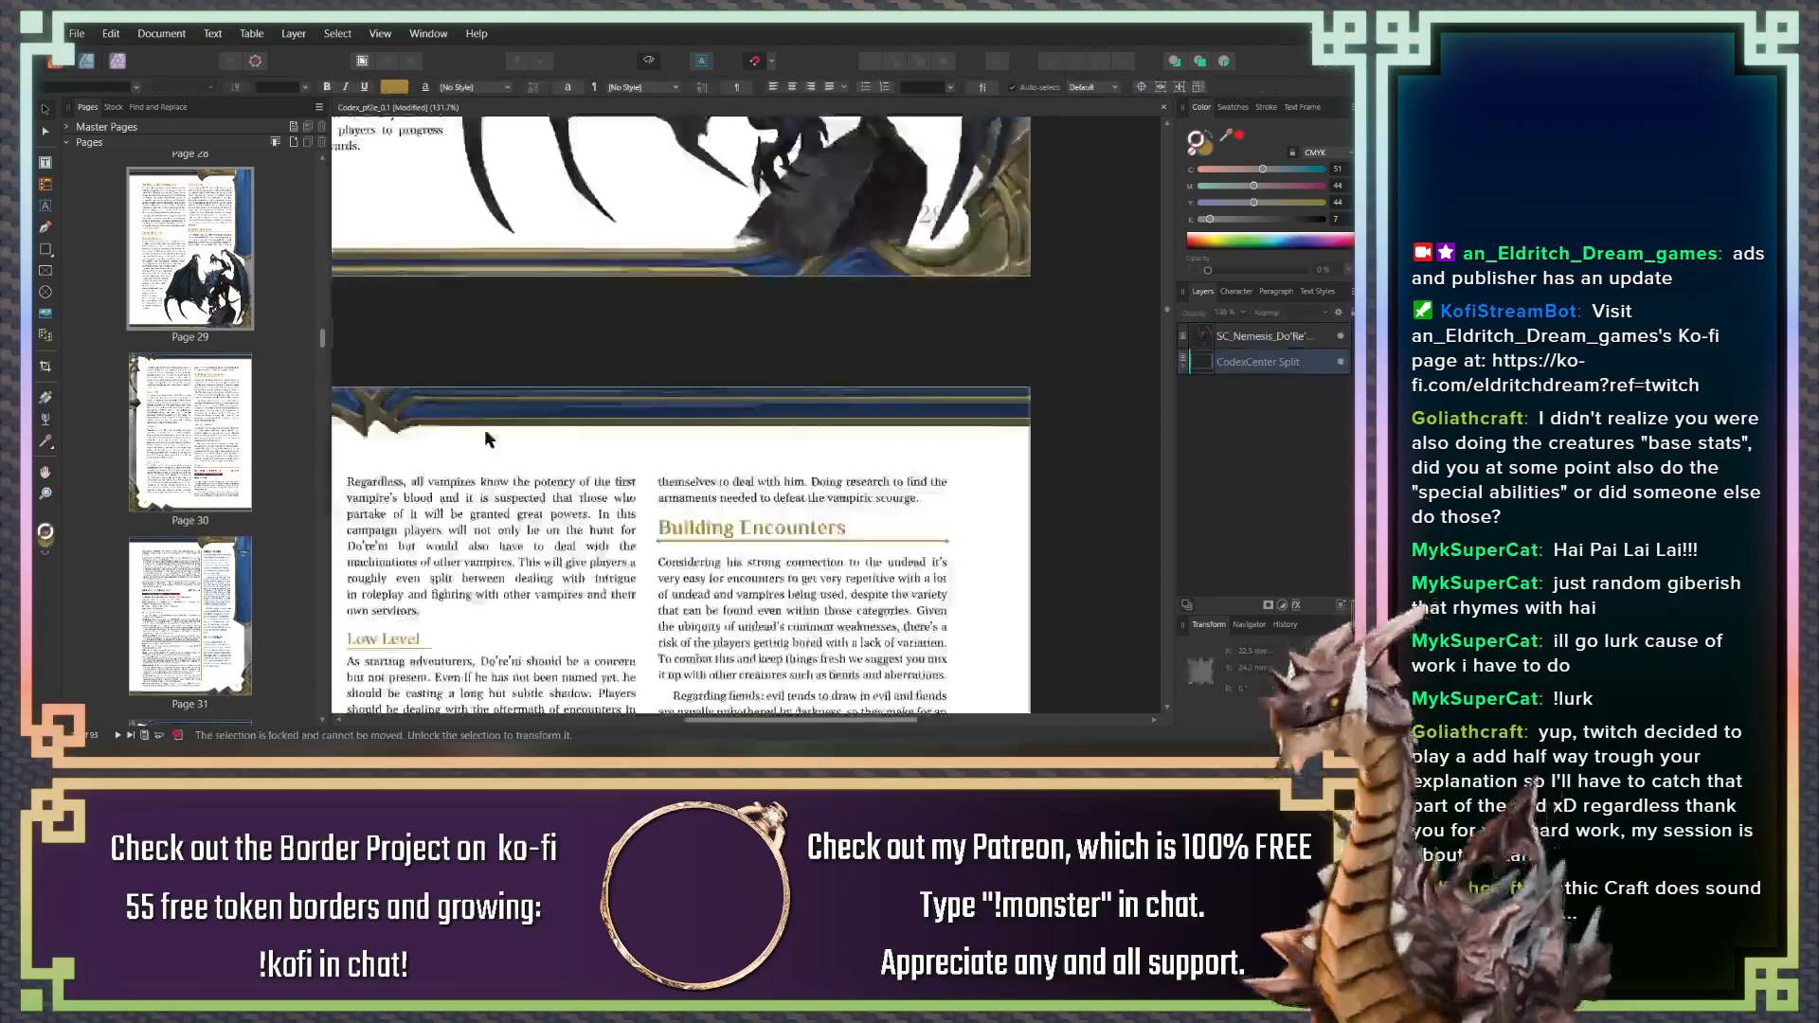
{"action": "scroll", "coordinate": [640, 420], "scroll_direction": "down", "scroll_amount": 12}
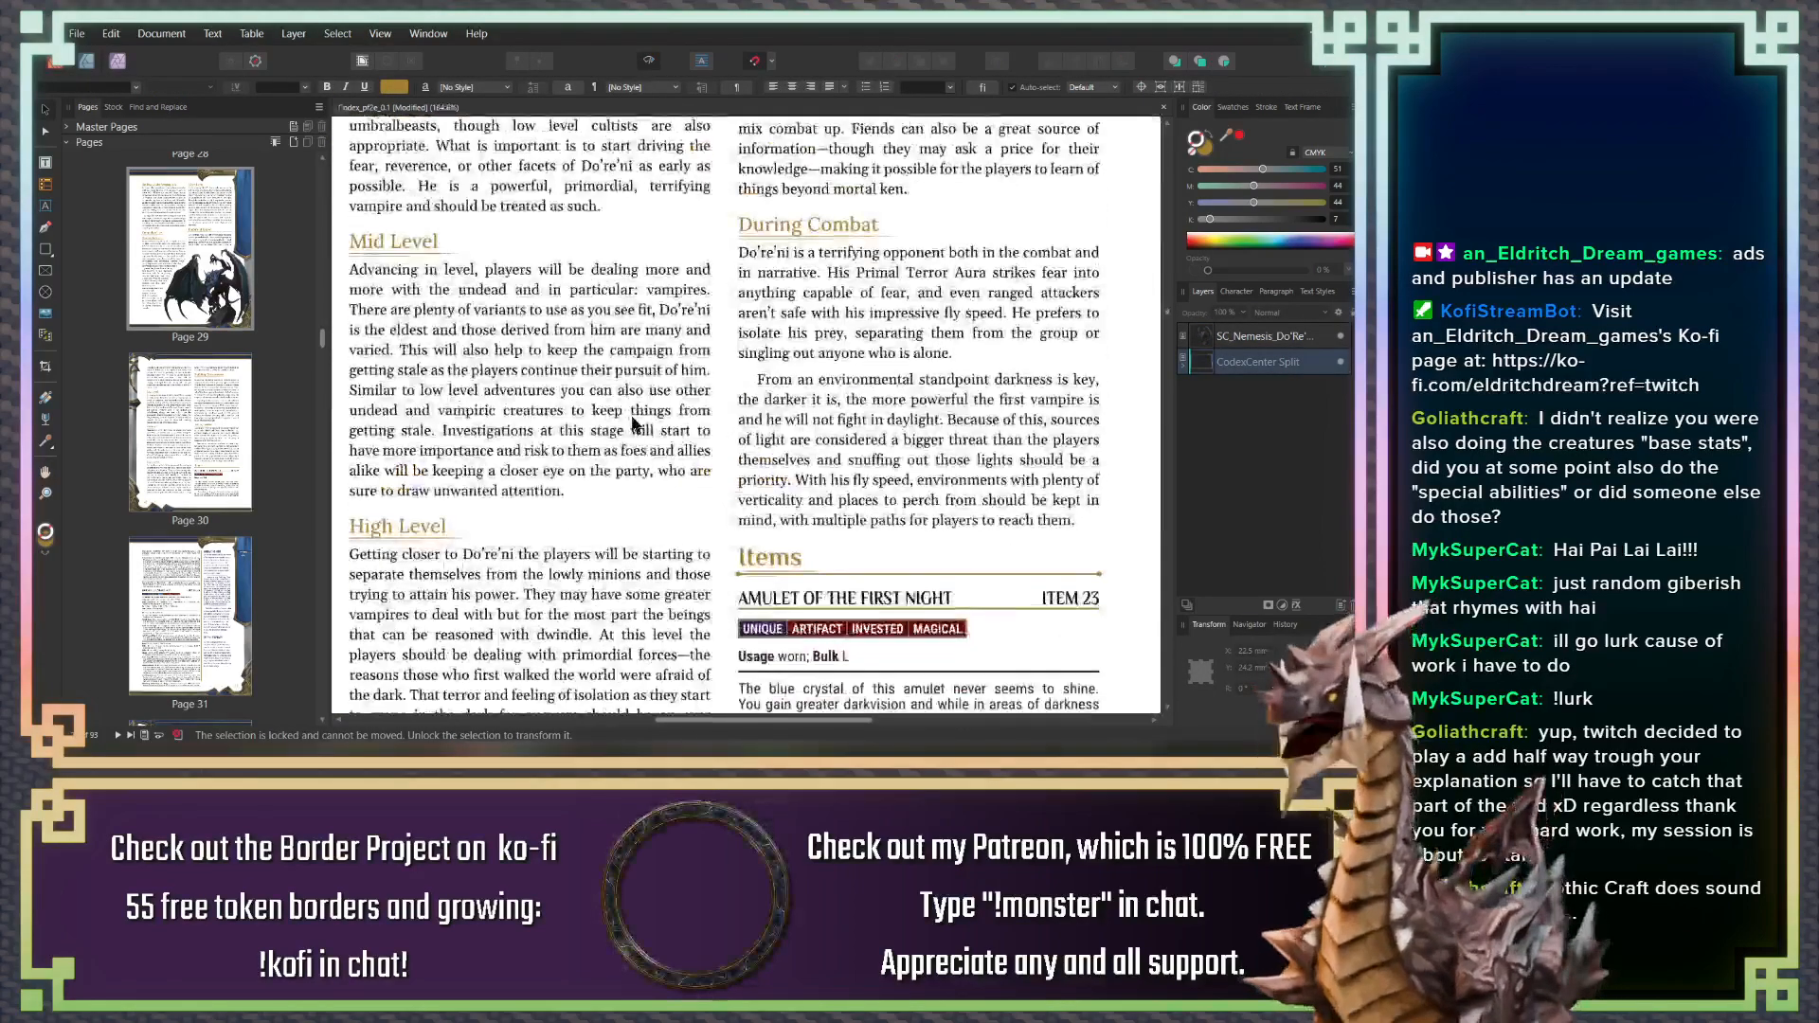
{"action": "scroll", "coordinate": [660, 329], "scroll_direction": "down", "scroll_amount": 8}
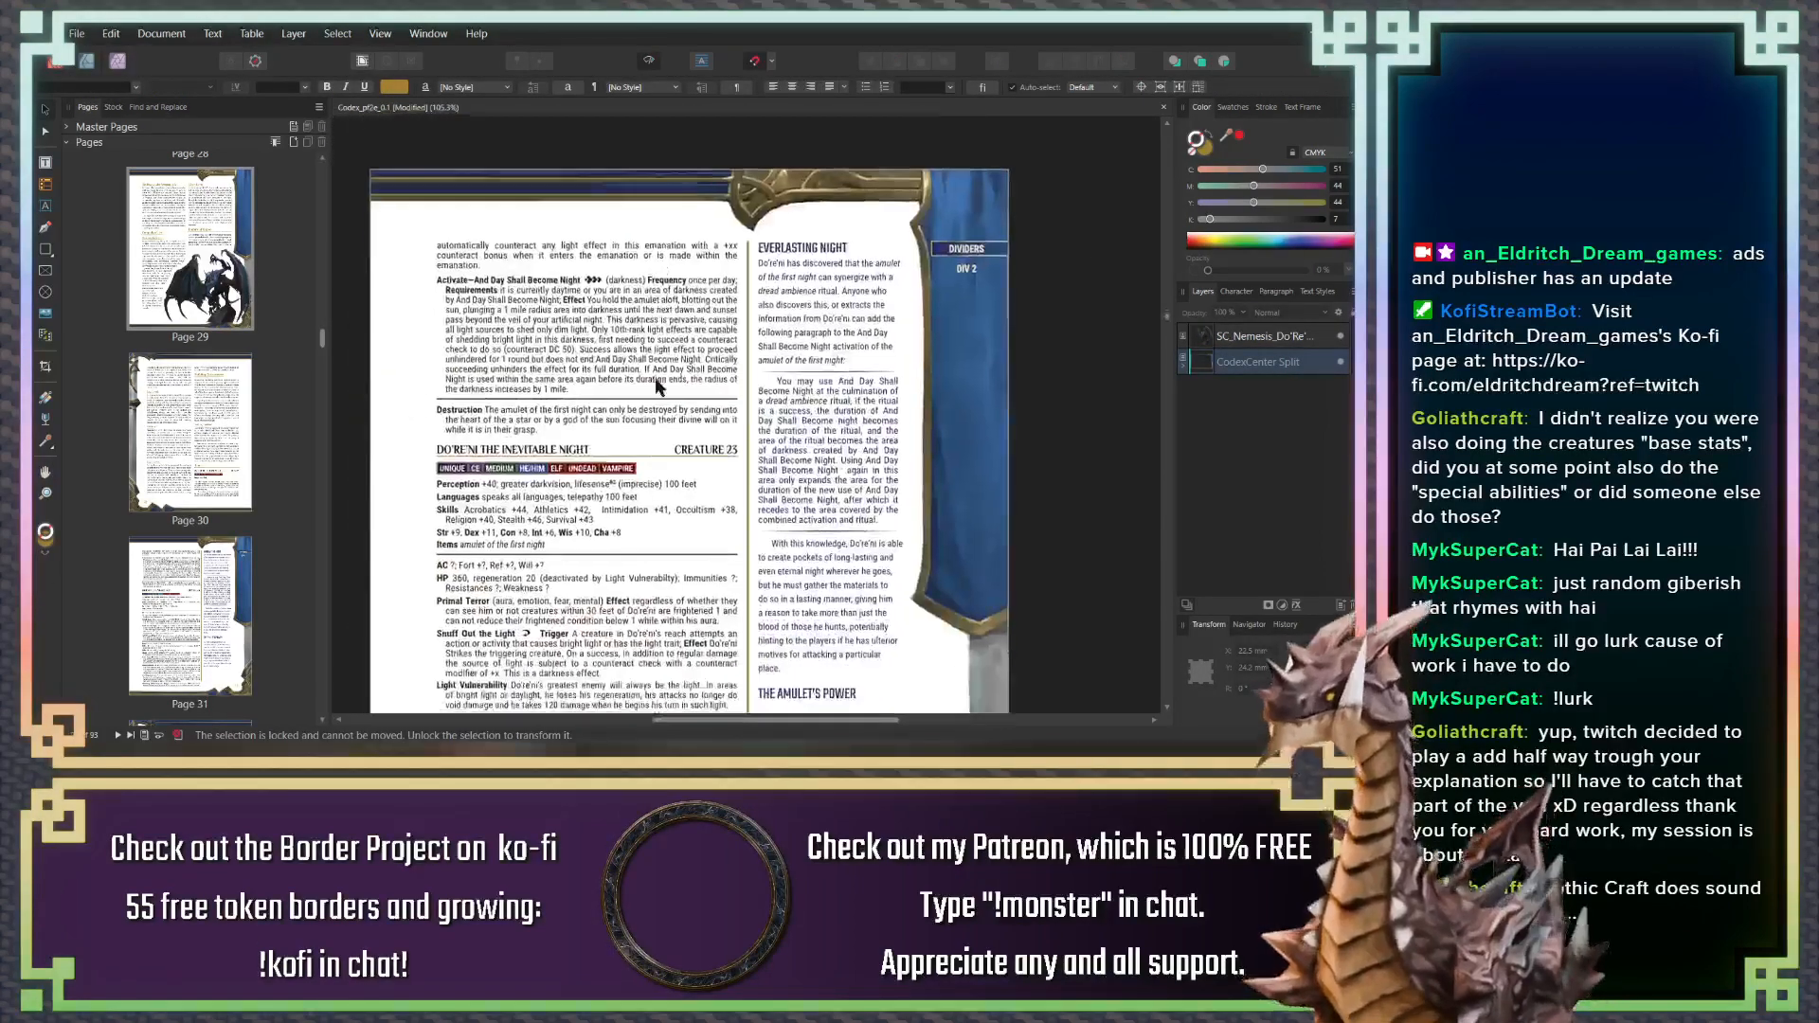
{"action": "scroll", "coordinate": [599, 473], "scroll_direction": "down", "scroll_amount": 3}
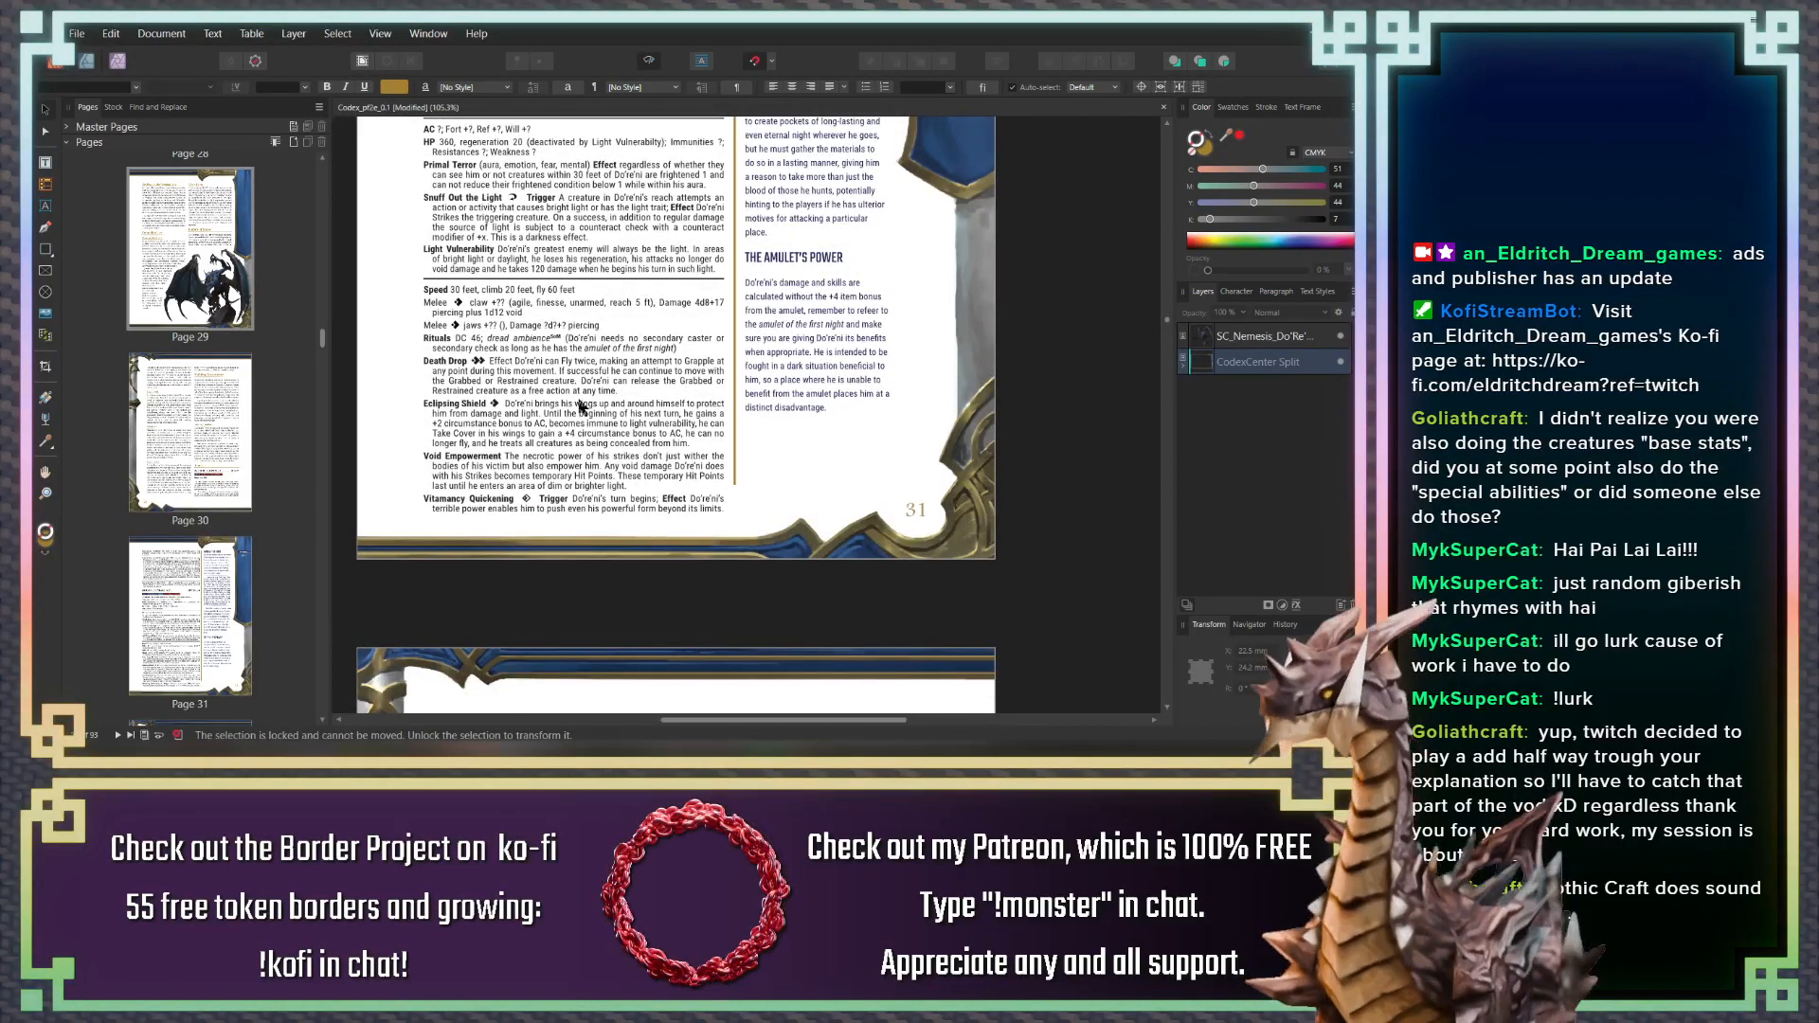
Undo the resize of the Do're'ni artwork on page 29 and recheck the text flow across pages 29 to 31
{"action": "left_click", "coordinate": [573, 411]}
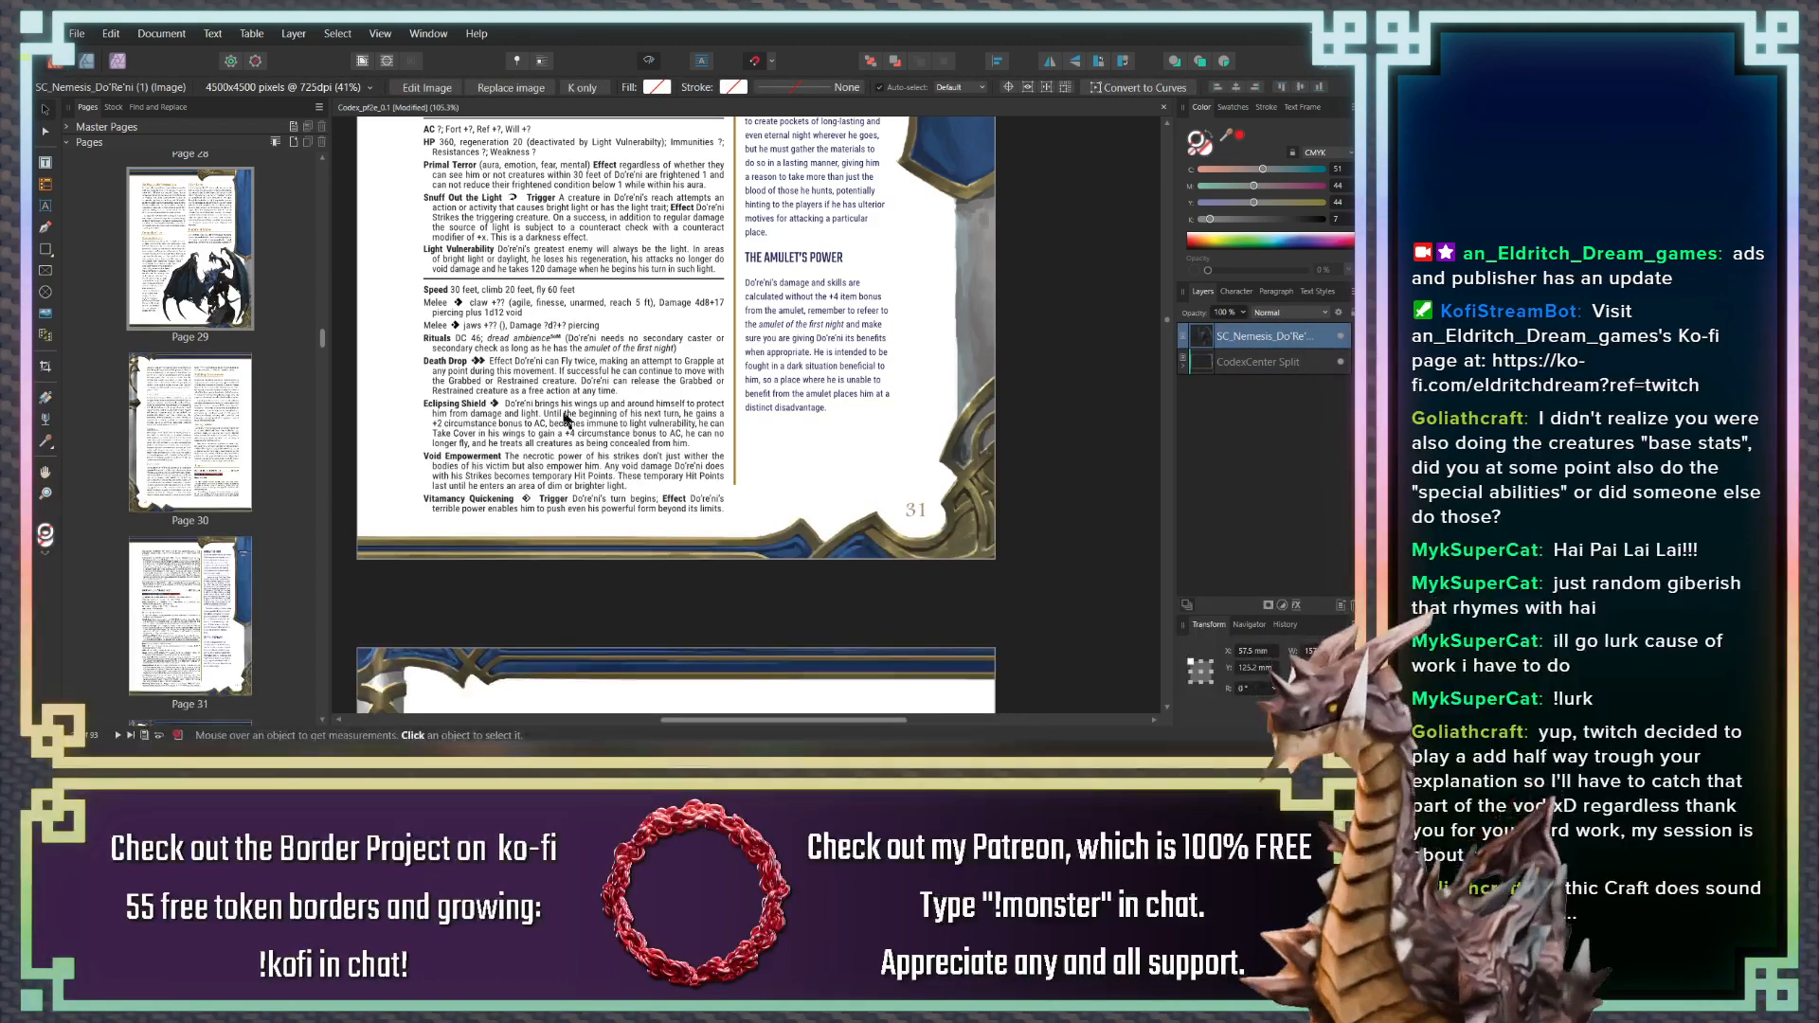
{"action": "key", "text": "Escape"}
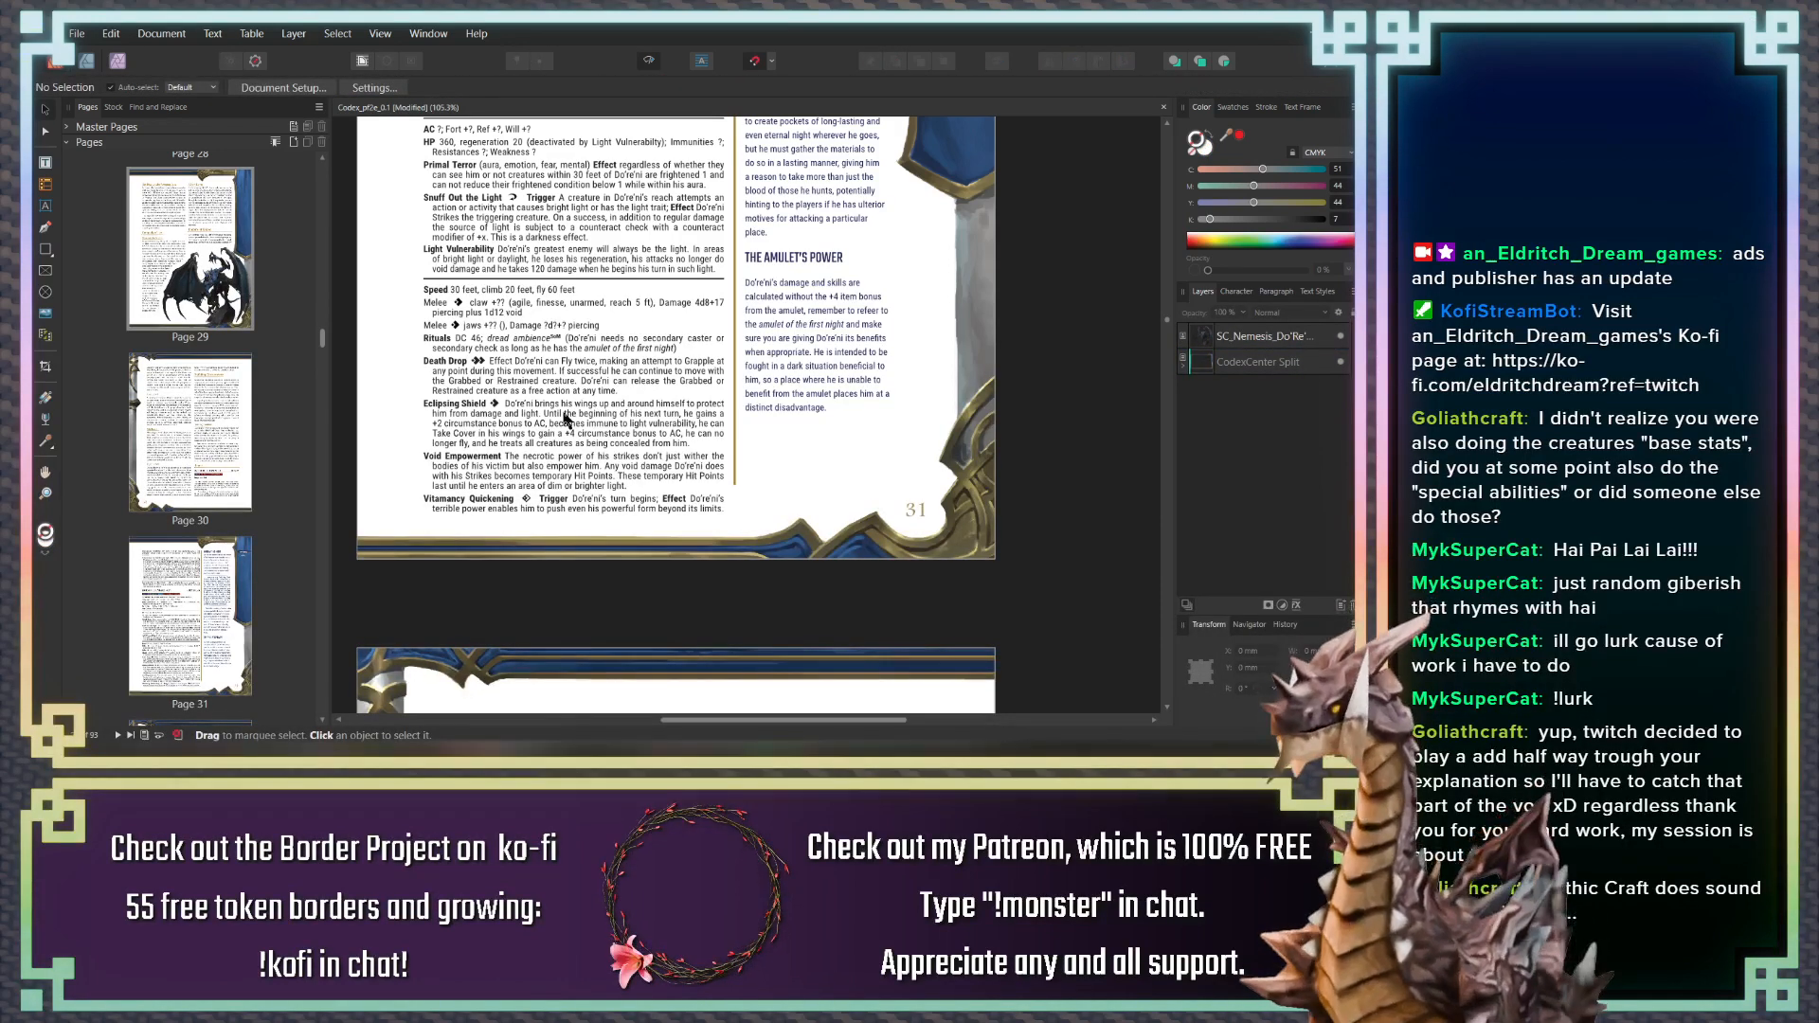
{"action": "scroll", "coordinate": [625, 243], "scroll_direction": "down", "scroll_amount": 10}
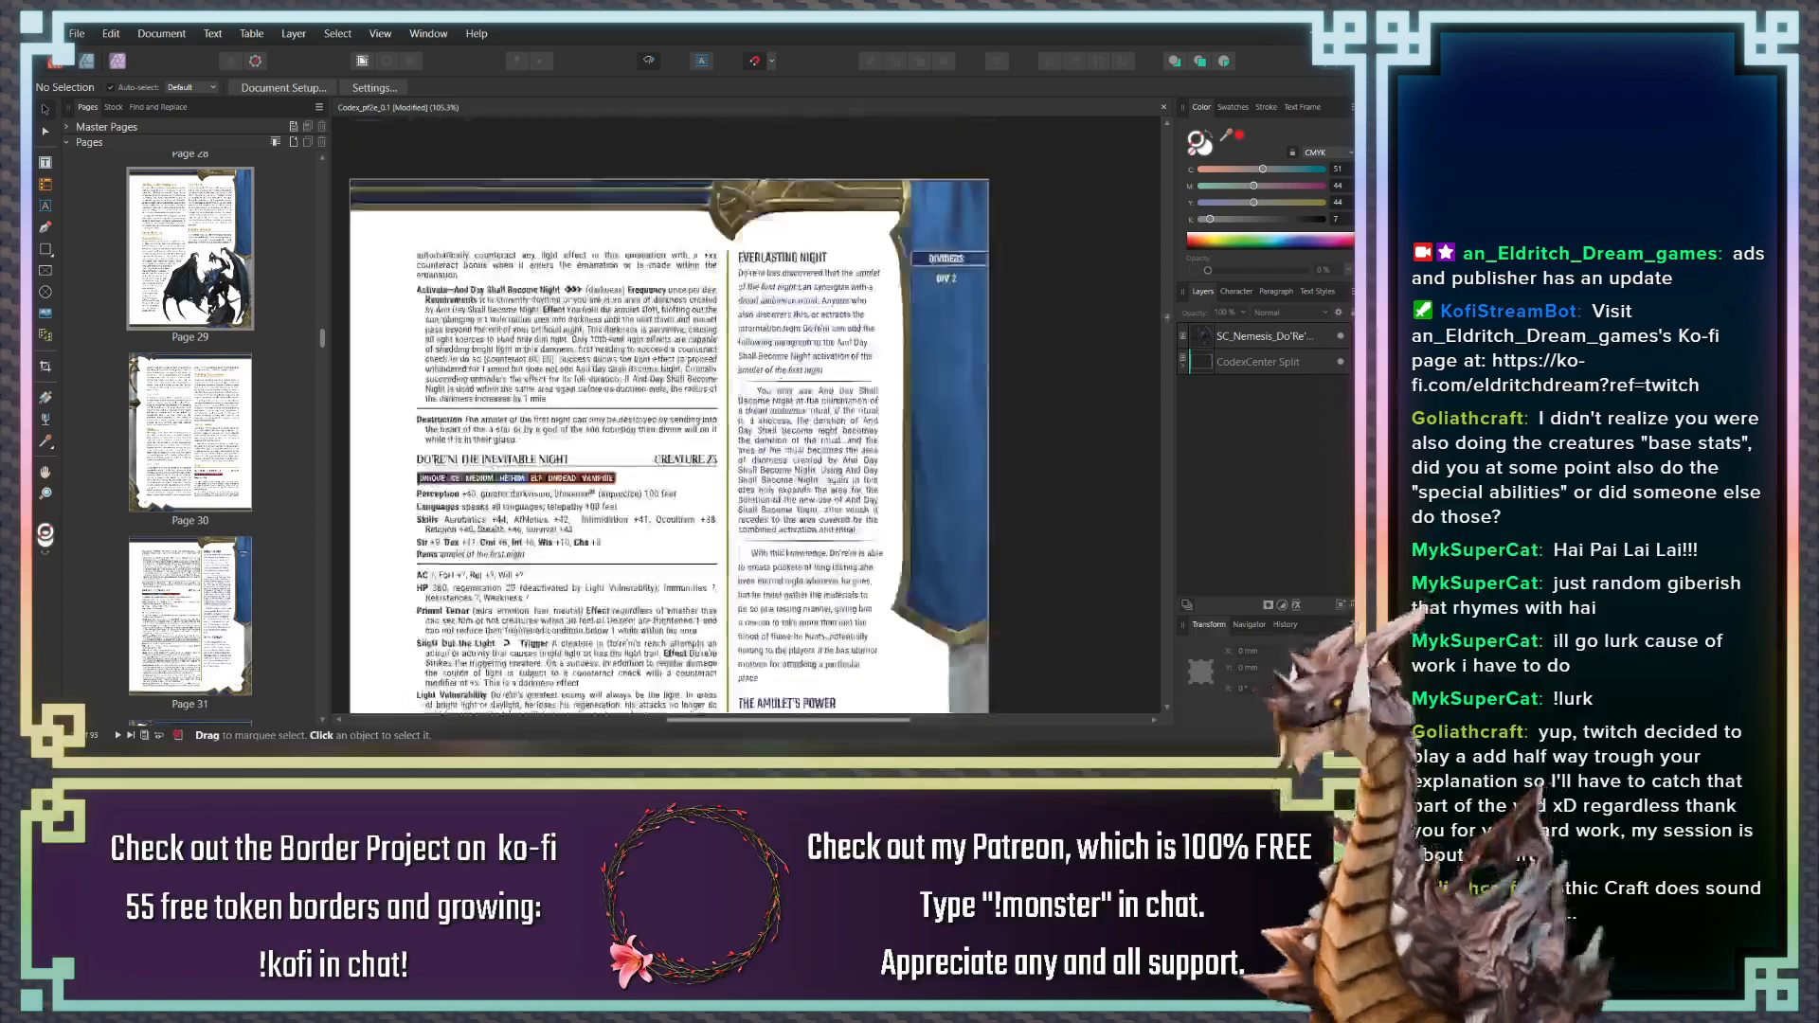
{"action": "scroll", "coordinate": [580, 530], "scroll_direction": "down", "scroll_amount": 2}
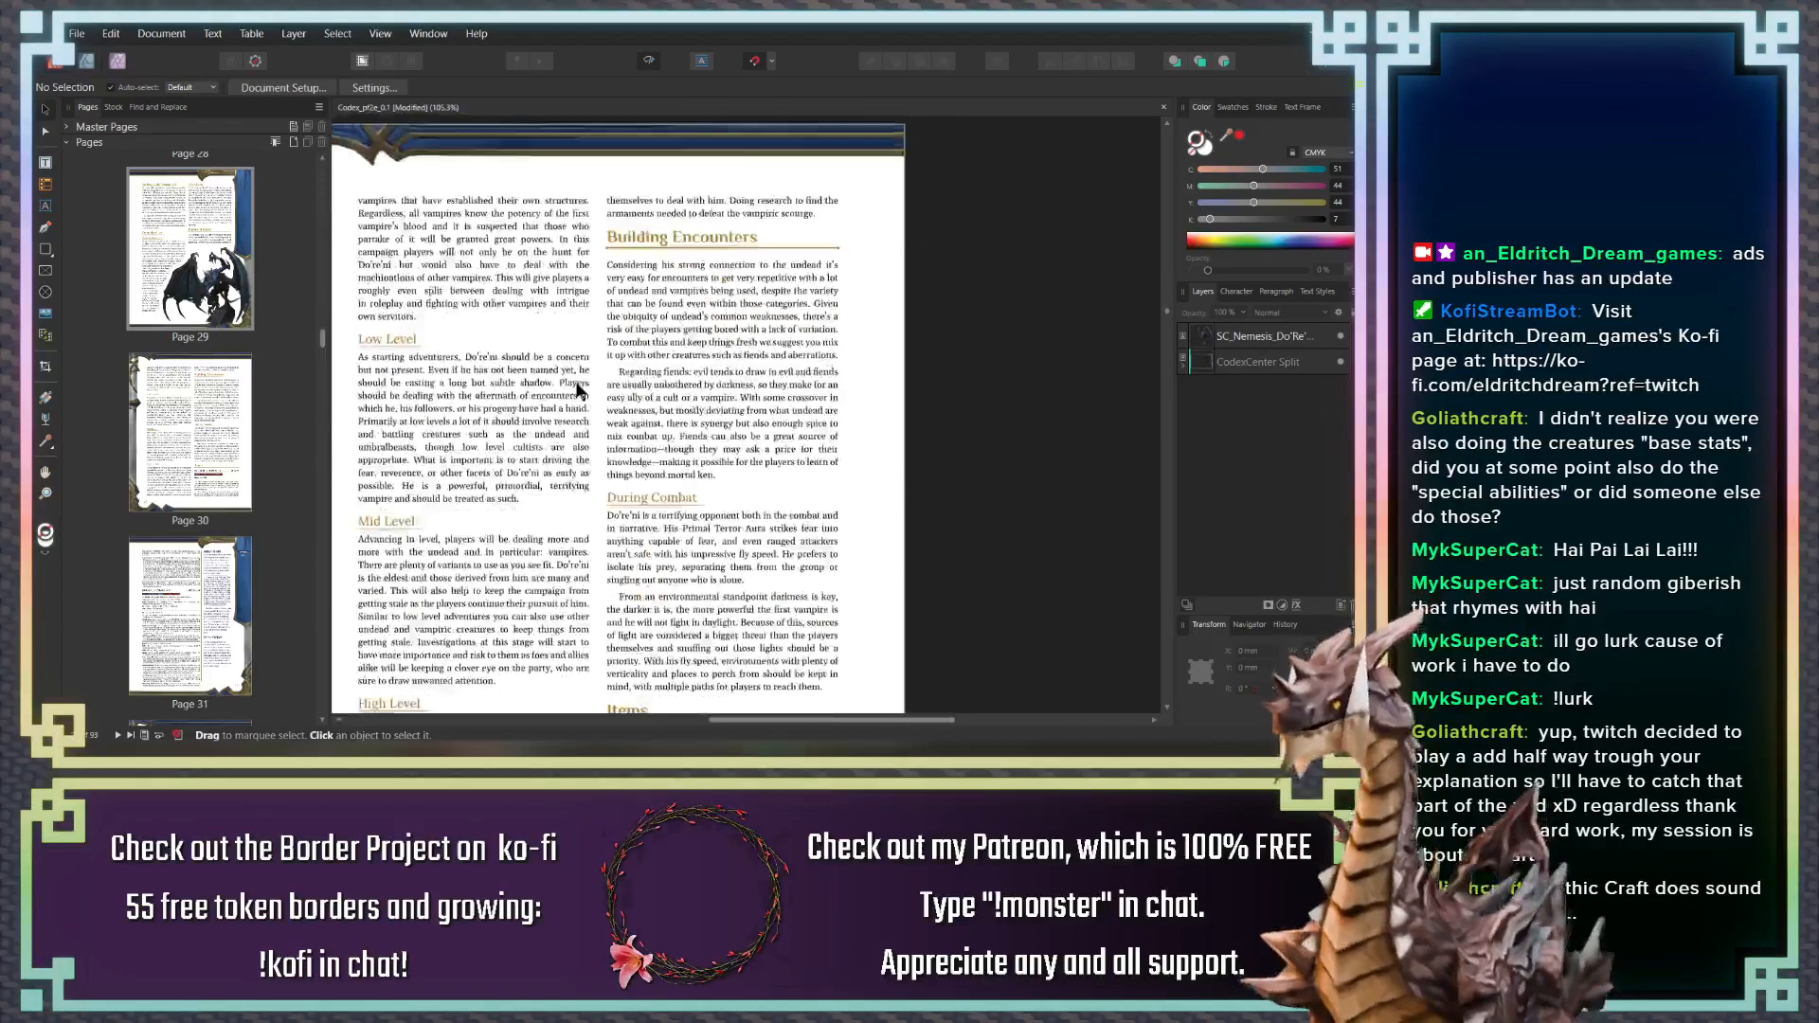
{"action": "scroll", "coordinate": [540, 455], "scroll_direction": "up", "scroll_amount": 4}
{"action": "scroll", "coordinate": [536, 483], "scroll_direction": "up", "scroll_amount": 3}
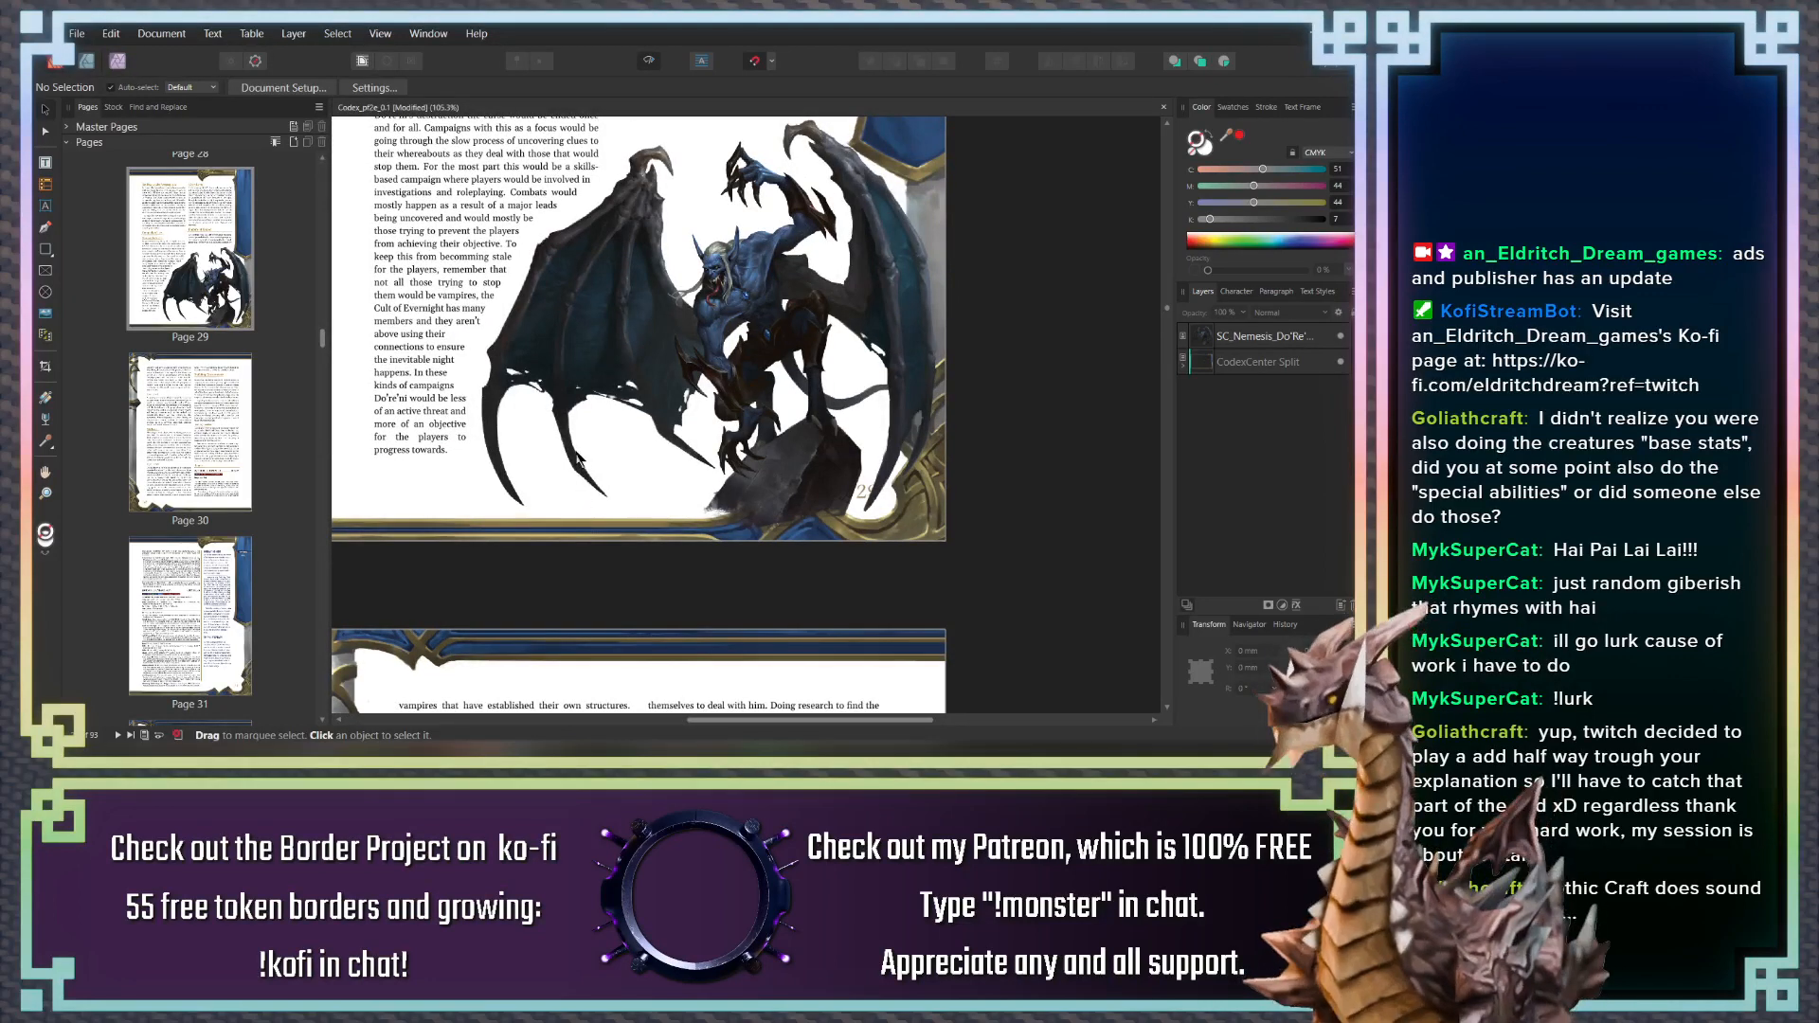
{"action": "key", "text": "ctrl+z"}
Hide the overflow text of the stat block's text frame on page 31 and inspect where the frame ends
{"action": "scroll", "coordinate": [583, 469], "scroll_direction": "down", "scroll_amount": 4}
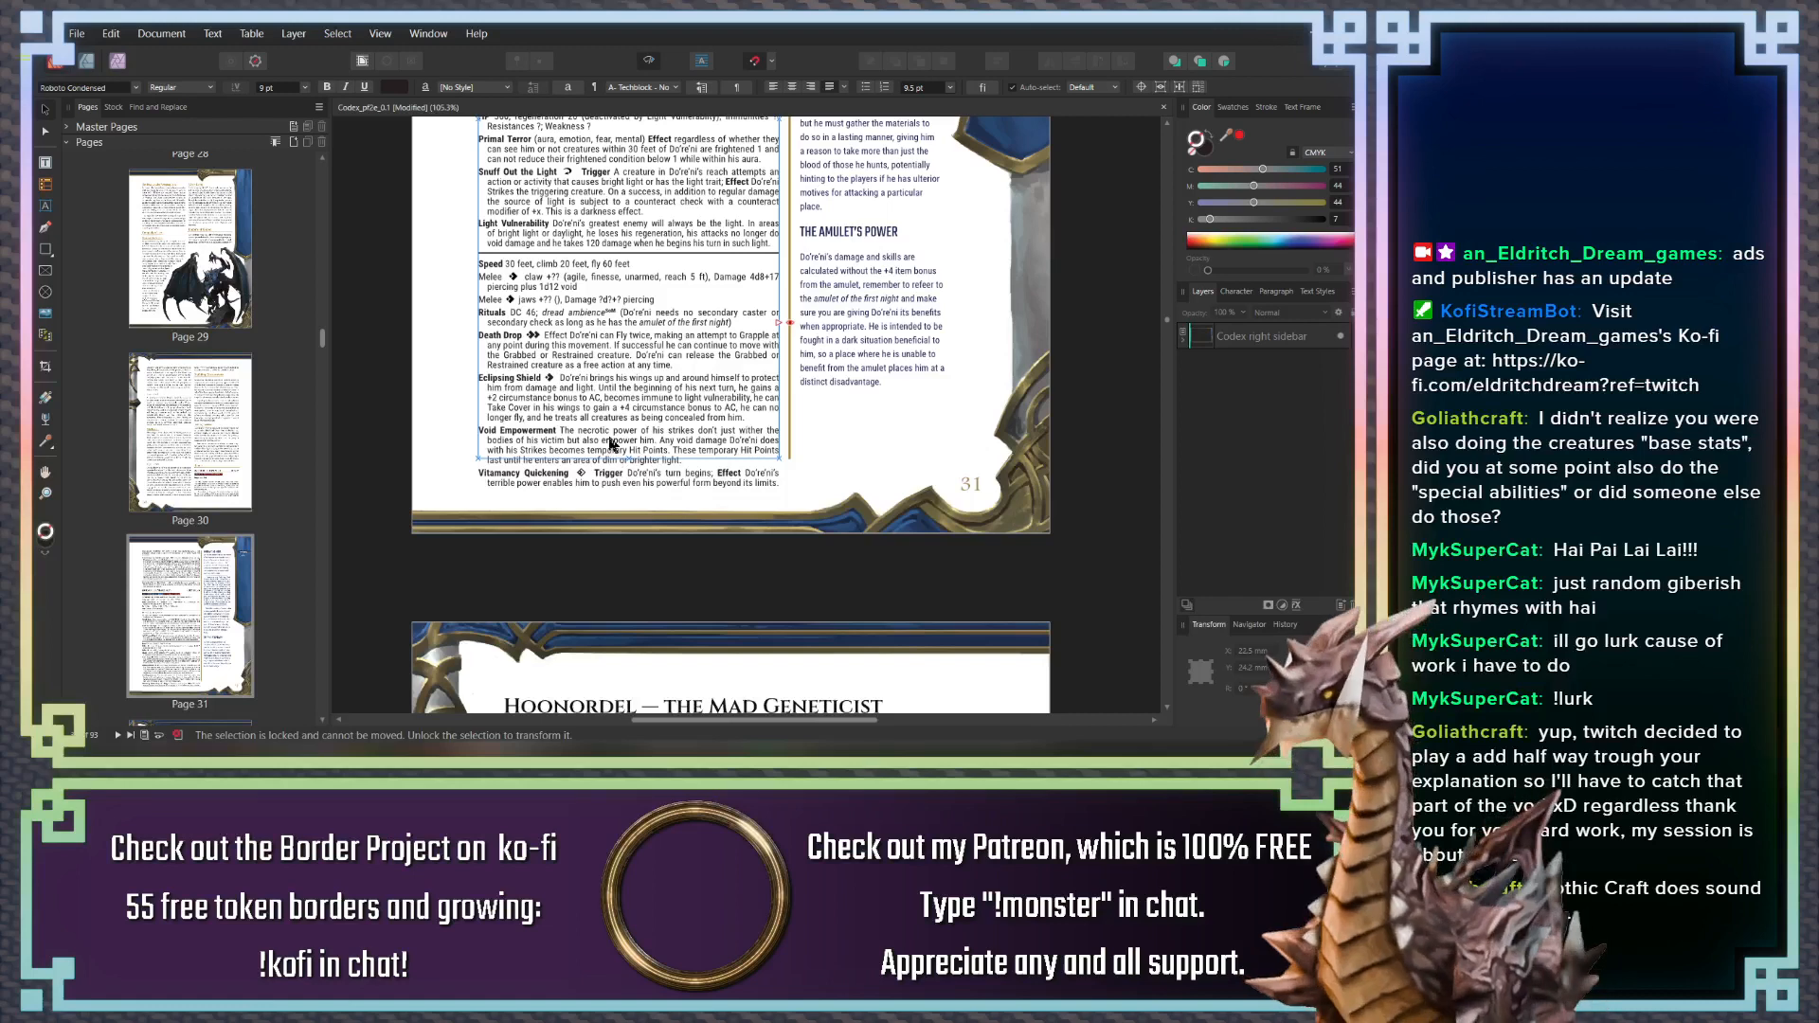
{"action": "left_click", "coordinate": [622, 371]}
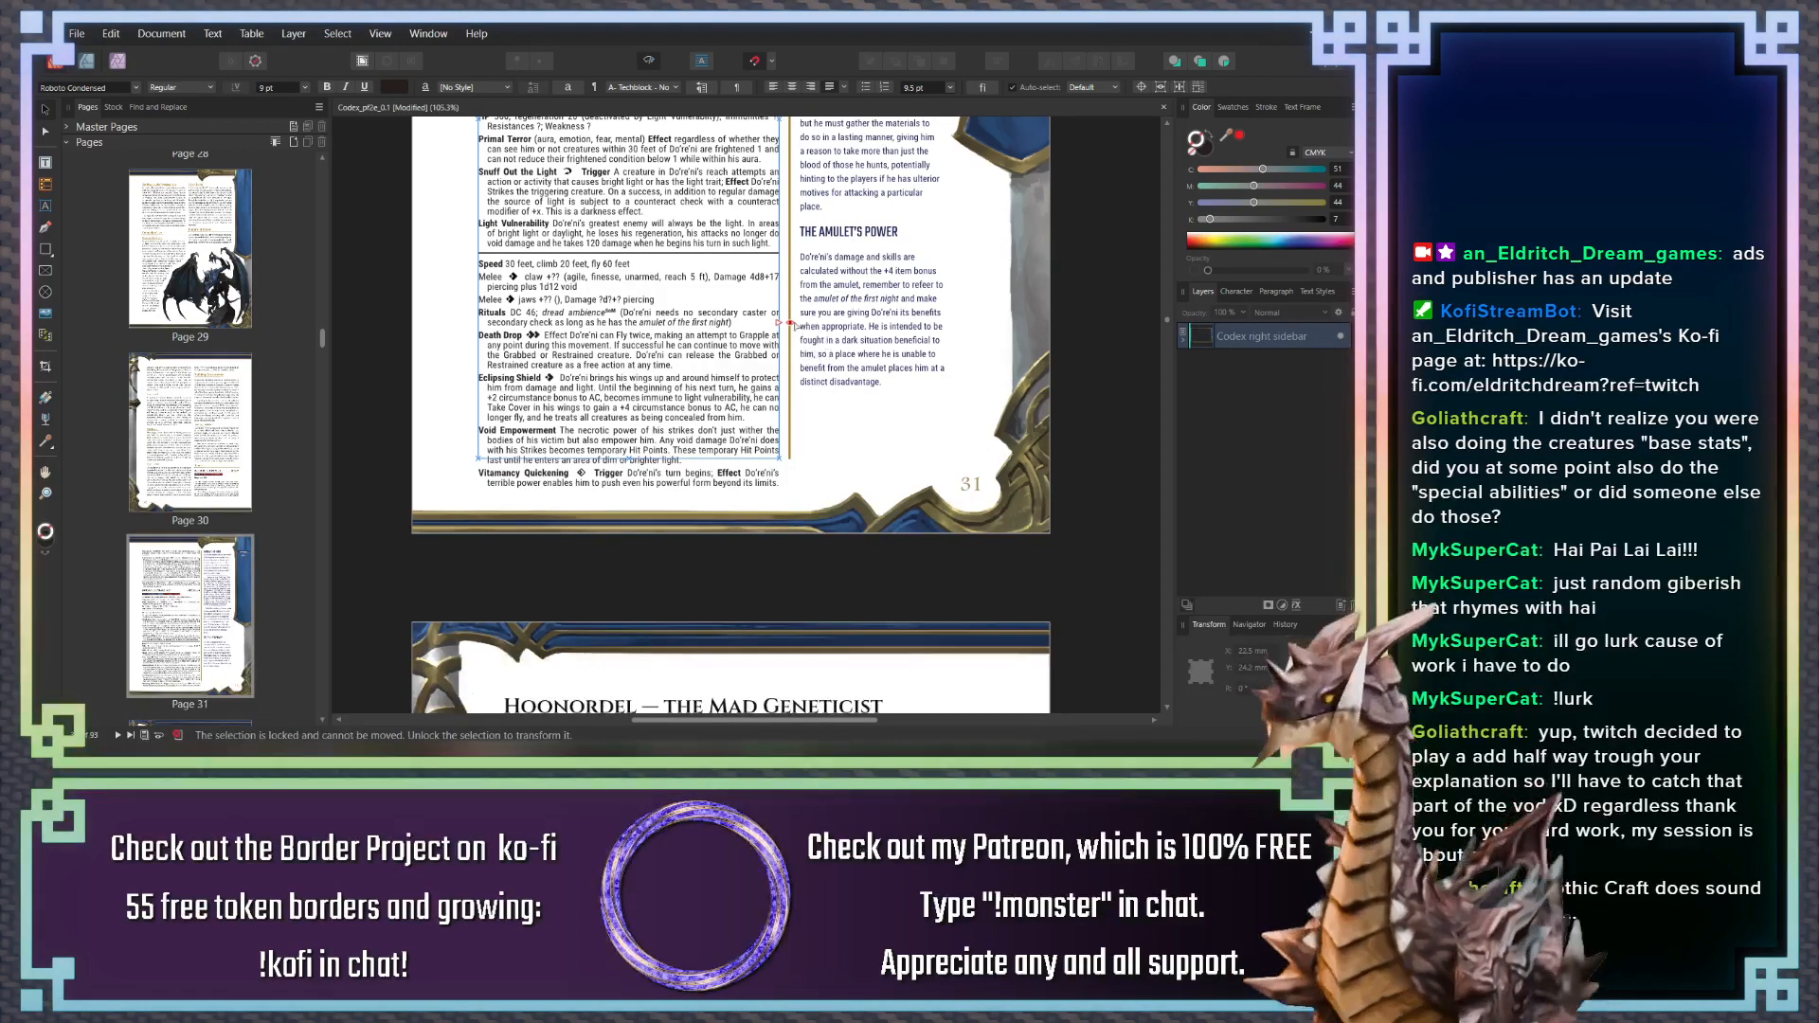
{"action": "left_click", "coordinate": [629, 460]}
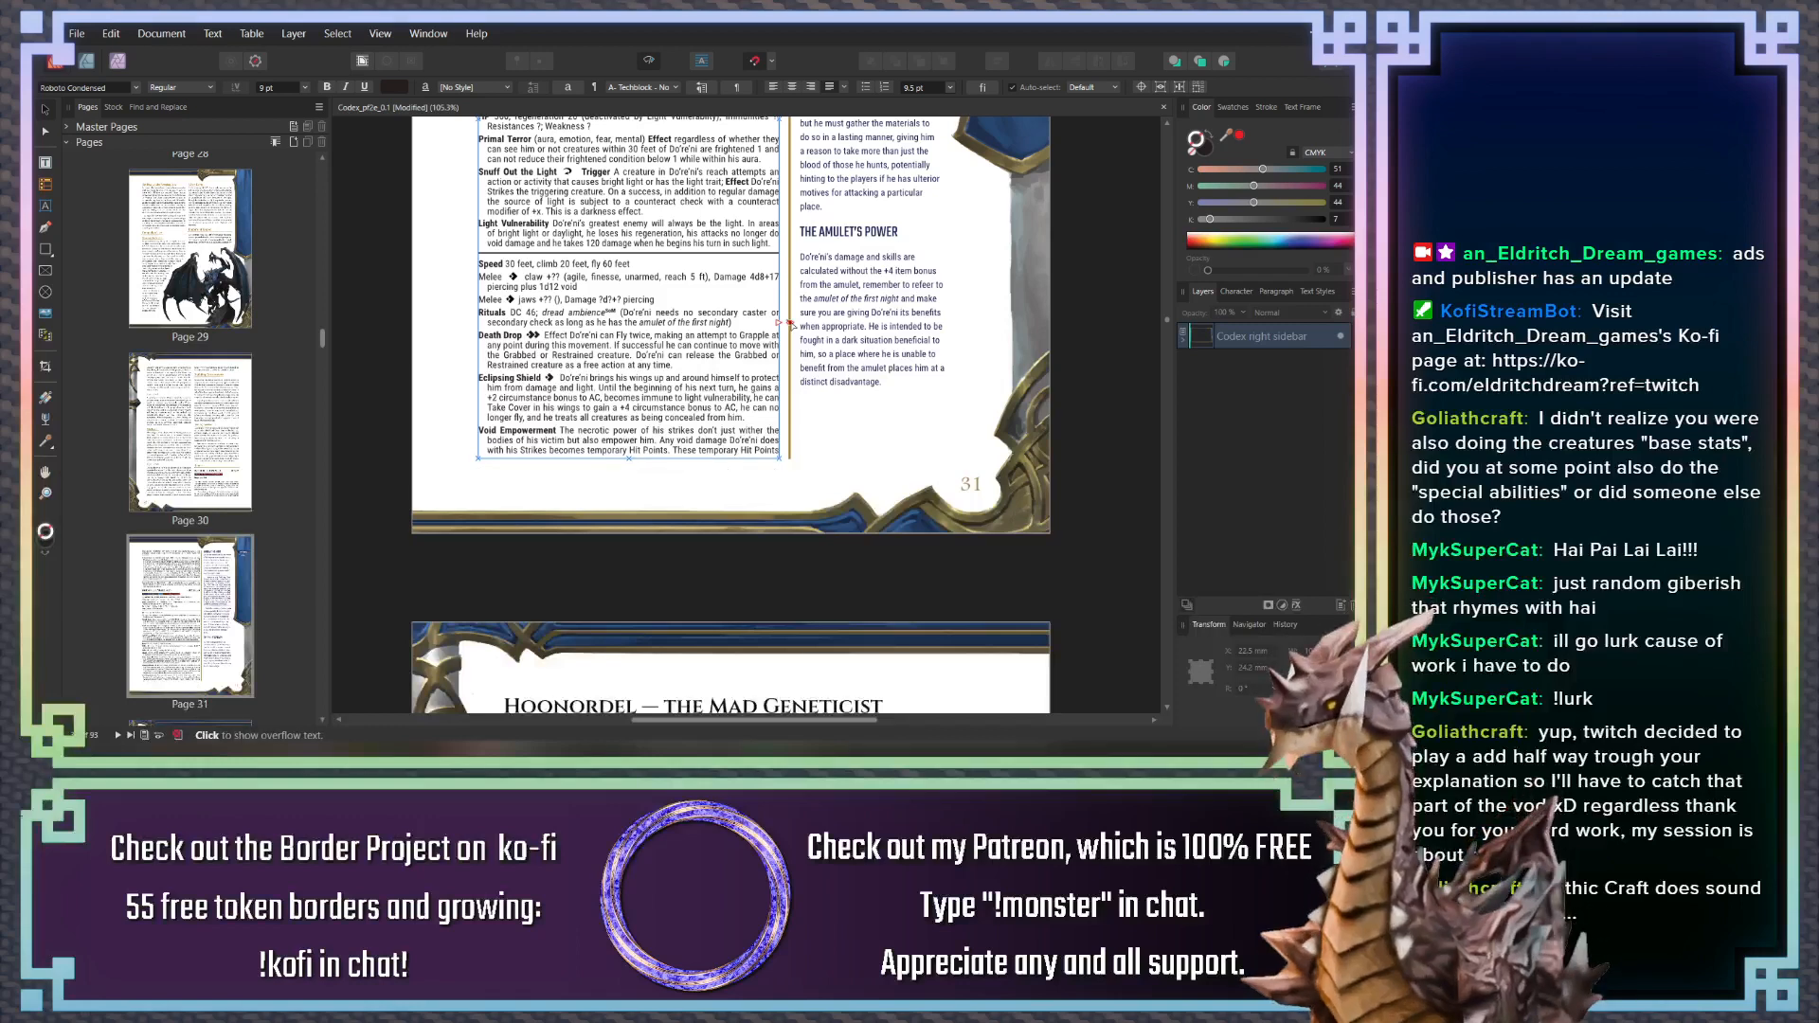
{"action": "left_click_drag", "start_coordinate": [640, 304], "coordinate": [625, 603]}
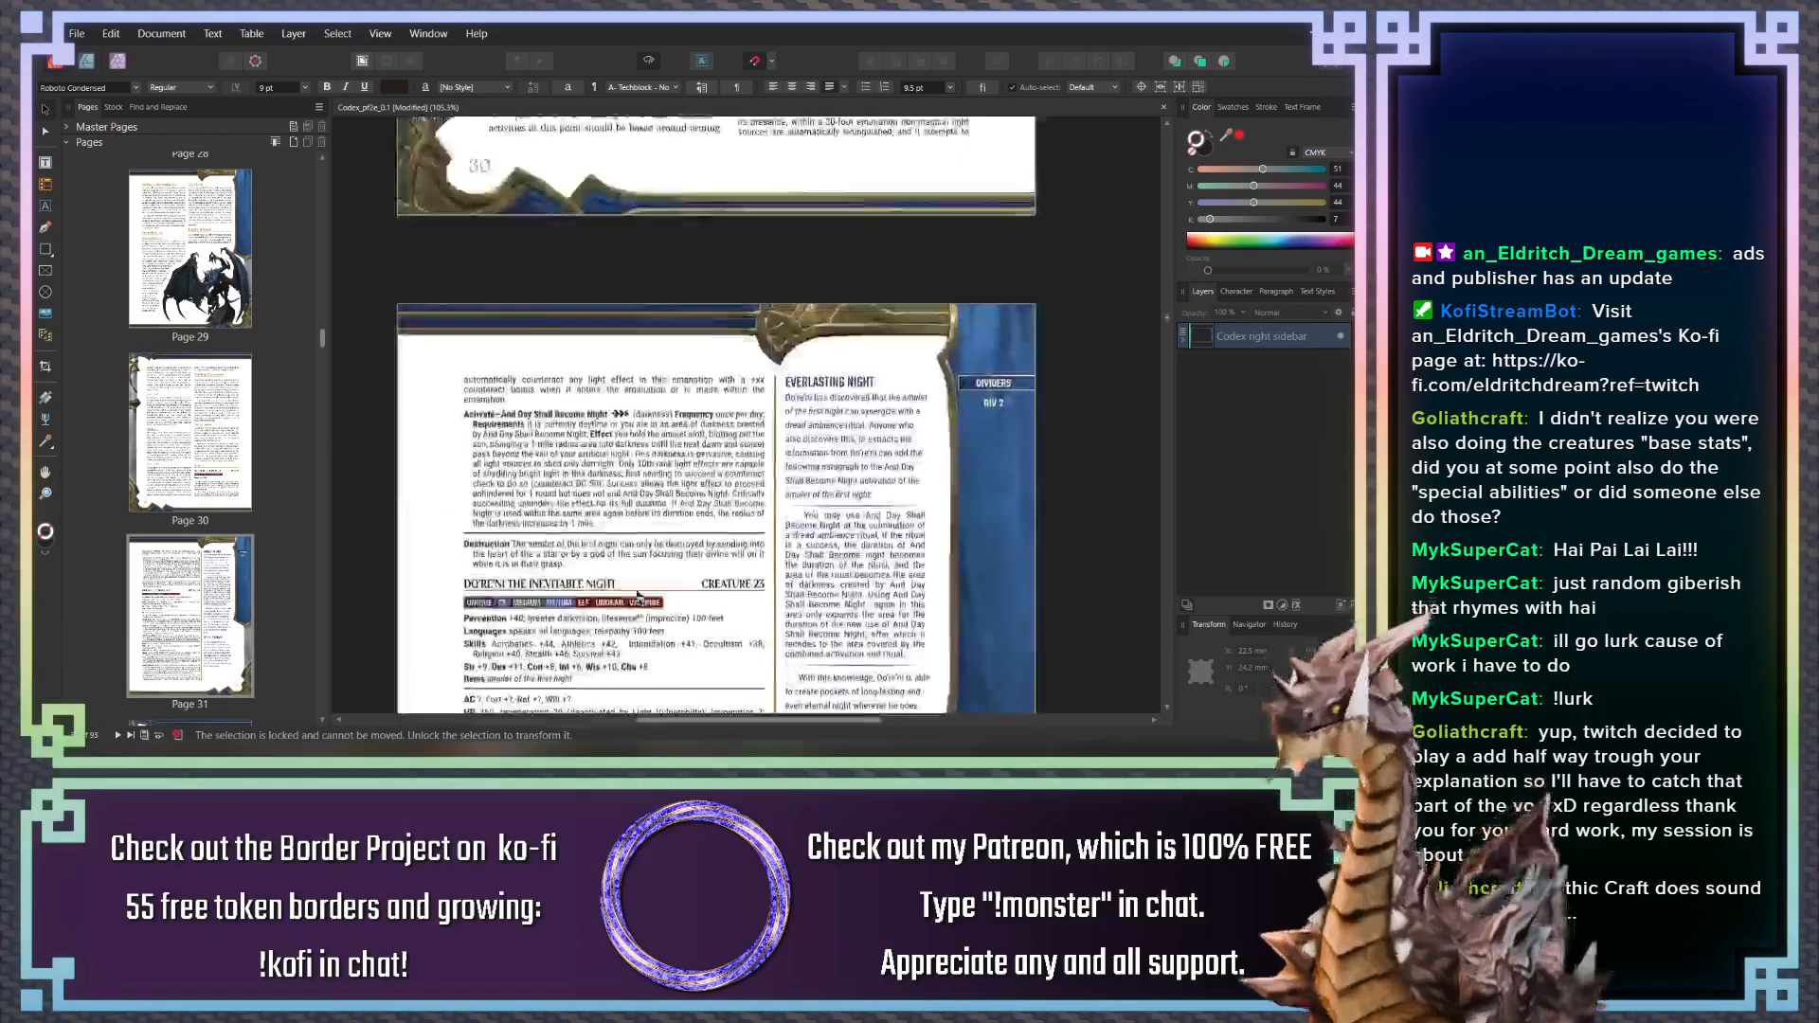
{"action": "left_click_drag", "start_coordinate": [662, 528], "coordinate": [628, 171]}
{"action": "scroll", "coordinate": [663, 454], "scroll_direction": "down", "scroll_amount": 3}
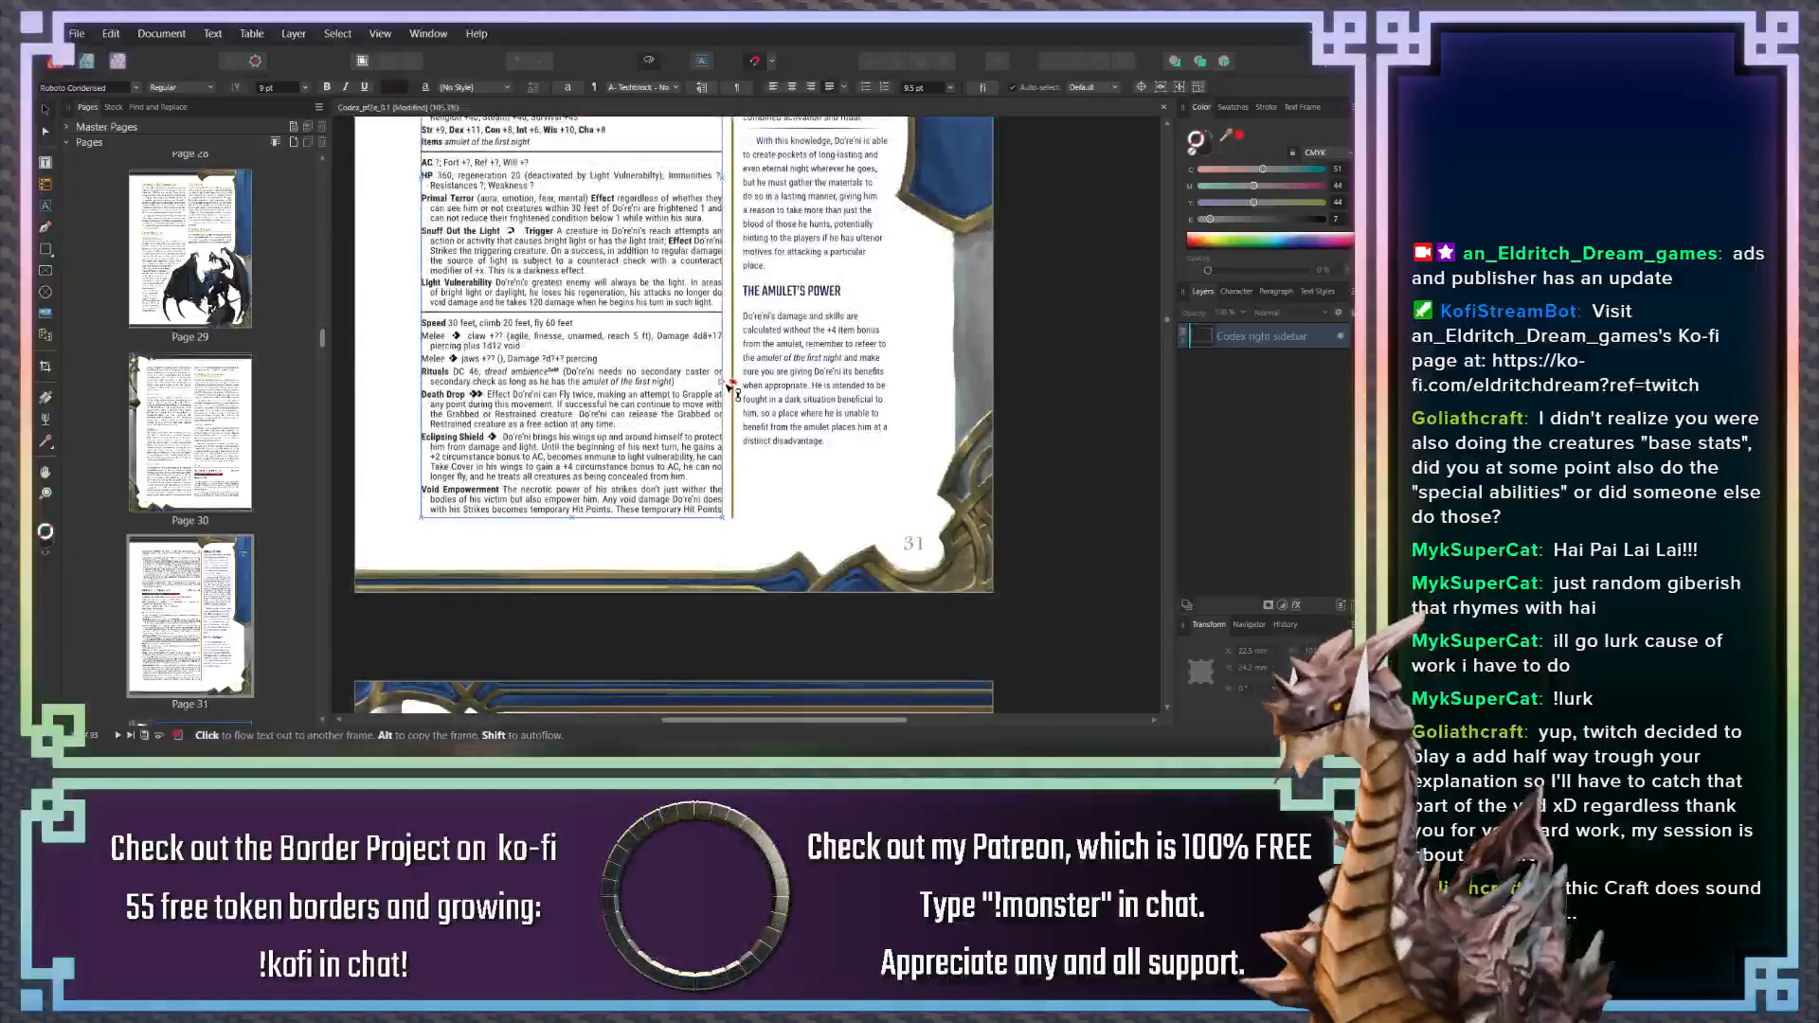
Delete the word "however" after "Despite this" in the A New Dawn section on page 29, keeping the comma
{"action": "scroll", "coordinate": [621, 327], "scroll_direction": "down", "scroll_amount": 5}
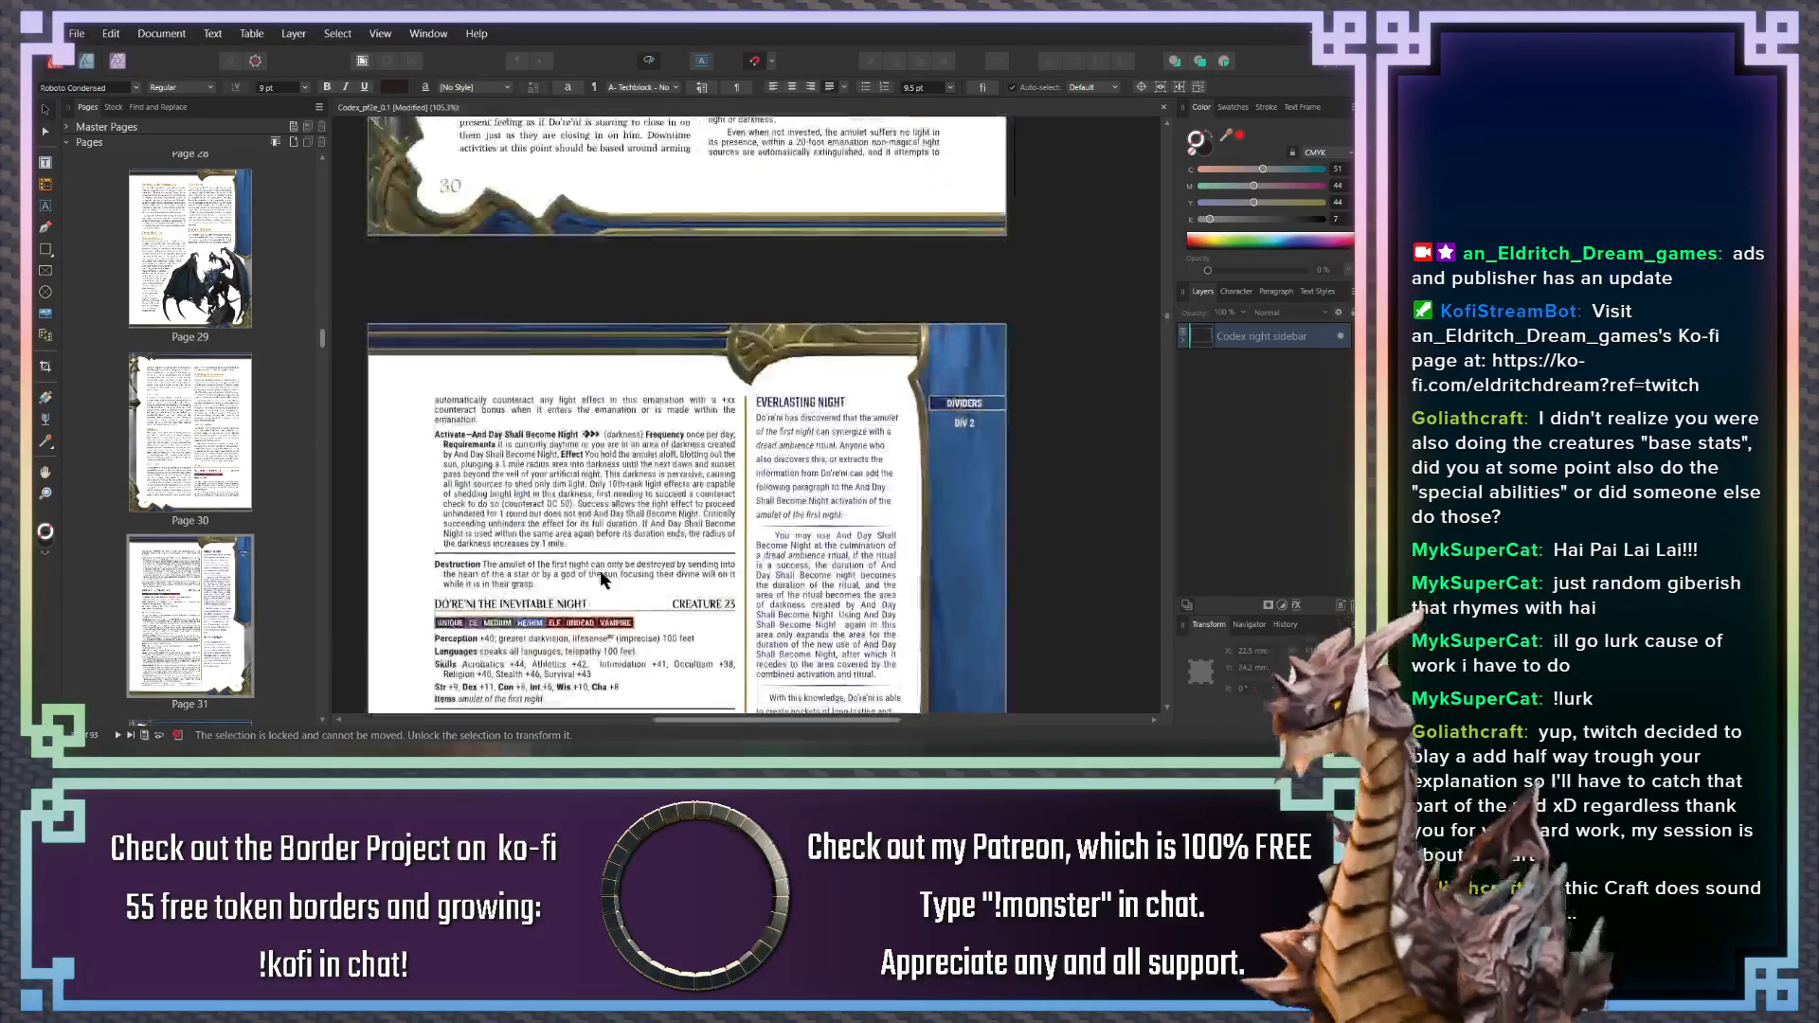
{"action": "scroll", "coordinate": [600, 438], "scroll_direction": "up", "scroll_amount": 7}
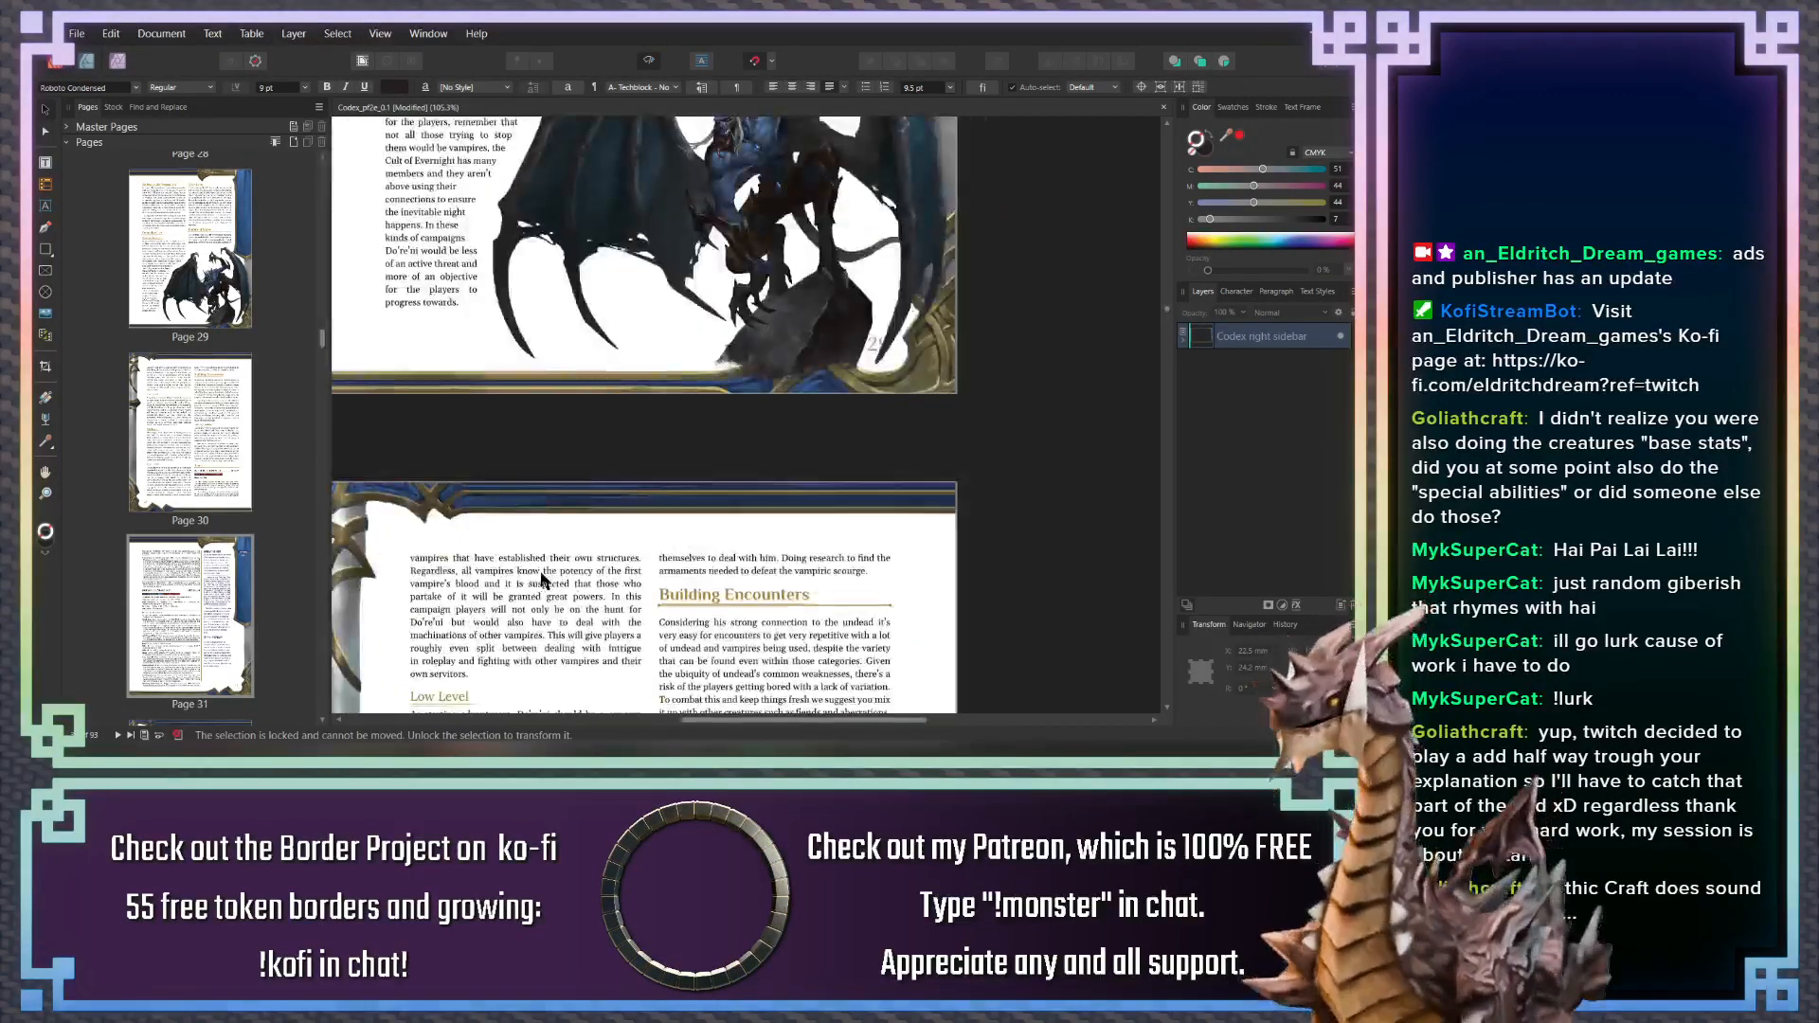
{"action": "scroll", "coordinate": [535, 540], "scroll_direction": "up", "scroll_amount": 4}
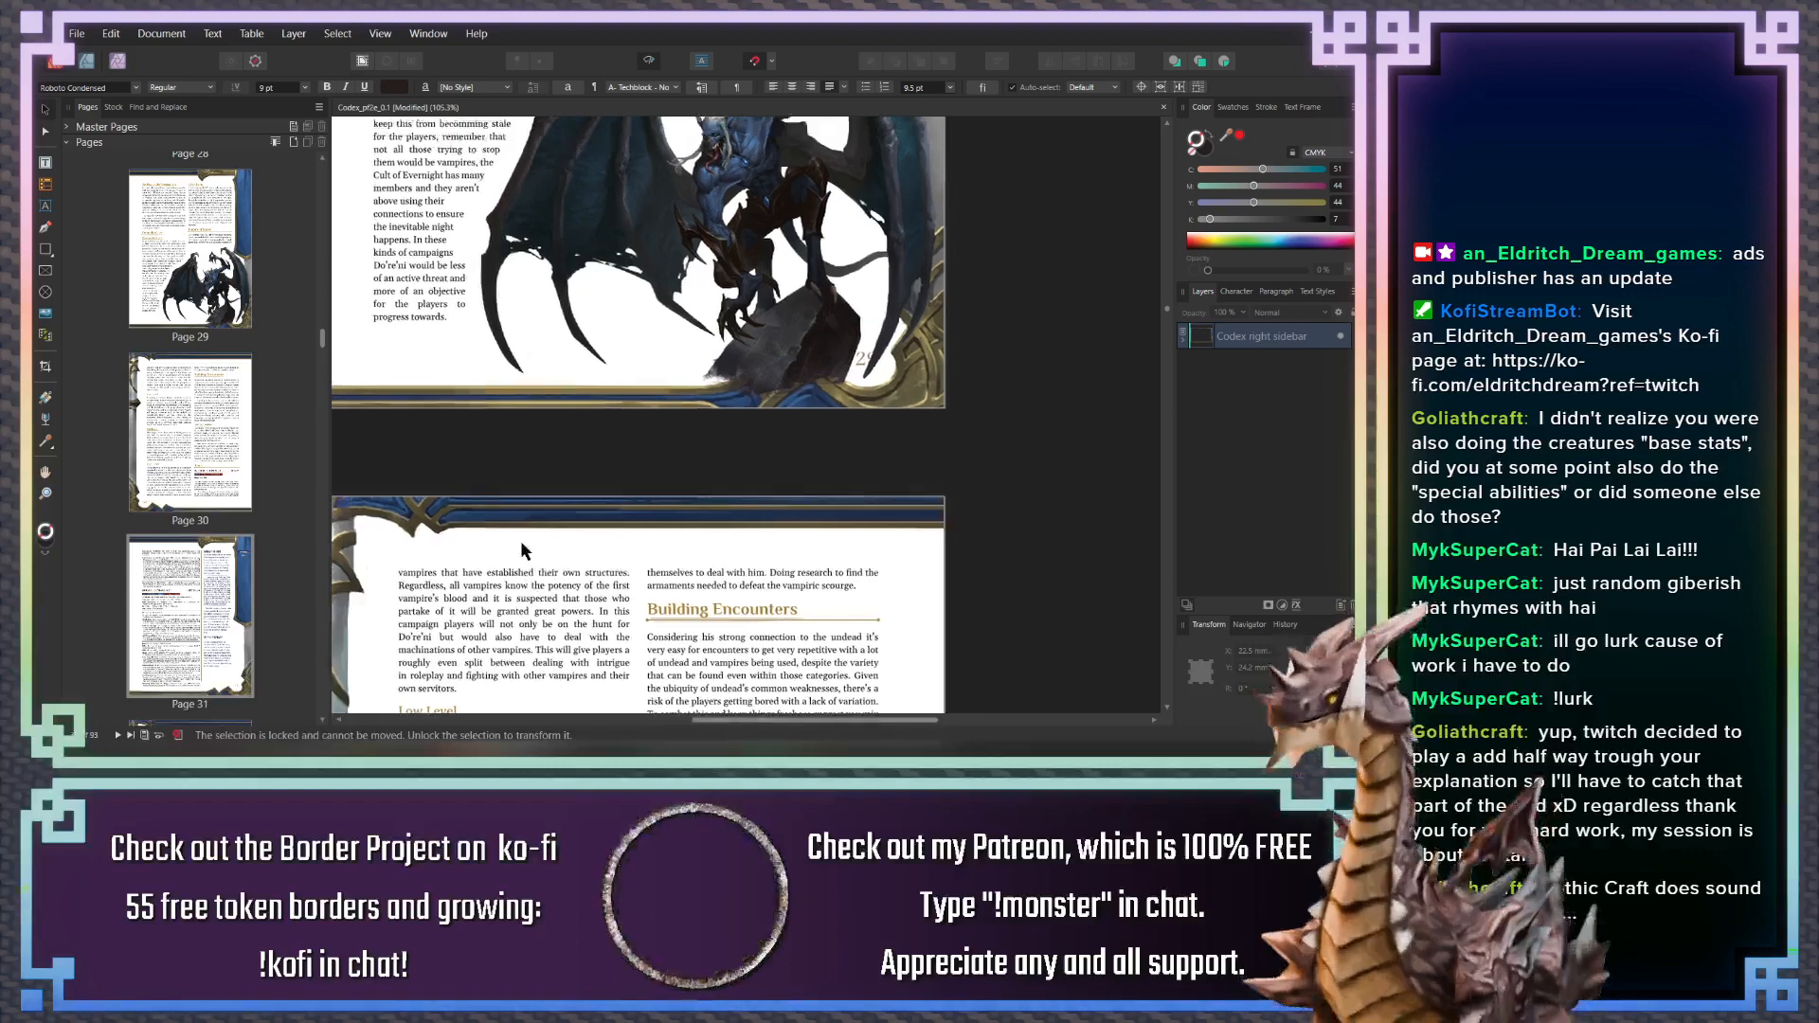
{"action": "scroll", "coordinate": [540, 431], "scroll_direction": "up", "scroll_amount": 4}
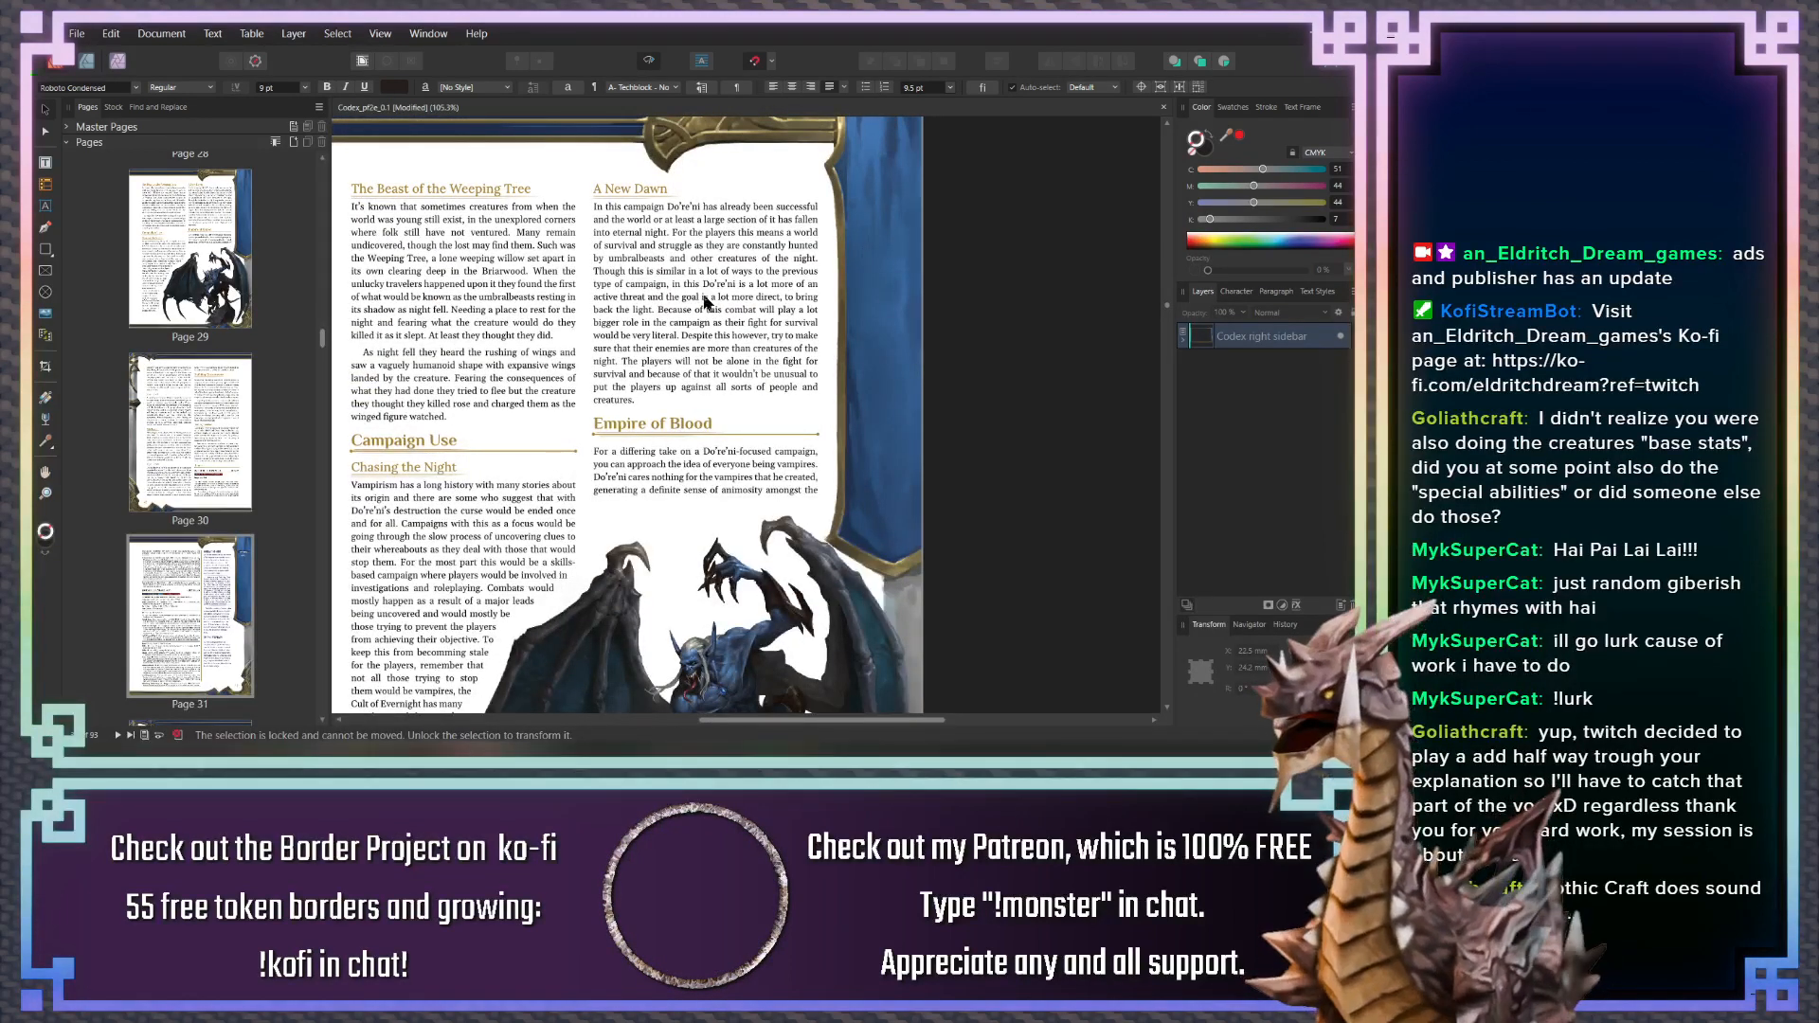
{"action": "scroll", "coordinate": [749, 343], "scroll_direction": "up", "scroll_amount": 4}
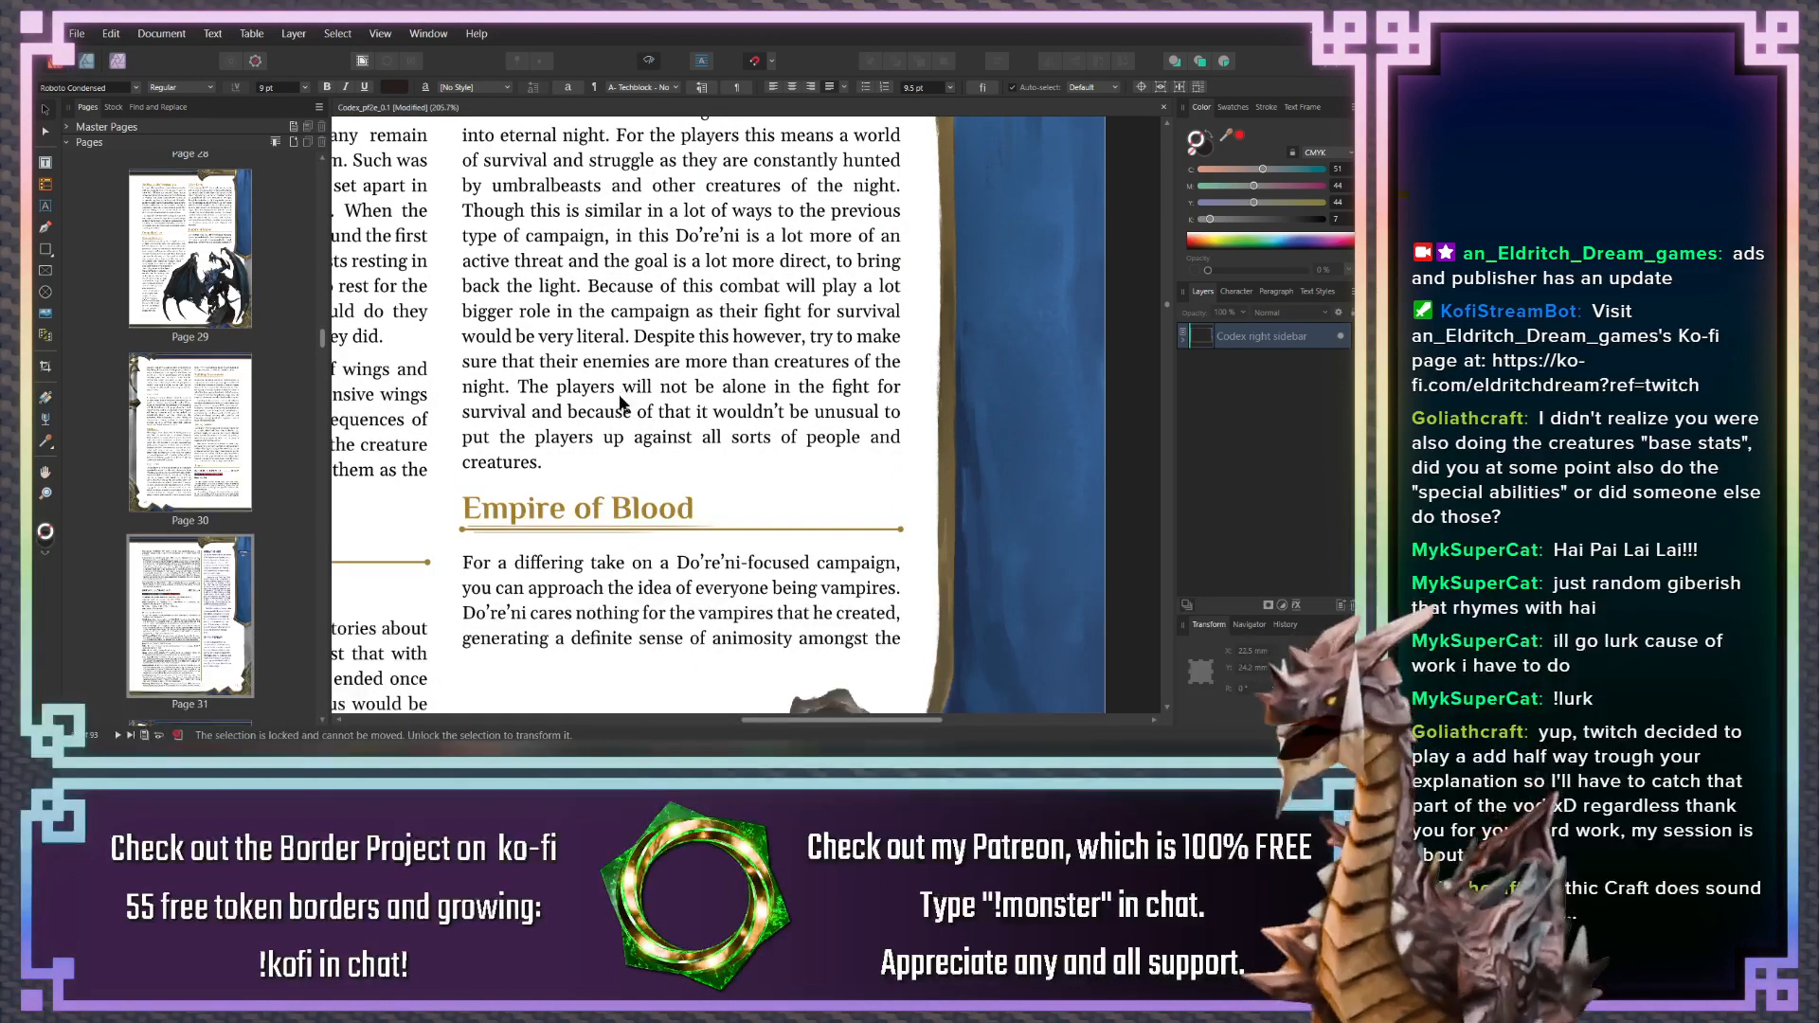
{"action": "scroll", "coordinate": [617, 407], "scroll_direction": "up", "scroll_amount": 3}
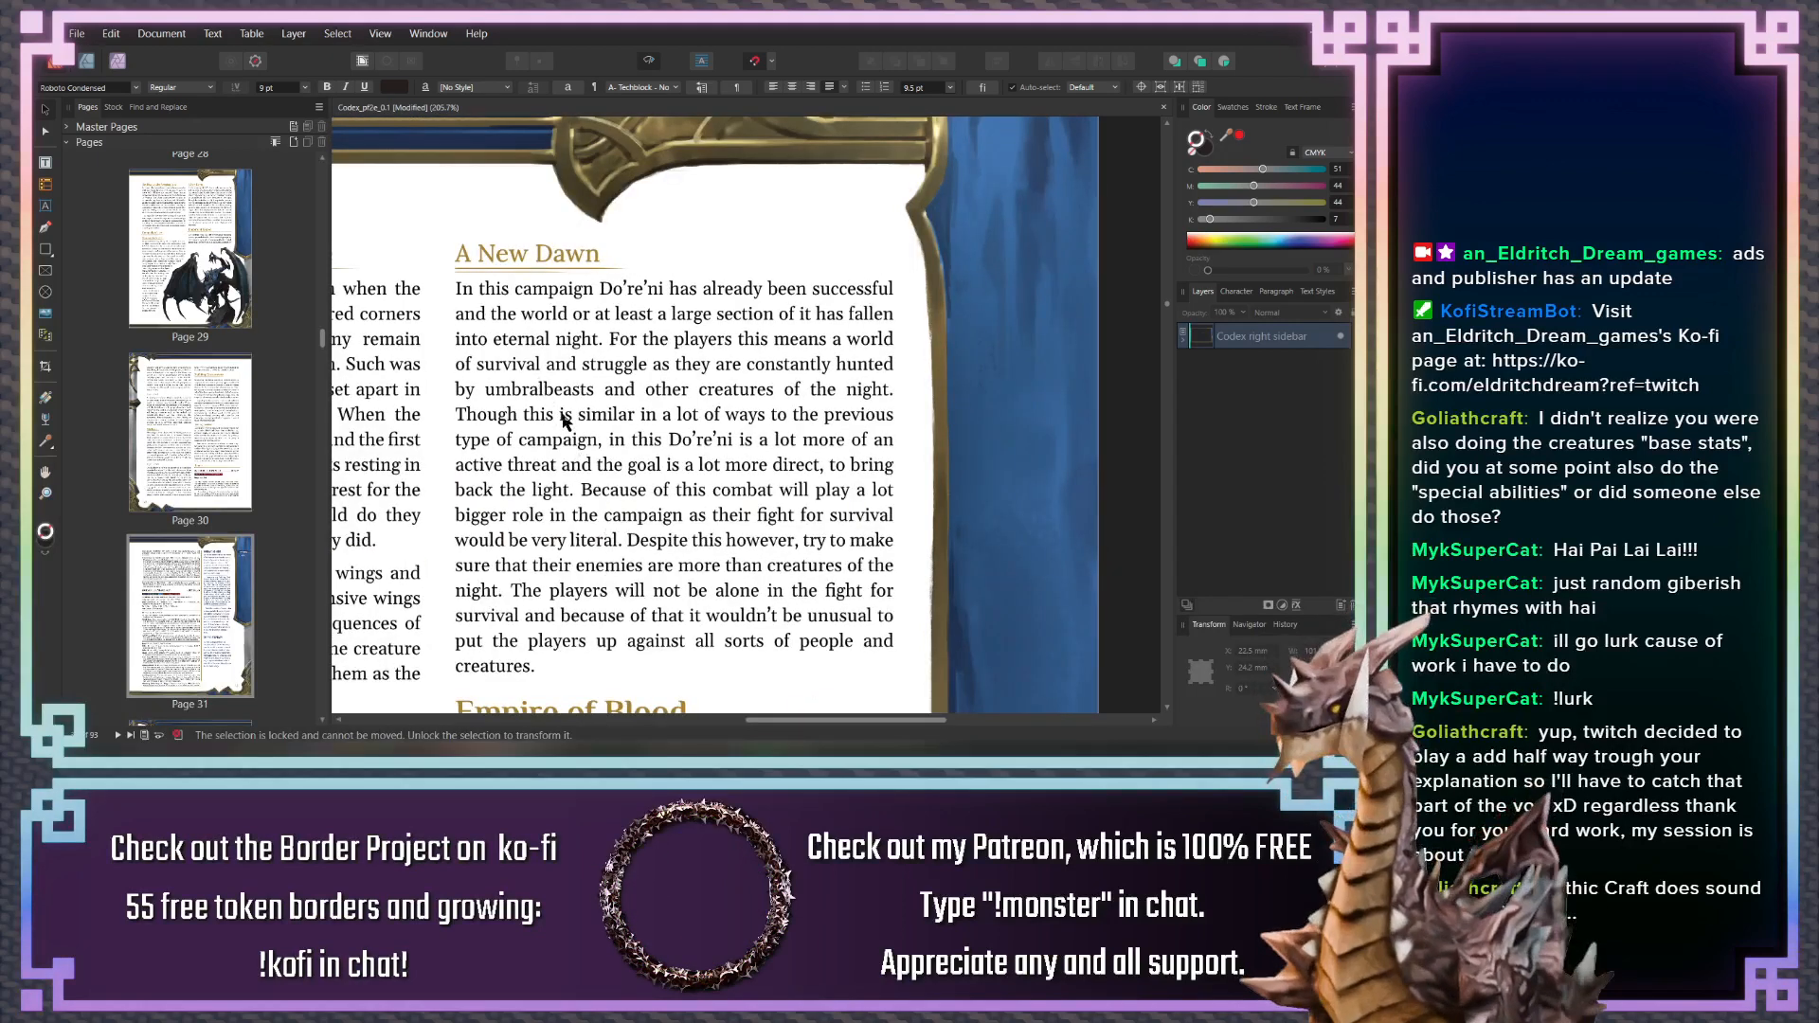
{"action": "left_click_drag", "start_coordinate": [577, 416], "coordinate": [564, 399]}
{"action": "left_click", "coordinate": [637, 538]}
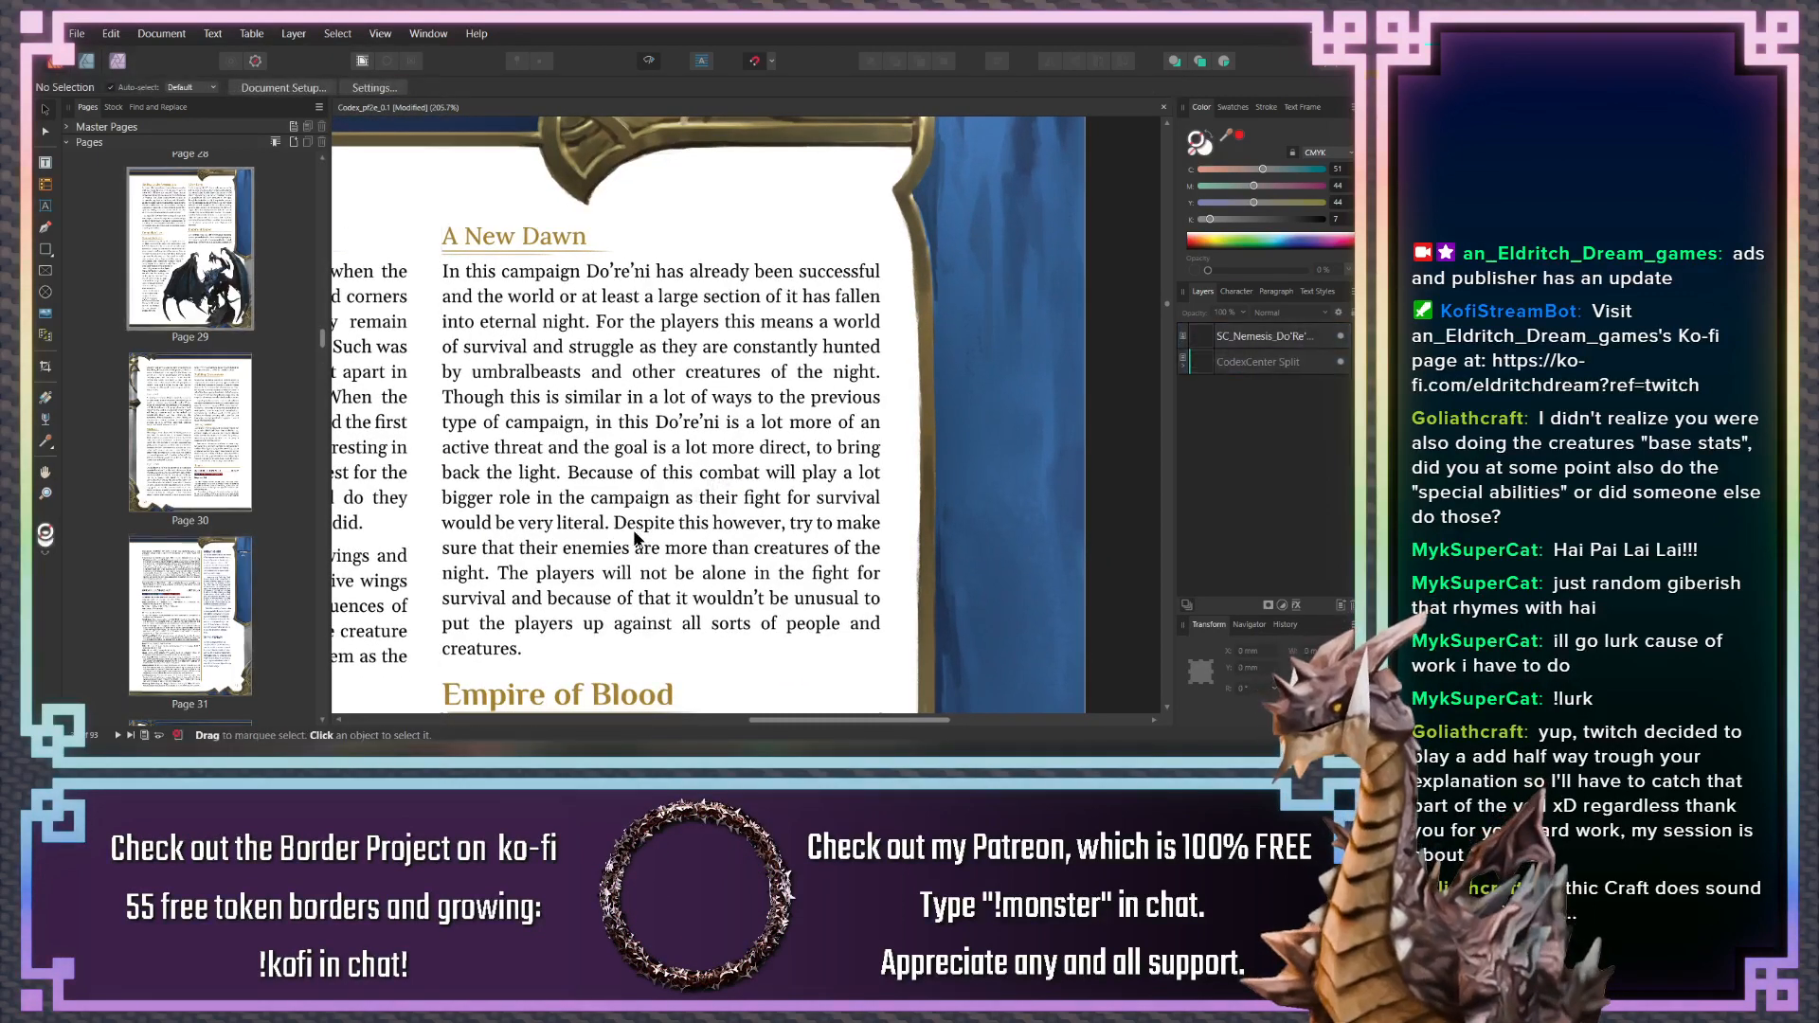
{"action": "double_click", "coordinate": [638, 532]}
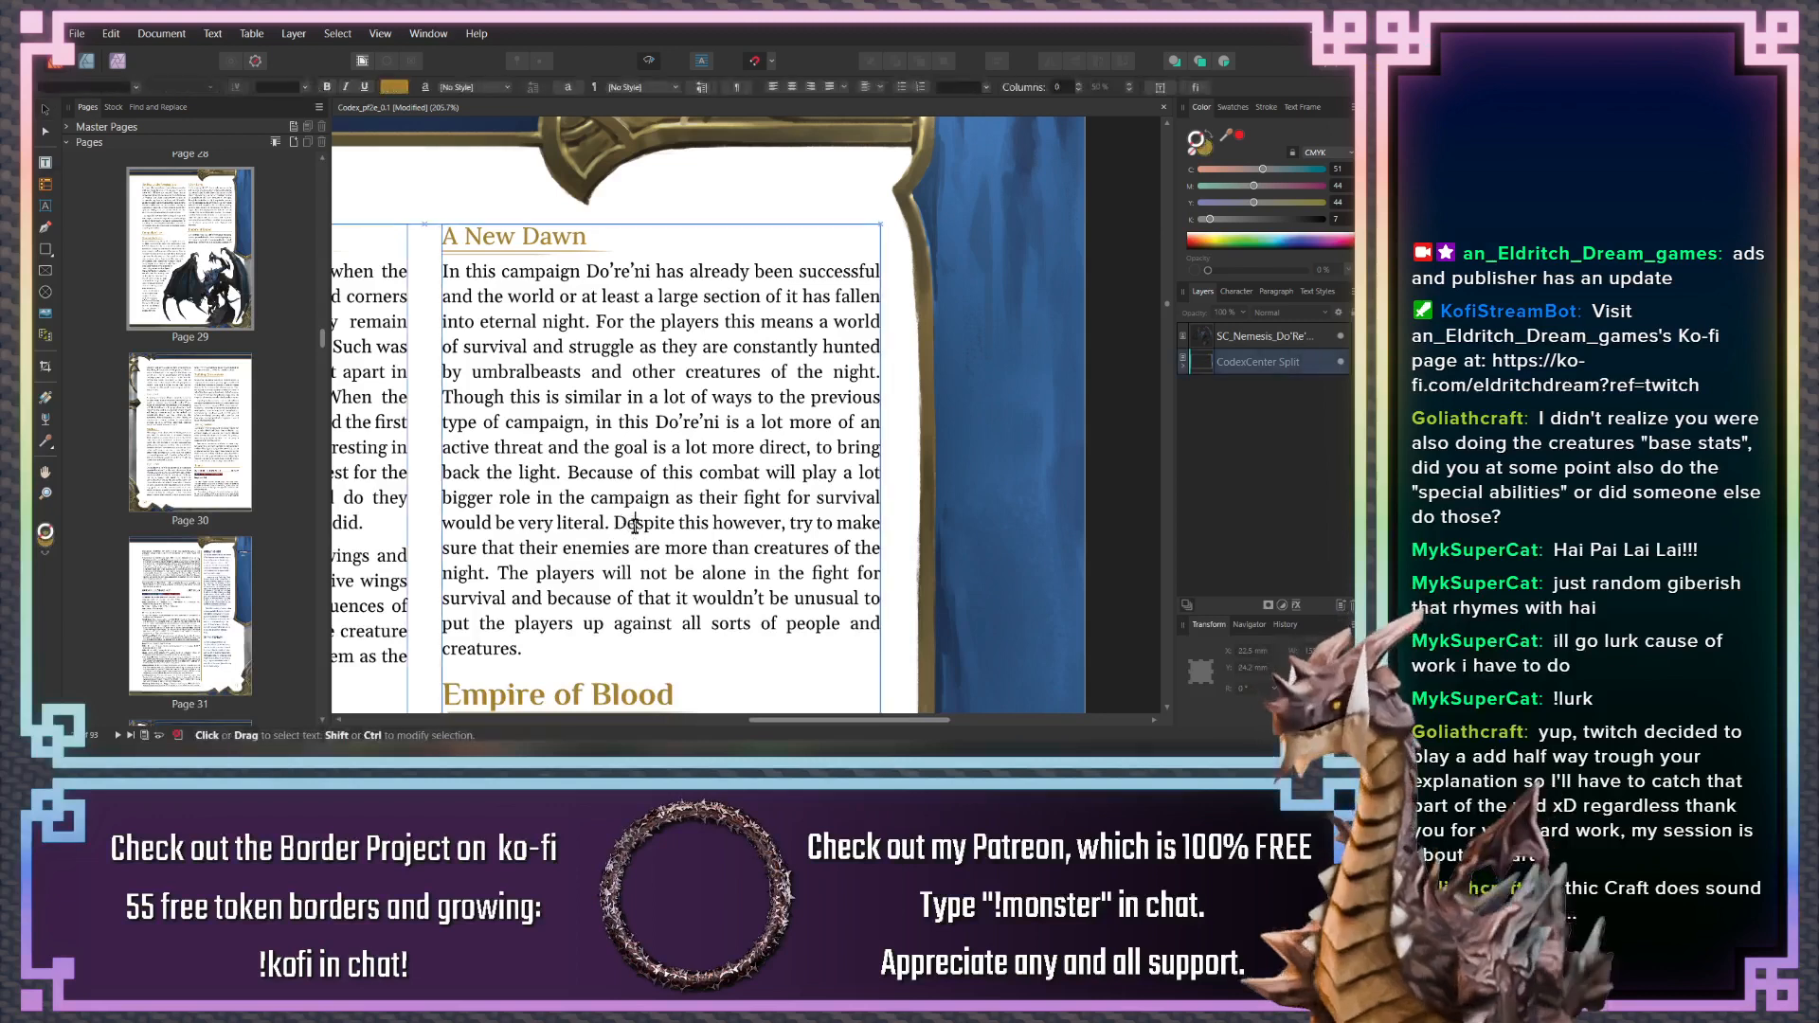
{"action": "left_click_drag", "start_coordinate": [711, 524], "coordinate": [768, 524]}
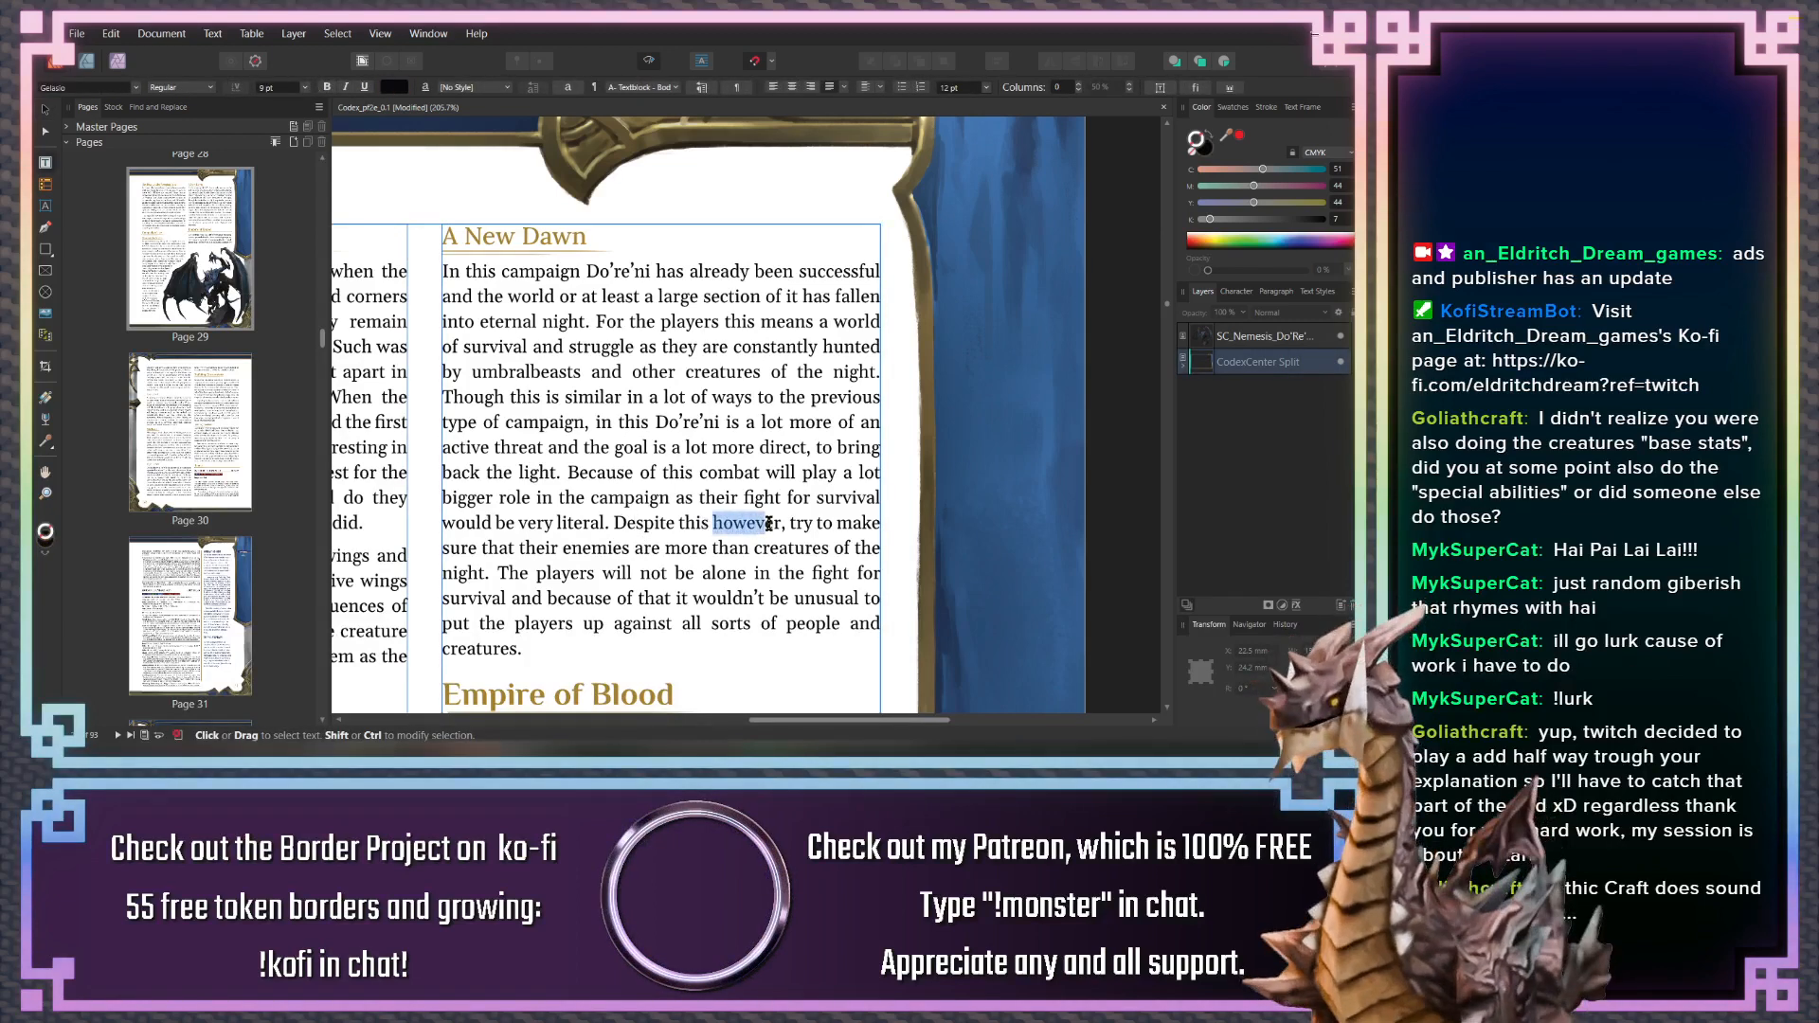
{"action": "type", "text": ","}
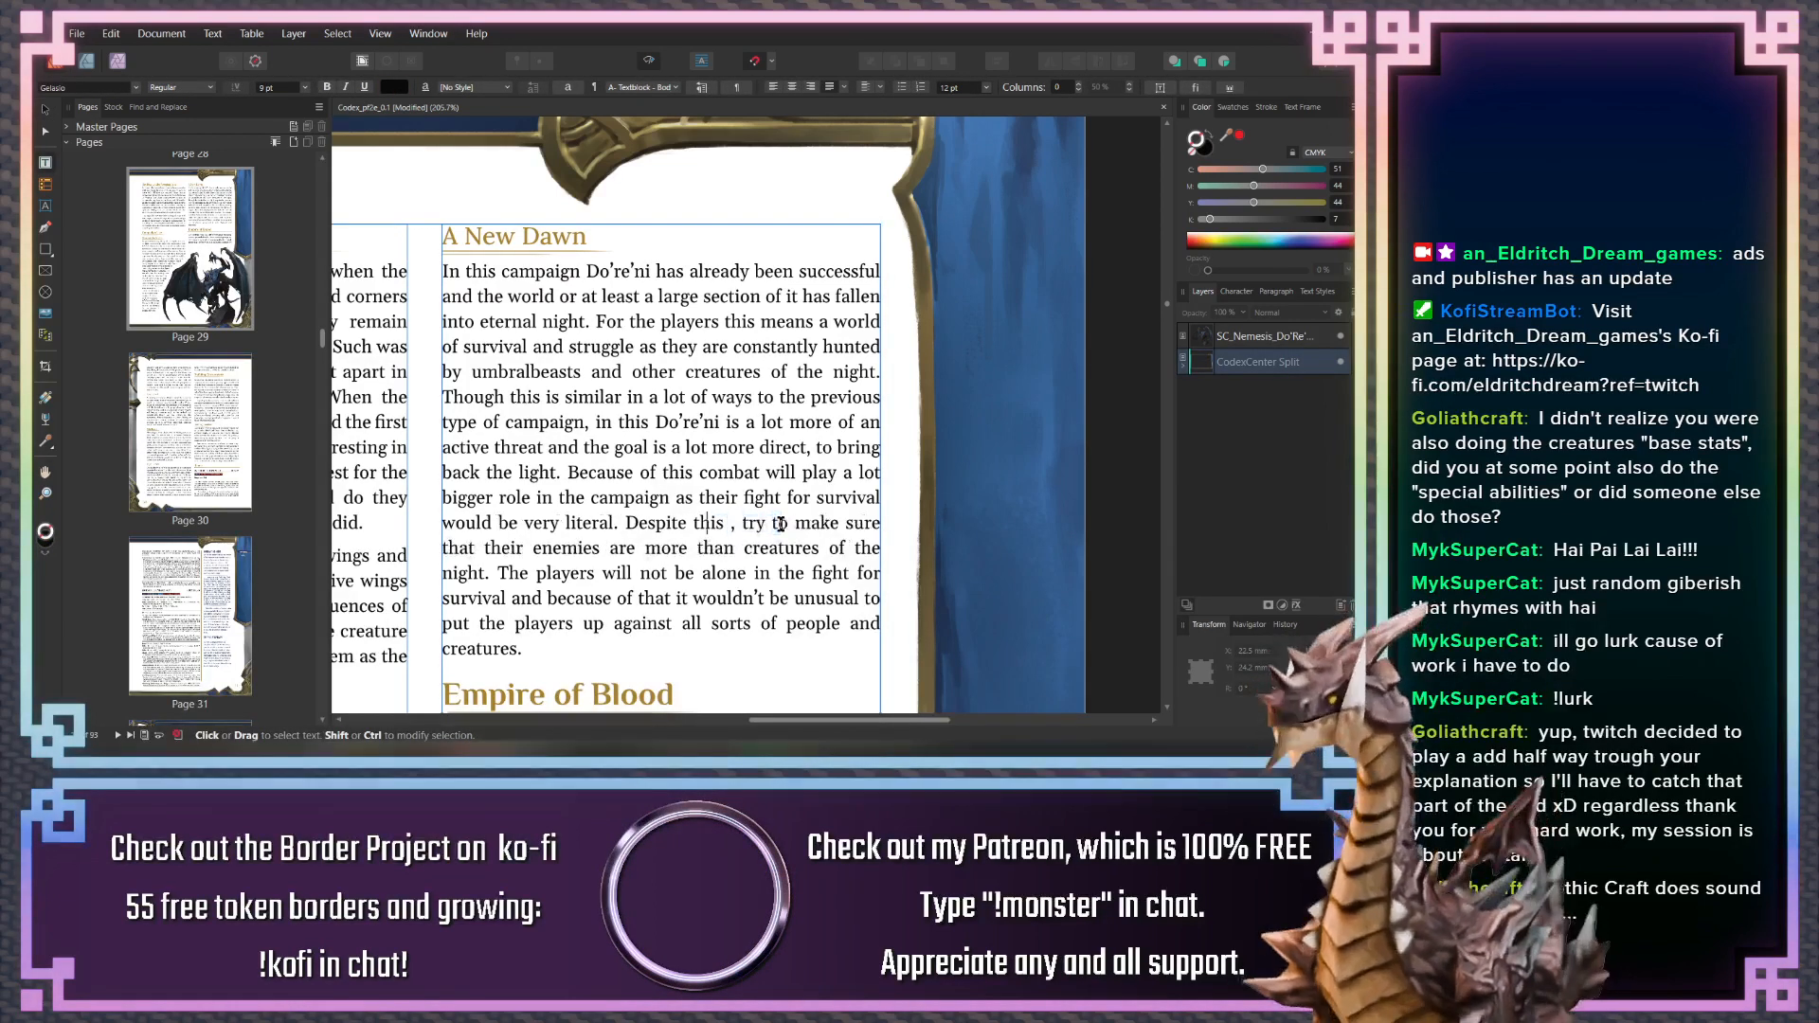
Check how the shortened A New Dawn text reflows from Empire of Blood on page 29 through the stat block on page 31
{"action": "scroll", "coordinate": [741, 523], "scroll_direction": "down", "scroll_amount": 3}
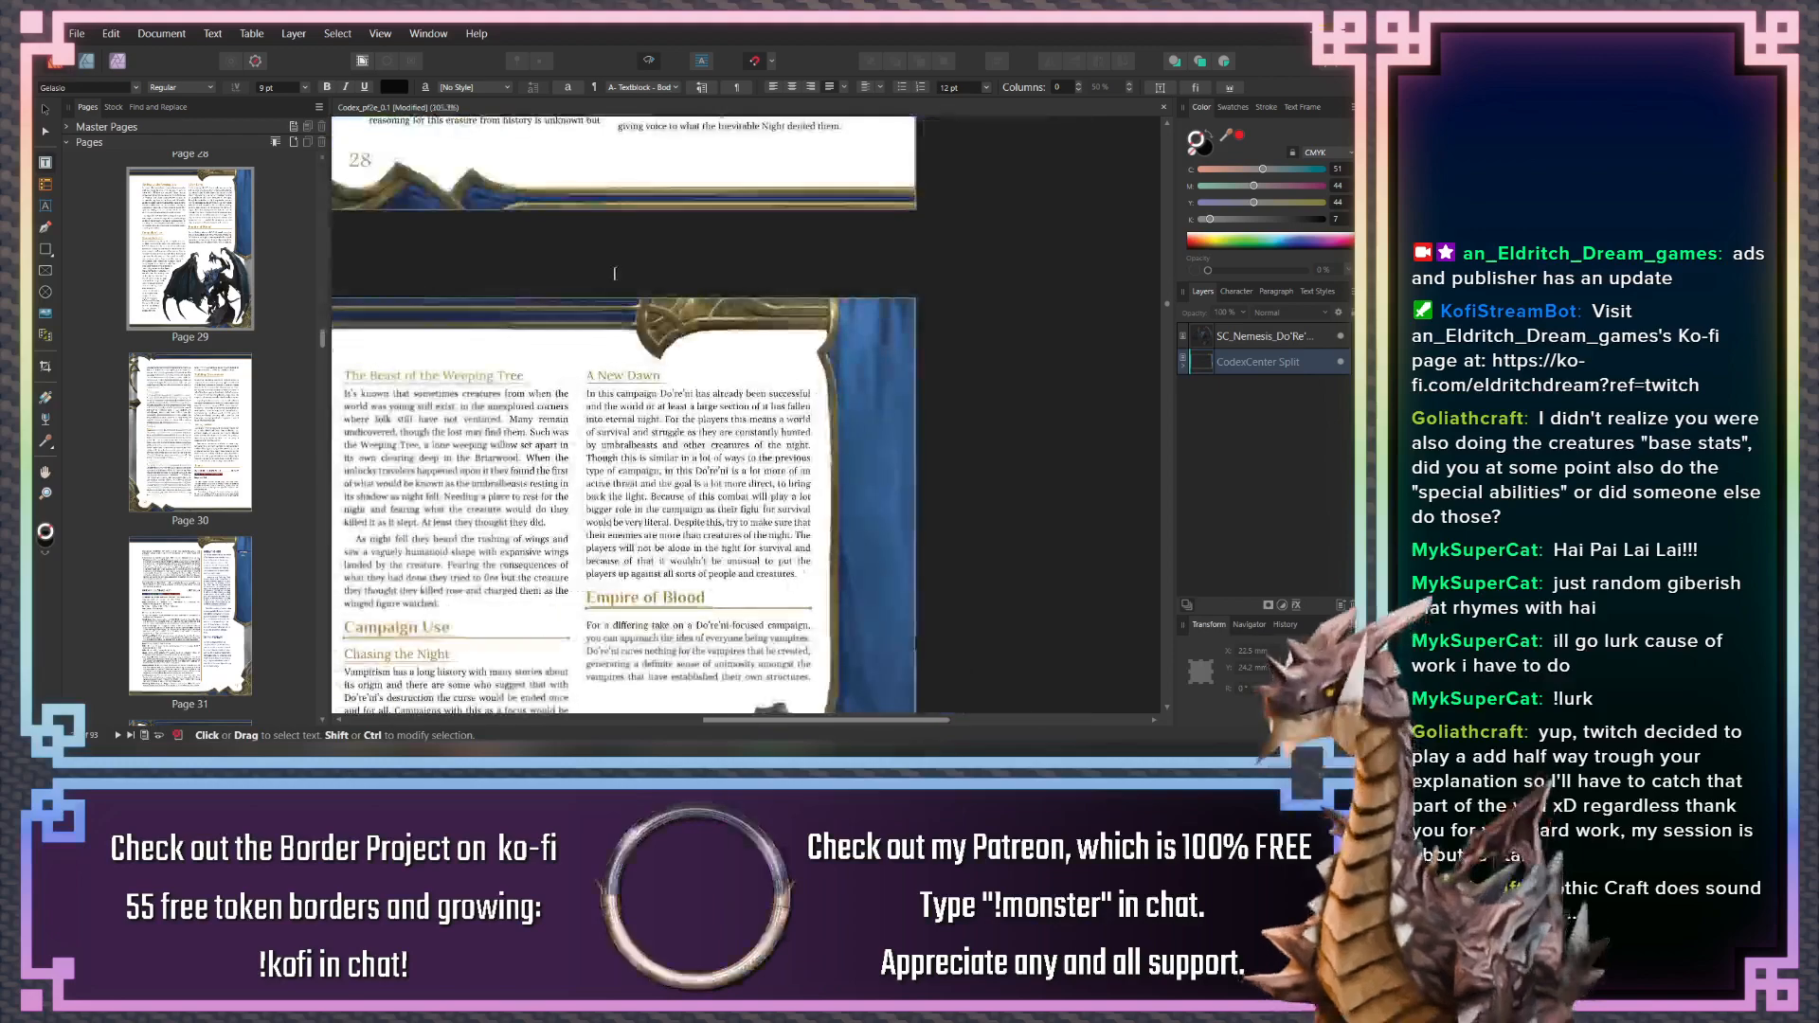
{"action": "left_click_drag", "start_coordinate": [610, 672], "coordinate": [609, 302]}
{"action": "left_click_drag", "start_coordinate": [559, 687], "coordinate": [629, 417]}
{"action": "scroll", "coordinate": [668, 450], "scroll_direction": "down", "scroll_amount": 6}
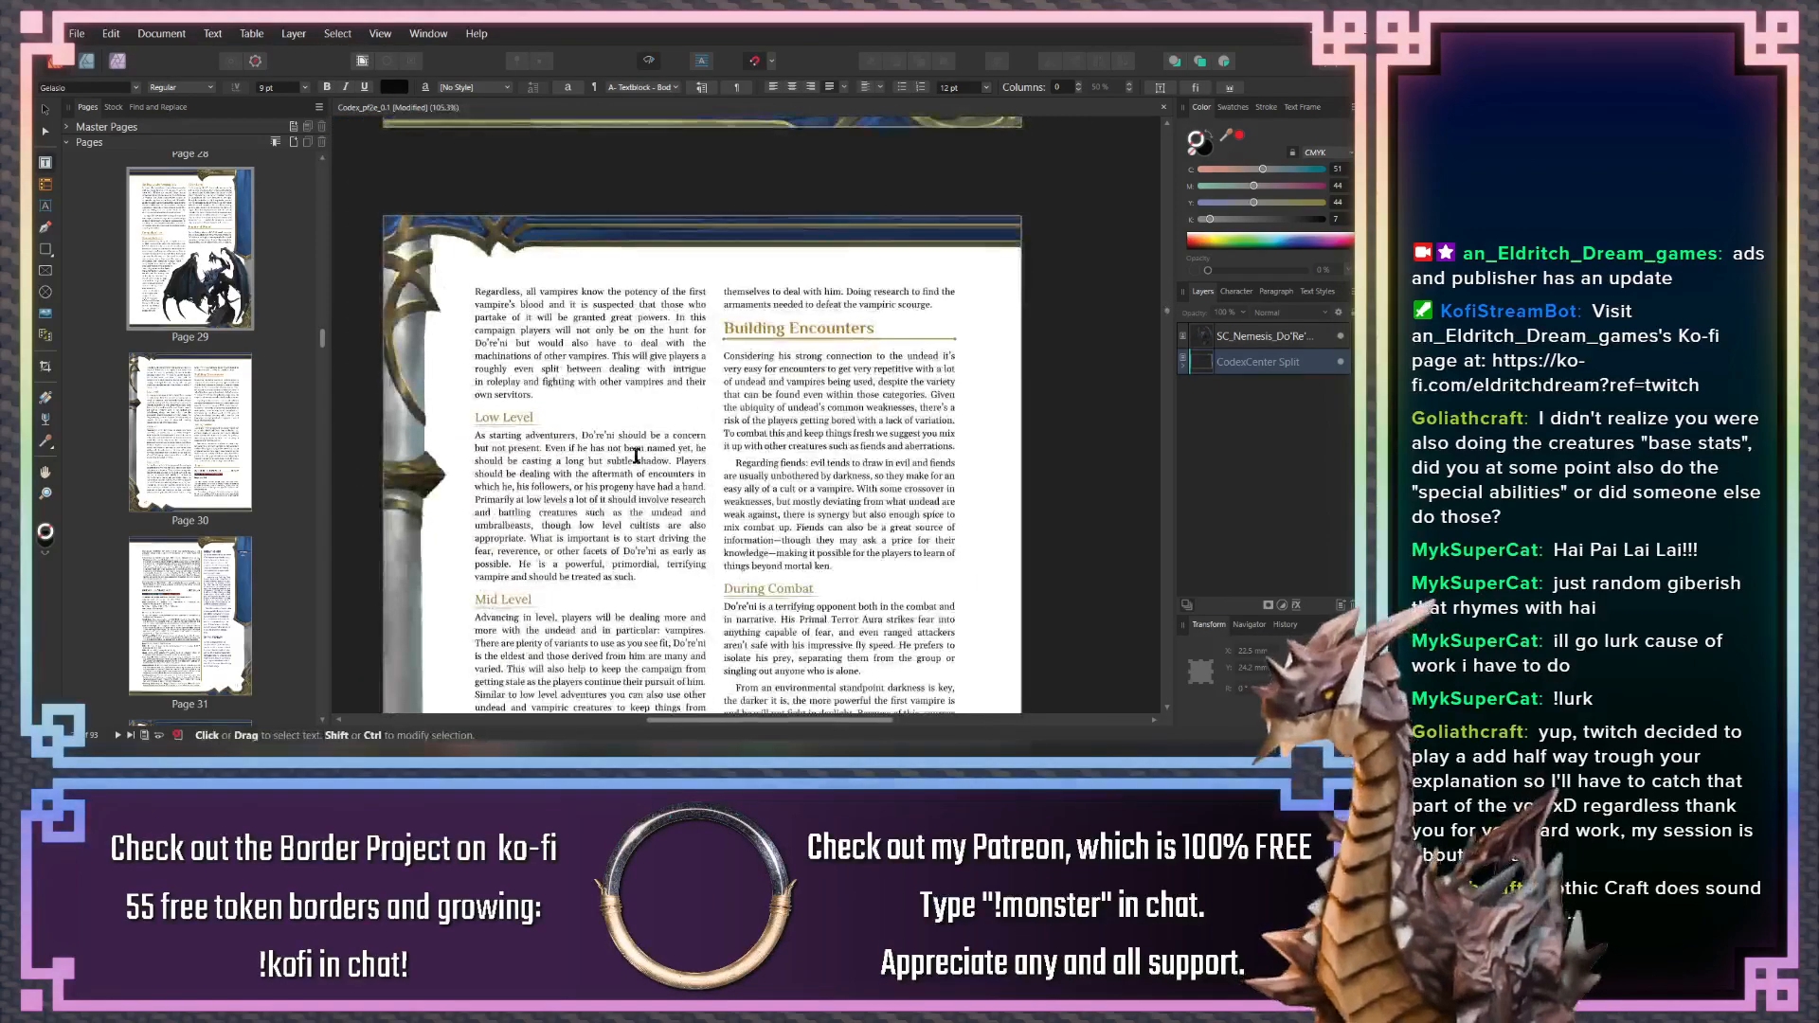
{"action": "scroll", "coordinate": [679, 438], "scroll_direction": "down", "scroll_amount": 7}
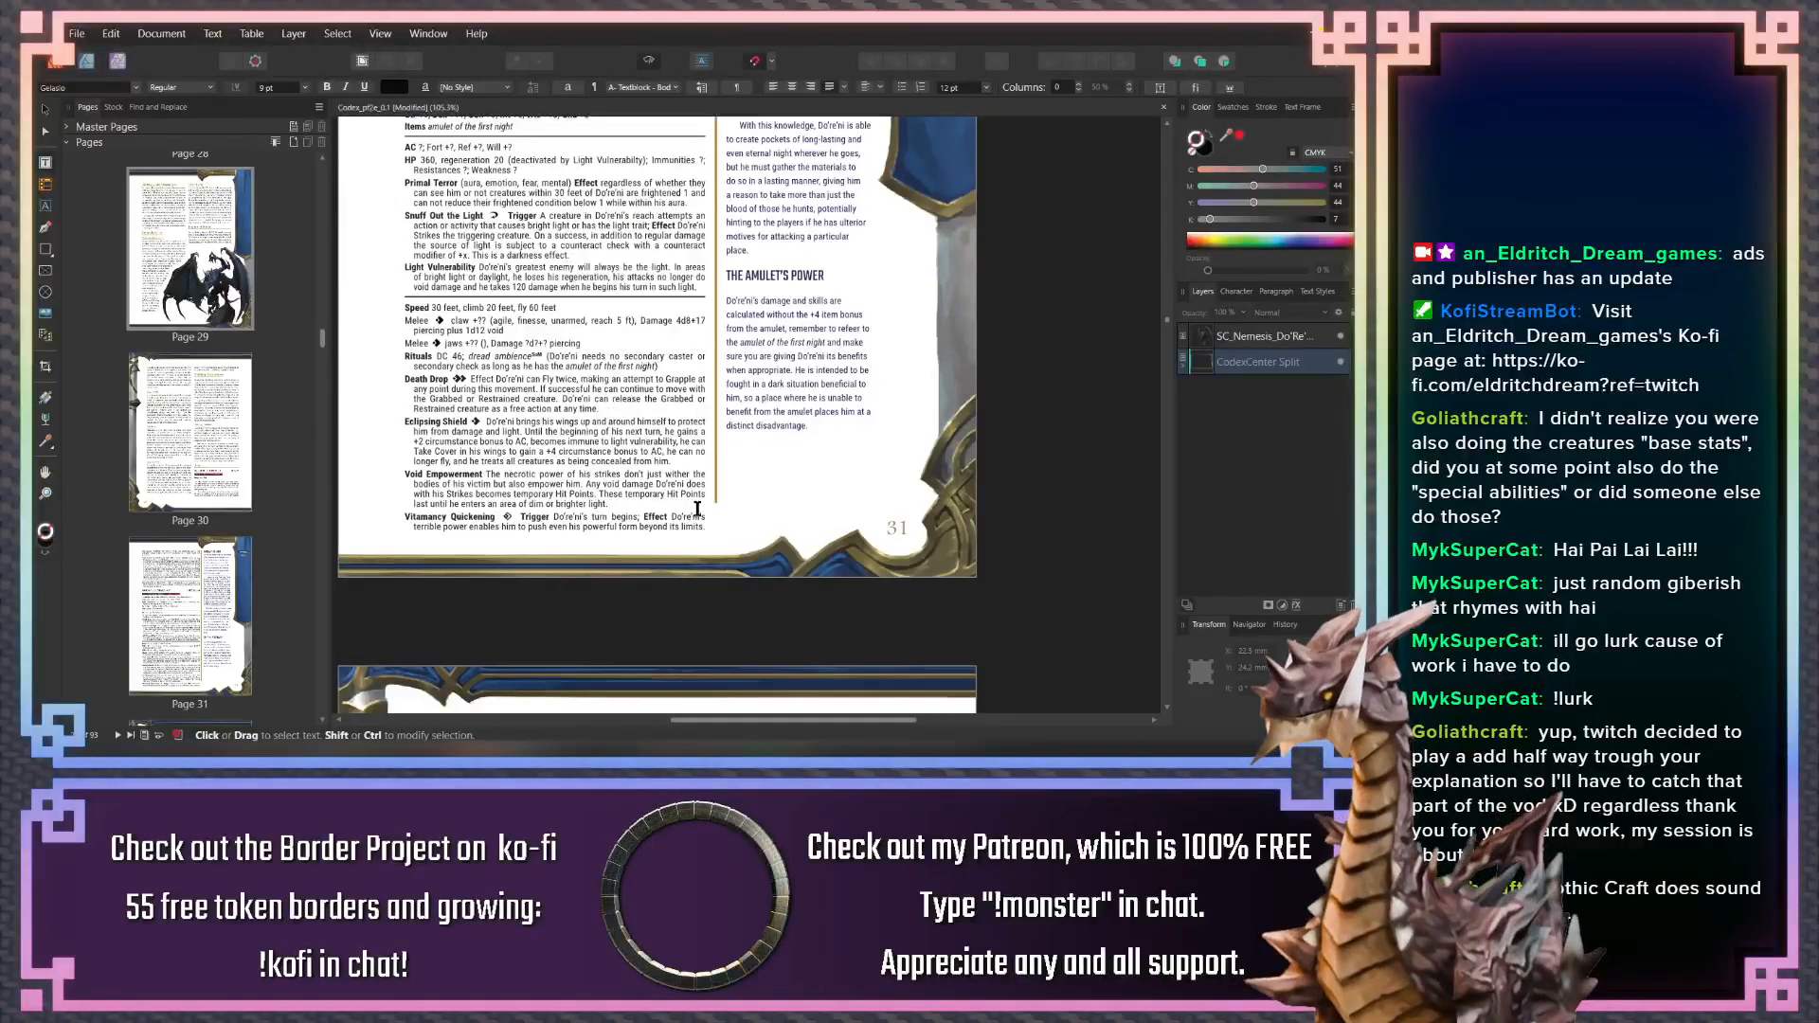
{"action": "scroll", "coordinate": [594, 450], "scroll_direction": "down", "scroll_amount": 7}
{"action": "scroll", "coordinate": [580, 389], "scroll_direction": "down", "scroll_amount": 4}
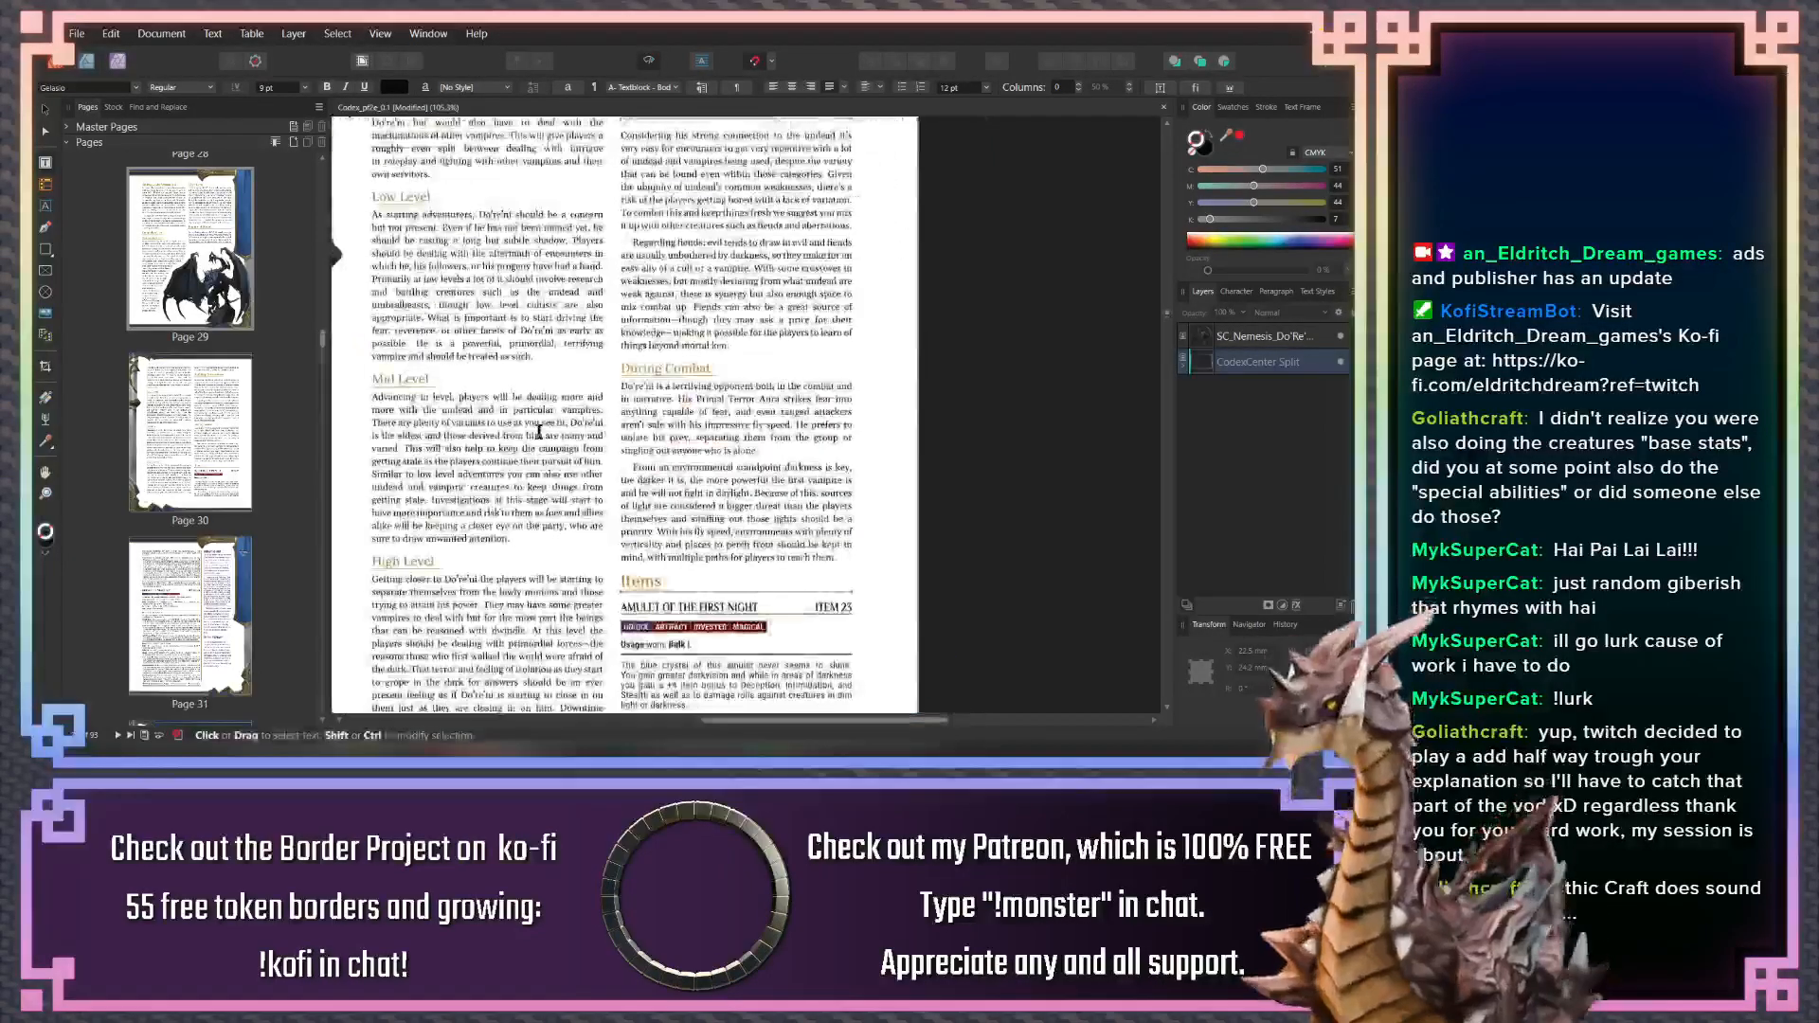
Tighten page 30's opening paragraph by deleting "of it" after "partake" and removing the line break before "in roleplay"
{"action": "scroll", "coordinate": [533, 407], "scroll_direction": "up", "scroll_amount": 3}
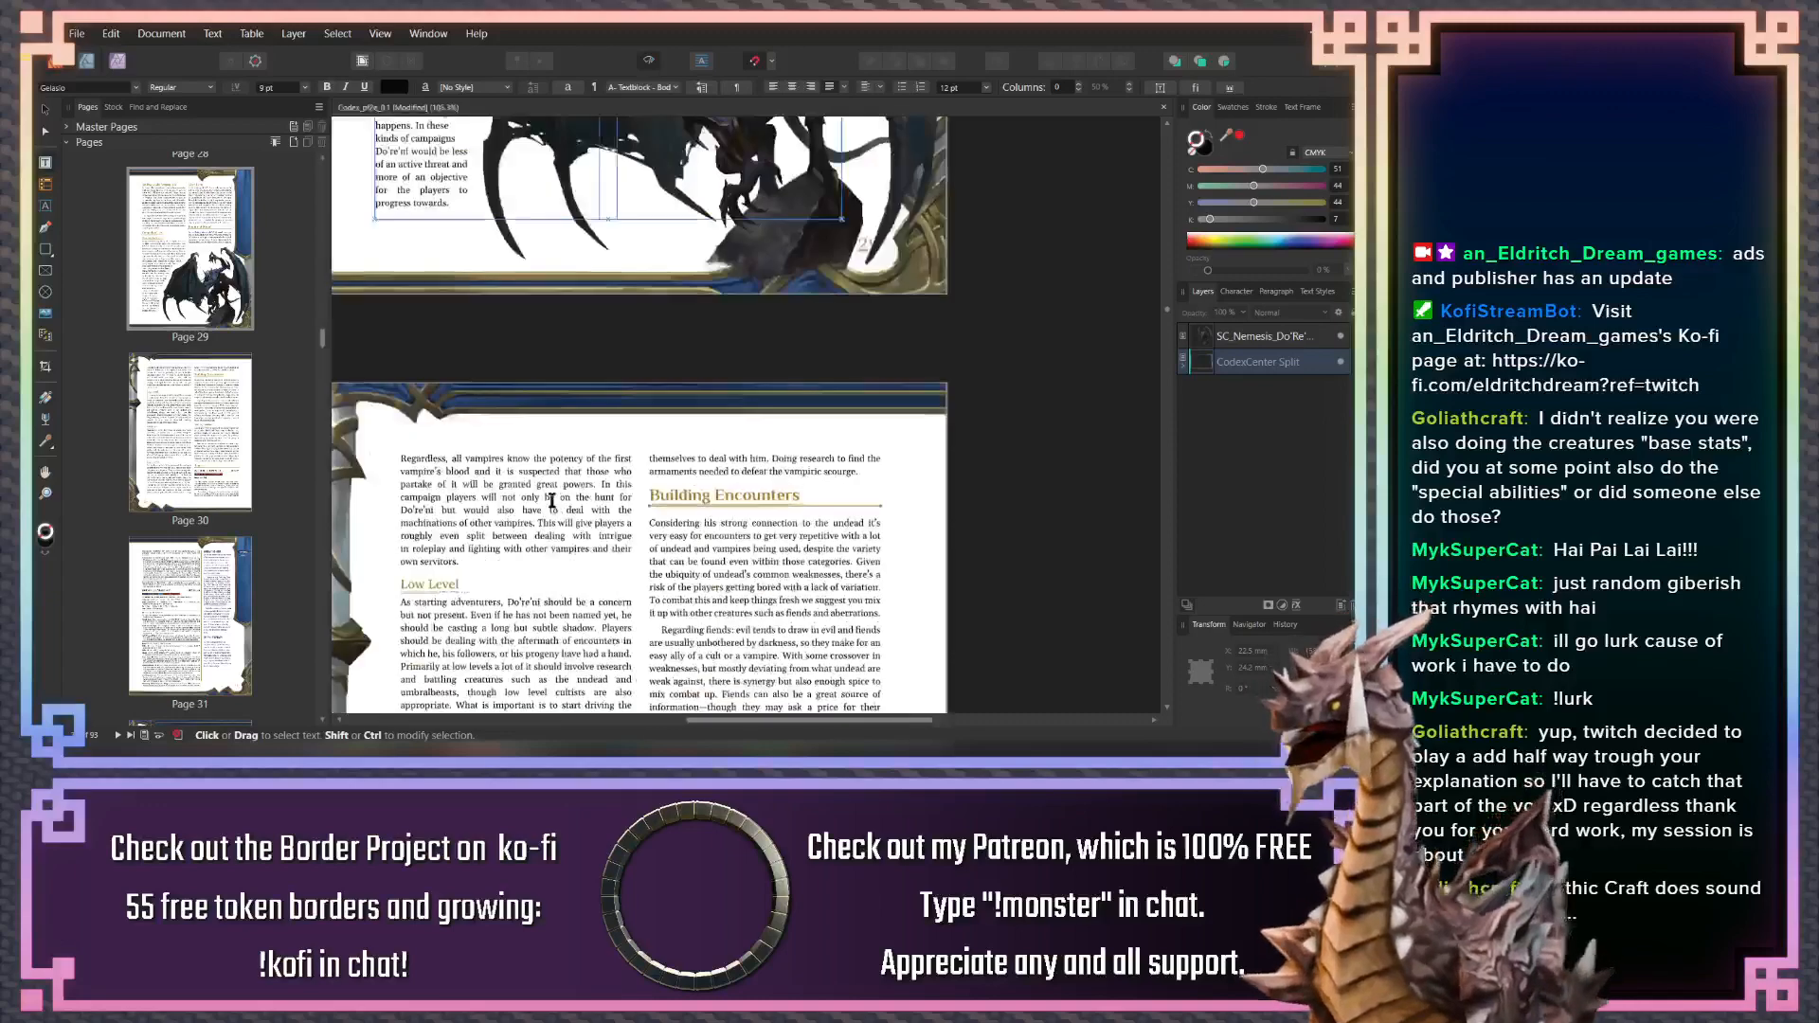
{"action": "scroll", "coordinate": [516, 393], "scroll_direction": "down", "scroll_amount": 2}
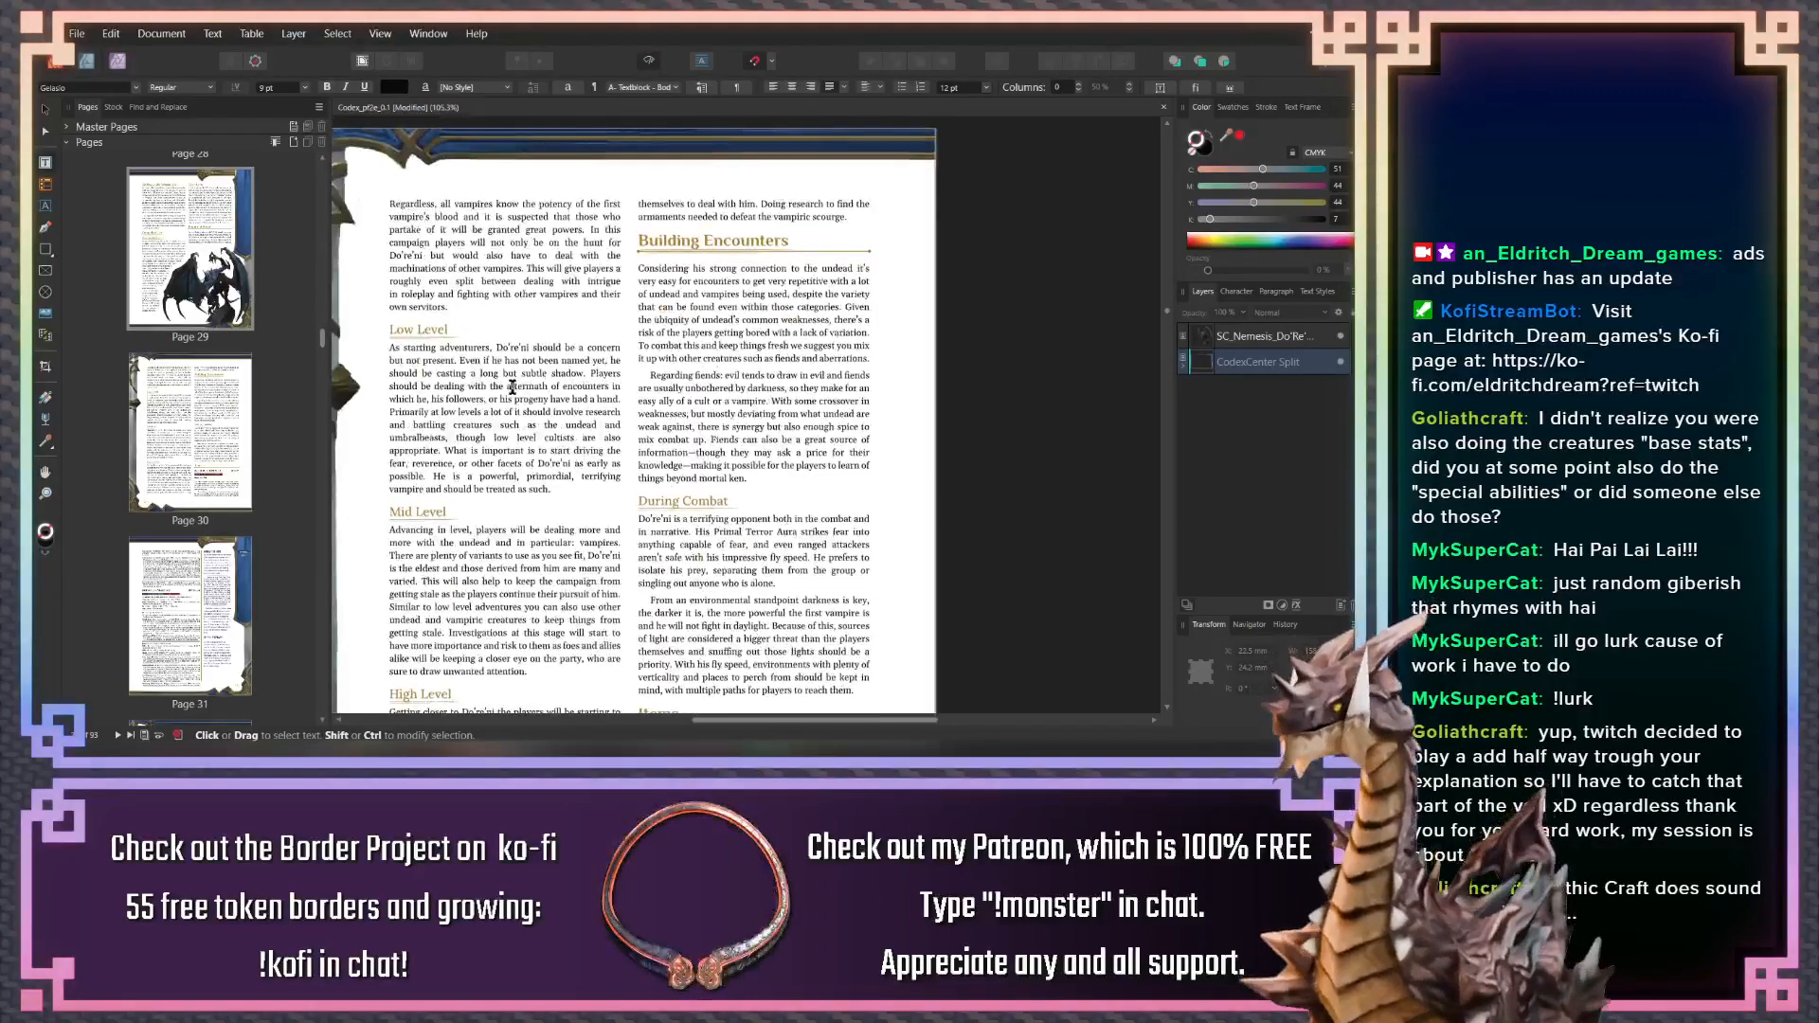
{"action": "scroll", "coordinate": [490, 328], "scroll_direction": "up", "scroll_amount": 5}
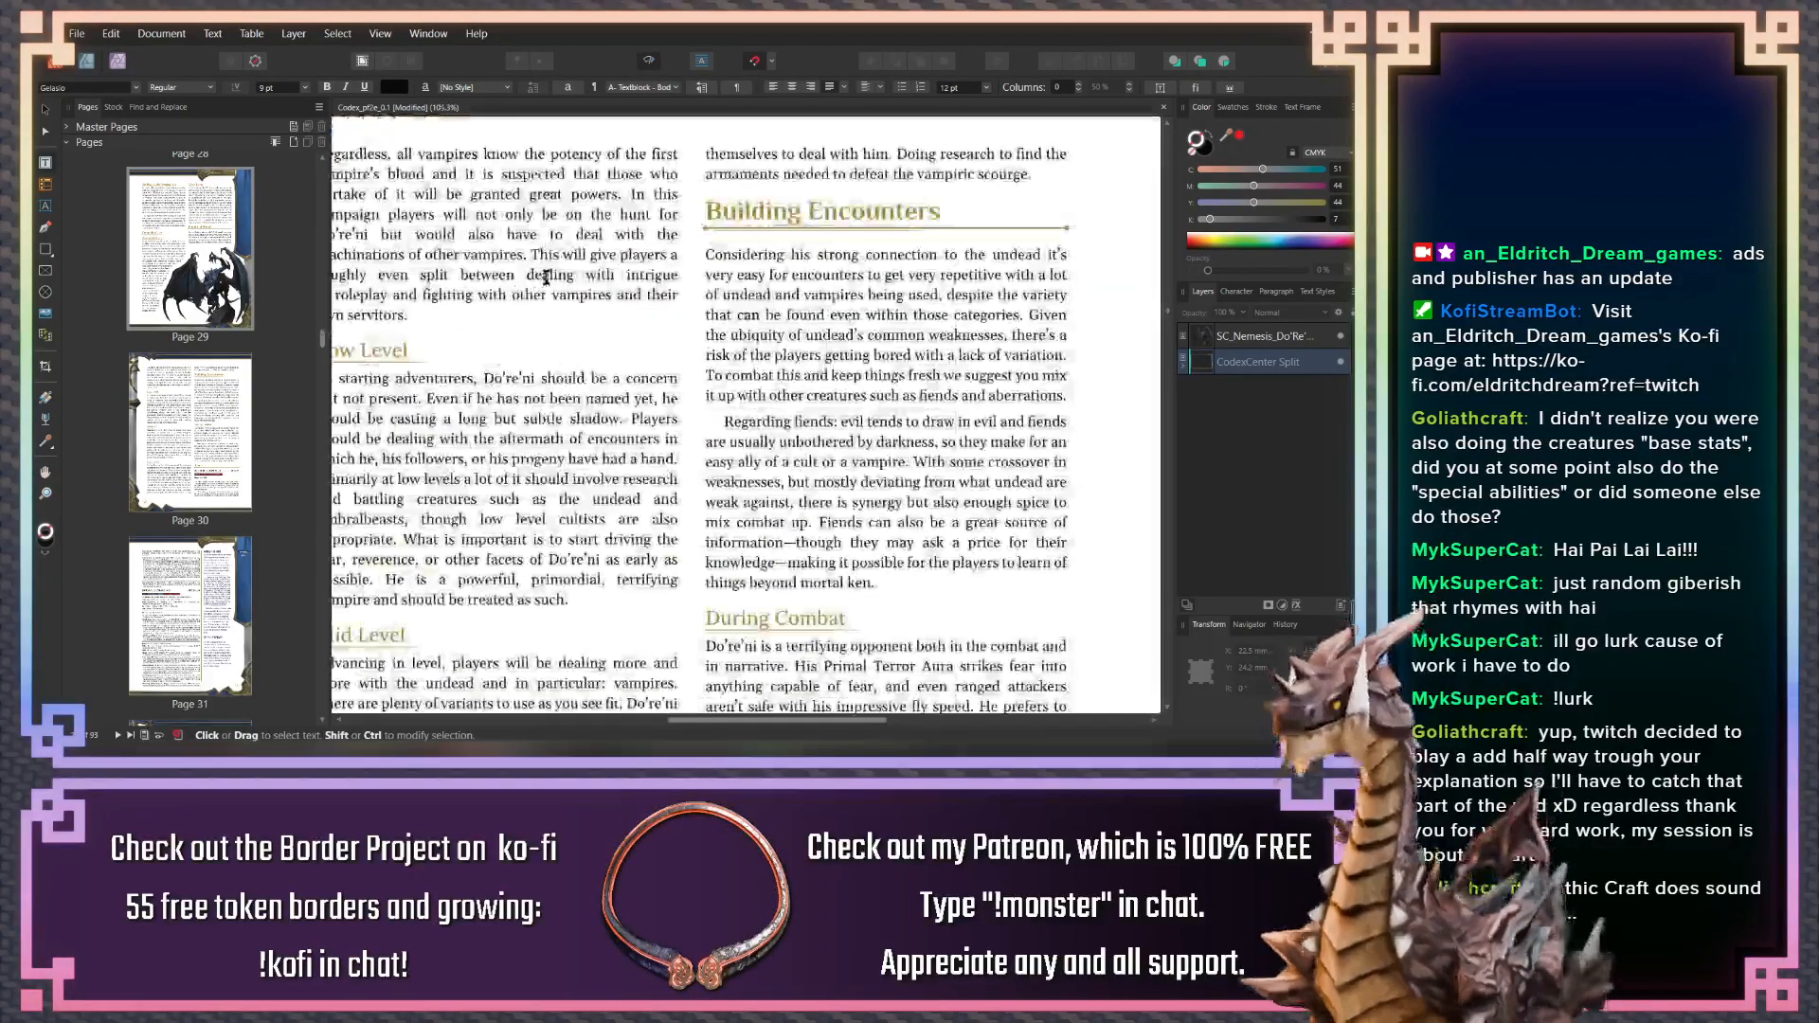
{"action": "left_click_drag", "start_coordinate": [561, 288], "coordinate": [663, 344]}
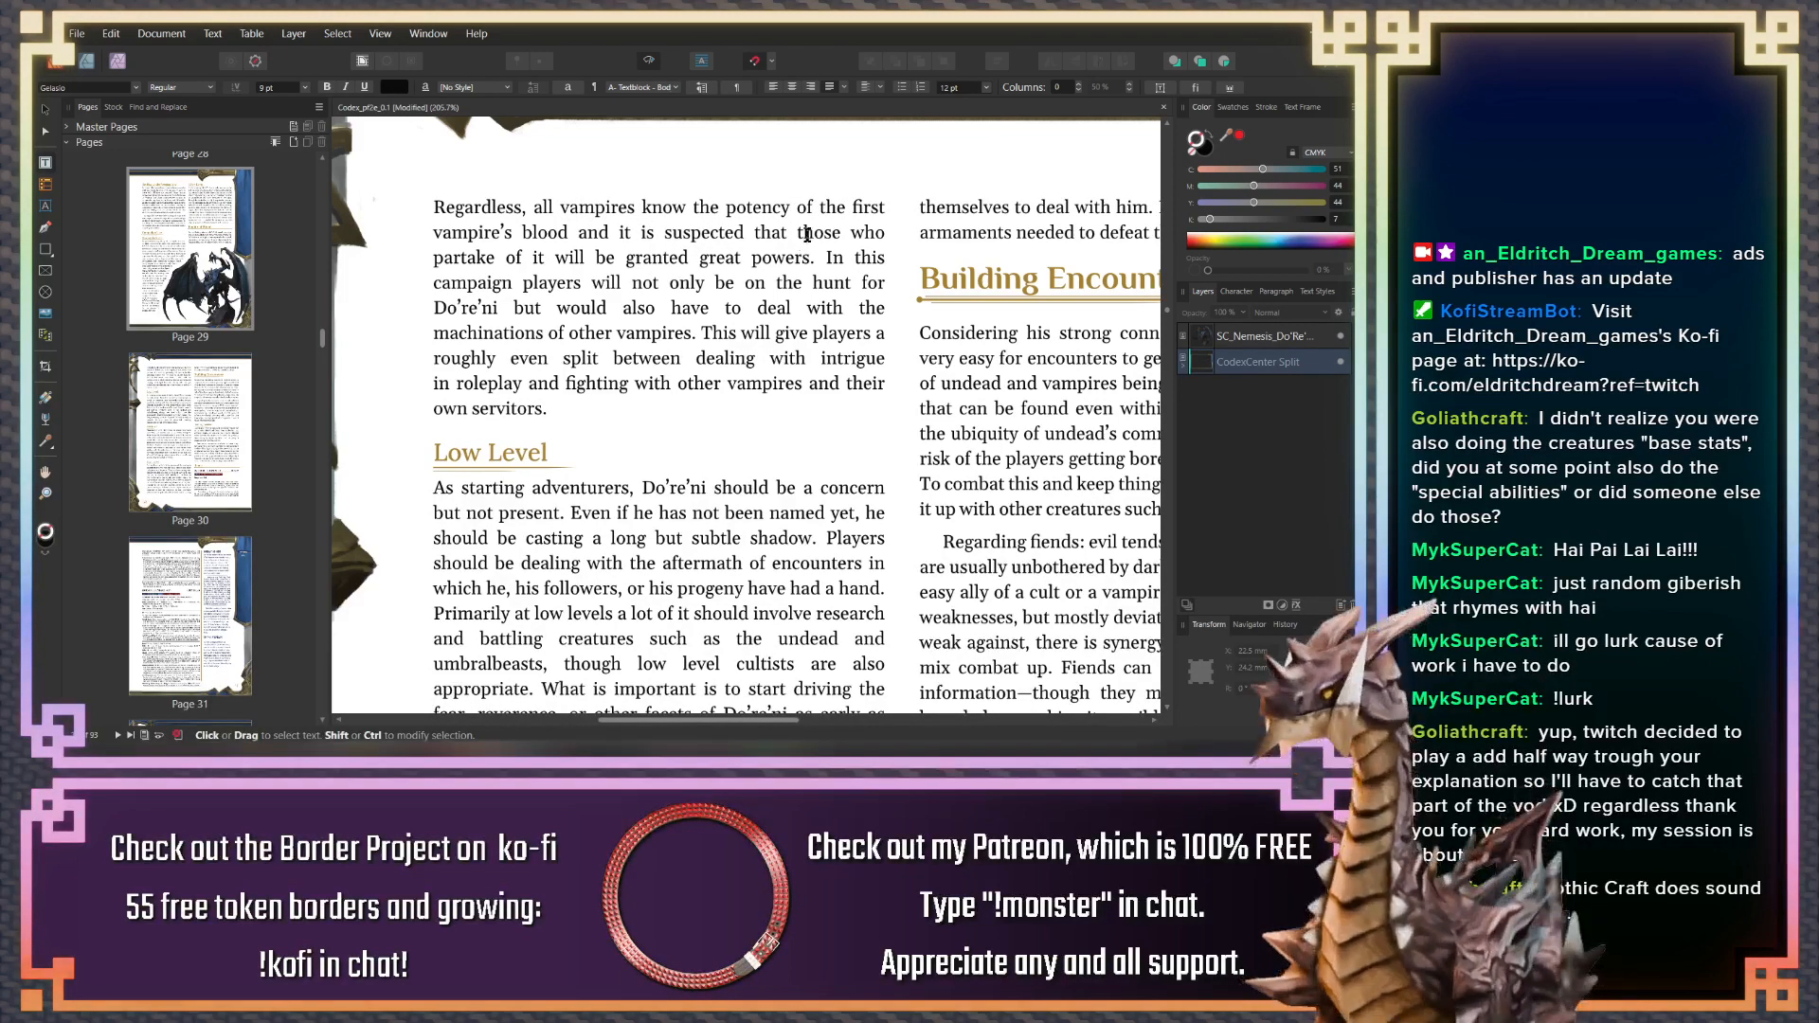
{"action": "left_click", "coordinate": [554, 257]}
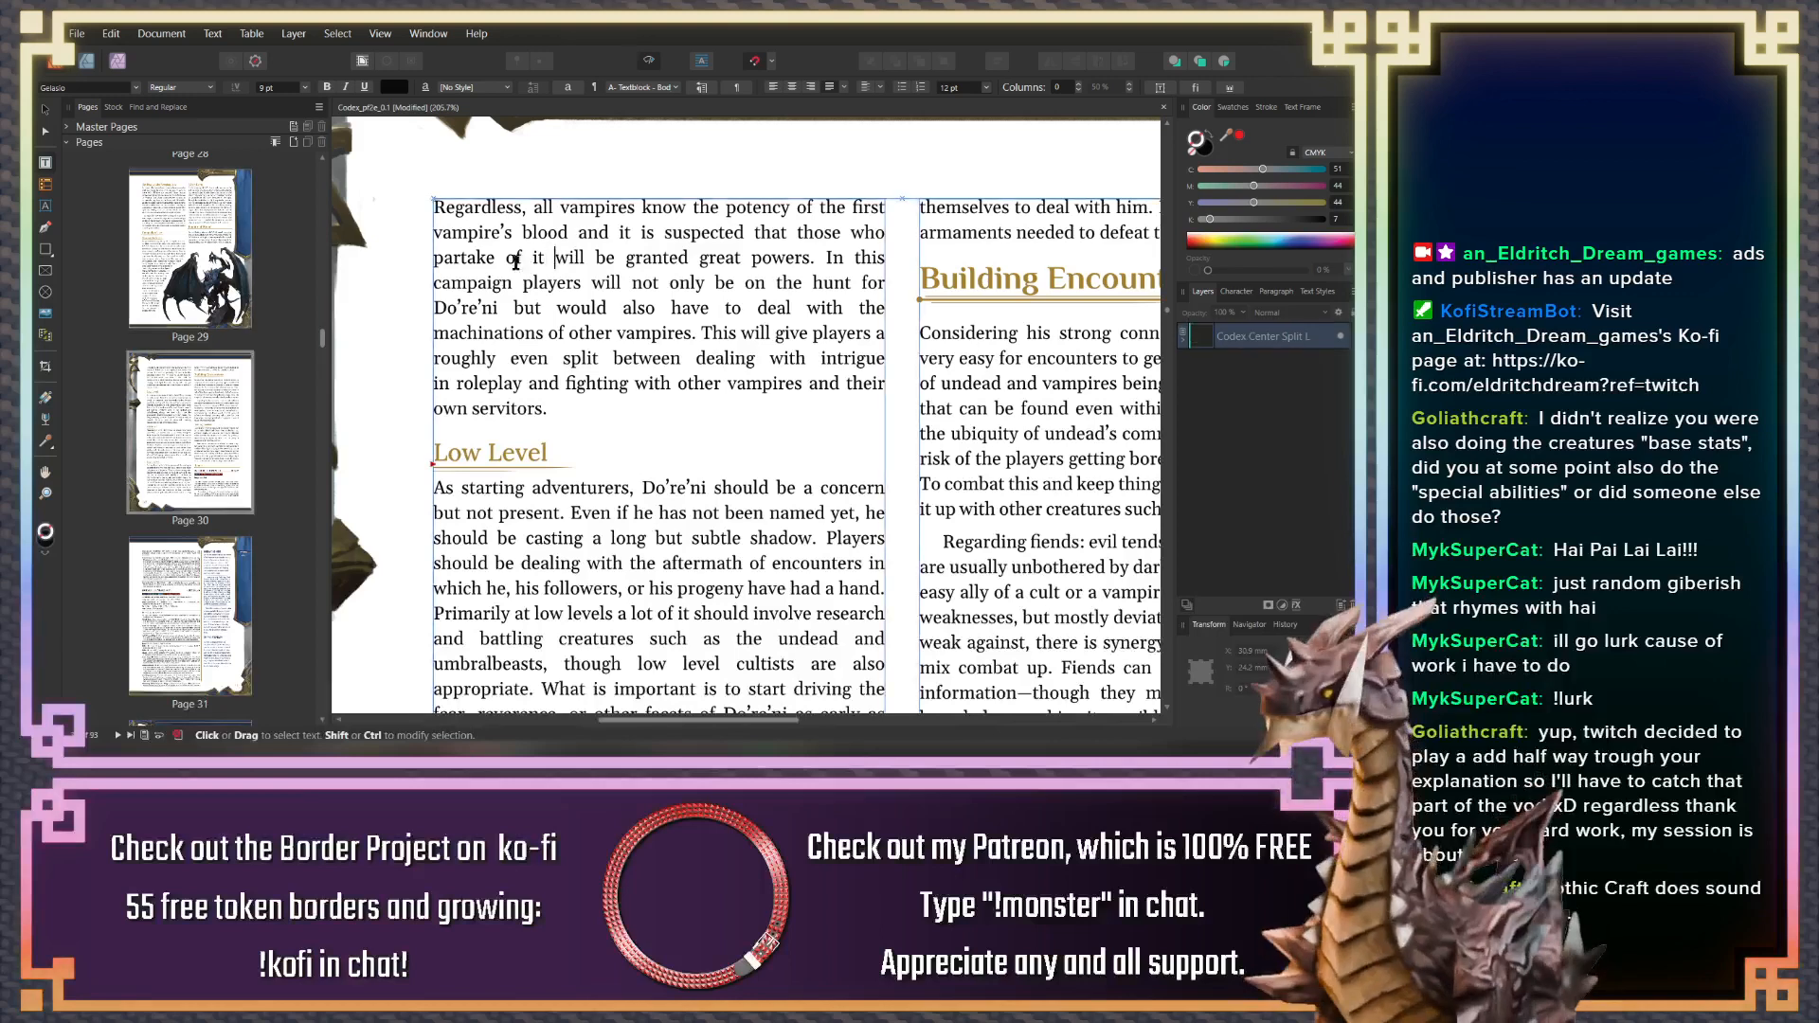
{"action": "key", "text": "BackSpace"}
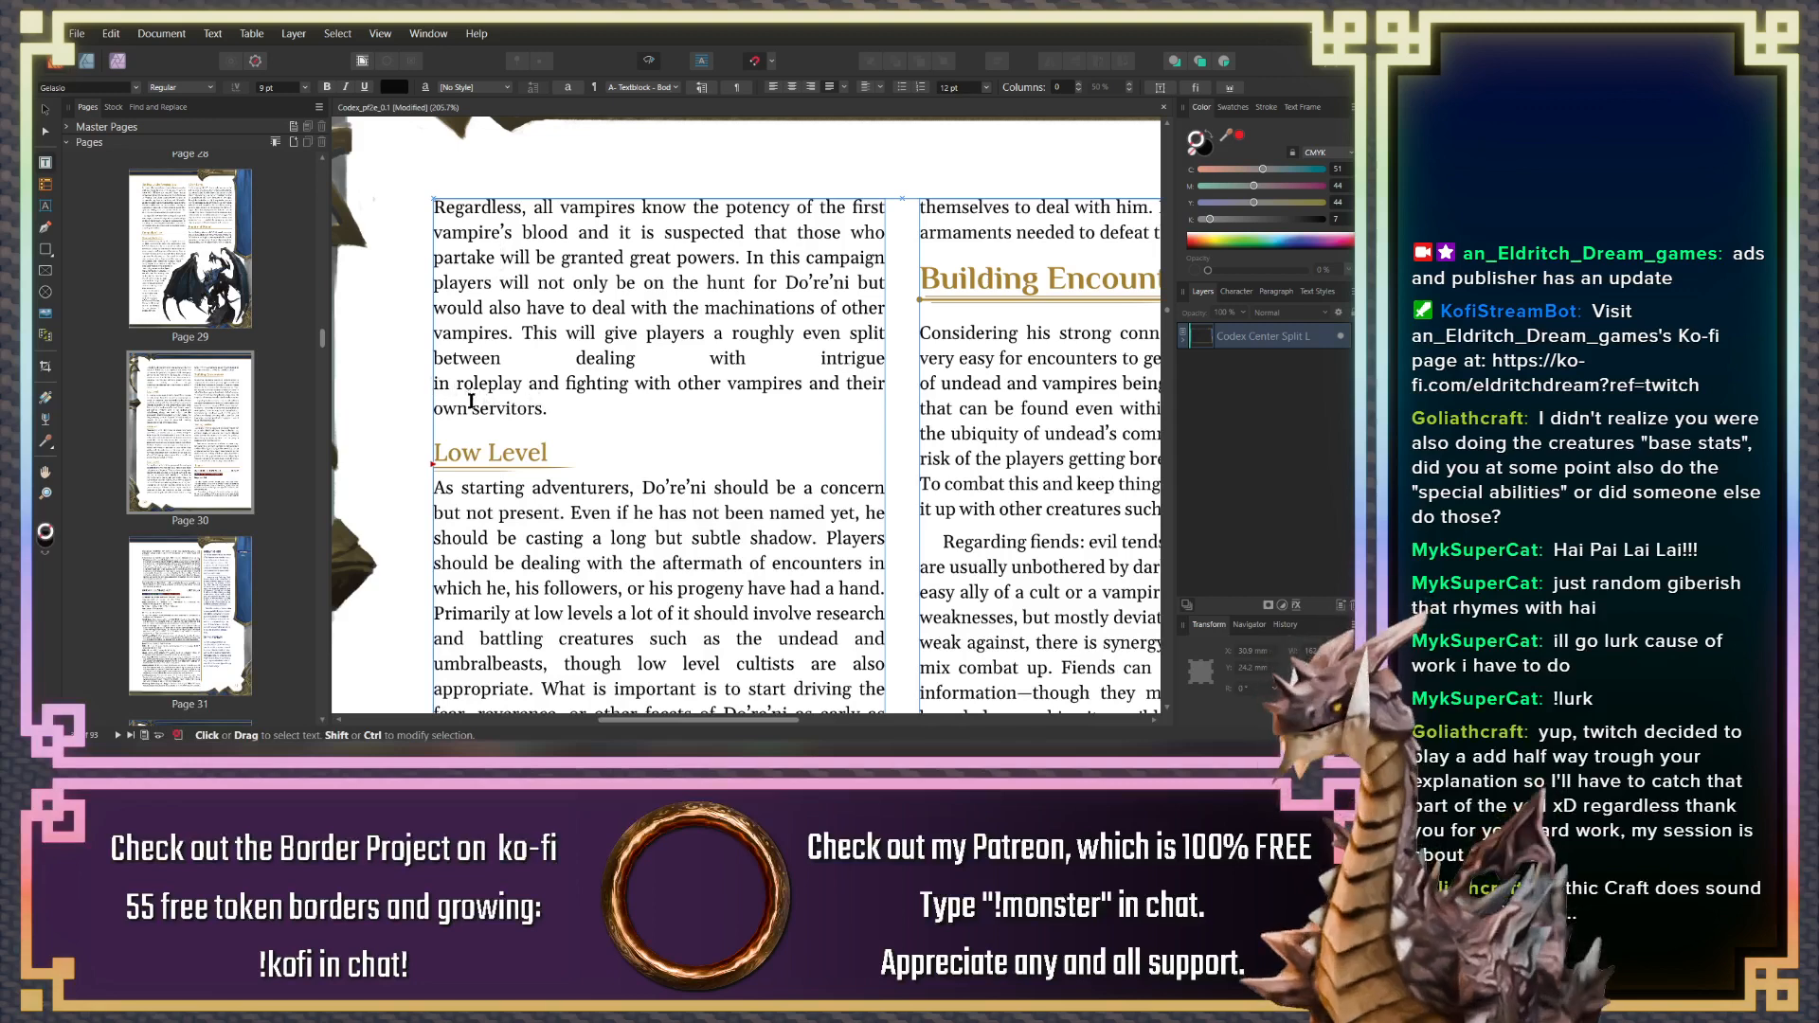
{"action": "key", "text": "BackSpace"}
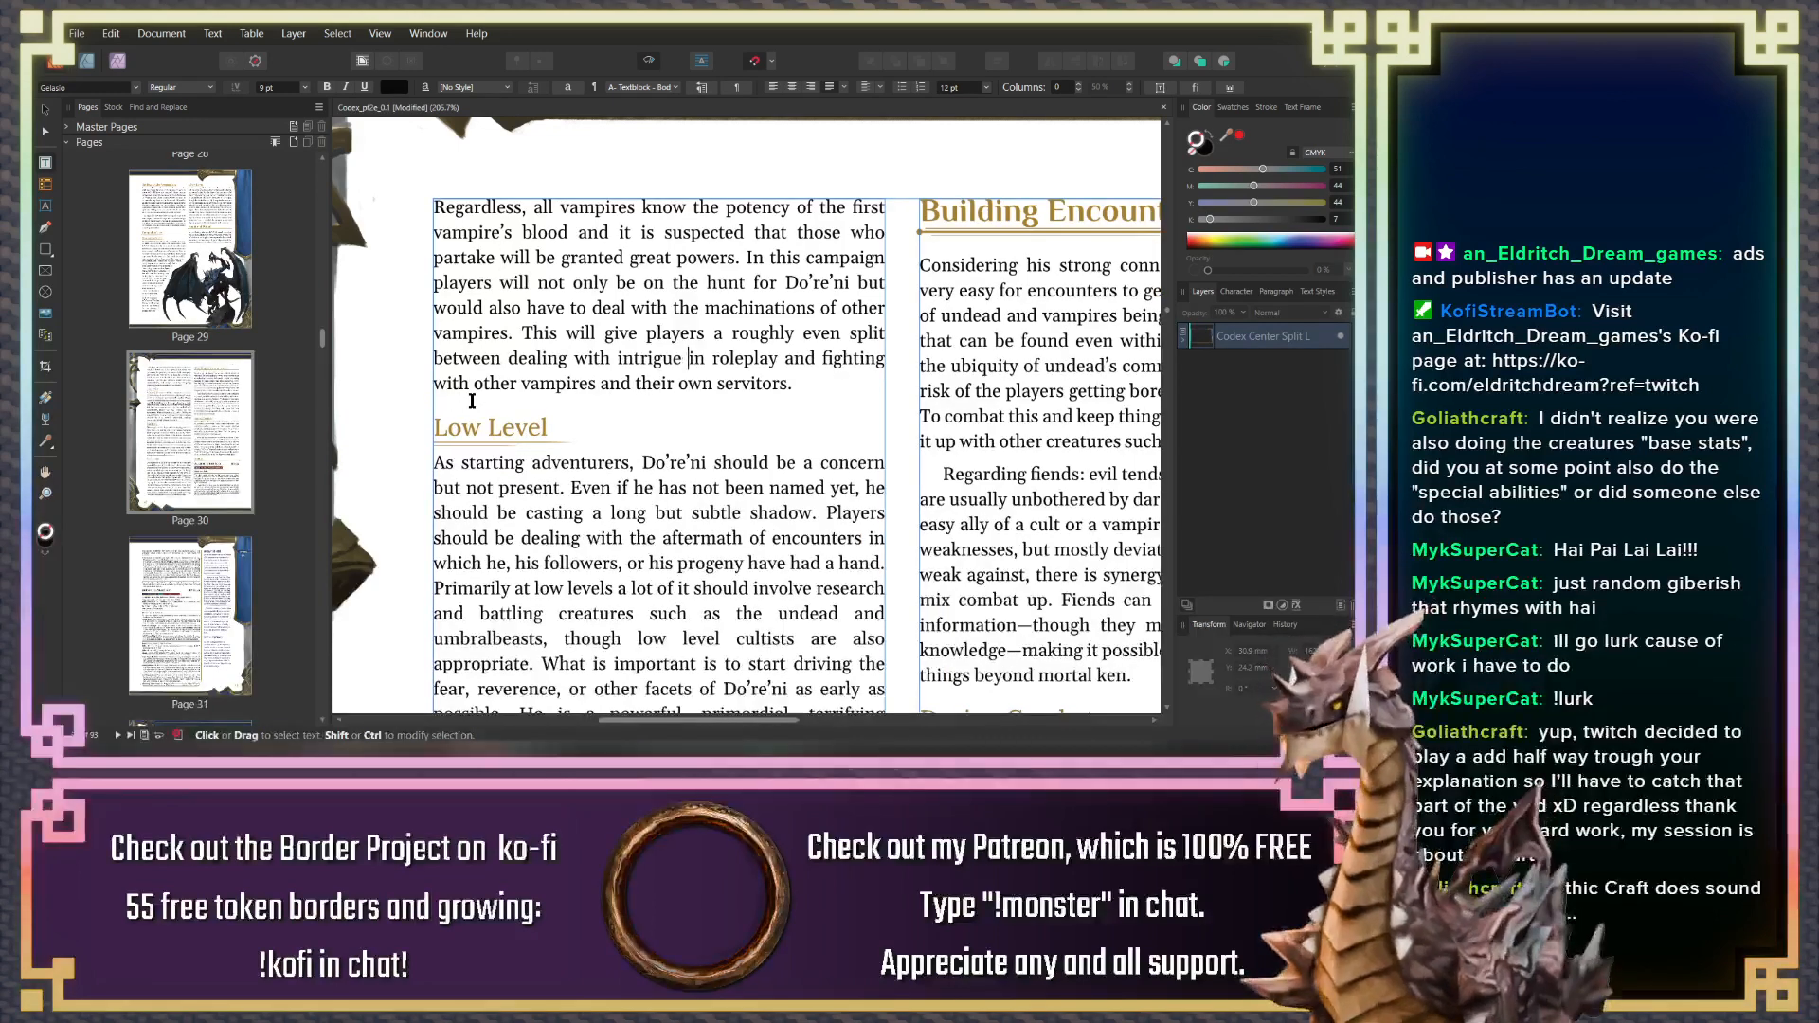
Check how the tightened text flows from page 30 to the end of the Do're'ni stat block on page 31
{"action": "scroll", "coordinate": [534, 446], "scroll_direction": "down", "scroll_amount": 3}
{"action": "left_click_drag", "start_coordinate": [622, 466], "coordinate": [589, 184]}
{"action": "left_click_drag", "start_coordinate": [621, 607], "coordinate": [587, 185]}
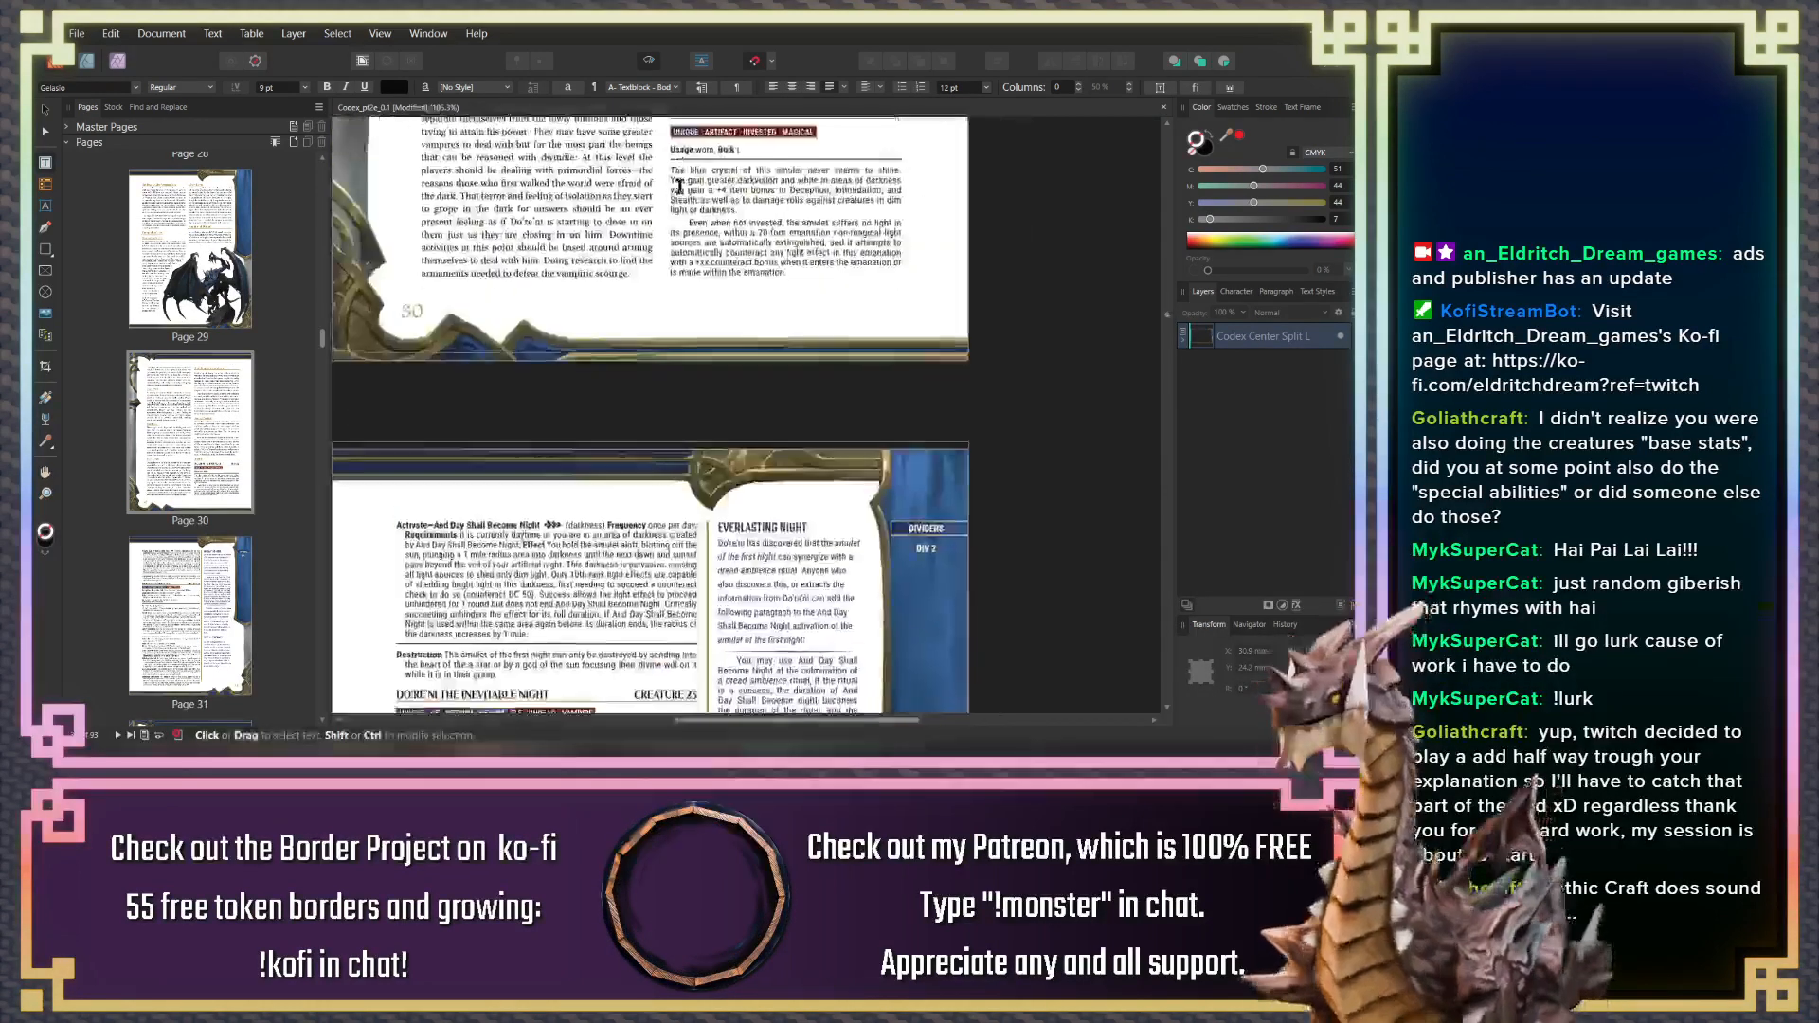
{"action": "left_click_drag", "start_coordinate": [674, 517], "coordinate": [642, 289]}
{"action": "left_click_drag", "start_coordinate": [680, 554], "coordinate": [661, 370]}
{"action": "left_click_drag", "start_coordinate": [534, 568], "coordinate": [669, 451]}
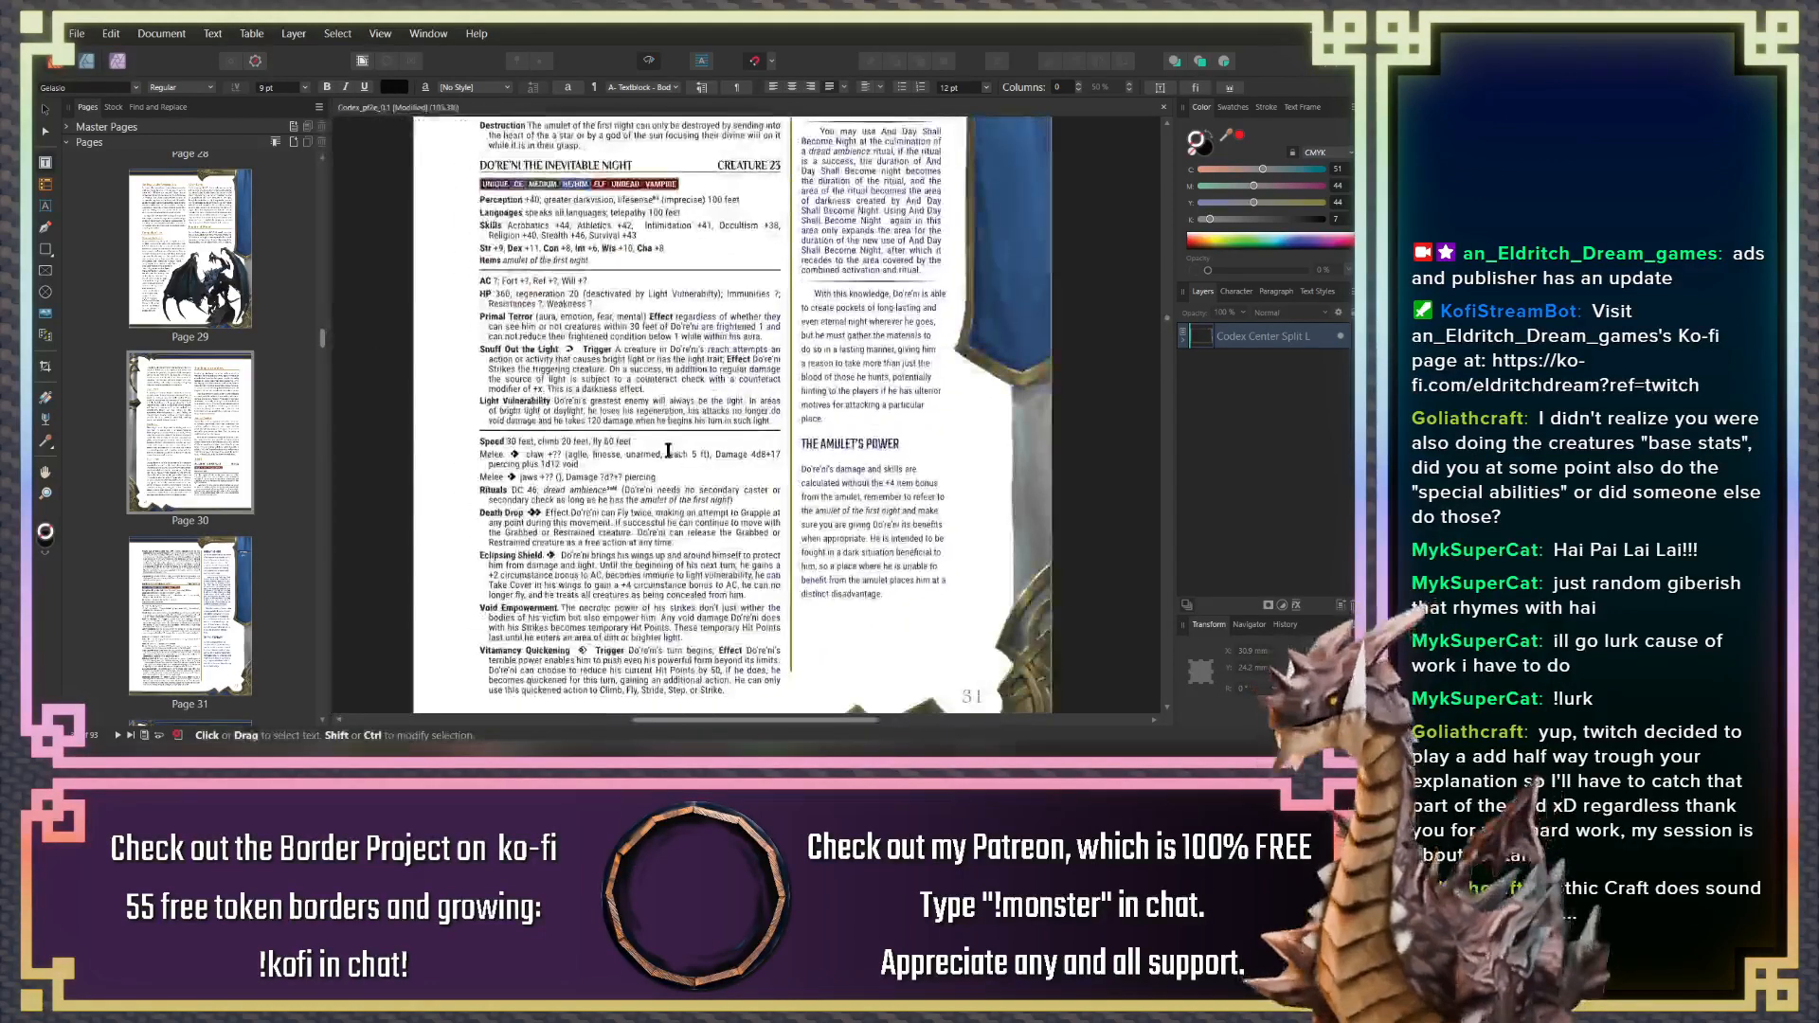
{"action": "left_click_drag", "start_coordinate": [667, 559], "coordinate": [656, 510]}
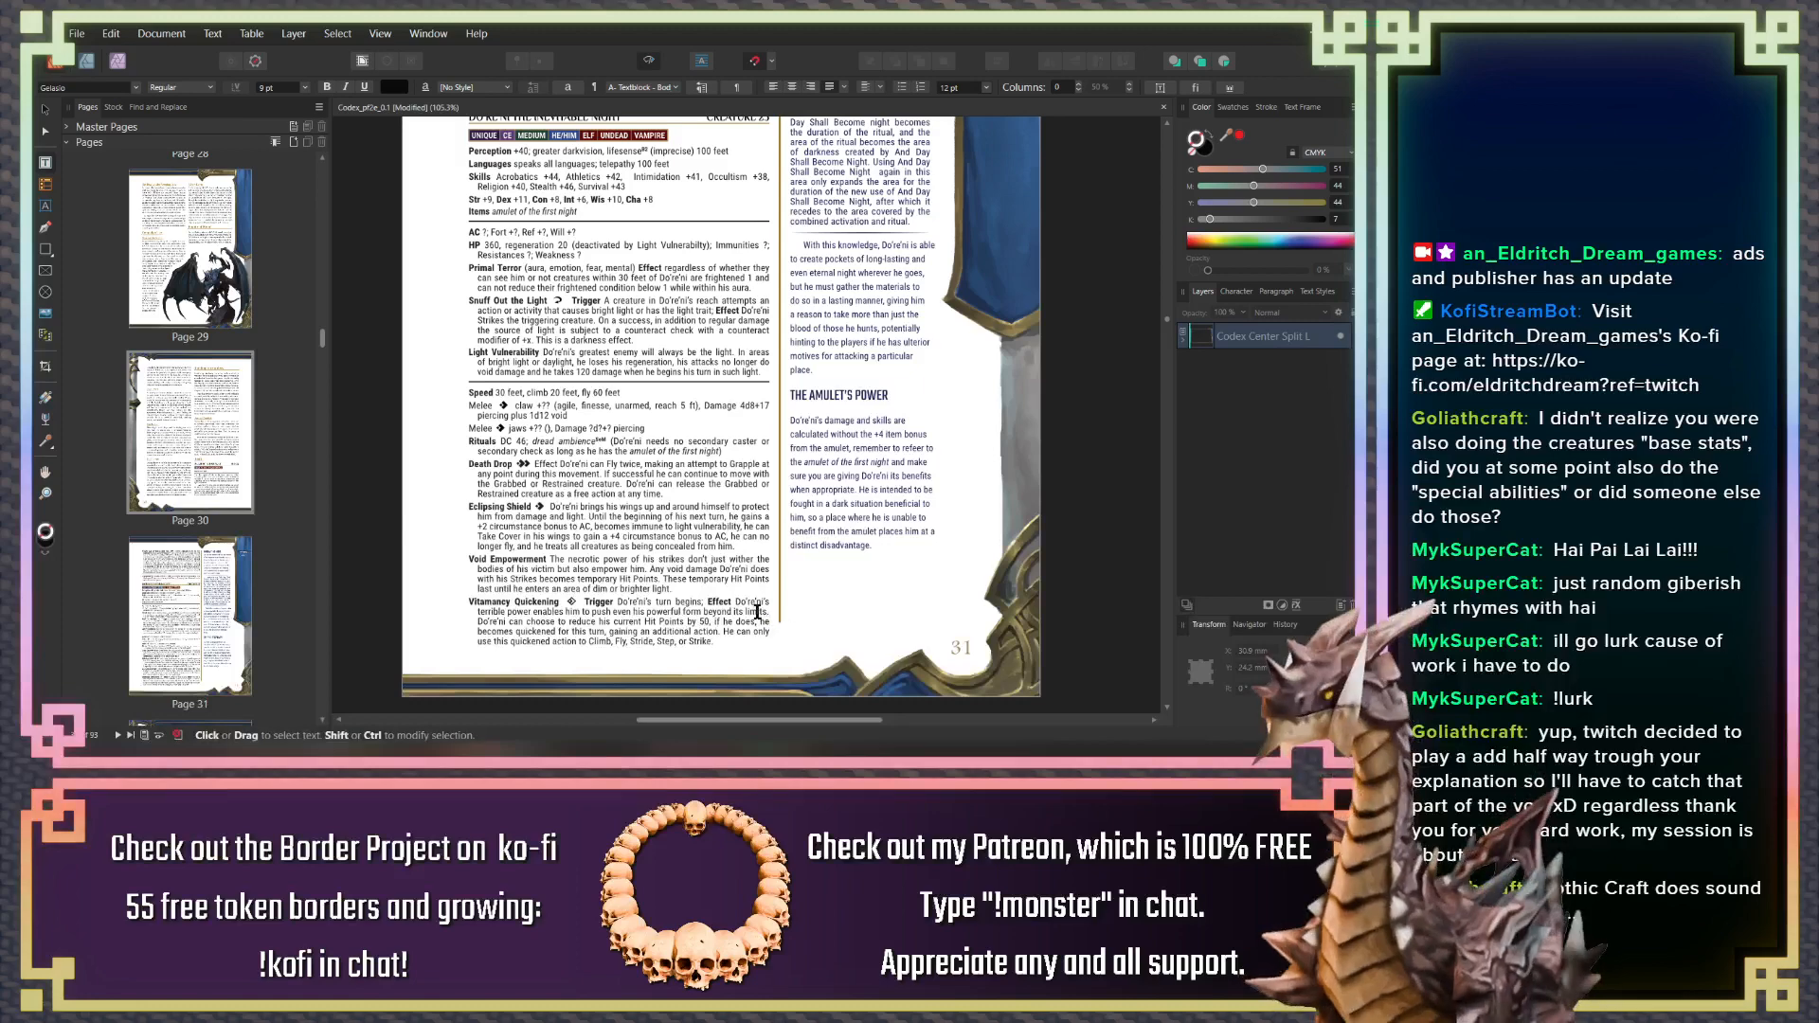
Look back through the Do're'ni chapter from page 31 to the opening quote and Origins section on page 27
{"action": "scroll", "coordinate": [727, 435], "scroll_direction": "up", "scroll_amount": 6}
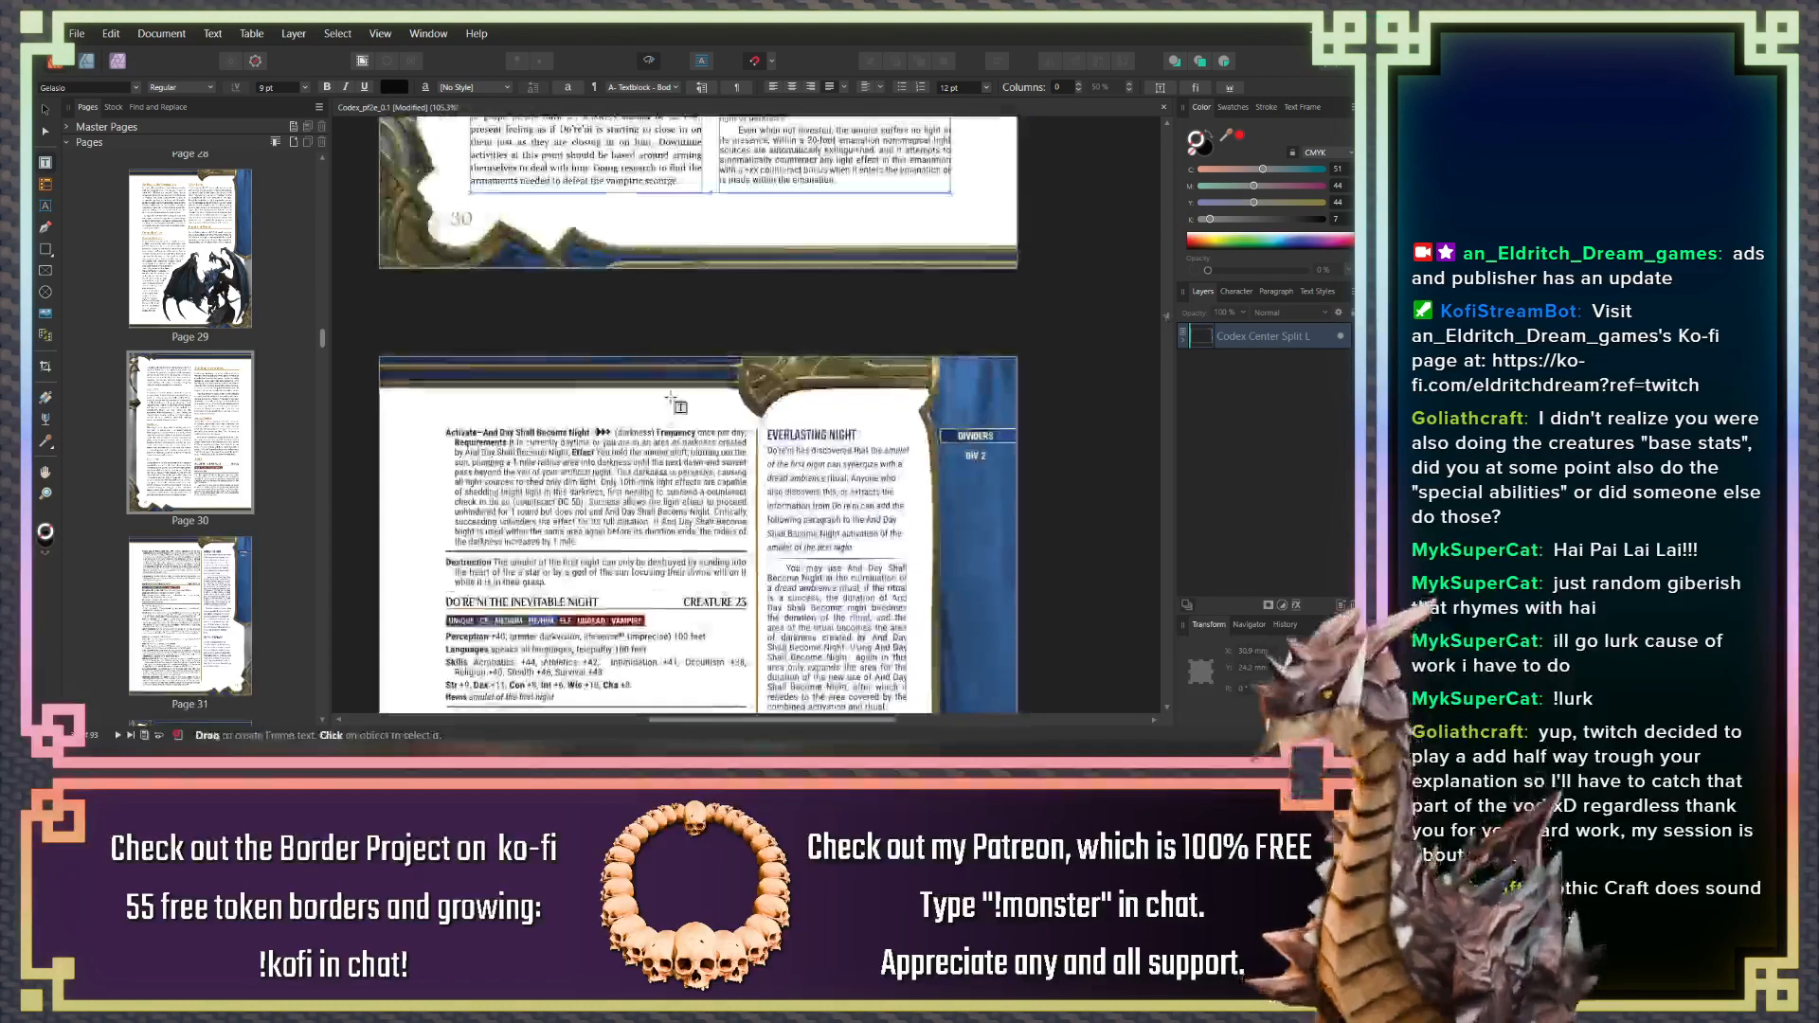
{"action": "scroll", "coordinate": [664, 394], "scroll_direction": "up", "scroll_amount": 6}
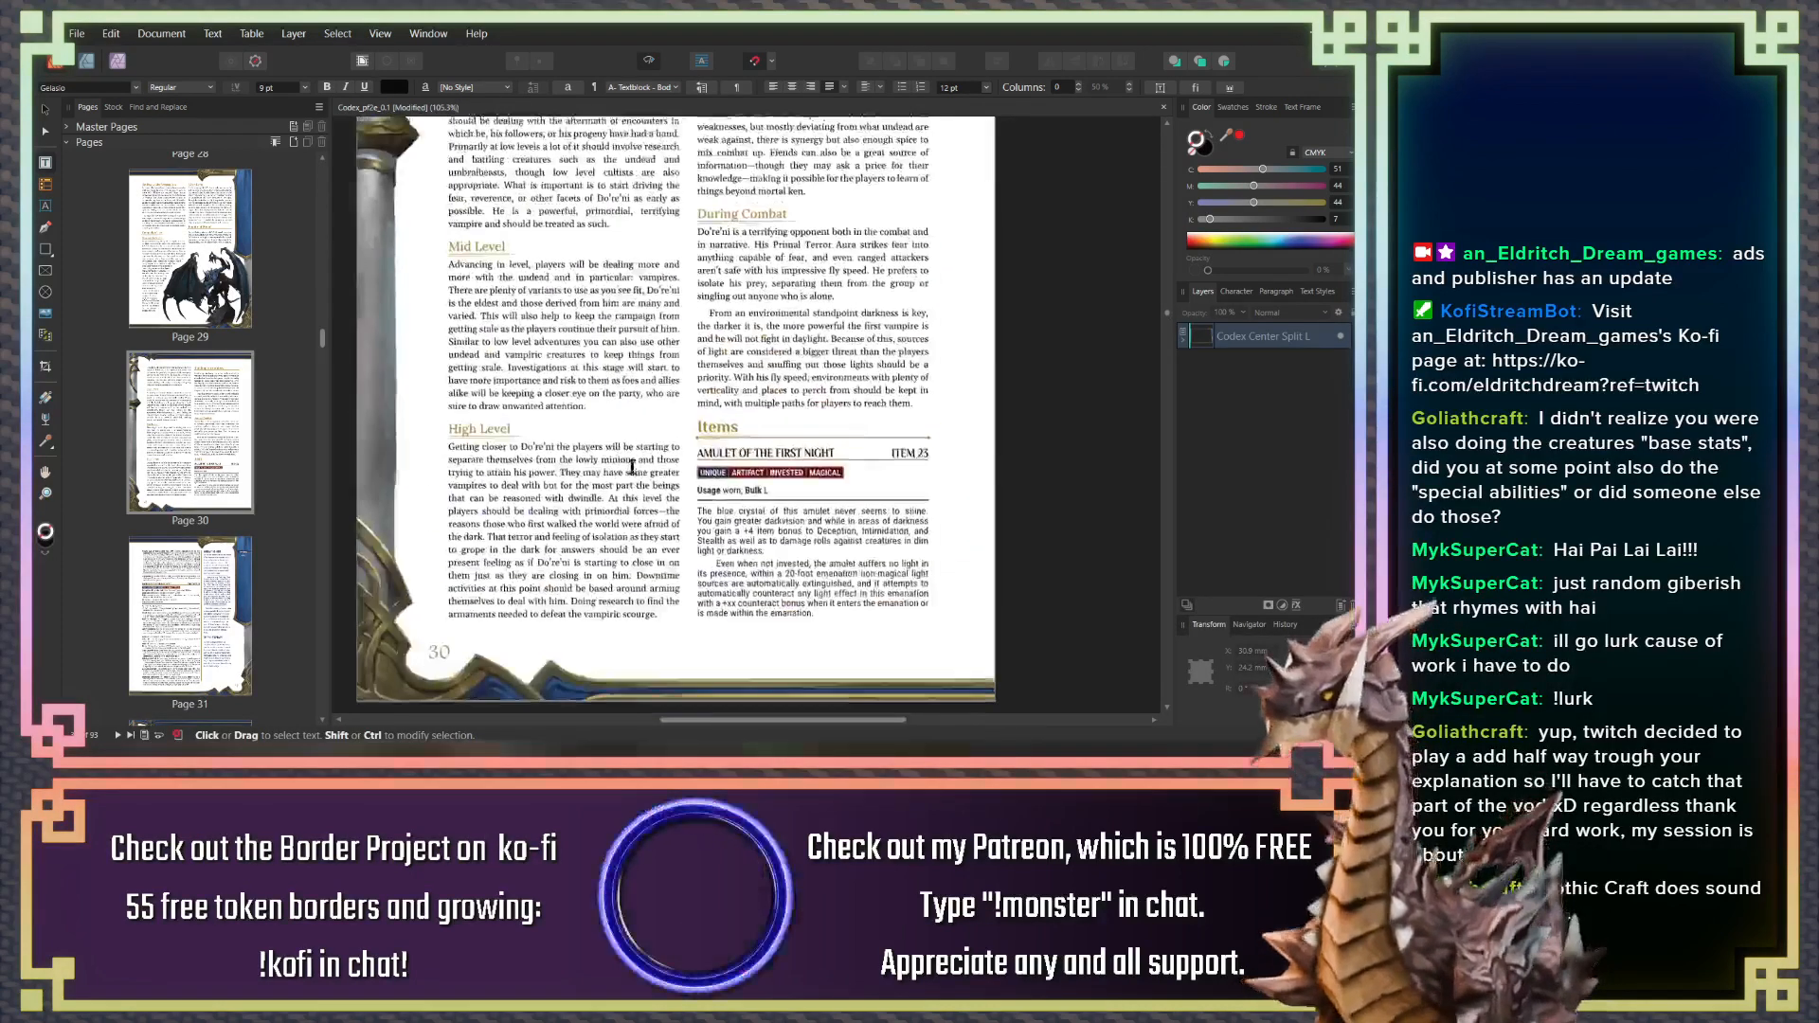
{"action": "scroll", "coordinate": [597, 392], "scroll_direction": "up", "scroll_amount": 7}
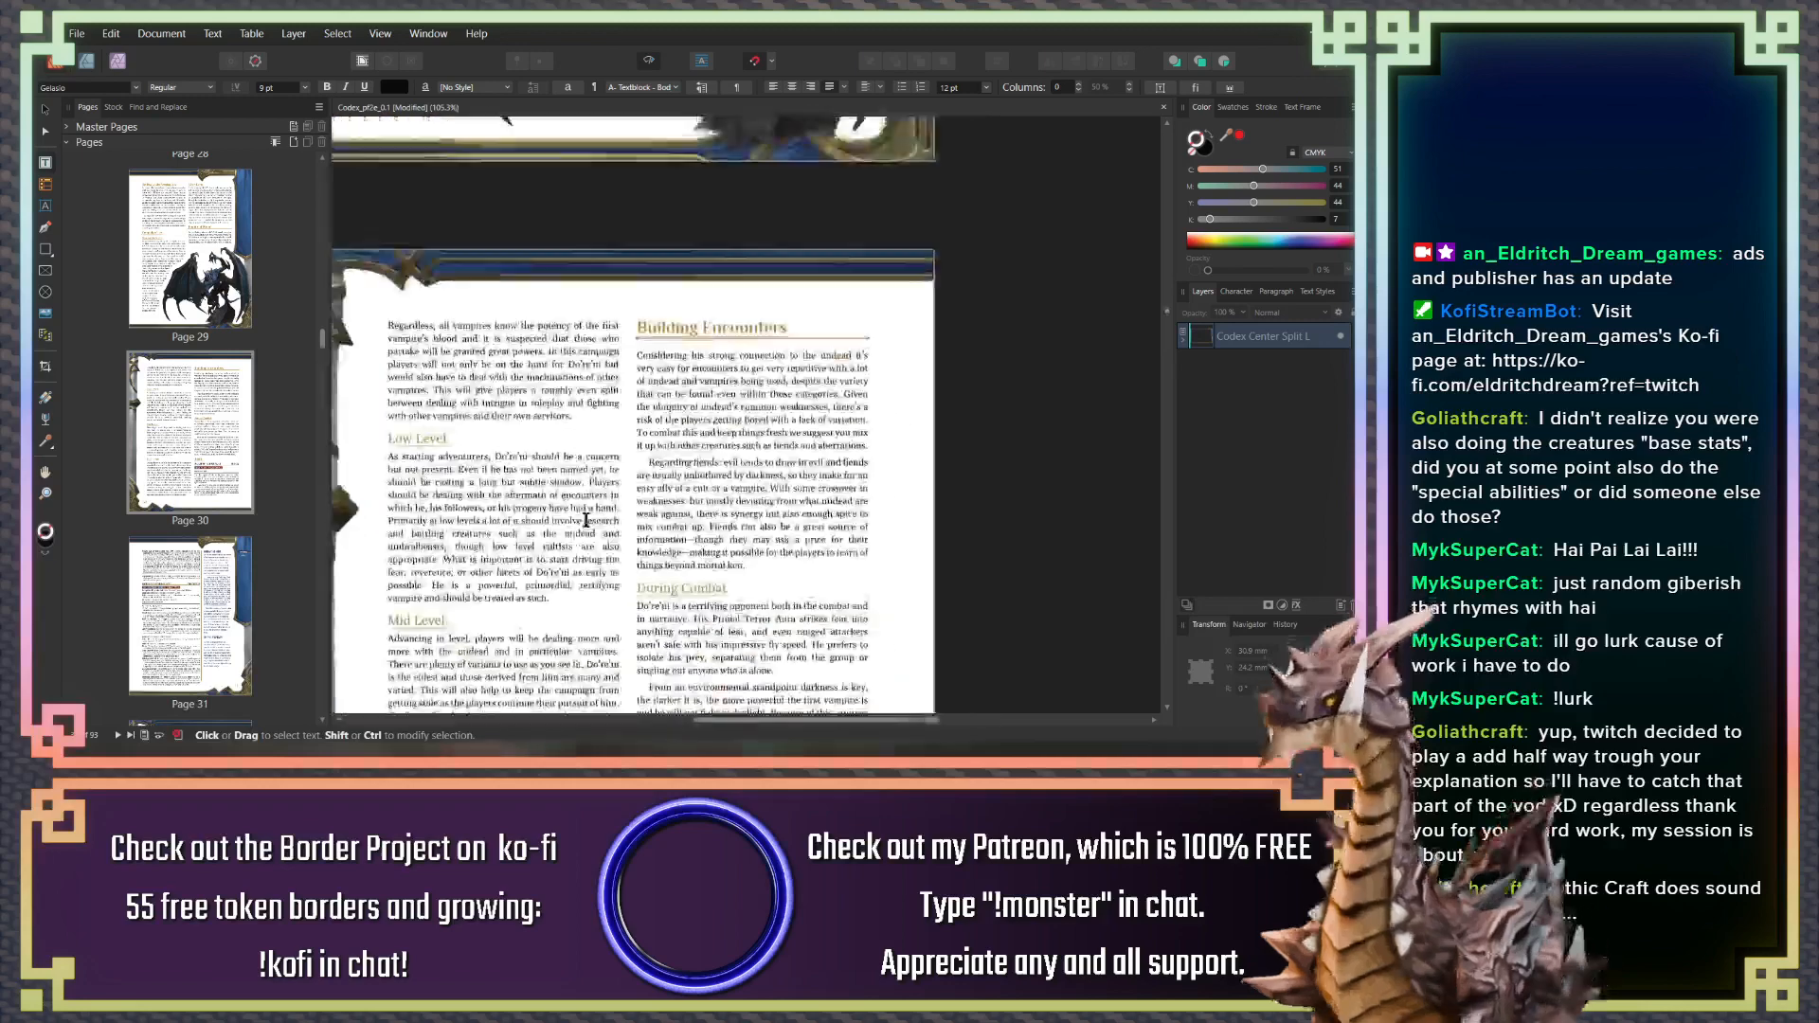
{"action": "scroll", "coordinate": [626, 654], "scroll_direction": "up", "scroll_amount": 7}
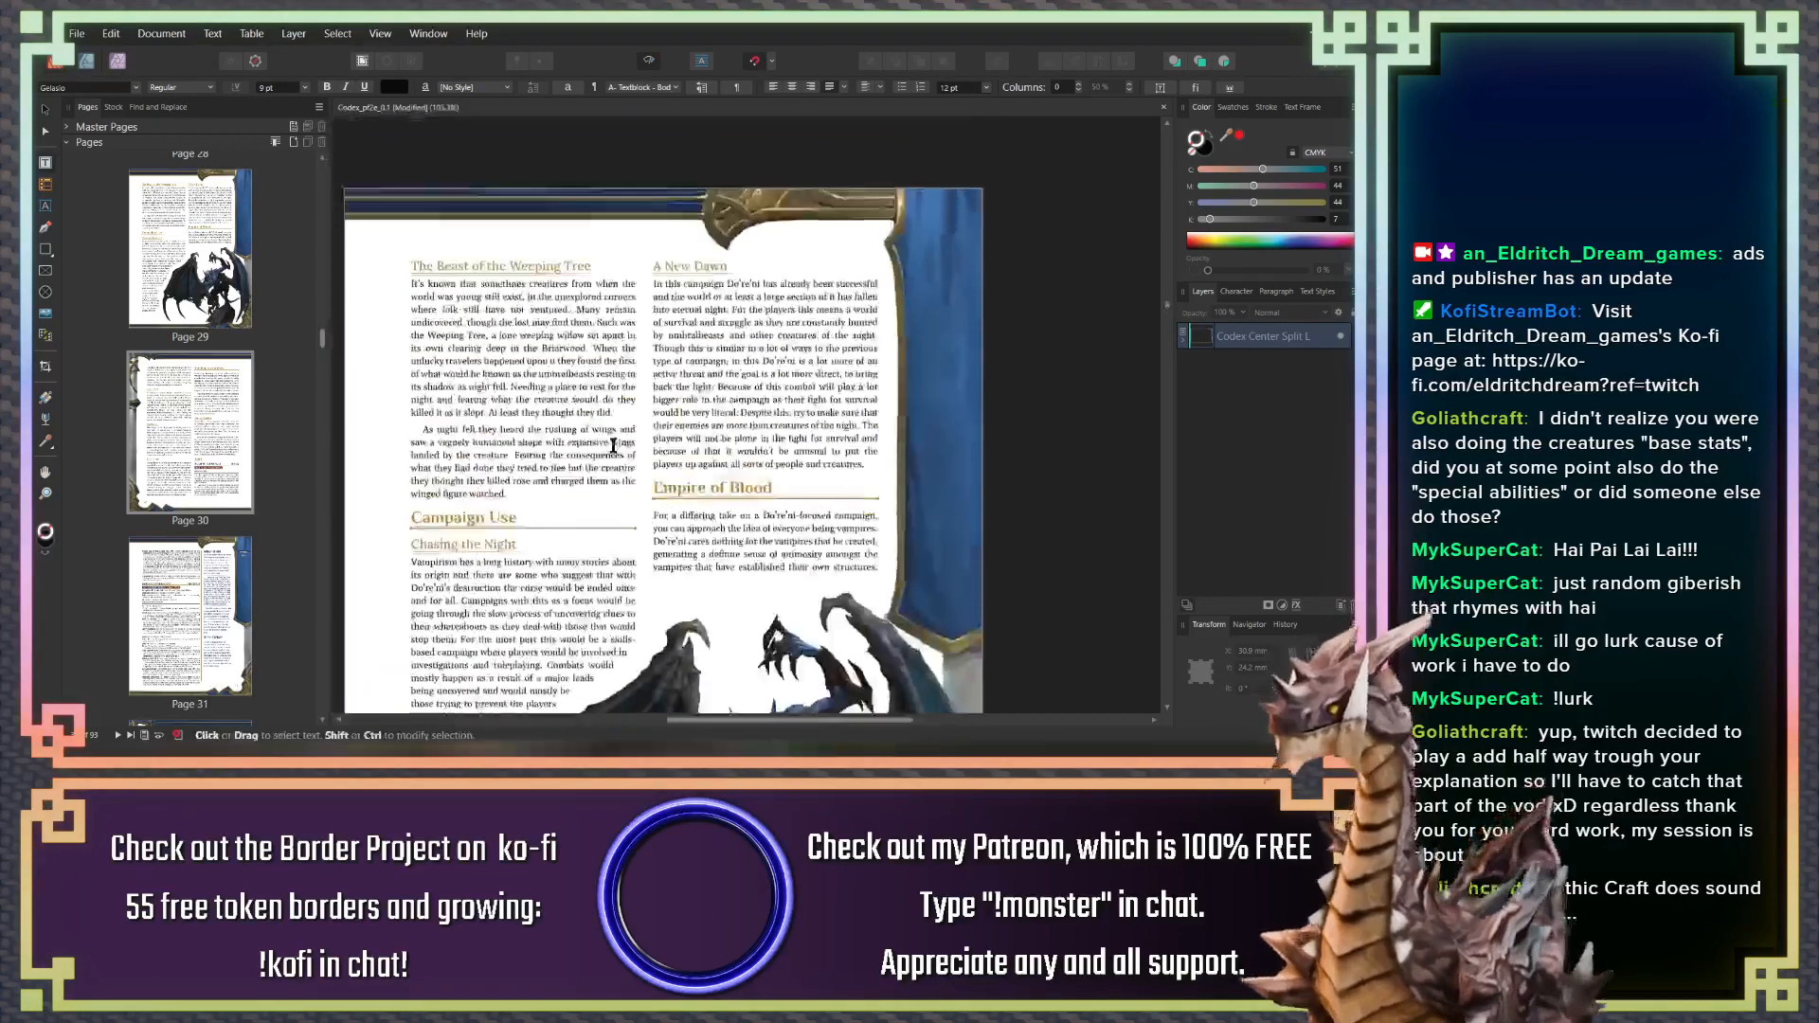
{"action": "scroll", "coordinate": [597, 480], "scroll_direction": "up", "scroll_amount": 2}
{"action": "scroll", "coordinate": [592, 379], "scroll_direction": "down", "scroll_amount": 6}
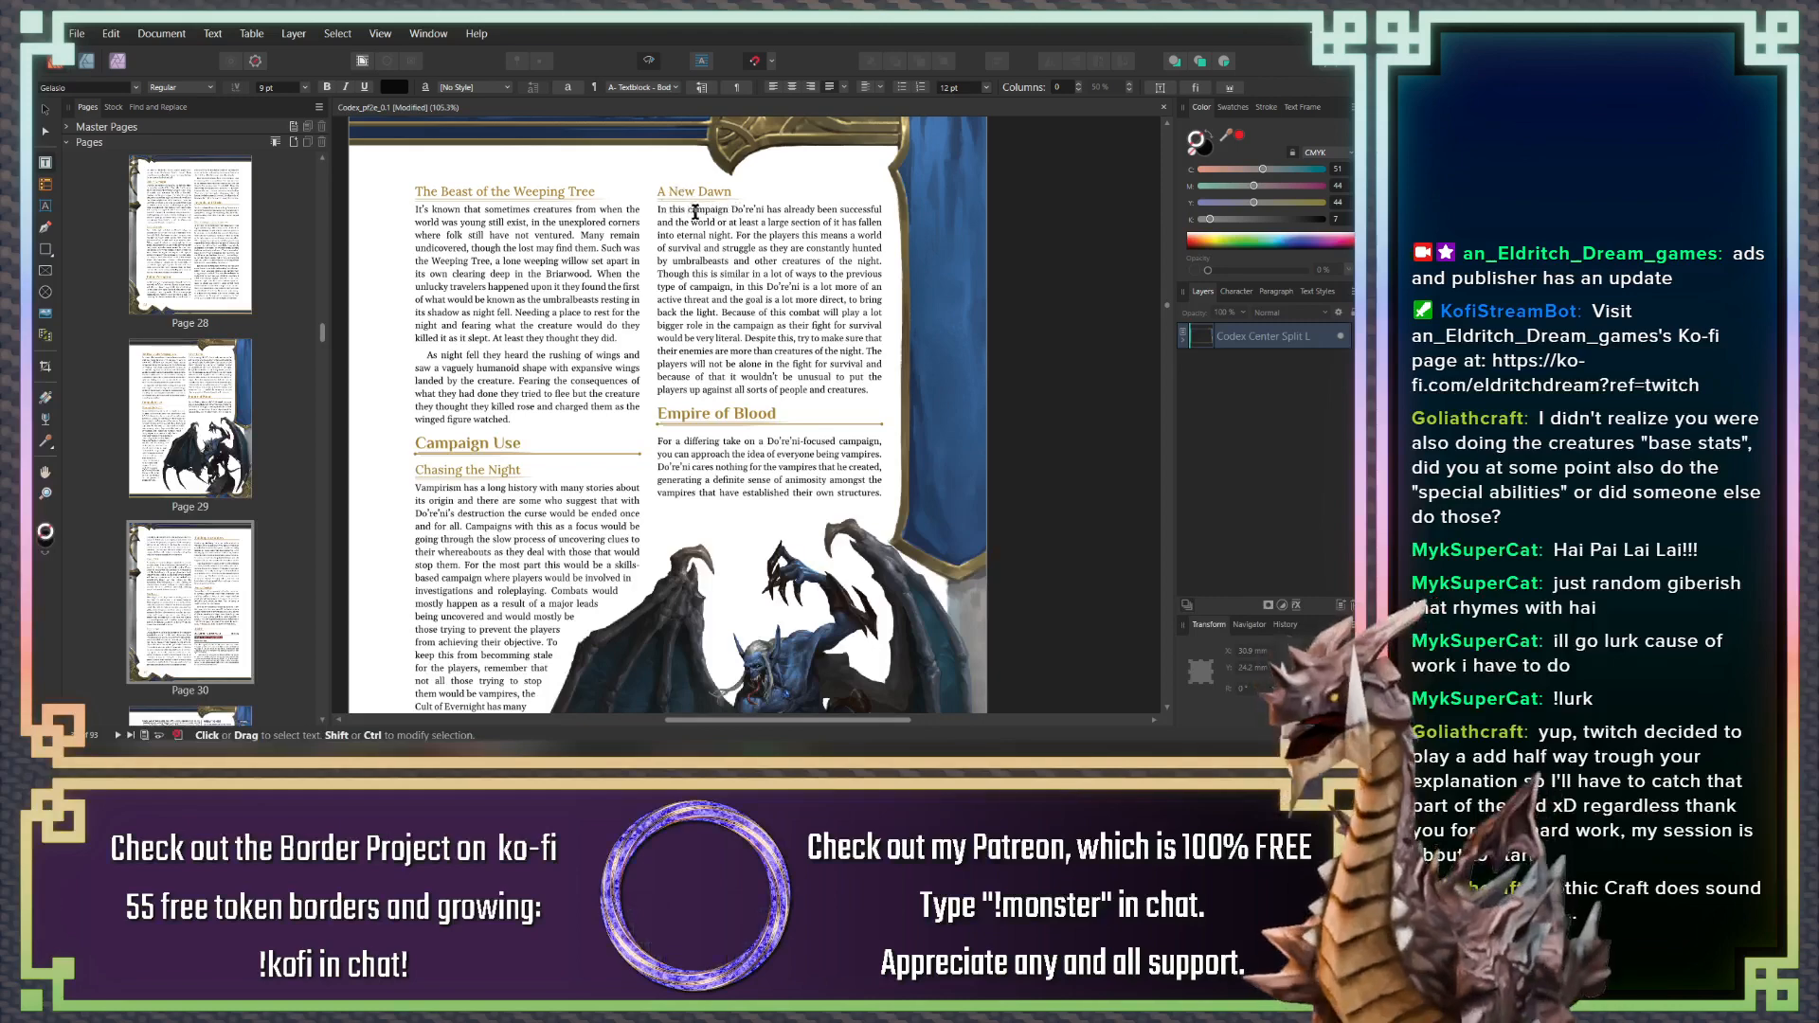
{"action": "scroll", "coordinate": [699, 226], "scroll_direction": "down", "scroll_amount": 10}
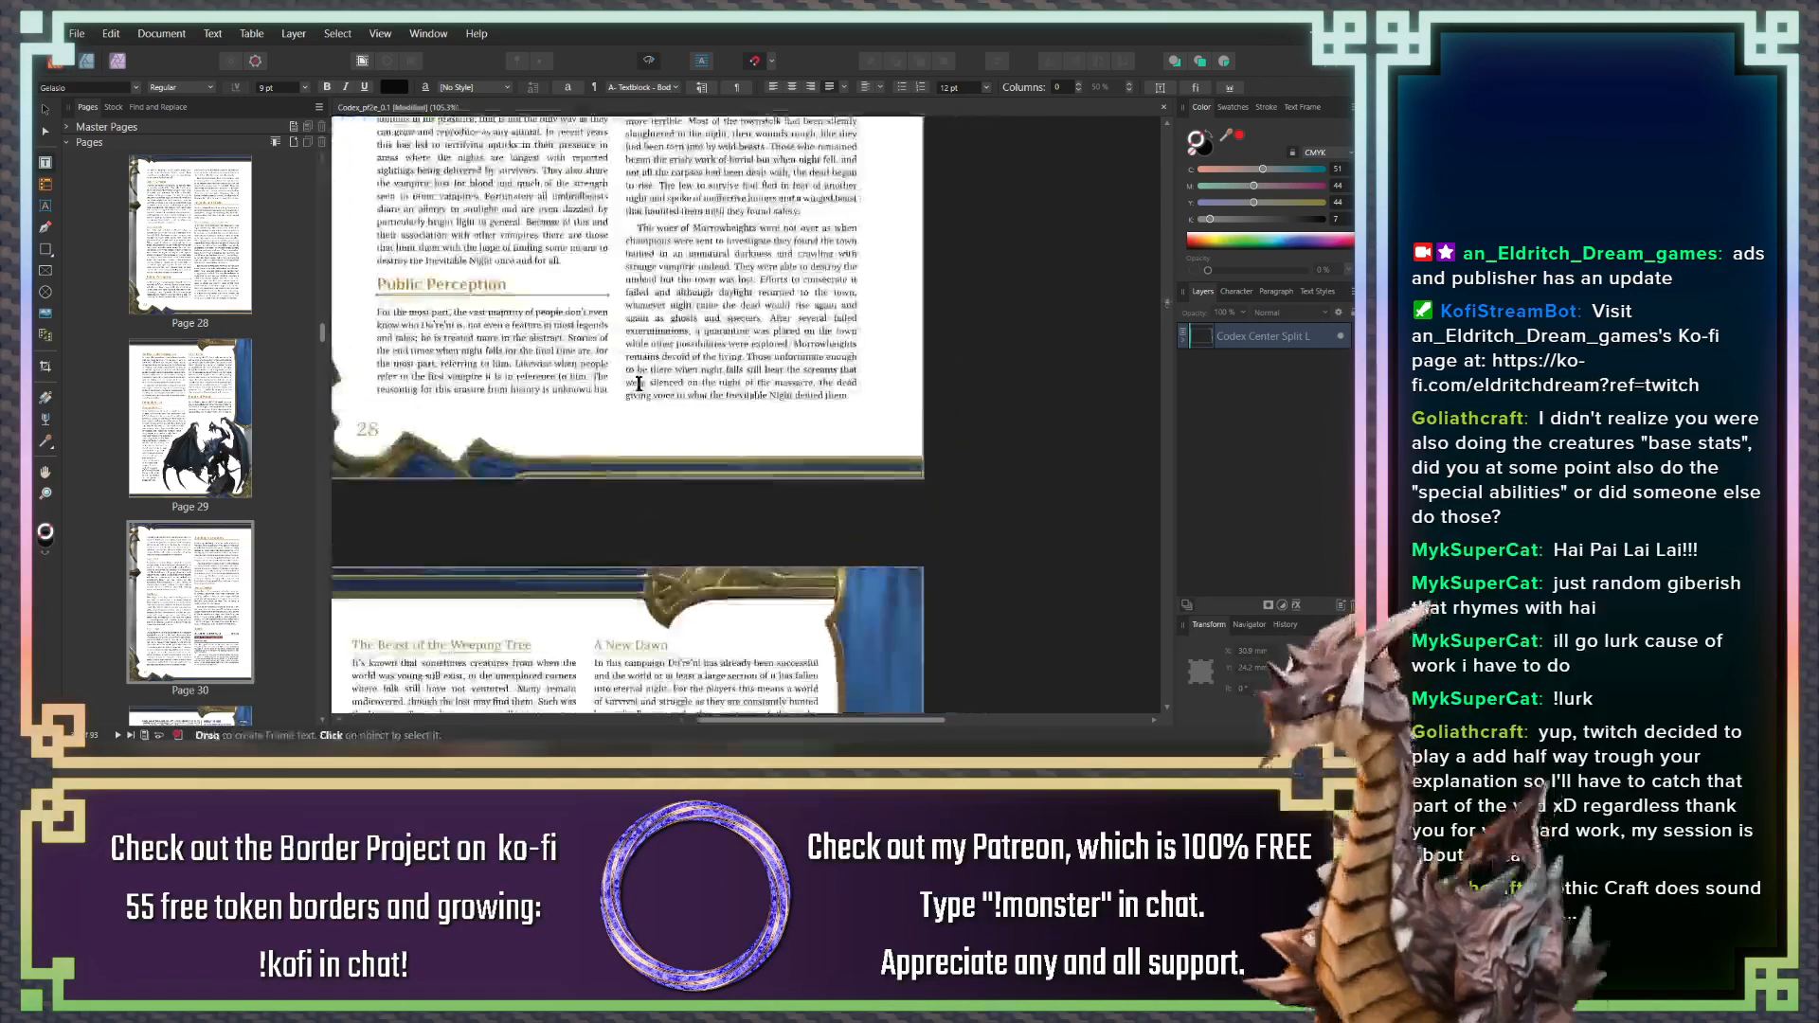
{"action": "scroll", "coordinate": [625, 455], "scroll_direction": "up", "scroll_amount": 3}
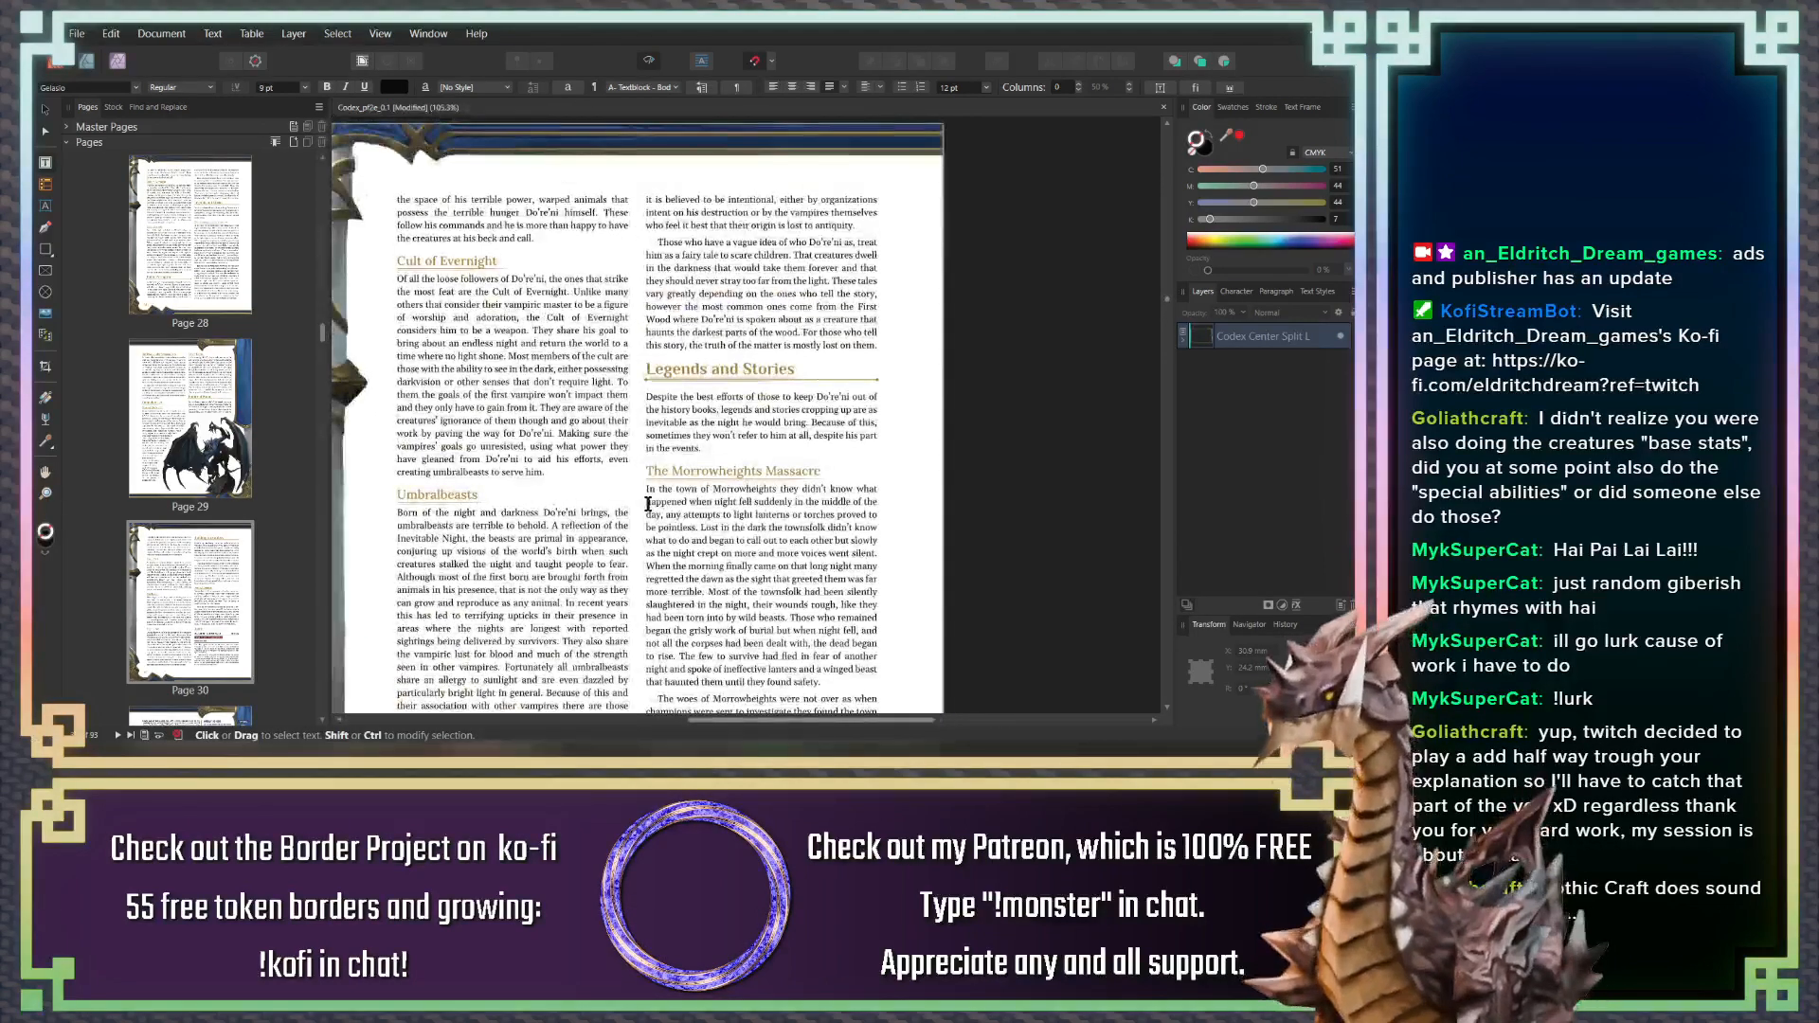
{"action": "scroll", "coordinate": [625, 374], "scroll_direction": "down", "scroll_amount": 4}
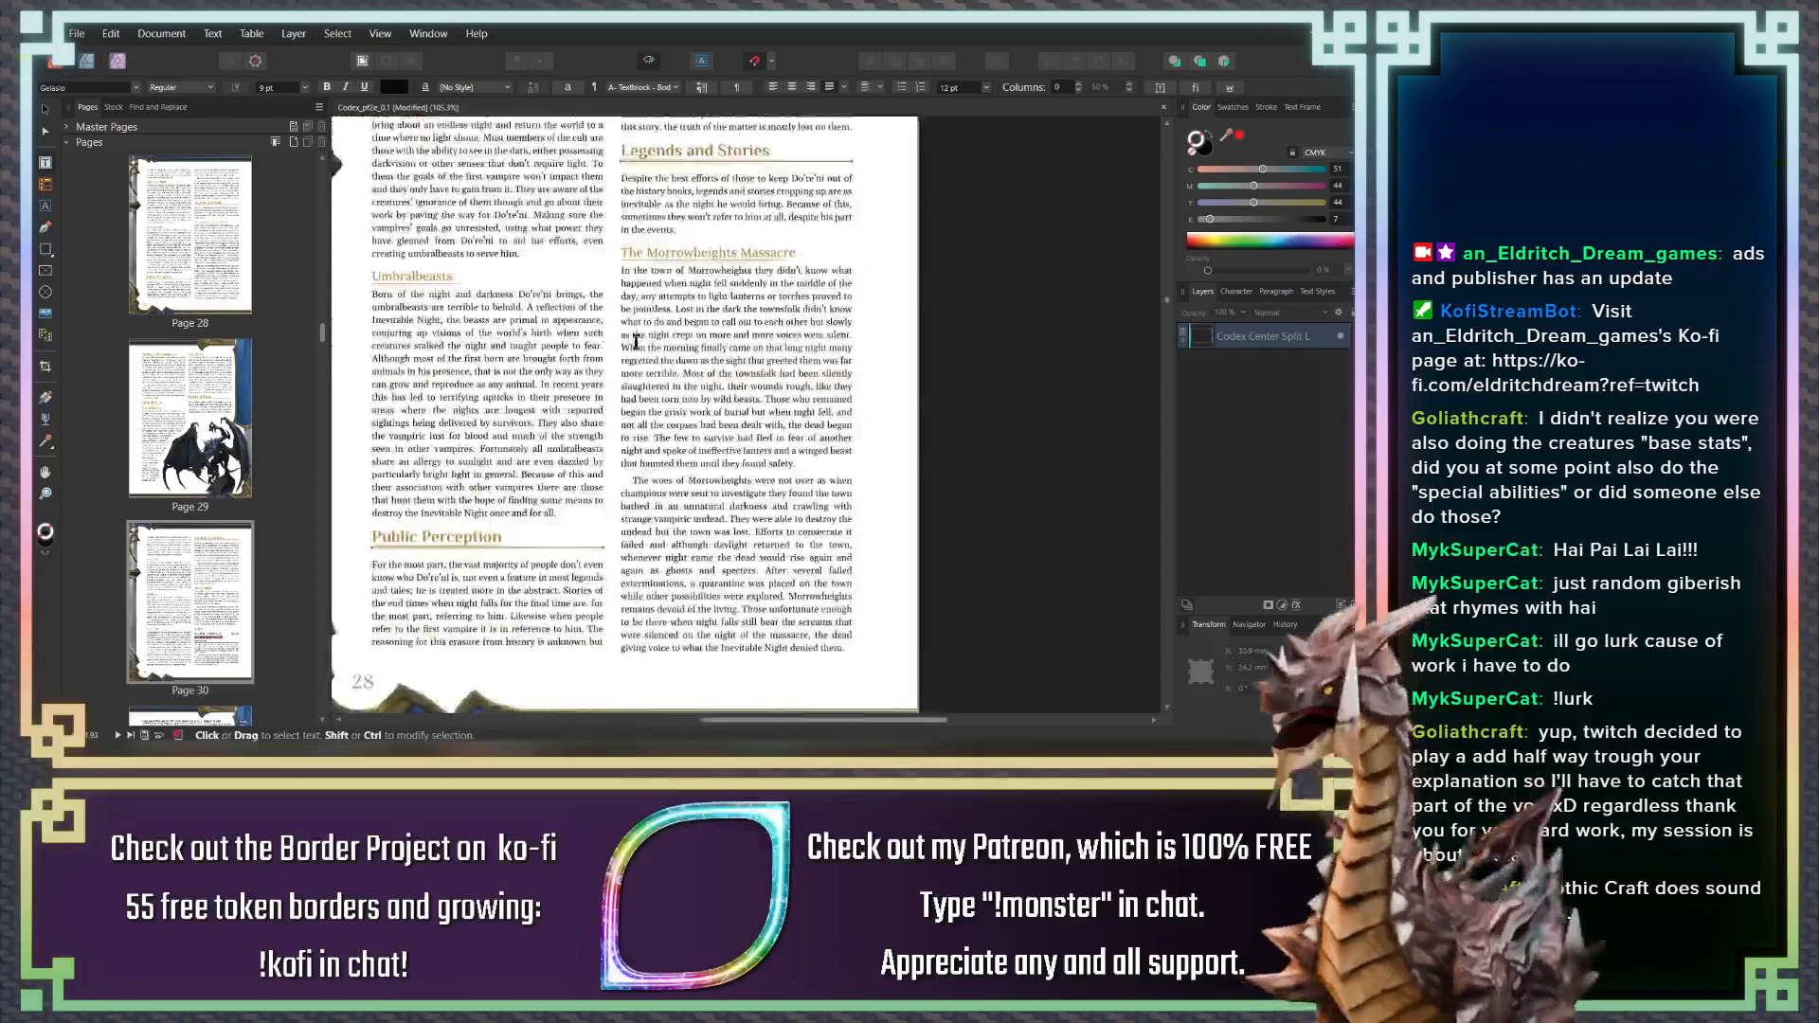
{"action": "scroll", "coordinate": [637, 364], "scroll_direction": "up", "scroll_amount": 2}
{"action": "scroll", "coordinate": [627, 313], "scroll_direction": "up", "scroll_amount": 7}
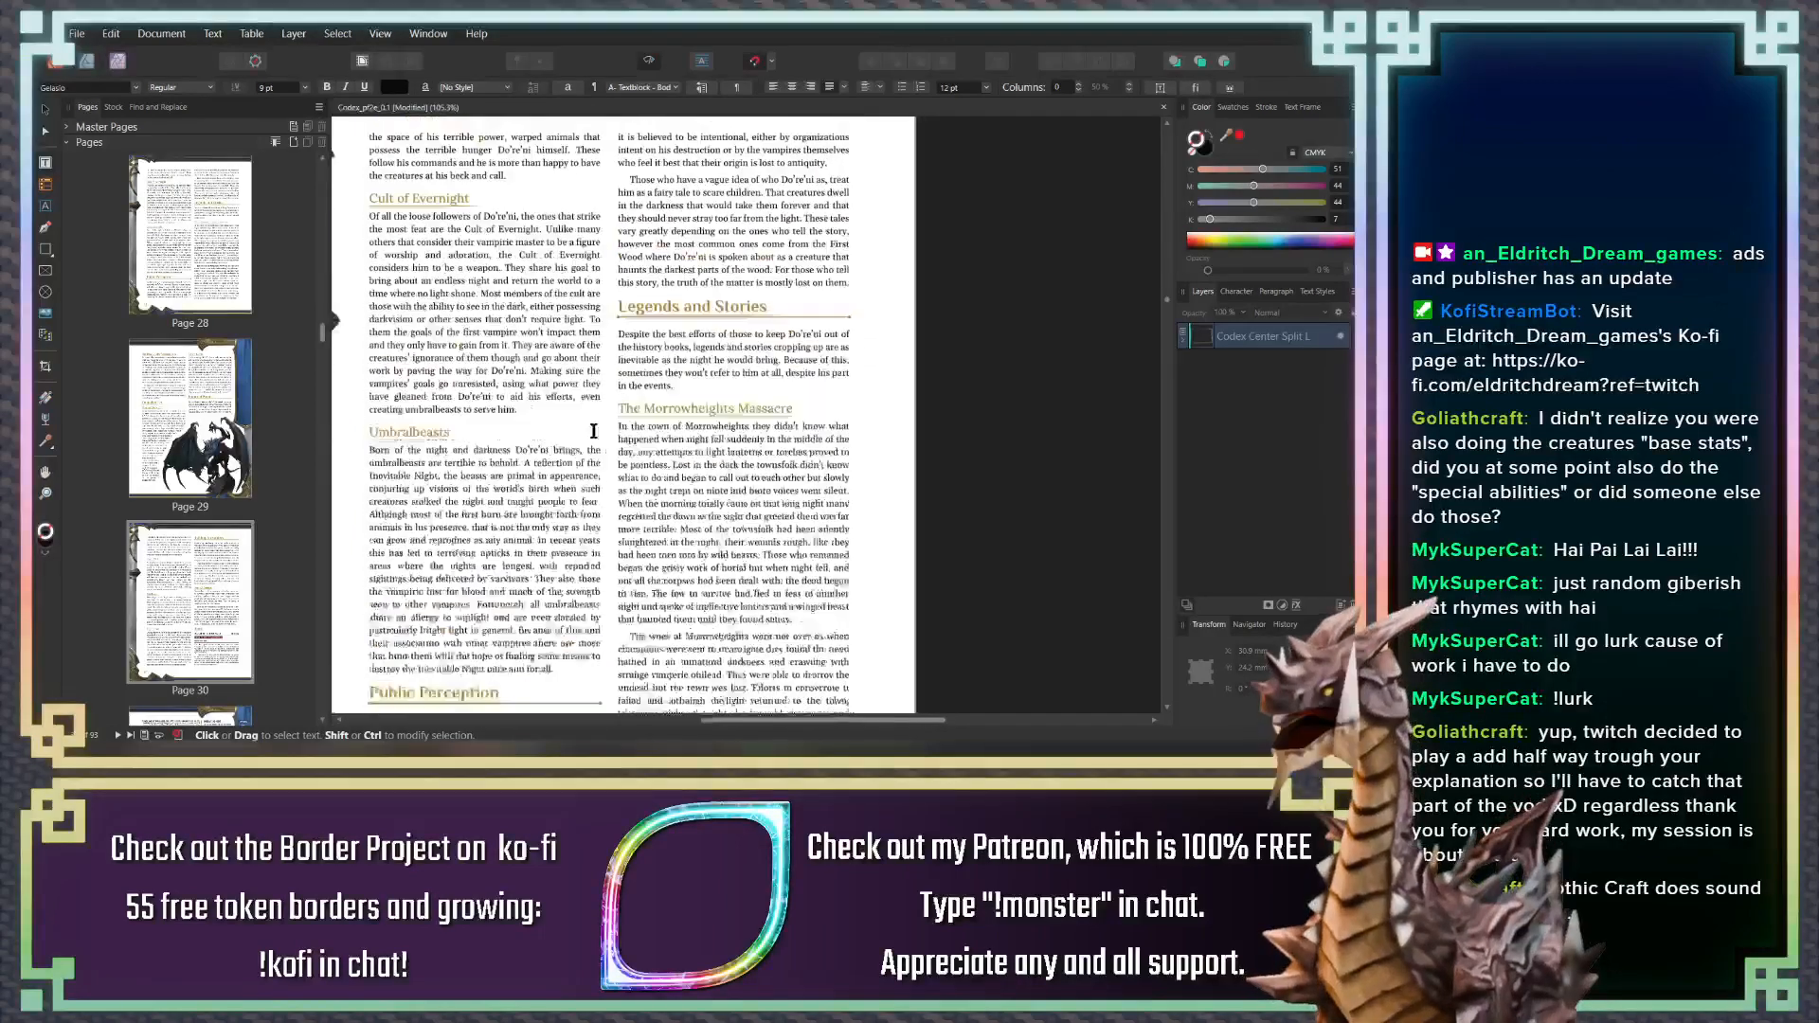
{"action": "scroll", "coordinate": [630, 391], "scroll_direction": "up", "scroll_amount": 6}
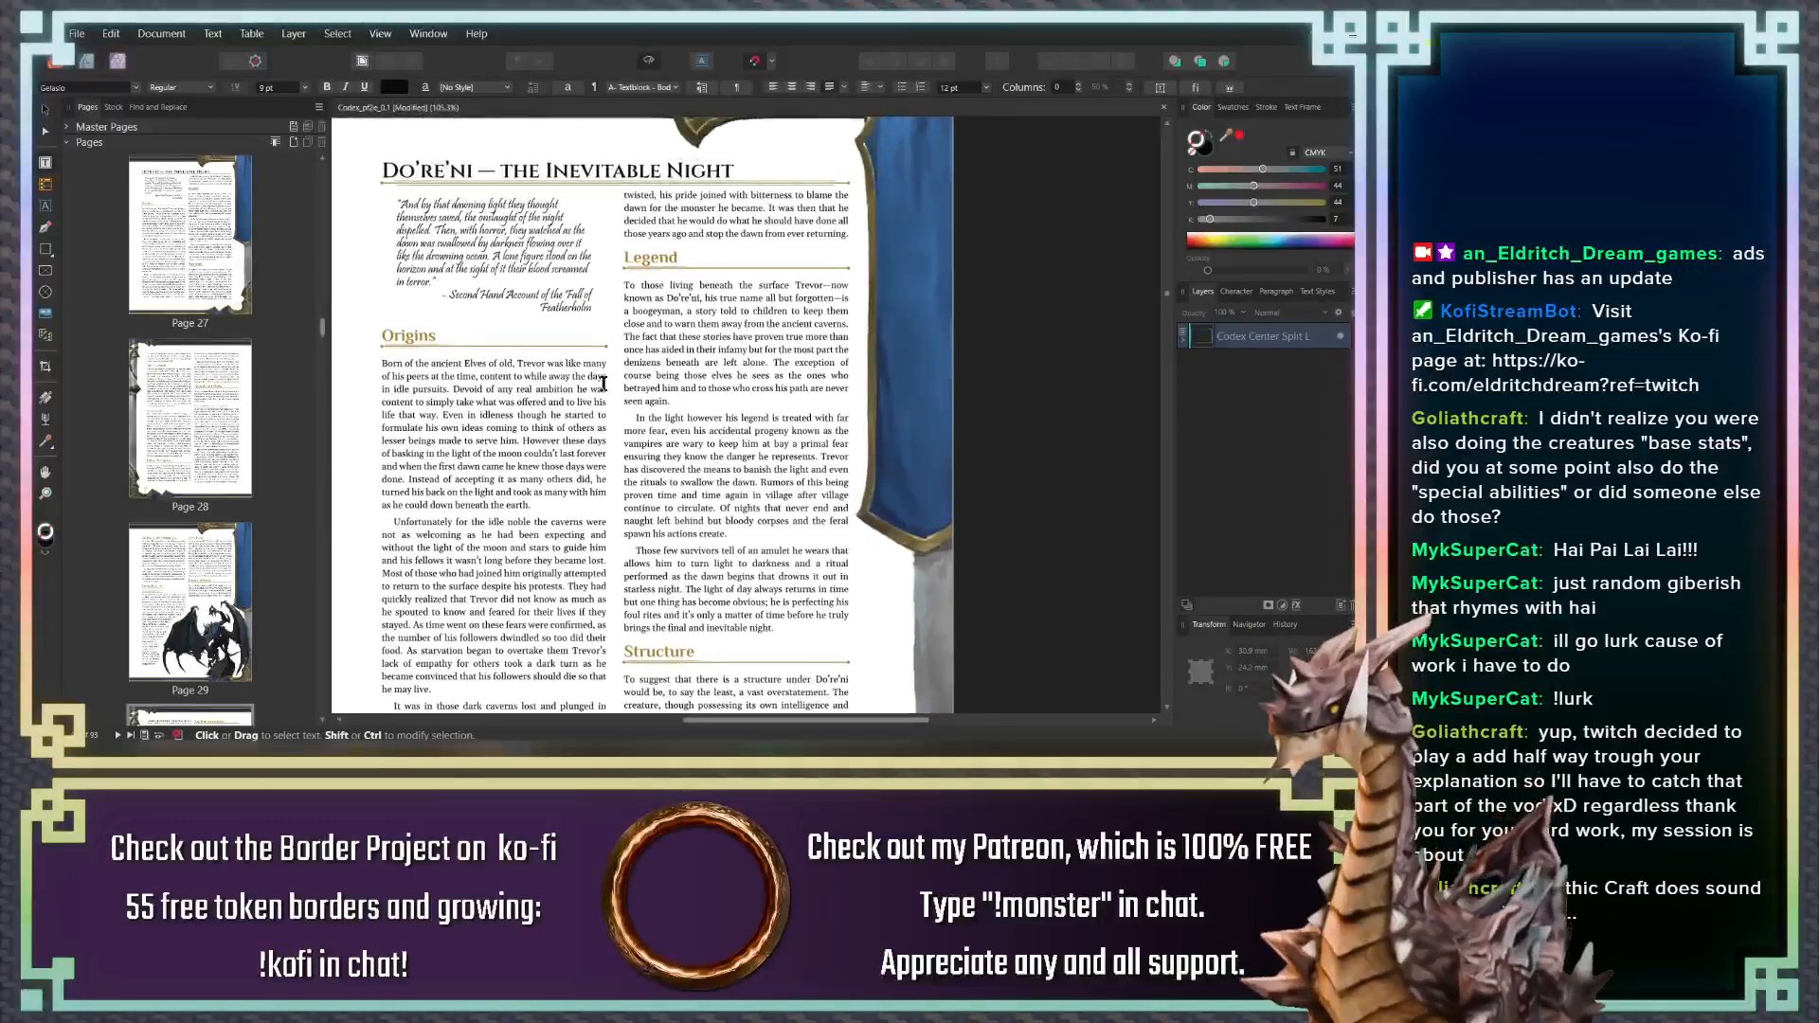
{"action": "scroll", "coordinate": [524, 286], "scroll_direction": "up", "scroll_amount": 5}
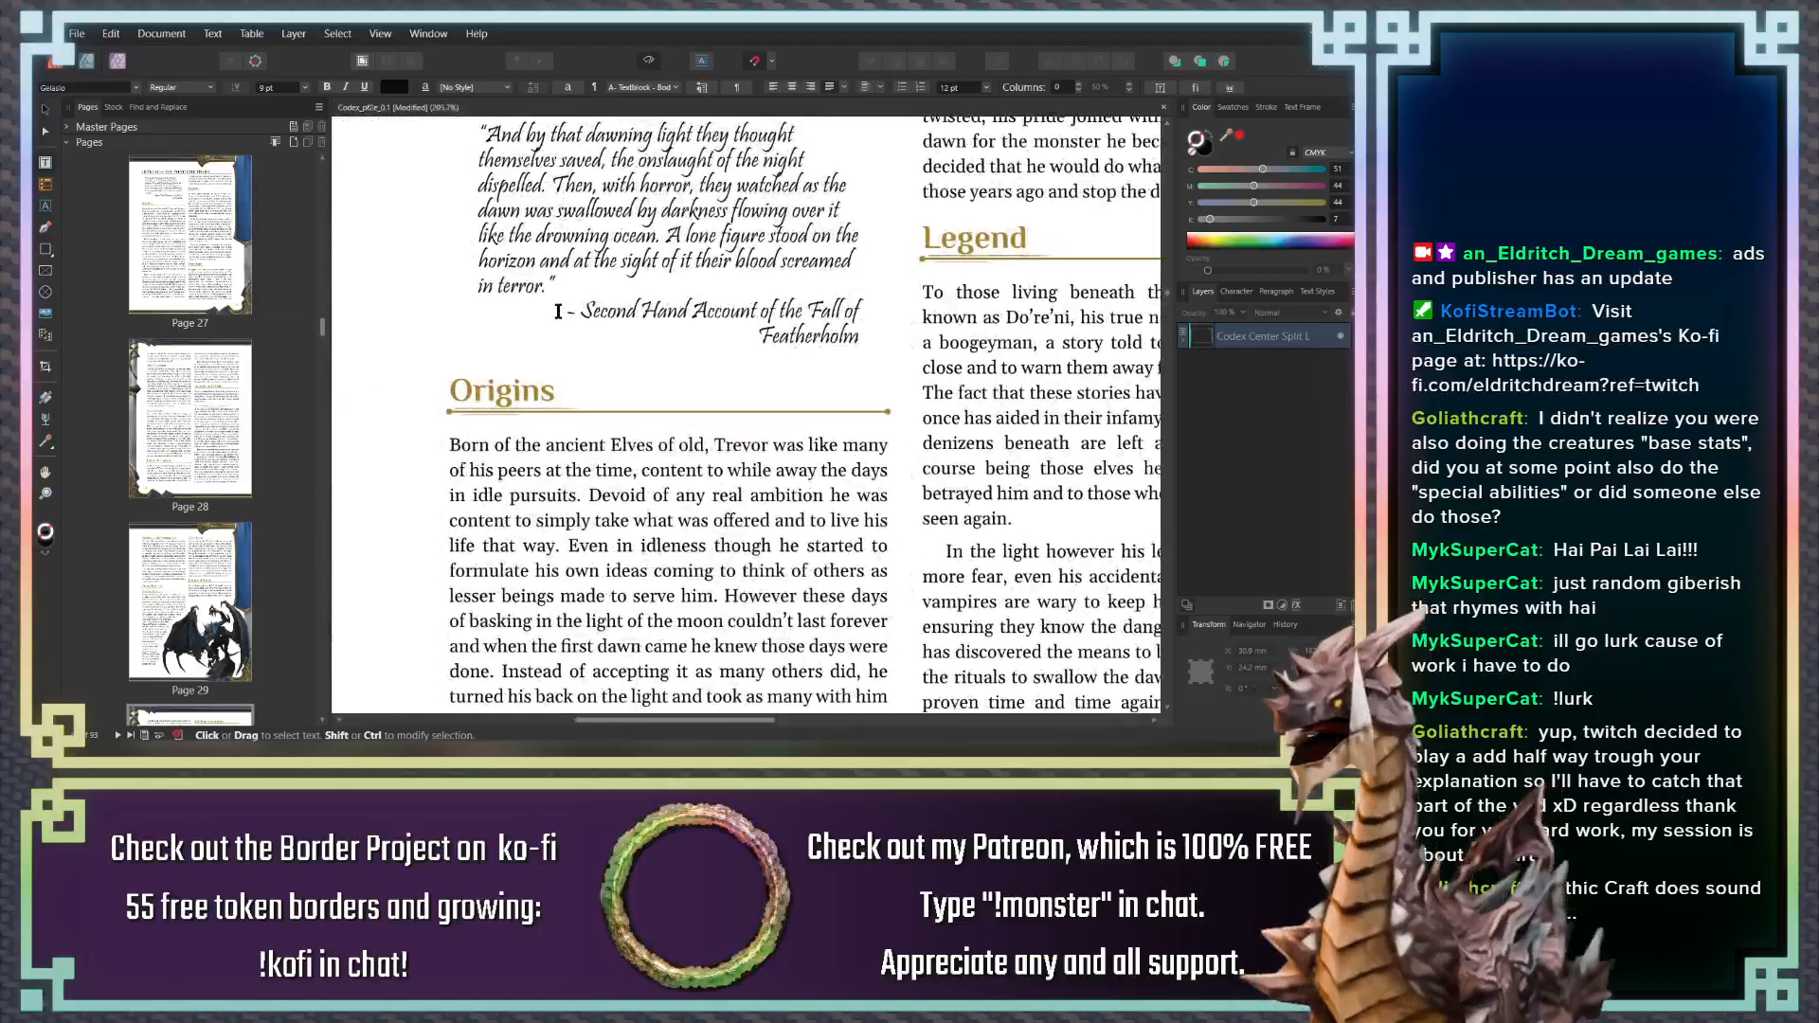
Try fitting the opening quote's attribution with a 2 mm left indent, and insert a line break before "Featherholm"
{"action": "left_click", "coordinate": [585, 301]}
{"action": "key", "text": "BackSpace"}
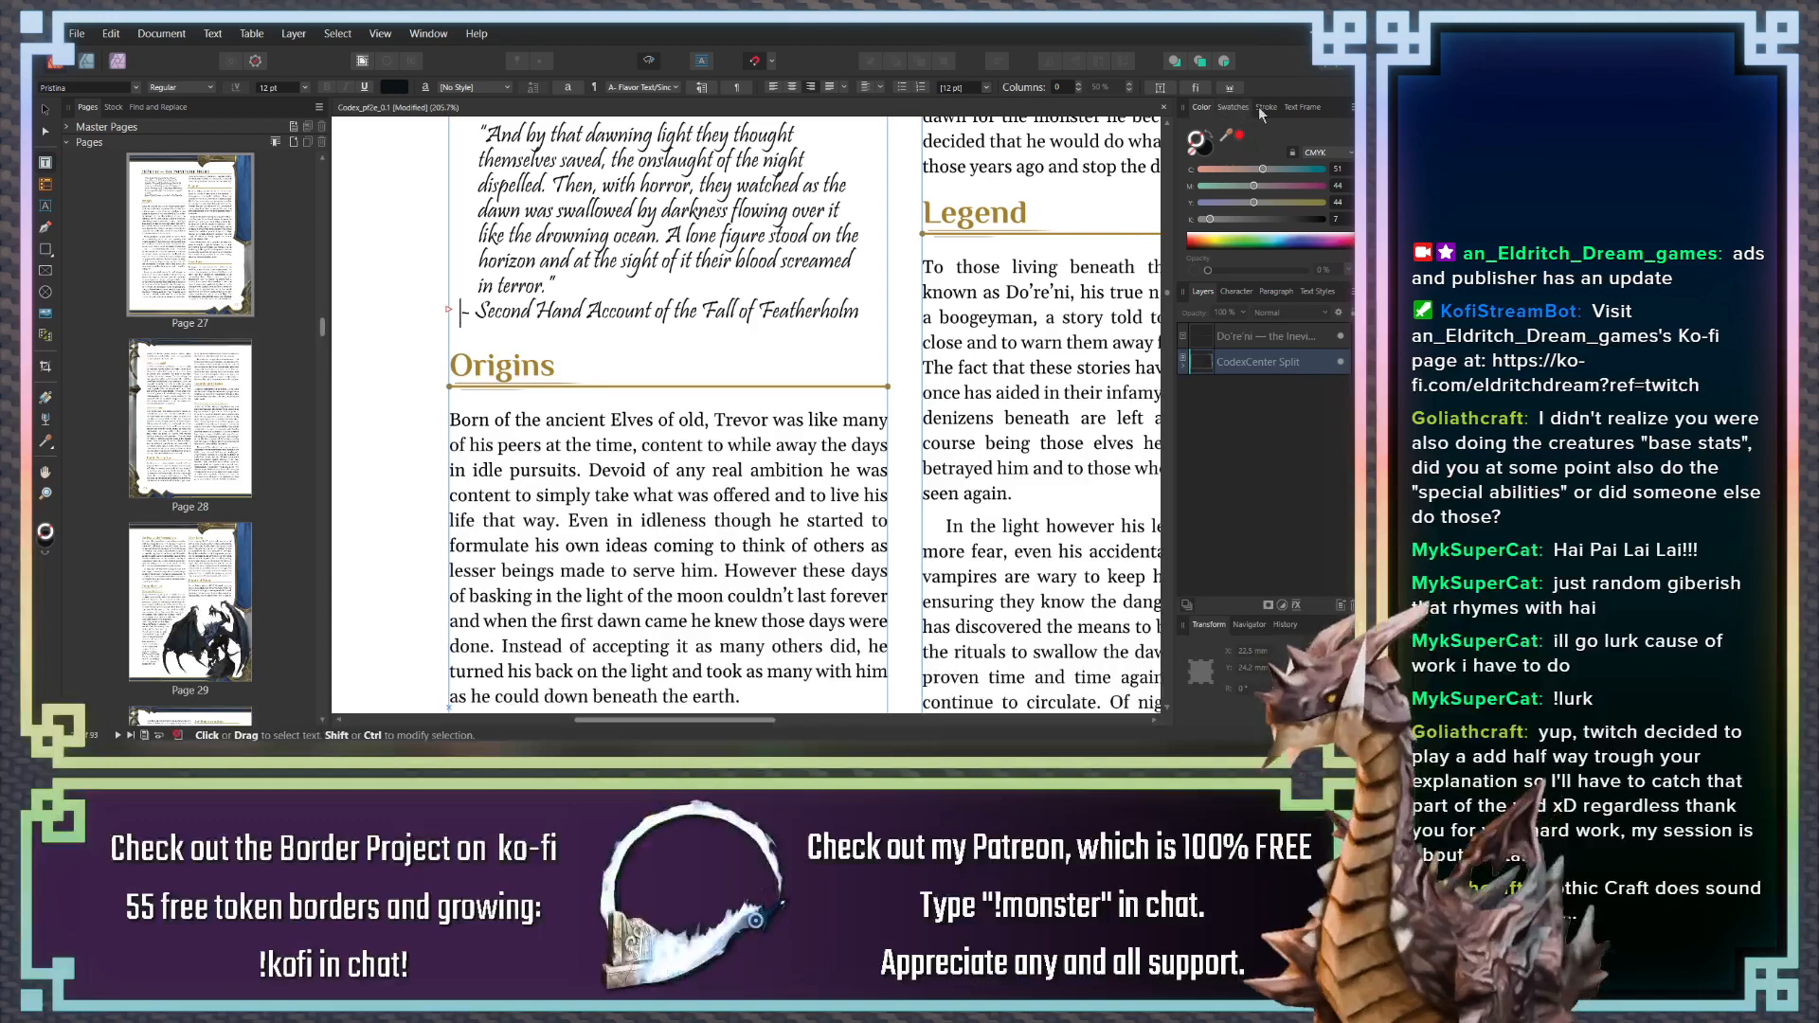
{"action": "left_click", "coordinate": [1298, 106]}
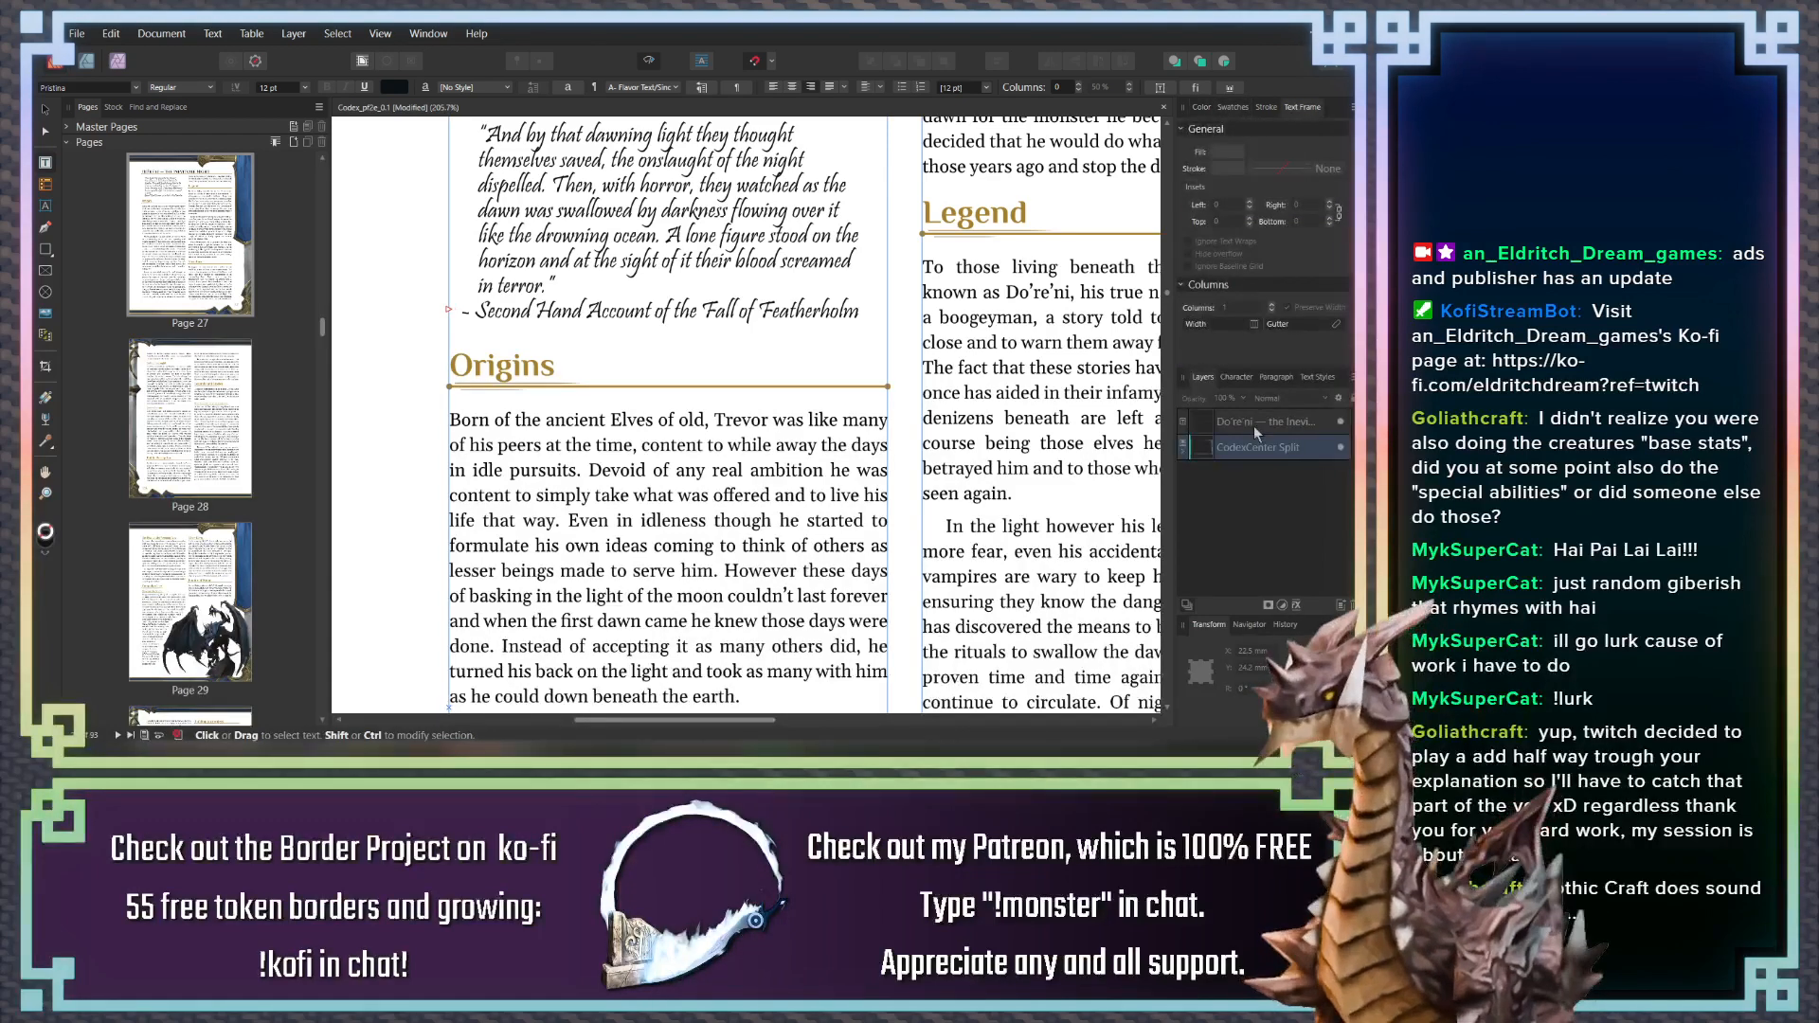
{"action": "left_click", "coordinate": [1279, 378]}
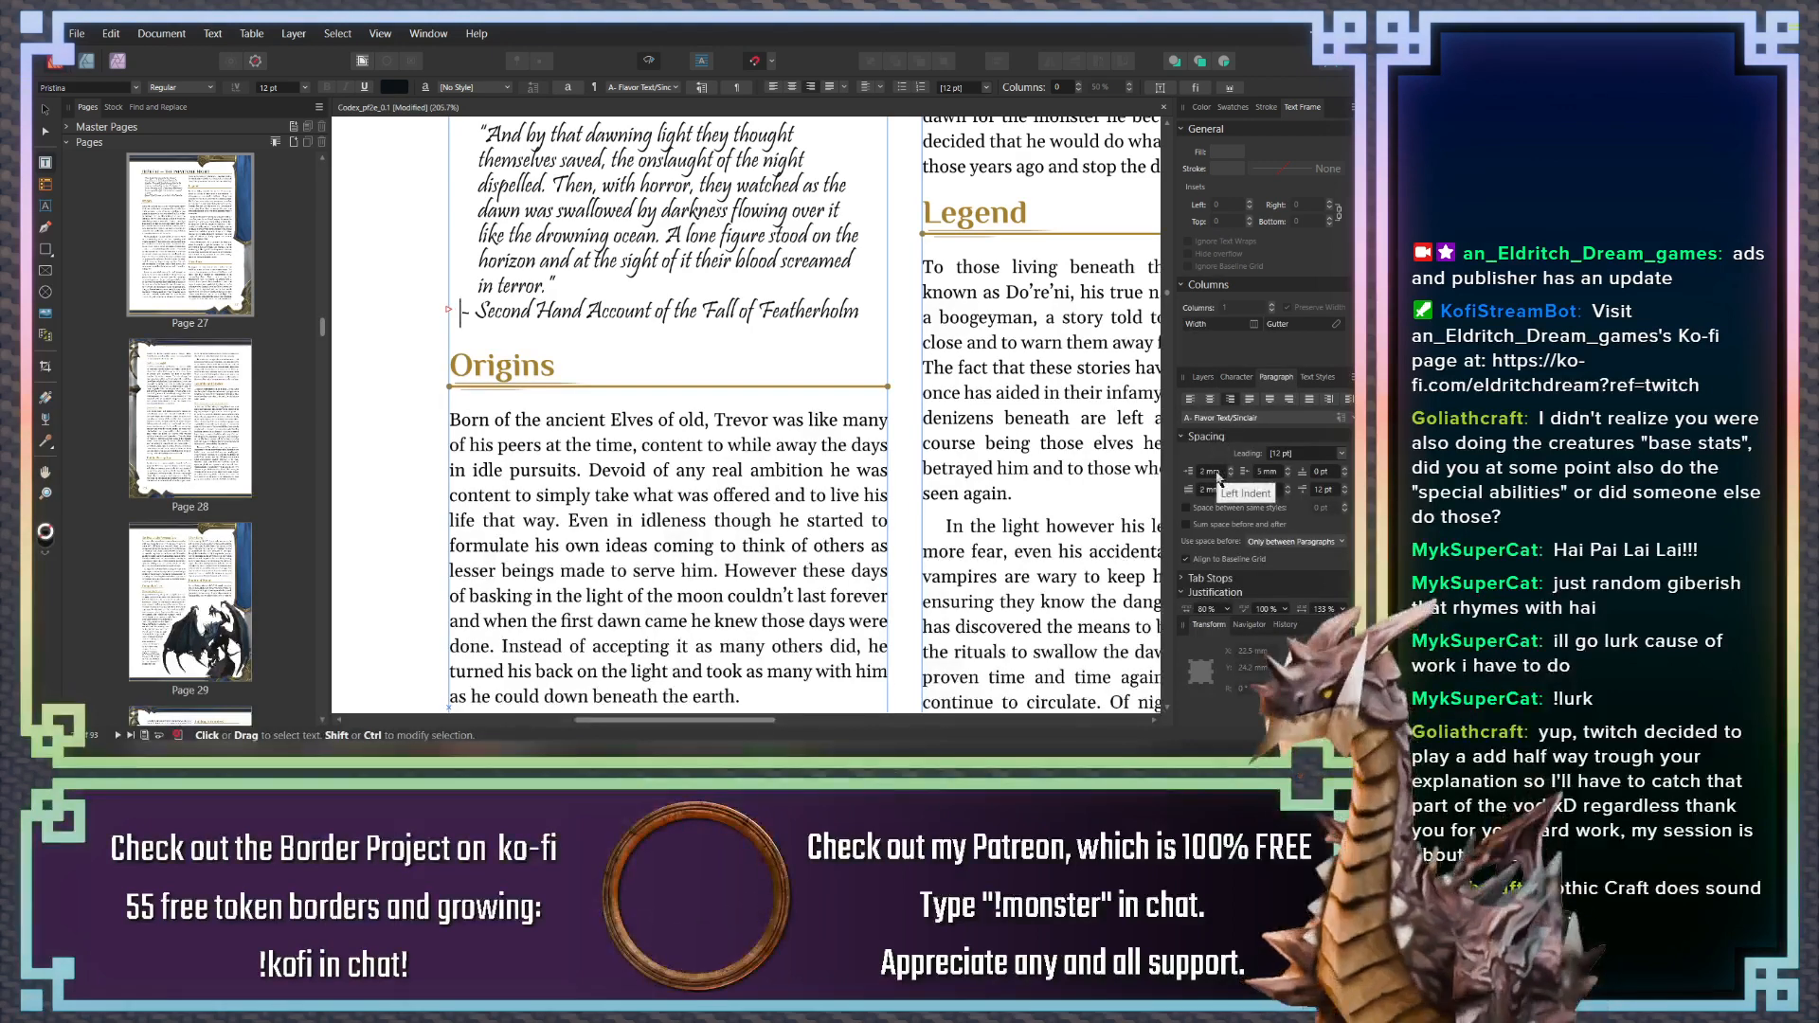
{"action": "scroll", "coordinate": [1218, 478], "scroll_direction": "up", "scroll_amount": 4}
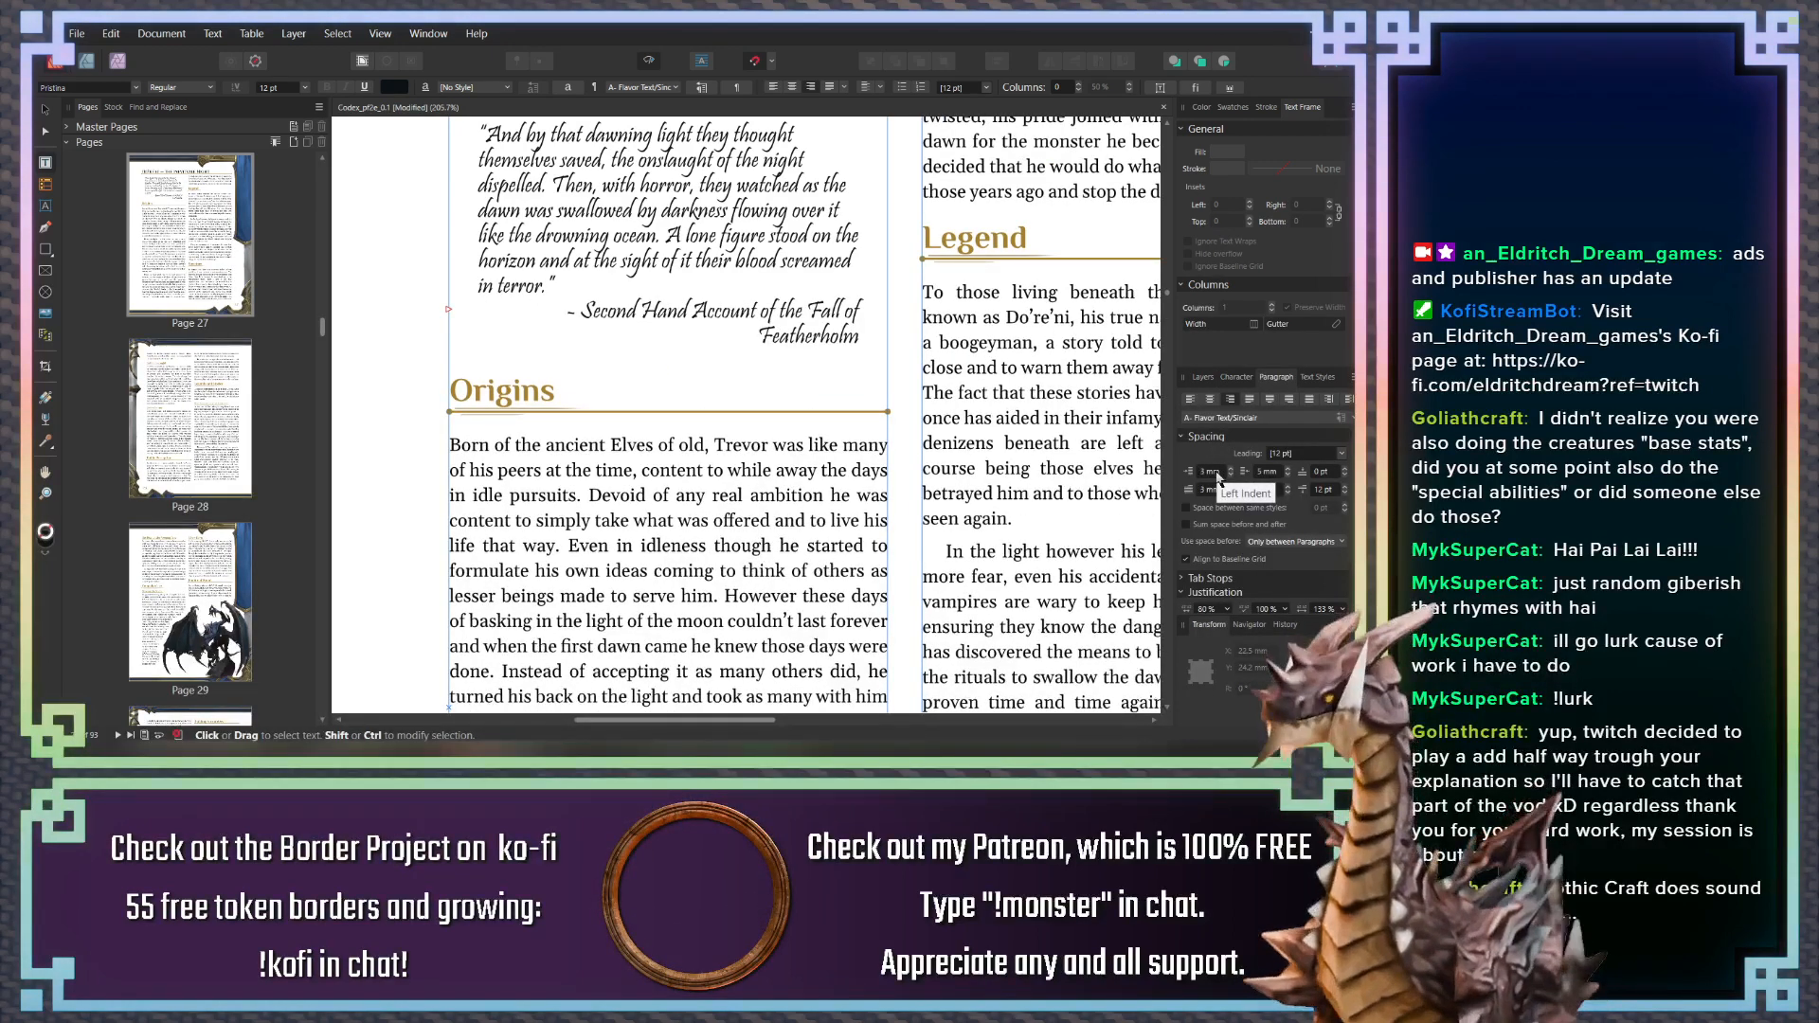
{"action": "scroll", "coordinate": [1218, 478], "scroll_direction": "down", "scroll_amount": 1}
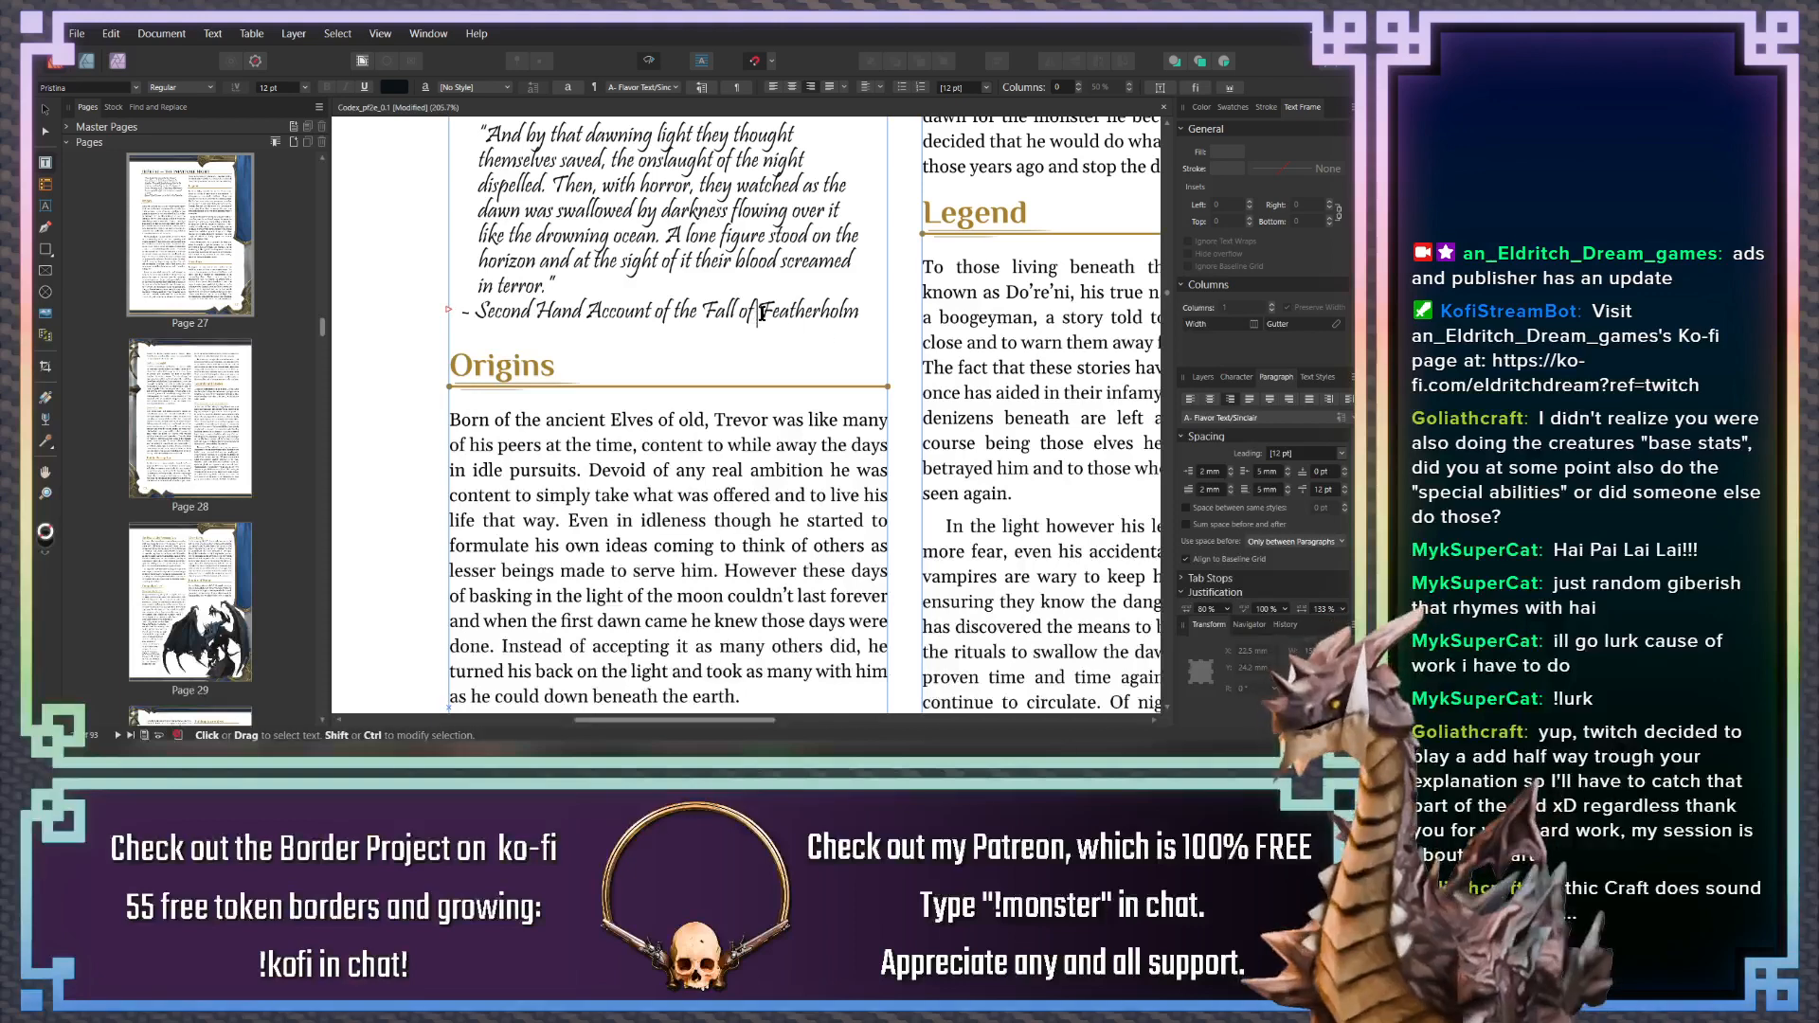
{"action": "key", "text": "shift+Return"}
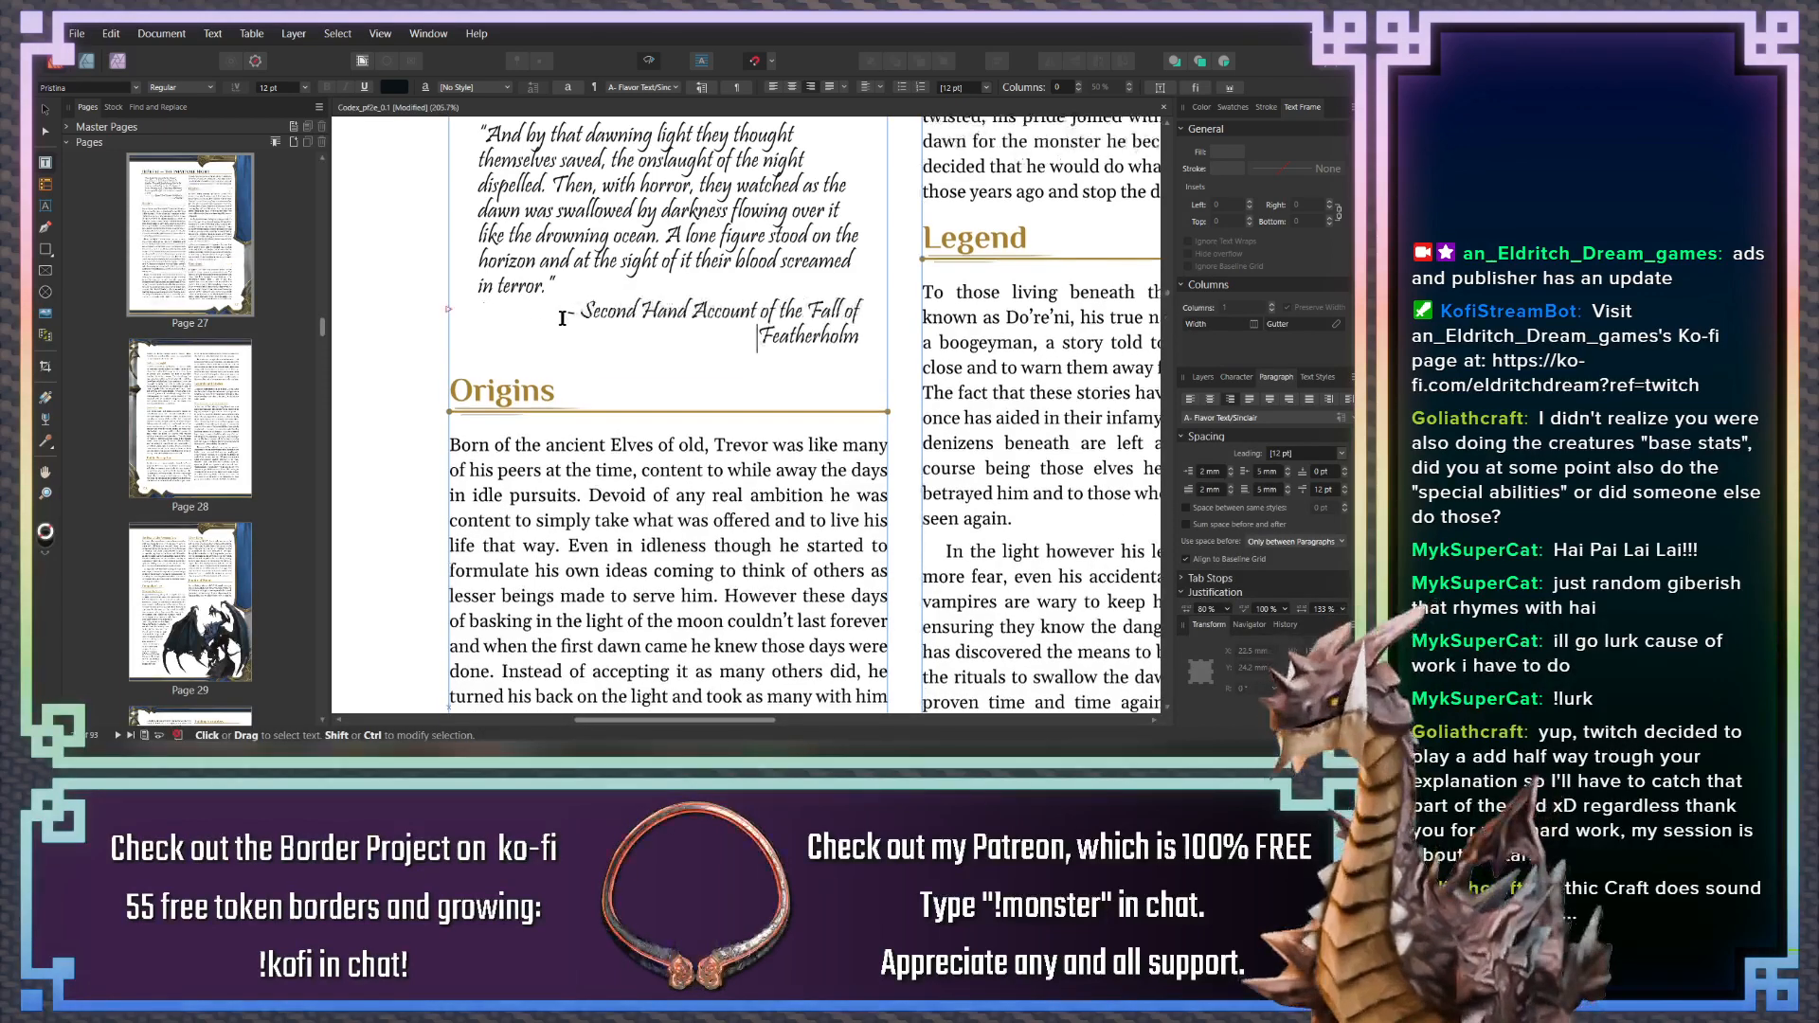
Merge the attribution into the quote's paragraph after a soft line break, and remove the break before "Featherholm"
{"action": "left_click", "coordinate": [578, 316]}
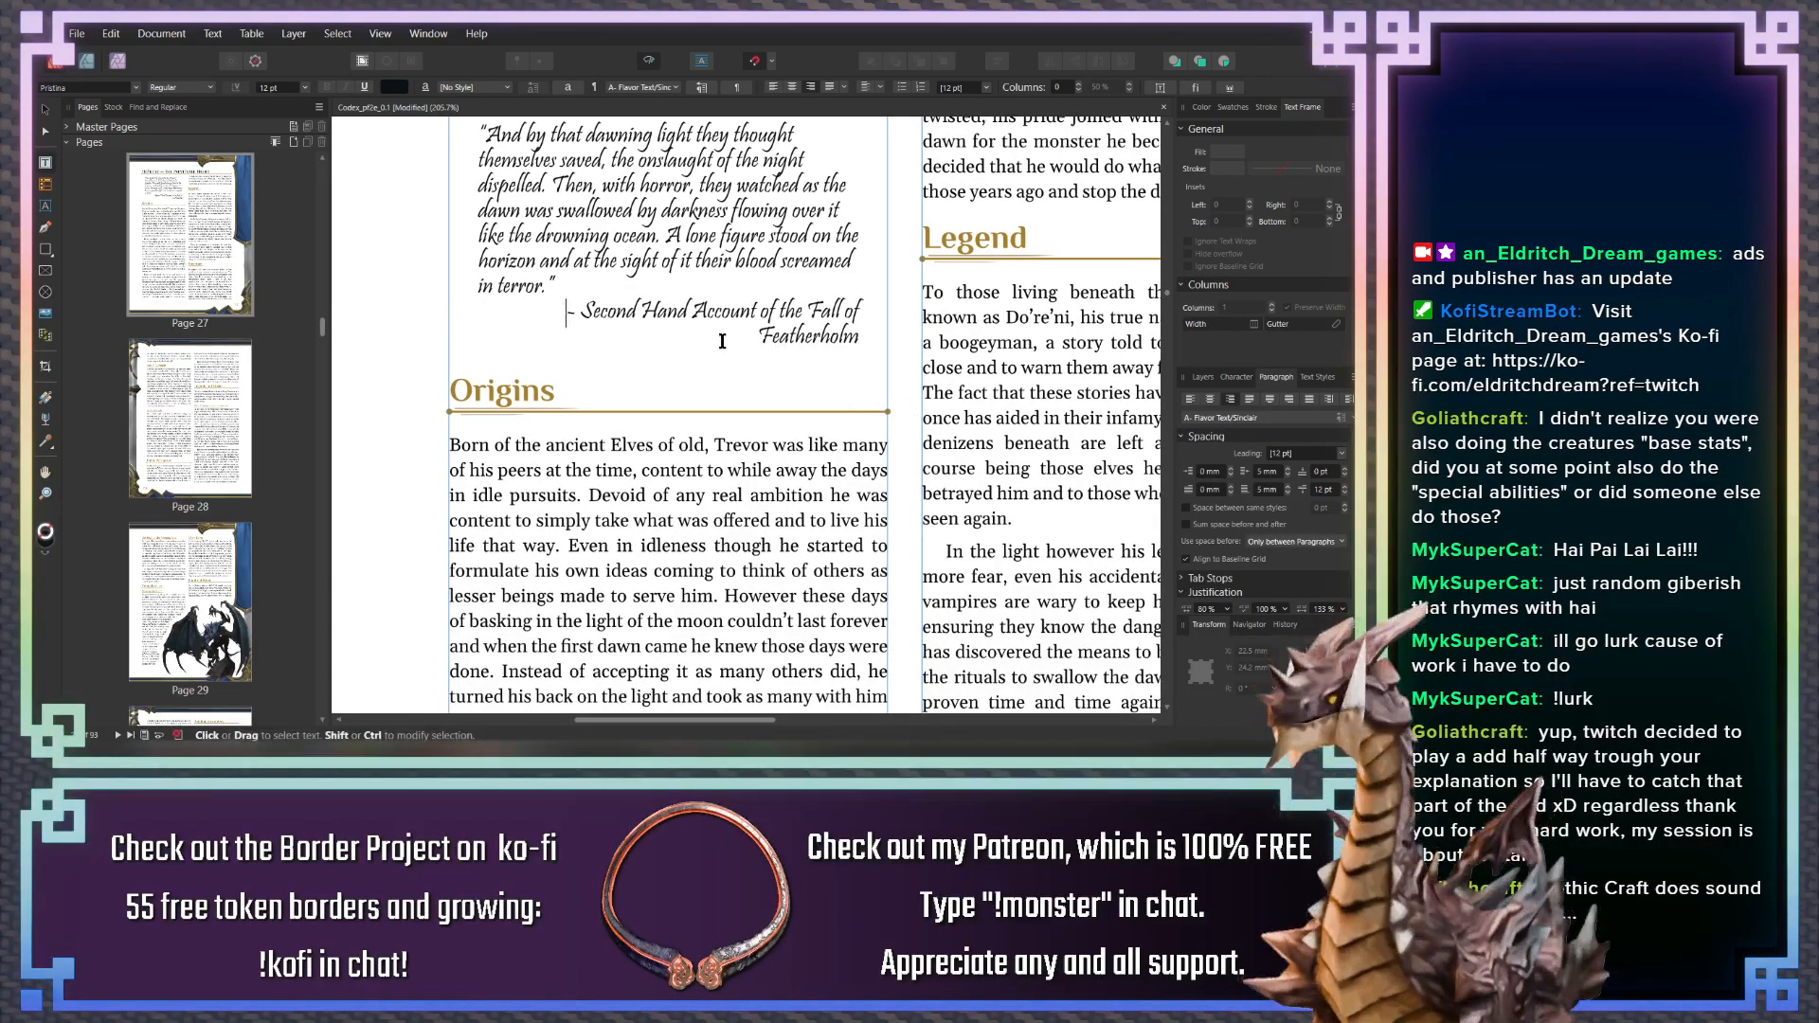
{"action": "key", "text": "BackSpace"}
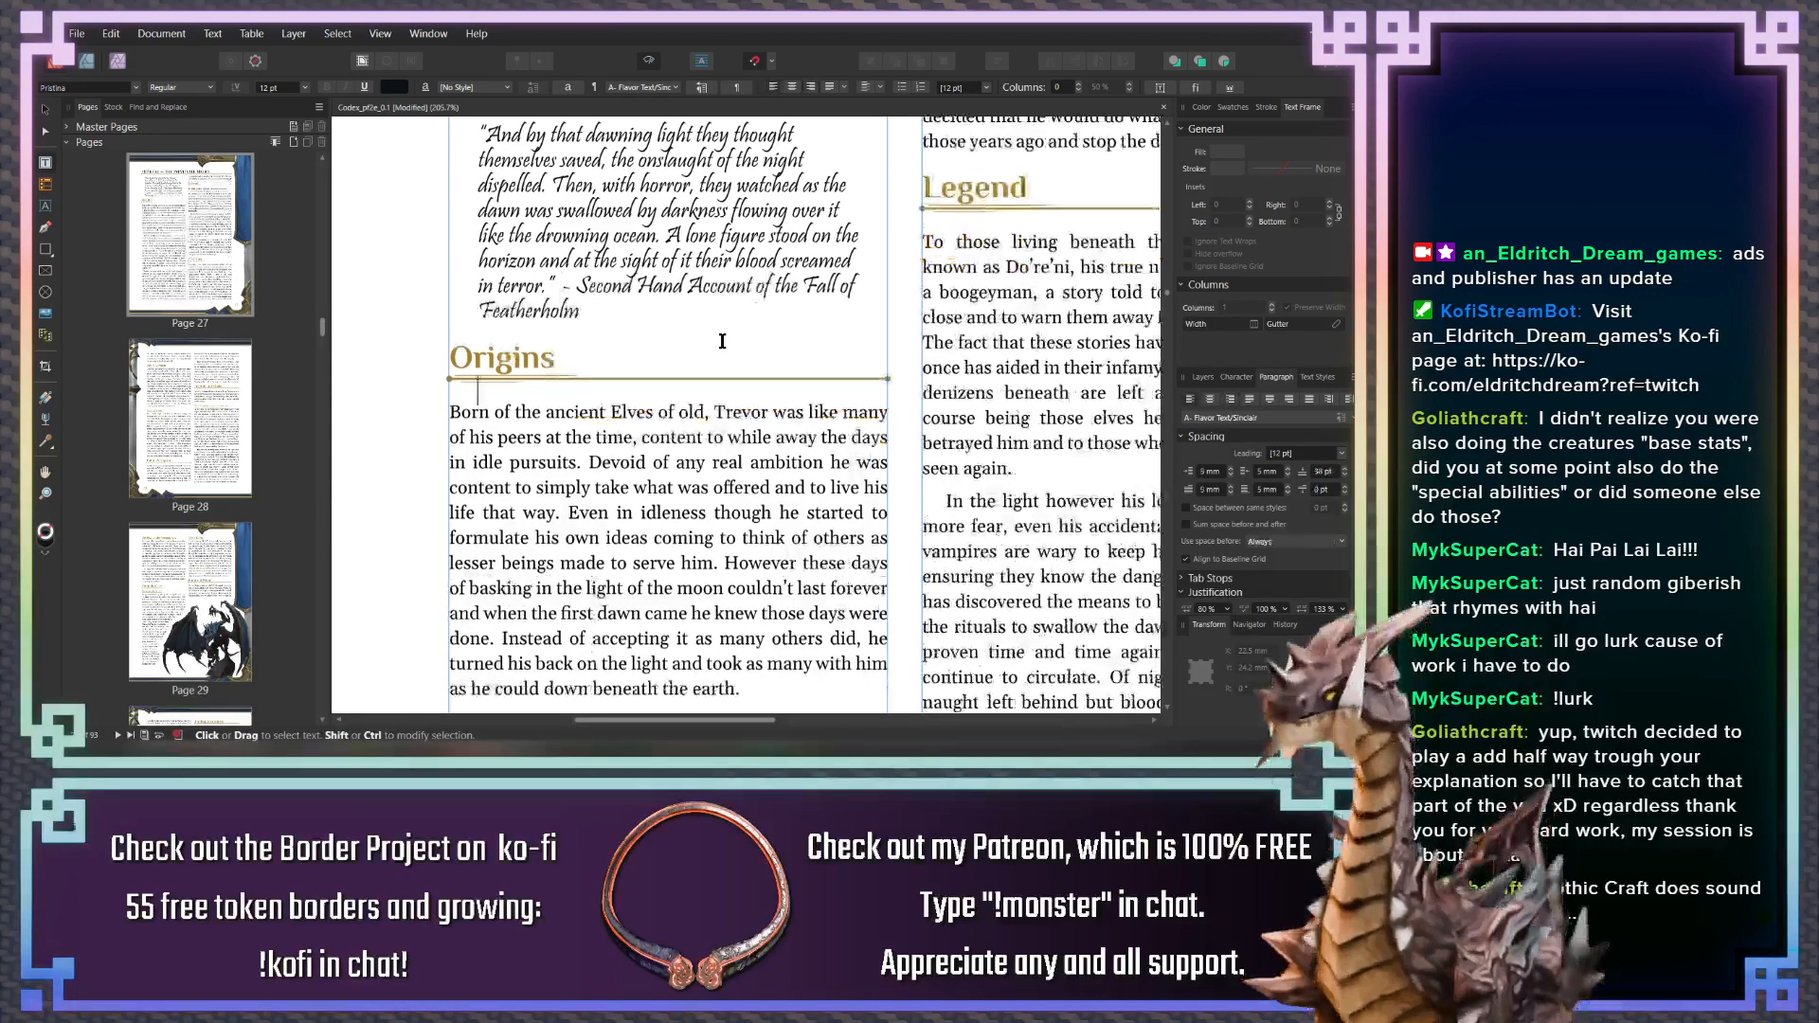
{"action": "key", "text": "Return"}
{"action": "key", "text": "BackSpace"}
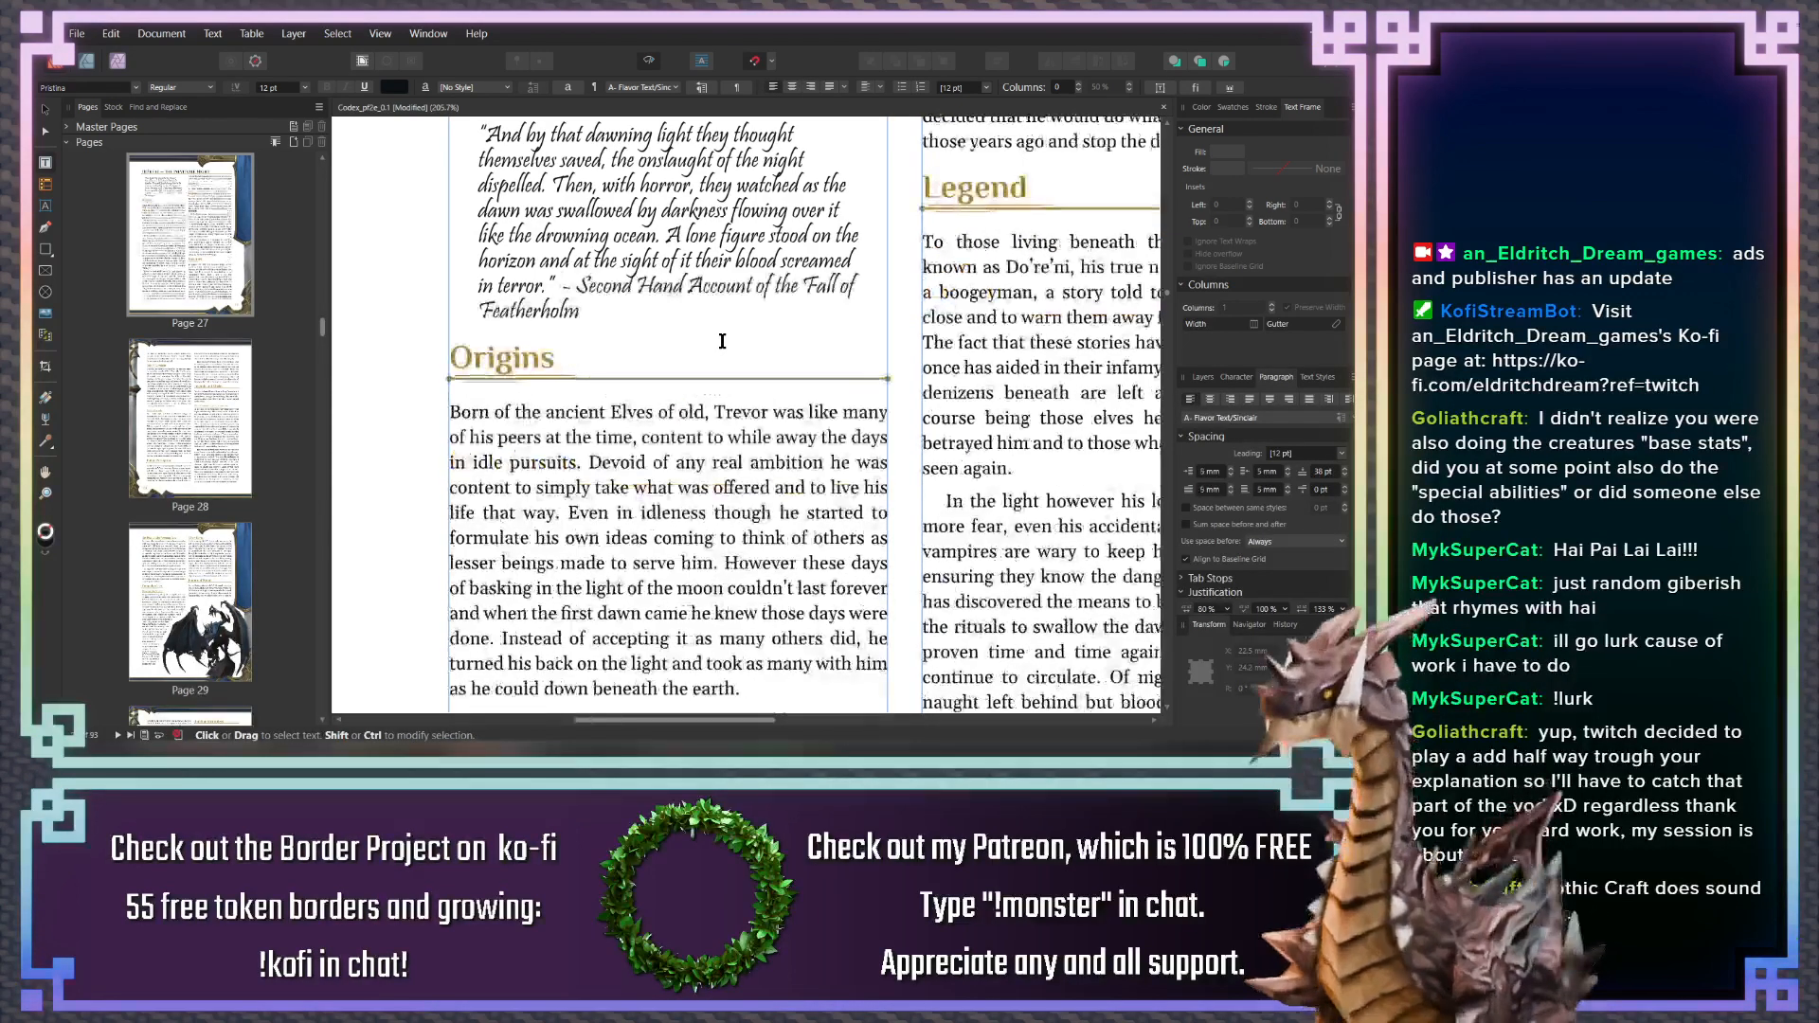
{"action": "key", "text": "shift+Return"}
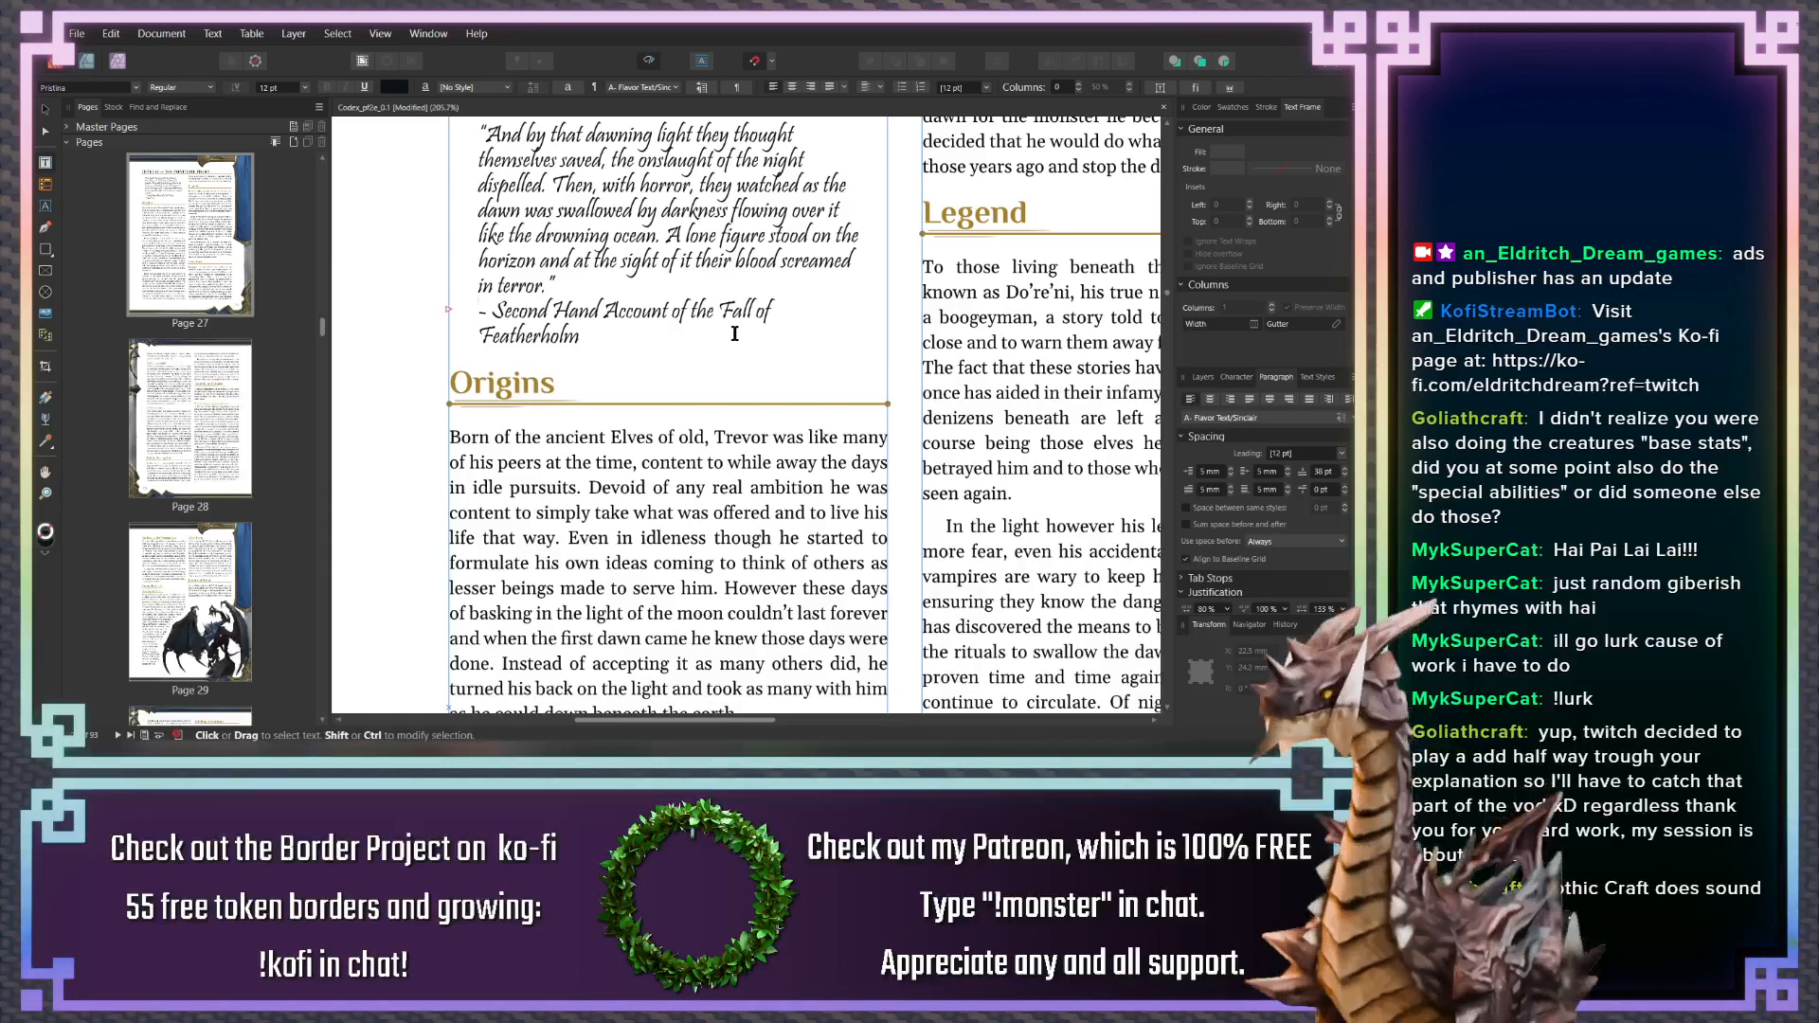
{"action": "left_click", "coordinate": [815, 311]}
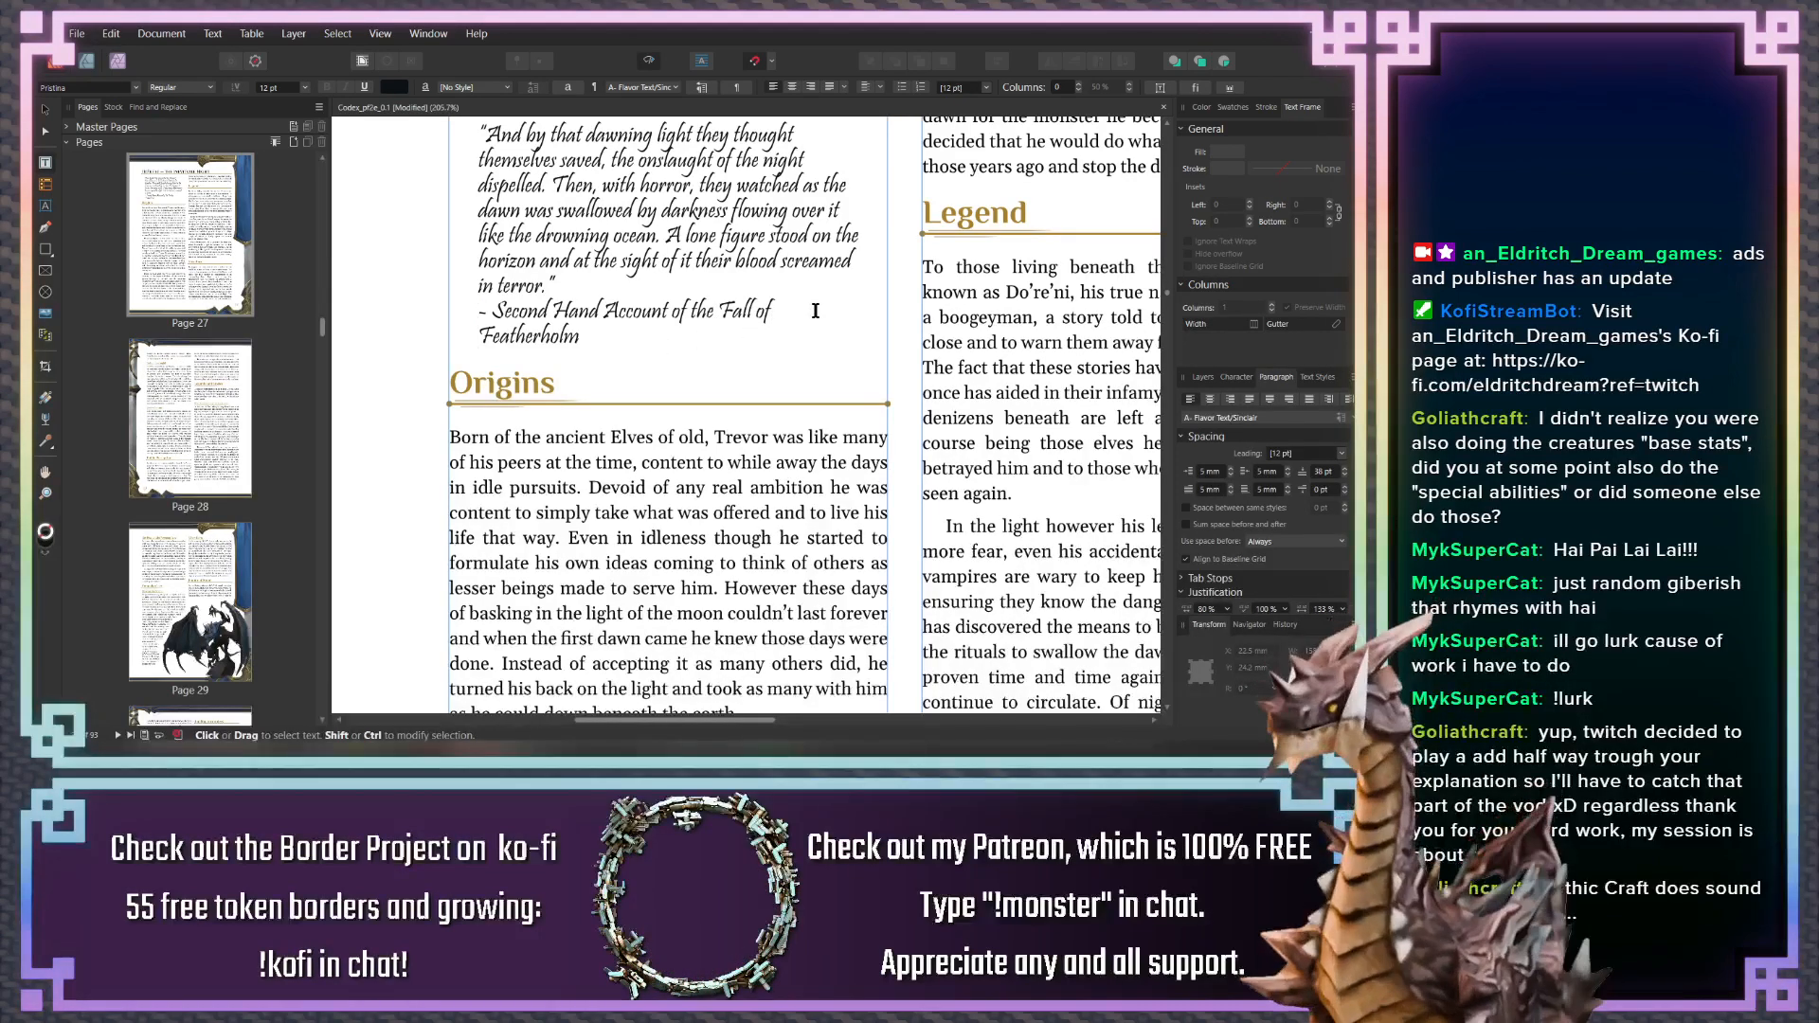
{"action": "key", "text": "BackSpace"}
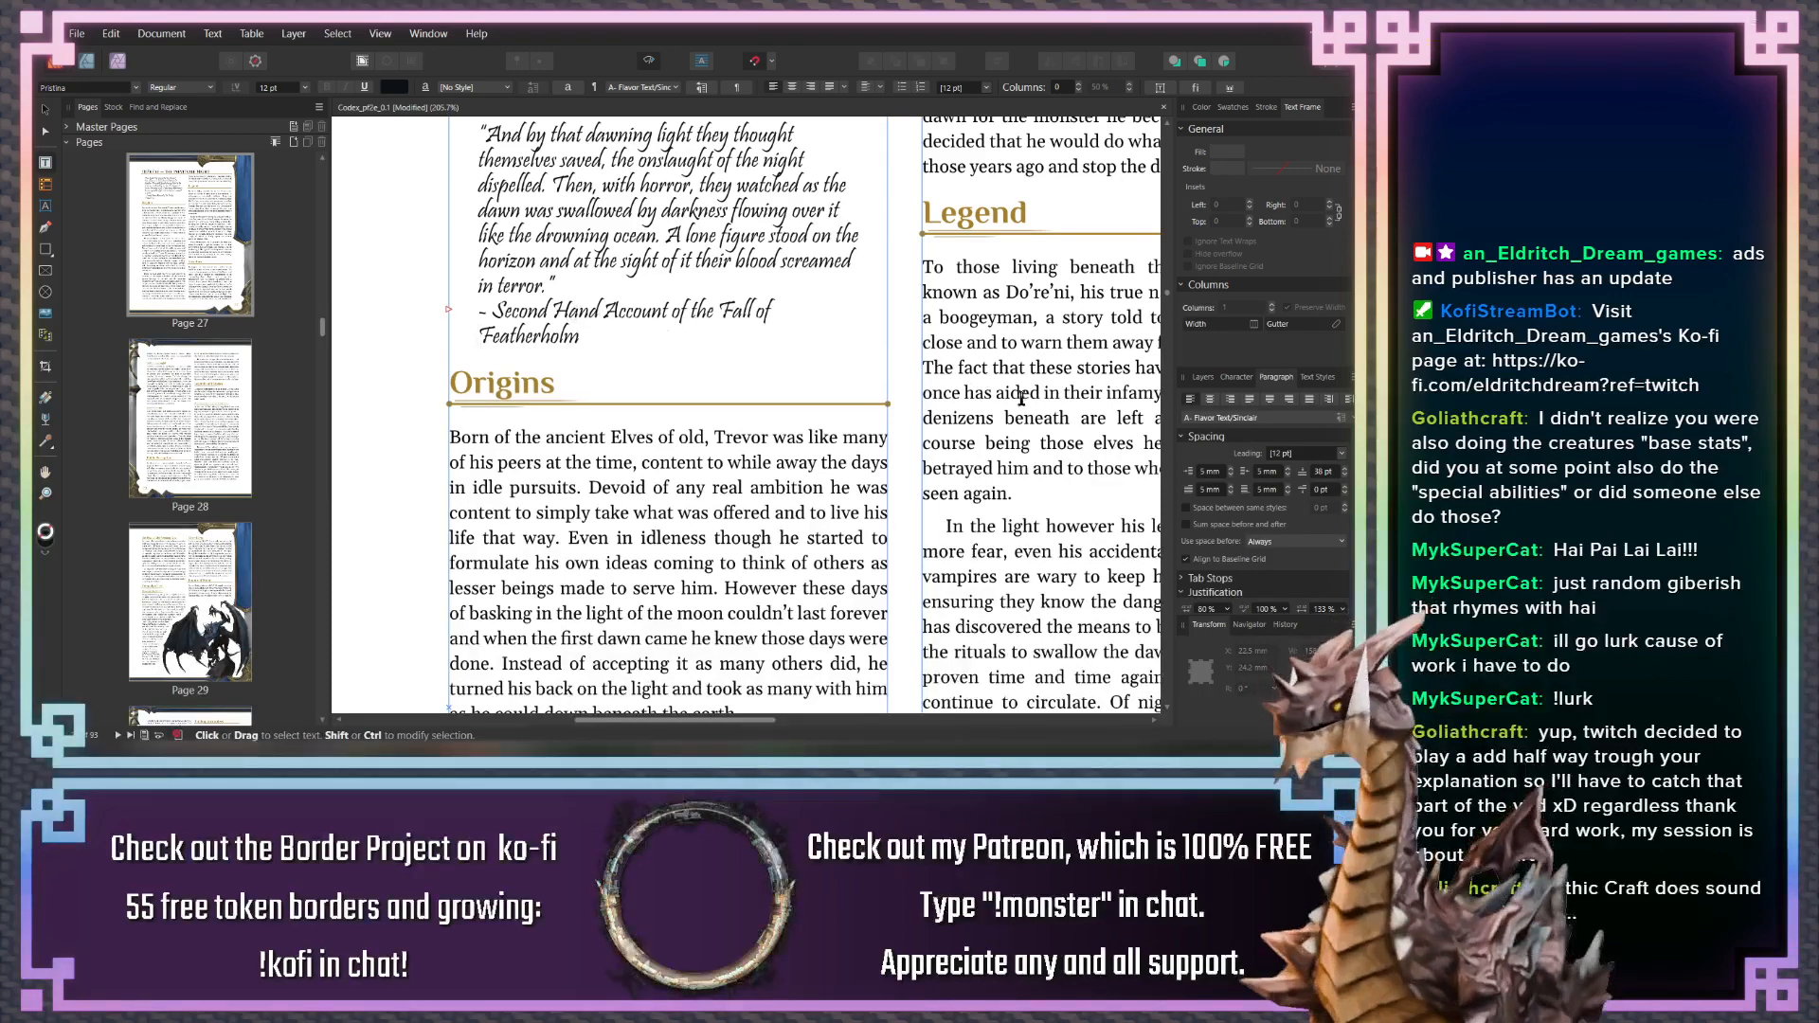
Set the horizontal scale of the "Second Hand Account of the Fall of Featherholm" attribution to 95%
{"action": "left_click_drag", "start_coordinate": [595, 329], "coordinate": [479, 313]}
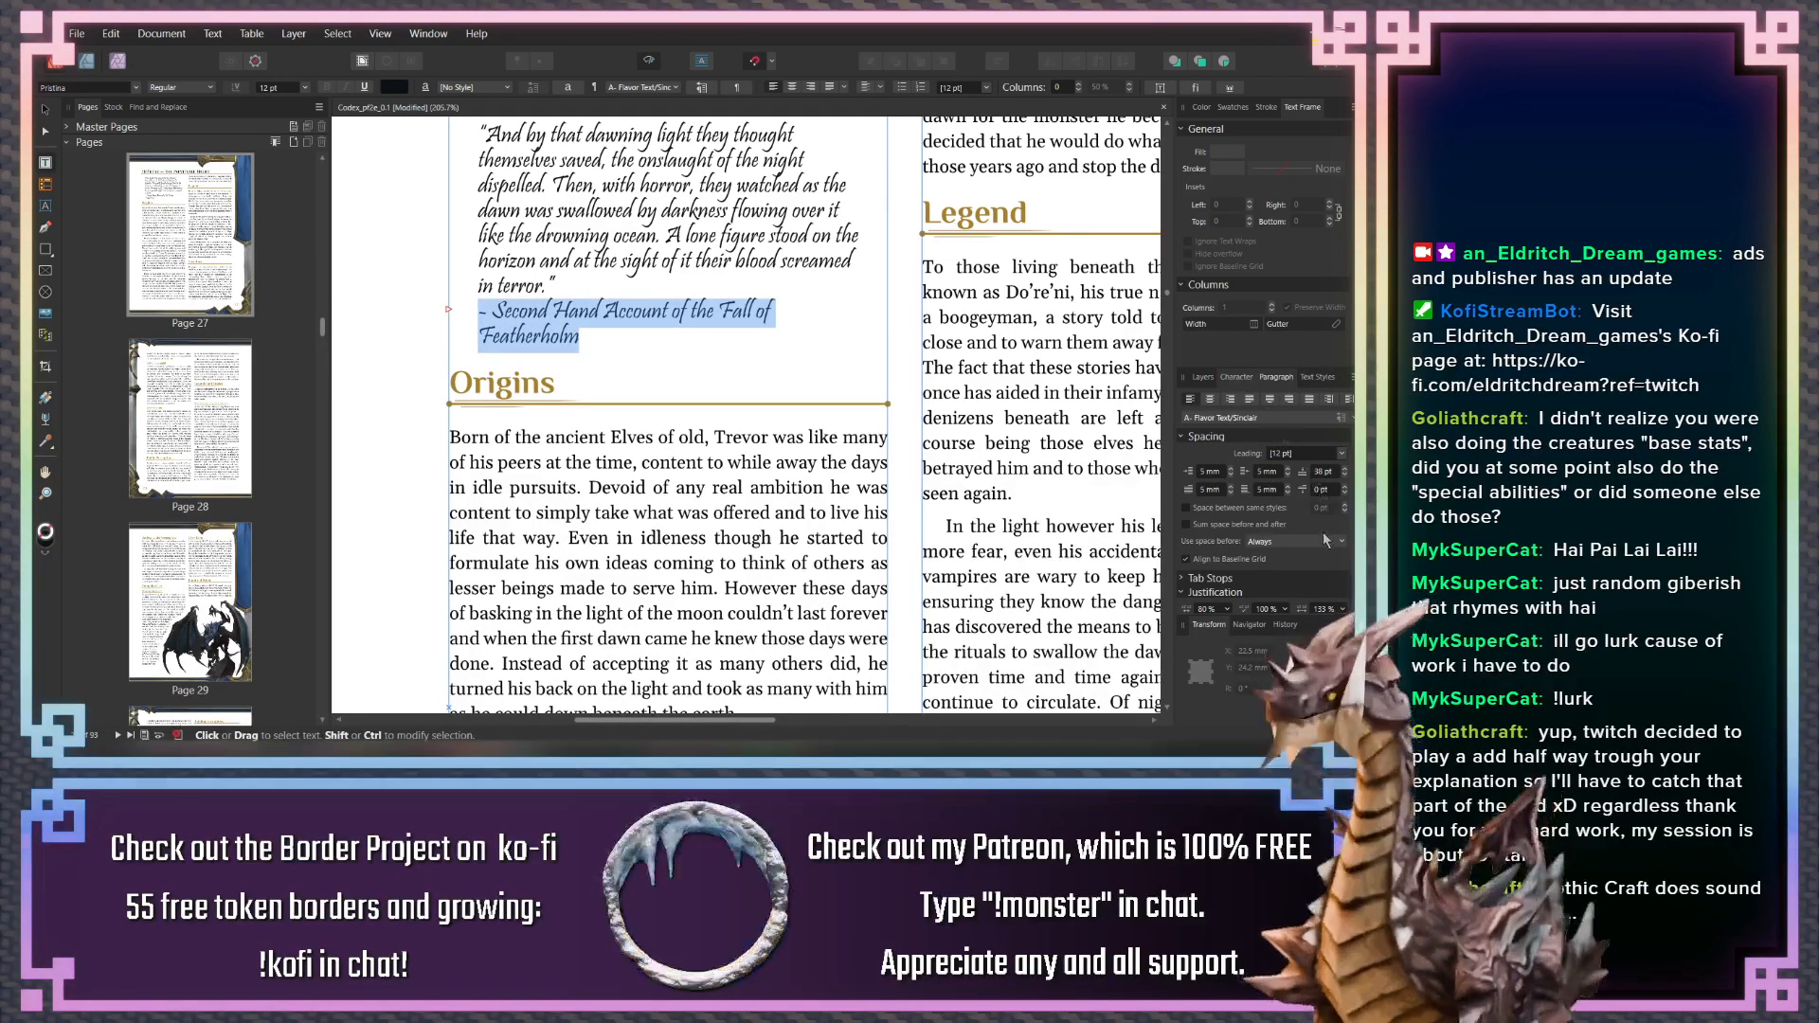
{"action": "left_click", "coordinate": [1236, 377]}
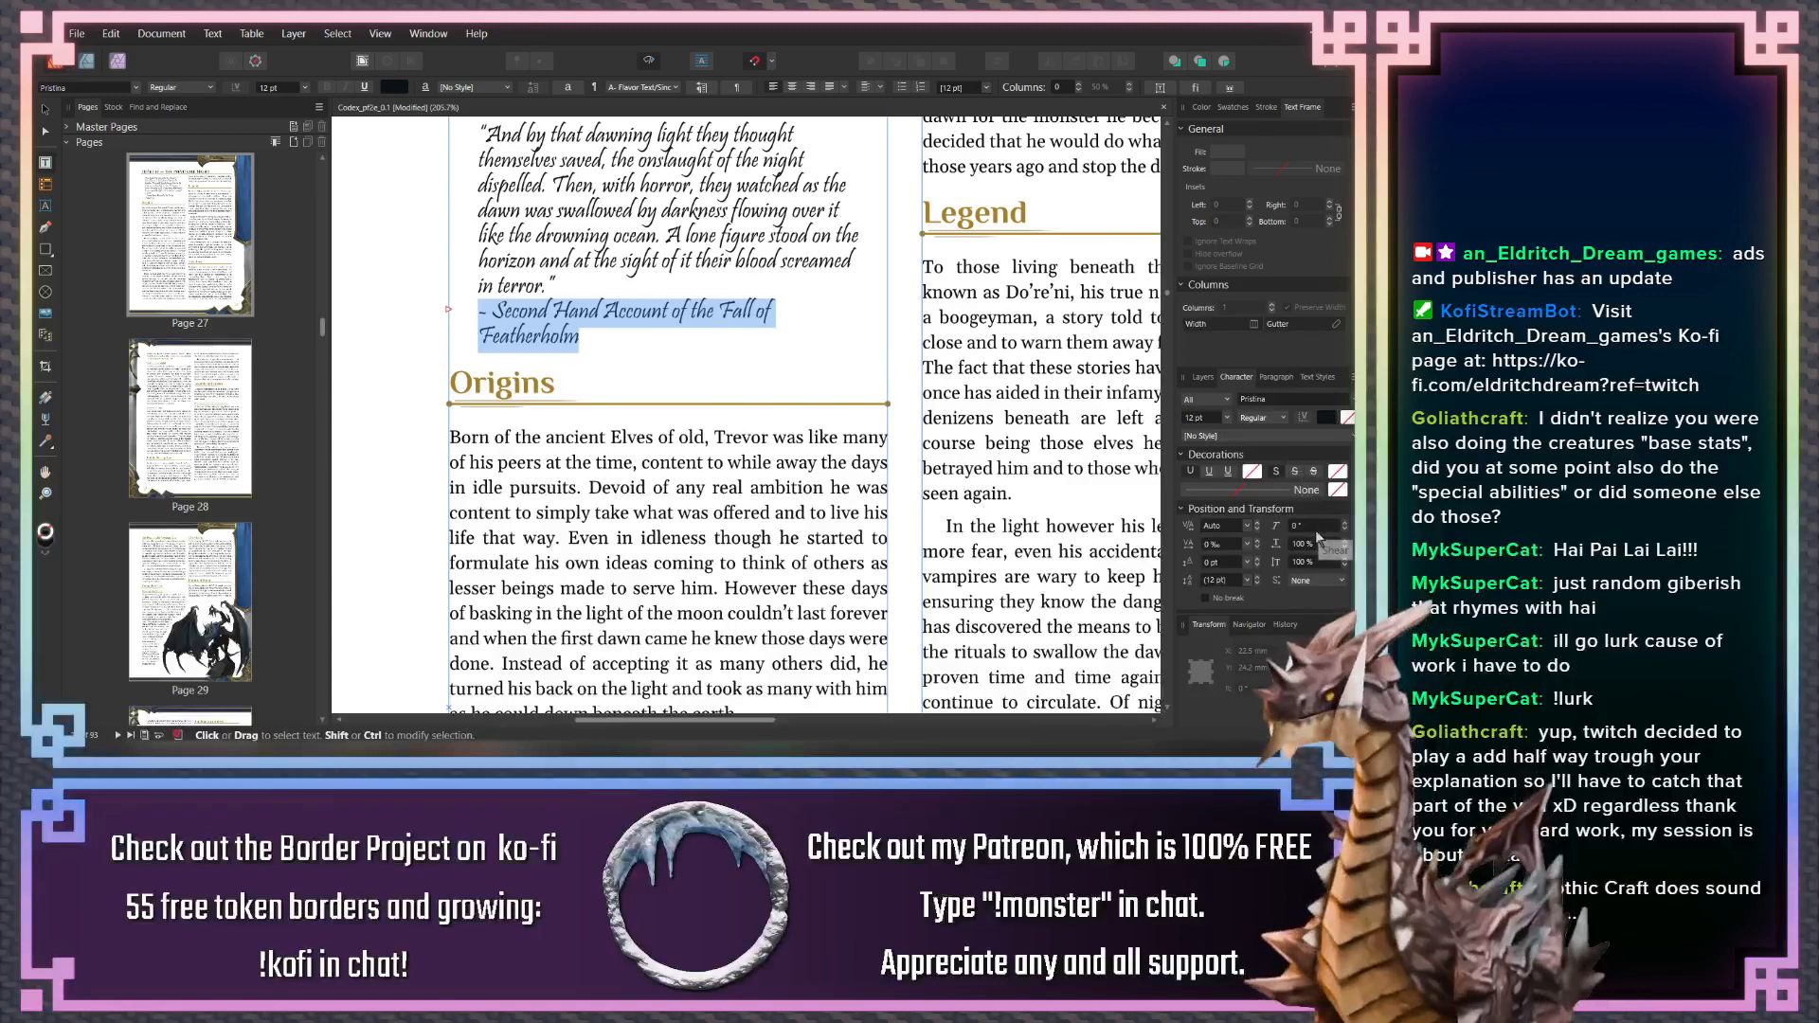
{"action": "scroll", "coordinate": [1307, 552], "scroll_direction": "down", "scroll_amount": 4}
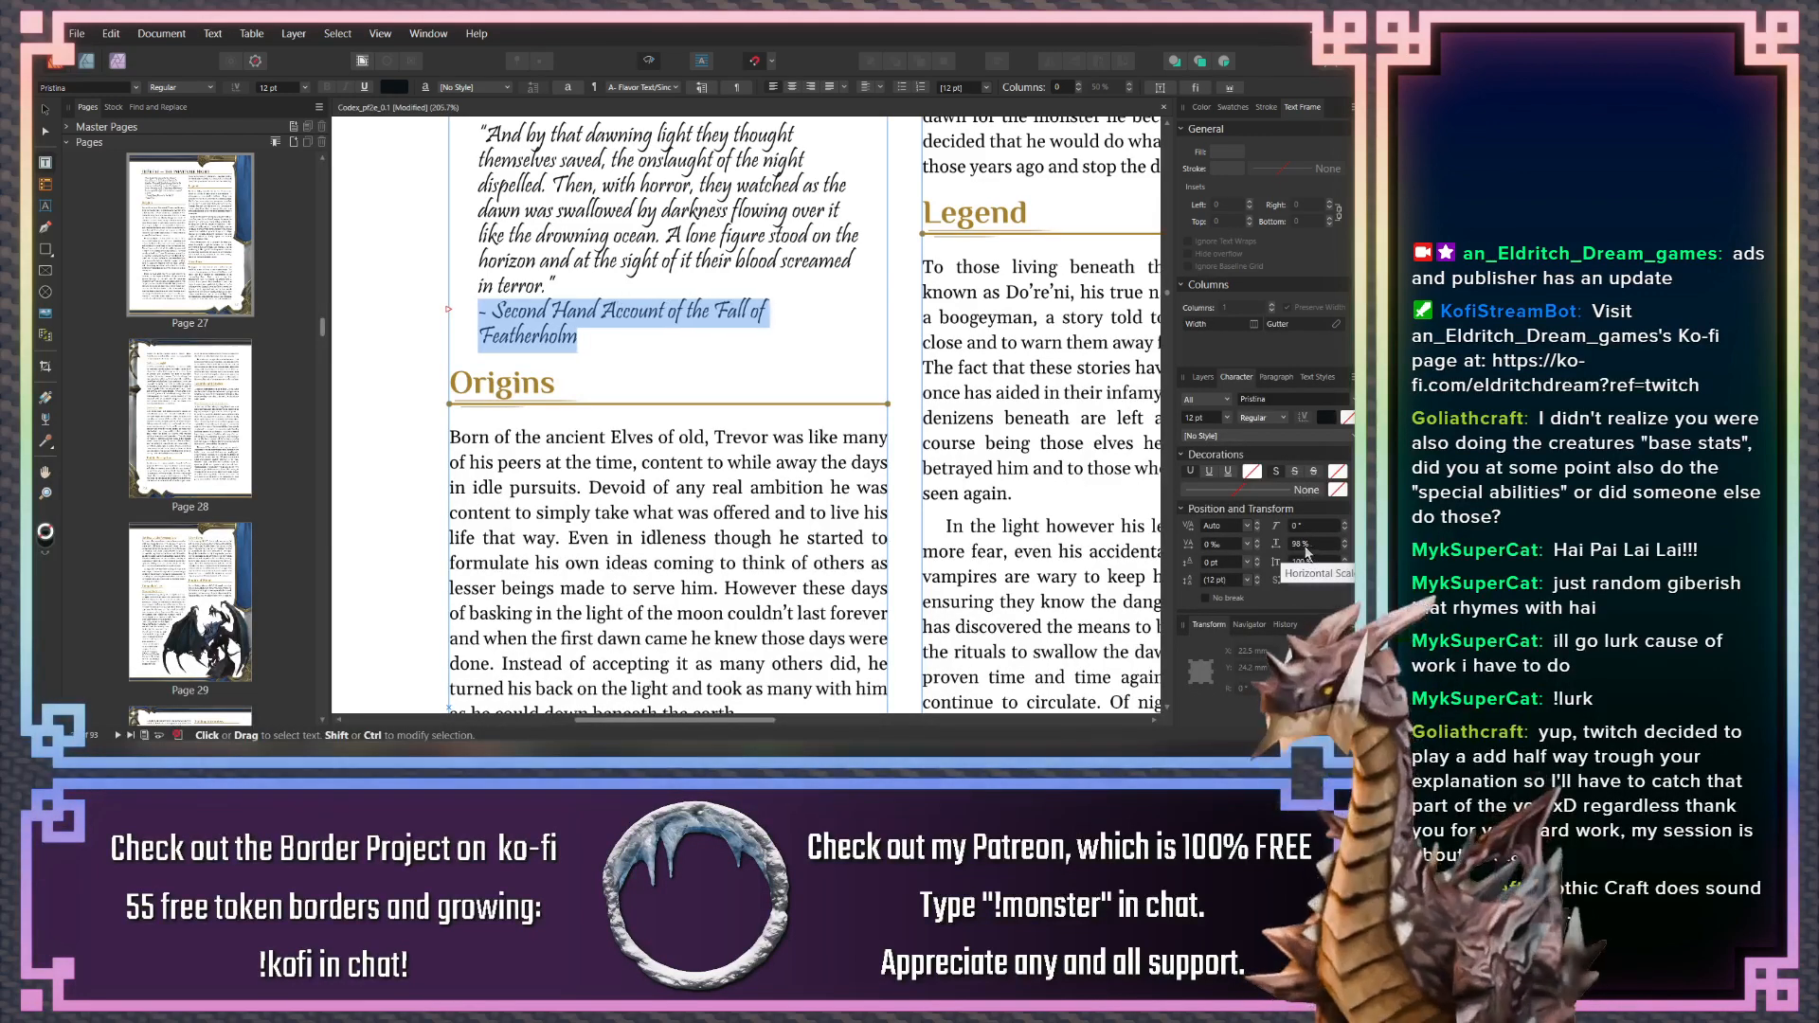
{"action": "scroll", "coordinate": [1308, 549], "scroll_direction": "down", "scroll_amount": 3}
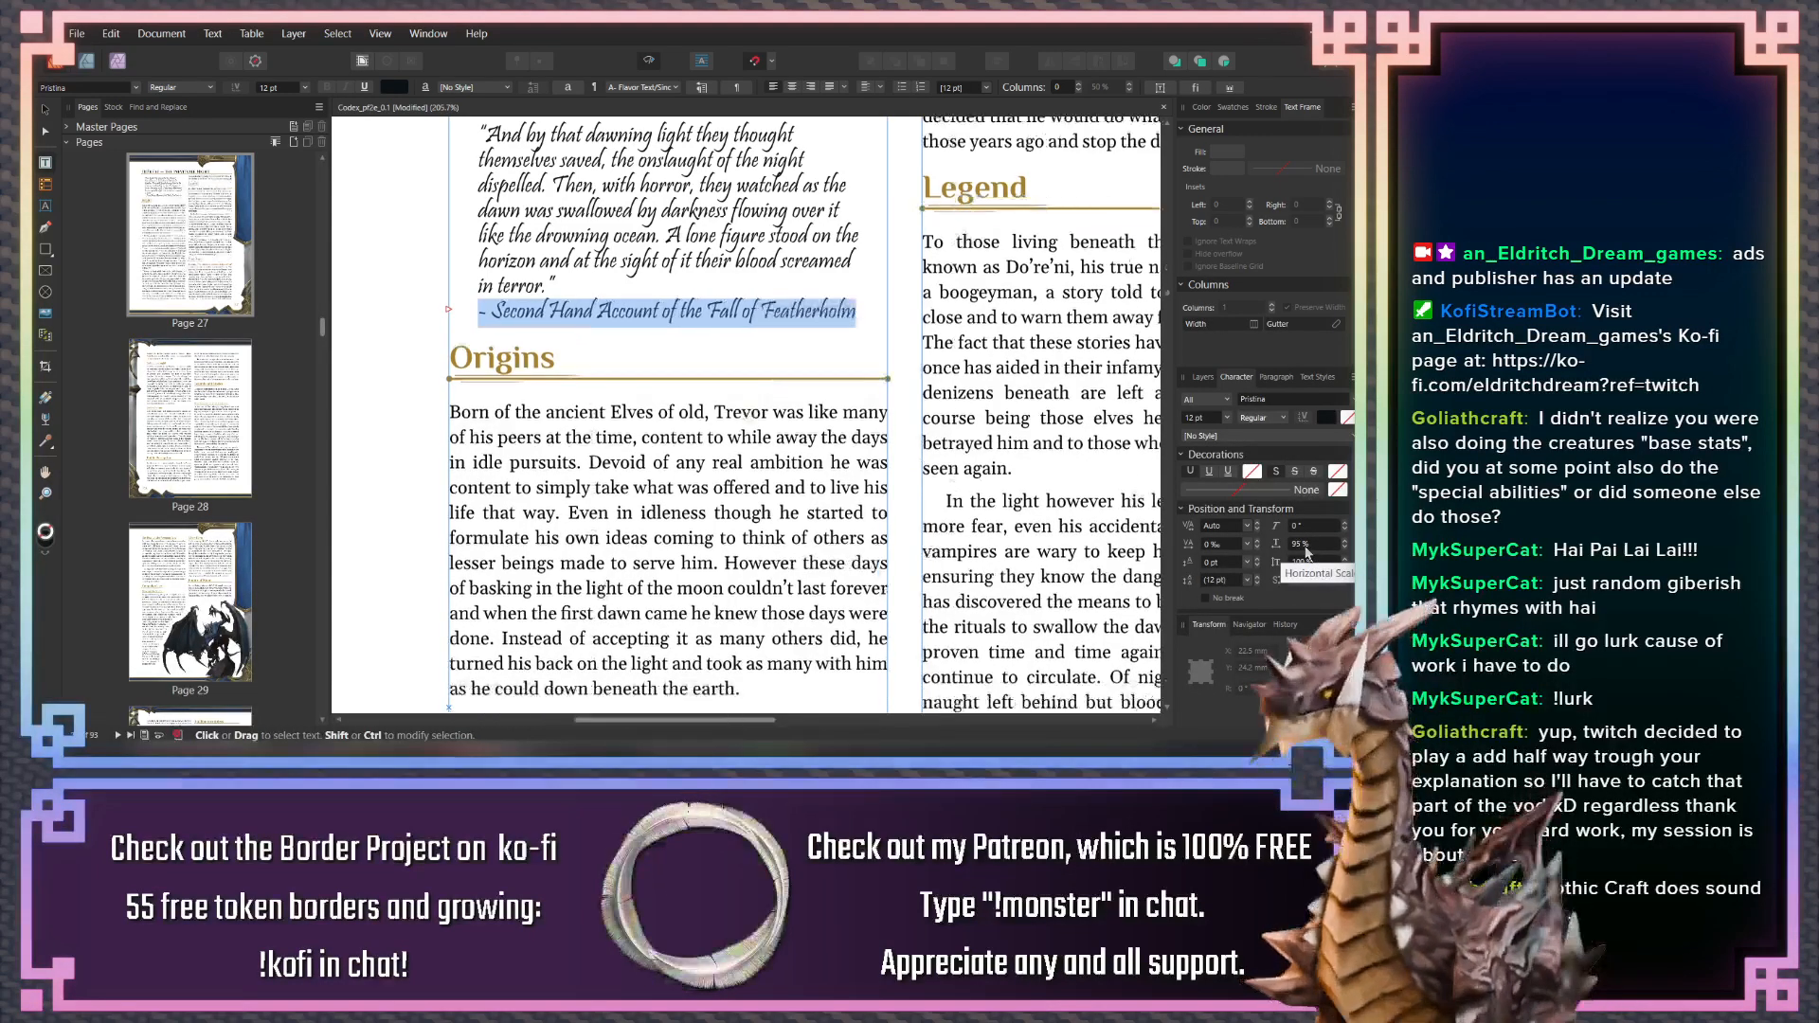
{"action": "left_click", "coordinate": [755, 459]}
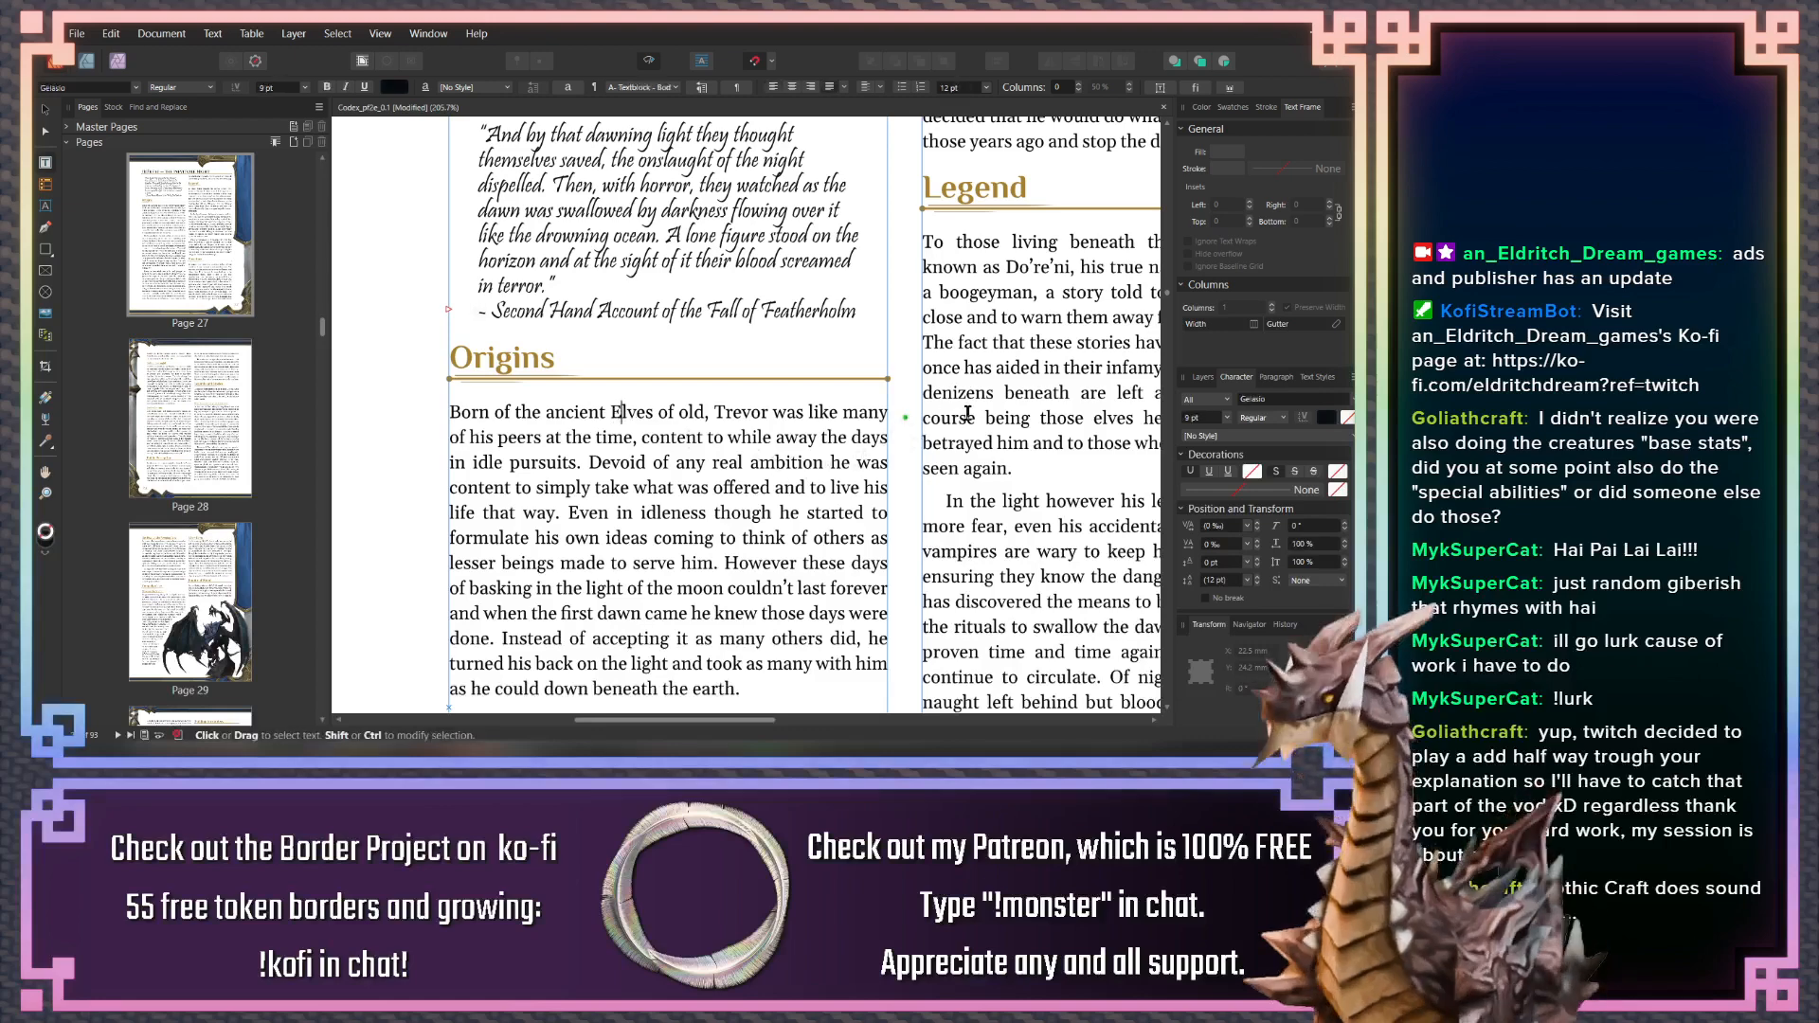
Check how the text reflows from Origins on page 27 through Legends and Stories to the artwork on page 29
{"action": "scroll", "coordinate": [927, 358], "scroll_direction": "down", "scroll_amount": 5, "text": "ctrl"}
{"action": "scroll", "coordinate": [909, 368], "scroll_direction": "up", "scroll_amount": 3, "text": "ctrl"}
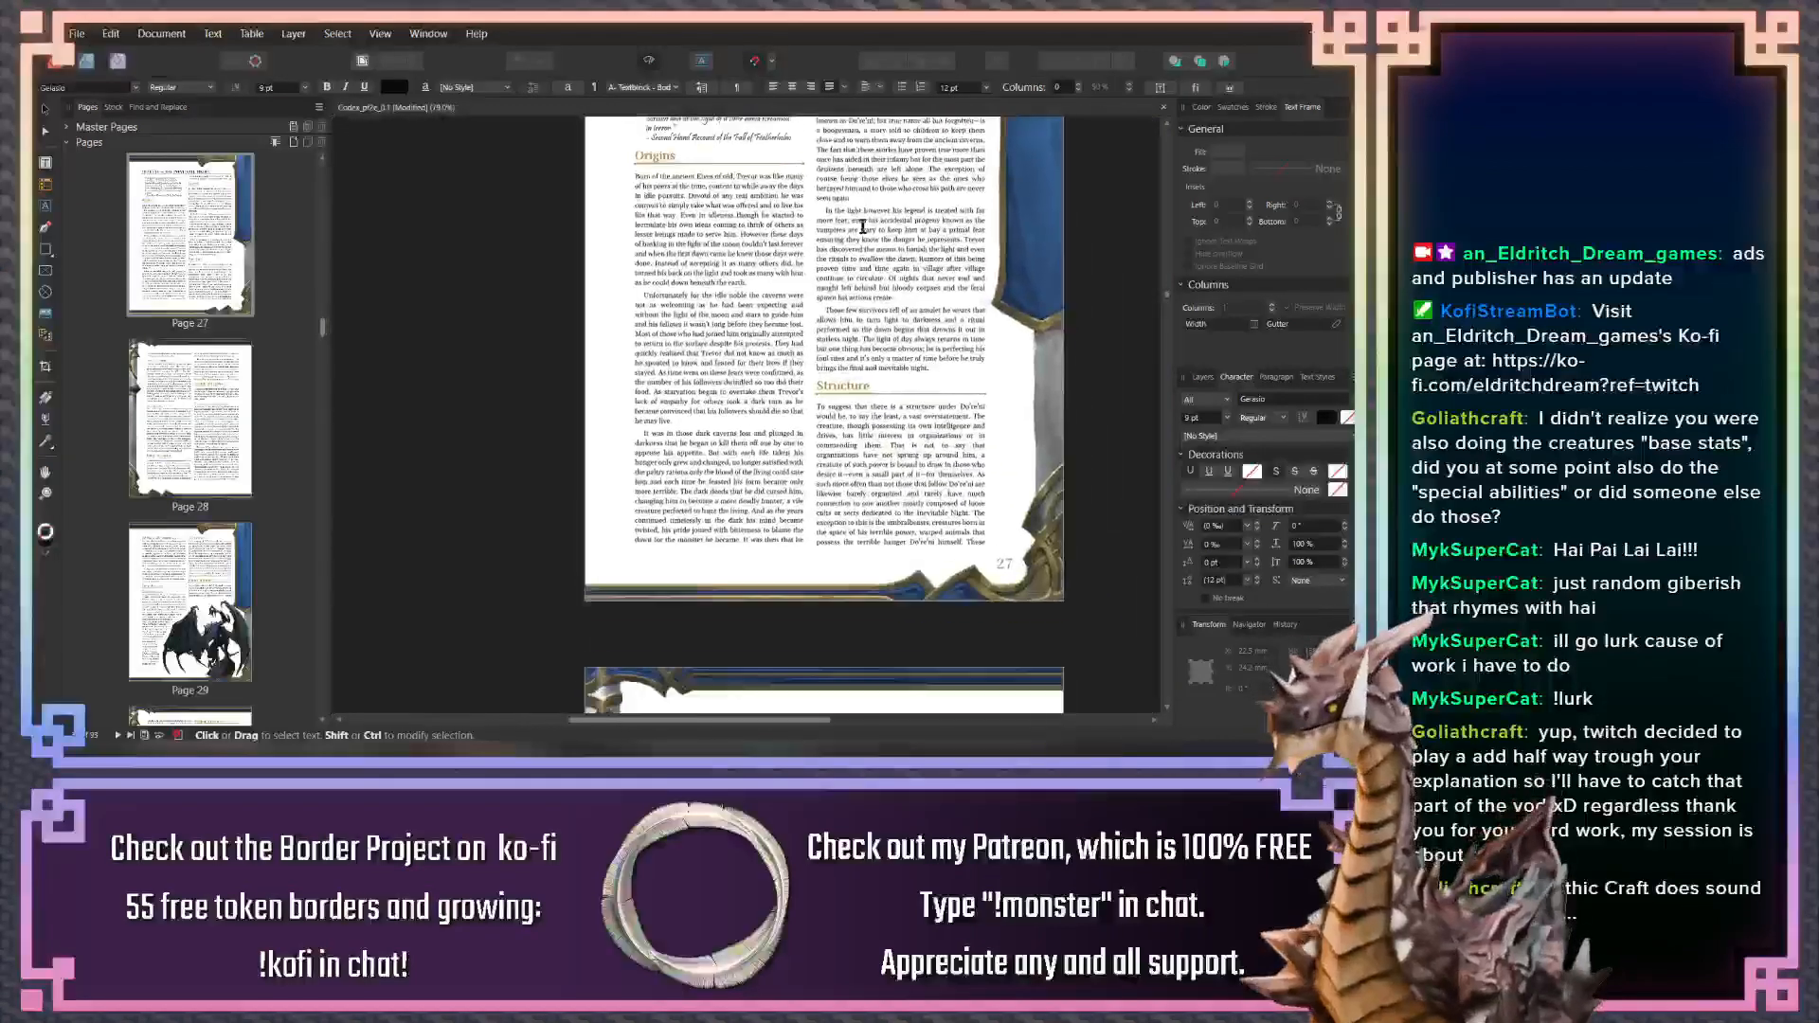
{"action": "scroll", "coordinate": [889, 374], "scroll_direction": "down", "scroll_amount": 10}
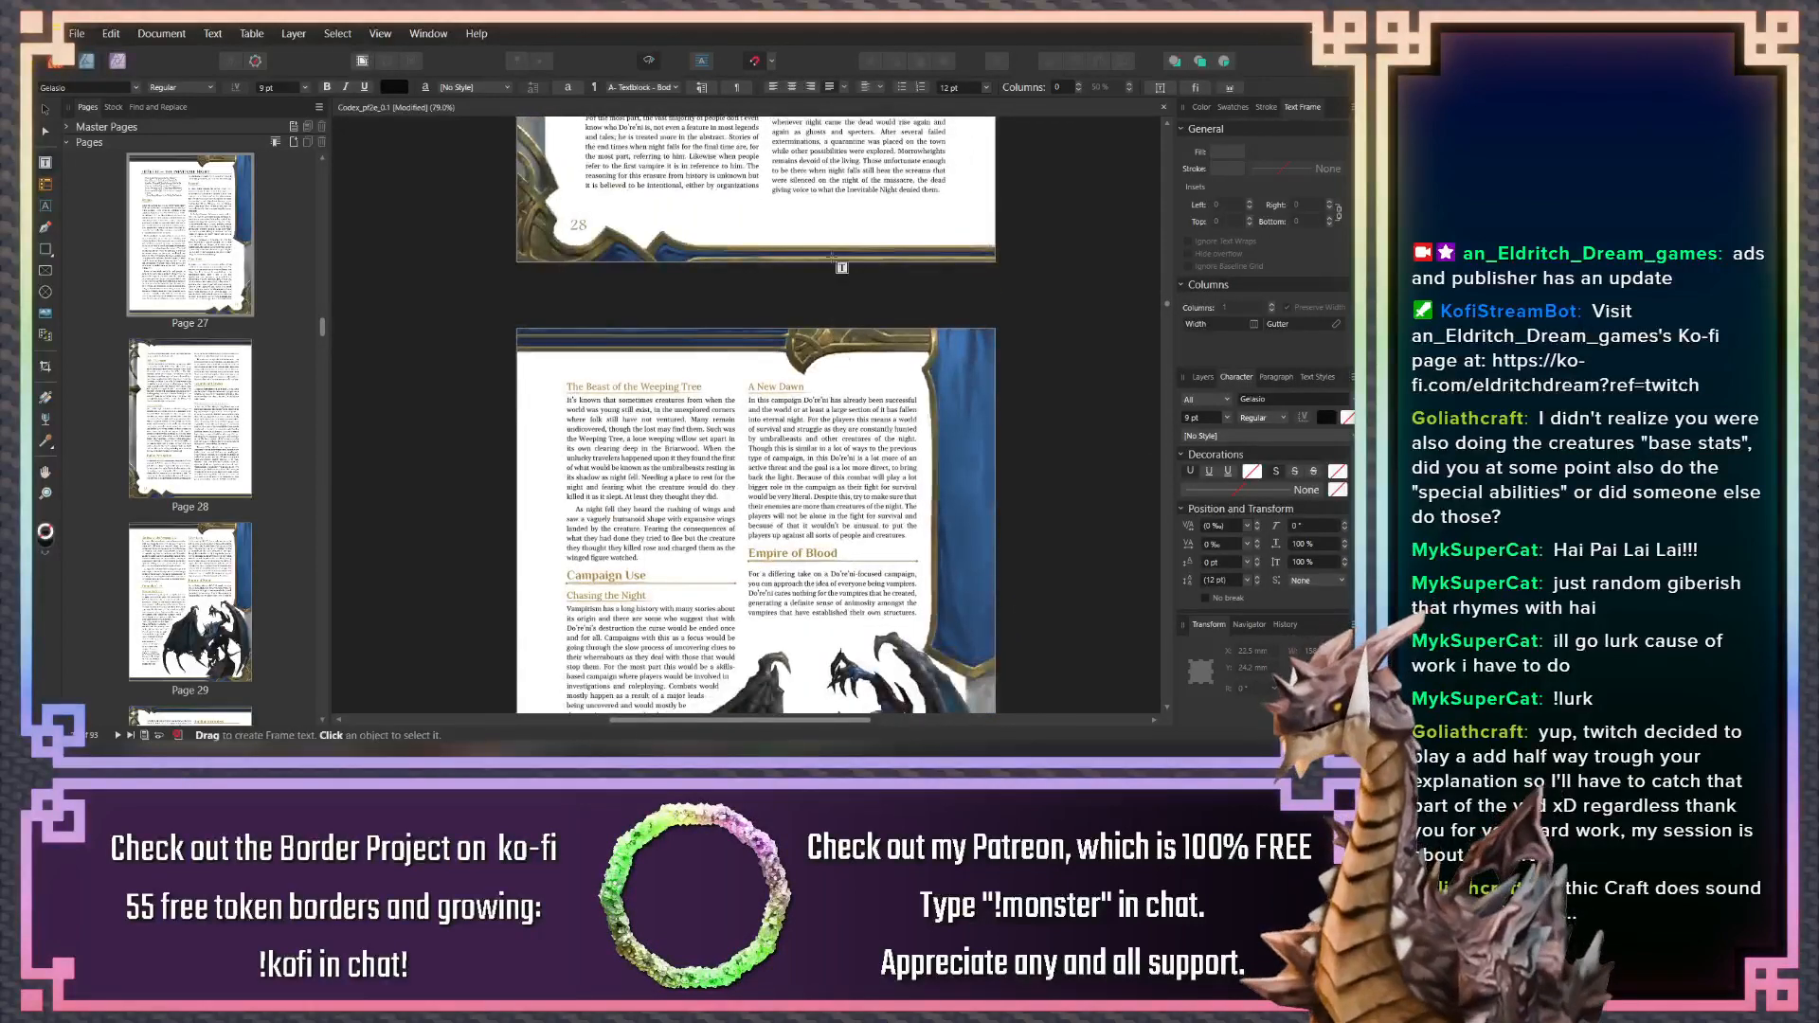
{"action": "scroll", "coordinate": [834, 302], "scroll_direction": "up", "scroll_amount": 4}
{"action": "scroll", "coordinate": [814, 313], "scroll_direction": "up", "scroll_amount": 6}
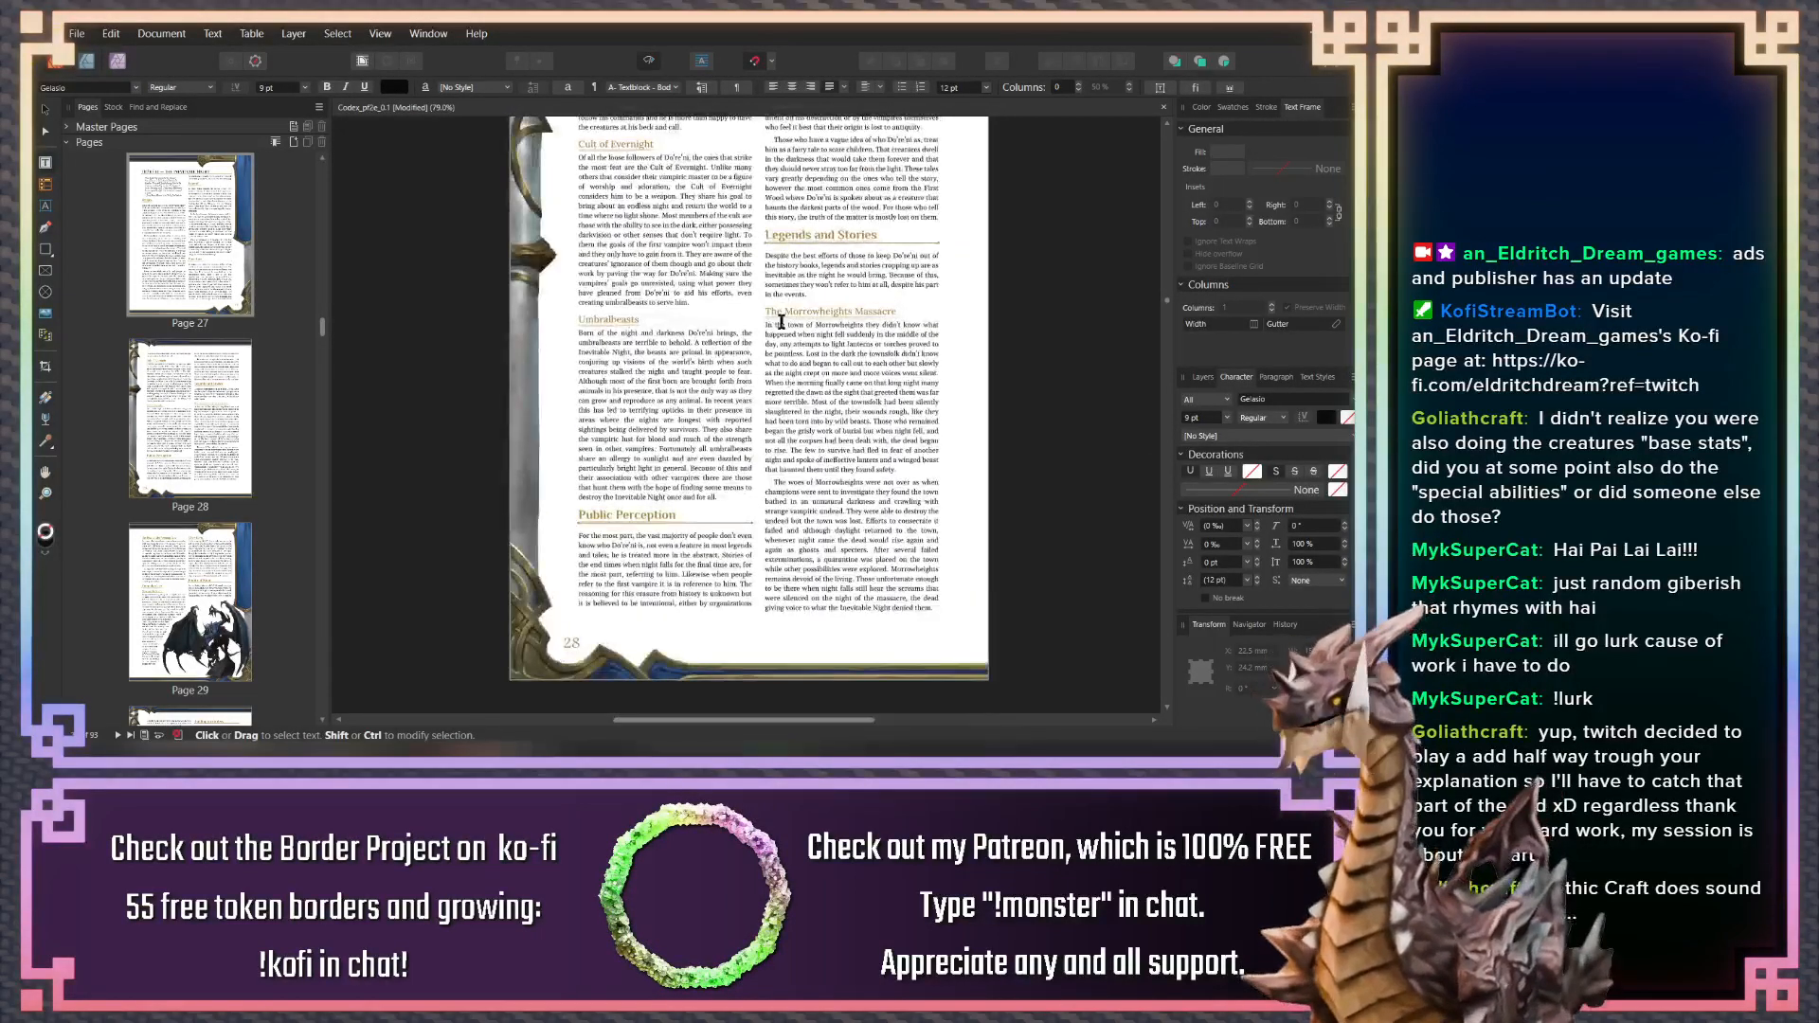
{"action": "scroll", "coordinate": [809, 398], "scroll_direction": "up", "scroll_amount": 2, "text": "ctrl"}
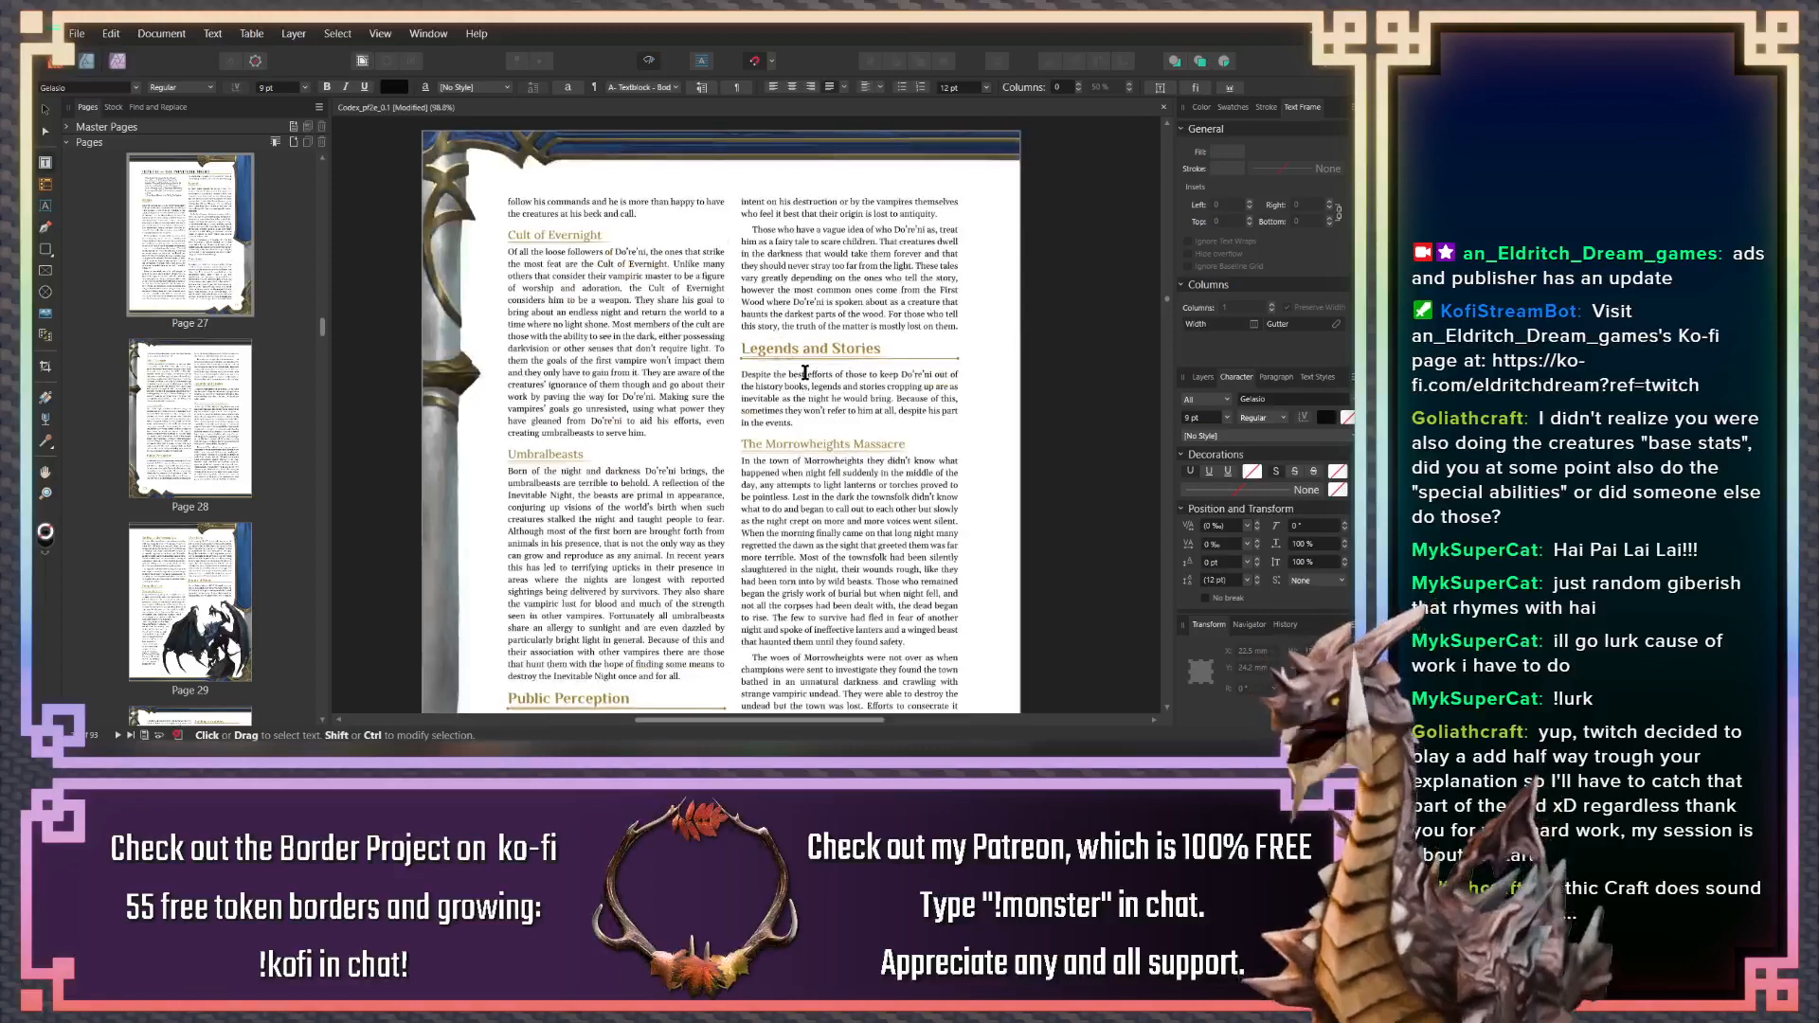
{"action": "scroll", "coordinate": [808, 389], "scroll_direction": "up", "scroll_amount": 3, "text": "ctrl"}
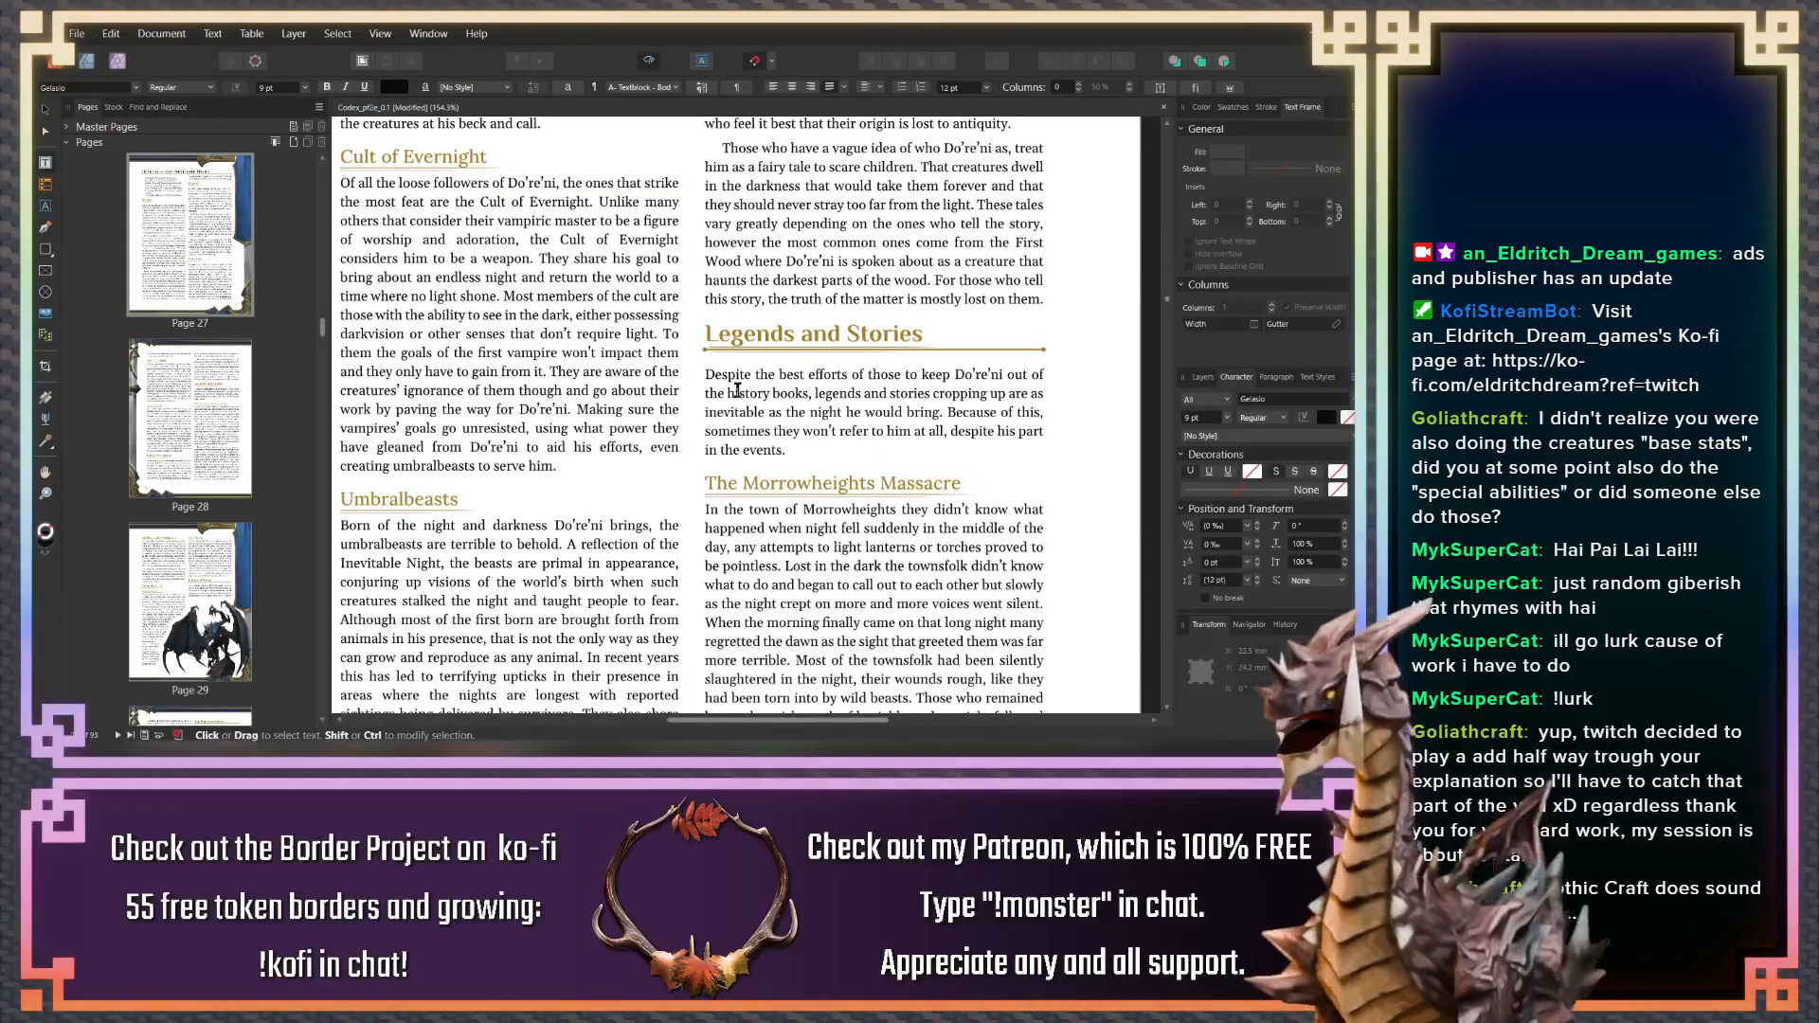
{"action": "scroll", "coordinate": [737, 390], "scroll_direction": "down", "scroll_amount": 10}
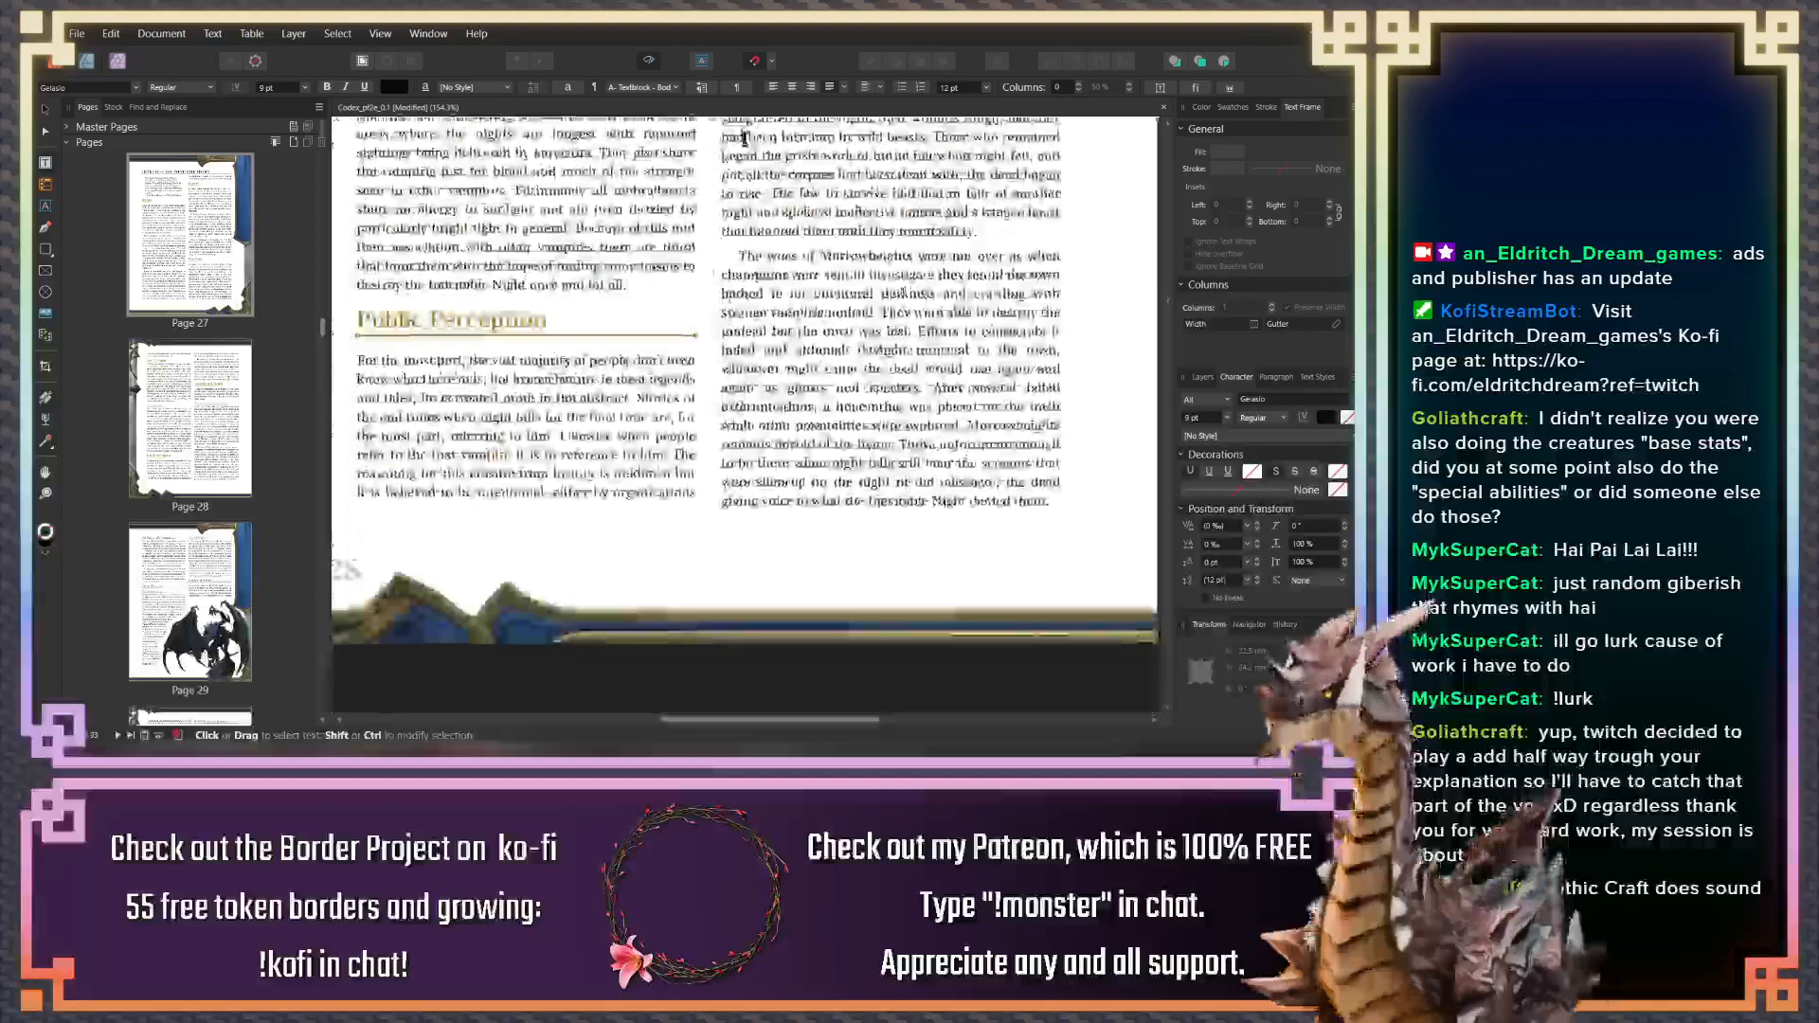
{"action": "scroll", "coordinate": [745, 140], "scroll_direction": "down", "scroll_amount": 10}
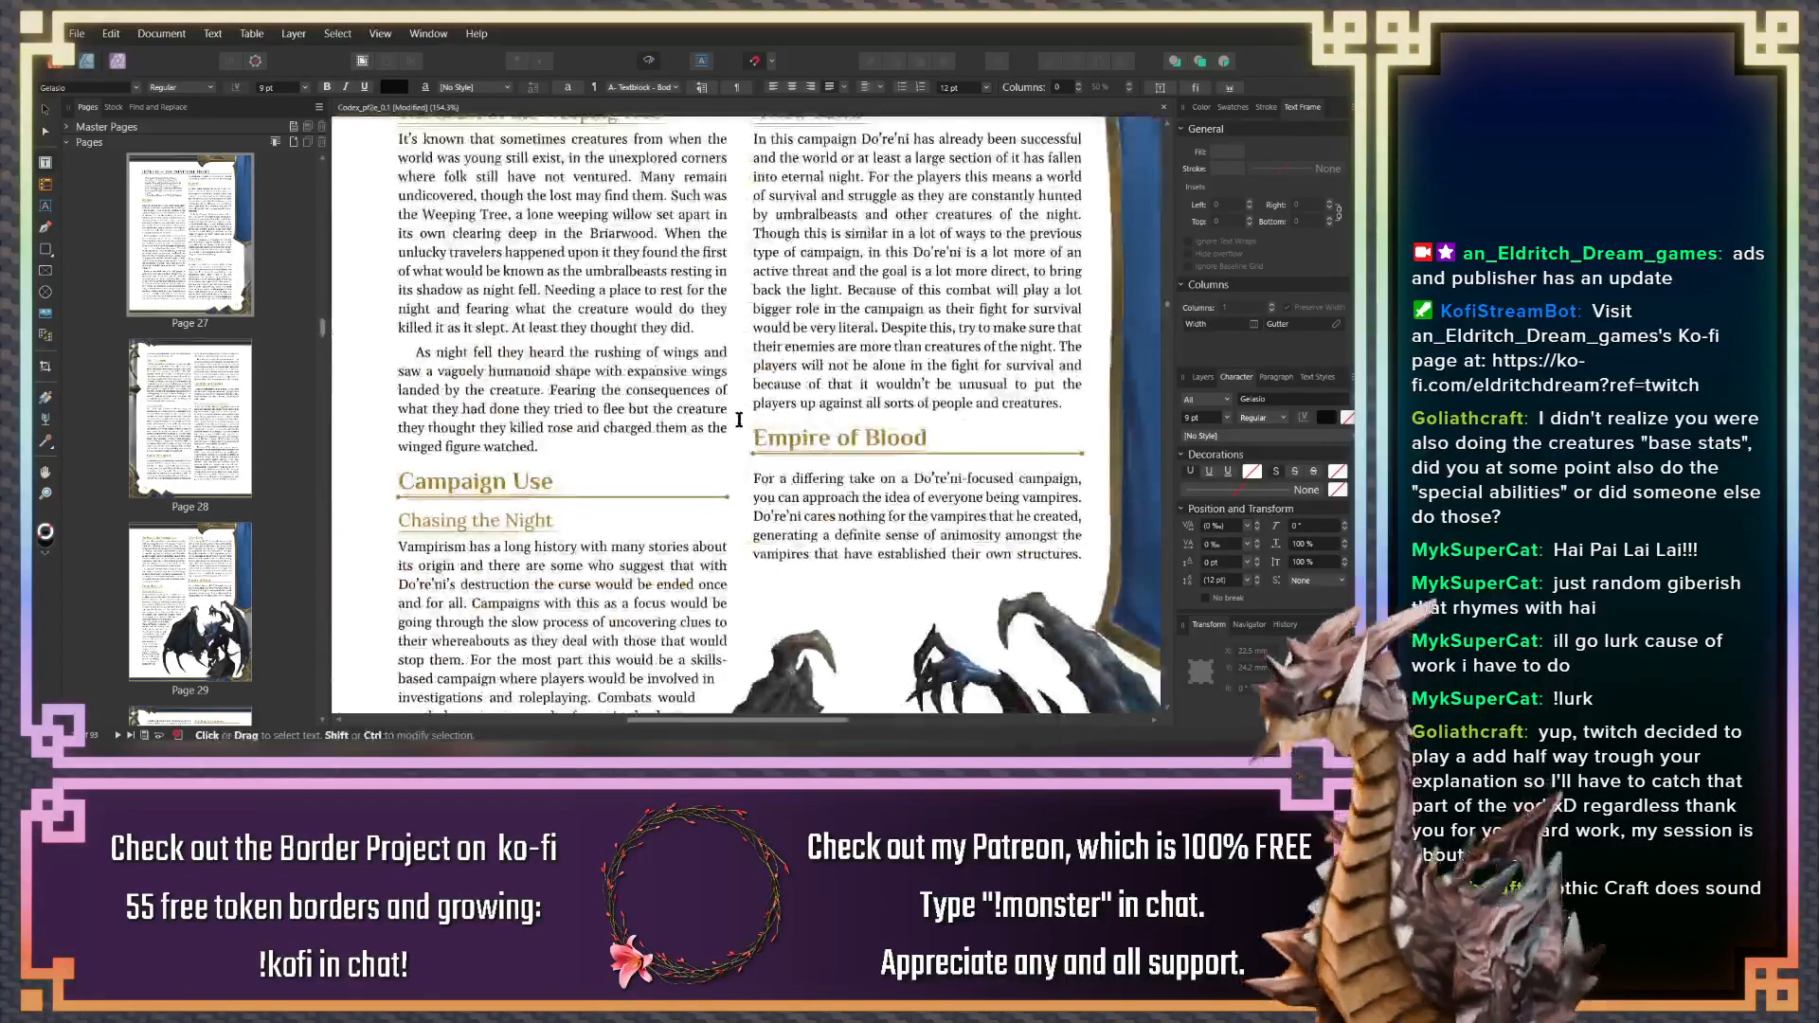
{"action": "scroll", "coordinate": [739, 420], "scroll_direction": "down", "scroll_amount": 10}
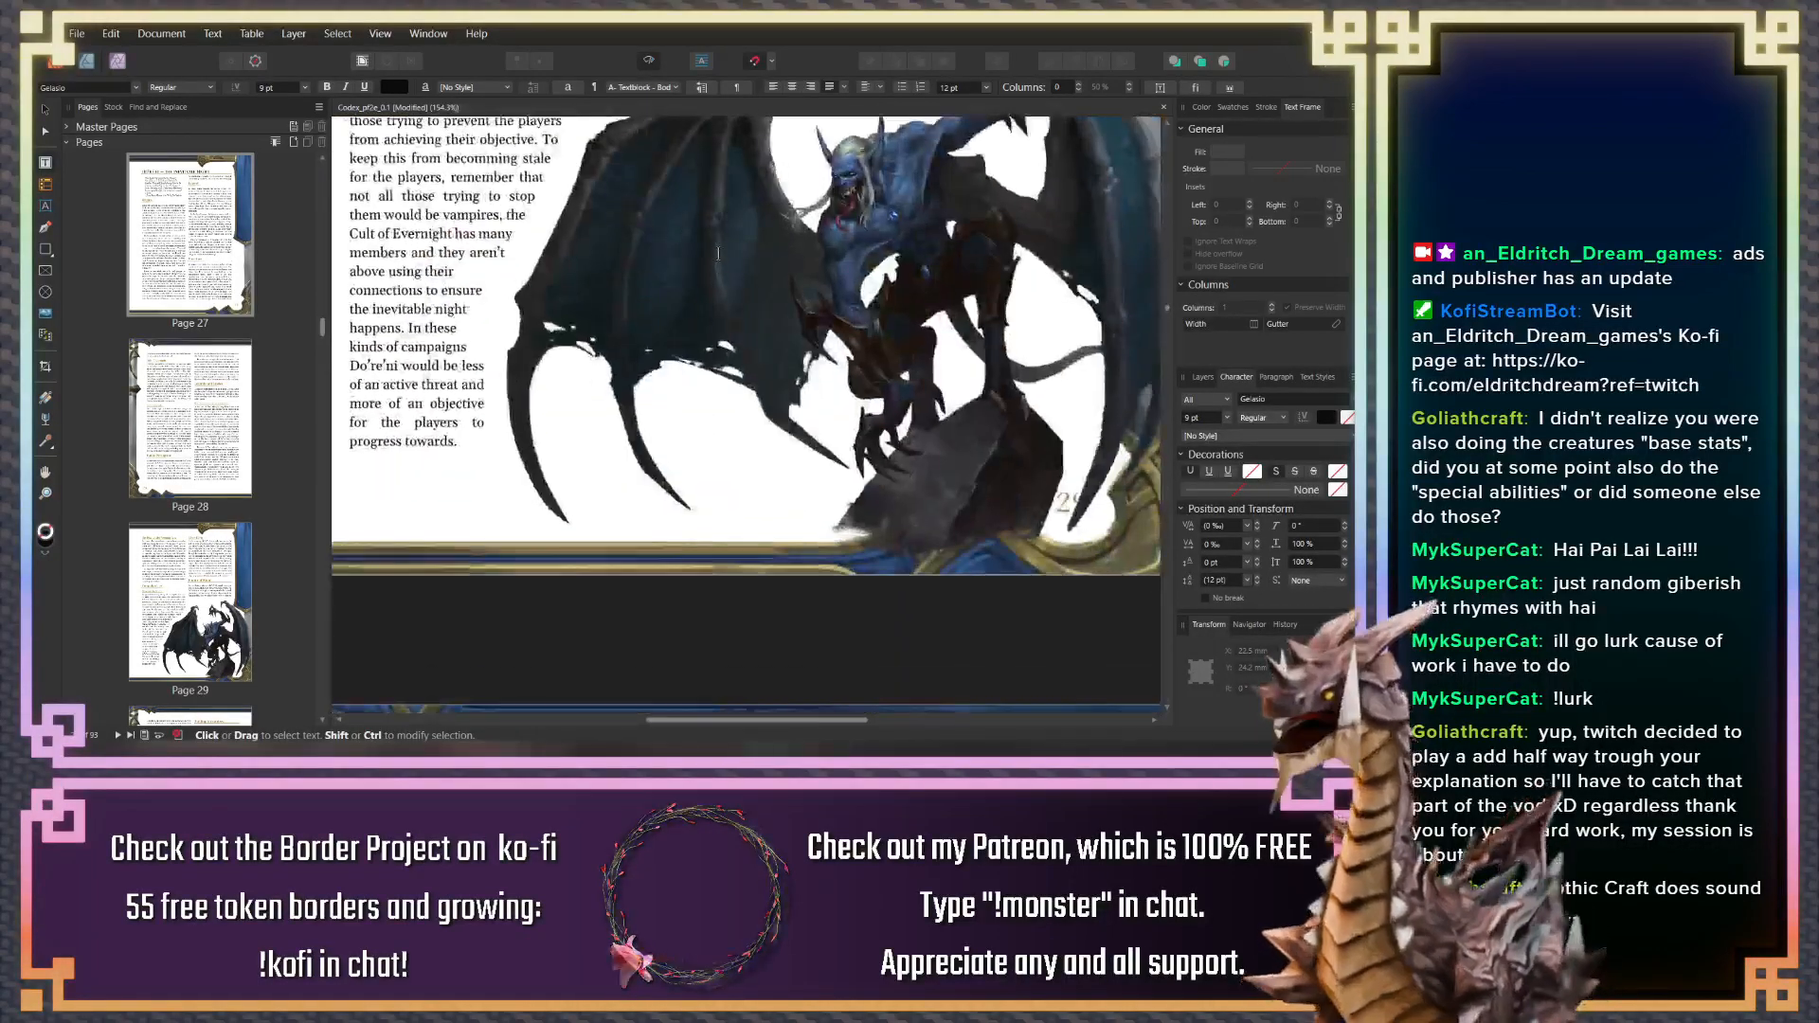
Examine page 30 from its opening paragraph through the level sections and the Amulet of the First Night to page 31
{"action": "scroll", "coordinate": [718, 253], "scroll_direction": "down", "scroll_amount": 5}
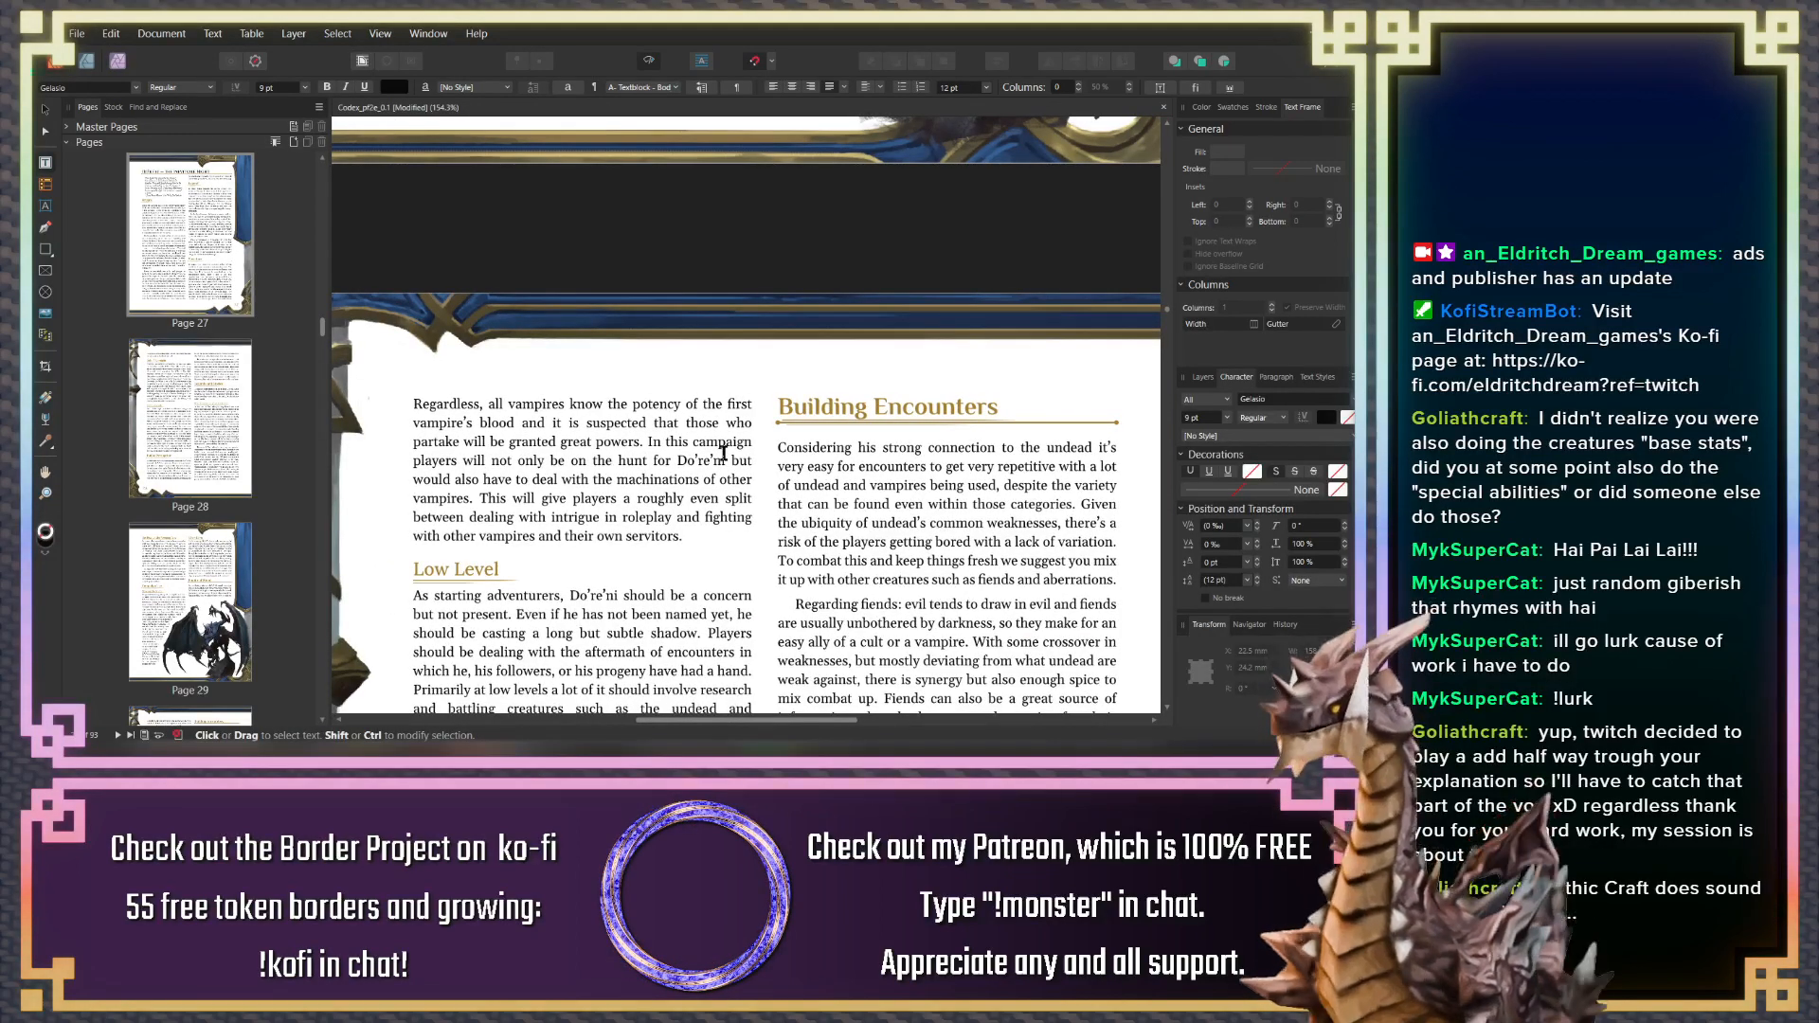
{"action": "left_click_drag", "start_coordinate": [780, 624], "coordinate": [724, 338]}
{"action": "scroll", "coordinate": [724, 338], "scroll_direction": "up", "scroll_amount": 1}
{"action": "left_click_drag", "start_coordinate": [642, 500], "coordinate": [705, 404]}
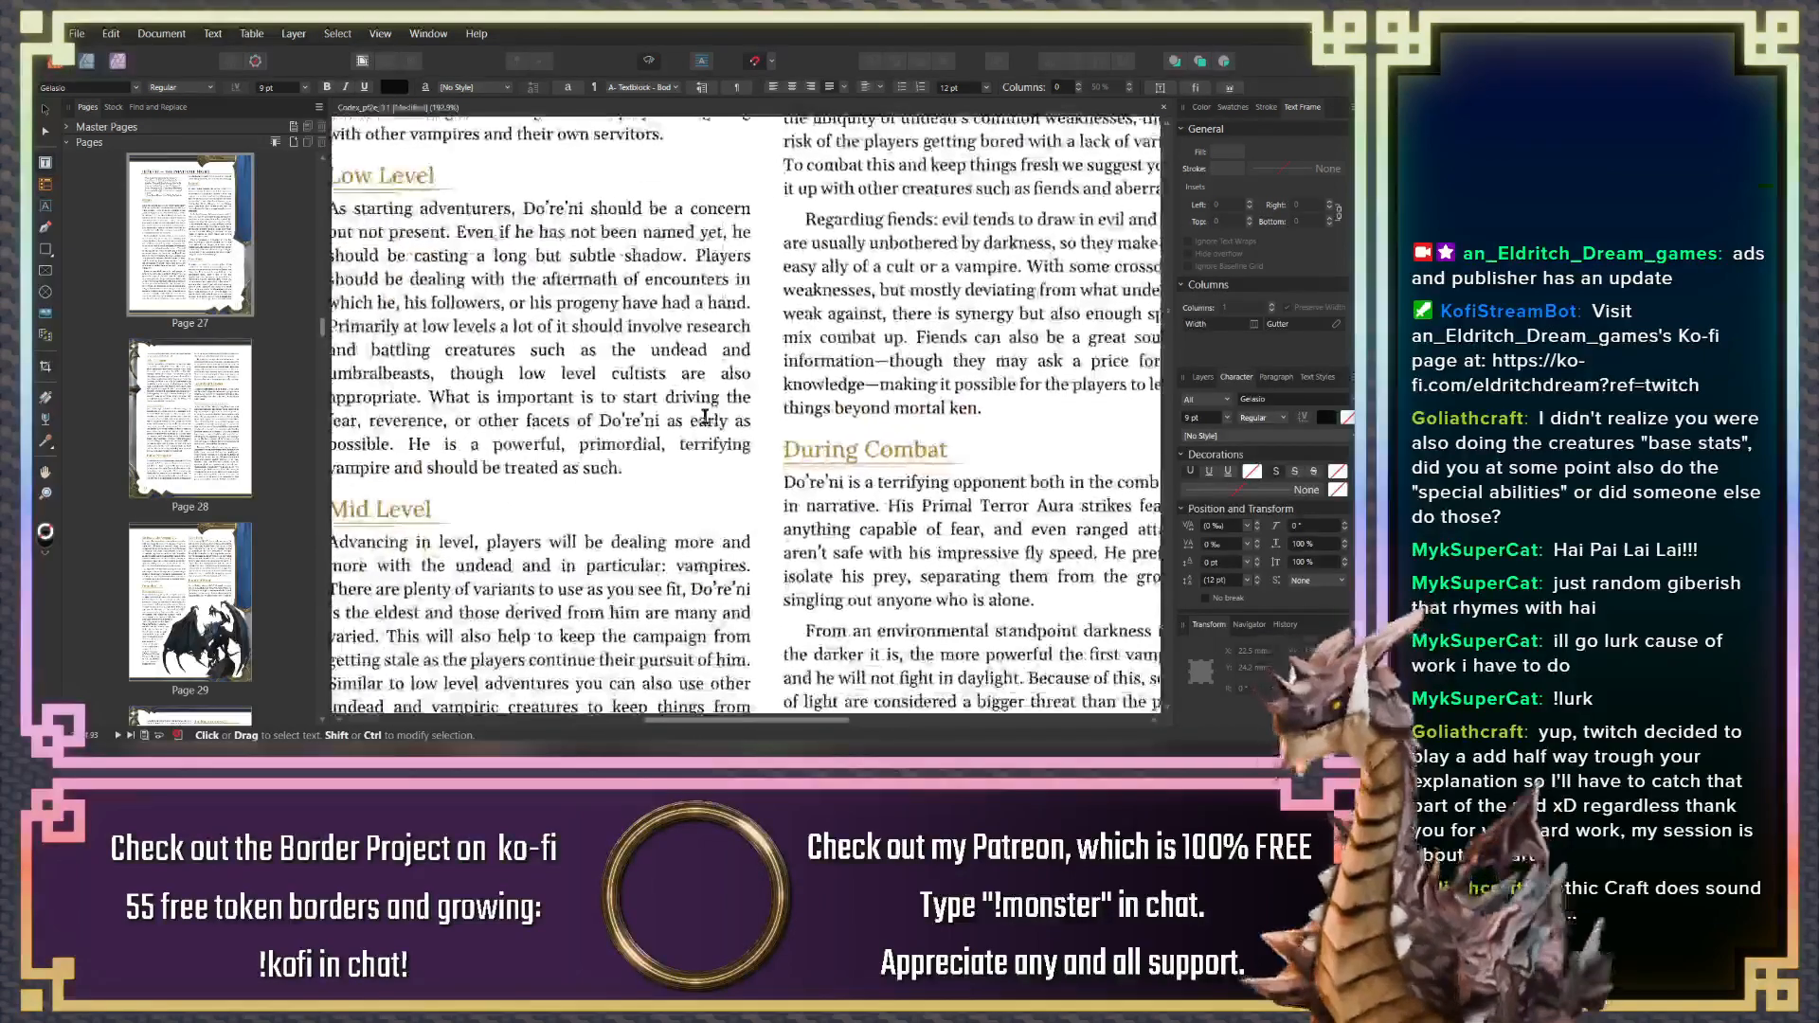
{"action": "scroll", "coordinate": [763, 484], "scroll_direction": "down", "scroll_amount": 1}
{"action": "scroll", "coordinate": [764, 484], "scroll_direction": "down", "scroll_amount": 1}
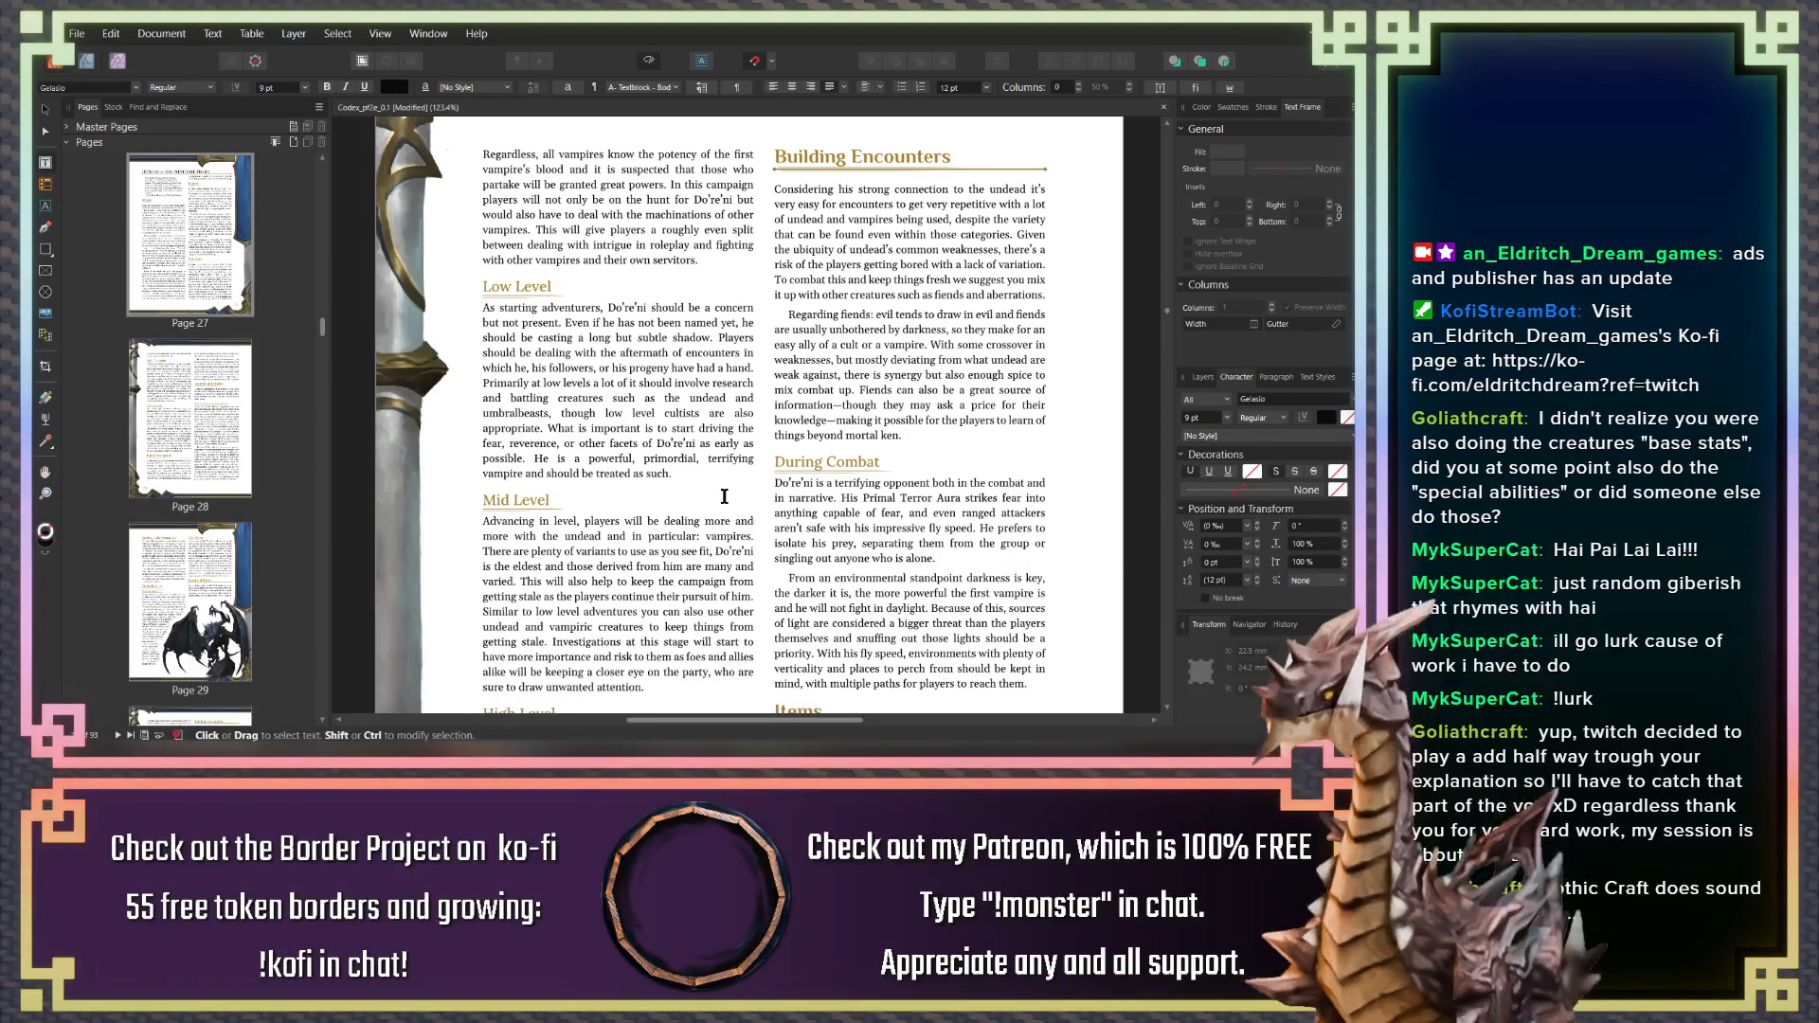
{"action": "left_click_drag", "start_coordinate": [740, 505], "coordinate": [706, 334]}
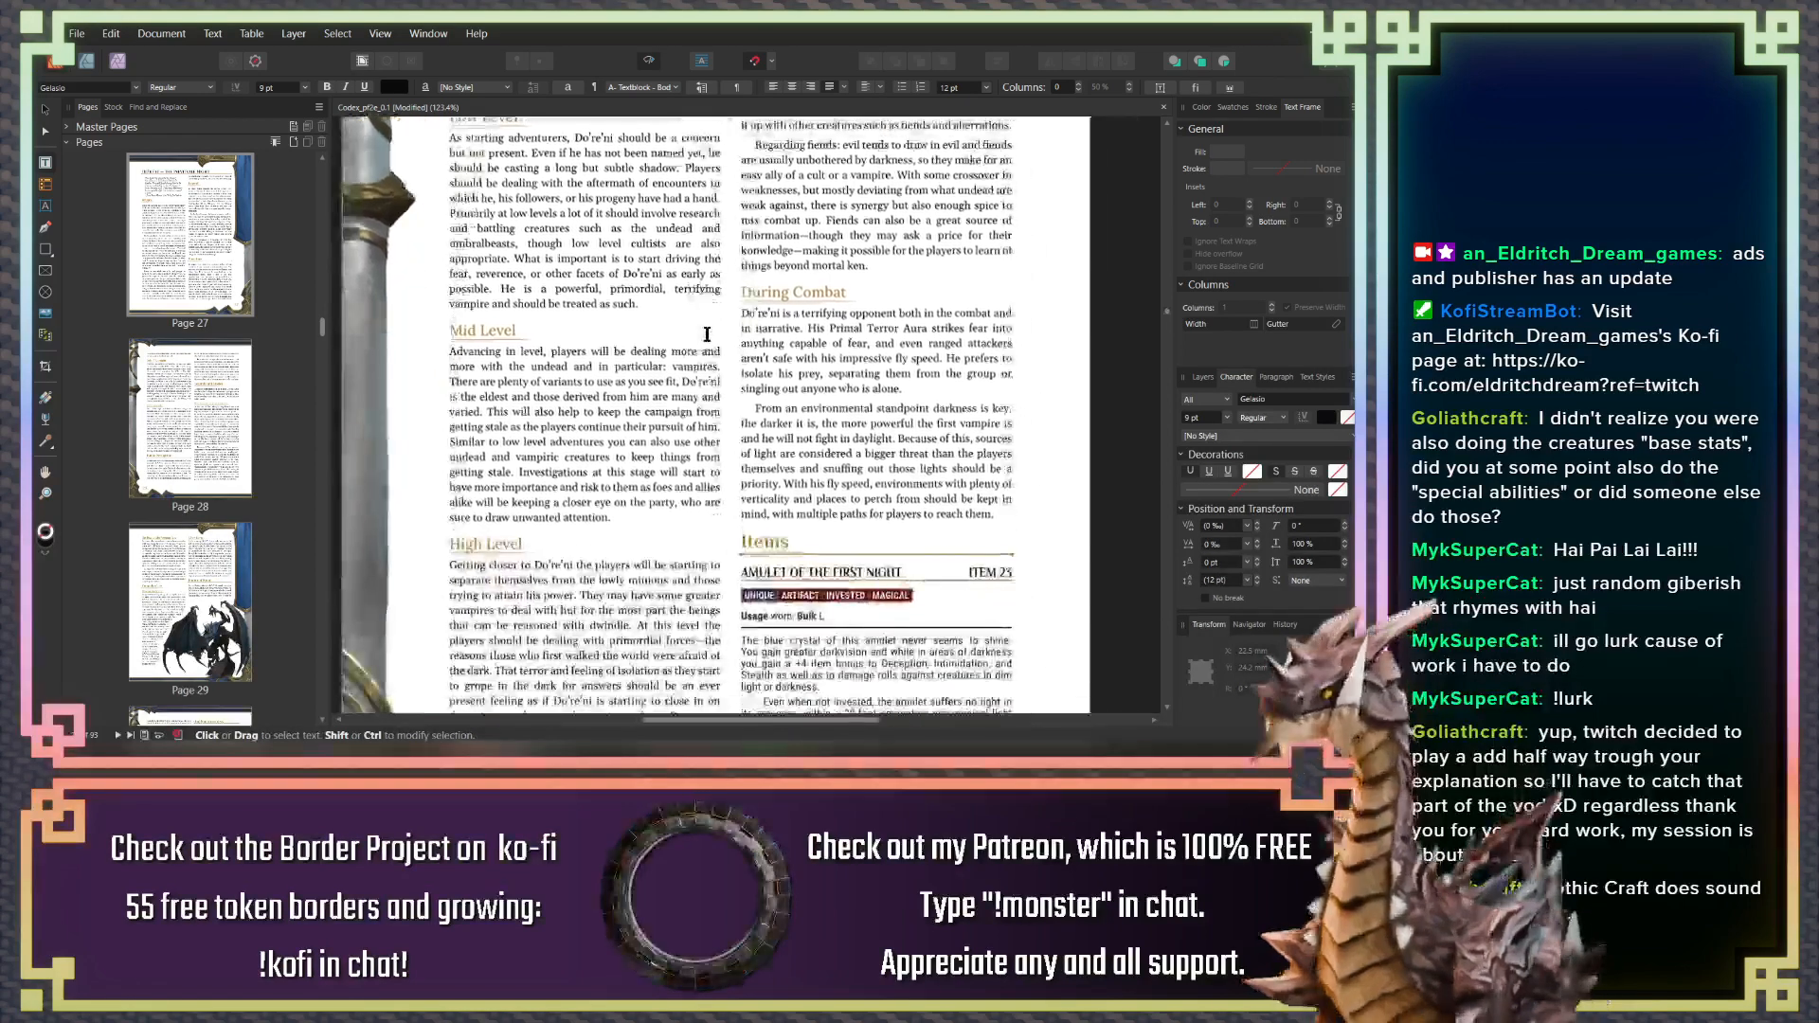
{"action": "left_click_drag", "start_coordinate": [717, 504], "coordinate": [695, 405]}
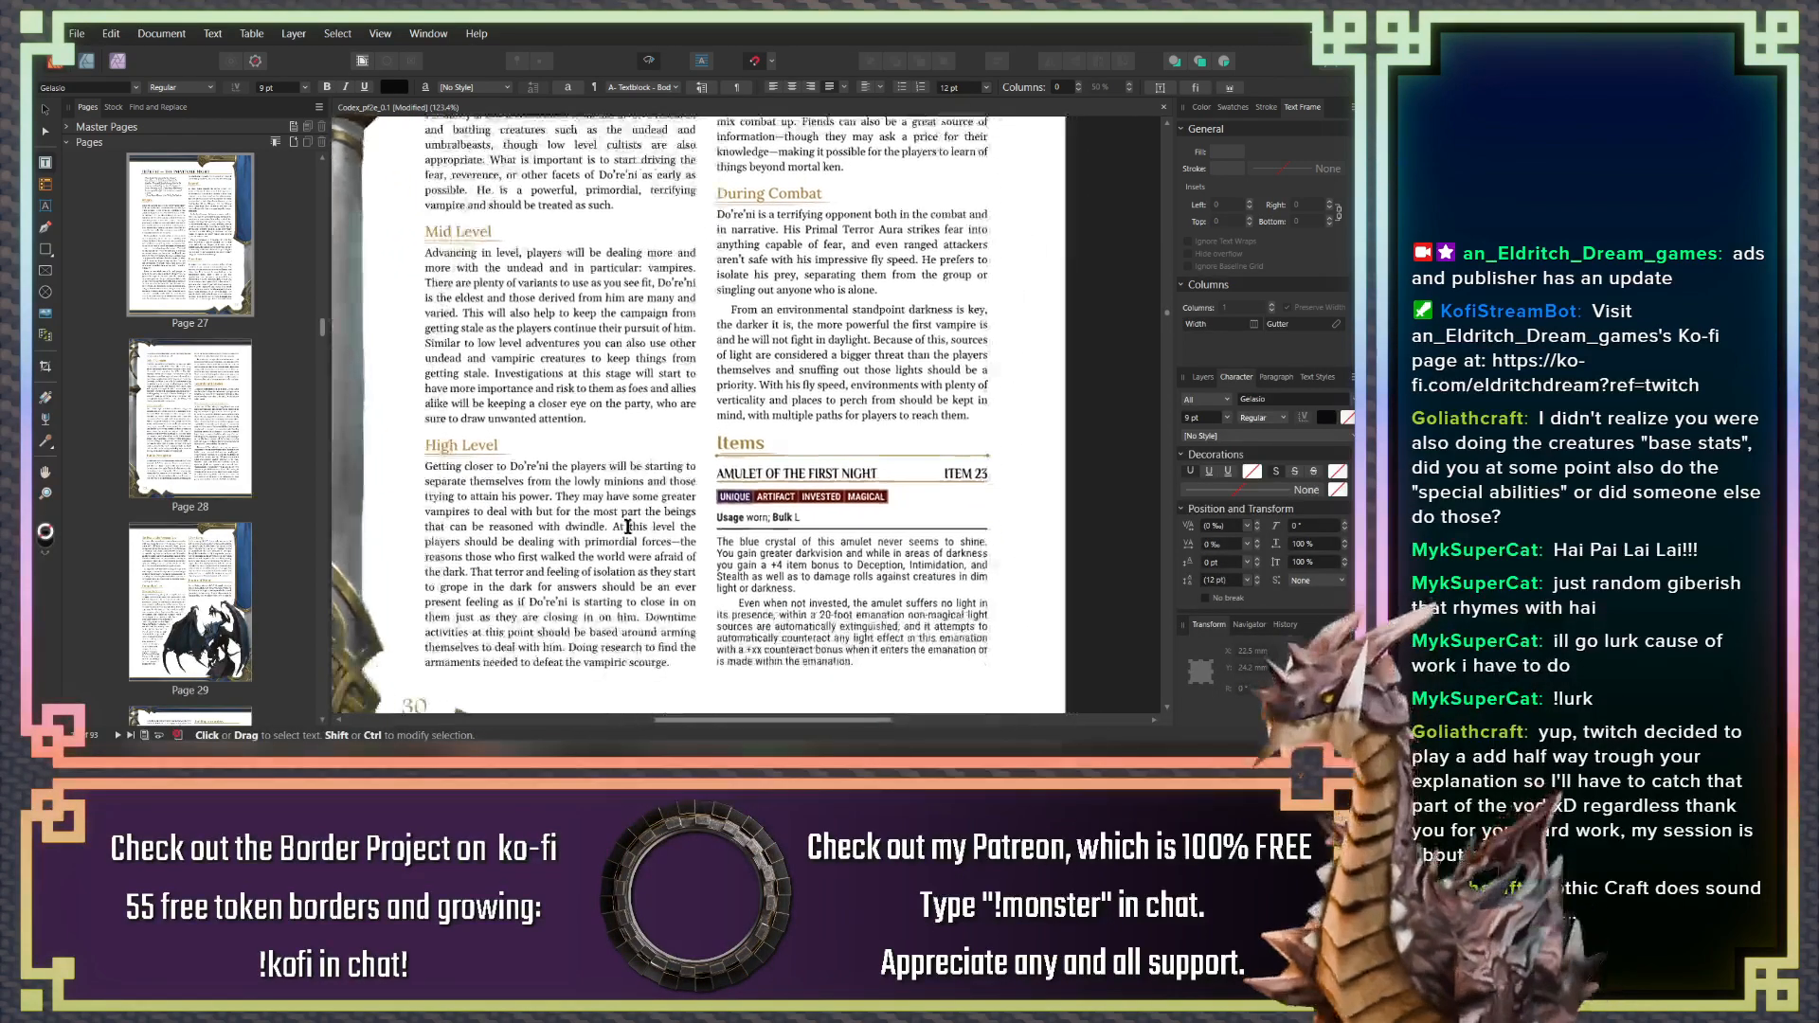
{"action": "left_click_drag", "start_coordinate": [702, 576], "coordinate": [696, 478]}
{"action": "left_click_drag", "start_coordinate": [747, 539], "coordinate": [689, 397]}
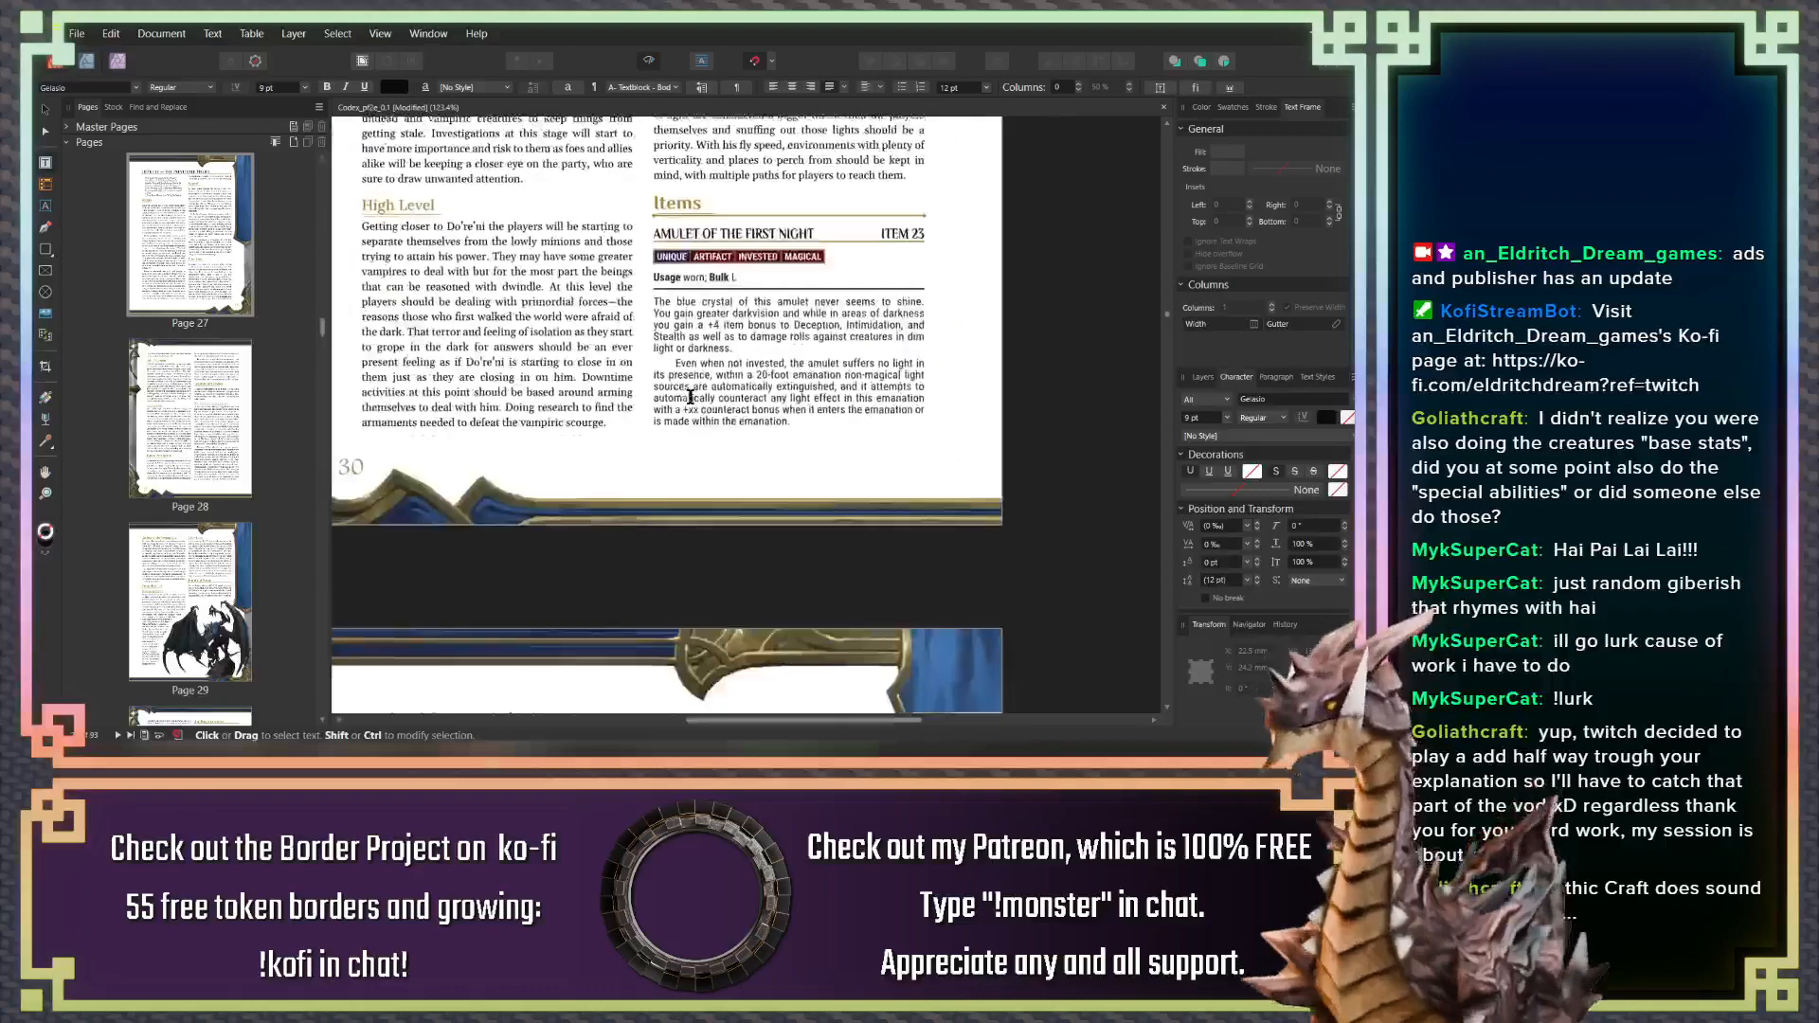
{"action": "left_click_drag", "start_coordinate": [686, 469], "coordinate": [682, 207]}
Delete the "Items" heading above the Amulet of the First Night on page 30
{"action": "left_click_drag", "start_coordinate": [625, 313], "coordinate": [678, 634]}
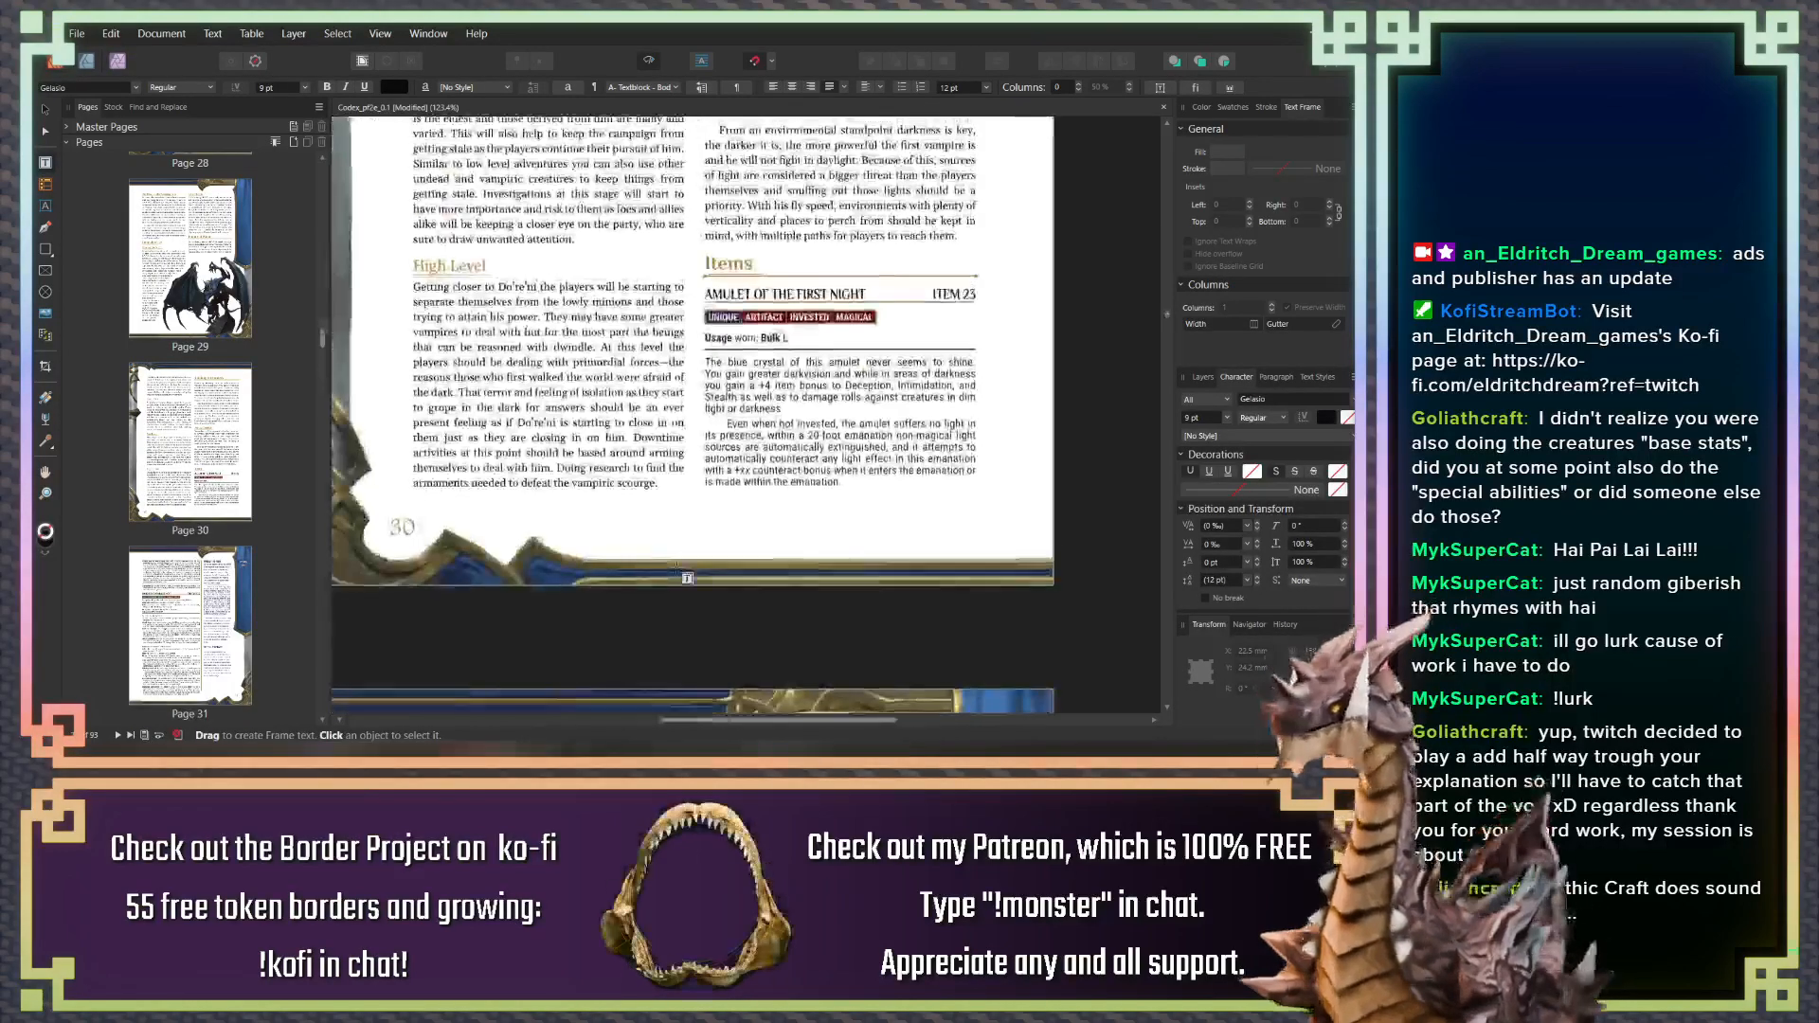
{"action": "left_click_drag", "start_coordinate": [654, 455], "coordinate": [662, 521]}
{"action": "mouse_move", "coordinate": [638, 406]}
{"action": "left_mouse_down"}
{"action": "mouse_move", "coordinate": [655, 490]}
{"action": "mouse_move", "coordinate": [628, 220]}
{"action": "left_mouse_up"}
{"action": "mouse_move", "coordinate": [640, 447]}
{"action": "left_mouse_down"}
{"action": "mouse_move", "coordinate": [640, 152]}
{"action": "mouse_move", "coordinate": [617, 389]}
{"action": "left_mouse_up"}
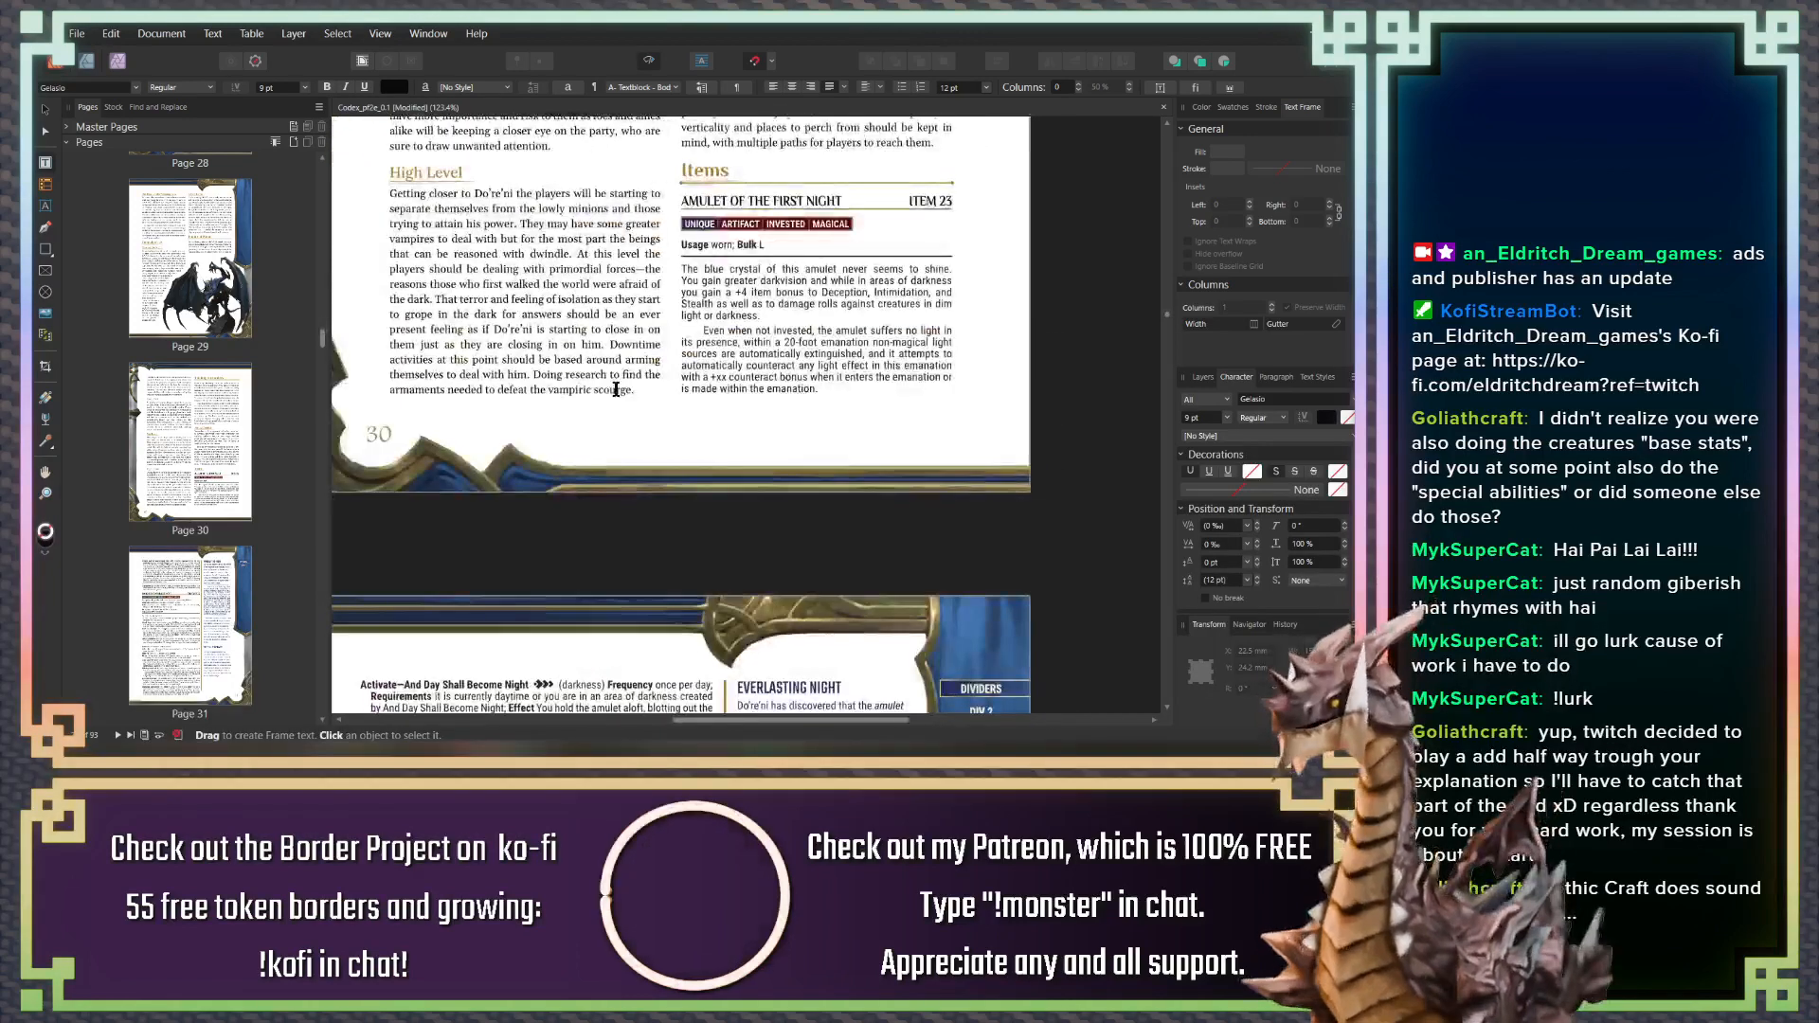
{"action": "left_click_drag", "start_coordinate": [629, 282], "coordinate": [616, 413]}
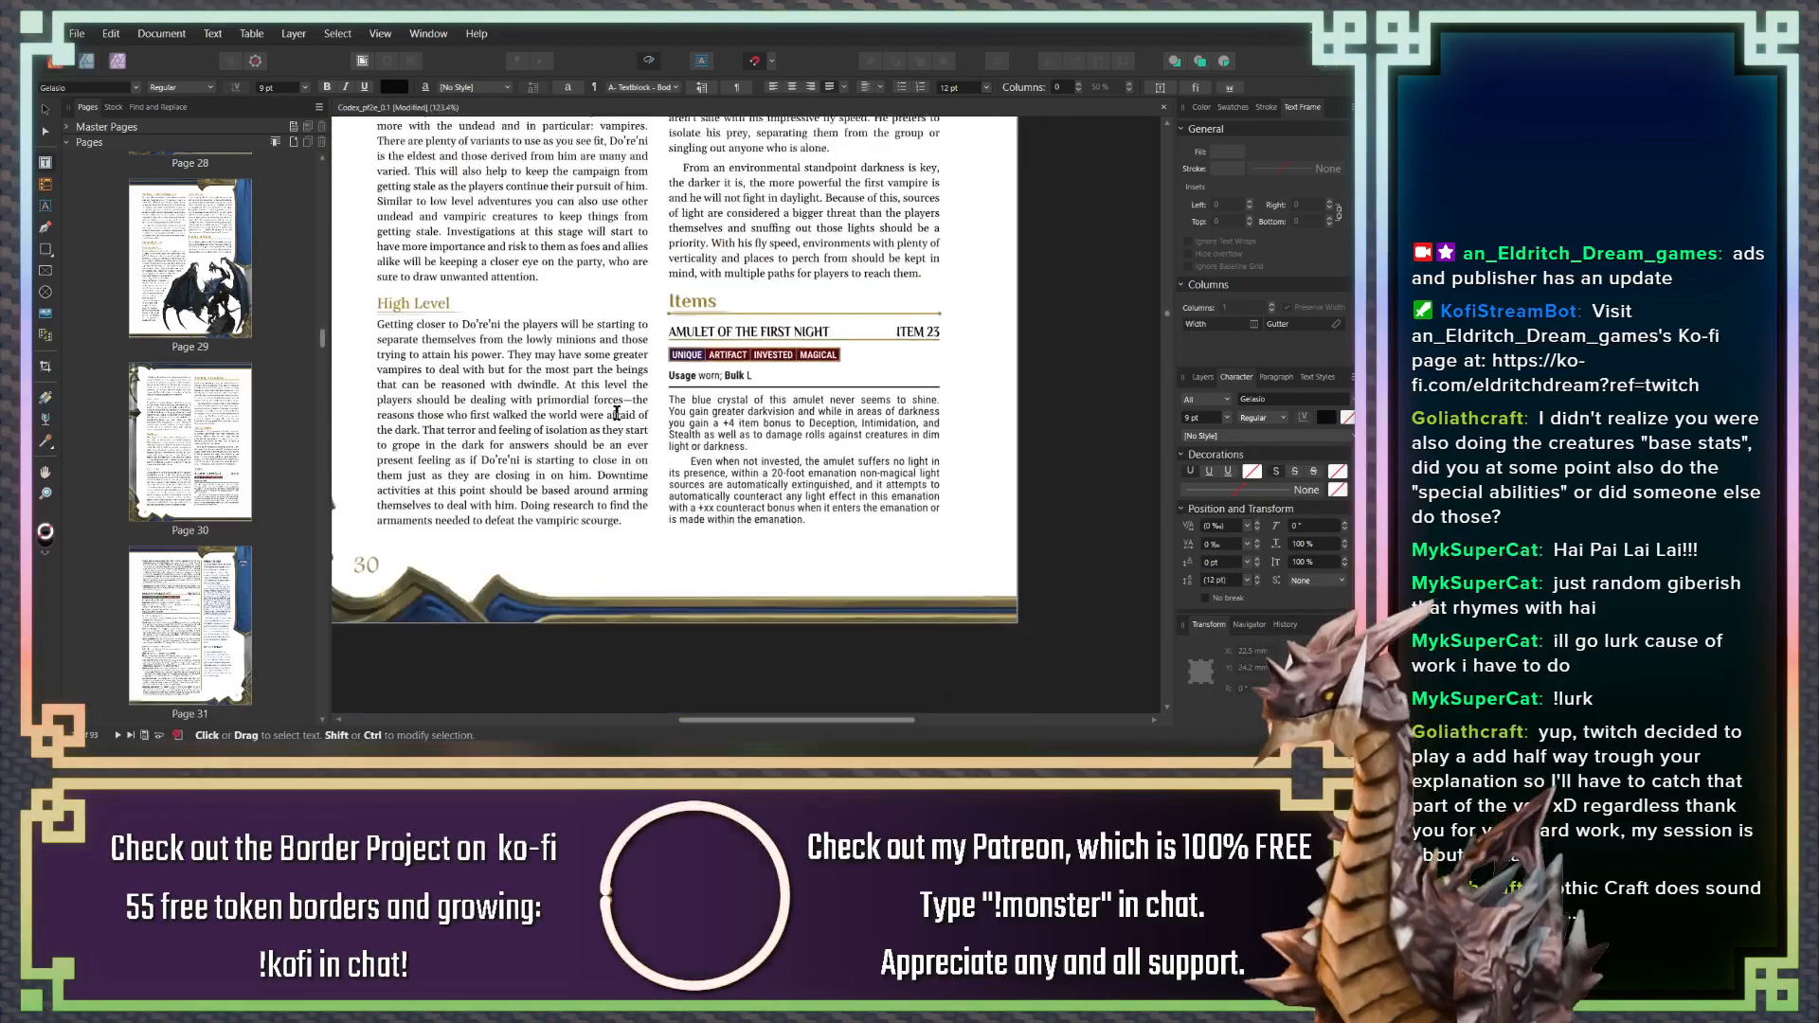
{"action": "double_click", "coordinate": [707, 304]}
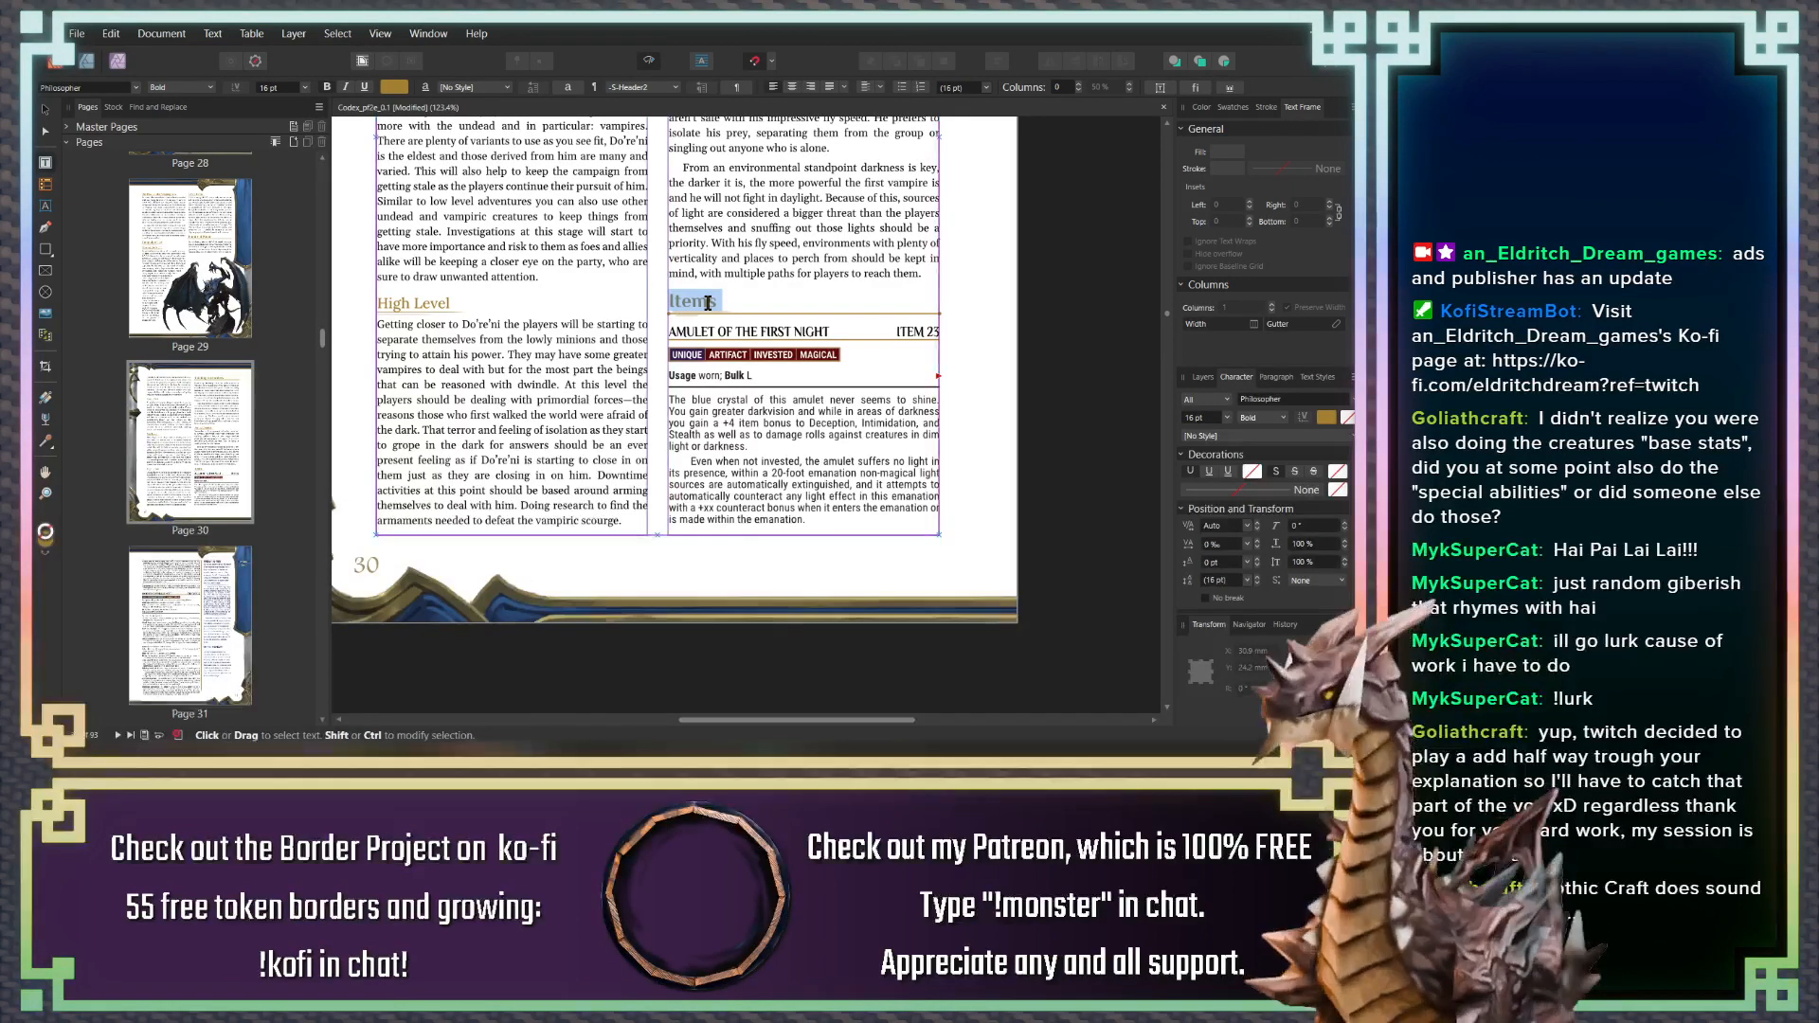
{"action": "key", "text": "Delete"}
{"action": "key", "text": "Delete"}
{"action": "scroll", "coordinate": [708, 303], "scroll_direction": "up", "scroll_amount": 3}
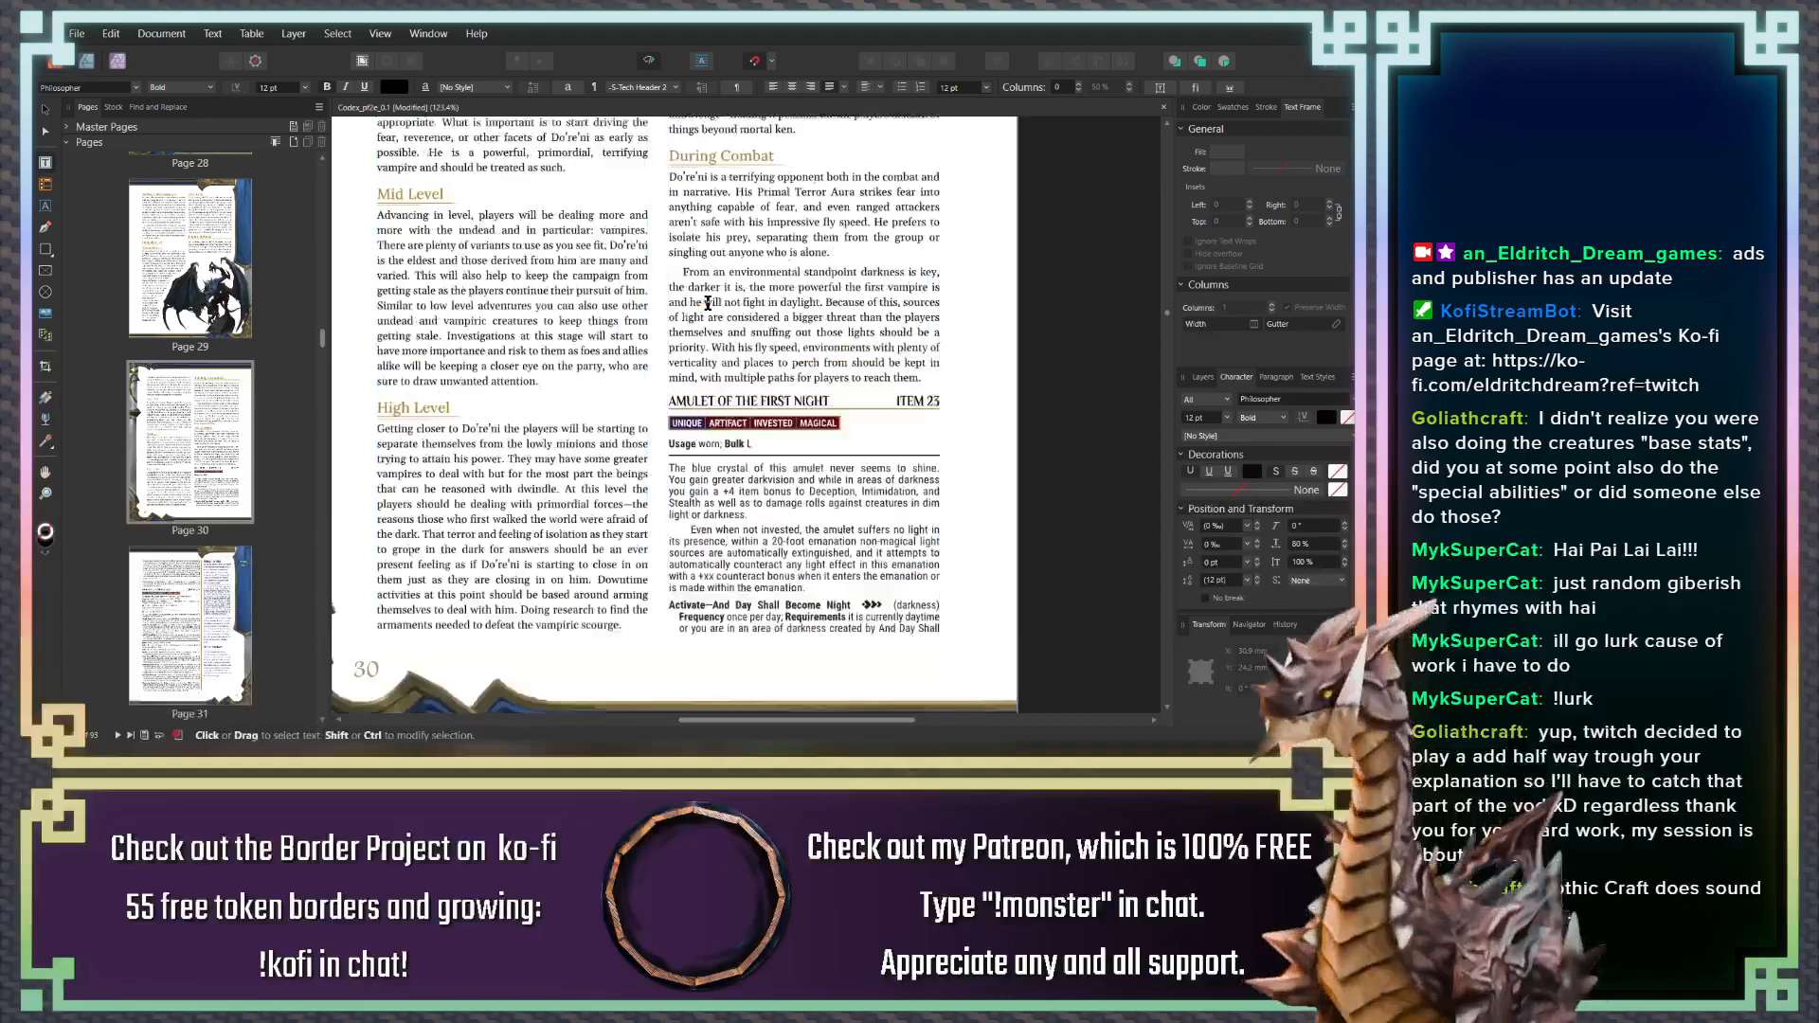
{"action": "scroll", "coordinate": [707, 303], "scroll_direction": "down", "scroll_amount": 10}
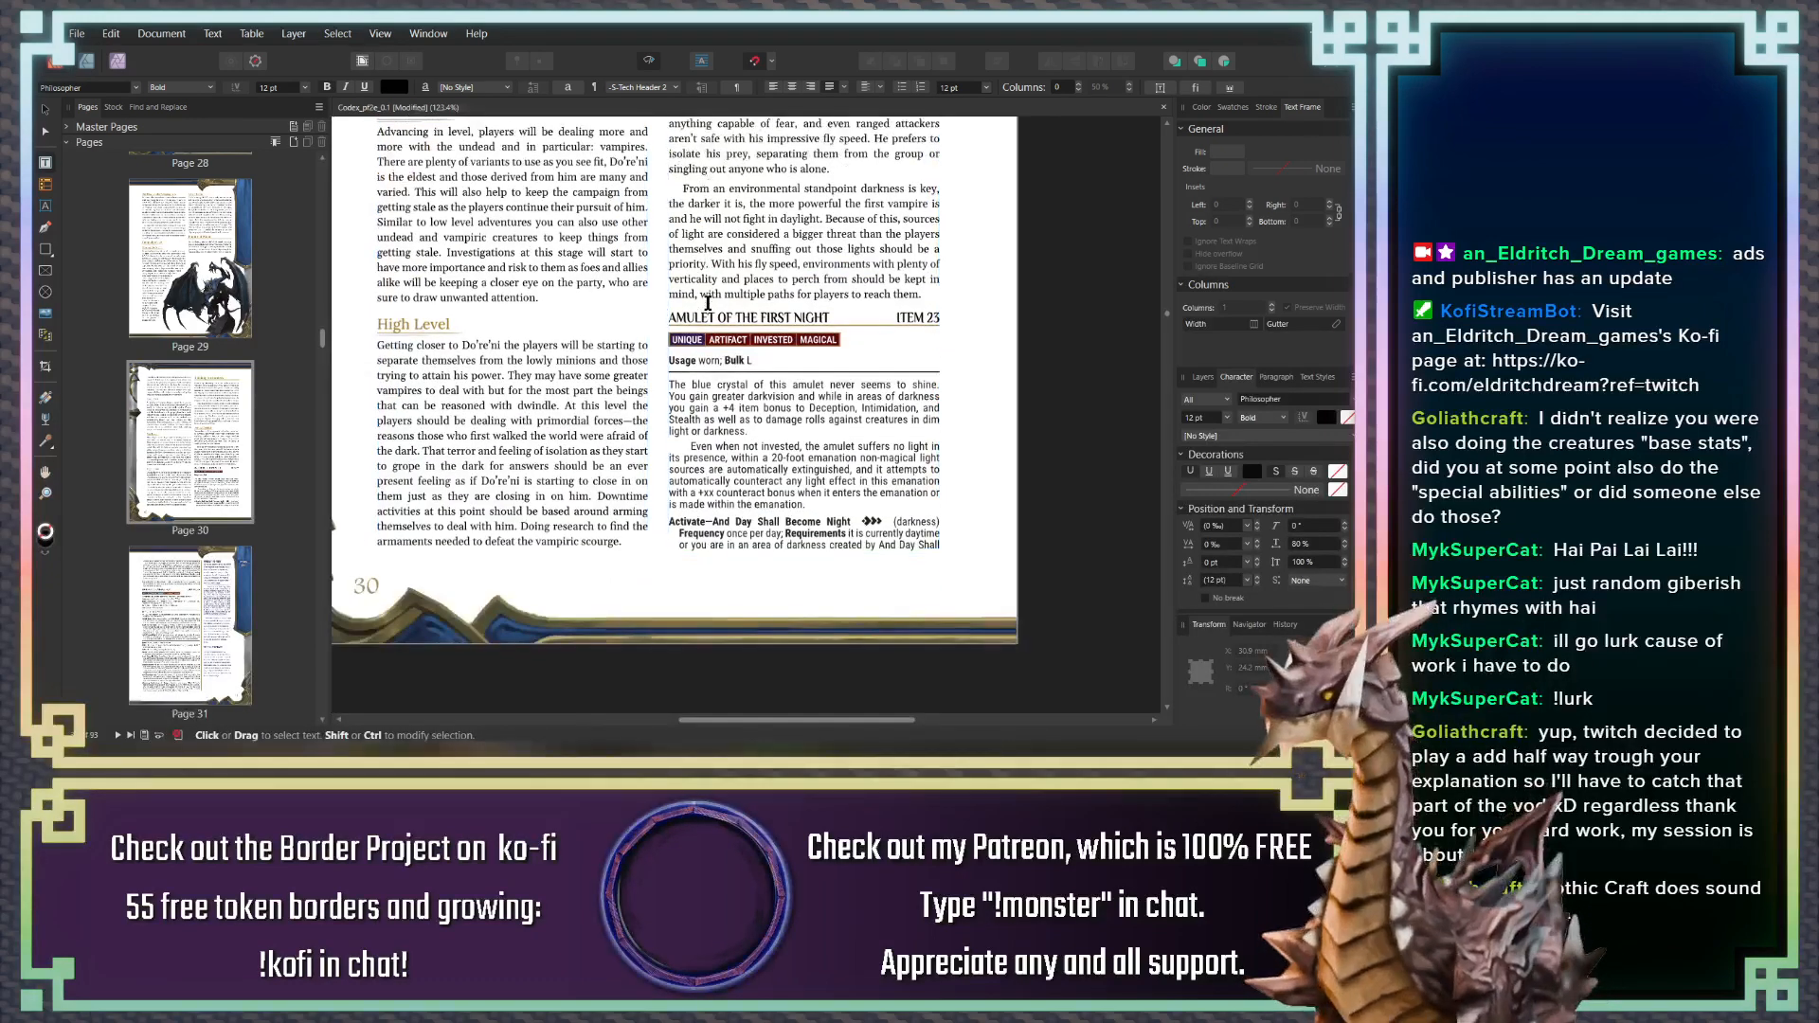
Examine Do're'ni's stat block on page 31, especially the AC, saves and HP lines, and bring up the Calculator
{"action": "scroll", "coordinate": [662, 315], "scroll_direction": "down", "scroll_amount": 4}
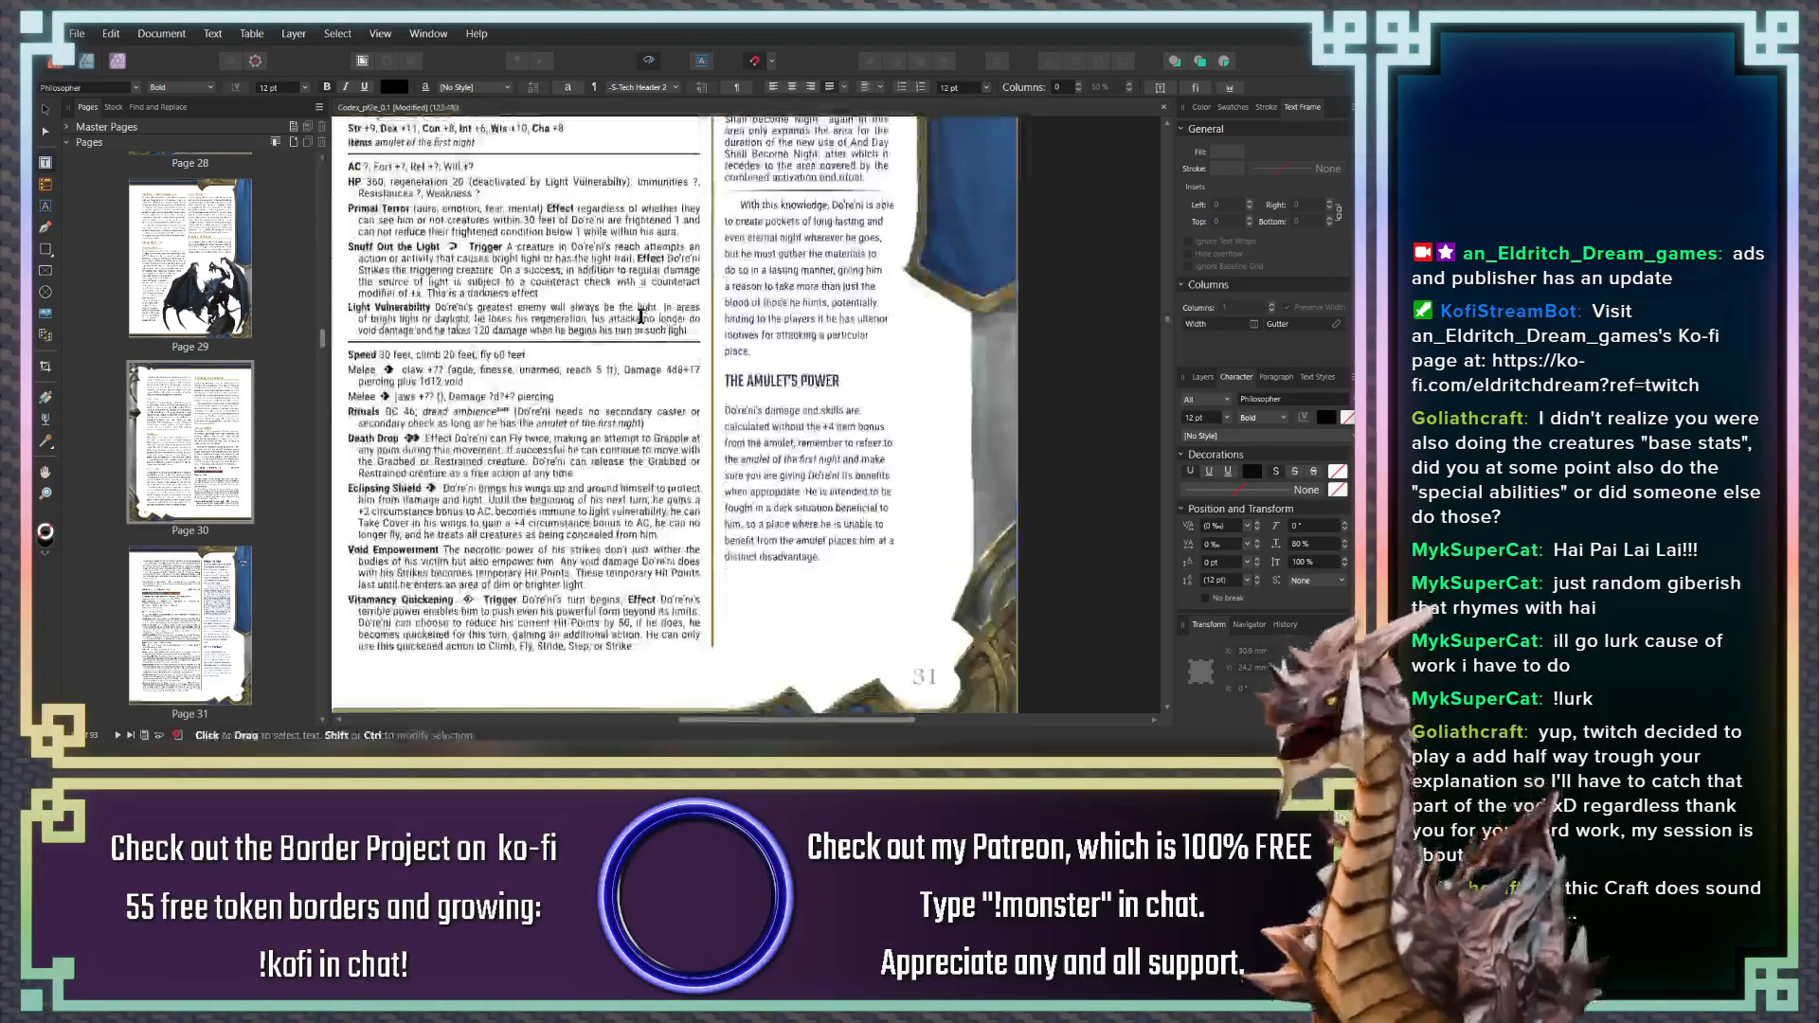
{"action": "left_click", "coordinate": [637, 571]}
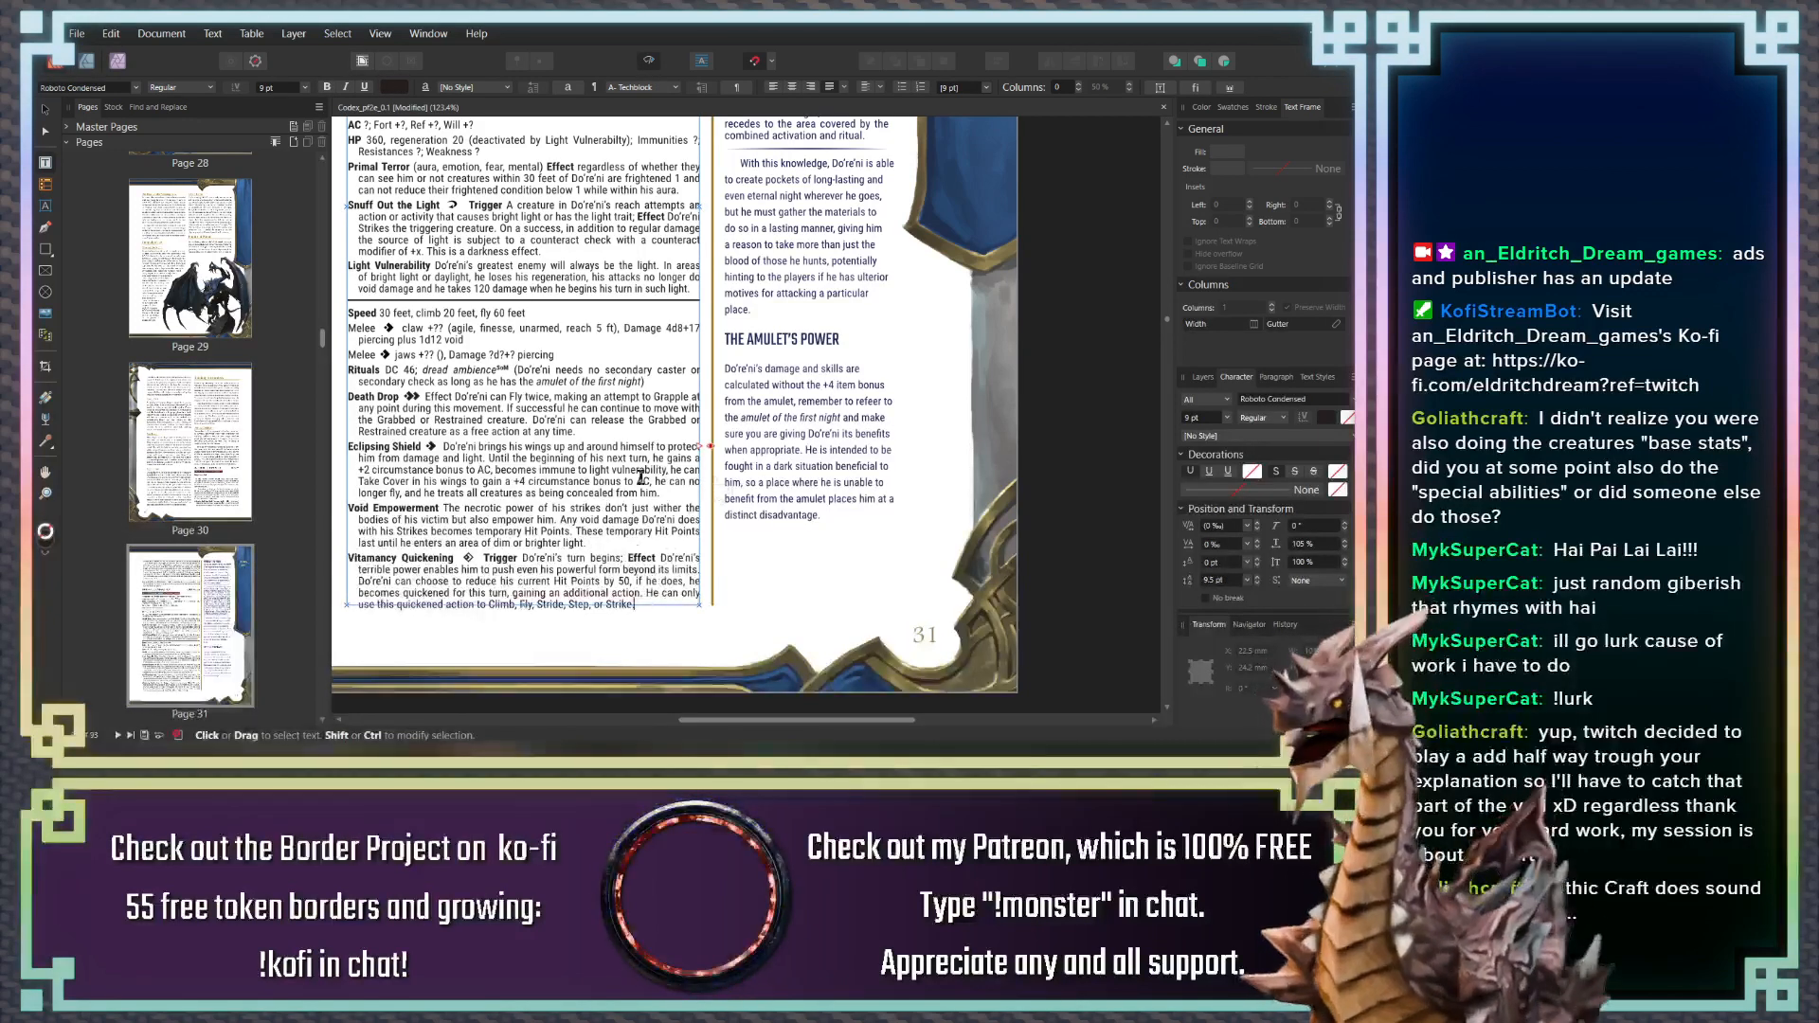
{"action": "scroll", "coordinate": [580, 349], "scroll_direction": "up", "scroll_amount": 3}
{"action": "scroll", "coordinate": [569, 398], "scroll_direction": "up", "scroll_amount": 1}
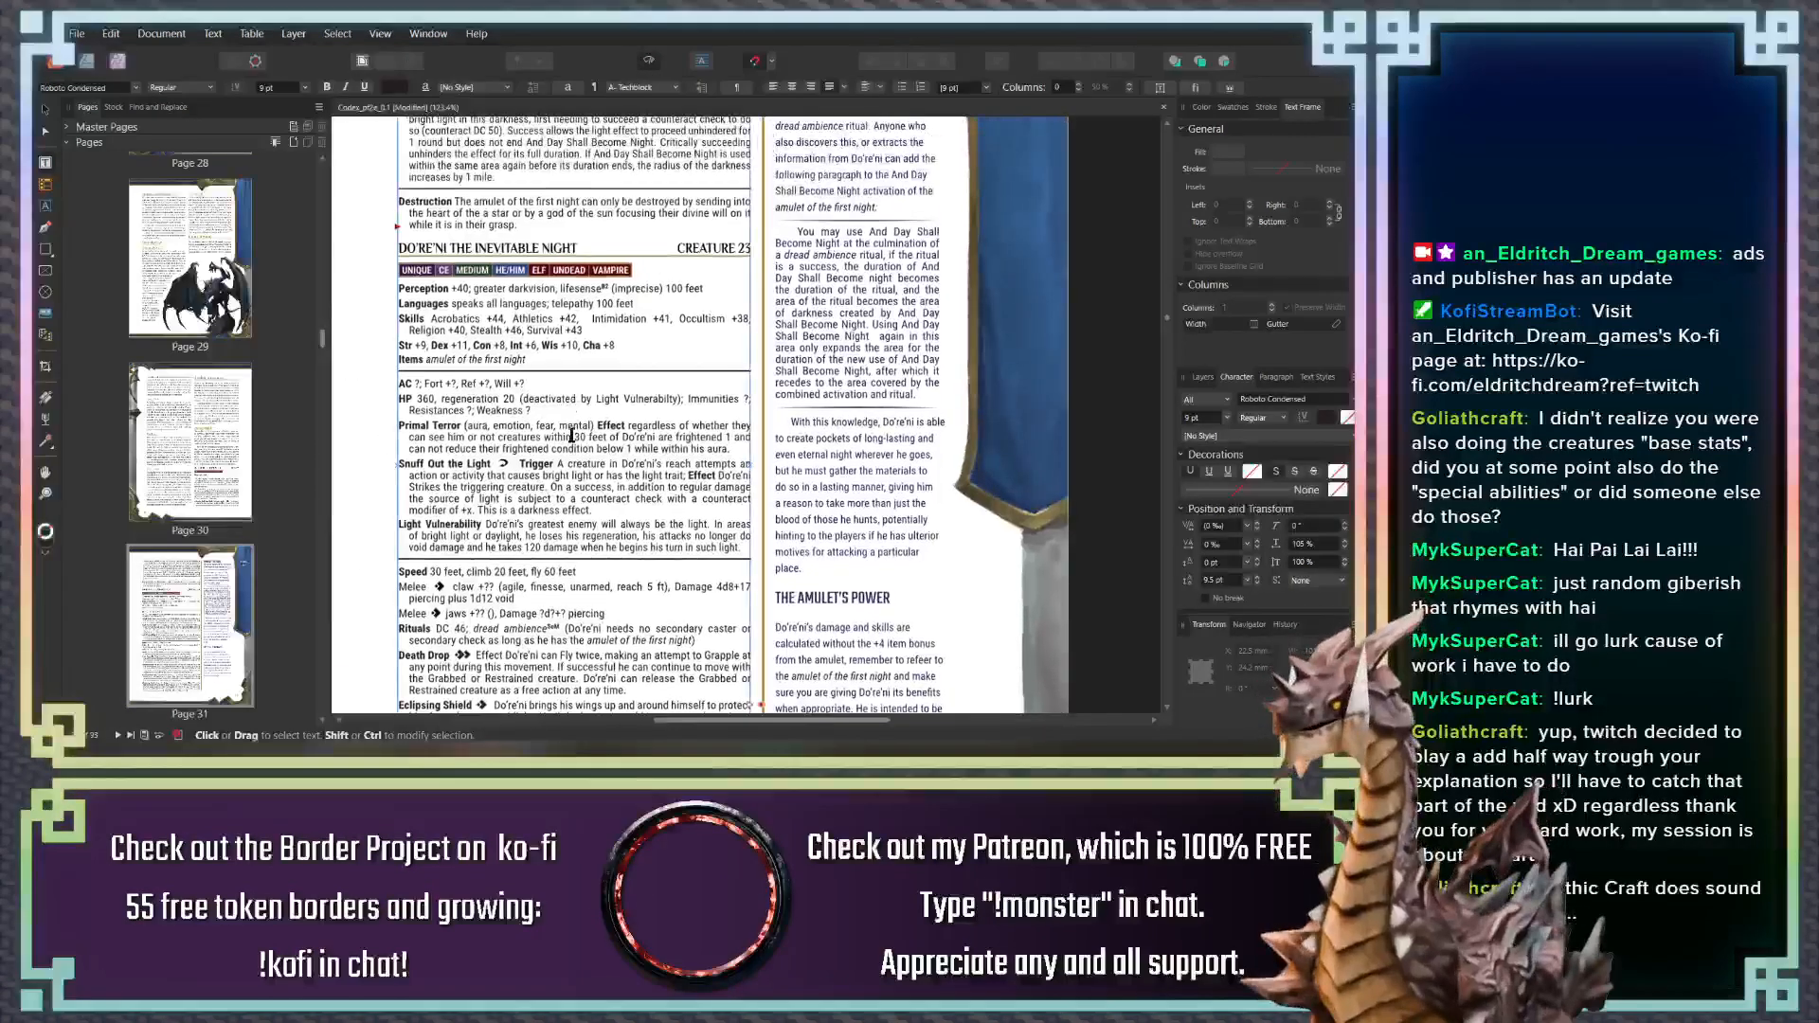
{"action": "scroll", "coordinate": [504, 420], "scroll_direction": "up", "scroll_amount": 3}
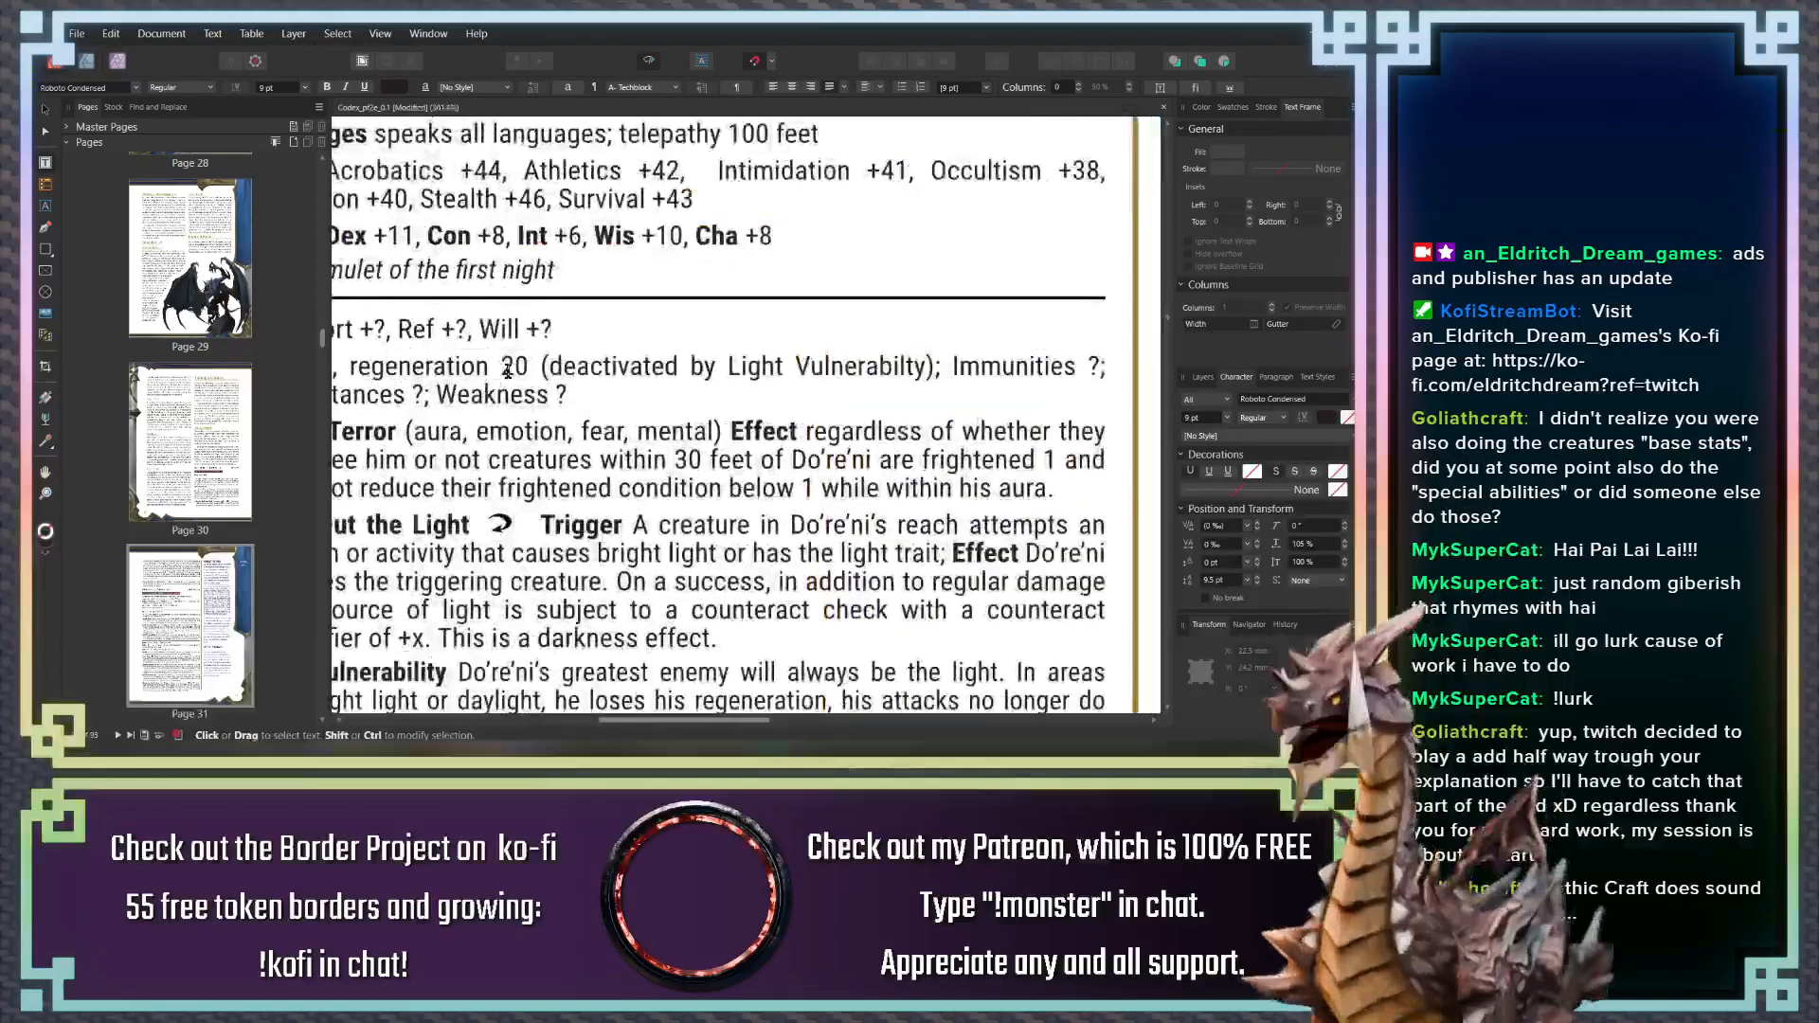
{"action": "scroll", "coordinate": [822, 384], "scroll_direction": "up", "scroll_amount": 2}
{"action": "left_click_drag", "start_coordinate": [822, 384], "coordinate": [691, 383]}
{"action": "scroll", "coordinate": [706, 390], "scroll_direction": "up", "scroll_amount": 1}
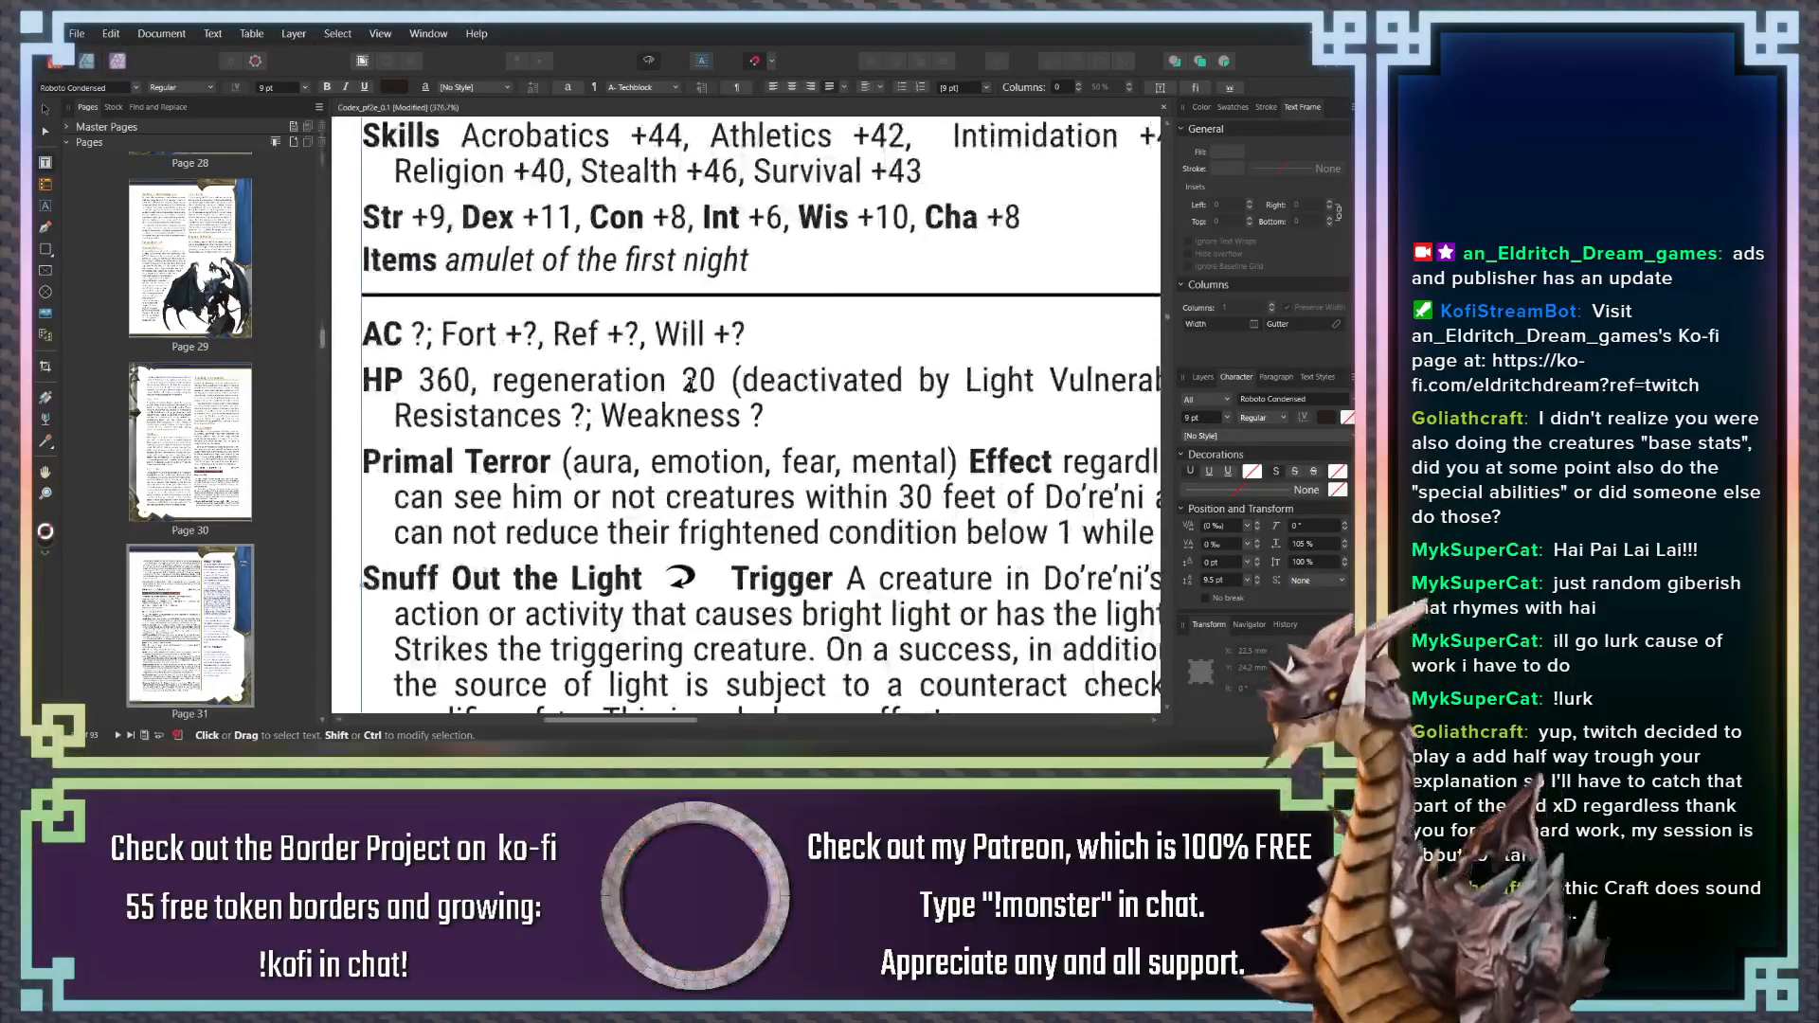
{"action": "scroll", "coordinate": [691, 383], "scroll_direction": "down", "scroll_amount": 4}
{"action": "scroll", "coordinate": [704, 361], "scroll_direction": "down", "scroll_amount": 1}
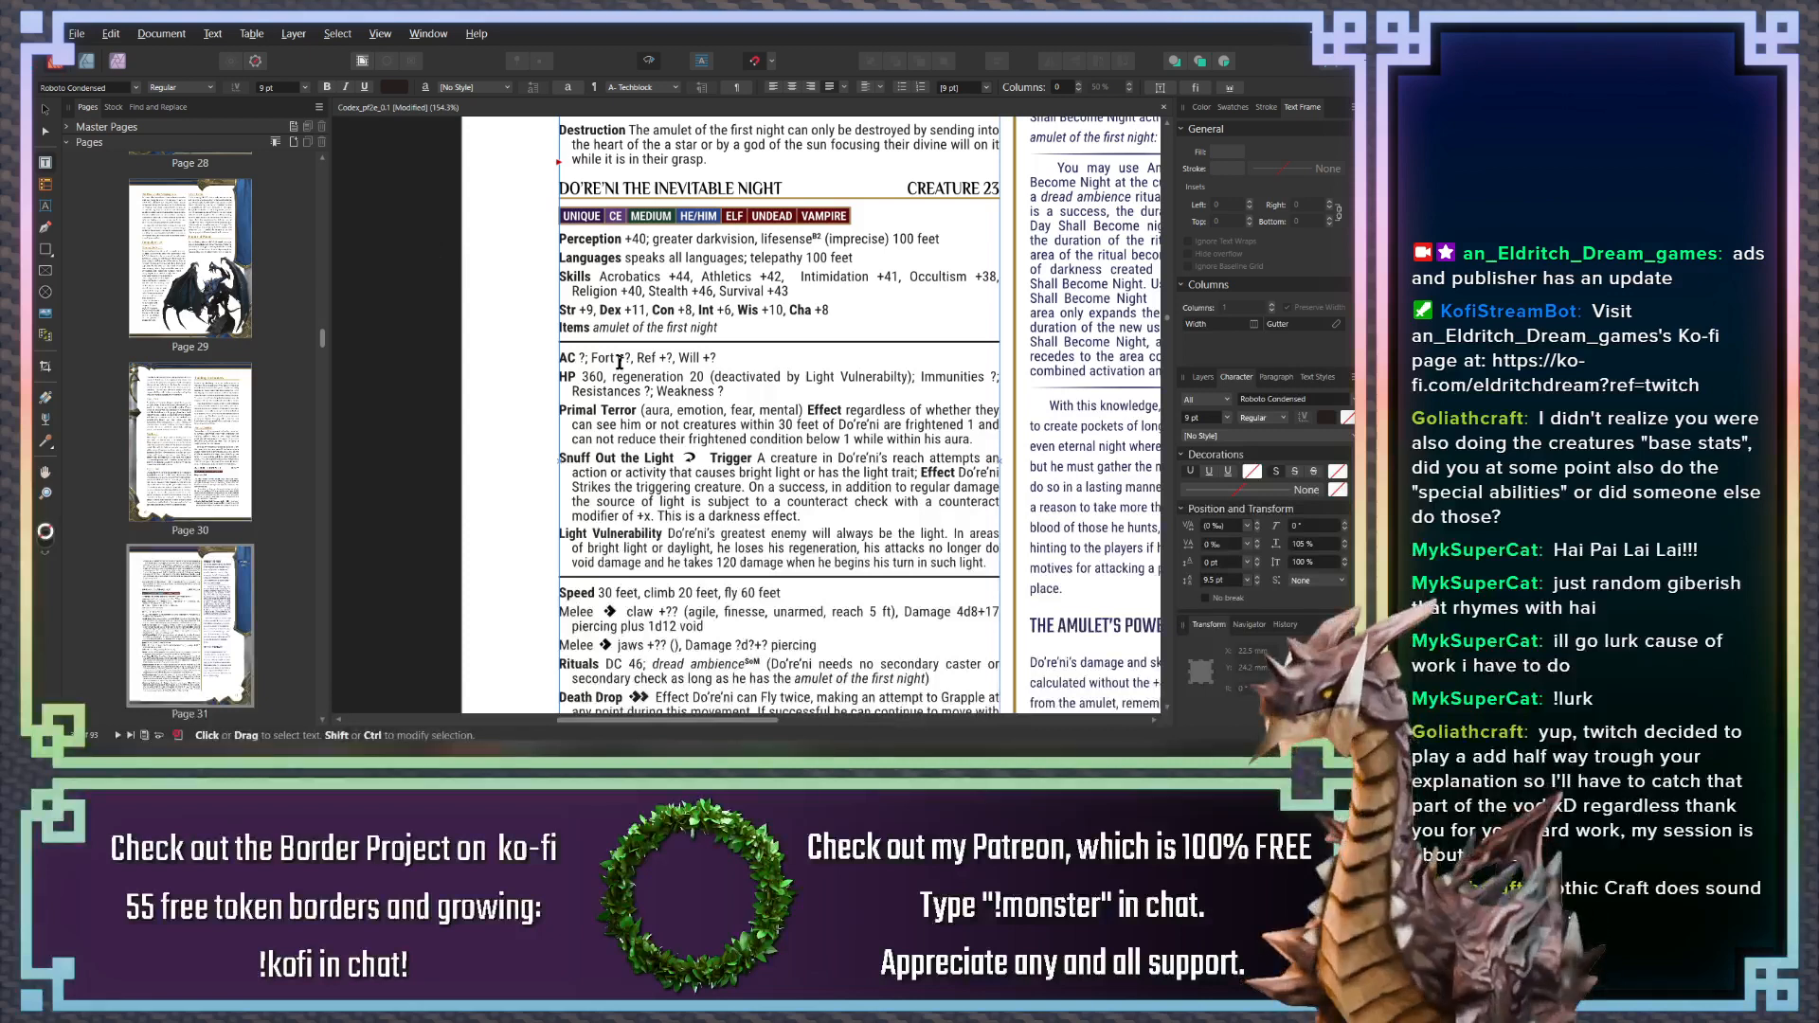
{"action": "left_click", "coordinate": [523, 756]}
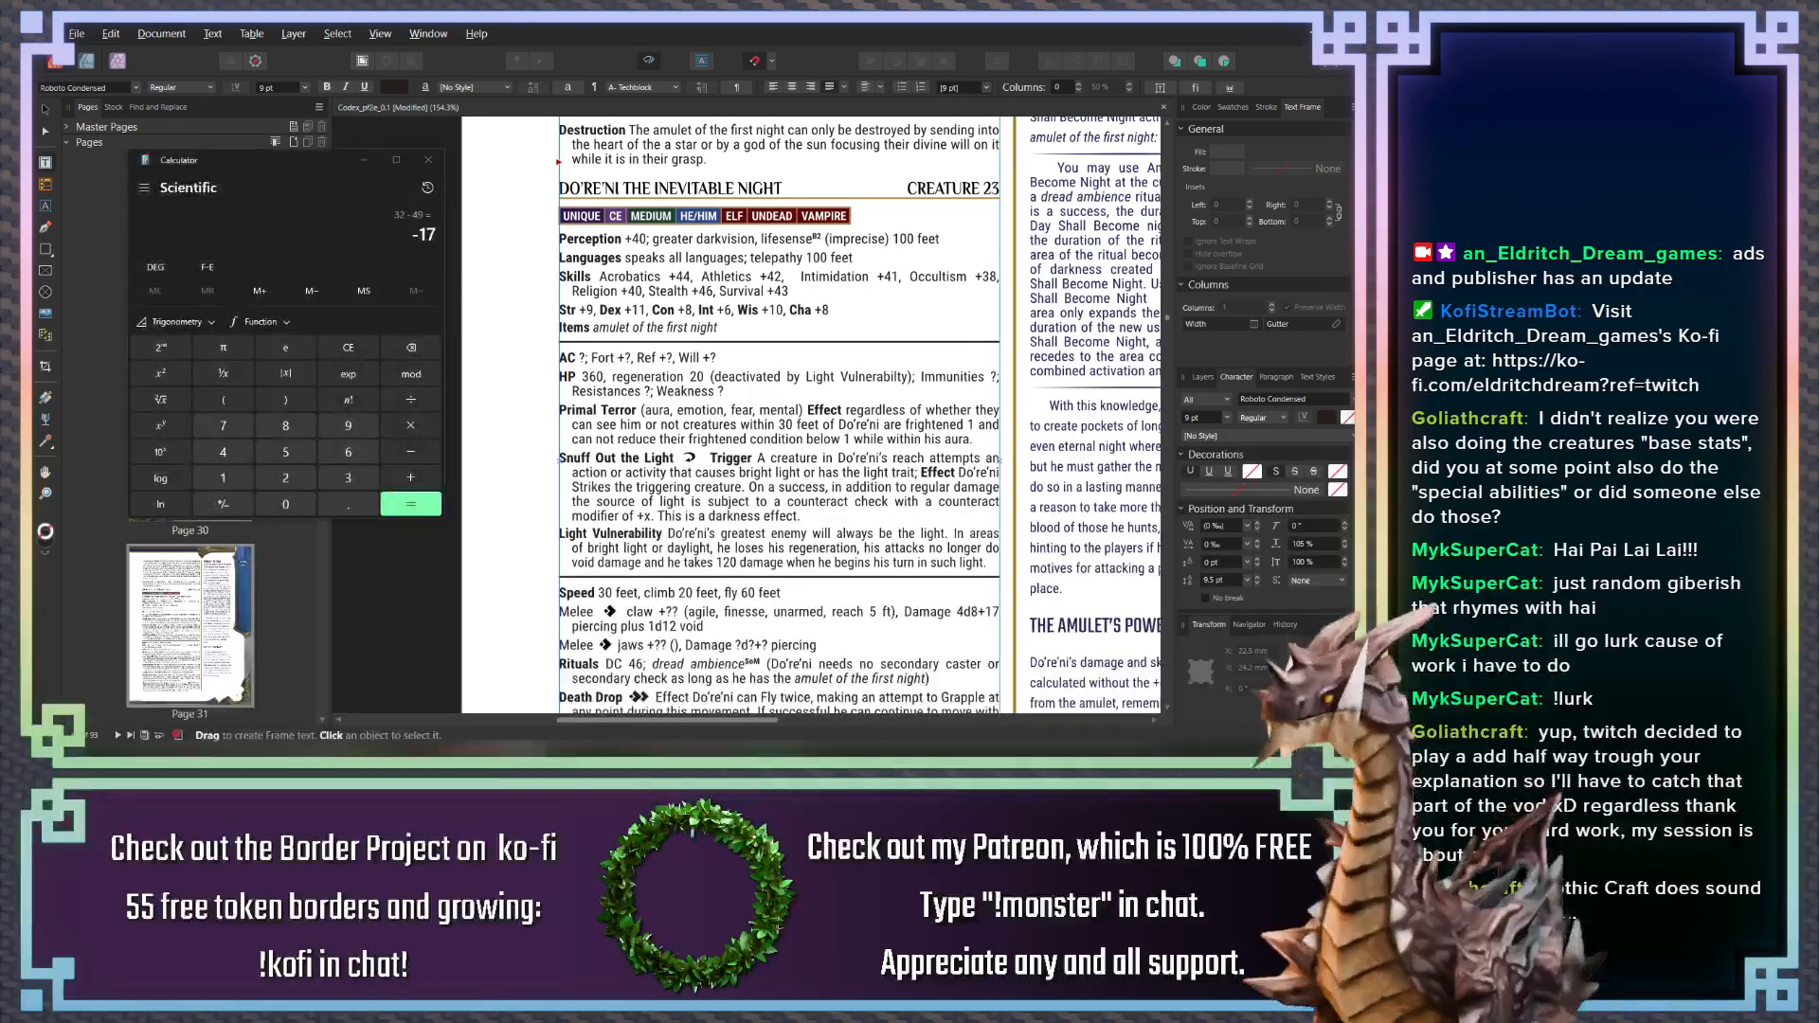
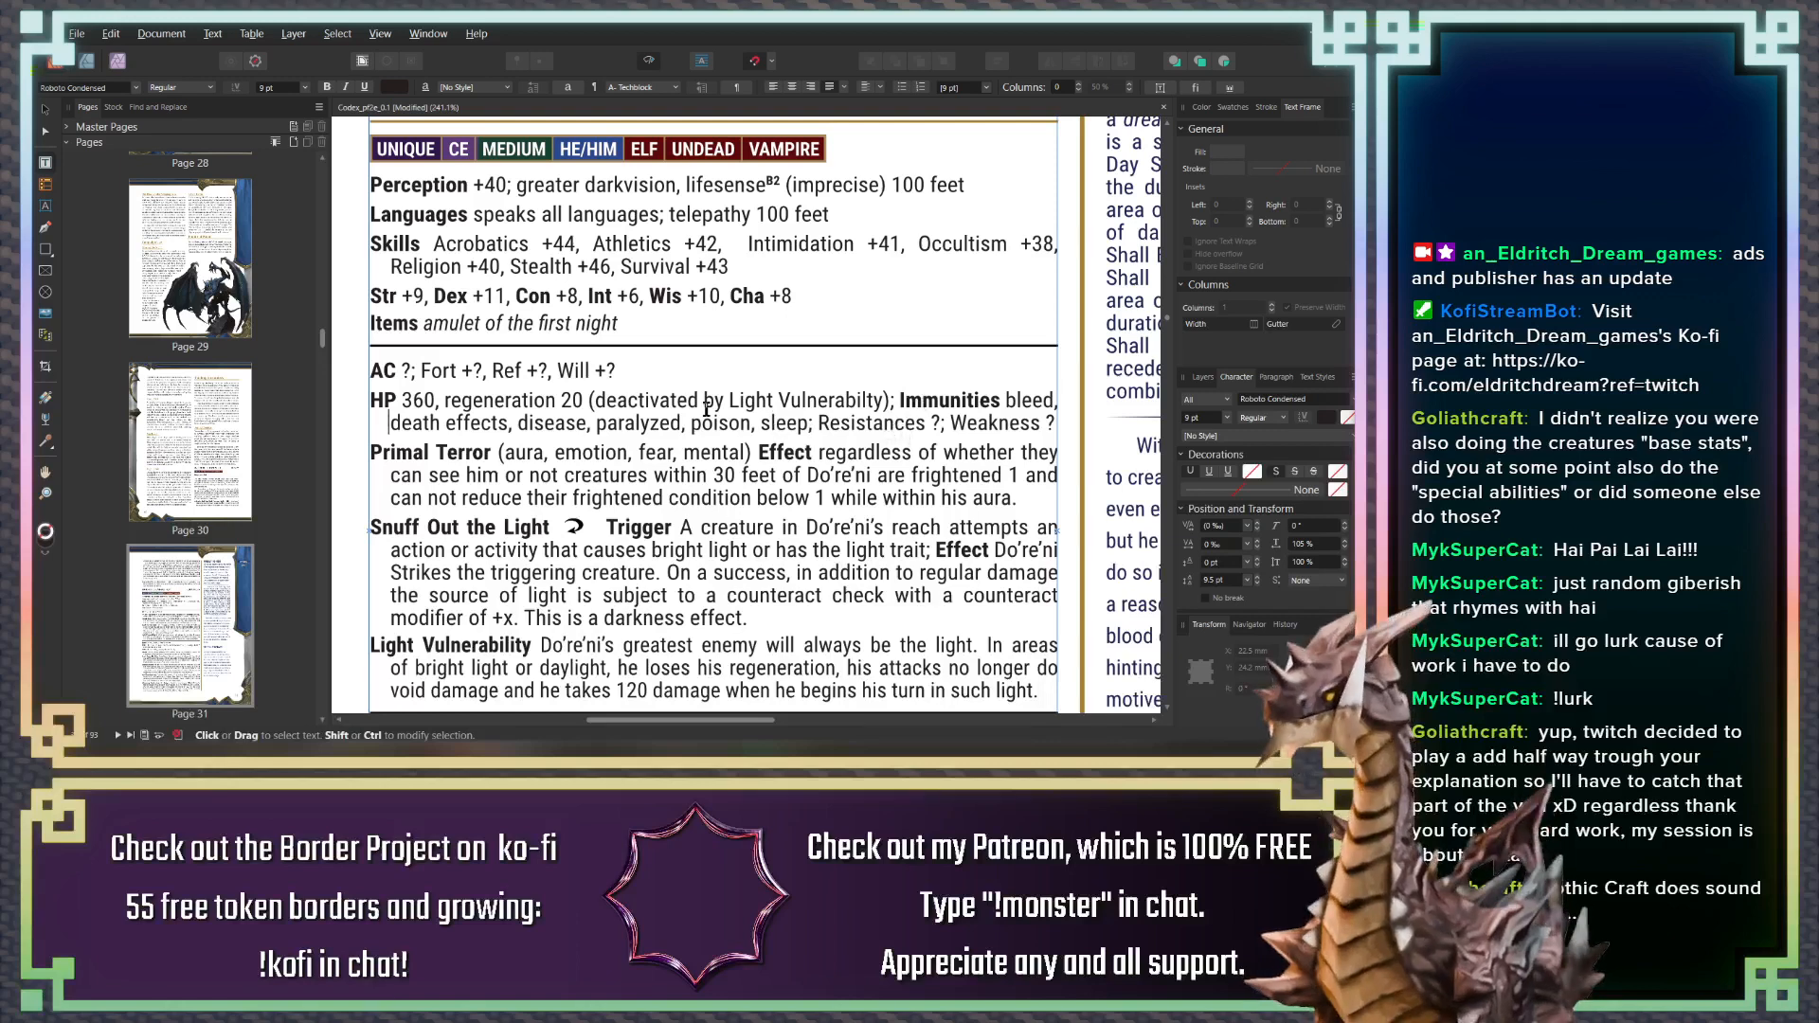
Replace the question mark after Resistances in Do're'ni's HP entry with "physical" in lowercase
{"action": "double_click", "coordinate": [1030, 398]}
{"action": "left_click", "coordinate": [824, 454]}
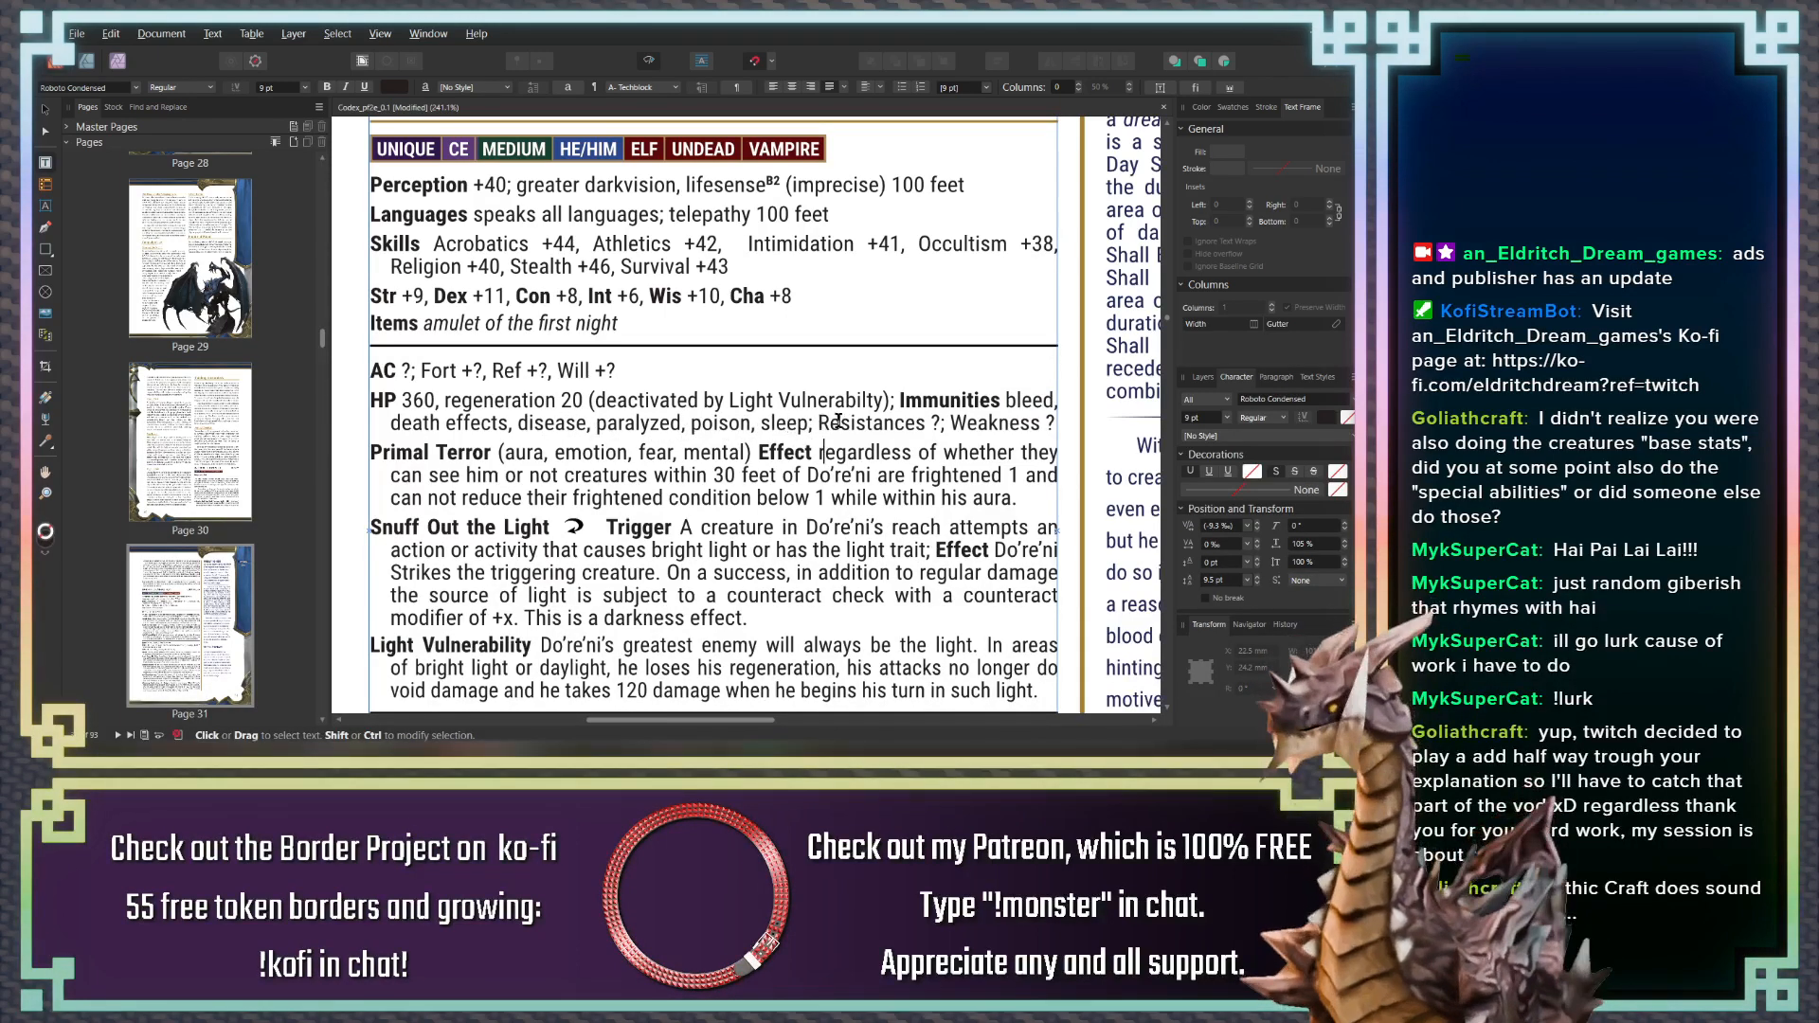
{"action": "left_click", "coordinate": [936, 425]}
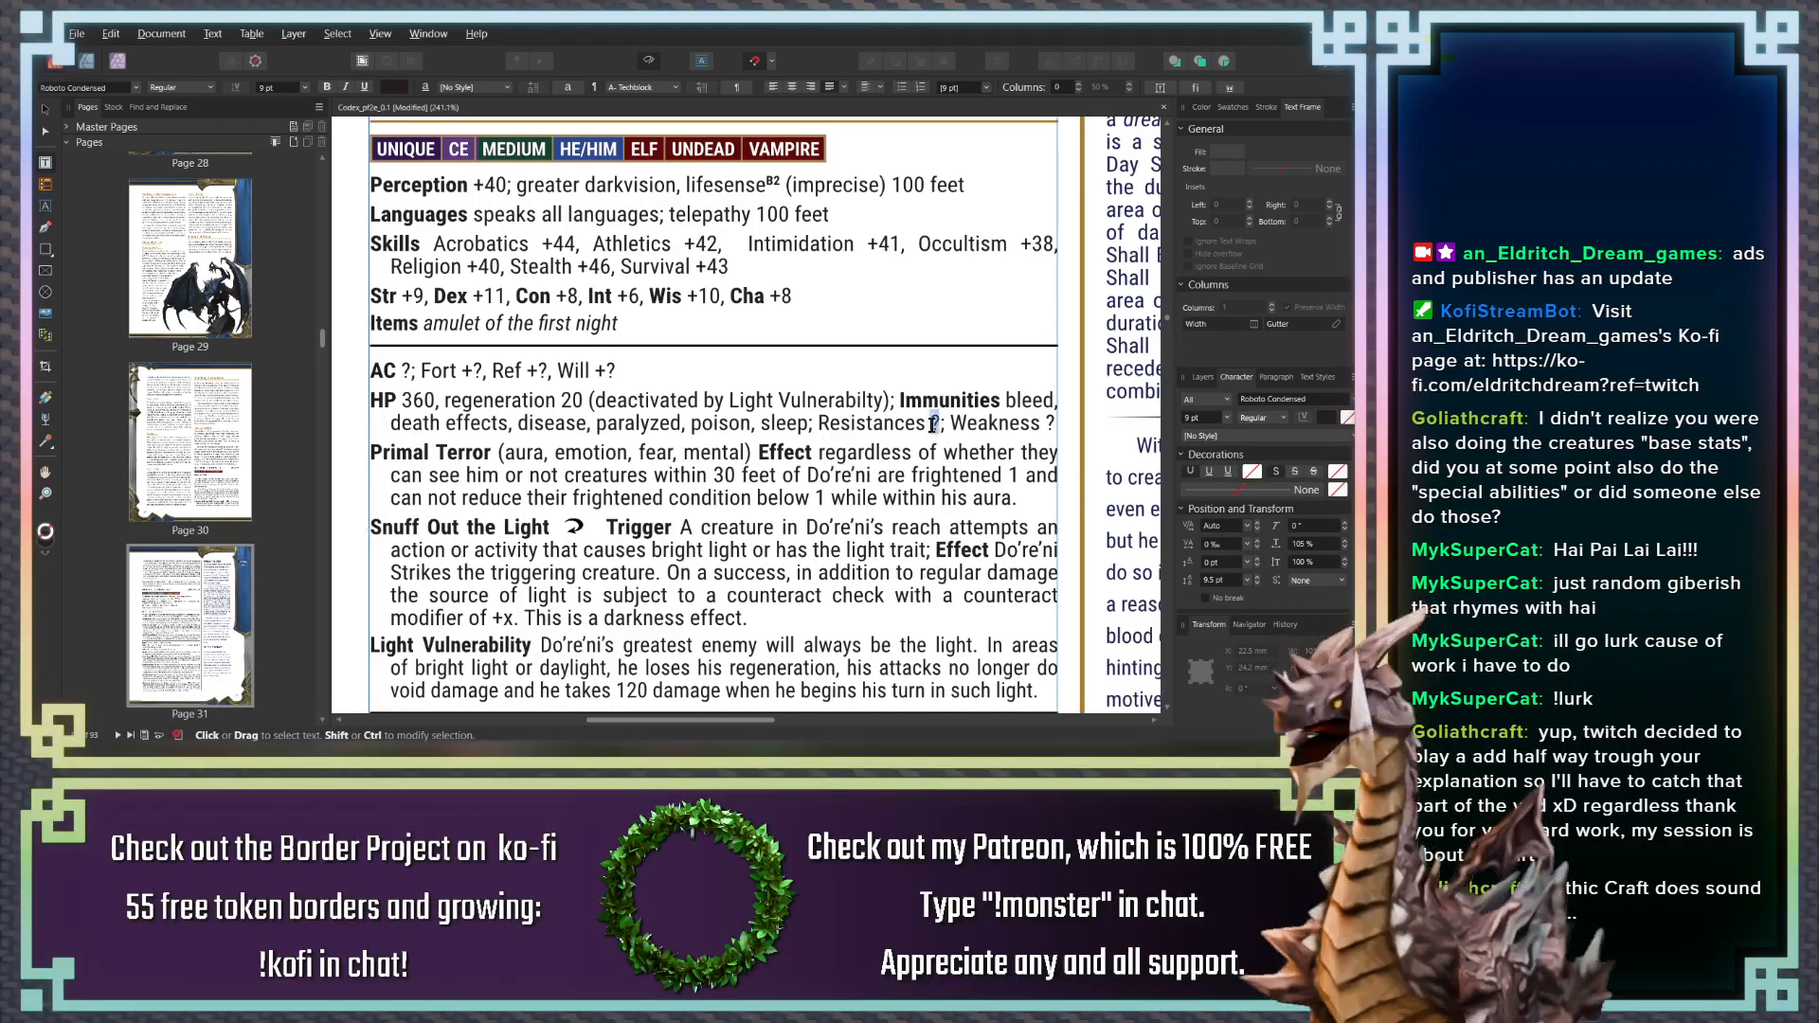
{"action": "type", "text": "Physical"}
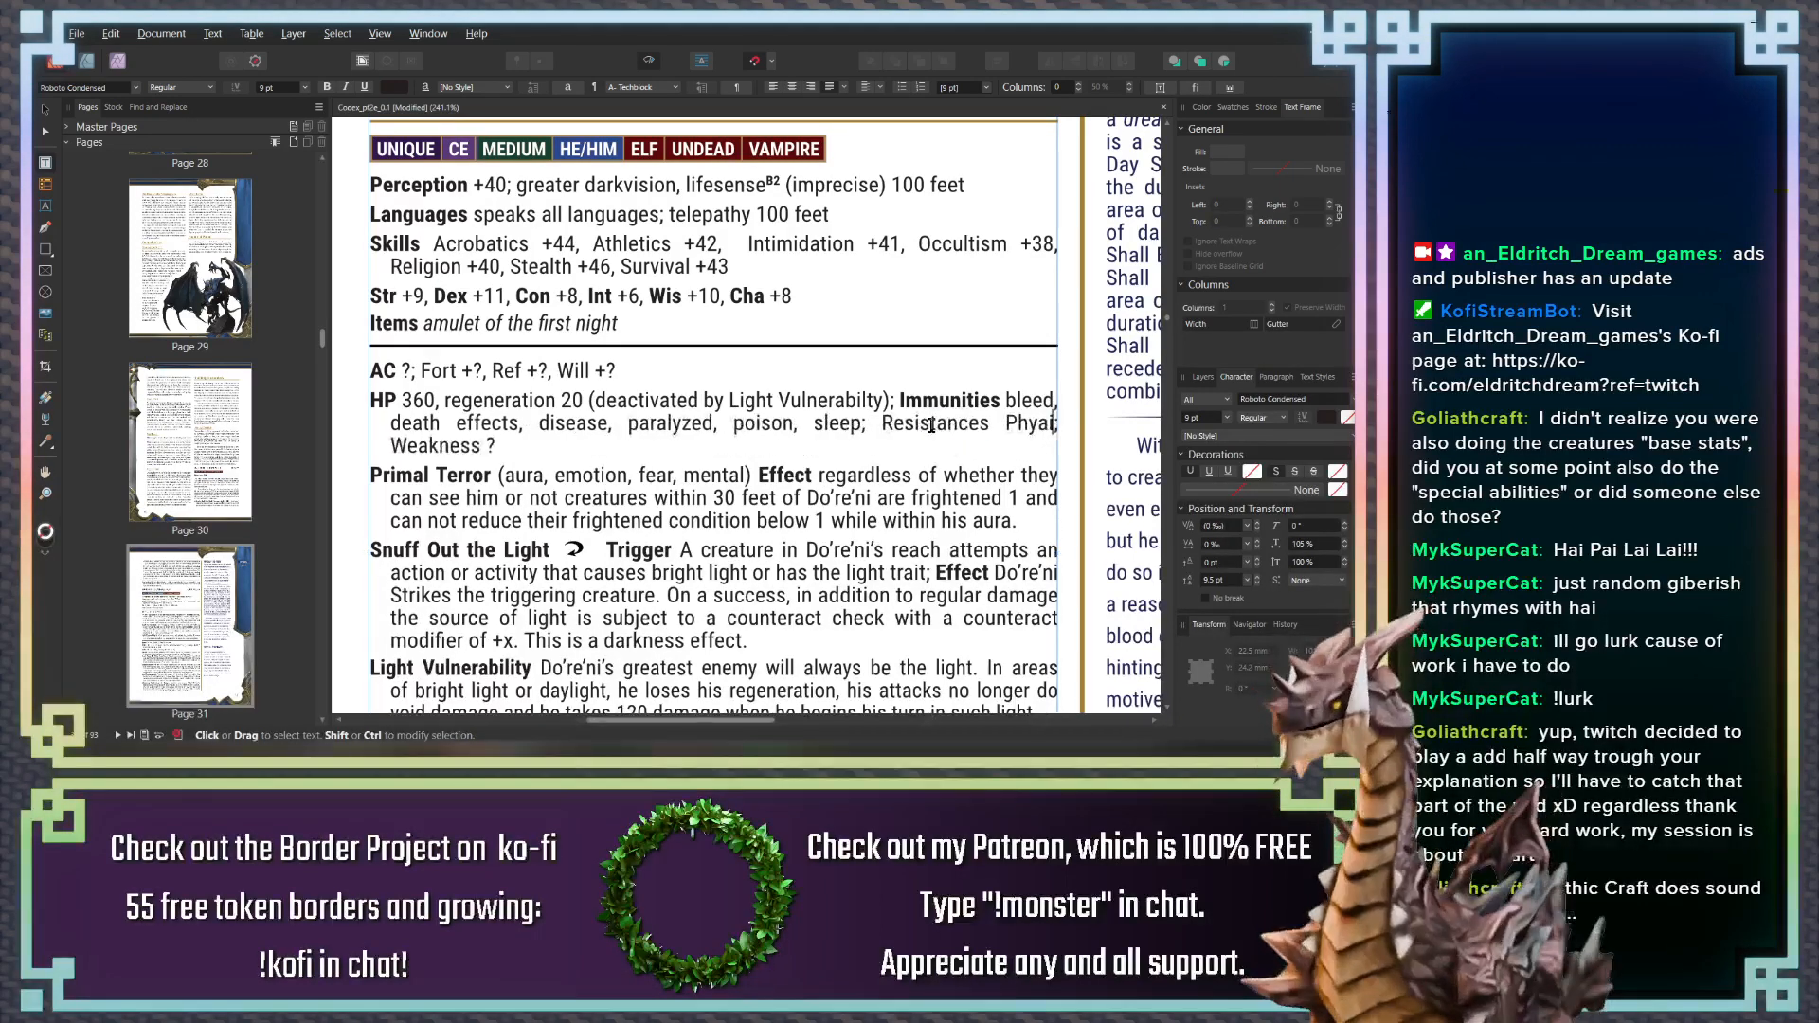
{"action": "key", "text": "BackSpace"}
{"action": "key", "text": "BackSpace"}
{"action": "key", "text": "BackSpace"}
{"action": "key", "text": "BackSpace"}
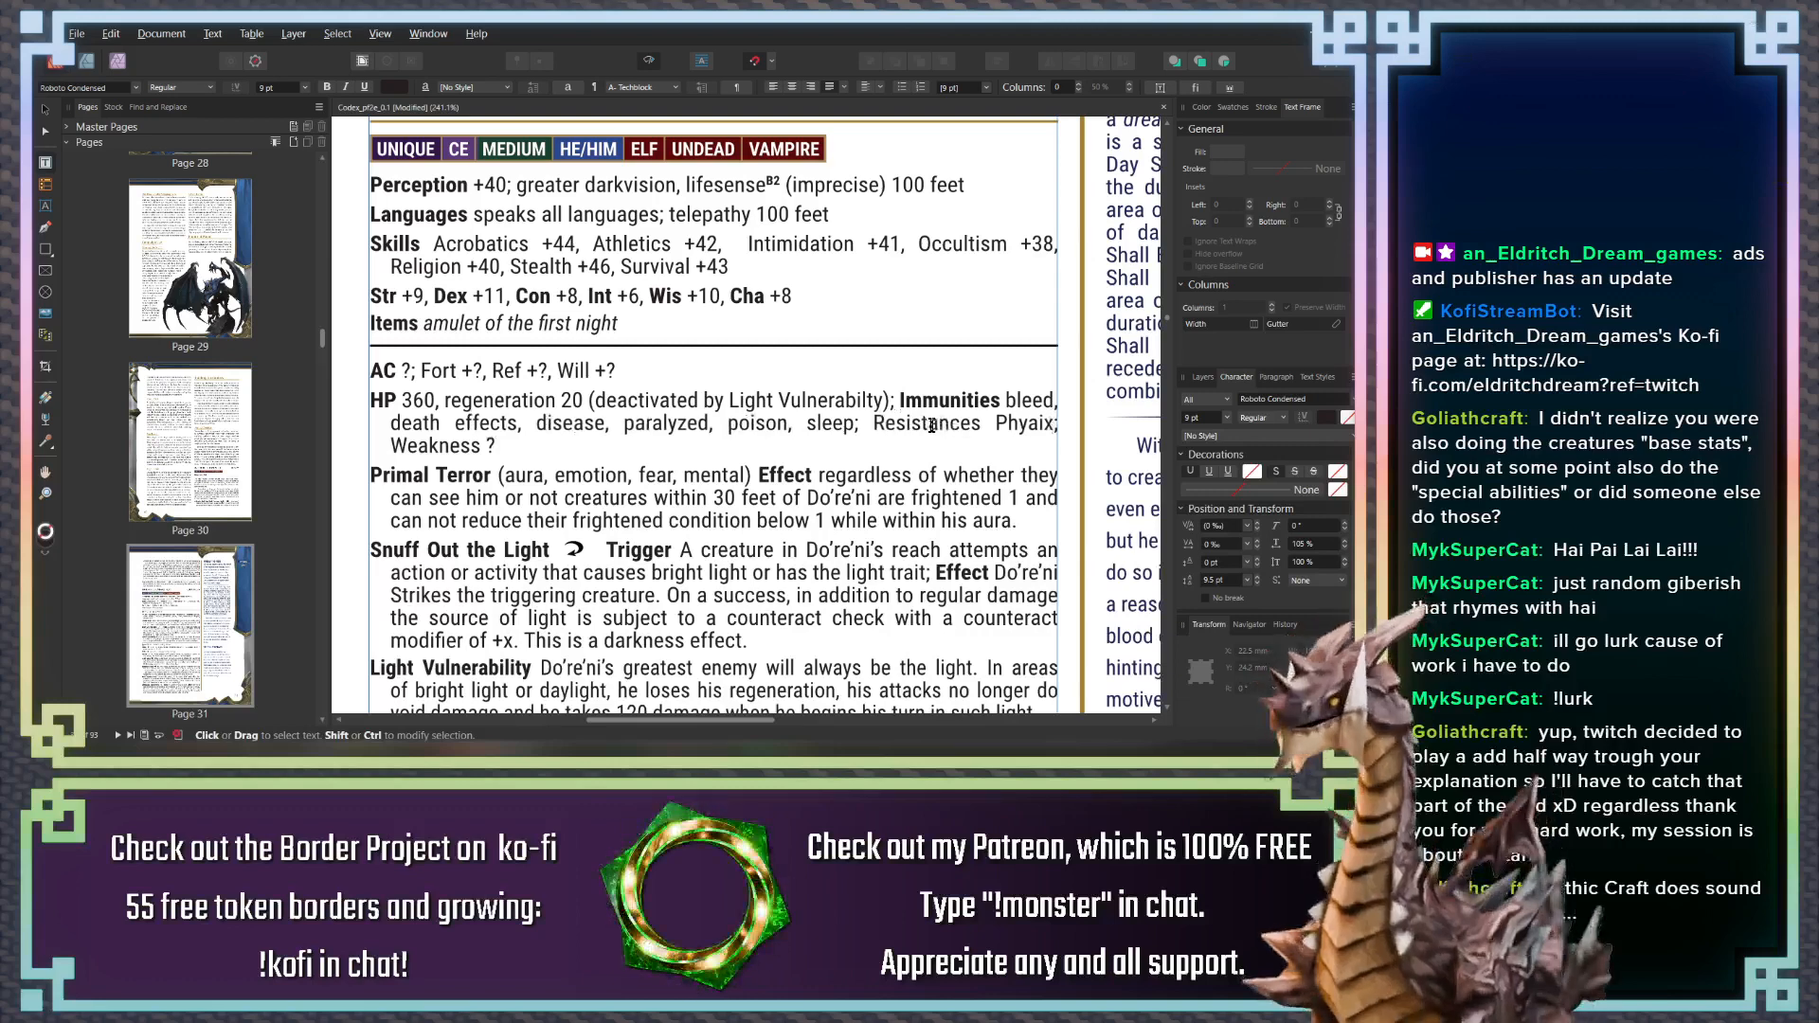
{"action": "key", "text": "BackSpace"}
{"action": "key", "text": "BackSpace"}
{"action": "key", "text": "BackSpace"}
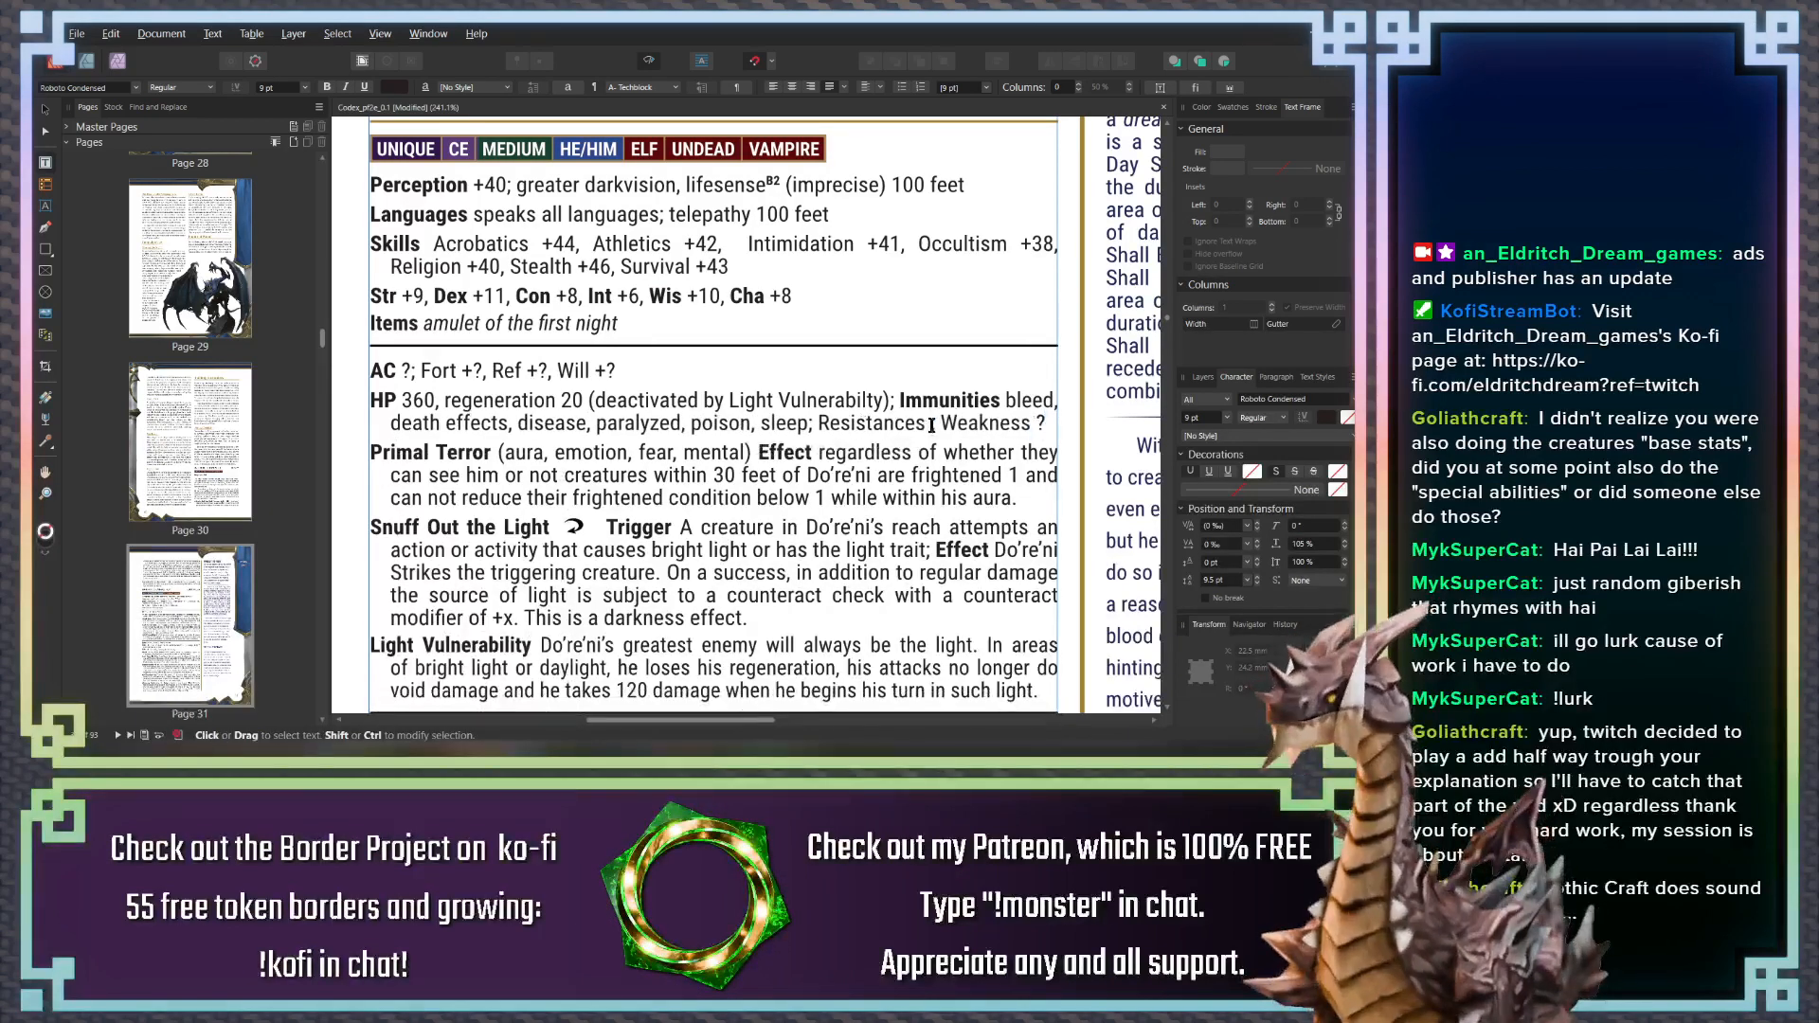
{"action": "type", "text": "HYSICAL;"}
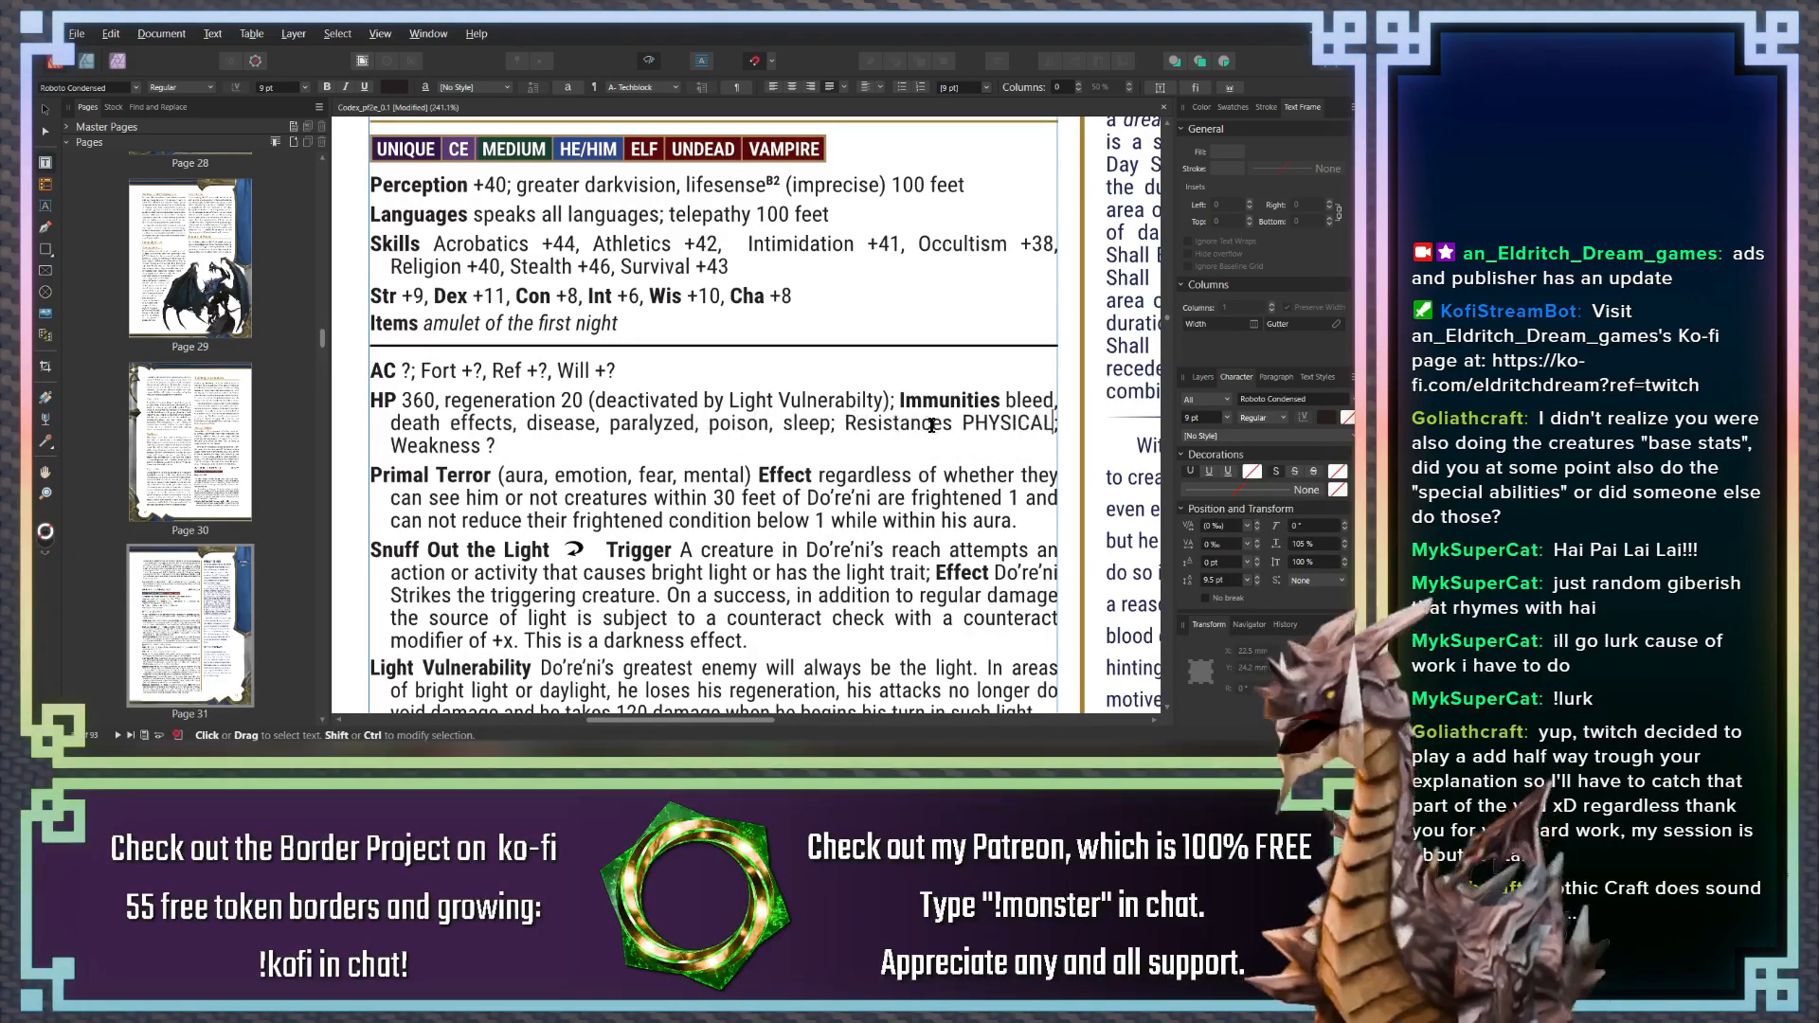
{"action": "key", "text": "BackSpace"}
{"action": "key", "text": "BackSpace"}
{"action": "key", "text": "BackSpace"}
{"action": "key", "text": "BackSpace"}
{"action": "key", "text": "BackSpace"}
{"action": "key", "text": "BackSpace"}
{"action": "key", "text": "BackSpace"}
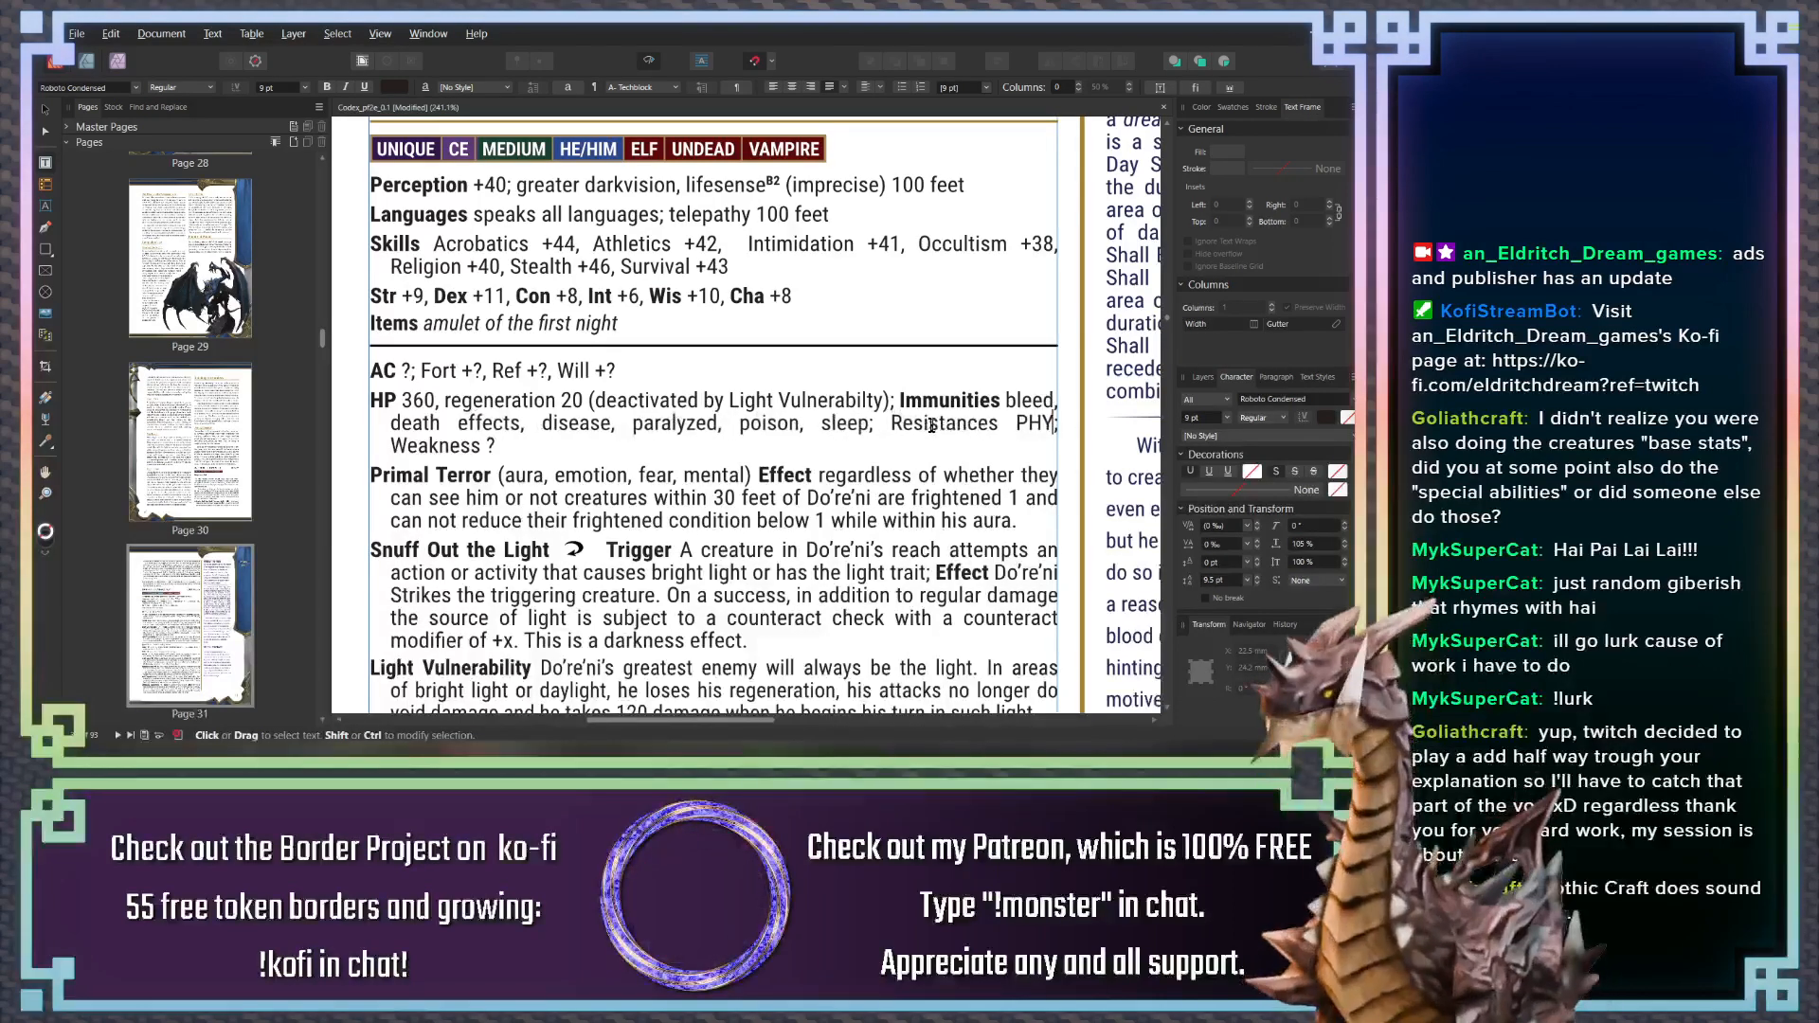
{"action": "key", "text": "BackSpace"}
{"action": "type", "text": "p"}
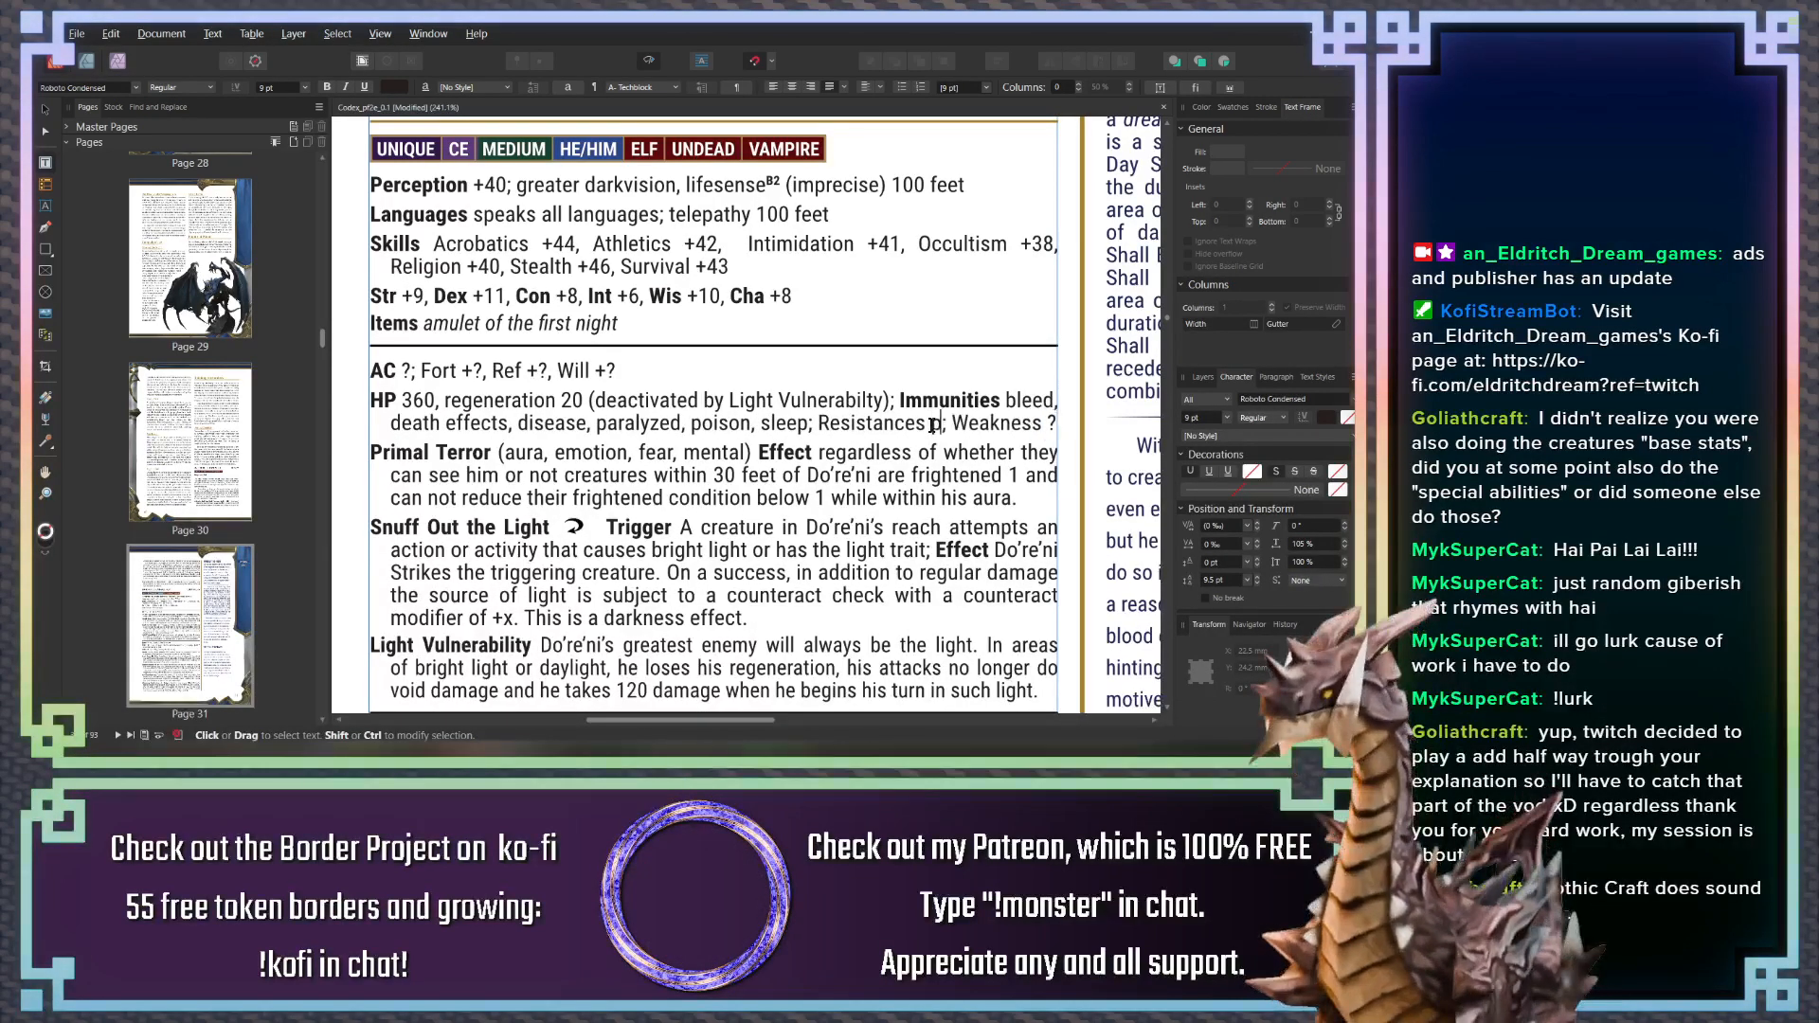
{"action": "type", "text": "hysical"}
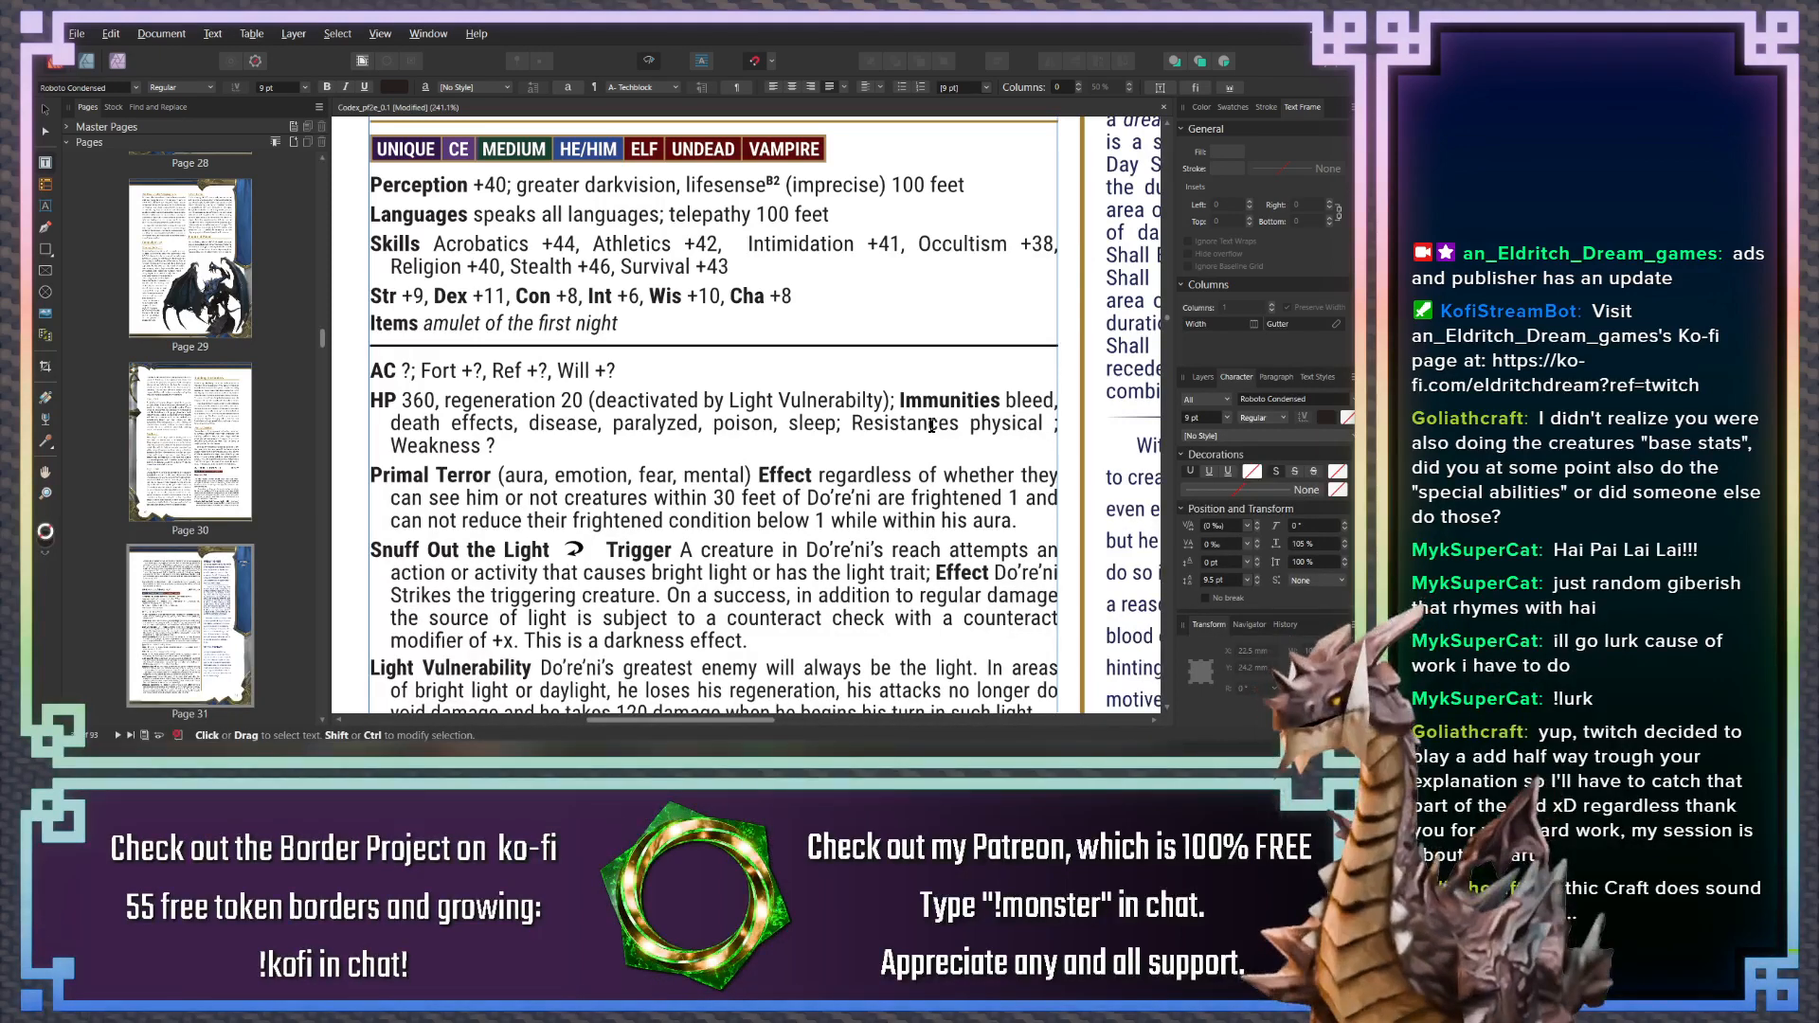
Complete the physical resistance with the value 15 and the exception "(except magical silver)"
{"action": "type", "text": "15 ("}
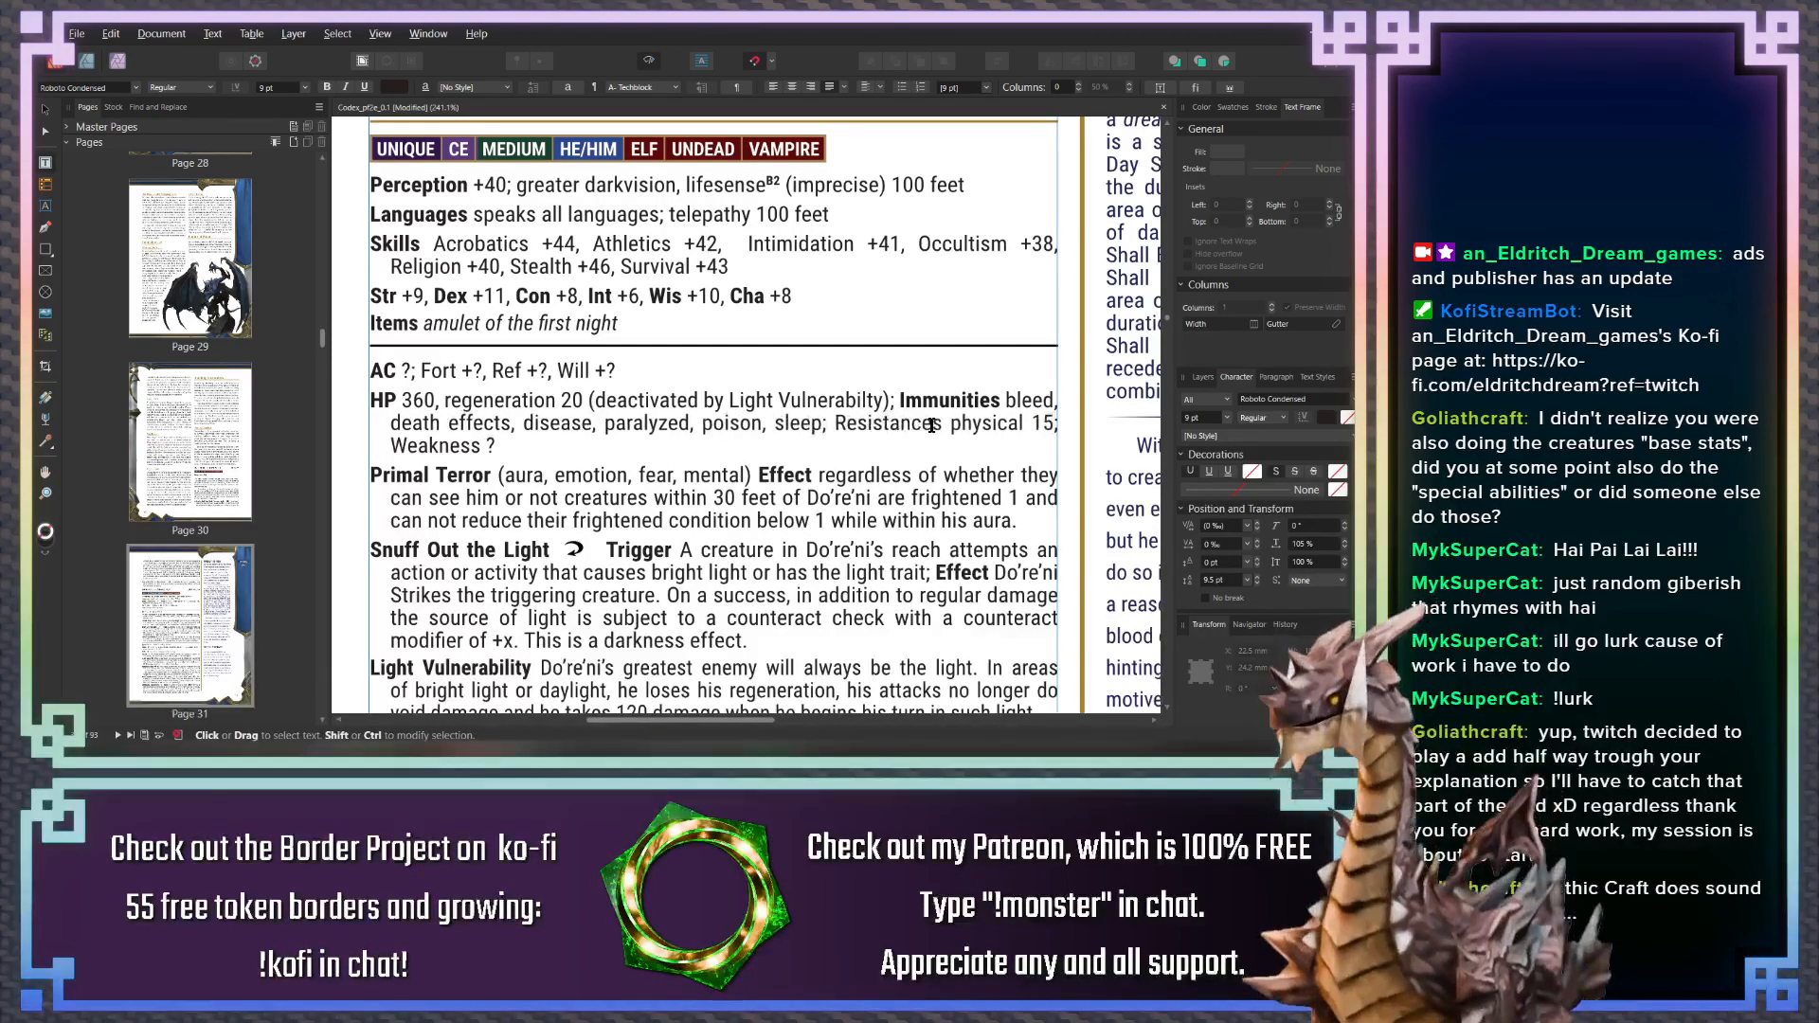
{"action": "type", "text": "except magic,"}
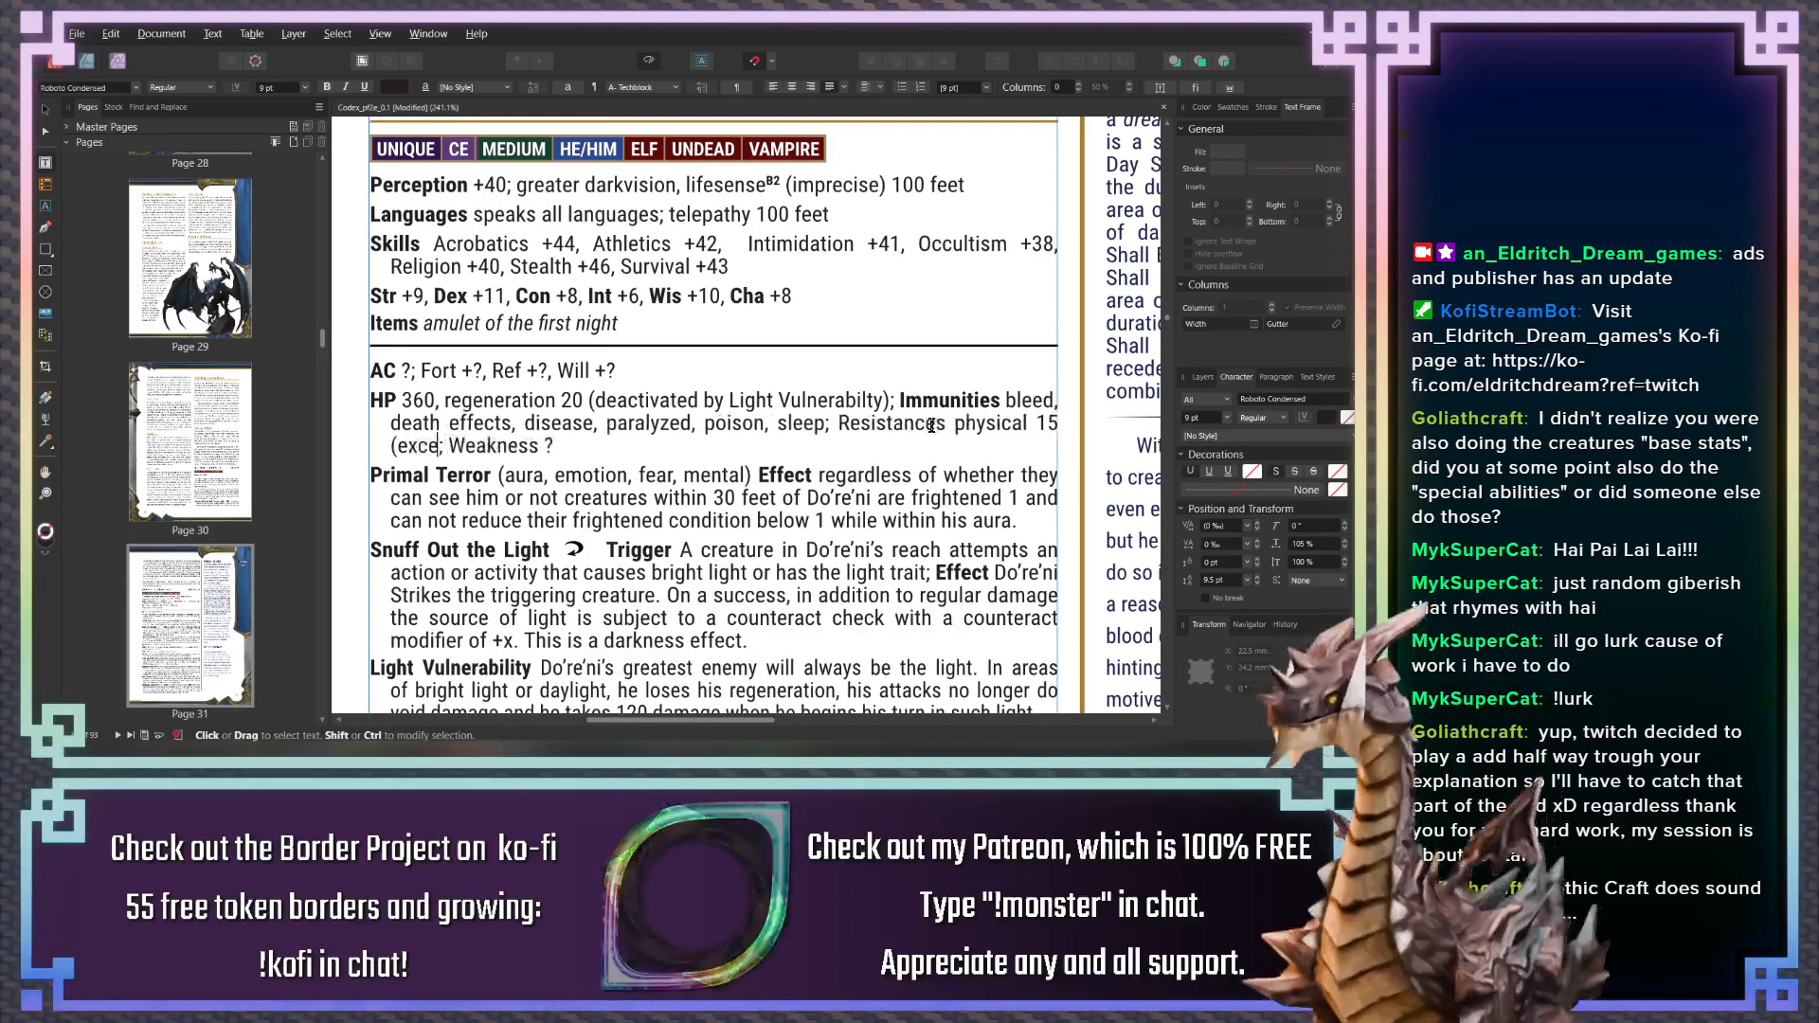
{"action": "type", "text": "al silver"}
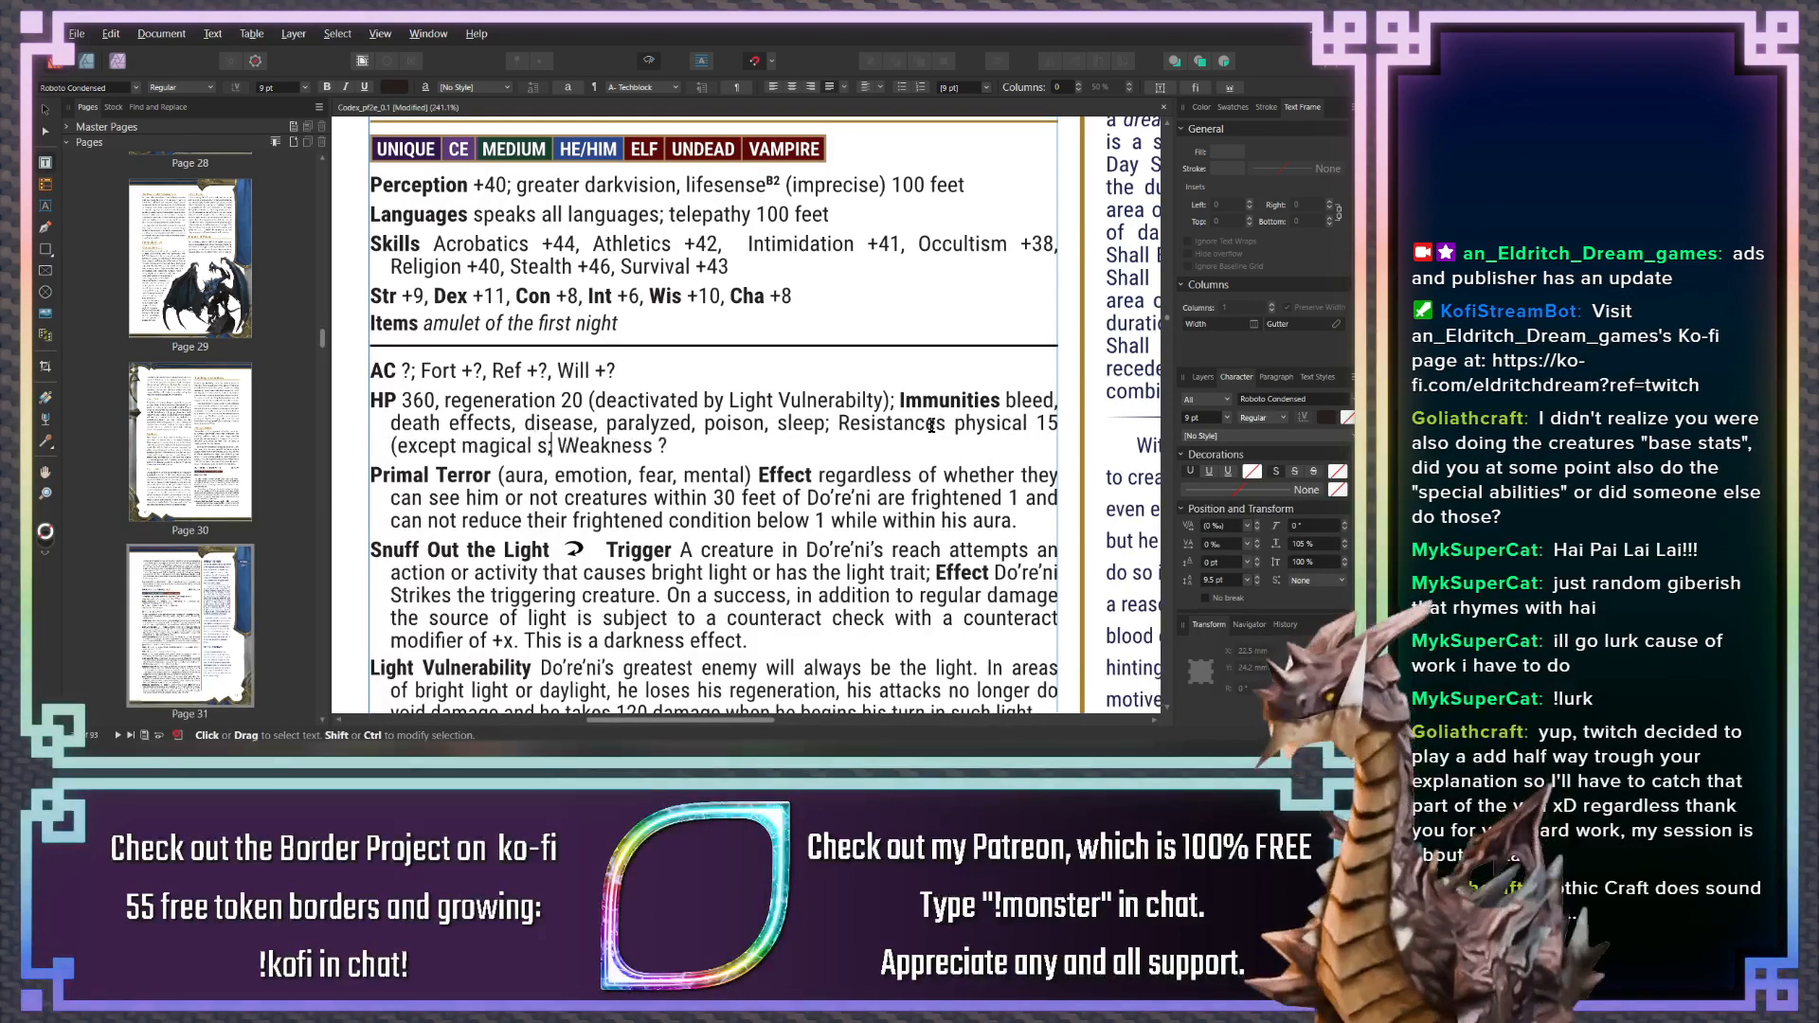
{"action": "type", "text": ")"}
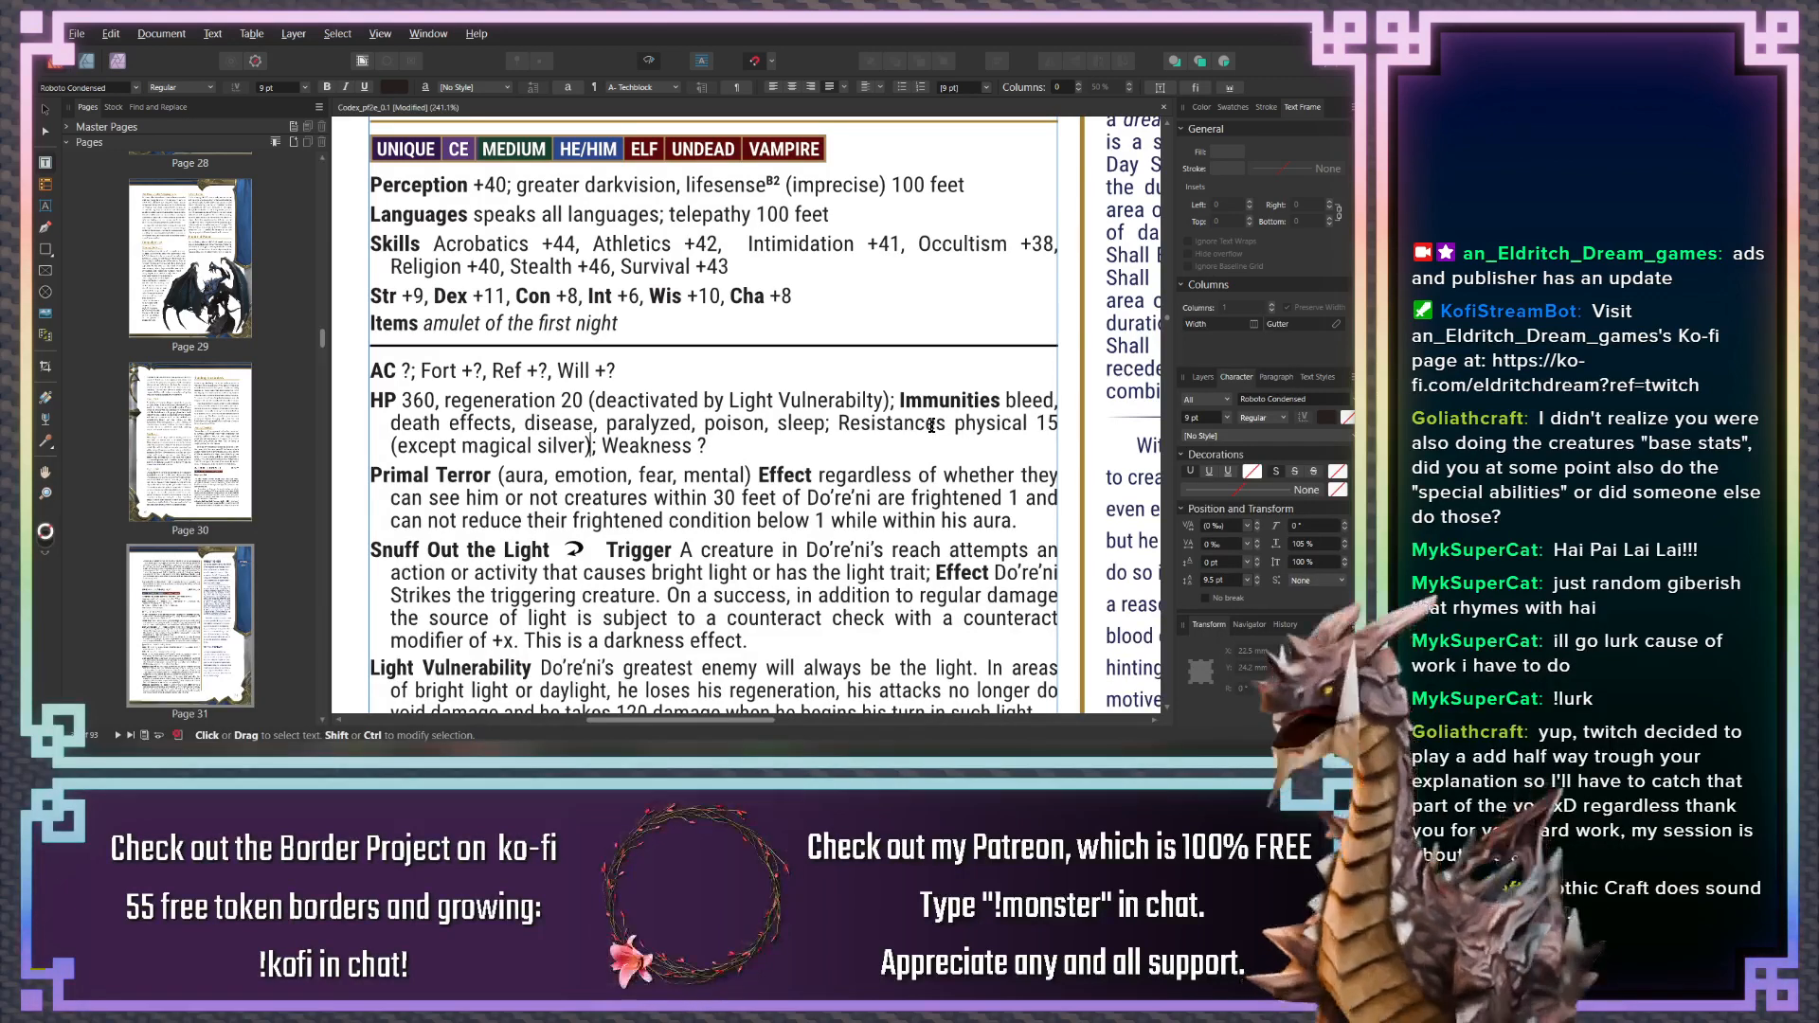
Replace the question mark after Weakness in the HP entry with "light 20"
{"action": "double_click", "coordinate": [702, 445]}
{"action": "scroll", "coordinate": [679, 464], "scroll_direction": "up", "scroll_amount": 1}
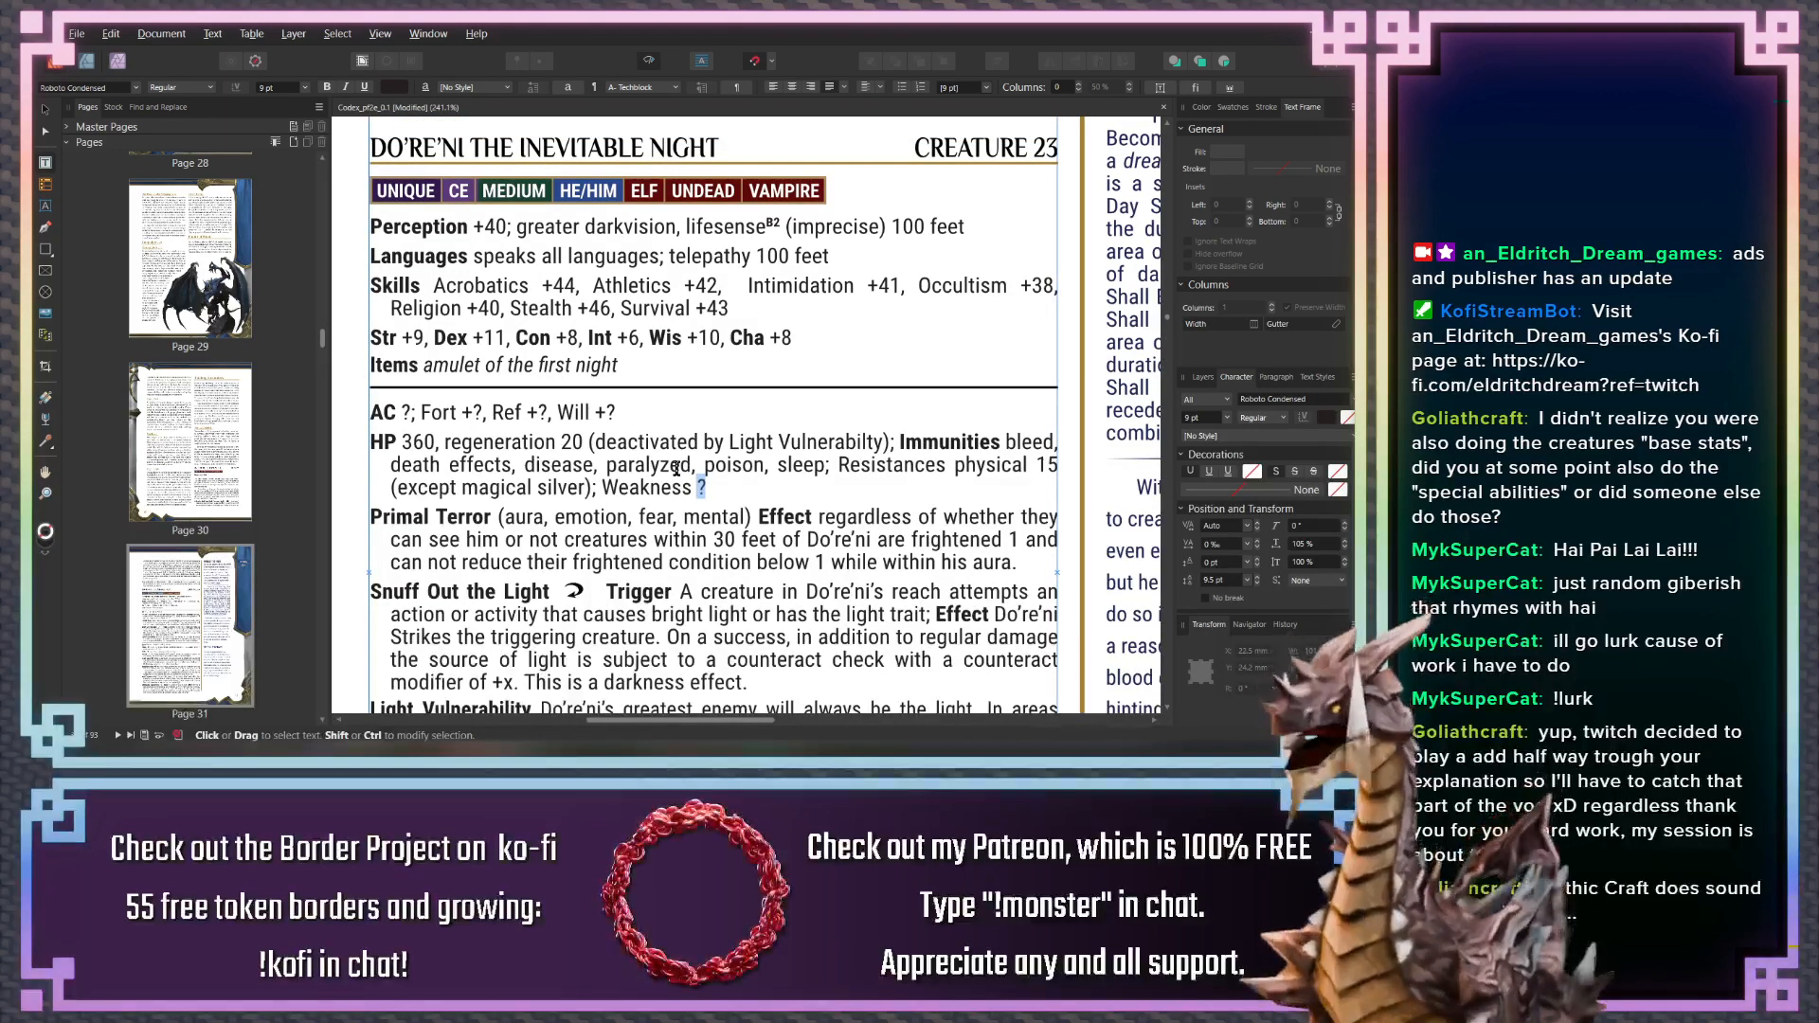
{"action": "scroll", "coordinate": [677, 468], "scroll_direction": "down", "scroll_amount": 2}
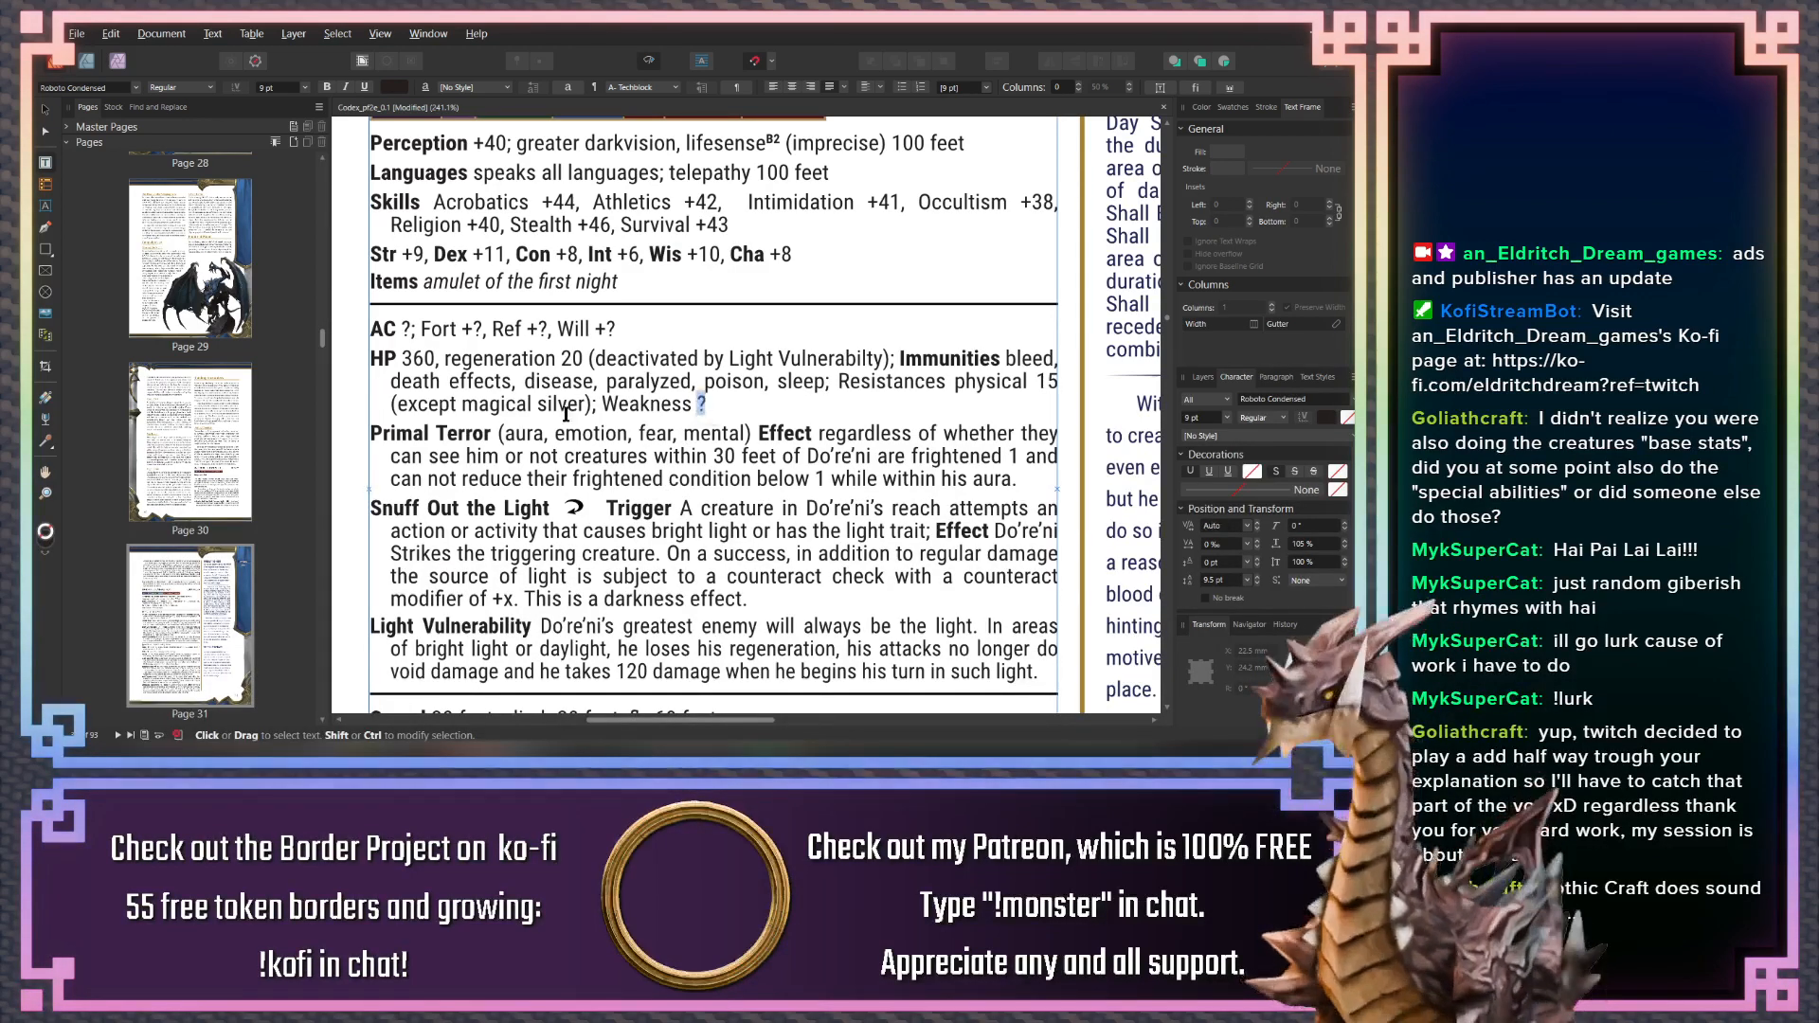
{"action": "left_click", "coordinate": [702, 405]}
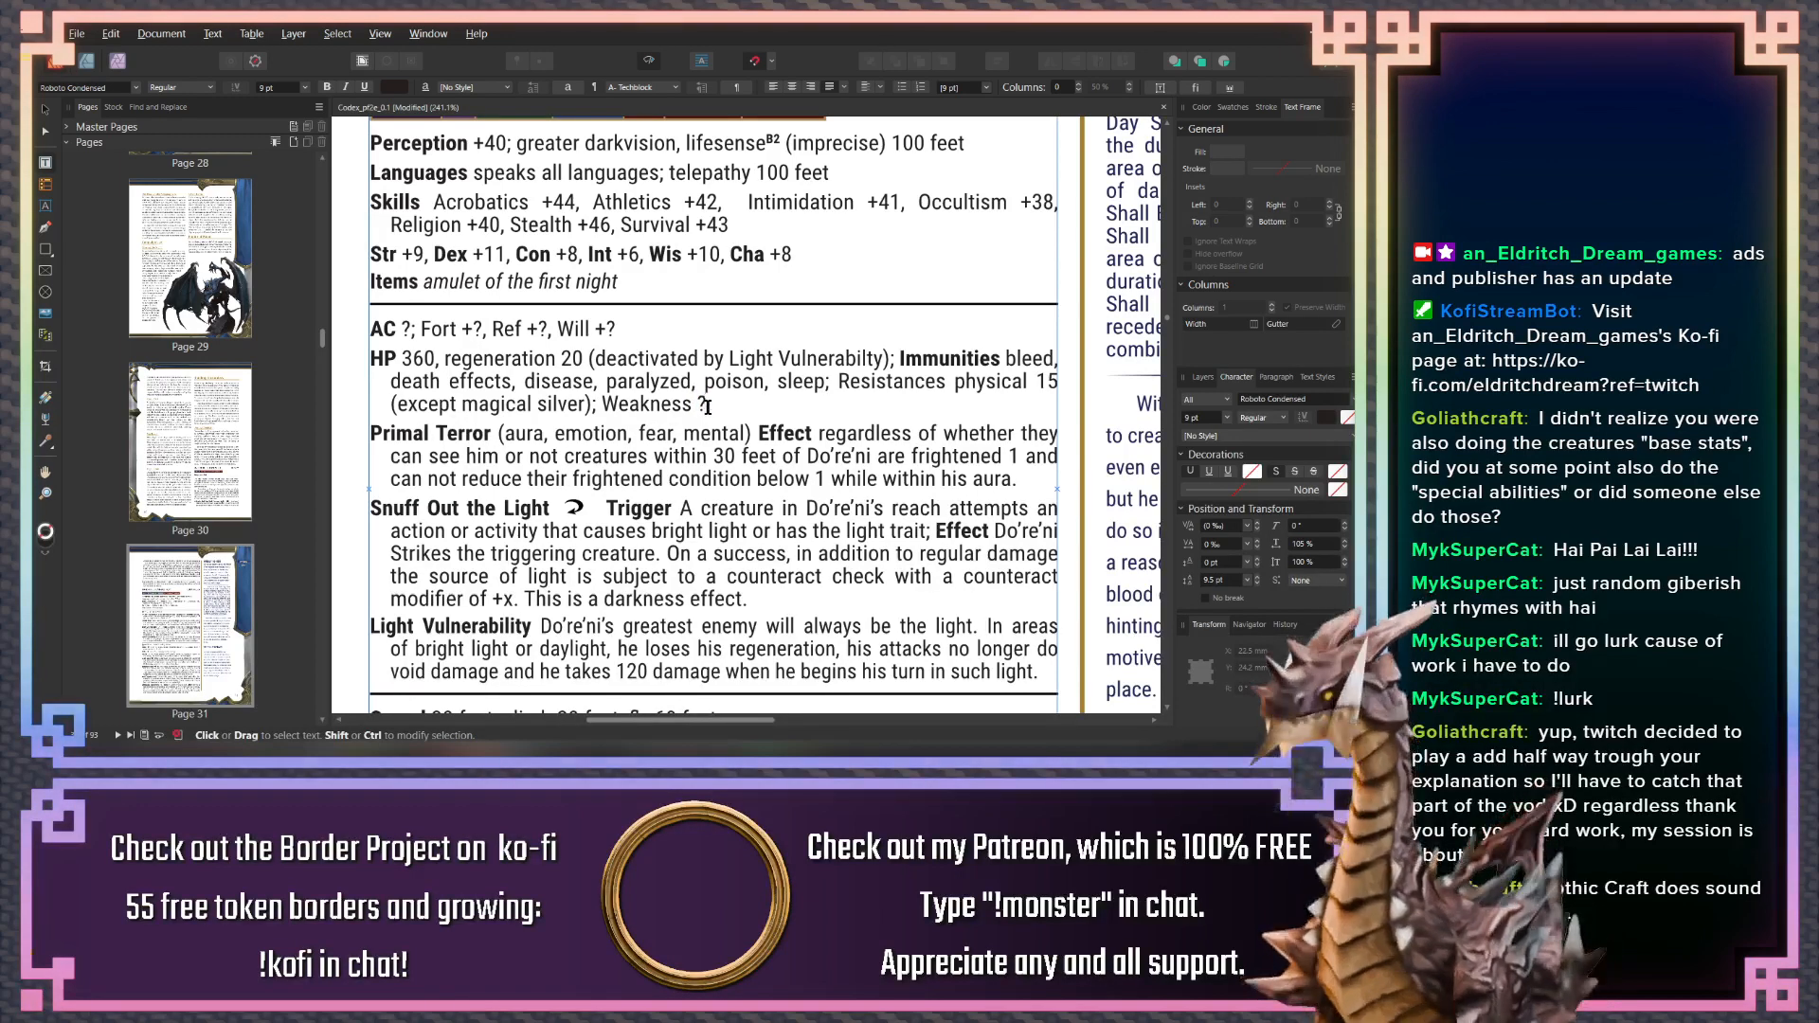
{"action": "mouse_move", "coordinate": [706, 405]}
{"action": "left_mouse_down"}
{"action": "mouse_move", "coordinate": [589, 406]}
{"action": "mouse_move", "coordinate": [695, 412]}
{"action": "left_mouse_up"}
{"action": "type", "text": "light"}
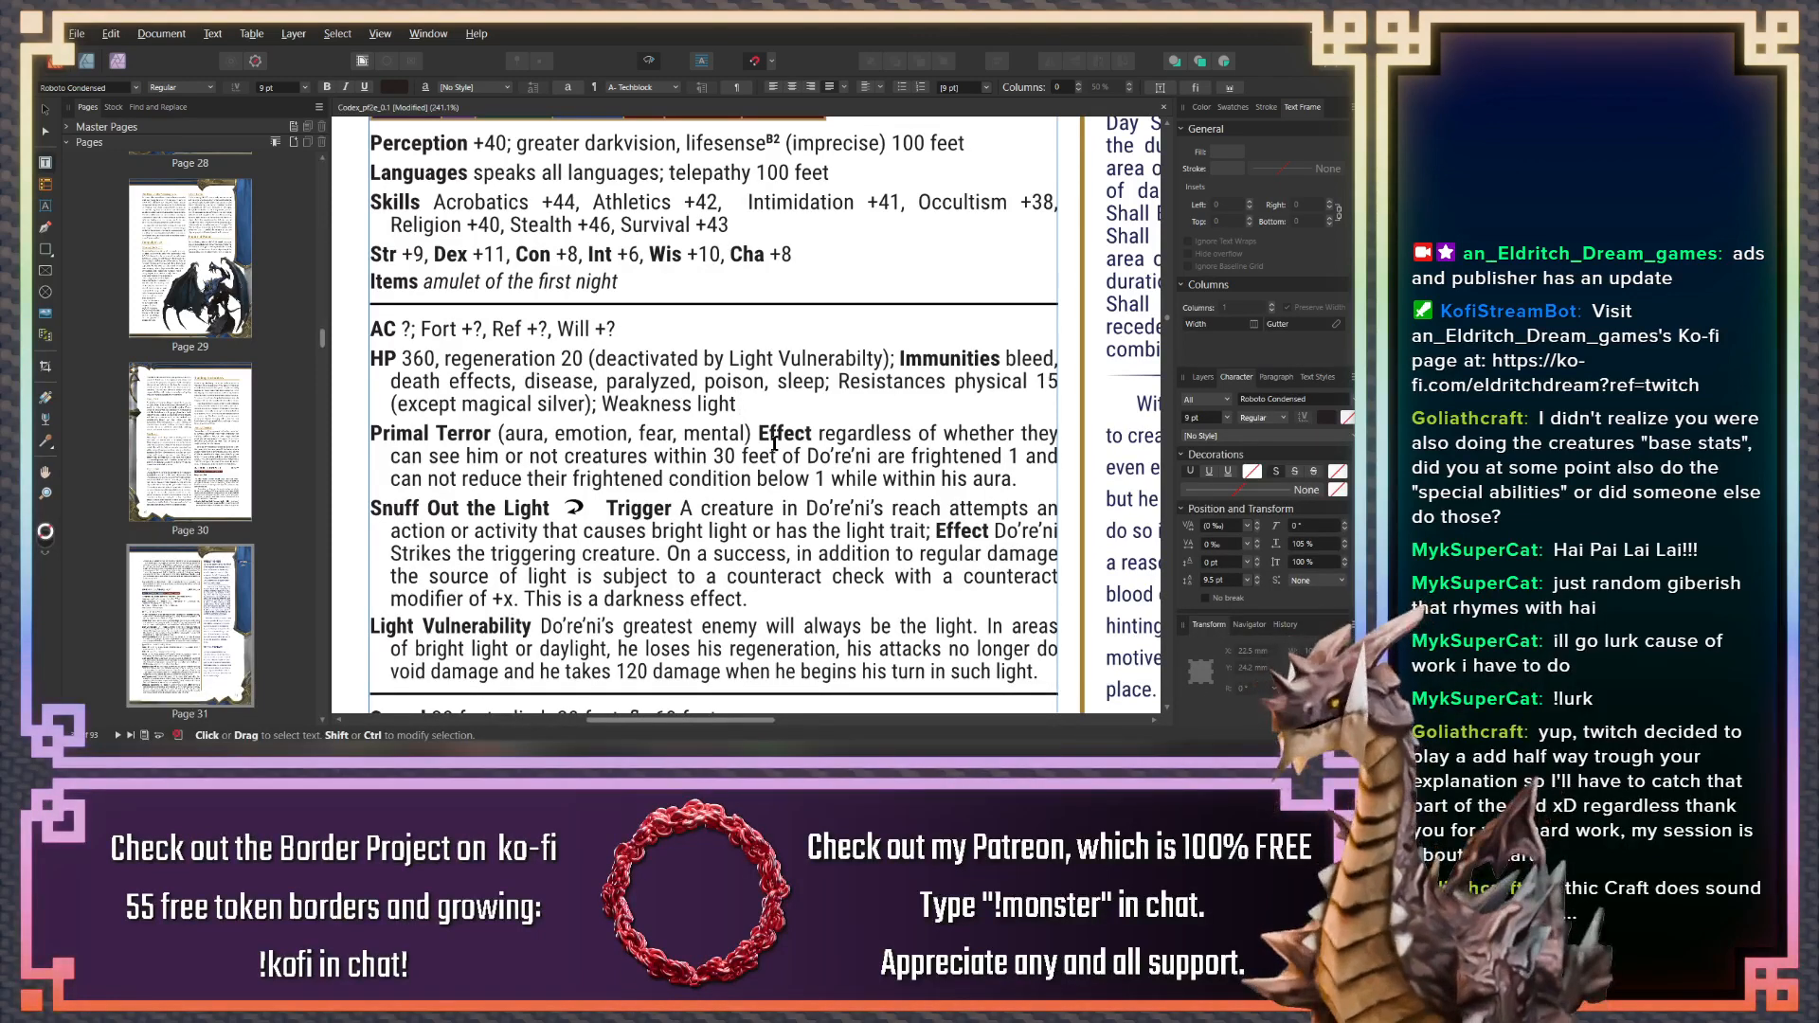
{"action": "type", "text": " 20"}
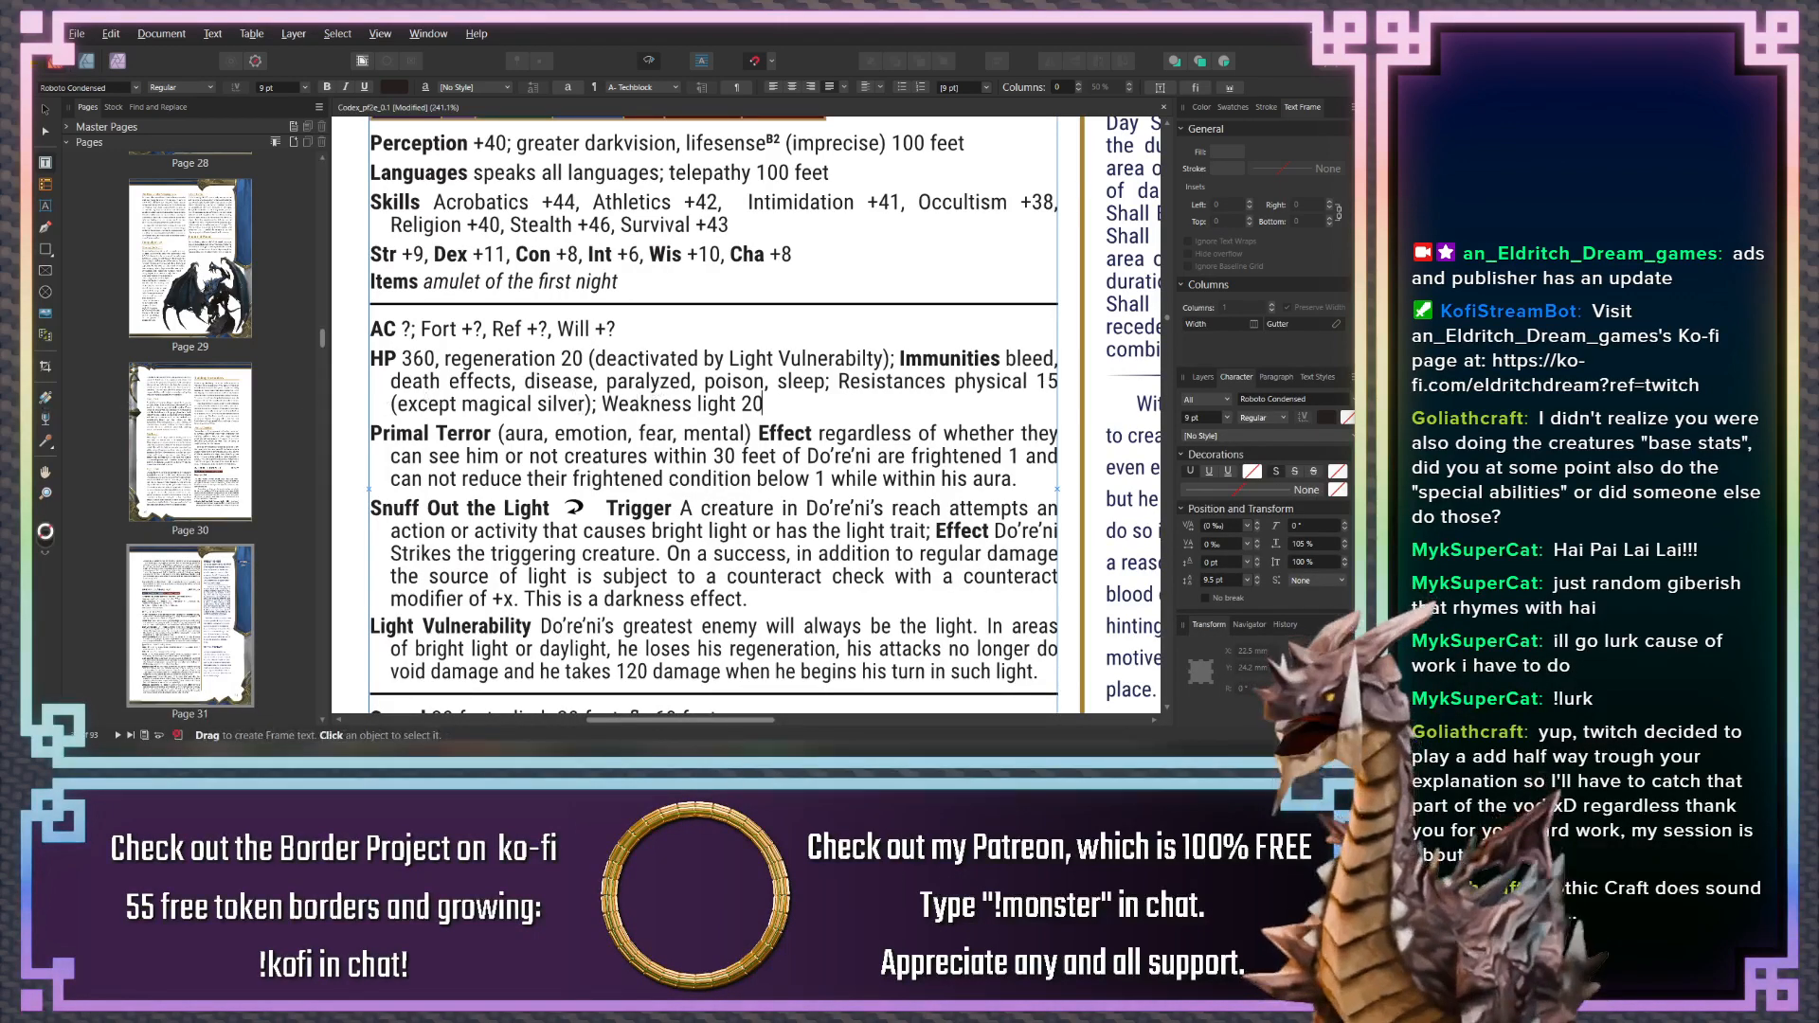
Make the "Weakness" label in Do're'ni's HP entry bold
{"action": "scroll", "coordinate": [638, 508], "scroll_direction": "down", "scroll_amount": 1}
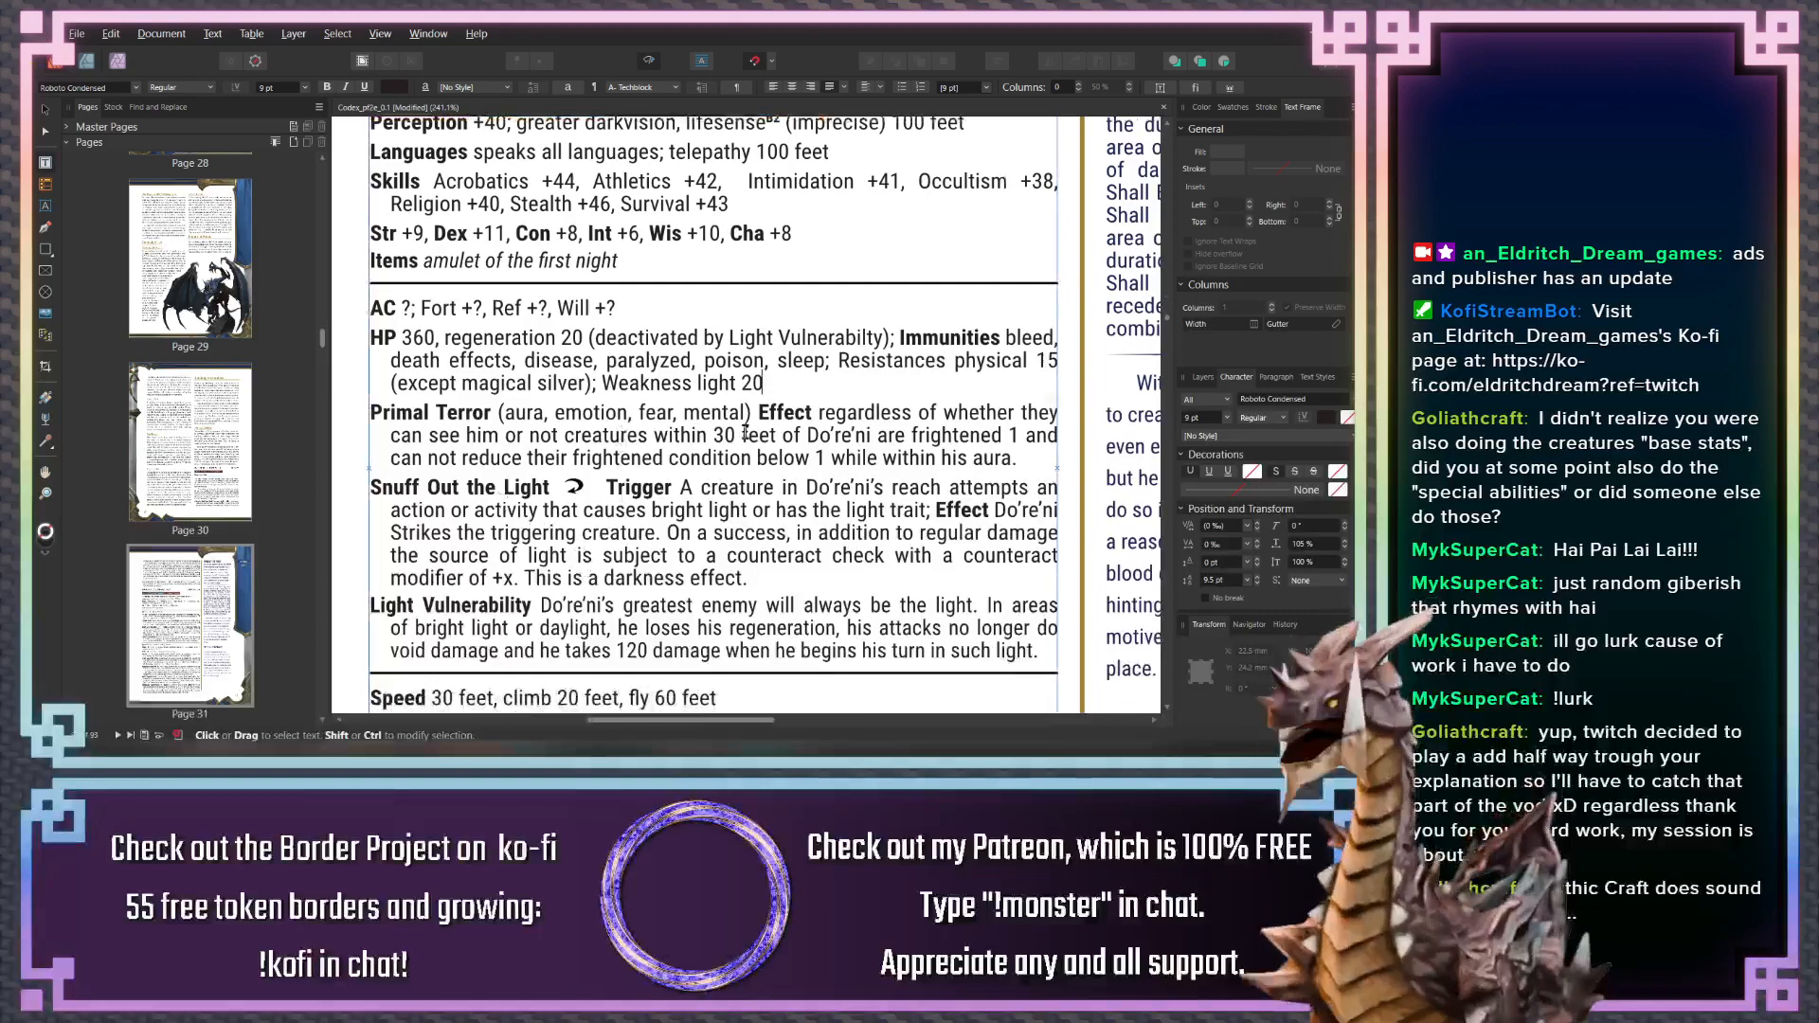
{"action": "double_click", "coordinate": [664, 385]}
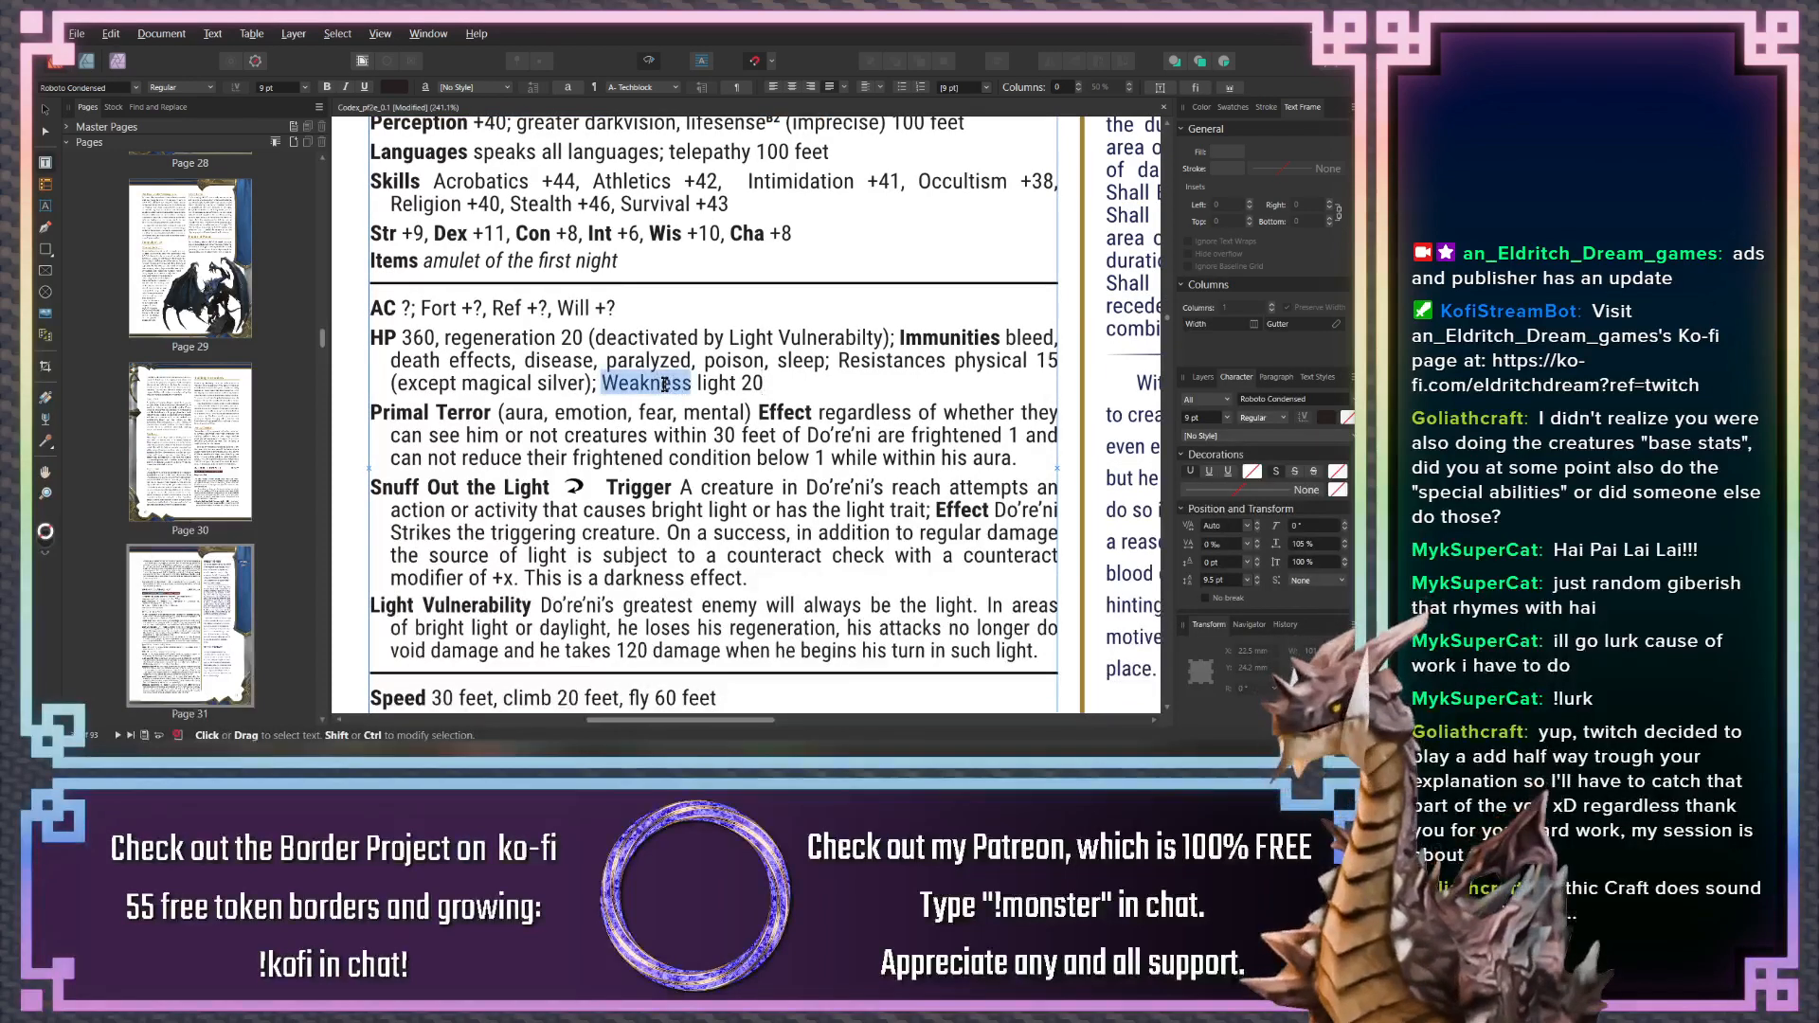
{"action": "key", "text": "ctrl+b"}
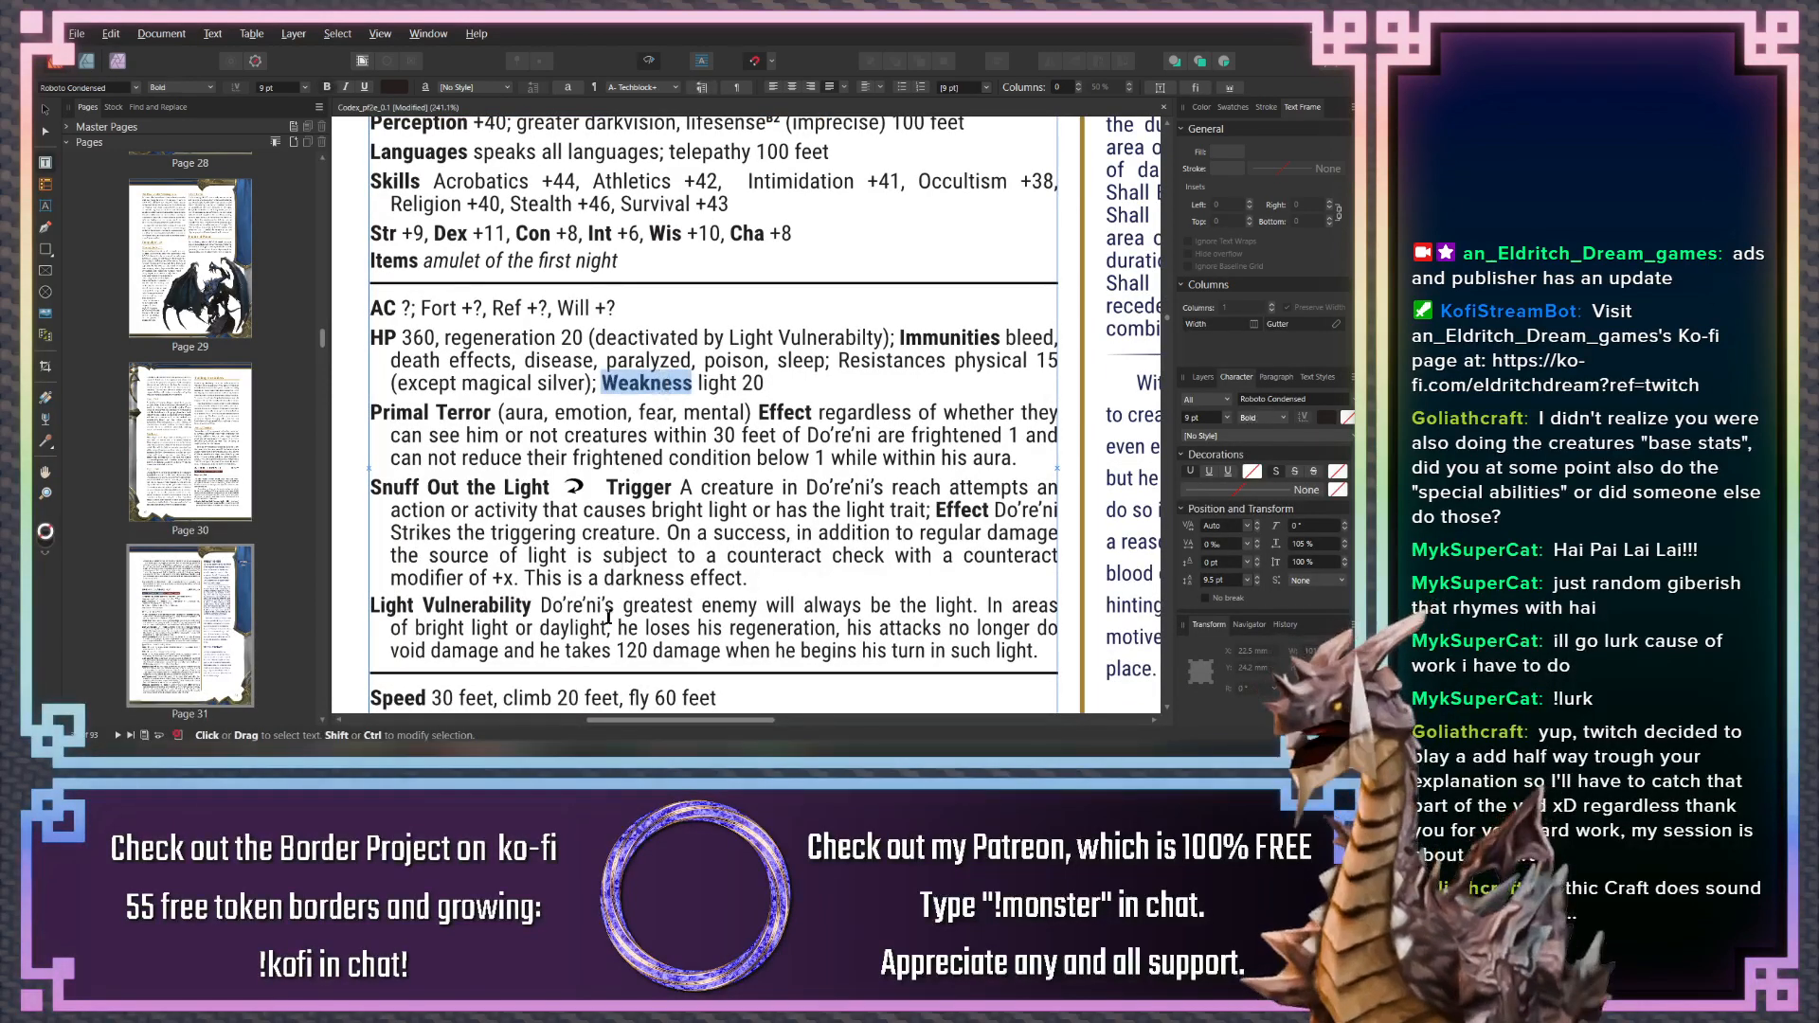
Review Do're'ni's Weakness, Snuff Out the Light and Light Vulnerability entries against his attacks and the amulet's darkness effect text
{"action": "left_click", "coordinate": [601, 628]}
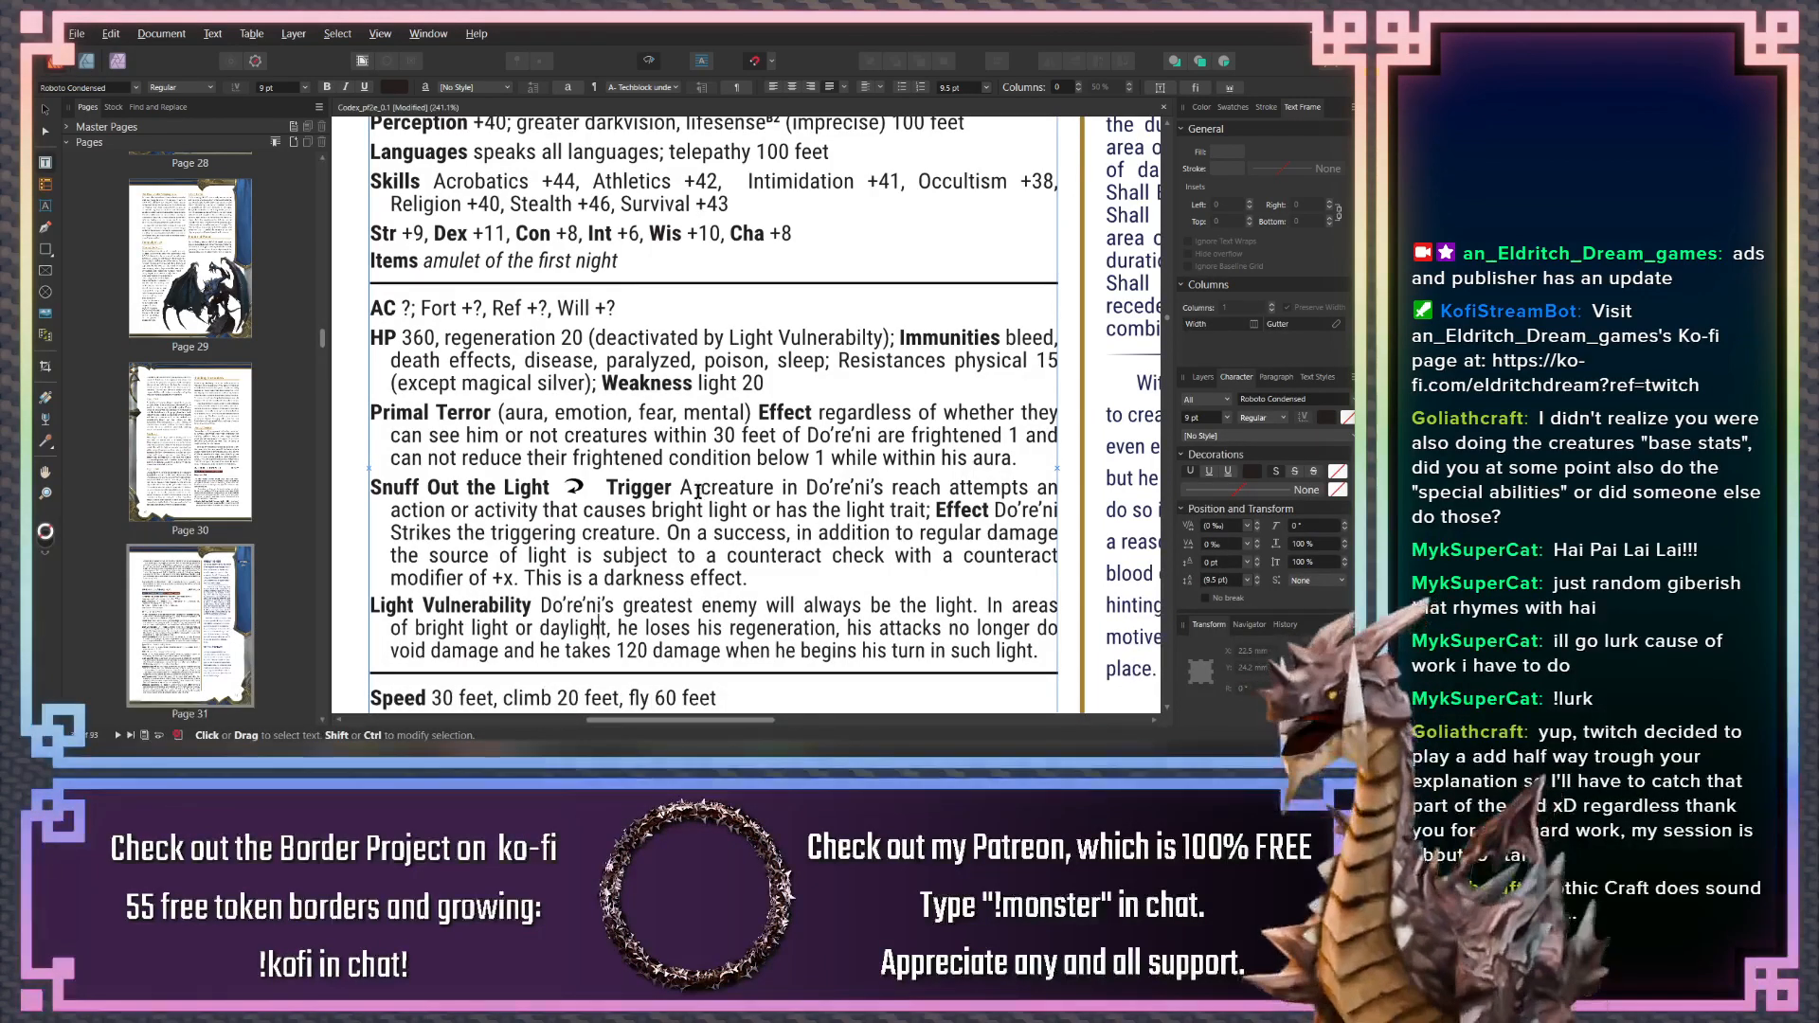
{"action": "left_click", "coordinate": [773, 386]}
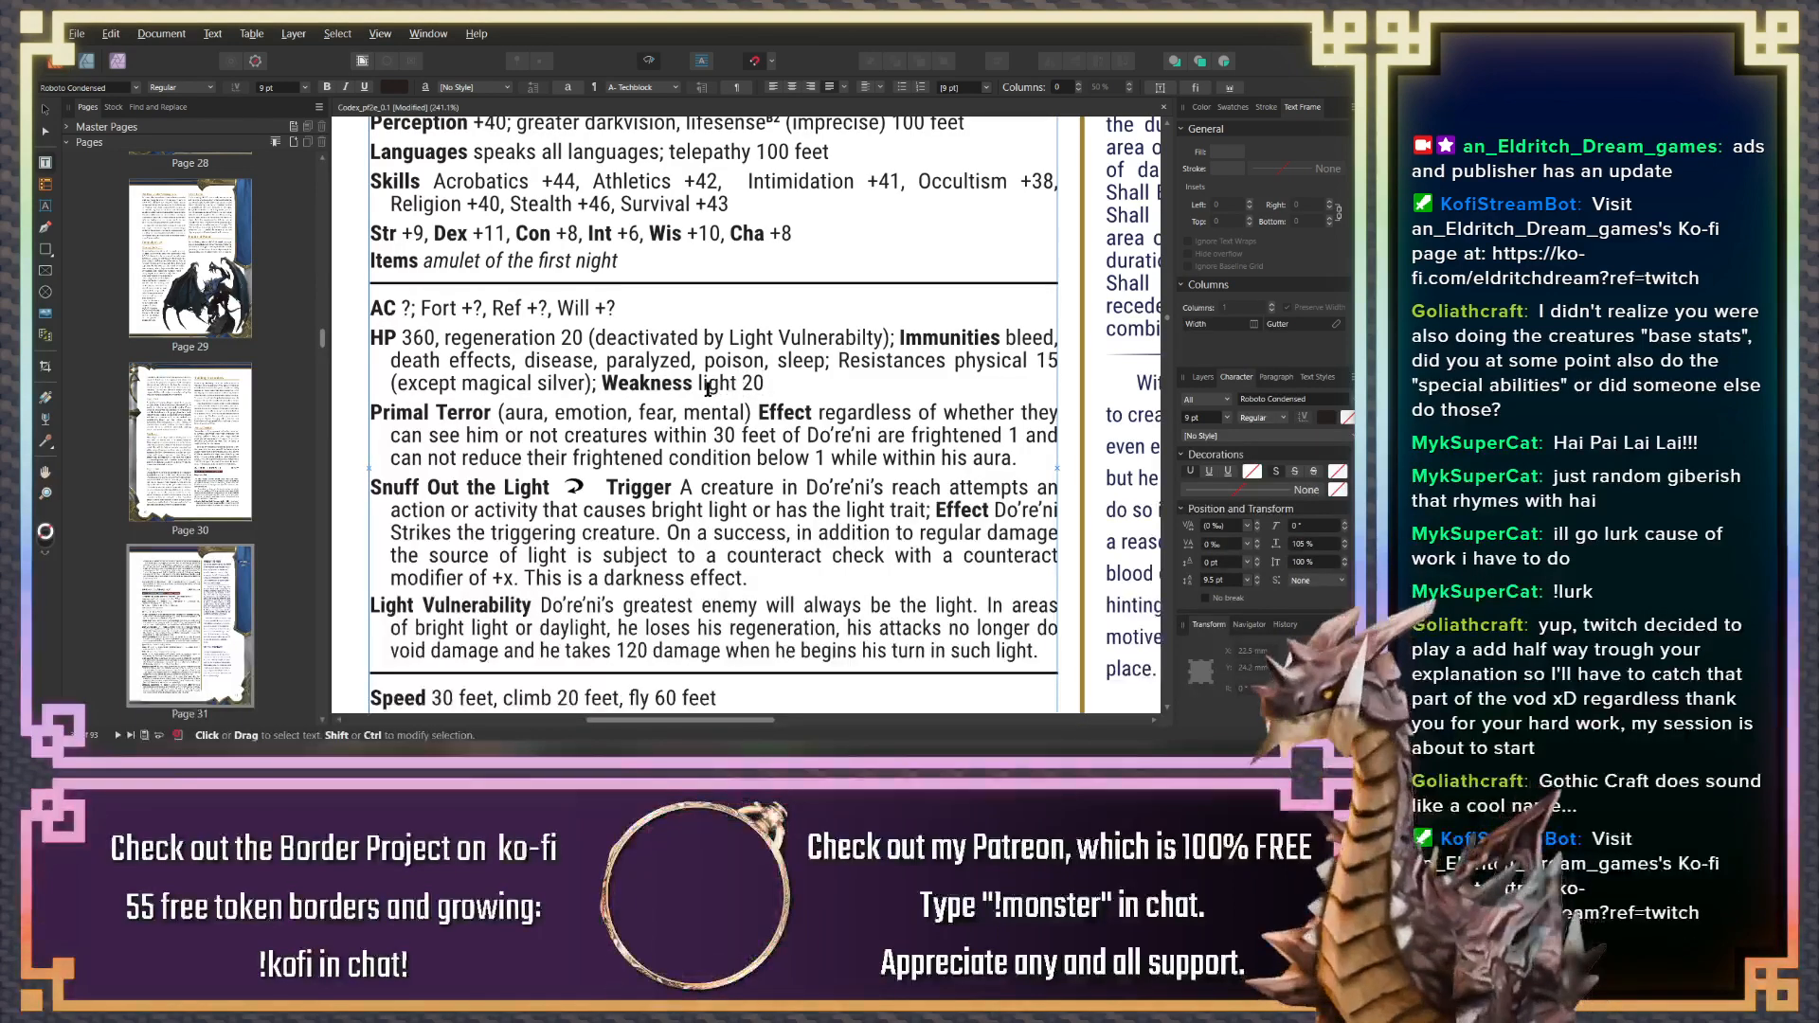
{"action": "left_click", "coordinate": [877, 512]}
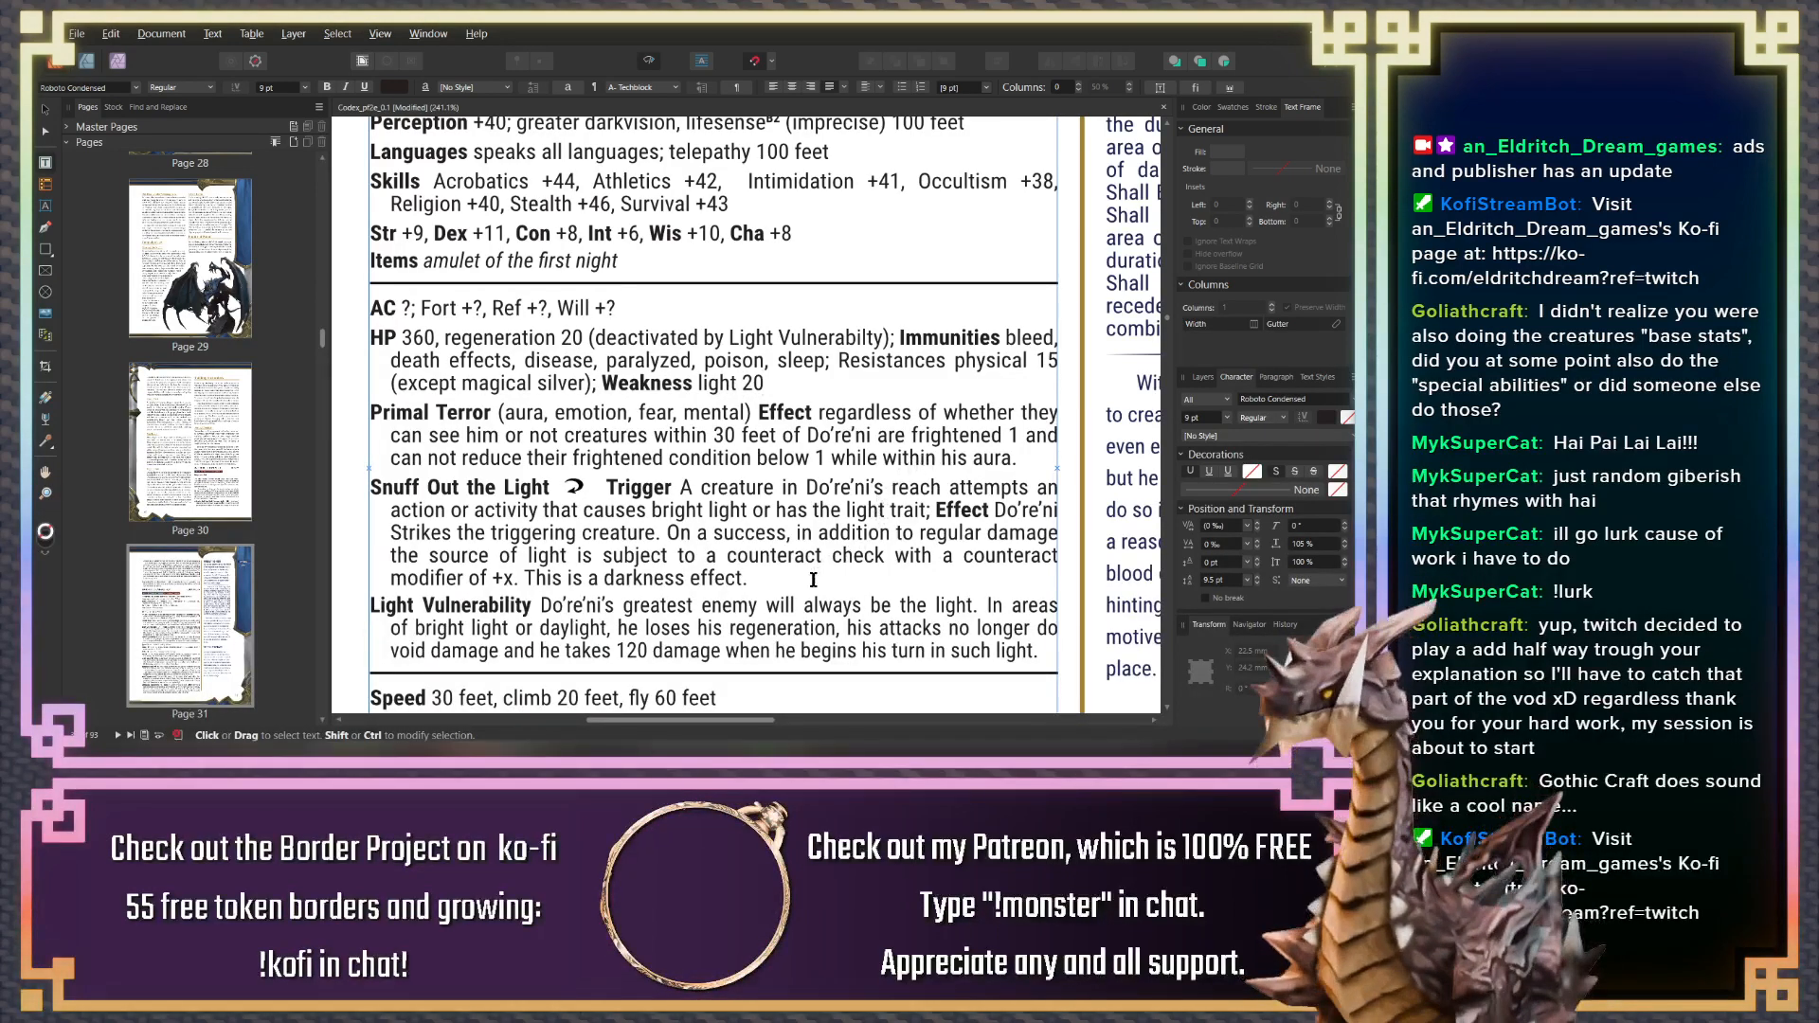
{"action": "scroll", "coordinate": [820, 573], "scroll_direction": "down", "scroll_amount": 1}
{"action": "scroll", "coordinate": [820, 573], "scroll_direction": "down", "scroll_amount": 3}
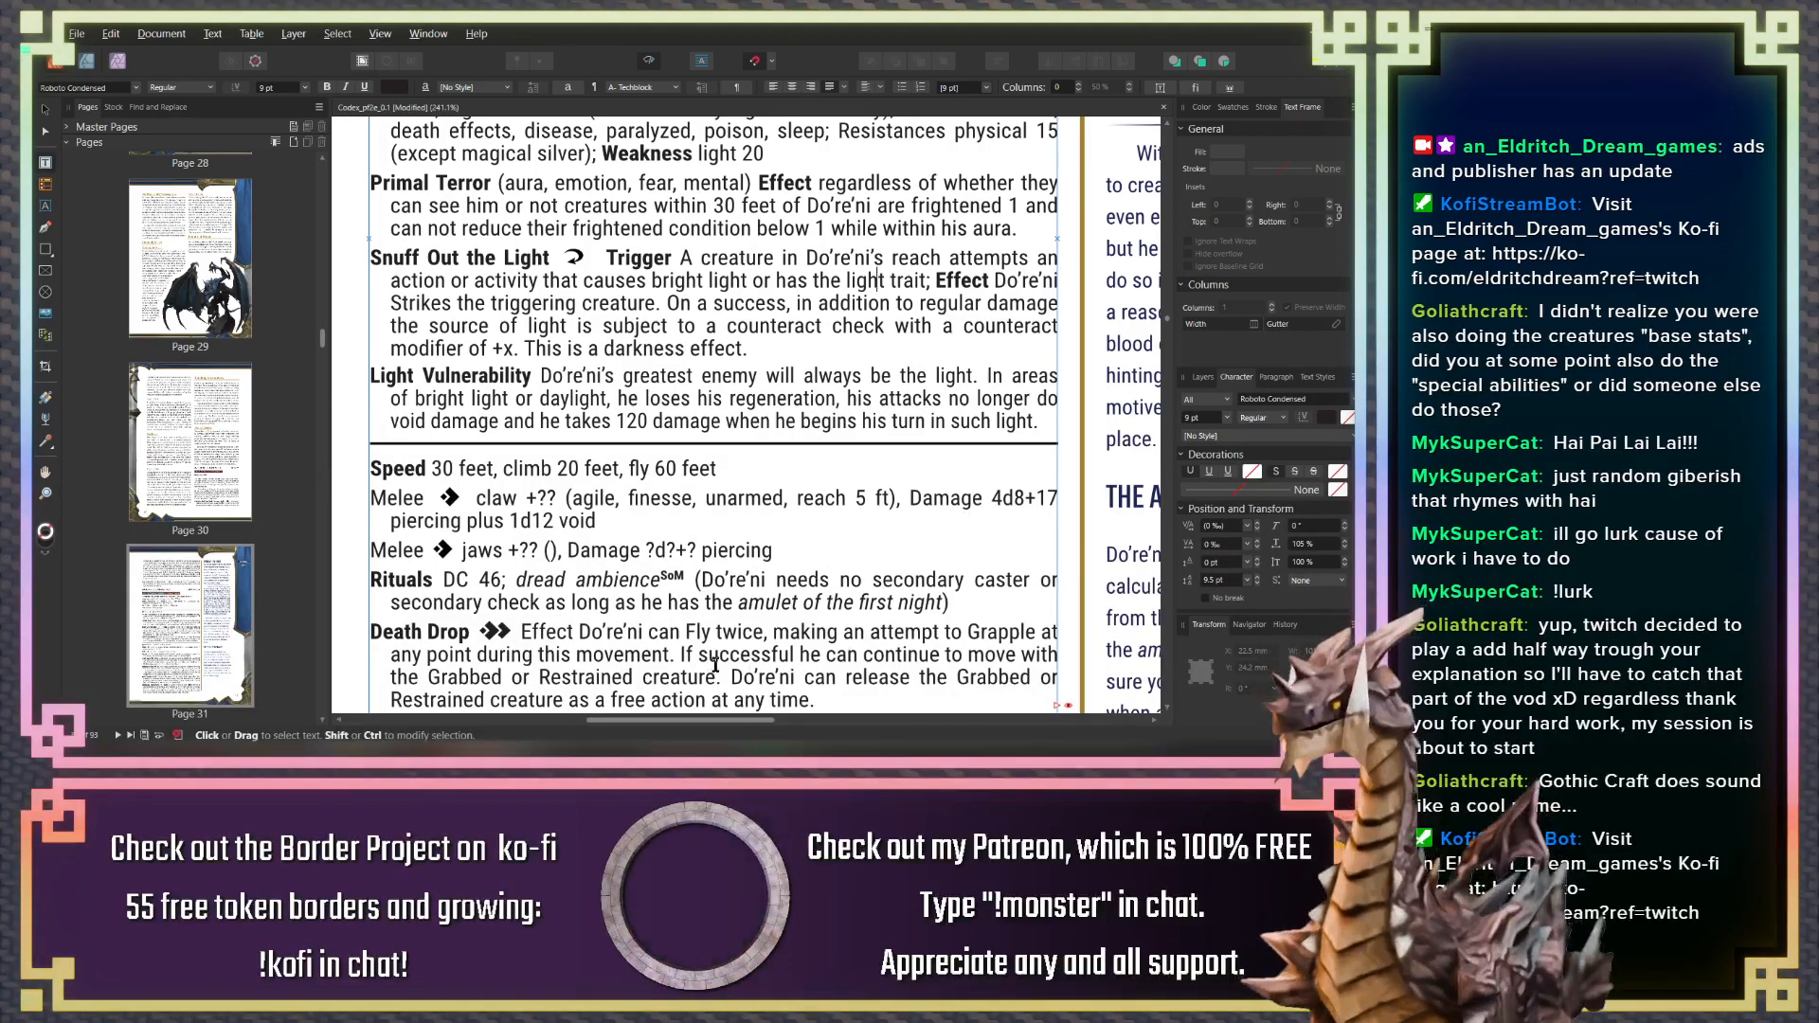
{"action": "scroll", "coordinate": [818, 563], "scroll_direction": "up", "scroll_amount": 10}
{"action": "scroll", "coordinate": [818, 563], "scroll_direction": "up", "scroll_amount": 4}
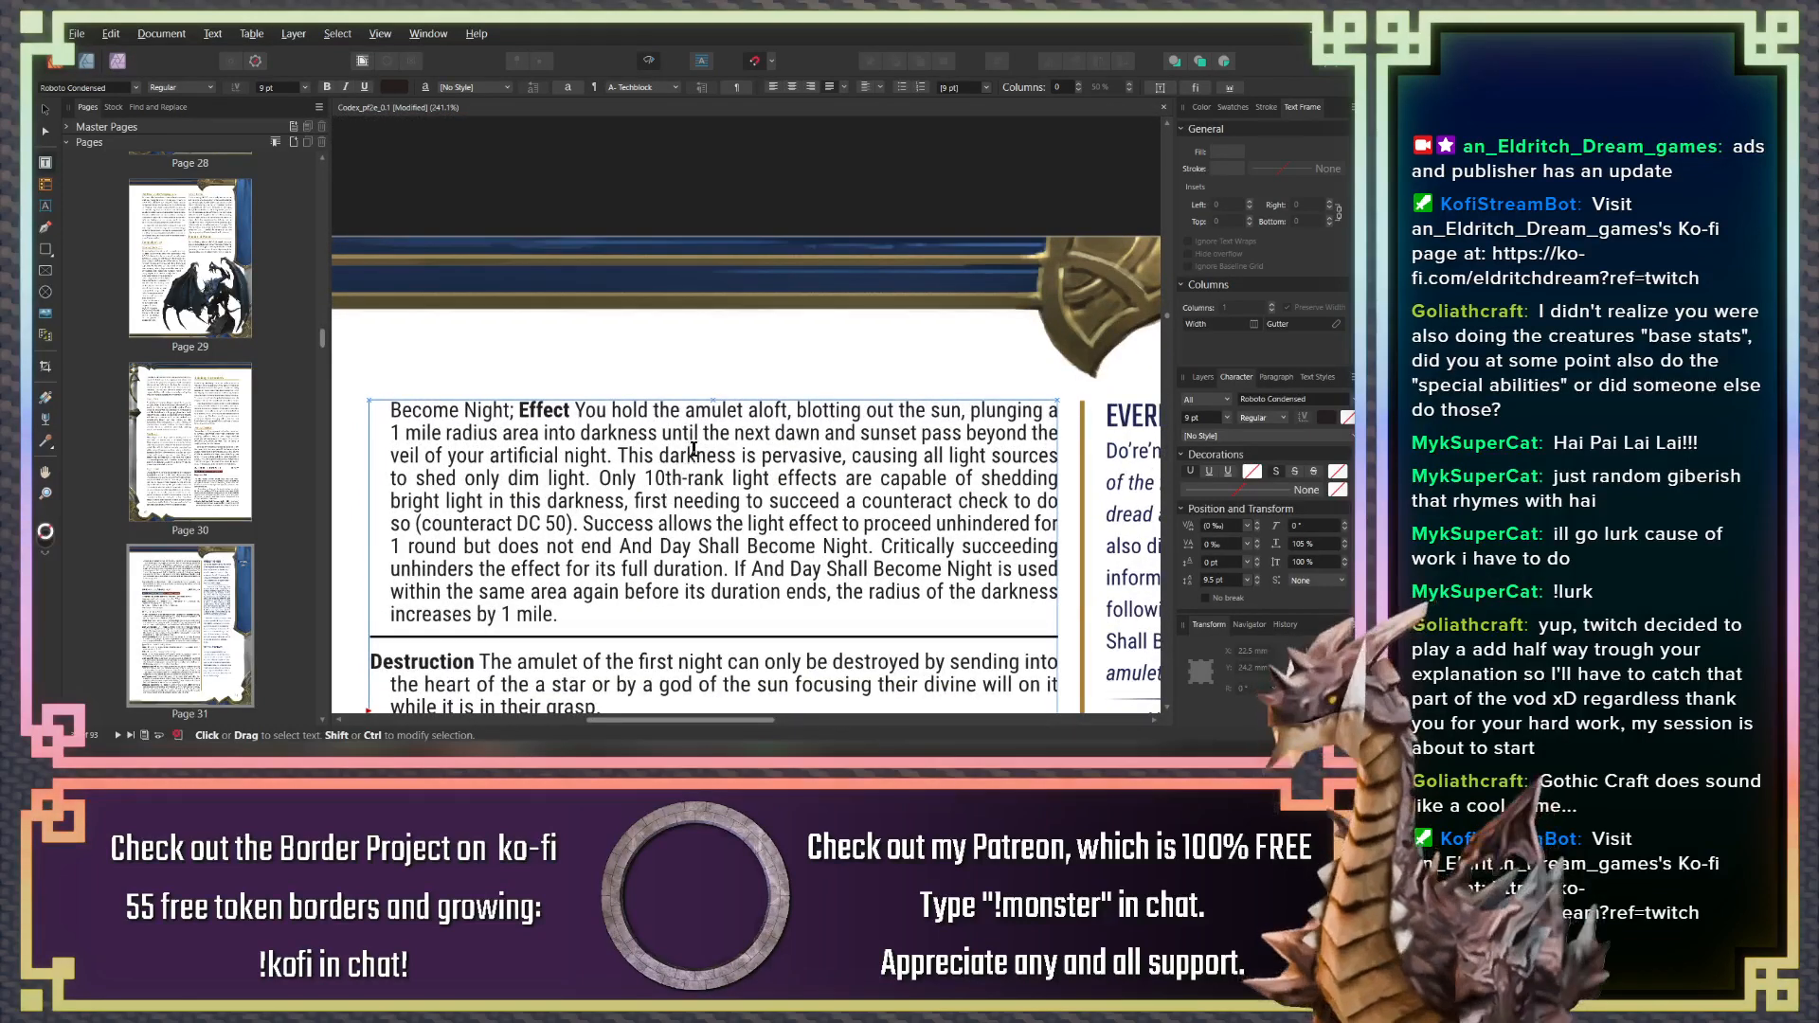
{"action": "scroll", "coordinate": [640, 468], "scroll_direction": "up", "scroll_amount": 1}
{"action": "left_click", "coordinate": [640, 469]}
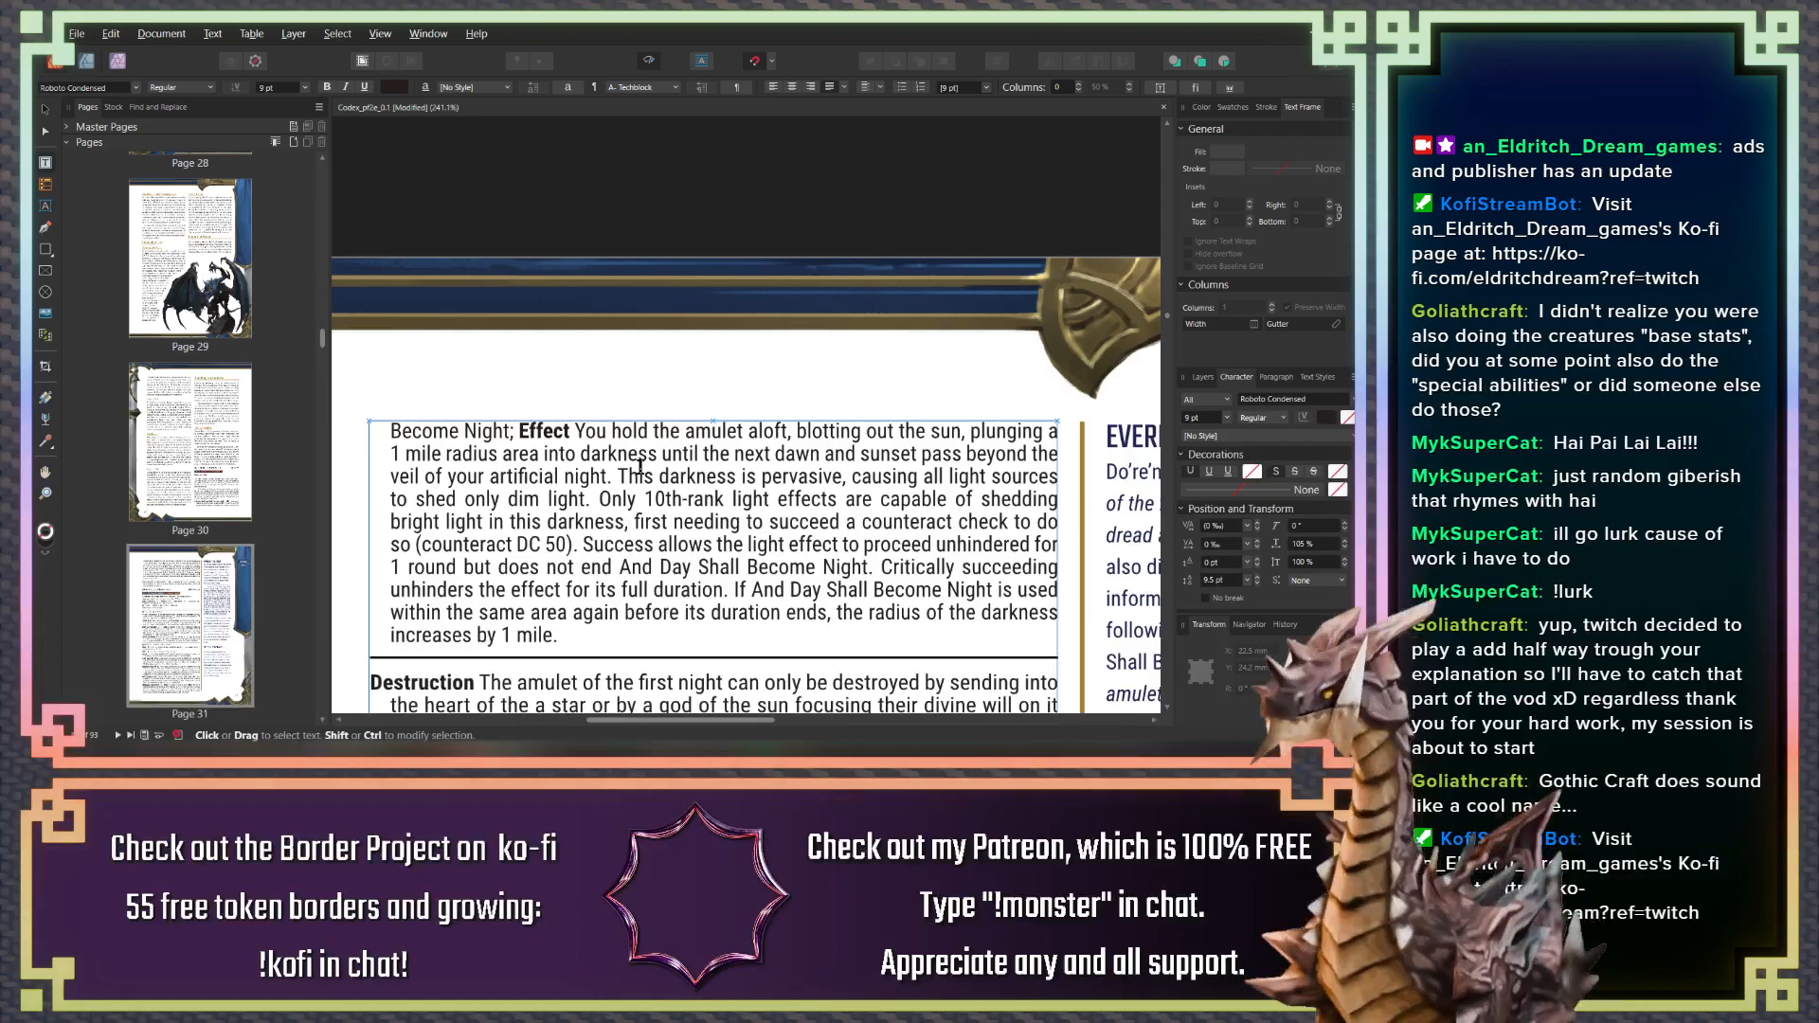
{"action": "scroll", "coordinate": [627, 519], "scroll_direction": "down", "scroll_amount": 8}
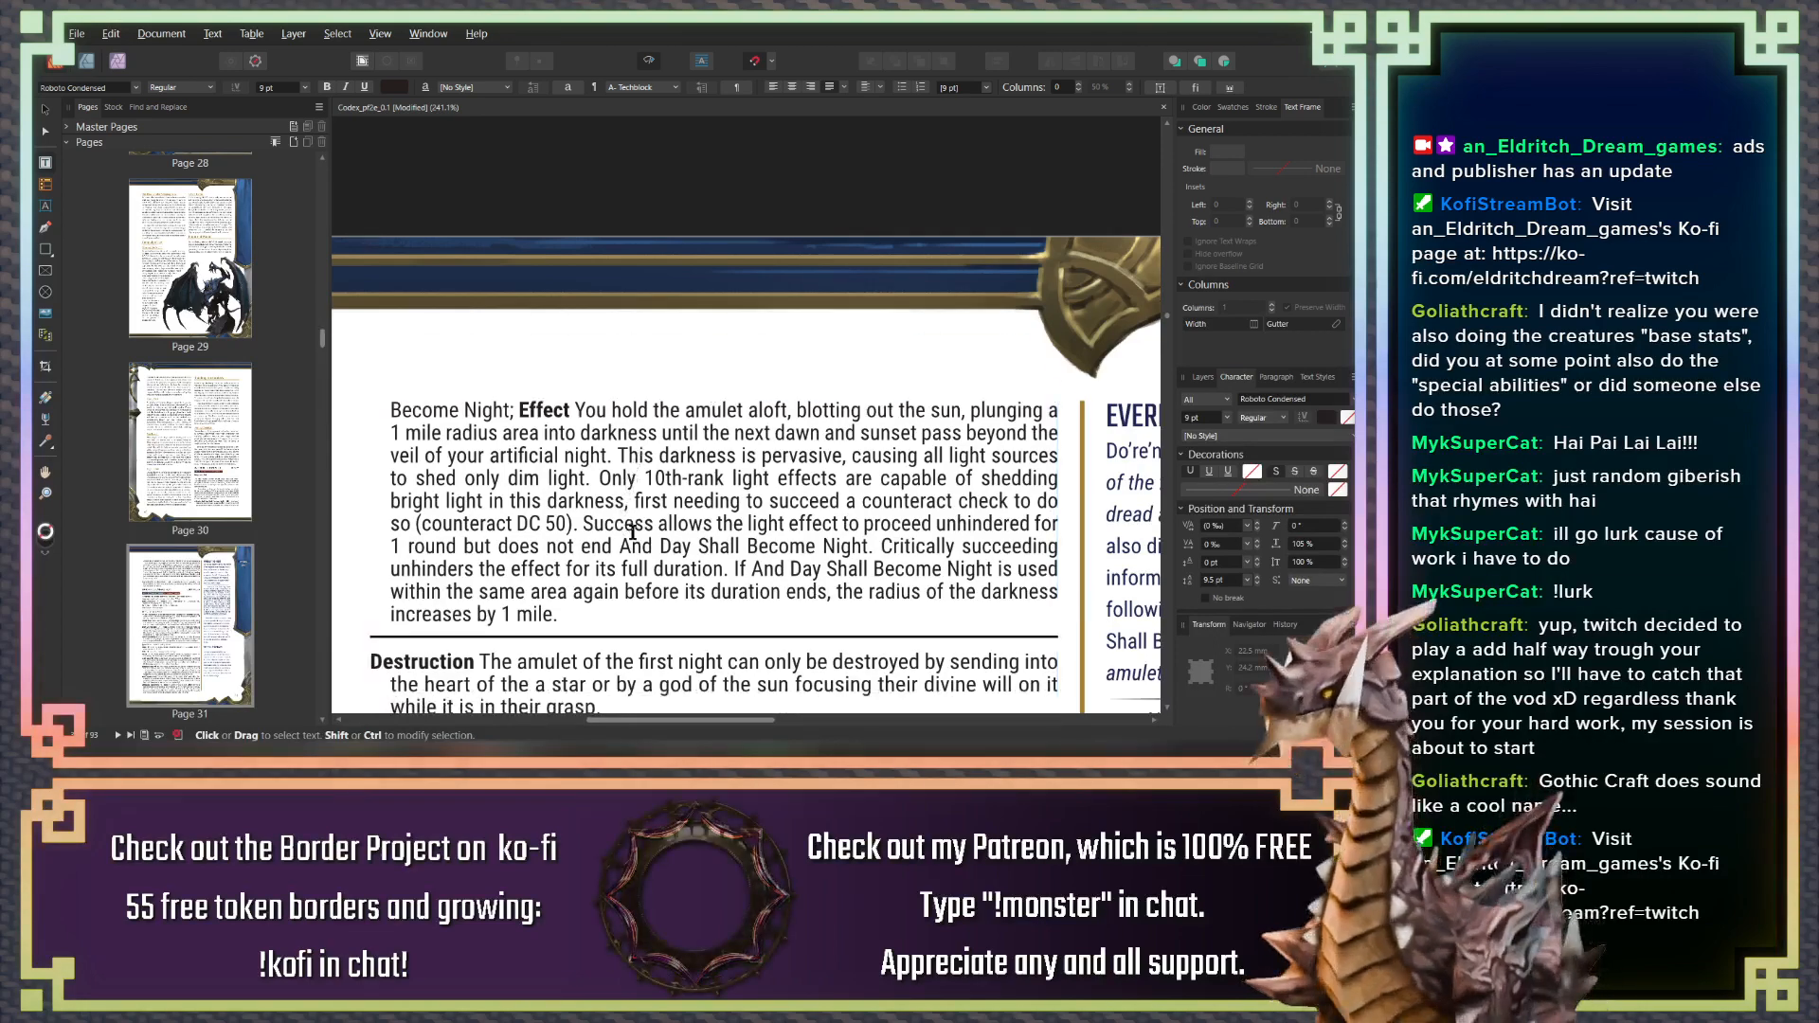
{"action": "scroll", "coordinate": [632, 532], "scroll_direction": "down", "scroll_amount": 8}
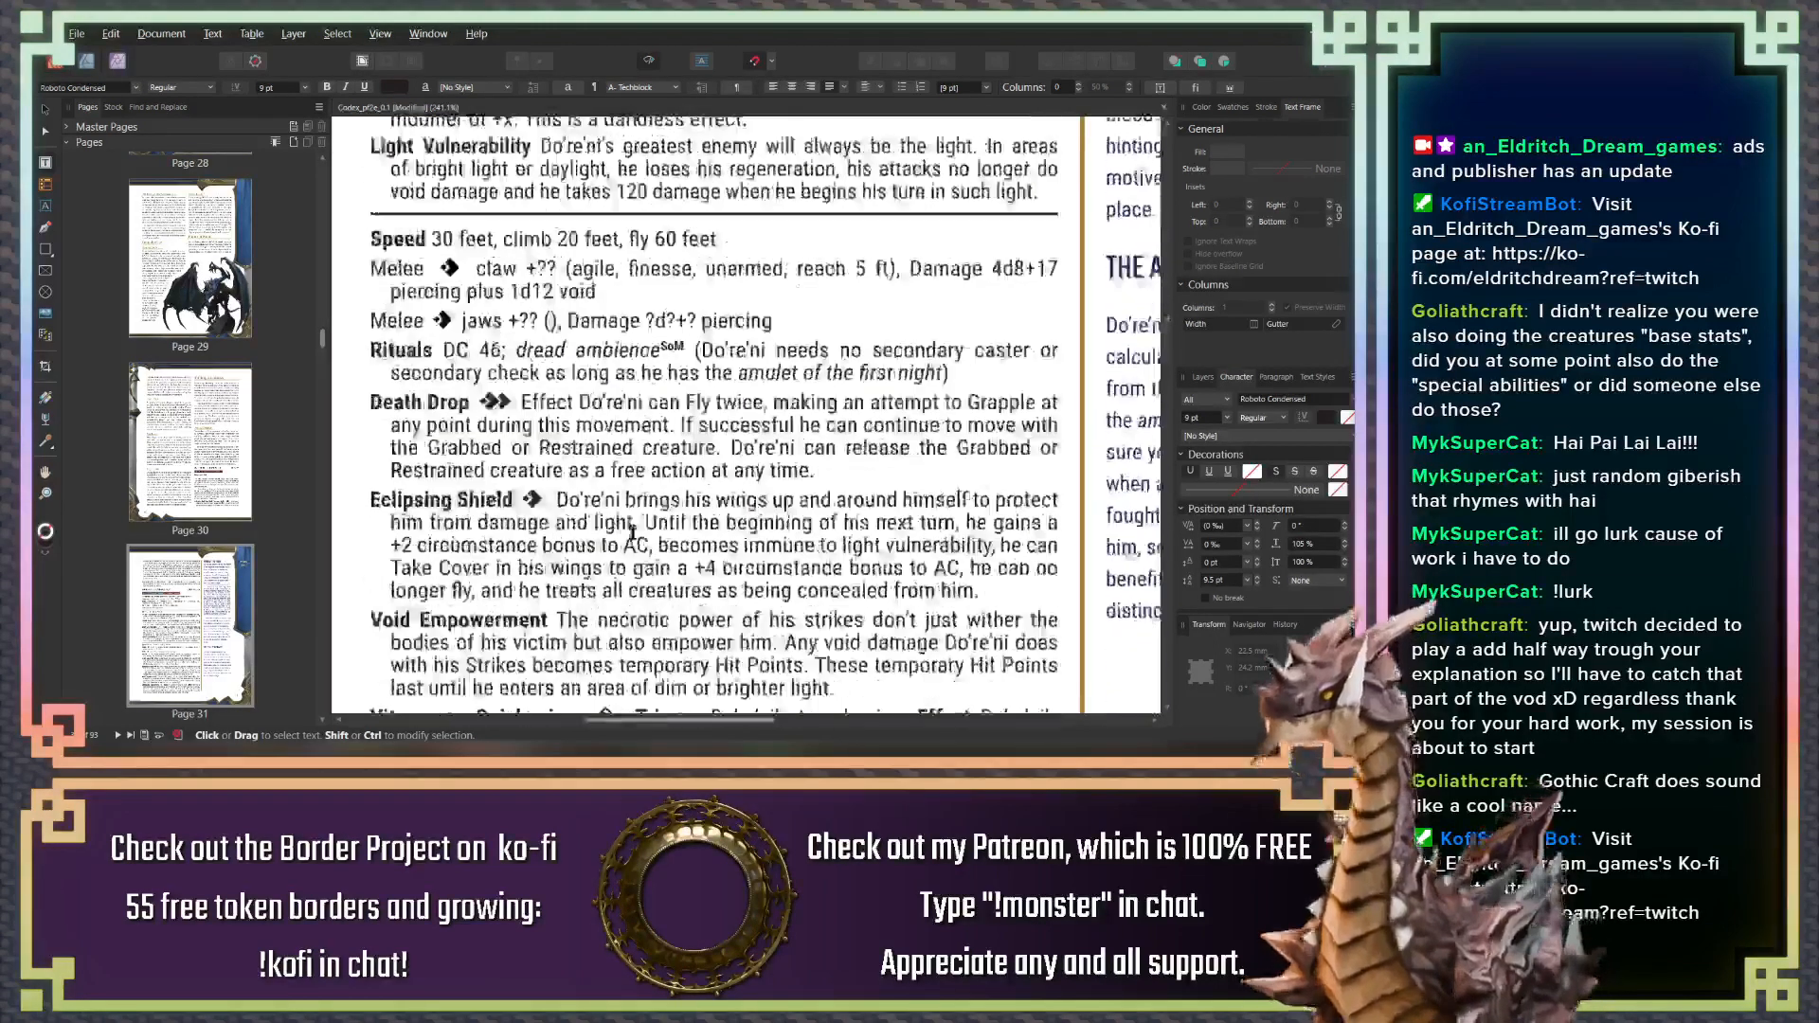
{"action": "scroll", "coordinate": [1015, 621], "scroll_direction": "up", "scroll_amount": 6}
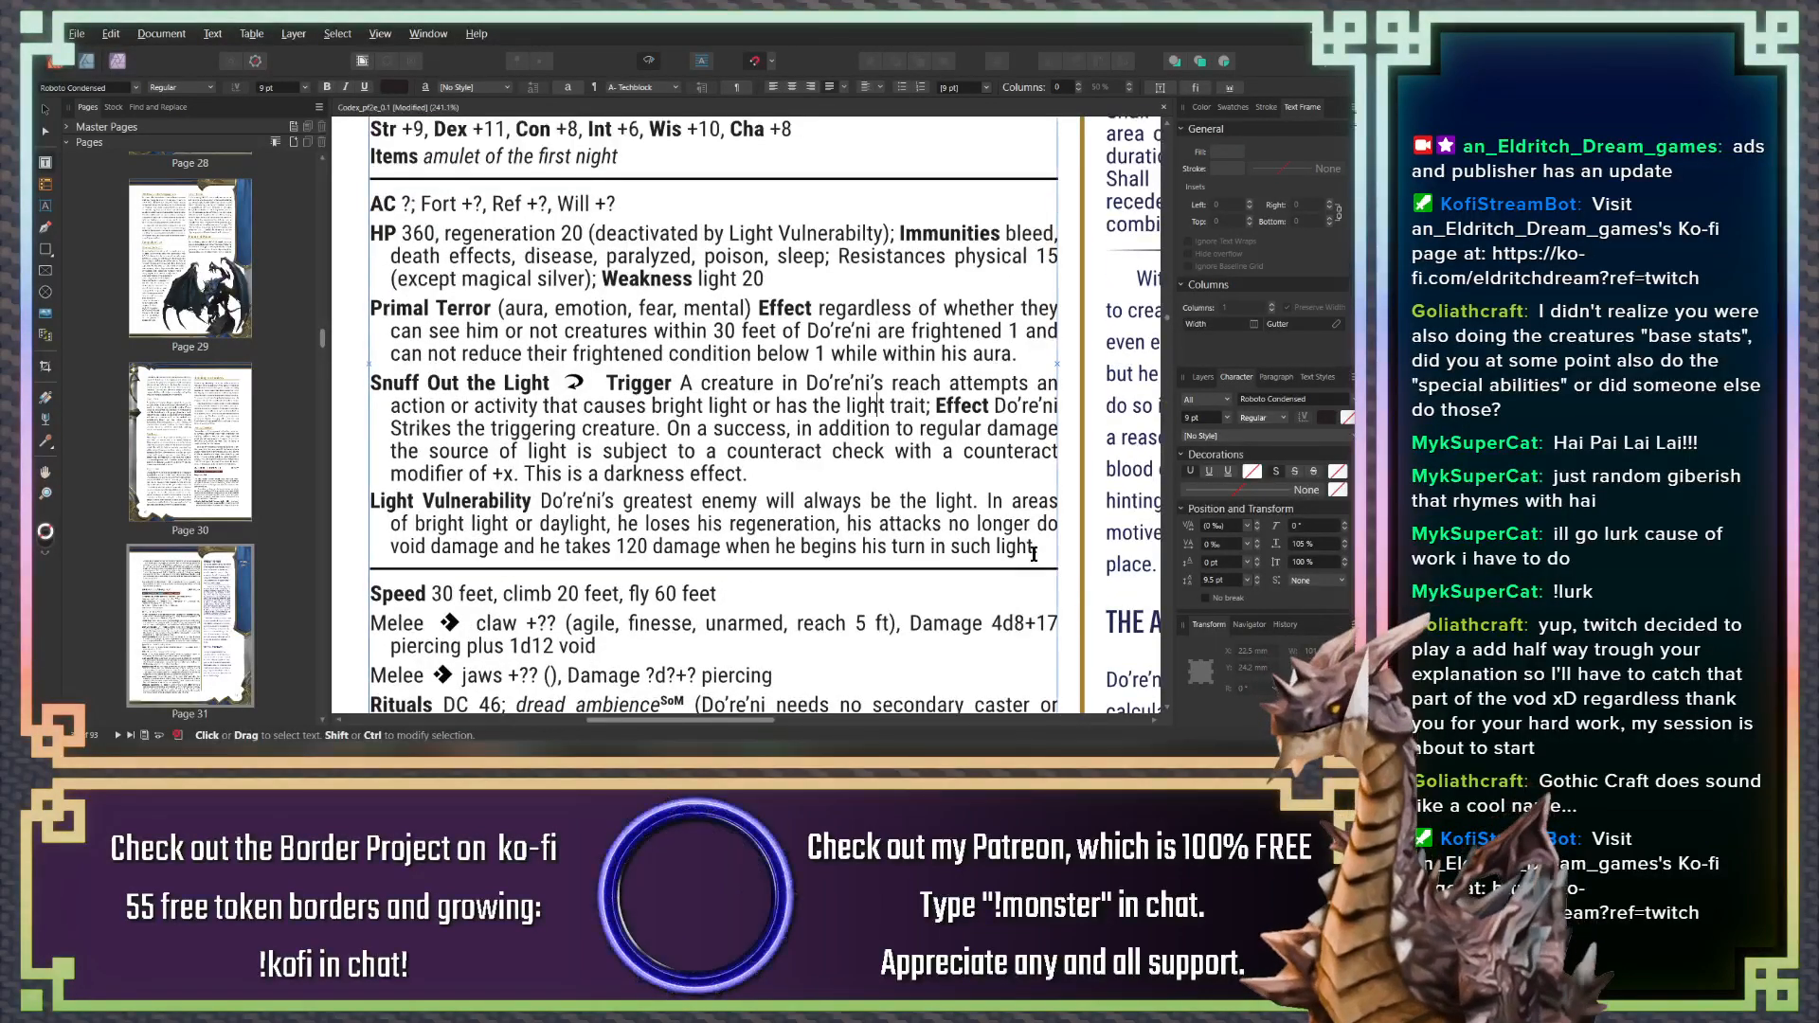
Insert "vulnerability" after "light" in the Weakness of Do're'ni's HP entry so it reads "light vulnerability 20"
{"action": "left_click", "coordinate": [1038, 553]}
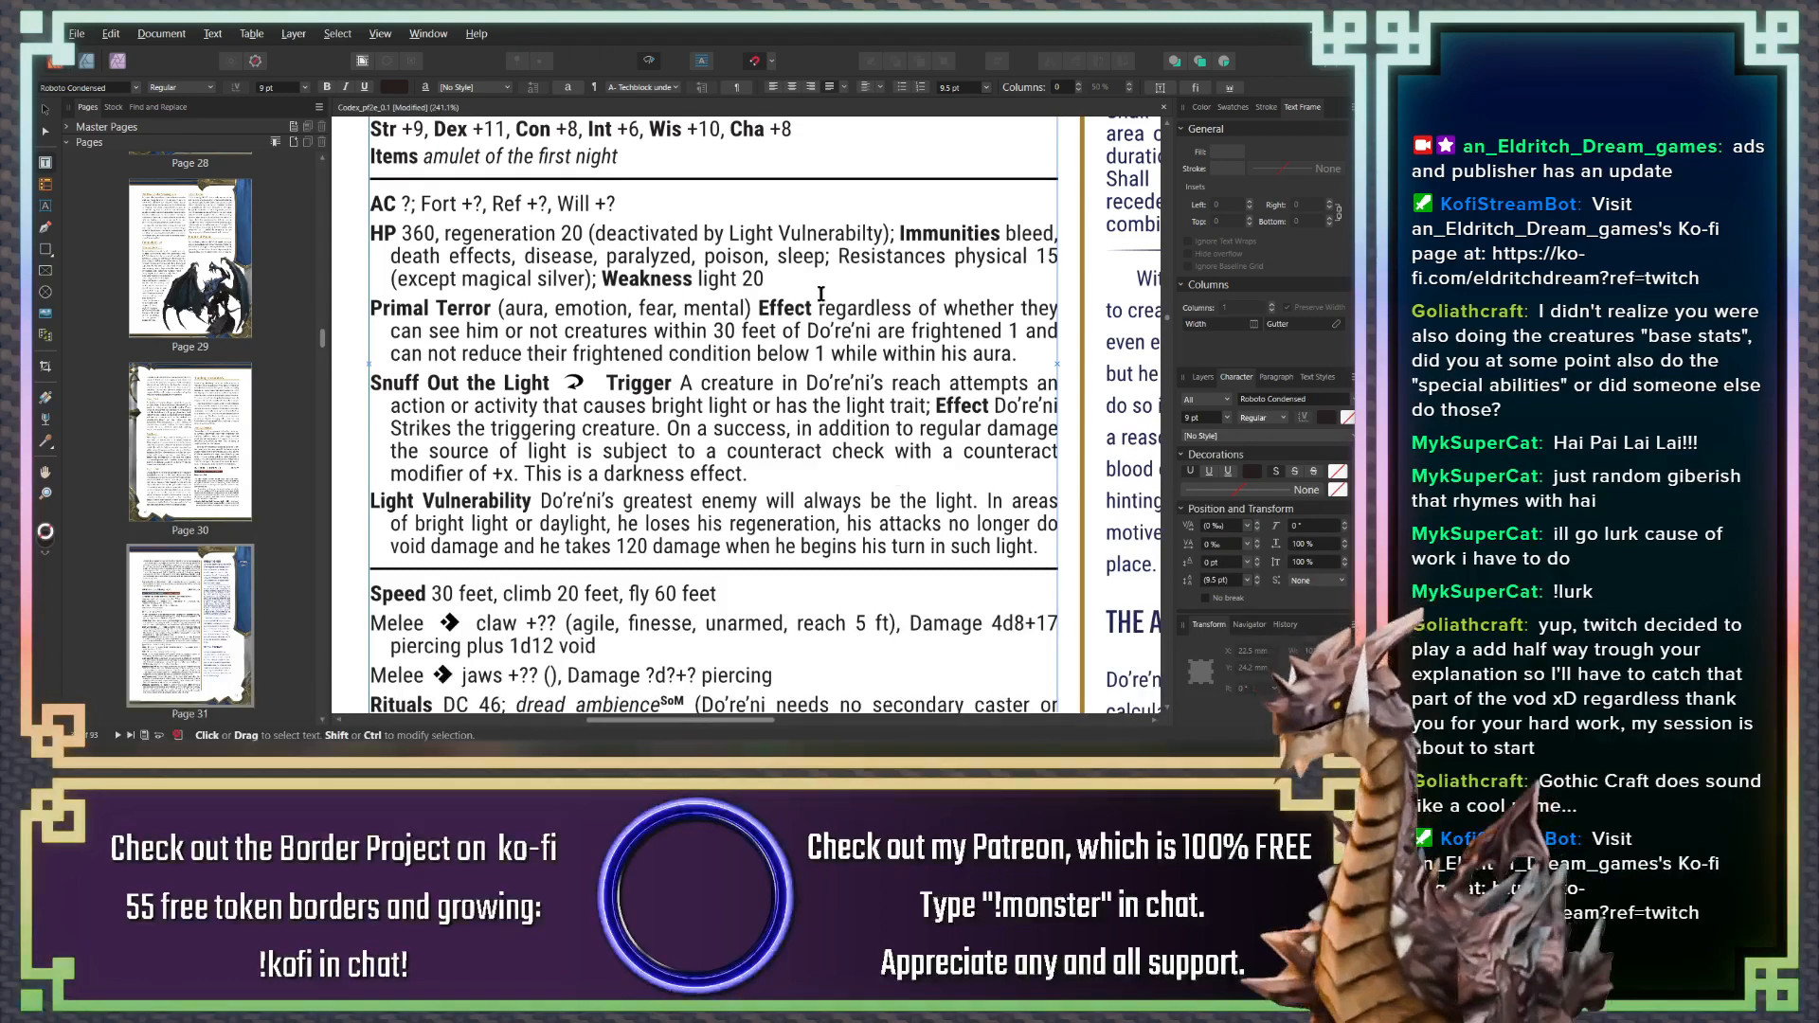
{"action": "left_click", "coordinate": [747, 281]}
{"action": "type", "text": "vul"}
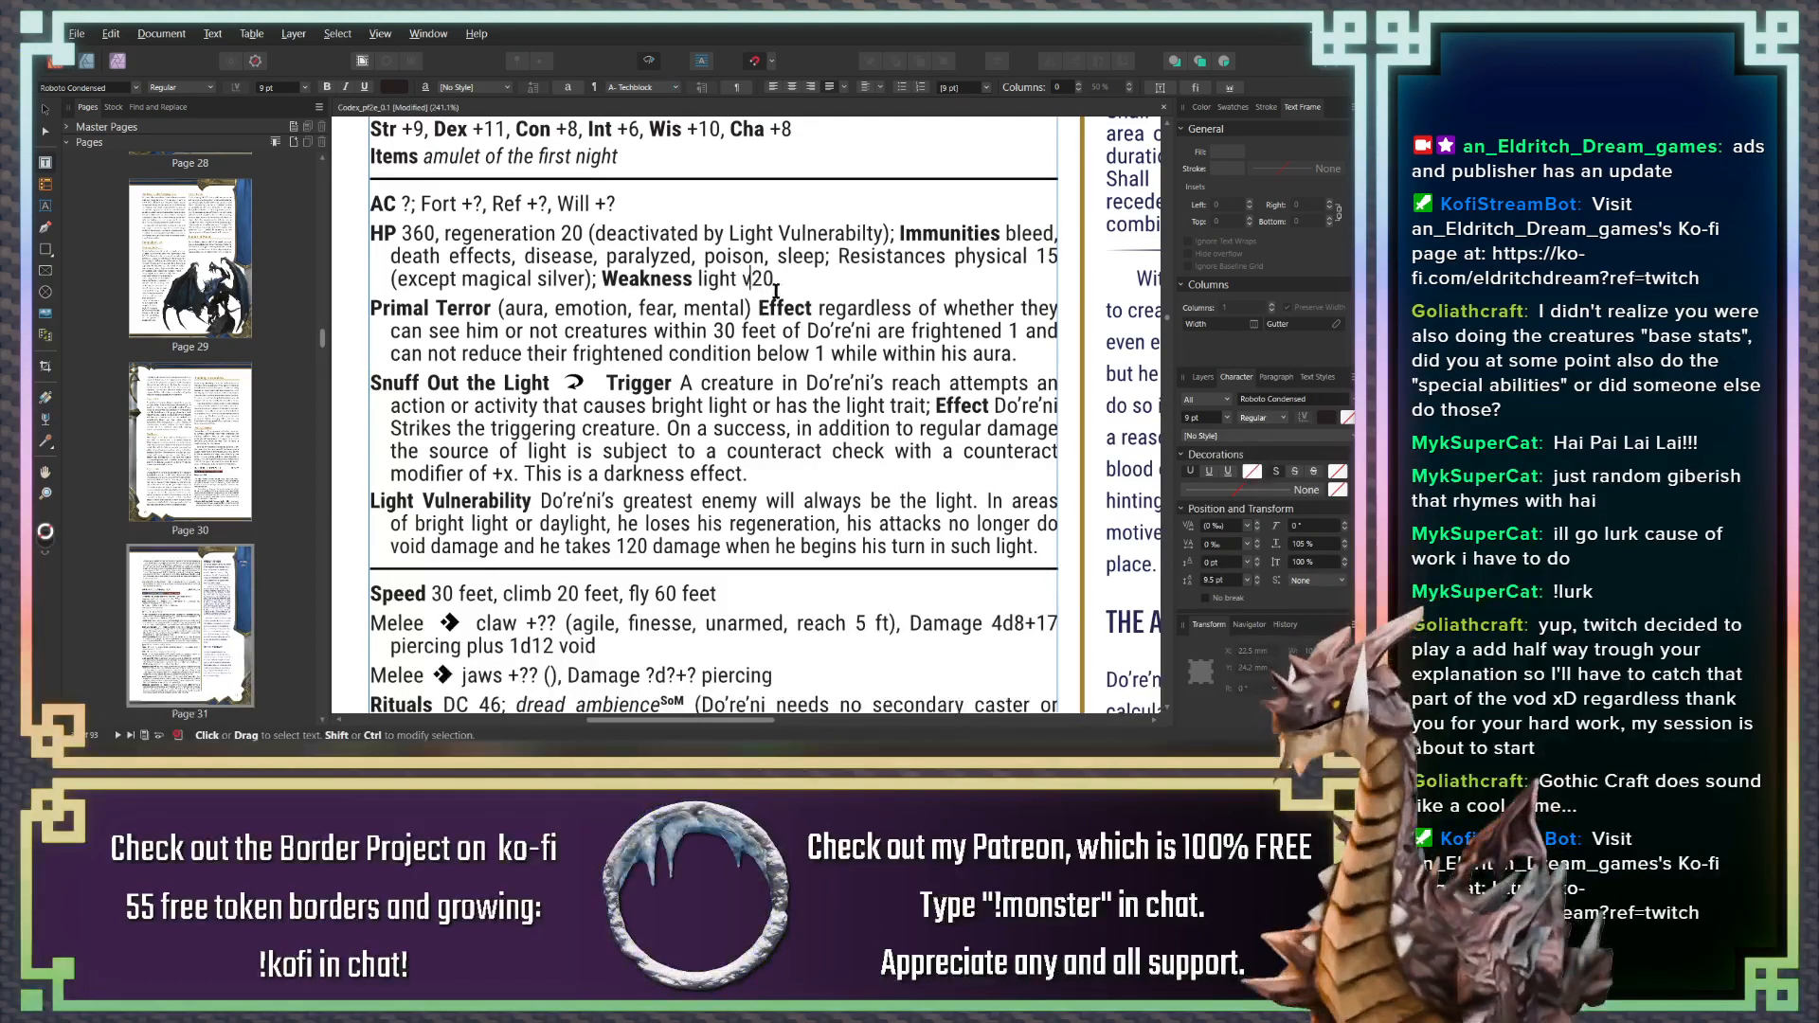
{"action": "type", "text": "nerability"}
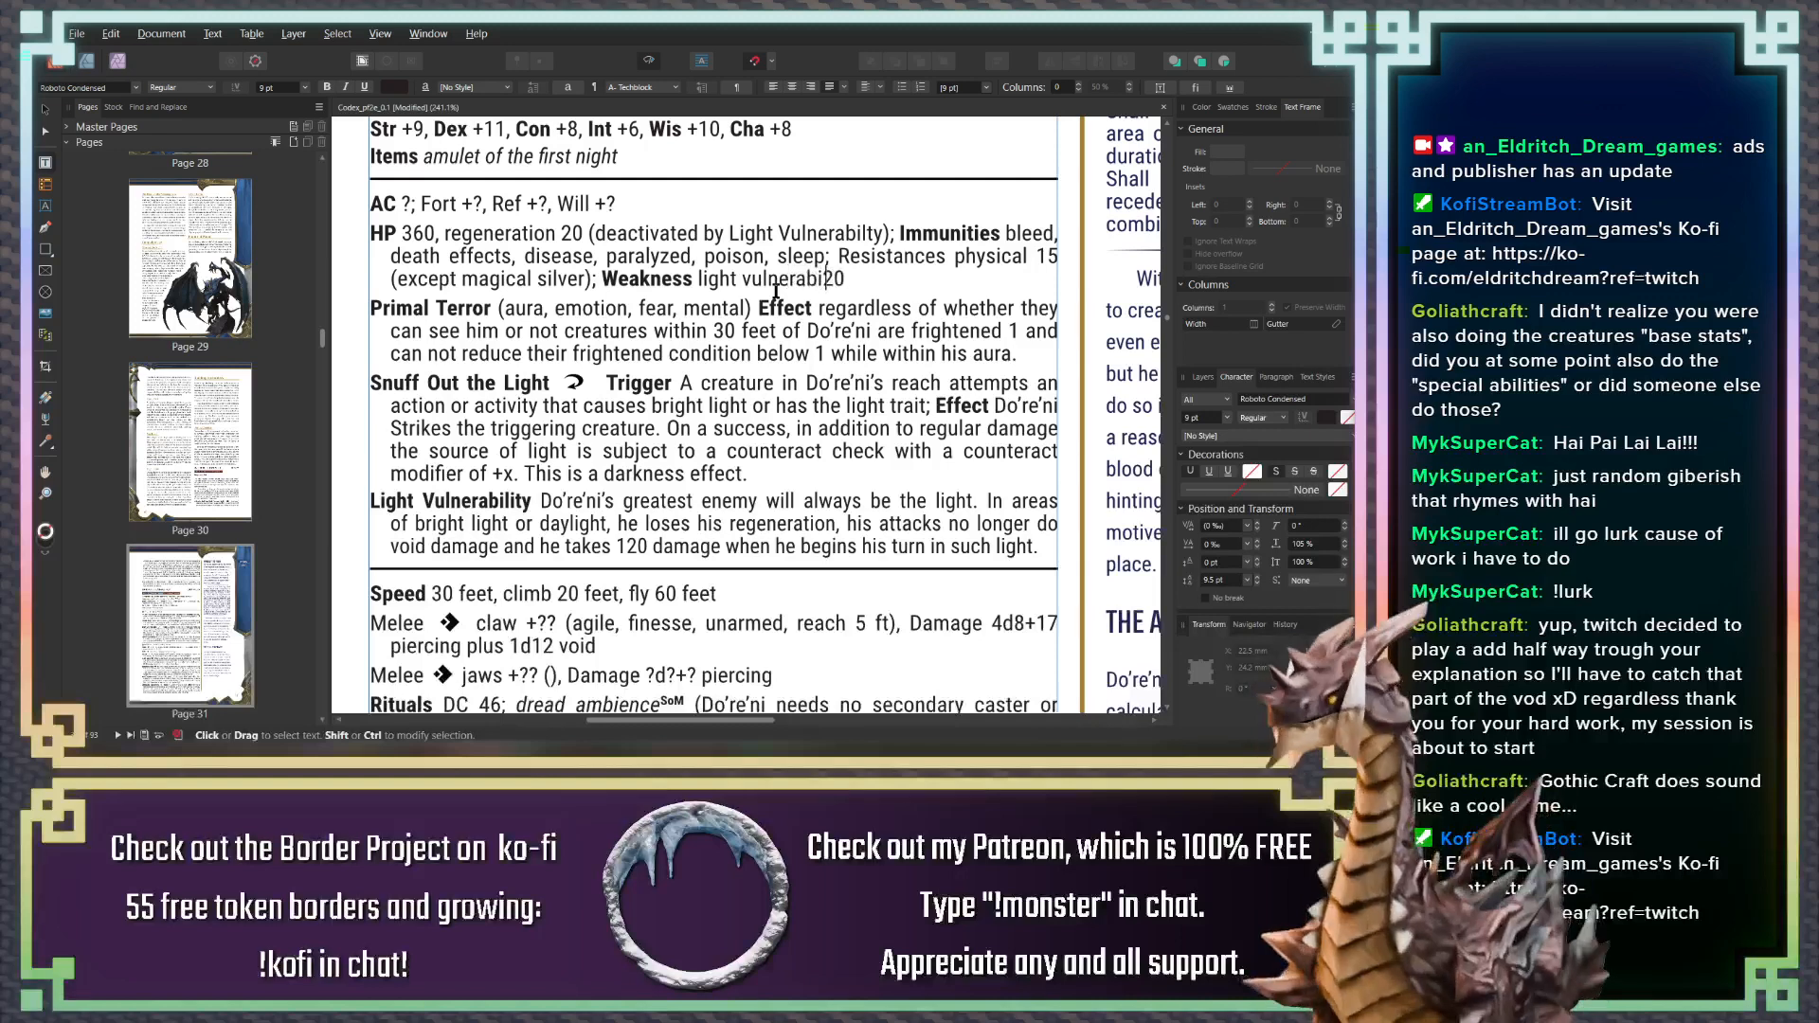
Append to Light Vulnerability the draft text "If he takes damage from a light effect, he takes an additional 20 damage and"
{"action": "left_click", "coordinate": [1040, 548]}
{"action": "type", "text": "If "}
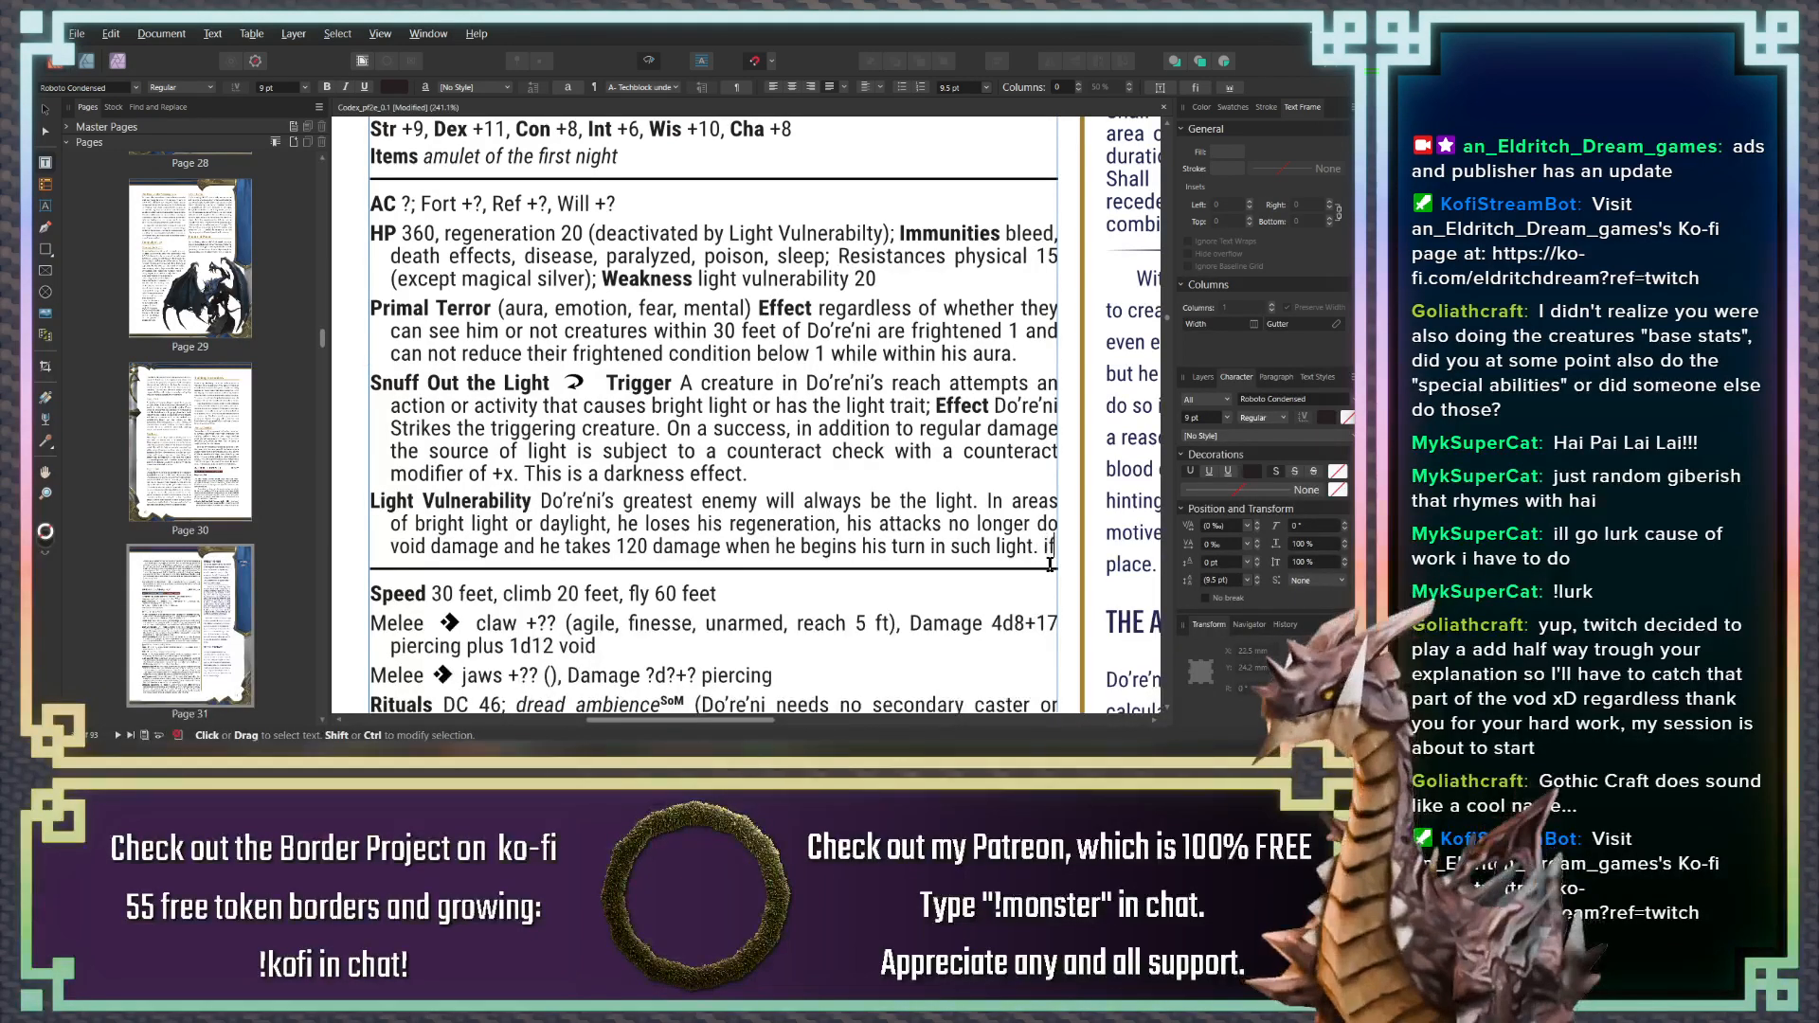
{"action": "type", "text": "he takes"}
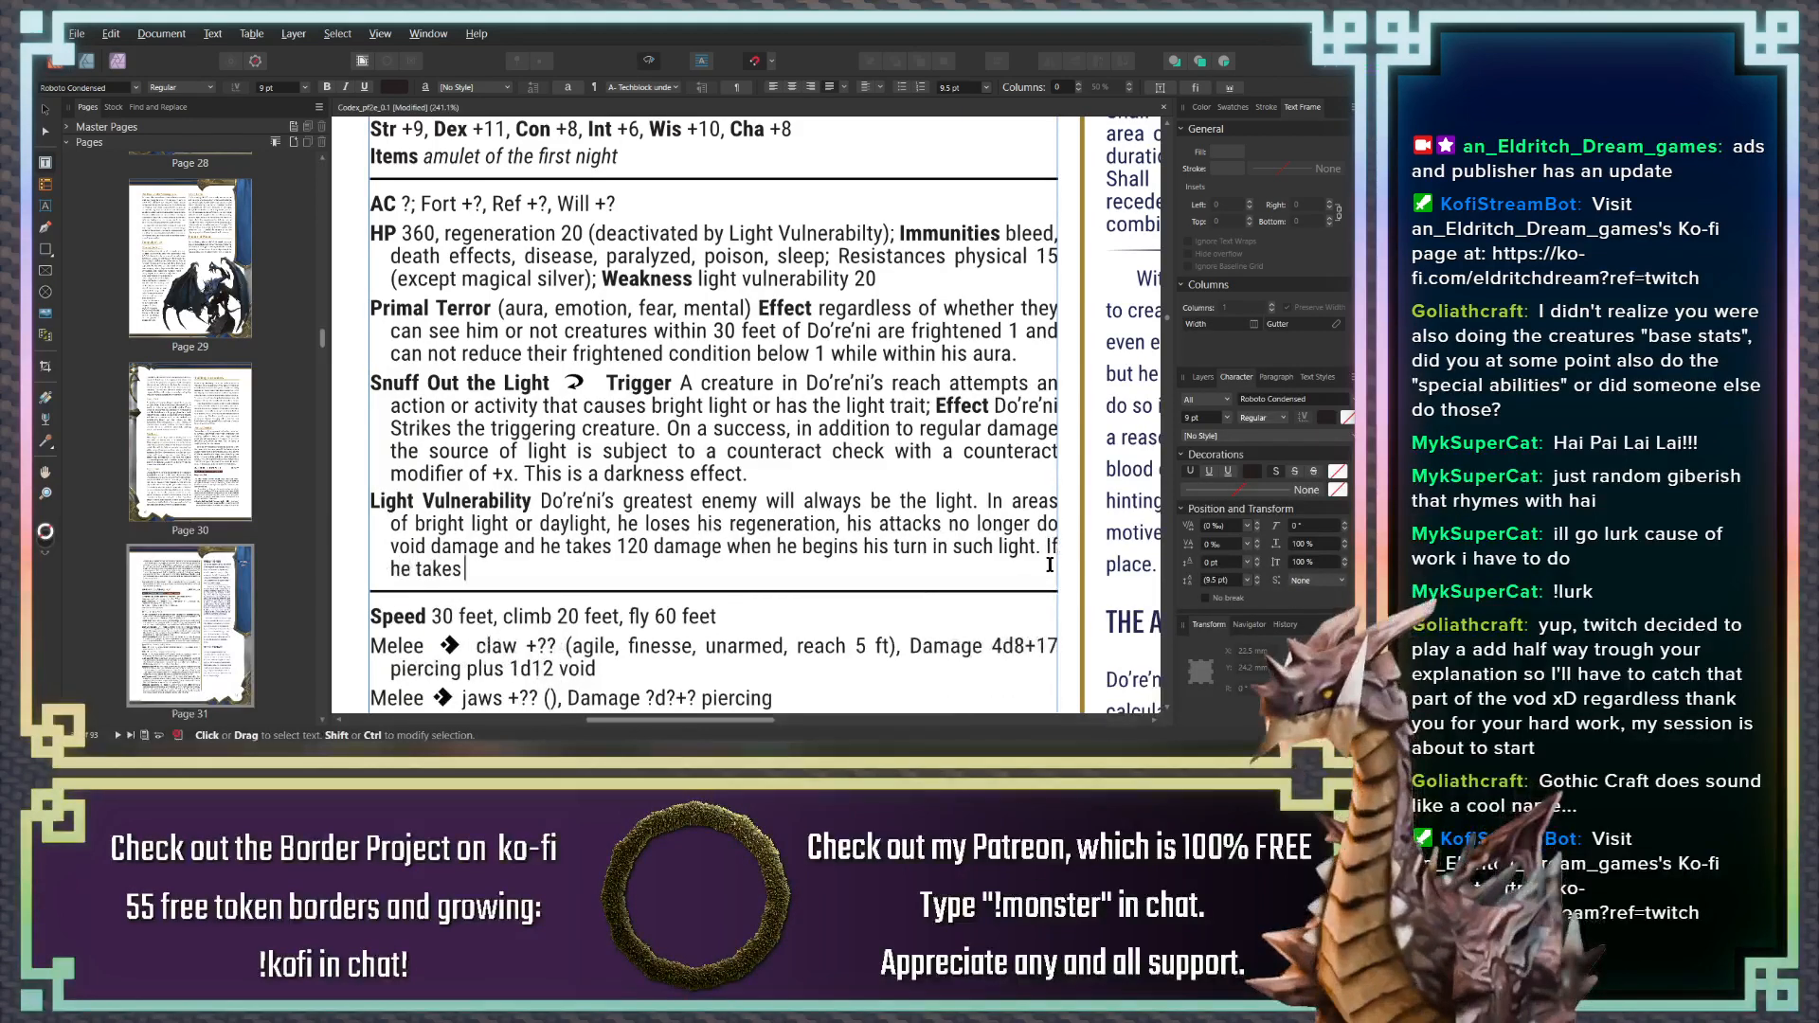
{"action": "type", "text": " damage fro"}
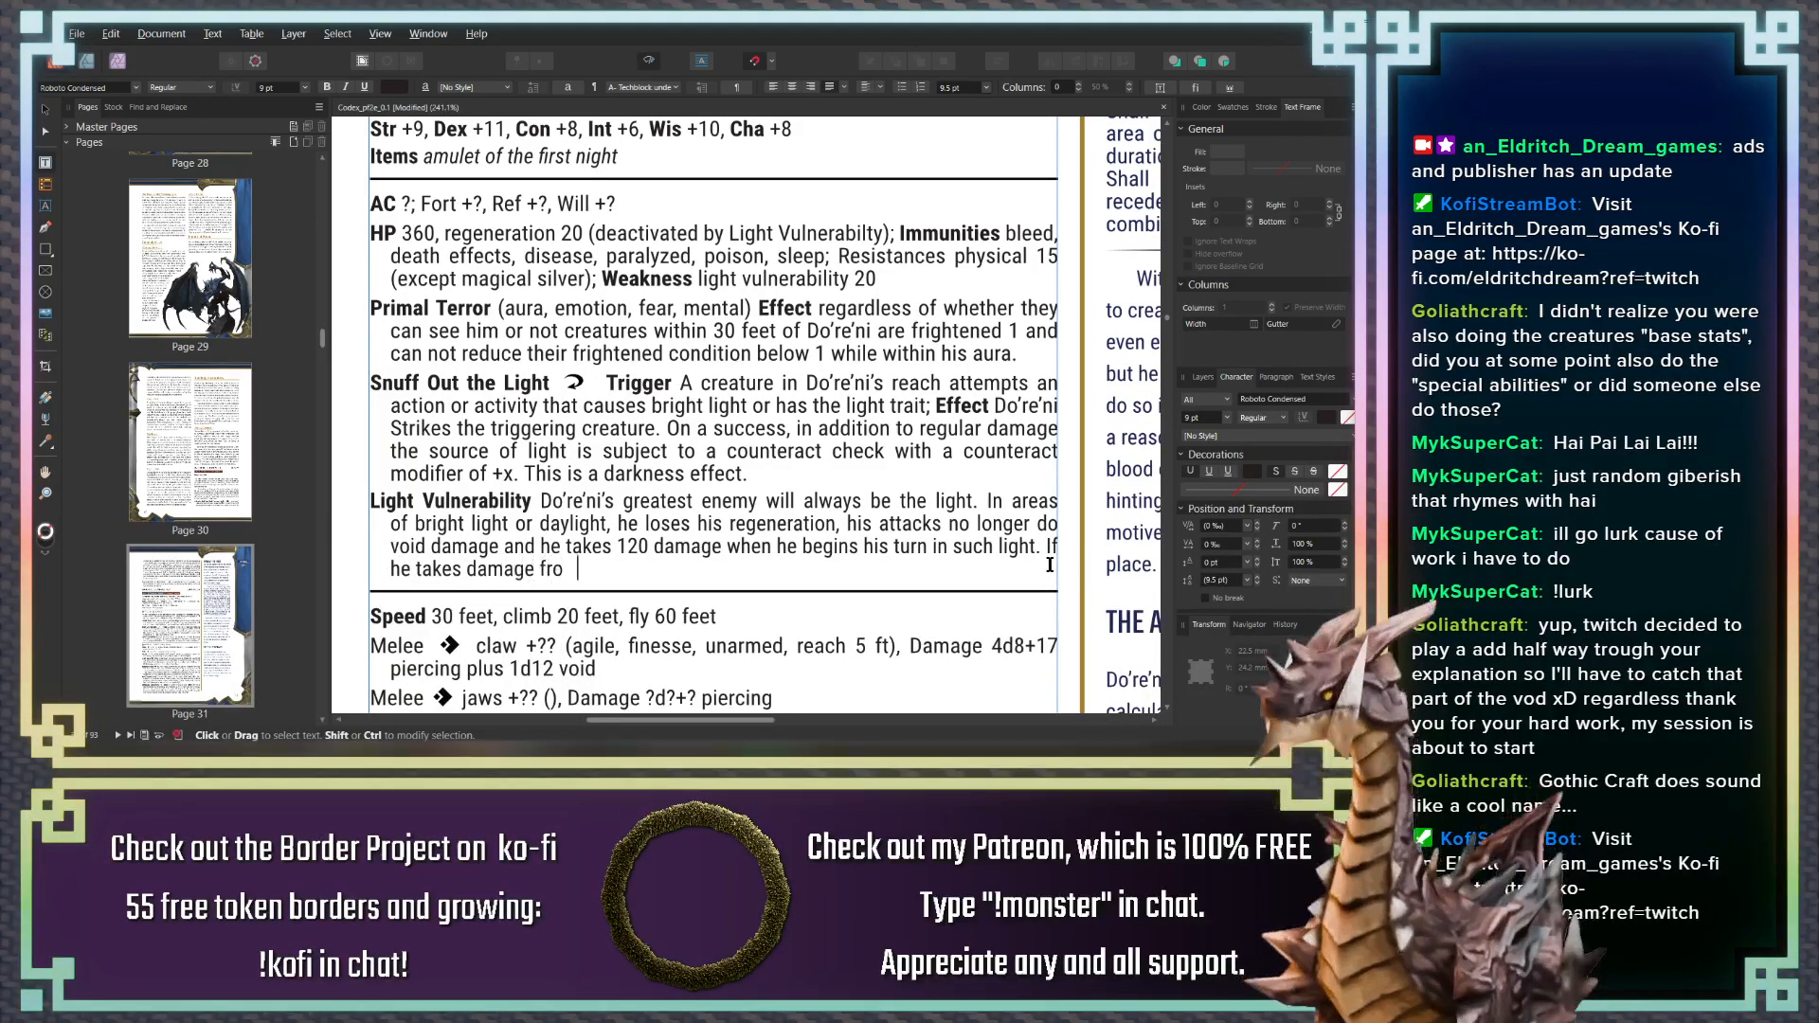
{"action": "type", "text": "m a light effect"}
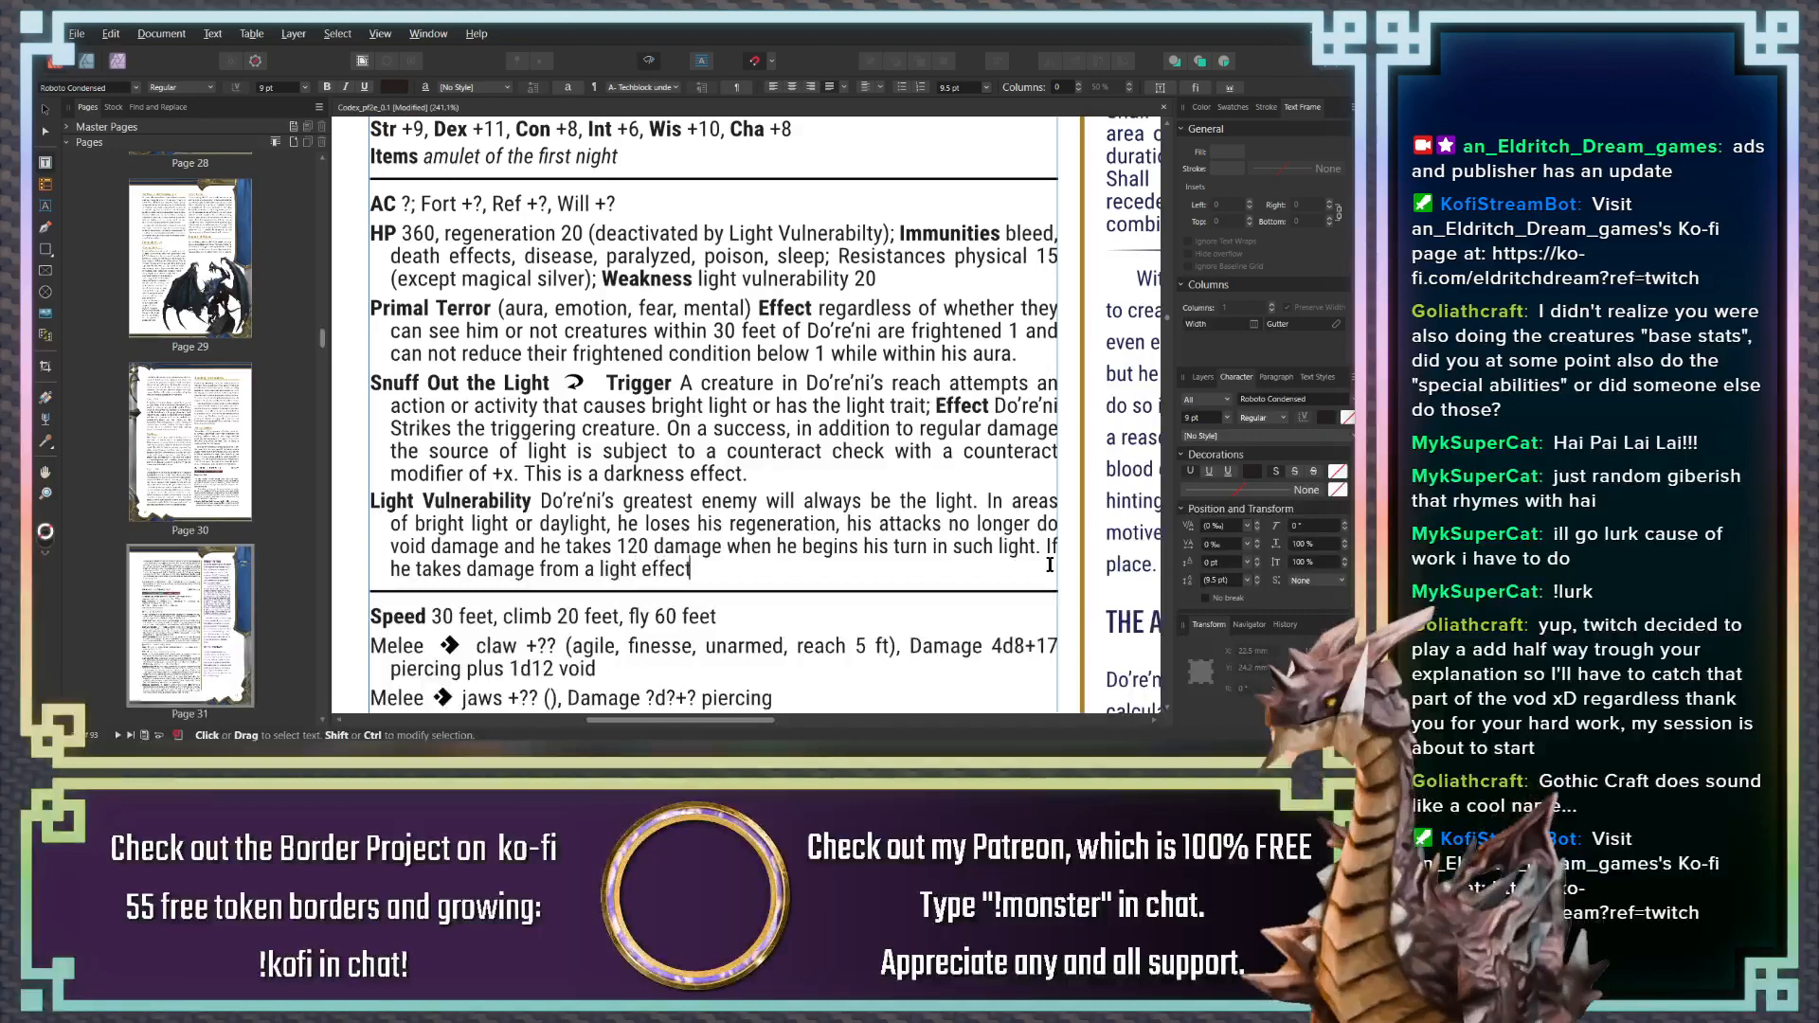
{"action": "type", "text": ", he"}
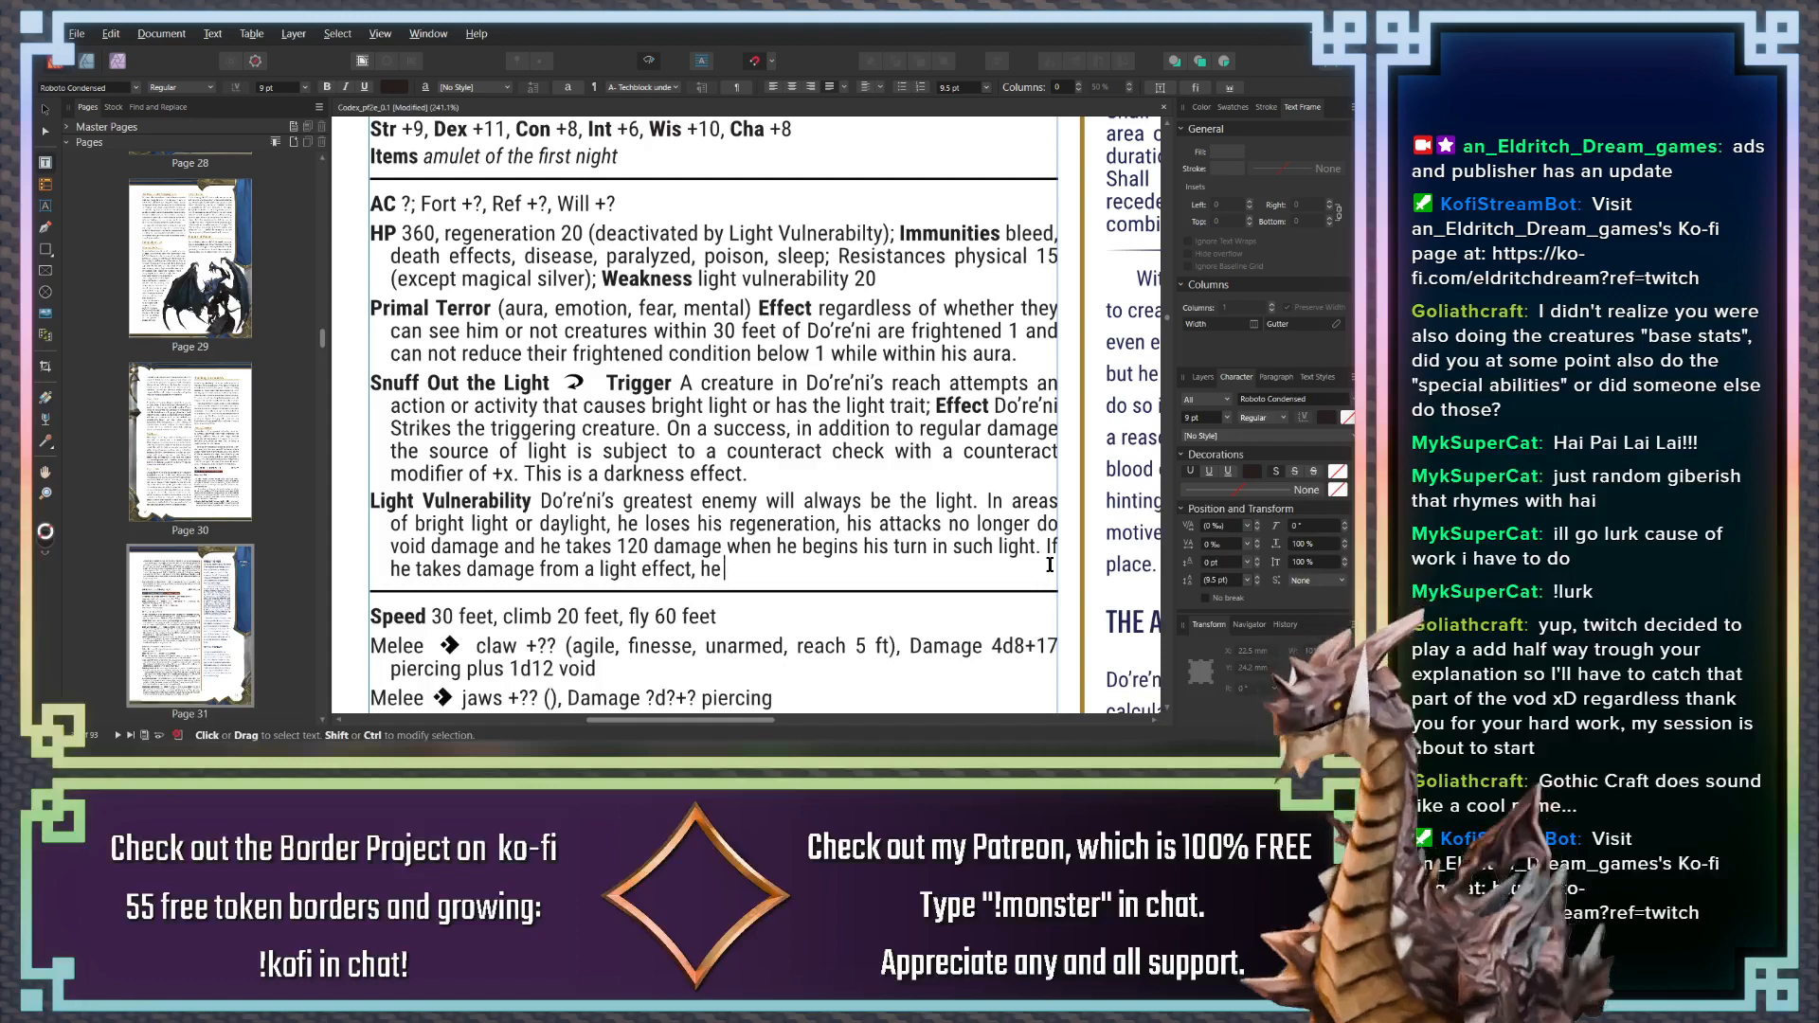
{"action": "key", "text": "BackSpace"}
{"action": "key", "text": "BackSpace"}
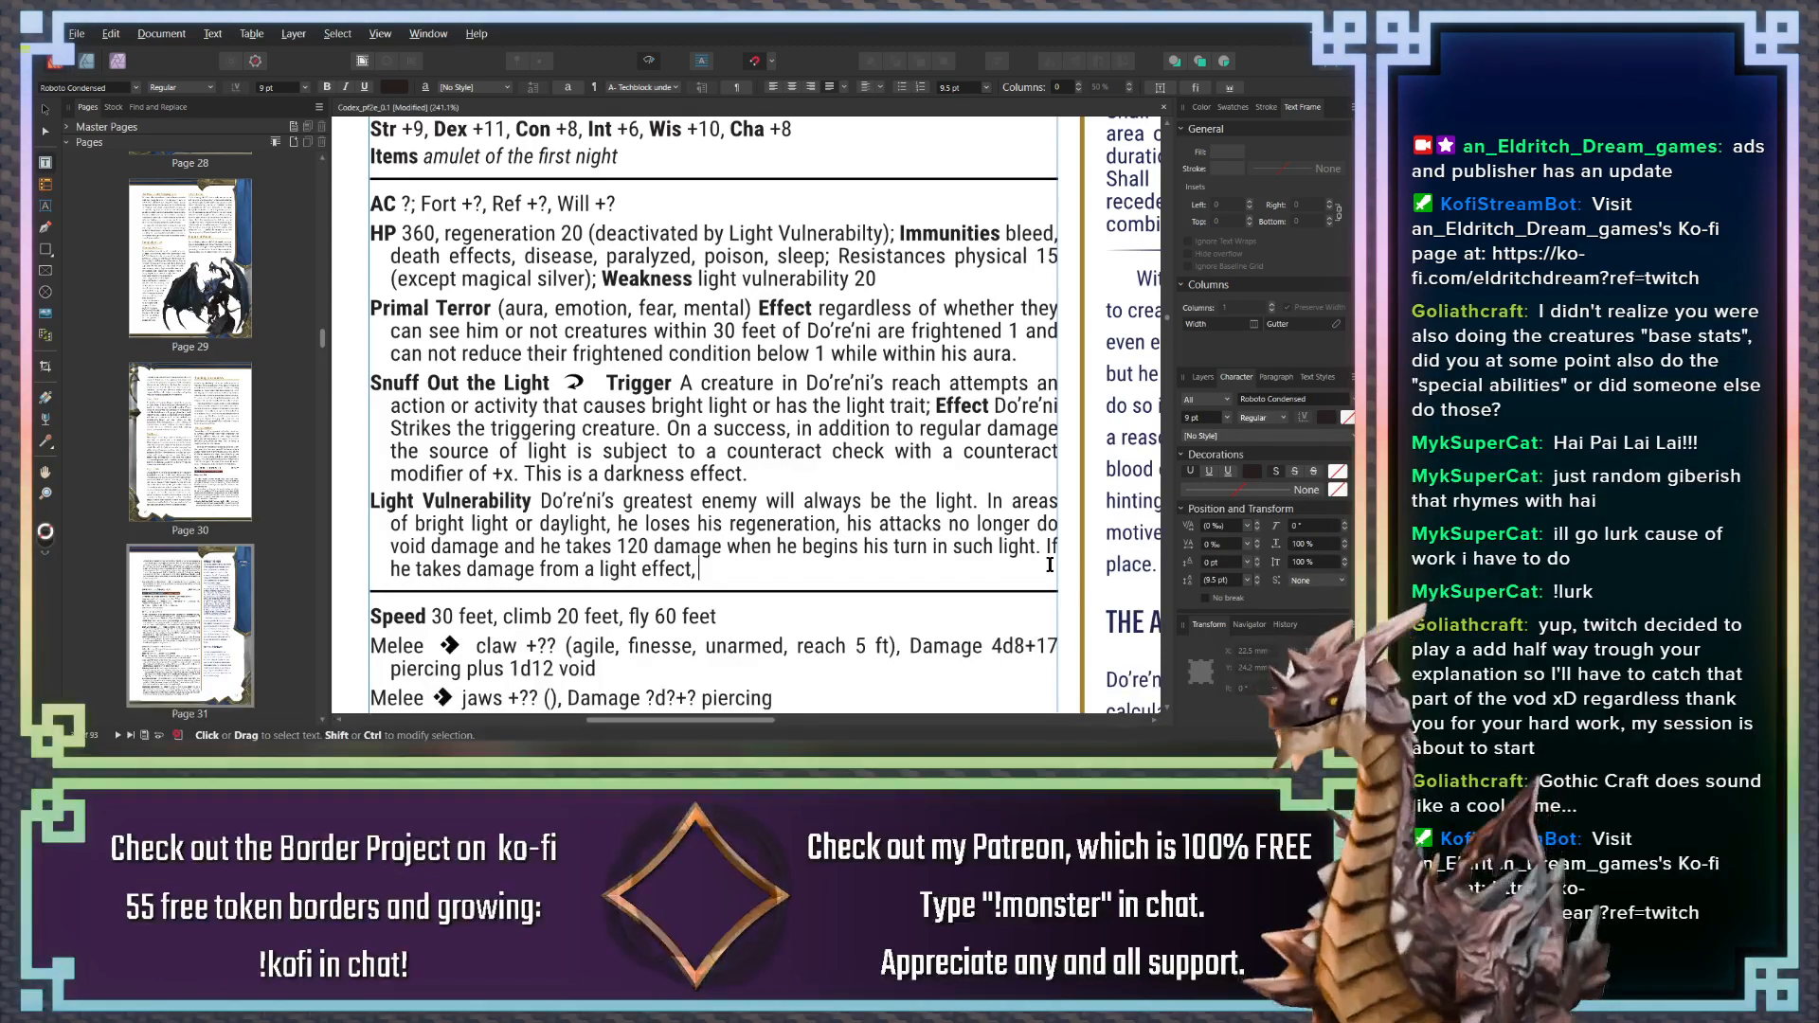
{"action": "type", "text": "he takes en"}
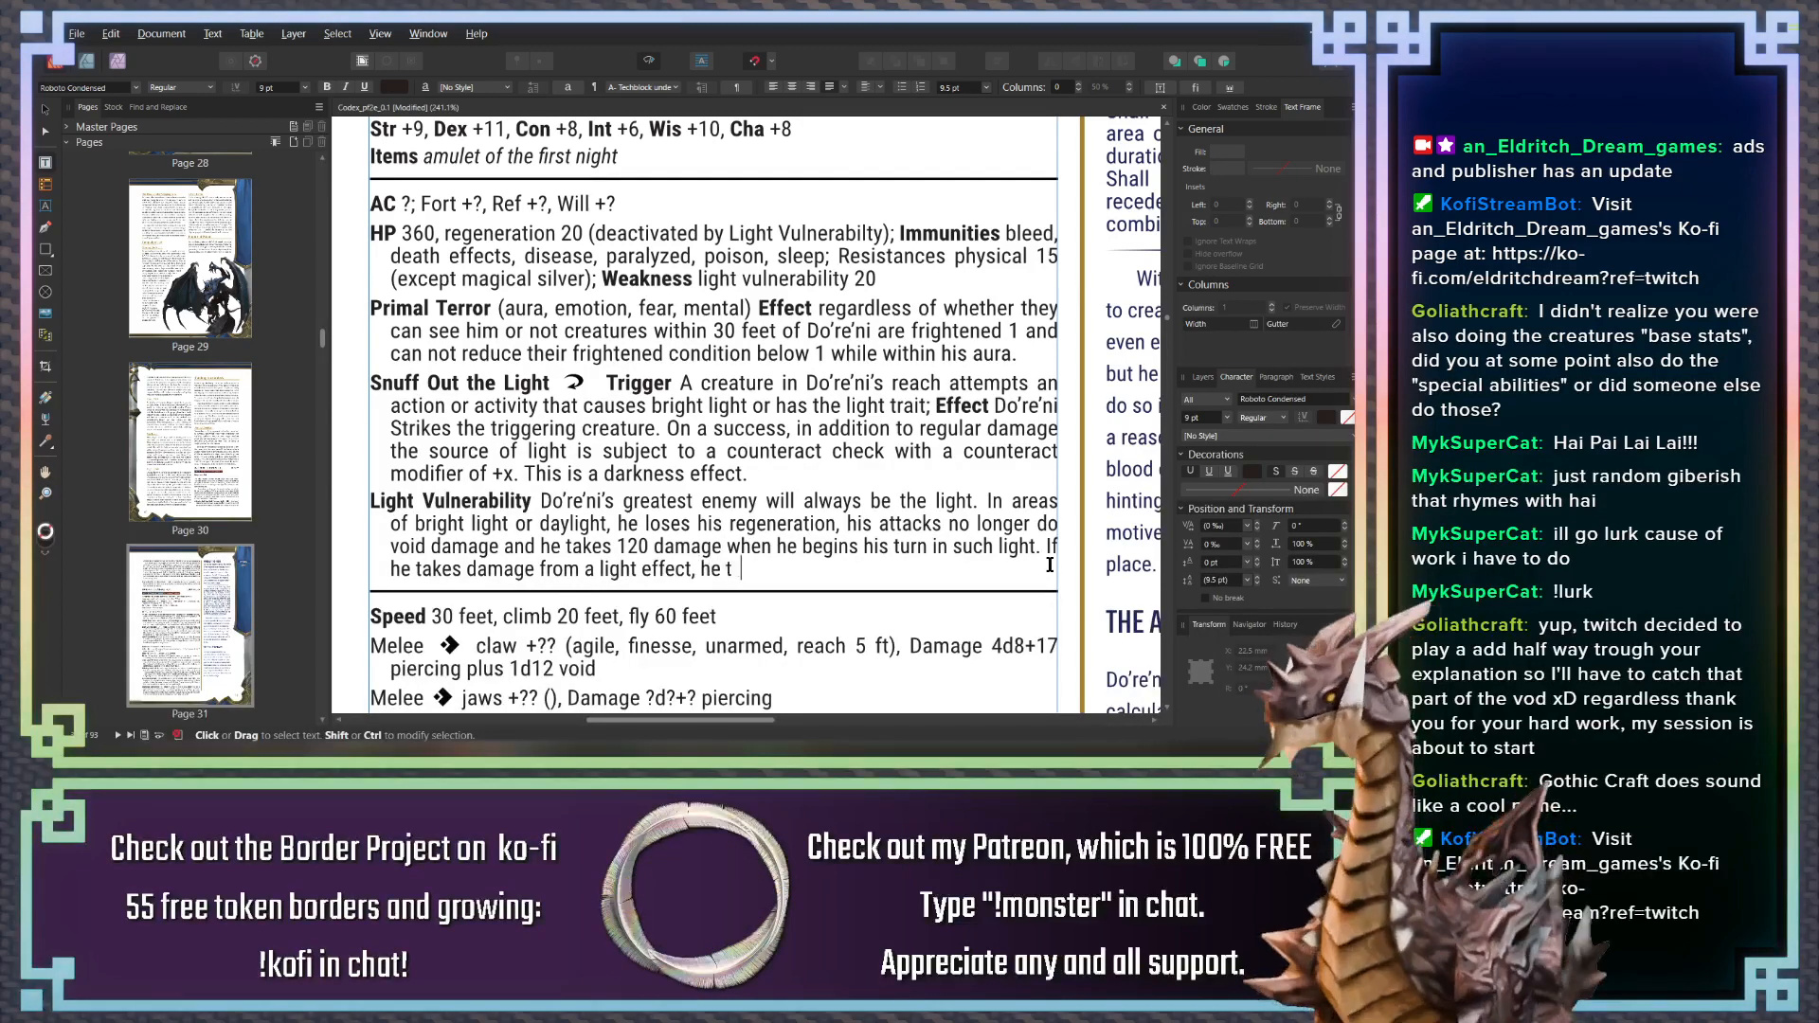
{"action": "key", "text": "BackSpace"}
{"action": "key", "text": "BackSpace"}
{"action": "type", "text": "an ad"}
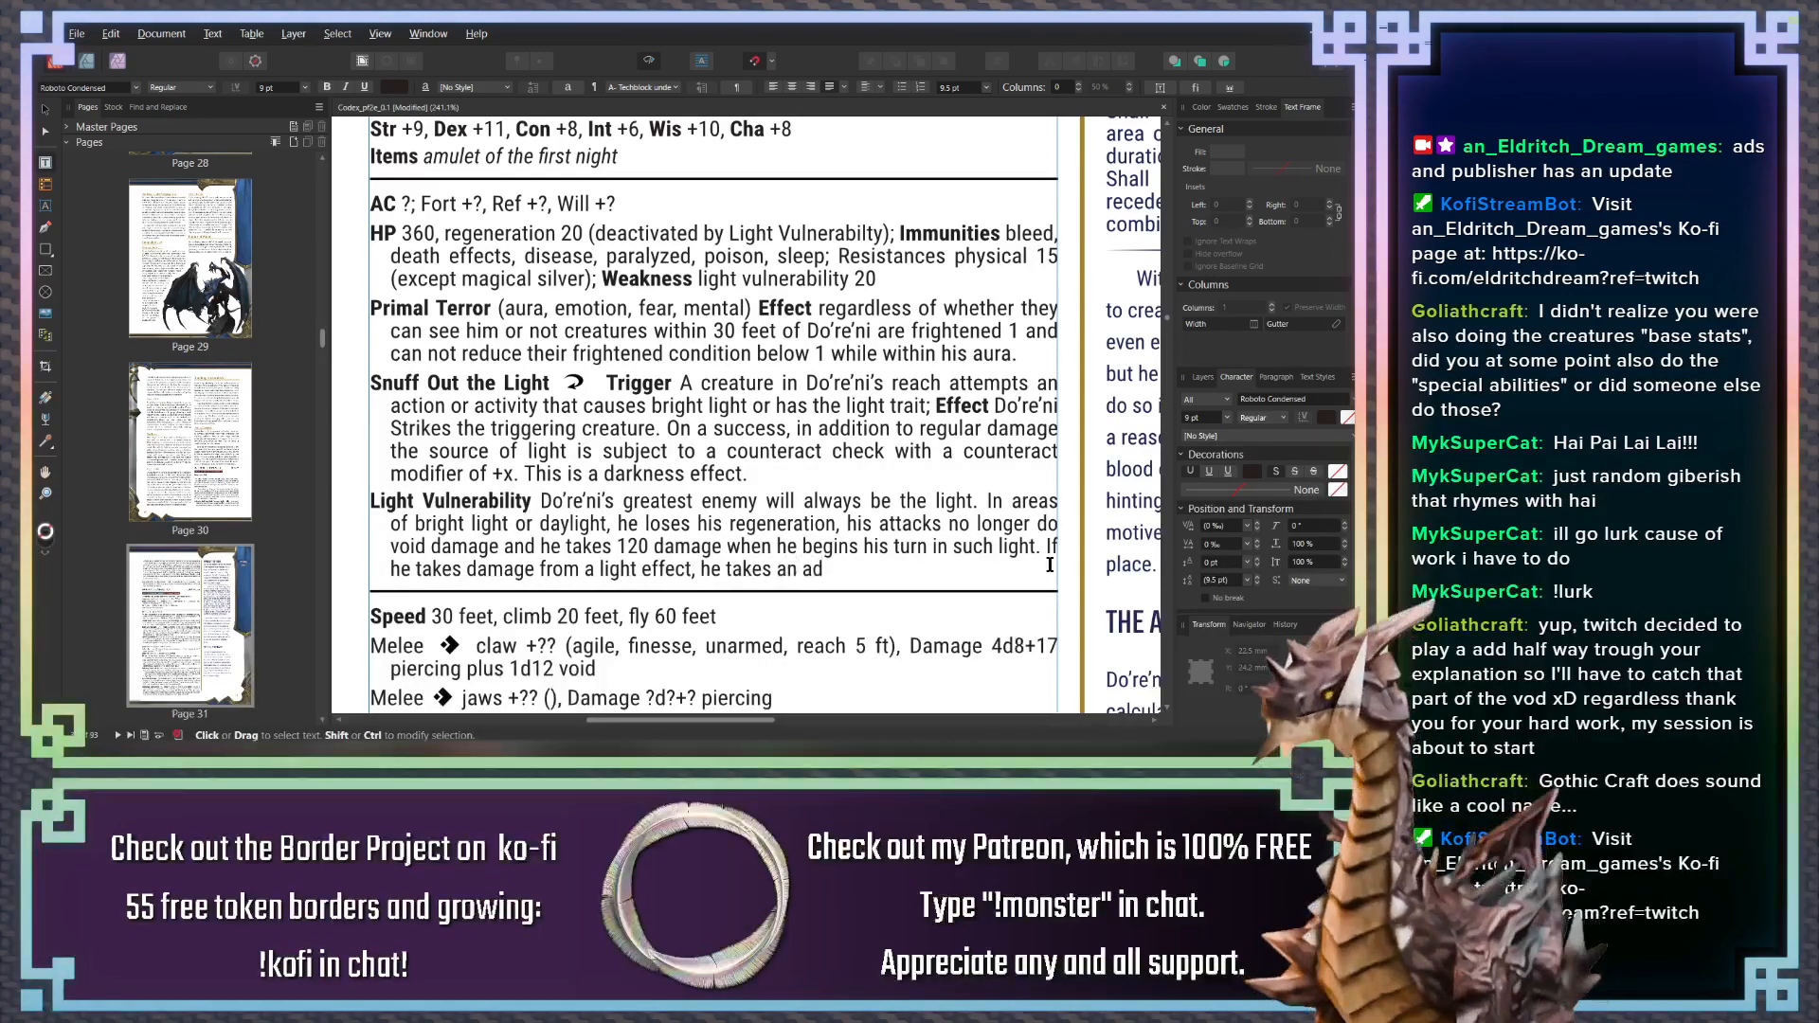
{"action": "type", "text": "ditional"}
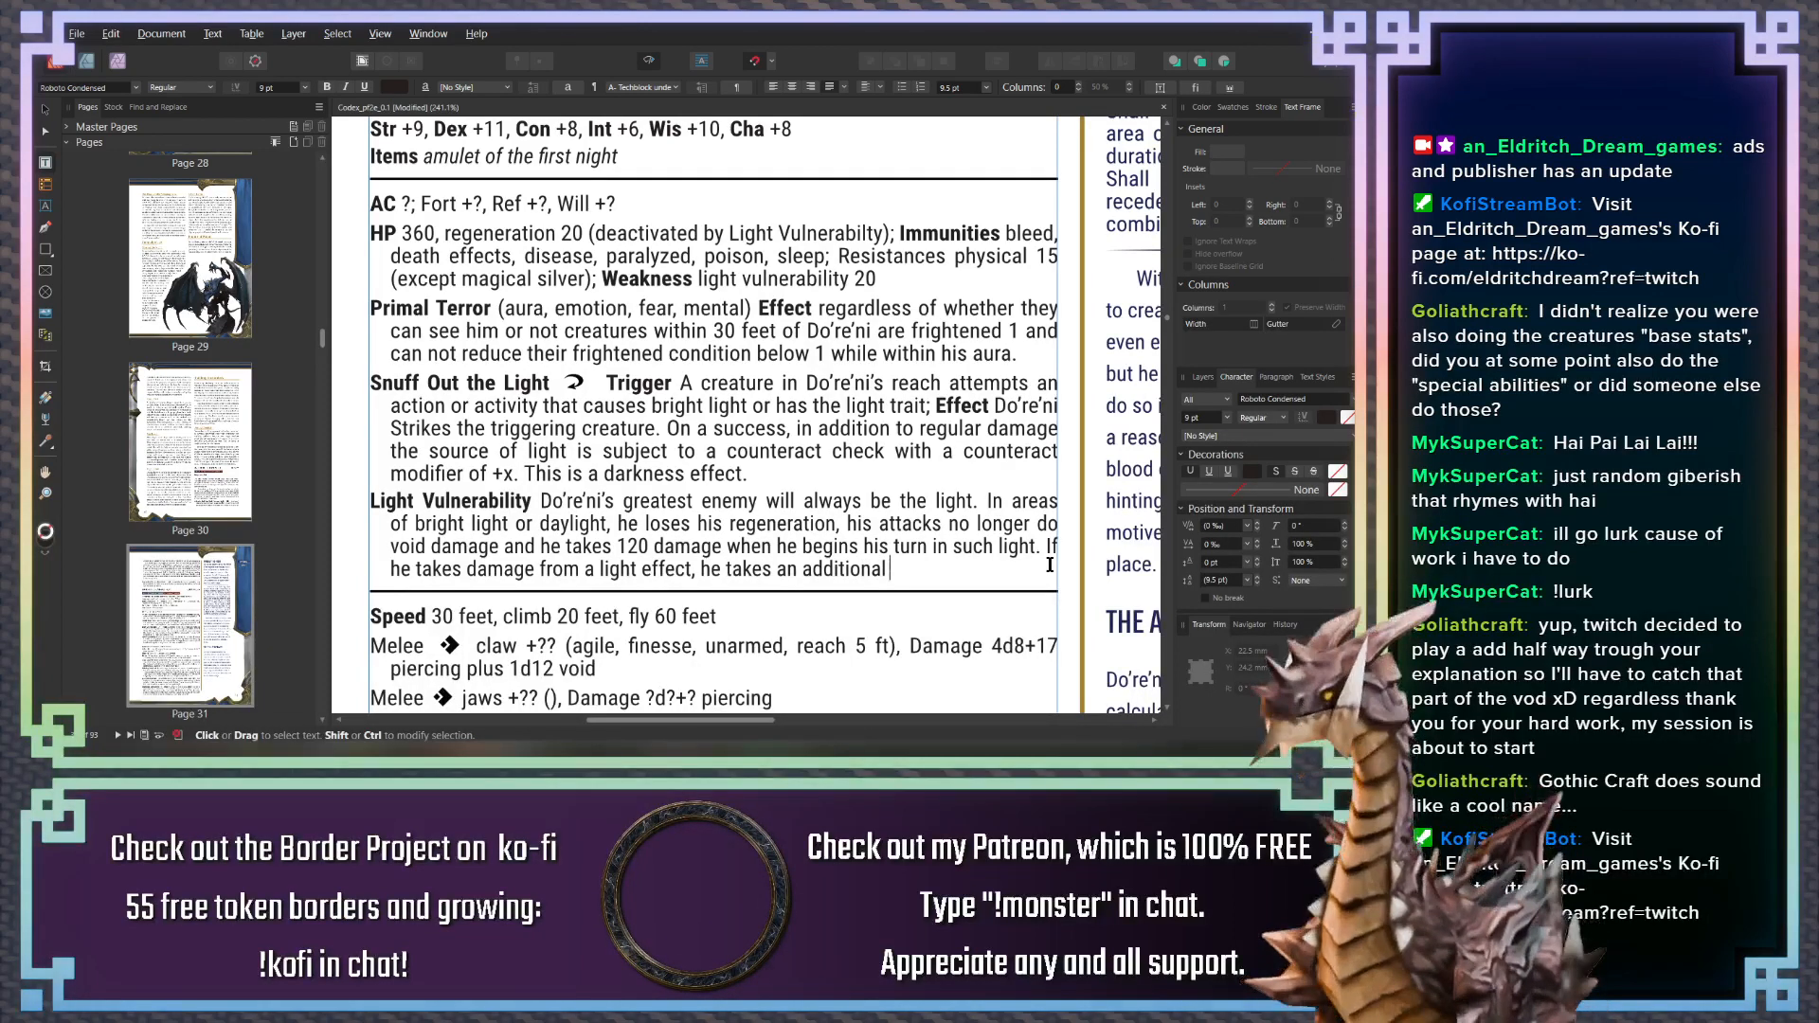
{"action": "type", "text": " 2"}
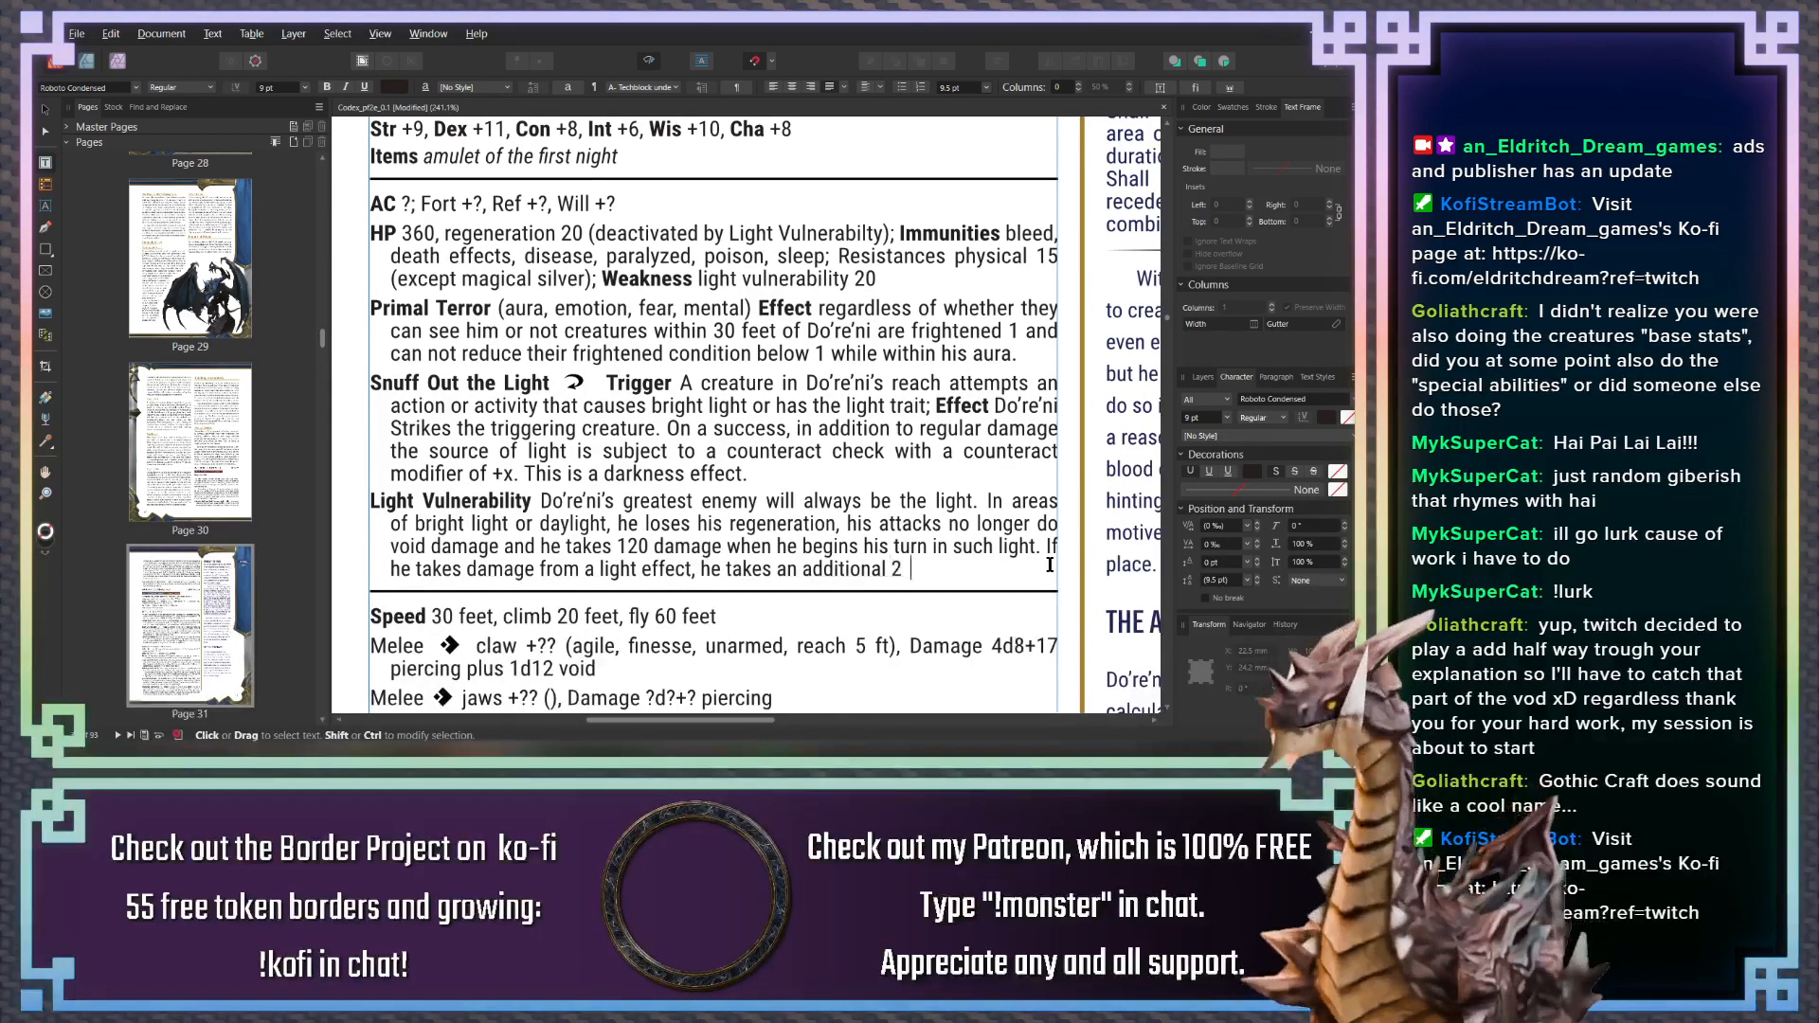
{"action": "type", "text": "0 damage a nd"}
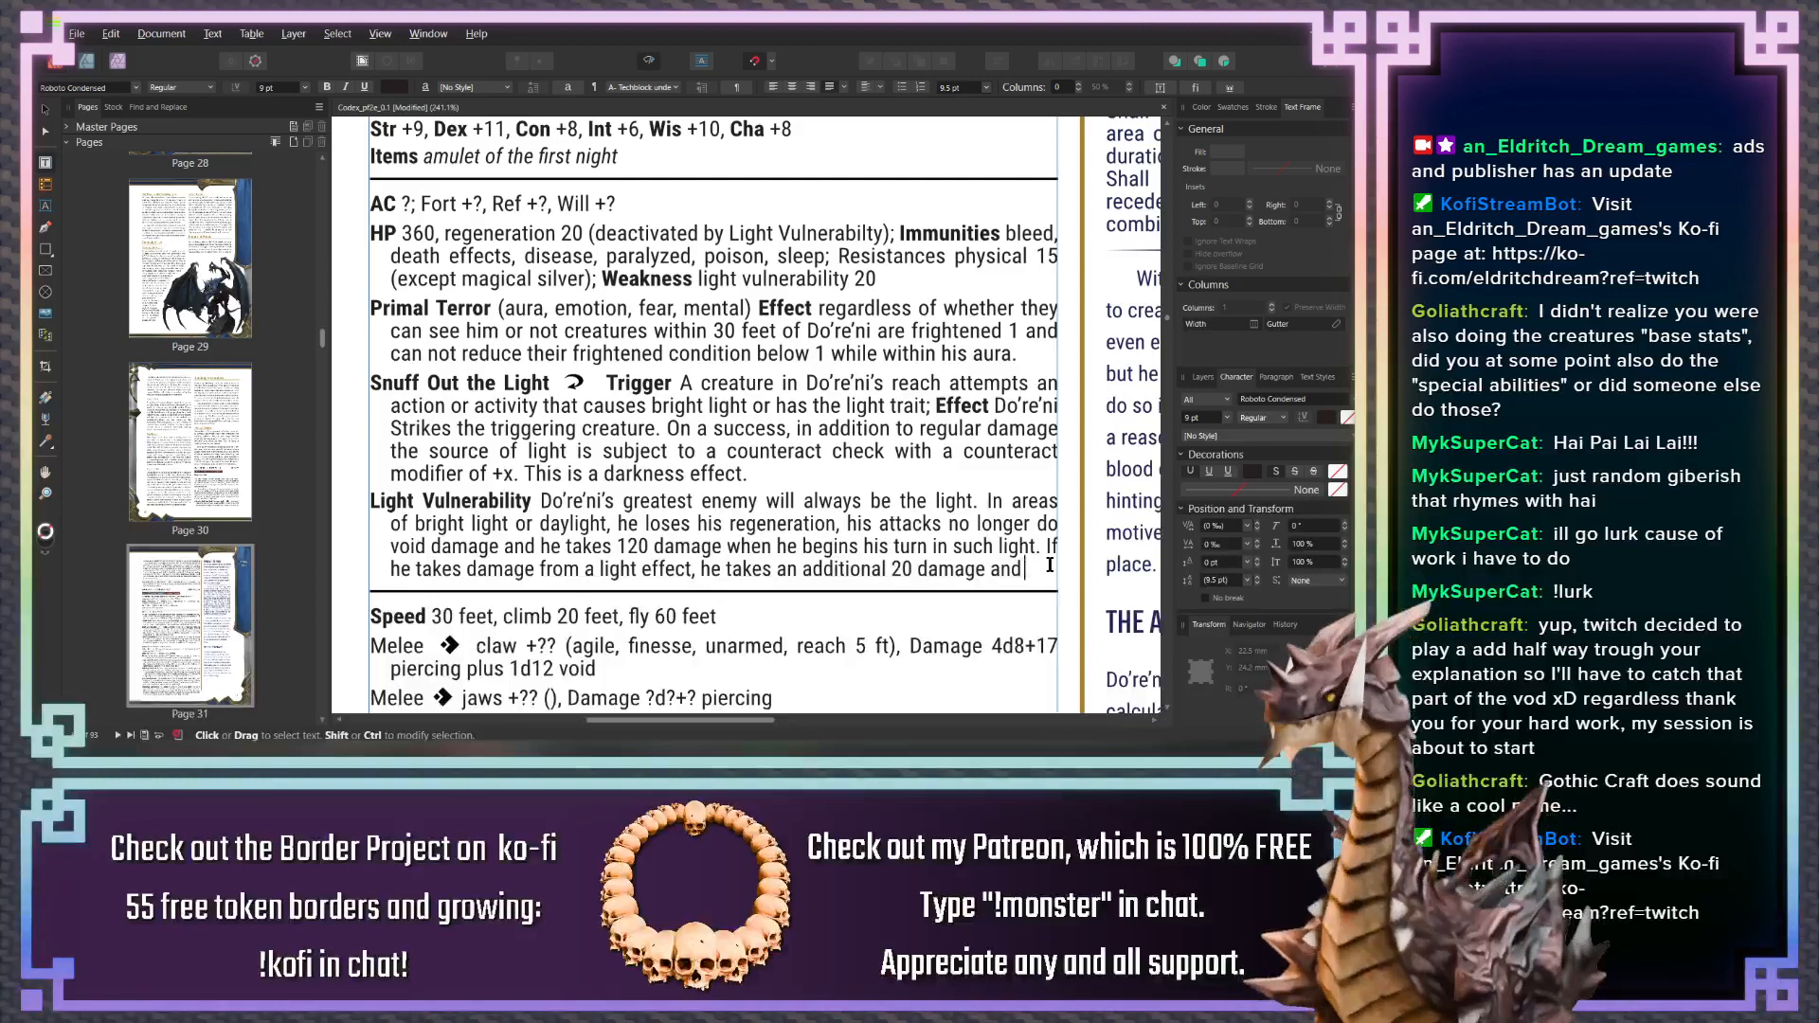
Try ending the draft sentence with "loses" and delete the whole added sentence from Light Vulnerability
{"action": "type", "text": "has thes"}
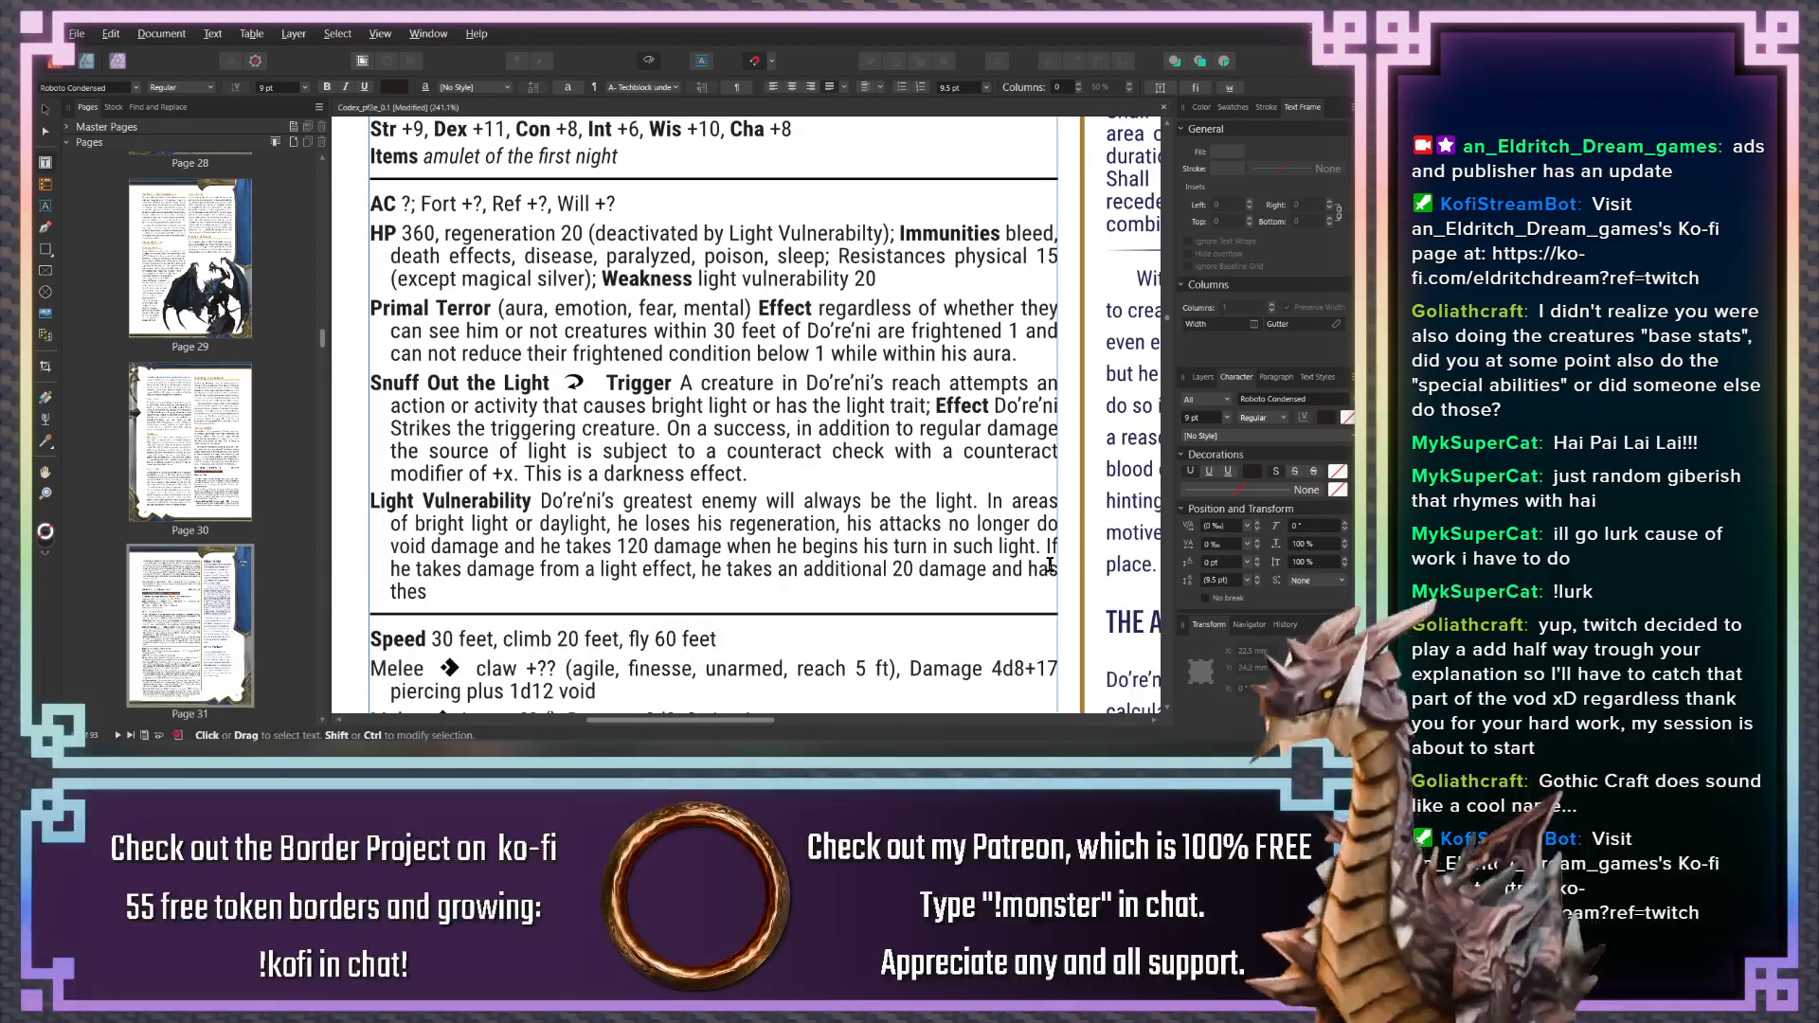
{"action": "key", "text": "BackSpace"}
{"action": "key", "text": "BackSpace"}
{"action": "key", "text": "BackSpace"}
{"action": "key", "text": "BackSpace"}
{"action": "key", "text": "BackSpace"}
{"action": "key", "text": "BackSpace"}
{"action": "key", "text": "BackSpace"}
{"action": "key", "text": "BackSpace"}
{"action": "key", "text": "BackSpace"}
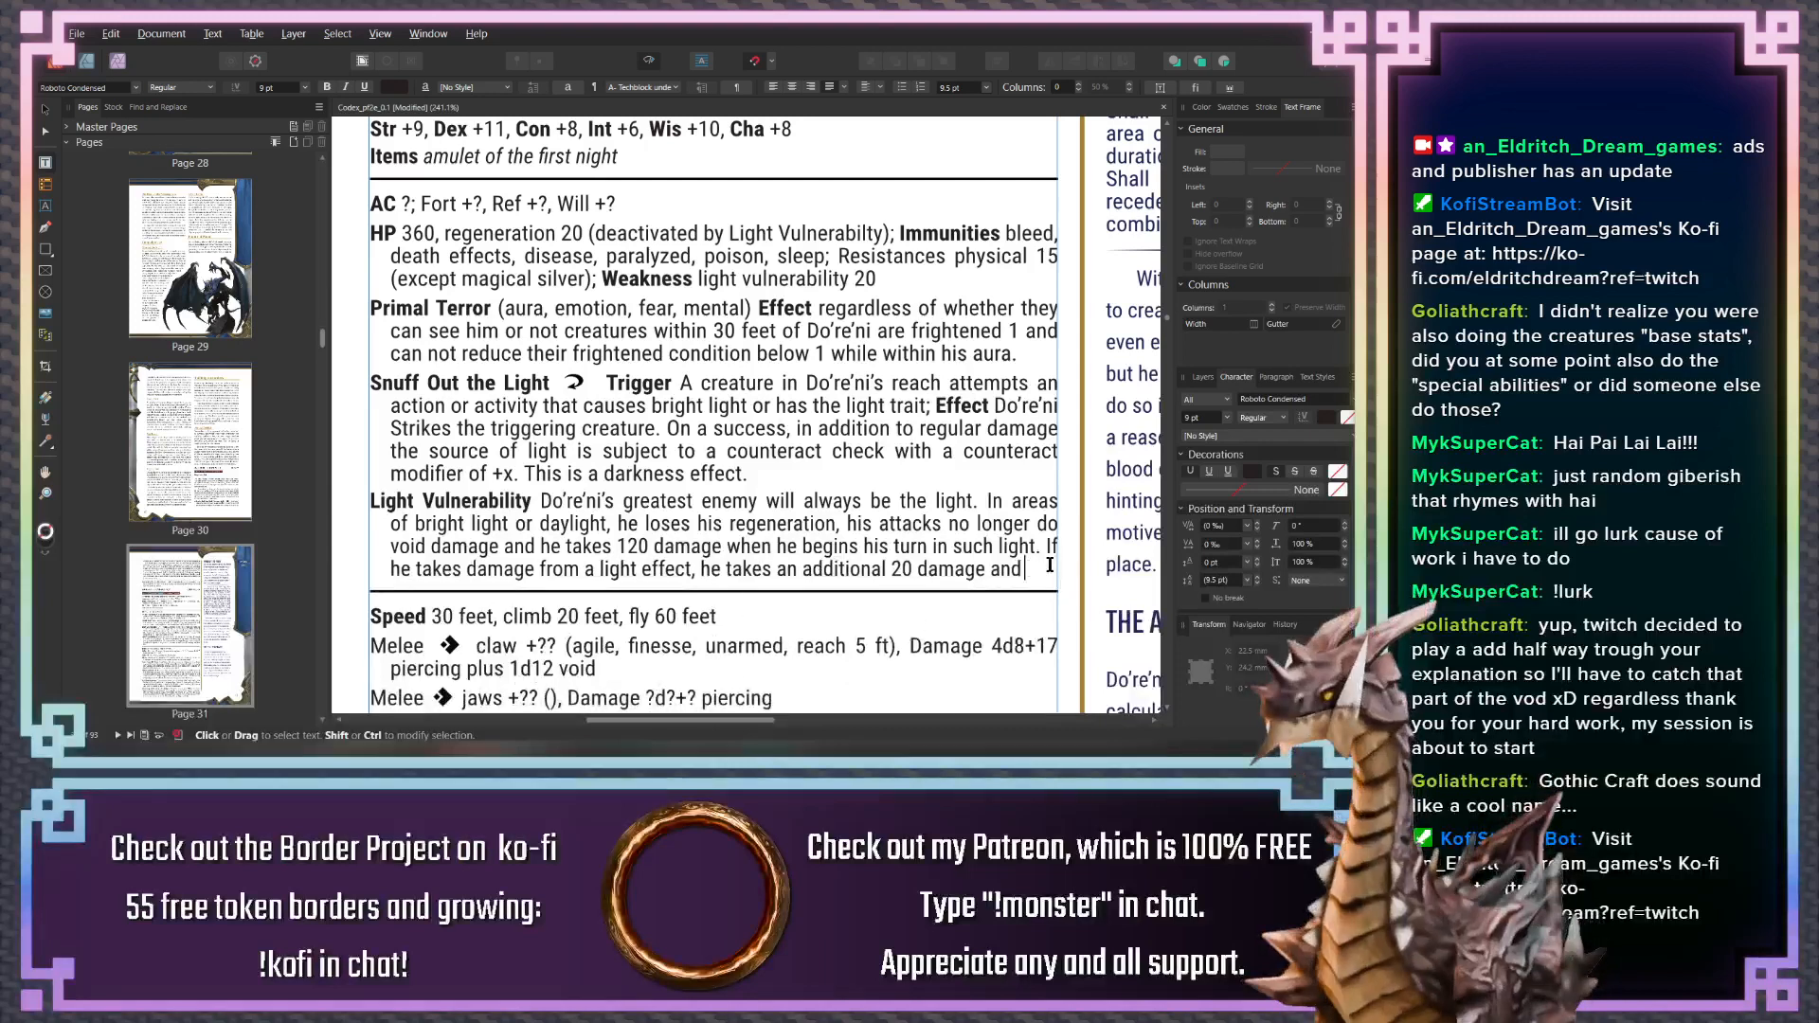
{"action": "type", "text": "loses"}
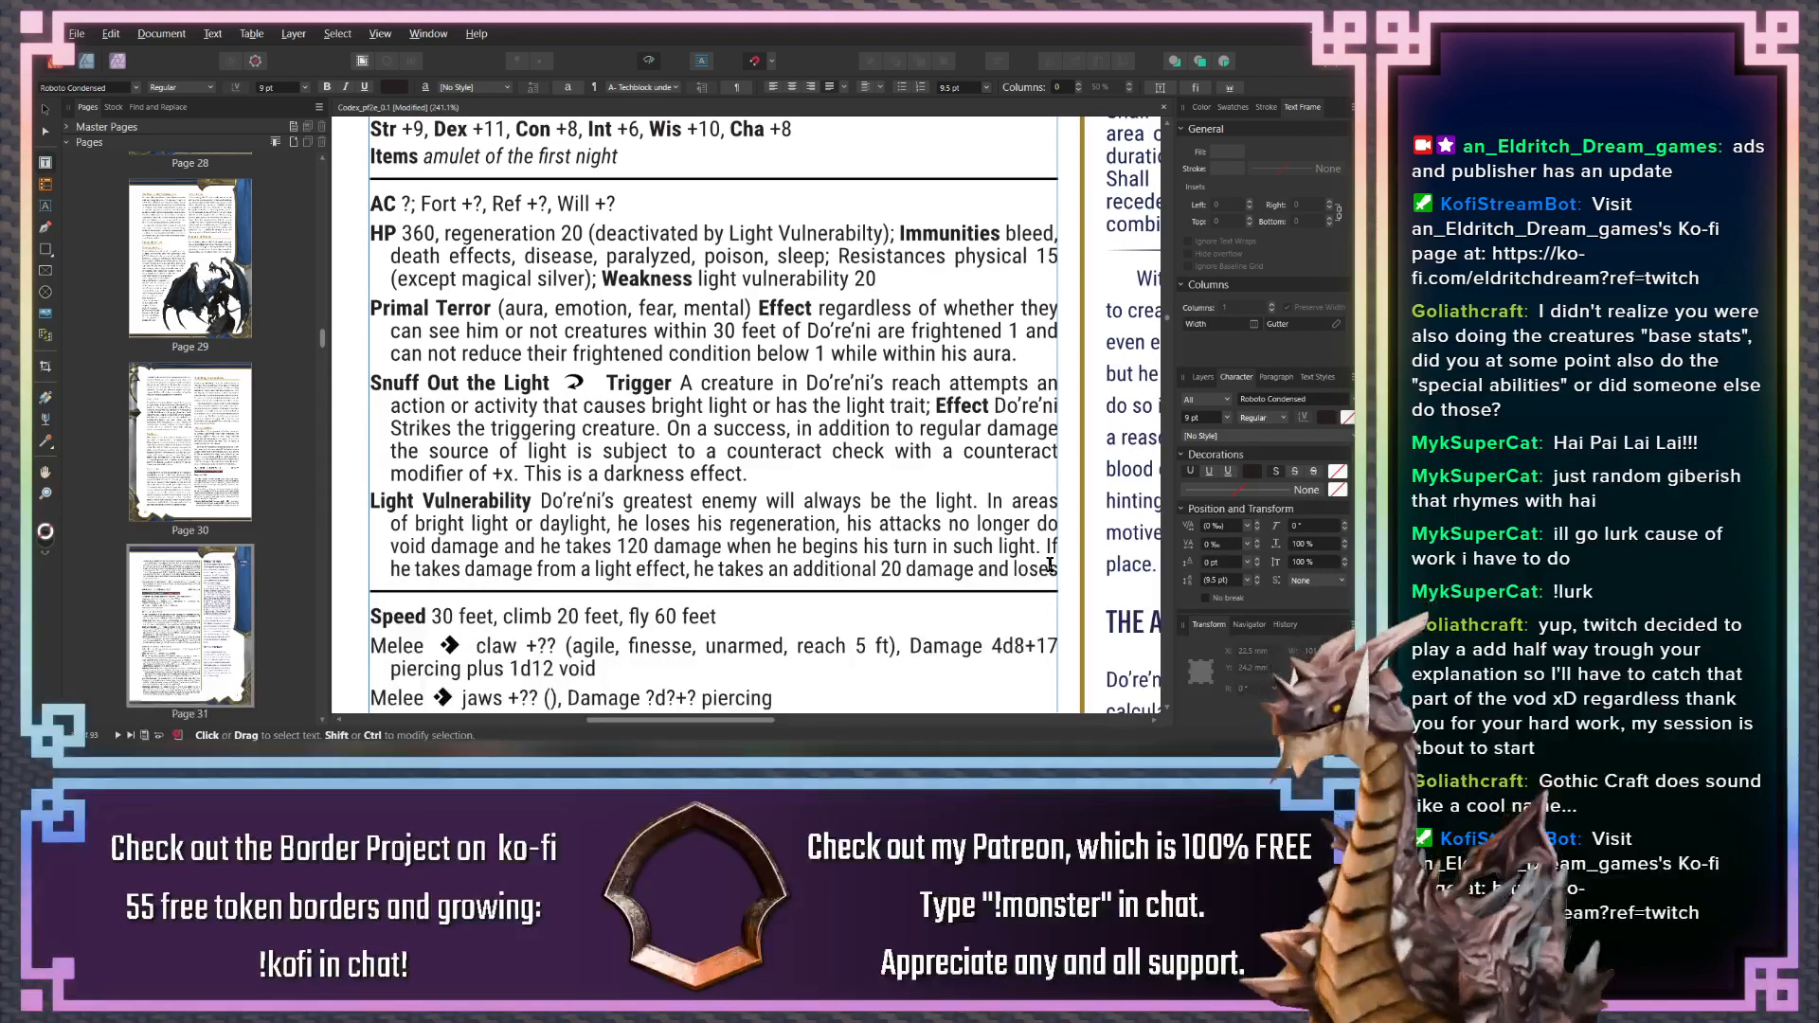
{"action": "triple_click", "coordinate": [1050, 565]}
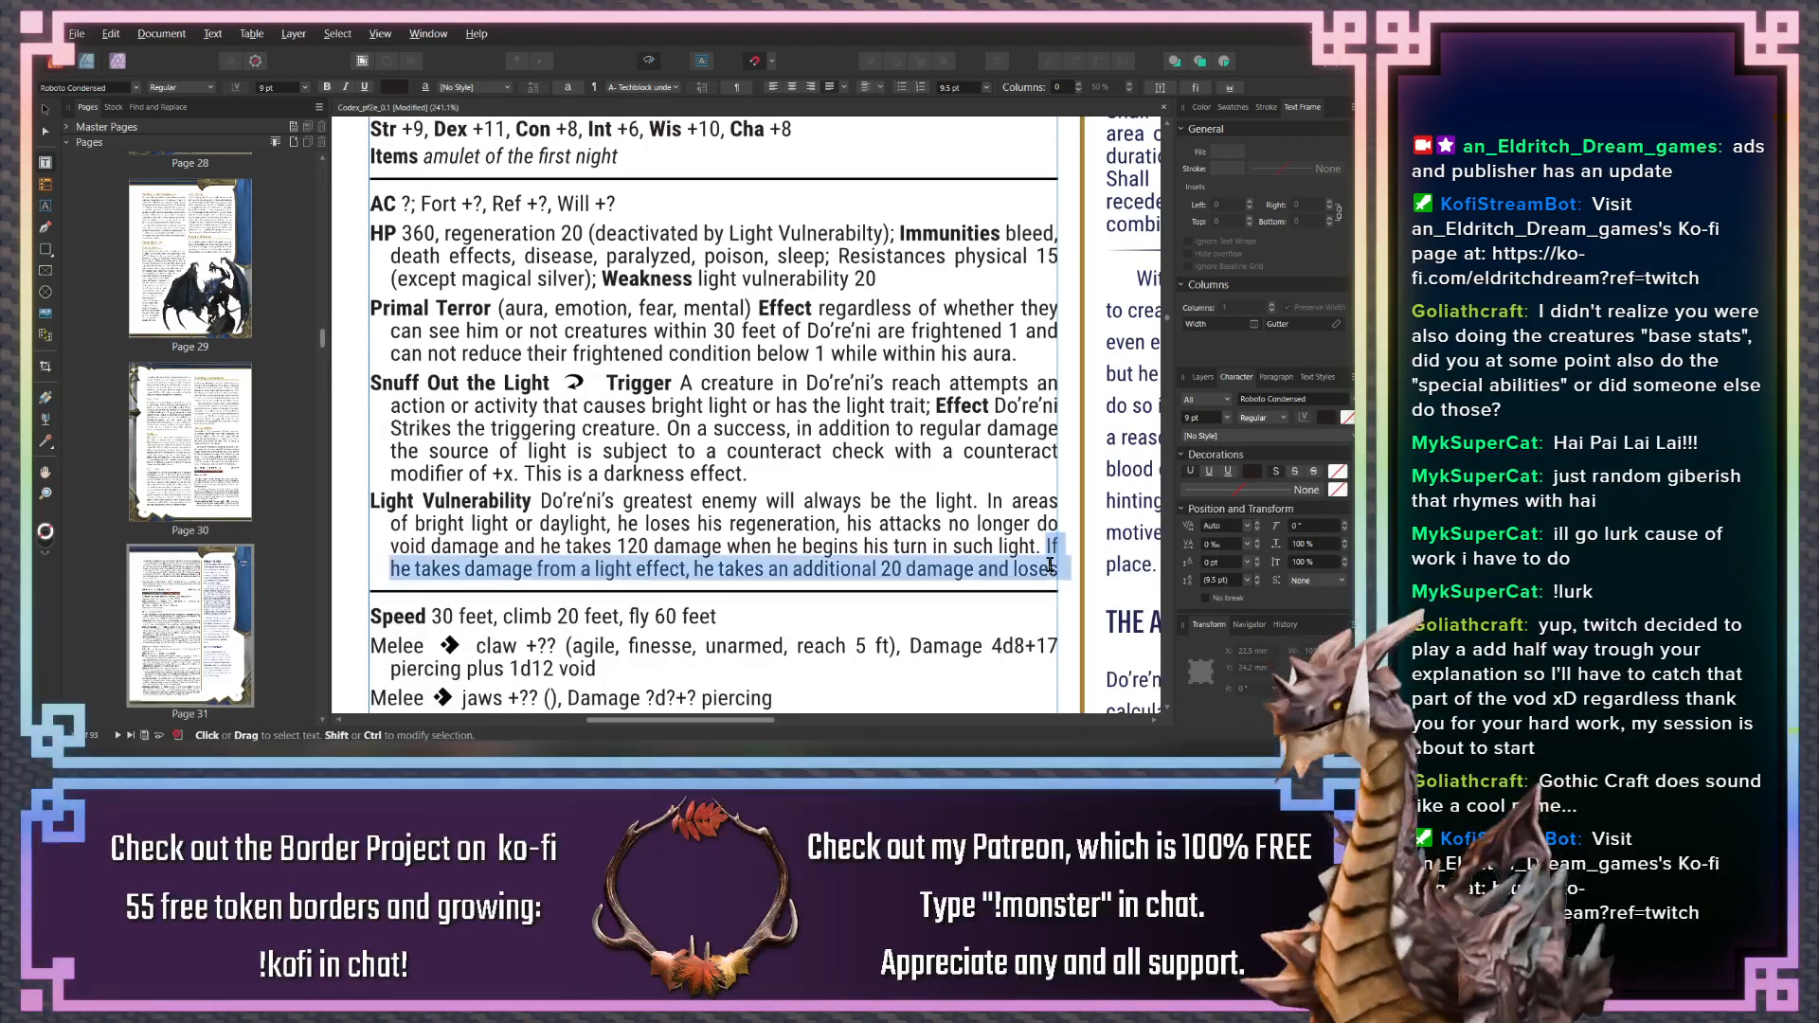
{"action": "key", "text": "Delete"}
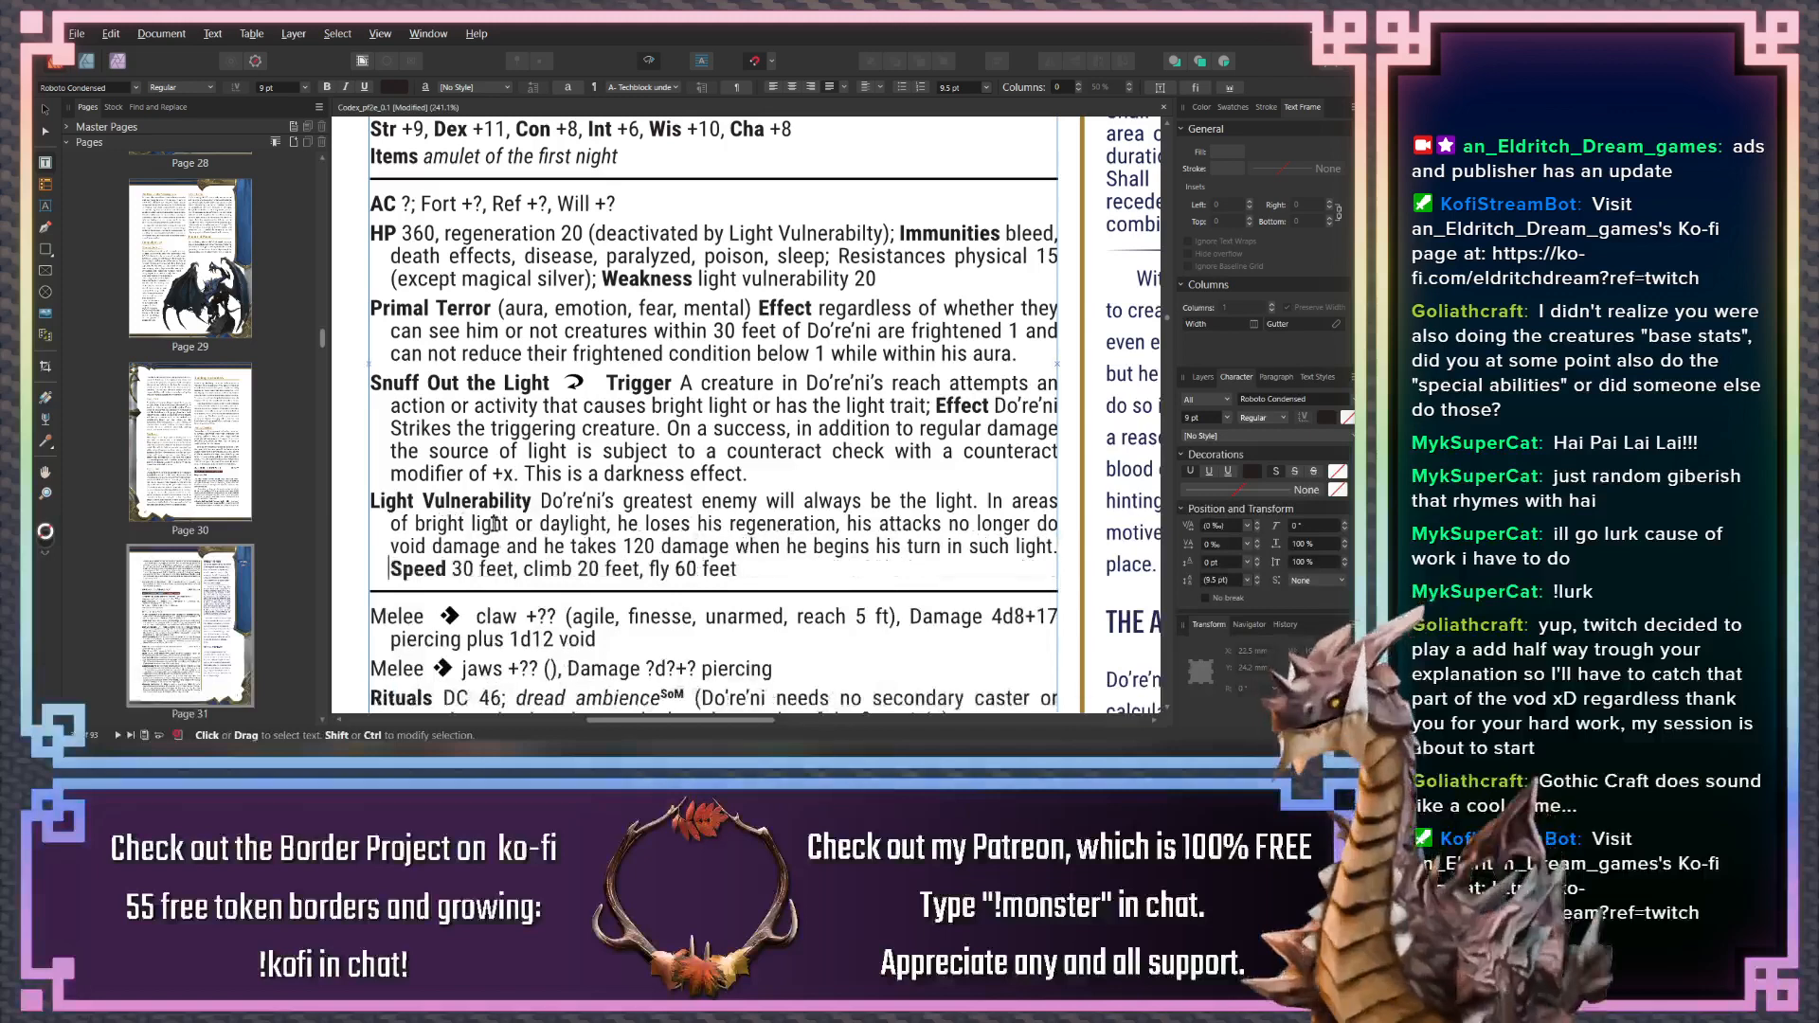
Insert ", or he takes damage from a light effect," after "daylight" in the Light Vulnerability entry
{"action": "left_click", "coordinate": [614, 523]}
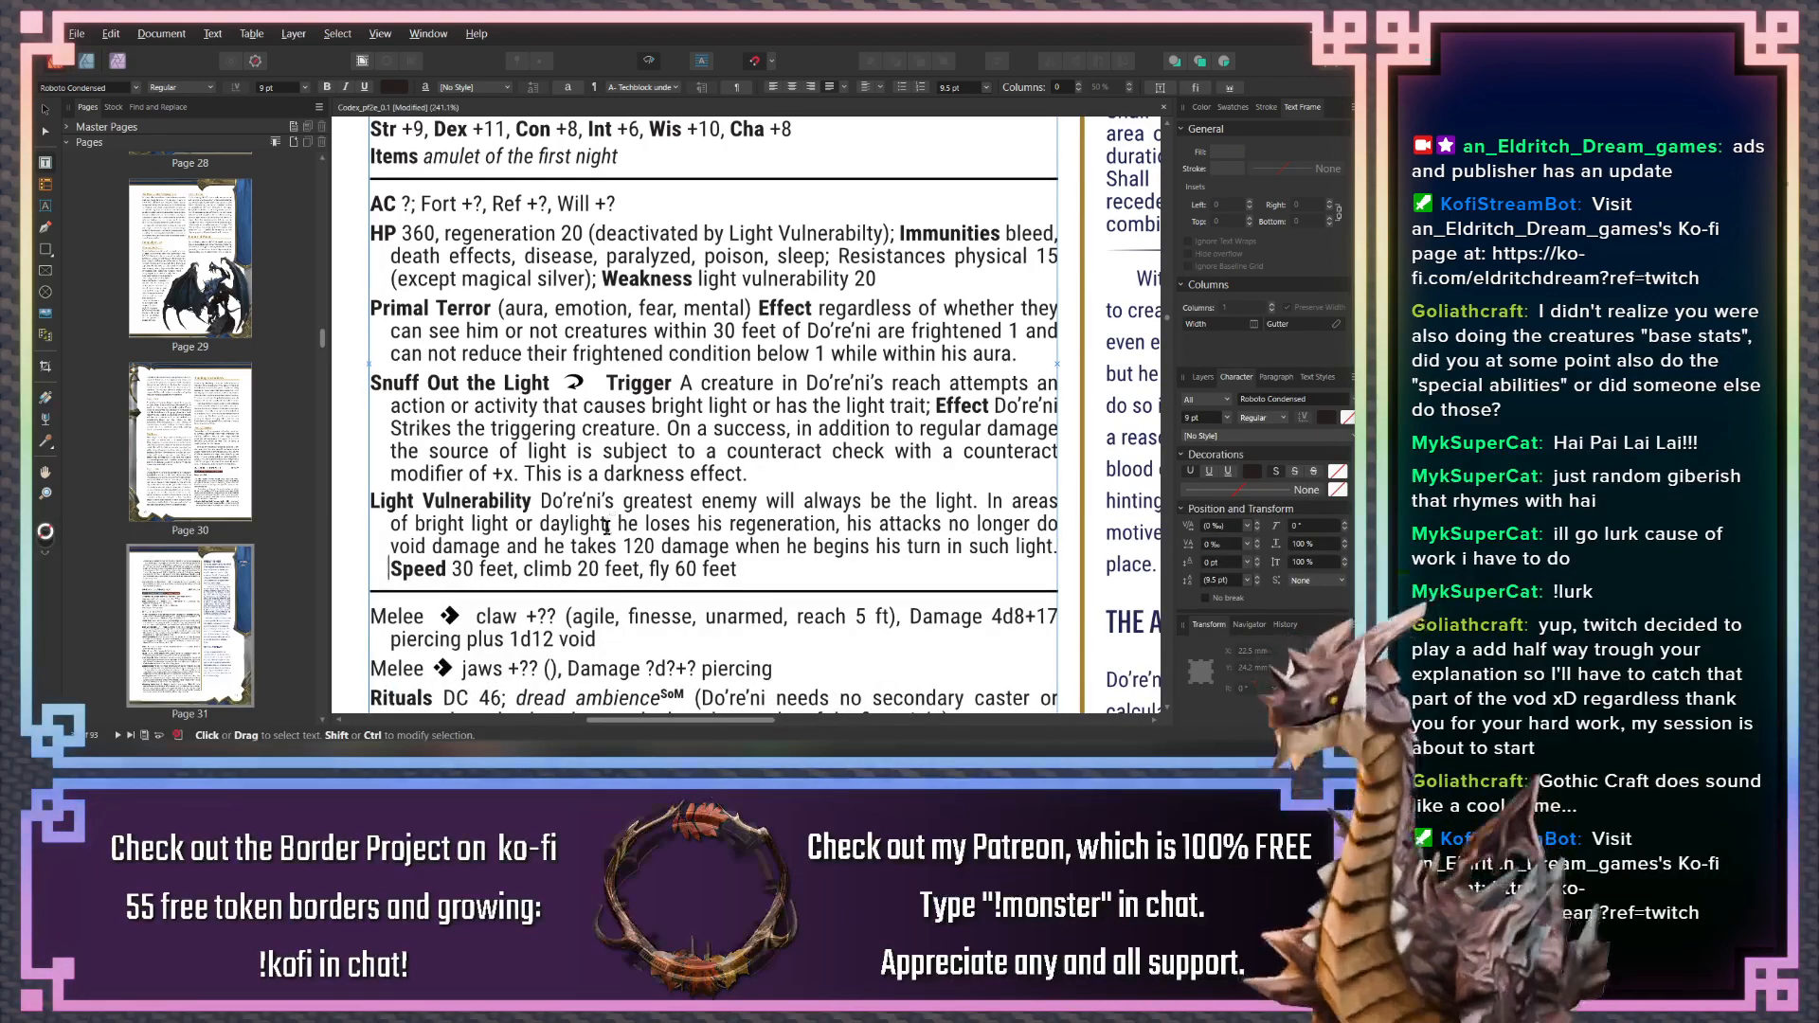
{"action": "key", "text": "BackSpace"}
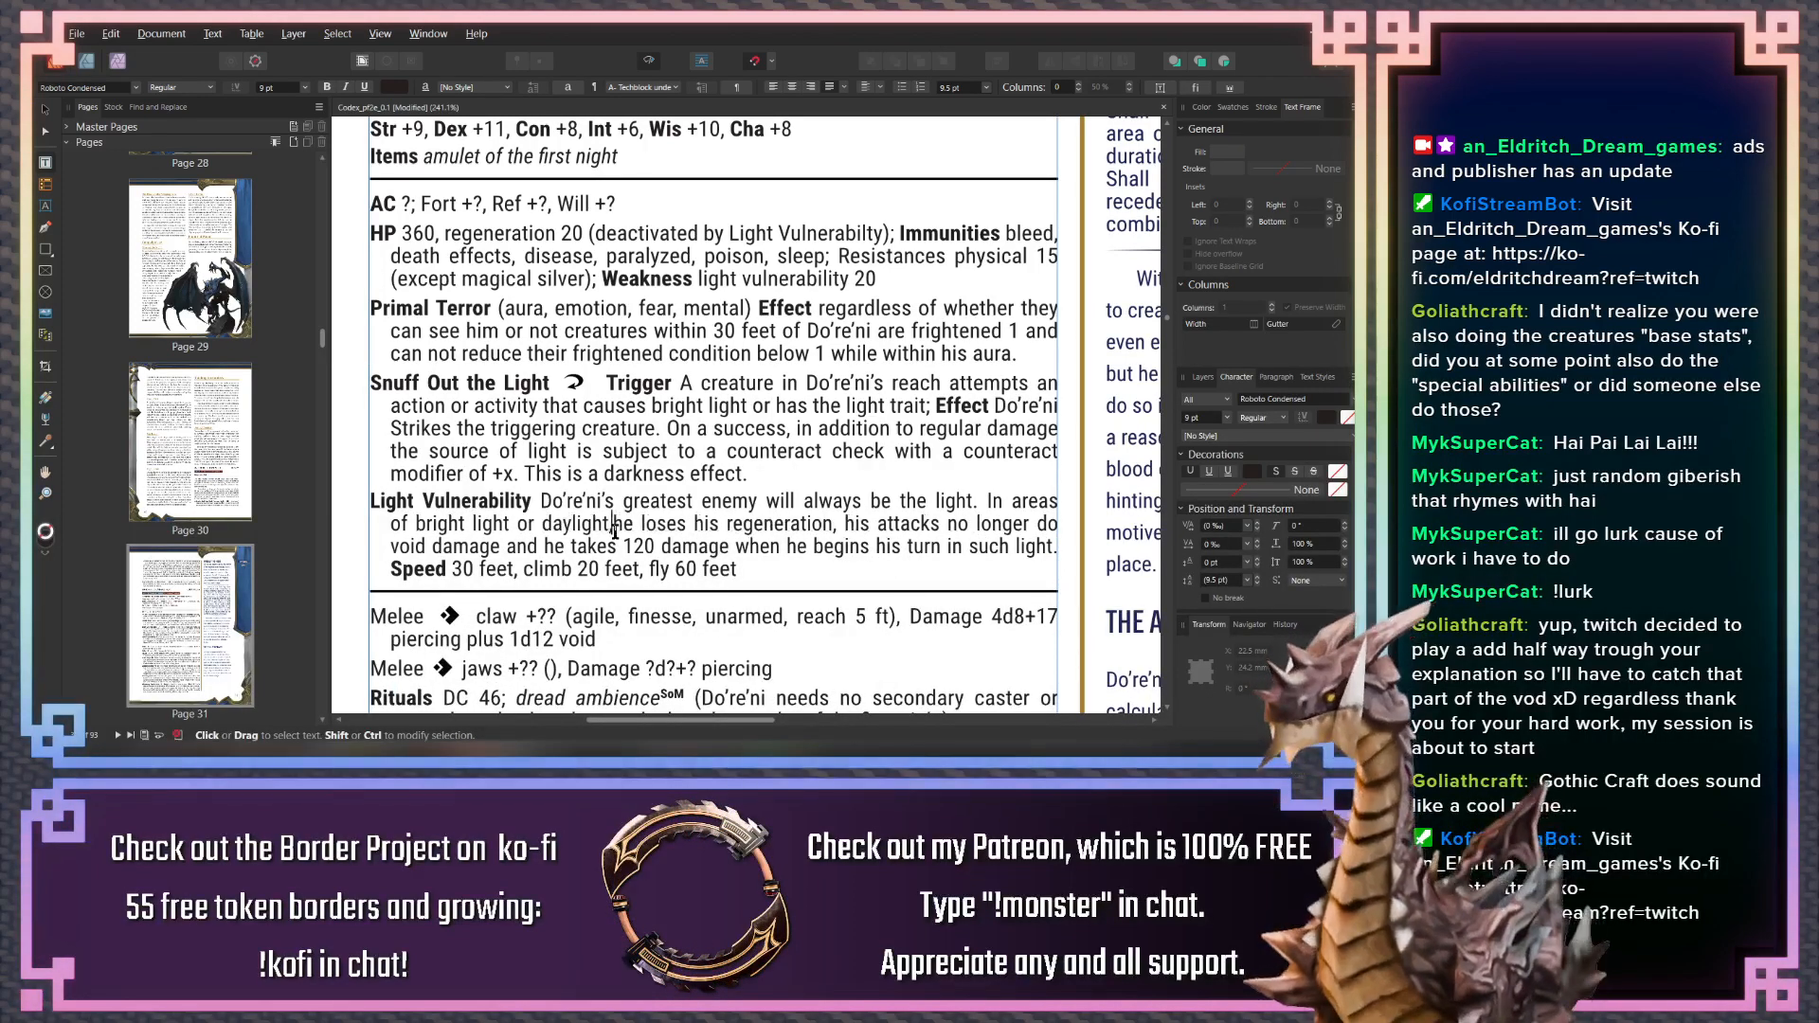
{"action": "type", "text": ", or he ta"}
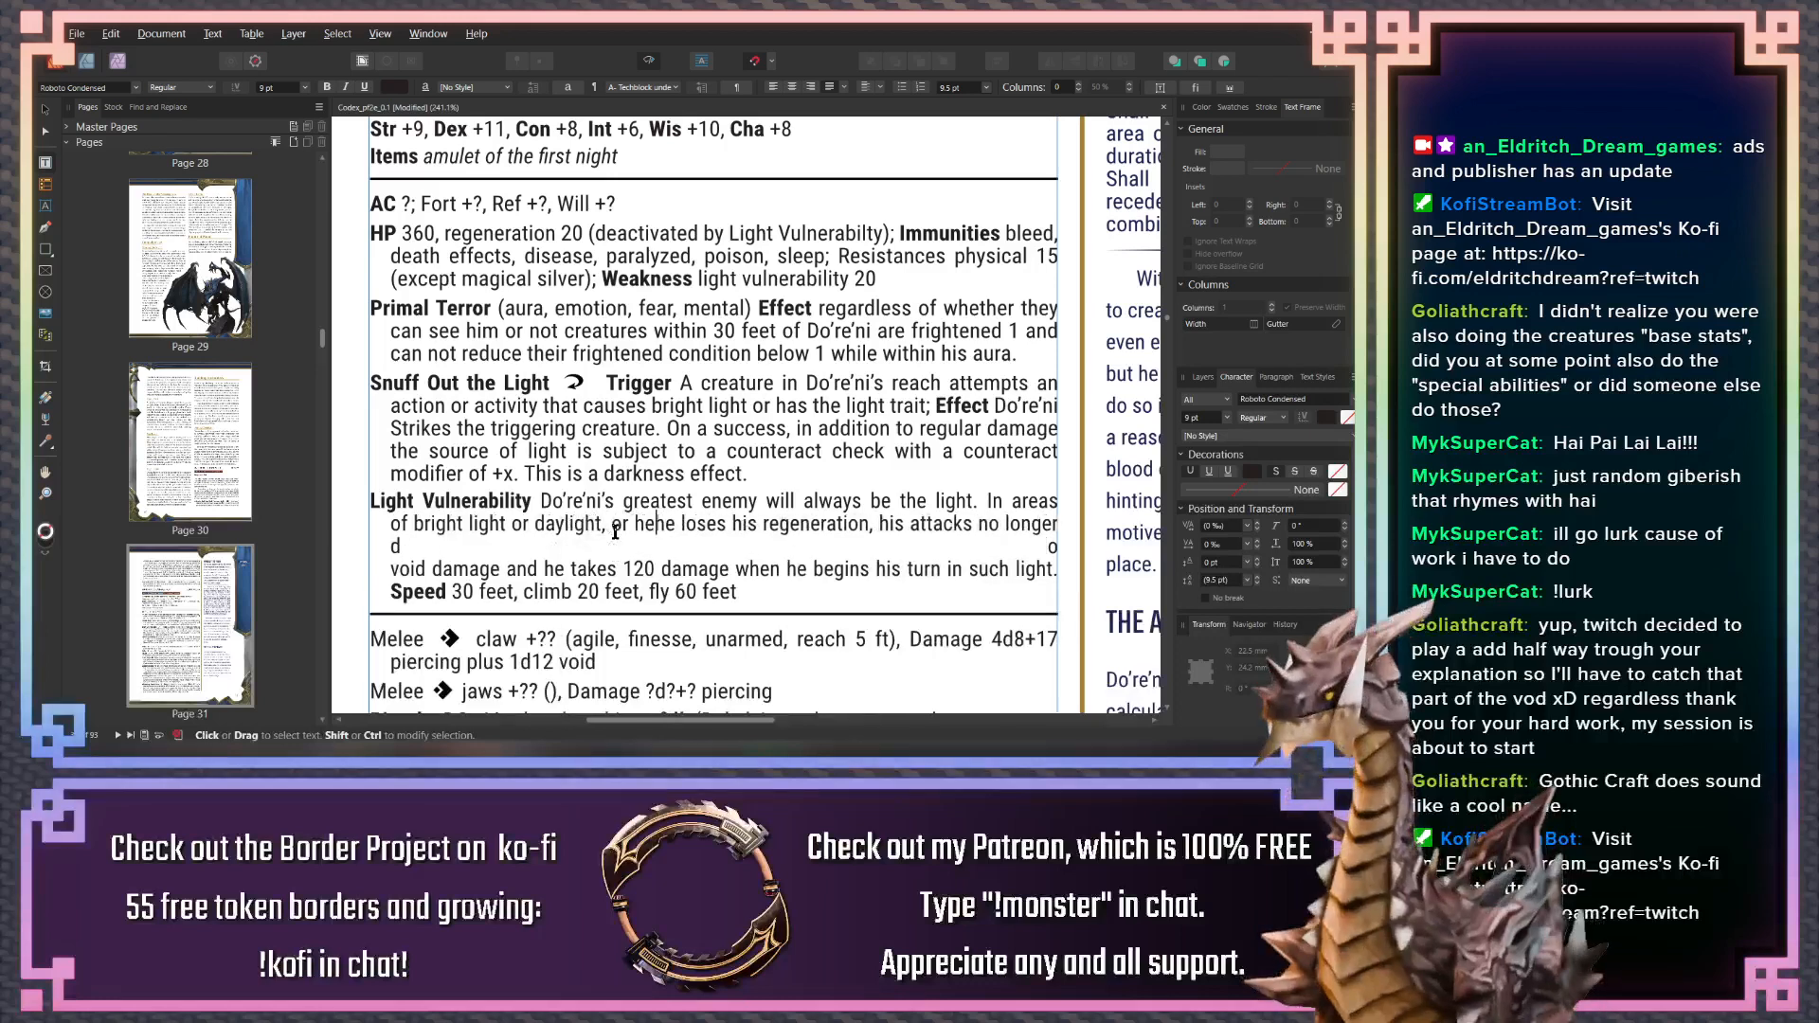
{"action": "type", "text": "kes damag"}
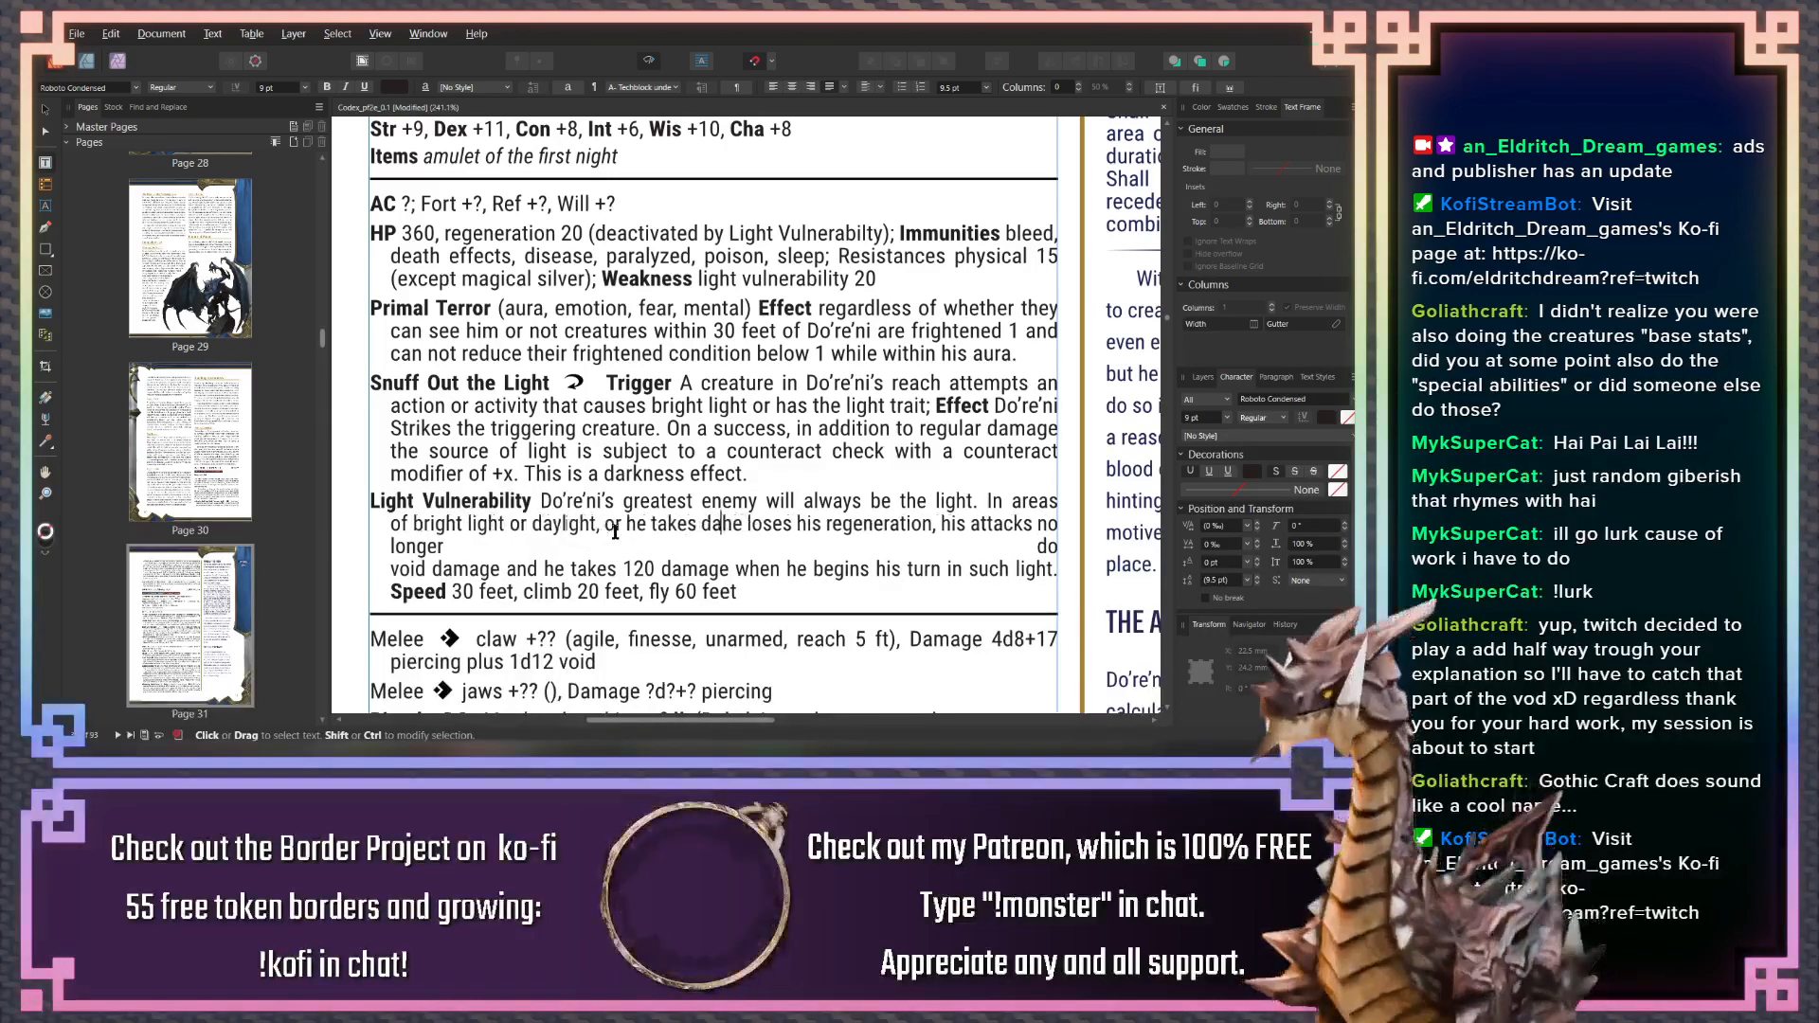
{"action": "type", "text": "e from a light"}
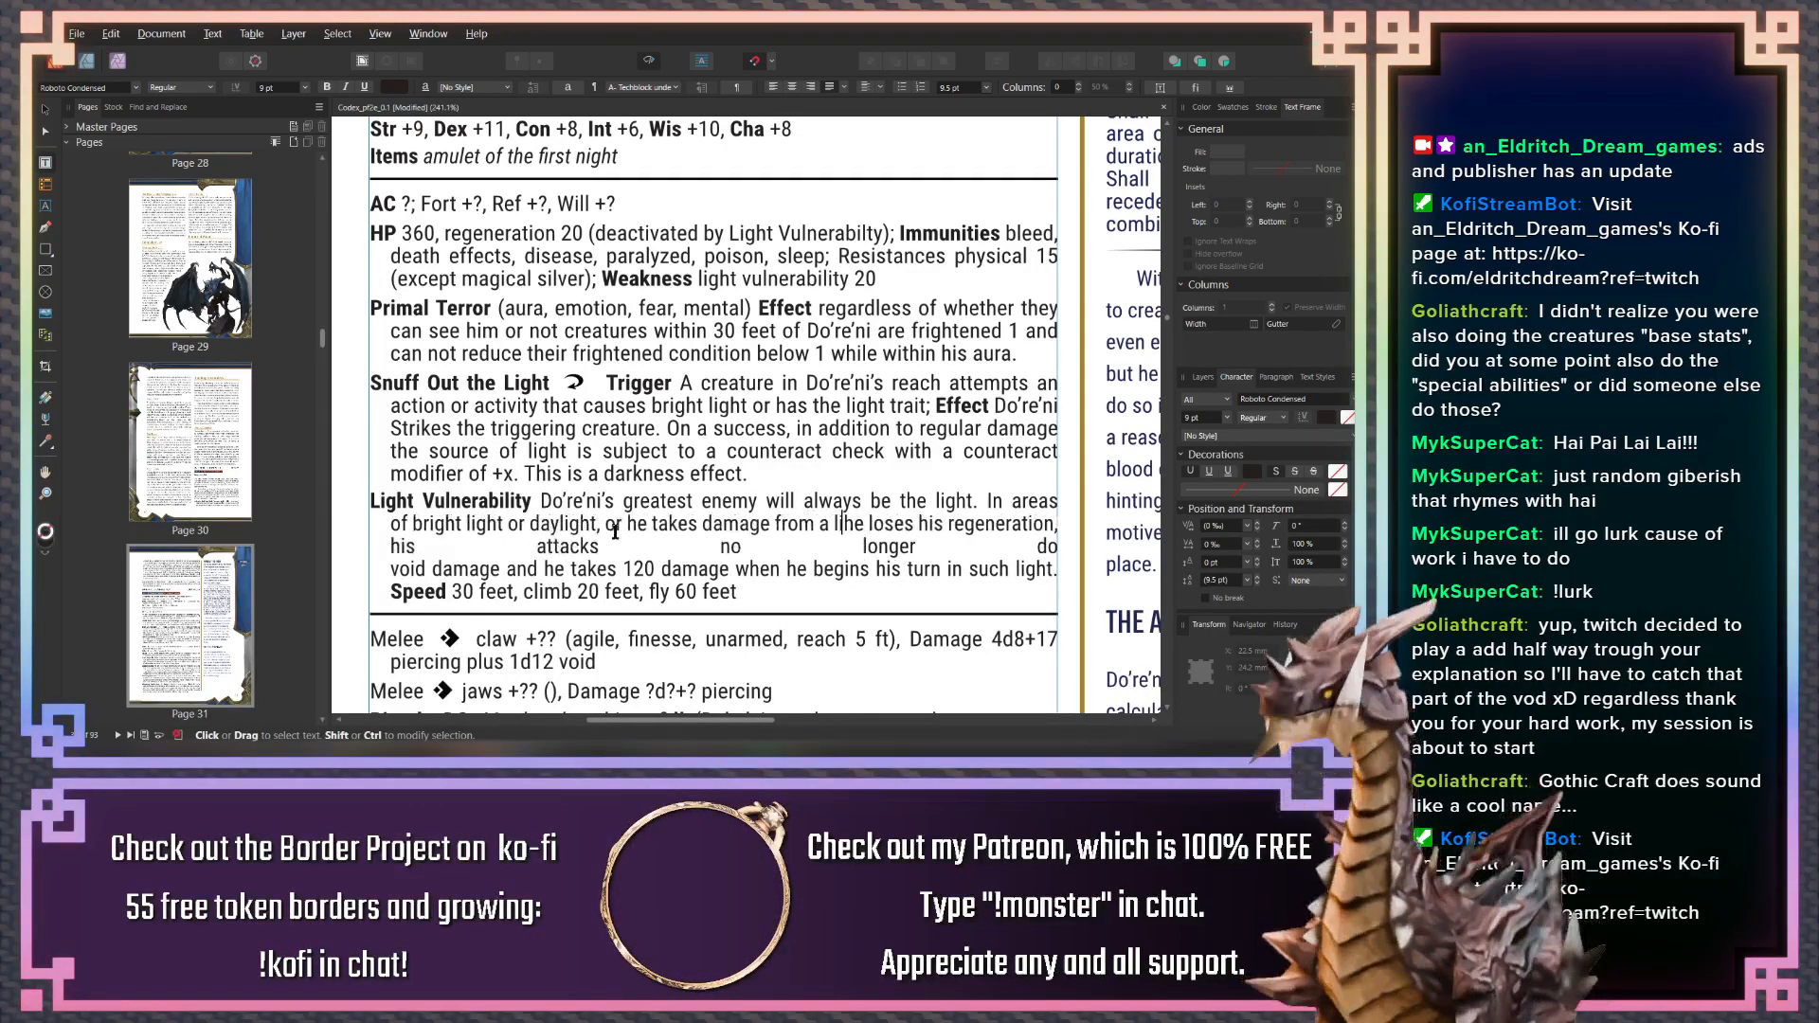
{"action": "type", "text": " effect"}
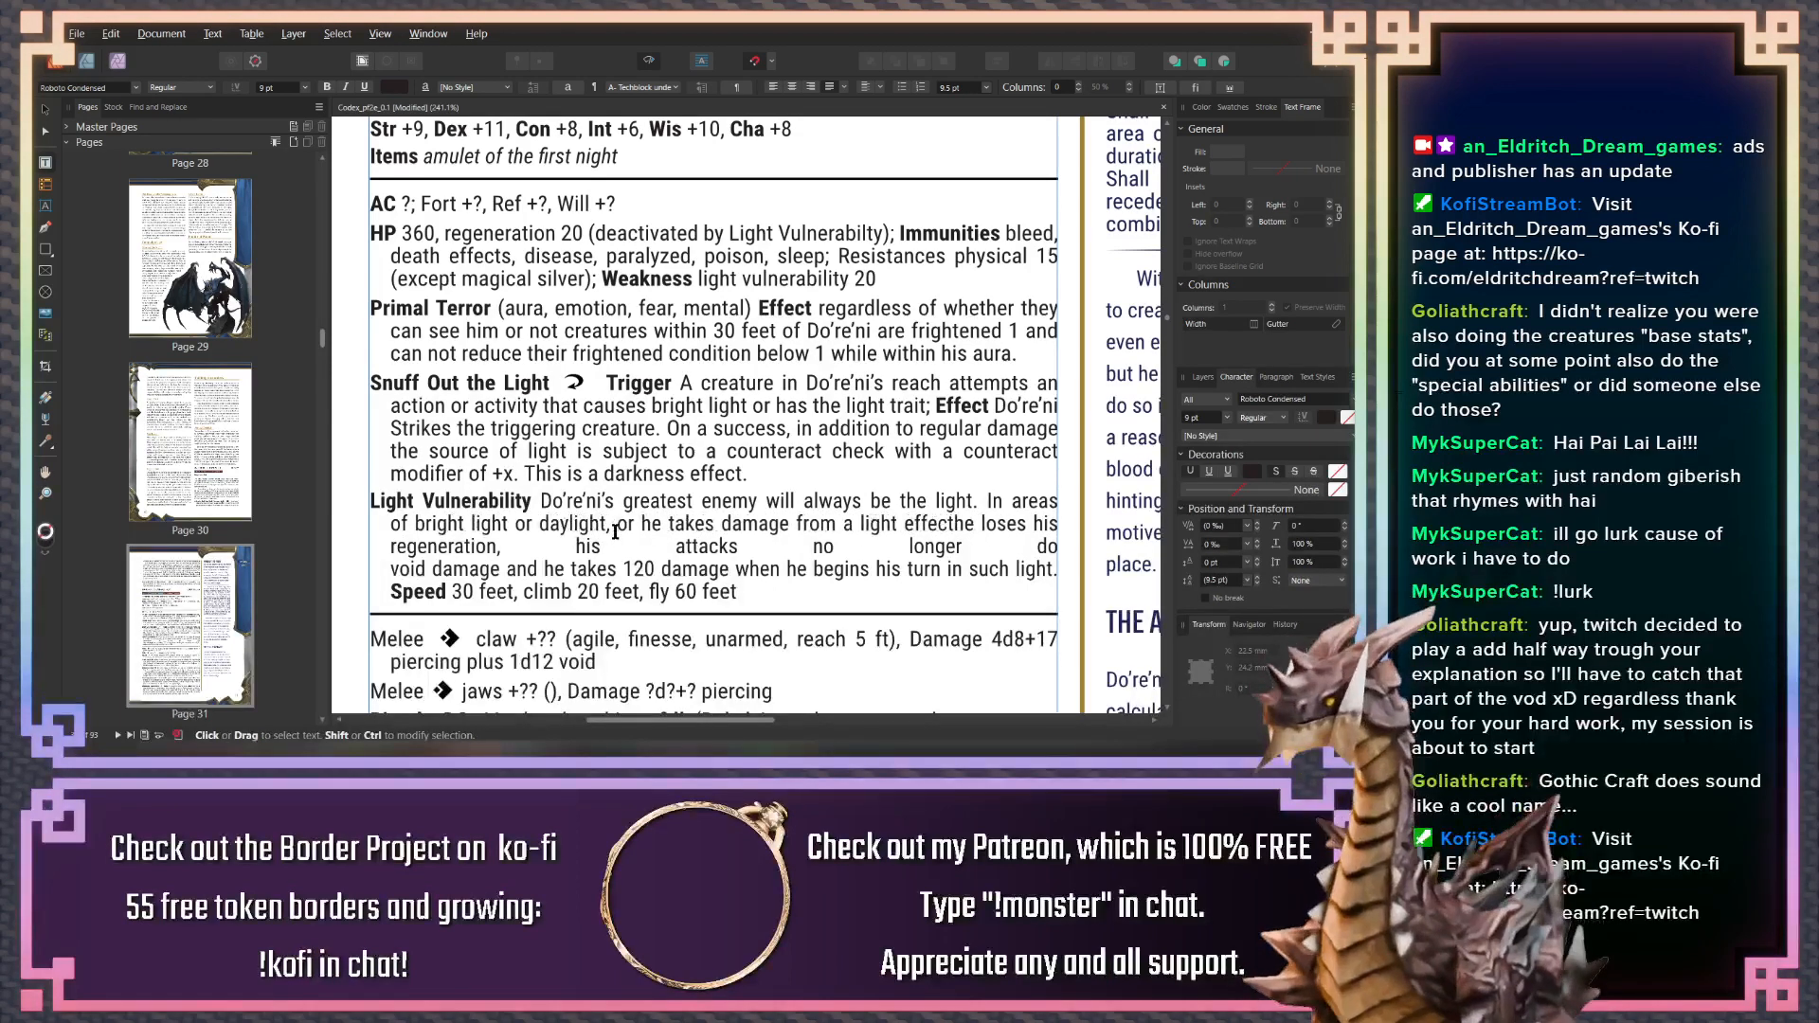
{"action": "type", "text": ","}
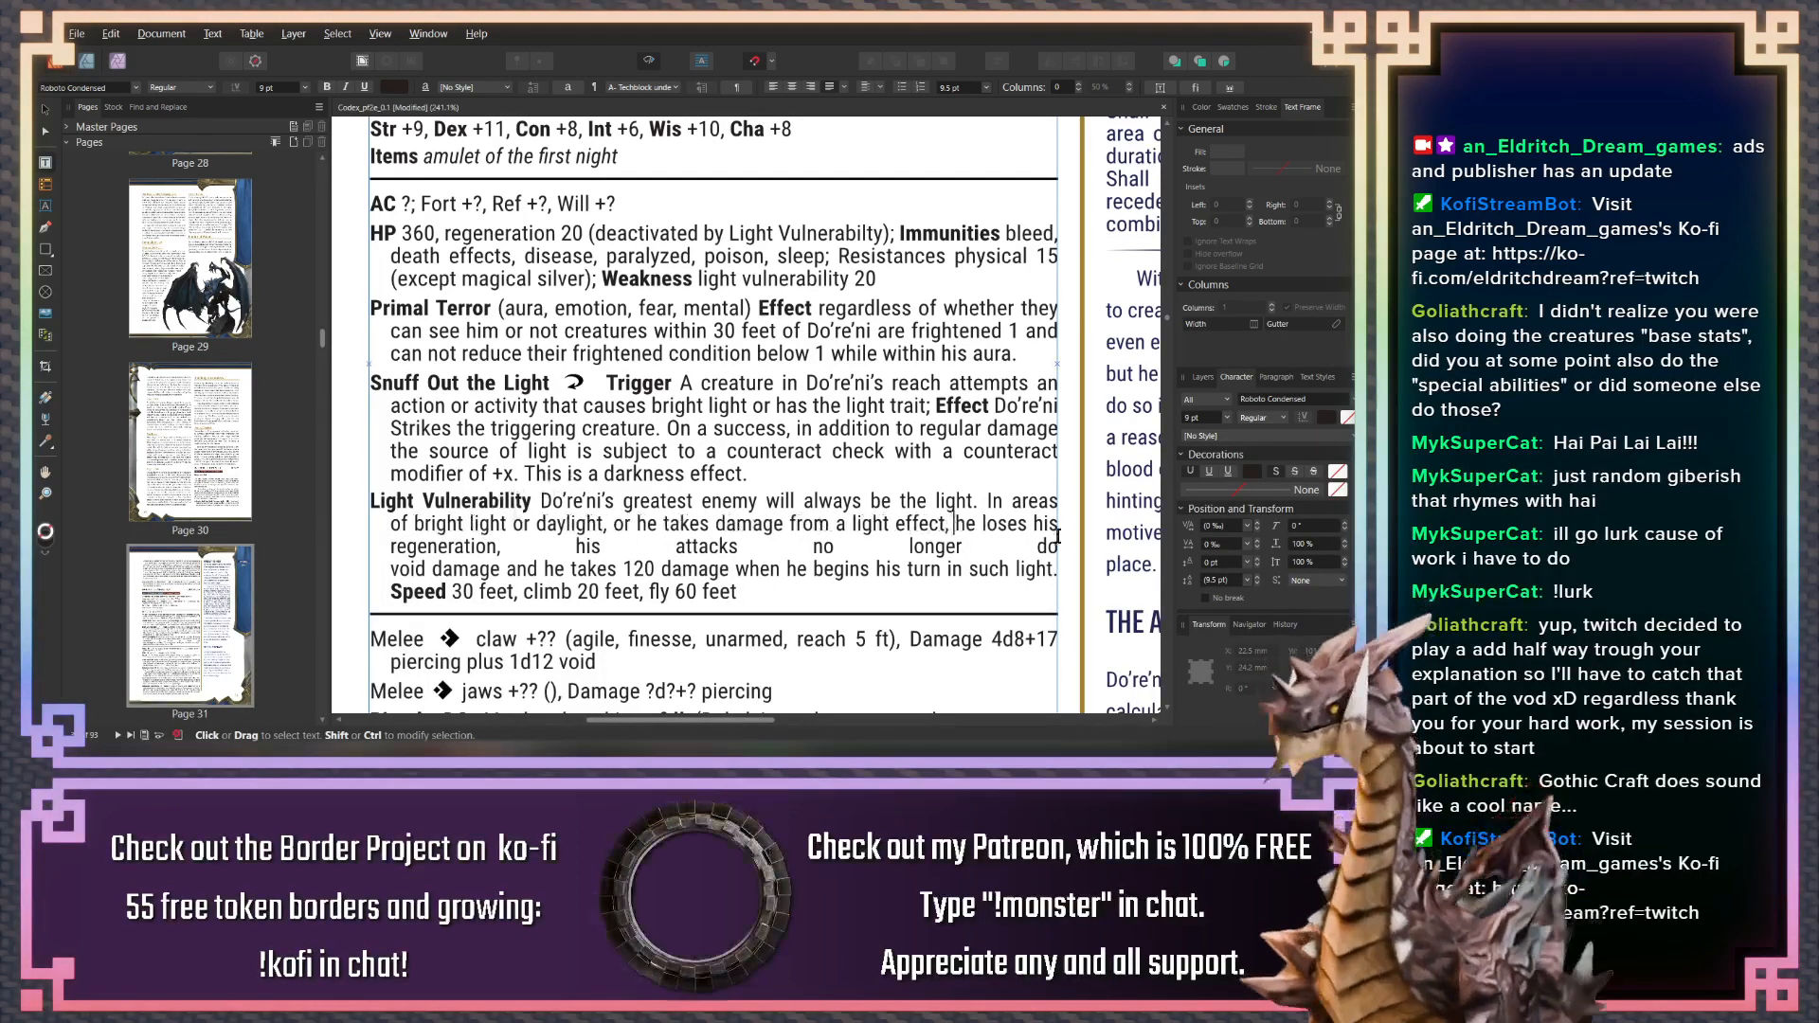
Split the Speed entry into its own paragraph without a divider beneath it and remove the stray line break after "no longer do" in Light Vulnerability
{"action": "key", "text": "Delete"}
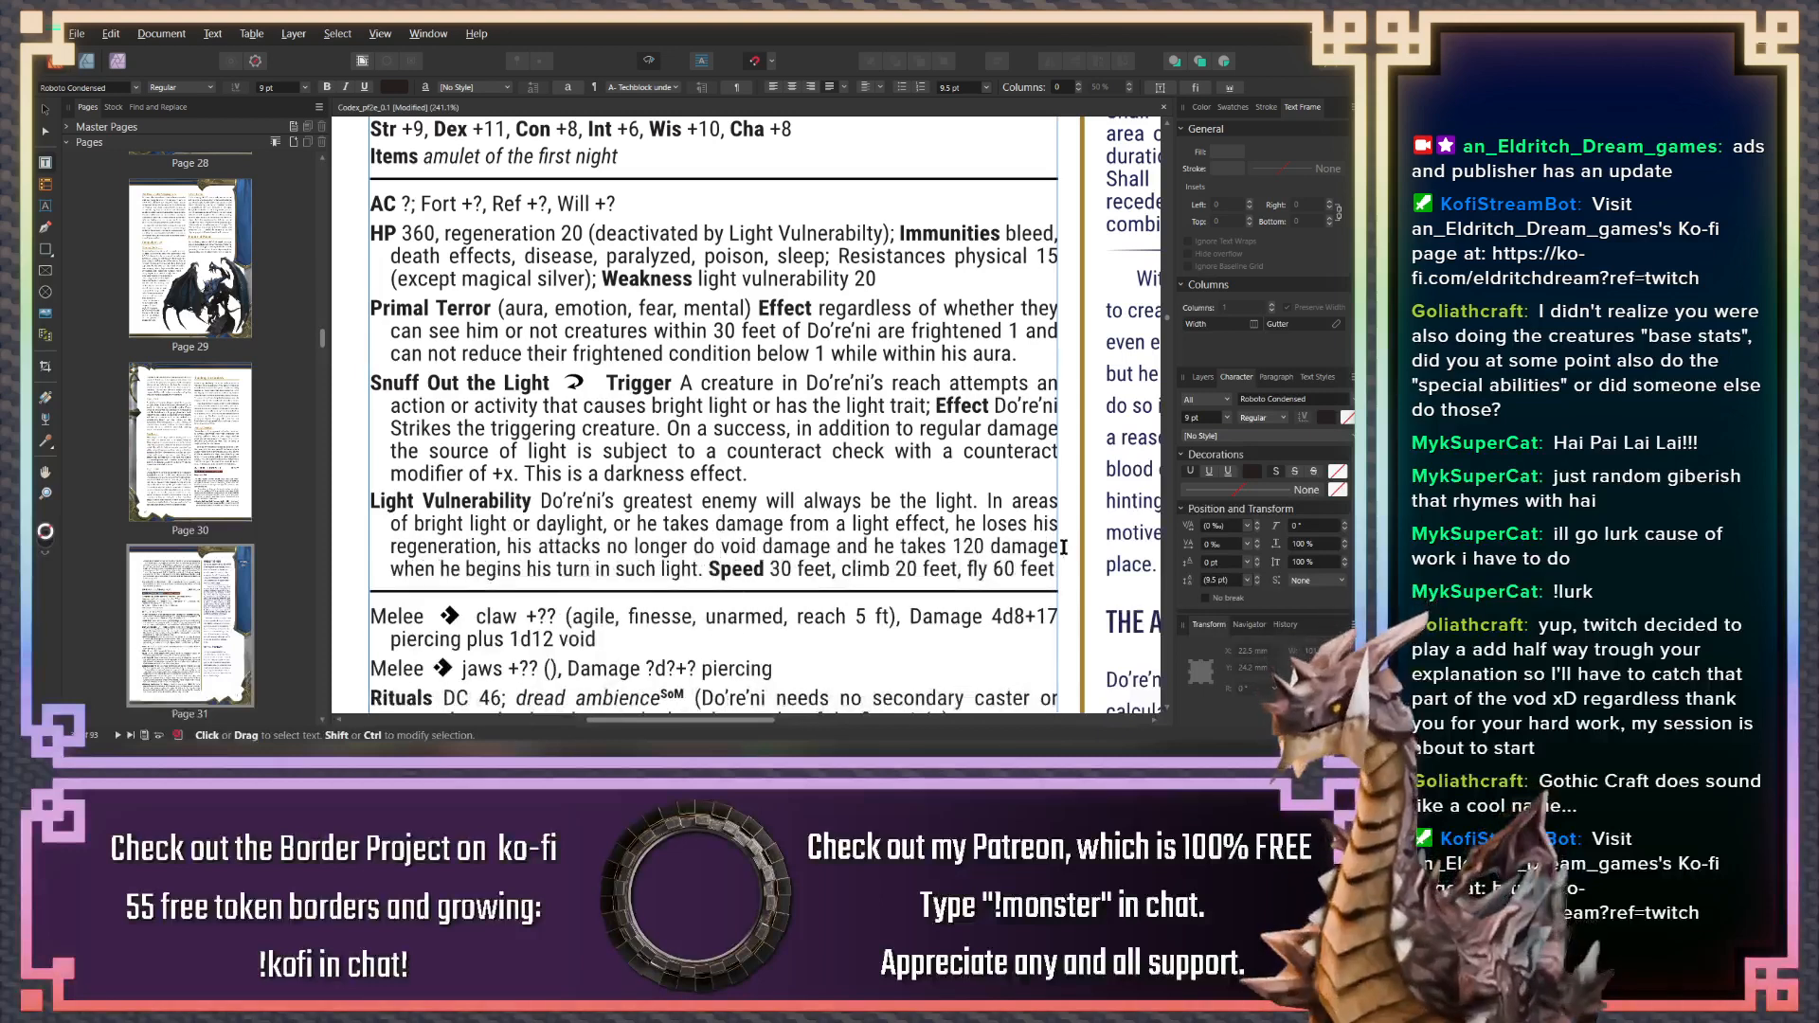
{"action": "key", "text": "ctrl+z"}
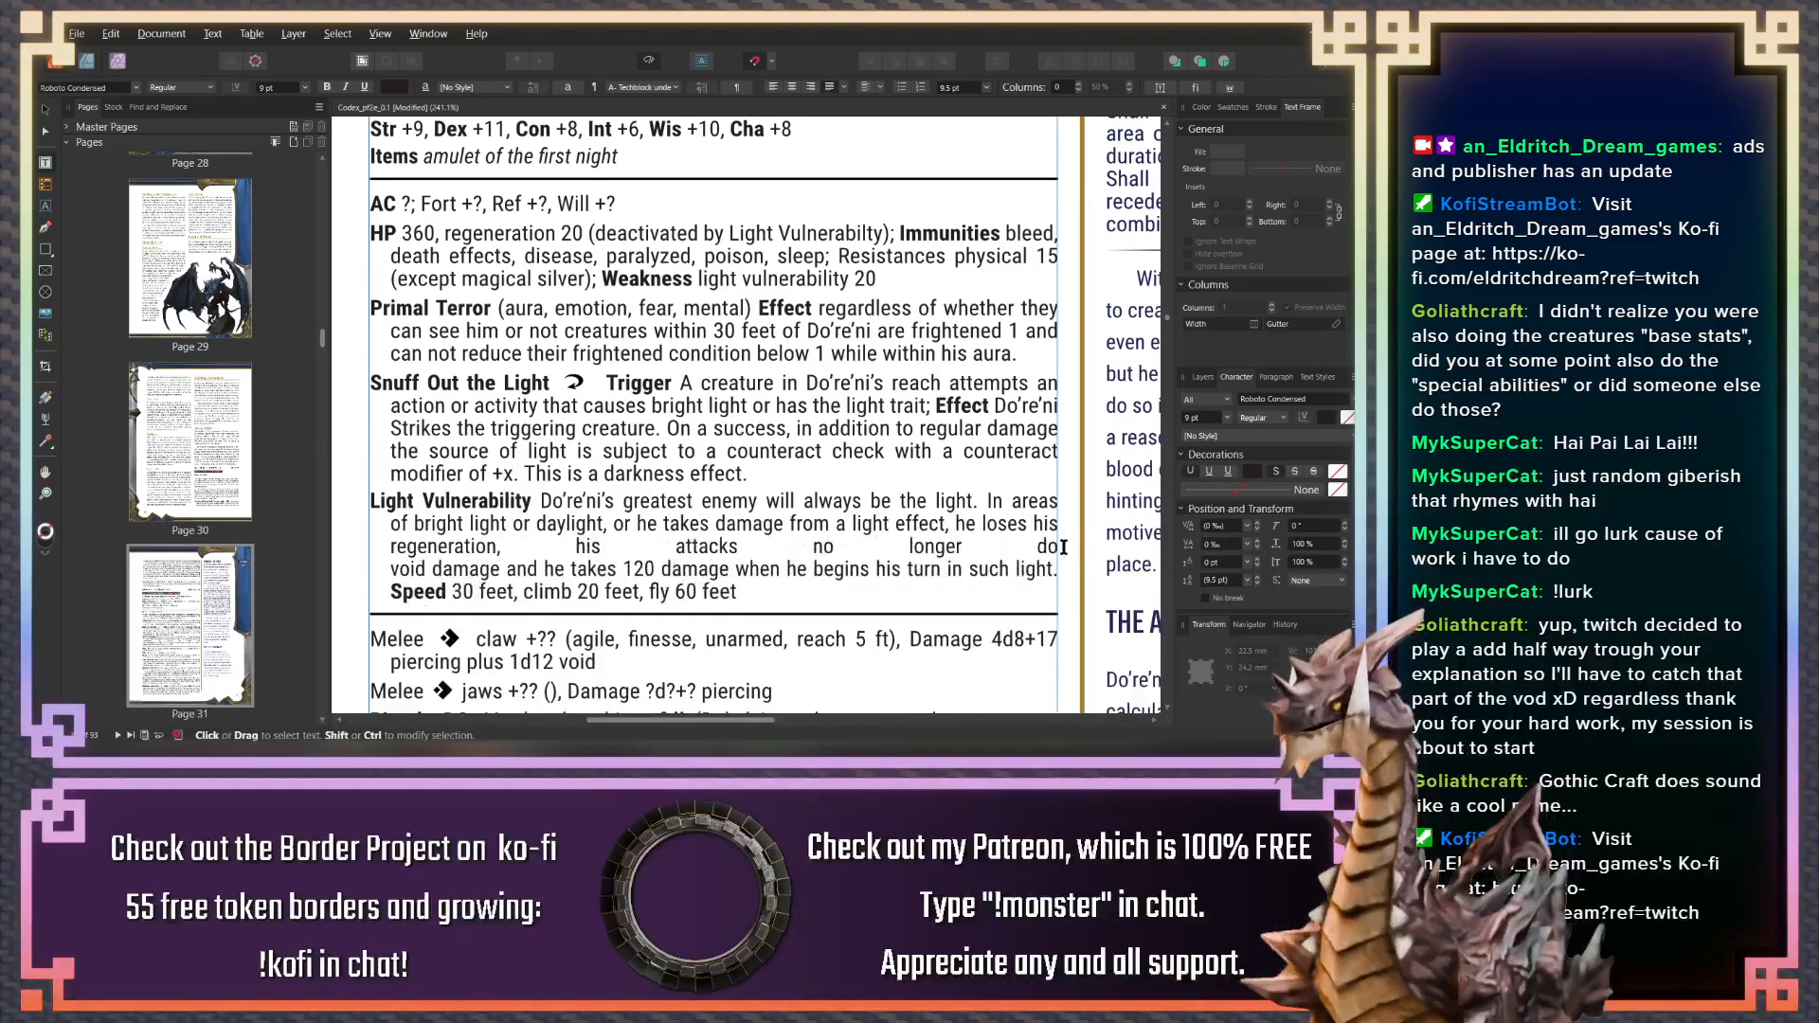
{"action": "left_click", "coordinate": [390, 592]}
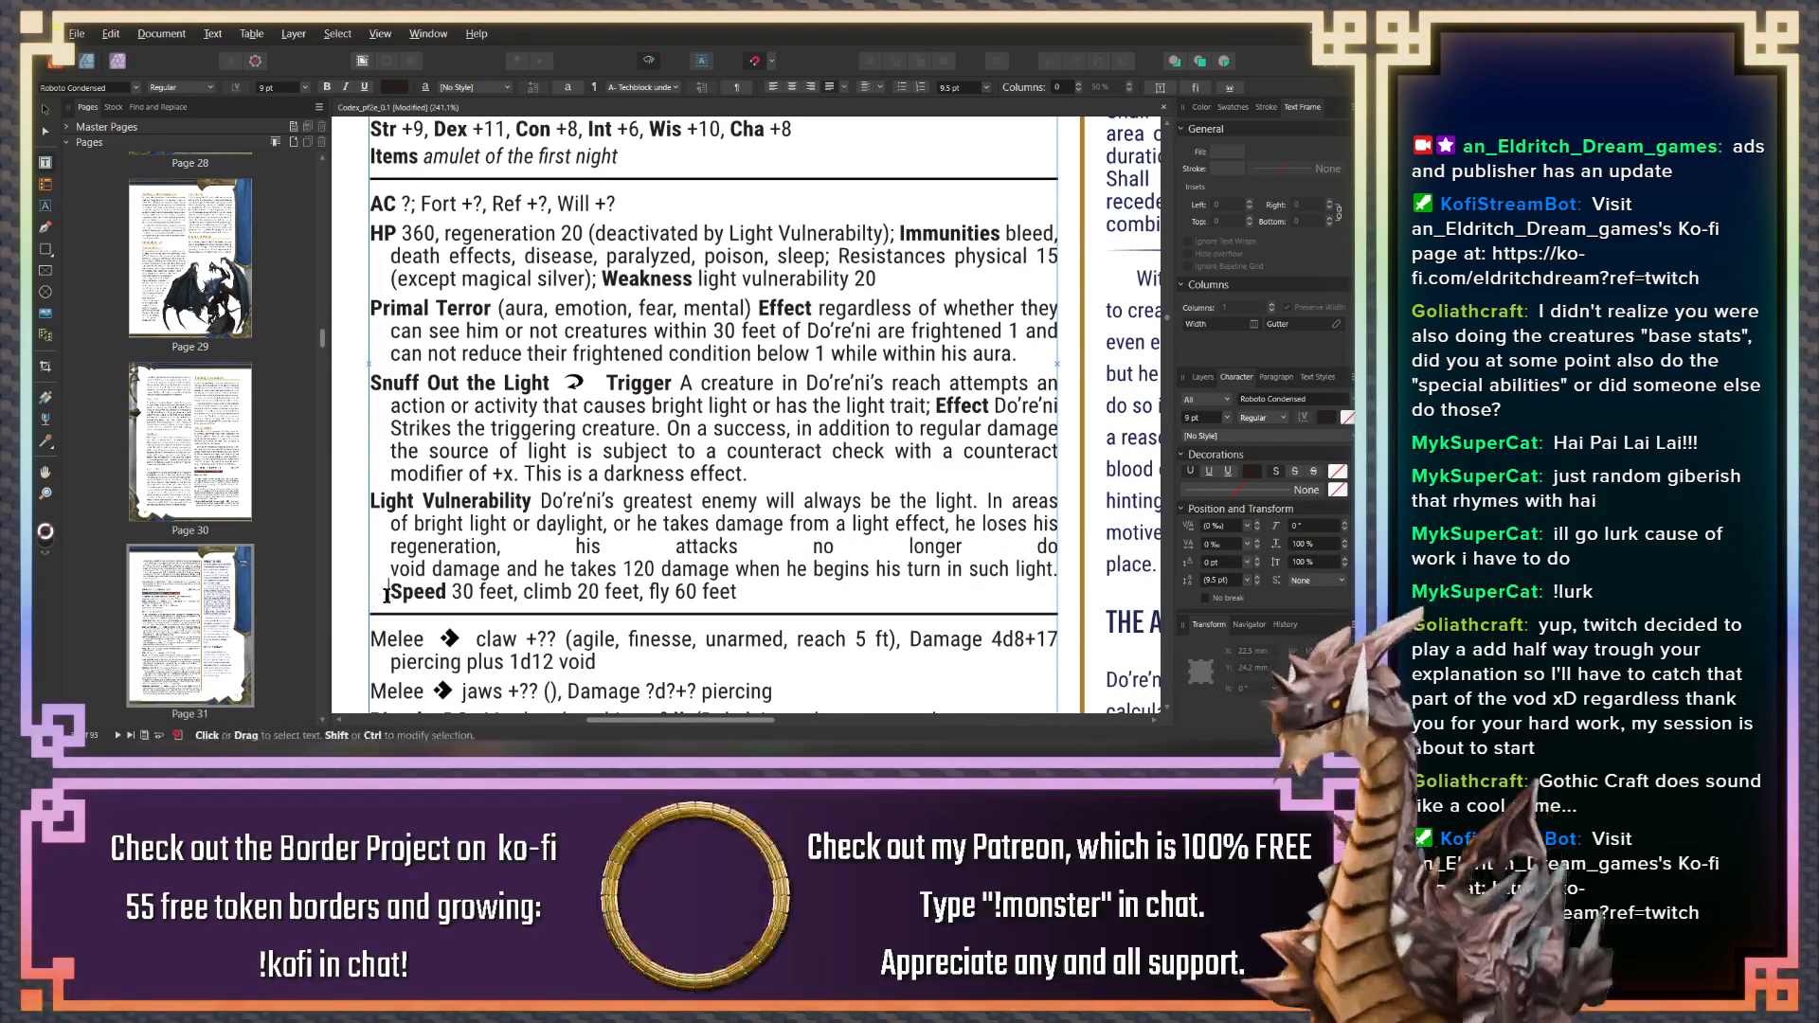
{"action": "key", "text": "Return"}
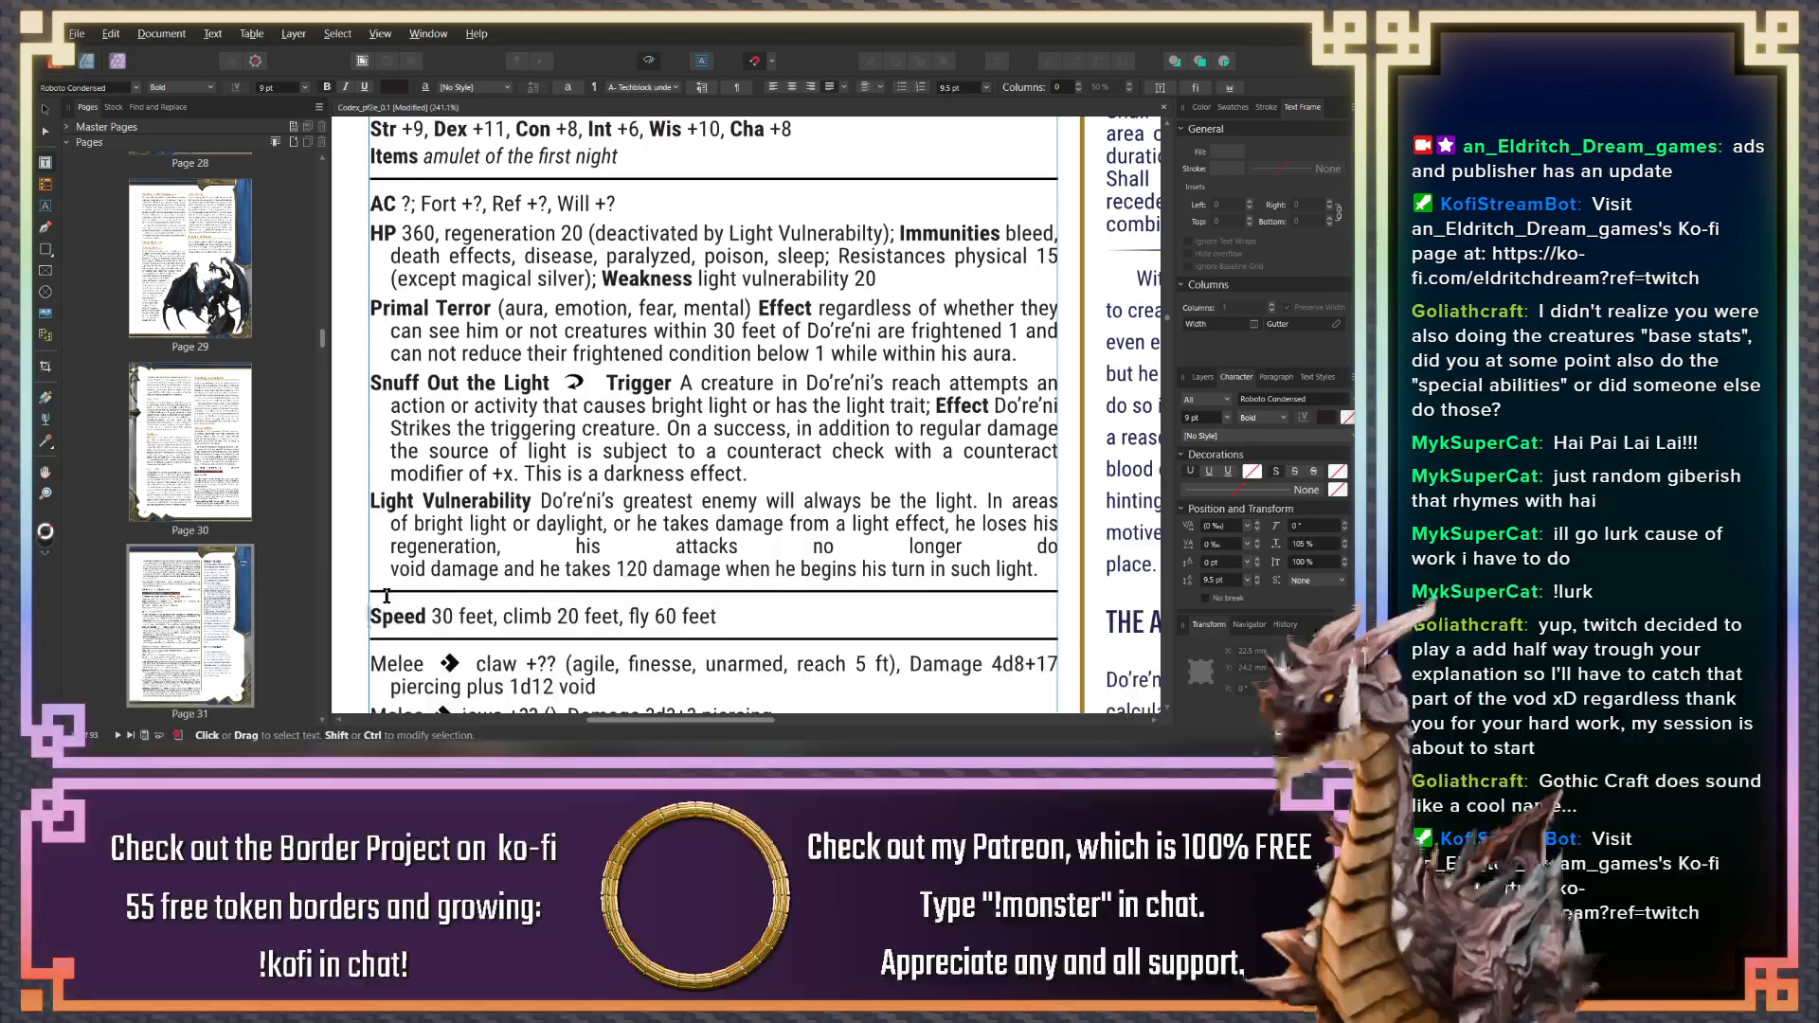
{"action": "left_click", "coordinate": [510, 618]}
{"action": "key", "text": "ctrl+alt+1"}
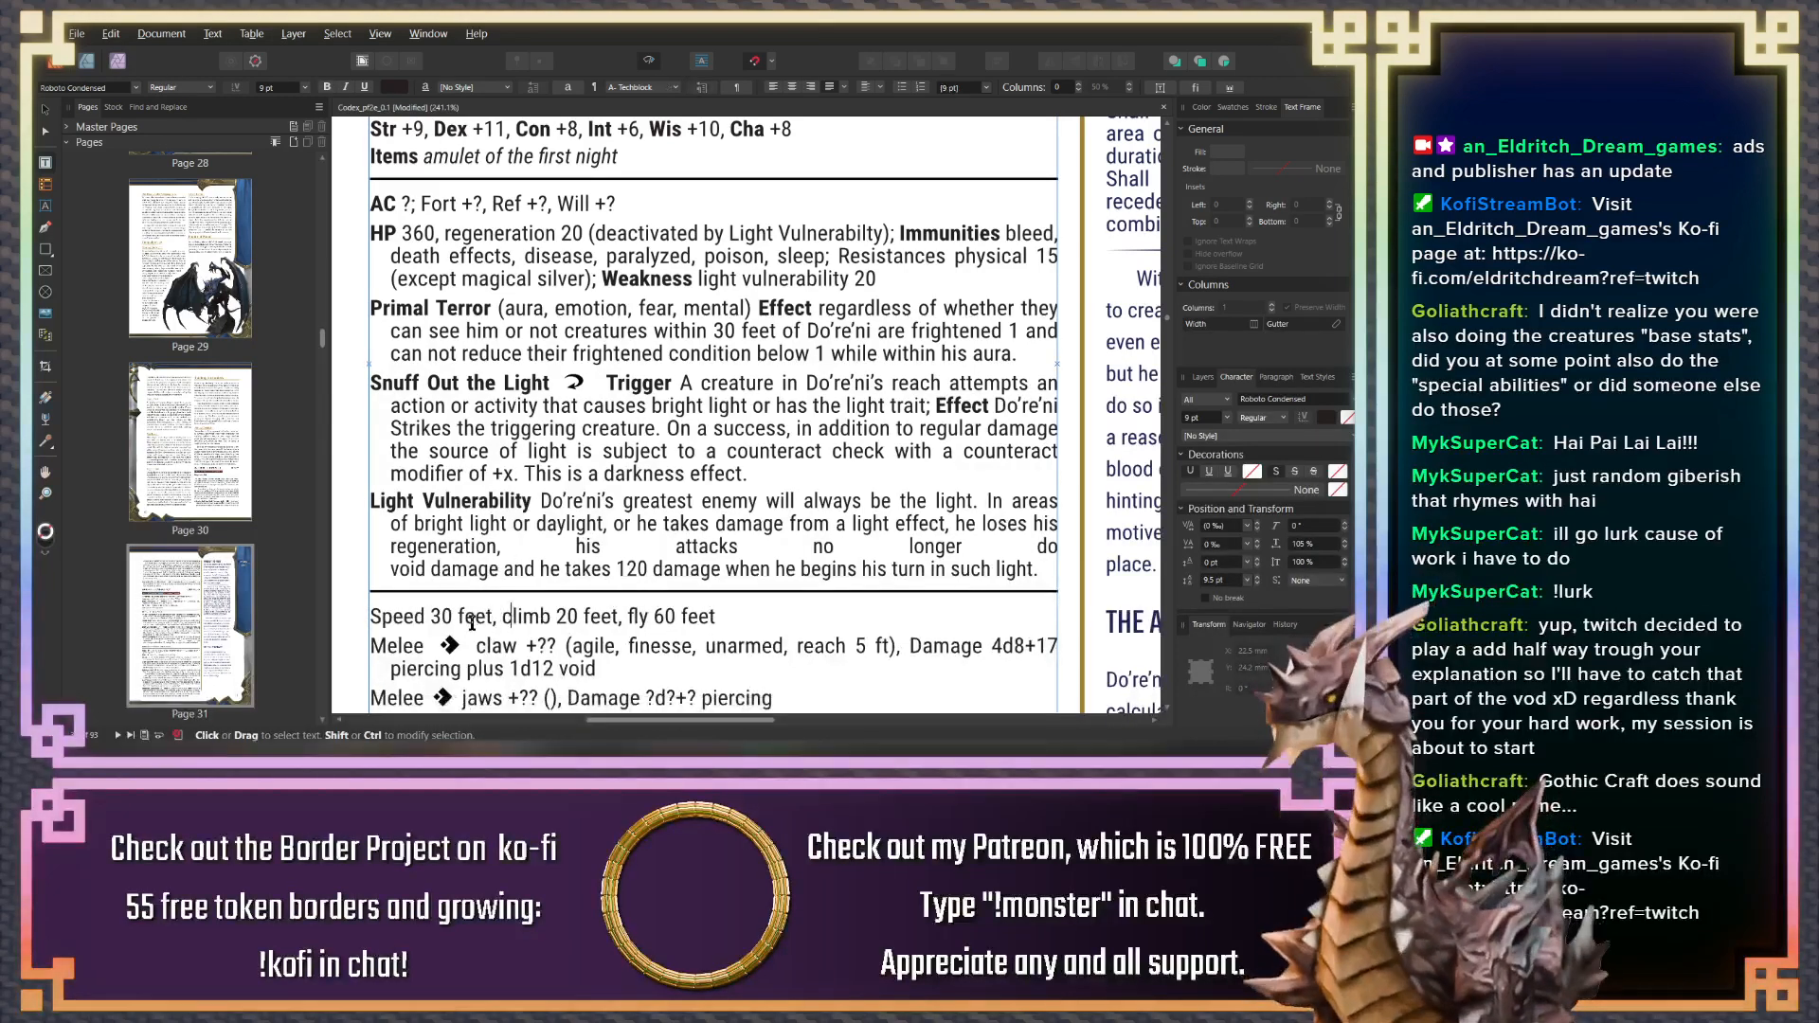
{"action": "key", "text": "ctrl+z"}
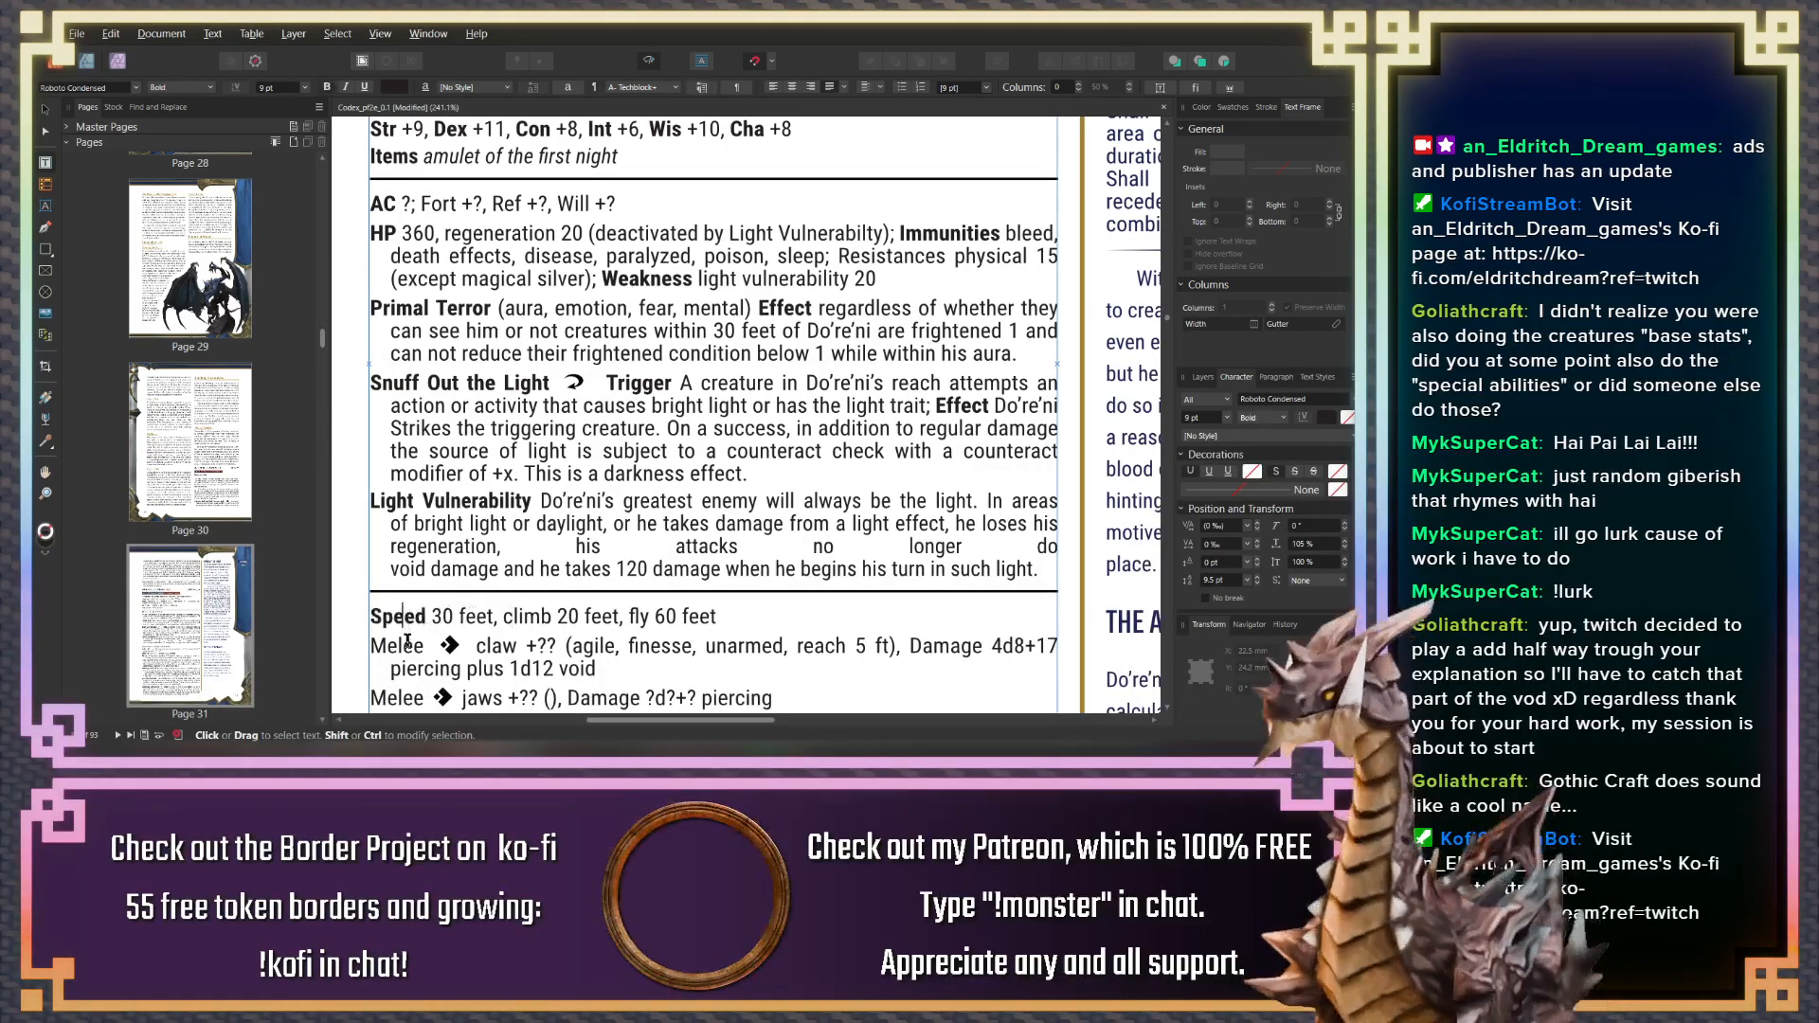
{"action": "left_click", "coordinate": [1063, 546]}
{"action": "key", "text": "Delete"}
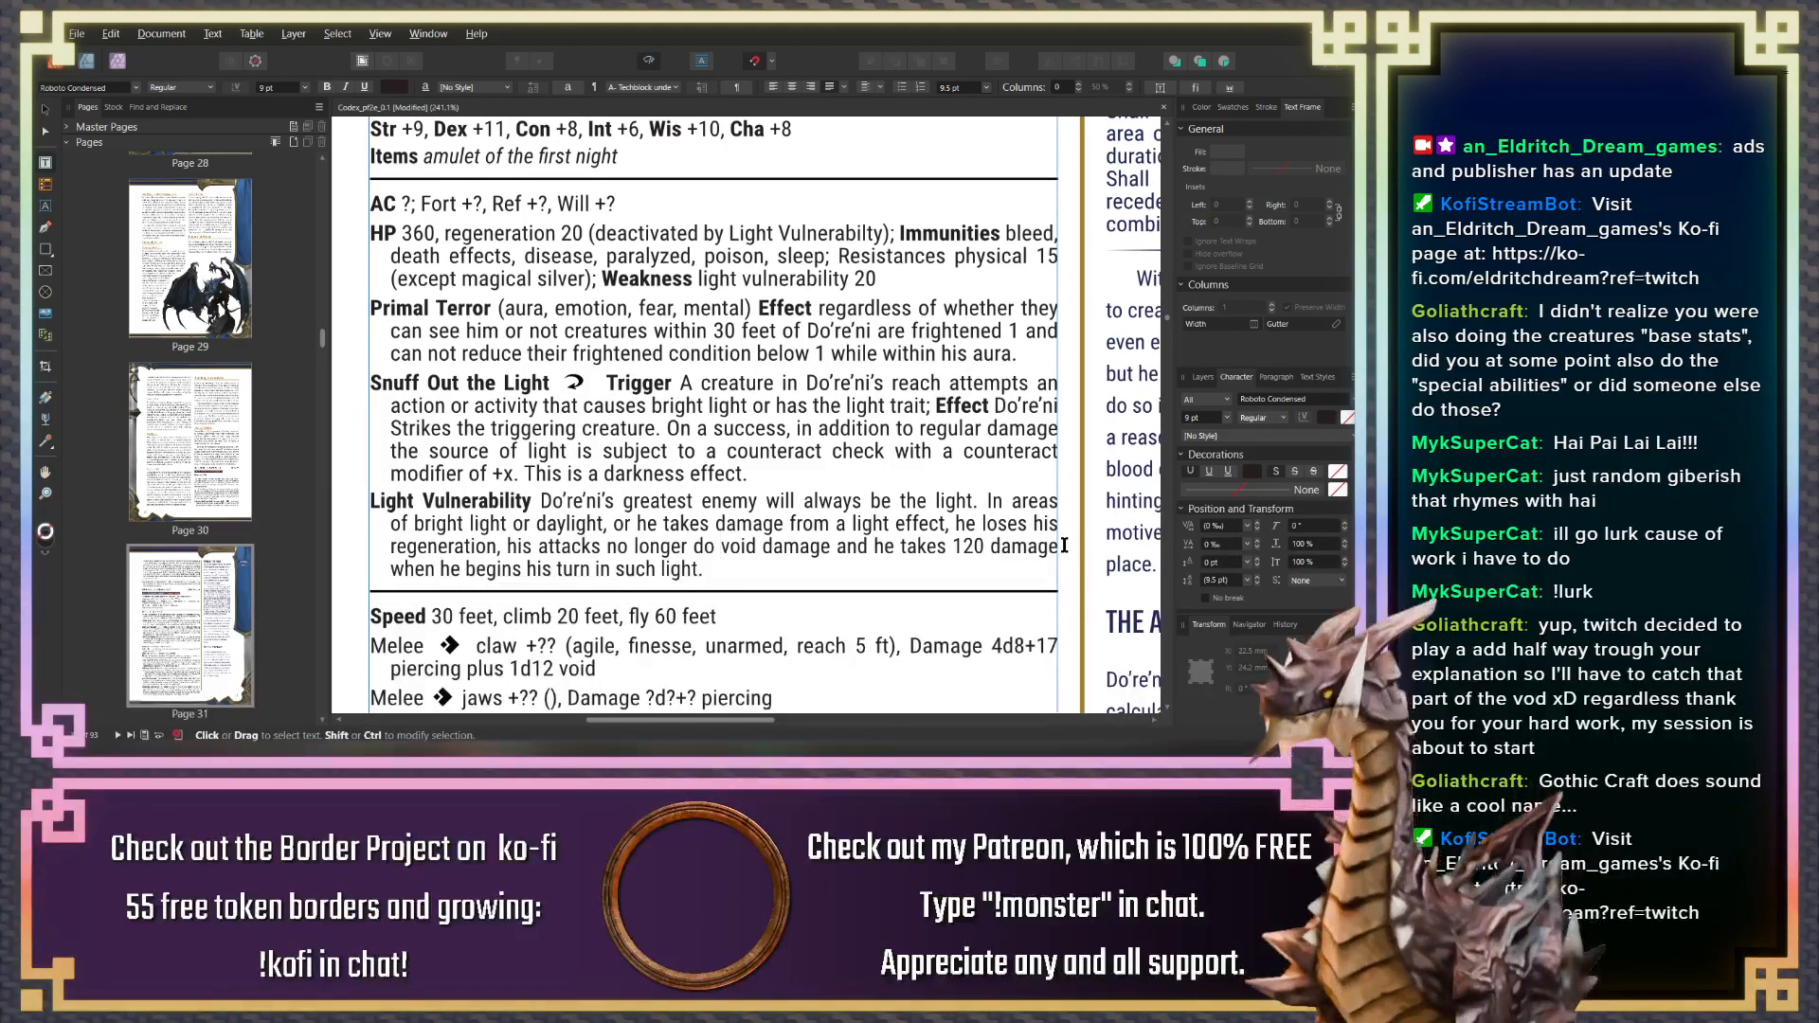
Try adding "until the end of his next turn" after "void damage" in Light Vulnerability and delete "end of his next turn"
{"action": "left_click", "coordinate": [825, 546]}
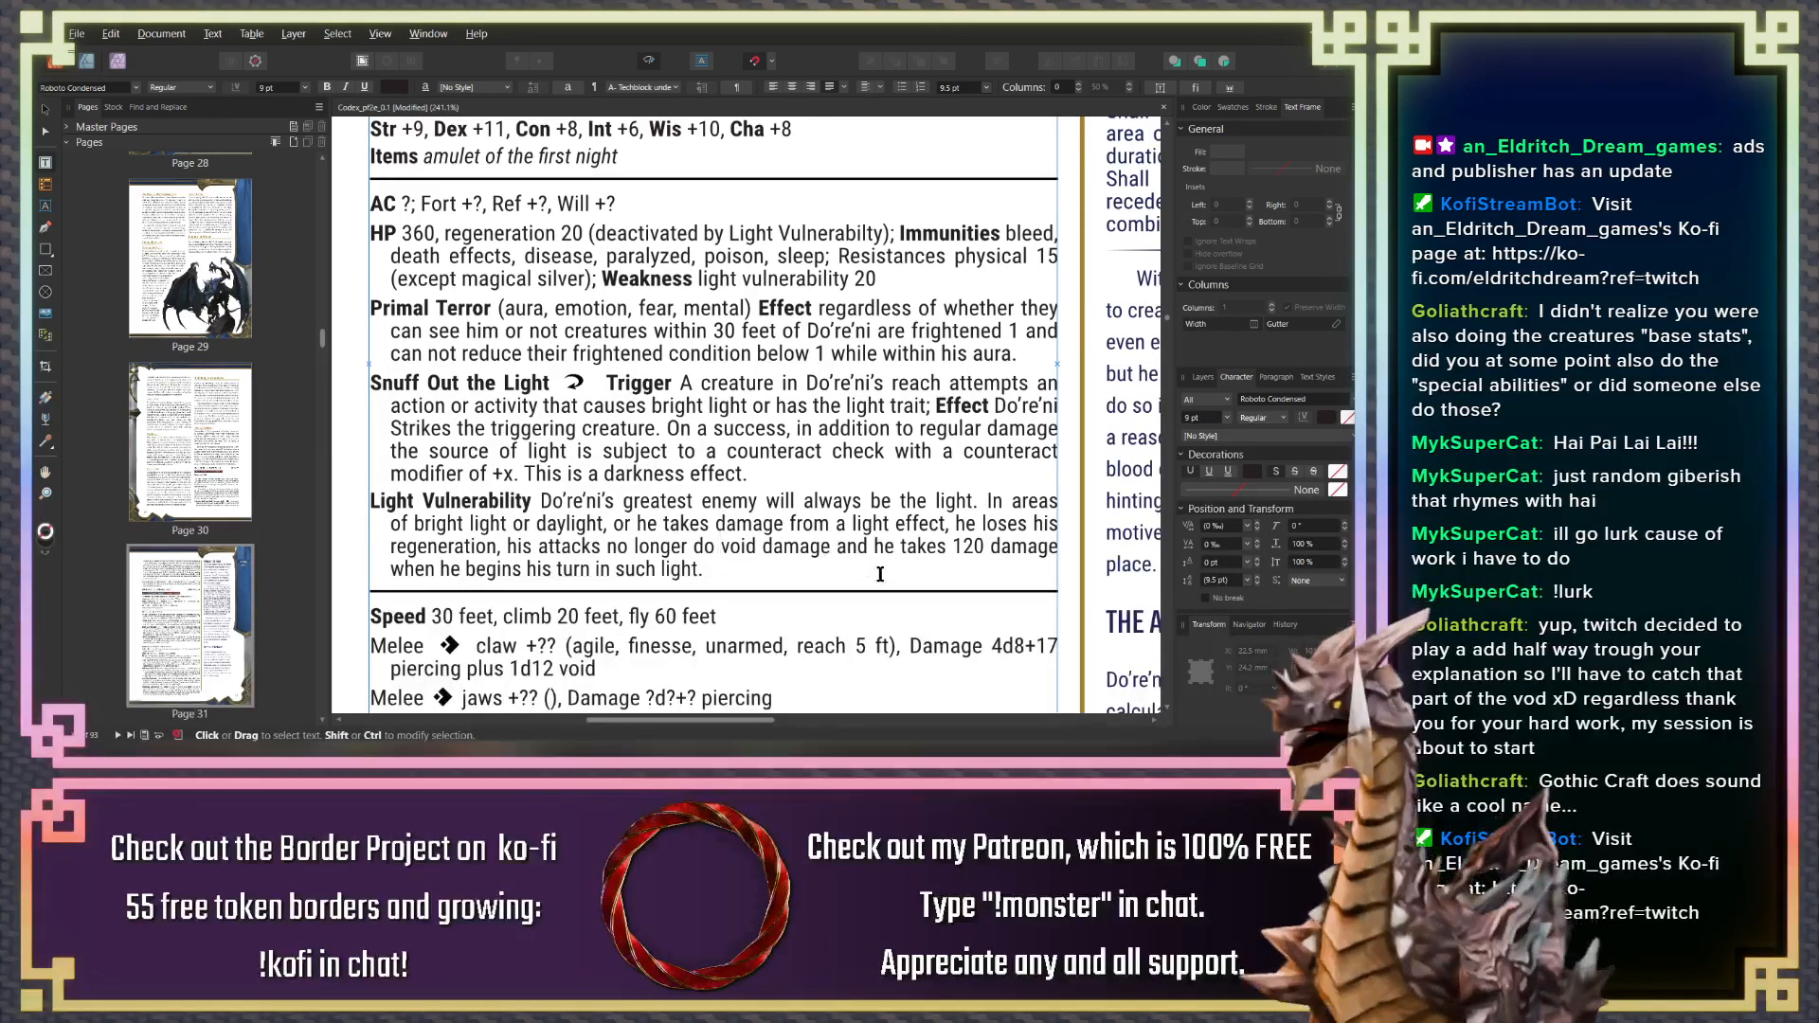
{"action": "type", "text": "until the end o"}
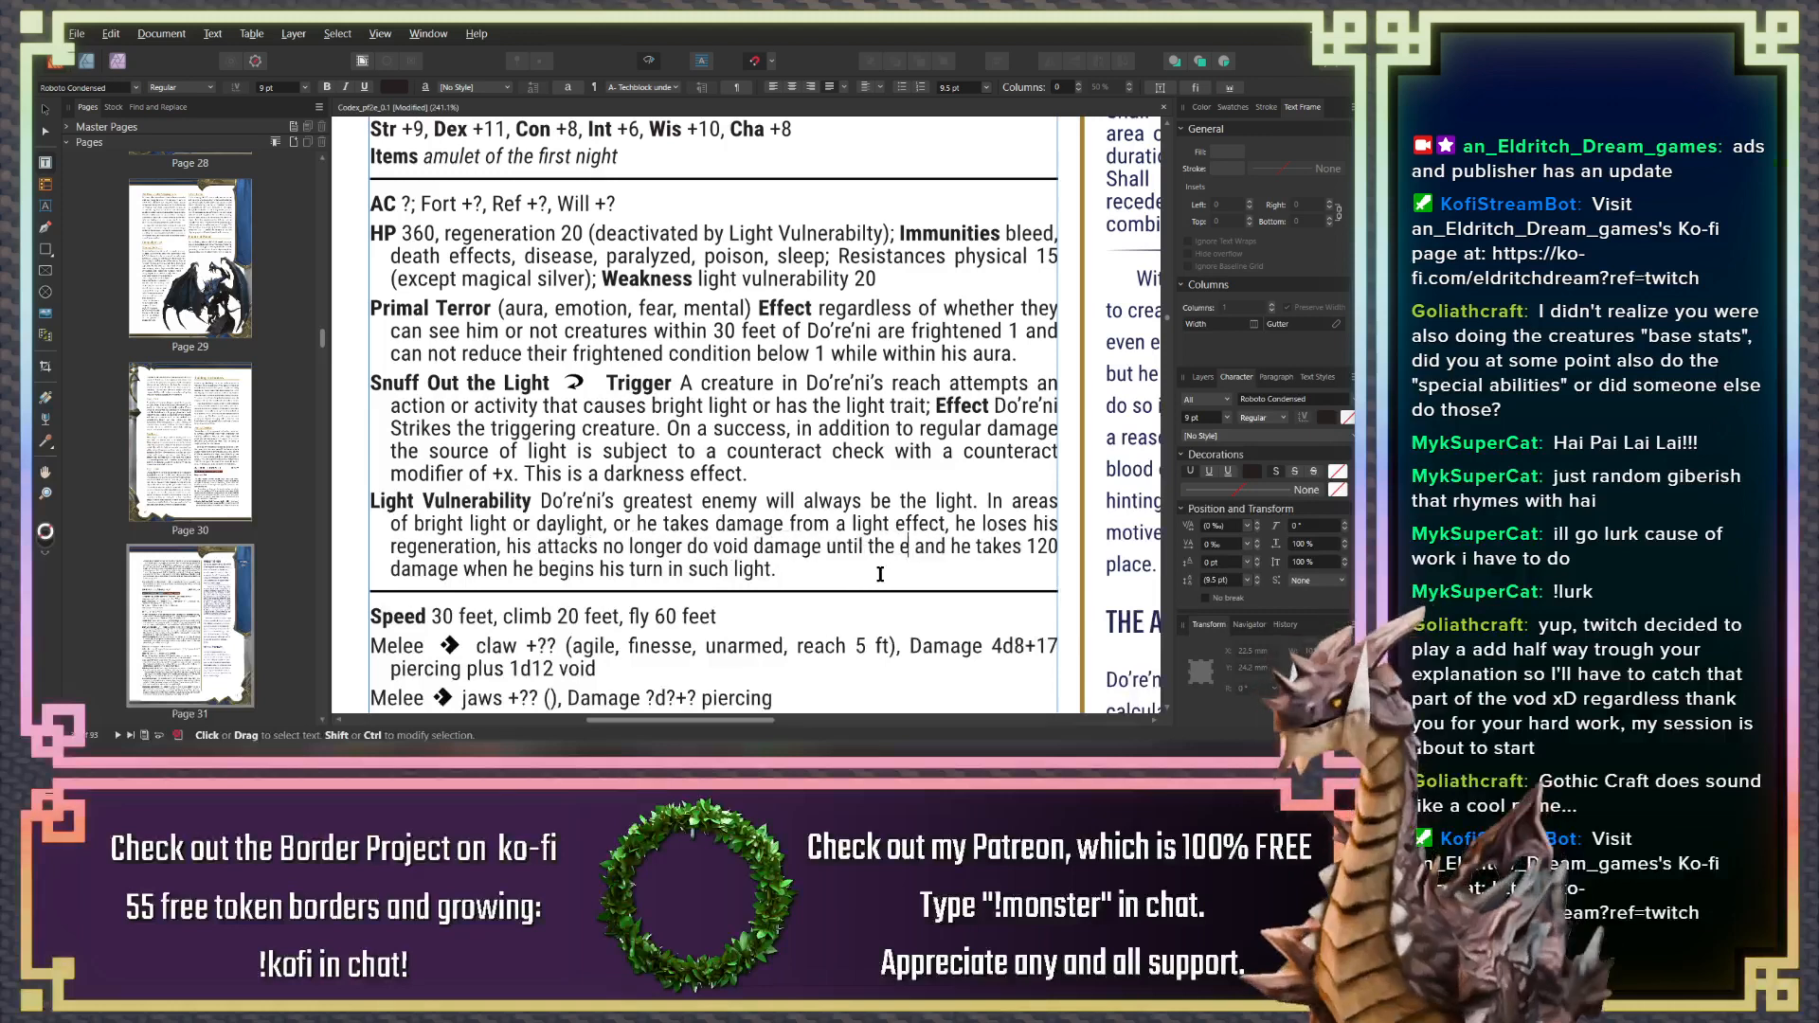
{"action": "type", "text": "f his next"}
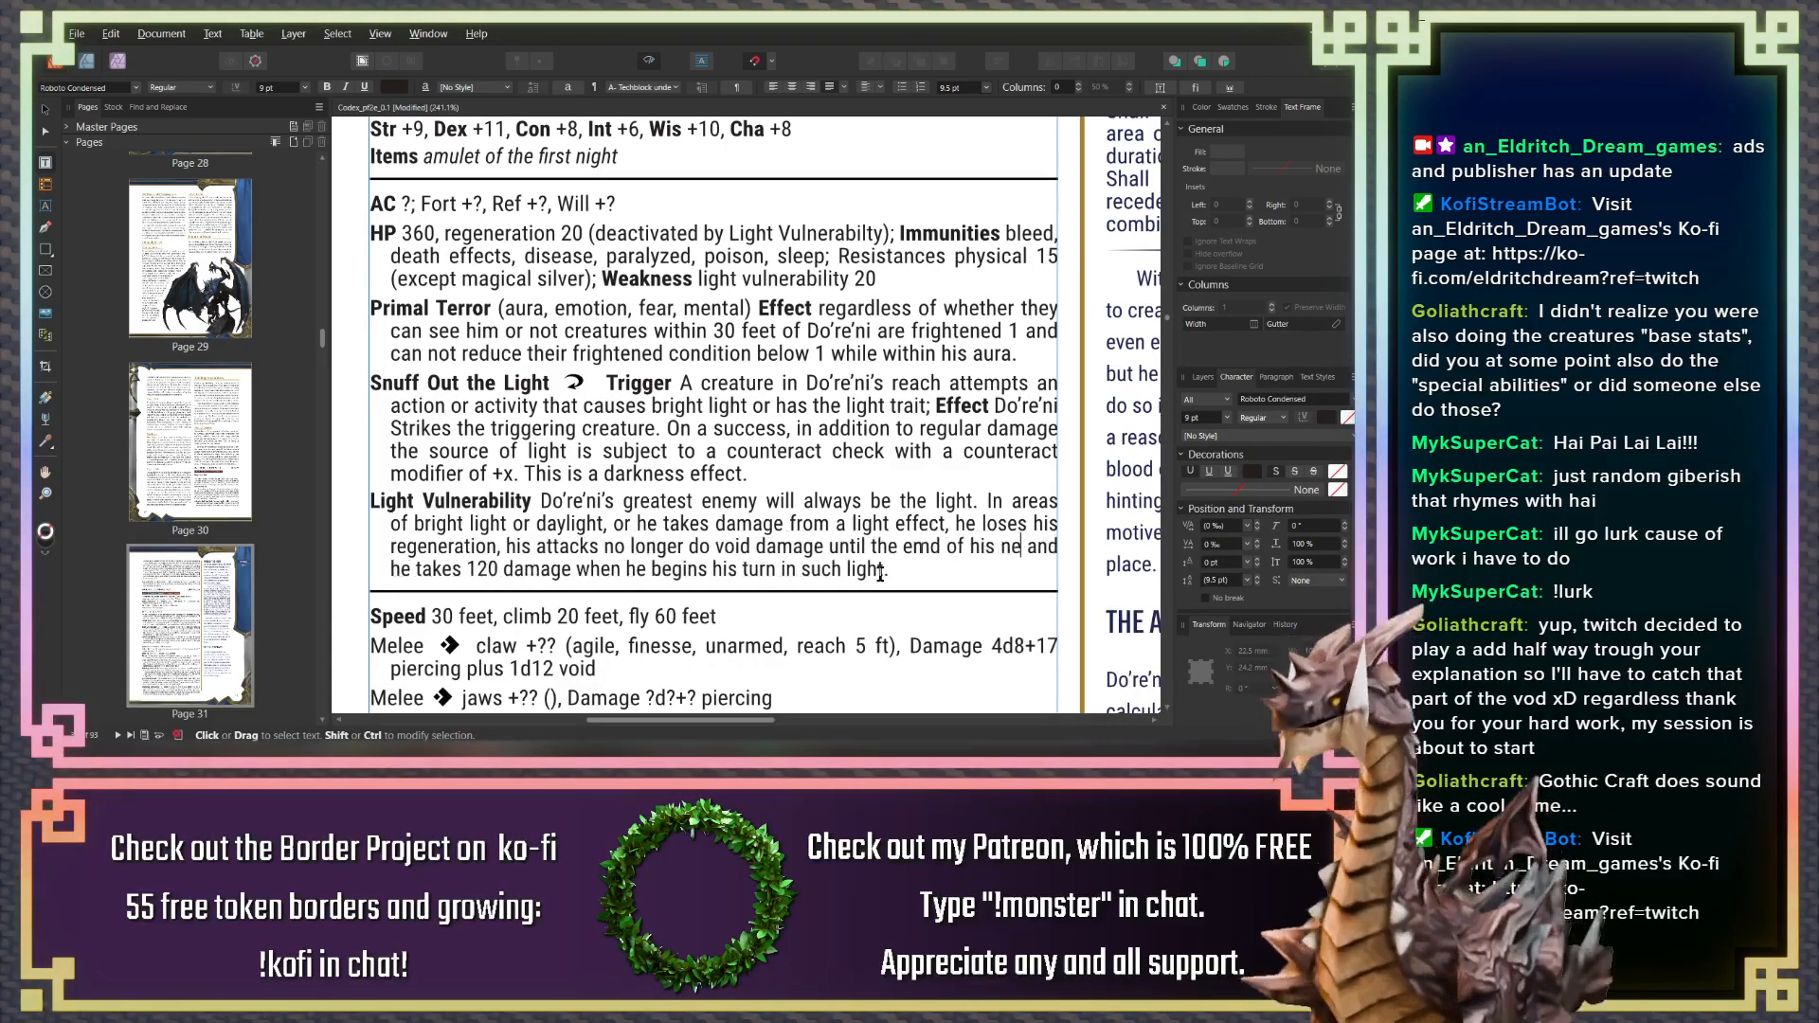
{"action": "type", "text": " turn"}
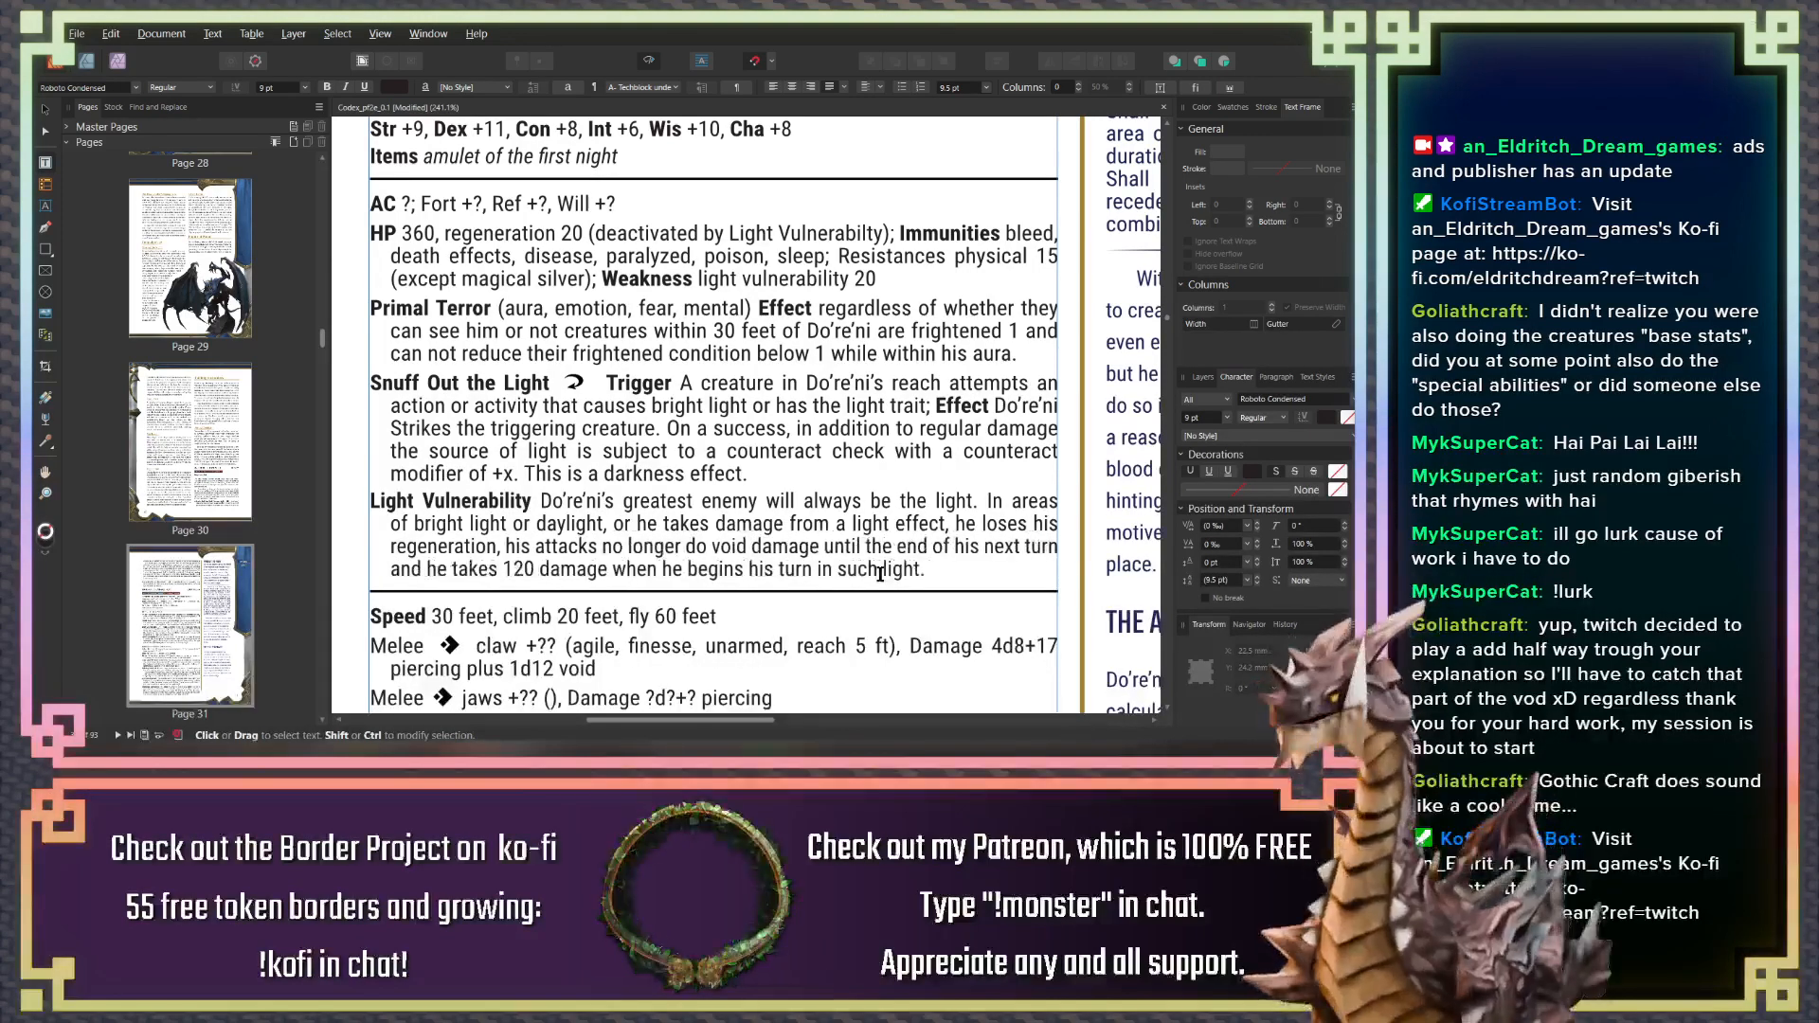
{"action": "key", "text": "ctrl+shift+Left"}
{"action": "key", "text": "ctrl+shift+Left"}
{"action": "key", "text": "ctrl+shift+Left"}
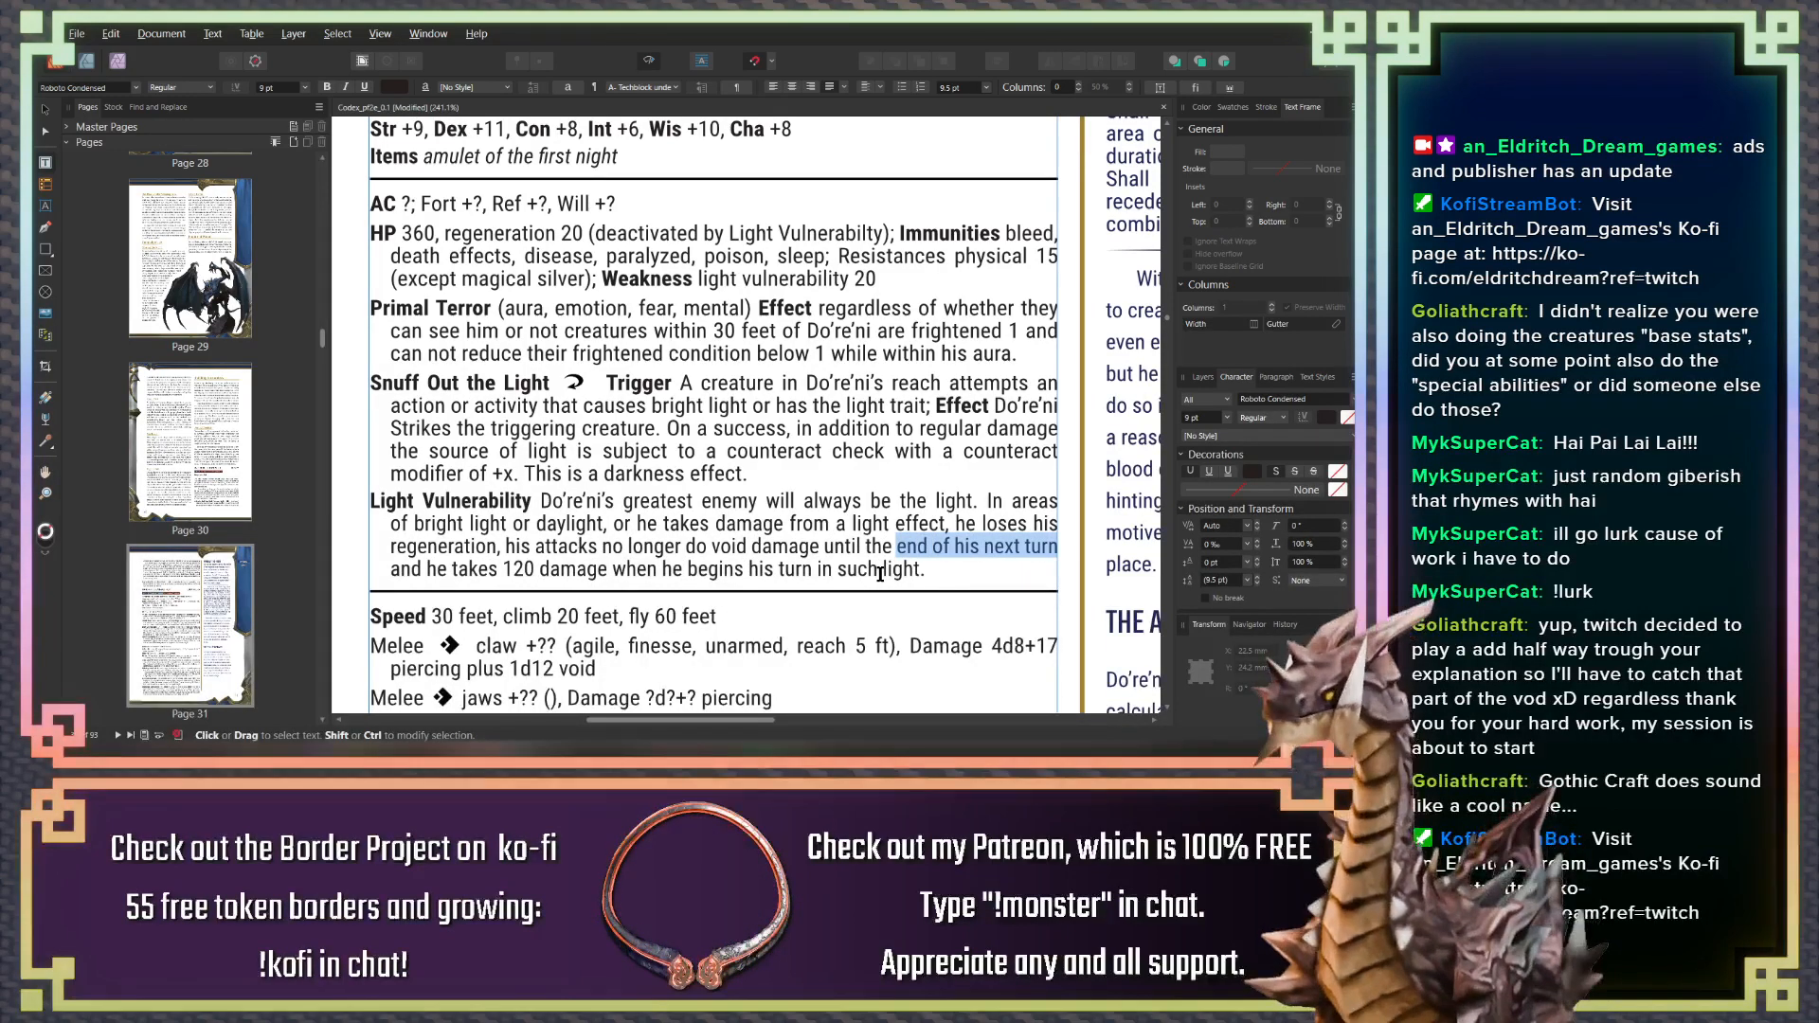
{"action": "key", "text": "BackSpace"}
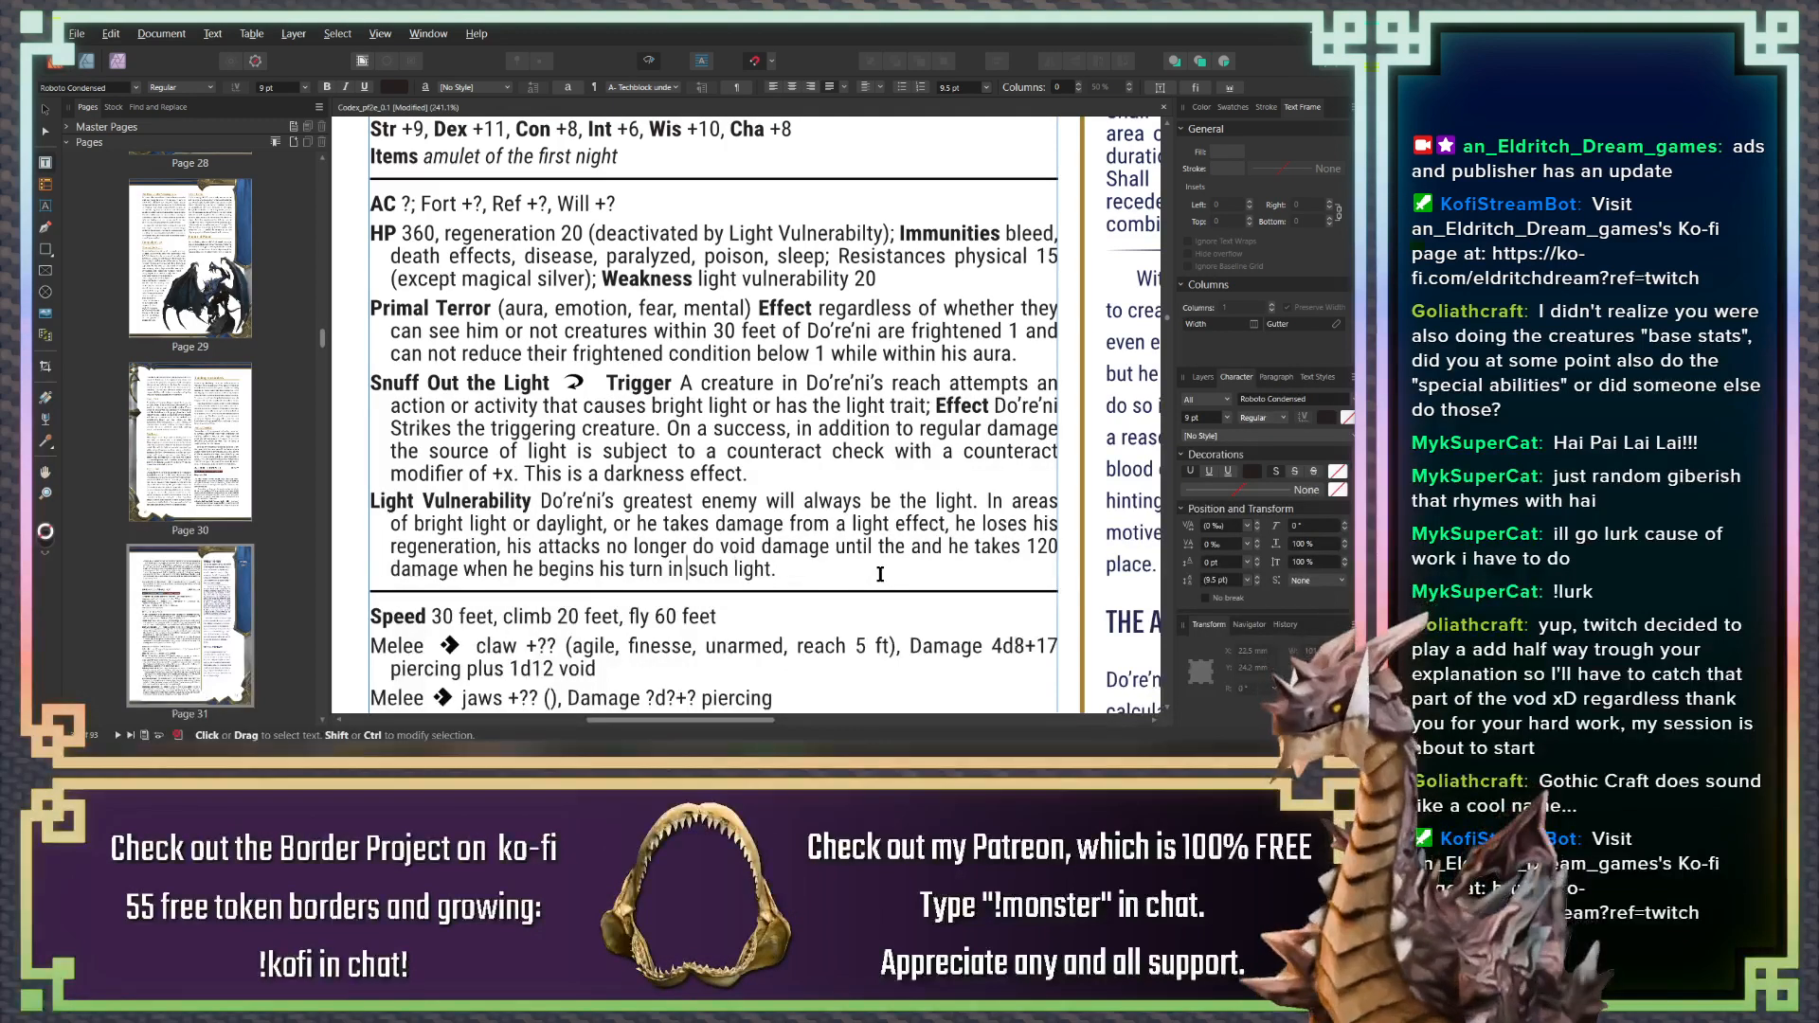
Insert "an area of" before "such light" in the last line of the Light Vulnerability entry
{"action": "key", "text": "Right"}
{"action": "key", "text": "Right"}
{"action": "key", "text": "Right"}
{"action": "key", "text": "Right"}
{"action": "key", "text": "Right"}
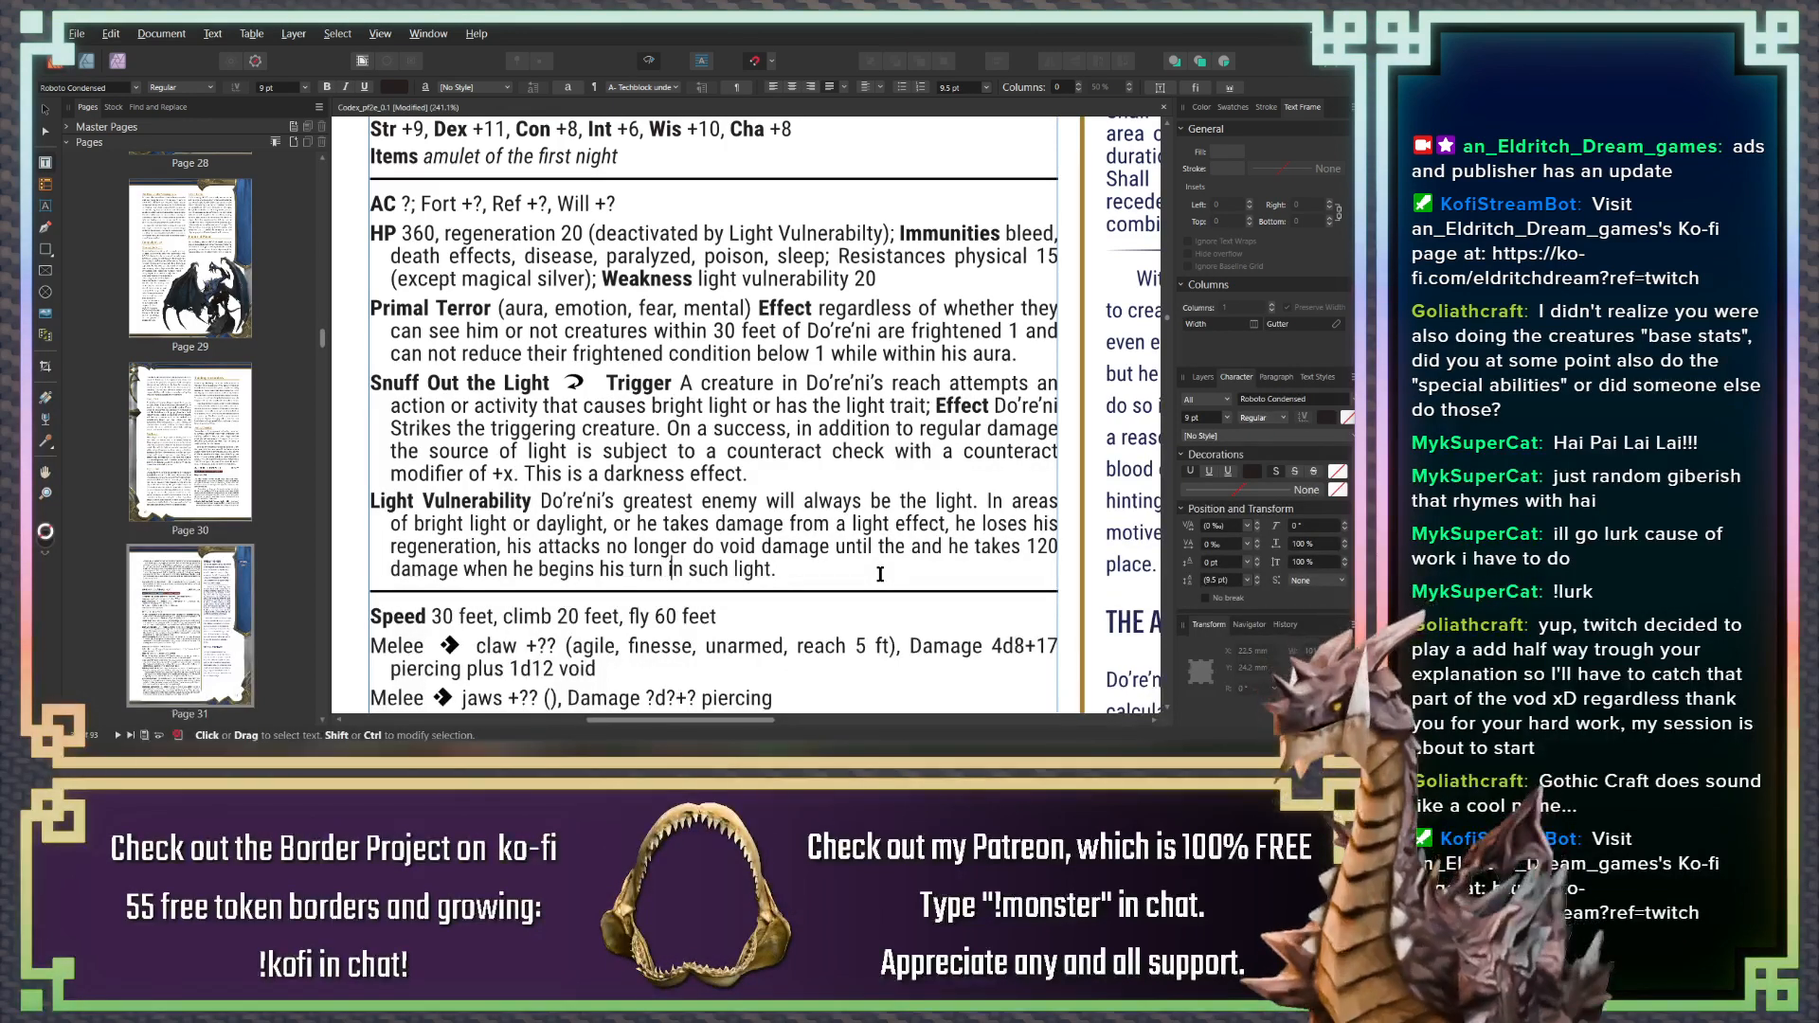
{"action": "type", "text": "an area of"}
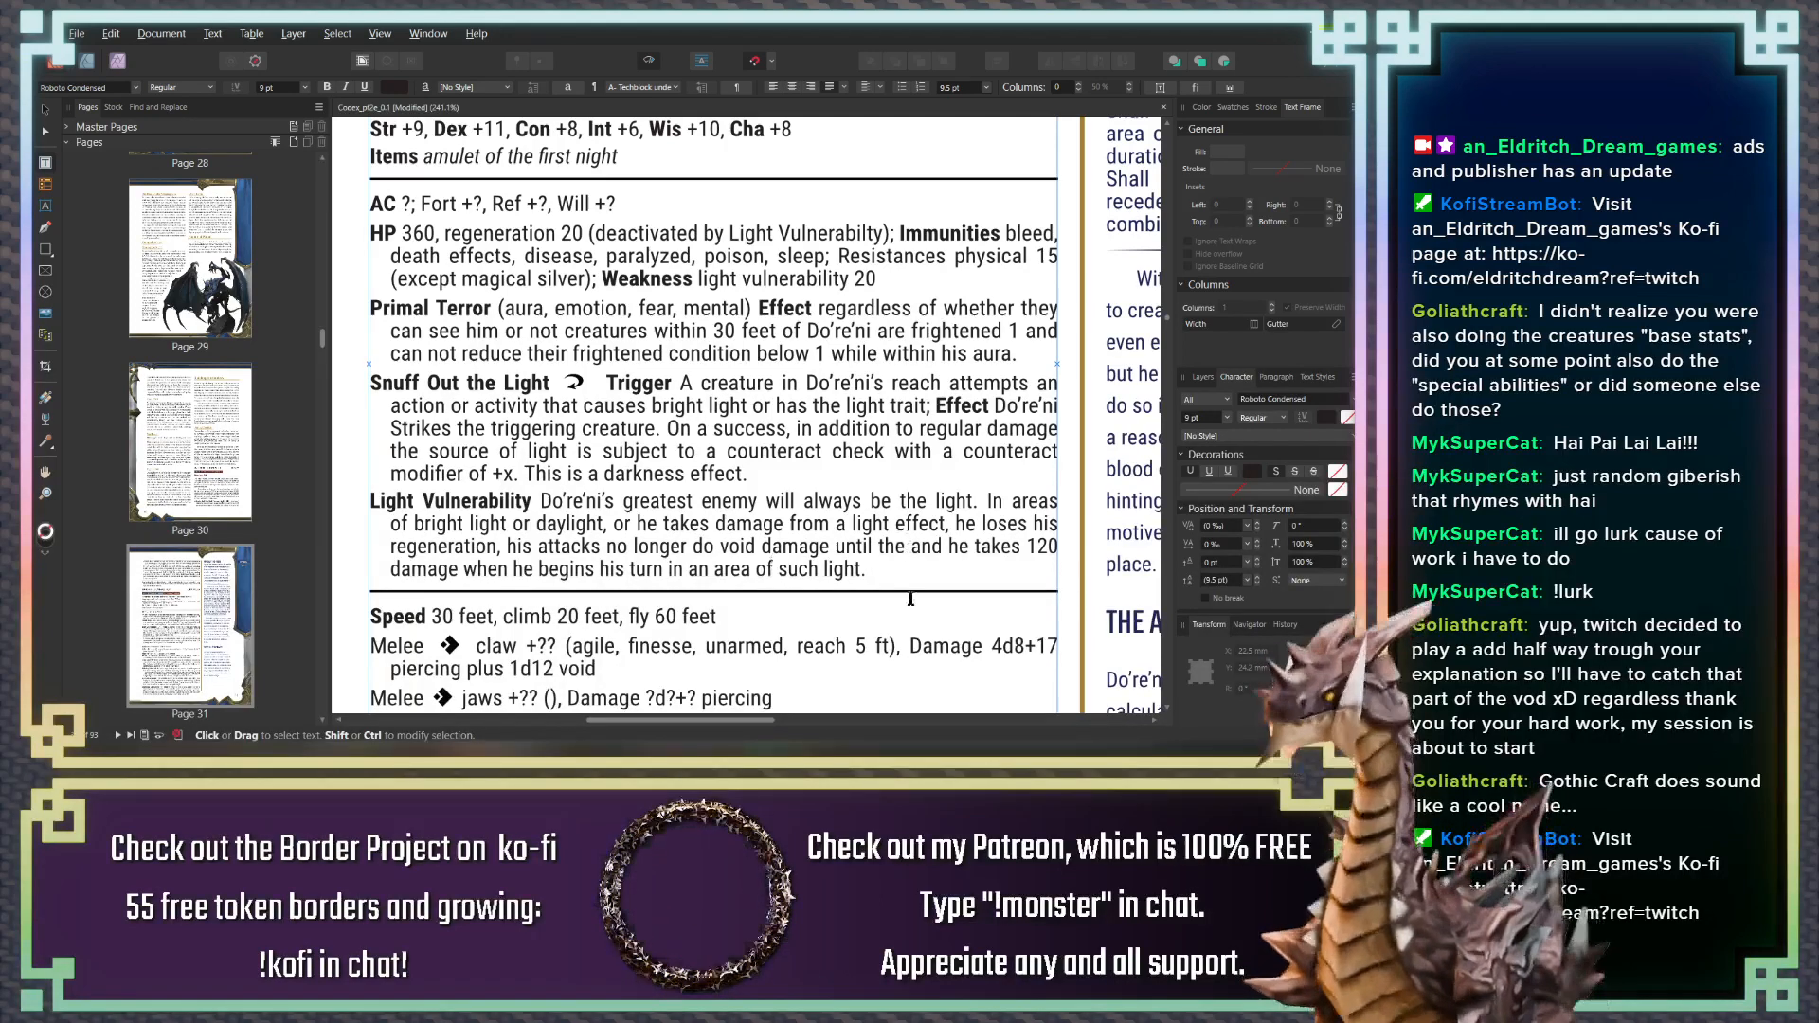
Replace the leftover "until the" after "void damage" in Light Vulnerability with "until the end of his next turn."
{"action": "left_click", "coordinate": [905, 550]}
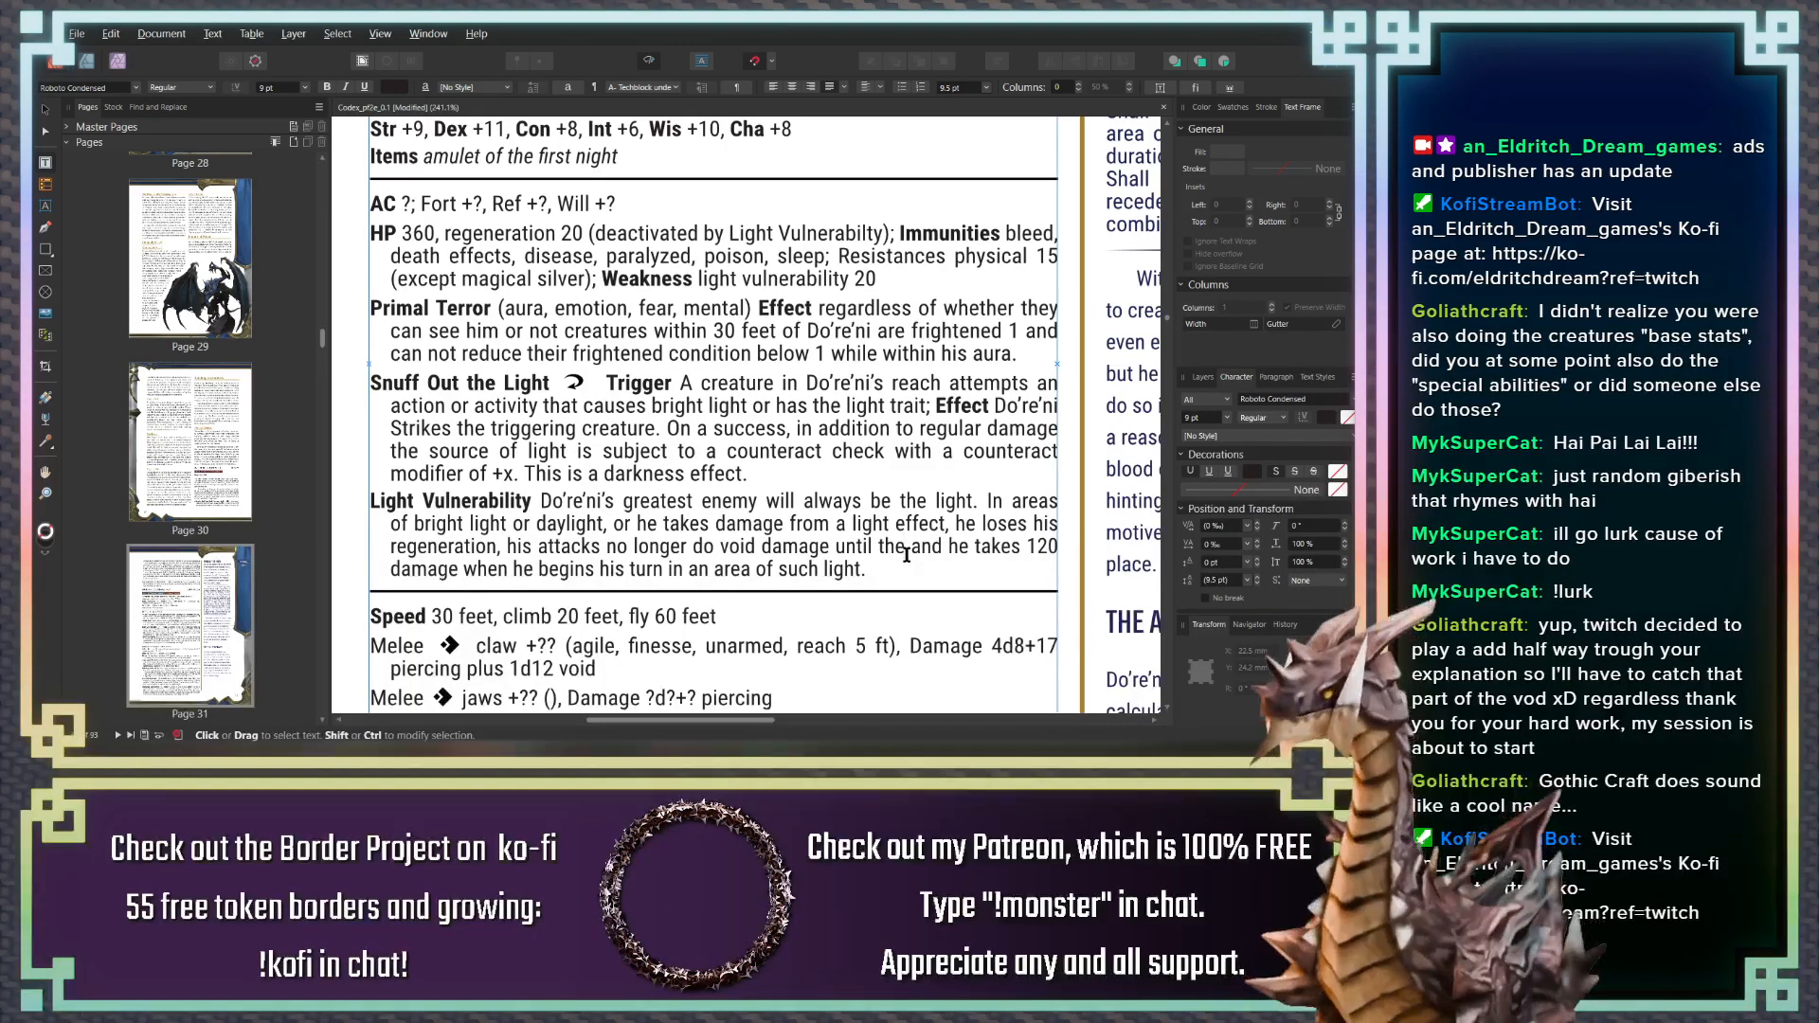
{"action": "key", "text": "BackSpace"}
{"action": "key", "text": "BackSpace"}
{"action": "key", "text": "BackSpace"}
{"action": "key", "text": "BackSpace"}
{"action": "key", "text": "BackSpace"}
{"action": "key", "text": "BackSpace"}
{"action": "key", "text": "BackSpace"}
{"action": "key", "text": "BackSpace"}
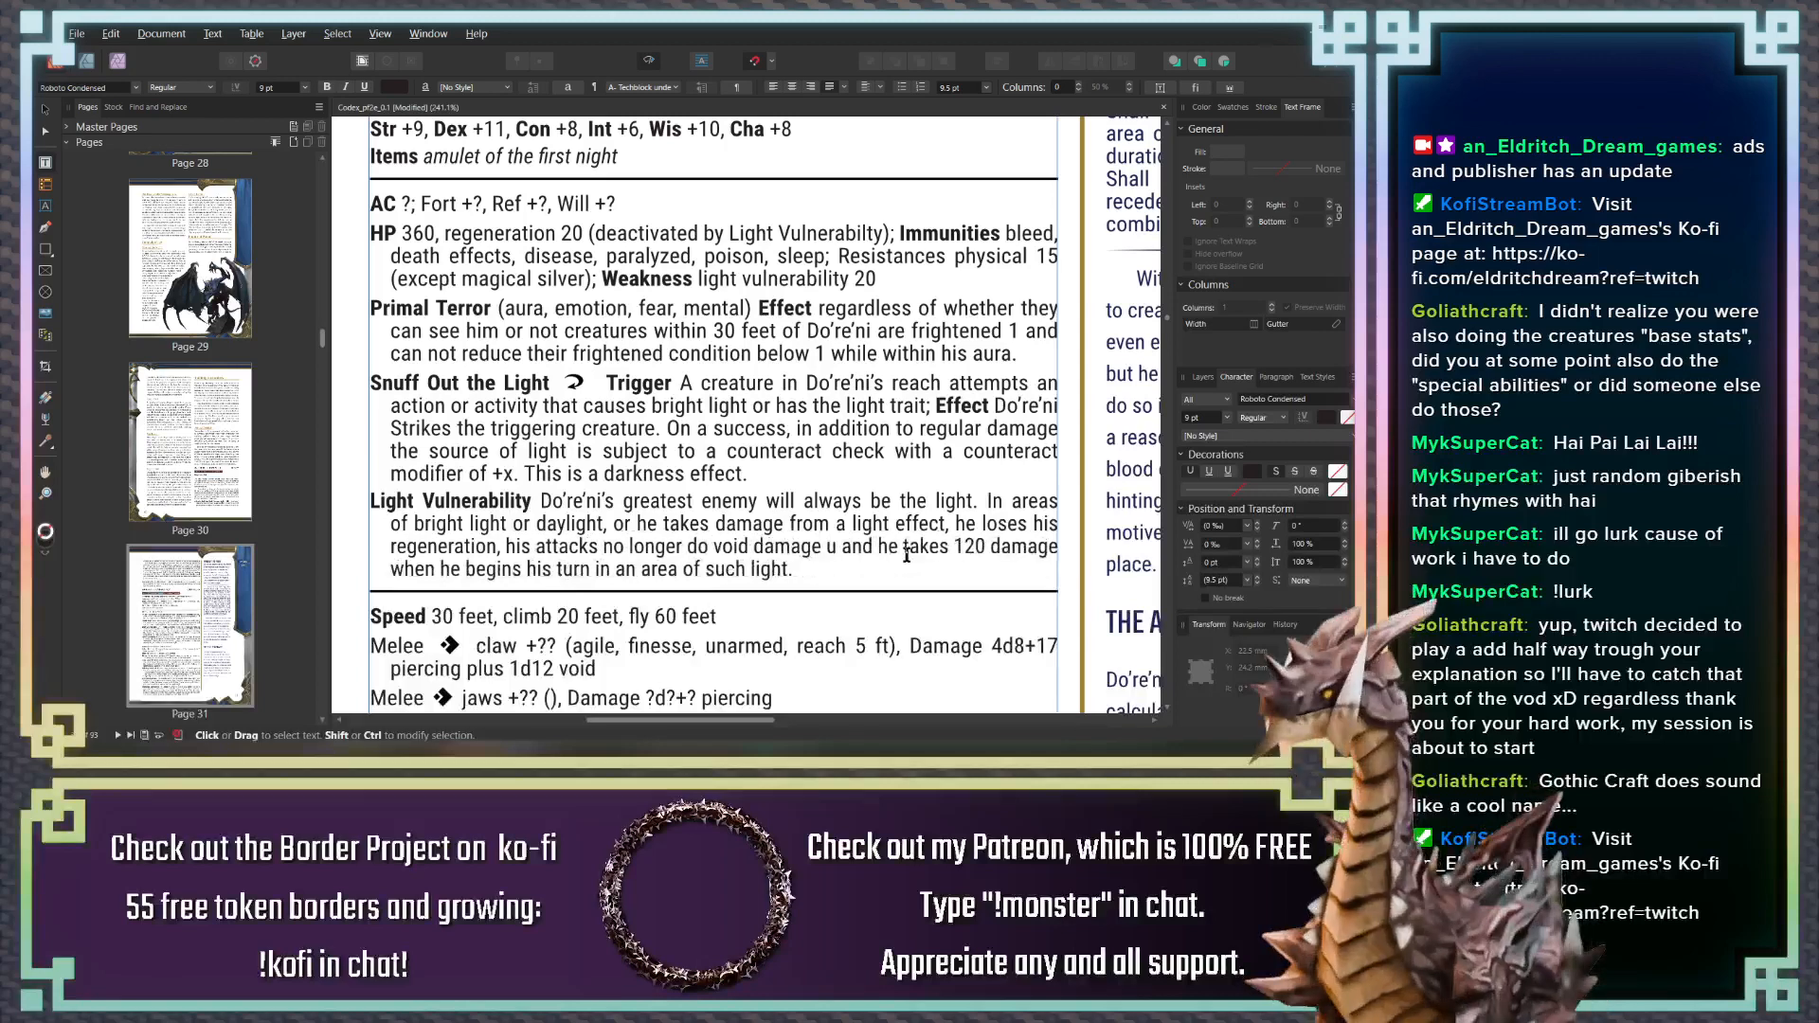
{"action": "key", "text": "BackSpace"}
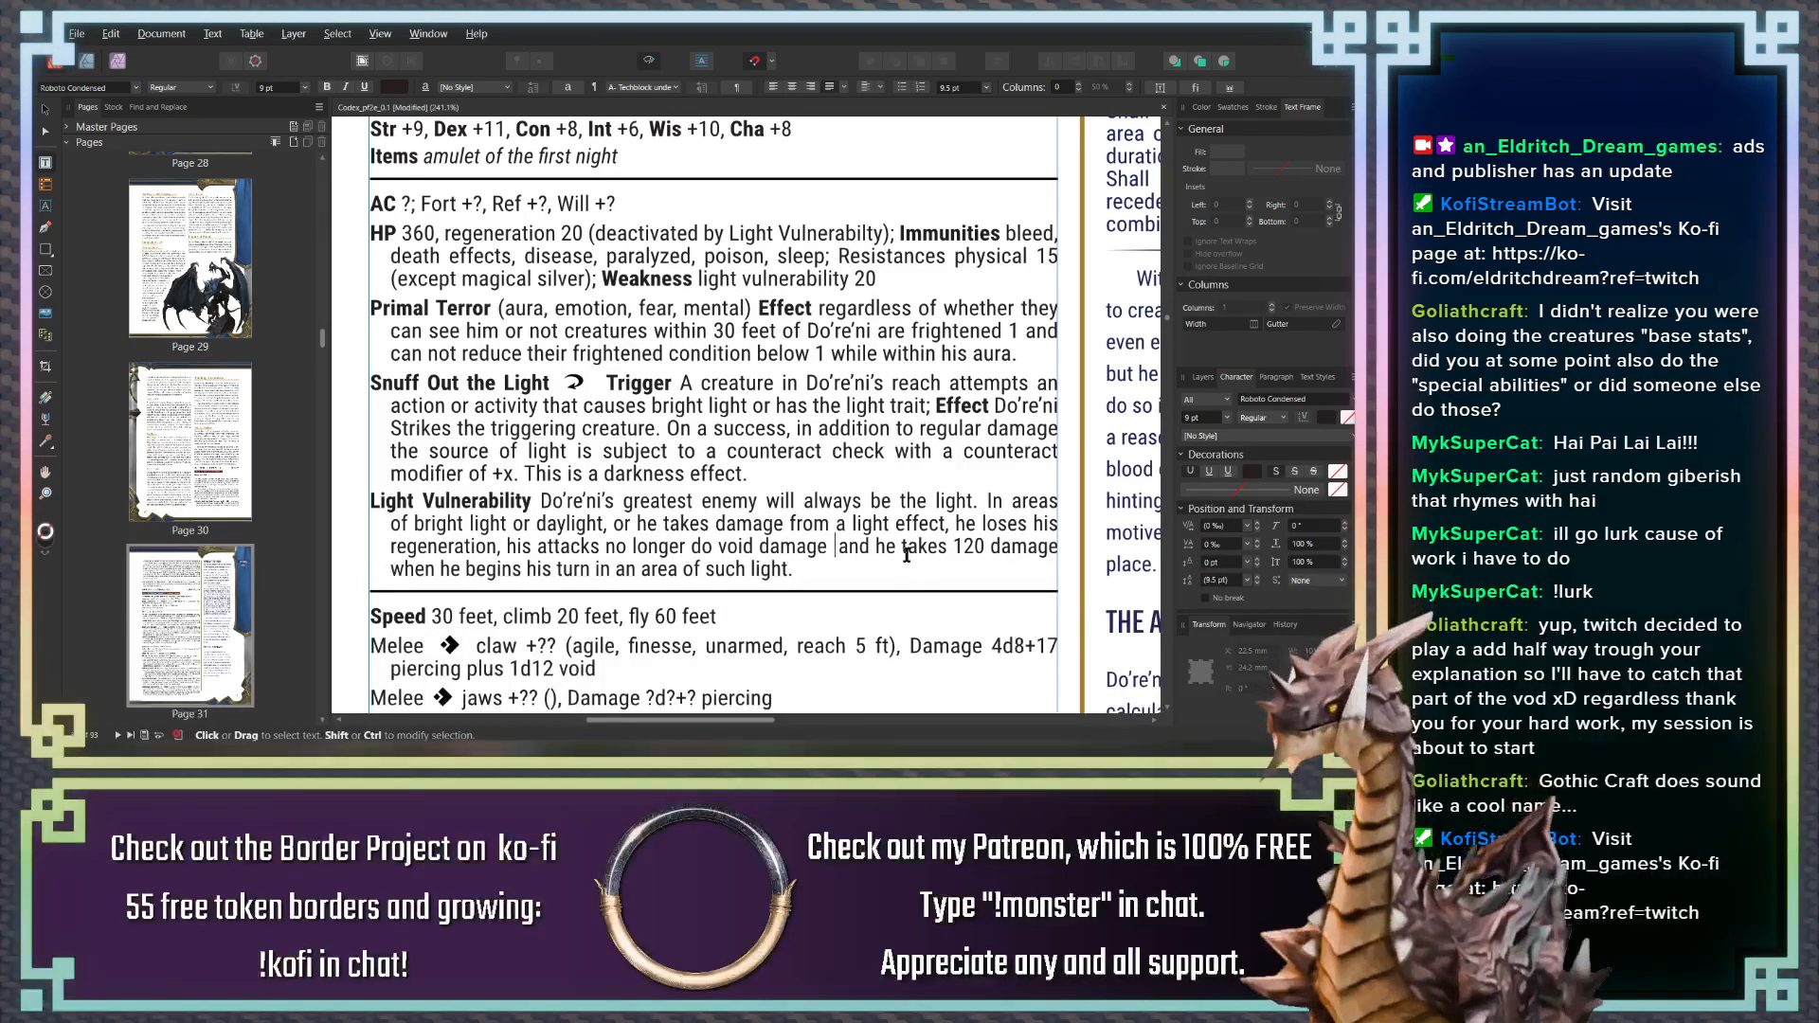
{"action": "type", "text": "until the en"}
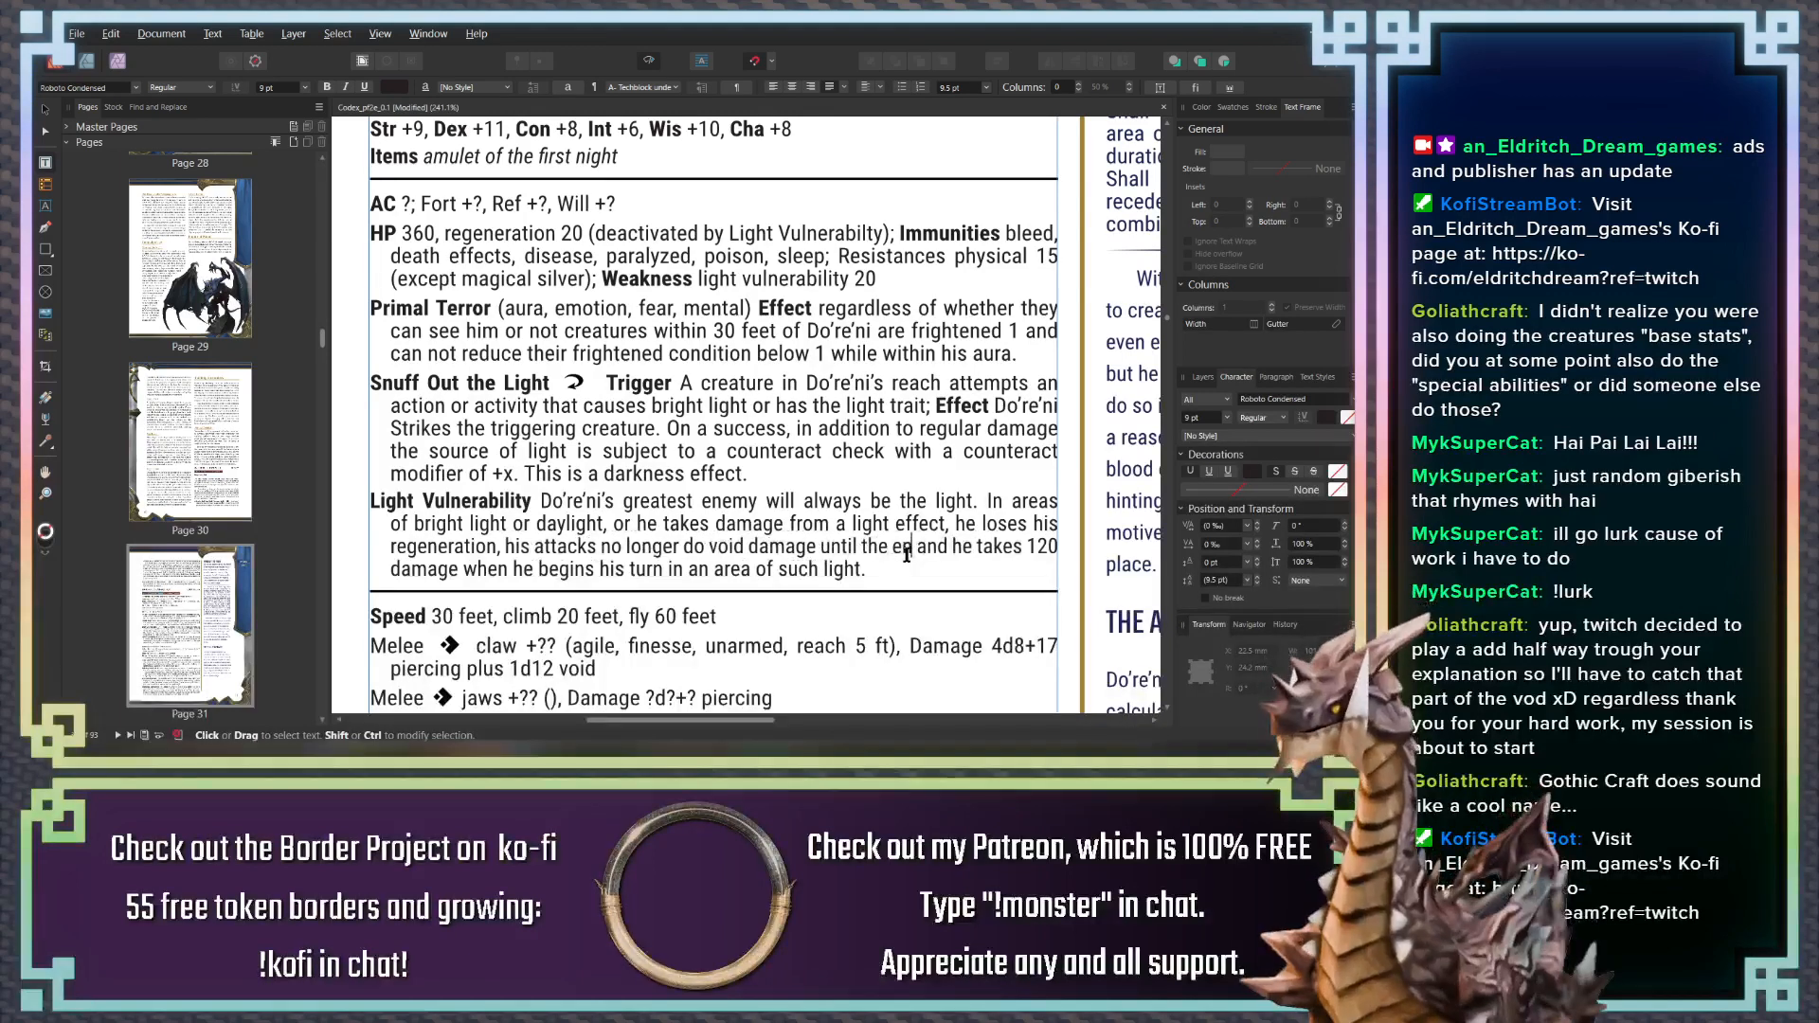
{"action": "type", "text": "d of his"}
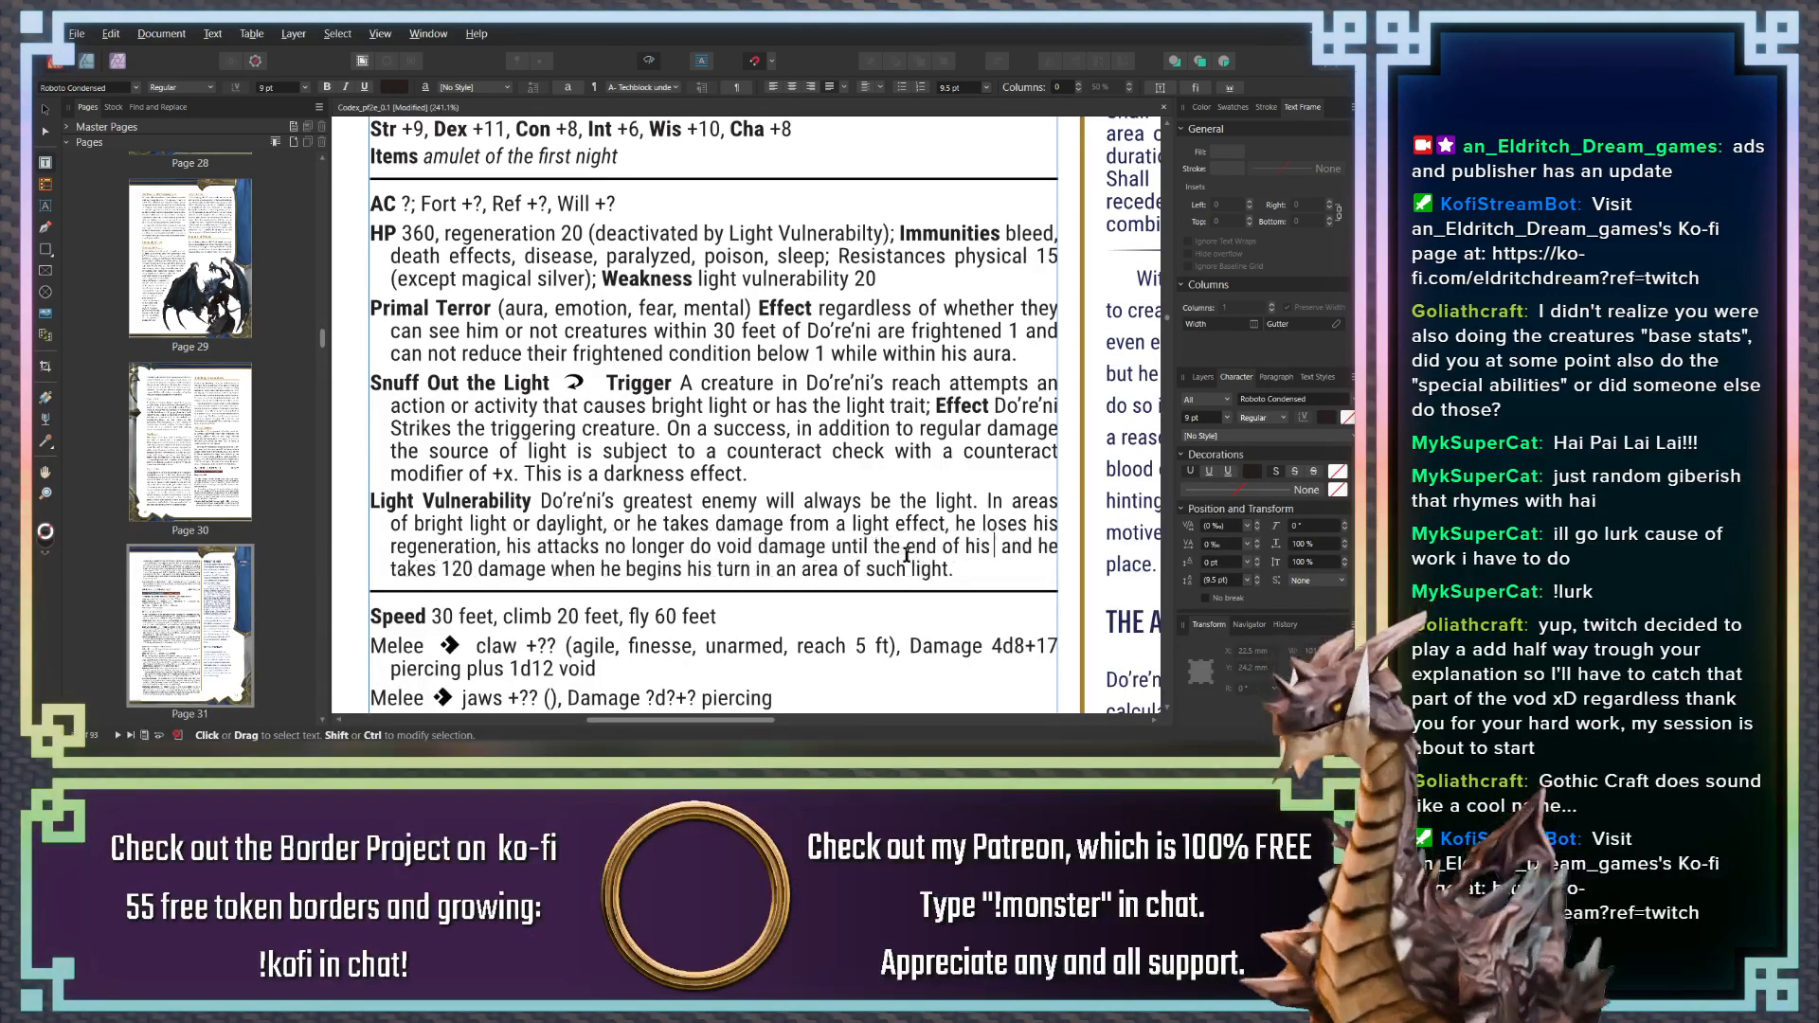
{"action": "type", "text": " next"}
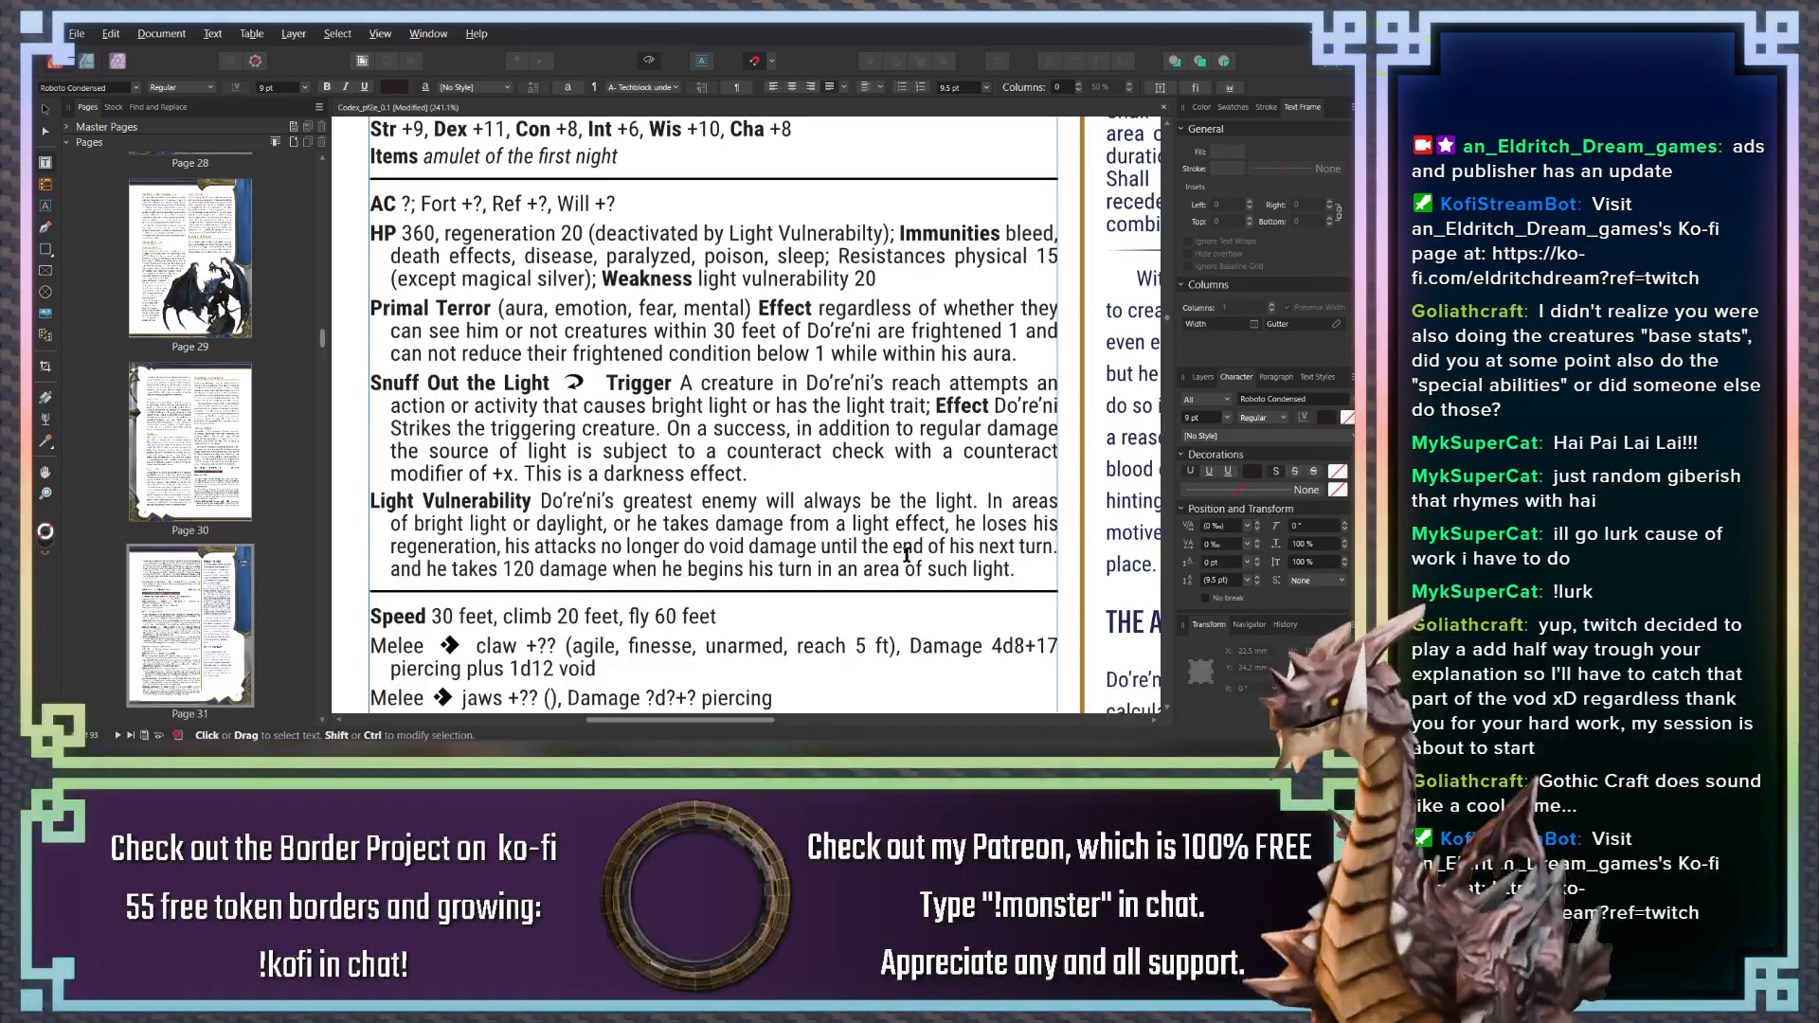
Remove "and" before "he takes 120 damage" and capitalise "He" to start a new sentence
{"action": "key", "text": "ctrl+shift+Right"}
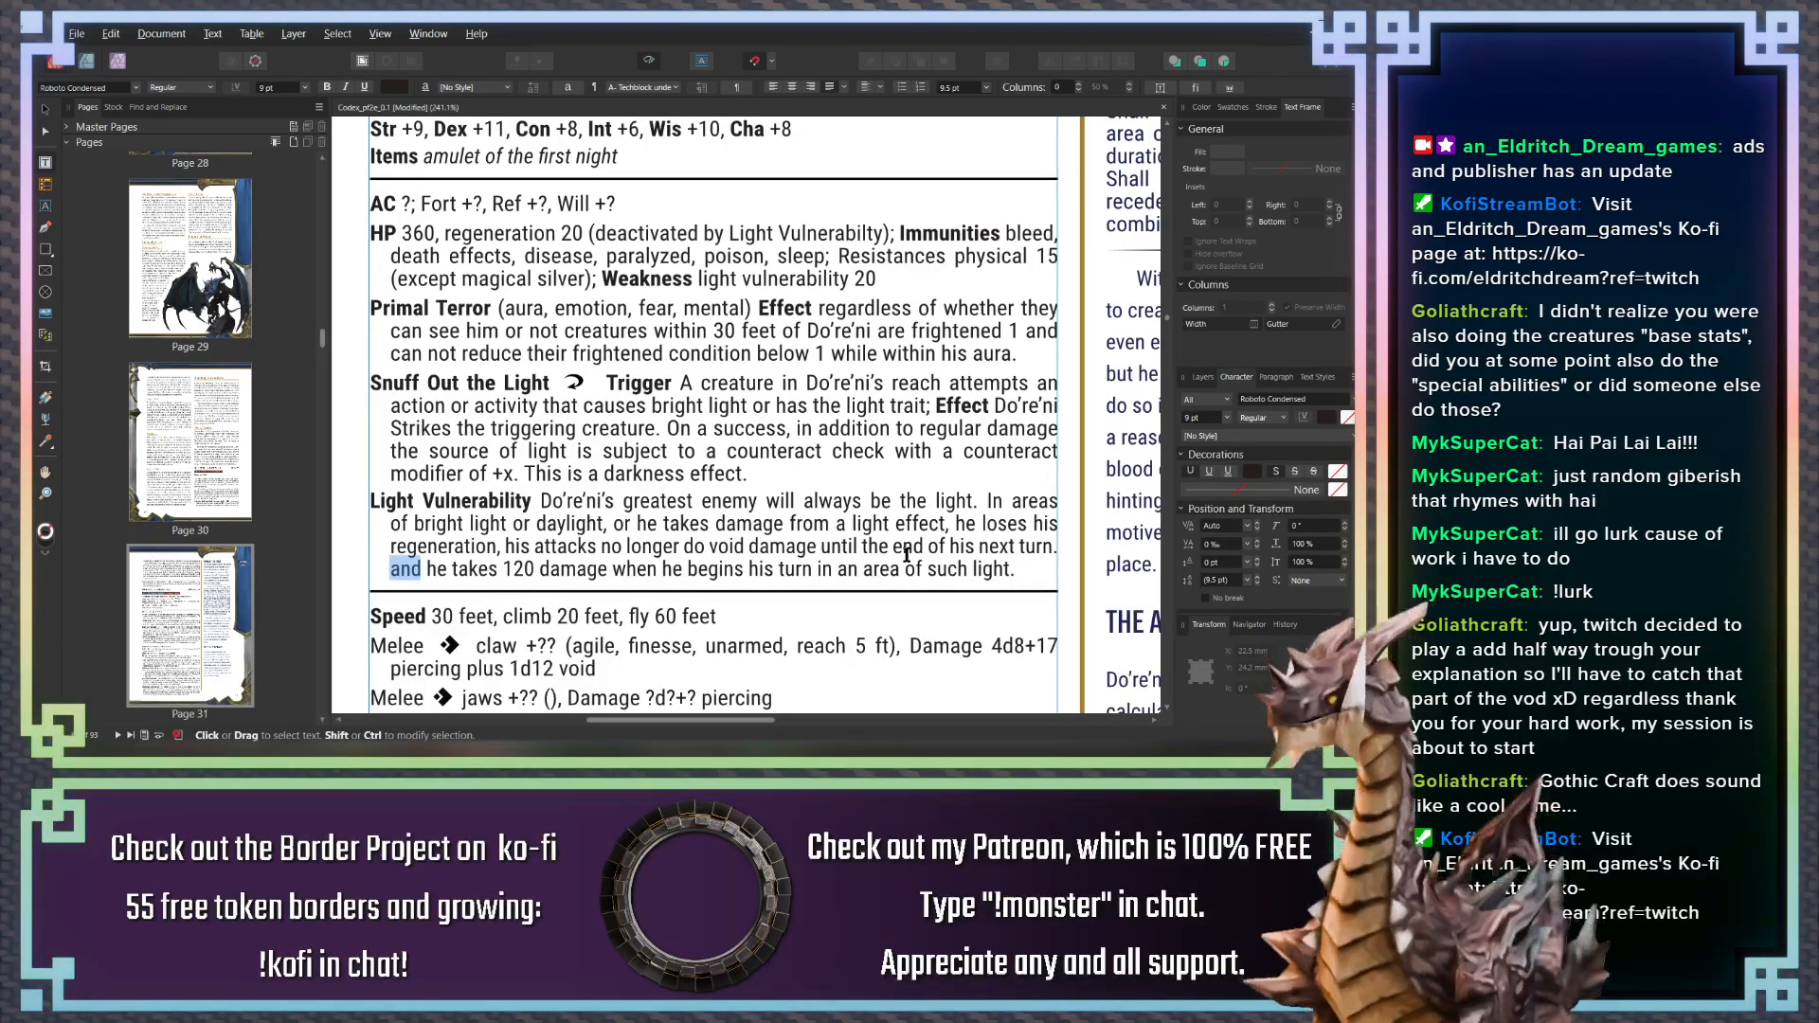
{"action": "key", "text": "Delete"}
{"action": "key", "text": "Delete"}
{"action": "key", "text": "Delete"}
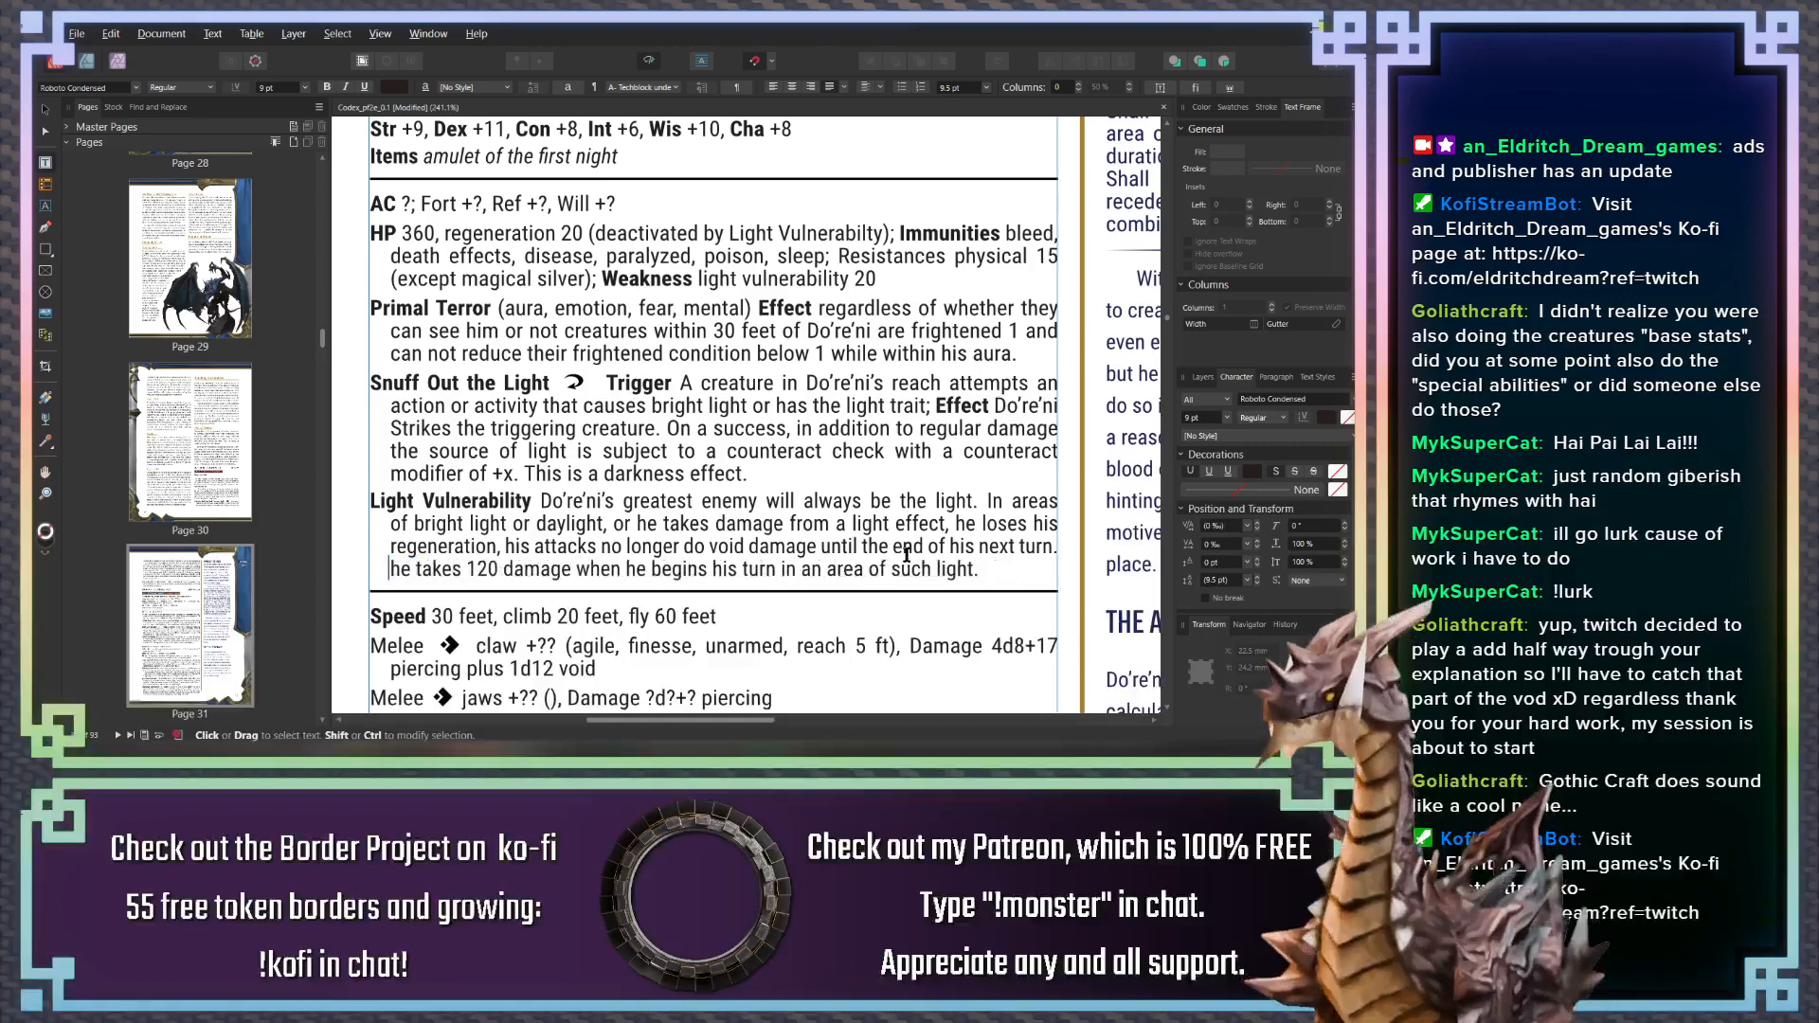
{"action": "type", "text": "H"}
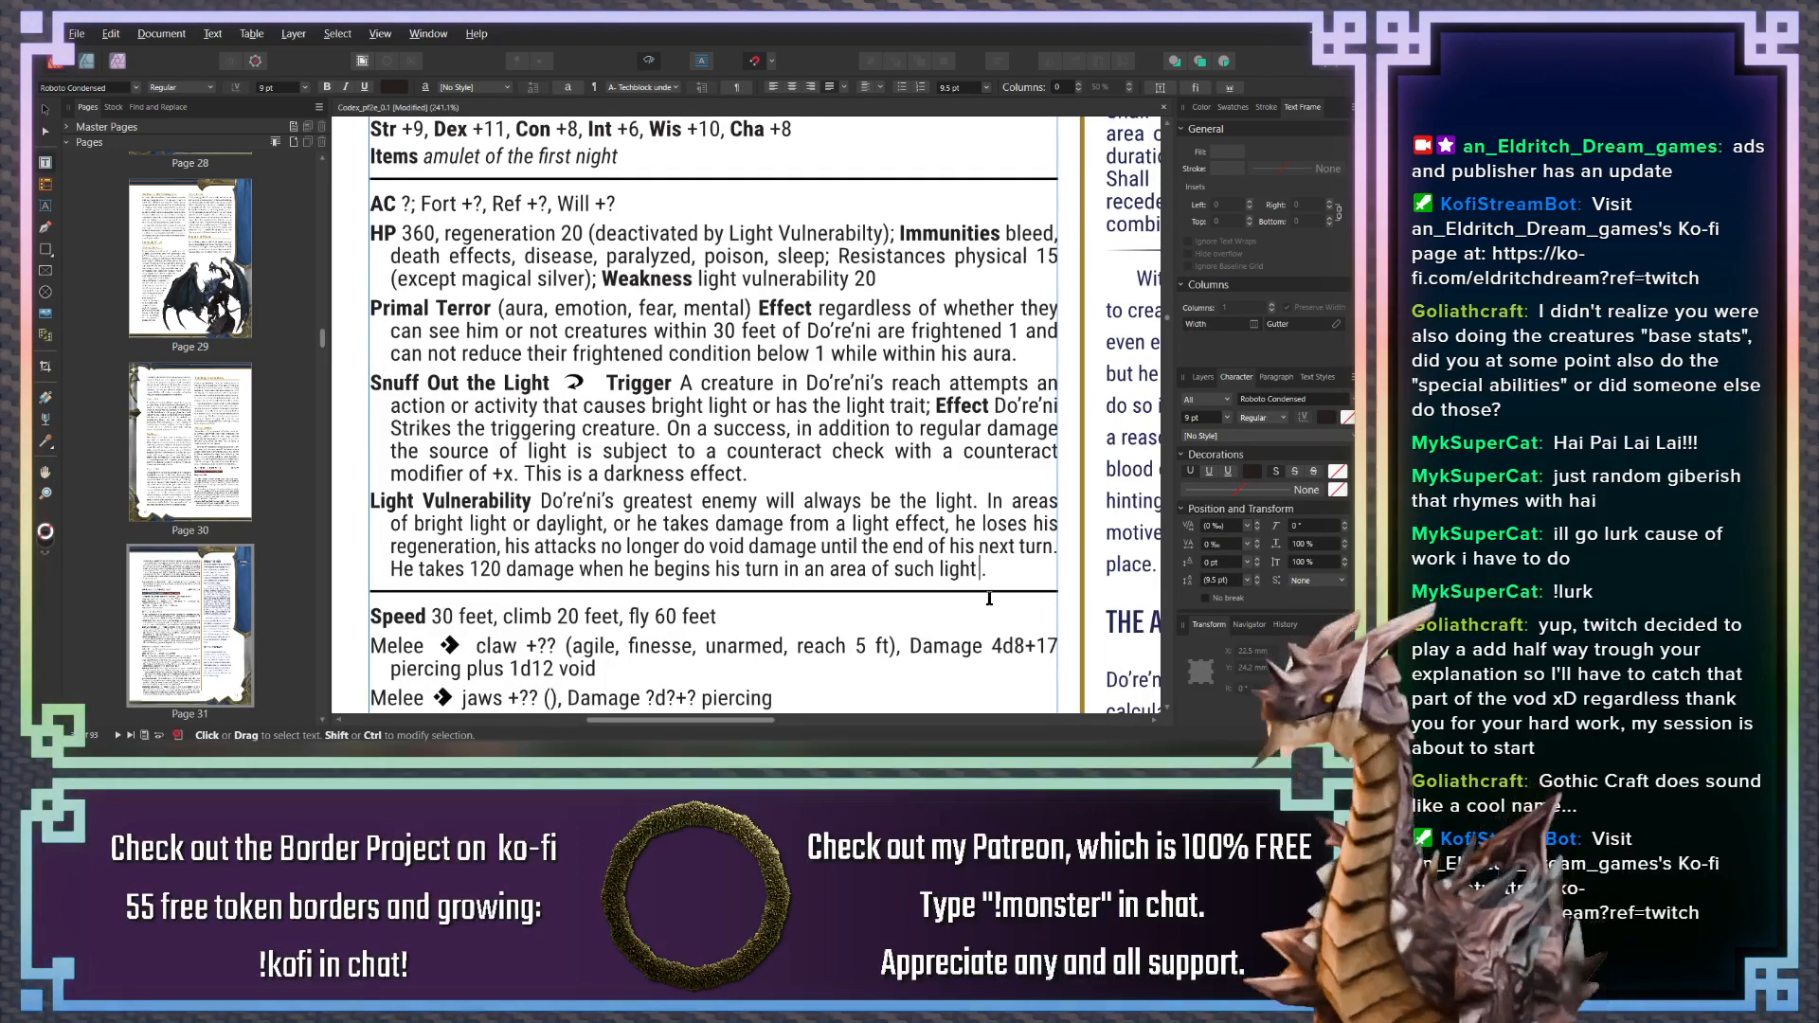
Extend the last Light Vulnerability sentence after "such light" with "or an additional 20 damage if a light effect would"
{"action": "type", "text": " or an ad"}
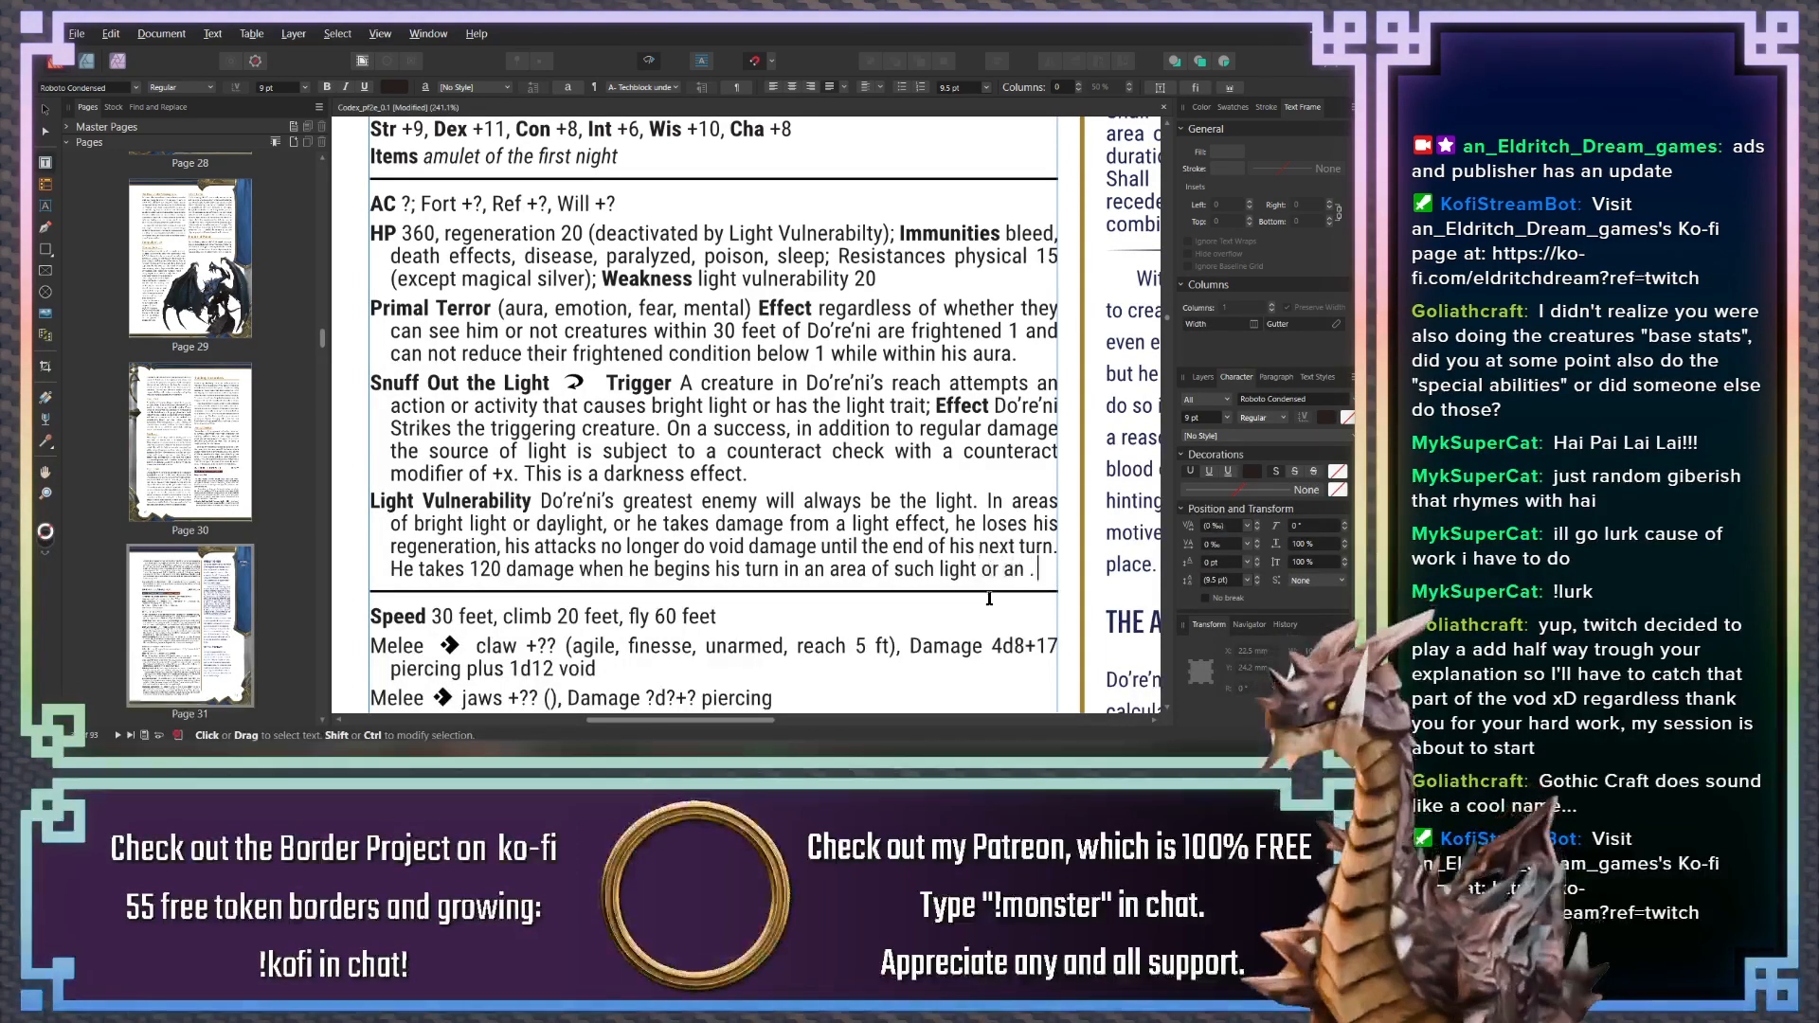
{"action": "type", "text": "ditional 20 da"}
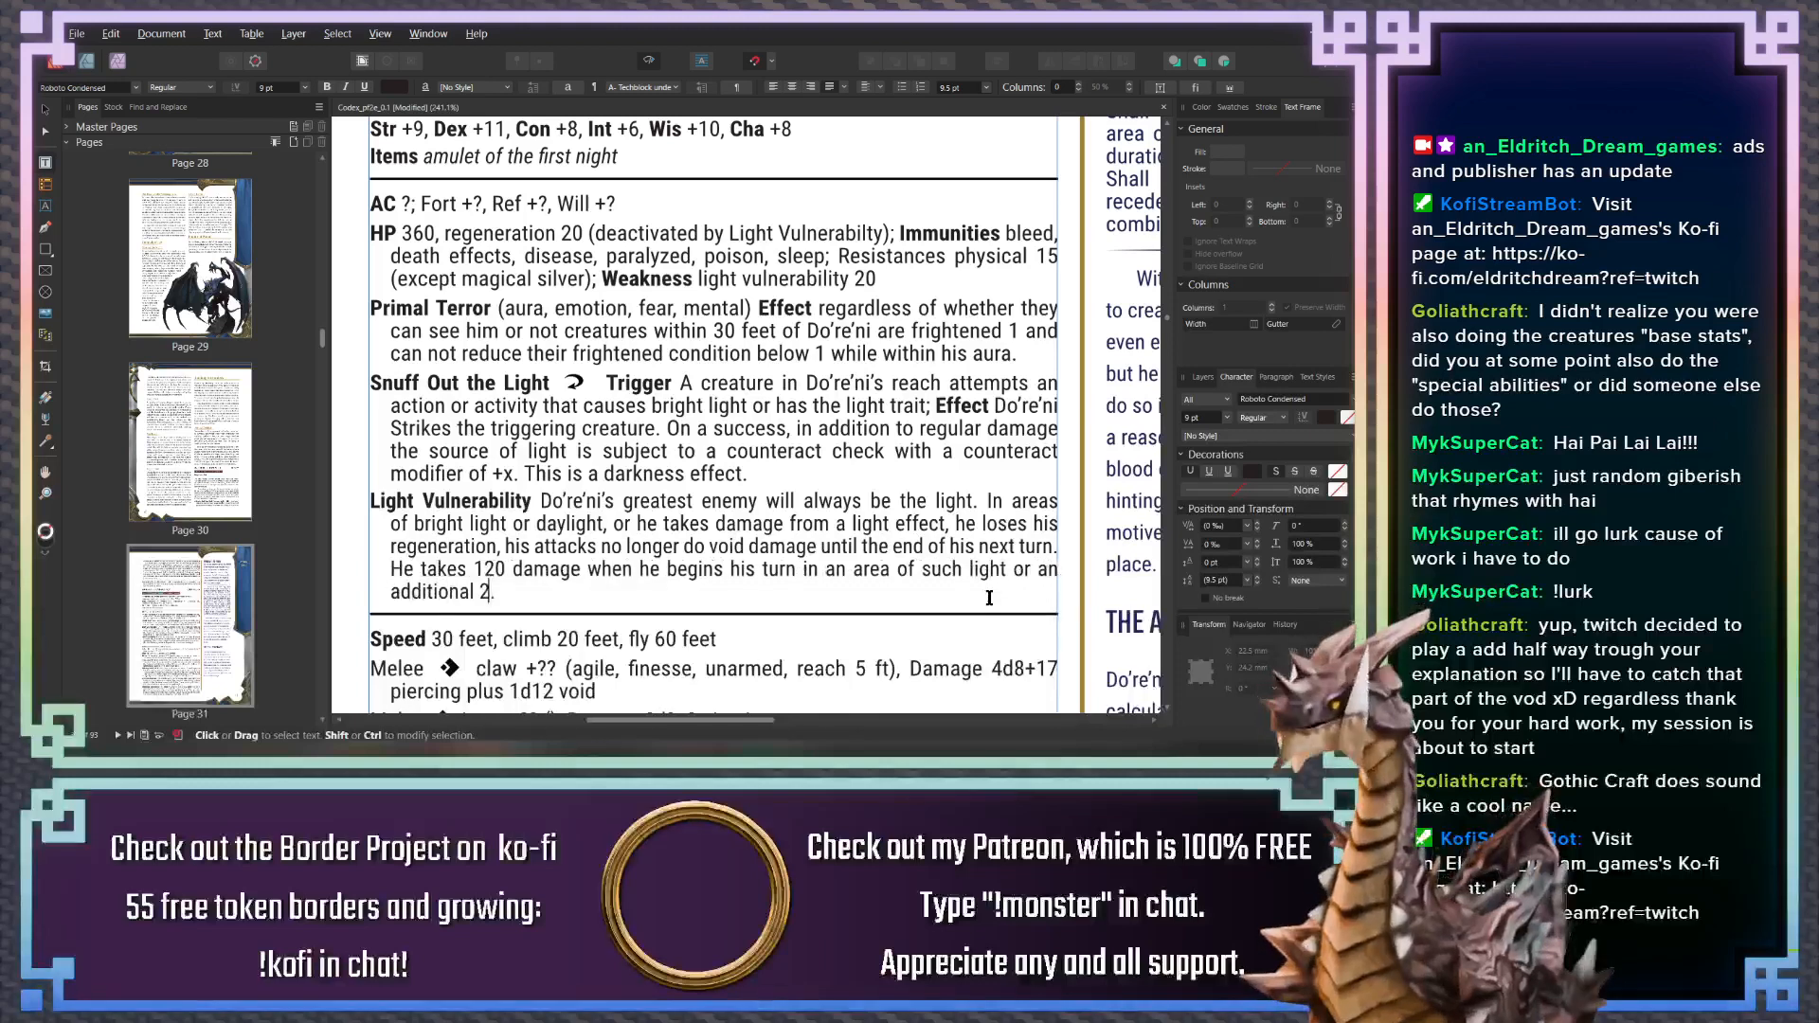
{"action": "type", "text": "mage if "}
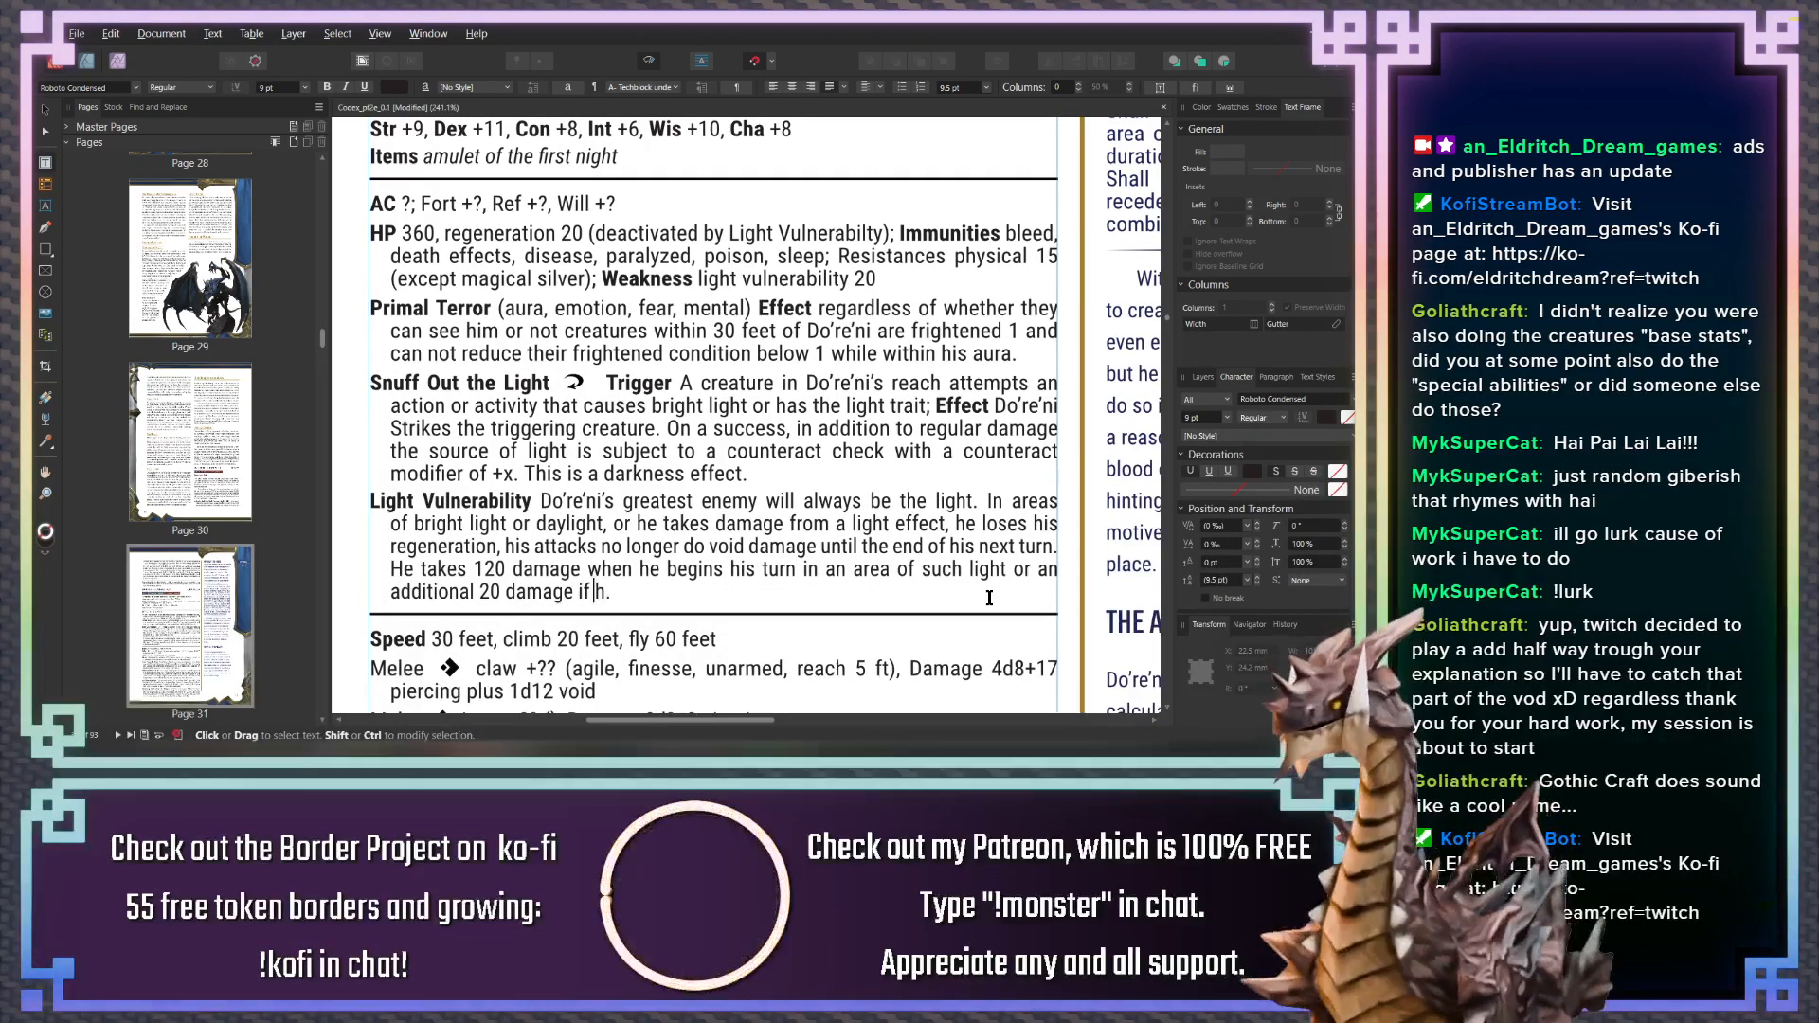
{"action": "type", "text": "the"}
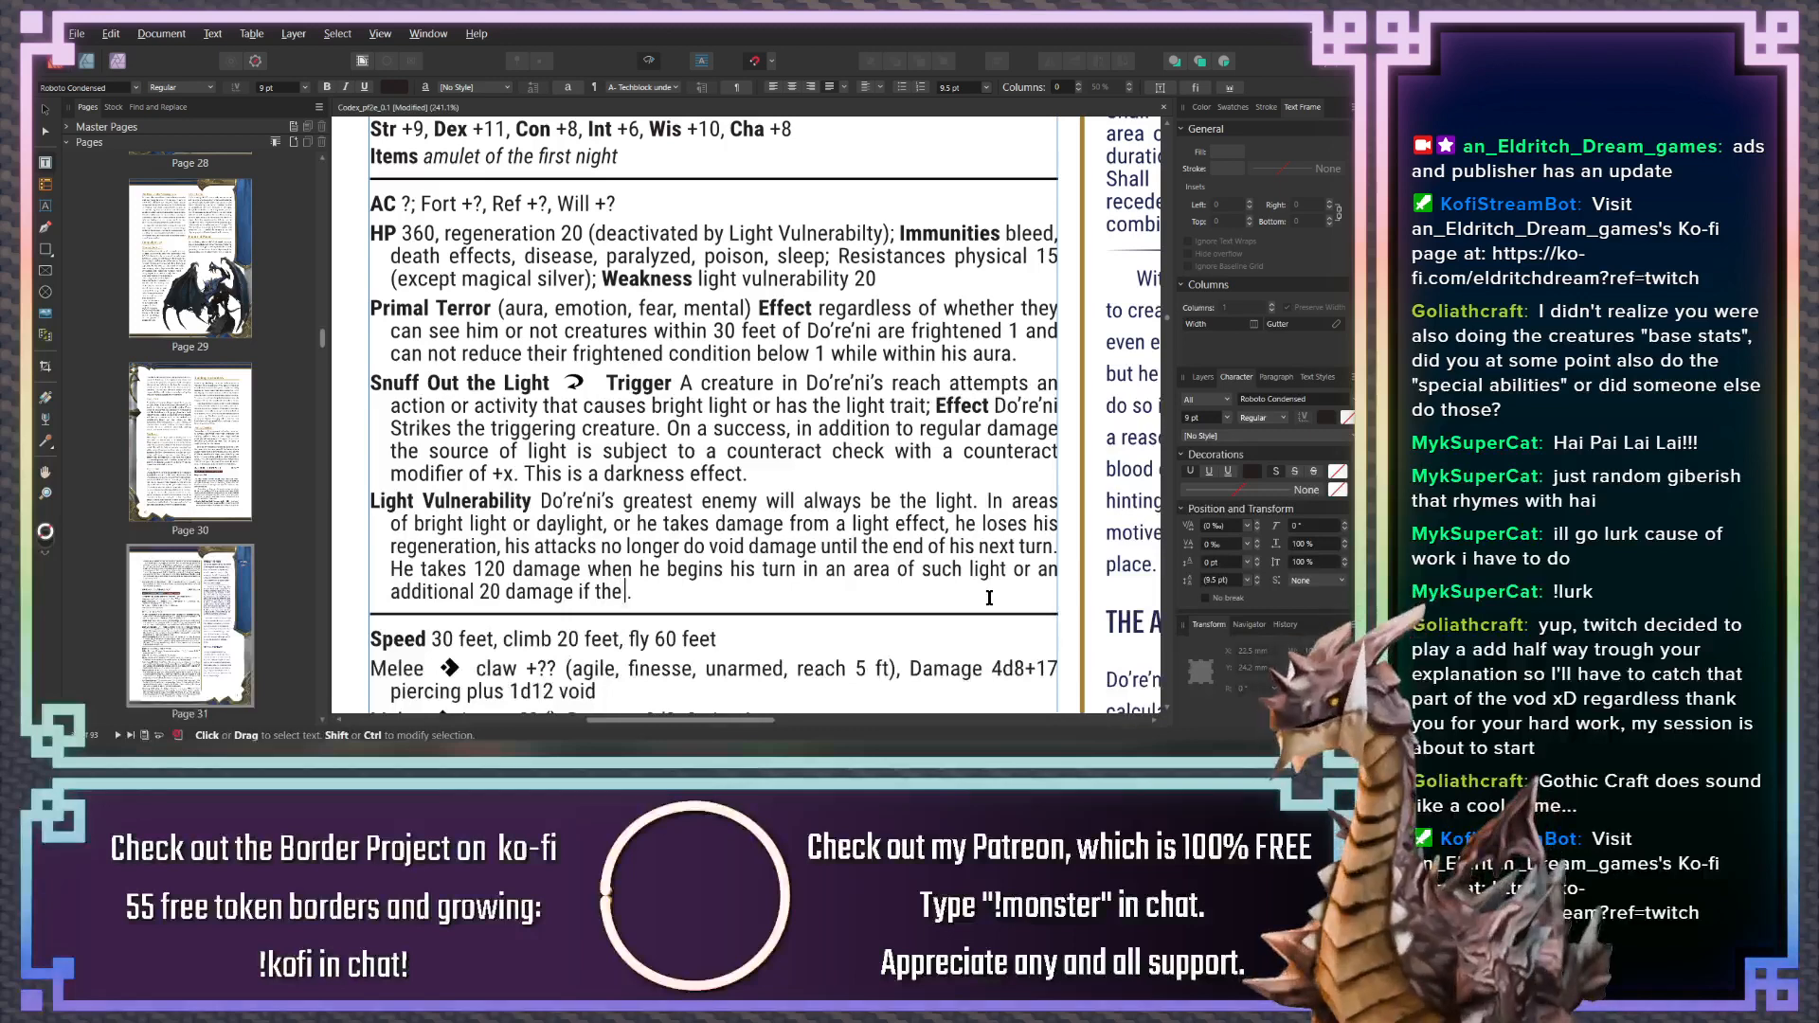
{"action": "key", "text": "BackSpace"}
{"action": "key", "text": "BackSpace"}
{"action": "key", "text": "BackSpace"}
{"action": "type", "text": "a light effect"}
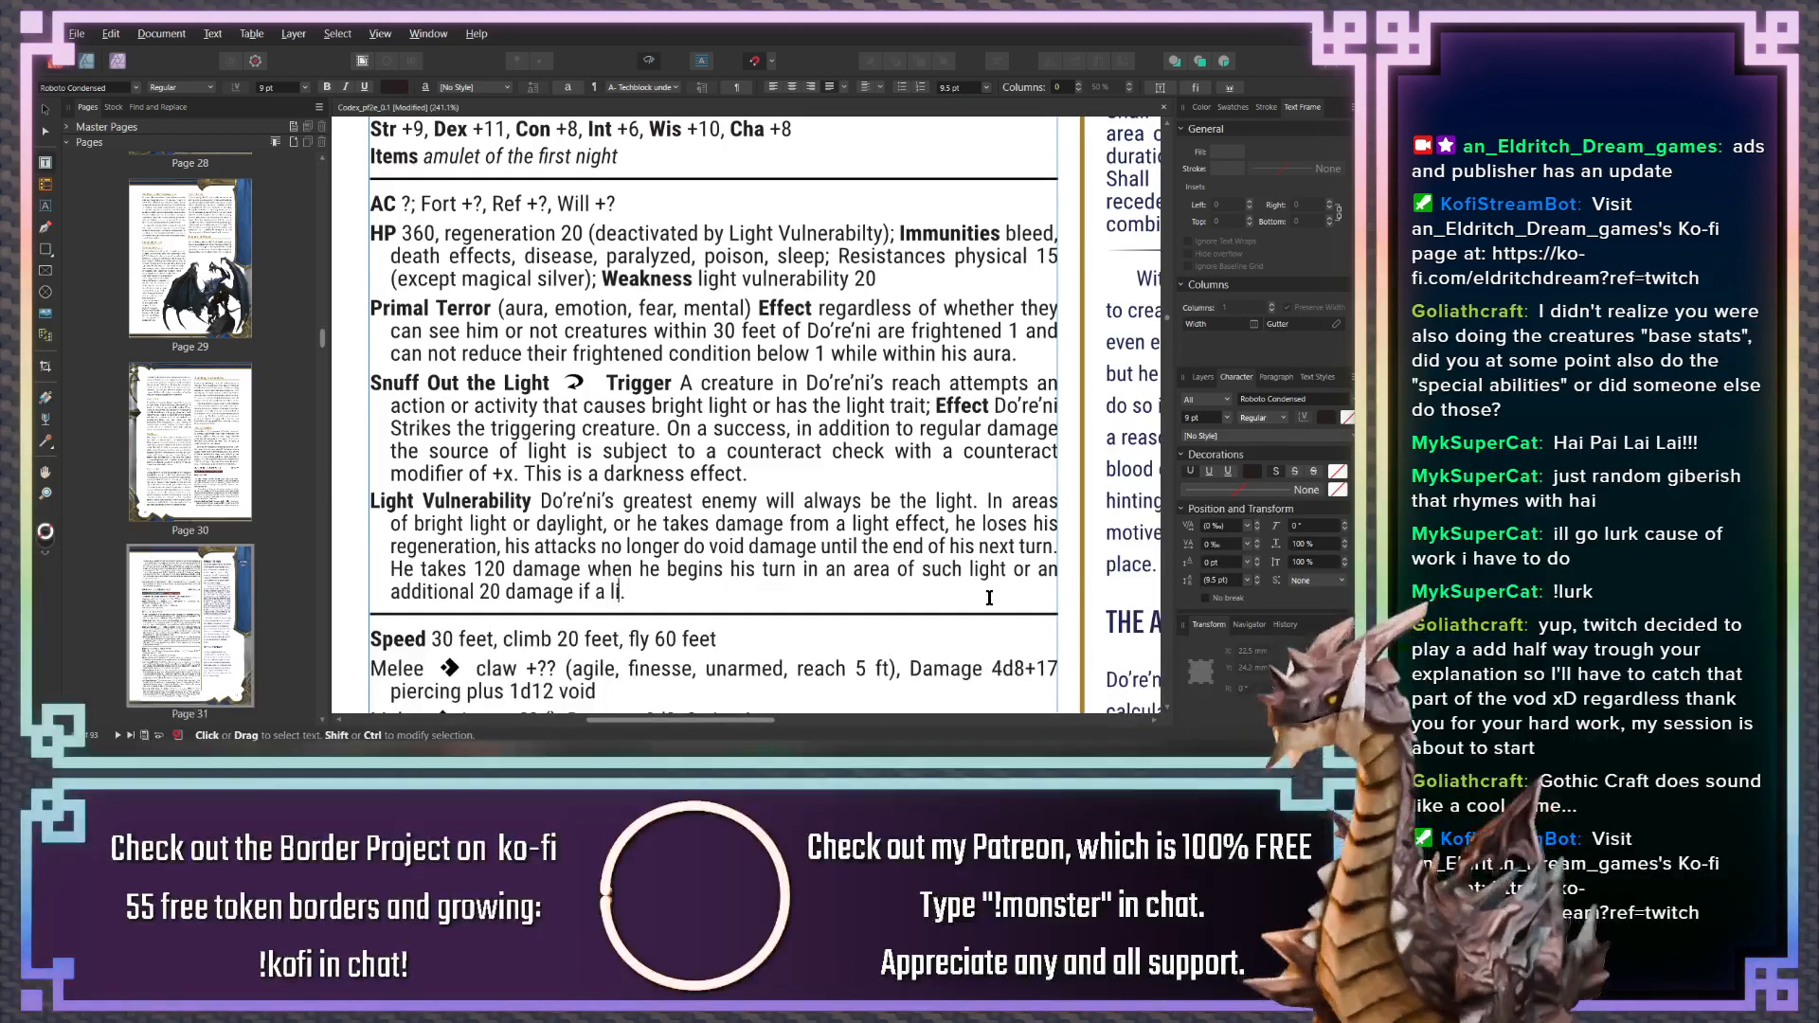
{"action": "type", "text": " would"}
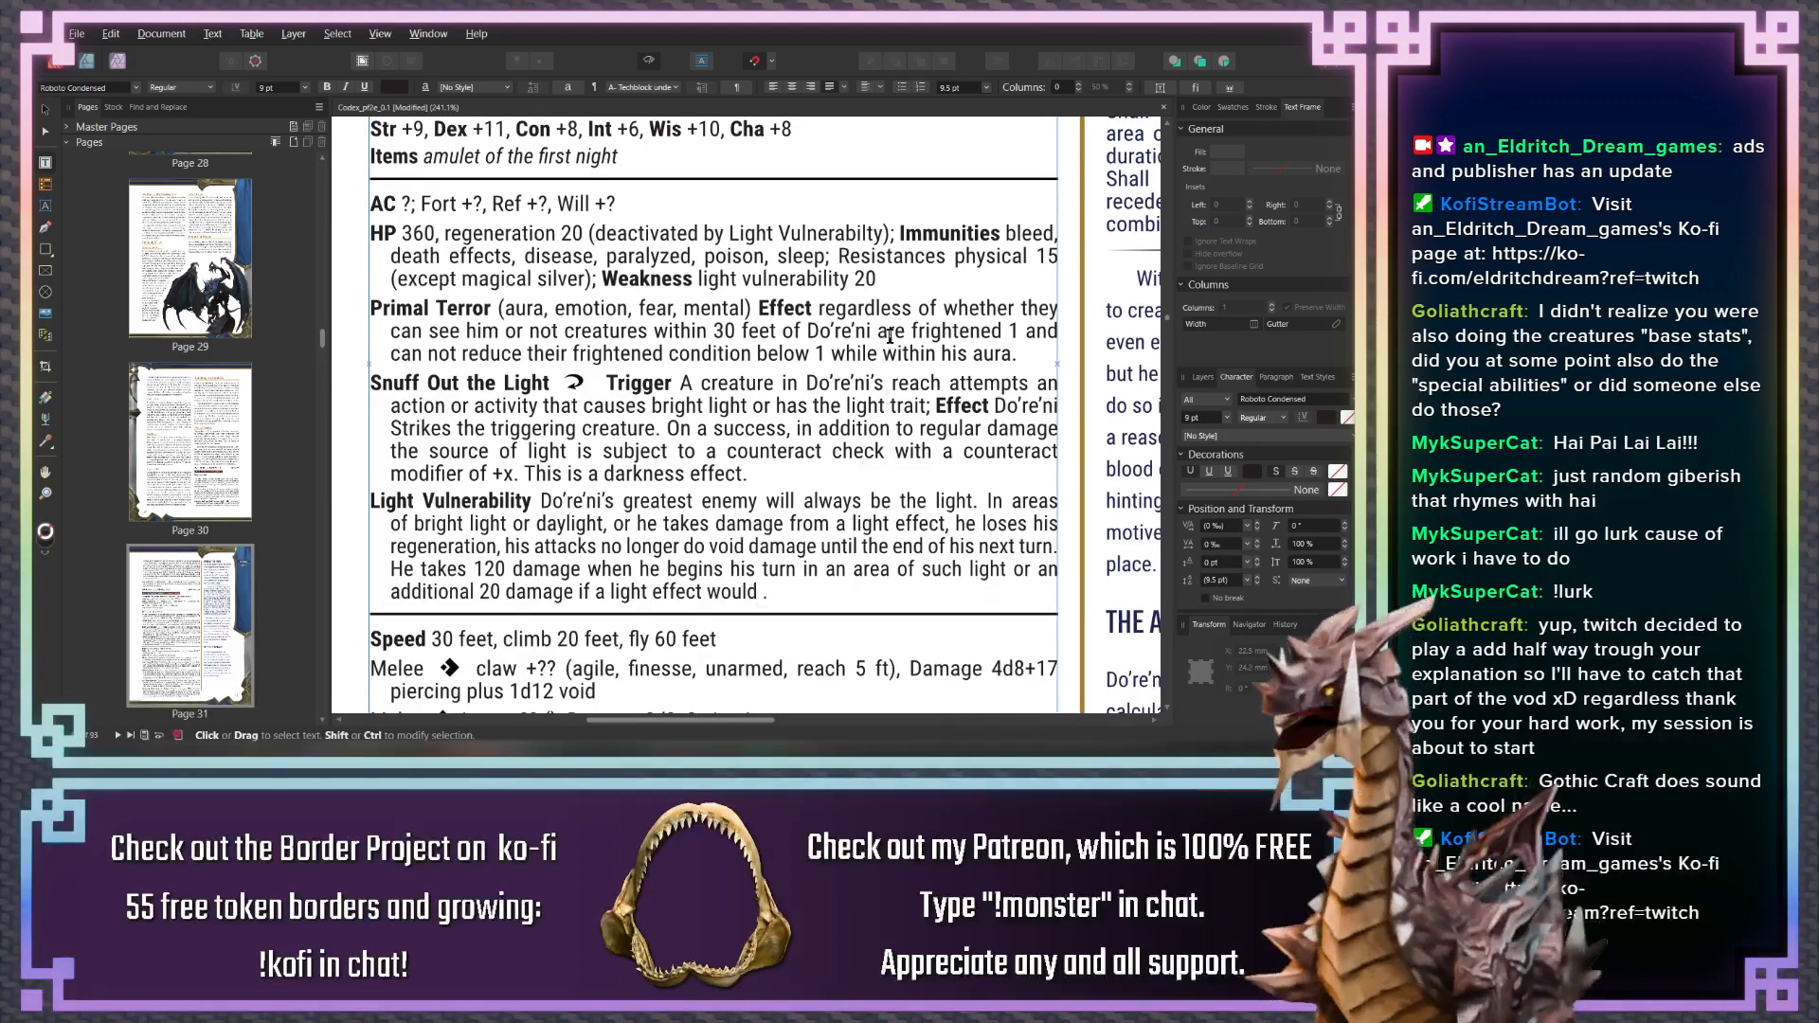
Remove the value 20 from the Weakness in the HP entry so it reads only "light vulnerability"
{"action": "left_click", "coordinate": [879, 284]}
{"action": "key", "text": "BackSpace"}
{"action": "key", "text": "BackSpace"}
{"action": "key", "text": "BackSpace"}
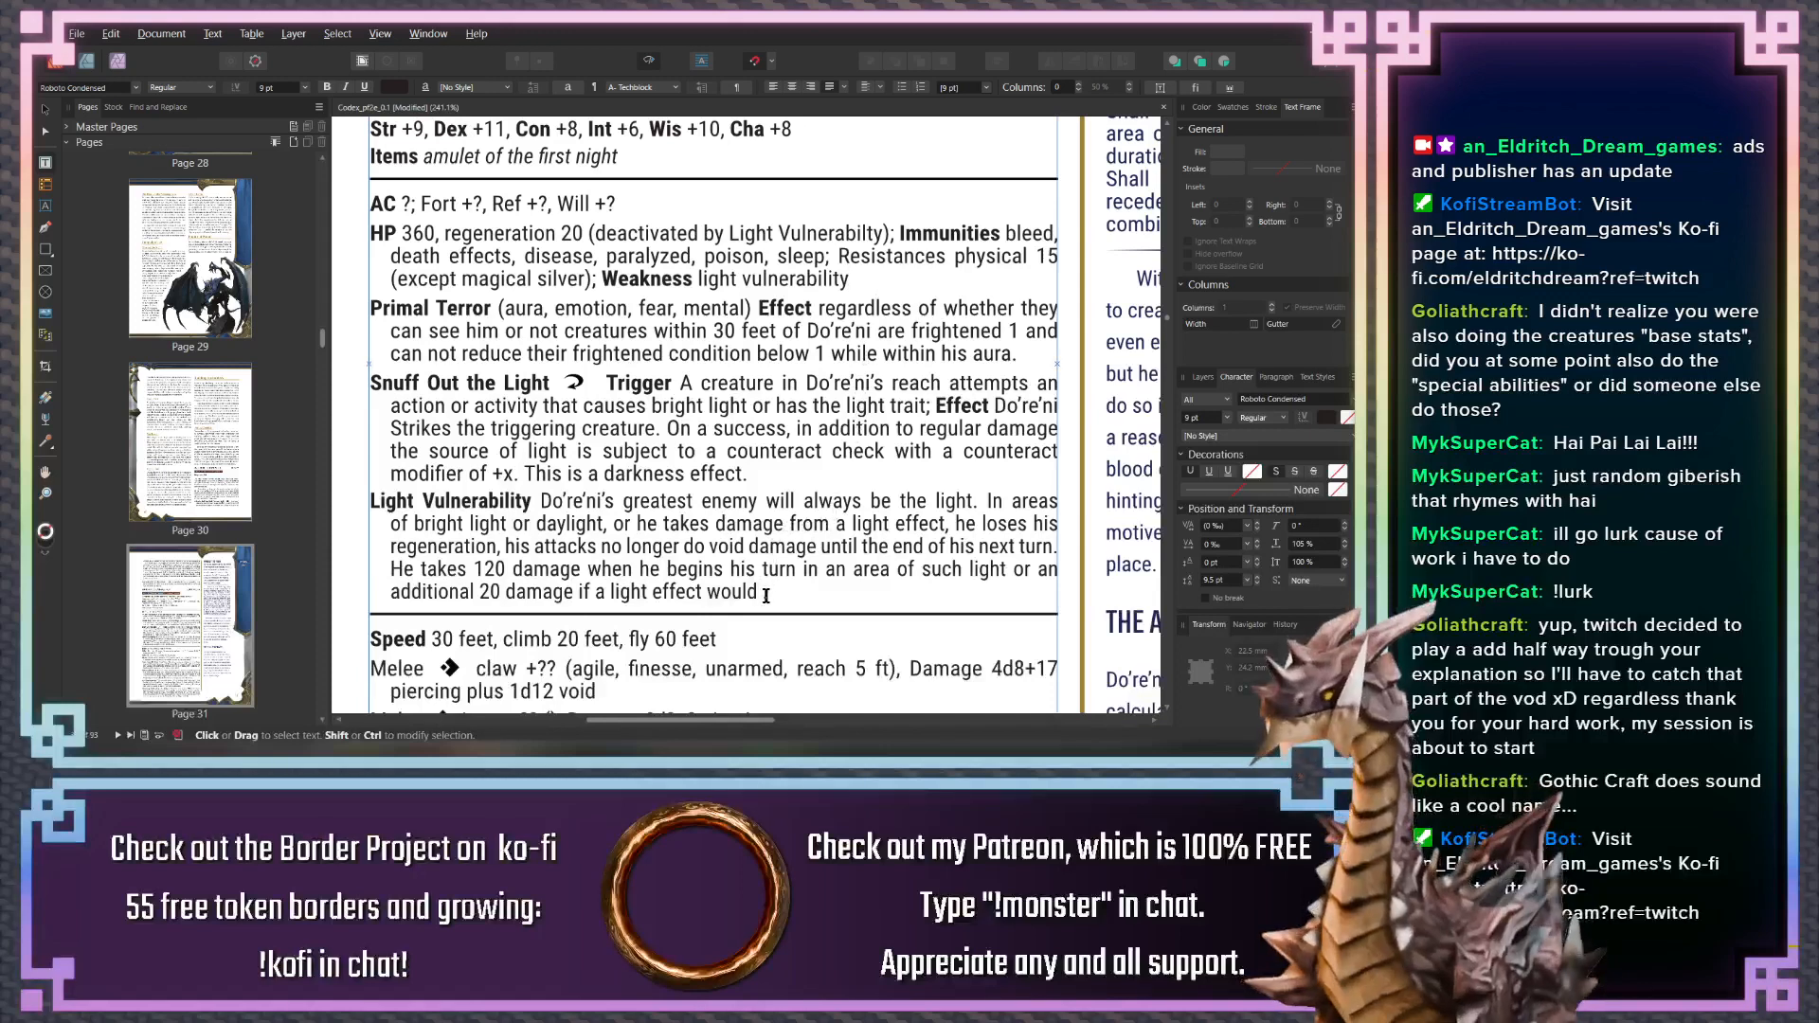
Finish the last Light Vulnerability sentence so it ends with "if a light deals damage directly to him."
{"action": "left_click_drag", "start_coordinate": [760, 591], "coordinate": [700, 594]}
{"action": "type", "text": "causes"}
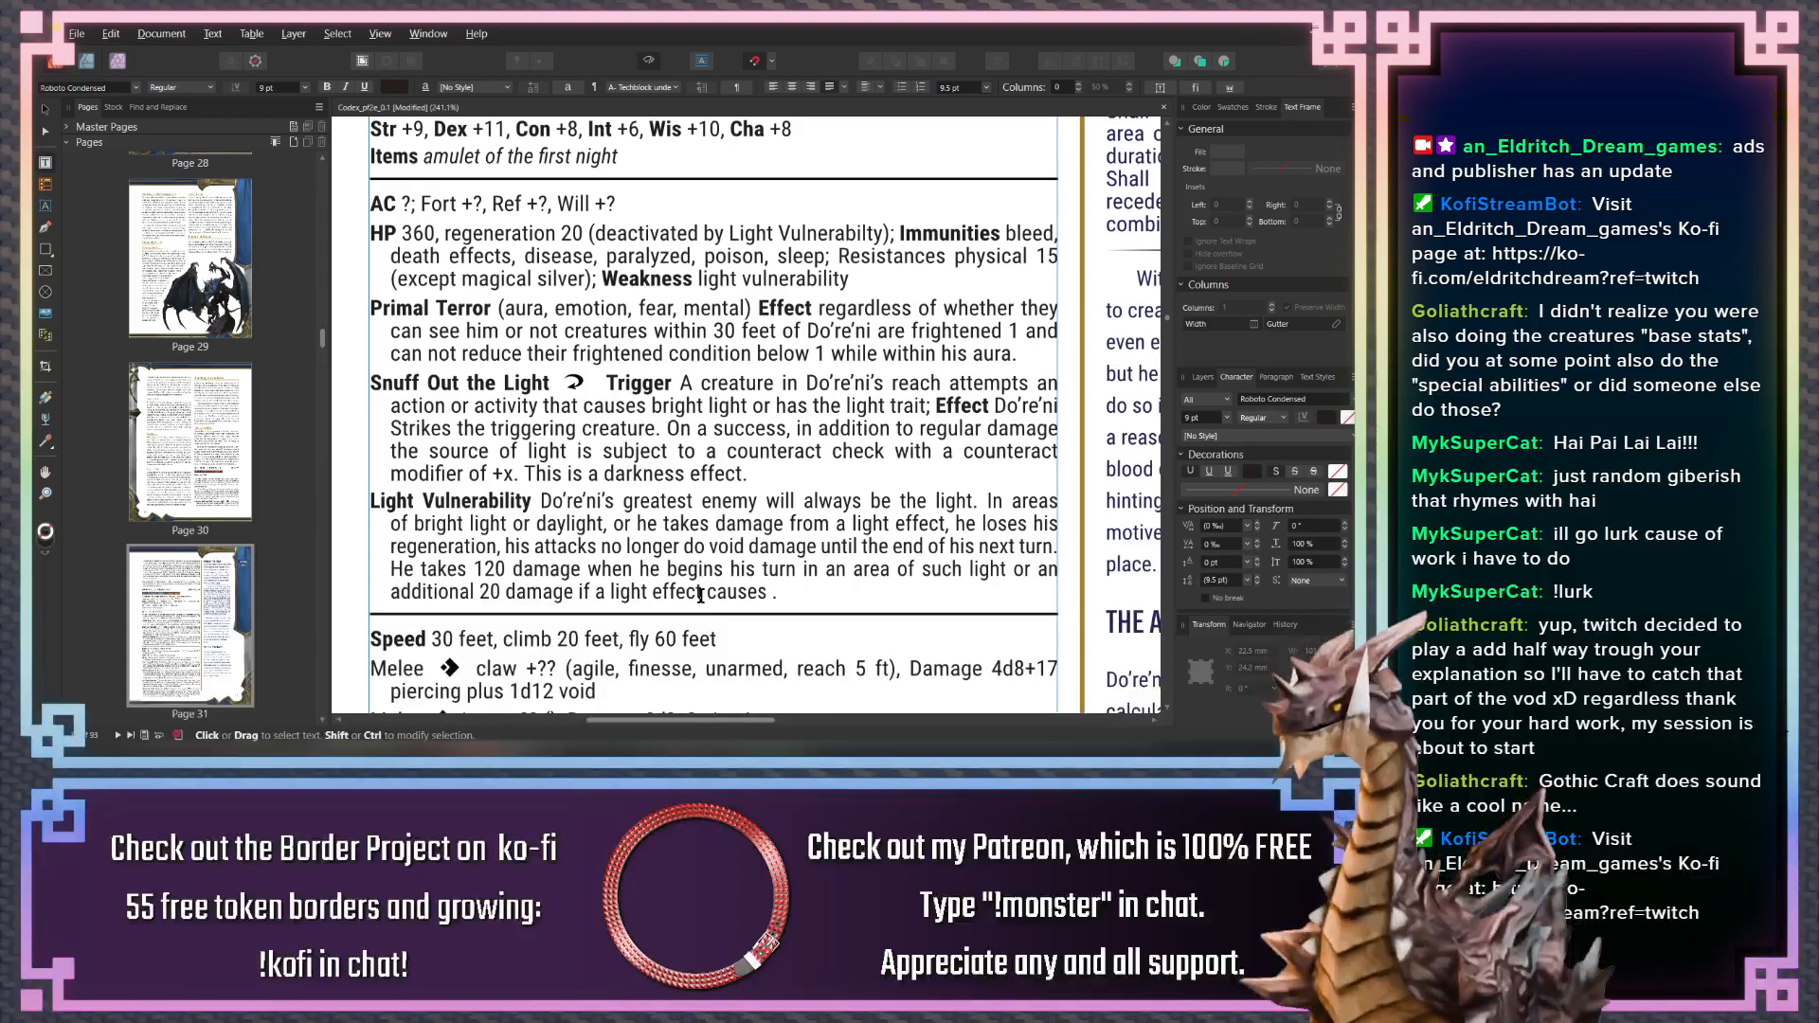
{"action": "key", "text": "ctrl+shift+Left"}
{"action": "type", "text": "deals da"}
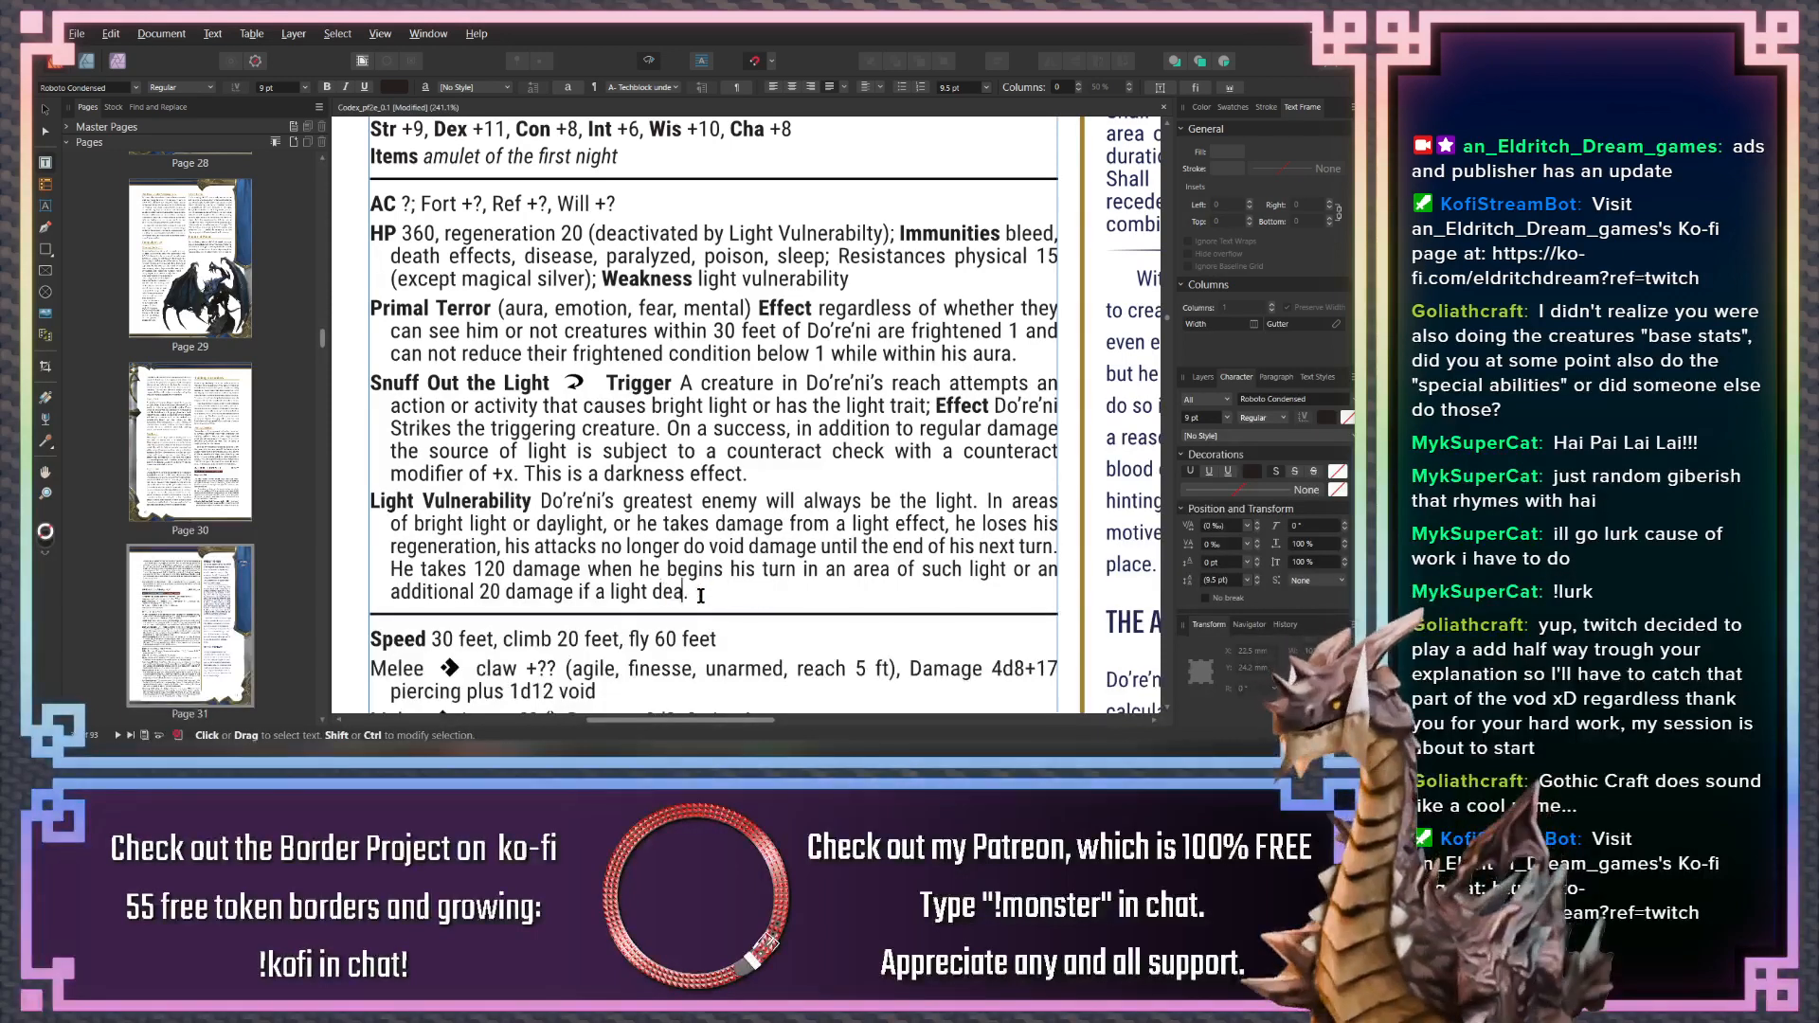
{"action": "type", "text": "mage to"}
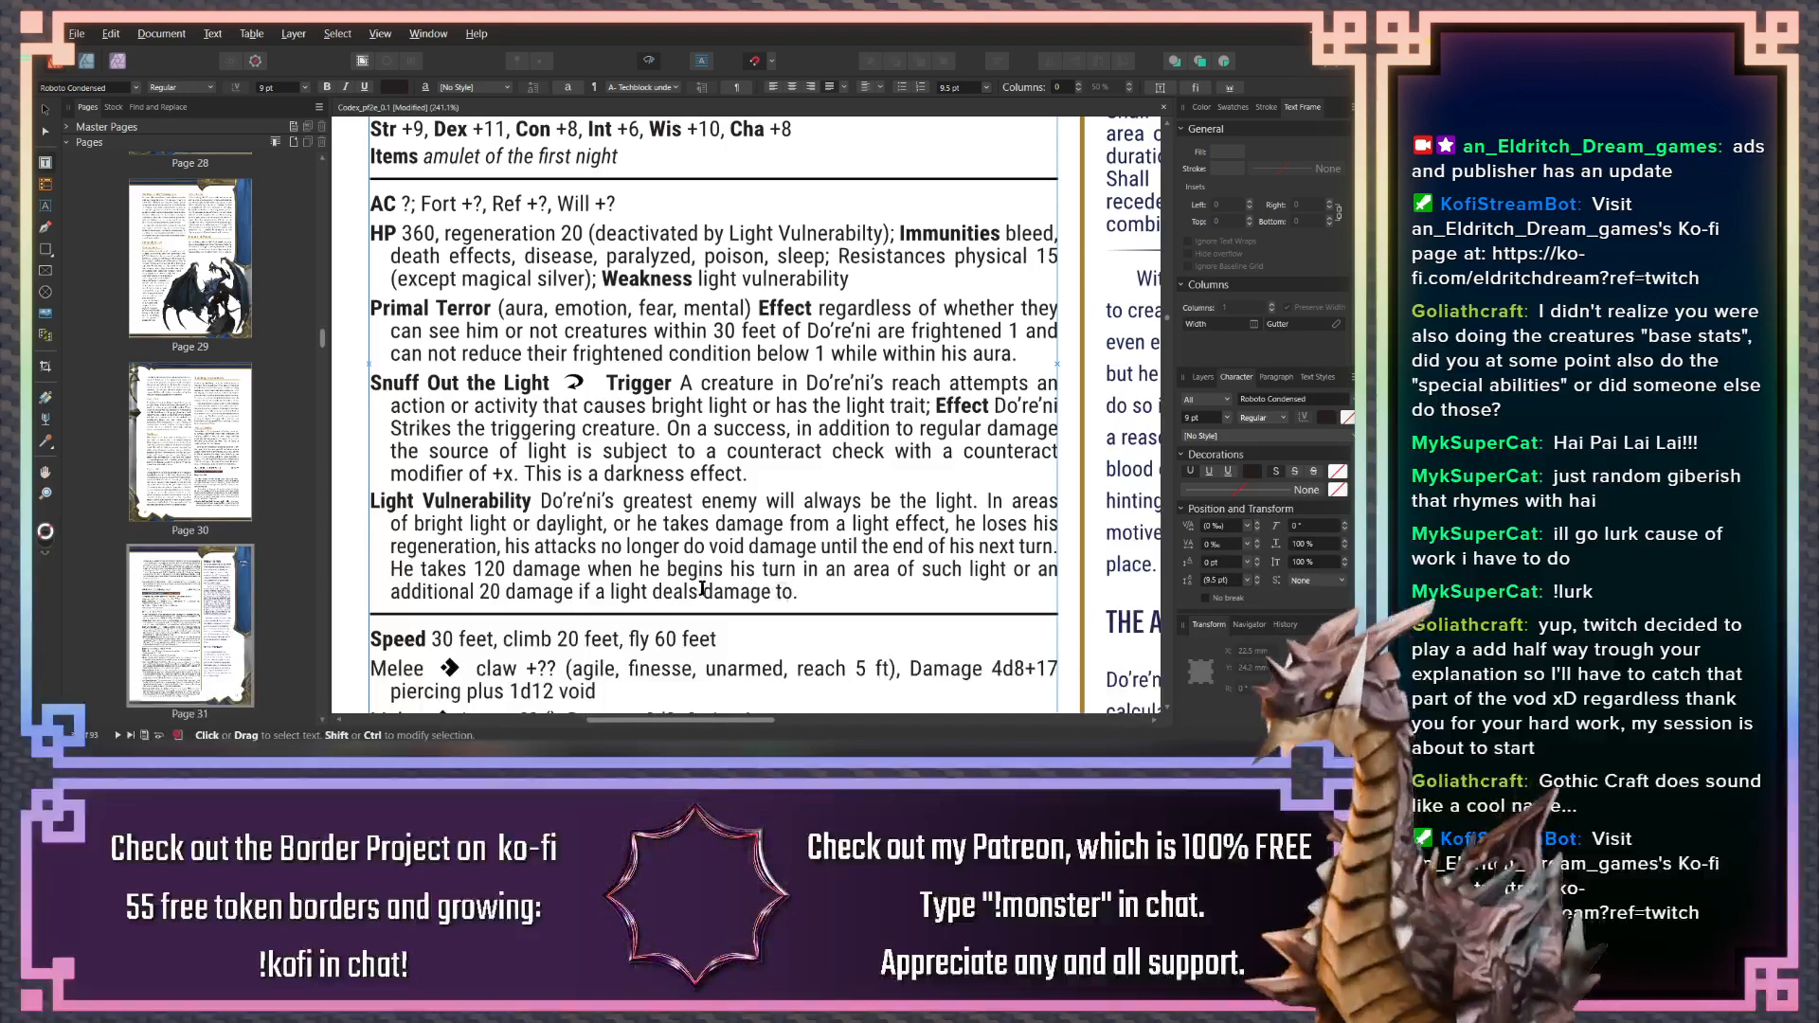
{"action": "left_click", "coordinate": [768, 594]}
{"action": "type", "text": "directly"}
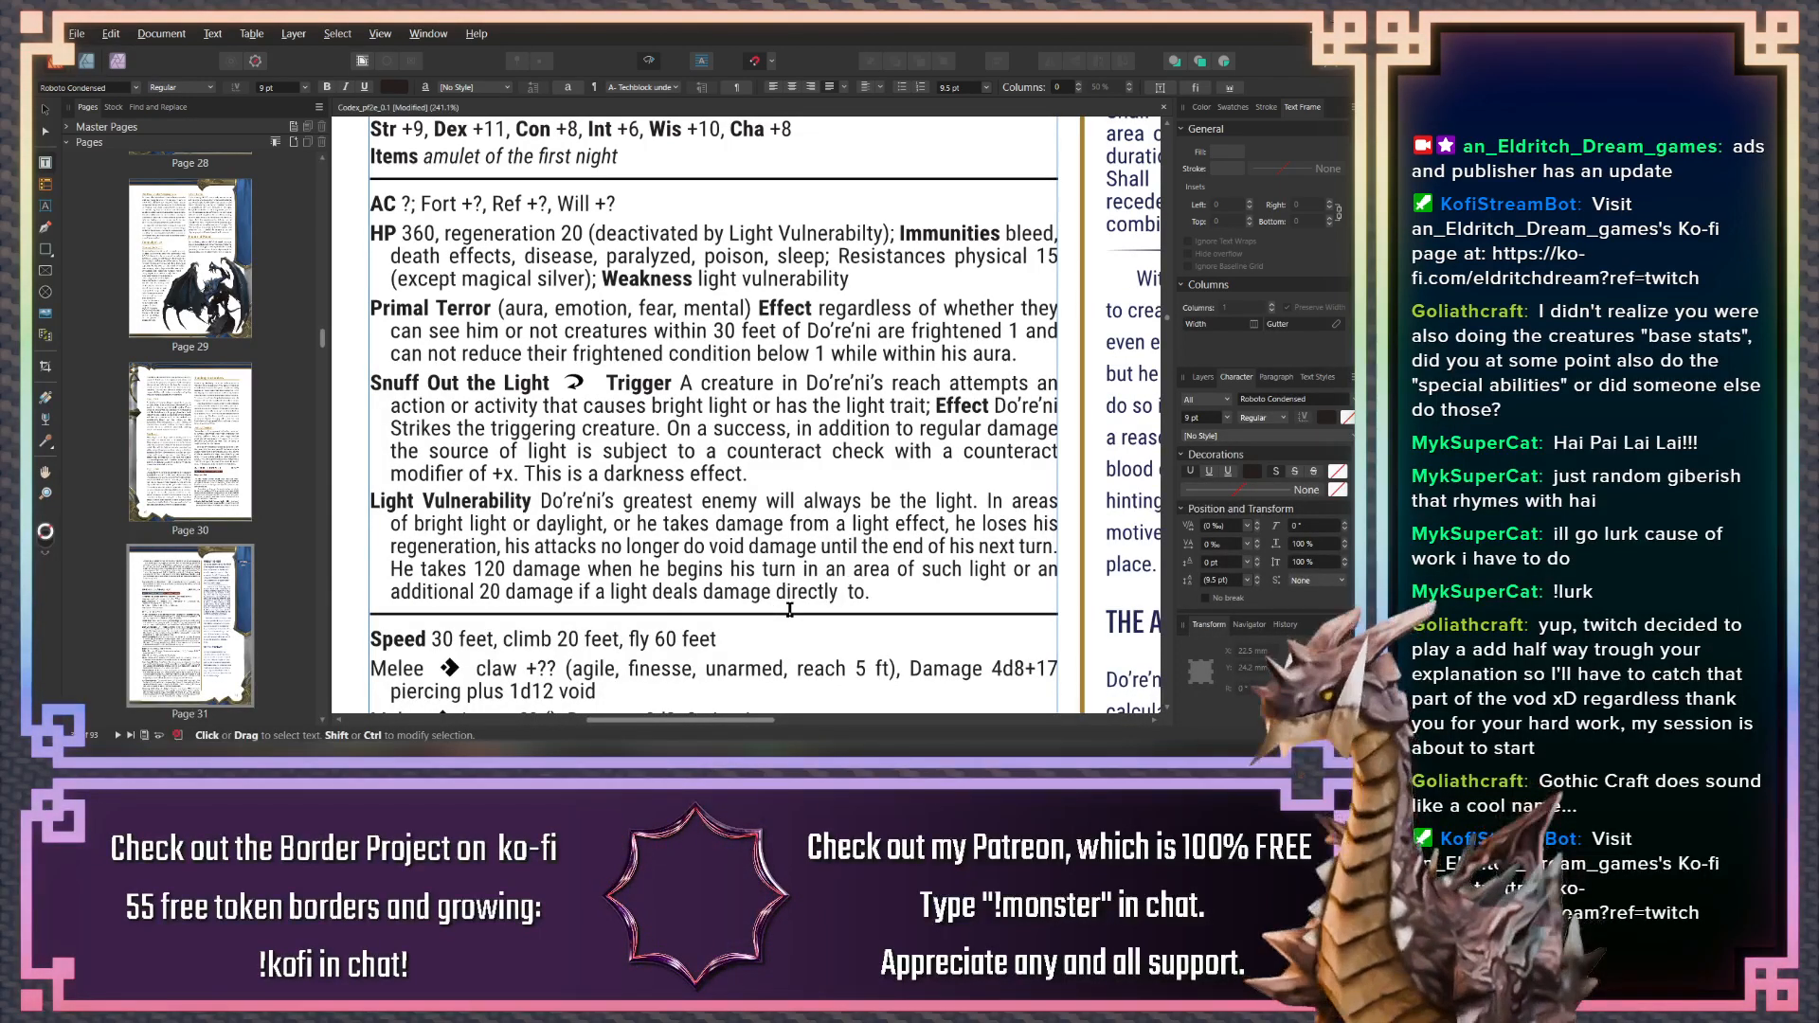
{"action": "key", "text": "Right"}
{"action": "key", "text": "Right"}
{"action": "key", "text": "Right"}
{"action": "type", "text": "hi"}
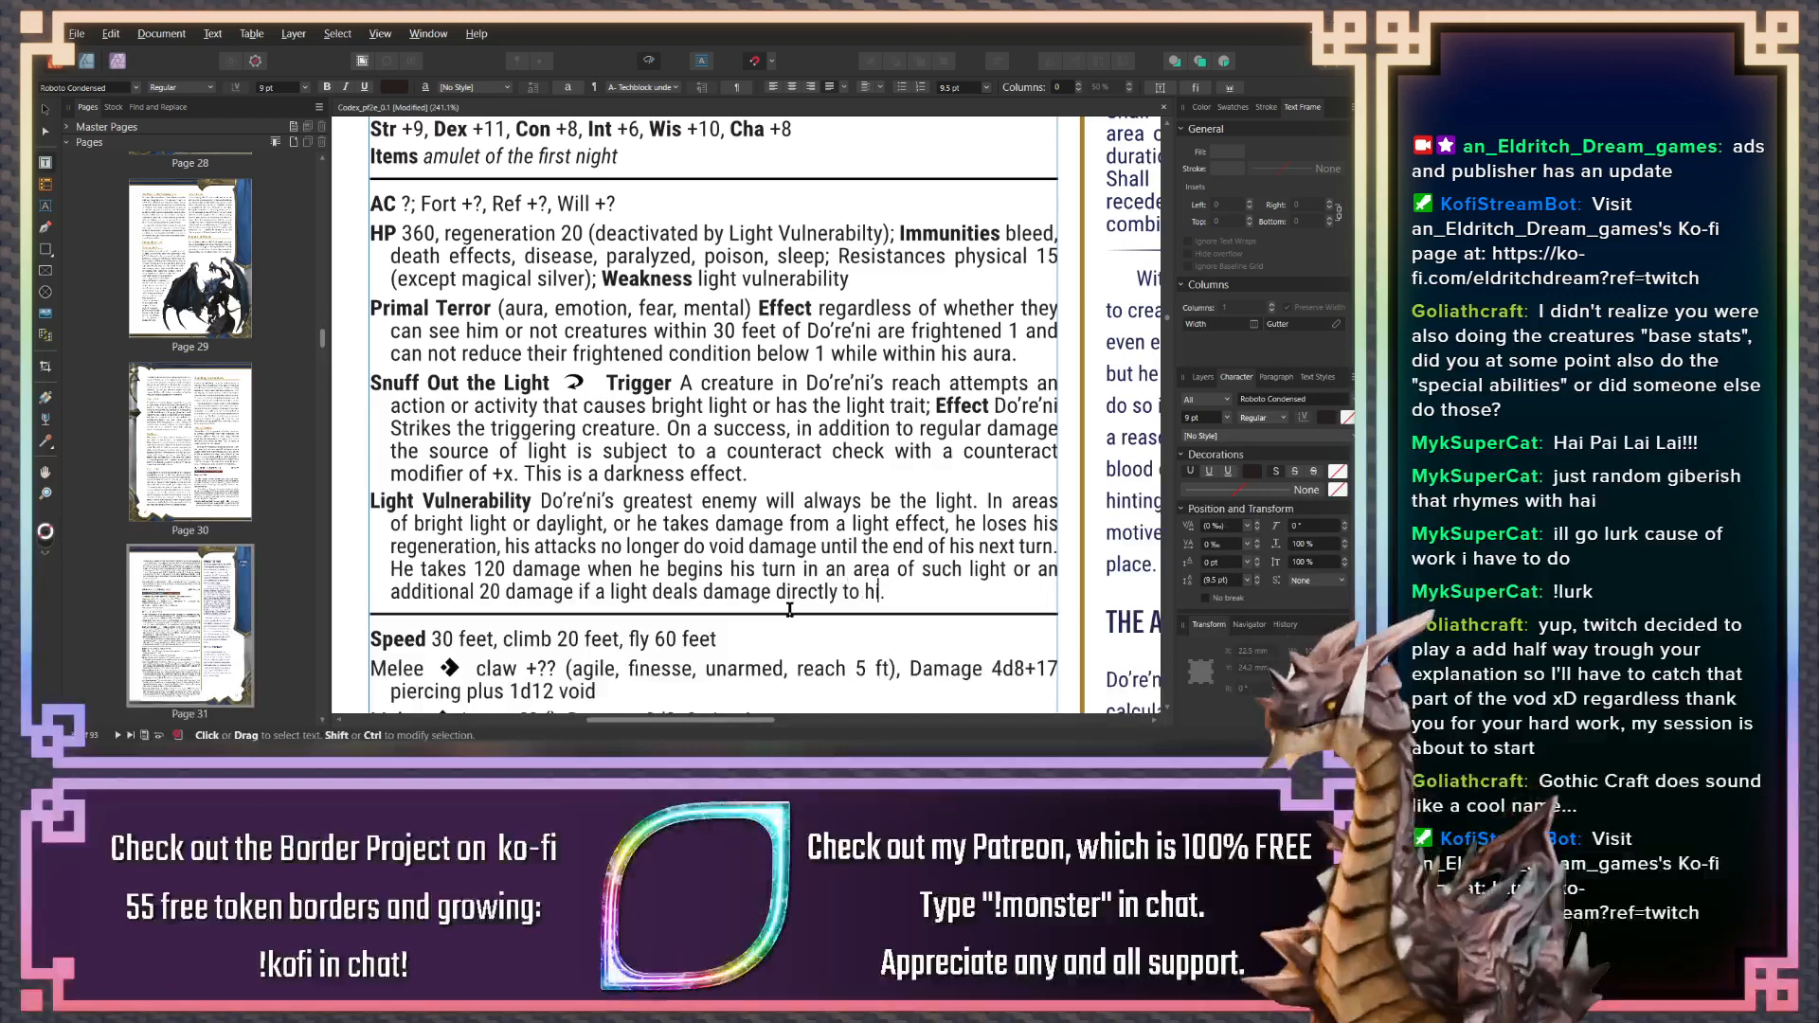
{"action": "type", "text": "m"}
Add the value 20 after "light vulnerability" in the Weakness part of the HP entry
{"action": "left_click", "coordinate": [852, 283]}
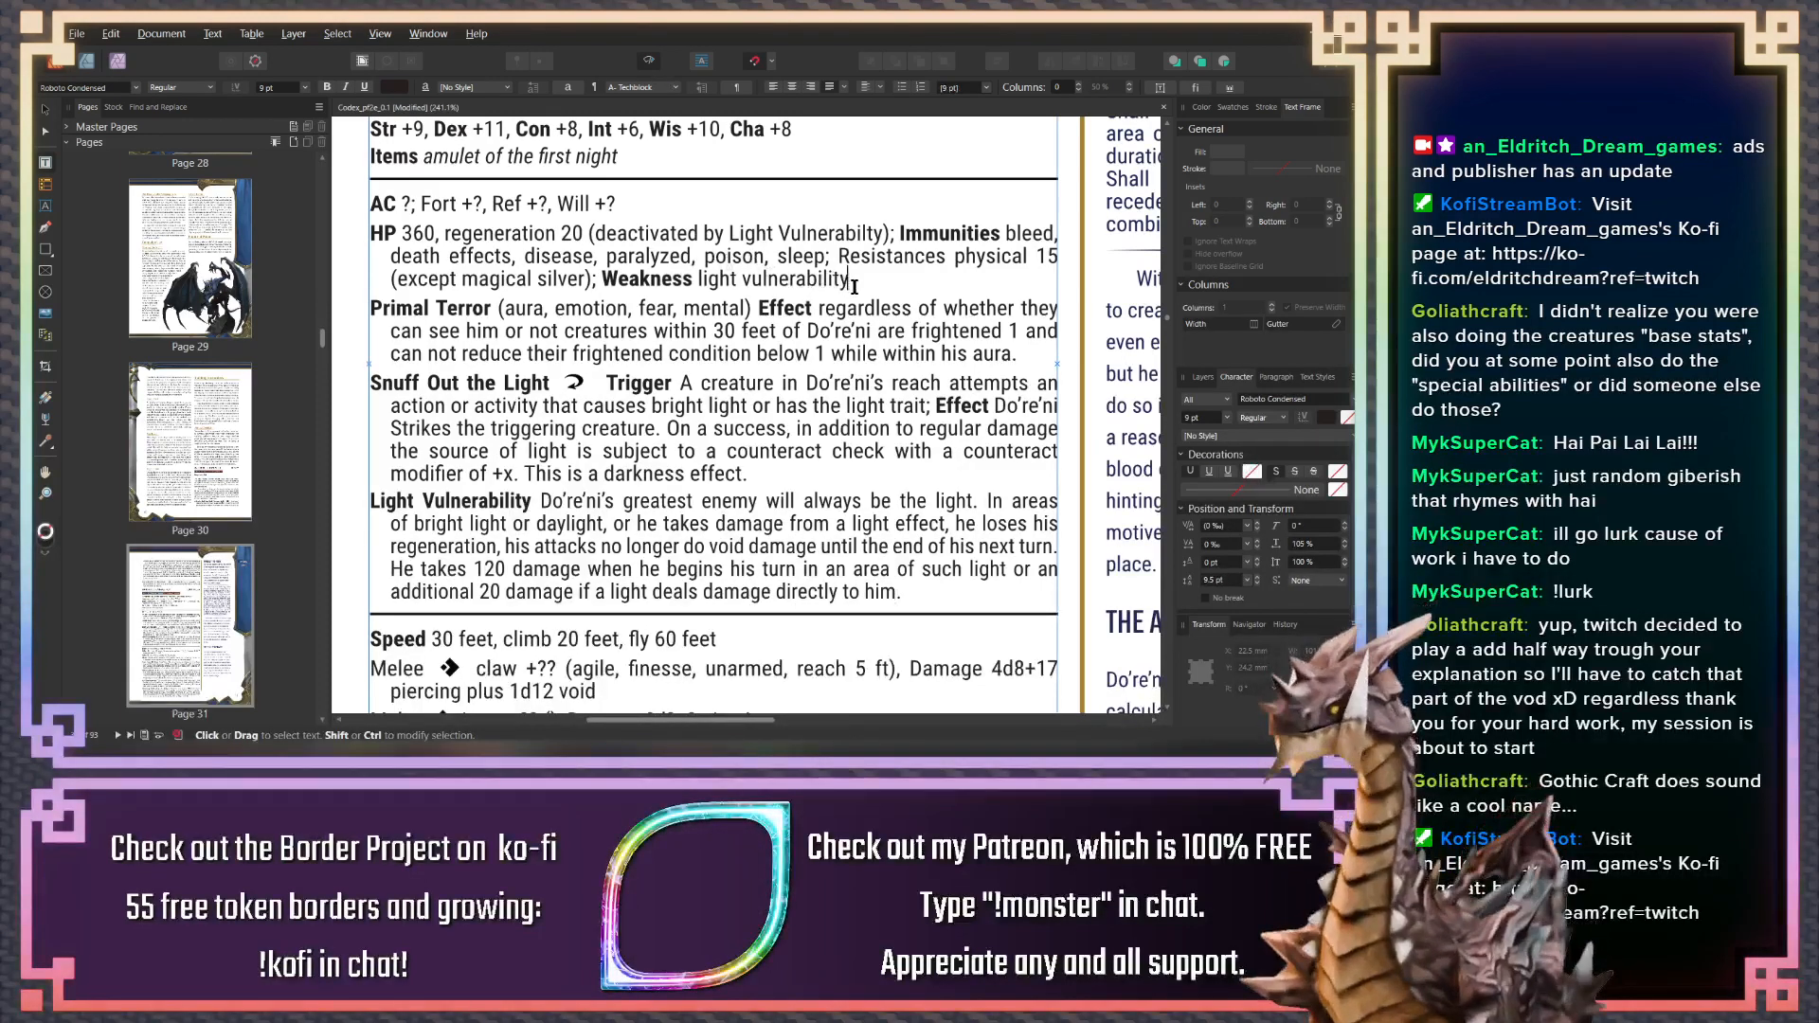
{"action": "type", "text": "20"}
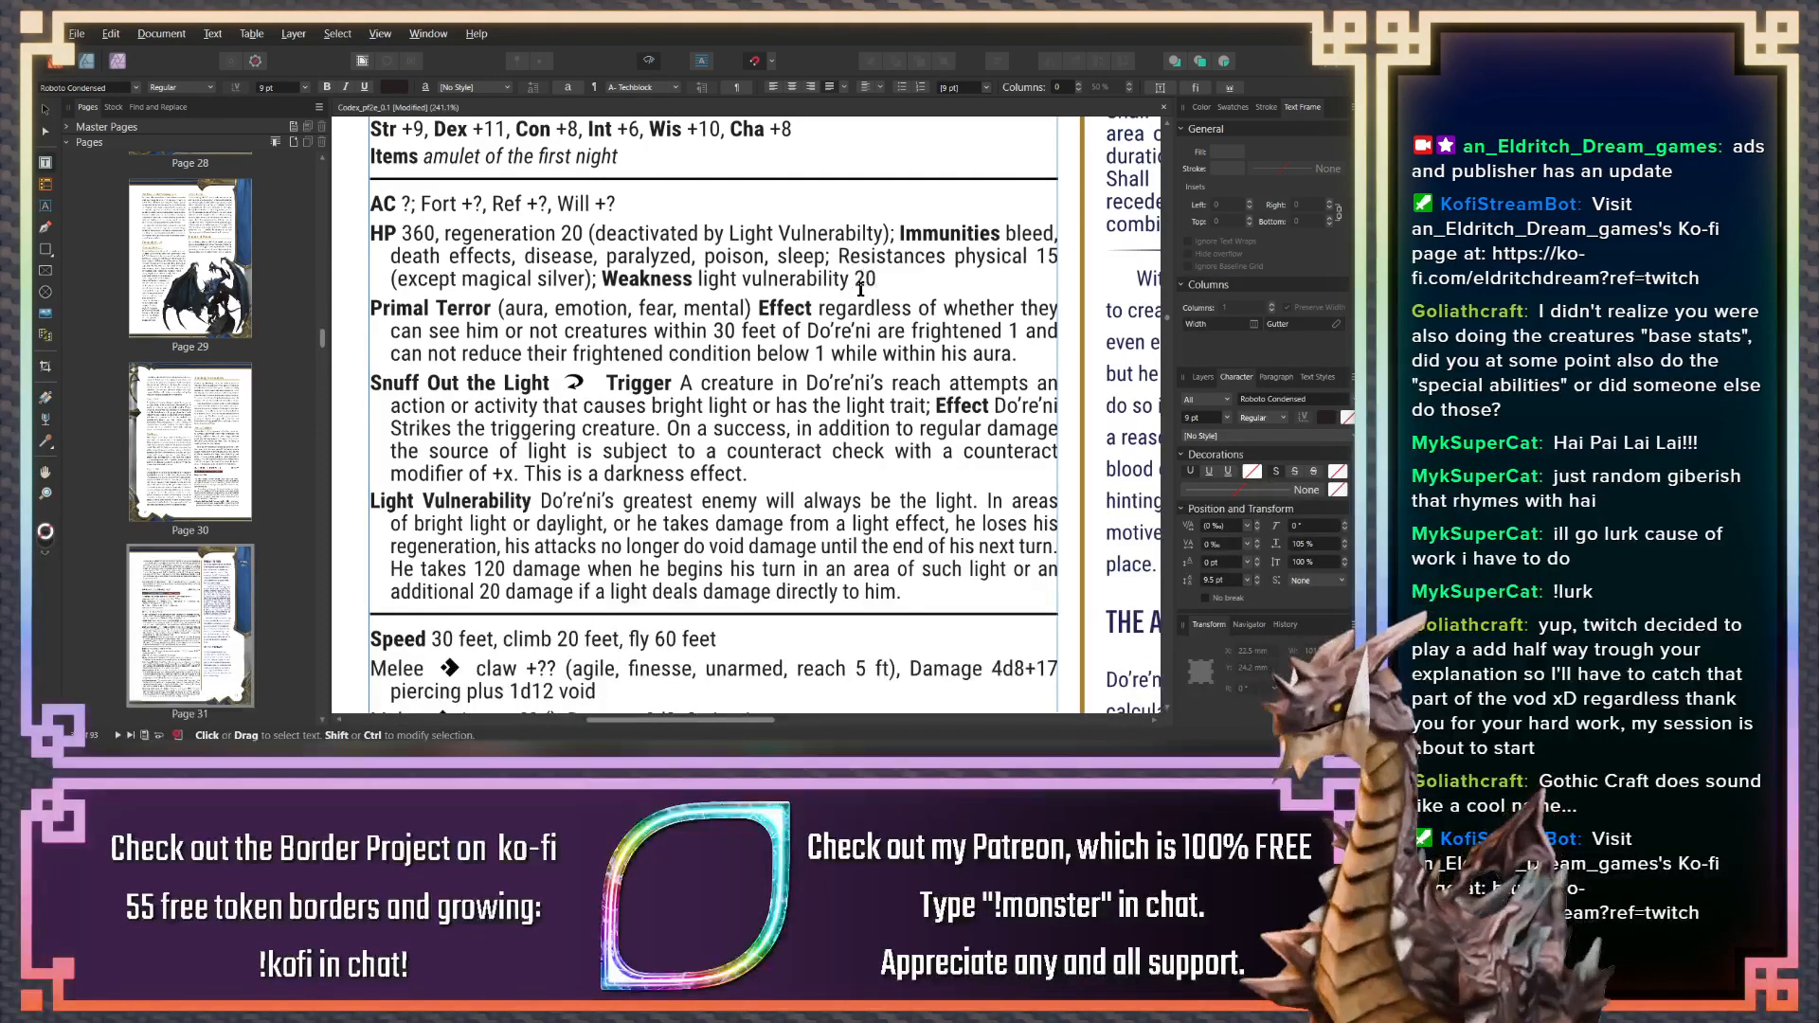
{"action": "left_click", "coordinate": [917, 587]}
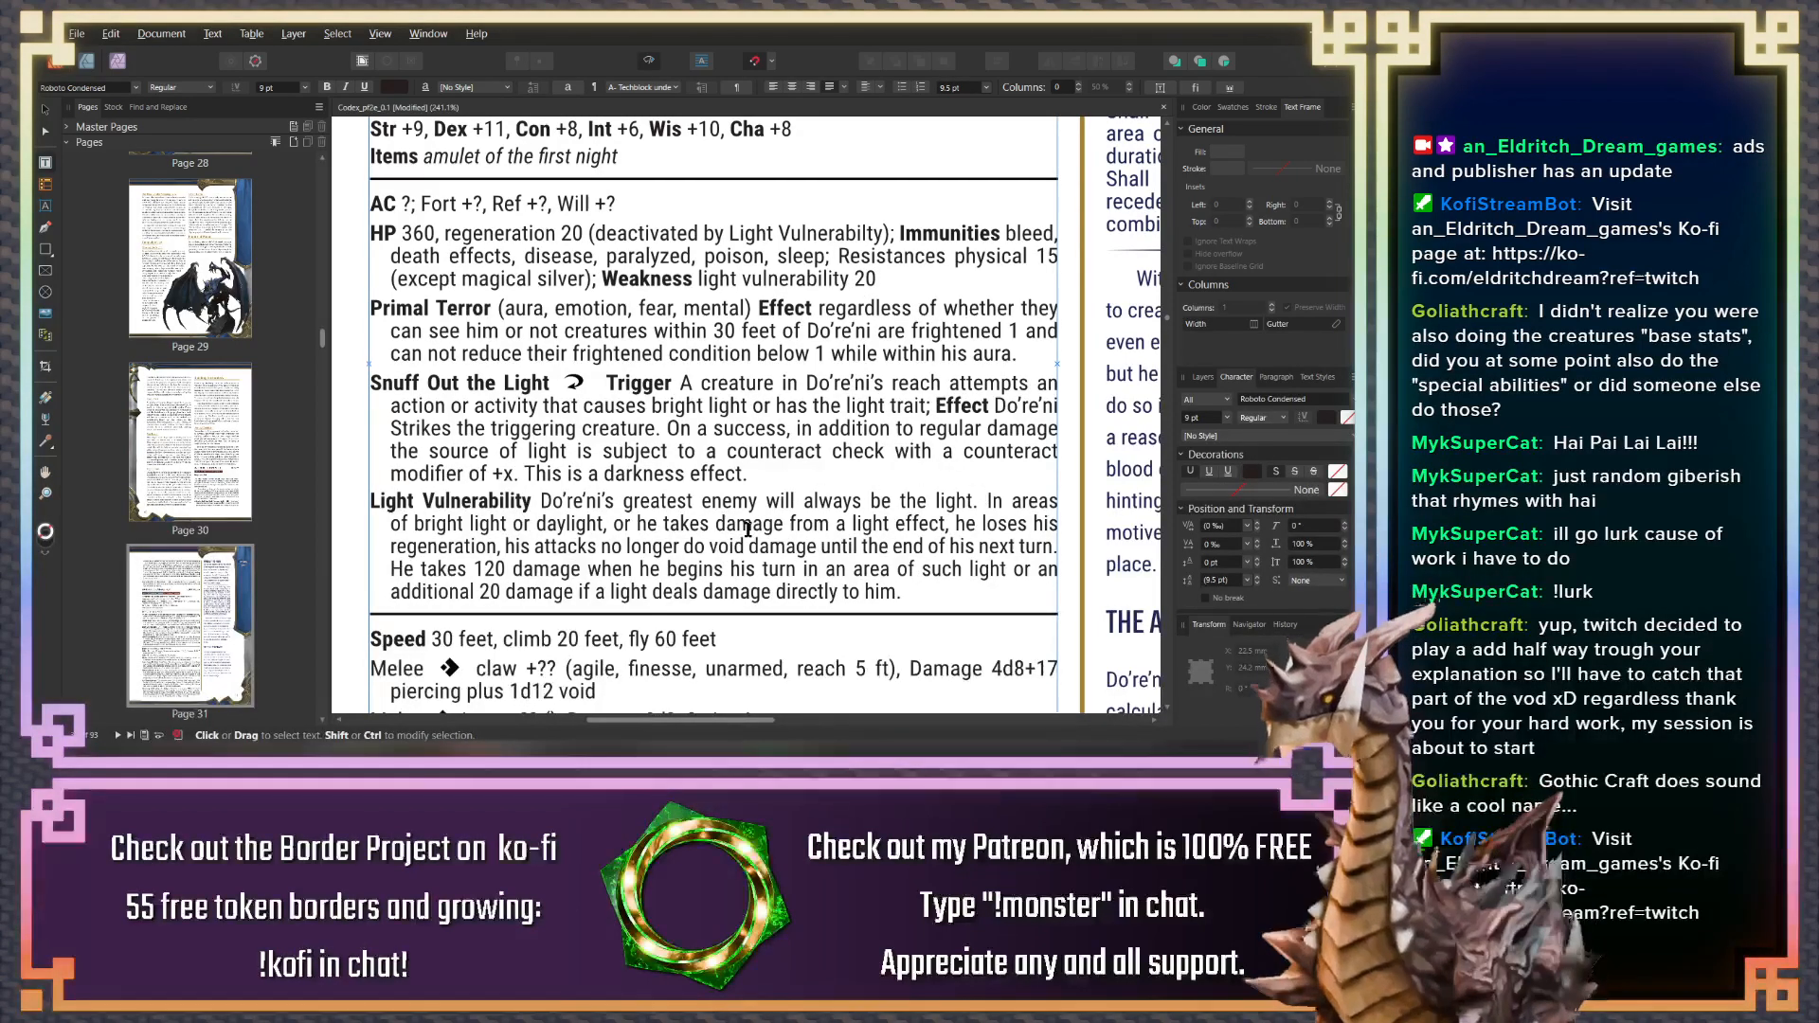
Reword Light Vulnerability to read "or when he takes damage", "his regeneration and his attacks" and "if a light effect deals"
{"action": "left_click", "coordinate": [634, 530]}
{"action": "type", "text": "when"}
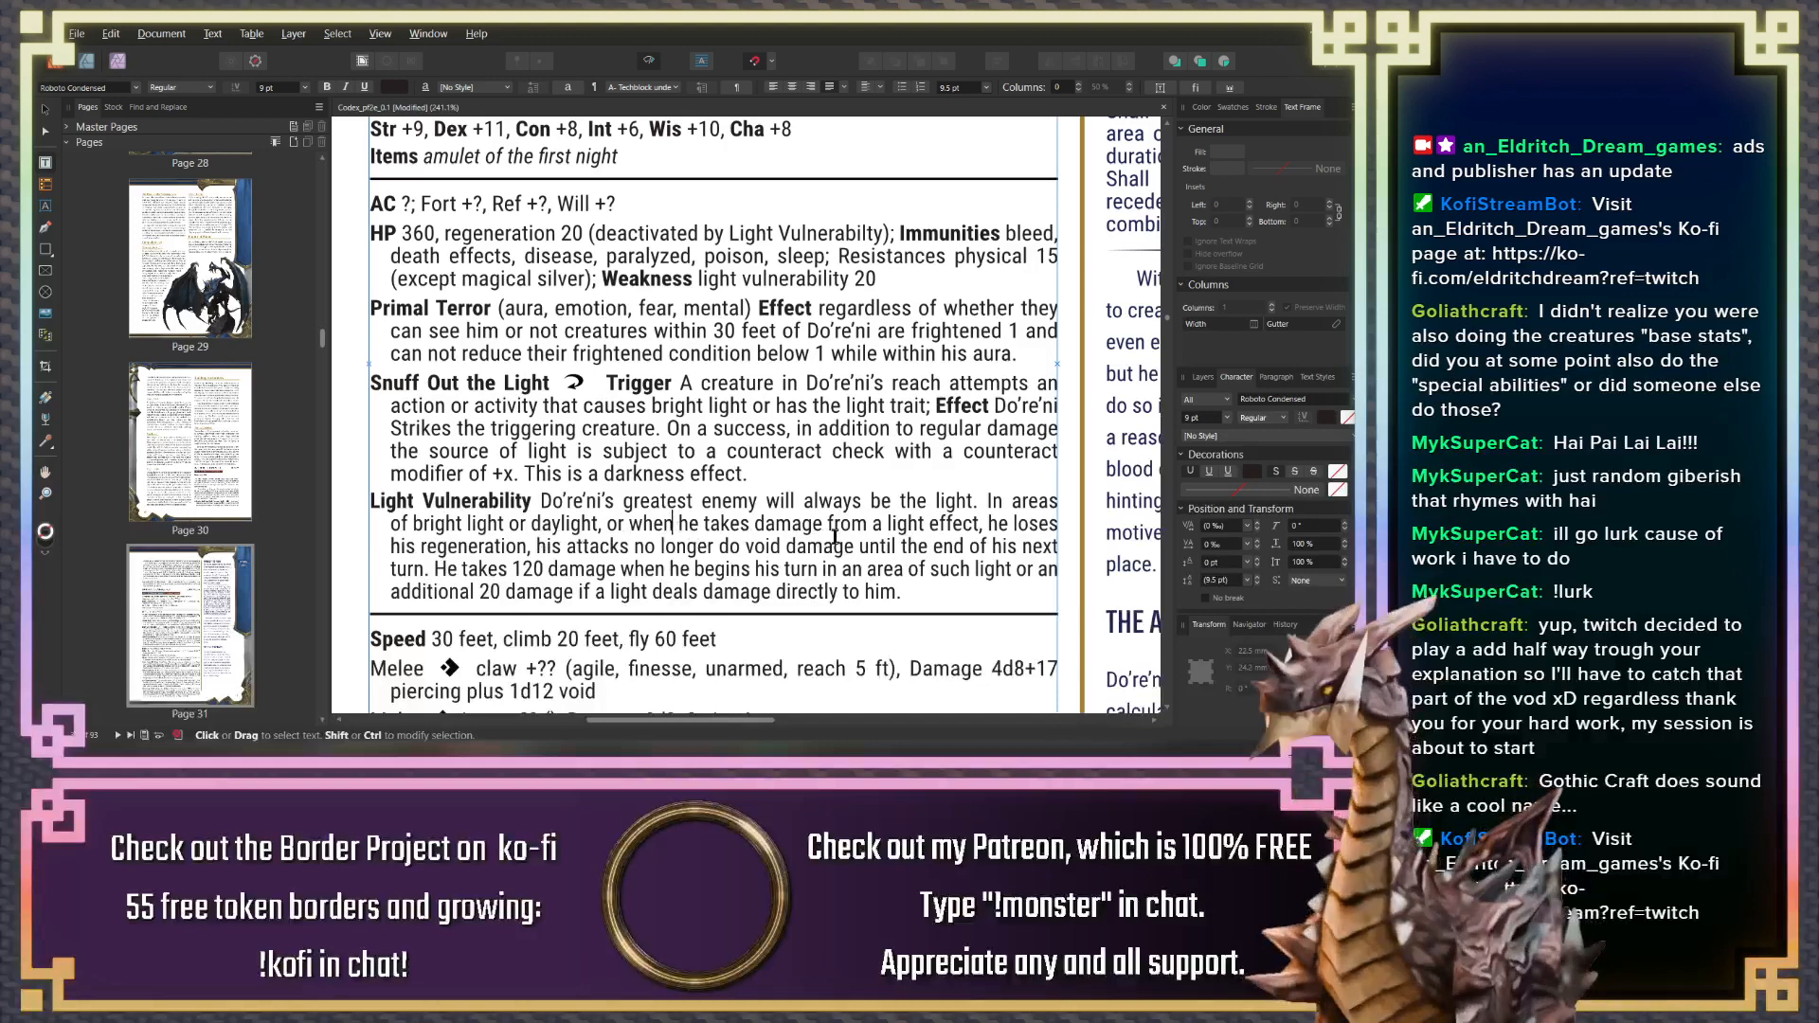
{"action": "left_click", "coordinate": [534, 550]}
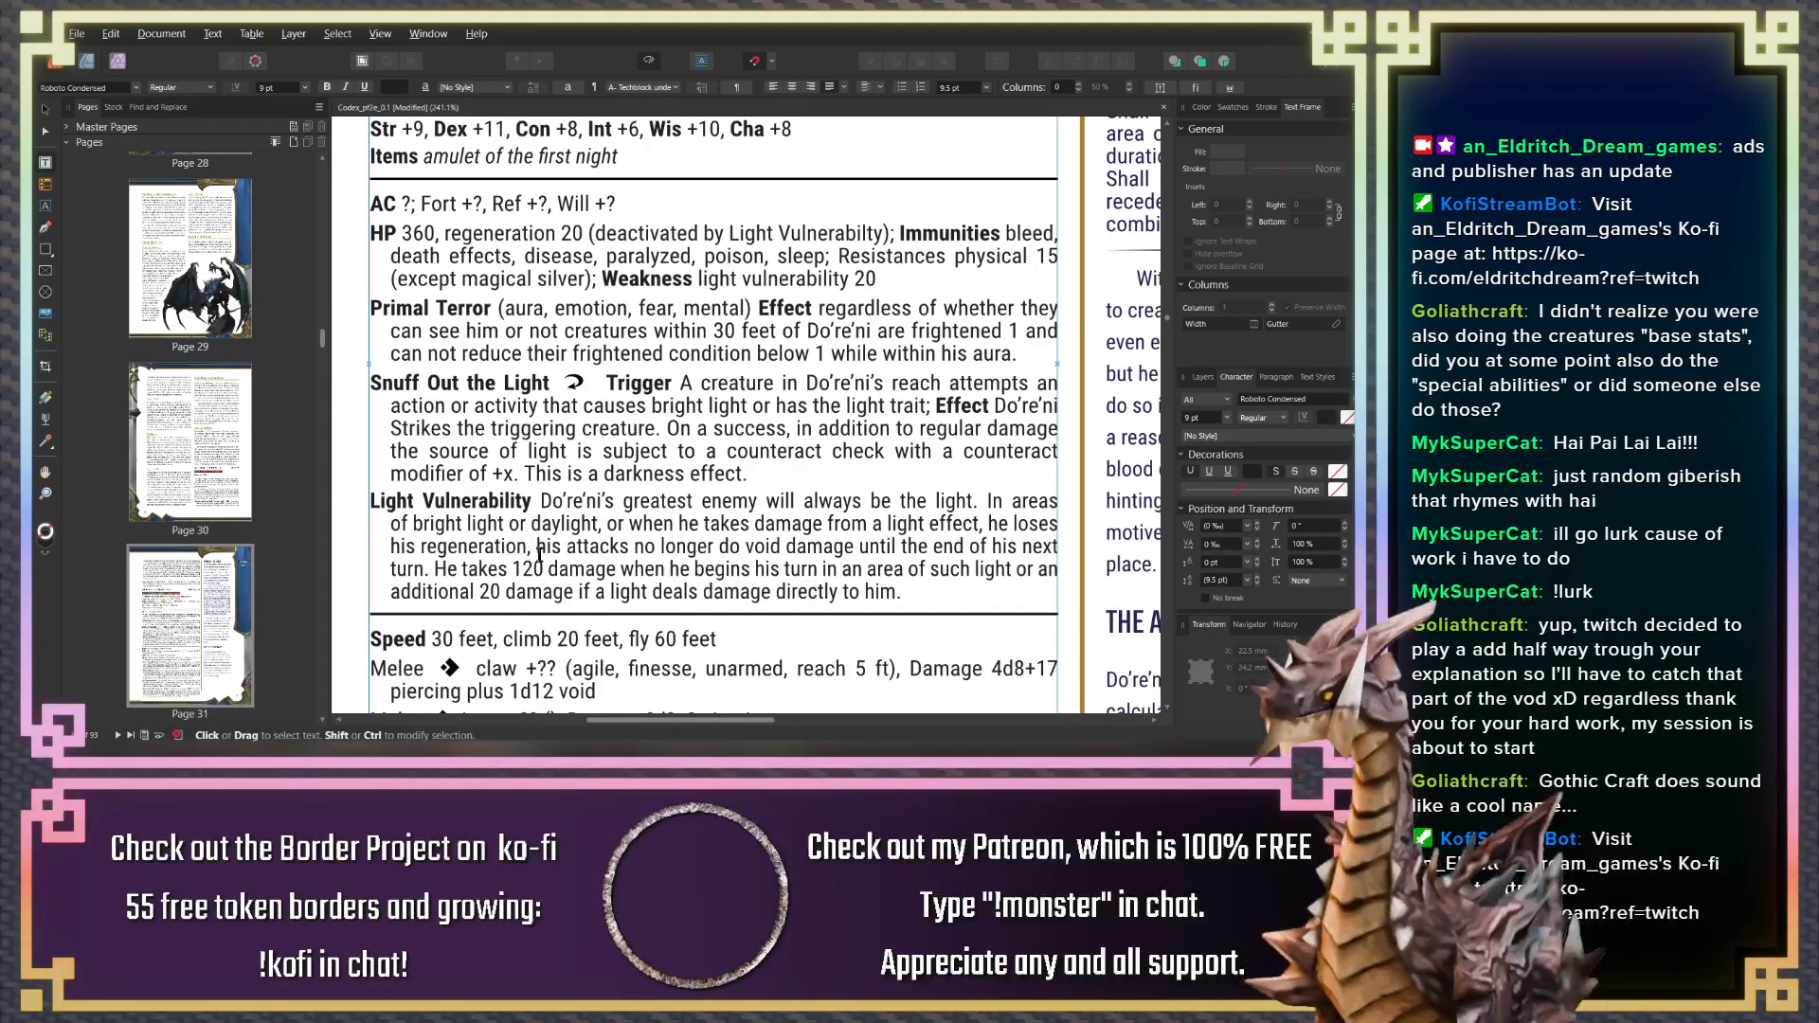
{"action": "key", "text": "BackSpace"}
{"action": "type", "text": "and"}
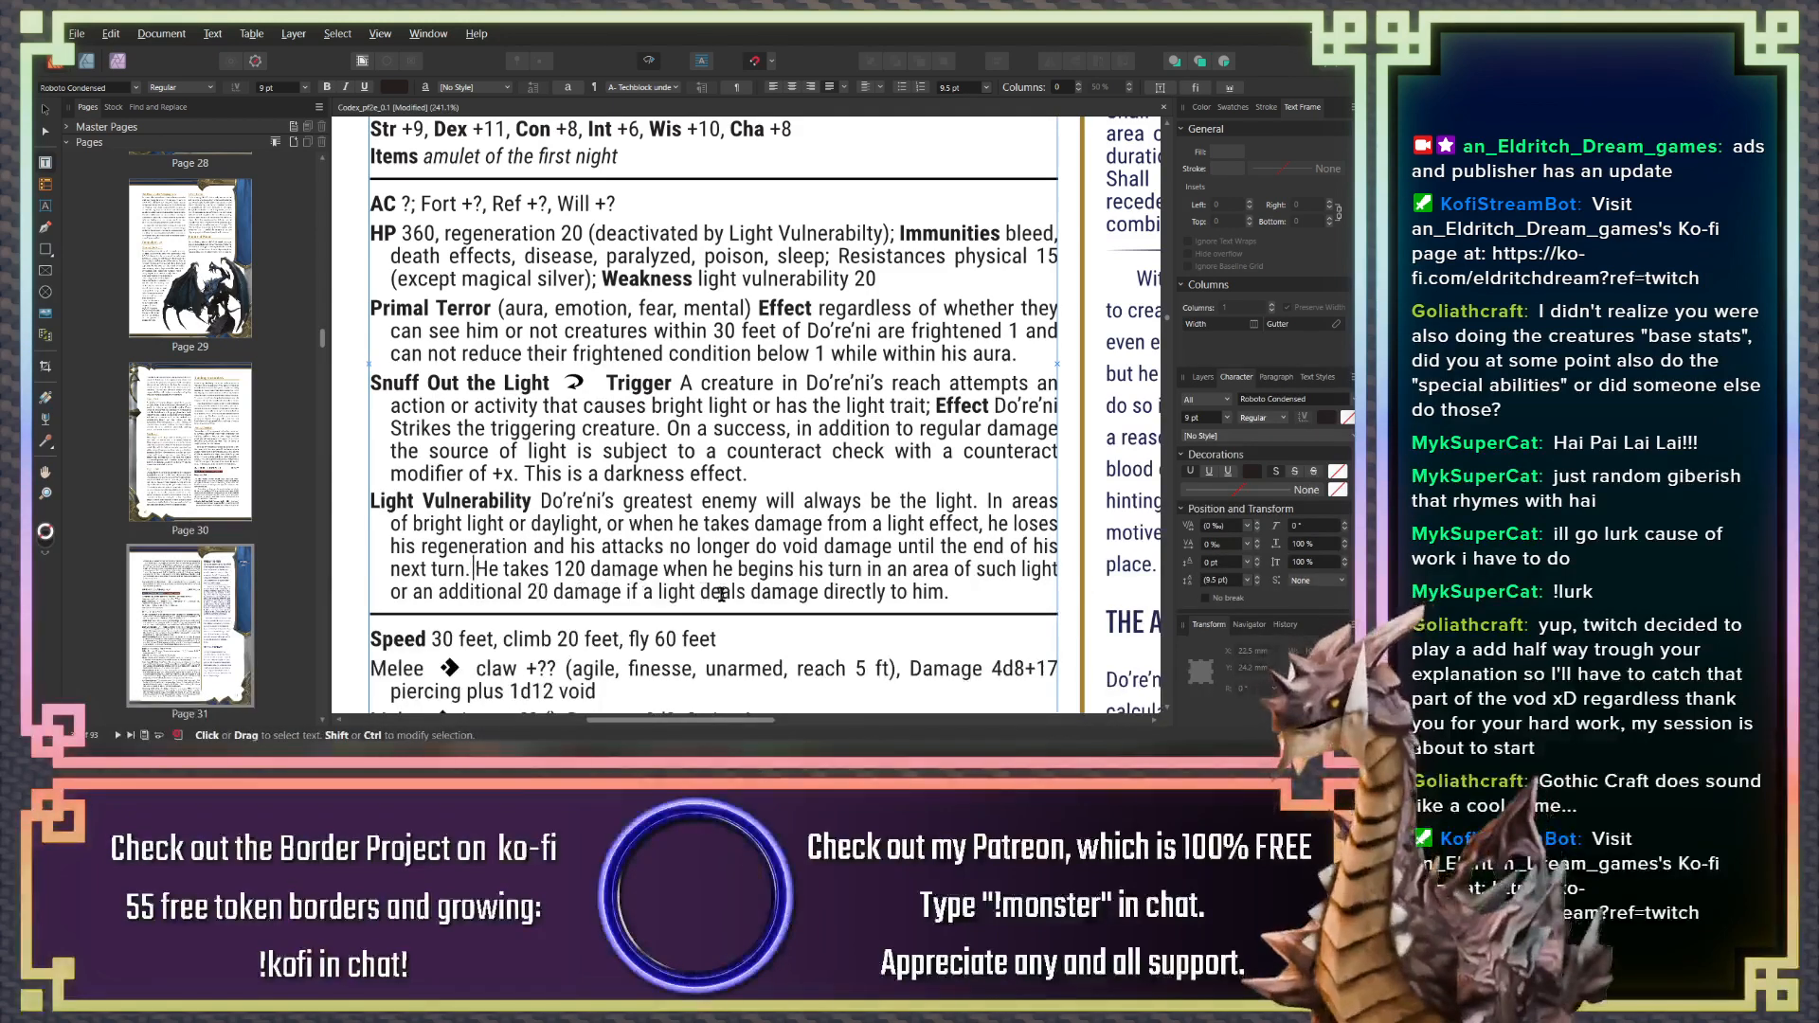
{"action": "type", "text": "effect"}
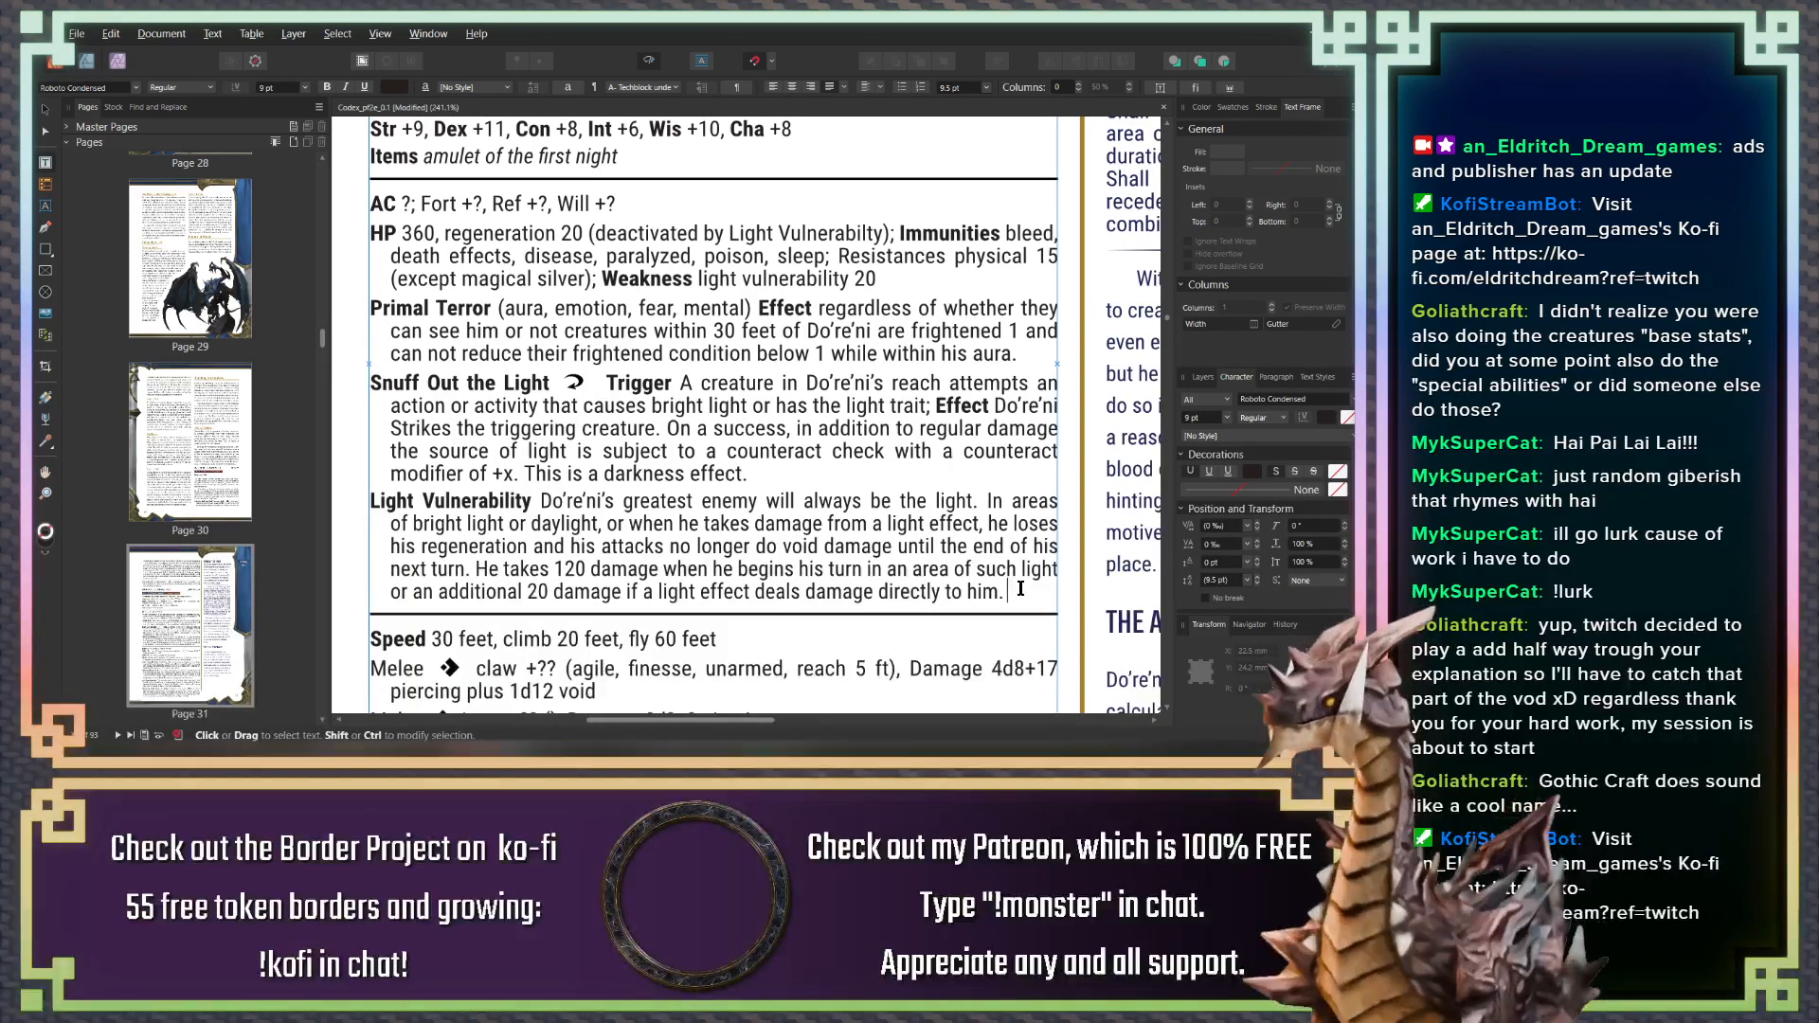
Raise both the light vulnerability weakness and the additional damage in the Light Vulnerability ability to 25
{"action": "left_click", "coordinate": [637, 430]}
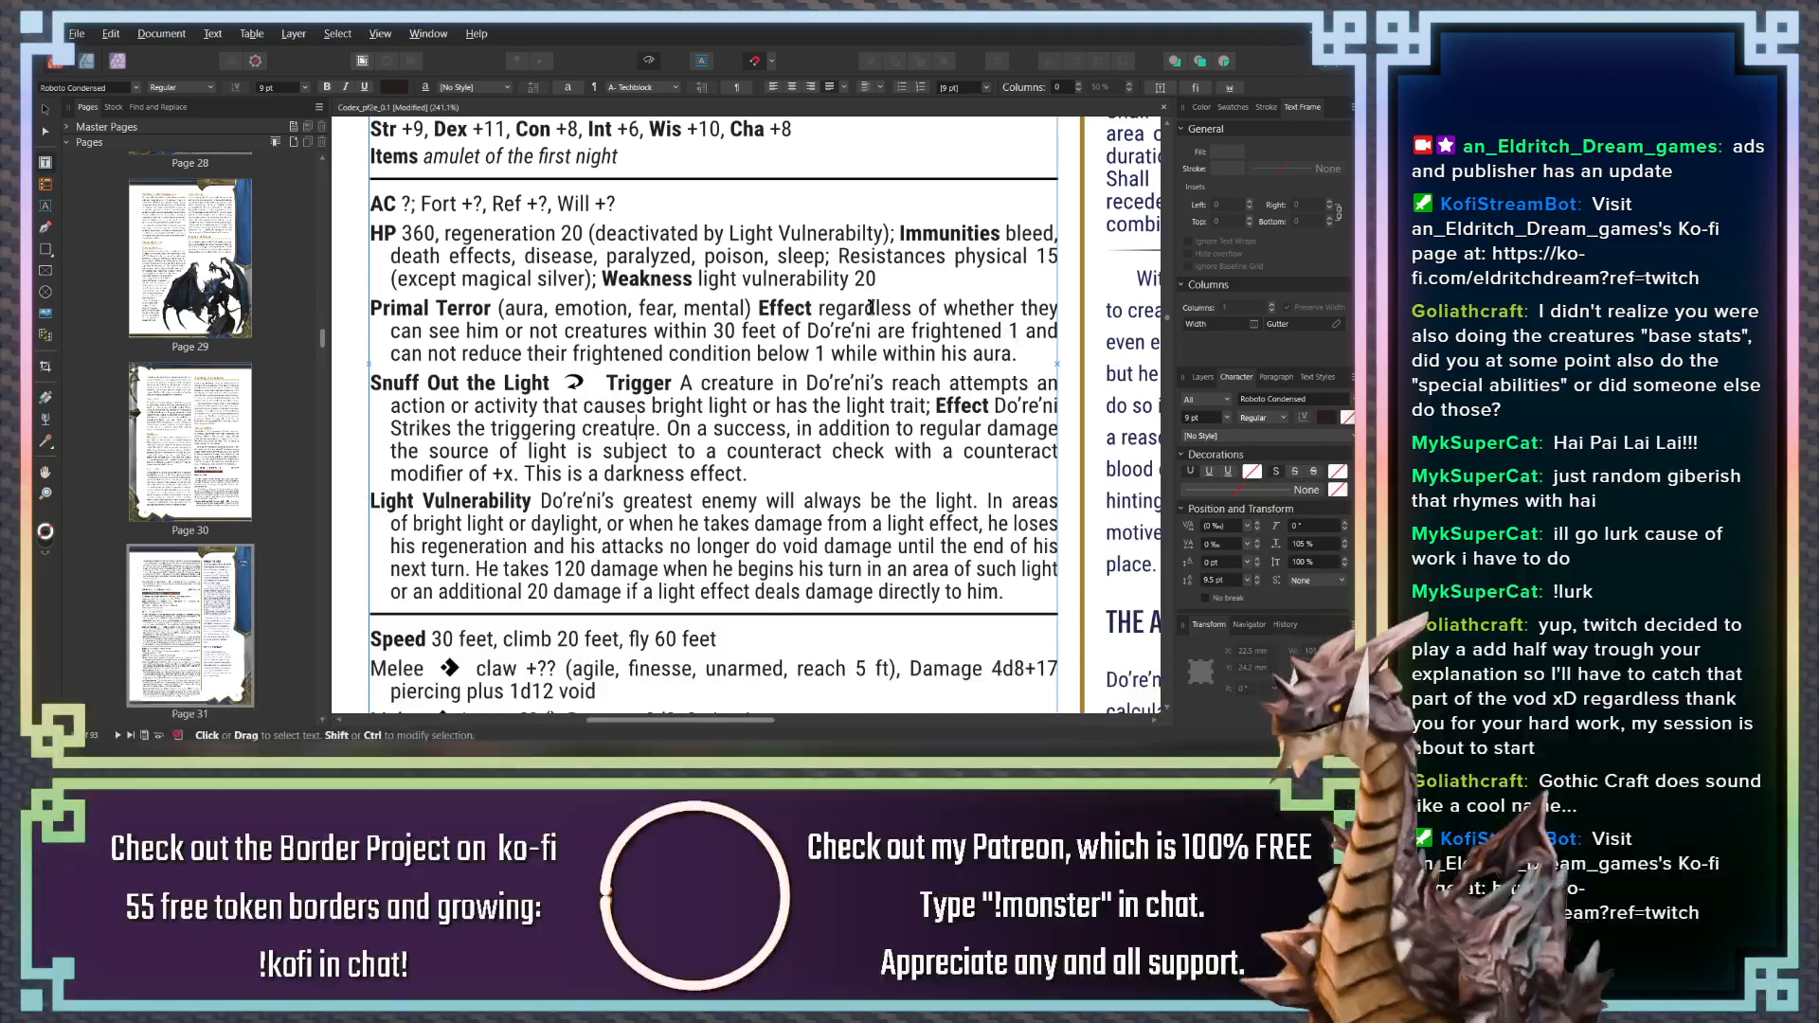
{"action": "left_click_drag", "start_coordinate": [864, 284], "coordinate": [876, 284]}
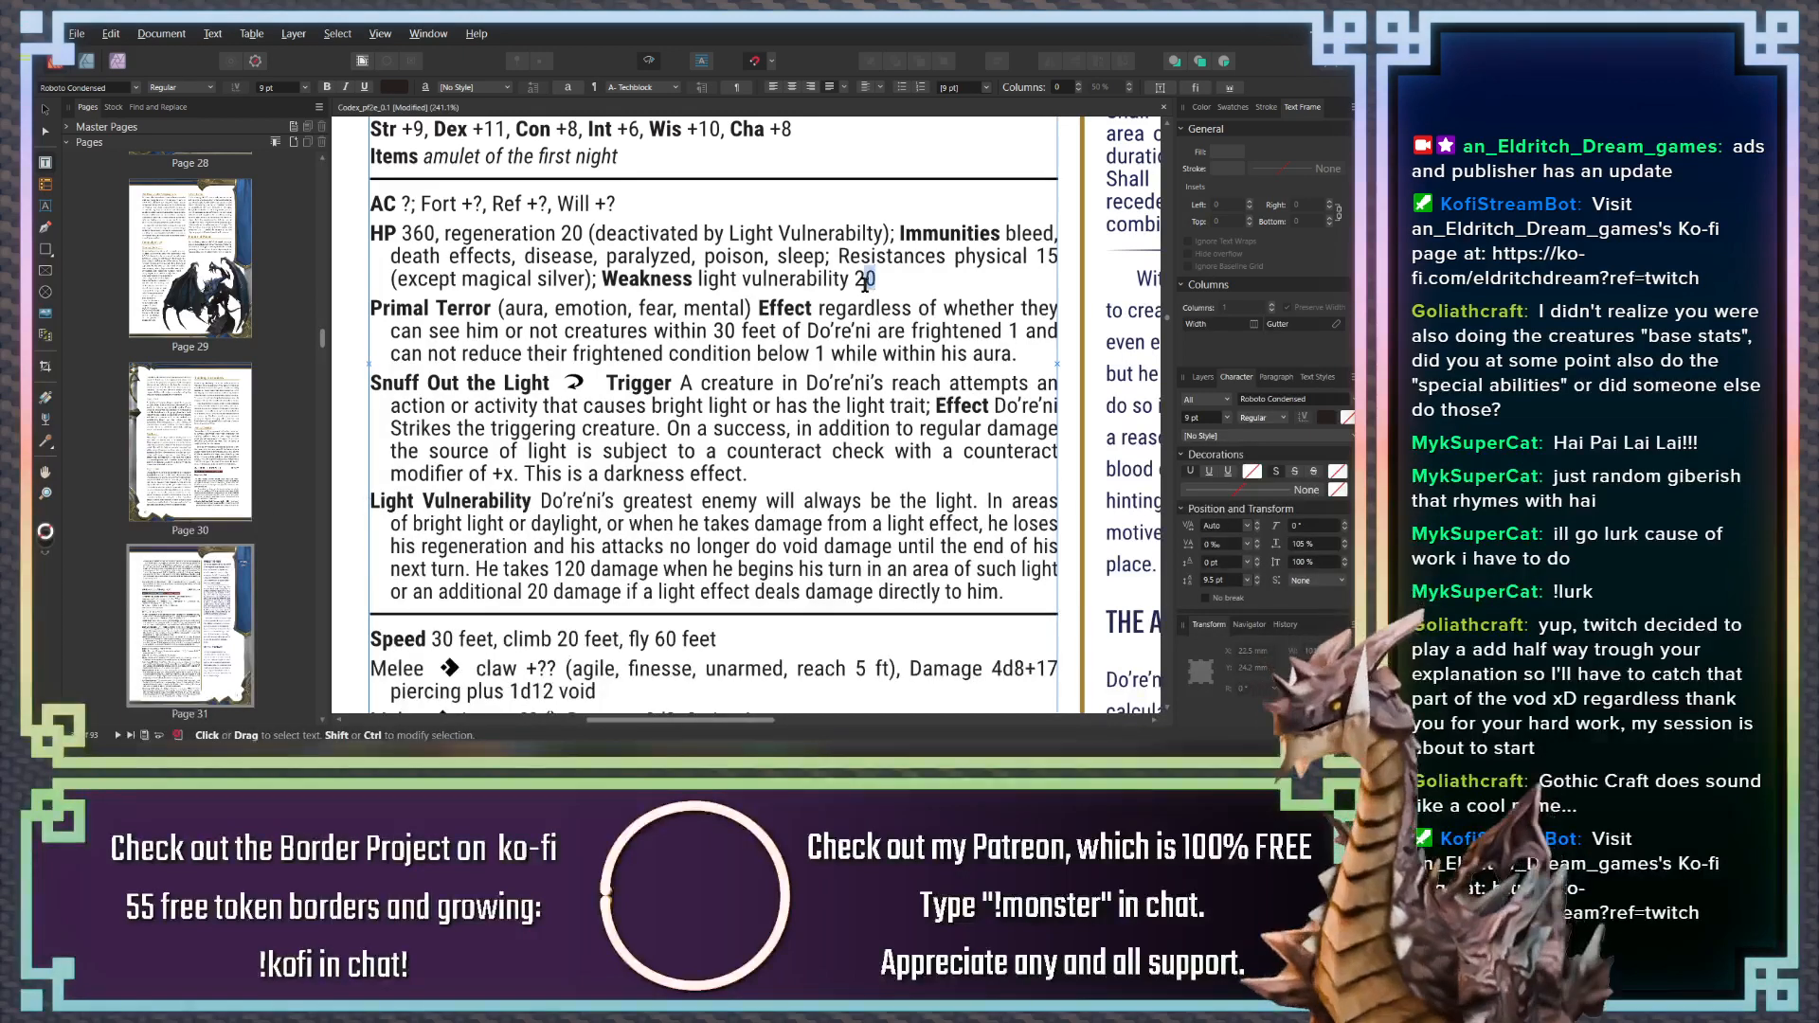
{"action": "type", "text": "5"}
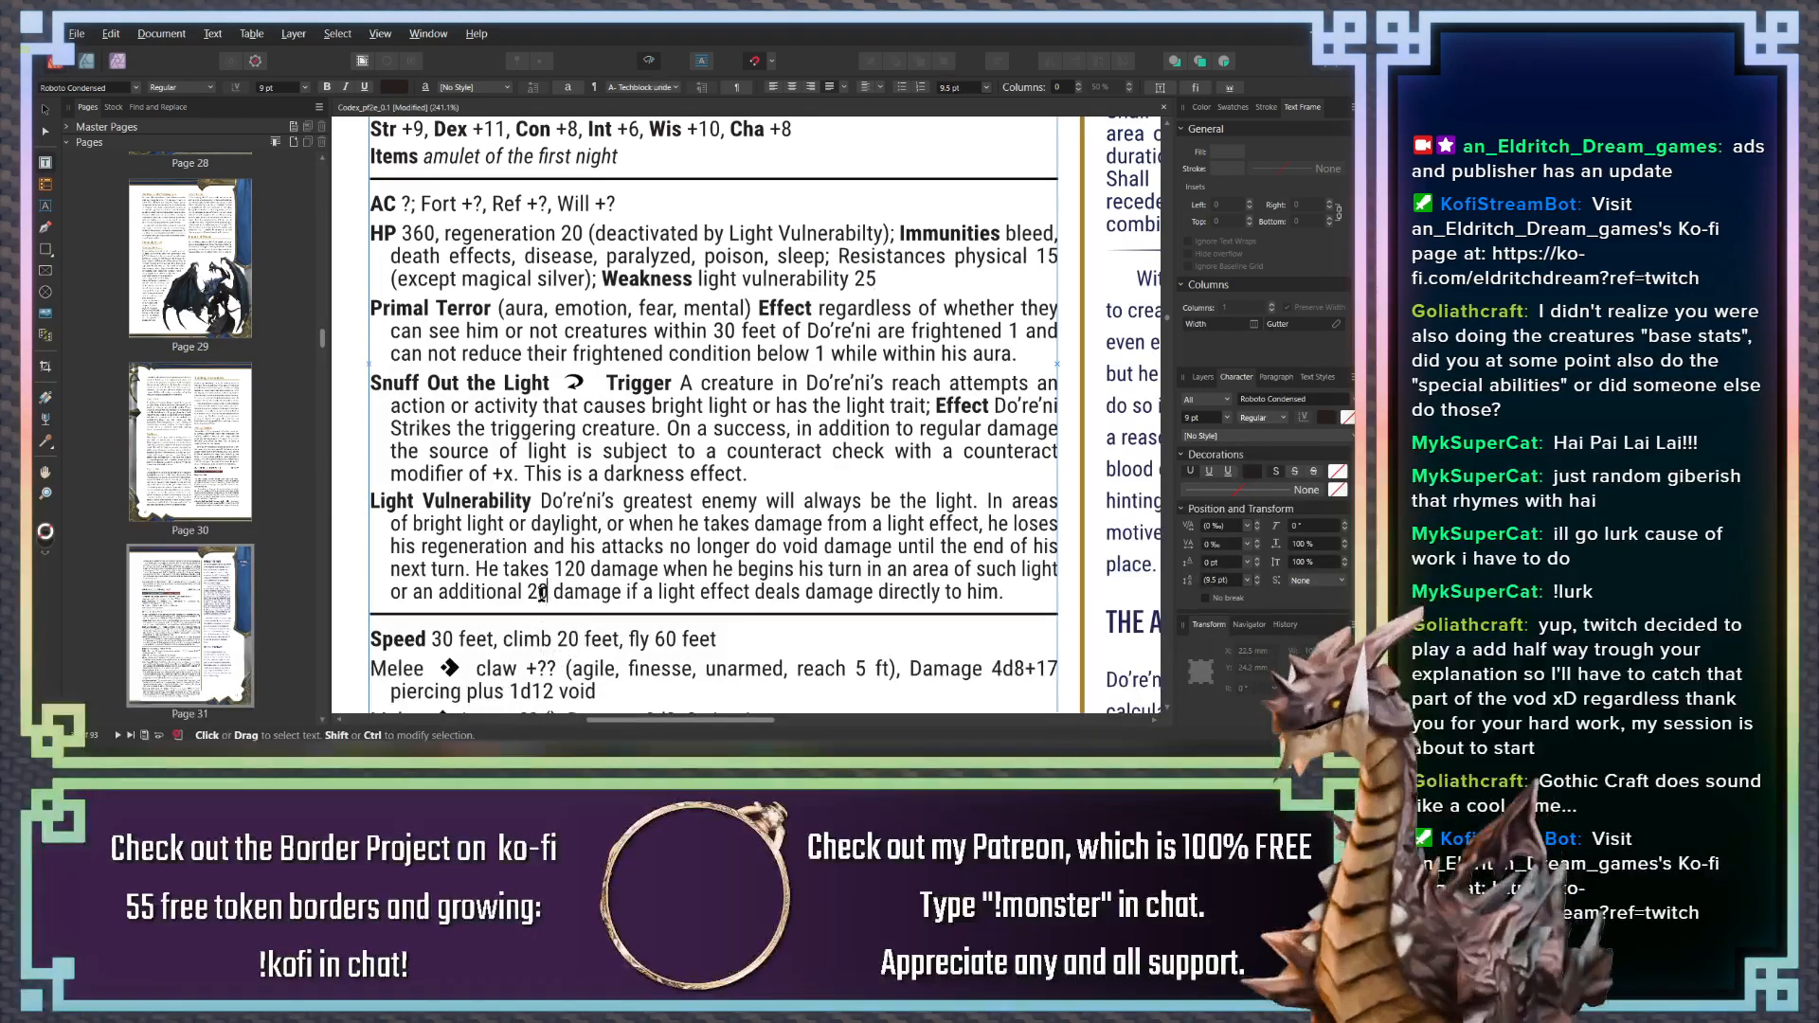
{"action": "left_click_drag", "start_coordinate": [549, 593], "coordinate": [537, 593]}
{"action": "type", "text": "5"}
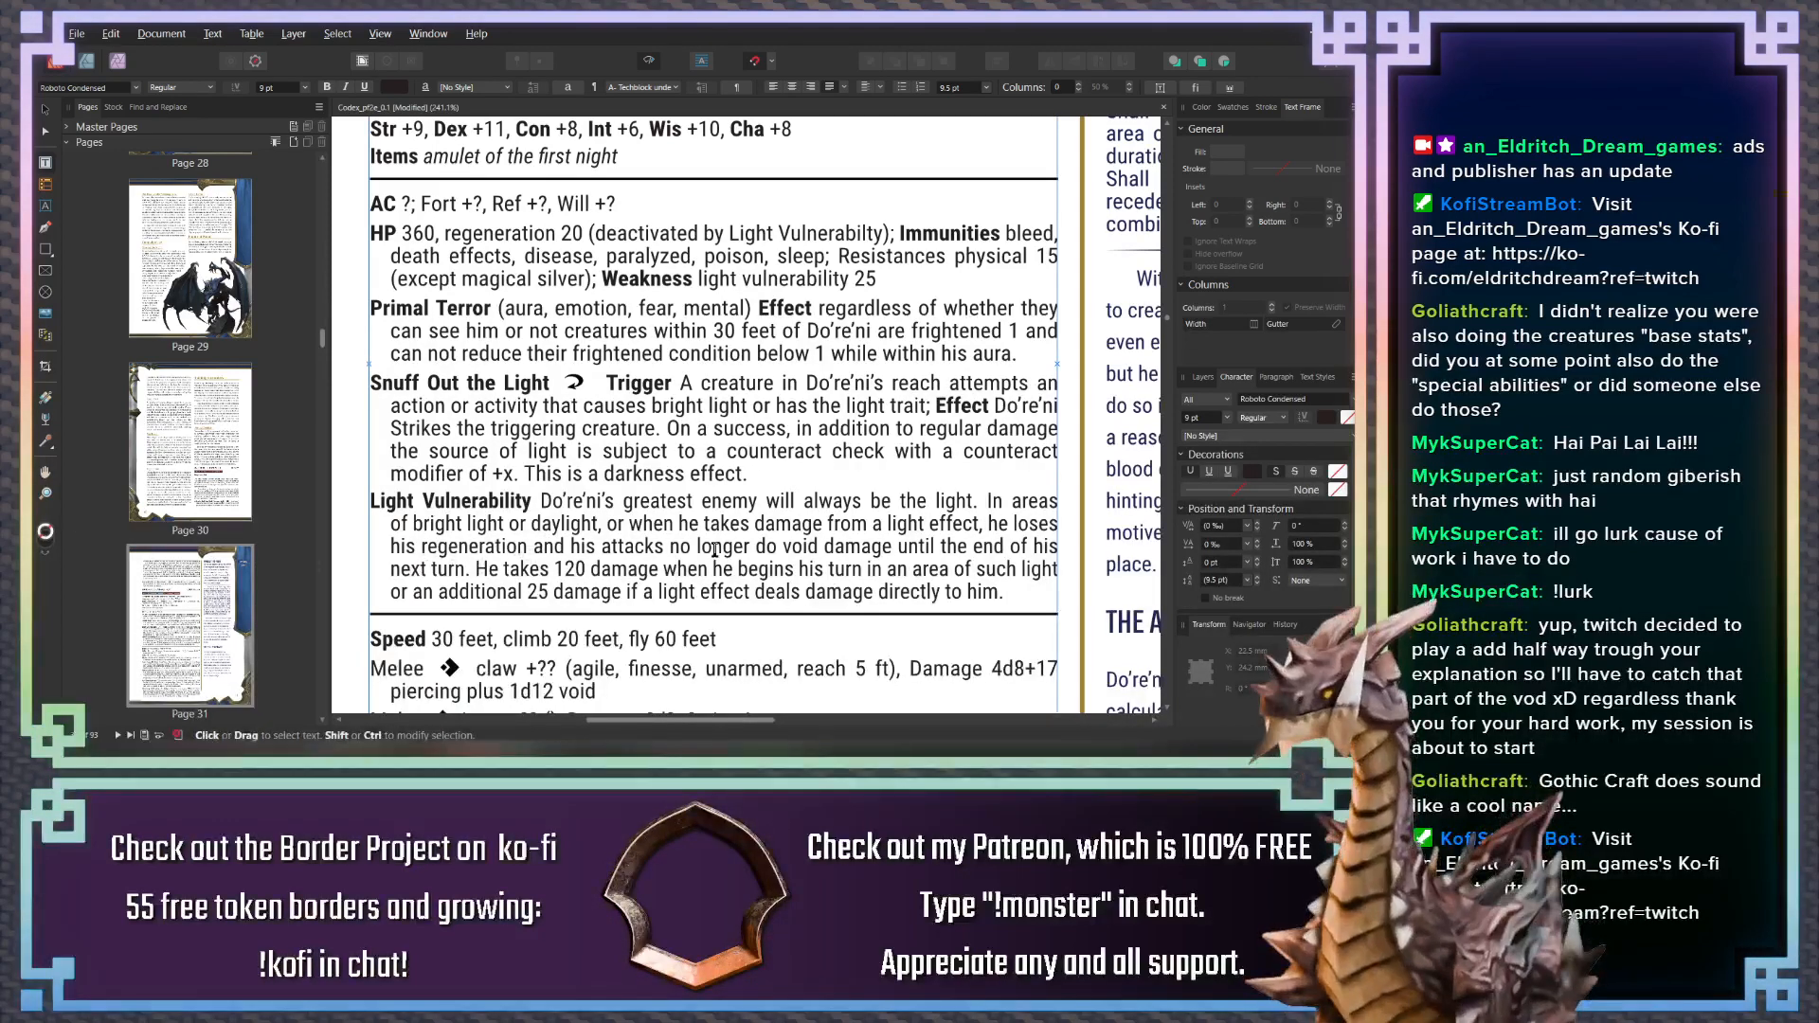
Extend the last sentence of The Amulet's Power sidebar after "distinct disadvantage" with "where he might attempt to flee instead of fight."
{"action": "scroll", "coordinate": [713, 549], "scroll_direction": "up", "scroll_amount": 3}
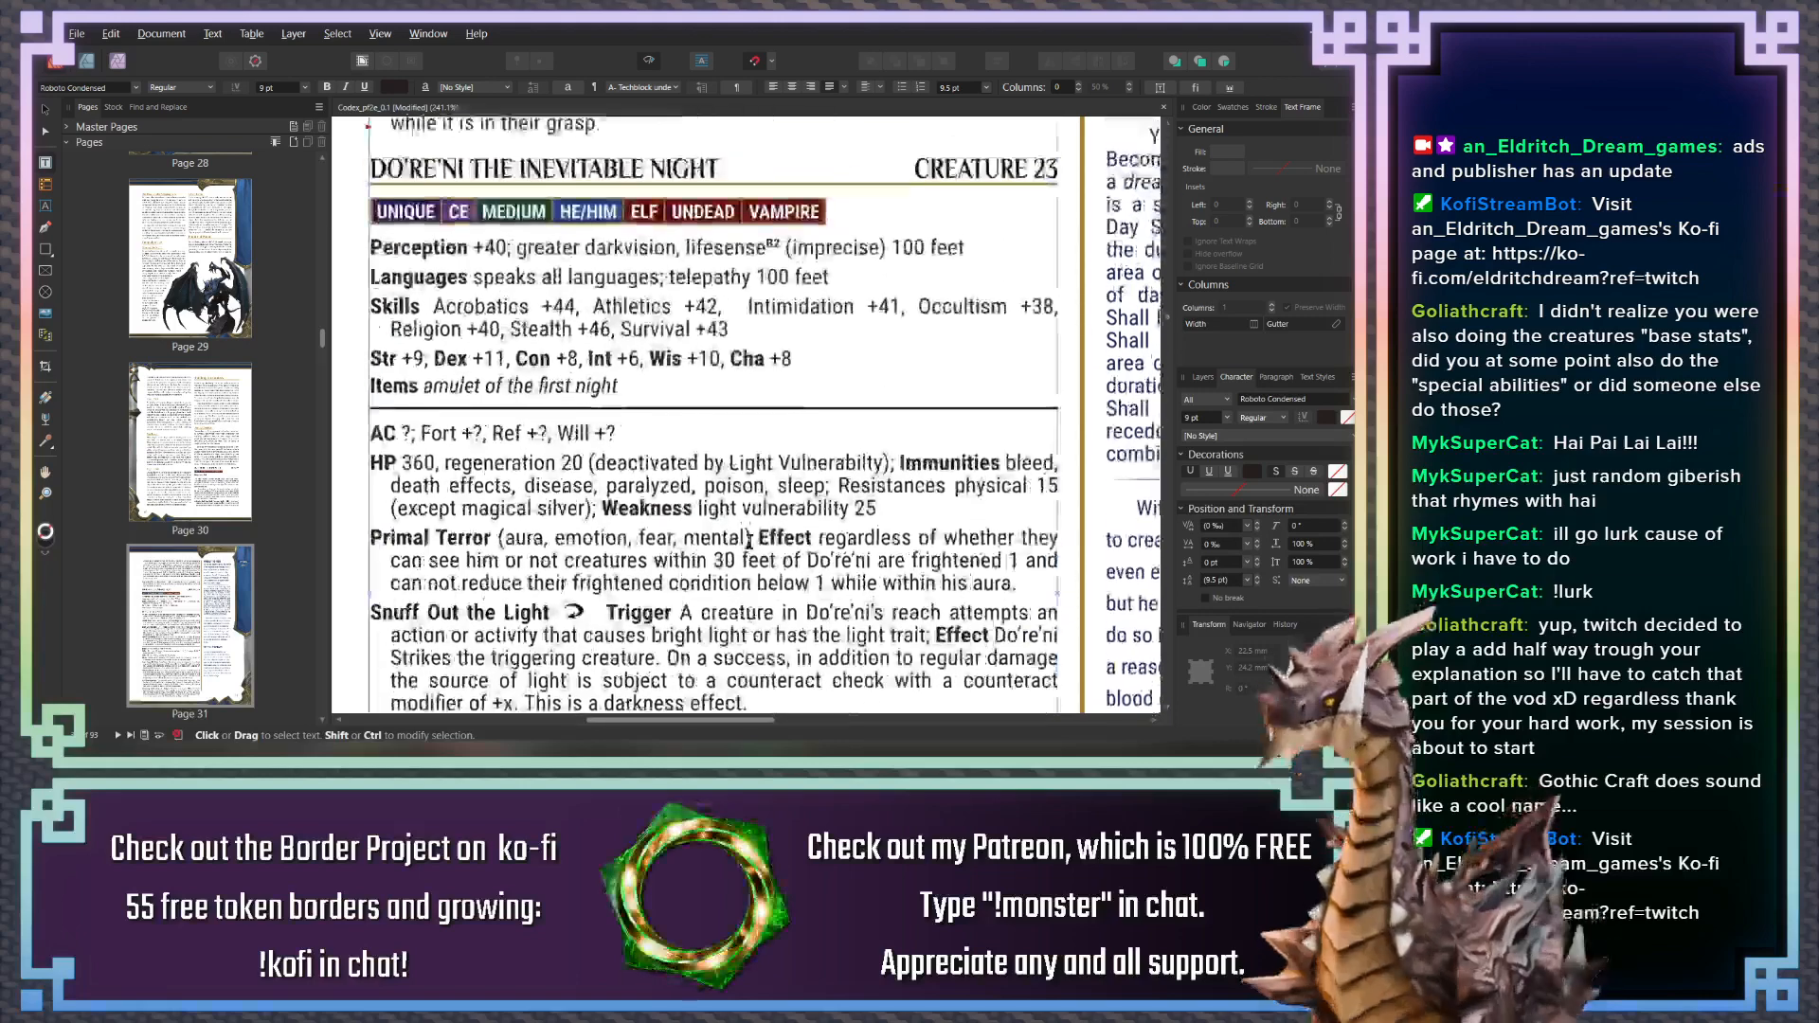
{"action": "scroll", "coordinate": [748, 509], "scroll_direction": "down", "scroll_amount": 1}
{"action": "scroll", "coordinate": [751, 483], "scroll_direction": "right", "scroll_amount": 4}
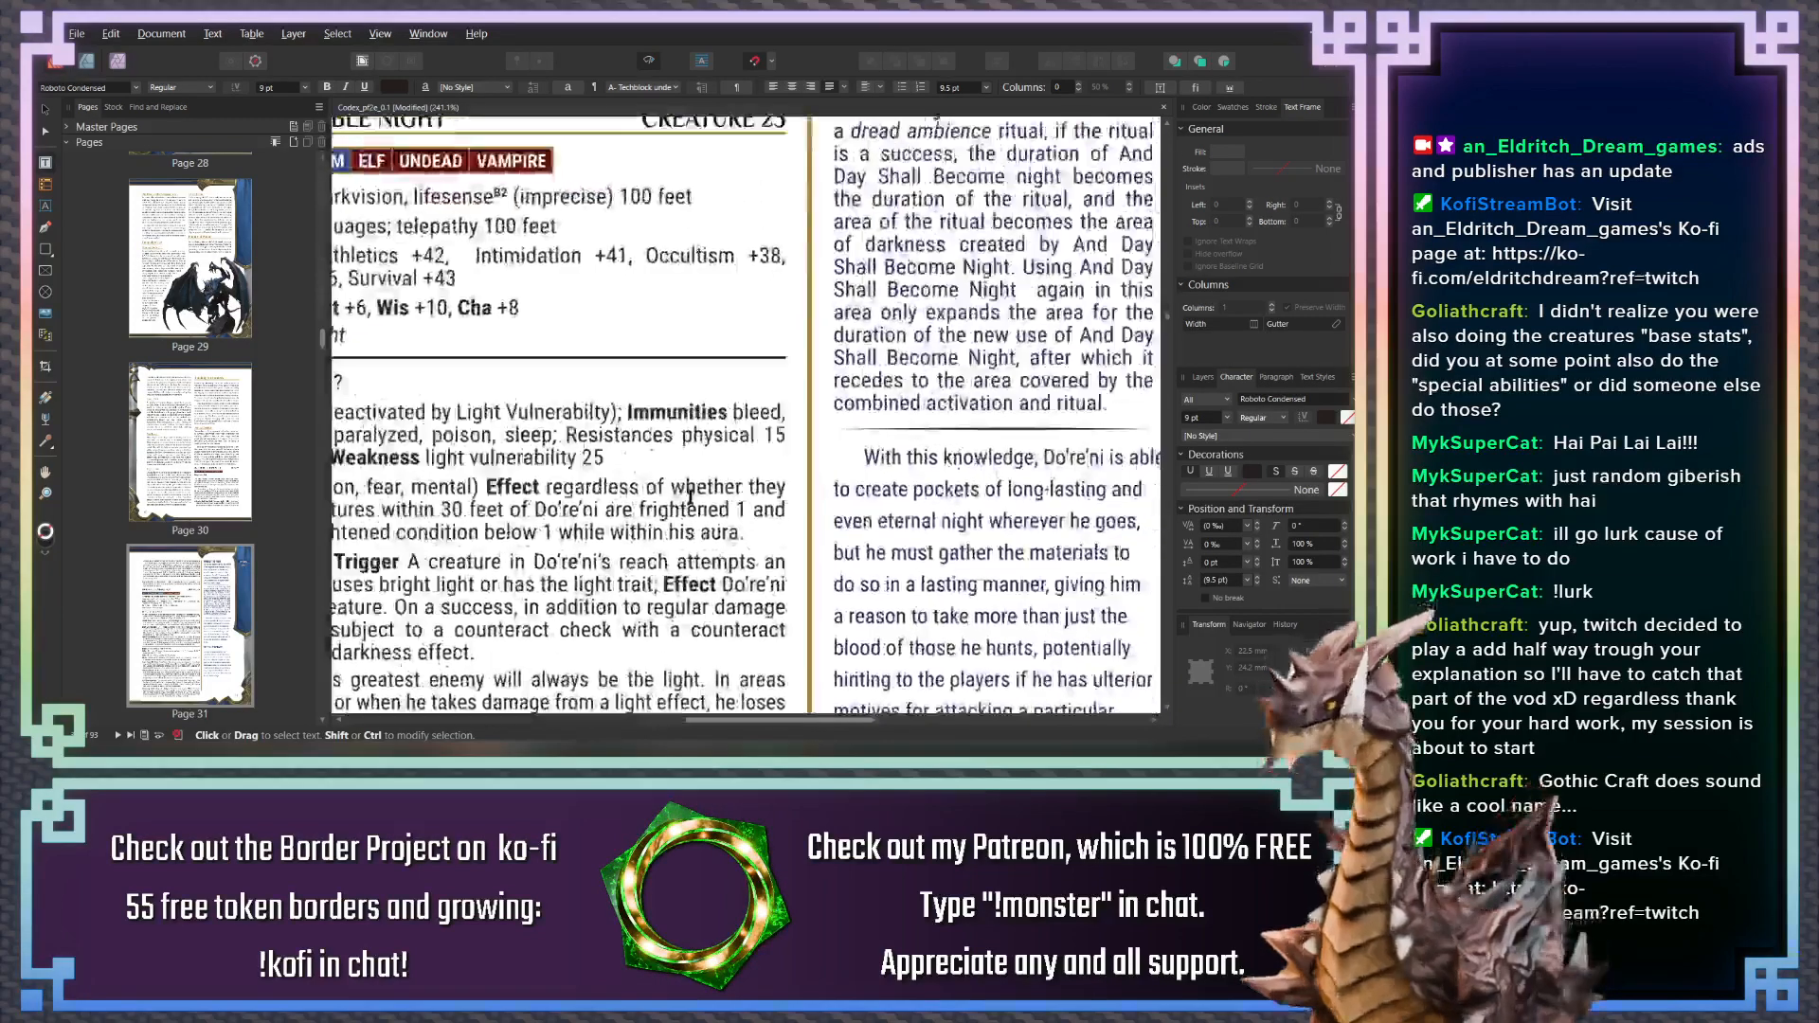
{"action": "scroll", "coordinate": [754, 461], "scroll_direction": "up", "scroll_amount": 4}
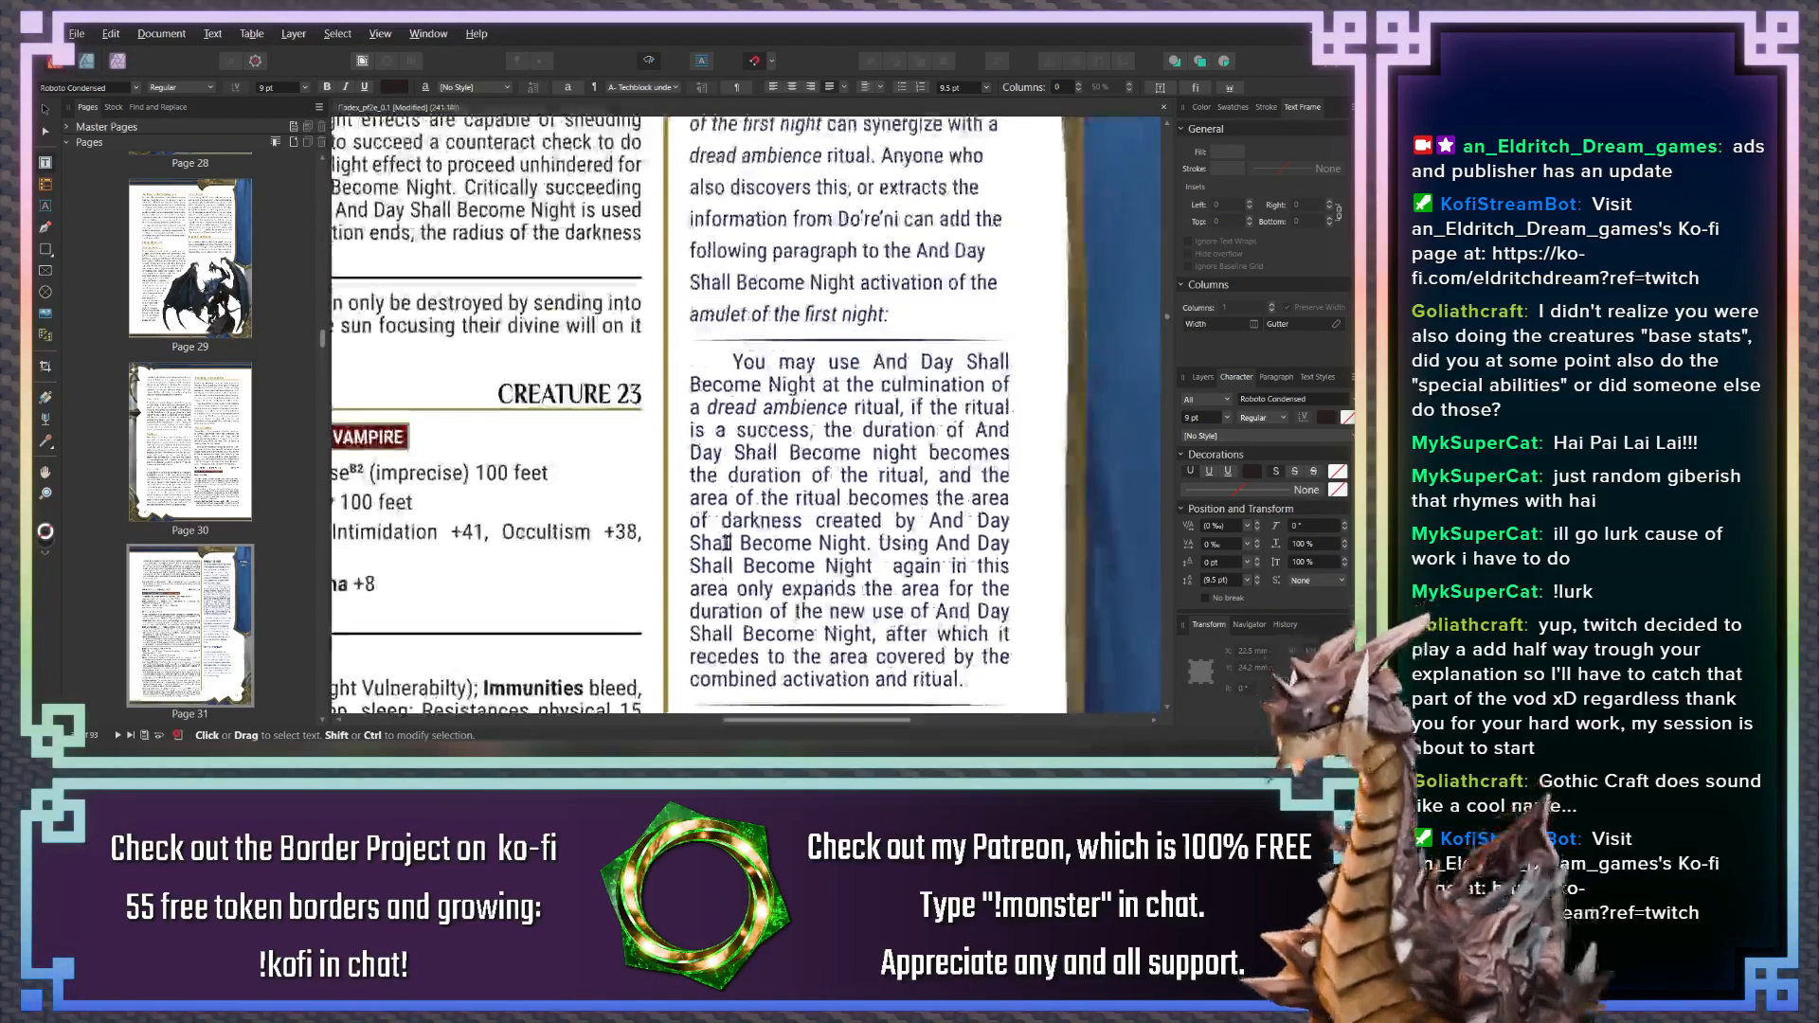
{"action": "scroll", "coordinate": [764, 499], "scroll_direction": "up", "scroll_amount": 2}
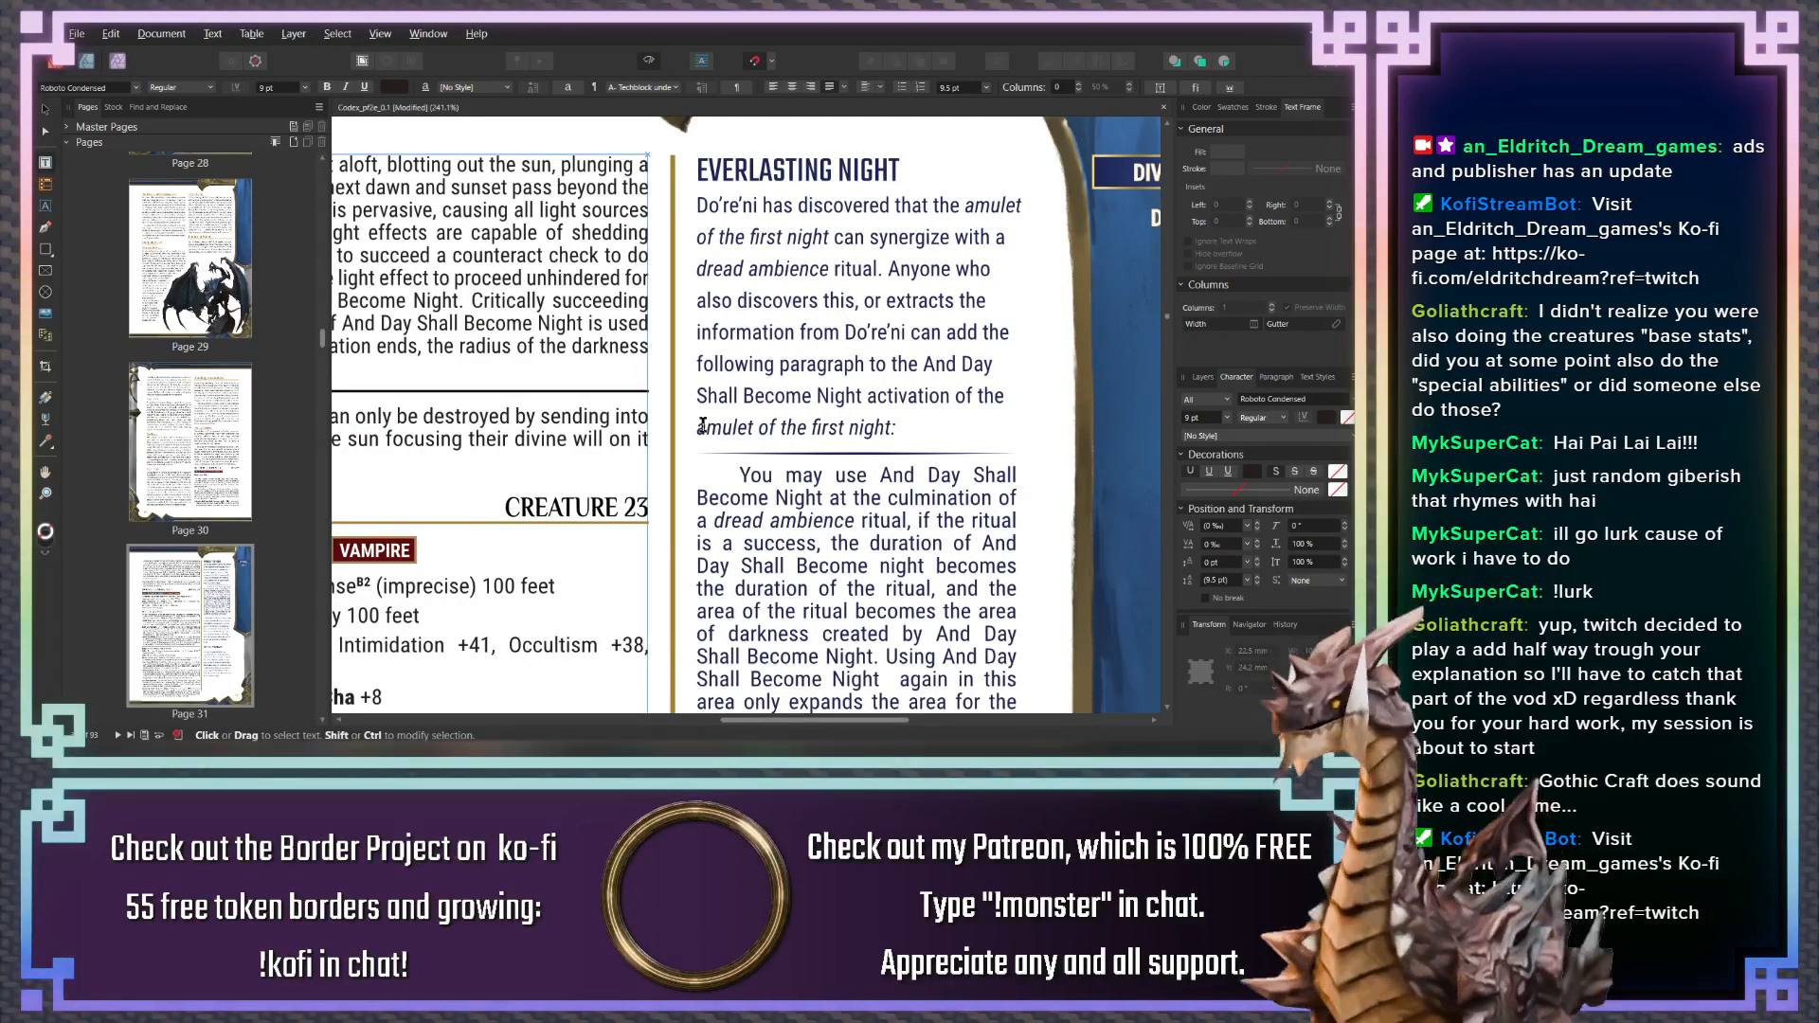
{"action": "scroll", "coordinate": [742, 459], "scroll_direction": "down", "scroll_amount": 6}
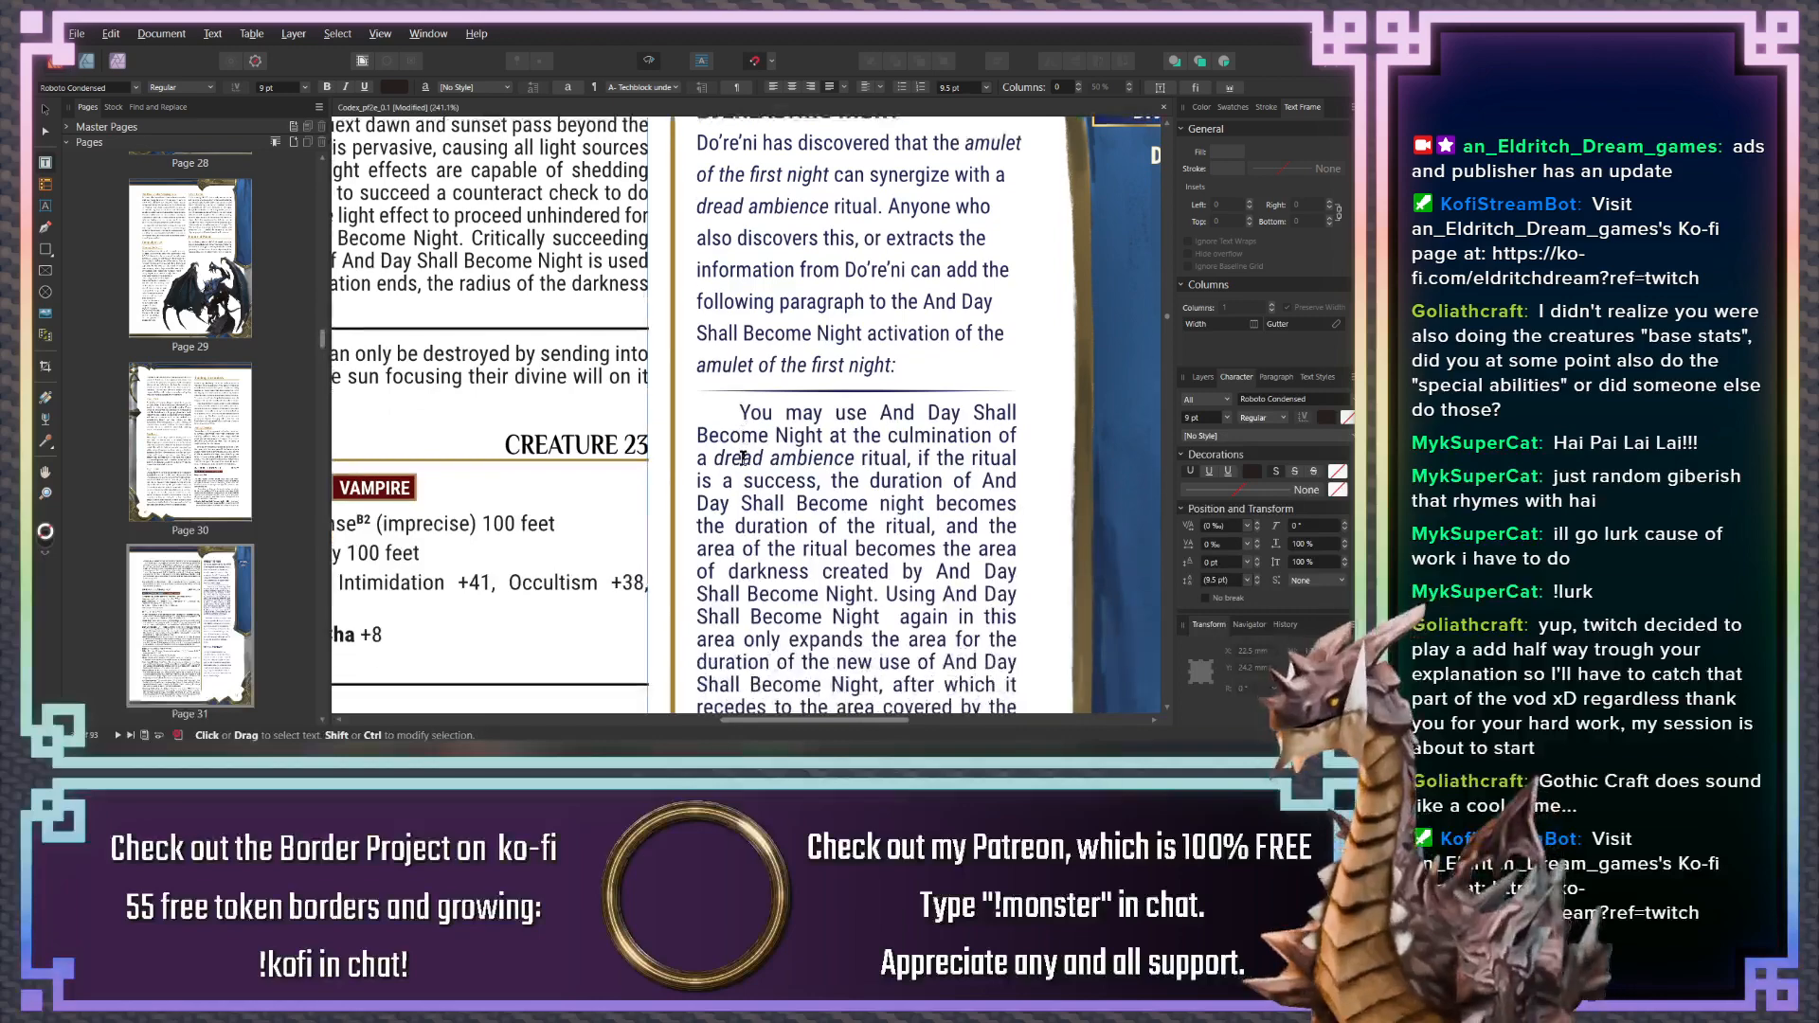
{"action": "scroll", "coordinate": [742, 458], "scroll_direction": "down", "scroll_amount": 8}
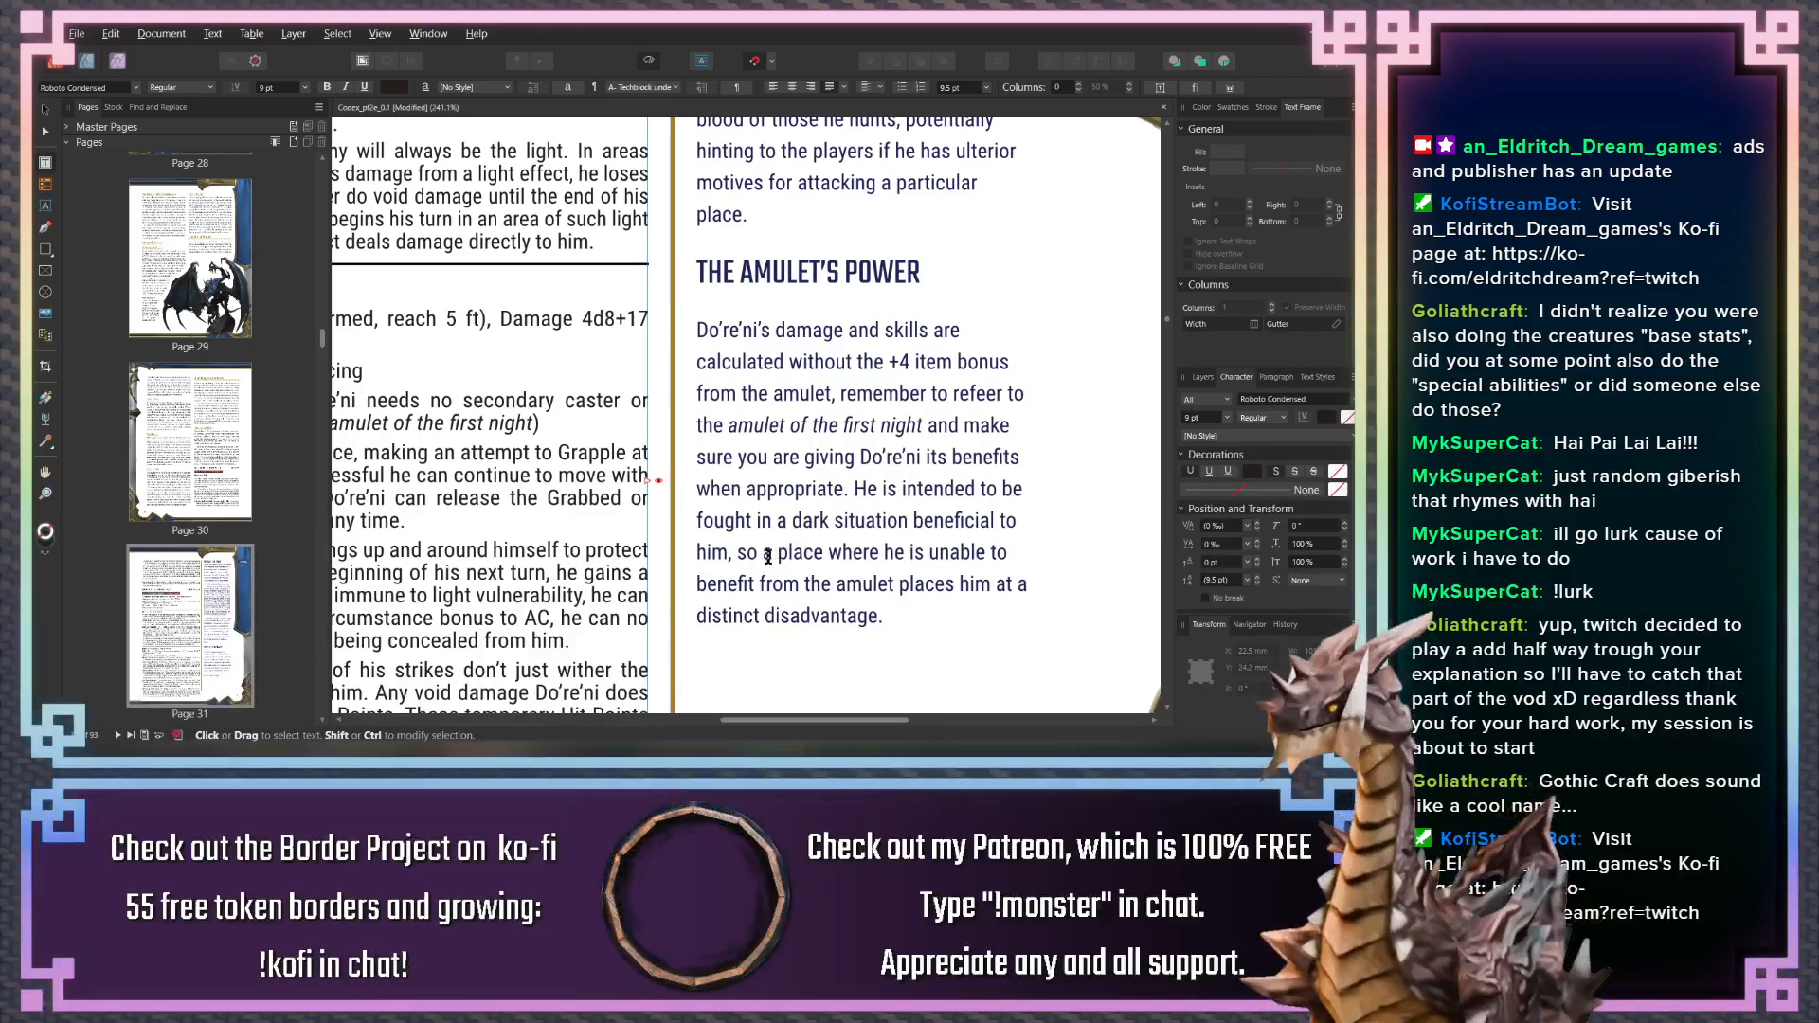
{"action": "left_click", "coordinate": [907, 618]}
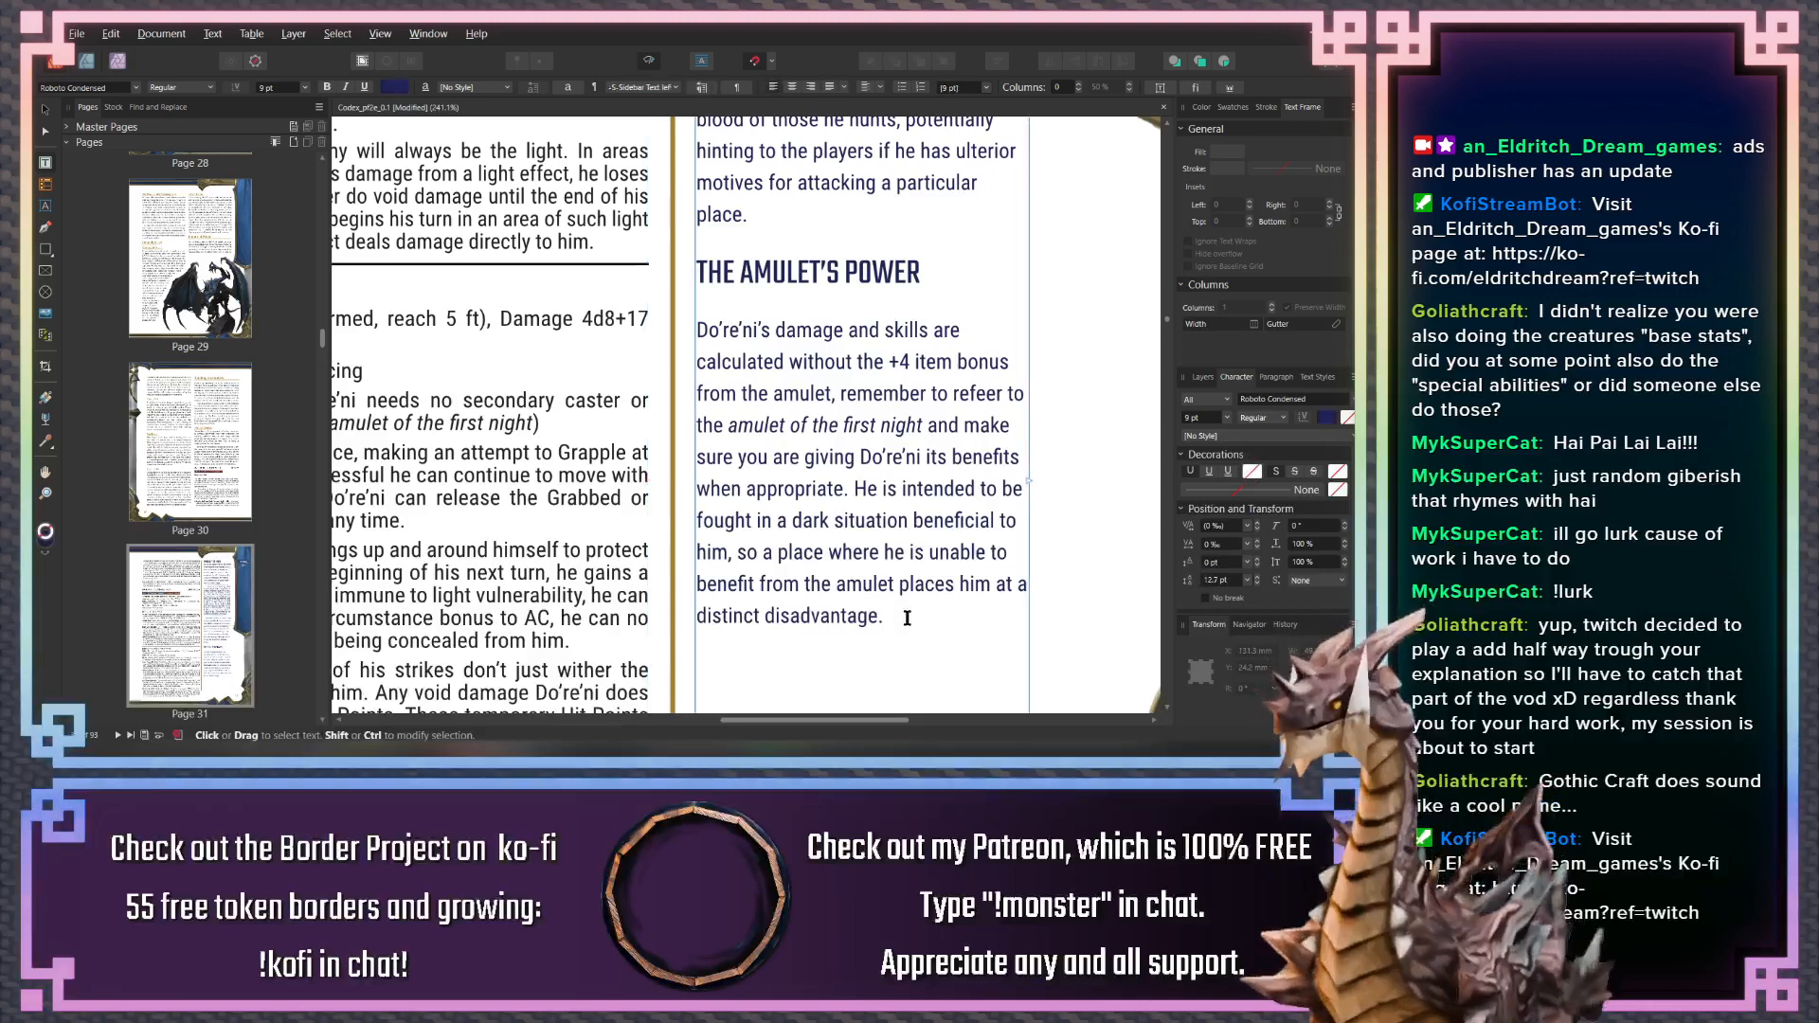
{"action": "key", "text": "BackSpace"}
{"action": "type", "text": "where he re"}
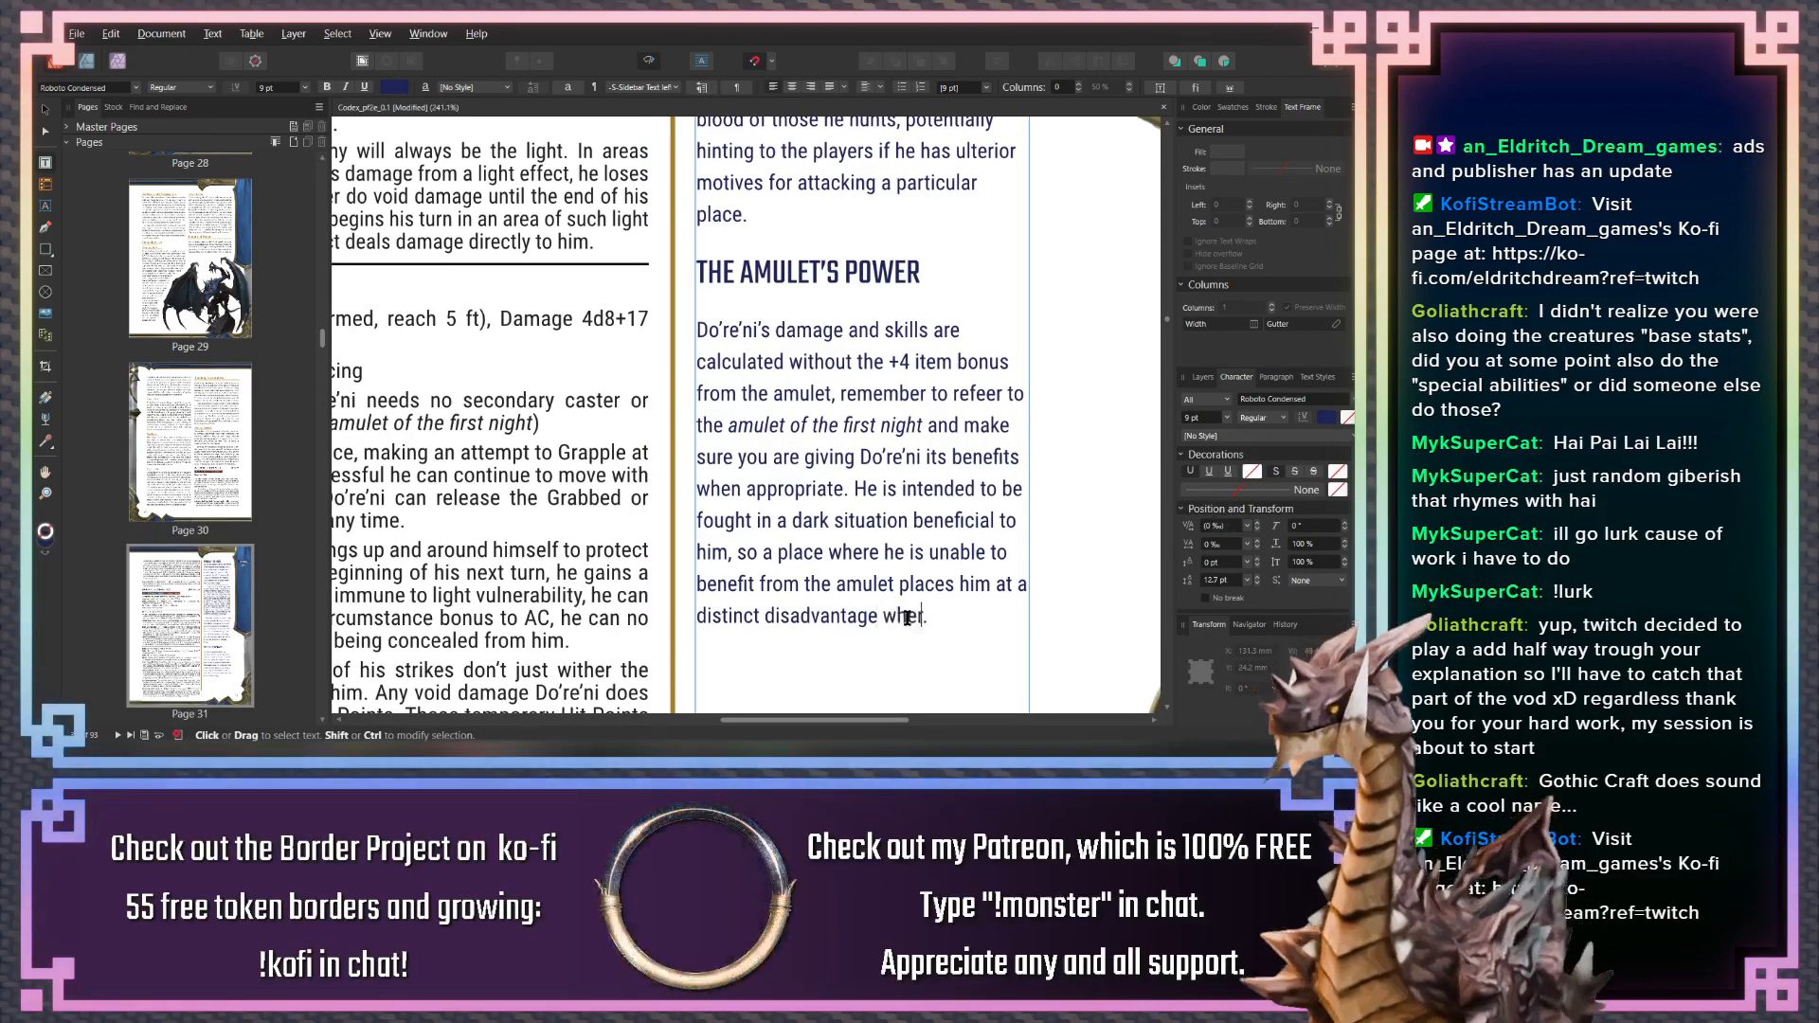
{"action": "type", "text": "ight attempt."}
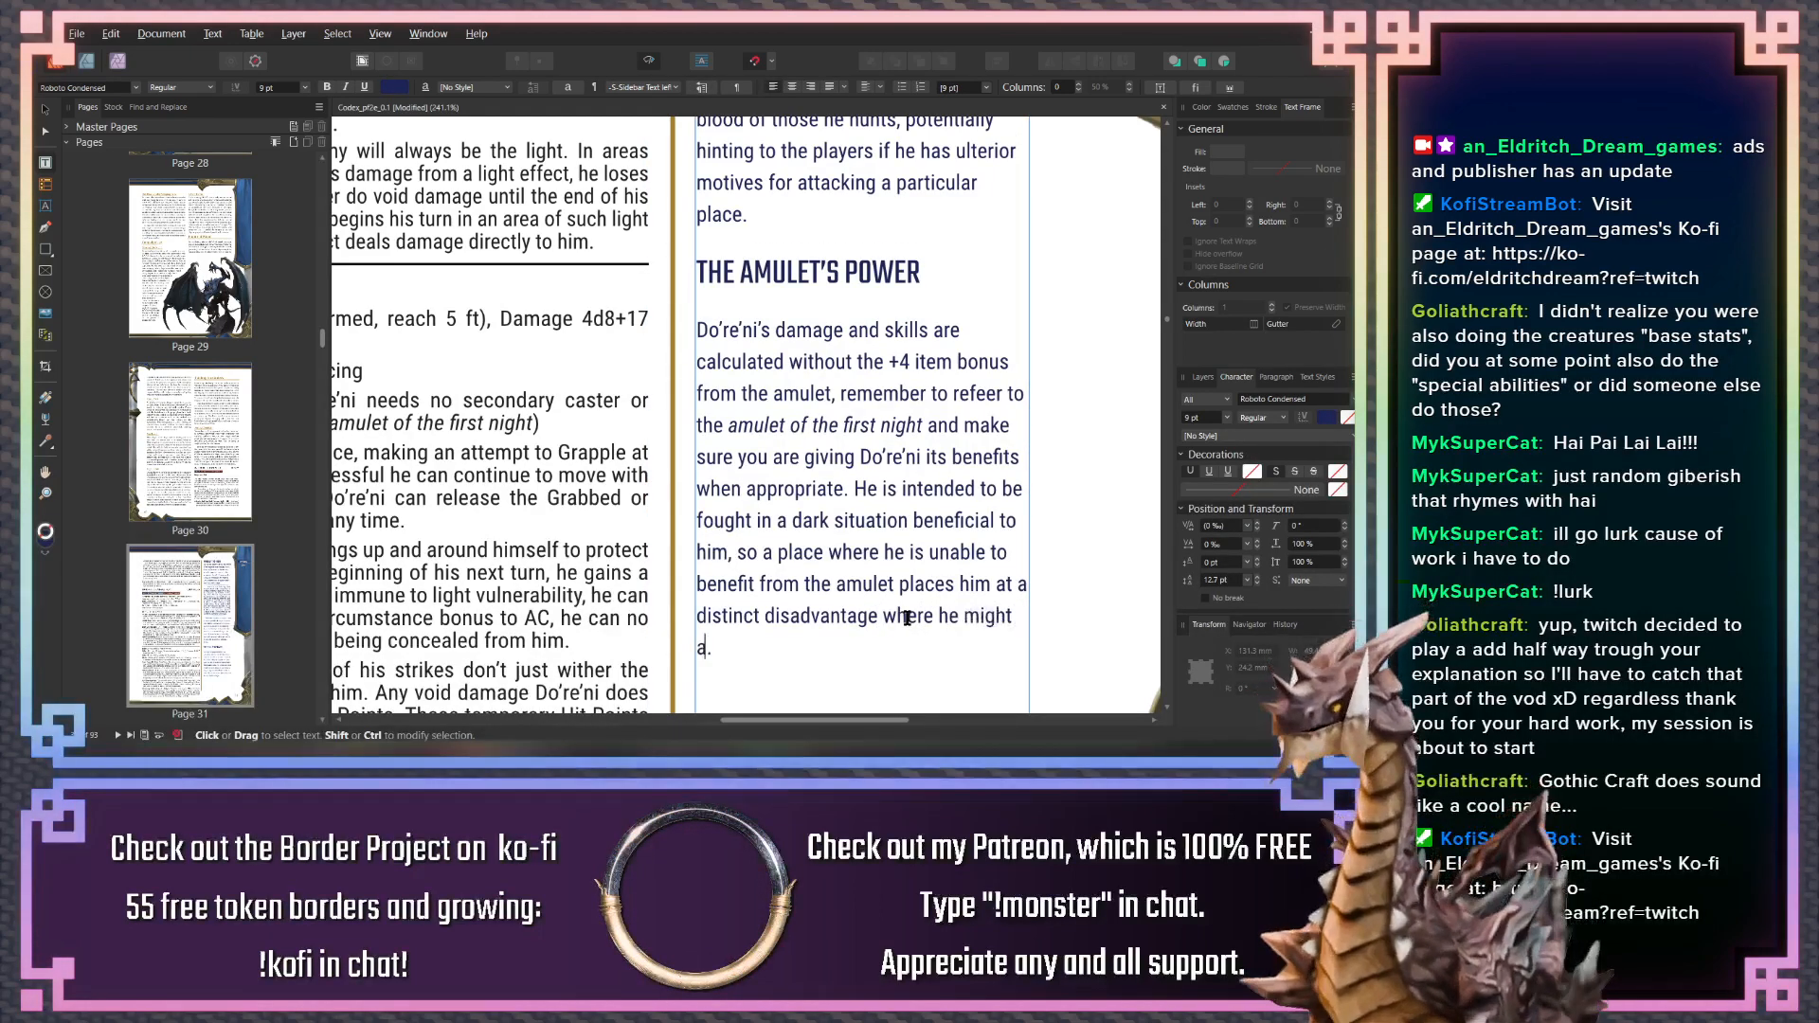
{"action": "key", "text": "BackSpace"}
{"action": "type", "text": "to flee in."}
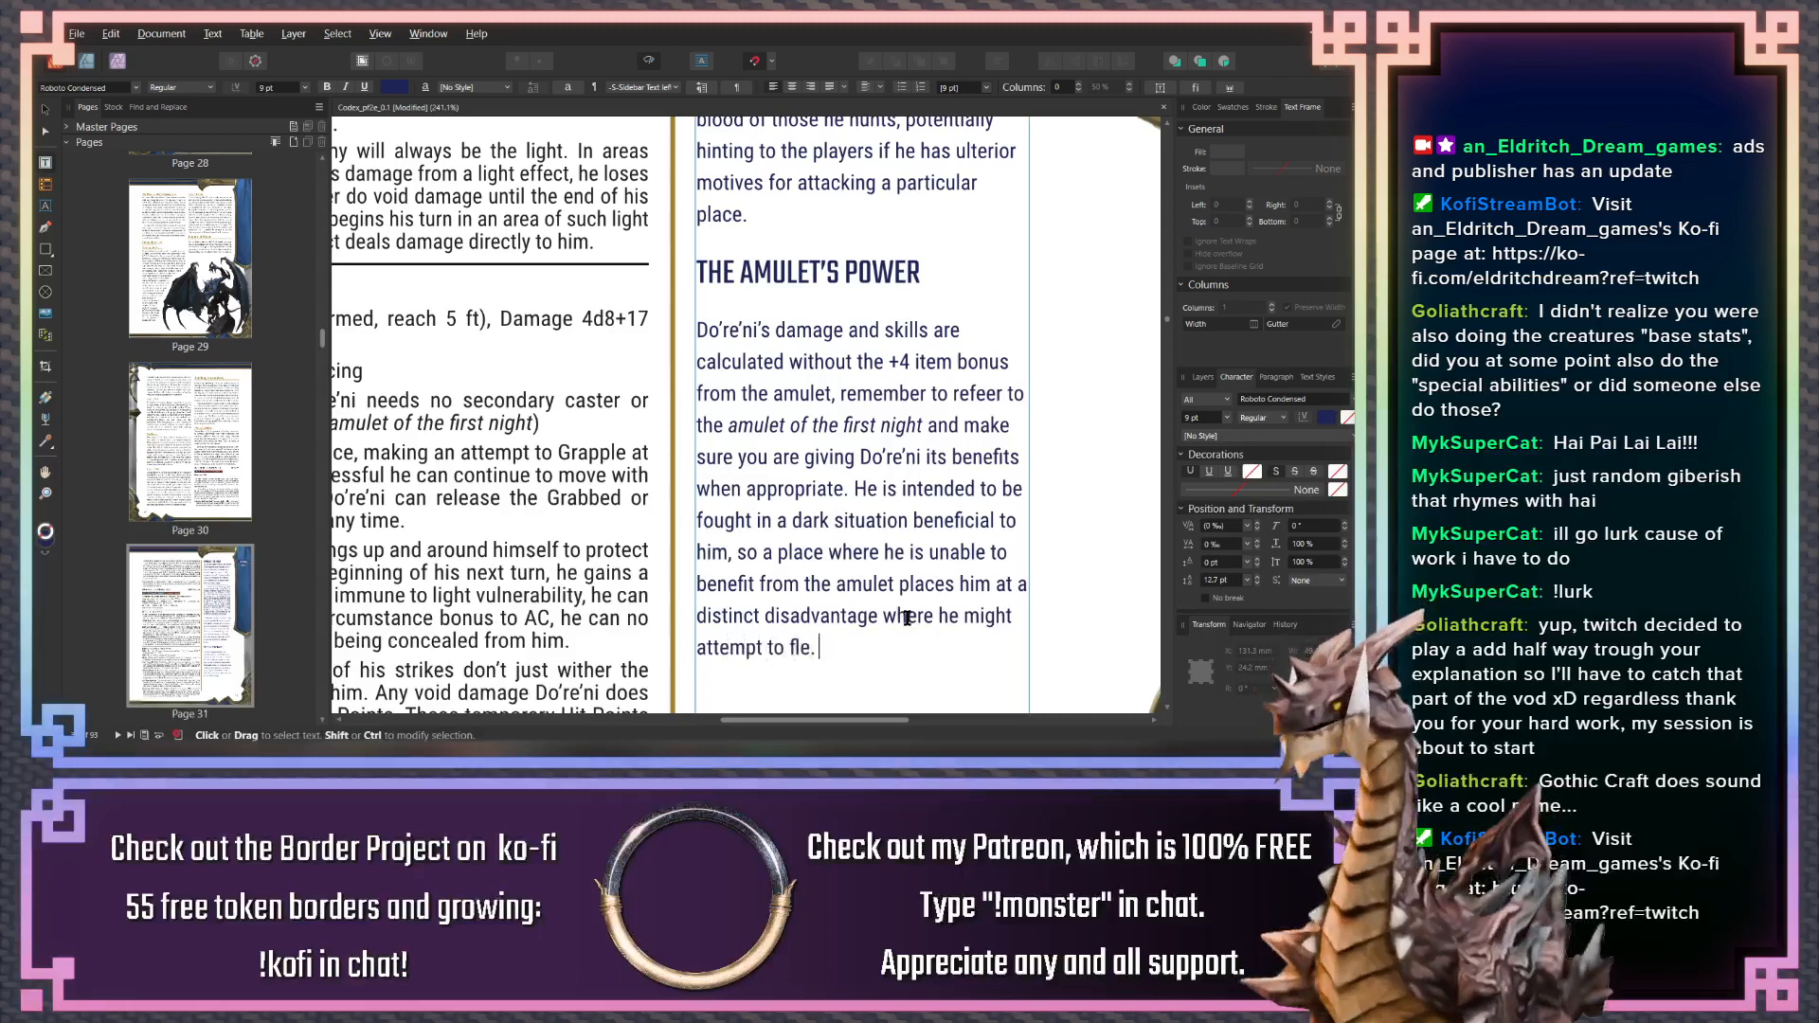
{"action": "key", "text": "Left"}
{"action": "type", "text": "stead of f"}
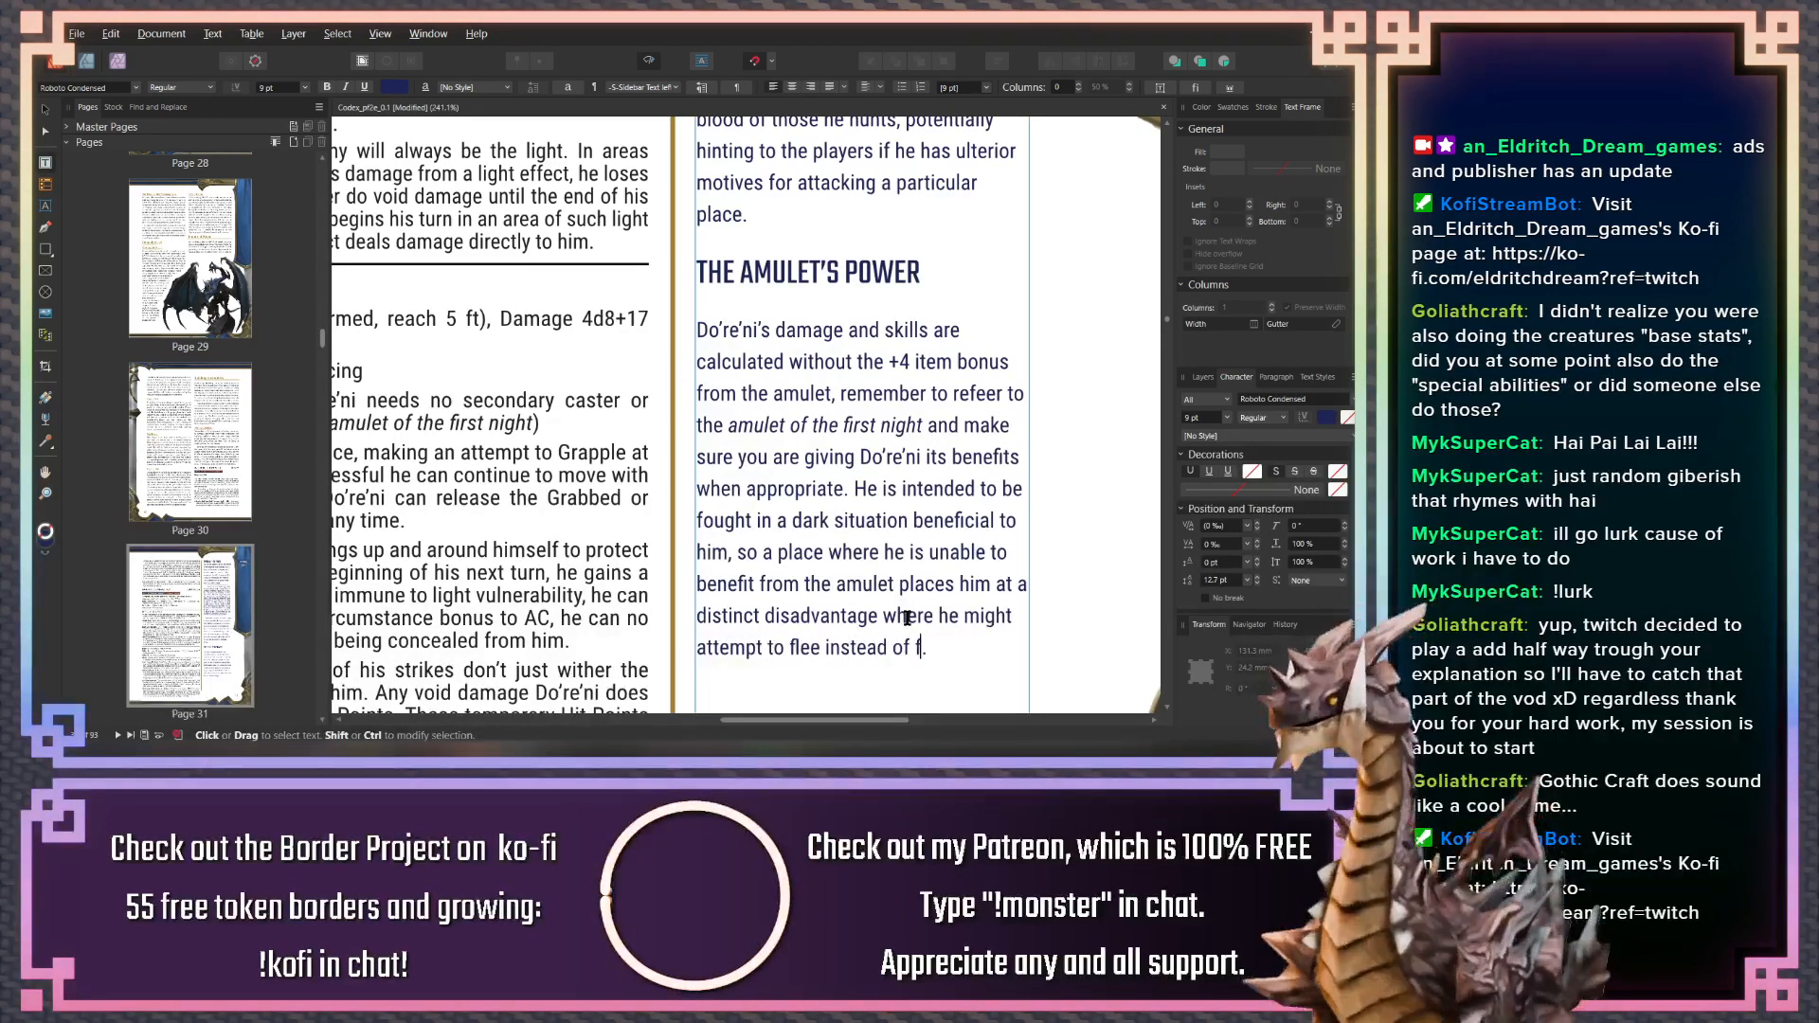
{"action": "type", "text": "ight"}
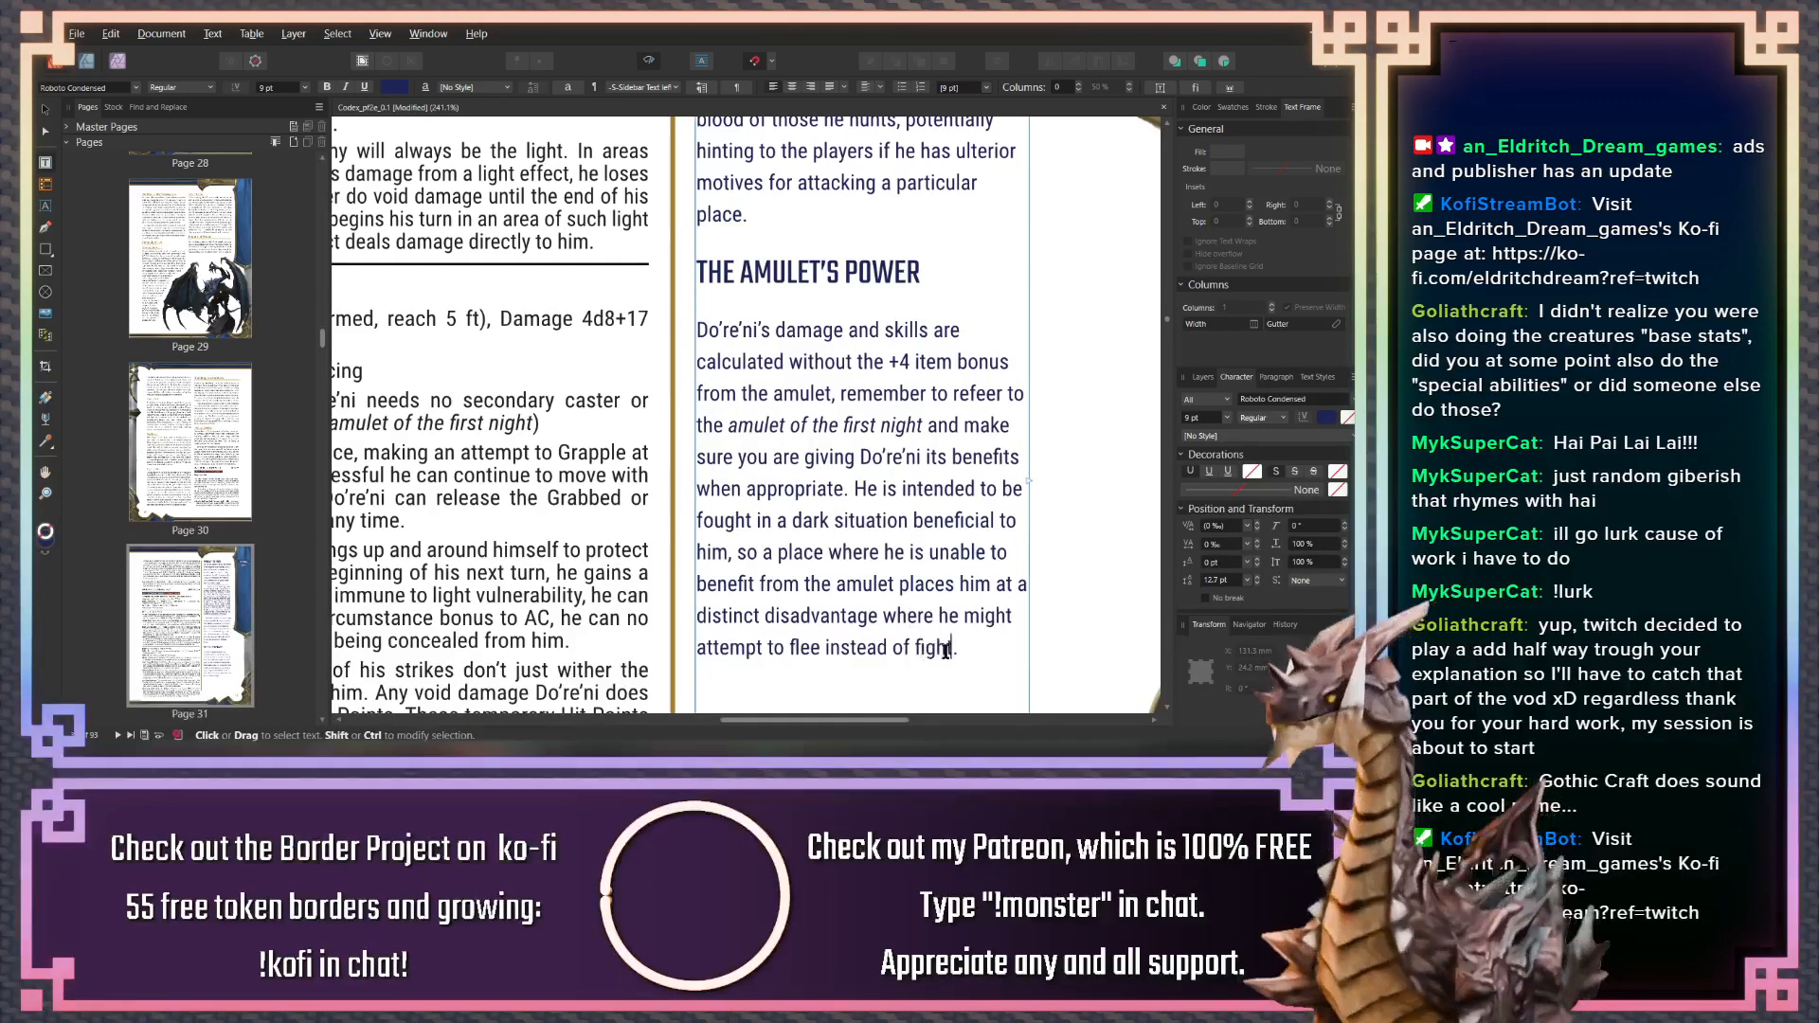
Make the "Melee" labels of the claw and jaws attacks bold
{"action": "scroll", "coordinate": [575, 502], "scroll_direction": "down", "scroll_amount": 3}
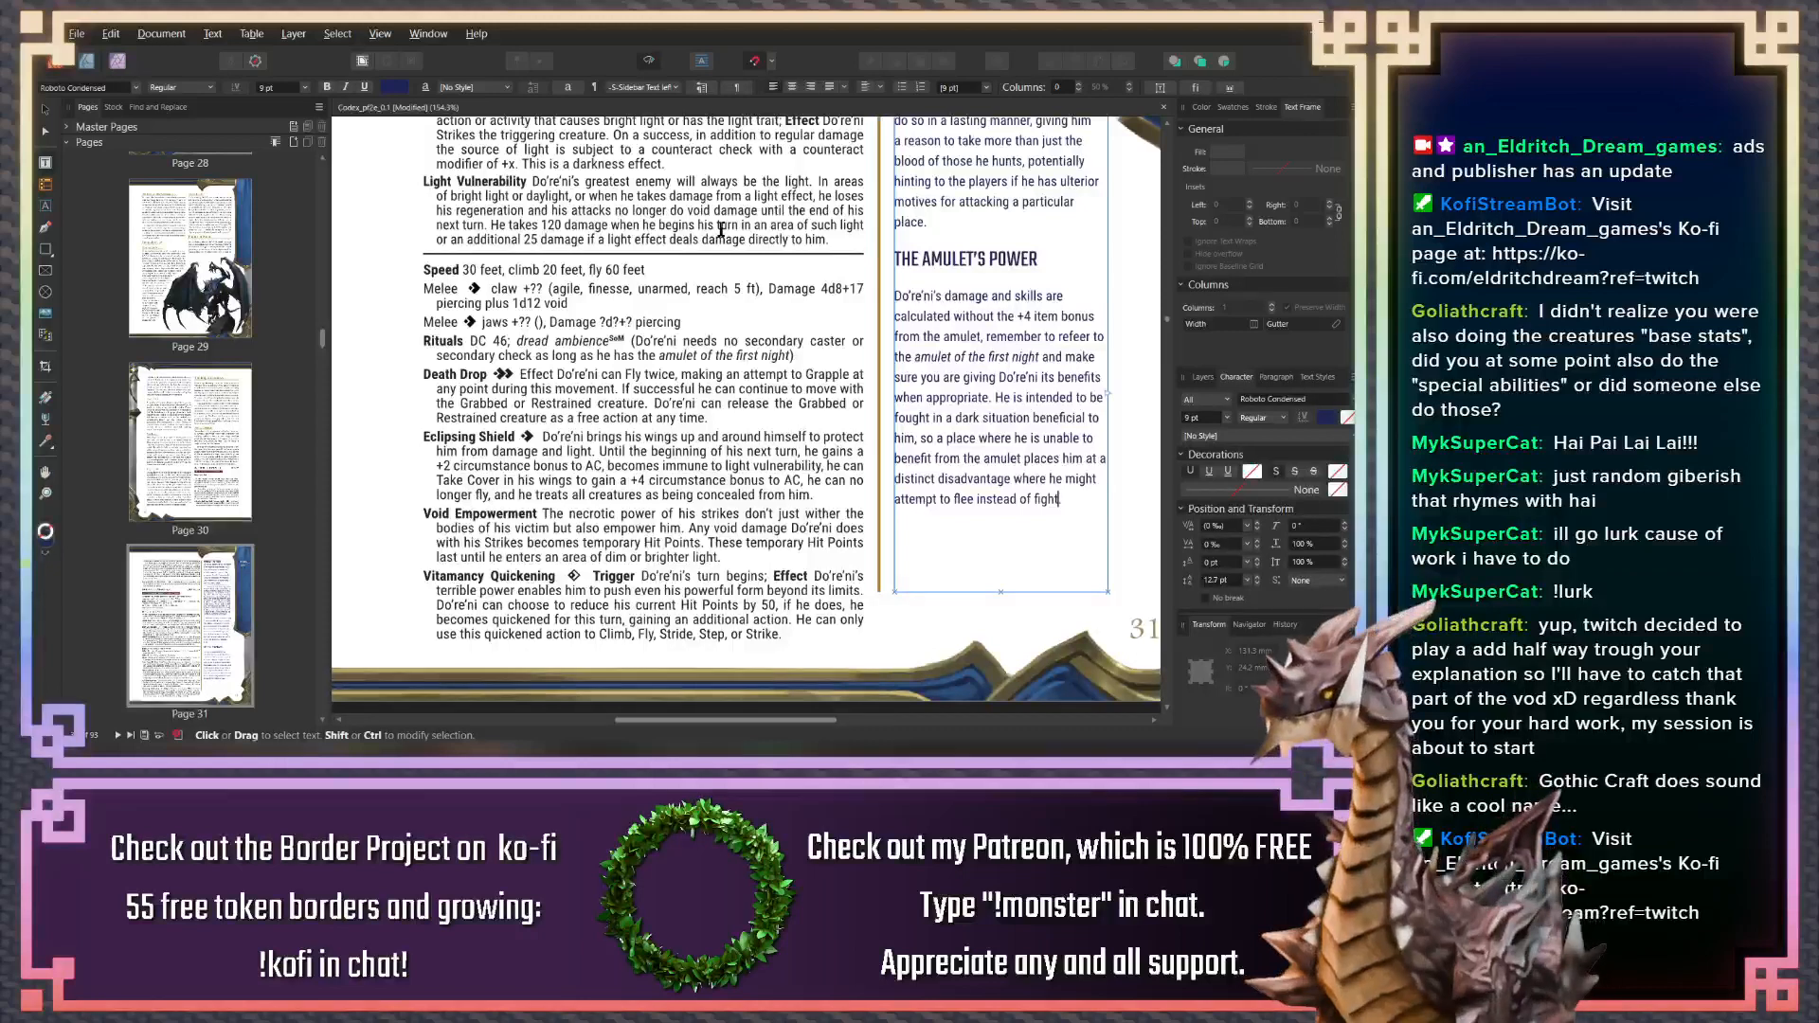
{"action": "left_click", "coordinate": [445, 288]}
{"action": "key", "text": "ctrl+b"}
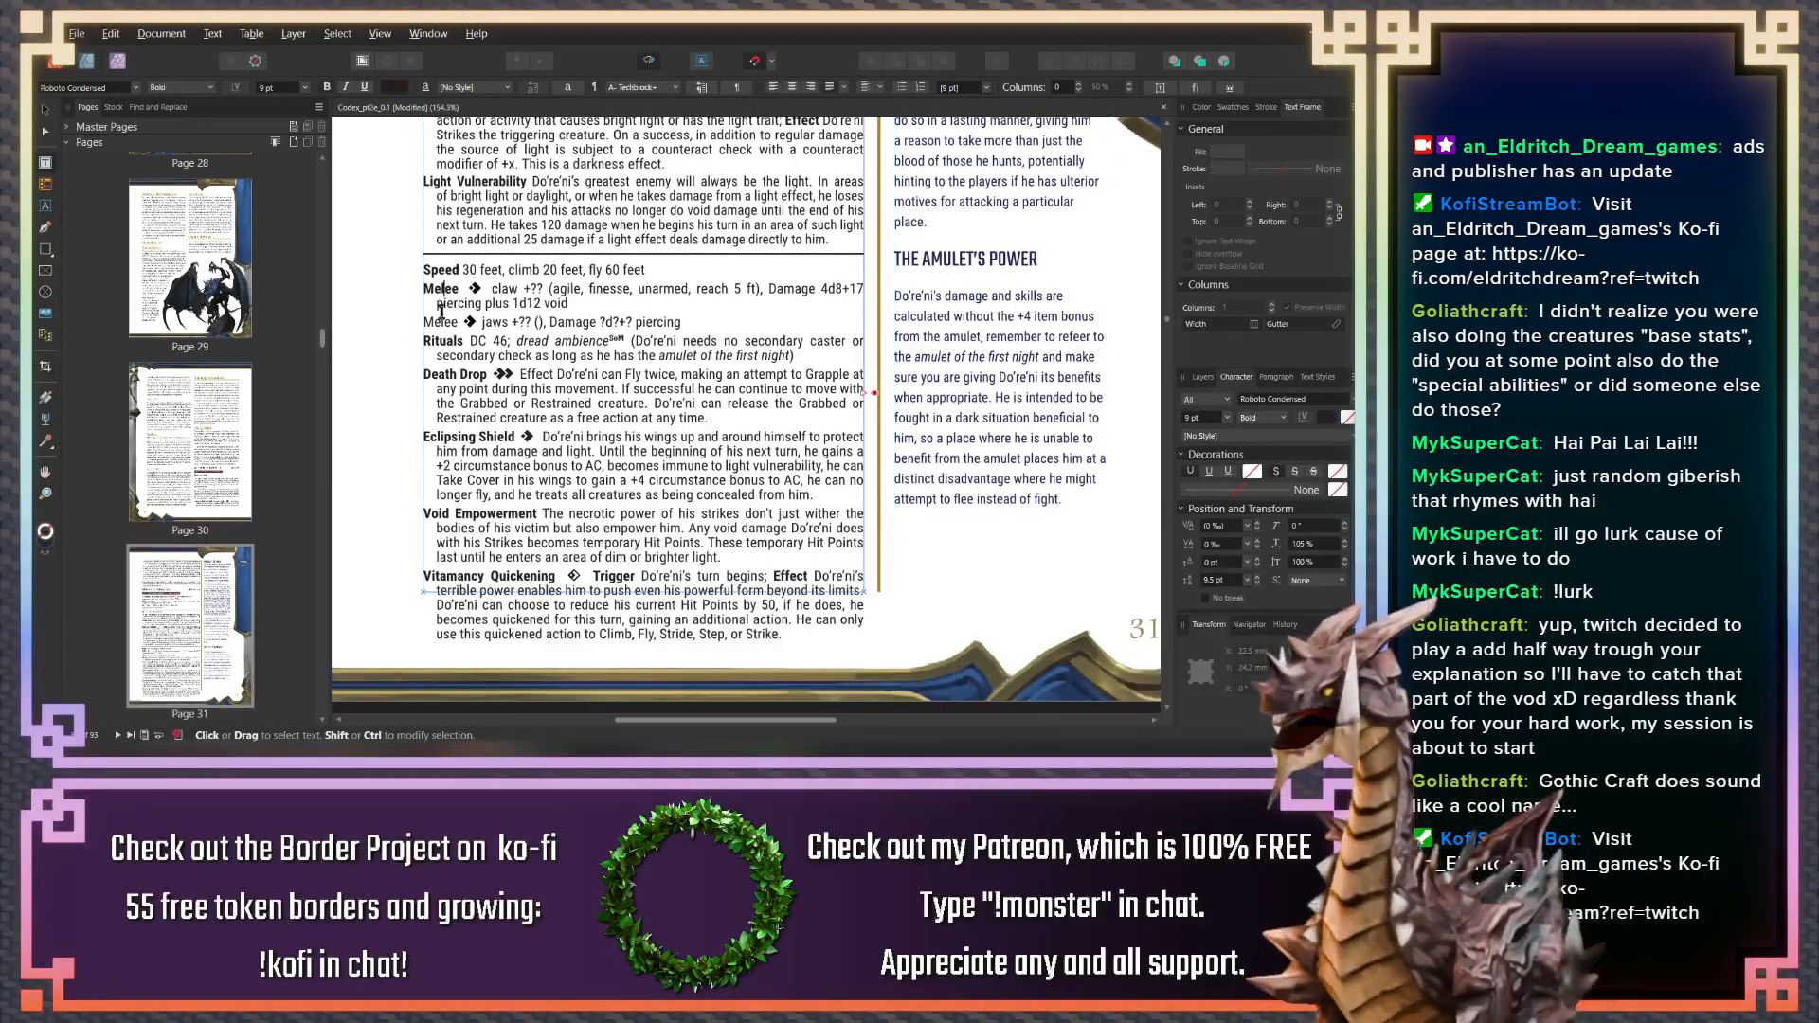
{"action": "left_click", "coordinate": [446, 321]}
{"action": "key", "text": "ctrl+b"}
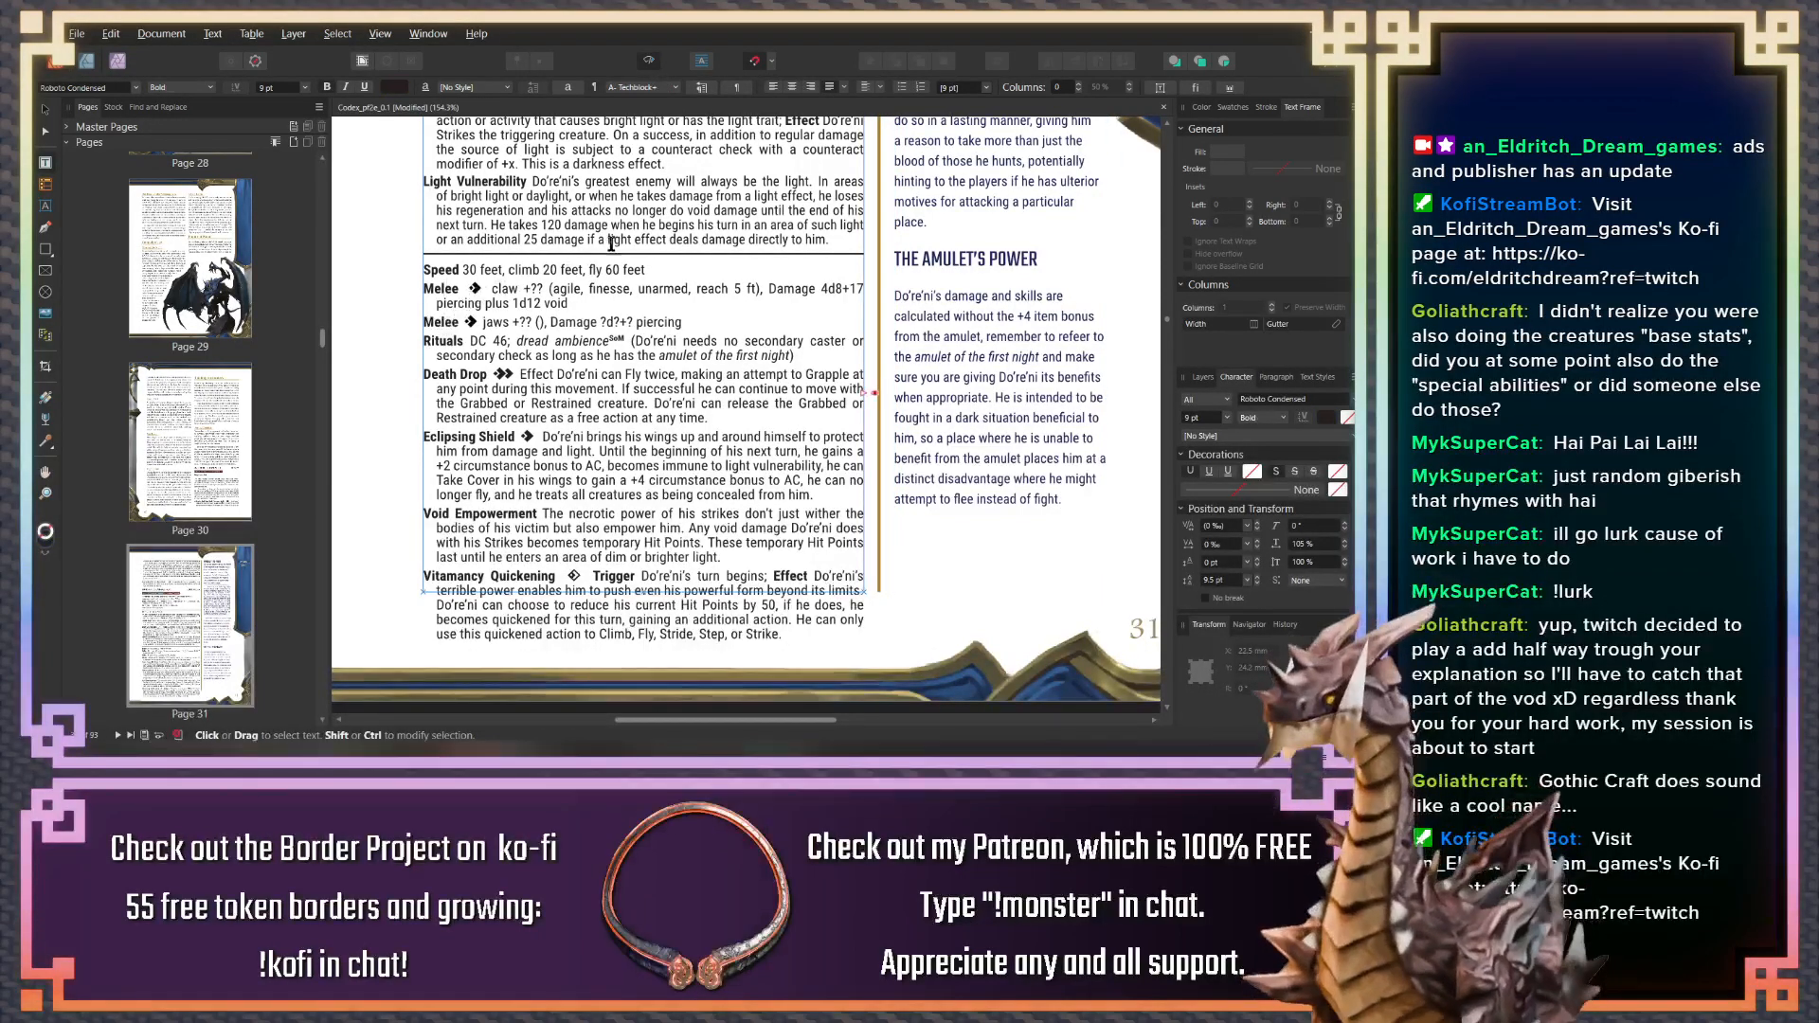
{"action": "scroll", "coordinate": [612, 244], "scroll_direction": "up", "scroll_amount": 2}
{"action": "scroll", "coordinate": [612, 244], "scroll_direction": "up", "scroll_amount": 2}
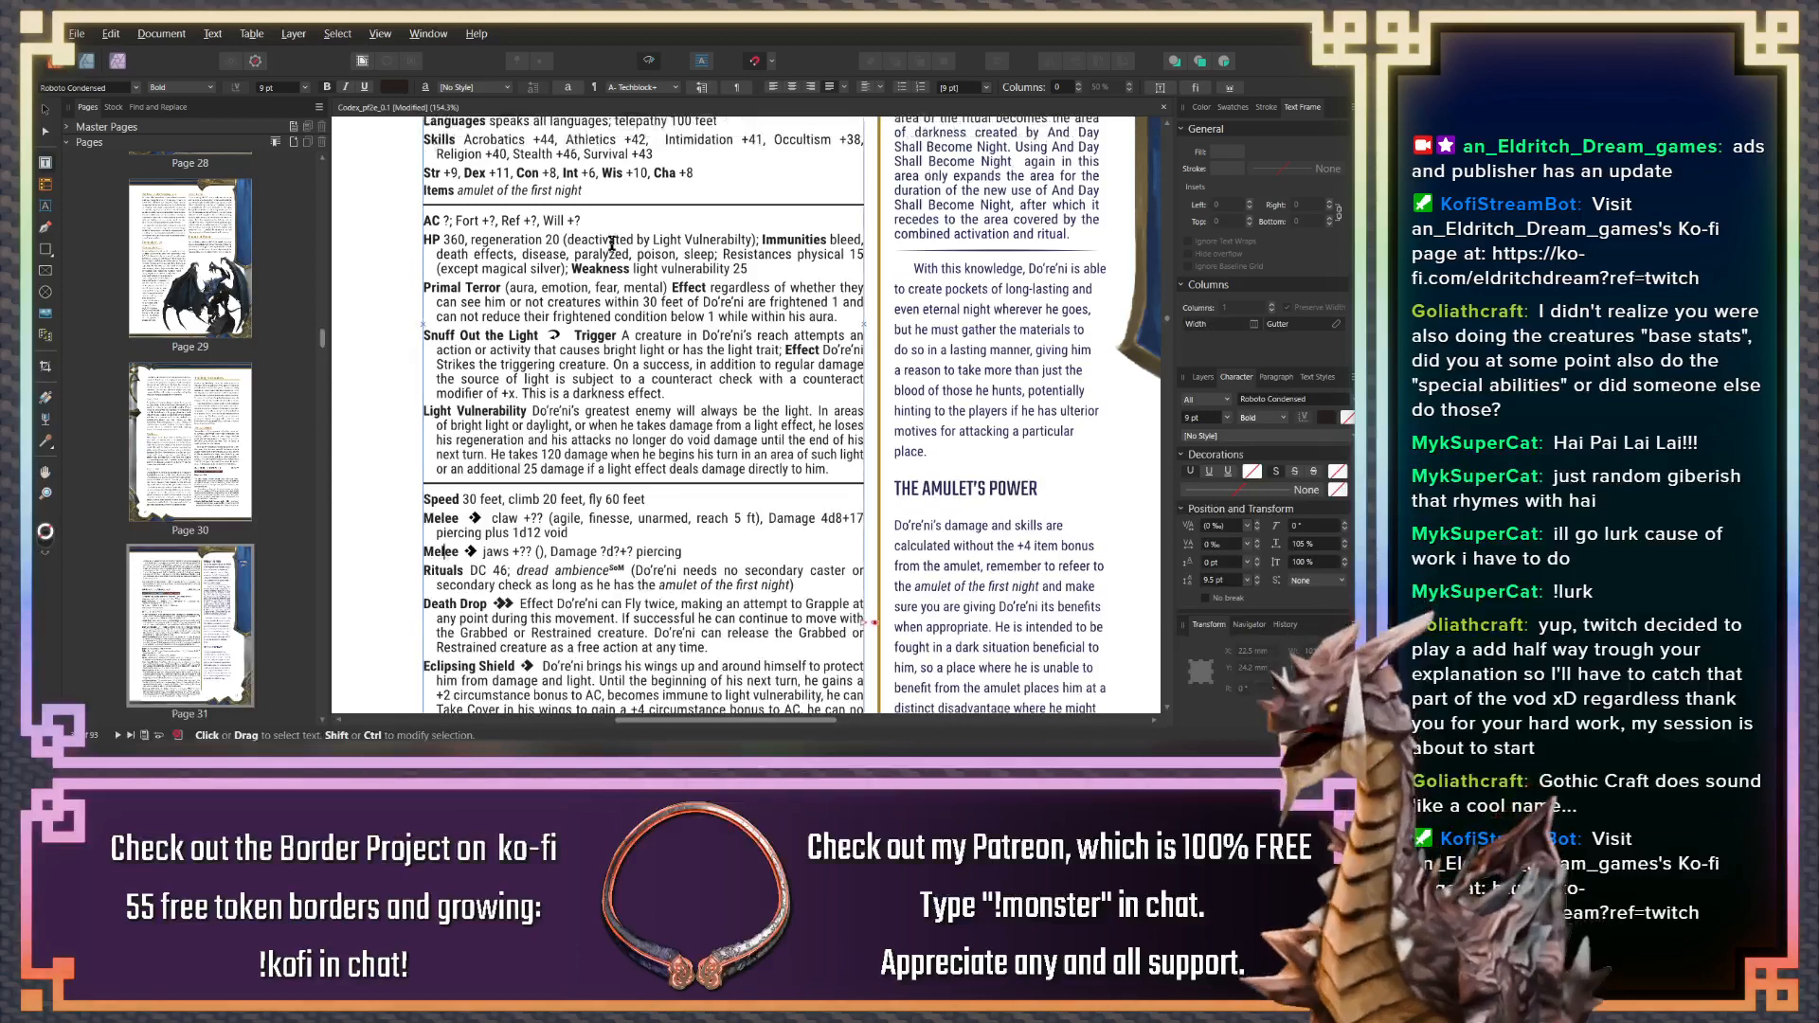
{"action": "scroll", "coordinate": [694, 239], "scroll_direction": "up", "scroll_amount": 6}
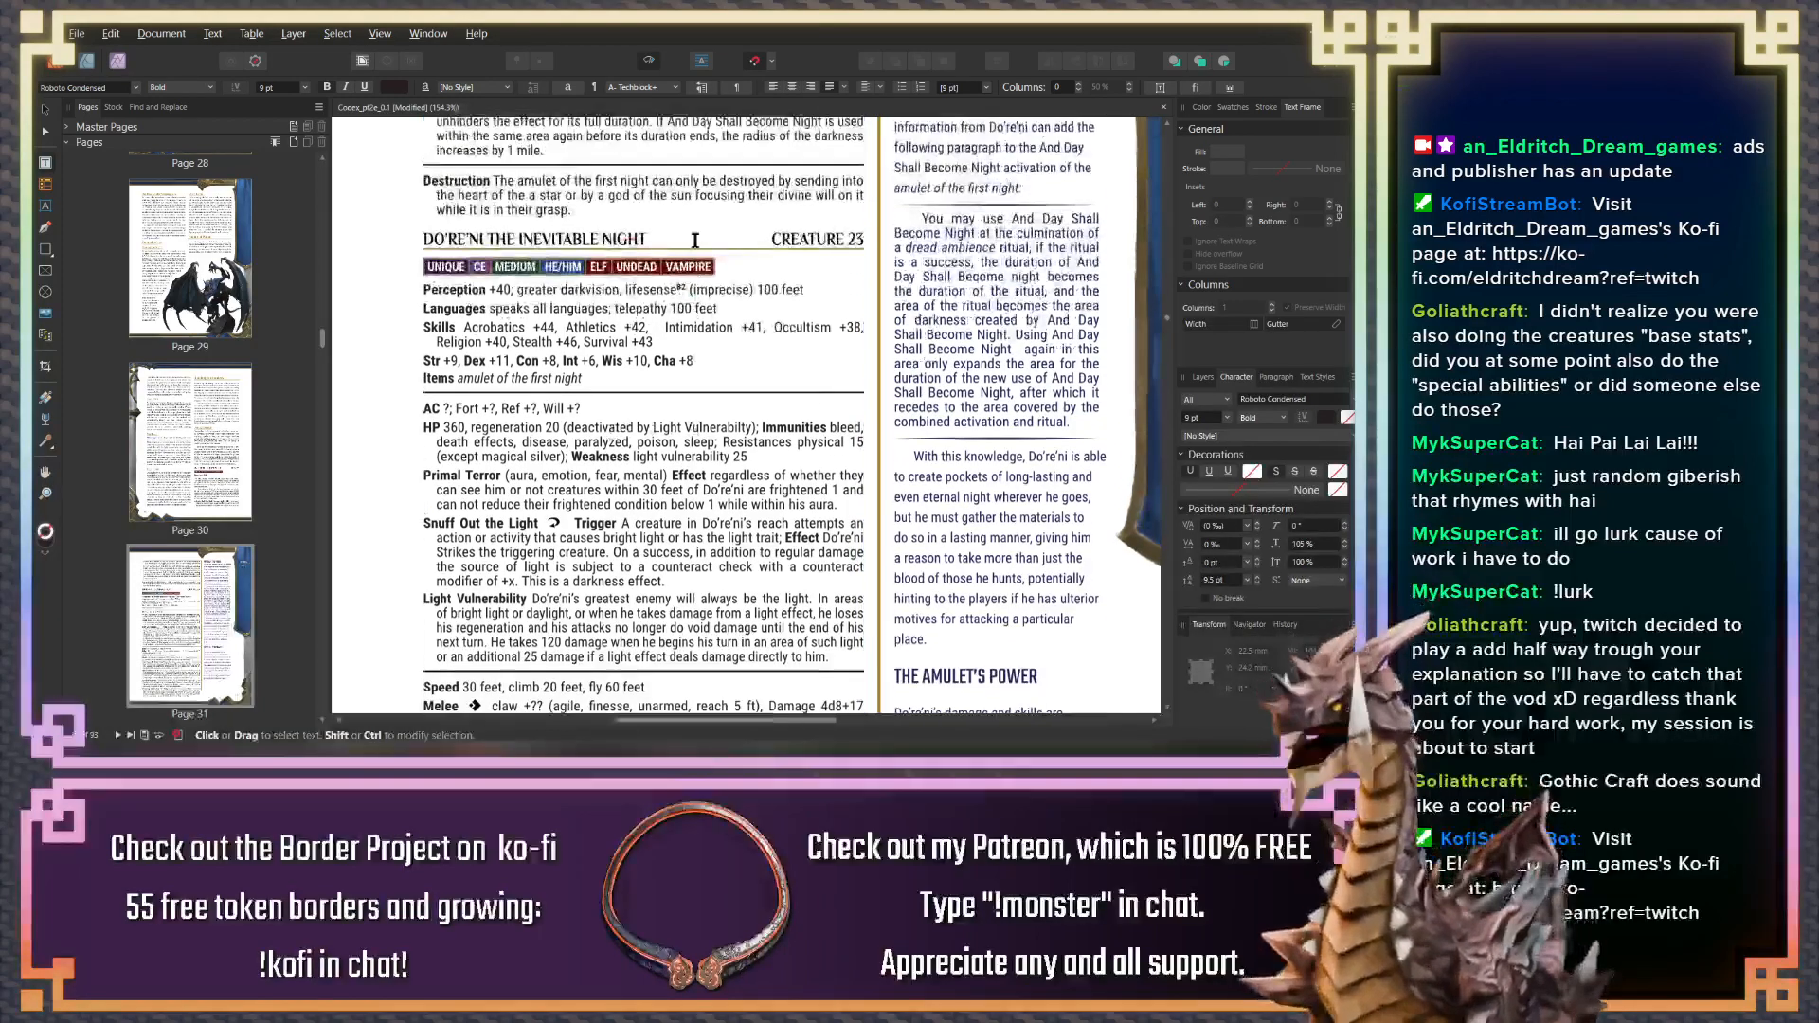
{"action": "scroll", "coordinate": [694, 240], "scroll_direction": "up", "scroll_amount": 5}
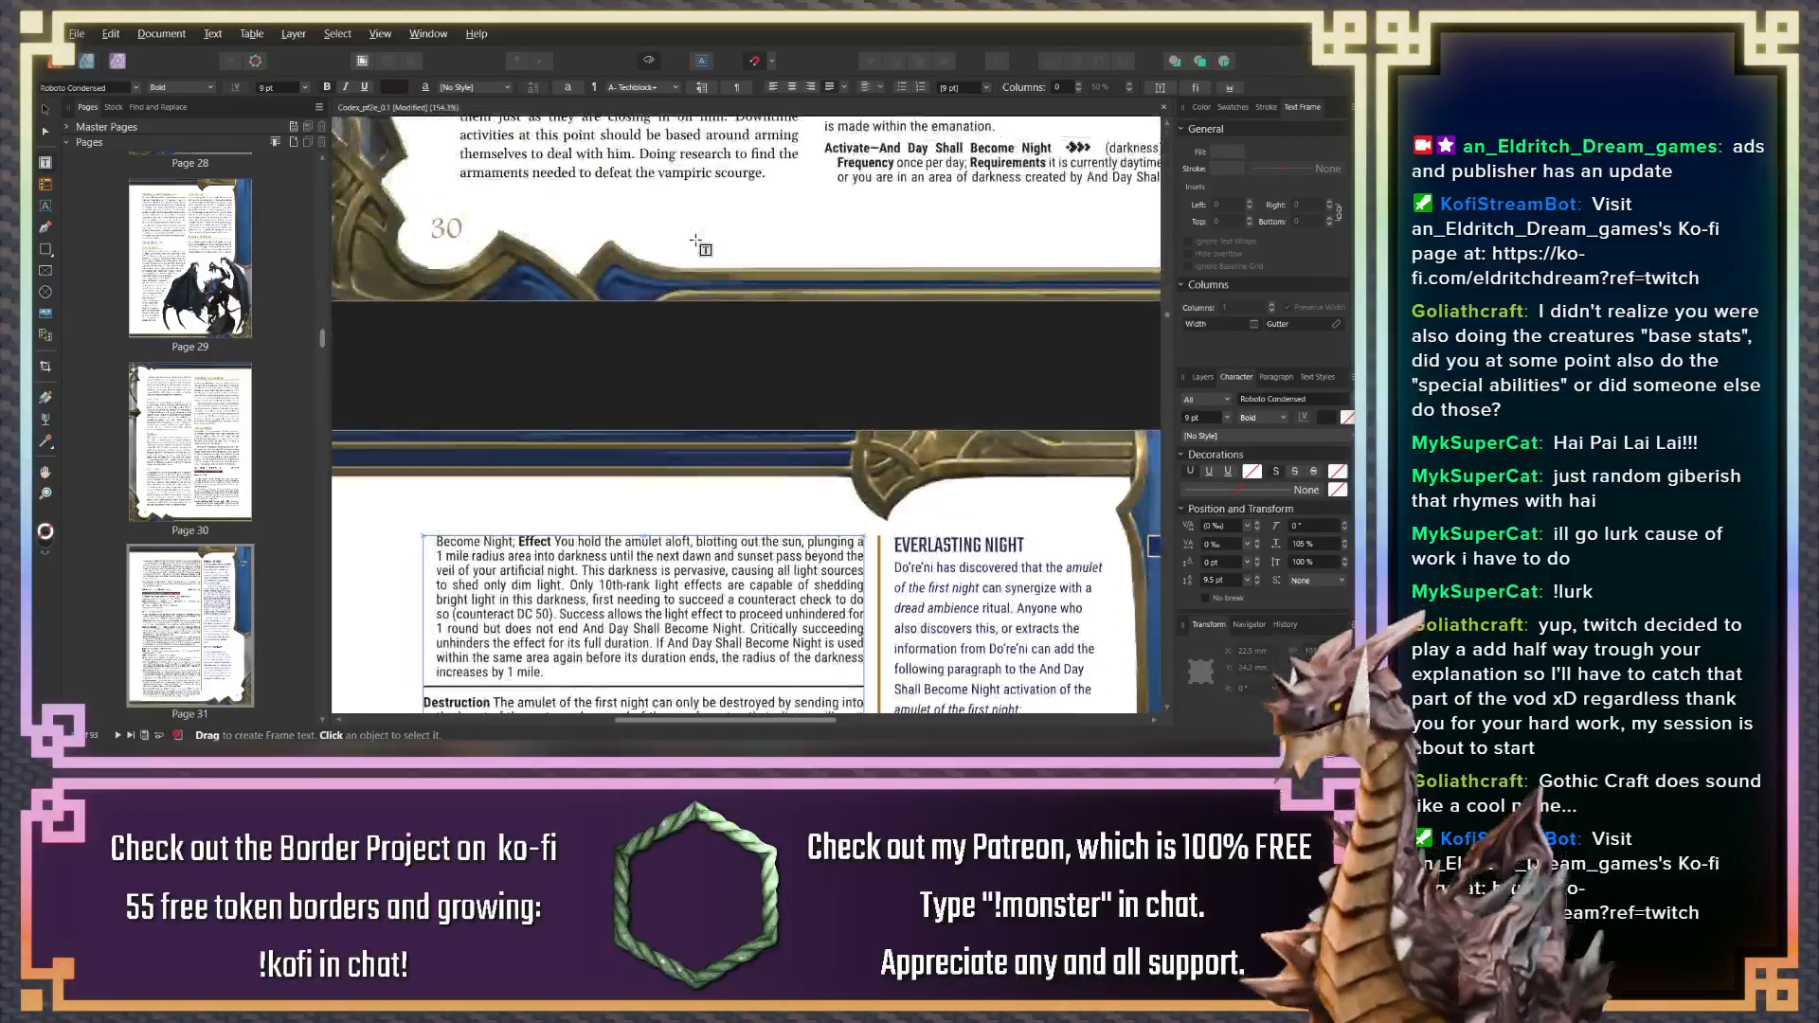
{"action": "scroll", "coordinate": [694, 240], "scroll_direction": "down", "scroll_amount": 2}
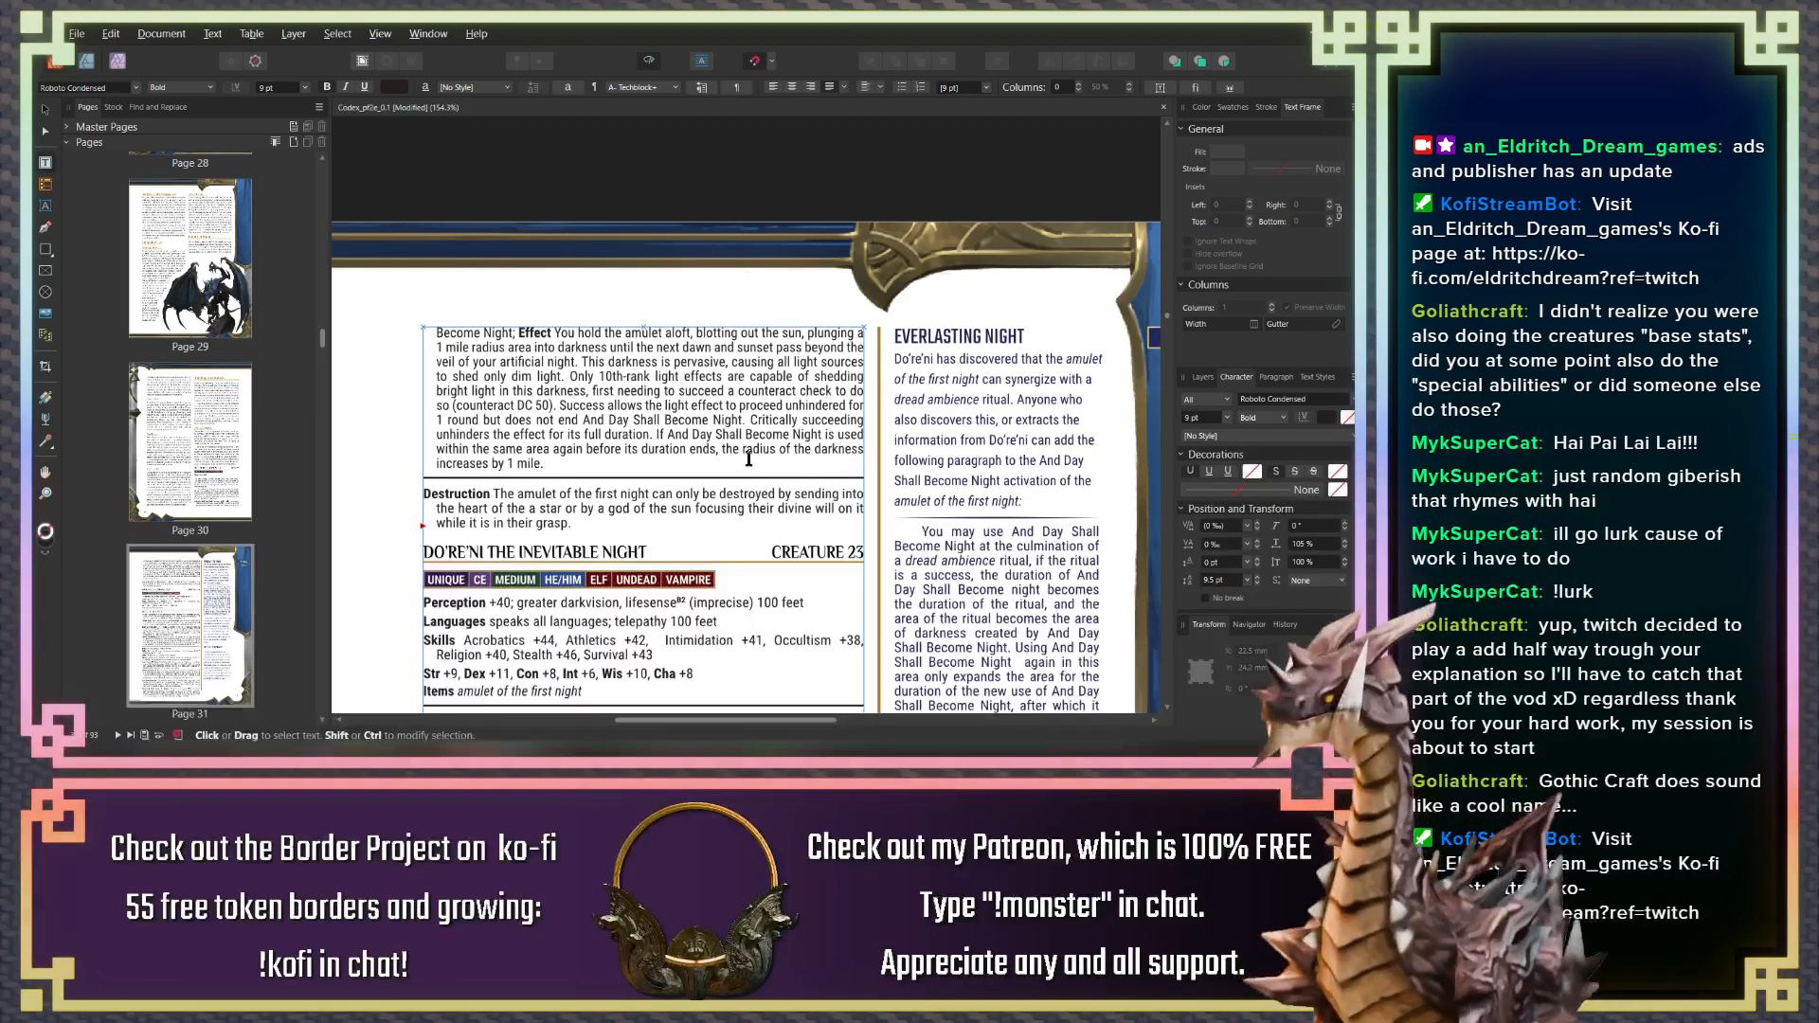
Set Do're'ni's AC to 48 in place of the question-mark placeholder
{"action": "scroll", "coordinate": [652, 462], "scroll_direction": "down", "scroll_amount": 1}
{"action": "scroll", "coordinate": [652, 462], "scroll_direction": "down", "scroll_amount": 5}
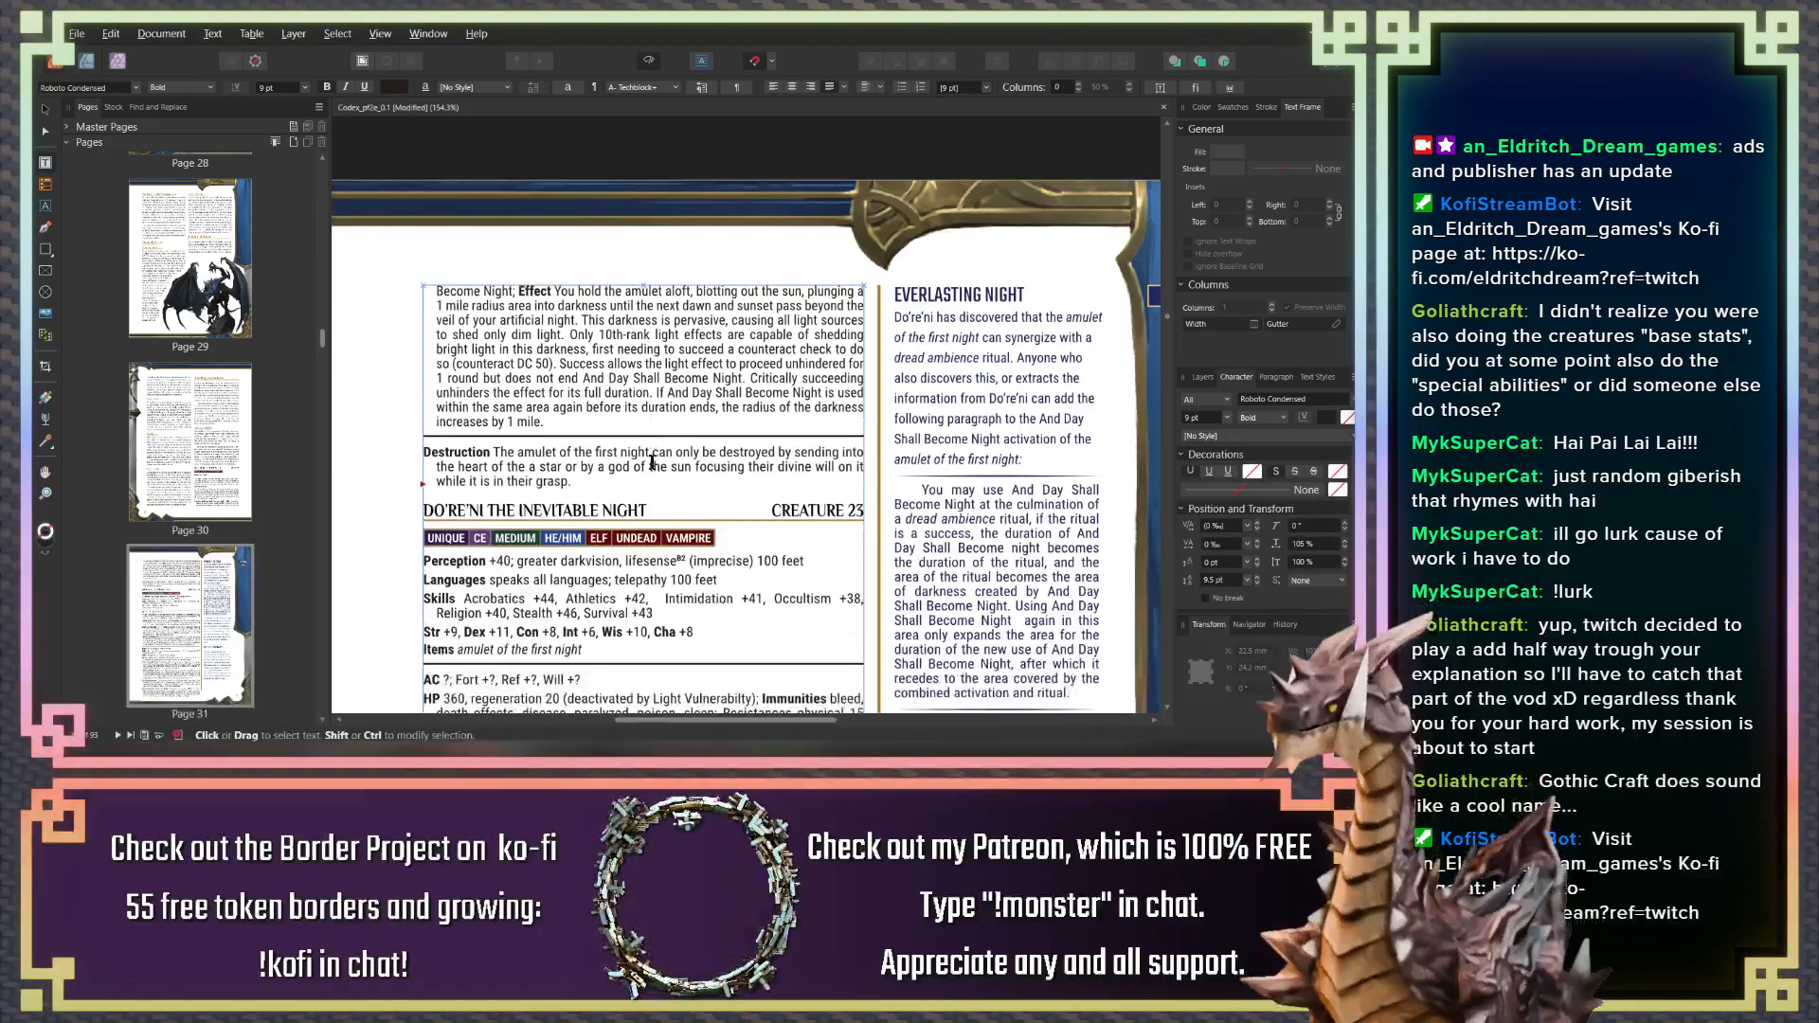
{"action": "scroll", "coordinate": [650, 481], "scroll_direction": "down", "scroll_amount": 4}
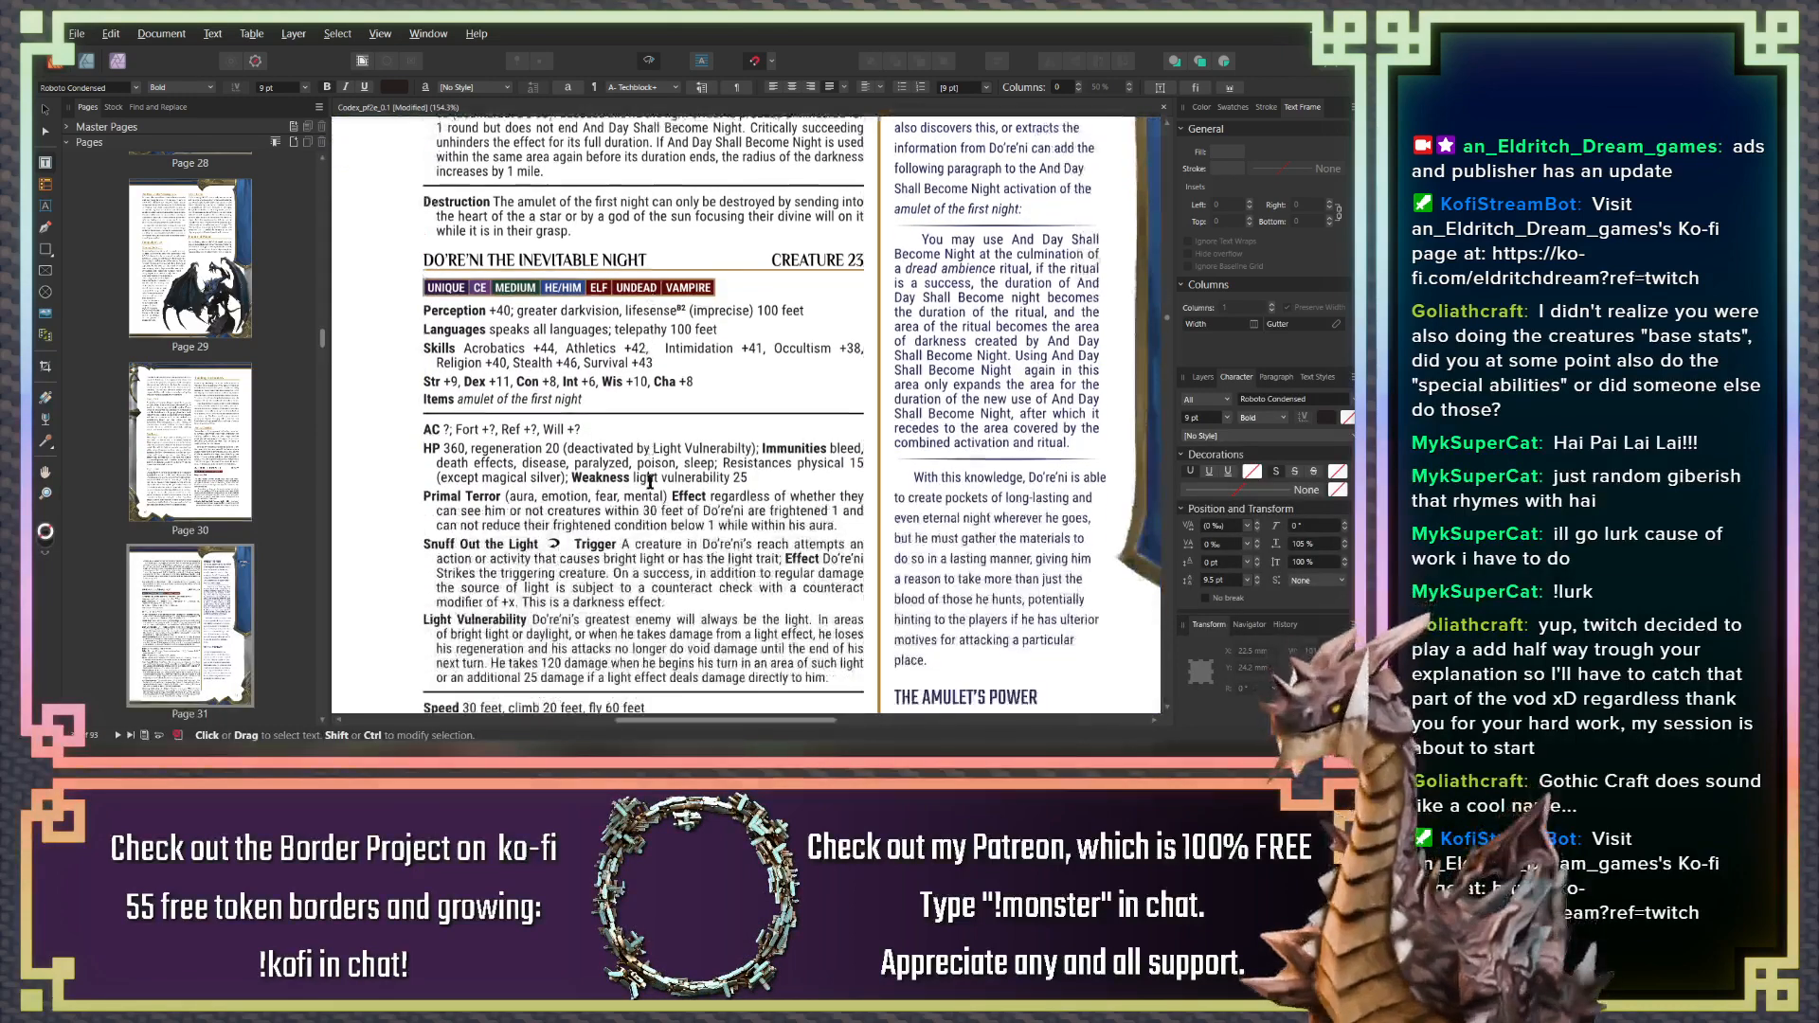
{"action": "scroll", "coordinate": [437, 382], "scroll_direction": "up", "scroll_amount": 2, "text": "ctrl"}
{"action": "scroll", "coordinate": [437, 382], "scroll_direction": "up", "scroll_amount": 2, "text": "ctrl"}
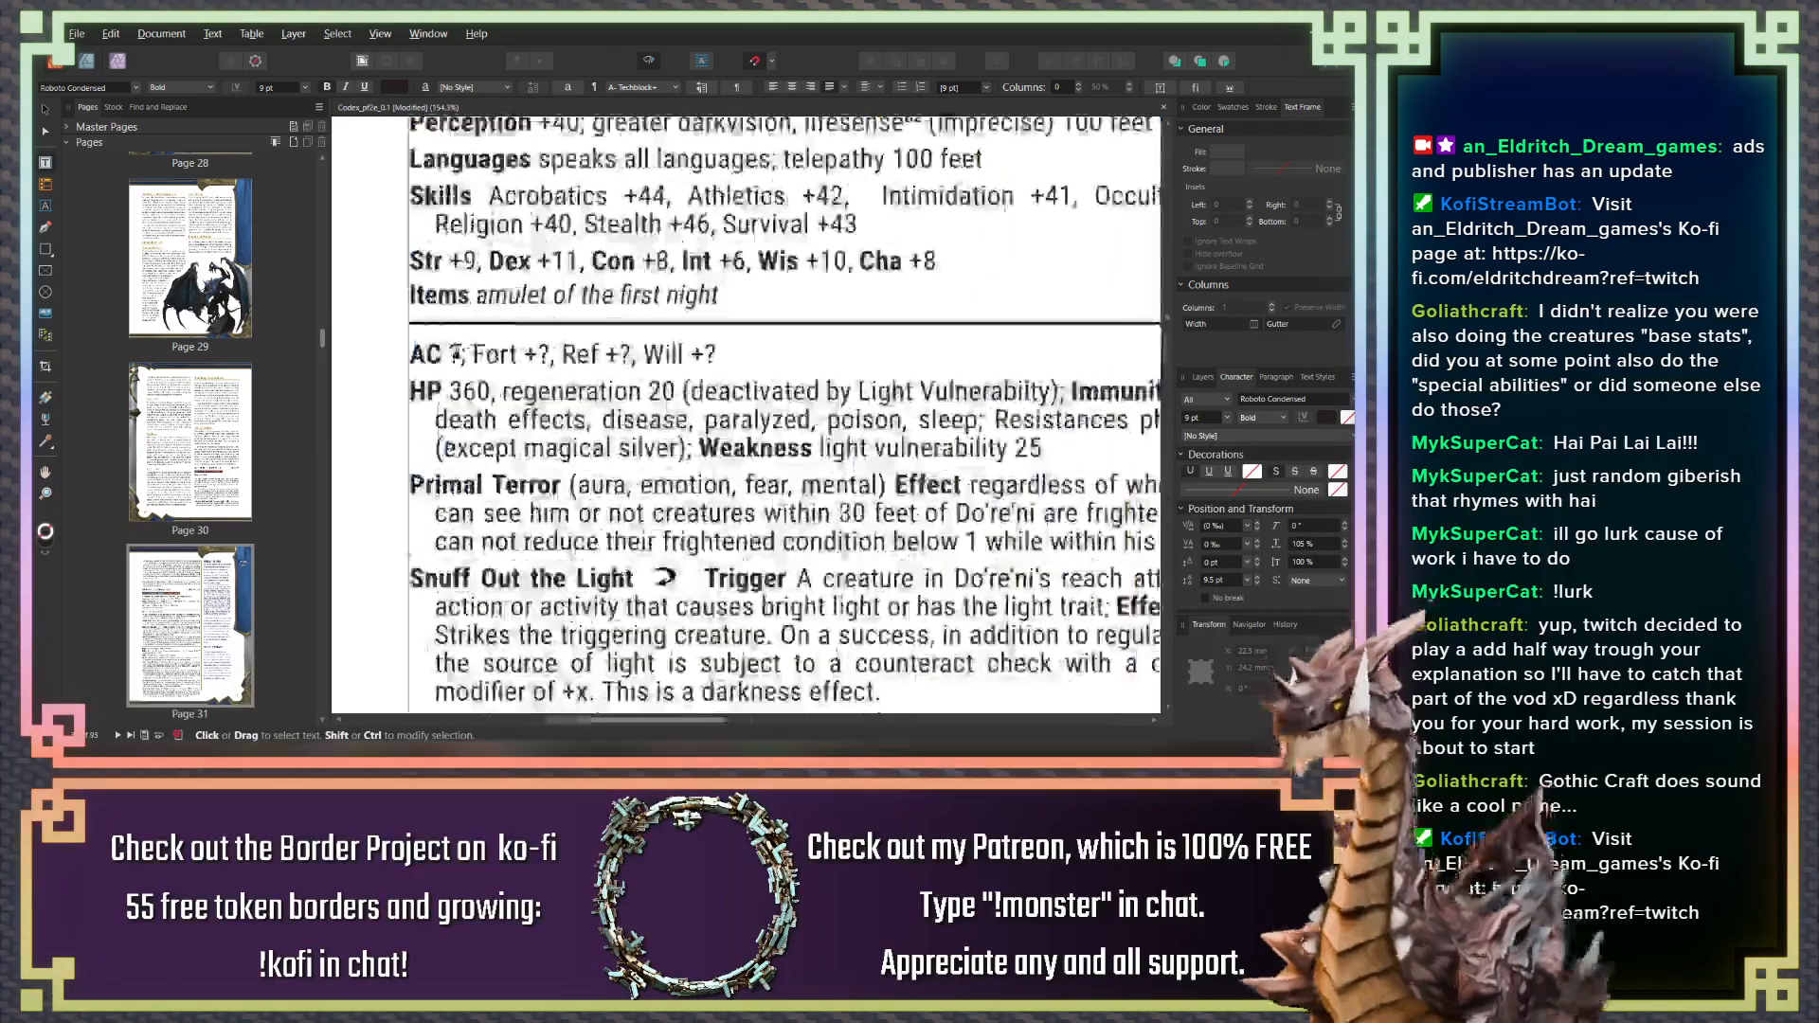
{"action": "double_click", "coordinate": [453, 354]}
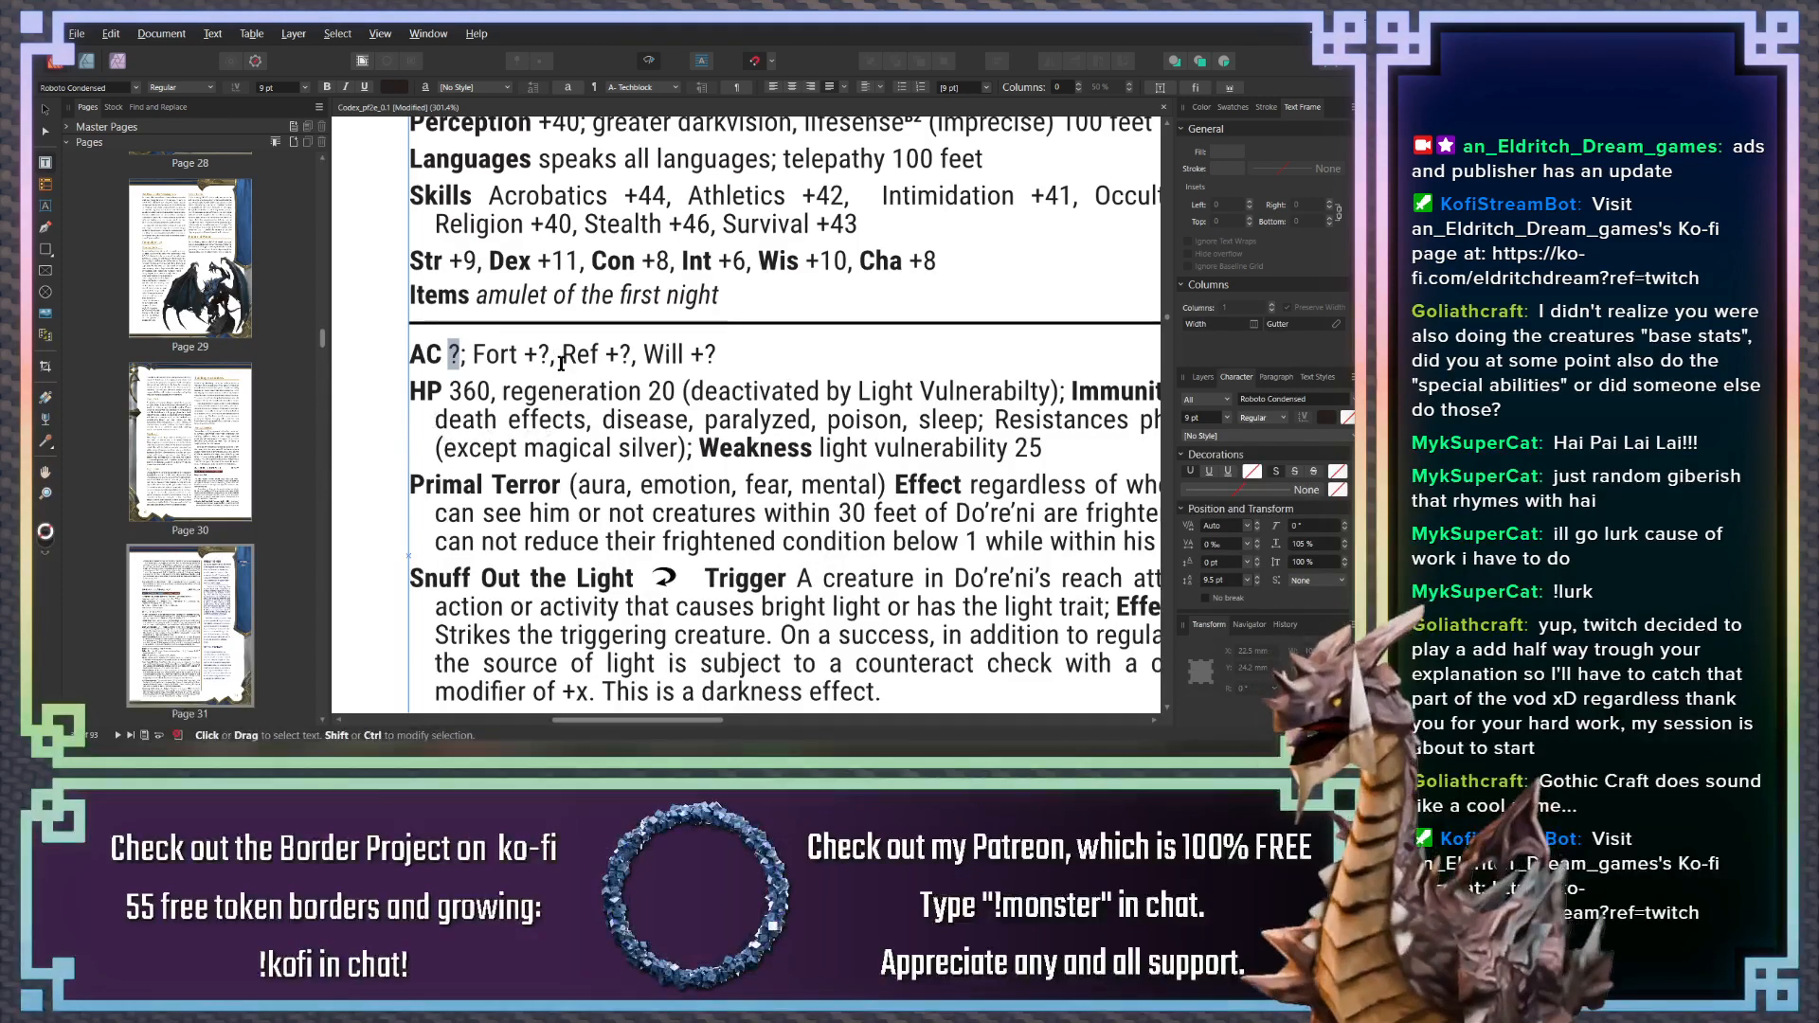
{"action": "left_click_drag", "start_coordinate": [460, 361], "coordinate": [452, 359]}
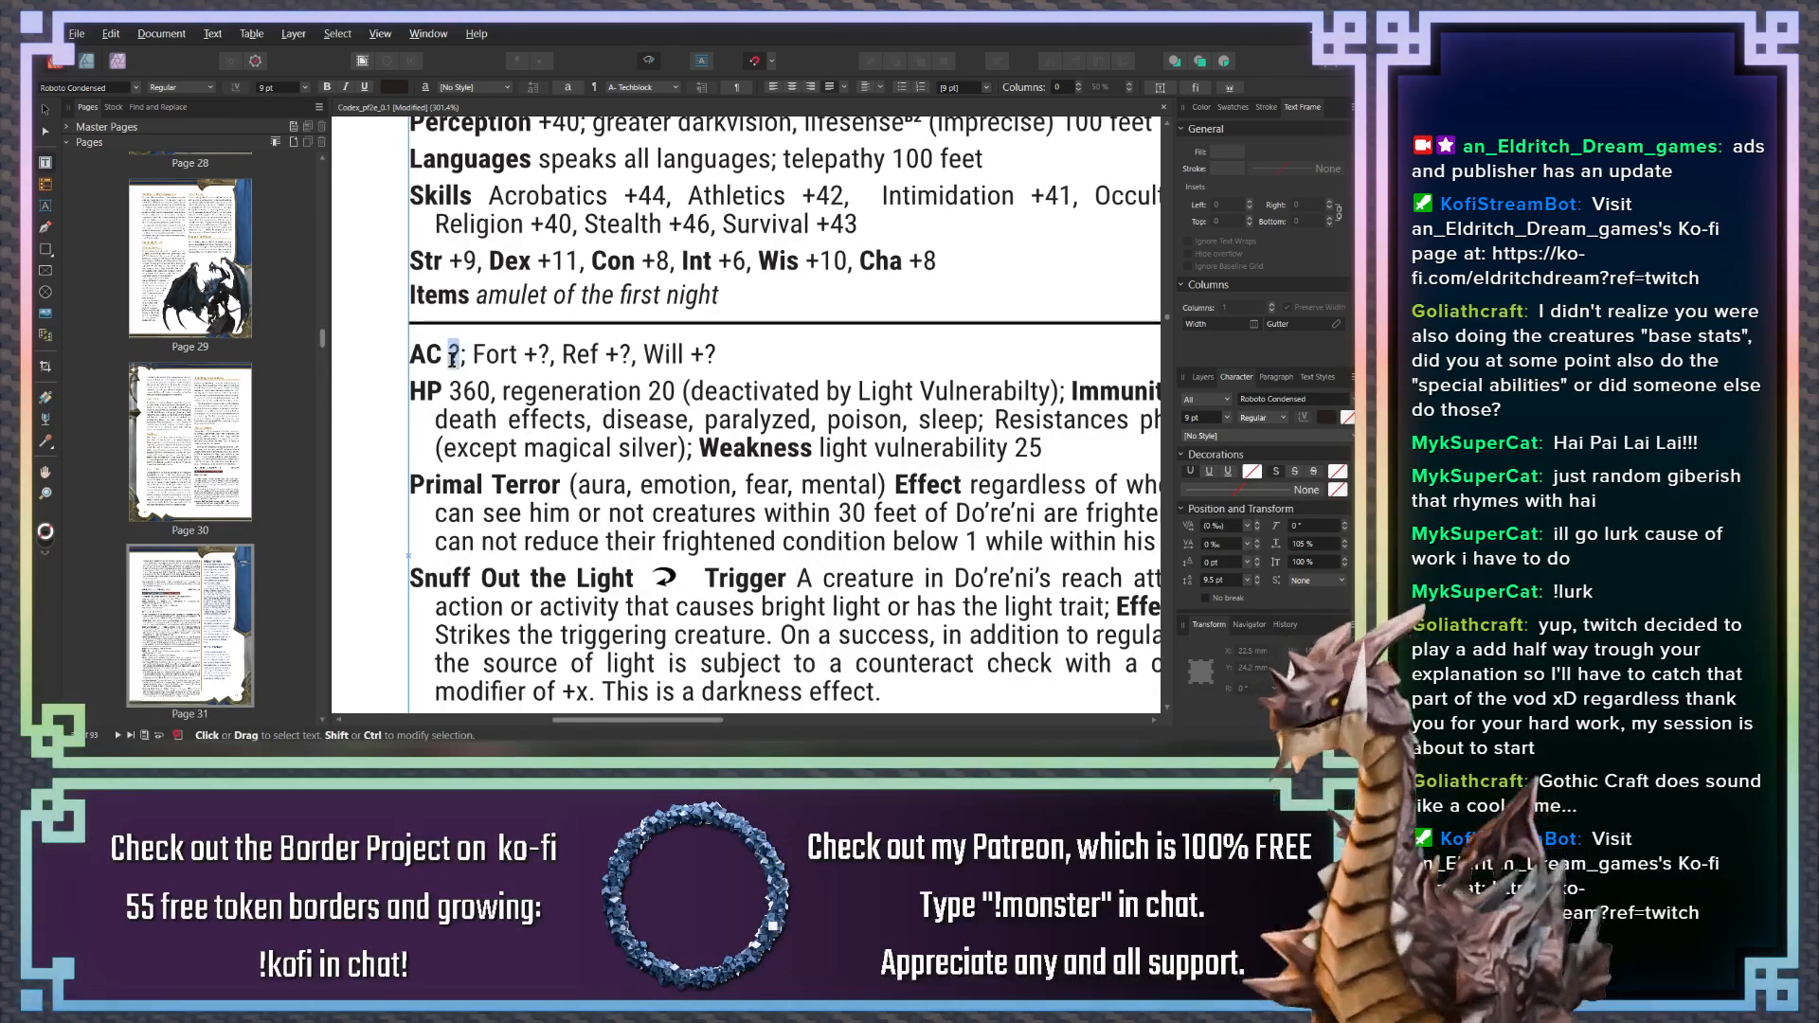
{"action": "type", "text": "48"}
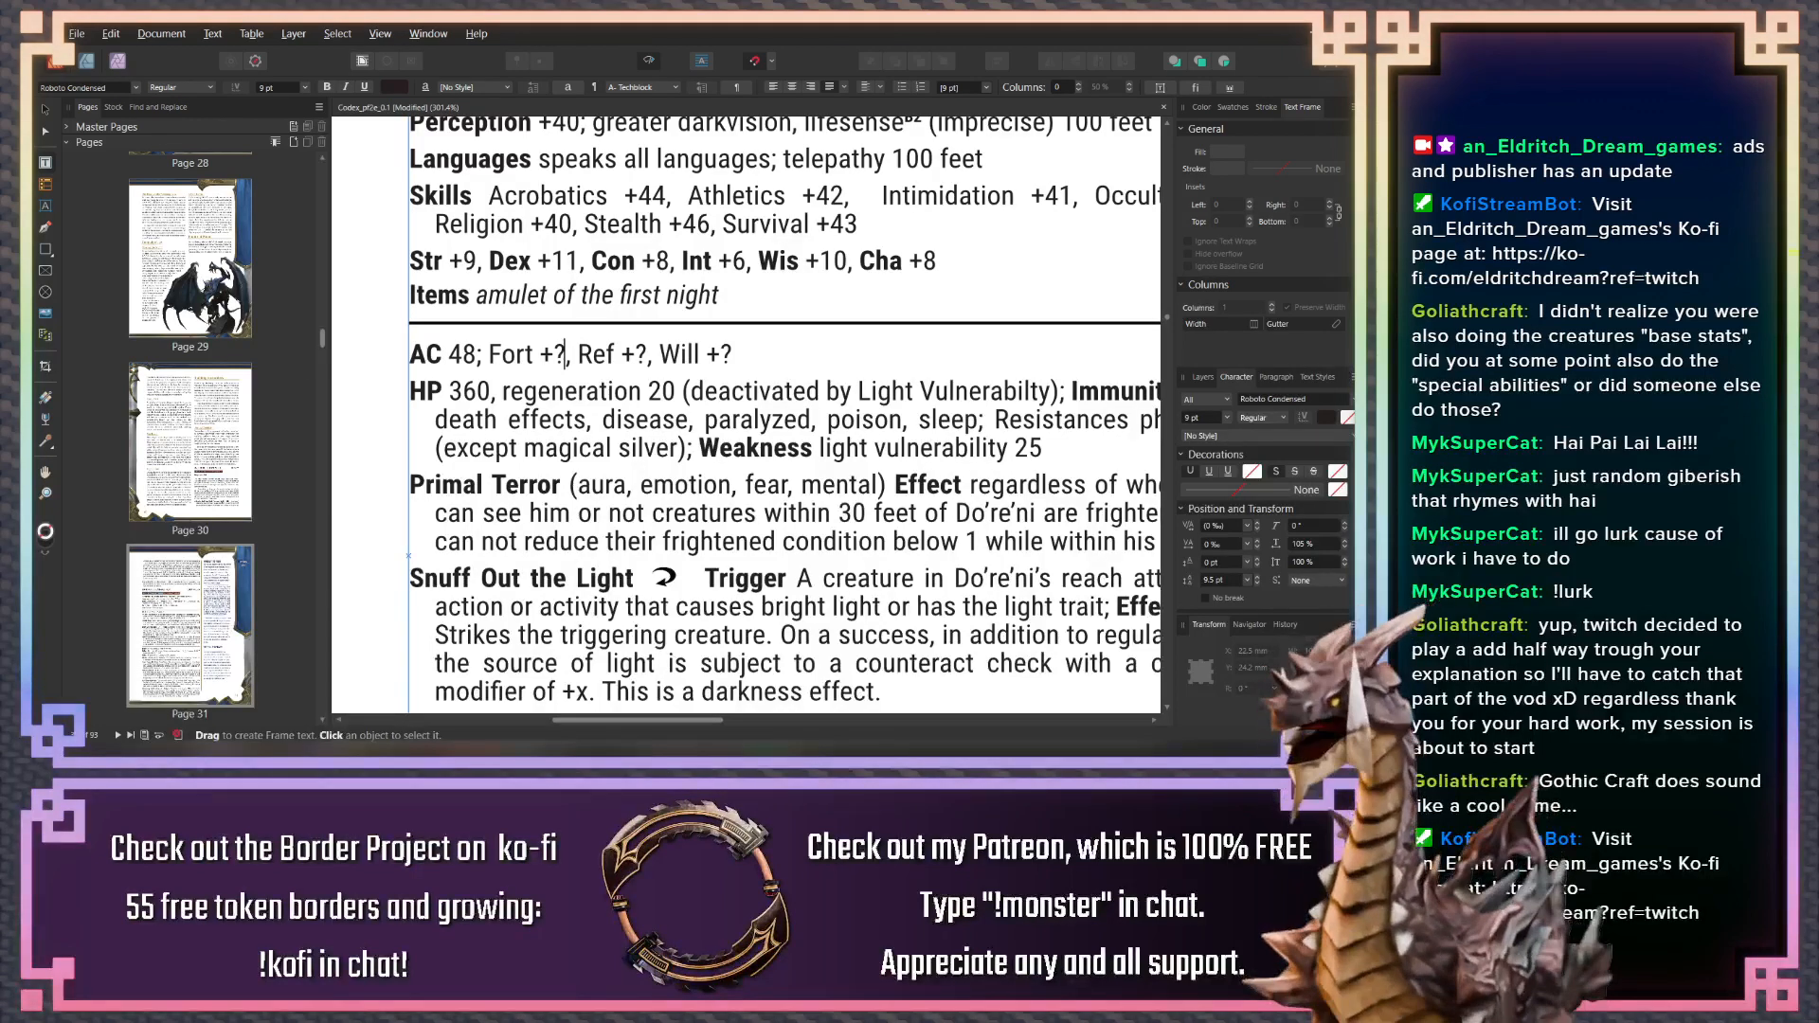
Review Do're'ni's stat block from the defences and Light Vulnerability through the attacks, Death Drop, Eclipsing Shield and Vitamancy Quickening
{"action": "scroll", "coordinate": [451, 407], "scroll_direction": "down", "scroll_amount": 1}
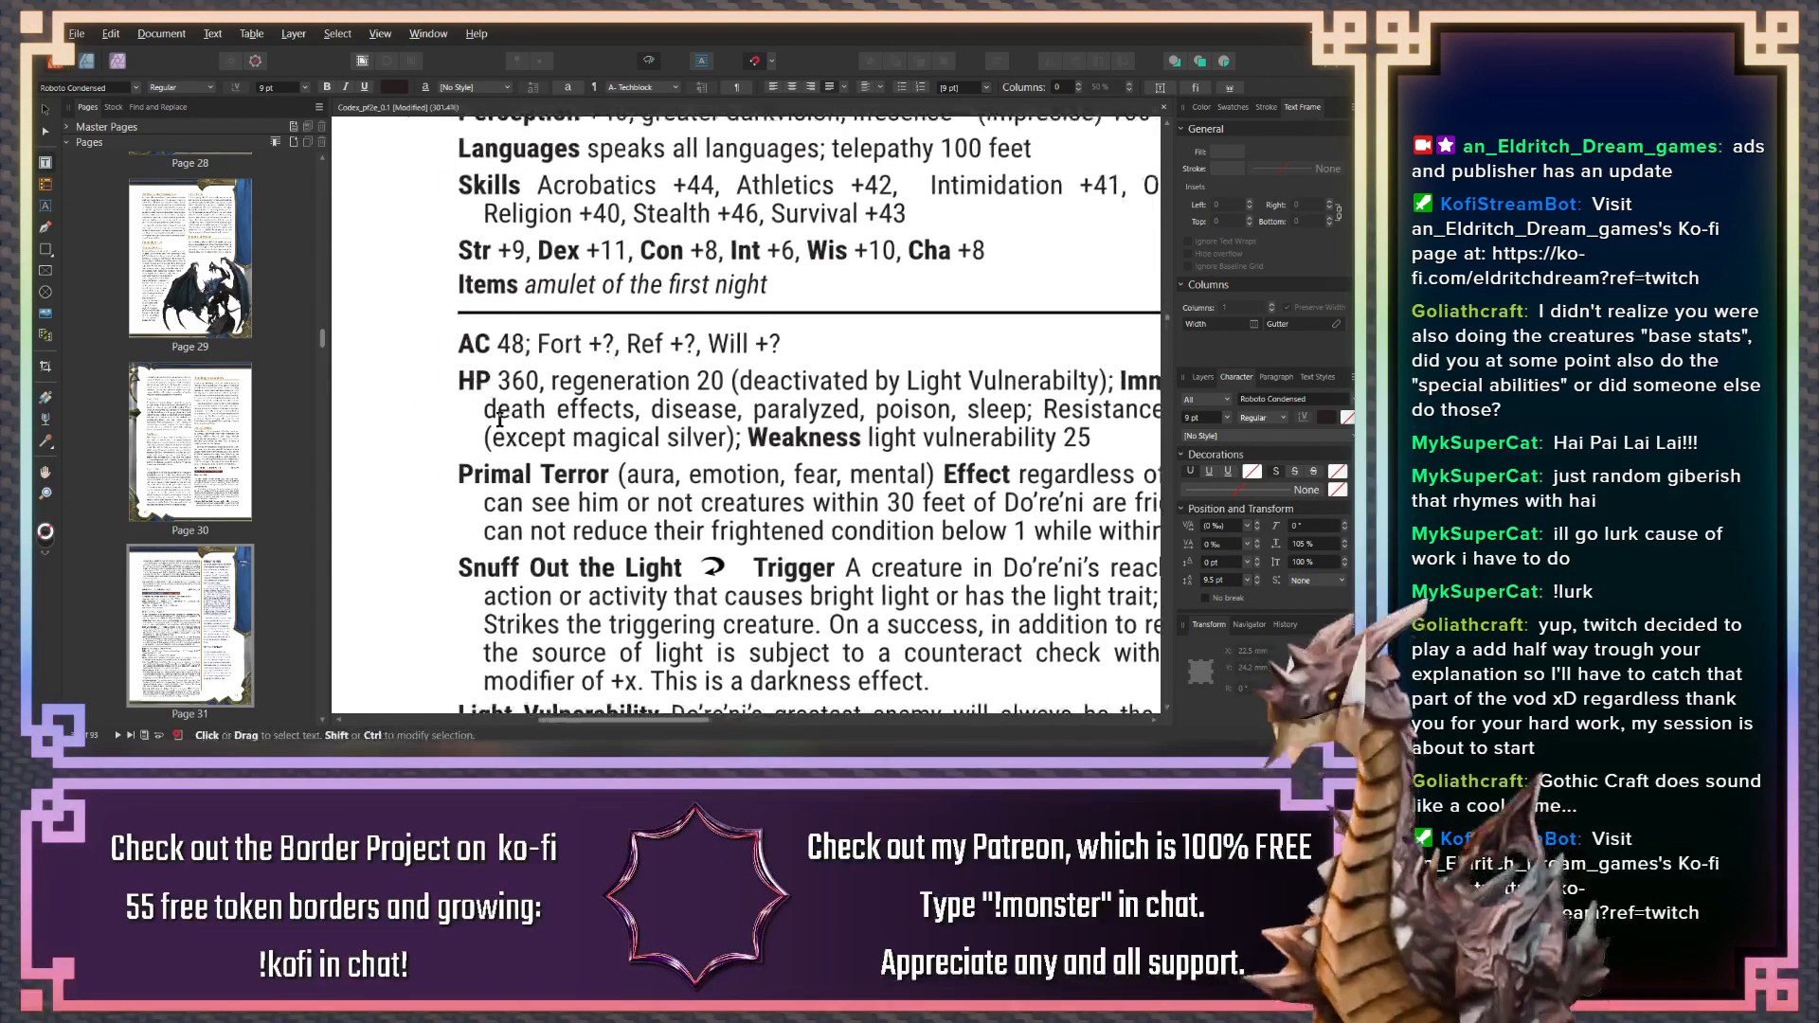
{"action": "scroll", "coordinate": [451, 407], "scroll_direction": "down", "scroll_amount": 2}
{"action": "scroll", "coordinate": [584, 349], "scroll_direction": "down", "scroll_amount": 2}
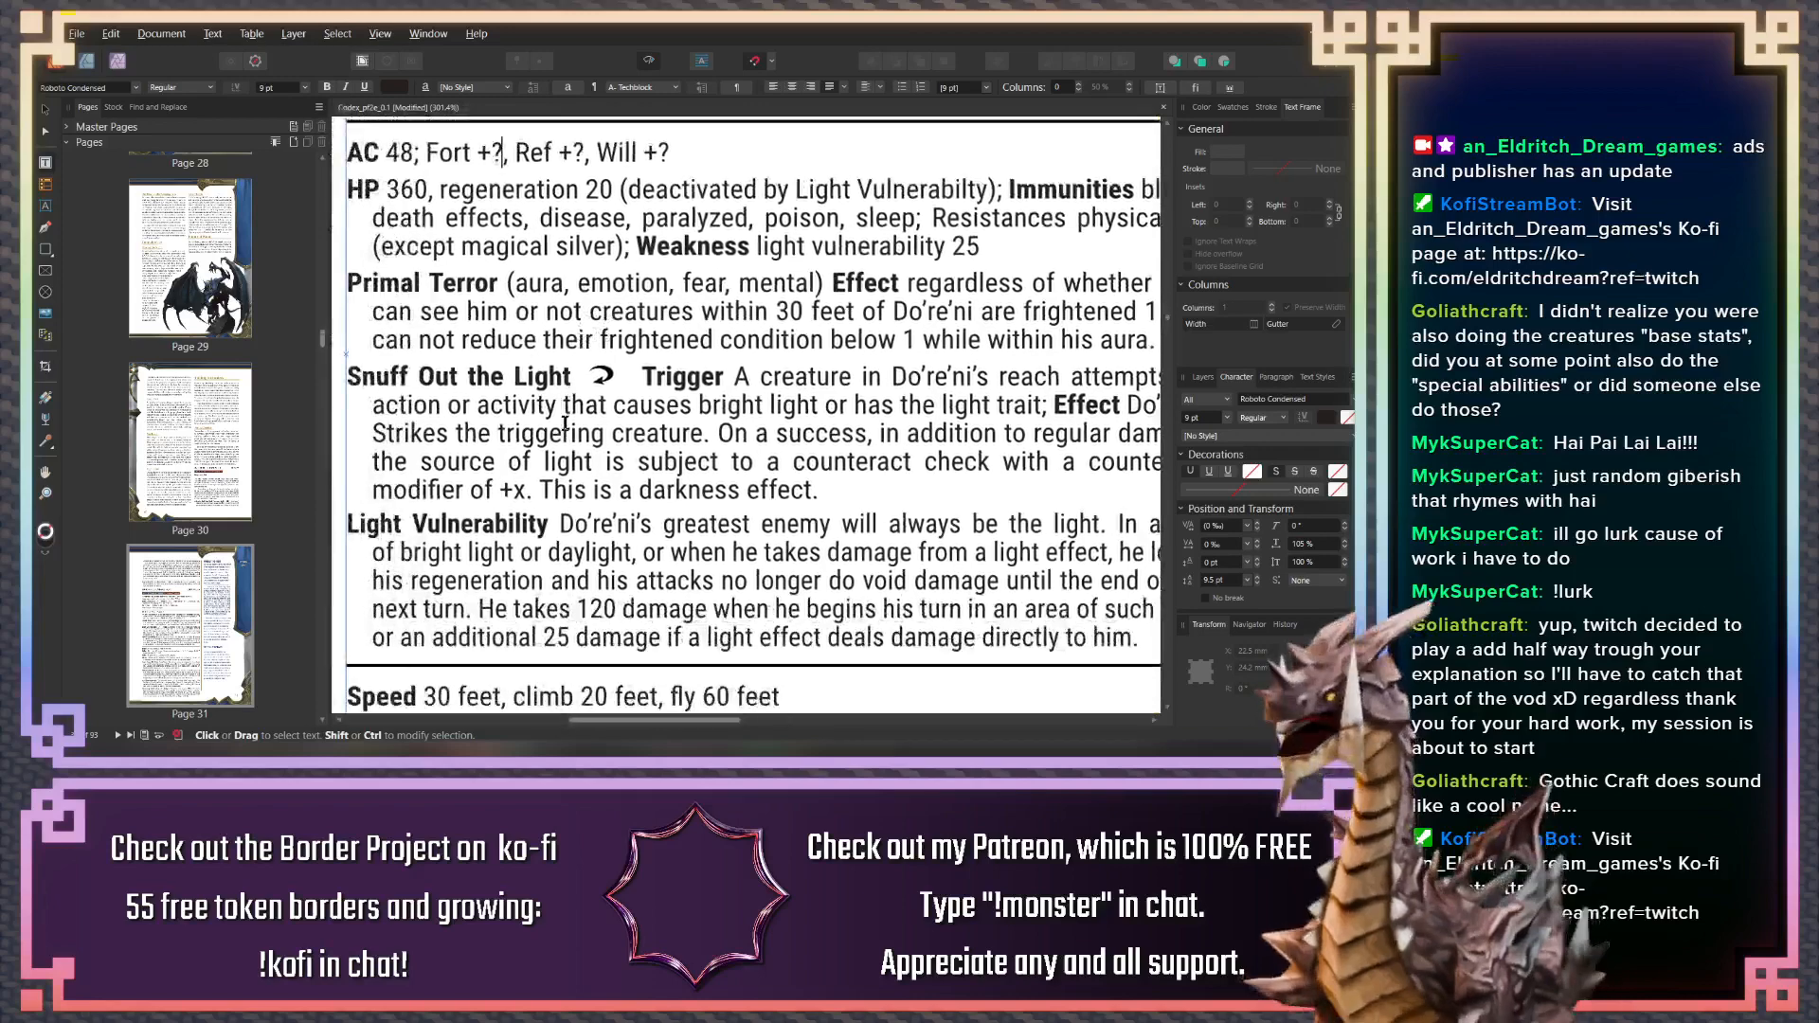
{"action": "scroll", "coordinate": [560, 502], "scroll_direction": "down", "scroll_amount": 2}
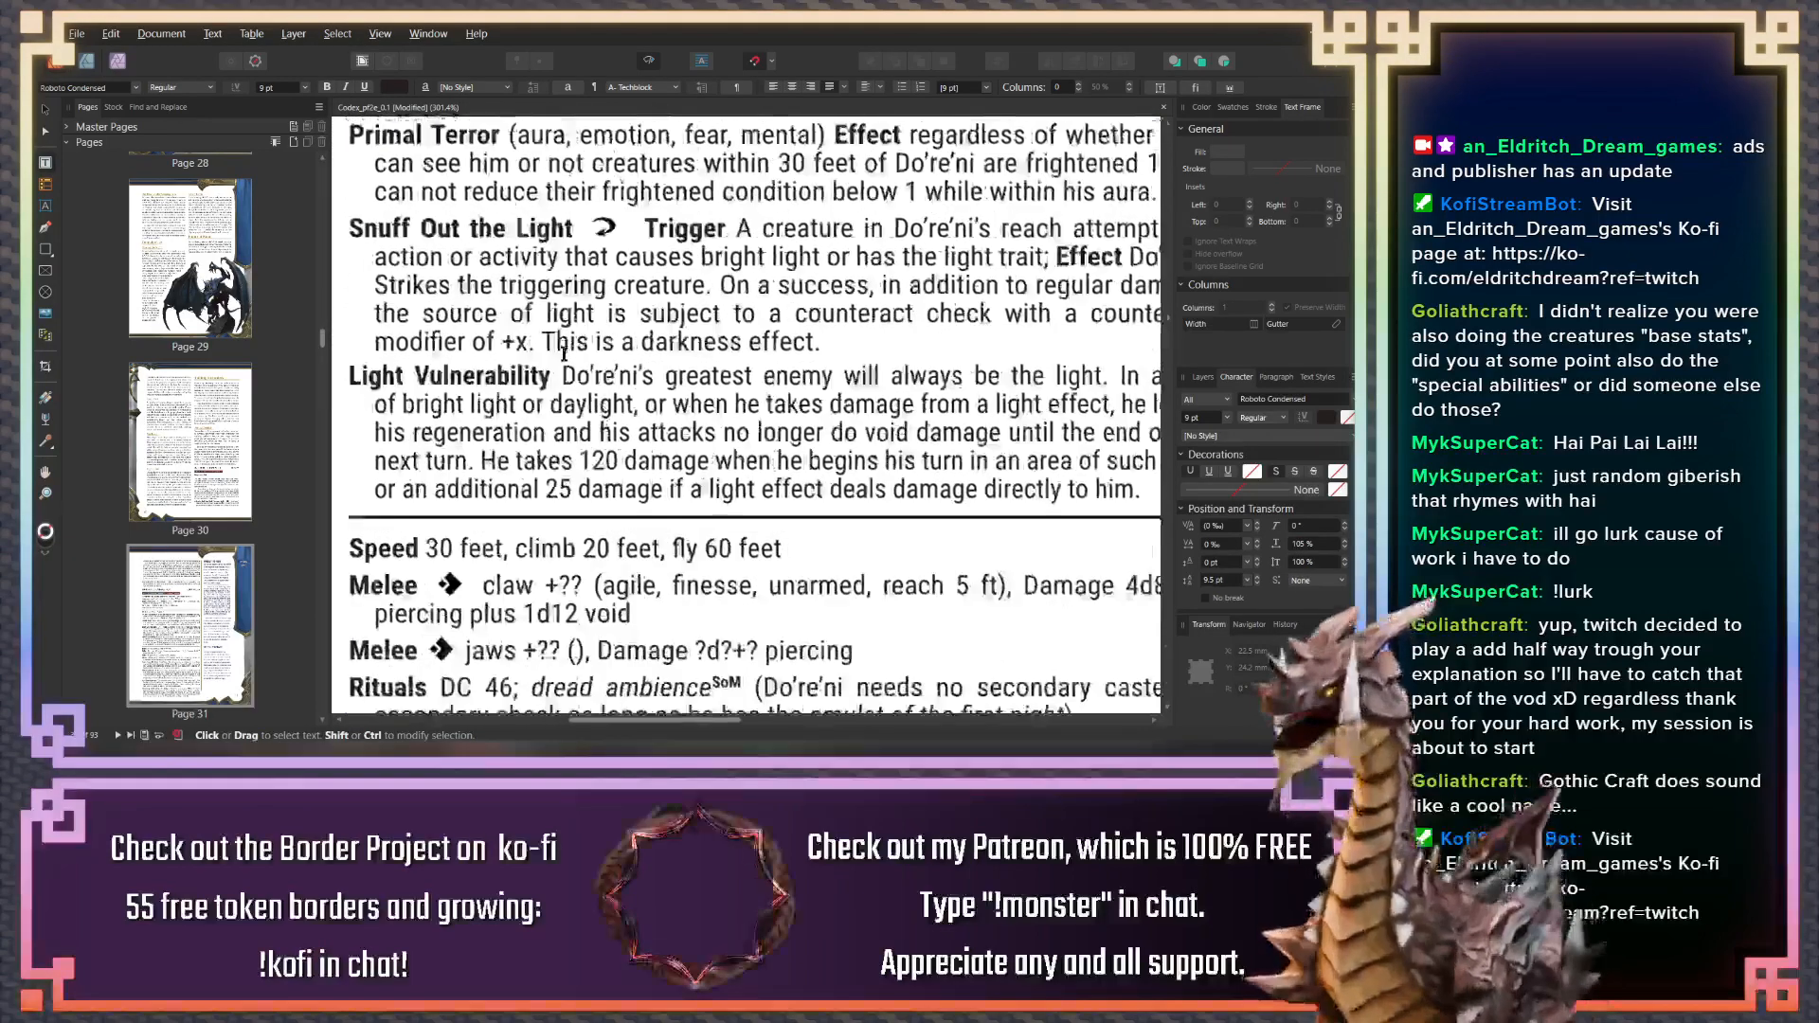
{"action": "scroll", "coordinate": [562, 338], "scroll_direction": "down", "scroll_amount": 6}
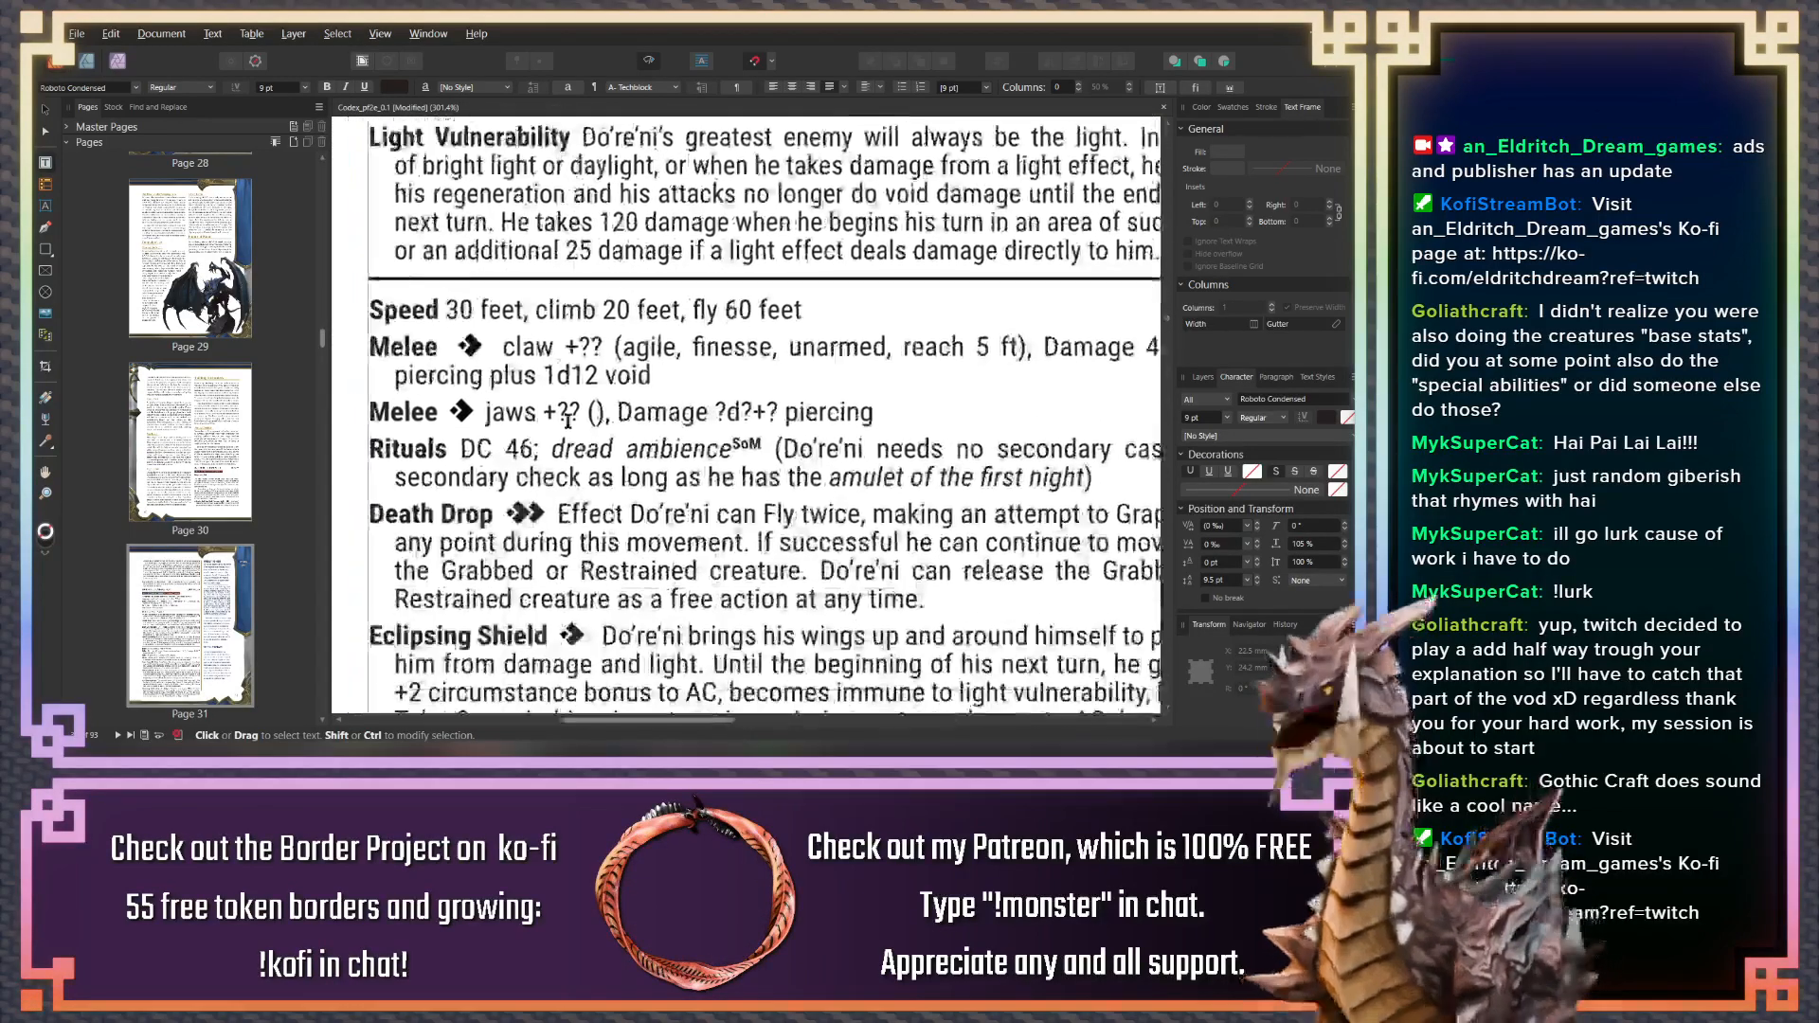
{"action": "left_click_drag", "start_coordinate": [715, 500], "coordinate": [680, 496]}
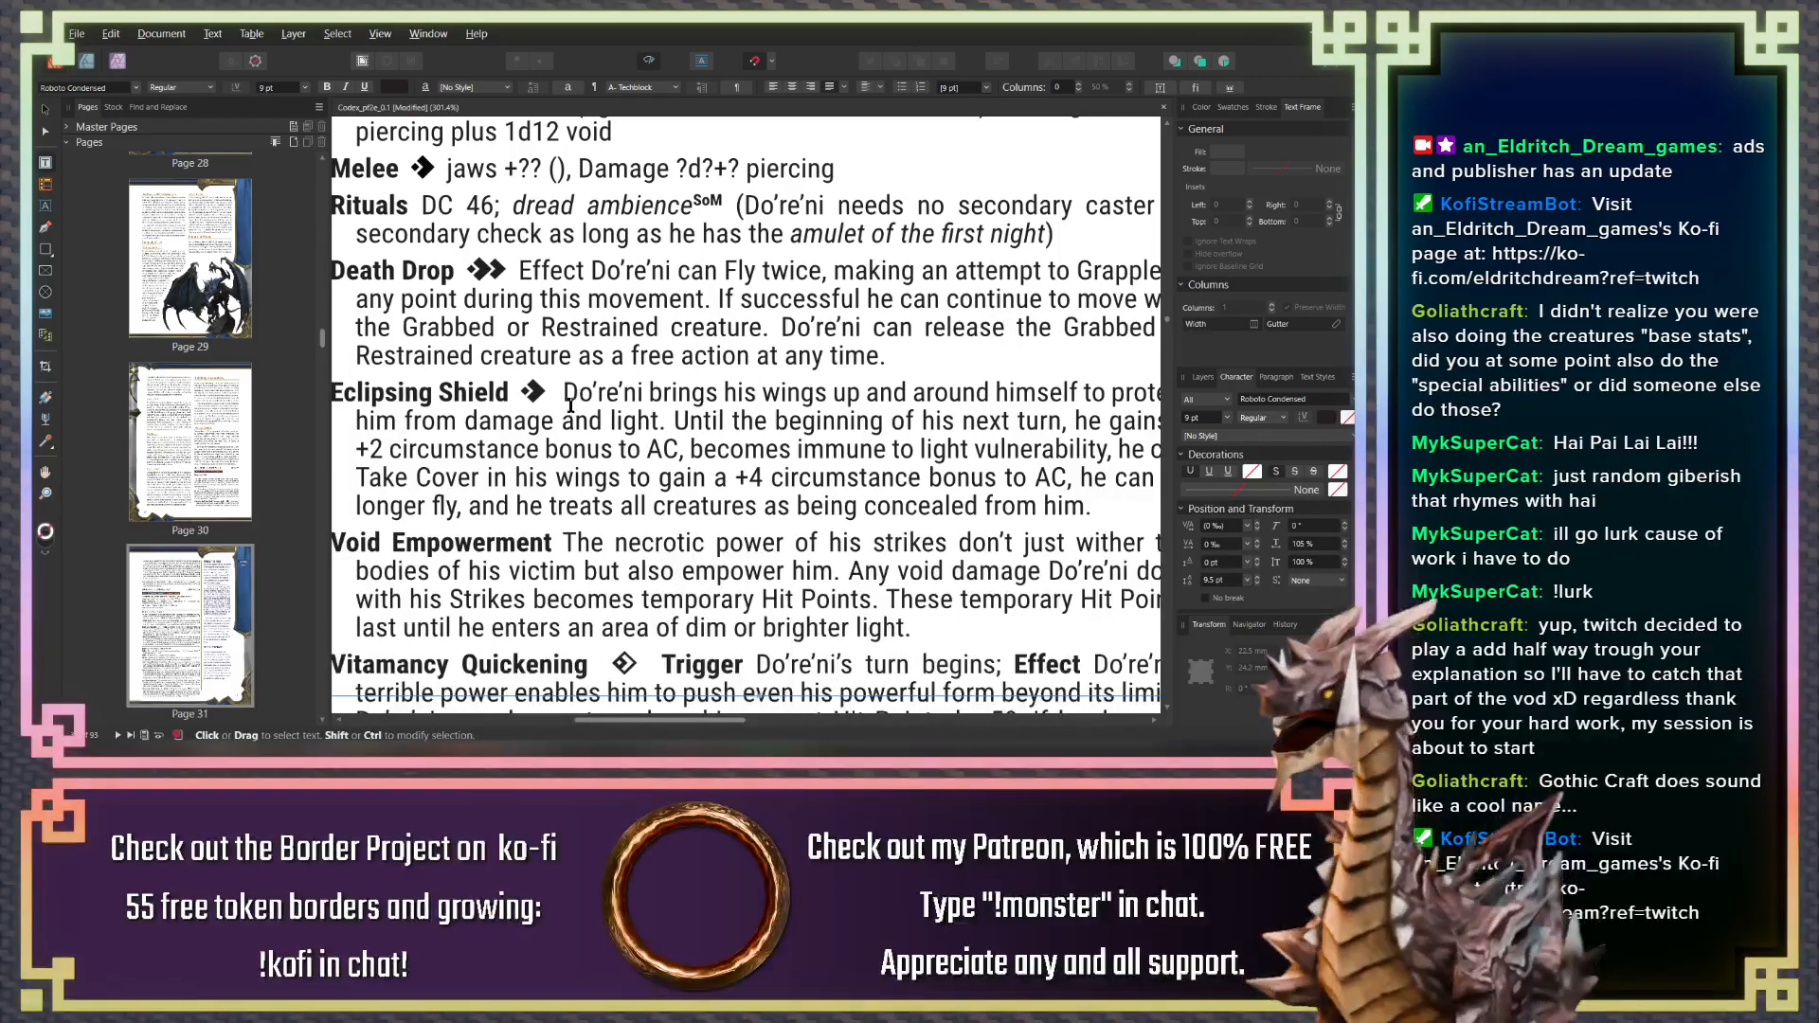
{"action": "scroll", "coordinate": [598, 351], "scroll_direction": "up", "scroll_amount": 3}
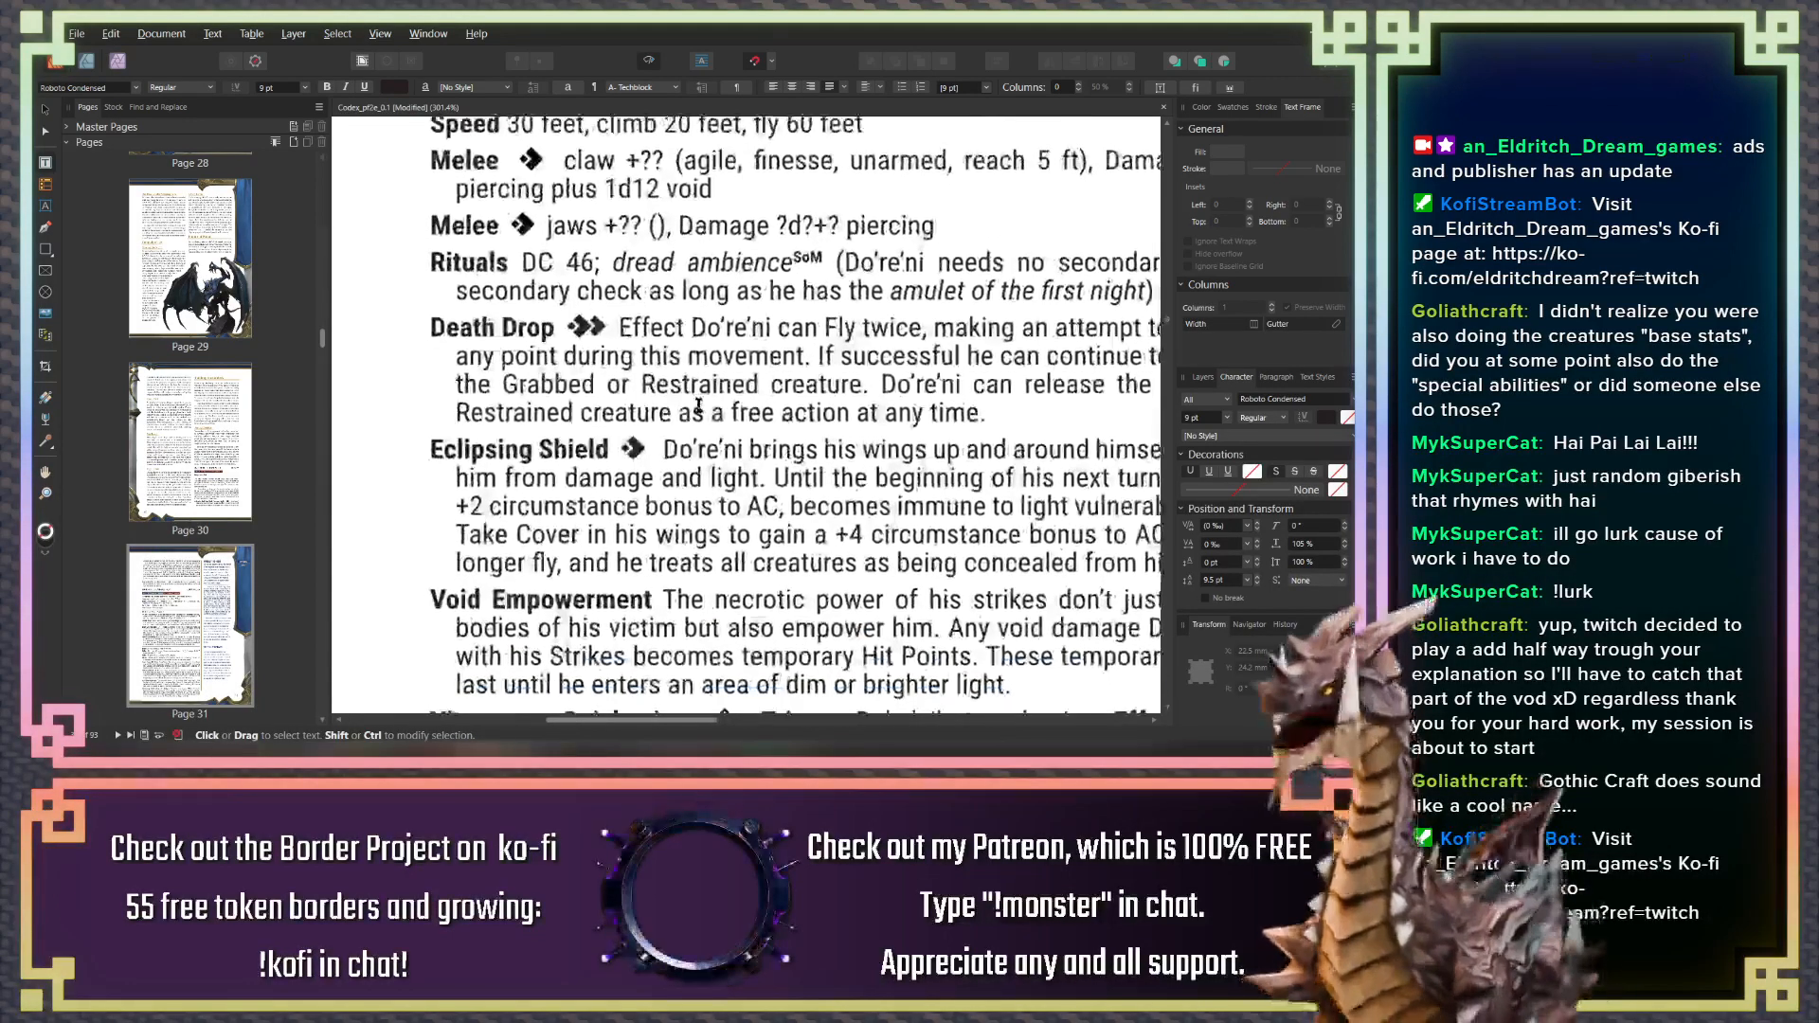
{"action": "scroll", "coordinate": [599, 373], "scroll_direction": "down", "scroll_amount": 5}
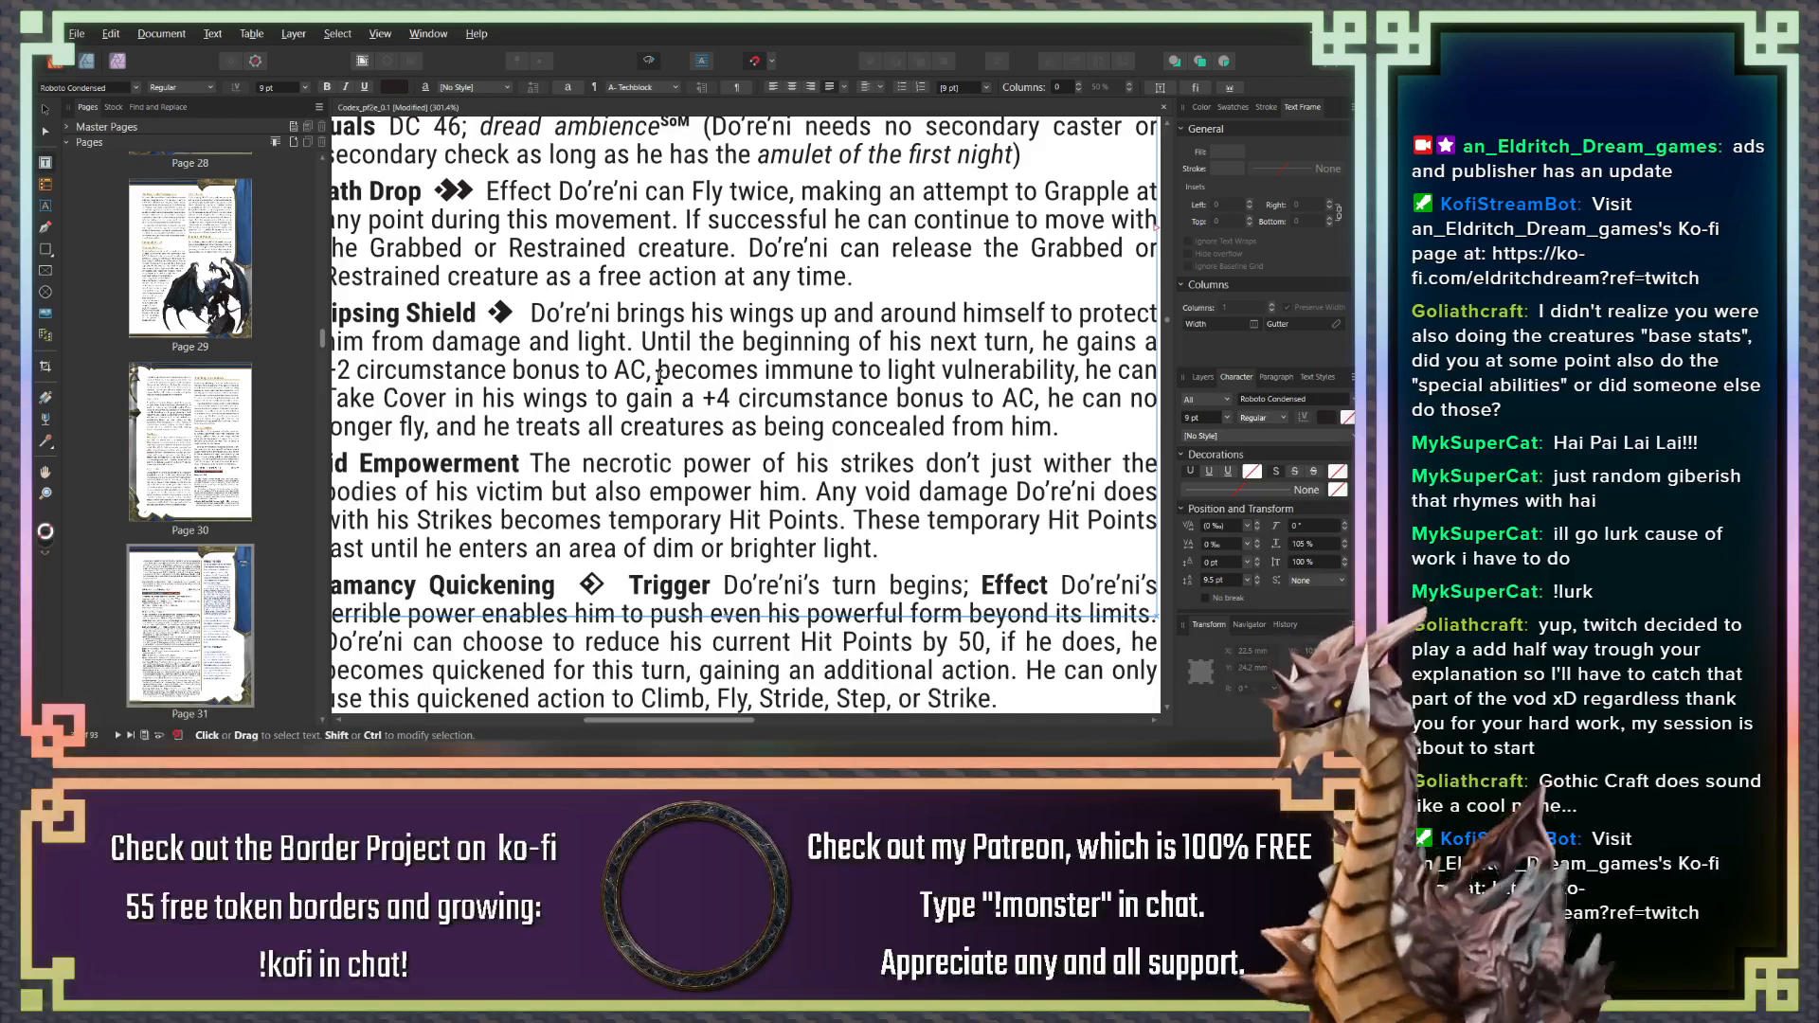
{"action": "scroll", "coordinate": [677, 376], "scroll_direction": "left", "scroll_amount": 1}
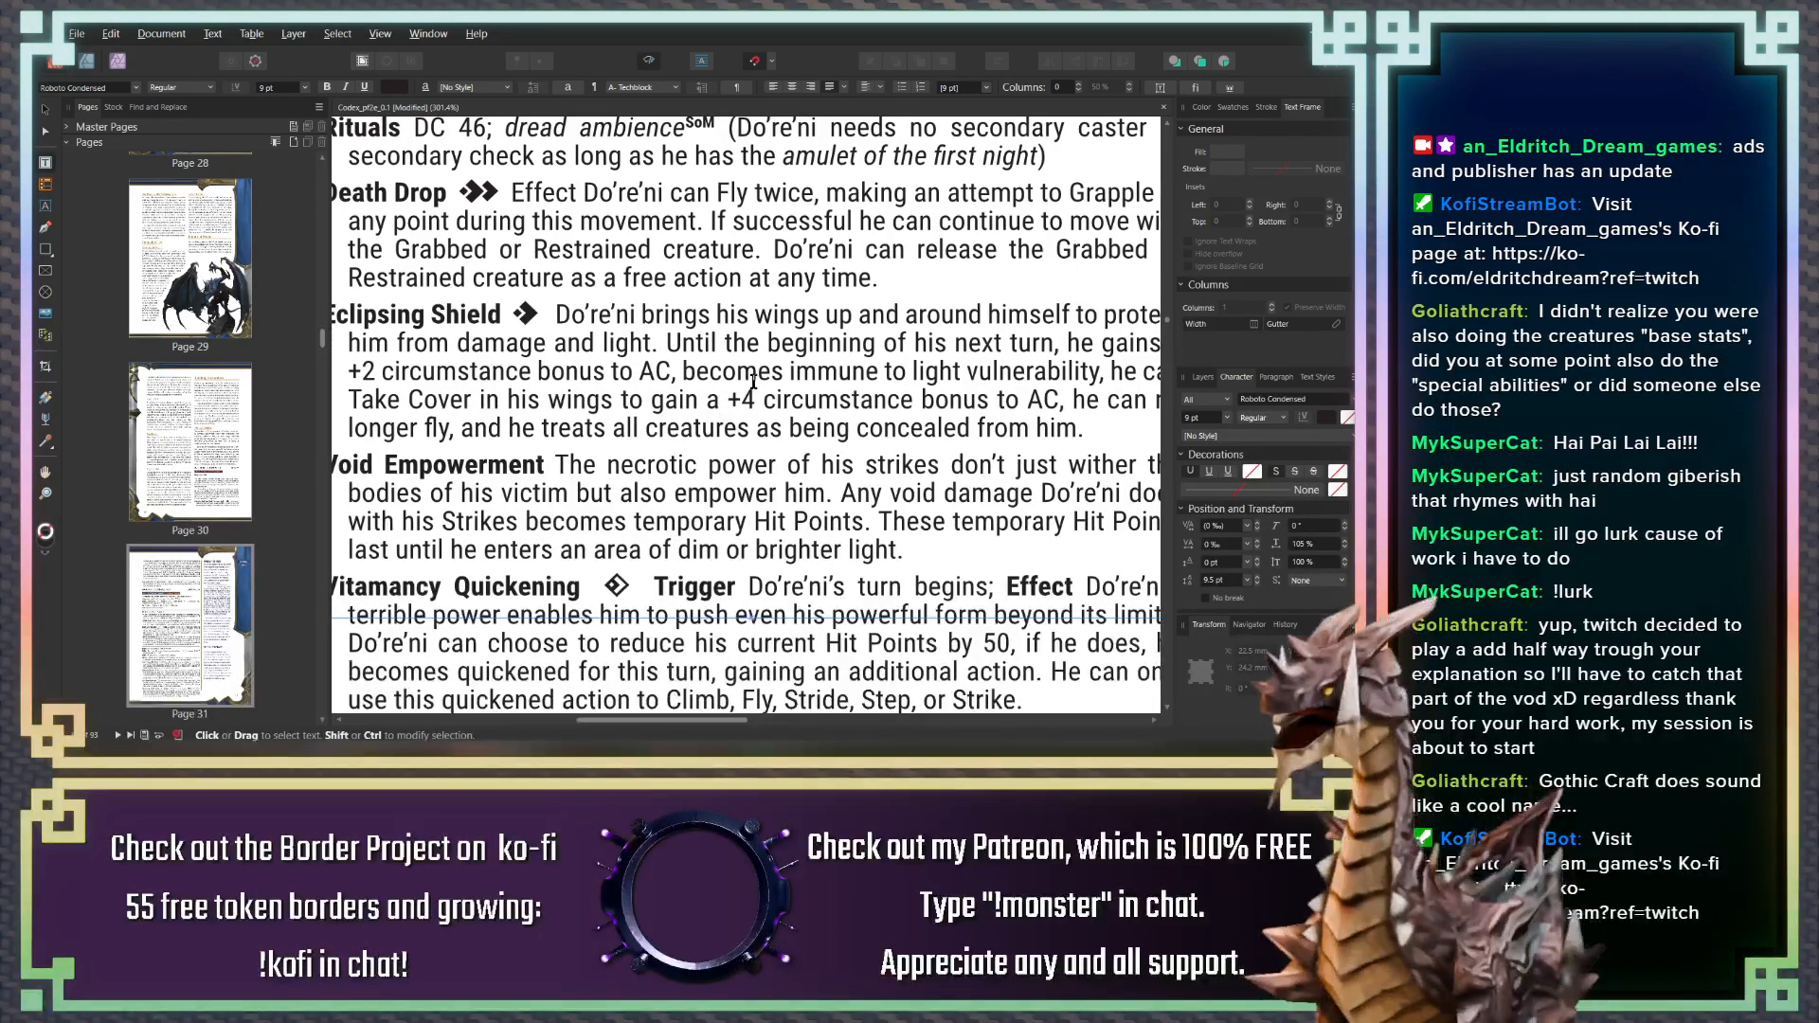
{"action": "scroll", "coordinate": [778, 388], "scroll_direction": "up", "scroll_amount": 5}
{"action": "scroll", "coordinate": [795, 375], "scroll_direction": "up", "scroll_amount": 1}
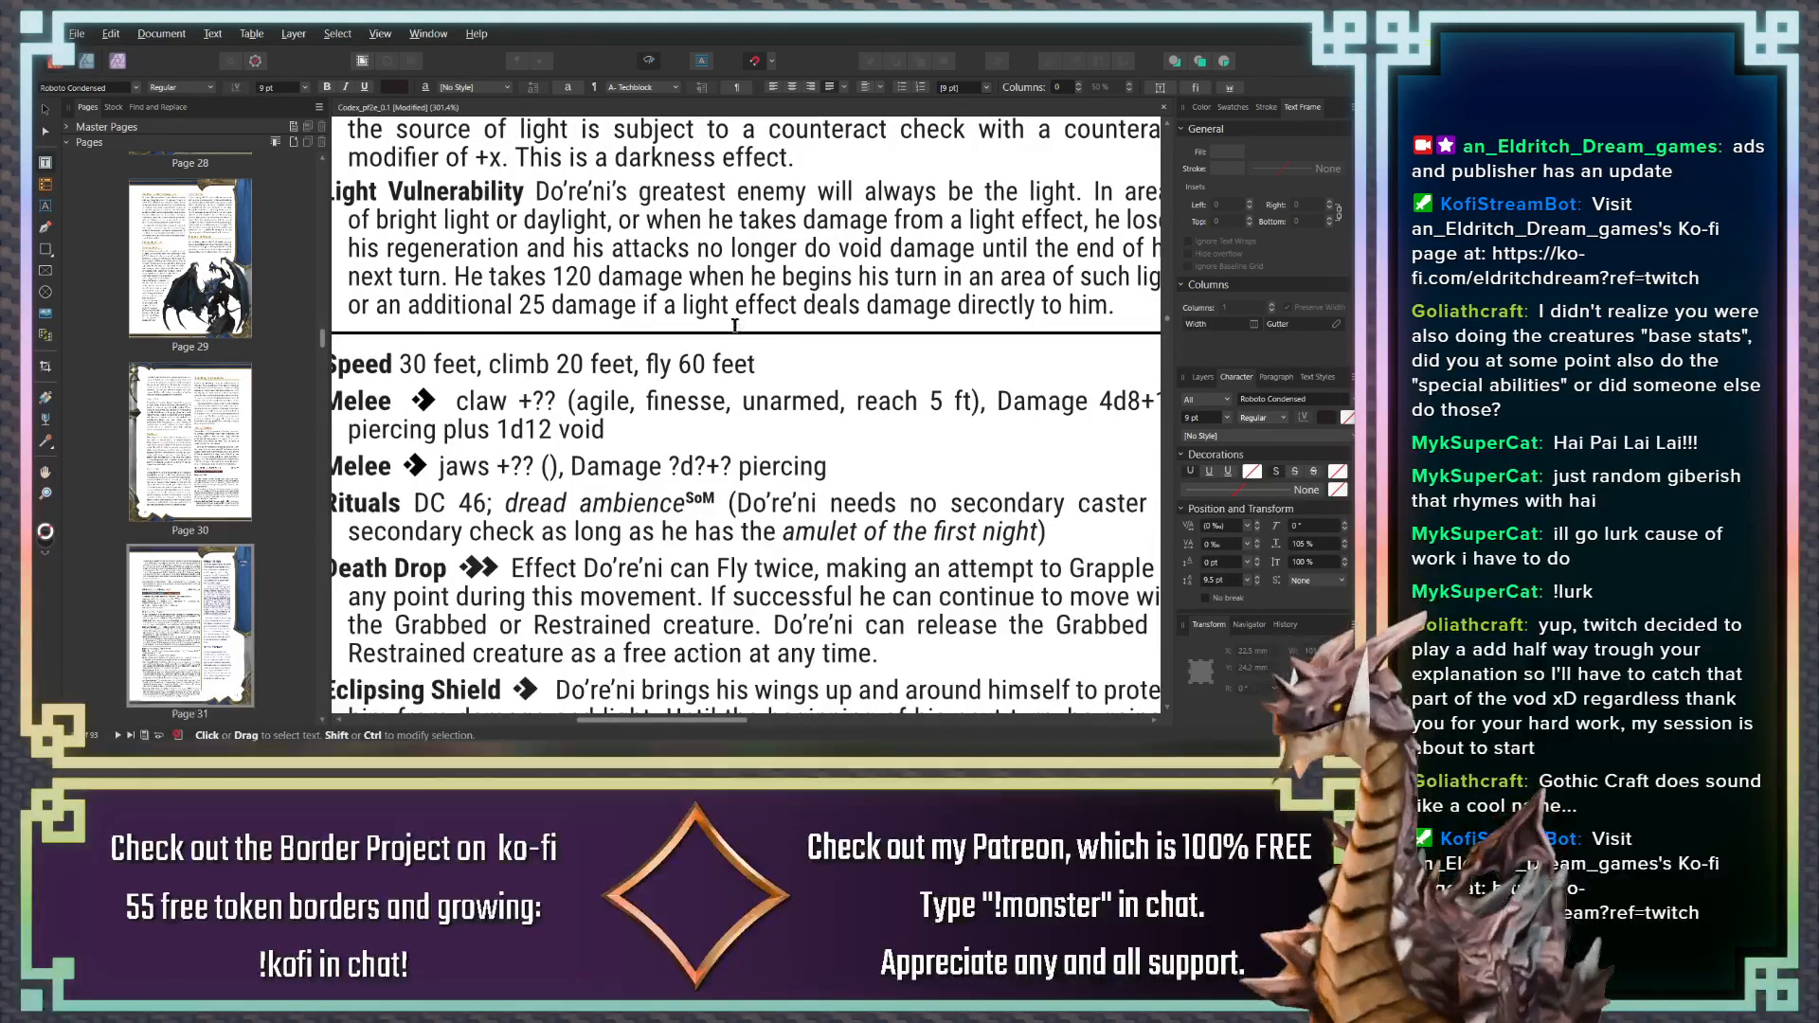
{"action": "scroll", "coordinate": [735, 325], "scroll_direction": "up", "scroll_amount": 1}
{"action": "scroll", "coordinate": [735, 325], "scroll_direction": "up", "scroll_amount": 6}
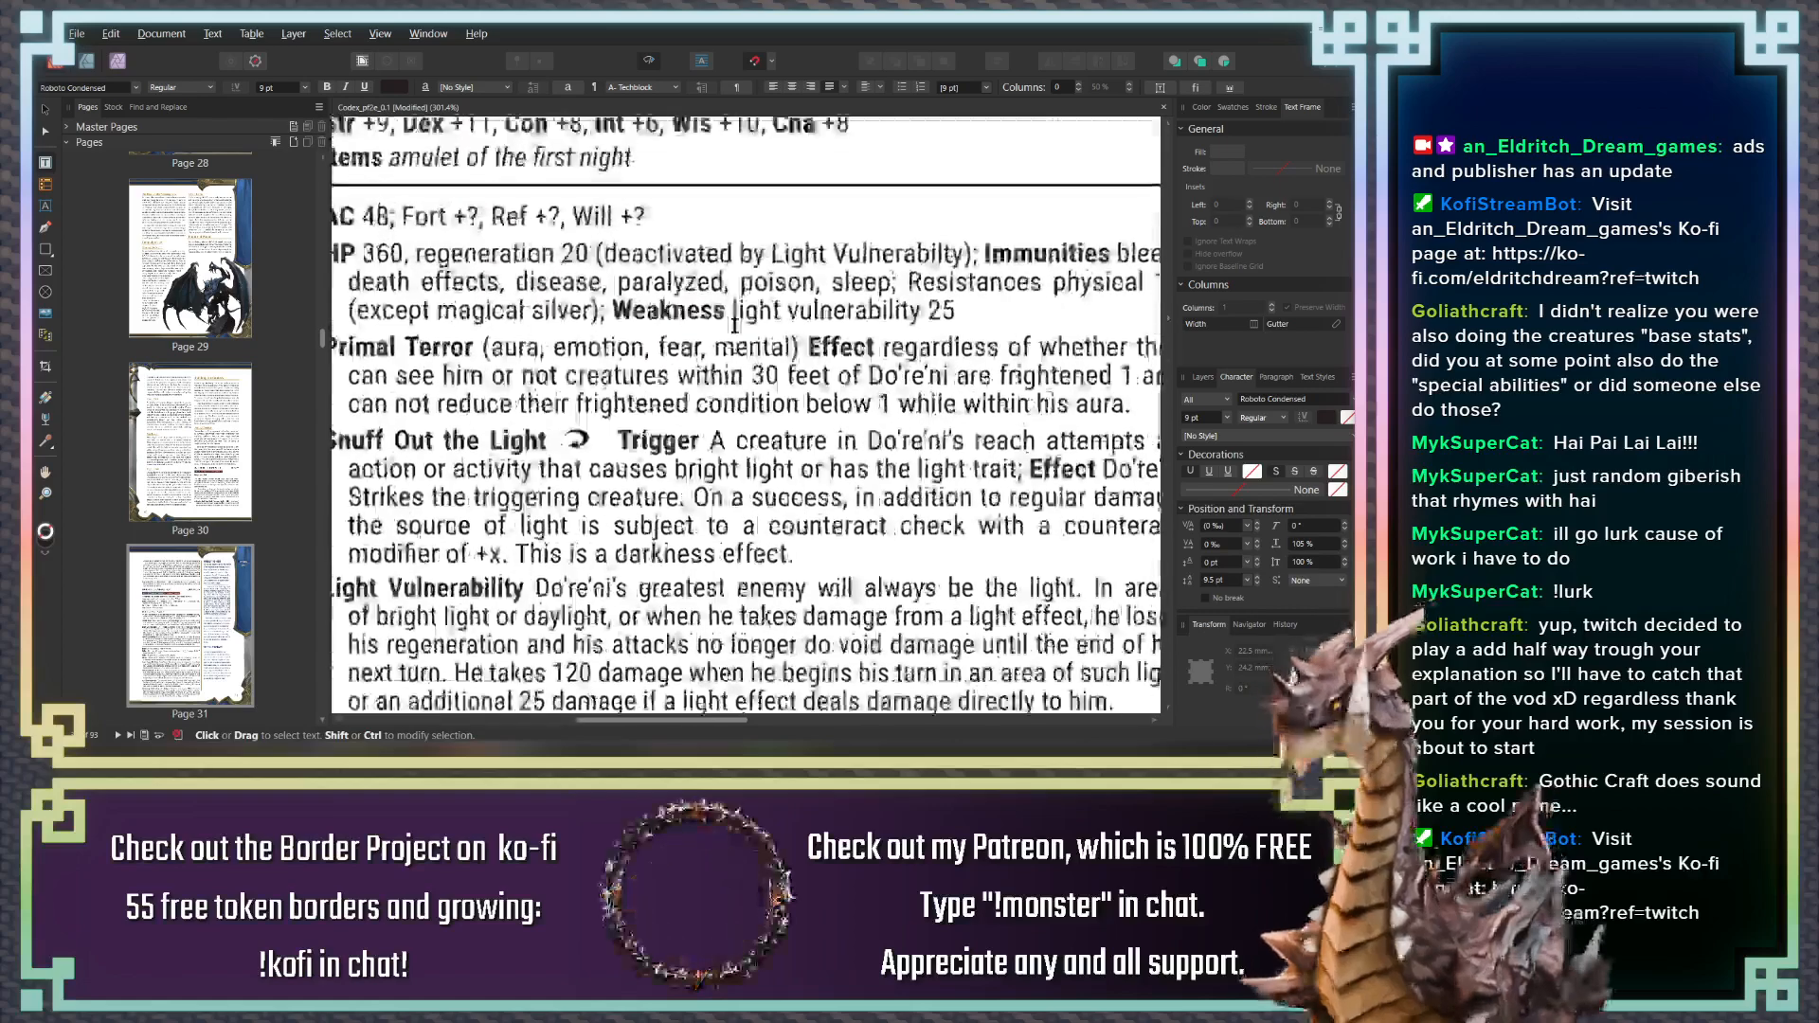
{"action": "scroll", "coordinate": [736, 326], "scroll_direction": "down", "scroll_amount": 15}
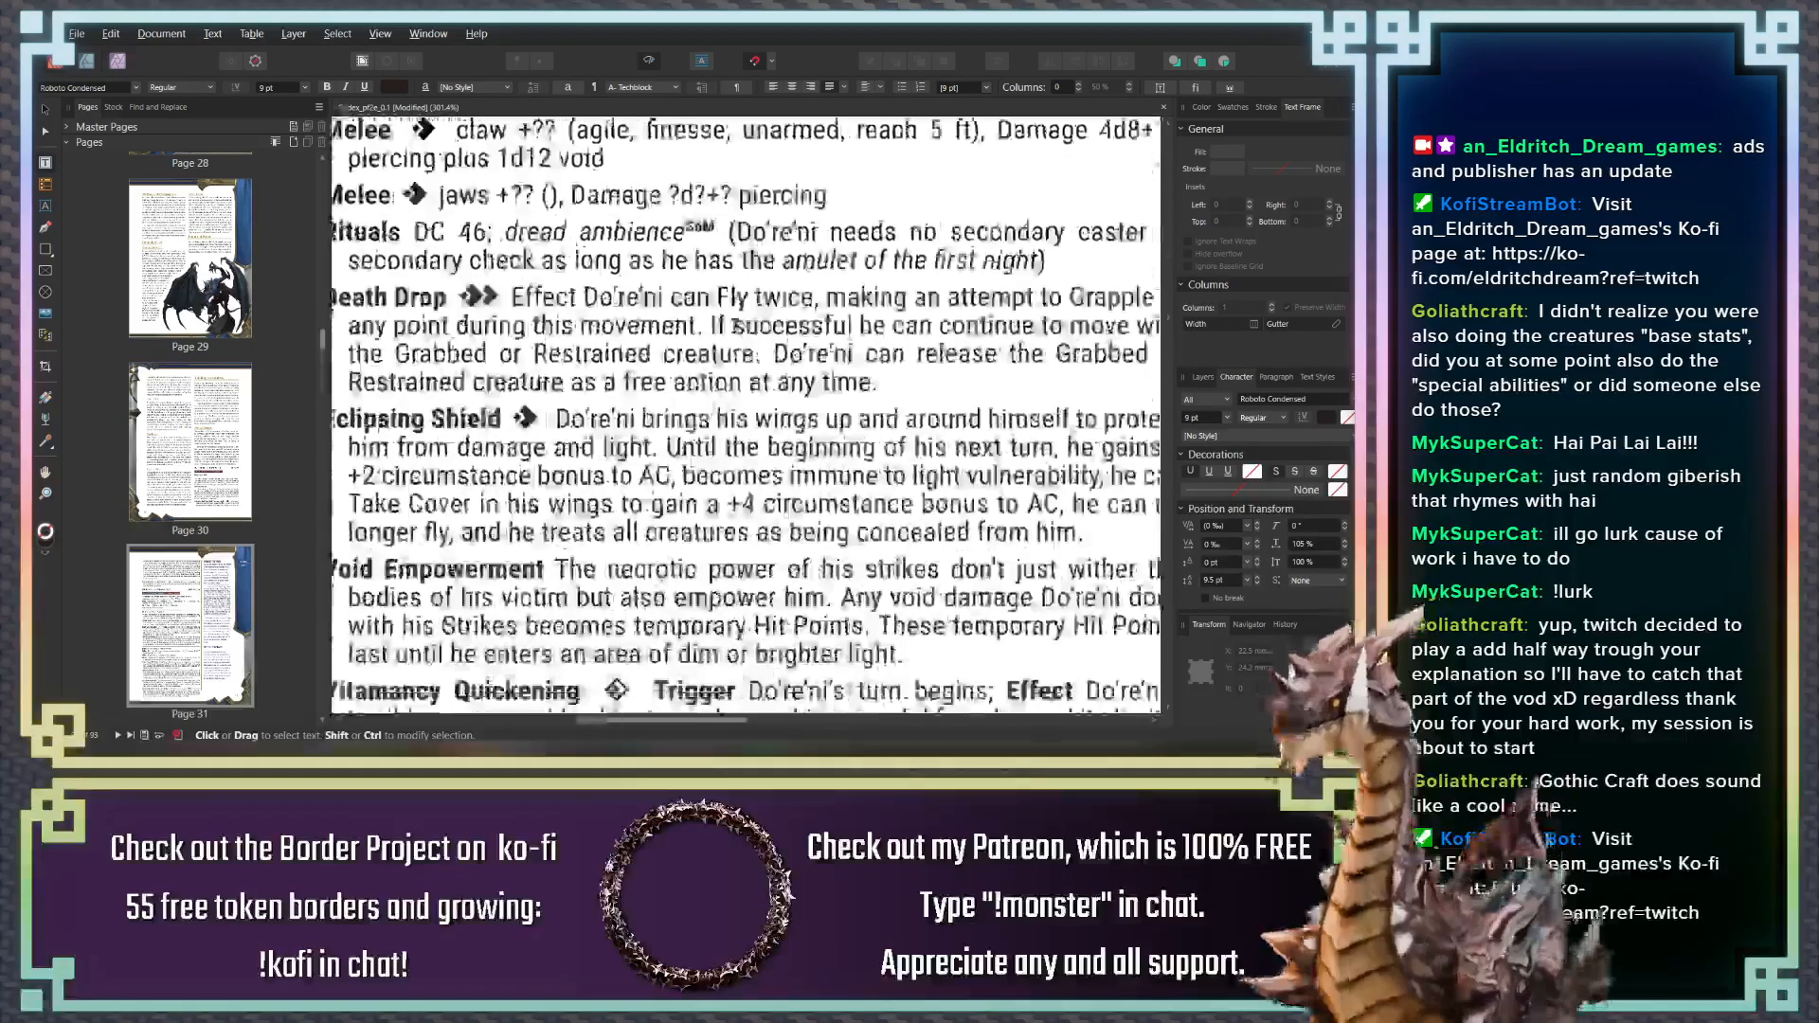
{"action": "scroll", "coordinate": [735, 325], "scroll_direction": "up", "scroll_amount": 3}
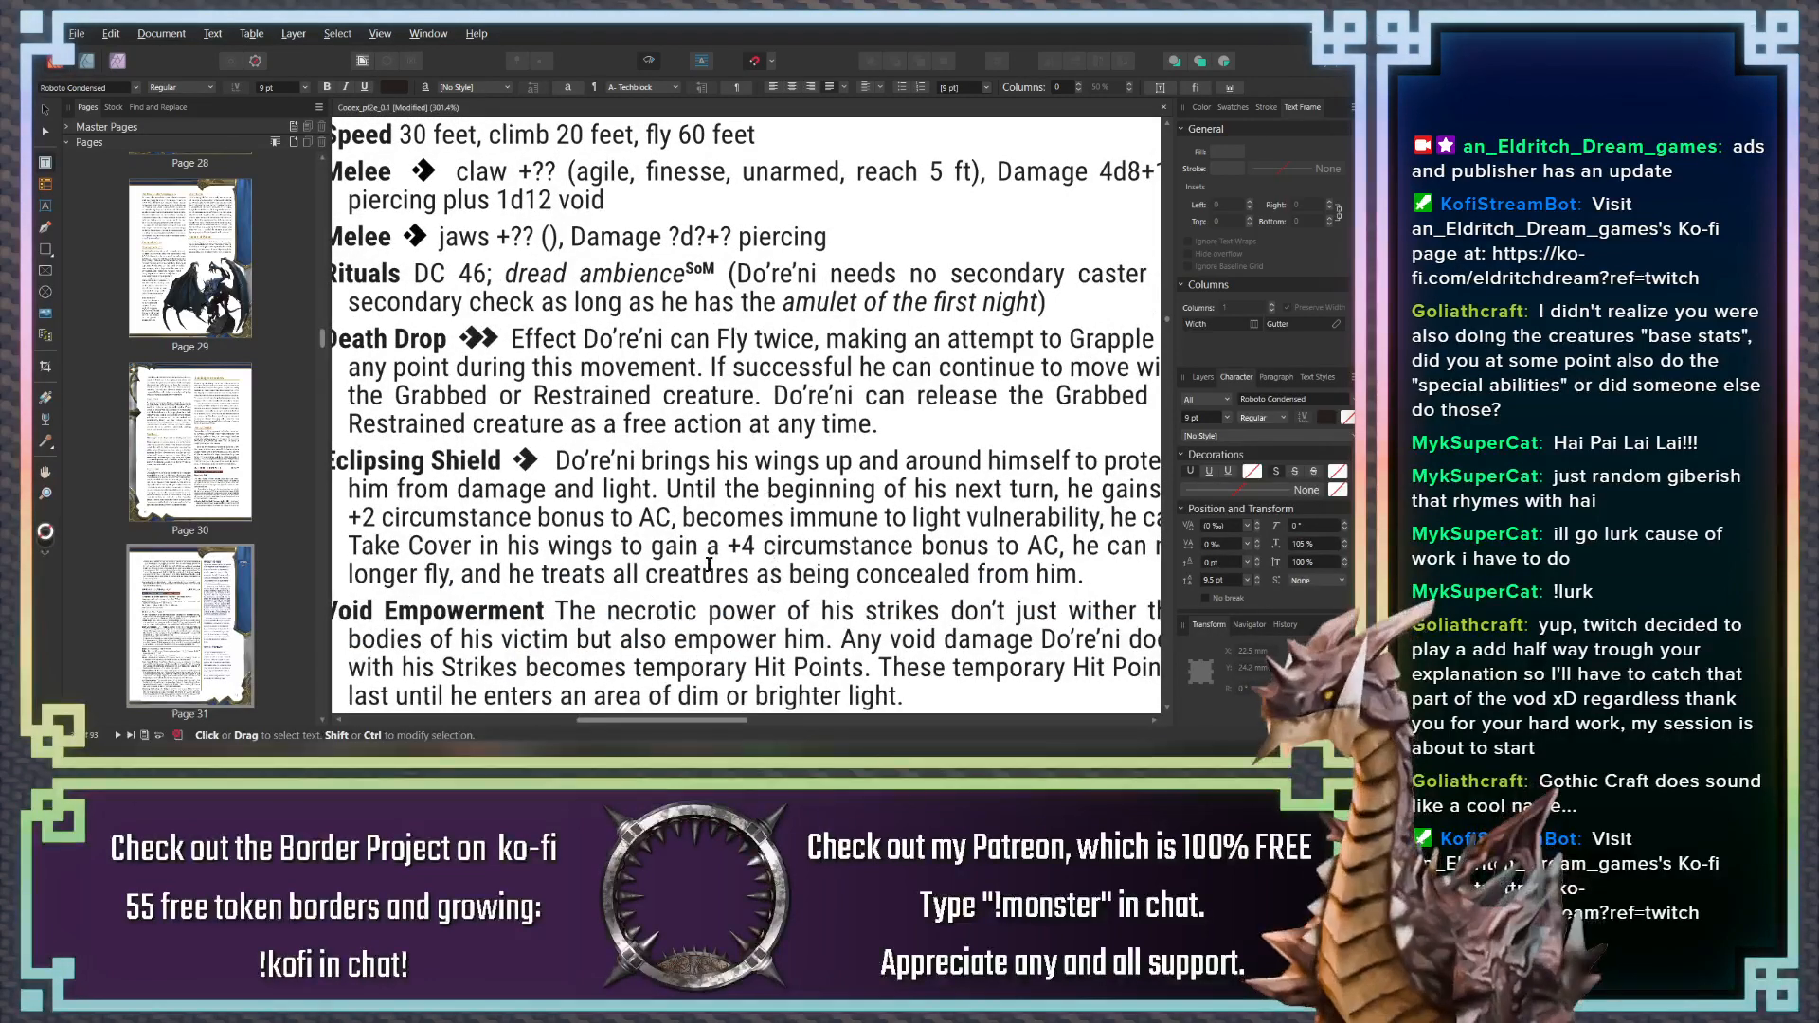
Examine the Take Cover wording and the "+4 circumstance bonus to AC" in the Eclipsing Shield ability
{"action": "scroll", "coordinate": [686, 519], "scroll_direction": "down", "scroll_amount": 1}
{"action": "mouse_move", "coordinate": [686, 521]}
{"action": "left_mouse_down"}
{"action": "mouse_move", "coordinate": [611, 517]}
{"action": "mouse_move", "coordinate": [707, 518]}
{"action": "left_mouse_up"}
{"action": "scroll", "coordinate": [707, 519], "scroll_direction": "up", "scroll_amount": 1}
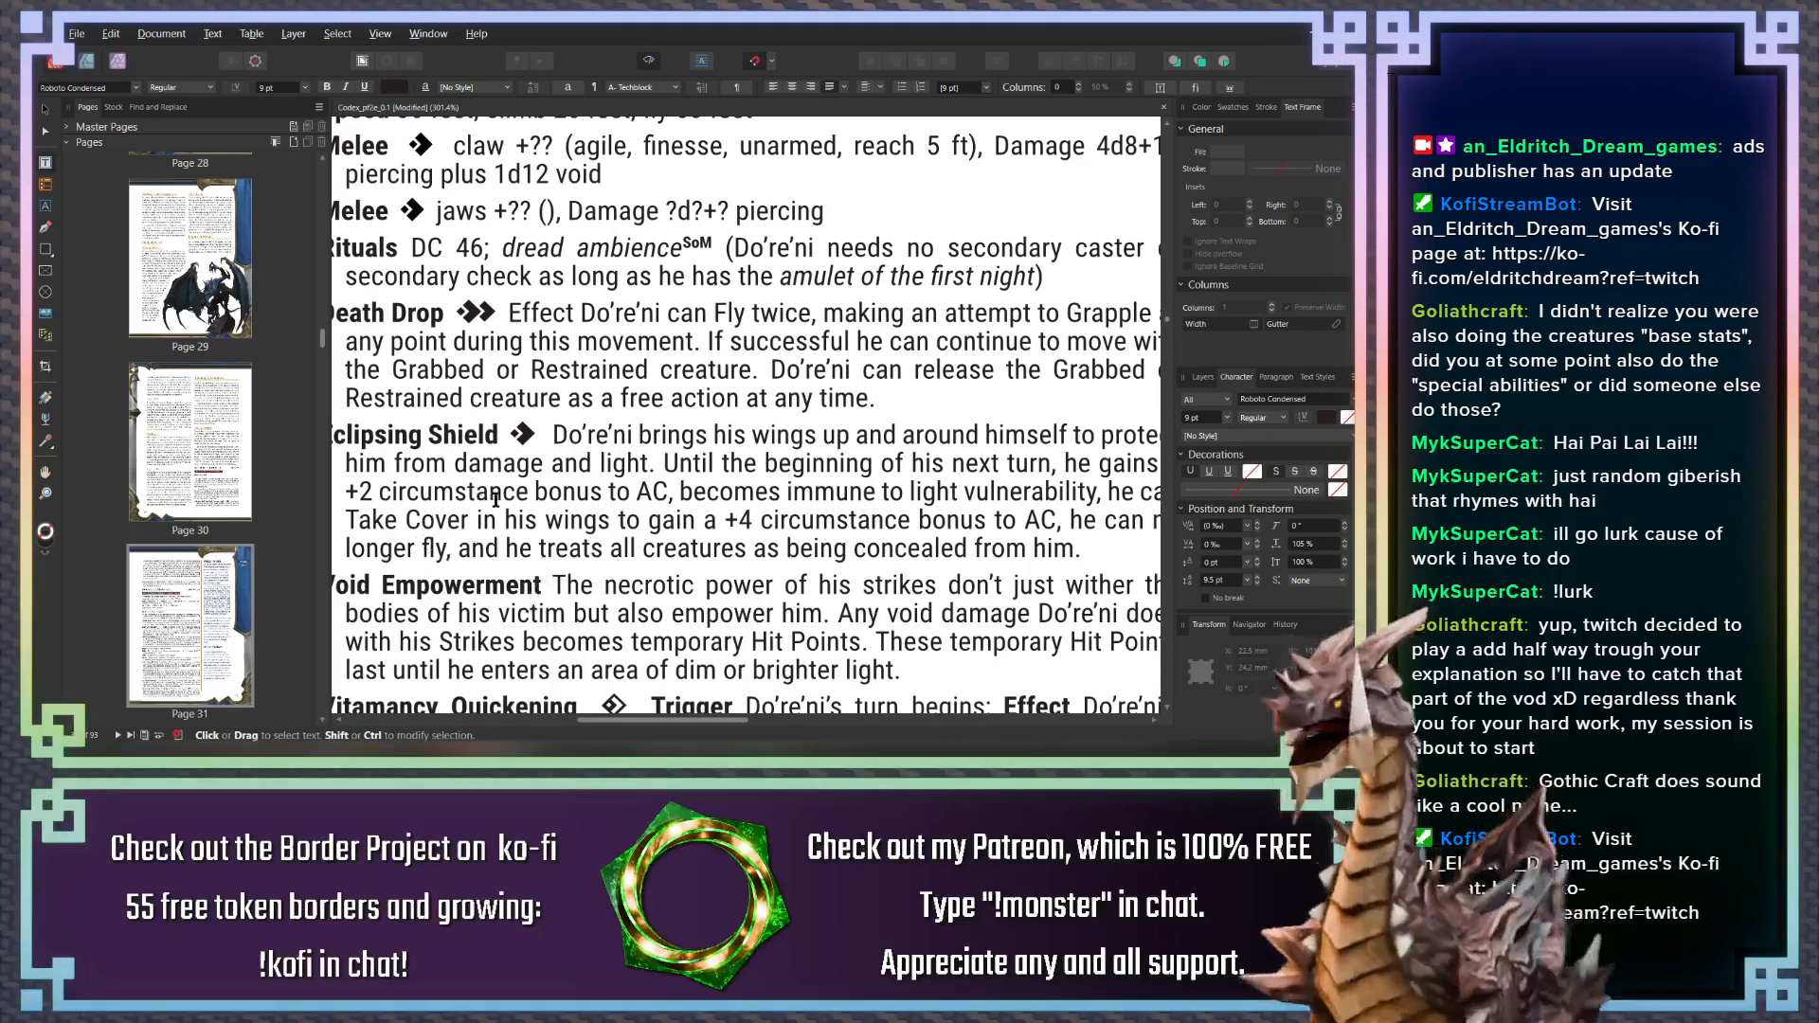
{"action": "left_click_drag", "start_coordinate": [723, 520], "coordinate": [759, 520]}
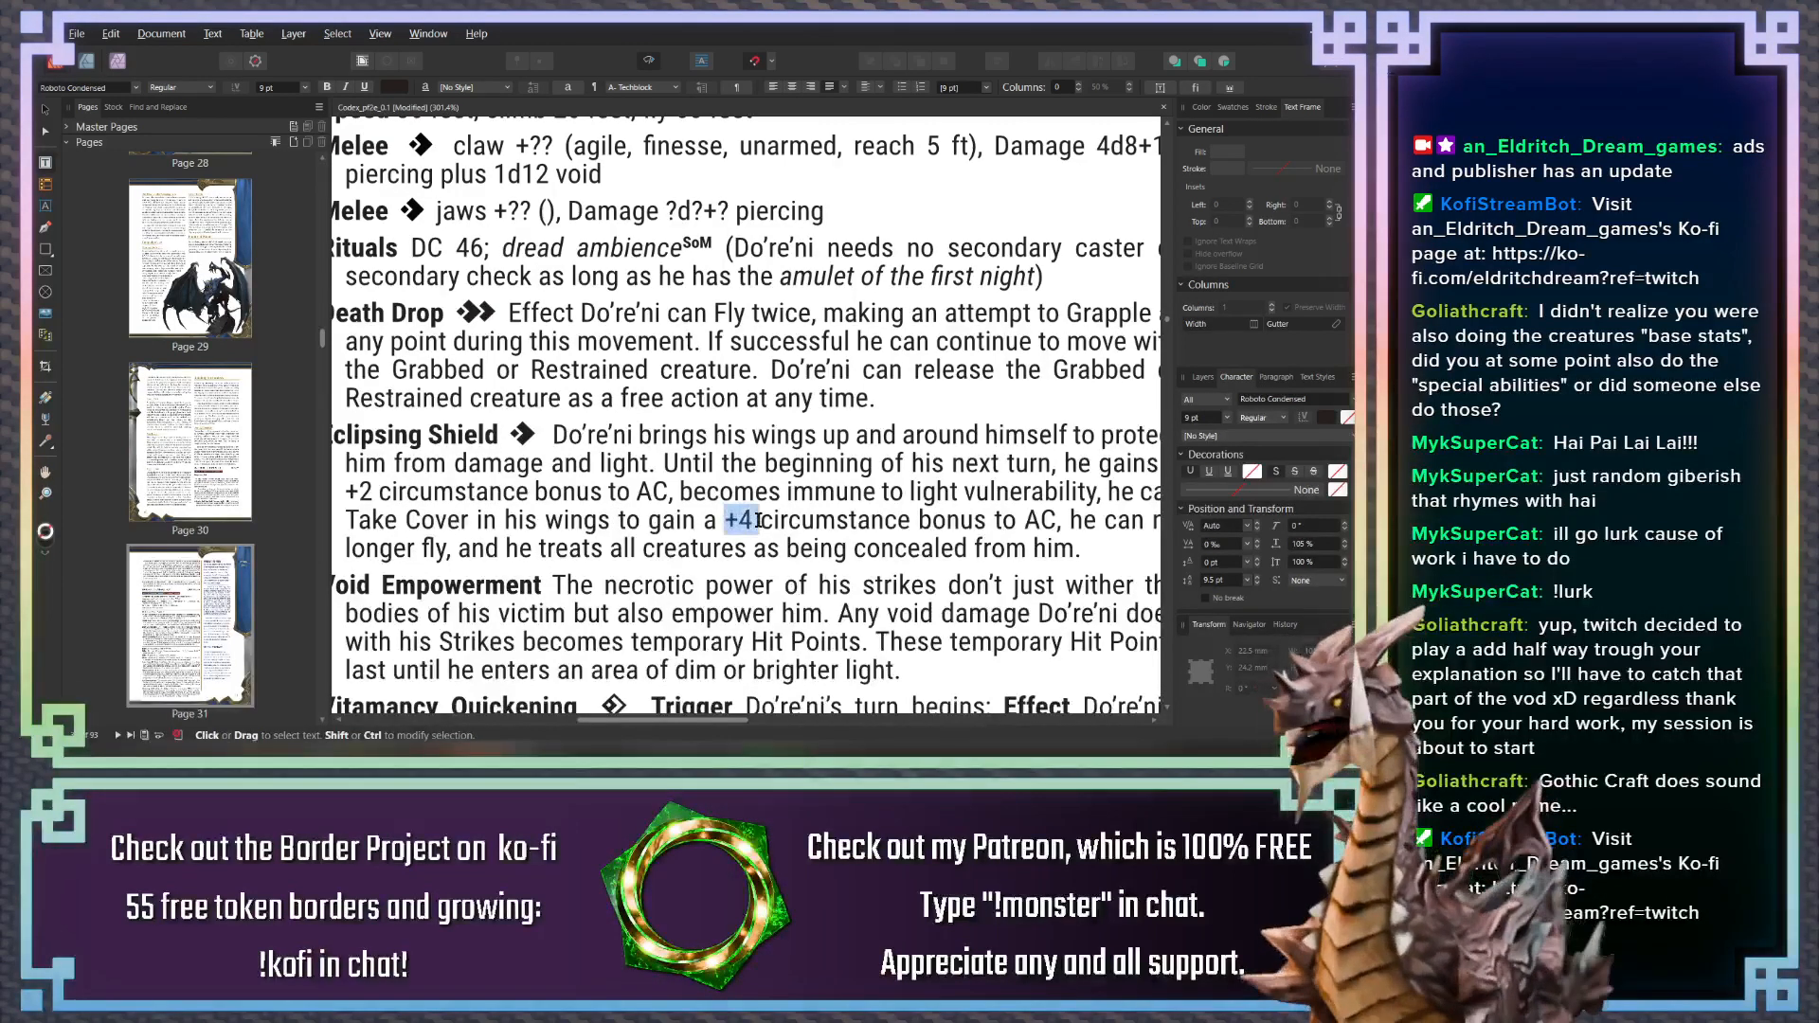
{"action": "left_click_drag", "start_coordinate": [1054, 520], "coordinate": [723, 522]}
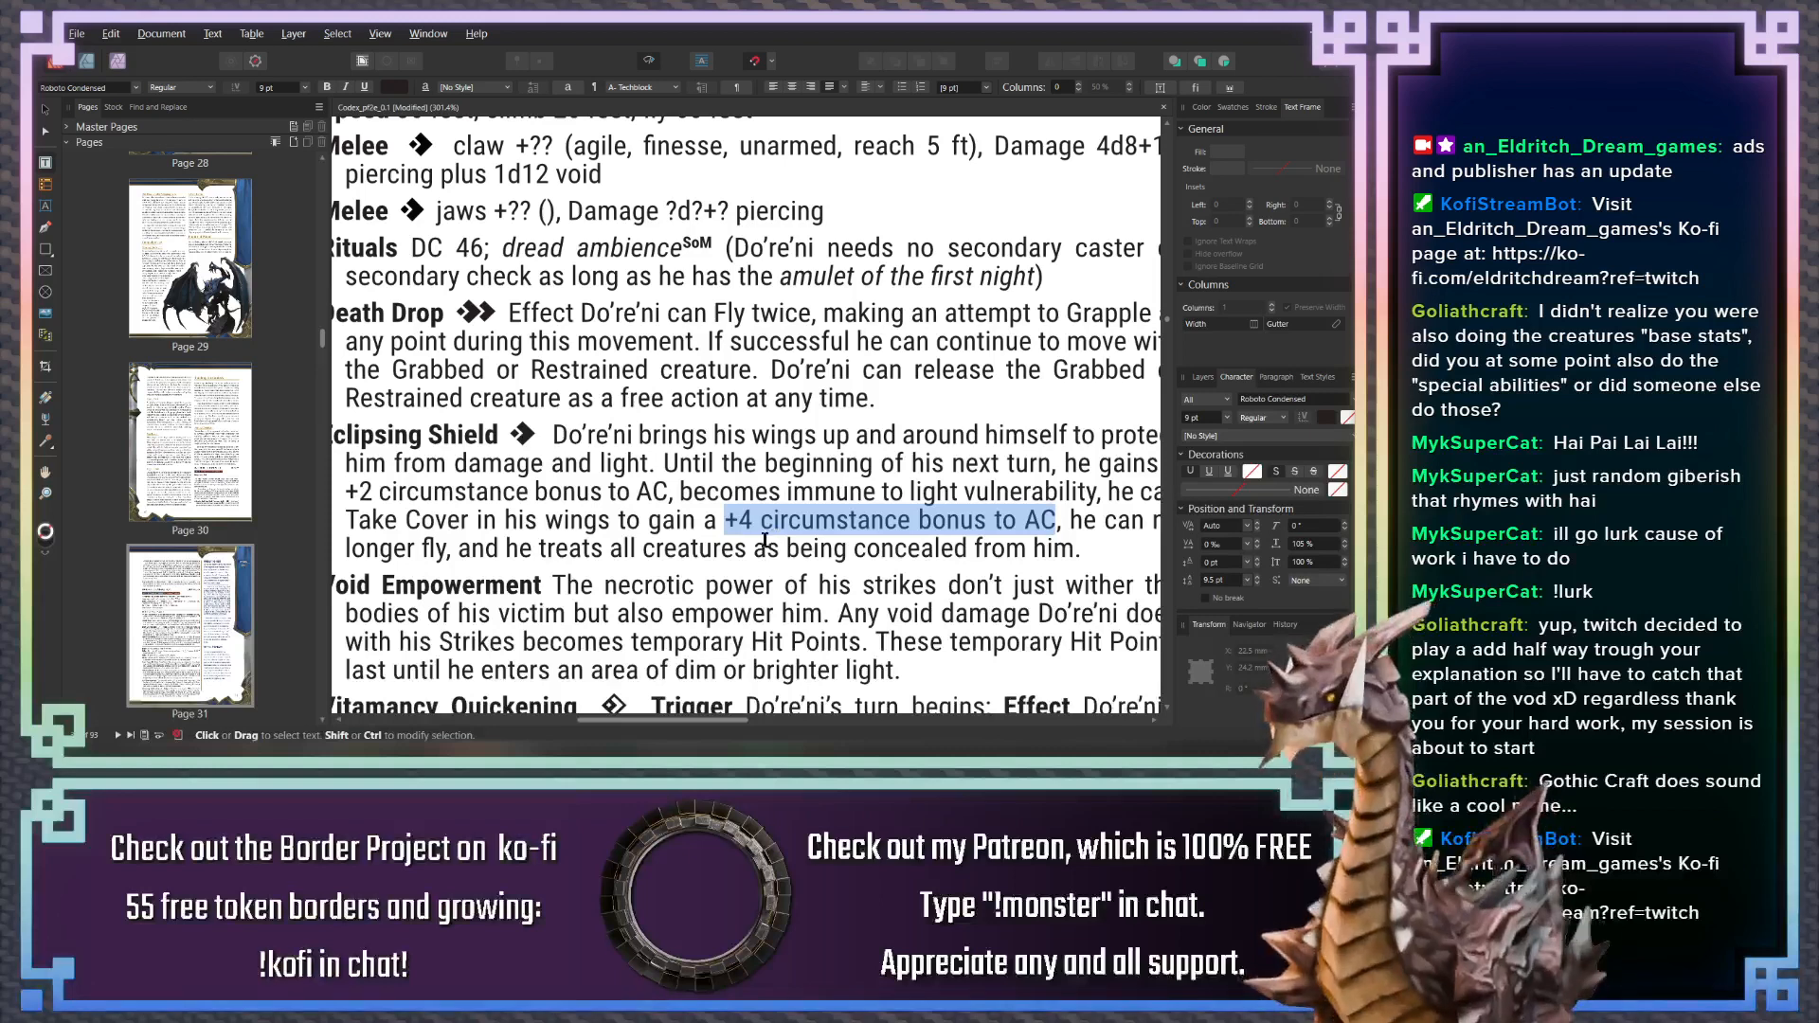
{"action": "left_click", "coordinate": [905, 521]}
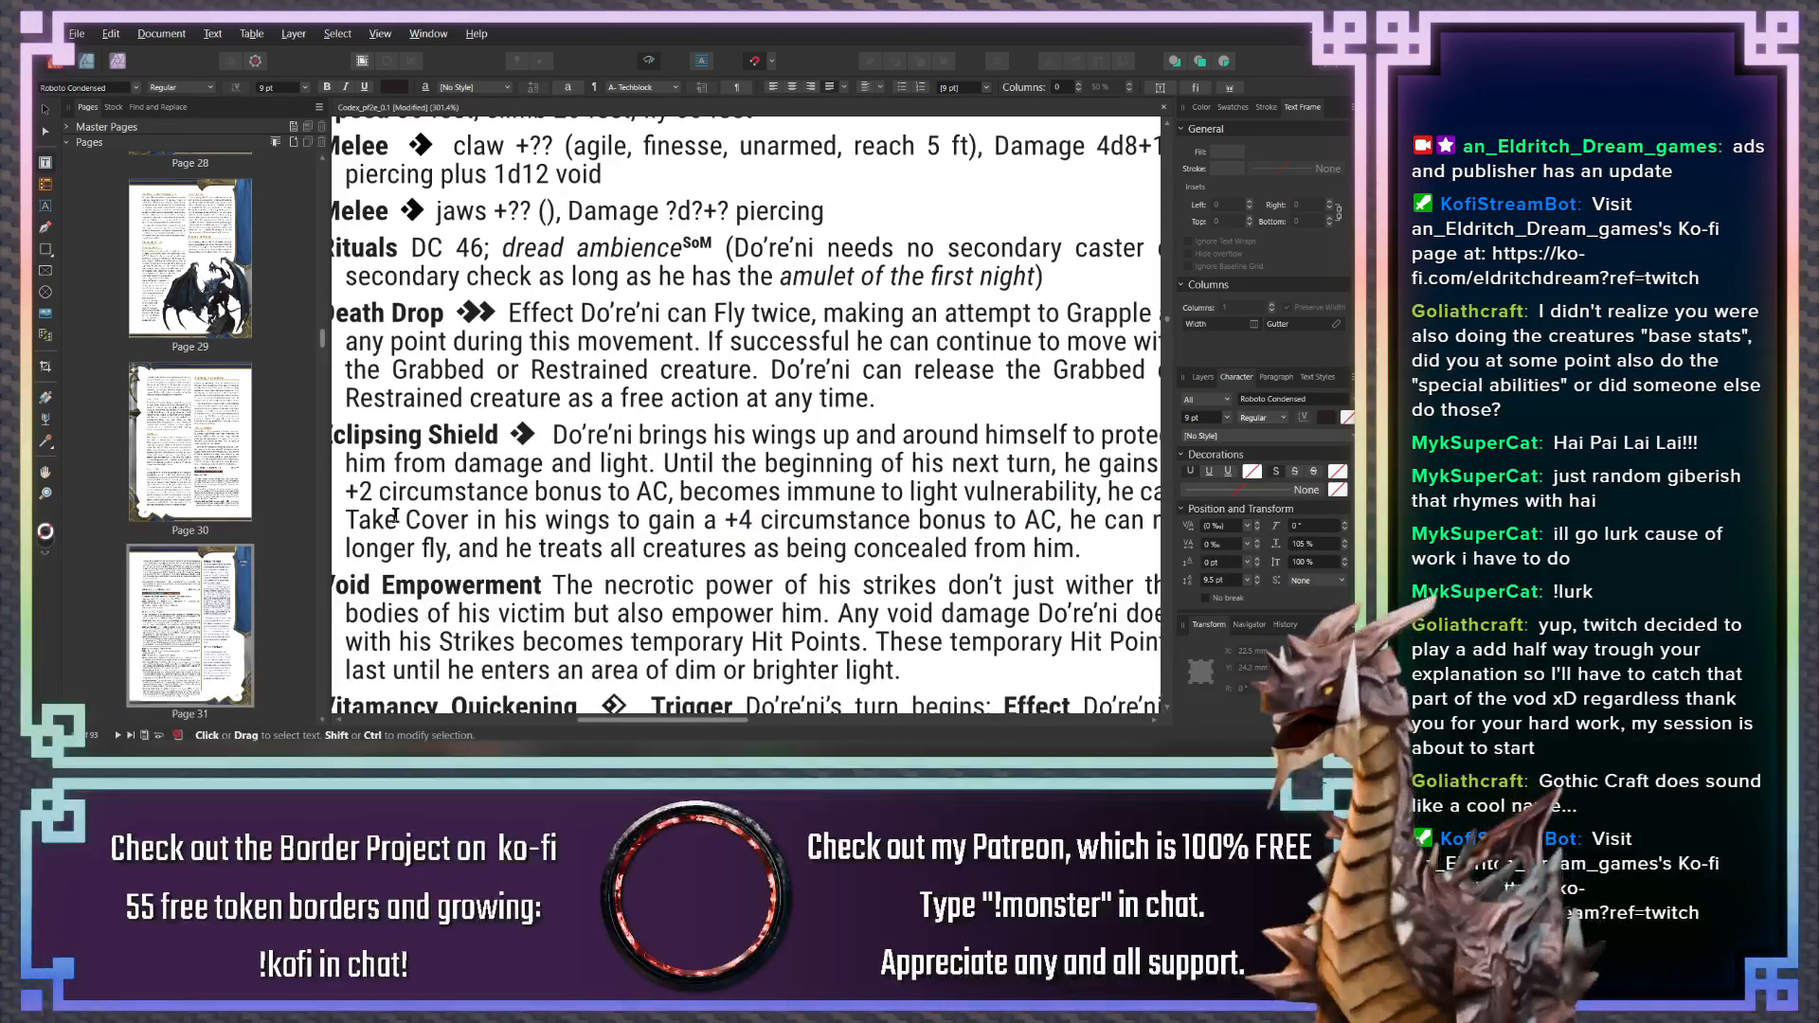
{"action": "left_click_drag", "start_coordinate": [345, 521], "coordinate": [446, 524]}
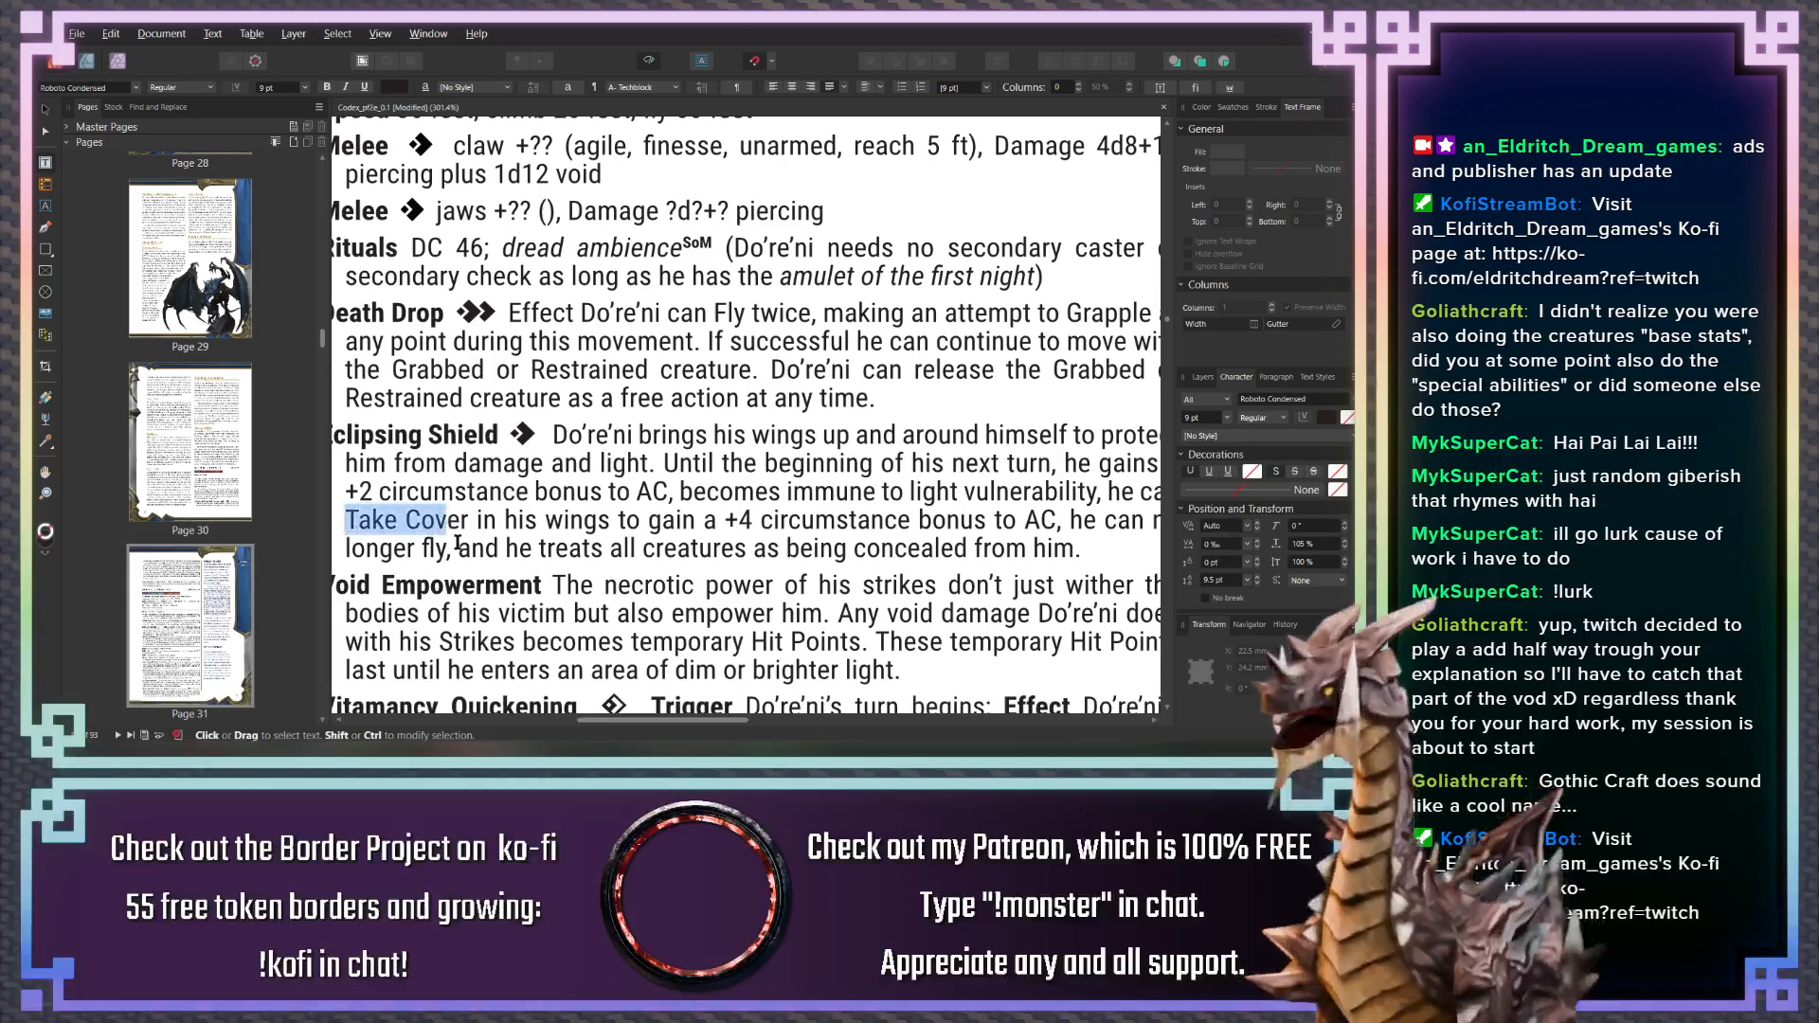
{"action": "left_click", "coordinate": [527, 559]}
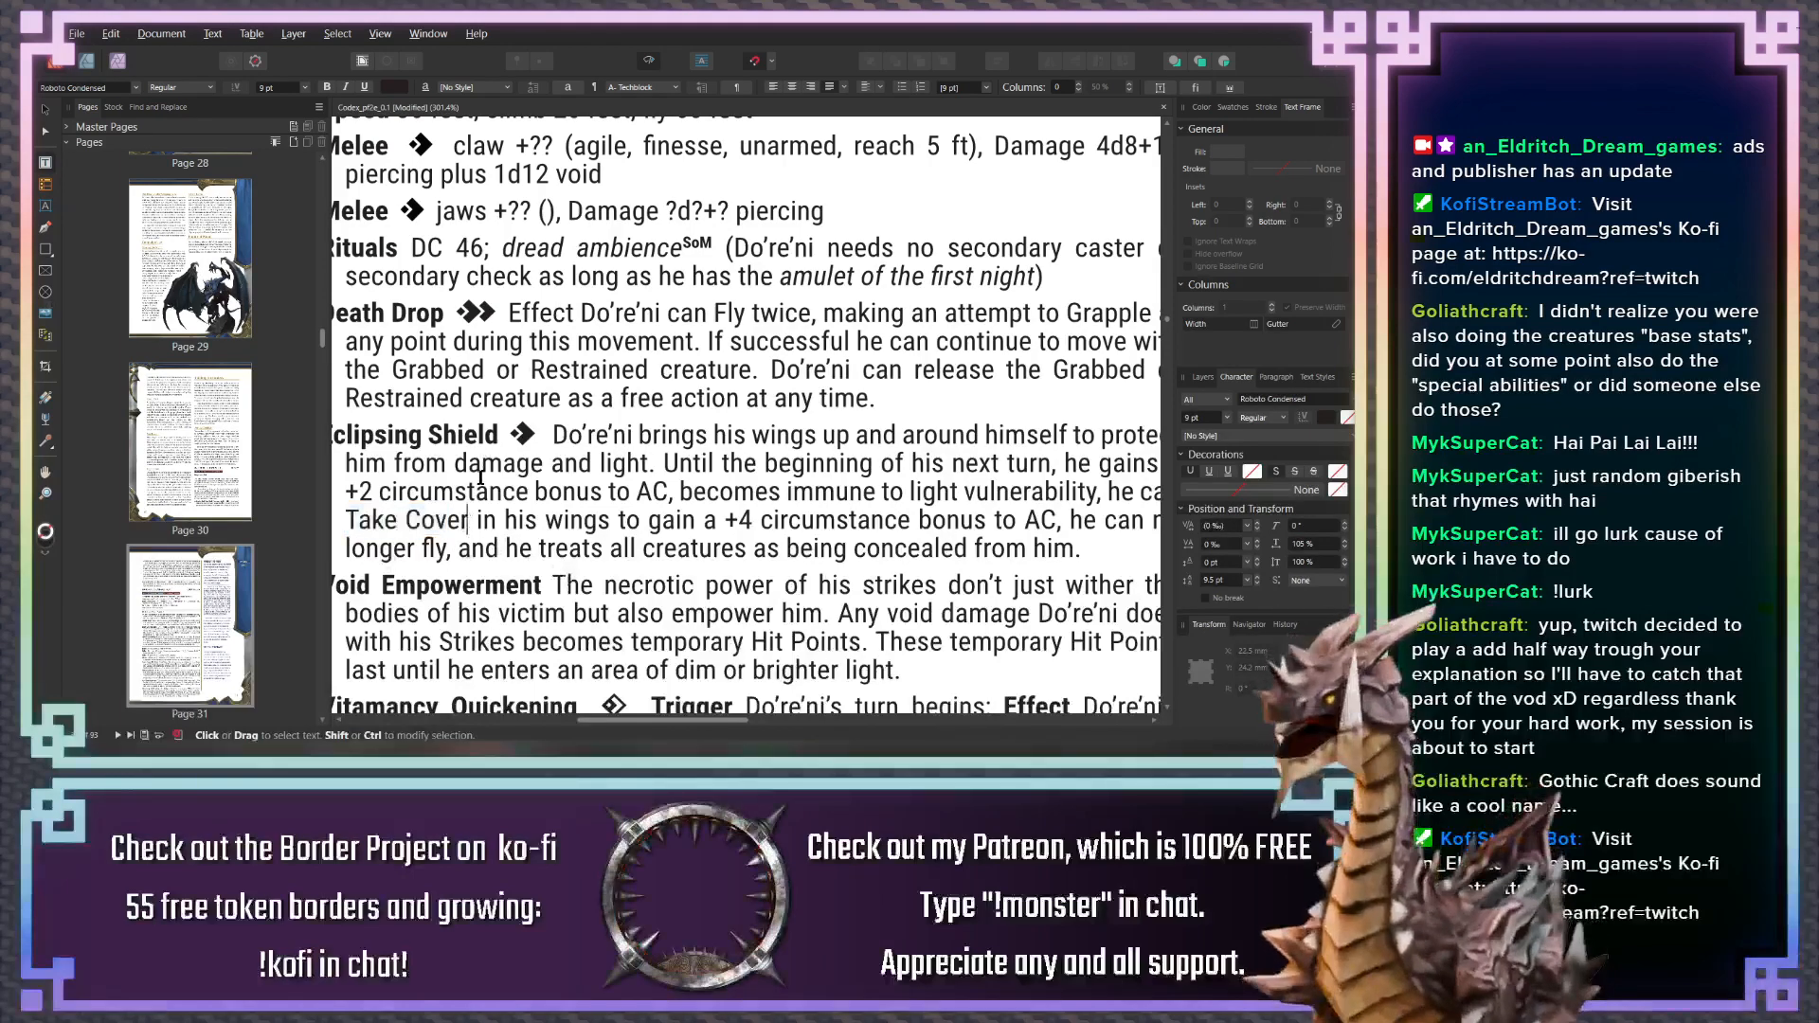
Set the Ref save to +40 and the Will save to +37 in Do're'ni's defences line
{"action": "scroll", "coordinate": [569, 530], "scroll_direction": "up", "scroll_amount": 3}
{"action": "scroll", "coordinate": [480, 476], "scroll_direction": "up", "scroll_amount": 2}
{"action": "scroll", "coordinate": [560, 487], "scroll_direction": "up", "scroll_amount": 4}
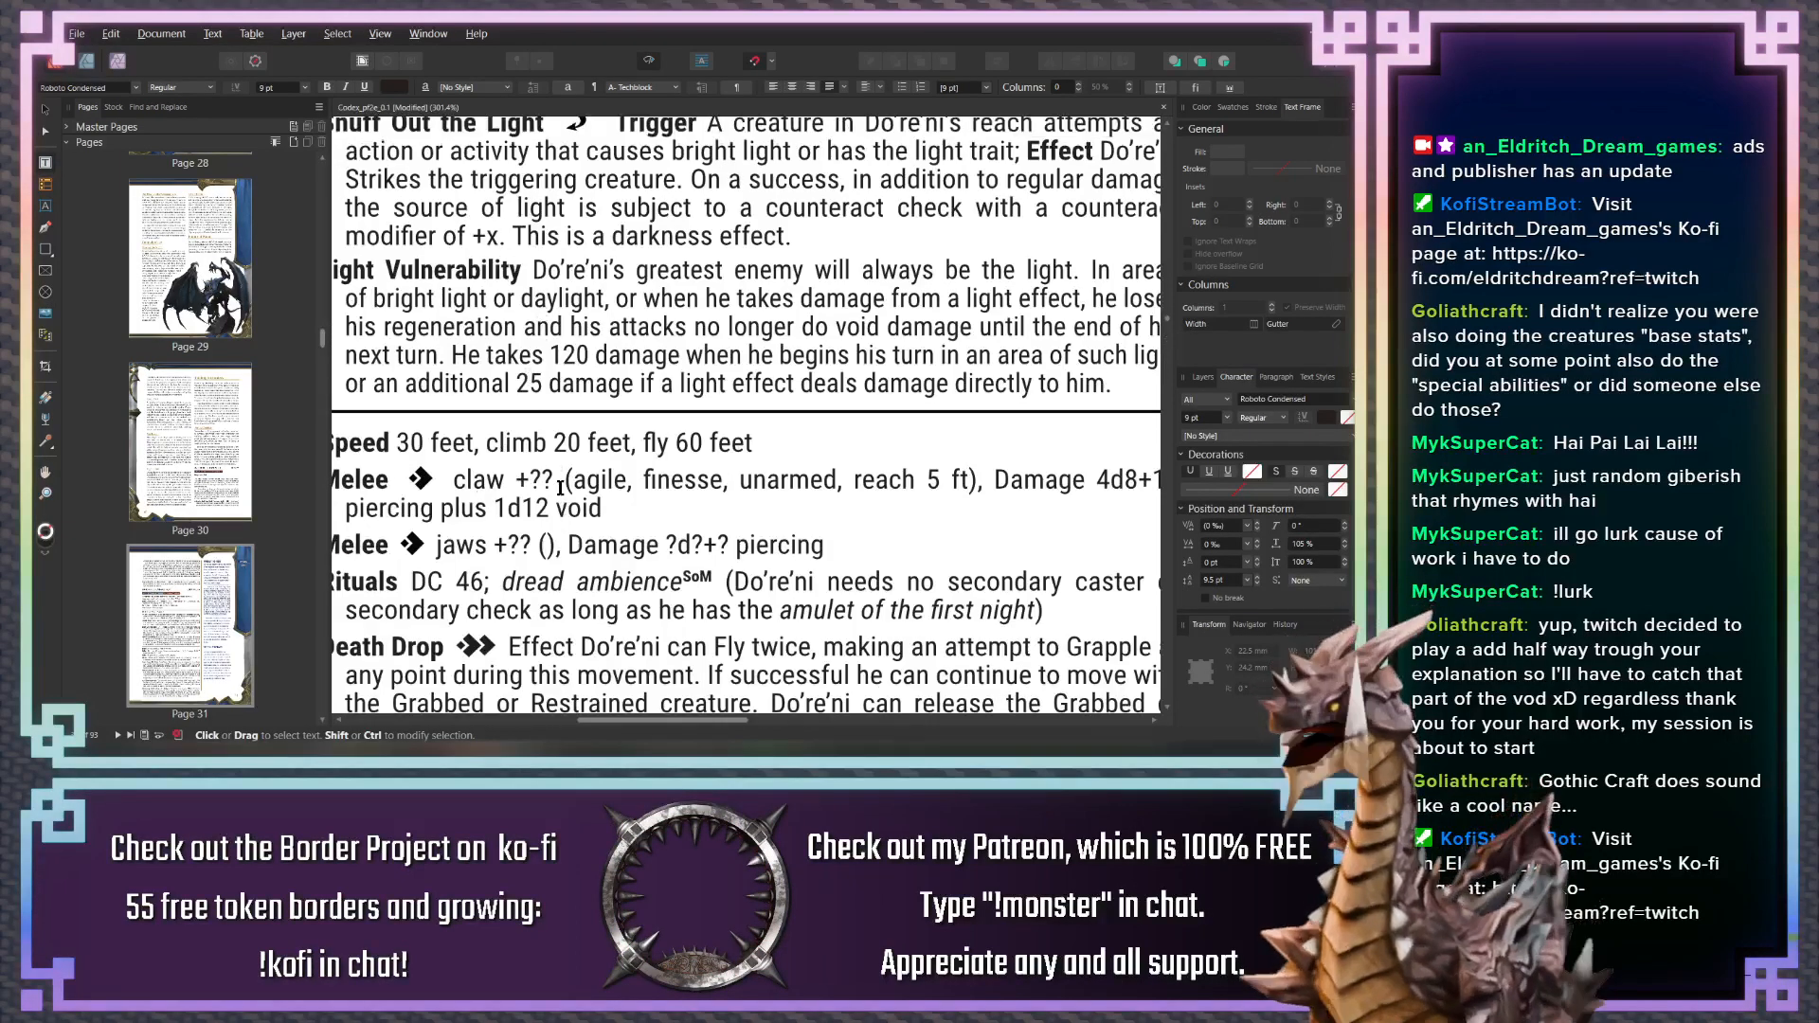
{"action": "scroll", "coordinate": [560, 488], "scroll_direction": "up", "scroll_amount": 3}
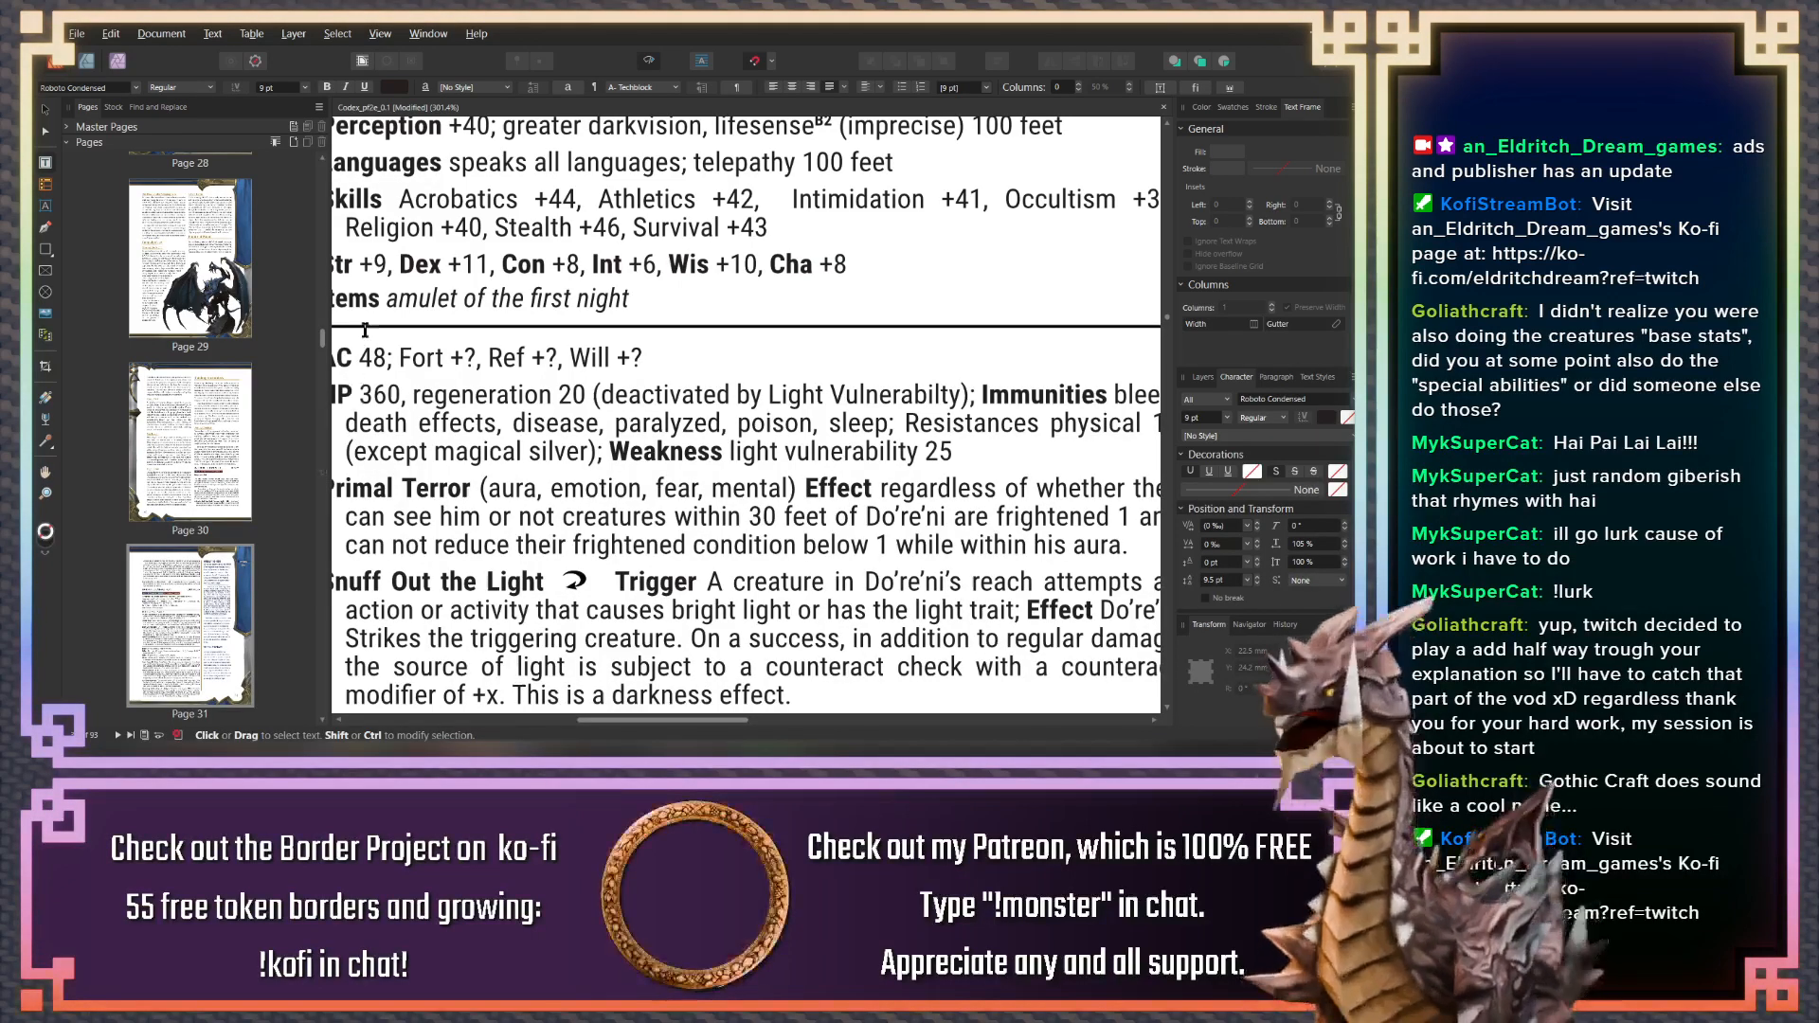
{"action": "left_click", "coordinate": [551, 357]}
{"action": "double_click", "coordinate": [549, 357]}
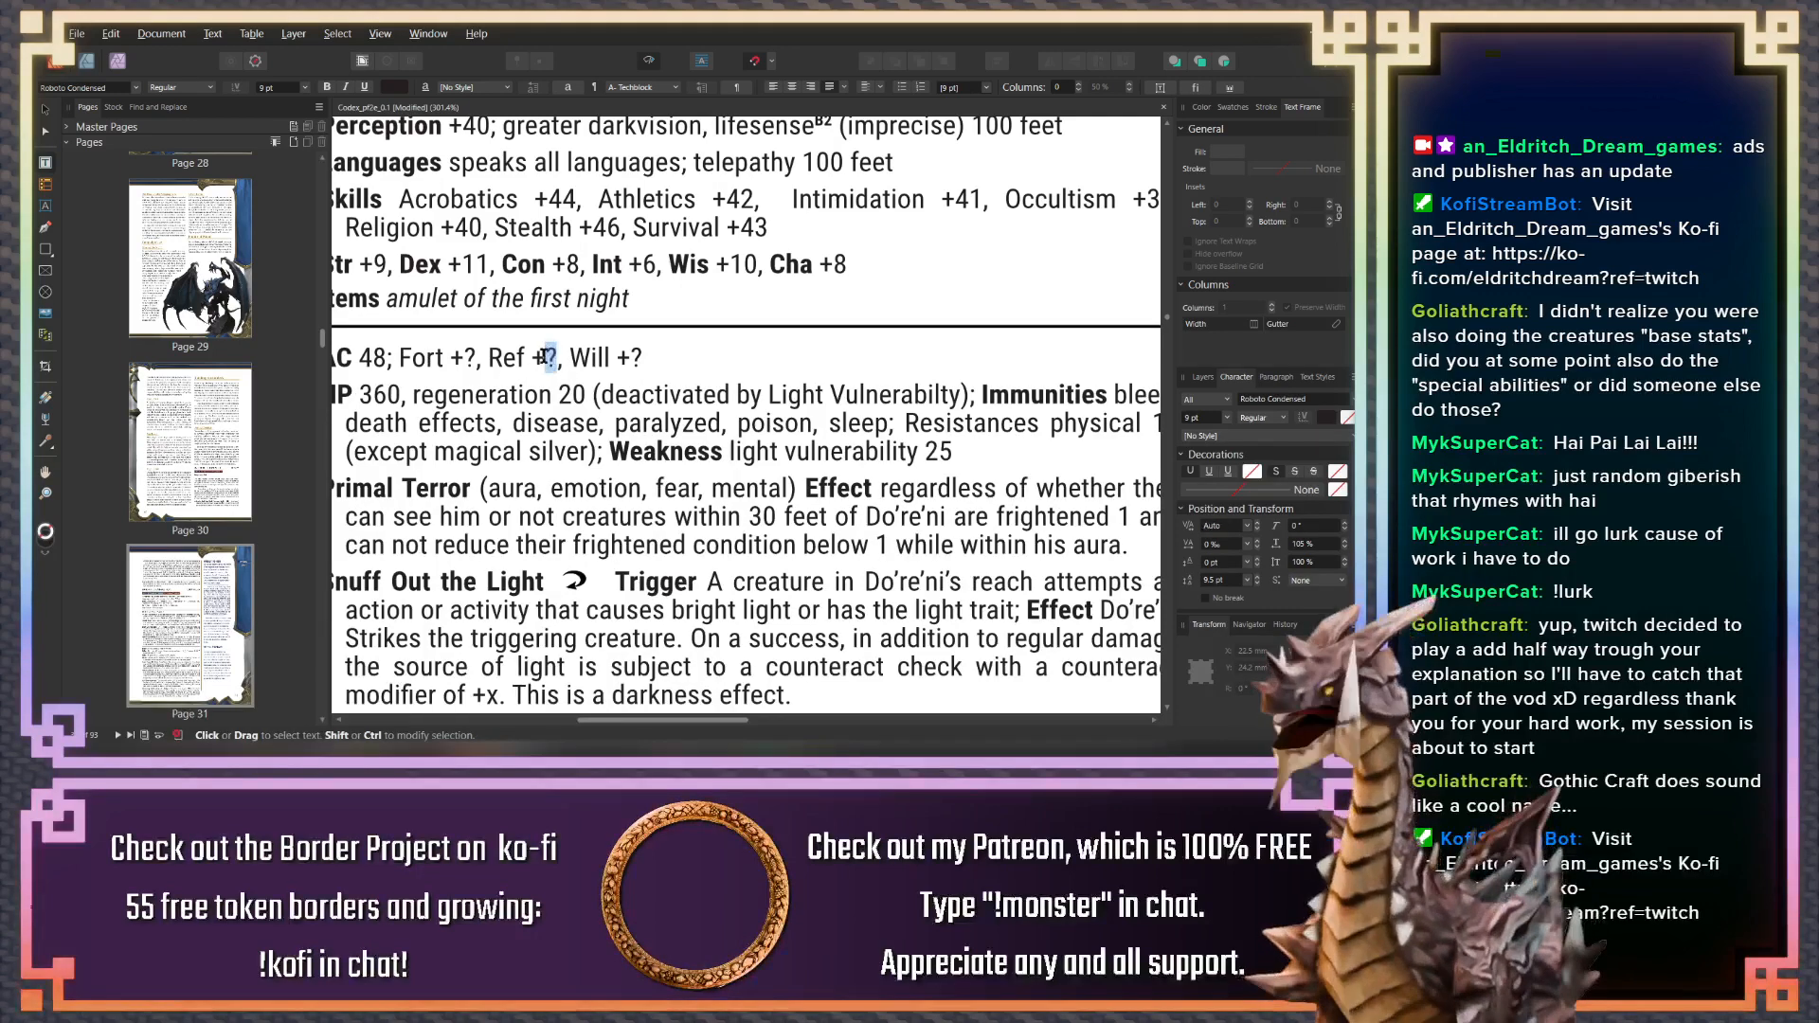
{"action": "type", "text": "40"}
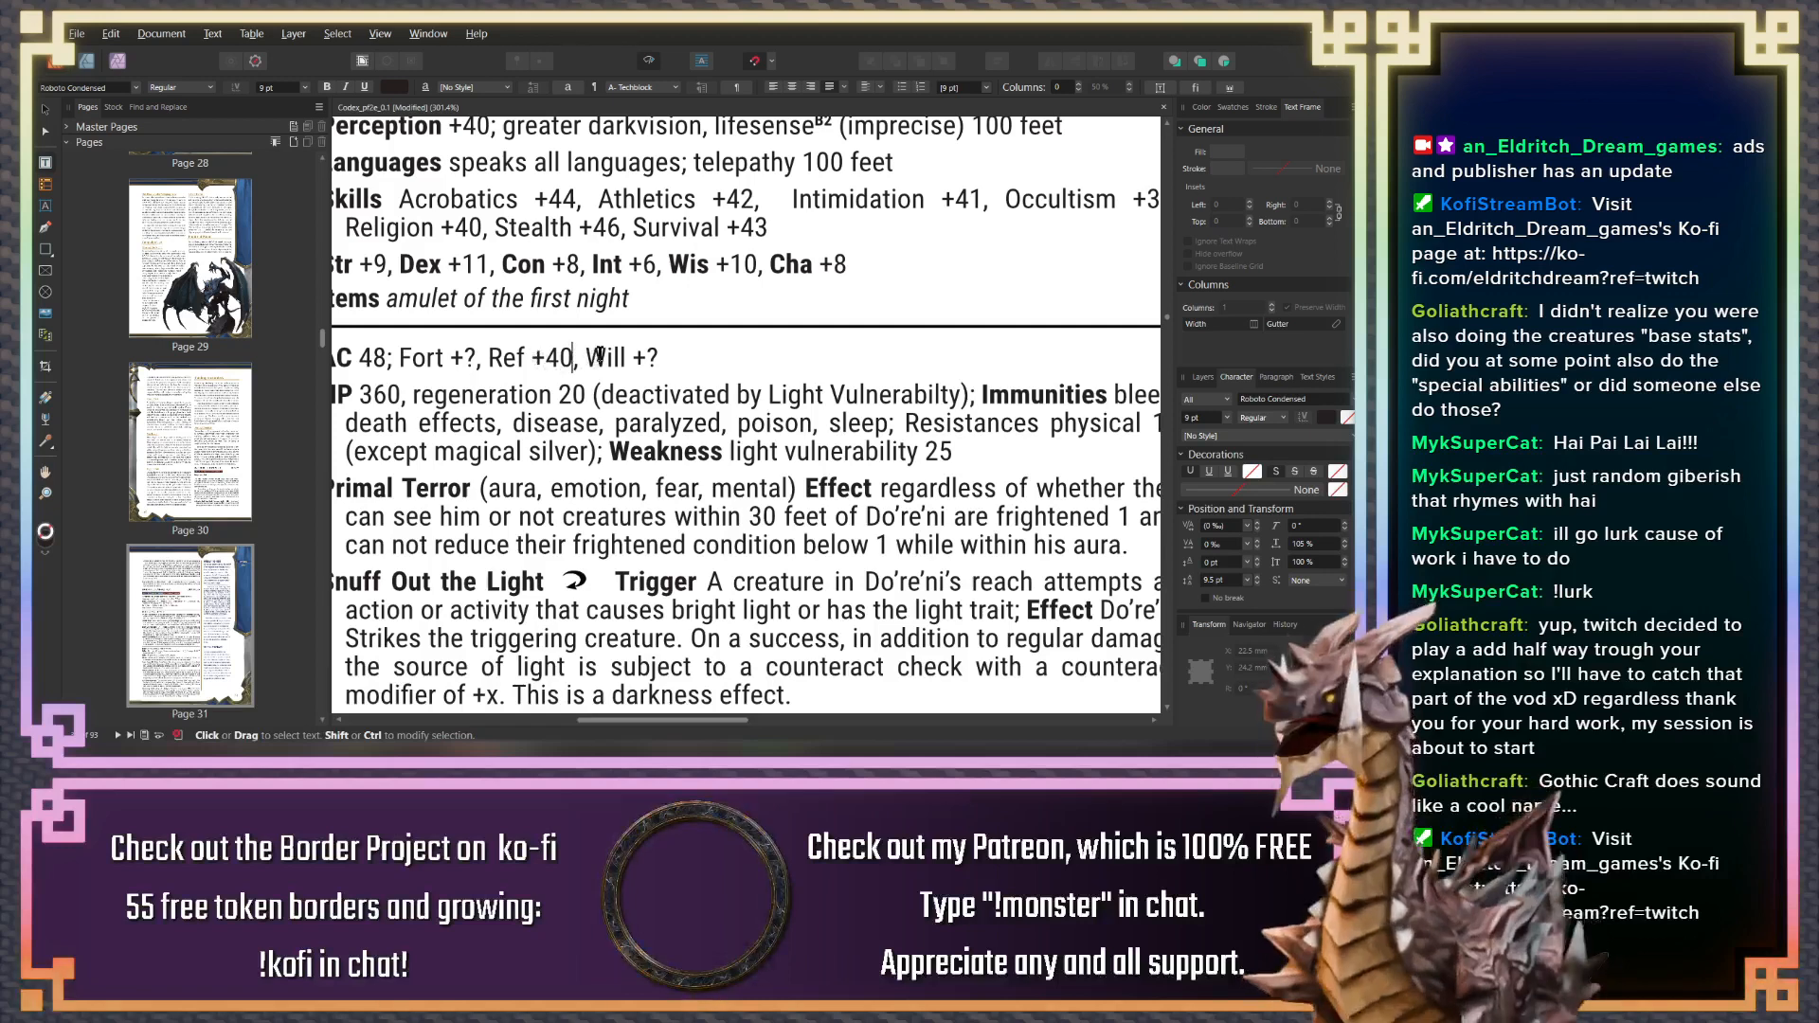
{"action": "left_click_drag", "start_coordinate": [661, 358], "coordinate": [647, 358]}
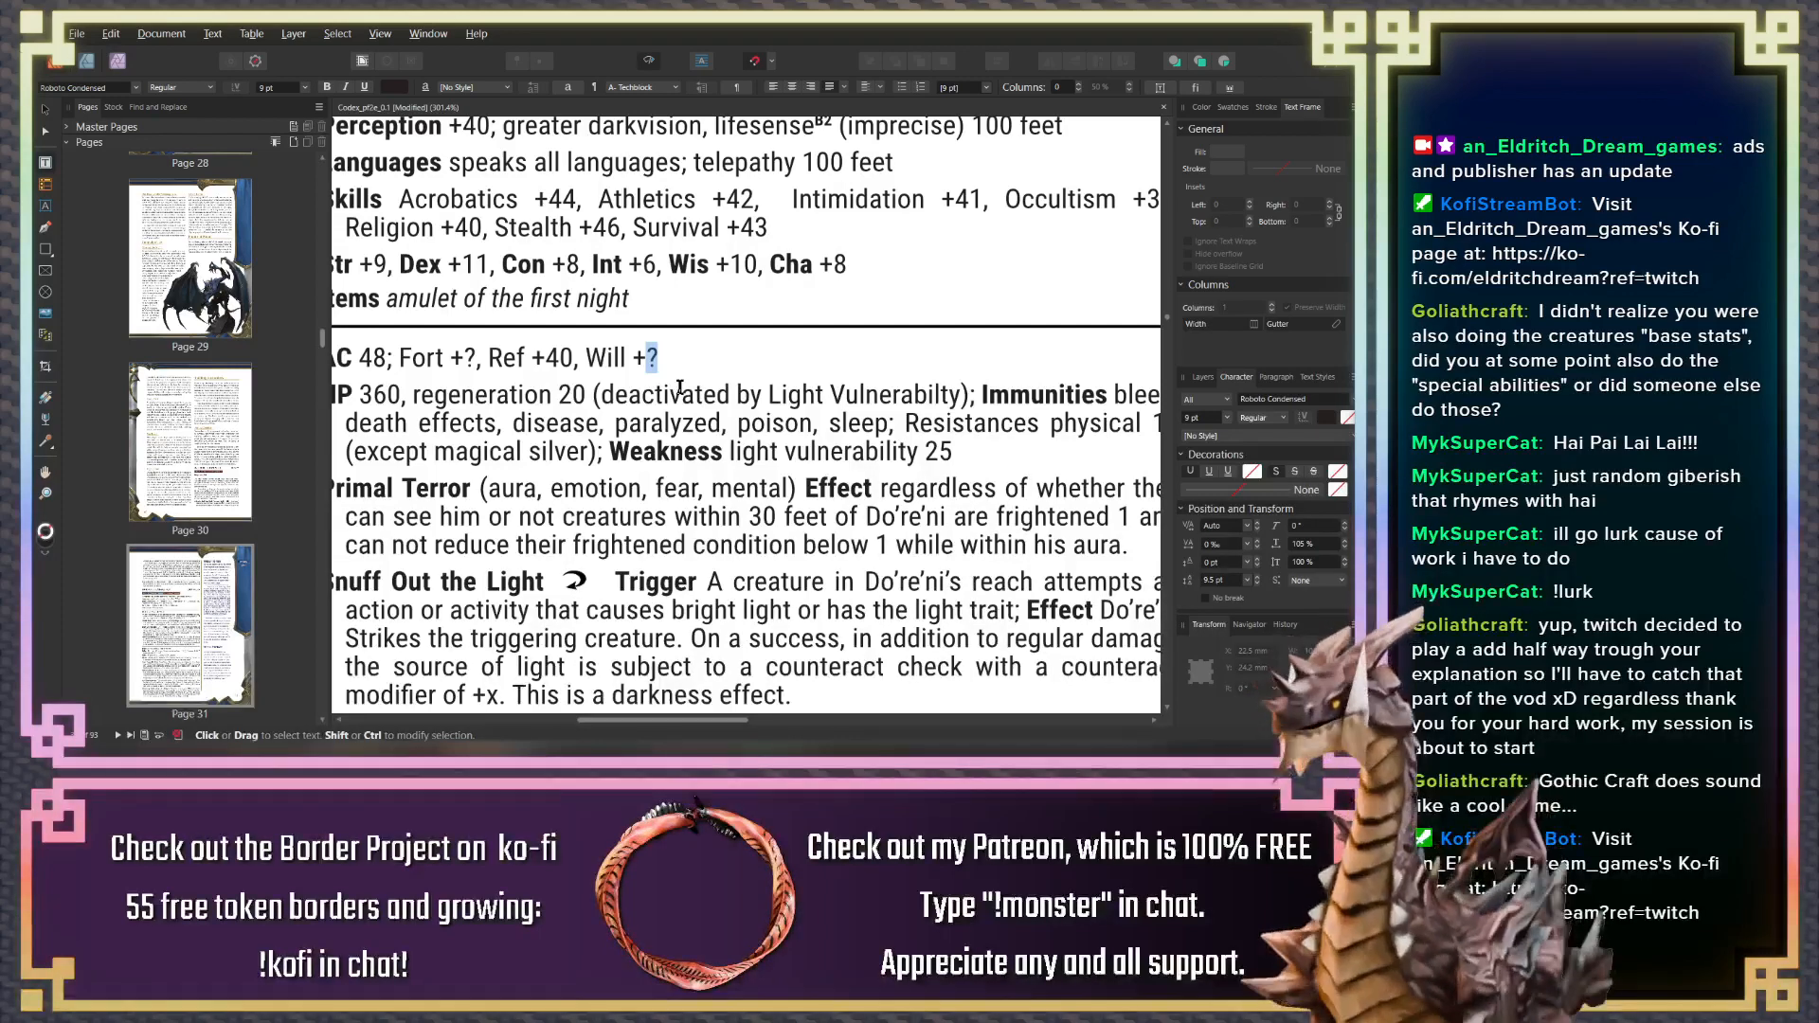
{"action": "type", "text": "3"}
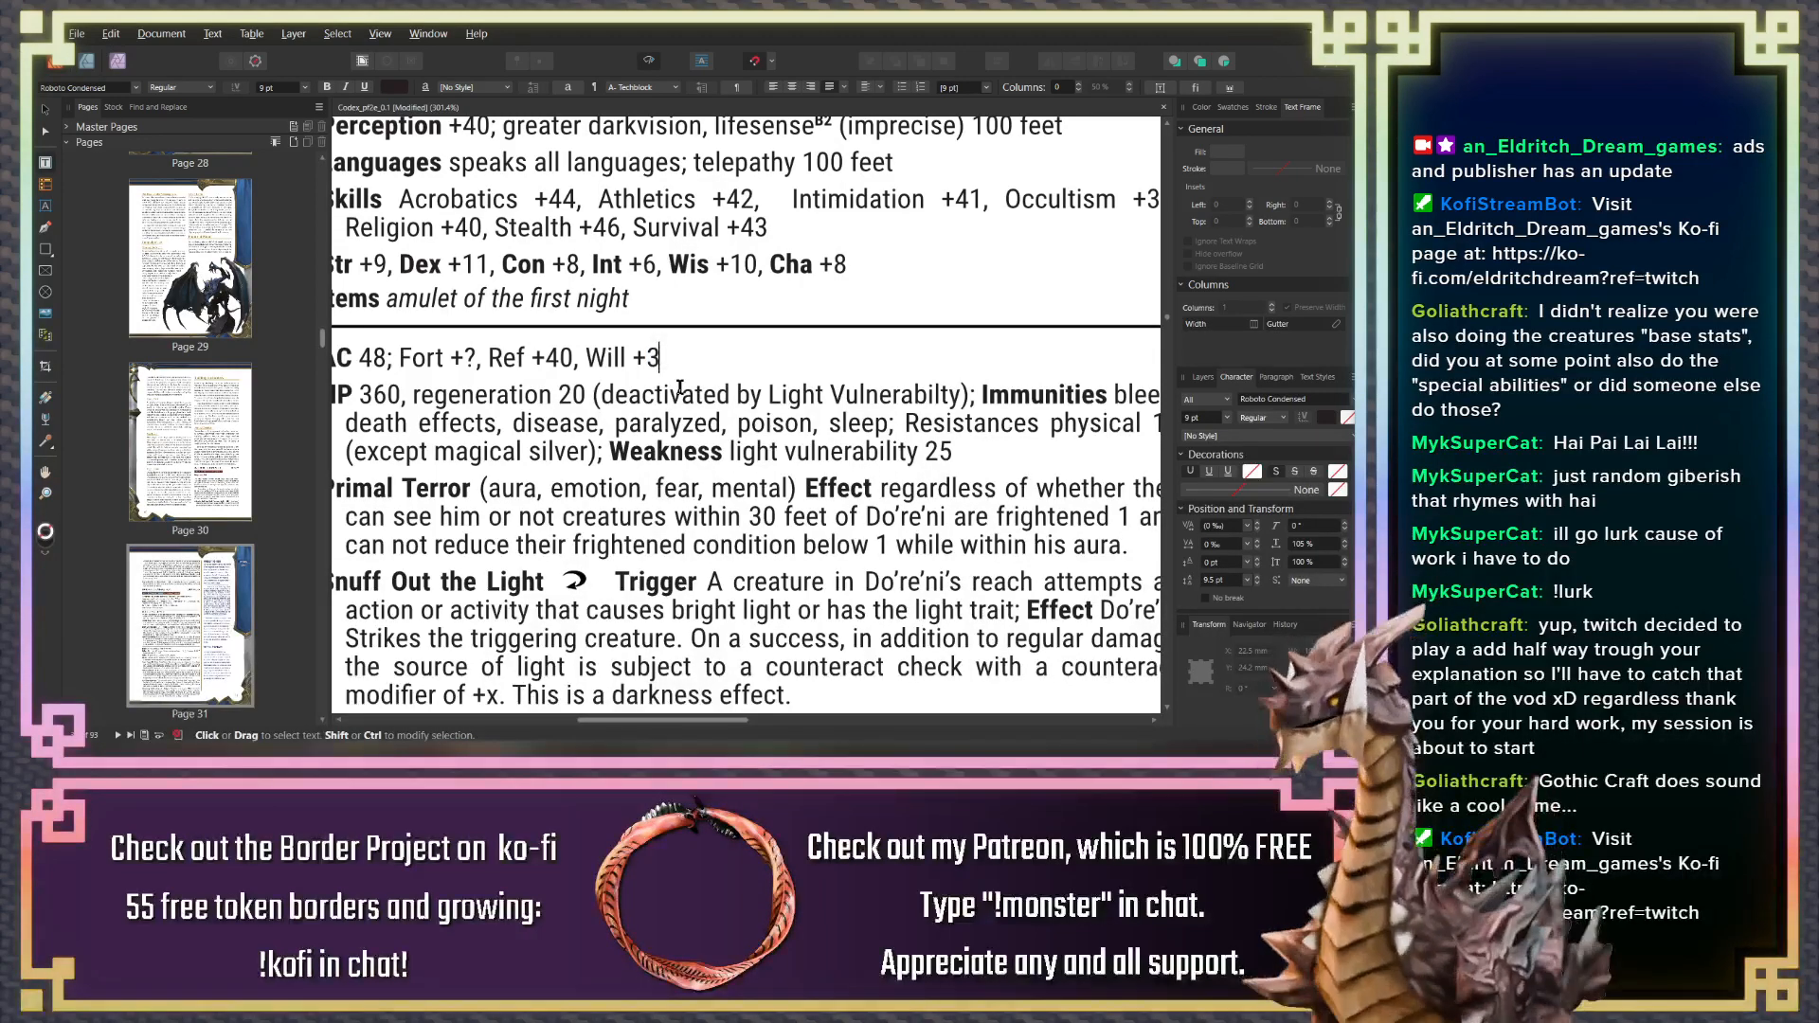
{"action": "type", "text": "7"}
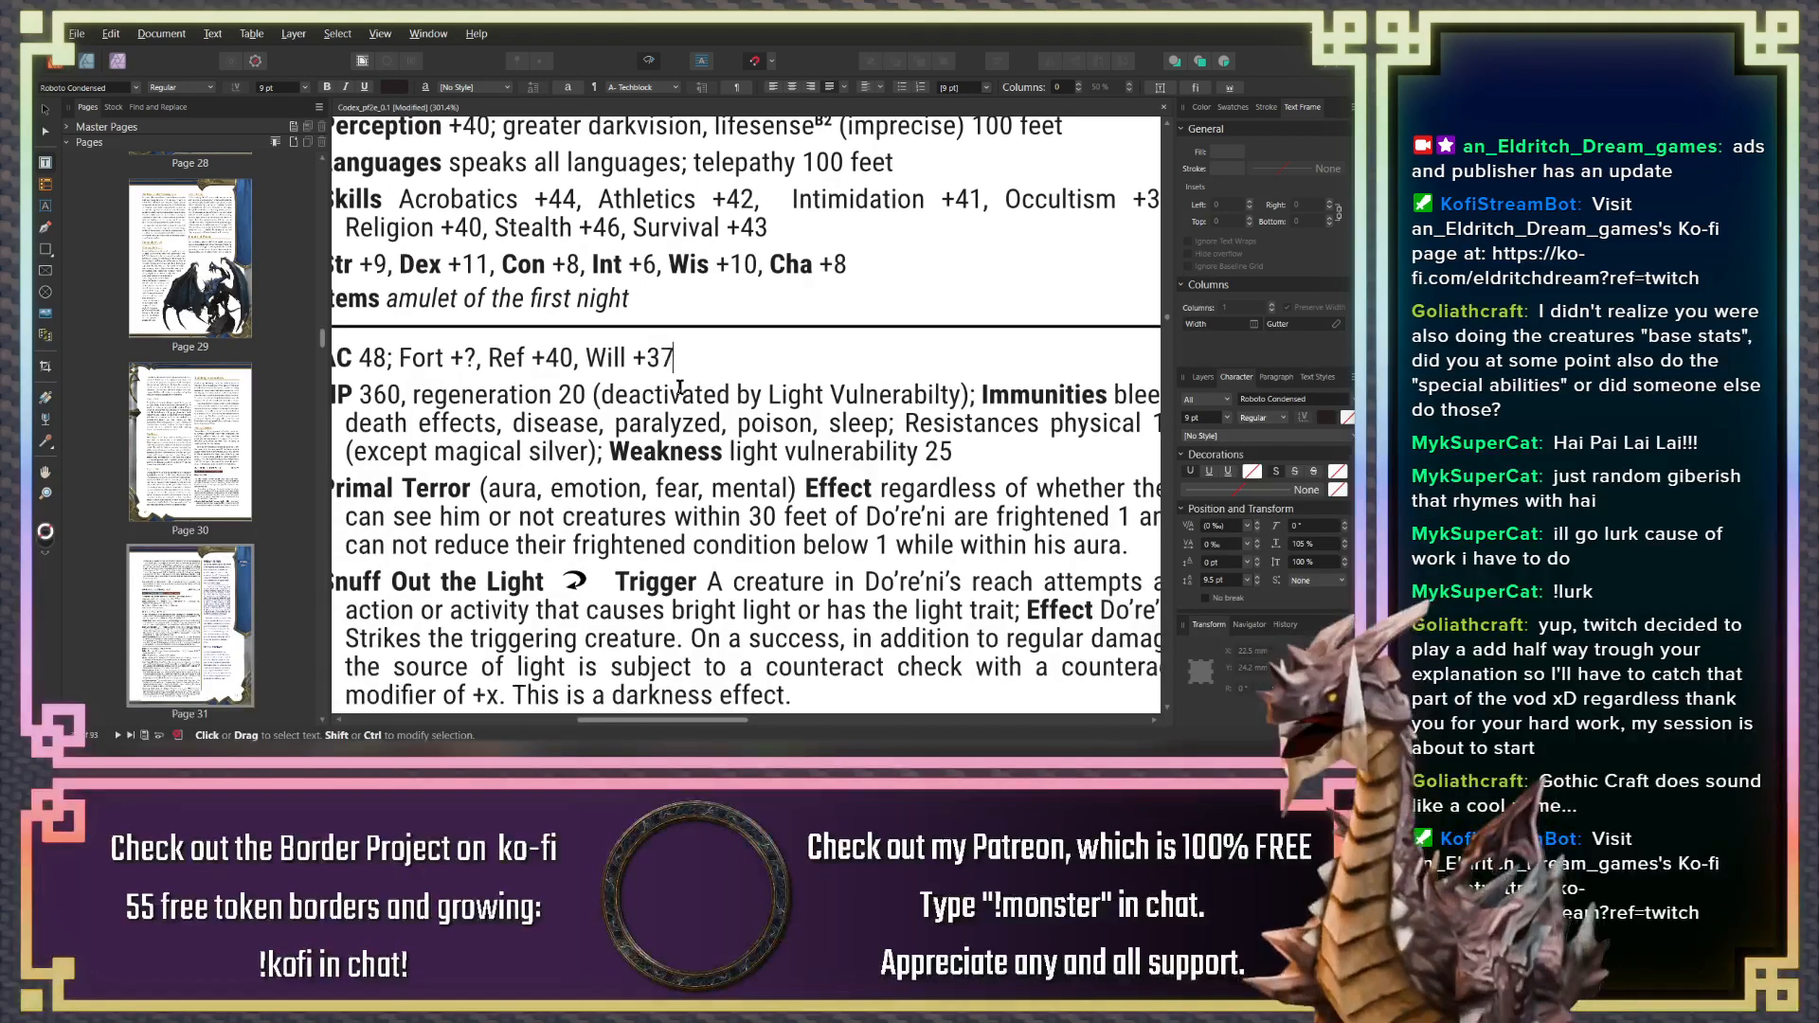
Replace the question-mark placeholder for the Fort save with +35 in Do're'ni's defences line
{"action": "double_click", "coordinate": [469, 359]}
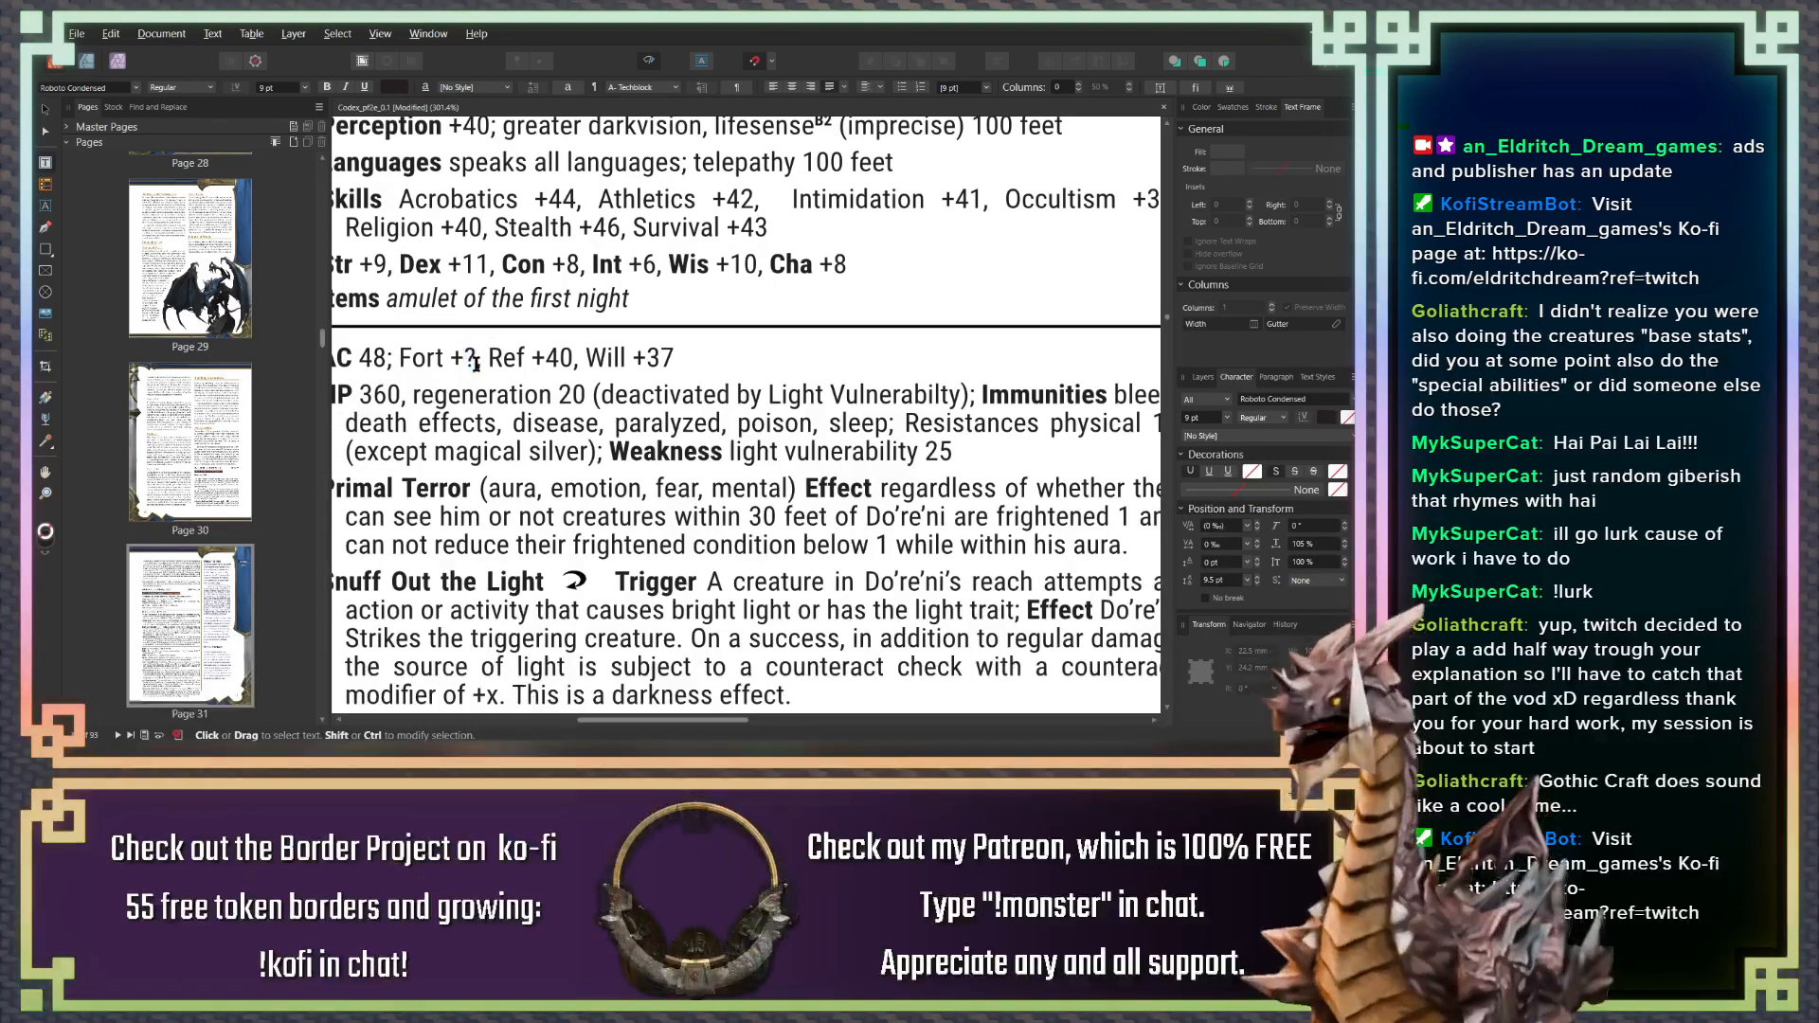
{"action": "left_click", "coordinate": [474, 364]}
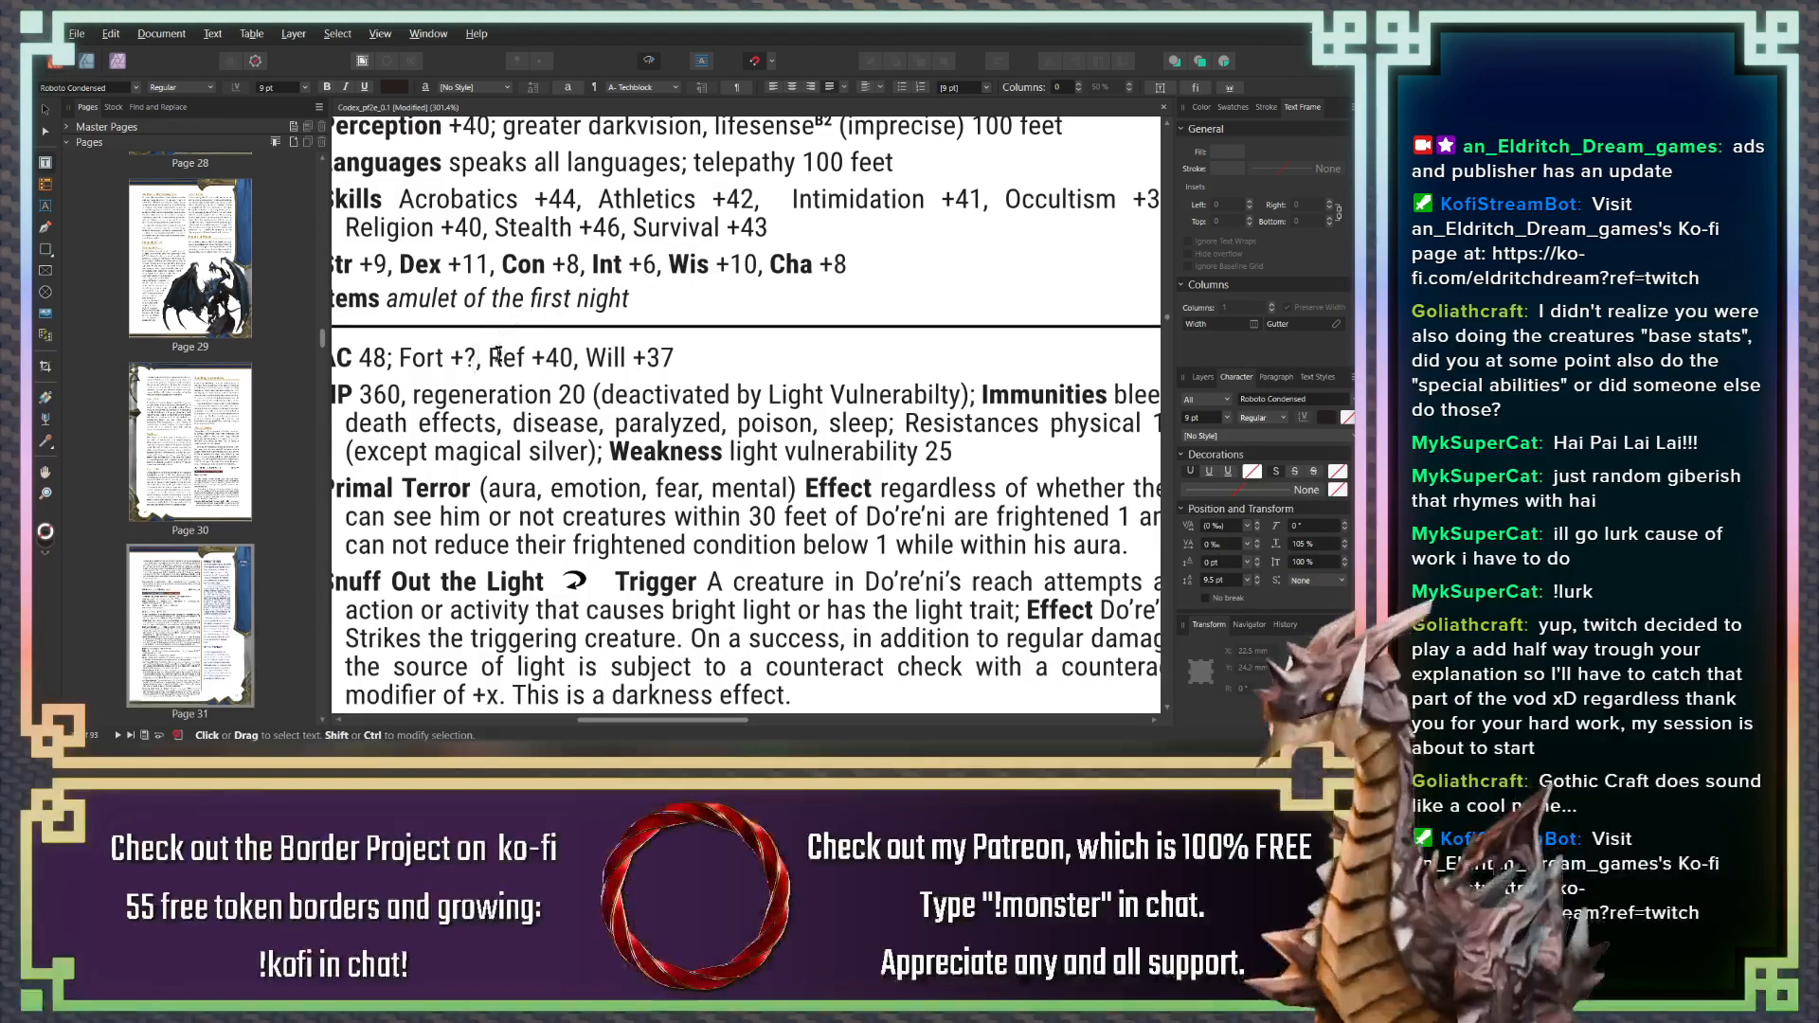
{"action": "double_click", "coordinate": [466, 363]}
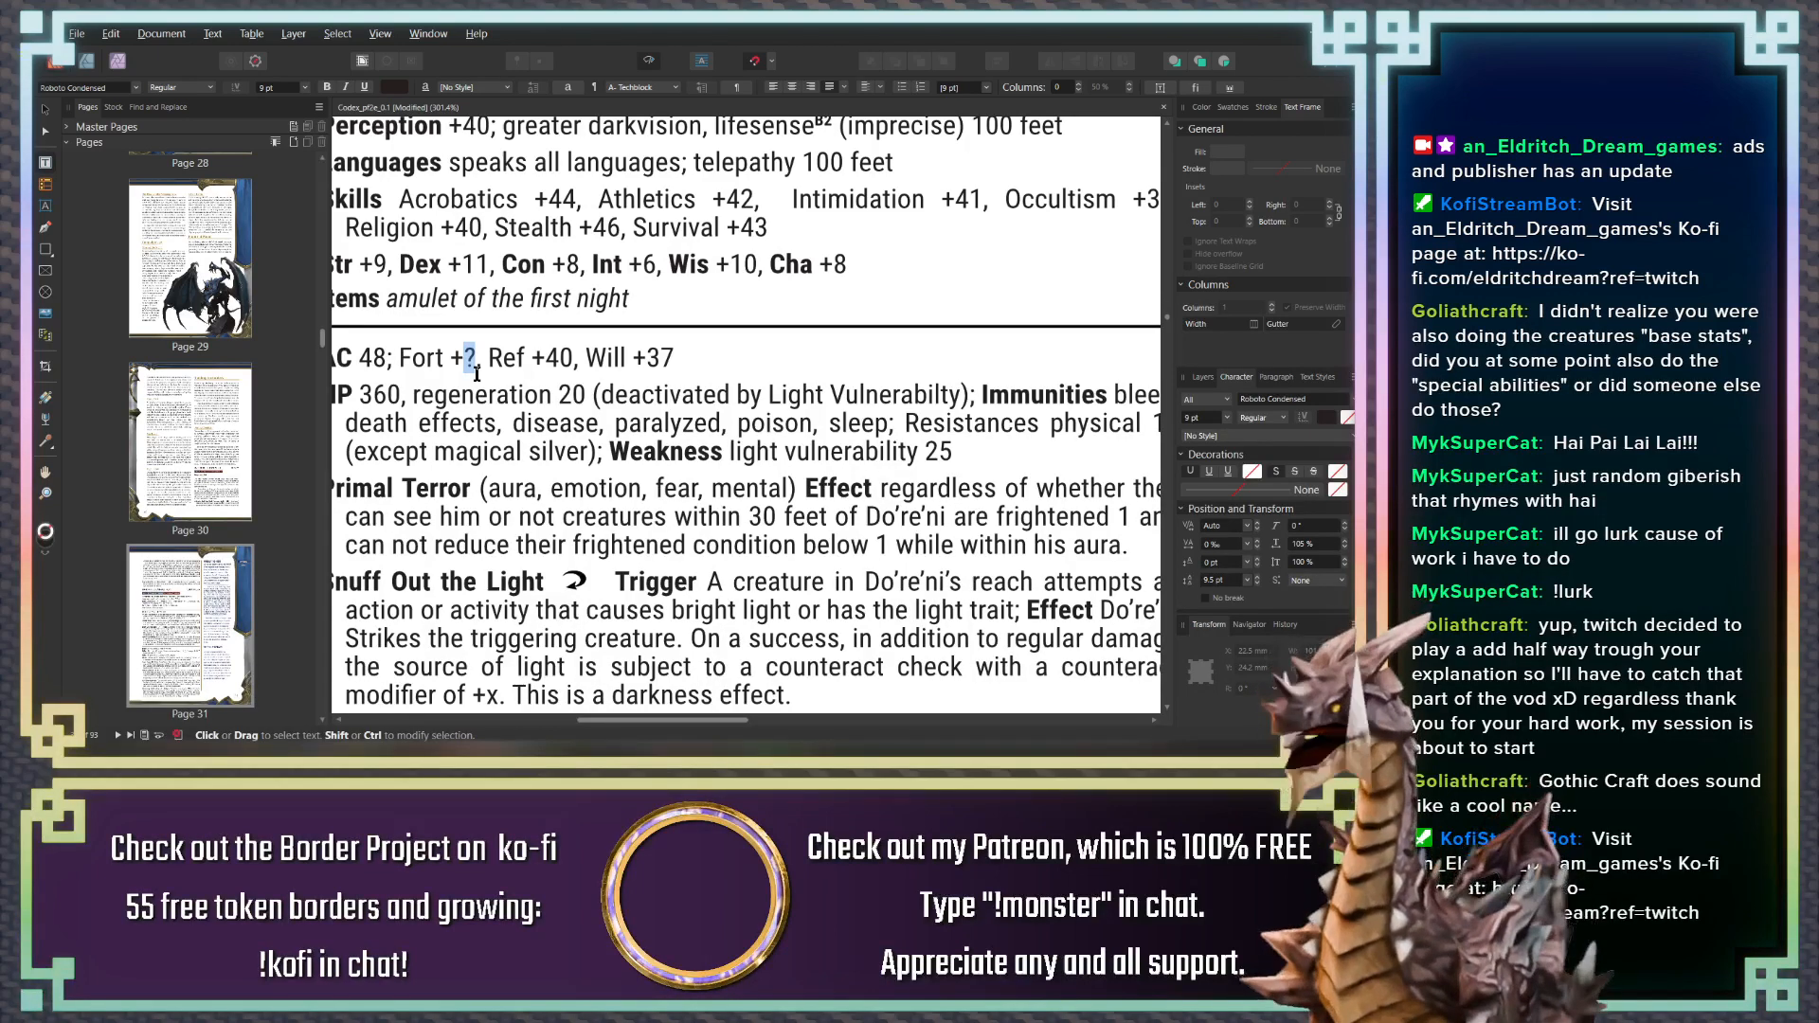
{"action": "type", "text": "25"}
{"action": "key", "text": "BackSpace"}
{"action": "key", "text": "BackSpace"}
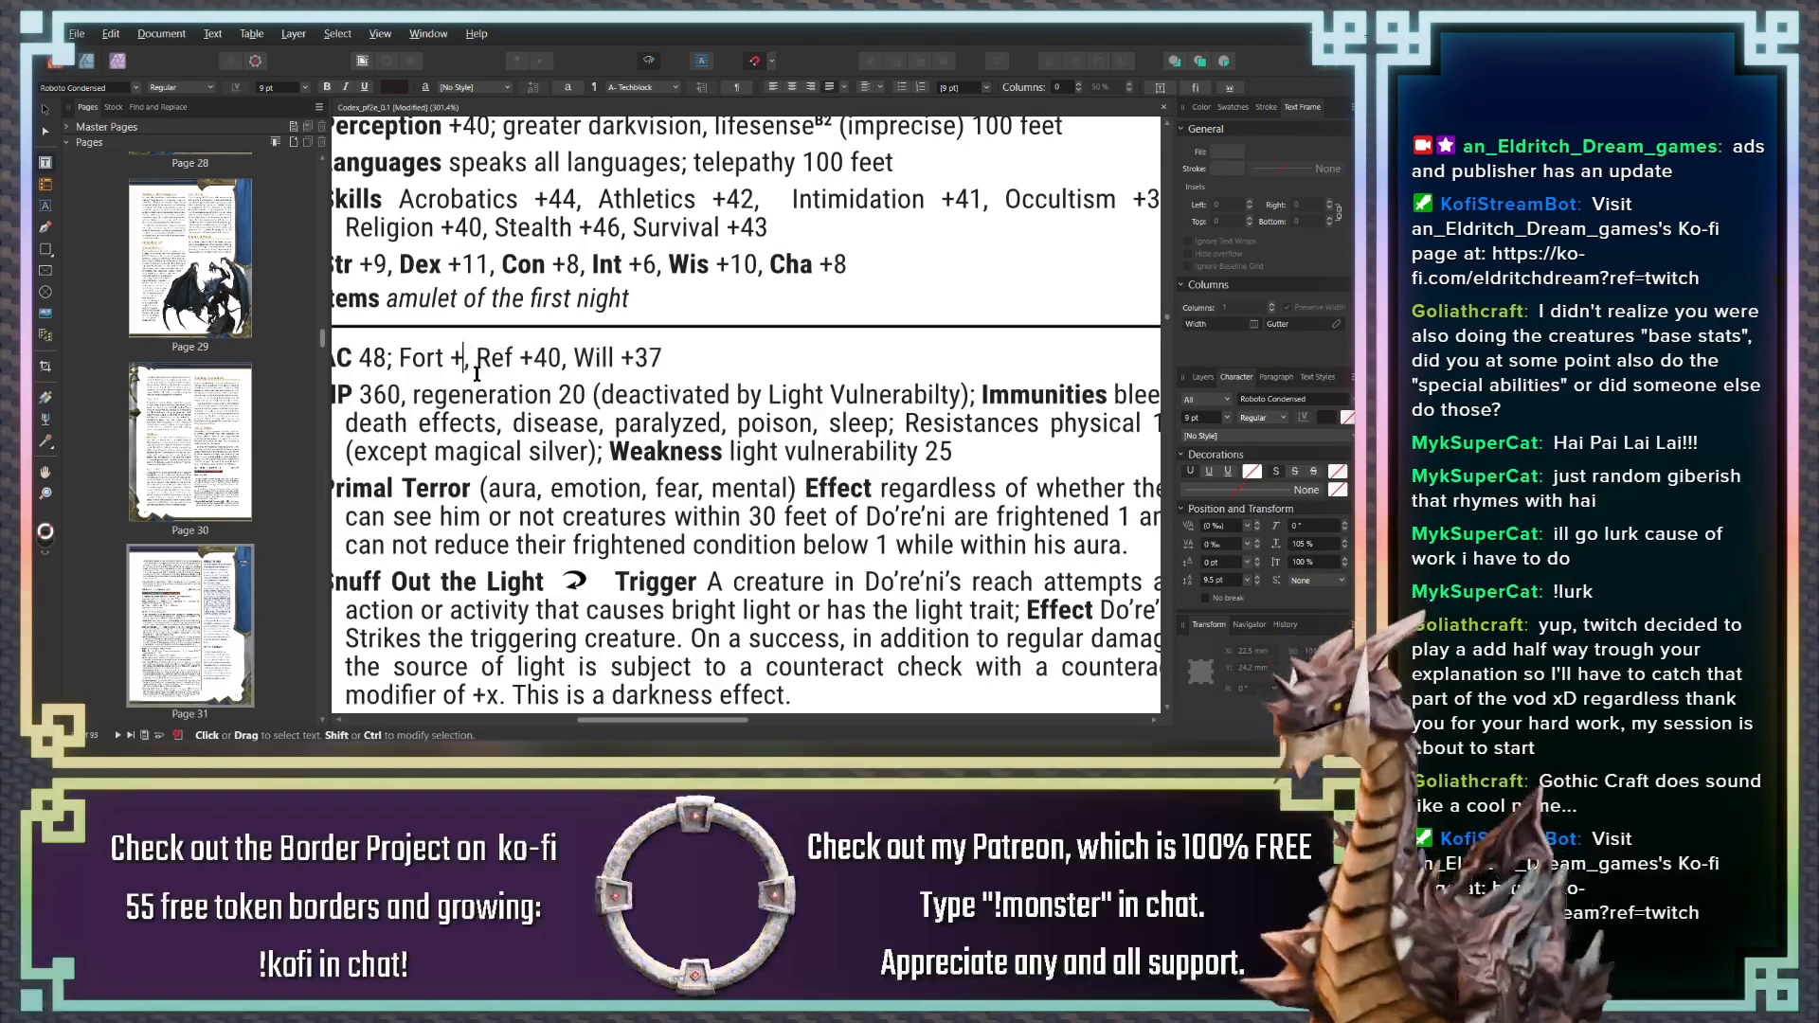
{"action": "type", "text": "35"}
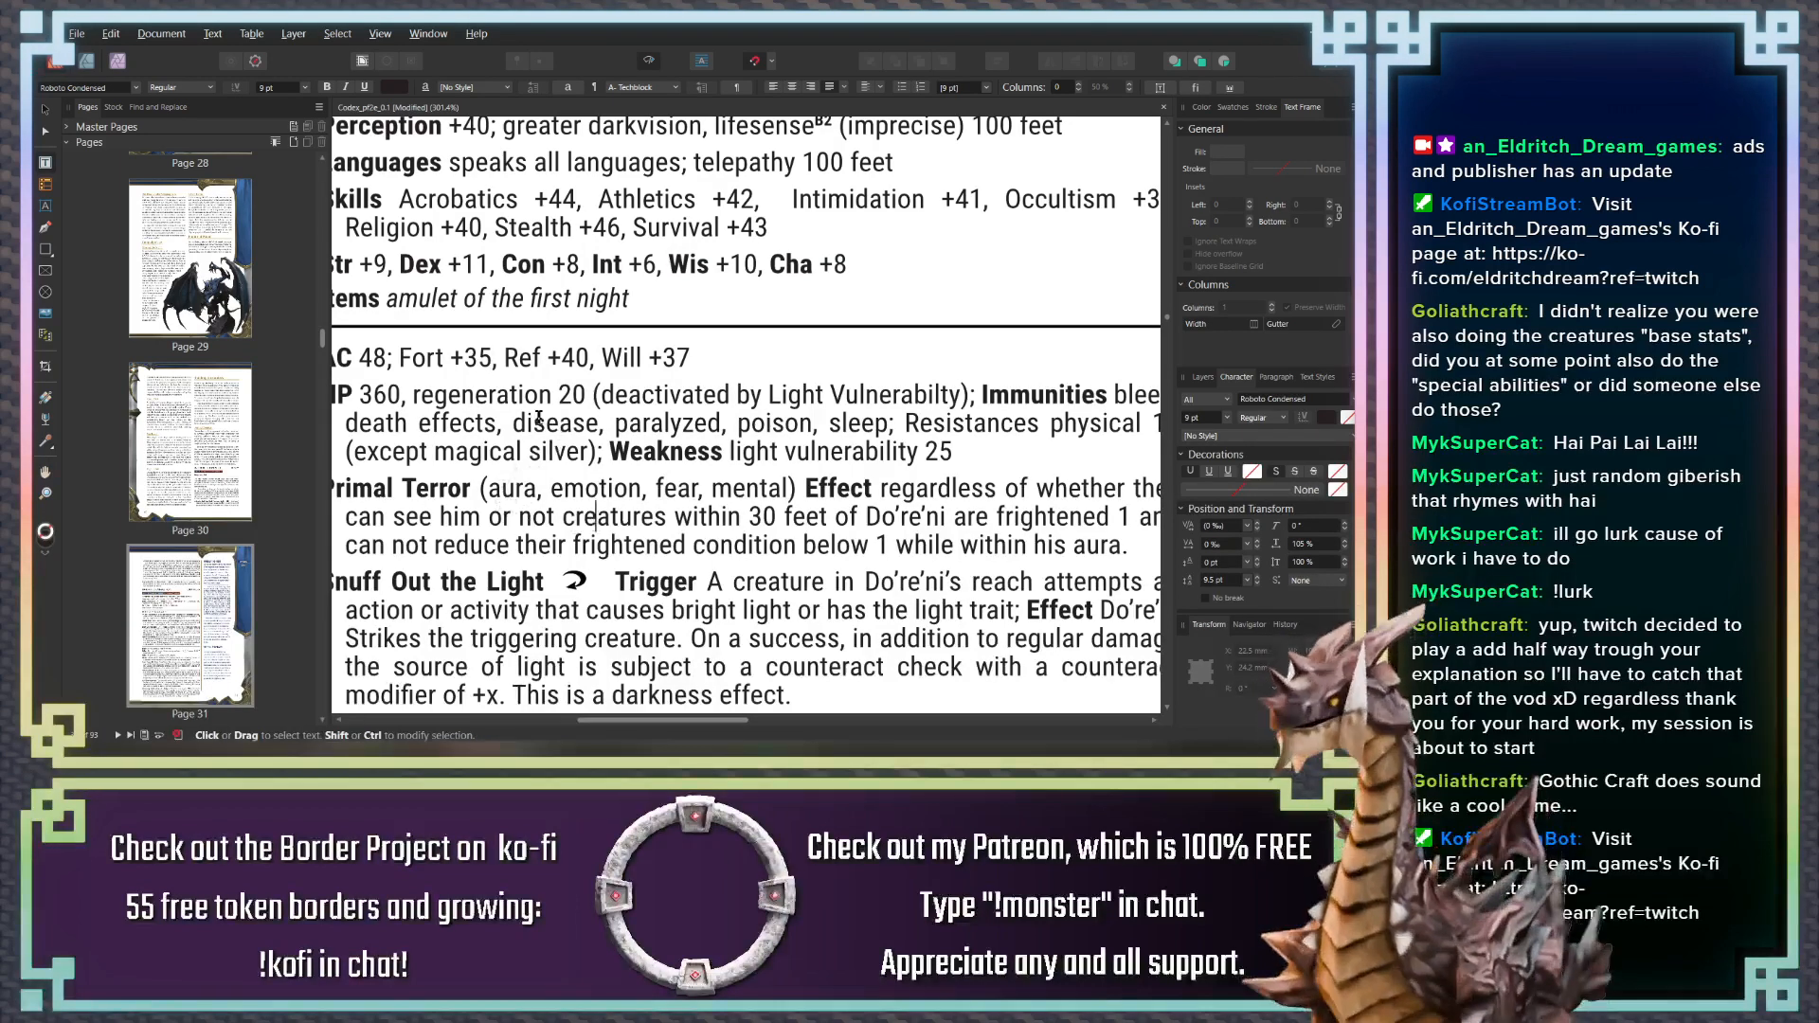
With the Fort save value selected, switch to Calculator and work out 20 + 8 + 4
{"action": "scroll", "coordinate": [583, 426], "scroll_direction": "left", "scroll_amount": 2}
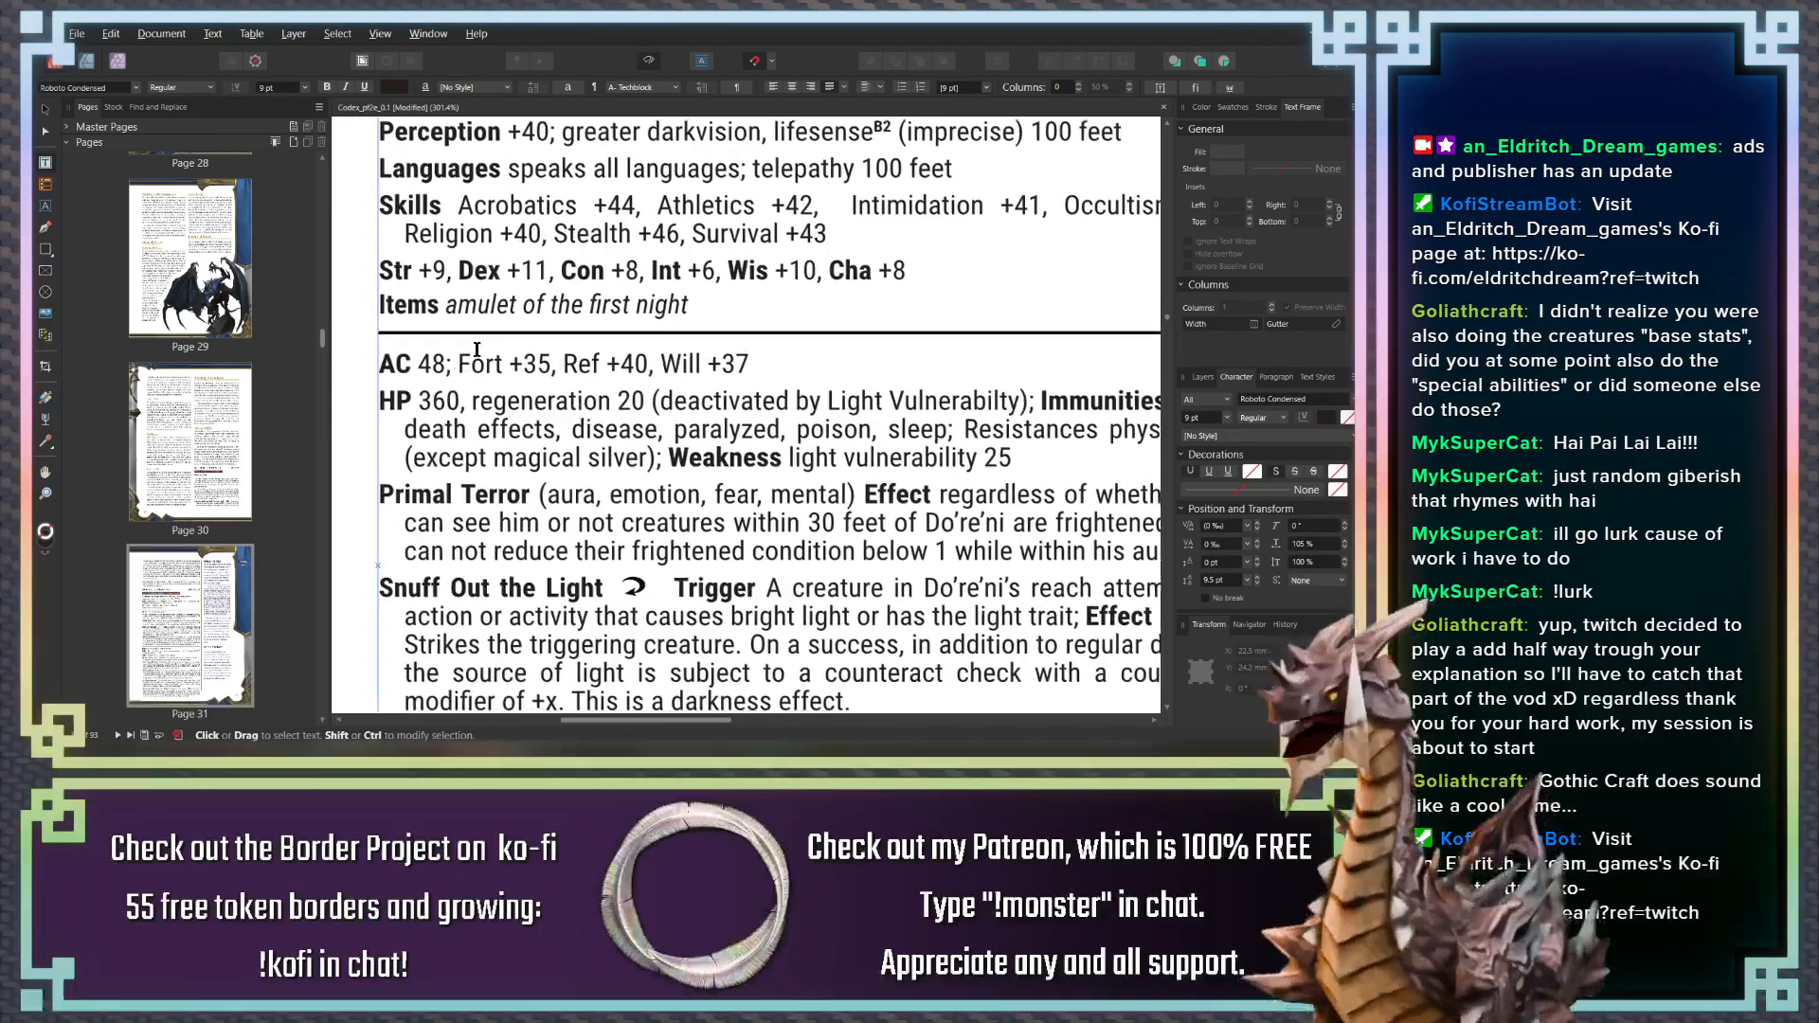
{"action": "double_click", "coordinate": [534, 364]}
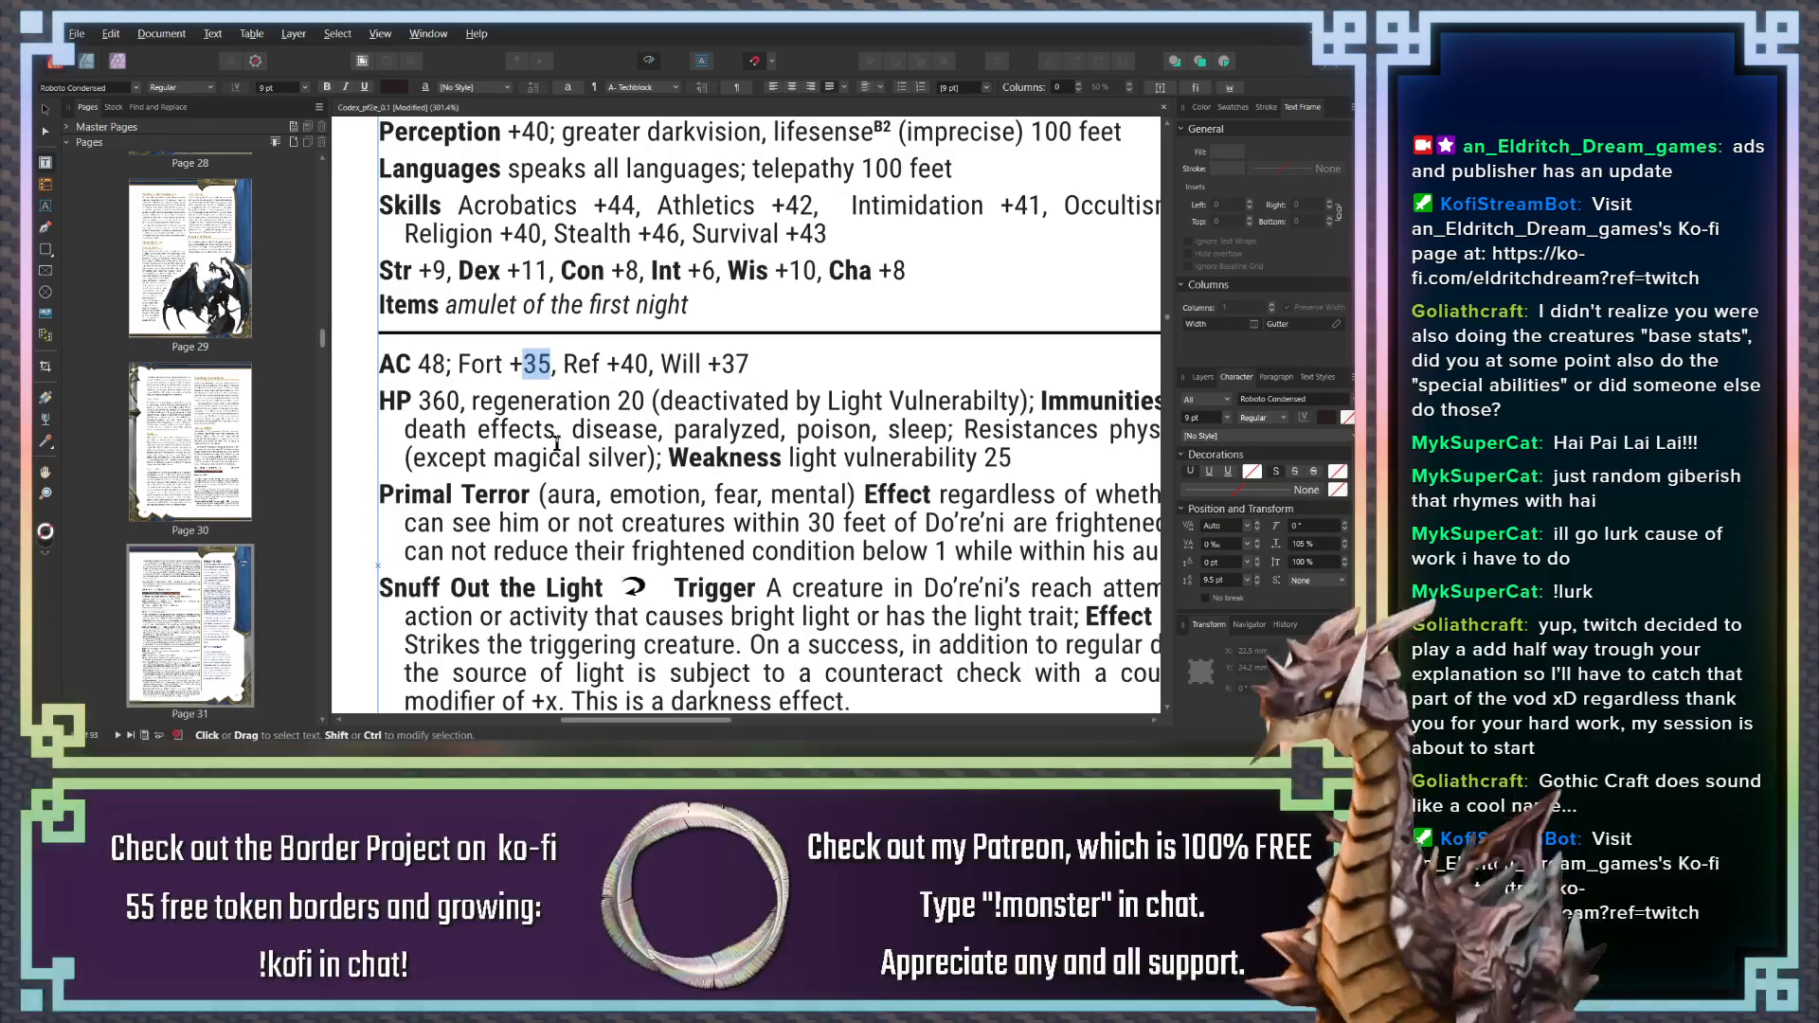
{"action": "left_click", "coordinate": [568, 402]}
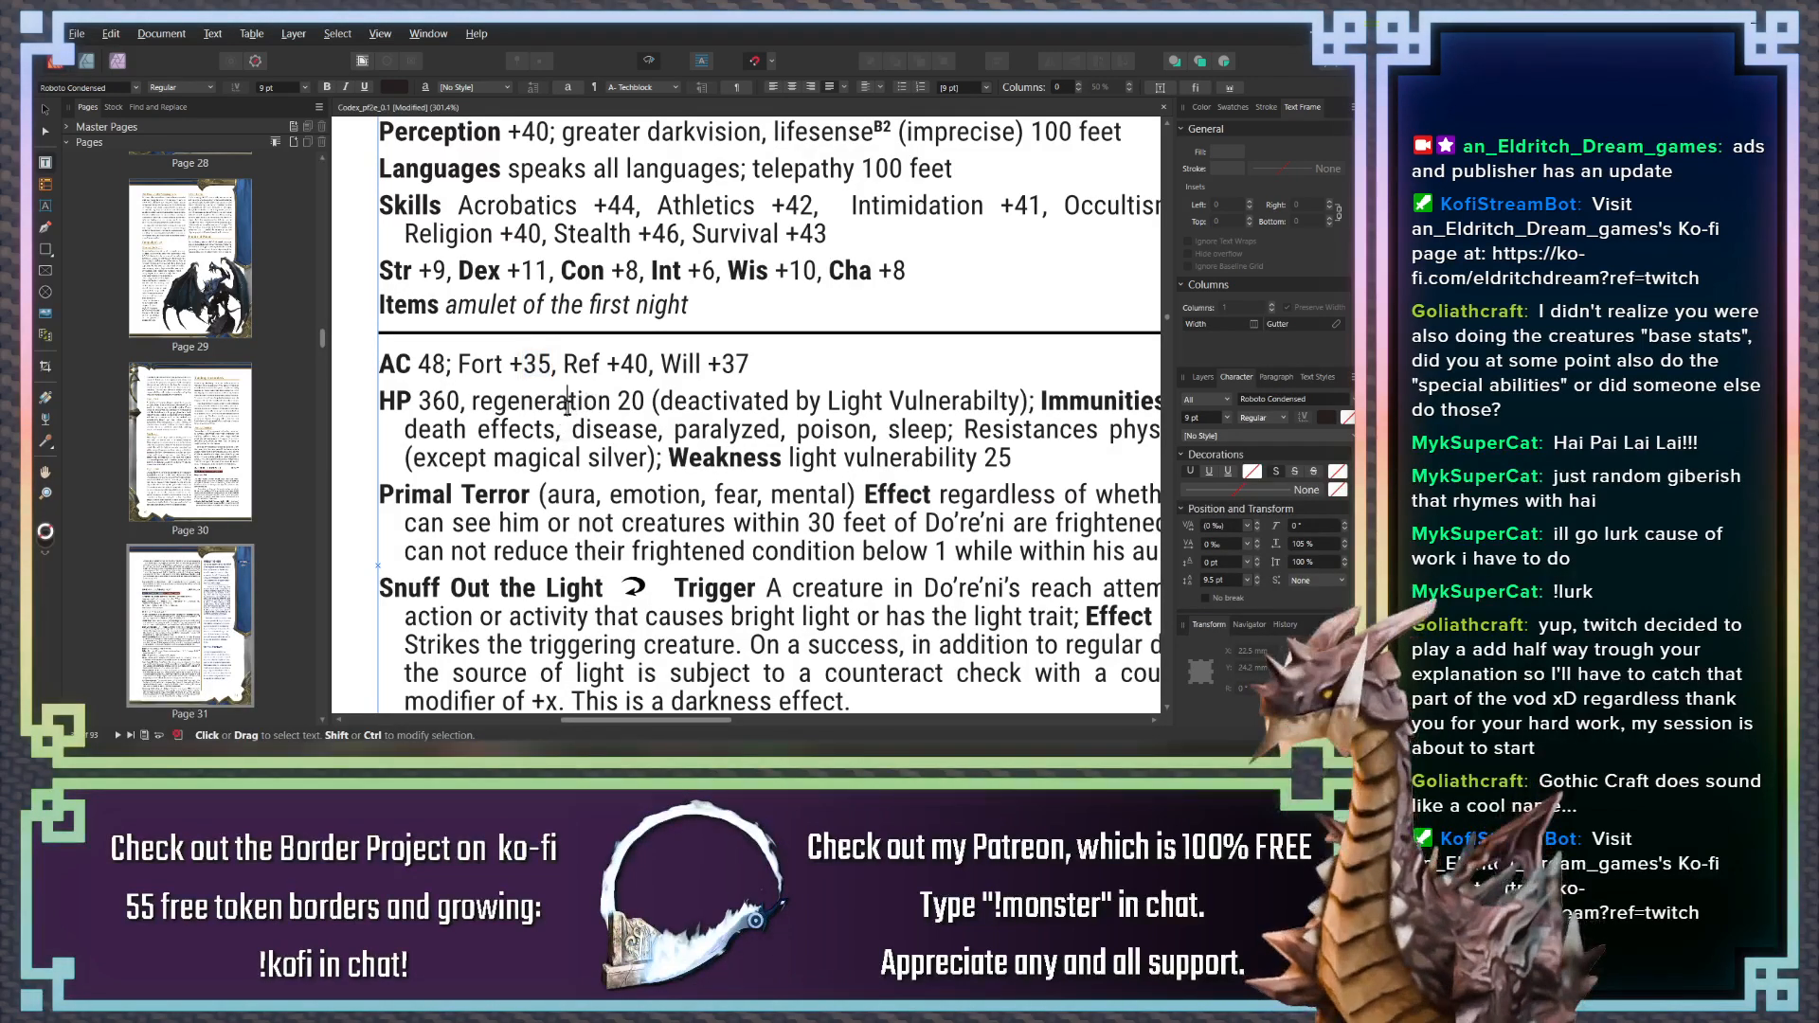
{"action": "double_click", "coordinate": [536, 366]}
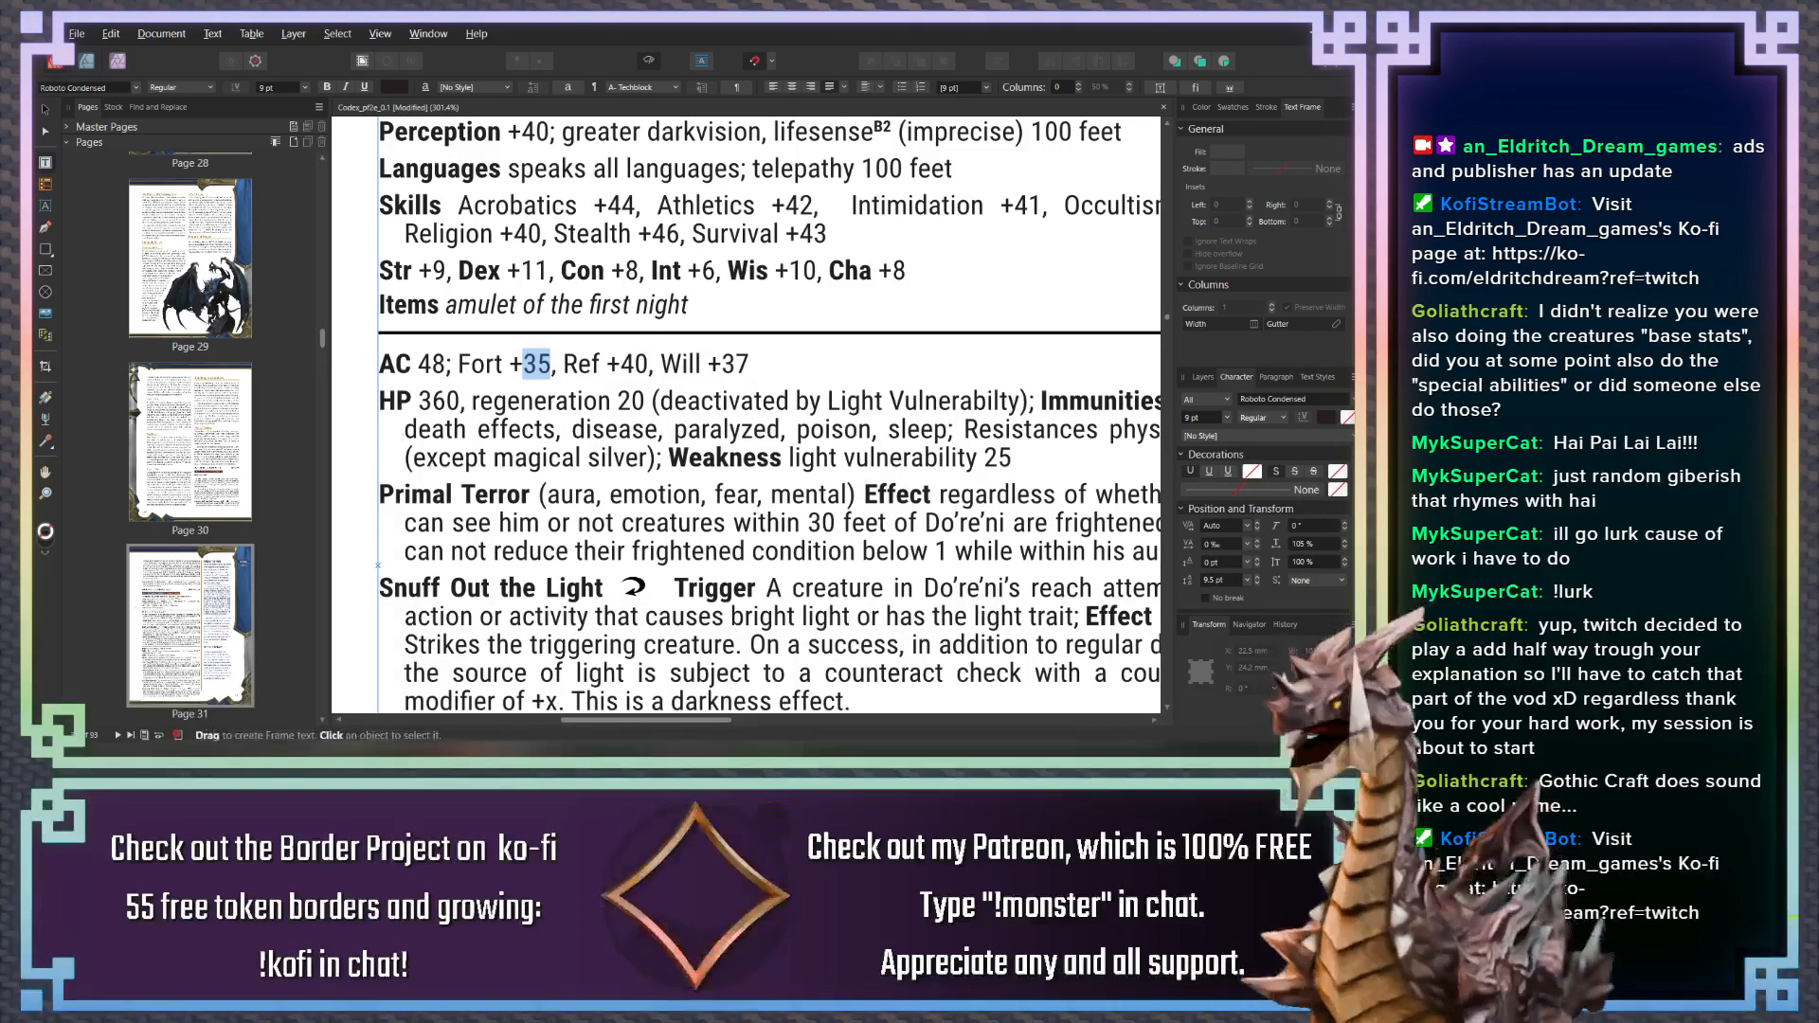
{"action": "key", "text": "alt+Tab"}
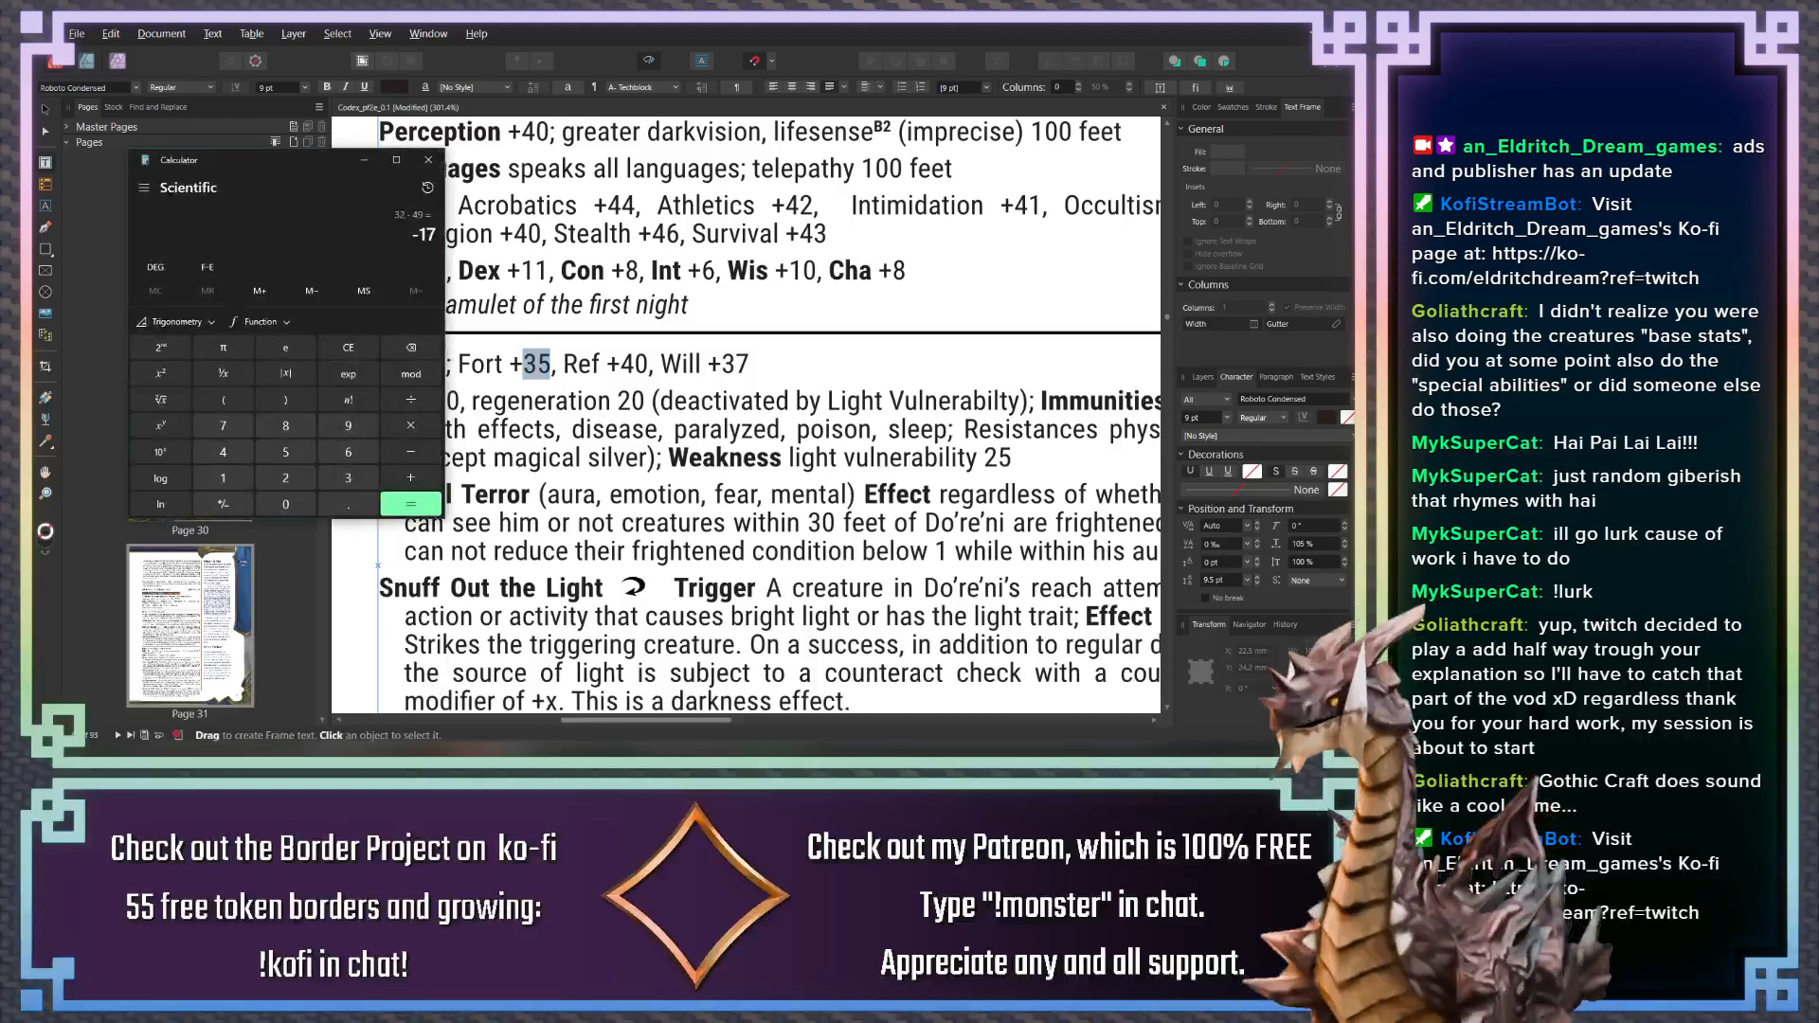
{"action": "left_click", "coordinate": [268, 478]}
{"action": "left_click", "coordinate": [277, 504]}
{"action": "left_click", "coordinate": [410, 478]}
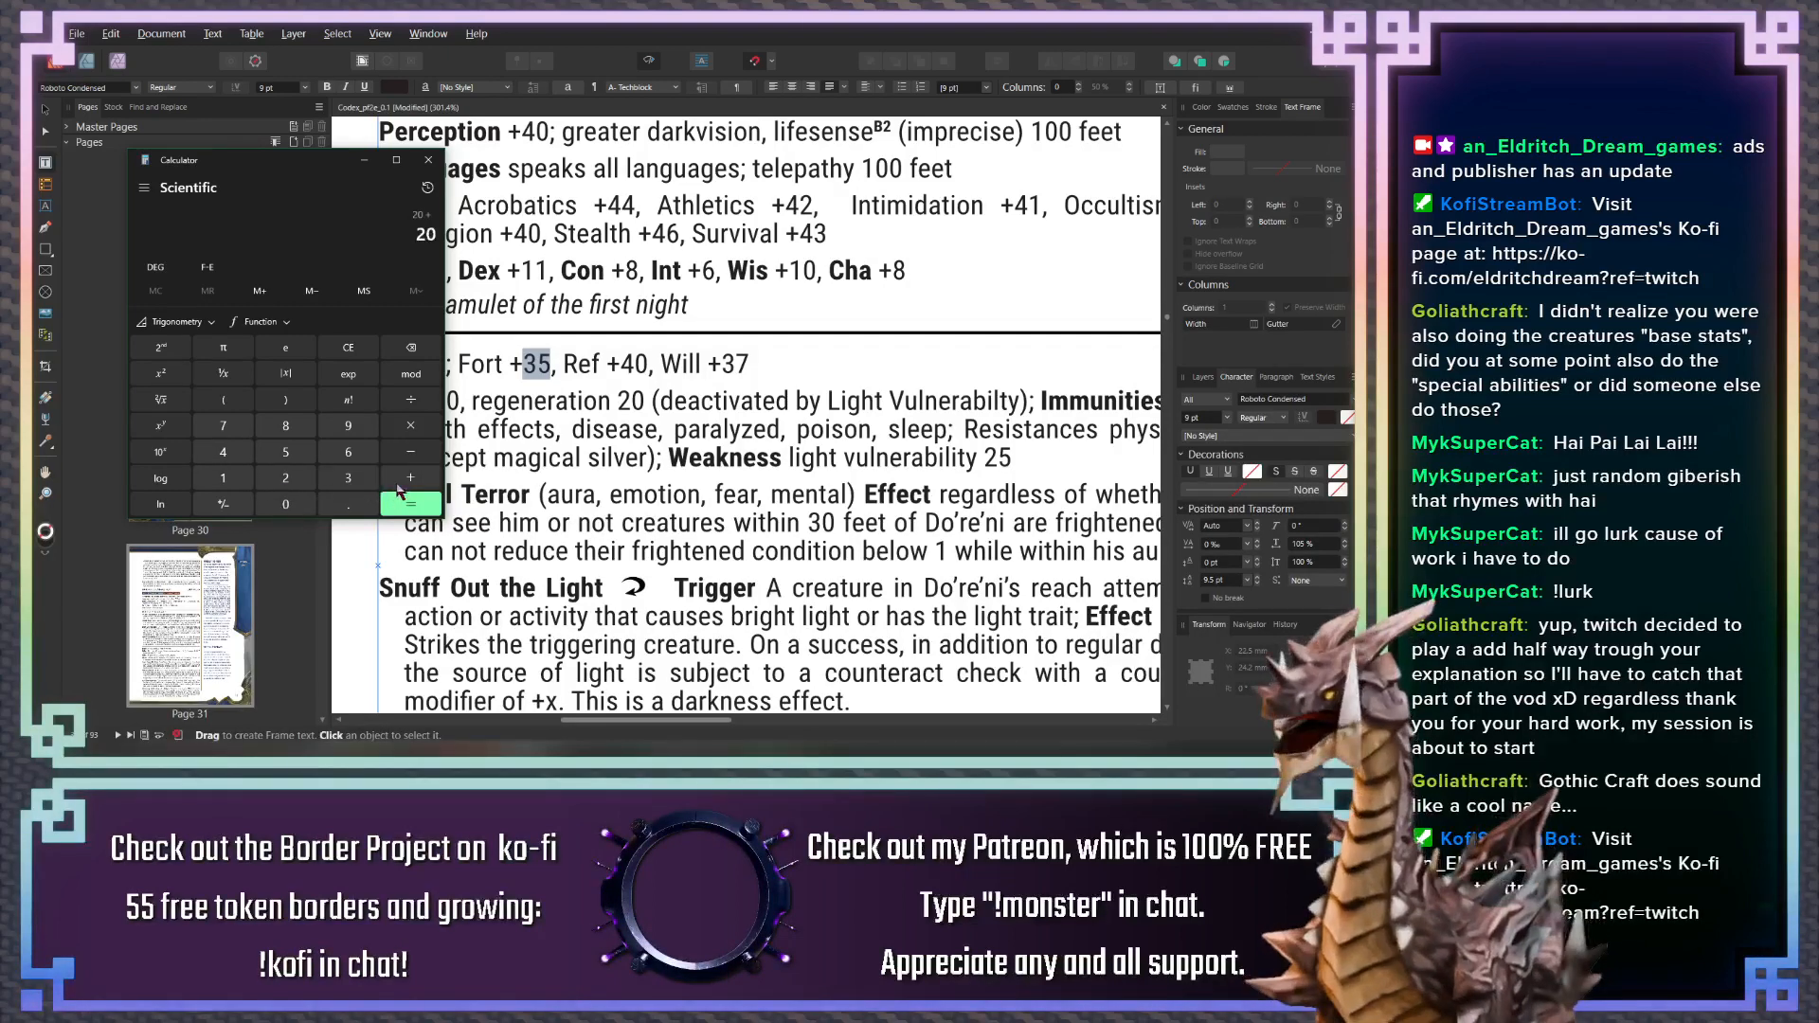
{"action": "left_click", "coordinate": [285, 428]}
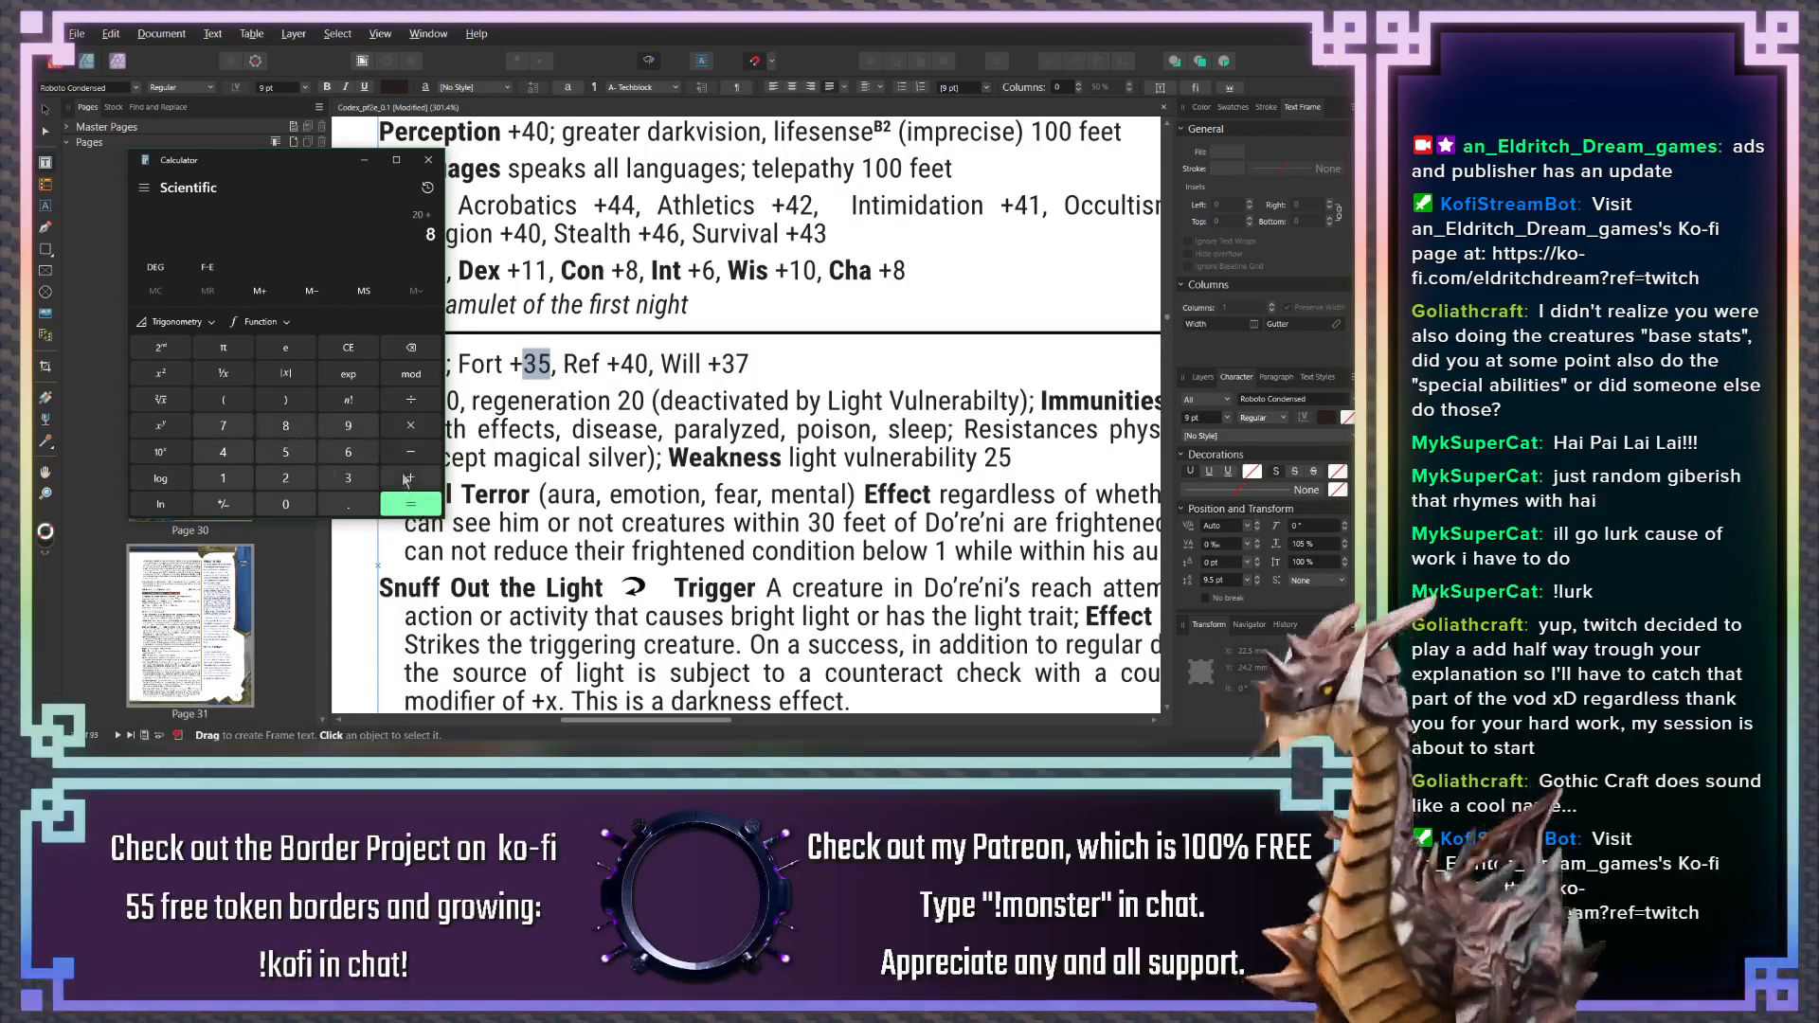
{"action": "left_click", "coordinate": [405, 478]}
{"action": "left_click", "coordinate": [225, 454]}
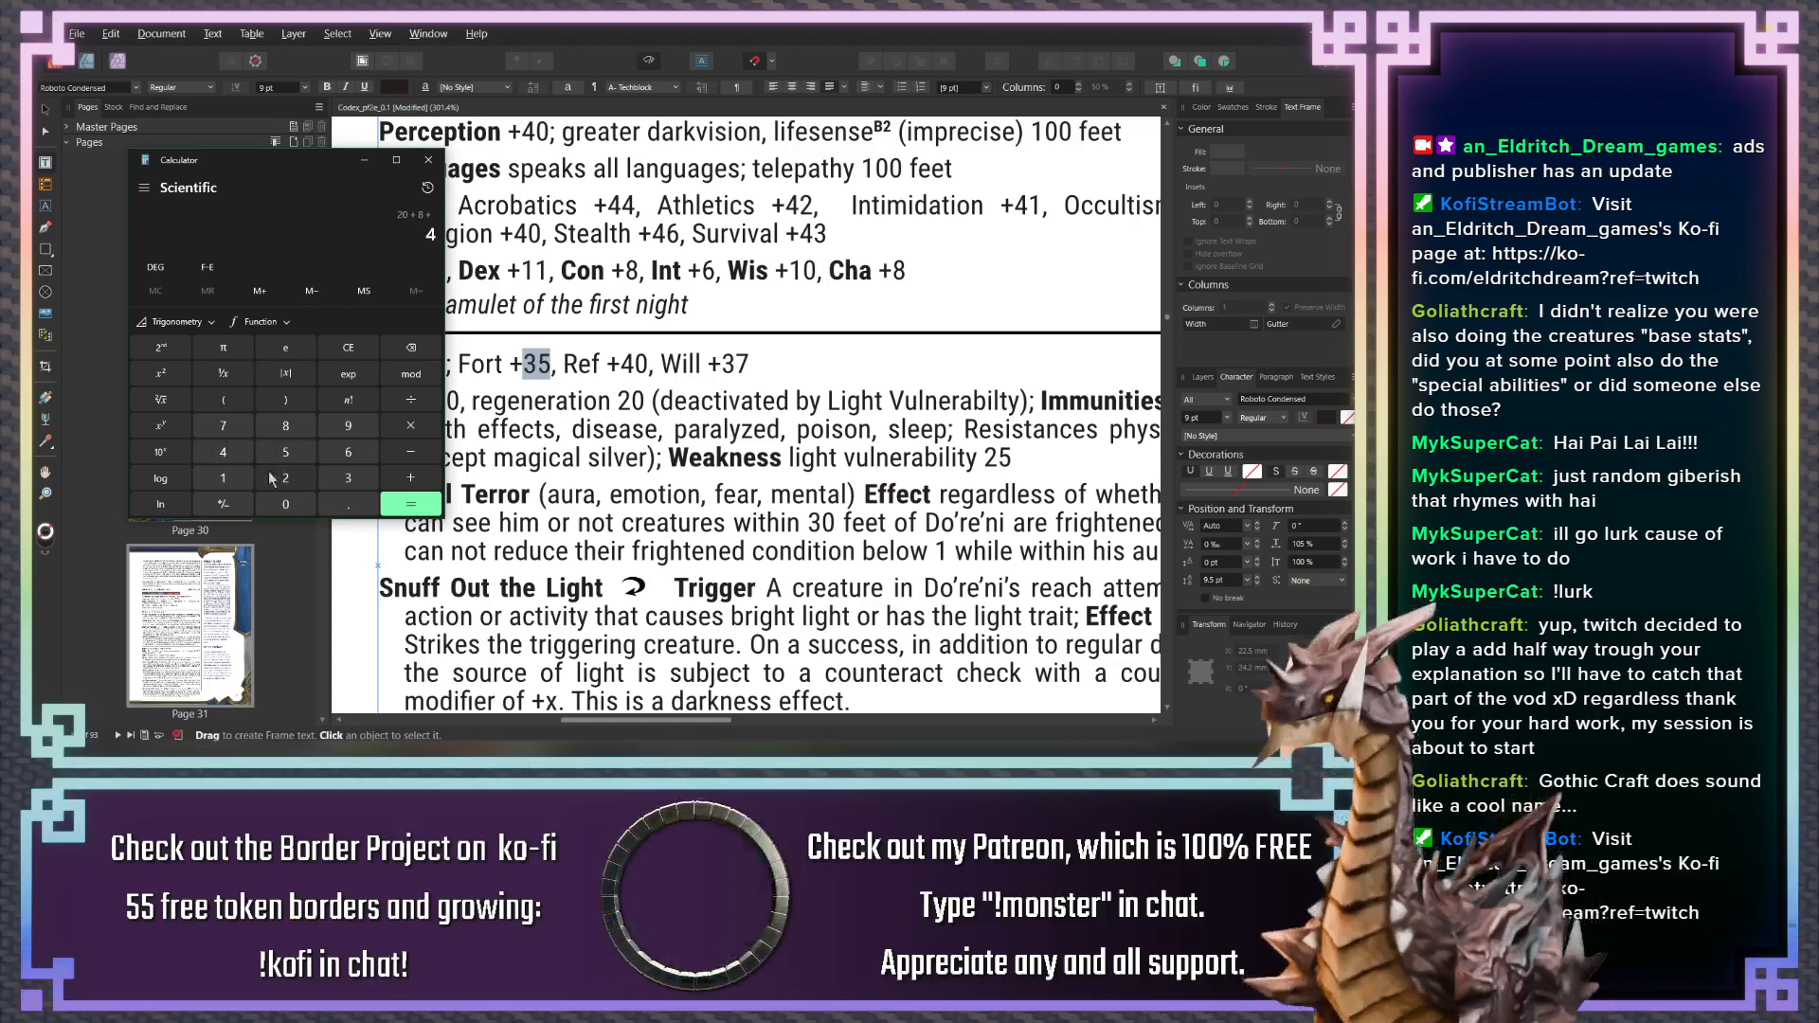
{"action": "left_click", "coordinate": [410, 507]}
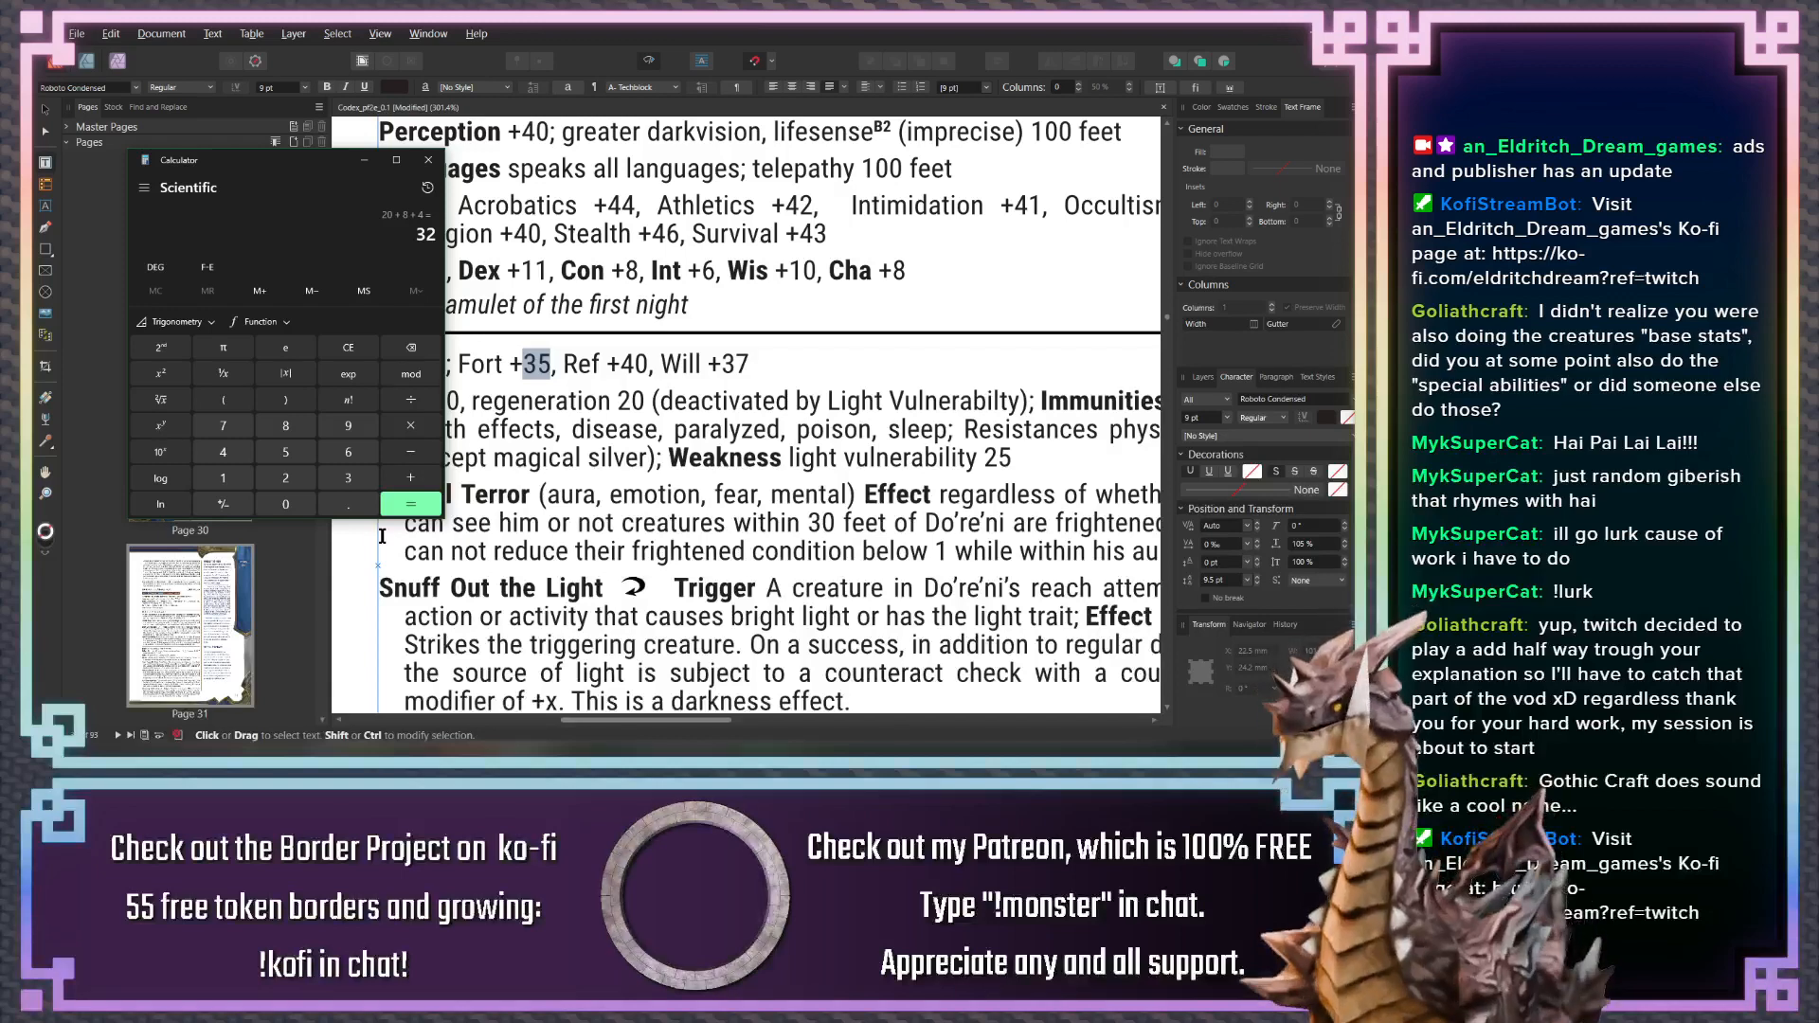
Add 10 to the calculated sum and subtract 45 from the result
{"action": "left_click", "coordinate": [410, 478]}
{"action": "left_click", "coordinate": [223, 478]}
{"action": "left_click", "coordinate": [286, 504]}
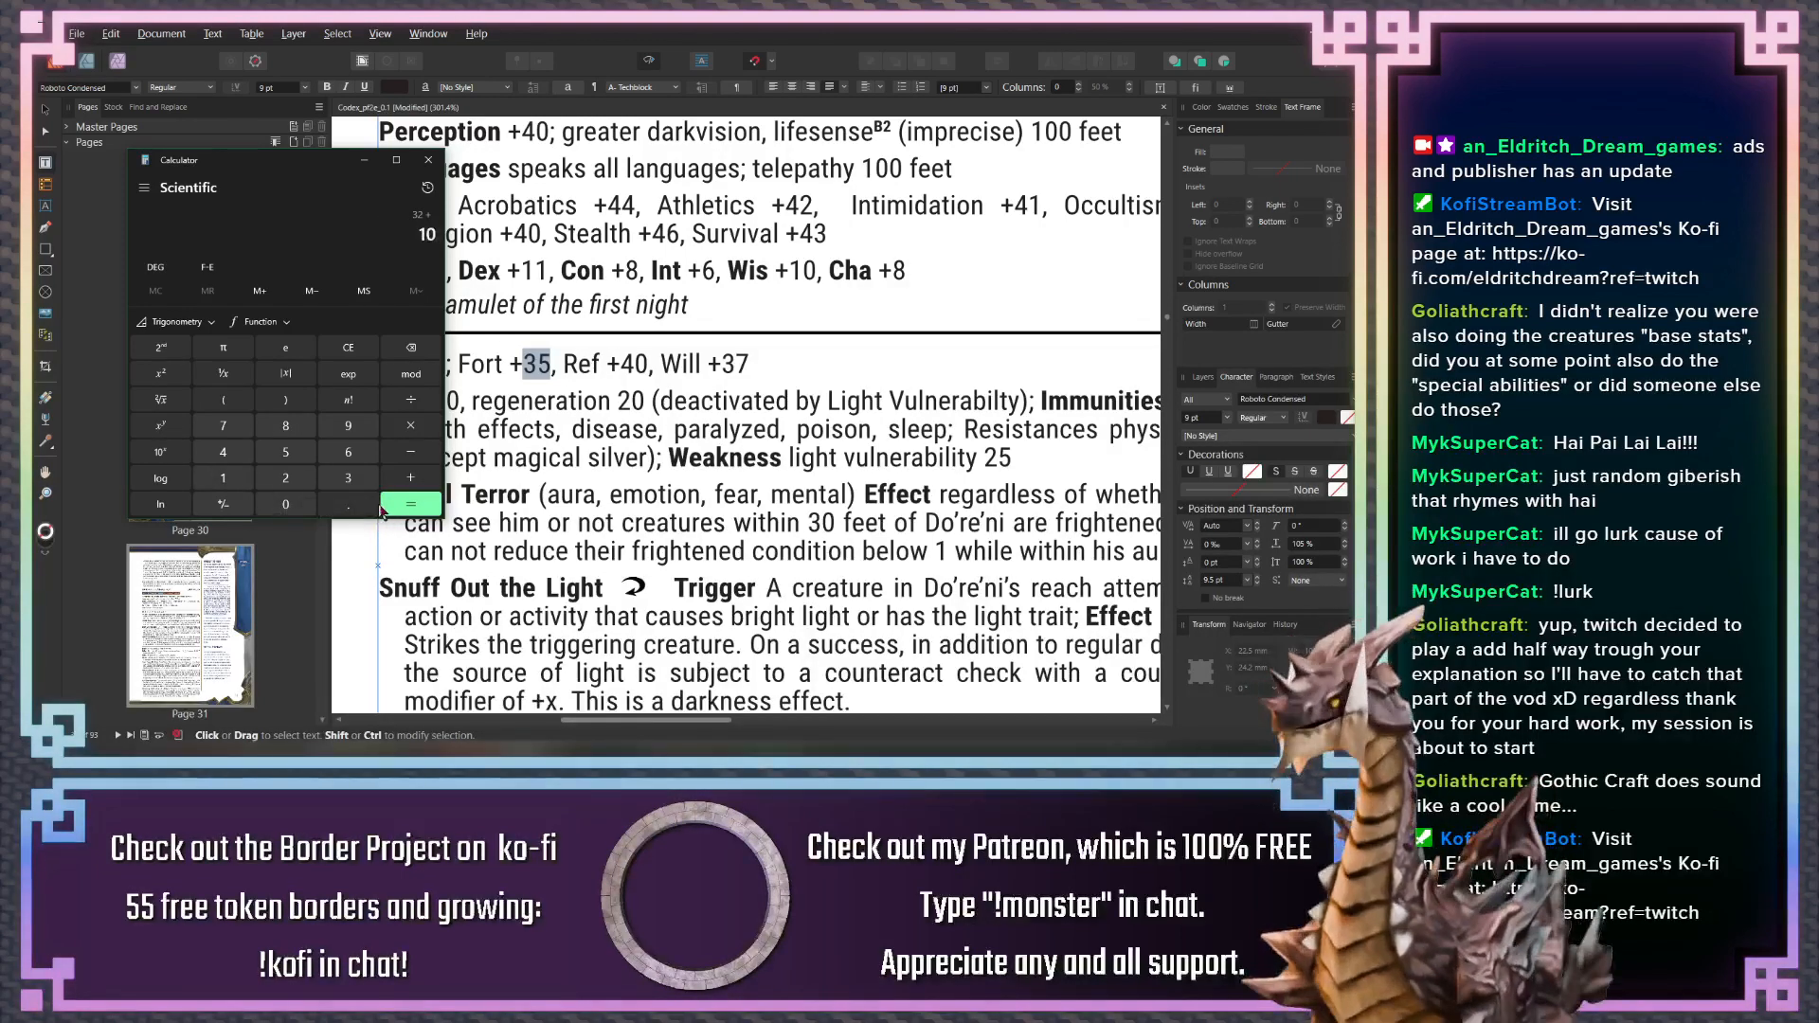
{"action": "left_click", "coordinate": [410, 504]}
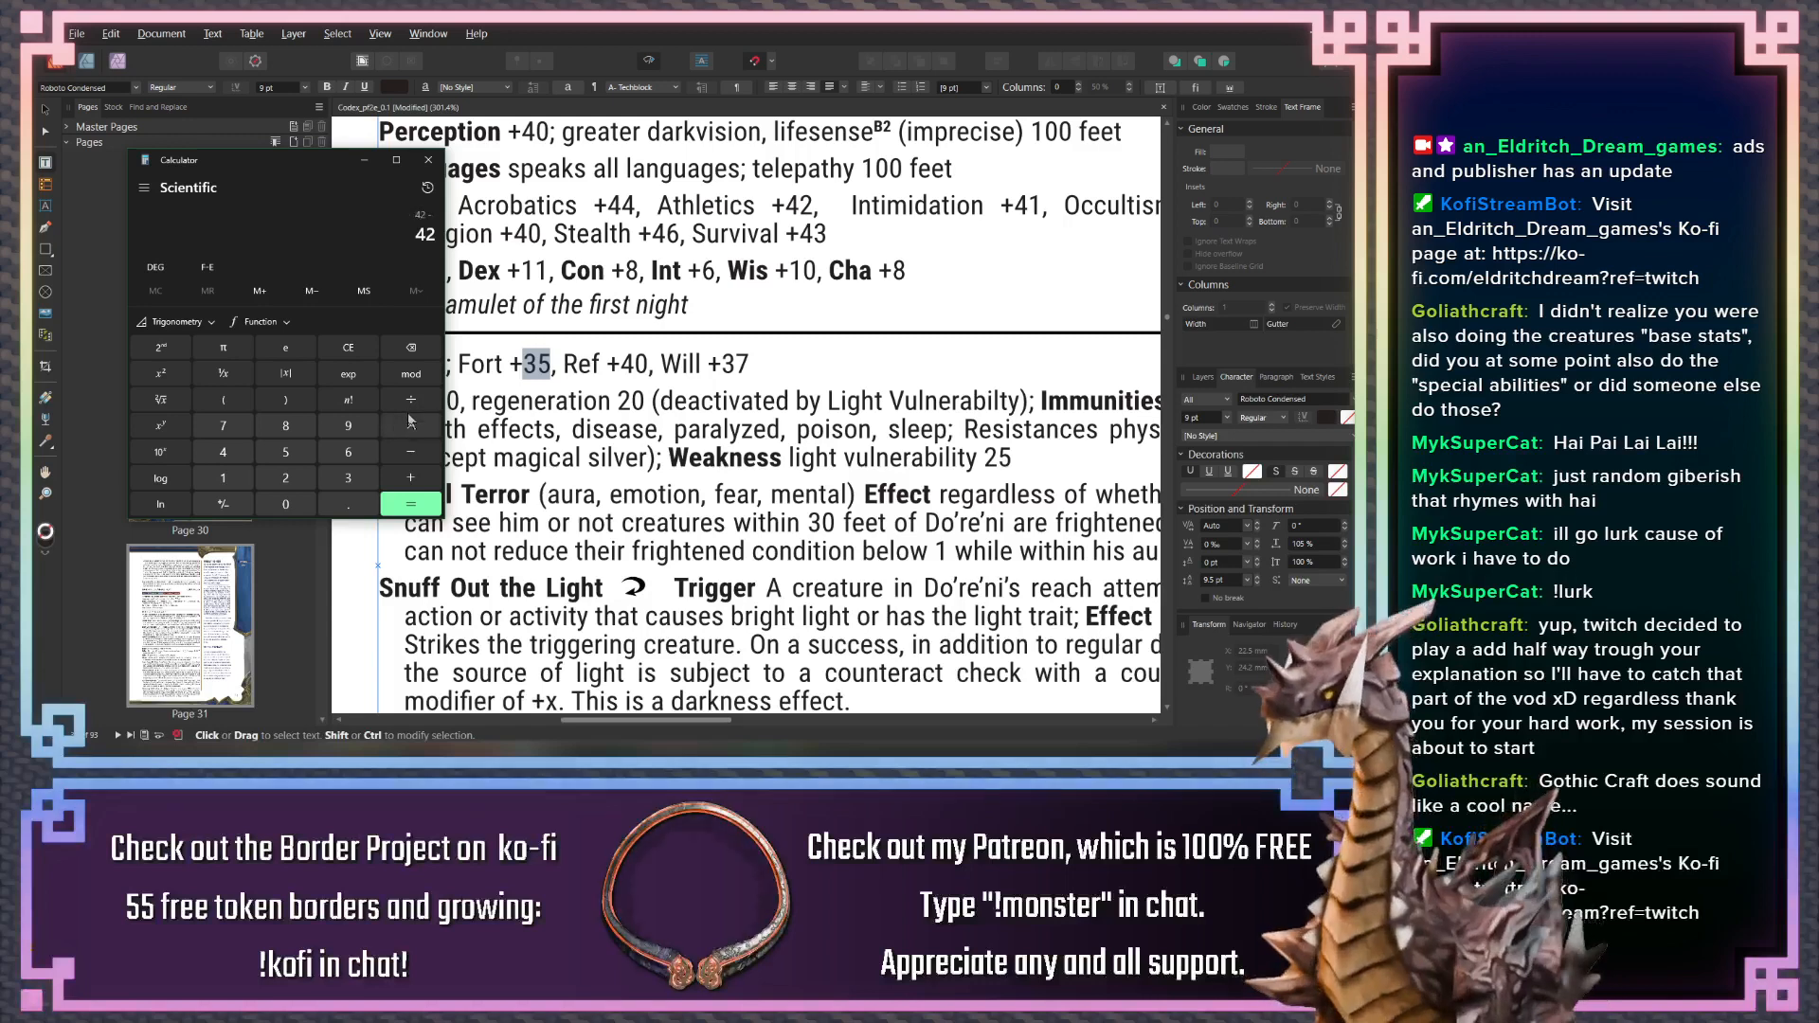
{"action": "type", "text": "-45"}
{"action": "key", "text": "Return"}
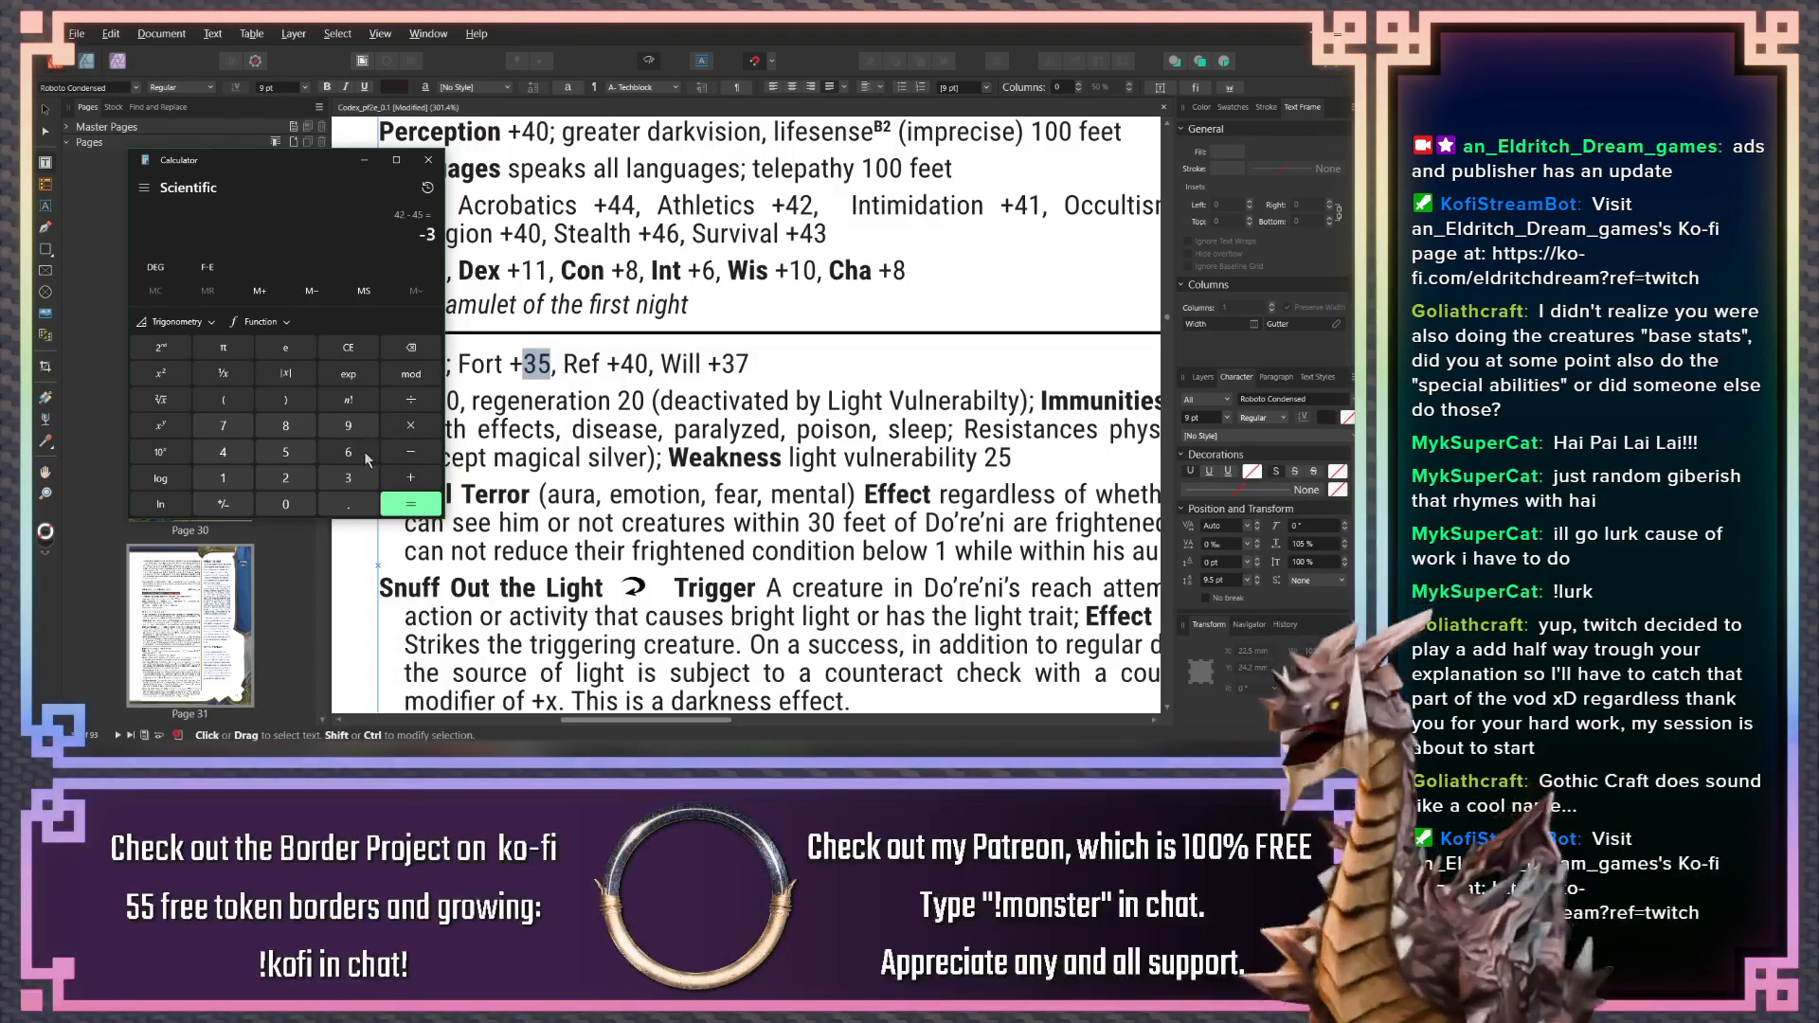
Back in the defences line of Do're'ni's stat block, set the Fort save to +37 and the Ref save to +42
{"action": "left_click", "coordinate": [548, 369]}
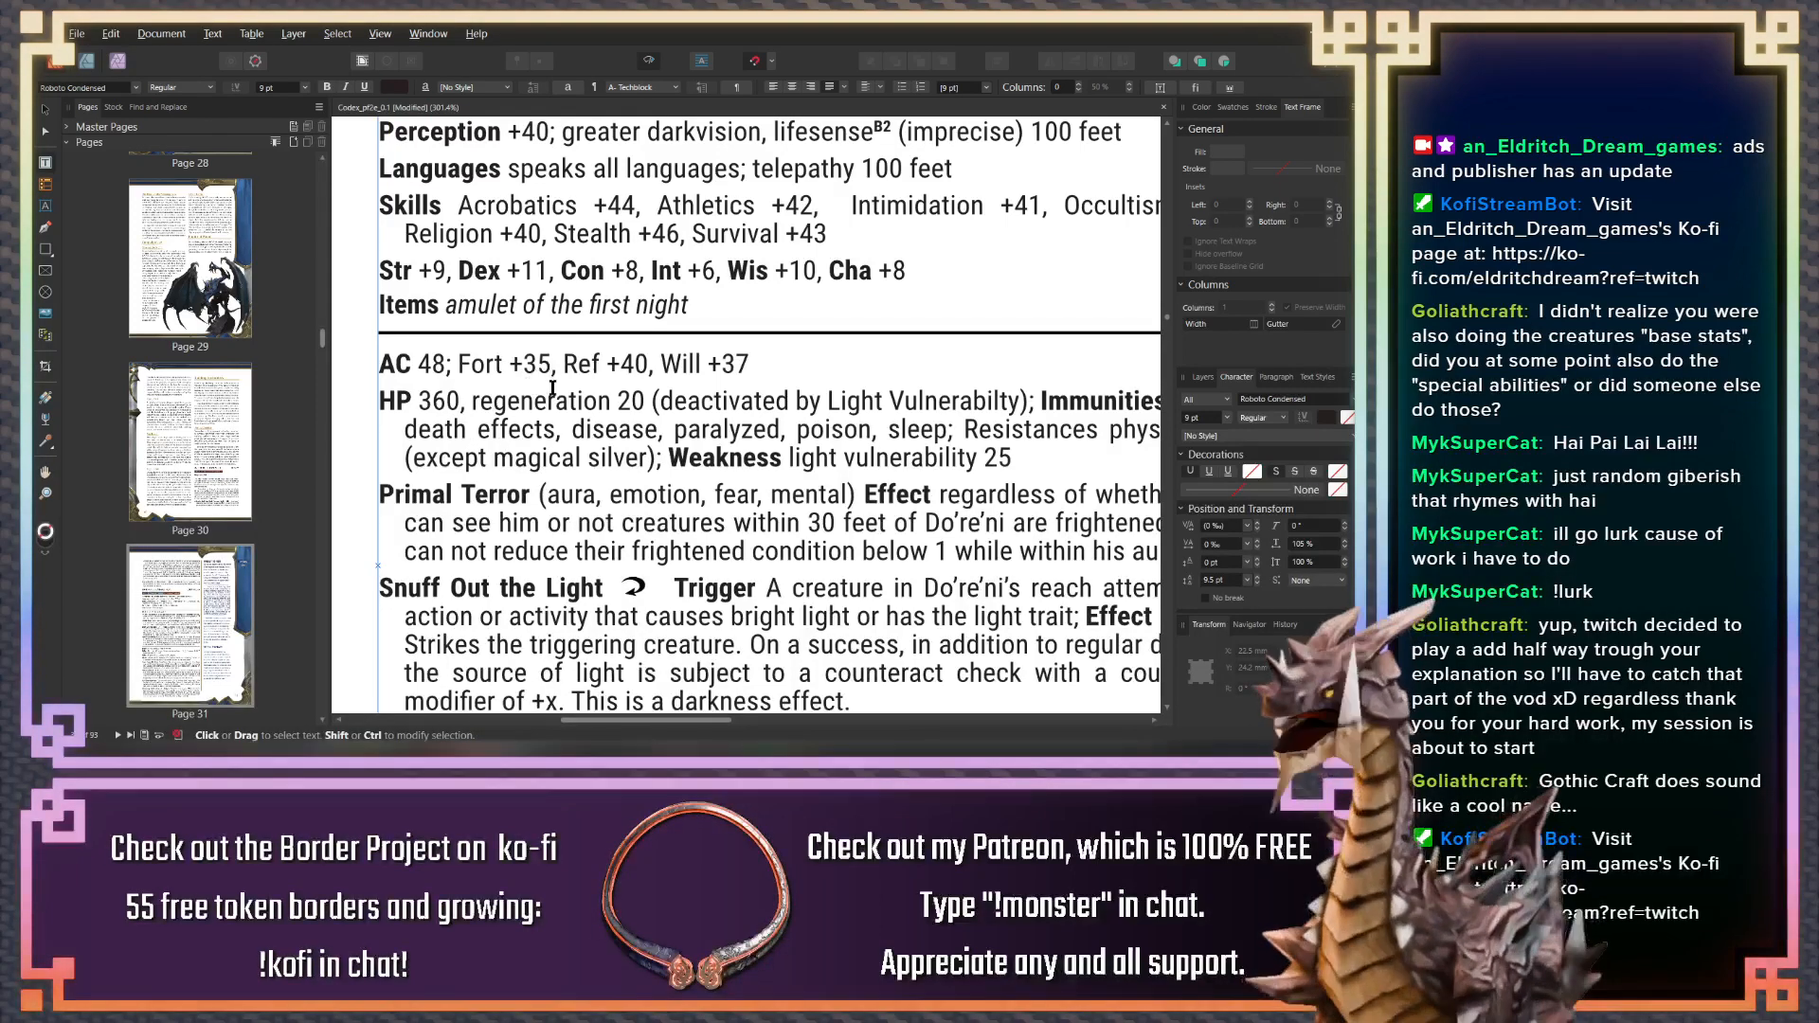
{"action": "left_click_drag", "start_coordinate": [551, 363], "coordinate": [526, 362]}
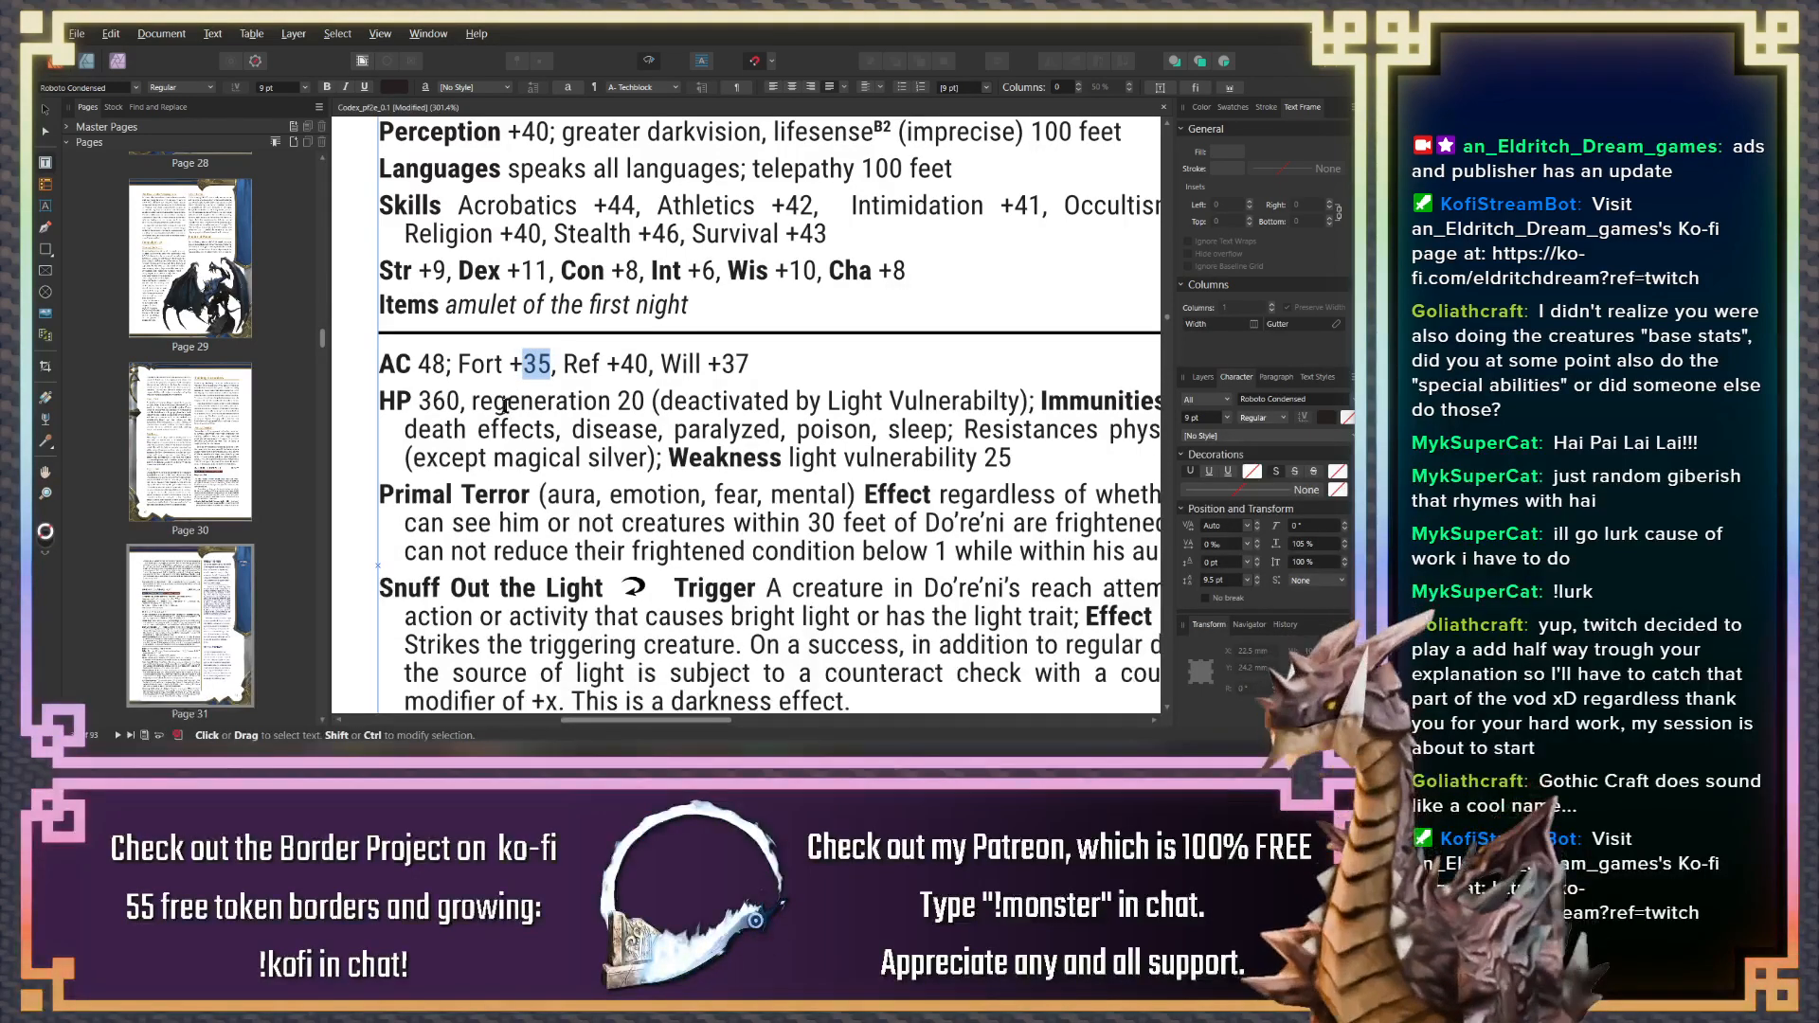
{"action": "left_click", "coordinate": [551, 366]}
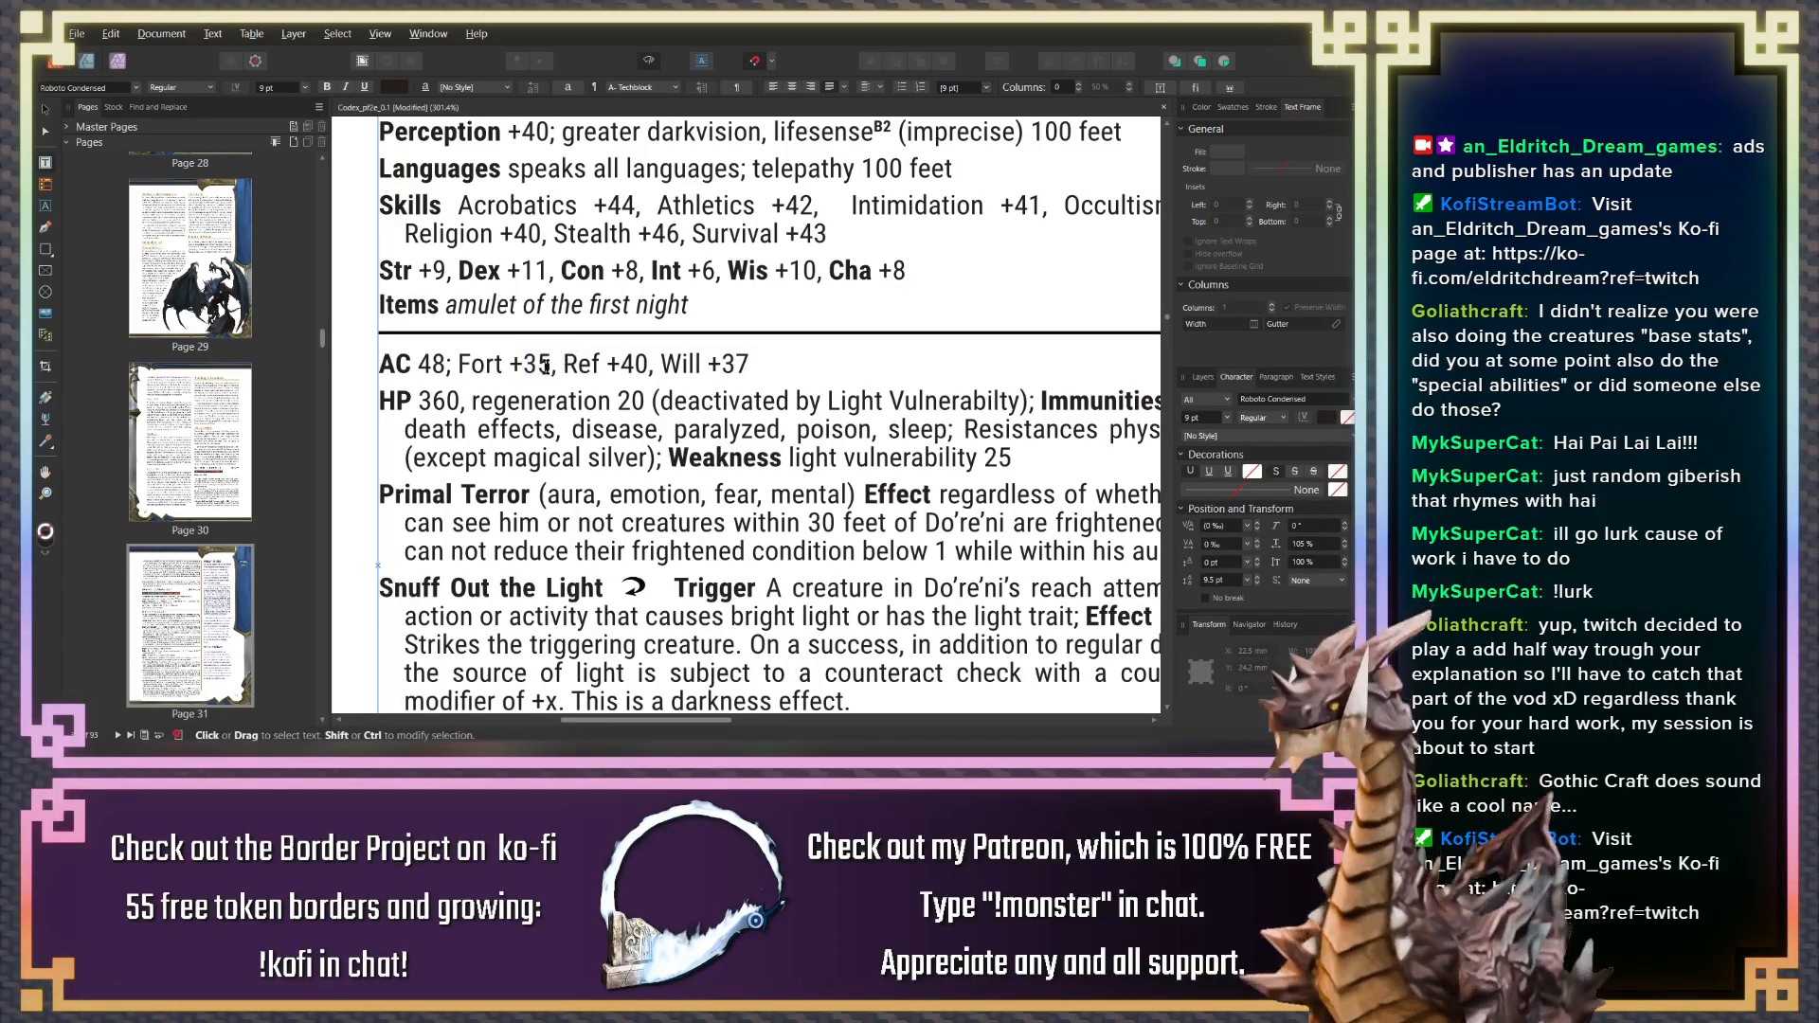
{"action": "left_click_drag", "start_coordinate": [552, 367], "coordinate": [529, 368]}
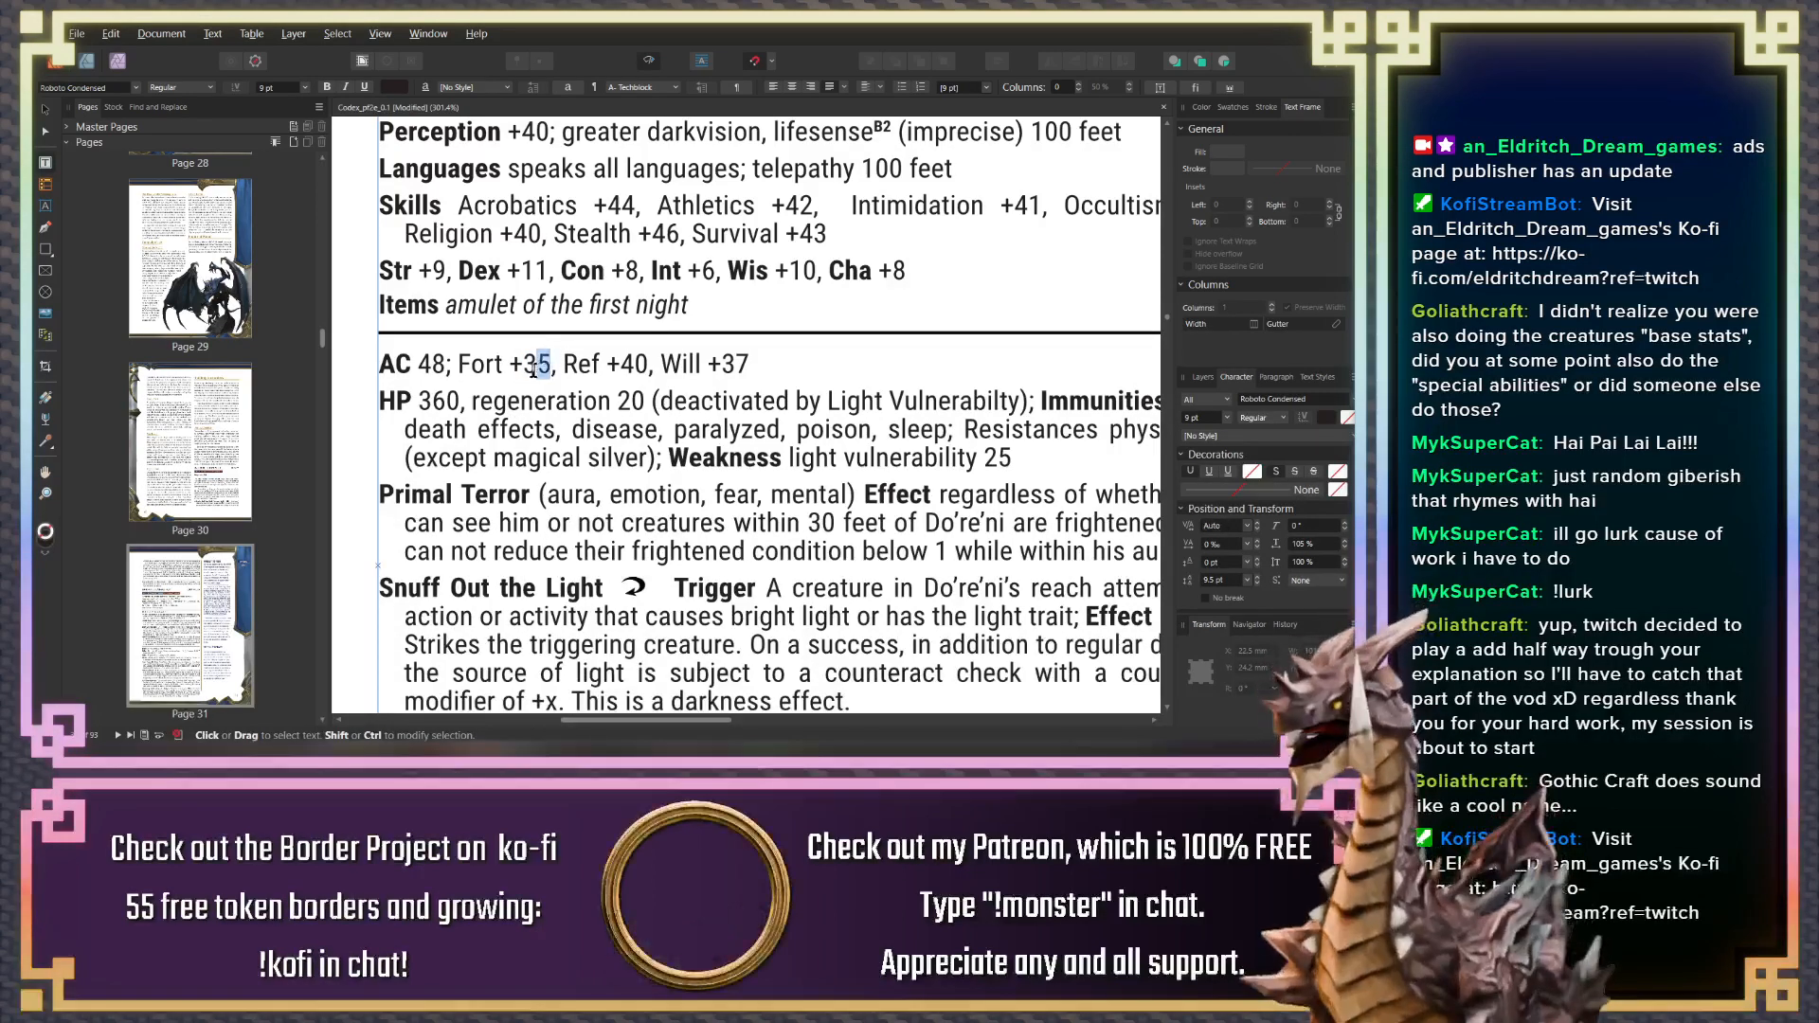
{"action": "type", "text": "37"}
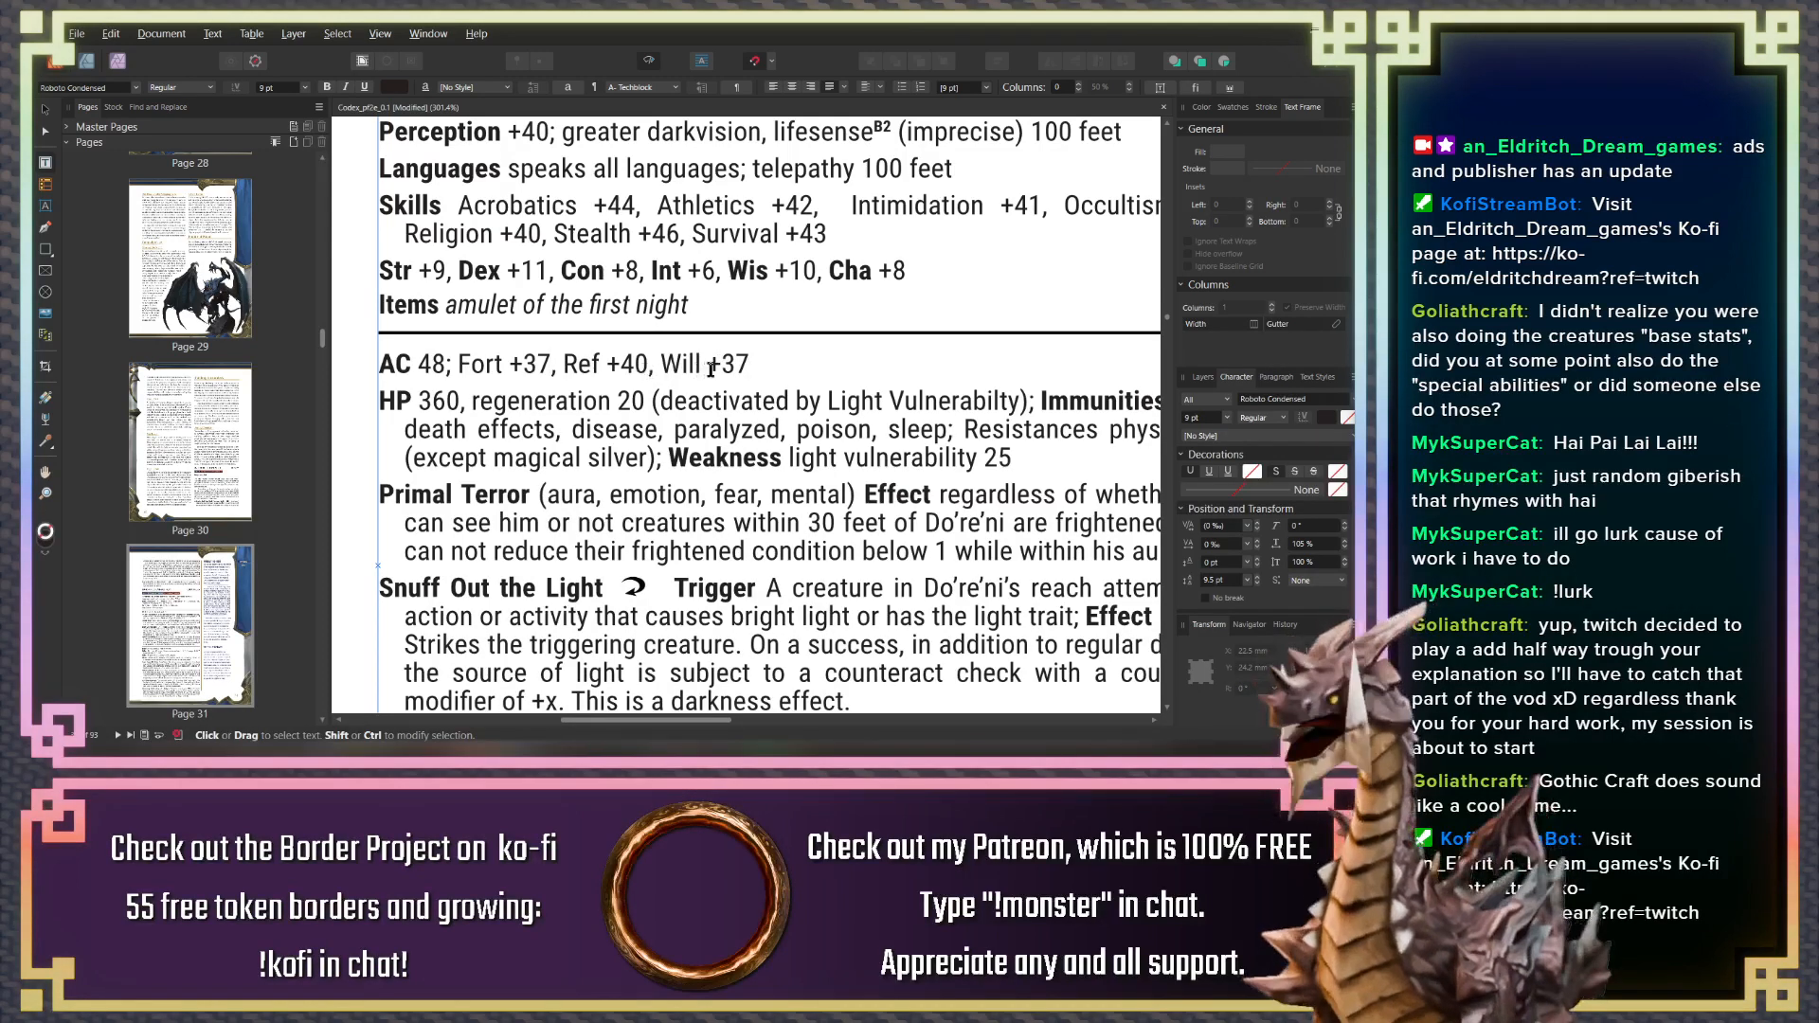
{"action": "left_click", "coordinate": [637, 372]}
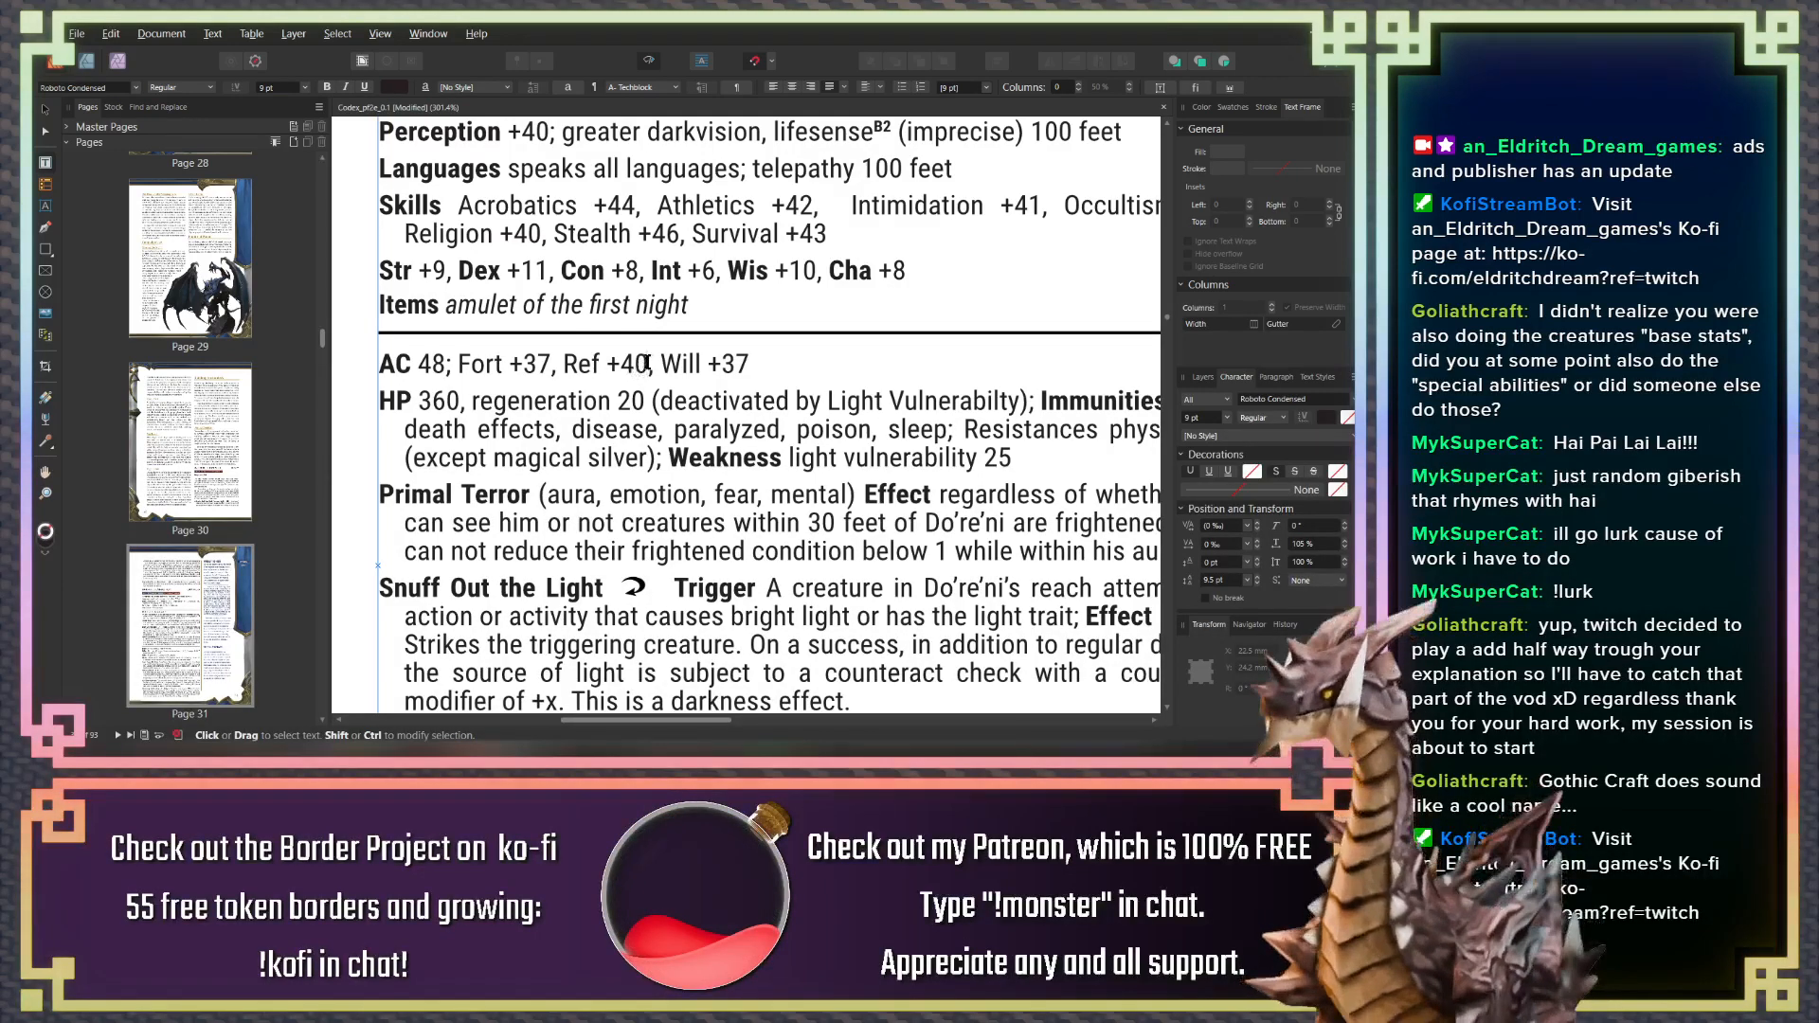
{"action": "key", "text": "BackSpace"}
{"action": "type", "text": "2"}
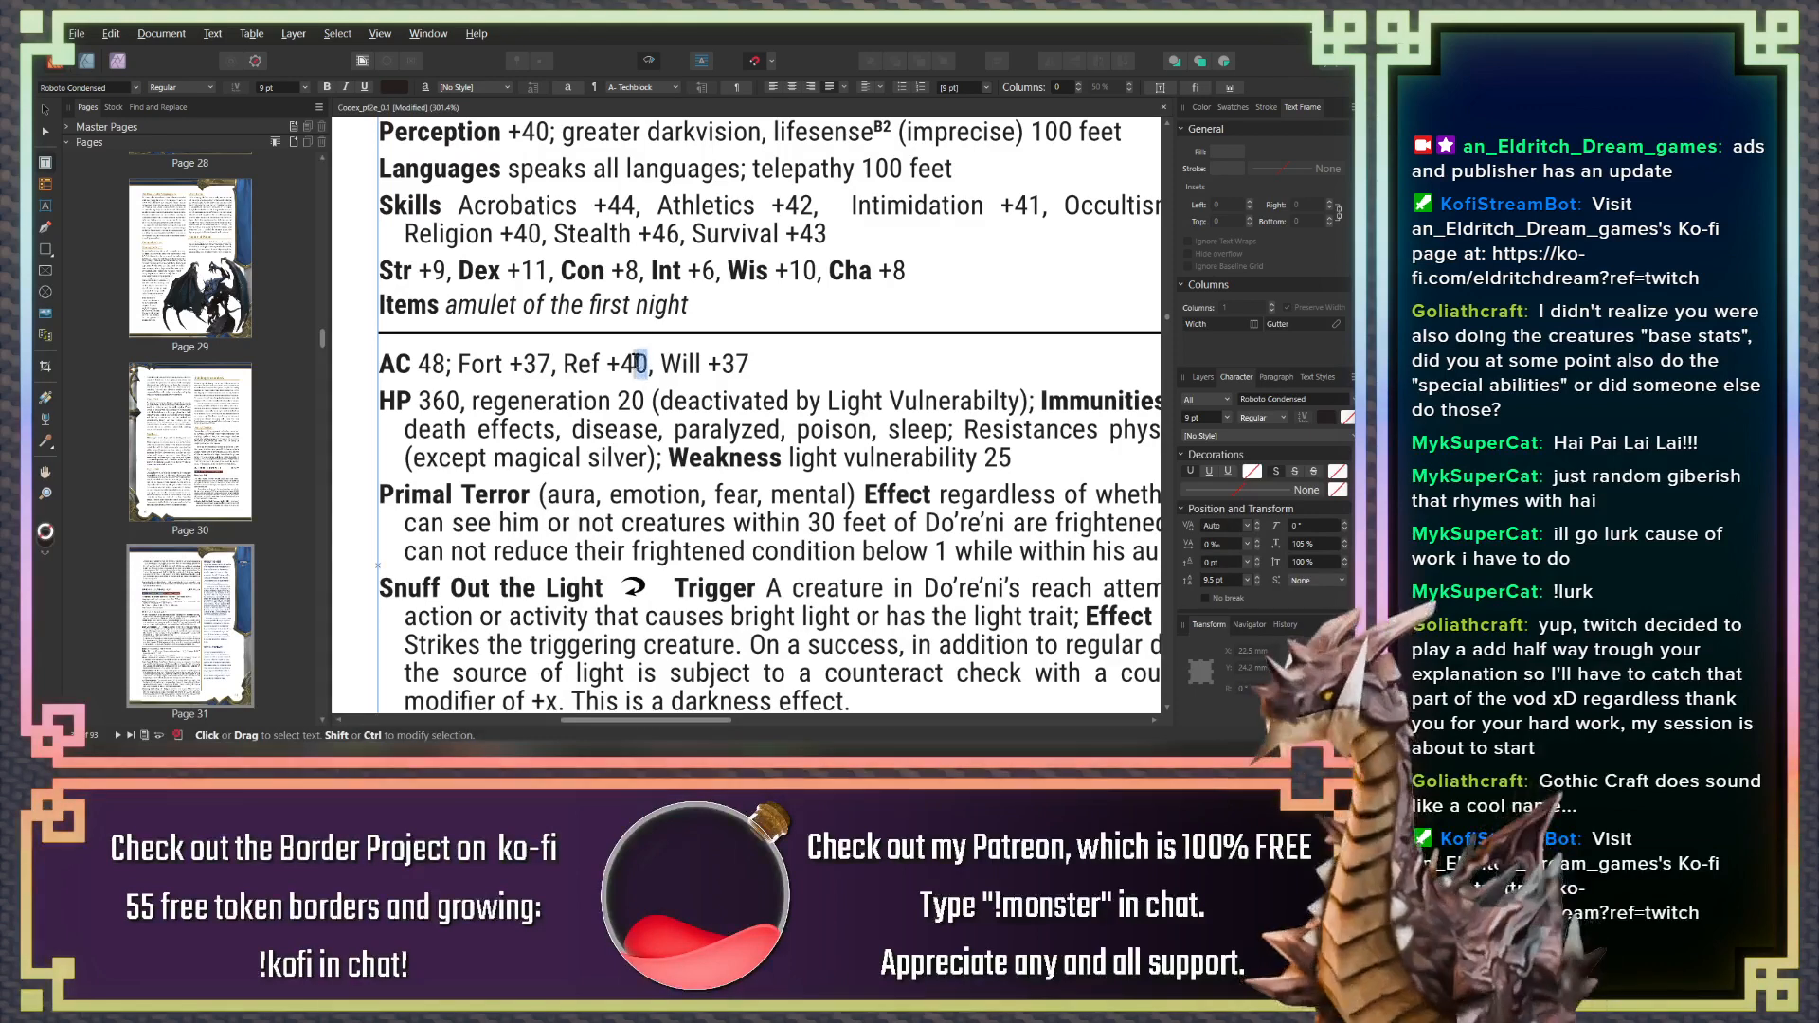
Review Do're'ni's stat block from Snuff Out the Light and Light Vulnerability through the melee attacks, Rituals, Death Drop and Eclipsing Shield
{"action": "left_click", "coordinate": [721, 363]}
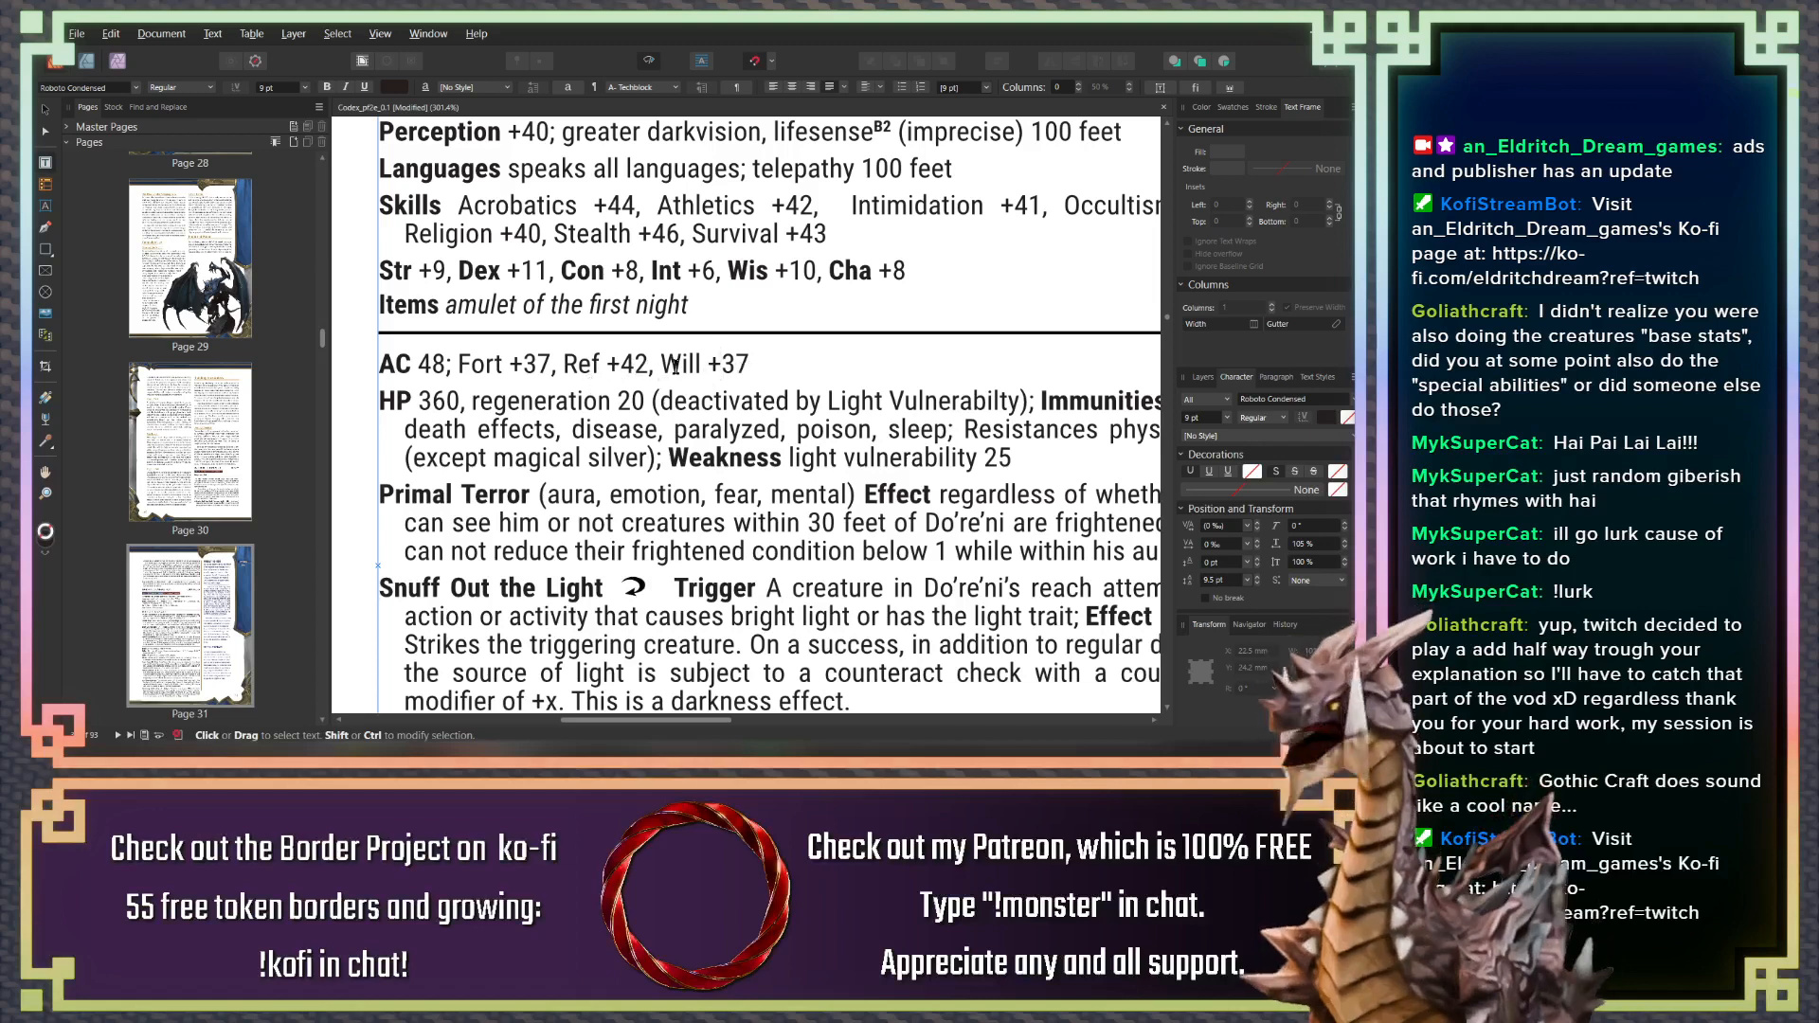
{"action": "left_click_drag", "start_coordinate": [748, 363], "coordinate": [736, 364]}
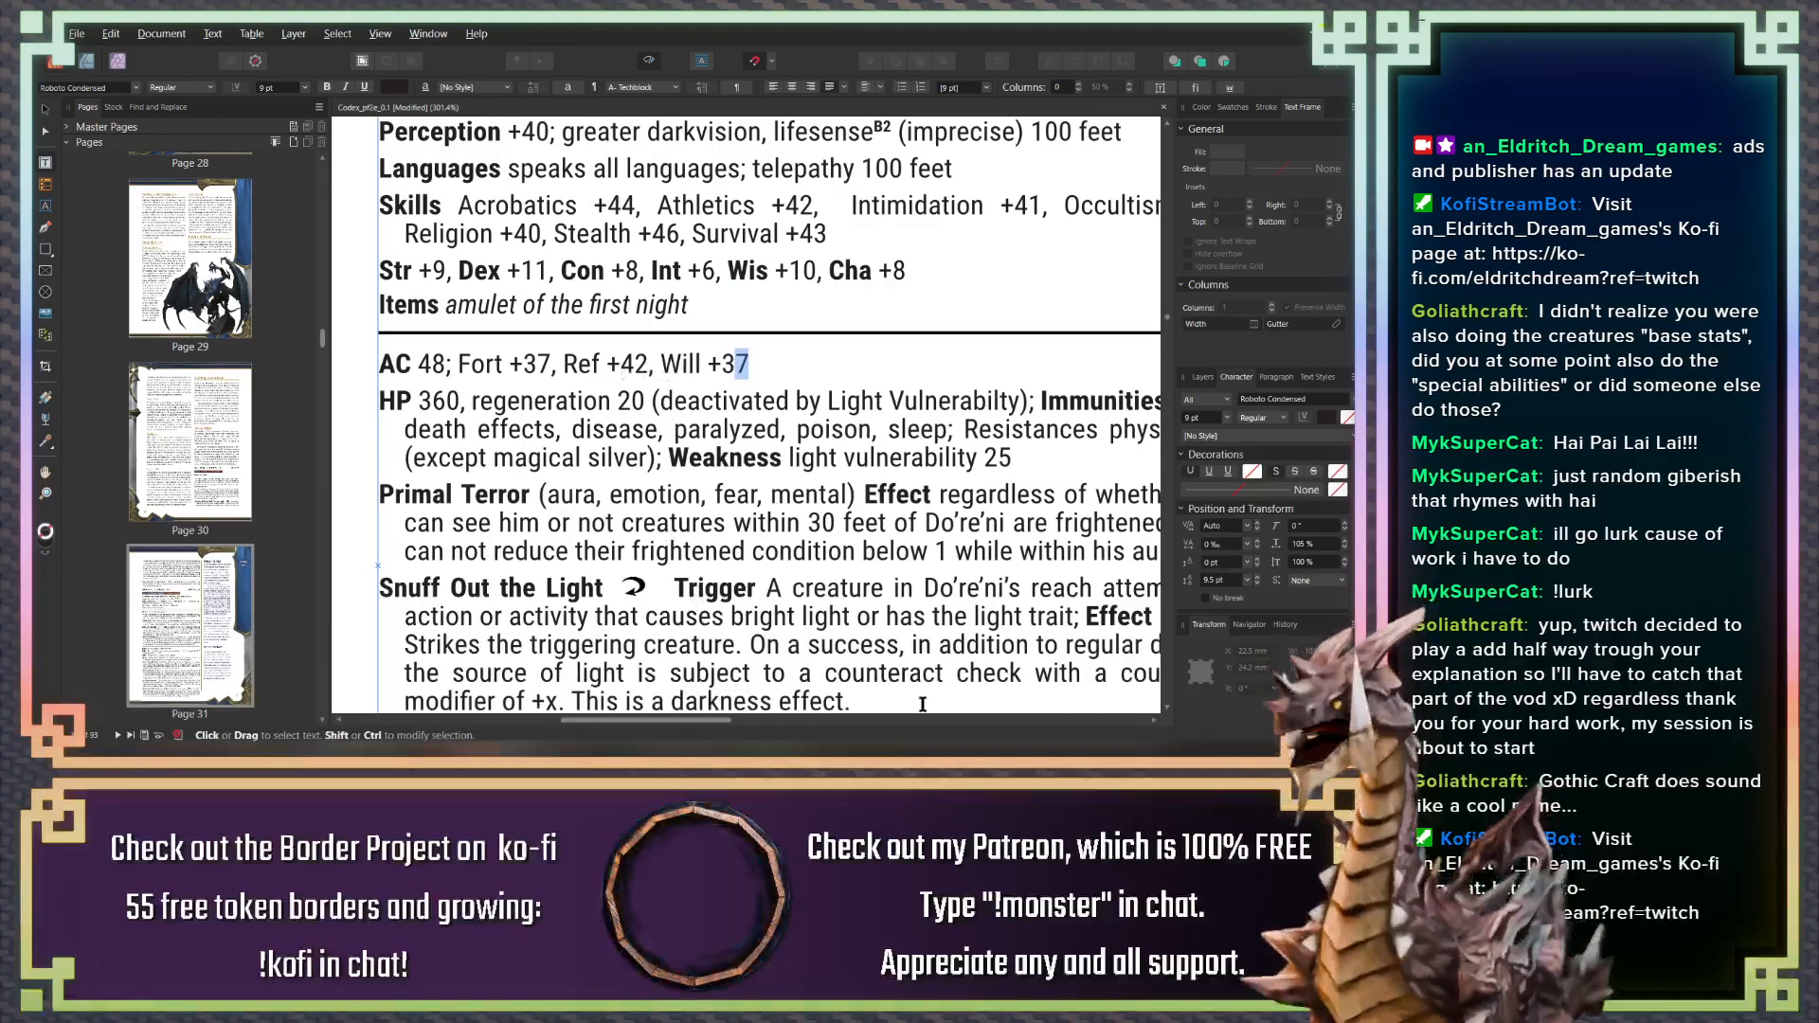
{"action": "scroll", "coordinate": [784, 637], "scroll_direction": "down", "scroll_amount": 1}
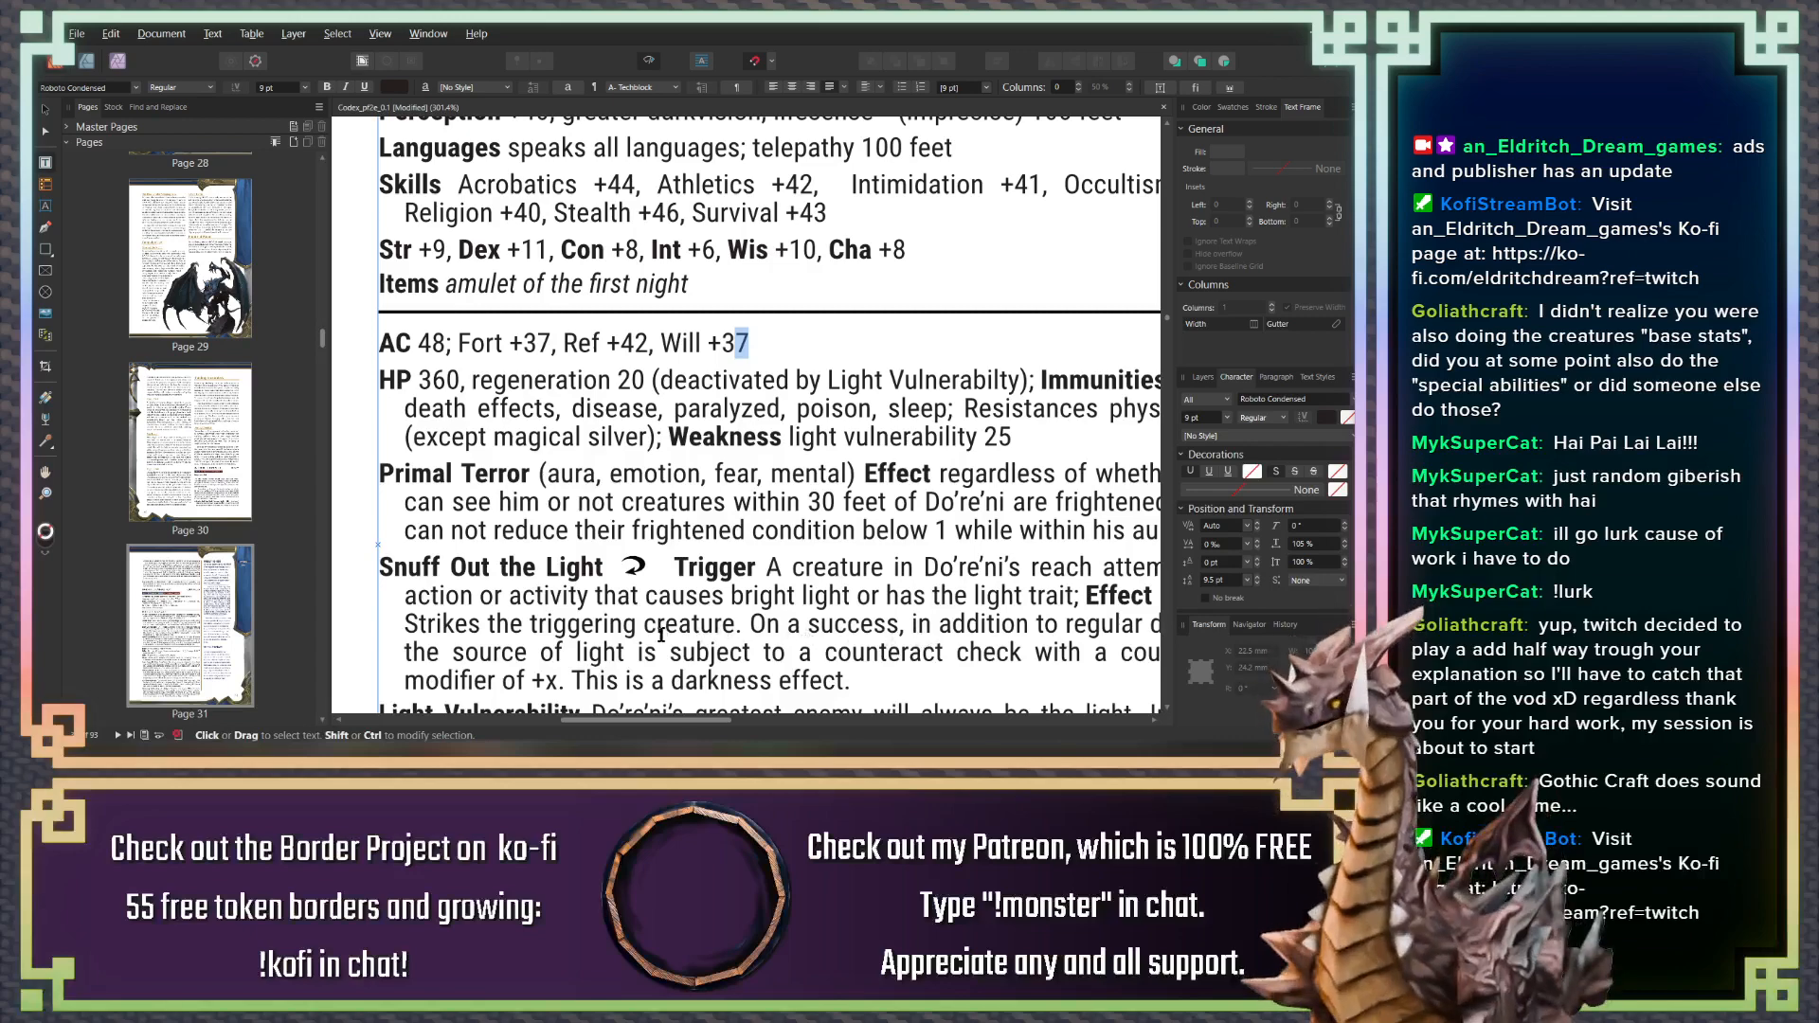
{"action": "scroll", "coordinate": [660, 635], "scroll_direction": "down", "scroll_amount": 3}
{"action": "scroll", "coordinate": [637, 515], "scroll_direction": "right", "scroll_amount": 3}
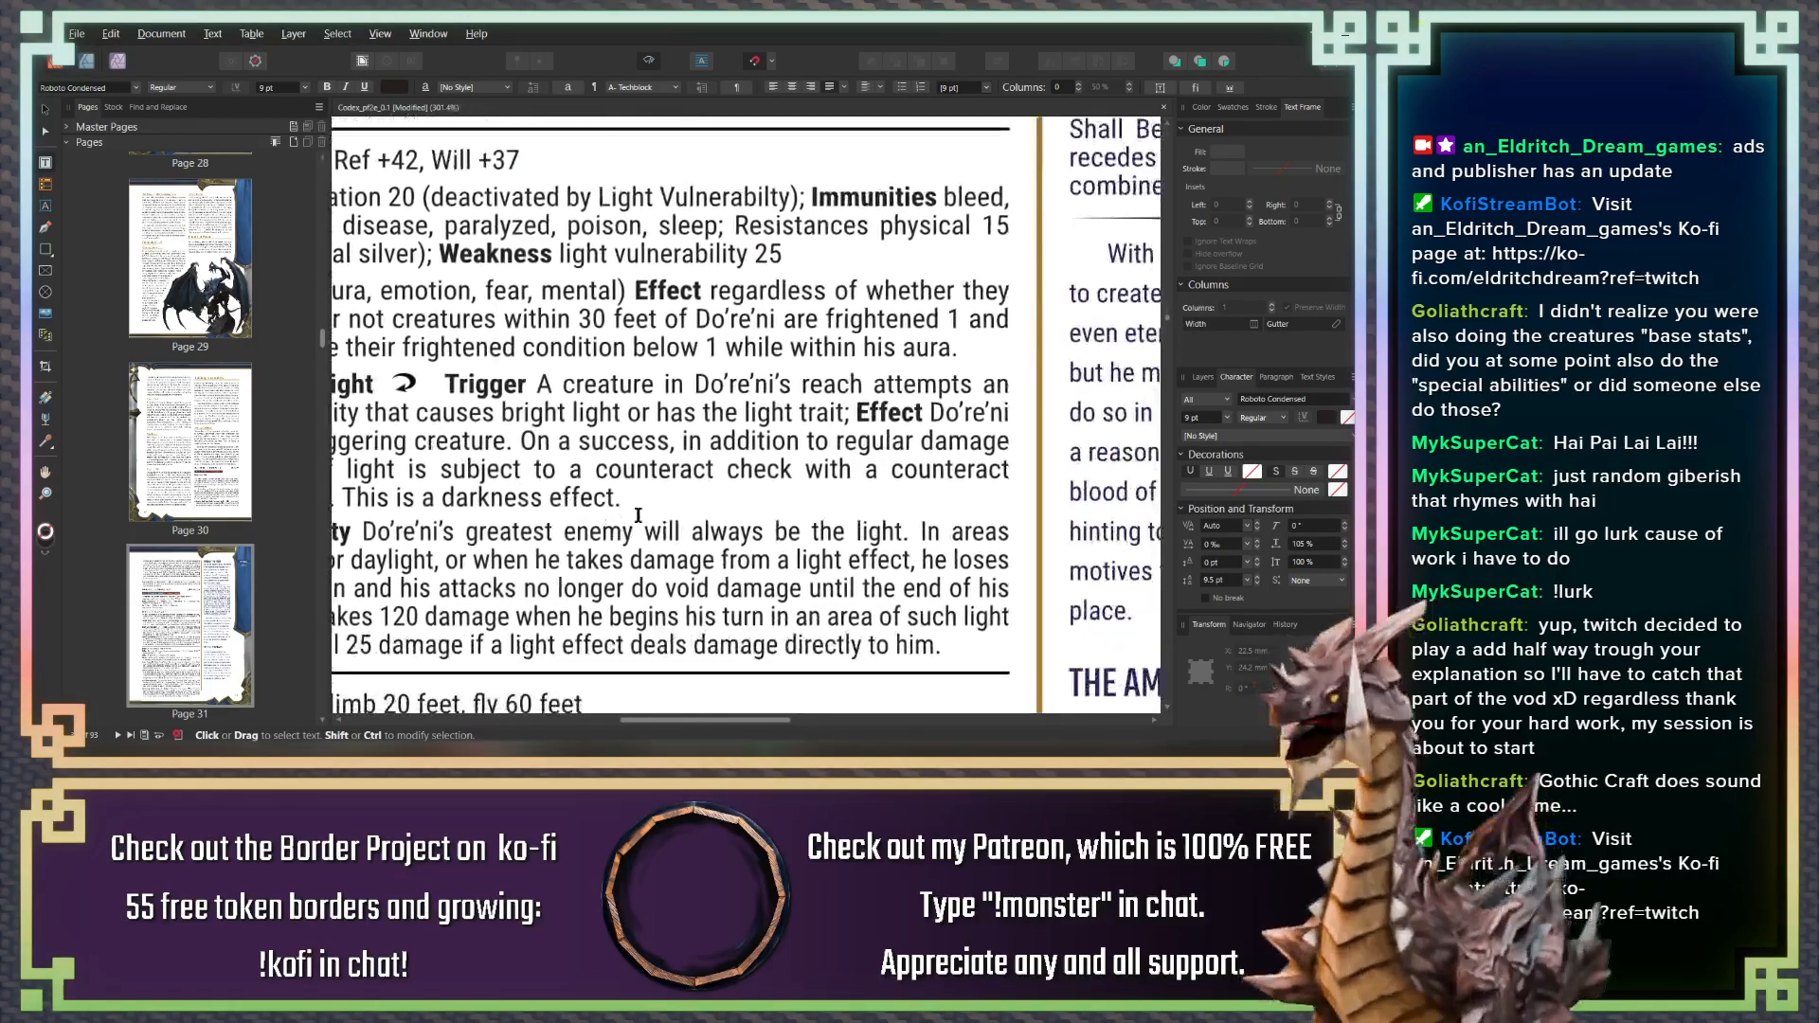
{"action": "scroll", "coordinate": [638, 514], "scroll_direction": "left", "scroll_amount": 2}
{"action": "scroll", "coordinate": [663, 473], "scroll_direction": "down", "scroll_amount": 5}
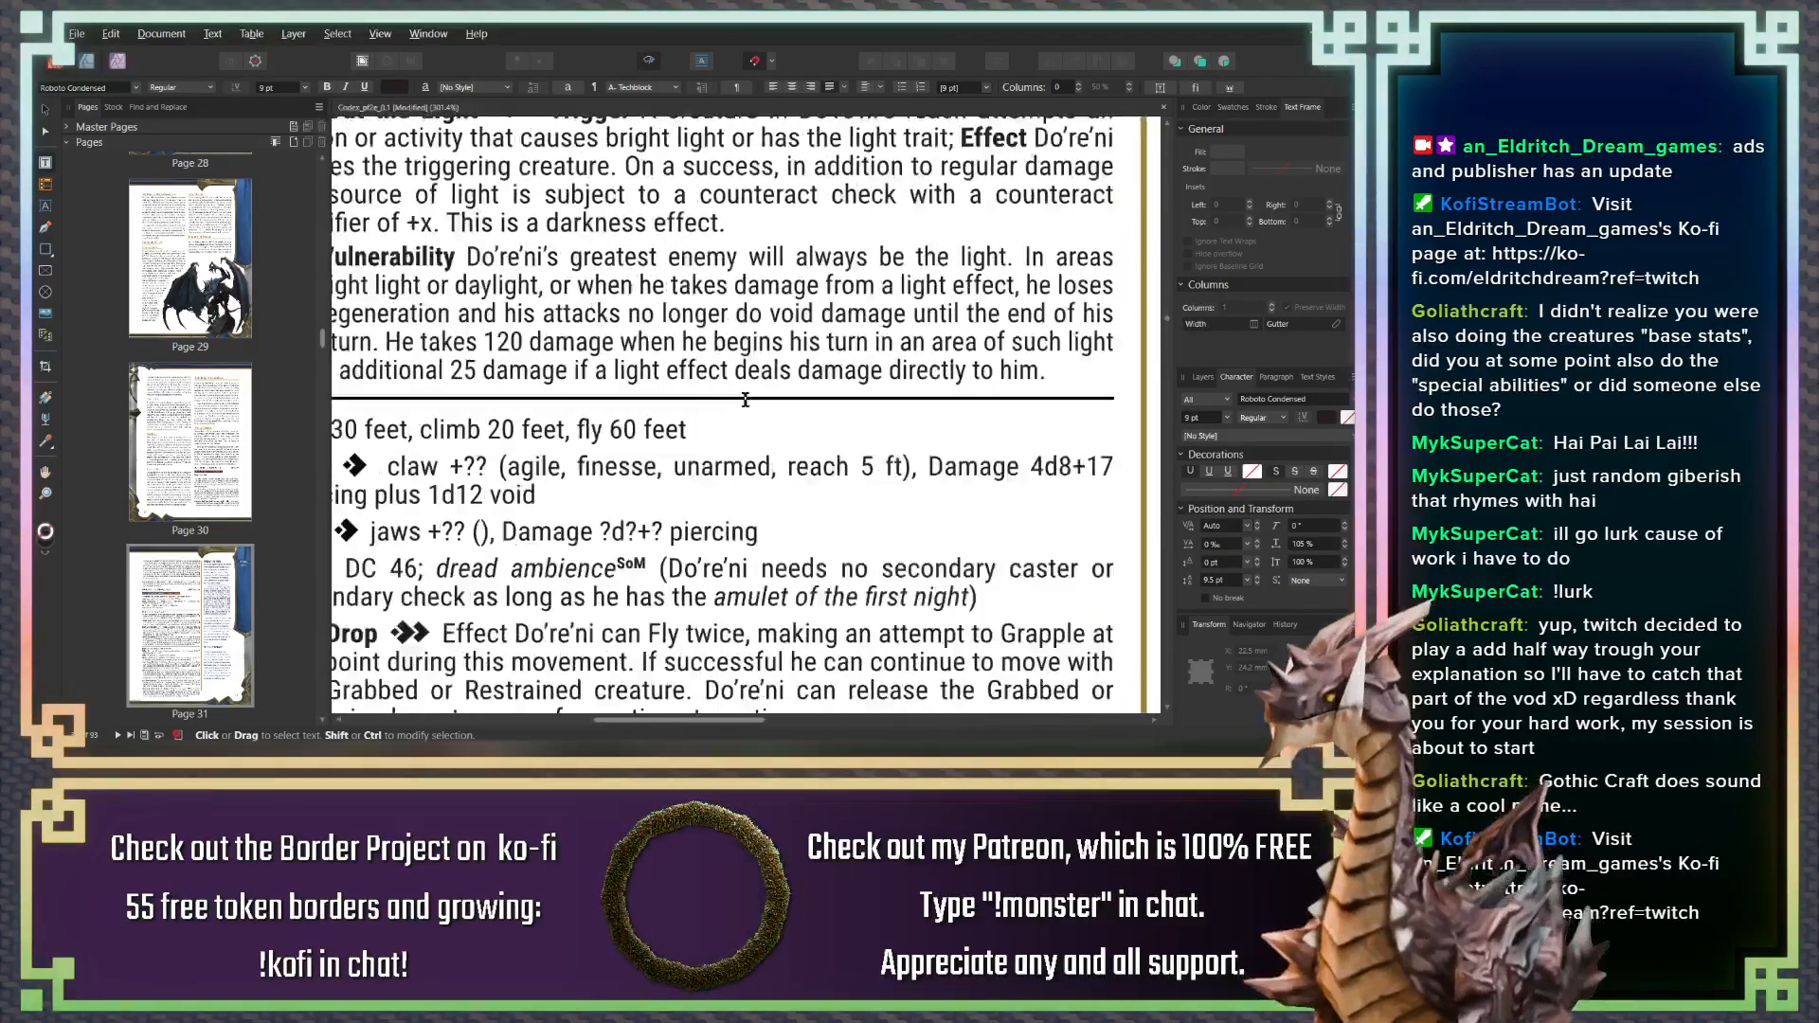
{"action": "scroll", "coordinate": [746, 399], "scroll_direction": "down", "scroll_amount": 2}
{"action": "scroll", "coordinate": [758, 344], "scroll_direction": "left", "scroll_amount": 1}
{"action": "scroll", "coordinate": [758, 344], "scroll_direction": "down", "scroll_amount": 4}
{"action": "scroll", "coordinate": [758, 344], "scroll_direction": "left", "scroll_amount": 1}
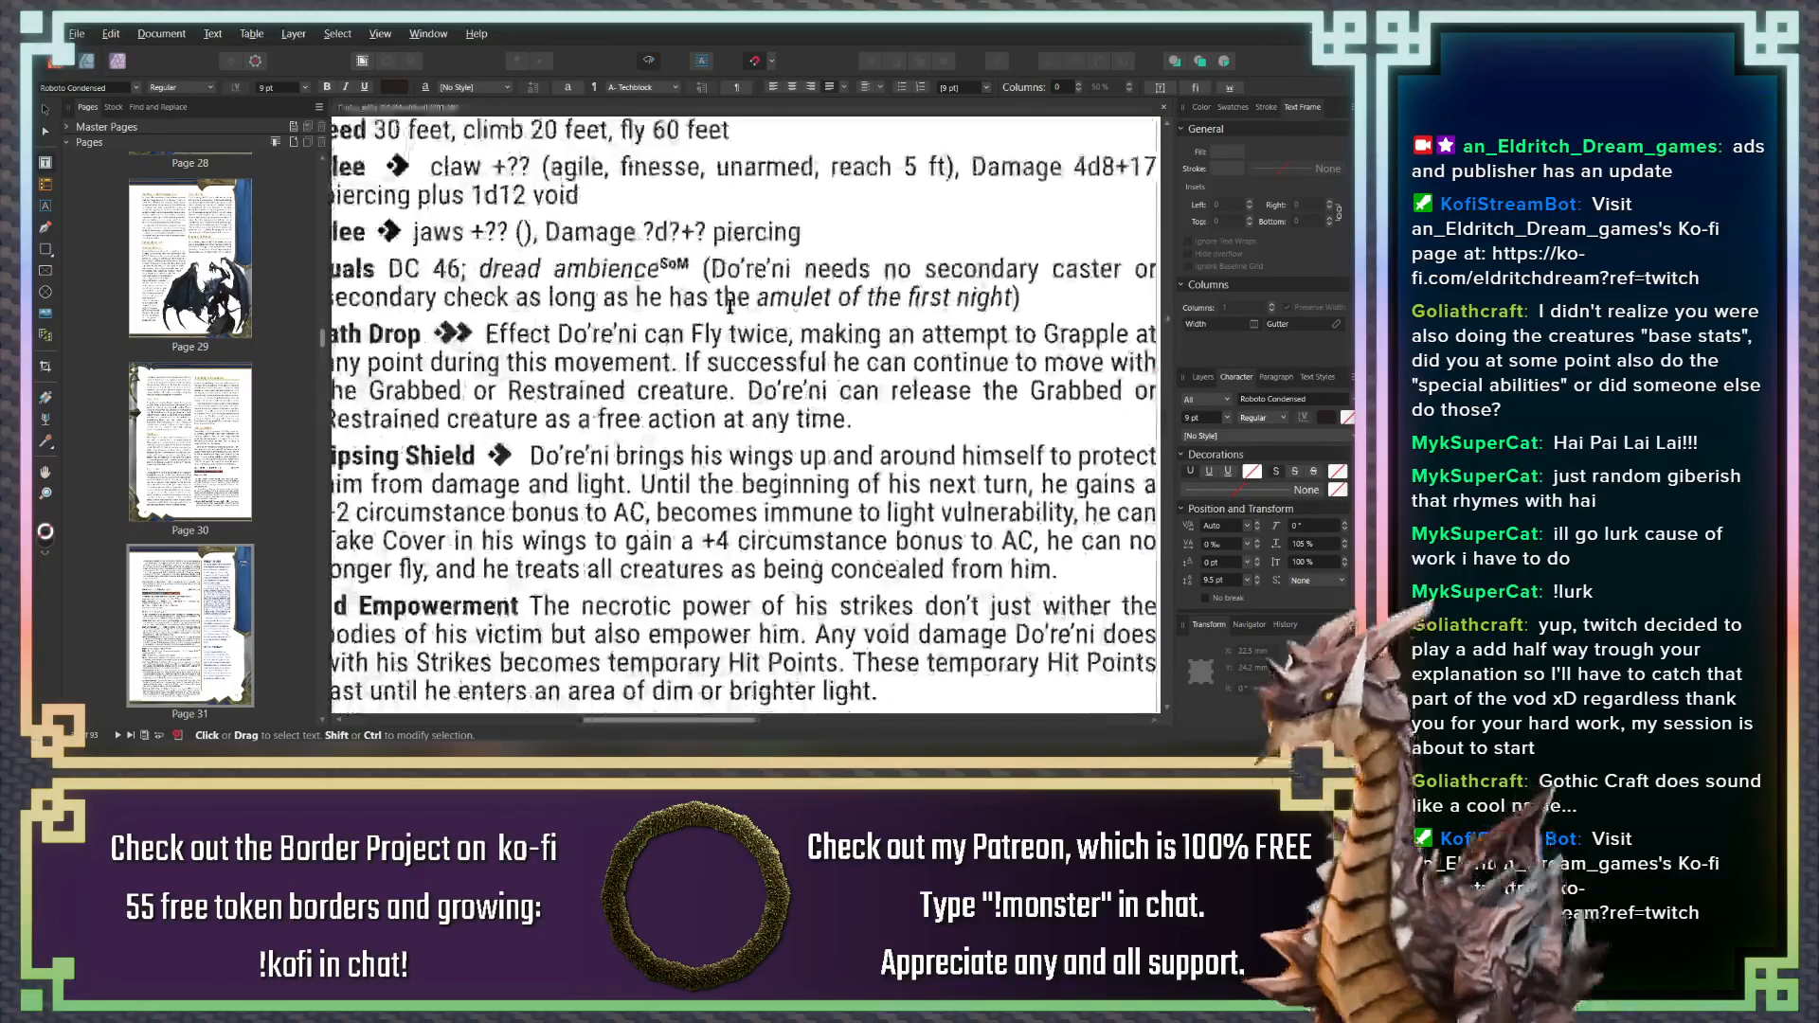
{"action": "mouse_move", "coordinate": [887, 417]}
{"action": "left_mouse_down"}
{"action": "mouse_move", "coordinate": [792, 443]}
{"action": "mouse_move", "coordinate": [900, 414]}
{"action": "mouse_move", "coordinate": [880, 416]}
{"action": "left_mouse_up"}
{"action": "scroll", "coordinate": [696, 370], "scroll_direction": "up", "scroll_amount": 12}
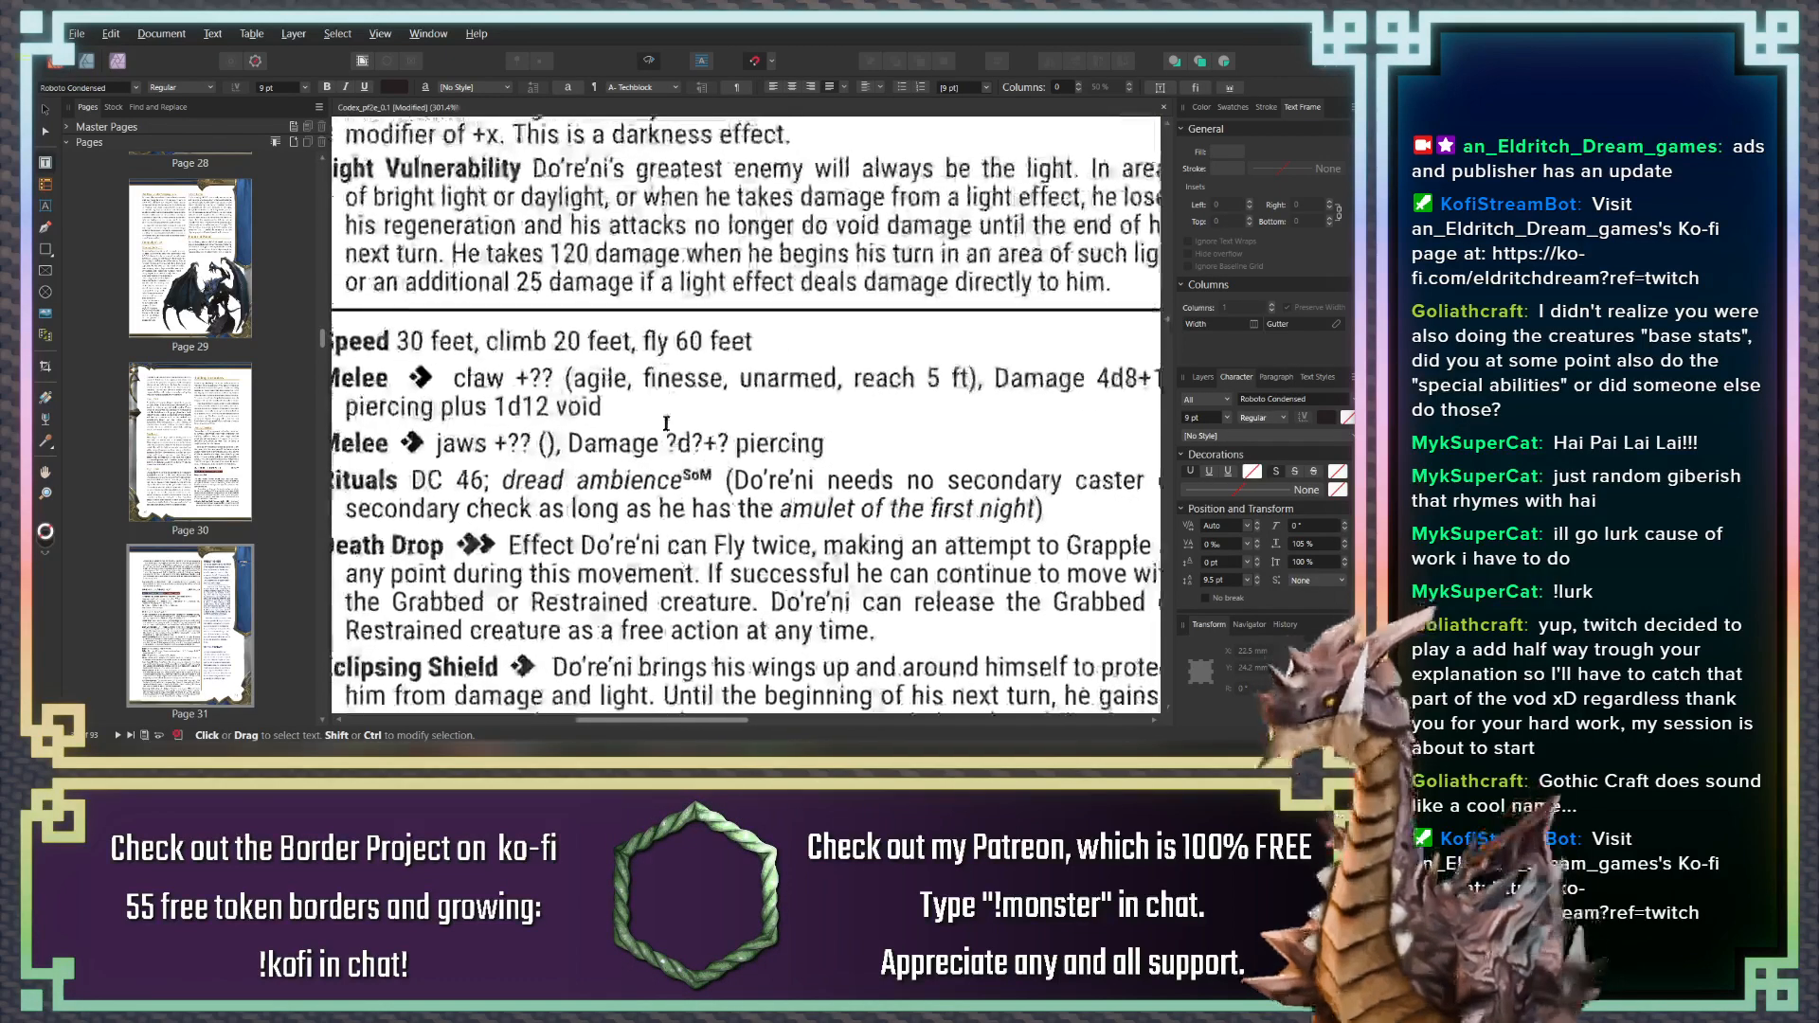
Set the Will save to +39 in Do're'ni's defences line
{"action": "scroll", "coordinate": [682, 398], "scroll_direction": "left", "scroll_amount": 1}
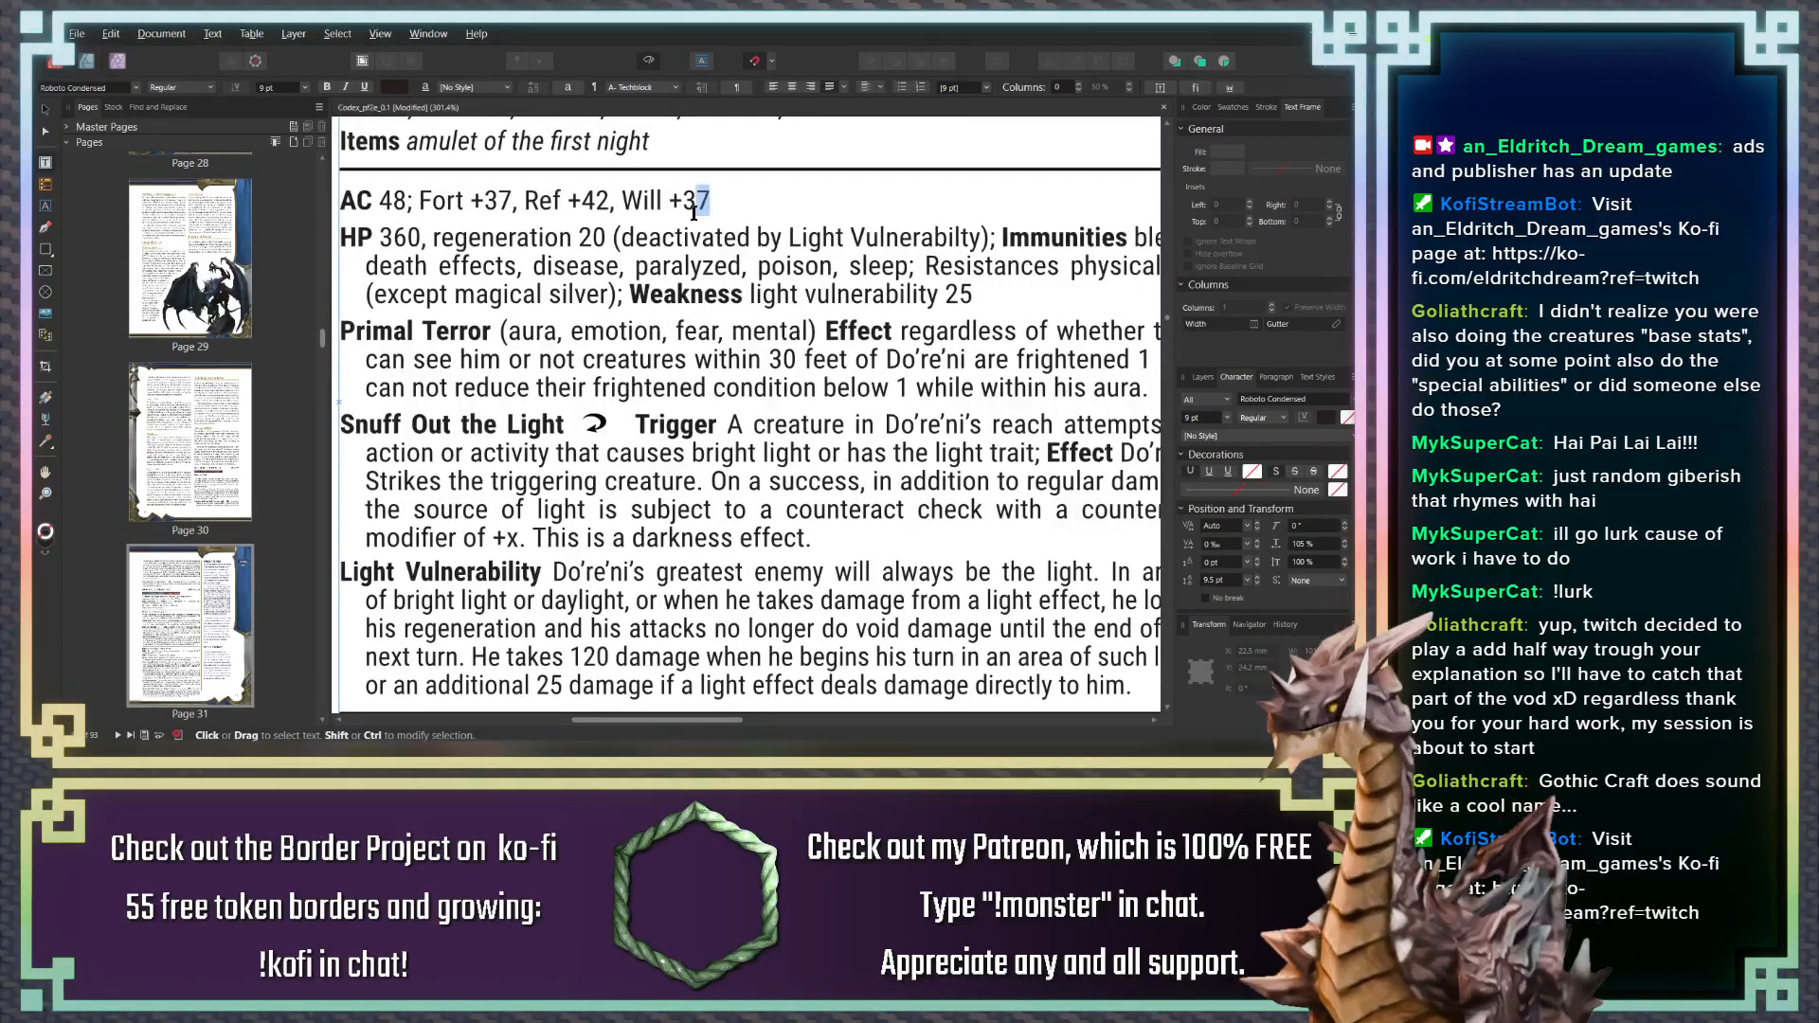
{"action": "left_click", "coordinate": [709, 201]}
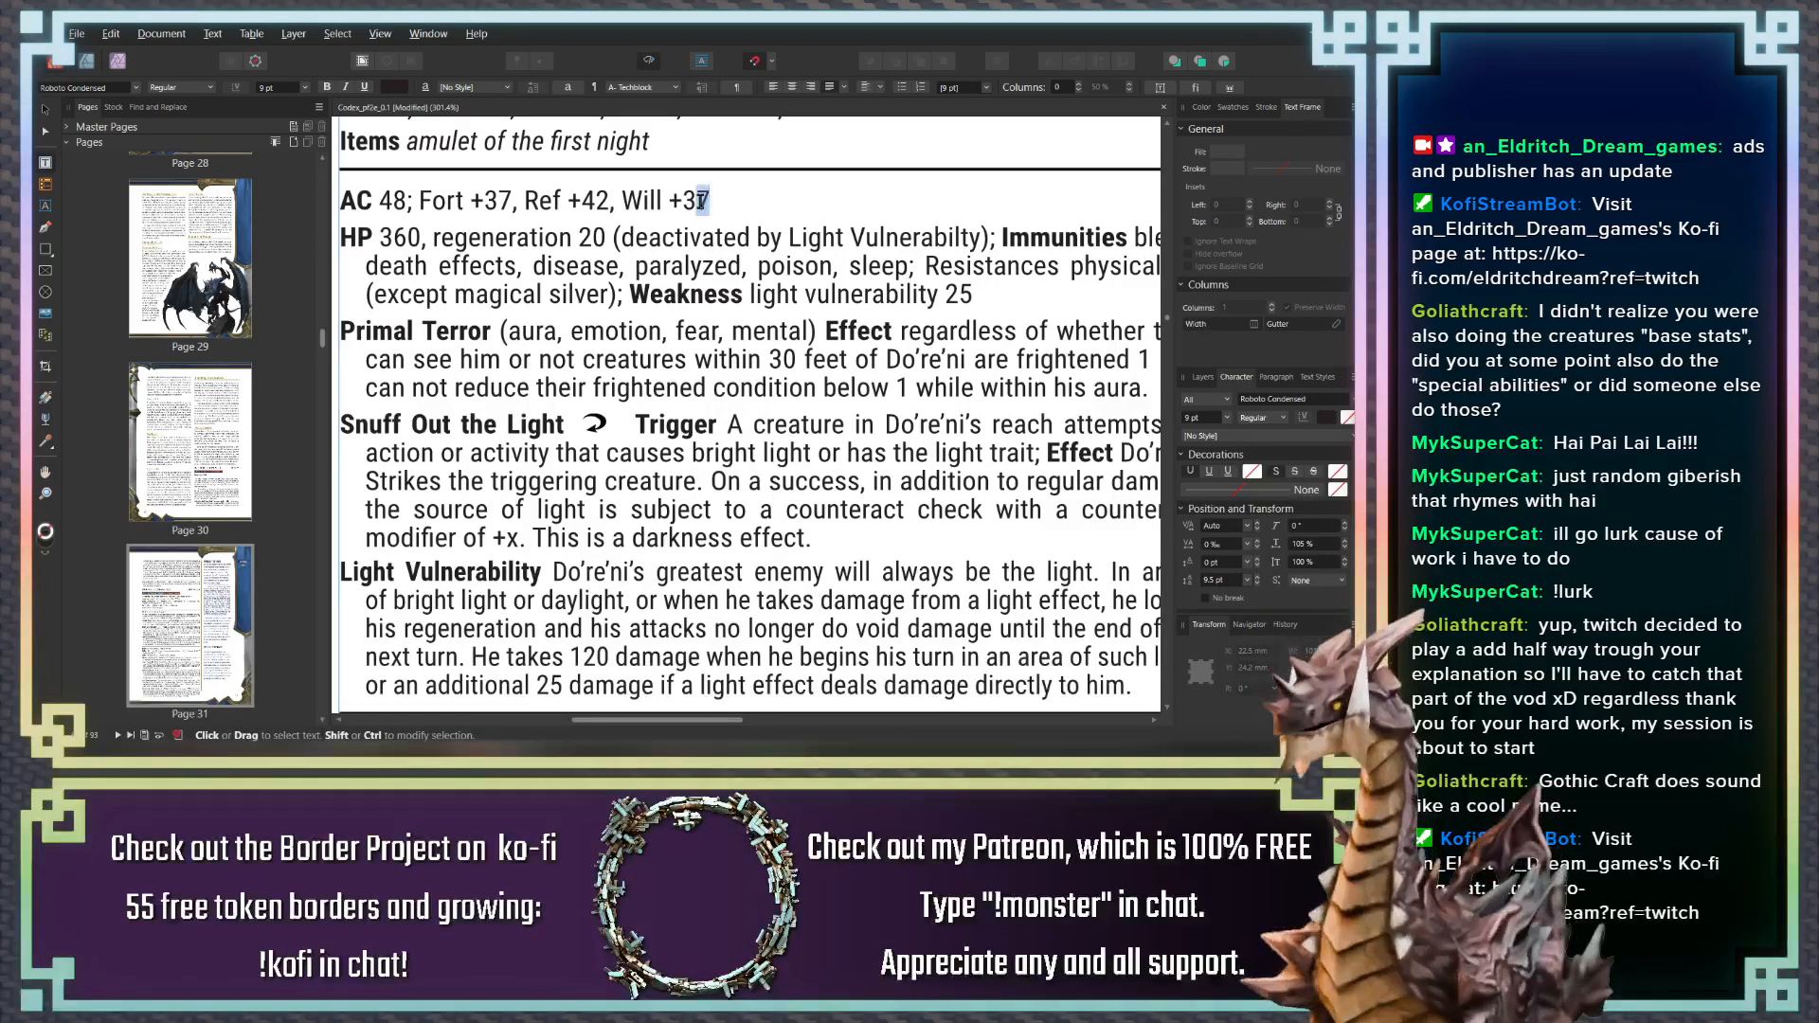
{"action": "type", "text": "9"}
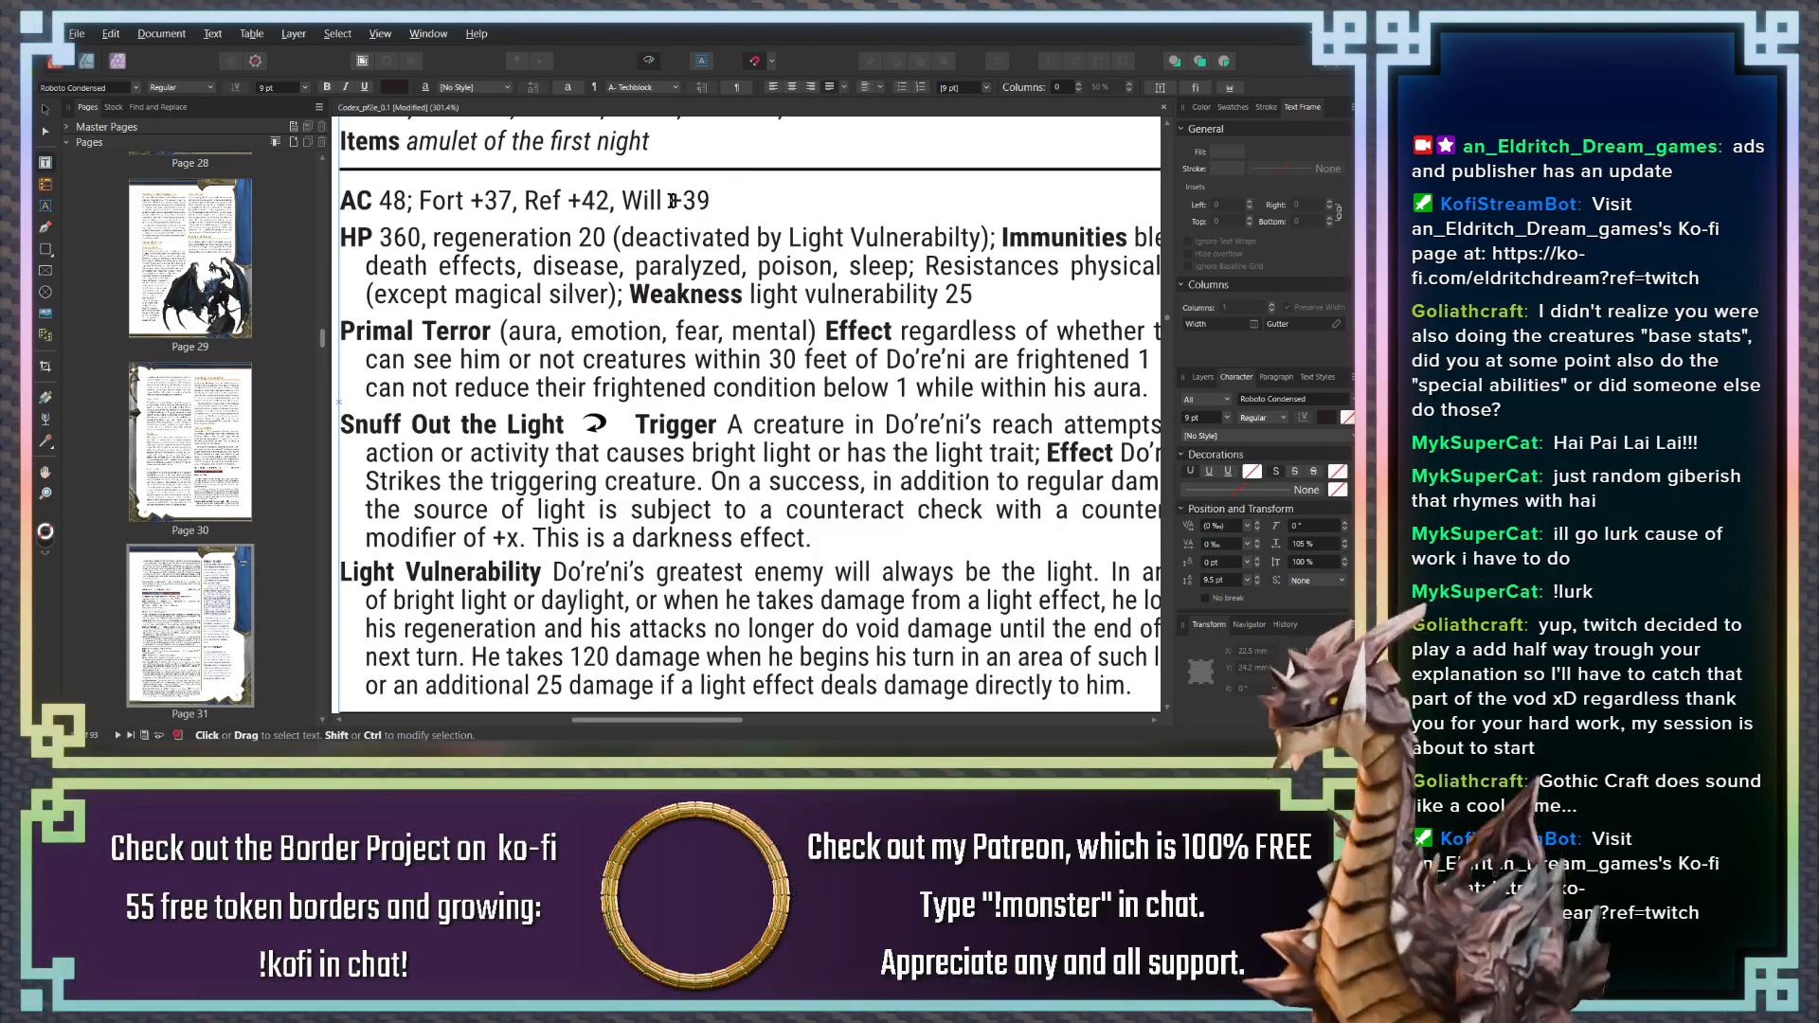
Switch to Calculator and add 10, 20, 6 and 8 to check Do're'ni's Will save modifier
{"action": "left_click_drag", "start_coordinate": [695, 201], "coordinate": [711, 200]}
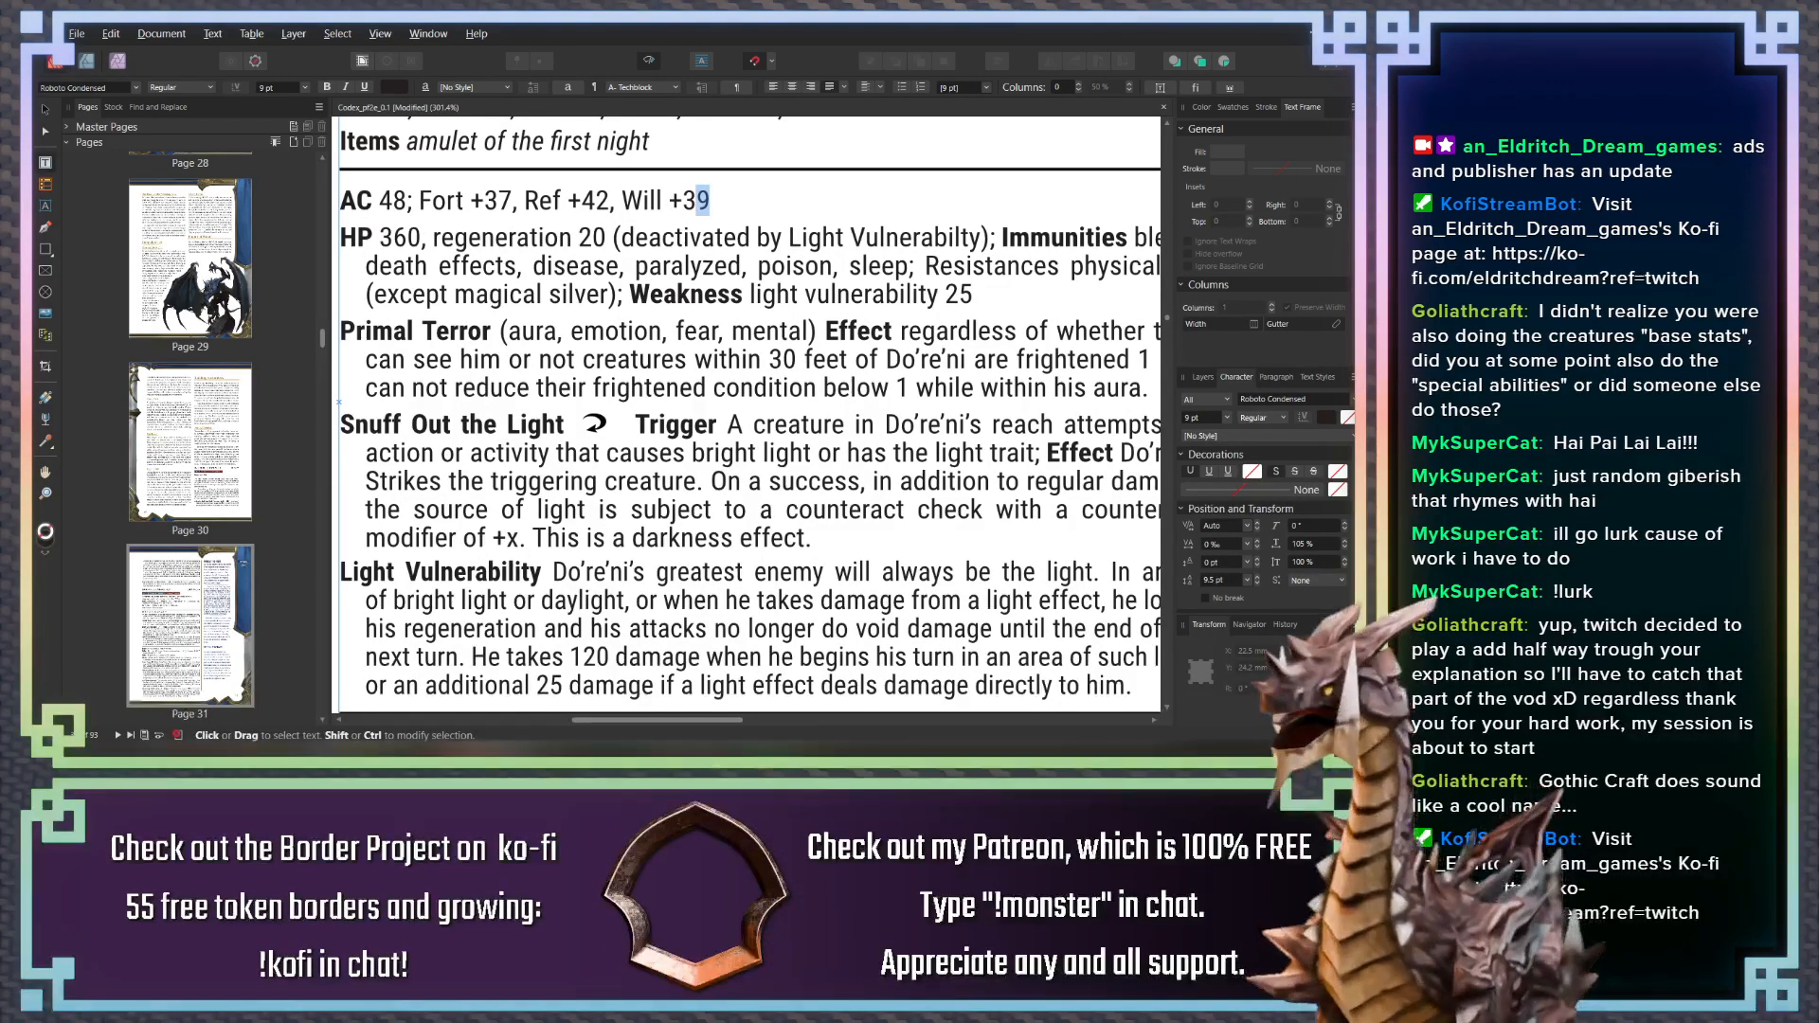
{"action": "key", "text": "alt+Tab"}
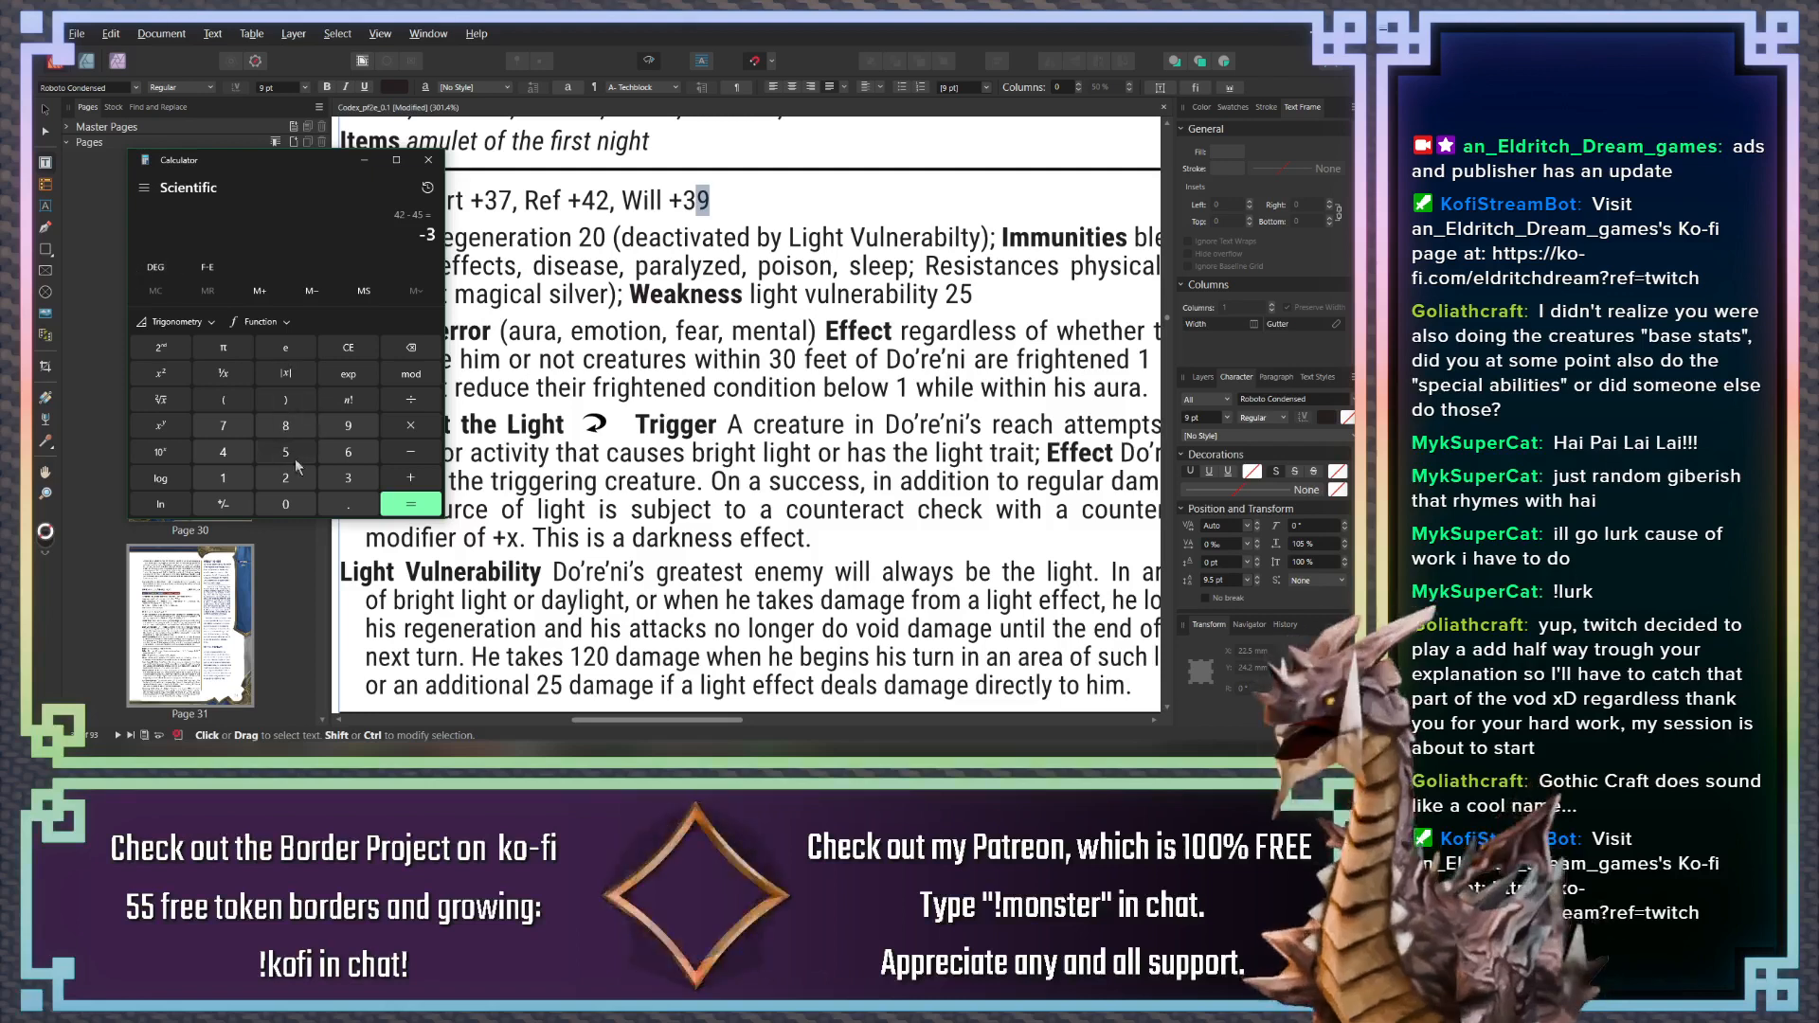
{"action": "left_click", "coordinate": [238, 482]}
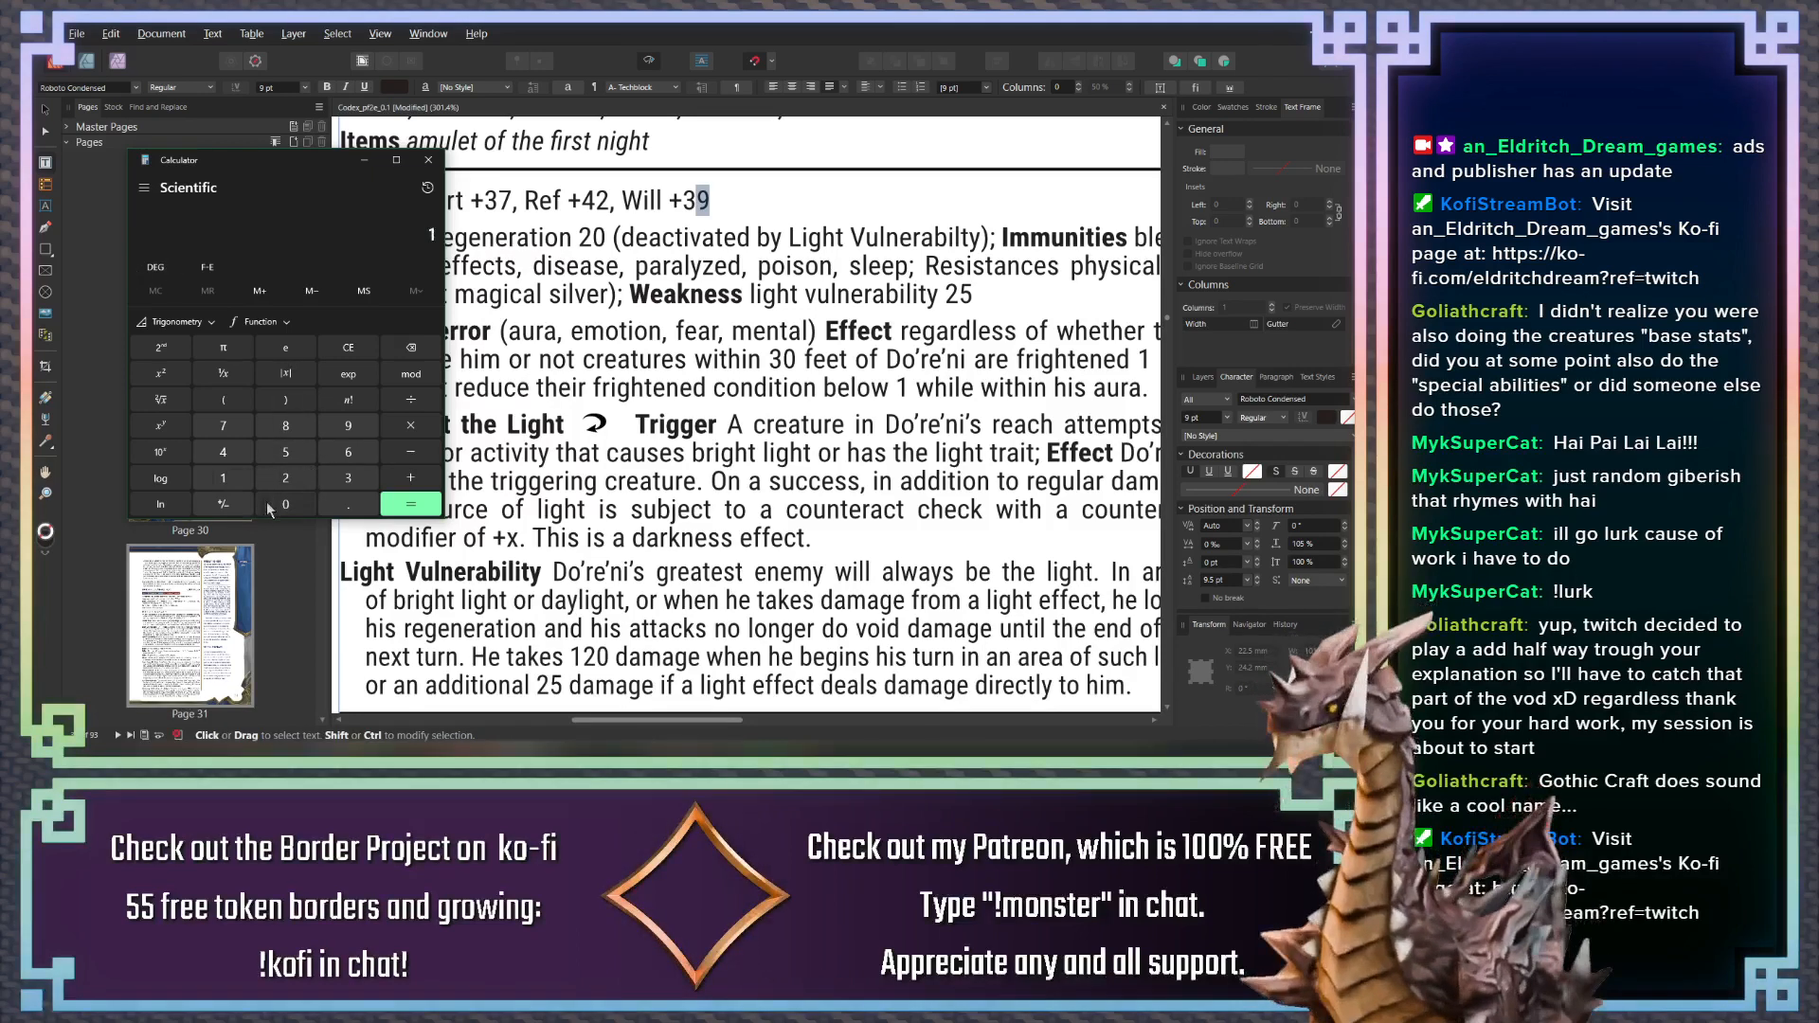
{"action": "left_click", "coordinate": [270, 508]}
{"action": "left_click", "coordinate": [400, 481]}
{"action": "left_click", "coordinate": [290, 481]}
{"action": "left_click", "coordinate": [292, 501]}
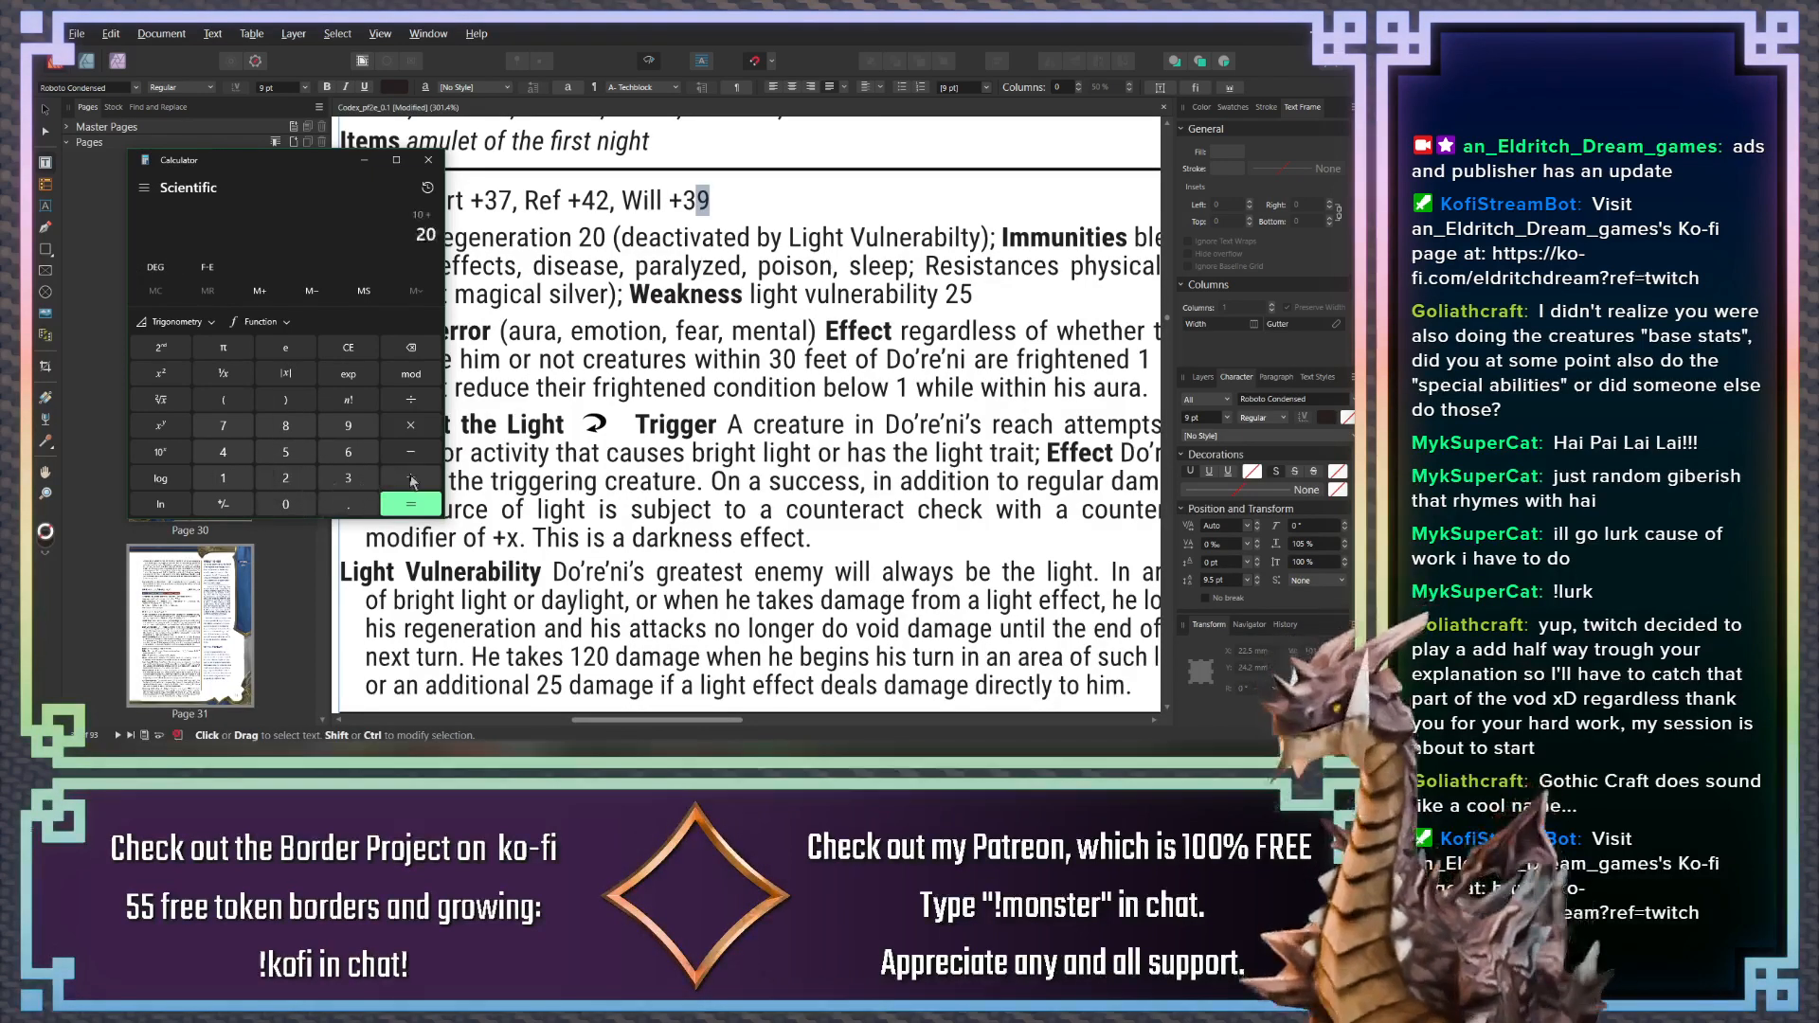
{"action": "left_click", "coordinate": [411, 479]}
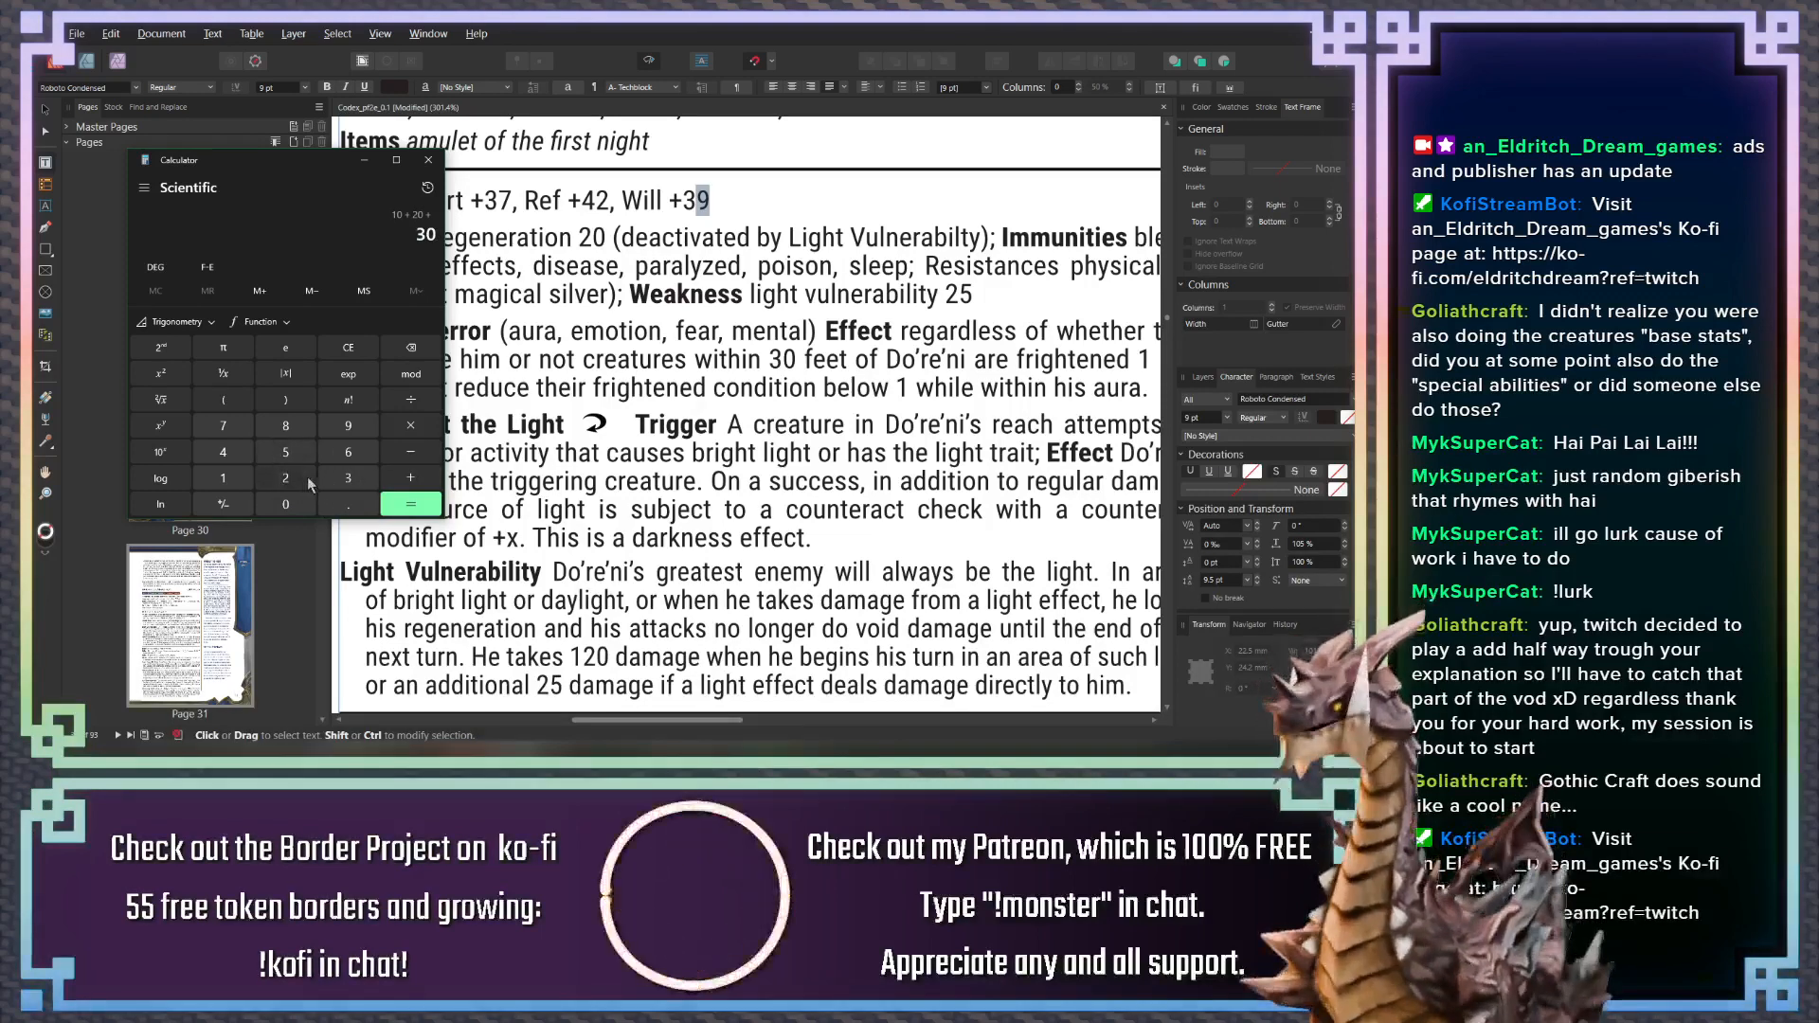
{"action": "left_click", "coordinate": [342, 453]}
{"action": "left_click", "coordinate": [410, 500]}
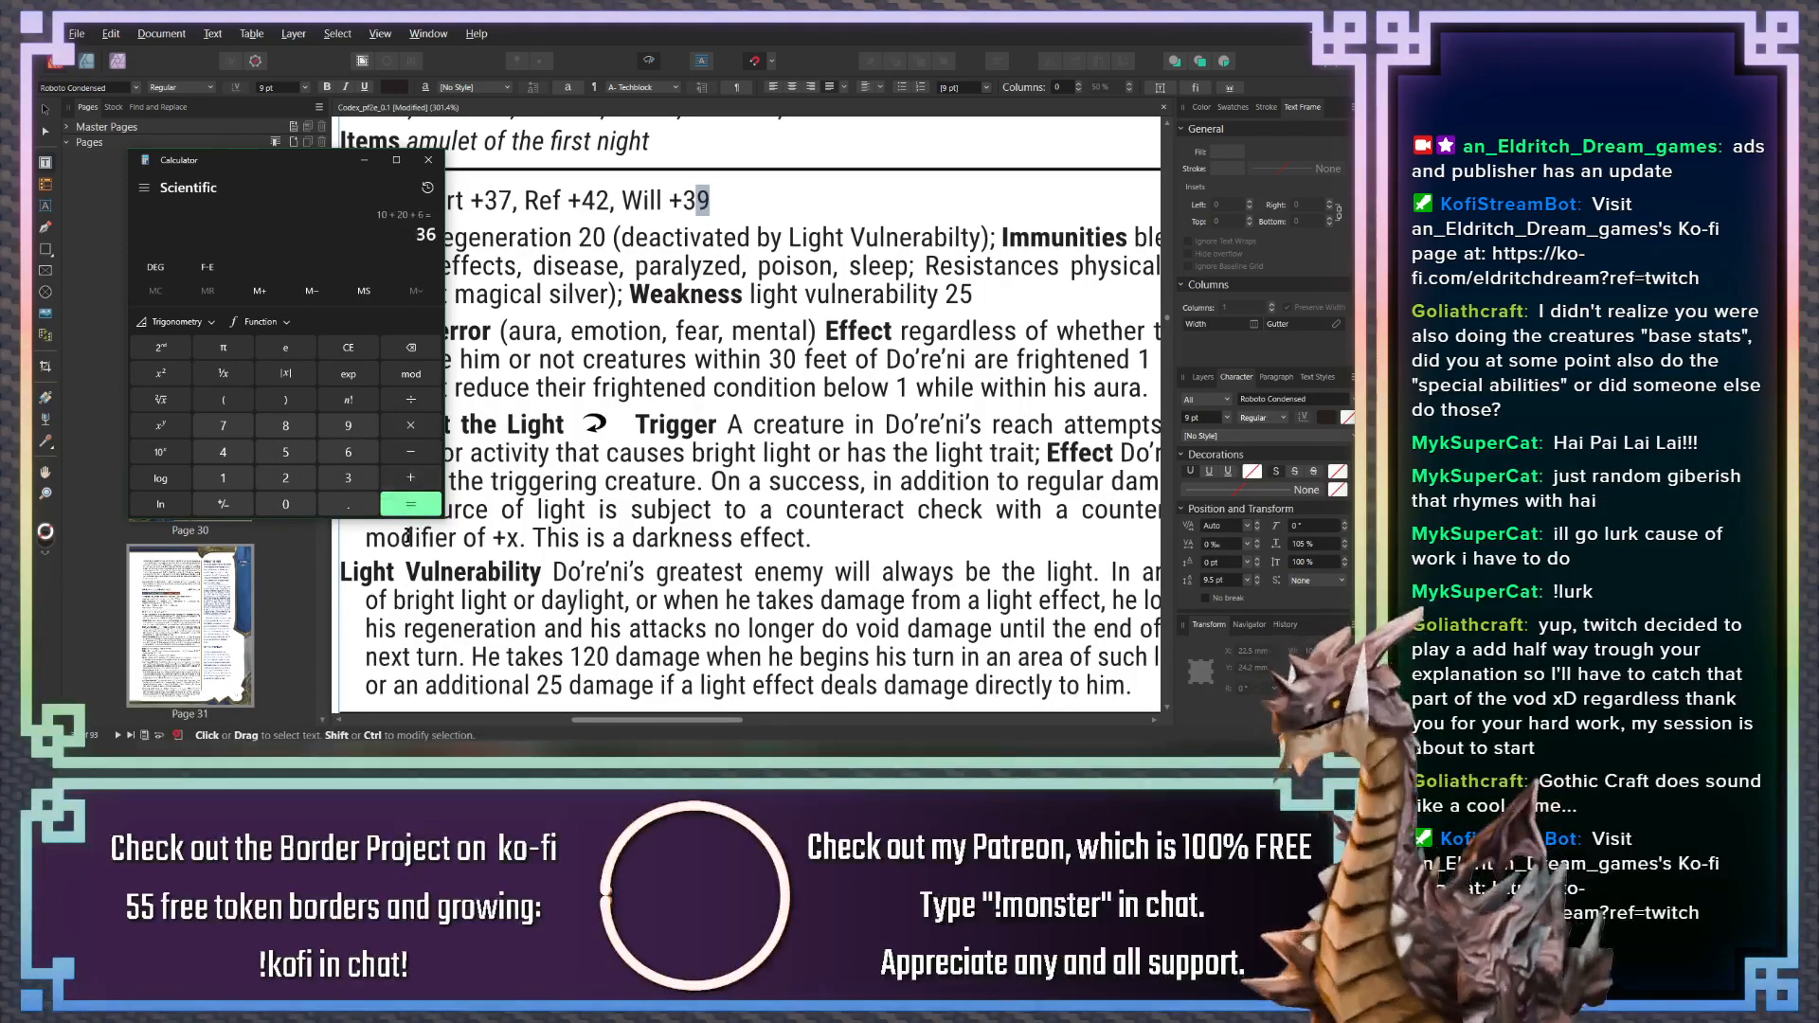
{"action": "left_click", "coordinate": [411, 478]}
{"action": "left_click", "coordinate": [285, 425]}
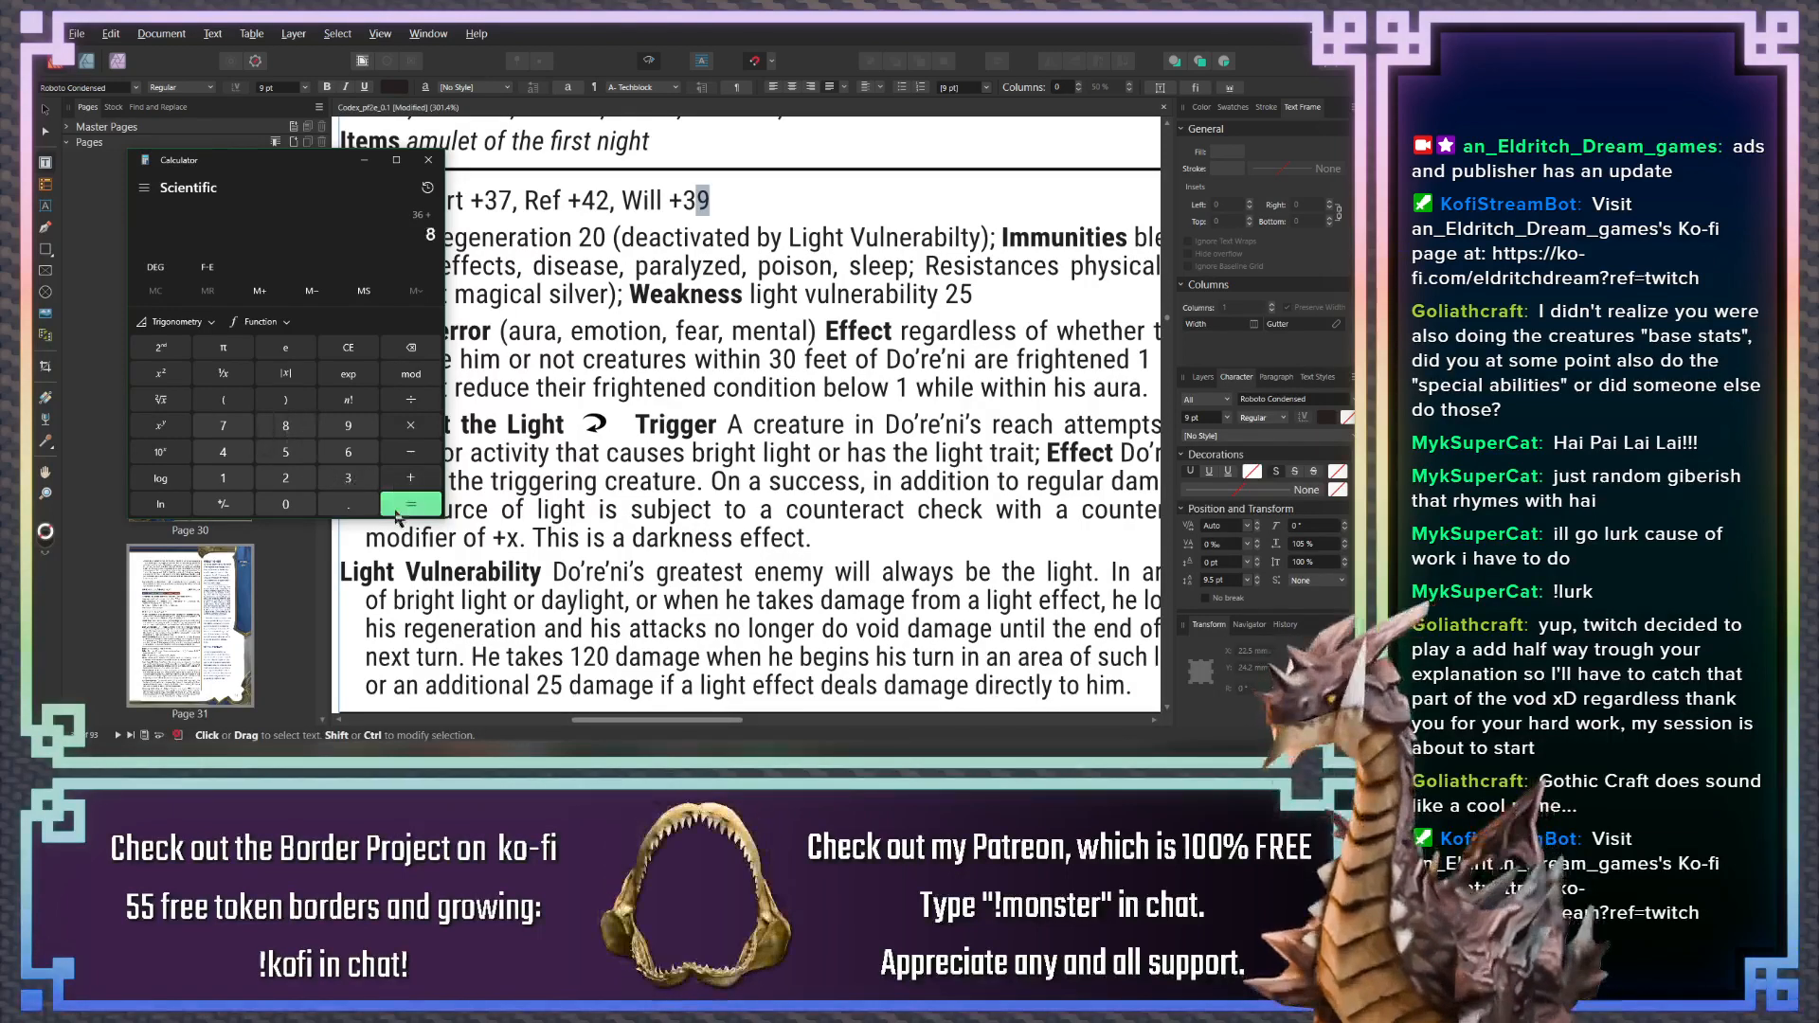
{"action": "left_click", "coordinate": [413, 507]}
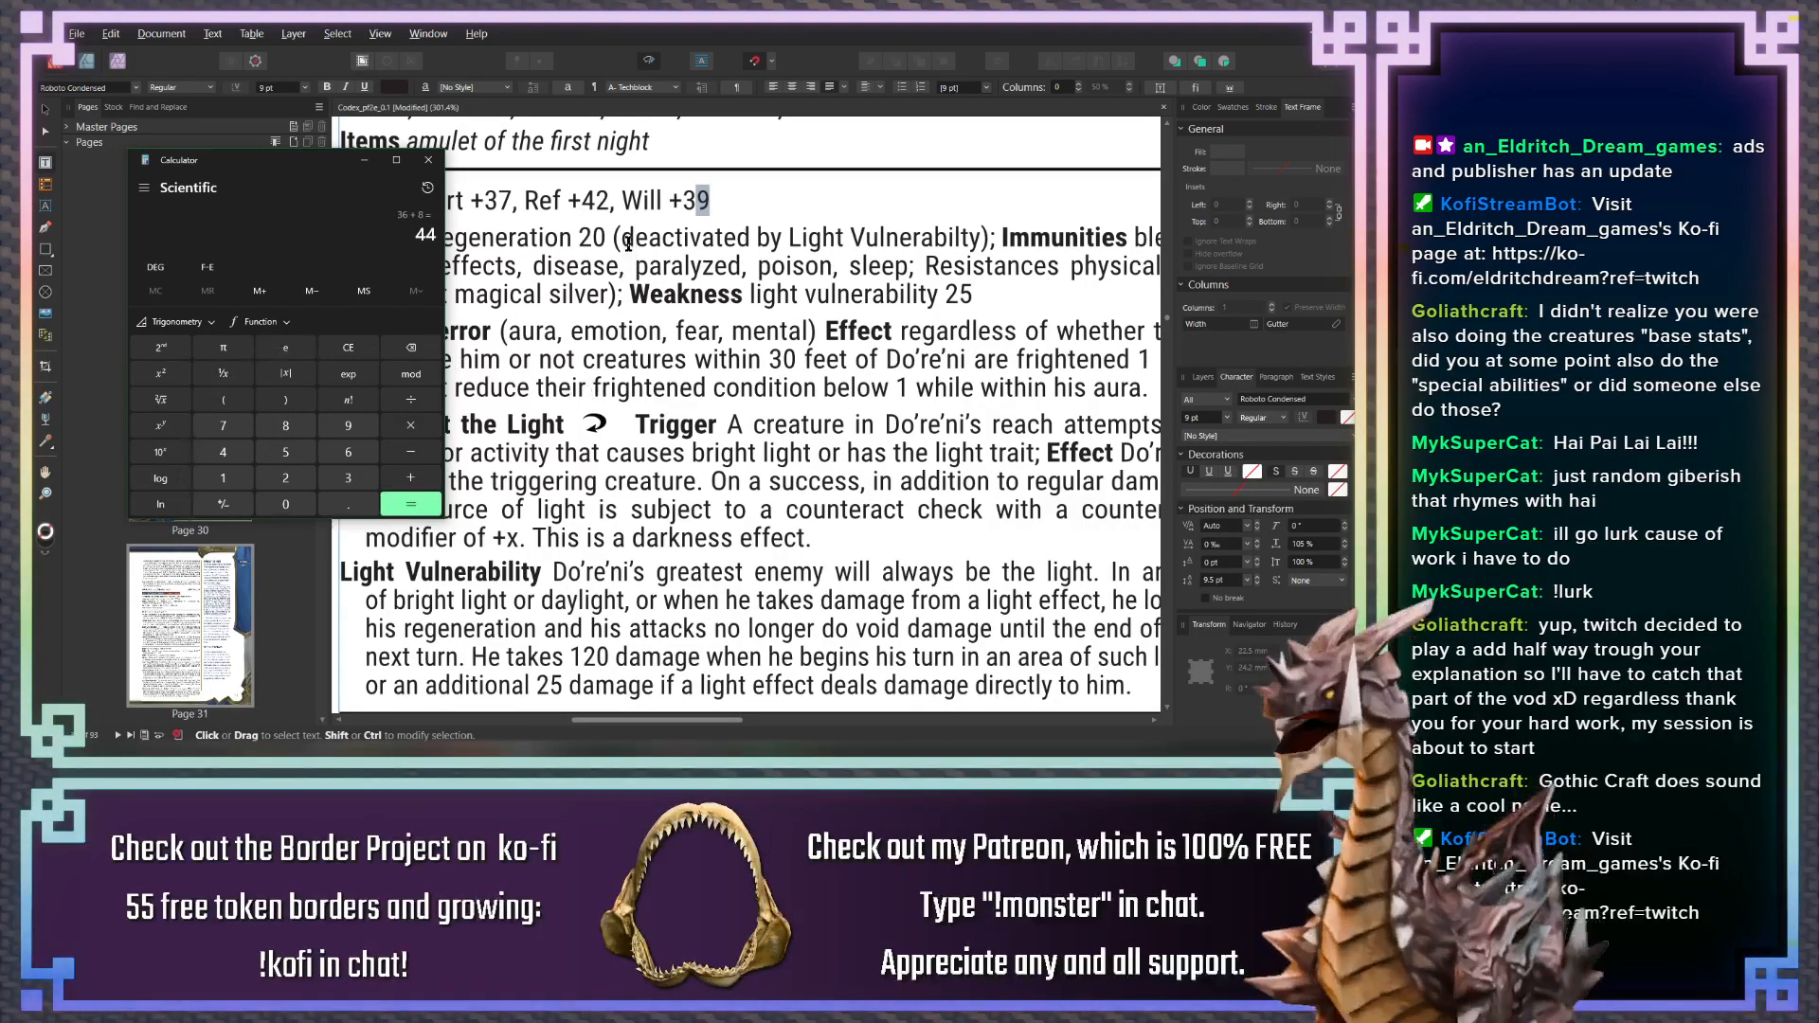
Return to the stat block and set Do're'ni's Will save to +37
{"action": "left_click", "coordinate": [717, 200]}
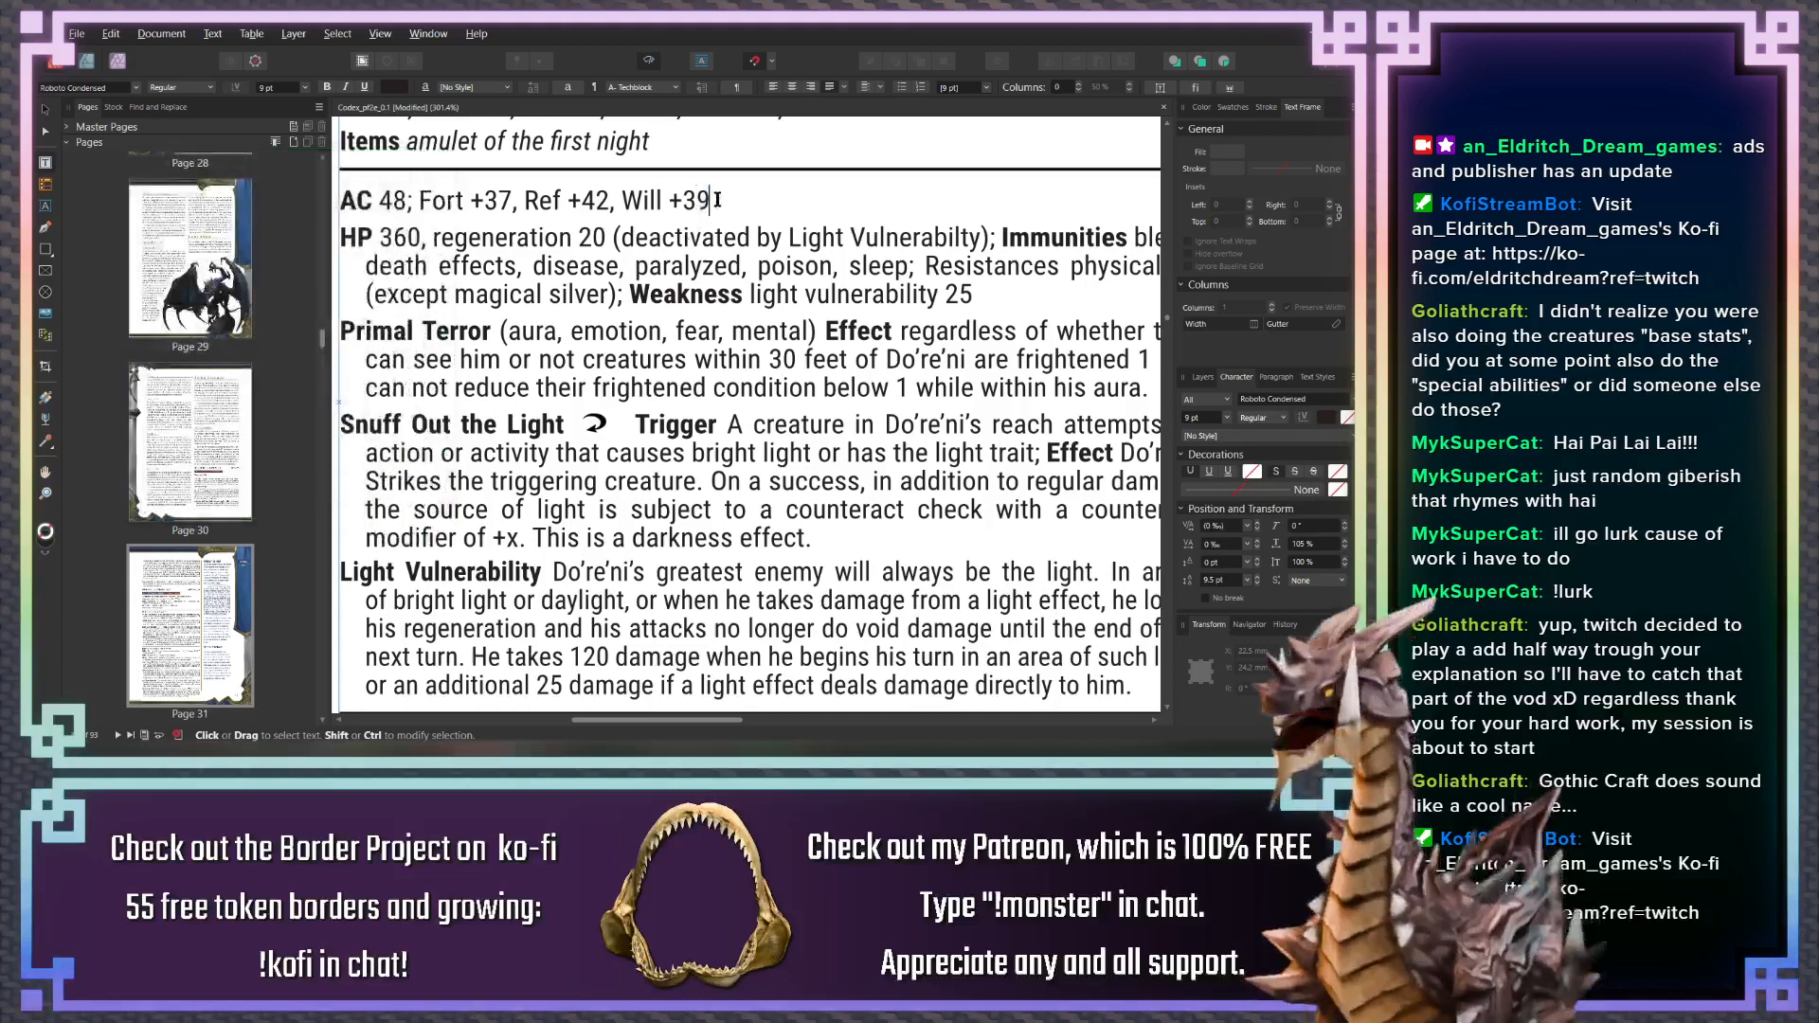
{"action": "left_click_drag", "start_coordinate": [709, 200], "coordinate": [700, 202]}
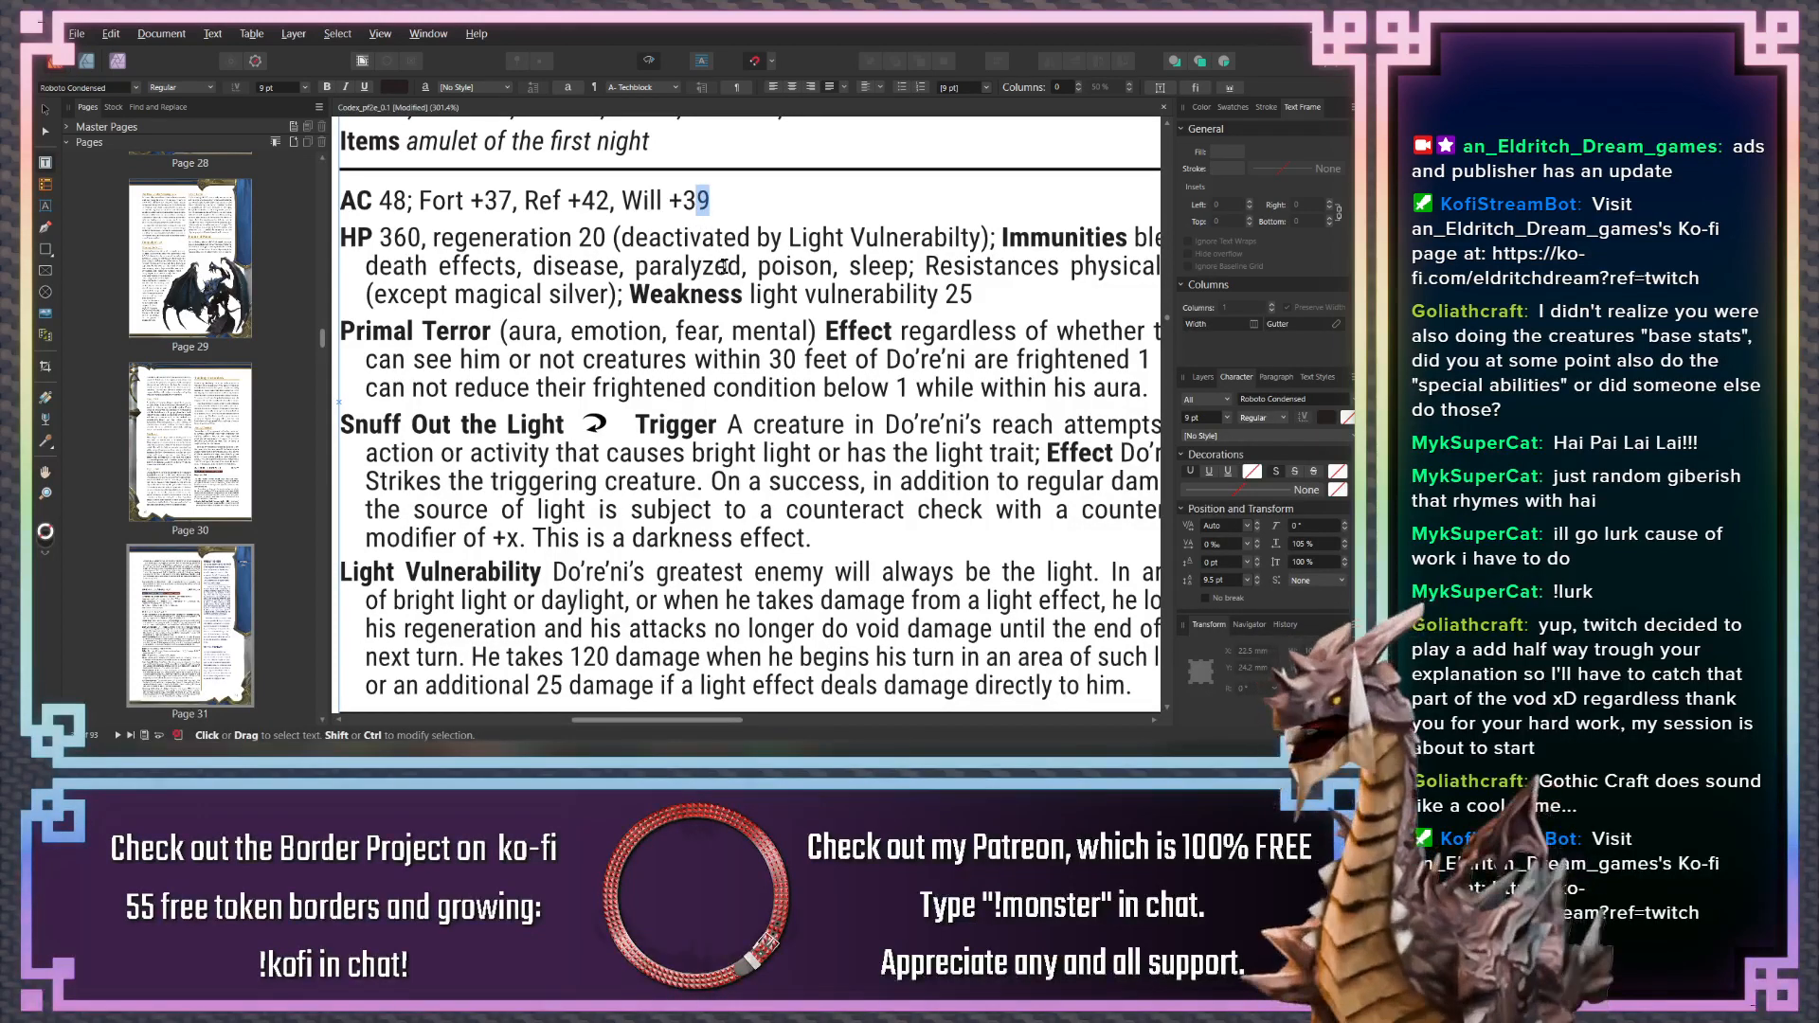
{"action": "type", "text": "7"}
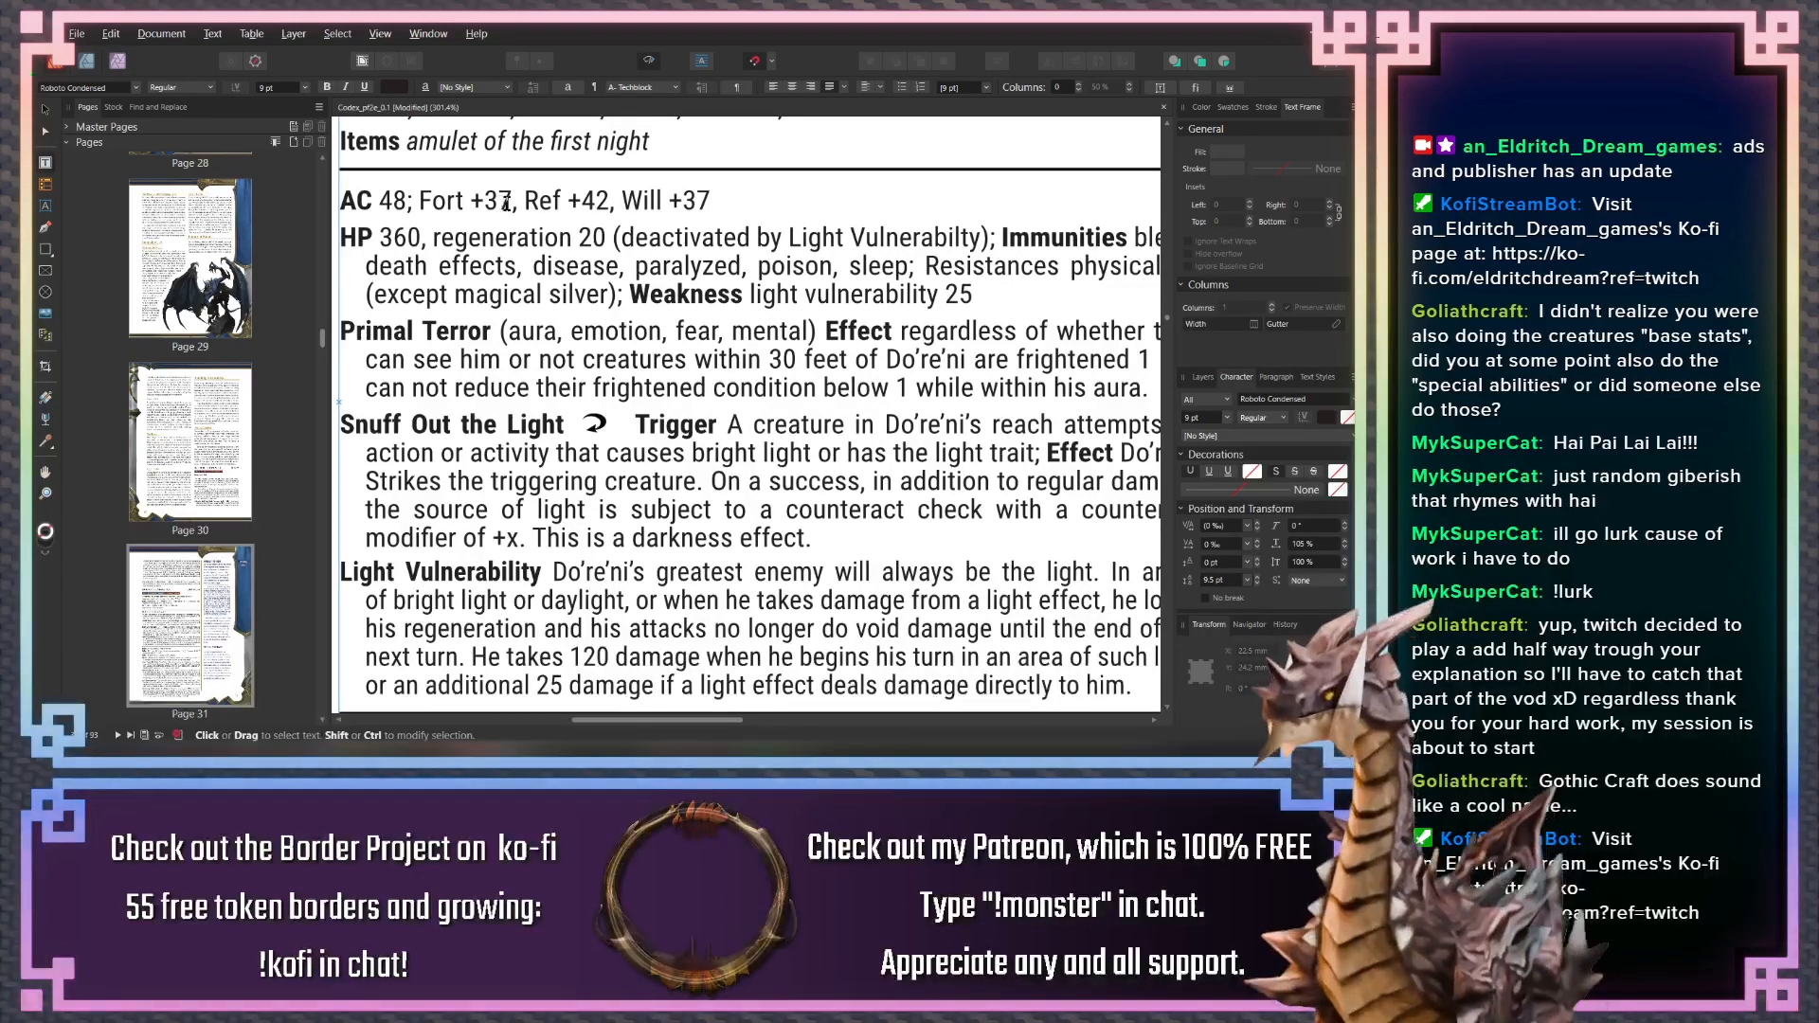
Set the Ref save in Do're'ni's defense line to +40
{"action": "scroll", "coordinate": [471, 183], "scroll_direction": "up", "scroll_amount": 1}
{"action": "scroll", "coordinate": [471, 184], "scroll_direction": "up", "scroll_amount": 1}
{"action": "scroll", "coordinate": [470, 184], "scroll_direction": "left", "scroll_amount": 2}
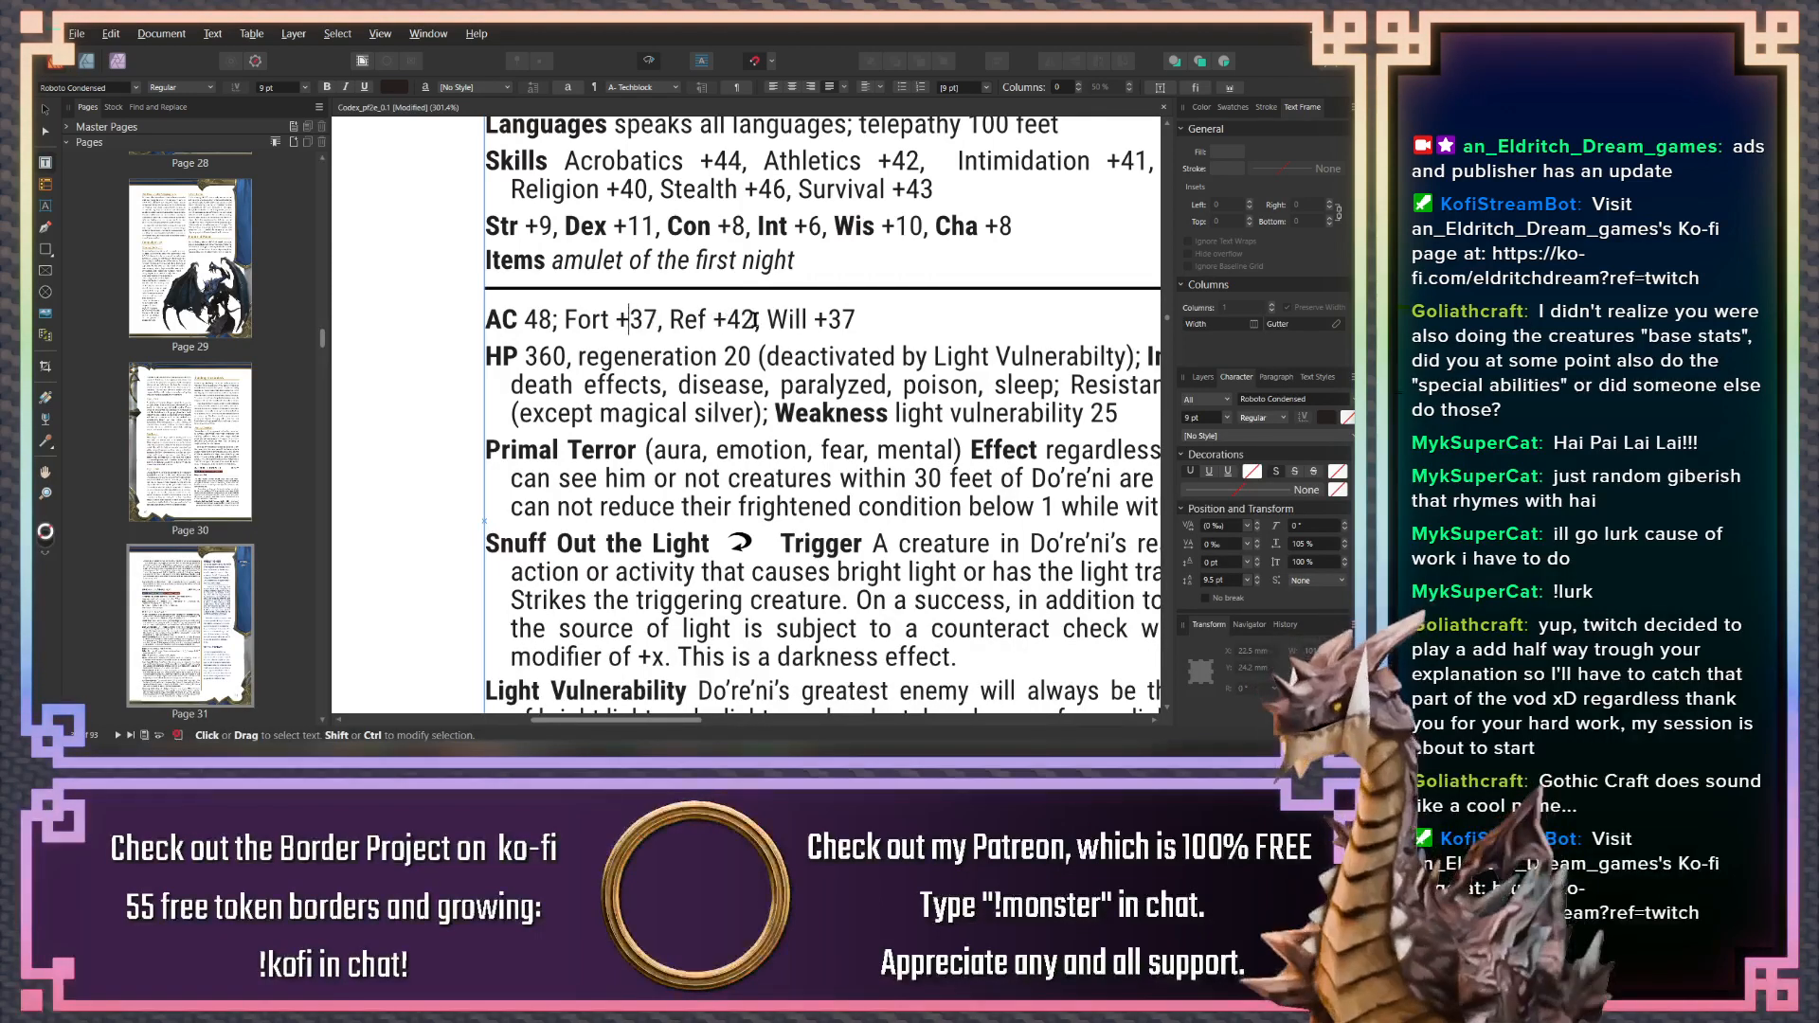
{"action": "left_click_drag", "start_coordinate": [754, 319], "coordinate": [740, 320]}
{"action": "type", "text": "0"}
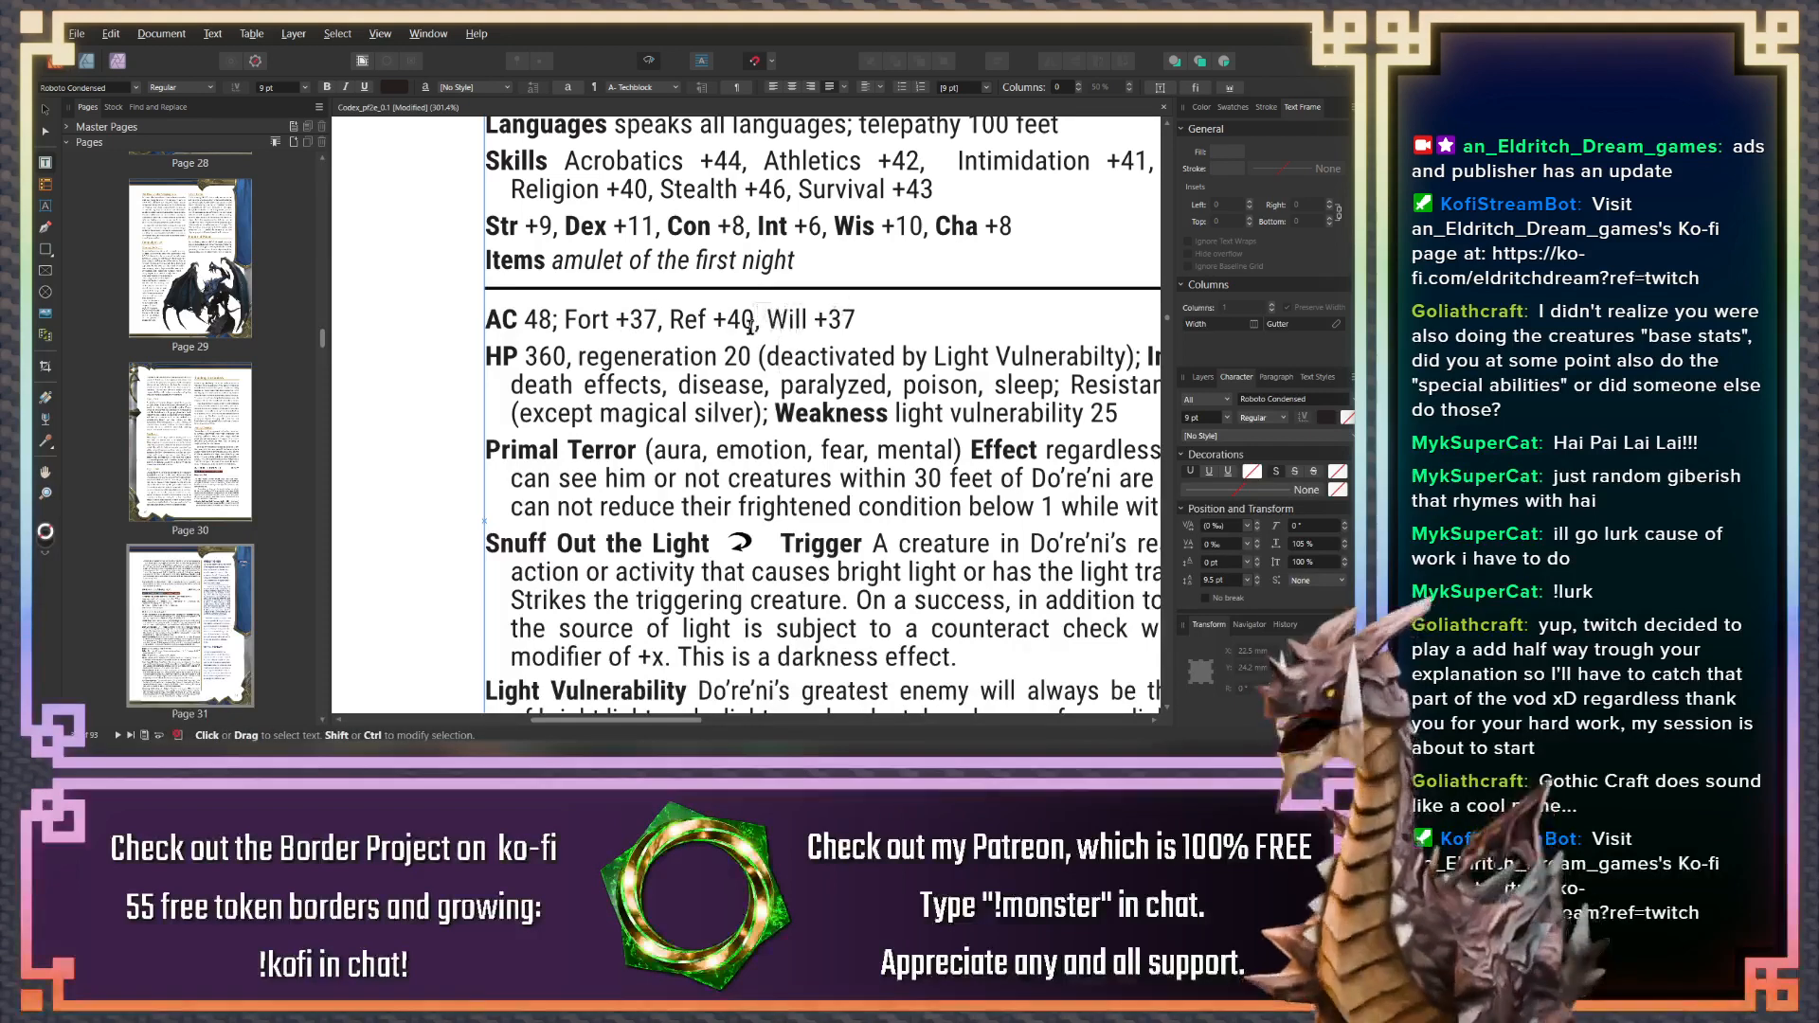
Examine Do're'ni's offensive entries from Speed and Melee through Rituals and Death Drop for values still missing
{"action": "left_click", "coordinate": [752, 414]}
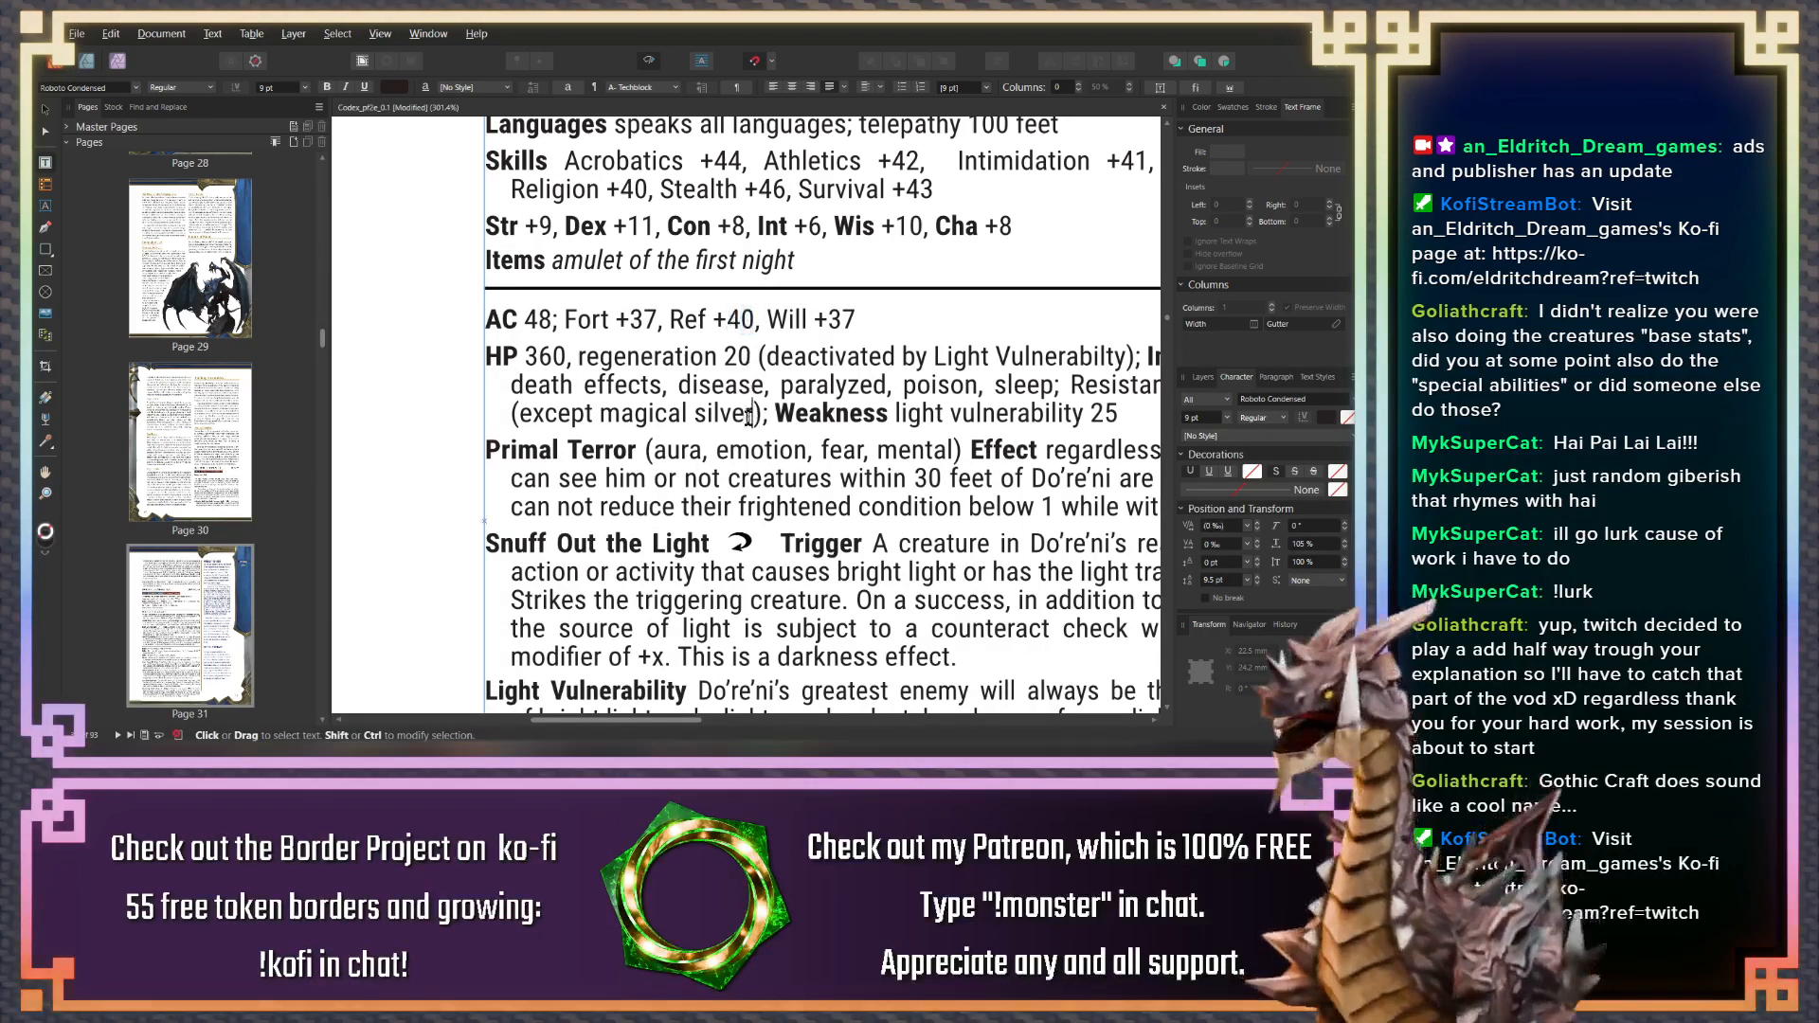
{"action": "scroll", "coordinate": [749, 418], "scroll_direction": "down", "scroll_amount": 3}
{"action": "scroll", "coordinate": [748, 418], "scroll_direction": "down", "scroll_amount": 10}
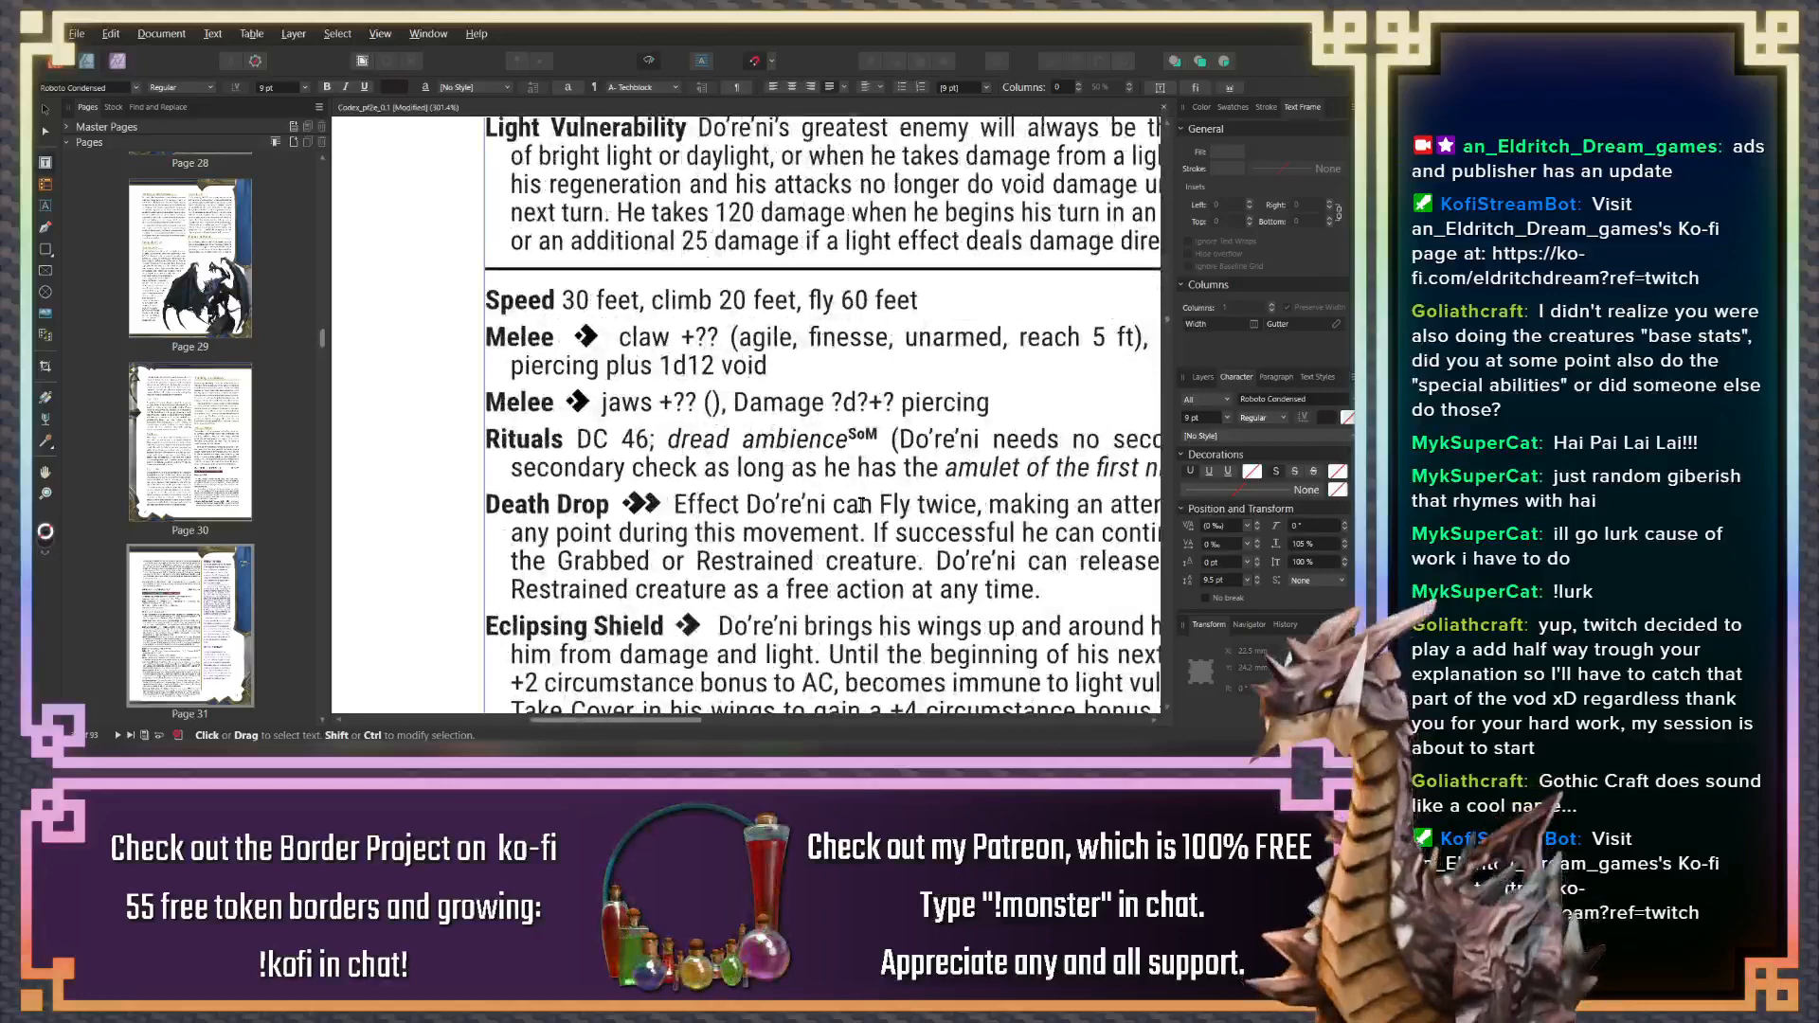
{"action": "scroll", "coordinate": [663, 396], "scroll_direction": "right", "scroll_amount": 4}
{"action": "left_click", "coordinate": [747, 417]}
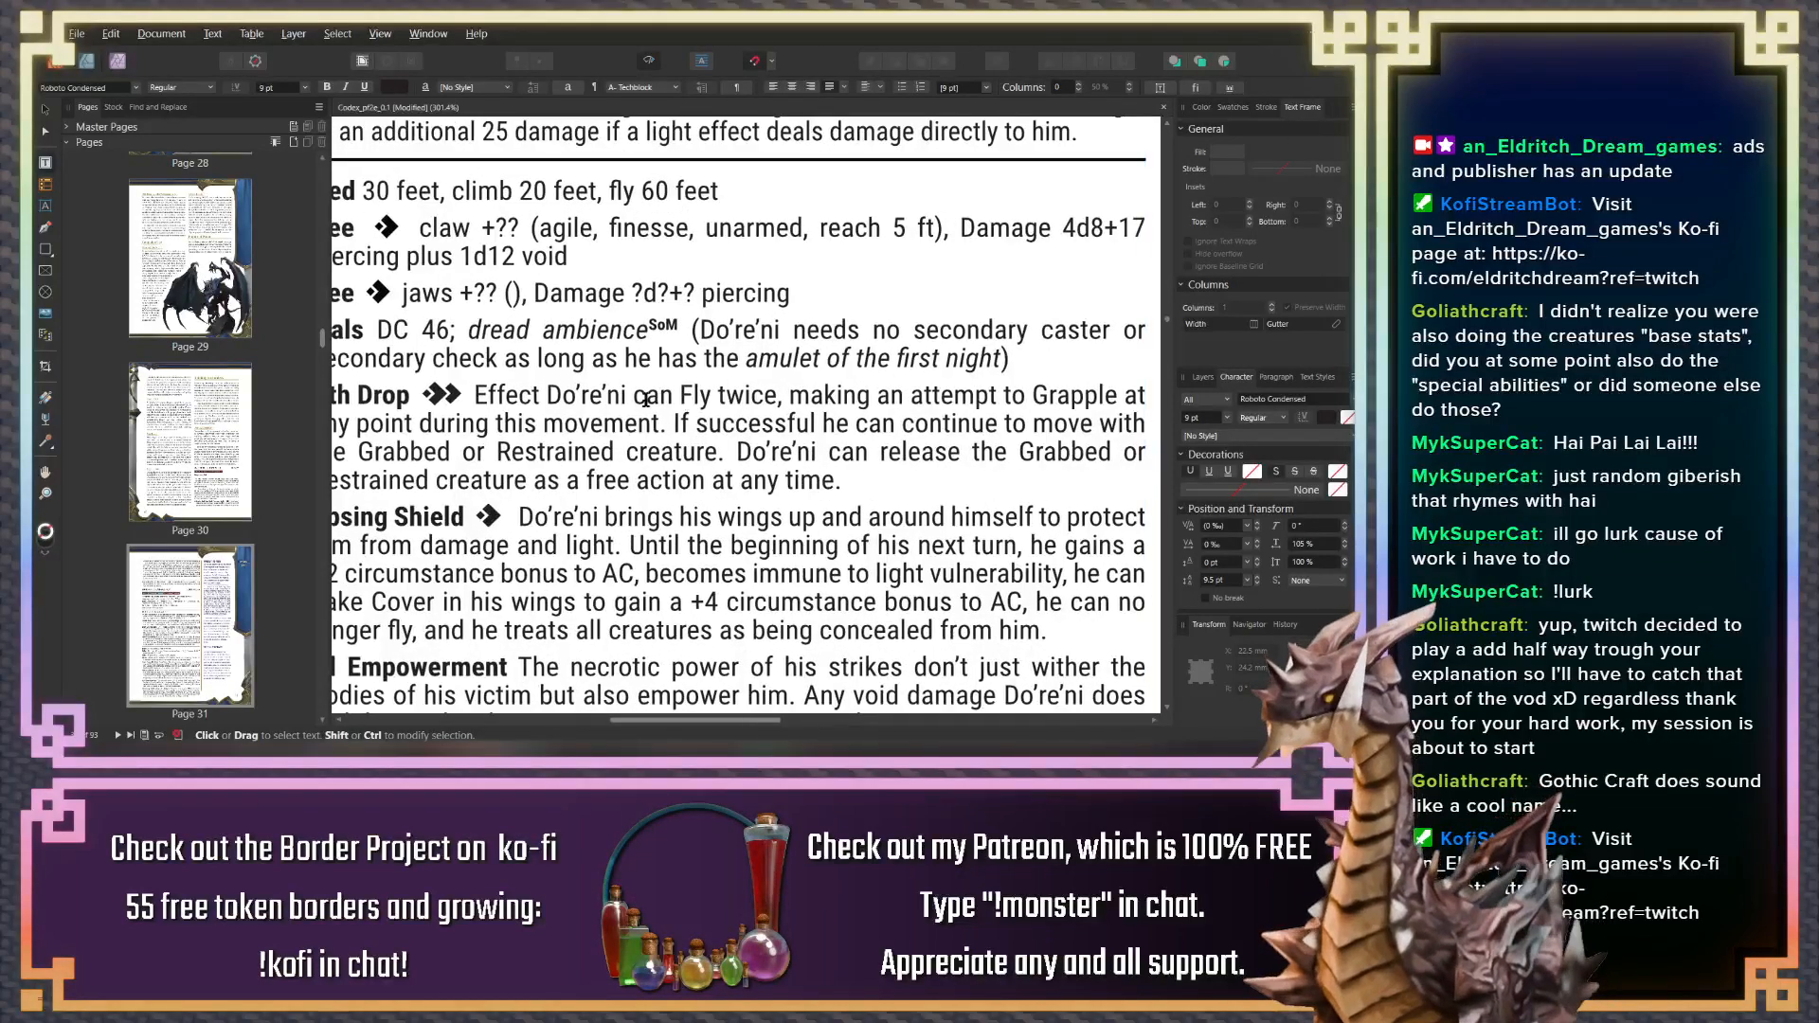
{"action": "scroll", "coordinate": [746, 416], "scroll_direction": "right", "scroll_amount": 2}
{"action": "scroll", "coordinate": [803, 387], "scroll_direction": "left", "scroll_amount": 4}
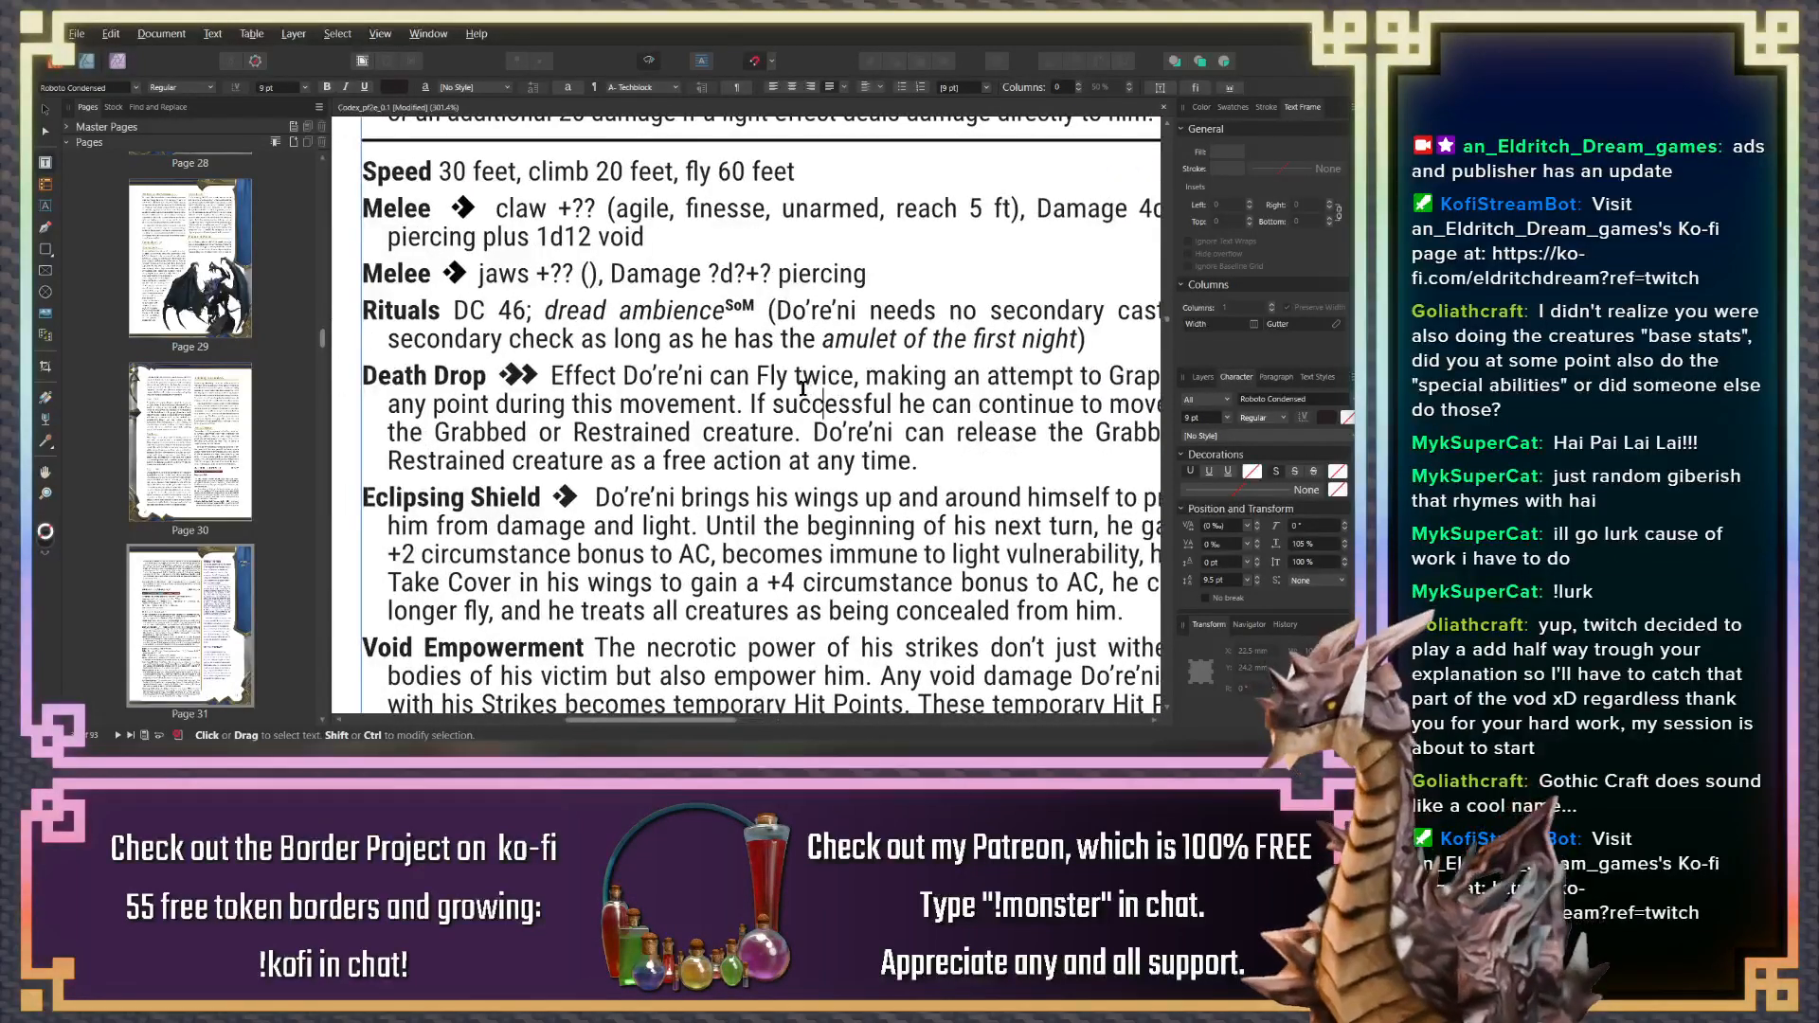
{"action": "scroll", "coordinate": [803, 386], "scroll_direction": "right", "scroll_amount": 1}
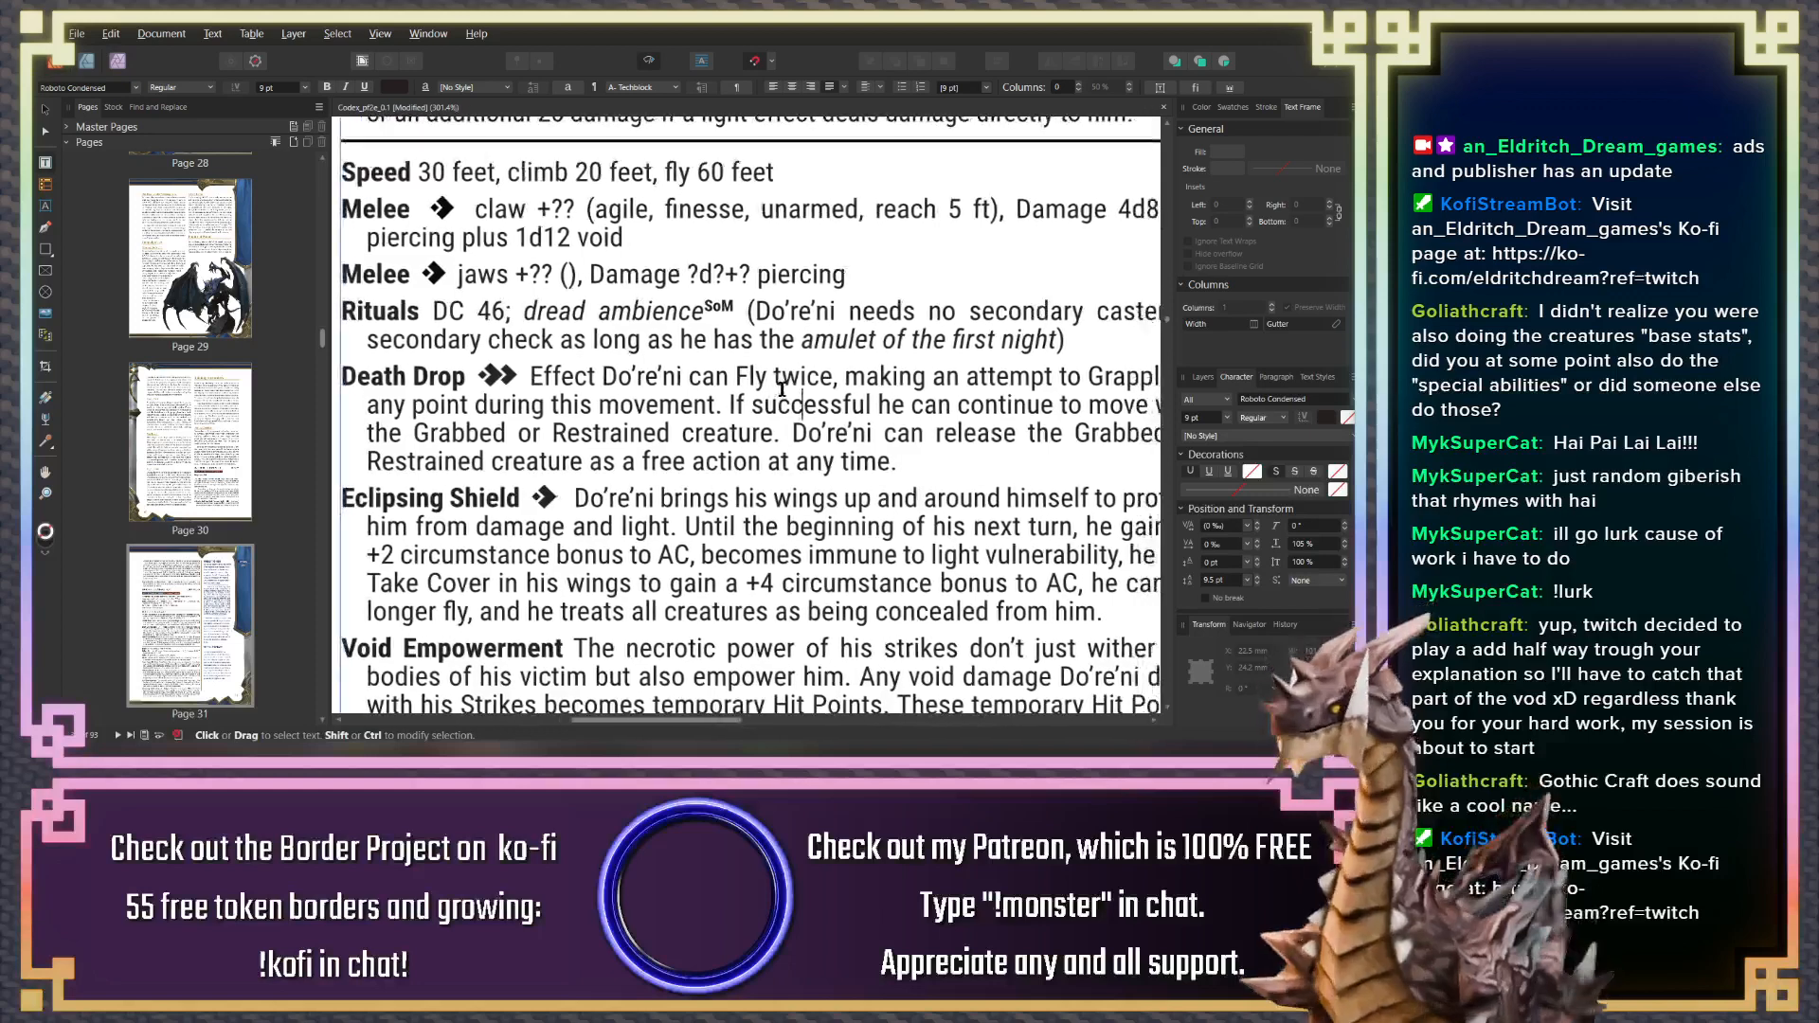
{"action": "scroll", "coordinate": [782, 389], "scroll_direction": "right", "scroll_amount": 3}
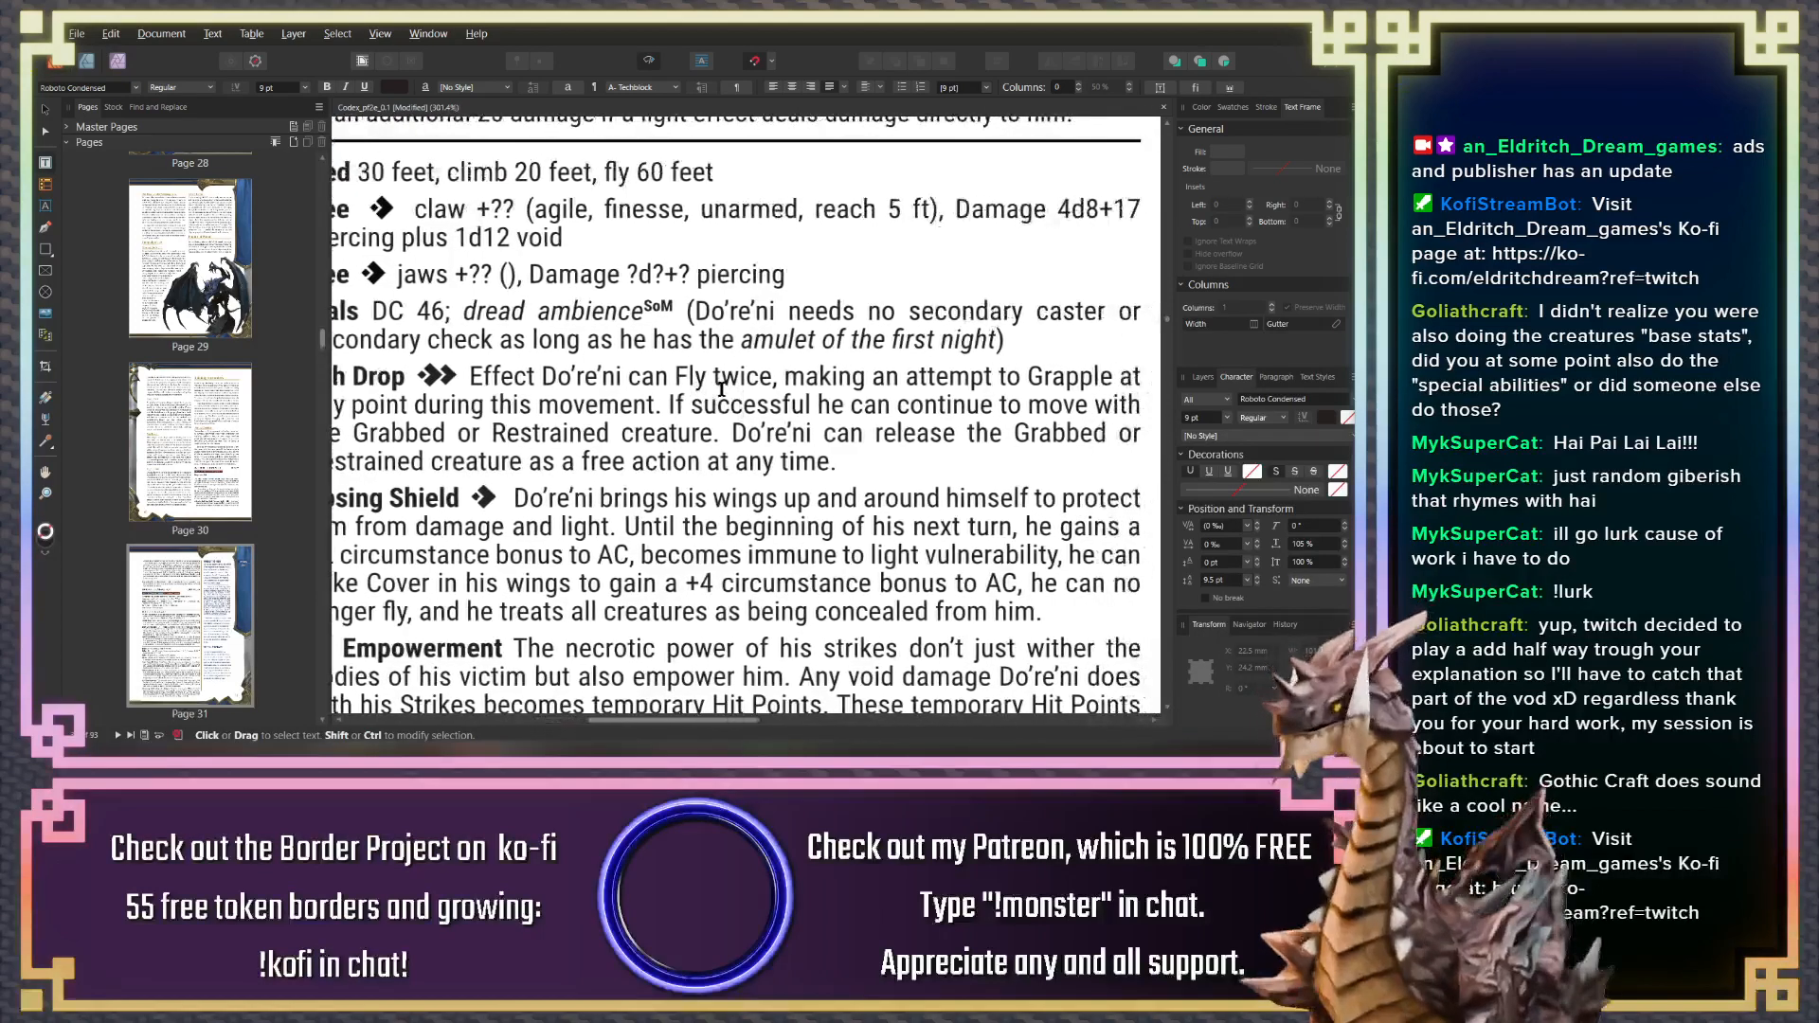
{"action": "scroll", "coordinate": [711, 387], "scroll_direction": "left", "scroll_amount": 4}
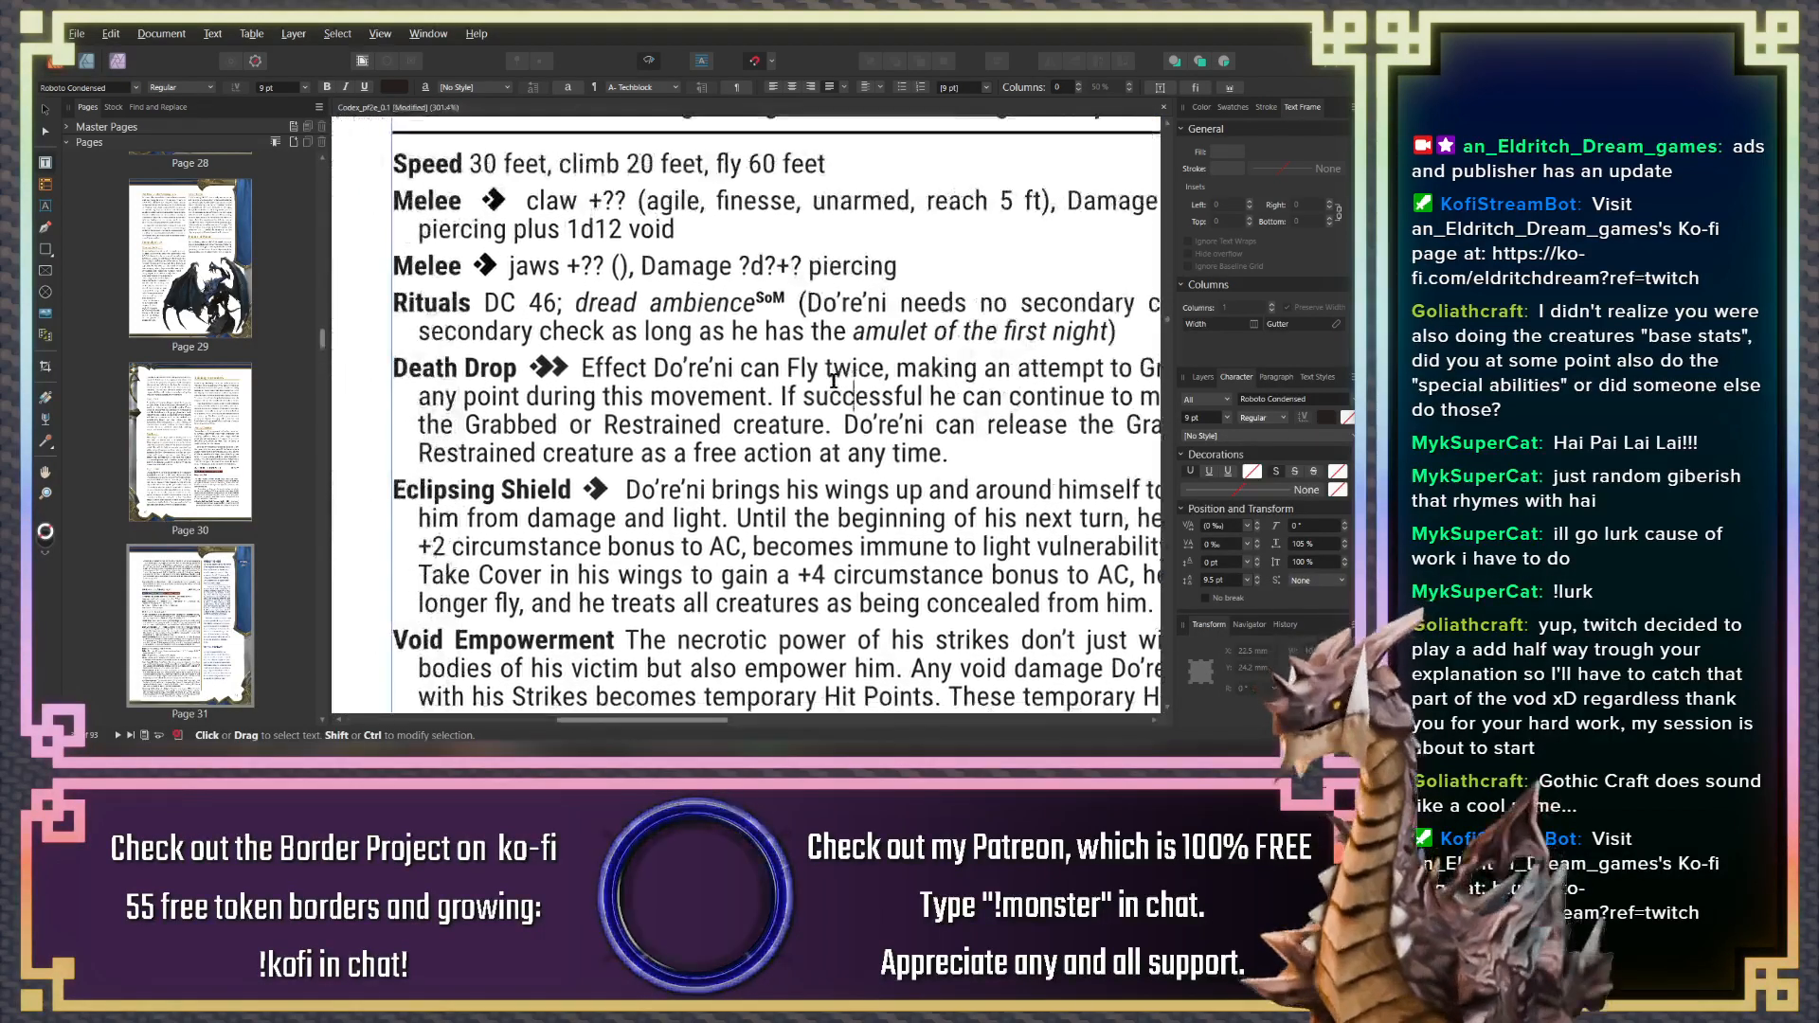
{"action": "scroll", "coordinate": [735, 381], "scroll_direction": "right", "scroll_amount": 4}
{"action": "left_click_drag", "start_coordinate": [696, 381], "coordinate": [762, 374]}
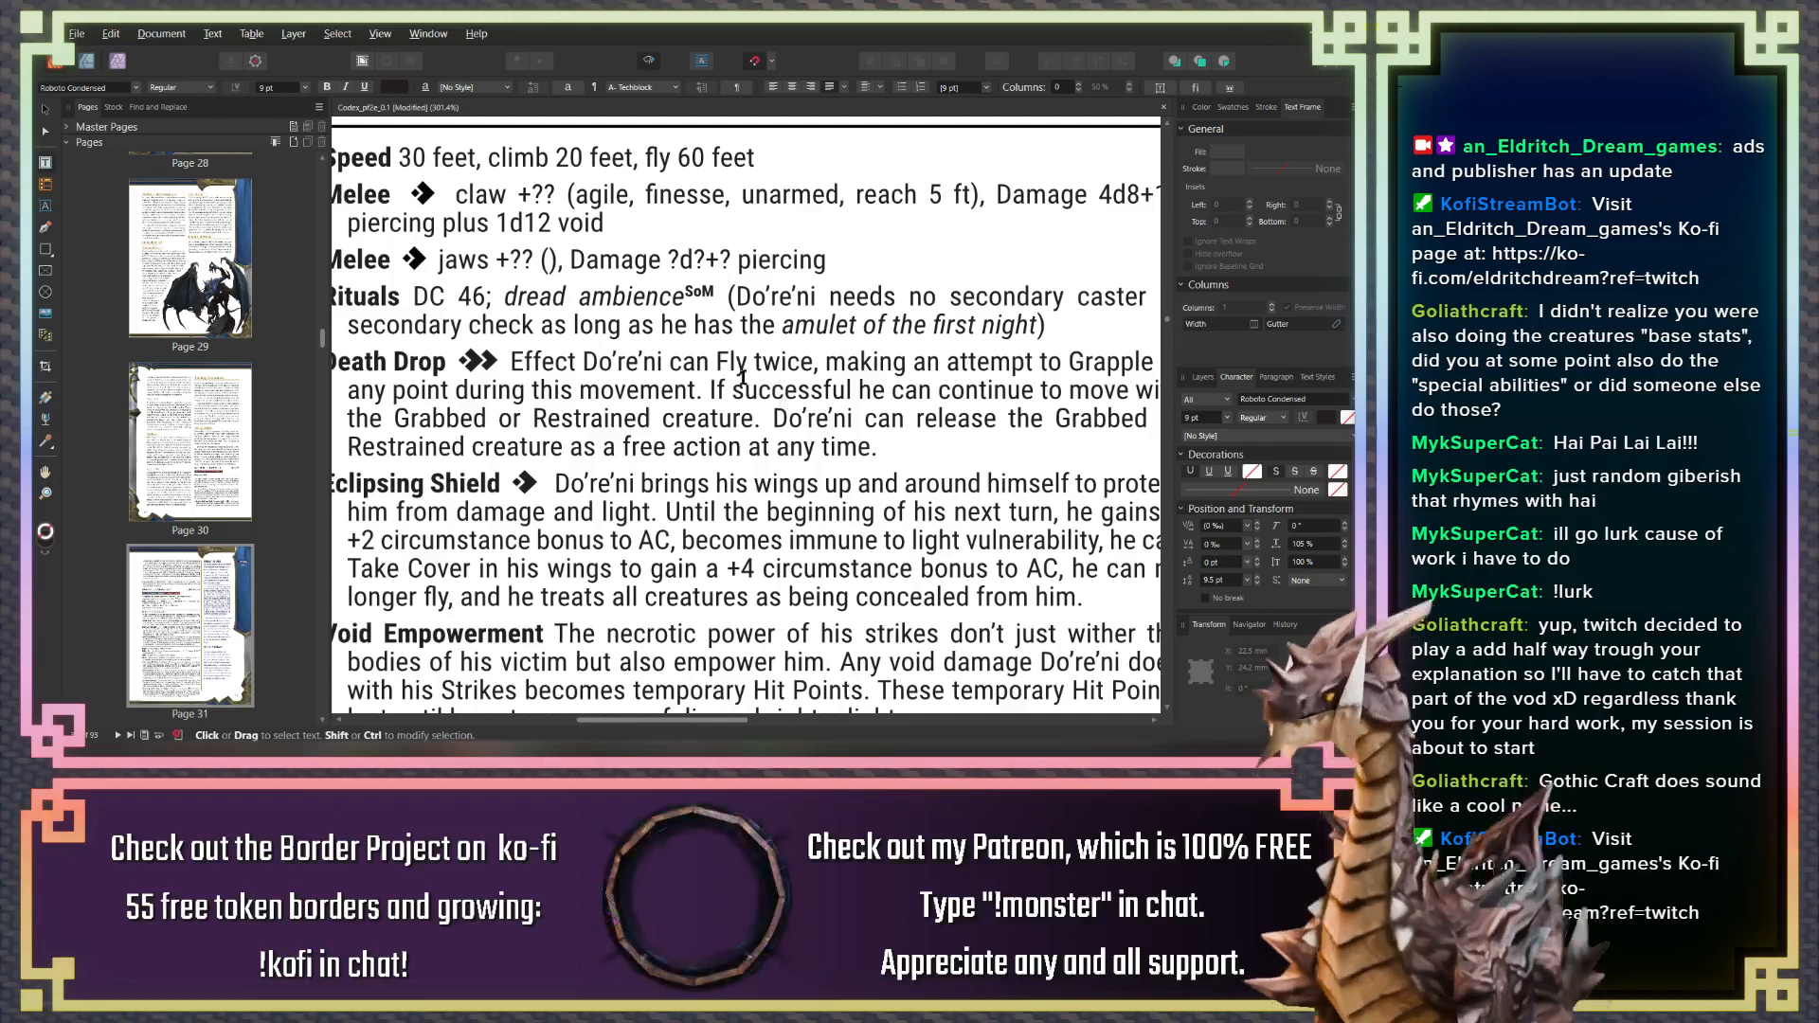
{"action": "mouse_move", "coordinate": [762, 375]}
{"action": "left_mouse_down"}
{"action": "mouse_move", "coordinate": [699, 383]}
{"action": "mouse_move", "coordinate": [779, 384]}
{"action": "left_mouse_up"}
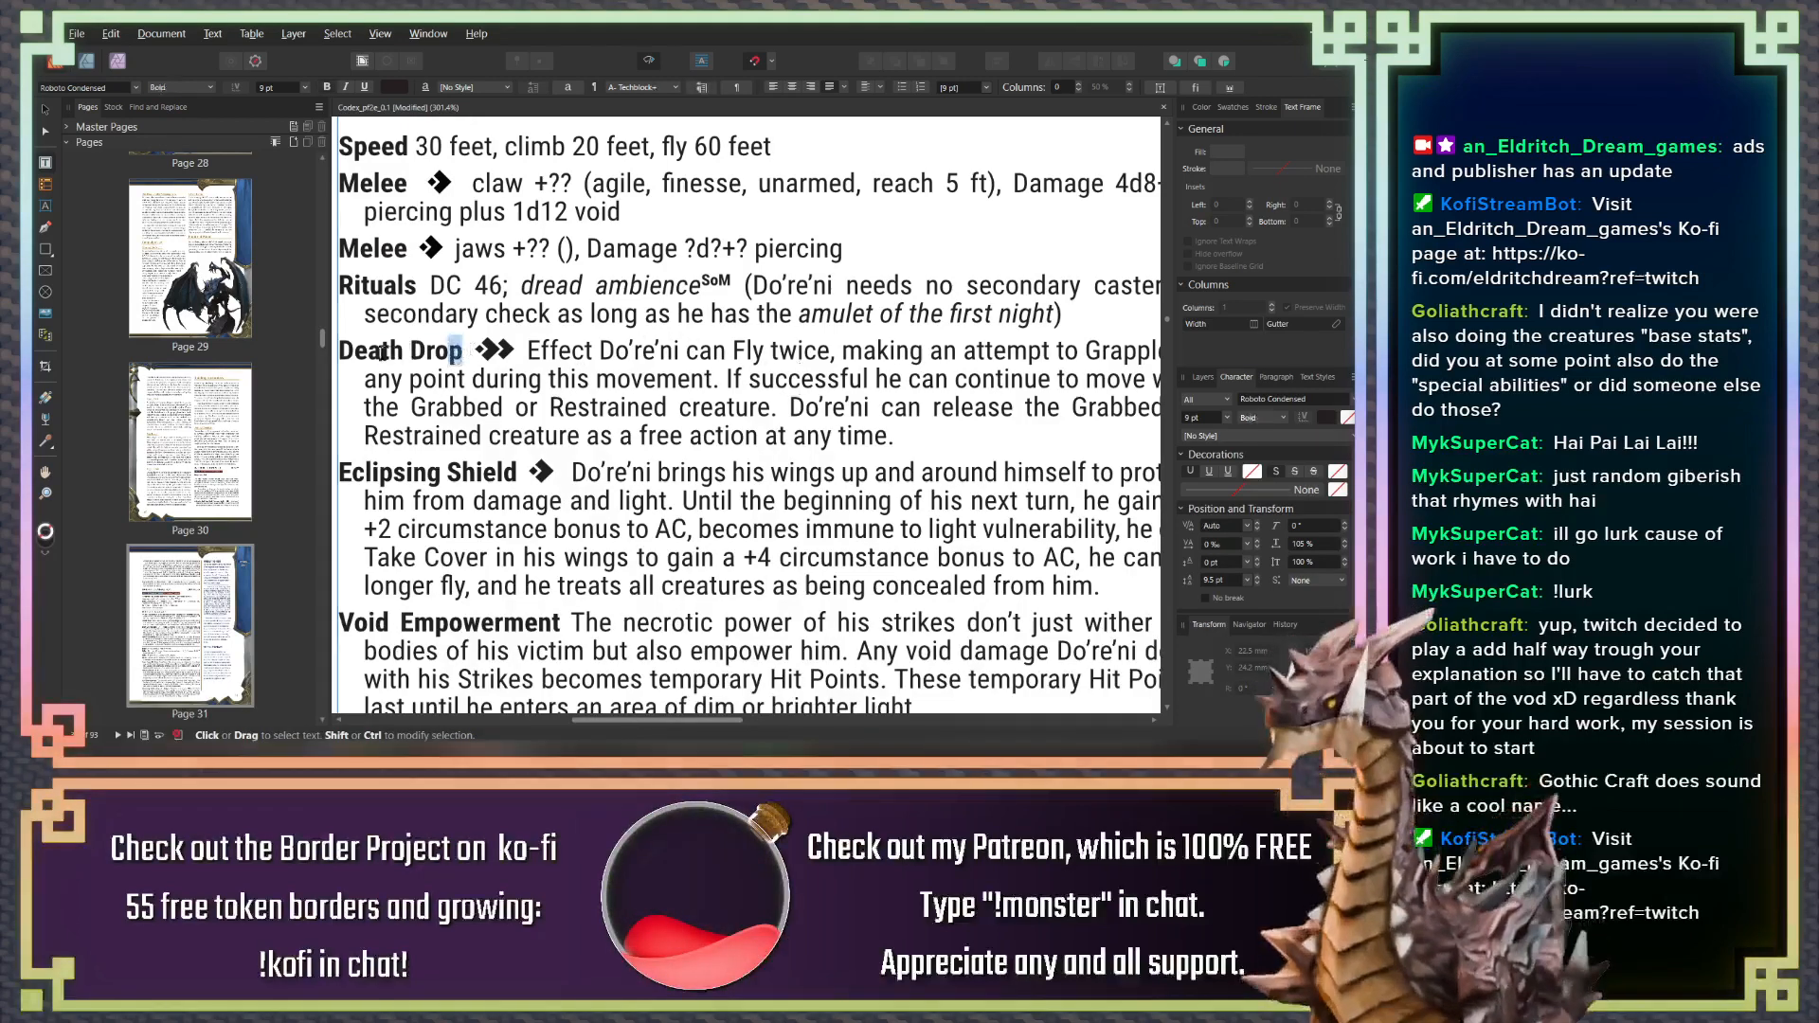
{"action": "left_click_drag", "start_coordinate": [346, 350], "coordinate": [339, 350]}
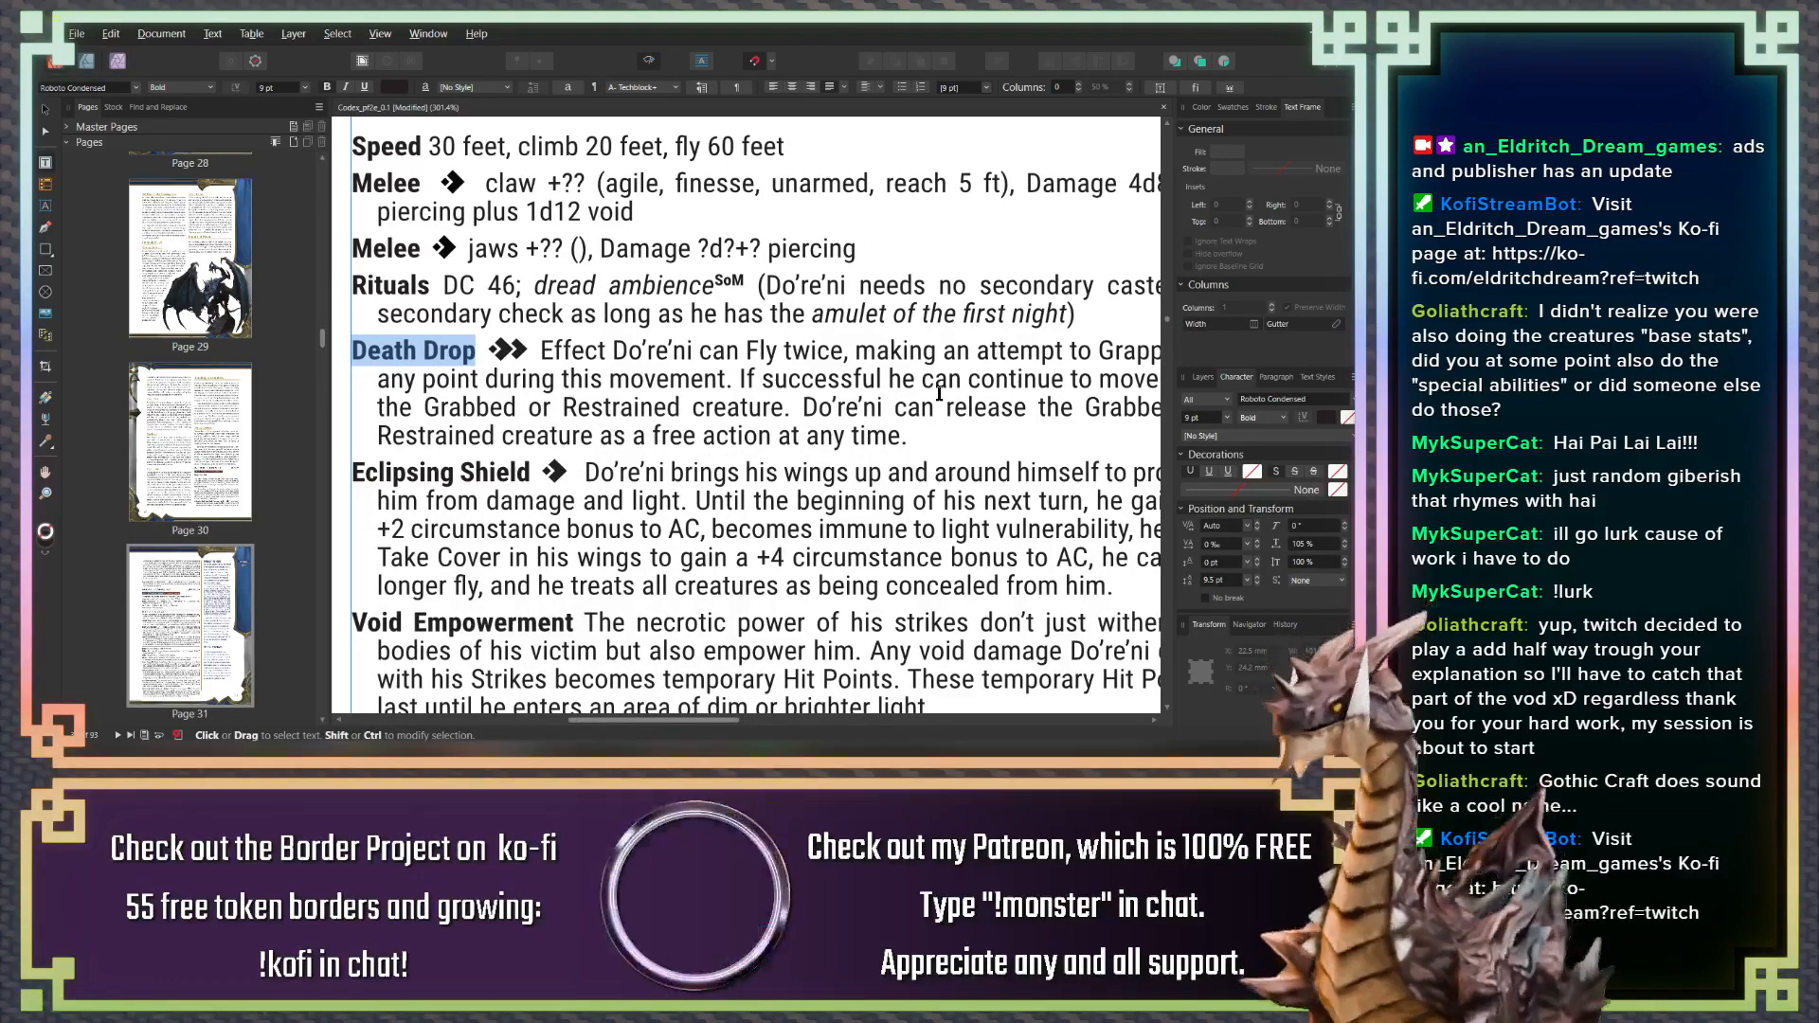
Review Do're'ni's stat block from the creature header down through Snuff Out the Light and Light Vulnerability to the Melee entries
{"action": "scroll", "coordinate": [720, 341], "scroll_direction": "right", "scroll_amount": 3}
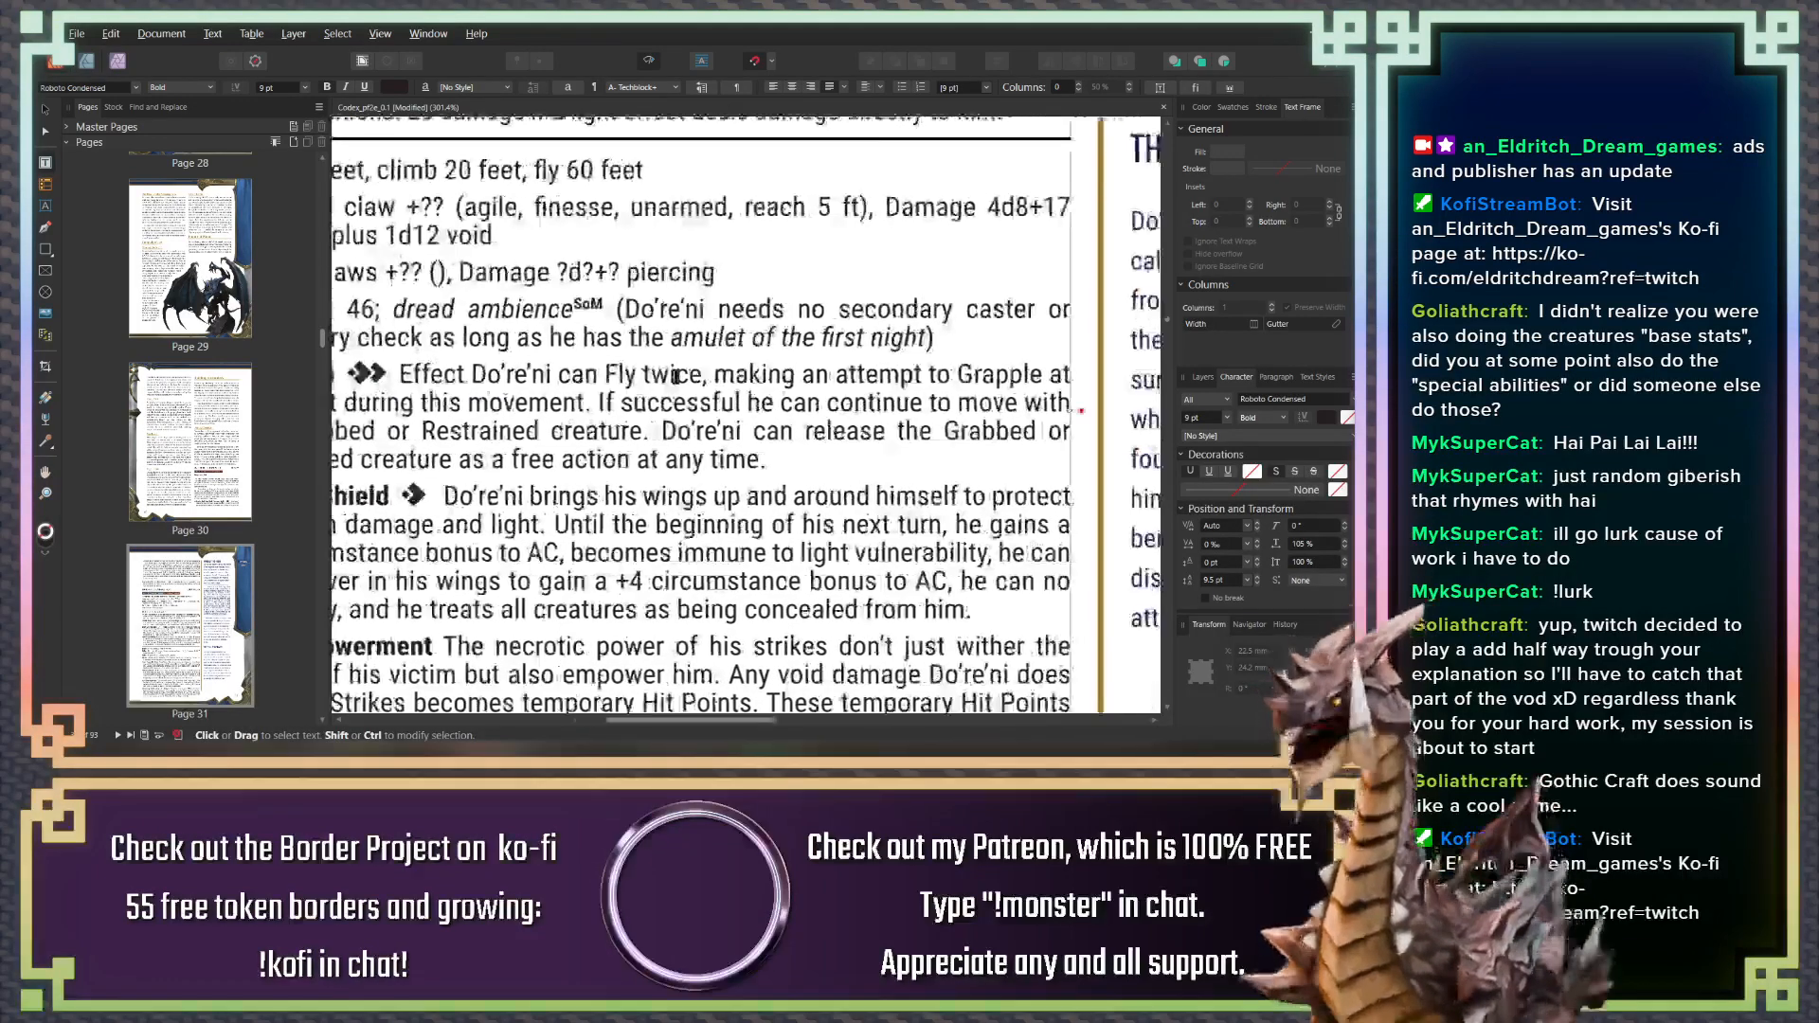
{"action": "scroll", "coordinate": [632, 288], "scroll_direction": "down", "scroll_amount": 2}
{"action": "scroll", "coordinate": [644, 379], "scroll_direction": "down", "scroll_amount": 2}
{"action": "scroll", "coordinate": [656, 474], "scroll_direction": "up", "scroll_amount": 5}
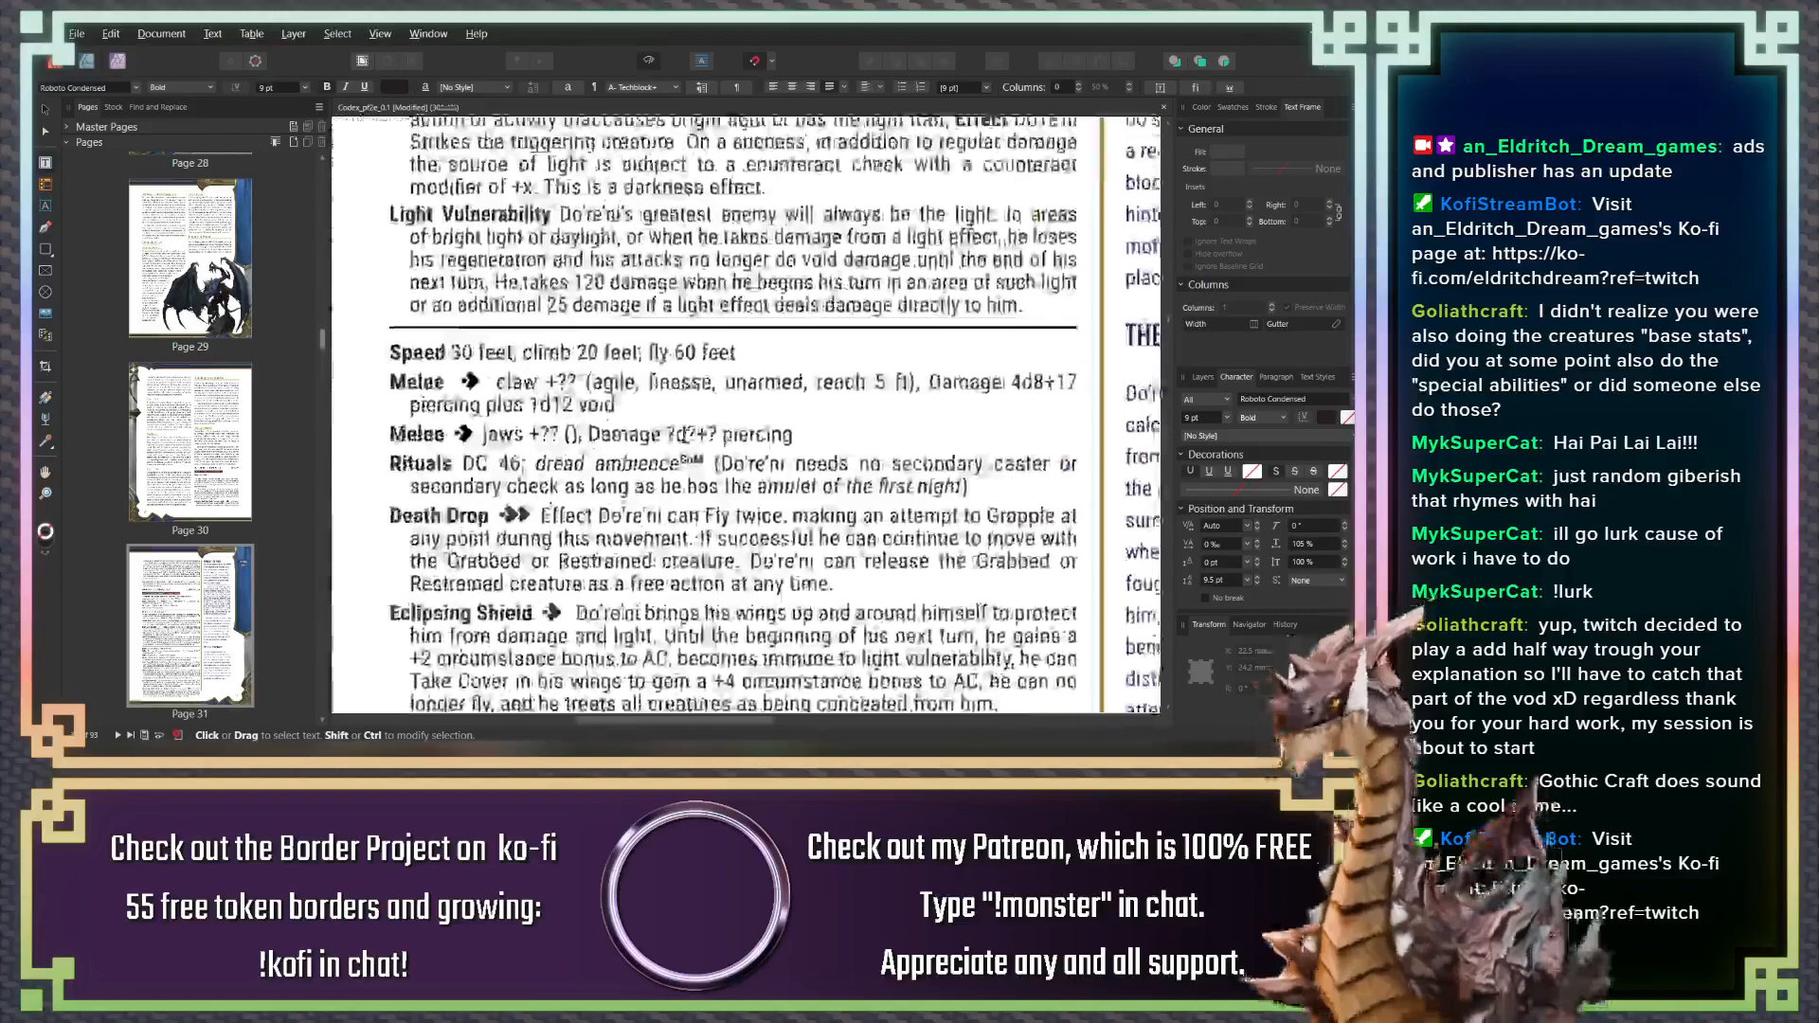
{"action": "scroll", "coordinate": [656, 491], "scroll_direction": "up", "scroll_amount": 5}
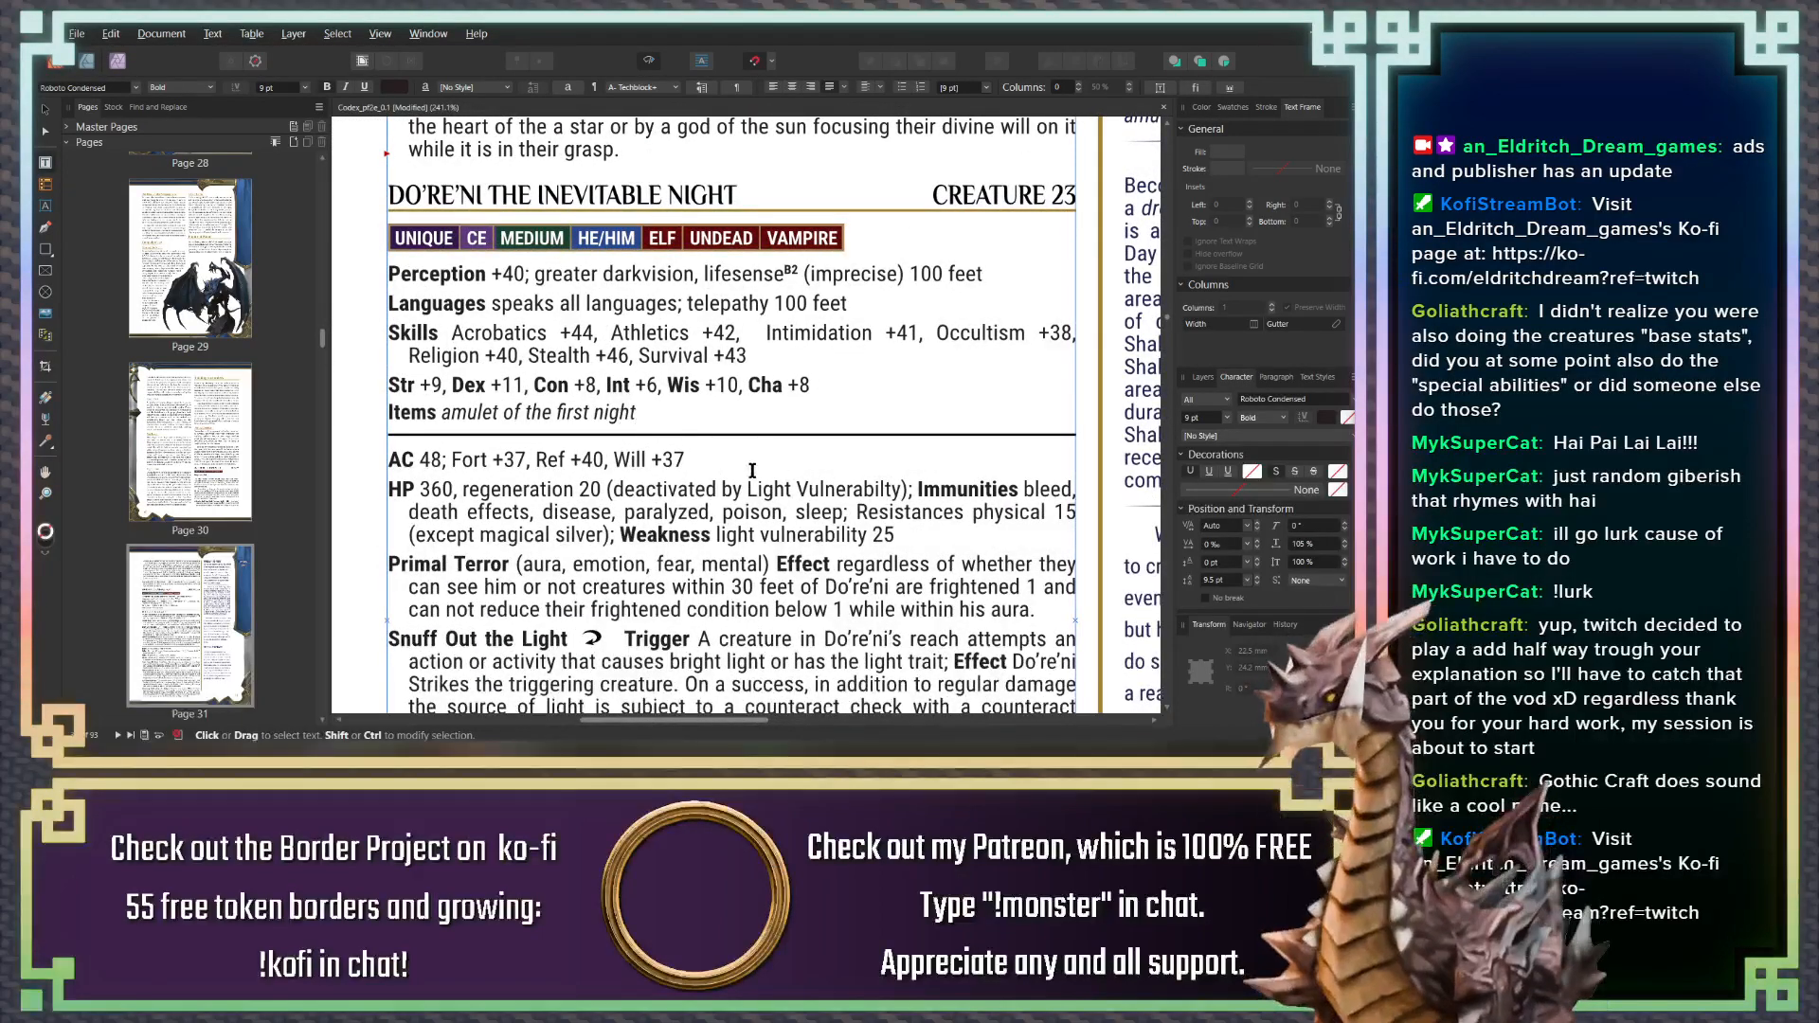
{"action": "scroll", "coordinate": [708, 577], "scroll_direction": "down", "scroll_amount": 4}
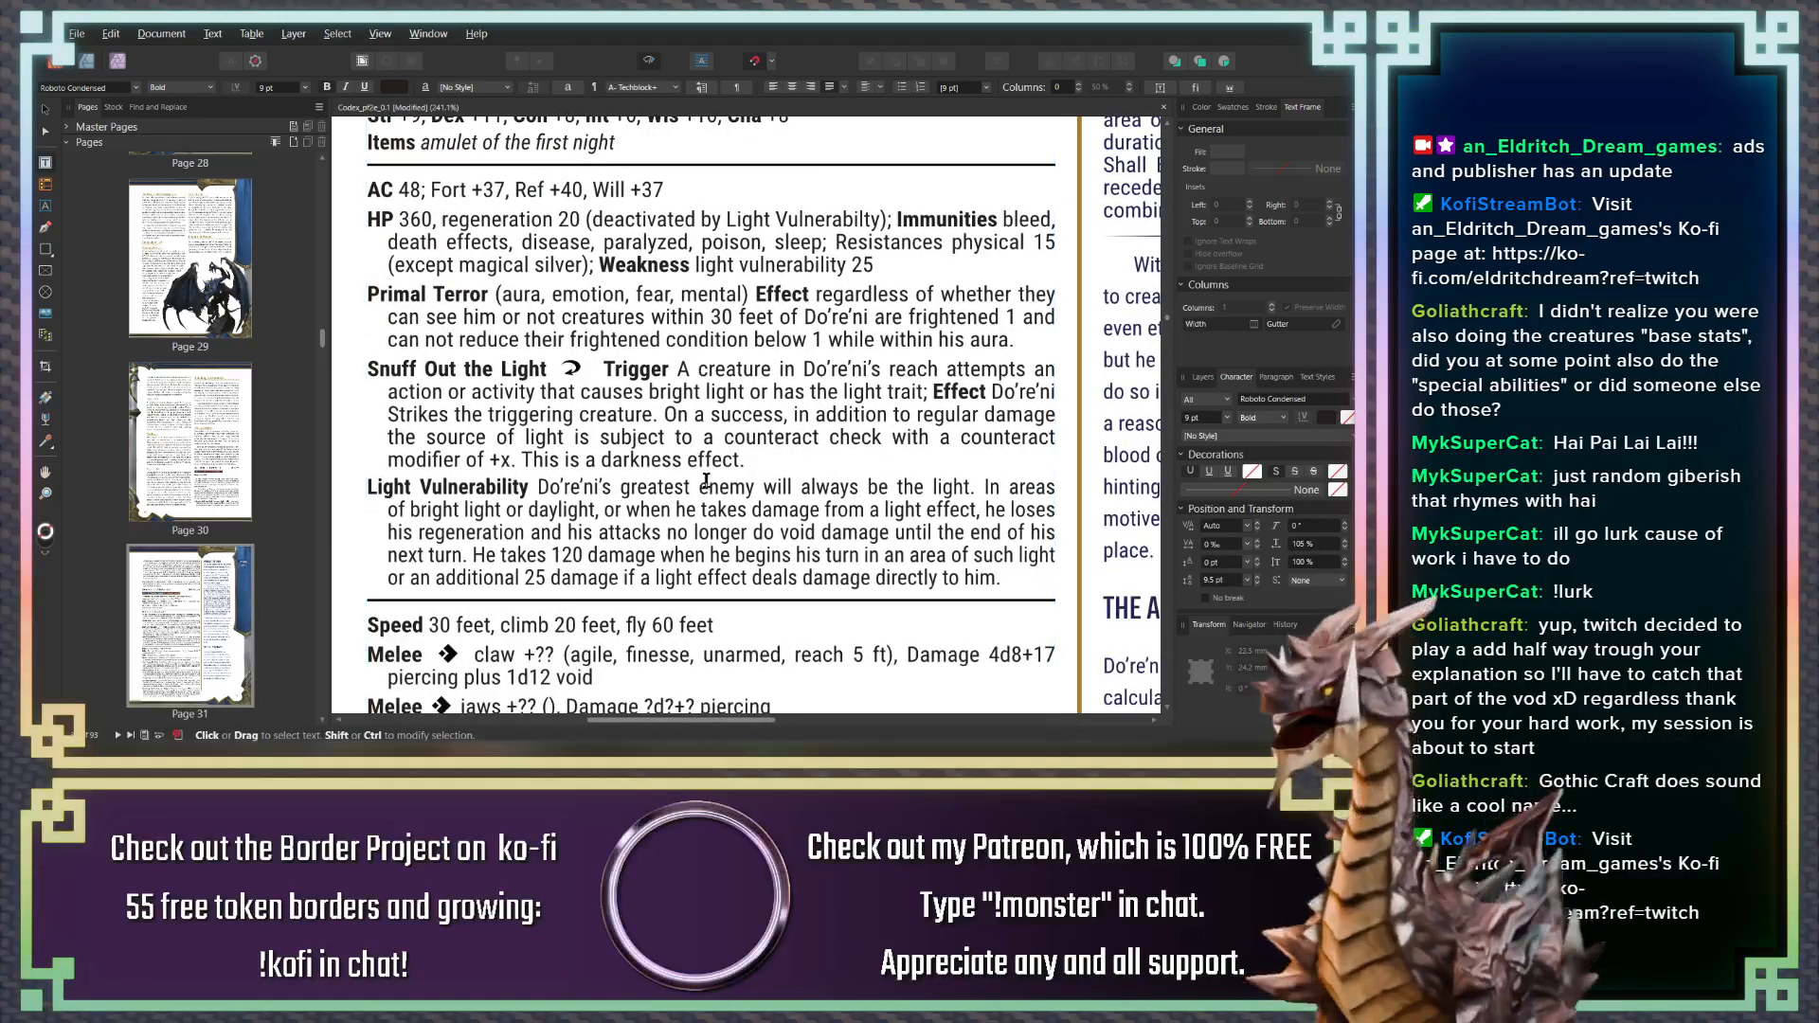
{"action": "scroll", "coordinate": [705, 481], "scroll_direction": "down", "scroll_amount": 1}
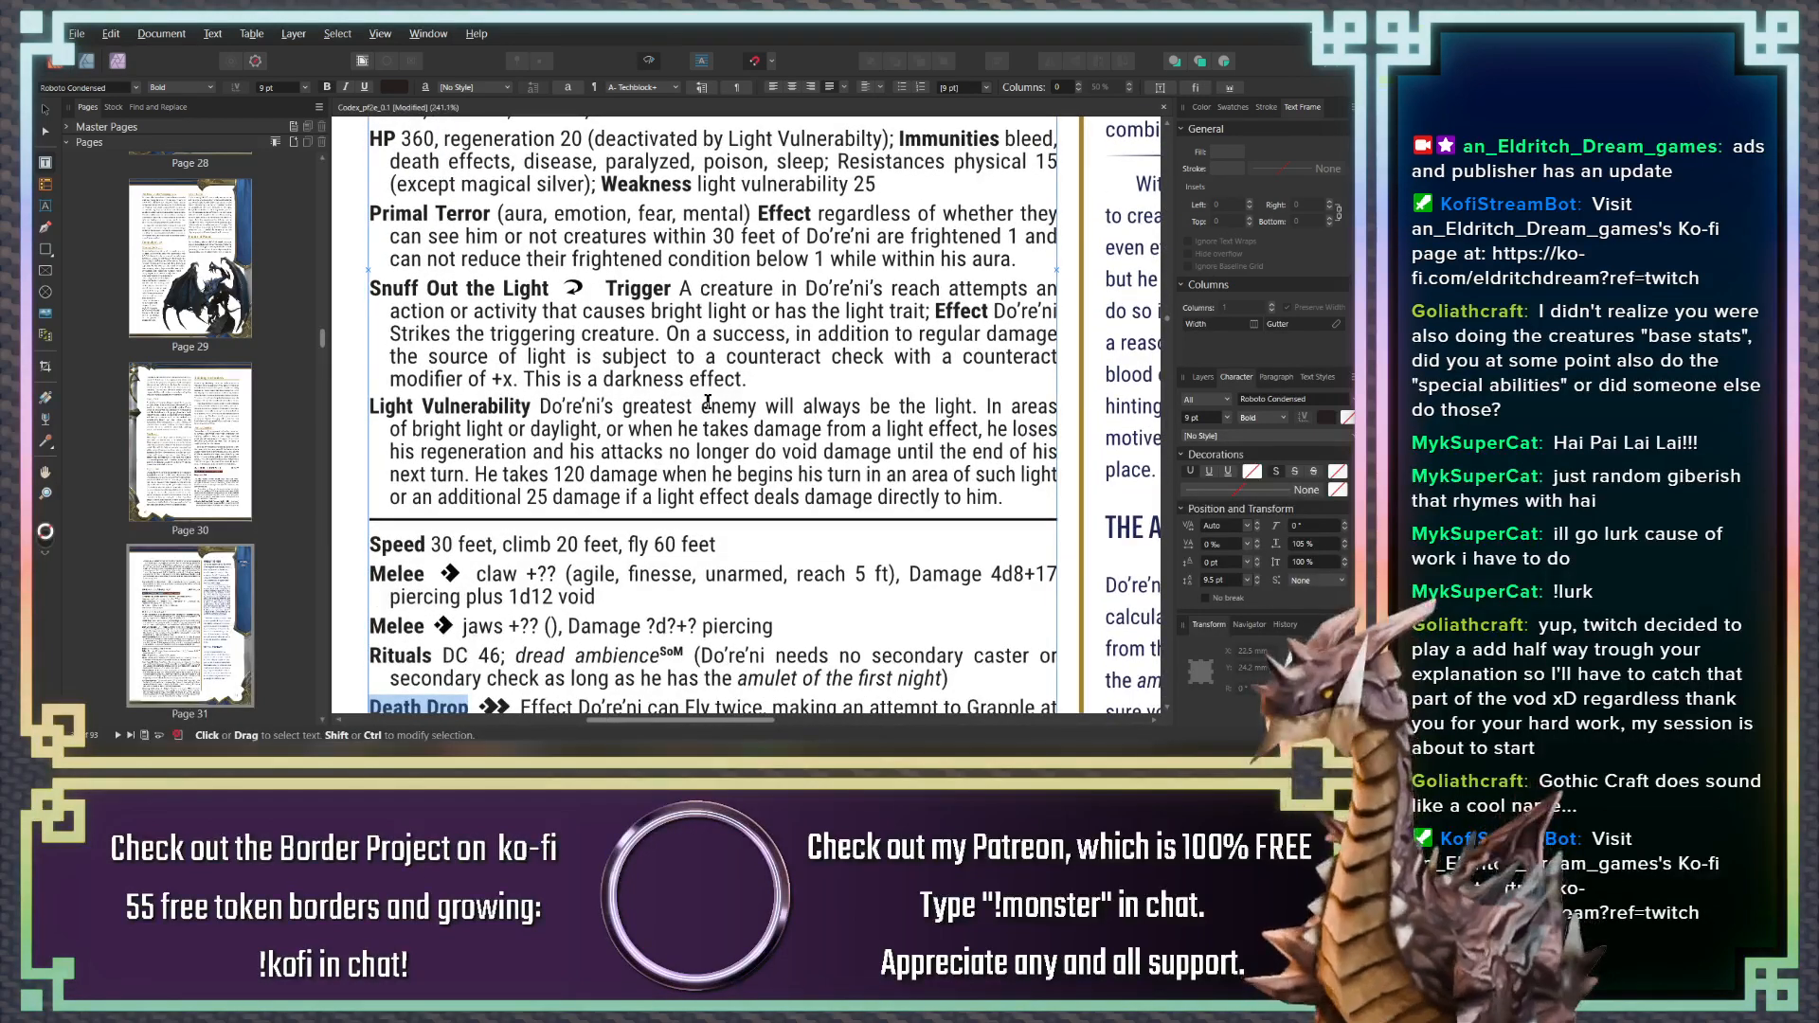
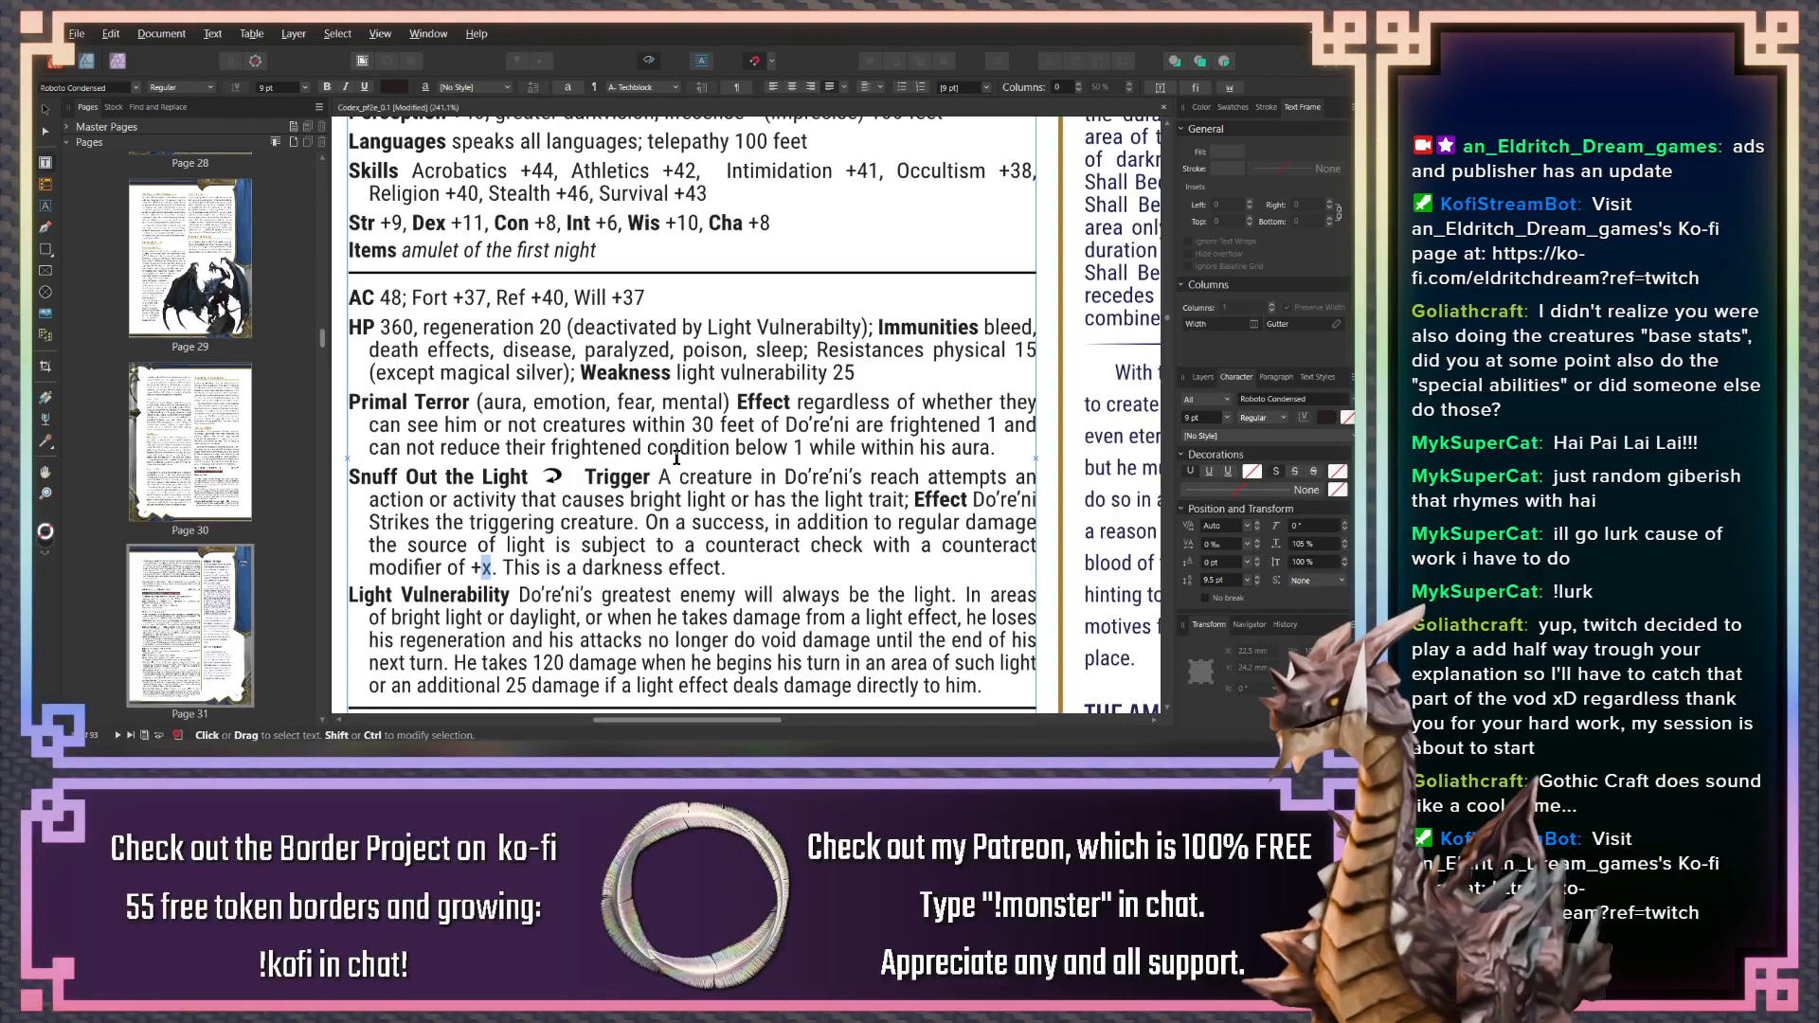
Select Snuff Out the Light's placeholder counteract modifier and add 20 + 6 + 8 + 10 in Calculator
{"action": "scroll", "coordinate": [630, 475], "scroll_direction": "up", "scroll_amount": 2}
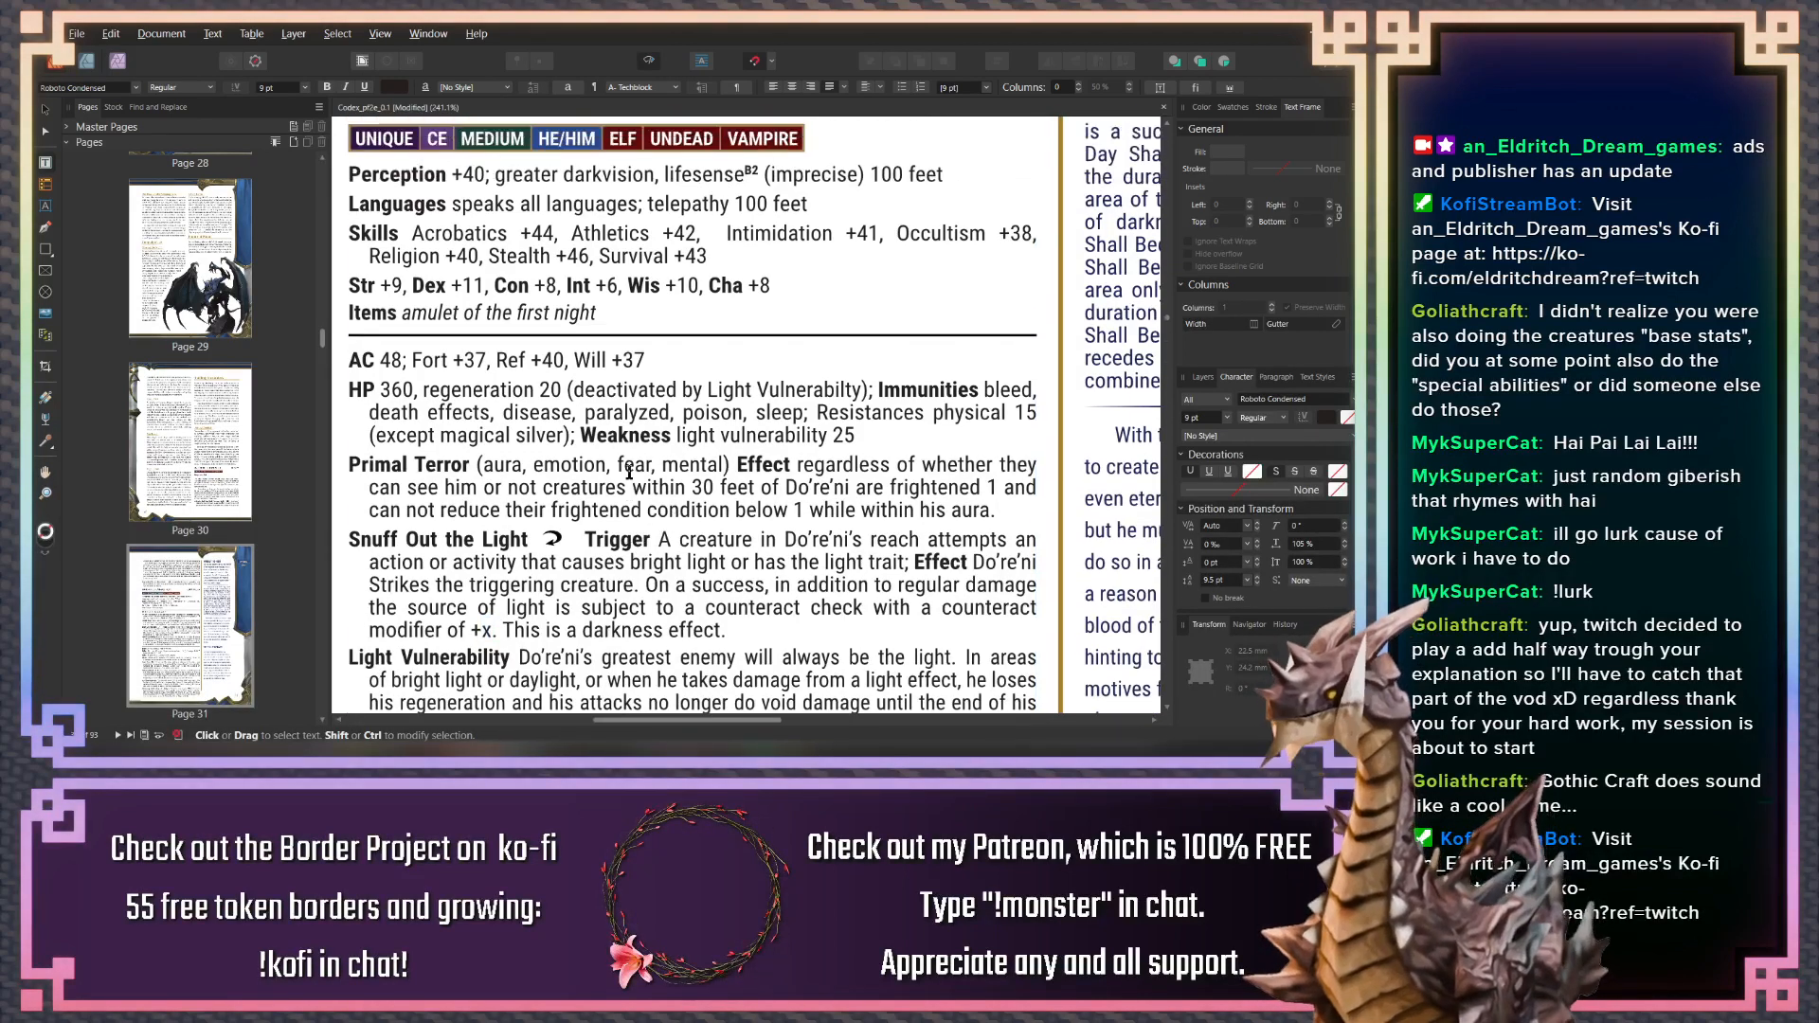
{"action": "scroll", "coordinate": [568, 445], "scroll_direction": "down", "scroll_amount": 2}
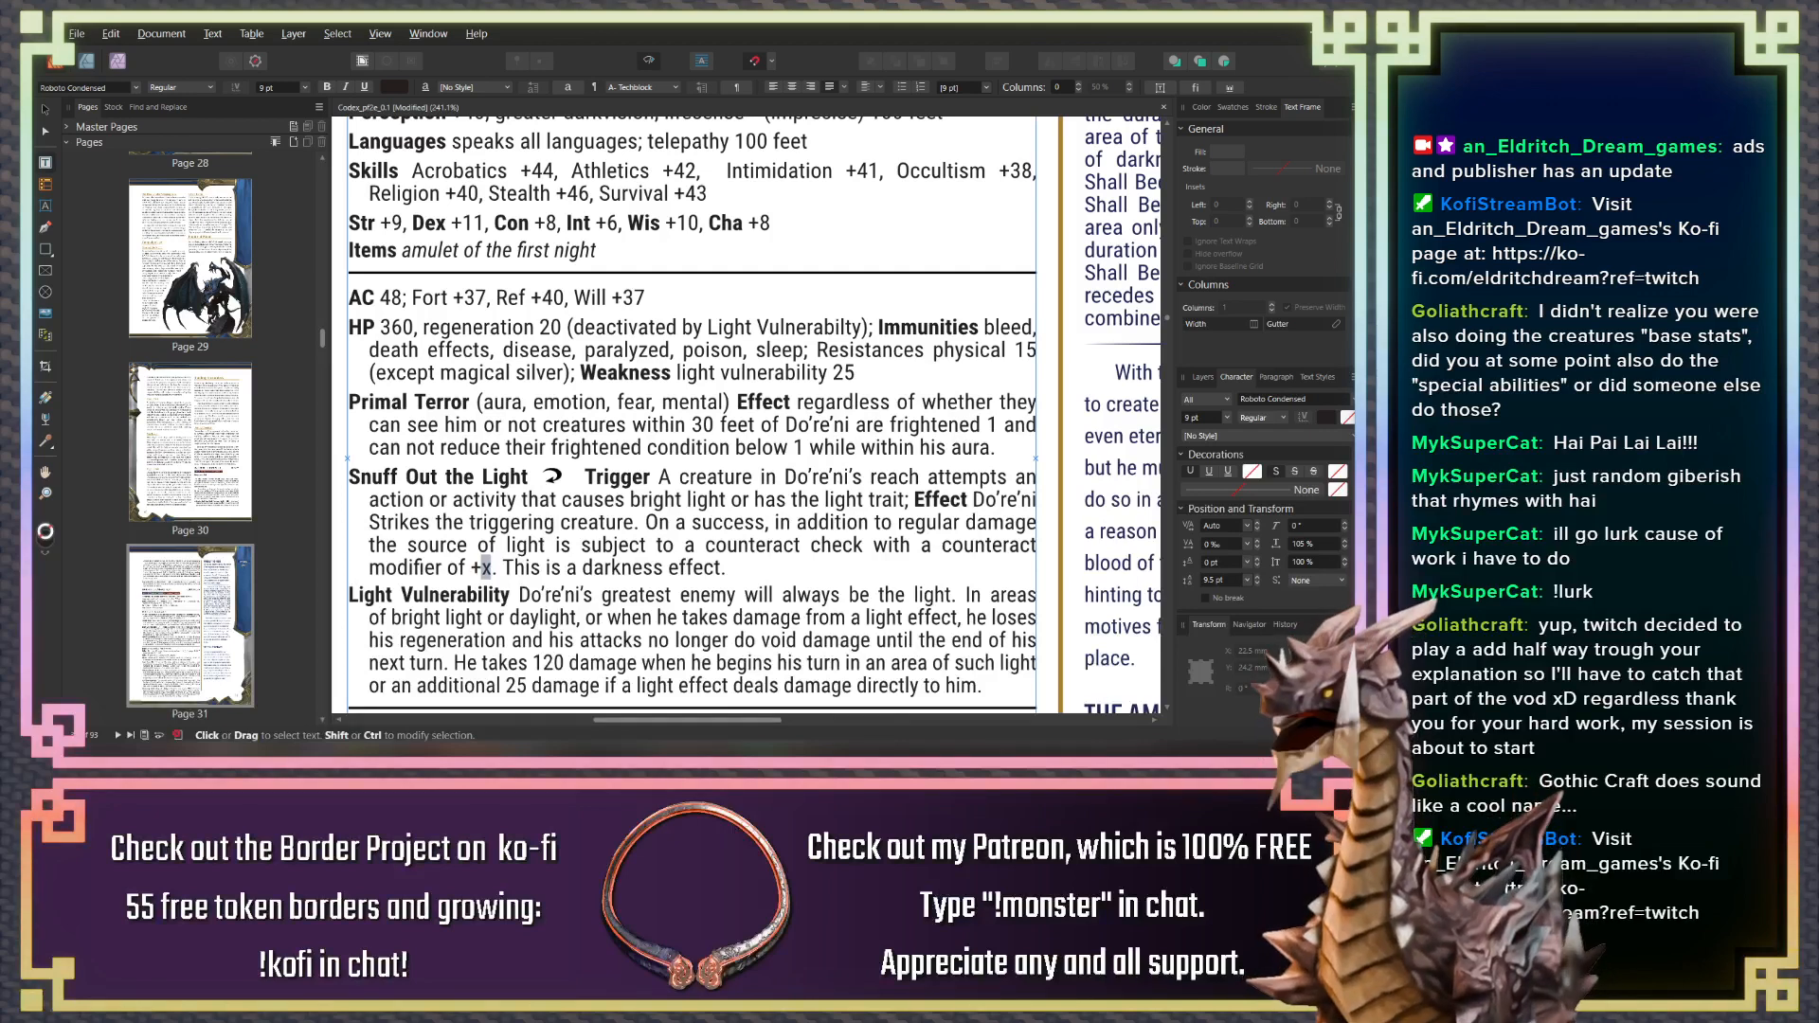
{"action": "left_click", "coordinate": [497, 568]}
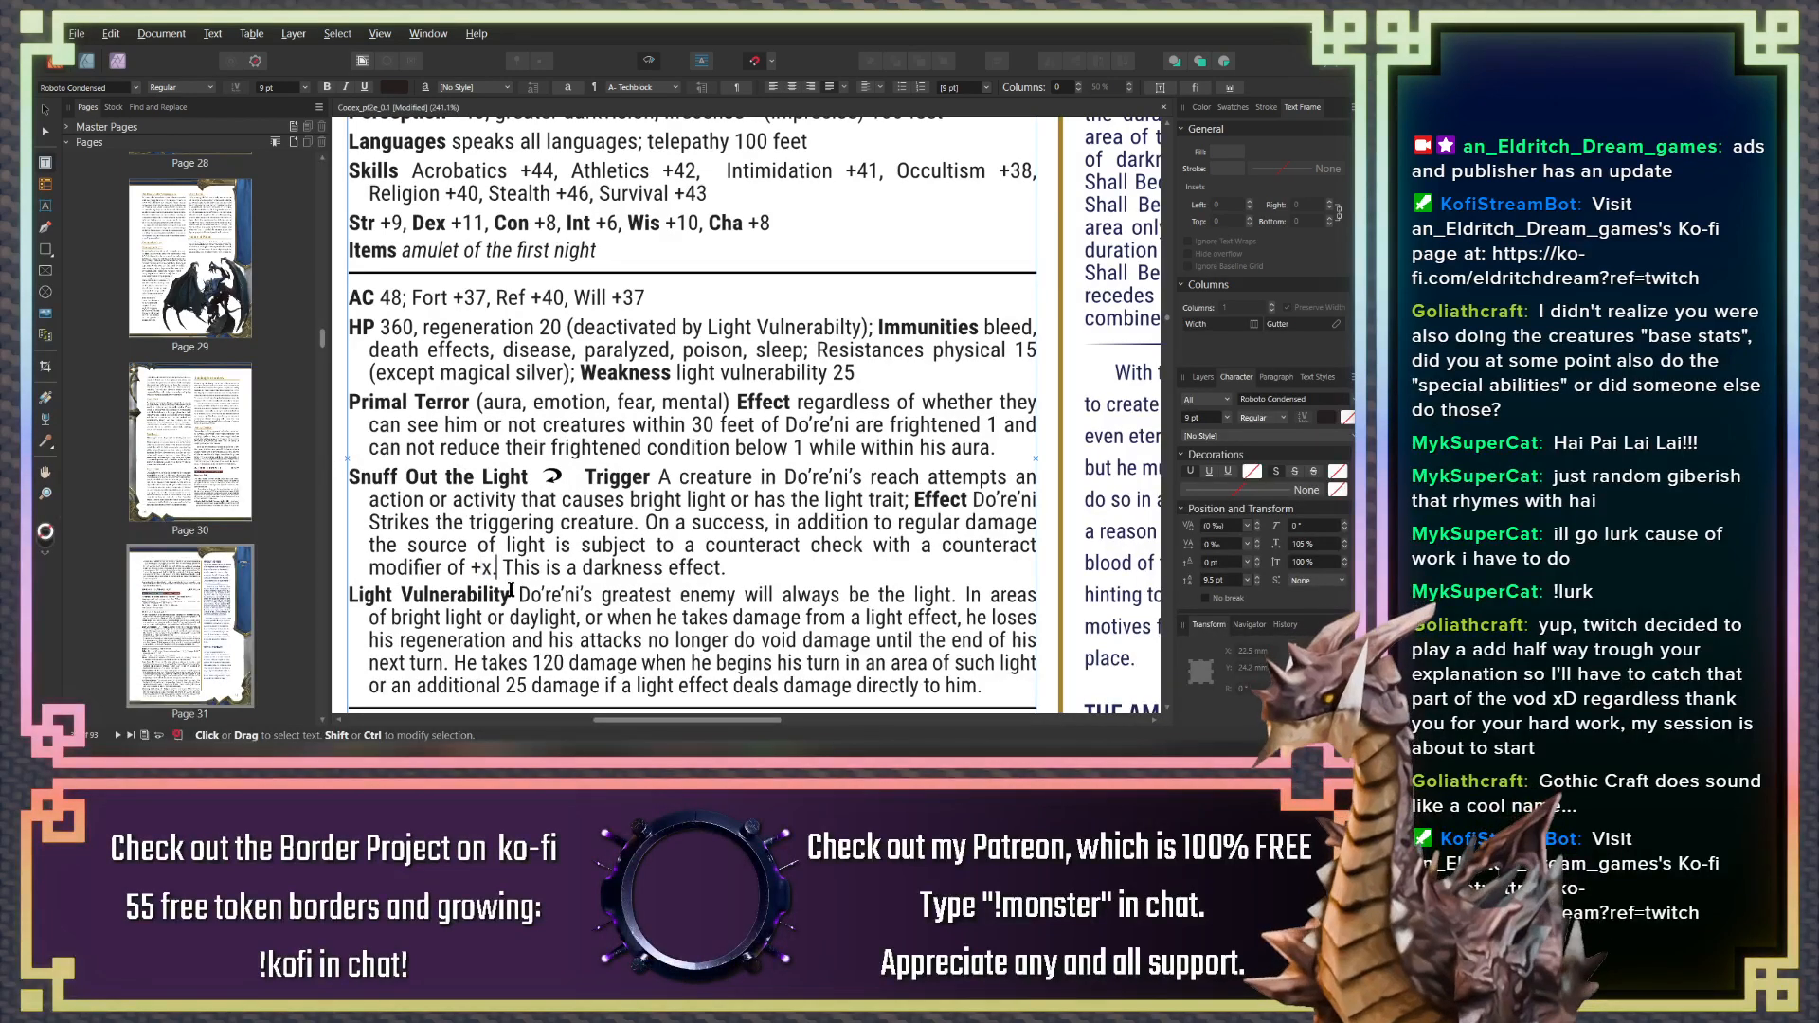
{"action": "left_click_drag", "start_coordinate": [496, 569], "coordinate": [483, 569]}
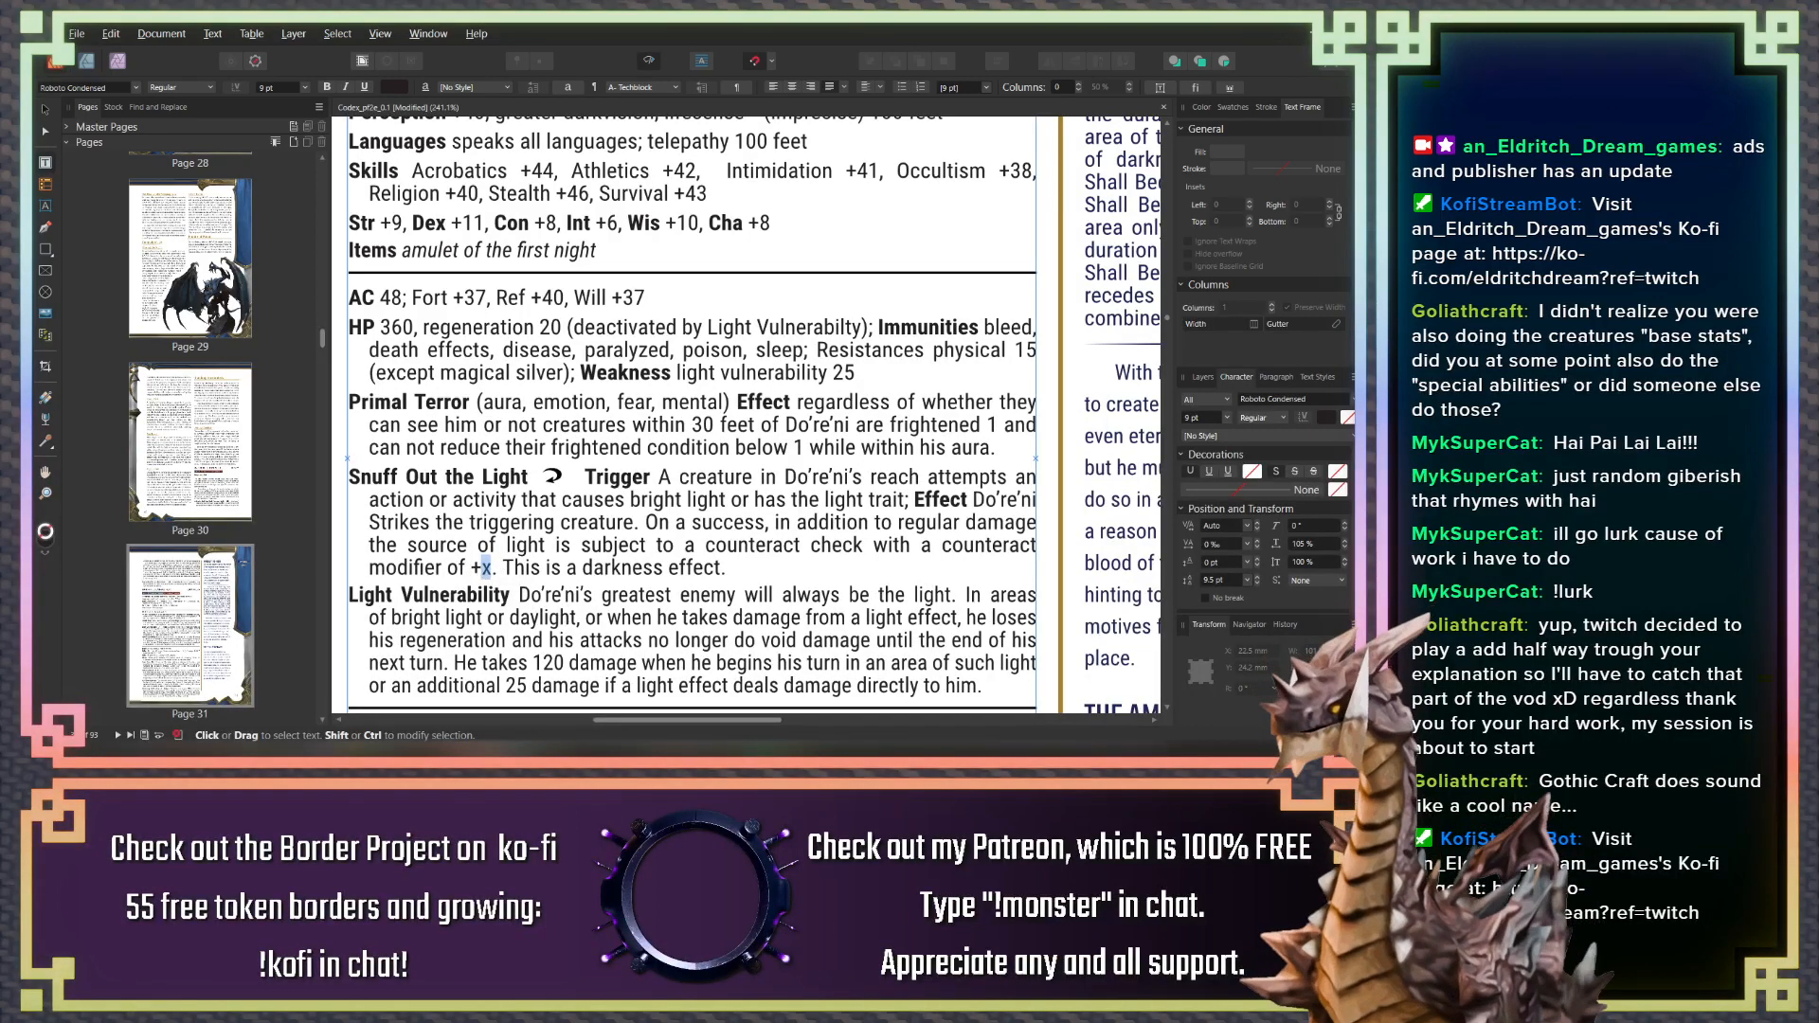
{"action": "key", "text": "alt+Tab"}
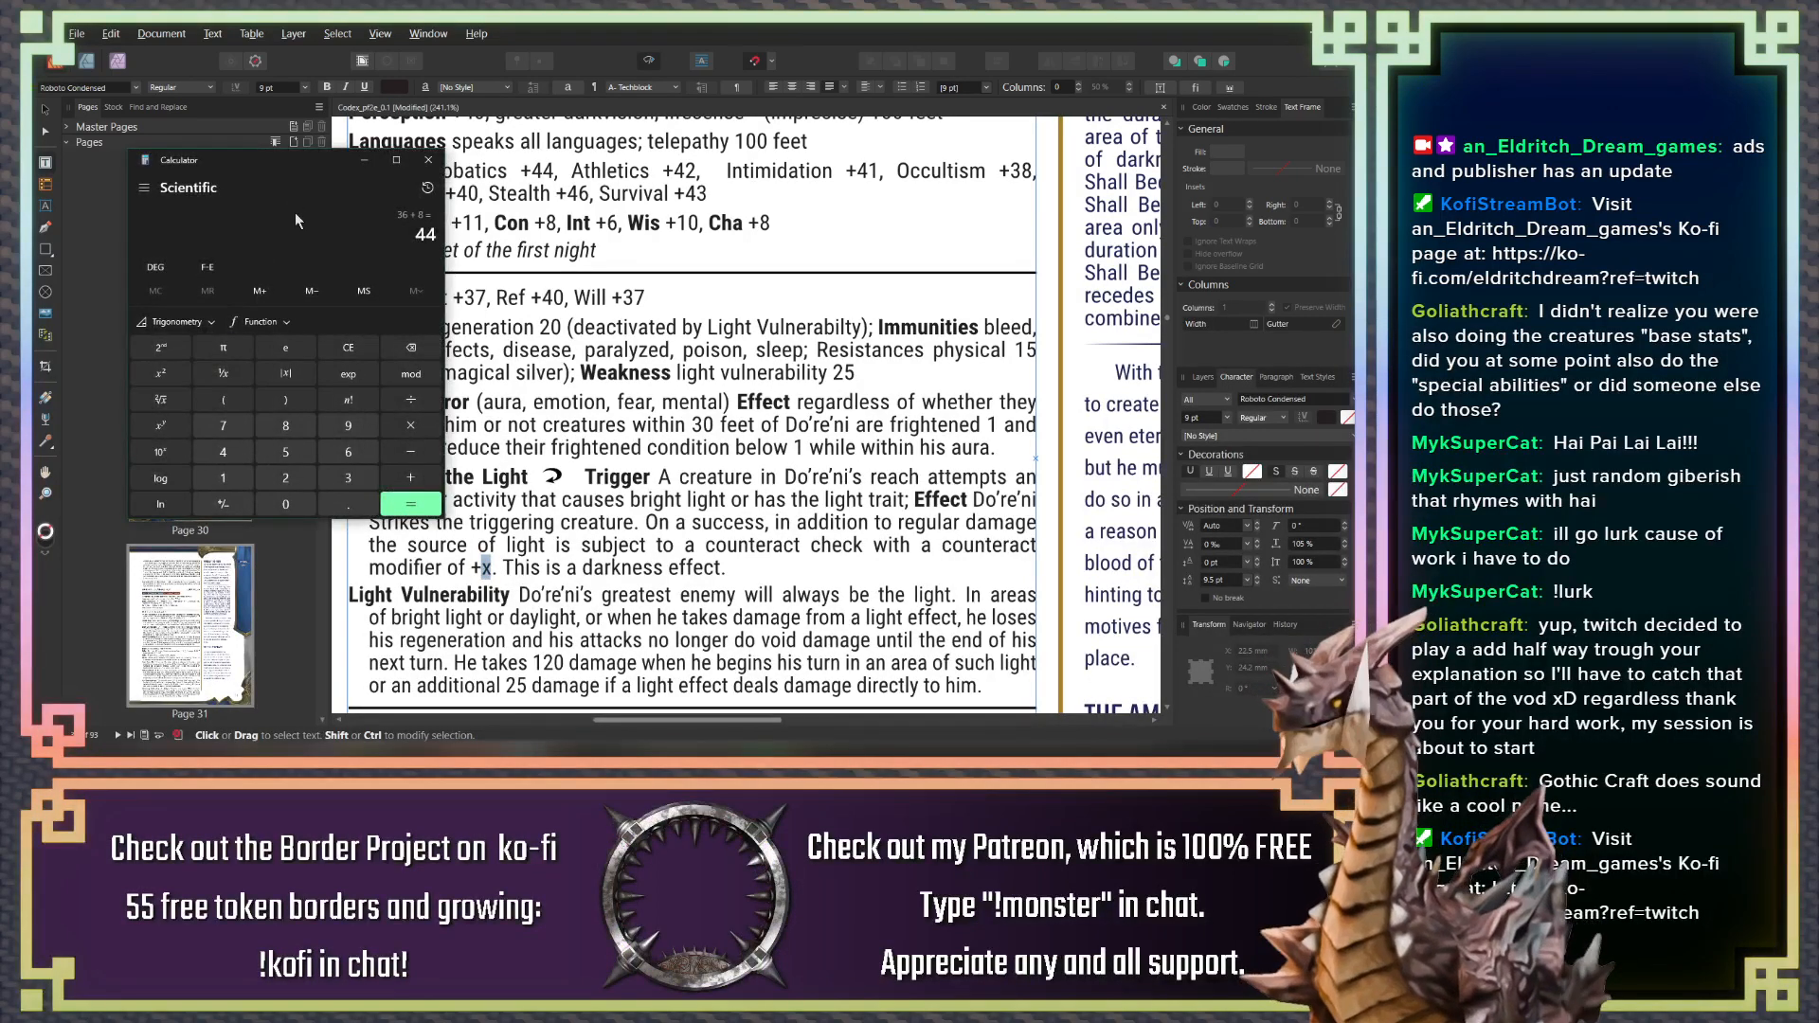
{"action": "left_click", "coordinate": [301, 481]}
{"action": "left_click", "coordinate": [300, 507]}
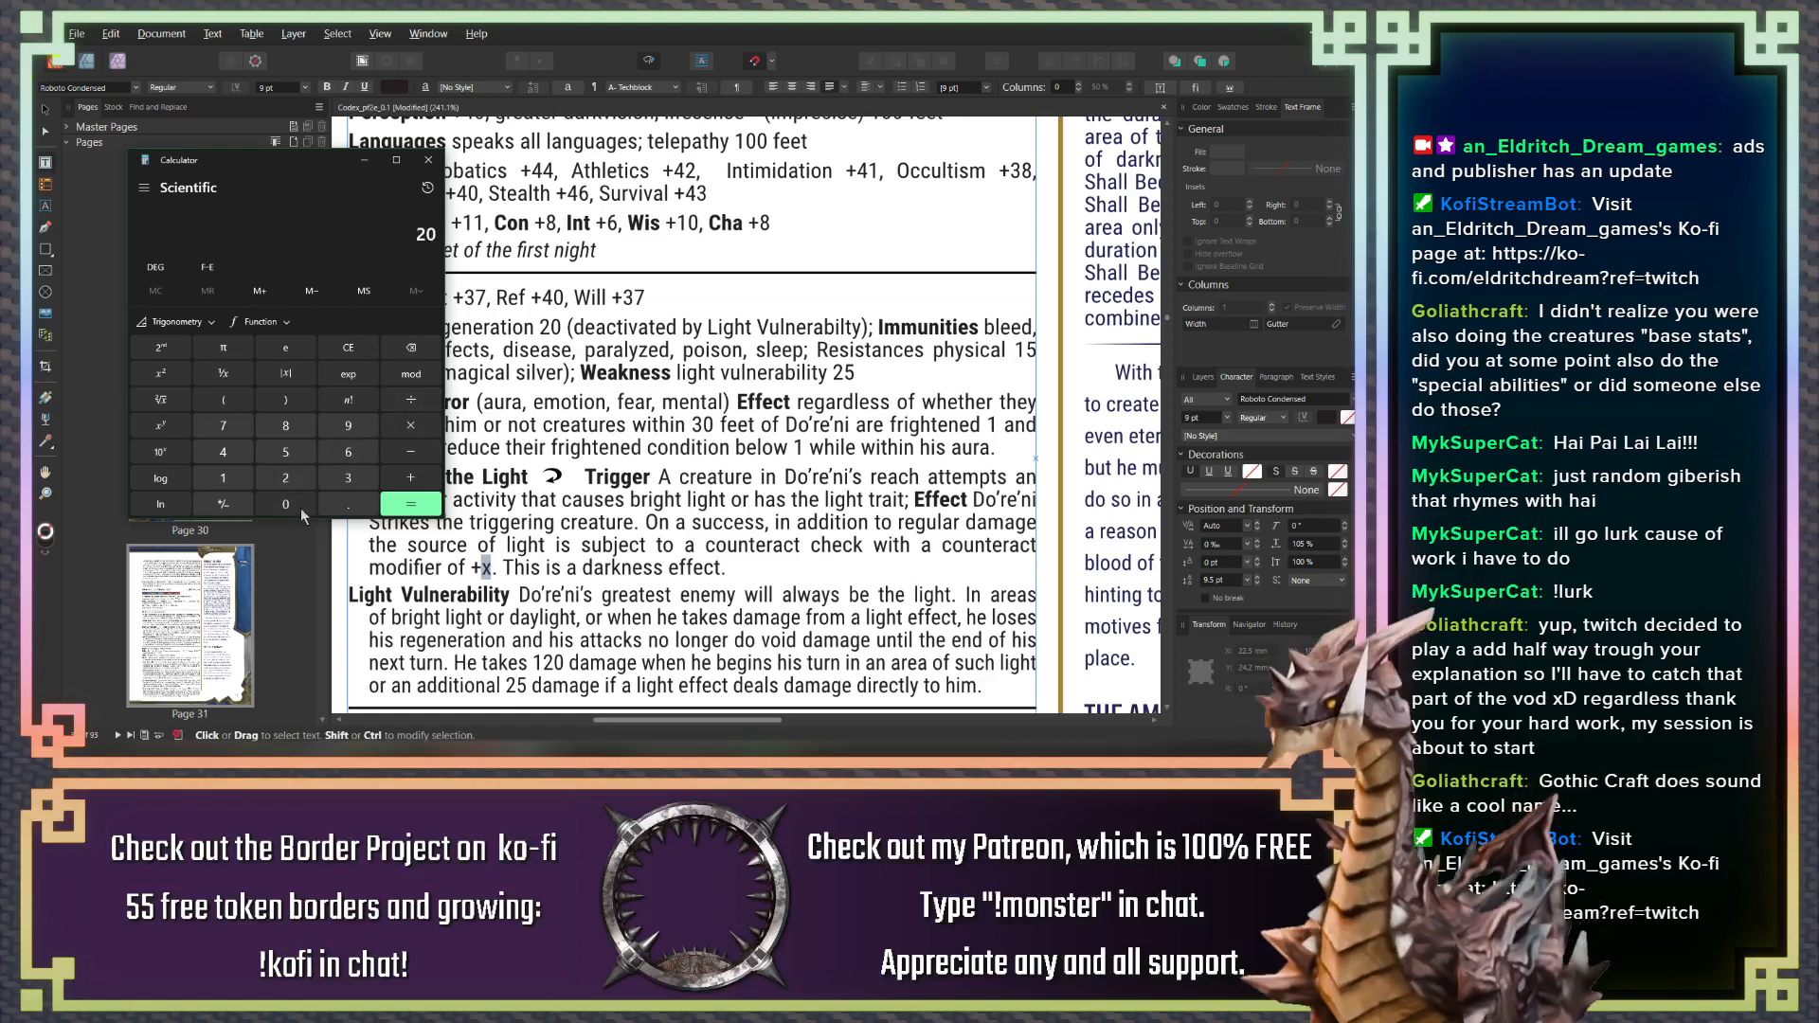
{"action": "left_click", "coordinate": [407, 479]}
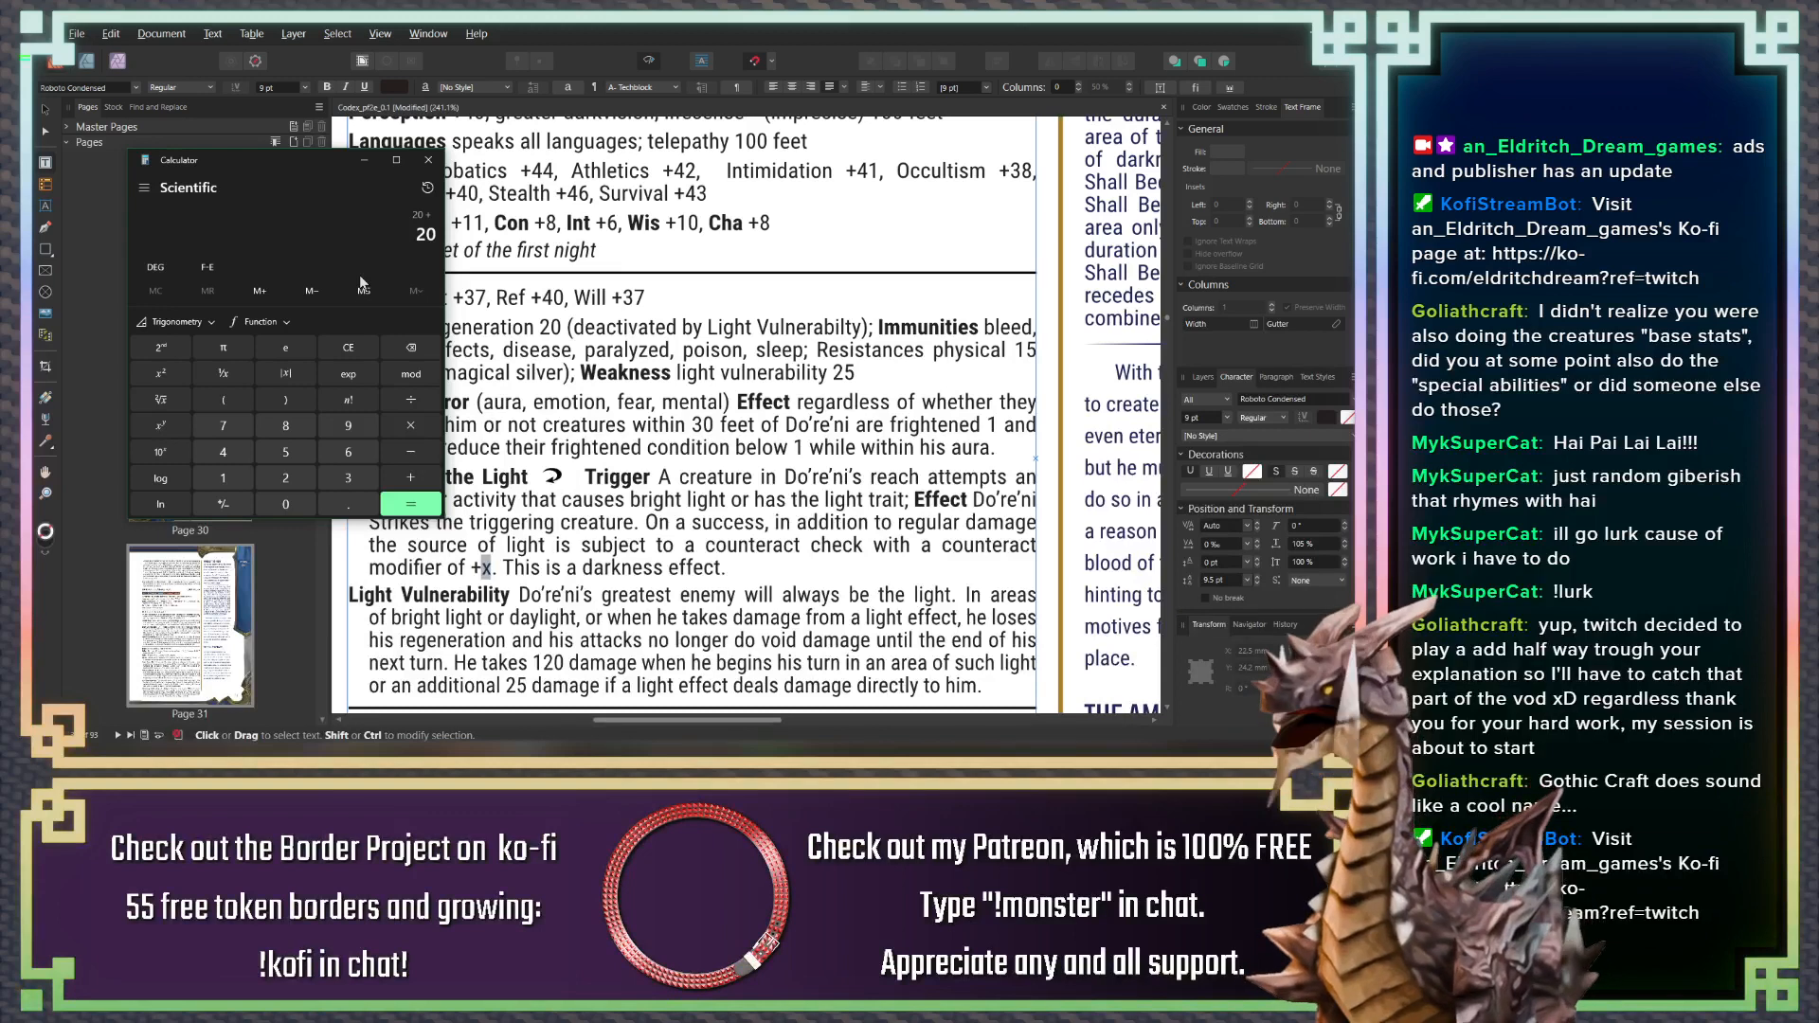
{"action": "type", "text": "6 + 8 + "}
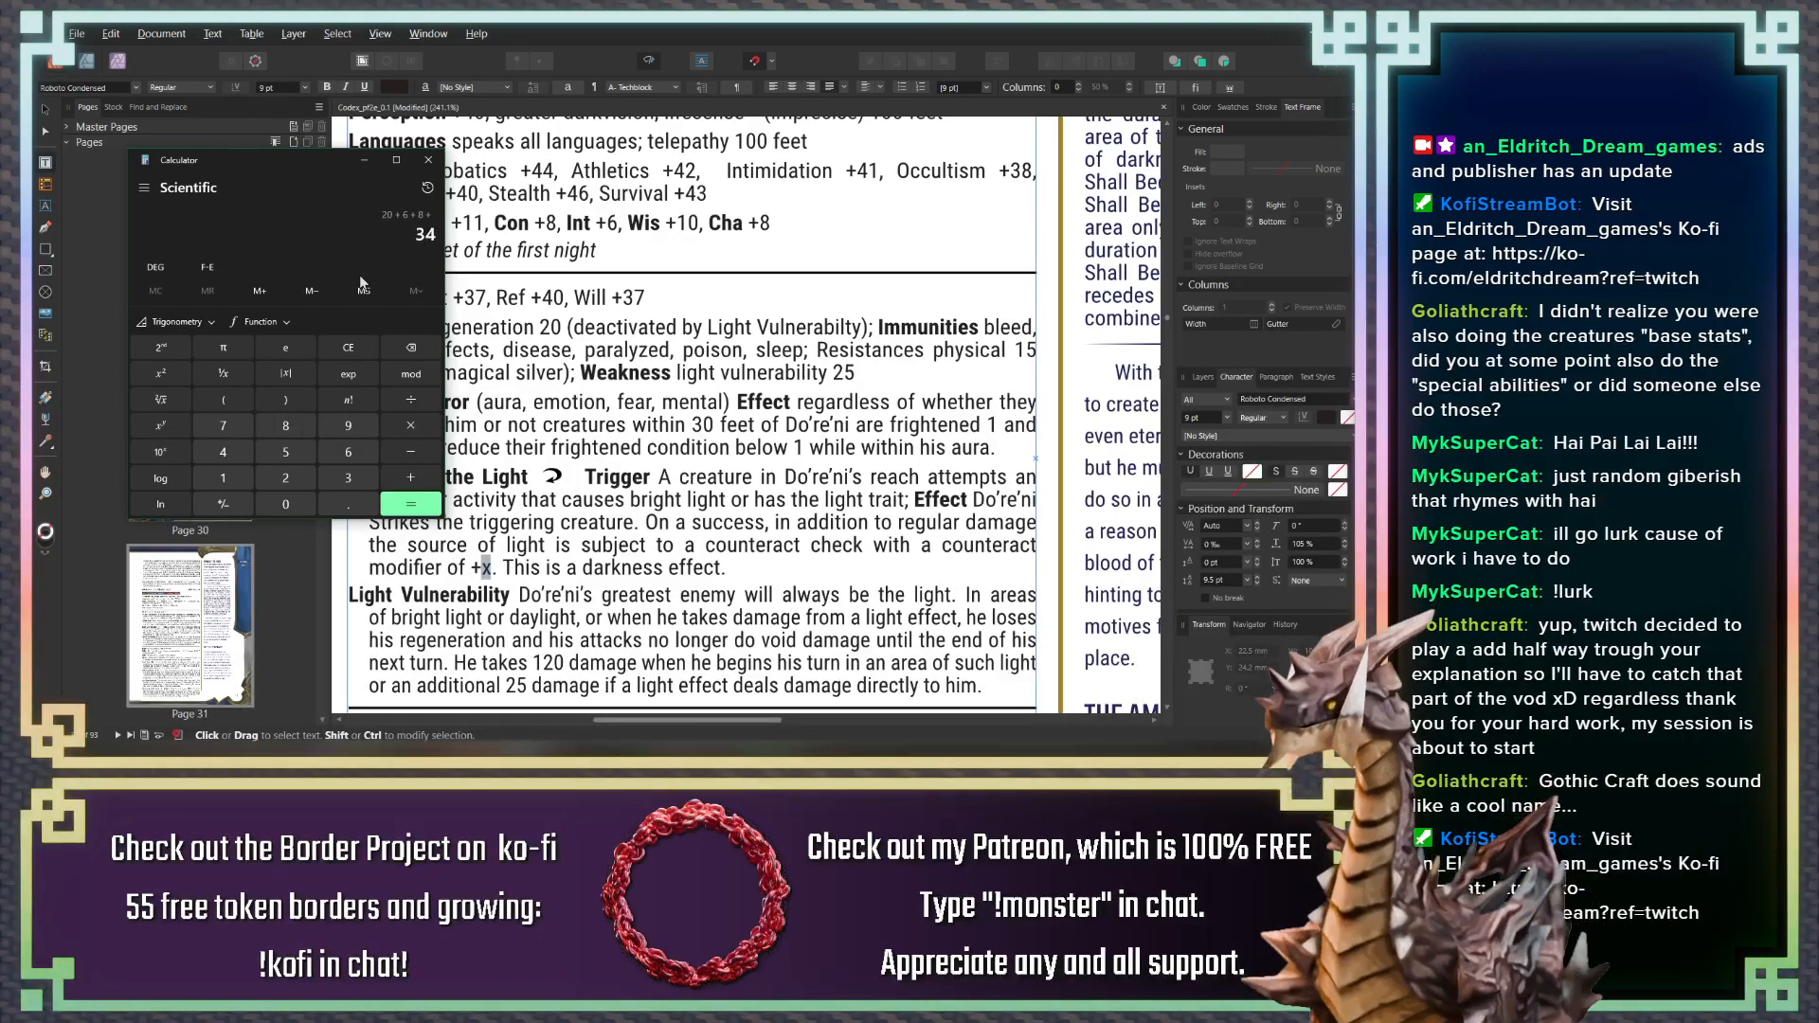
{"action": "type", "text": "10"}
{"action": "key", "text": "Return"}
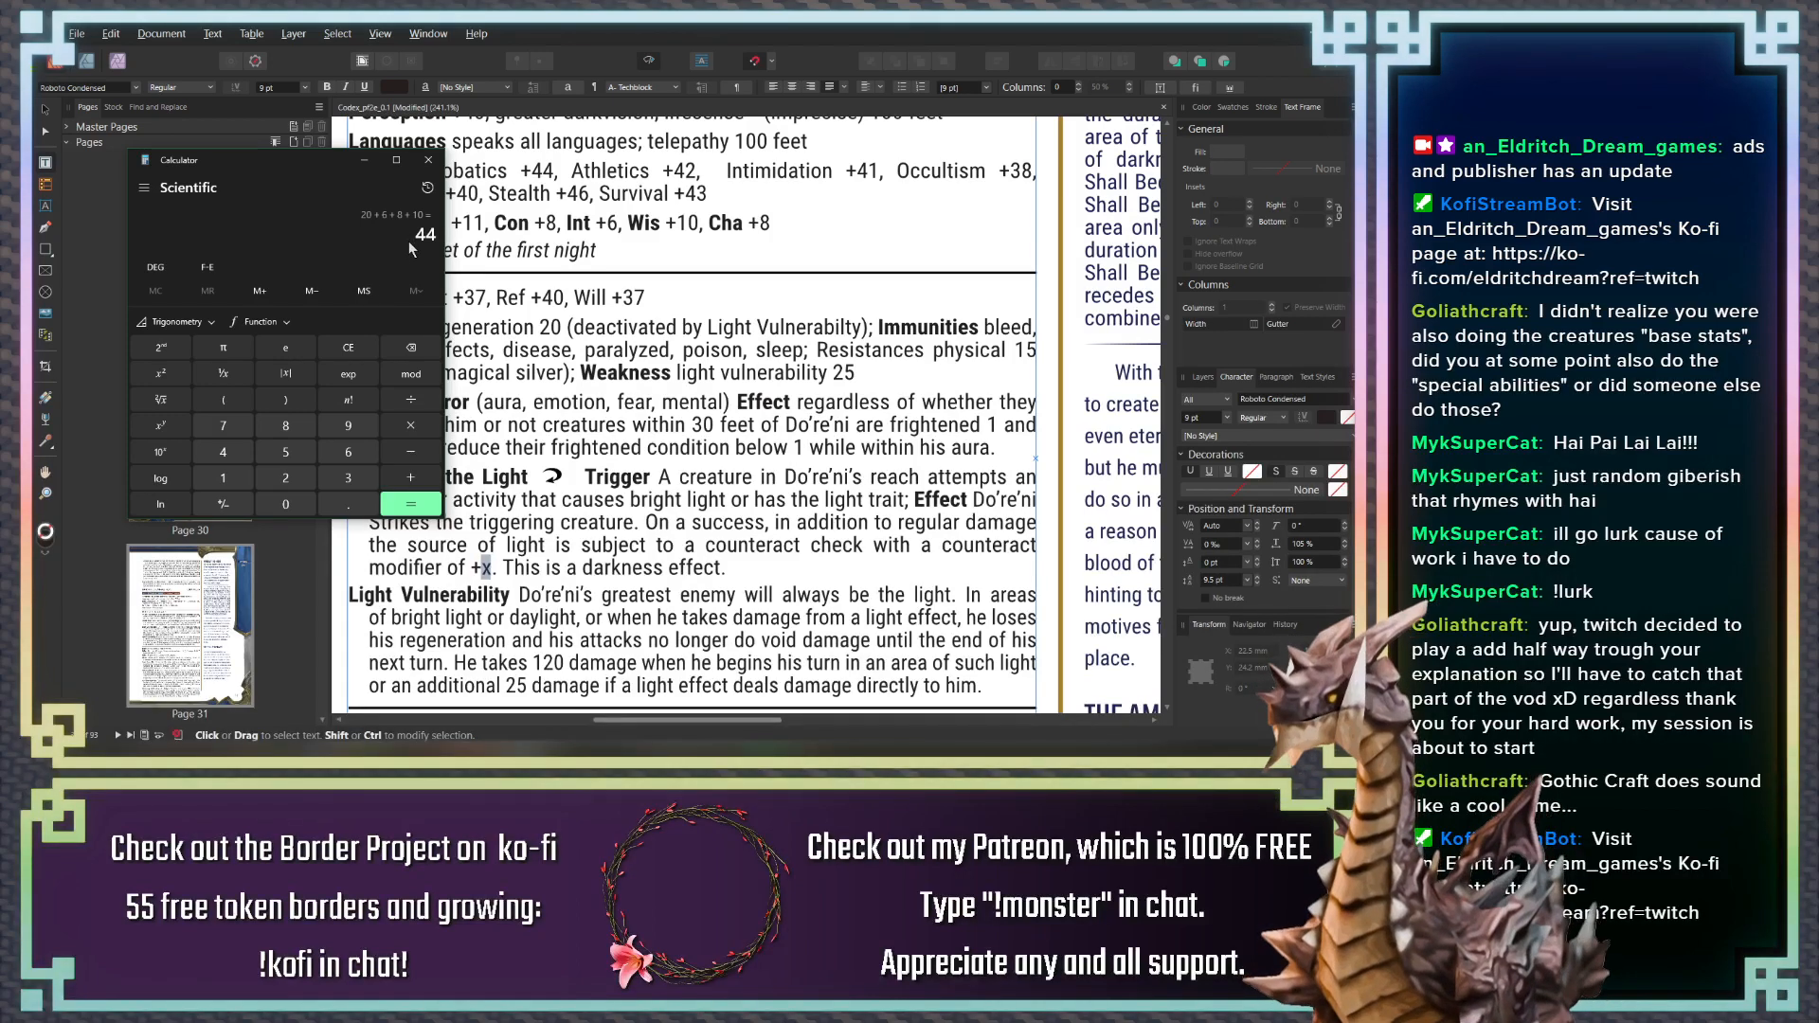
Return to the stat block and set Snuff Out the Light's counteract modifier to "+38 (rank 10)"
{"action": "left_click", "coordinate": [486, 569]}
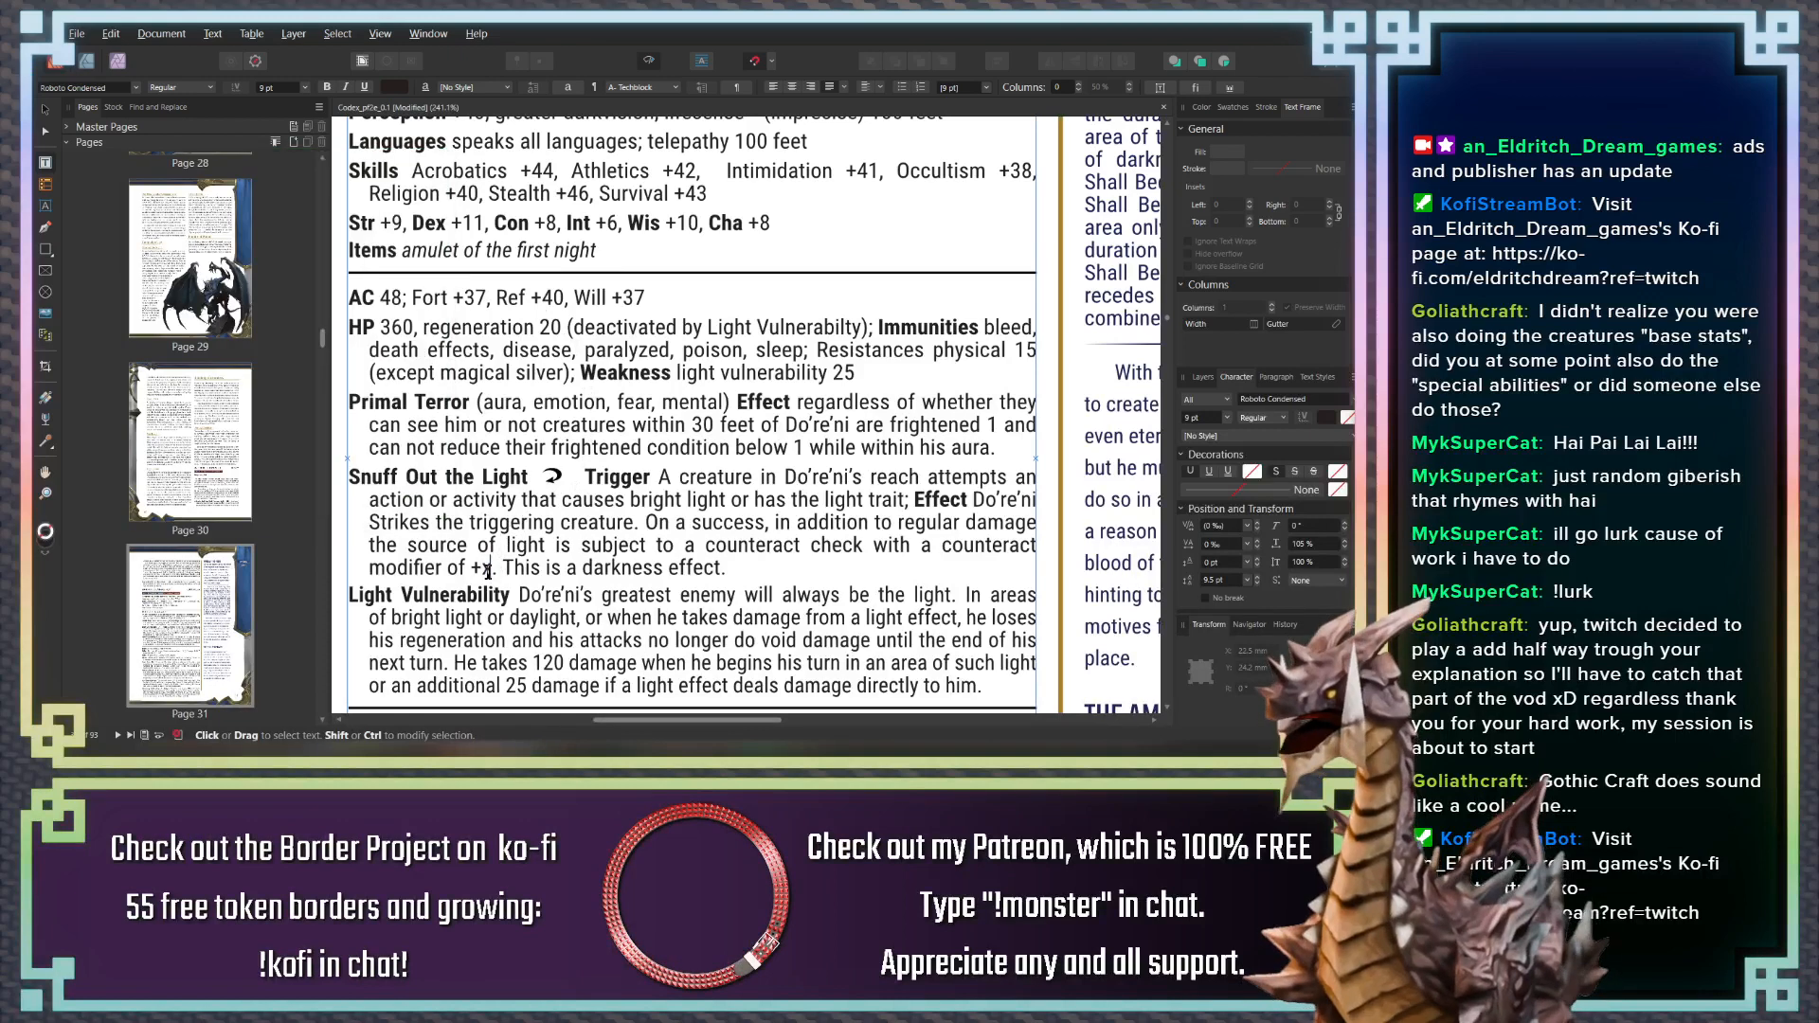
{"action": "left_click_drag", "start_coordinate": [491, 569], "coordinate": [480, 569]}
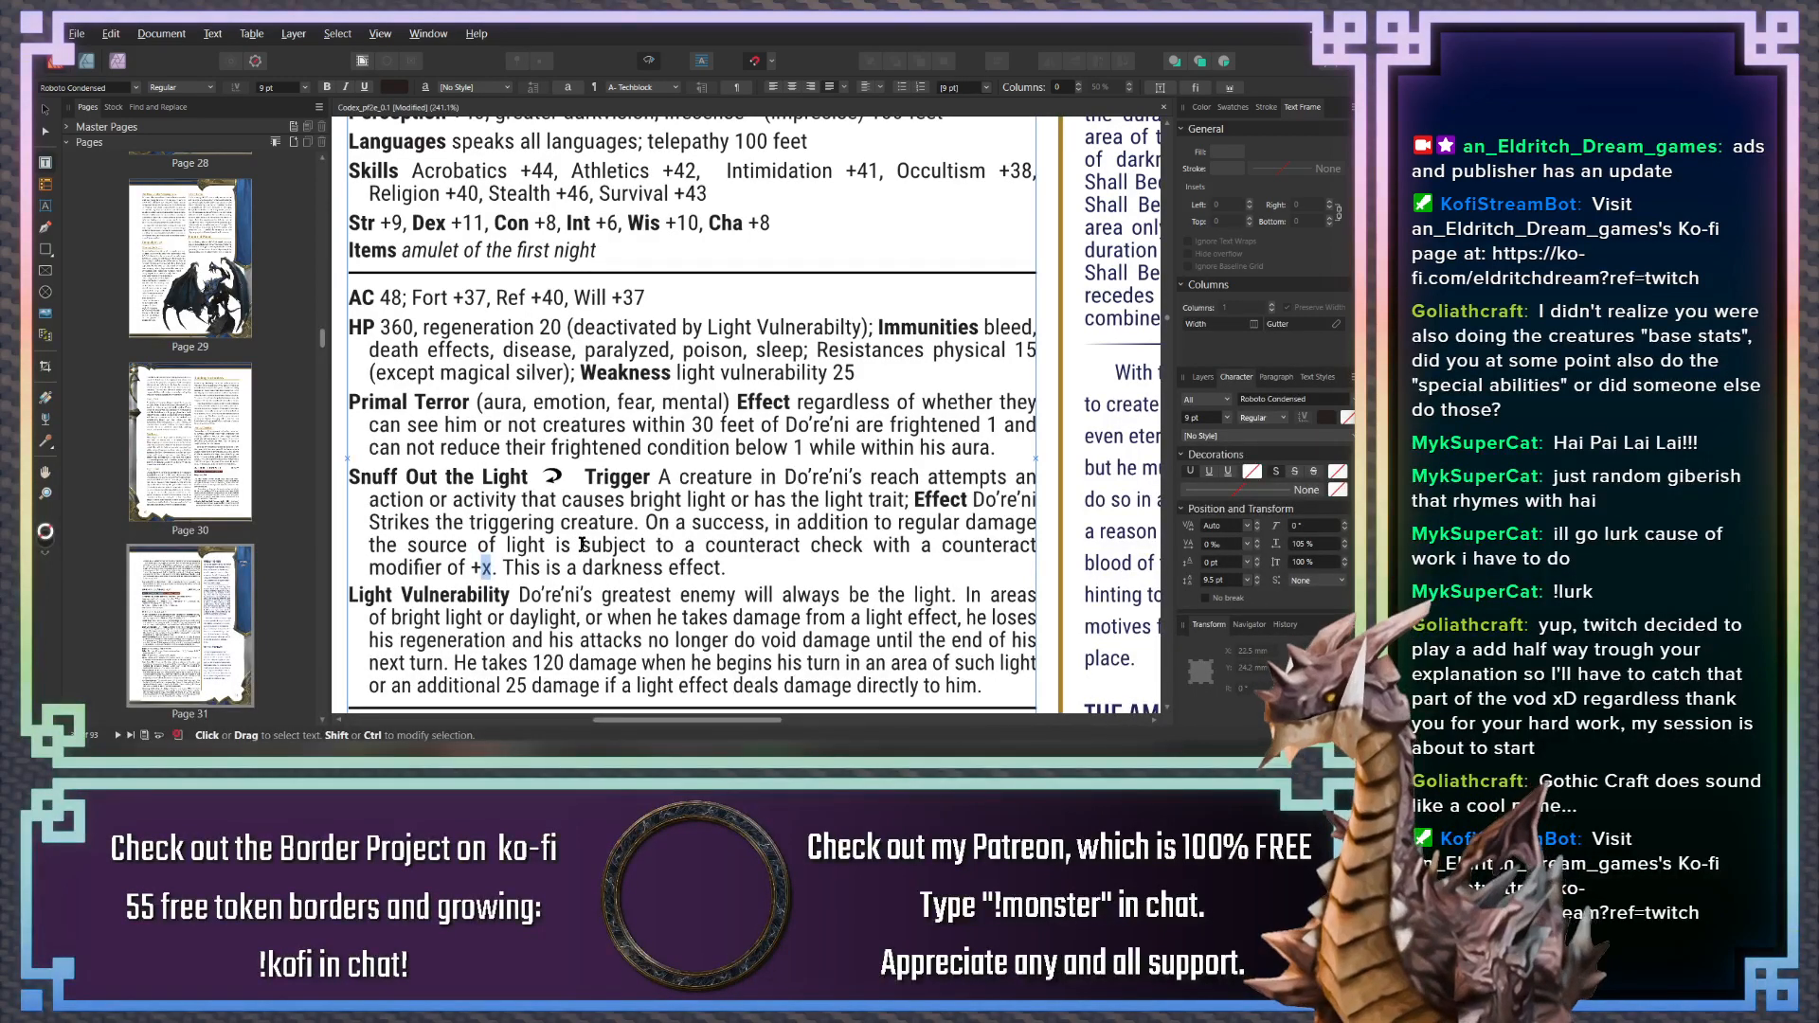
{"action": "left_click", "coordinate": [927, 548]}
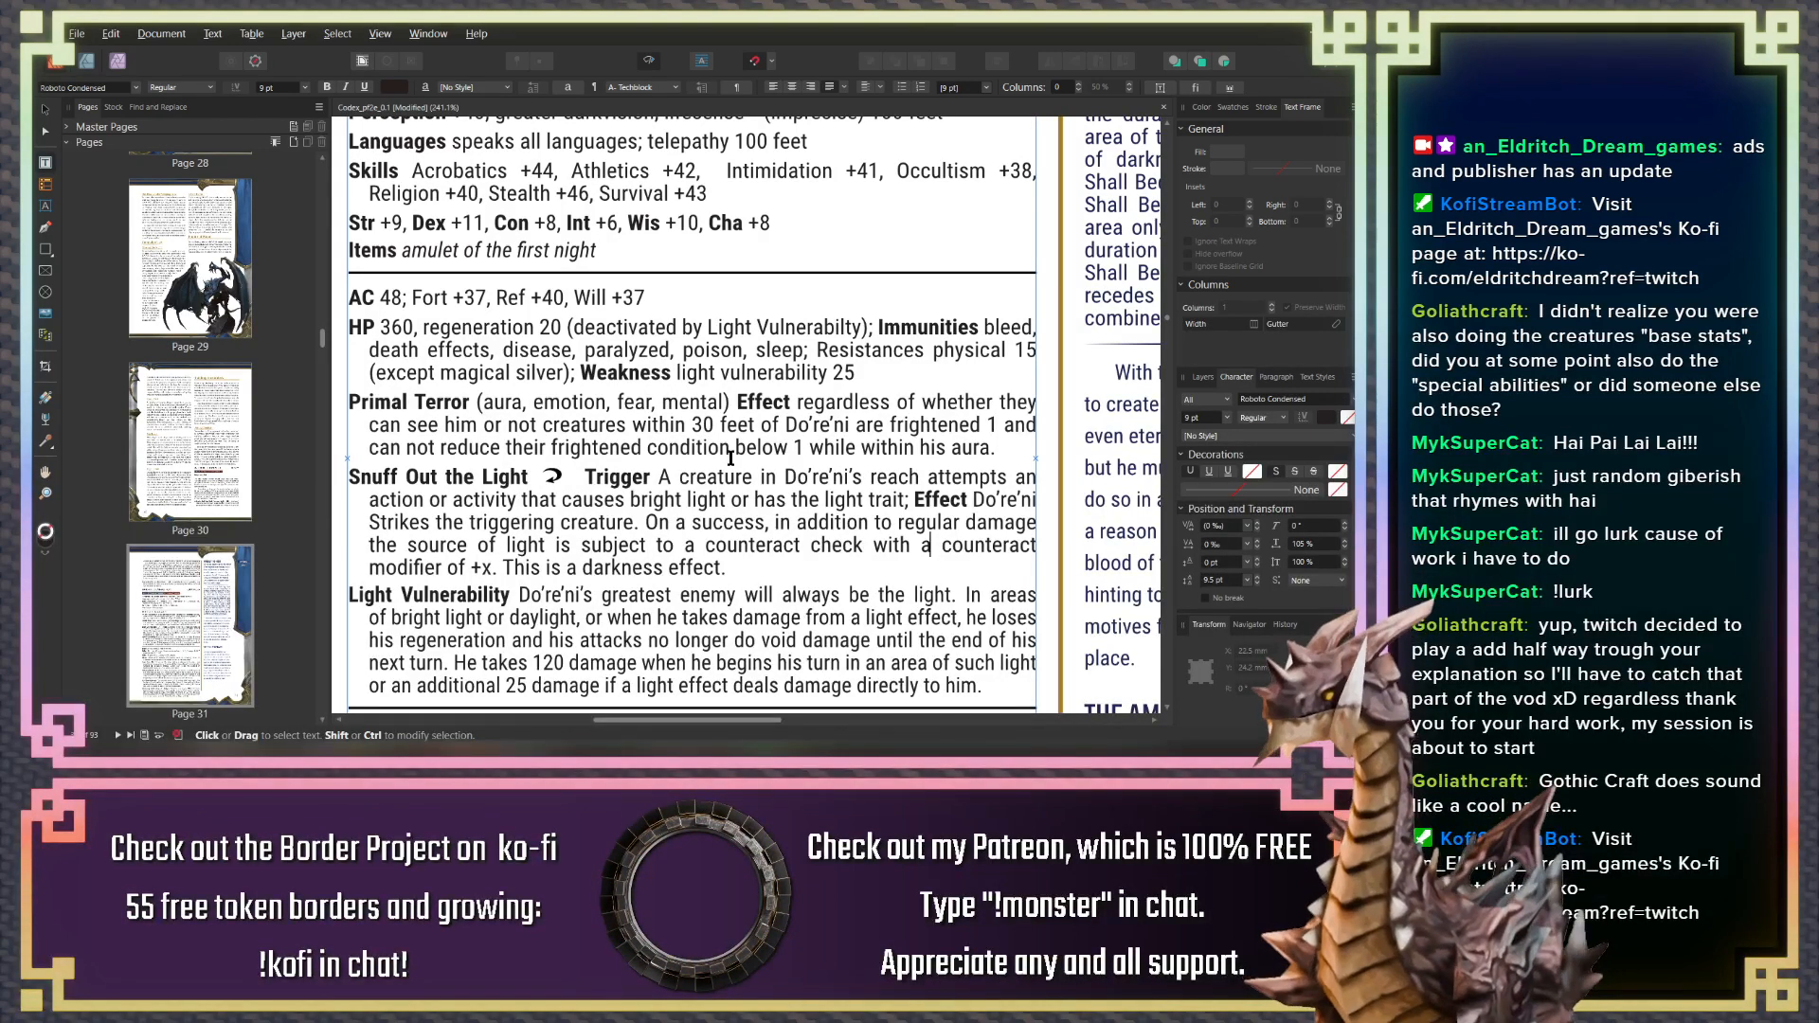
{"action": "left_click", "coordinate": [839, 547]}
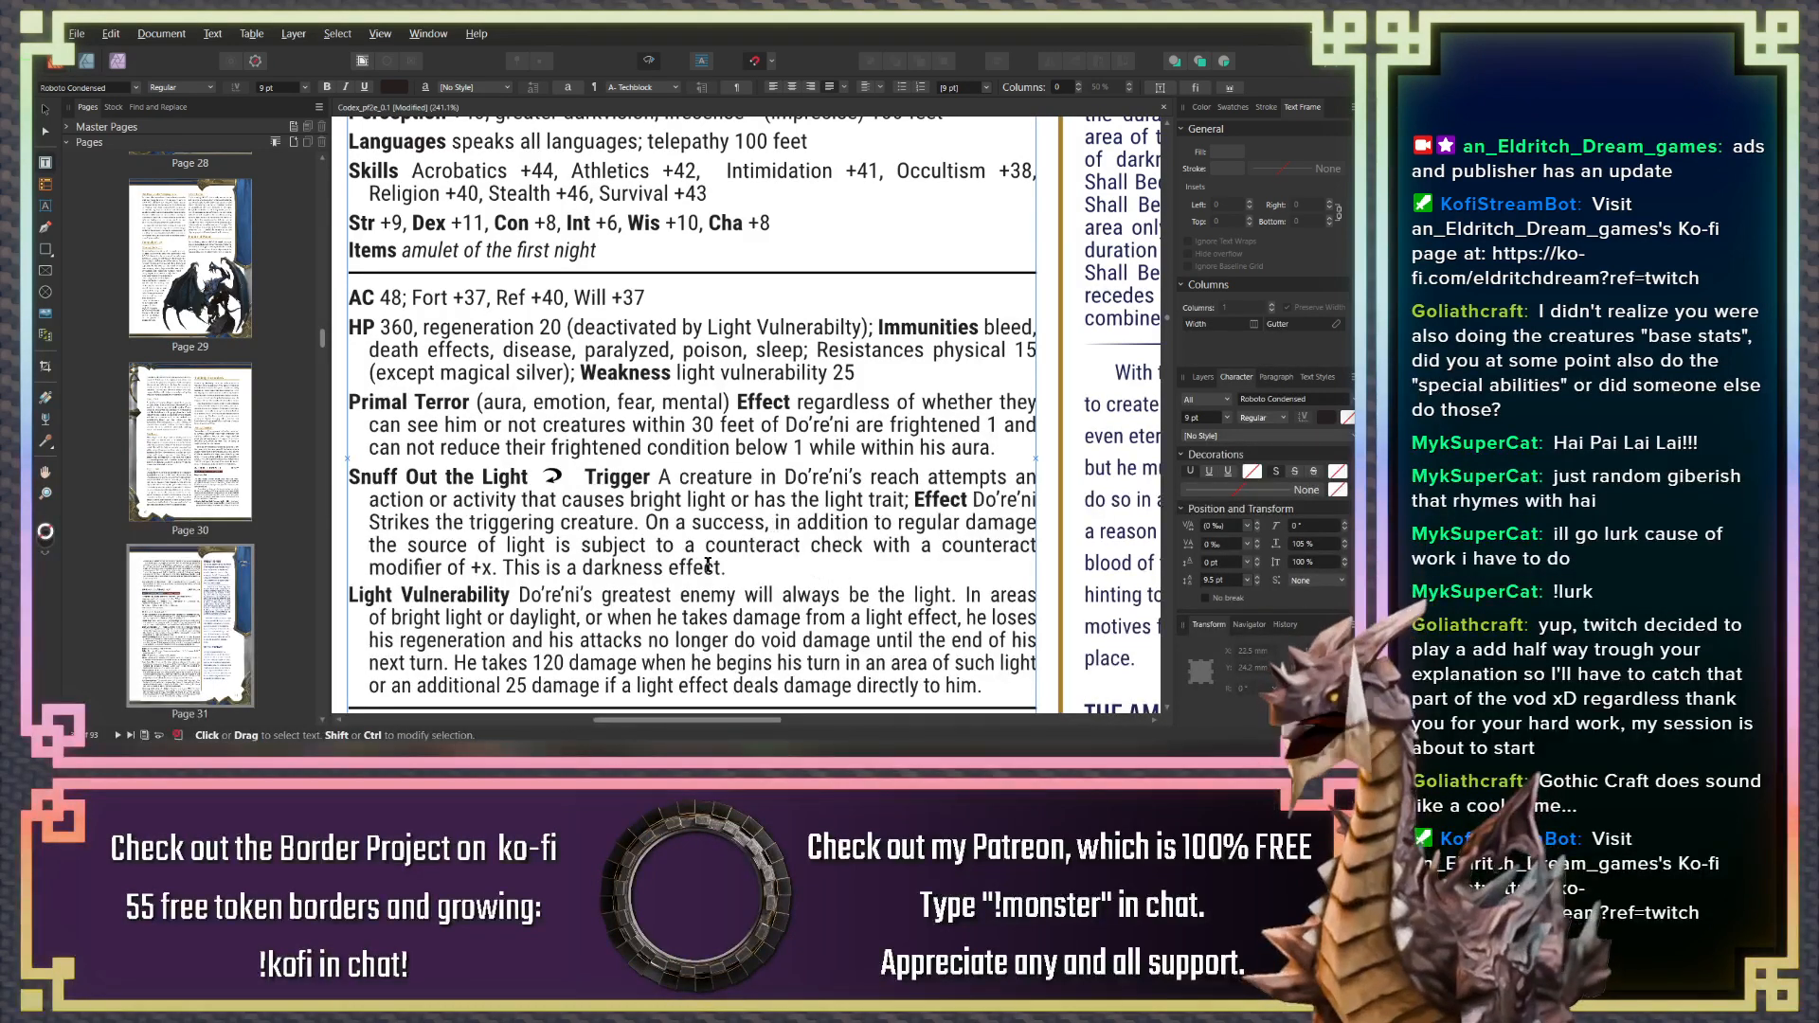
{"action": "double_click", "coordinate": [484, 567]}
{"action": "type", "text": "38"}
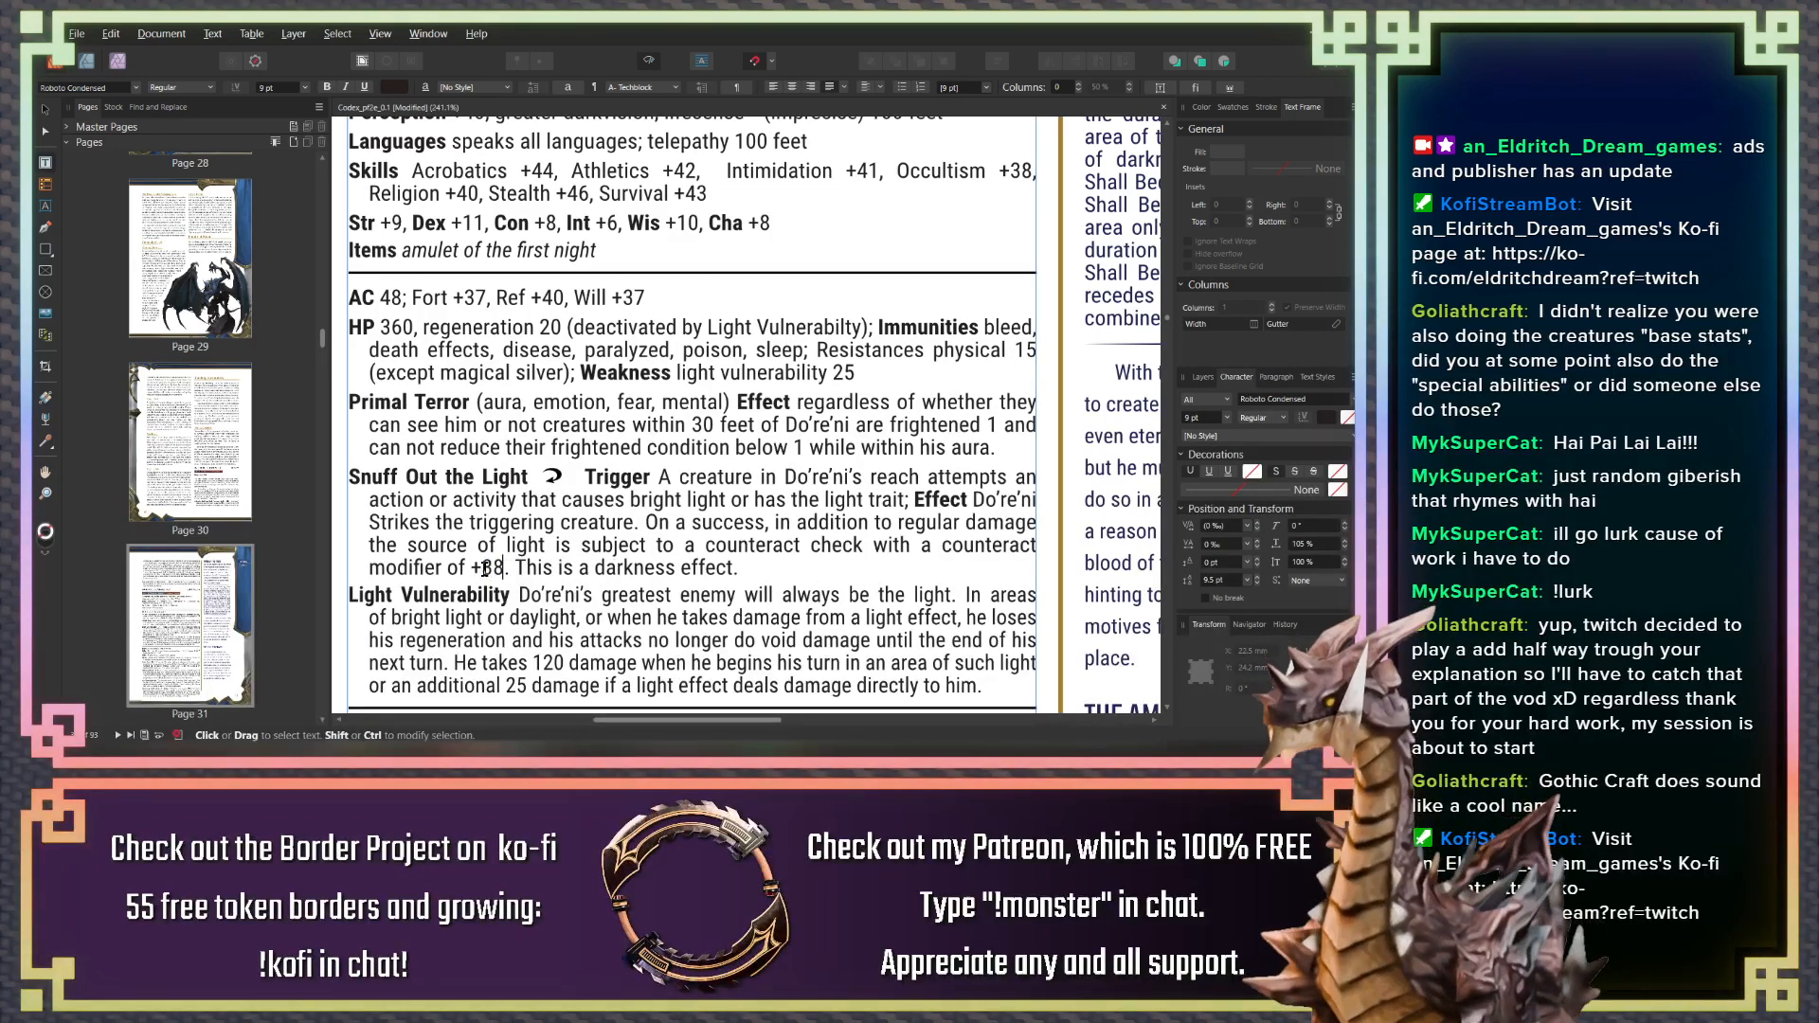
{"action": "type", "text": " (rank 10)"}
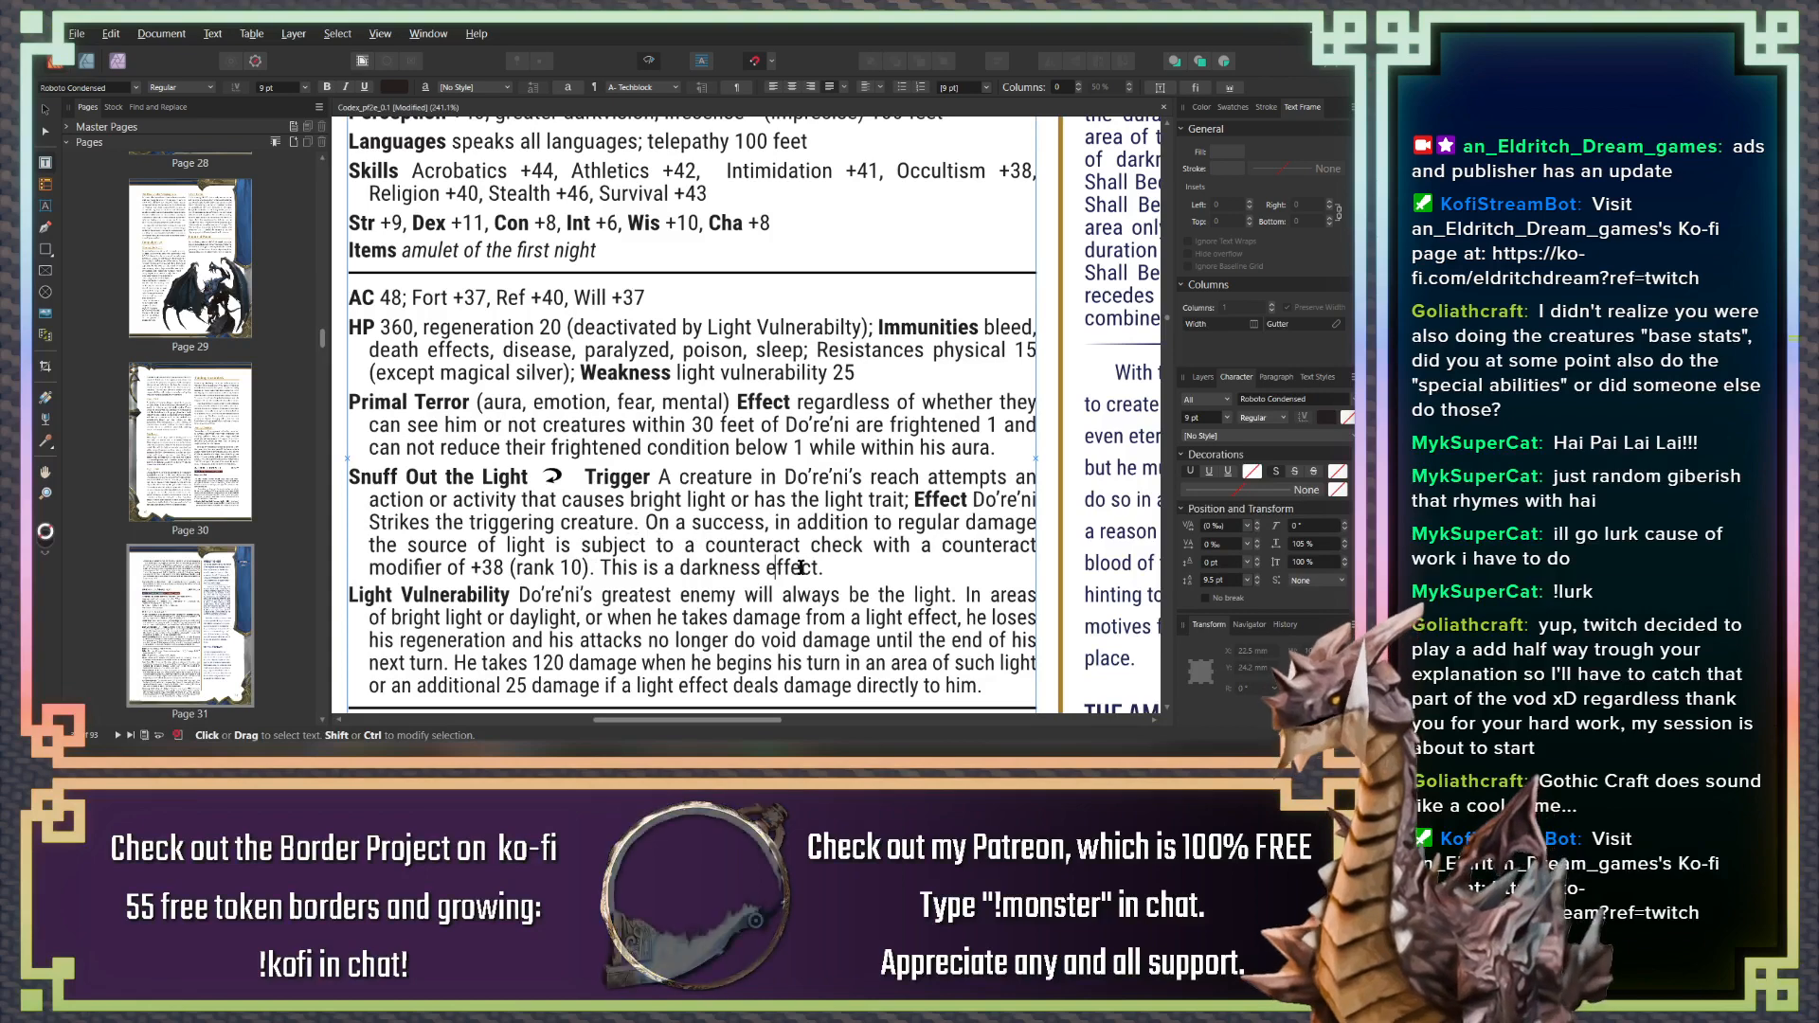
{"action": "scroll", "coordinate": [813, 583], "scroll_direction": "up", "scroll_amount": 1}
{"action": "scroll", "coordinate": [813, 583], "scroll_direction": "up", "scroll_amount": 10}
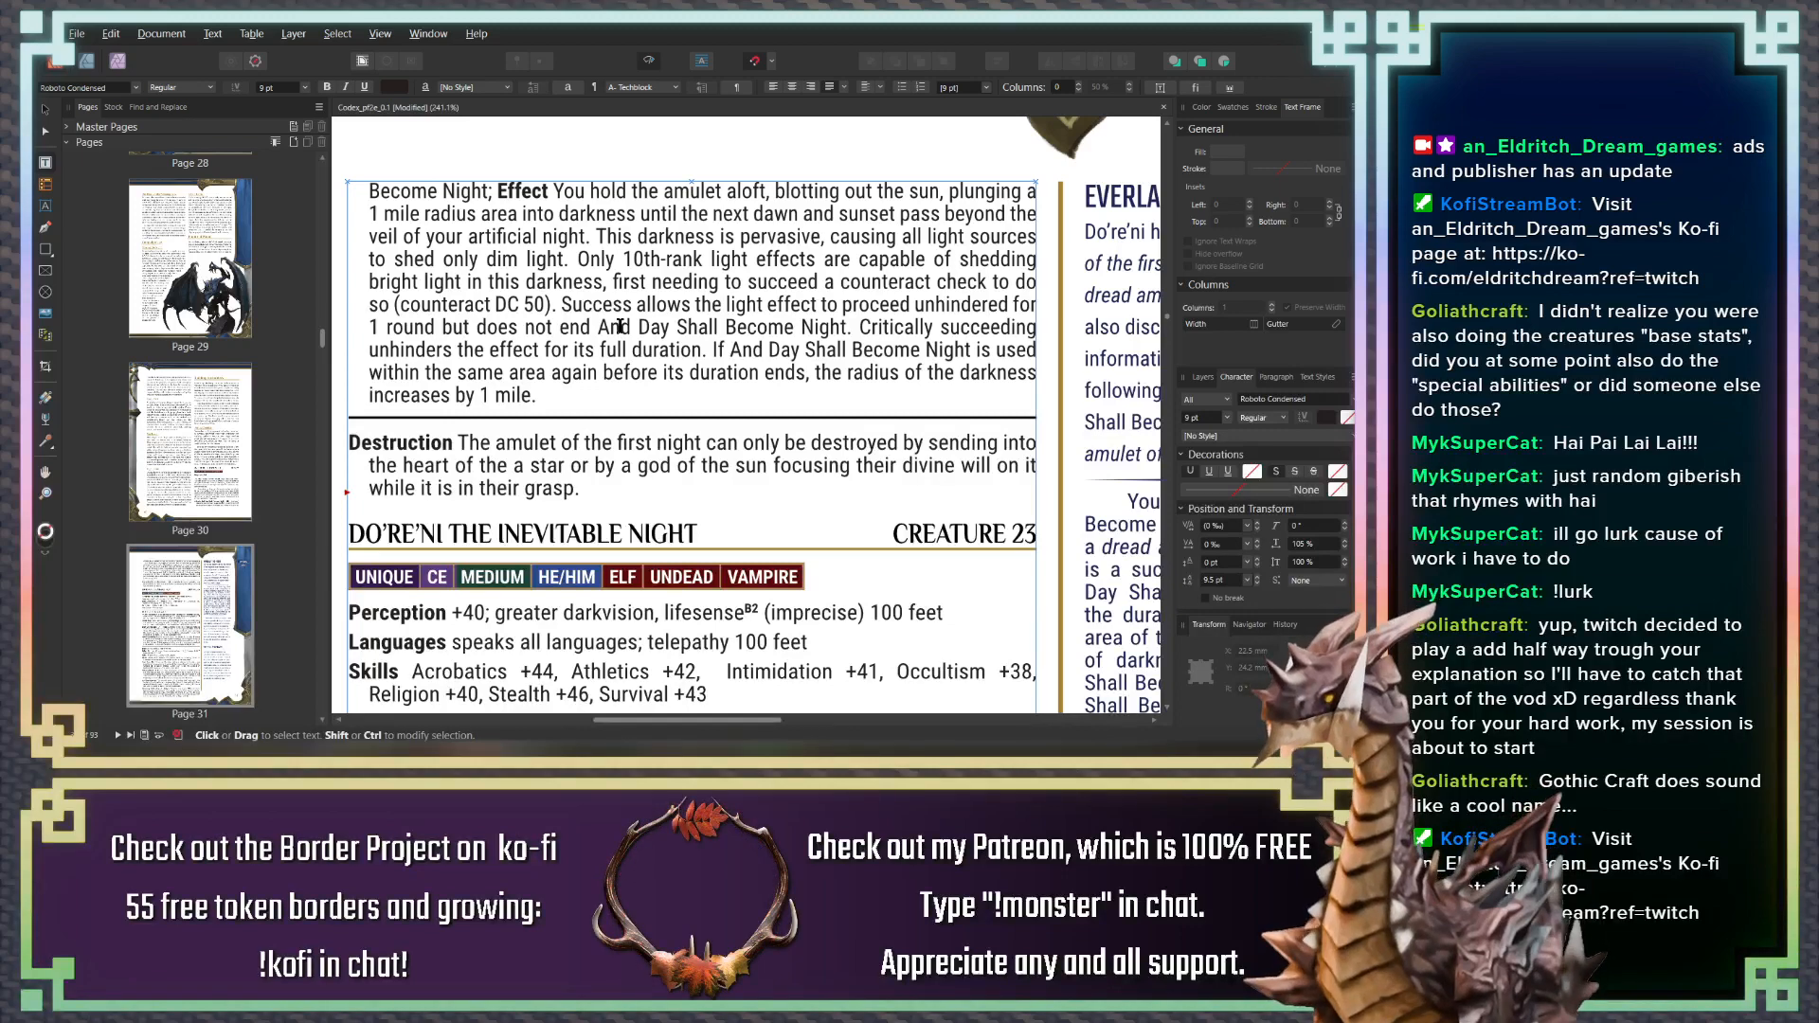
{"action": "scroll", "coordinate": [620, 326], "scroll_direction": "down", "scroll_amount": 10}
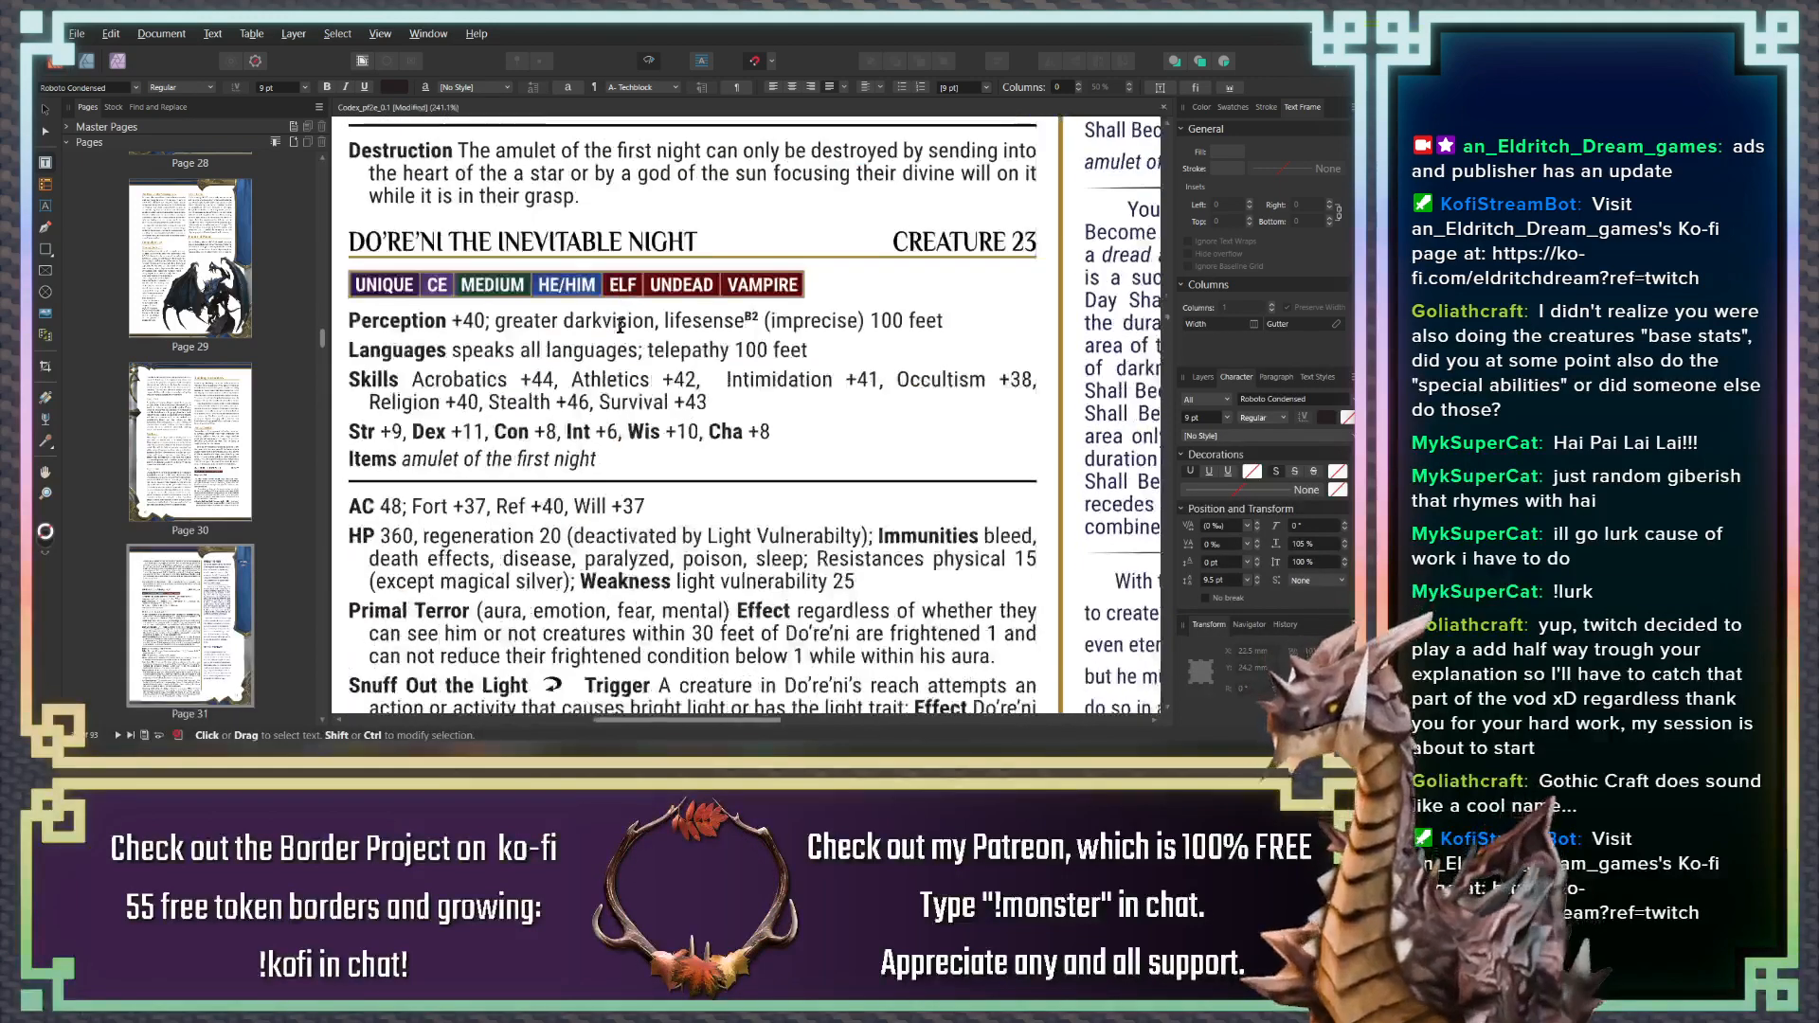
{"action": "scroll", "coordinate": [620, 326], "scroll_direction": "down", "scroll_amount": 5}
{"action": "scroll", "coordinate": [621, 326], "scroll_direction": "up", "scroll_amount": 5}
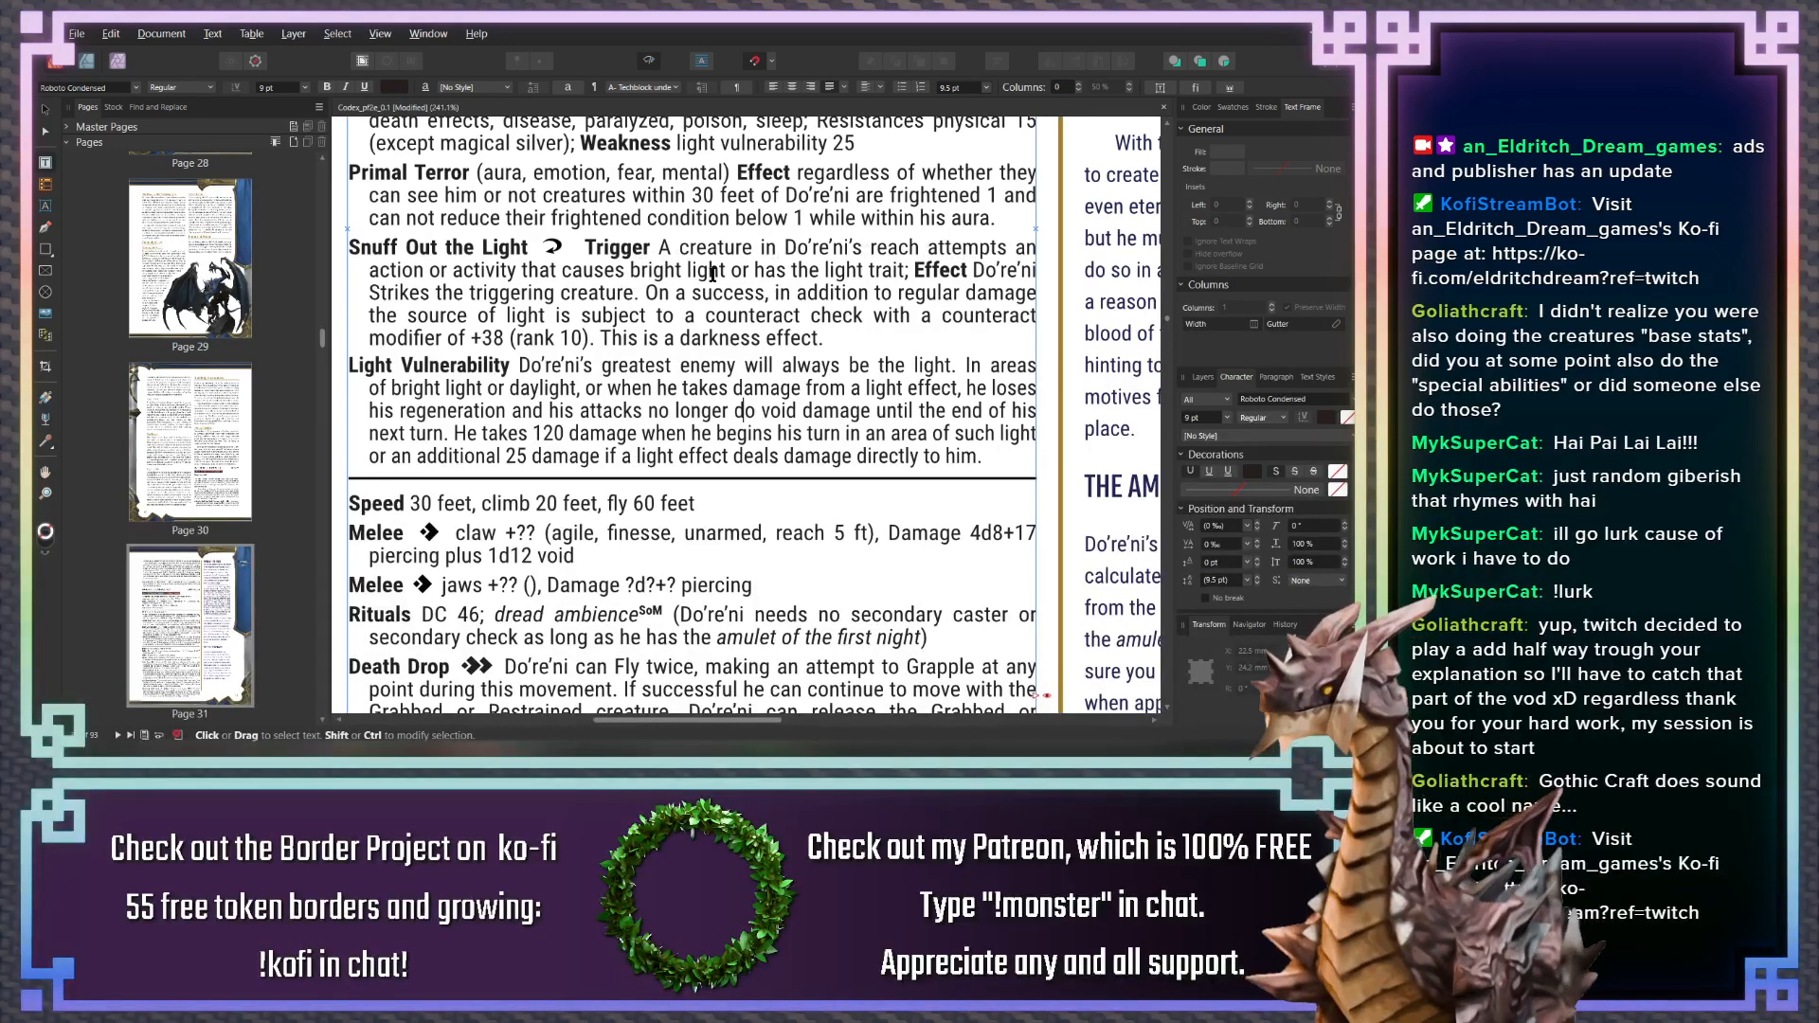
{"action": "left_click", "coordinate": [904, 272]}
{"action": "type", "text": "that has not"}
{"action": "type", "text": " been counter"}
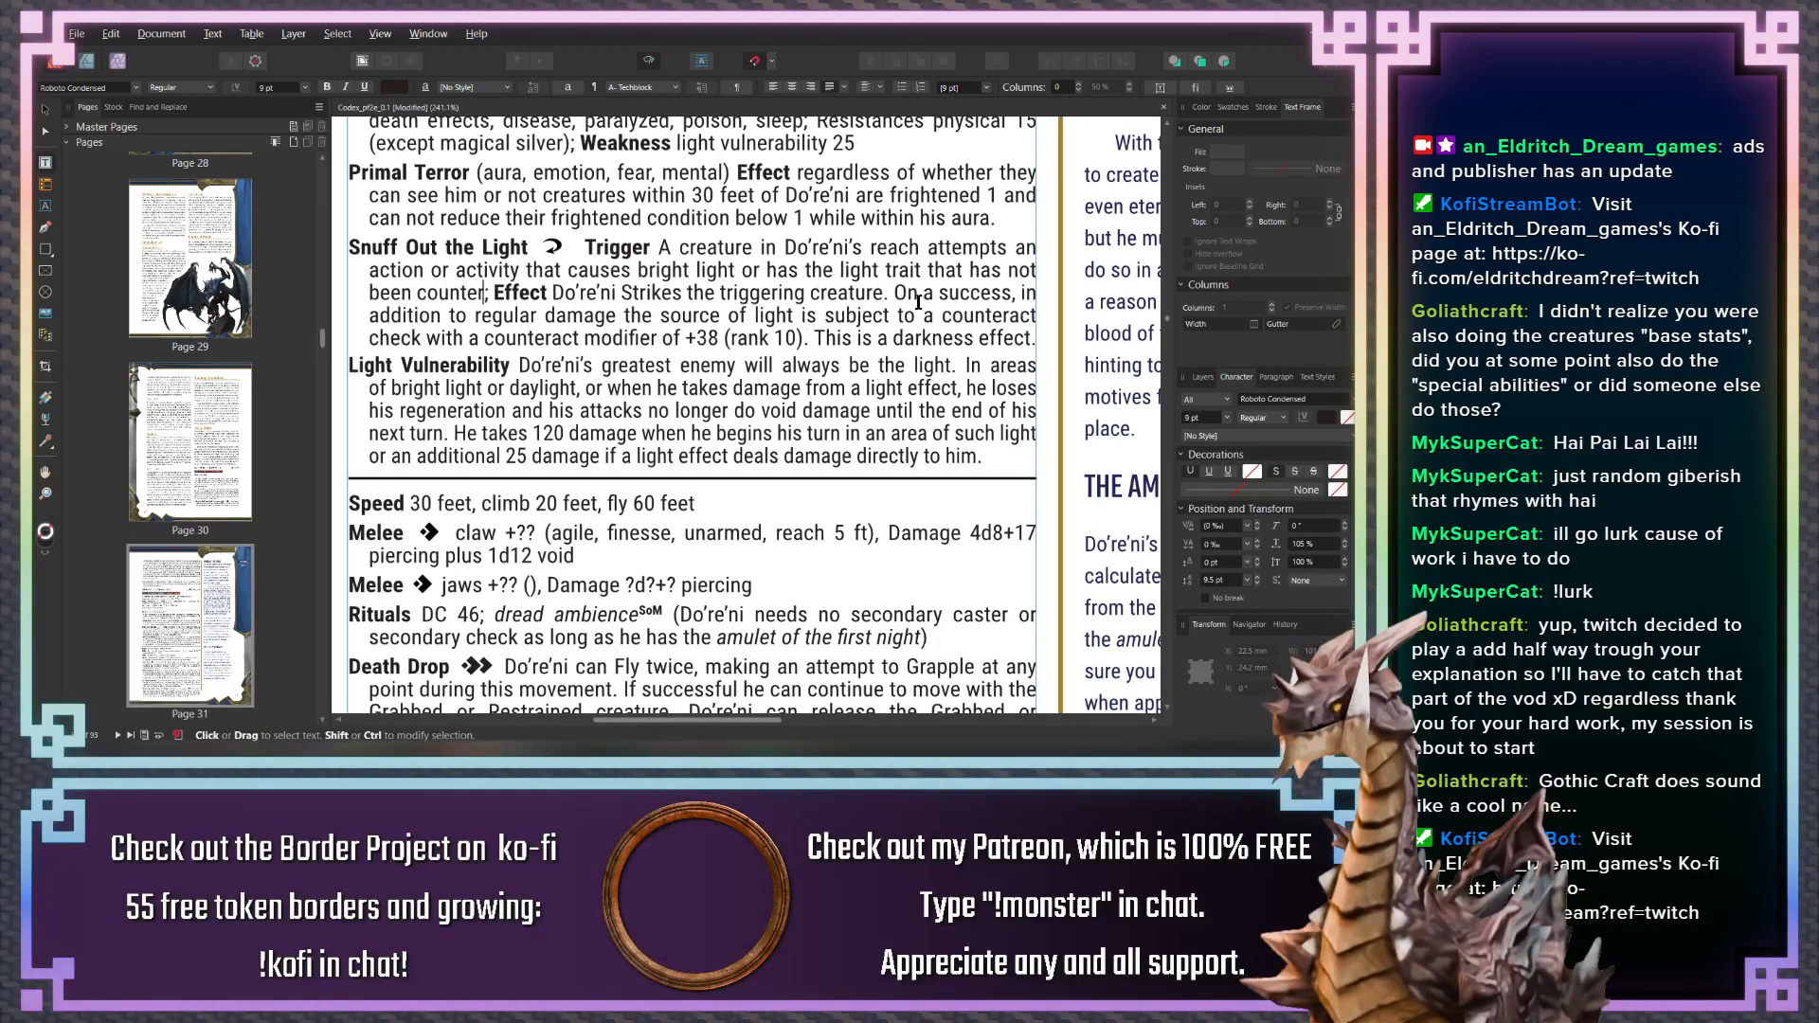
{"action": "type", "text": "acte"}
{"action": "key", "text": "ctrl+shift+Left"}
{"action": "key", "text": "ctrl+shift+Left"}
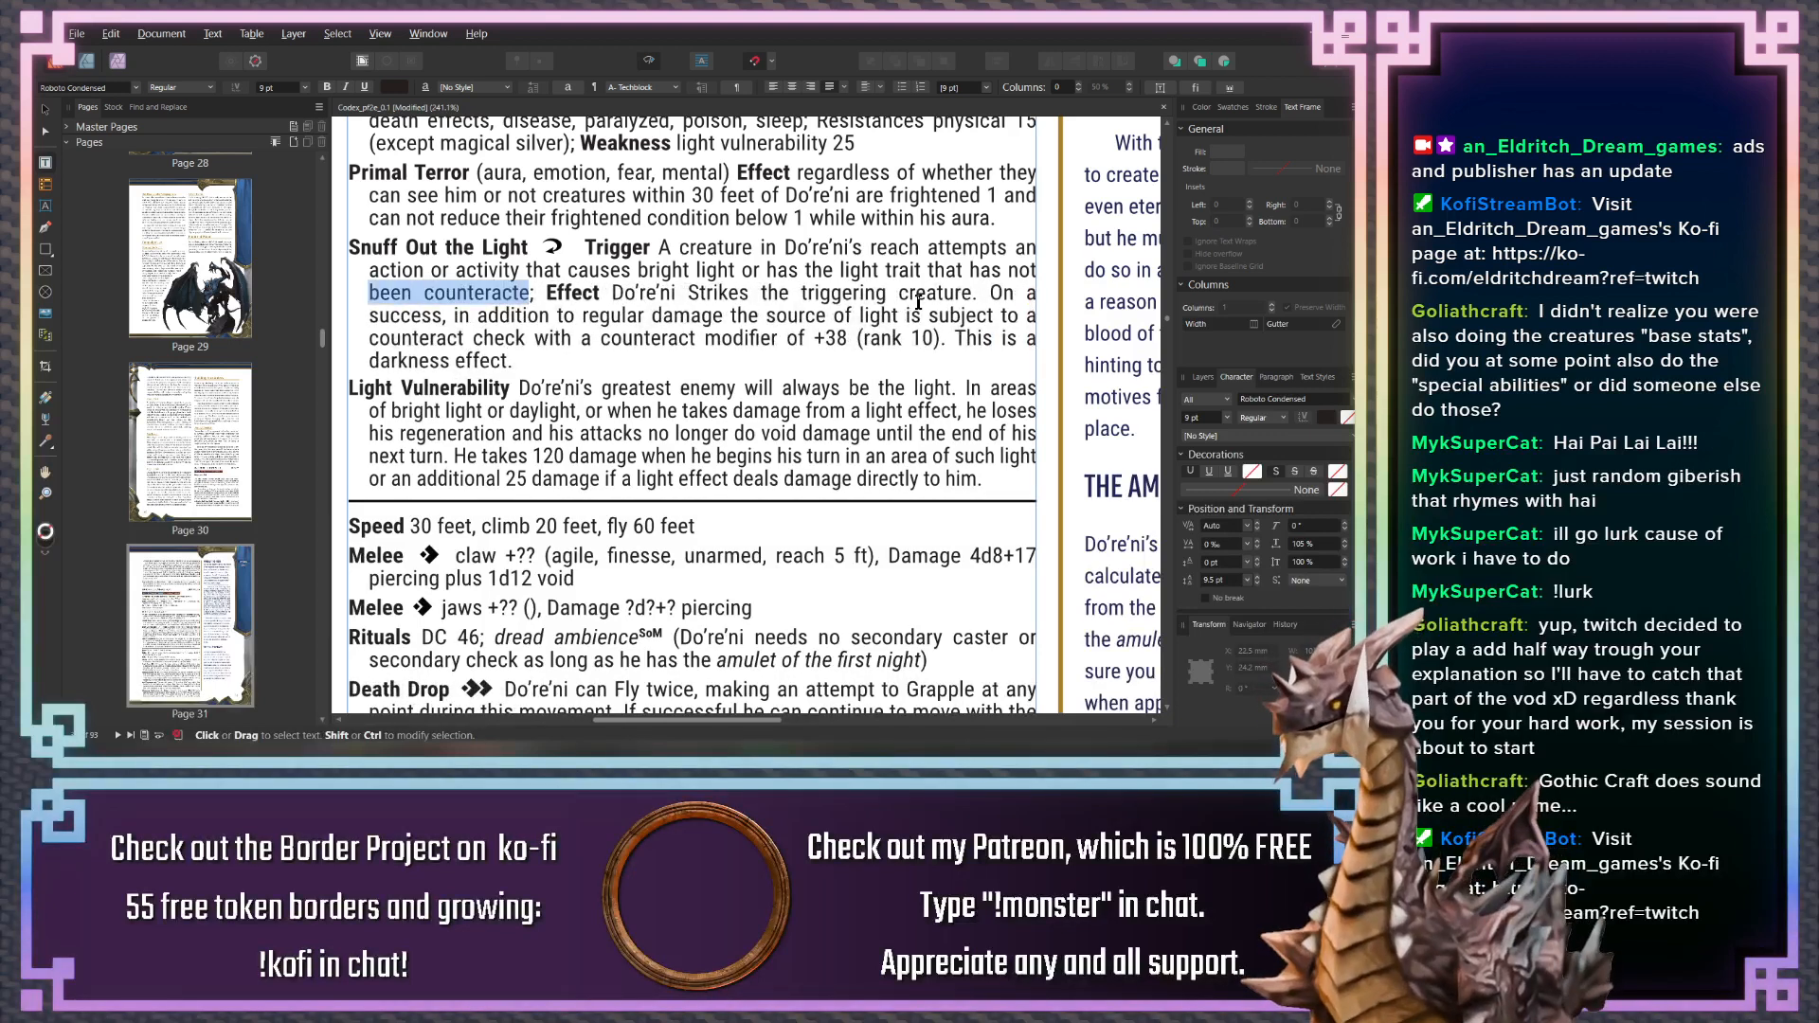
{"action": "key", "text": "ctrl+shift+Left"}
{"action": "key", "text": "ctrl+shift+Left"}
{"action": "key", "text": "ctrl+shift+Left"}
{"action": "key", "text": "BackSpace"}
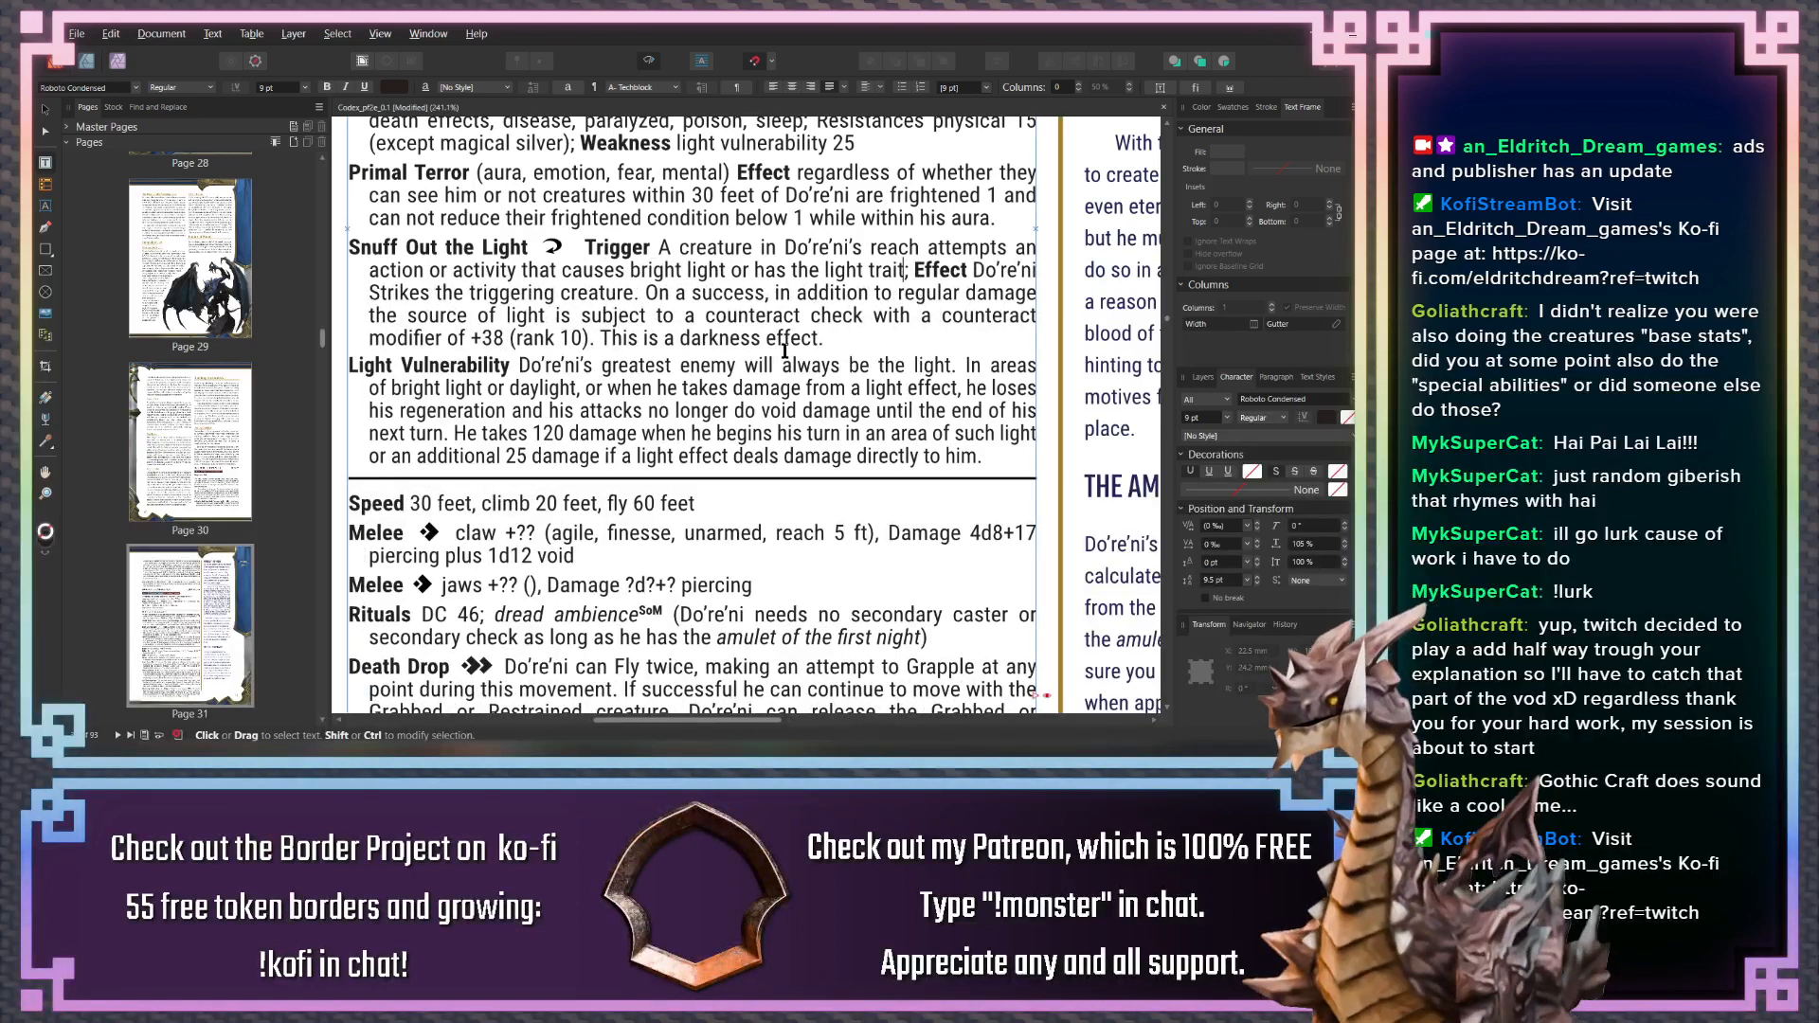
Extend Snuff Out the Light's closing sentence after "darkness effect" with "and takes place after the amulet's counteract attempt"
{"action": "type", "text": "and takes places after the "}
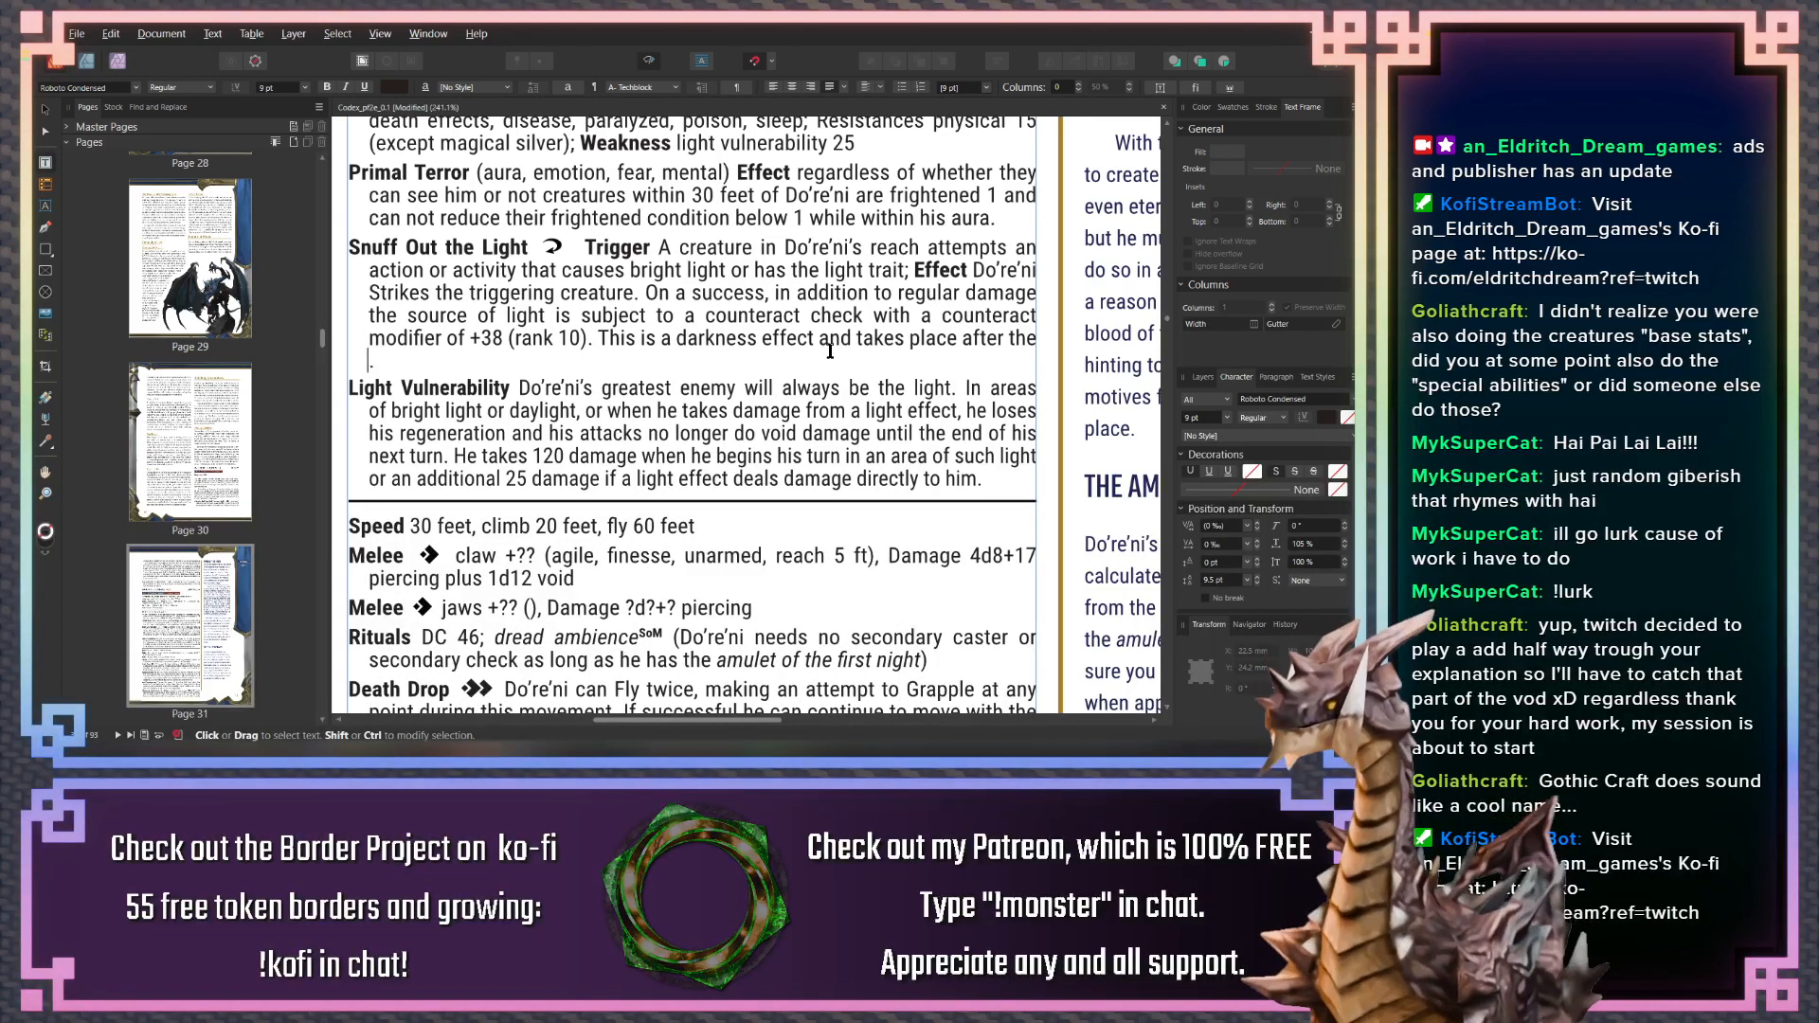
{"action": "type", "text": "amulet"}
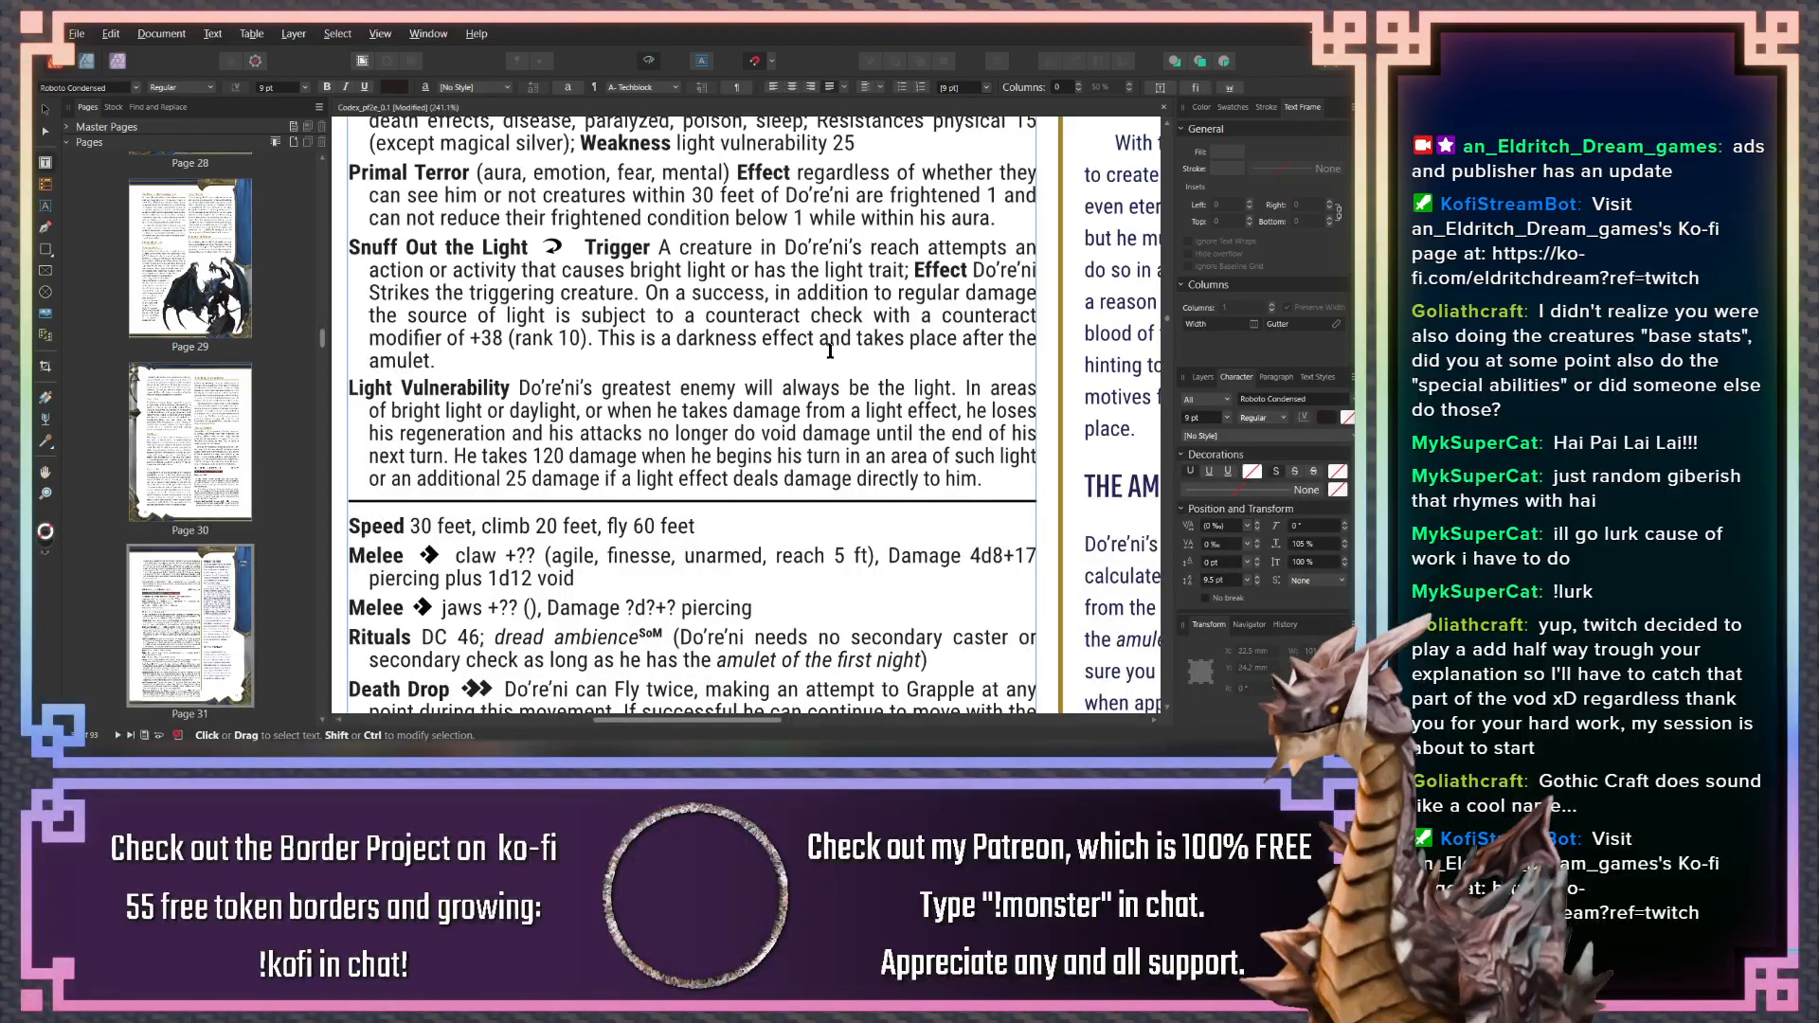
{"action": "type", "text": "'s counteract"}
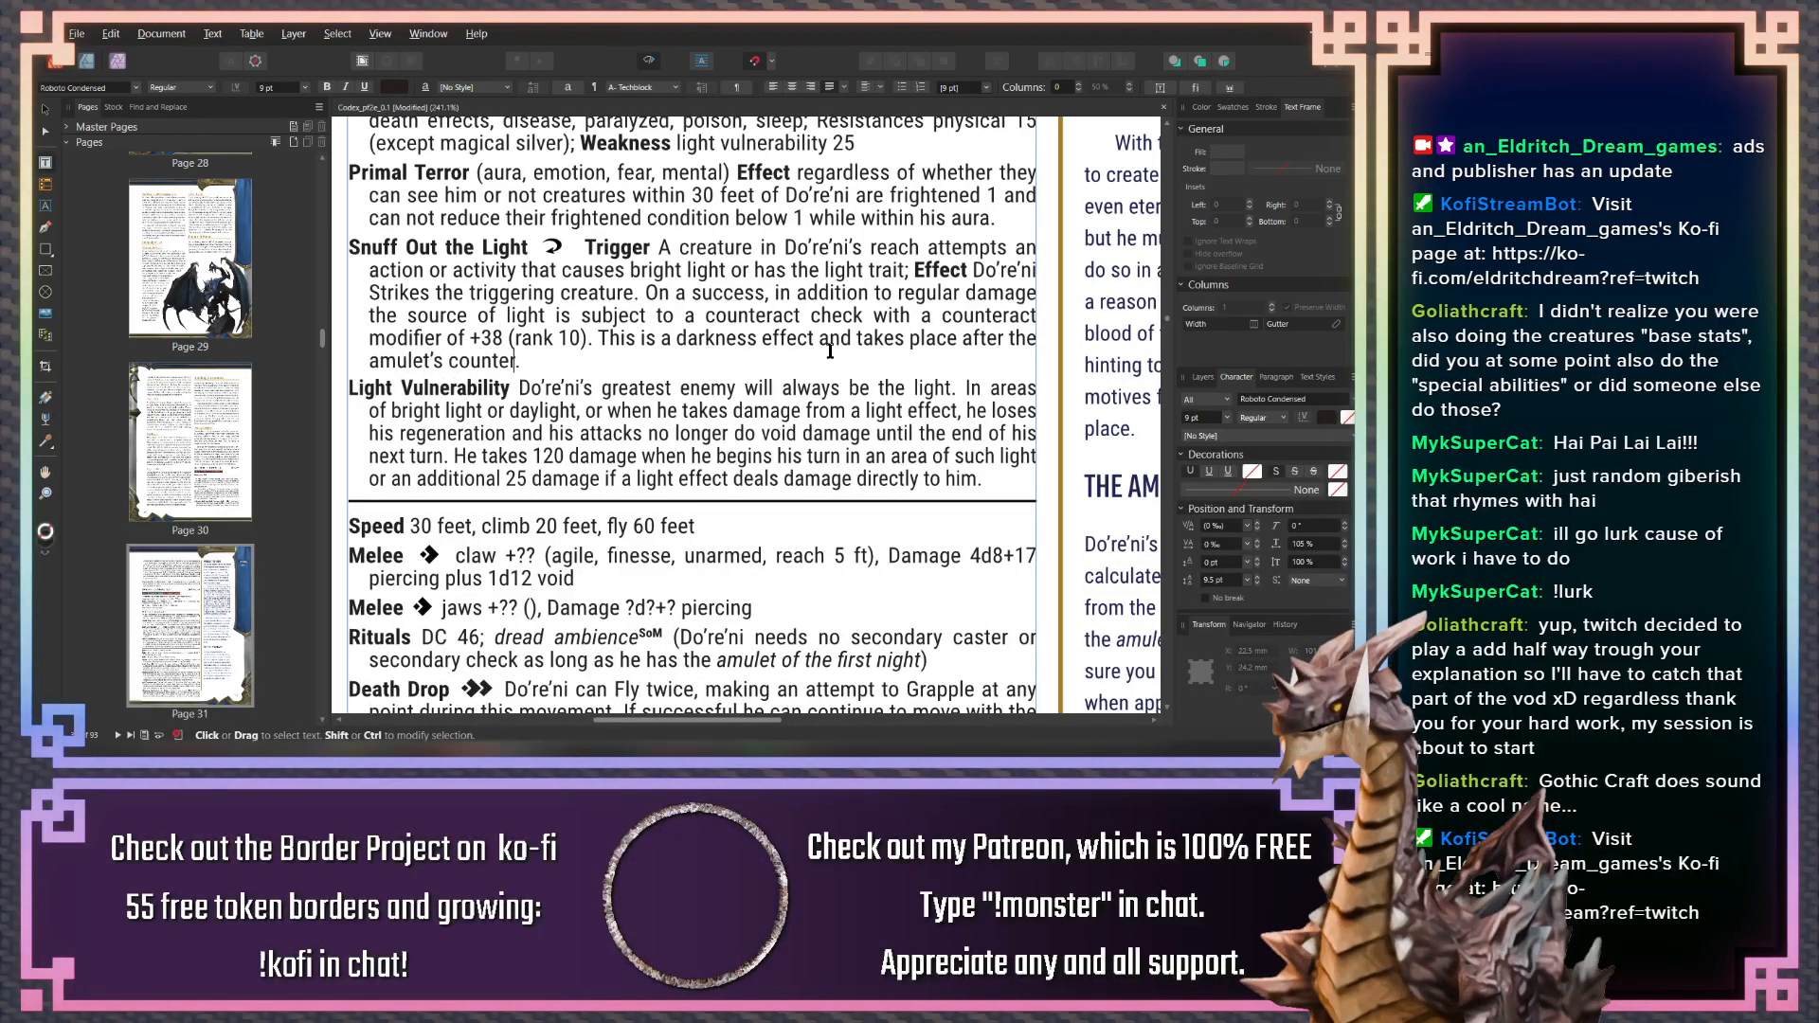
{"action": "type", "text": " attempt"}
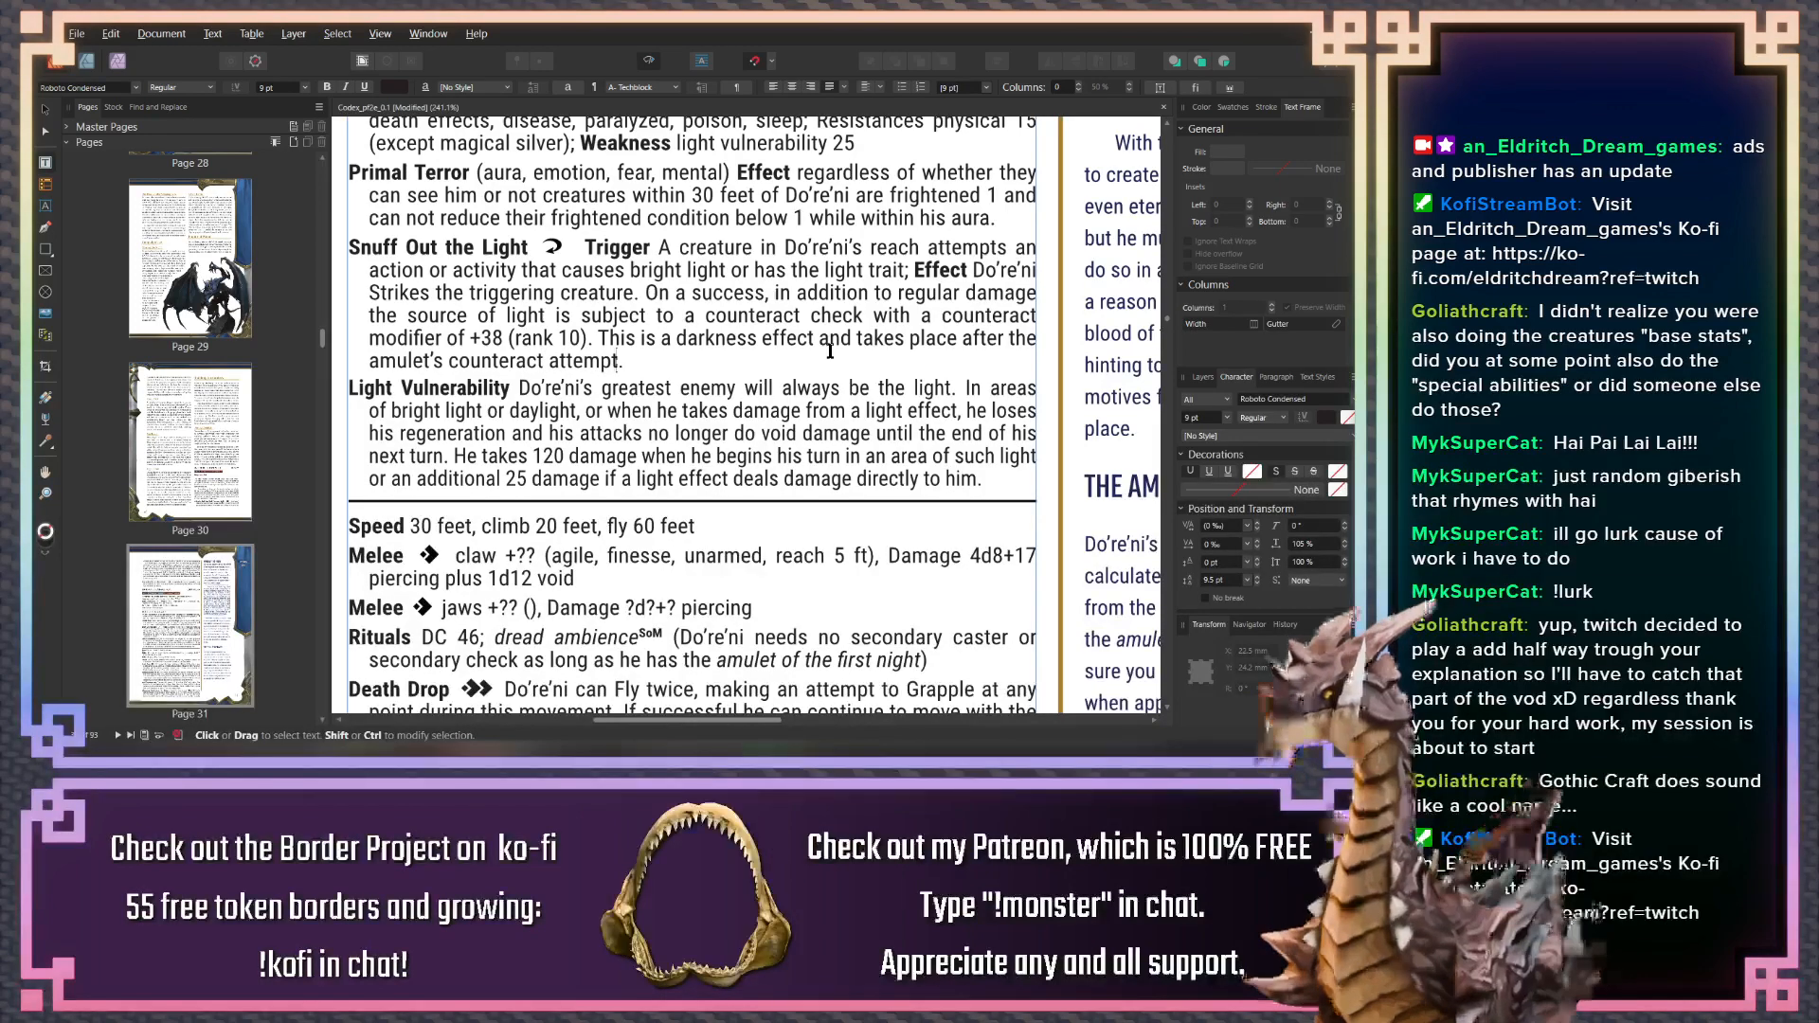
Replace the placeholder counteract bonus in the amulet's 20-foot emanation paragraph on page 30 with +40
{"action": "scroll", "coordinate": [830, 352], "scroll_direction": "up", "scroll_amount": 10}
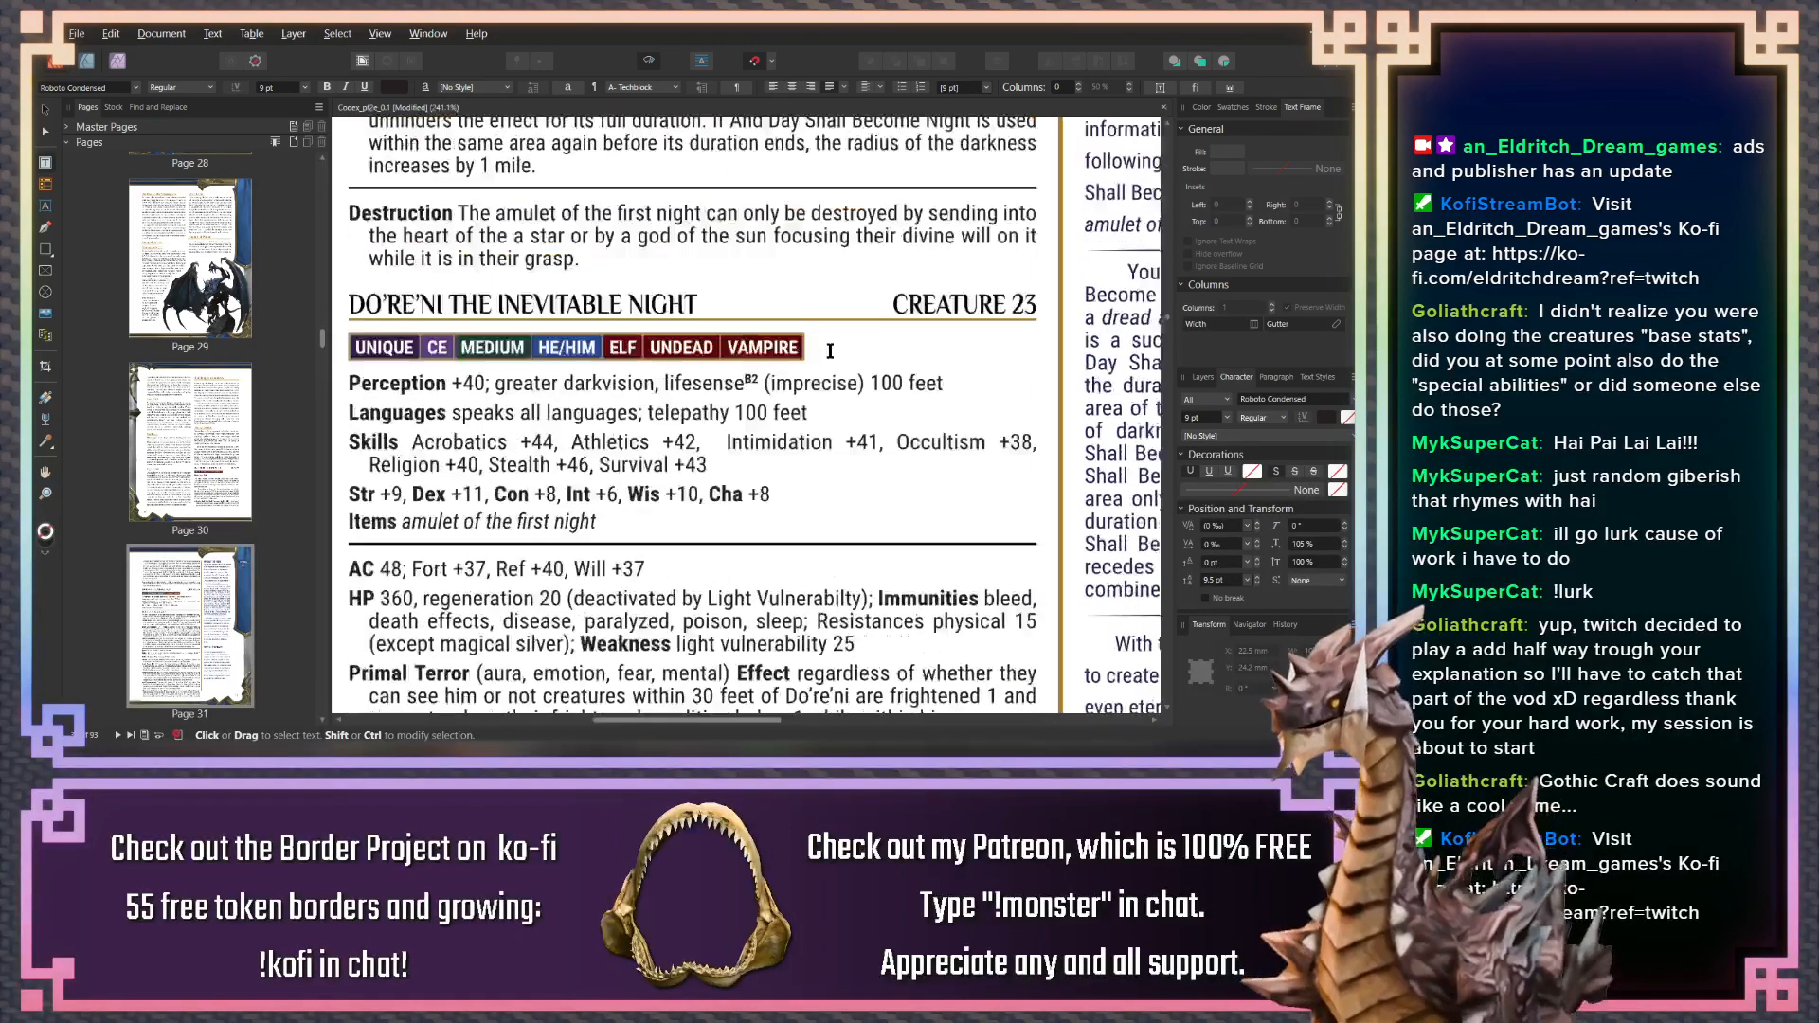
{"action": "scroll", "coordinate": [828, 341], "scroll_direction": "up", "scroll_amount": 2}
{"action": "scroll", "coordinate": [826, 329], "scroll_direction": "up", "scroll_amount": 5}
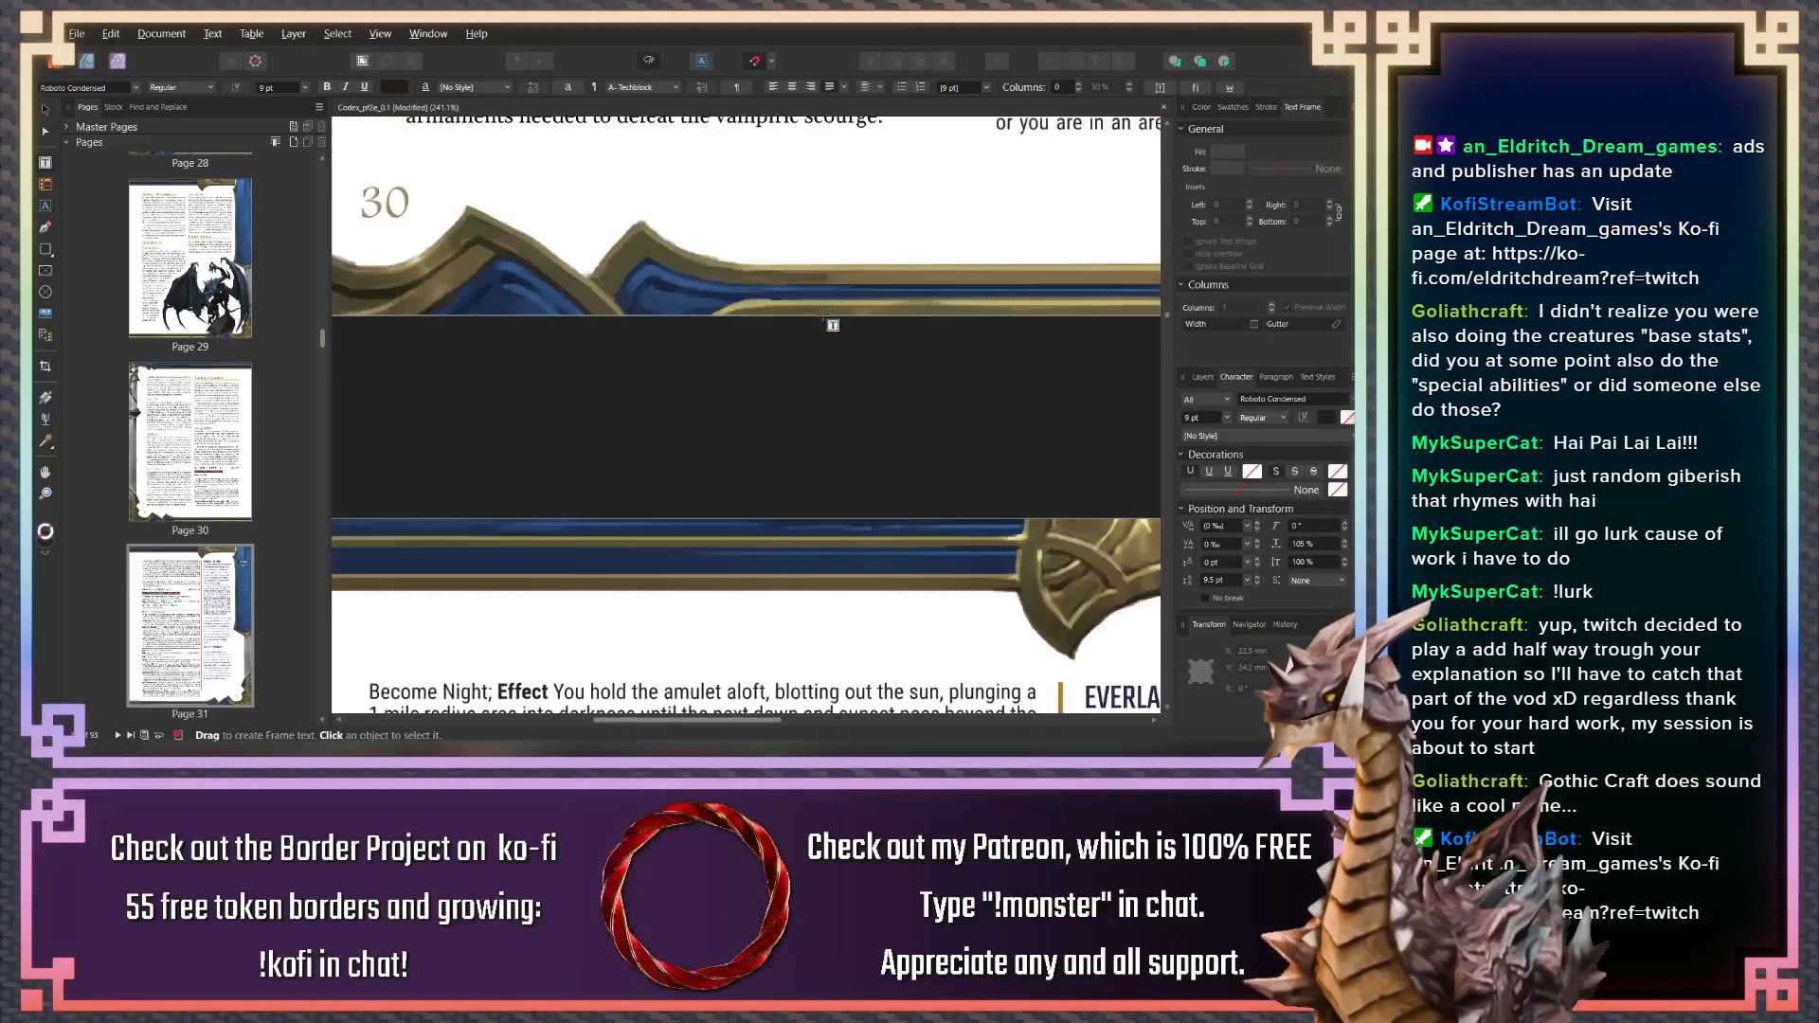
{"action": "scroll", "coordinate": [857, 289], "scroll_direction": "down", "scroll_amount": 3}
{"action": "scroll", "coordinate": [689, 358], "scroll_direction": "up", "scroll_amount": 3}
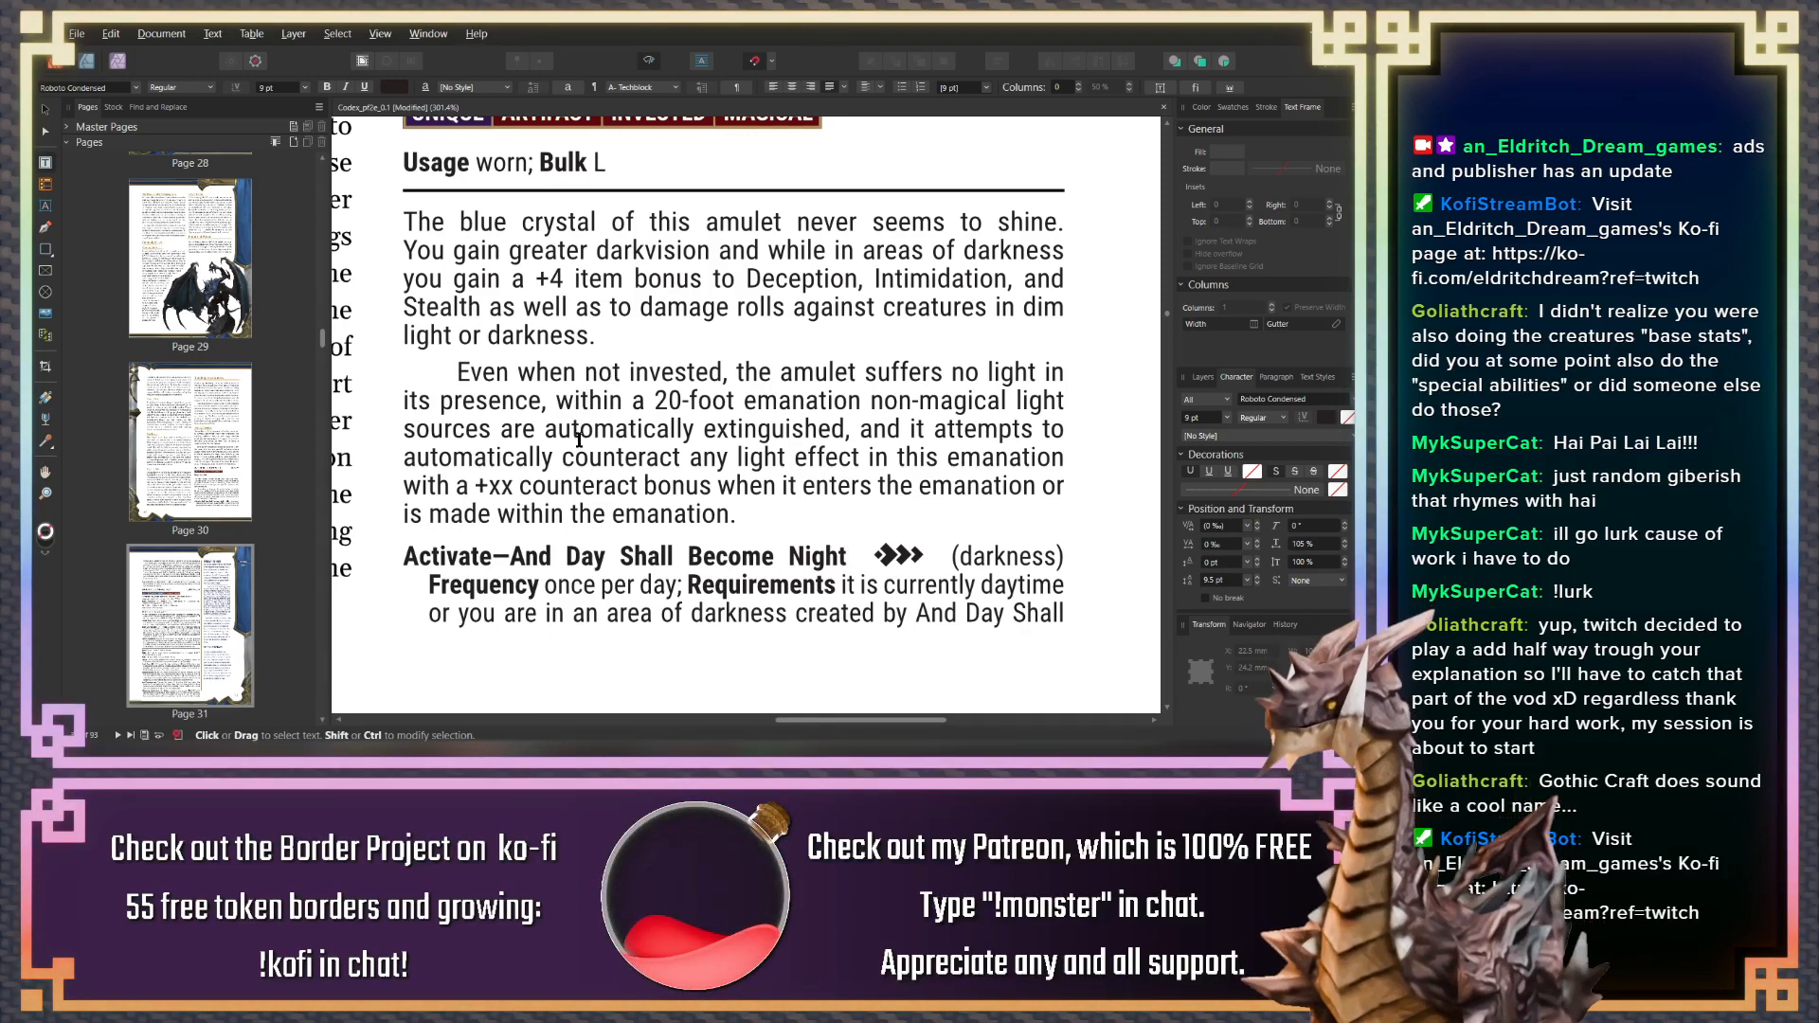
{"action": "scroll", "coordinate": [587, 462], "scroll_direction": "down", "scroll_amount": 3}
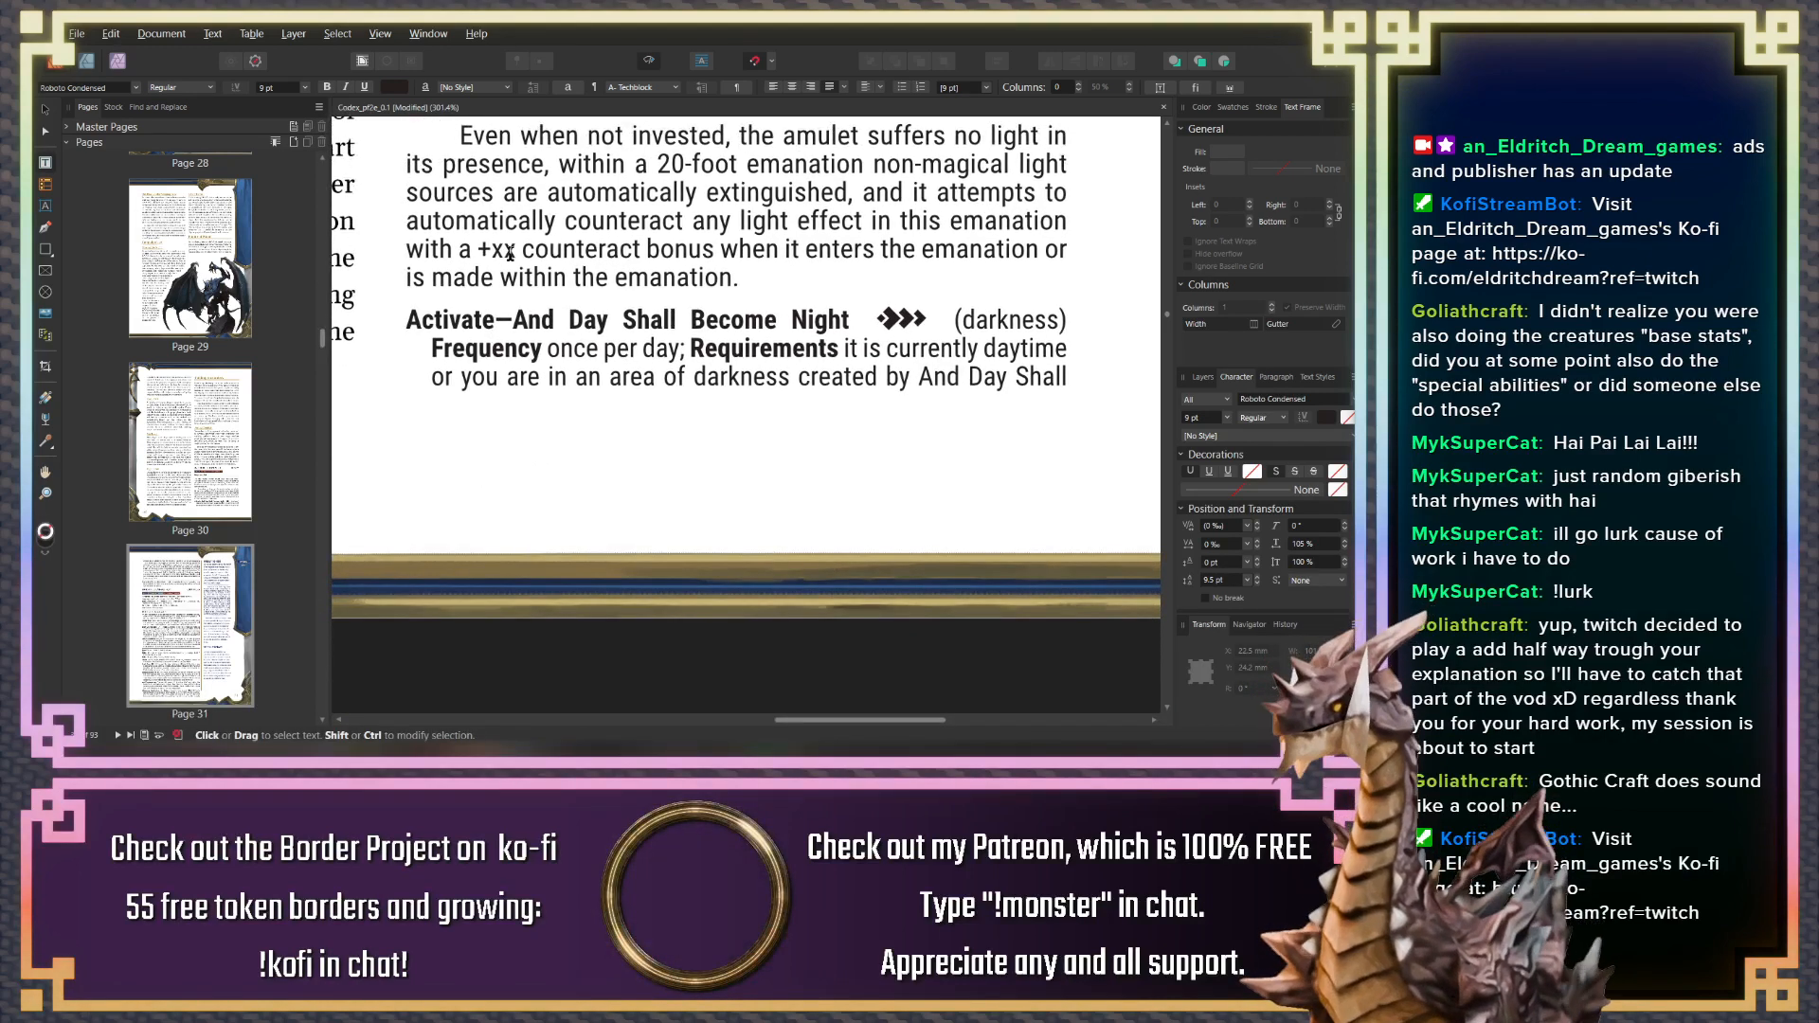
{"action": "double_click", "coordinate": [499, 250]}
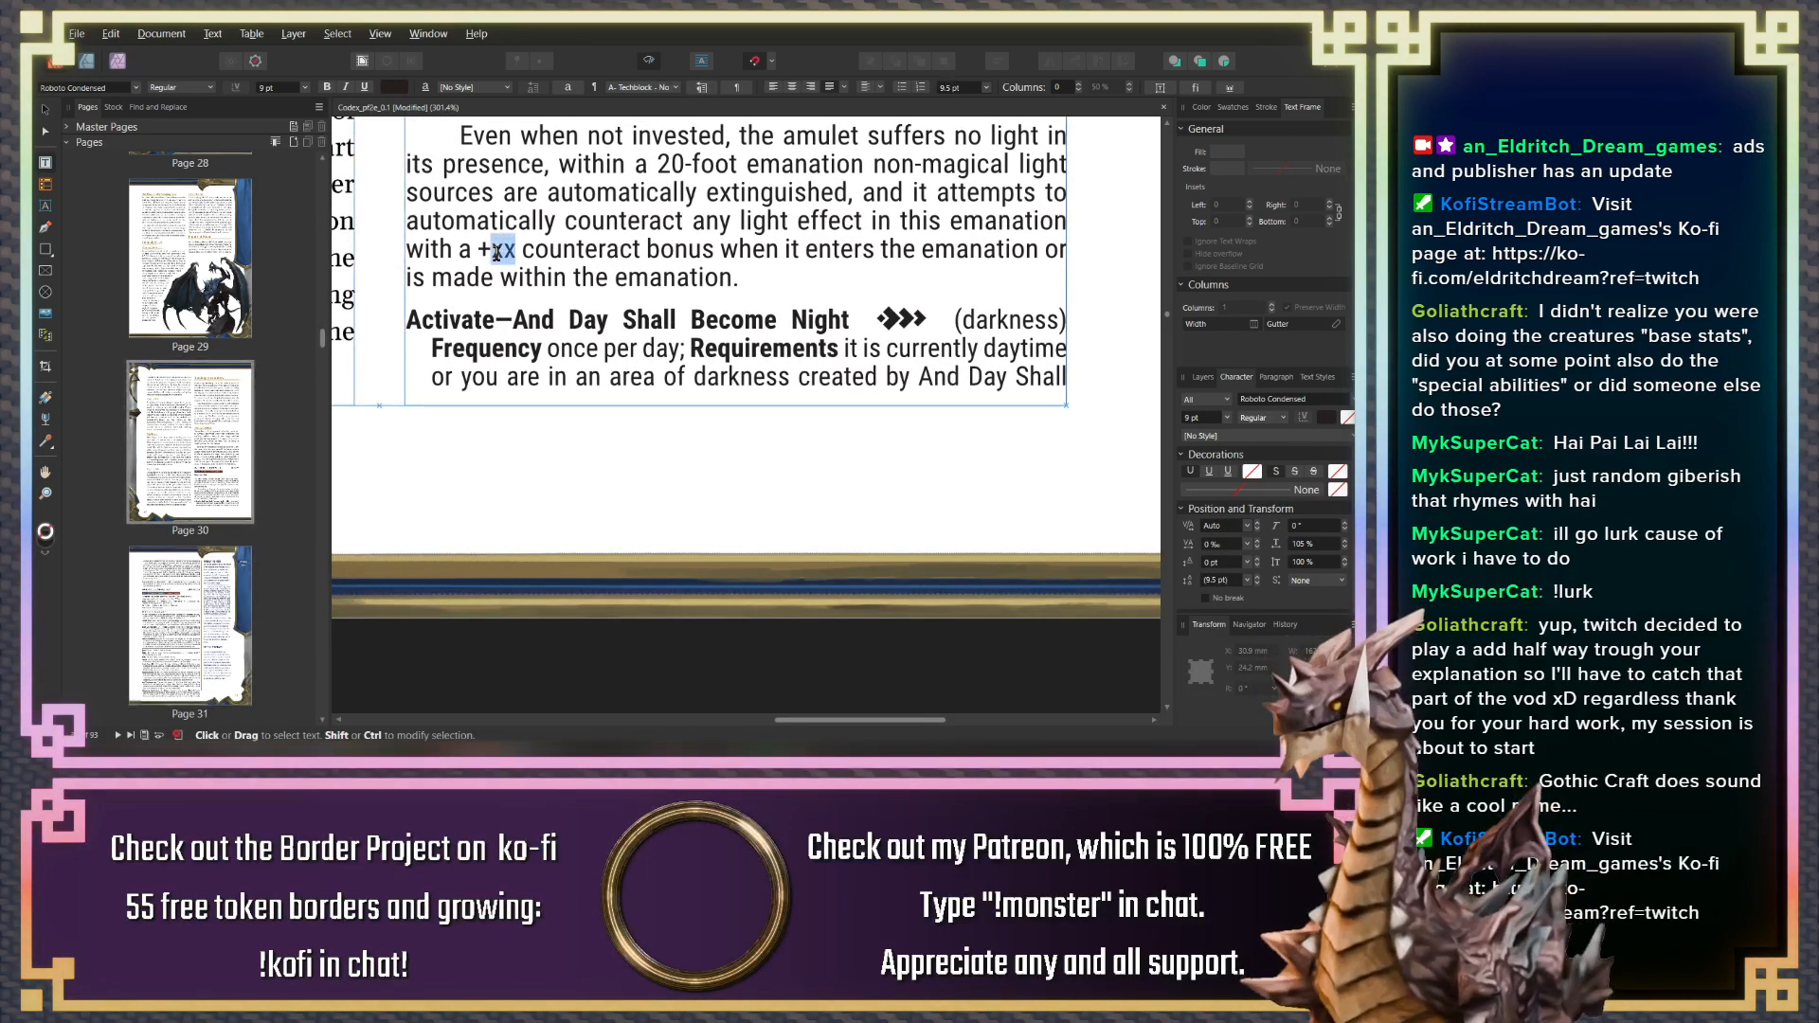
{"action": "type", "text": "+40"}
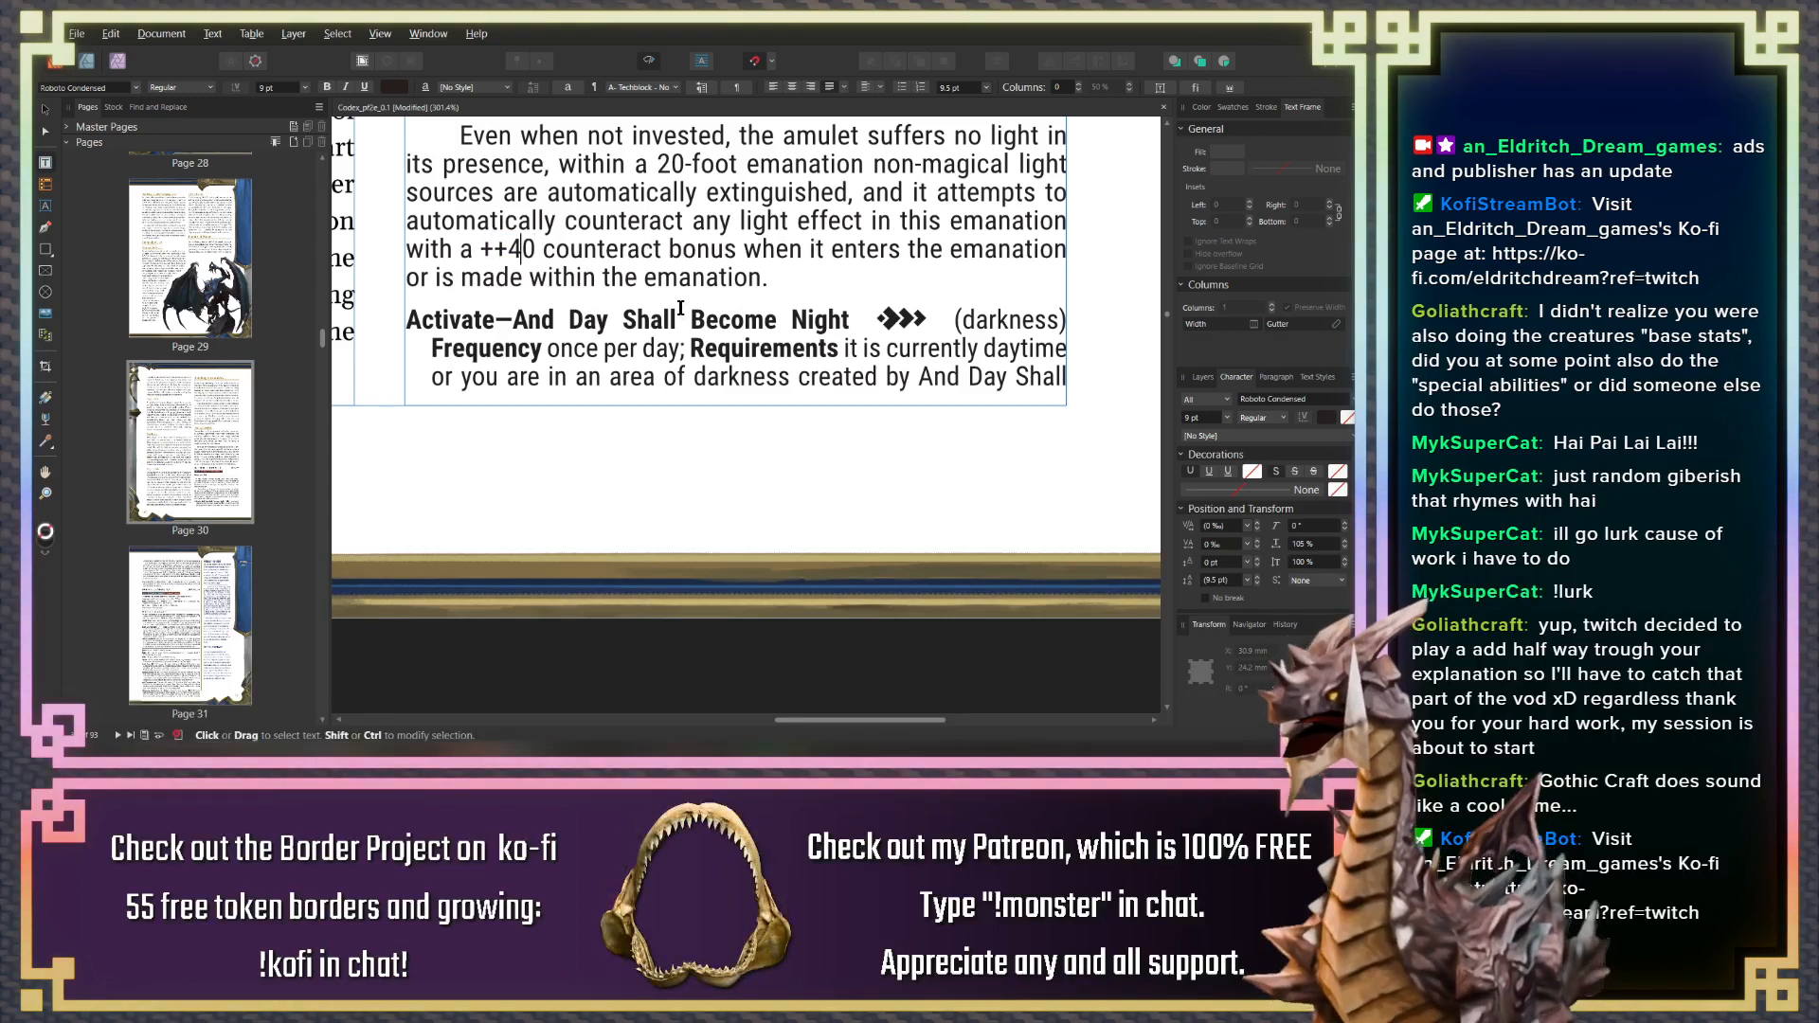
{"action": "key", "text": "Left"}
{"action": "key", "text": "BackSpace"}
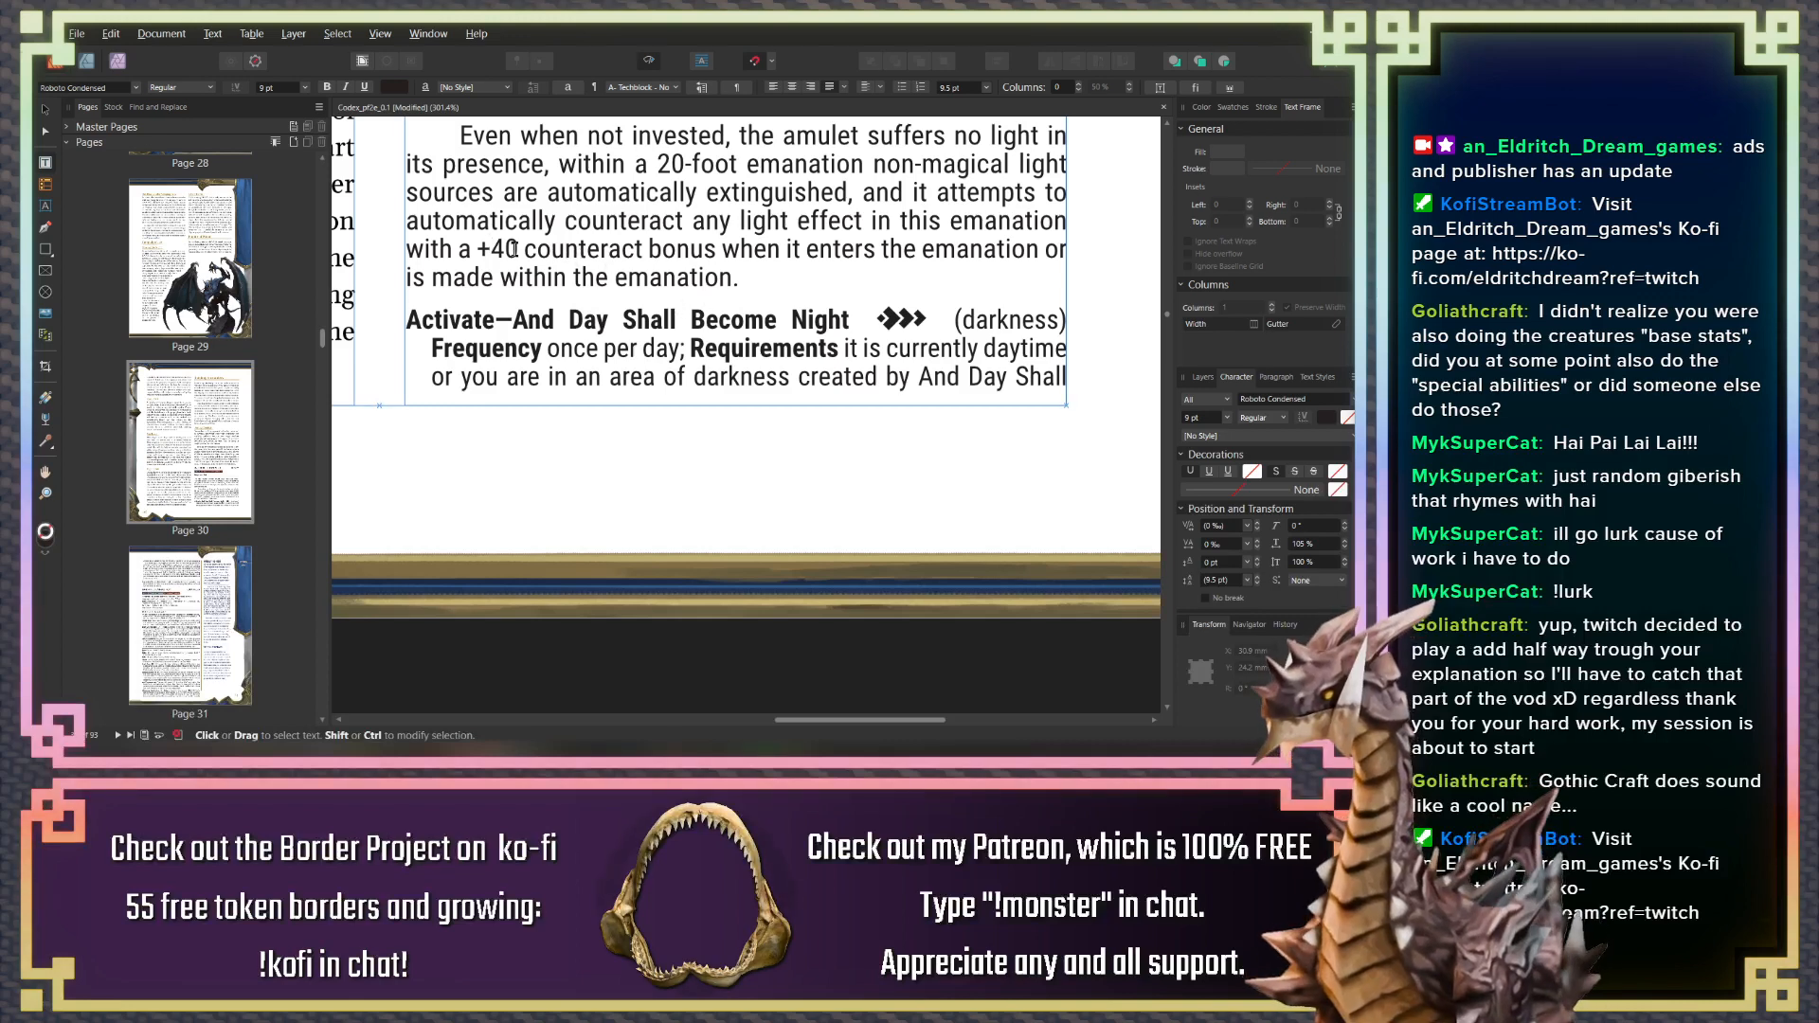
Overwrite the number in the amulet's counteract bonus with 18
{"action": "left_click_drag", "start_coordinate": [512, 249], "coordinate": [494, 248]}
{"action": "type", "text": "18"}
In Do're'ni's stat block on page 31, set Snuff Out the Light's counteract modifier to +40
{"action": "scroll", "coordinate": [502, 479], "scroll_direction": "down", "scroll_amount": 10}
{"action": "left_click_drag", "start_coordinate": [513, 478], "coordinate": [611, 384]}
{"action": "left_click_drag", "start_coordinate": [408, 548], "coordinate": [653, 365]}
{"action": "left_click_drag", "start_coordinate": [568, 512], "coordinate": [624, 331]}
{"action": "scroll", "coordinate": [624, 332], "scroll_direction": "down", "scroll_amount": 5}
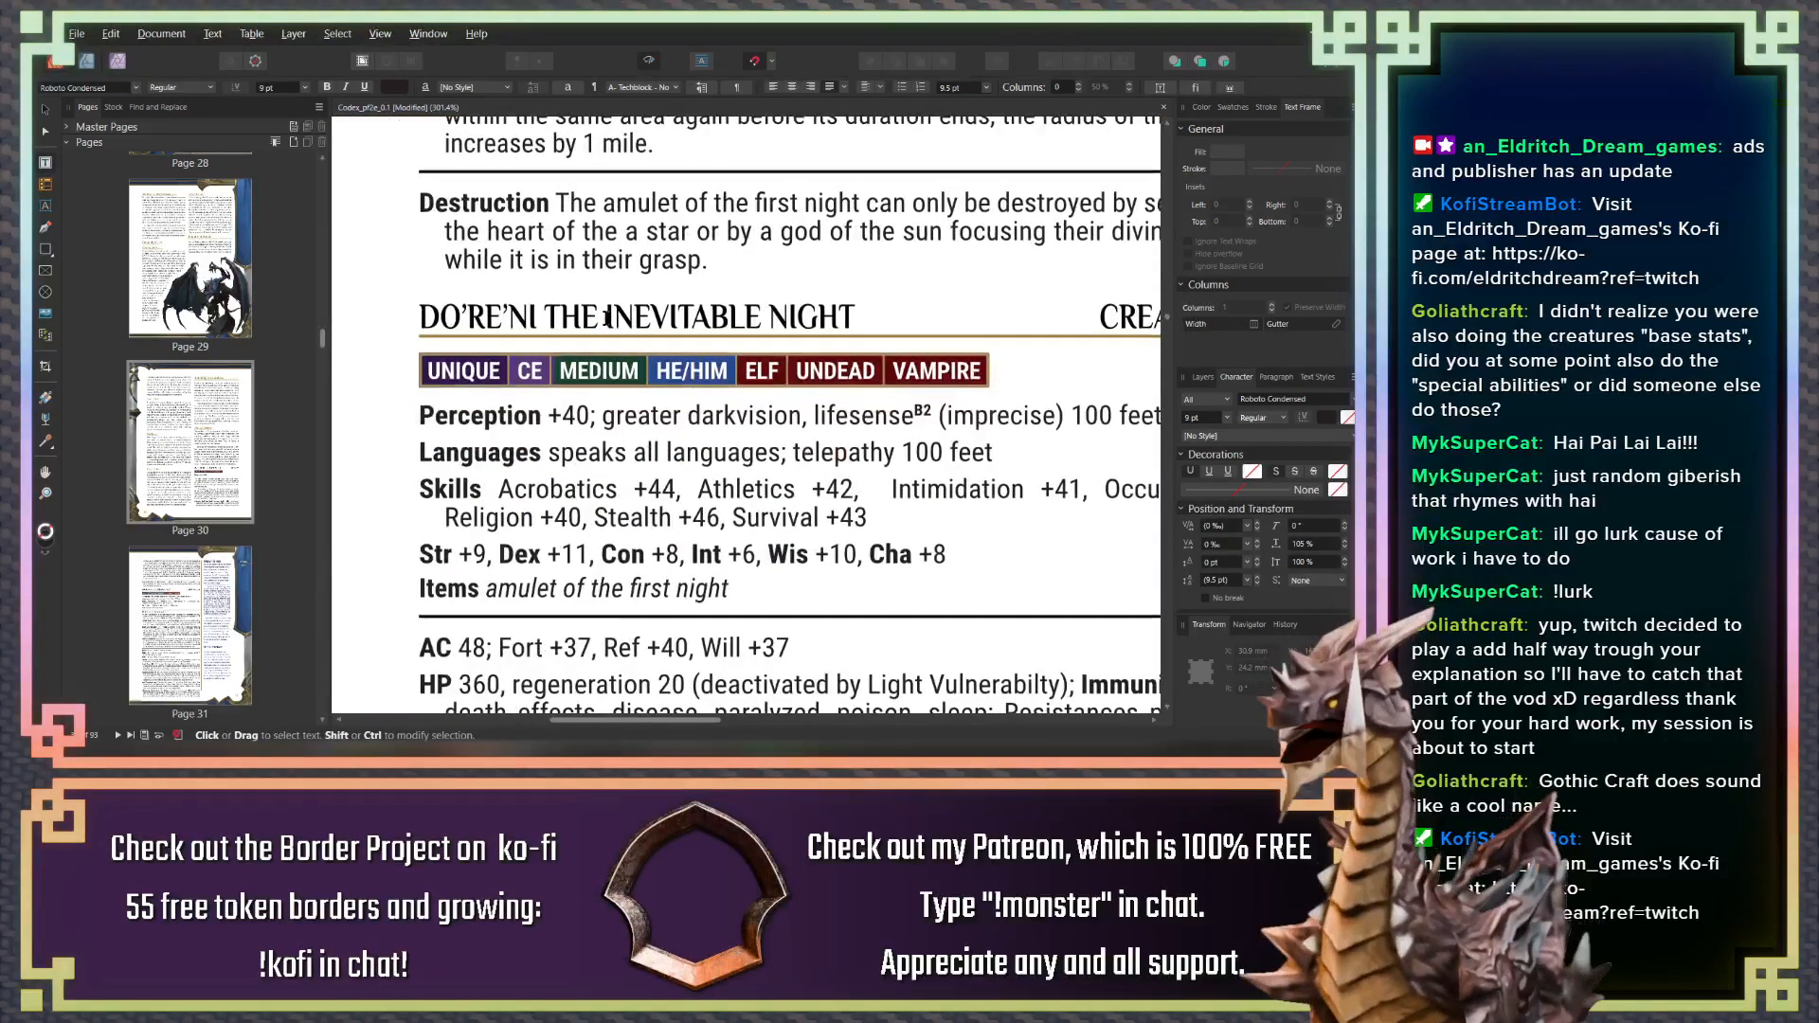
{"action": "scroll", "coordinate": [609, 566], "scroll_direction": "down", "scroll_amount": 7}
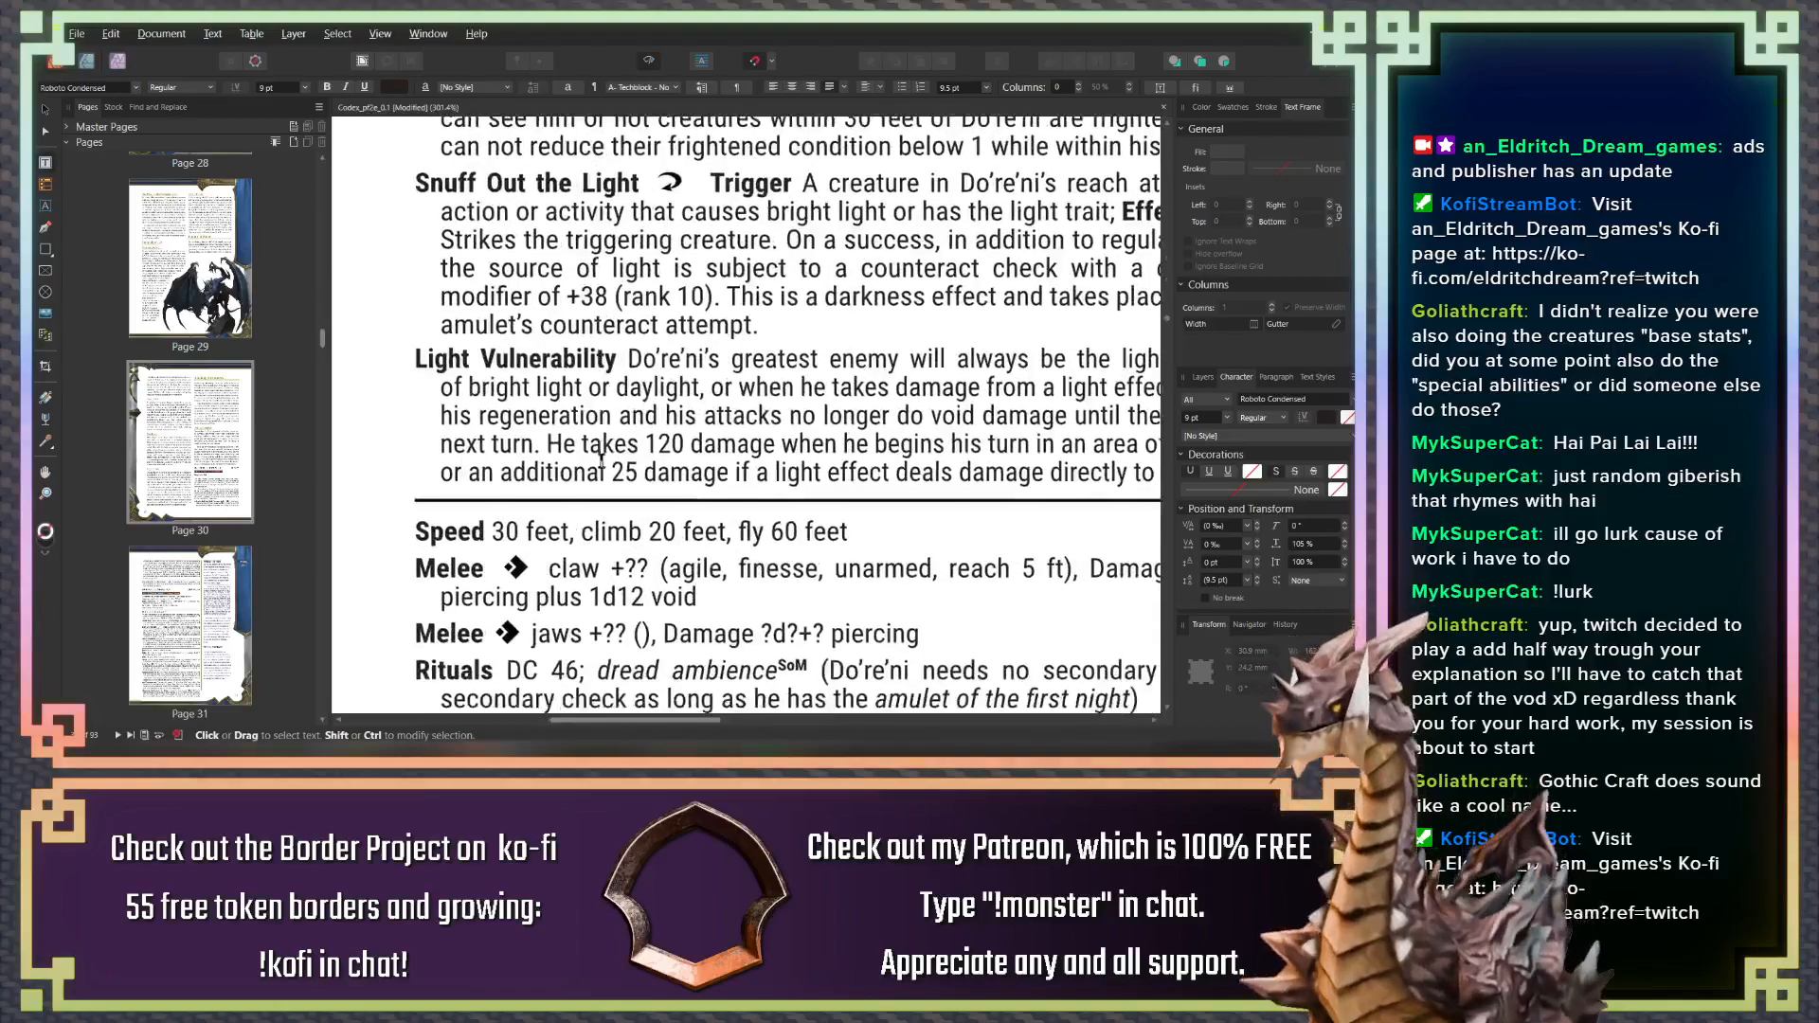
{"action": "scroll", "coordinate": [570, 425], "scroll_direction": "down", "scroll_amount": 5}
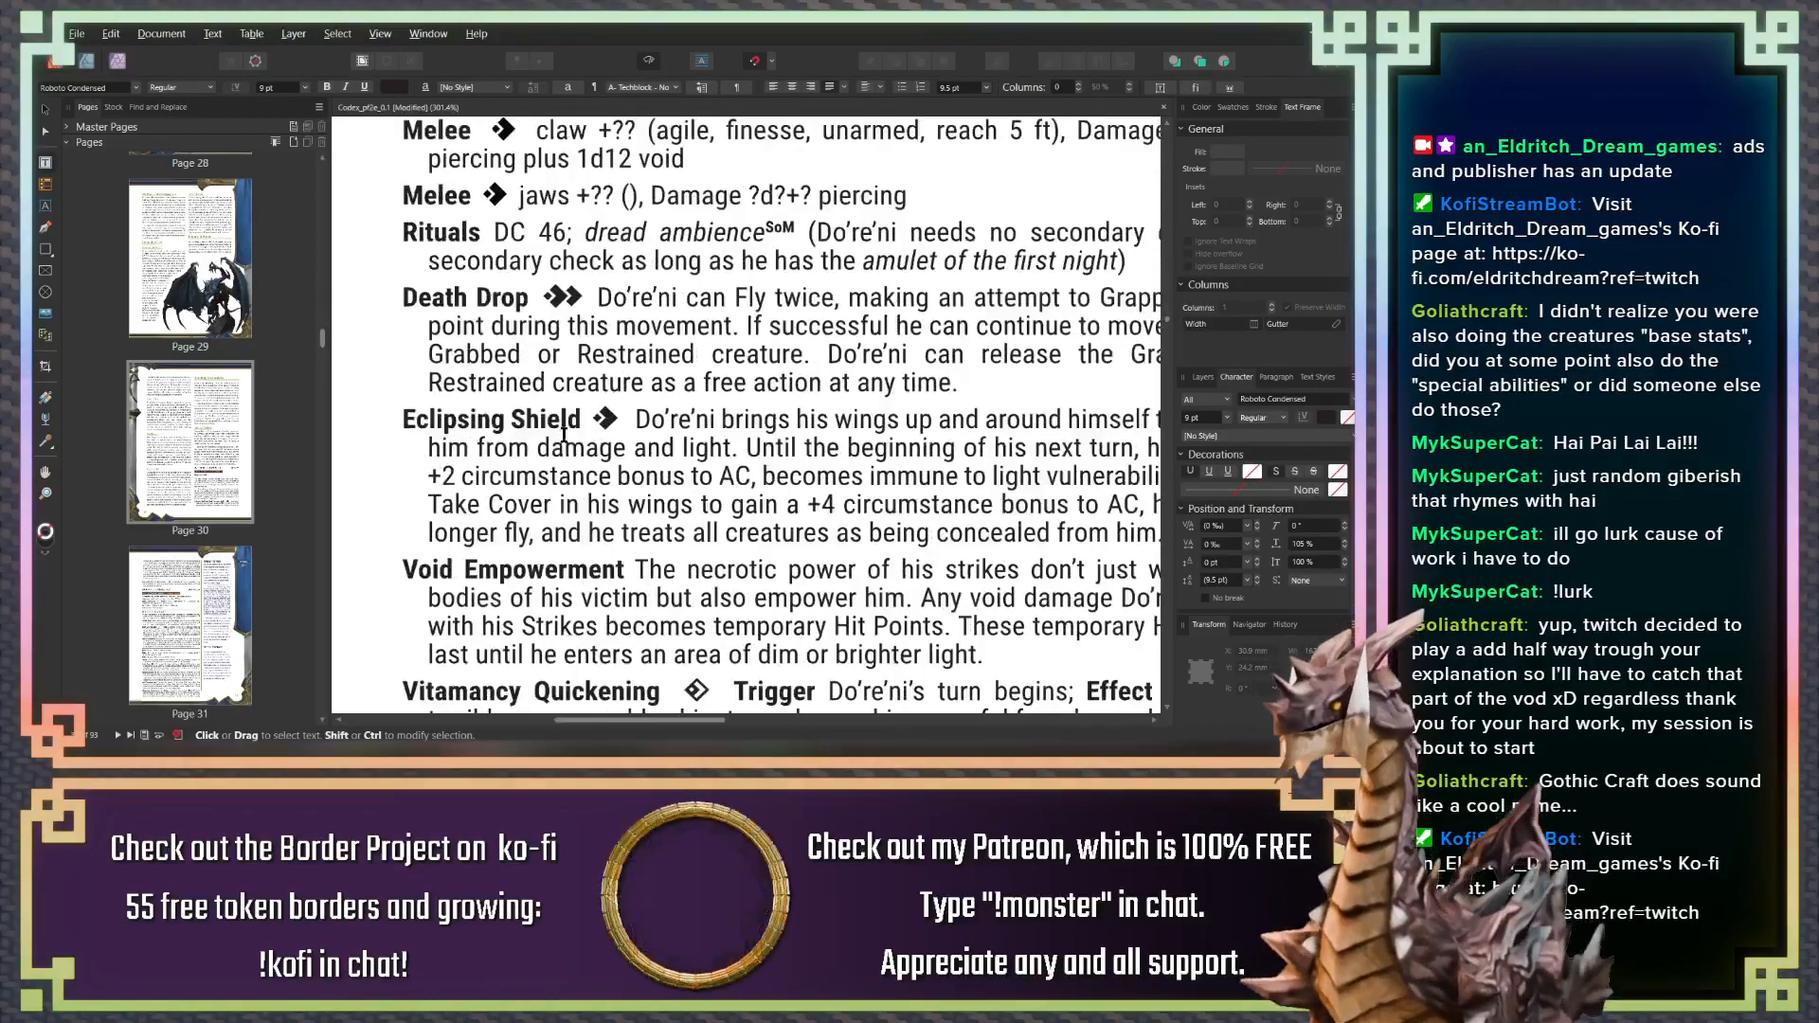
{"action": "scroll", "coordinate": [629, 442], "scroll_direction": "down", "scroll_amount": 5}
{"action": "scroll", "coordinate": [619, 521], "scroll_direction": "down", "scroll_amount": 2}
{"action": "scroll", "coordinate": [614, 516], "scroll_direction": "up", "scroll_amount": 5}
{"action": "left_click_drag", "start_coordinate": [608, 509], "coordinate": [635, 469]}
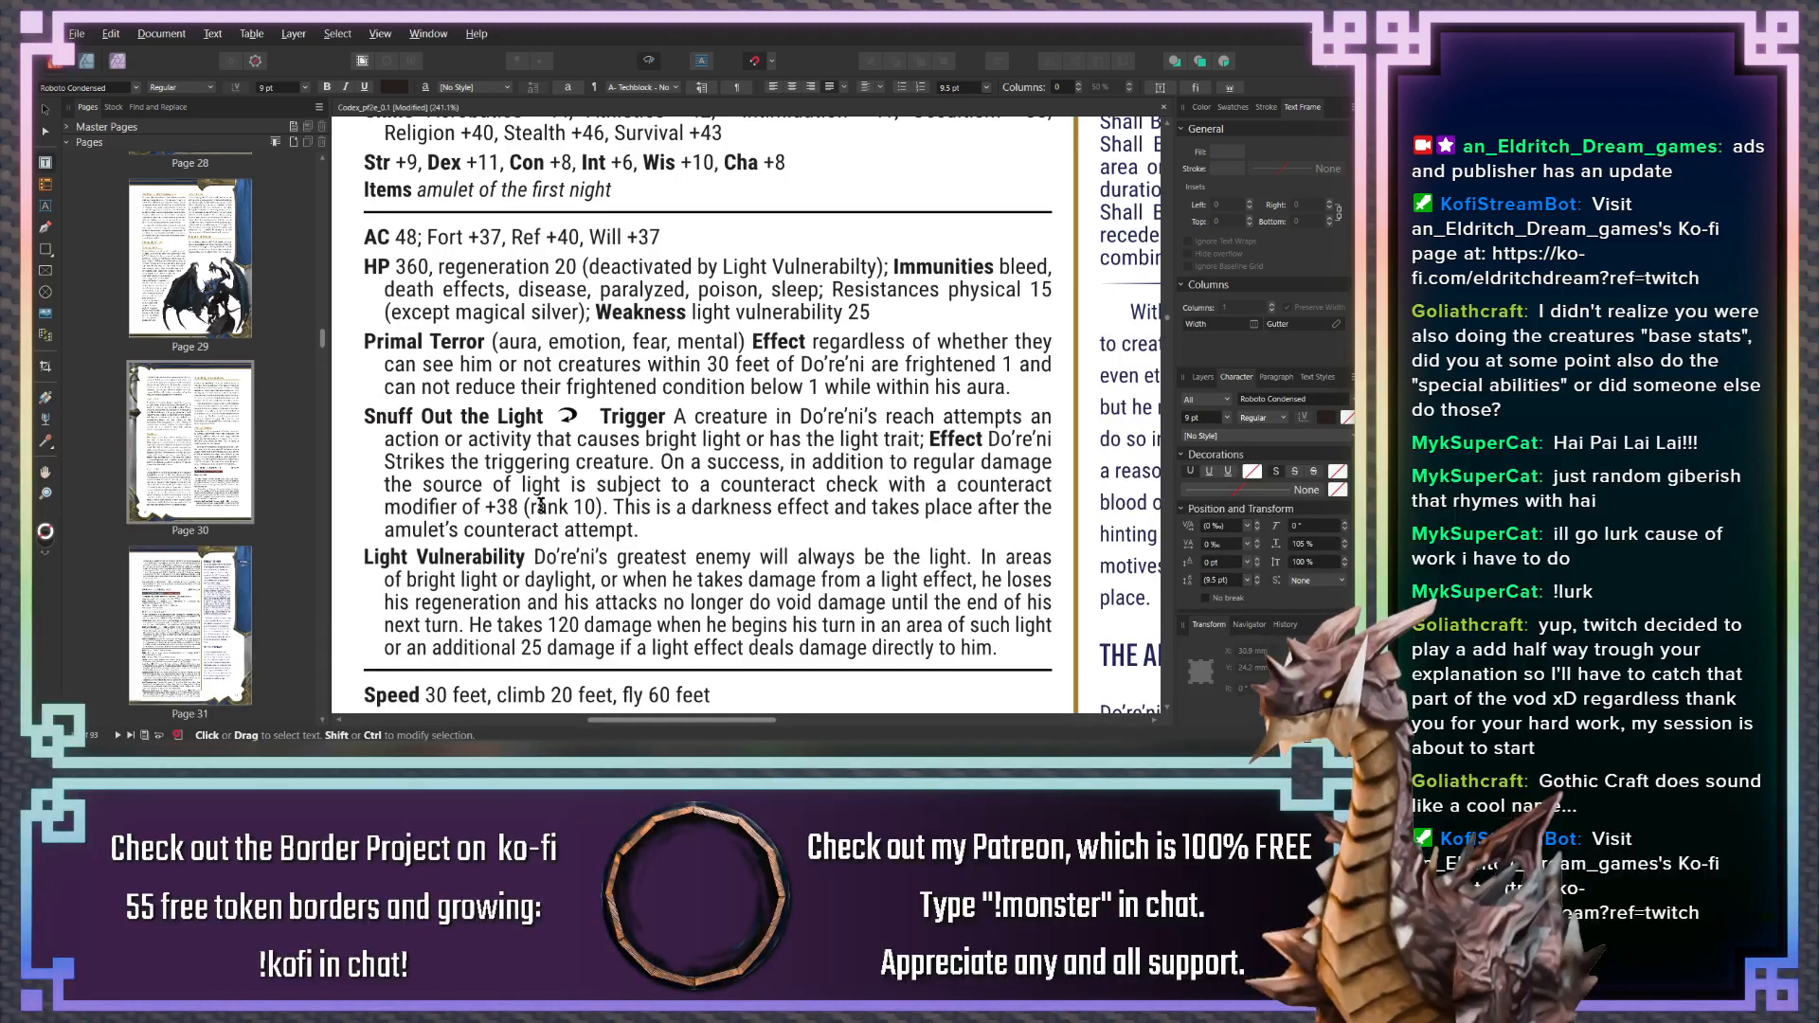
{"action": "double_click", "coordinate": [501, 507]}
{"action": "type", "text": "40"}
In Snuff Out the Light, delete "and takes place after the amulet's counteract attempt" and begin a new sentence "On a failure, the amulet" after "(rank 10)."
{"action": "left_click_drag", "start_coordinate": [636, 531], "coordinate": [615, 510]}
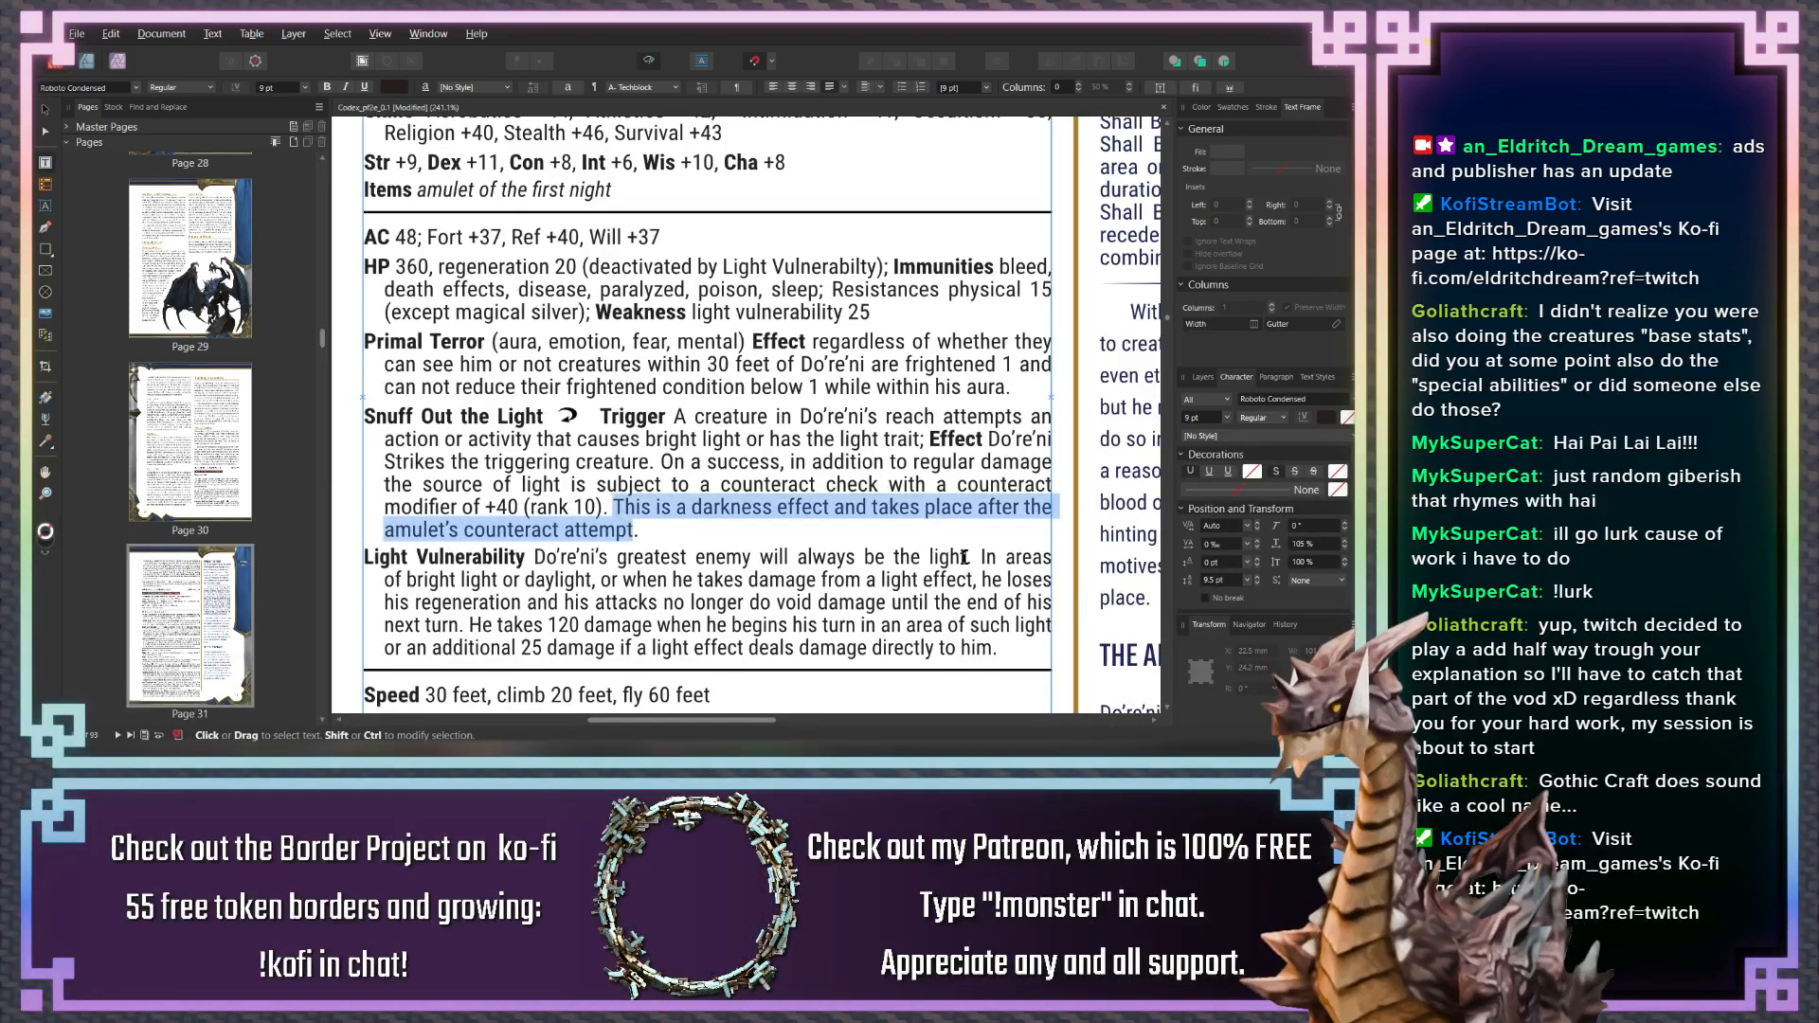
{"action": "left_click", "coordinate": [834, 509]}
{"action": "left_click_drag", "start_coordinate": [834, 508], "coordinate": [634, 533]}
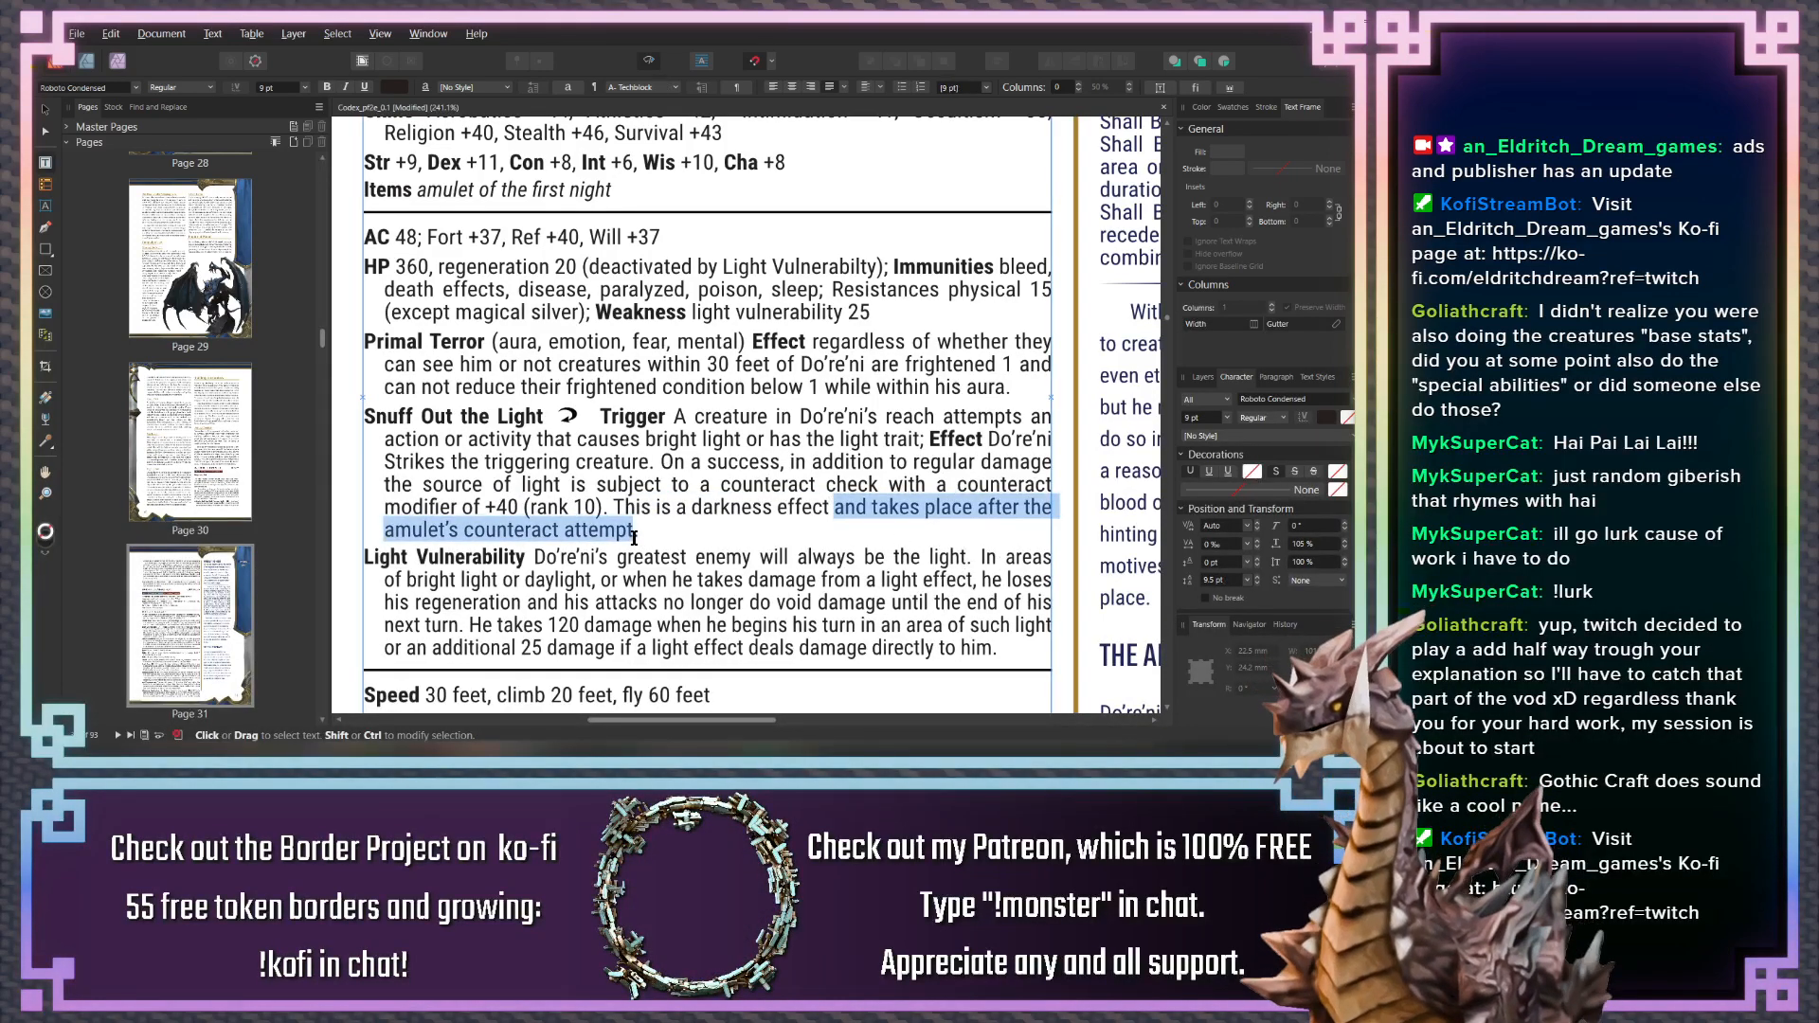
{"action": "key", "text": "BackSpace"}
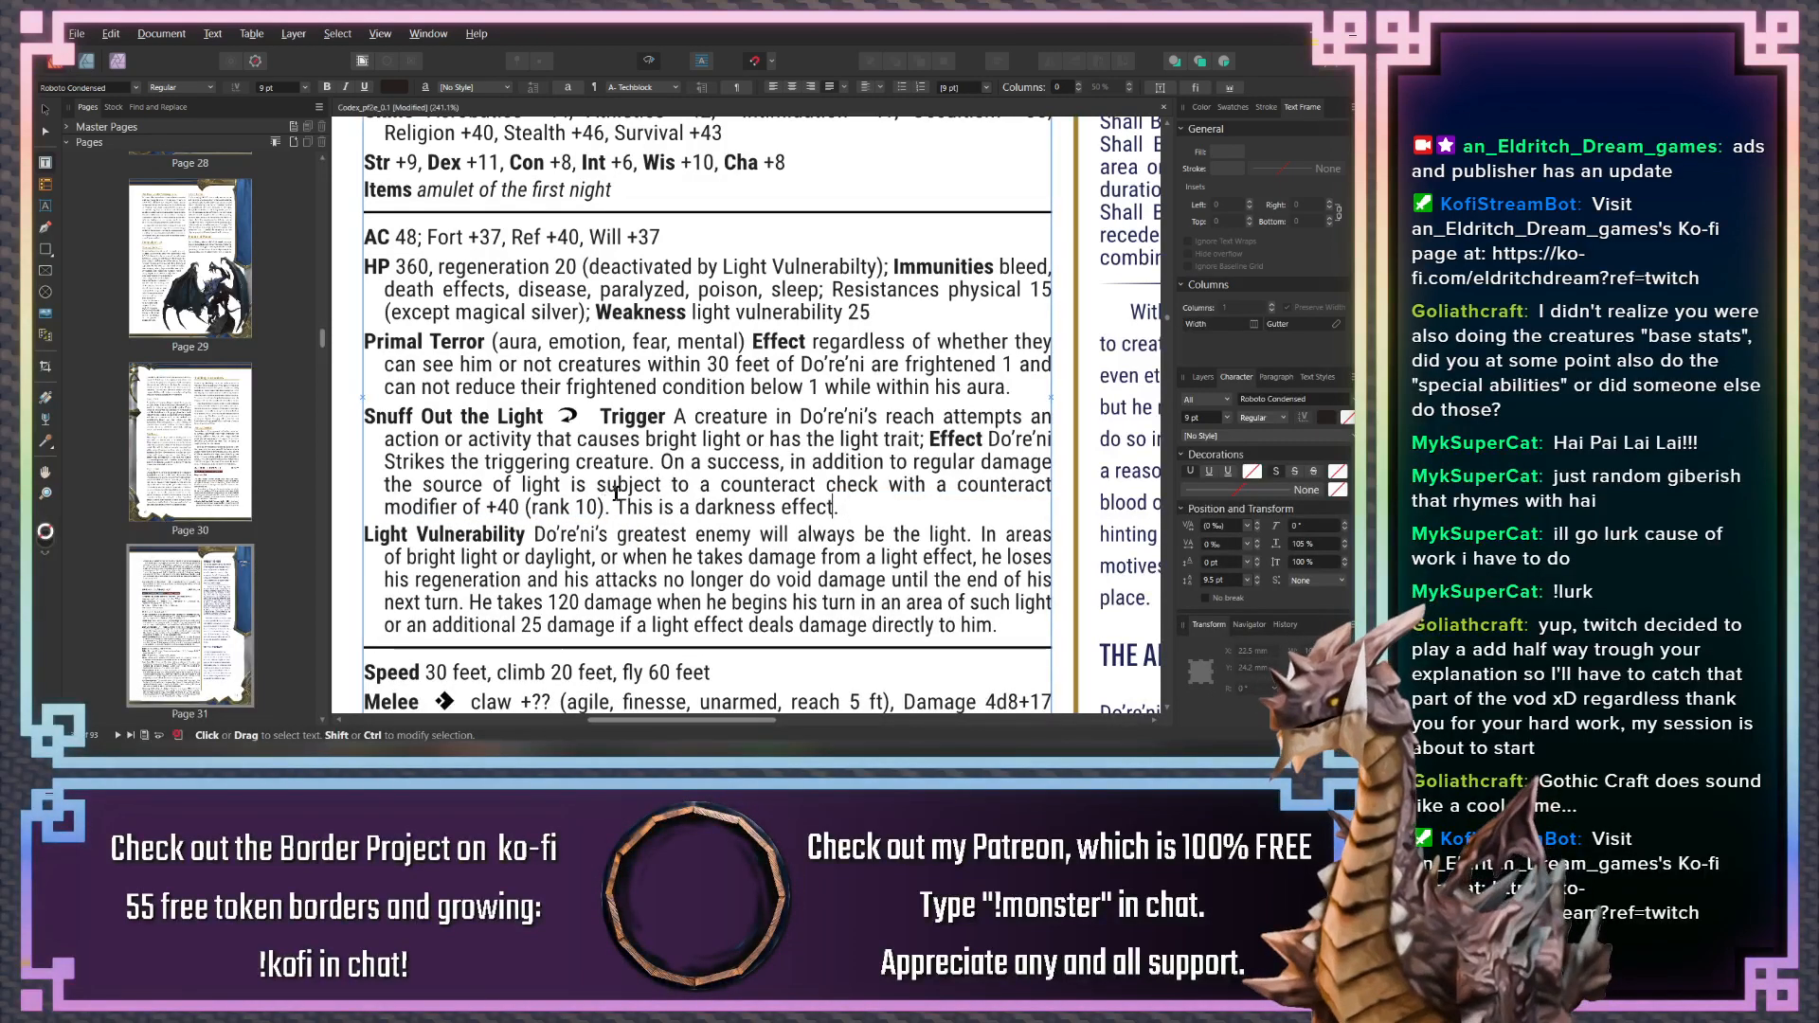
{"action": "type", "text": ". On a failure, the amulet"}
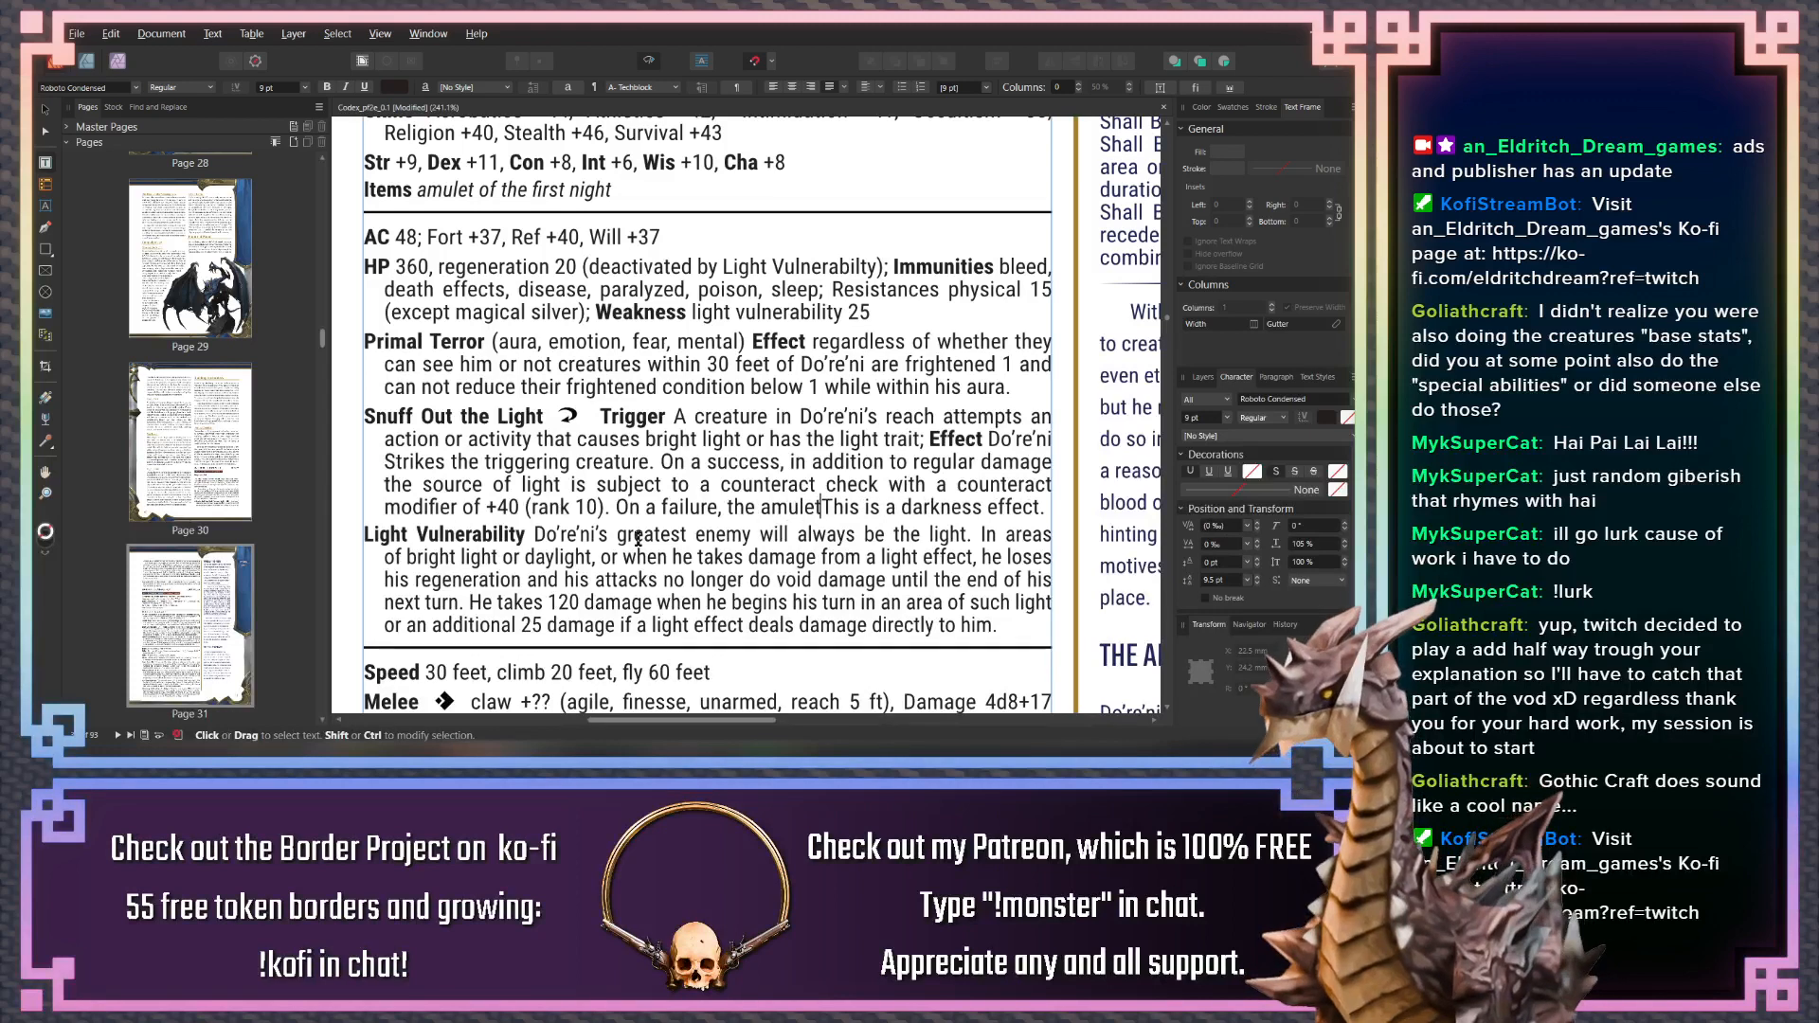
{"action": "type", "text": " (if "}
{"action": "type", "text": "present) a"}
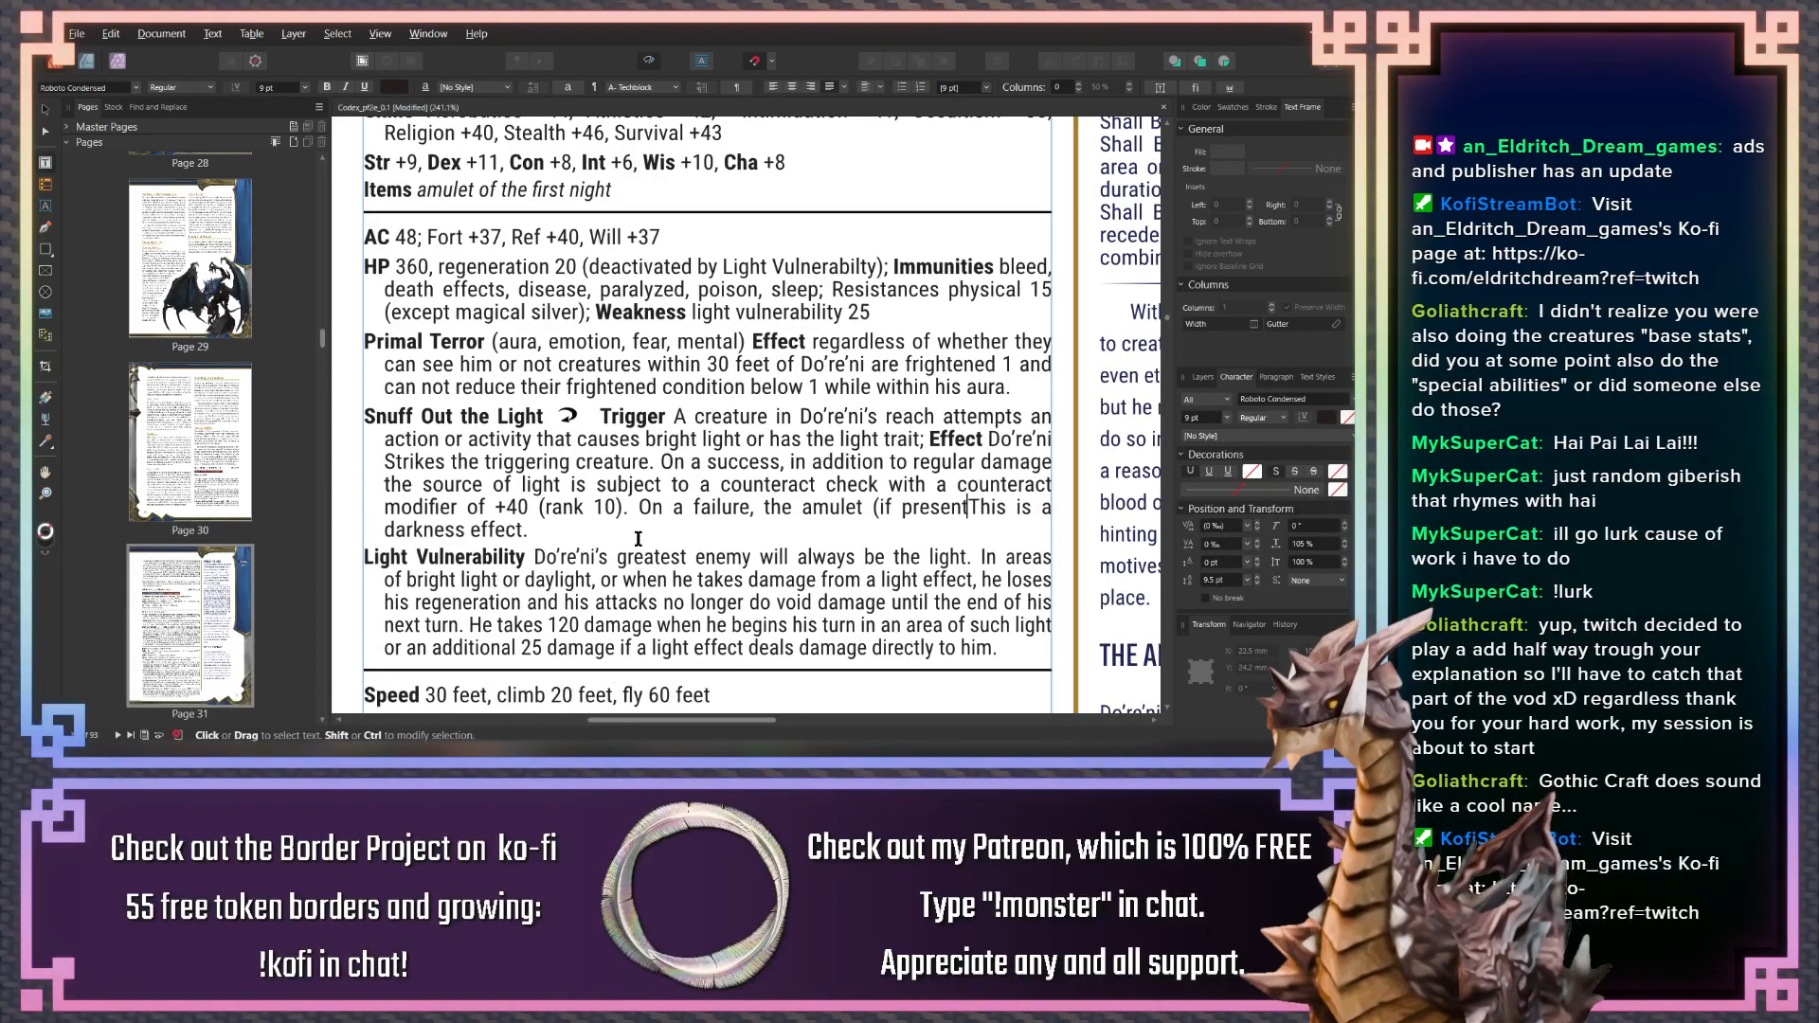
{"action": "key", "text": "BackSpace"}
{"action": "key", "text": "BackSpace"}
{"action": "key", "text": "BackSpace"}
{"action": "key", "text": "BackSpace"}
{"action": "key", "text": "BackSpace"}
{"action": "key", "text": "BackSpace"}
{"action": "key", "text": "BackSpace"}
{"action": "key", "text": "BackSpace"}
{"action": "key", "text": "BackSpace"}
{"action": "key", "text": "BackSpace"}
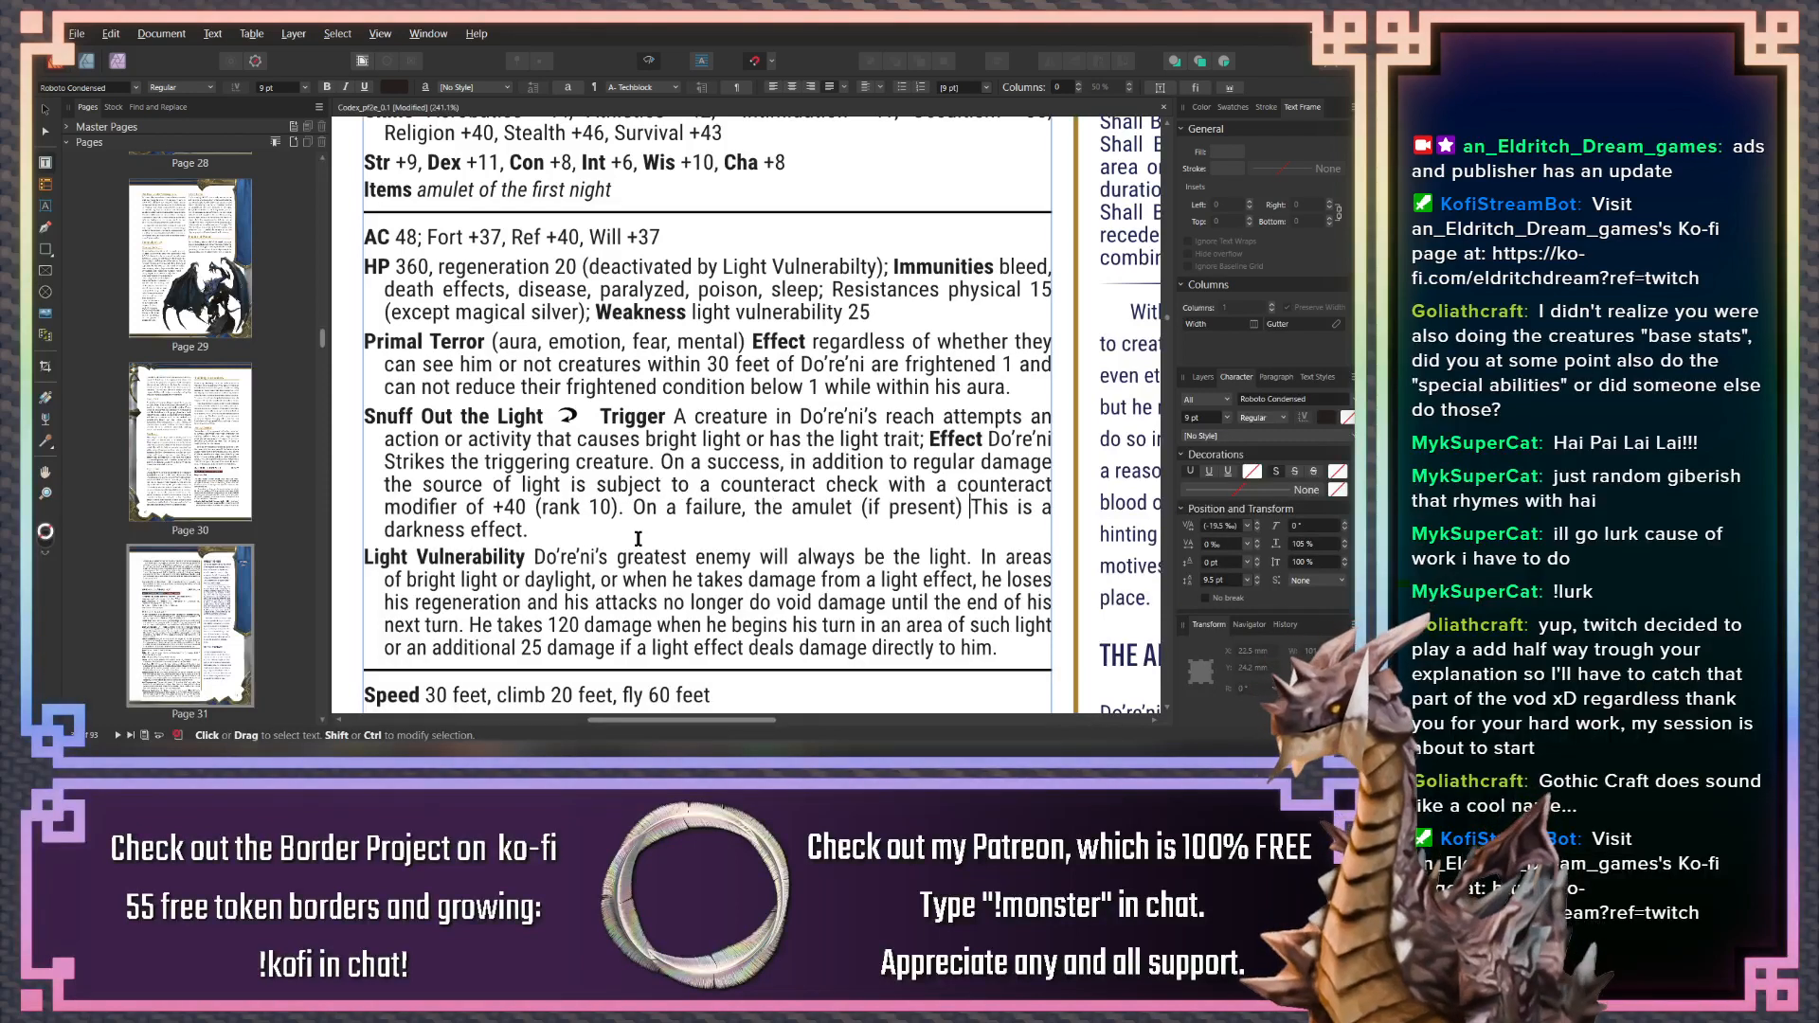
{"action": "key", "text": "BackSpace"}
{"action": "key", "text": "BackSpace"}
{"action": "key", "text": "BackSpace"}
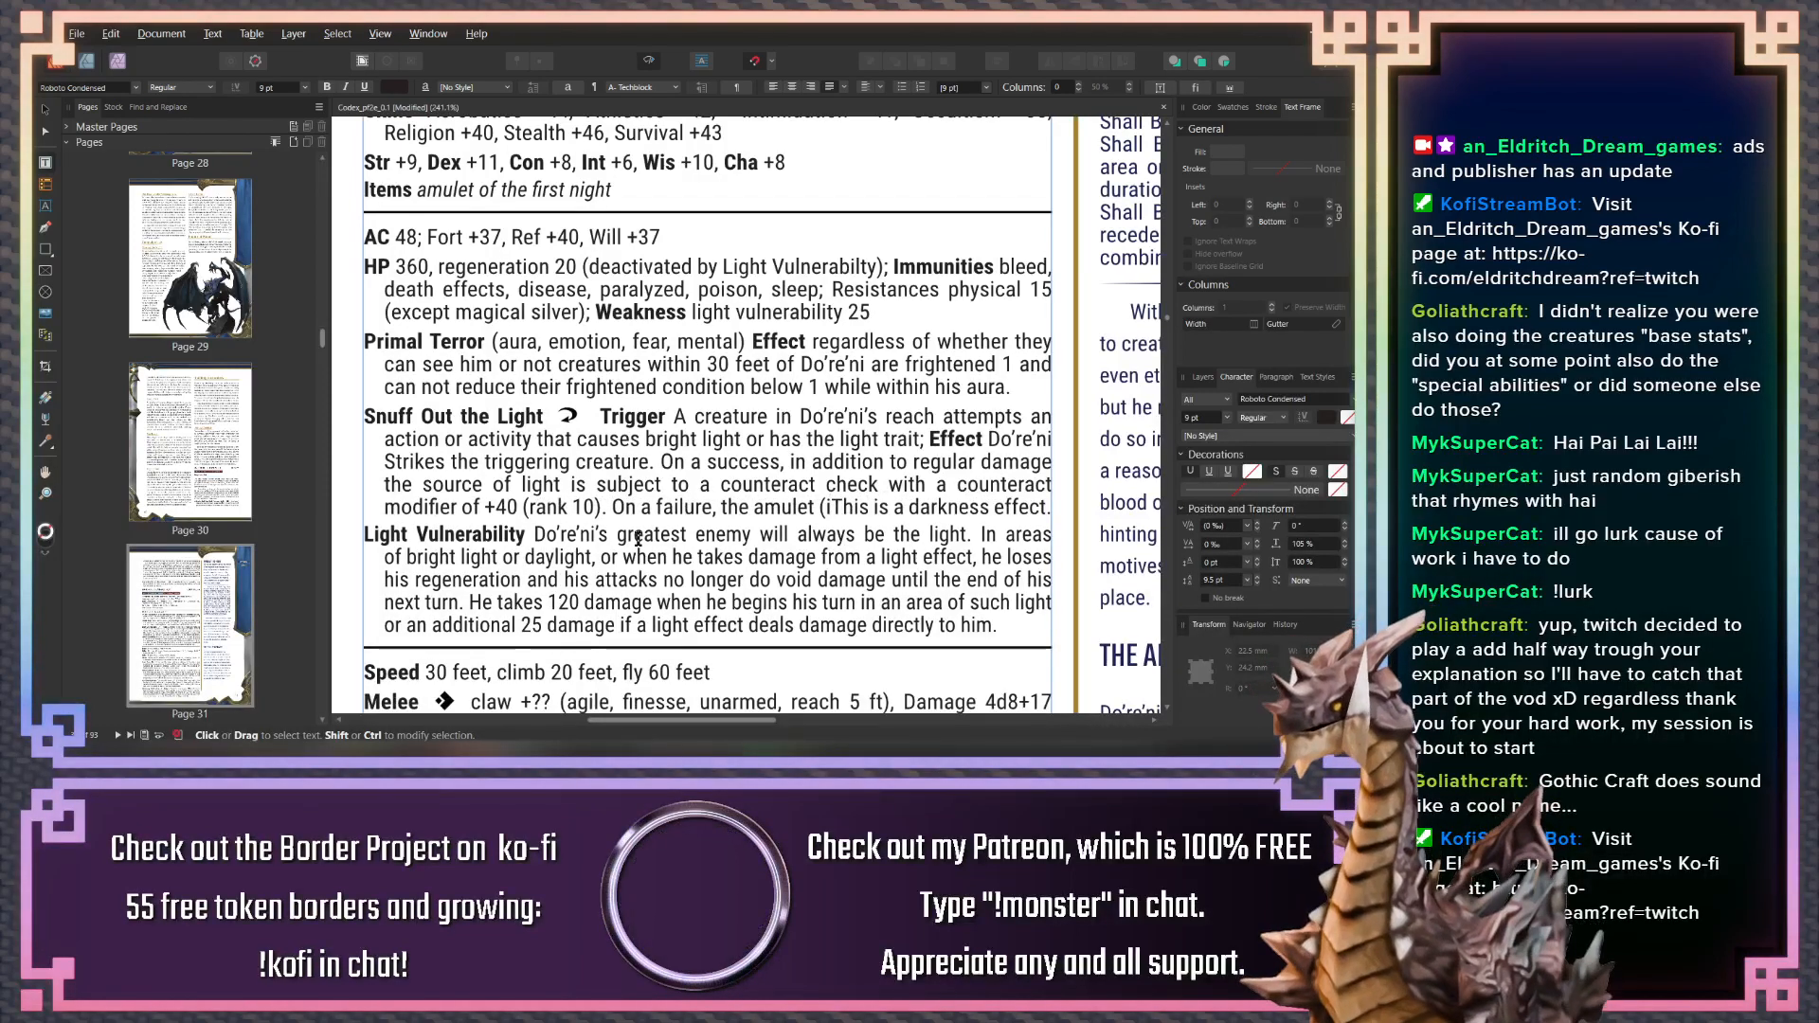
{"action": "key", "text": "BackSpace"}
Complete Snuff Out the Light's failure sentence with "atempts to counteract the light normally." before "This is a darkness effect."
{"action": "type", "text": "atempt"}
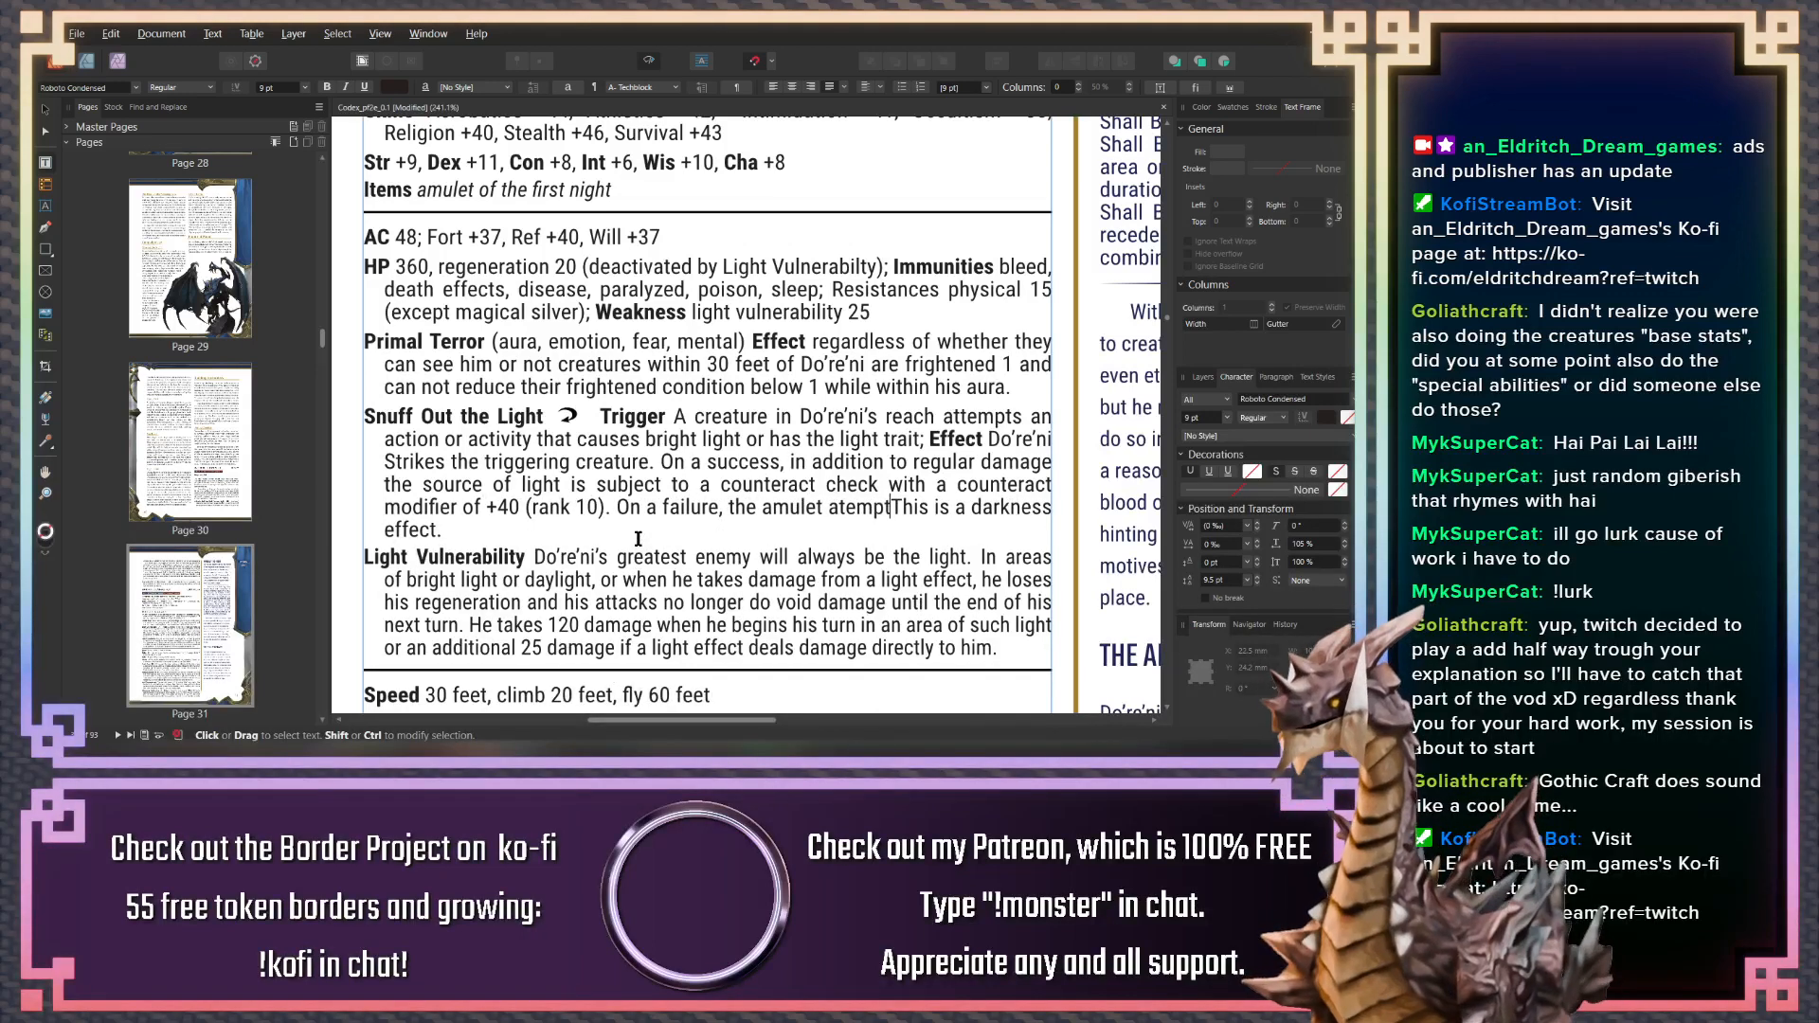
{"action": "type", "text": "s to co"}
{"action": "type", "text": "unteract "}
{"action": "type", "text": "the light normal"}
{"action": "type", "text": "ly. This is a darkness effect."}
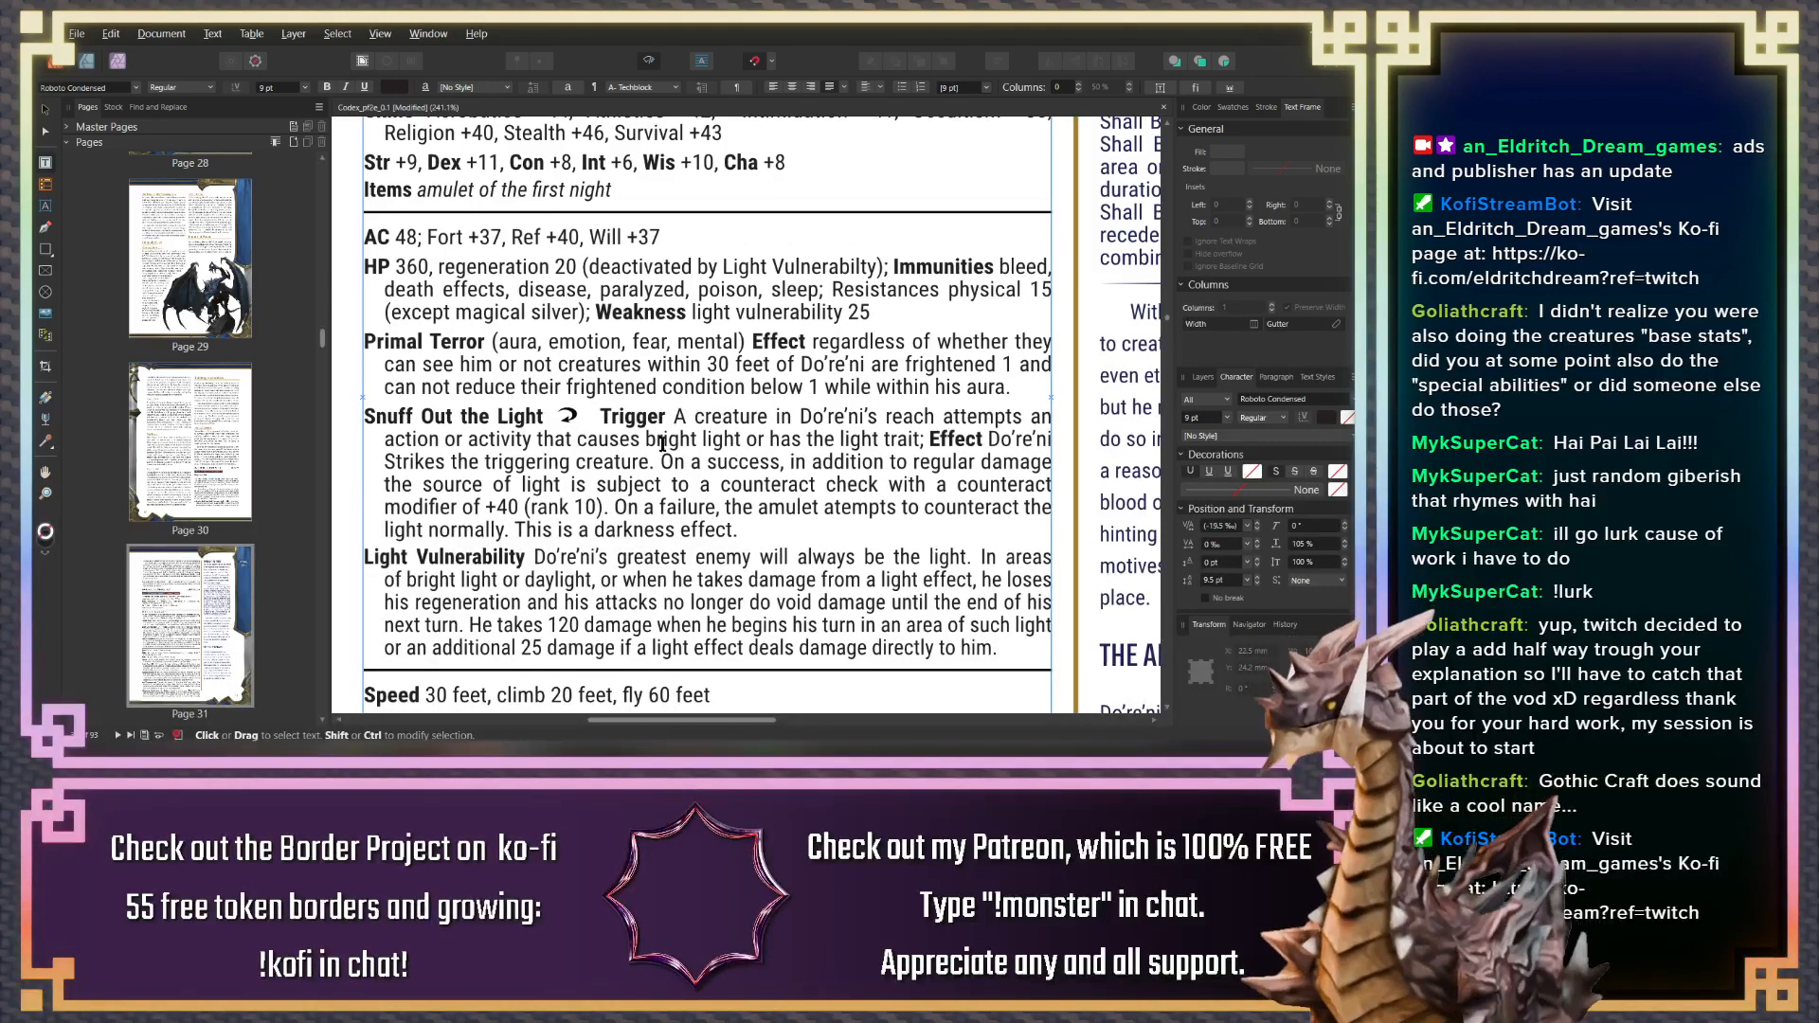
{"action": "left_click", "coordinate": [917, 440]}
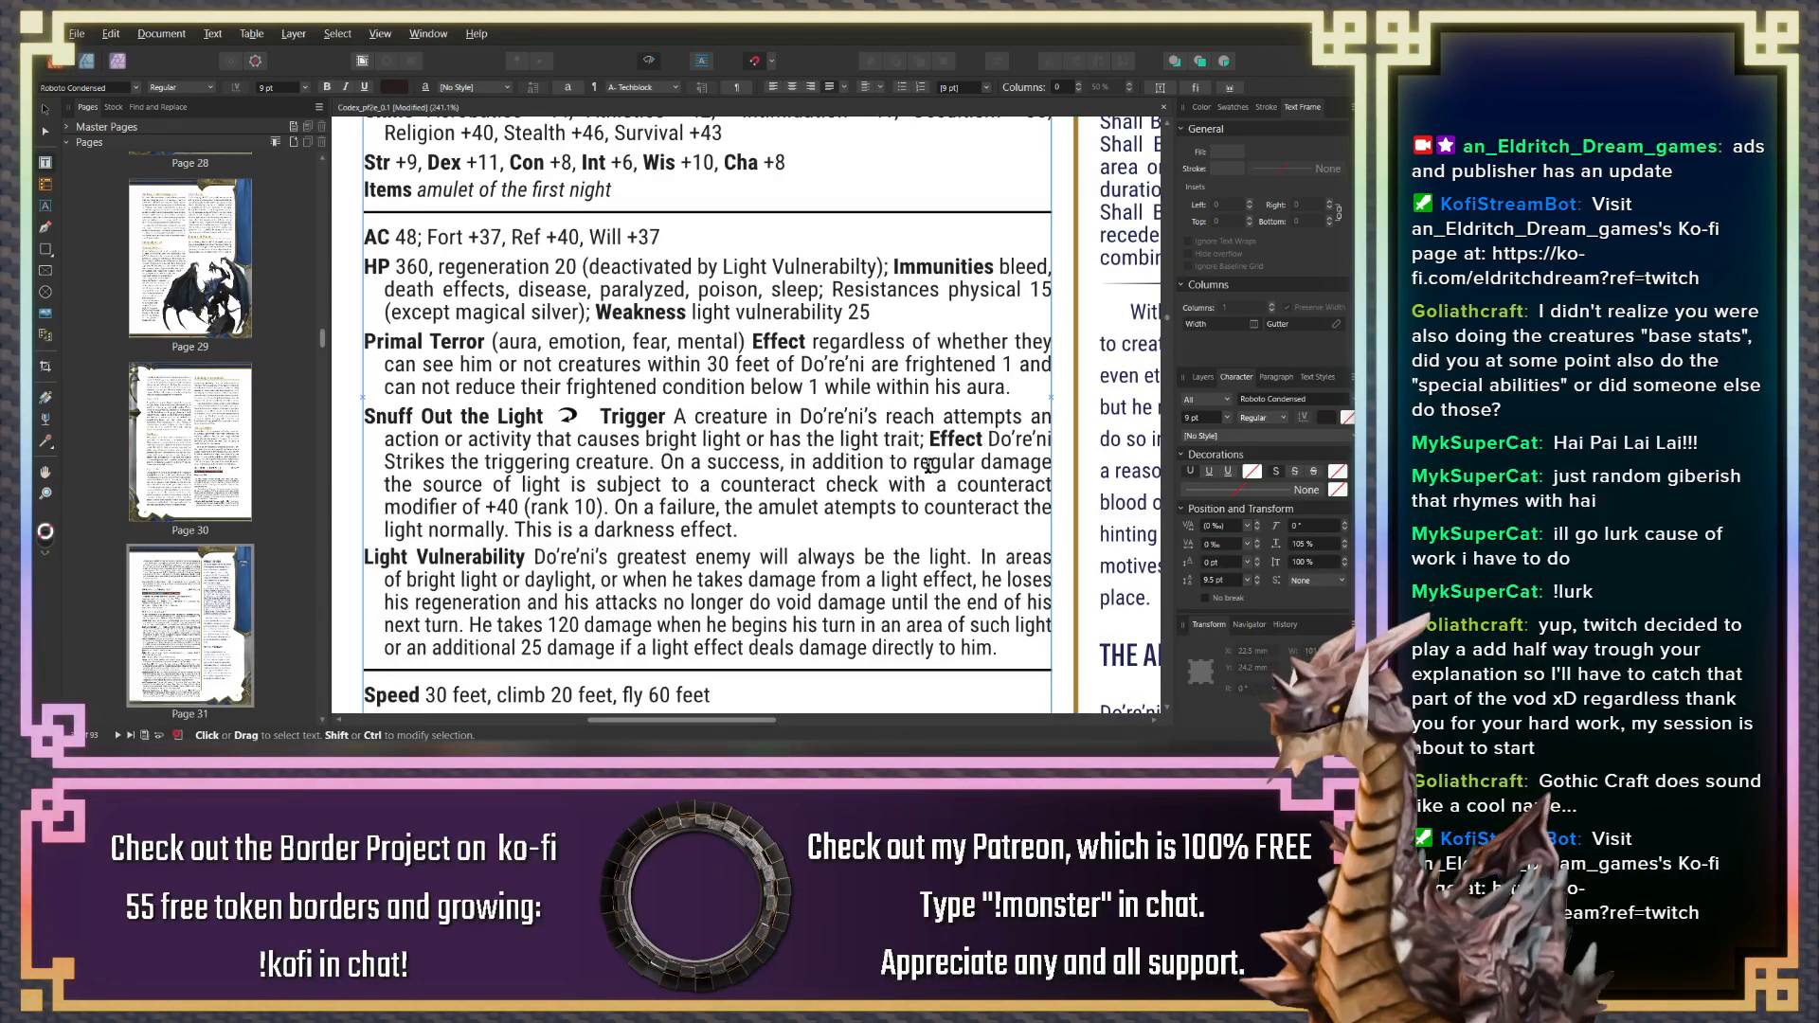
{"action": "type", "text": "and"}
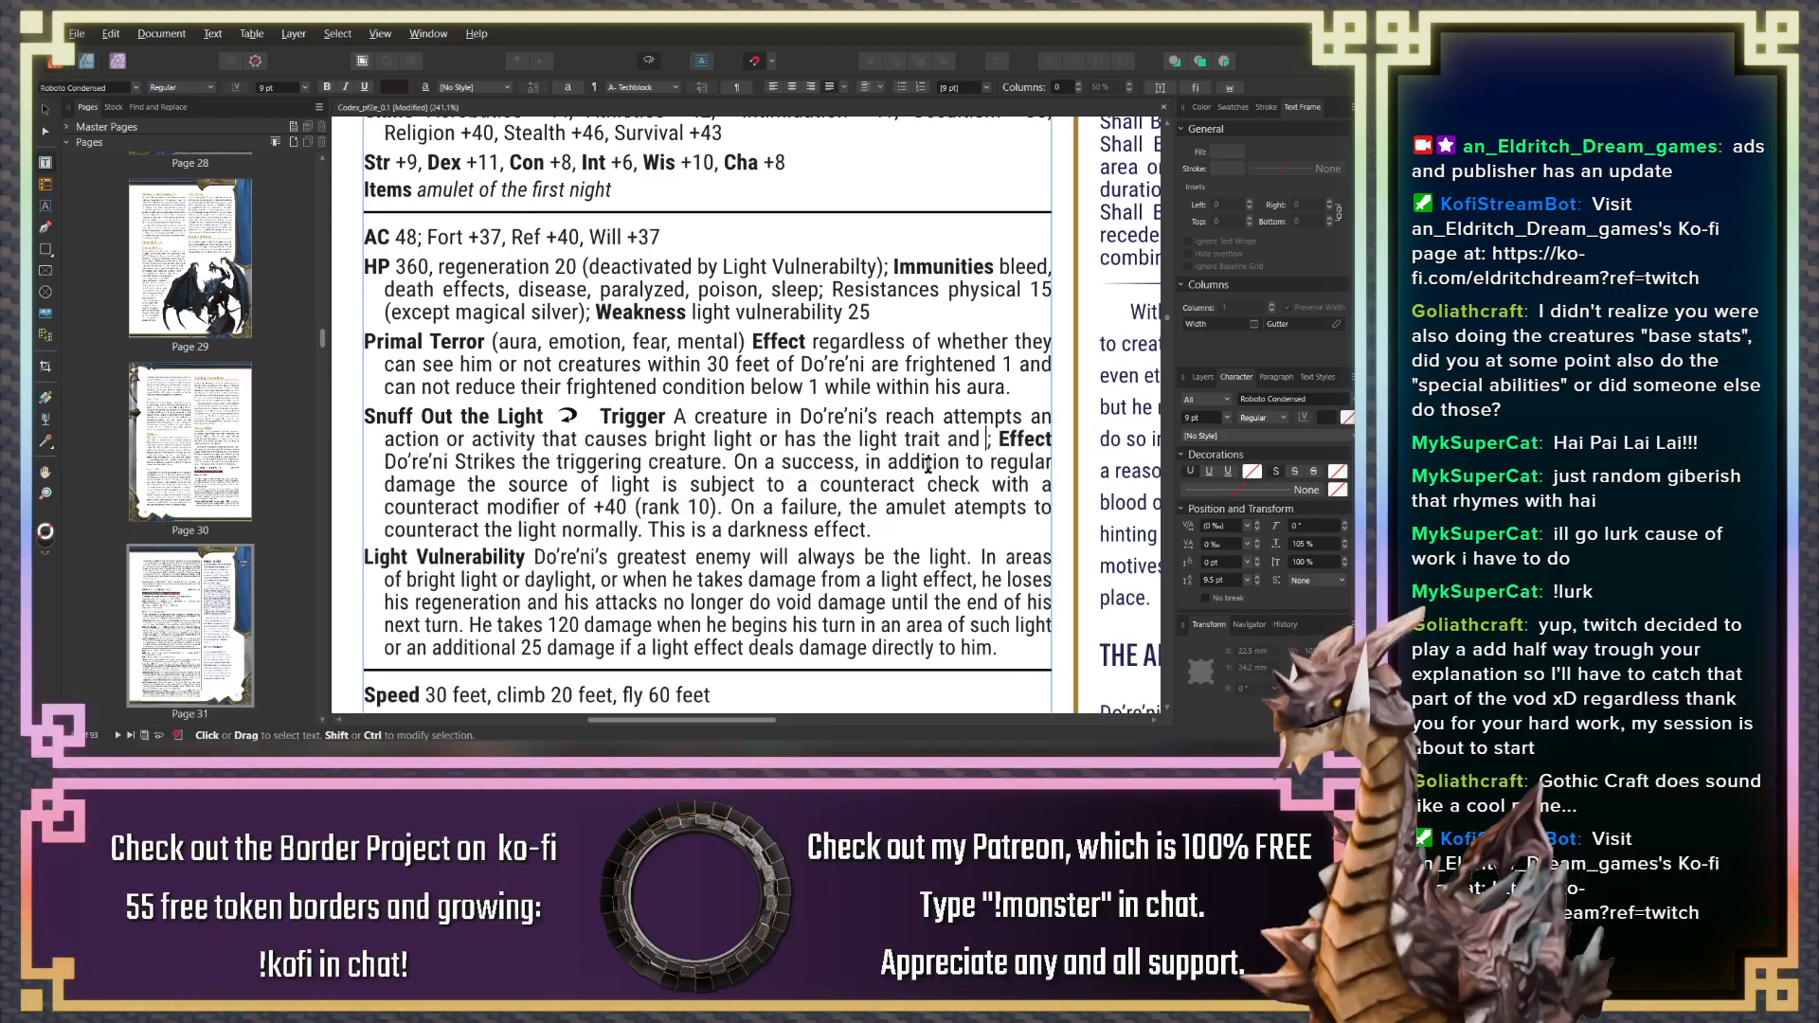
{"action": "key", "text": "BackSpace"}
{"action": "key", "text": "BackSpace"}
{"action": "key", "text": "BackSpace"}
{"action": "key", "text": "BackSpace"}
{"action": "key", "text": "BackSpace"}
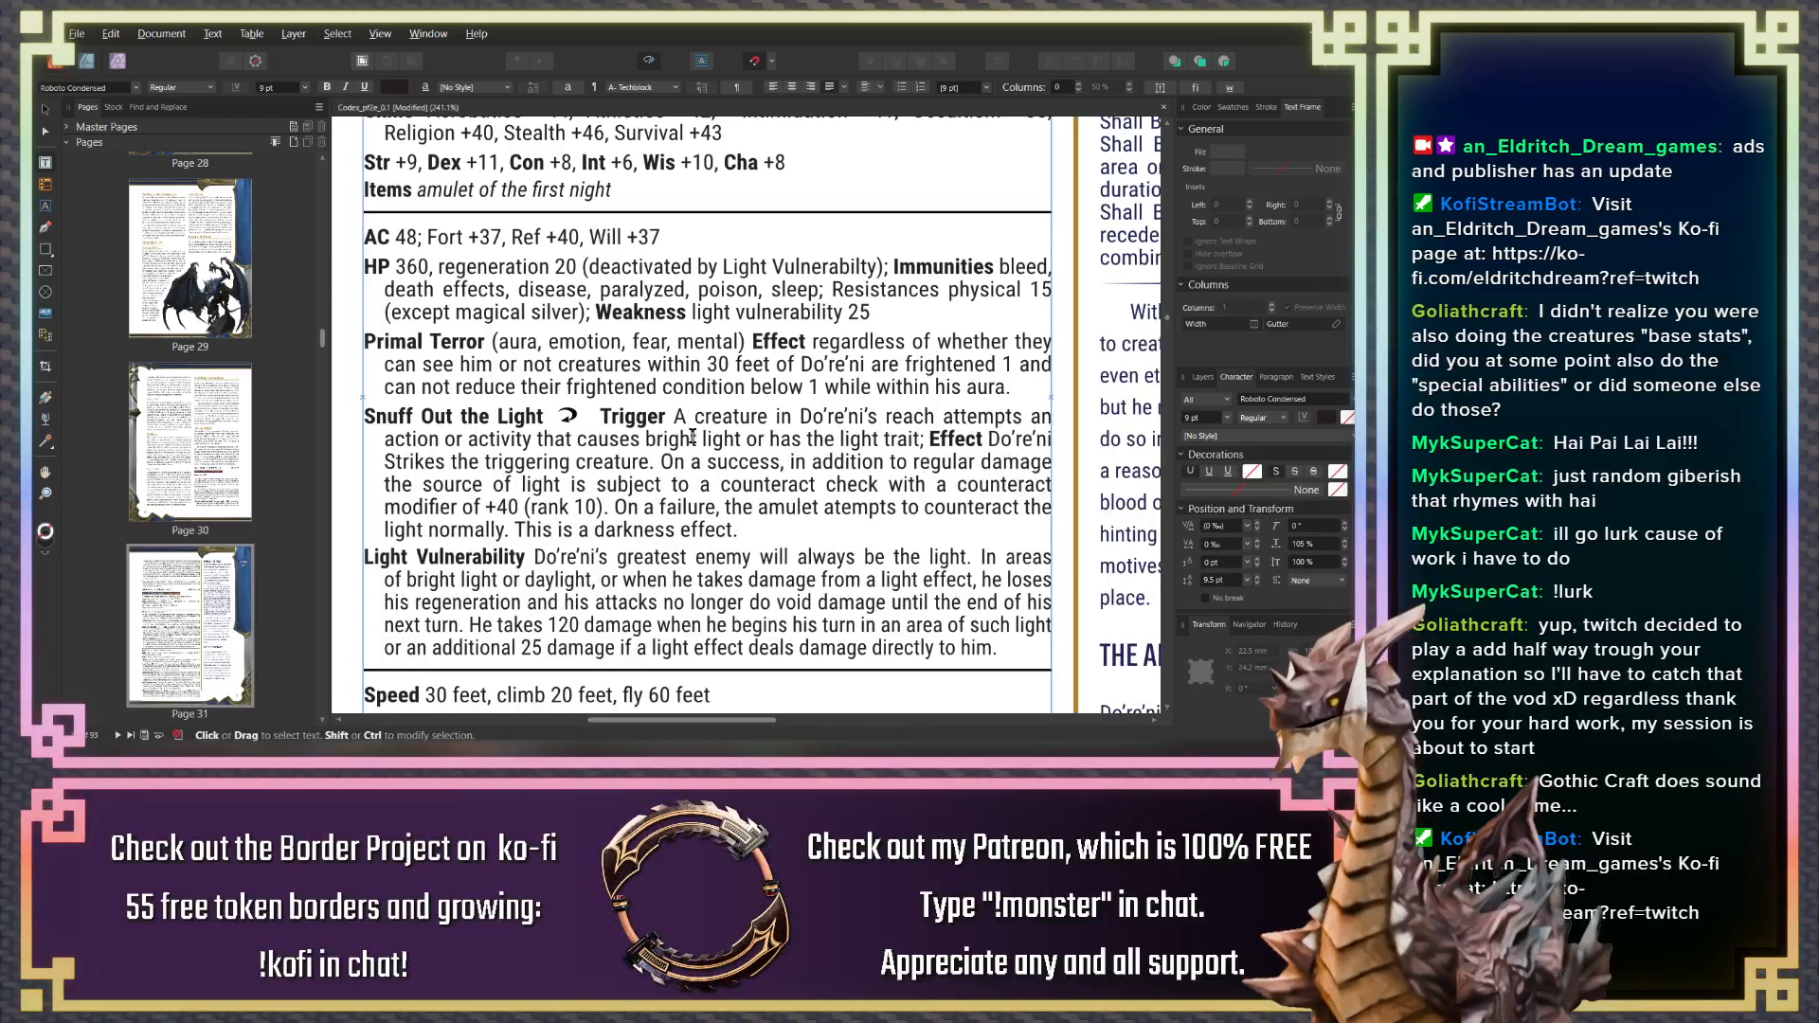
Insert "Requirements Do're'ni is within the" before the Trigger label of Snuff Out the Light
{"action": "left_click", "coordinate": [602, 418]}
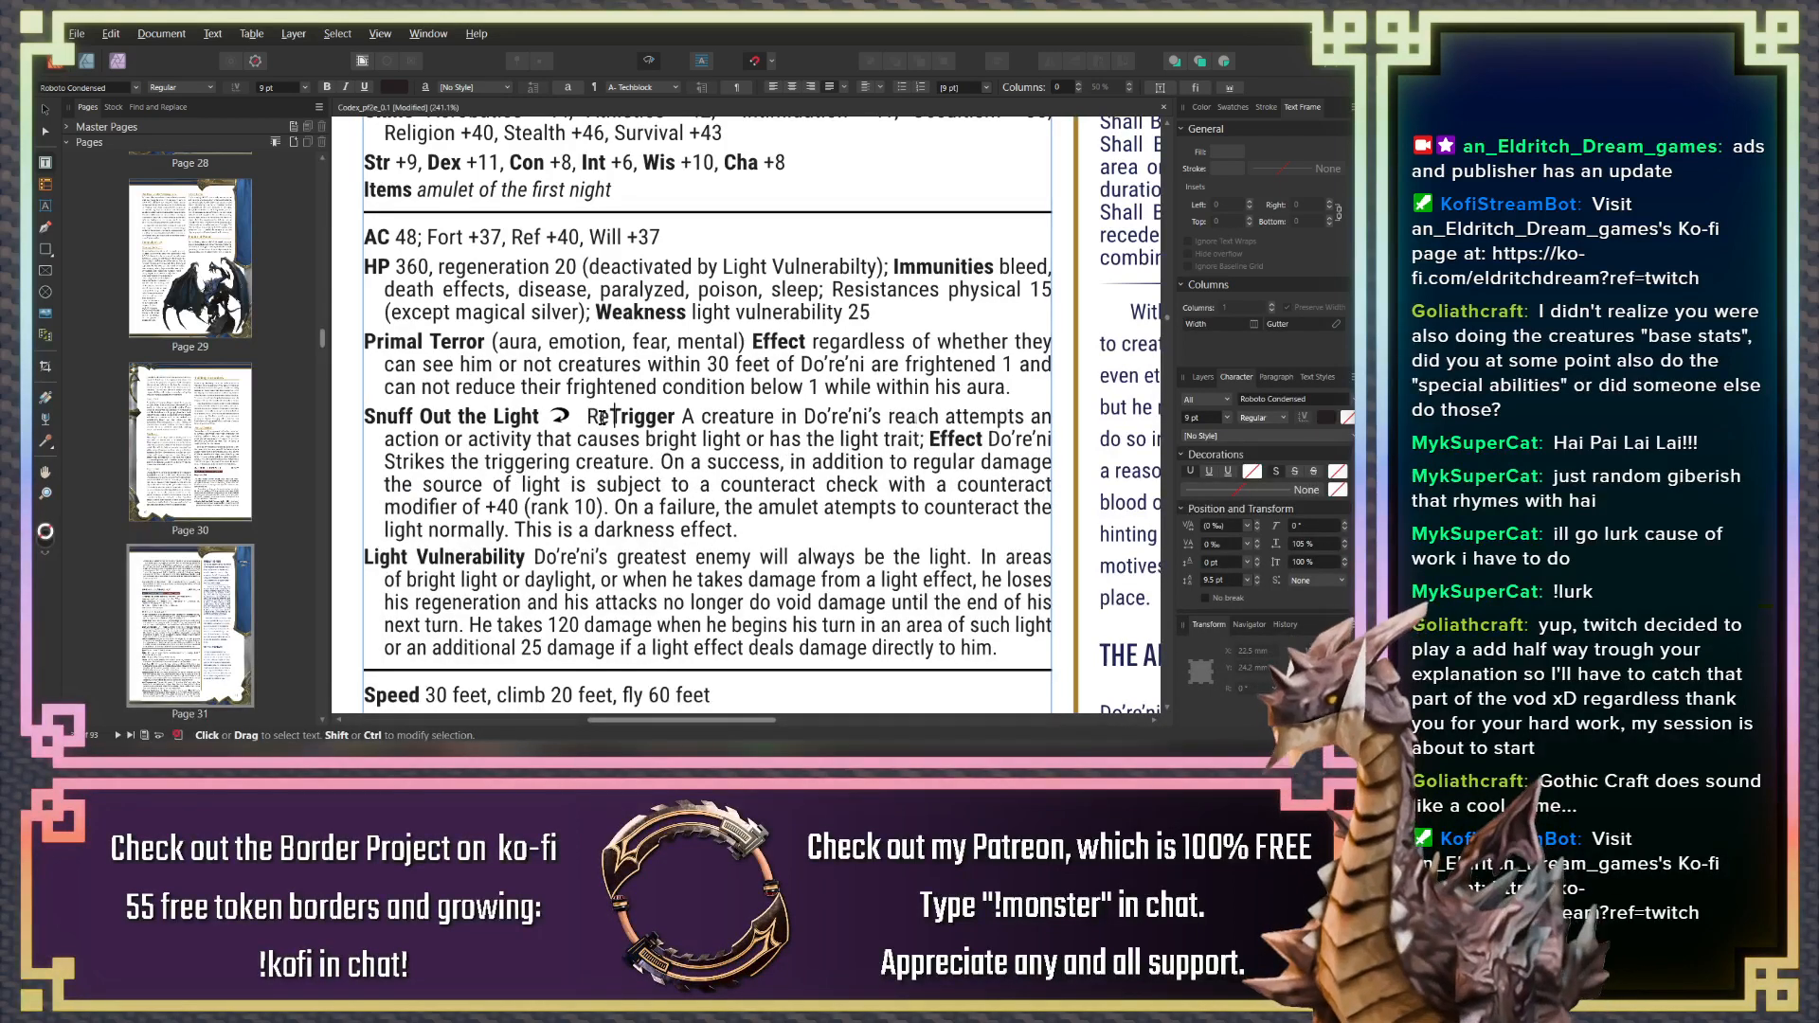
{"action": "type", "text": "Requirements t"}
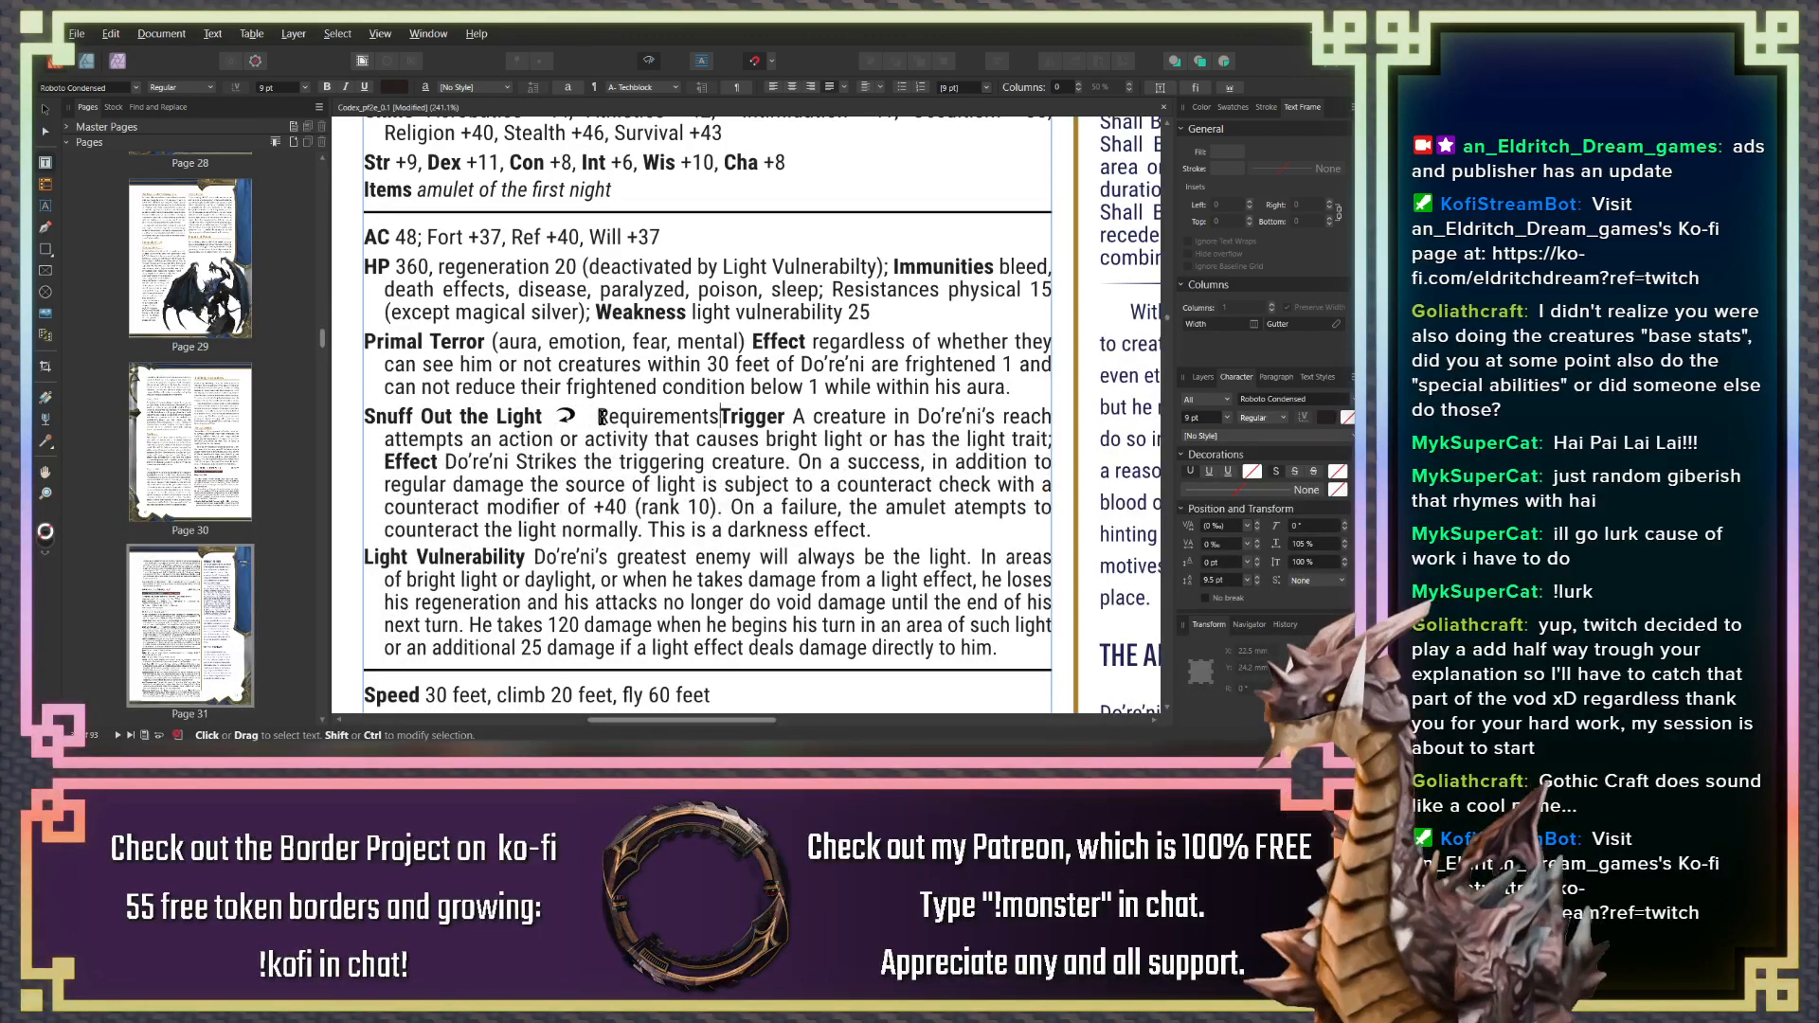
{"action": "type", "text": "Dore"}
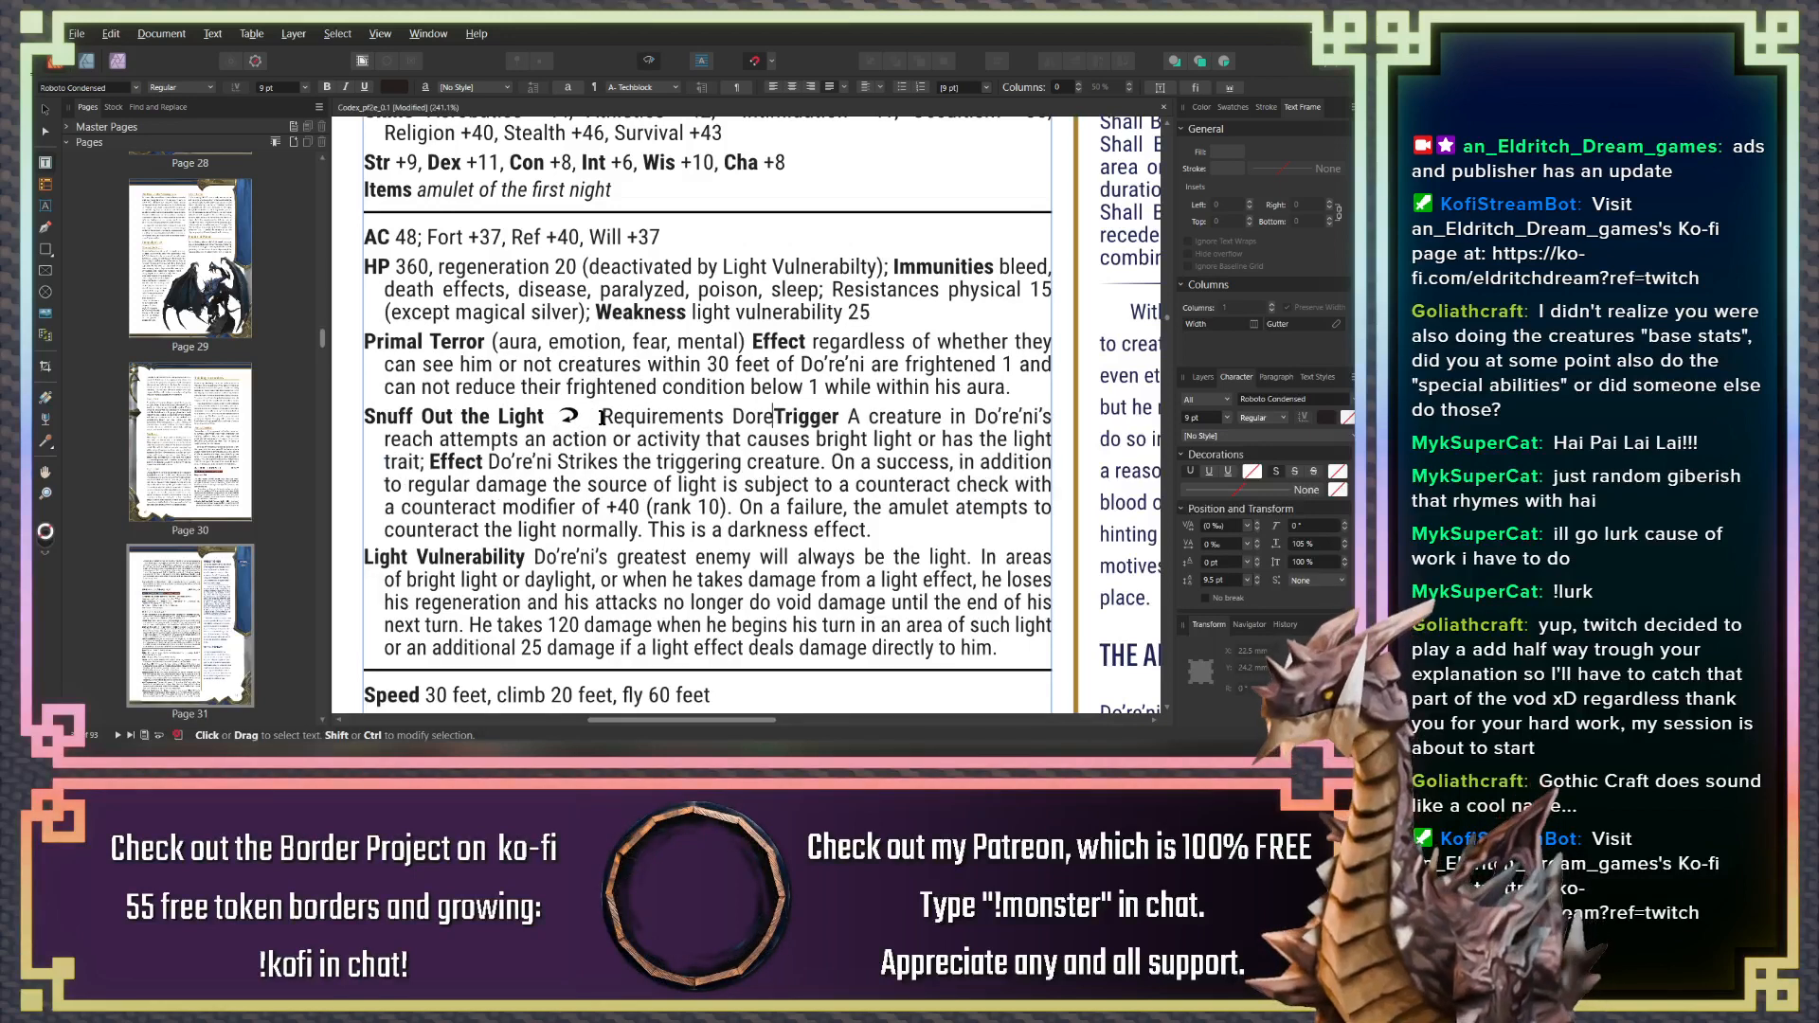
{"action": "type", "text": "'r"}
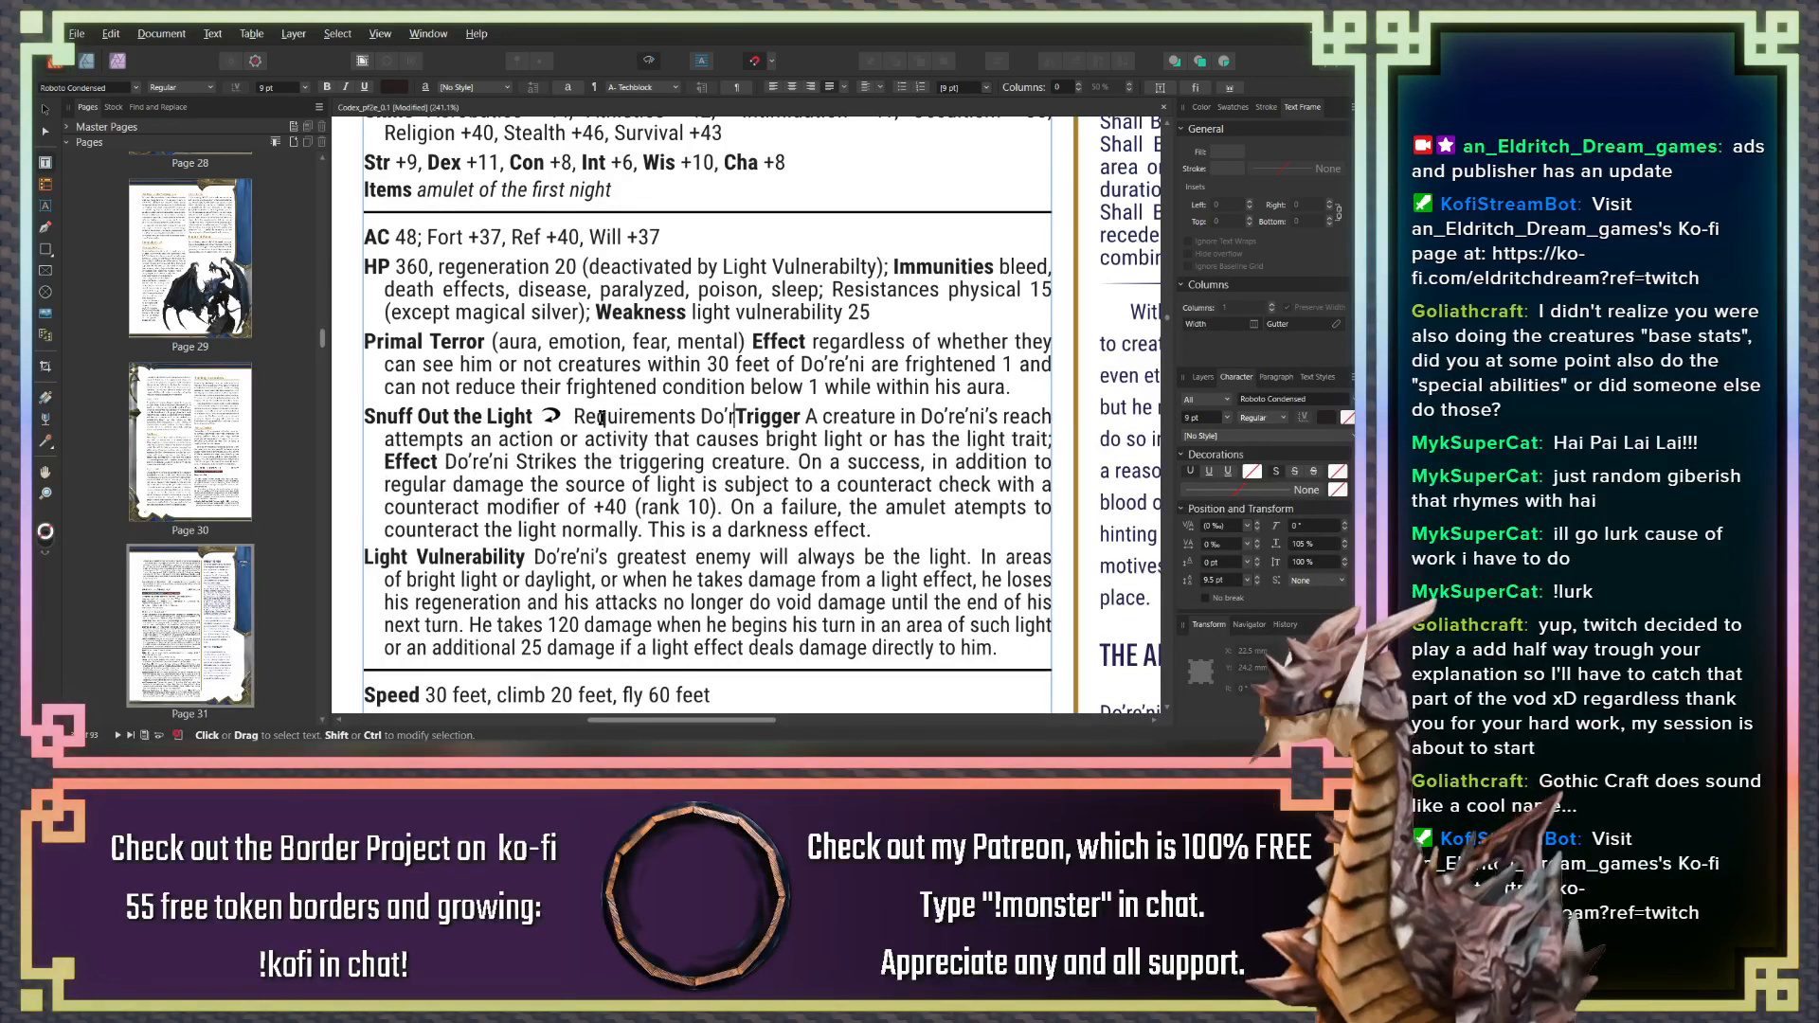
{"action": "type", "text": "e'ni has the"}
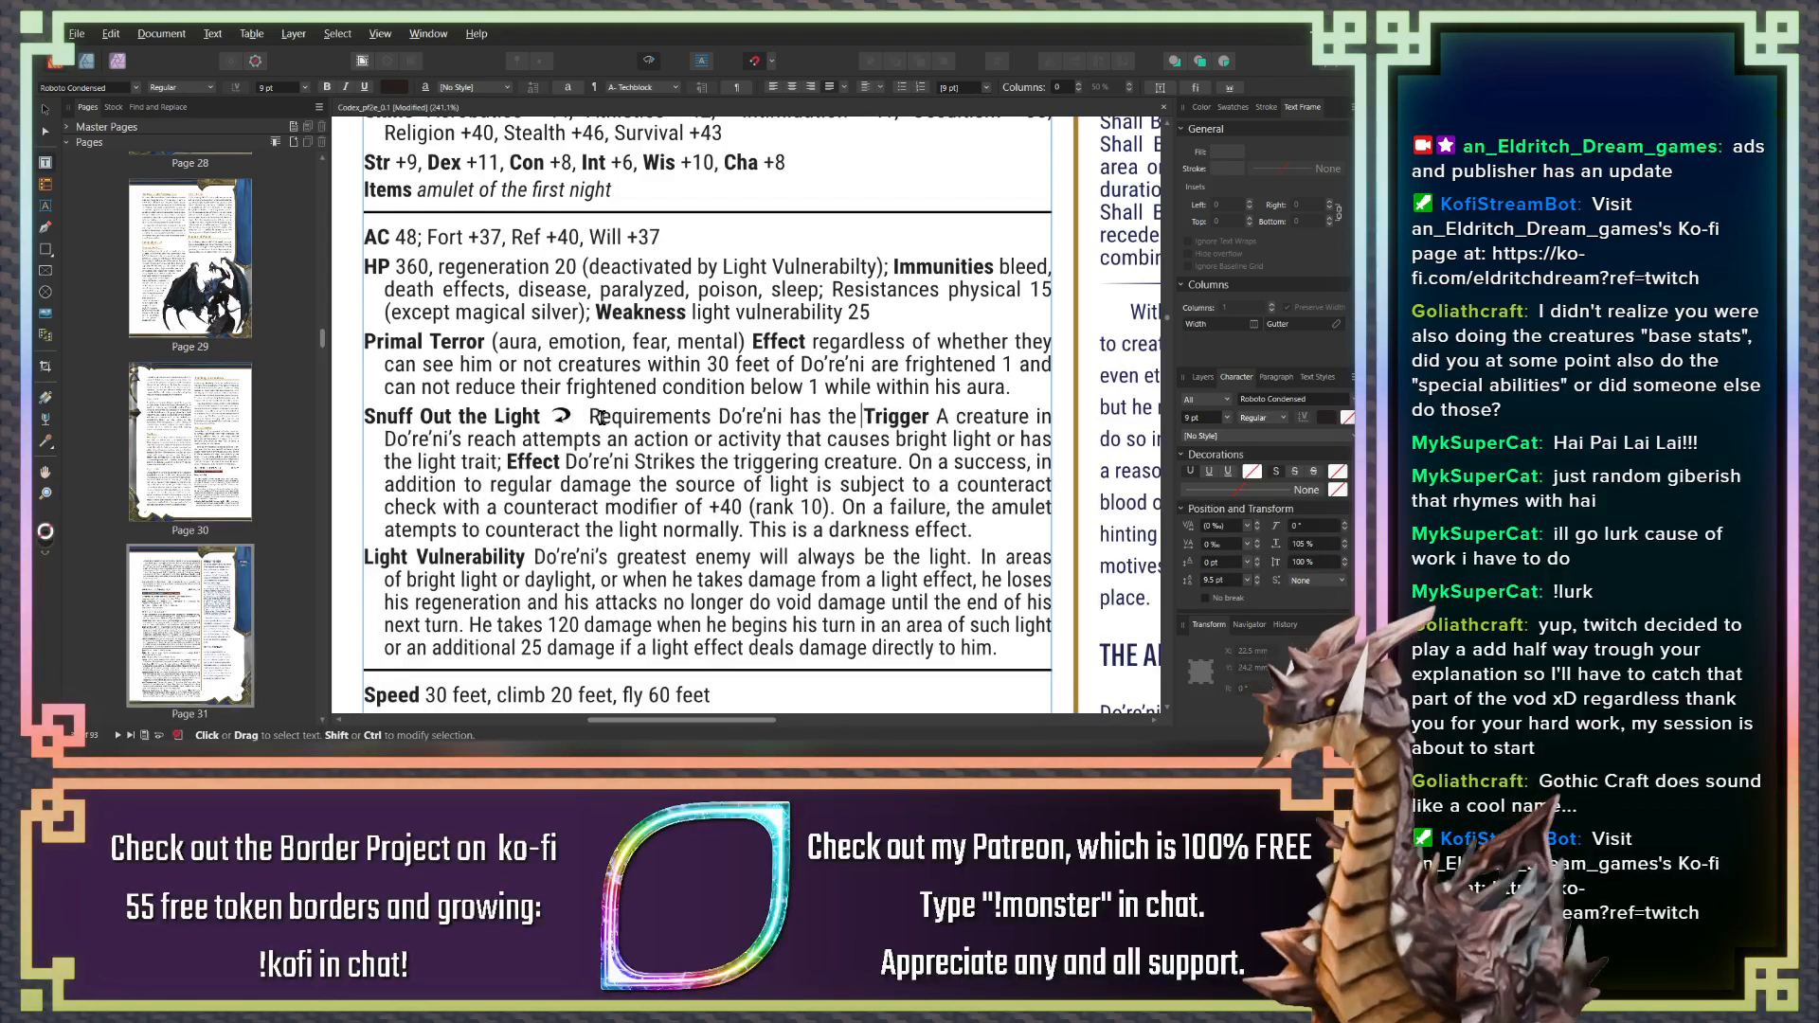
{"action": "key", "text": "BackSpace"}
{"action": "key", "text": "BackSpace"}
{"action": "key", "text": "BackSpace"}
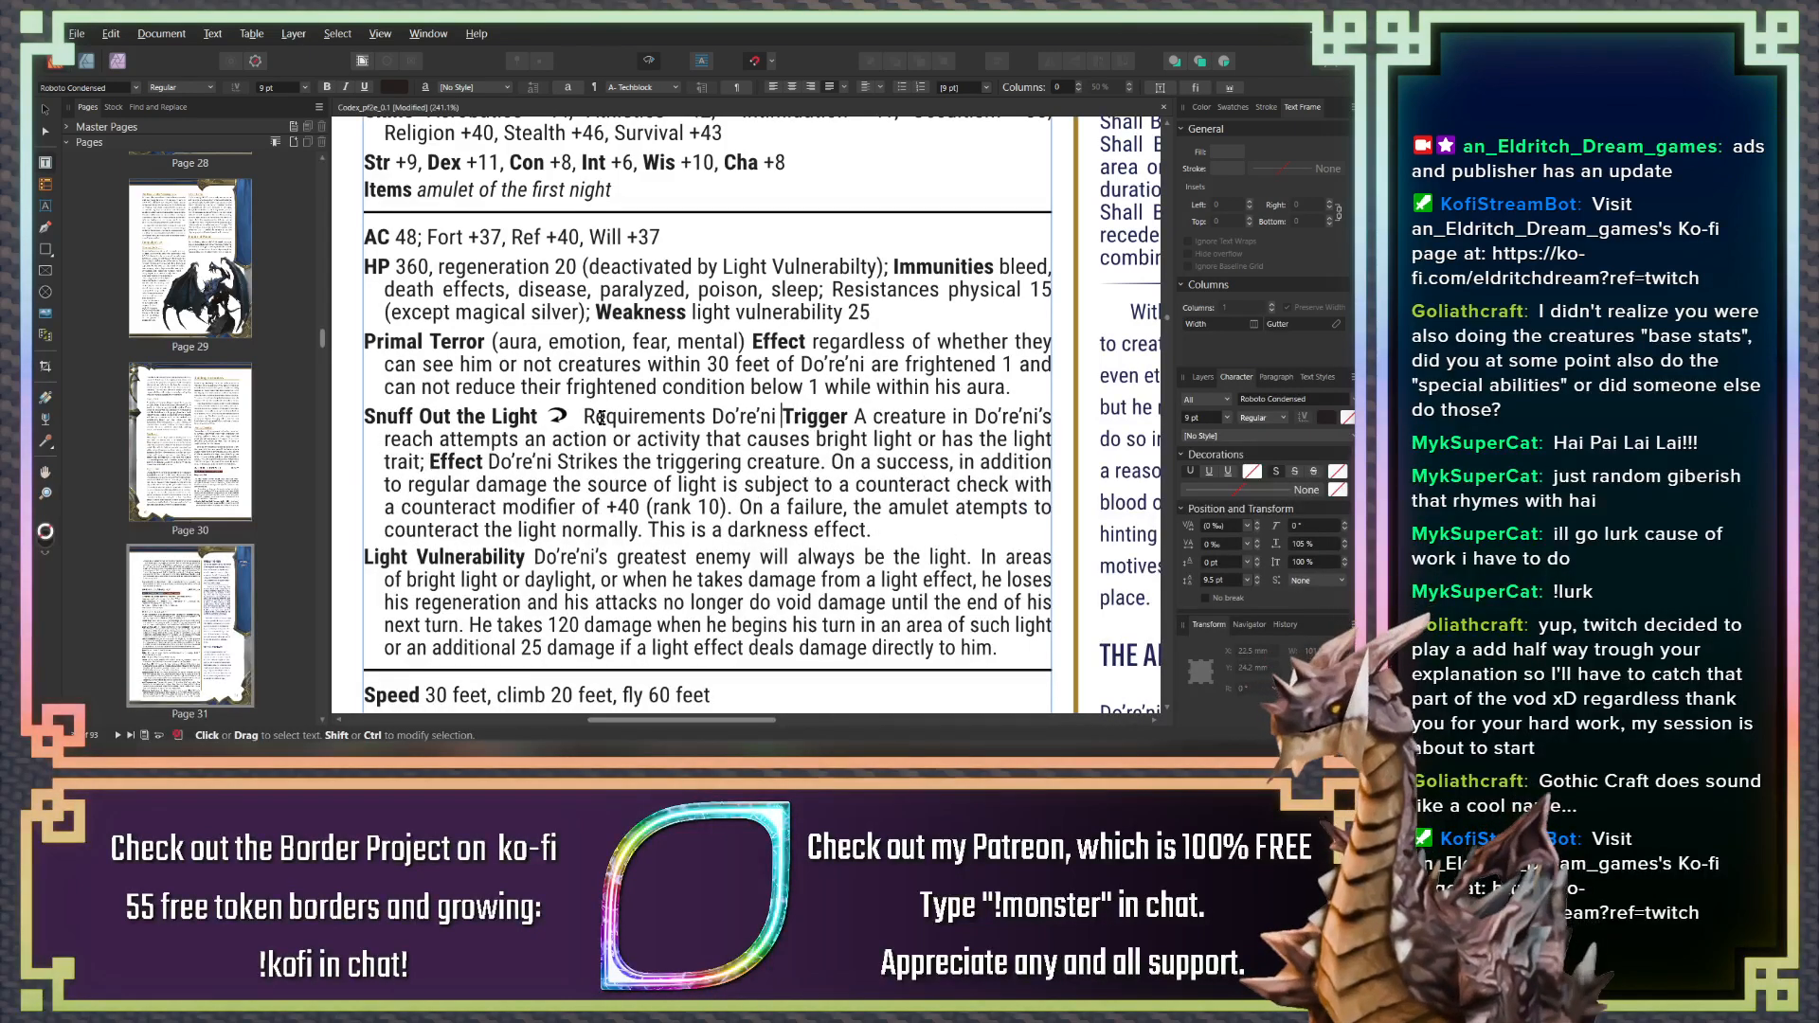
{"action": "type", "text": "is wit"}
{"action": "type", "text": "hin the"}
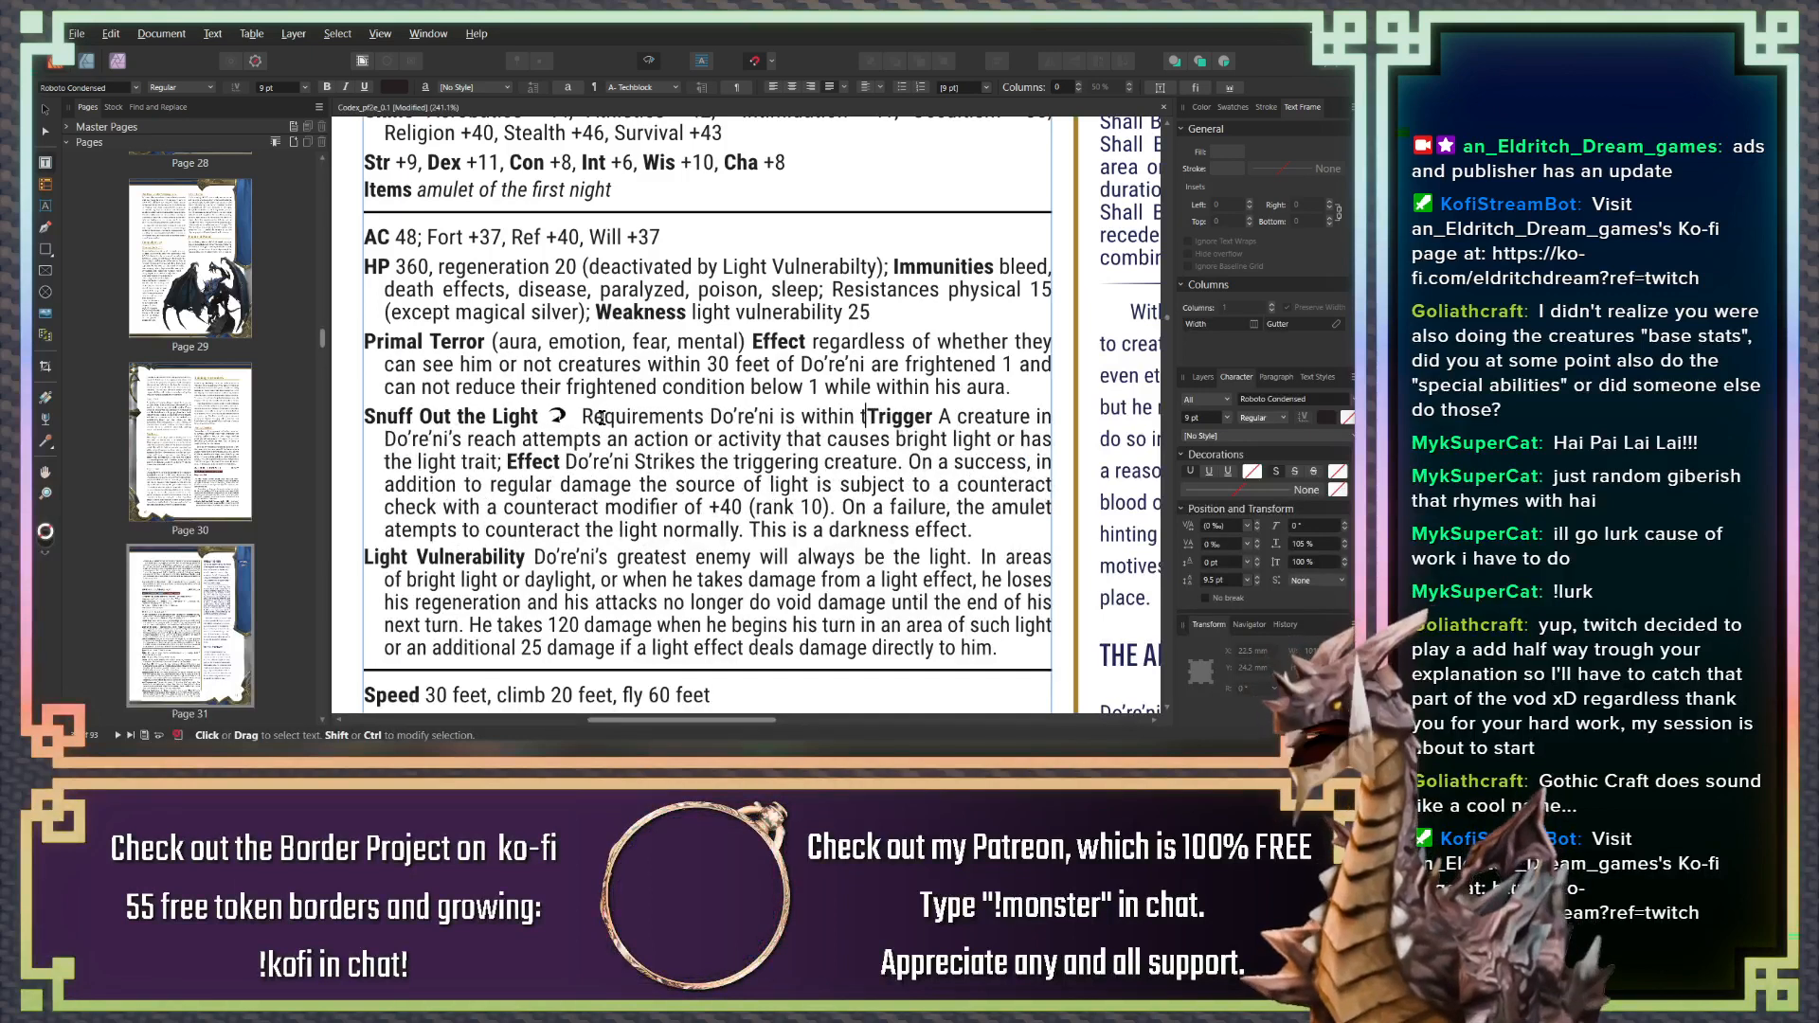
Continue the requirement with "amulet of the first night" in italics, followed by "'s emenation;" in regular text
{"action": "key", "text": "ctrl+i"}
{"action": "type", "text": "amulet of the f"}
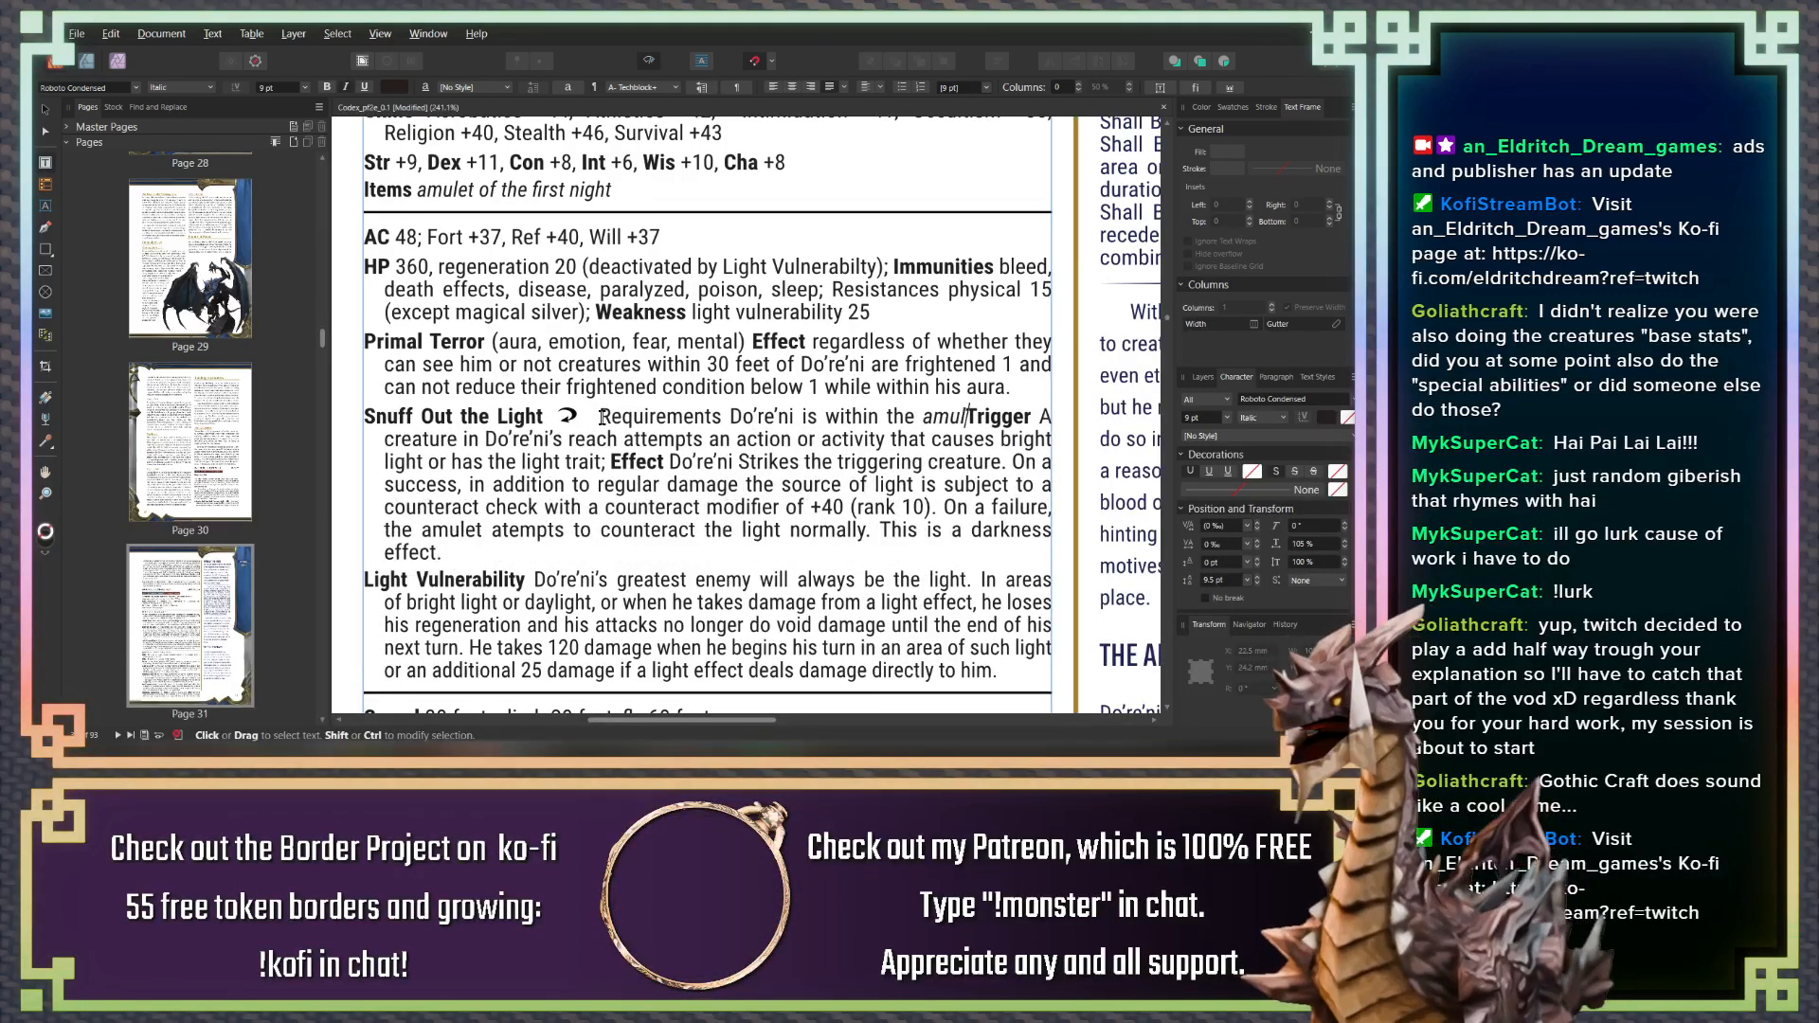
{"action": "type", "text": "irst night"}
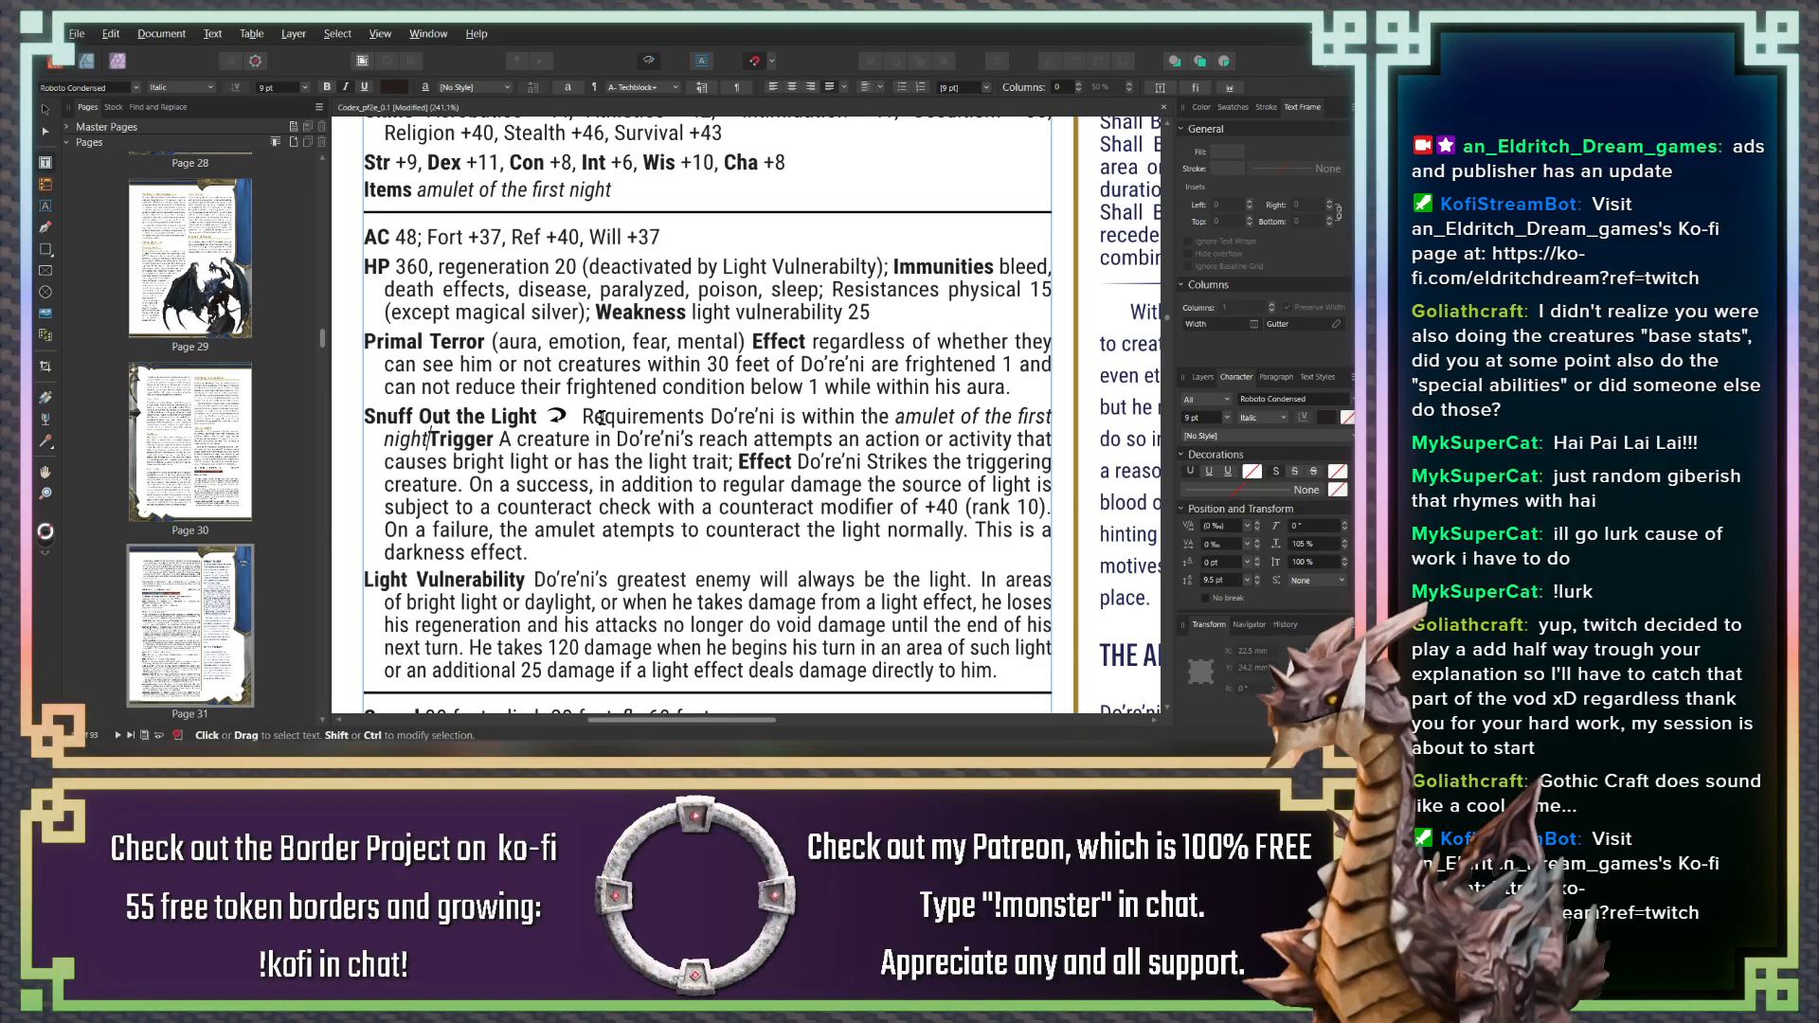
{"action": "key", "text": "ctrl+i"}
{"action": "type", "text": "'s"}
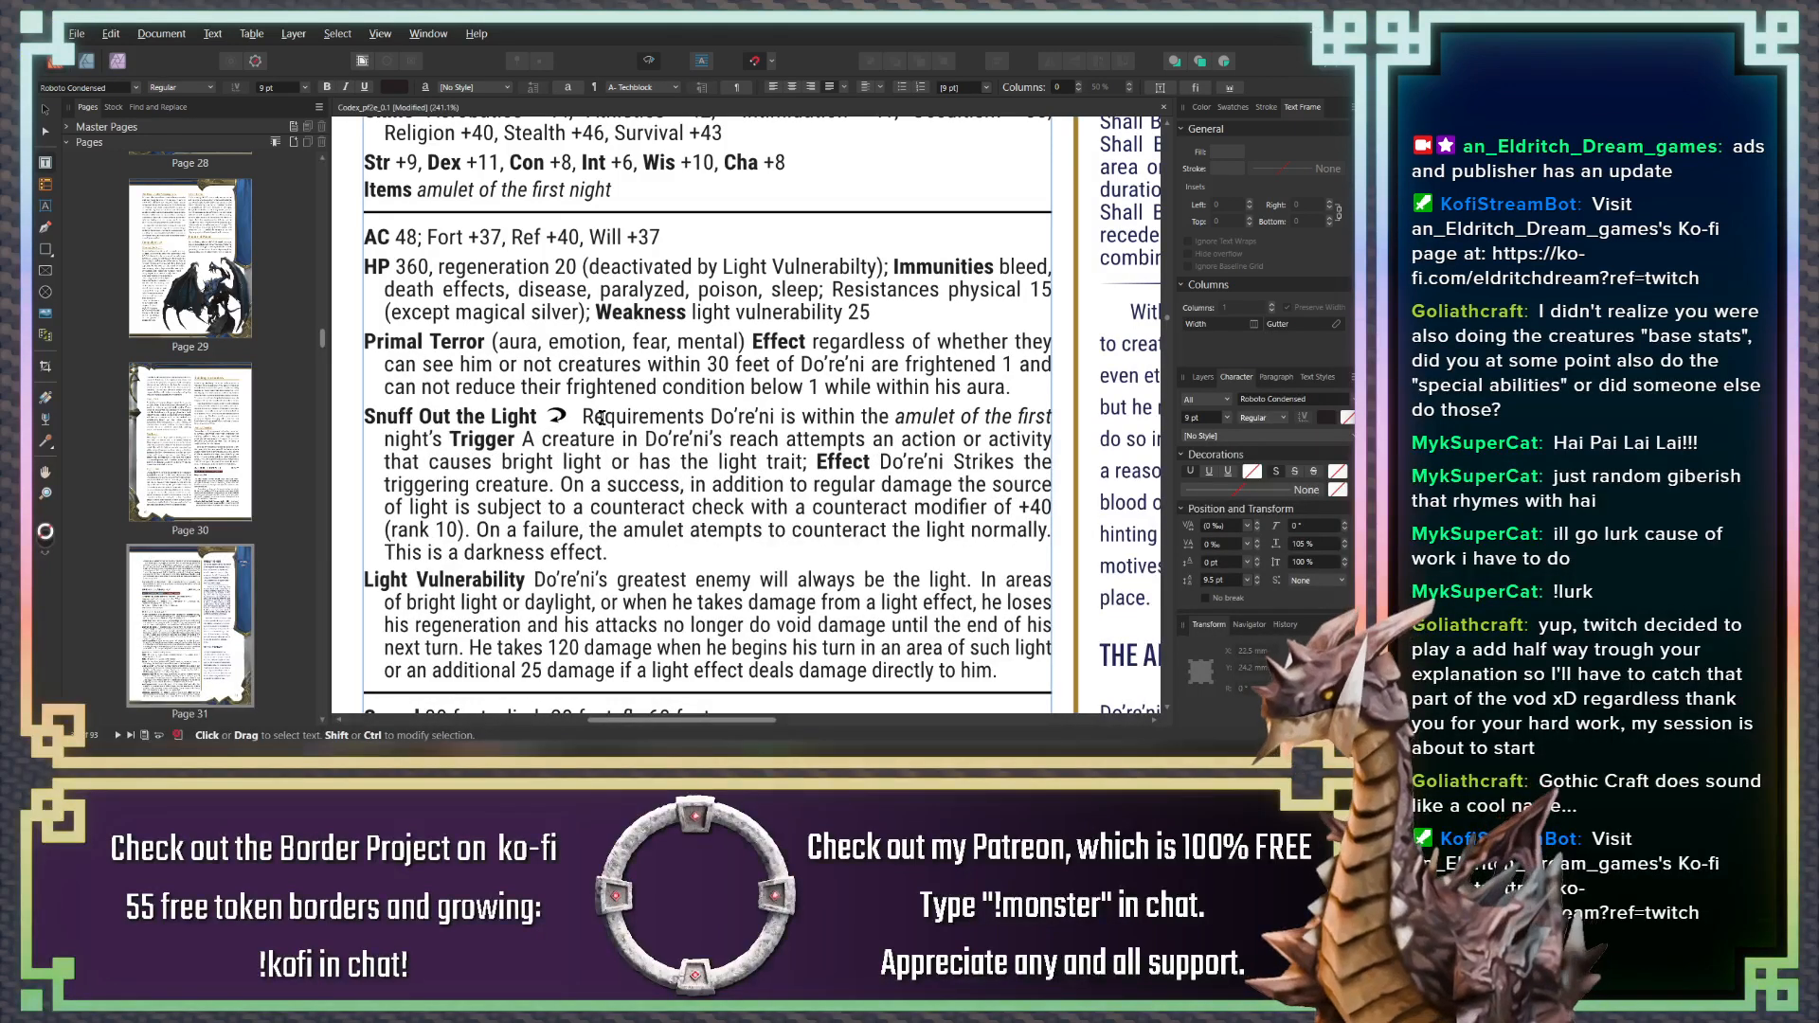
{"action": "type", "text": " emena"}
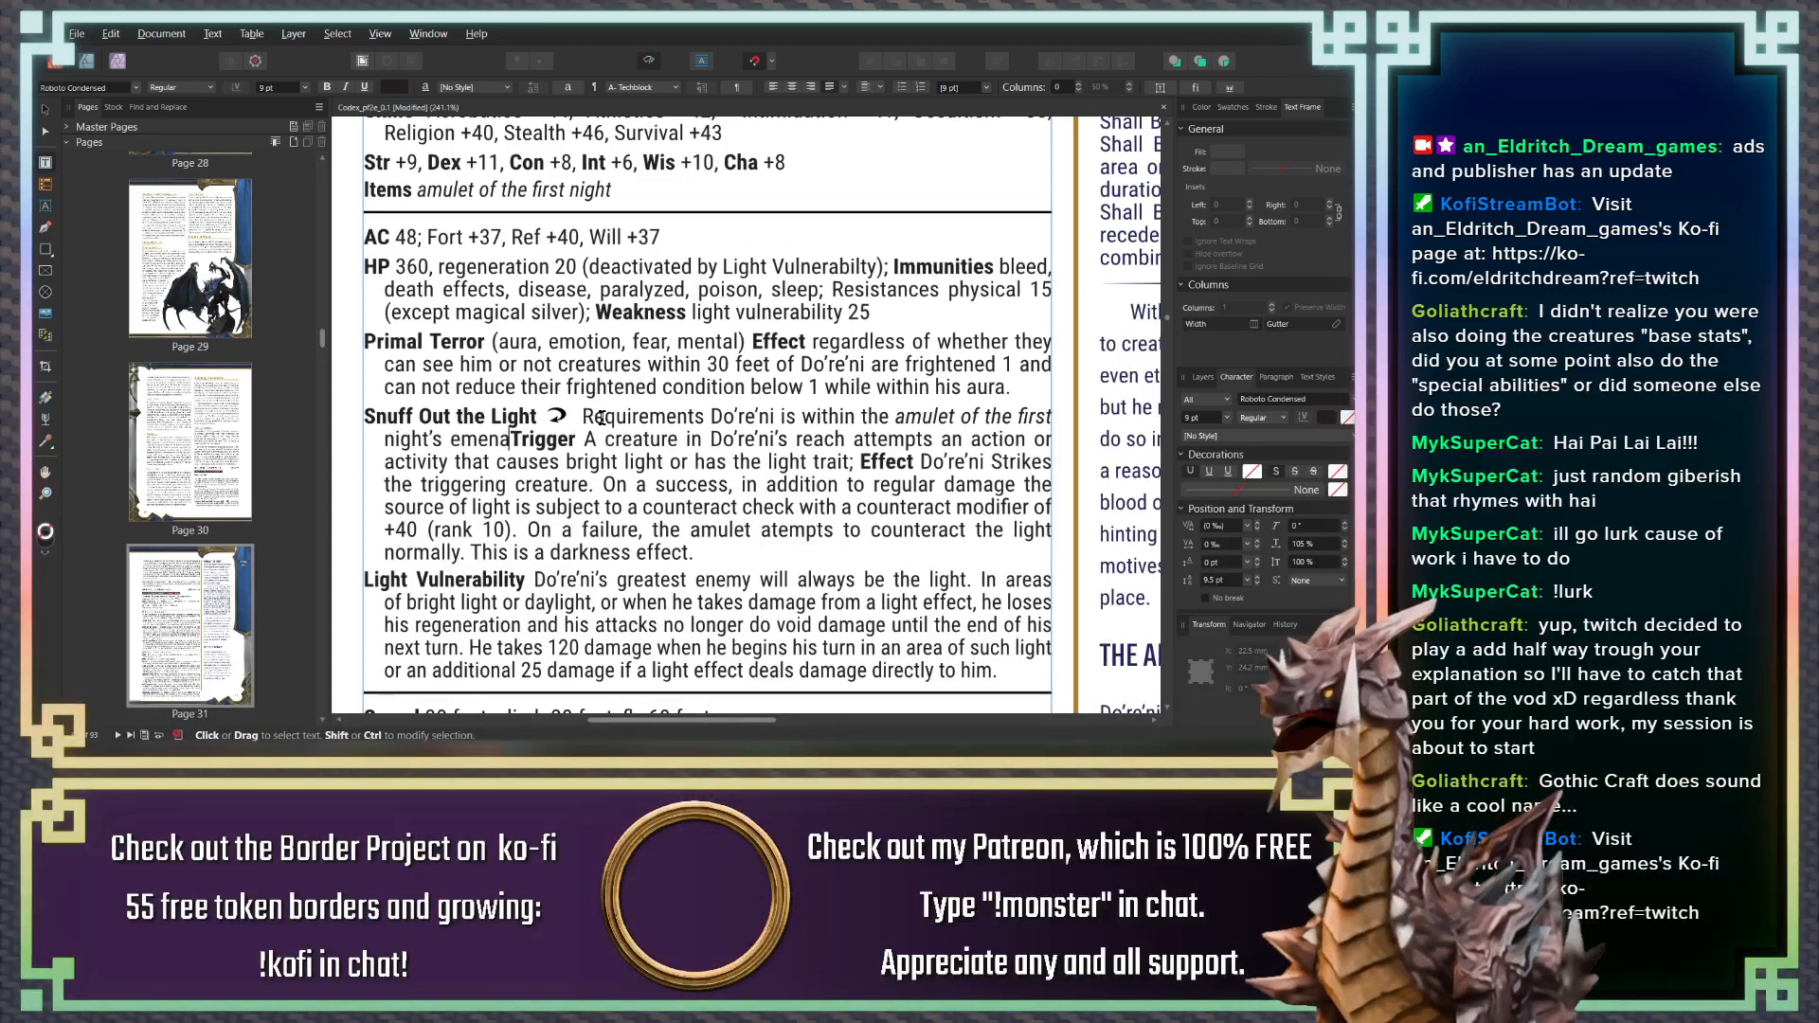
{"action": "type", "text": "tion"}
{"action": "type", "text": ";"}
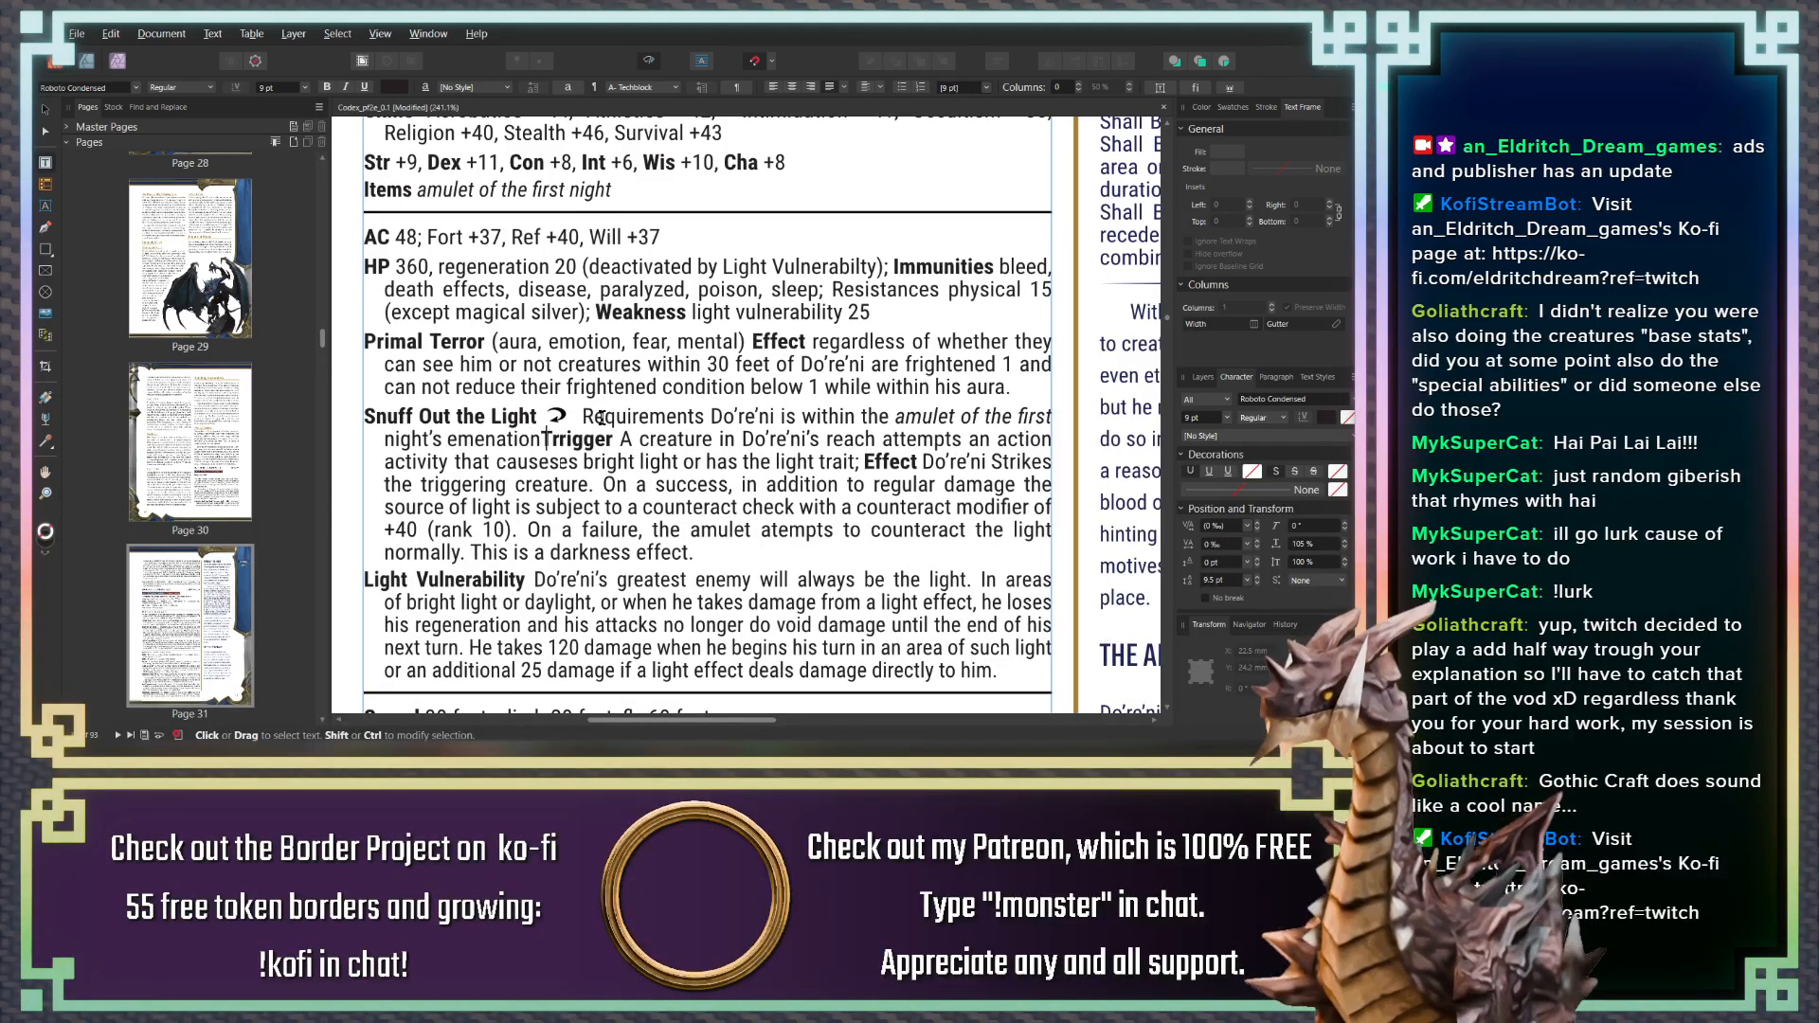
Make the word "Requirements" bold in Snuff Out the Light
{"action": "left_click", "coordinate": [652, 417]}
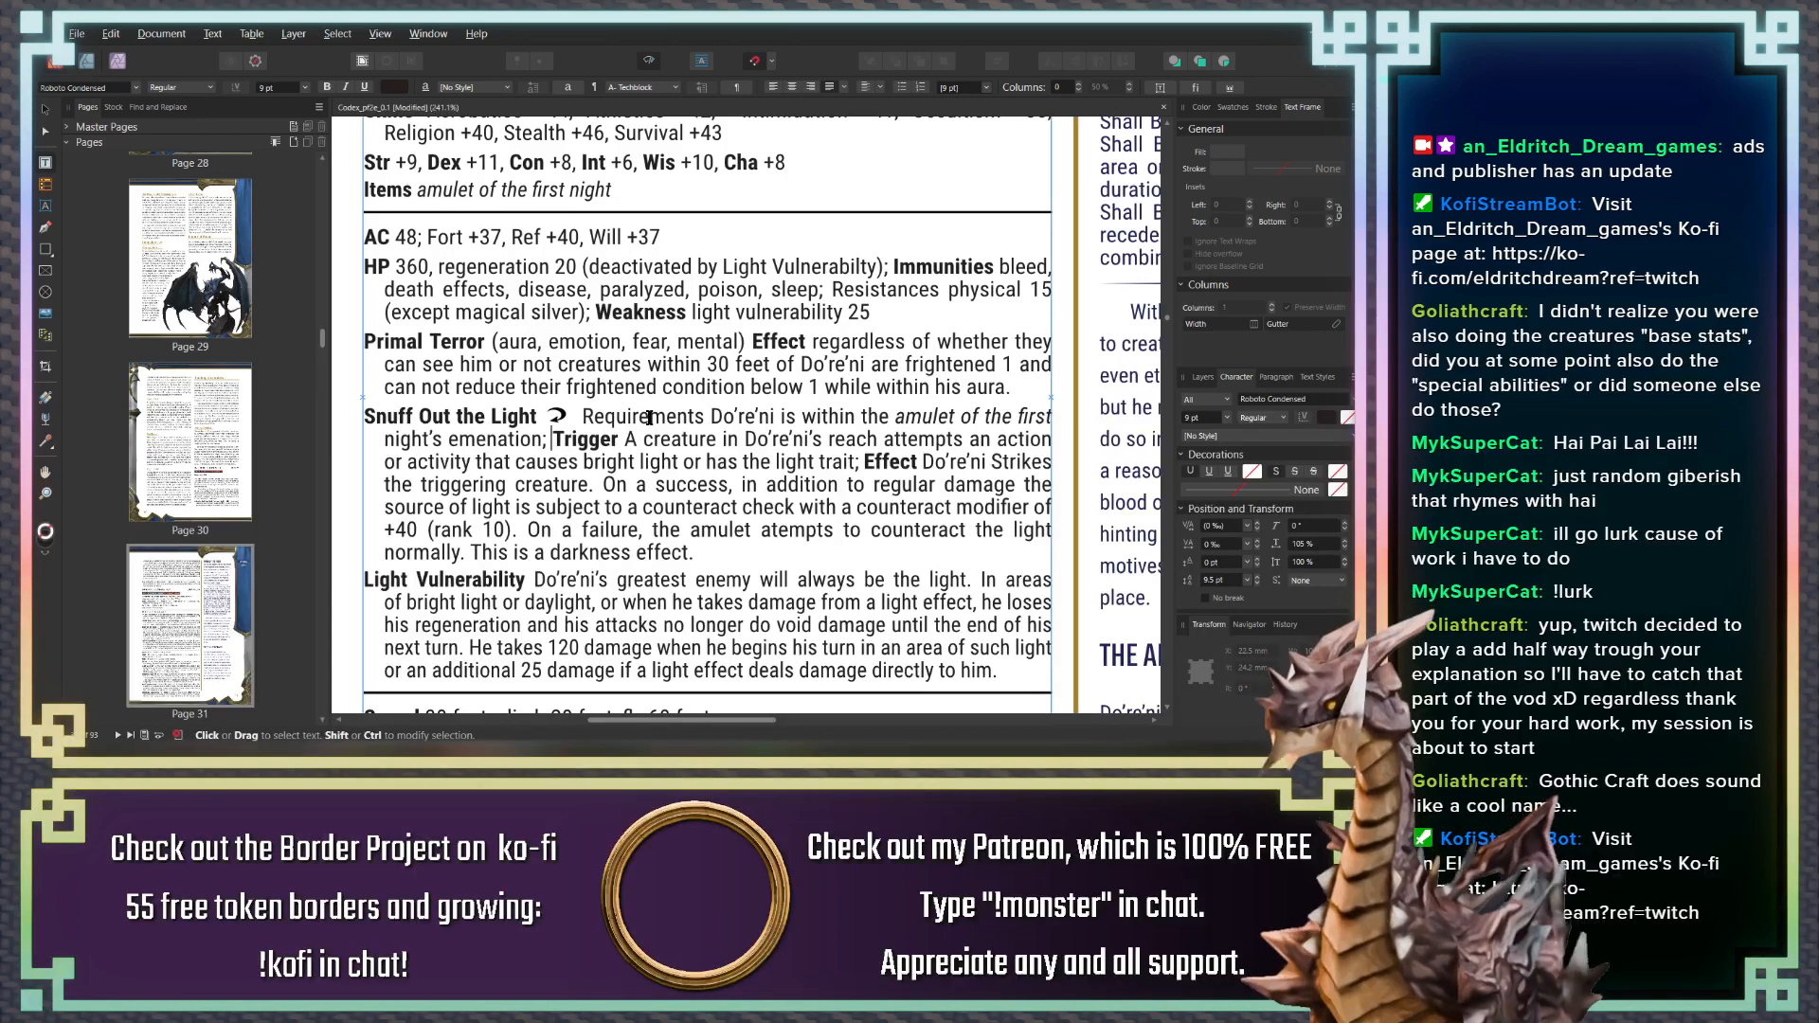
{"action": "key", "text": "ctrl+b"}
Look over page 31, from the amulet's activation text through Do're'ni's defenses and abilities to the Vitamancy Quickening entry
{"action": "scroll", "coordinate": [672, 426], "scroll_direction": "down", "scroll_amount": 2}
{"action": "scroll", "coordinate": [712, 524], "scroll_direction": "down", "scroll_amount": 2}
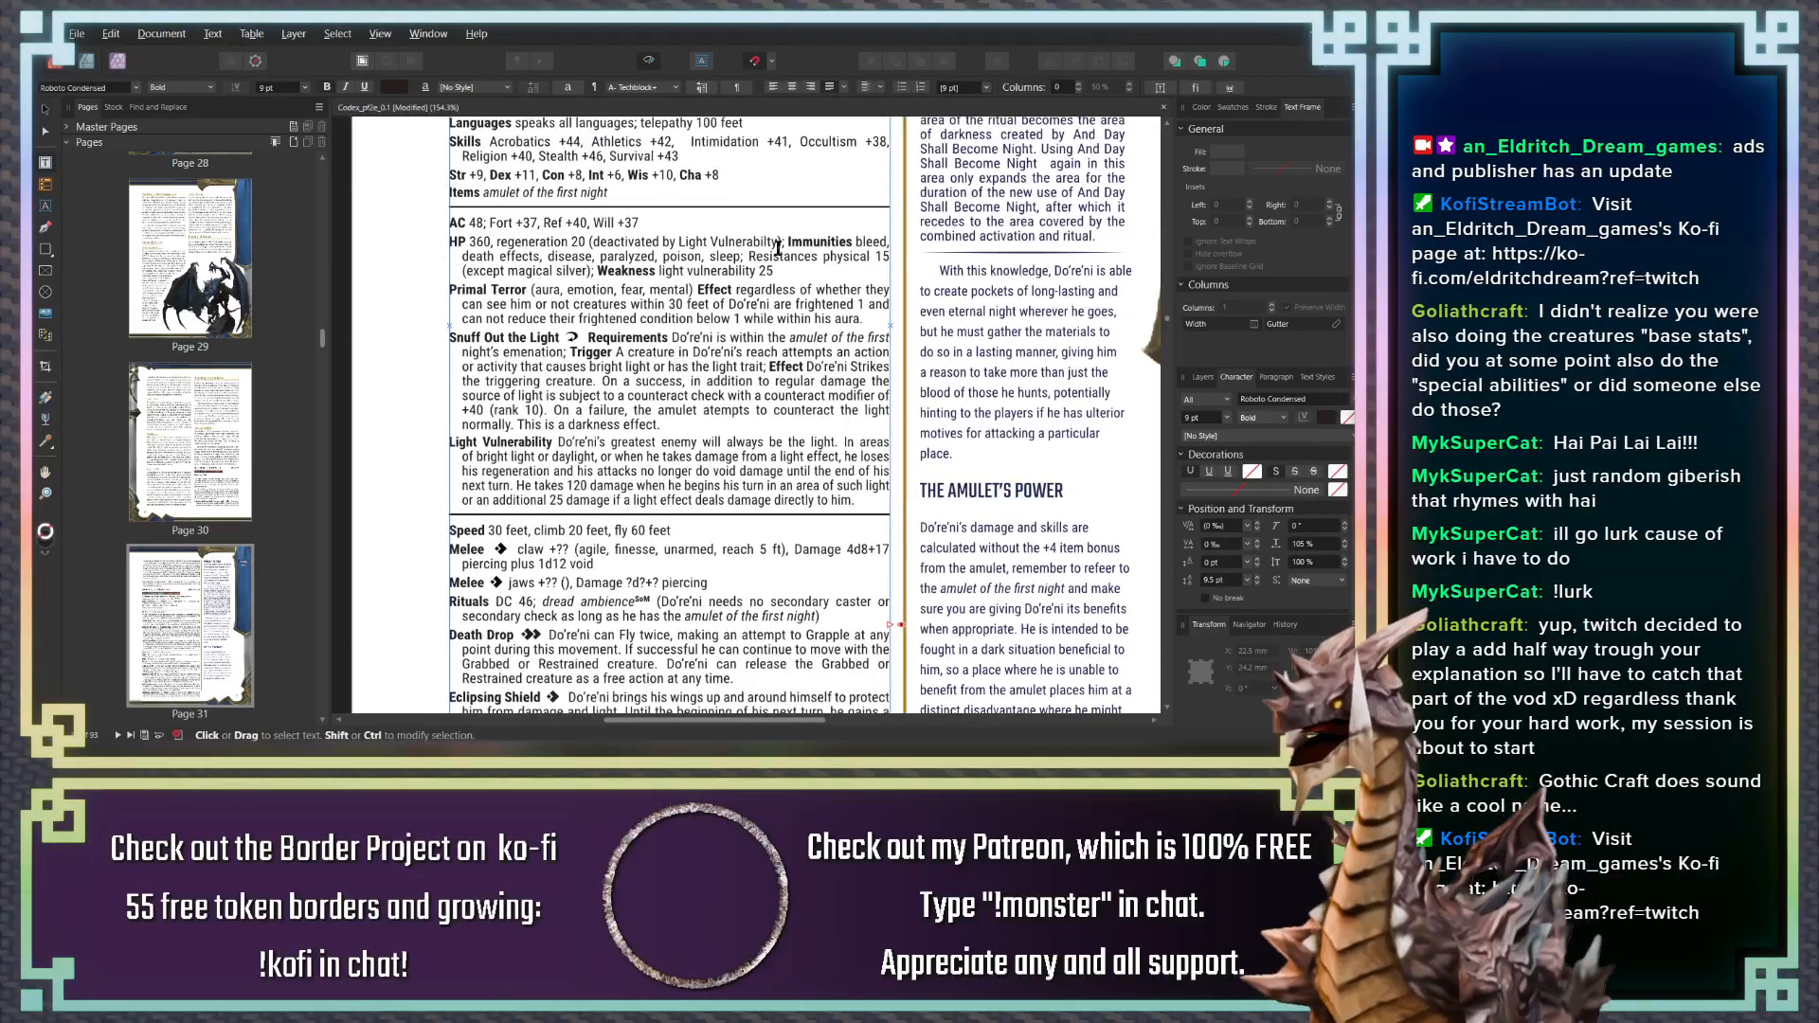
{"action": "scroll", "coordinate": [777, 248], "scroll_direction": "up", "scroll_amount": 4}
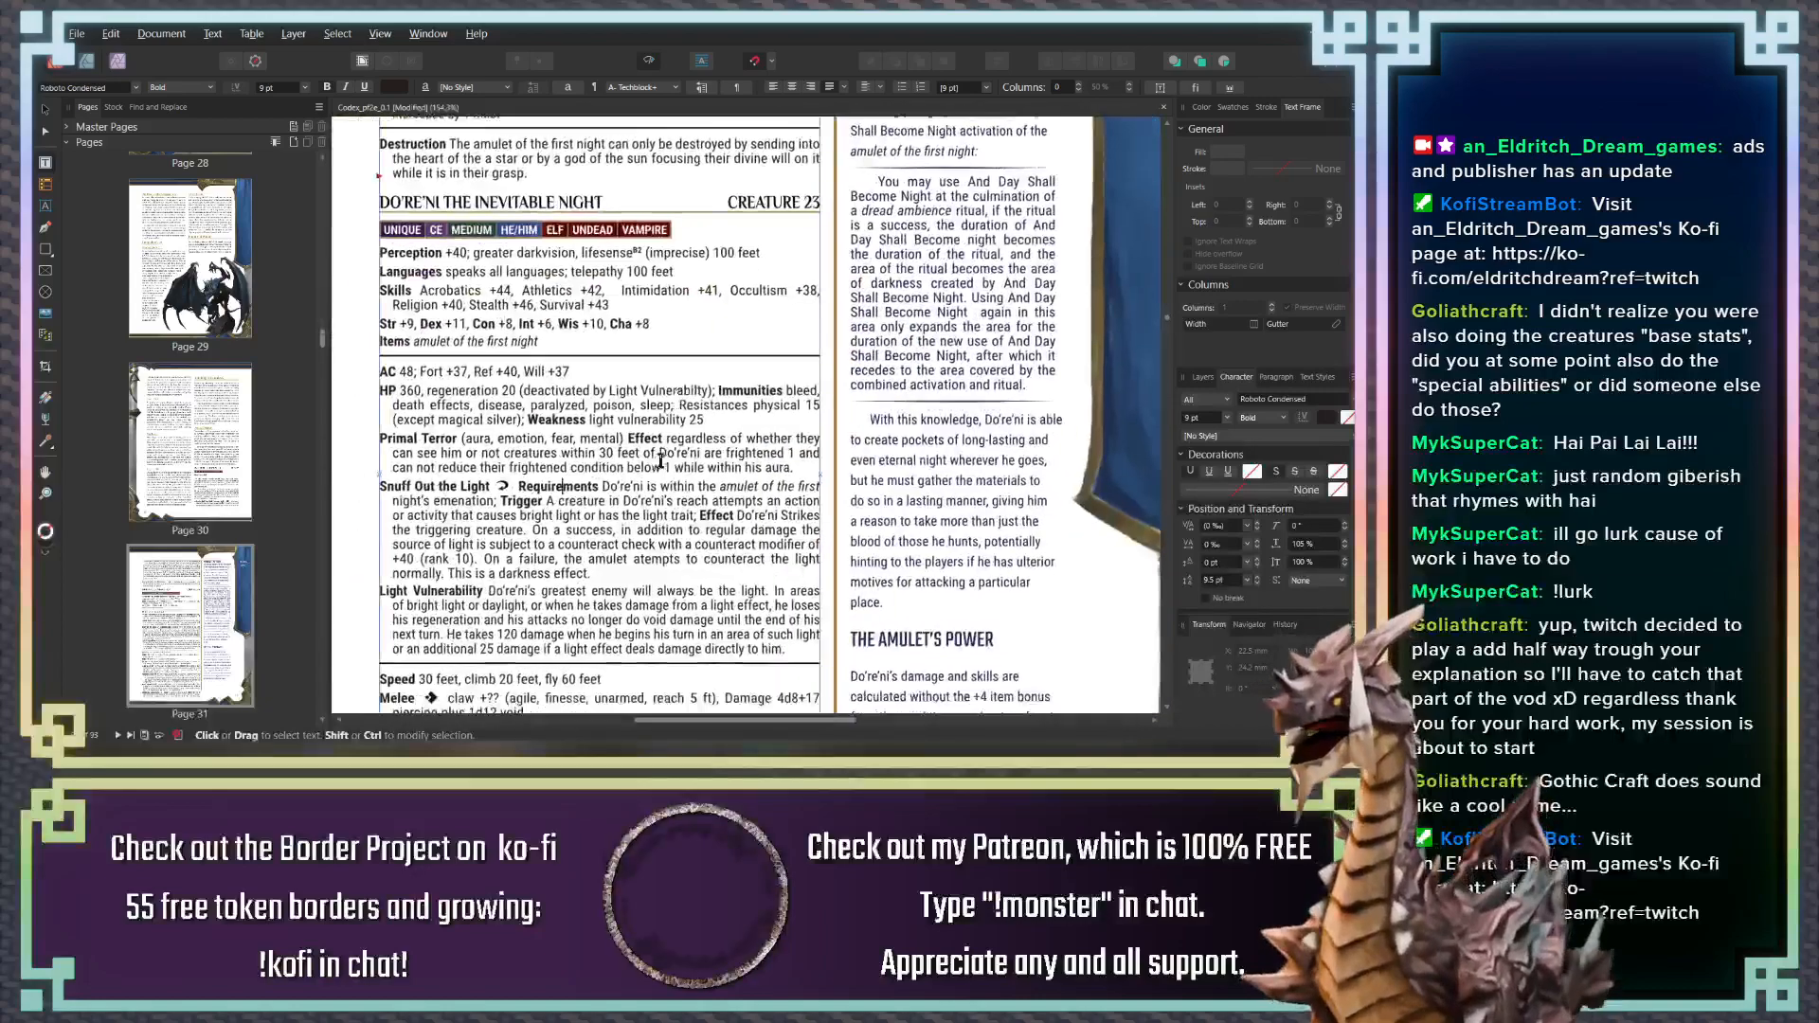
{"action": "scroll", "coordinate": [675, 417], "scroll_direction": "down", "scroll_amount": 10}
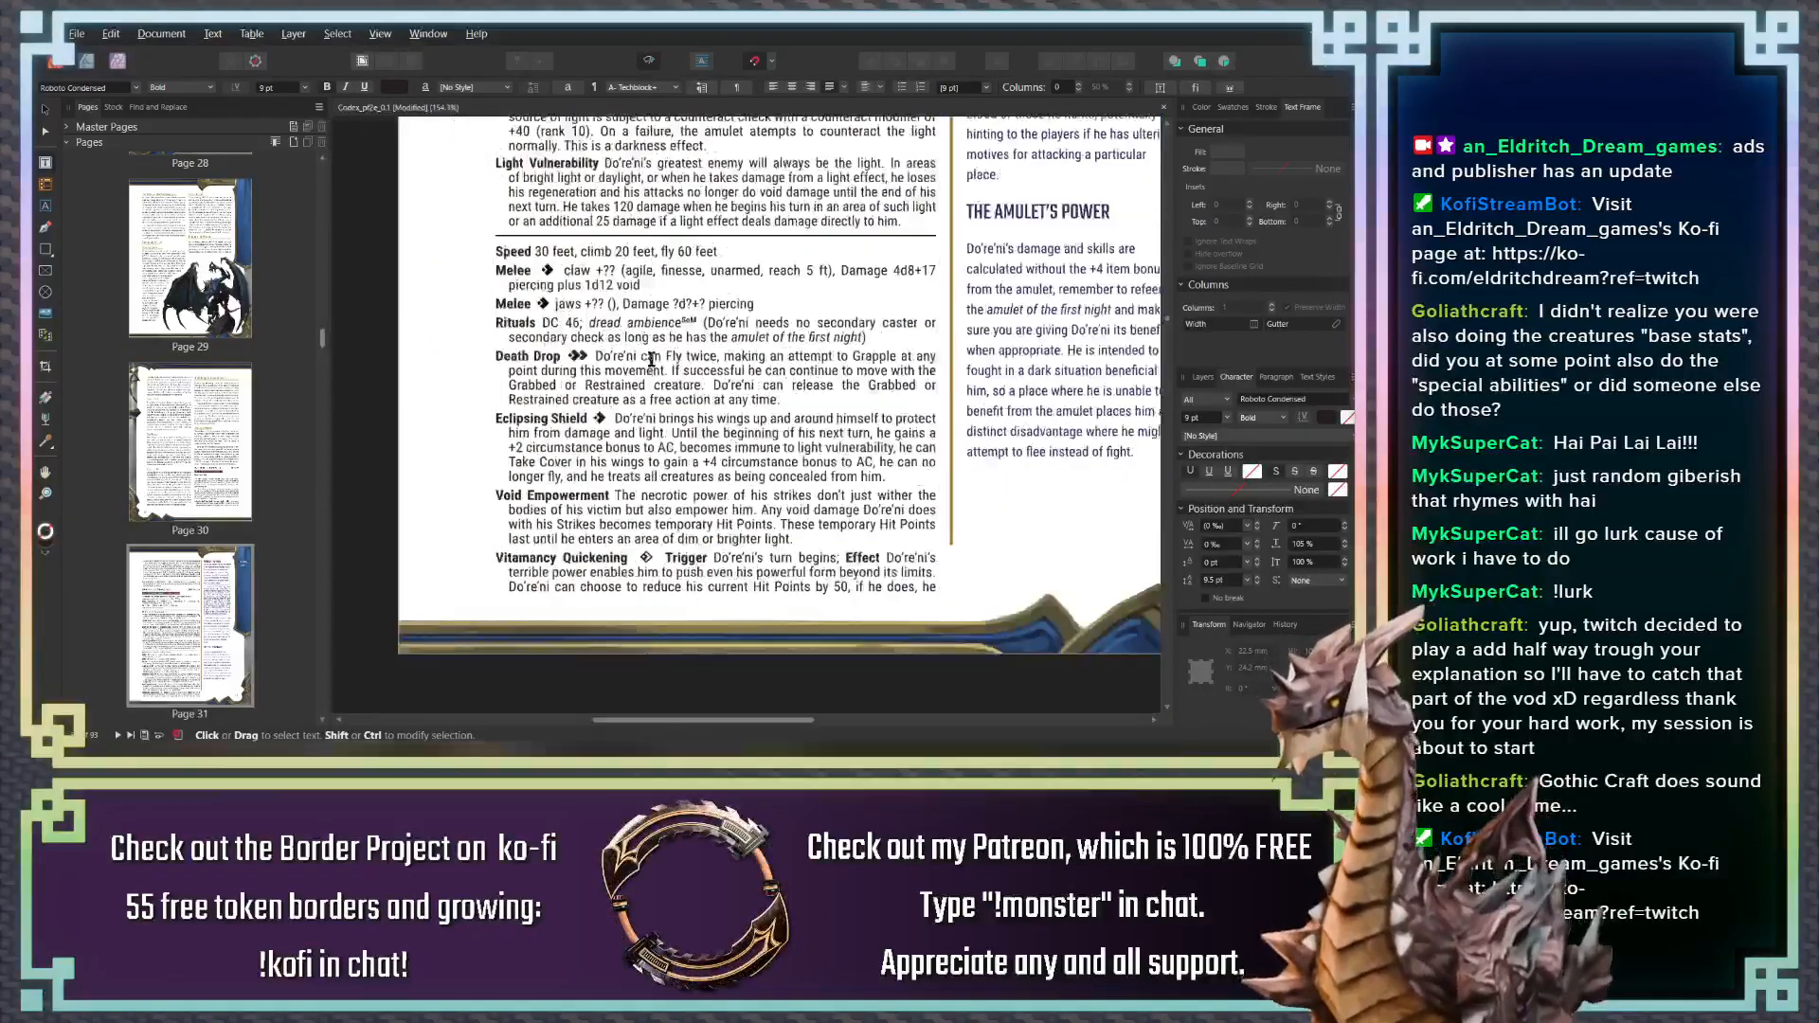
{"action": "scroll", "coordinate": [694, 542], "scroll_direction": "up", "scroll_amount": 20}
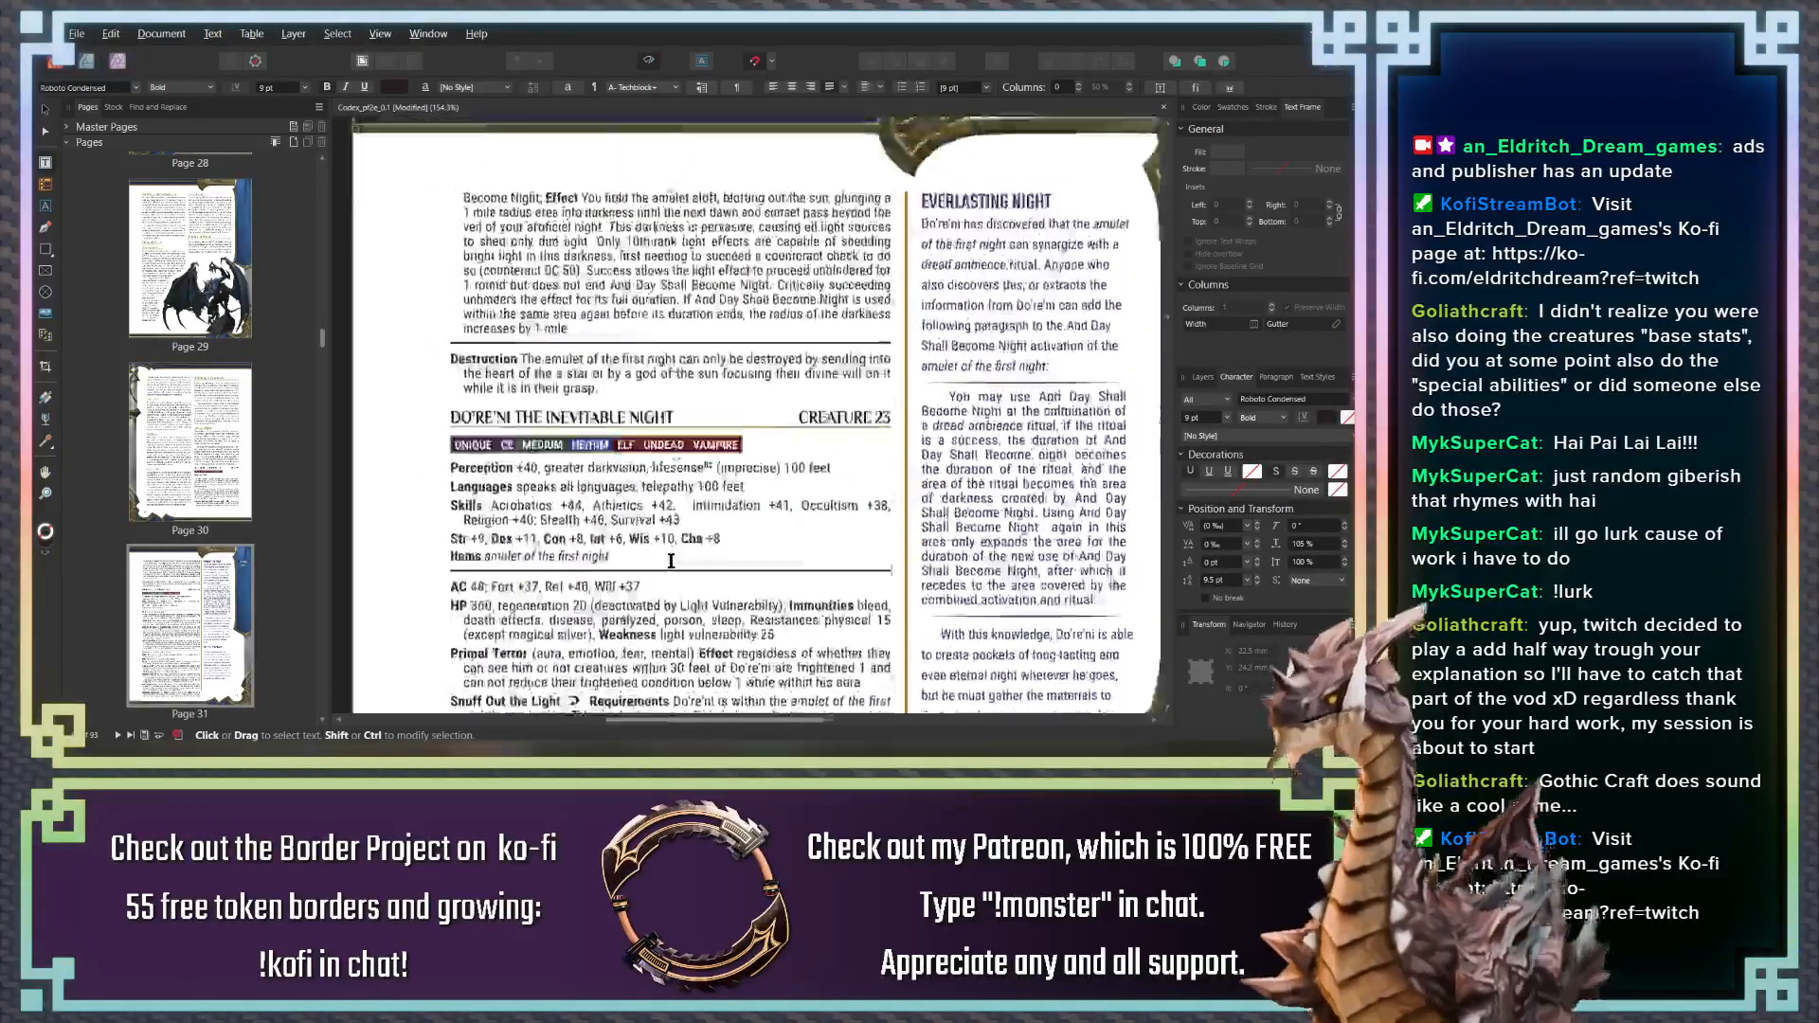
{"action": "scroll", "coordinate": [704, 564], "scroll_direction": "down", "scroll_amount": 10}
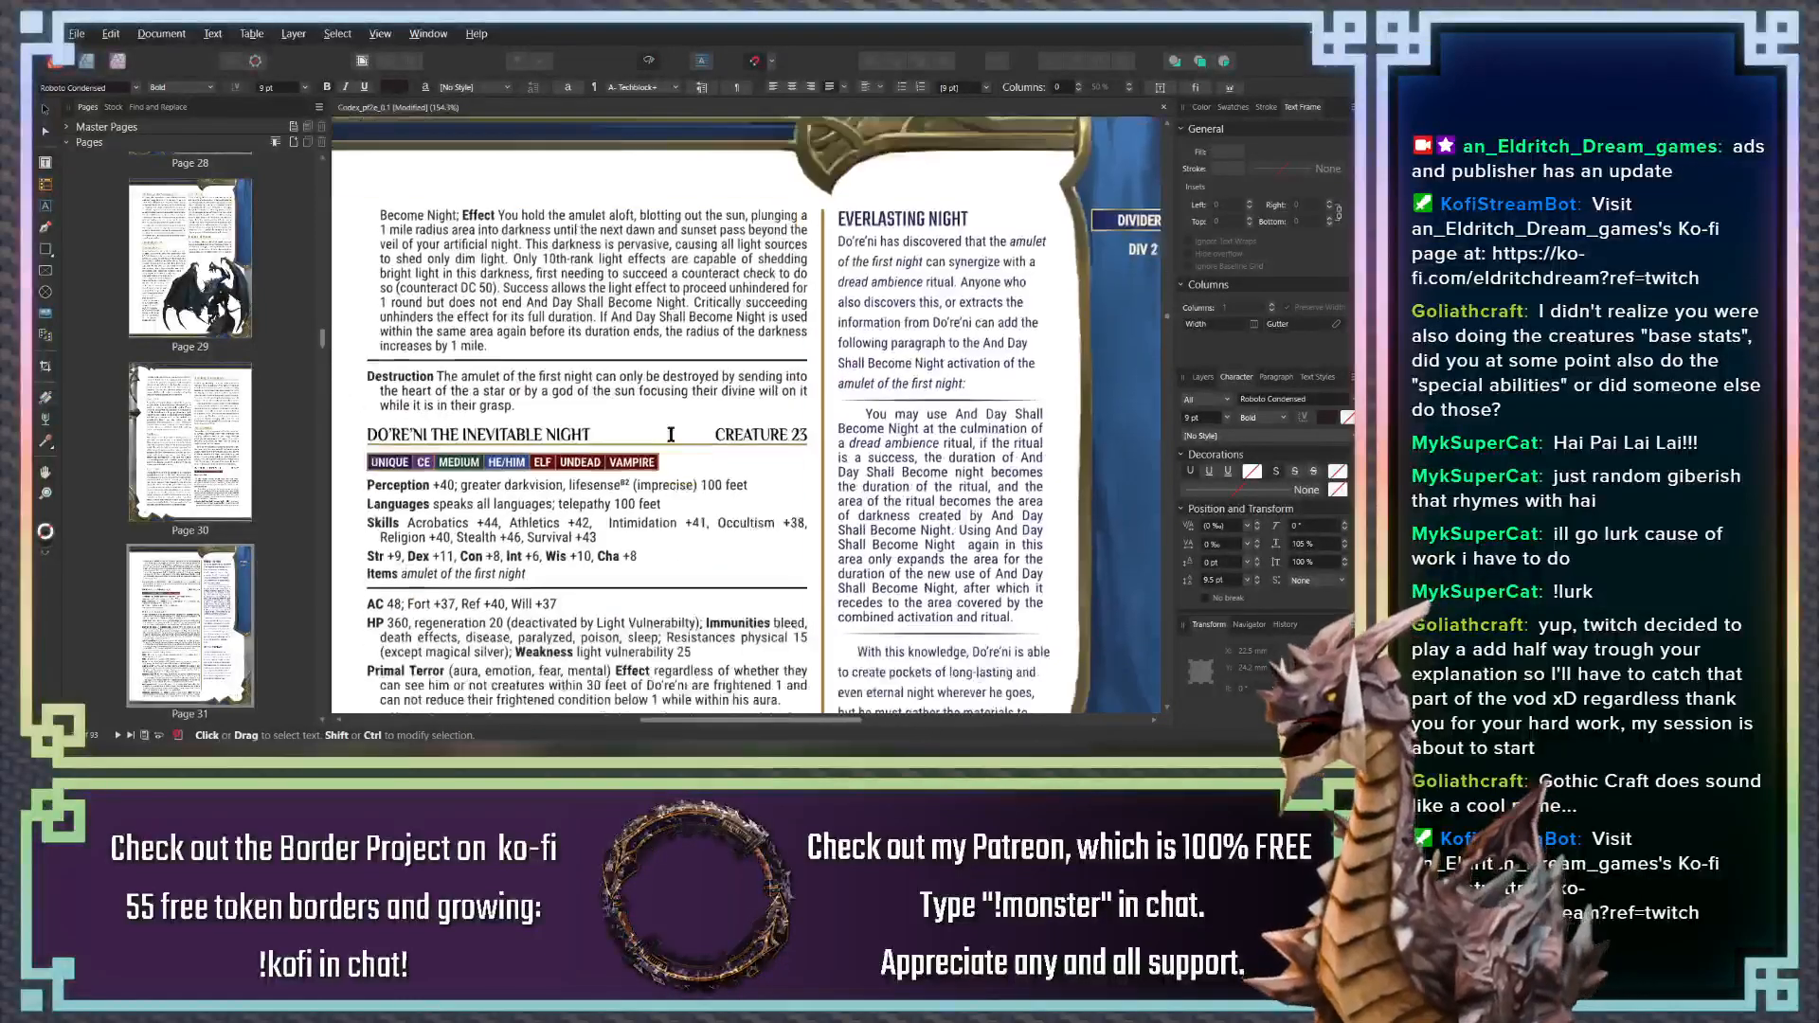
{"action": "scroll", "coordinate": [635, 396], "scroll_direction": "up", "scroll_amount": 4}
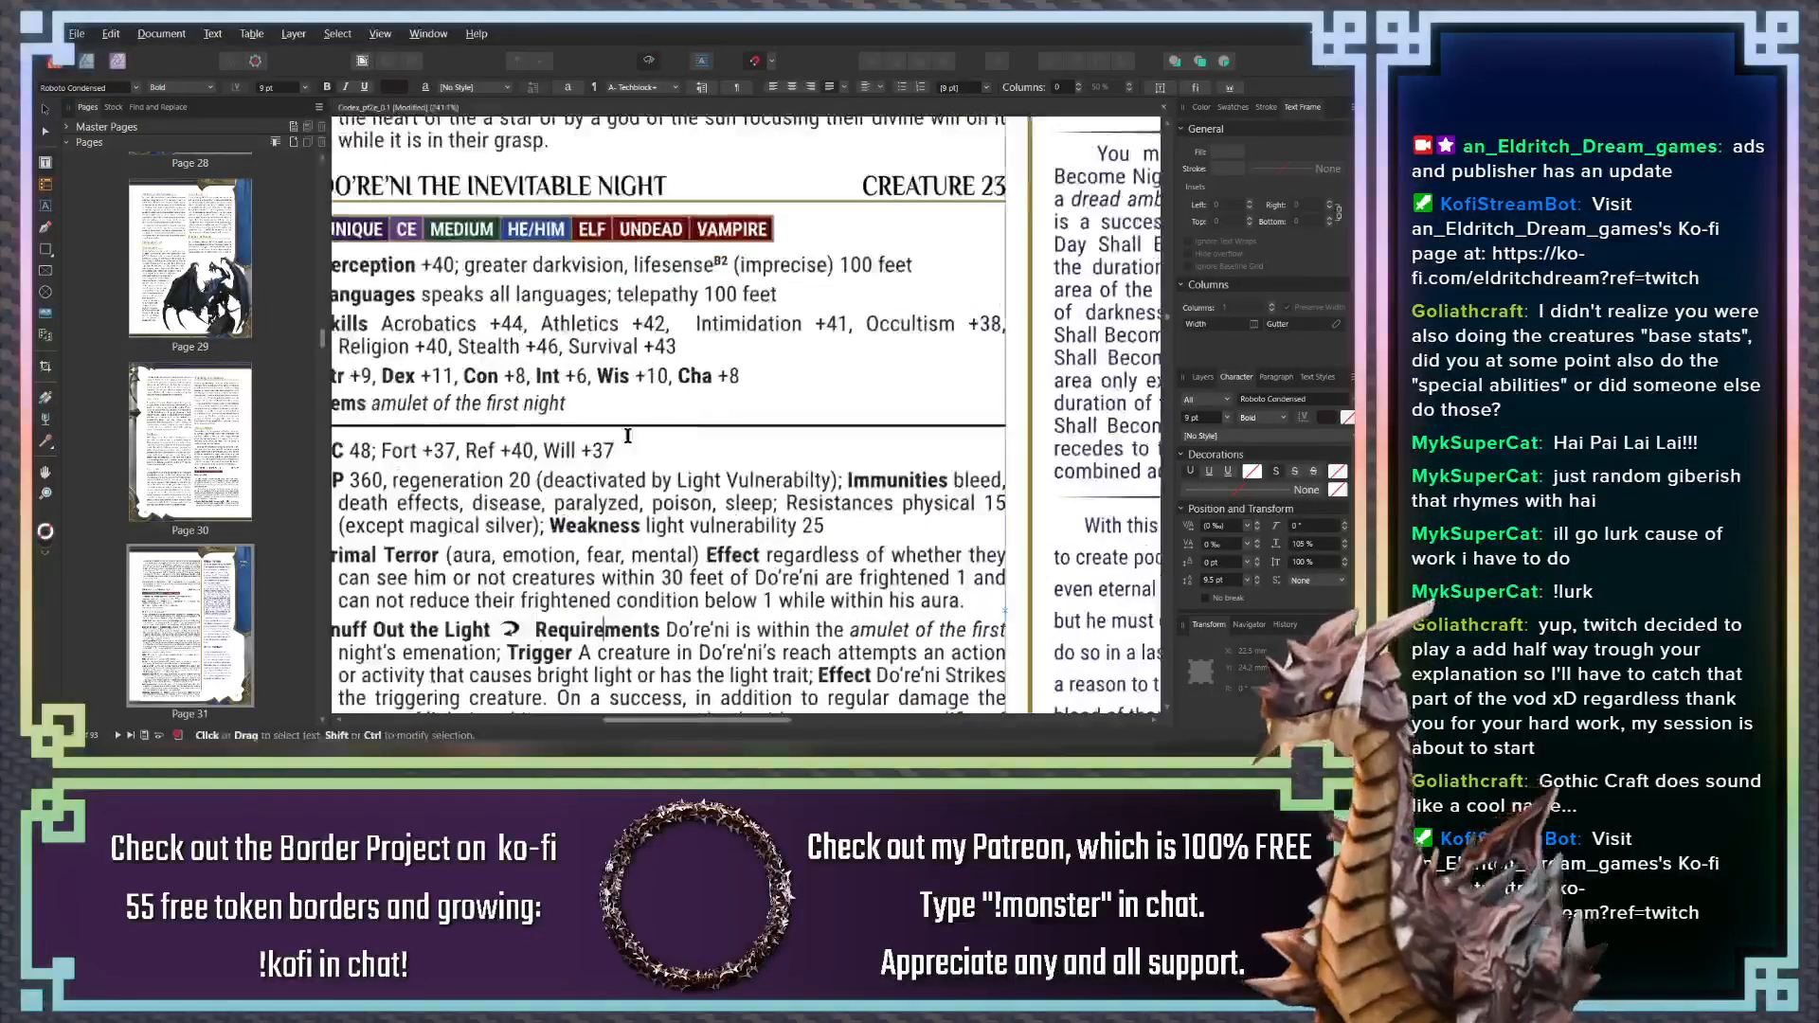
Set Do're'ni's physical resistance to 20 and his Fort save to +36
{"action": "left_click_drag", "start_coordinate": [632, 453], "coordinate": [688, 400]}
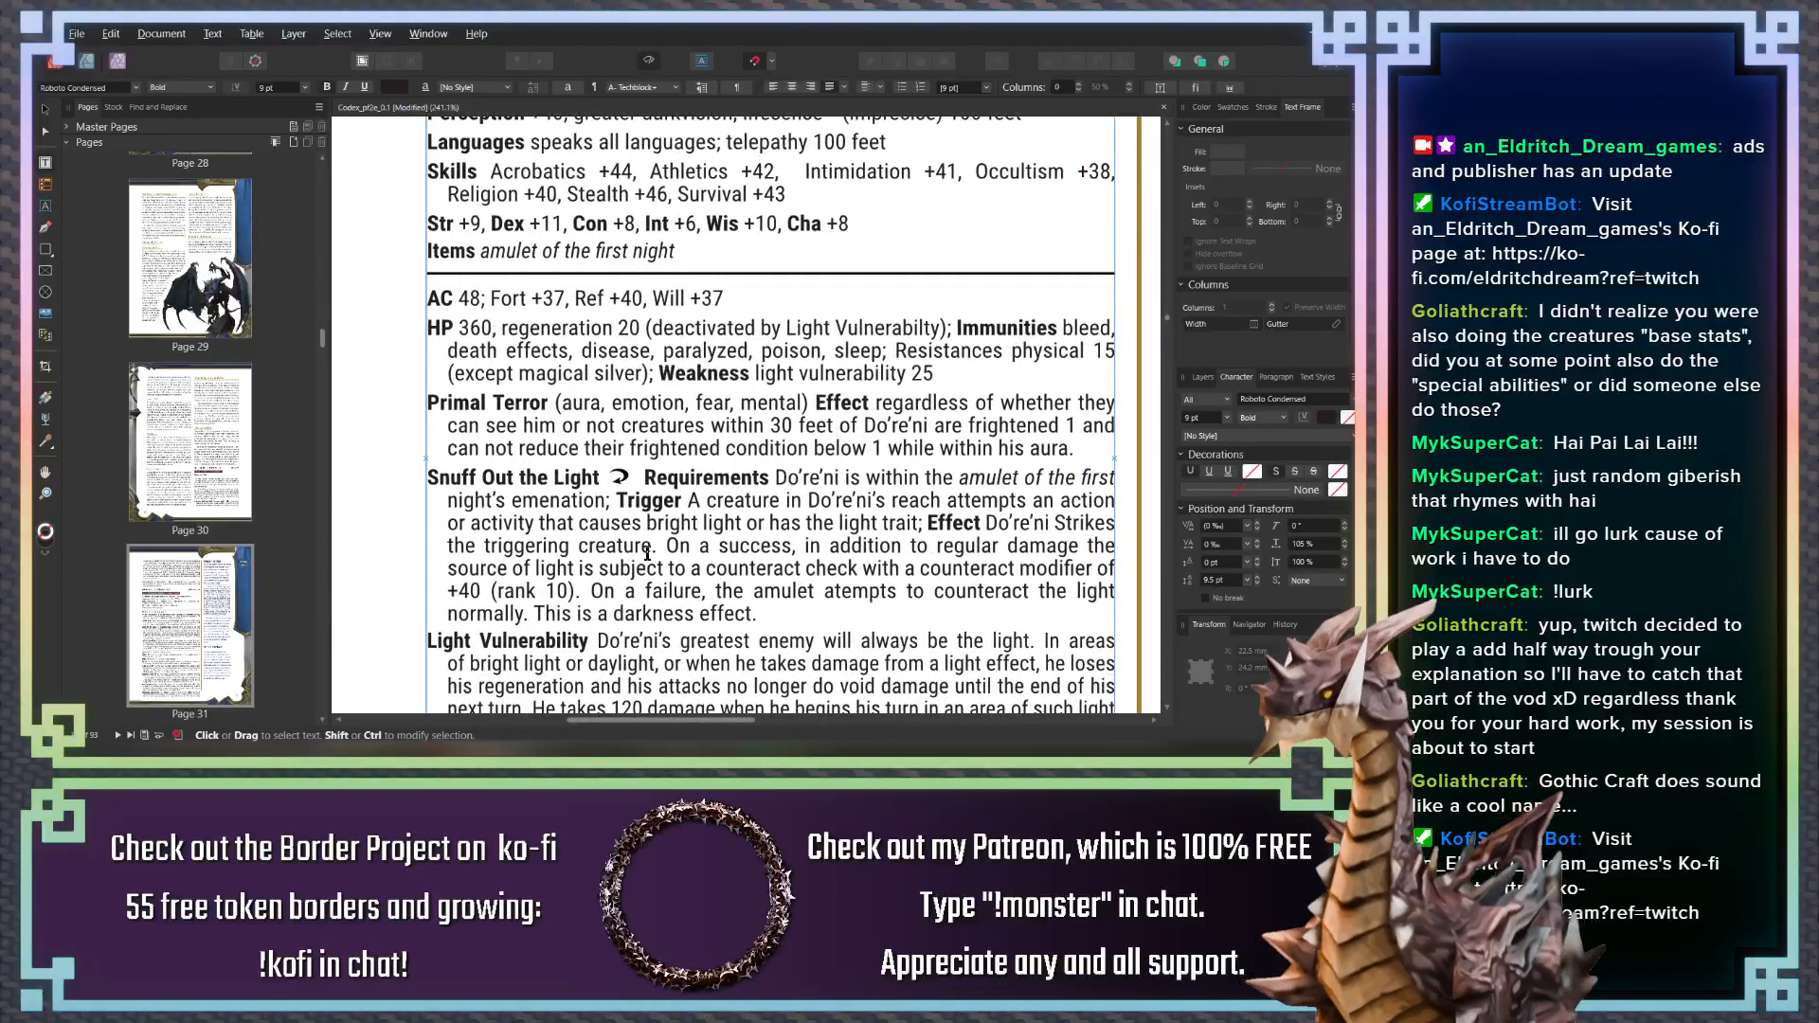
{"action": "scroll", "coordinate": [647, 554], "scroll_direction": "up", "scroll_amount": 1}
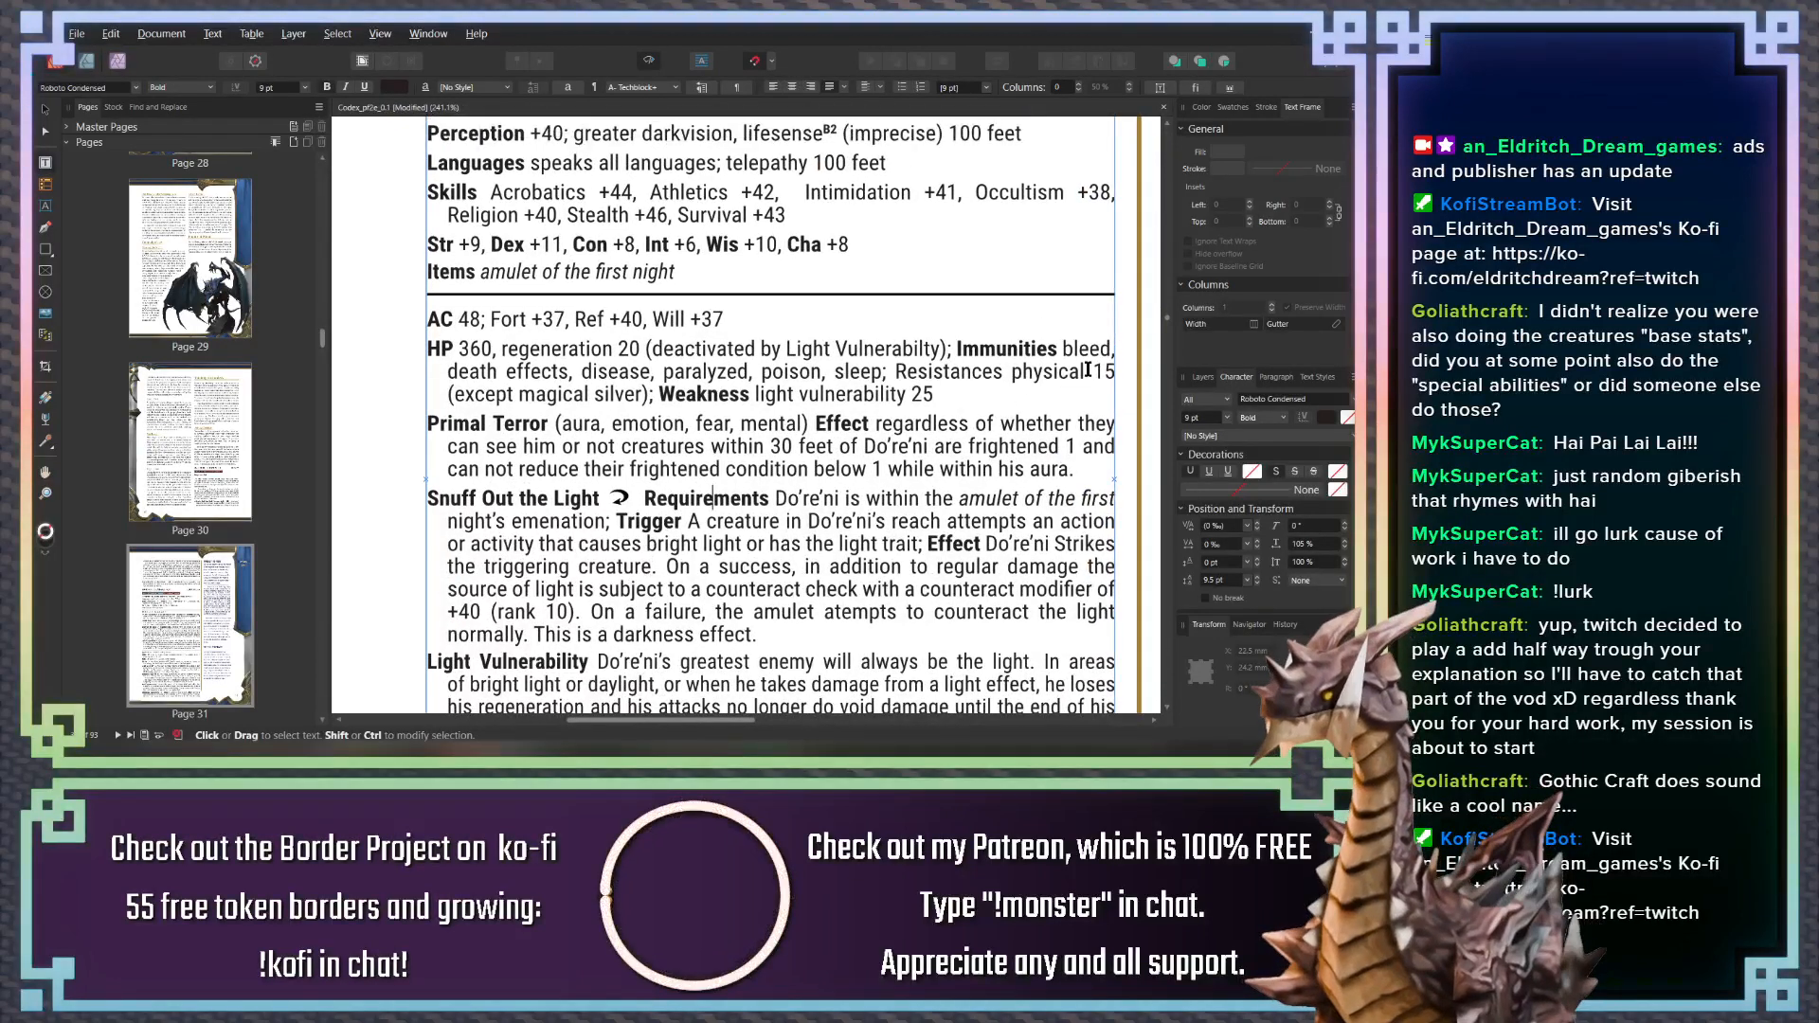
{"action": "double_click", "coordinate": [1099, 371]}
{"action": "type", "text": "2"}
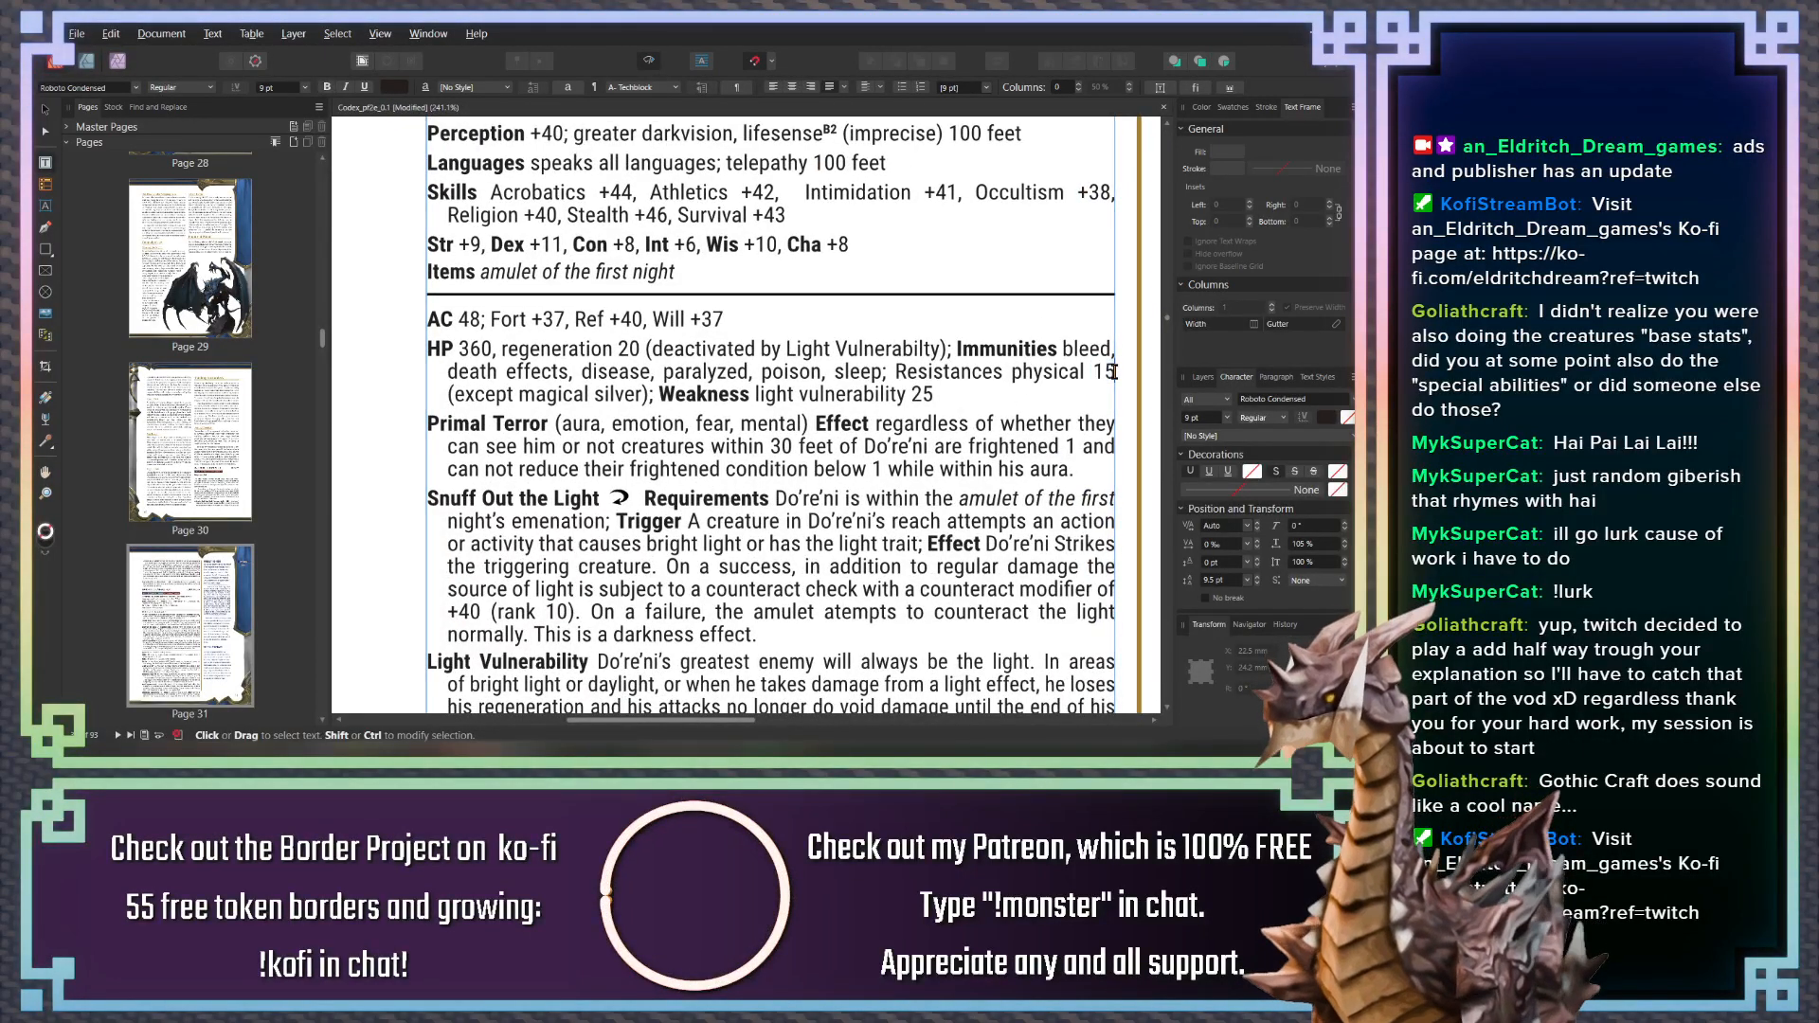
{"action": "type", "text": "0"}
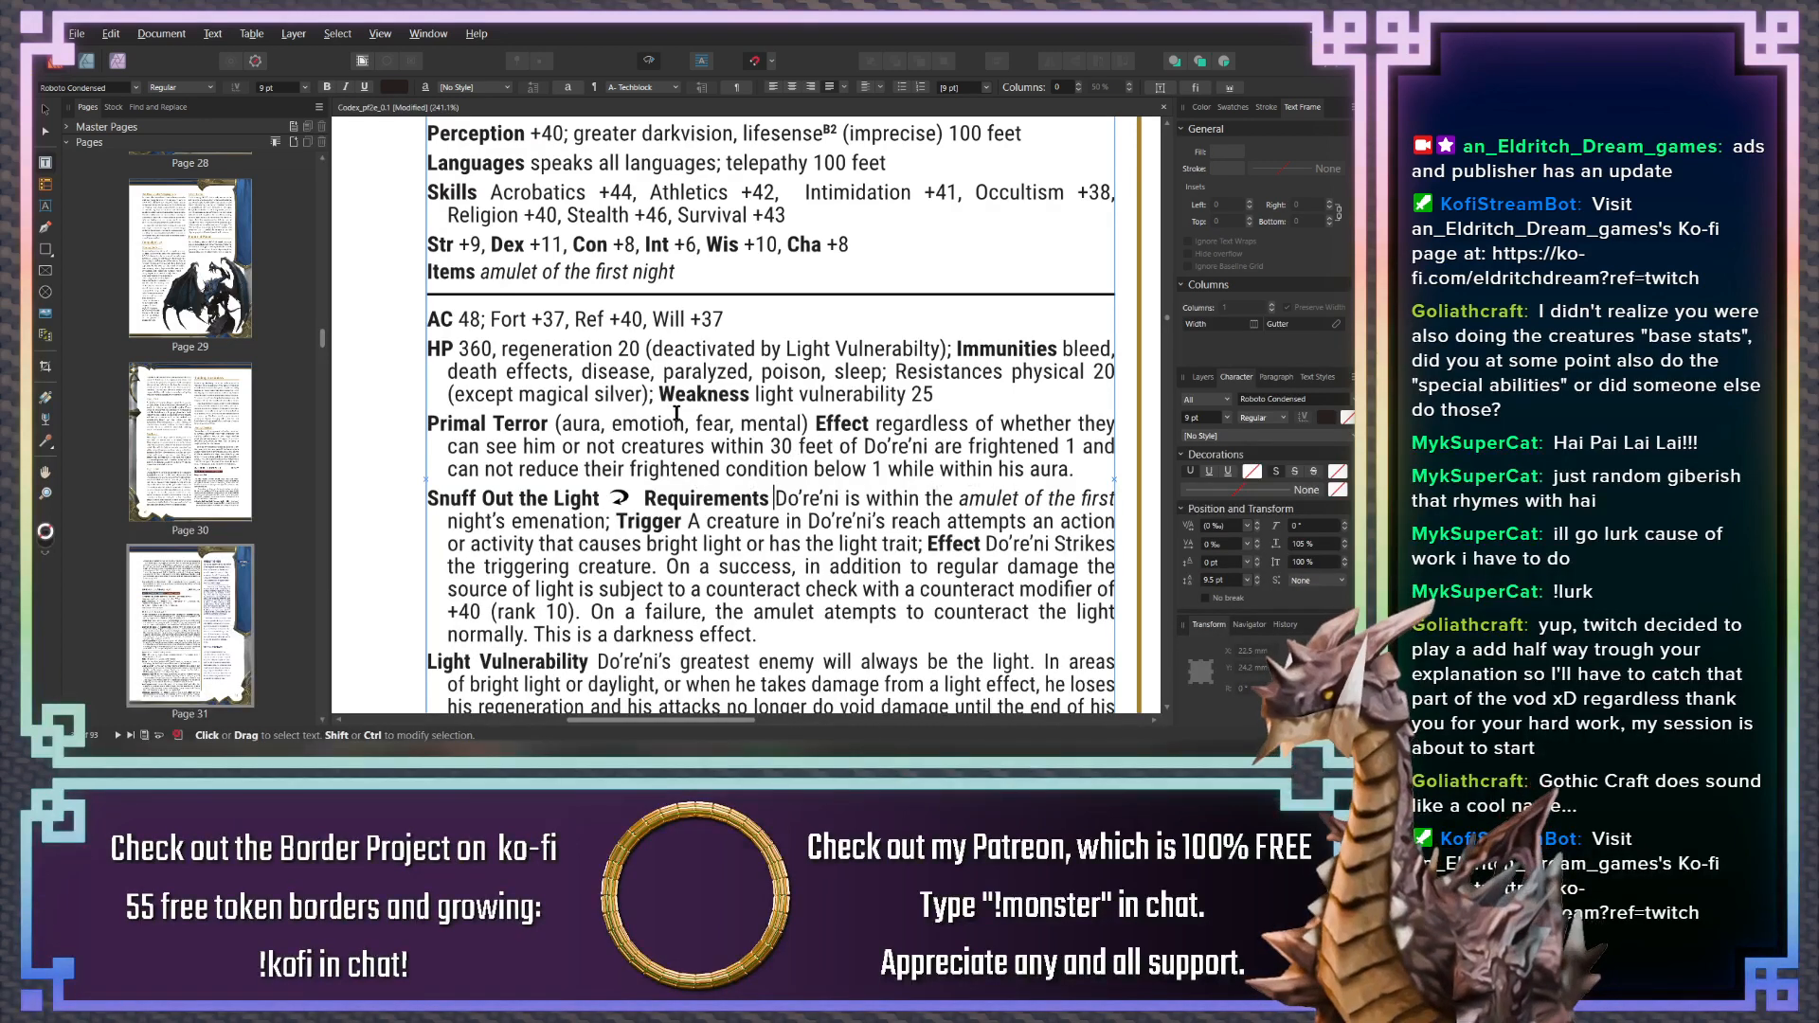
{"action": "scroll", "coordinate": [677, 366], "scroll_direction": "up", "scroll_amount": 1}
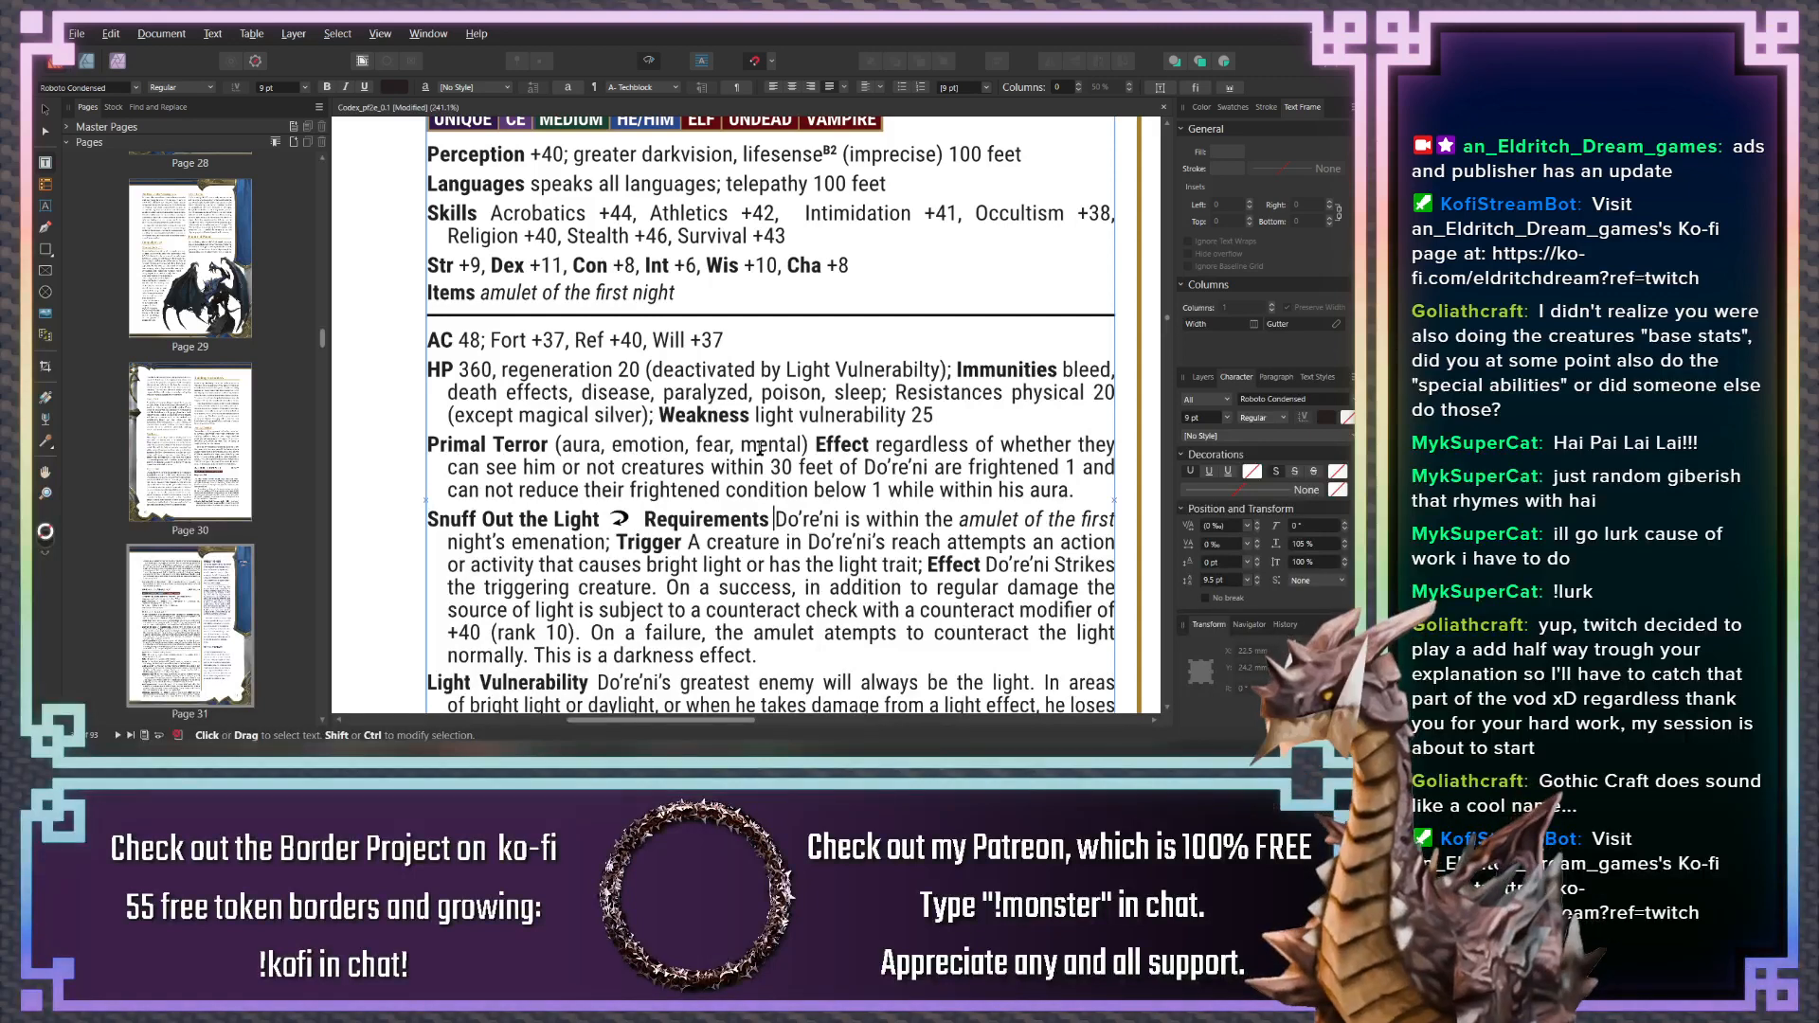
{"action": "scroll", "coordinate": [760, 448], "scroll_direction": "down", "scroll_amount": 1}
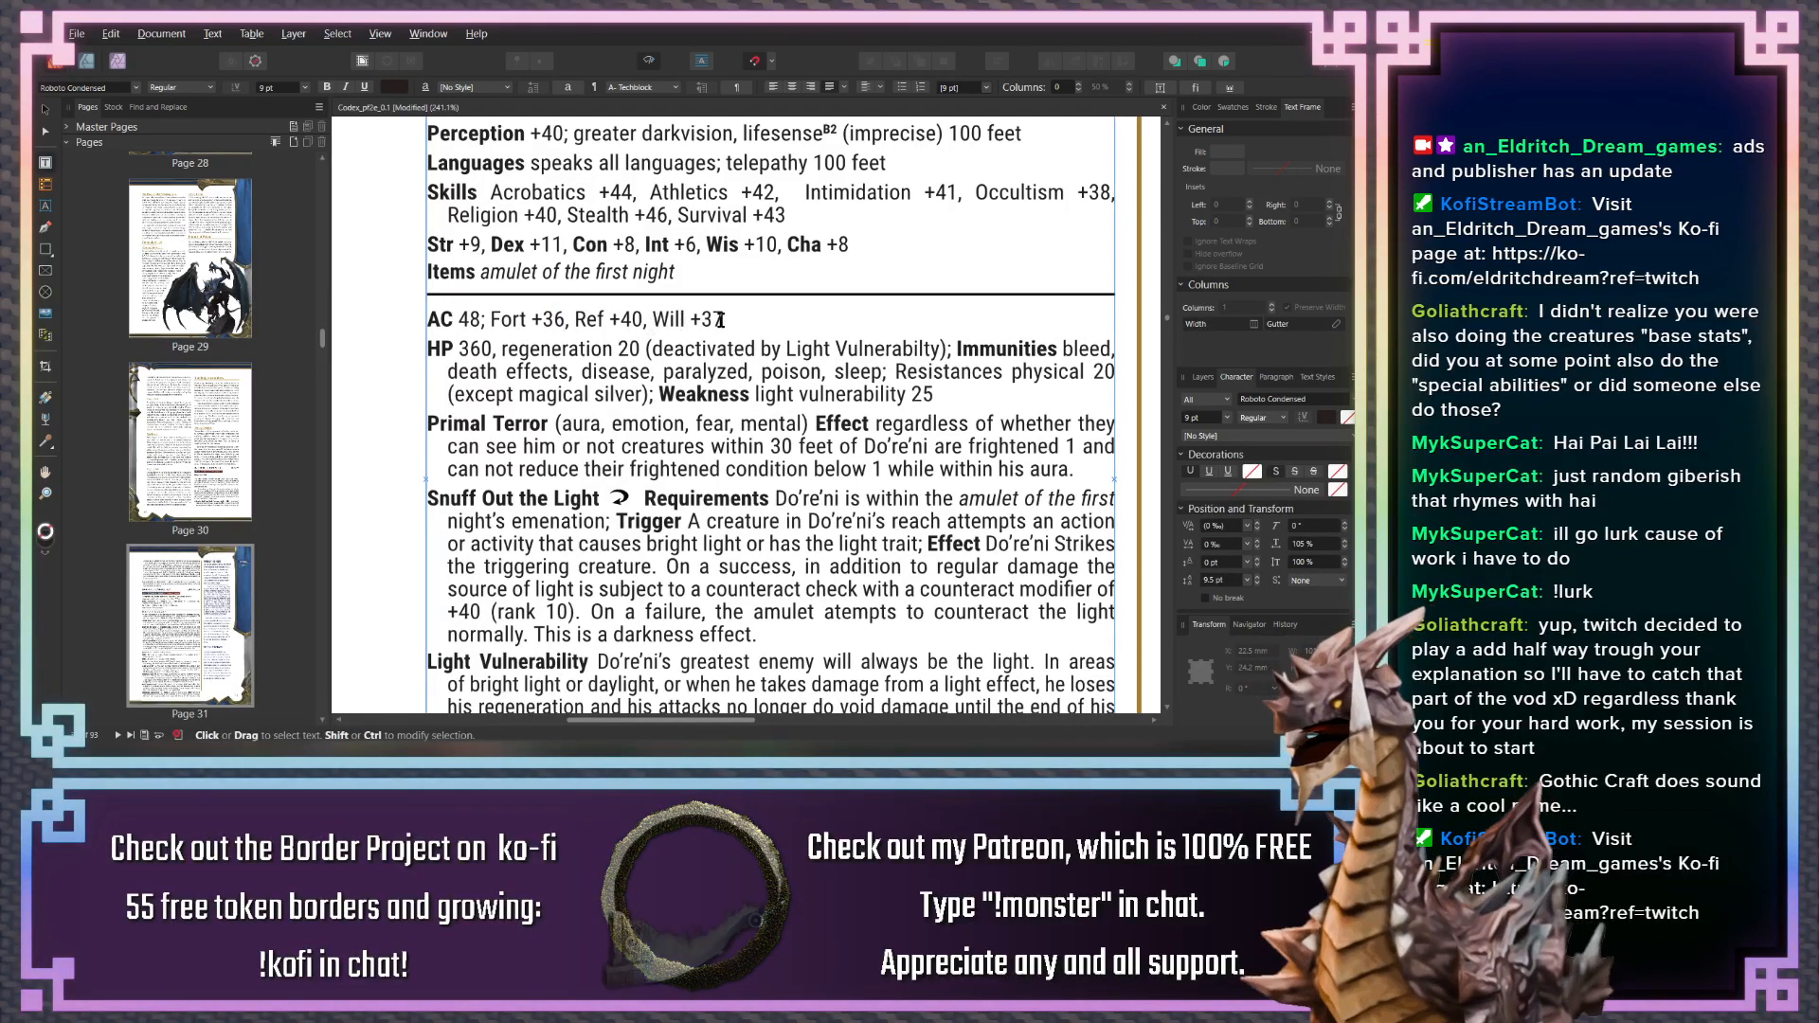
Review Do're'ni's stat block from his skills and defenses through Light Vulnerability to the unfinished melee attacks
{"action": "scroll", "coordinate": [655, 395], "scroll_direction": "down", "scroll_amount": 1}
{"action": "scroll", "coordinate": [656, 394], "scroll_direction": "down", "scroll_amount": 4}
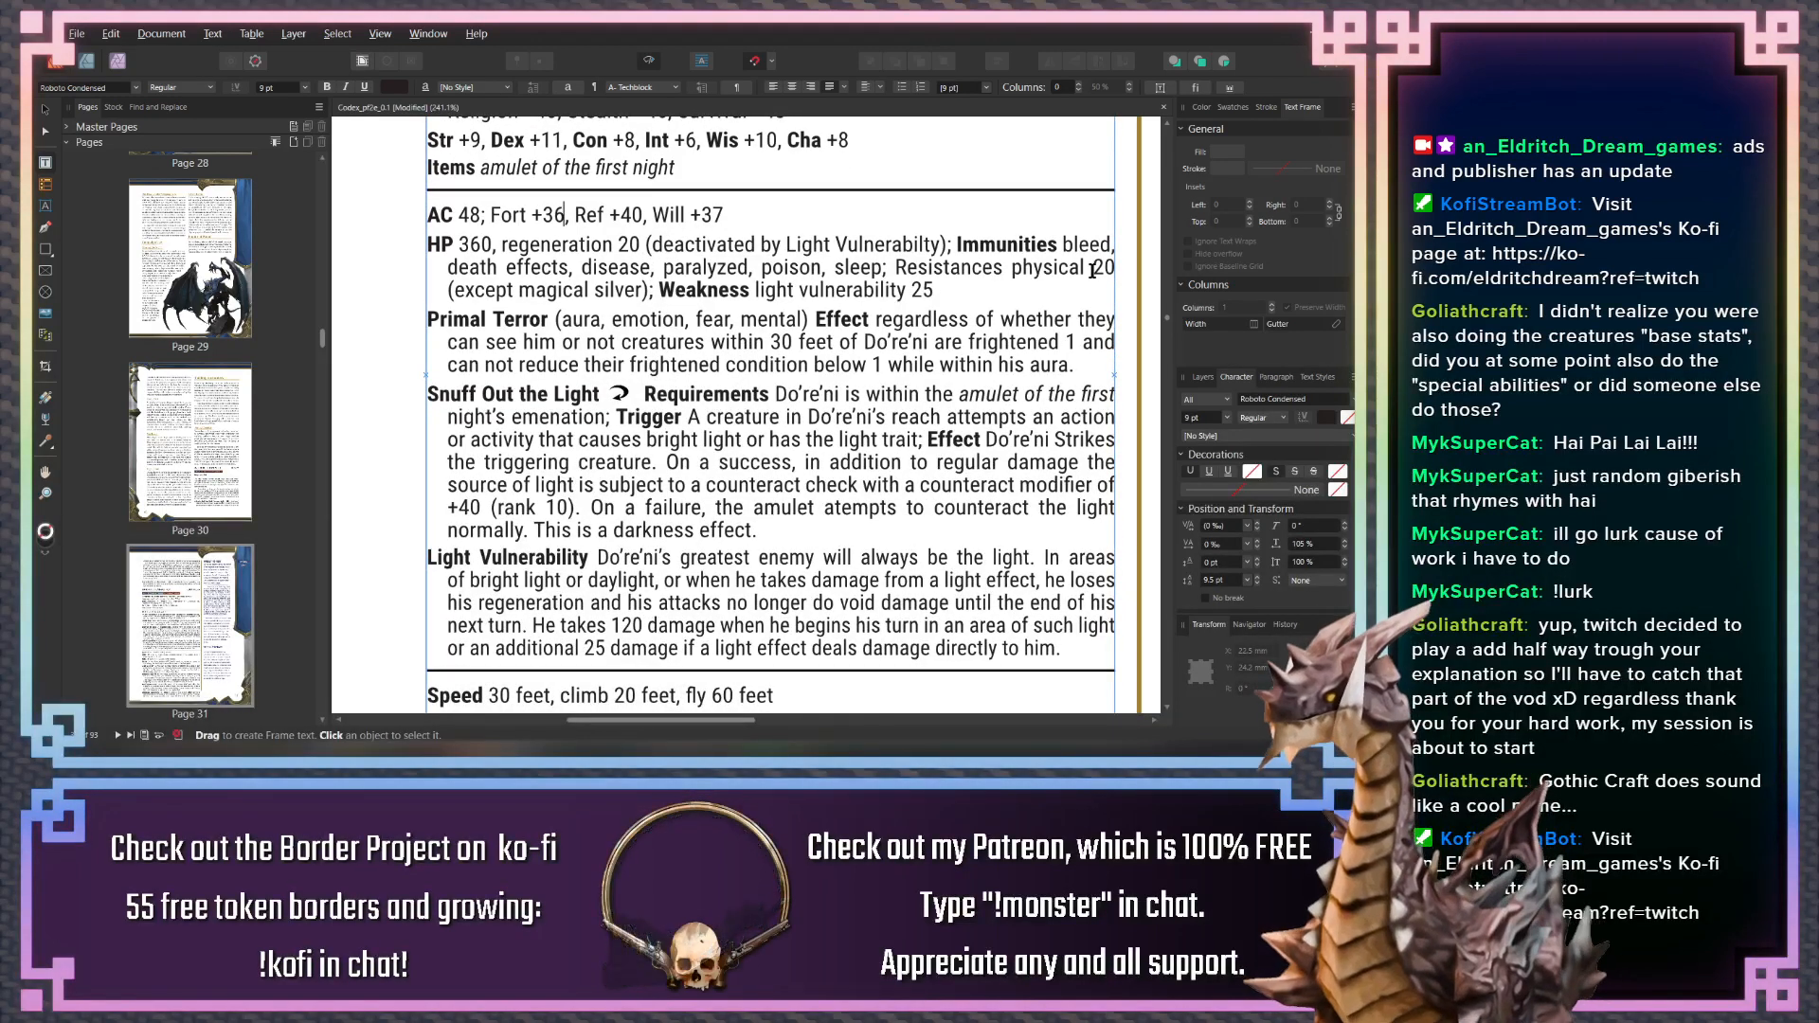
{"action": "scroll", "coordinate": [758, 274], "scroll_direction": "up", "scroll_amount": 3}
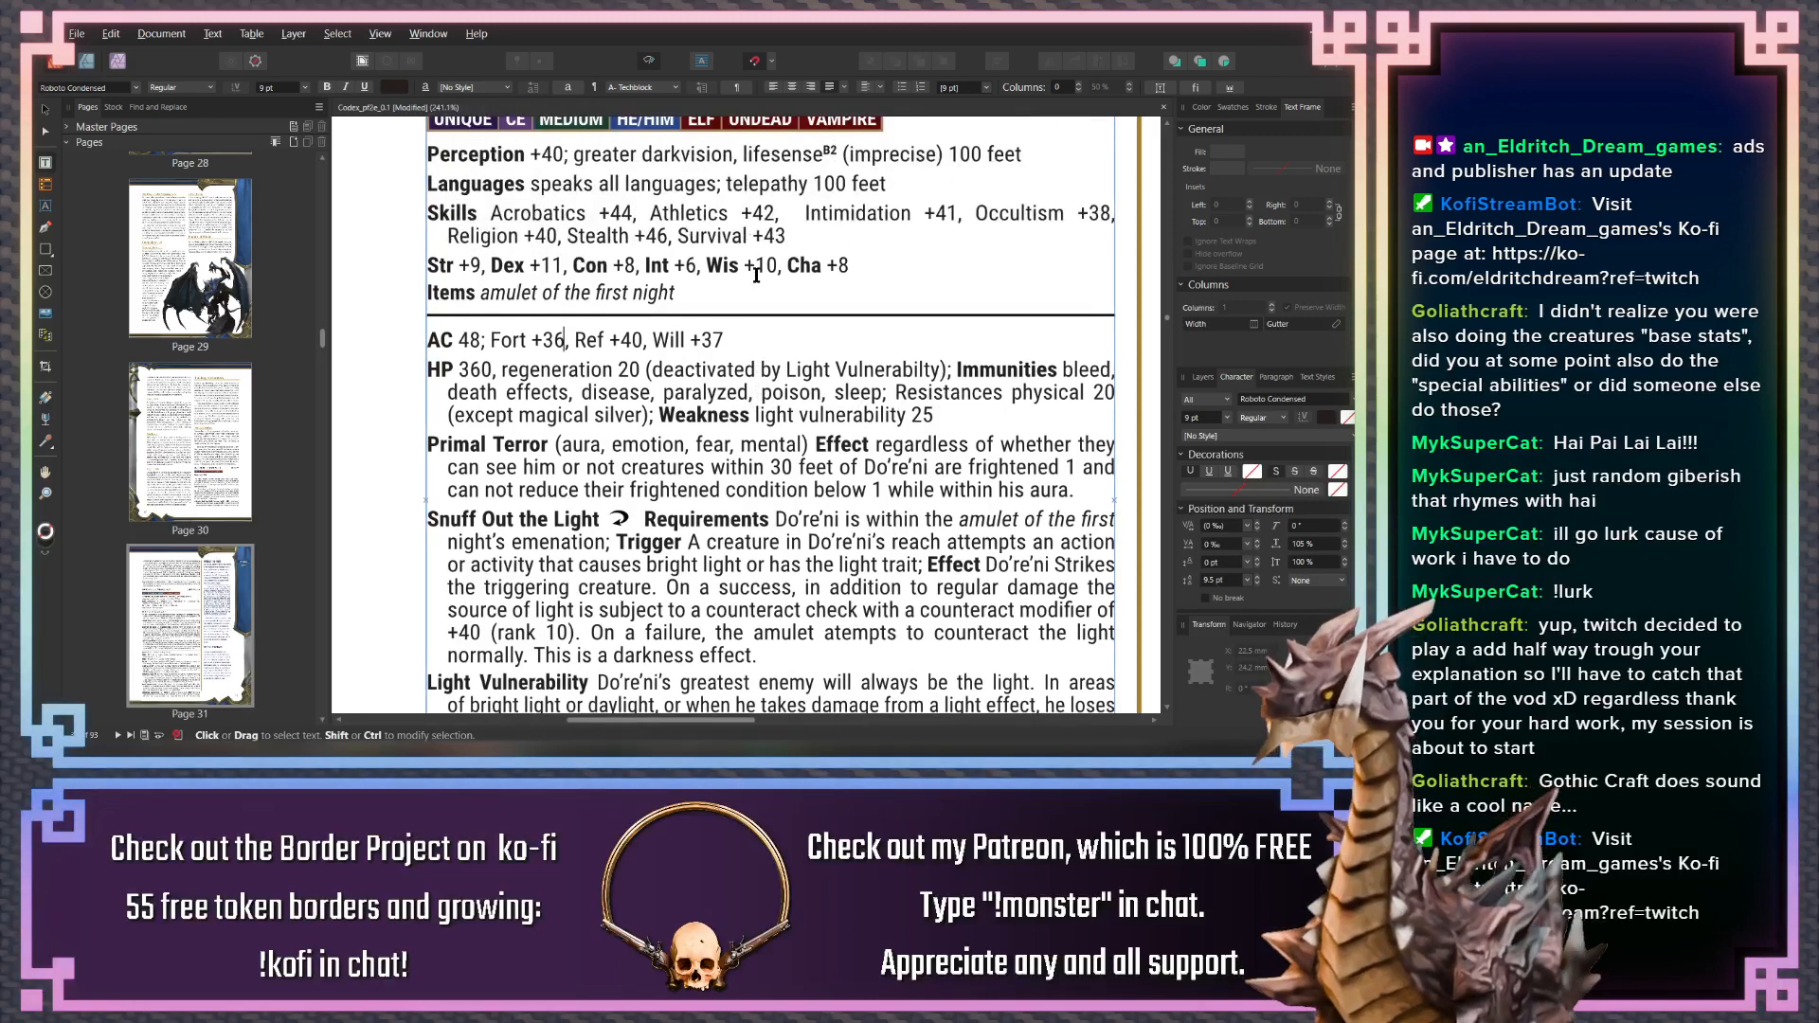
{"action": "scroll", "coordinate": [630, 303], "scroll_direction": "down", "scroll_amount": 6}
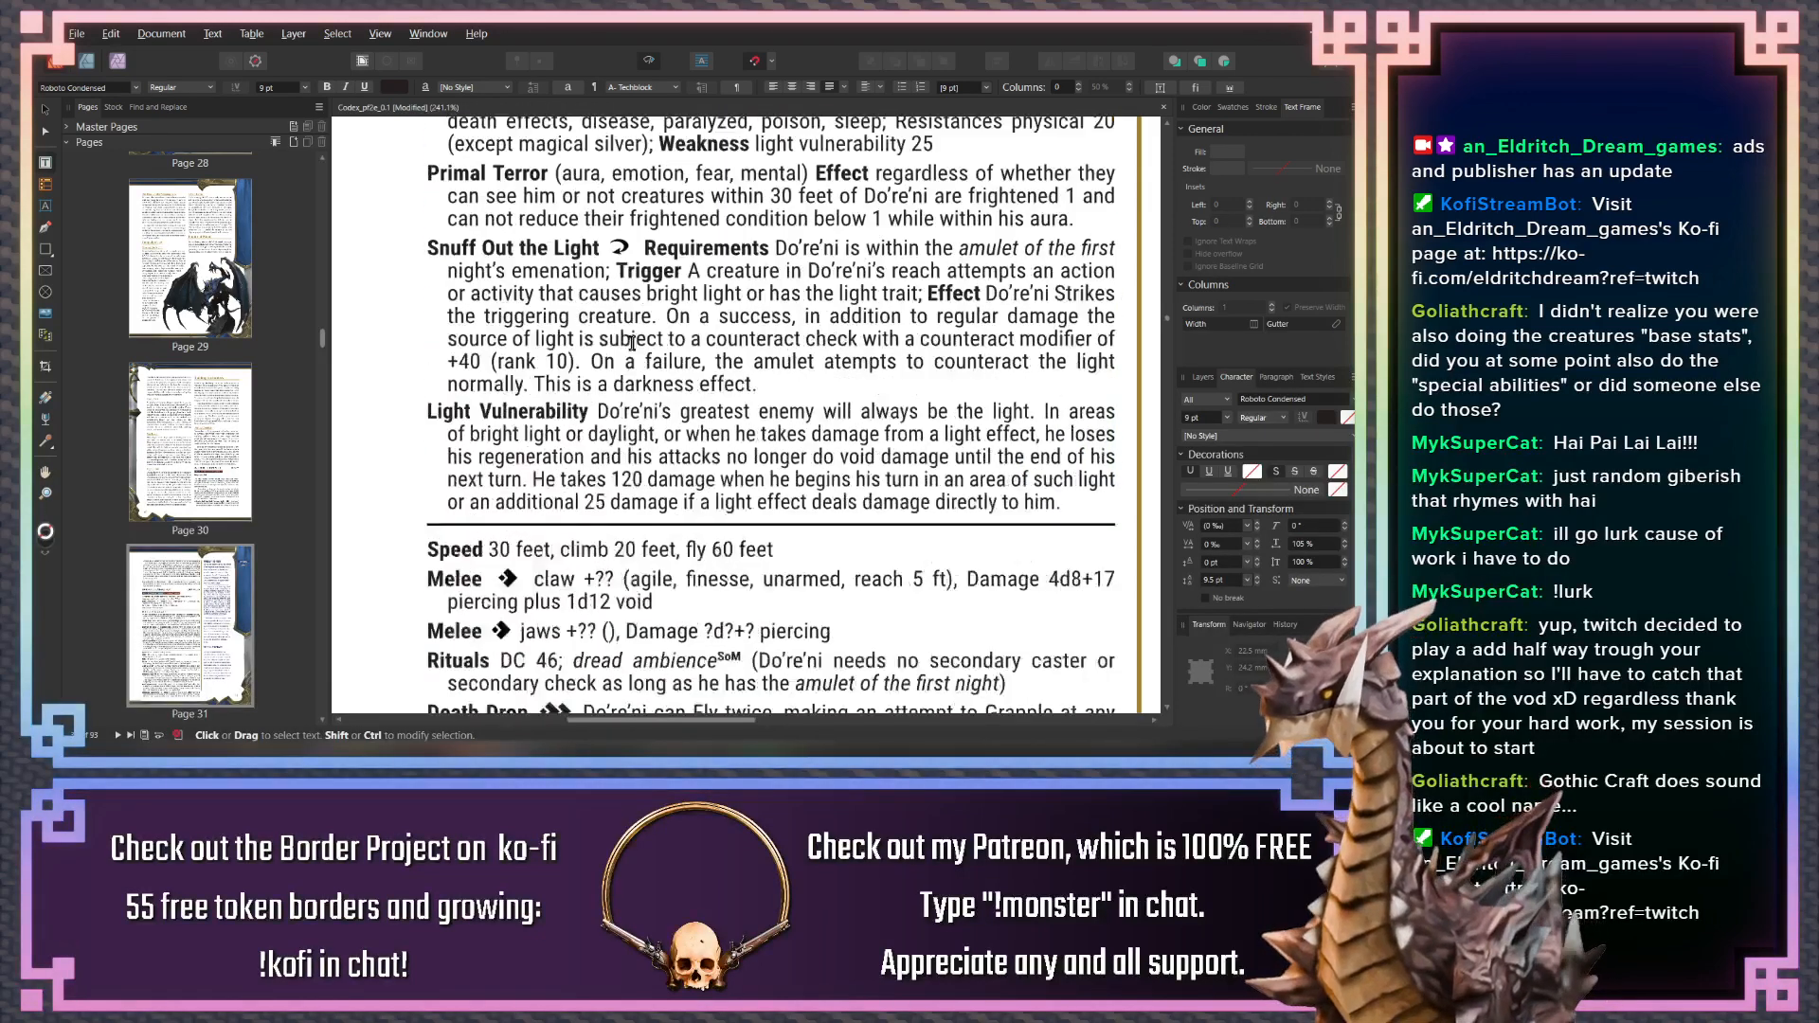
{"action": "scroll", "coordinate": [625, 416], "scroll_direction": "down", "scroll_amount": 2}
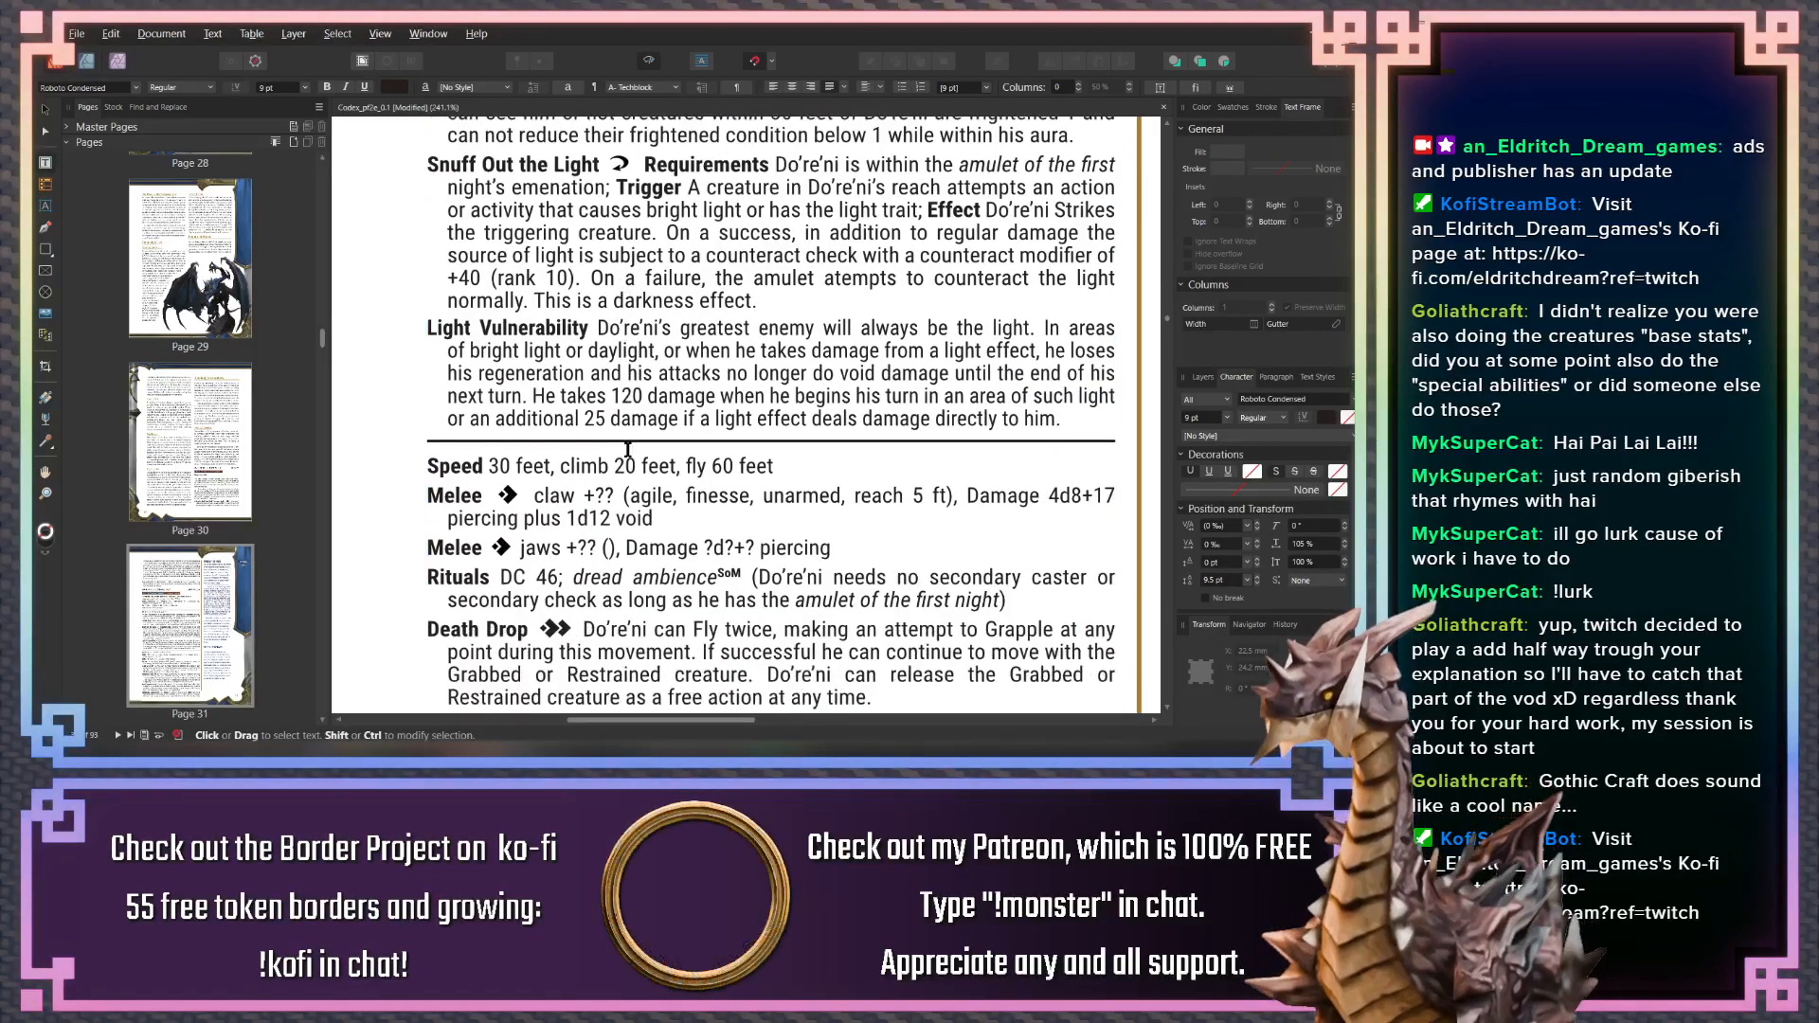
{"action": "scroll", "coordinate": [627, 449], "scroll_direction": "up", "scroll_amount": 2}
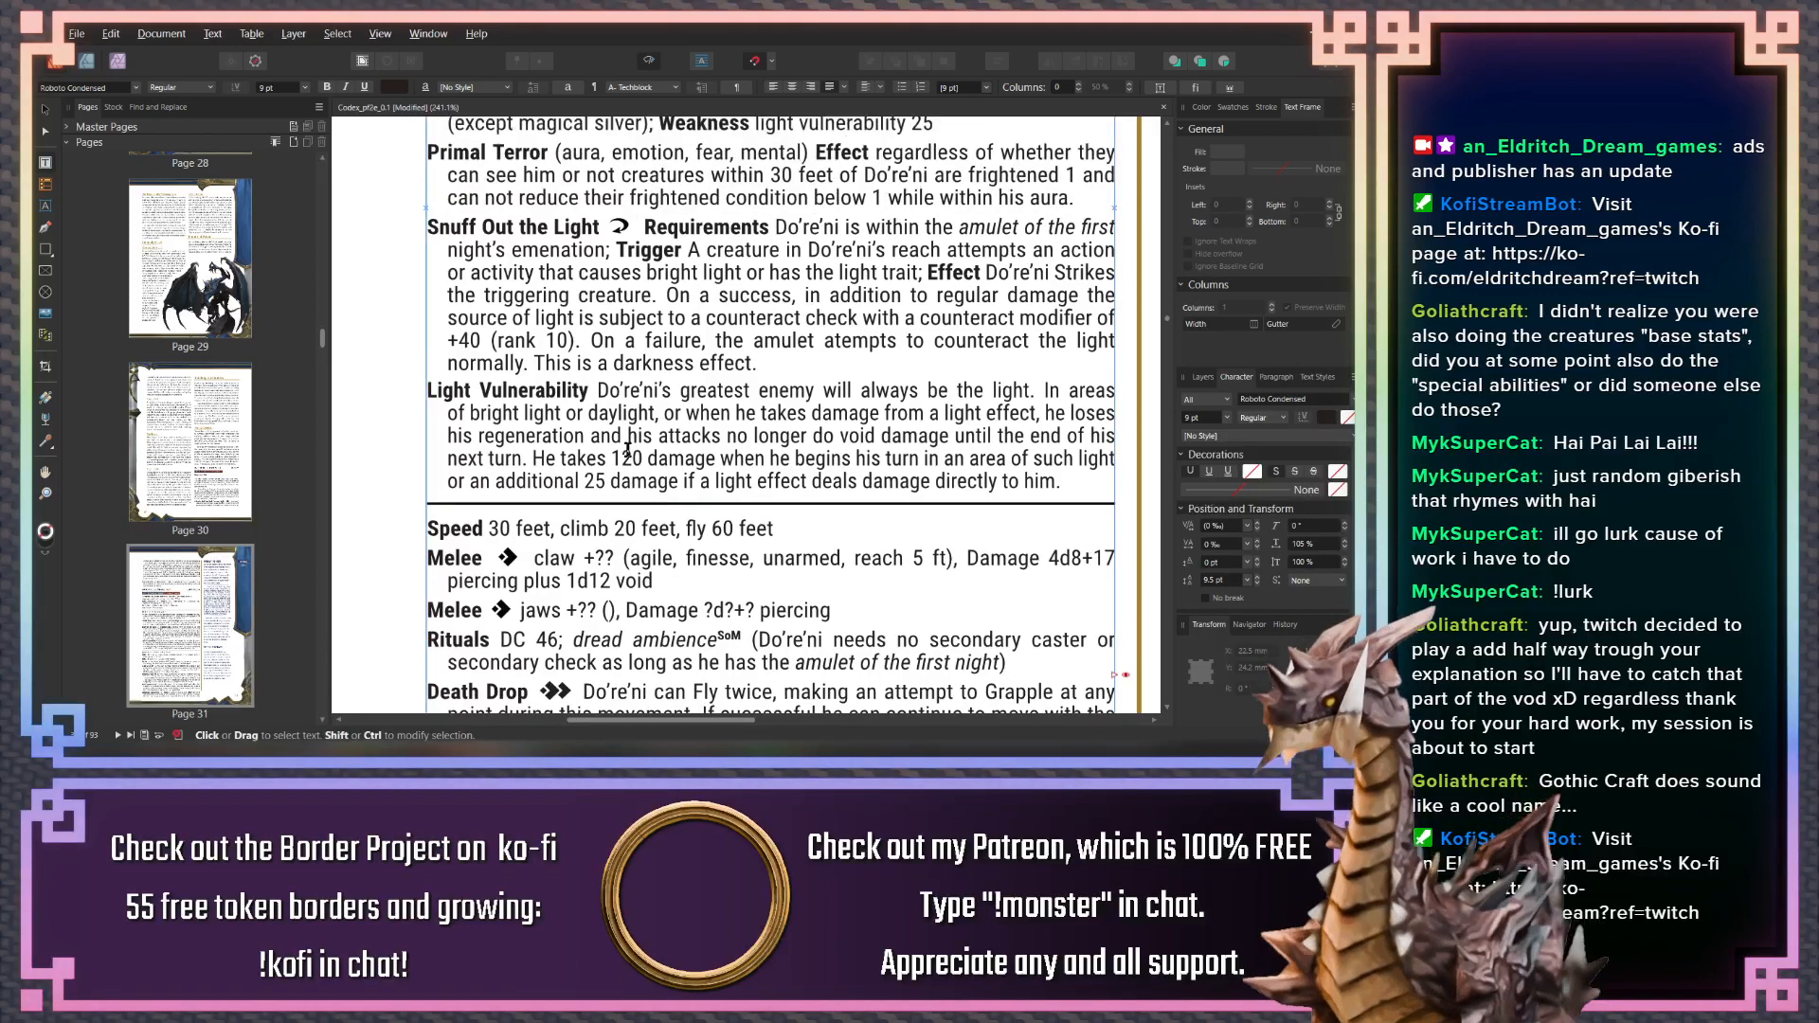
{"action": "scroll", "coordinate": [632, 337], "scroll_direction": "up", "scroll_amount": 1}
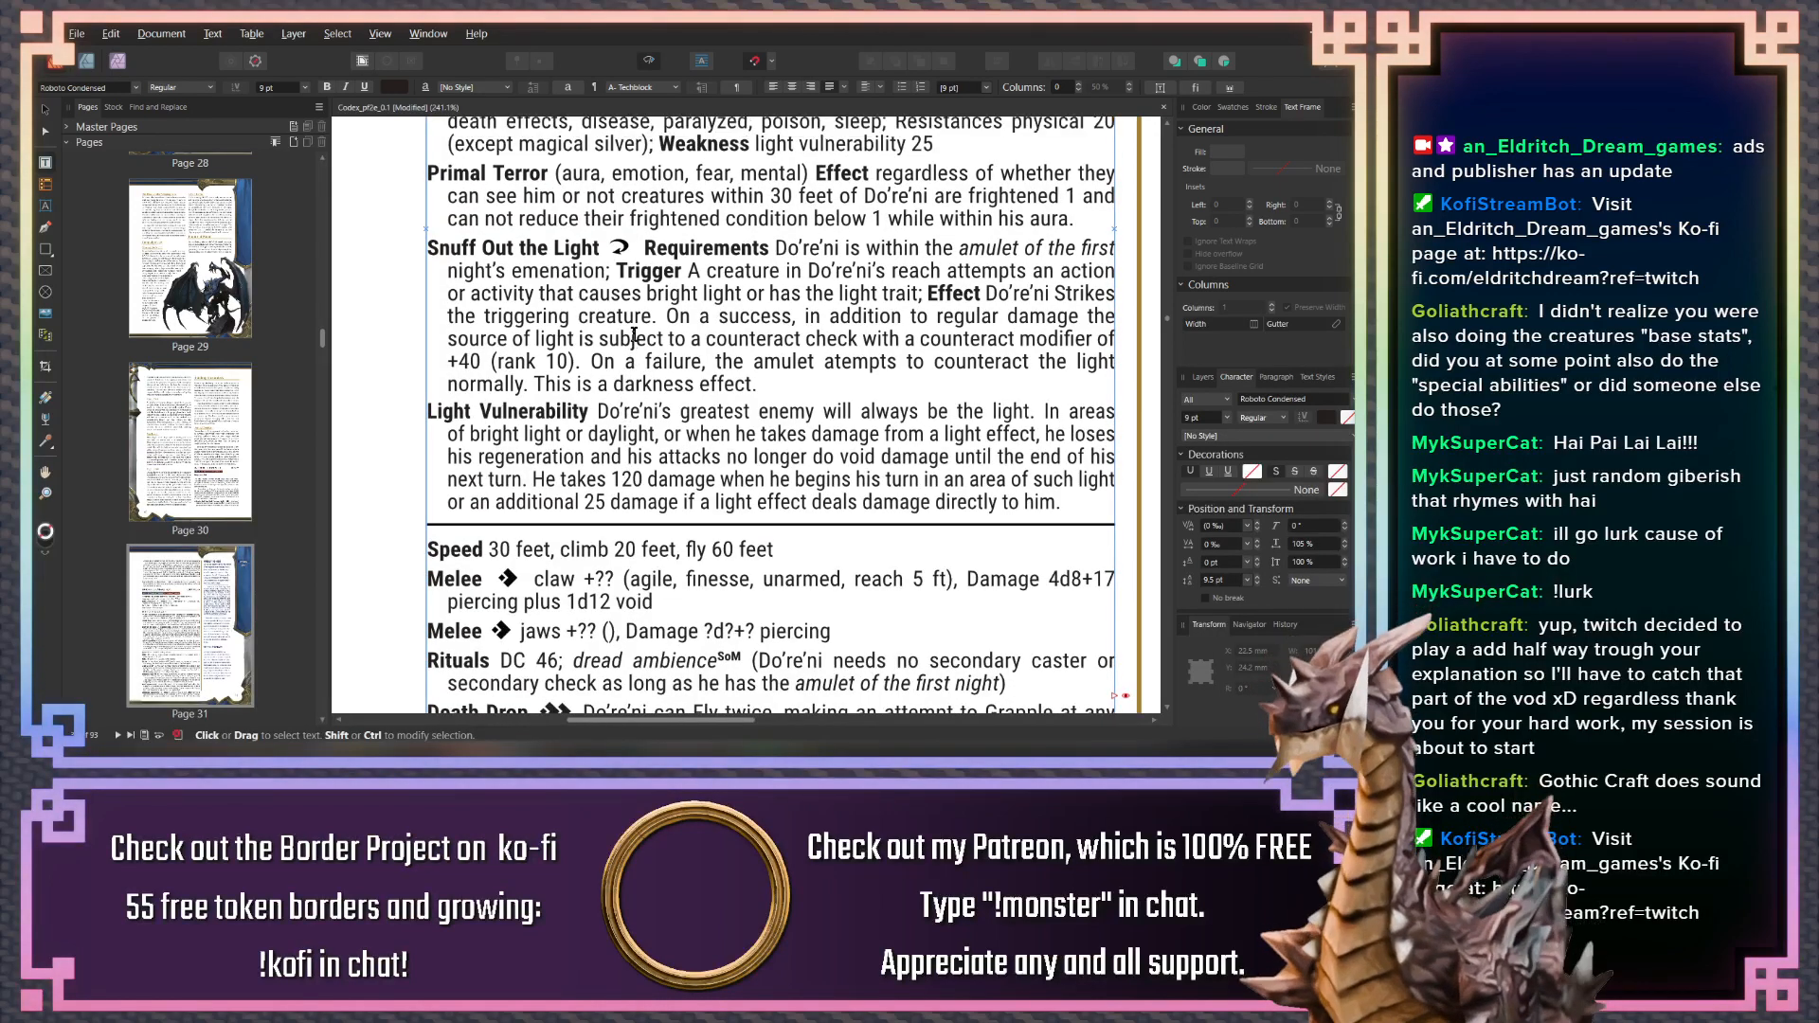
{"action": "scroll", "coordinate": [634, 334], "scroll_direction": "up", "scroll_amount": 1}
{"action": "scroll", "coordinate": [633, 335], "scroll_direction": "up", "scroll_amount": 3}
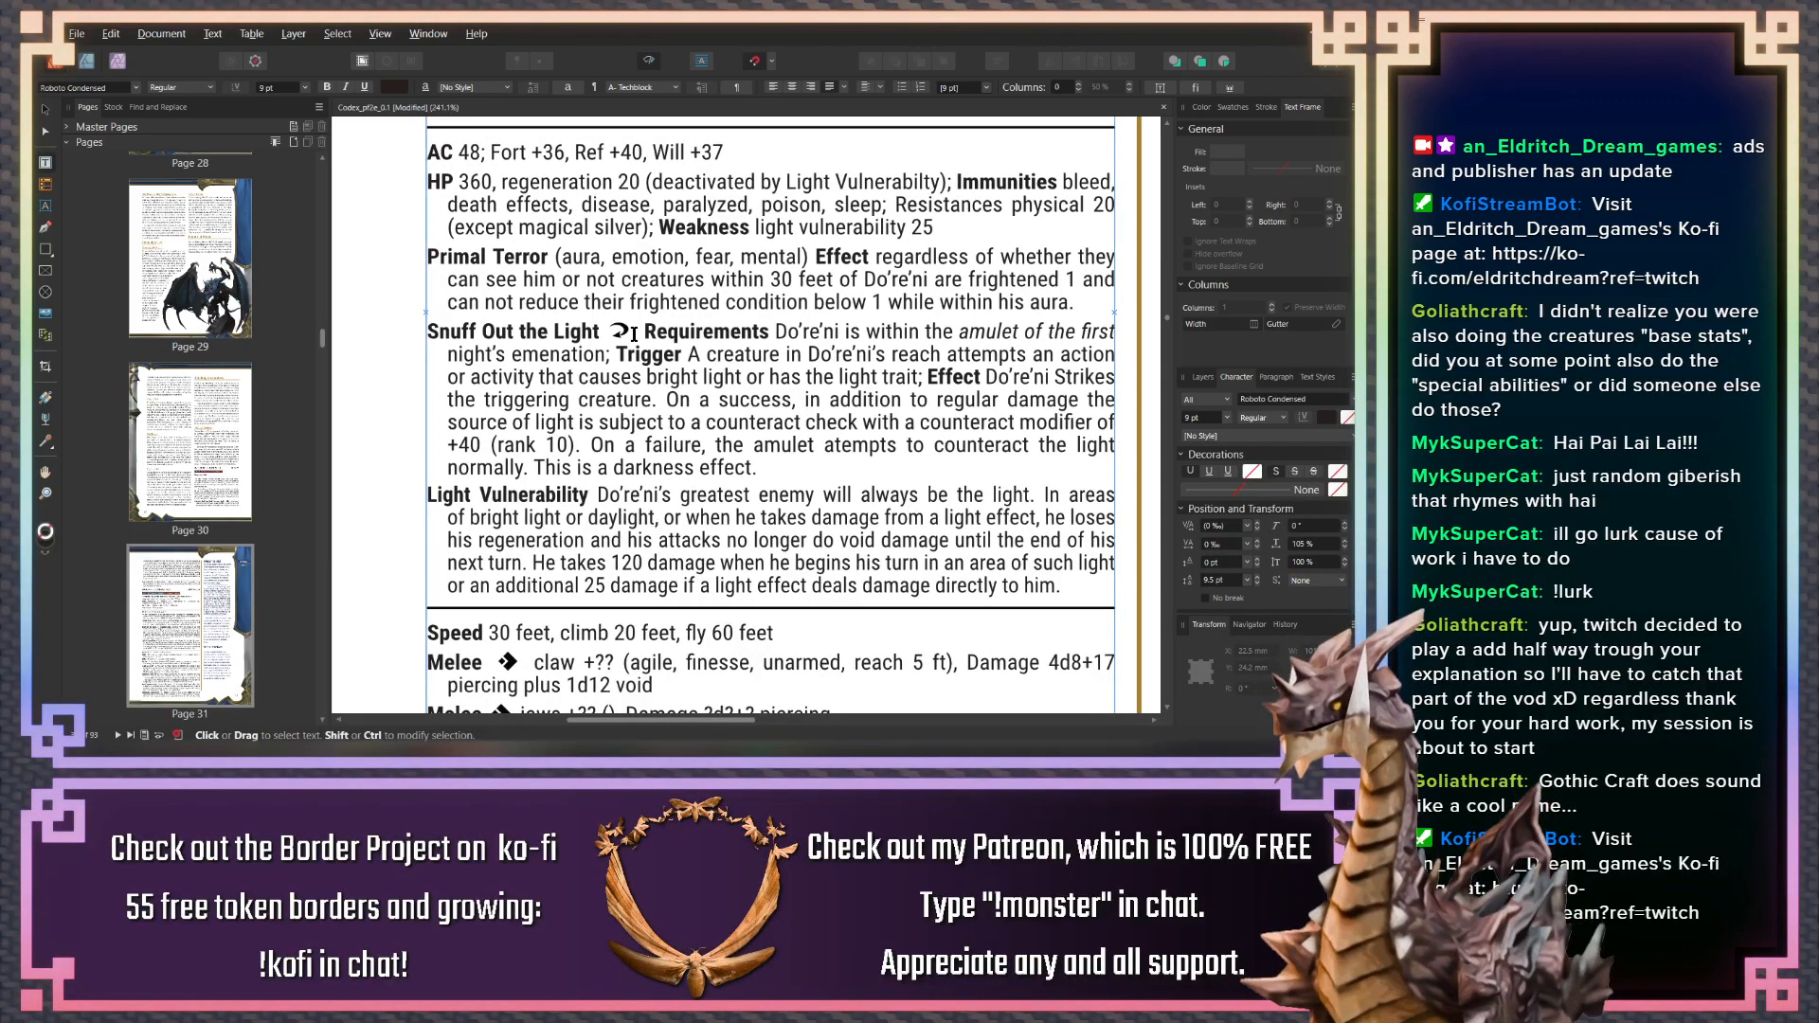
{"action": "scroll", "coordinate": [633, 333], "scroll_direction": "up", "scroll_amount": 1}
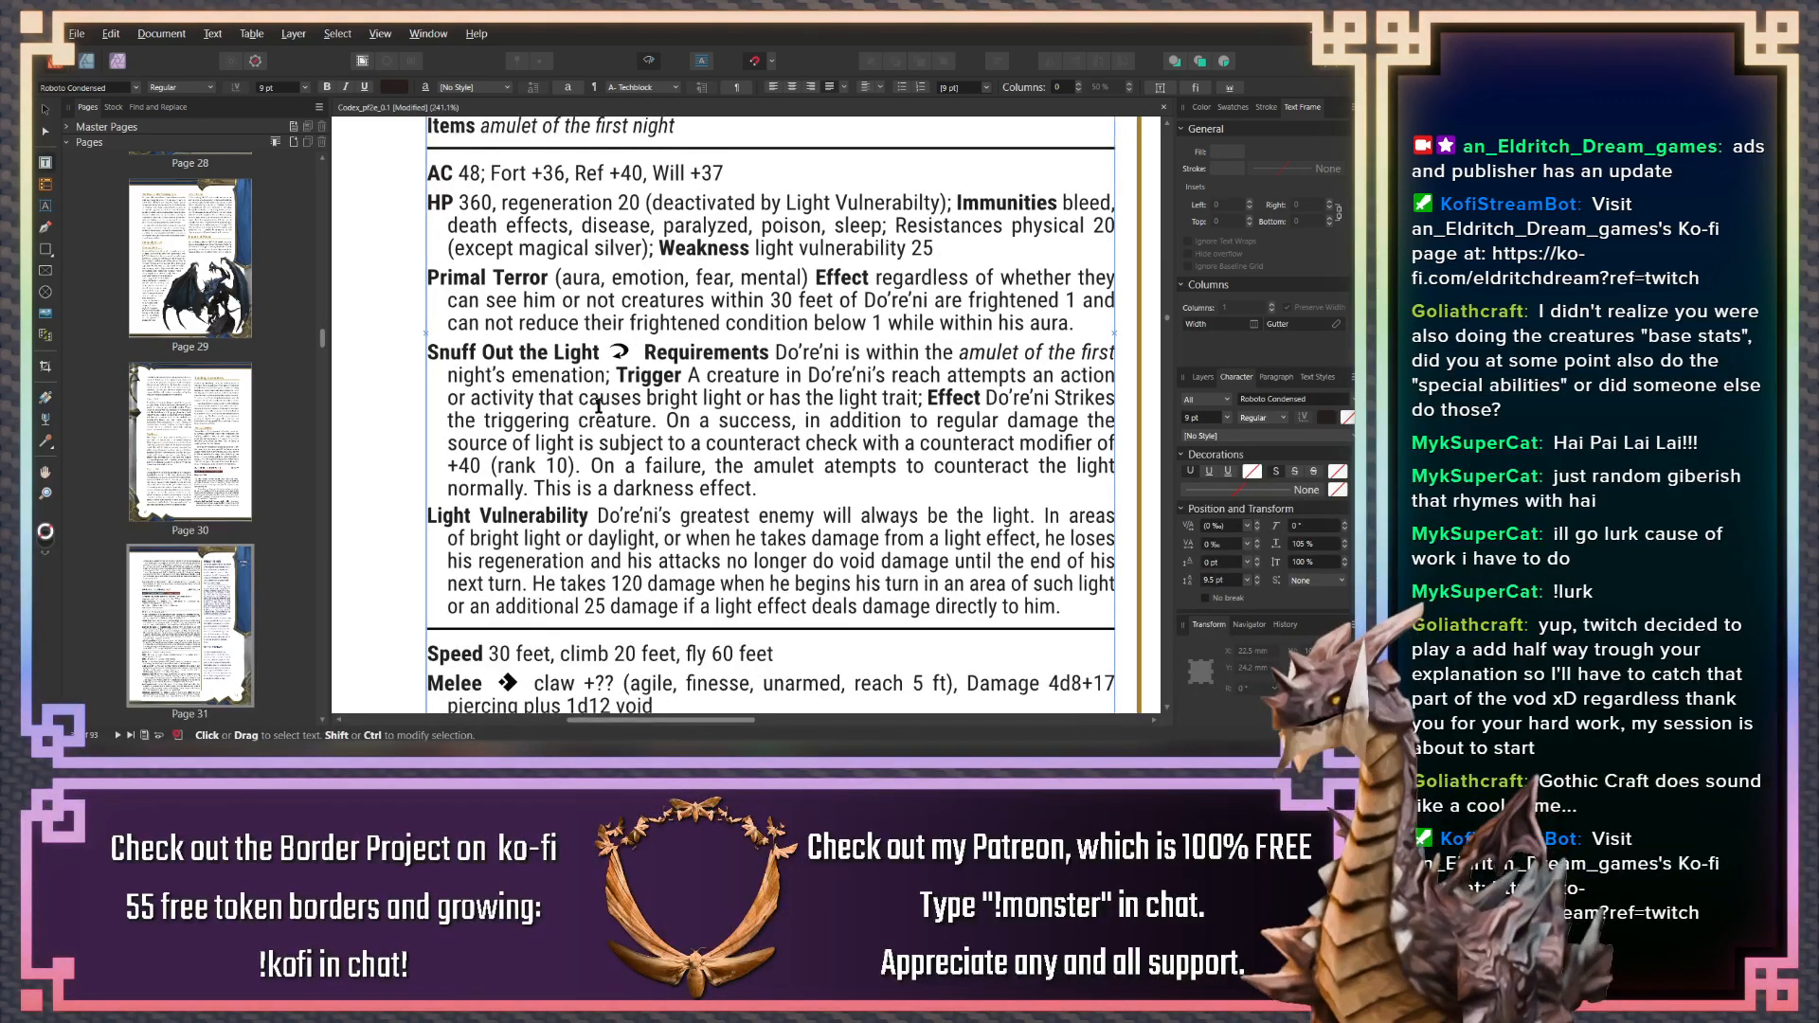
{"action": "scroll", "coordinate": [598, 438], "scroll_direction": "up", "scroll_amount": 1}
{"action": "scroll", "coordinate": [599, 437], "scroll_direction": "down", "scroll_amount": 11}
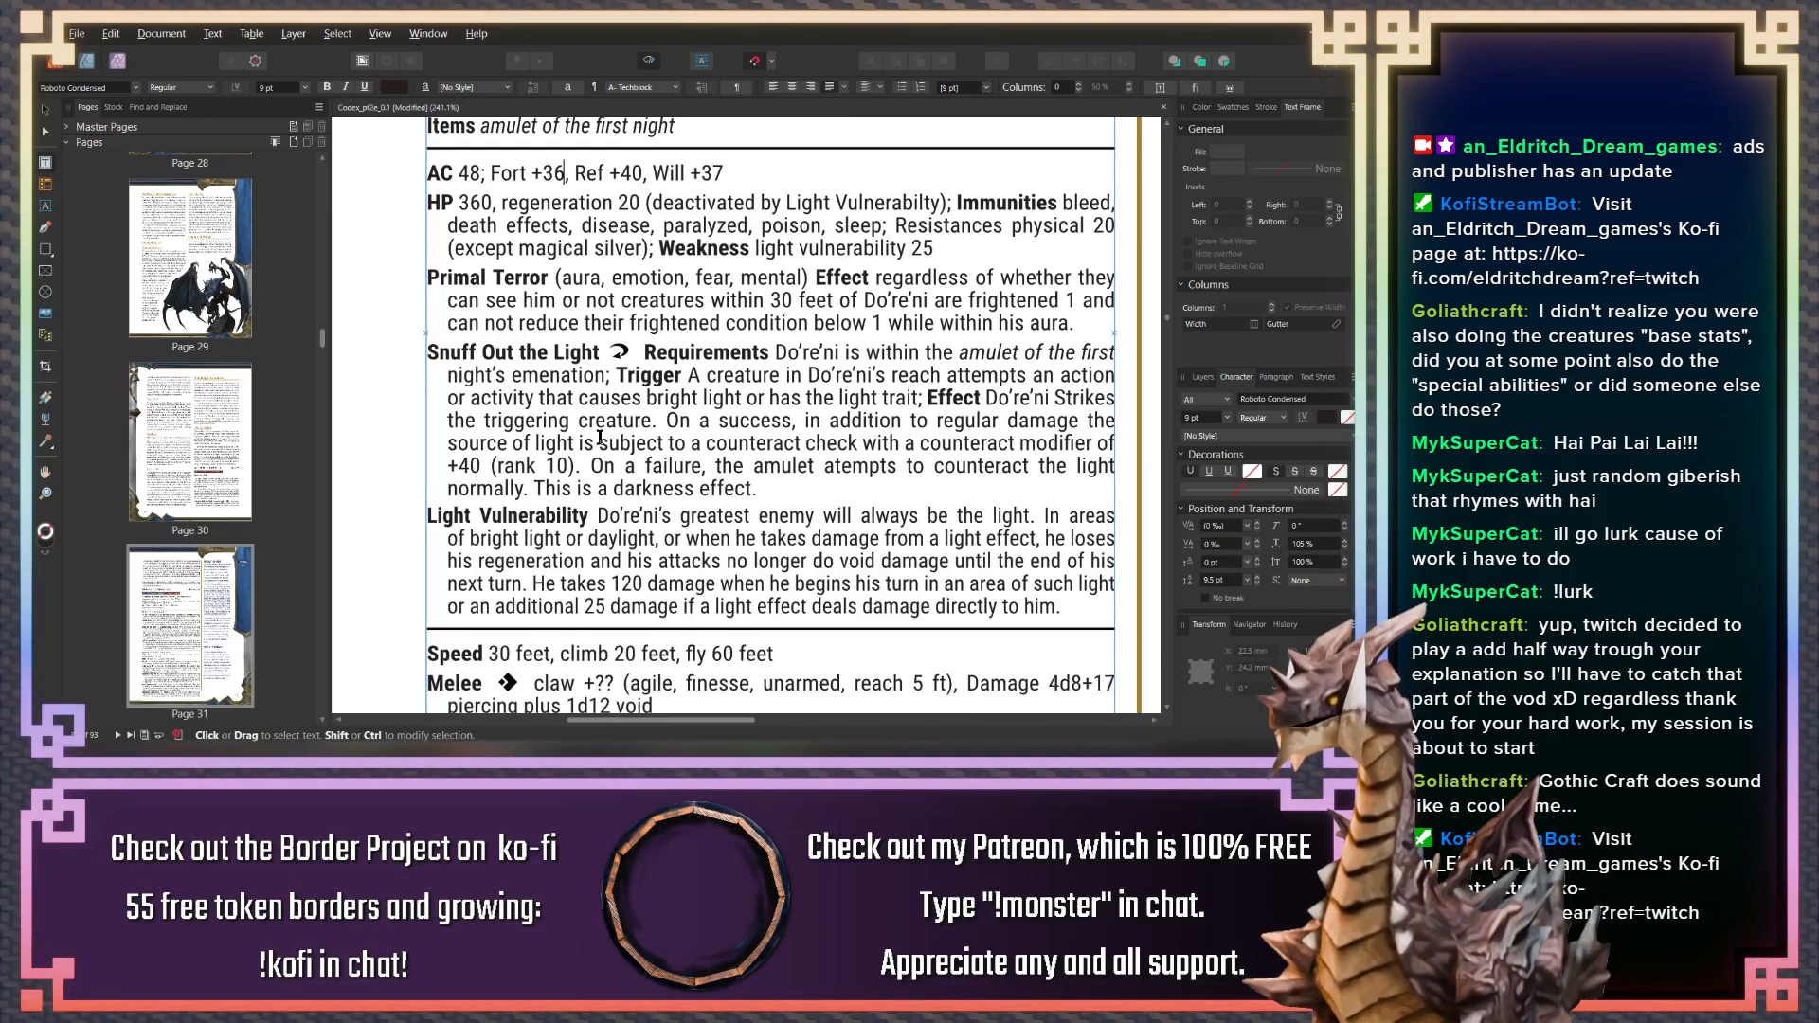
{"action": "scroll", "coordinate": [601, 433], "scroll_direction": "down", "scroll_amount": 1}
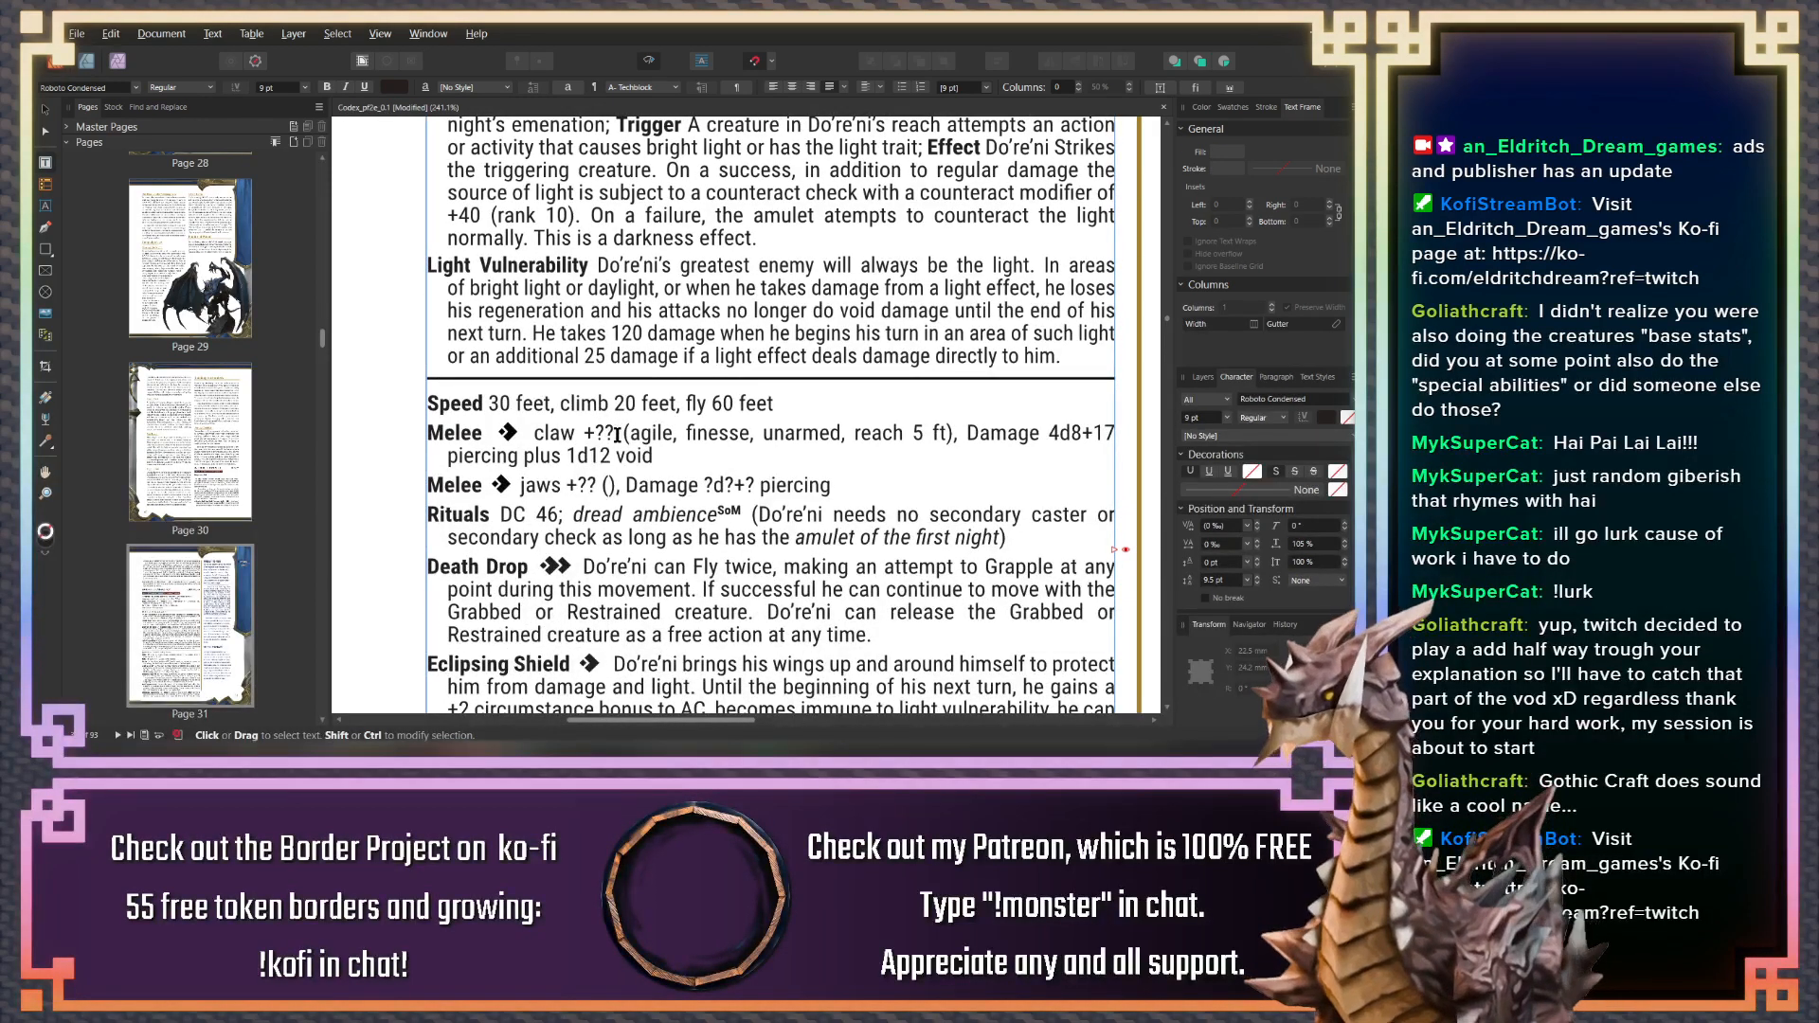
Compare Do're'ni's AC, saves and HP with his attacks and the abilities down to Vitamancy Quickening
{"action": "scroll", "coordinate": [617, 434], "scroll_direction": "up", "scroll_amount": 10}
{"action": "scroll", "coordinate": [617, 435], "scroll_direction": "down", "scroll_amount": 2}
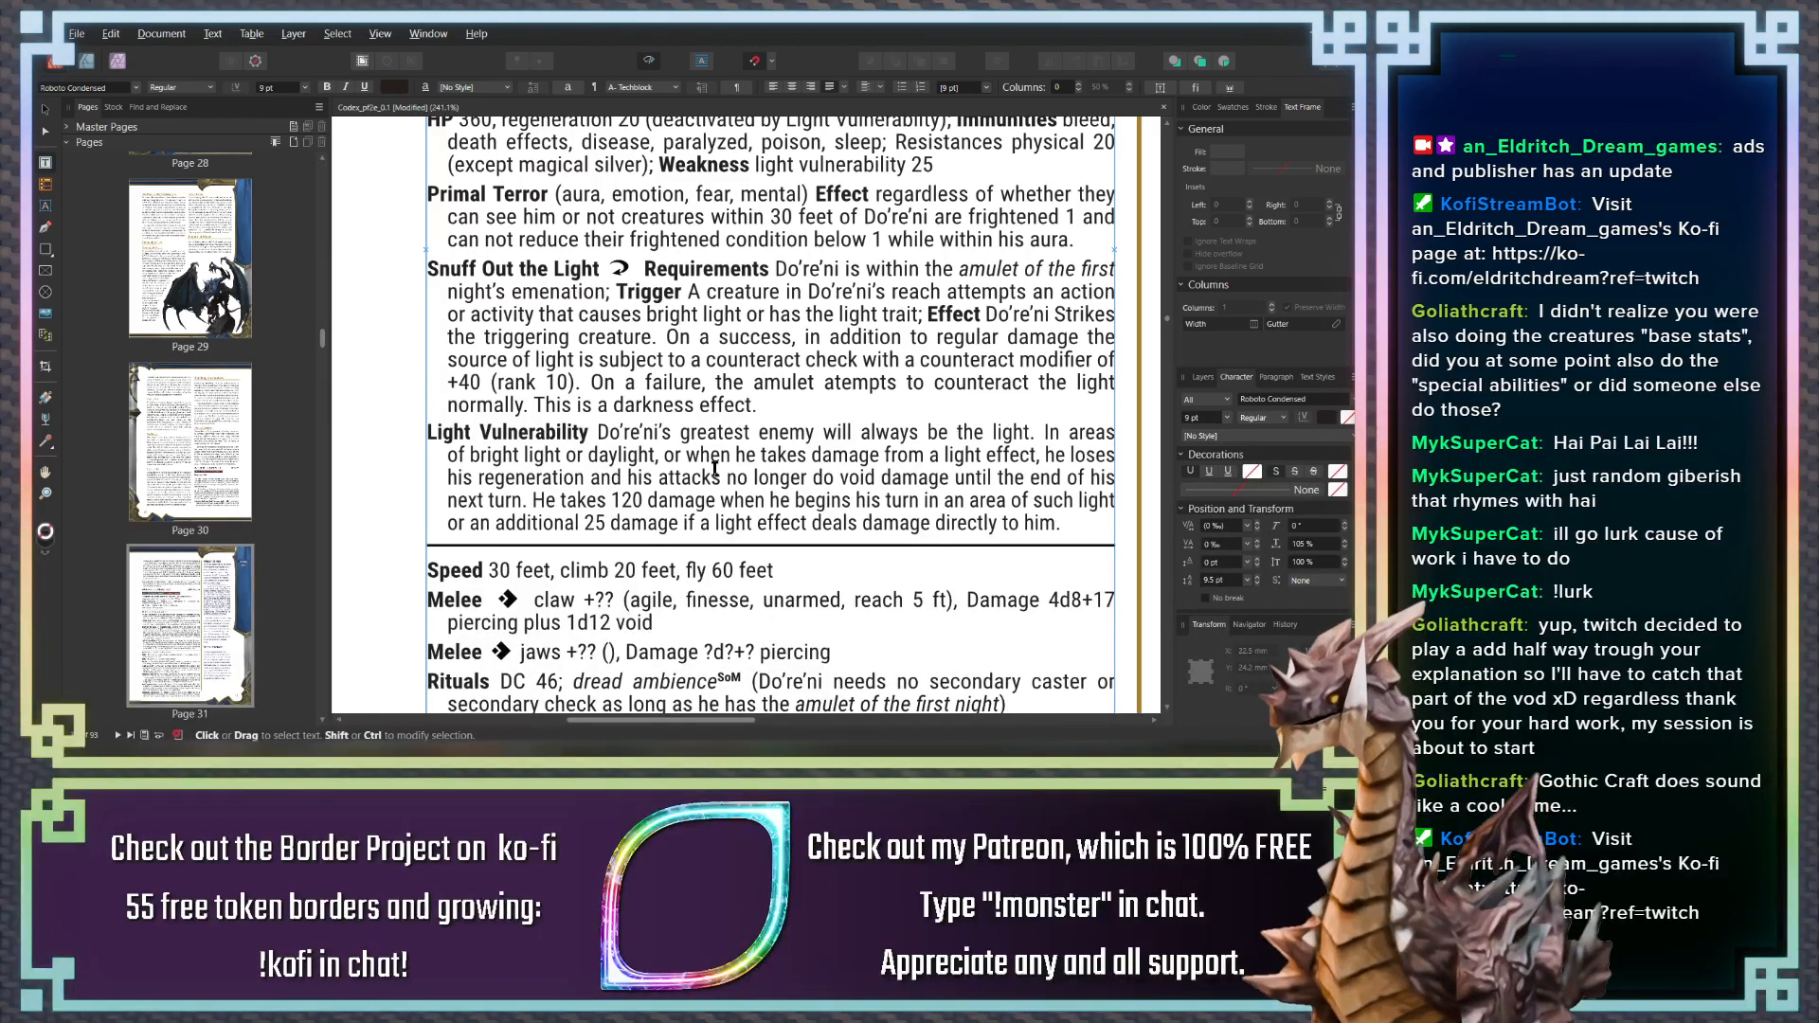
{"action": "scroll", "coordinate": [770, 455], "scroll_direction": "up", "scroll_amount": 1}
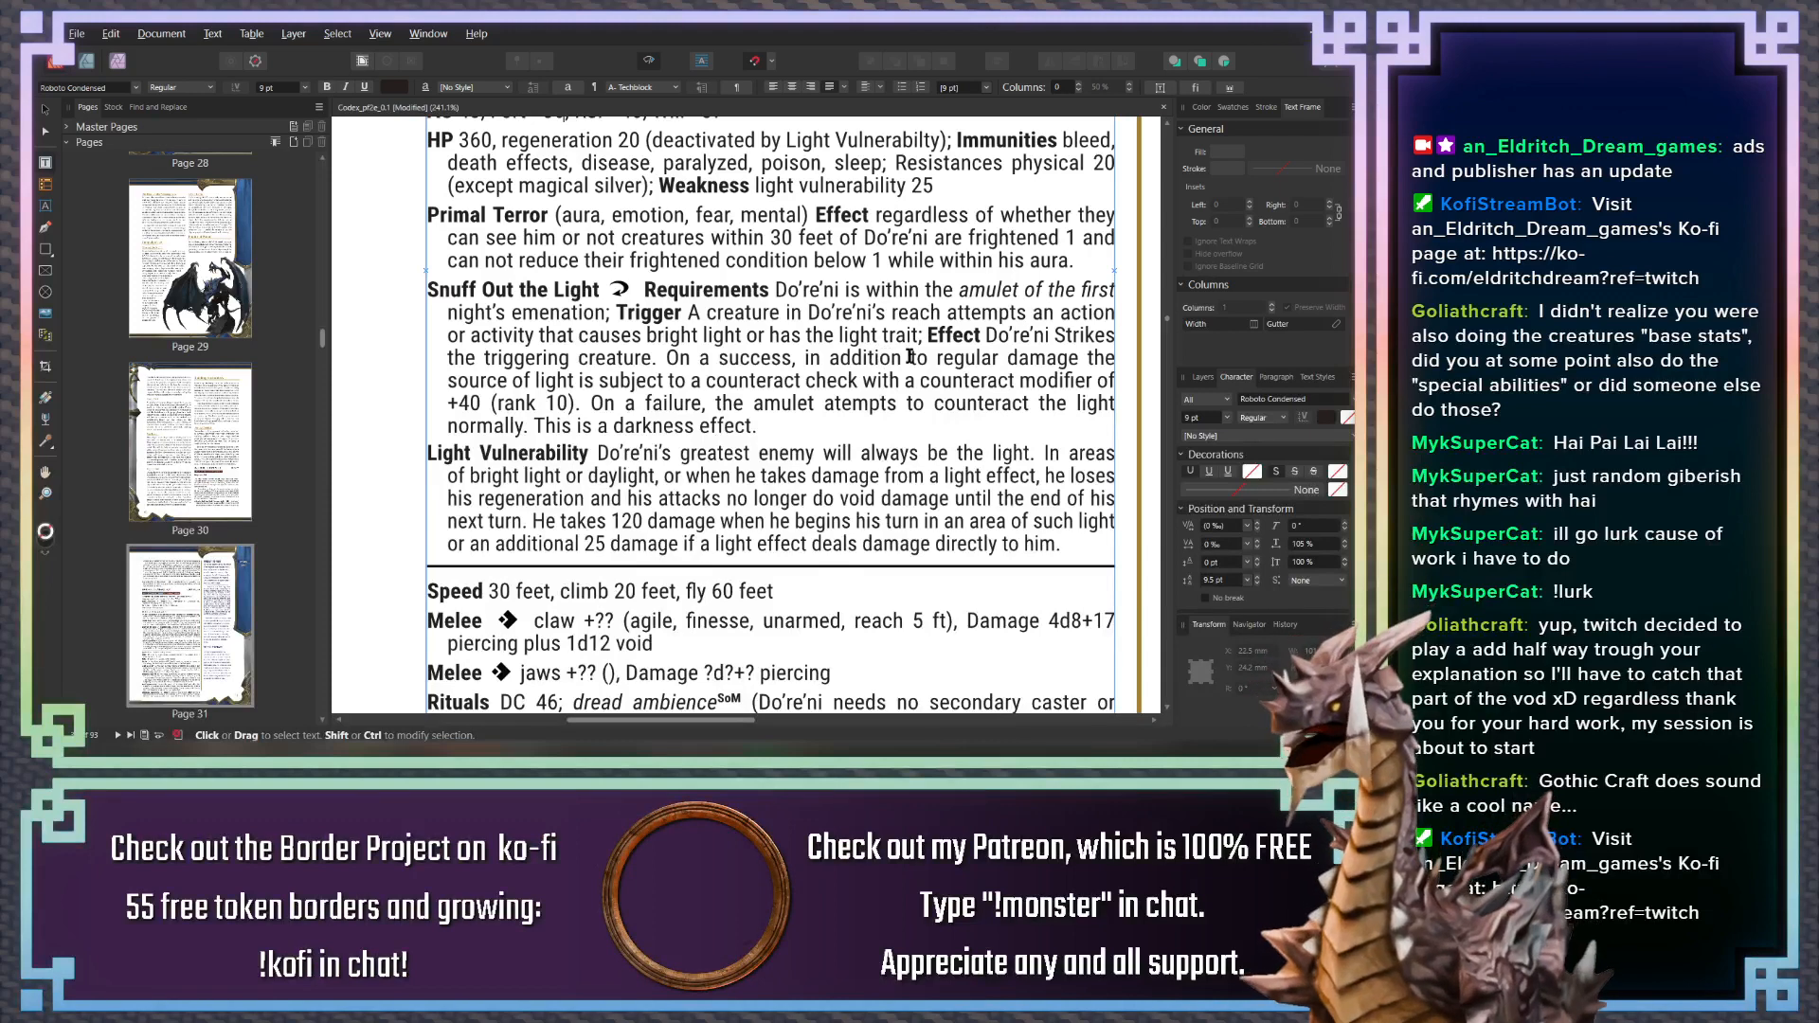
{"action": "scroll", "coordinate": [931, 355], "scroll_direction": "down", "scroll_amount": 5}
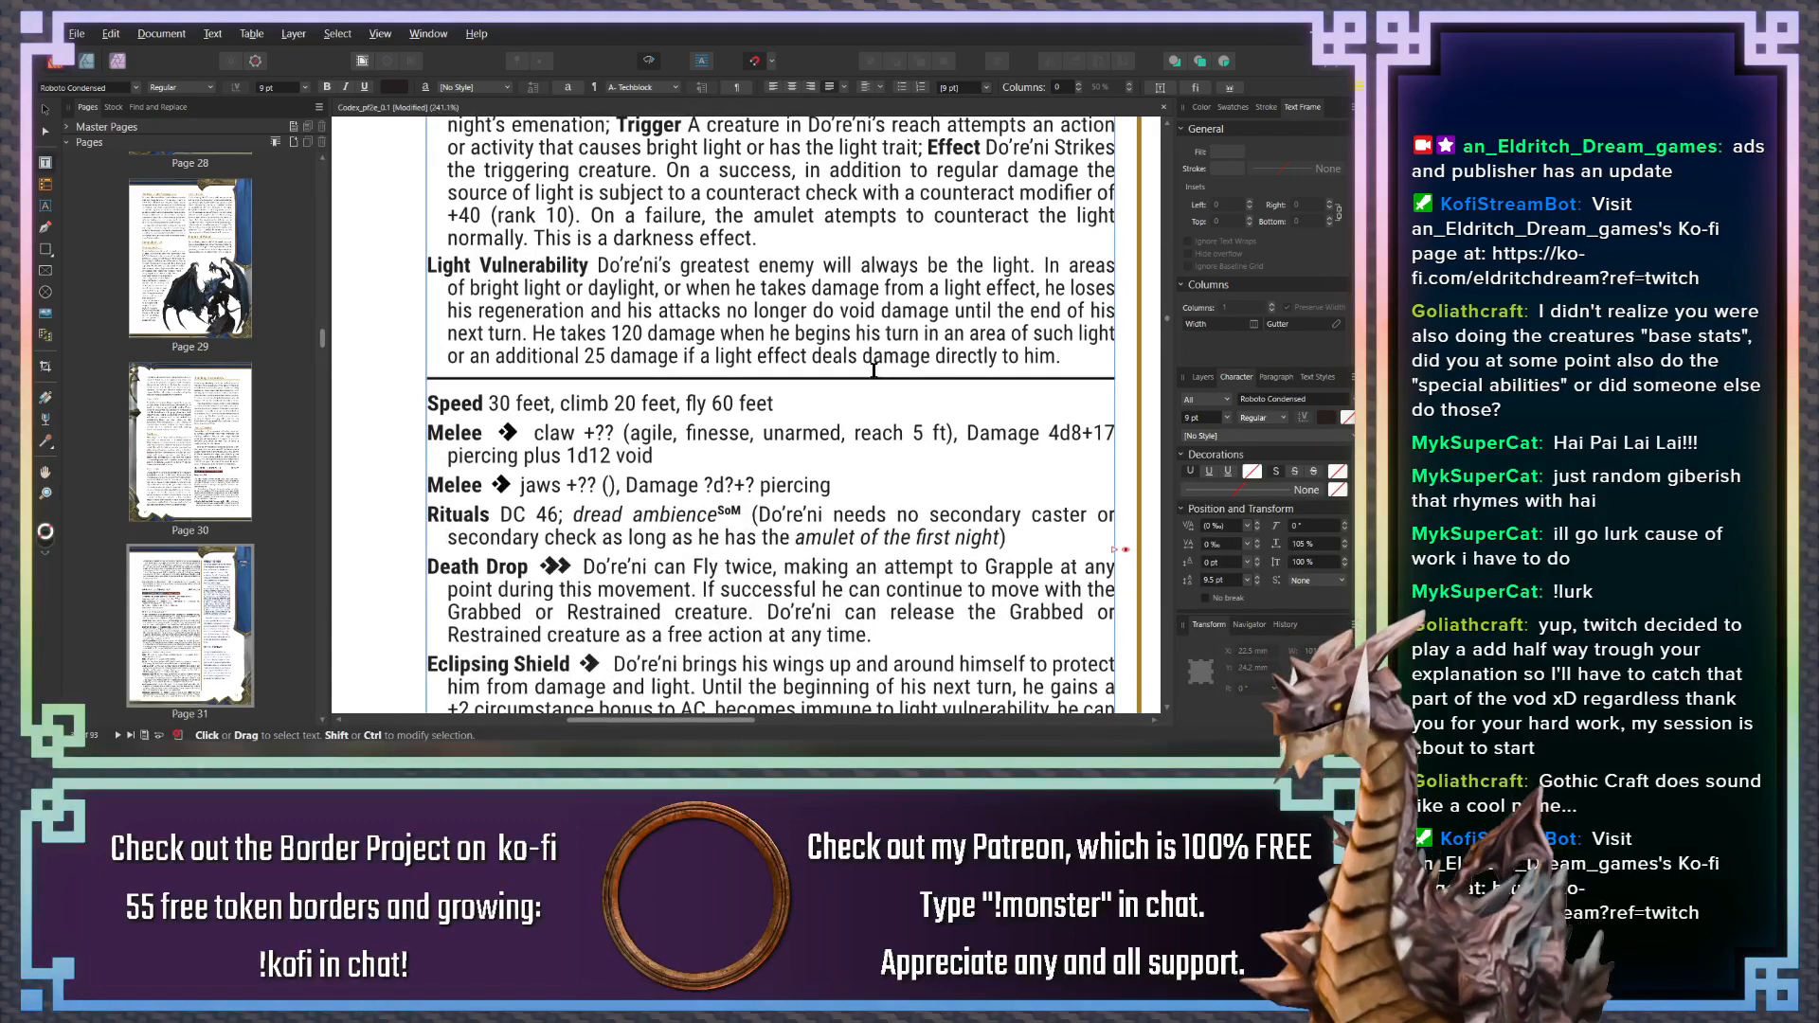
{"action": "scroll", "coordinate": [834, 377], "scroll_direction": "down", "scroll_amount": 2}
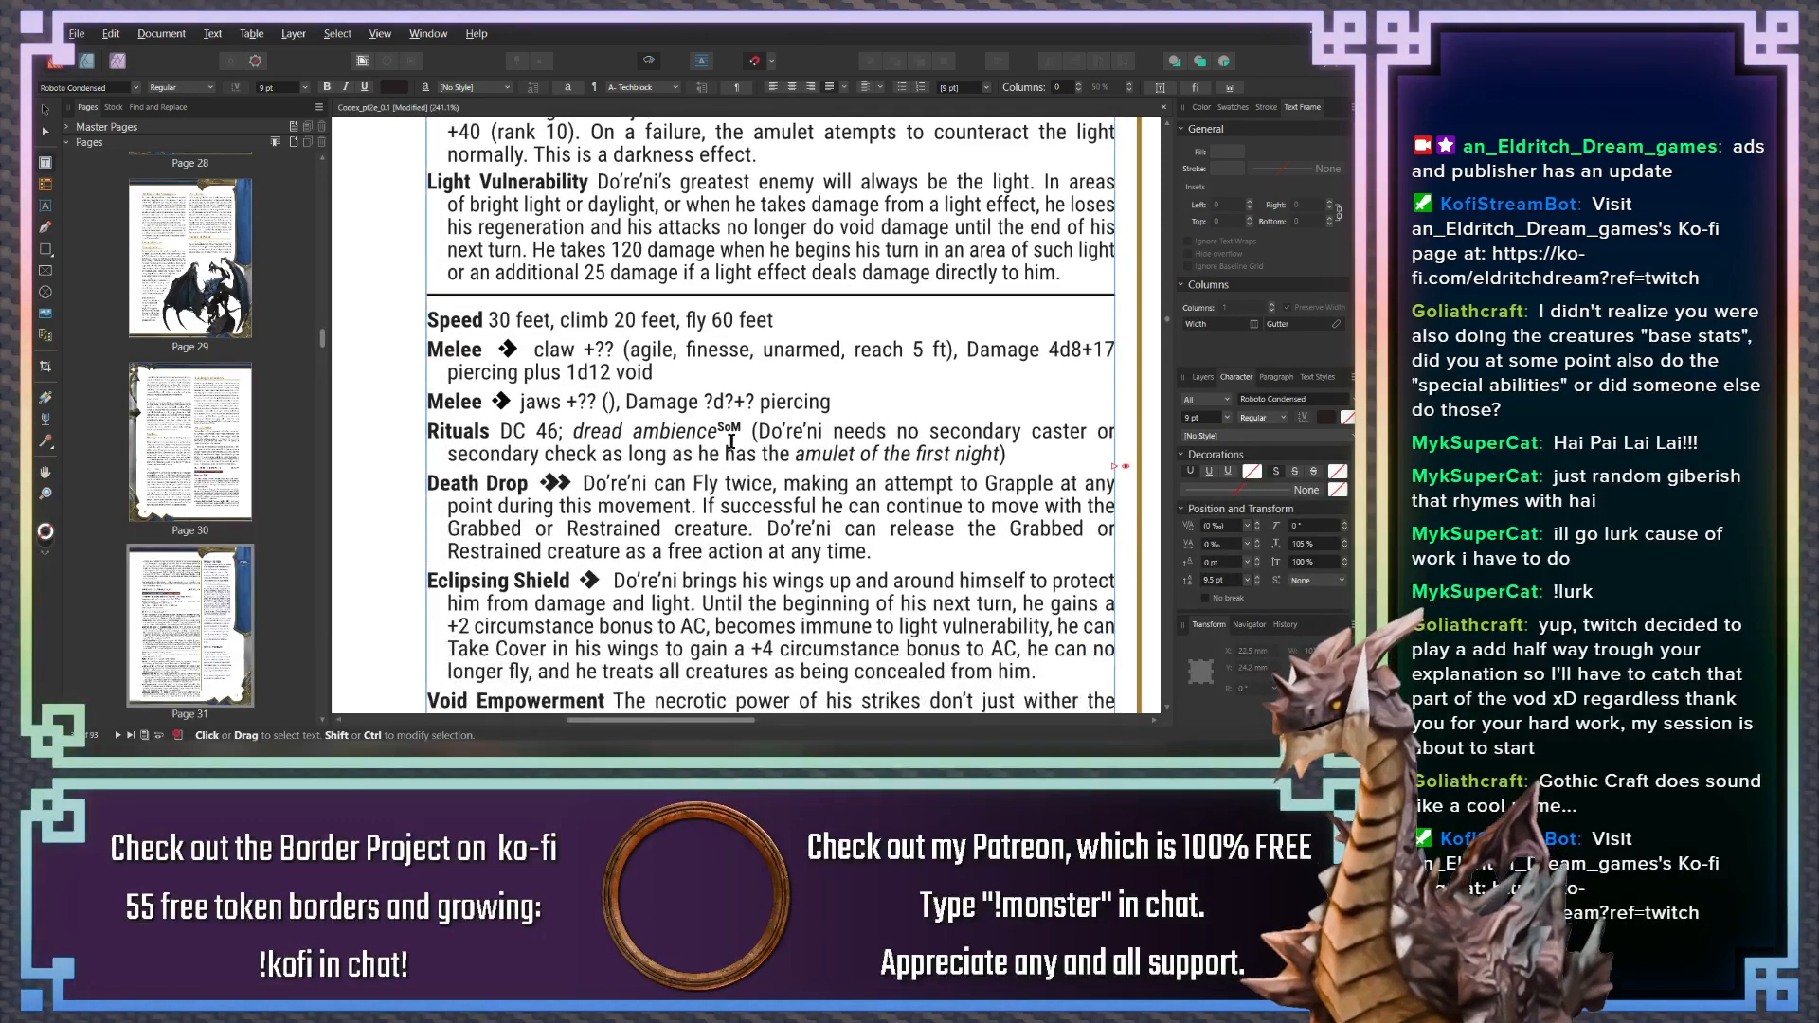
{"action": "scroll", "coordinate": [699, 452], "scroll_direction": "down", "scroll_amount": 1}
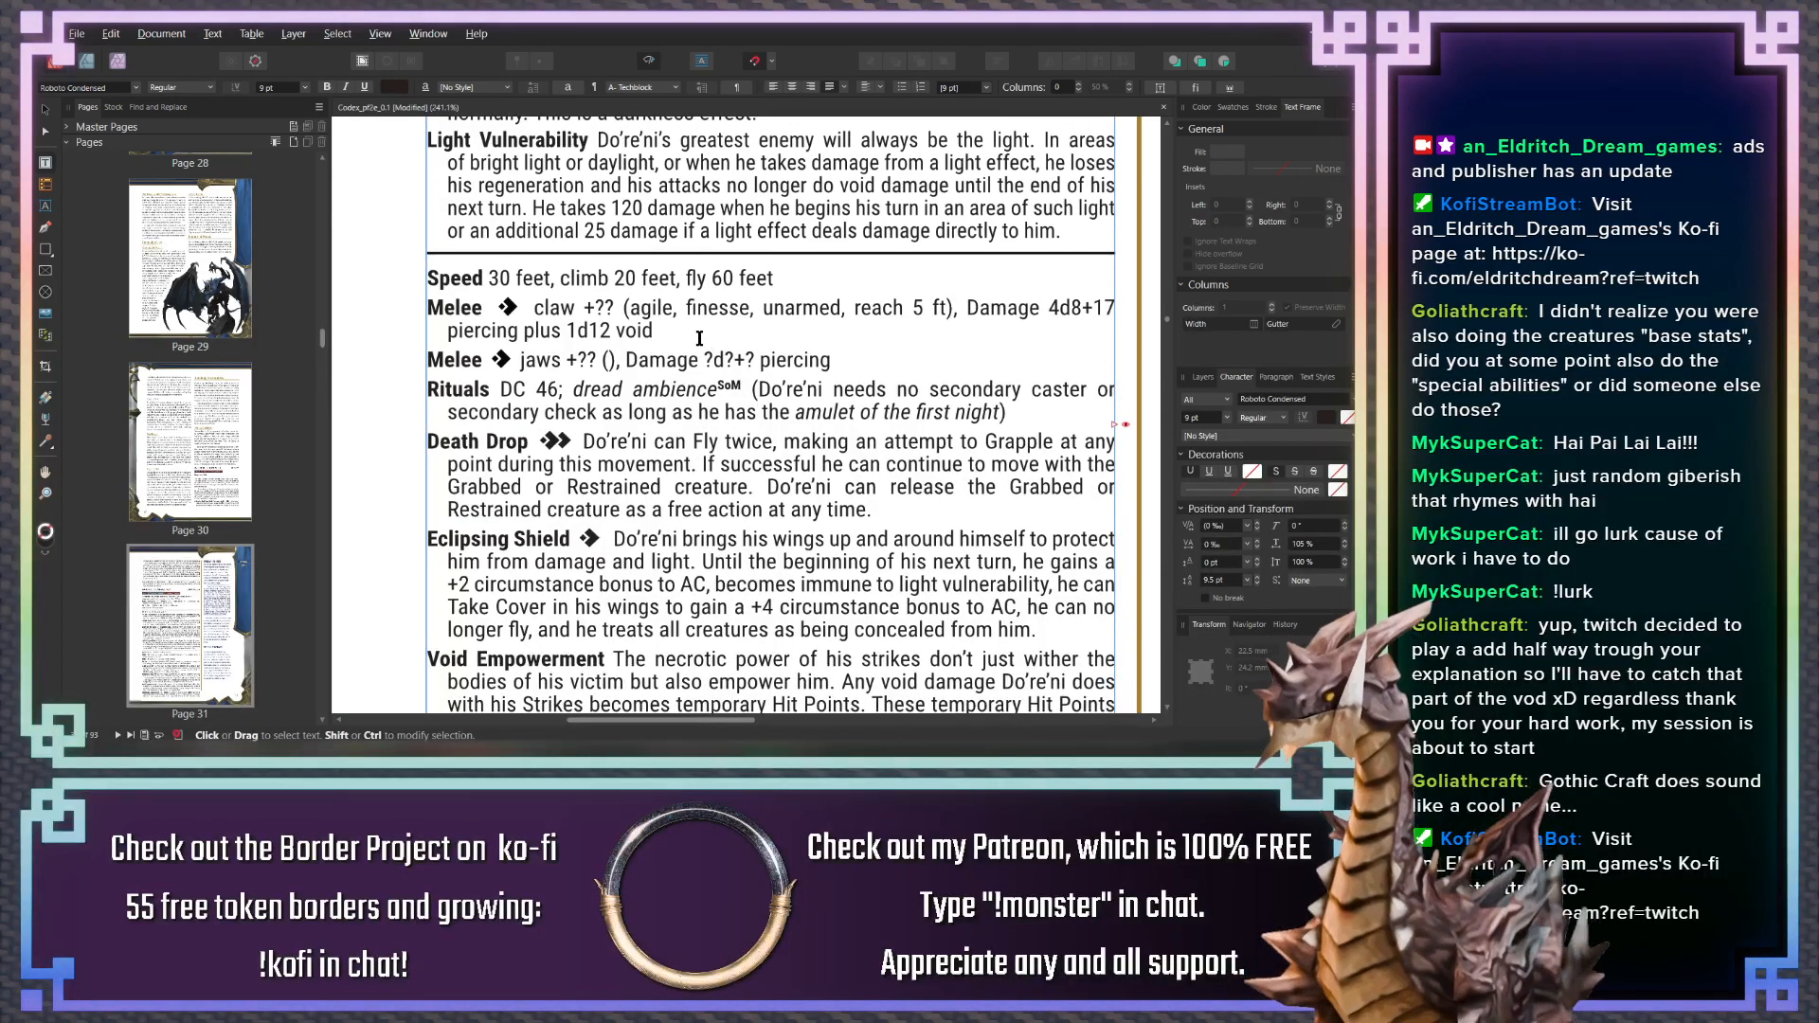
{"action": "scroll", "coordinate": [705, 325], "scroll_direction": "down", "scroll_amount": 5}
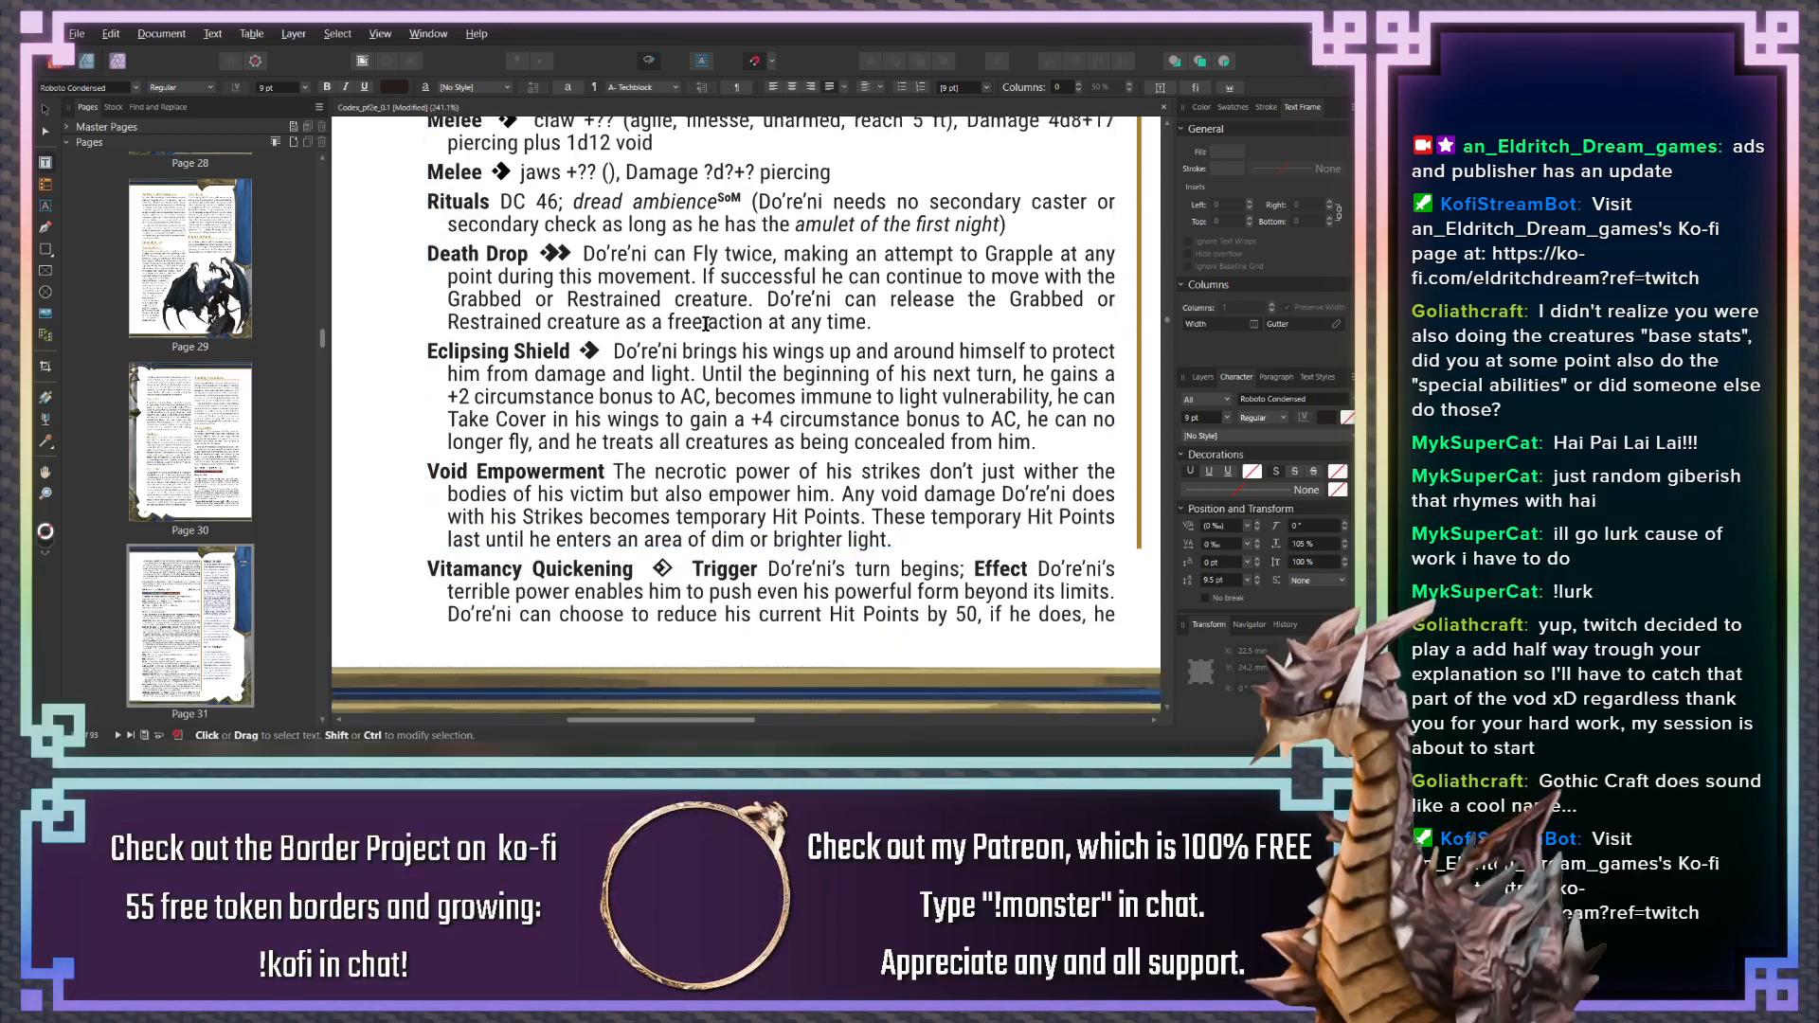
{"action": "scroll", "coordinate": [704, 325], "scroll_direction": "up", "scroll_amount": 10}
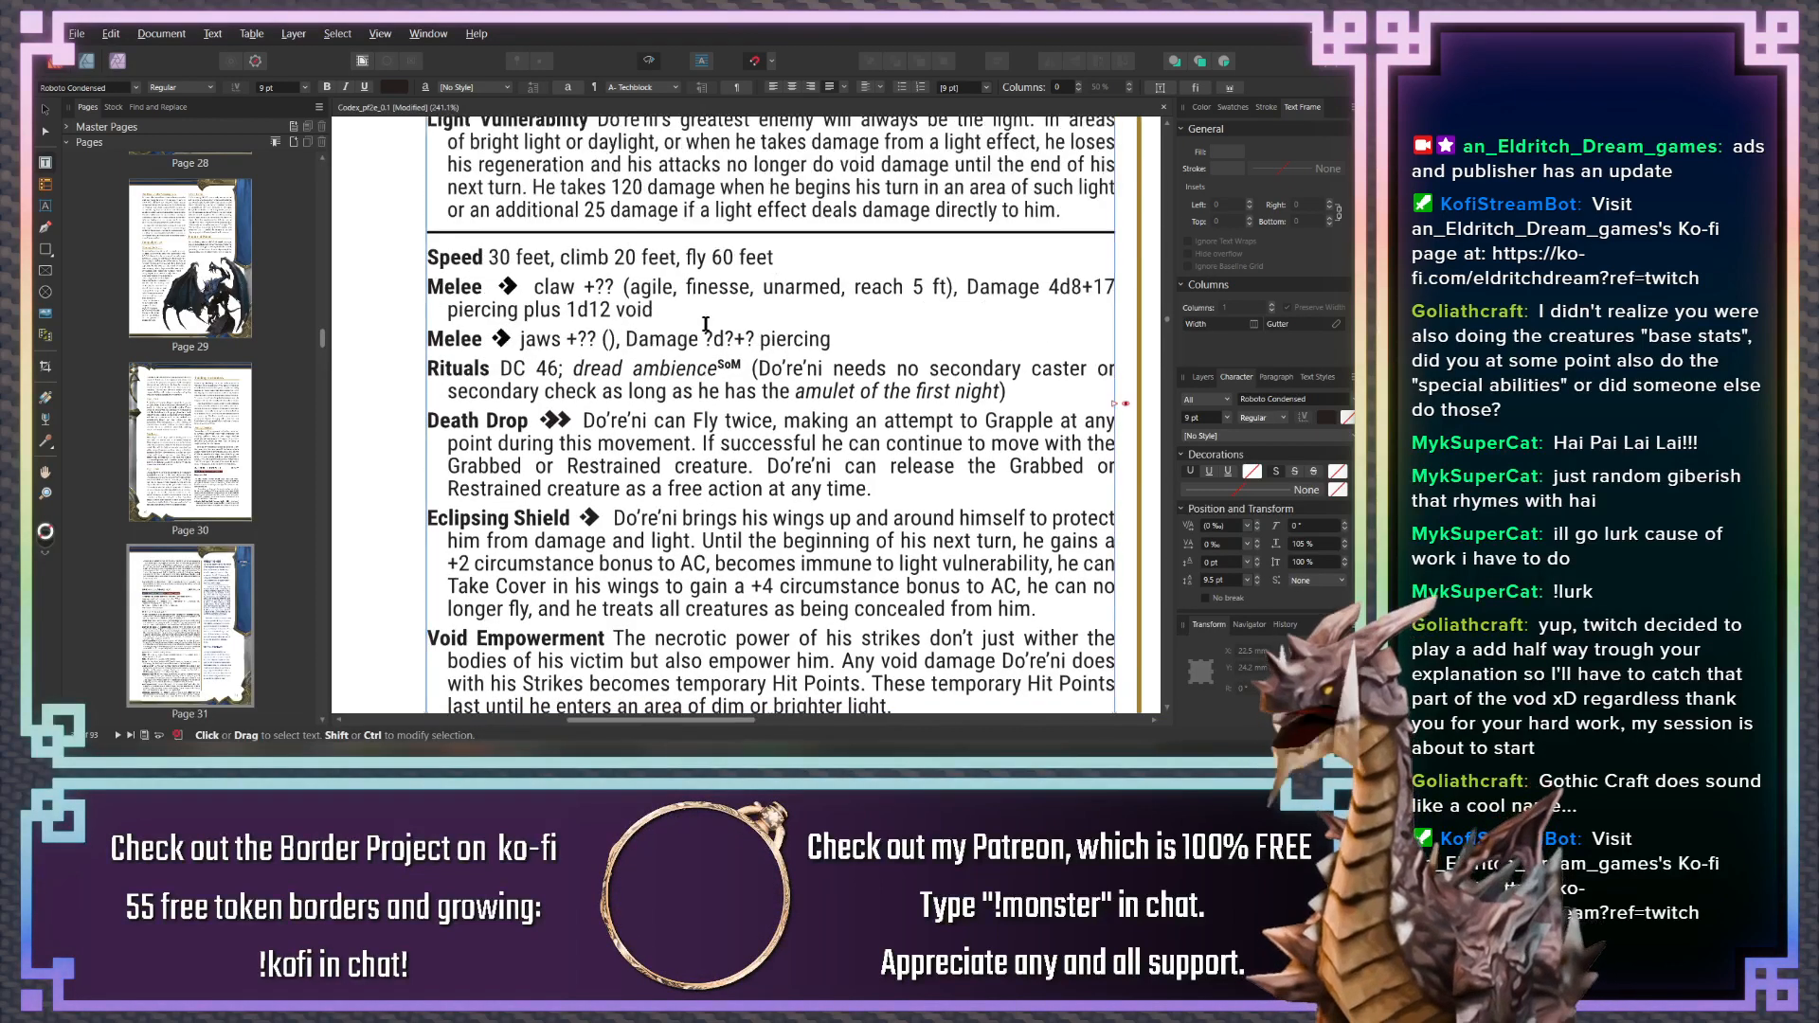
{"action": "scroll", "coordinate": [705, 323], "scroll_direction": "up", "scroll_amount": 3}
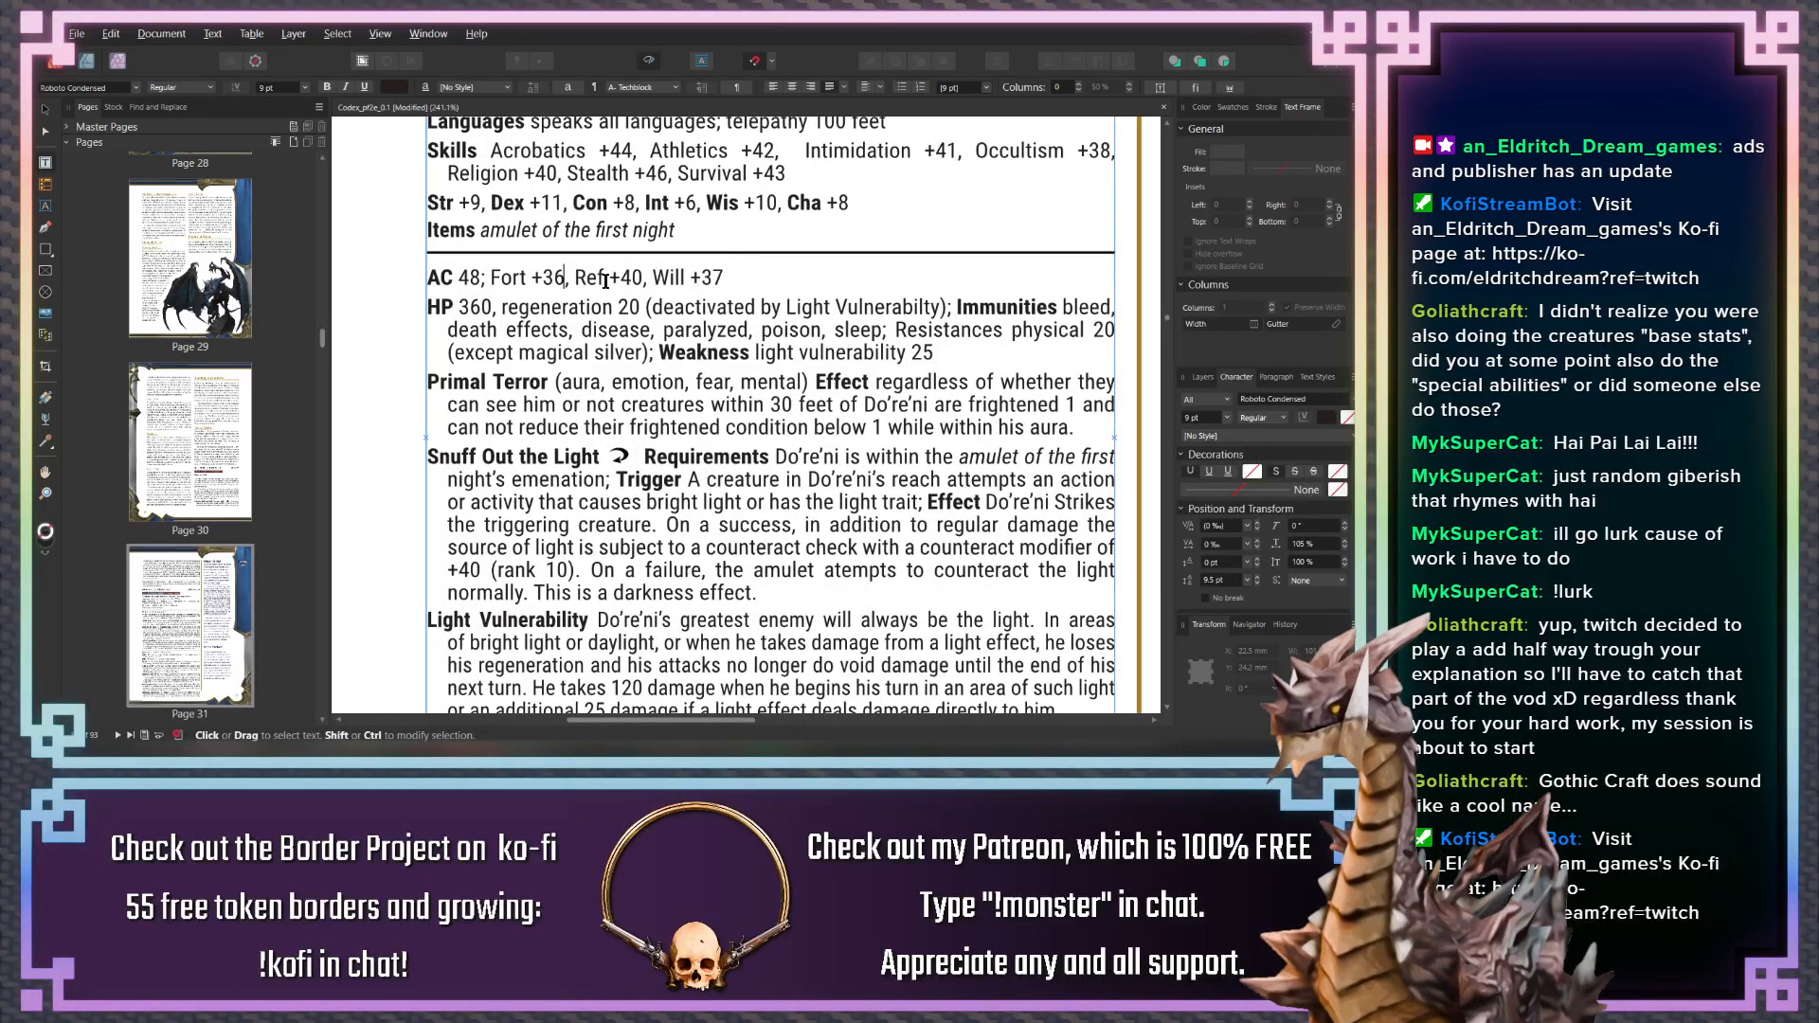
{"action": "scroll", "coordinate": [531, 284], "scroll_direction": "up", "scroll_amount": 1}
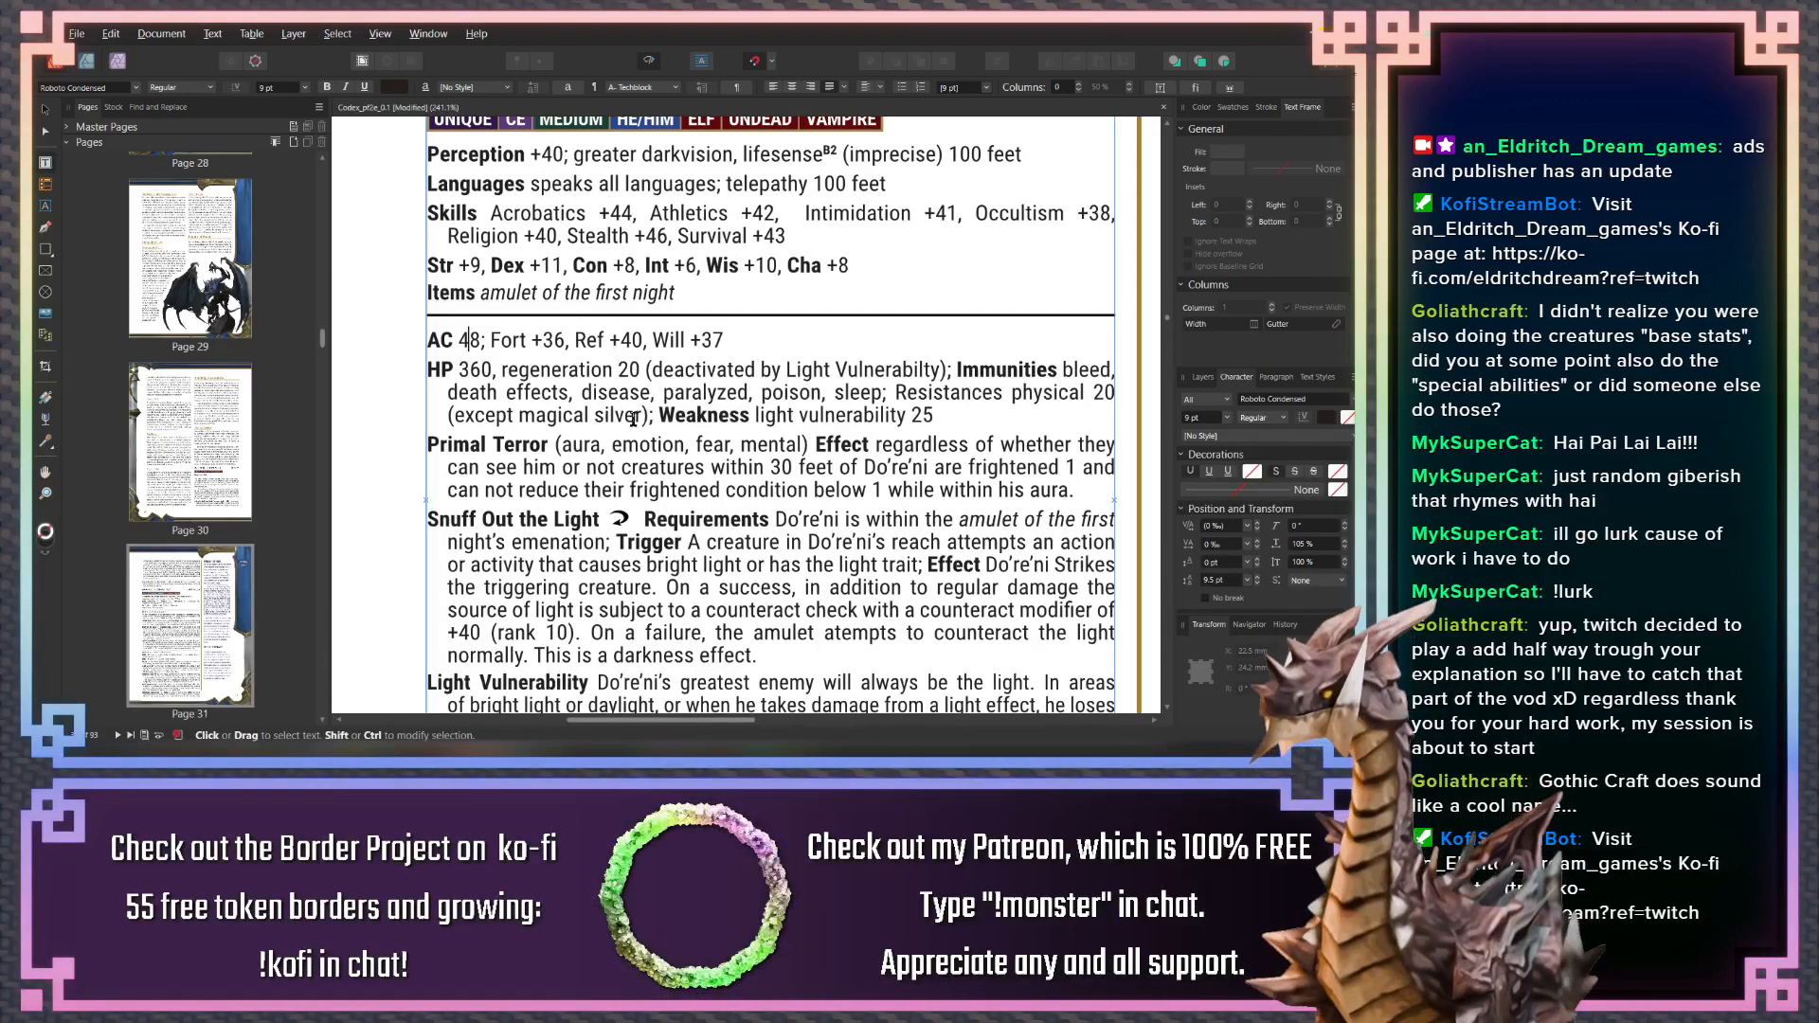
{"action": "scroll", "coordinate": [663, 413], "scroll_direction": "down", "scroll_amount": 1}
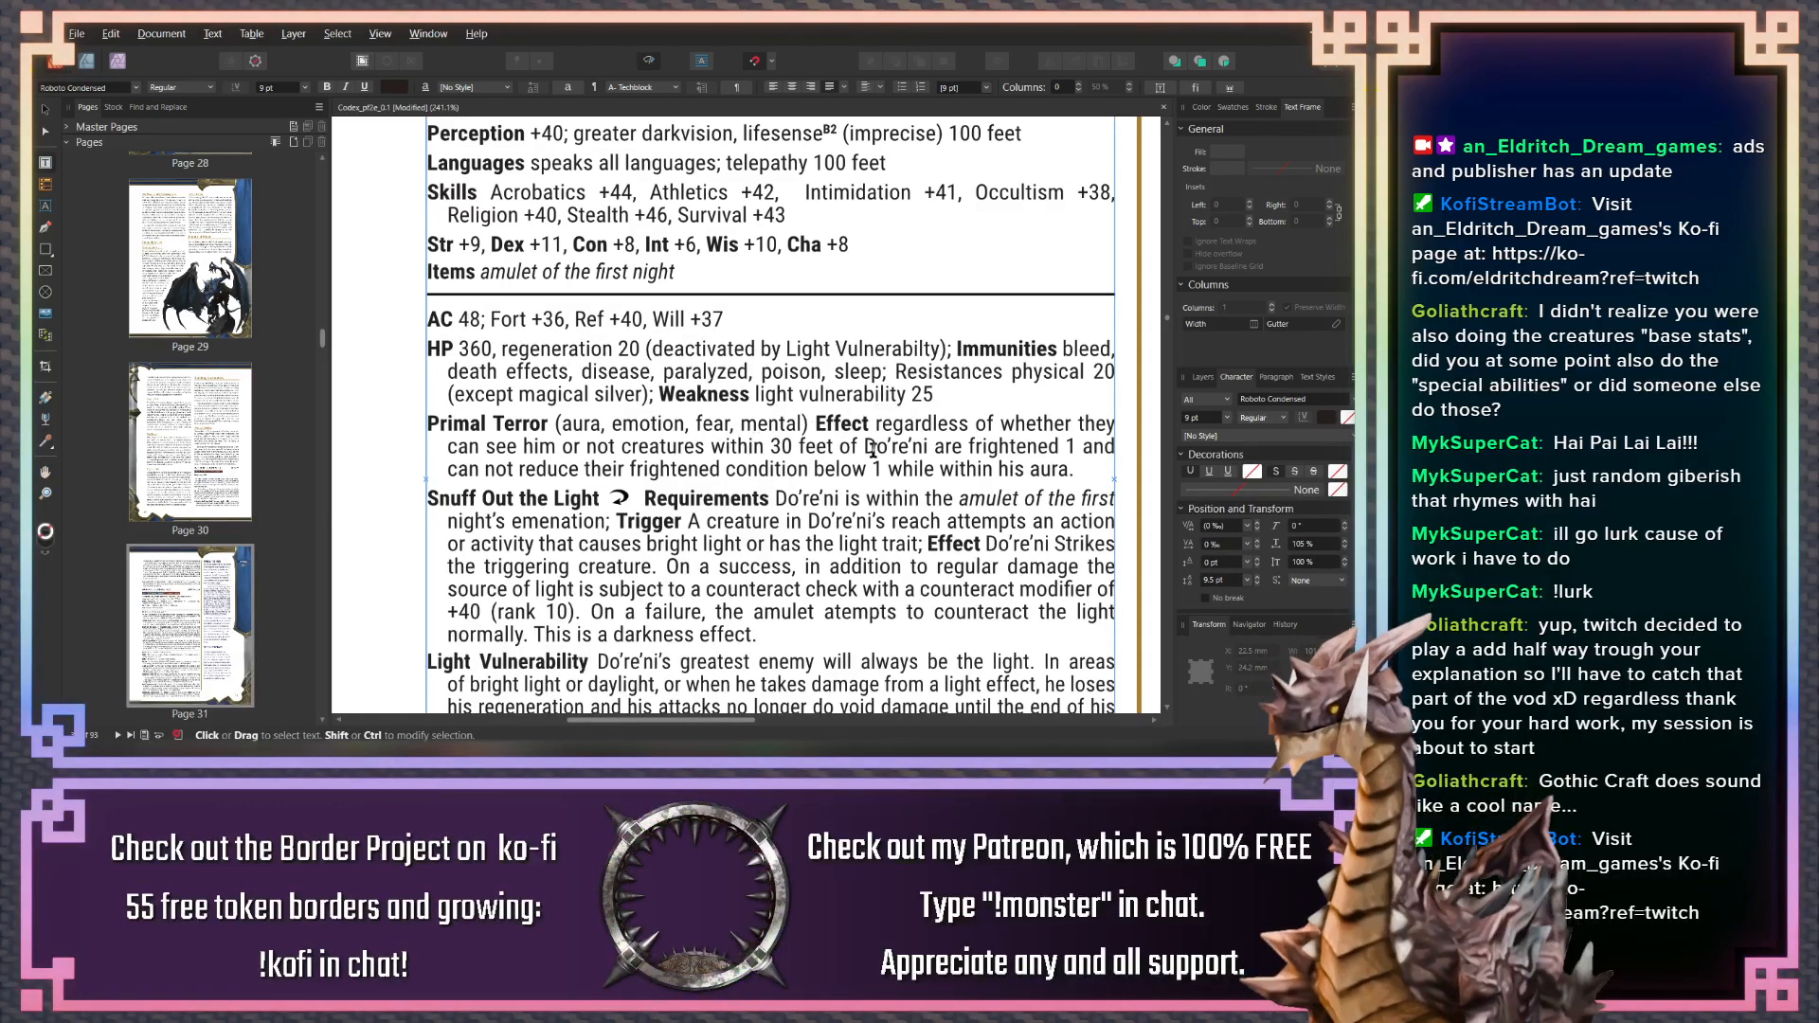
{"action": "scroll", "coordinate": [740, 453], "scroll_direction": "down", "scroll_amount": 2}
{"action": "scroll", "coordinate": [740, 453], "scroll_direction": "down", "scroll_amount": 3}
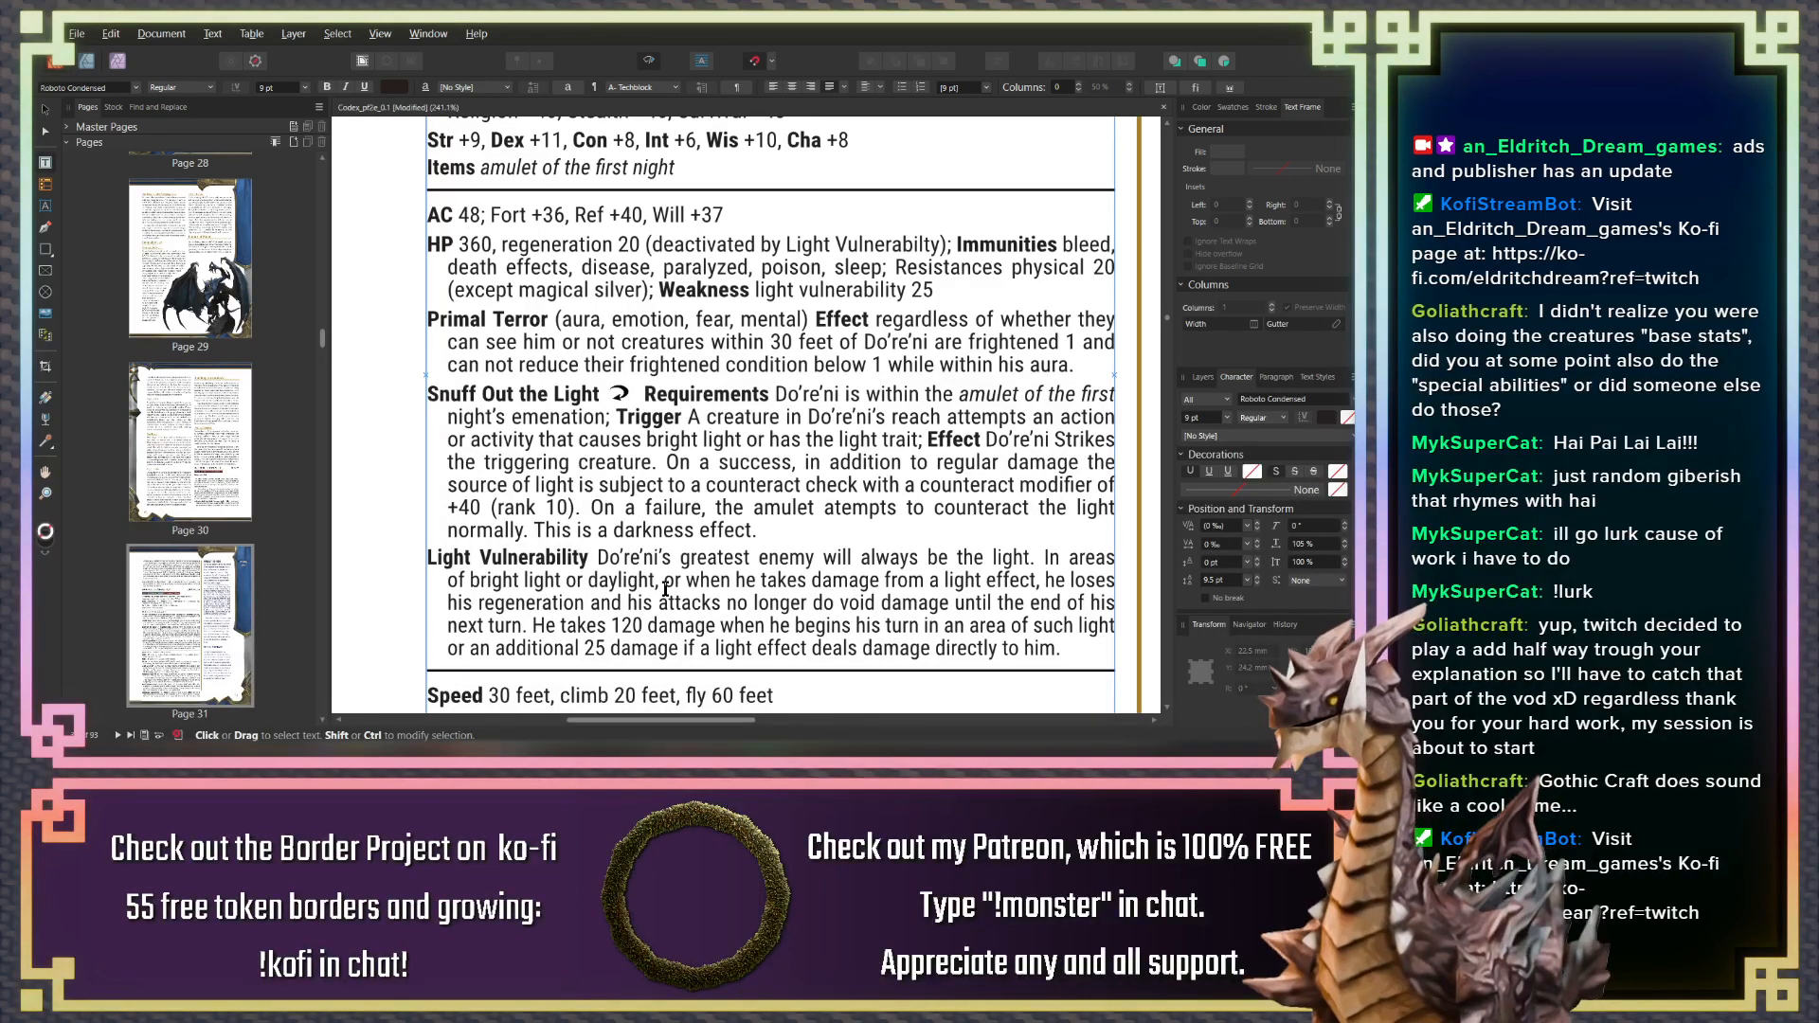
{"action": "scroll", "coordinate": [665, 589], "scroll_direction": "down", "scroll_amount": 4}
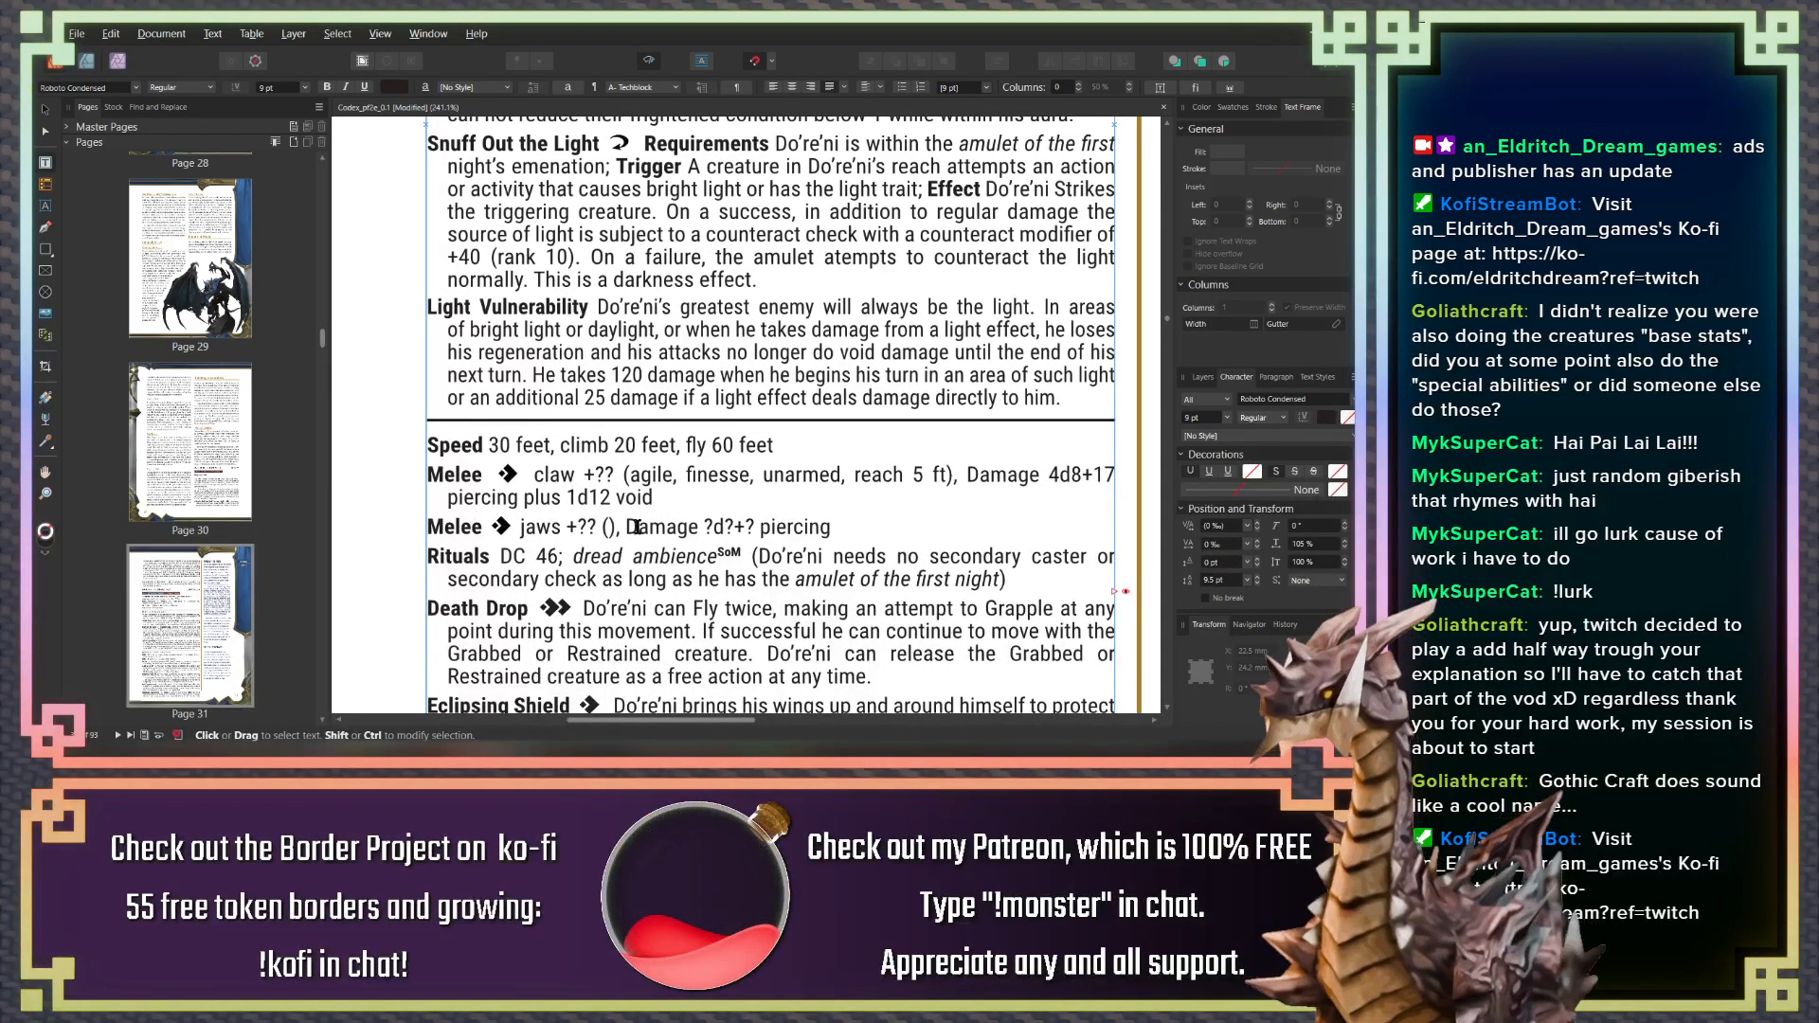
{"action": "scroll", "coordinate": [701, 511], "scroll_direction": "down", "scroll_amount": 2}
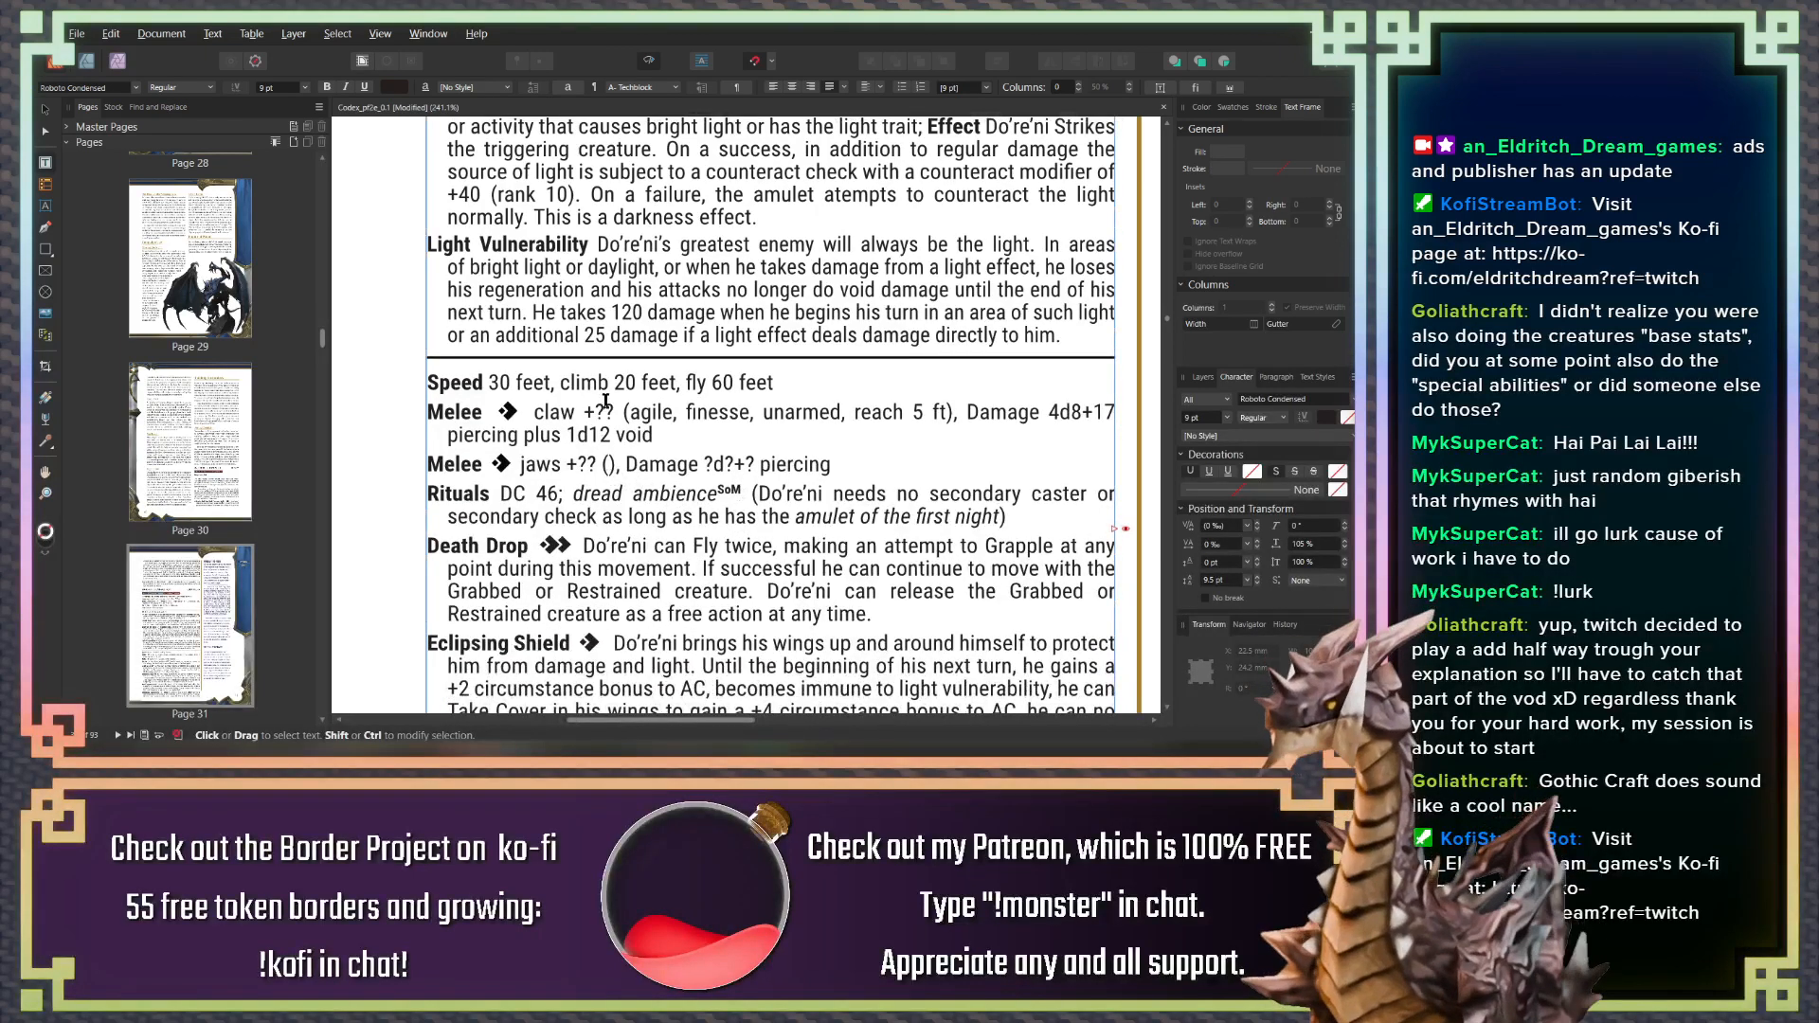
Check Do're'ni's attribute modifiers and saves, briefly consulting the Calculator before returning to the Will save
{"action": "scroll", "coordinate": [645, 491], "scroll_direction": "up", "scroll_amount": 5}
{"action": "scroll", "coordinate": [603, 437], "scroll_direction": "up", "scroll_amount": 9}
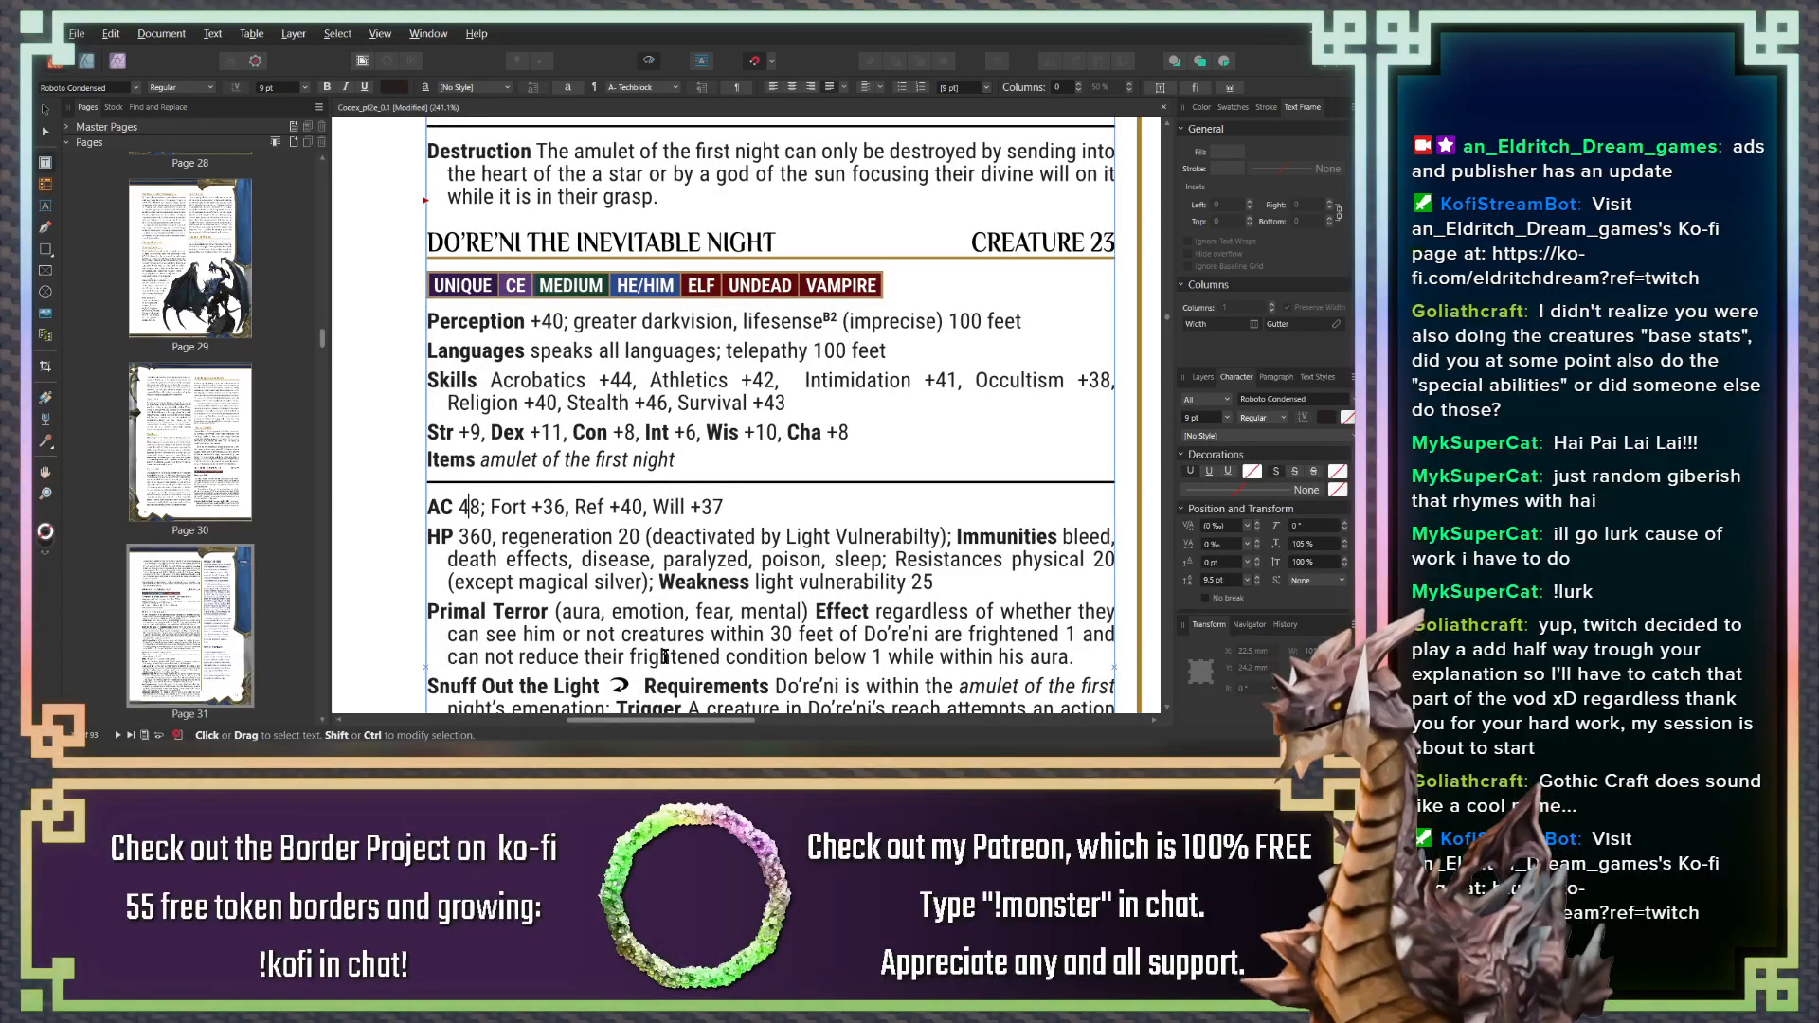
{"action": "left_click", "coordinate": [667, 756]}
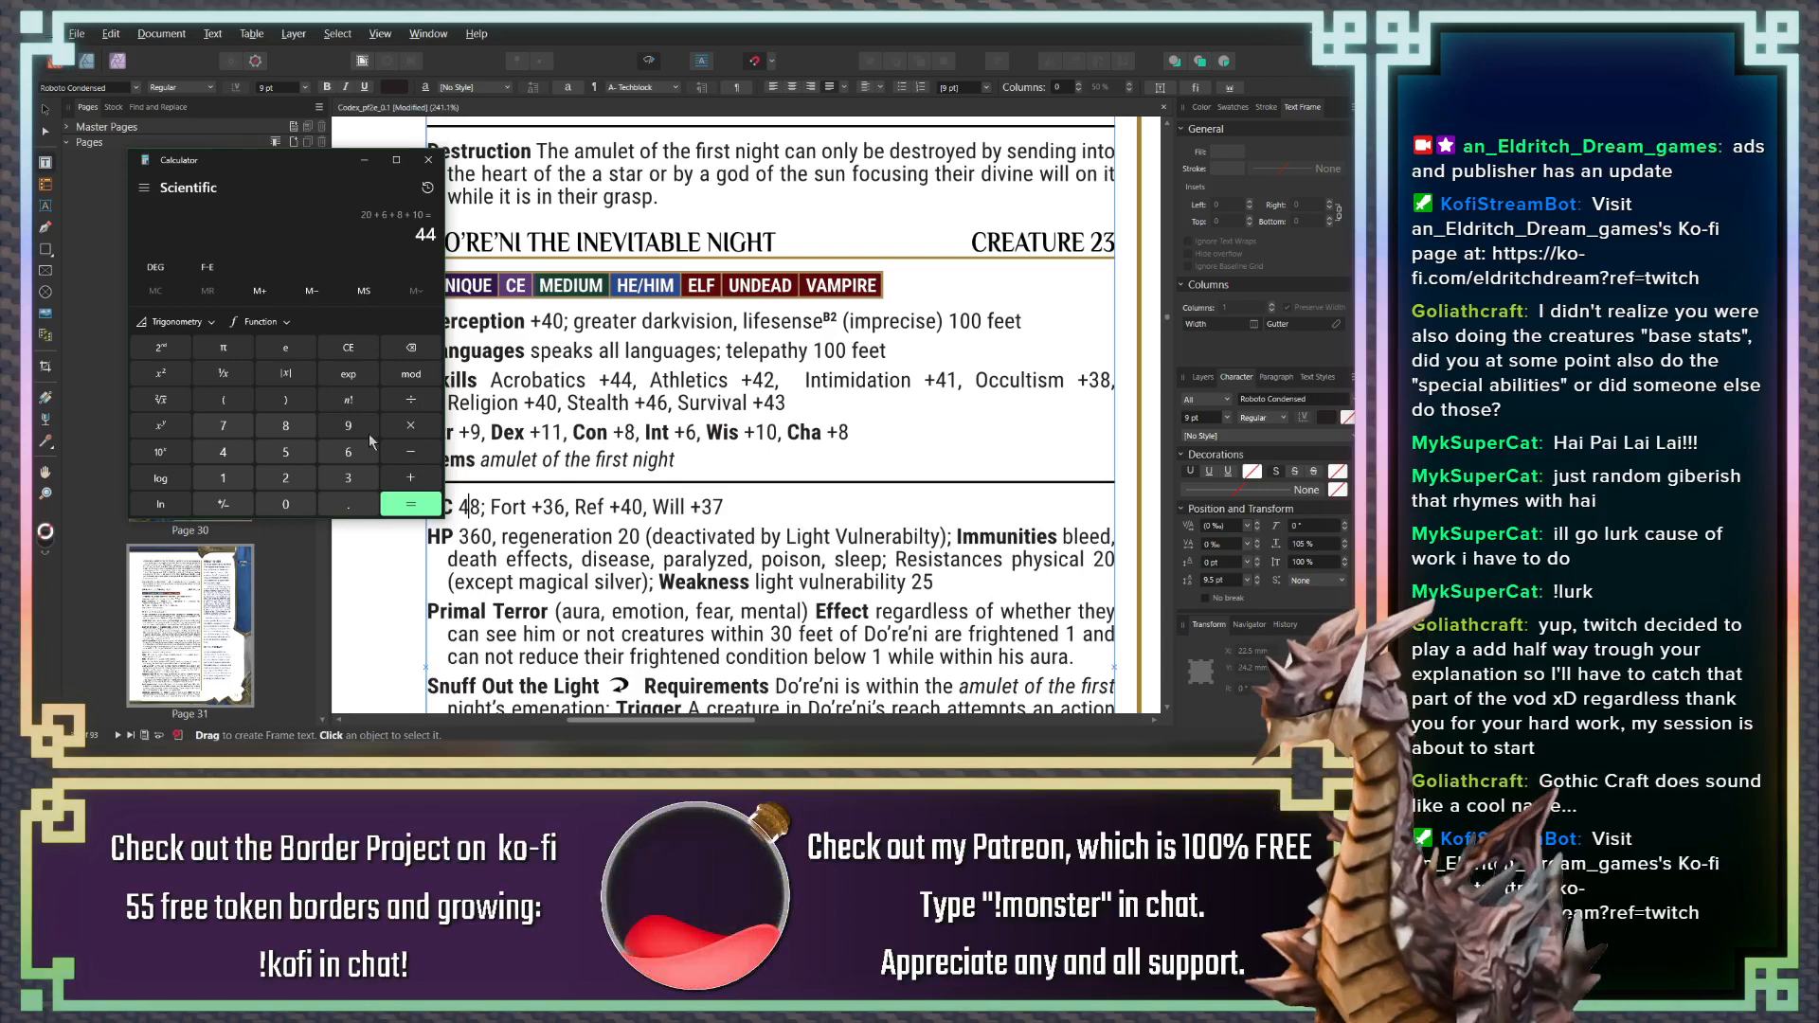
{"action": "left_click", "coordinate": [728, 508]}
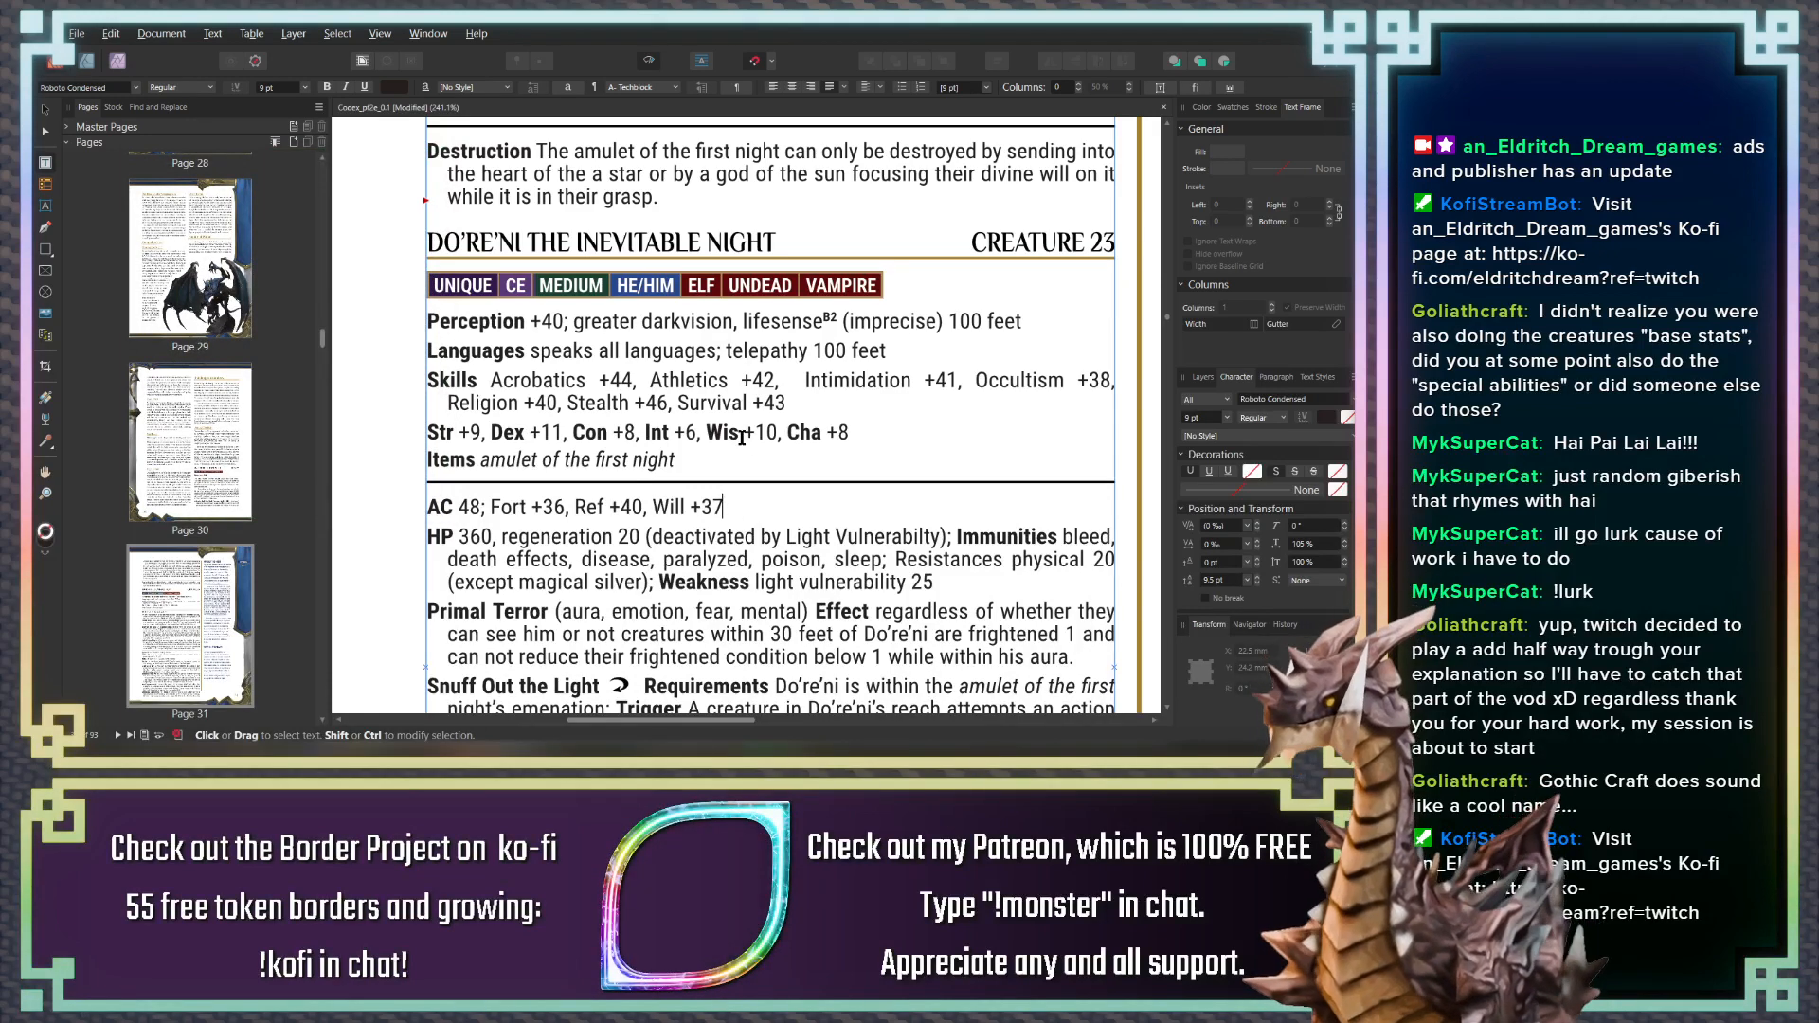
Make the word "Resistances" bold in Do're'ni's HP entry
{"action": "scroll", "coordinate": [732, 444], "scroll_direction": "down", "scroll_amount": 5}
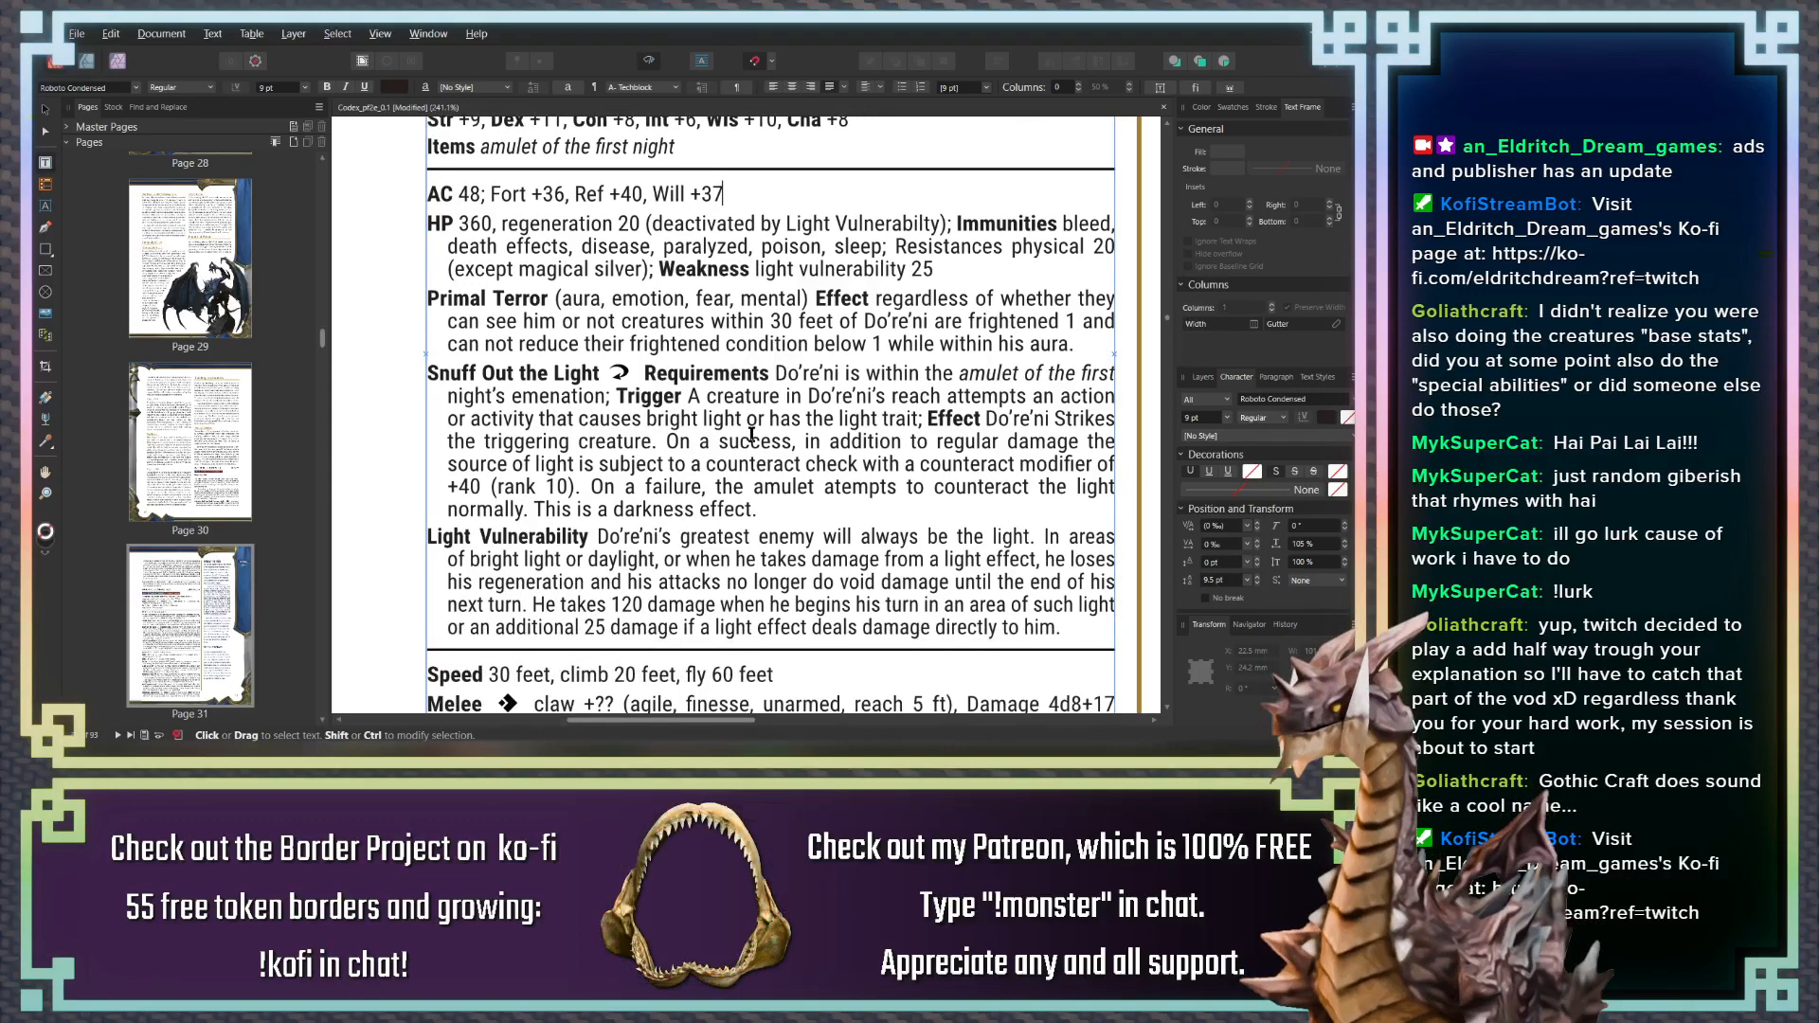
{"action": "double_click", "coordinate": [938, 248]}
{"action": "key", "text": "ctrl+b"}
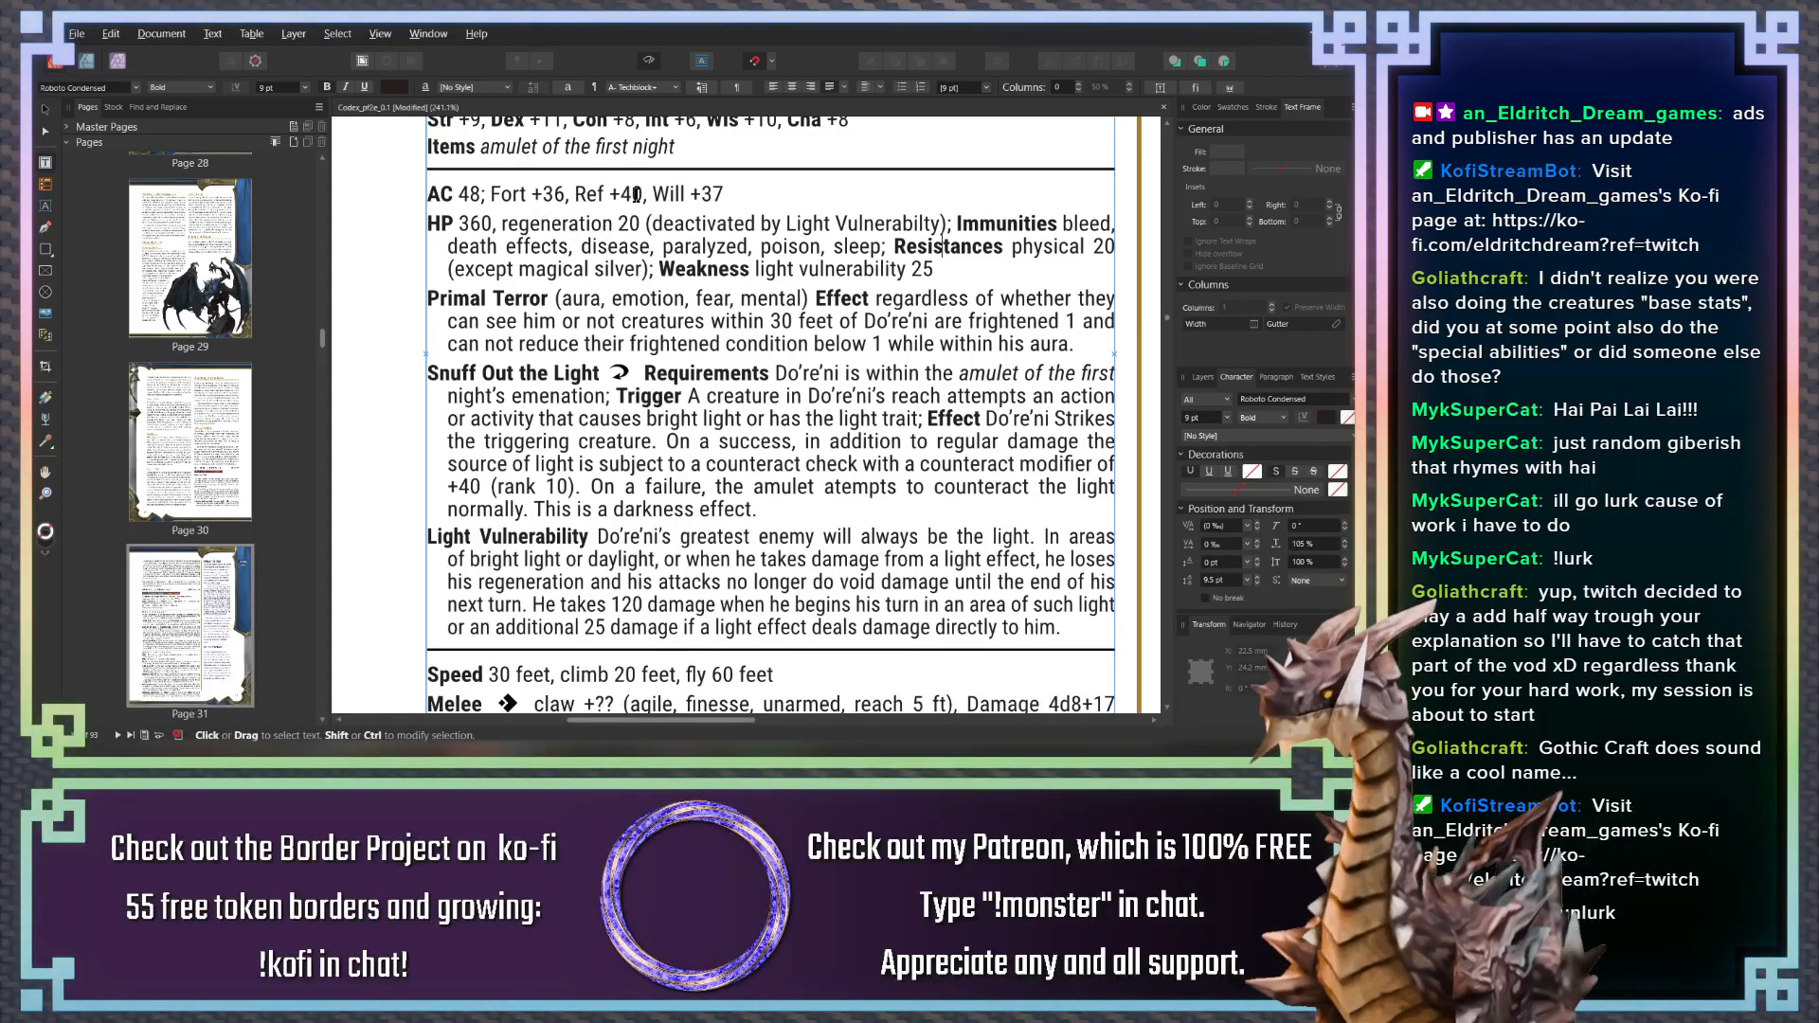
{"action": "scroll", "coordinate": [672, 267], "scroll_direction": "down", "scroll_amount": 3}
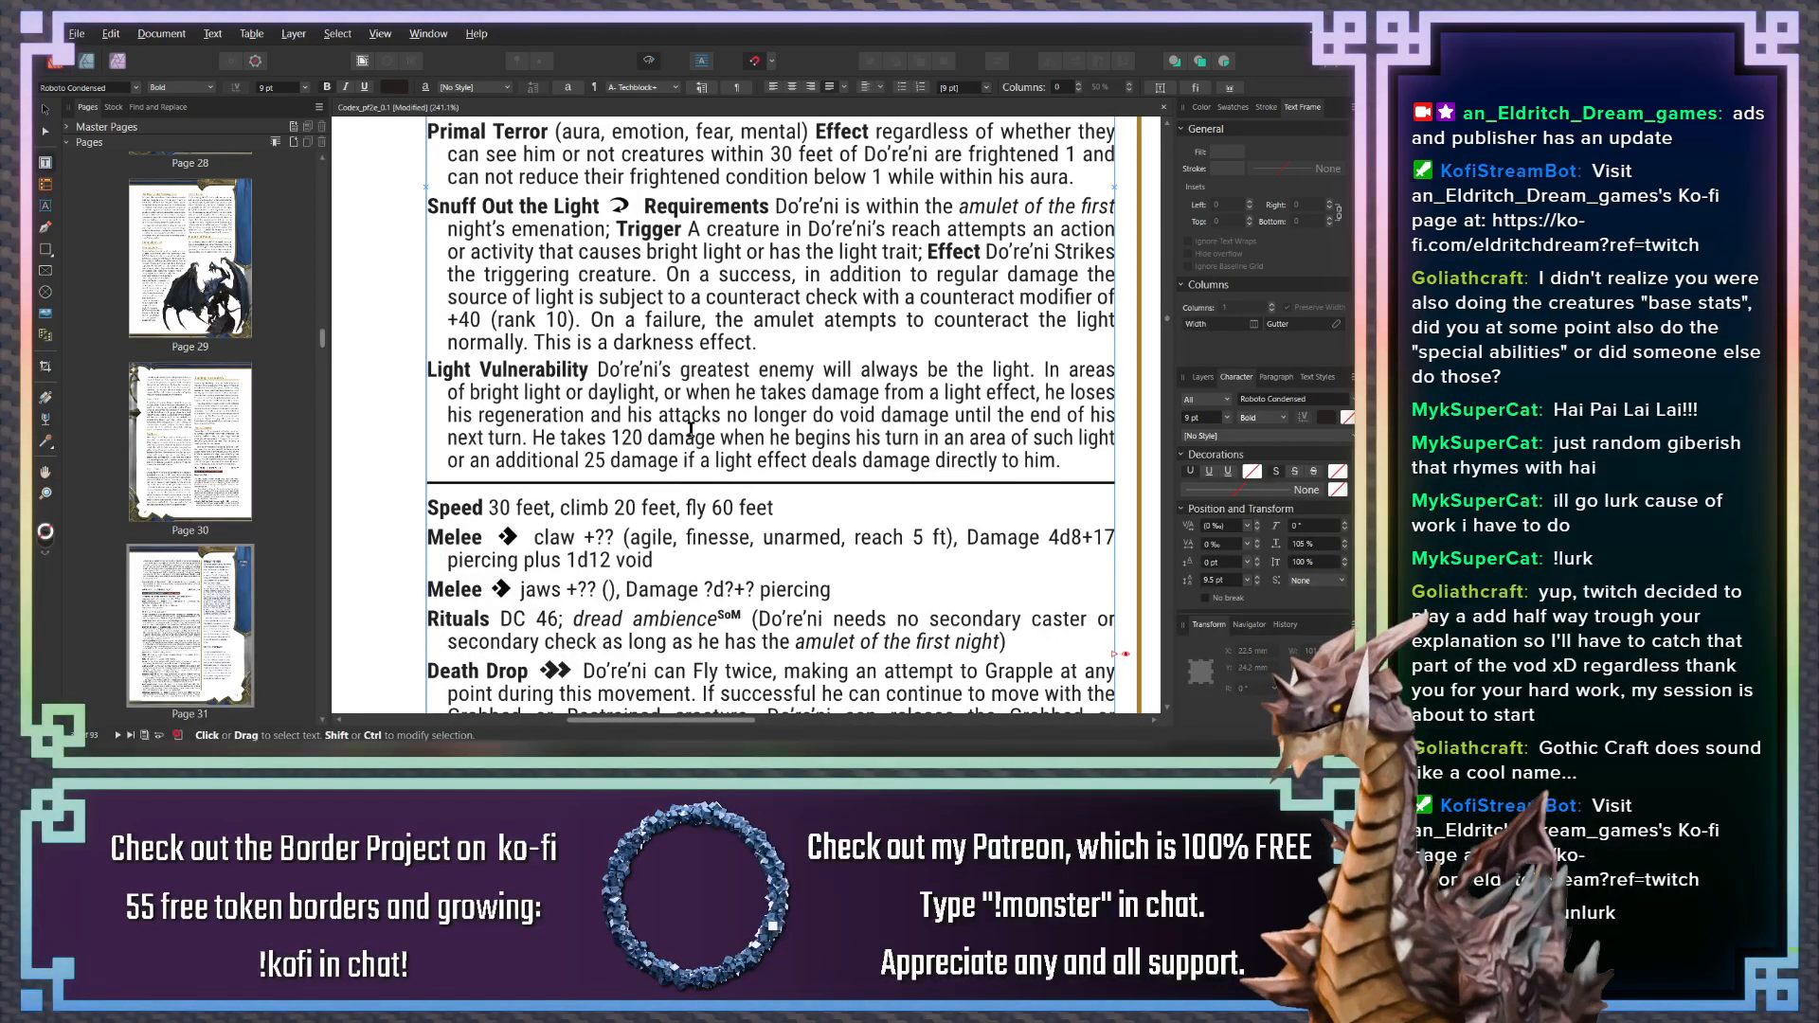
Insert "until the end of his next turn" after "takes damage from a light effect," in the Light Vulnerability text
{"action": "left_click", "coordinate": [1043, 392]}
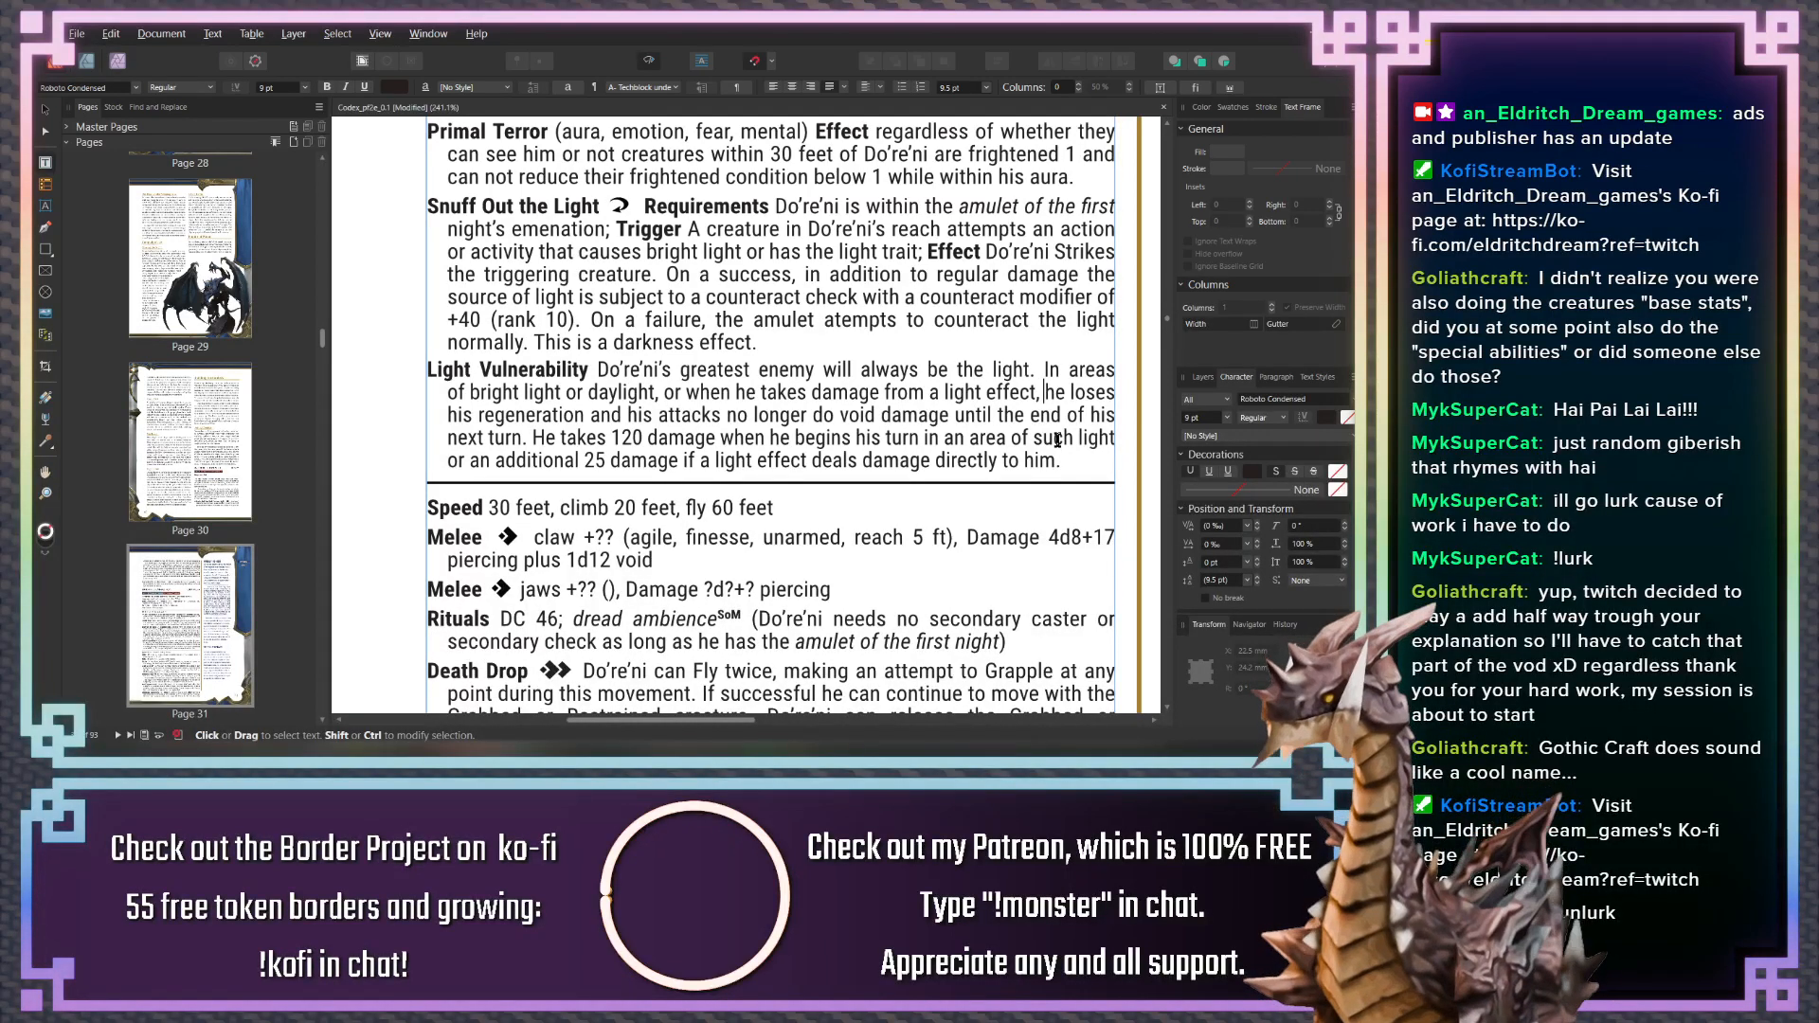
{"action": "type", "text": "until the end o"}
{"action": "type", "text": "f his next tu"}
{"action": "type", "text": "rn"}
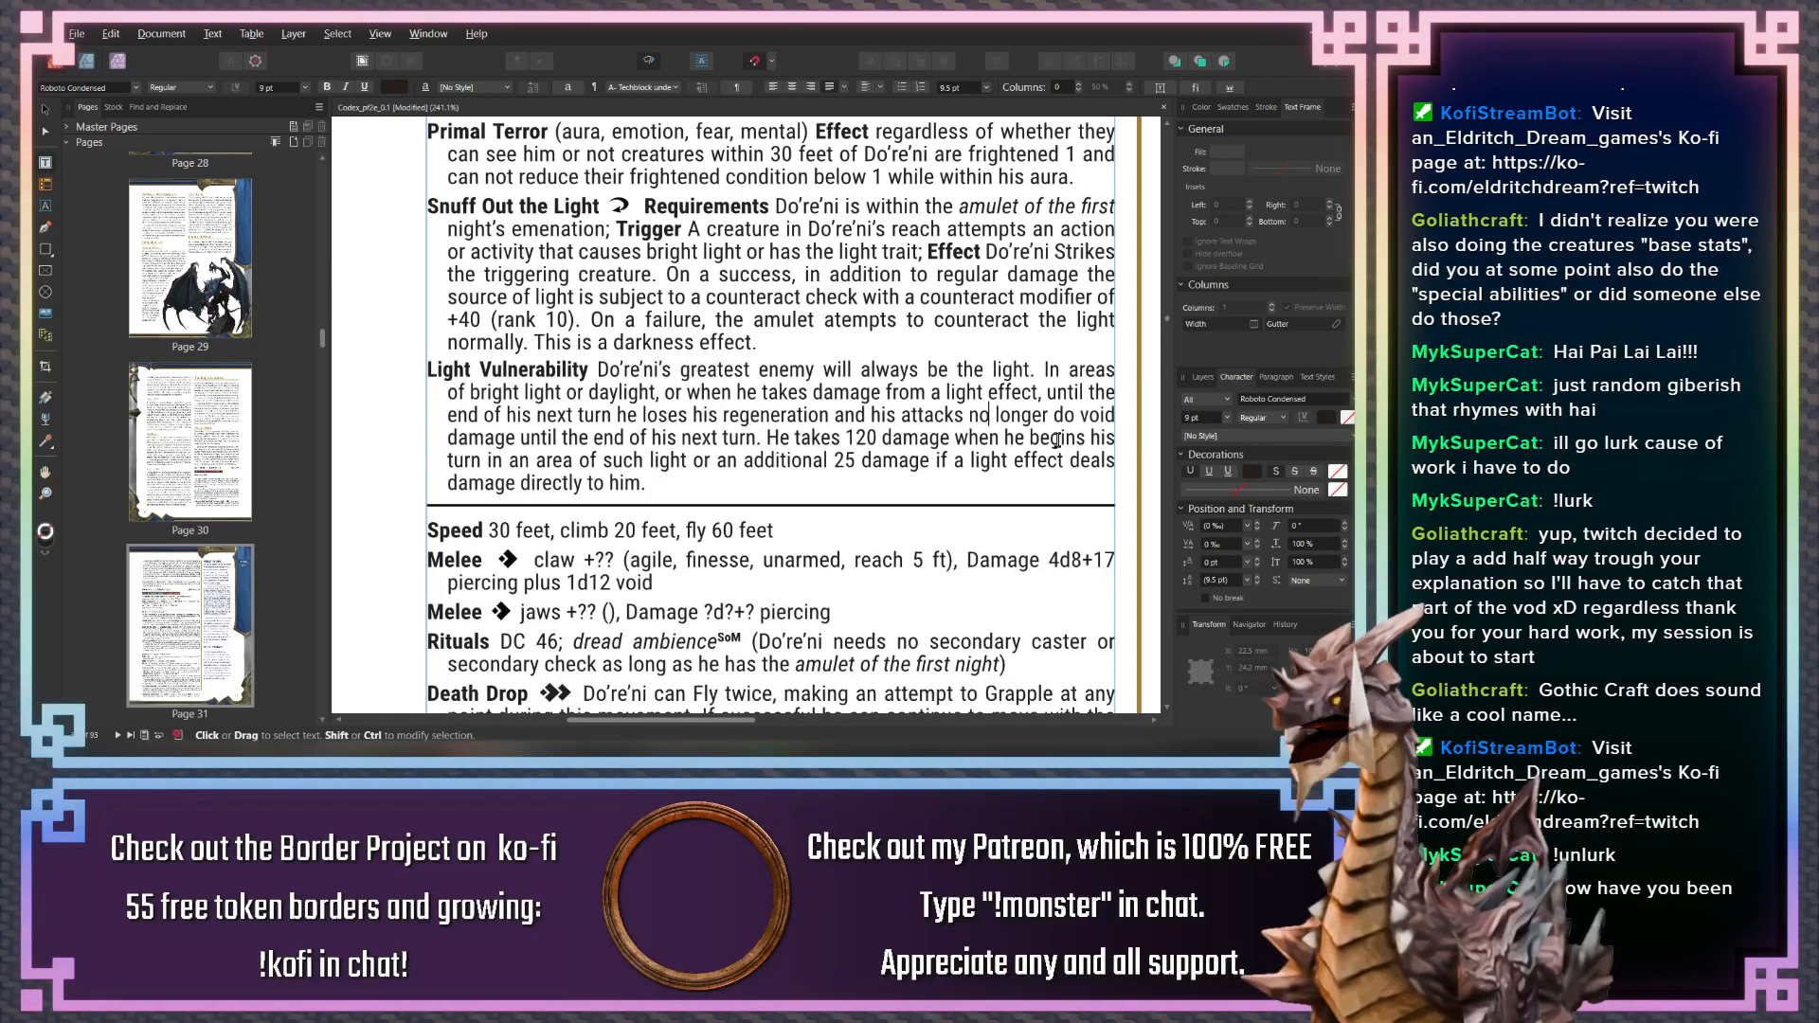
Delete the duplicate phrase "until the end of his next turn" after "void damage" in Light Vulnerability, ending the sentence with a period
{"action": "key", "text": "ctrl+Left"}
{"action": "key", "text": "ctrl+shift+Right"}
{"action": "key", "text": "ctrl+shift+Right"}
{"action": "key", "text": "ctrl+shift+Right"}
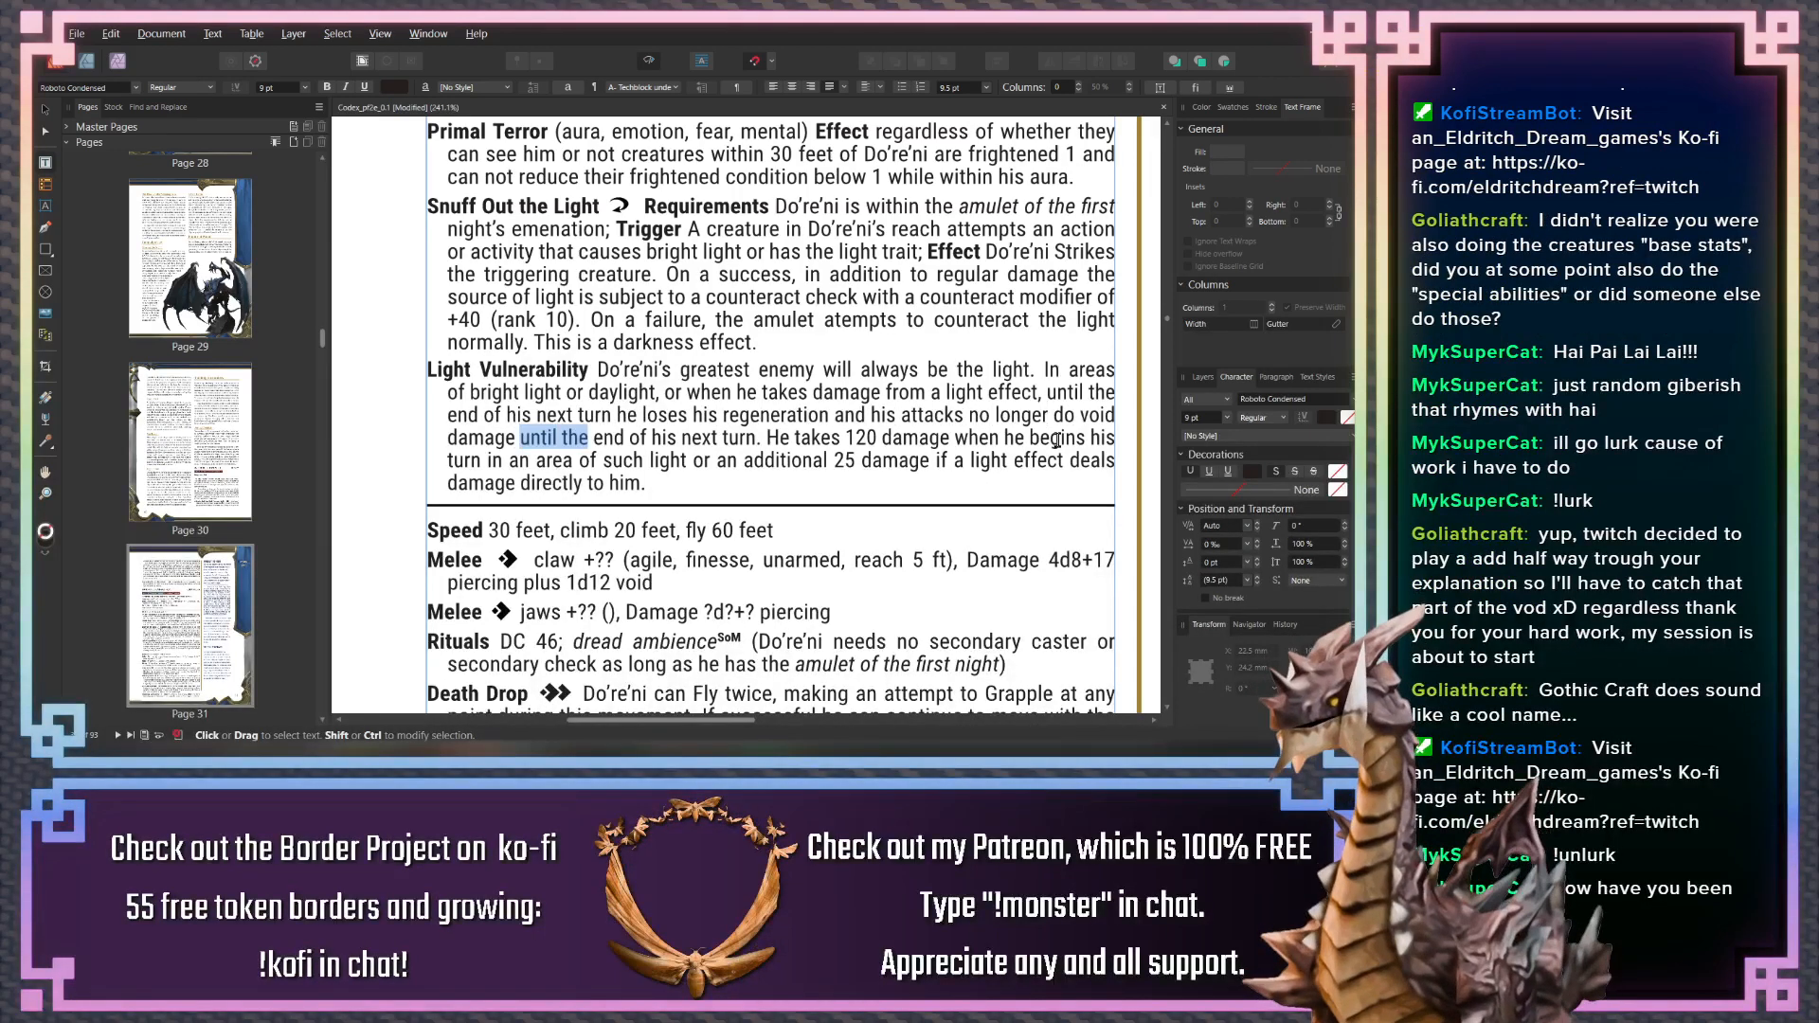
{"action": "key", "text": "ctrl+shift+Right"}
{"action": "key", "text": "BackSpace"}
{"action": "key", "text": "BackSpace"}
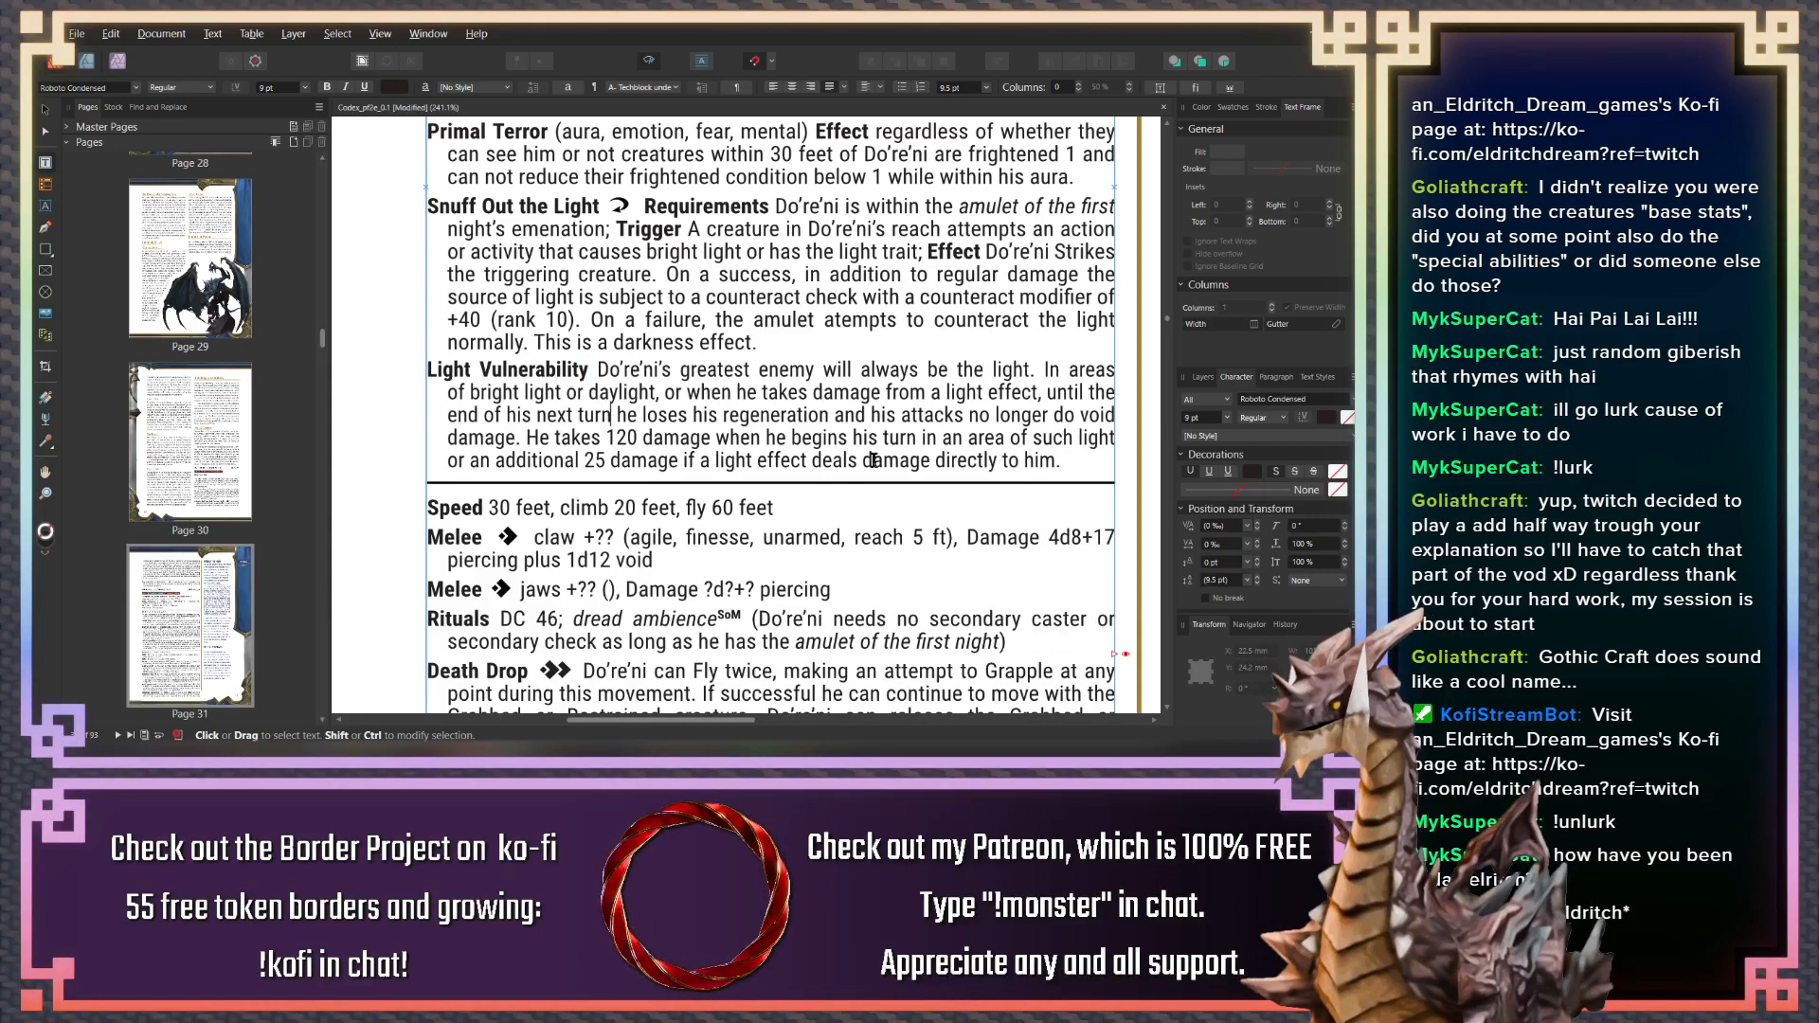
{"action": "left_click", "coordinate": [1099, 466]}
{"action": "key", "text": "BackSpace"}
{"action": "type", "text": "."}
Compare the unfinished claw and jaws attacks with Do're'ni's attribute modifiers, skills, defenses and the Snuff Out the Light counteract modifier
{"action": "scroll", "coordinate": [663, 428], "scroll_direction": "up", "scroll_amount": 2}
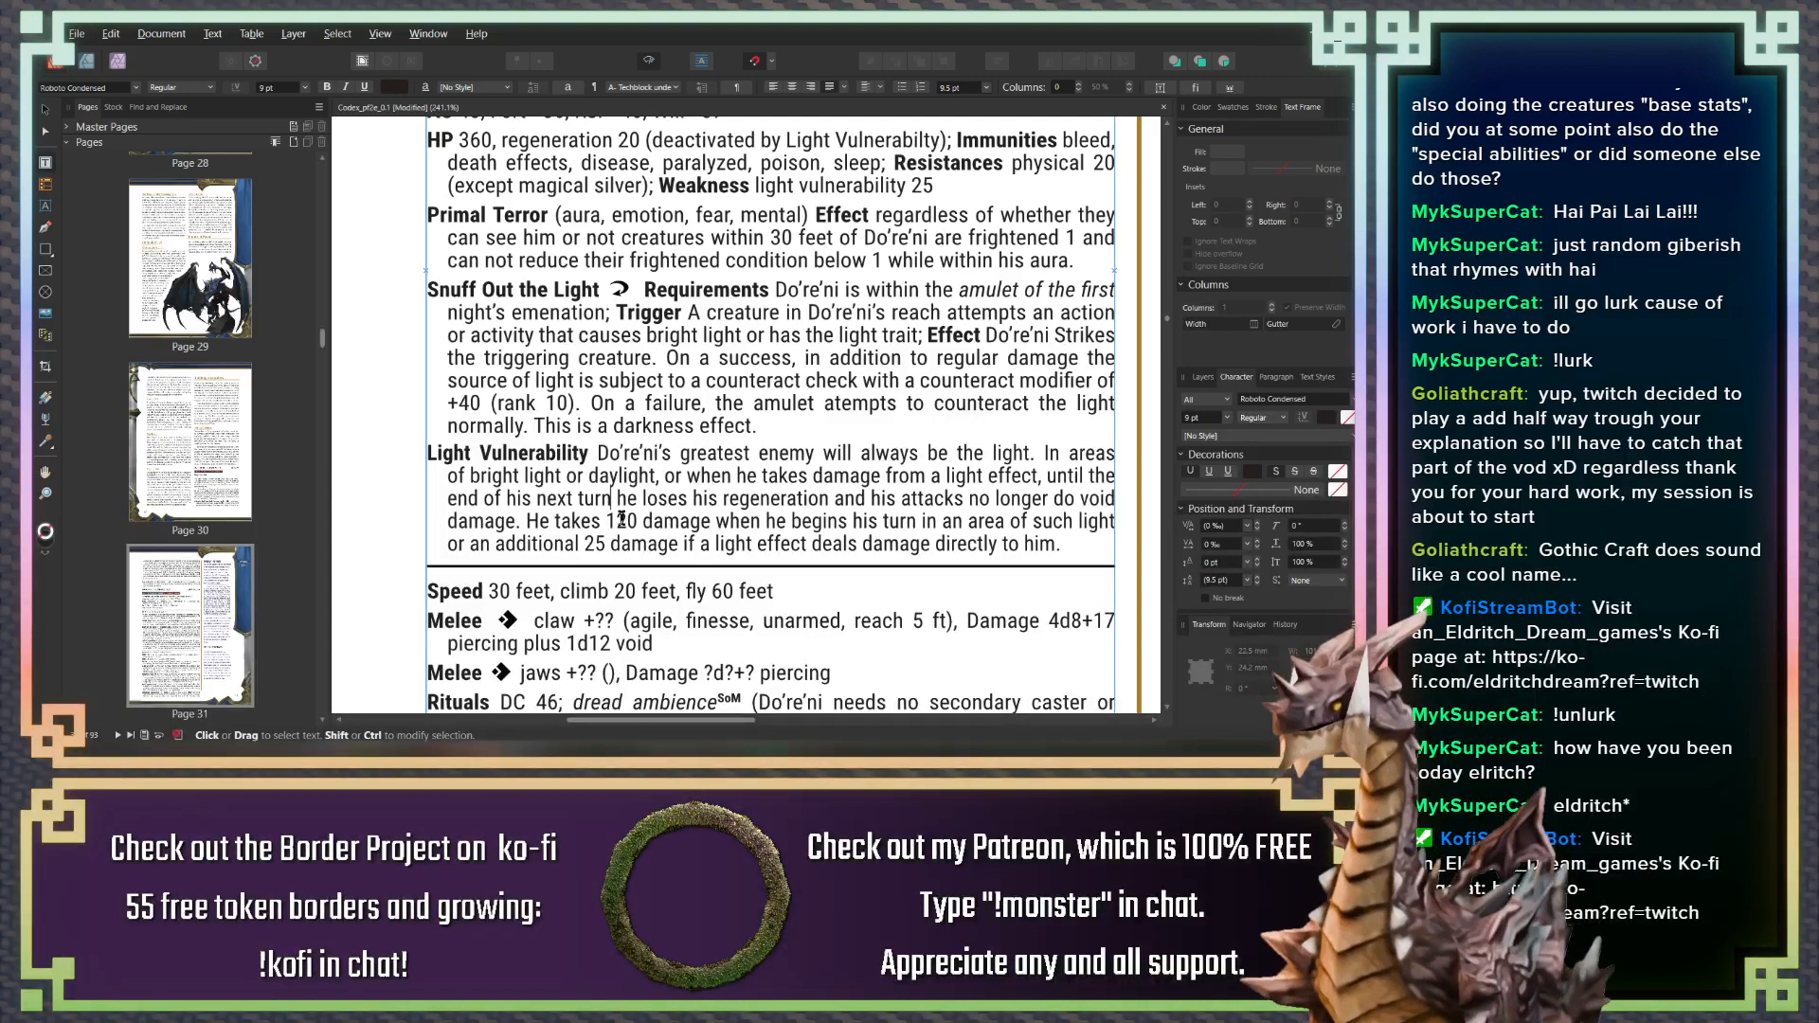
{"action": "scroll", "coordinate": [696, 391], "scroll_direction": "down", "scroll_amount": 3}
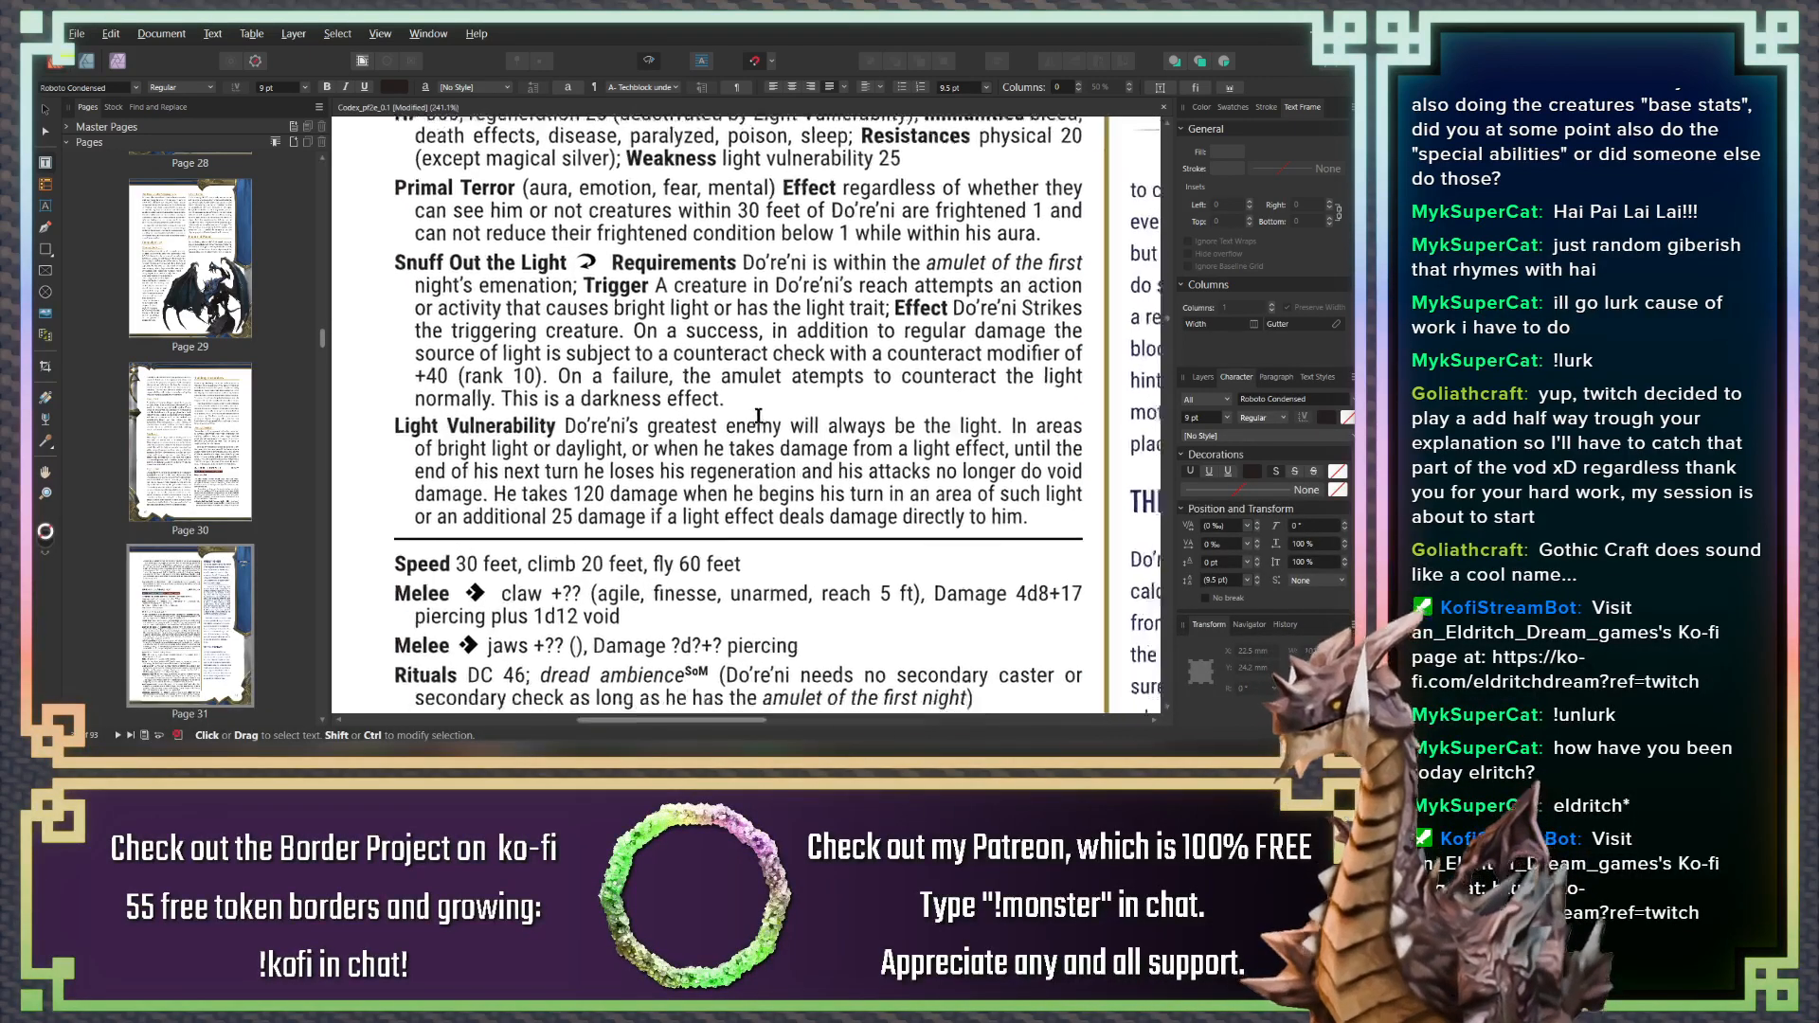
{"action": "scroll", "coordinate": [730, 417], "scroll_direction": "right", "scroll_amount": 2}
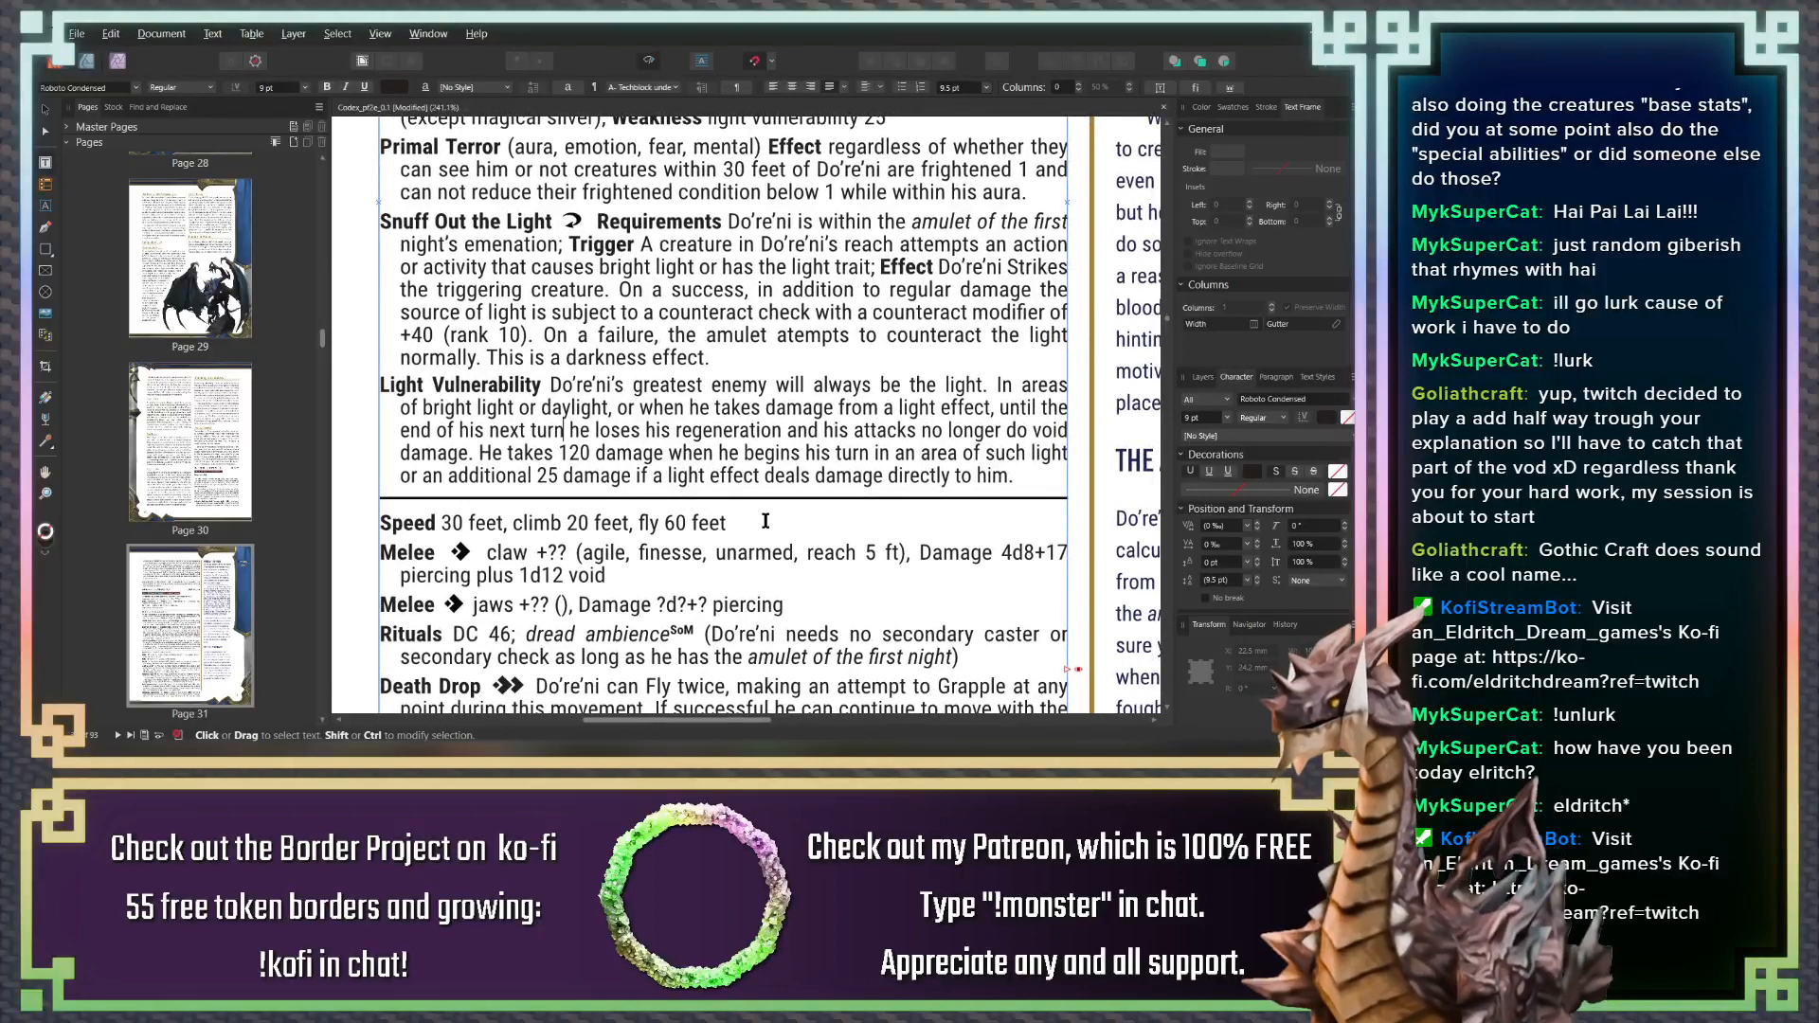
{"action": "scroll", "coordinate": [786, 490], "scroll_direction": "down", "scroll_amount": 2}
{"action": "scroll", "coordinate": [786, 491], "scroll_direction": "left", "scroll_amount": 2}
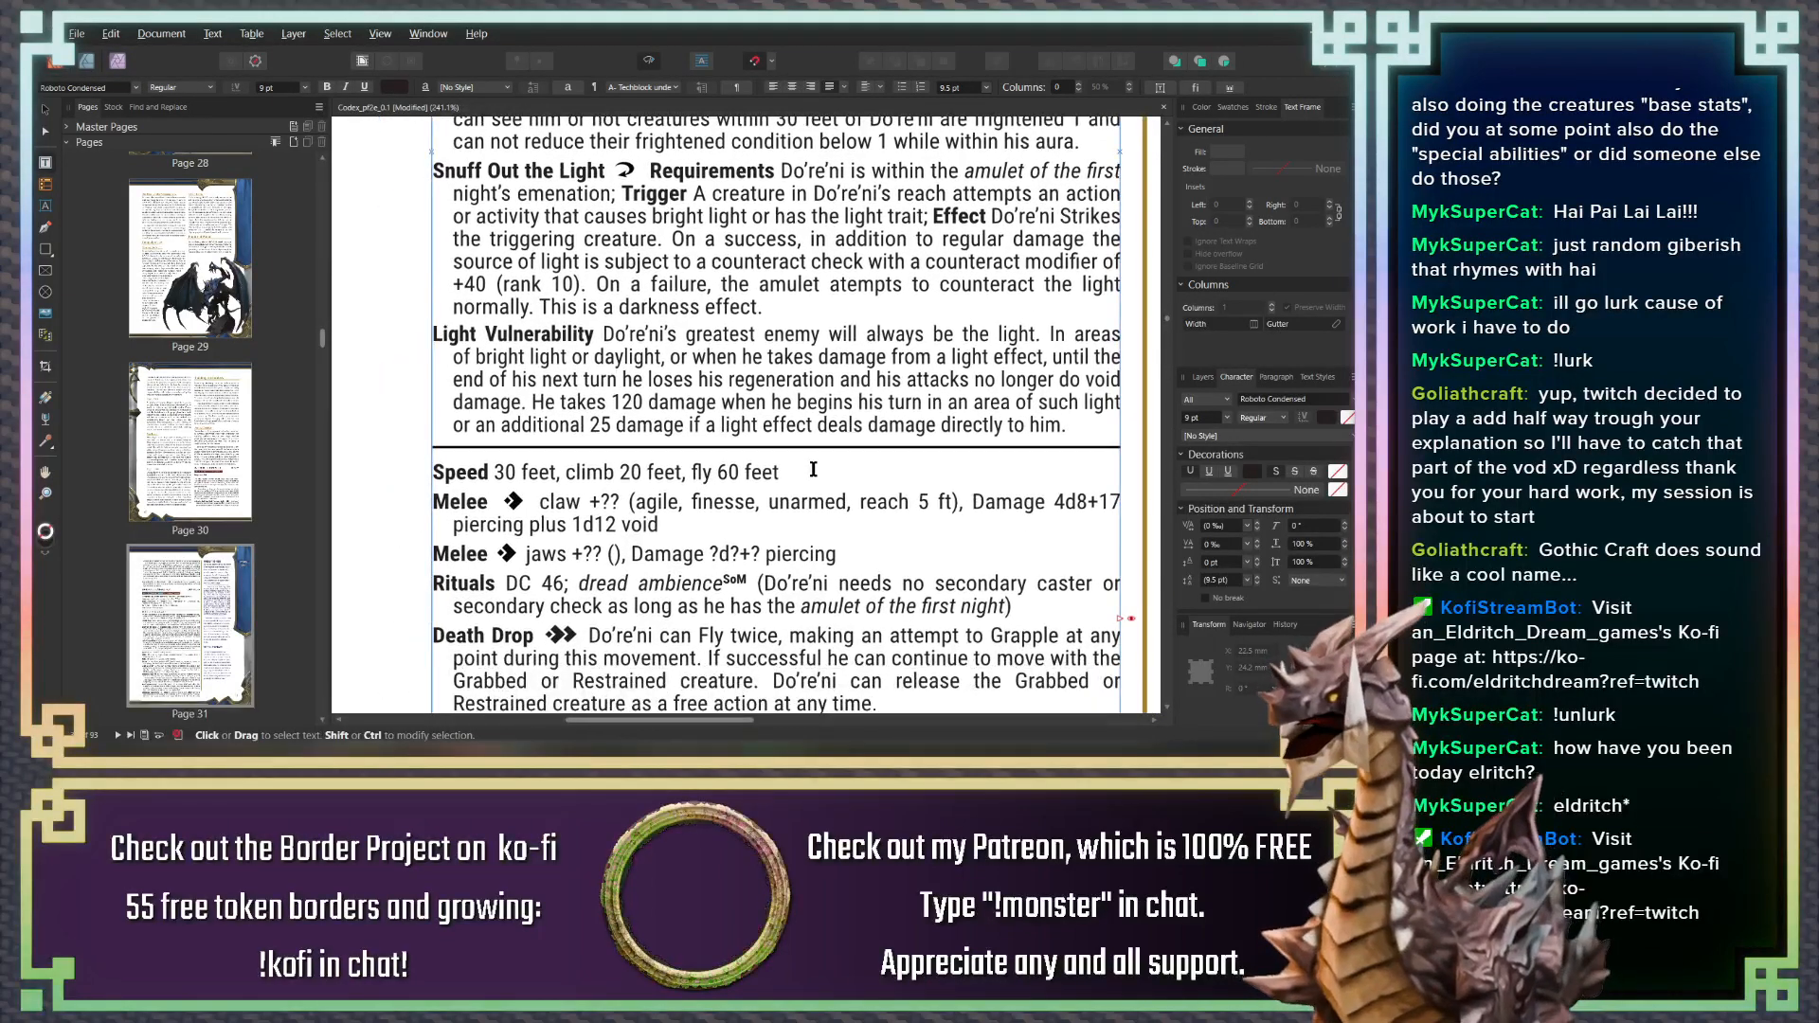
{"action": "left_click_drag", "start_coordinate": [616, 470], "coordinate": [678, 505]}
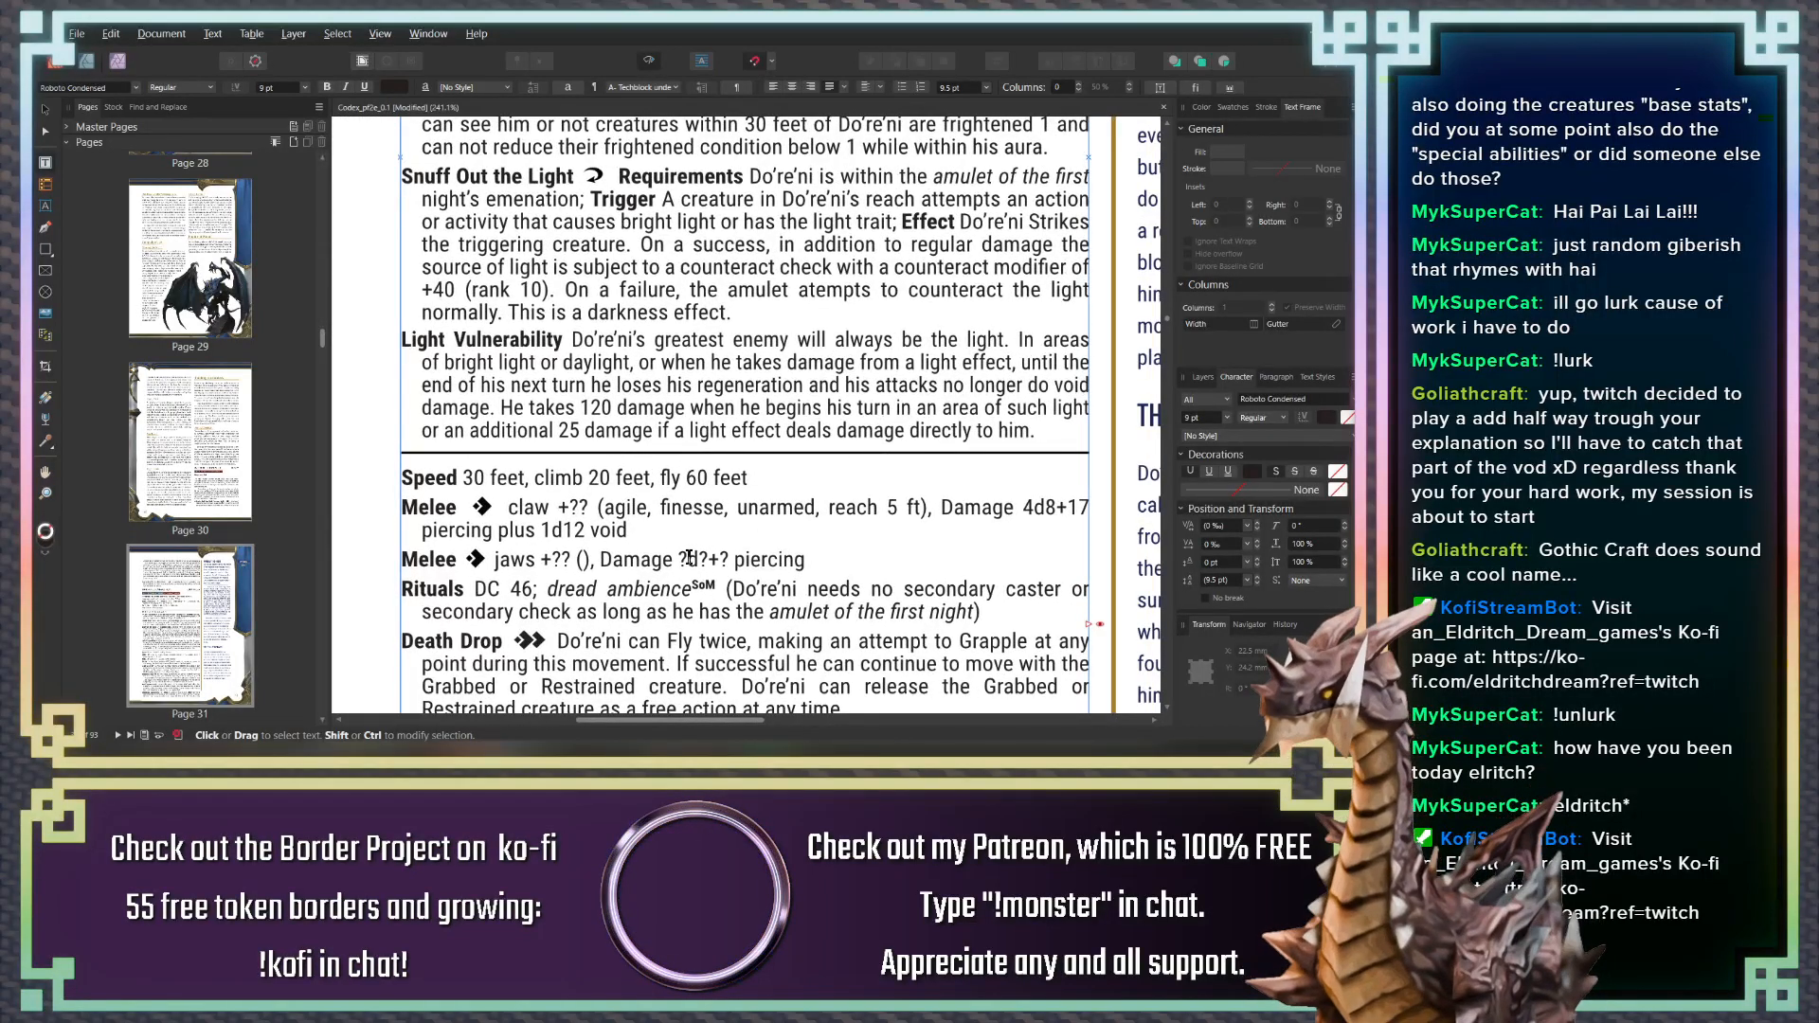
{"action": "left_click_drag", "start_coordinate": [727, 560], "coordinate": [718, 560]}
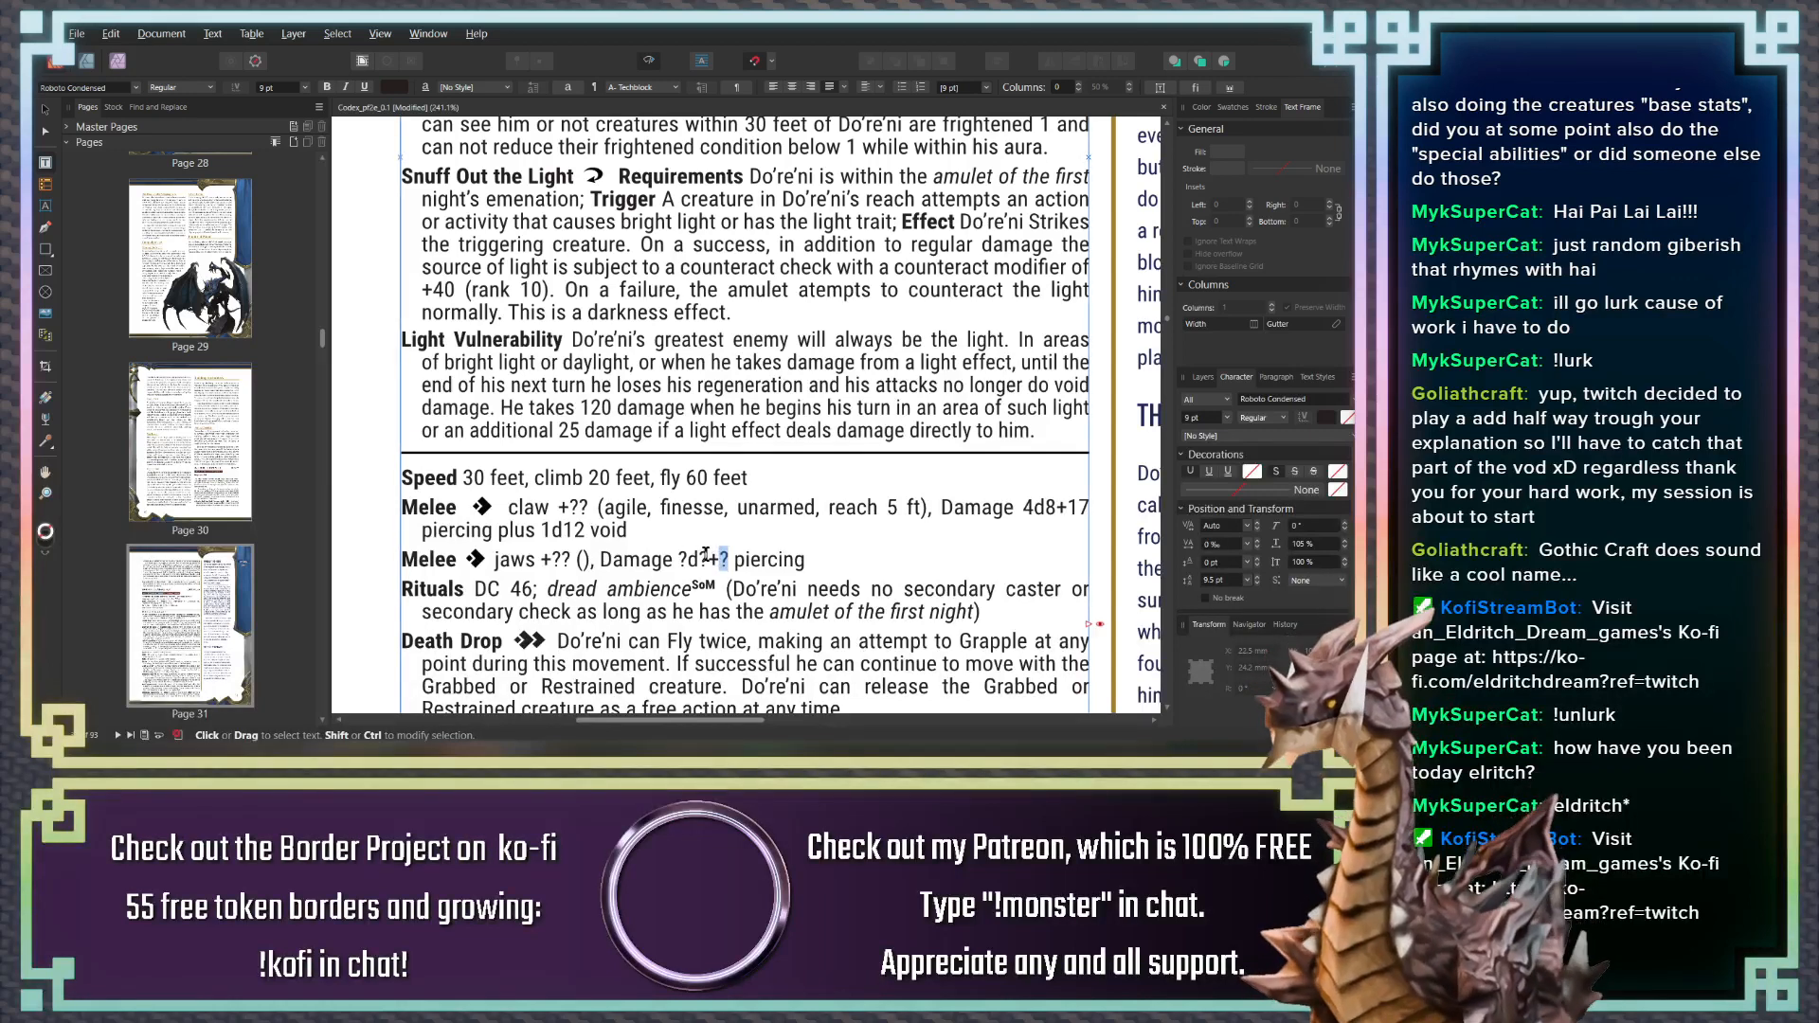
{"action": "scroll", "coordinate": [689, 415], "scroll_direction": "up", "scroll_amount": 4}
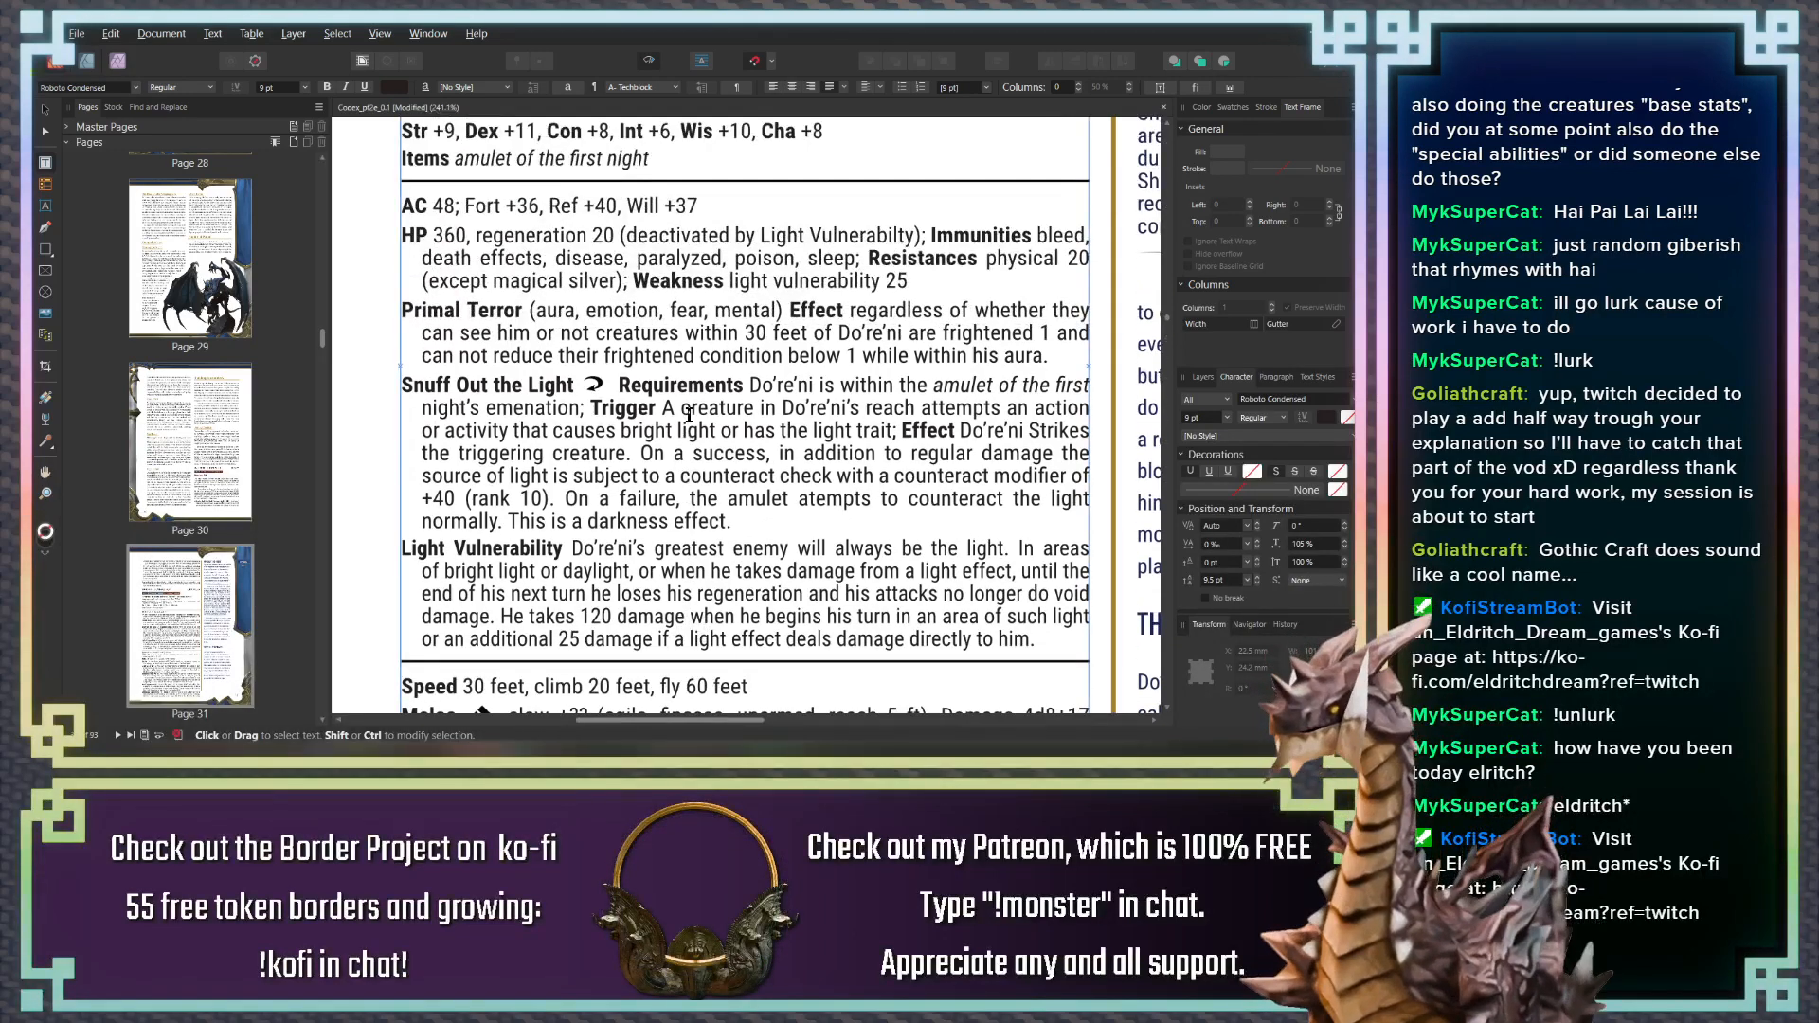
{"action": "scroll", "coordinate": [688, 415], "scroll_direction": "up", "scroll_amount": 1}
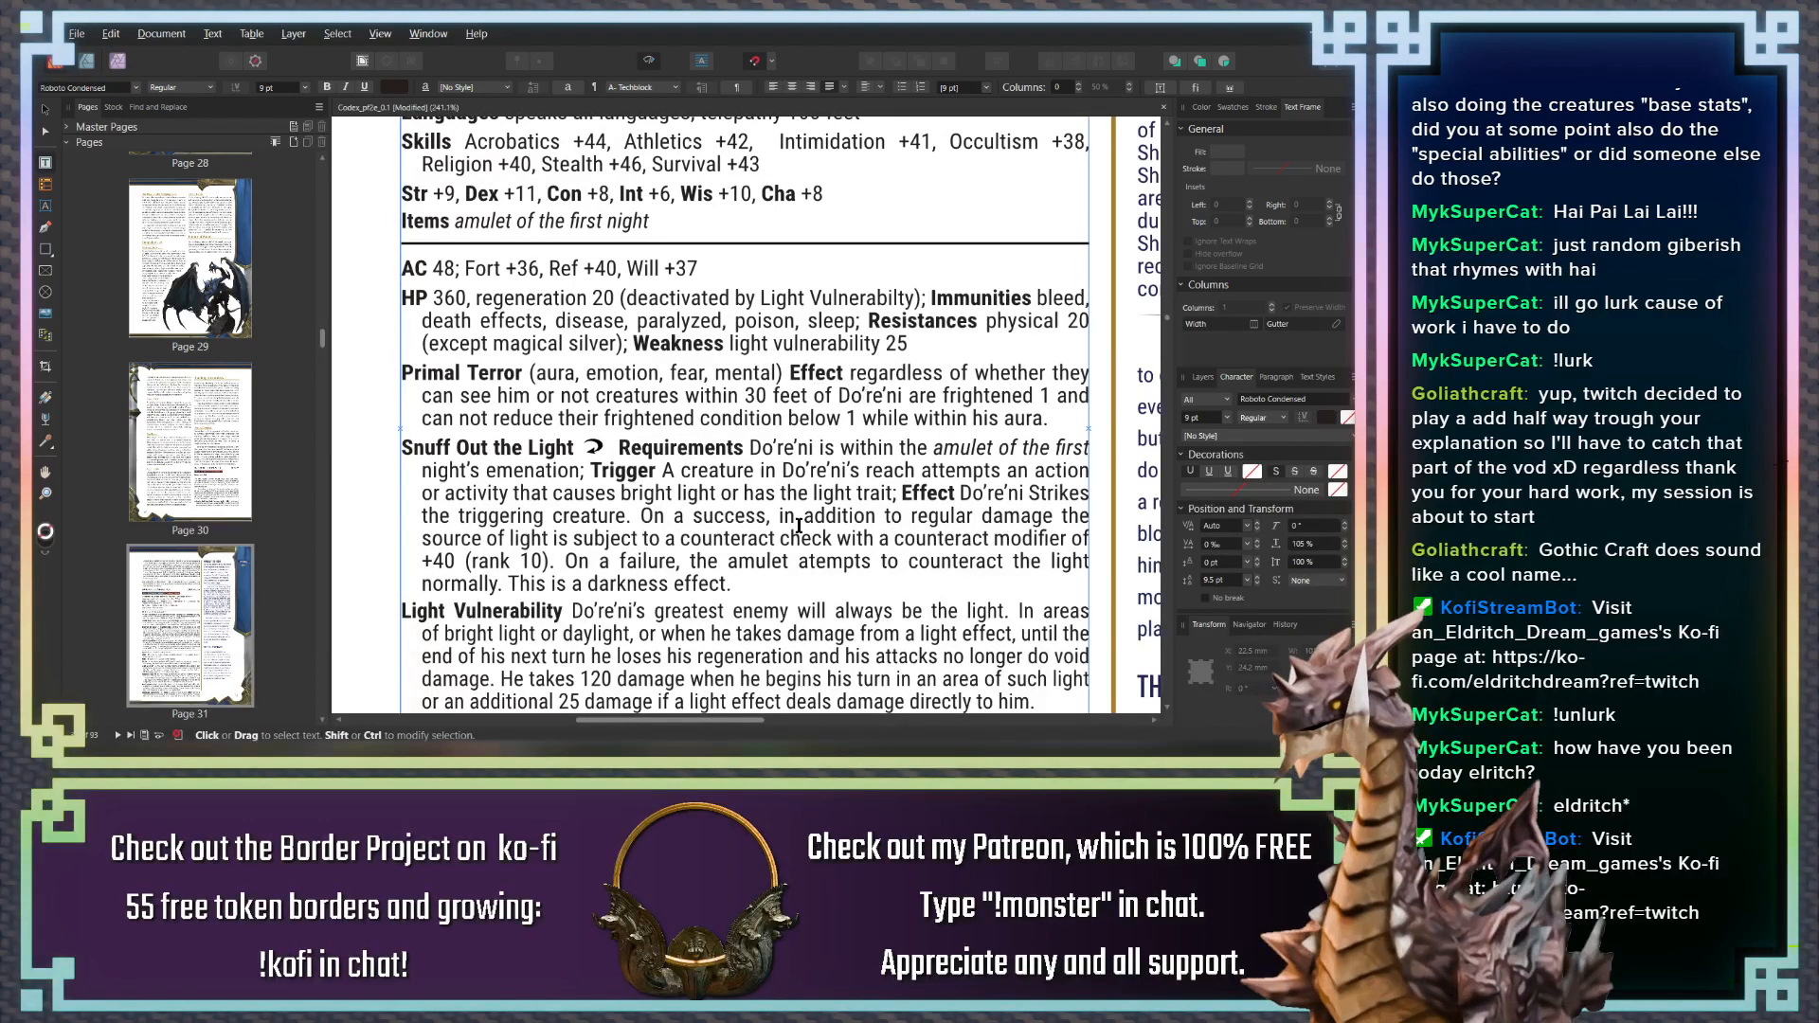
{"action": "scroll", "coordinate": [794, 517], "scroll_direction": "down", "scroll_amount": 2}
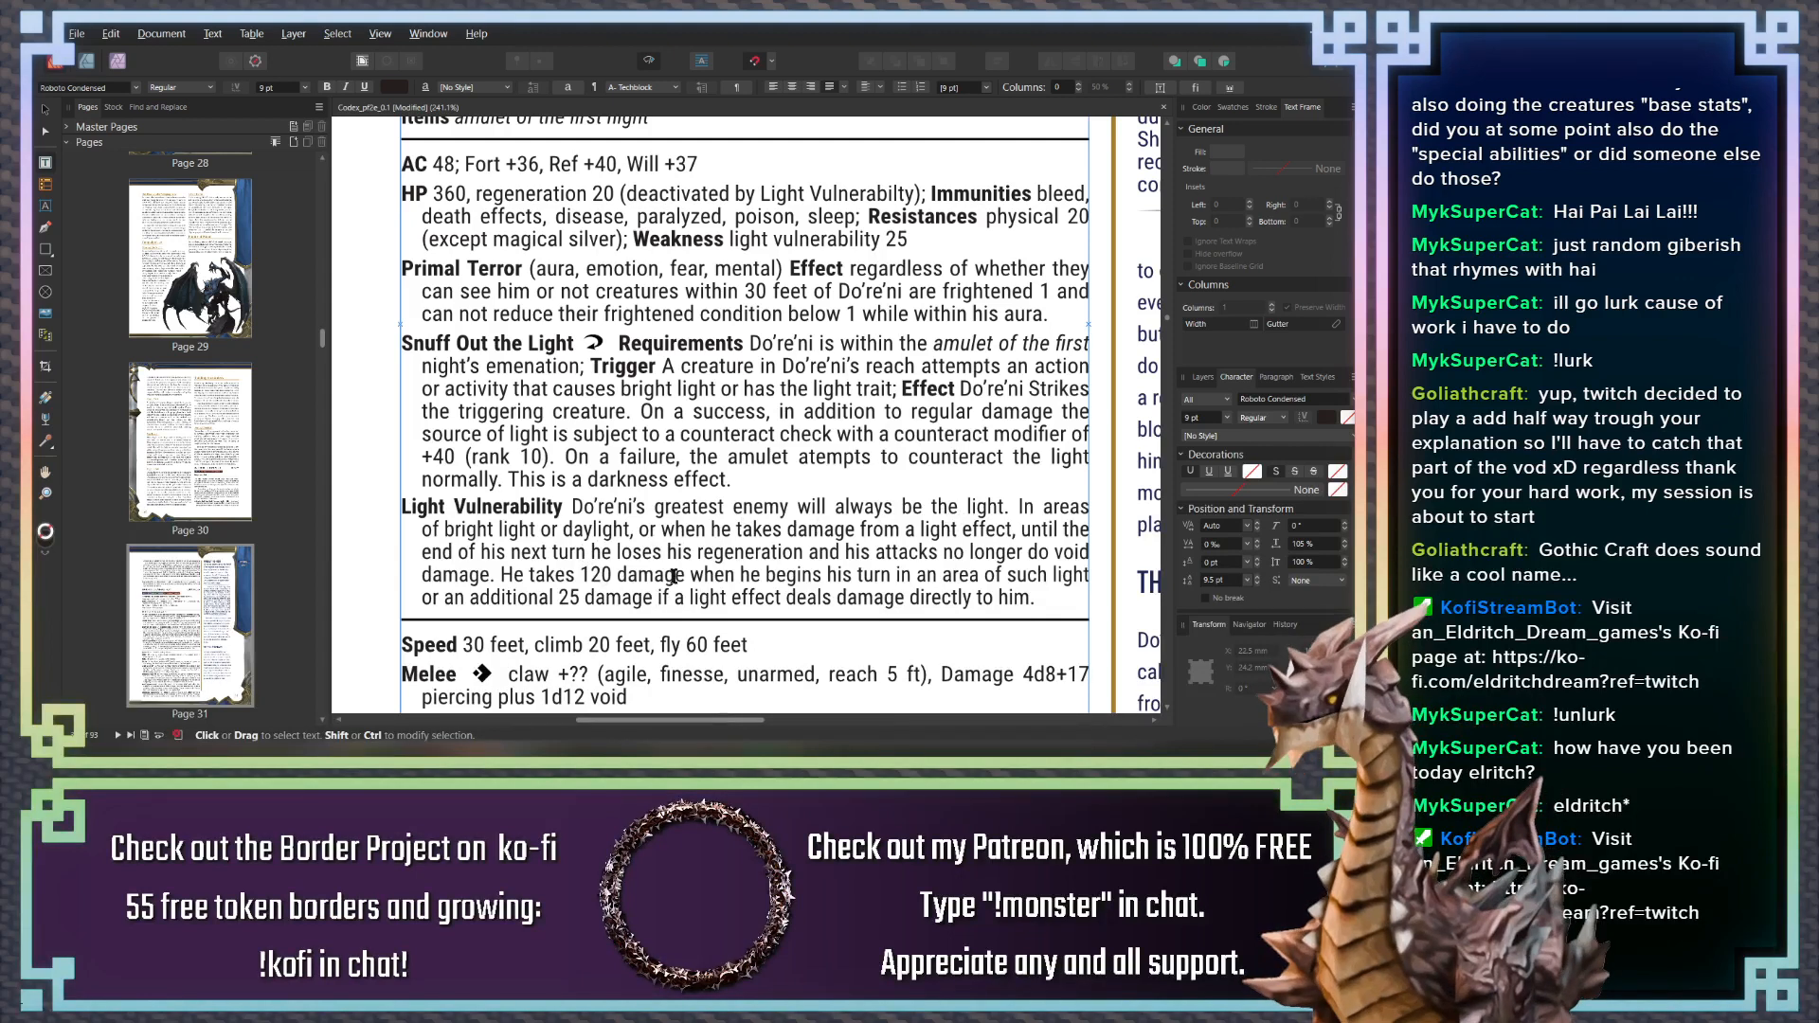
{"action": "scroll", "coordinate": [737, 466], "scroll_direction": "up", "scroll_amount": 2}
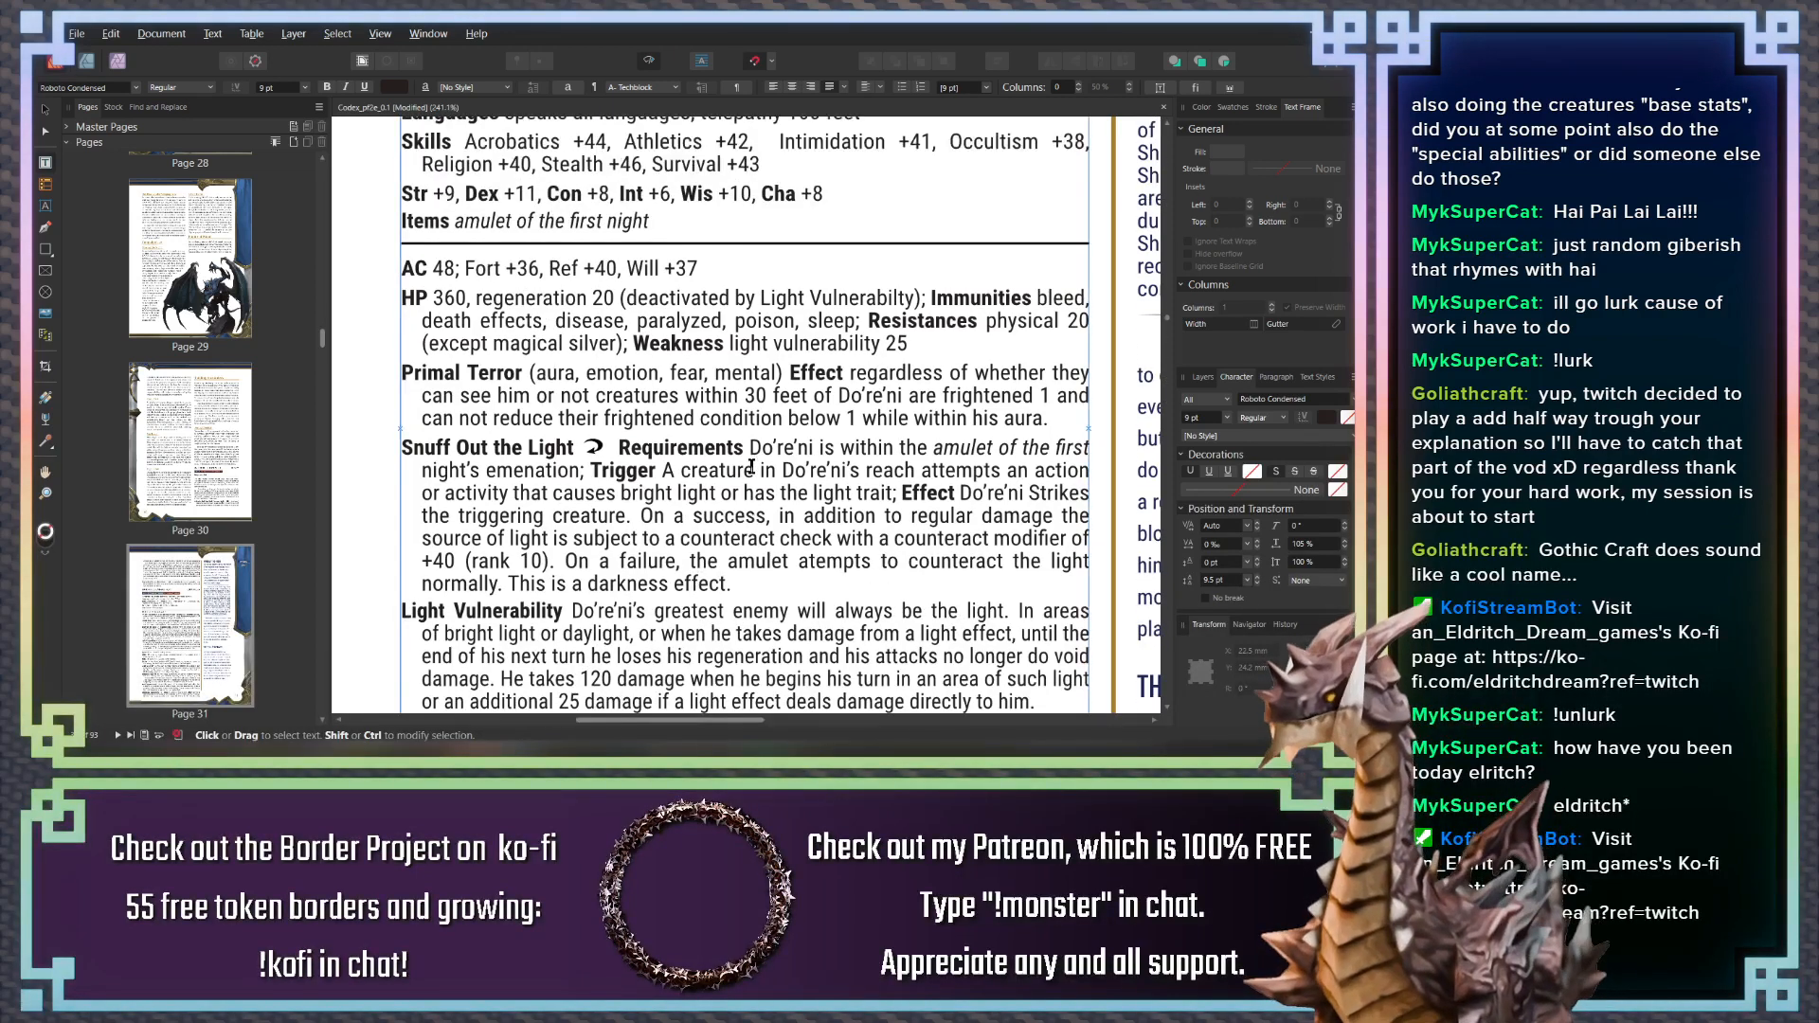
{"action": "scroll", "coordinate": [795, 443], "scroll_direction": "up", "scroll_amount": 1}
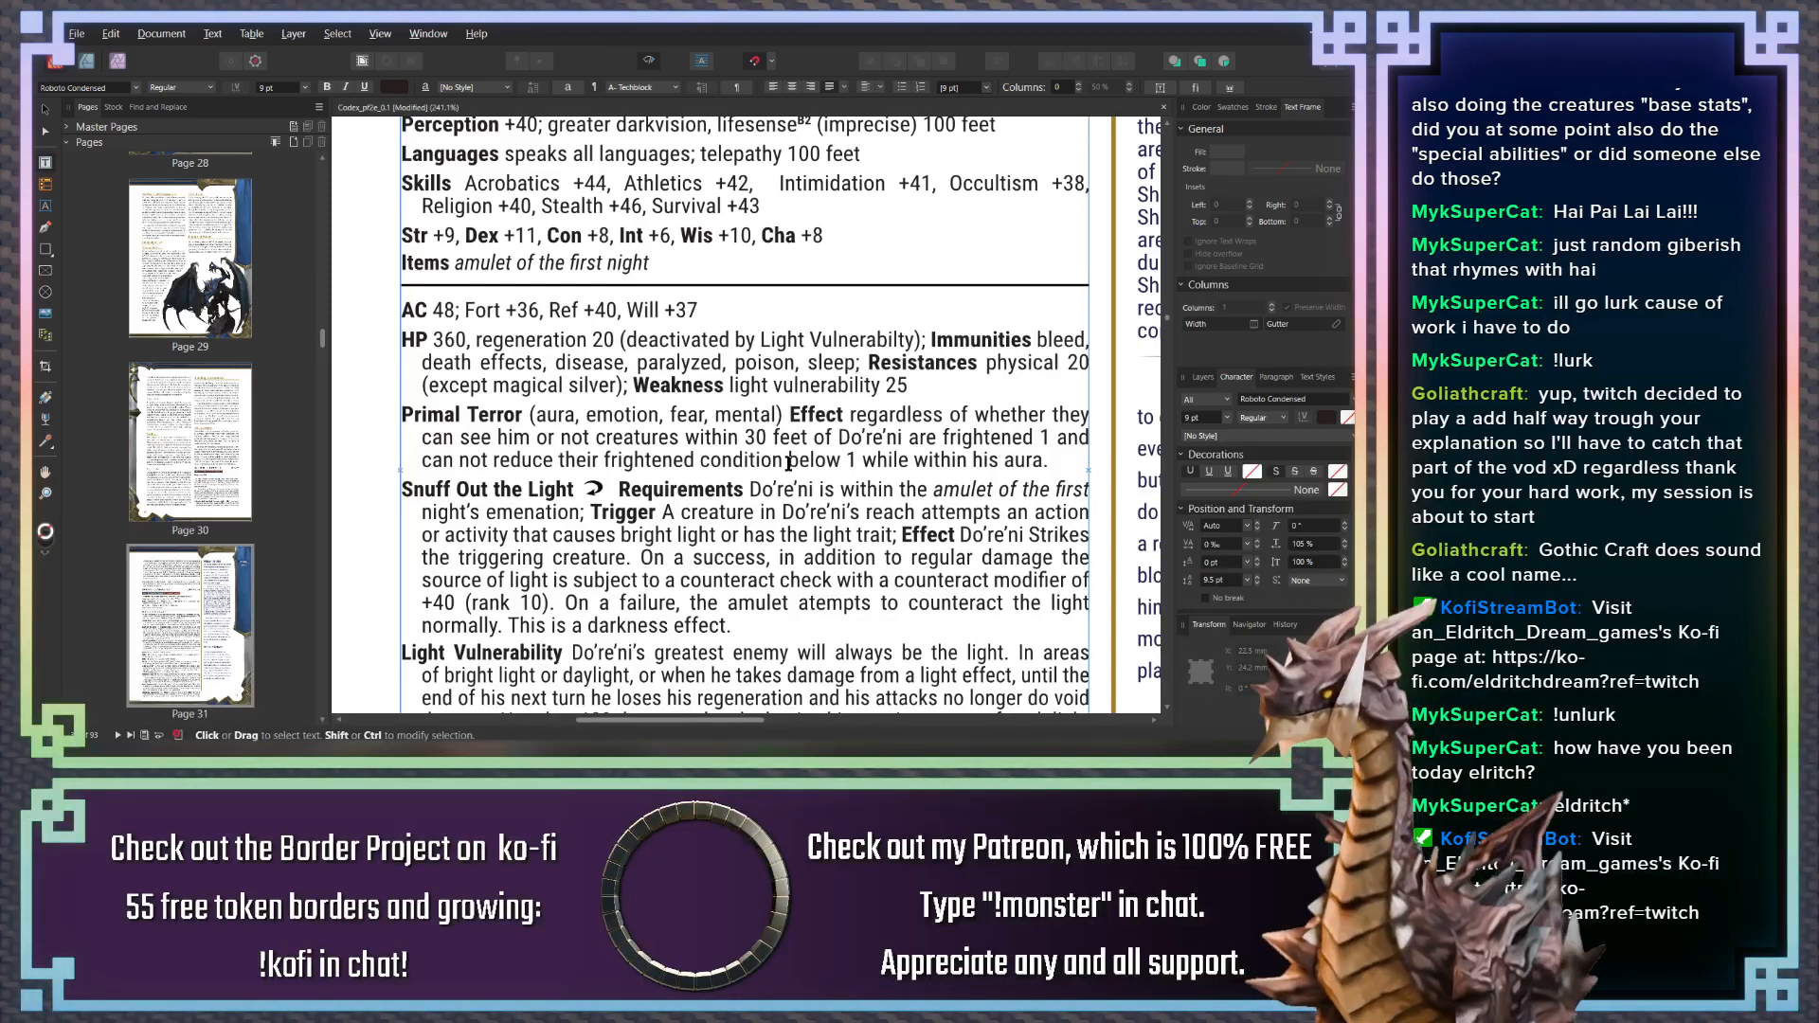
Set the counteract bonus in the amulet's 20-foot emanation description to +37
{"action": "scroll", "coordinate": [788, 462], "scroll_direction": "up", "scroll_amount": 6}
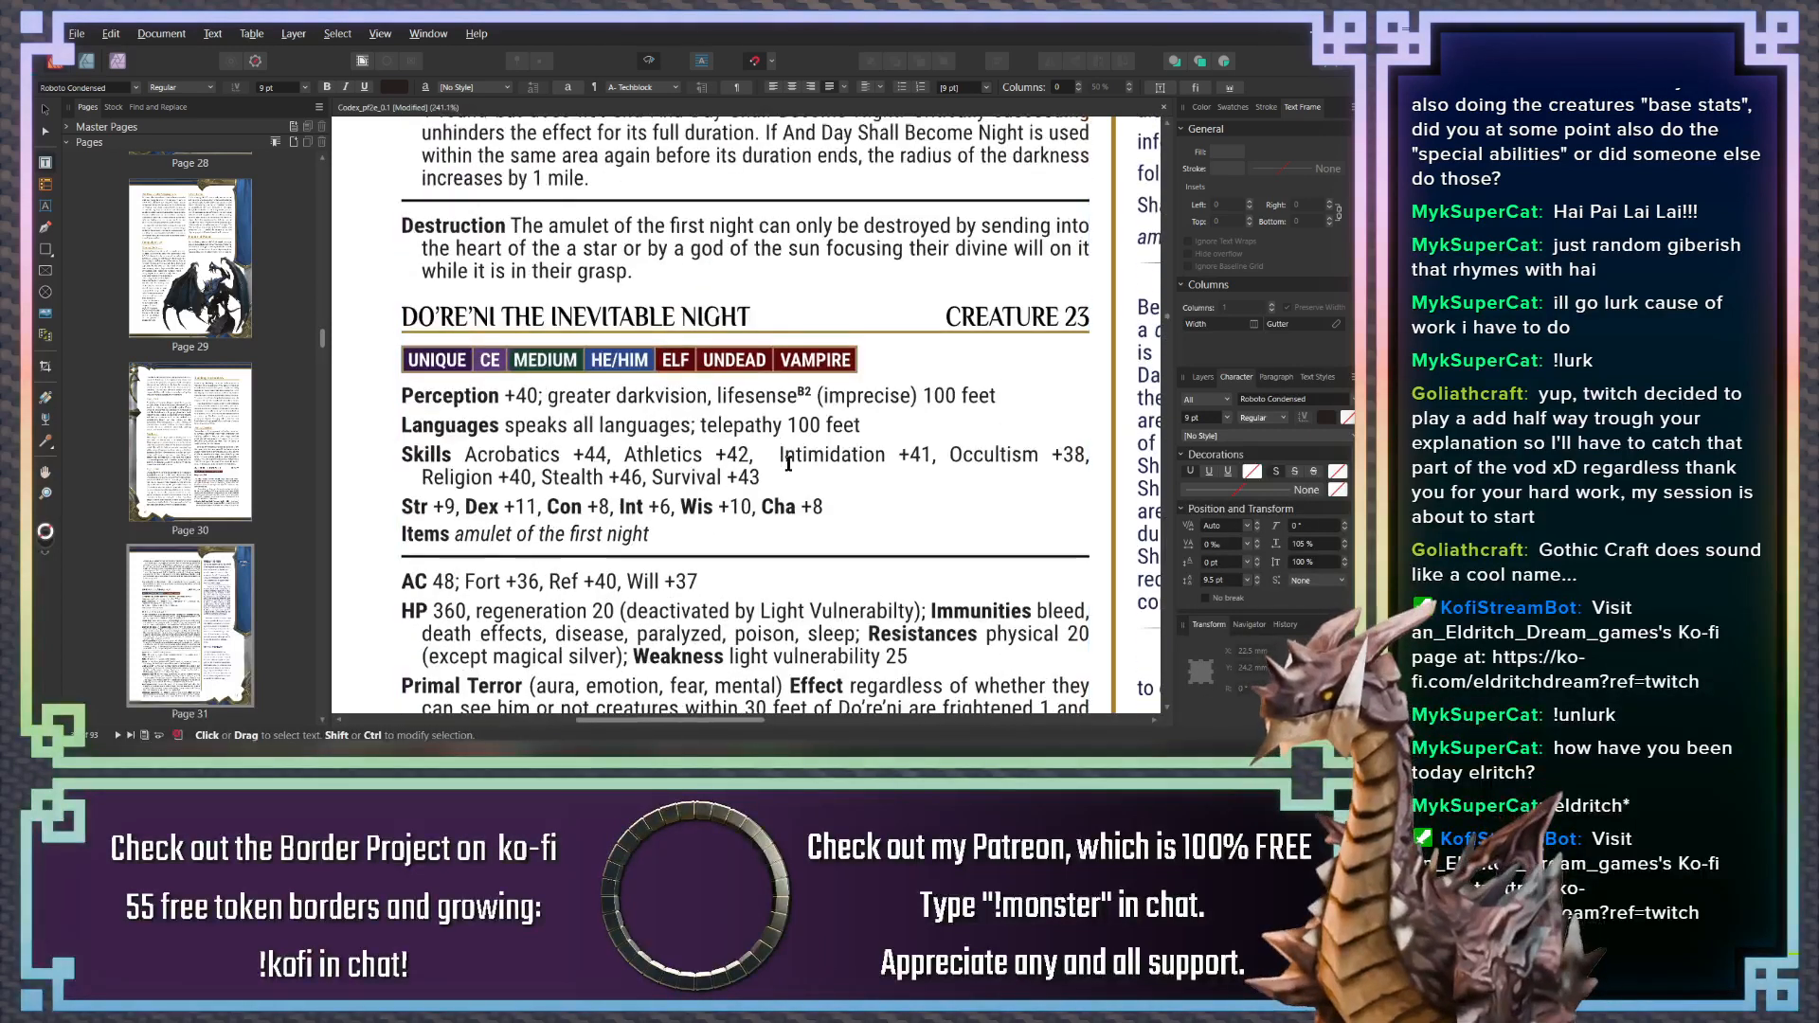
{"action": "left_click_drag", "start_coordinate": [881, 408], "coordinate": [707, 634]}
{"action": "mouse_move", "coordinate": [833, 342]}
{"action": "left_mouse_down"}
{"action": "mouse_move", "coordinate": [710, 550]}
{"action": "mouse_move", "coordinate": [613, 667]}
{"action": "left_mouse_up"}
{"action": "left_click_drag", "start_coordinate": [861, 218], "coordinate": [781, 417]}
{"action": "scroll", "coordinate": [820, 400], "scroll_direction": "up", "scroll_amount": 5}
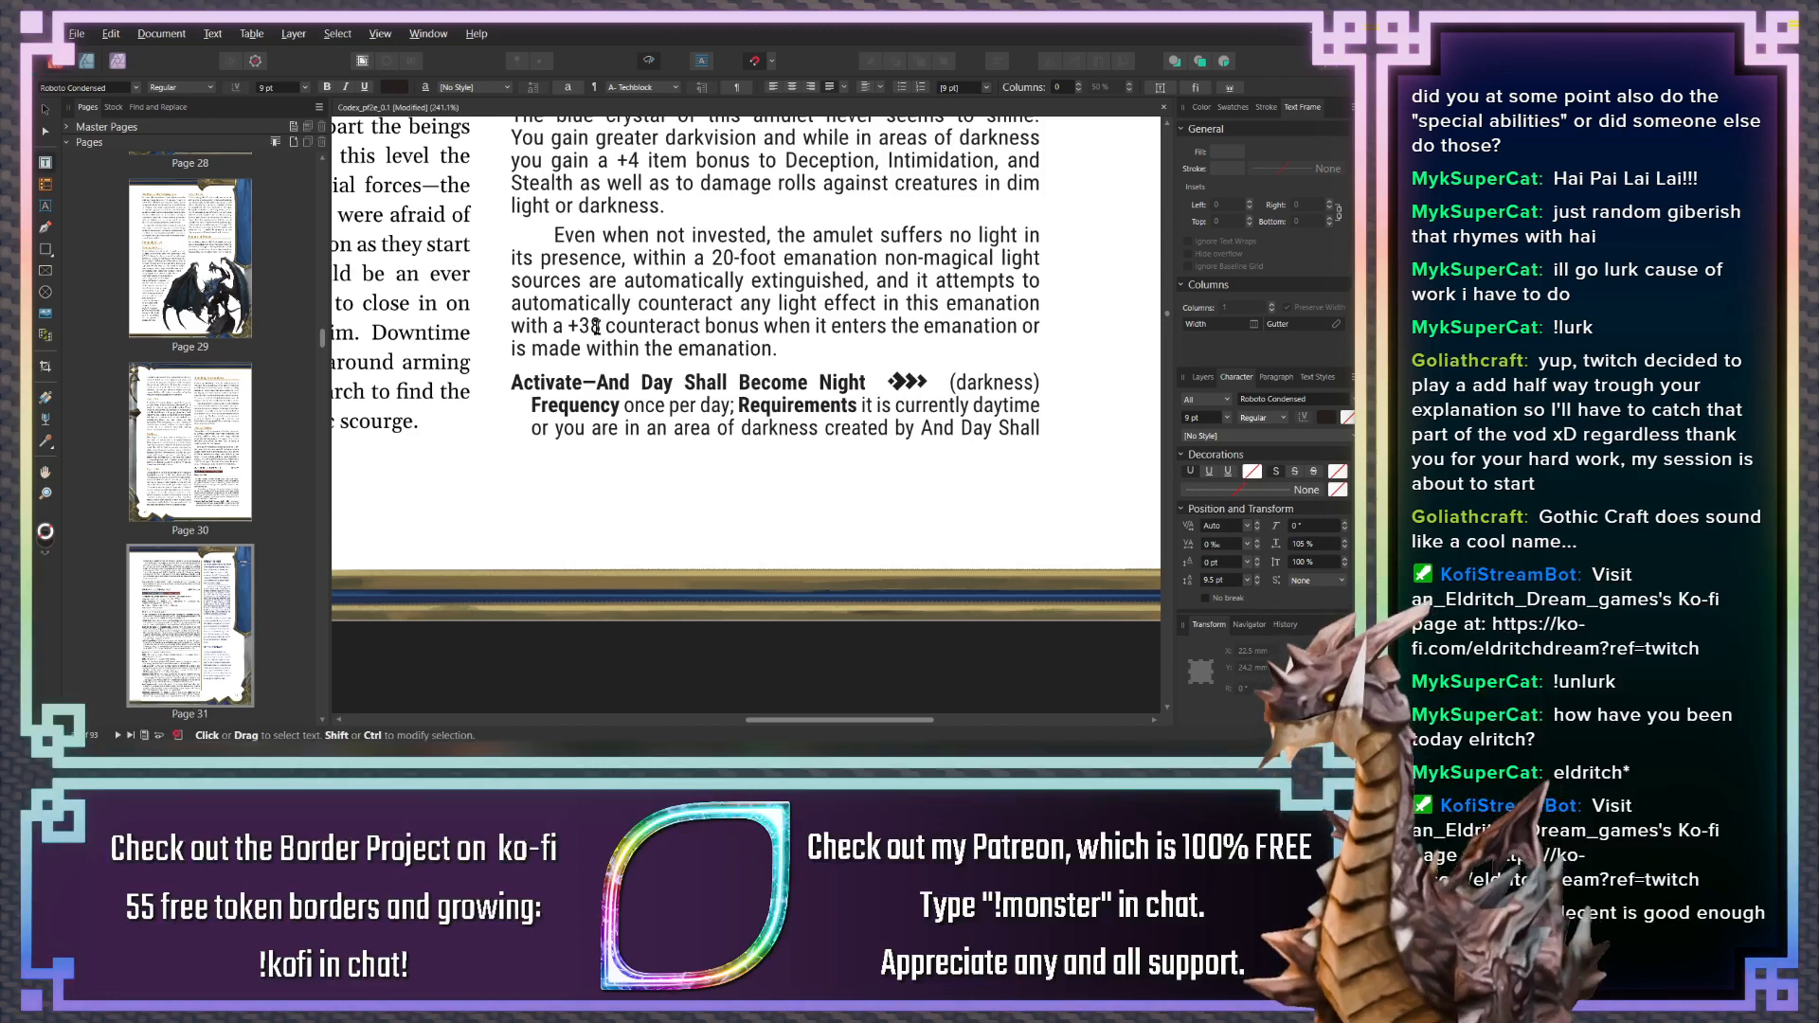
{"action": "left_click_drag", "start_coordinate": [596, 326], "coordinate": [593, 327]}
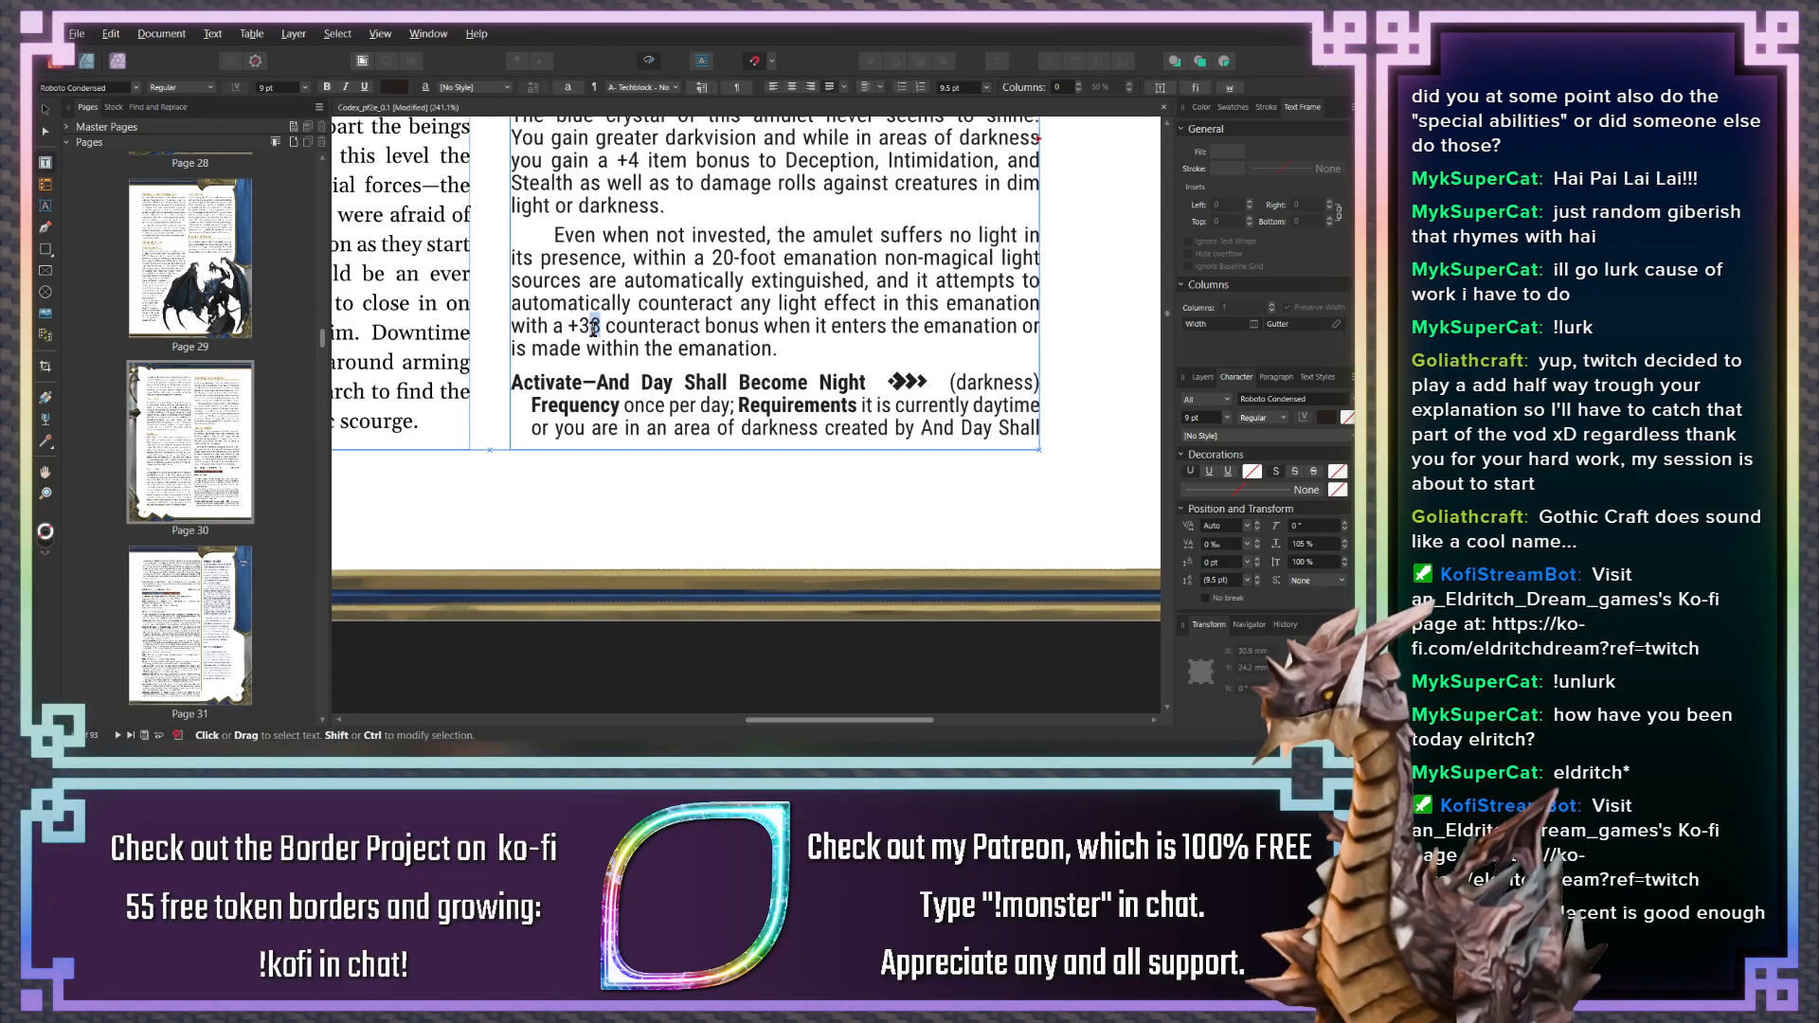
{"action": "type", "text": "7"}
Set the counteract DC in the effect text of And Day Shall Become Night to 49
{"action": "scroll", "coordinate": [580, 480], "scroll_direction": "down", "scroll_amount": 1}
{"action": "mouse_move", "coordinate": [573, 471]}
{"action": "left_mouse_down"}
{"action": "mouse_move", "coordinate": [546, 508]}
{"action": "mouse_move", "coordinate": [557, 498]}
{"action": "left_mouse_up"}
{"action": "left_click", "coordinate": [545, 511]}
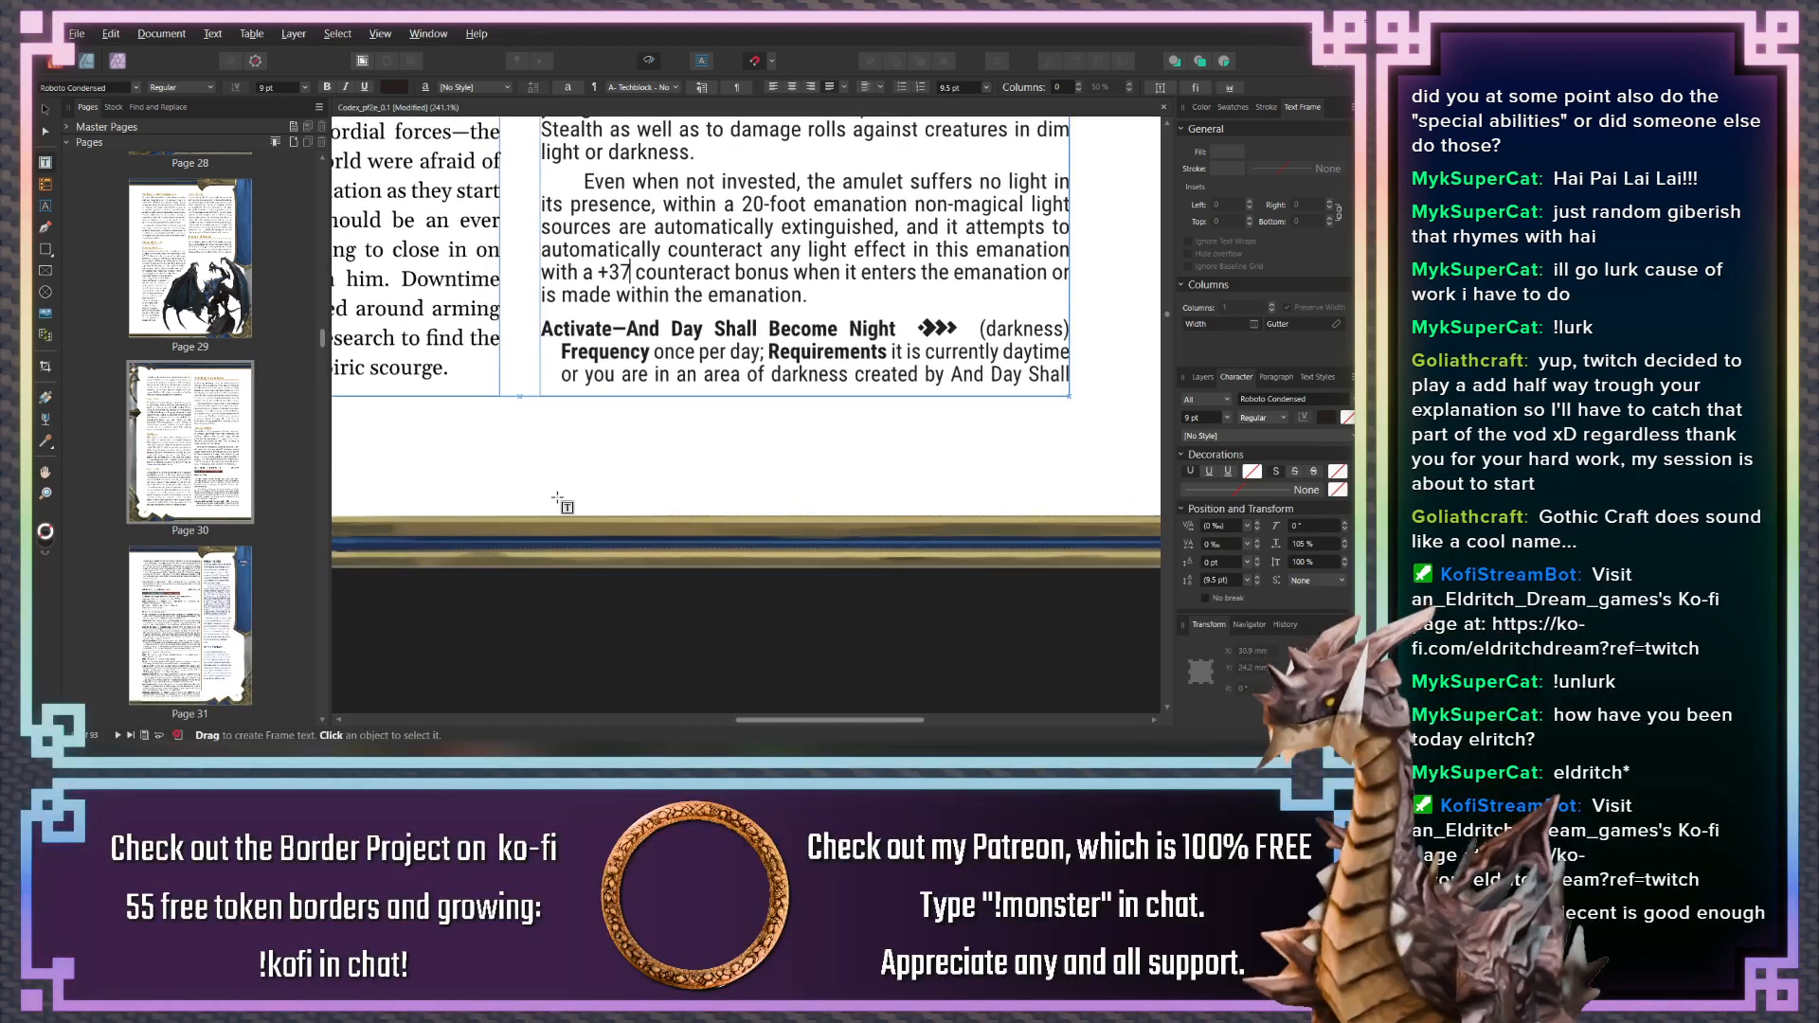
{"action": "scroll", "coordinate": [621, 427], "scroll_direction": "down", "scroll_amount": 5}
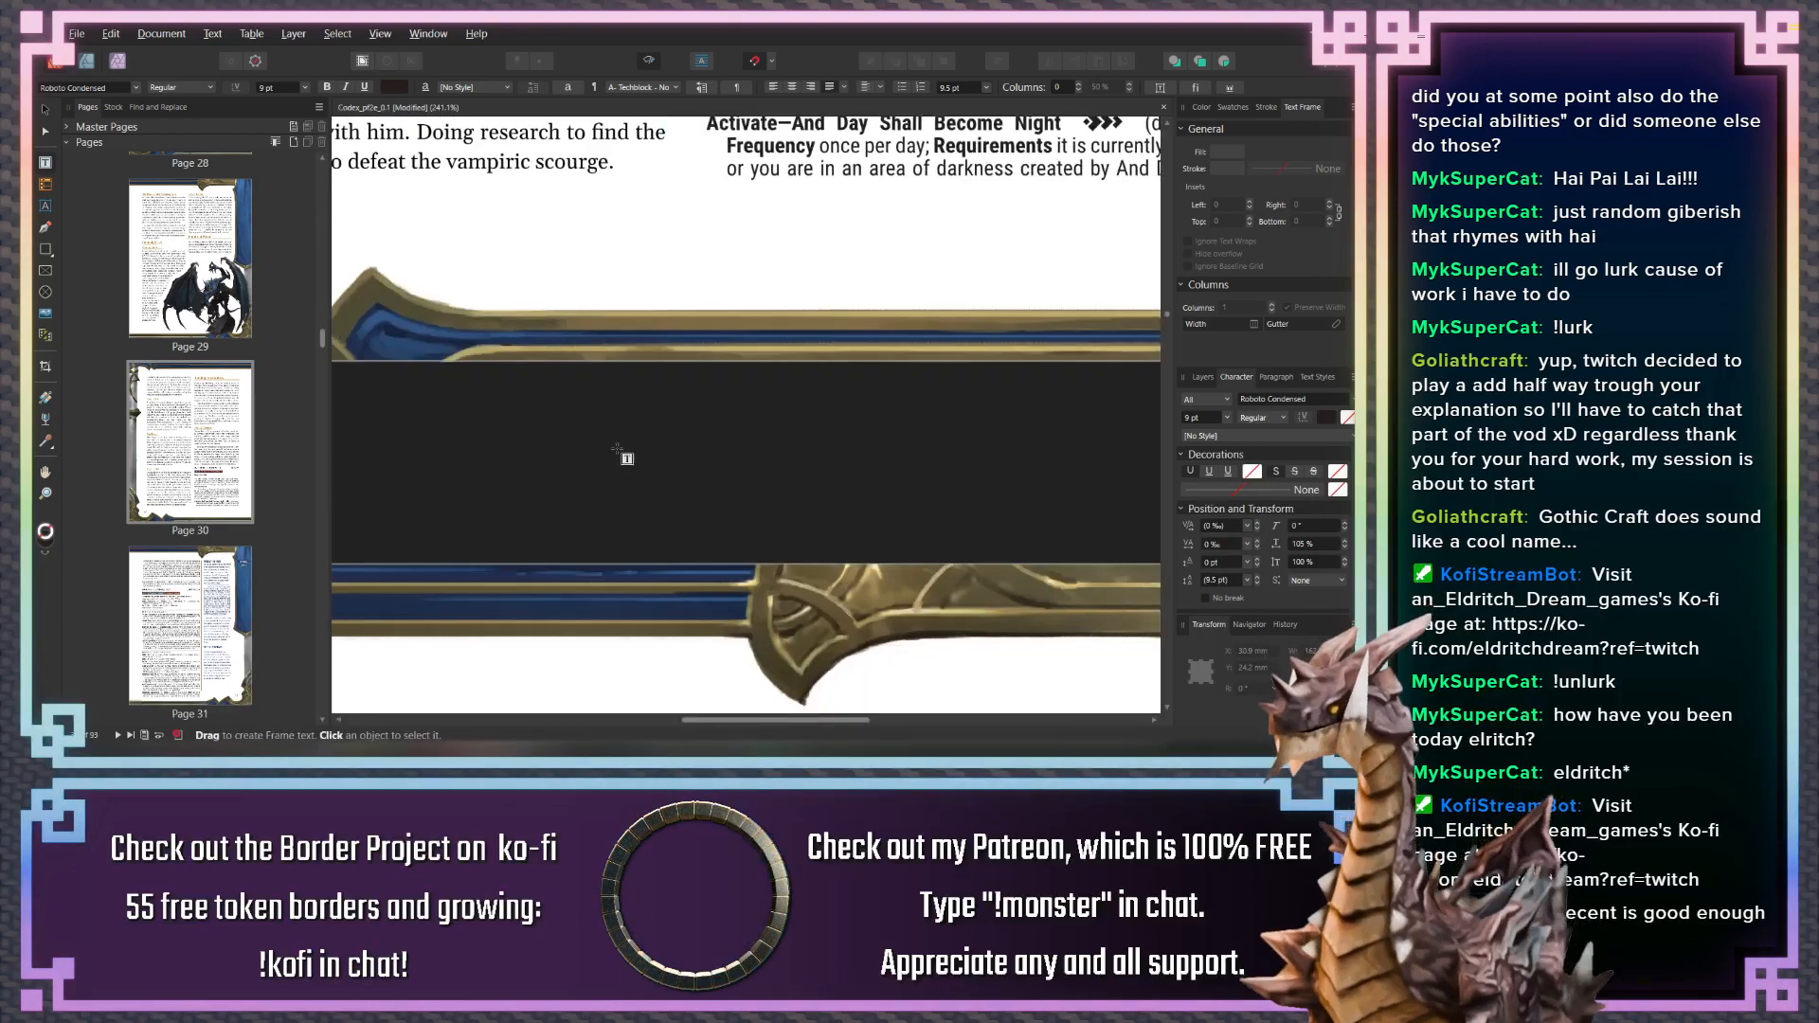
{"action": "left_click_drag", "start_coordinate": [563, 530], "coordinate": [644, 443]}
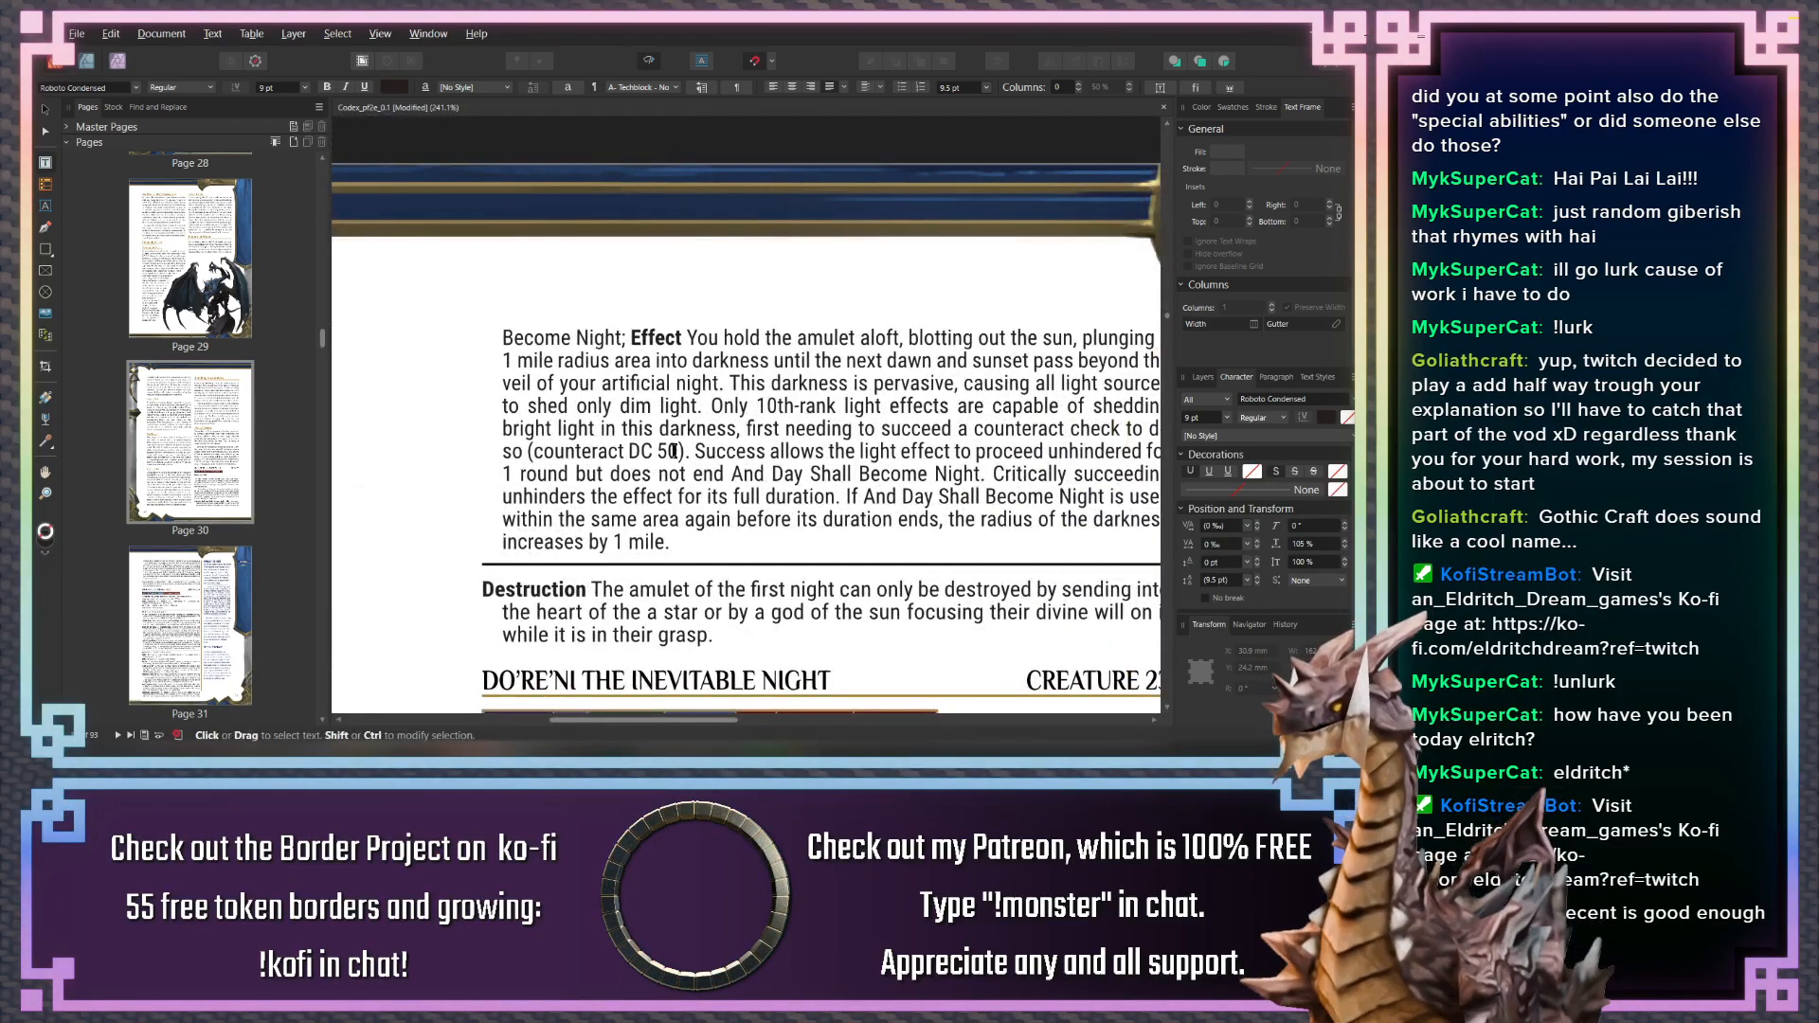
{"action": "left_click_drag", "start_coordinate": [707, 451], "coordinate": [620, 447]}
{"action": "type", "text": "49"}
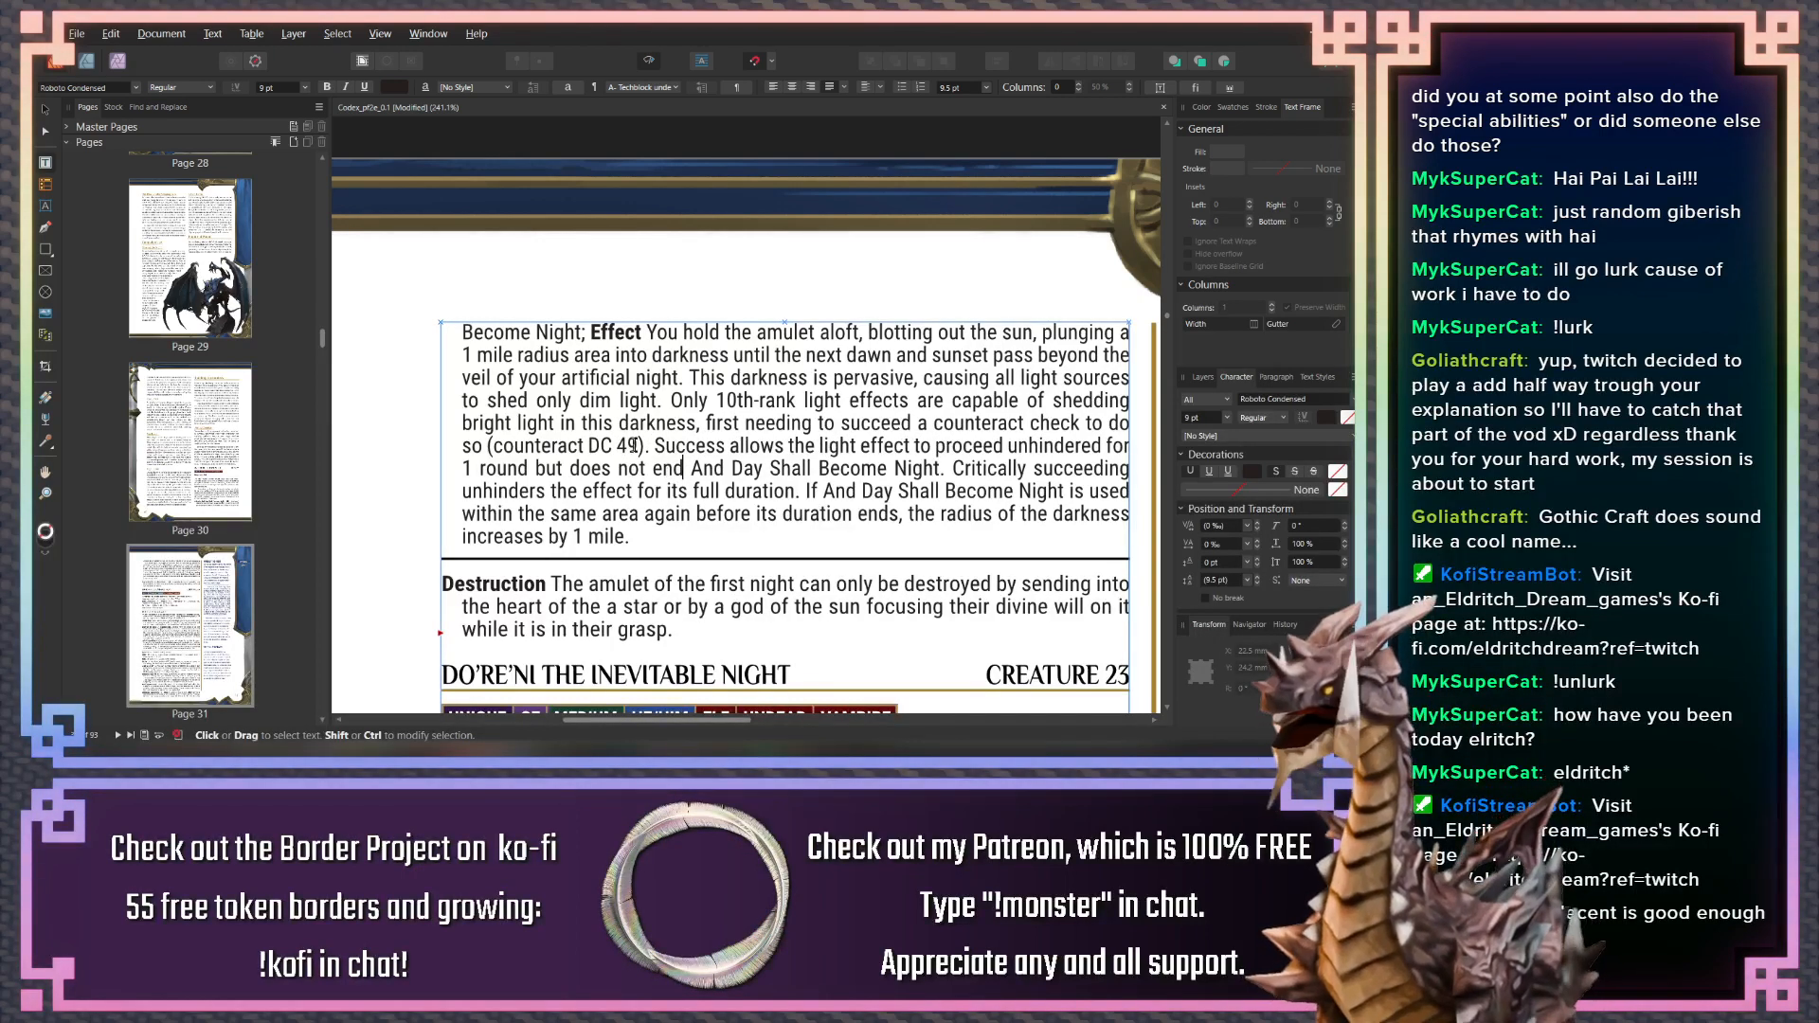
Set Do're'ni's Fortitude save to +35 and correct "atempts" to "attempts" in Snuff Out the Light
{"action": "scroll", "coordinate": [839, 575], "scroll_direction": "down", "scroll_amount": 5}
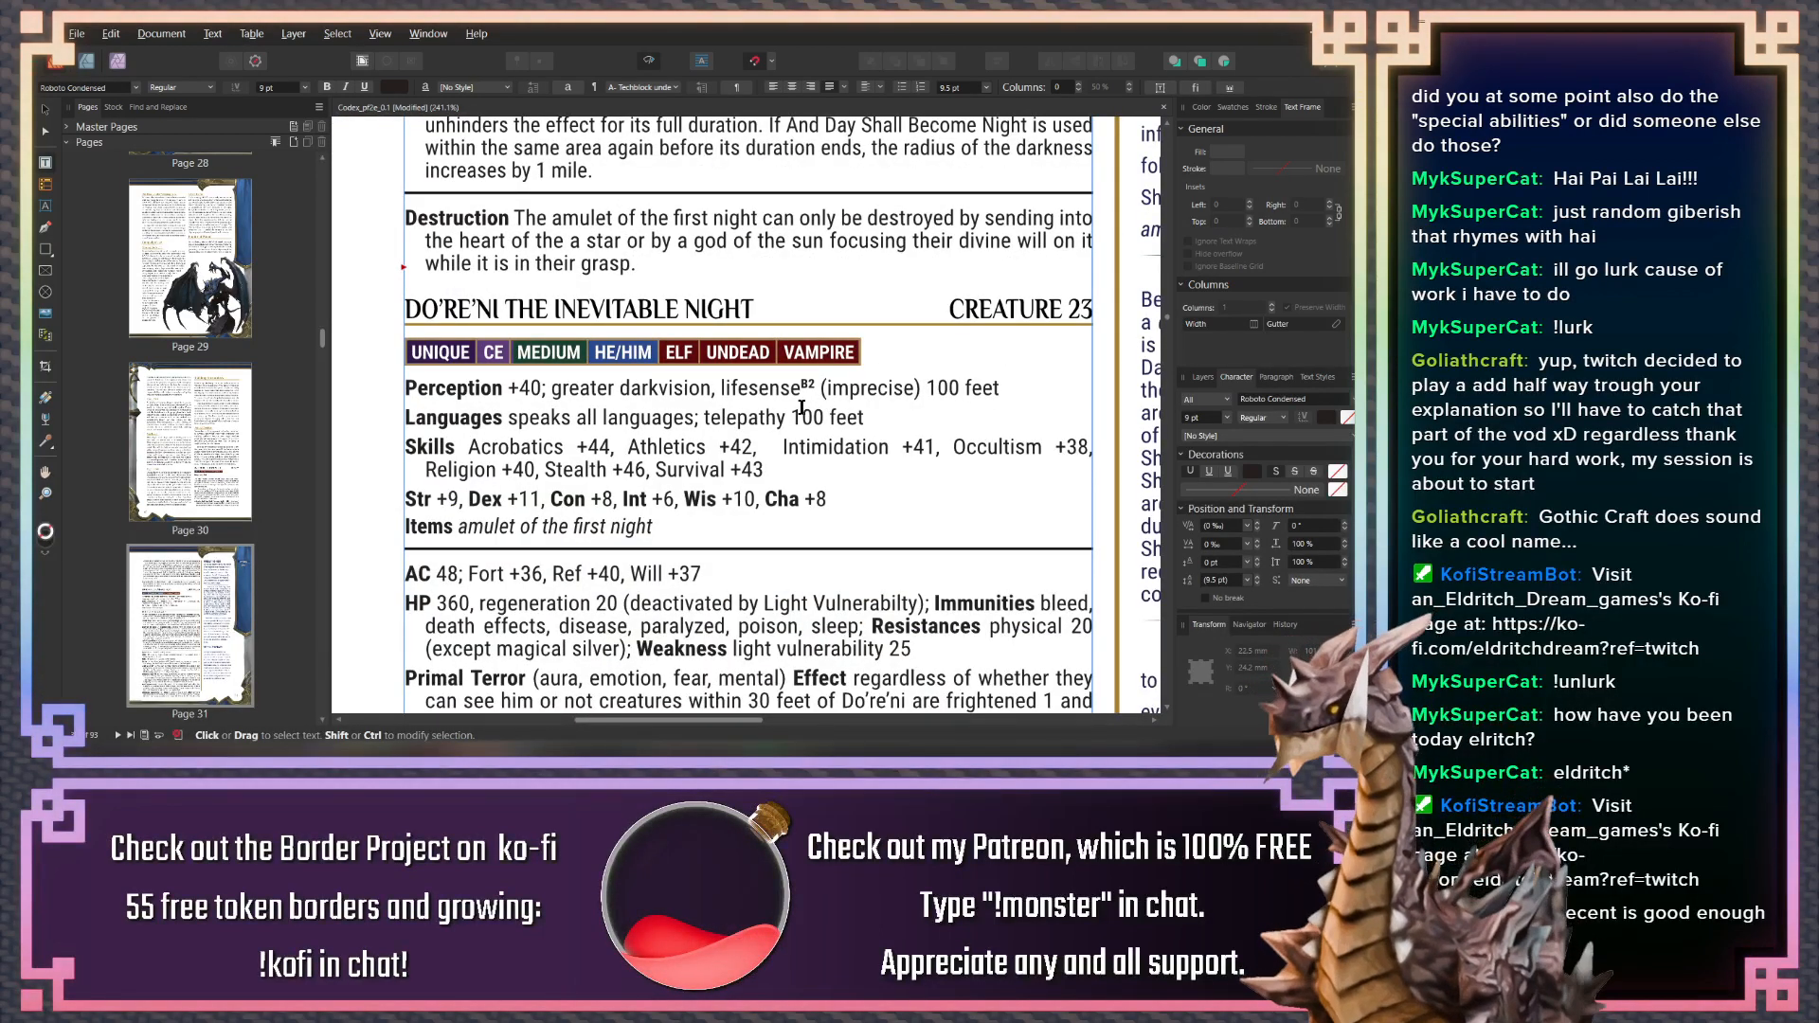
{"action": "scroll", "coordinate": [800, 407], "scroll_direction": "up", "scroll_amount": 3}
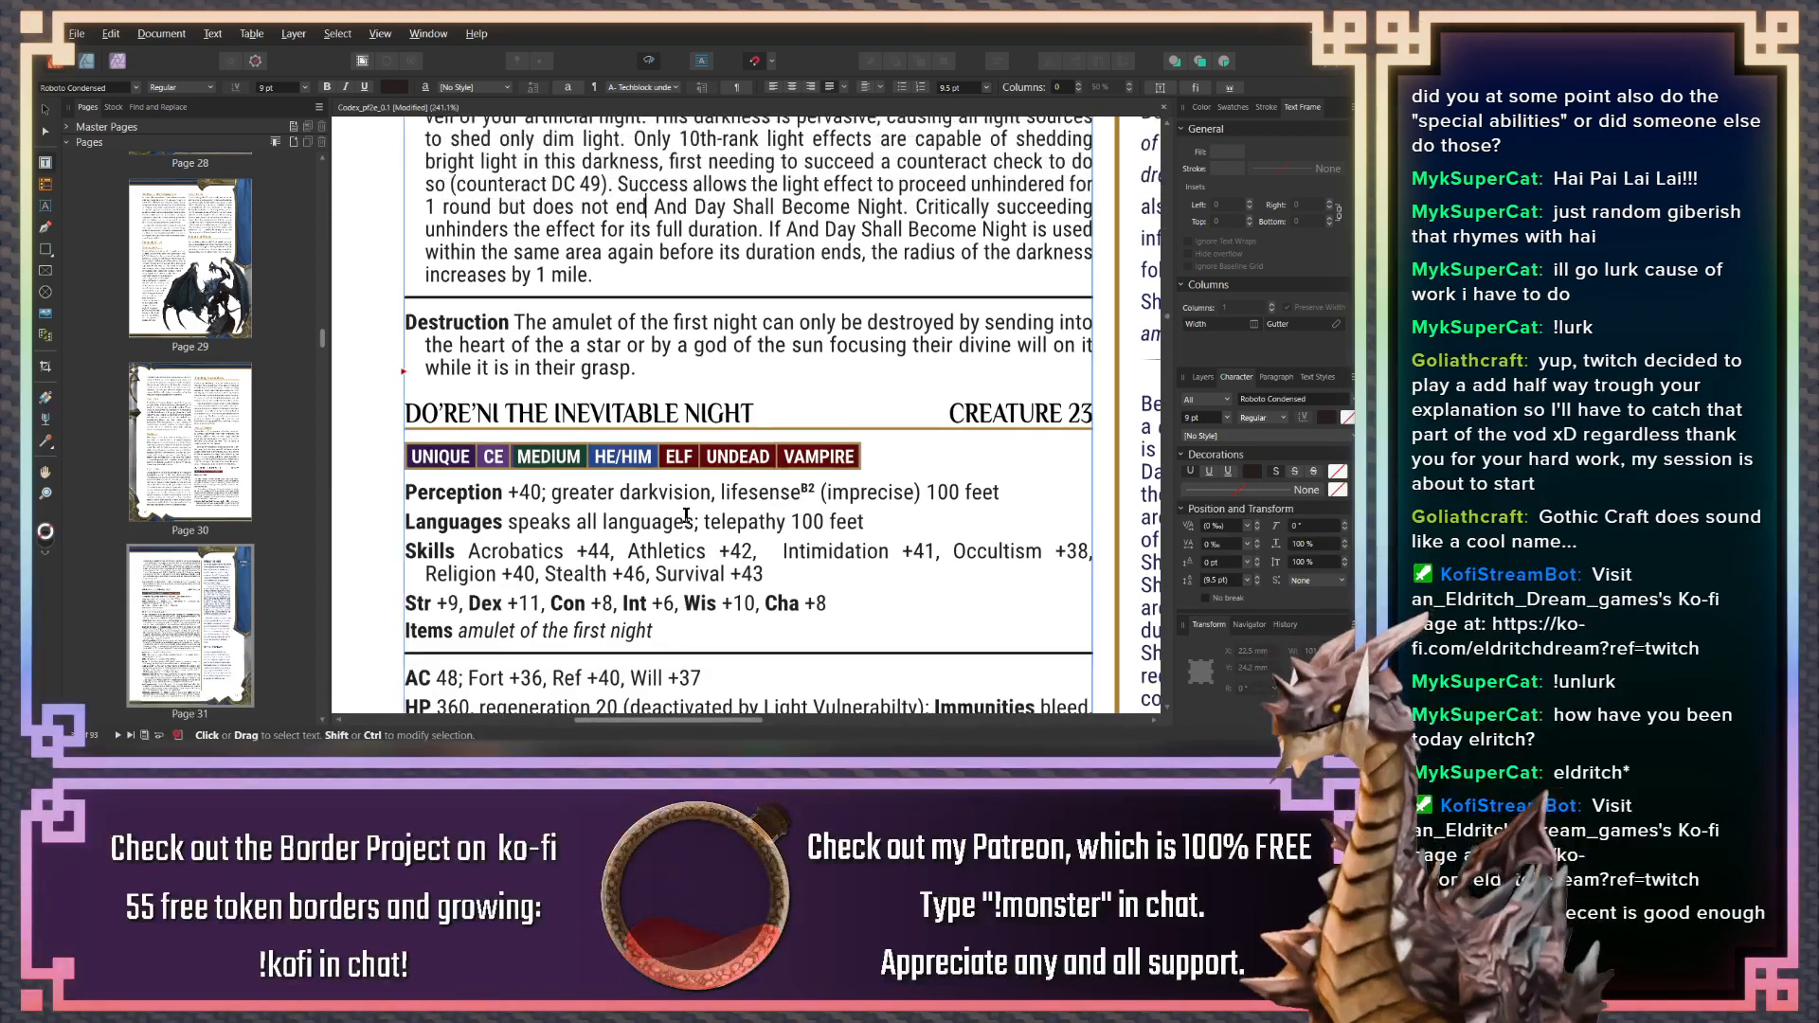
{"action": "scroll", "coordinate": [619, 349], "scroll_direction": "down", "scroll_amount": 7}
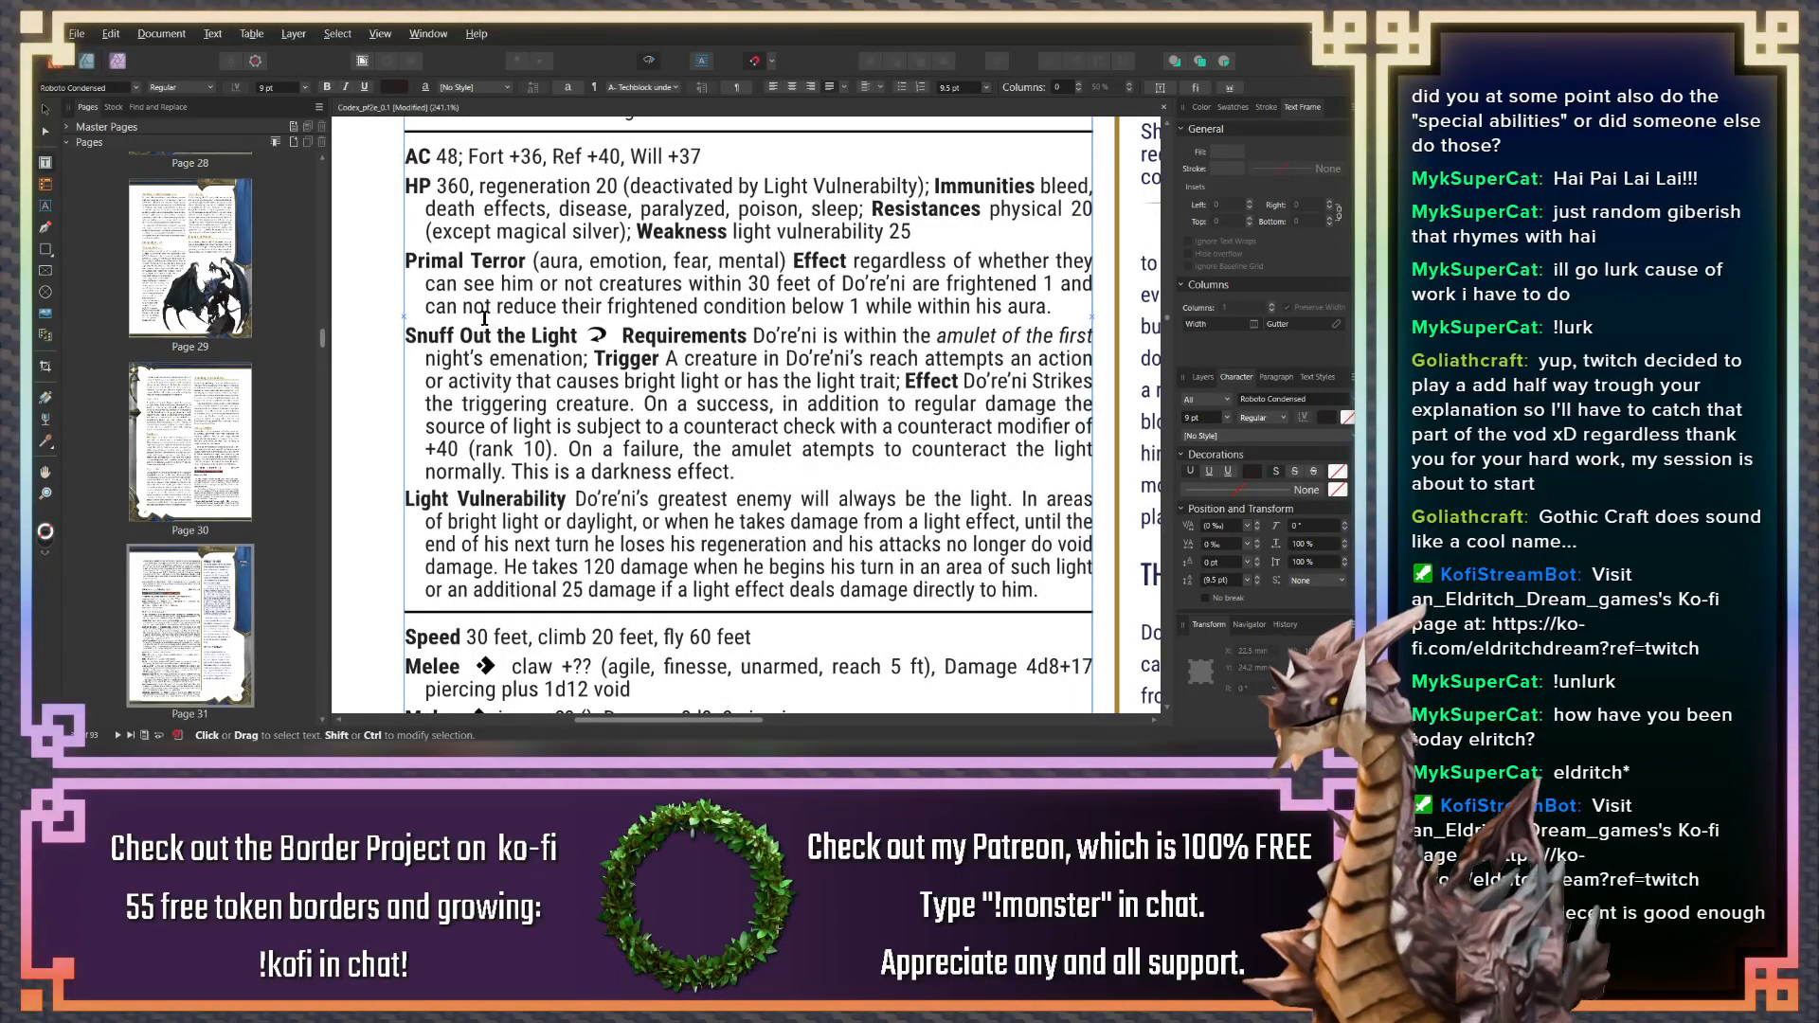
{"action": "scroll", "coordinate": [702, 359], "scroll_direction": "down", "scroll_amount": 4}
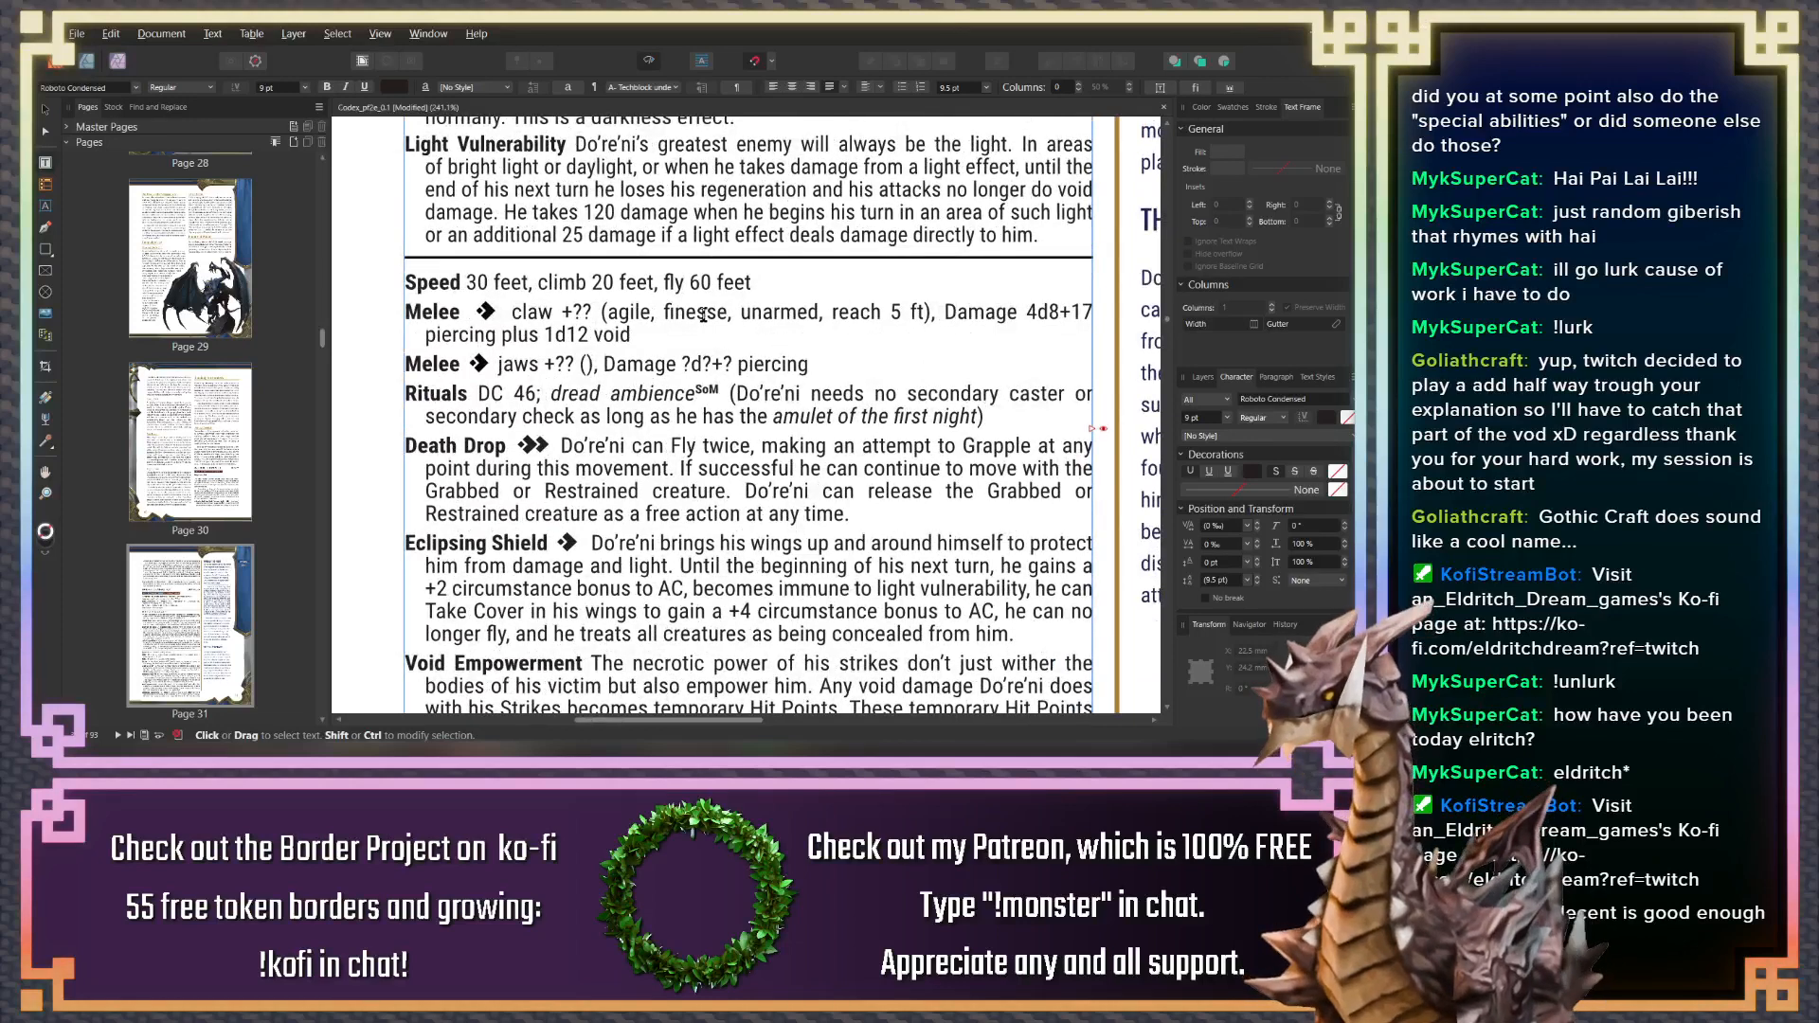
{"action": "scroll", "coordinate": [633, 330], "scroll_direction": "up", "scroll_amount": 2}
{"action": "scroll", "coordinate": [646, 334], "scroll_direction": "up", "scroll_amount": 3}
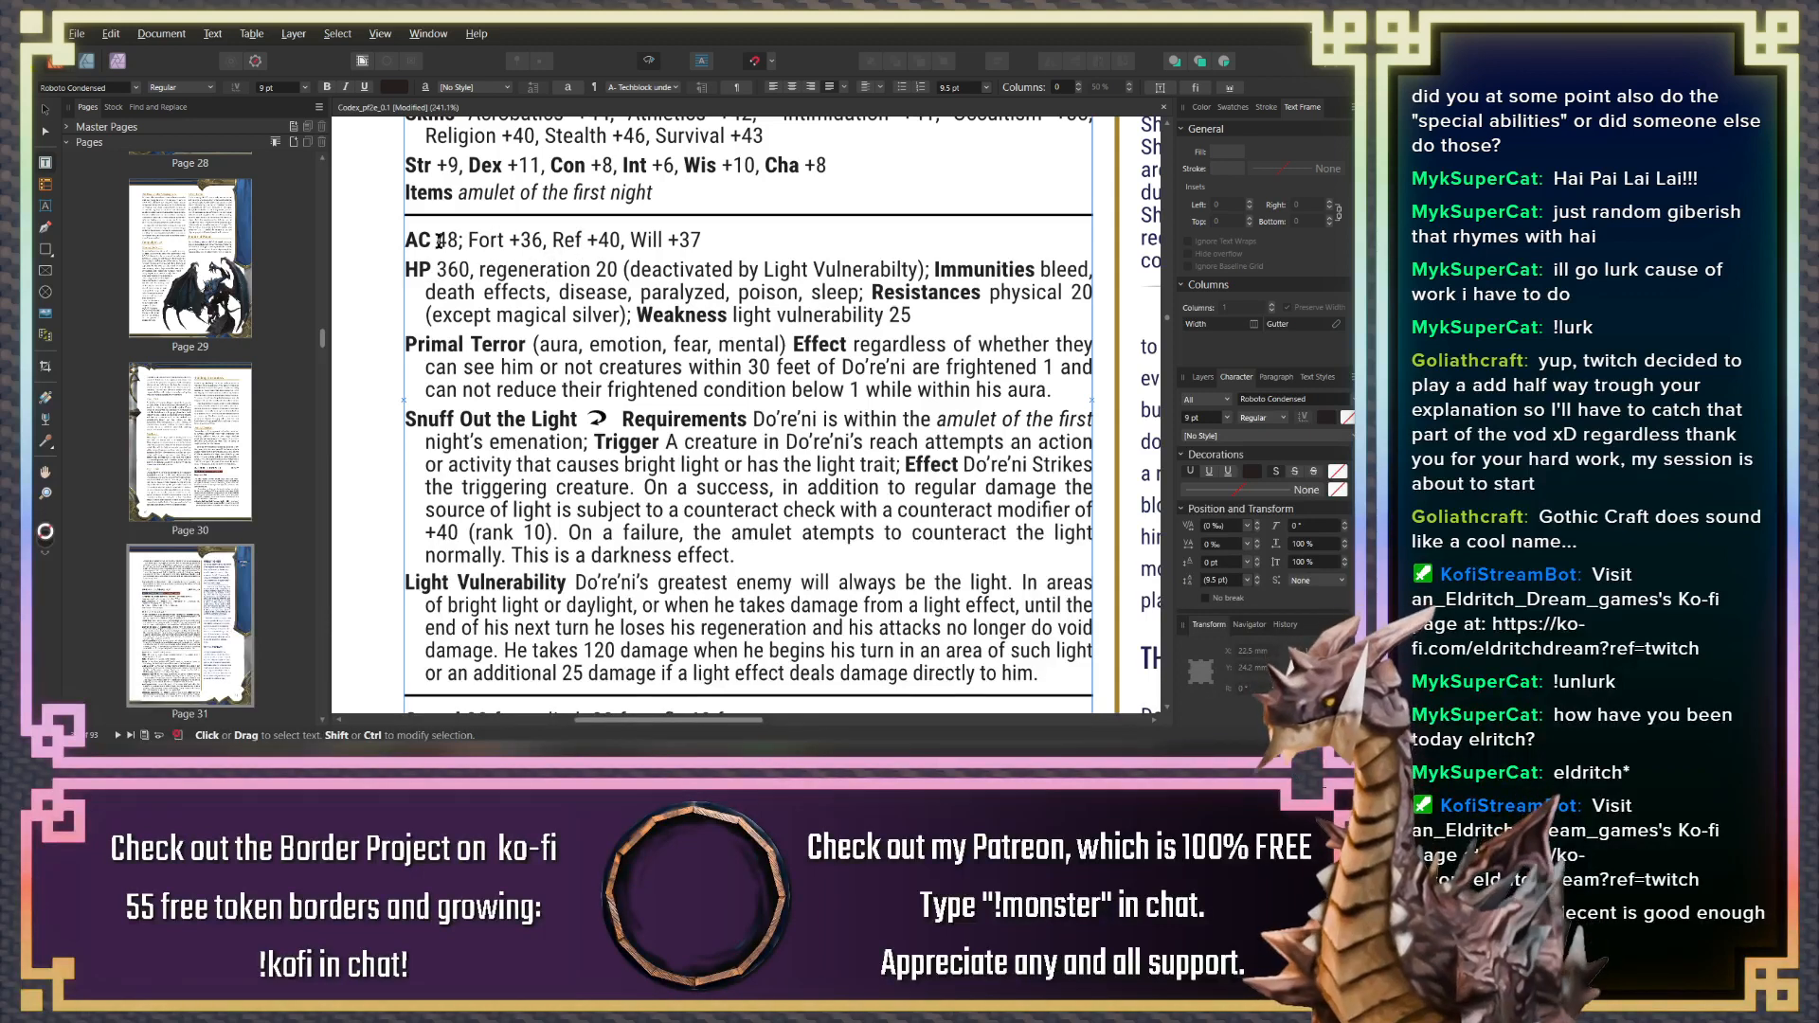
{"action": "left_click_drag", "start_coordinate": [537, 240], "coordinate": [544, 240]}
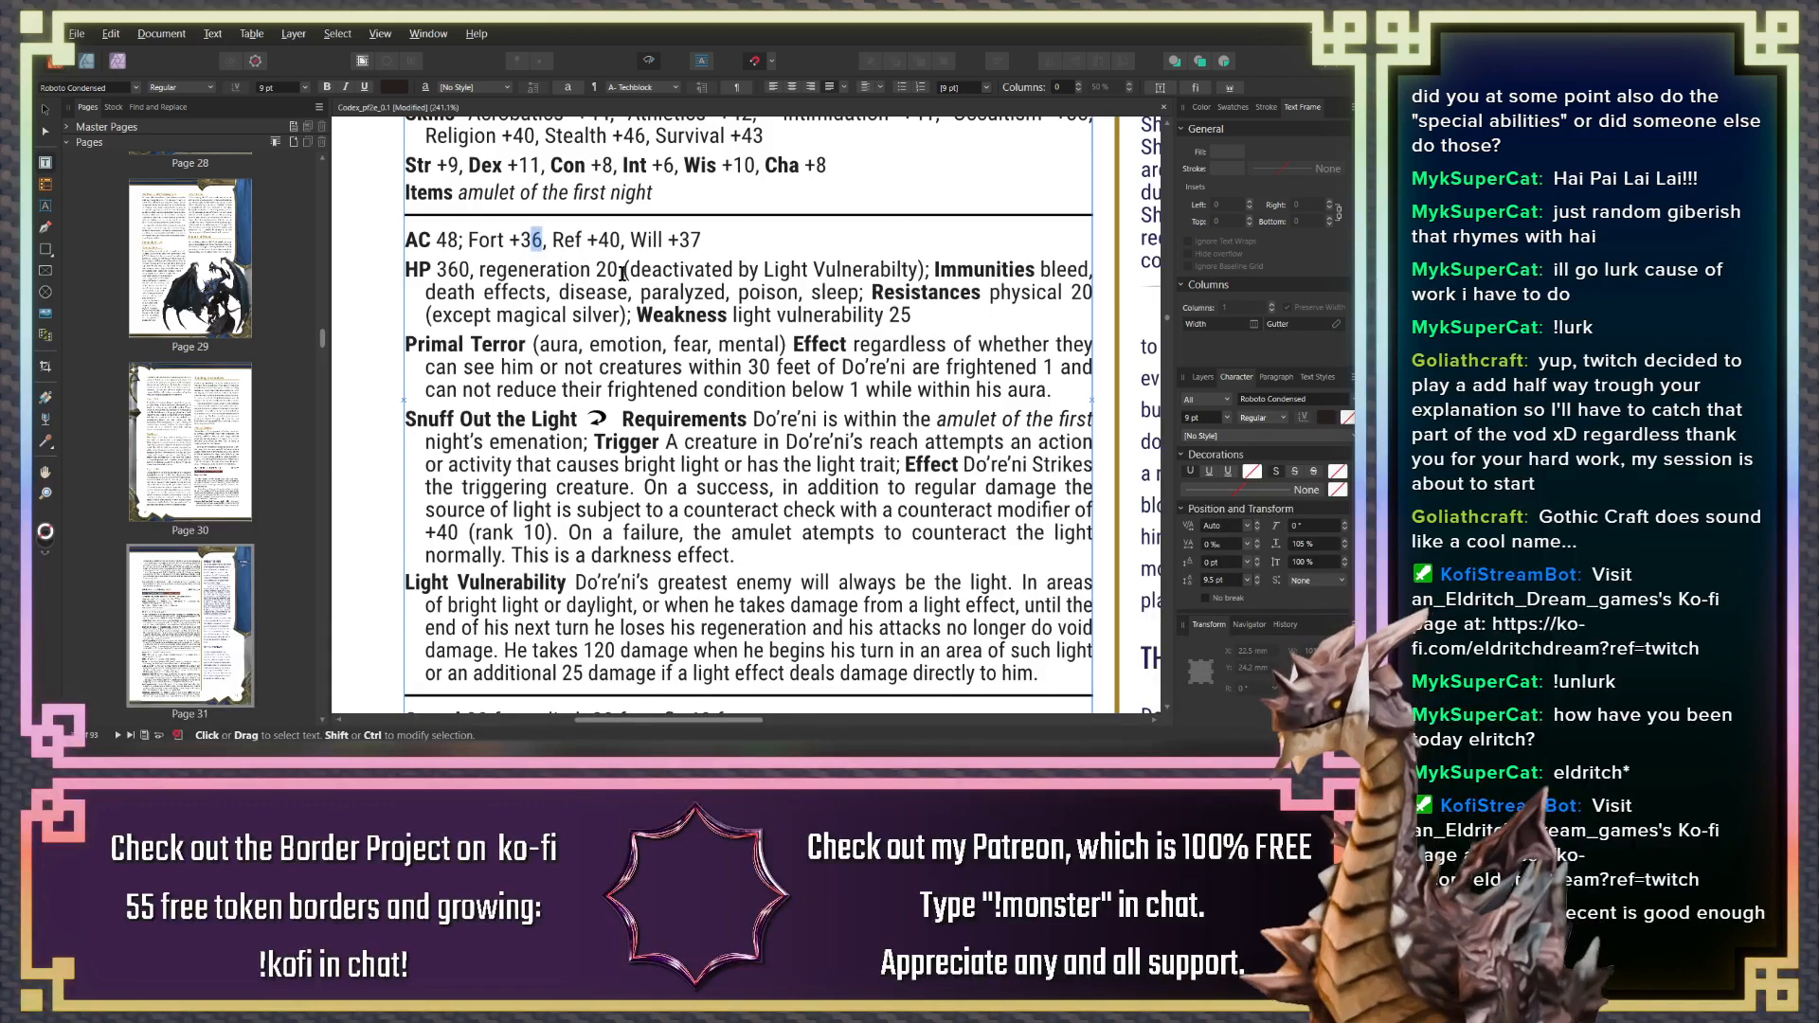
{"action": "type", "text": "5"}
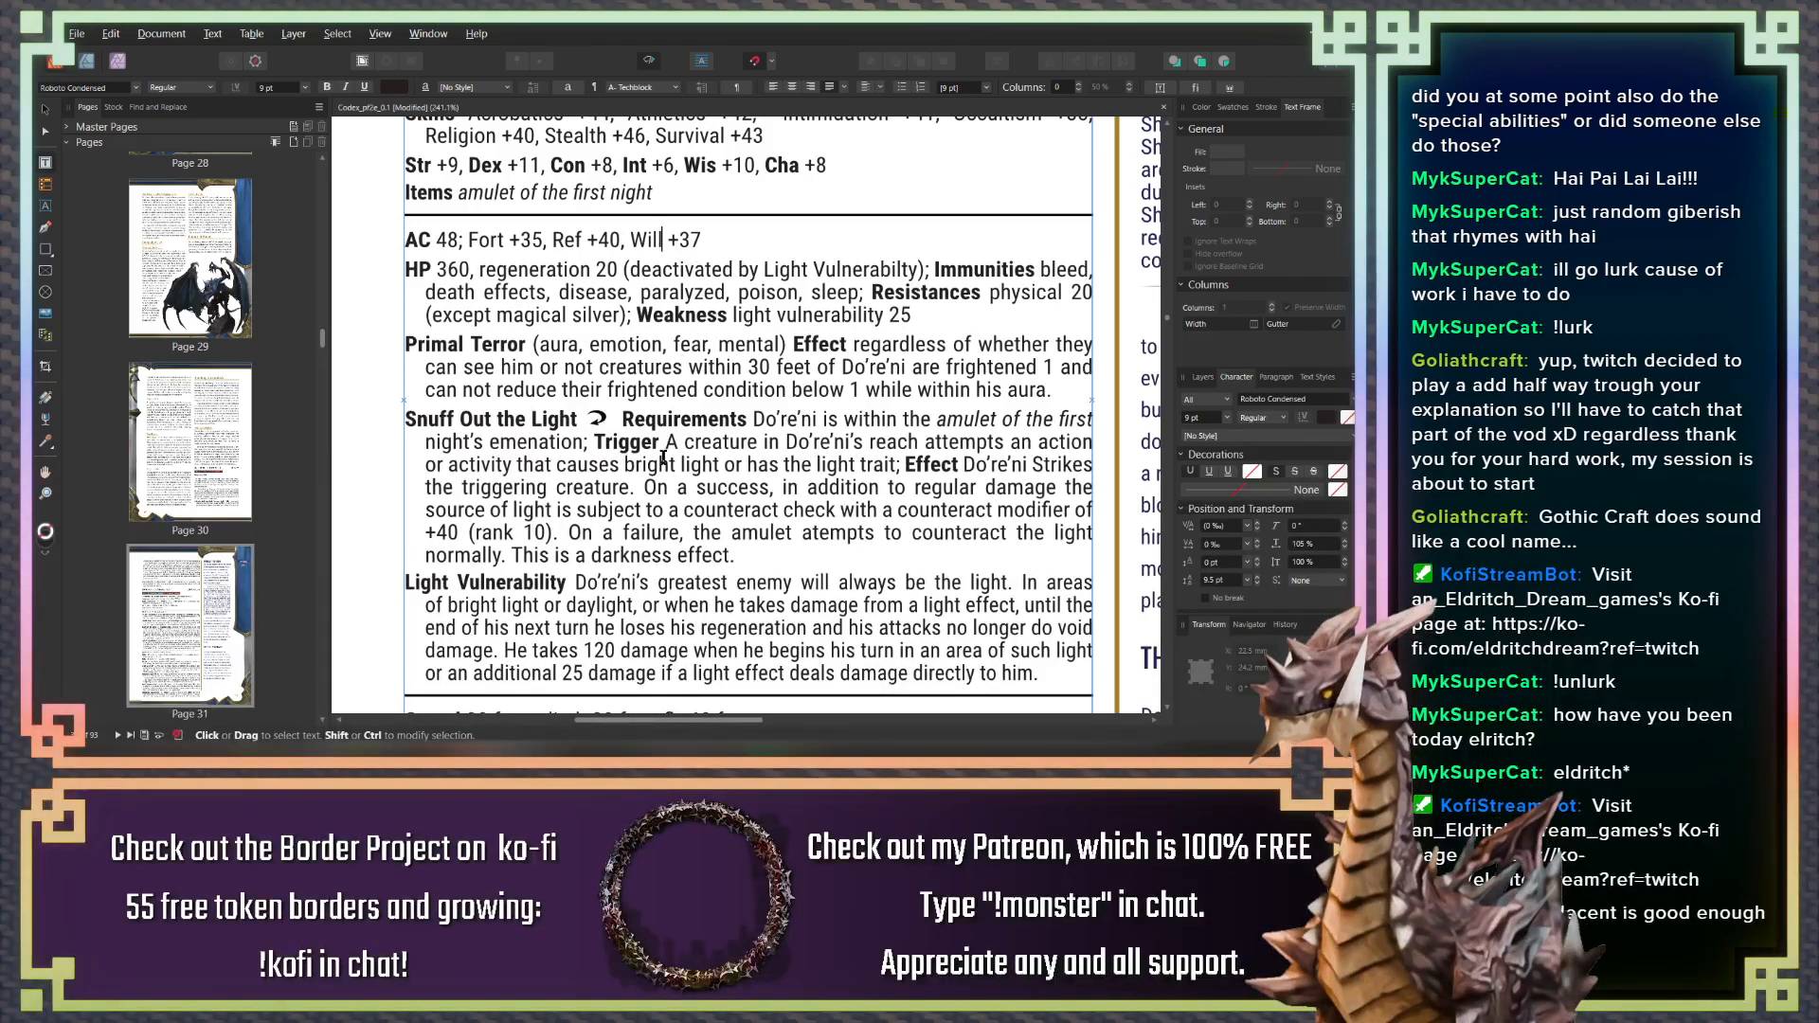
{"action": "scroll", "coordinate": [663, 457], "scroll_direction": "down", "scroll_amount": 1}
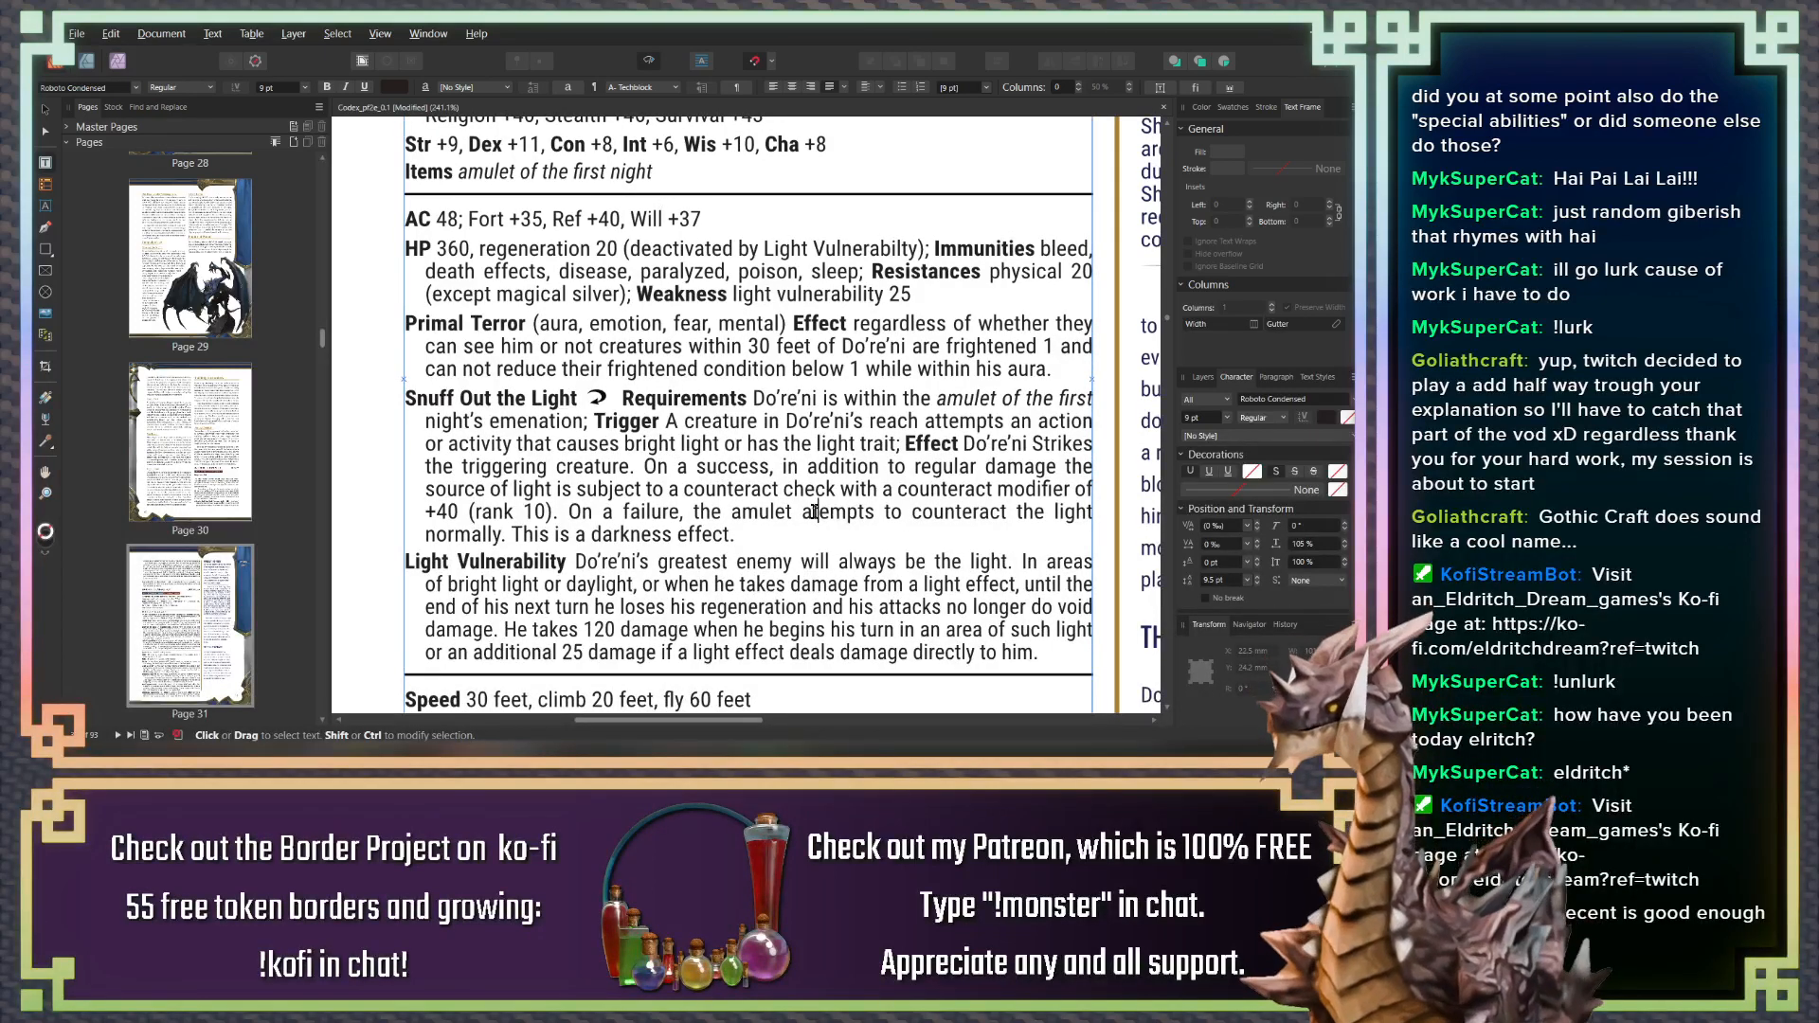
{"action": "type", "text": "t"}
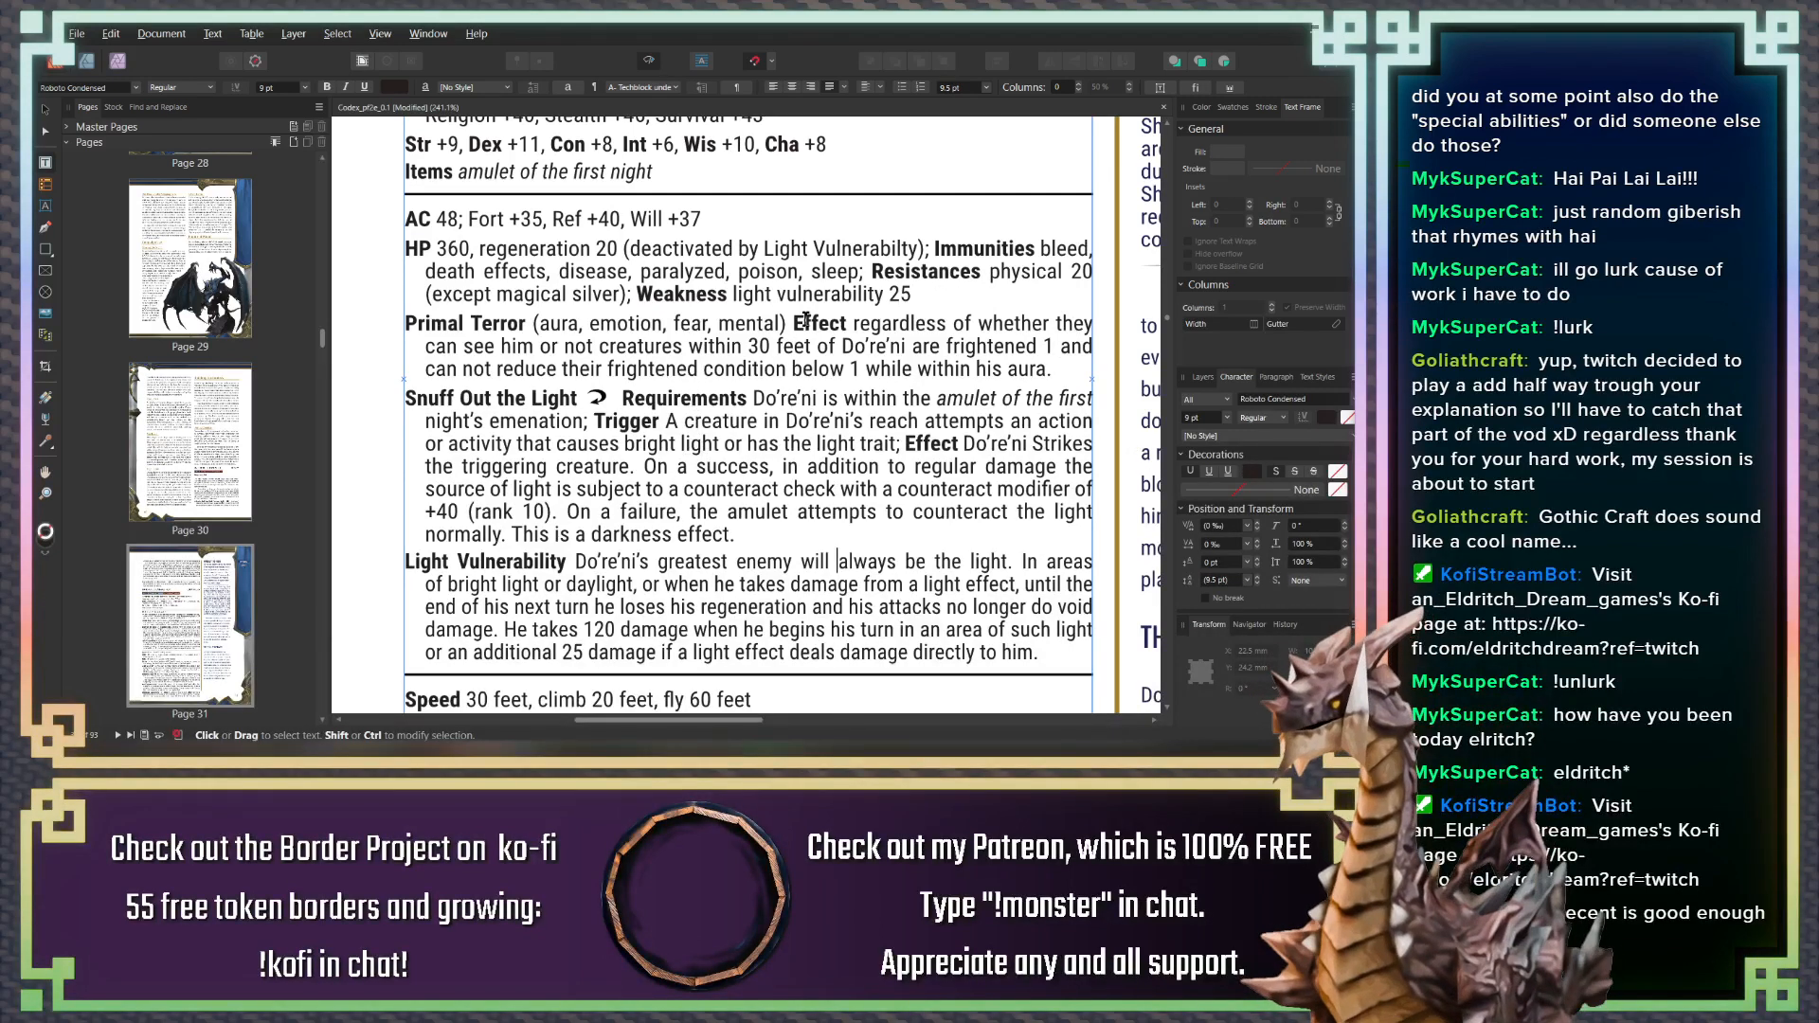
Add "except against daylight" after the light vulnerability immunity in Do're'ni's Eclipsing Shield ability
{"action": "scroll", "coordinate": [744, 336], "scroll_direction": "down", "scroll_amount": 1}
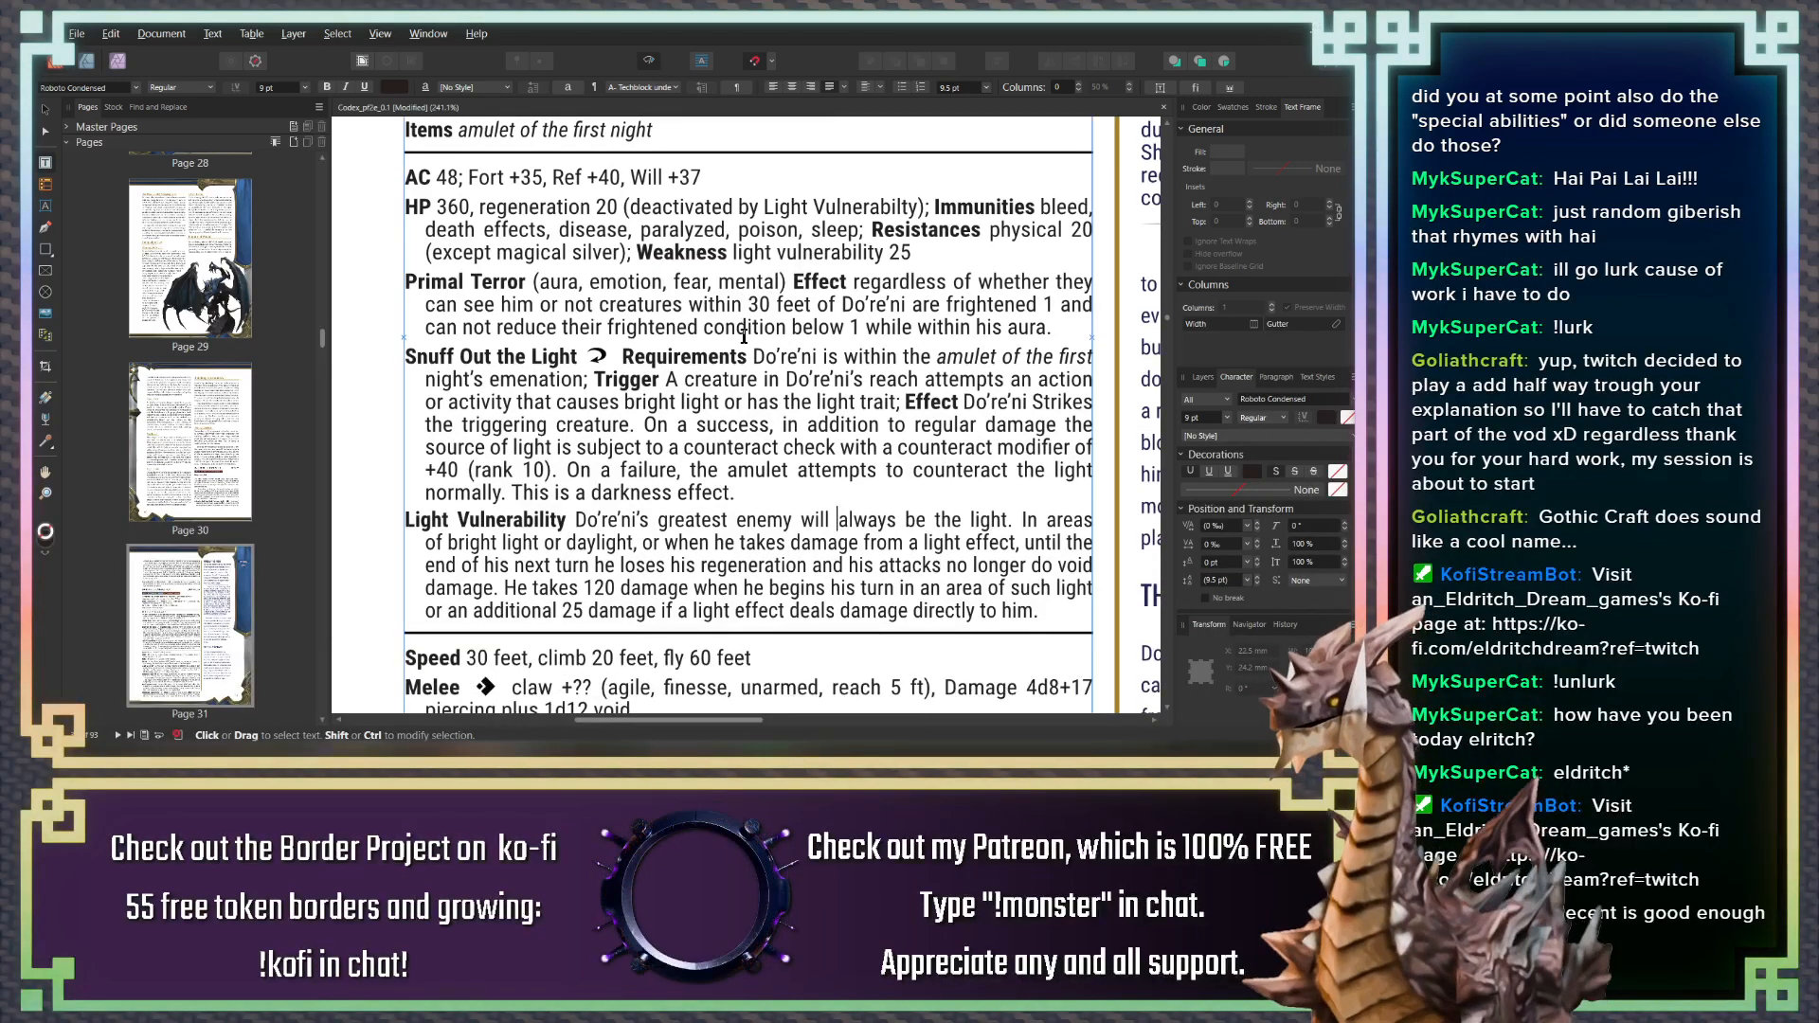
{"action": "scroll", "coordinate": [743, 337], "scroll_direction": "down", "scroll_amount": 1}
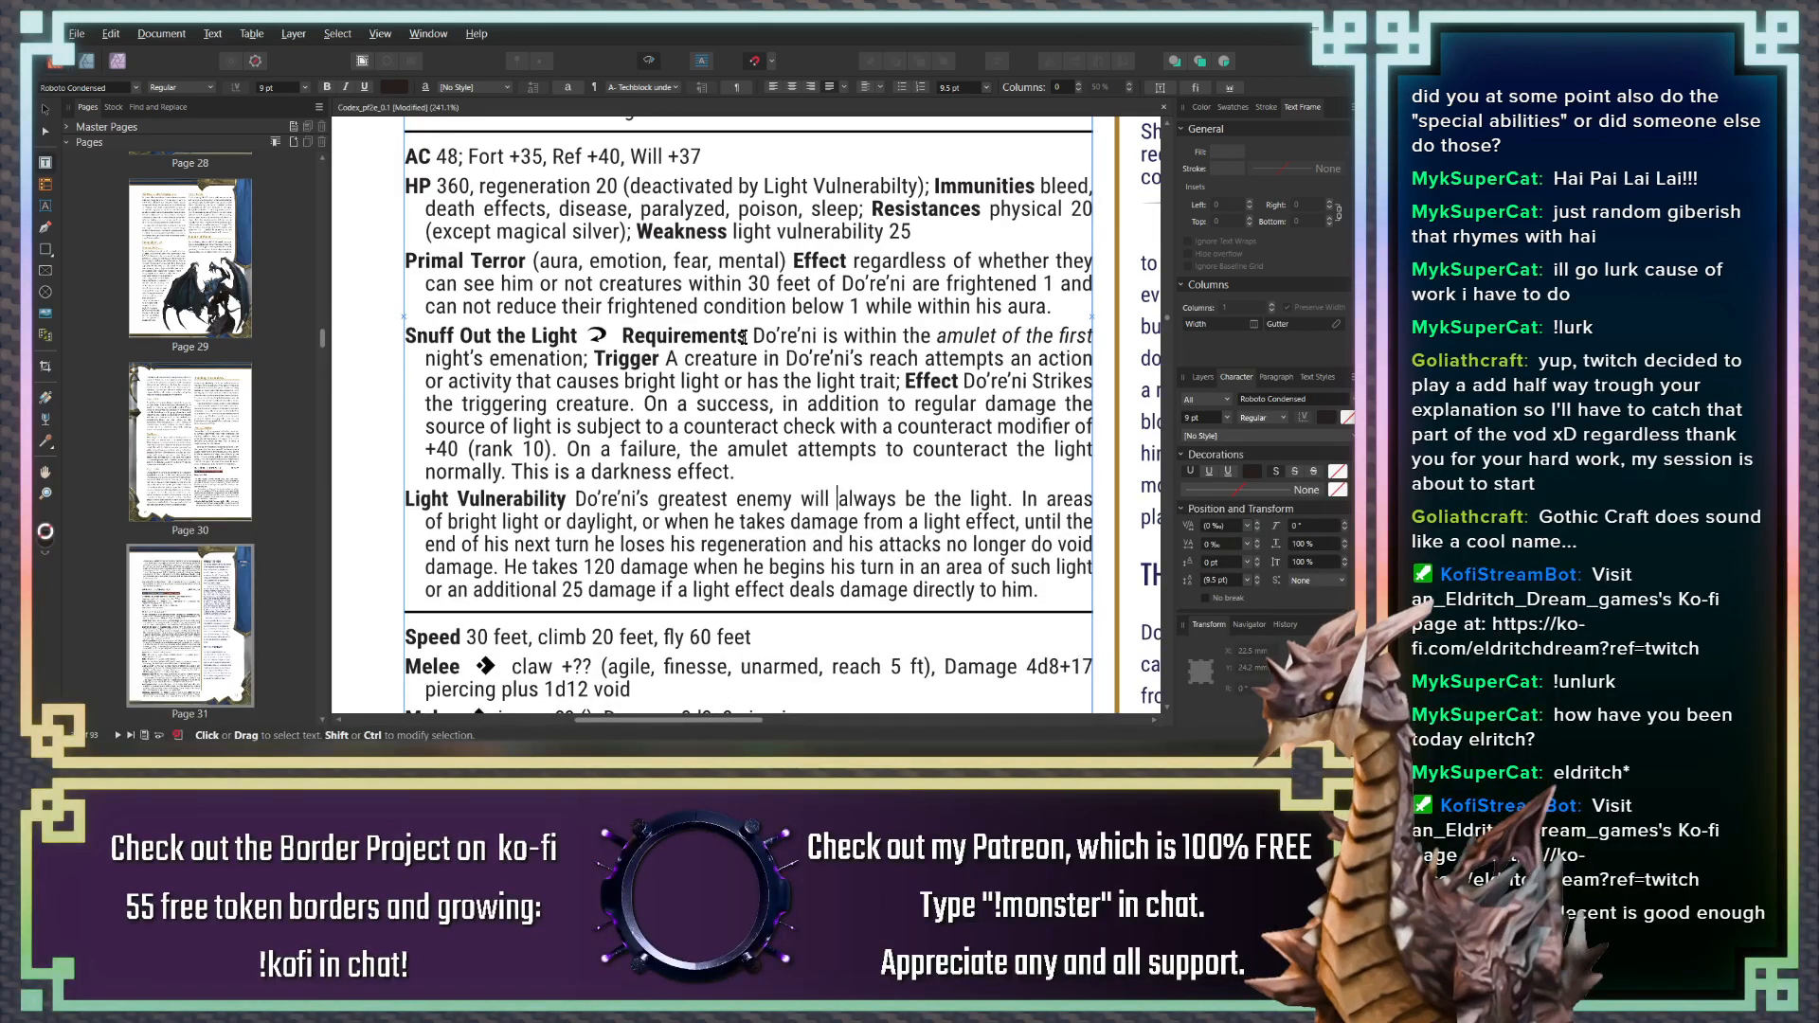
{"action": "scroll", "coordinate": [744, 337], "scroll_direction": "down", "scroll_amount": 9}
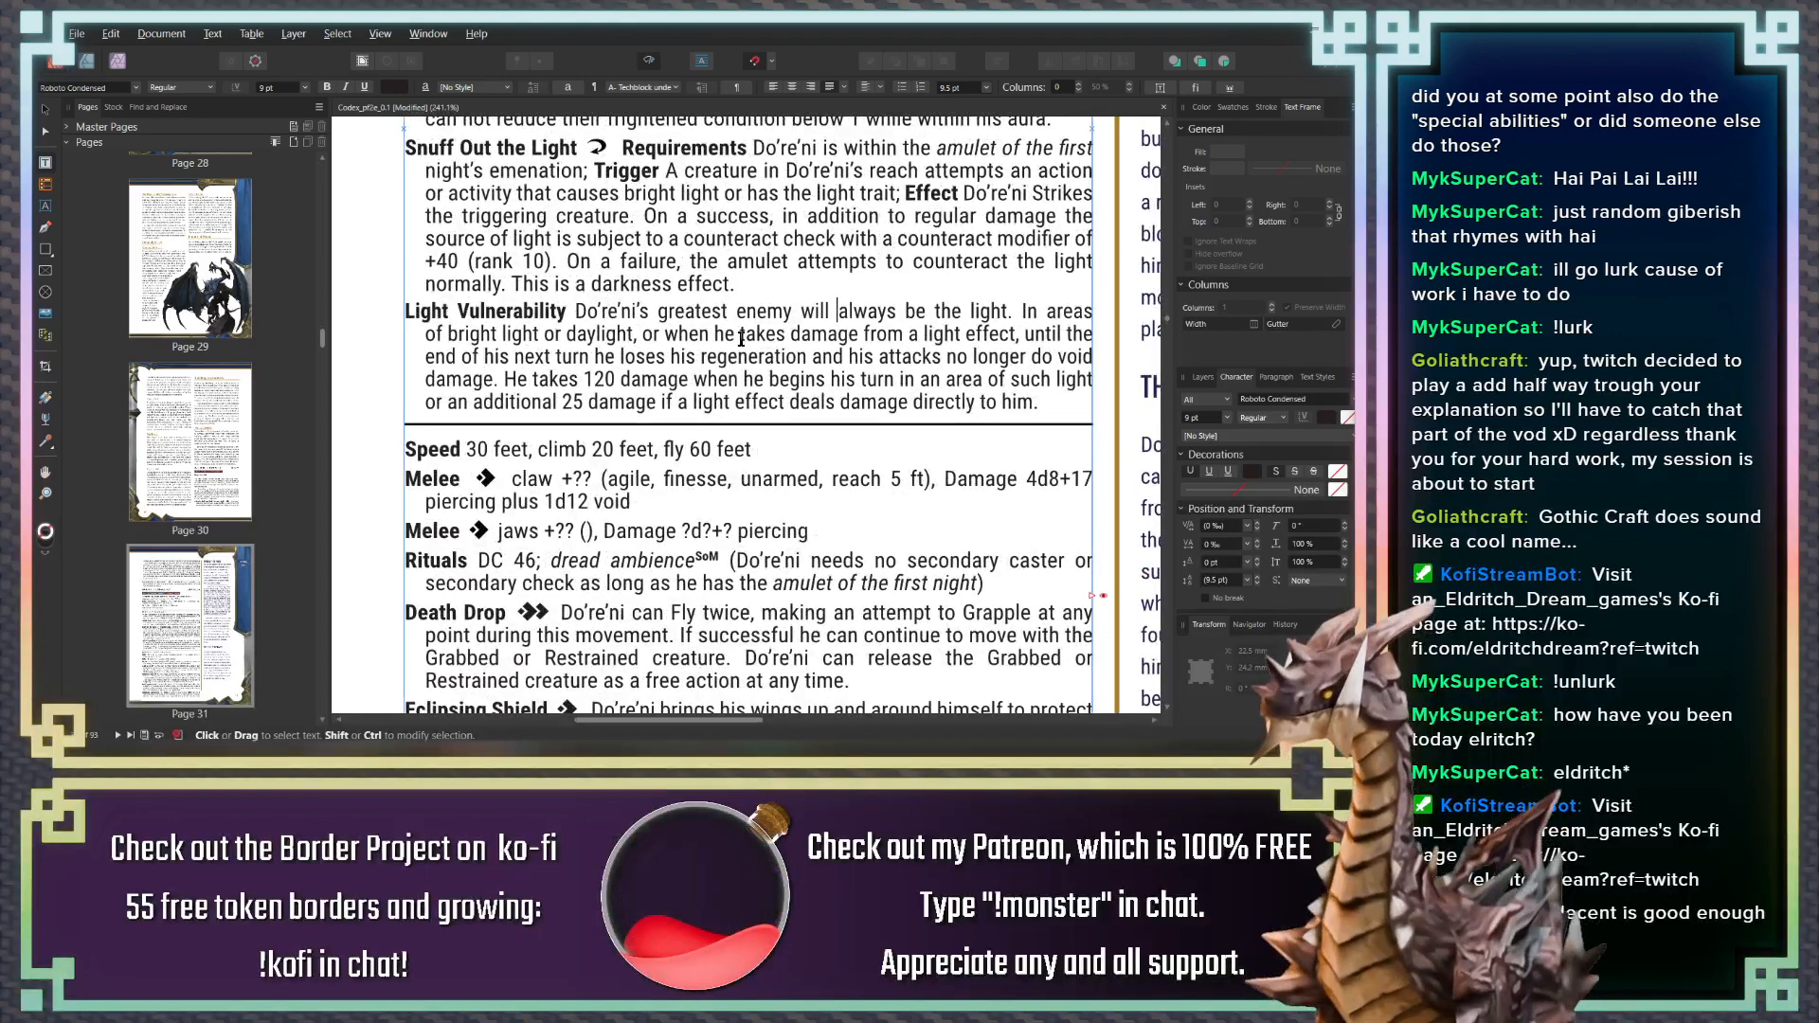
{"action": "scroll", "coordinate": [606, 322], "scroll_direction": "down", "scroll_amount": 2}
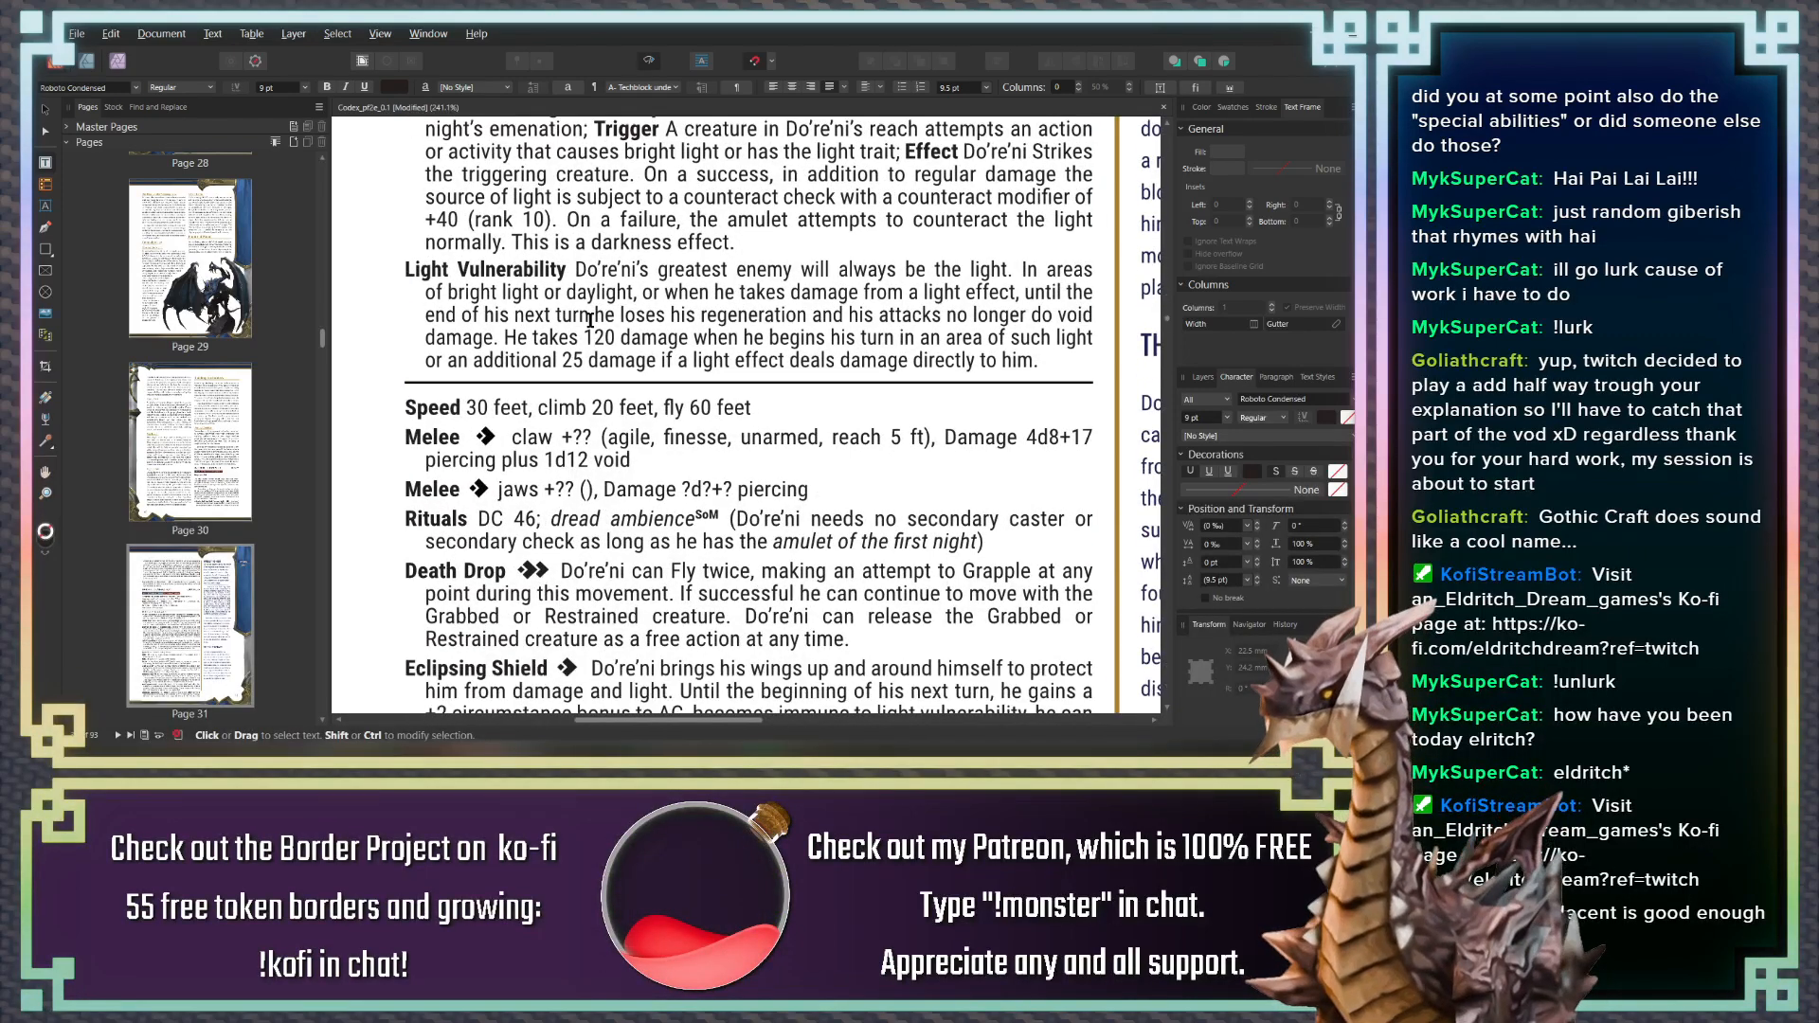
{"action": "scroll", "coordinate": [589, 319], "scroll_direction": "down", "scroll_amount": 5}
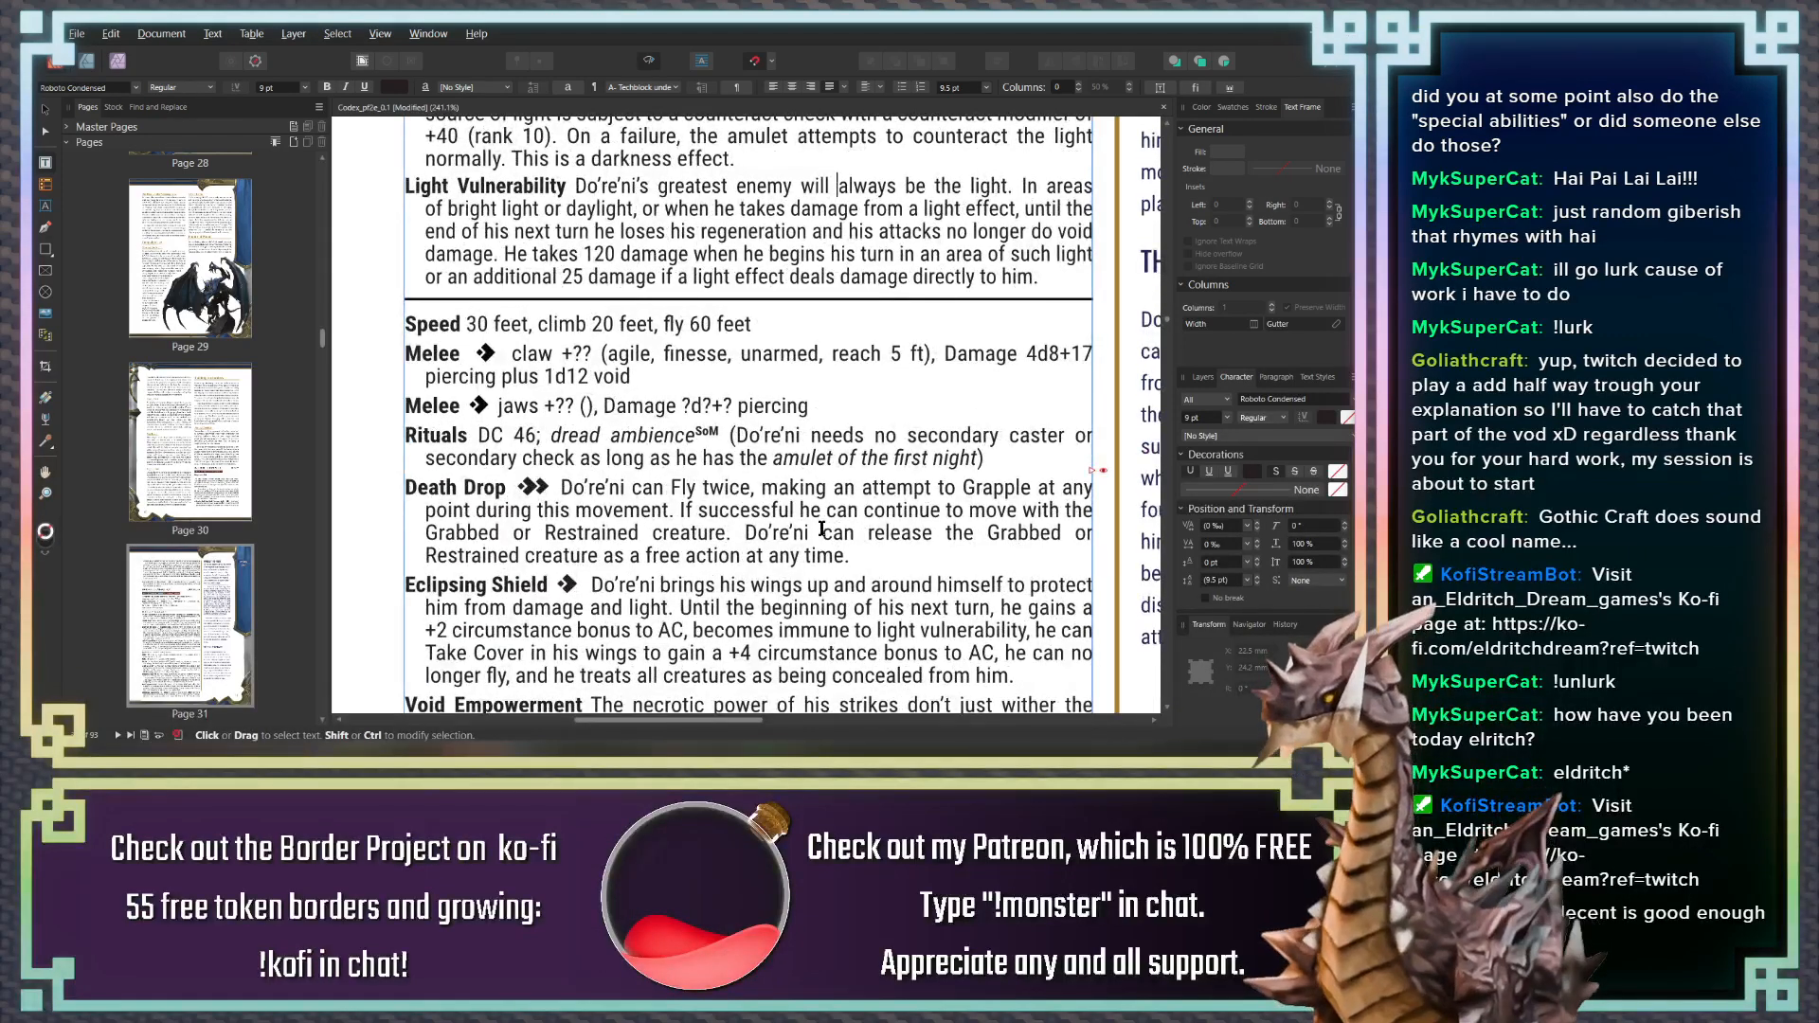
{"action": "scroll", "coordinate": [820, 526], "scroll_direction": "down", "scroll_amount": 3}
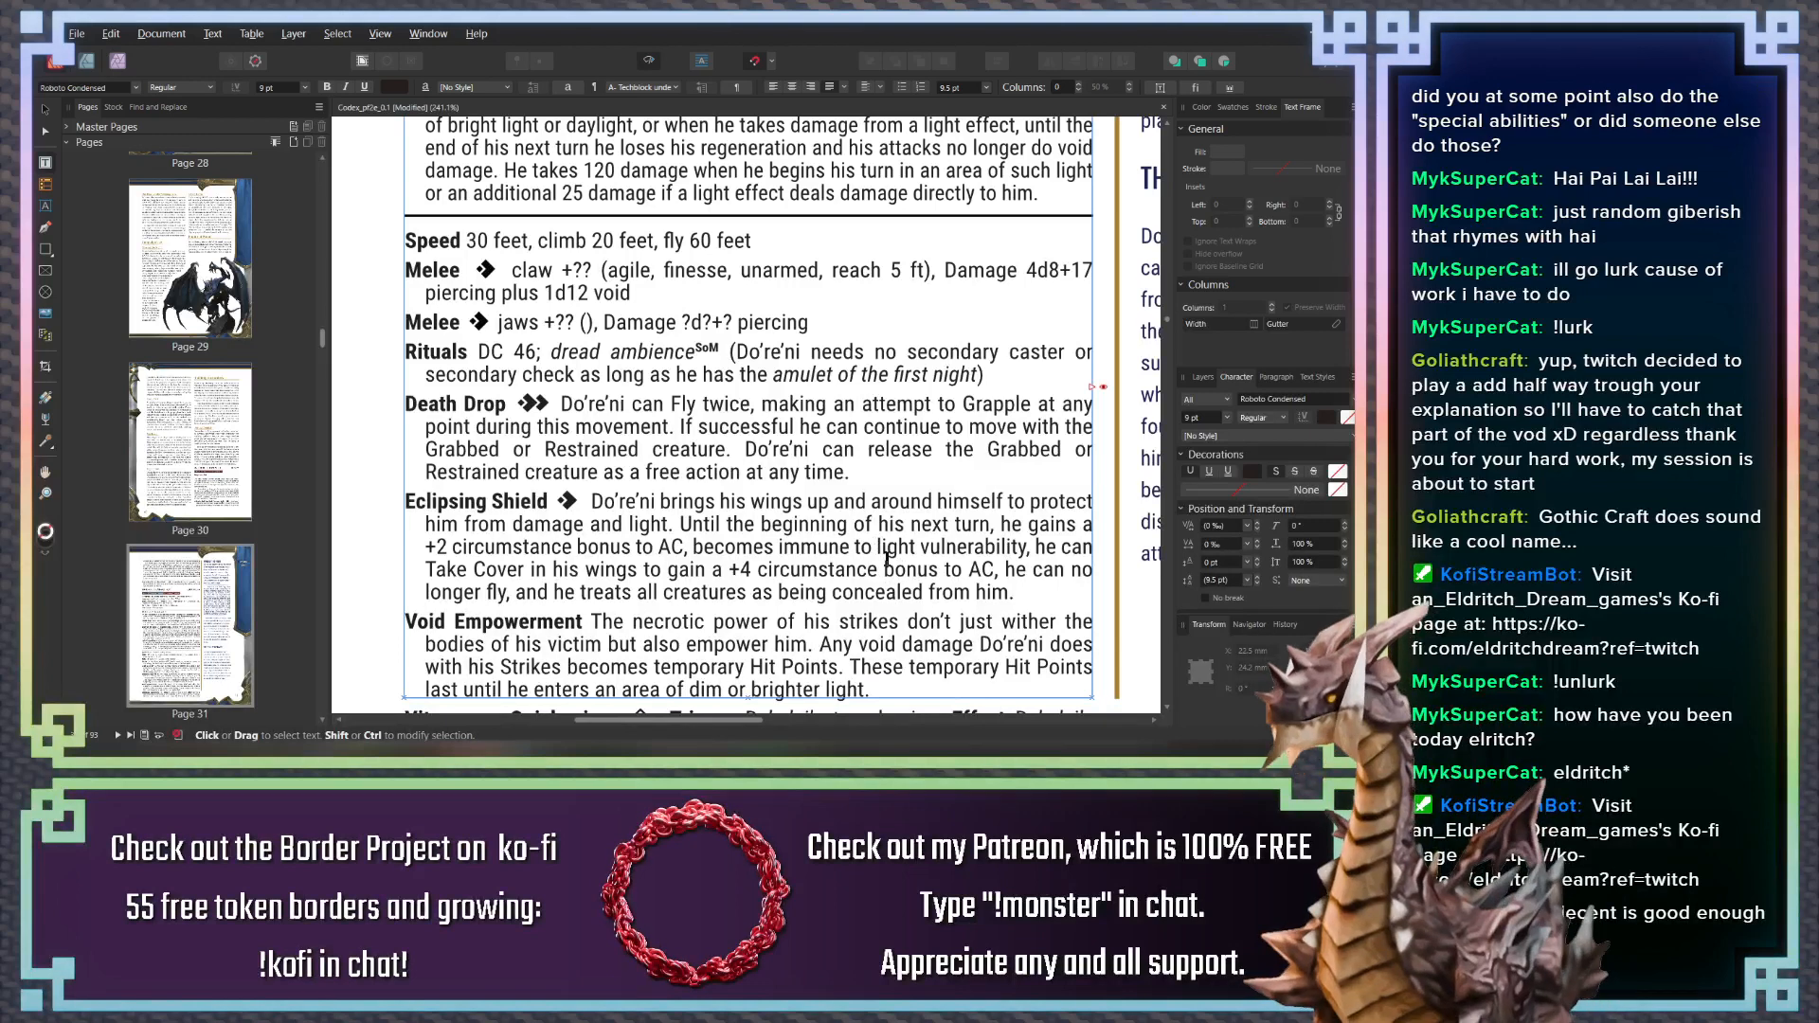
{"action": "left_click", "coordinate": [1025, 548]}
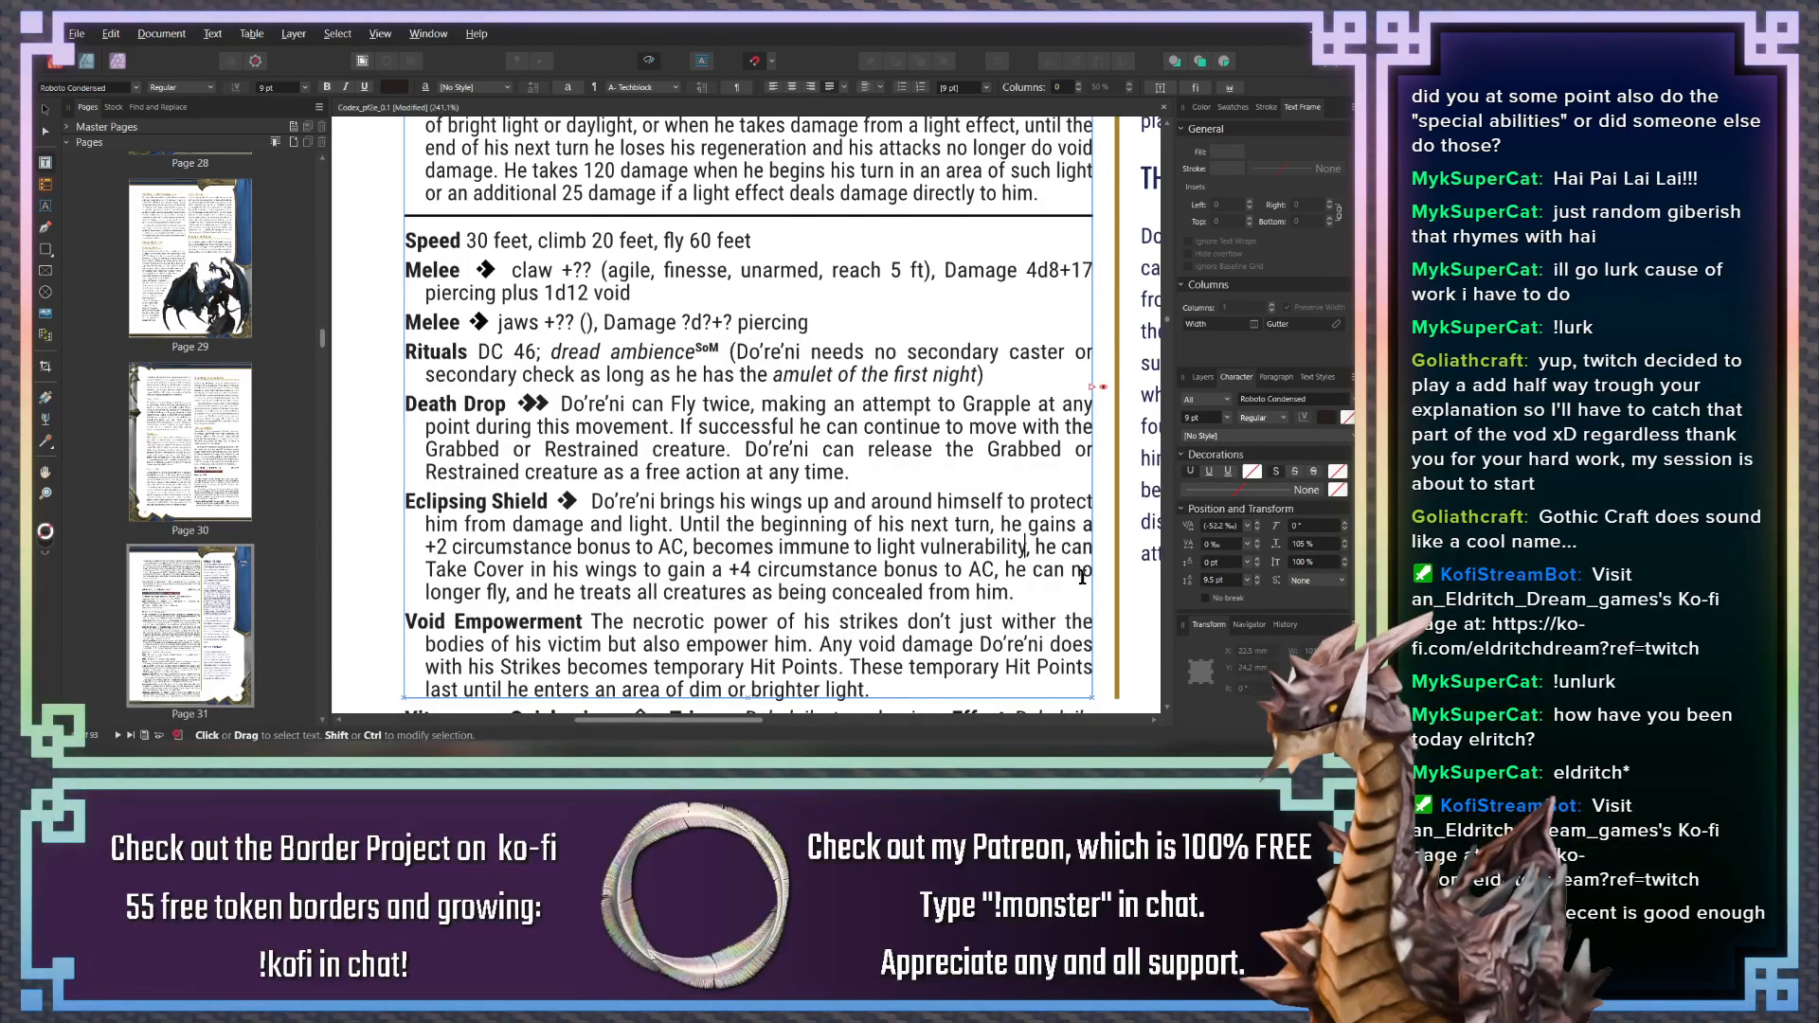
{"action": "type", "text": "andpt against i"}
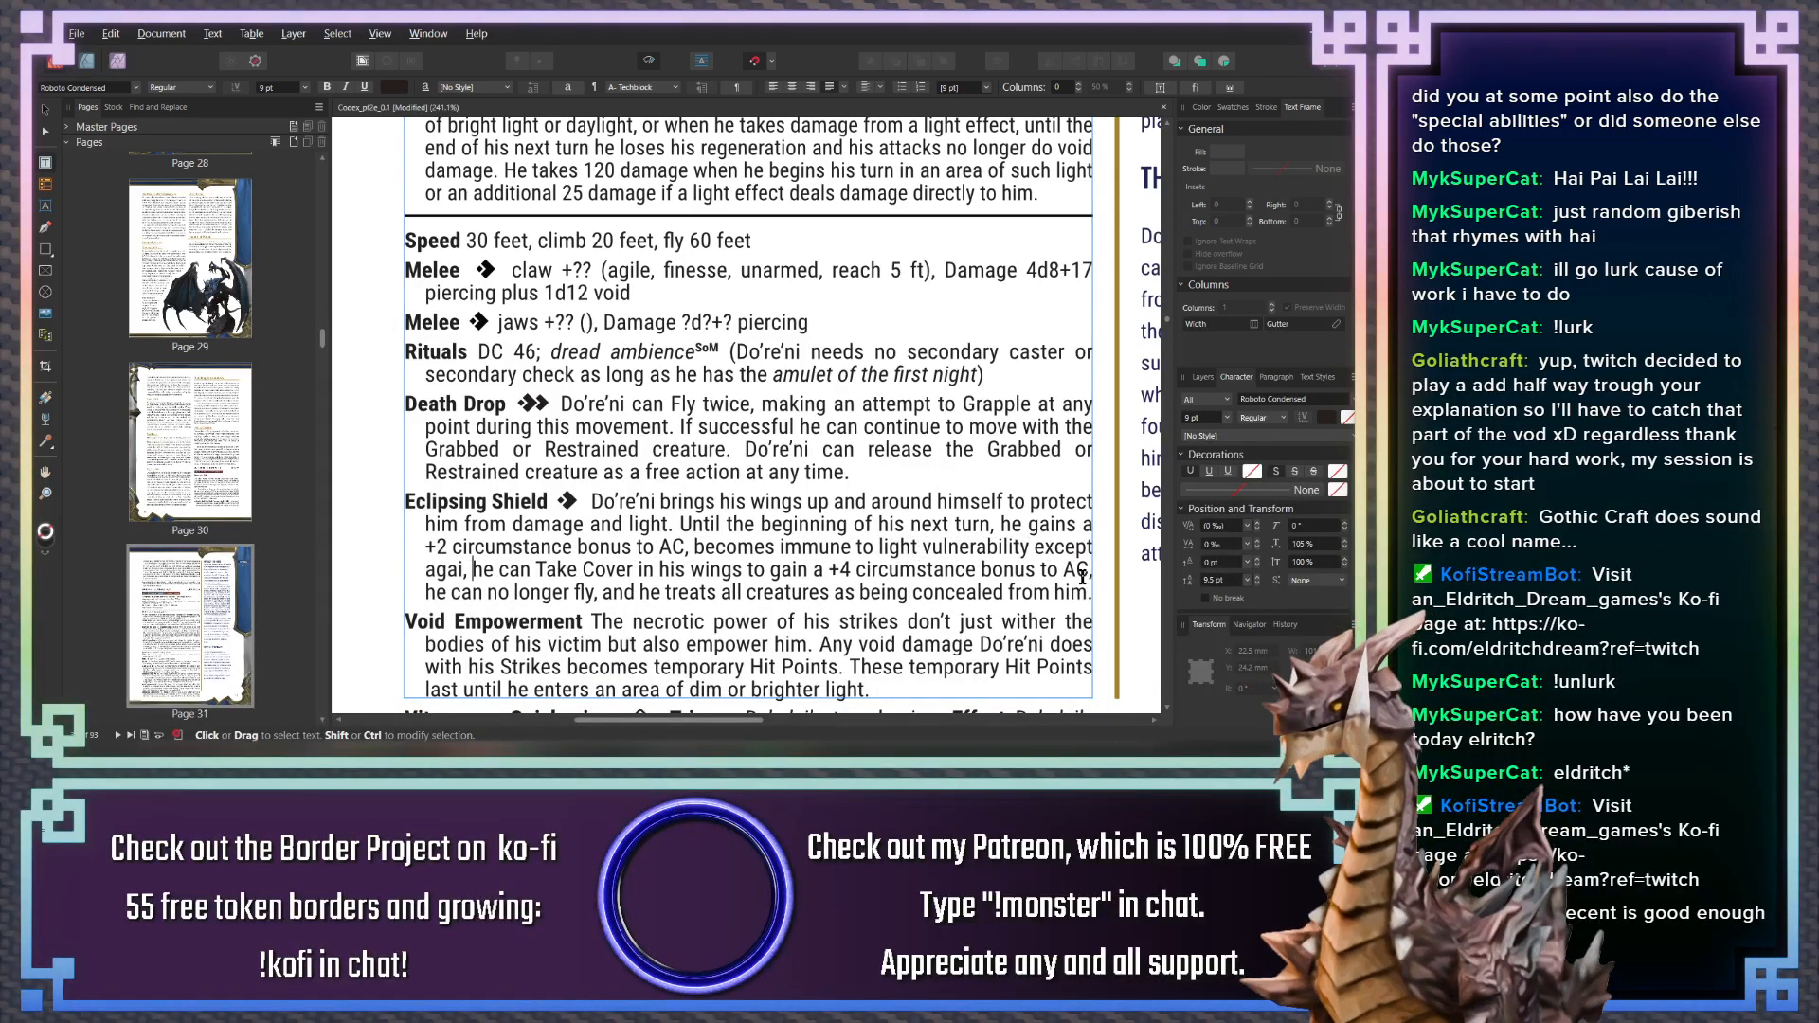
{"action": "type", "text": "ayl"}
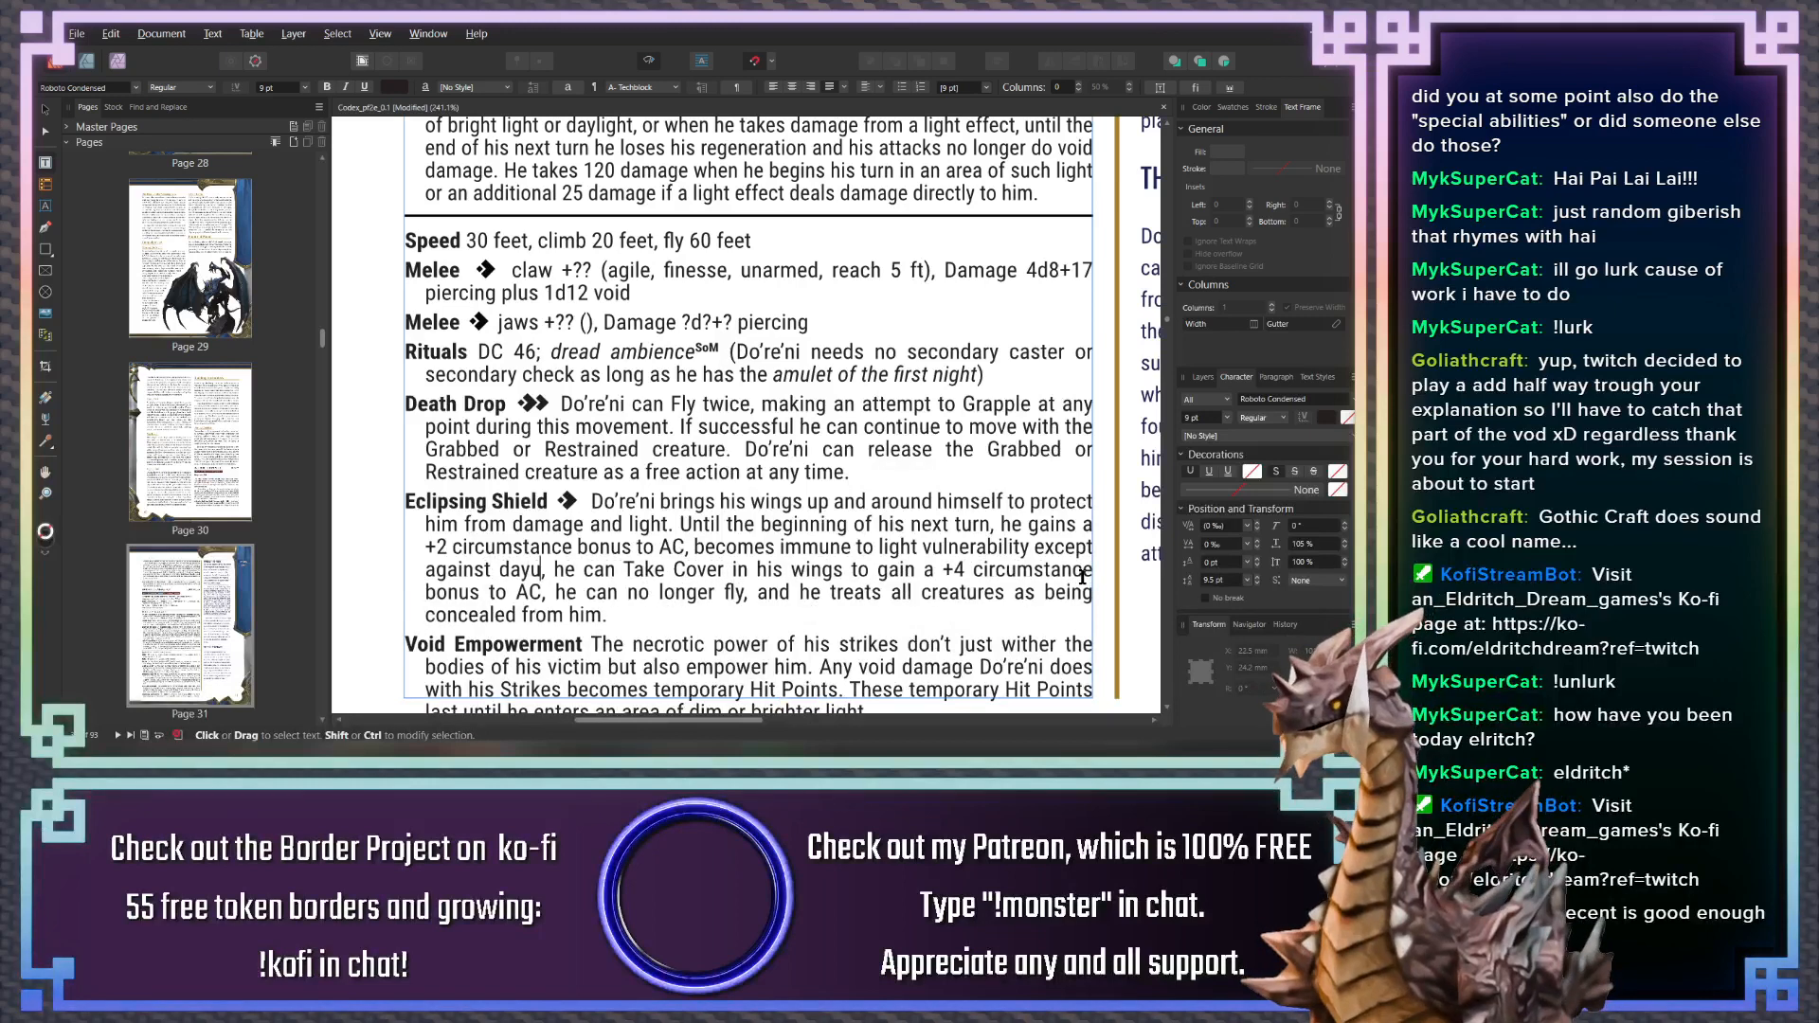
{"action": "type", "text": "ight"}
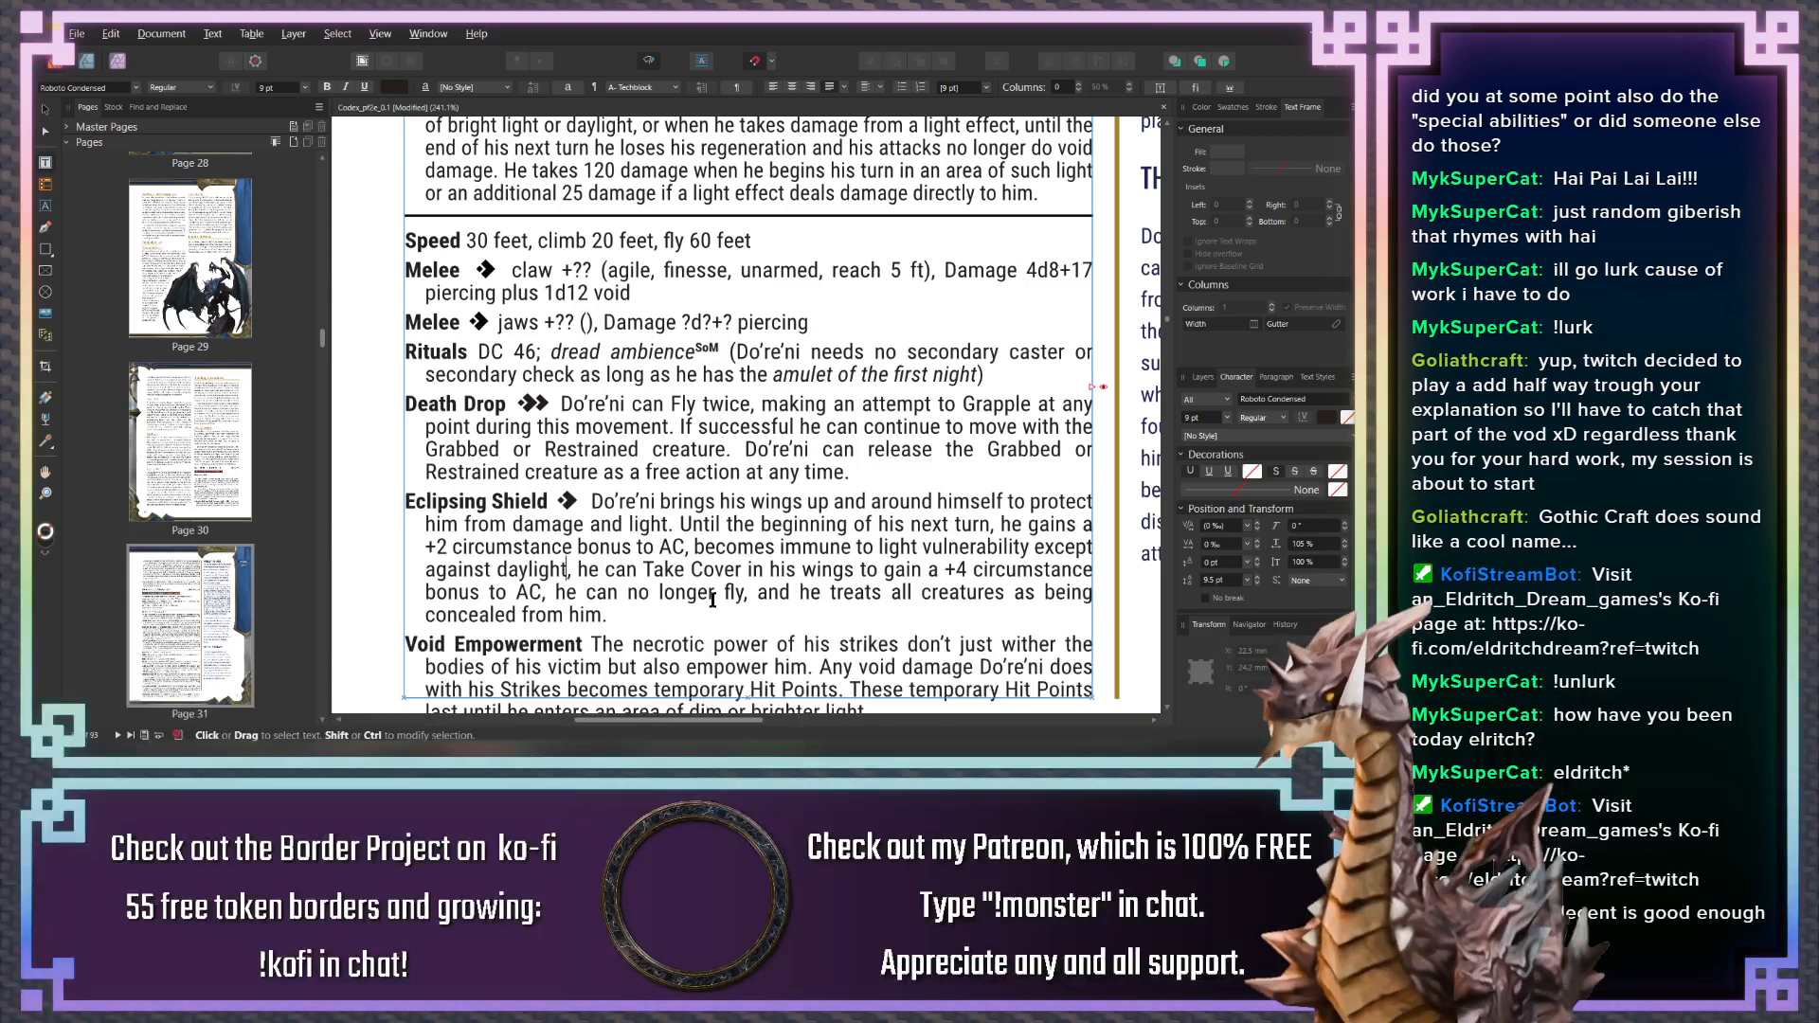
{"action": "left_click", "coordinate": [629, 609]}
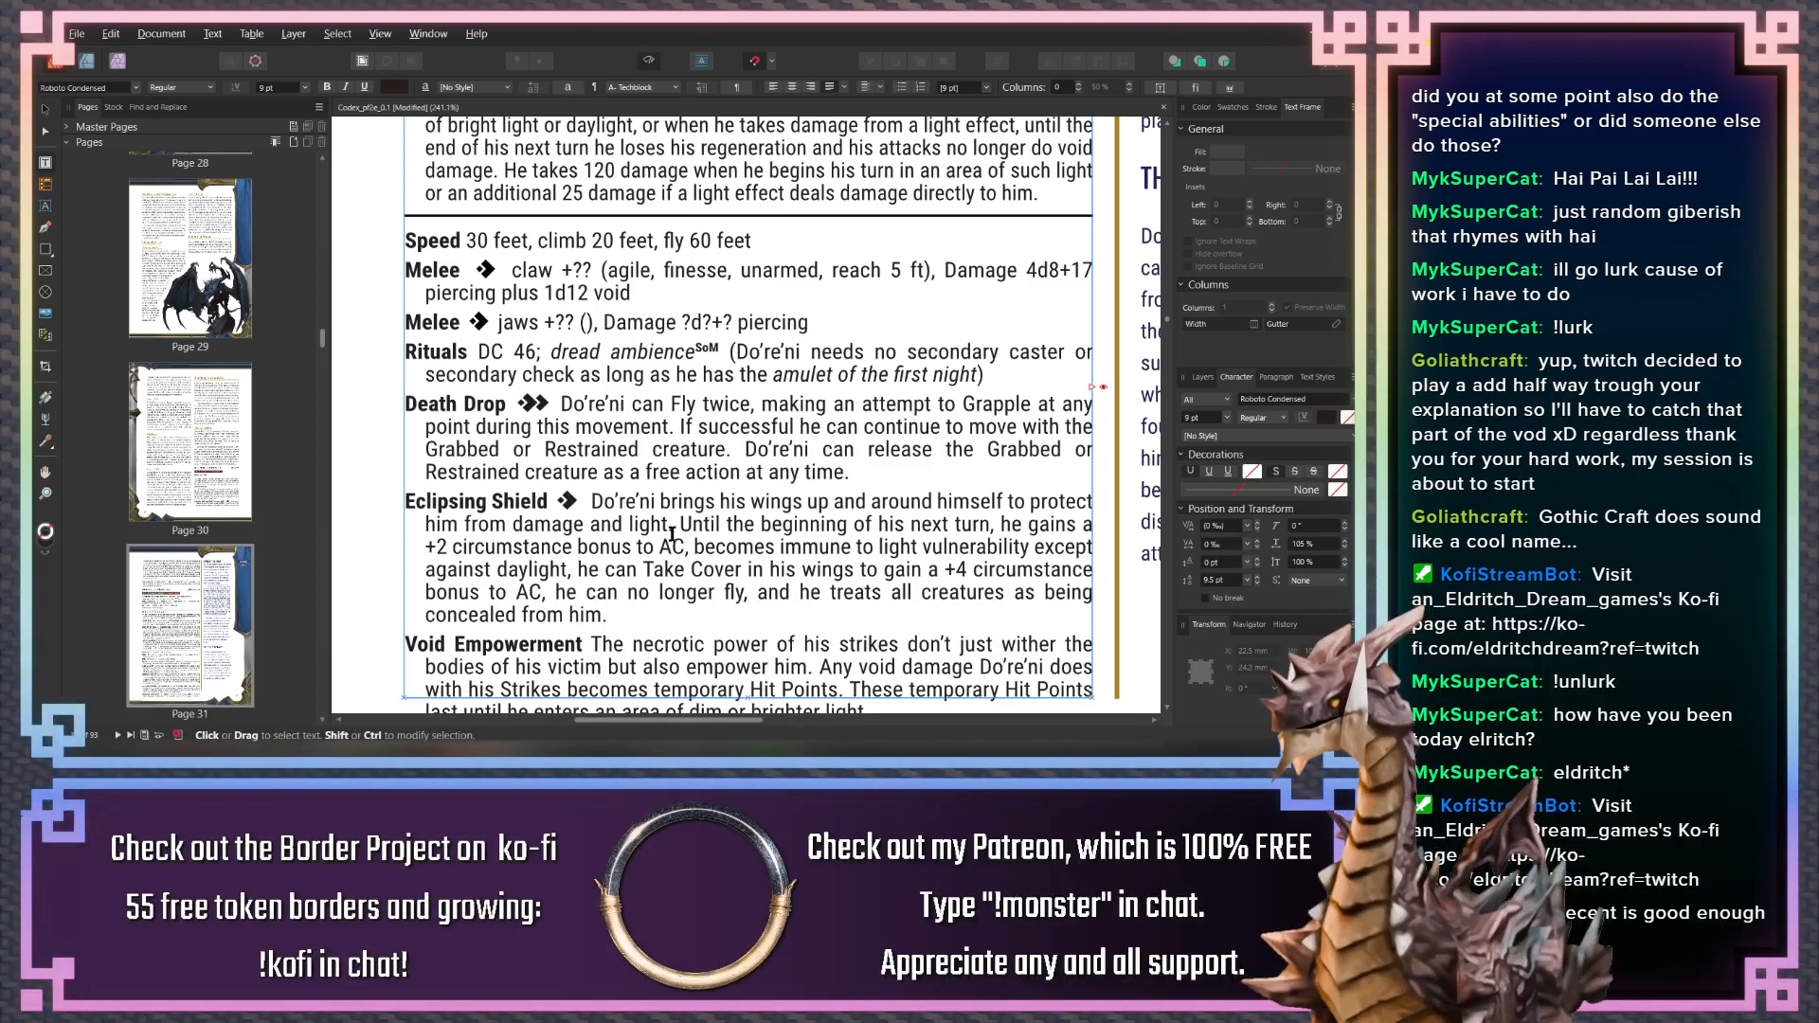
Review Do're'ni's attacks, Eclipsing Shield, Void Empowerment and Vitamancy Quickening alongside his skills and defenses
{"action": "scroll", "coordinate": [750, 502], "scroll_direction": "up", "scroll_amount": 2}
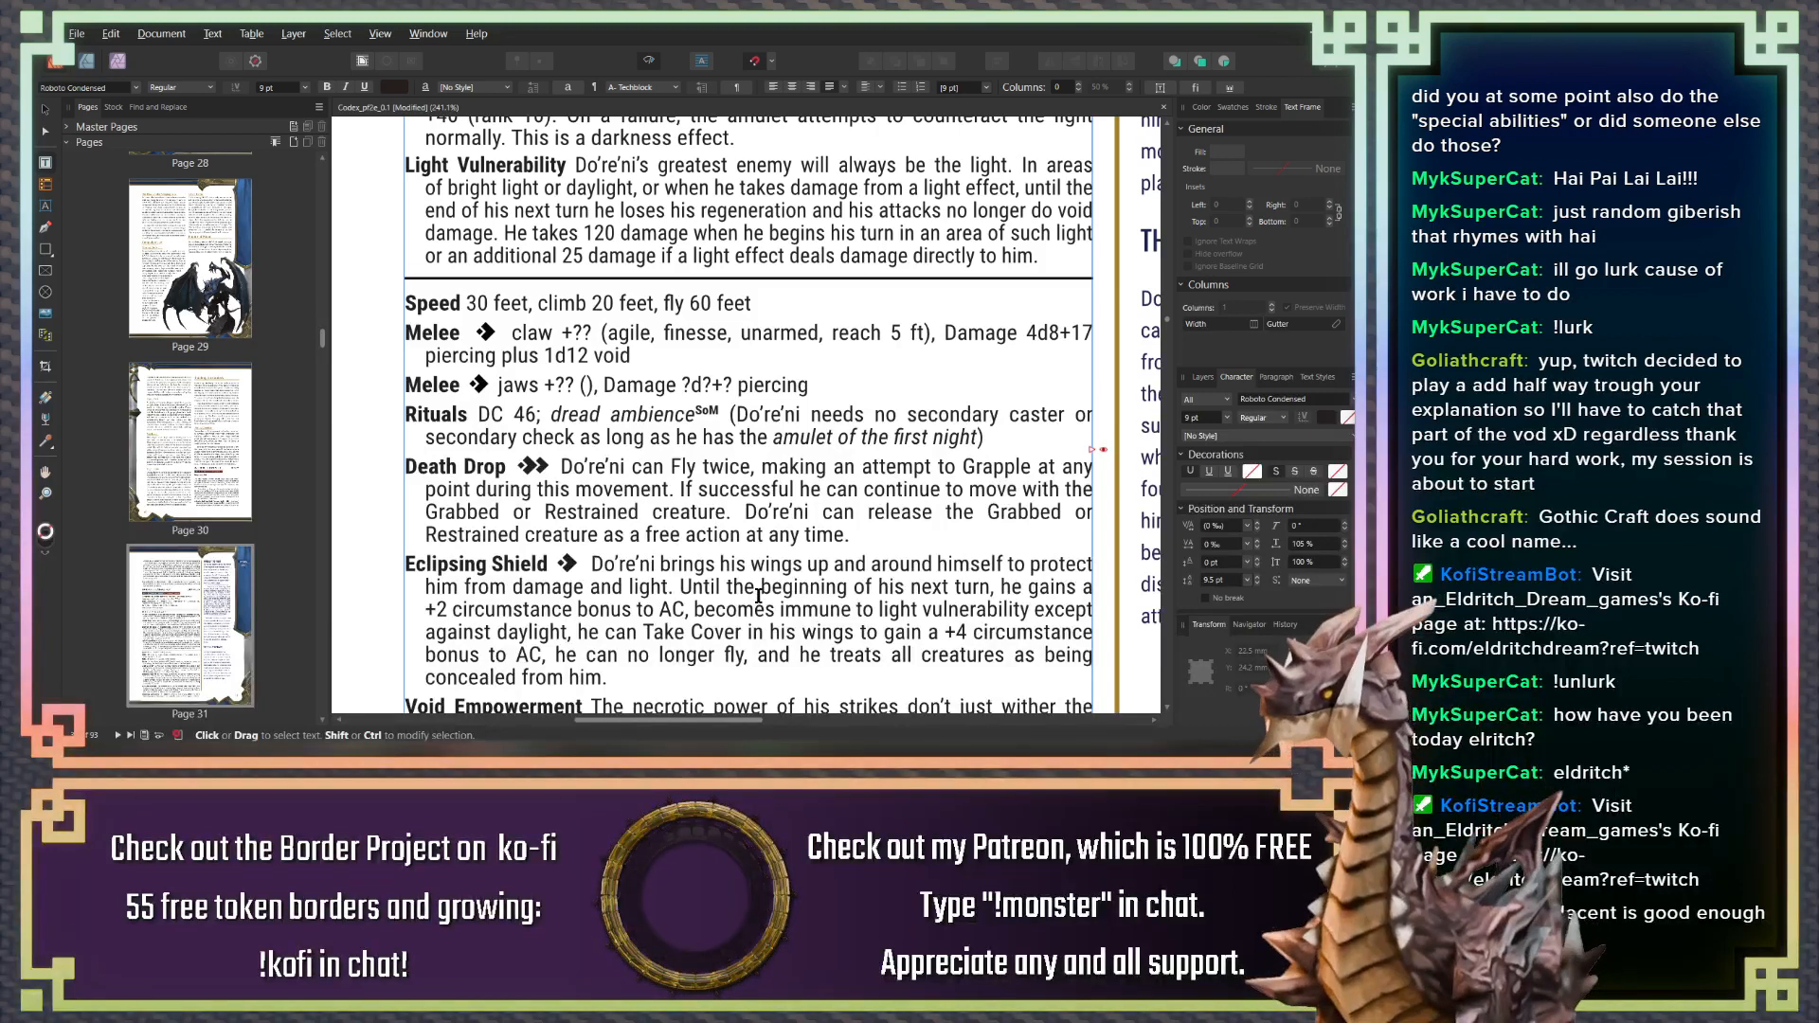
{"action": "scroll", "coordinate": [758, 597], "scroll_direction": "down", "scroll_amount": 2}
{"action": "scroll", "coordinate": [758, 595], "scroll_direction": "down", "scroll_amount": 1}
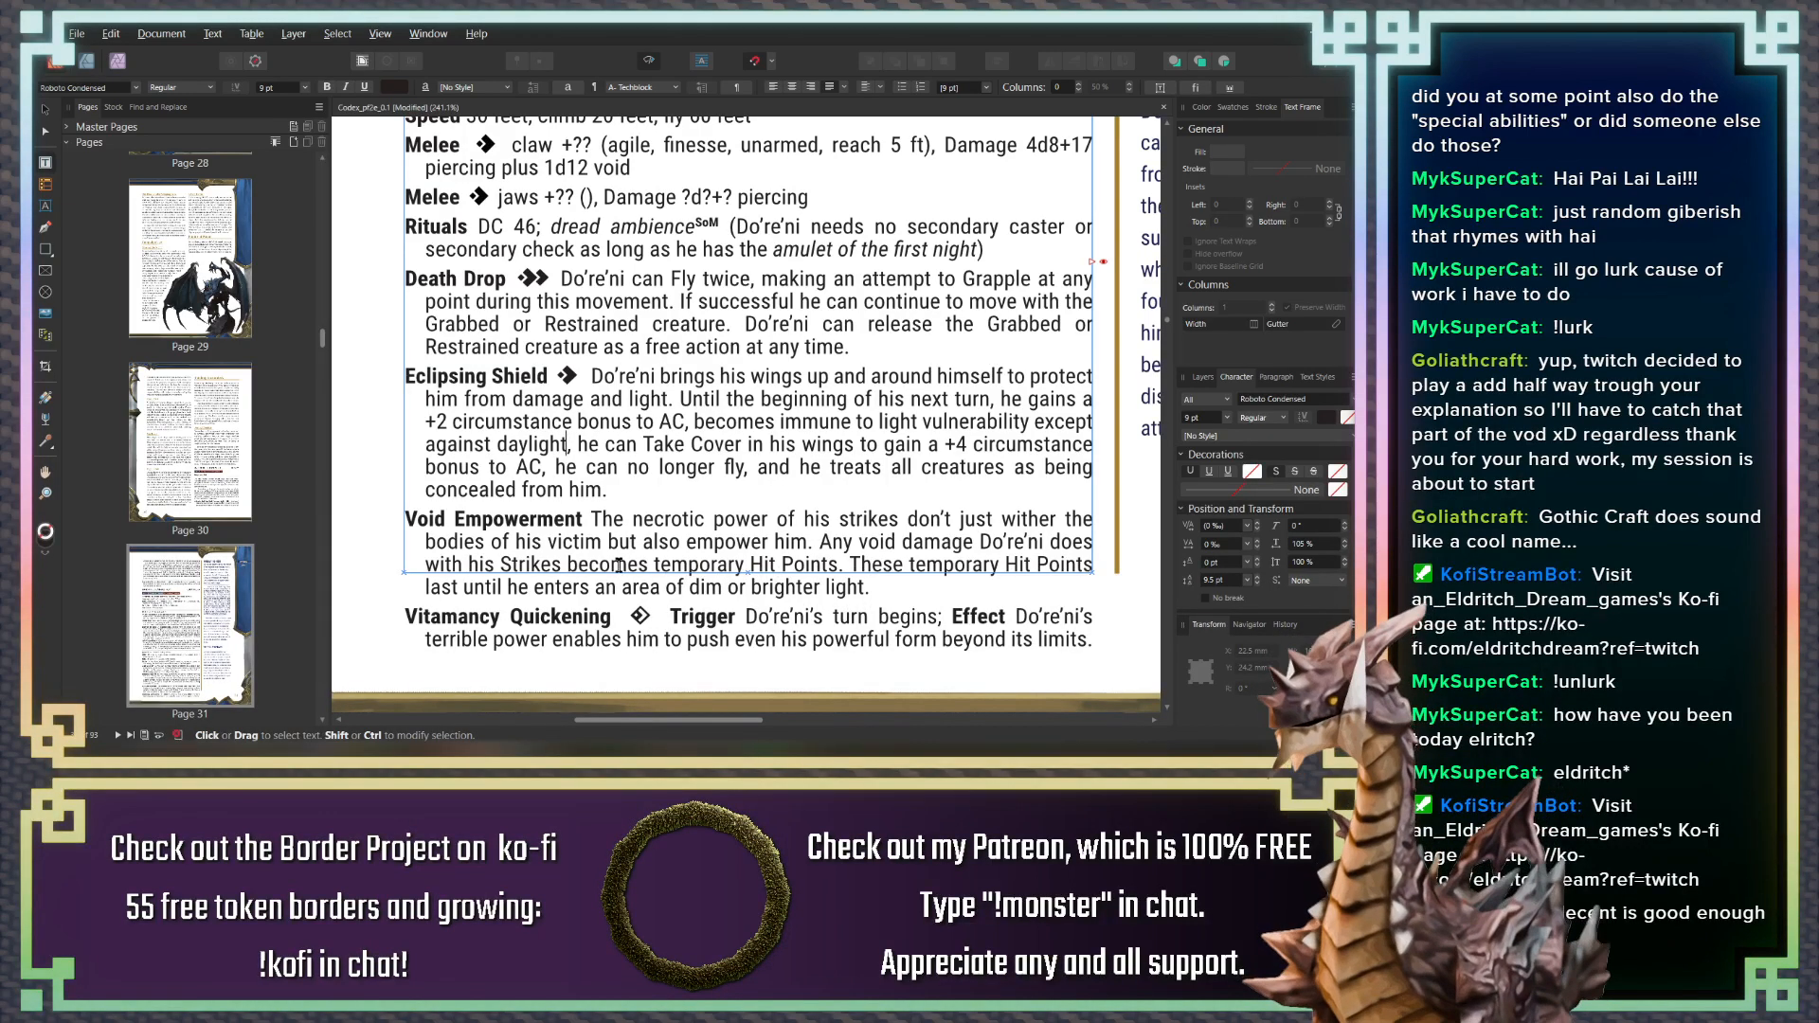
{"action": "scroll", "coordinate": [625, 559], "scroll_direction": "up", "scroll_amount": 1}
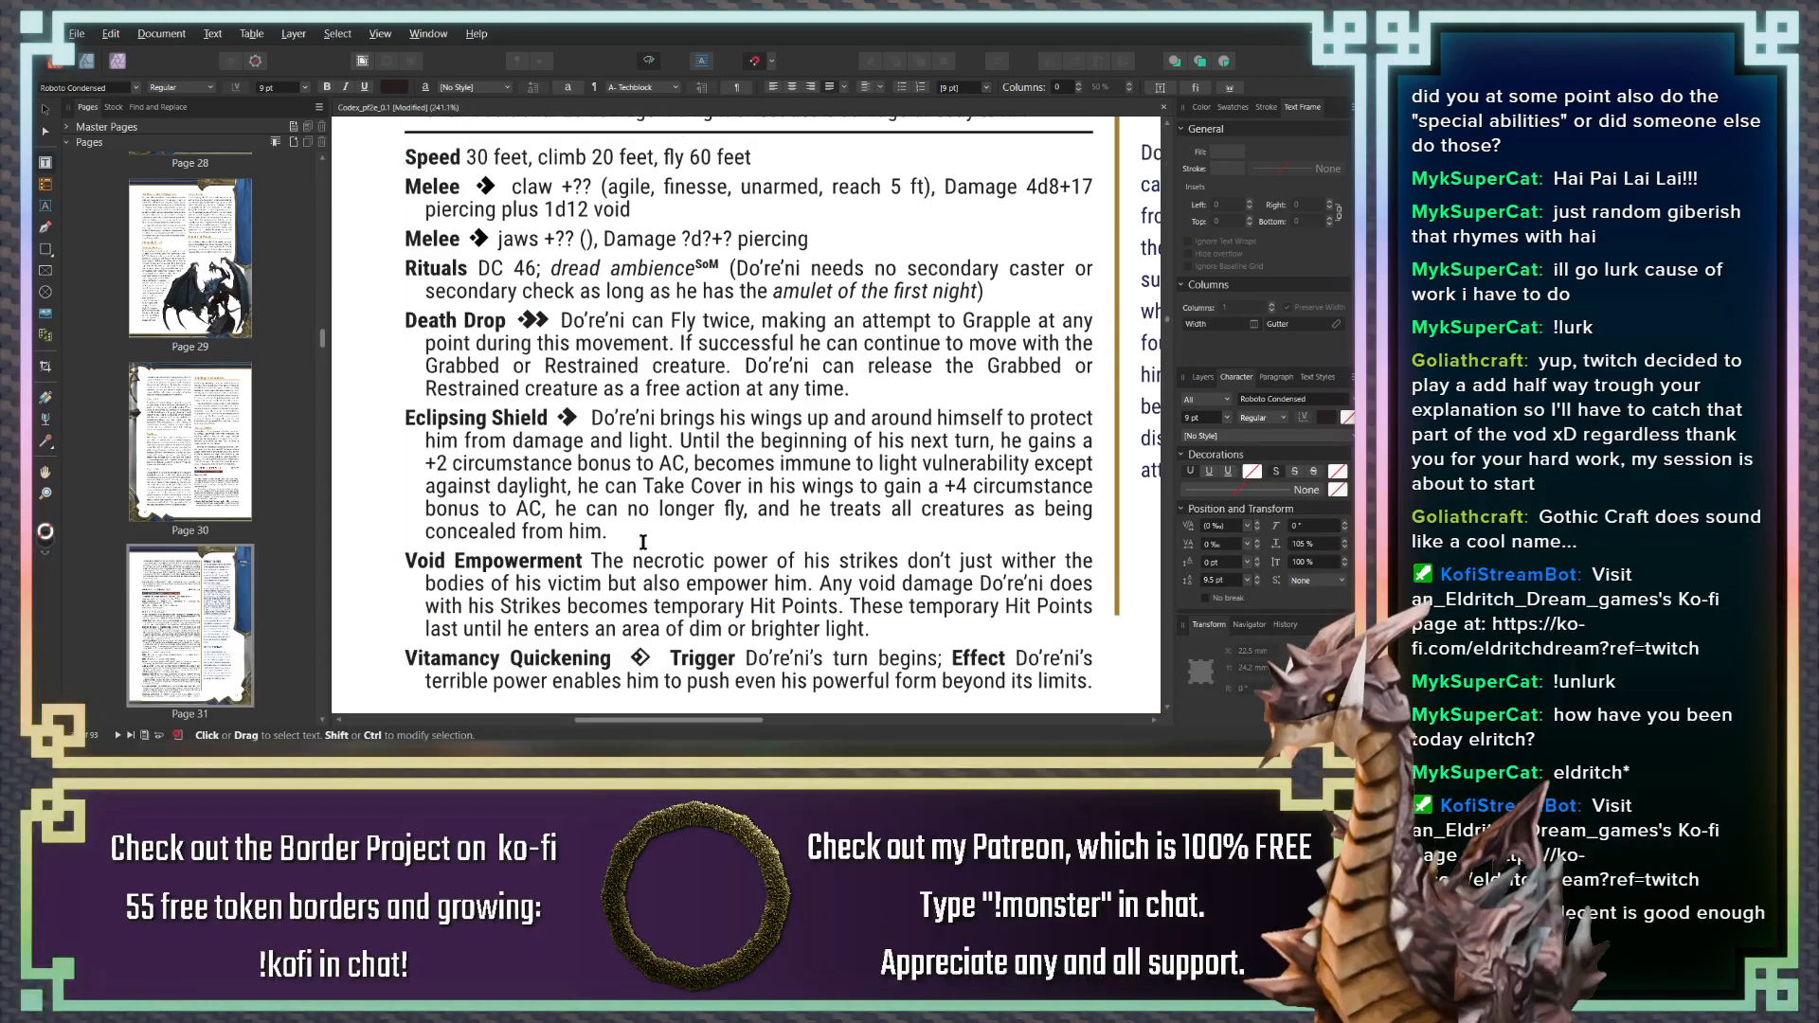
{"action": "scroll", "coordinate": [643, 541], "scroll_direction": "up", "scroll_amount": 1}
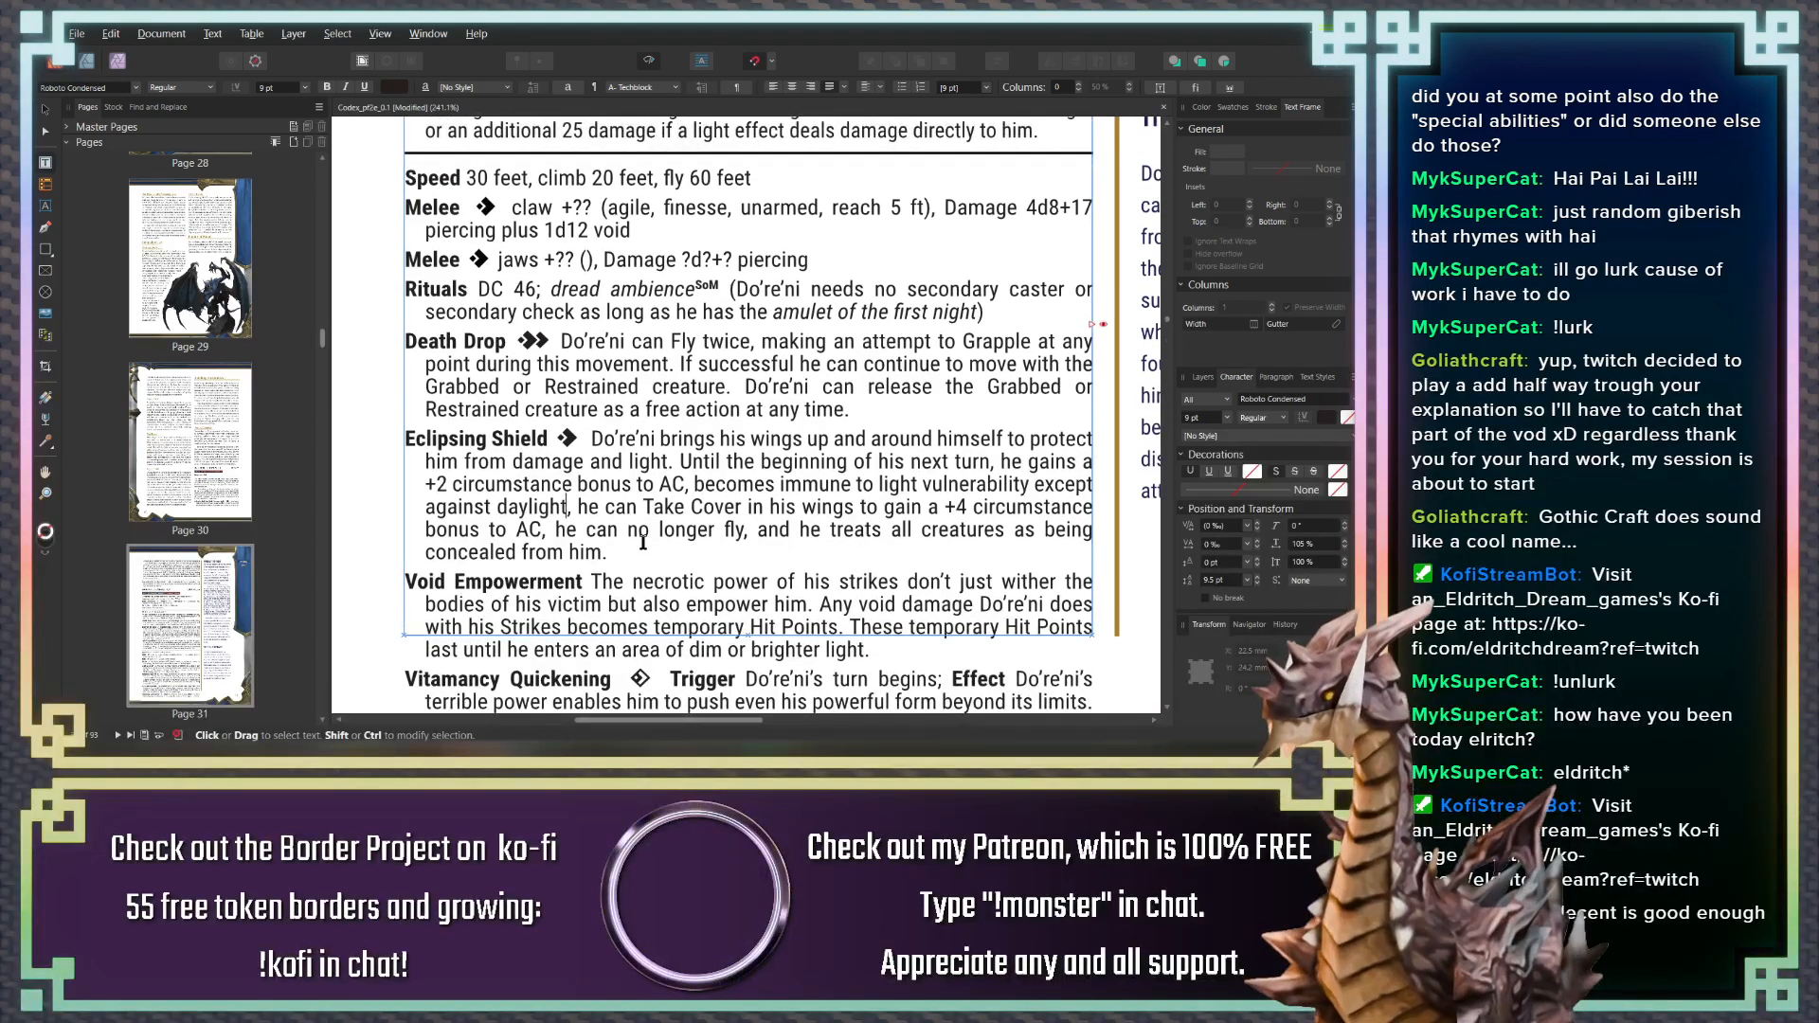
{"action": "scroll", "coordinate": [653, 533], "scroll_direction": "down", "scroll_amount": 3}
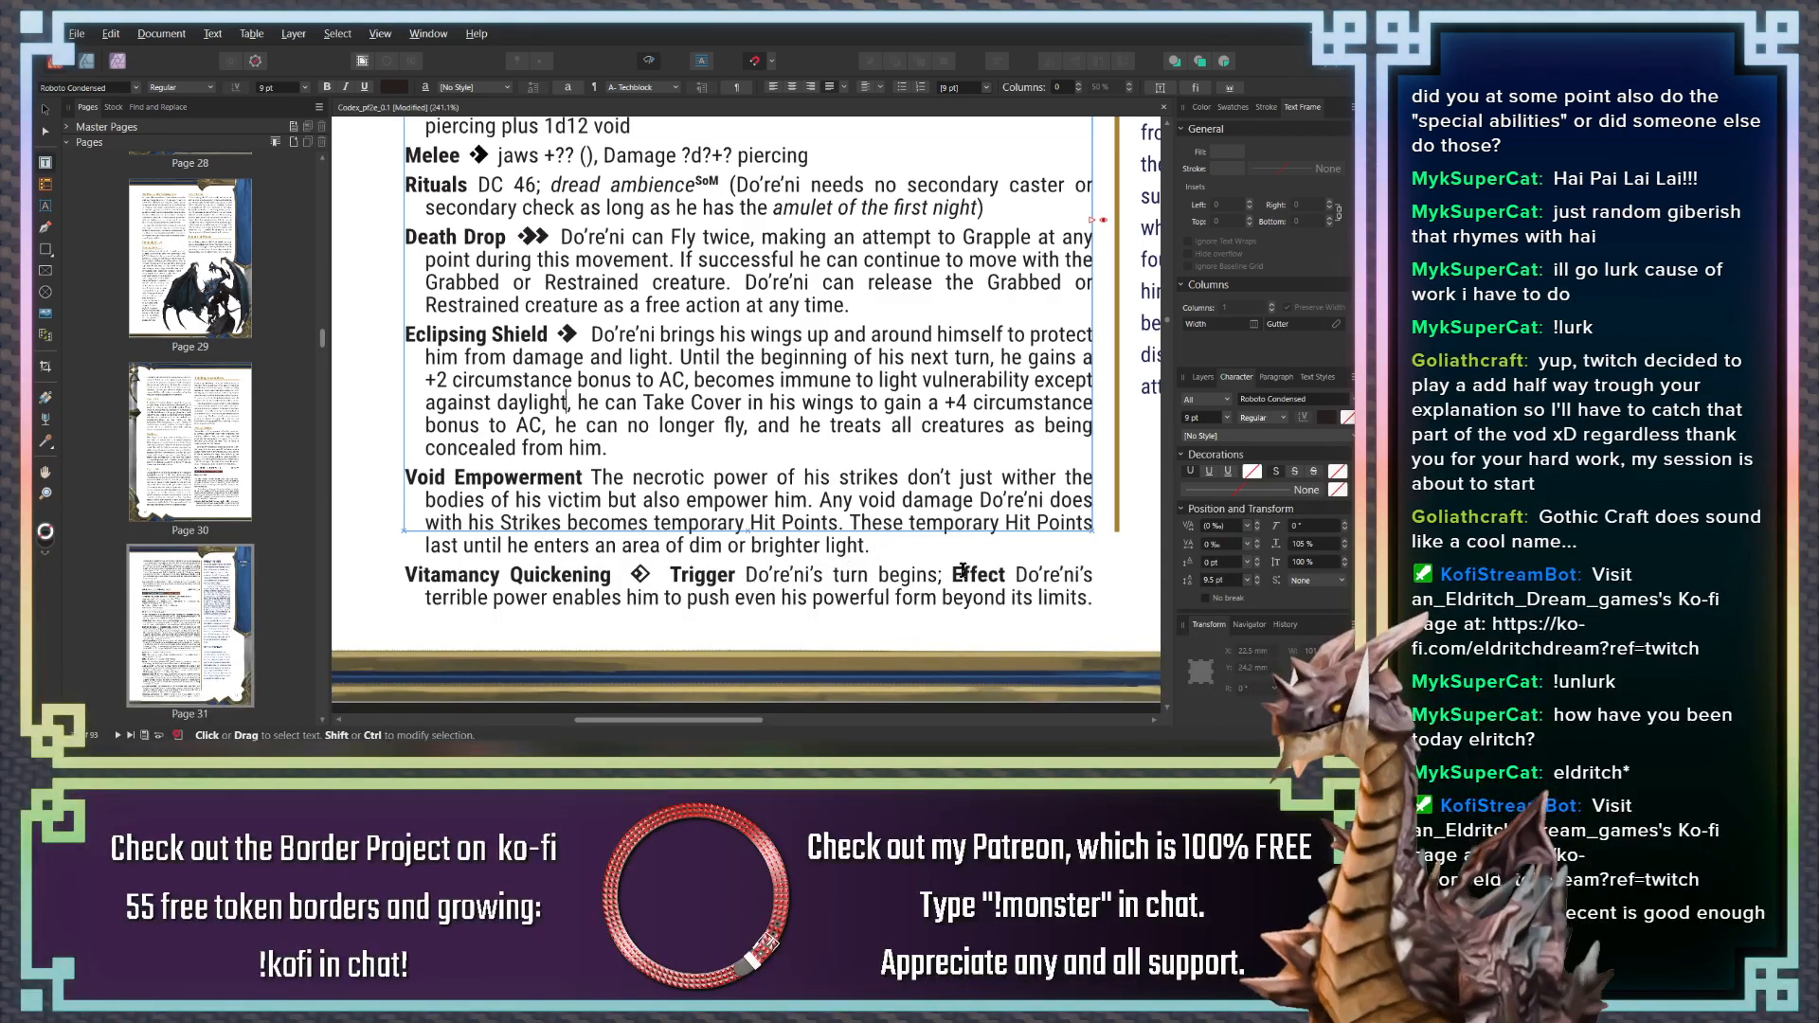
{"action": "scroll", "coordinate": [731, 568], "scroll_direction": "up", "scroll_amount": 1}
{"action": "scroll", "coordinate": [732, 568], "scroll_direction": "up", "scroll_amount": 5}
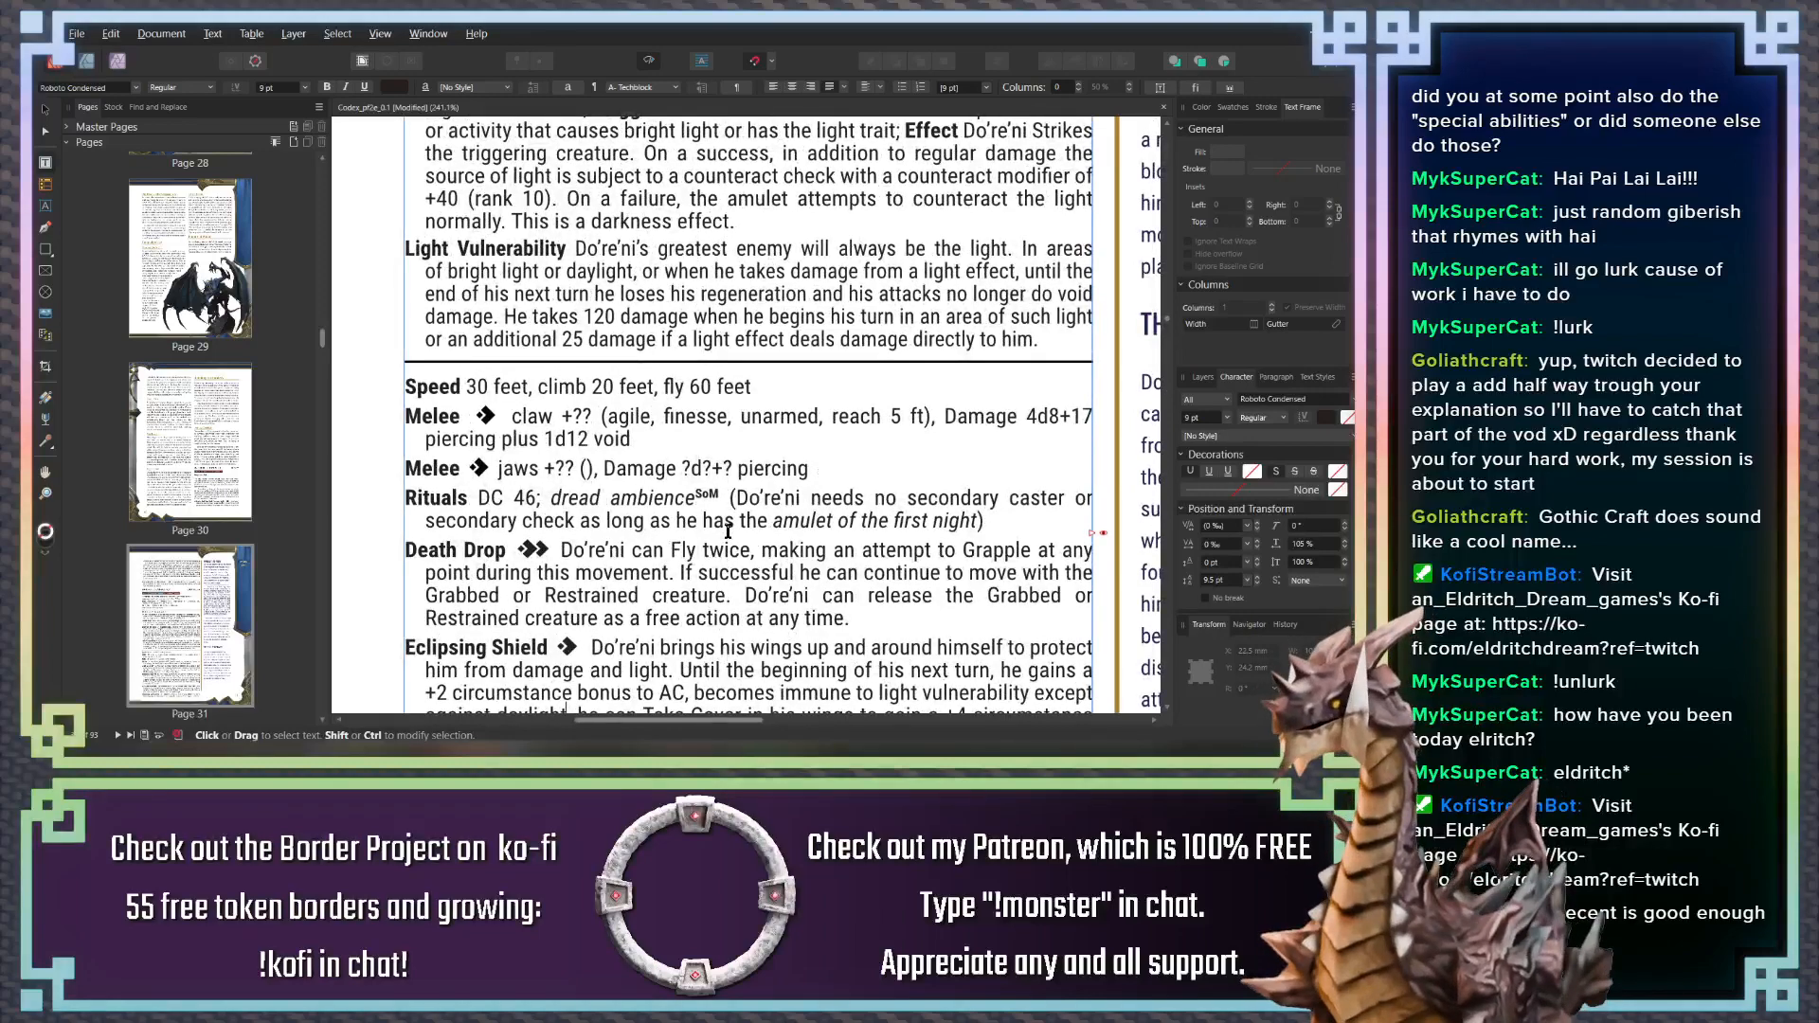
{"action": "scroll", "coordinate": [727, 531], "scroll_direction": "down", "scroll_amount": 4}
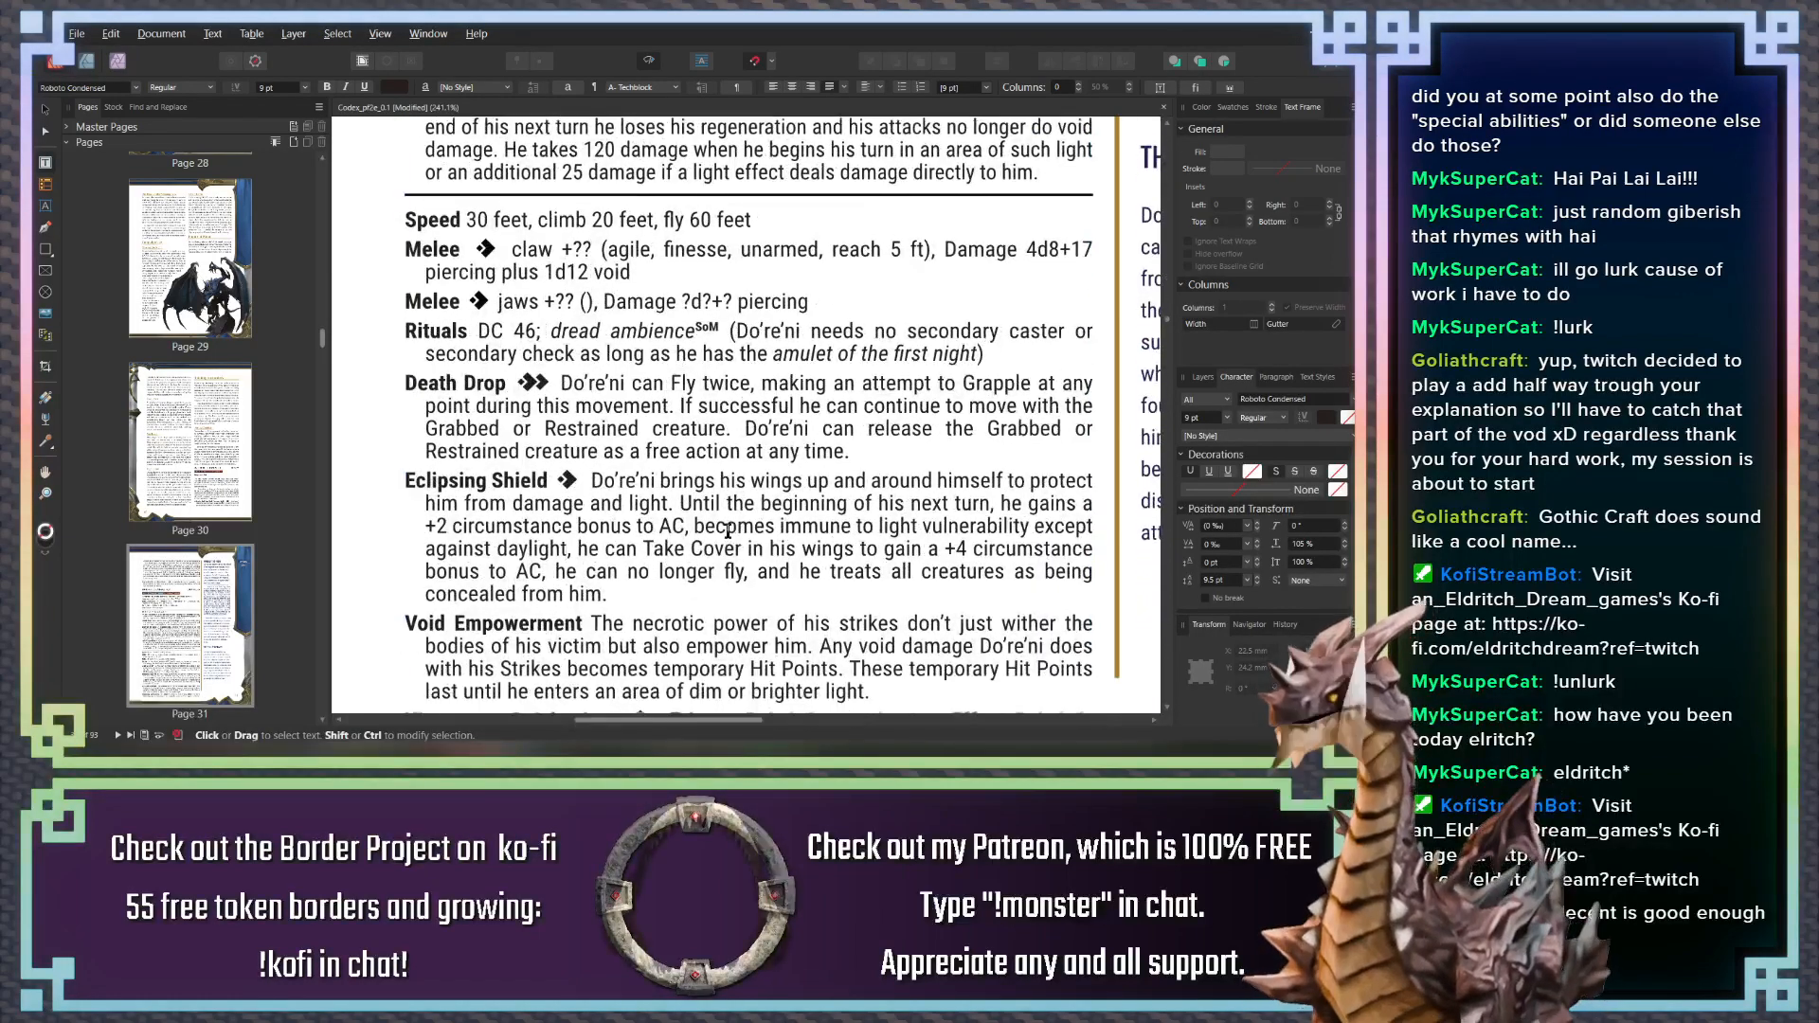
{"action": "scroll", "coordinate": [727, 530], "scroll_direction": "down", "scroll_amount": 2}
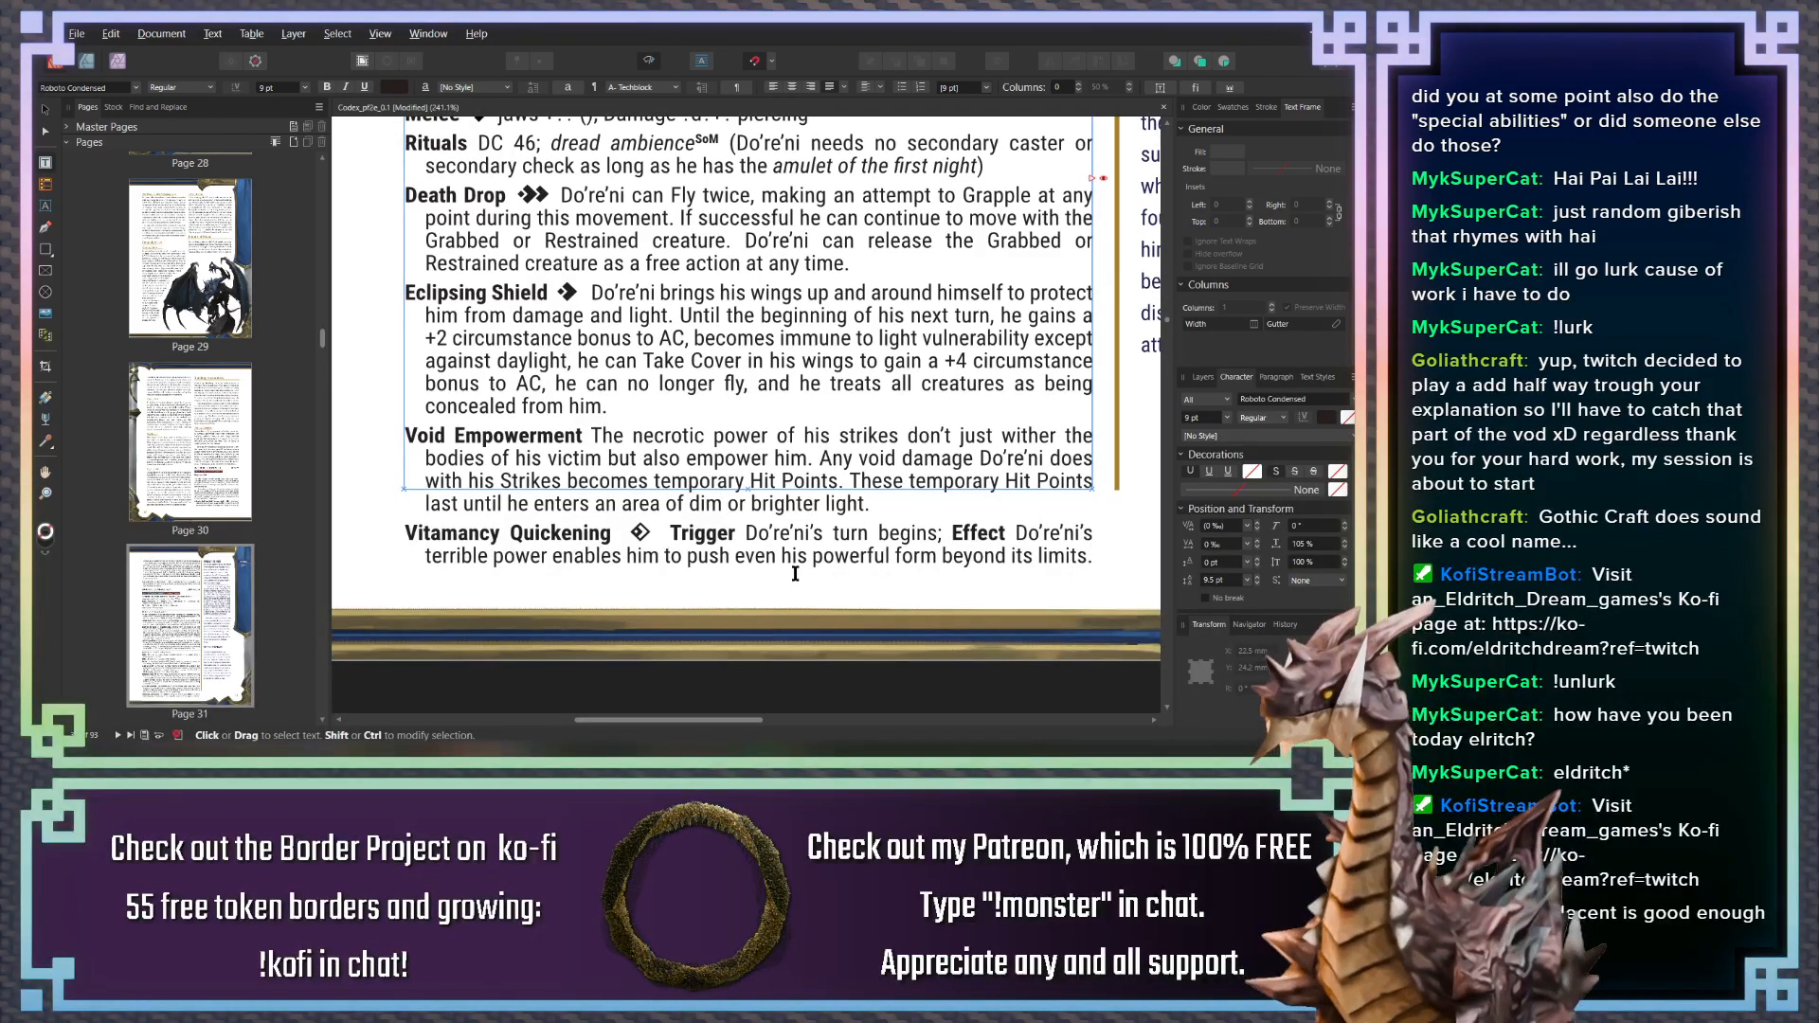
{"action": "scroll", "coordinate": [704, 519], "scroll_direction": "up", "scroll_amount": 2}
{"action": "scroll", "coordinate": [705, 519], "scroll_direction": "up", "scroll_amount": 10}
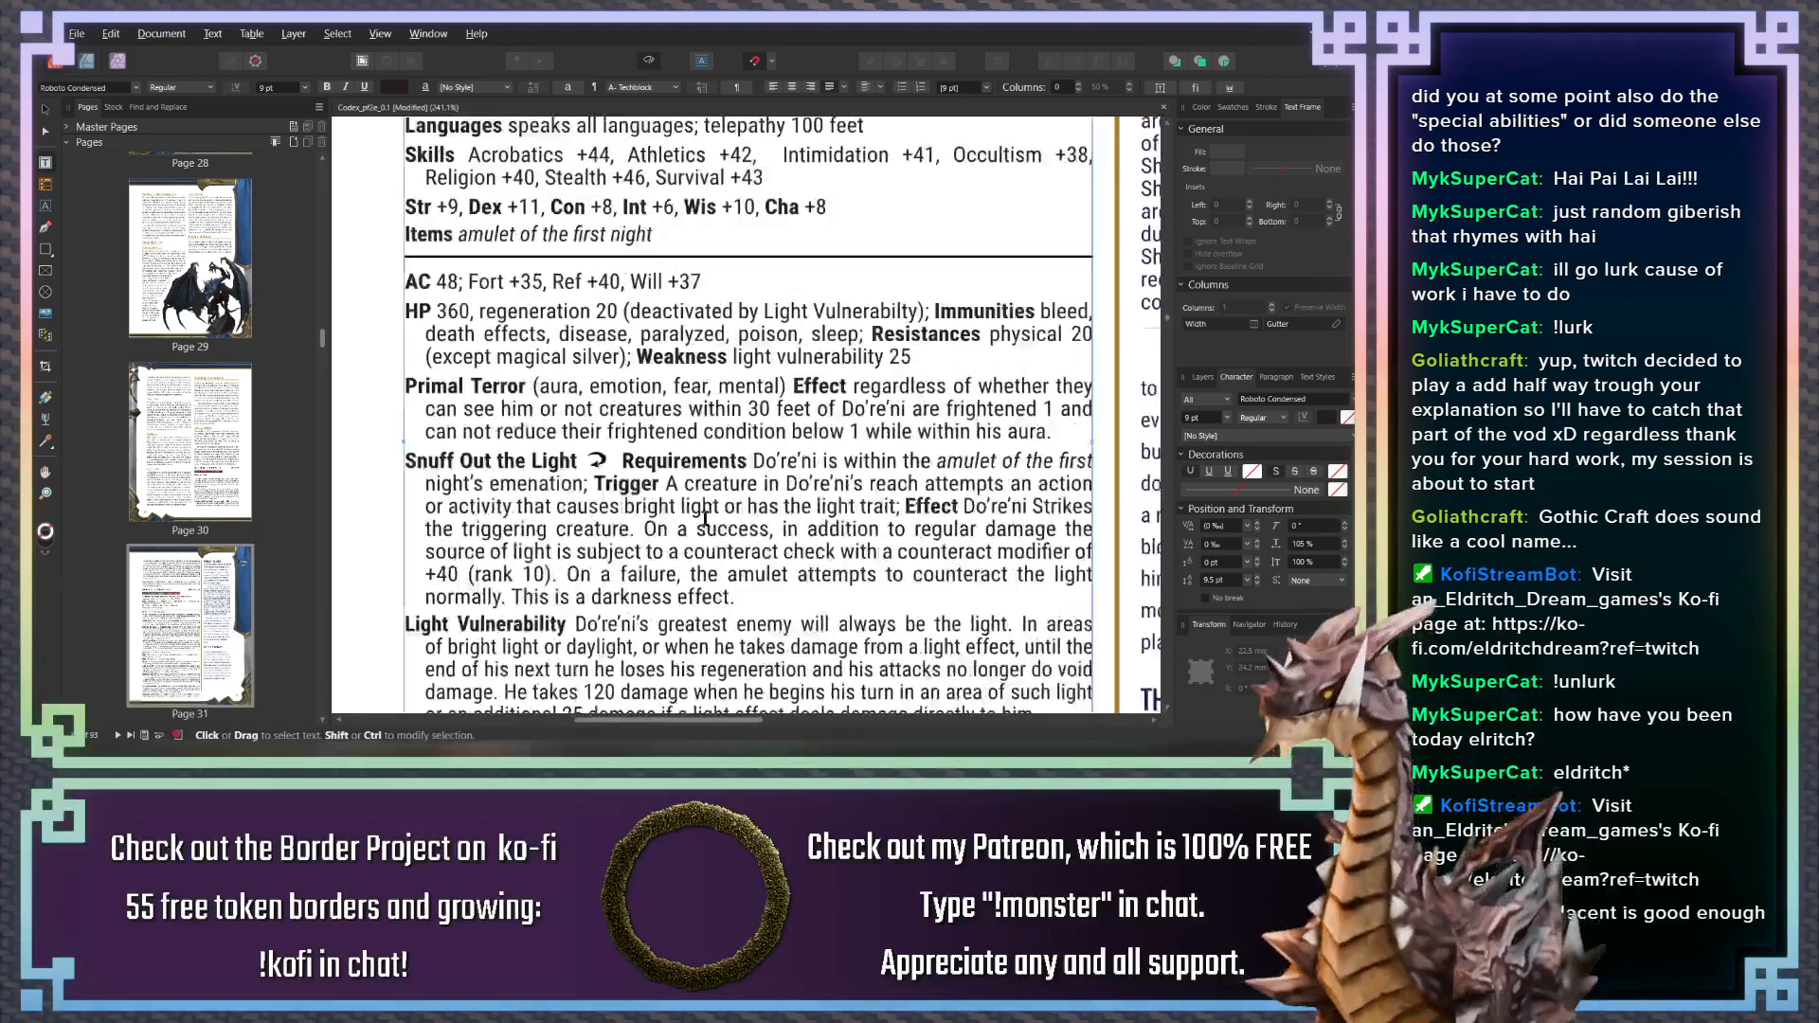
{"action": "scroll", "coordinate": [705, 519], "scroll_direction": "up", "scroll_amount": 2}
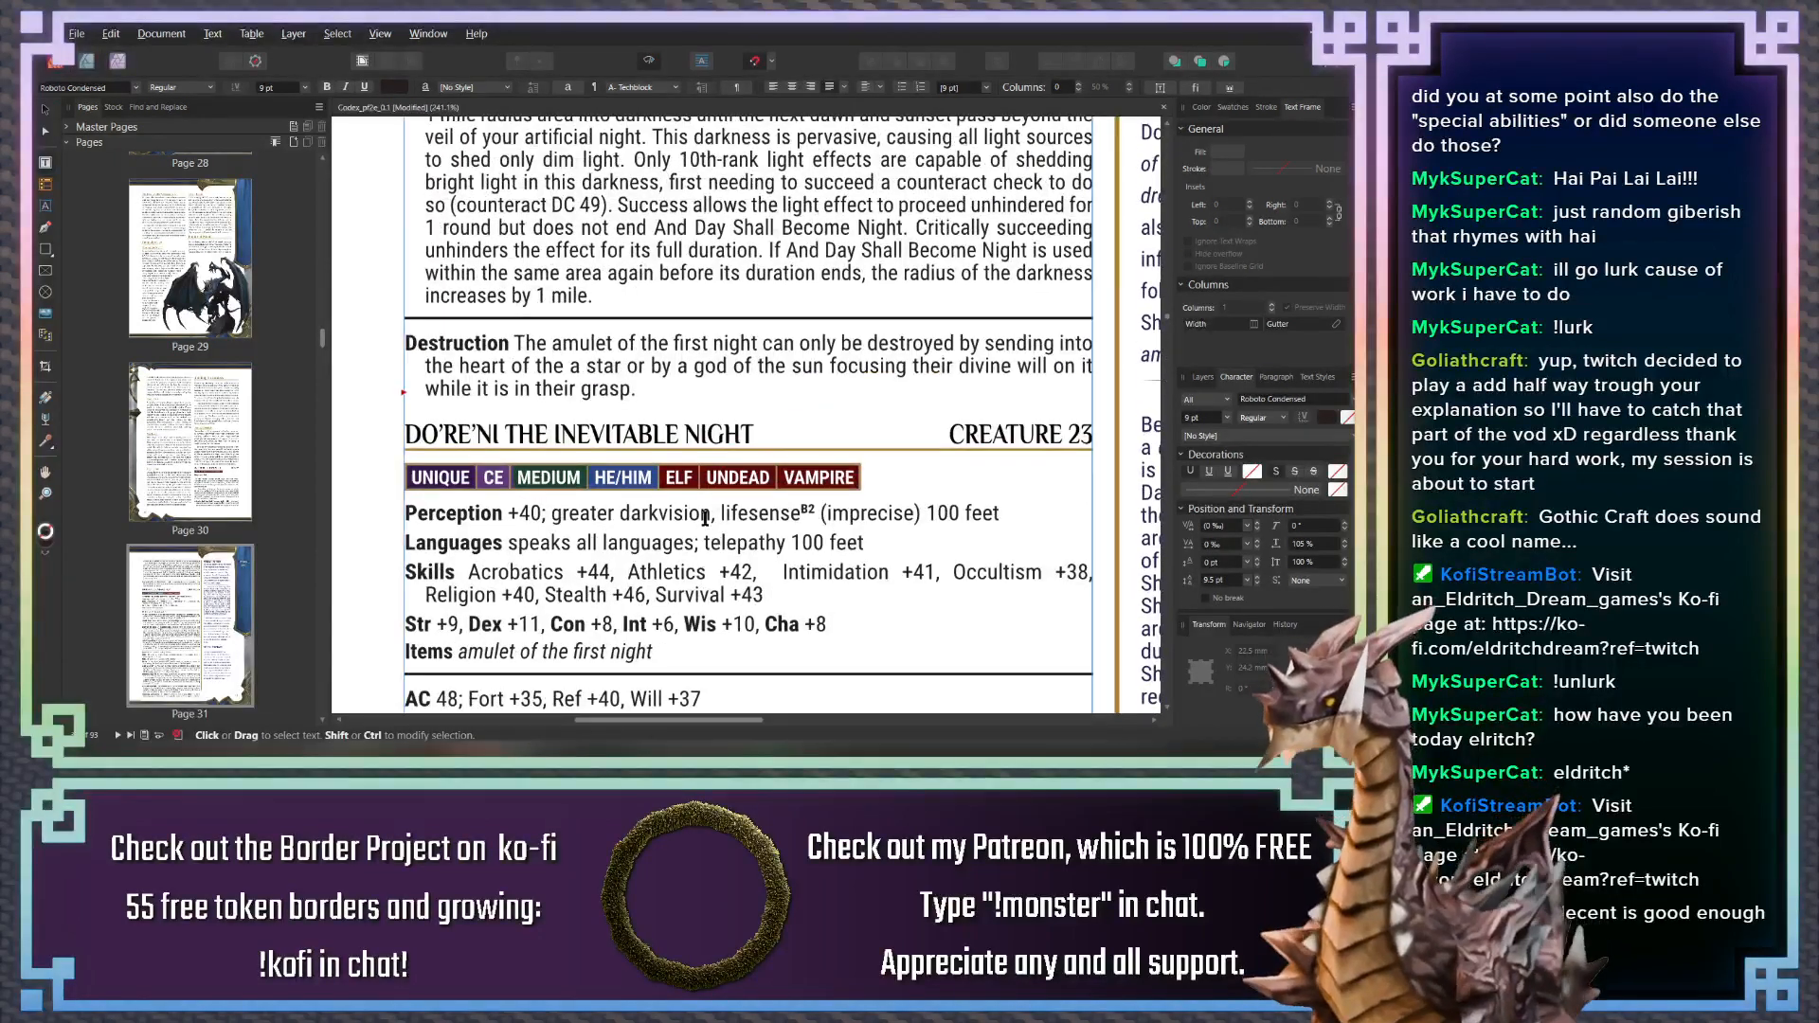
{"action": "scroll", "coordinate": [705, 520], "scroll_direction": "down", "scroll_amount": 10}
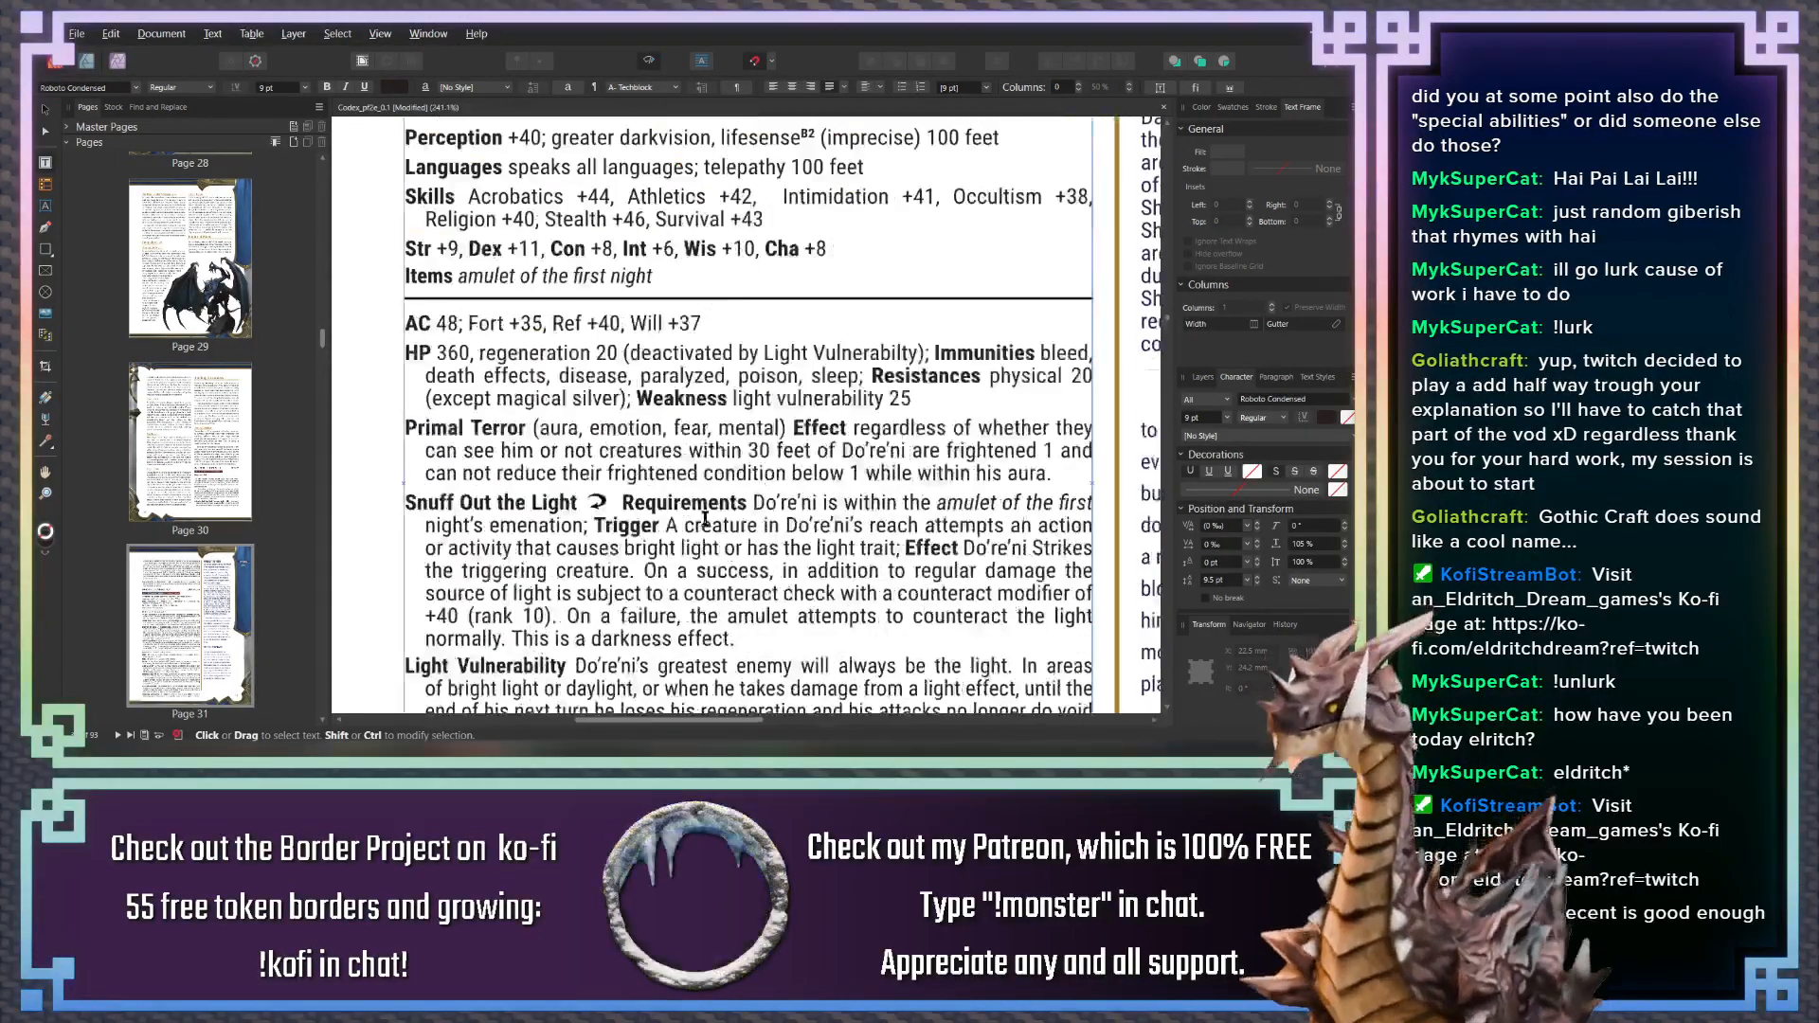
Append "plus 1d12 void" to the piercing damage of Do're'ni's jaws attack
{"action": "scroll", "coordinate": [705, 519], "scroll_direction": "down", "scroll_amount": 5}
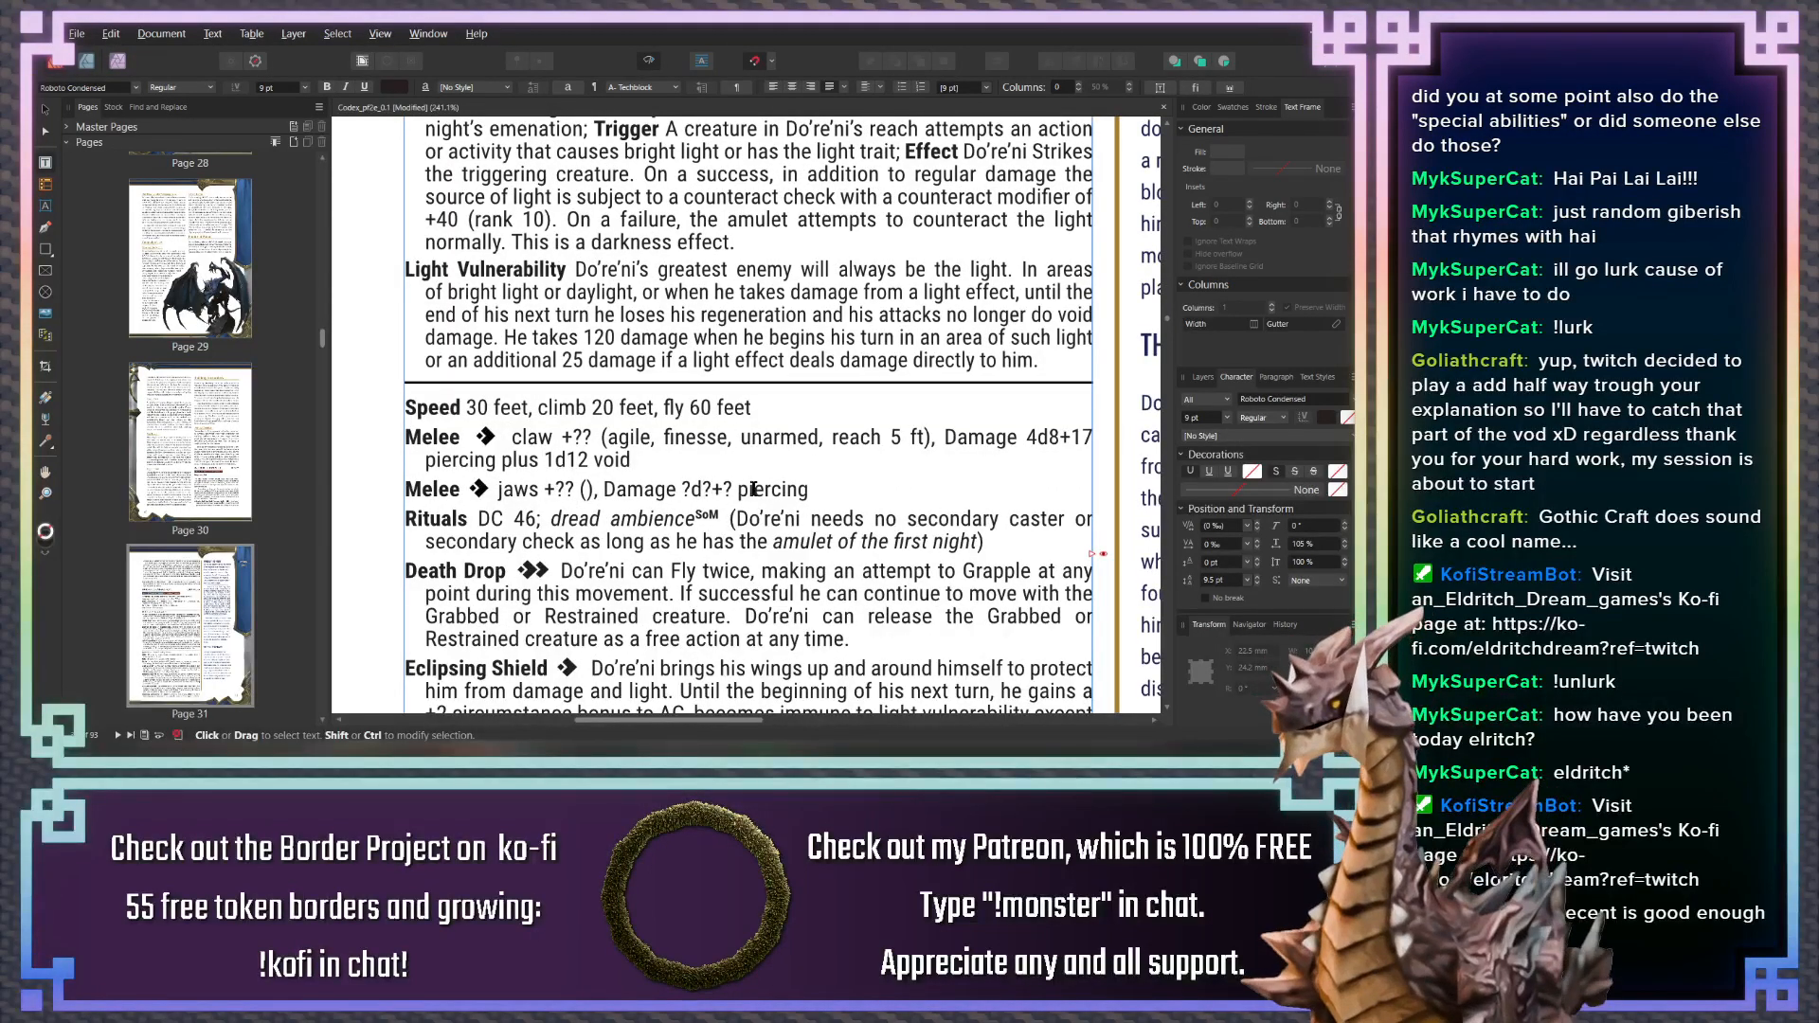
{"action": "left_click", "coordinate": [810, 489]}
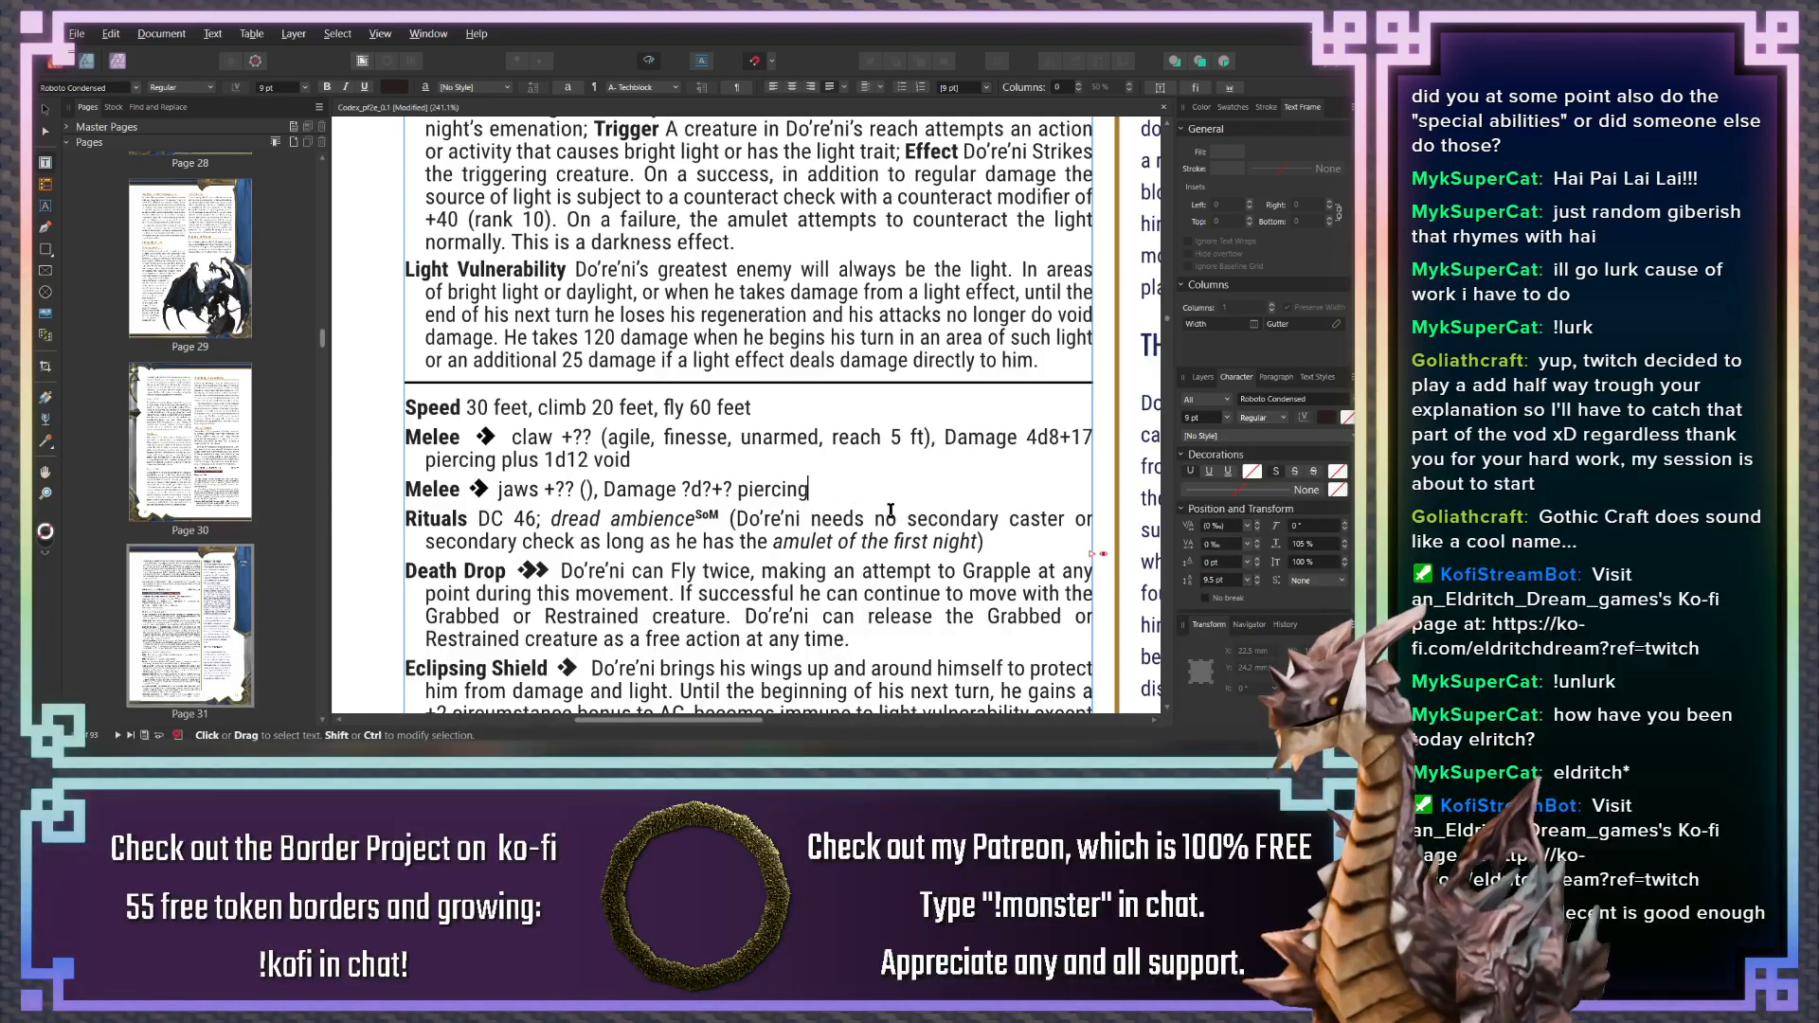
{"action": "type", "text": "plus"}
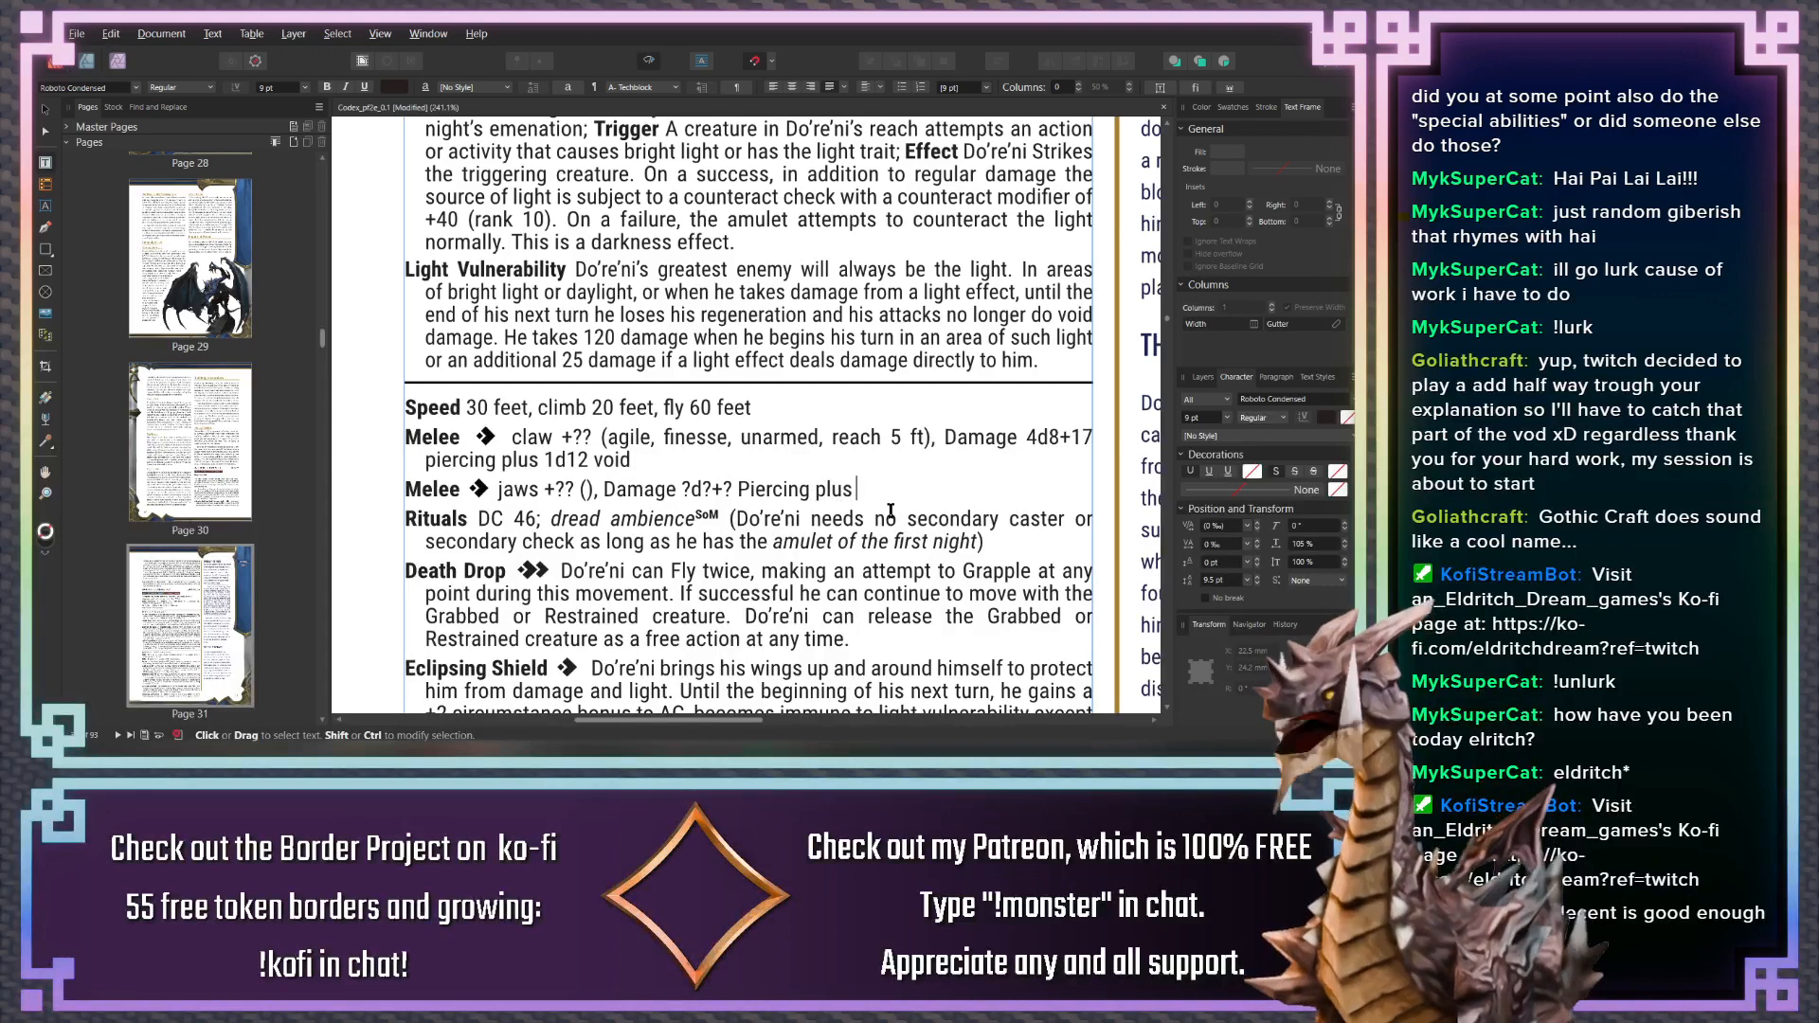
{"action": "type", "text": " 1"}
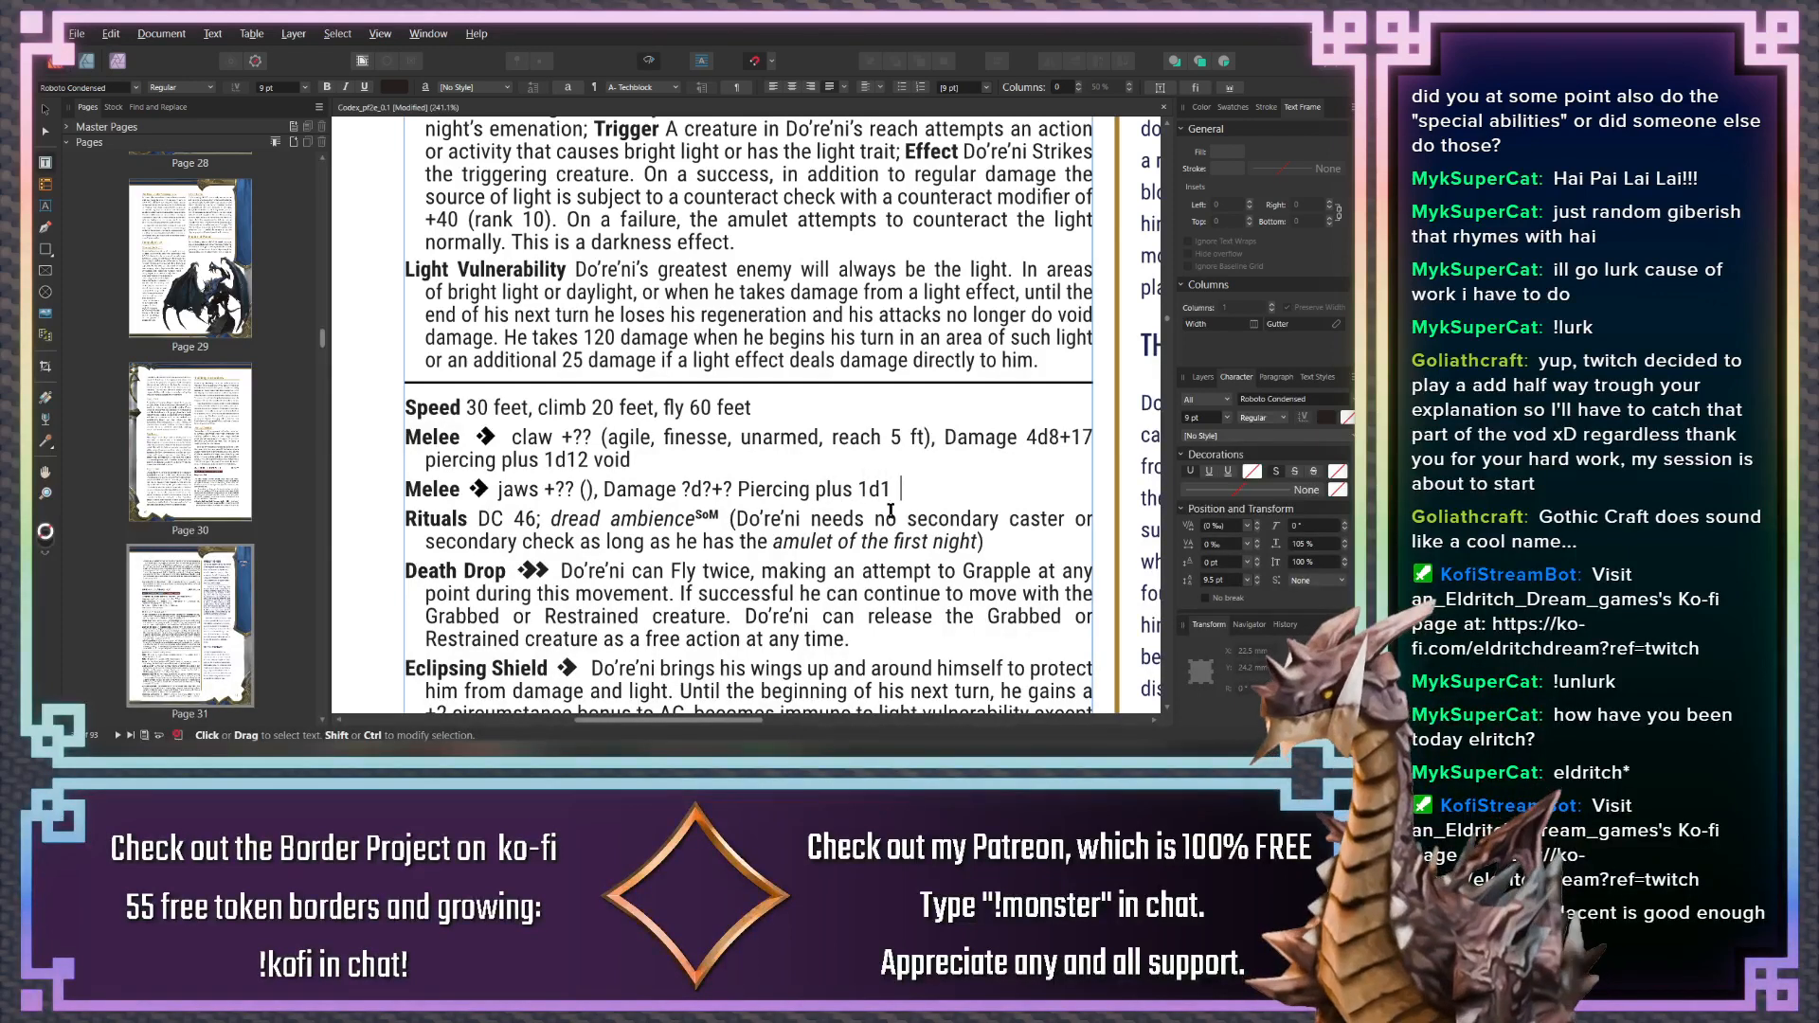
{"action": "type", "text": "d22 void"}
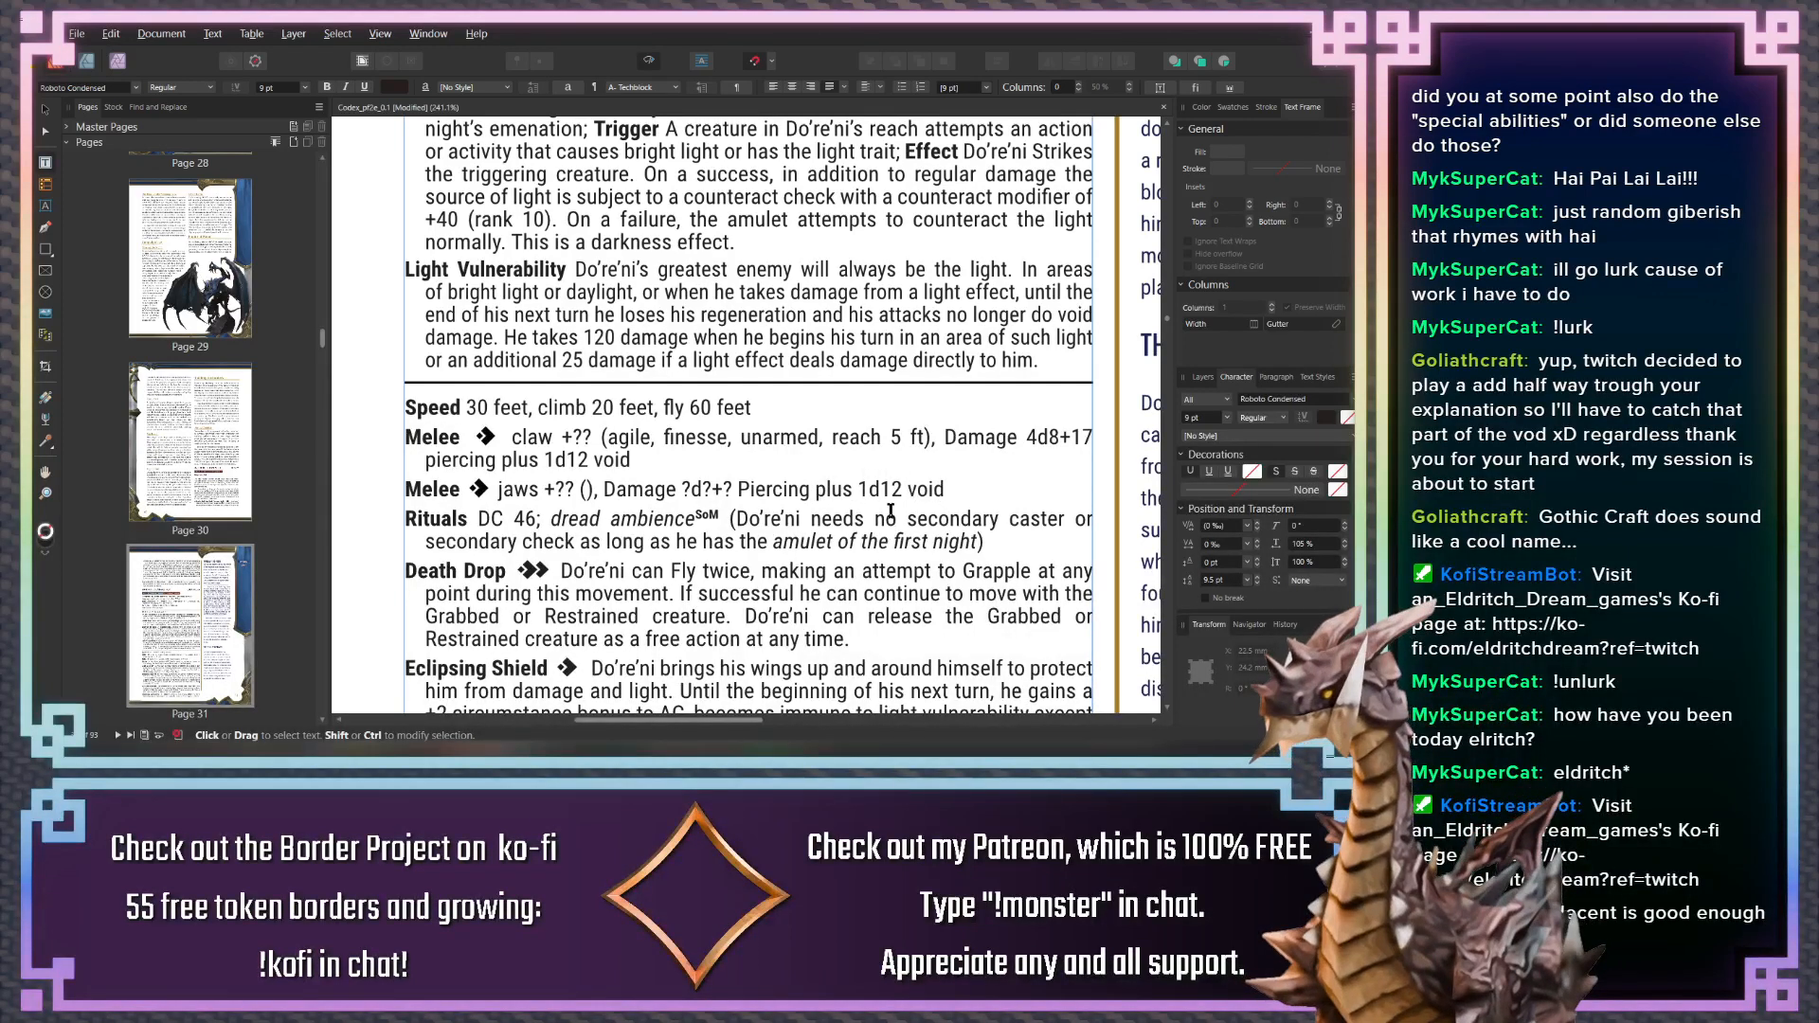
Set the attack bonus of Do're'ni's jaws to +40 and of his claw to +42
{"action": "left_click", "coordinate": [586, 488]}
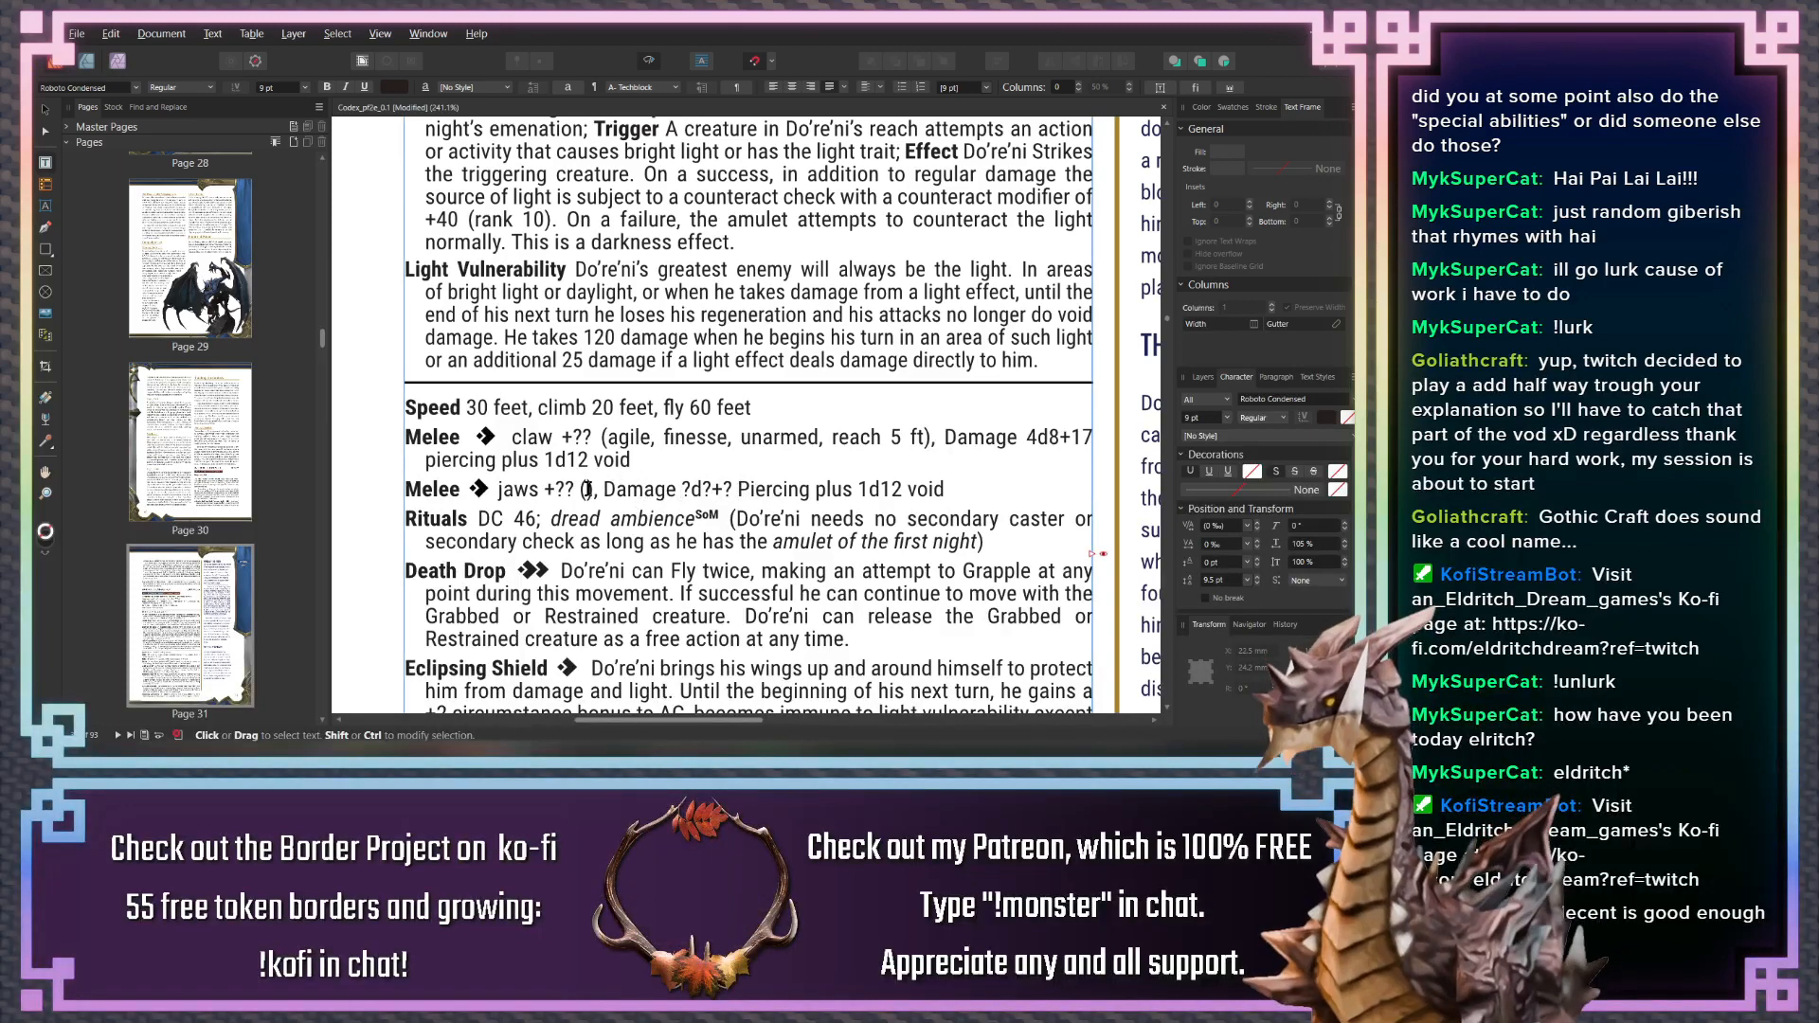
{"action": "key", "text": "BackSpace"}
{"action": "key", "text": "BackSpace"}
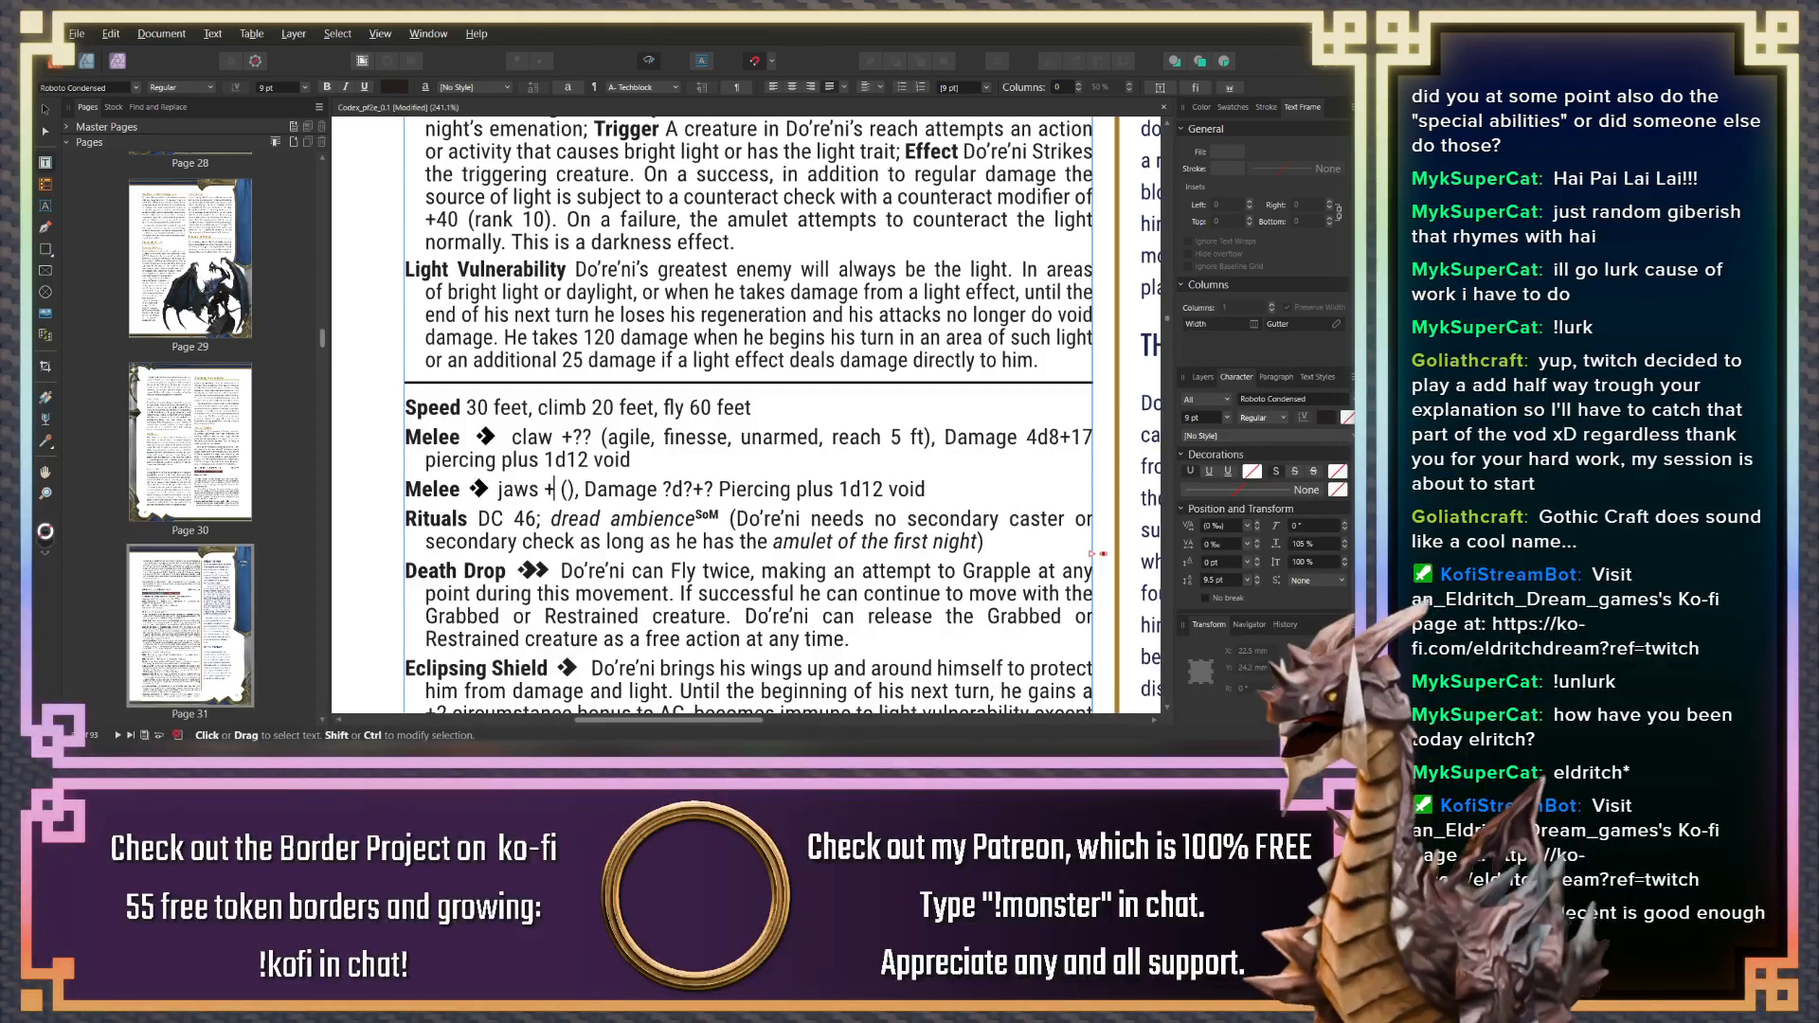
{"action": "scroll", "coordinate": [578, 372], "scroll_direction": "up", "scroll_amount": 4}
{"action": "scroll", "coordinate": [579, 371], "scroll_direction": "up", "scroll_amount": 3}
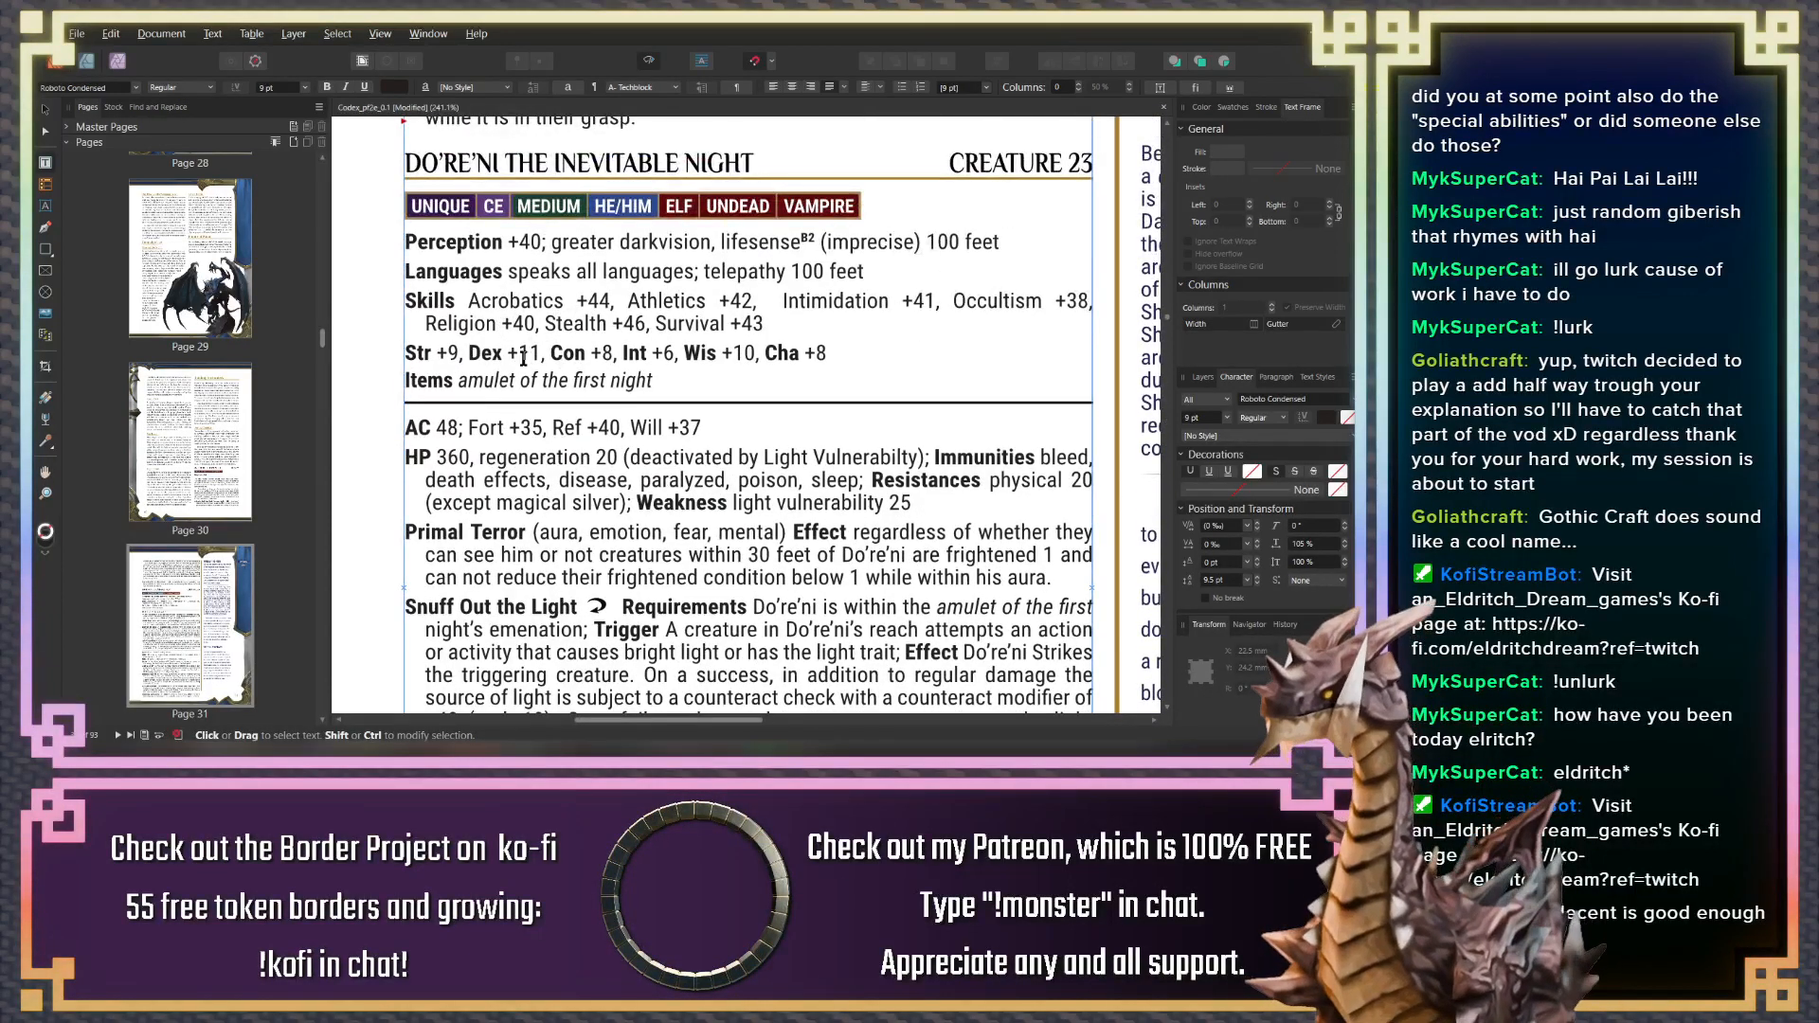
{"action": "scroll", "coordinate": [495, 423], "scroll_direction": "down", "scroll_amount": 12}
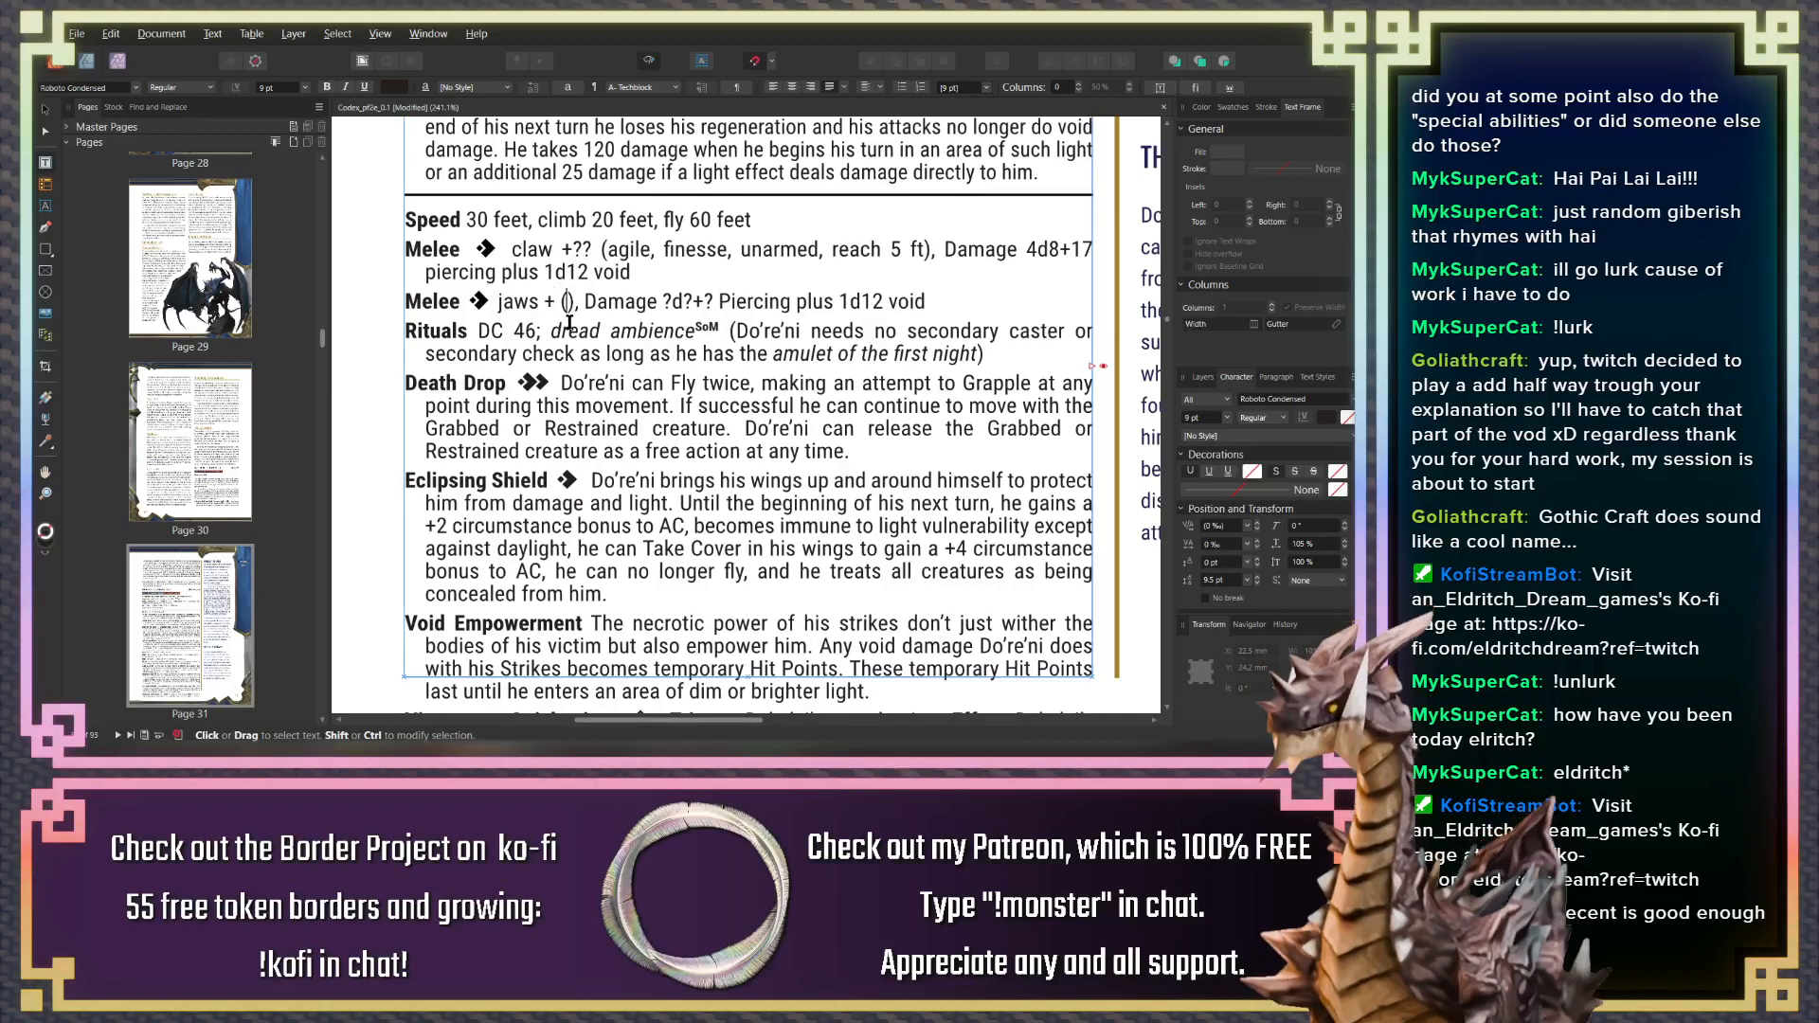
{"action": "type", "text": "40"}
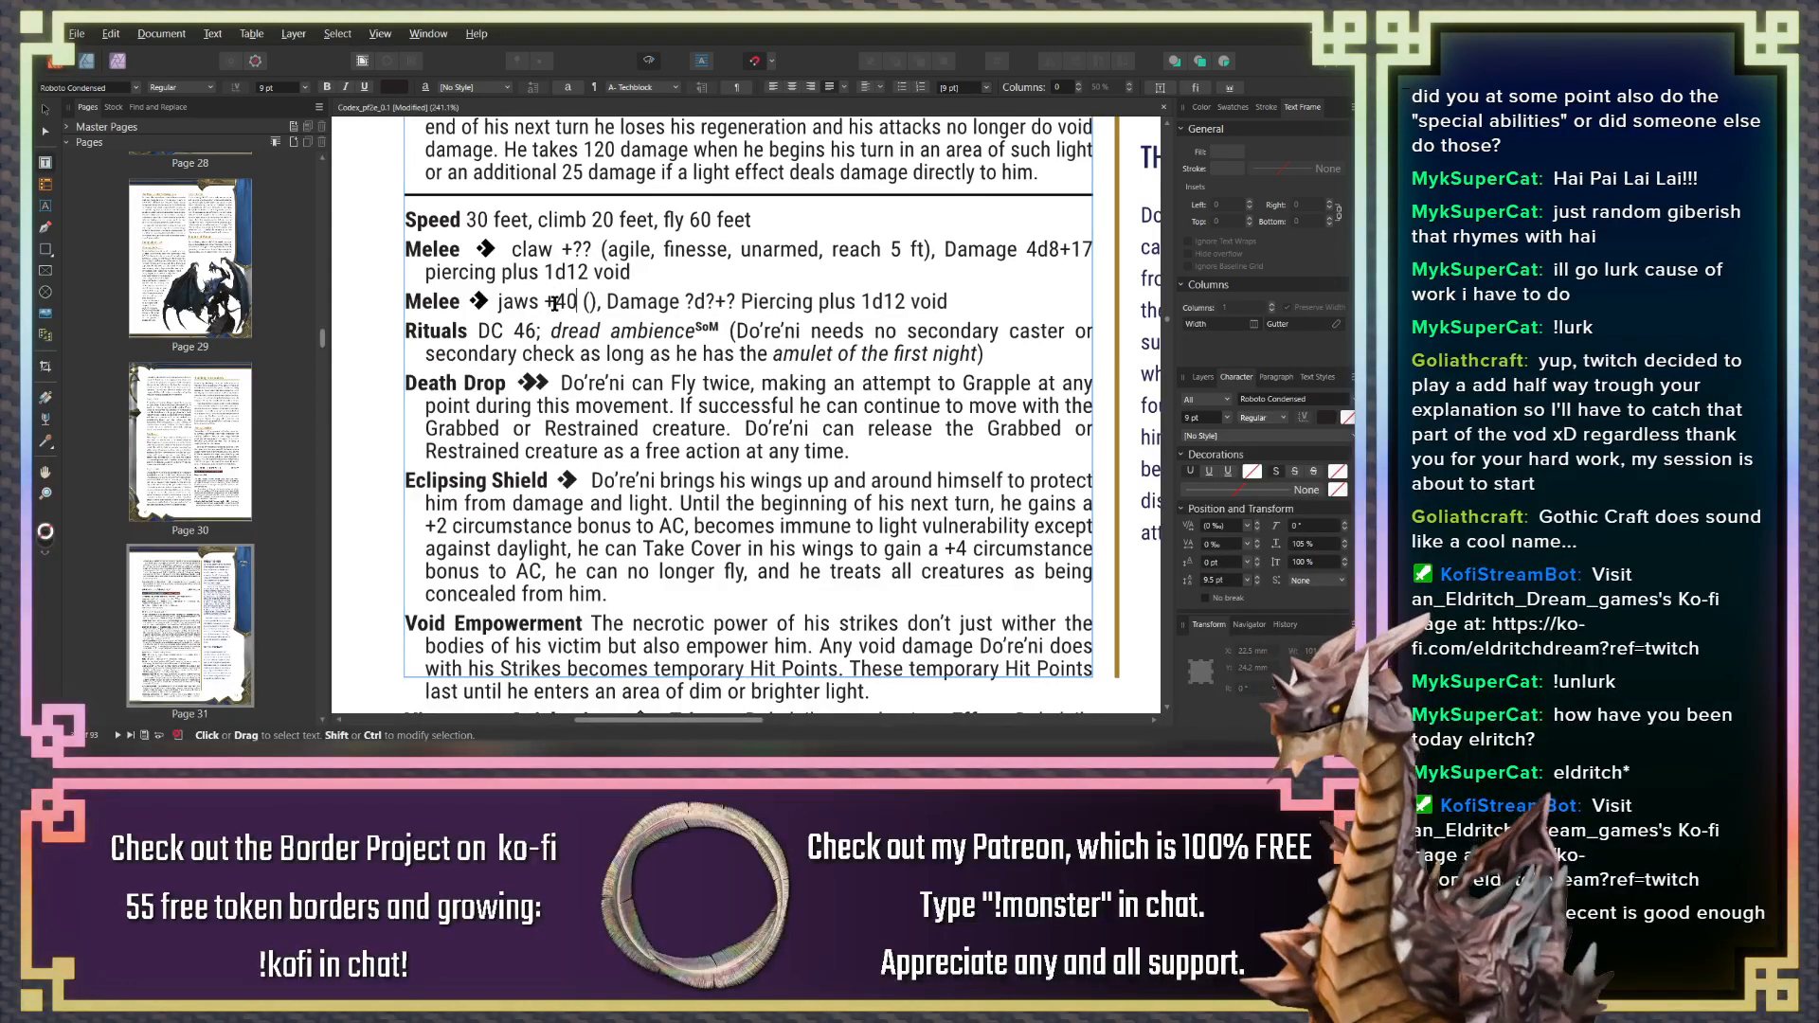
{"action": "left_click_drag", "start_coordinate": [591, 250], "coordinate": [574, 250]}
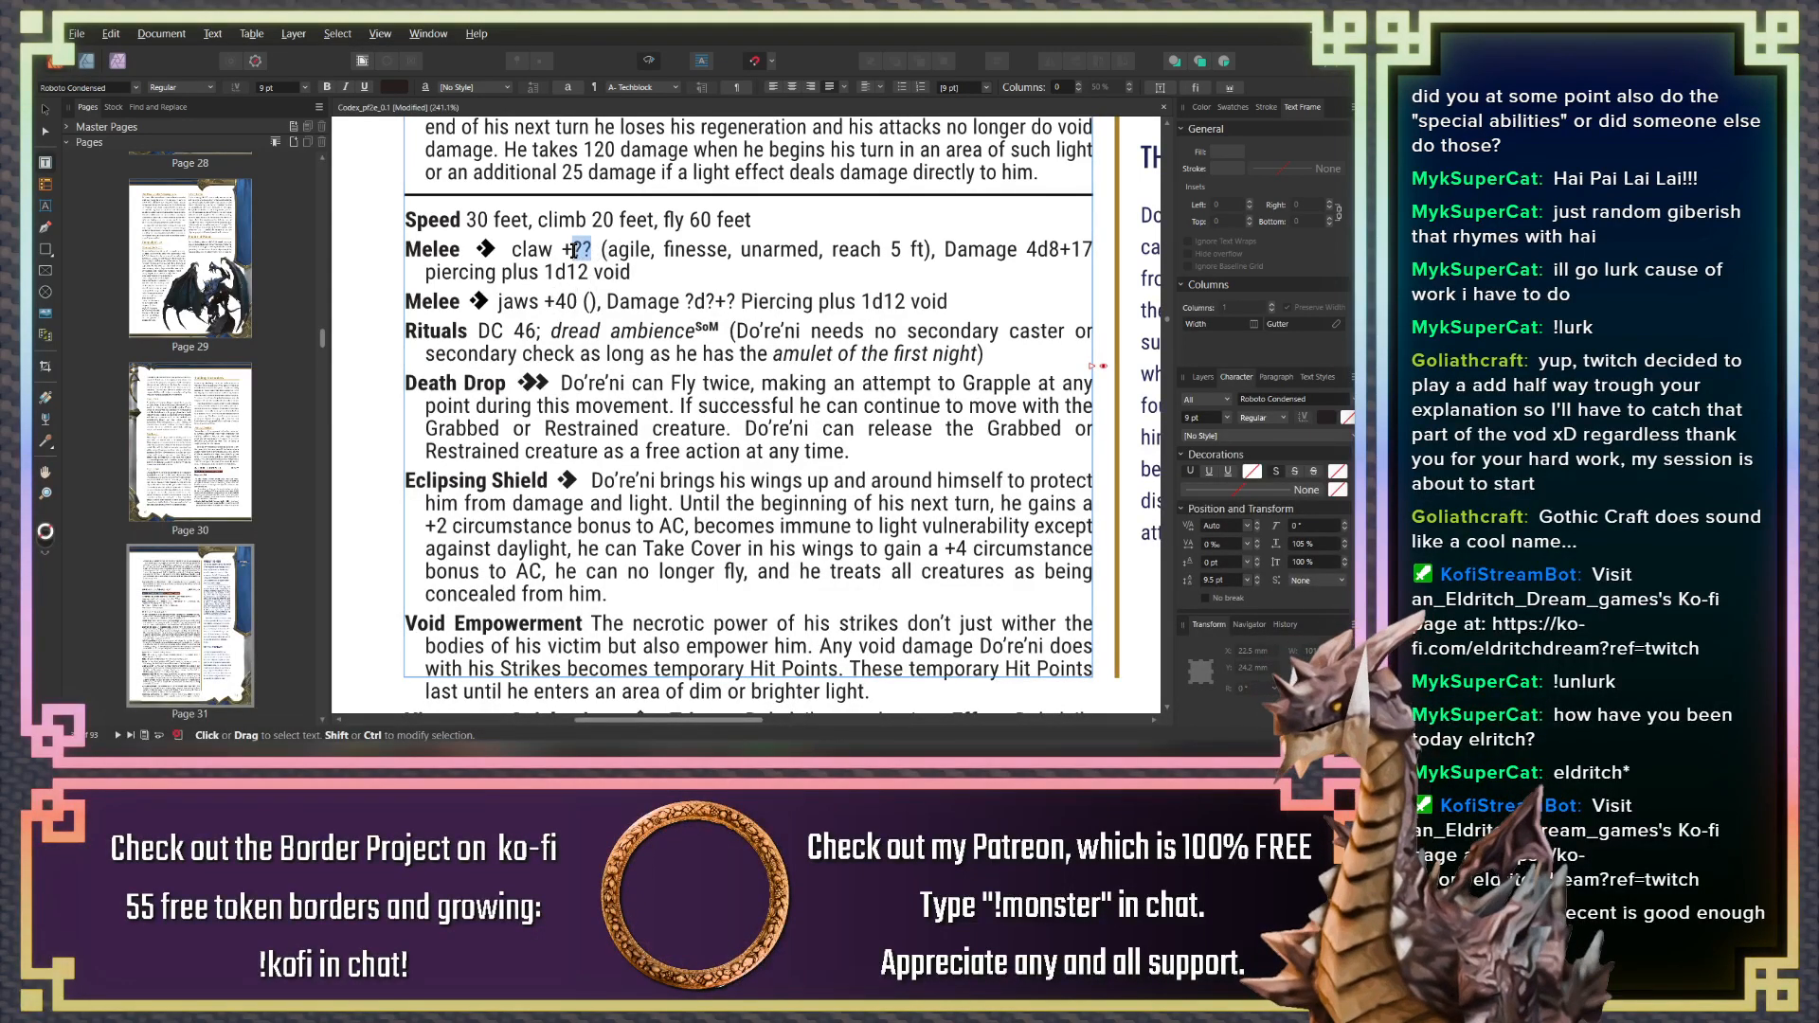
{"action": "type", "text": "42"}
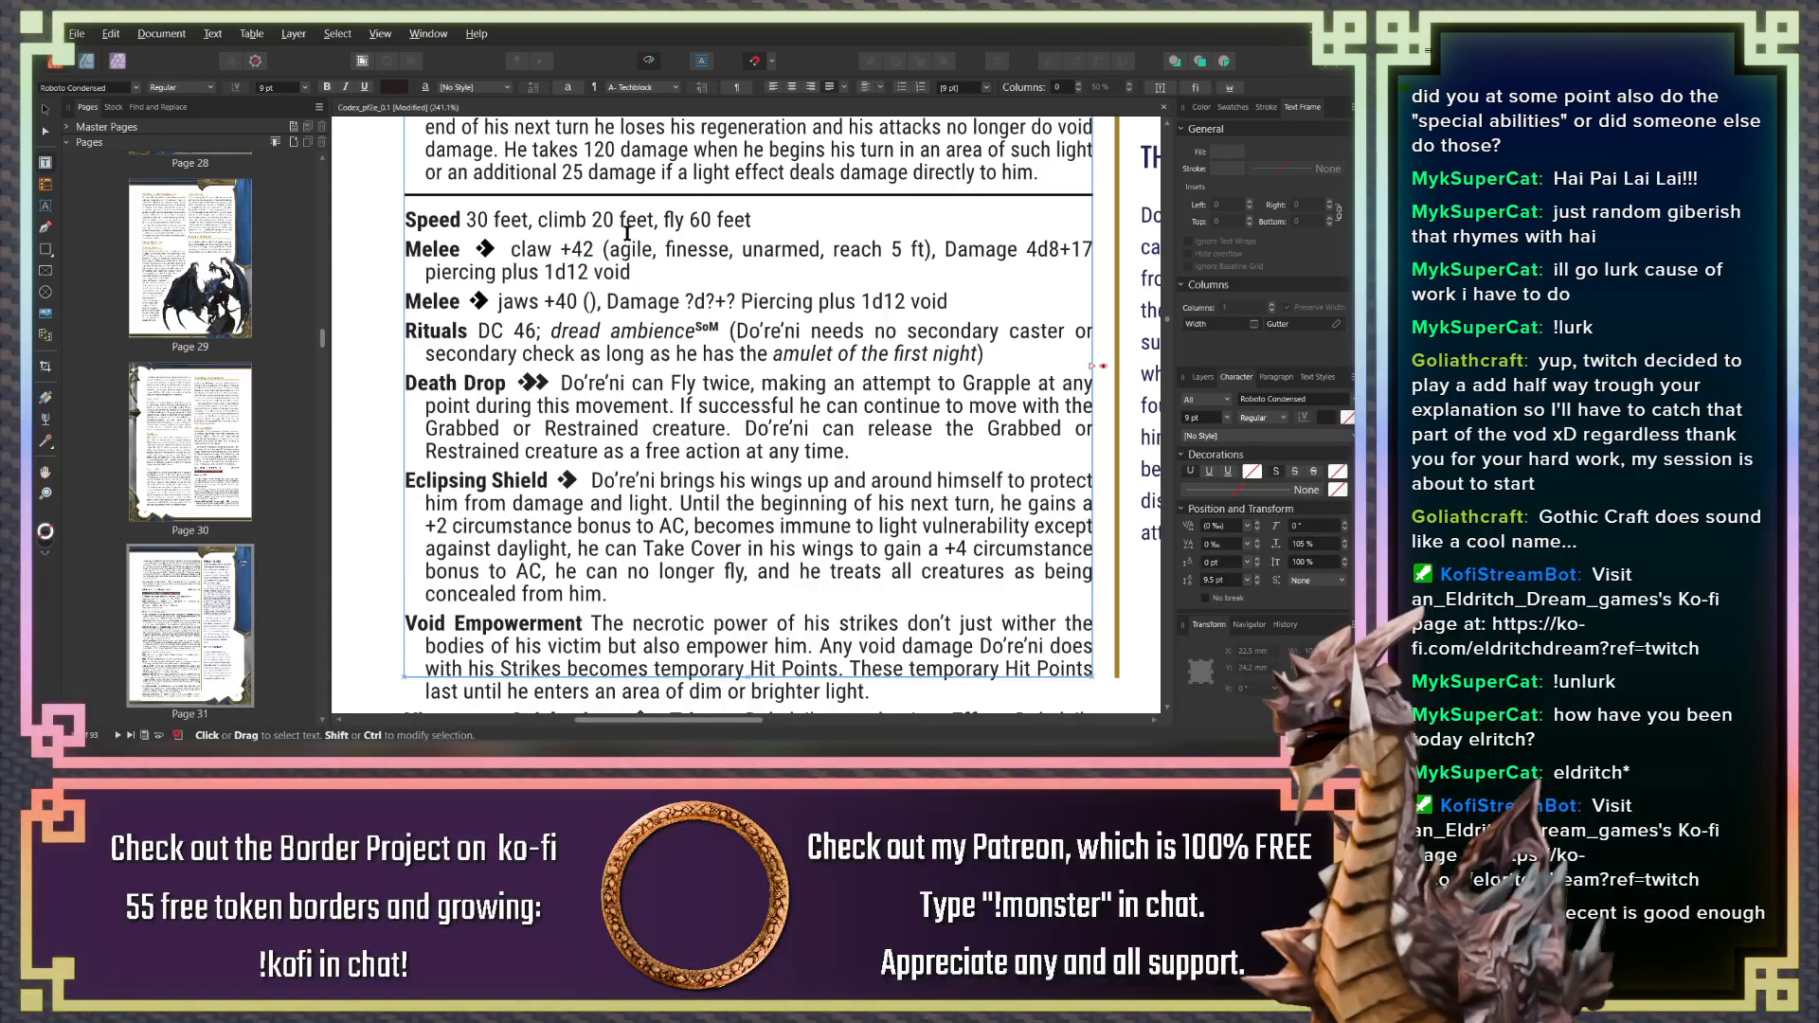
Enter the traits "unarmed, void" in the empty parentheses of Do're'ni's jaws attack
{"action": "left_click", "coordinate": [596, 303]}
{"action": "type", "text": "unarmed"}
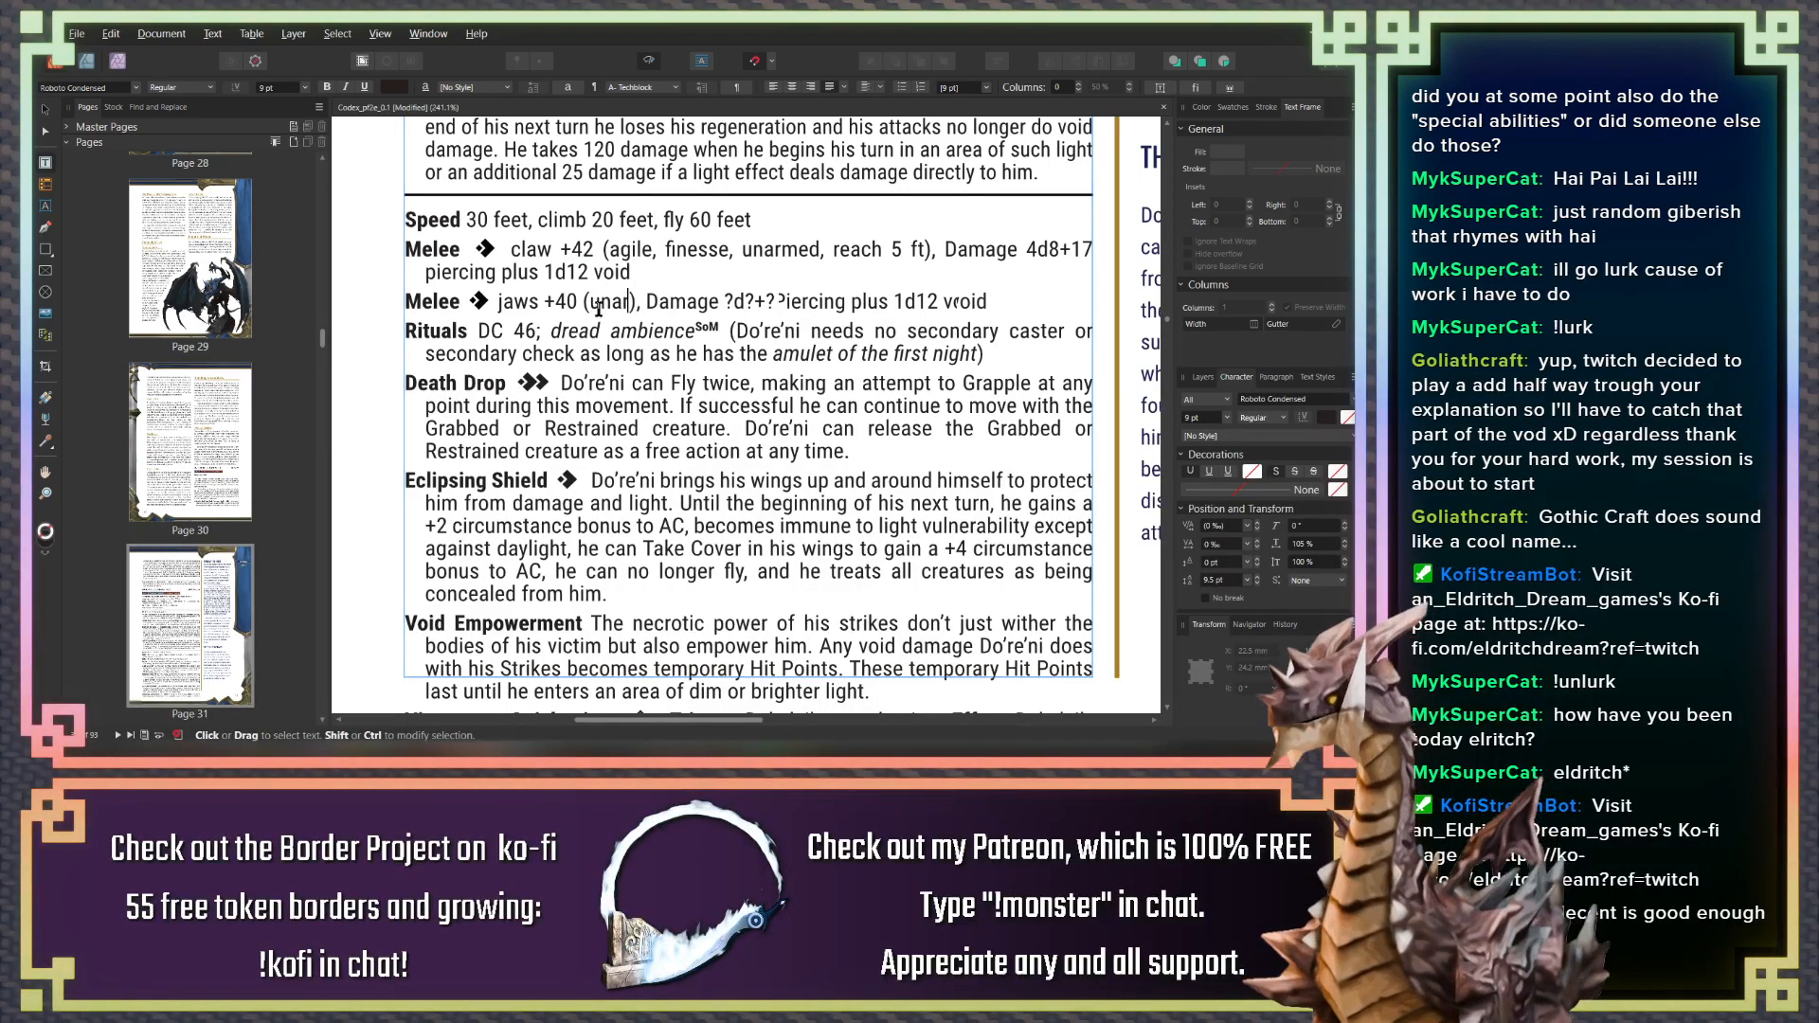
{"action": "type", "text": ", void"}
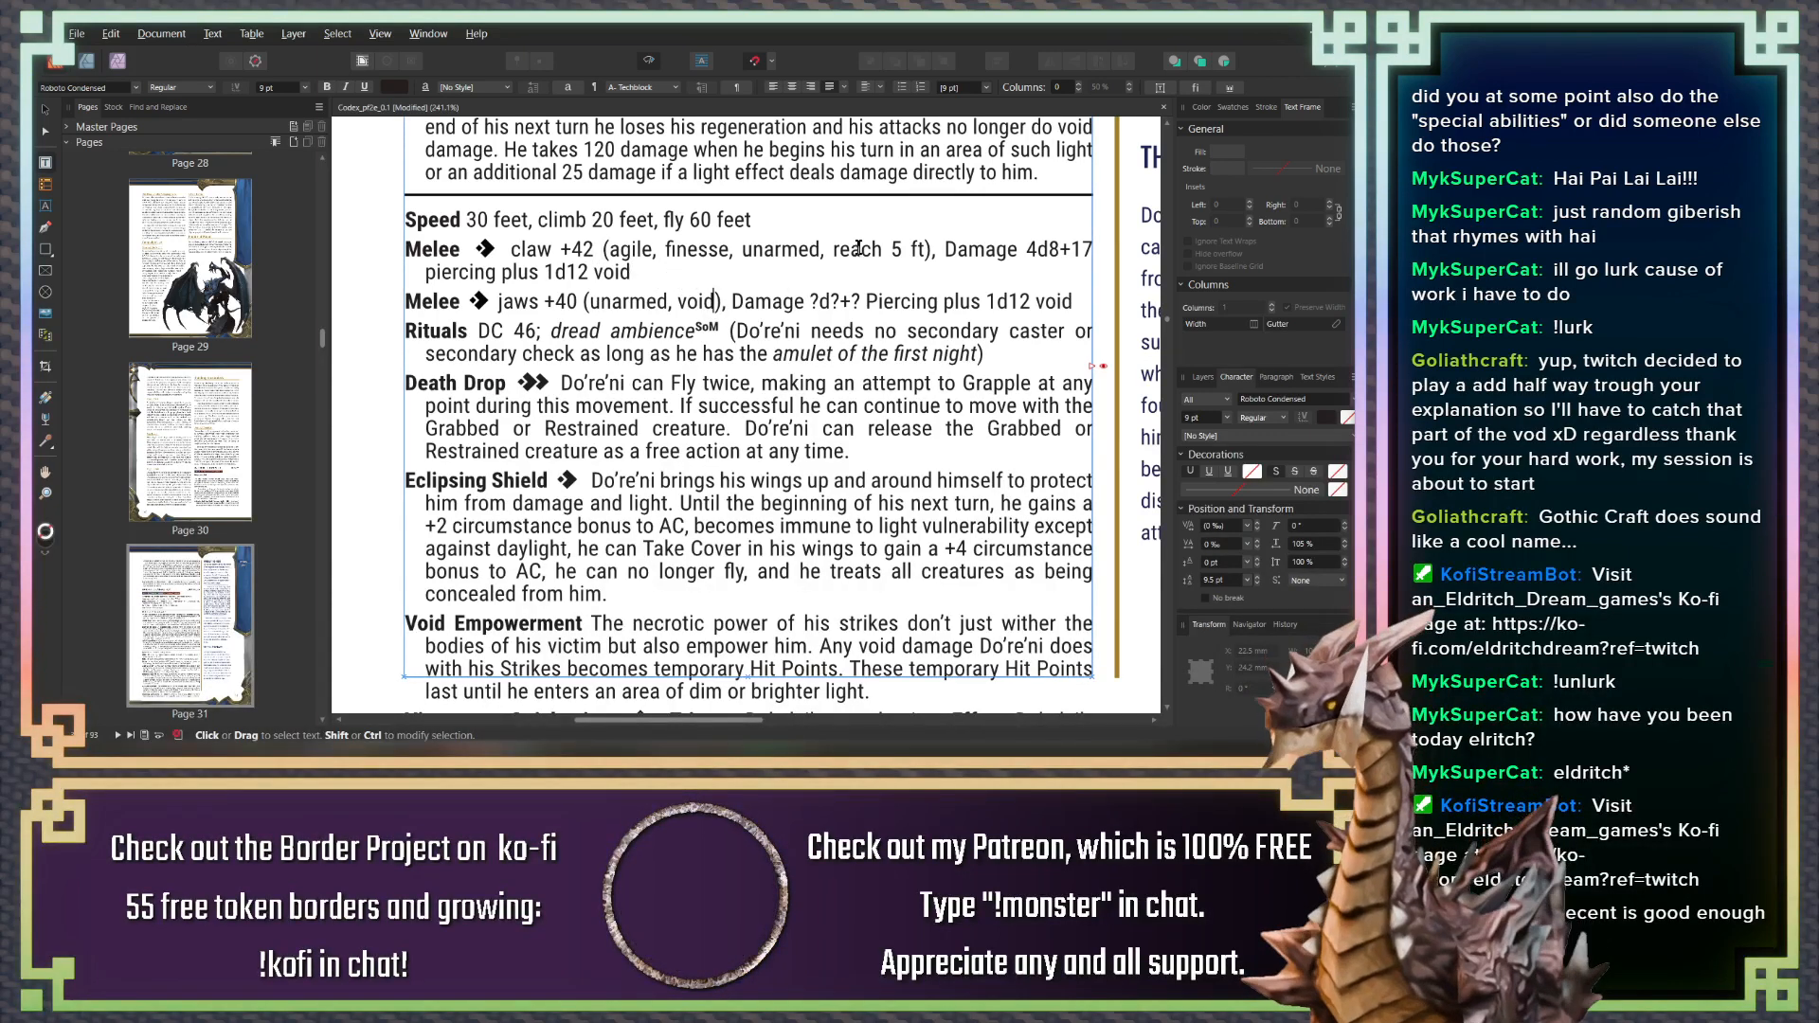
Move the reach entry of Do're'ni's claw attack ahead of "unarmed", rewriting it as "reach 5 ft.,"
{"action": "key", "text": "ctrl+shift+Left"}
{"action": "key", "text": "ctrl+shift+Left"}
{"action": "key", "text": "ctrl+shift+Left"}
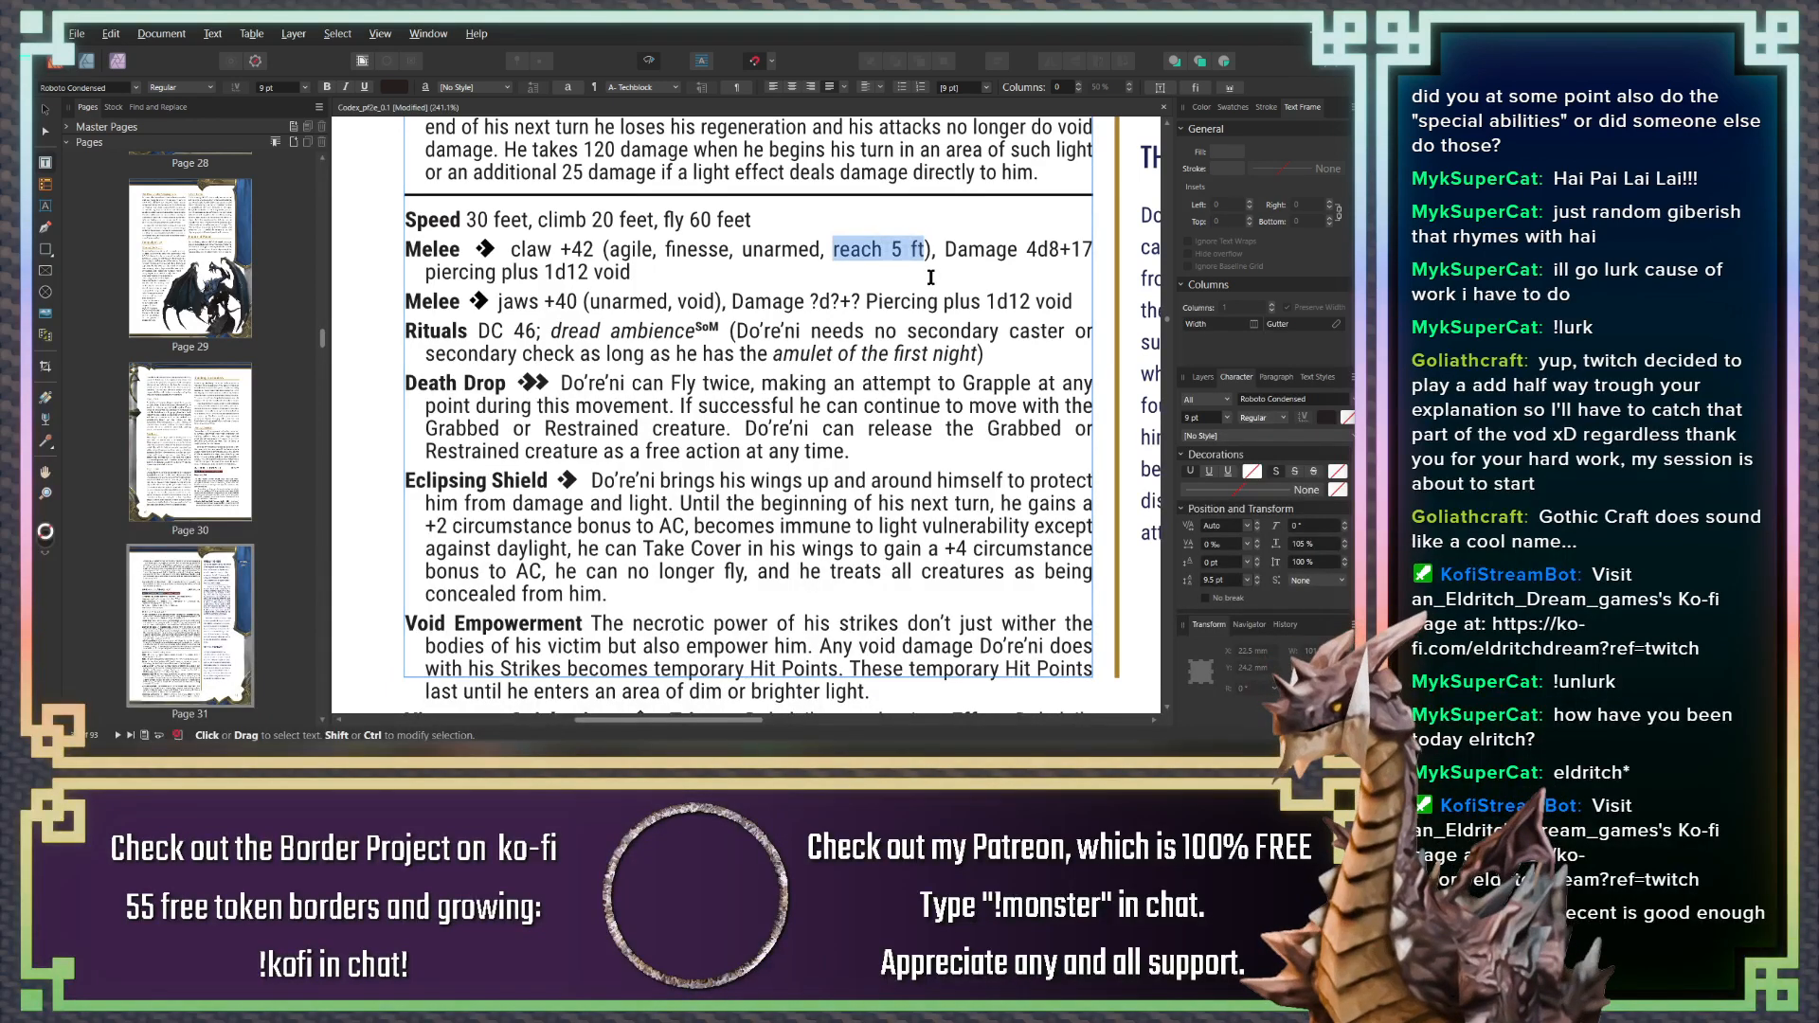
{"action": "key", "text": "BackSpace"}
{"action": "key", "text": "ctrl+Left"}
{"action": "key", "text": "ctrl+Right"}
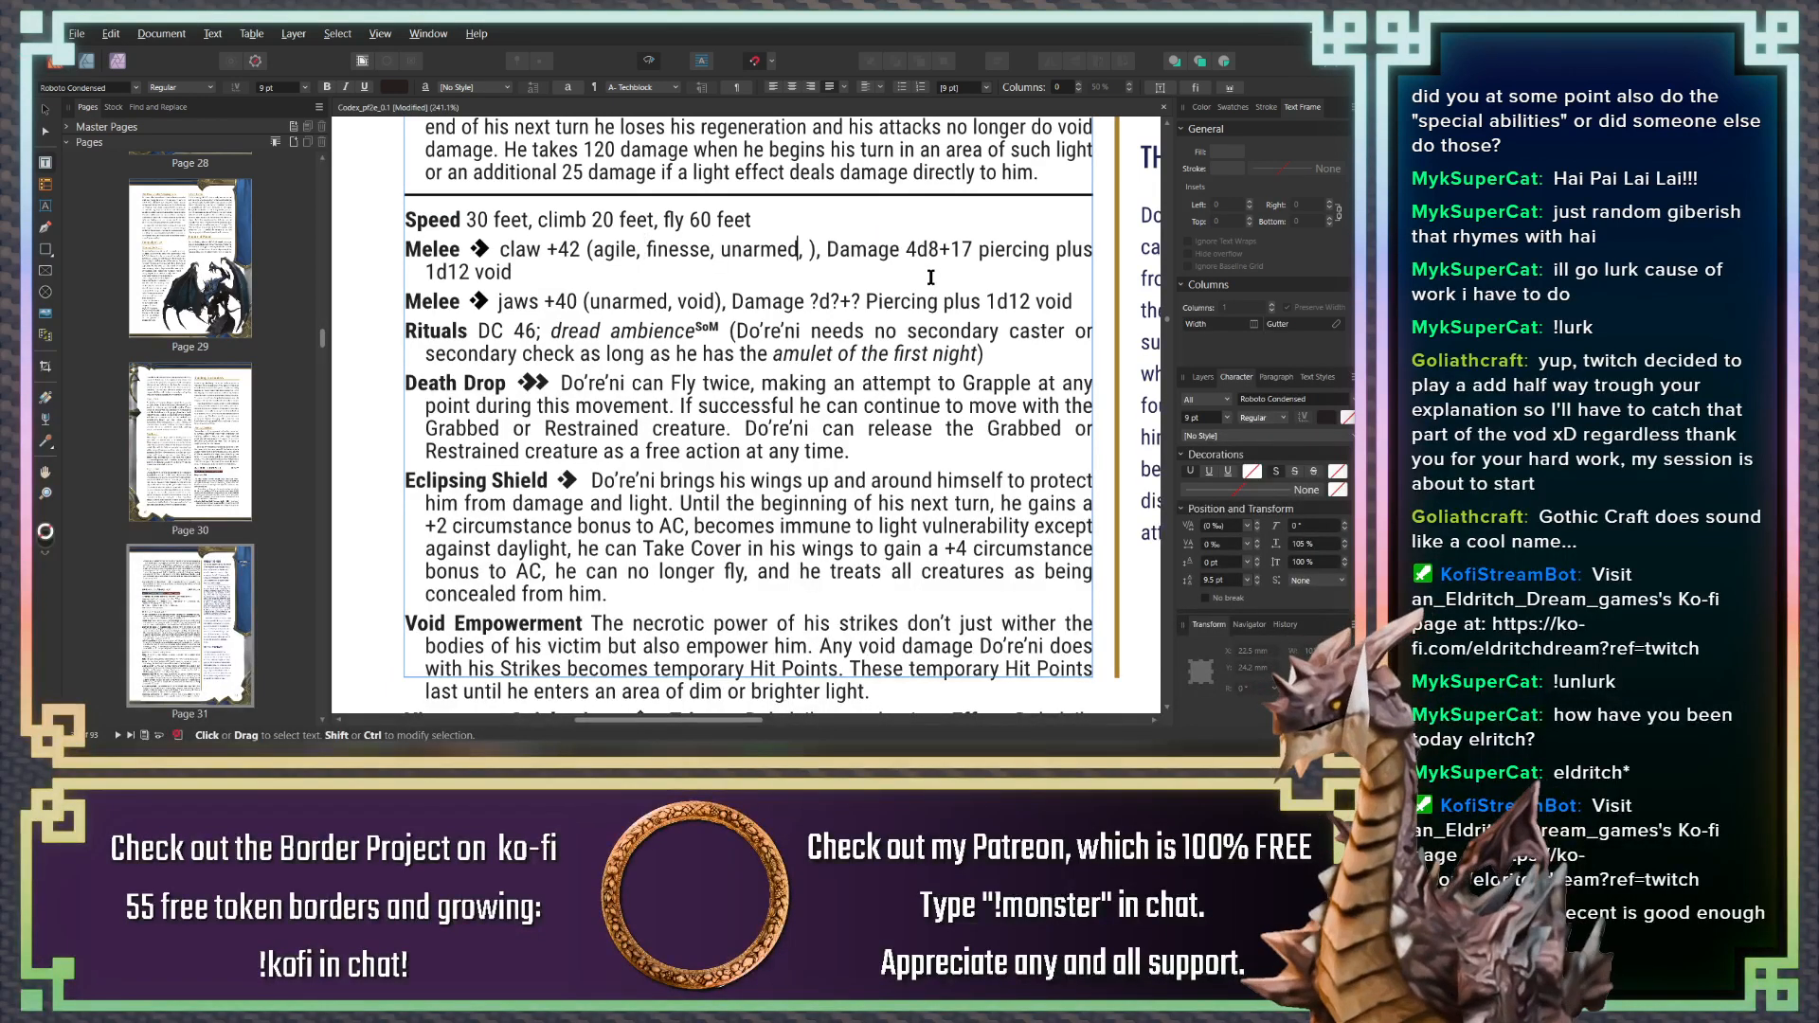
{"action": "key", "text": "ctrl+Right"}
{"action": "type", "text": "reach f"}
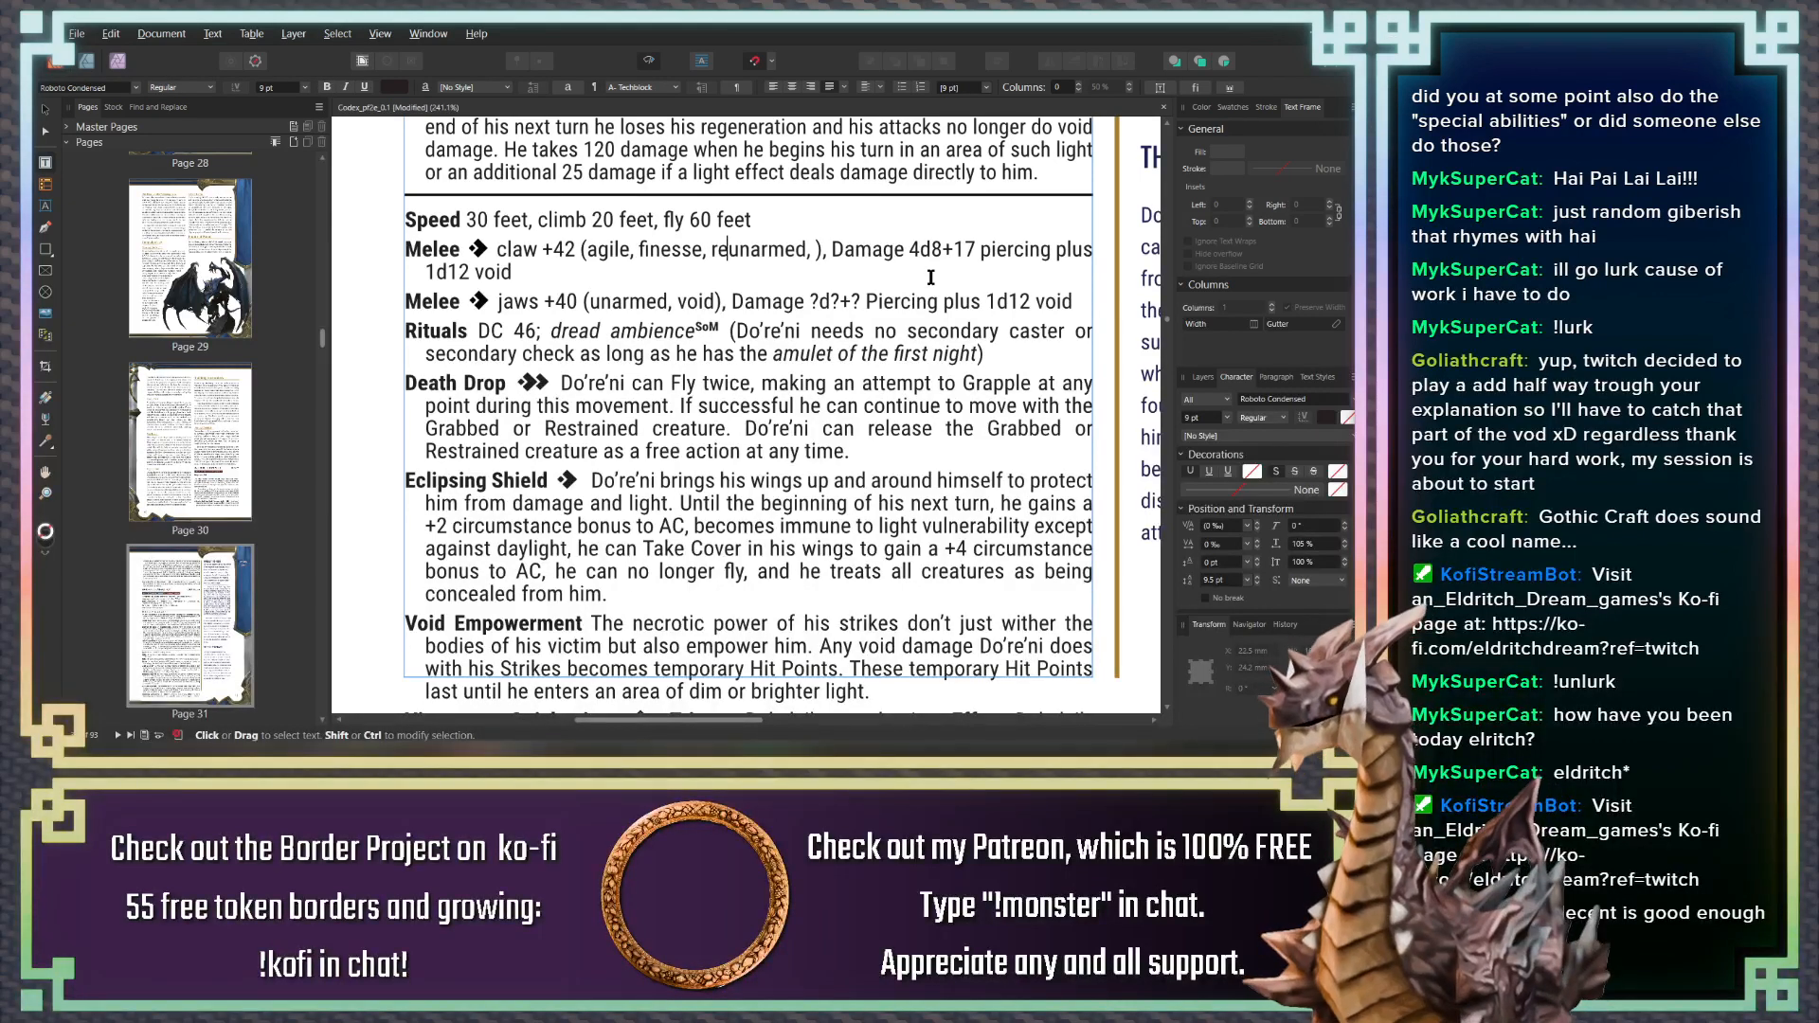
{"action": "key", "text": "BackSpace"}
{"action": "type", "text": "5 ft."}
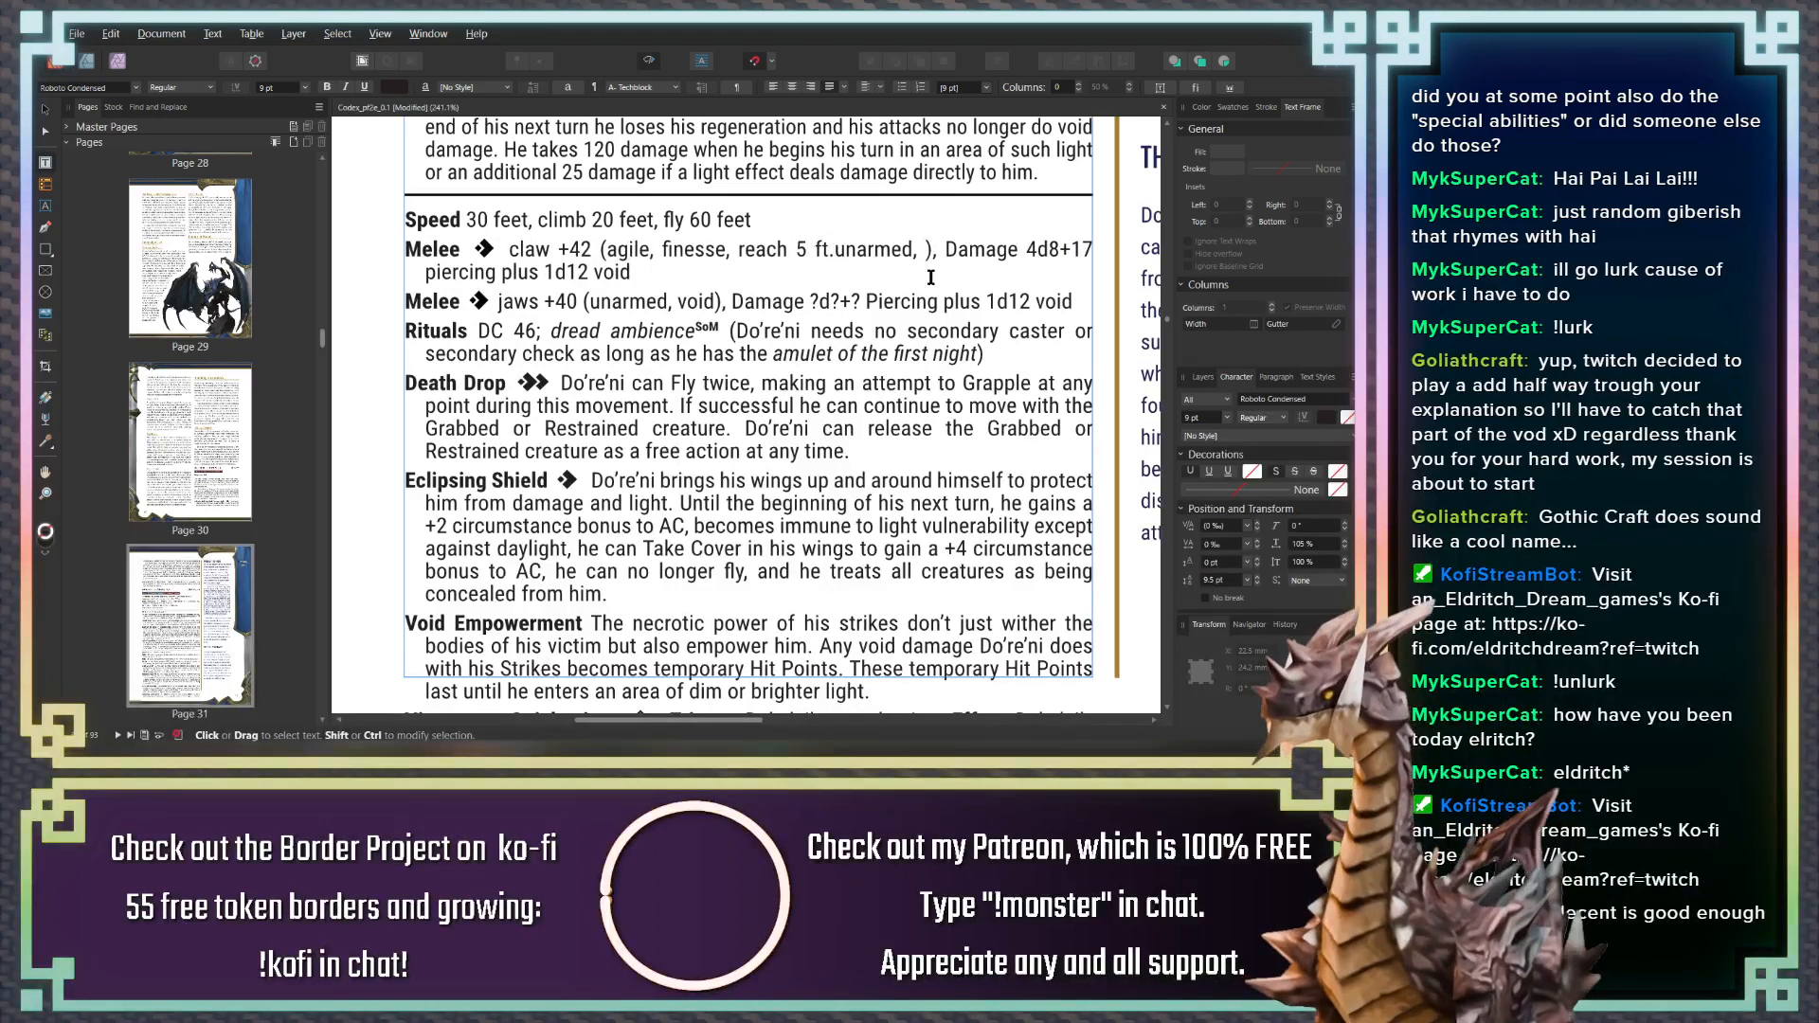
{"action": "type", "text": ","}
Add the void trait after "unarmed" in the claw attack and make its "Damage" label bold
{"action": "key", "text": "ctrl+Right"}
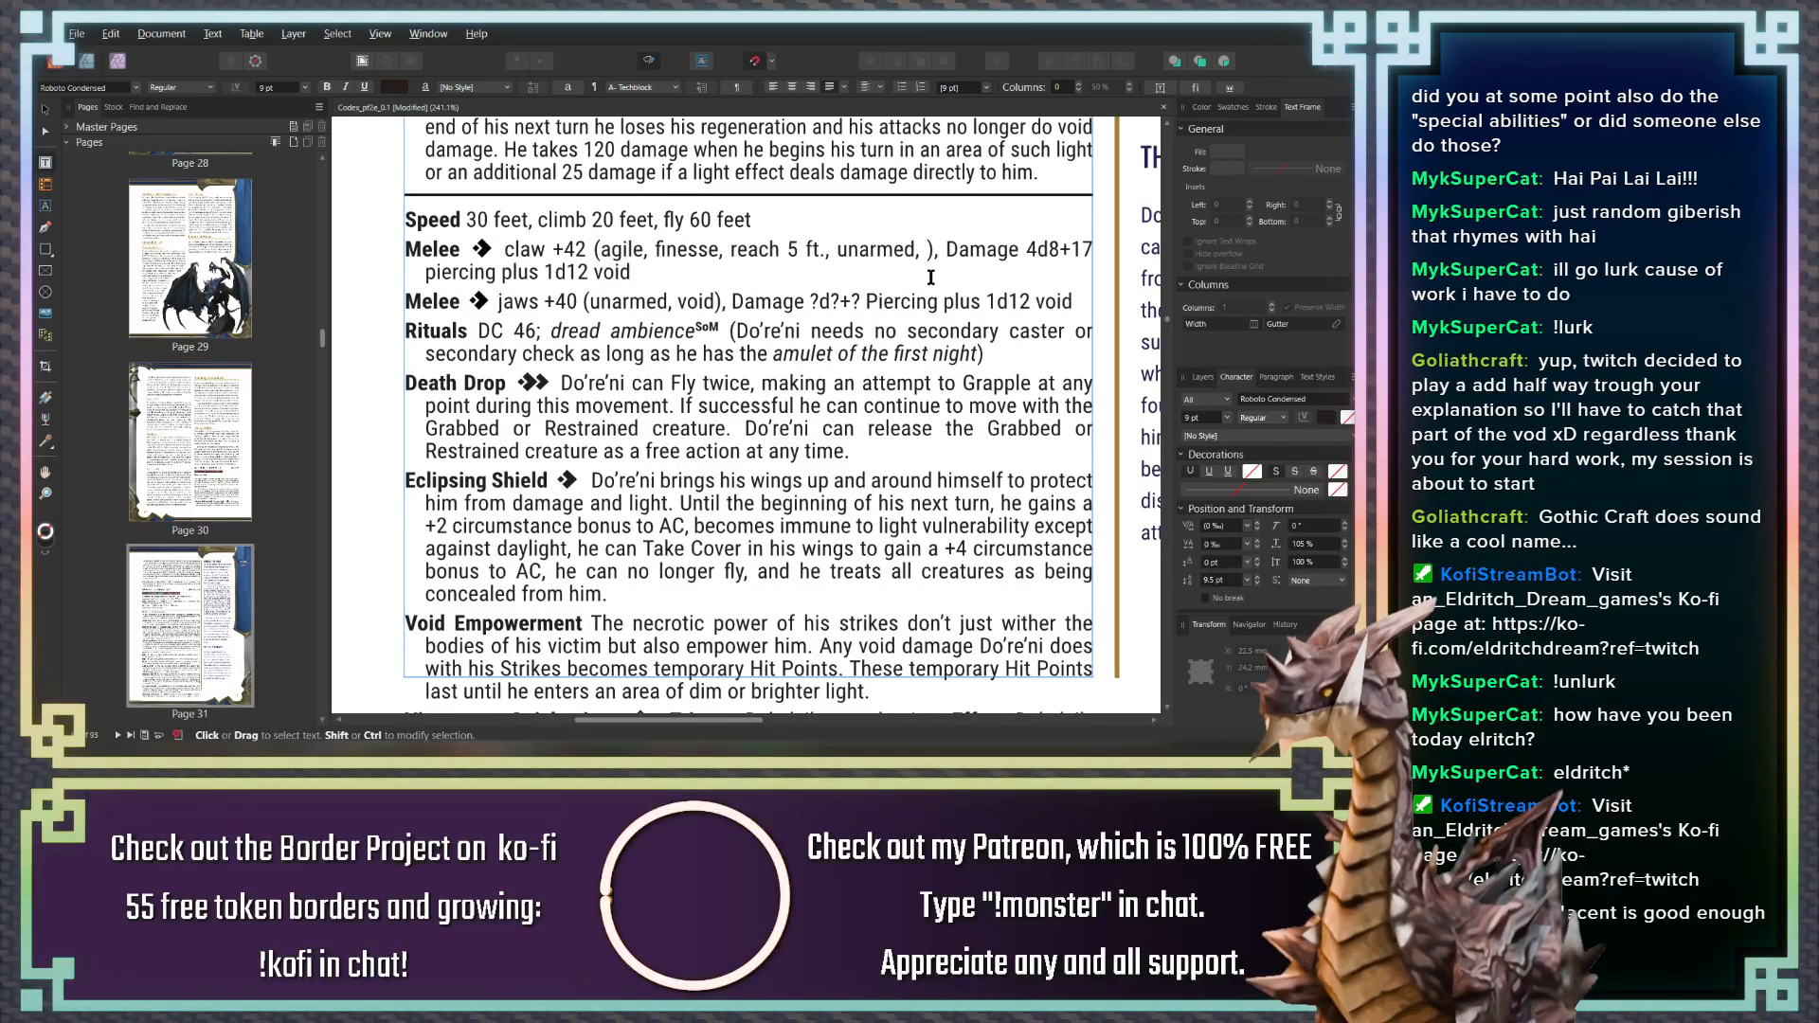
{"action": "type", "text": "void"}
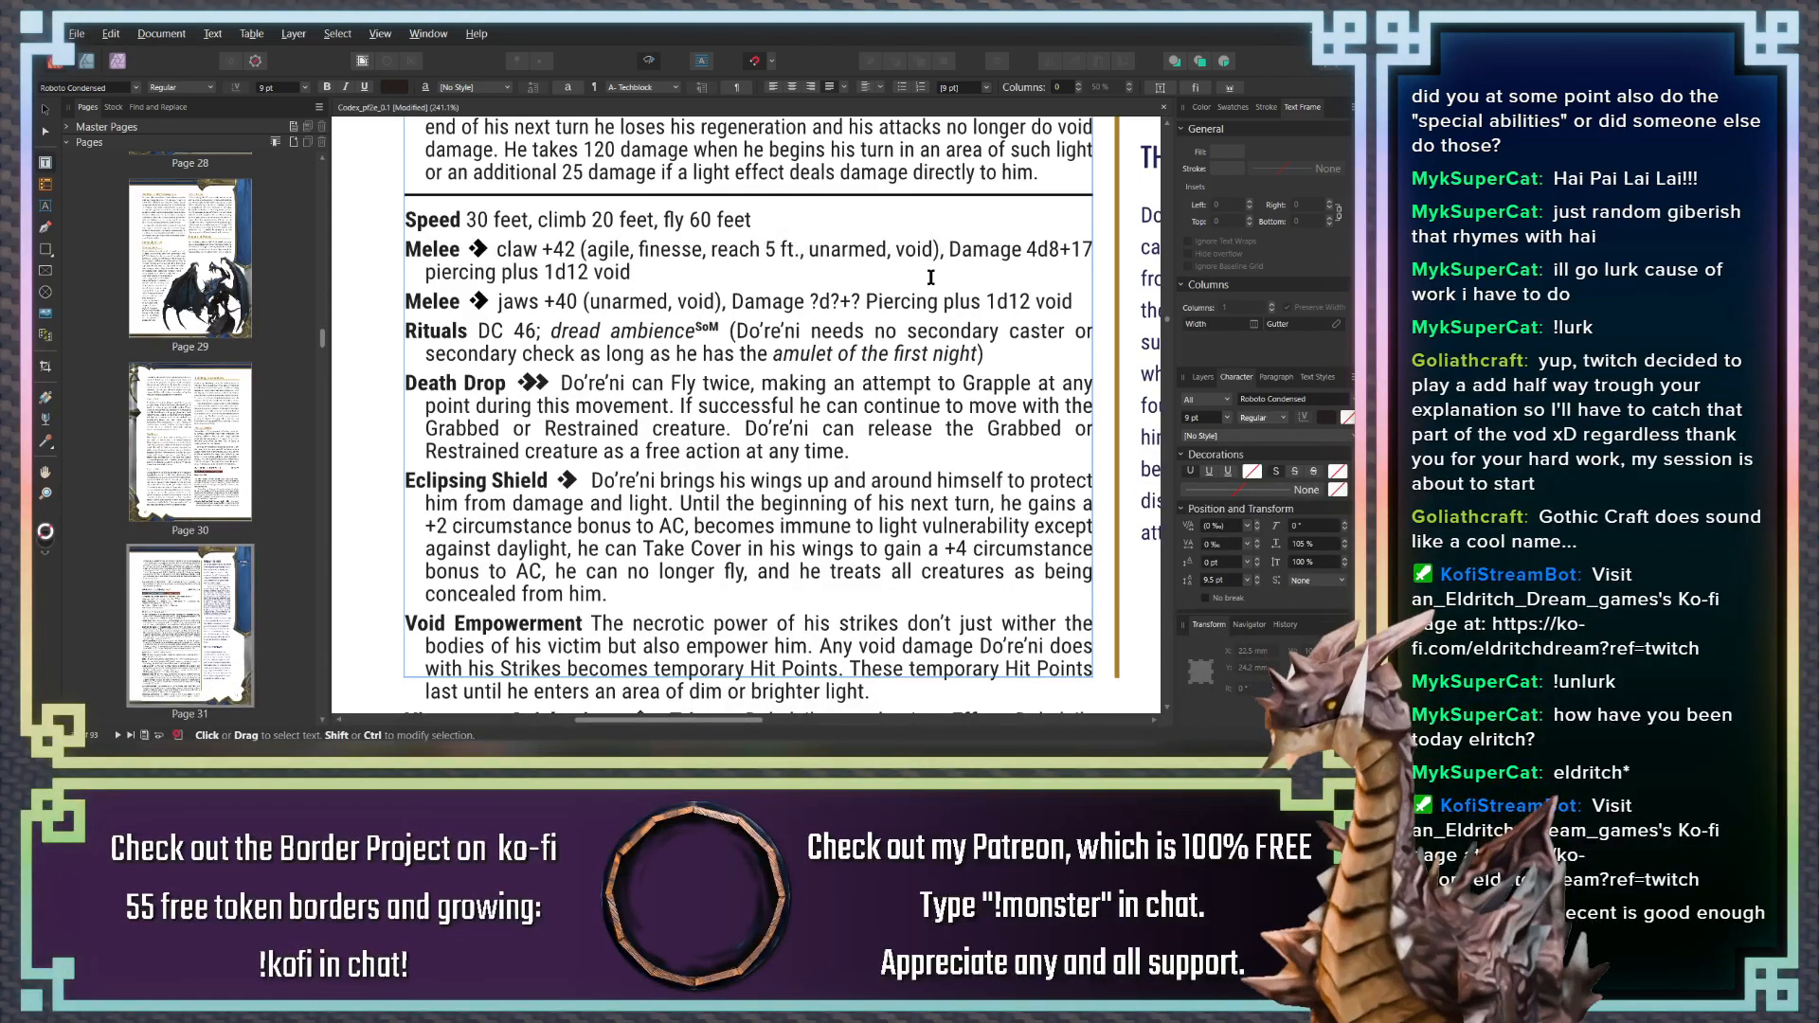
{"action": "double_click", "coordinate": [985, 249]}
{"action": "key", "text": "ctrl+b"}
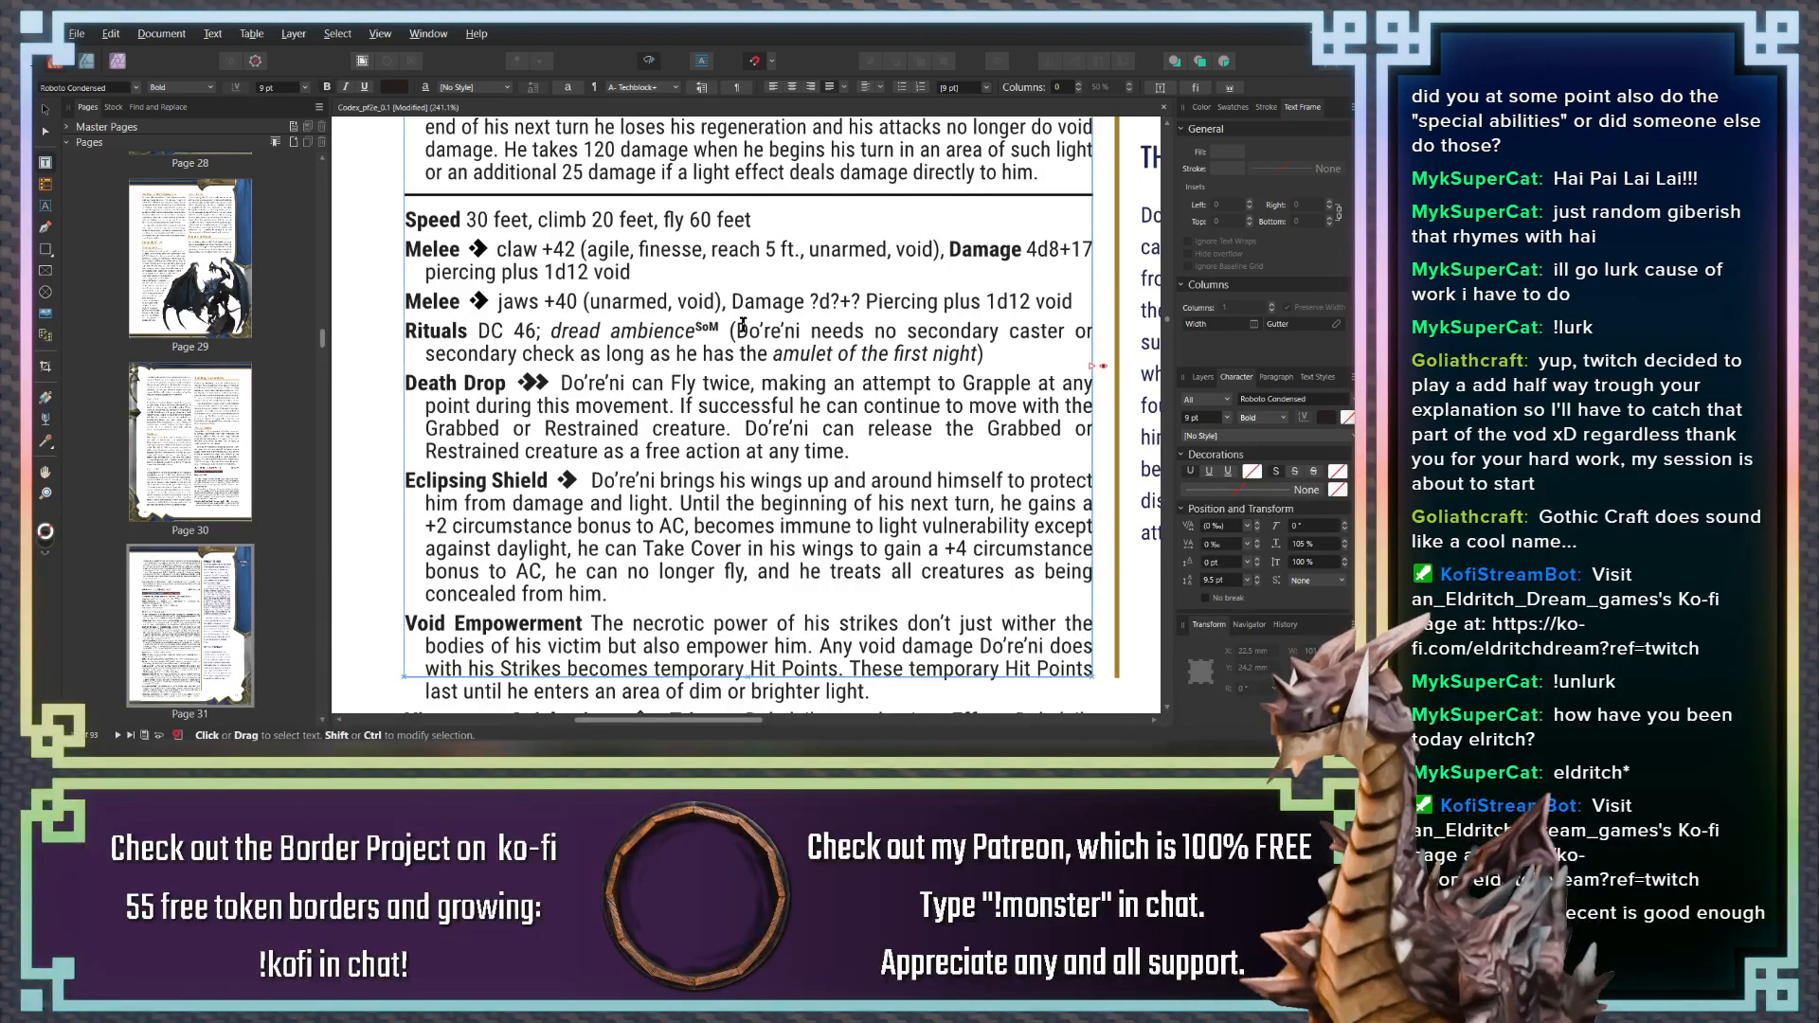
Insert "reach 5 ft.," ahead of "unarmed" in the trait list of the jaws attack
{"action": "left_click", "coordinate": [589, 301]}
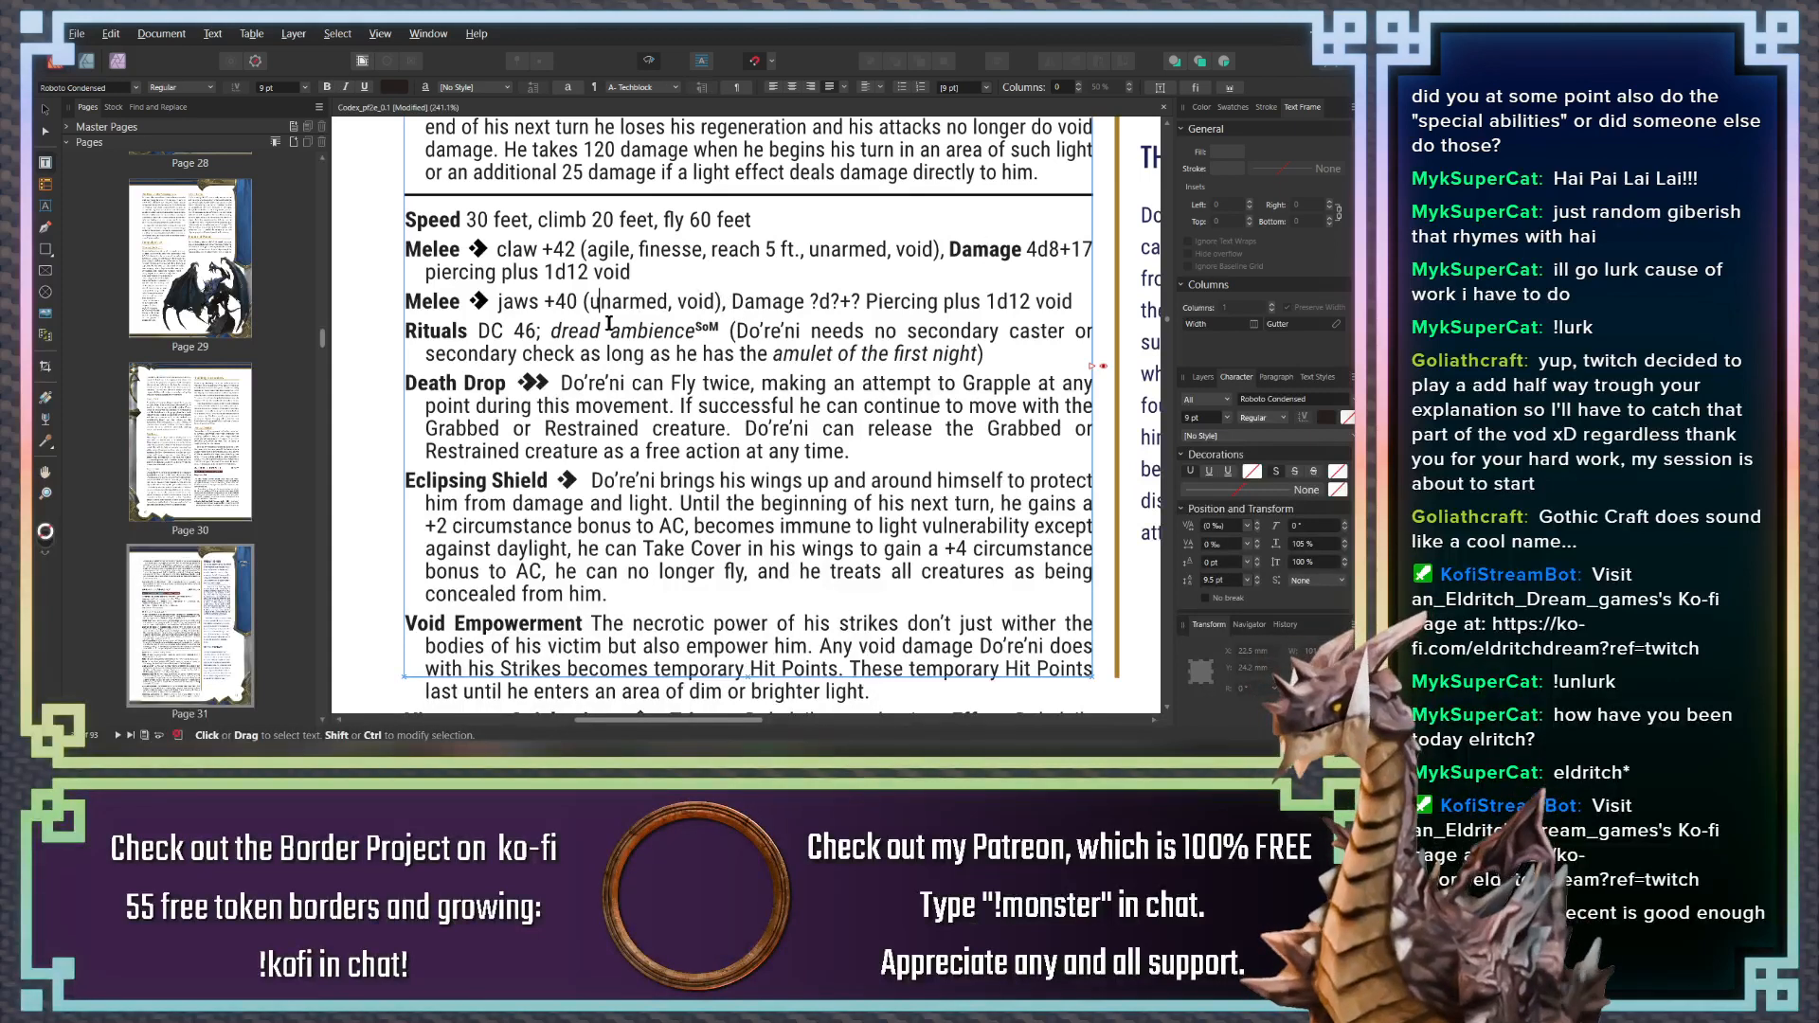
{"action": "type", "text": "reach 5"}
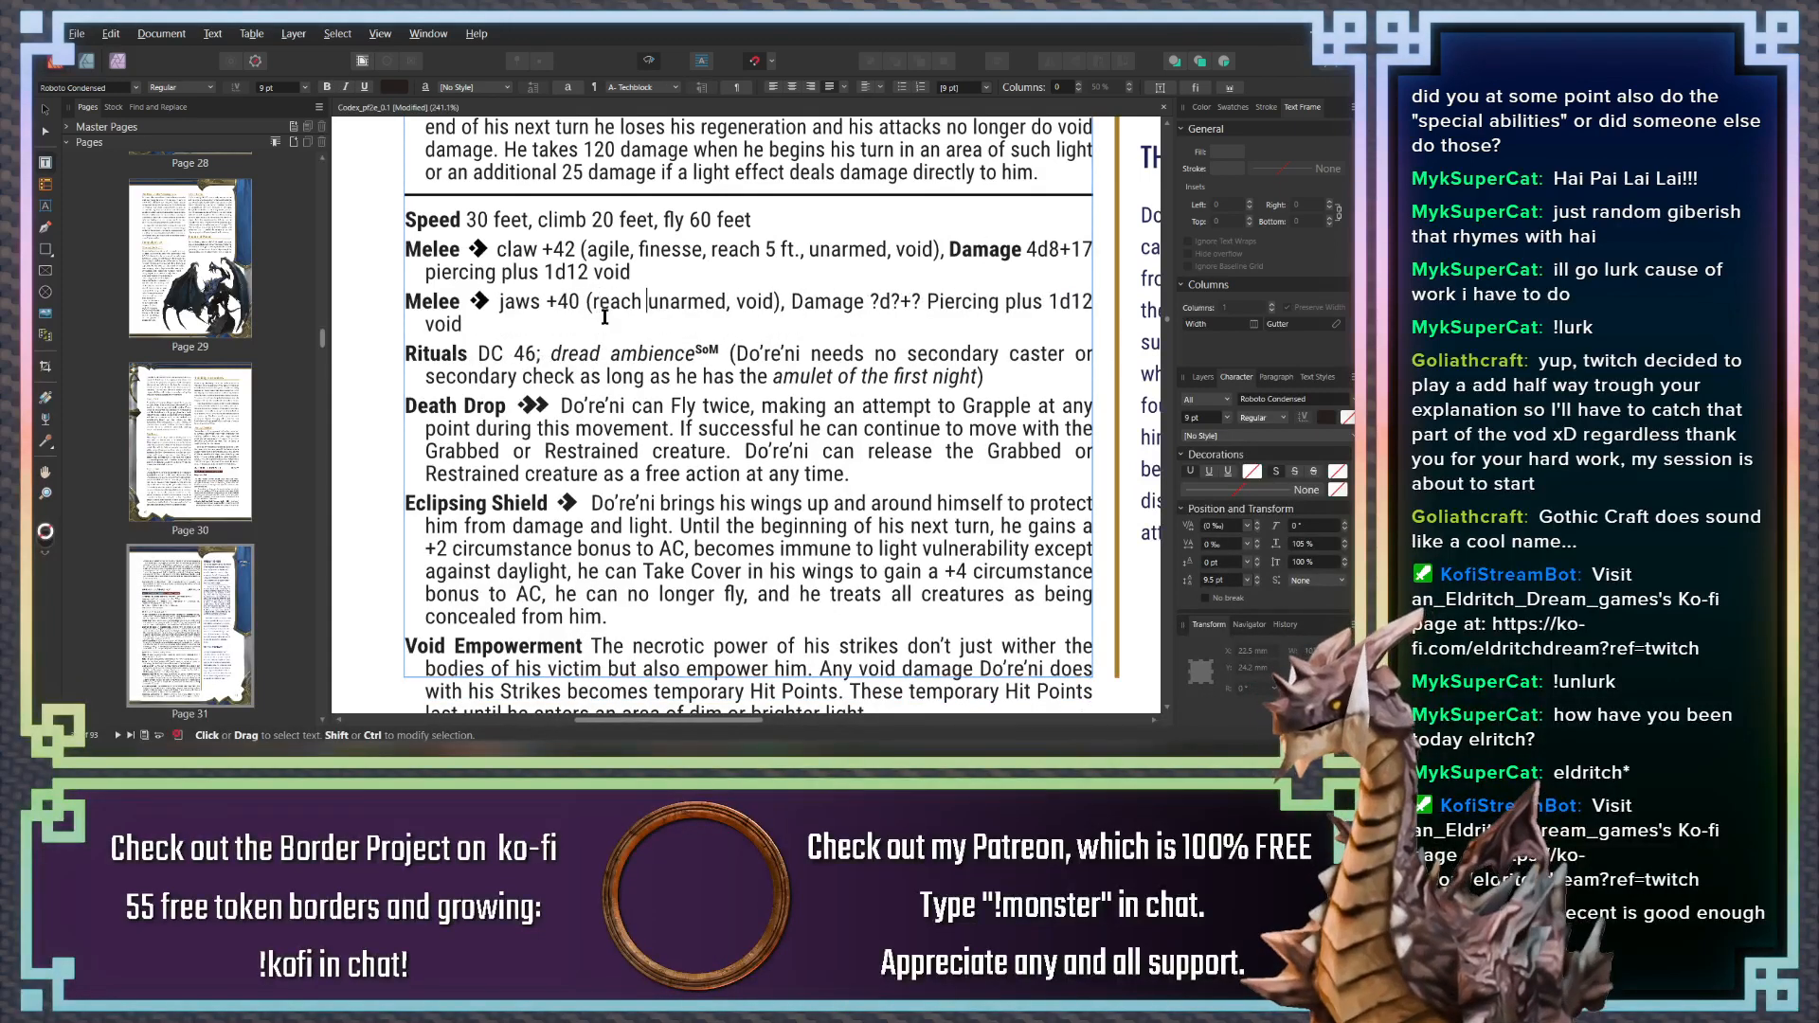
{"action": "type", "text": " ft."}
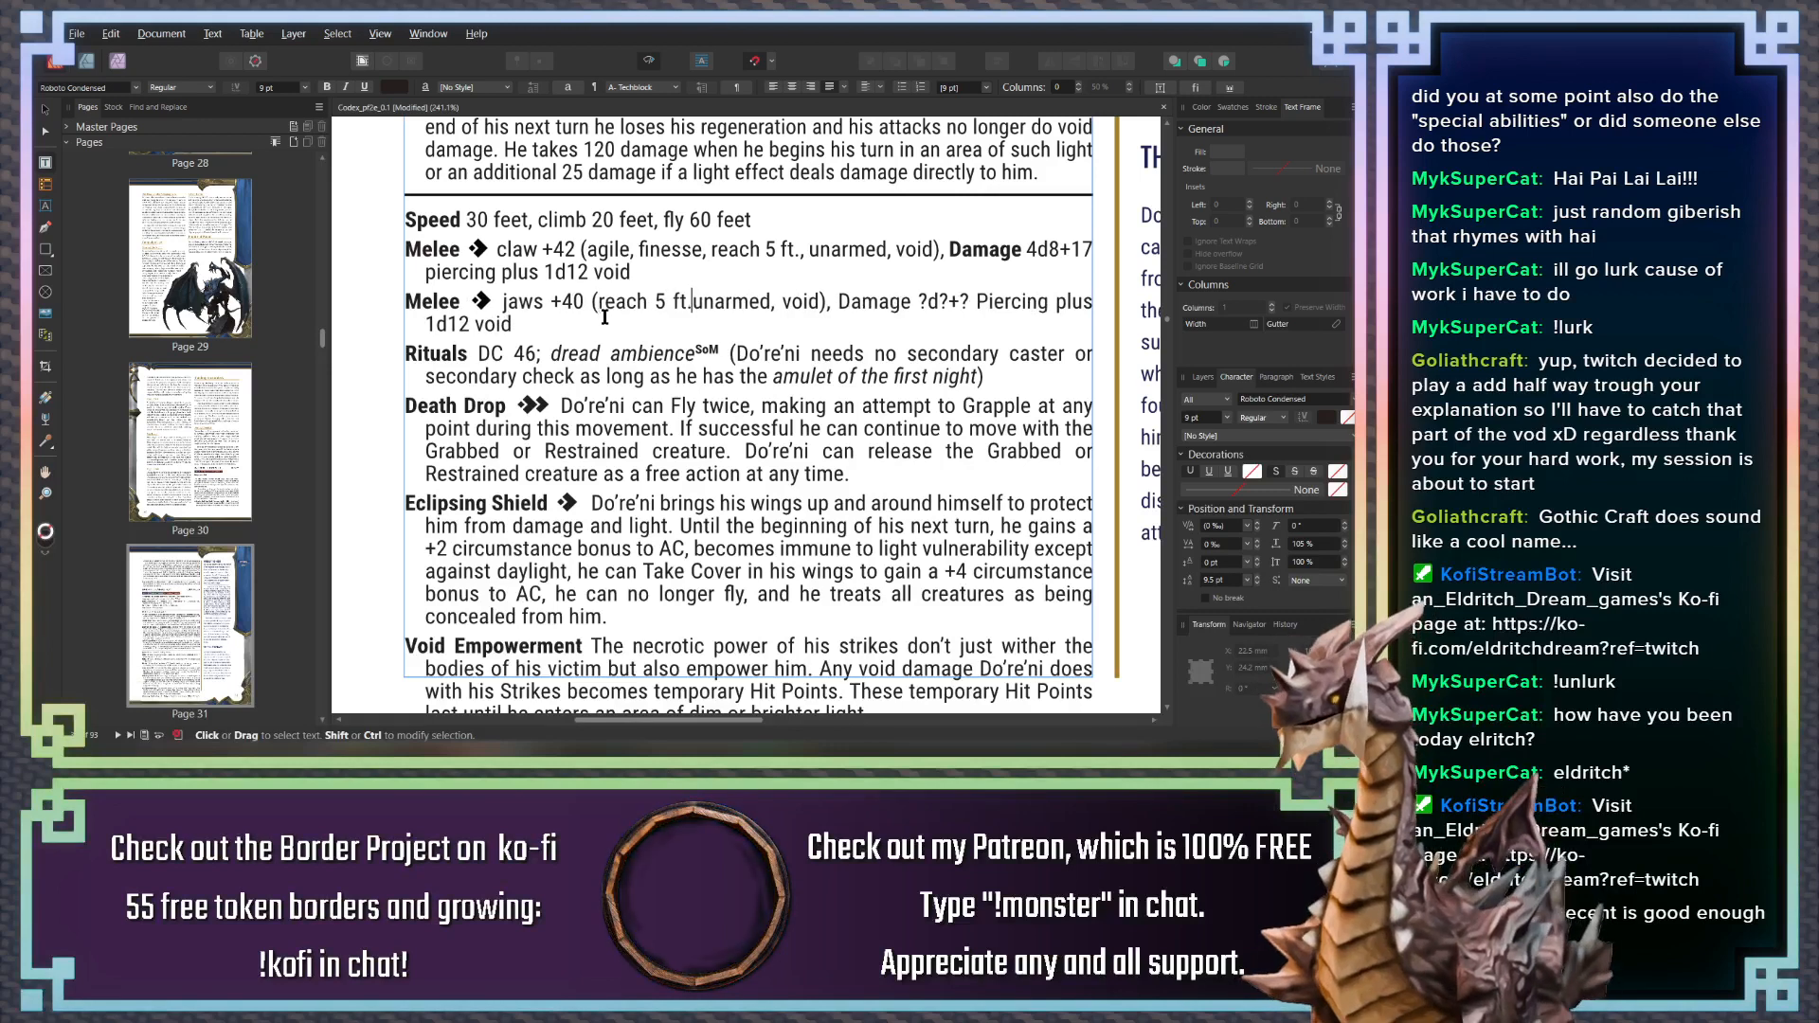
{"action": "type", "text": ","}
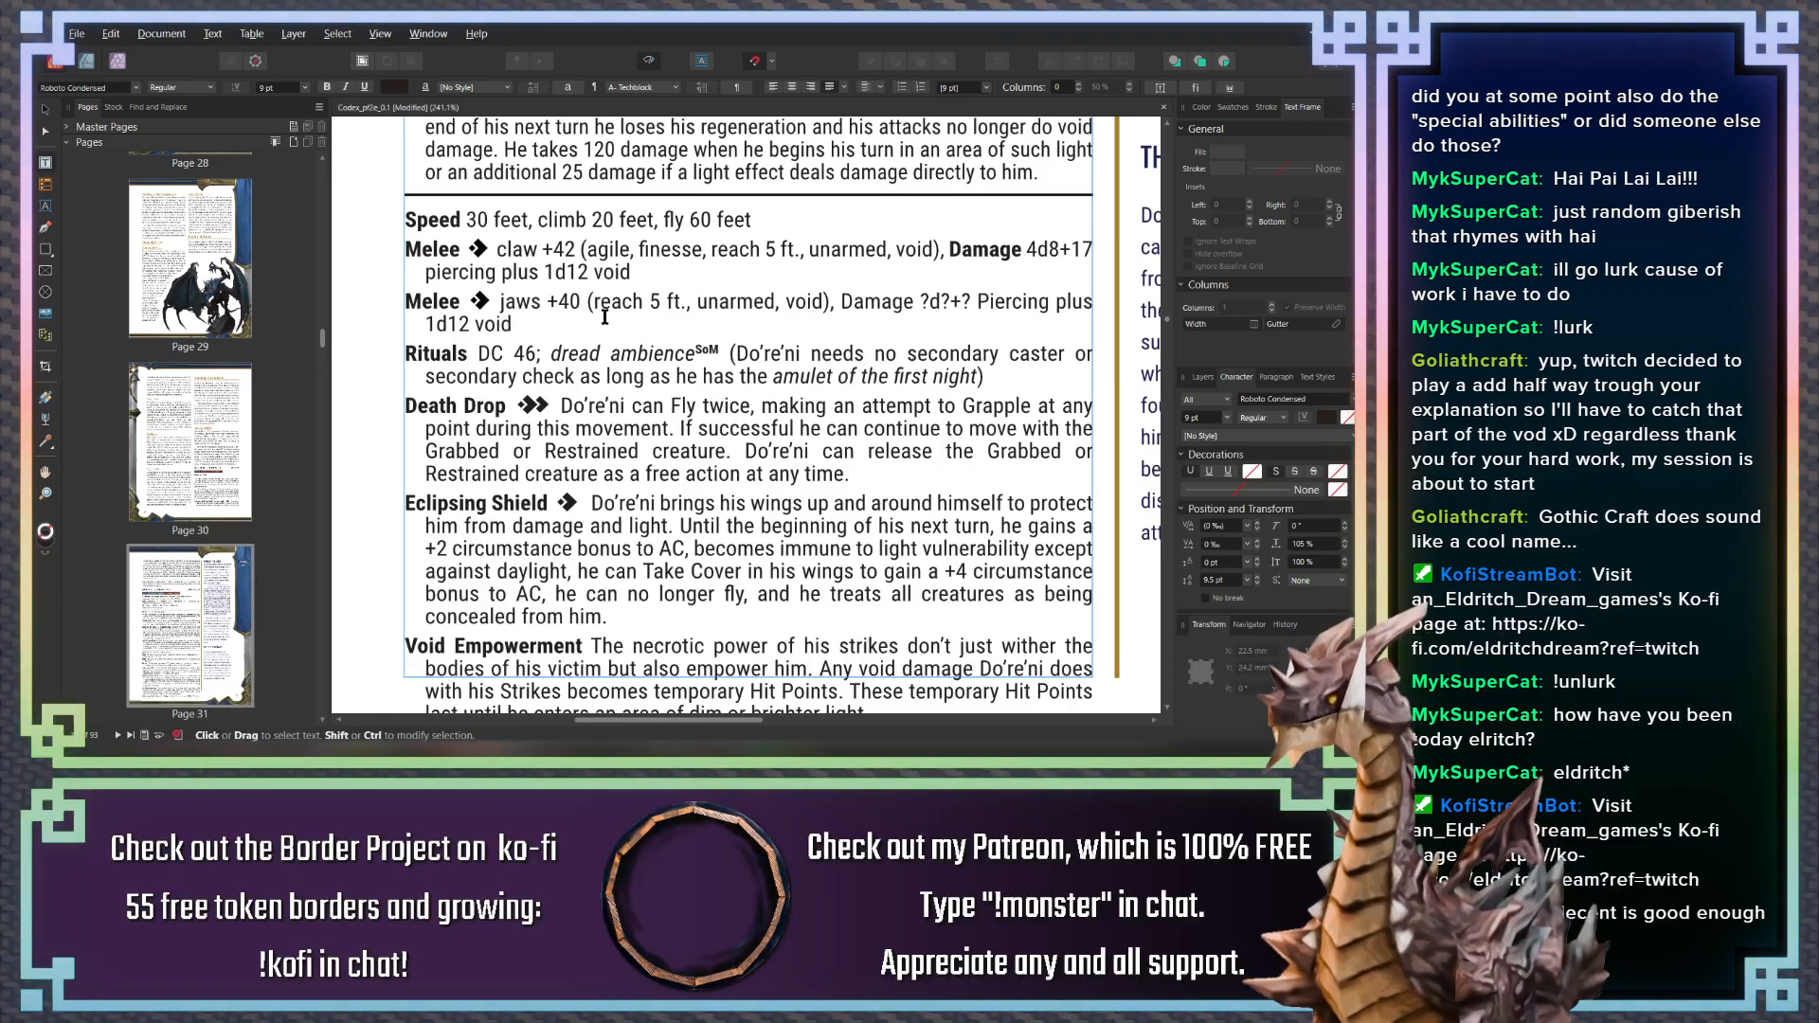
Make the jaws attack's "Damage" label bold and change "Piercing" to lowercase "piercing"
{"action": "left_click", "coordinate": [879, 303]}
{"action": "key", "text": "ctrl+b"}
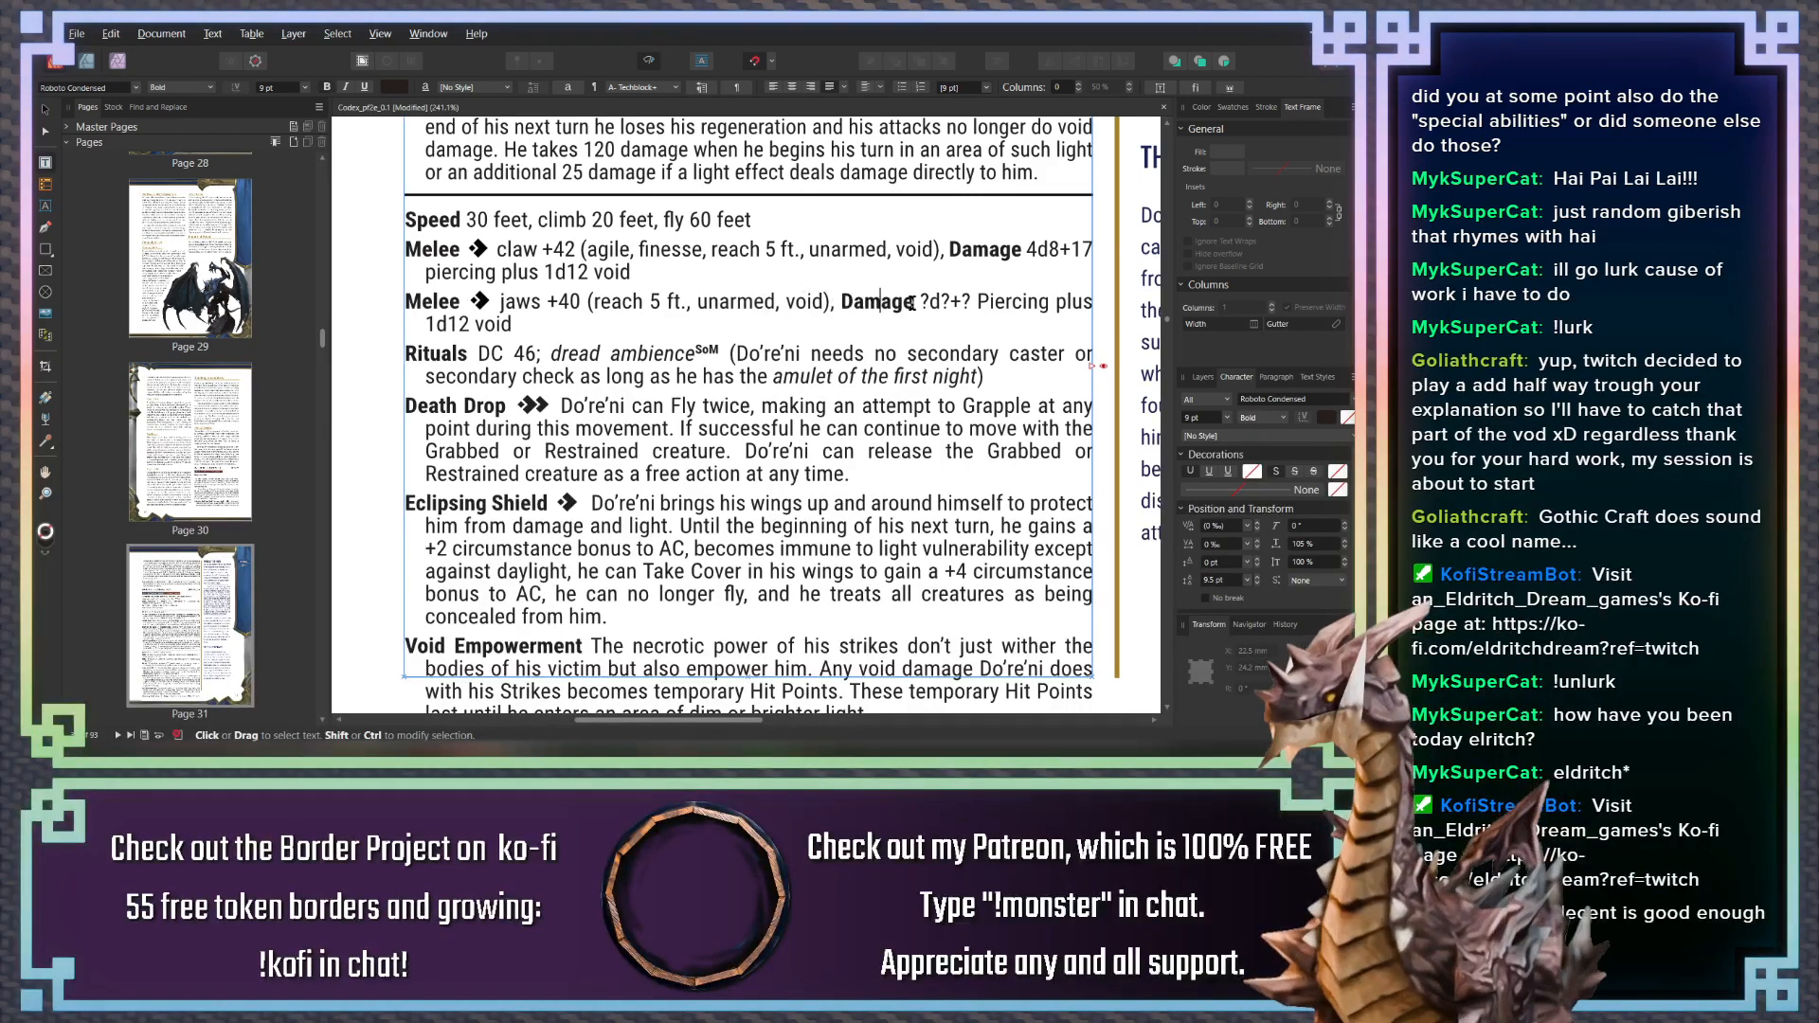
{"action": "left_click", "coordinate": [987, 302]}
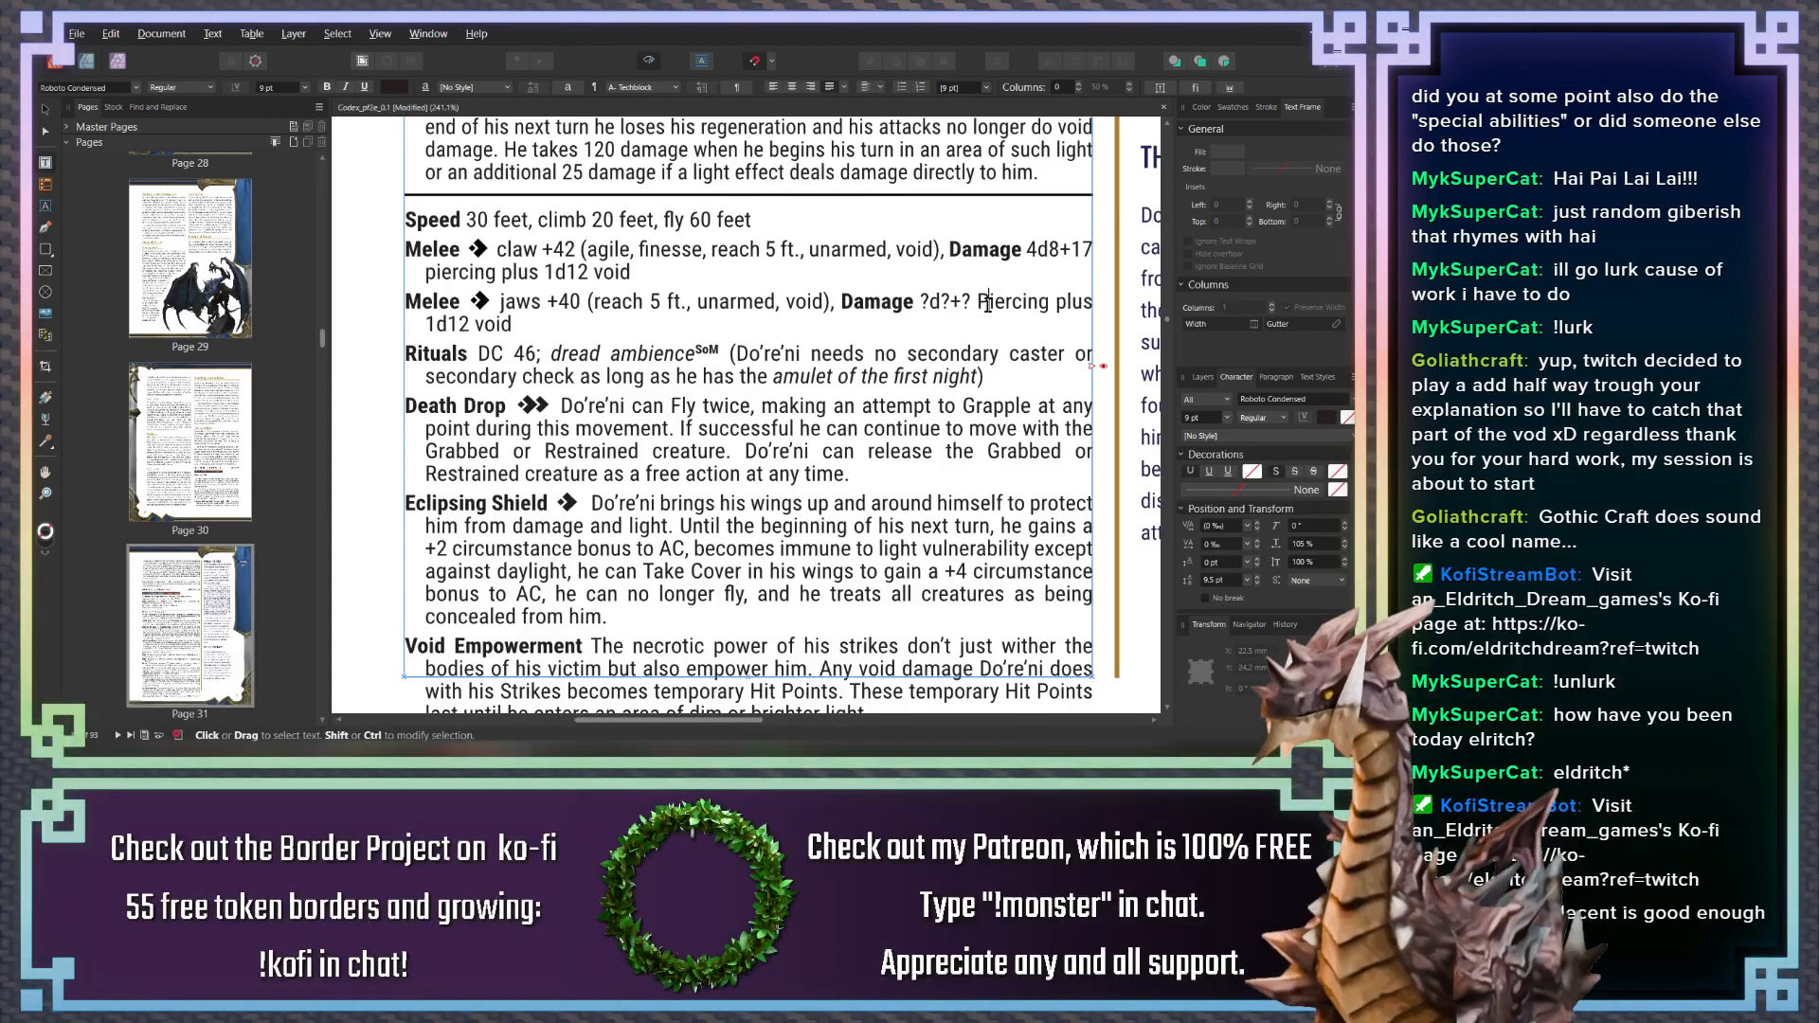
{"action": "key", "text": "BackSpace"}
{"action": "type", "text": "p"}
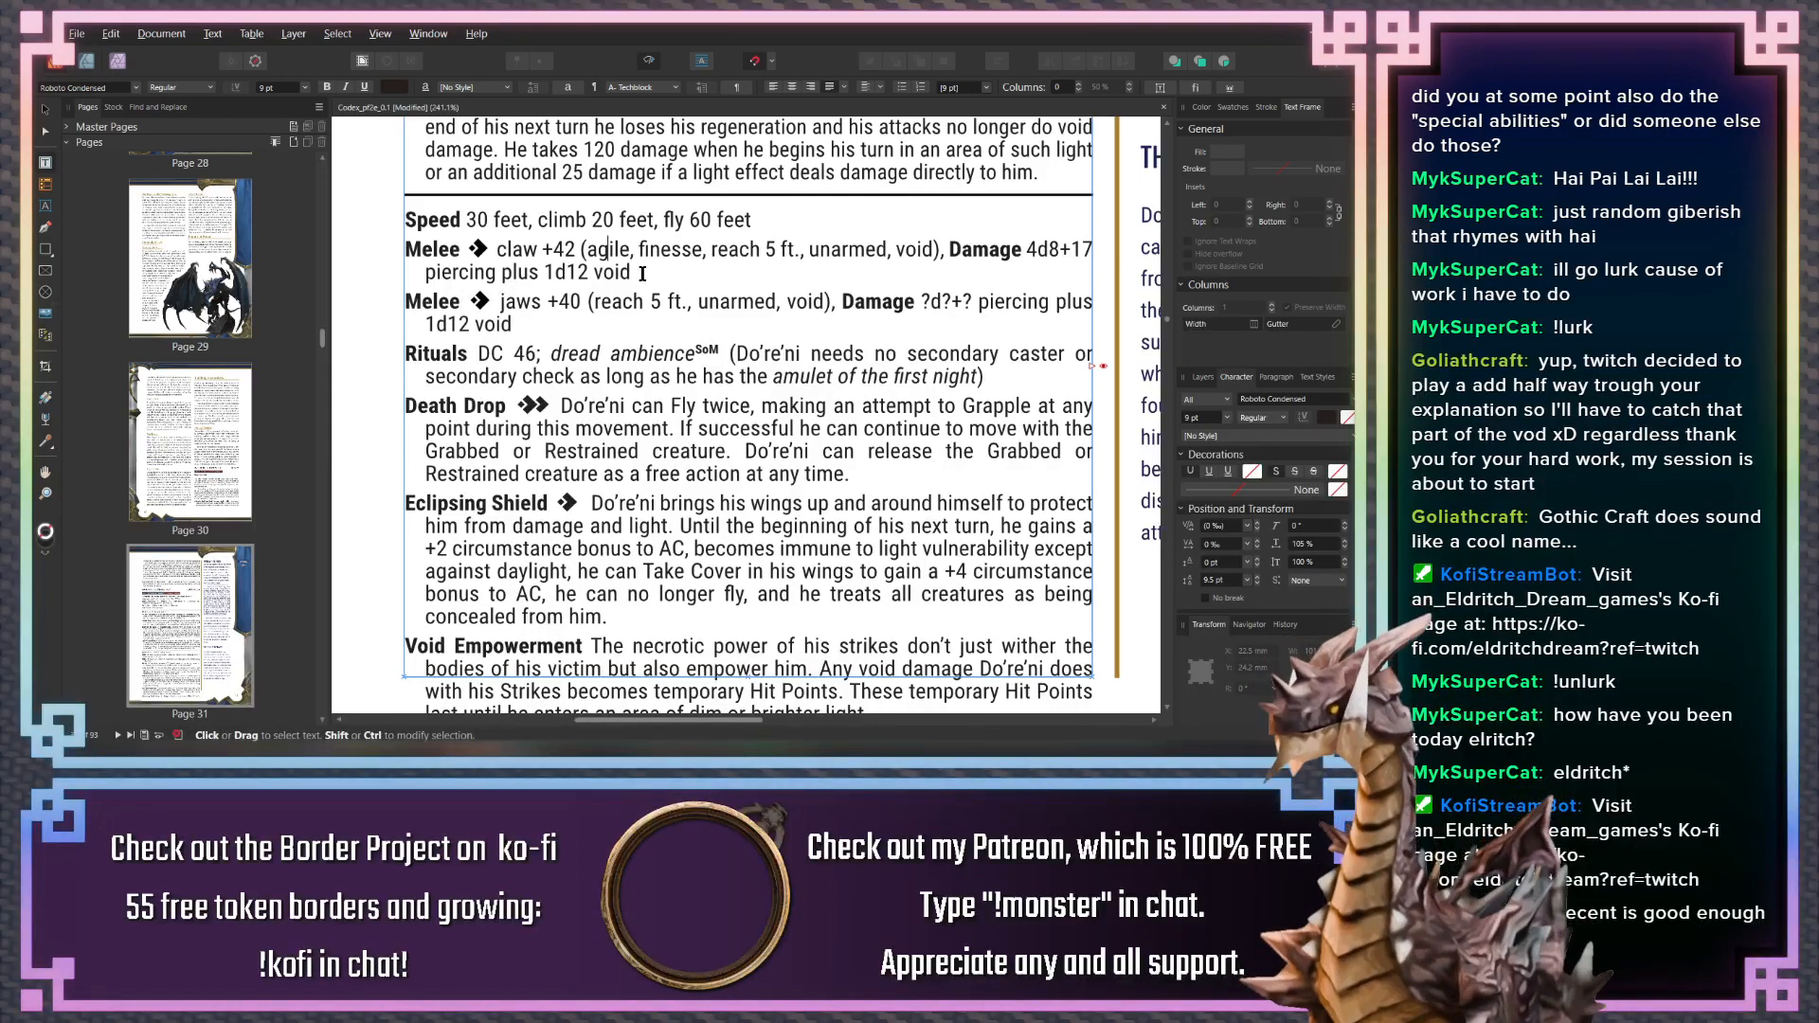
Append "plus 2d6 persistent bleed" after the void damage of Do're'ni's jaws attack
{"action": "left_click", "coordinate": [674, 274]}
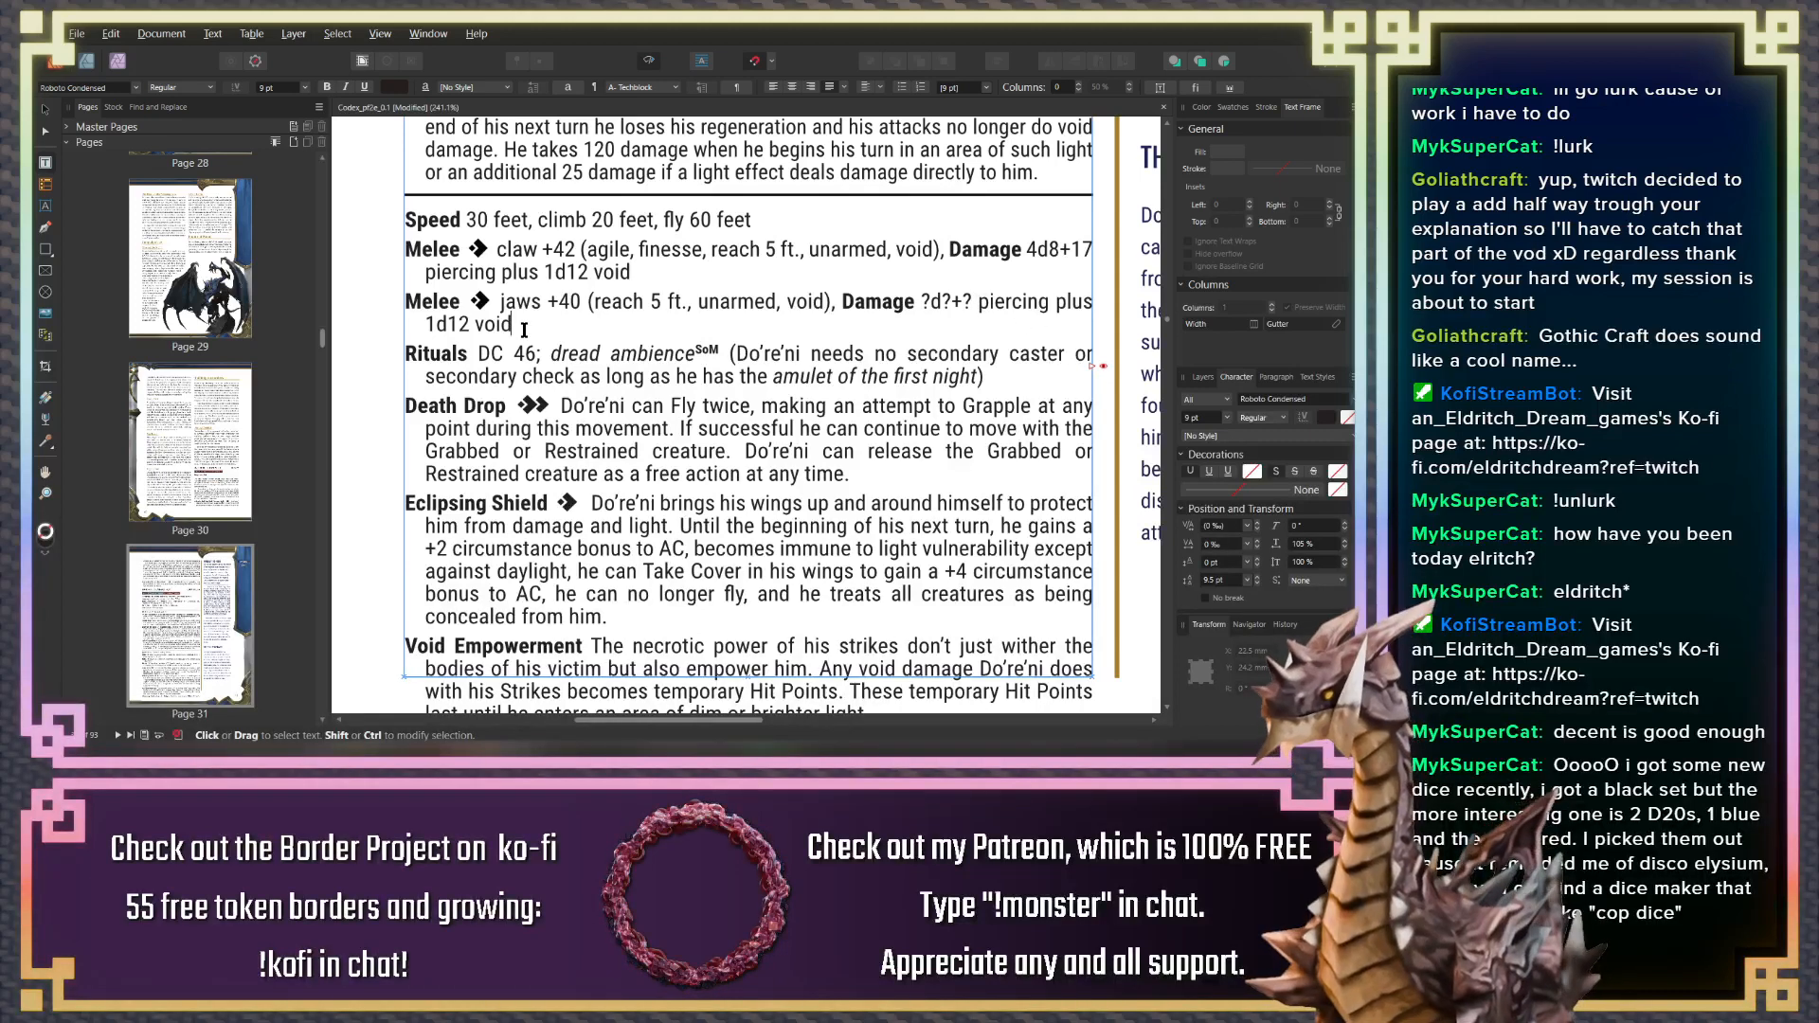
{"action": "type", "text": "p"}
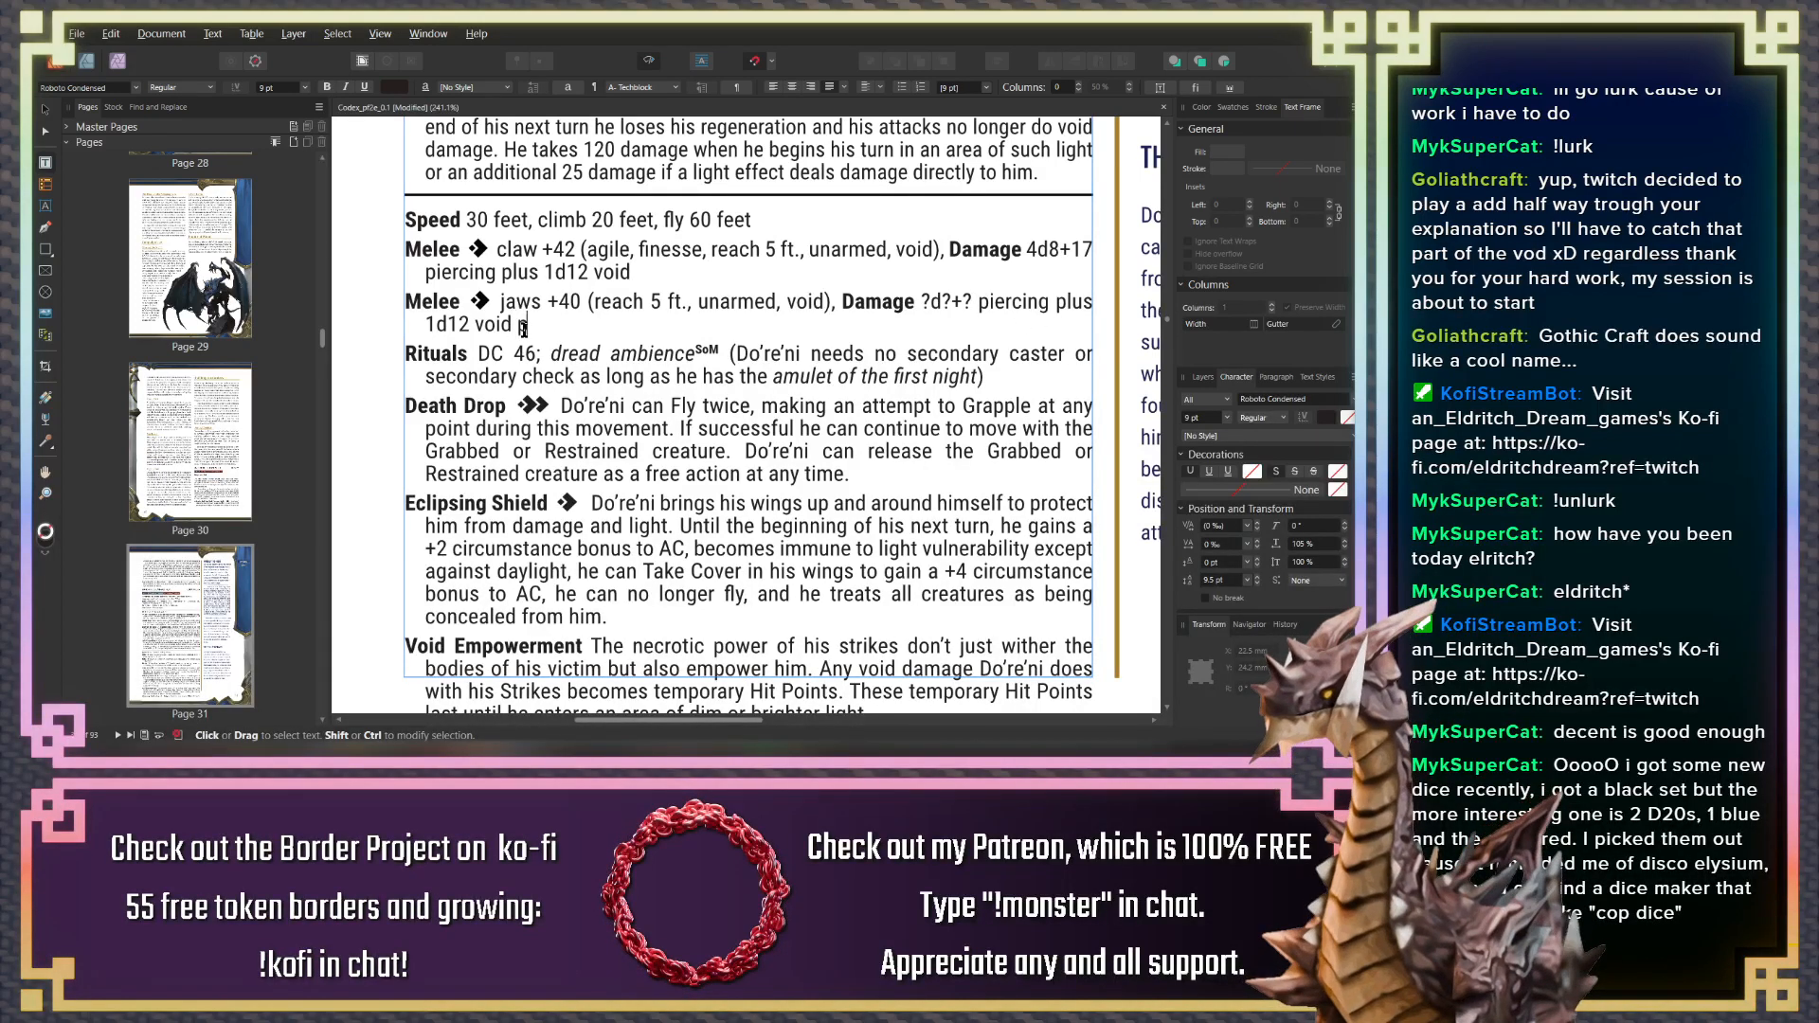
{"action": "type", "text": "lus 2d6 ble"}
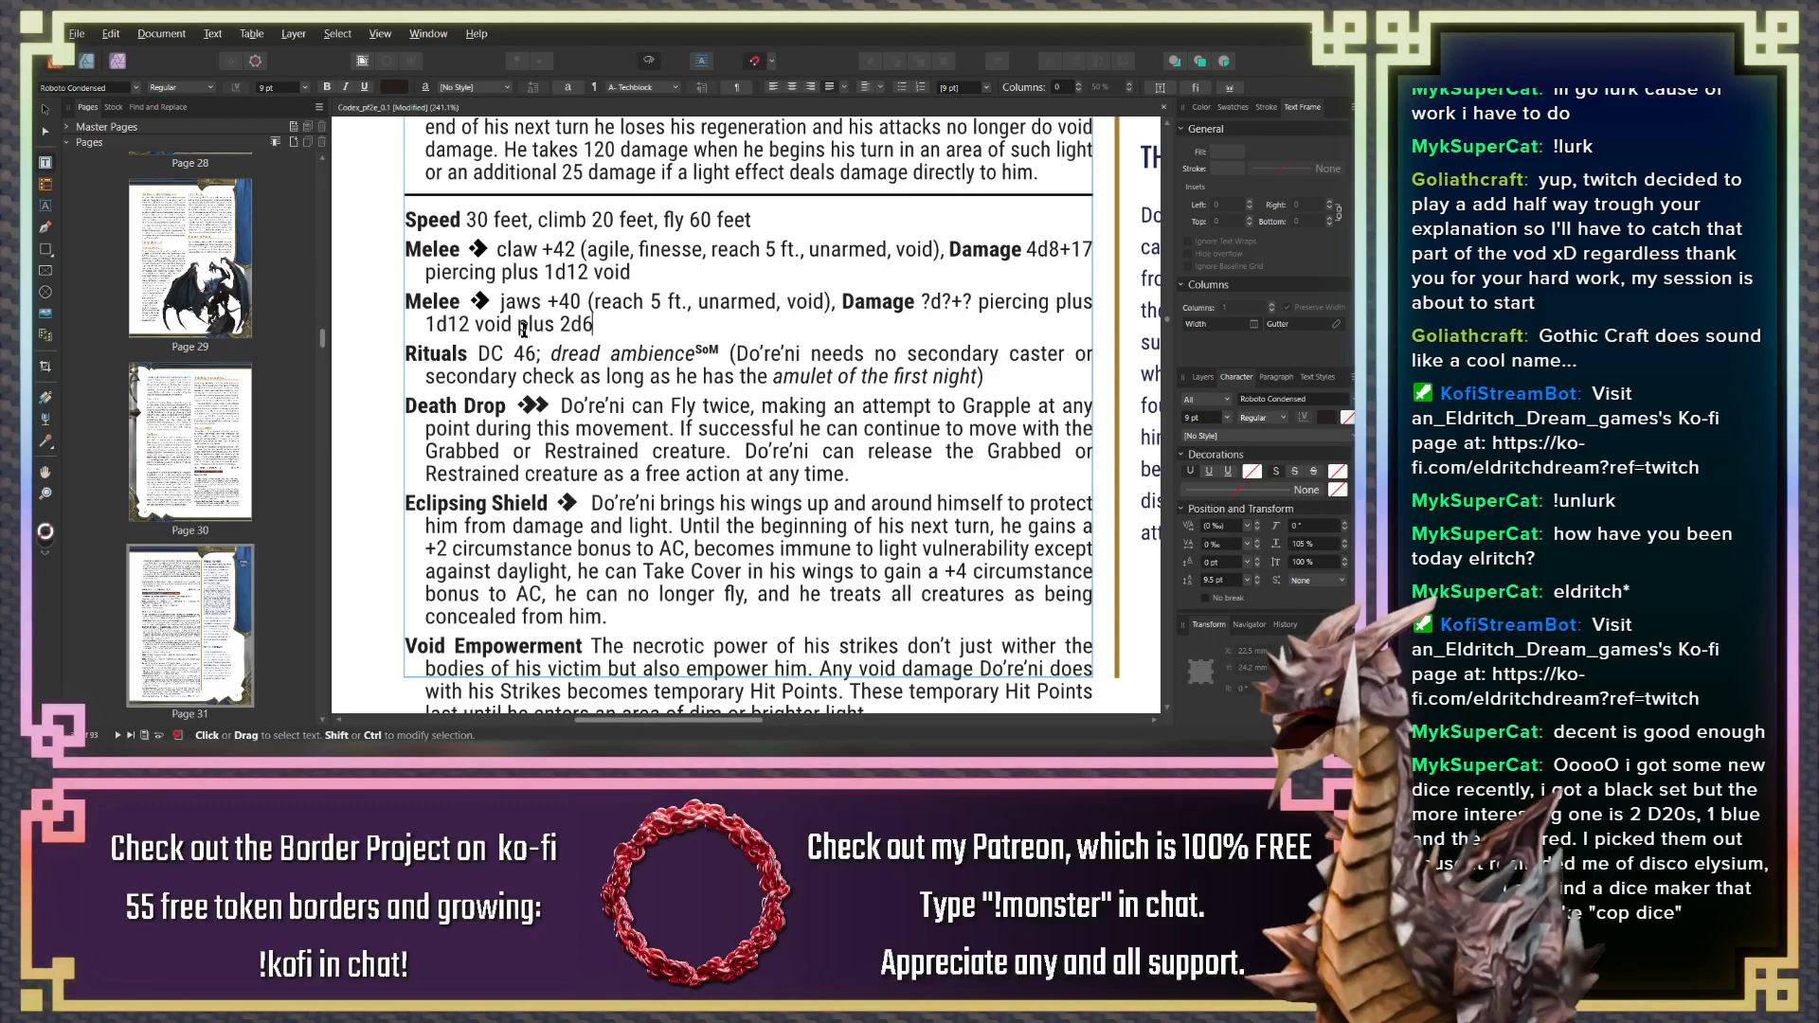
{"action": "key", "text": "BackSpace"}
{"action": "key", "text": "BackSpace"}
{"action": "key", "text": "BackSpace"}
{"action": "type", "text": "paralsi"}
{"action": "key", "text": "BackSpace"}
{"action": "key", "text": "BackSpace"}
{"action": "key", "text": "BackSpace"}
{"action": "key", "text": "BackSpace"}
{"action": "key", "text": "BackSpace"}
{"action": "key", "text": "BackSpace"}
{"action": "type", "text": "ersistent bleed"}
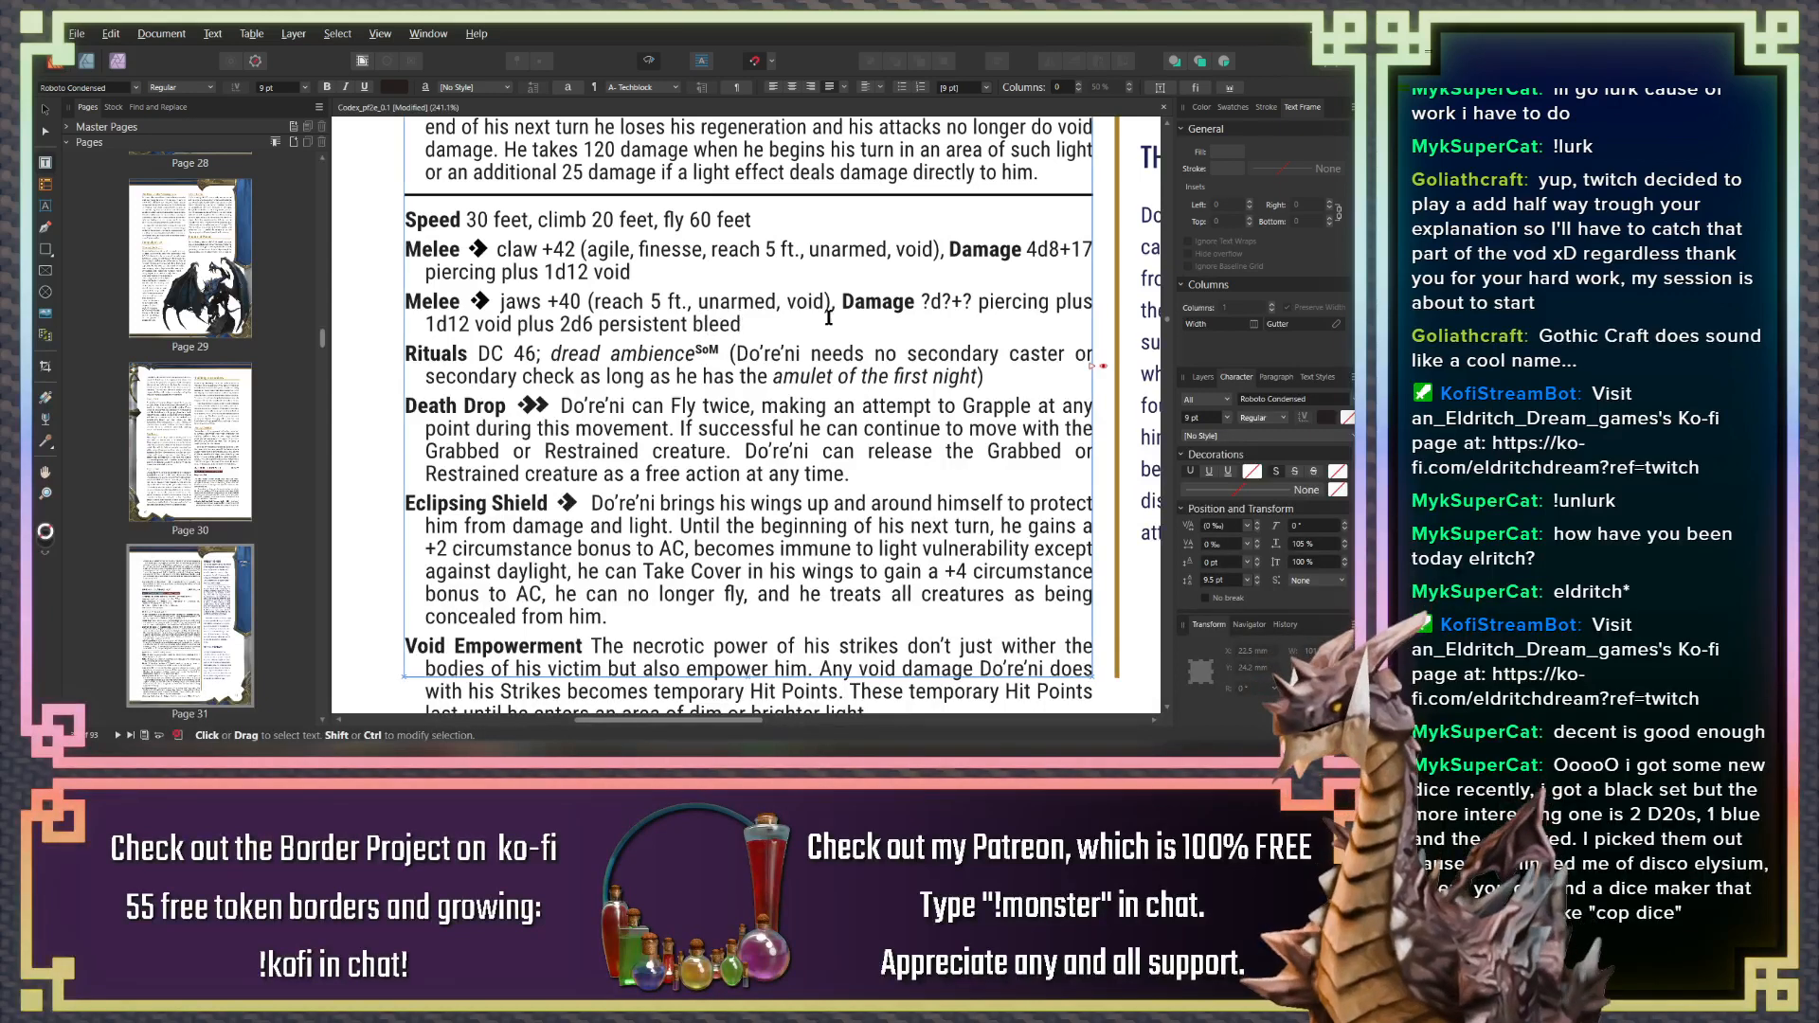
Replace the placeholder piercing damage of Do're'ni's jaws attack with 4d10+17
{"action": "left_click_drag", "start_coordinate": [929, 300], "coordinate": [919, 300]}
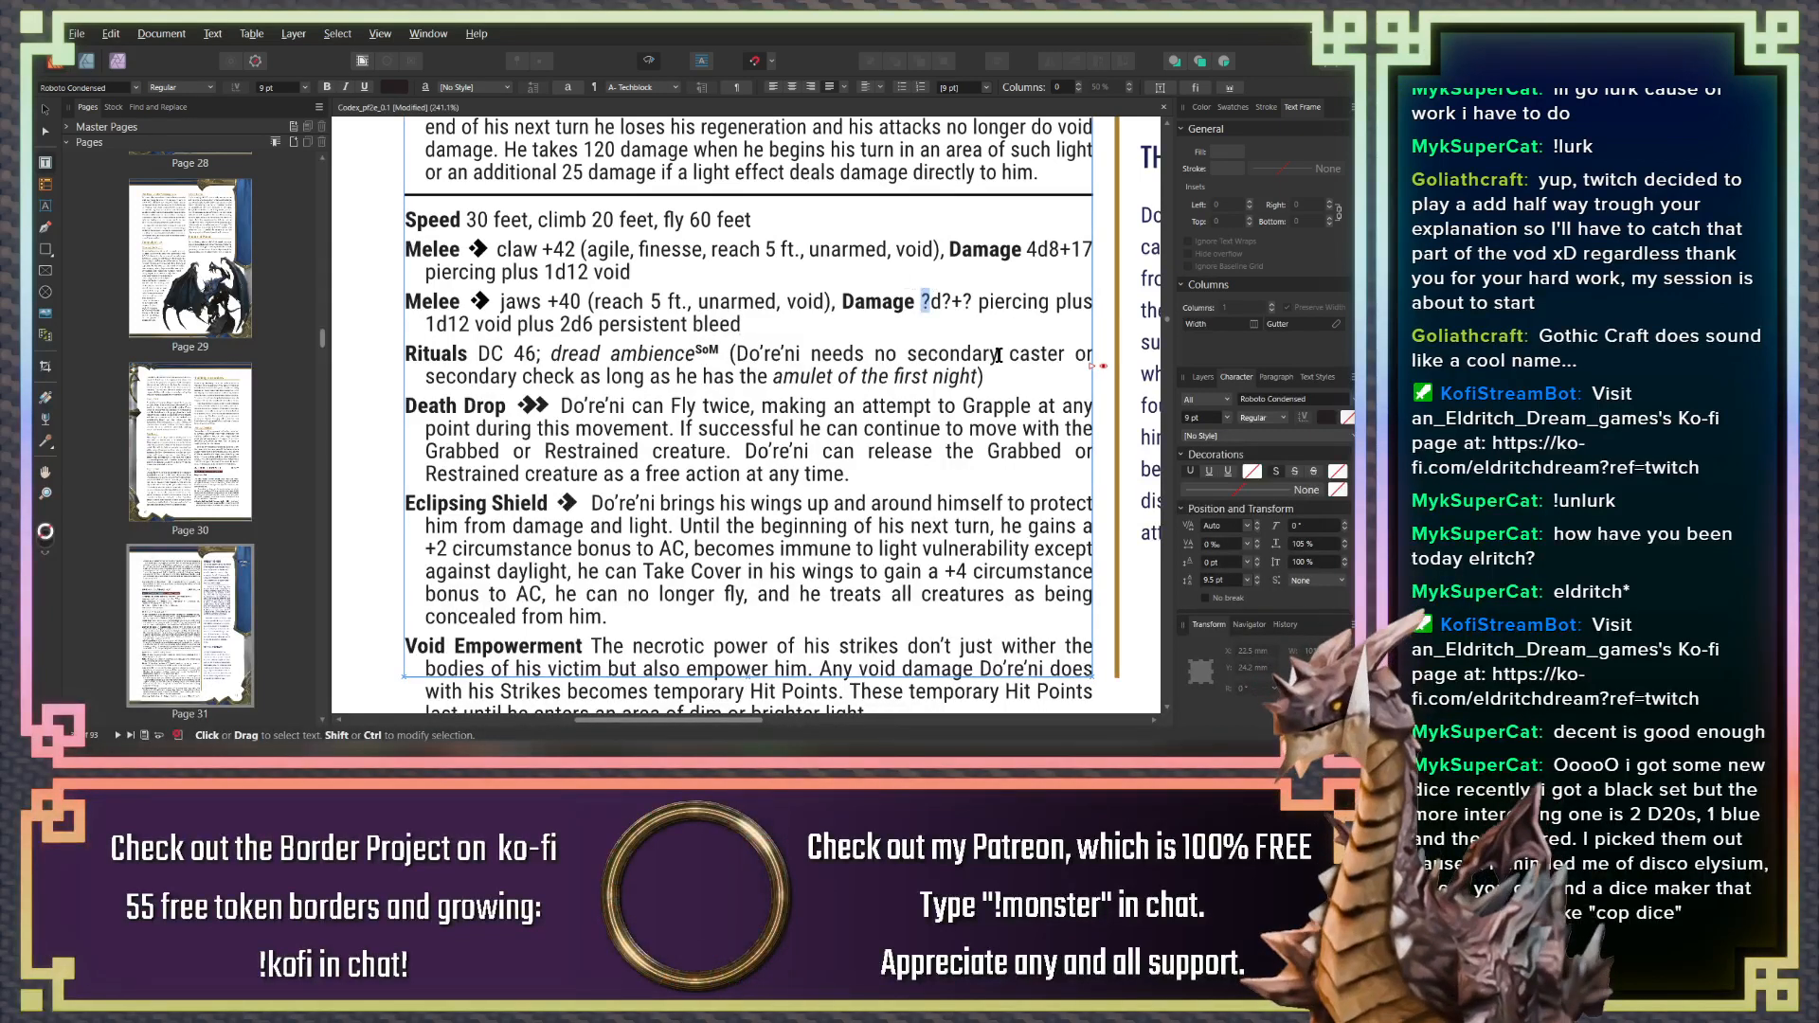
{"action": "type", "text": "3d10"}
{"action": "key", "text": "Right"}
{"action": "key", "text": "Left"}
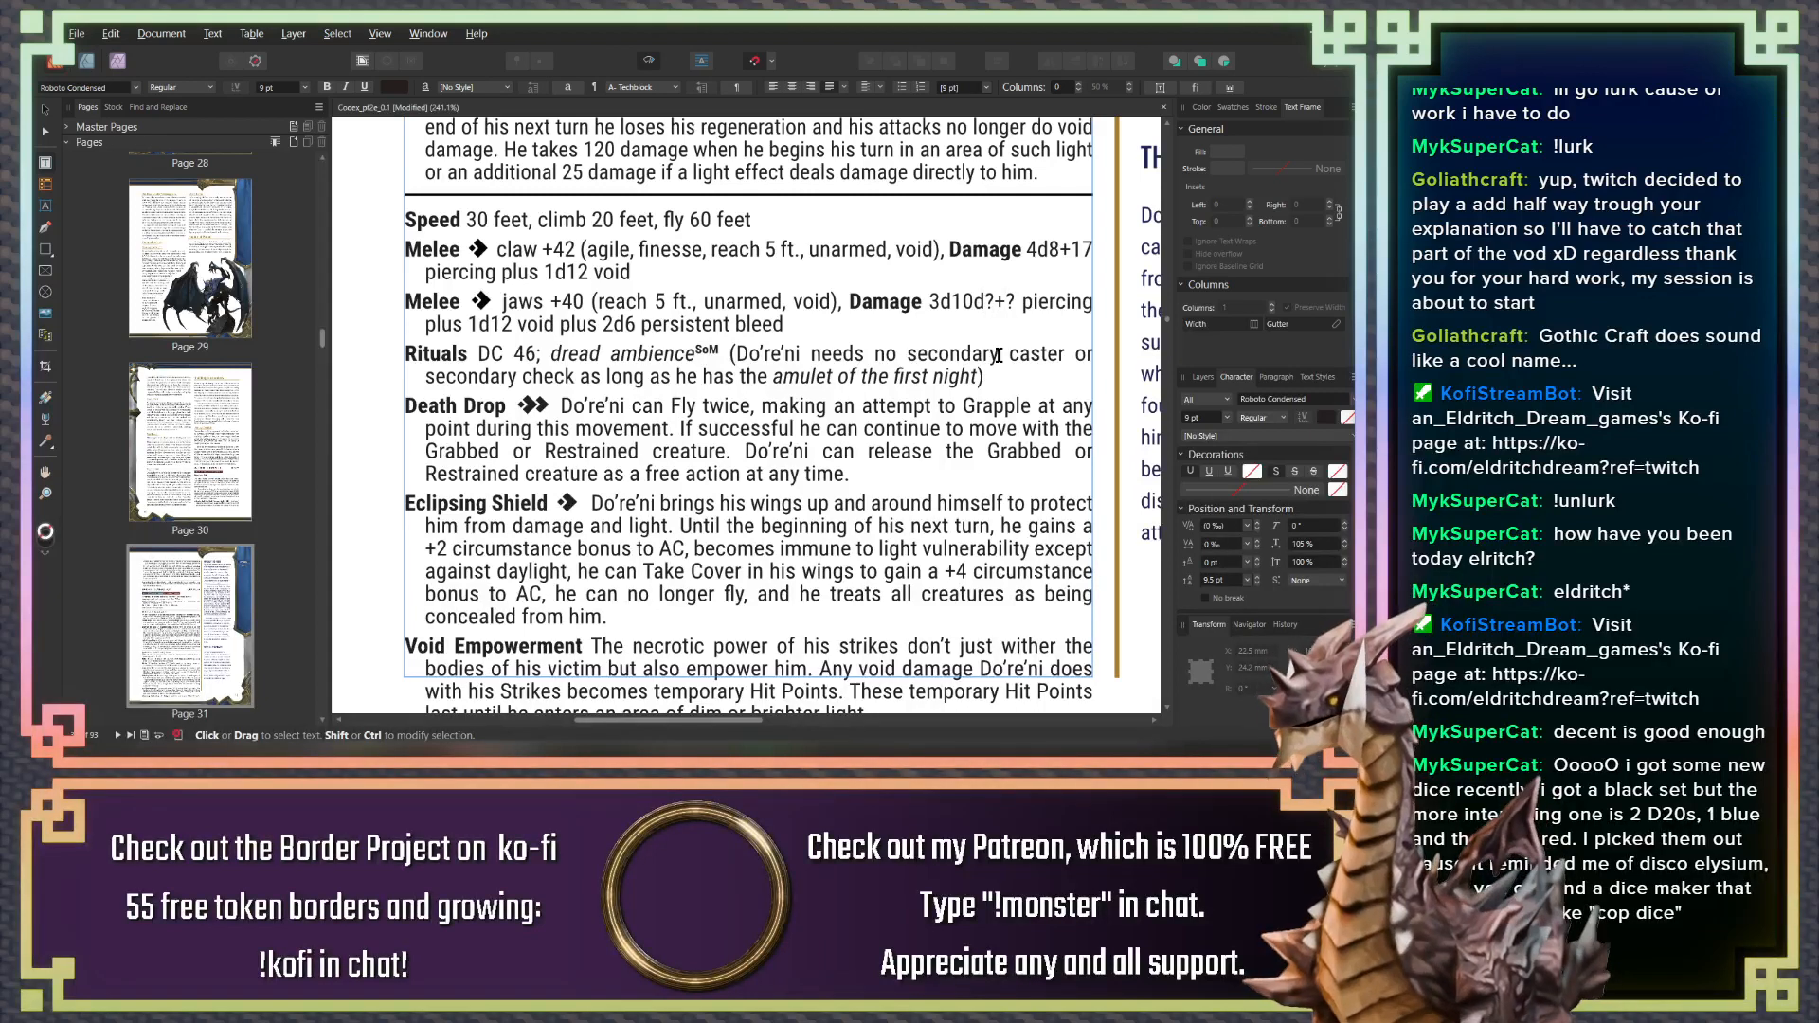
{"action": "key", "text": "BackSpace"}
{"action": "key", "text": "BackSpace"}
{"action": "key", "text": "BackSpace"}
{"action": "key", "text": "BackSpace"}
{"action": "key", "text": "BackSpace"}
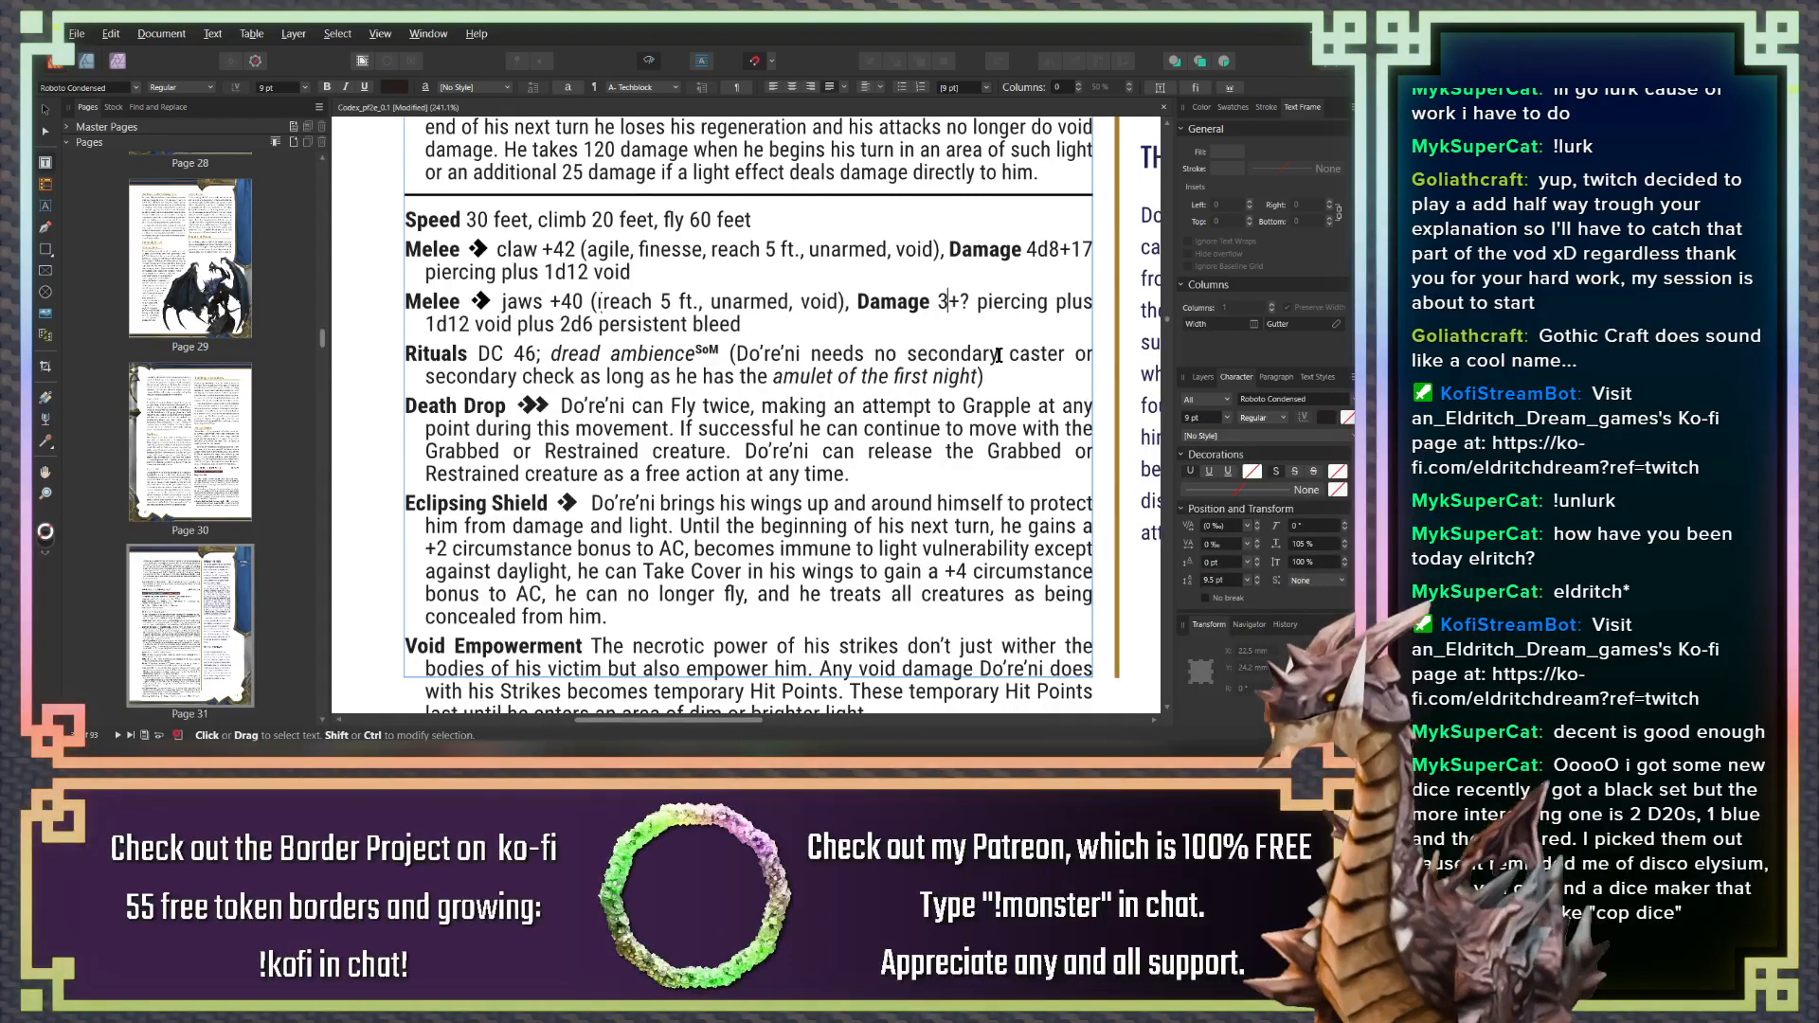
{"action": "key", "text": "BackSpace"}
{"action": "type", "text": "4d10+17"}
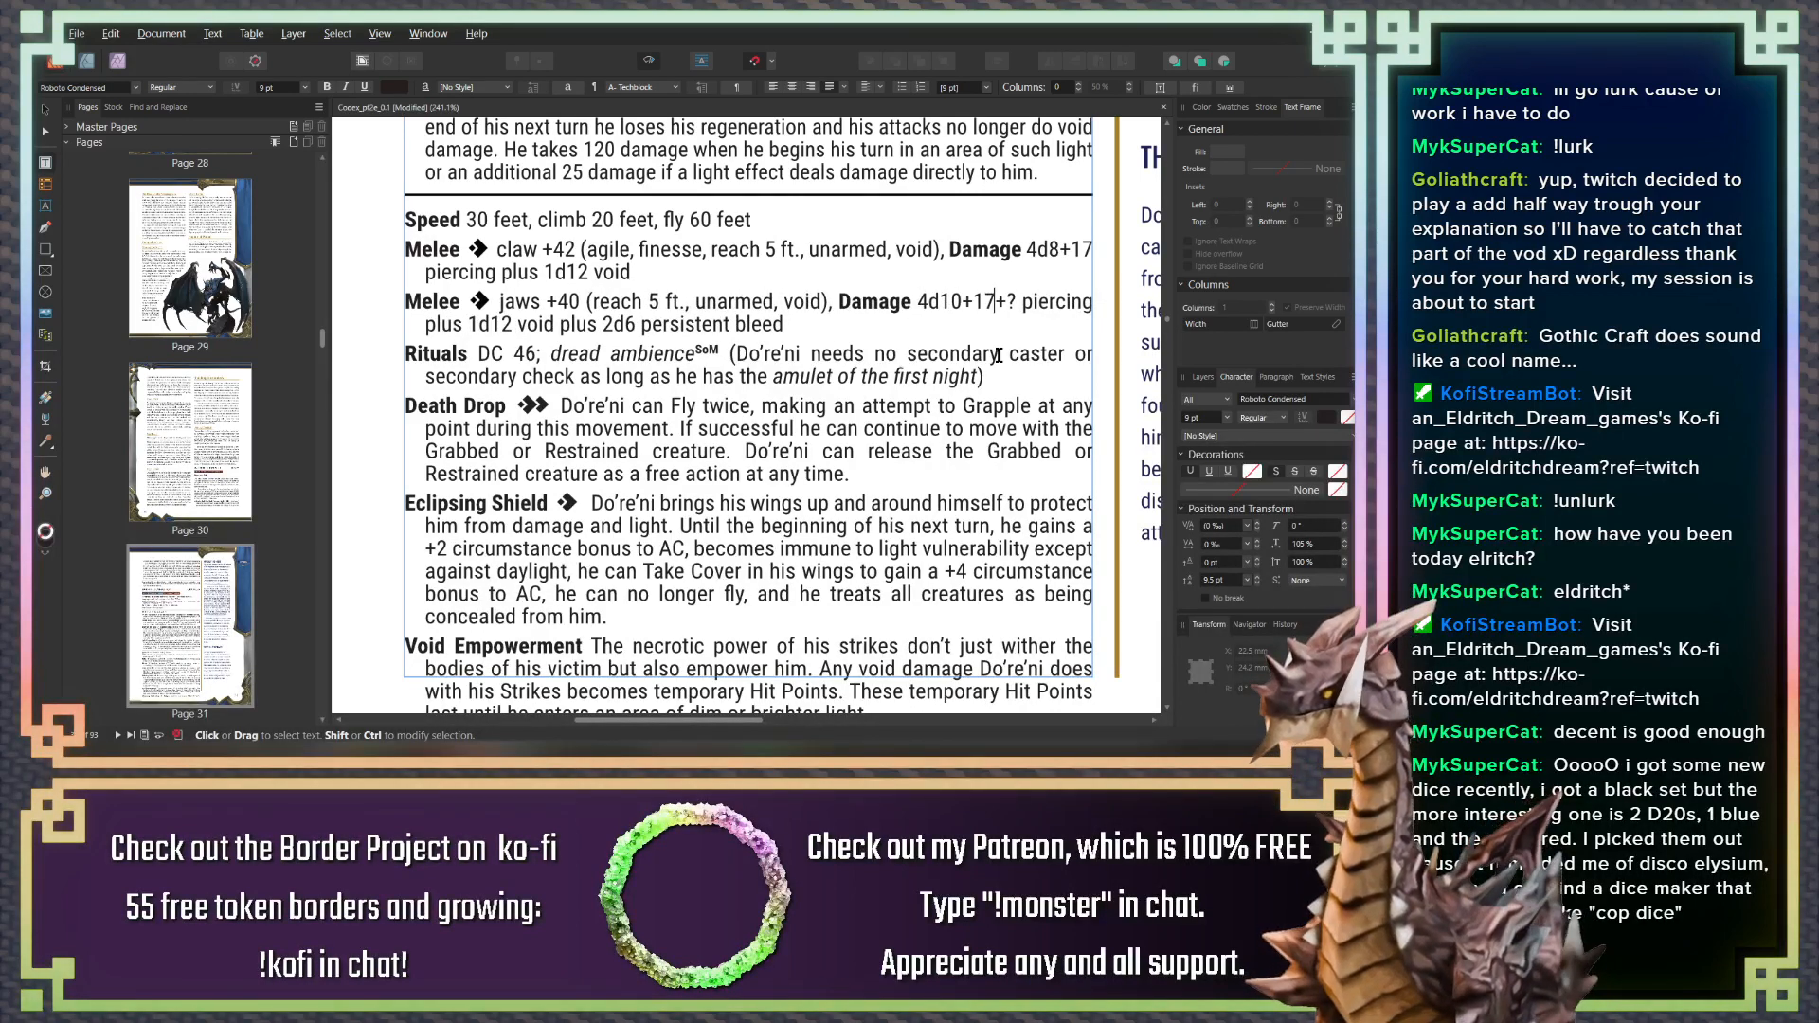
{"action": "key", "text": "Delete"}
{"action": "key", "text": "Delete"}
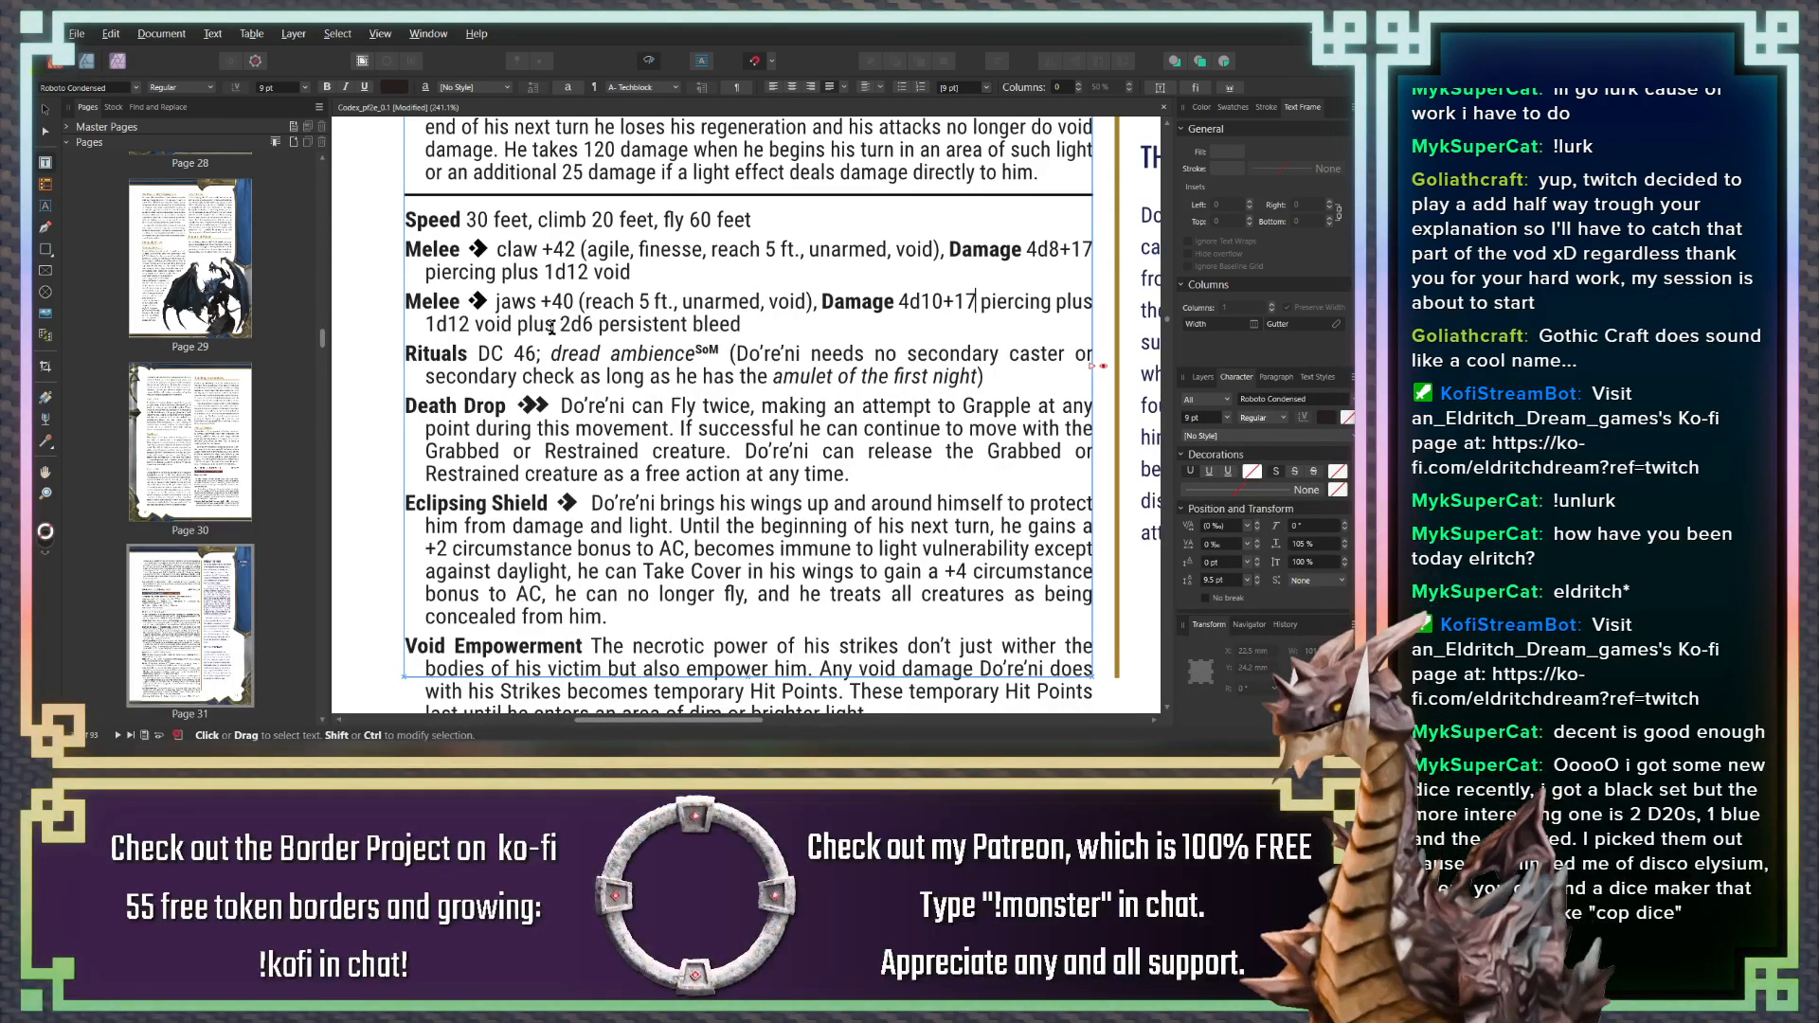
Change the persistent bleed damage of the jaws attack to 1d12
{"action": "left_click", "coordinate": [757, 323]}
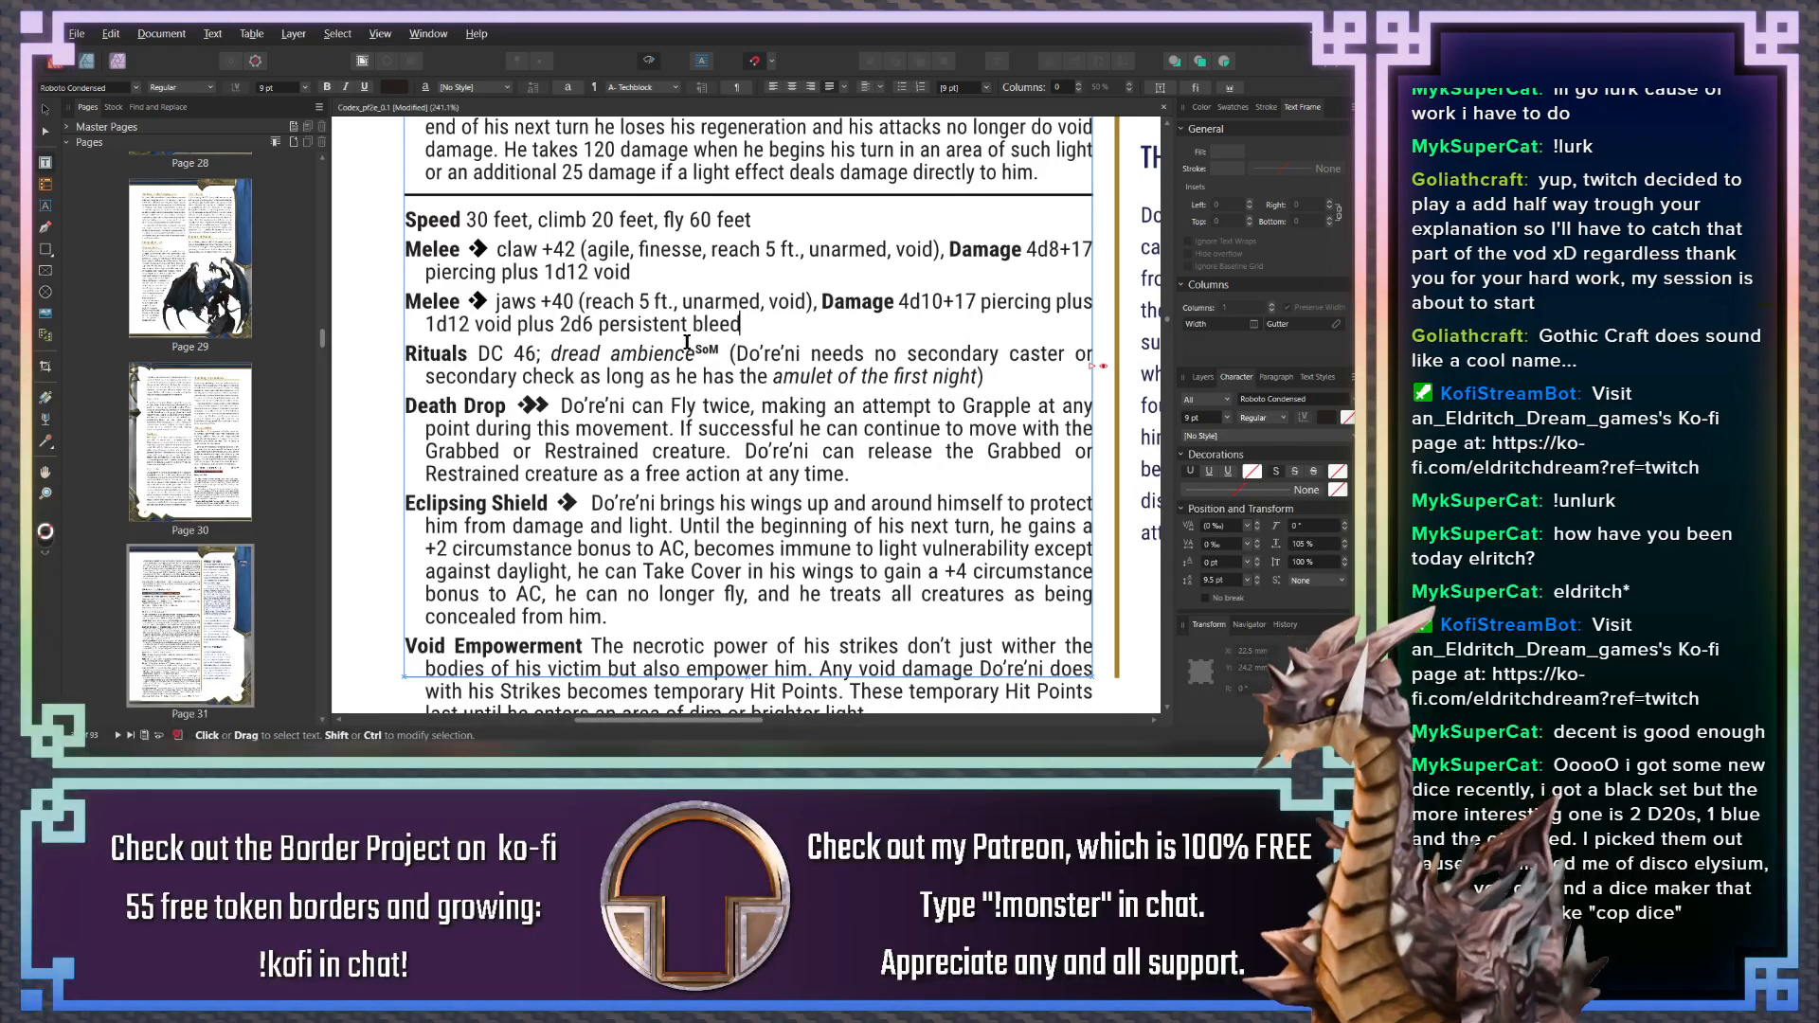
{"action": "left_click_drag", "start_coordinate": [593, 324], "coordinate": [561, 324]}
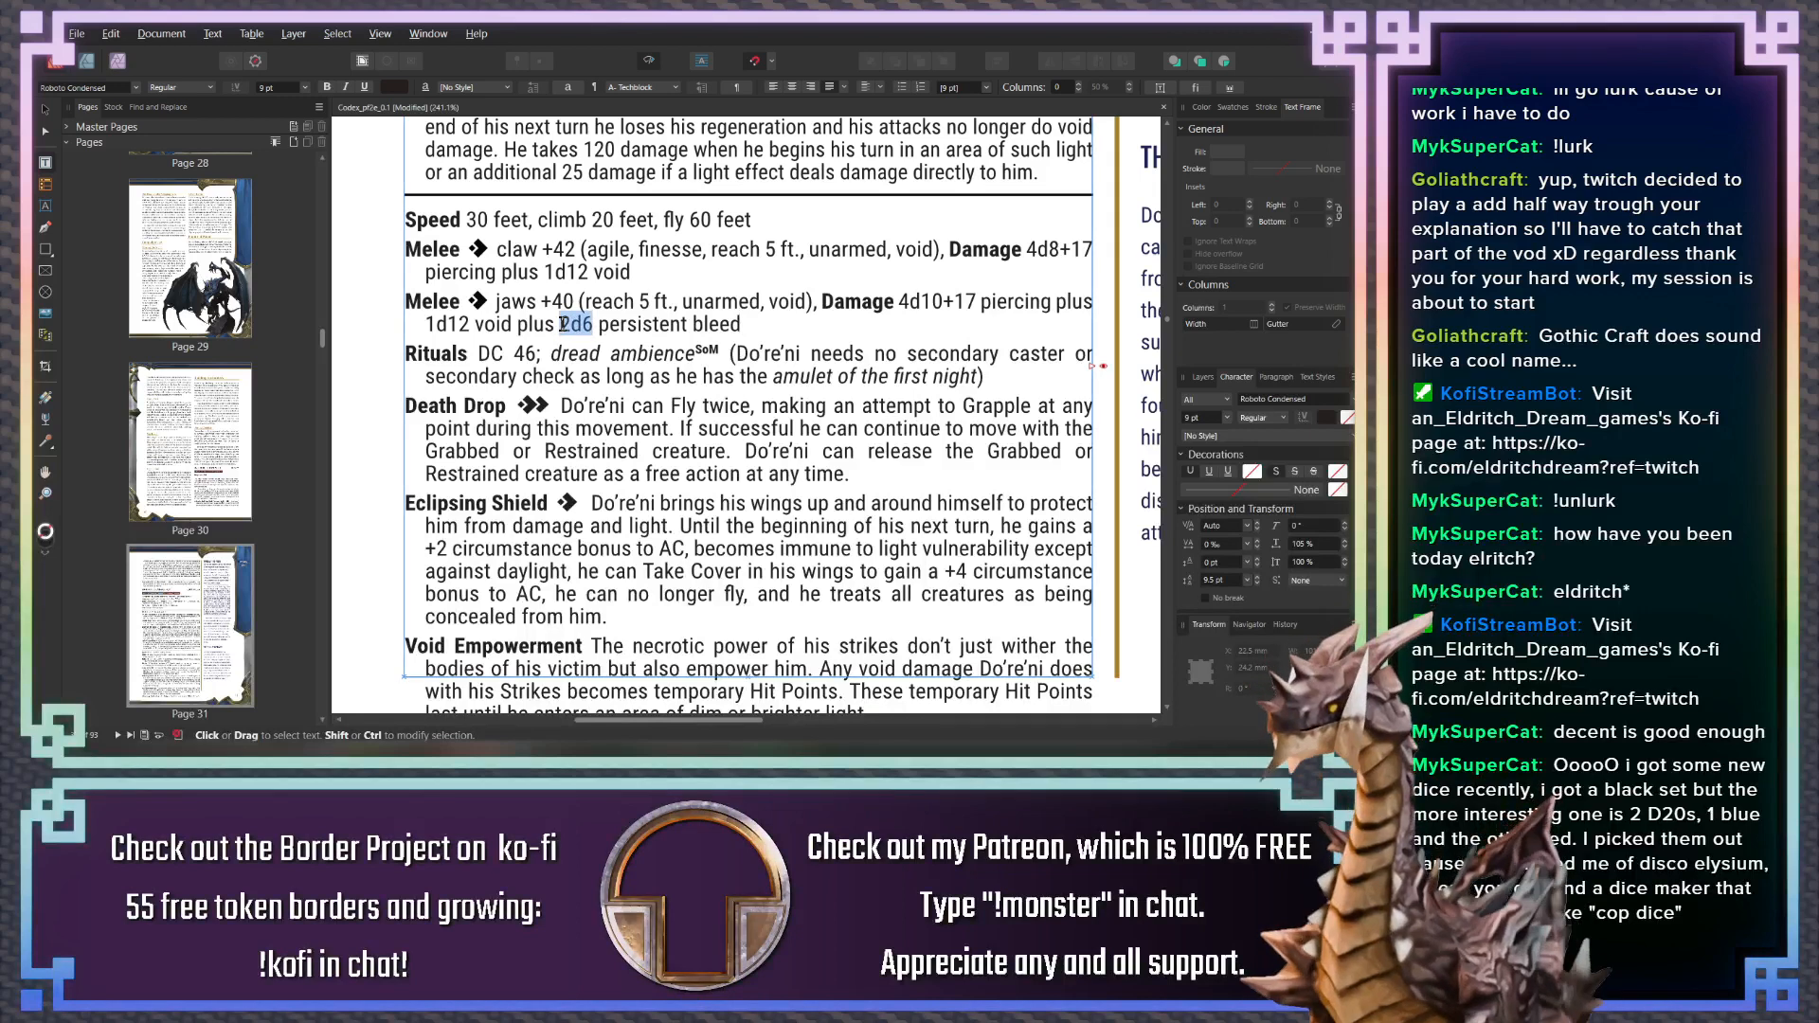
{"action": "type", "text": "1d12"}
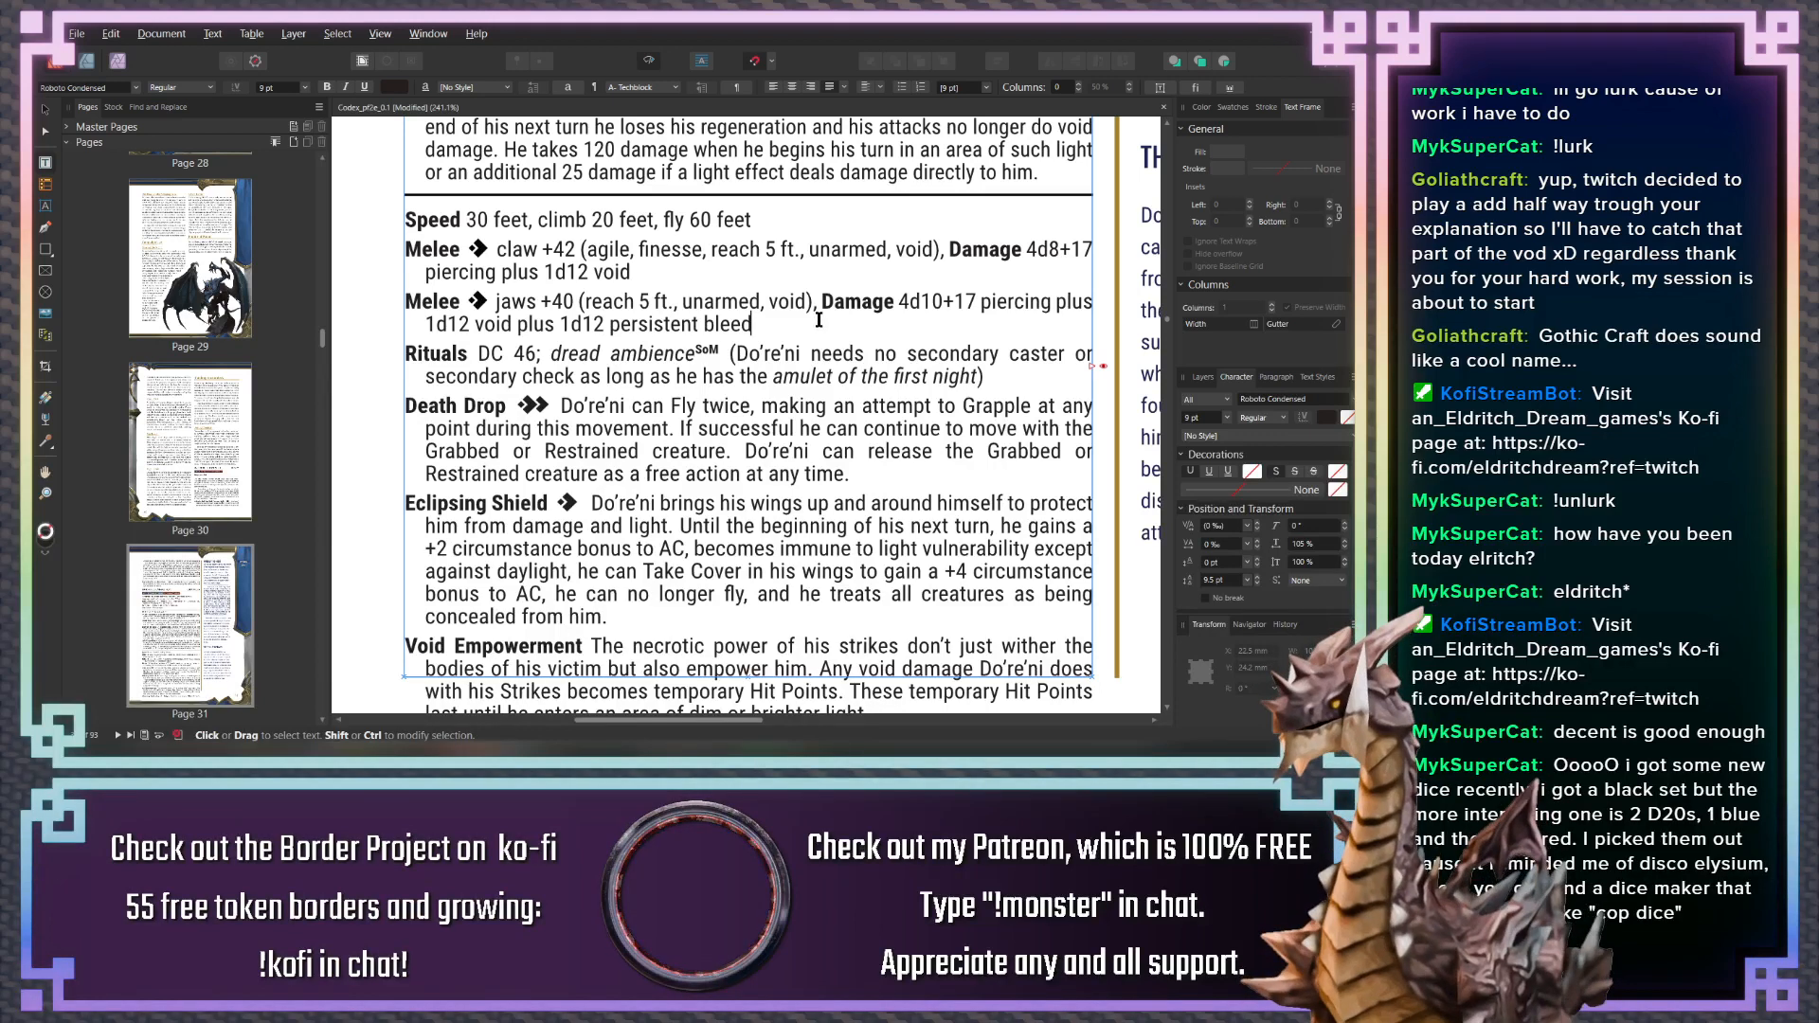
Review Do're'ni's stat block from Void Empowerment back up to his traits, along with the amulet entry and level guidance before it
{"action": "scroll", "coordinate": [737, 358], "scroll_direction": "down", "scroll_amount": 3}
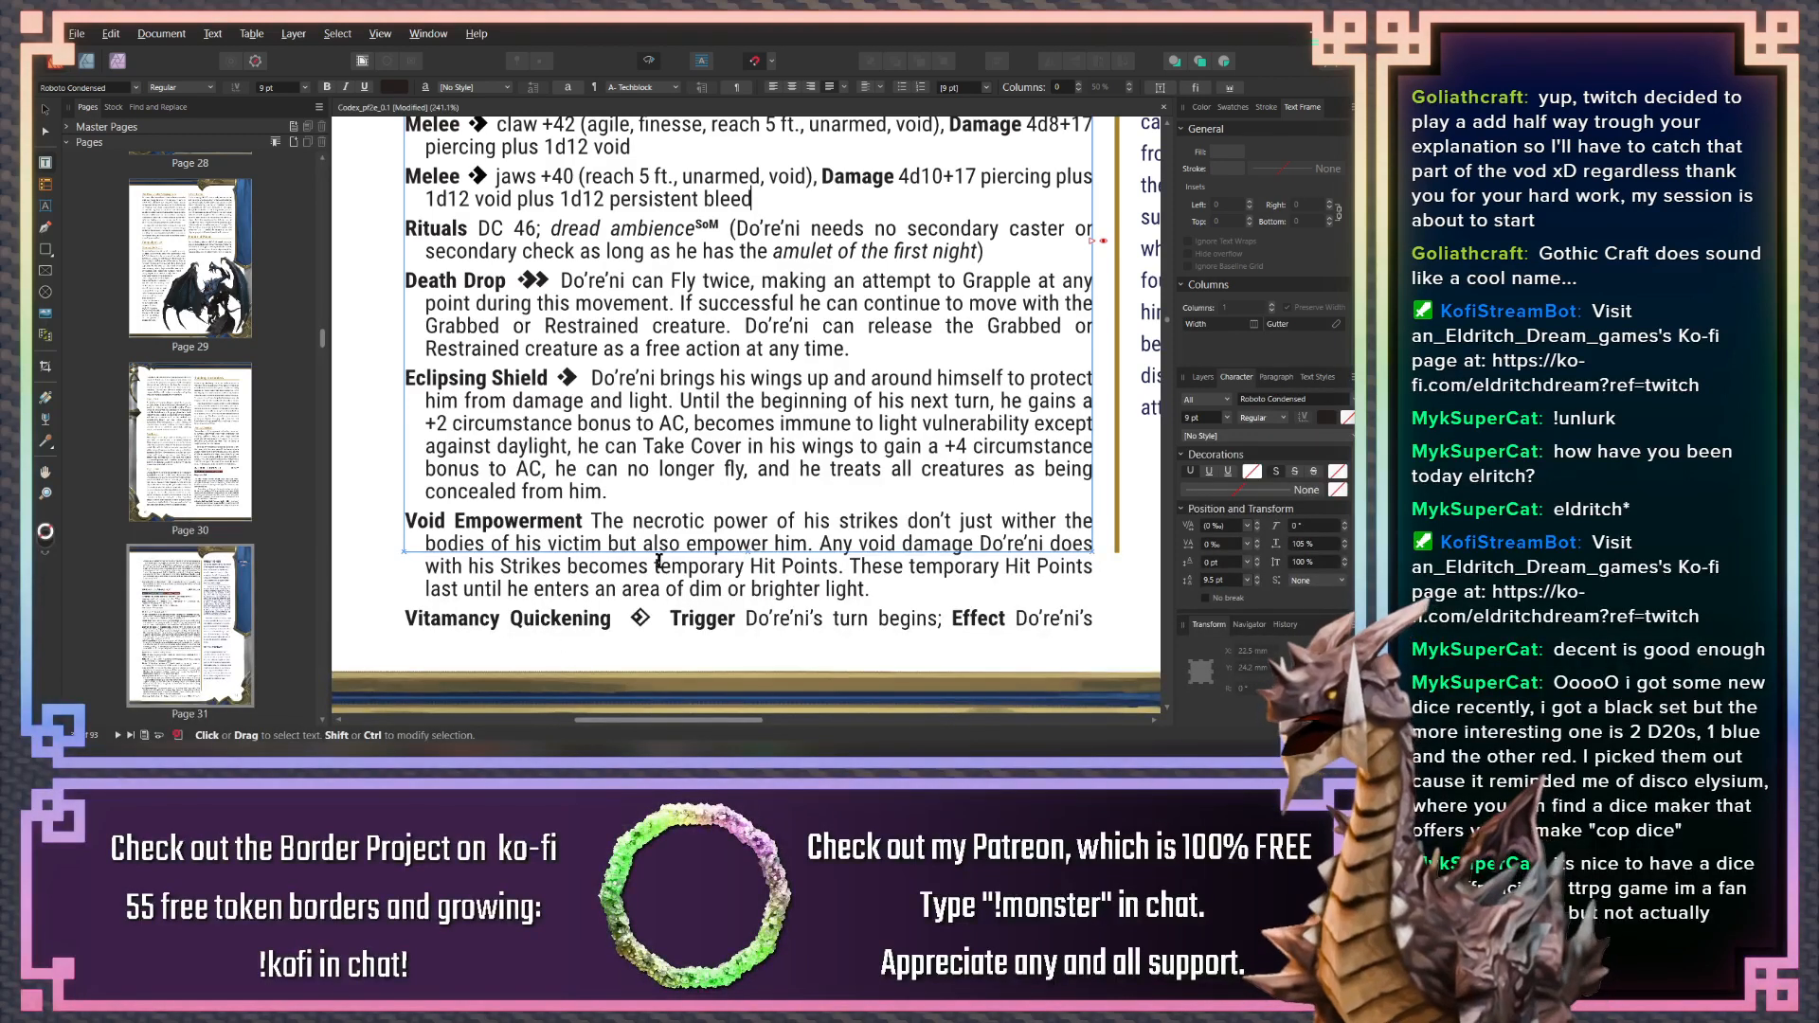
{"action": "left_click", "coordinate": [943, 596]}
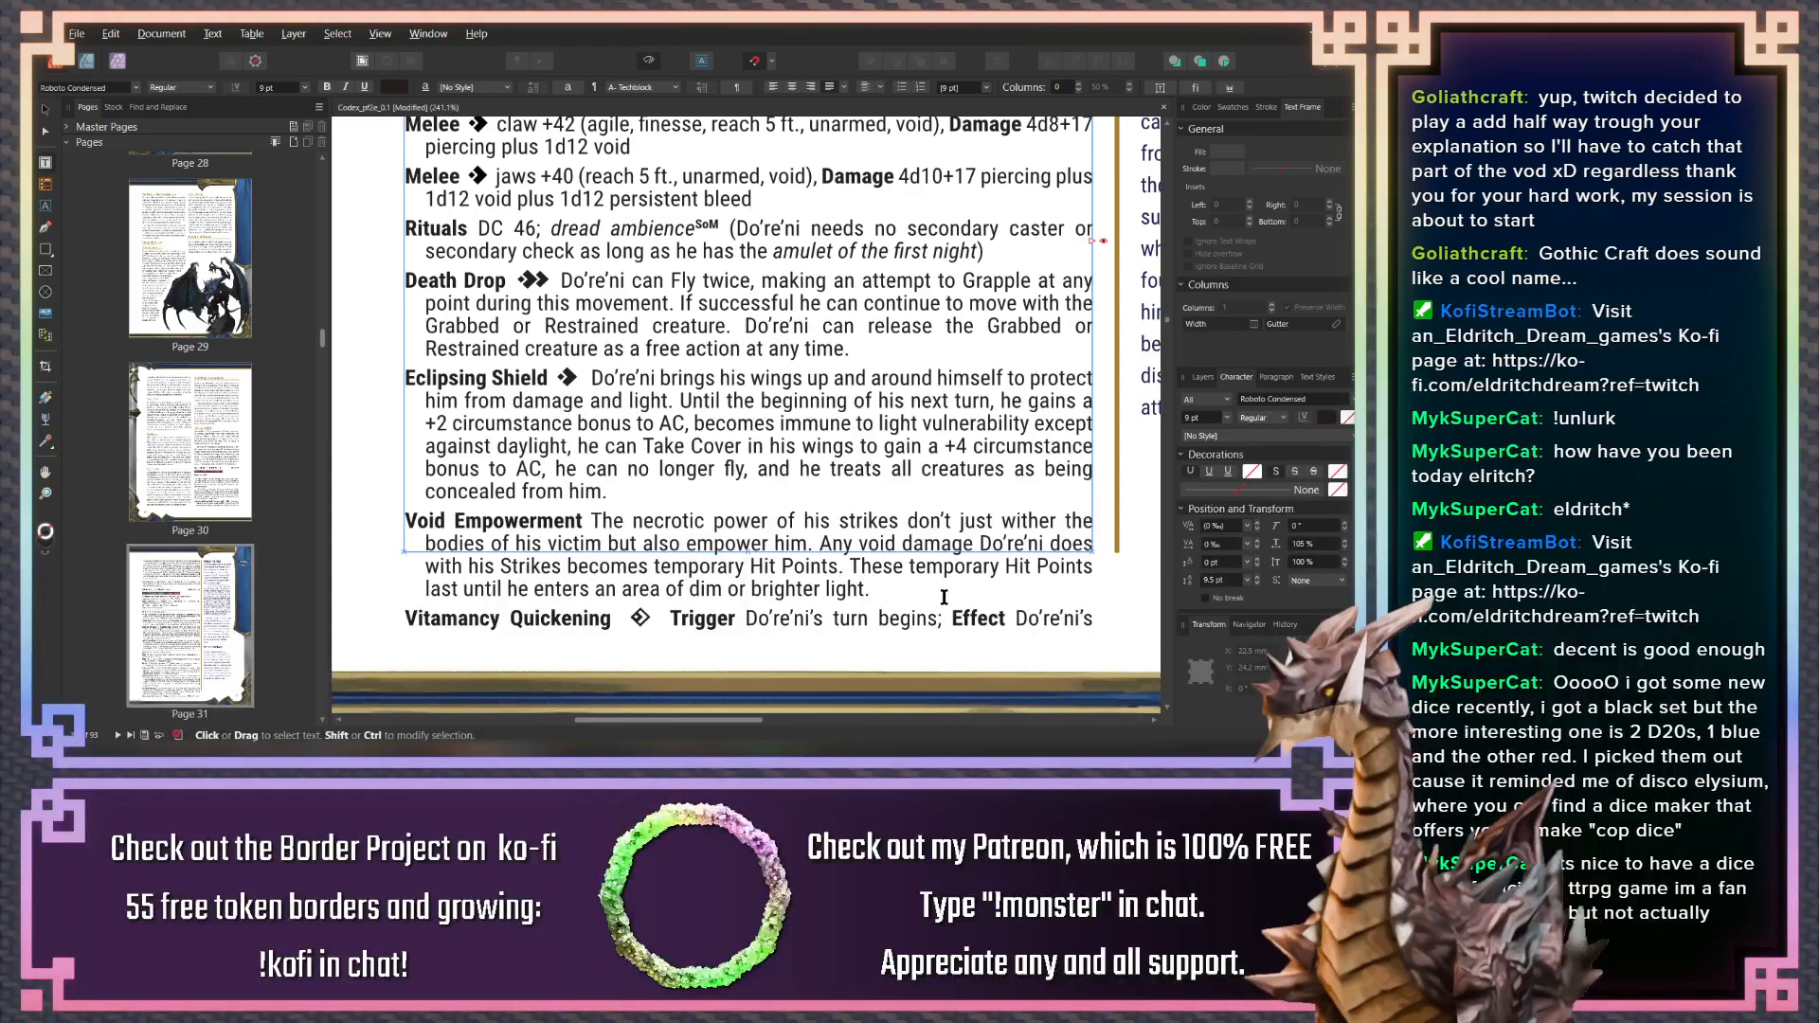
{"action": "scroll", "coordinate": [944, 596], "scroll_direction": "up", "scroll_amount": 5}
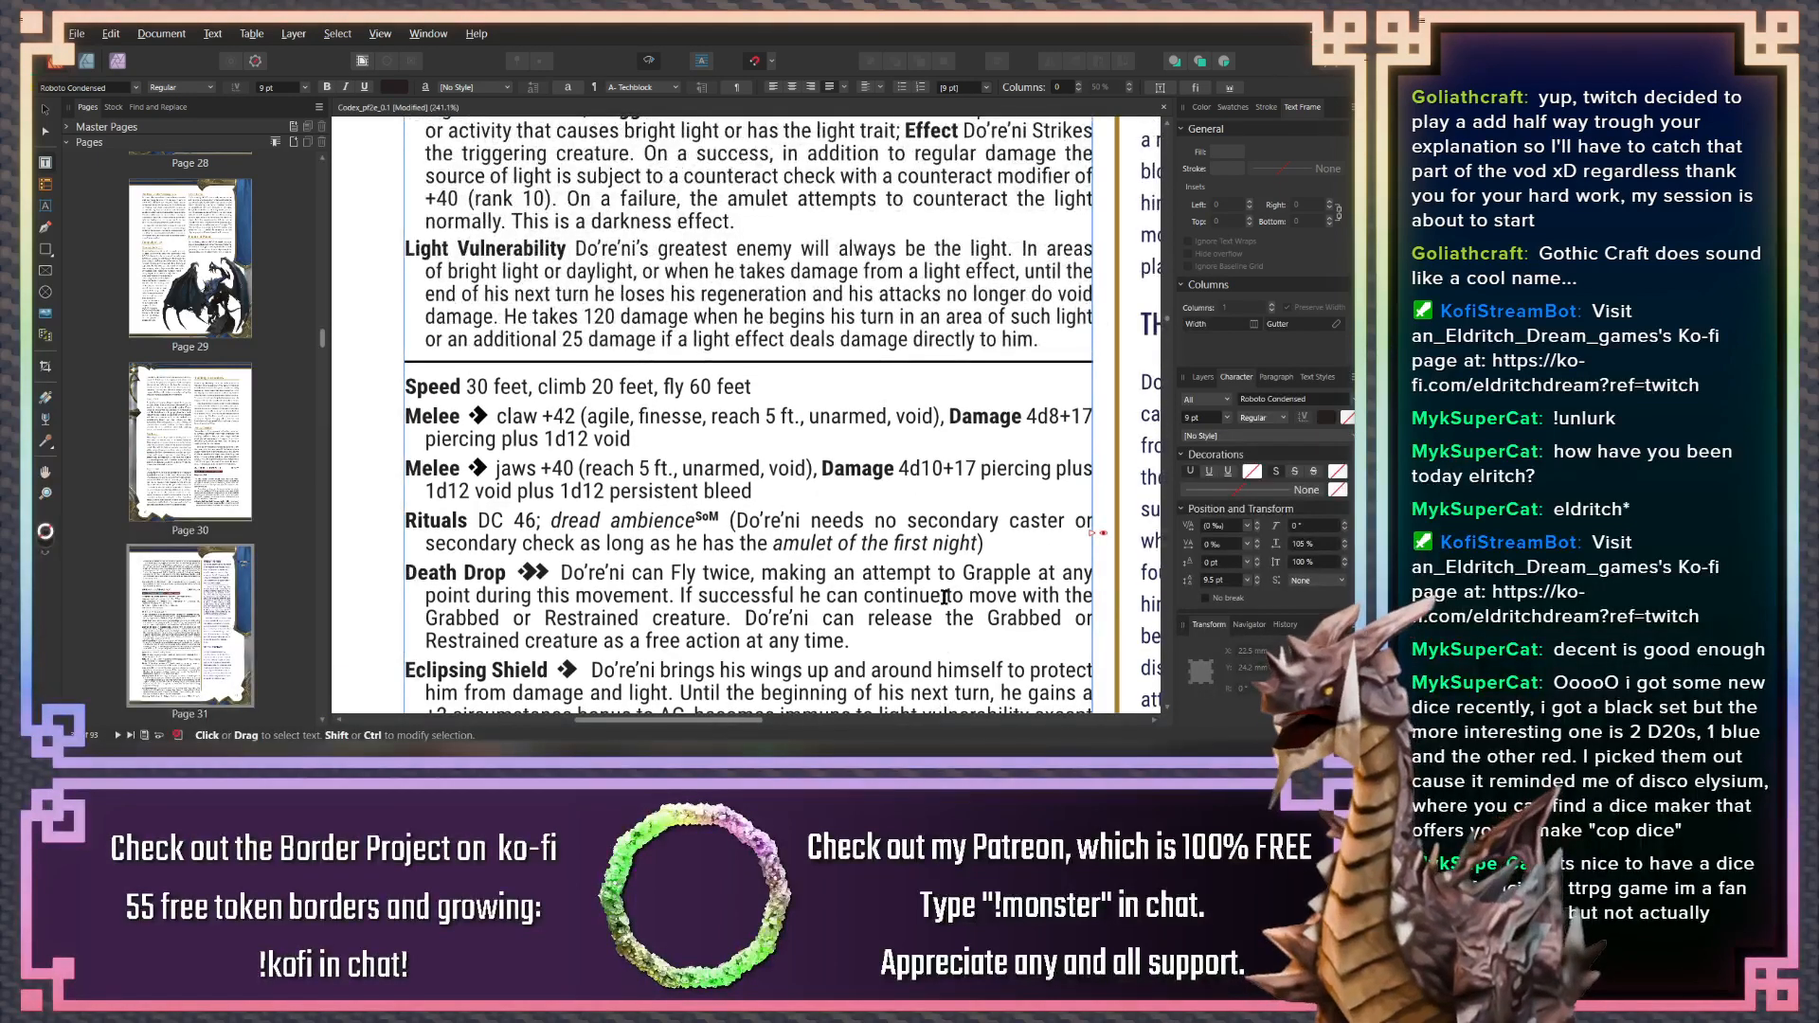
{"action": "scroll", "coordinate": [851, 487], "scroll_direction": "down", "scroll_amount": 2}
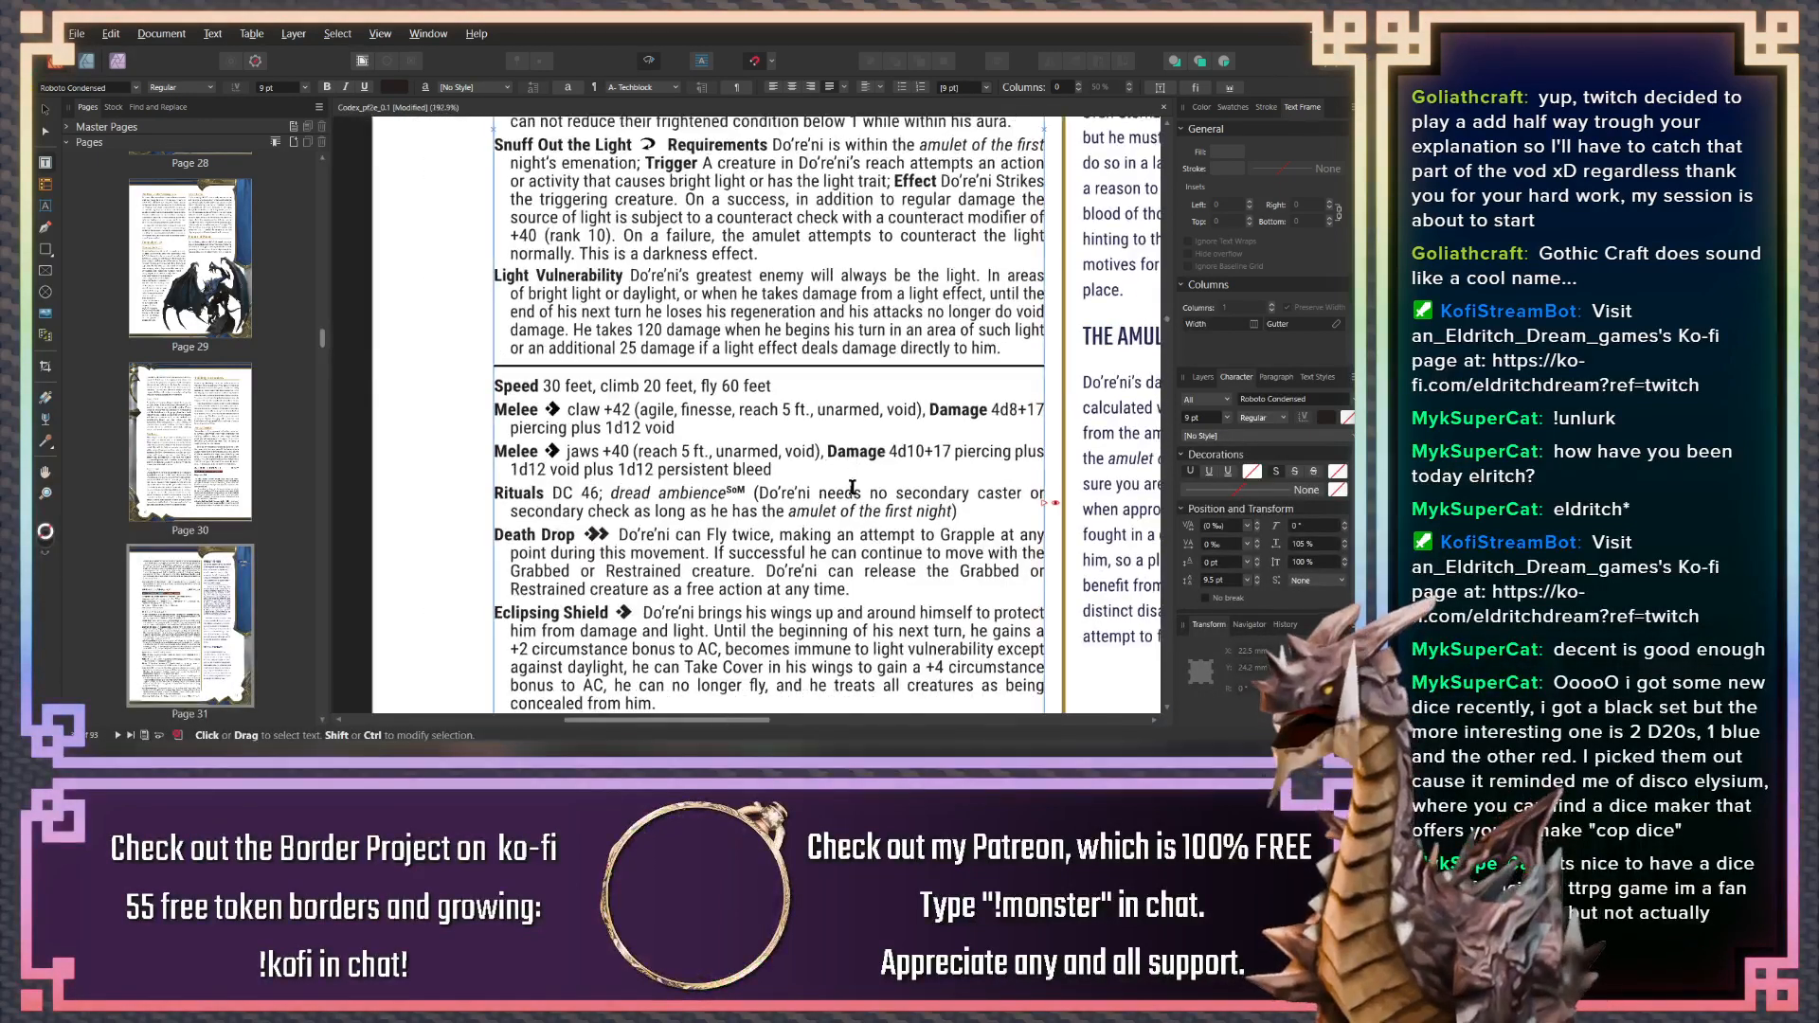
{"action": "scroll", "coordinate": [852, 461], "scroll_direction": "down", "scroll_amount": 1}
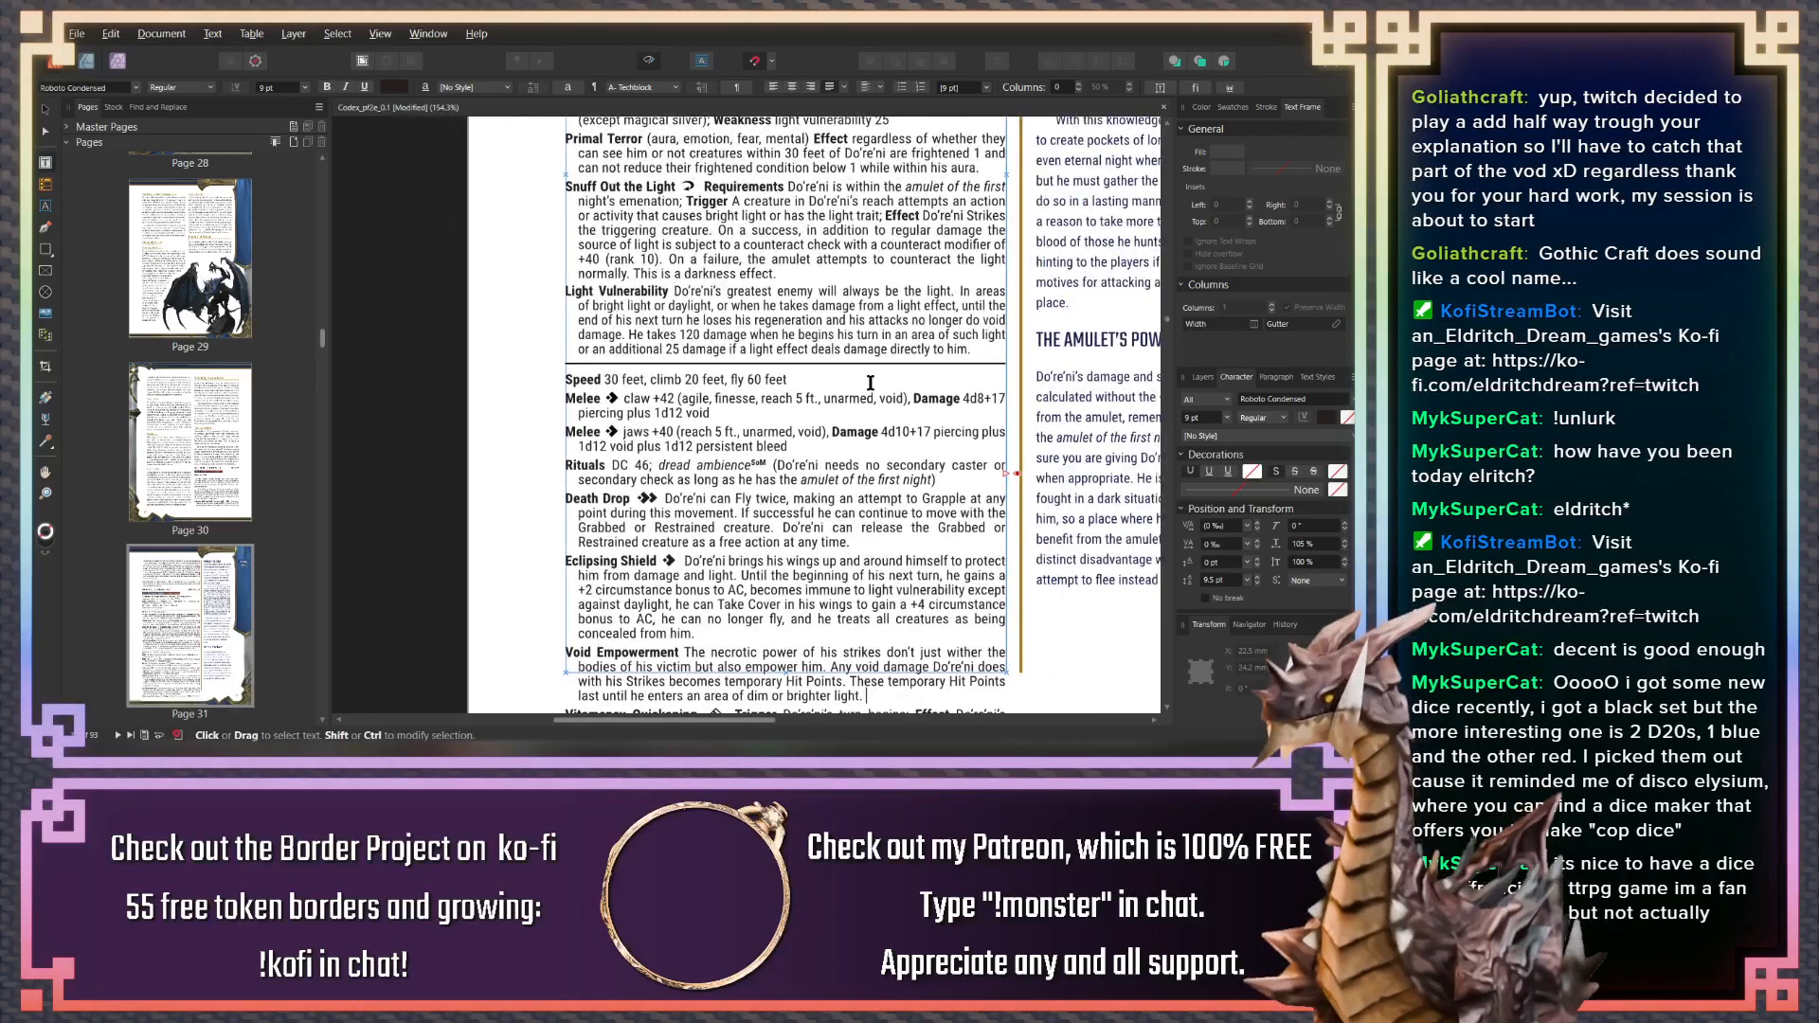
{"action": "scroll", "coordinate": [838, 467], "scroll_direction": "up", "scroll_amount": 10}
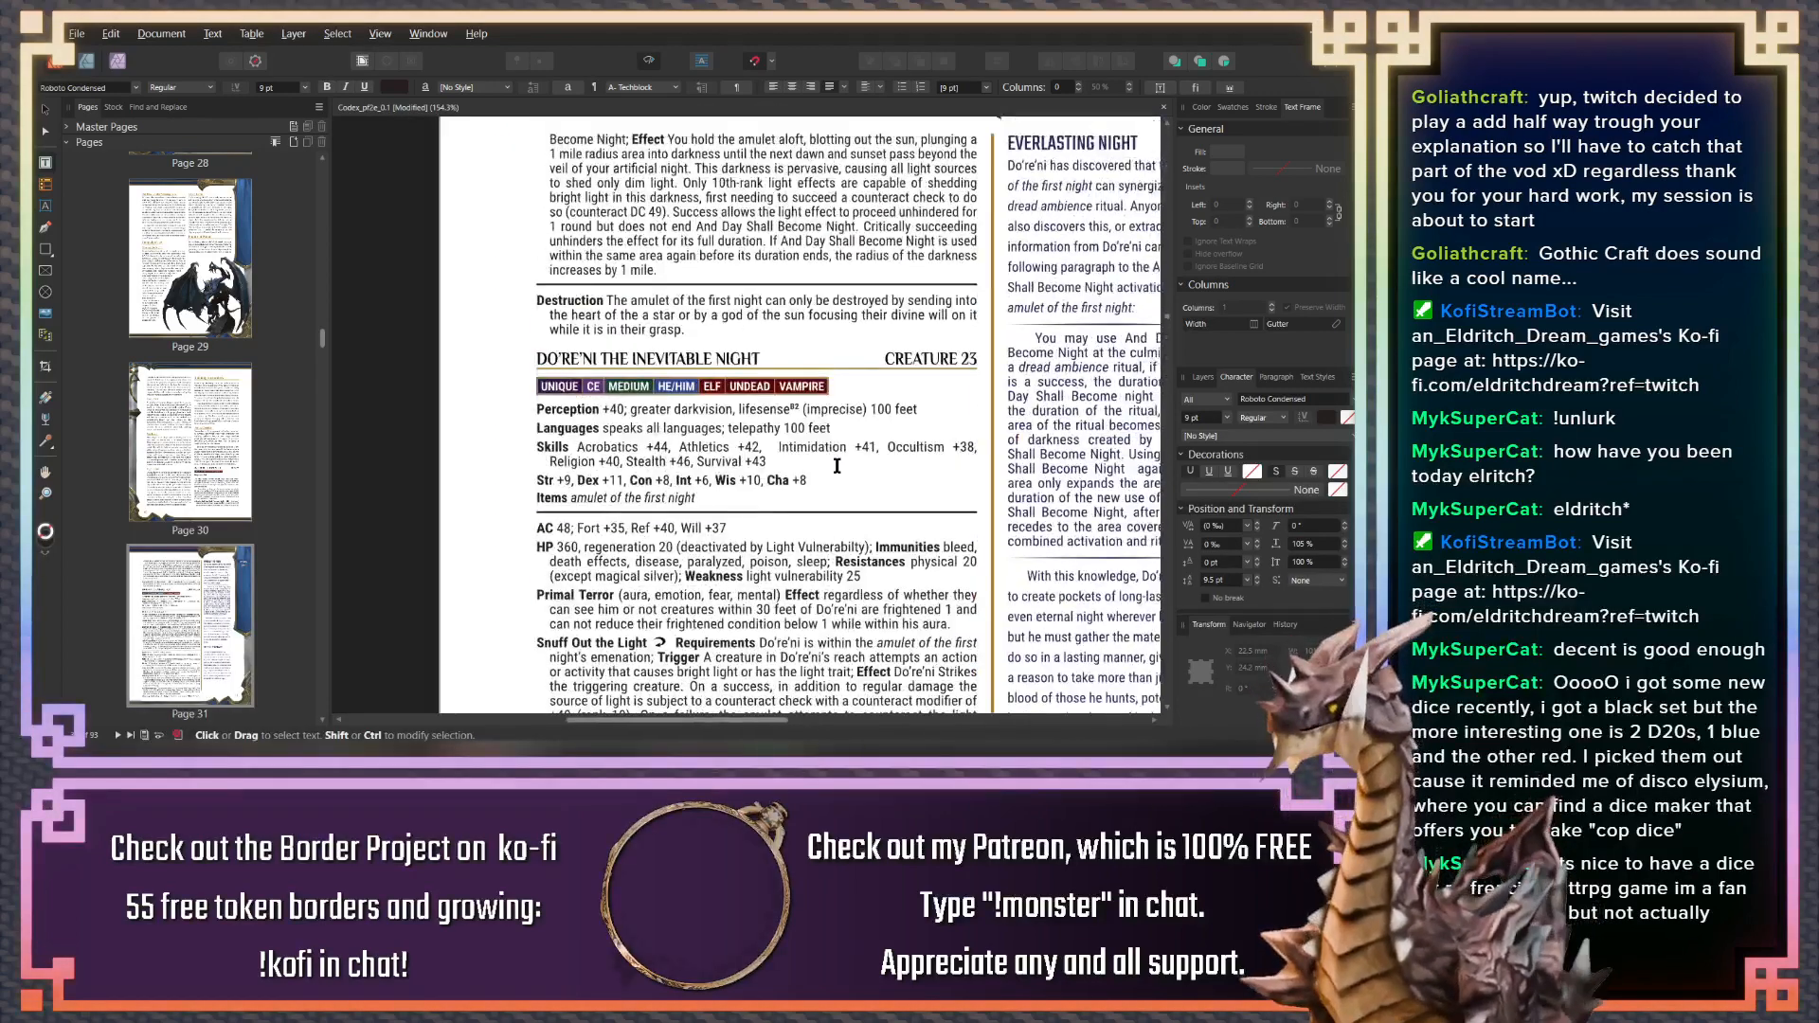
{"action": "scroll", "coordinate": [846, 475], "scroll_direction": "up", "scroll_amount": 5}
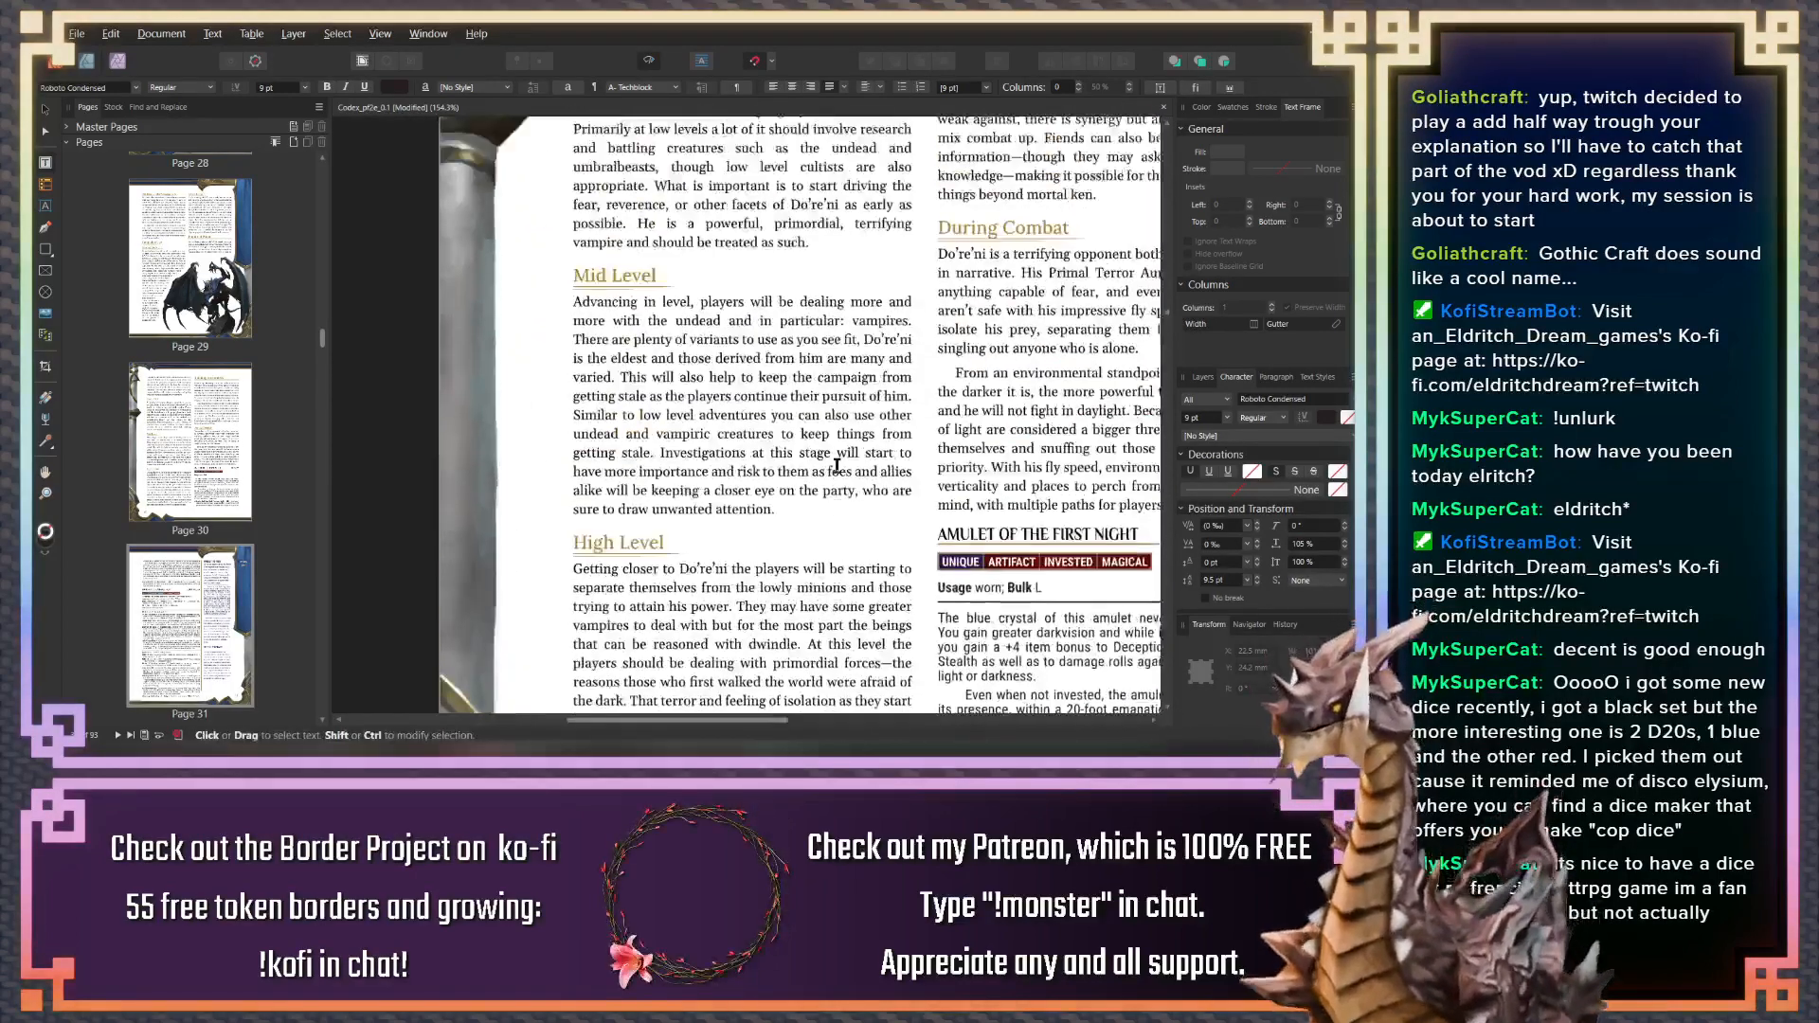
Review the level guidance, encounter advice and campaign use pages that precede Do're'ni's stat block
{"action": "left_click_drag", "start_coordinate": [821, 460], "coordinate": [872, 470]}
{"action": "scroll", "coordinate": [871, 468], "scroll_direction": "down", "scroll_amount": 5}
{"action": "scroll", "coordinate": [871, 468], "scroll_direction": "down", "scroll_amount": 4}
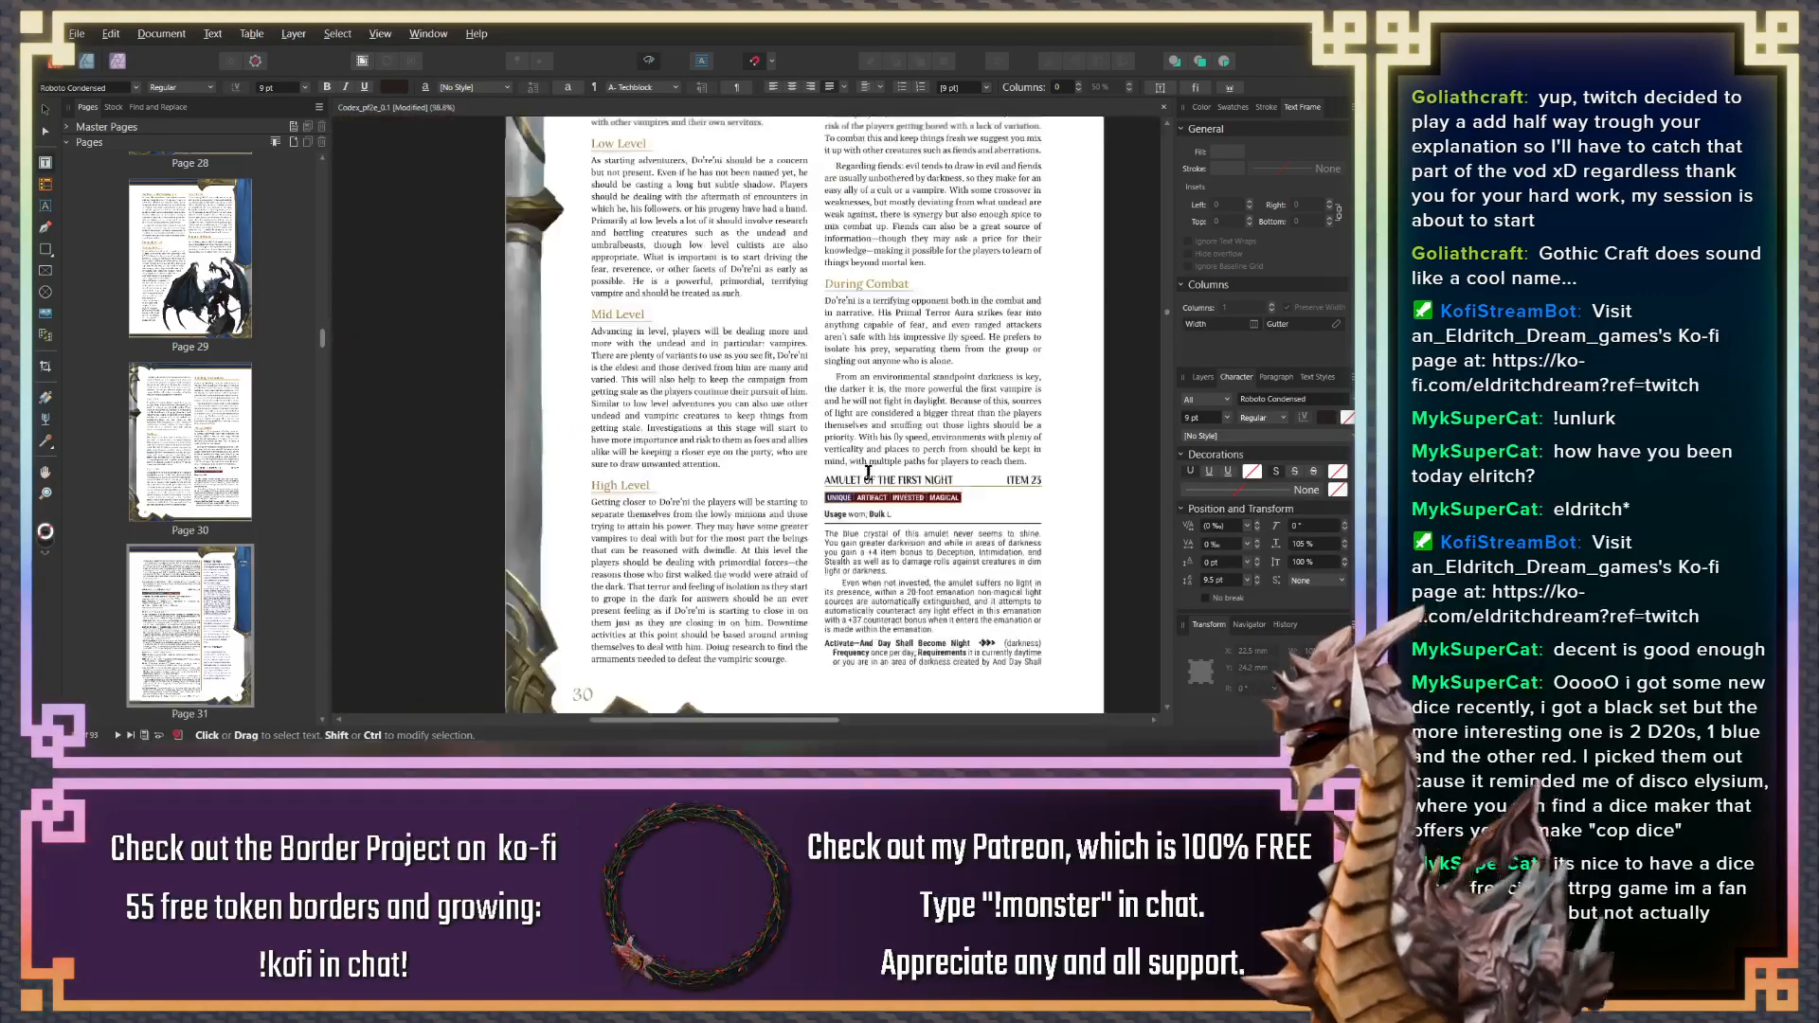
{"action": "scroll", "coordinate": [829, 429], "scroll_direction": "up", "scroll_amount": 10}
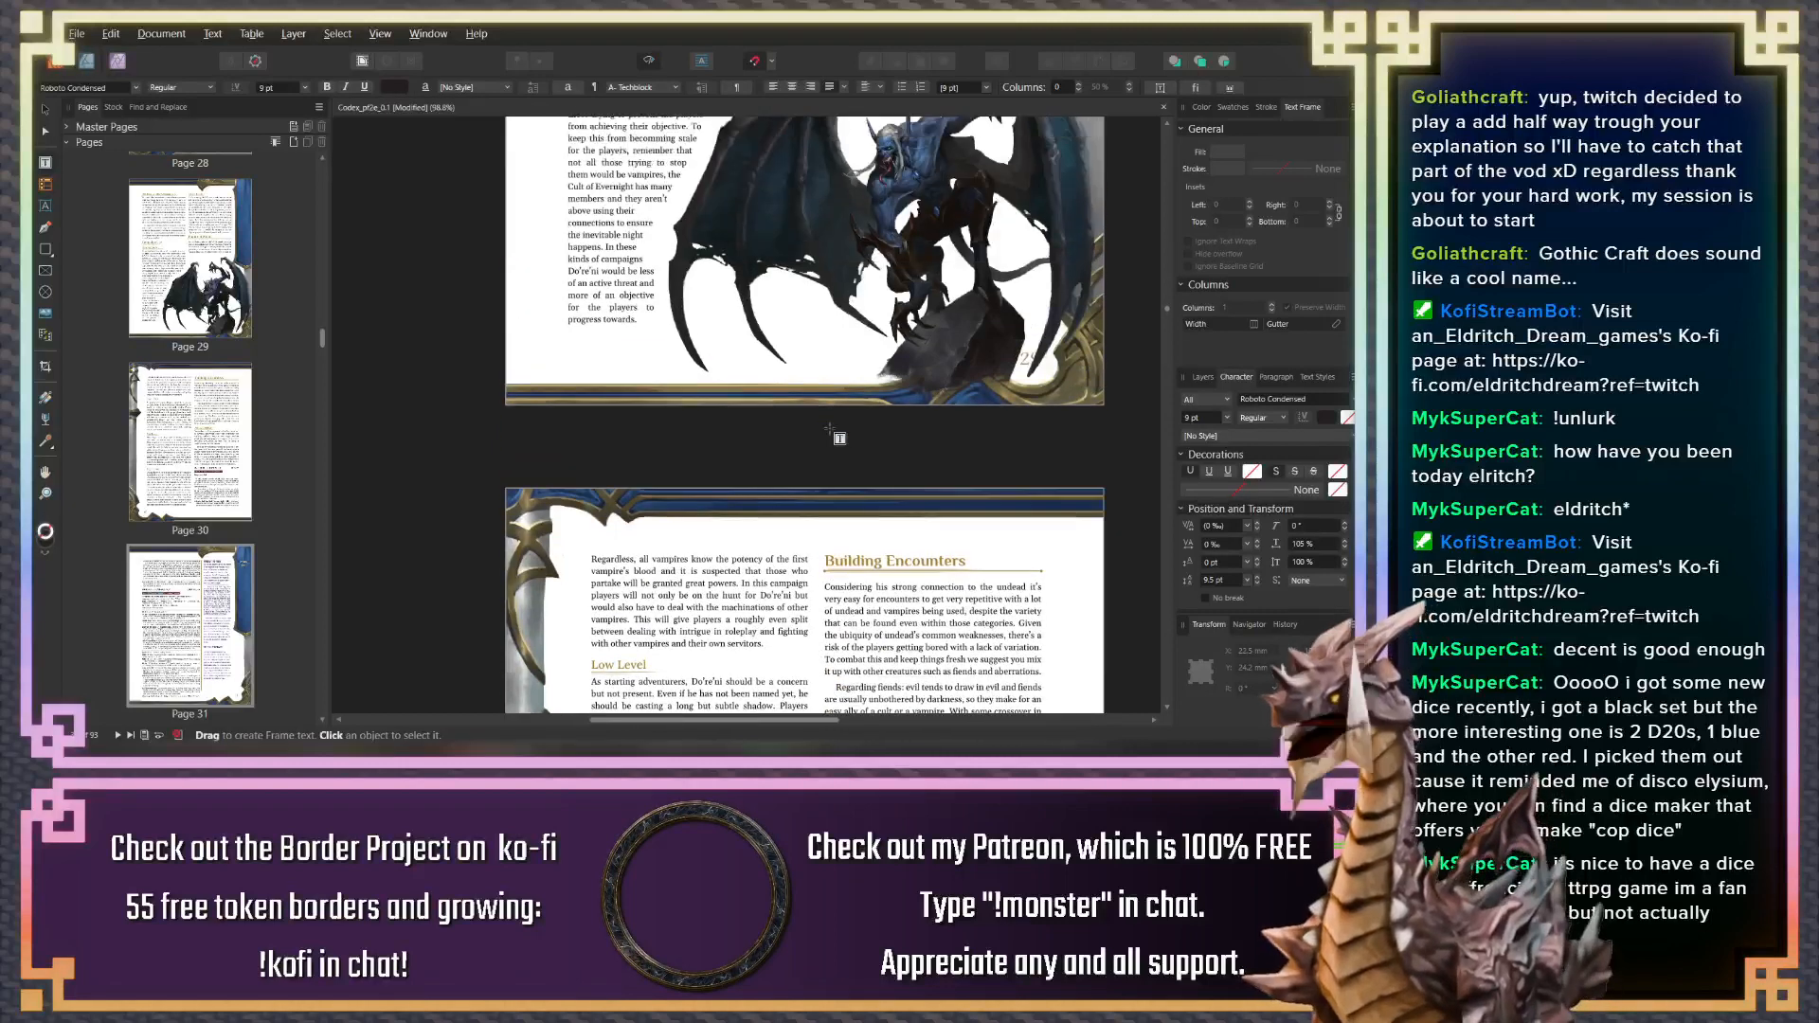
{"action": "scroll", "coordinate": [828, 429], "scroll_direction": "up", "scroll_amount": 2}
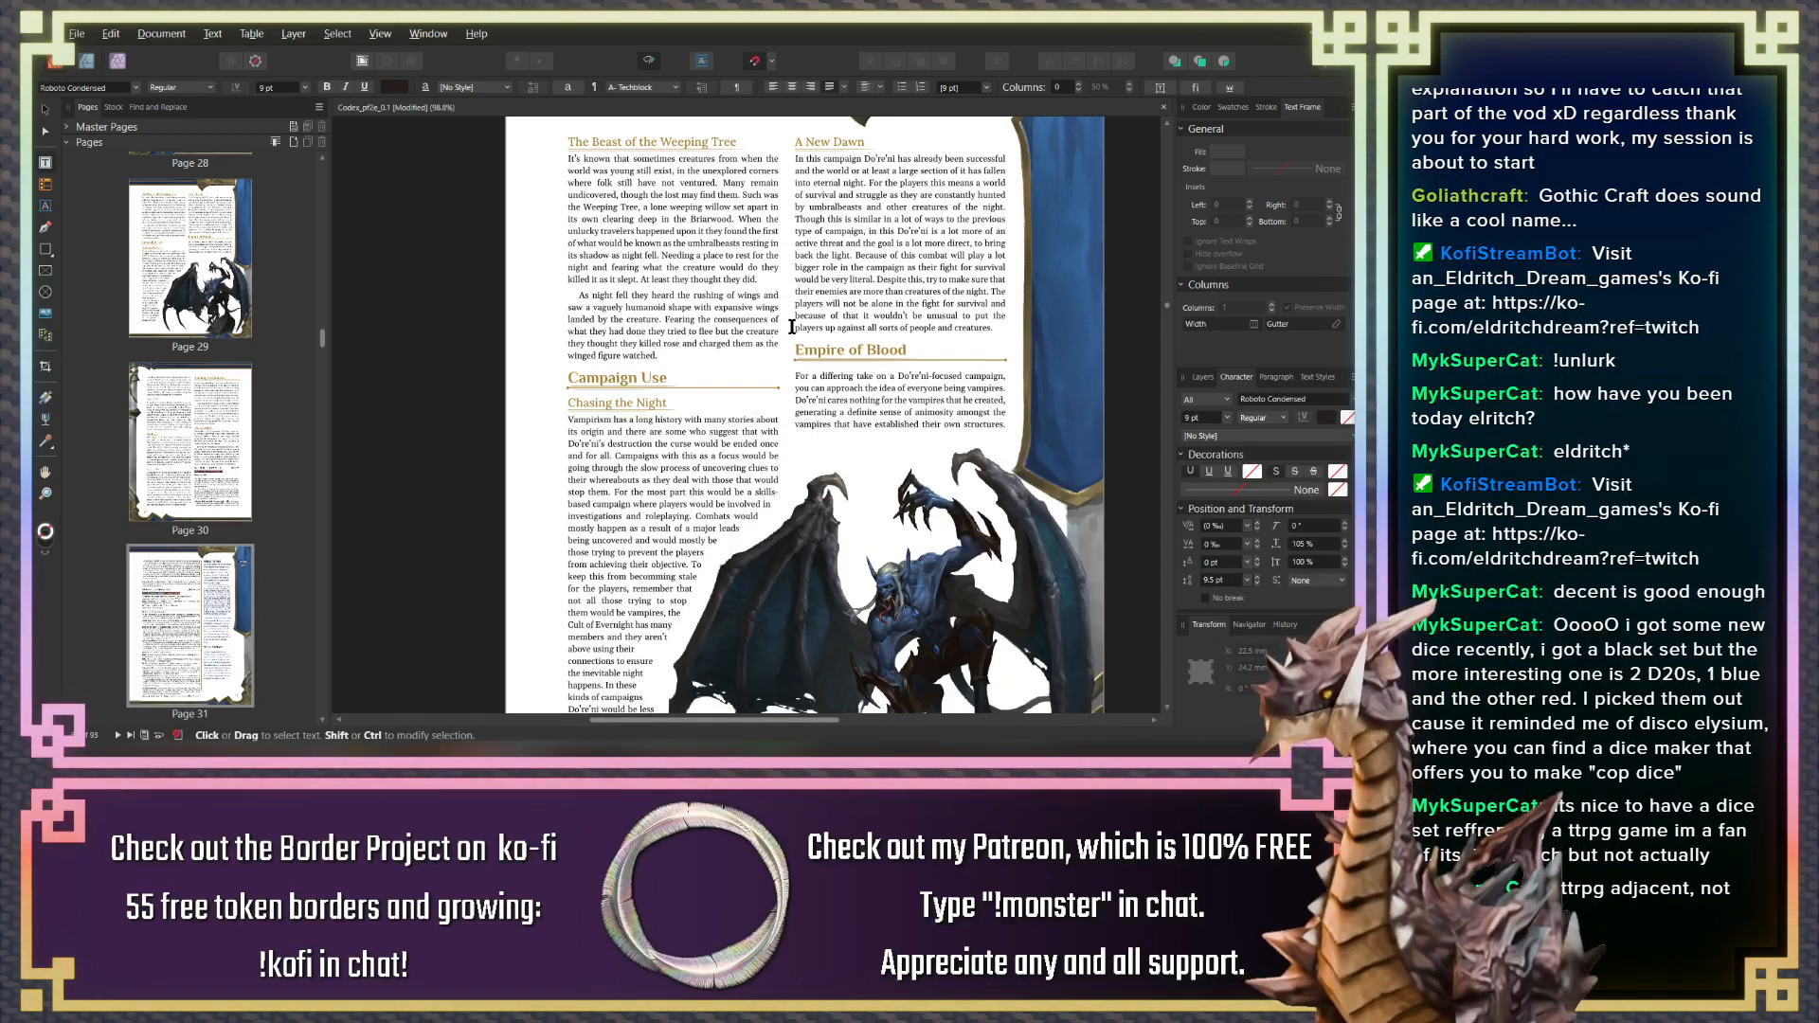
{"action": "scroll", "coordinate": [791, 327], "scroll_direction": "down", "scroll_amount": 10}
{"action": "scroll", "coordinate": [804, 334], "scroll_direction": "up", "scroll_amount": 8}
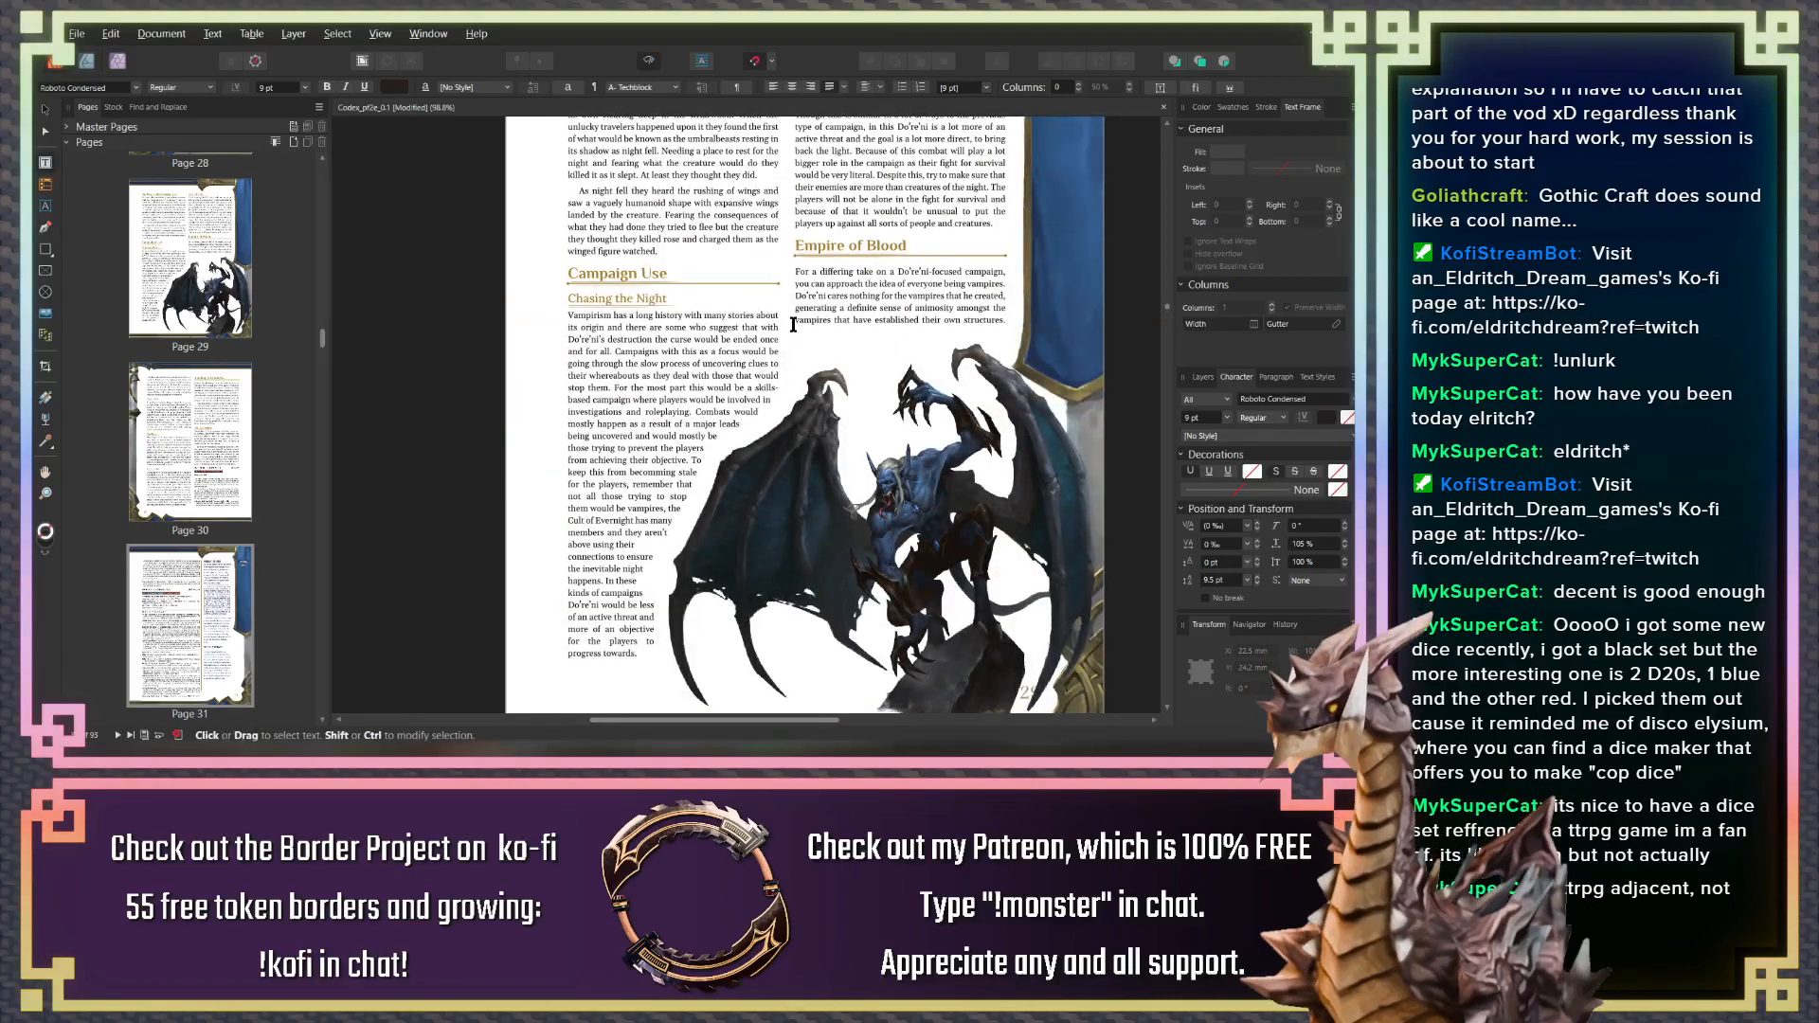
{"action": "scroll", "coordinate": [792, 325], "scroll_direction": "down", "scroll_amount": 20}
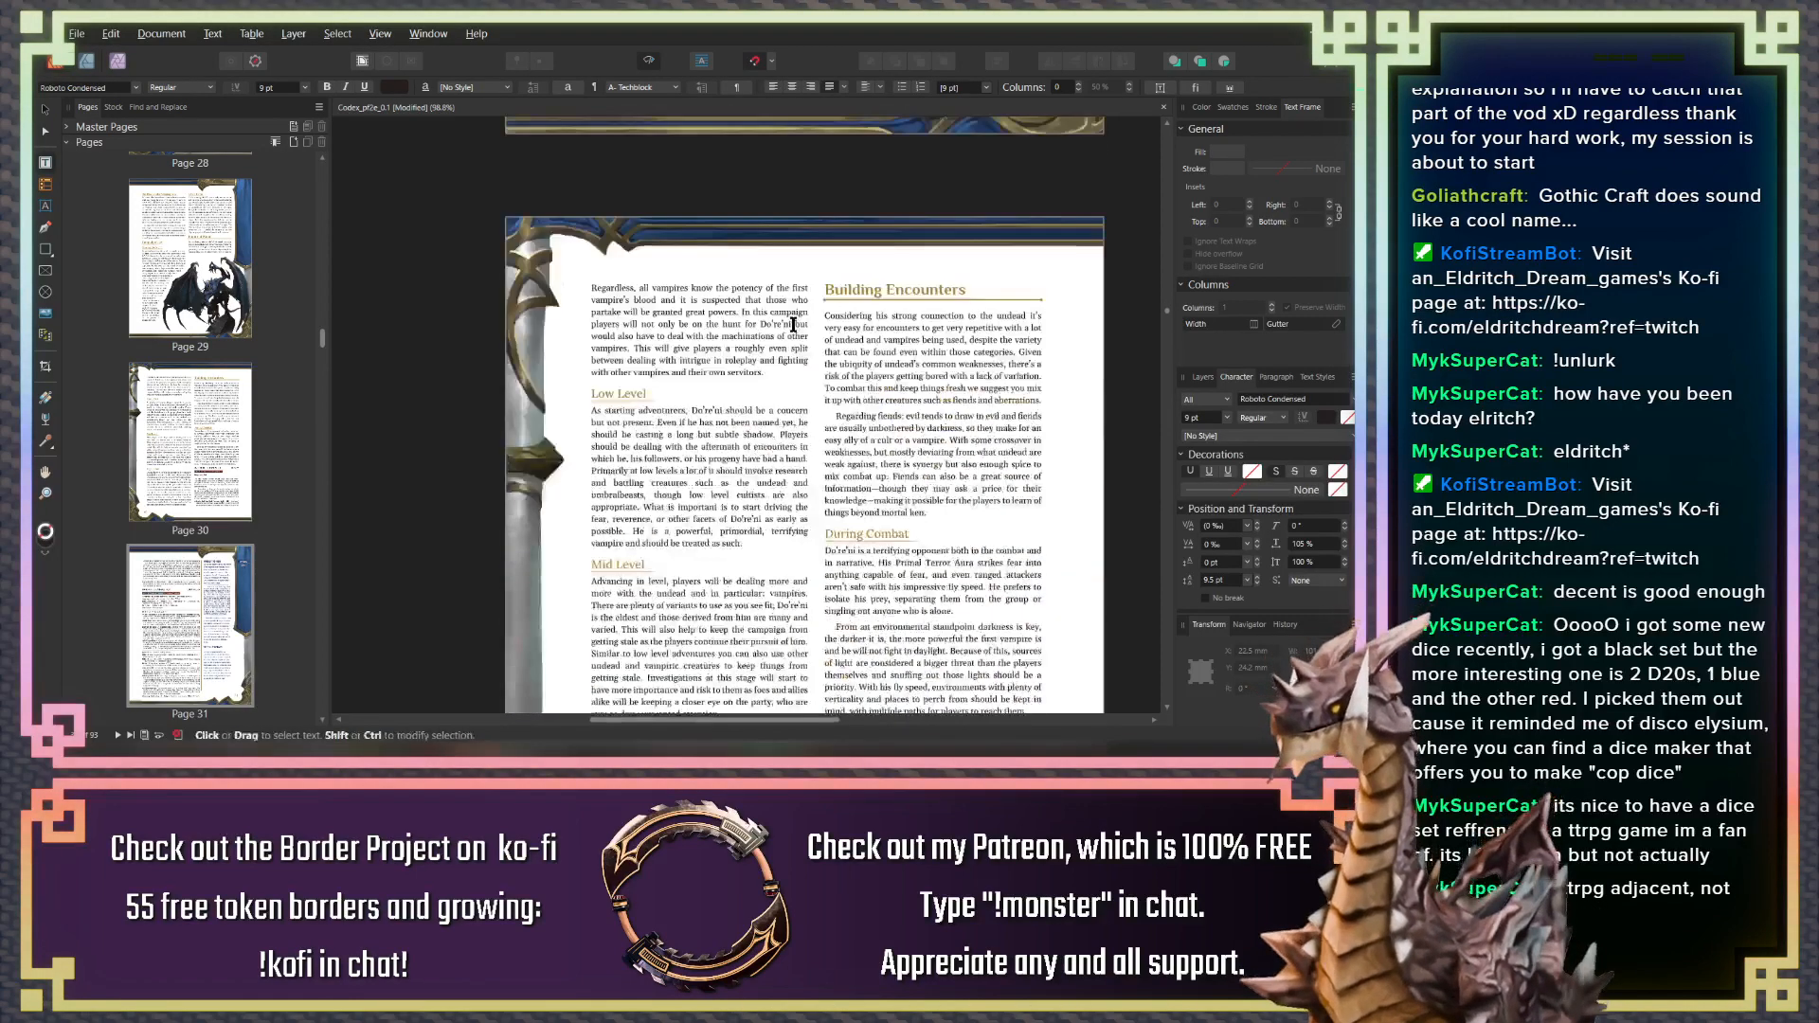
{"action": "scroll", "coordinate": [784, 368], "scroll_direction": "down", "scroll_amount": 7}
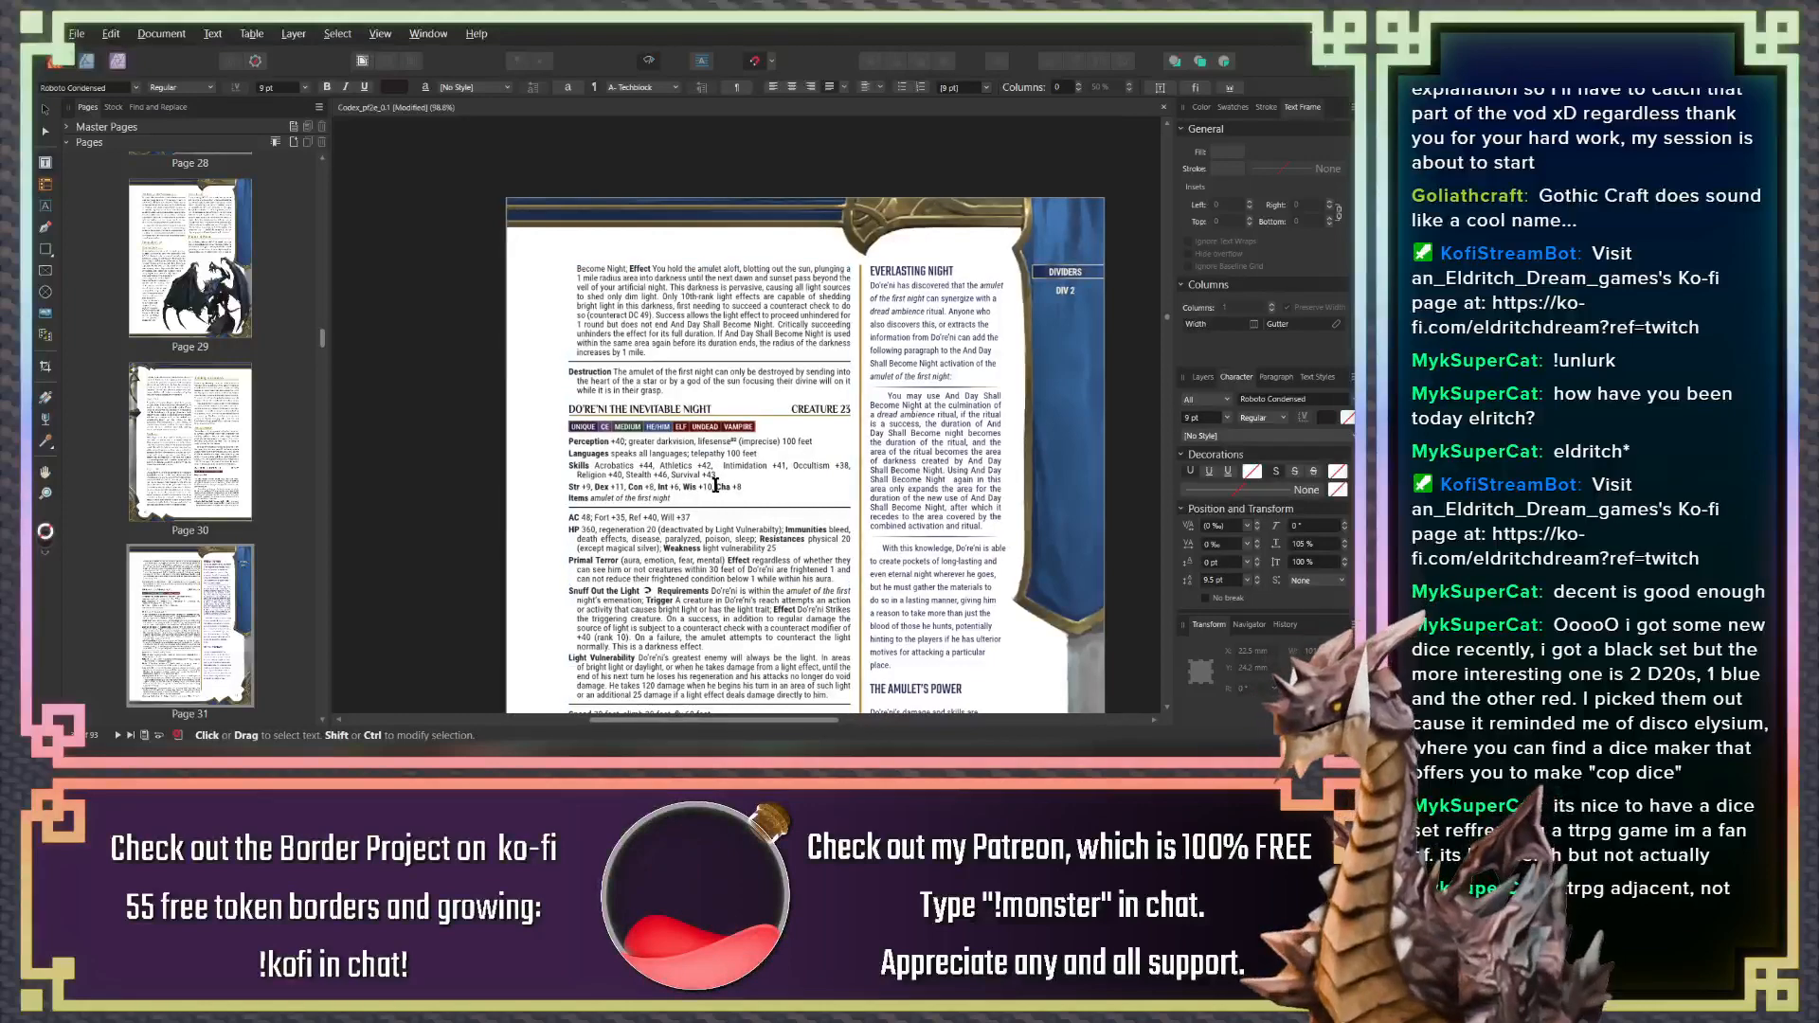
Set the counteract modifier in Do're'ni's Snuff Out the Light ability to +39
{"action": "scroll", "coordinate": [717, 476], "scroll_direction": "up", "scroll_amount": 4}
{"action": "scroll", "coordinate": [730, 438], "scroll_direction": "down", "scroll_amount": 1}
{"action": "scroll", "coordinate": [731, 436], "scroll_direction": "down", "scroll_amount": 6}
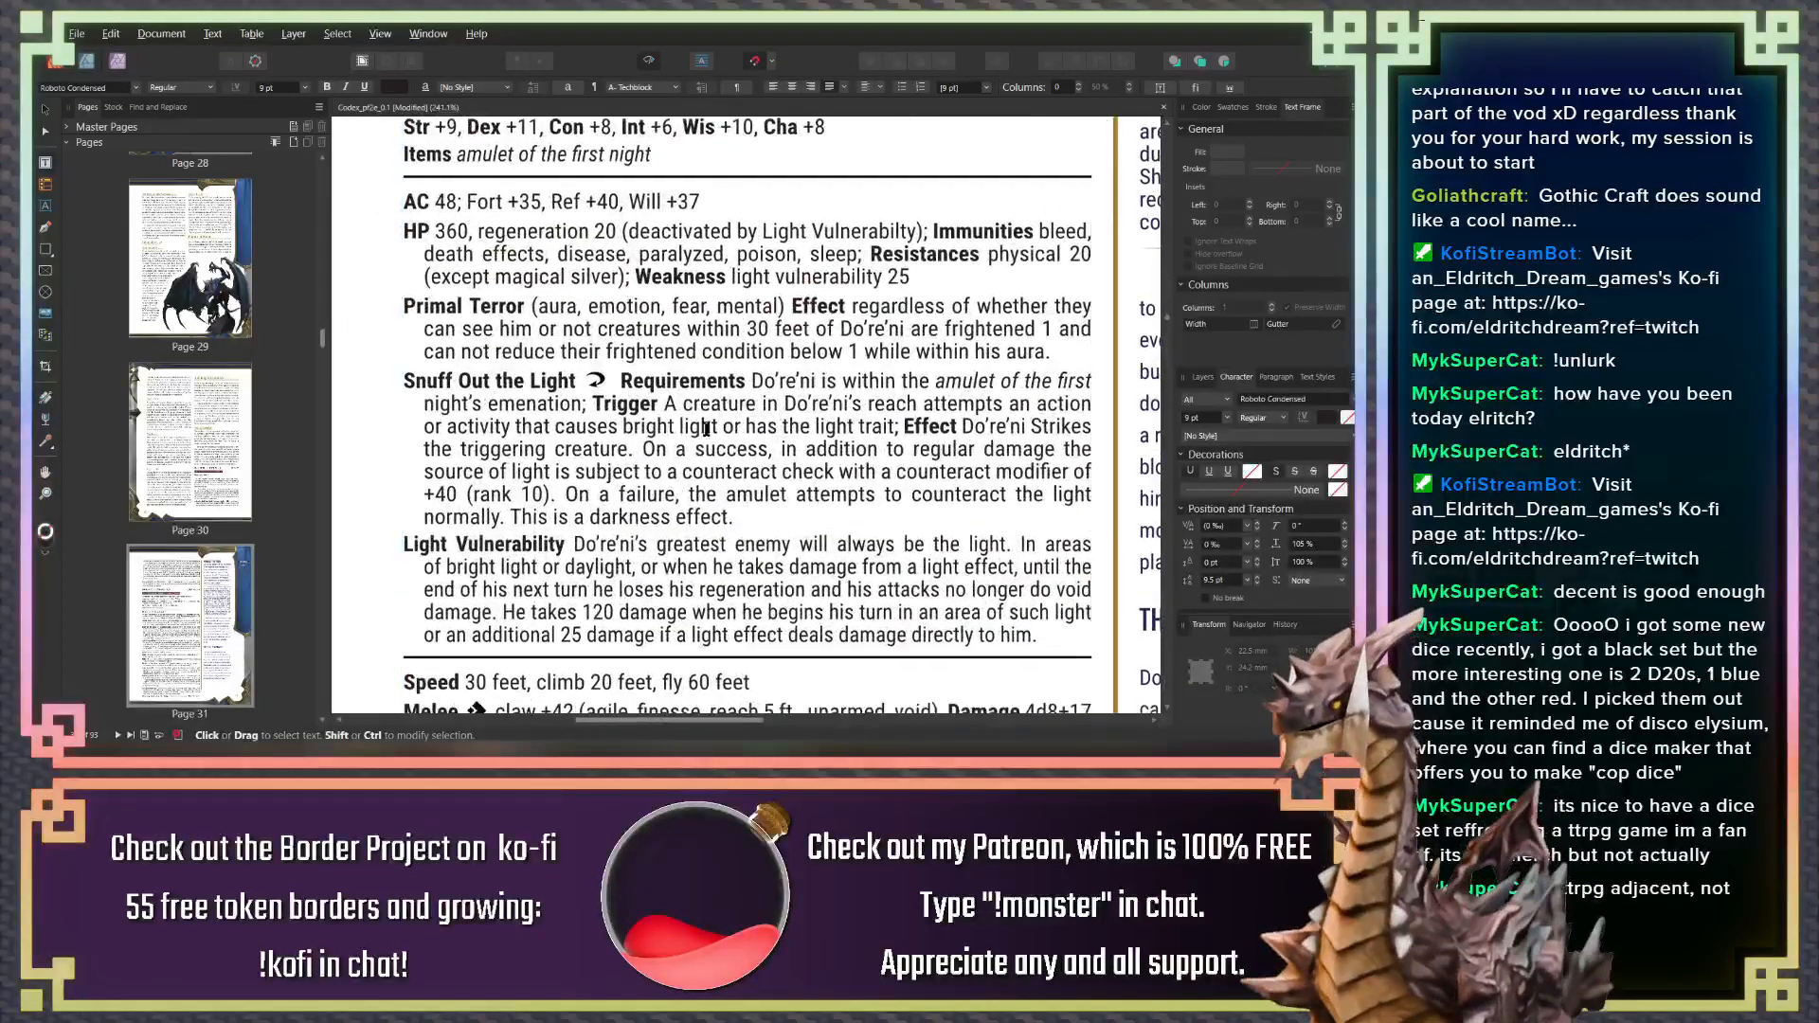
{"action": "scroll", "coordinate": [744, 382], "scroll_direction": "down", "scroll_amount": 2}
{"action": "scroll", "coordinate": [749, 398], "scroll_direction": "down", "scroll_amount": 3}
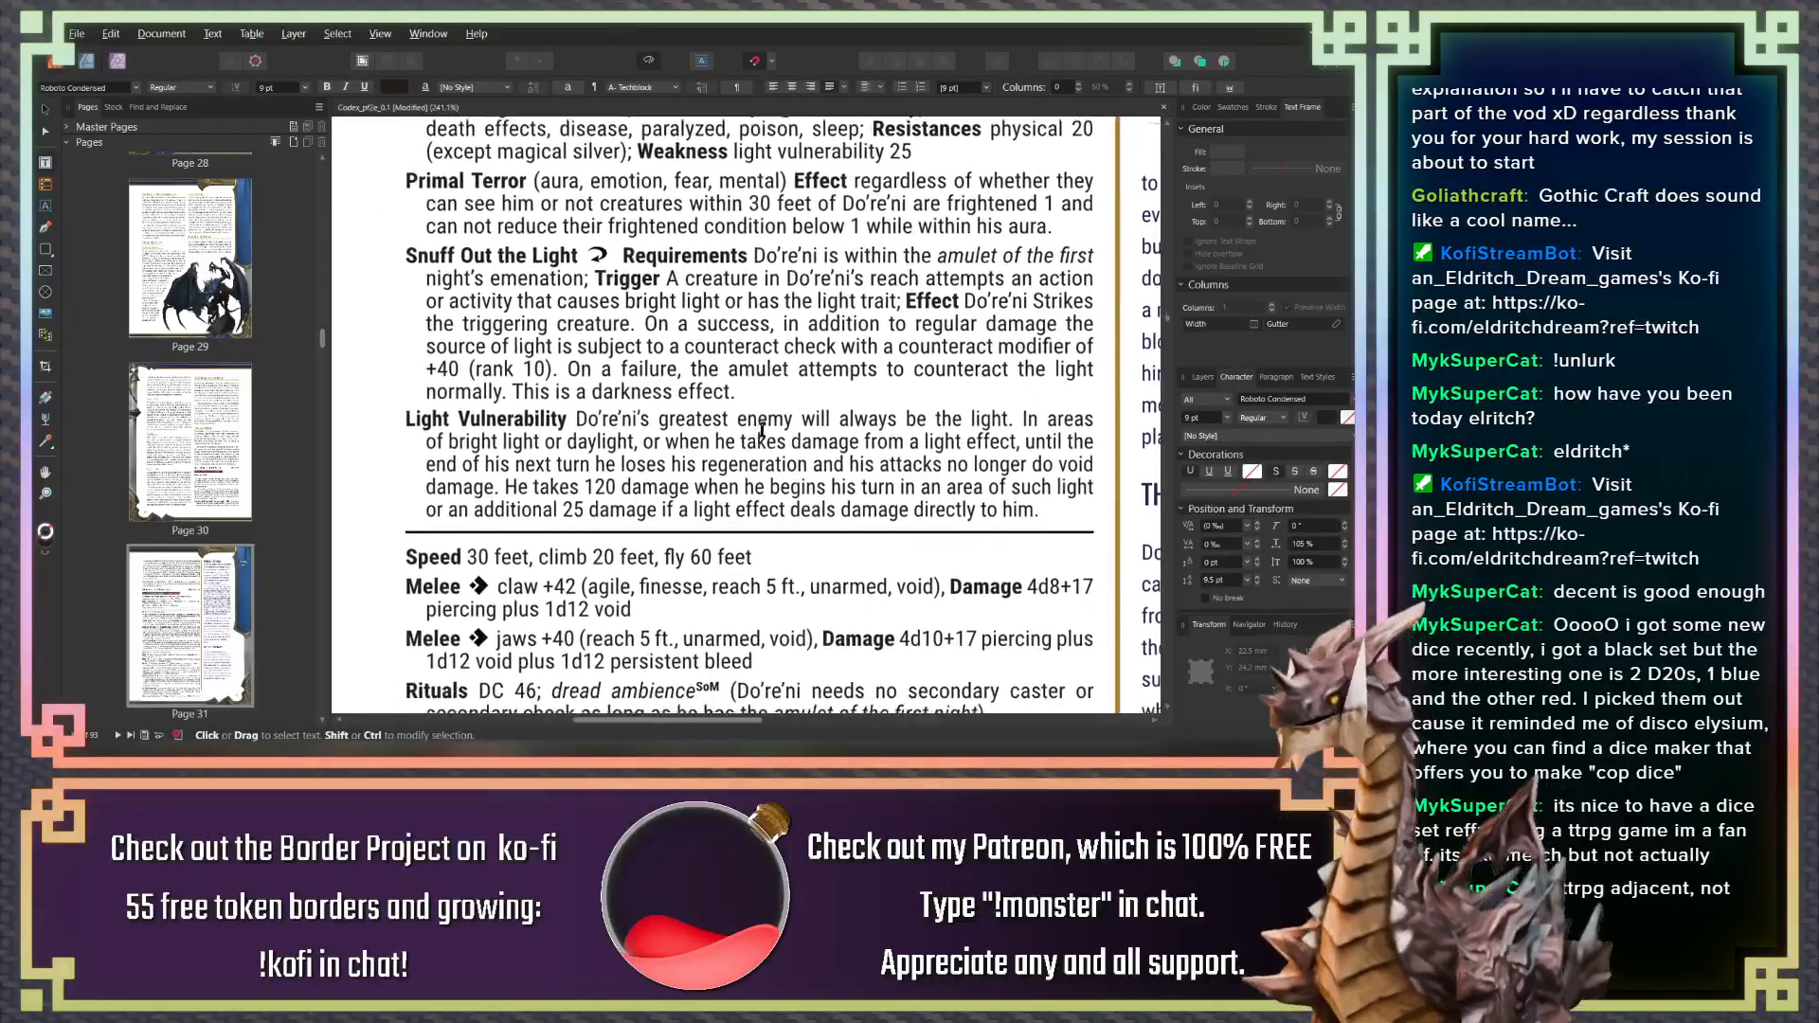
{"action": "scroll", "coordinate": [781, 446], "scroll_direction": "down", "scroll_amount": 1}
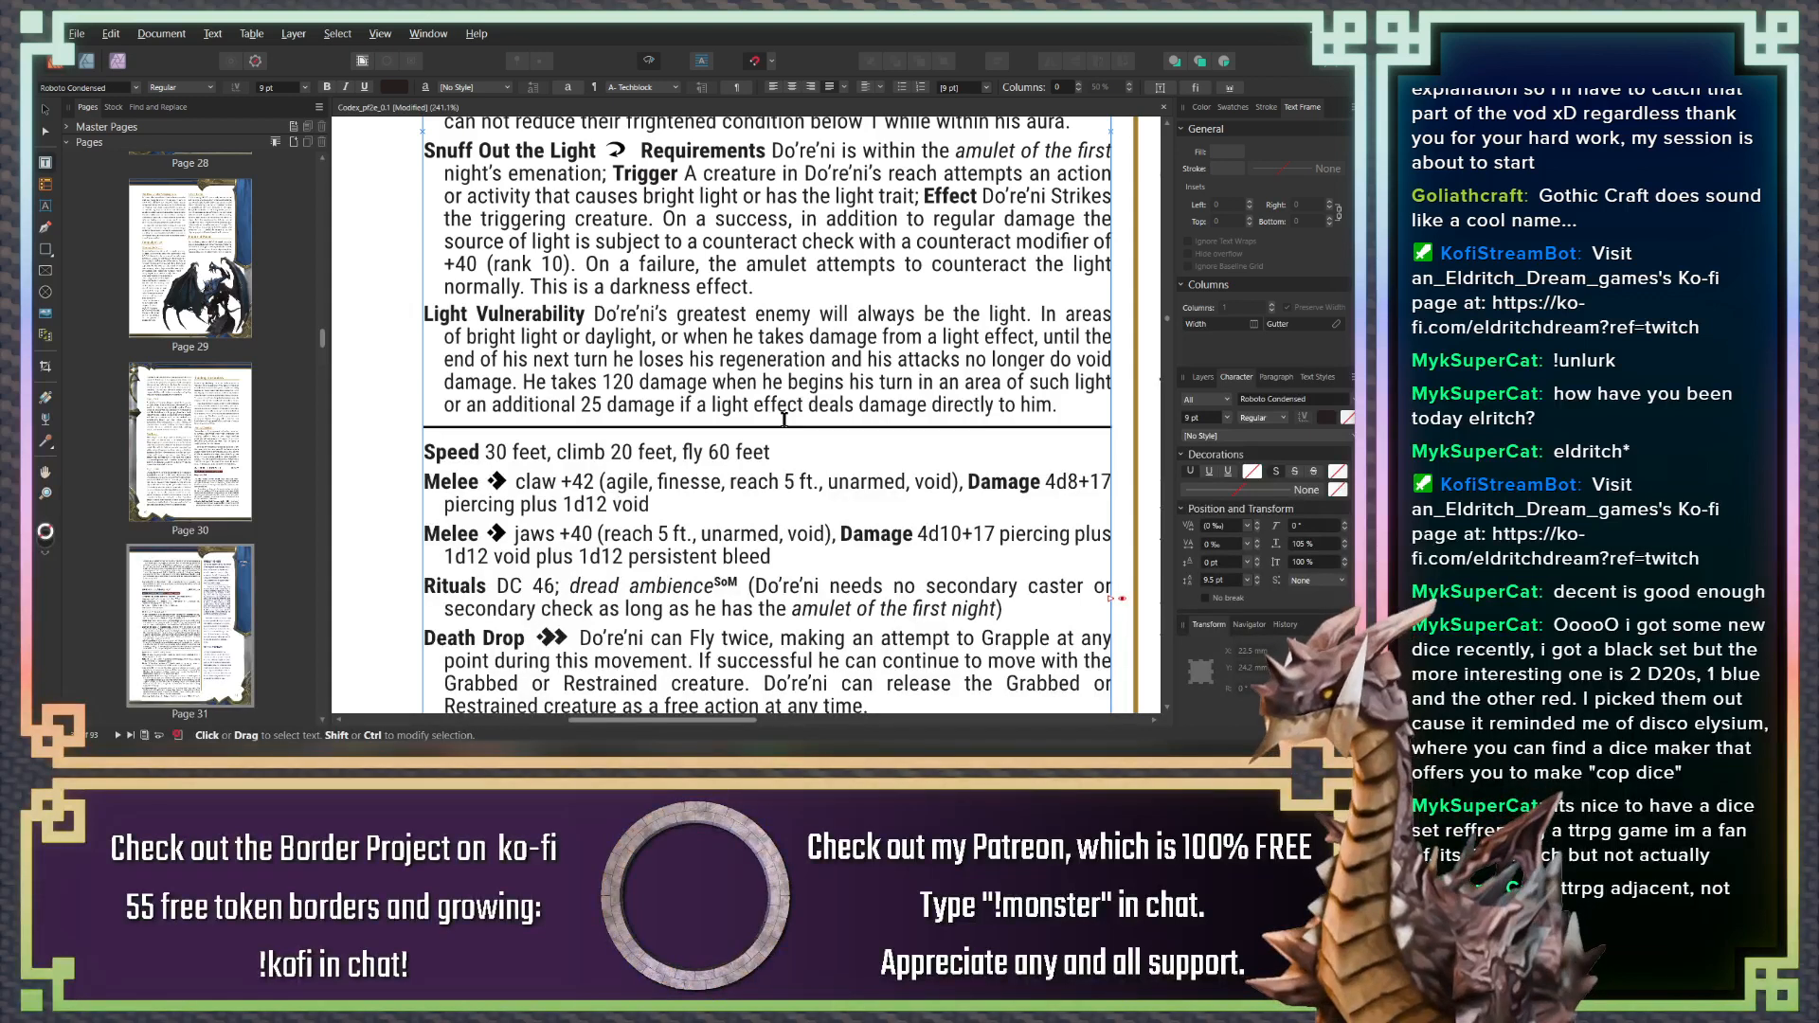
{"action": "left_click_drag", "start_coordinate": [473, 262], "coordinate": [466, 260]}
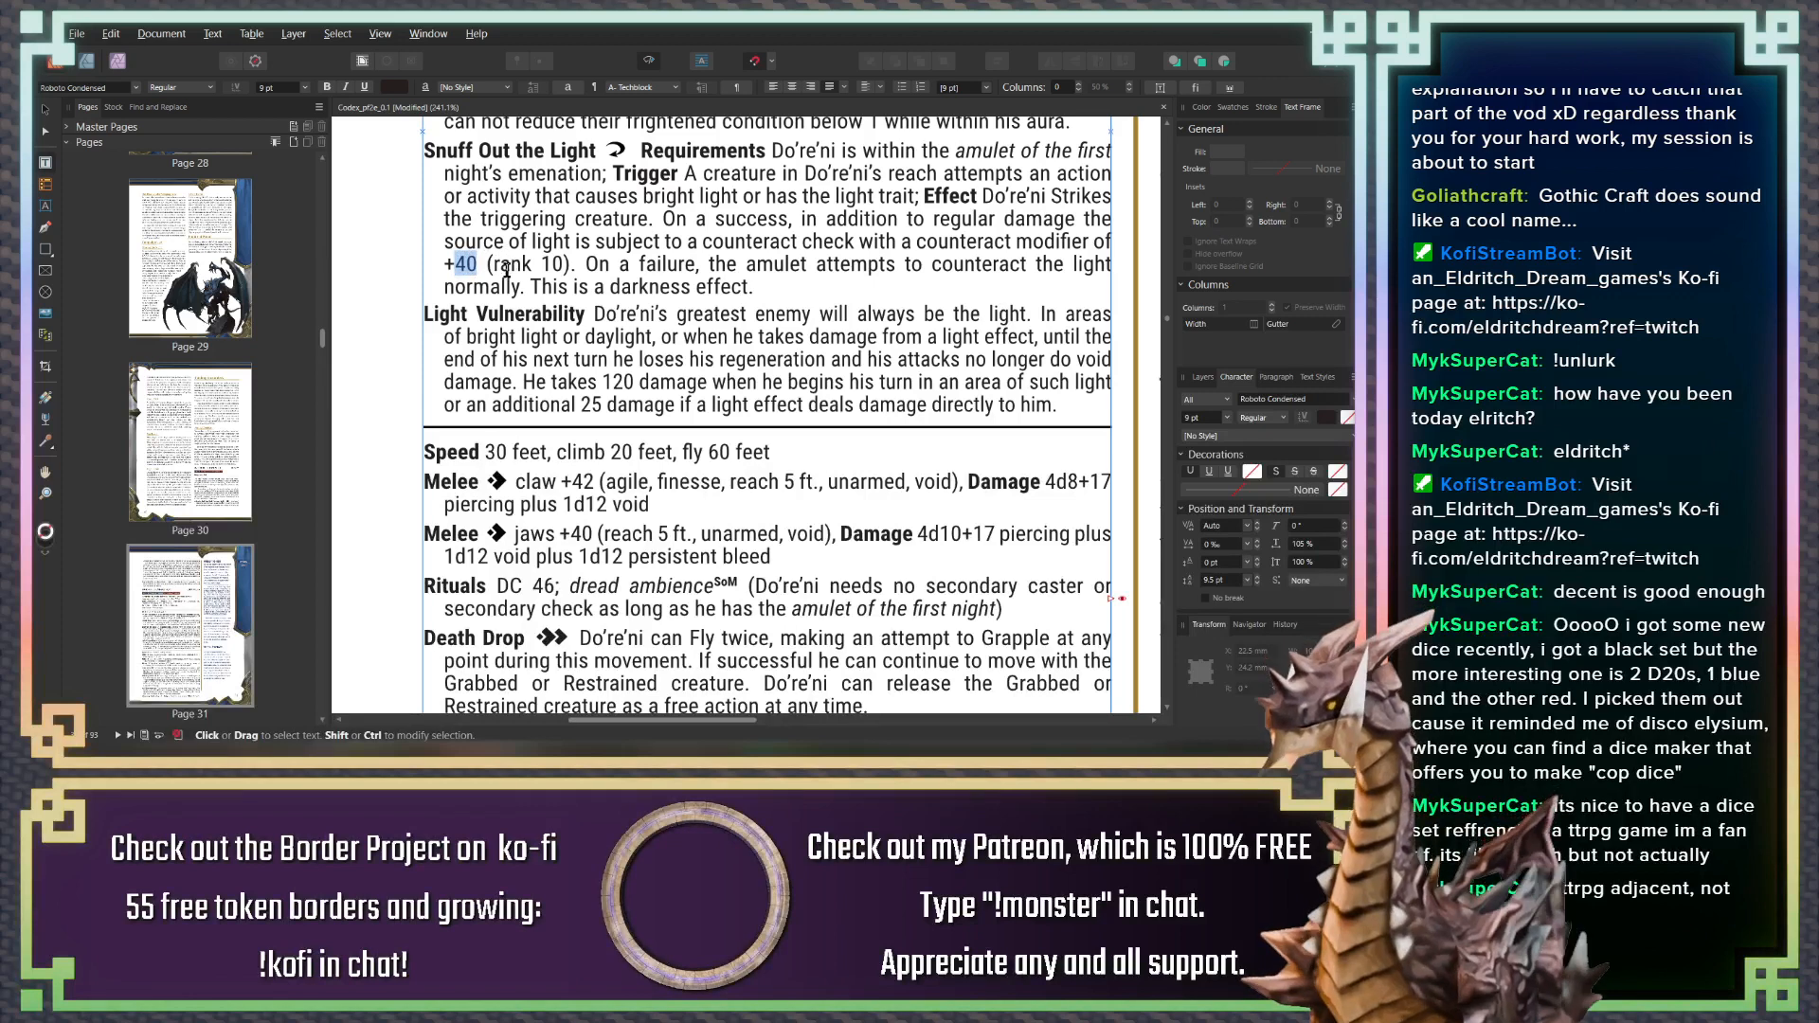
{"action": "type", "text": "39"}
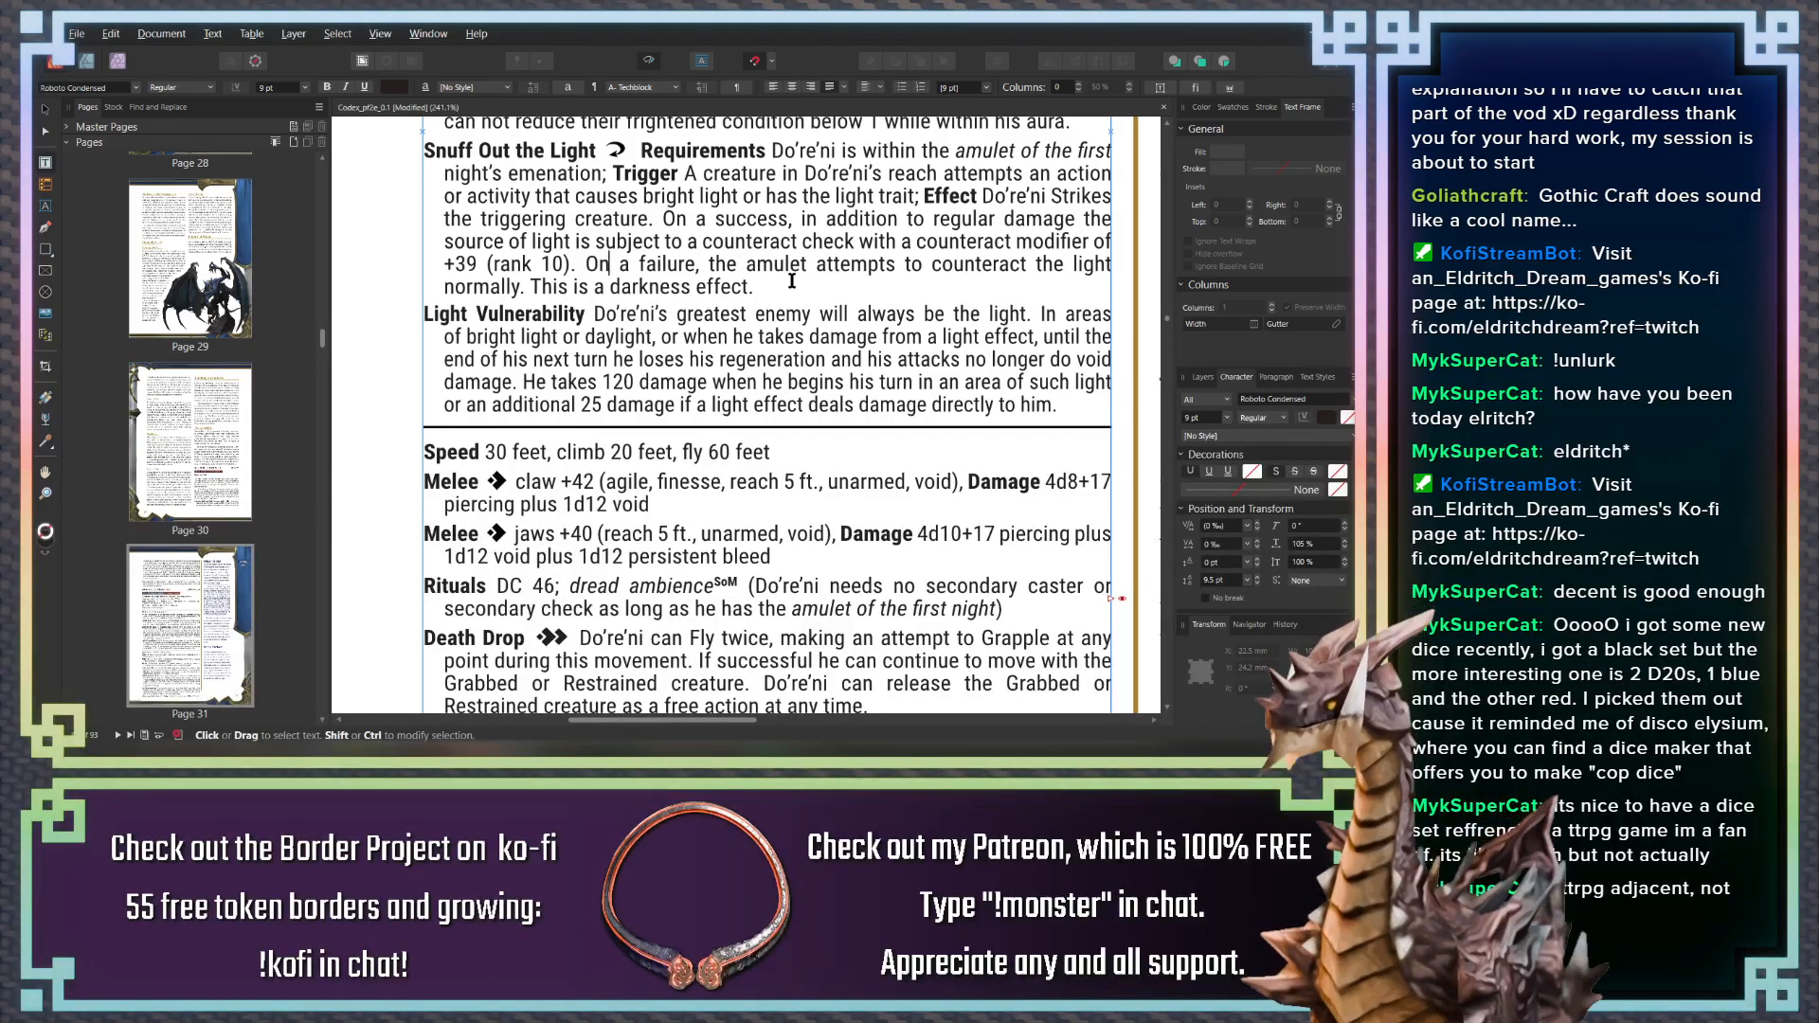
Proofread Do're'ni's stat block from Light Vulnerability to Vitamancy Quickening, plus the amulet's effect and destruction text above it
{"action": "scroll", "coordinate": [792, 281], "scroll_direction": "down", "scroll_amount": 1}
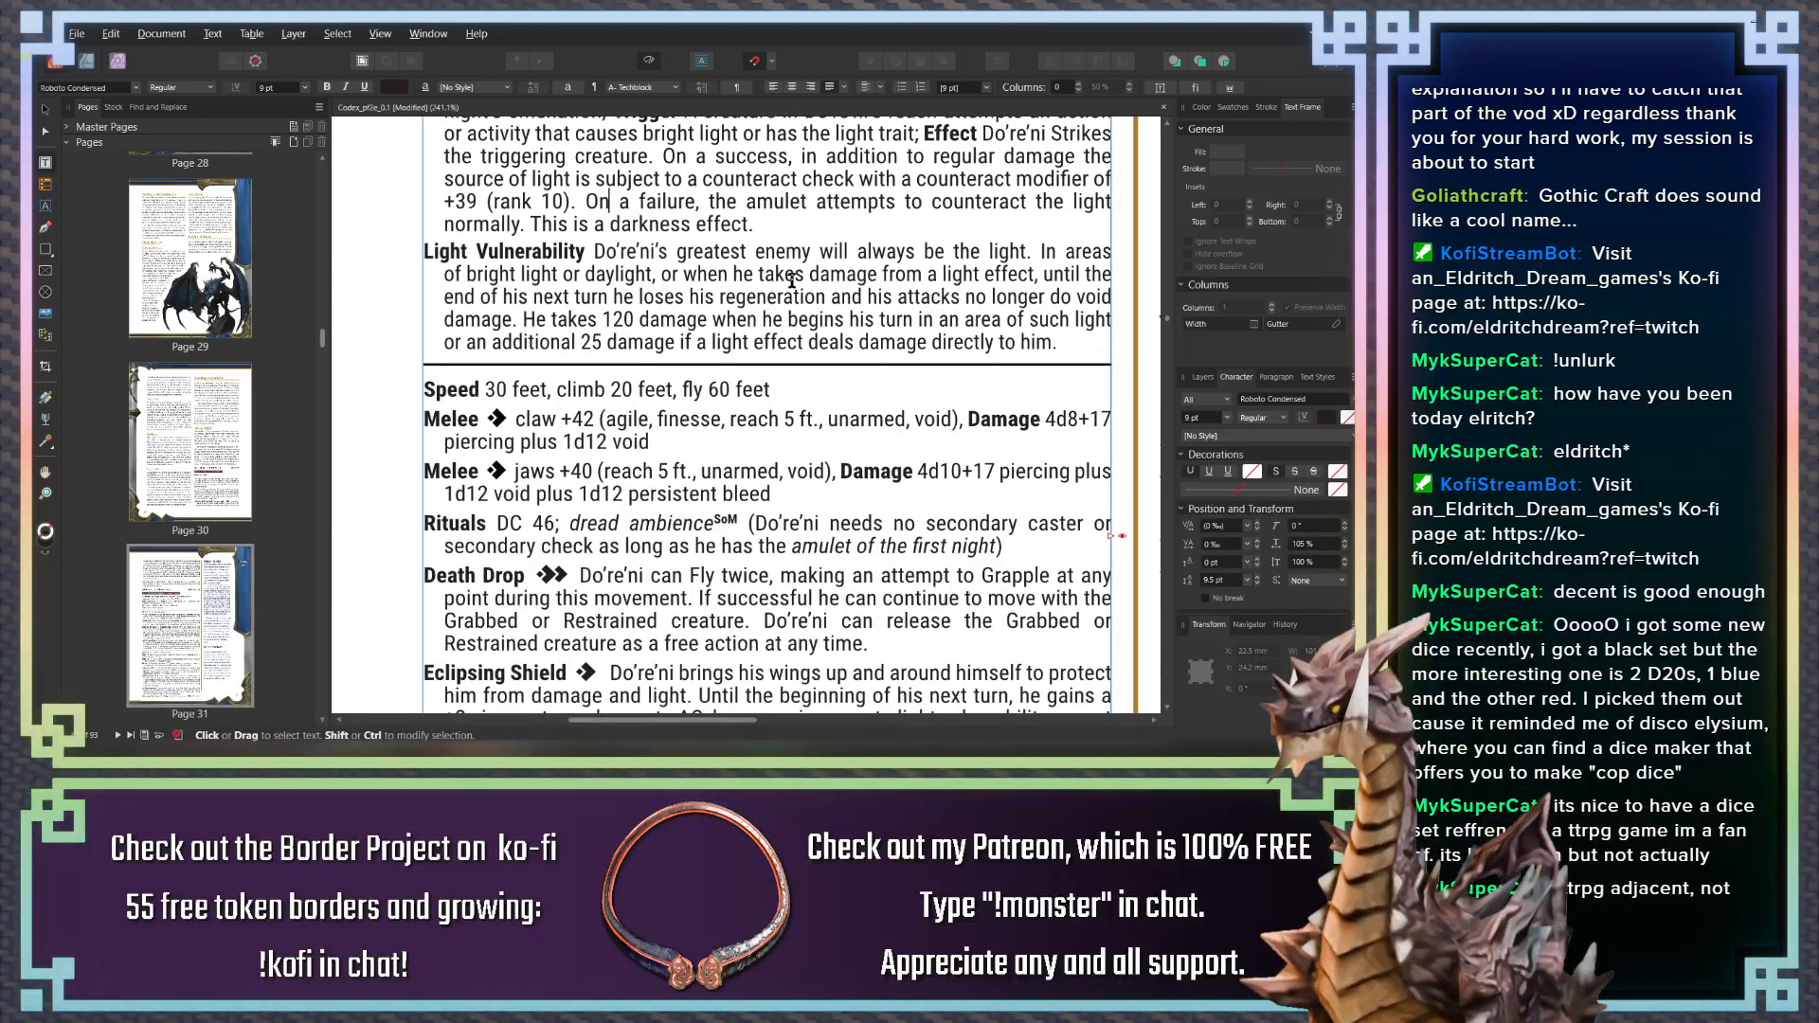
{"action": "scroll", "coordinate": [792, 280], "scroll_direction": "down", "scroll_amount": 1}
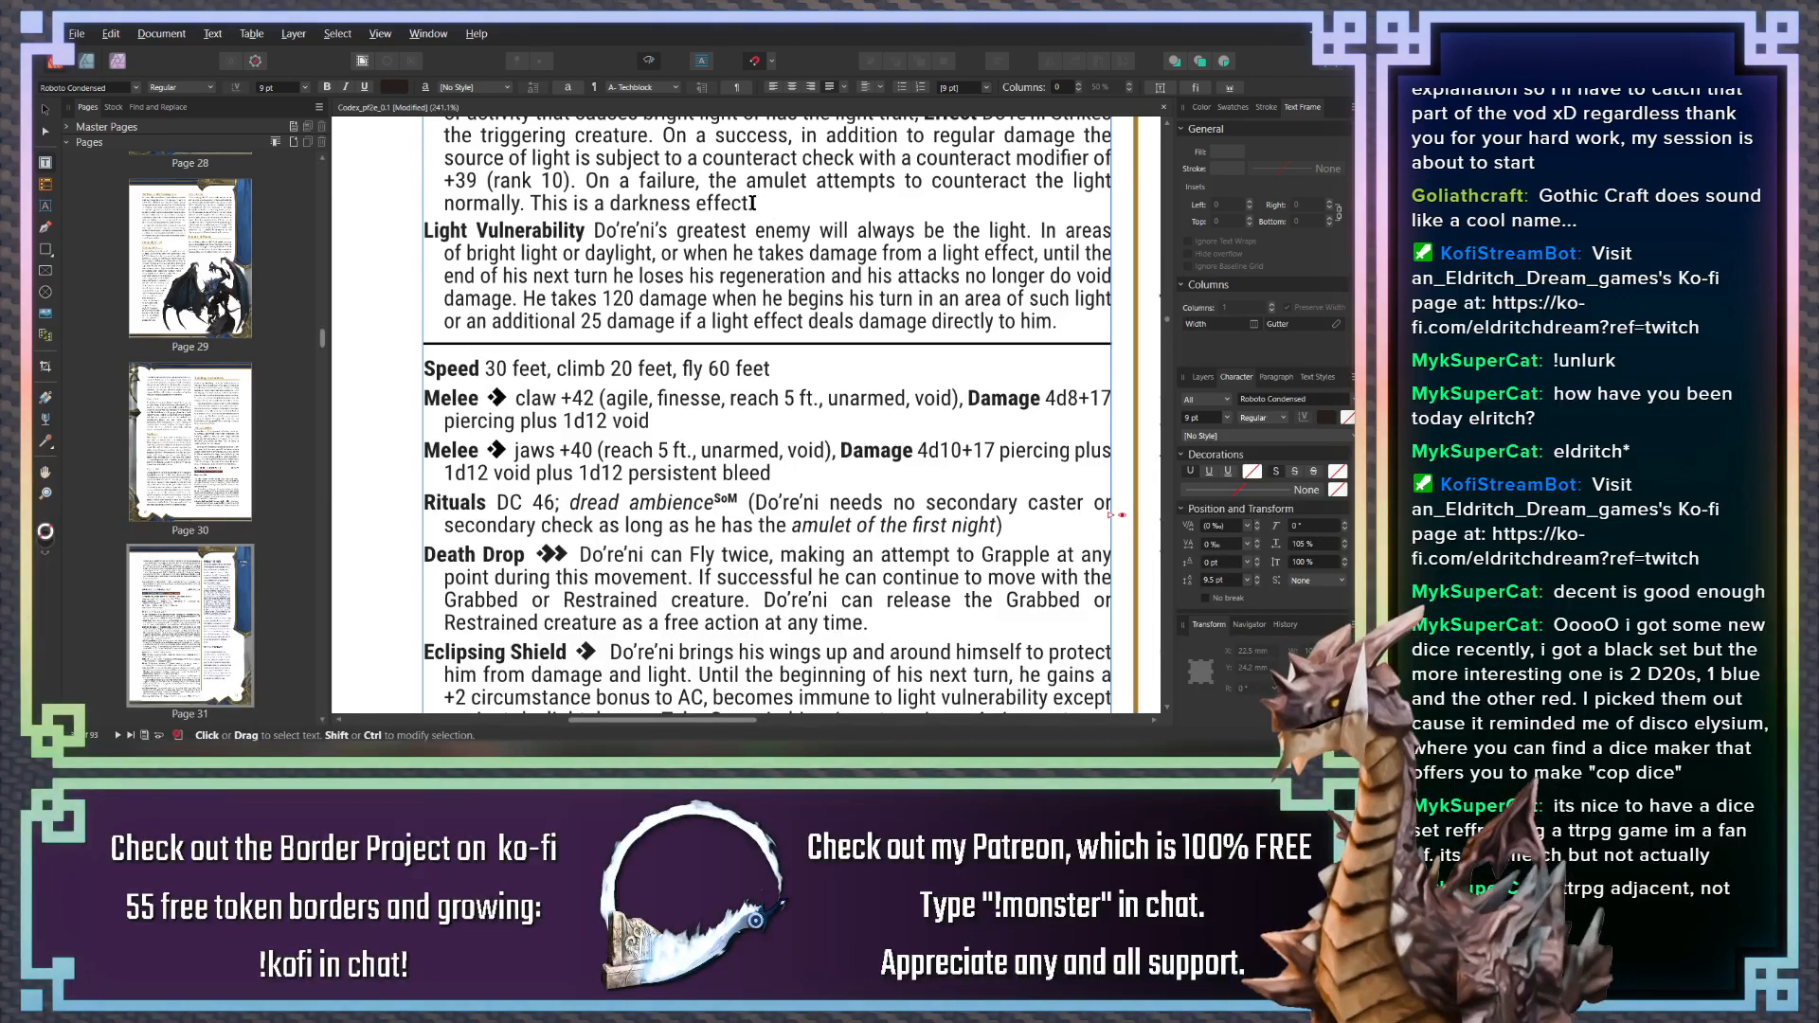
{"action": "scroll", "coordinate": [746, 204], "scroll_direction": "down", "scroll_amount": 1}
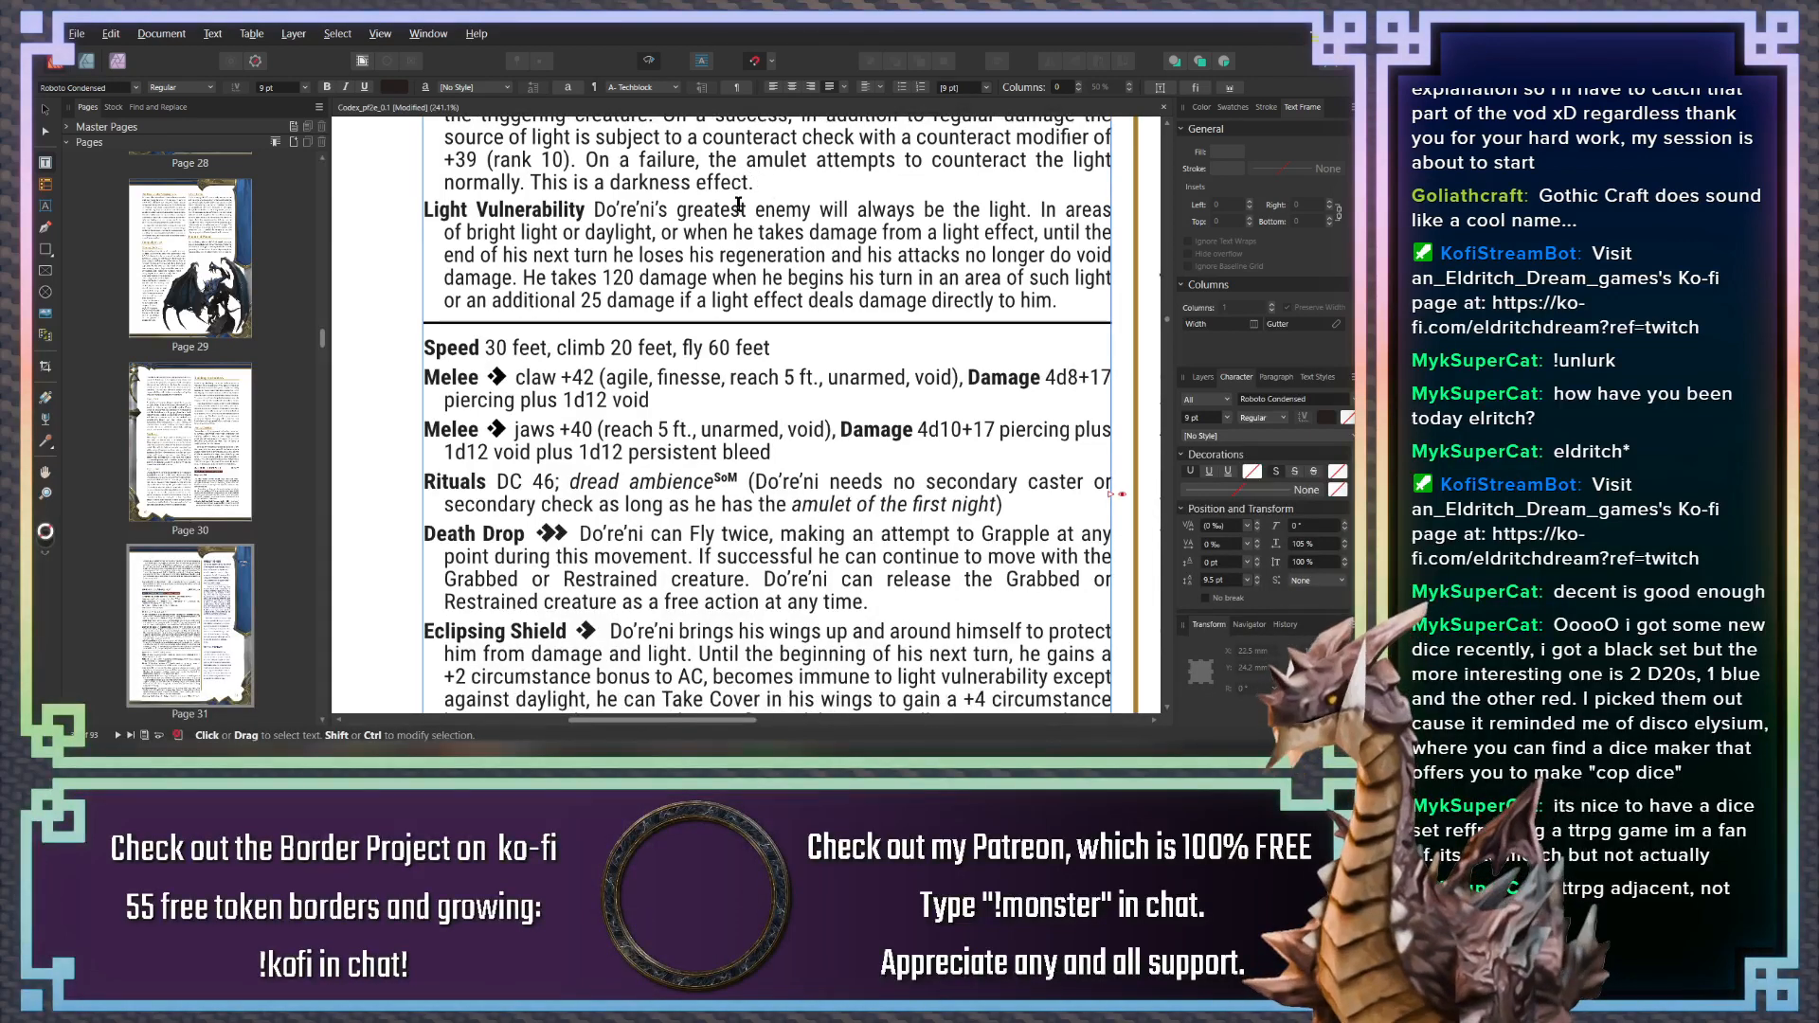
{"action": "scroll", "coordinate": [738, 204], "scroll_direction": "down", "scroll_amount": 7}
{"action": "scroll", "coordinate": [738, 203], "scroll_direction": "down", "scroll_amount": 3}
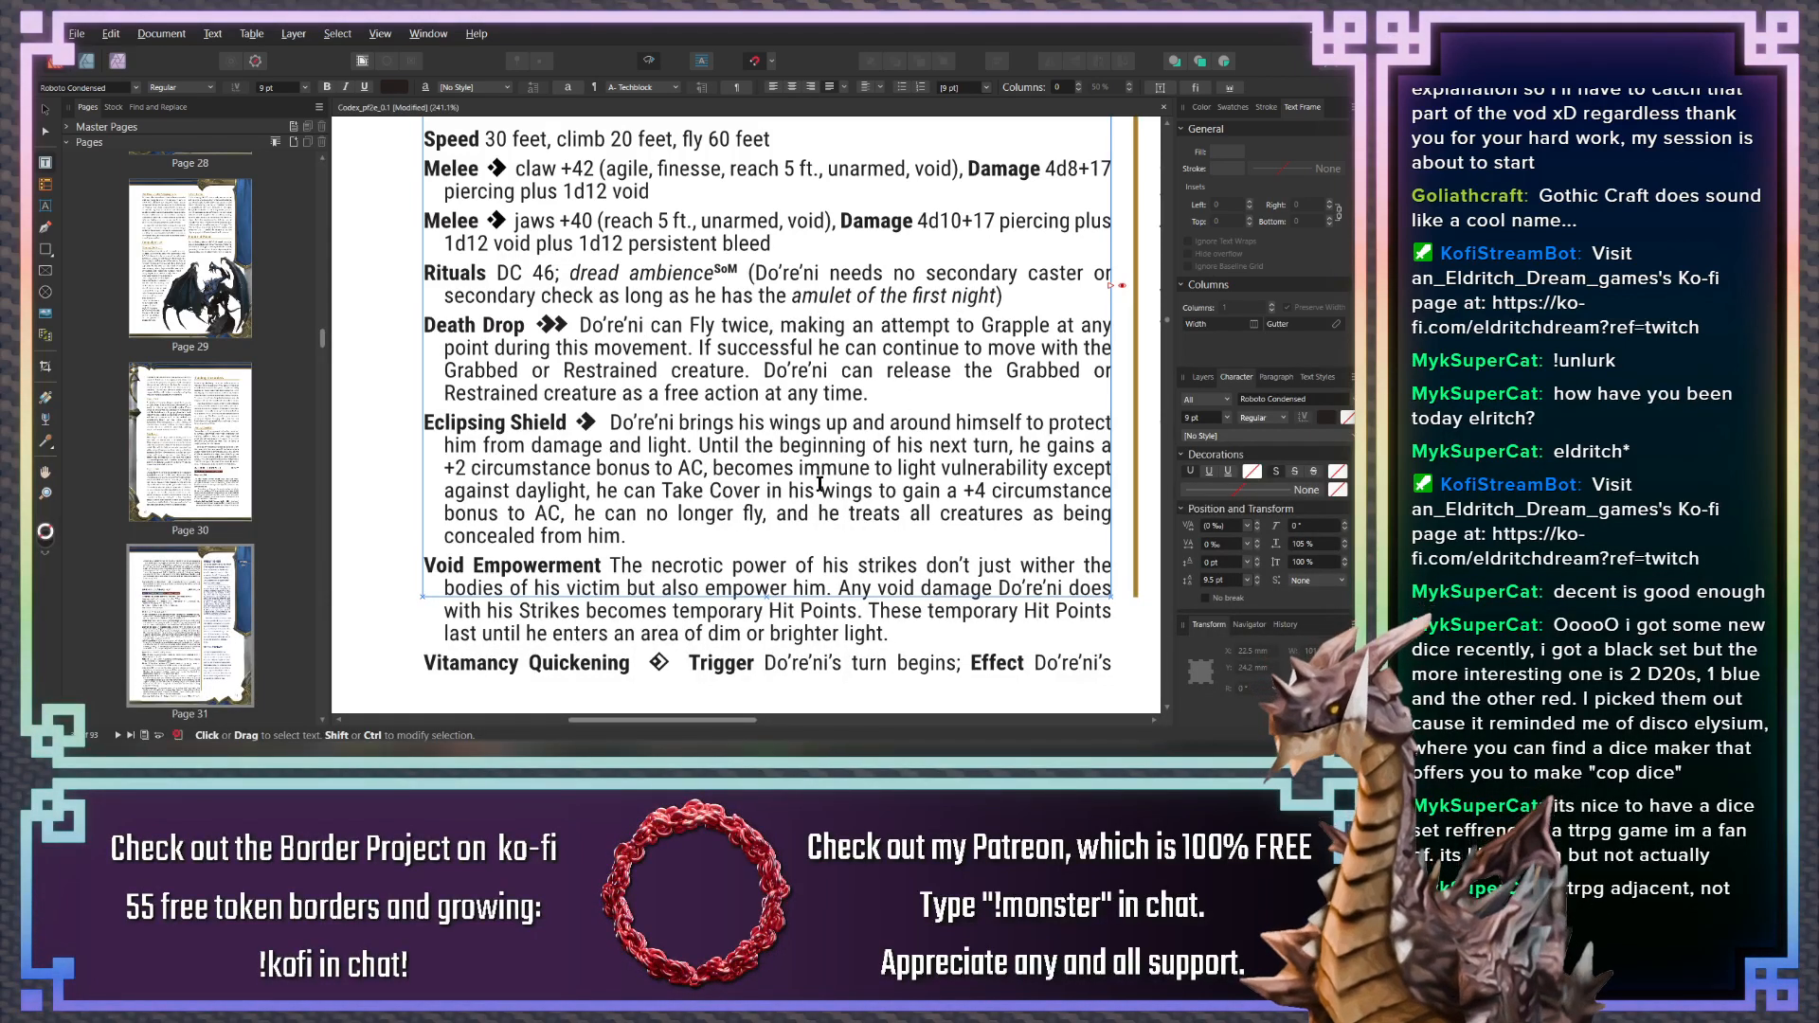
{"action": "scroll", "coordinate": [695, 542], "scroll_direction": "down", "scroll_amount": 1}
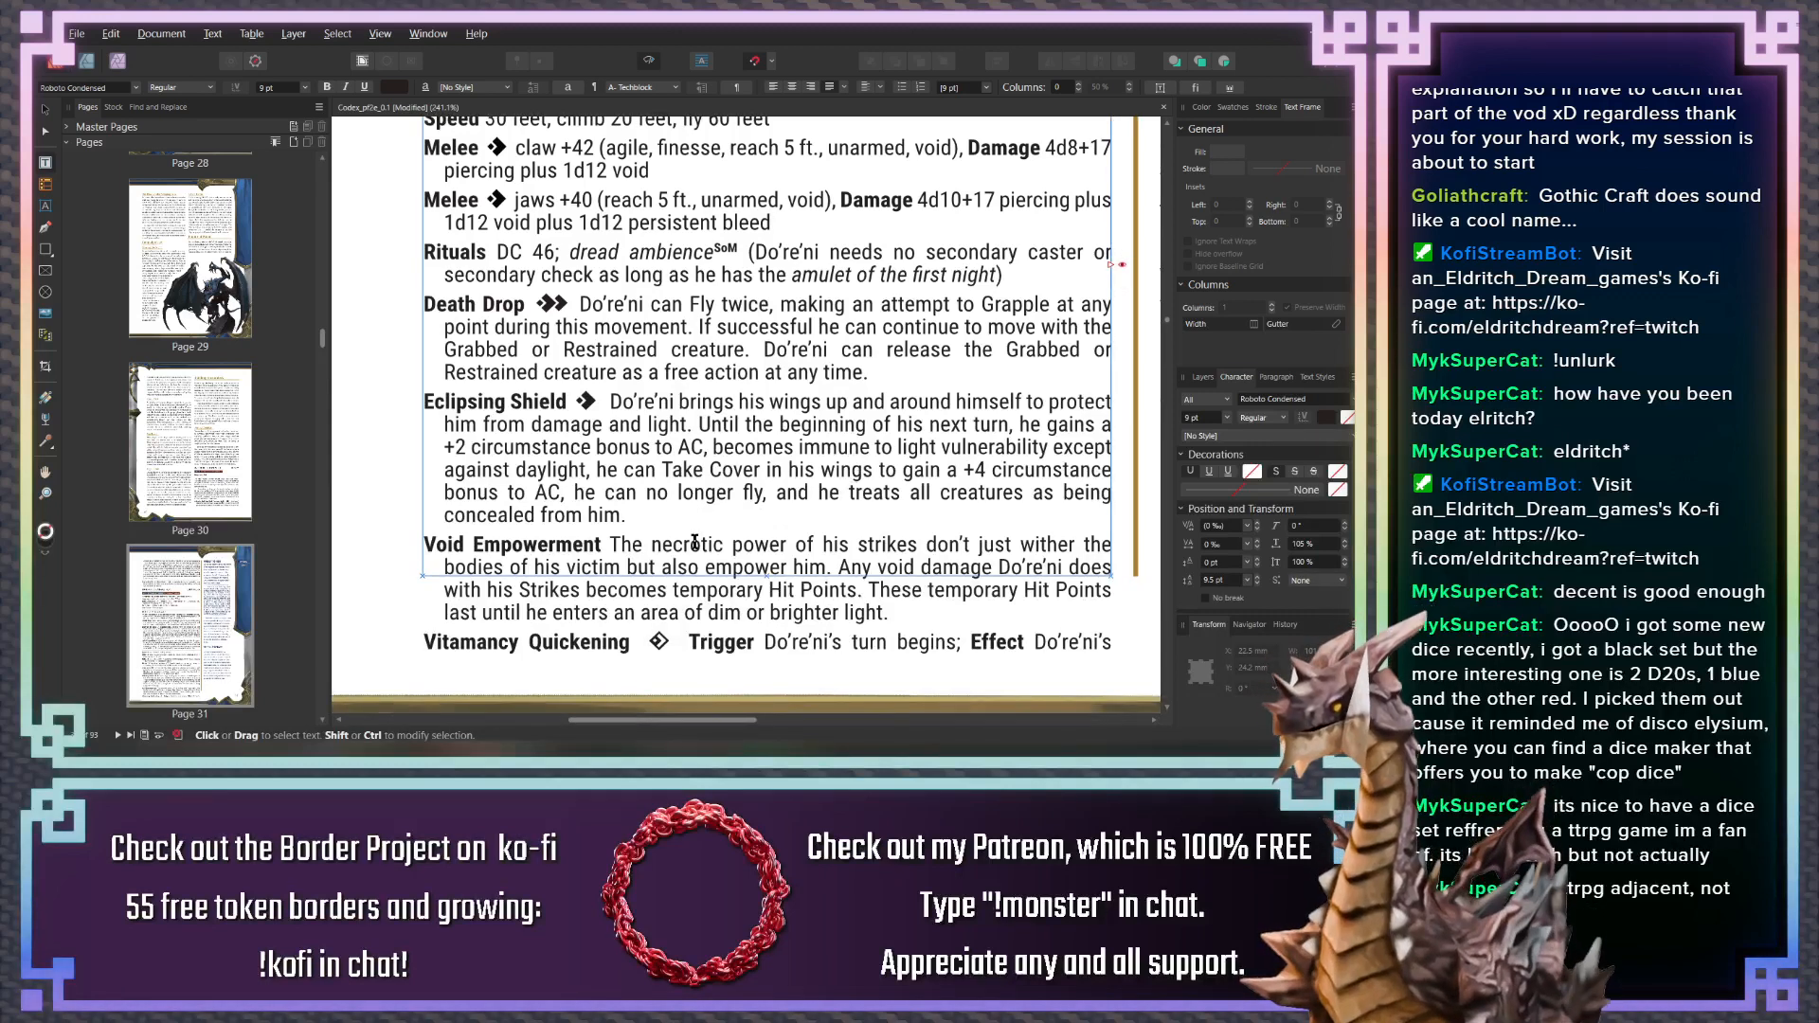
{"action": "scroll", "coordinate": [694, 530], "scroll_direction": "up", "scroll_amount": 1}
{"action": "scroll", "coordinate": [694, 531], "scroll_direction": "up", "scroll_amount": 2}
{"action": "scroll", "coordinate": [694, 531], "scroll_direction": "down", "scroll_amount": 2}
{"action": "scroll", "coordinate": [694, 530], "scroll_direction": "down", "scroll_amount": 3}
{"action": "scroll", "coordinate": [694, 530], "scroll_direction": "up", "scroll_amount": 10}
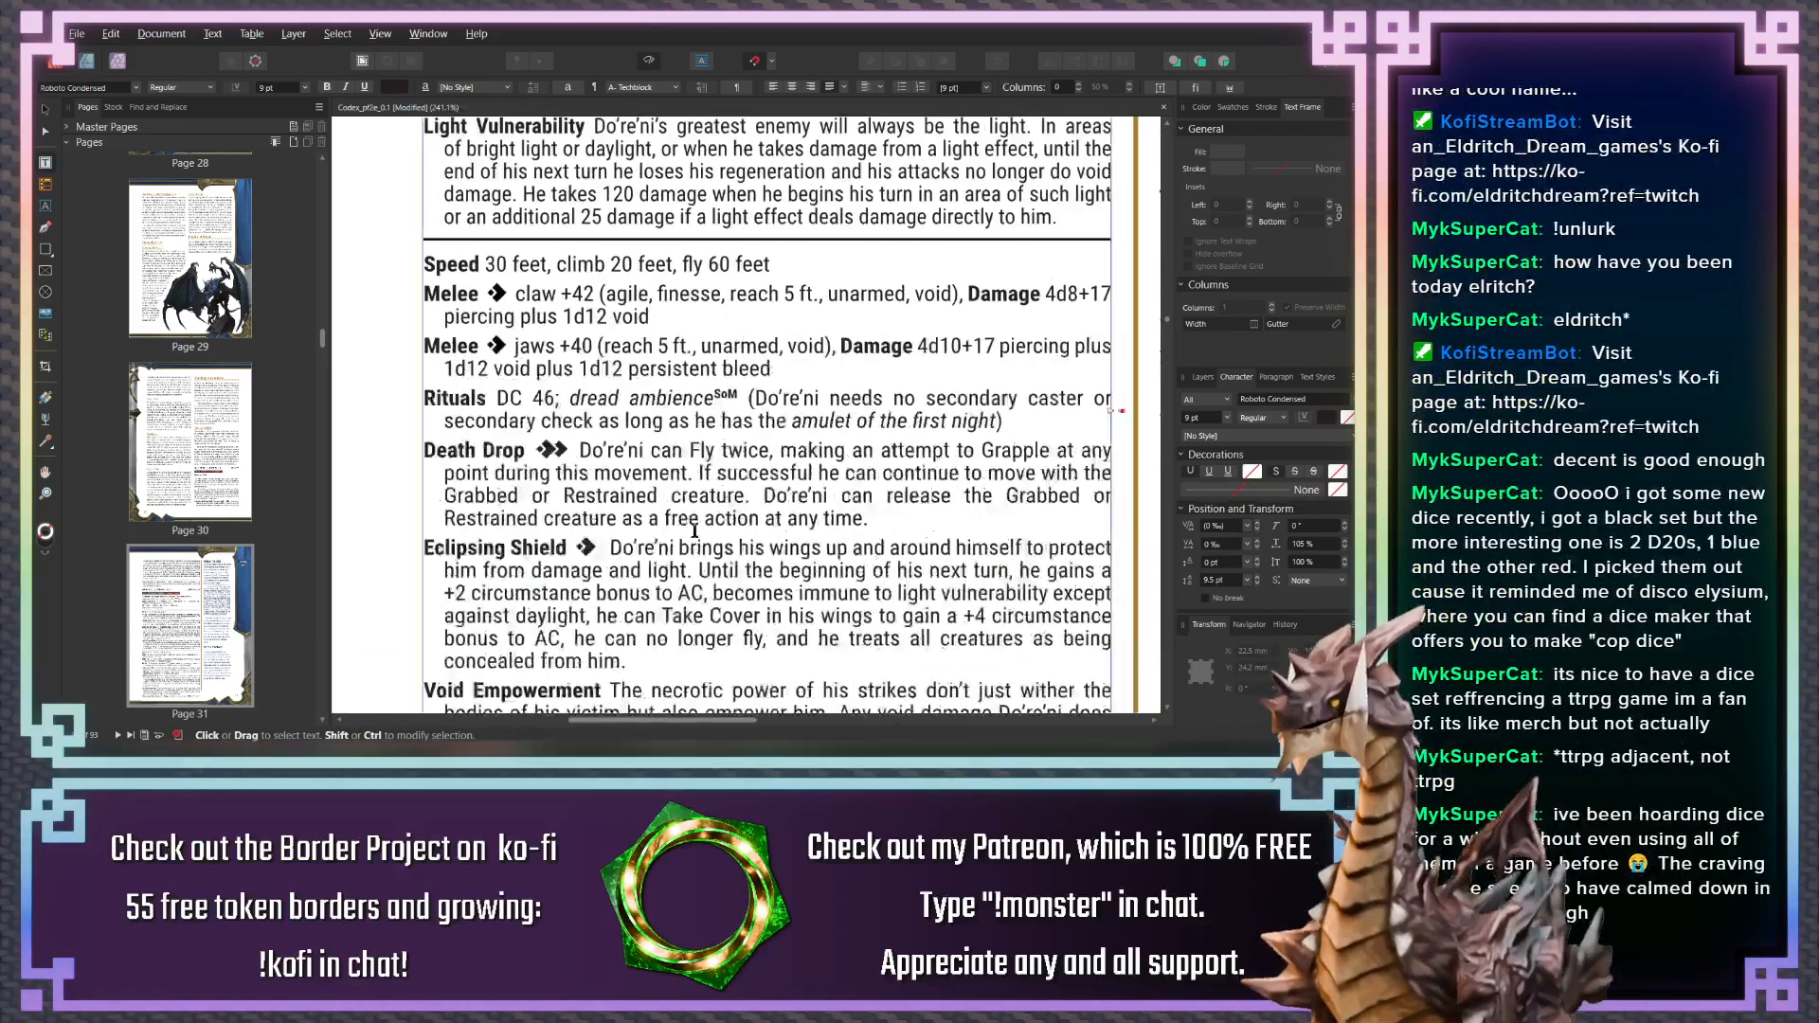
{"action": "scroll", "coordinate": [694, 530], "scroll_direction": "up", "scroll_amount": 15}
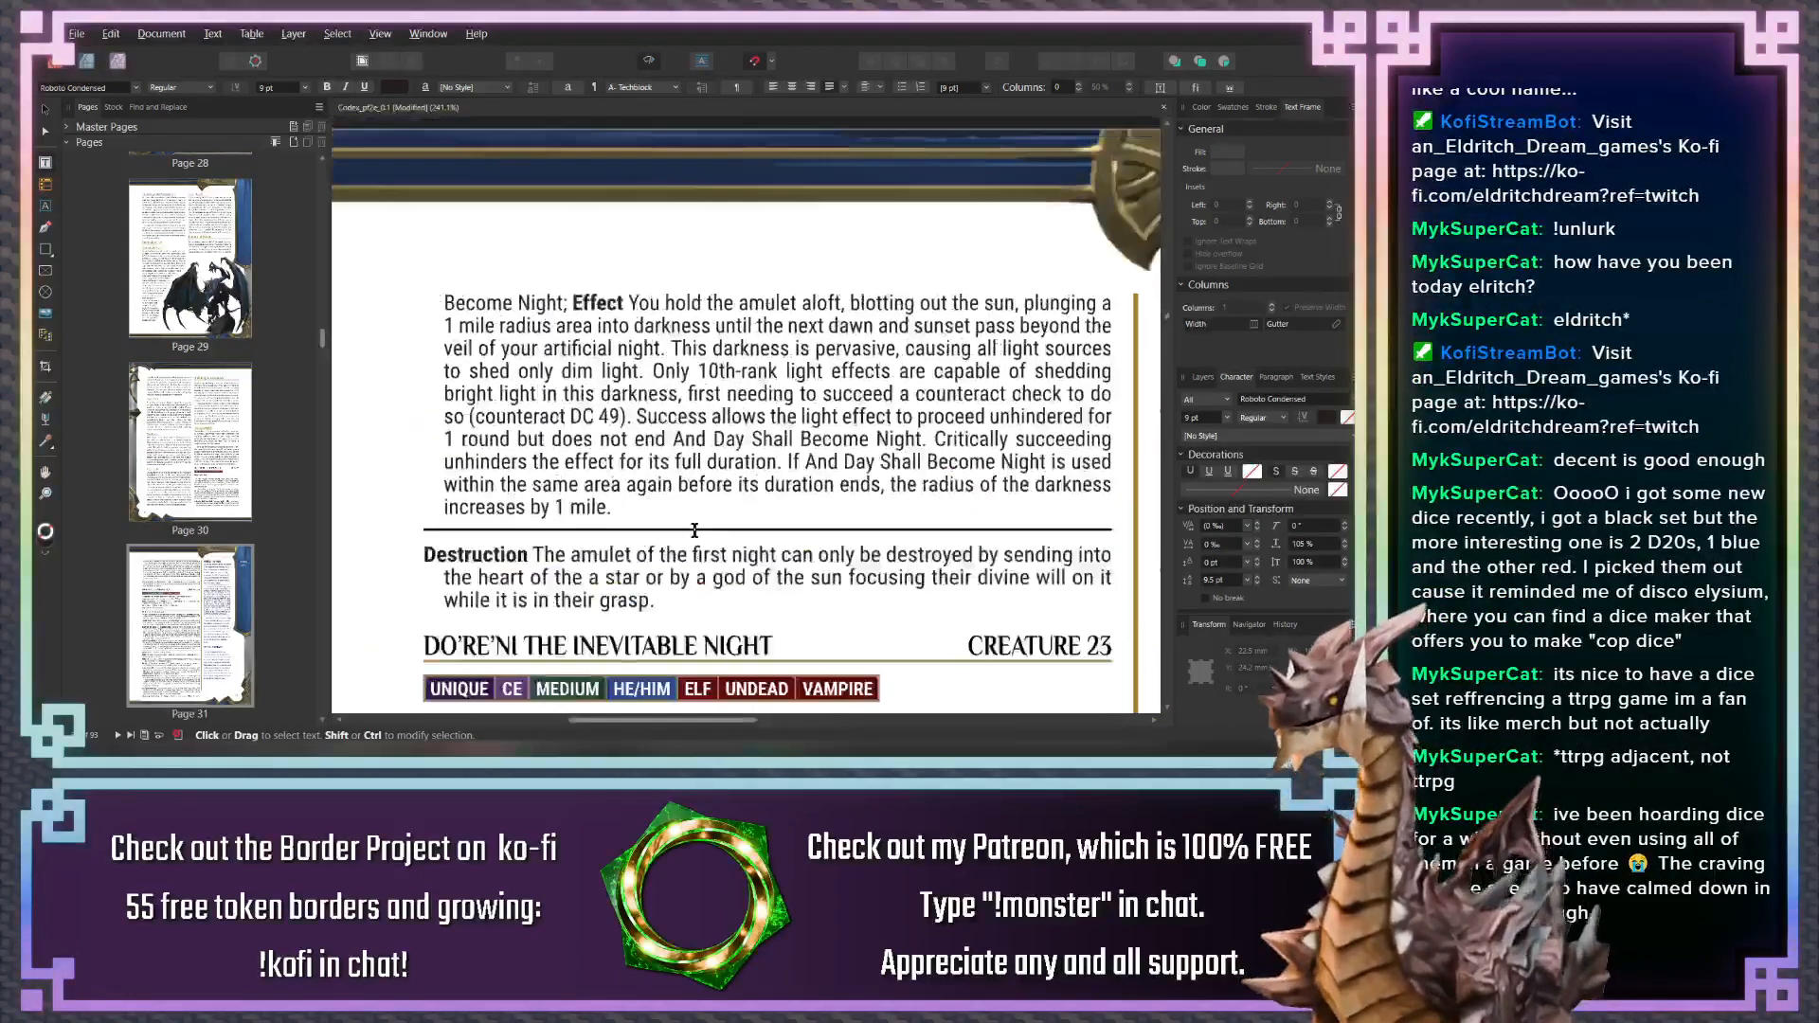
{"action": "scroll", "coordinate": [740, 443], "scroll_direction": "down", "scroll_amount": 3}
In Building Encounters' first sentence, change "strong connection to the undead" to "affinity for them," and "that can be found even within those categories" to "therin"
{"action": "scroll", "coordinate": [853, 426], "scroll_direction": "up", "scroll_amount": 6}
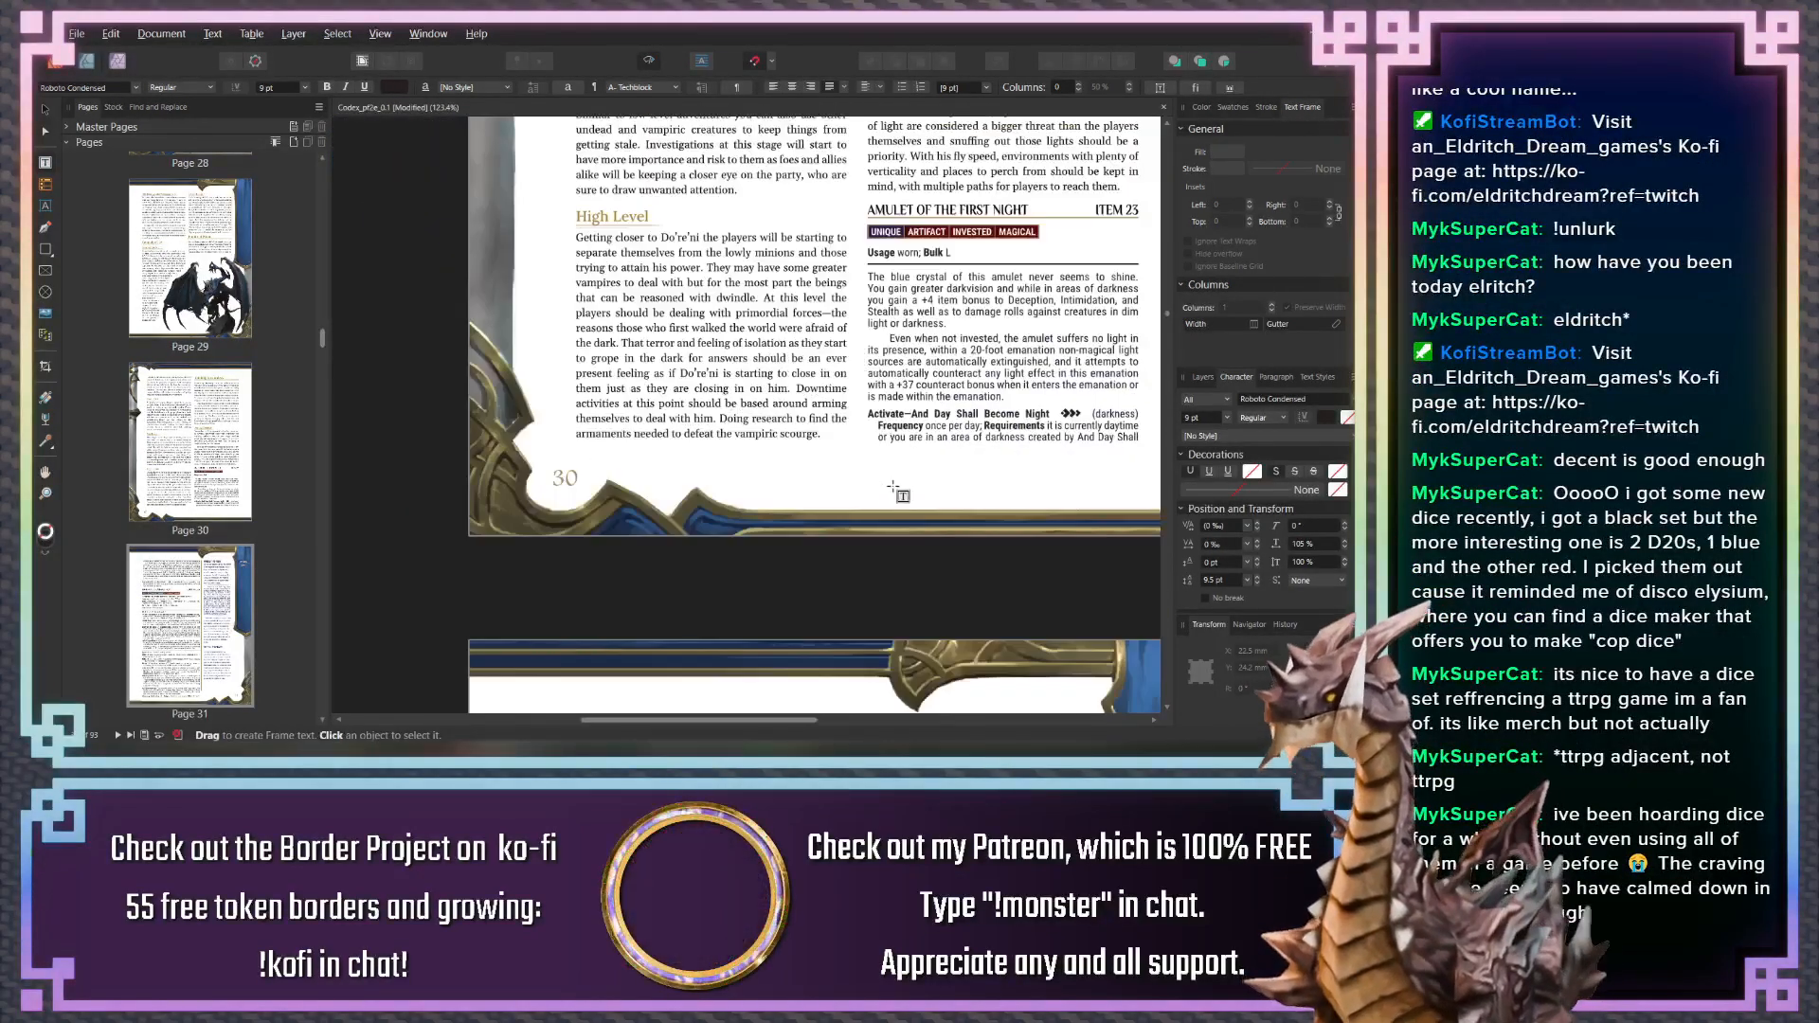
{"action": "scroll", "coordinate": [856, 435], "scroll_direction": "up", "scroll_amount": 4}
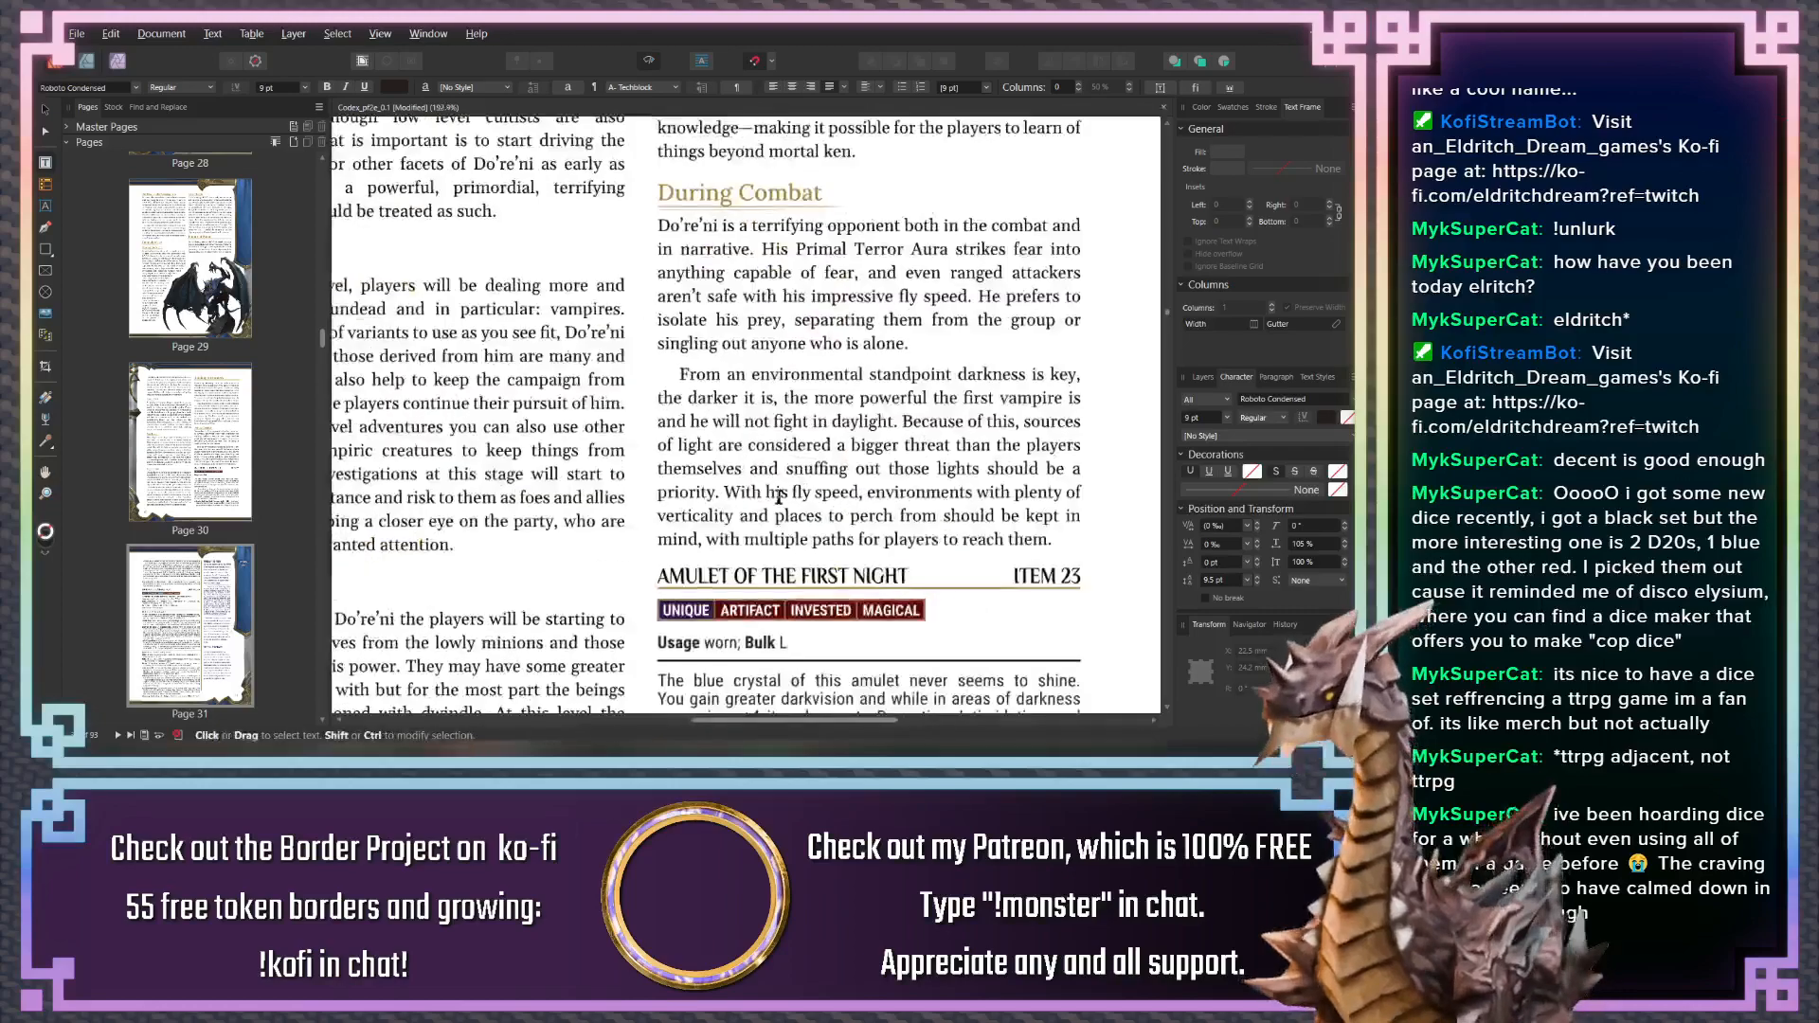
{"action": "scroll", "coordinate": [806, 464], "scroll_direction": "up", "scroll_amount": 3}
{"action": "scroll", "coordinate": [806, 473], "scroll_direction": "down", "scroll_amount": 4}
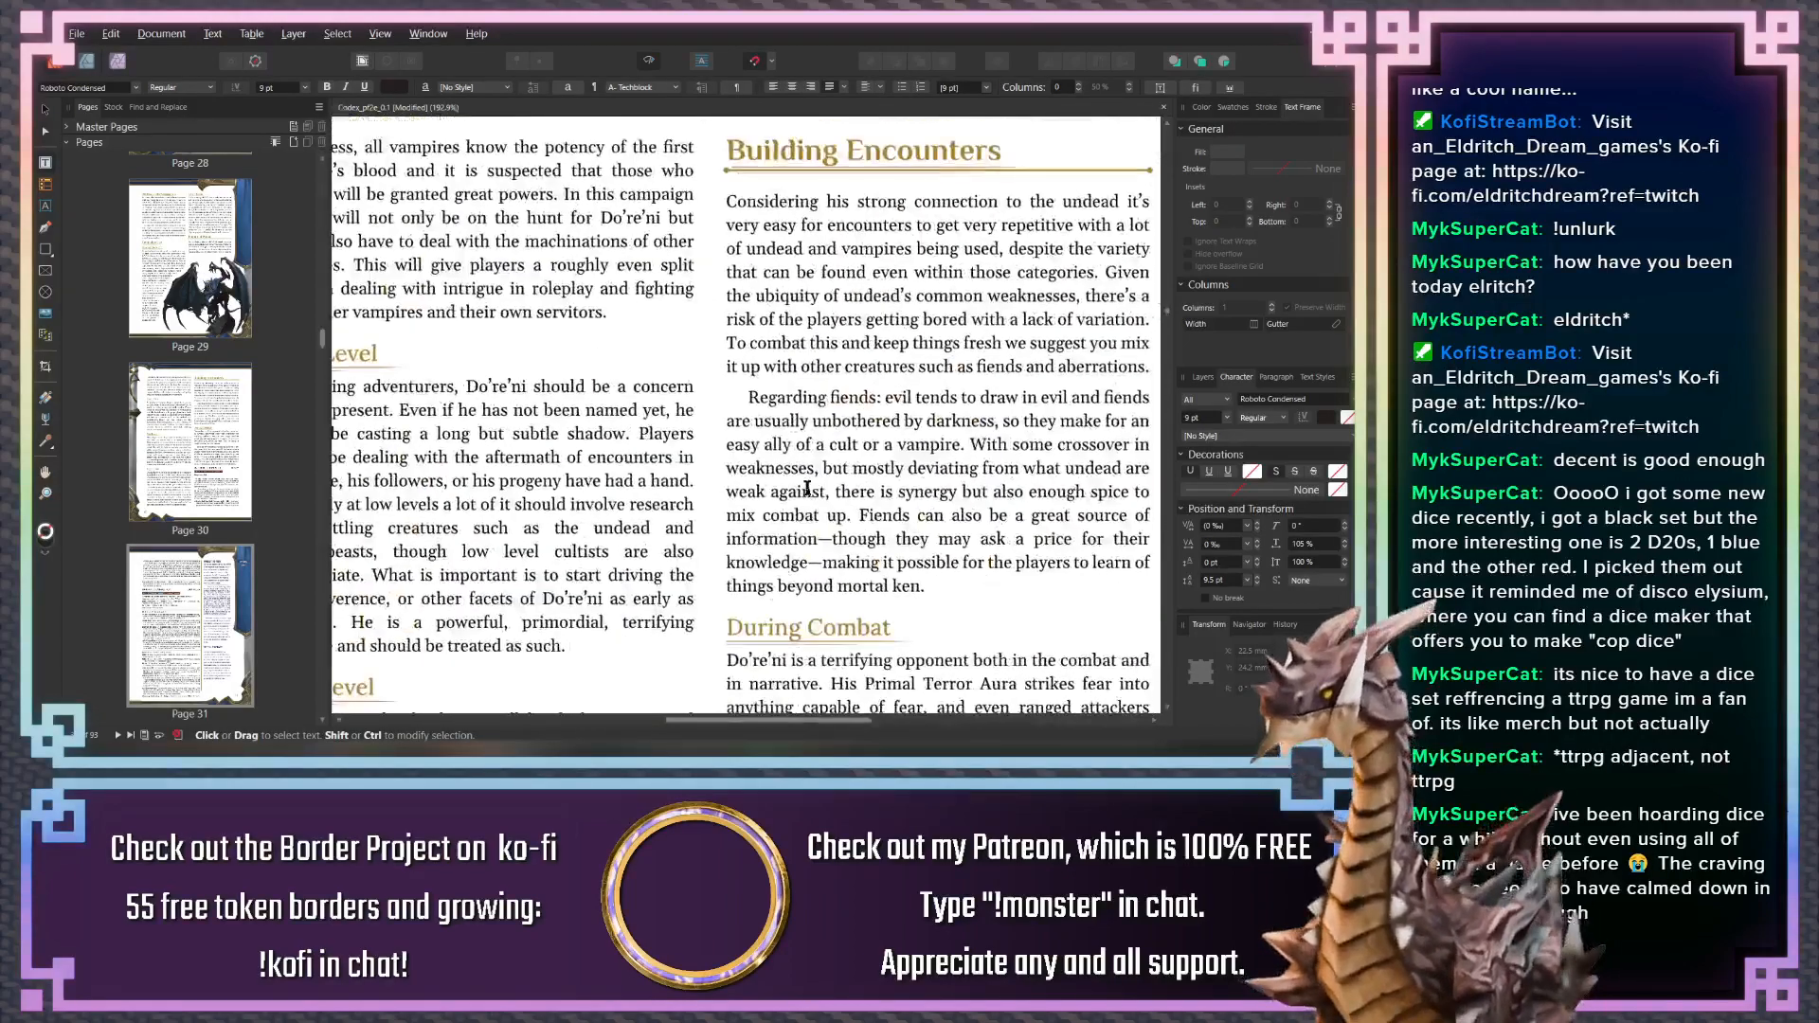
{"action": "scroll", "coordinate": [864, 530], "scroll_direction": "up", "scroll_amount": 4}
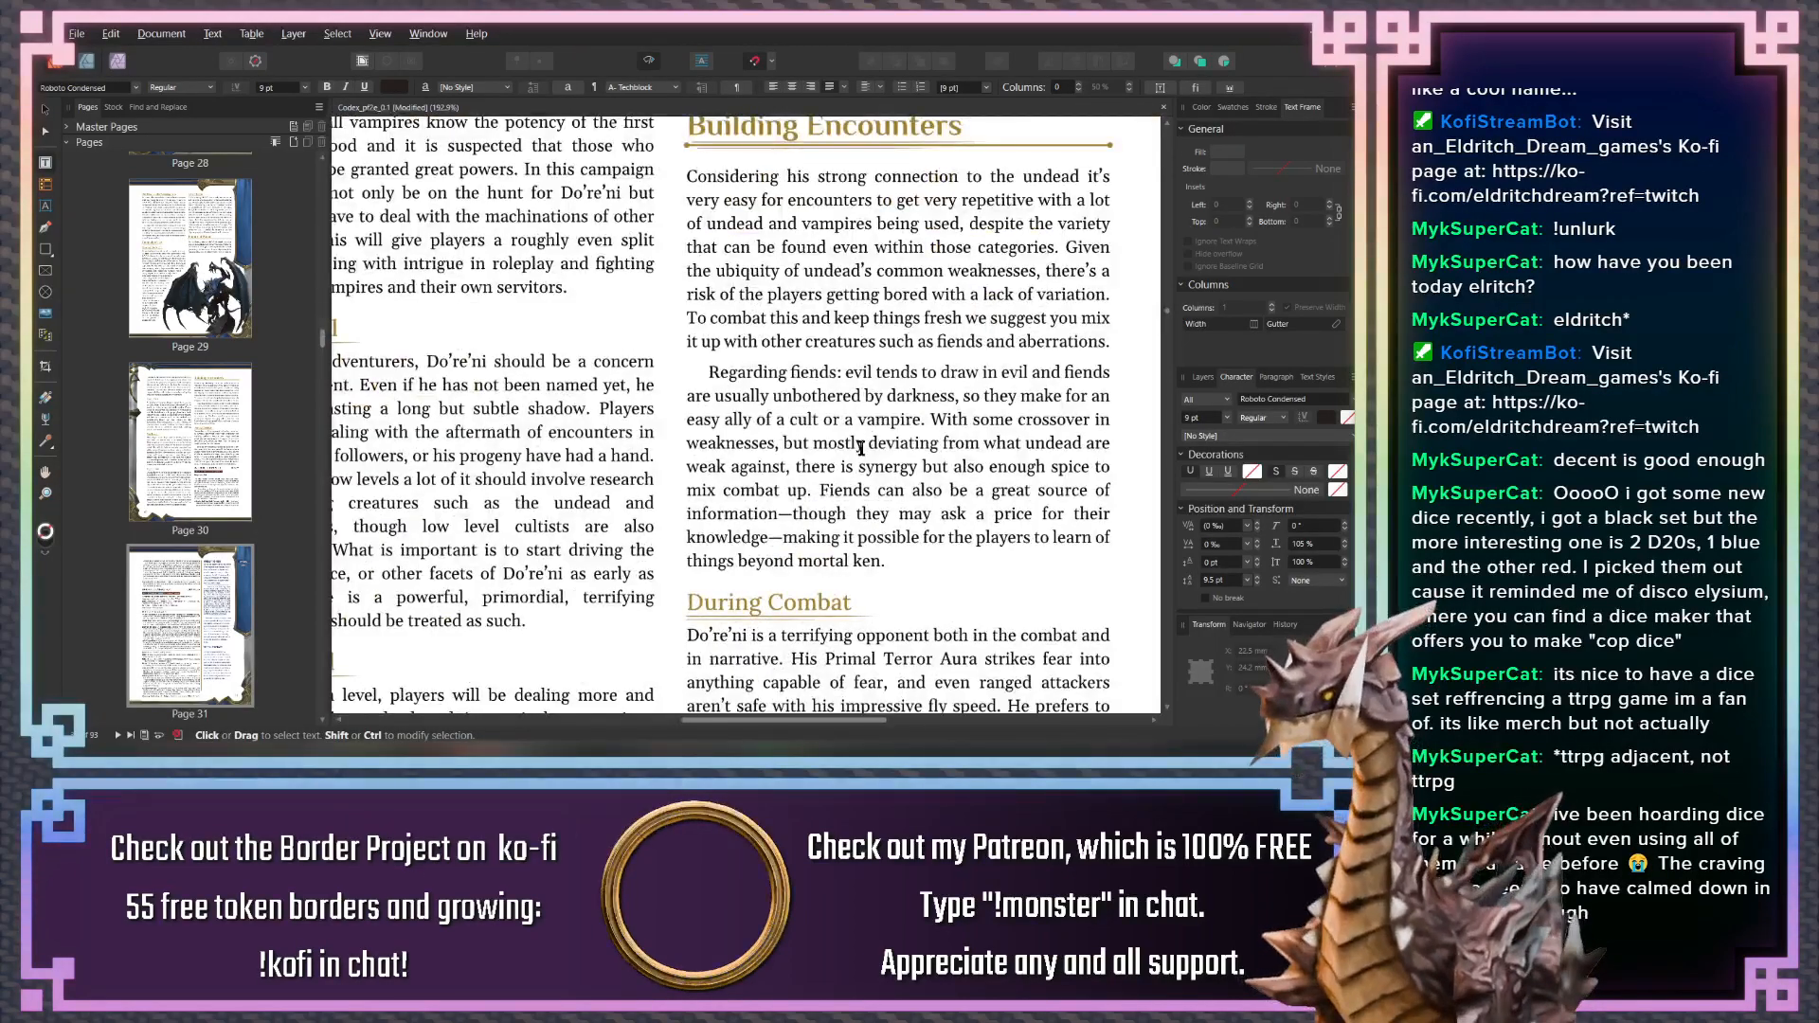
{"action": "scroll", "coordinate": [778, 420], "scroll_direction": "up", "scroll_amount": 3}
{"action": "scroll", "coordinate": [777, 420], "scroll_direction": "up", "scroll_amount": 2}
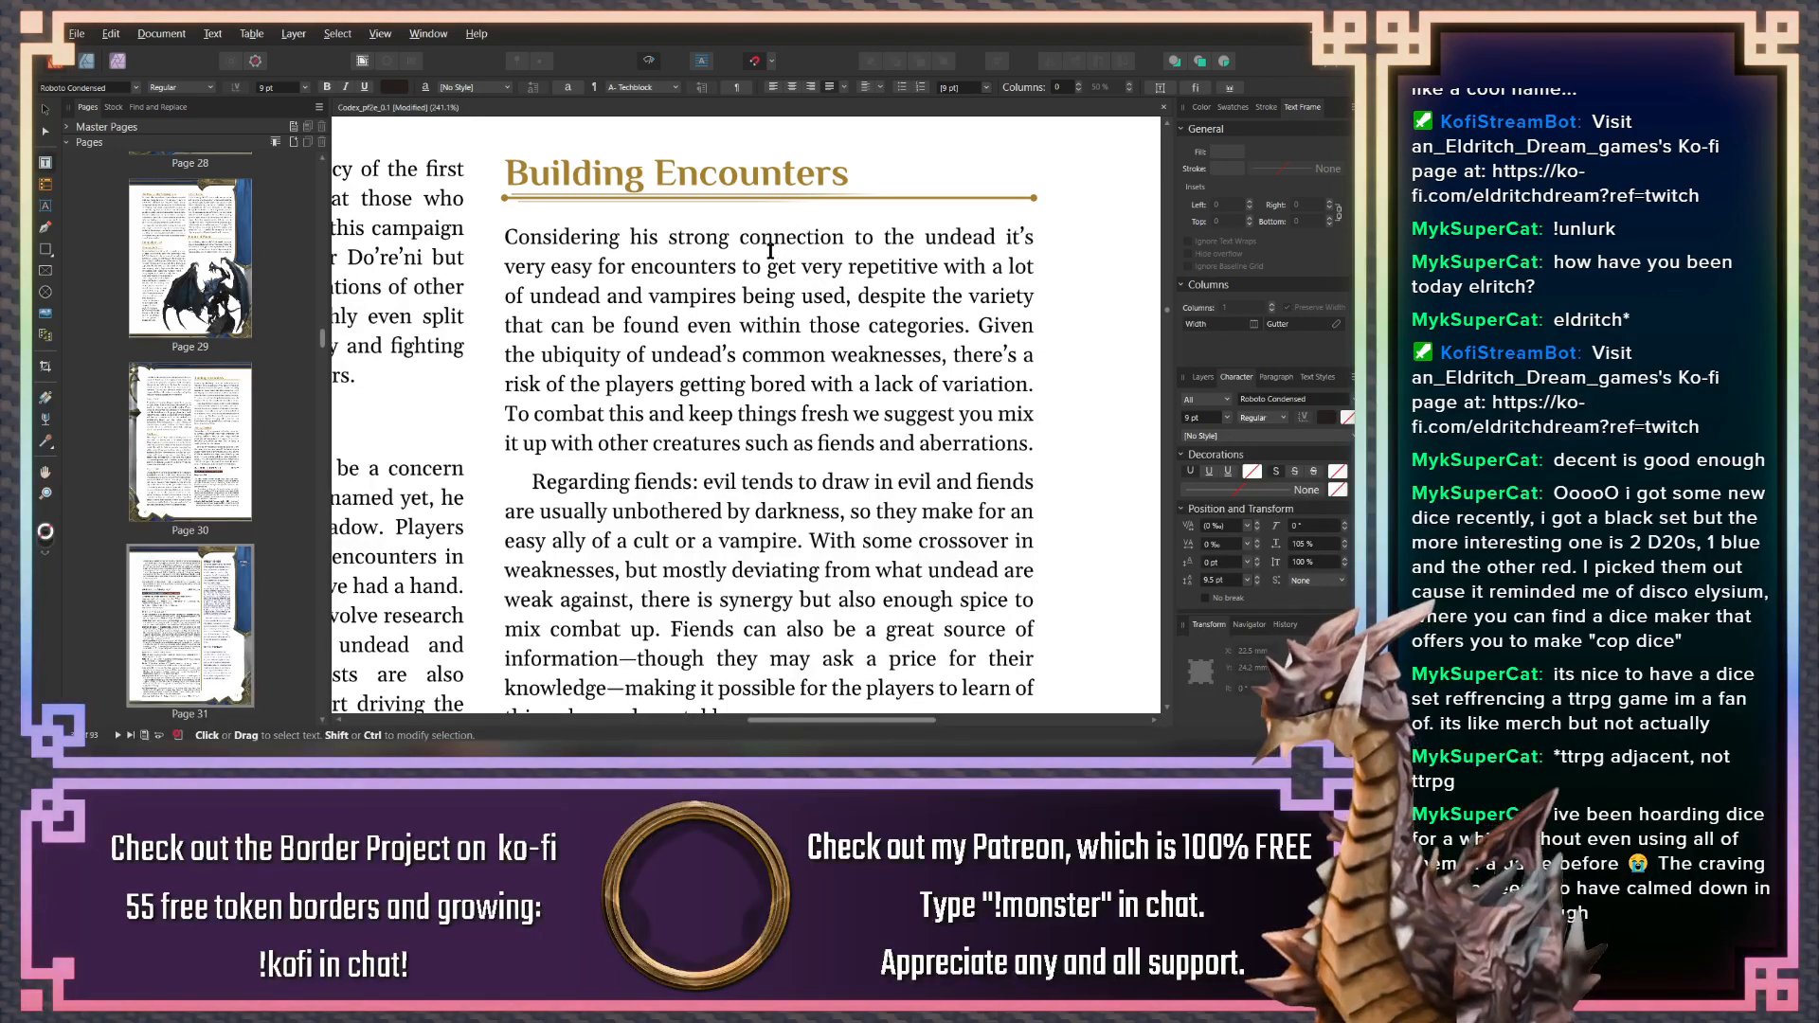
{"action": "left_click_drag", "start_coordinate": [672, 238], "coordinate": [993, 242]}
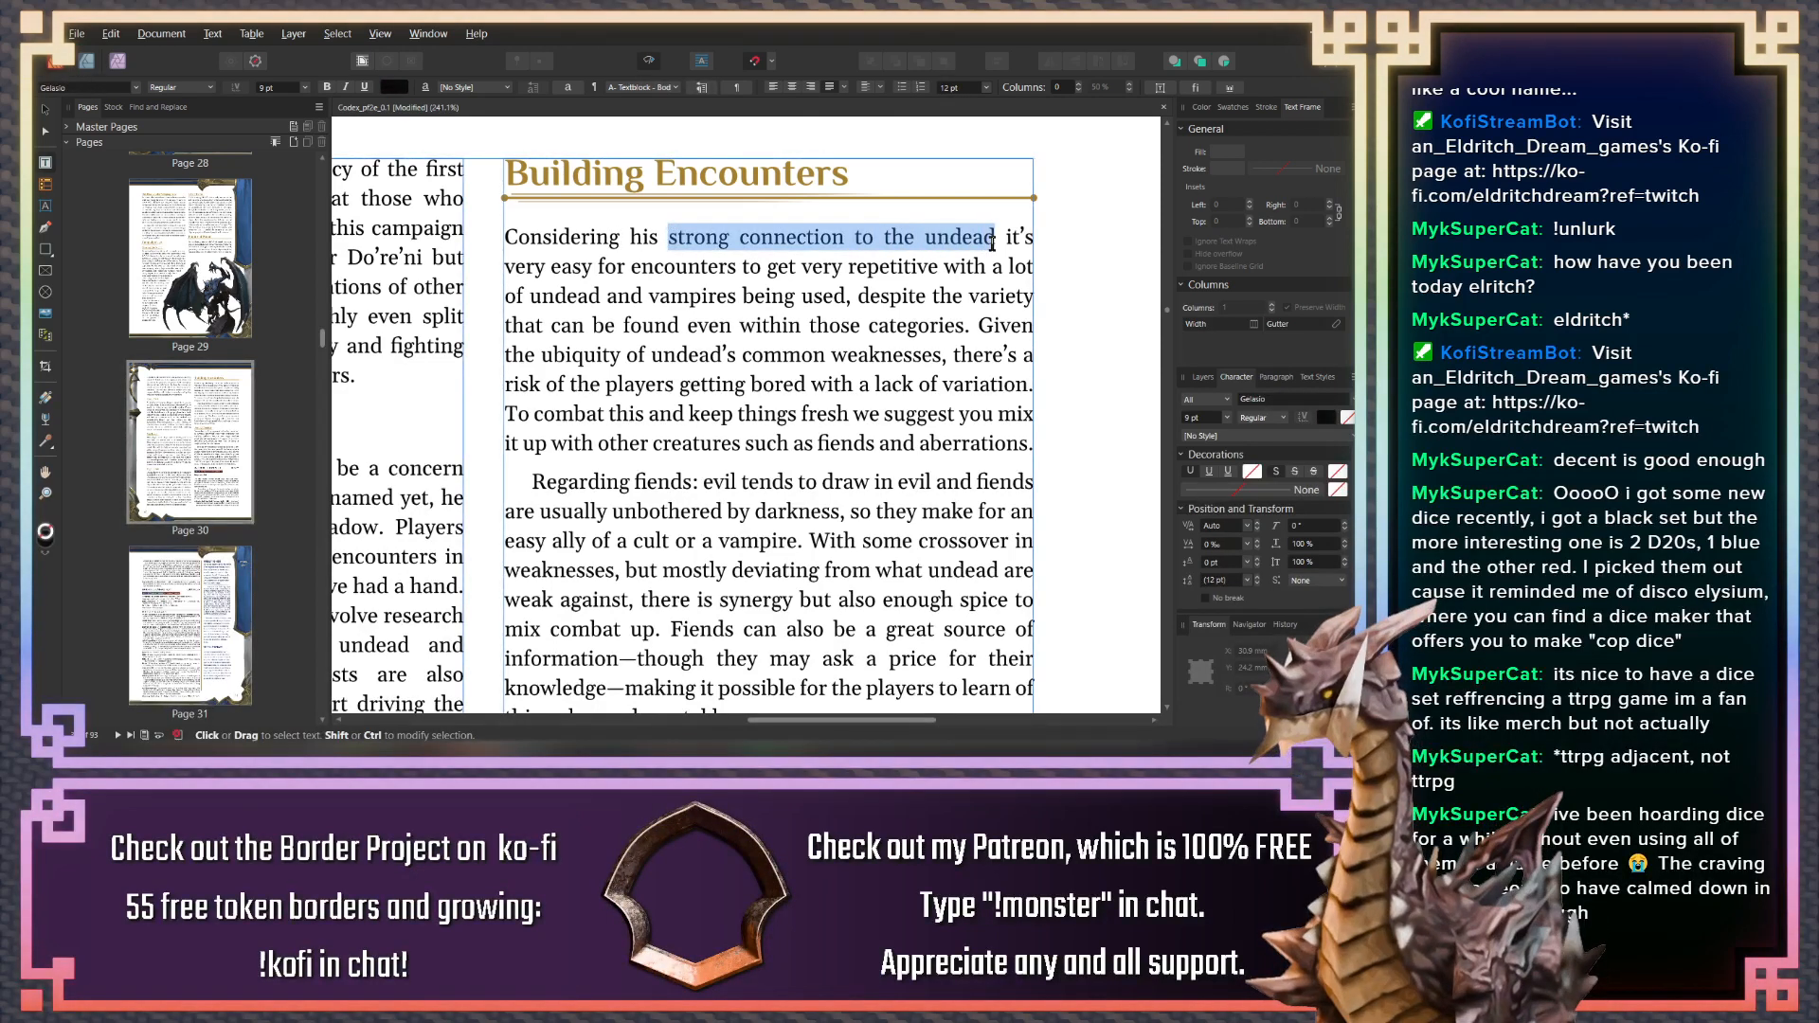
{"action": "type", "text": "affinity to"}
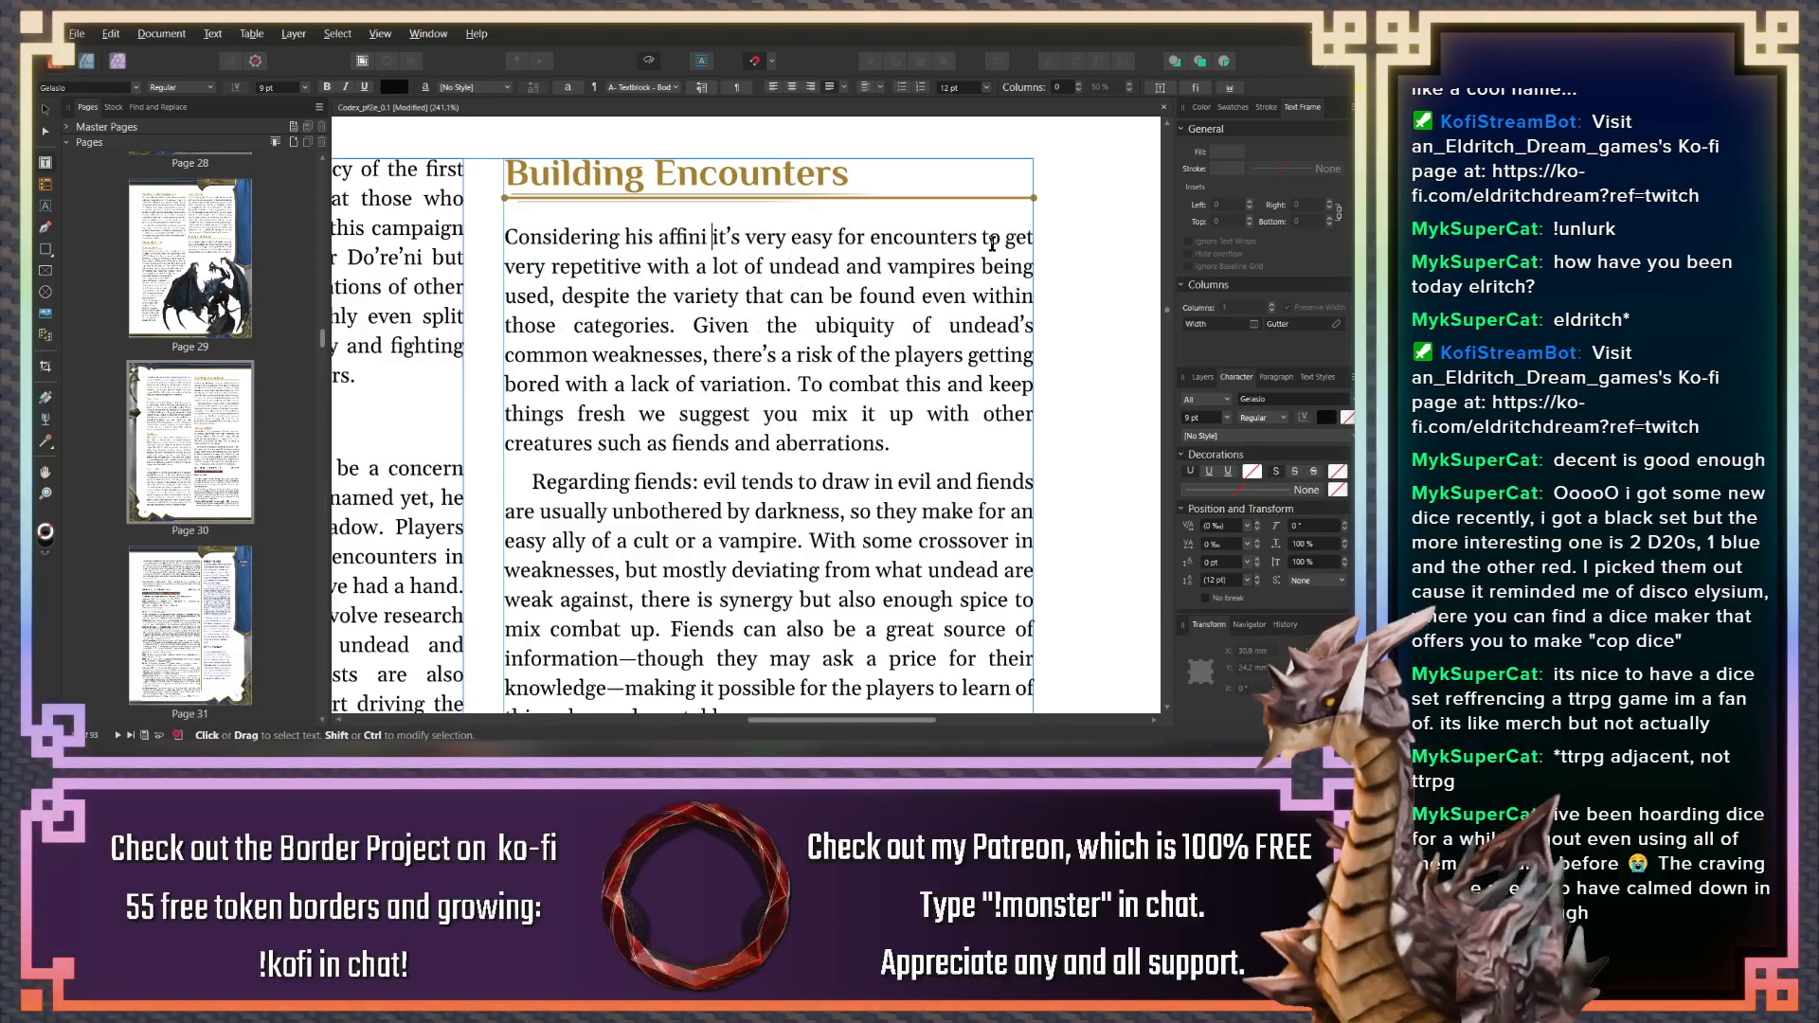
{"action": "key", "text": "BackSpace"}
{"action": "key", "text": "BackSpace"}
{"action": "type", "text": "for them"}
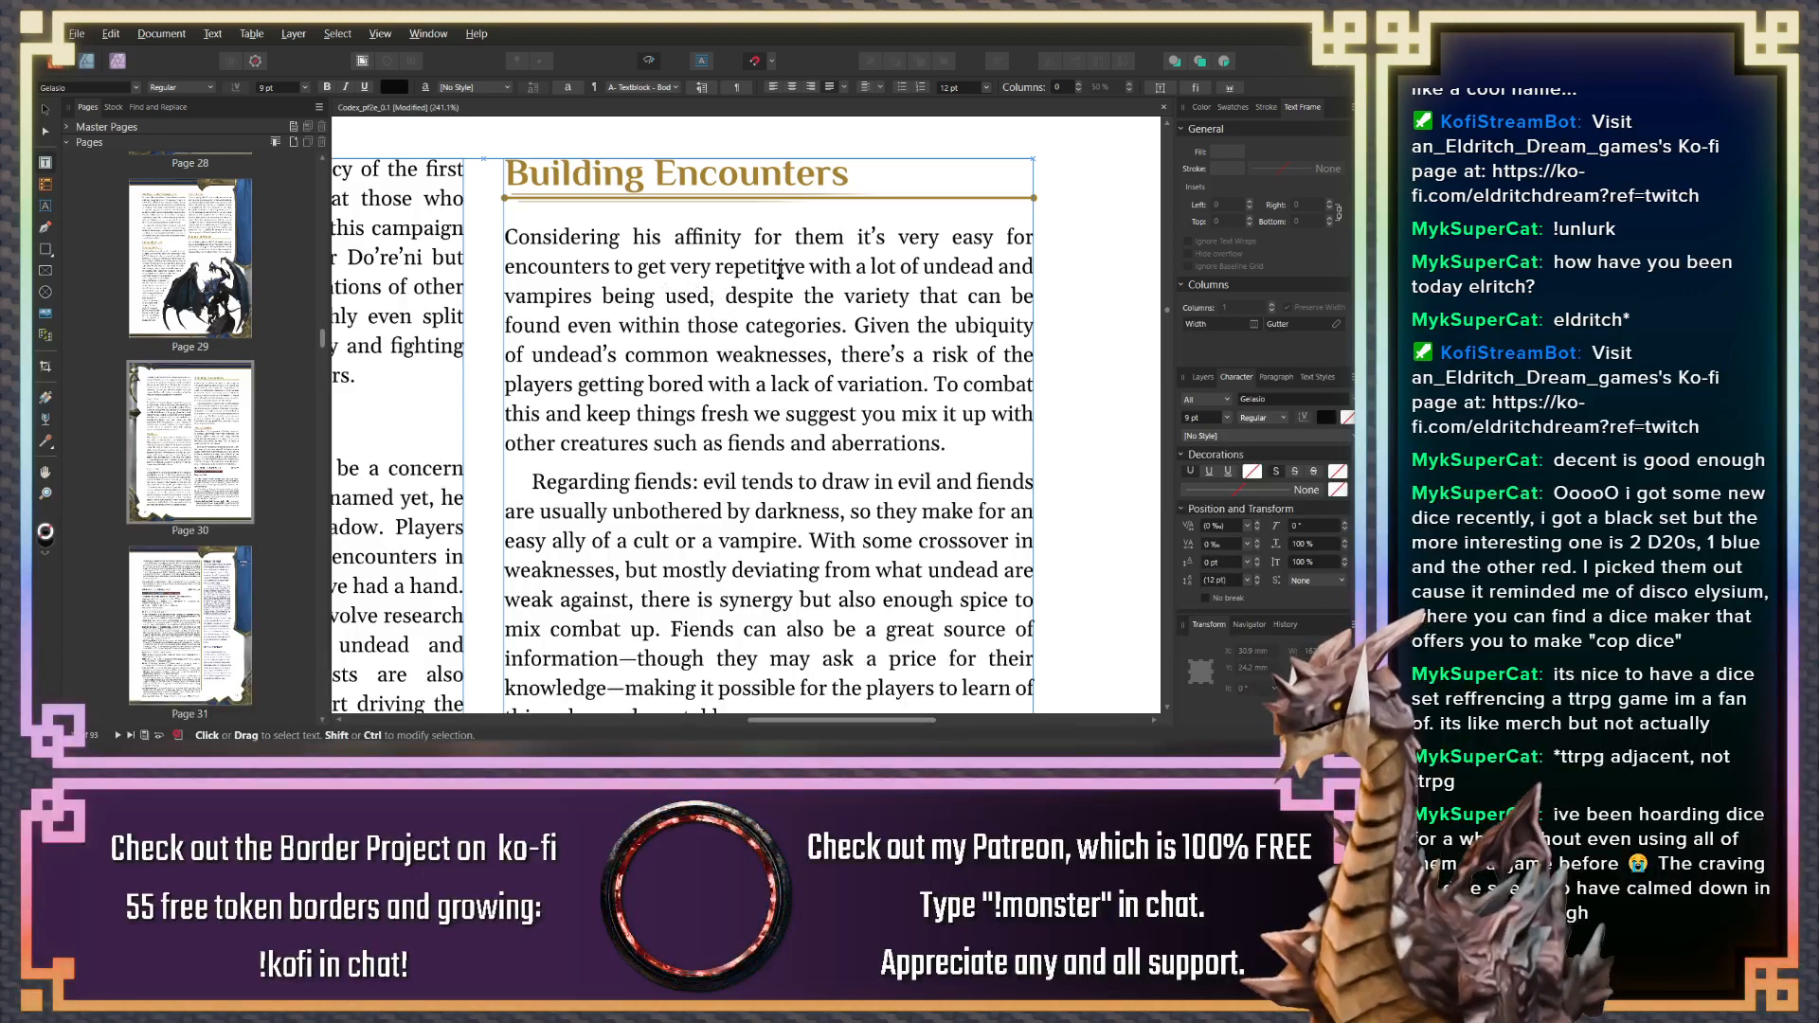
{"action": "type", "text": ","}
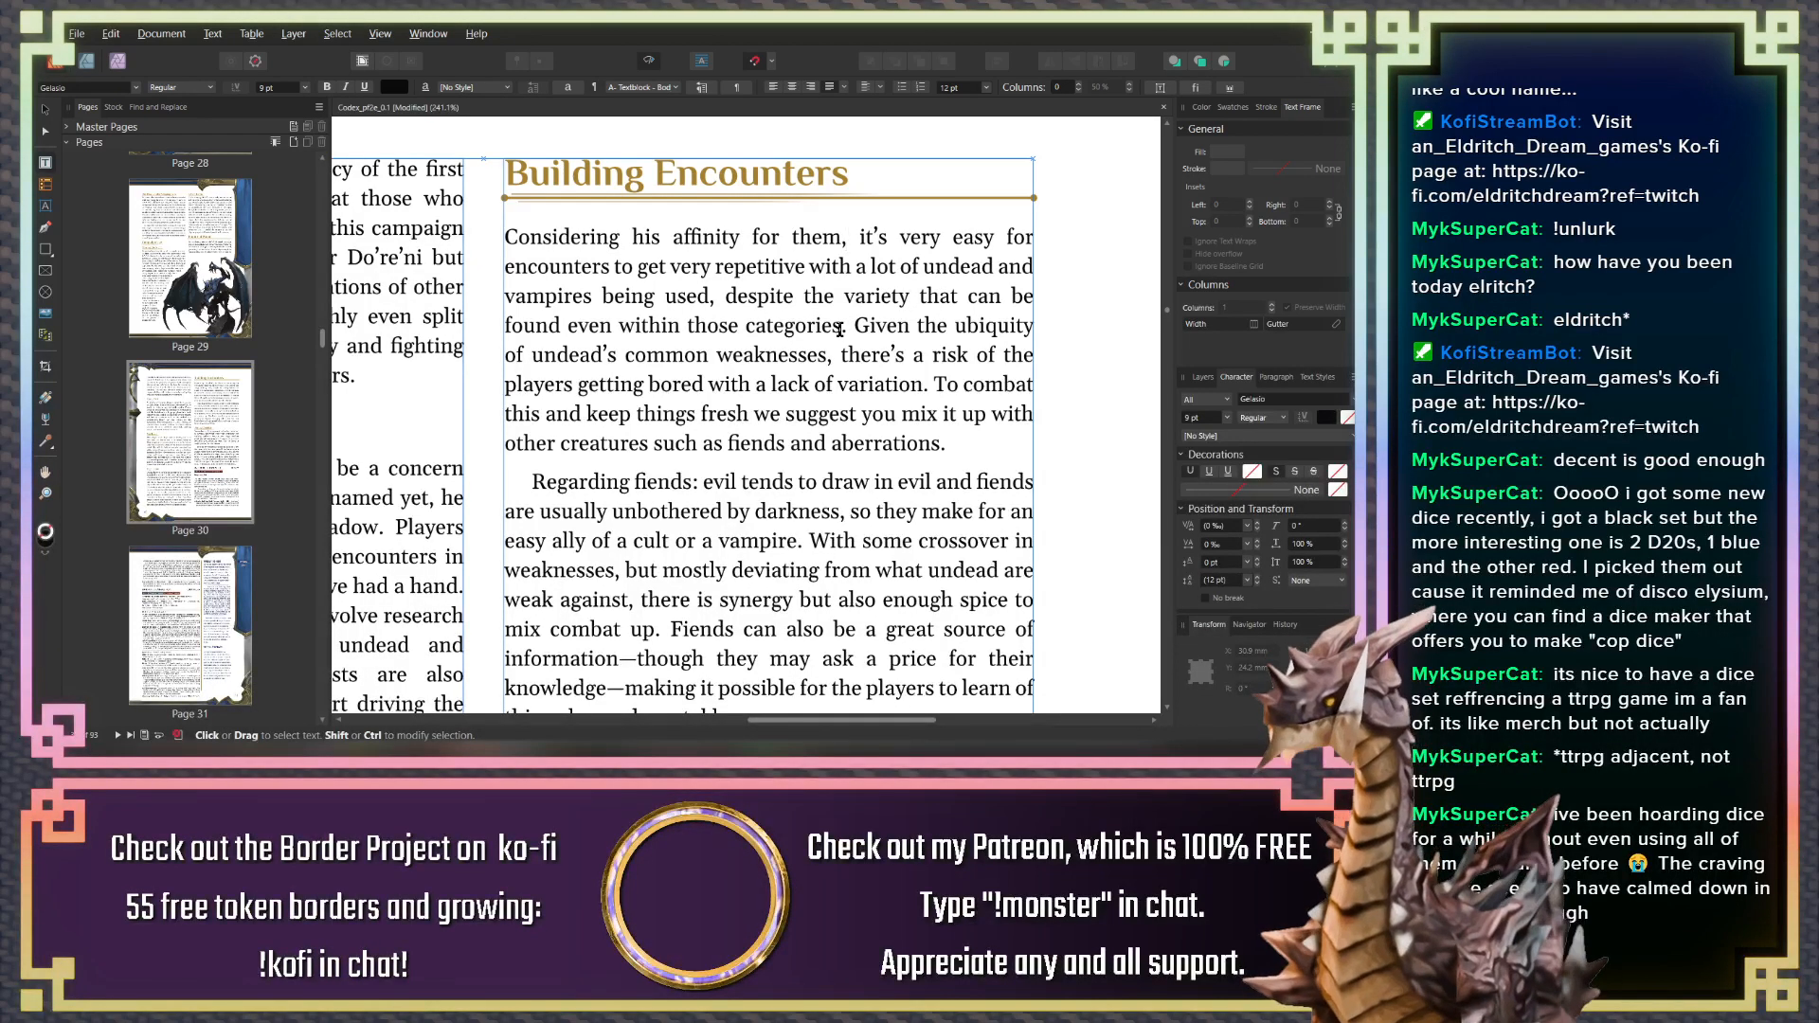
{"action": "left_click_drag", "start_coordinate": [923, 297], "coordinate": [833, 330]}
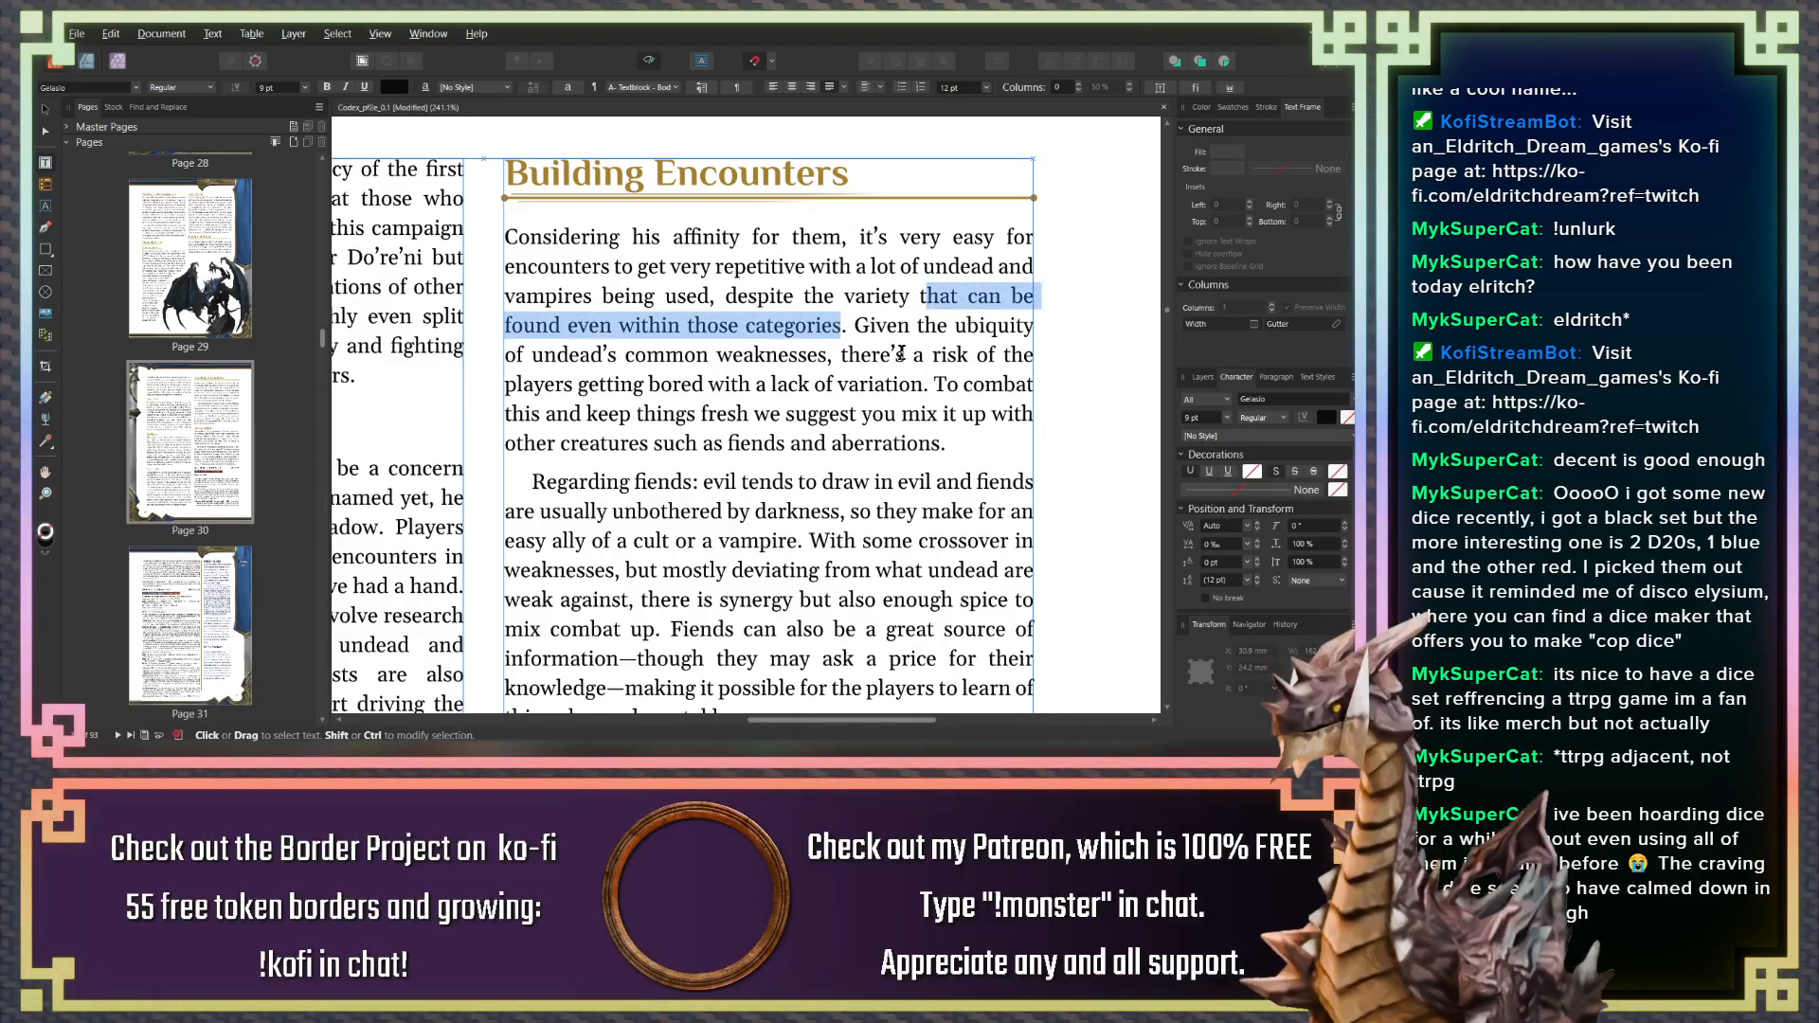
{"action": "type", "text": "therin."}
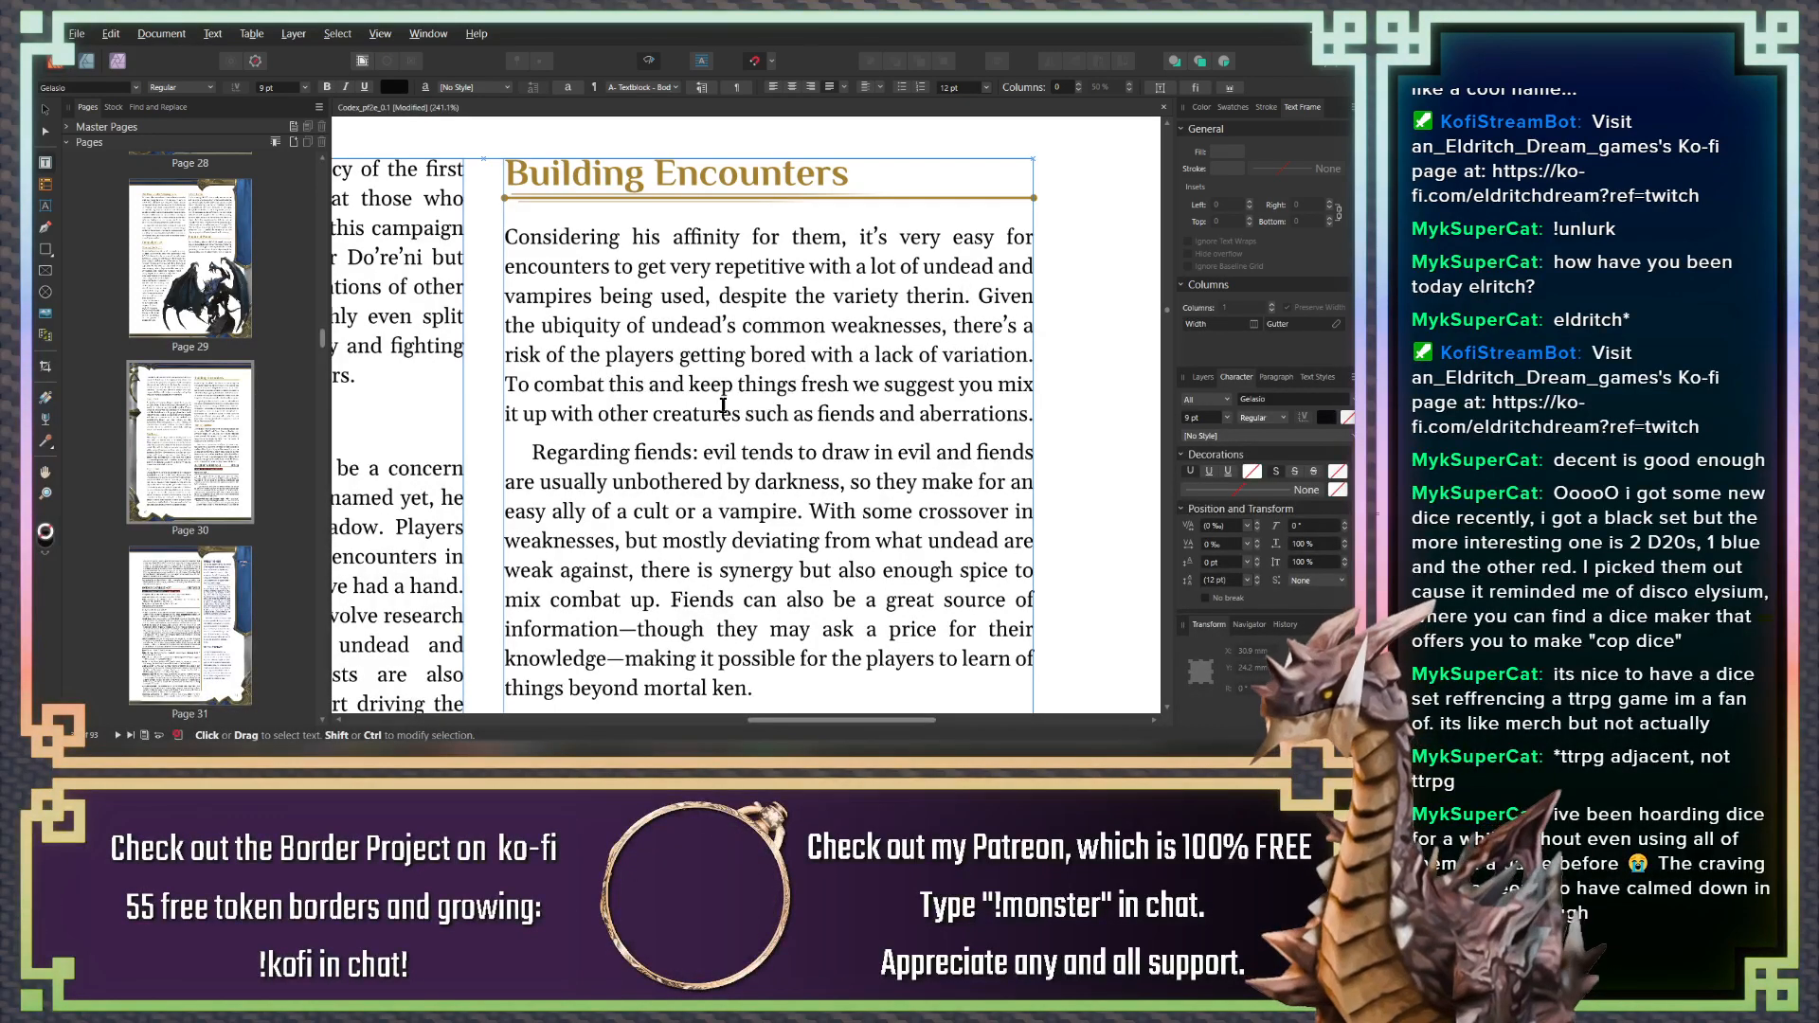
Review the remaining encounter advice, Do're'ni's stat block and the sidebars, and the Amulet of the First Night entry
{"action": "scroll", "coordinate": [661, 403], "scroll_direction": "down", "scroll_amount": 3}
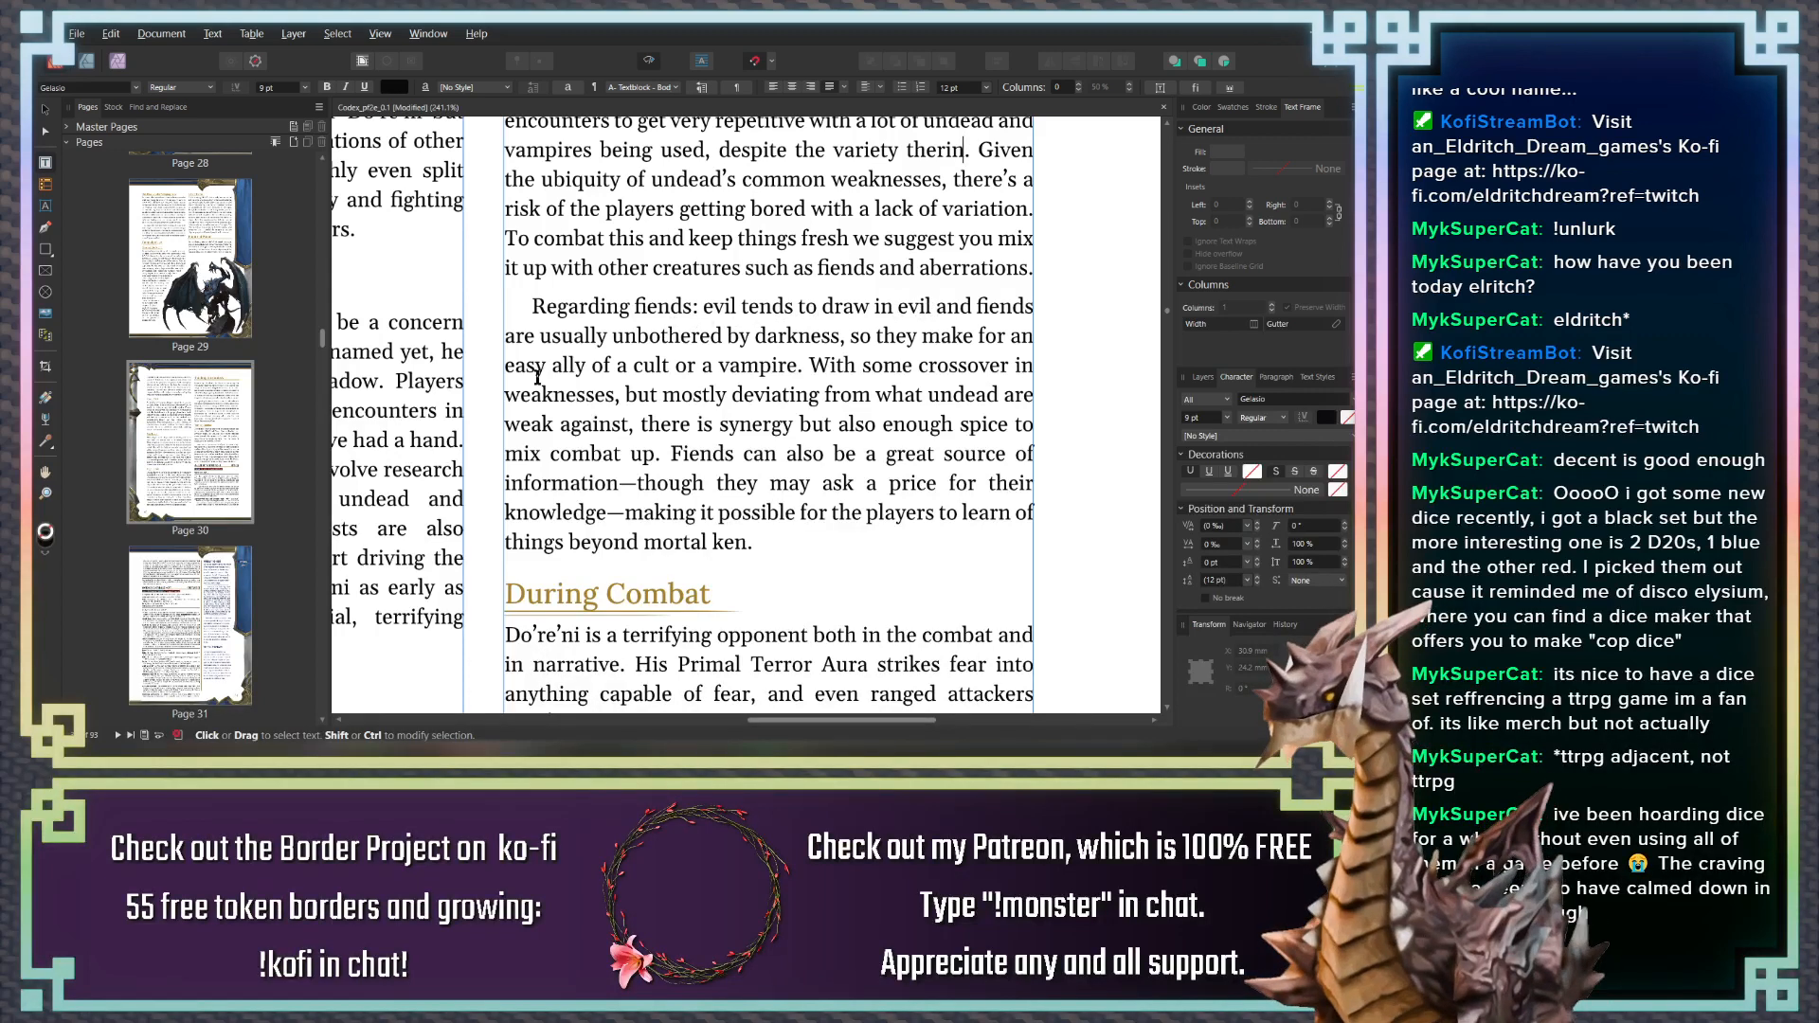
{"action": "scroll", "coordinate": [787, 379], "scroll_direction": "down", "scroll_amount": 1}
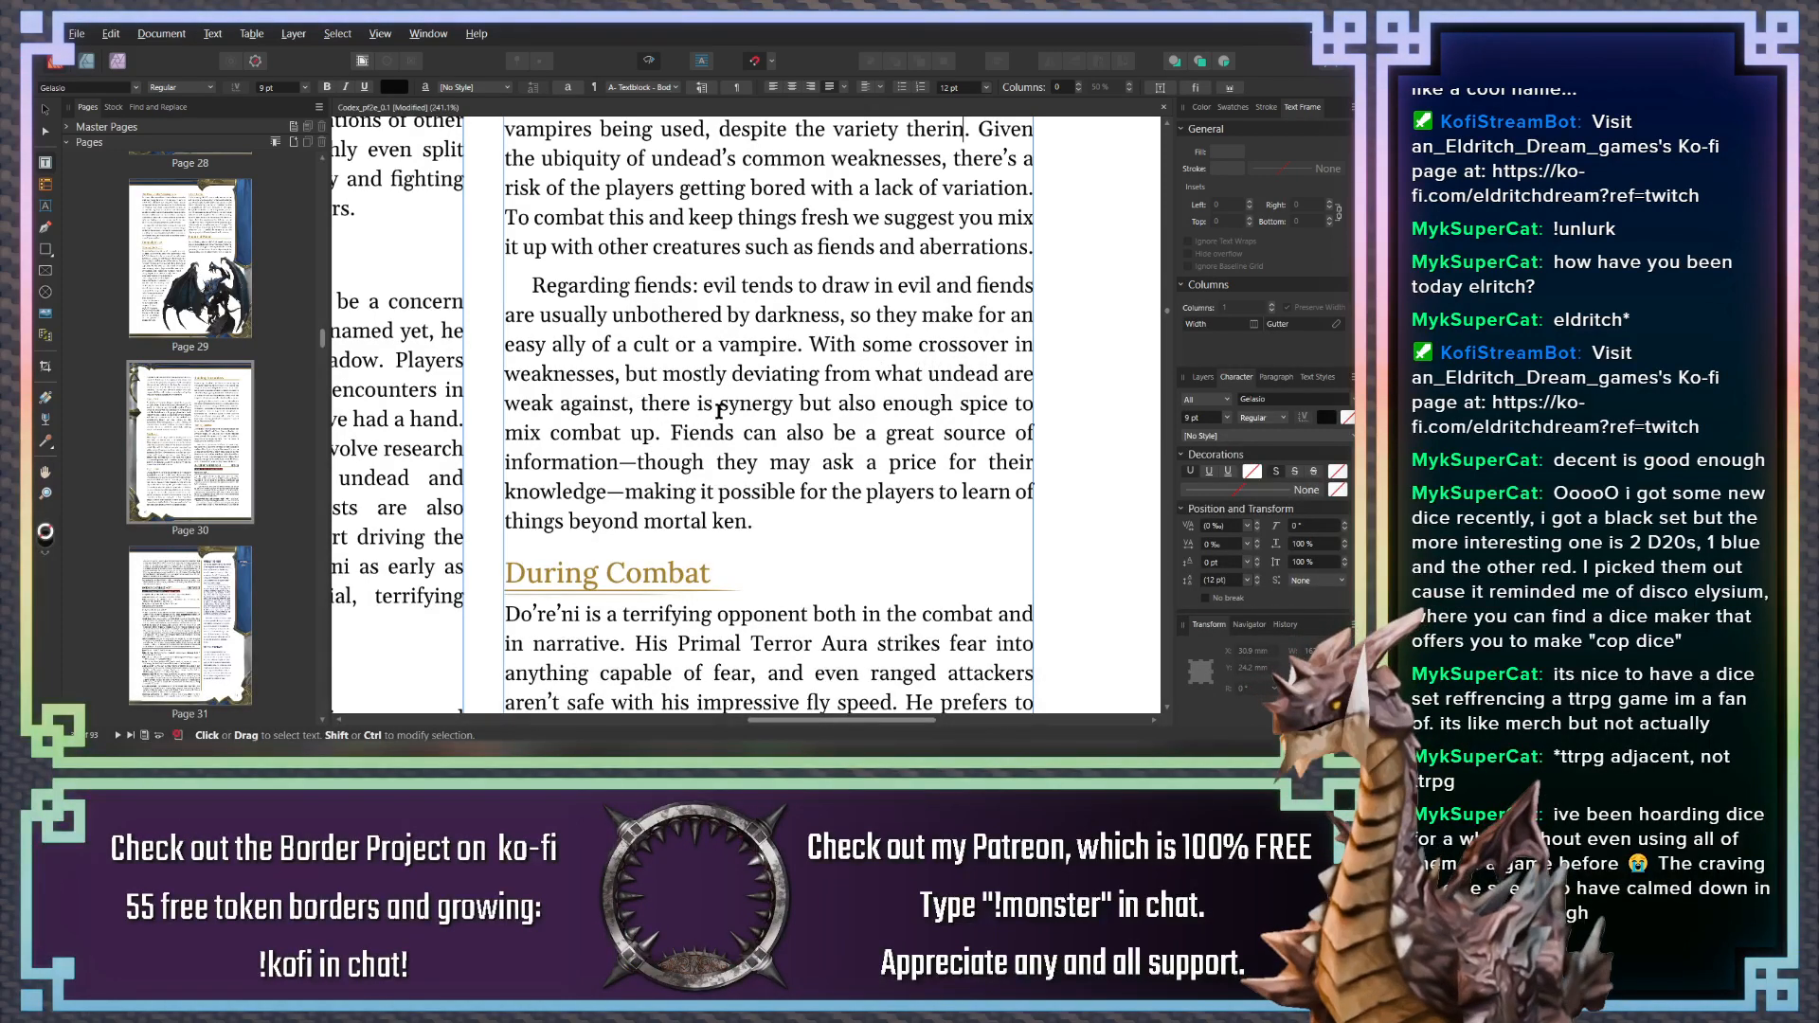
{"action": "scroll", "coordinate": [718, 412], "scroll_direction": "down", "scroll_amount": 1}
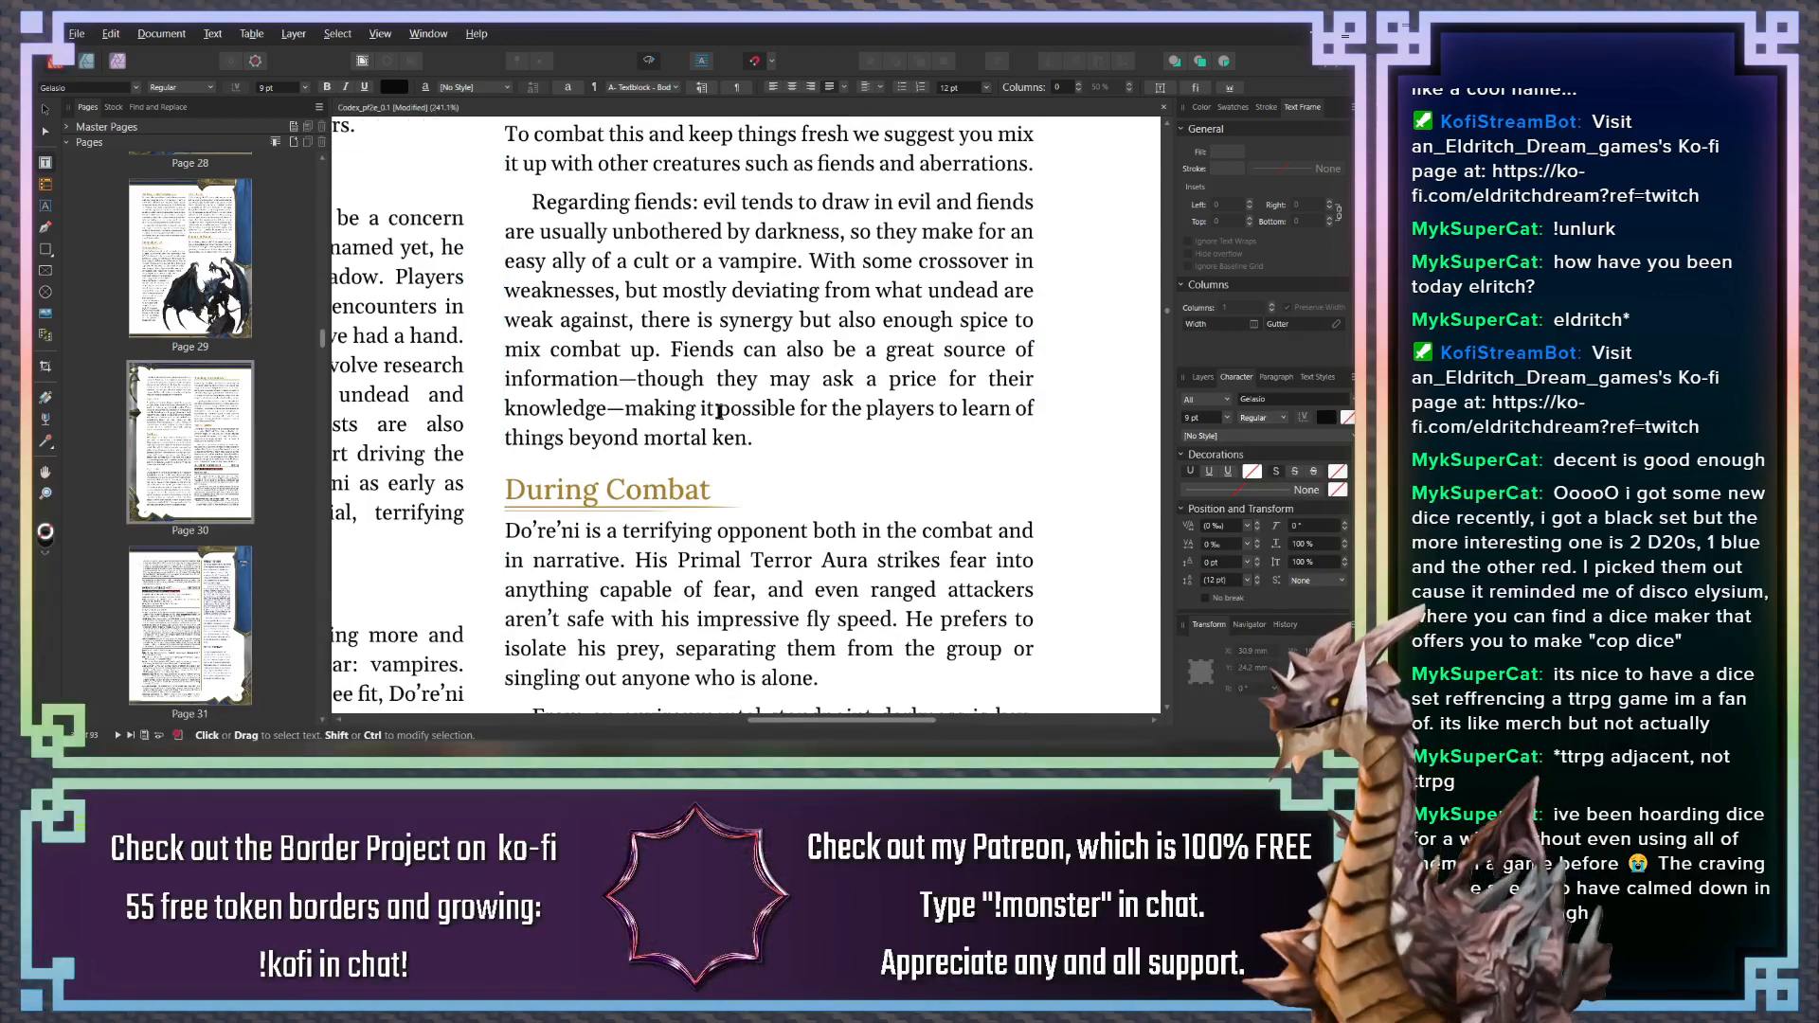
{"action": "scroll", "coordinate": [718, 411], "scroll_direction": "down", "scroll_amount": 3}
{"action": "scroll", "coordinate": [724, 417], "scroll_direction": "down", "scroll_amount": 5}
{"action": "scroll", "coordinate": [727, 447], "scroll_direction": "down", "scroll_amount": 10}
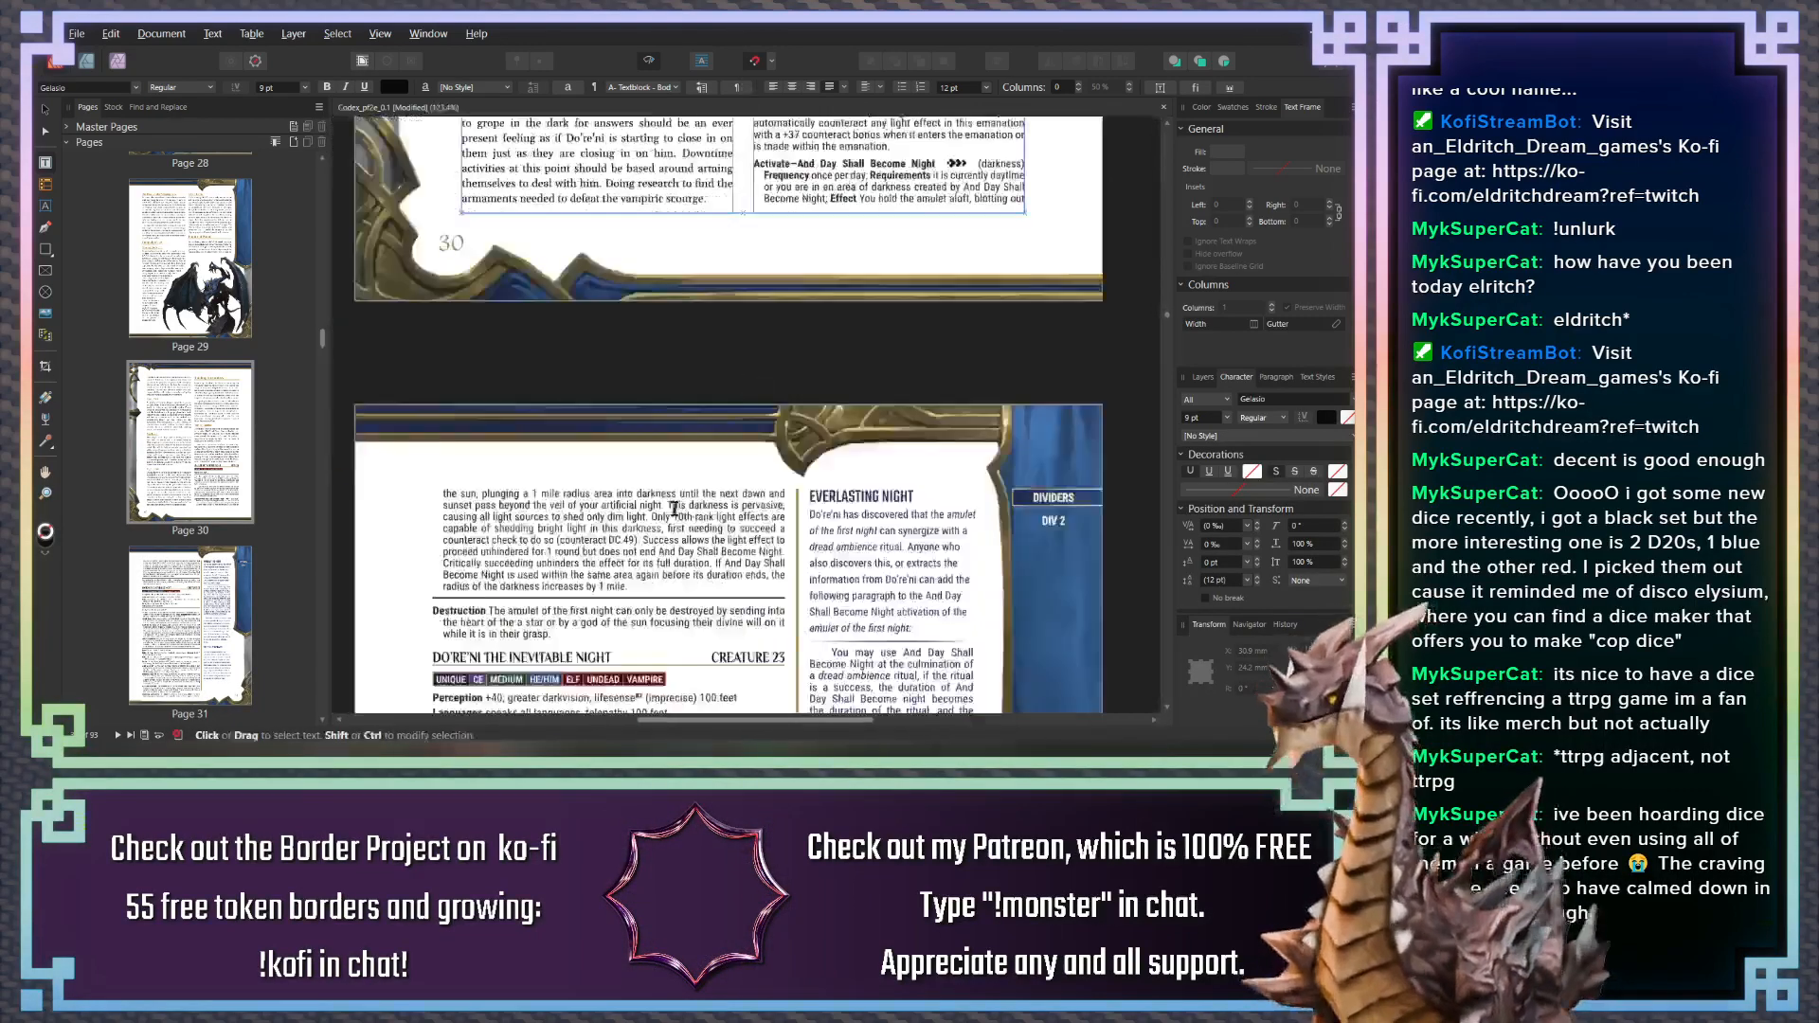
{"action": "scroll", "coordinate": [679, 361], "scroll_direction": "down", "scroll_amount": 3}
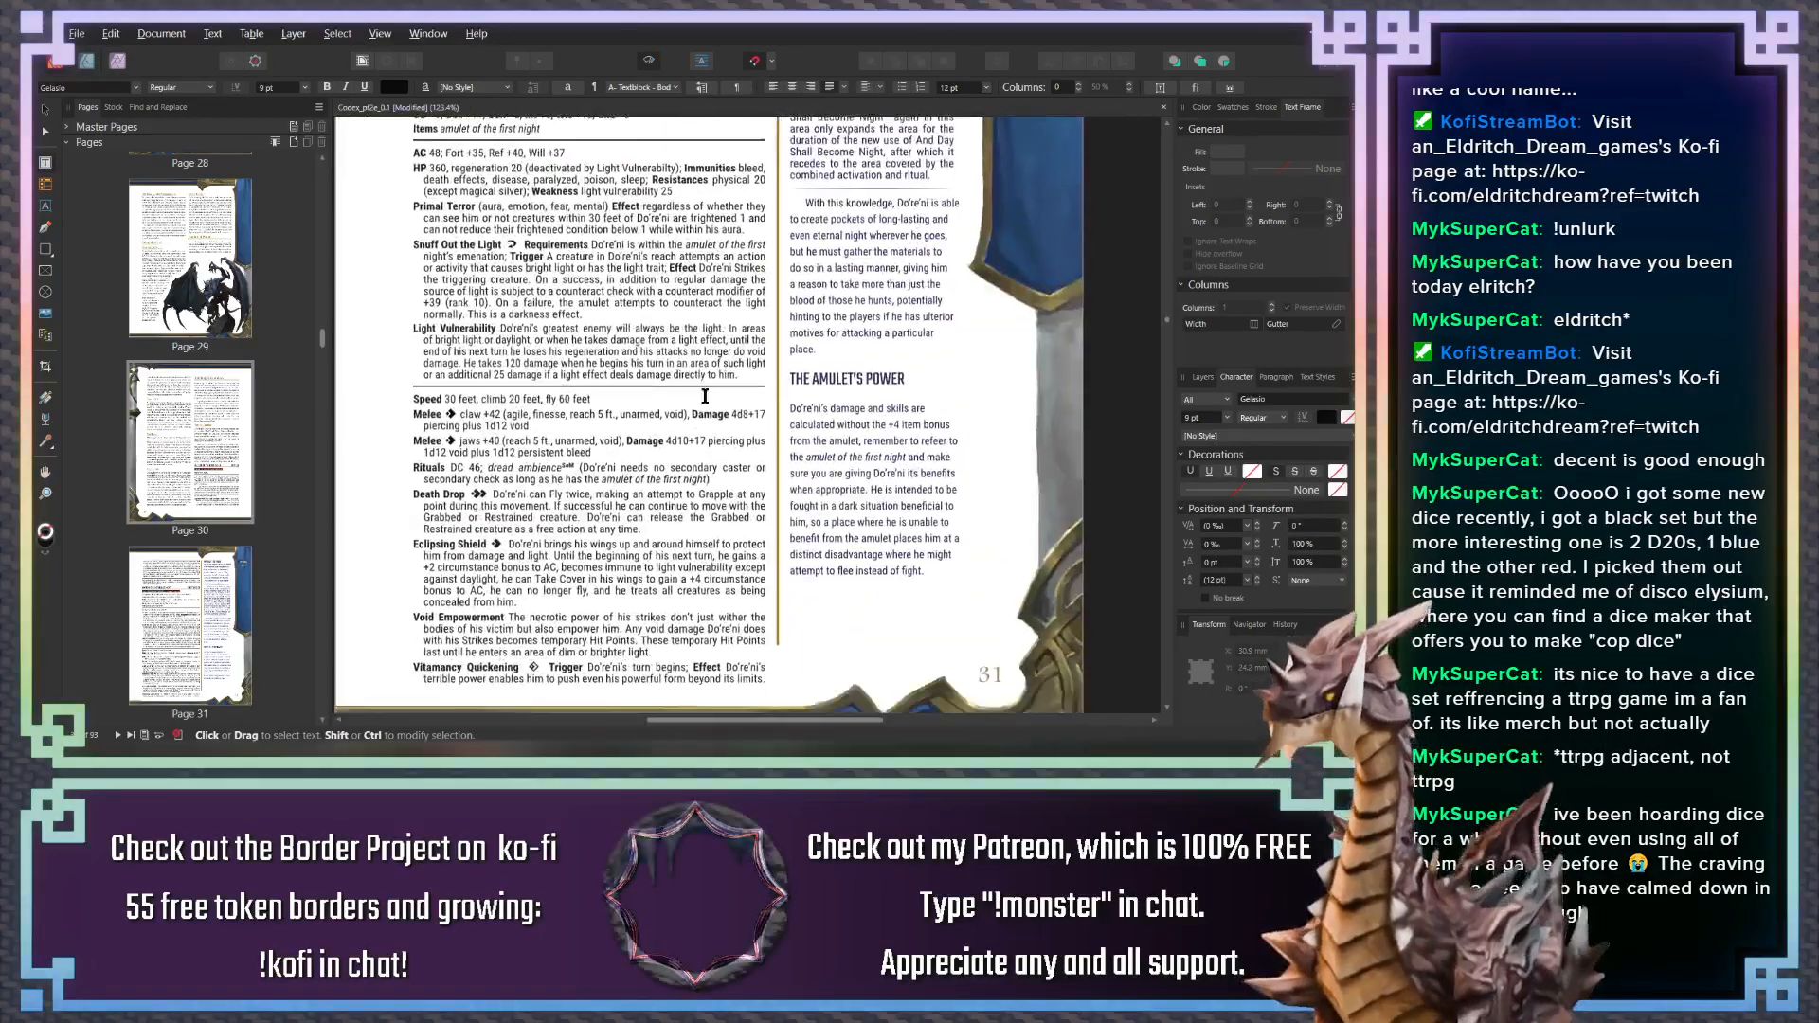
{"action": "scroll", "coordinate": [676, 463], "scroll_direction": "down", "scroll_amount": 1}
{"action": "scroll", "coordinate": [677, 463], "scroll_direction": "up", "scroll_amount": 5}
{"action": "scroll", "coordinate": [720, 468], "scroll_direction": "up", "scroll_amount": 4}
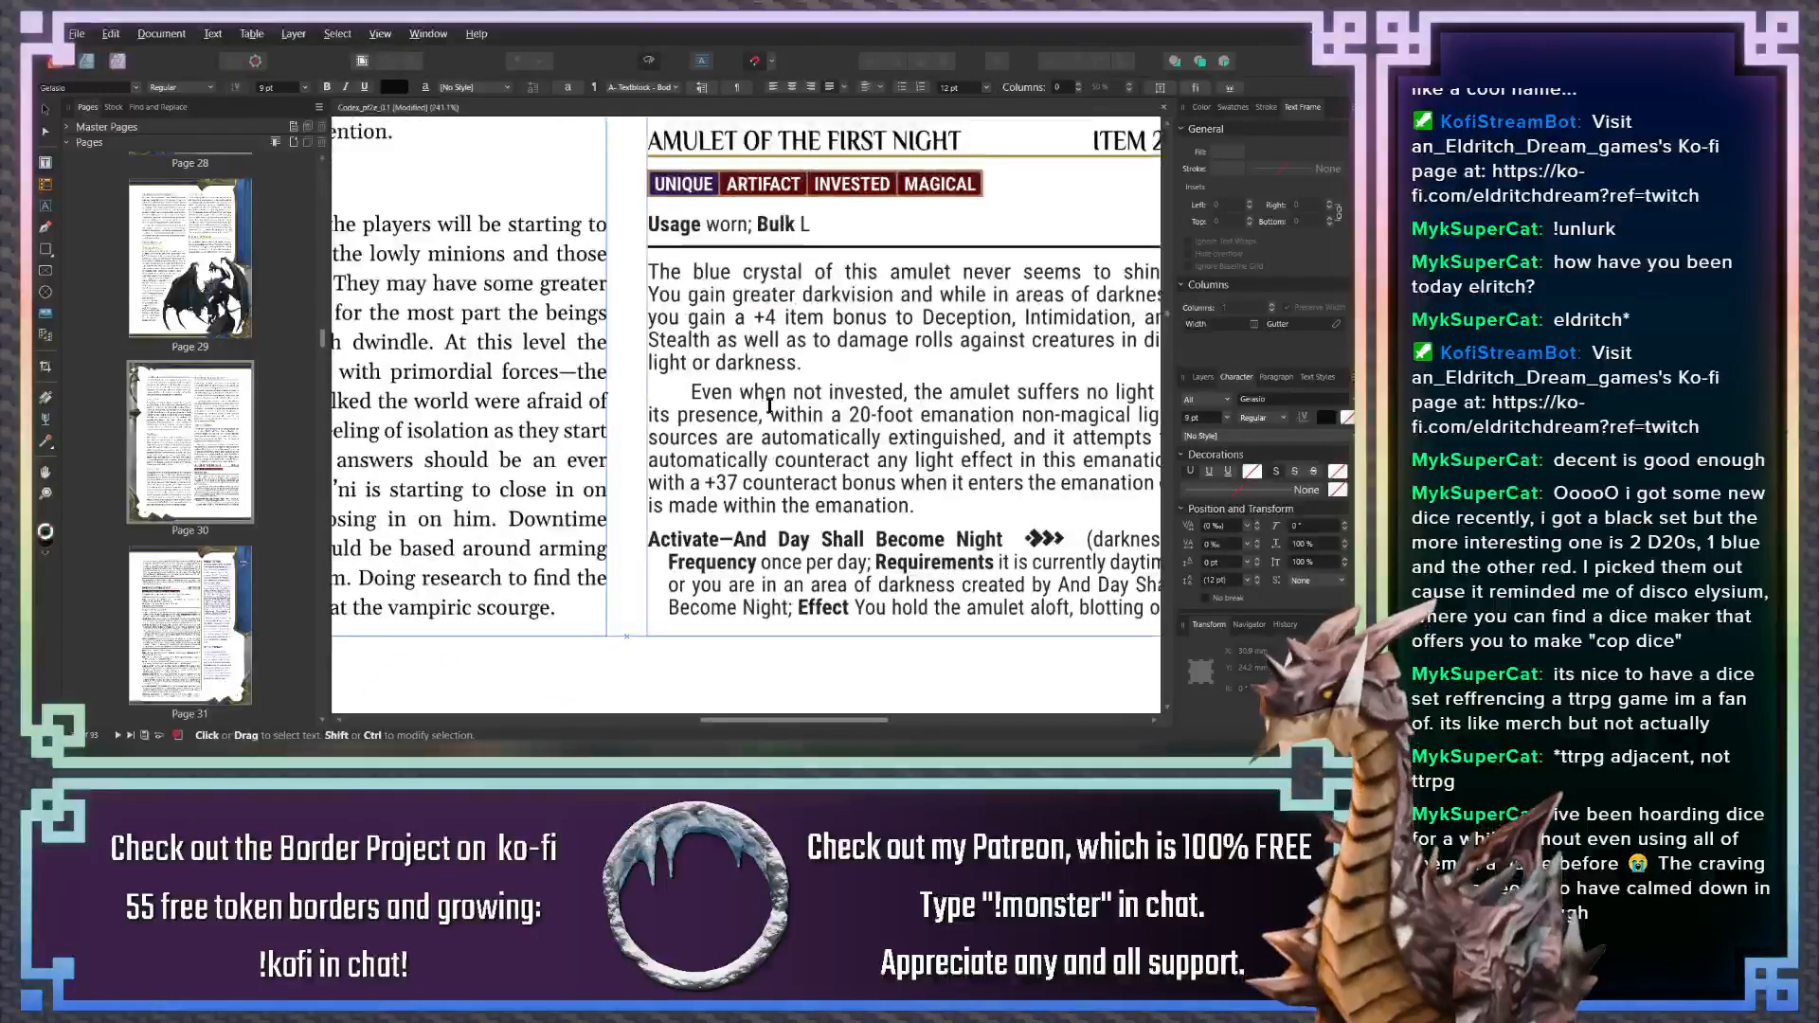
In the first paragraph of During Combat, reword "anything capable of fear" to "anything capable of feeling it"
{"action": "scroll", "coordinate": [749, 445], "scroll_direction": "right", "scroll_amount": 1}
{"action": "scroll", "coordinate": [748, 436], "scroll_direction": "up", "scroll_amount": 1}
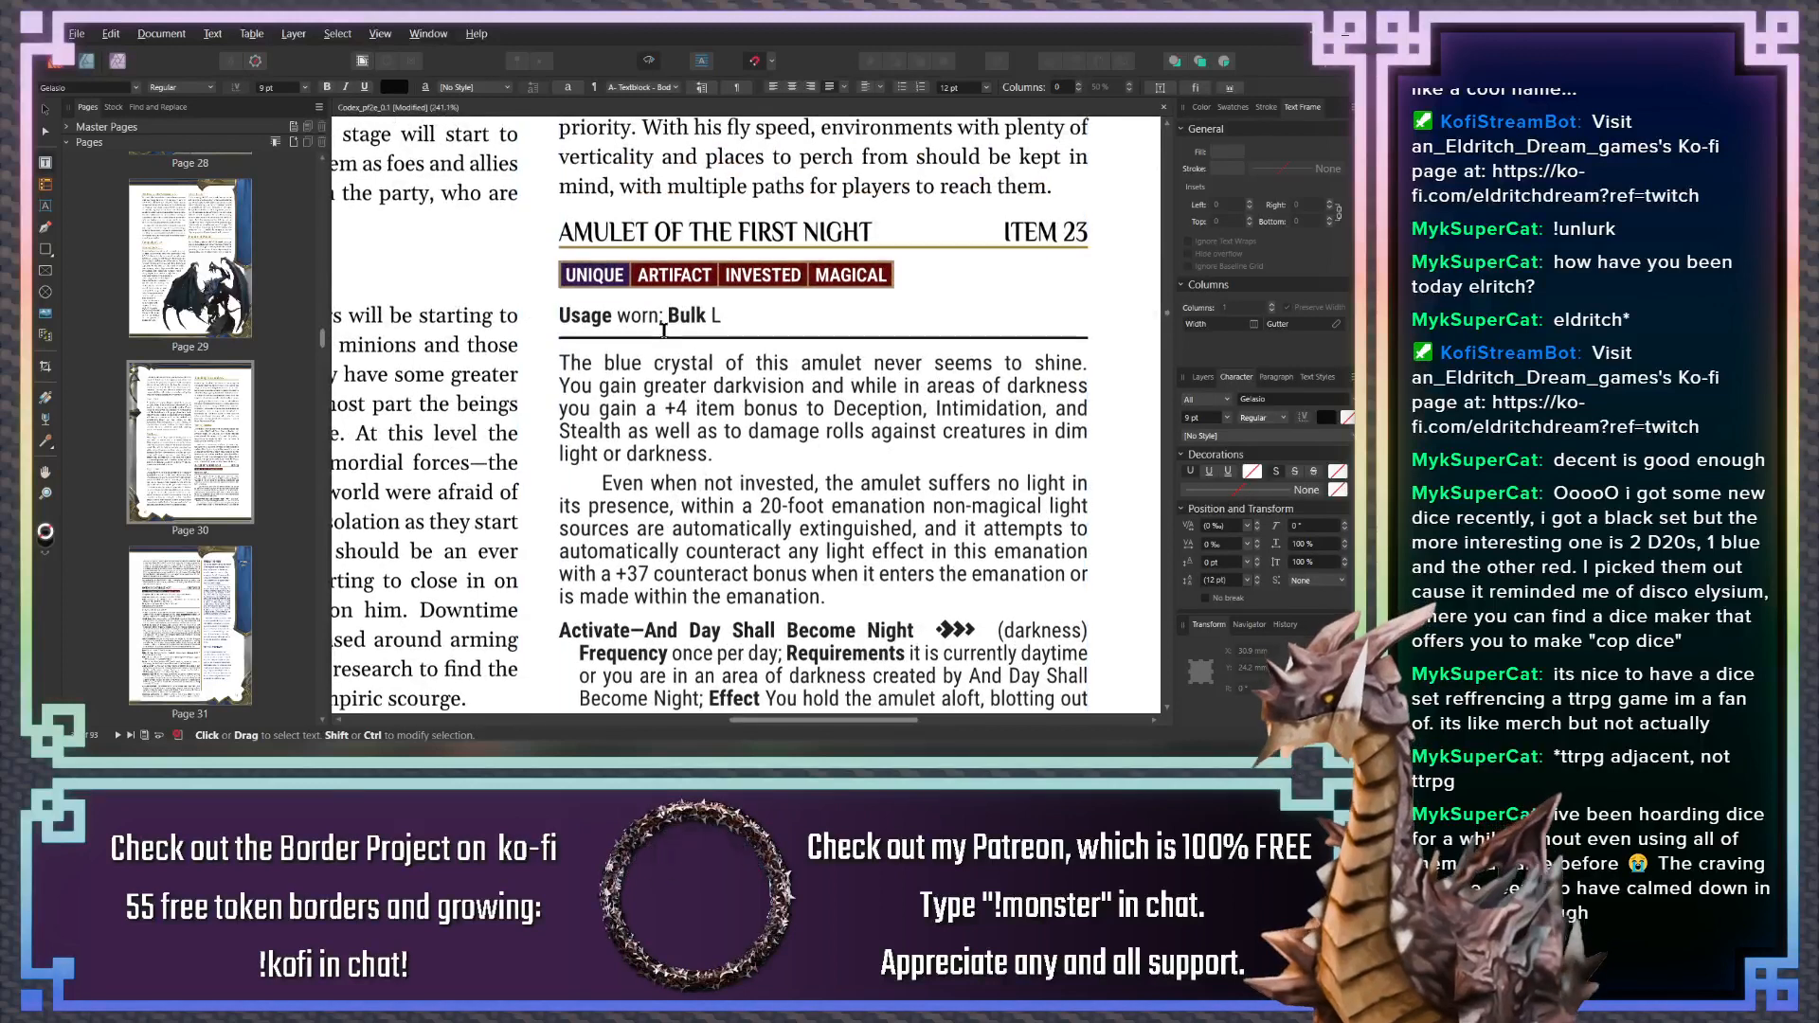
{"action": "scroll", "coordinate": [805, 417], "scroll_direction": "up", "scroll_amount": 1}
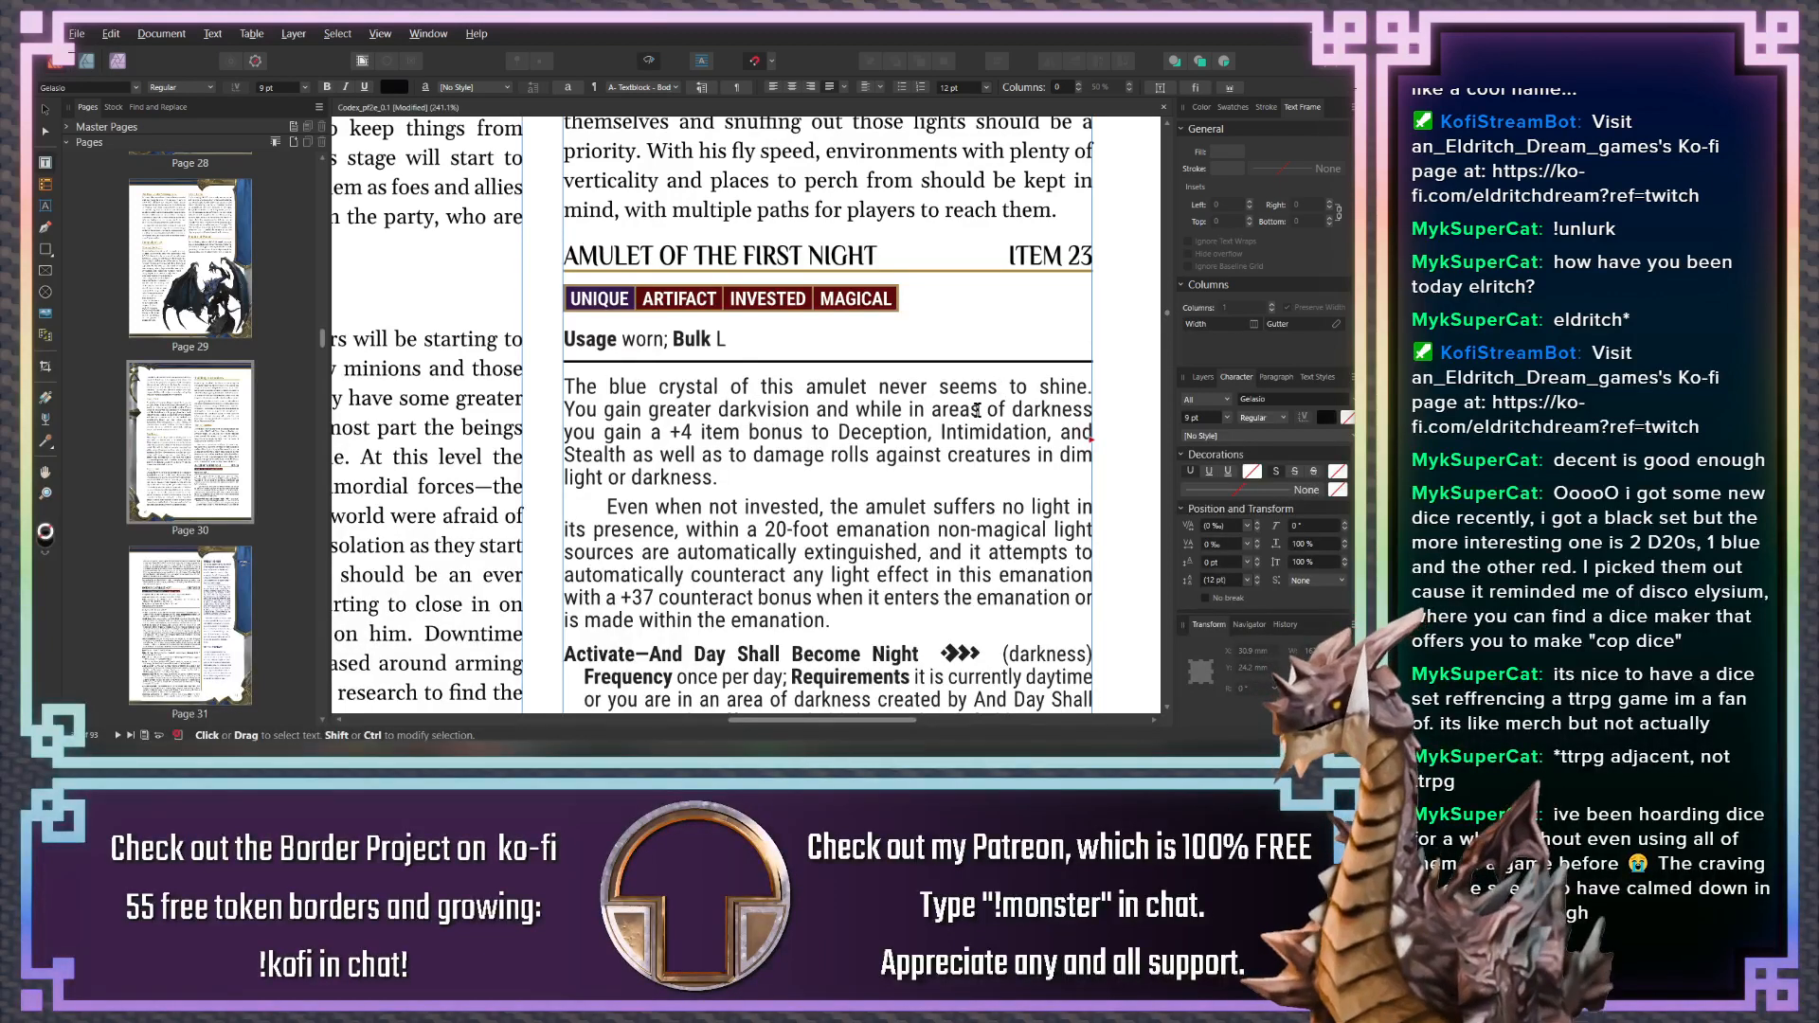
{"action": "scroll", "coordinate": [976, 409], "scroll_direction": "up", "scroll_amount": 5}
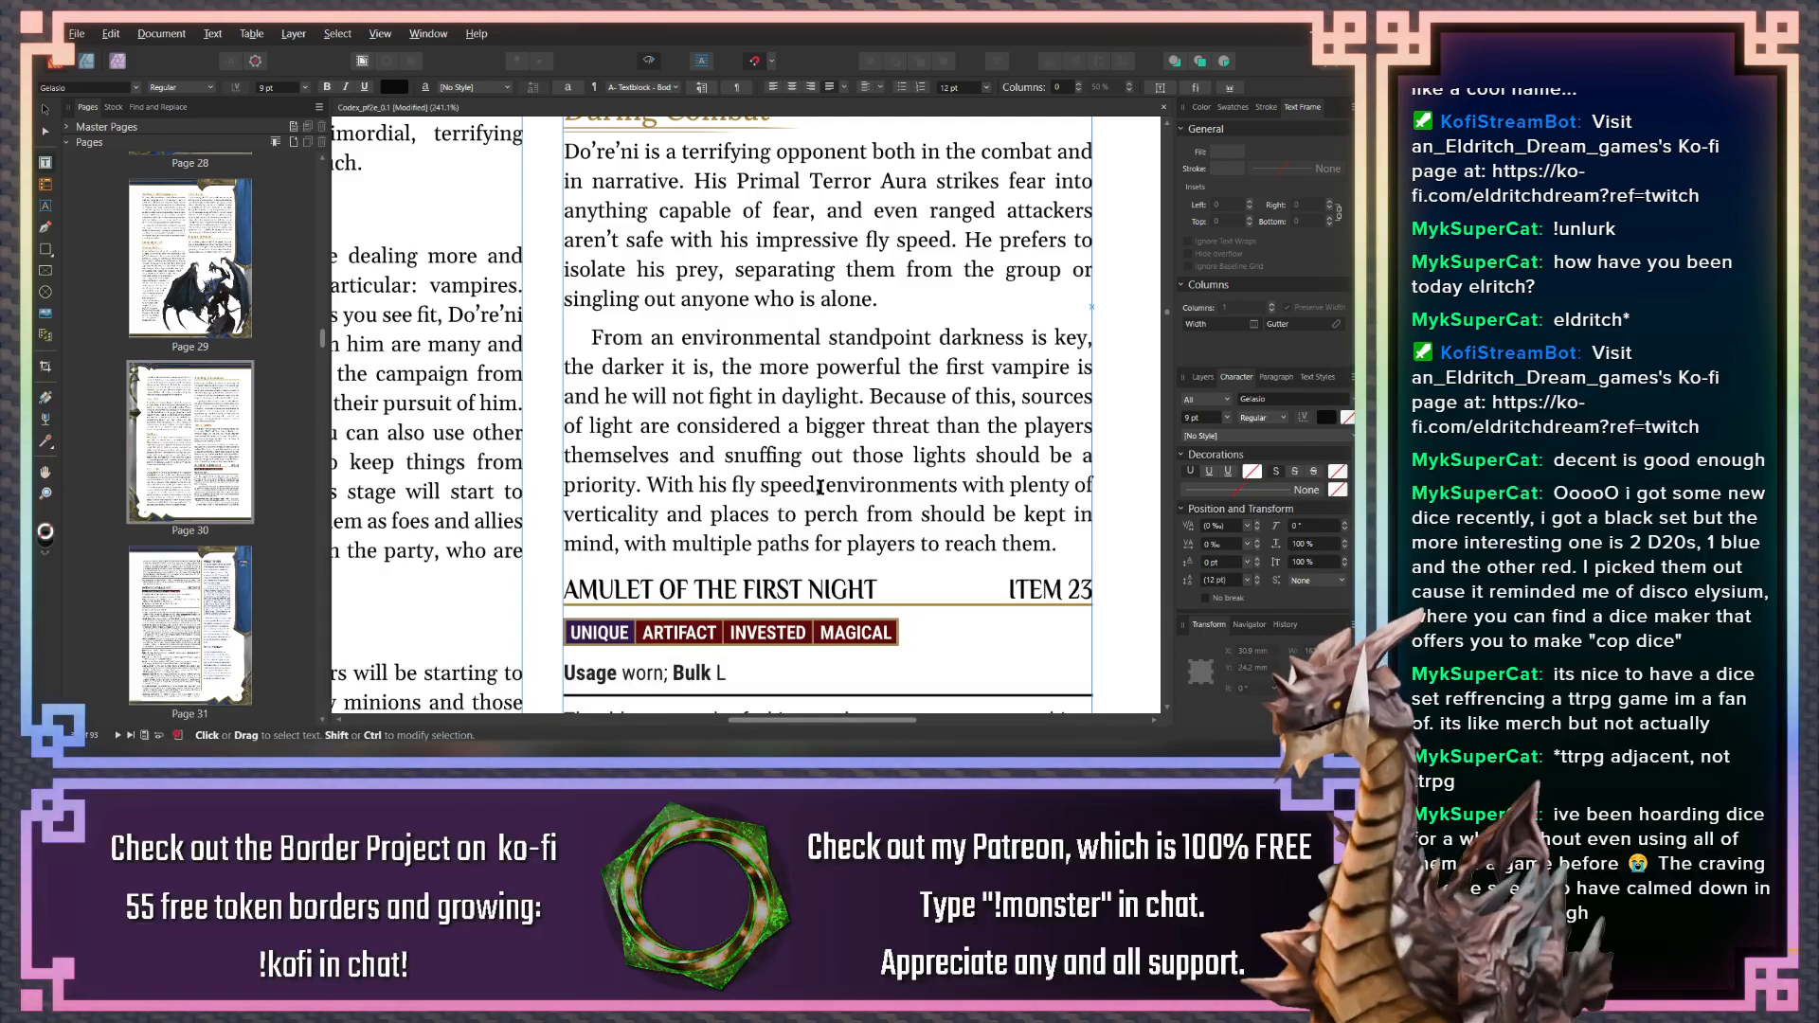
{"action": "scroll", "coordinate": [826, 464], "scroll_direction": "up", "scroll_amount": 2}
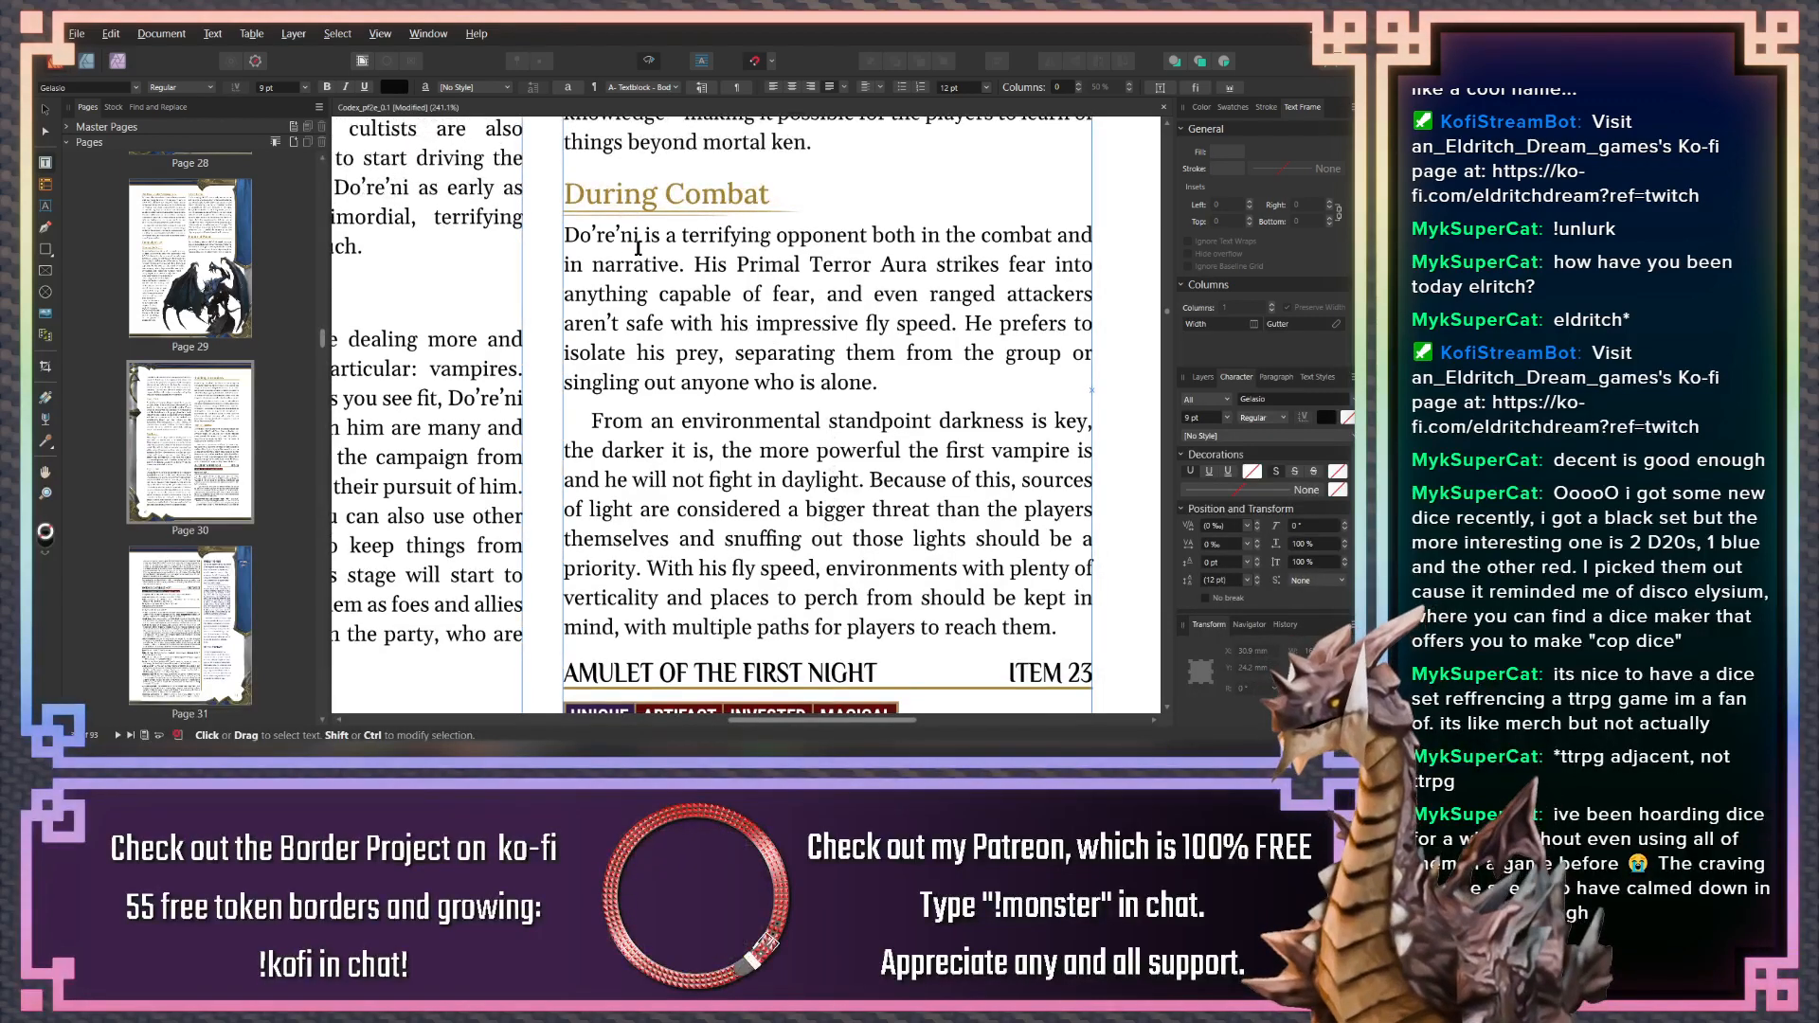
{"action": "double_click", "coordinate": [806, 297]}
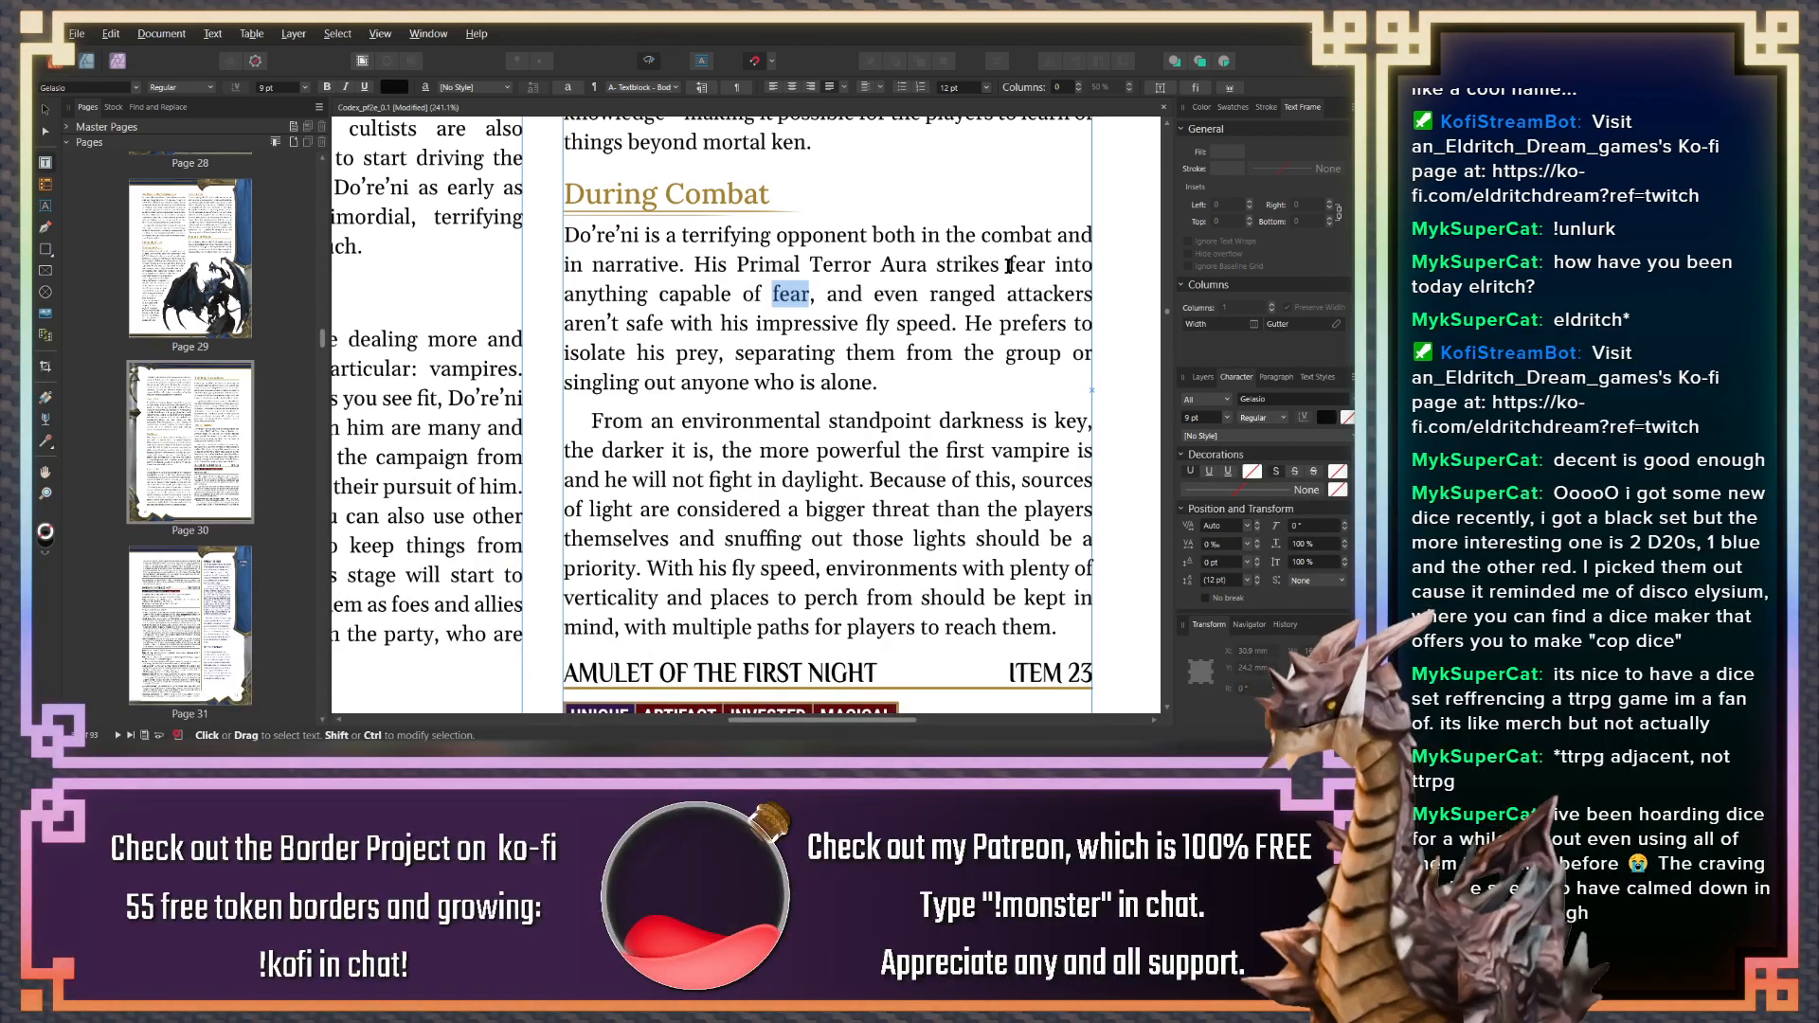
{"action": "left_click", "coordinate": [808, 297]}
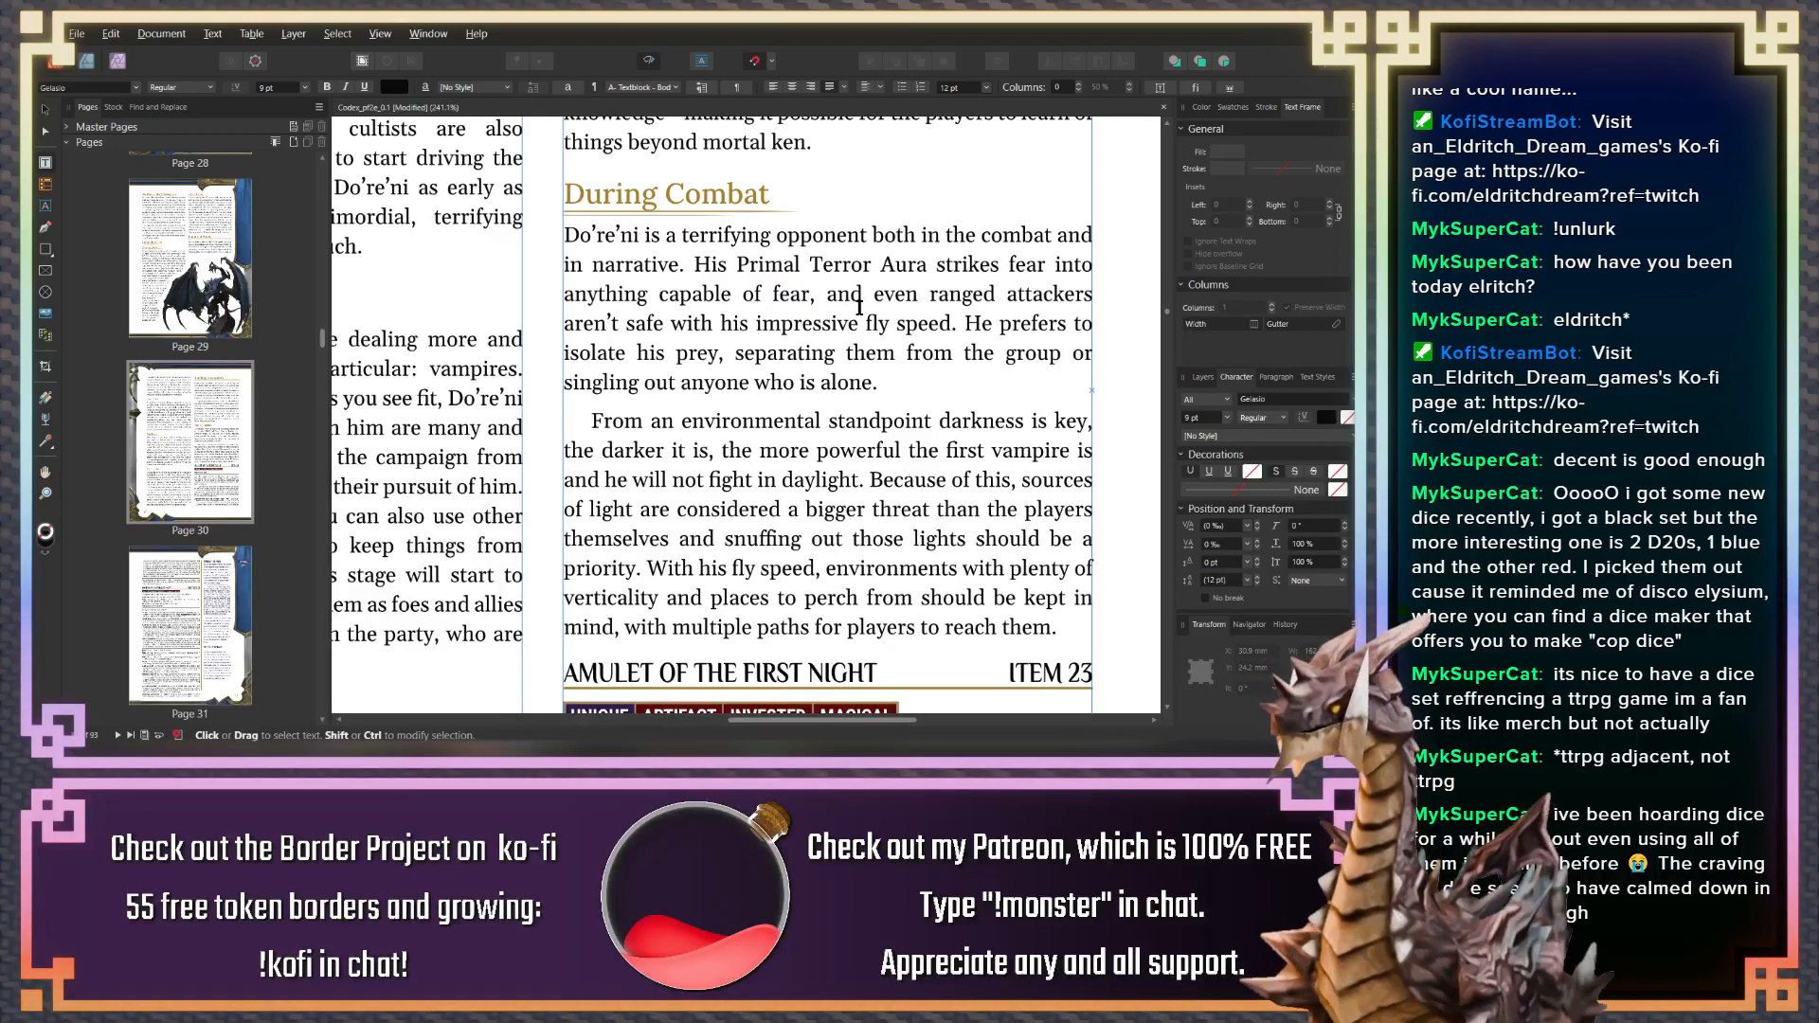
{"action": "key", "text": "ctrl+shift+Left"}
{"action": "key", "text": "ctrl+shift+Left"}
{"action": "key", "text": "ctrl+shift+Left"}
{"action": "key", "text": "ctrl+shift+Left"}
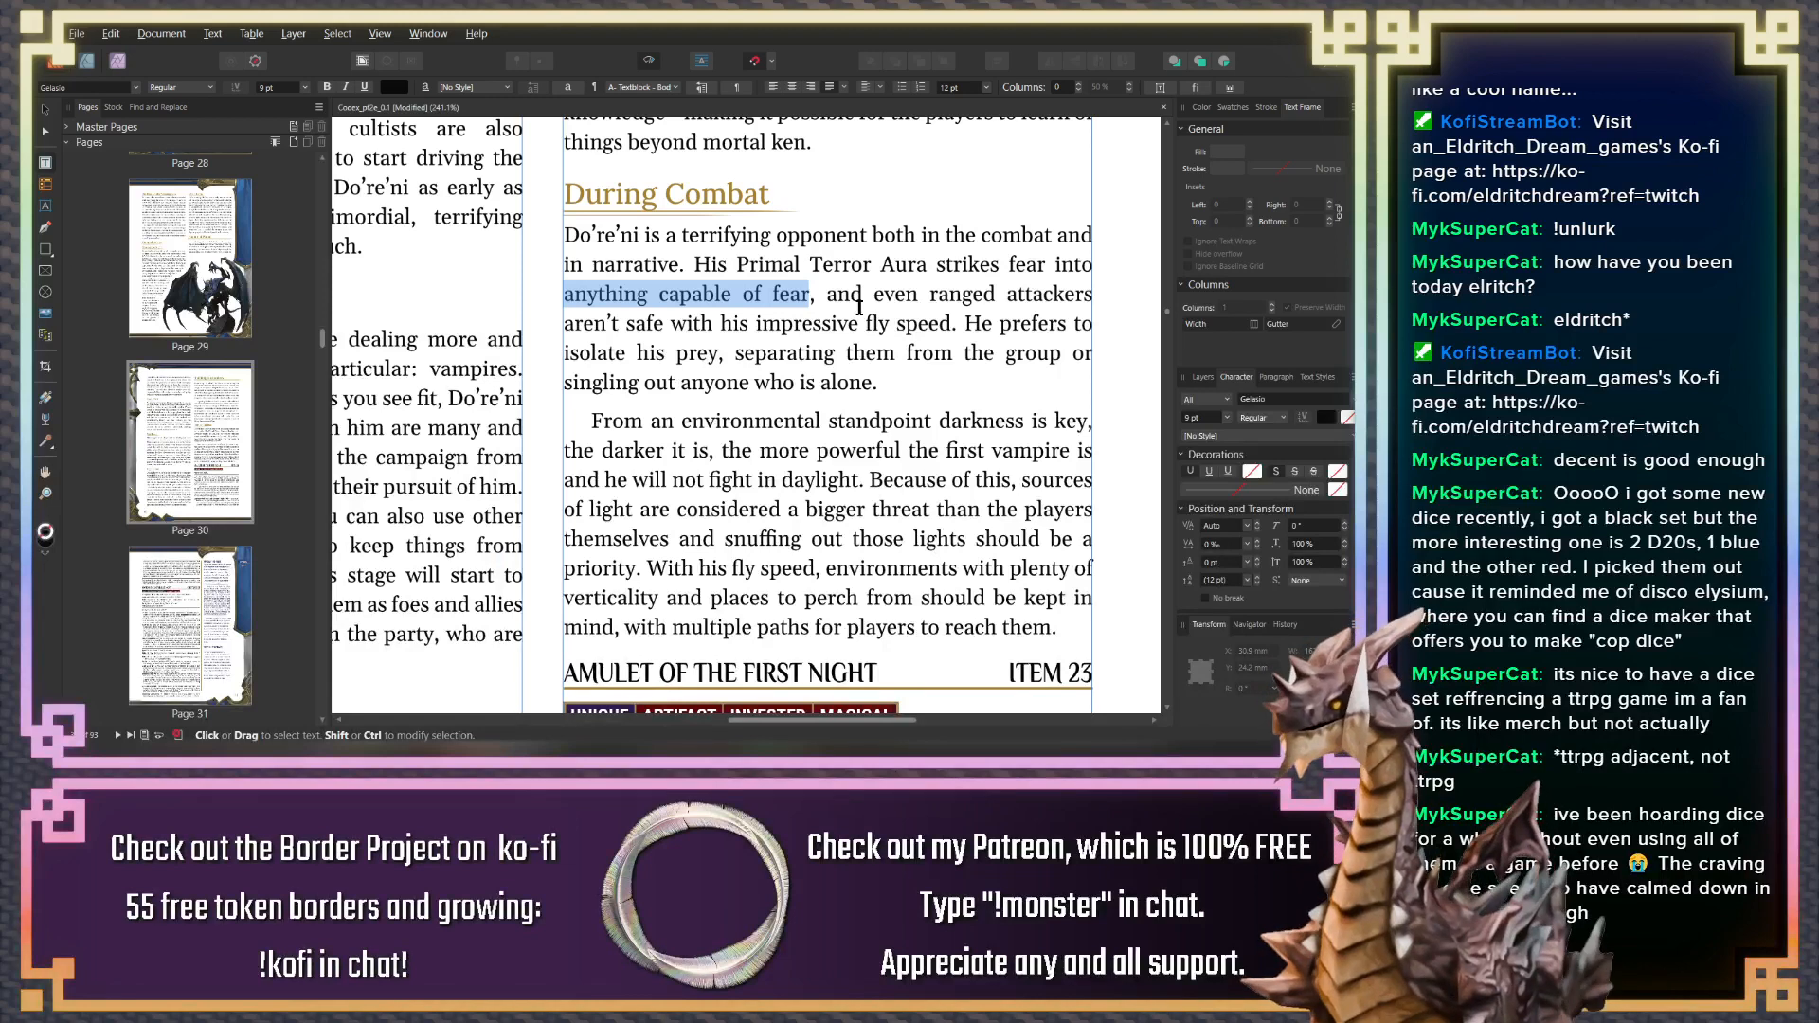
{"action": "key", "text": "Right"}
{"action": "key", "text": "ctrl+shift+Left"}
{"action": "key", "text": "Left"}
{"action": "key", "text": "Left"}
{"action": "key", "text": "ctrl+shift+Right"}
{"action": "type", "text": "feeling "}
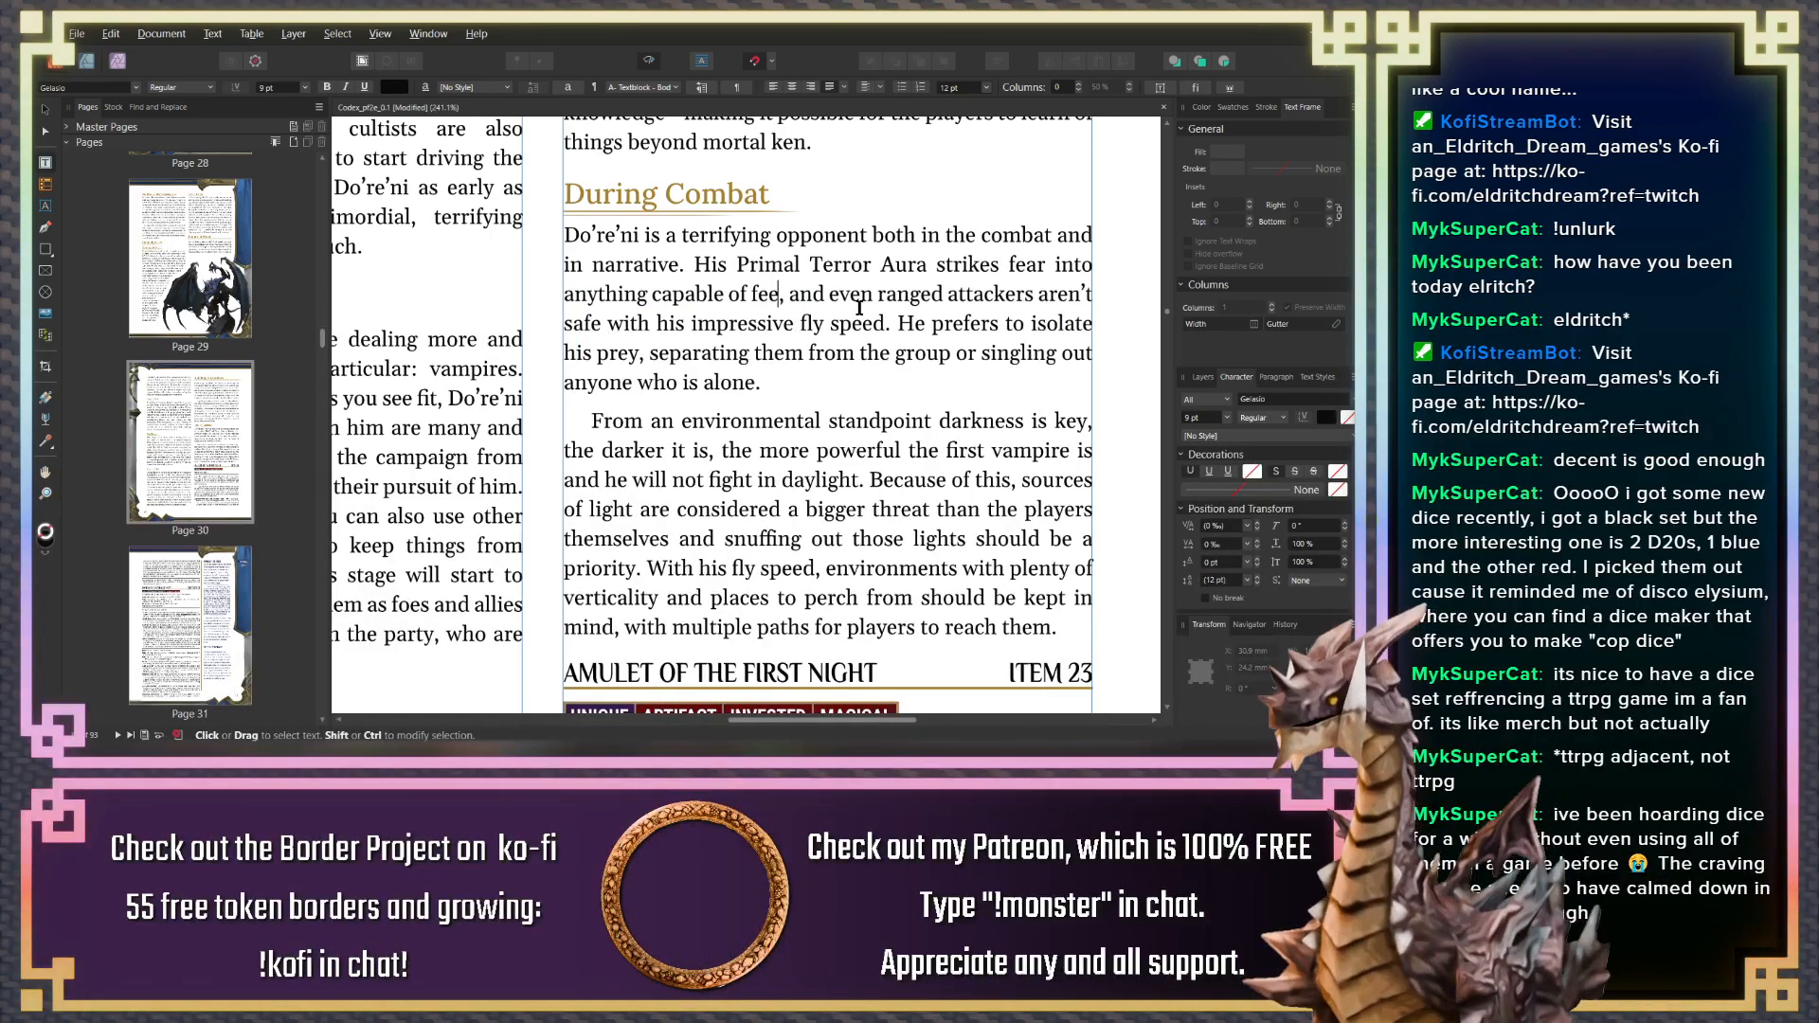
{"action": "type", "text": "it"}
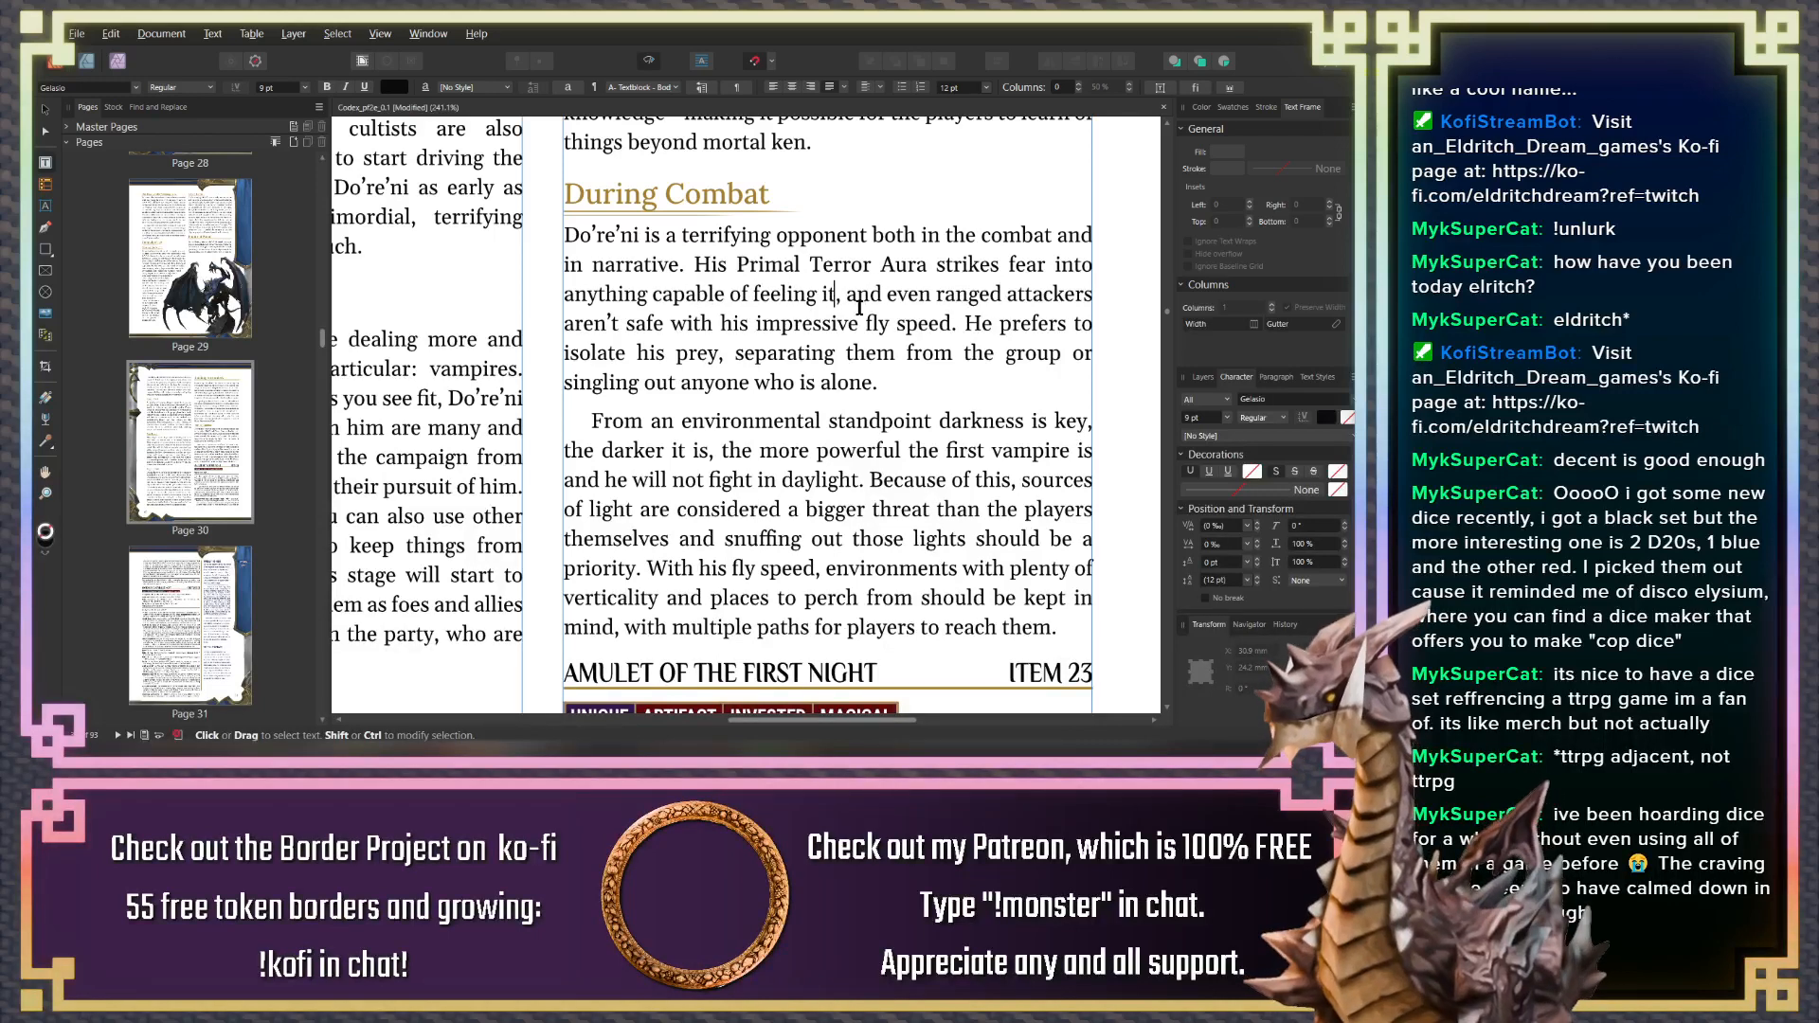
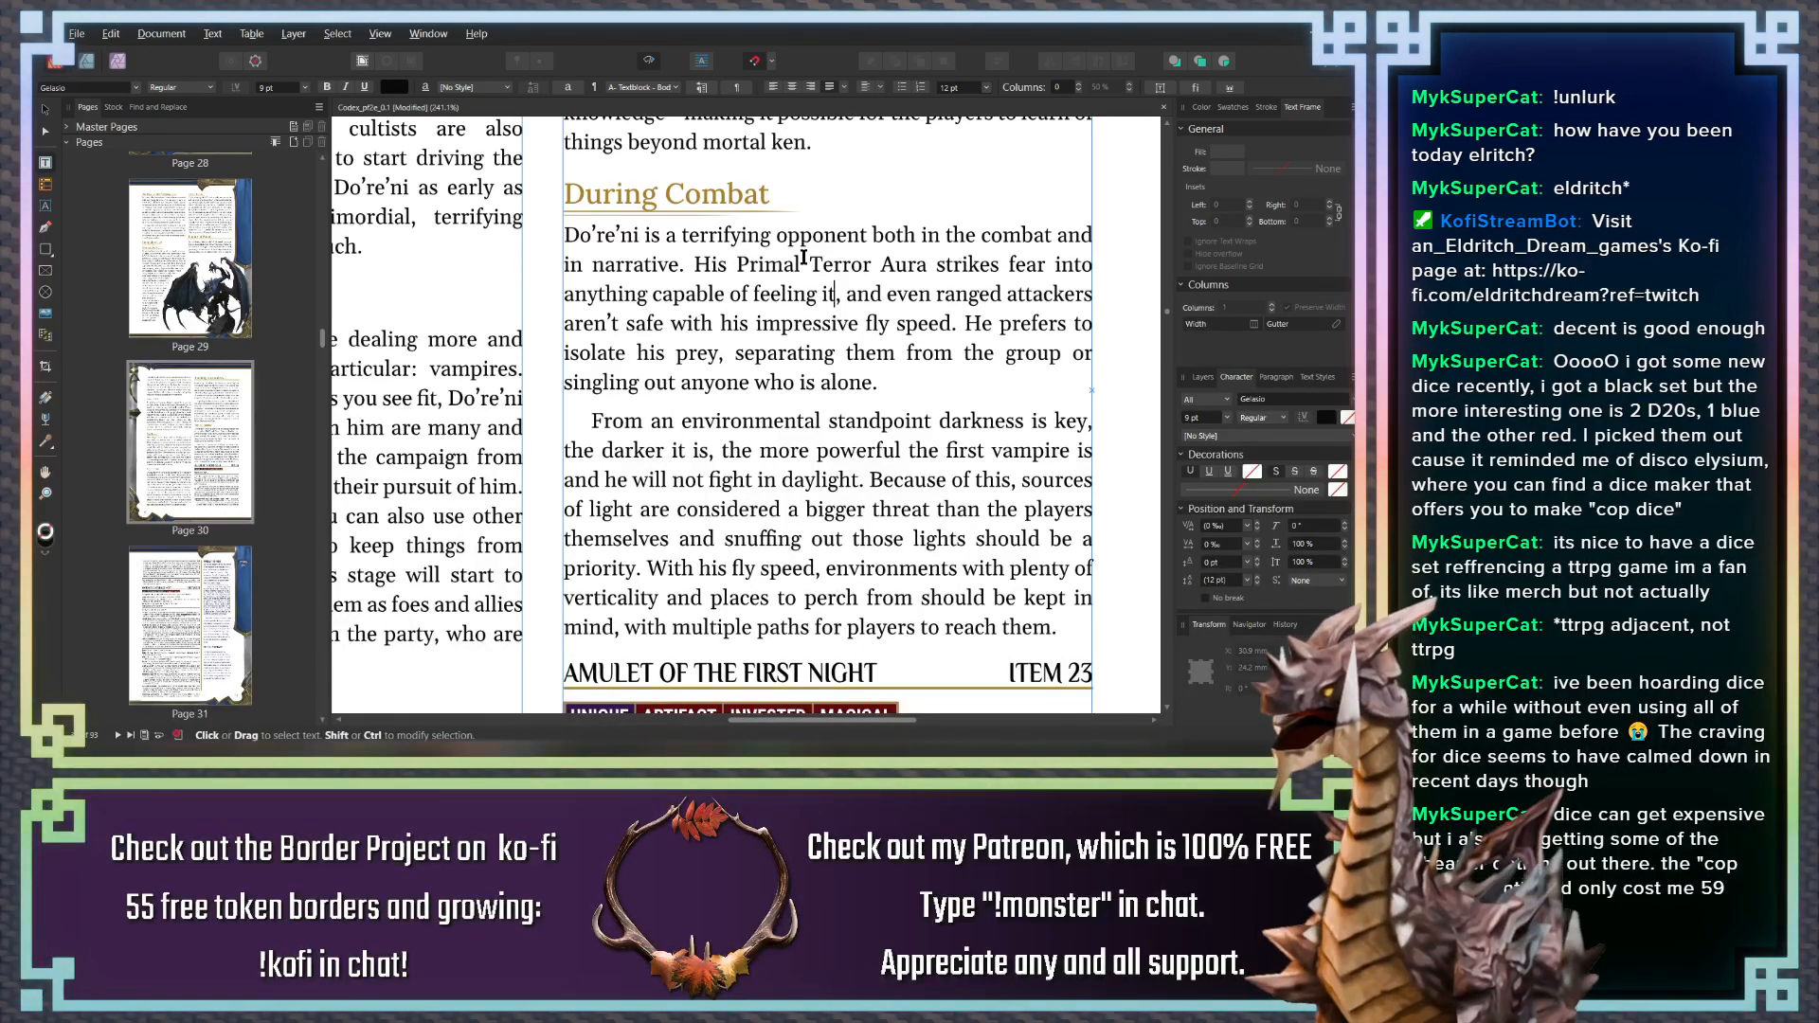
Review the Building Encounters and During Combat text, the level-based advice, and the Chasing the Night section on the preceding page
{"action": "scroll", "coordinate": [791, 341], "scroll_direction": "up", "scroll_amount": 3}
{"action": "scroll", "coordinate": [799, 379], "scroll_direction": "up", "scroll_amount": 9}
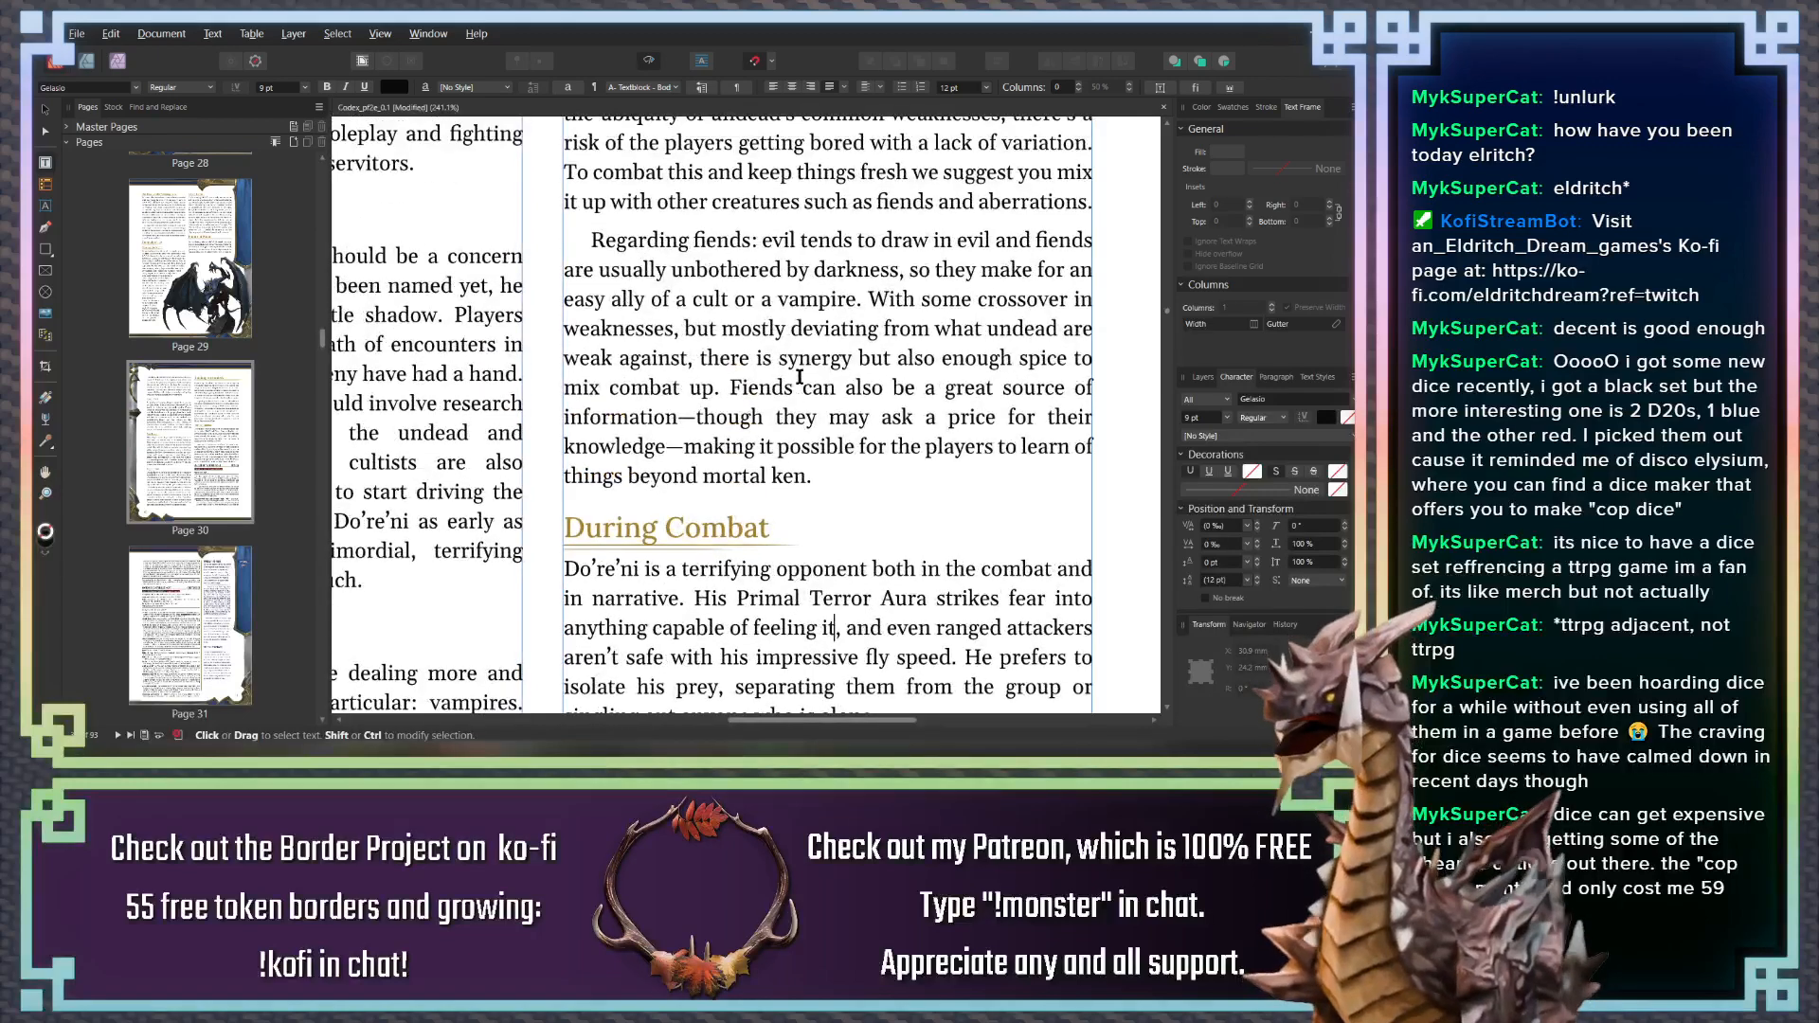
{"action": "scroll", "coordinate": [799, 376], "scroll_direction": "up", "scroll_amount": 3}
{"action": "scroll", "coordinate": [797, 377], "scroll_direction": "down", "scroll_amount": 7}
{"action": "scroll", "coordinate": [796, 376], "scroll_direction": "down", "scroll_amount": 5}
{"action": "scroll", "coordinate": [781, 412], "scroll_direction": "down", "scroll_amount": 2, "text": "ctrl"}
{"action": "scroll", "coordinate": [694, 468], "scroll_direction": "down", "scroll_amount": 3}
{"action": "scroll", "coordinate": [694, 468], "scroll_direction": "left", "scroll_amount": 2}
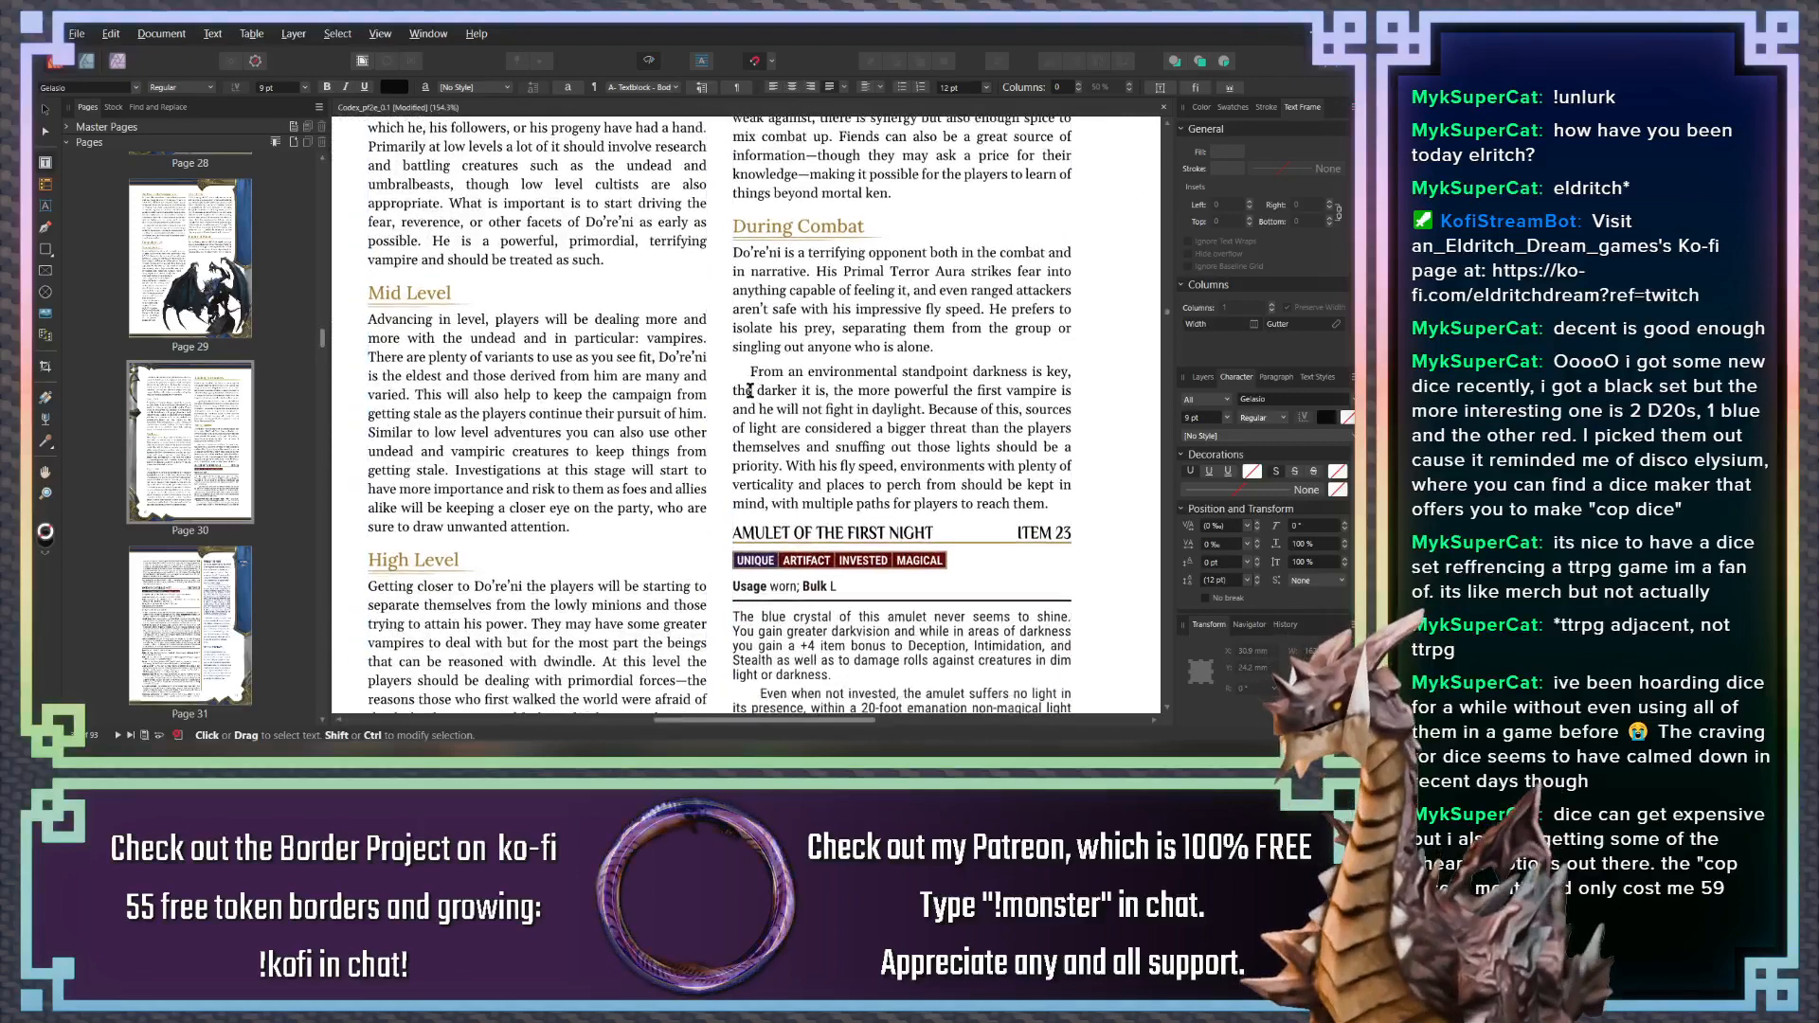
{"action": "scroll", "coordinate": [747, 350], "scroll_direction": "down", "scroll_amount": 3}
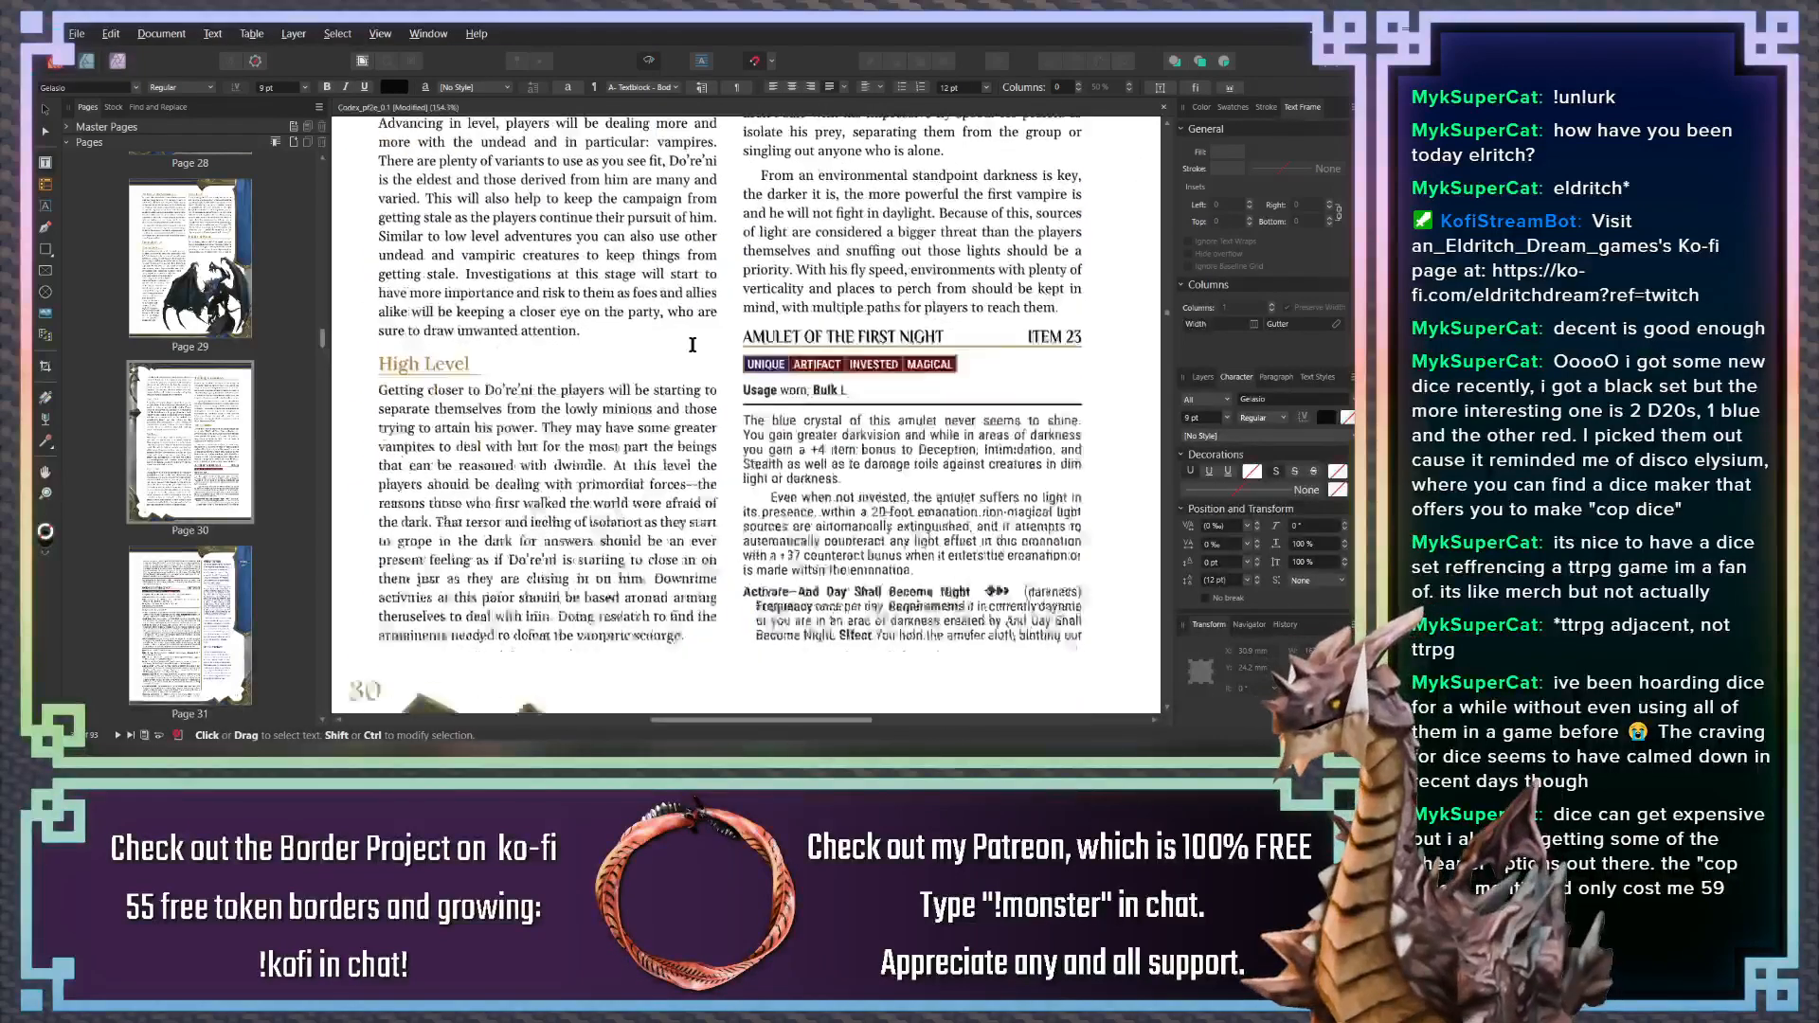
{"action": "scroll", "coordinate": [720, 351], "scroll_direction": "up", "scroll_amount": 1}
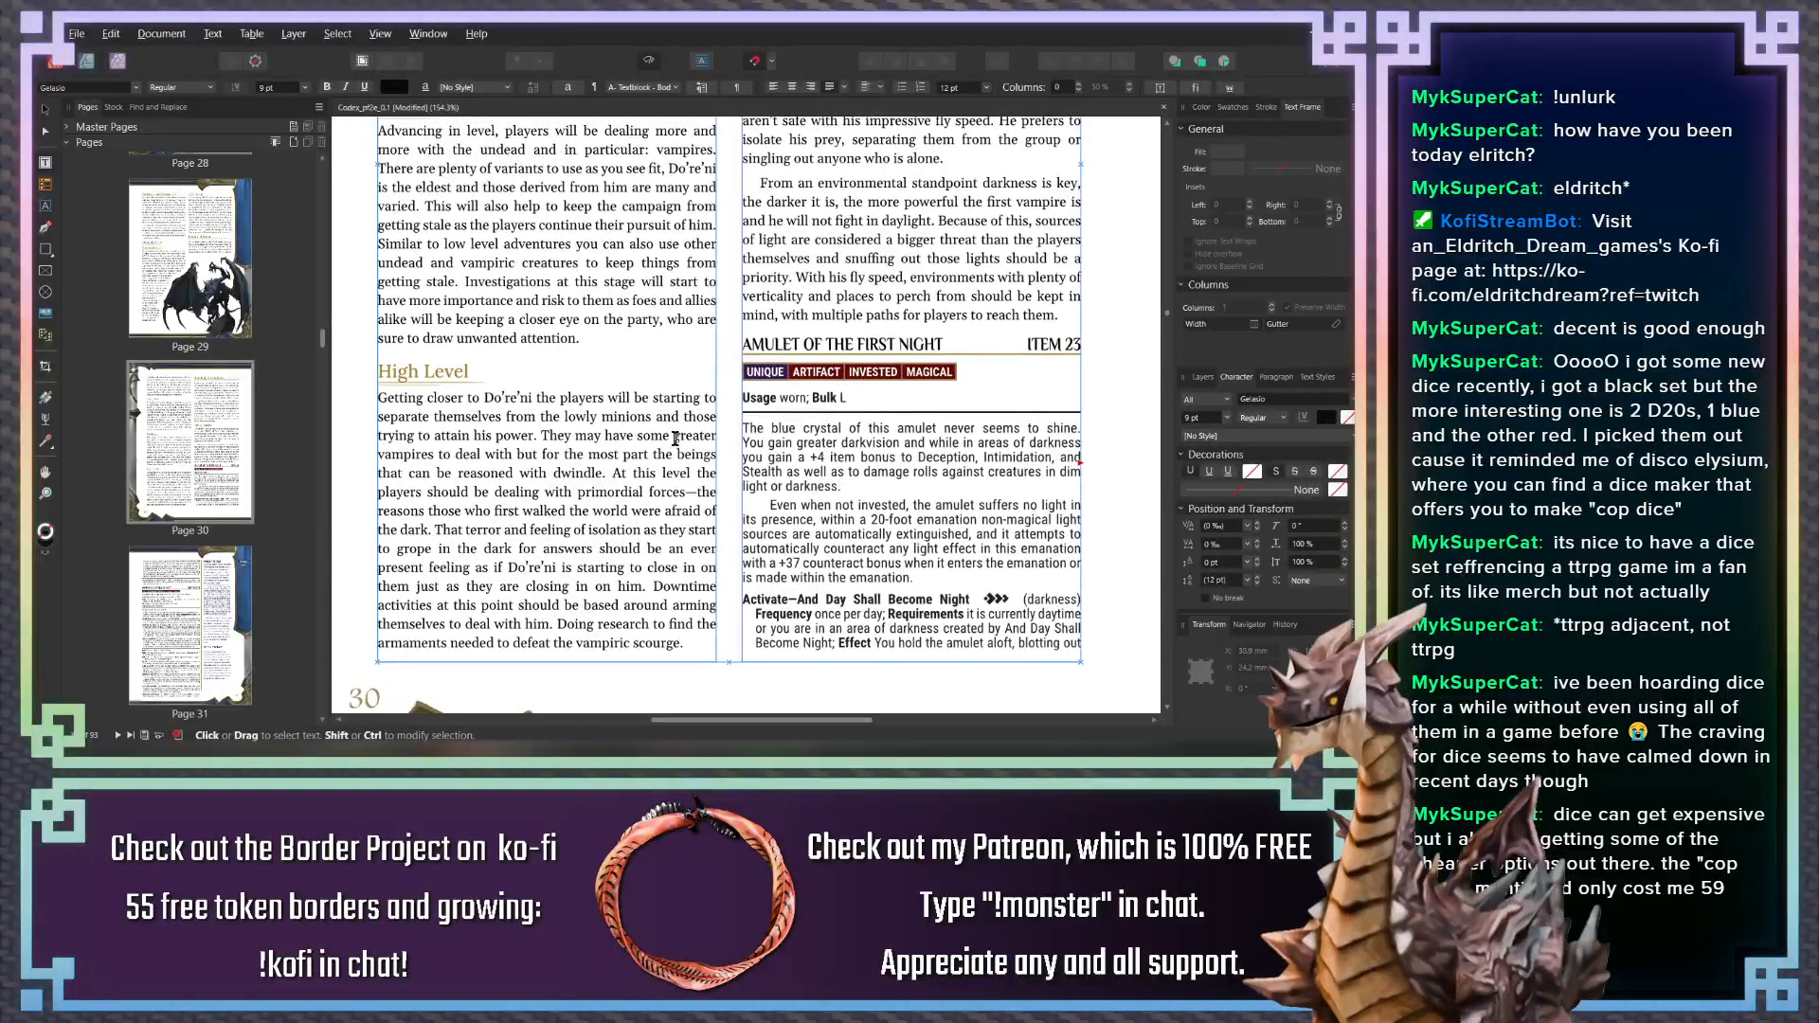
{"action": "scroll", "coordinate": [672, 447], "scroll_direction": "up", "scroll_amount": 7}
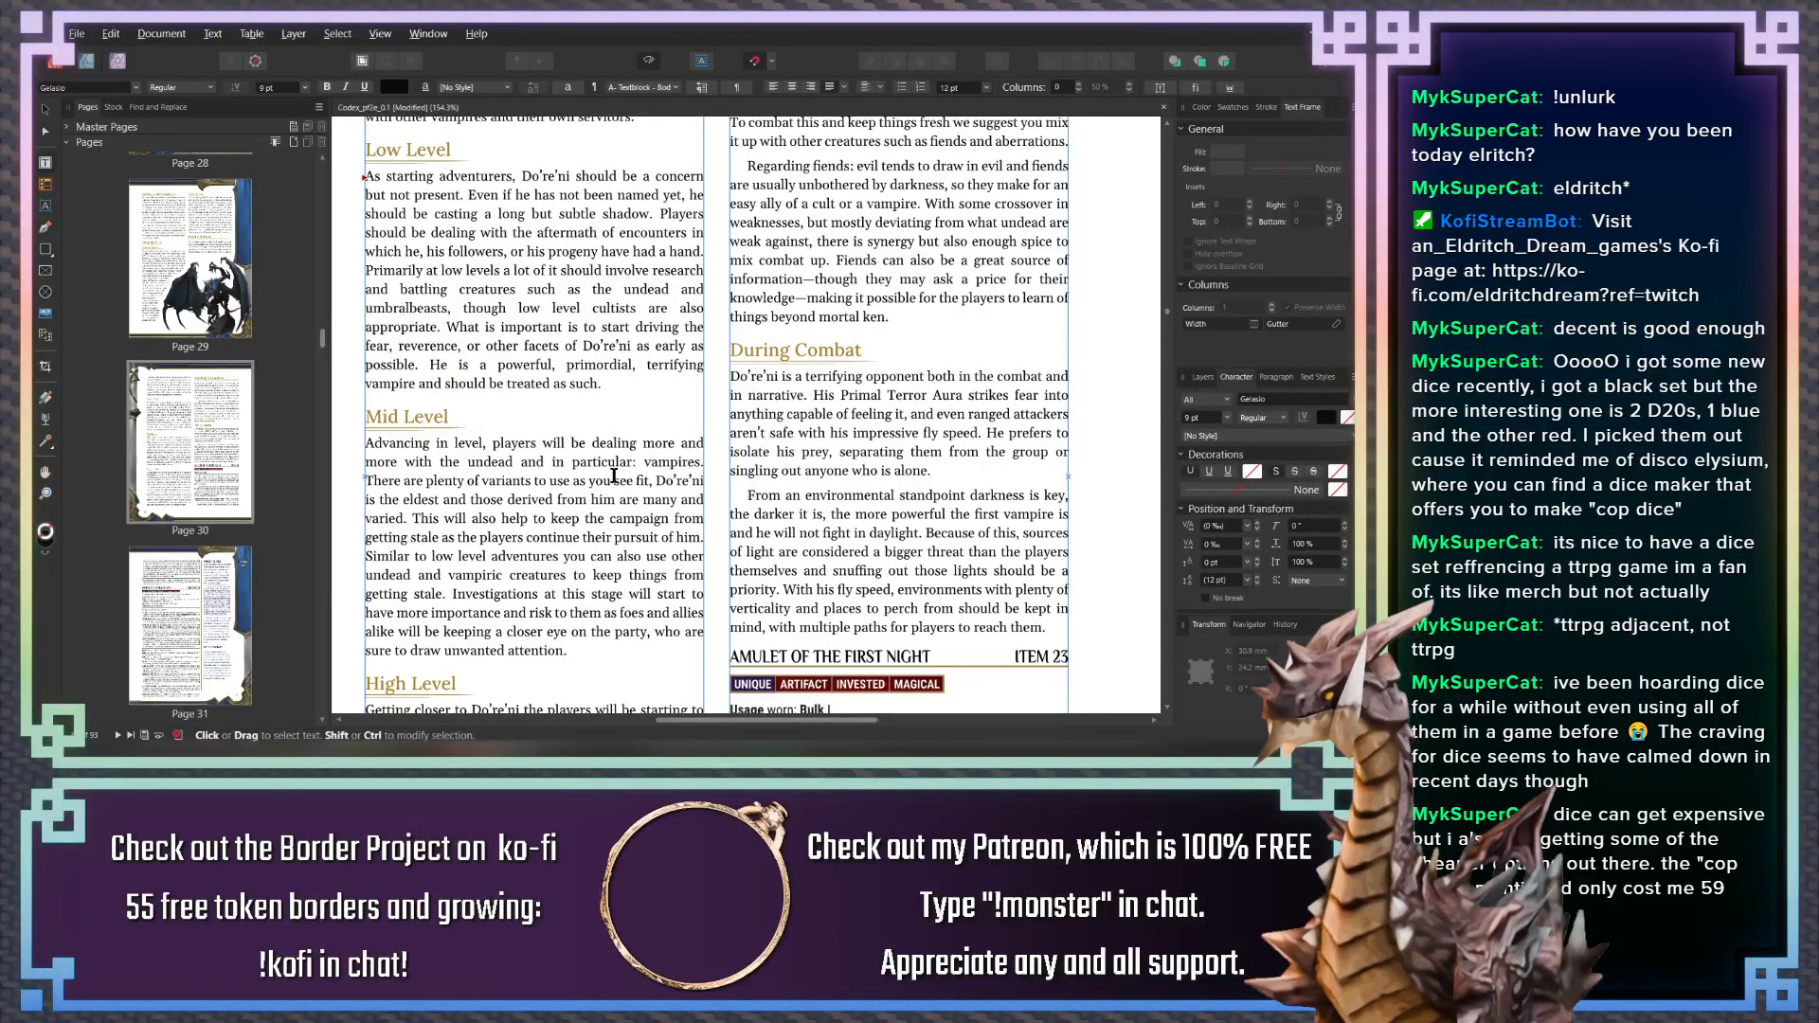
{"action": "scroll", "coordinate": [700, 433], "scroll_direction": "up", "scroll_amount": 4}
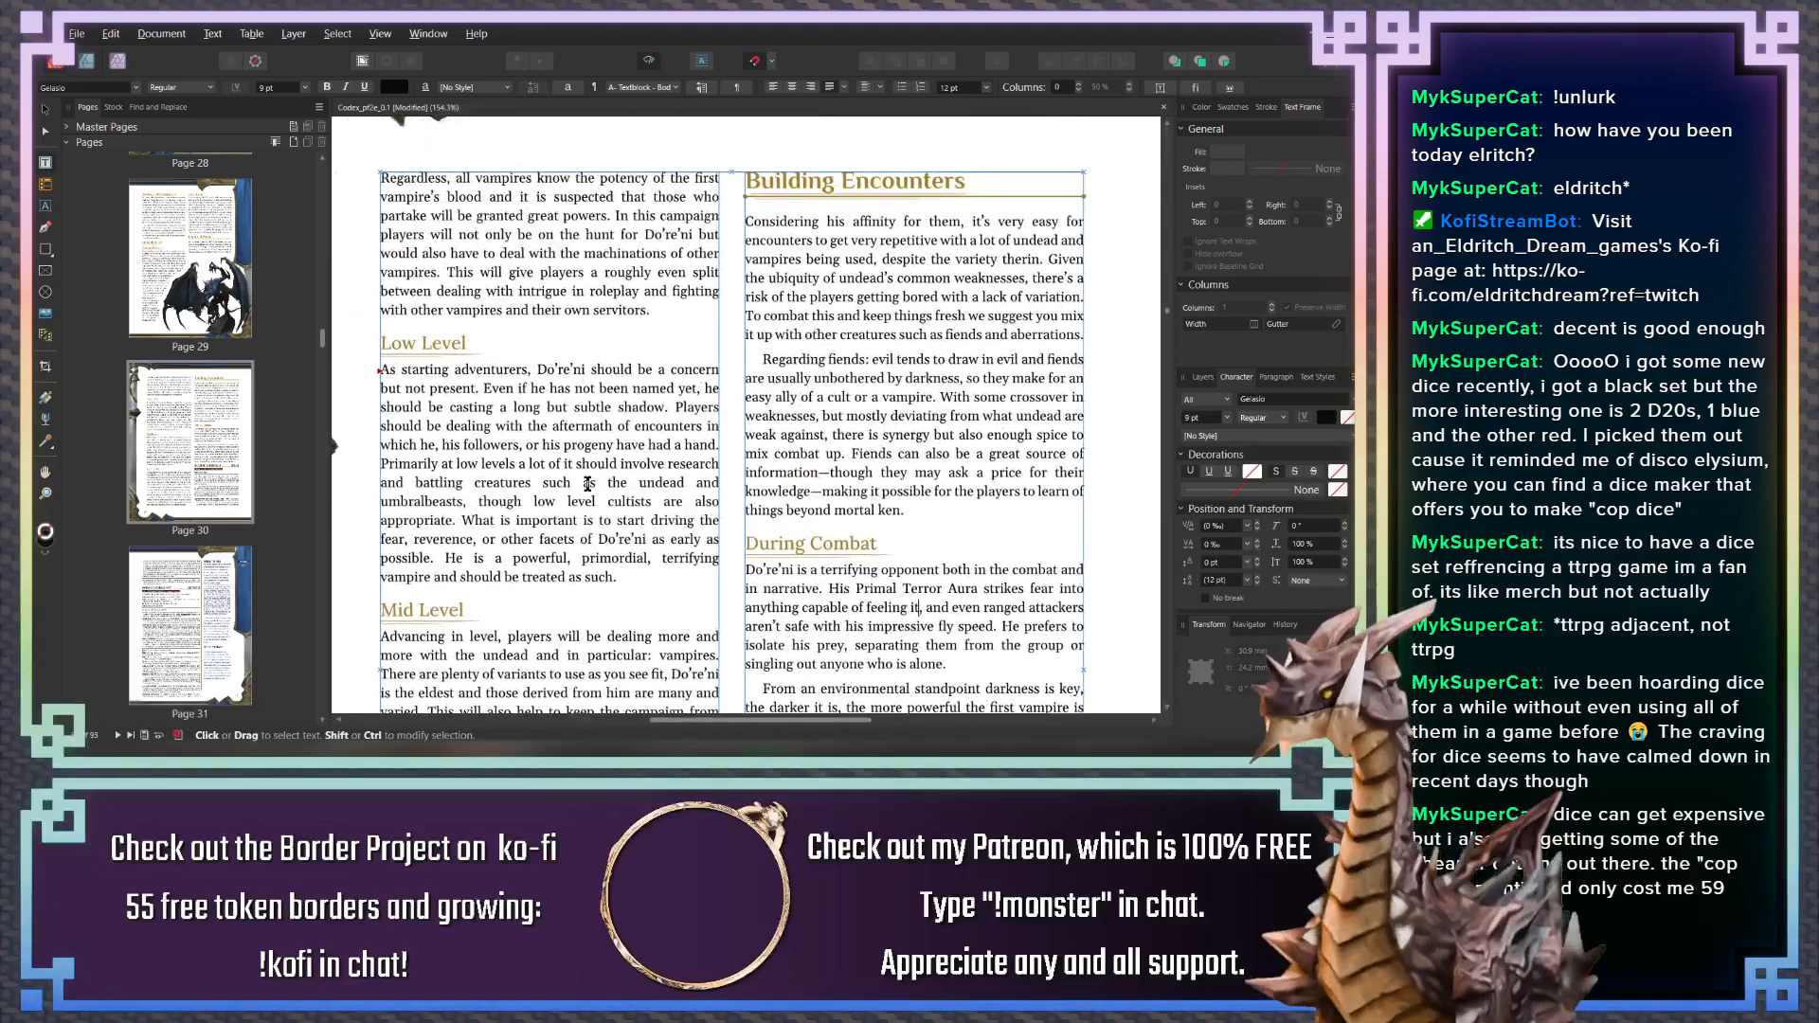
{"action": "scroll", "coordinate": [651, 420], "scroll_direction": "up", "scroll_amount": 1}
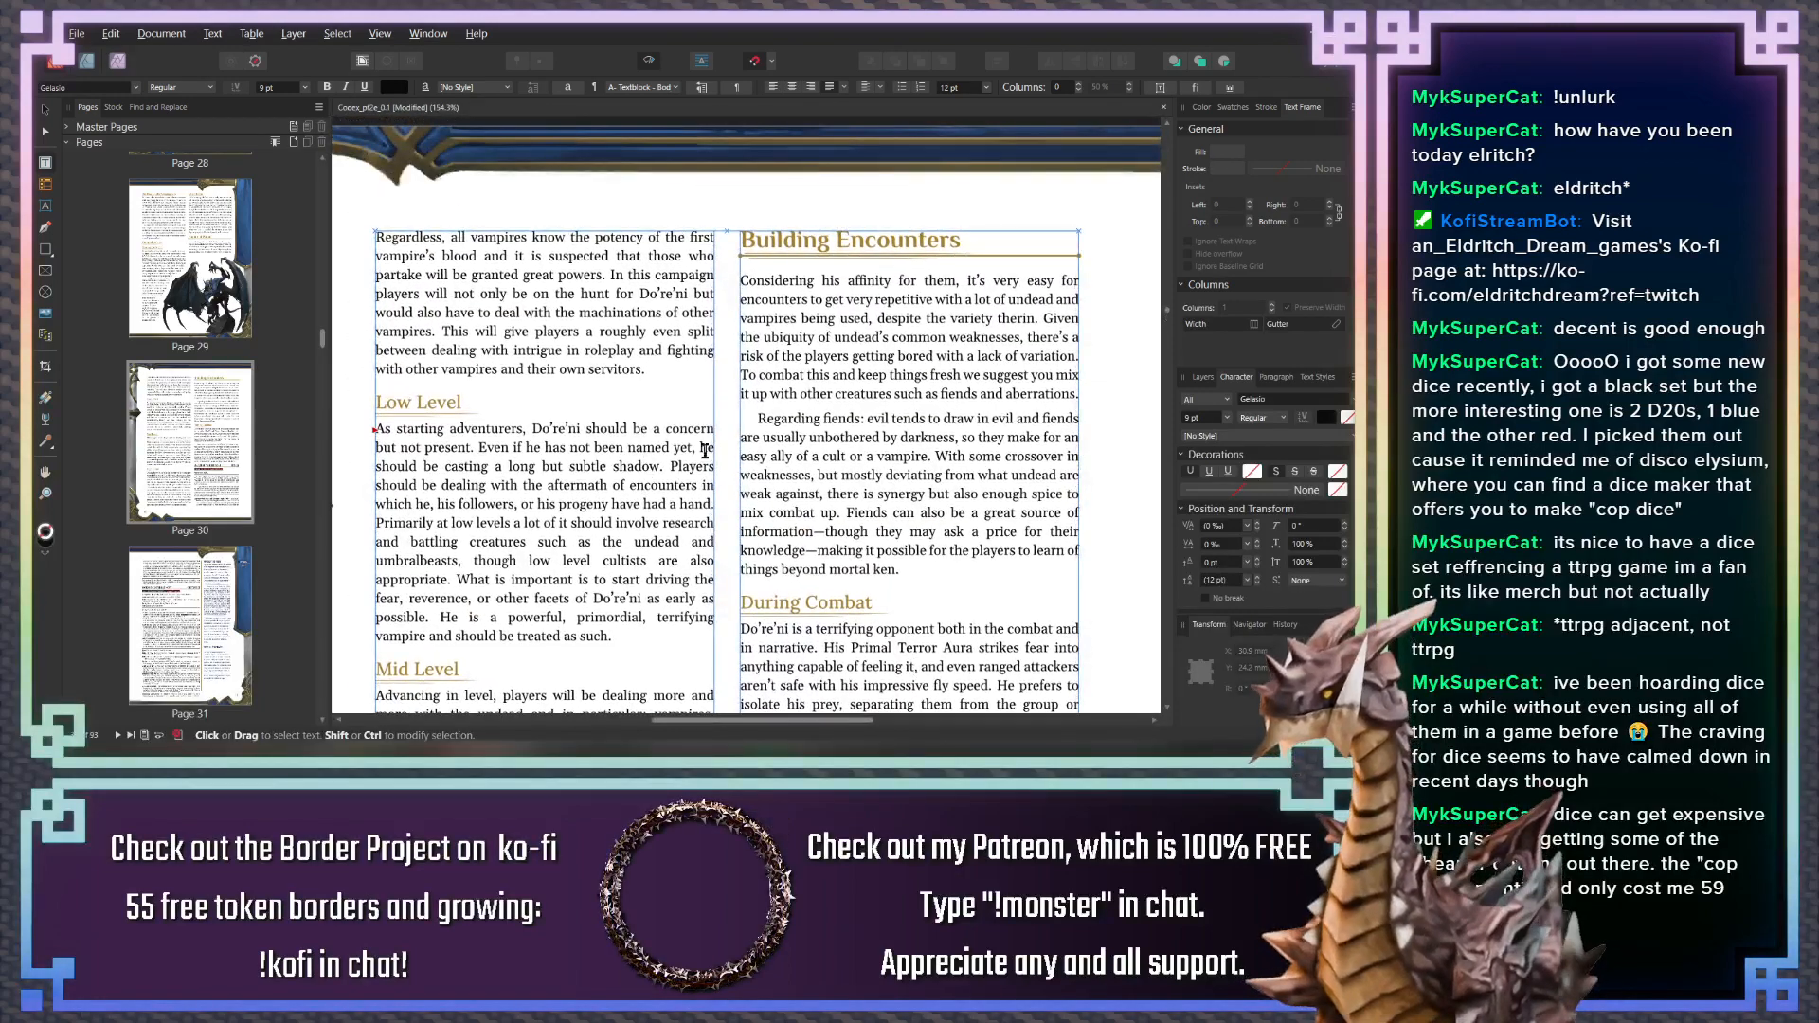
{"action": "scroll", "coordinate": [816, 431], "scroll_direction": "up", "scroll_amount": 12}
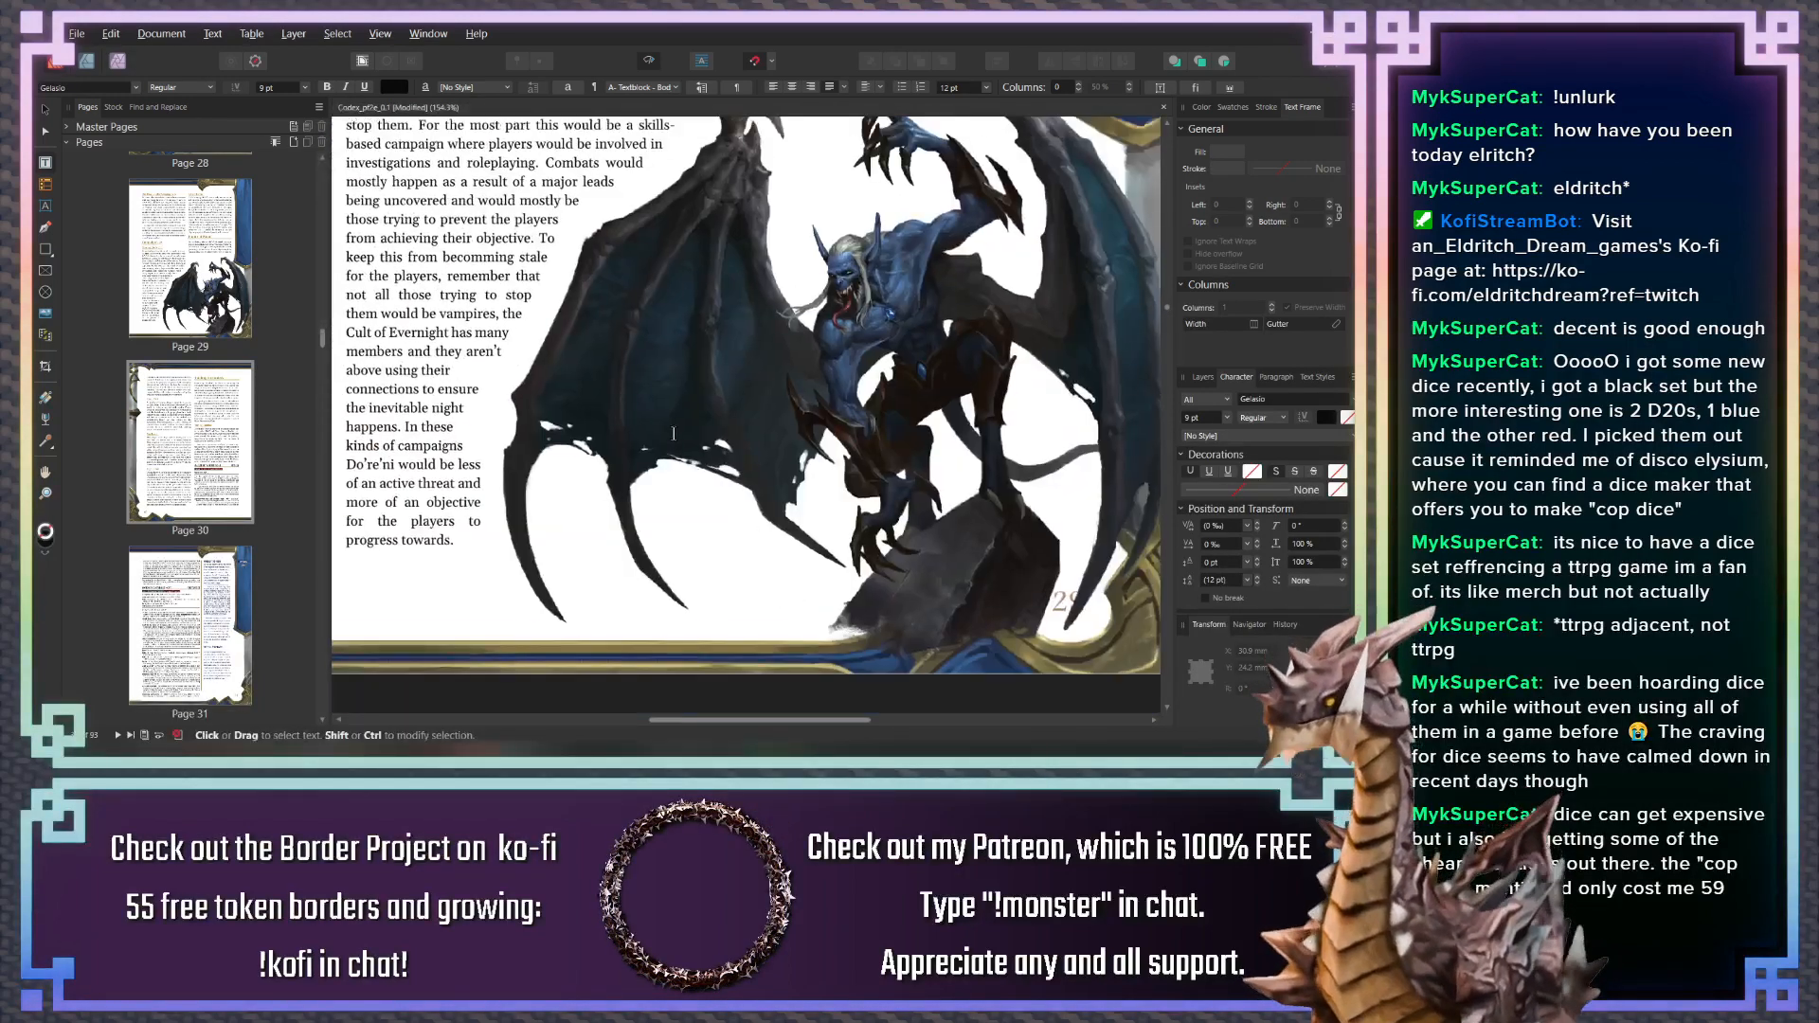
{"action": "scroll", "coordinate": [752, 445], "scroll_direction": "up", "scroll_amount": 1}
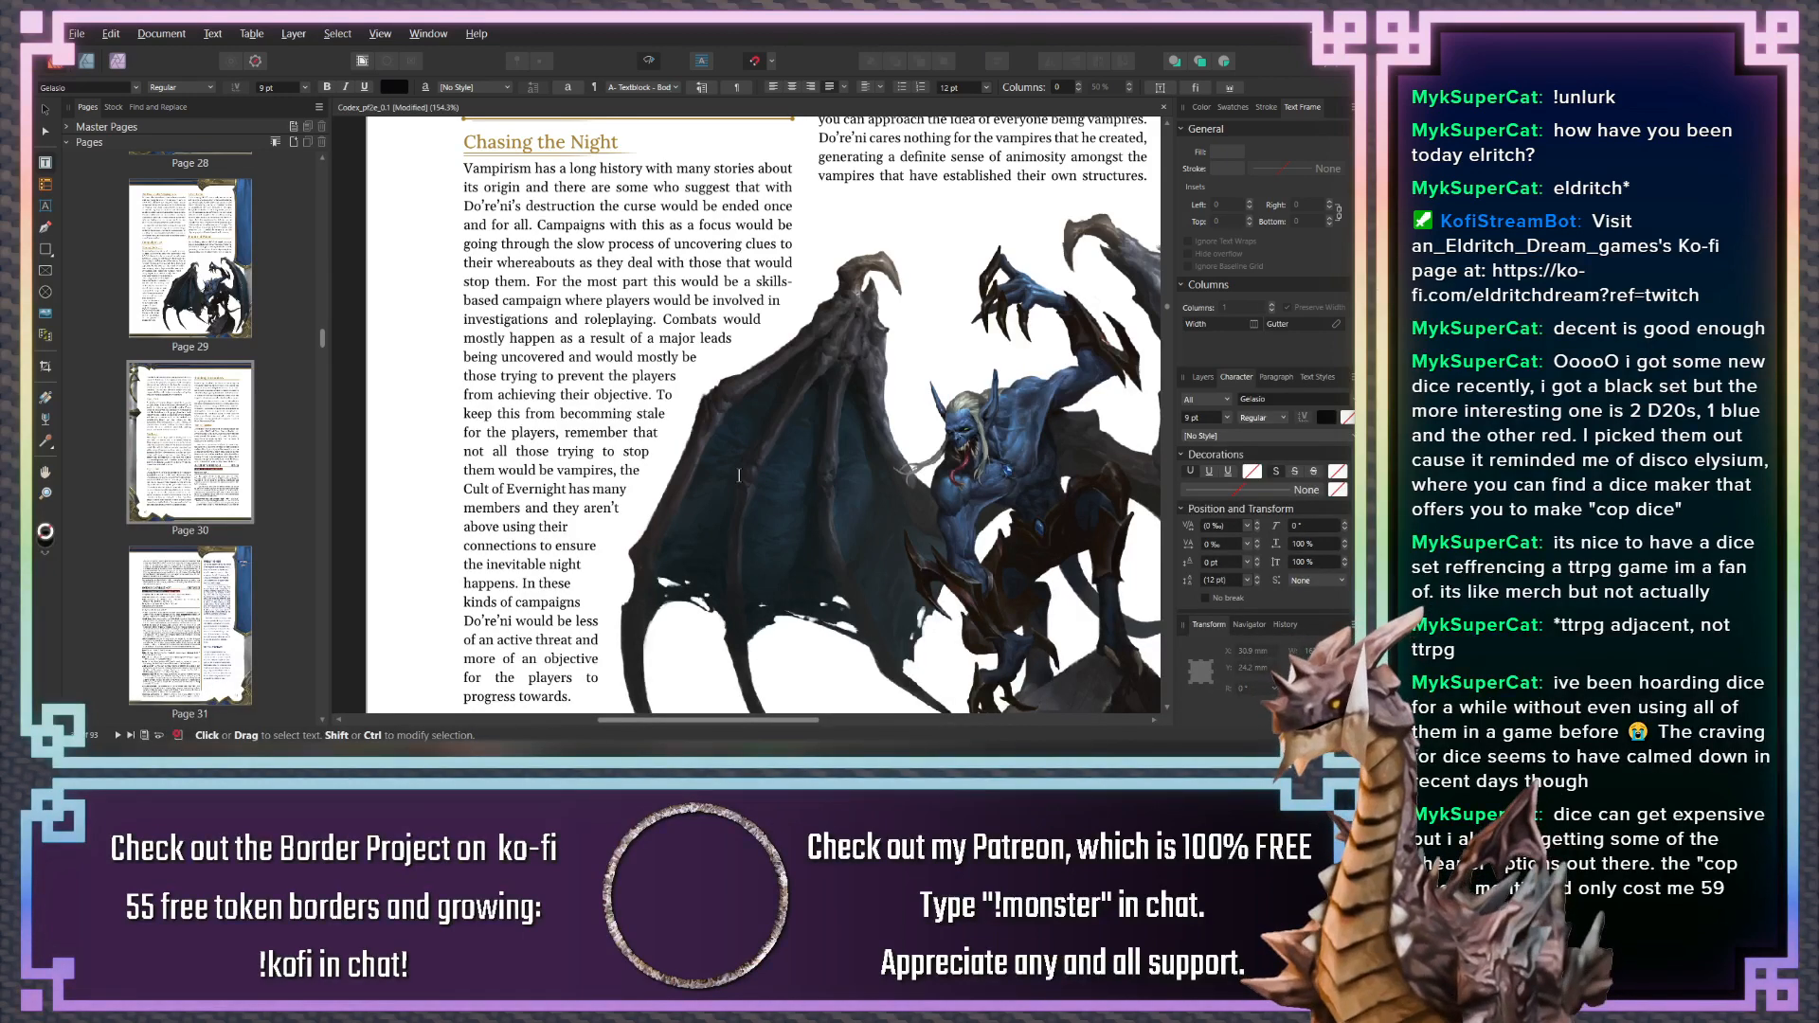
{"action": "scroll", "coordinate": [741, 457], "scroll_direction": "down", "scroll_amount": 10}
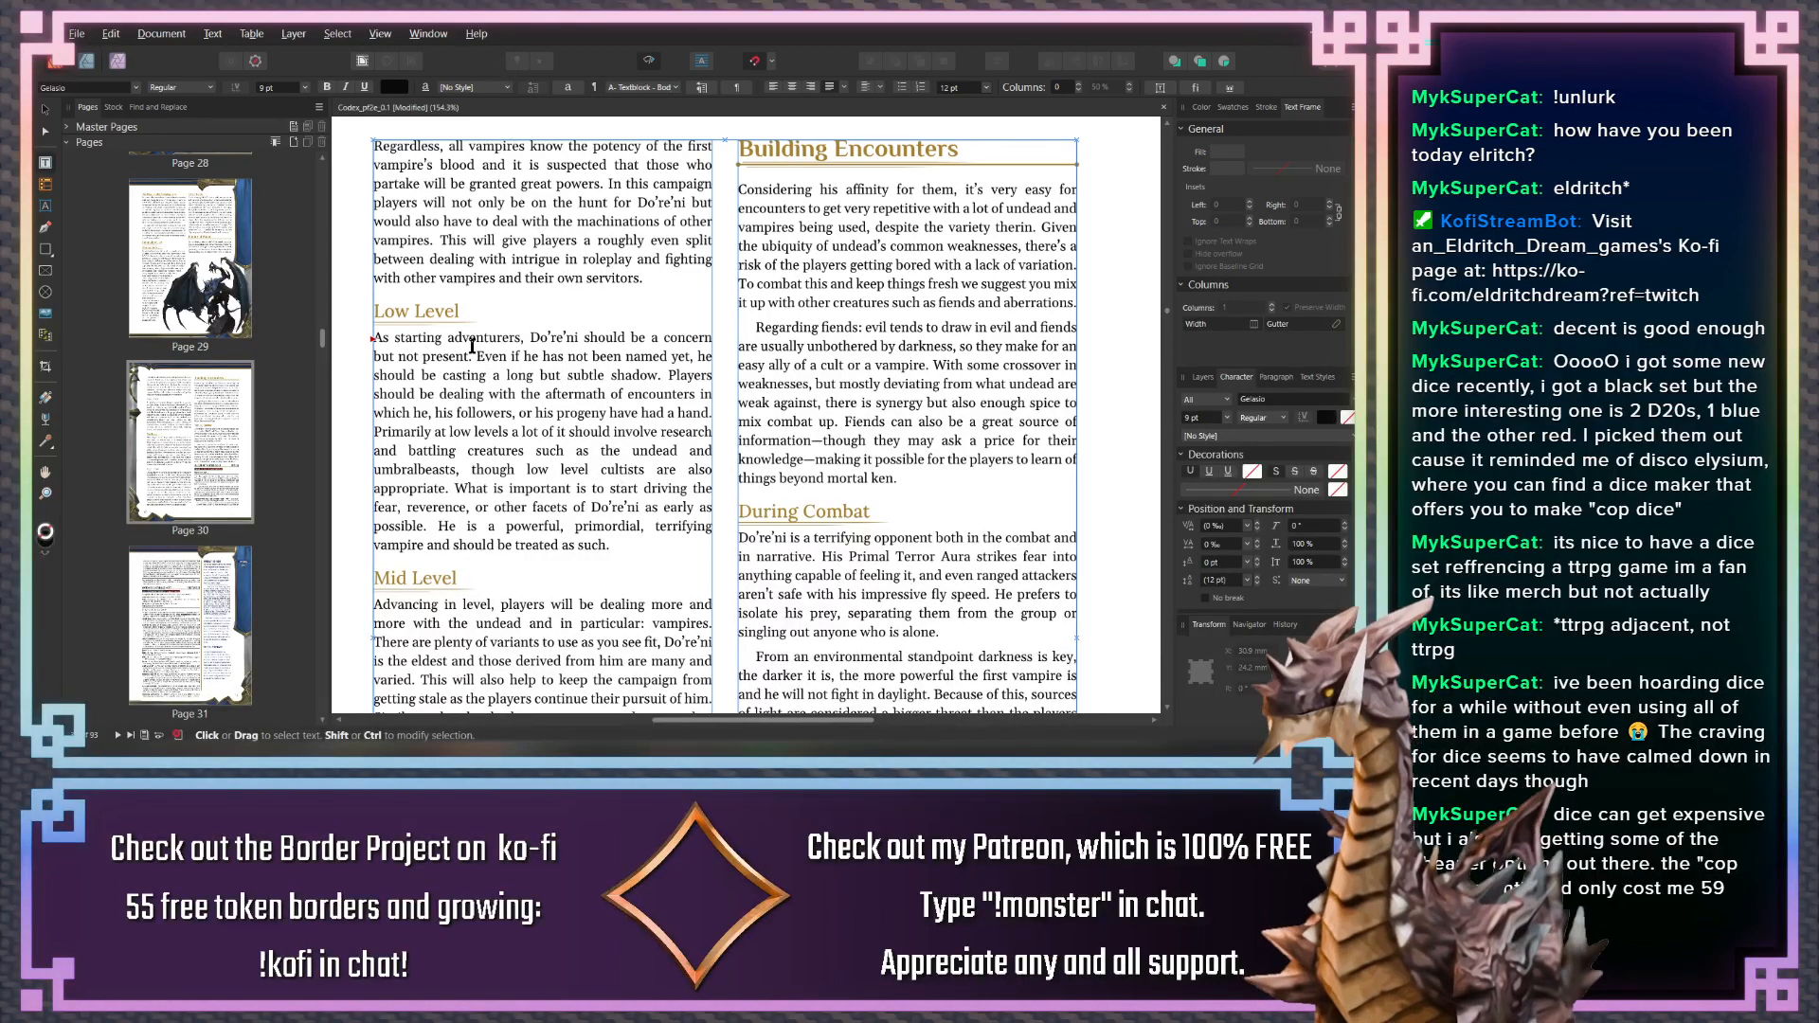
Set the space before the Low Level, Mid Level and High Level headings to 8 pt
{"action": "scroll", "coordinate": [471, 346], "scroll_direction": "up", "scroll_amount": 2}
{"action": "left_click_drag", "start_coordinate": [370, 294], "coordinate": [454, 306]}
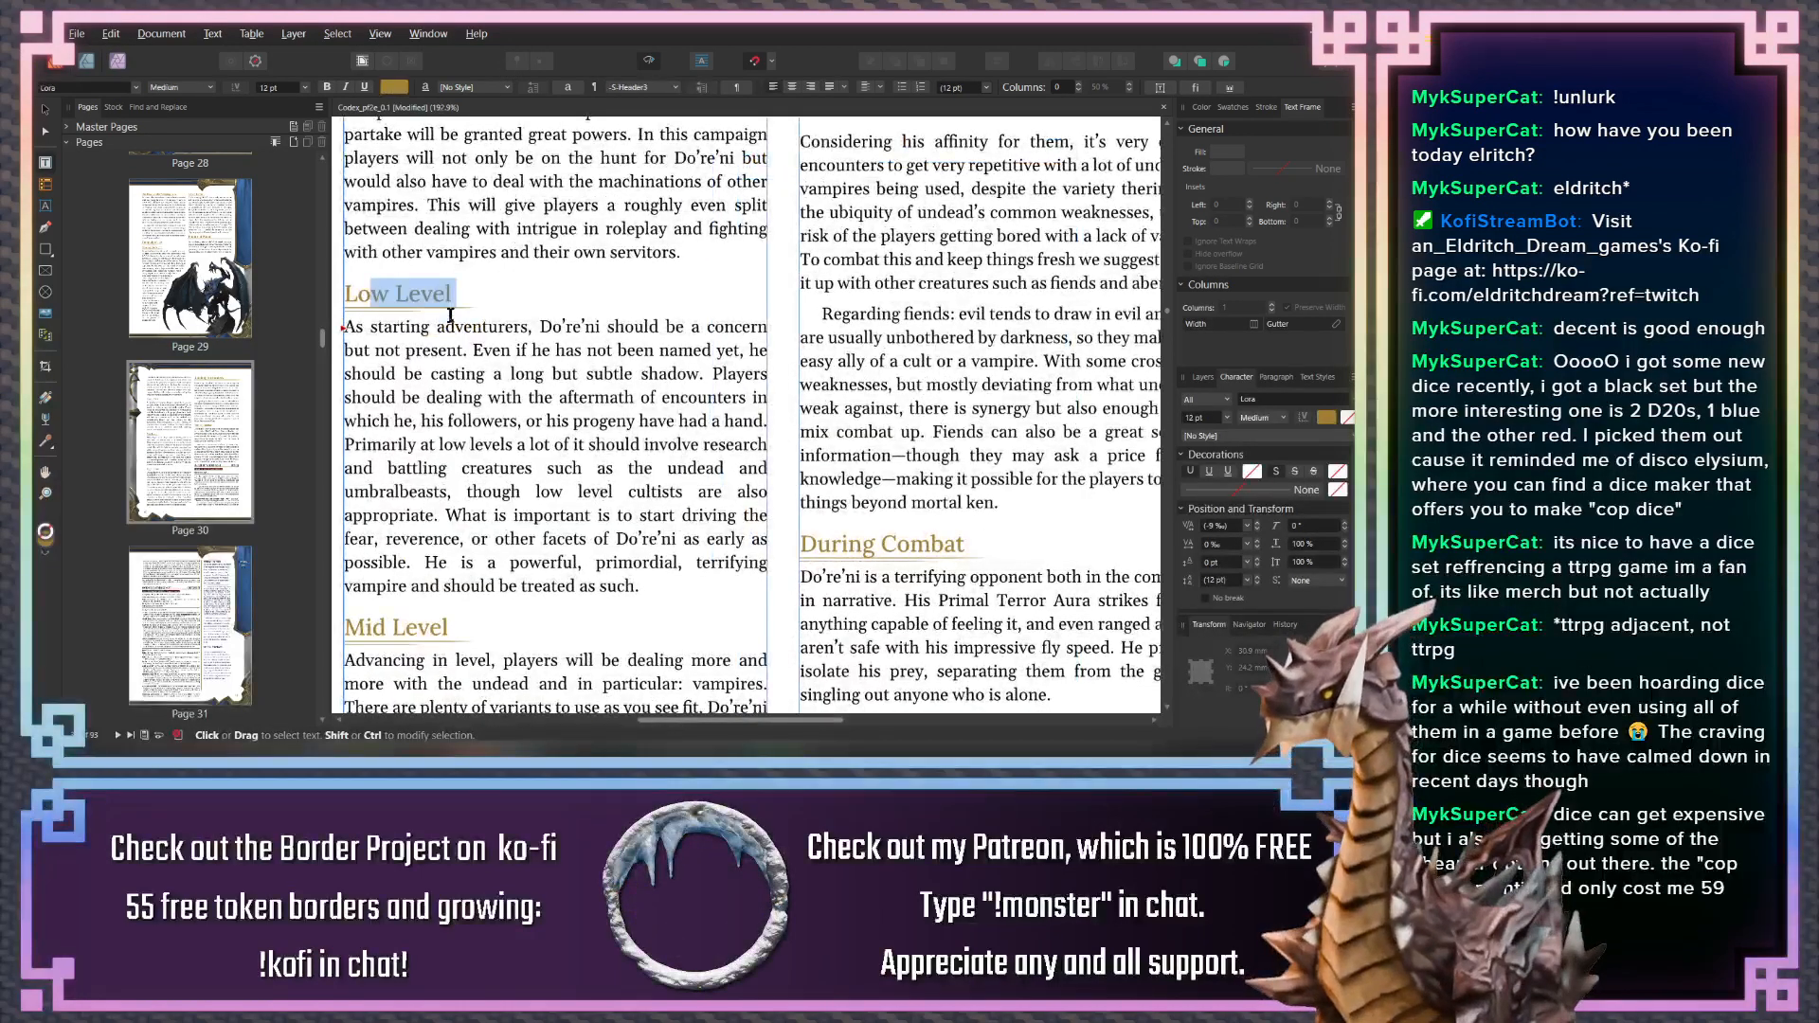
{"action": "scroll", "coordinate": [454, 306], "scroll_direction": "down", "scroll_amount": 3}
{"action": "scroll", "coordinate": [455, 306], "scroll_direction": "left", "scroll_amount": 1}
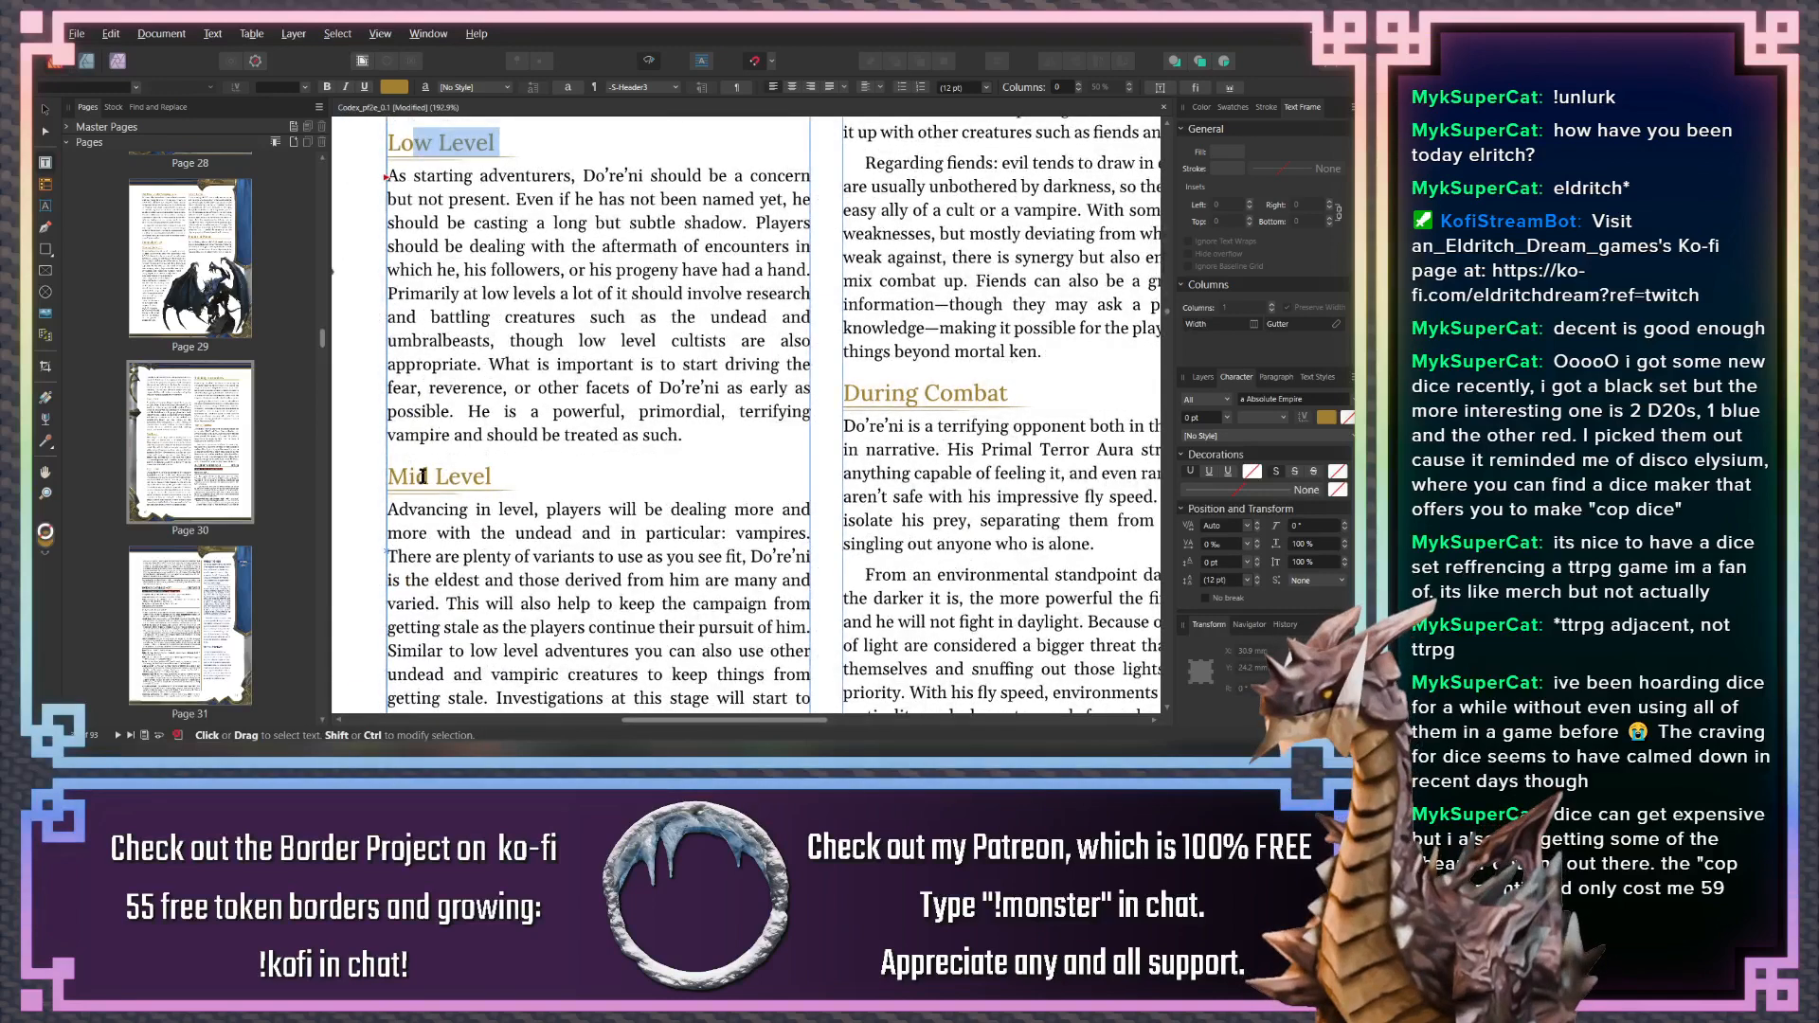
{"action": "left_click_drag", "start_coordinate": [428, 476], "coordinate": [460, 481]}
{"action": "scroll", "coordinate": [477, 514], "scroll_direction": "down", "scroll_amount": 5}
{"action": "left_click_drag", "start_coordinate": [446, 547], "coordinate": [493, 553]}
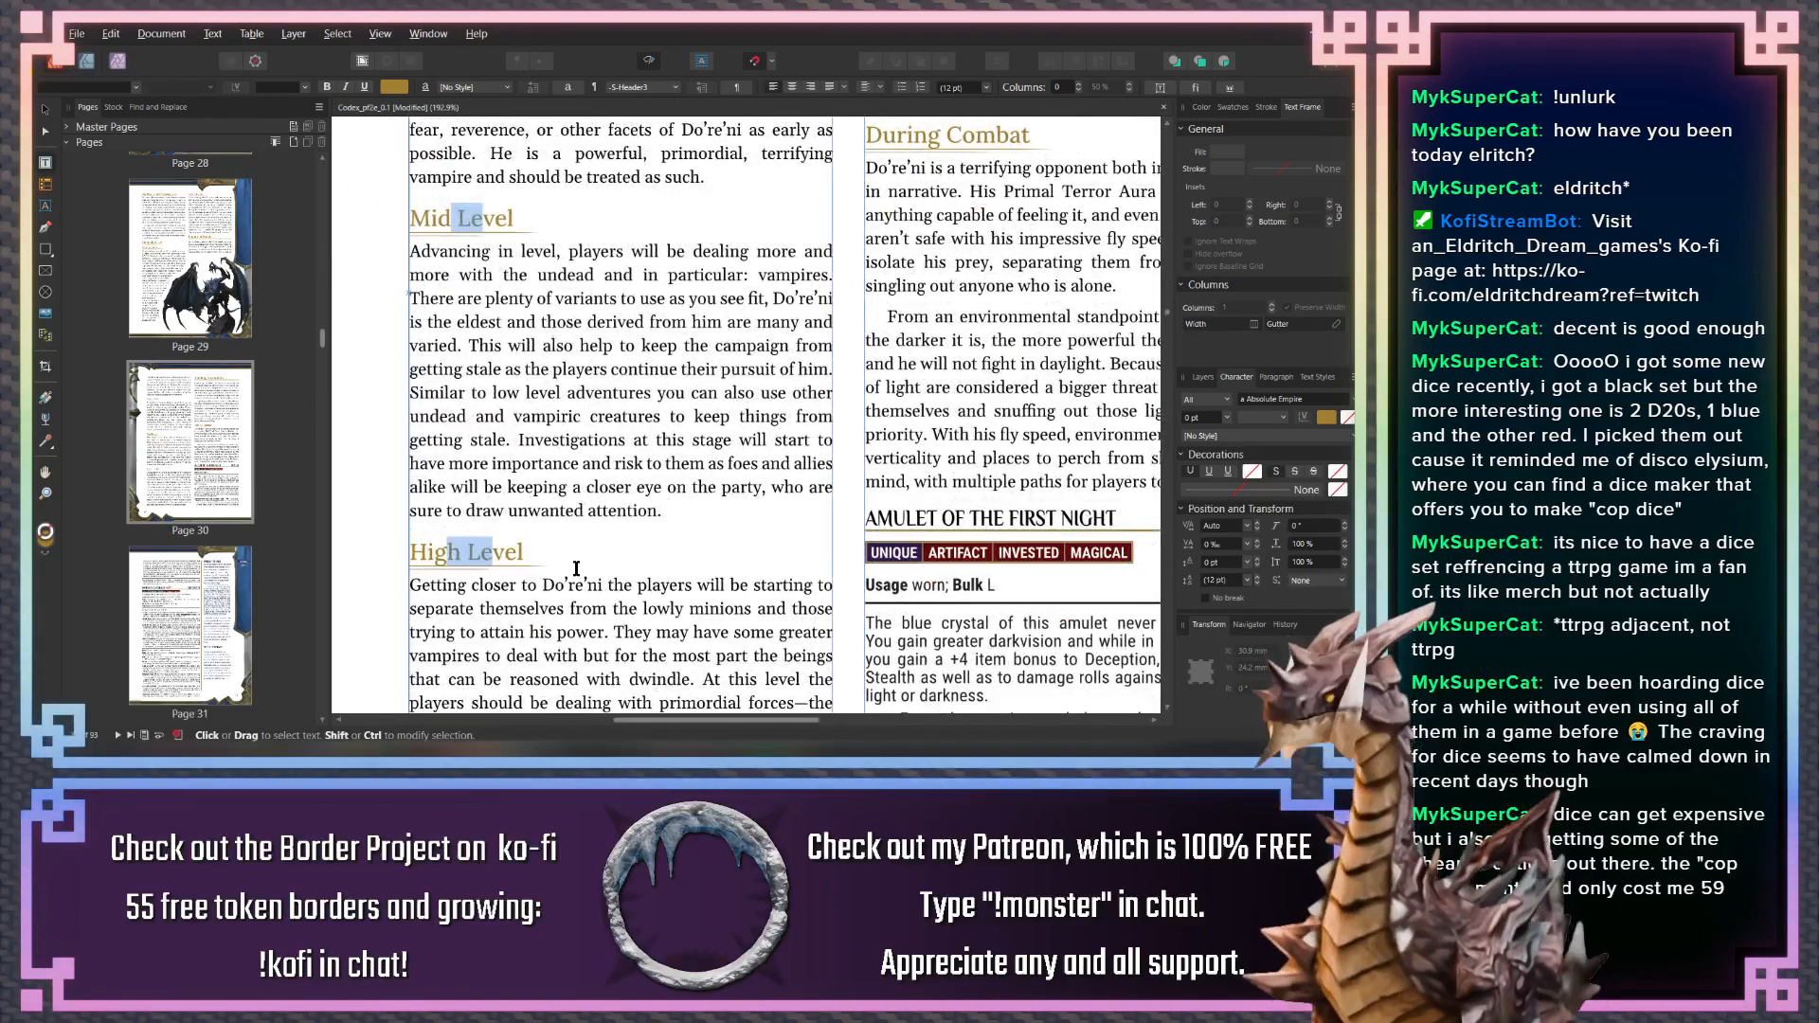
{"action": "left_click", "coordinate": [1278, 378]}
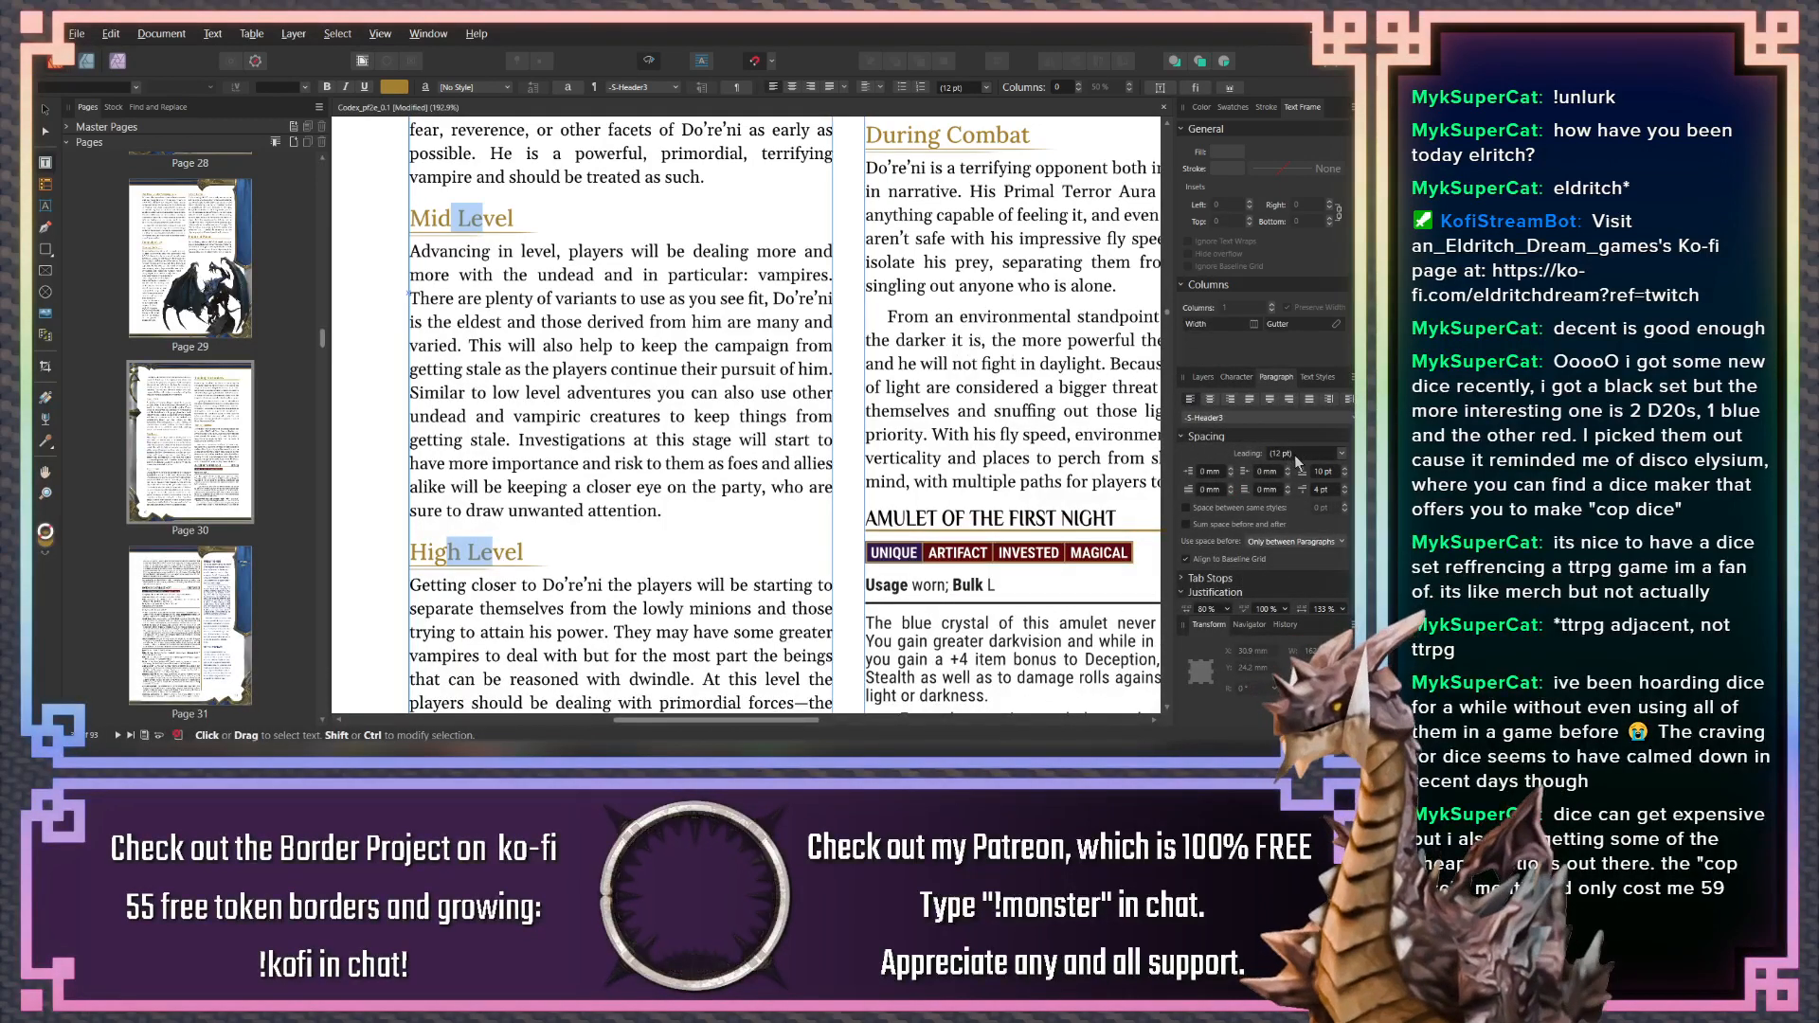
{"action": "scroll", "coordinate": [1324, 472], "scroll_direction": "down", "scroll_amount": 2}
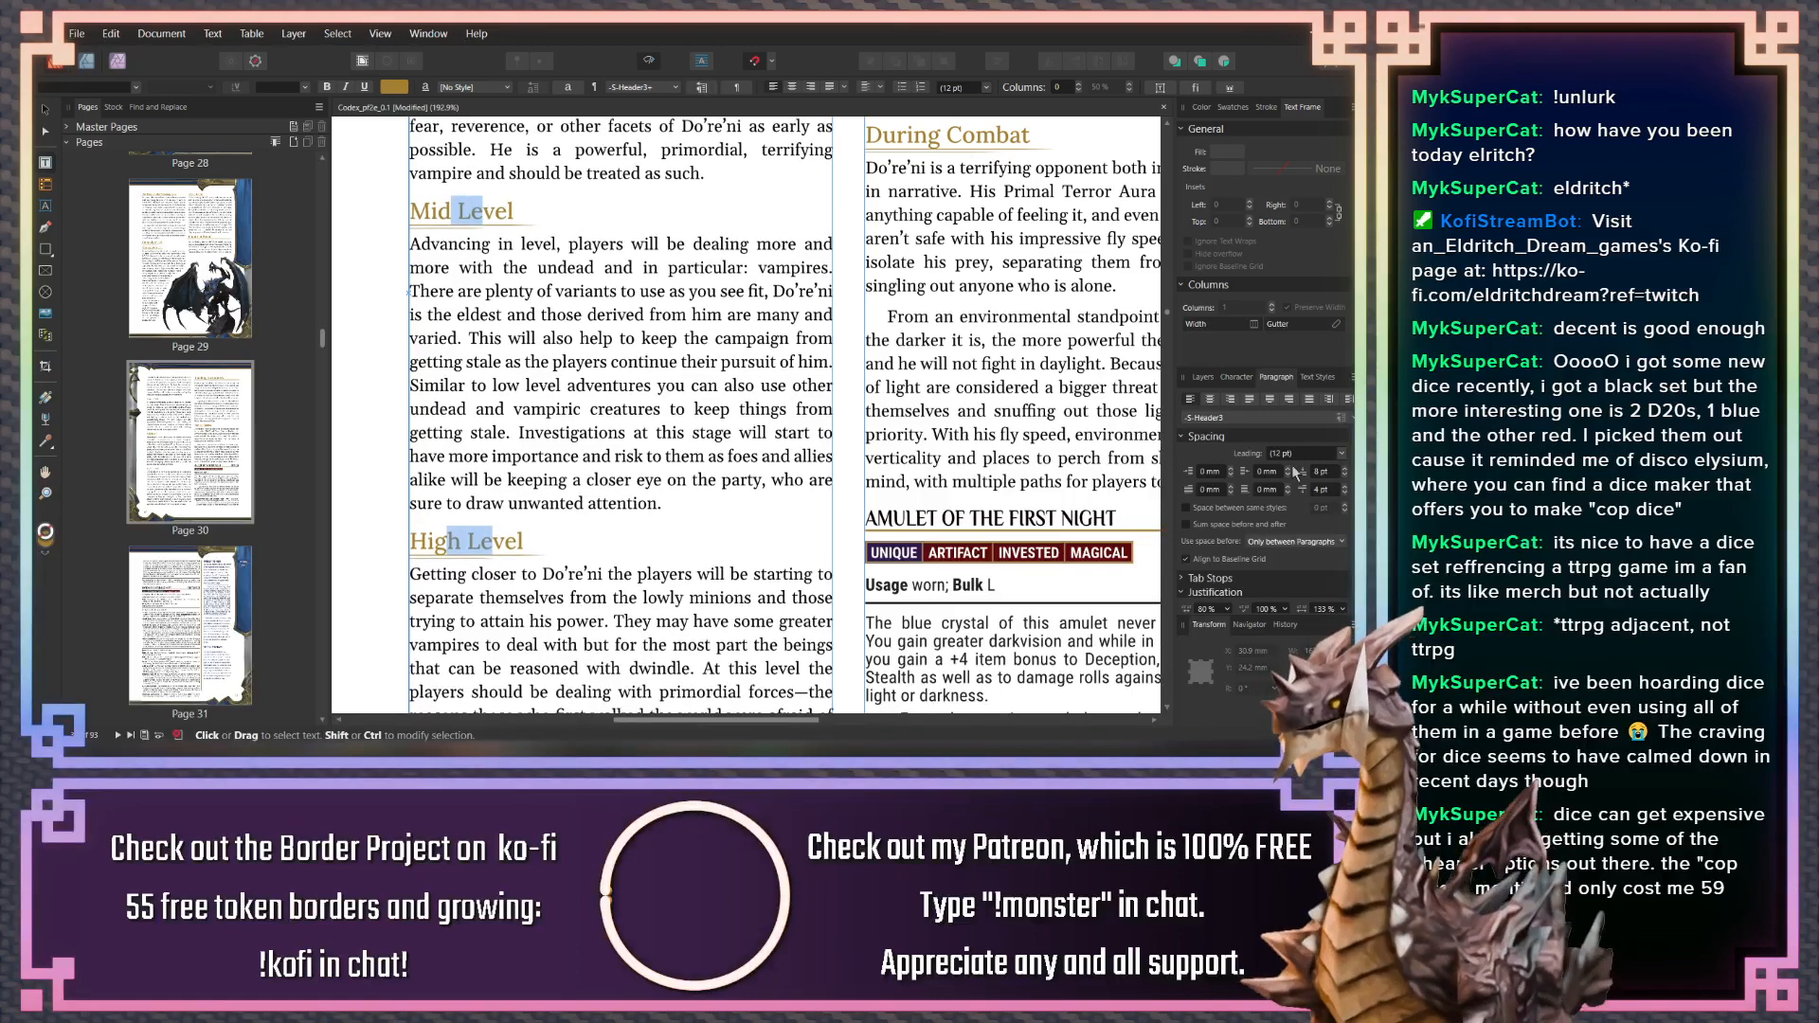
{"action": "scroll", "coordinate": [720, 389], "scroll_direction": "down", "scroll_amount": 5}
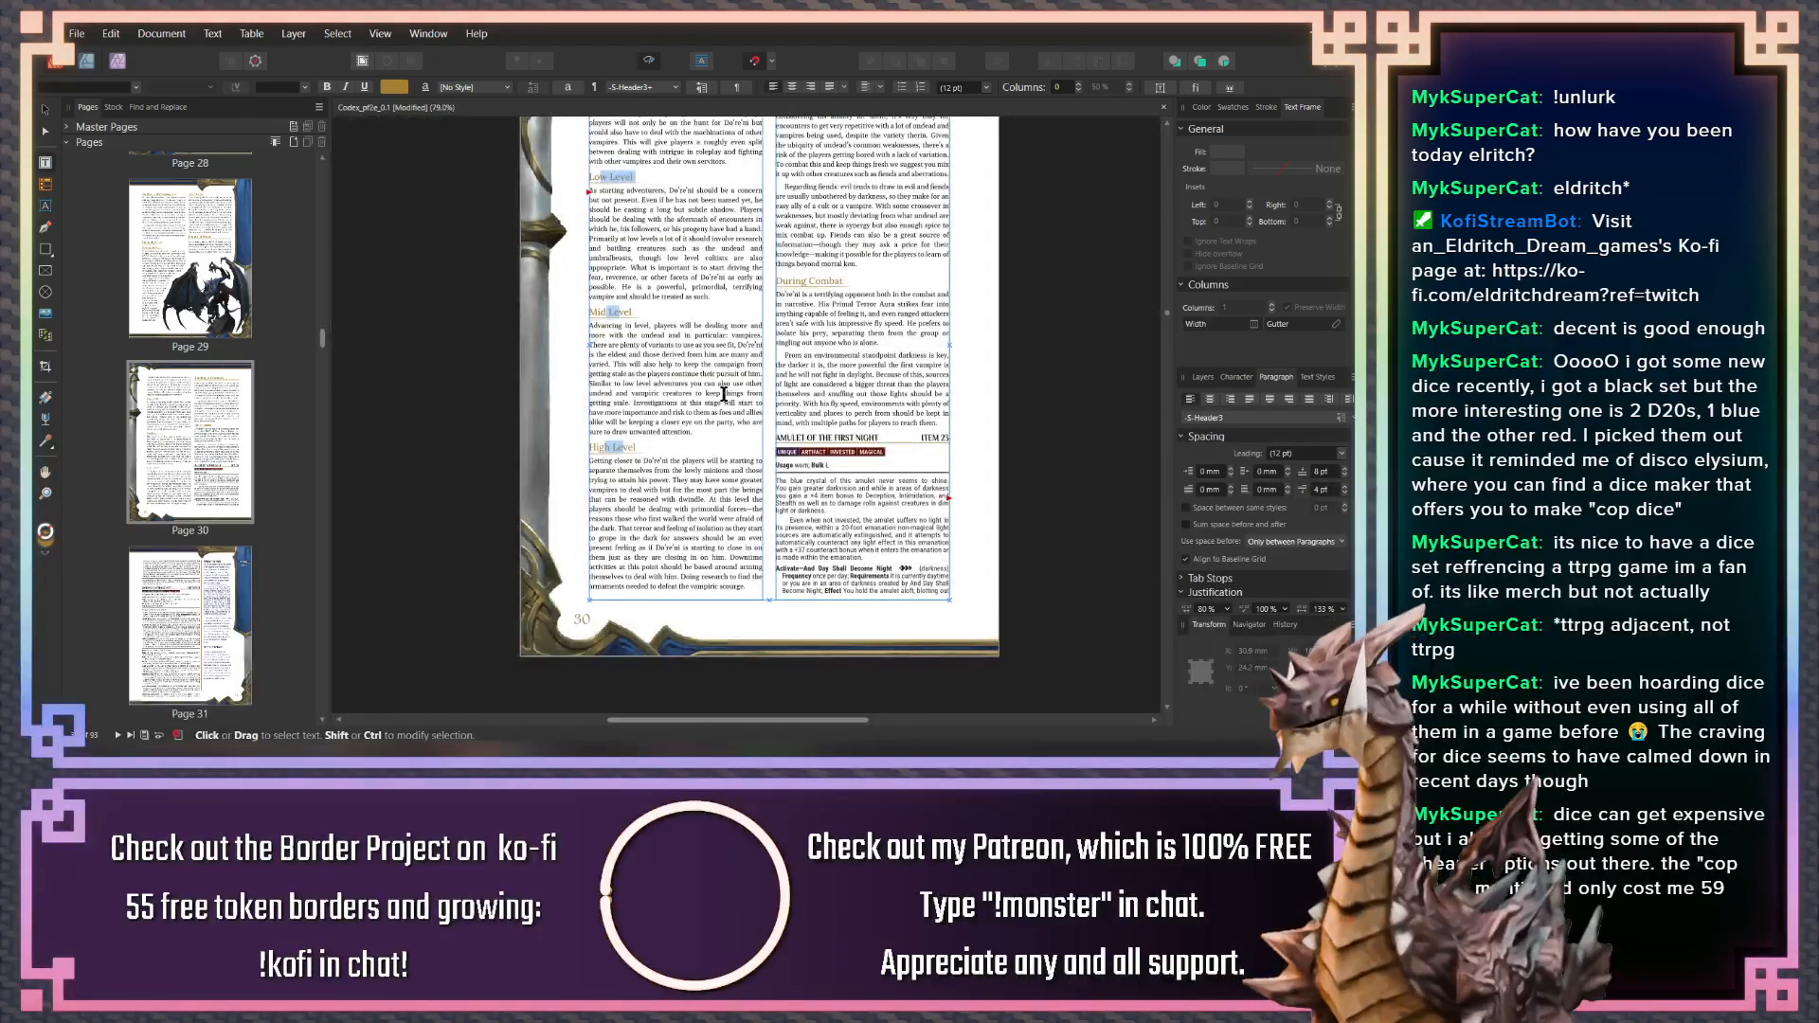
{"action": "scroll", "coordinate": [724, 394], "scroll_direction": "up", "scroll_amount": 3}
{"action": "scroll", "coordinate": [923, 456], "scroll_direction": "down", "scroll_amount": 1}
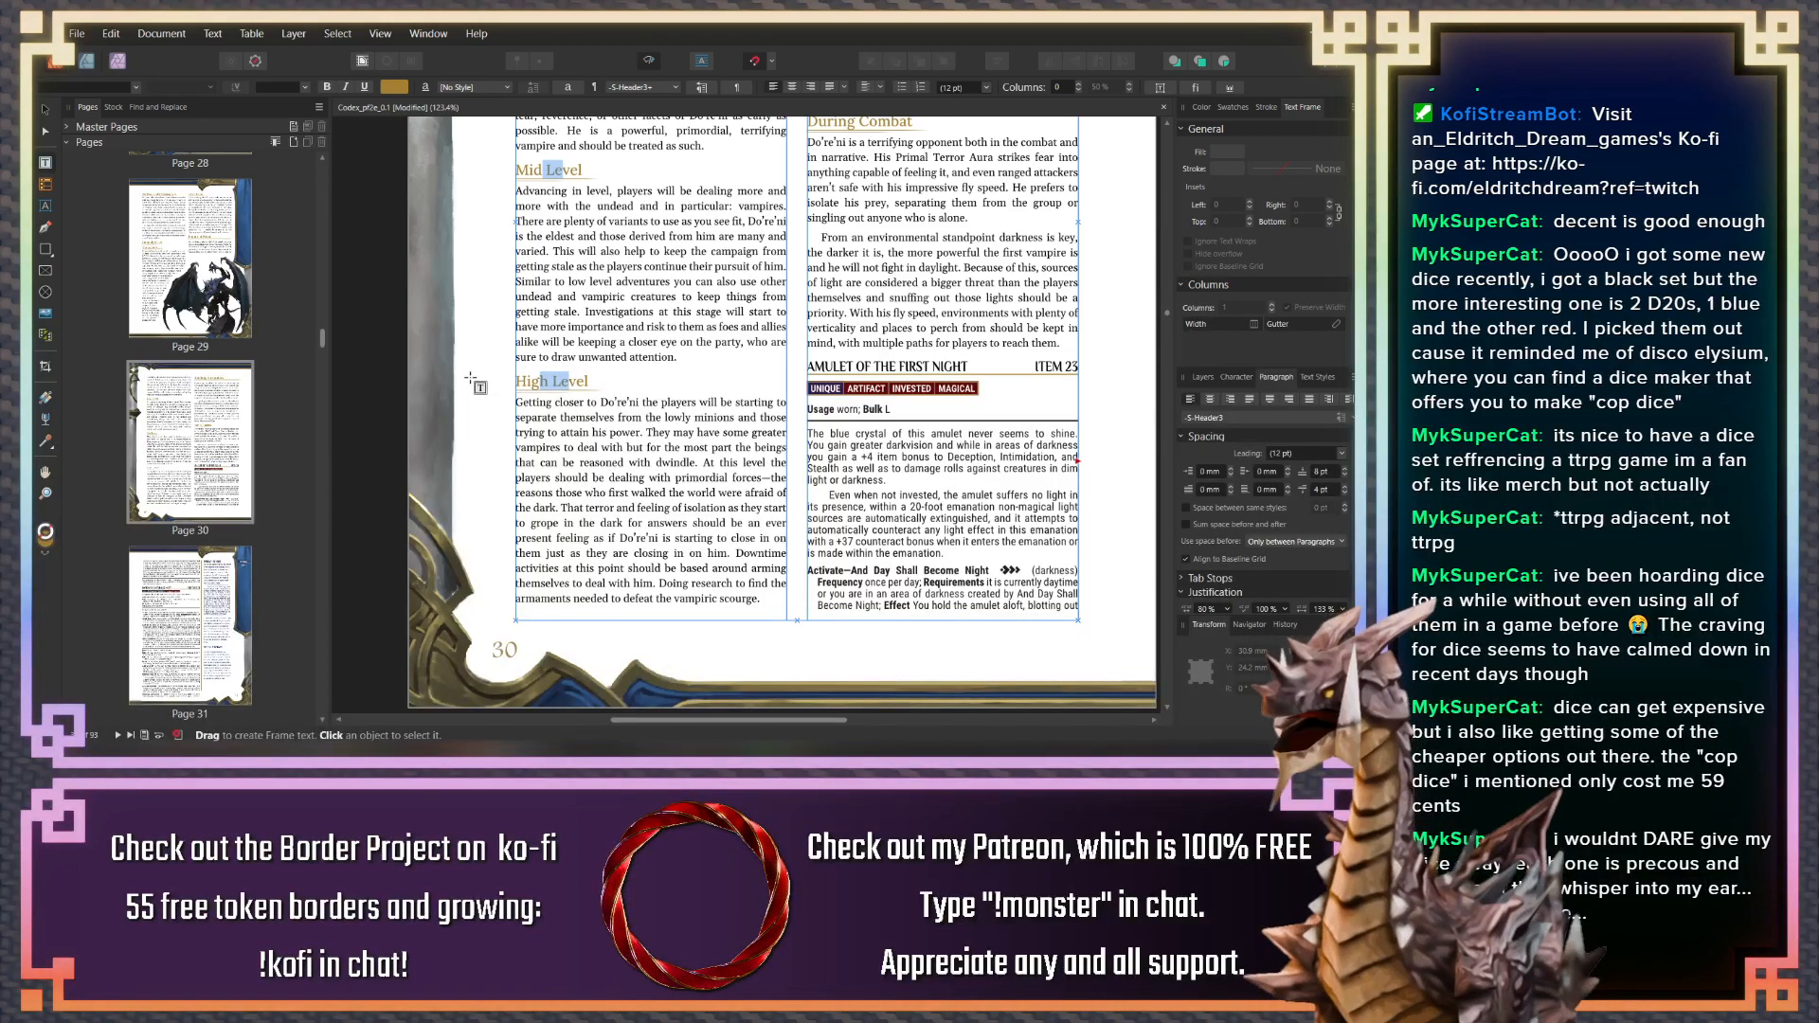
{"action": "left_click", "coordinate": [547, 403]}
Reread the campaign text from The Beast of the Weeping Tree through the Low, Mid and High Level advice
{"action": "scroll", "coordinate": [665, 419], "scroll_direction": "up", "scroll_amount": 5}
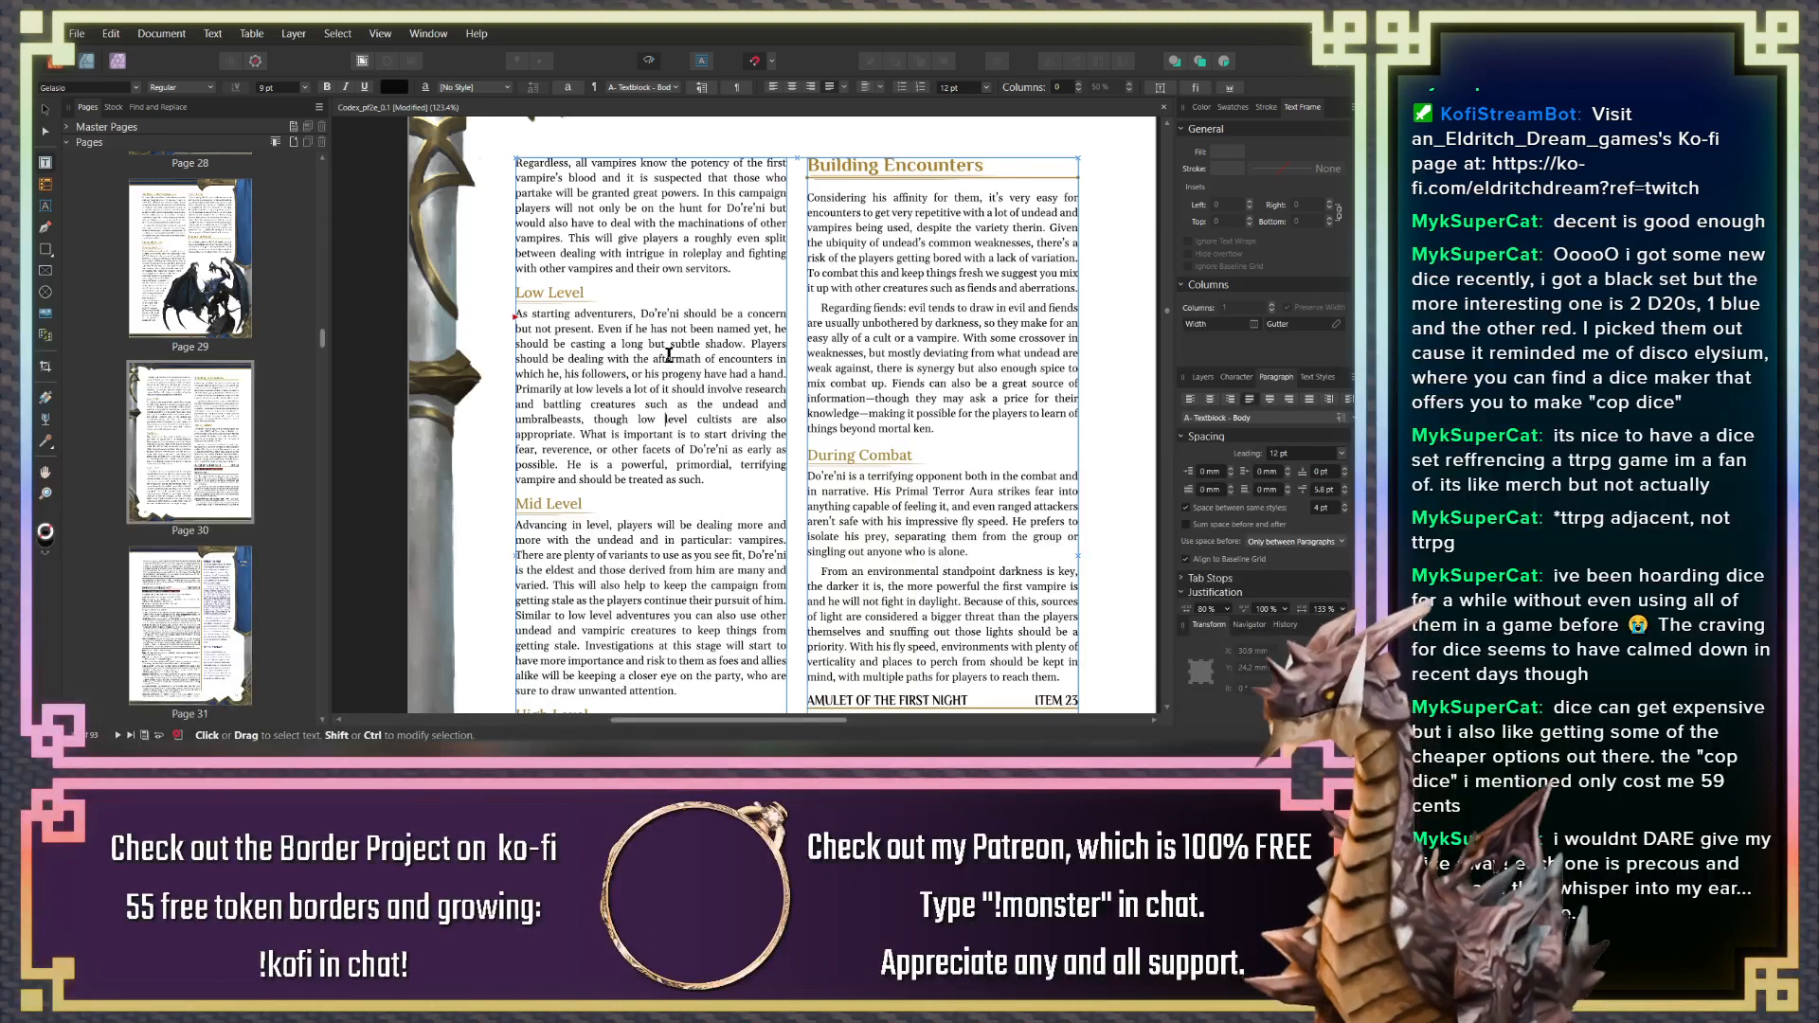
{"action": "scroll", "coordinate": [670, 346], "scroll_direction": "up", "scroll_amount": 5}
{"action": "scroll", "coordinate": [674, 331], "scroll_direction": "up", "scroll_amount": 15}
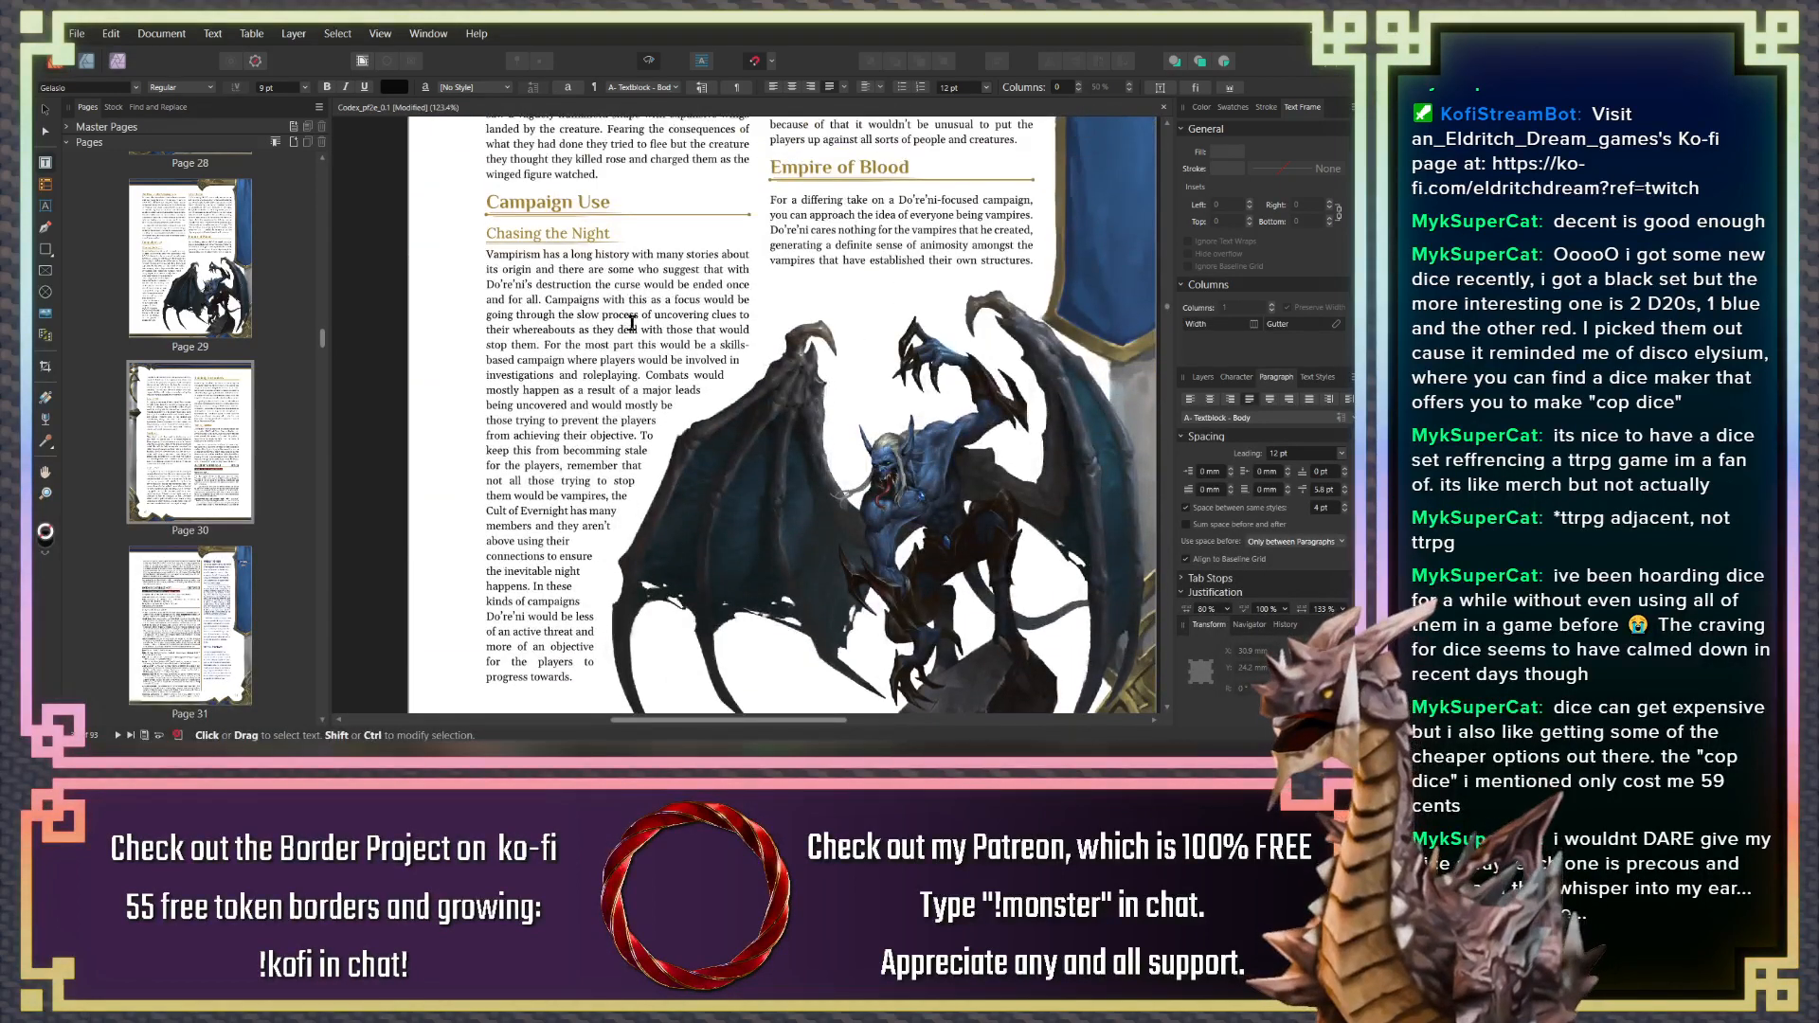
{"action": "scroll", "coordinate": [631, 323], "scroll_direction": "up", "scroll_amount": 10}
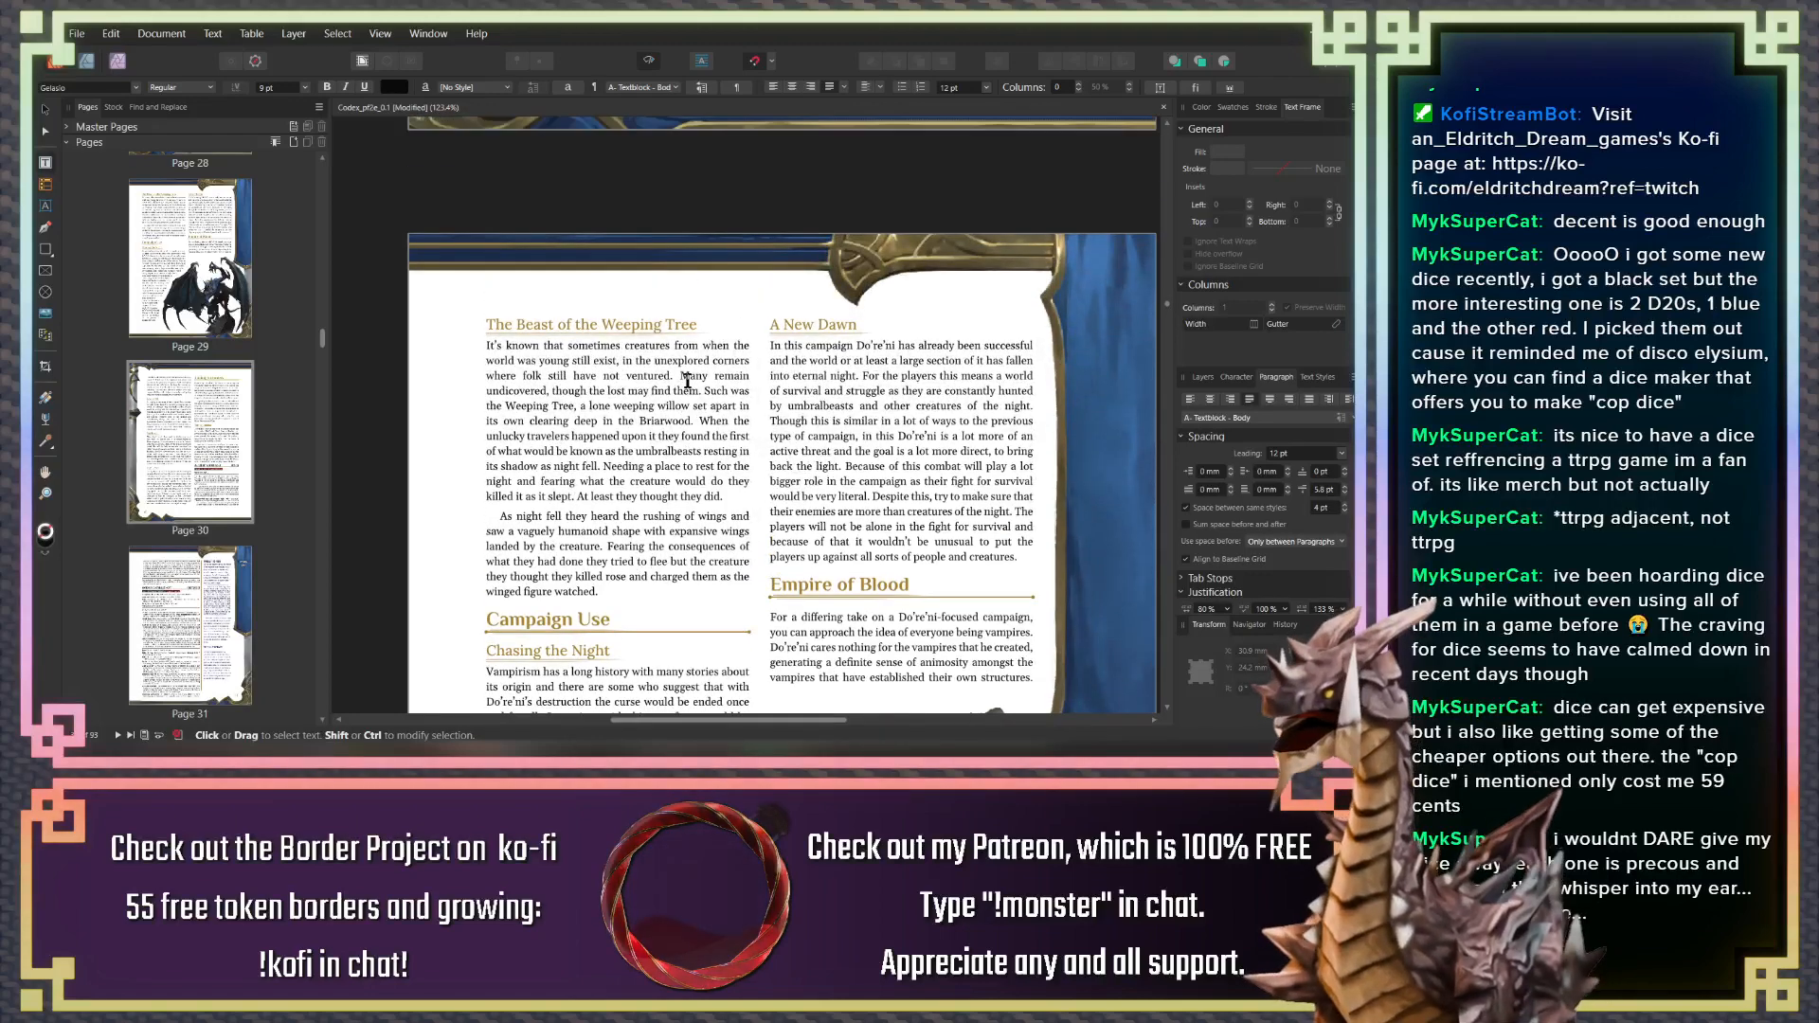
{"action": "scroll", "coordinate": [691, 417], "scroll_direction": "up", "scroll_amount": 3}
{"action": "scroll", "coordinate": [698, 437], "scroll_direction": "down", "scroll_amount": 5}
{"action": "scroll", "coordinate": [624, 493], "scroll_direction": "down", "scroll_amount": 8}
{"action": "scroll", "coordinate": [629, 405], "scroll_direction": "up", "scroll_amount": 3}
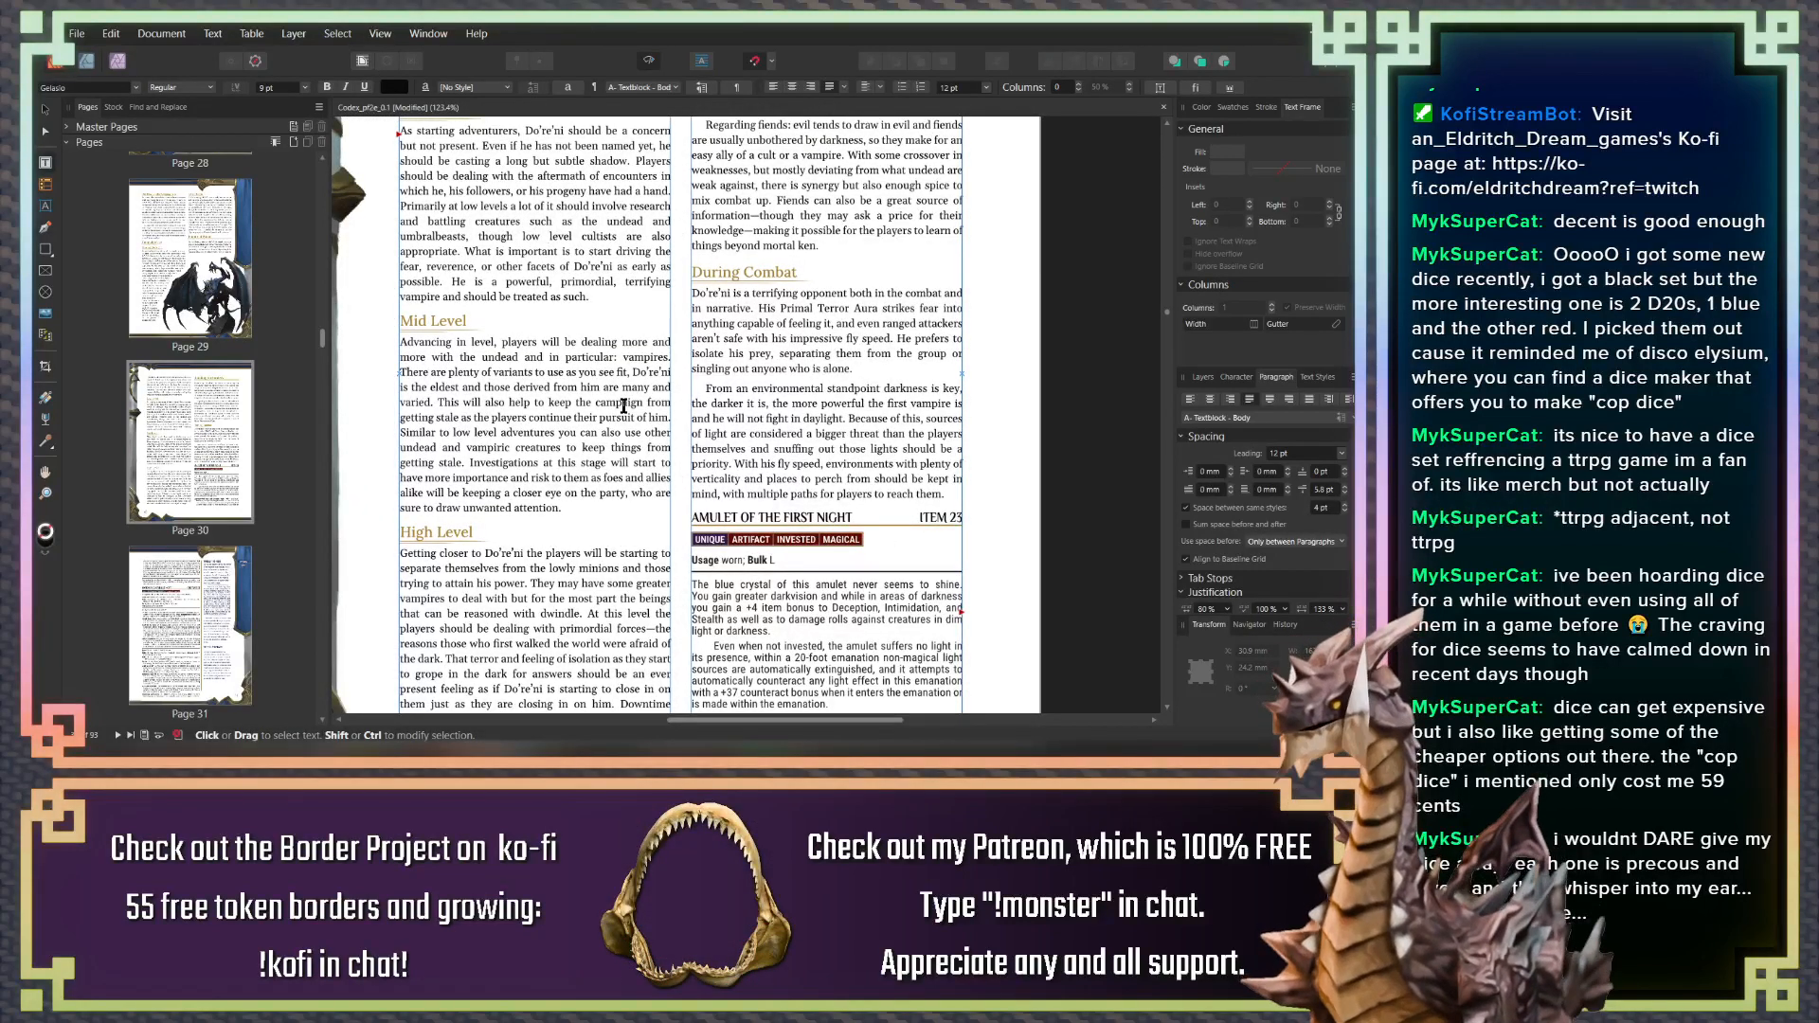
{"action": "scroll", "coordinate": [661, 445], "scroll_direction": "down", "scroll_amount": 1}
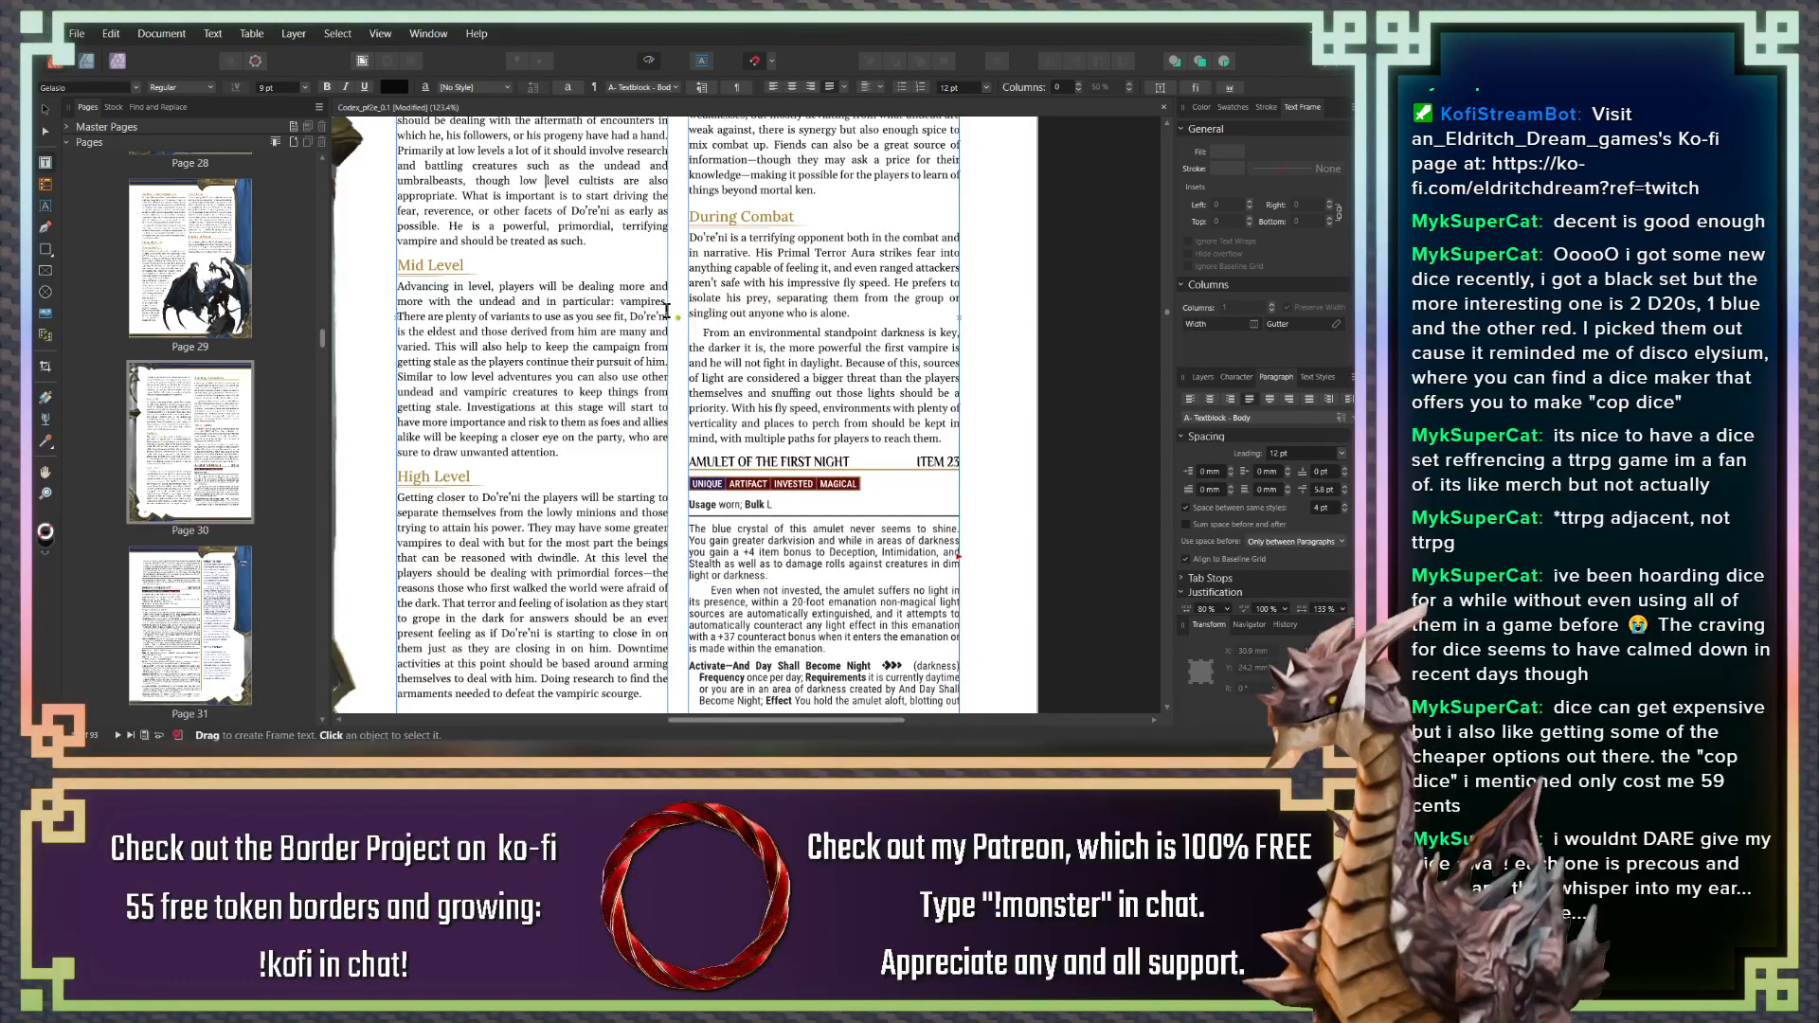
{"action": "scroll", "coordinate": [549, 397], "scroll_direction": "up", "scroll_amount": 4}
{"action": "scroll", "coordinate": [549, 398], "scroll_direction": "up", "scroll_amount": 3}
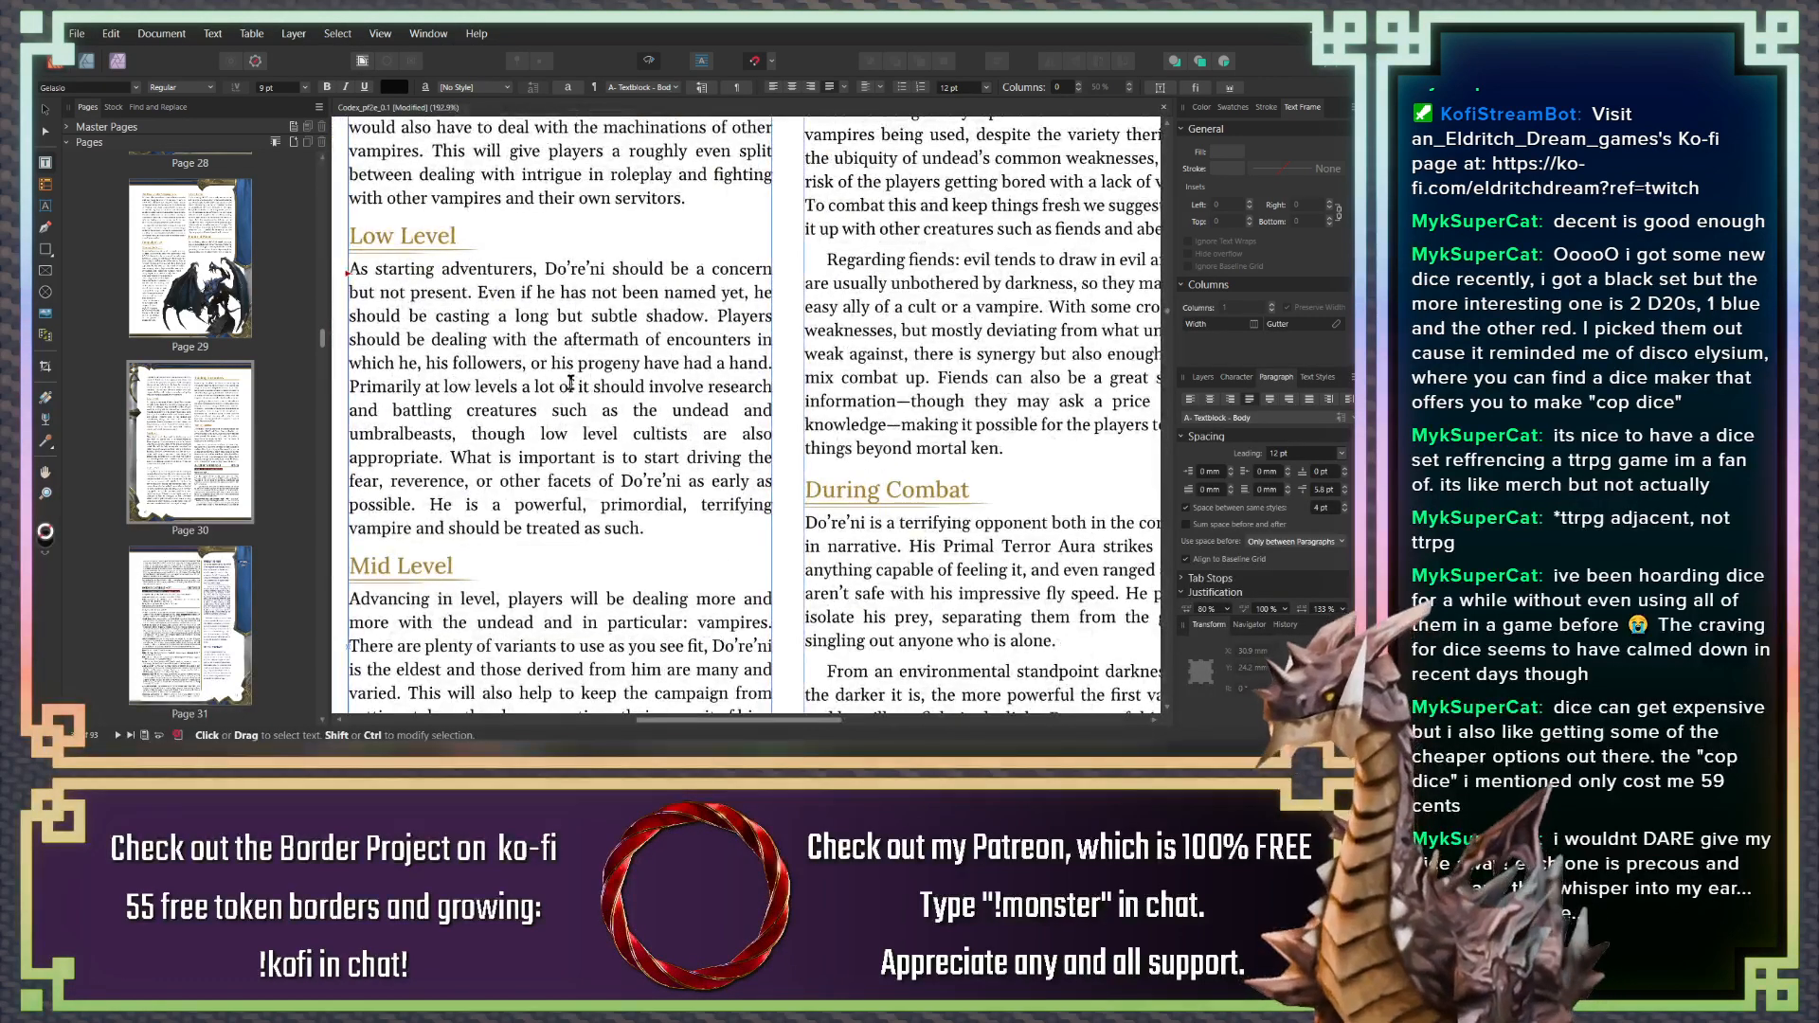
{"action": "scroll", "coordinate": [628, 343], "scroll_direction": "up", "scroll_amount": 2}
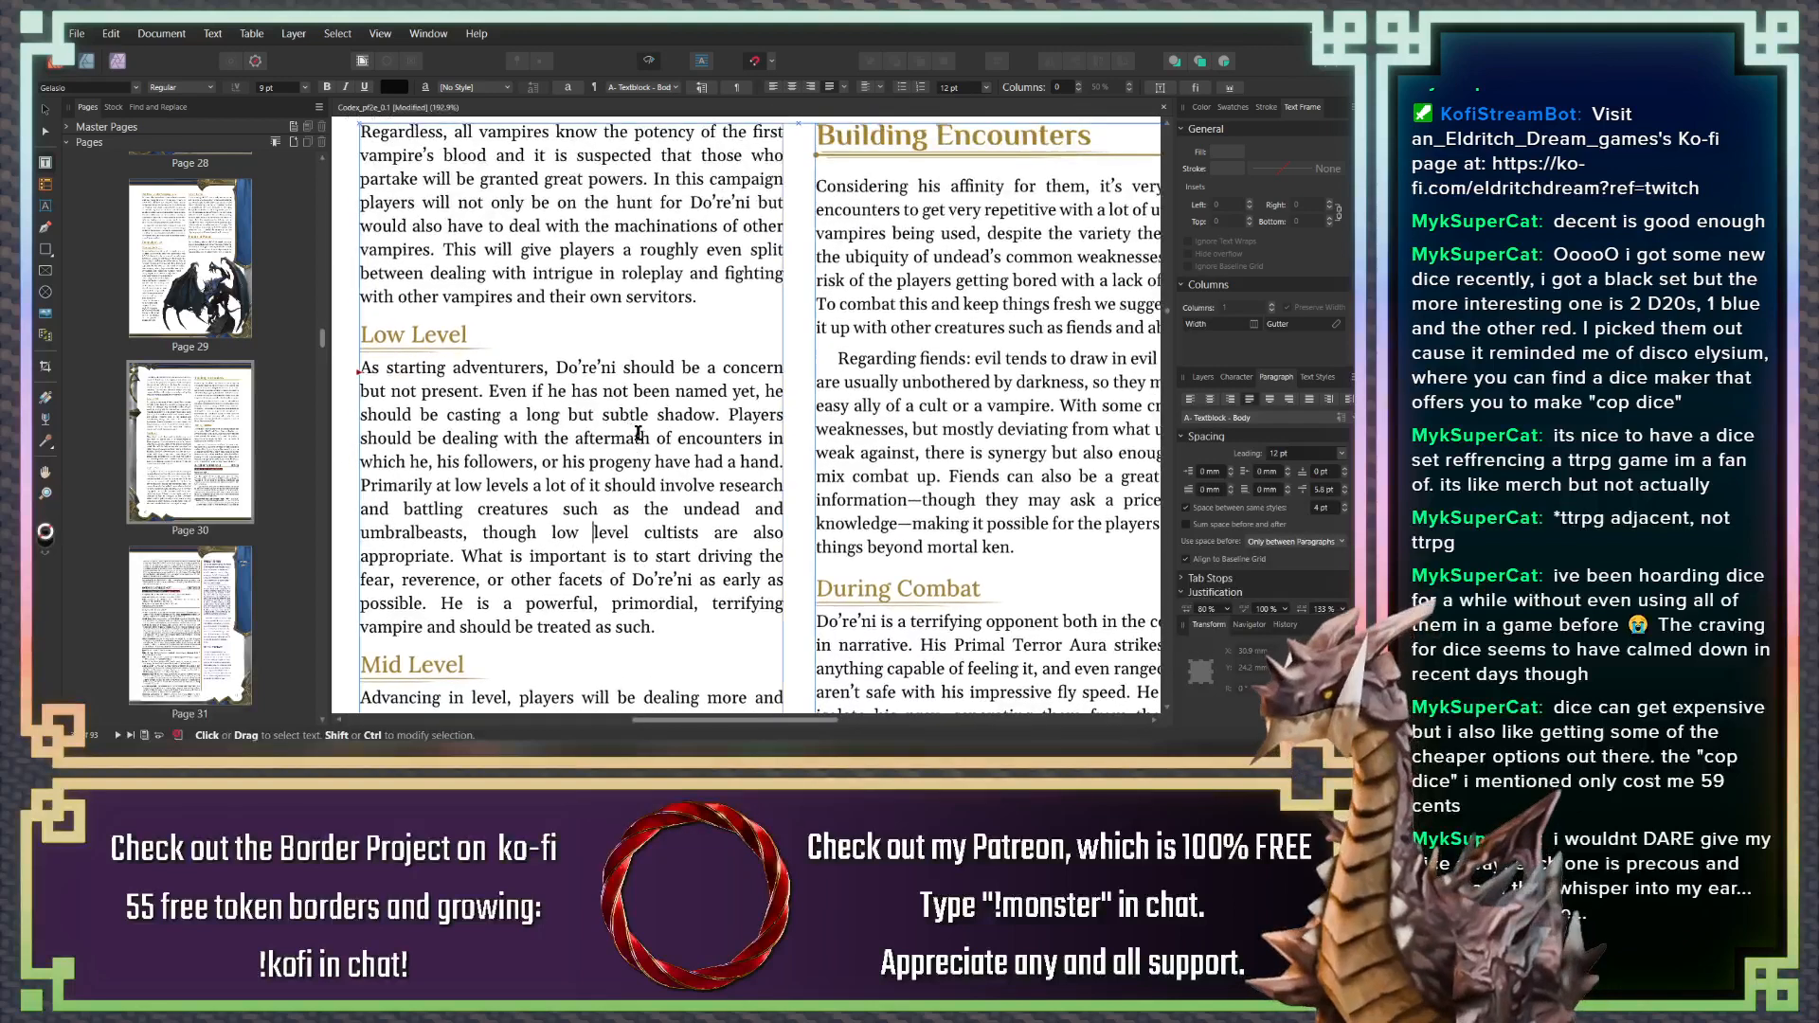
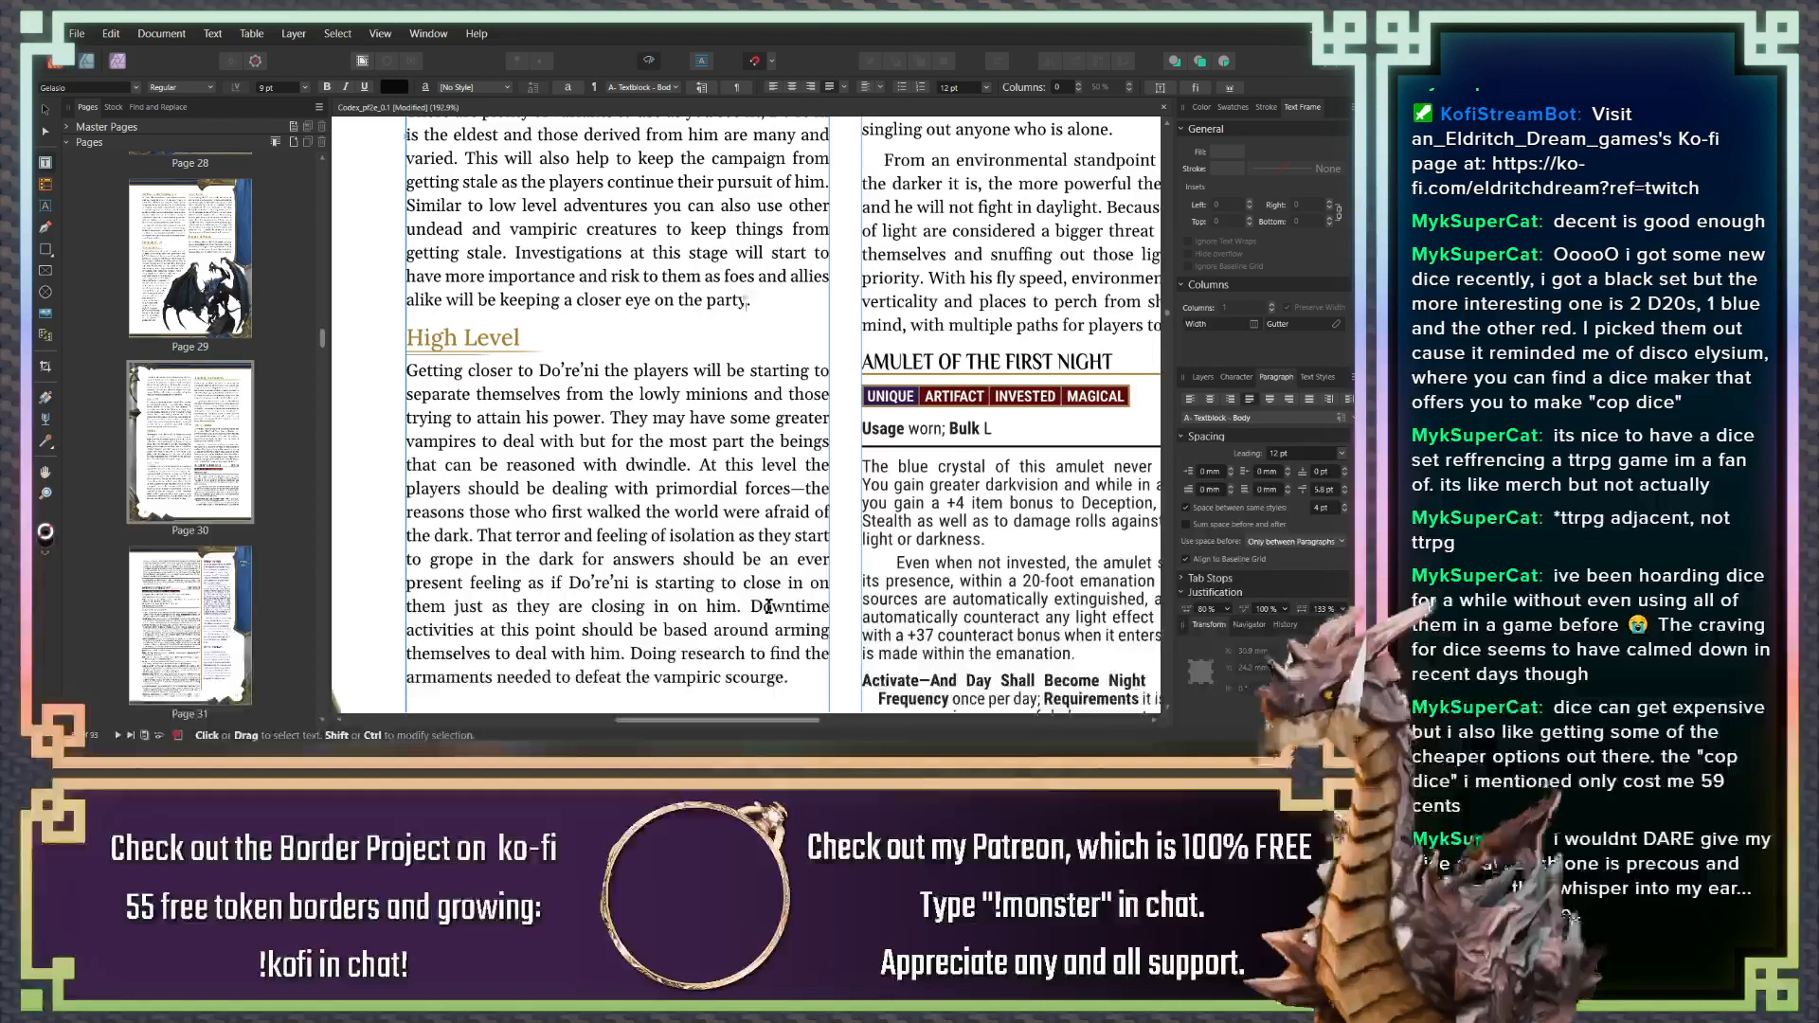
In the High Level paragraph, reword "arming themselves to deal with him" to "preparing themselves to deal with him"
{"action": "scroll", "coordinate": [766, 607], "scroll_direction": "down", "scroll_amount": 1}
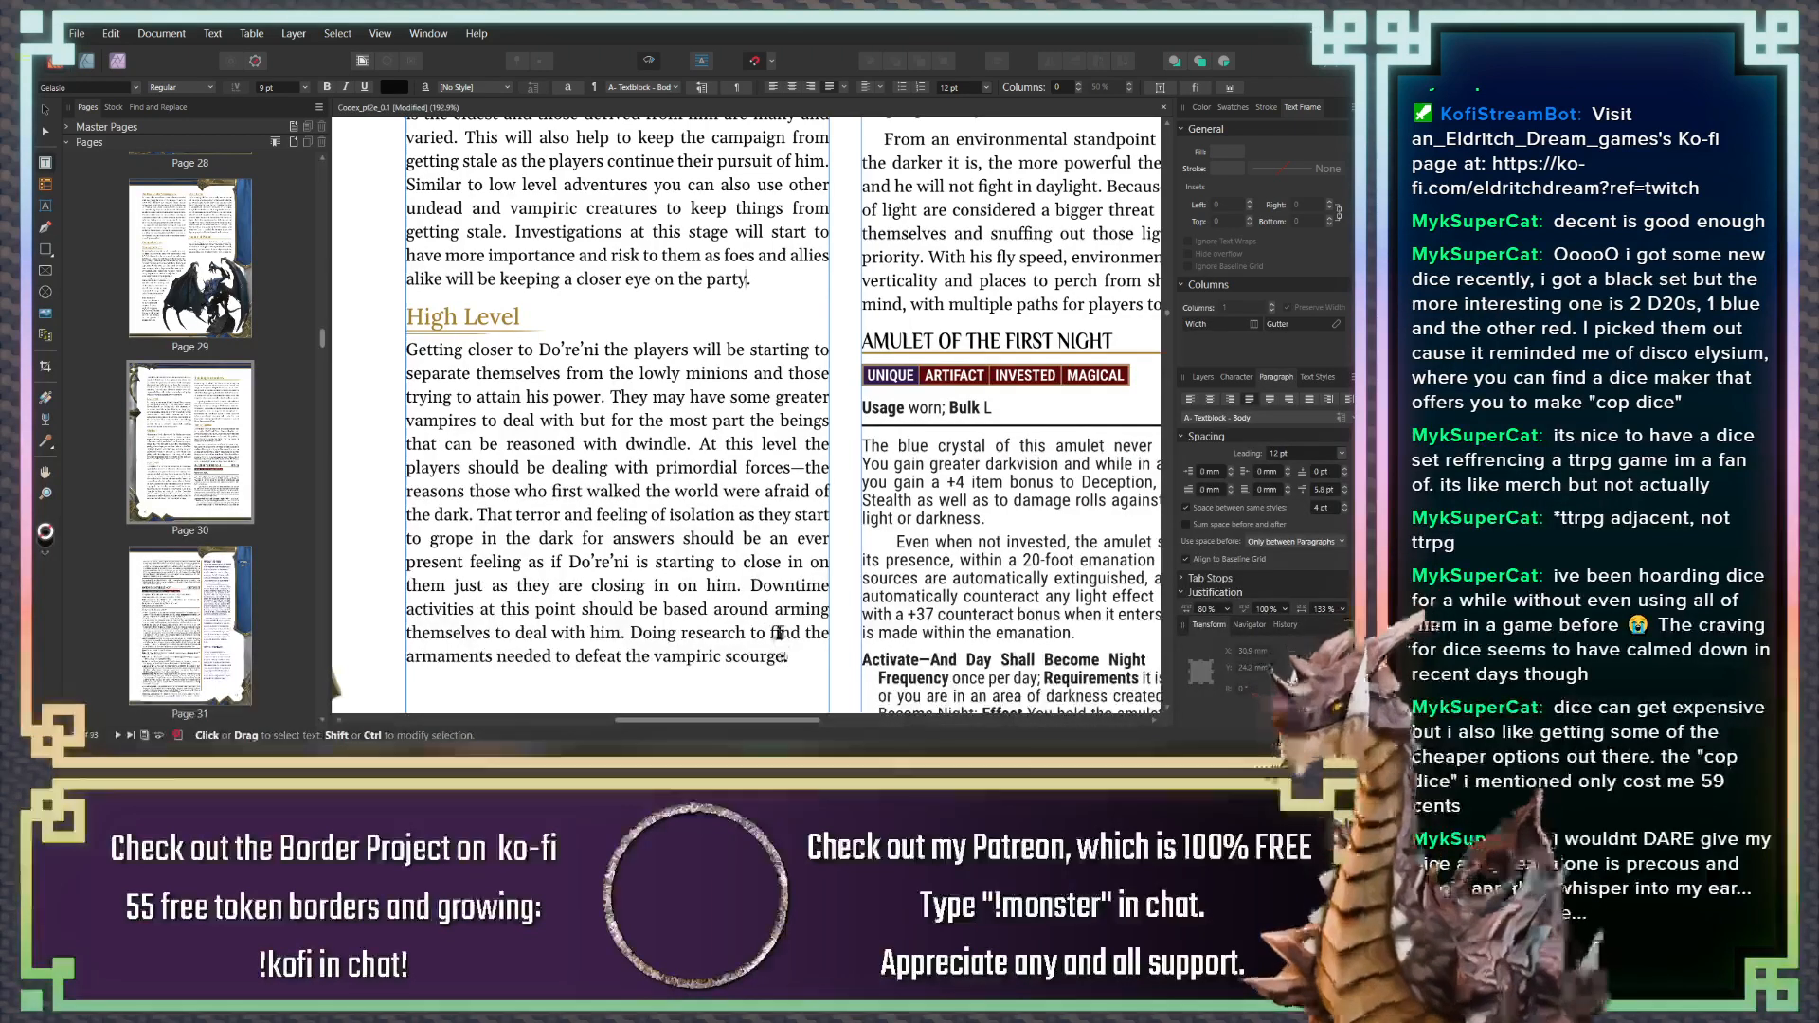
{"action": "left_click_drag", "start_coordinate": [776, 611], "coordinate": [800, 610]}
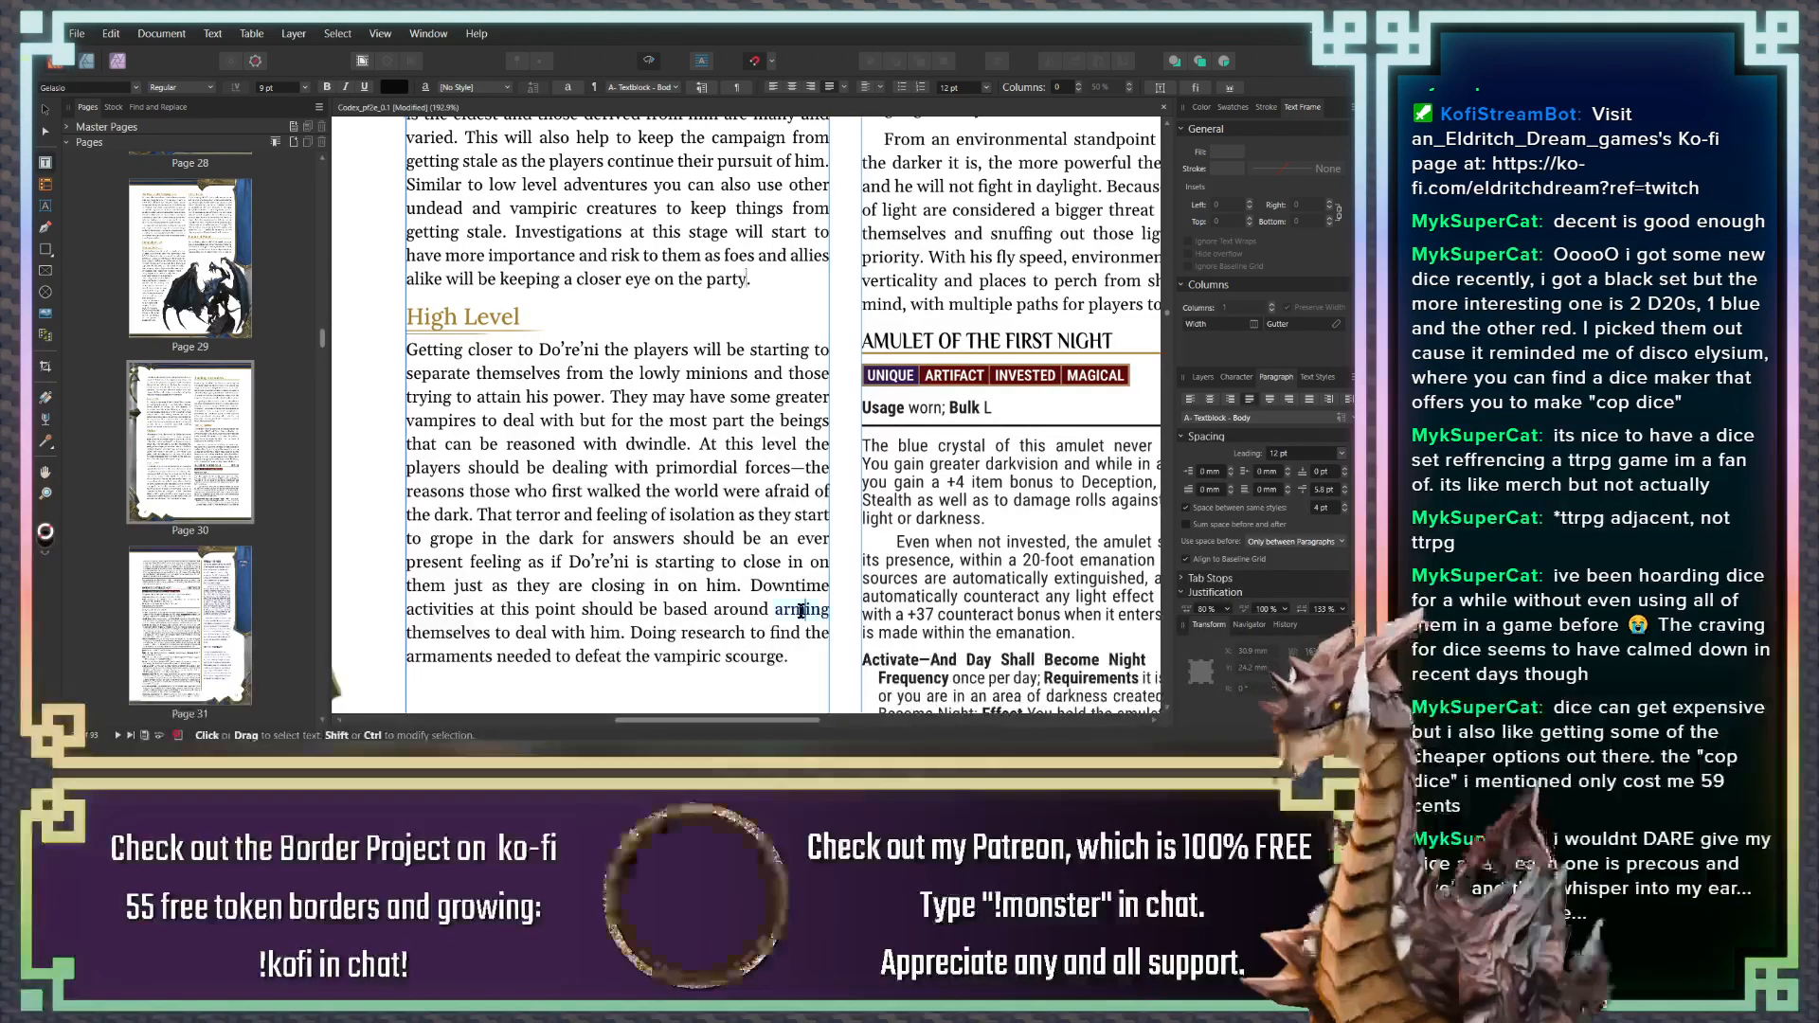
{"action": "double_click", "coordinate": [801, 611]}
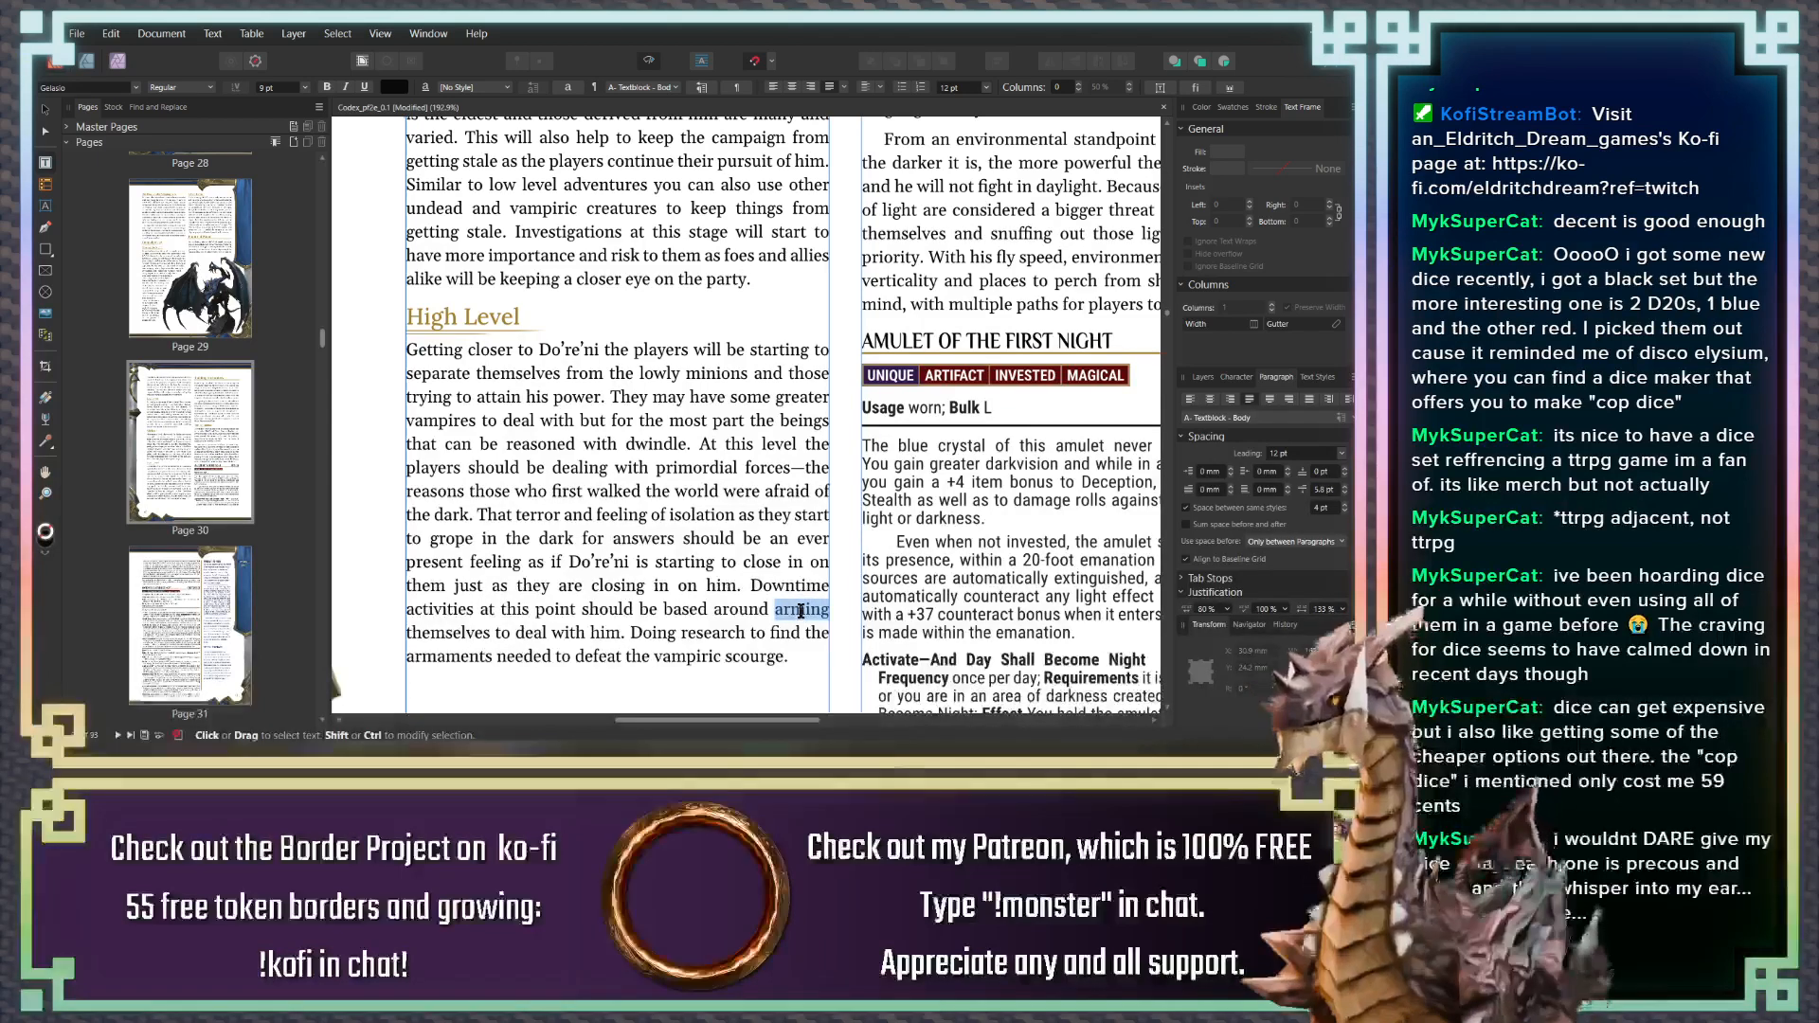
{"action": "type", "text": "preparing"}
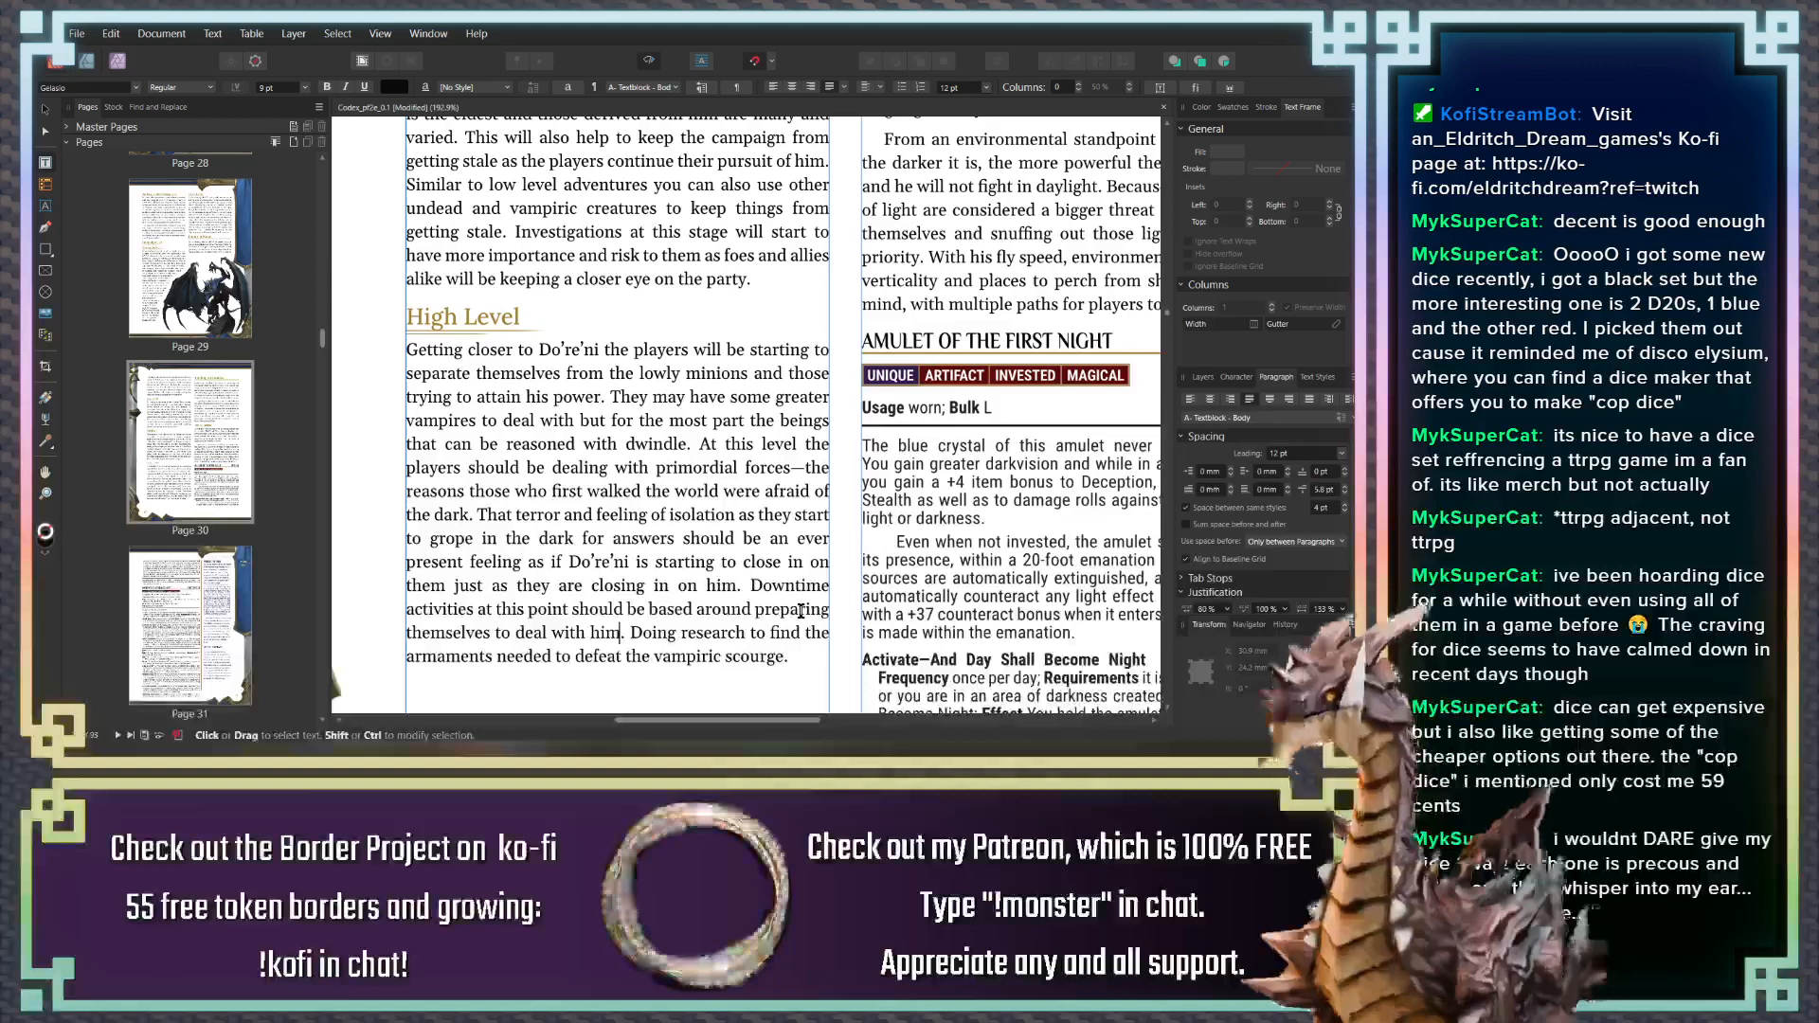
Delete the High Level paragraph's closing sentence about doing research to find the armaments needed to defeat the vampiric scourge
{"action": "scroll", "coordinate": [800, 611], "scroll_direction": "up", "scroll_amount": 5}
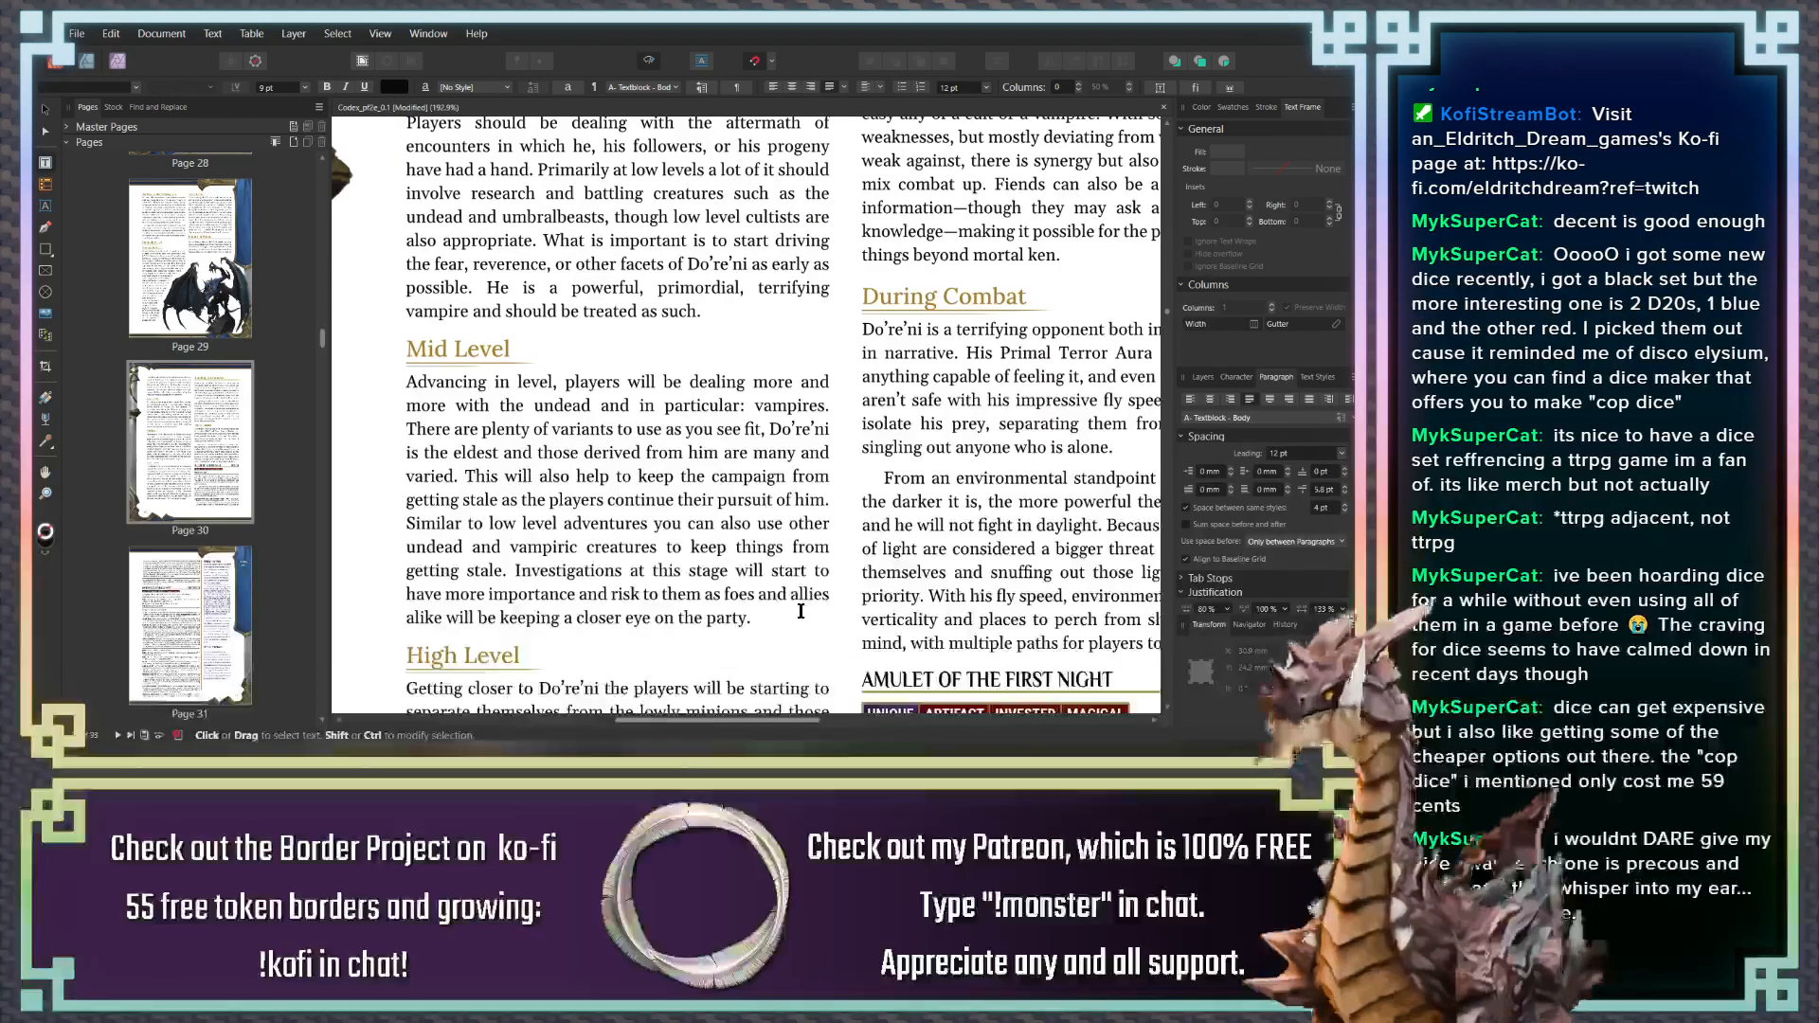
{"action": "scroll", "coordinate": [801, 611], "scroll_direction": "down", "scroll_amount": 8}
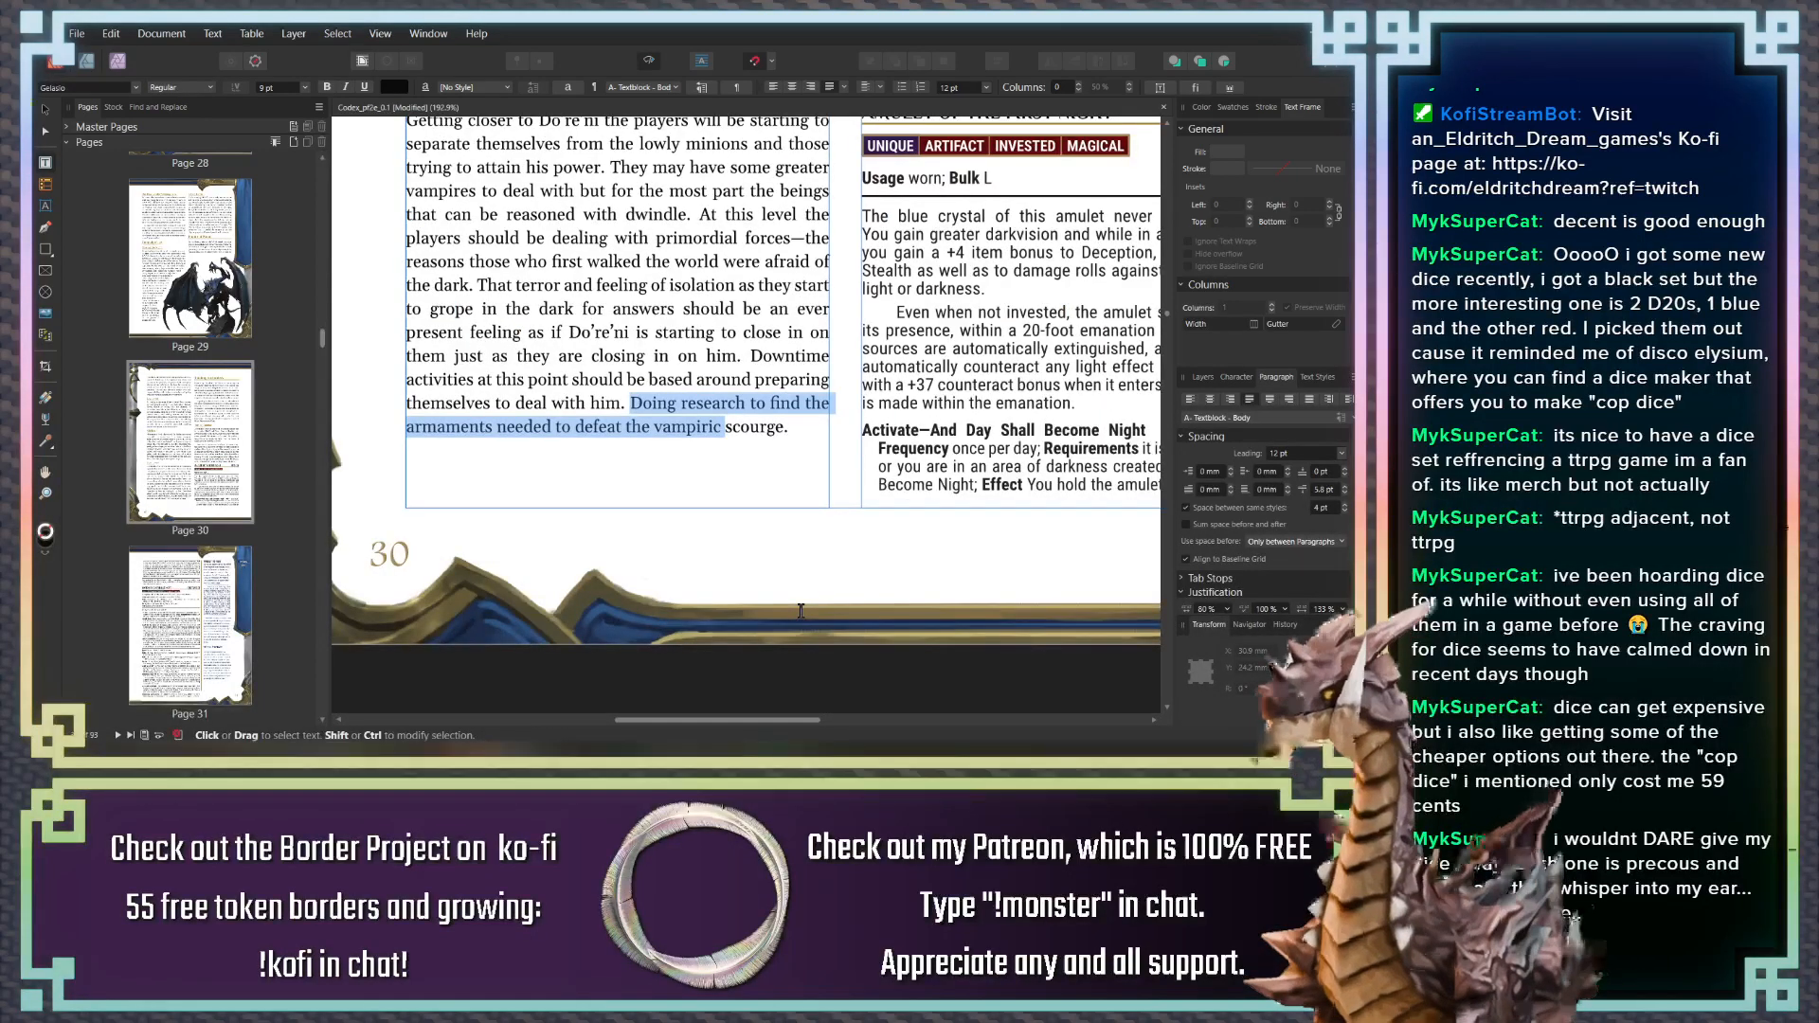
{"action": "key", "text": "Delete"}
{"action": "key", "text": "Delete"}
{"action": "key", "text": "Delete"}
{"action": "key", "text": "Delete"}
{"action": "key", "text": "Delete"}
{"action": "key", "text": "Delete"}
{"action": "key", "text": "Delete"}
{"action": "key", "text": "Delete"}
{"action": "key", "text": "Delete"}
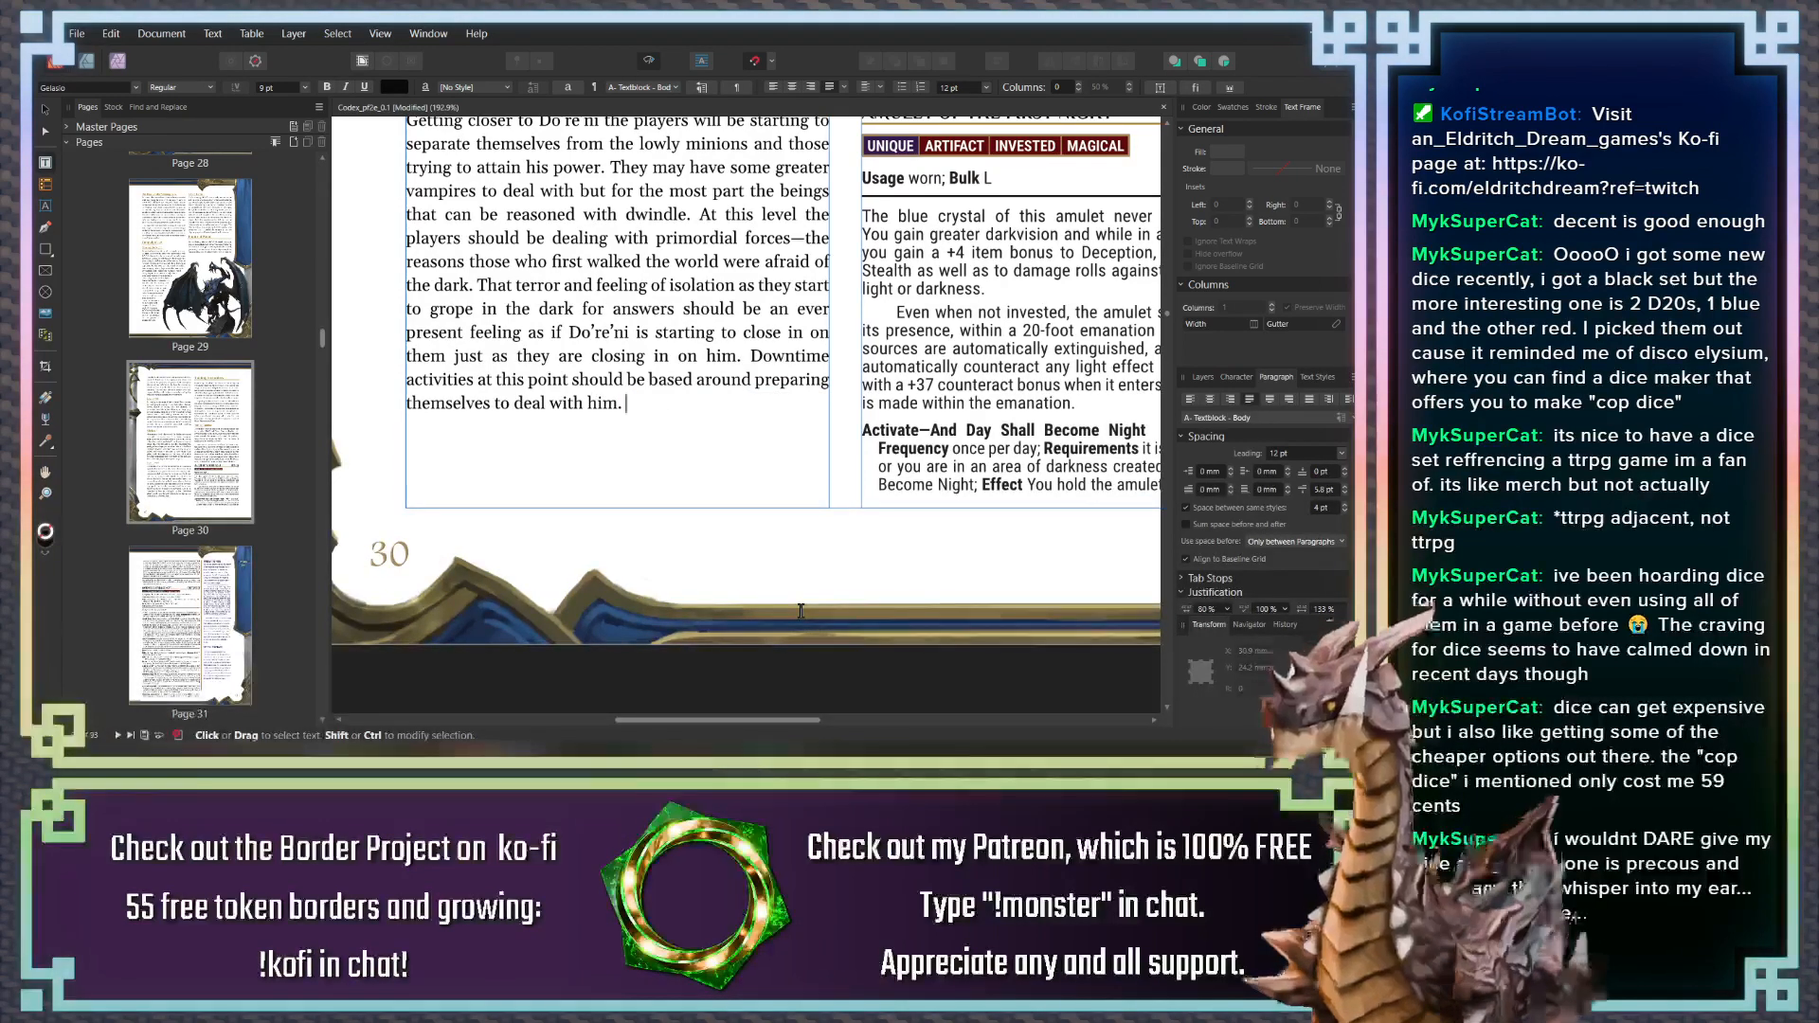
{"action": "scroll", "coordinate": [800, 611], "scroll_direction": "down", "scroll_amount": 8}
{"action": "key", "text": "Left"}
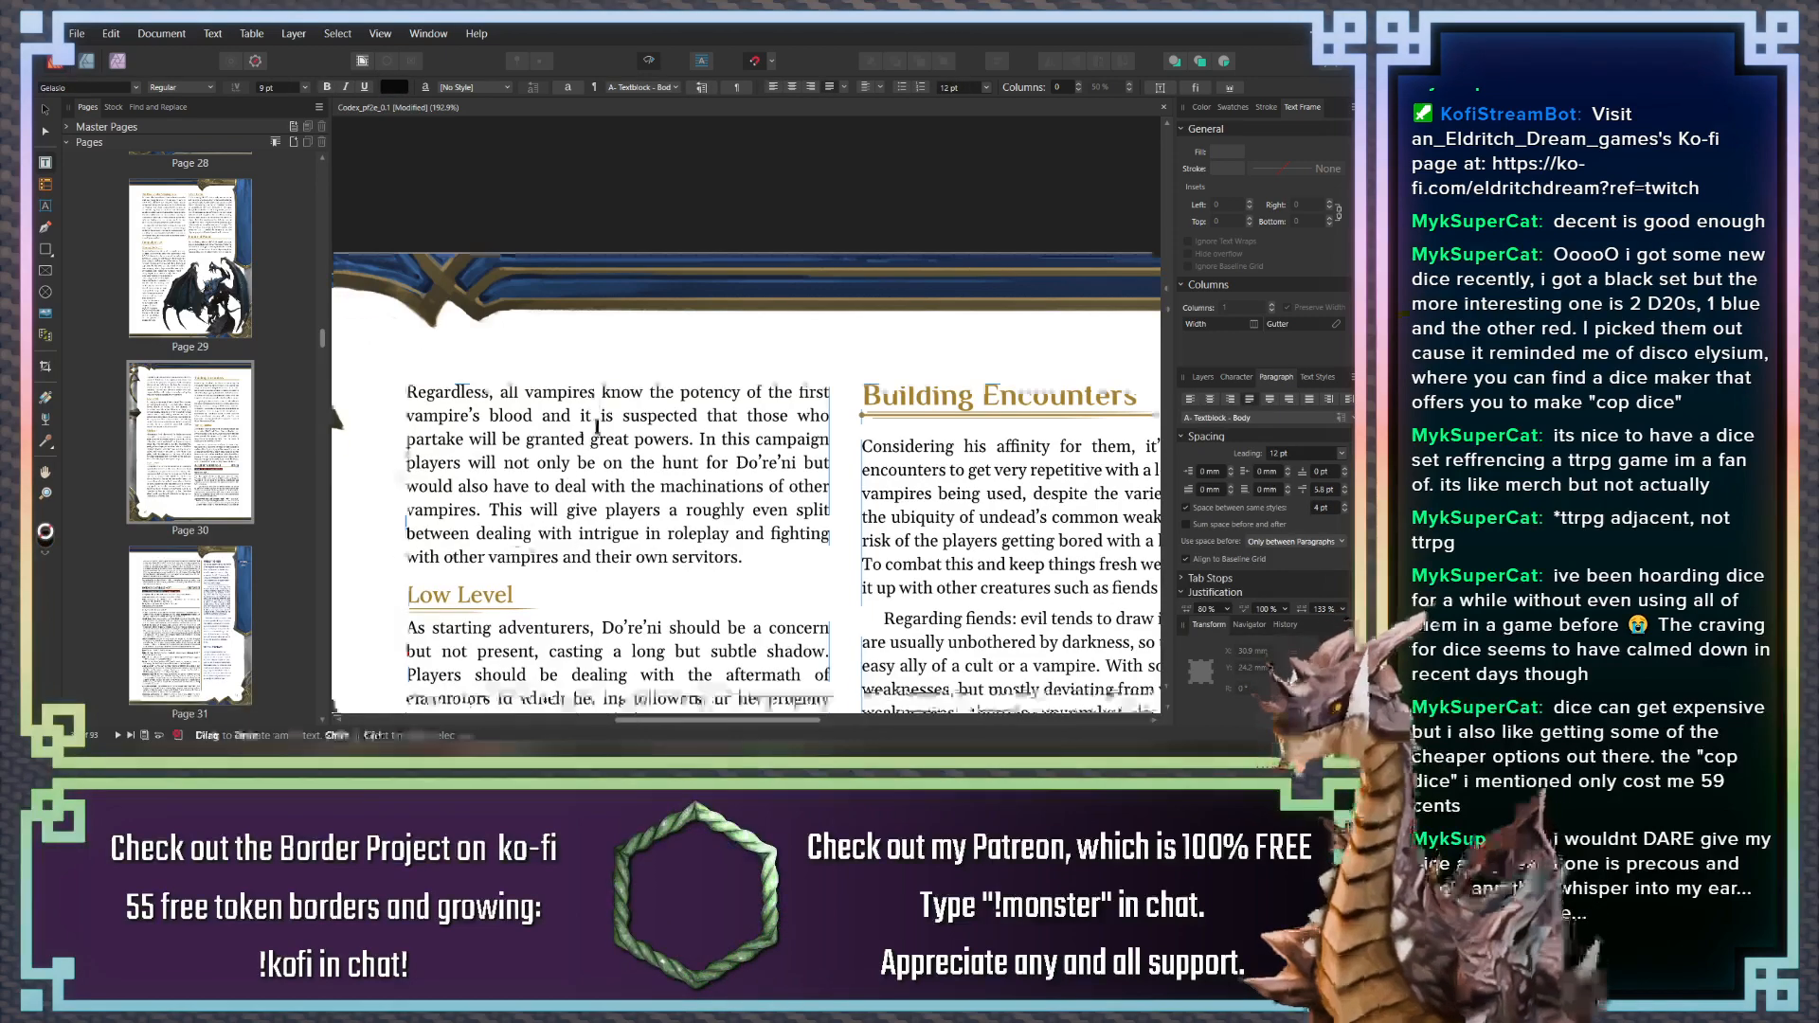
Try reducing the space before the Low Level, Mid Level and High Level headings to 7 pt
{"action": "scroll", "coordinate": [644, 404], "scroll_direction": "down", "scroll_amount": 4}
{"action": "scroll", "coordinate": [643, 404], "scroll_direction": "up", "scroll_amount": 10}
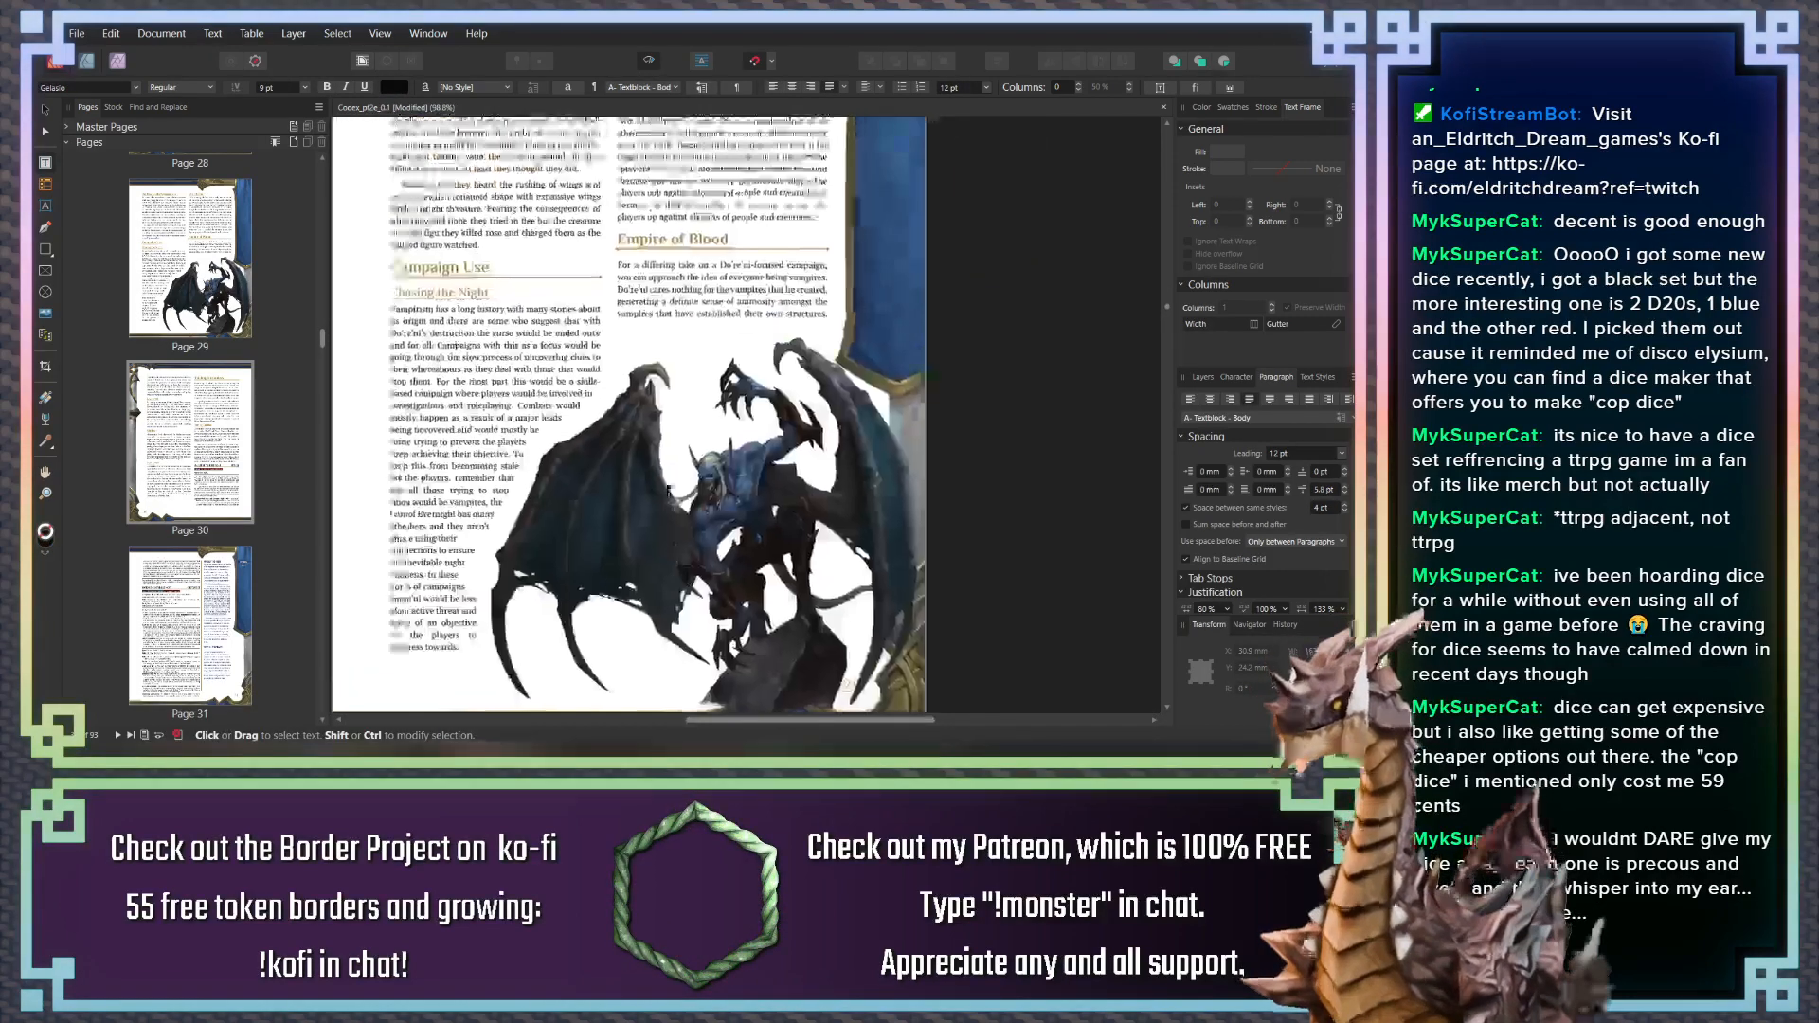
{"action": "scroll", "coordinate": [683, 355], "scroll_direction": "down", "scroll_amount": 10}
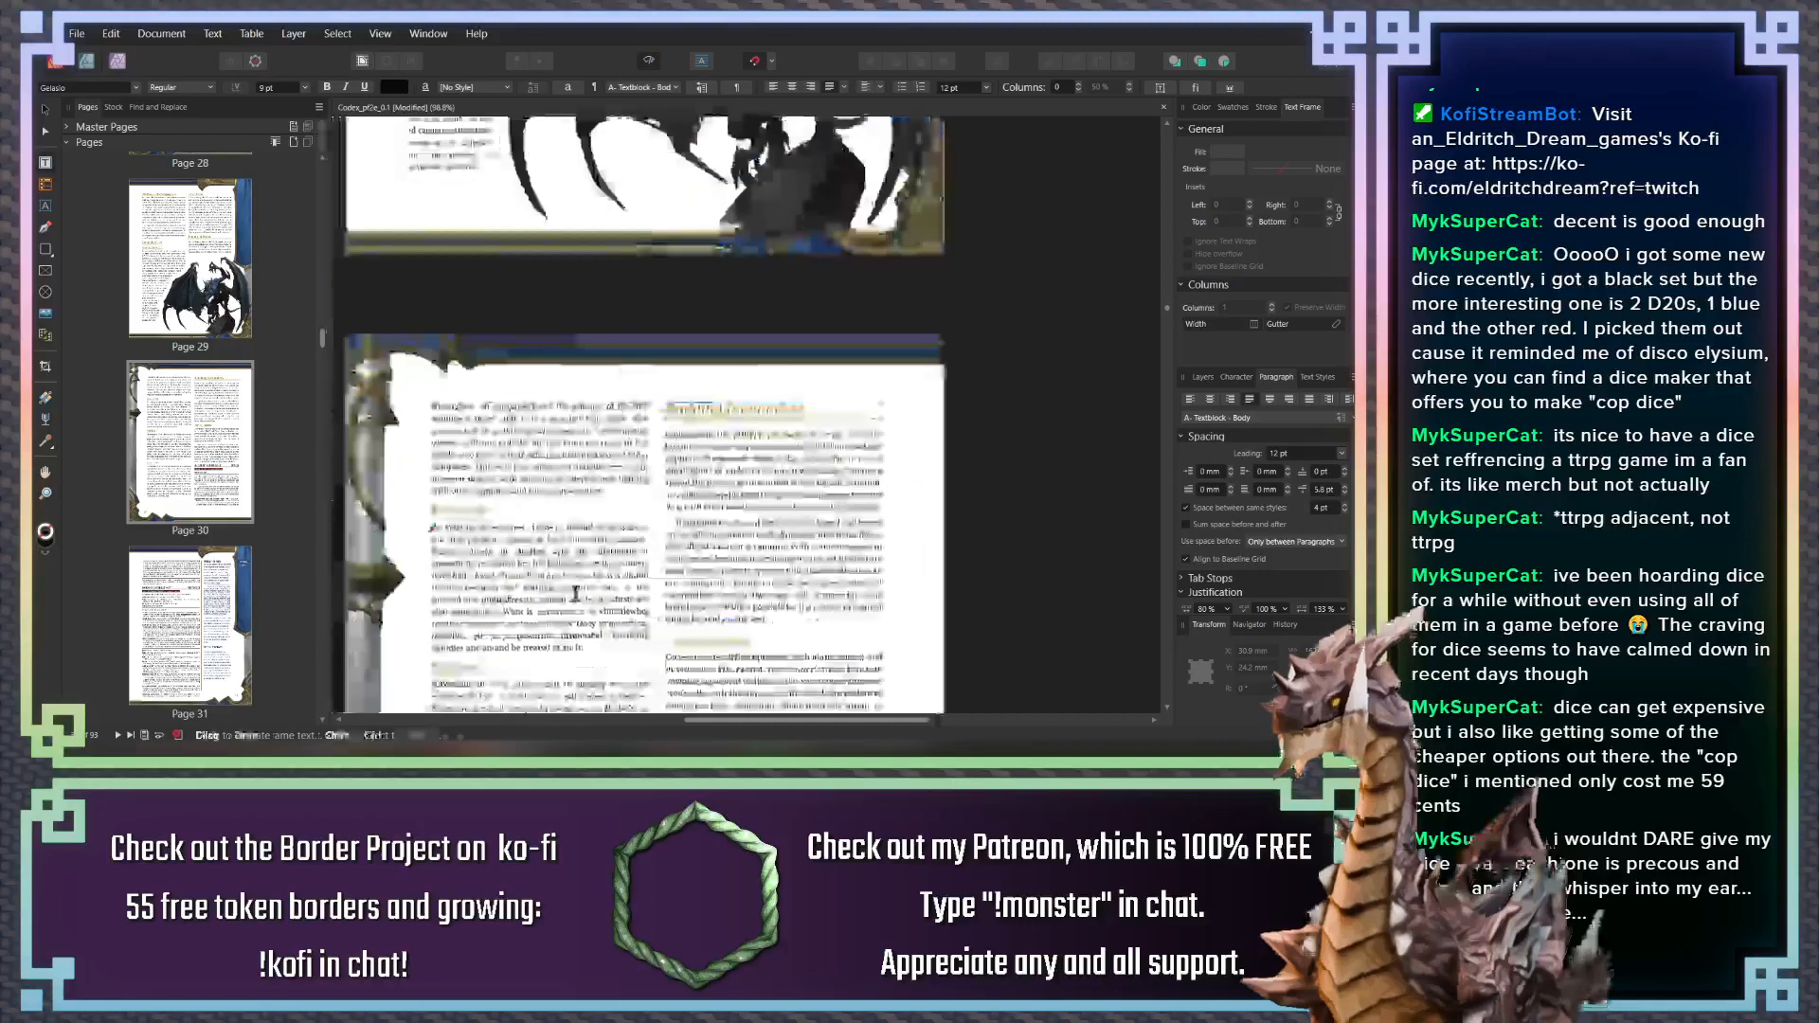
{"action": "double_click", "coordinate": [480, 382]}
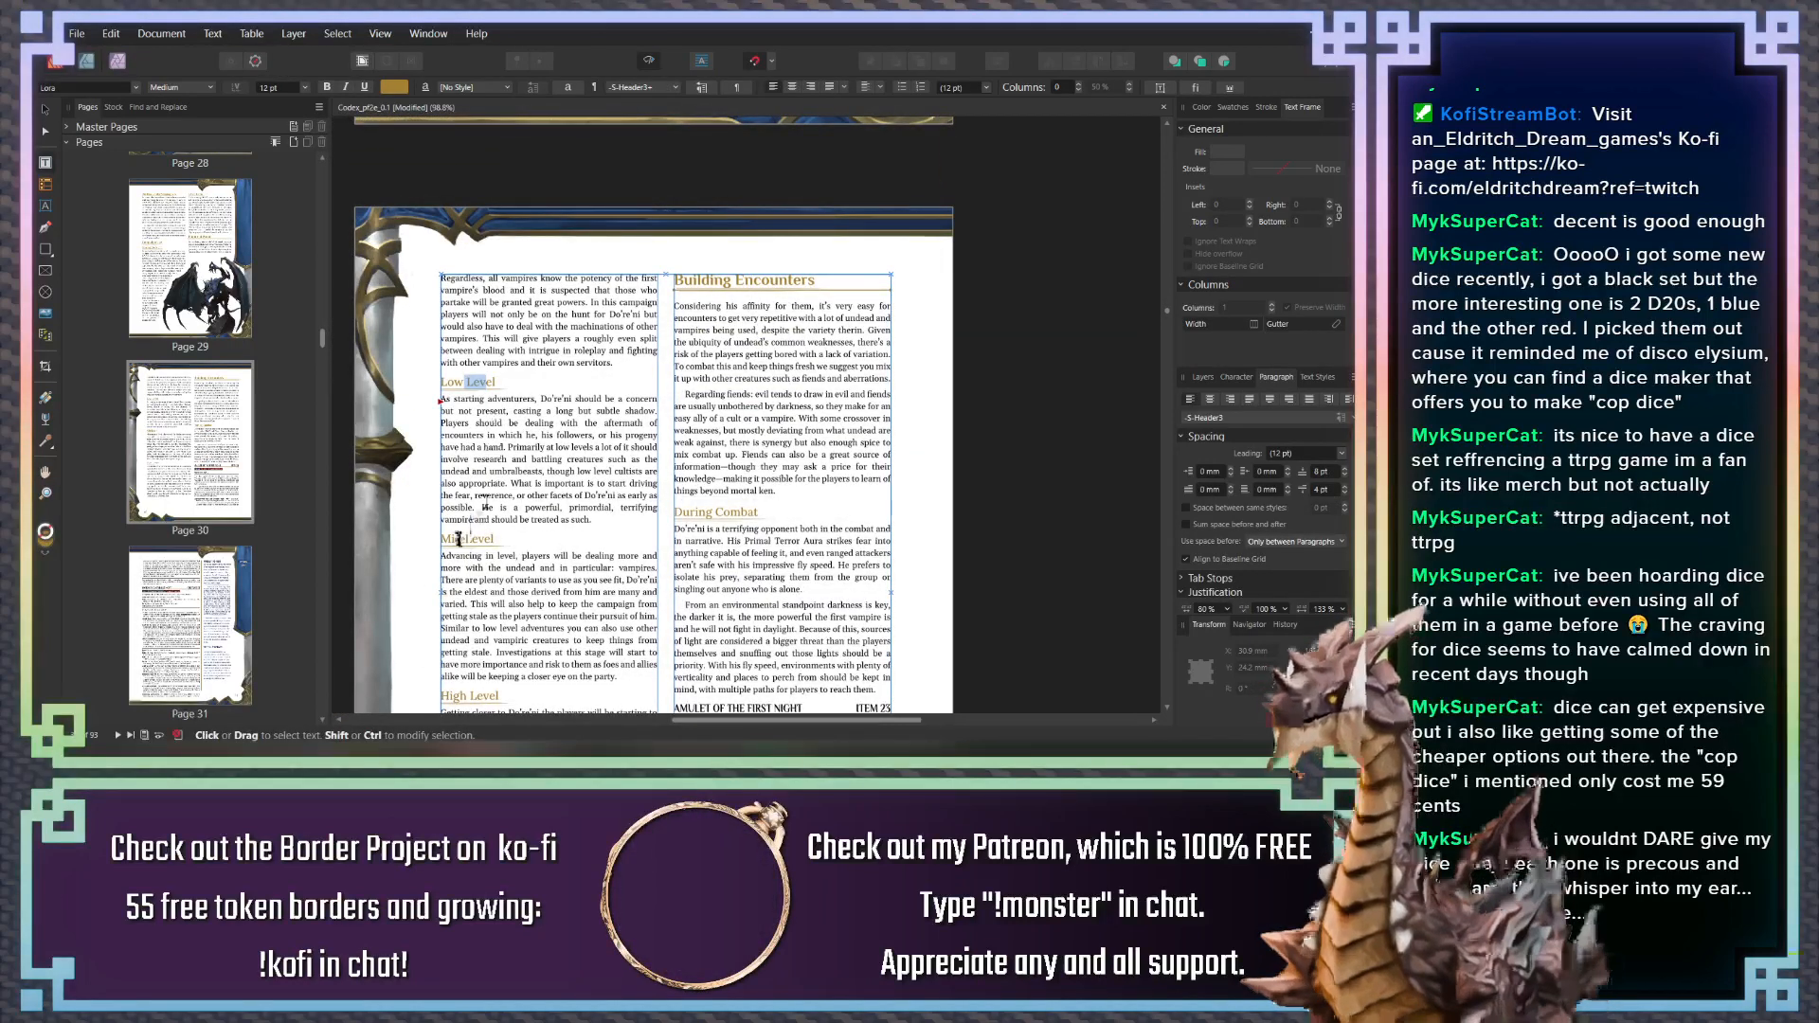
{"action": "left_click_drag", "start_coordinate": [457, 693], "coordinate": [468, 693]}
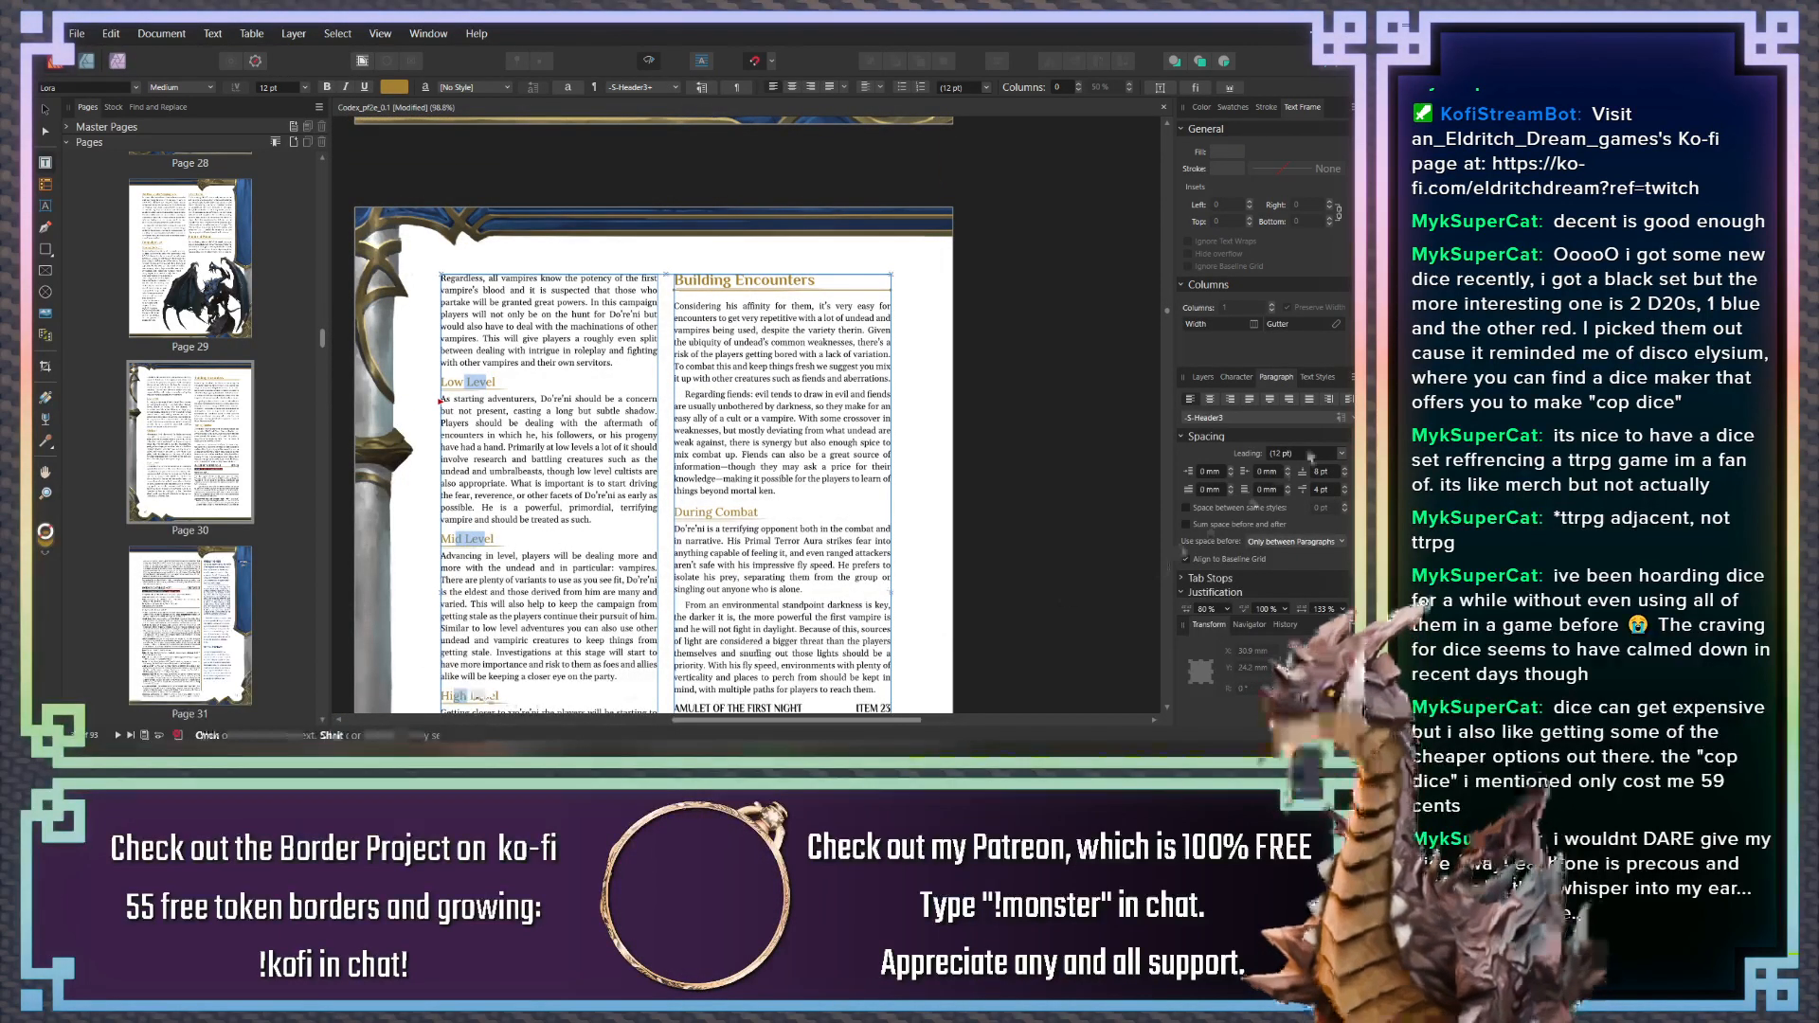
{"action": "scroll", "coordinate": [1322, 479], "scroll_direction": "down", "scroll_amount": 1}
{"action": "scroll", "coordinate": [1324, 479], "scroll_direction": "down", "scroll_amount": 1}
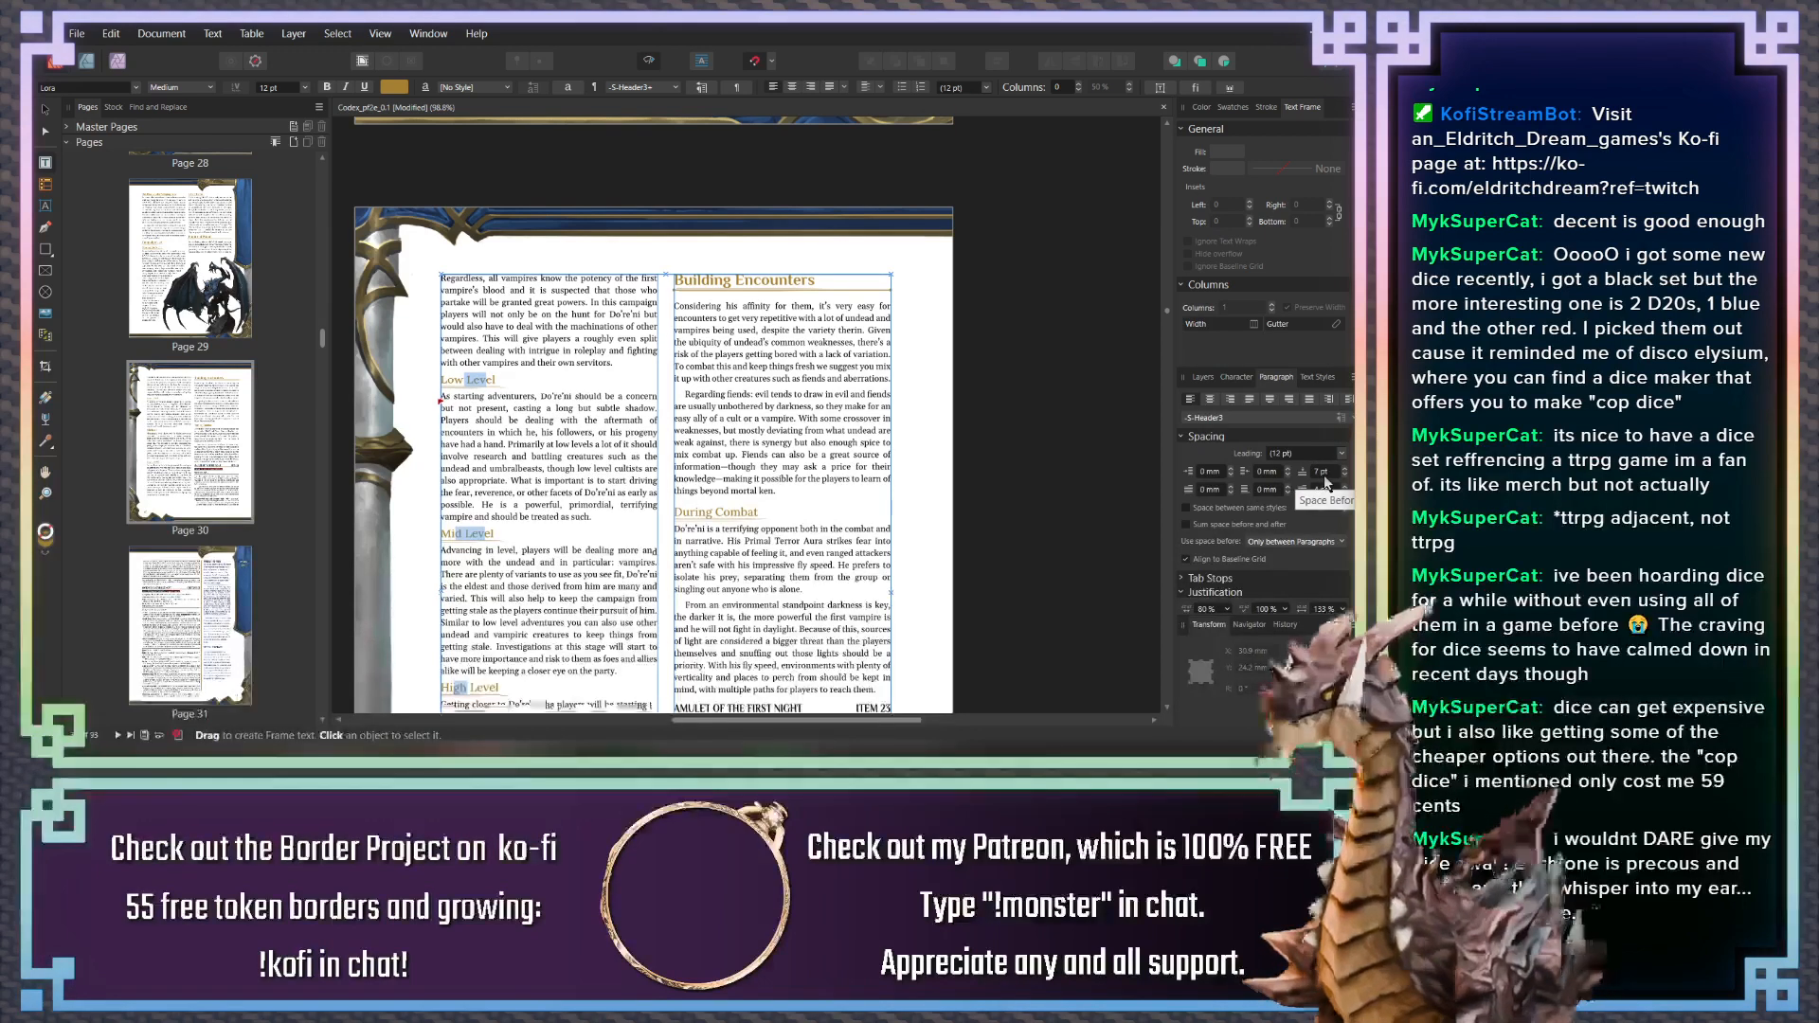
{"action": "scroll", "coordinate": [1322, 474], "scroll_direction": "up", "scroll_amount": 2}
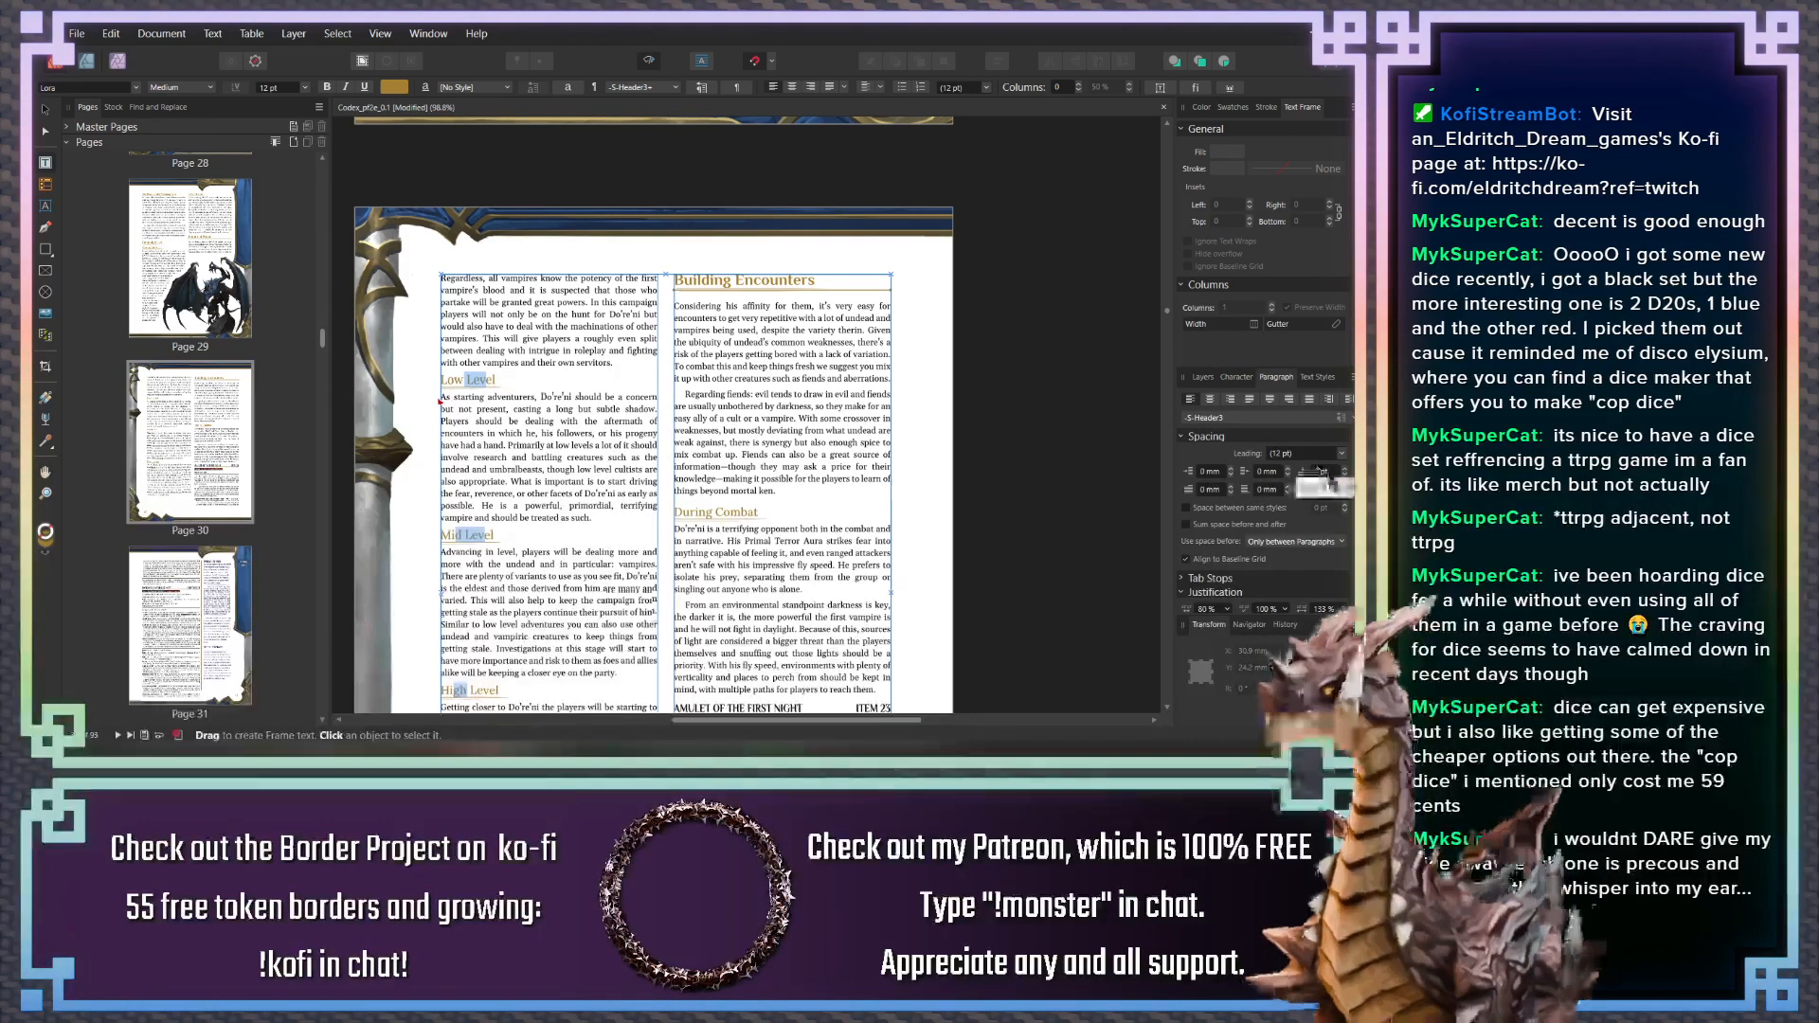
Delete "This will give players a roughly even split between dealing with" from the paragraph above the Low Level heading
{"action": "scroll", "coordinate": [489, 401], "scroll_direction": "up", "scroll_amount": 2}
{"action": "scroll", "coordinate": [478, 534], "scroll_direction": "up", "scroll_amount": 1}
{"action": "scroll", "coordinate": [492, 398], "scroll_direction": "up", "scroll_amount": 3}
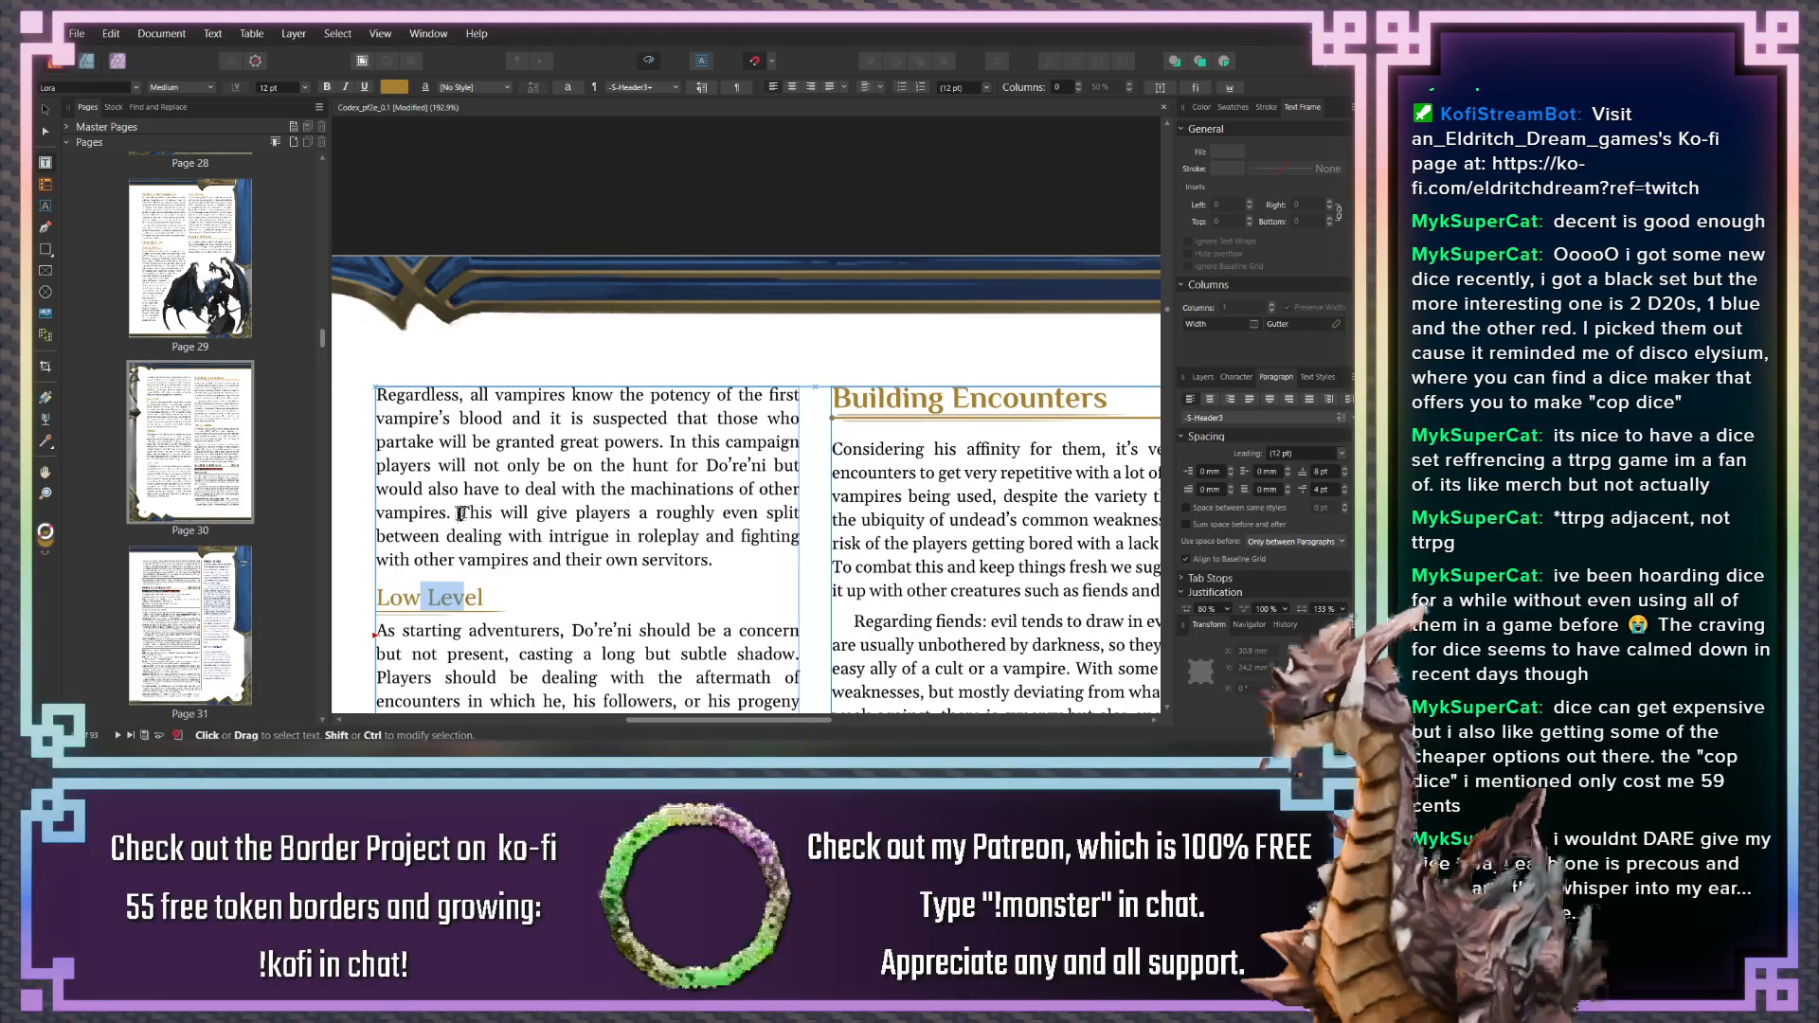
{"action": "left_click_drag", "start_coordinate": [460, 512], "coordinate": [543, 538]}
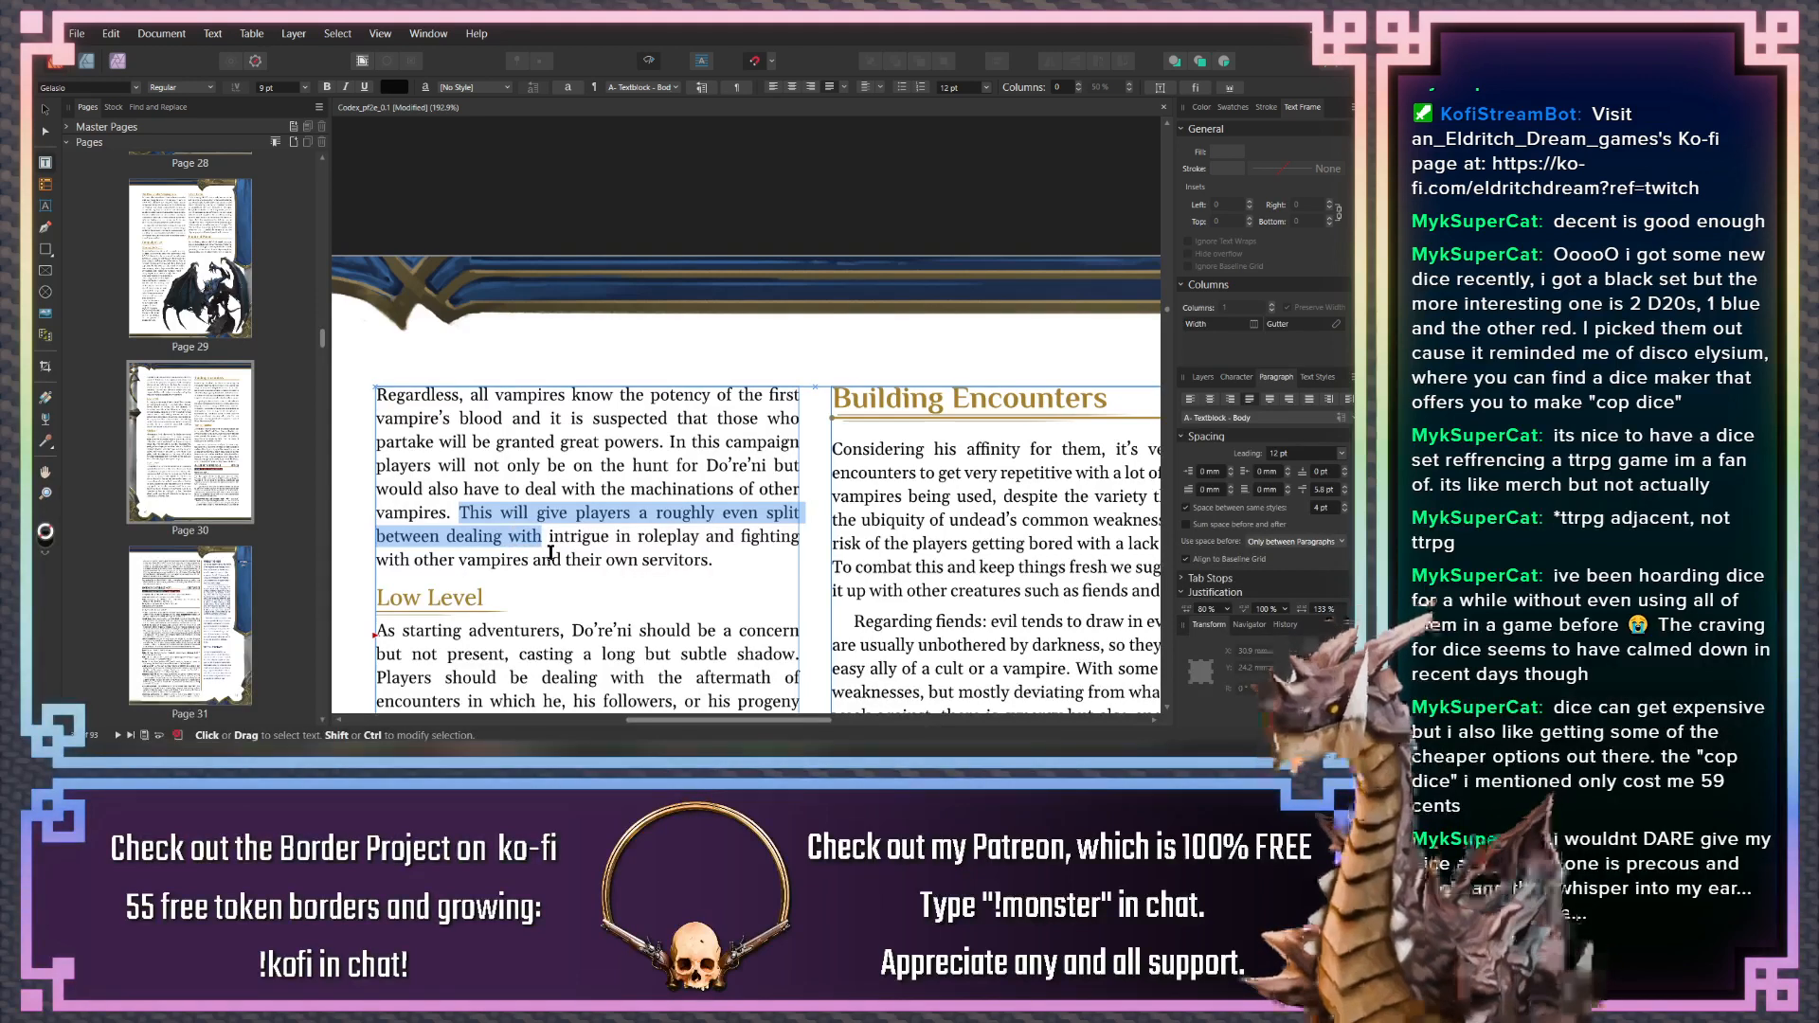
{"action": "key", "text": "BackSpace"}
{"action": "type", "text": "Allow"}
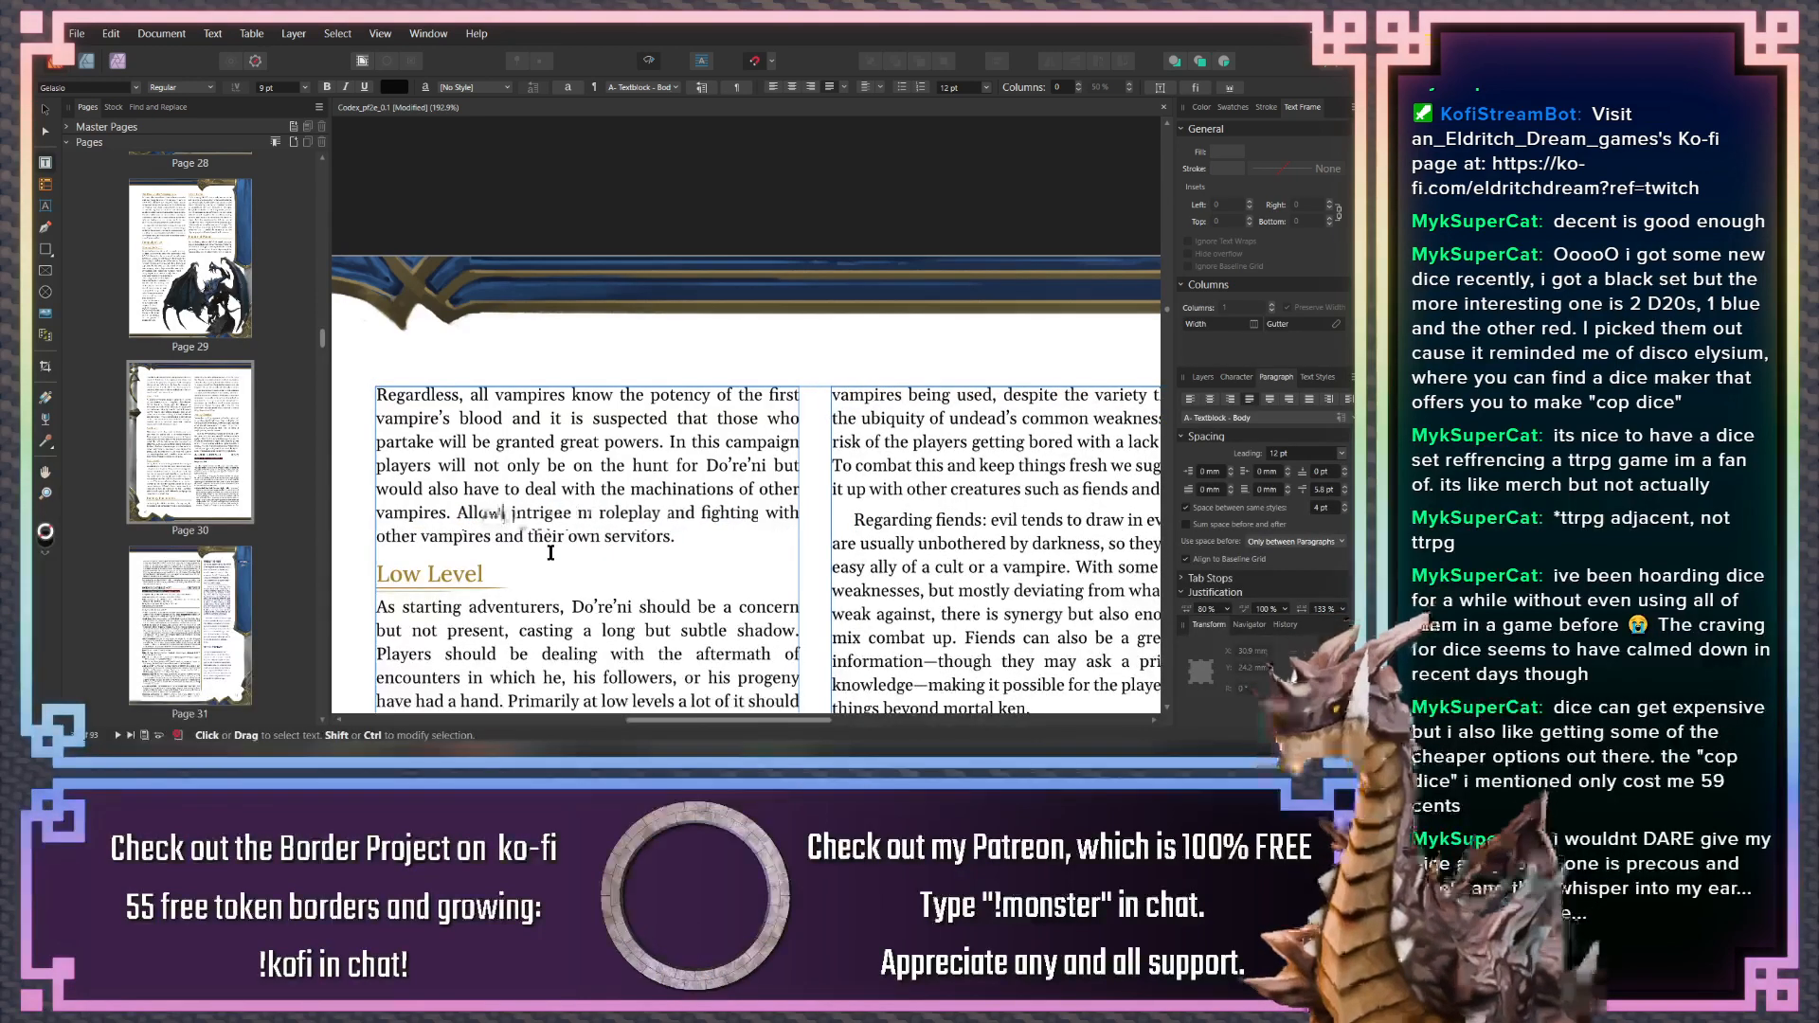
{"action": "type", "text": "ing"}
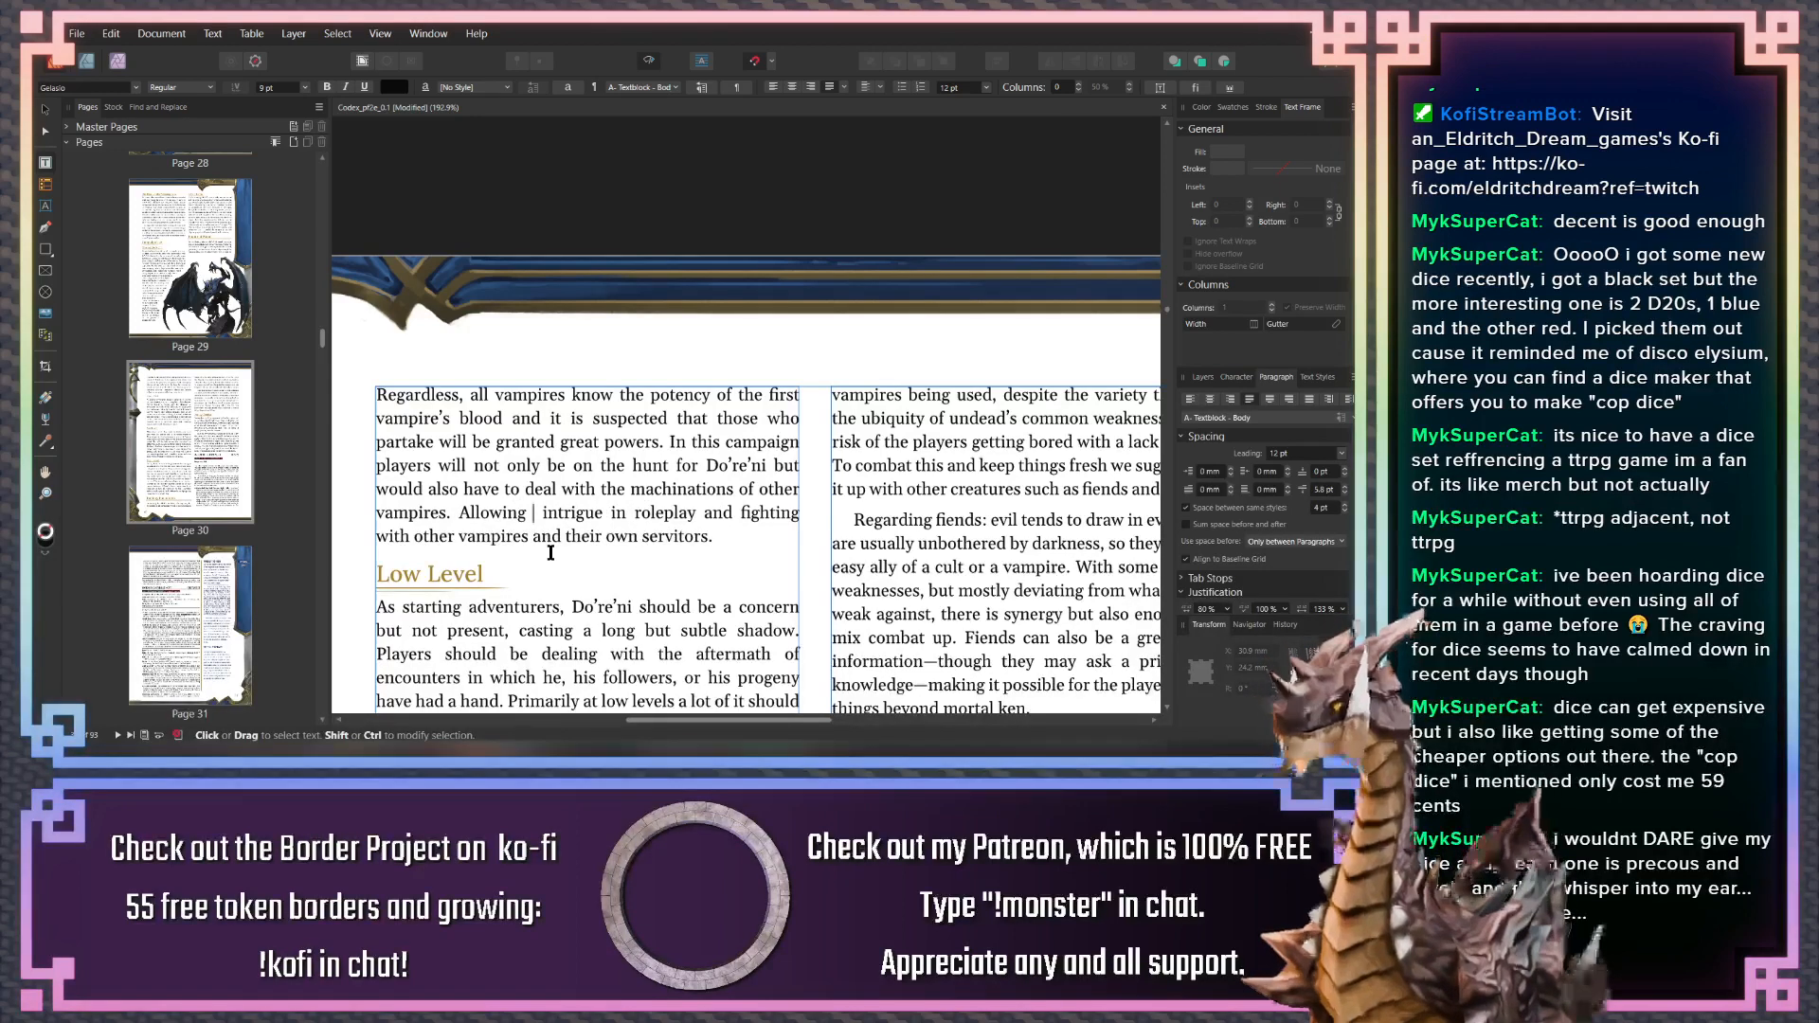
{"action": "key", "text": "BackSpace"}
{"action": "key", "text": "BackSpace"}
{"action": "key", "text": "BackSpace"}
{"action": "key", "text": "BackSpace"}
{"action": "key", "text": "BackSpace"}
{"action": "key", "text": "BackSpace"}
{"action": "key", "text": "BackSpace"}
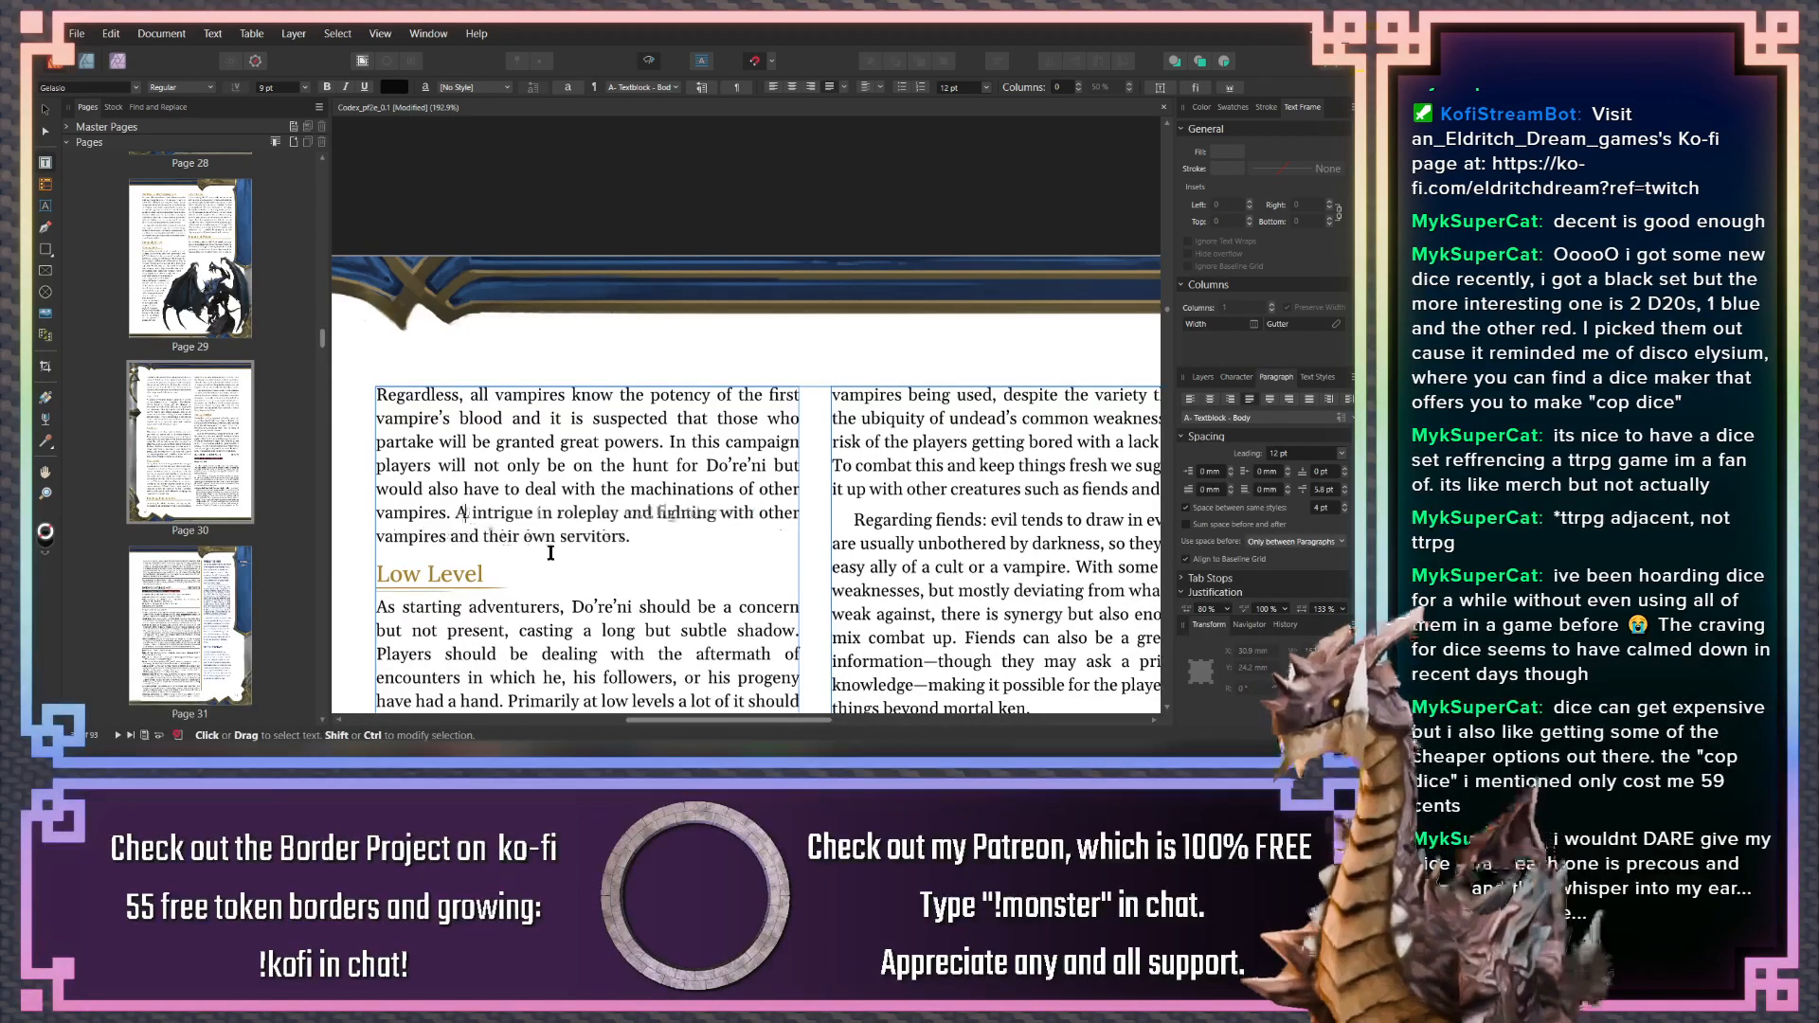
{"action": "key", "text": "BackSpace"}
Begin the last sentence above the Low Level heading with "This should allow players to engage in" before "intrigue"
{"action": "type", "text": "This a"}
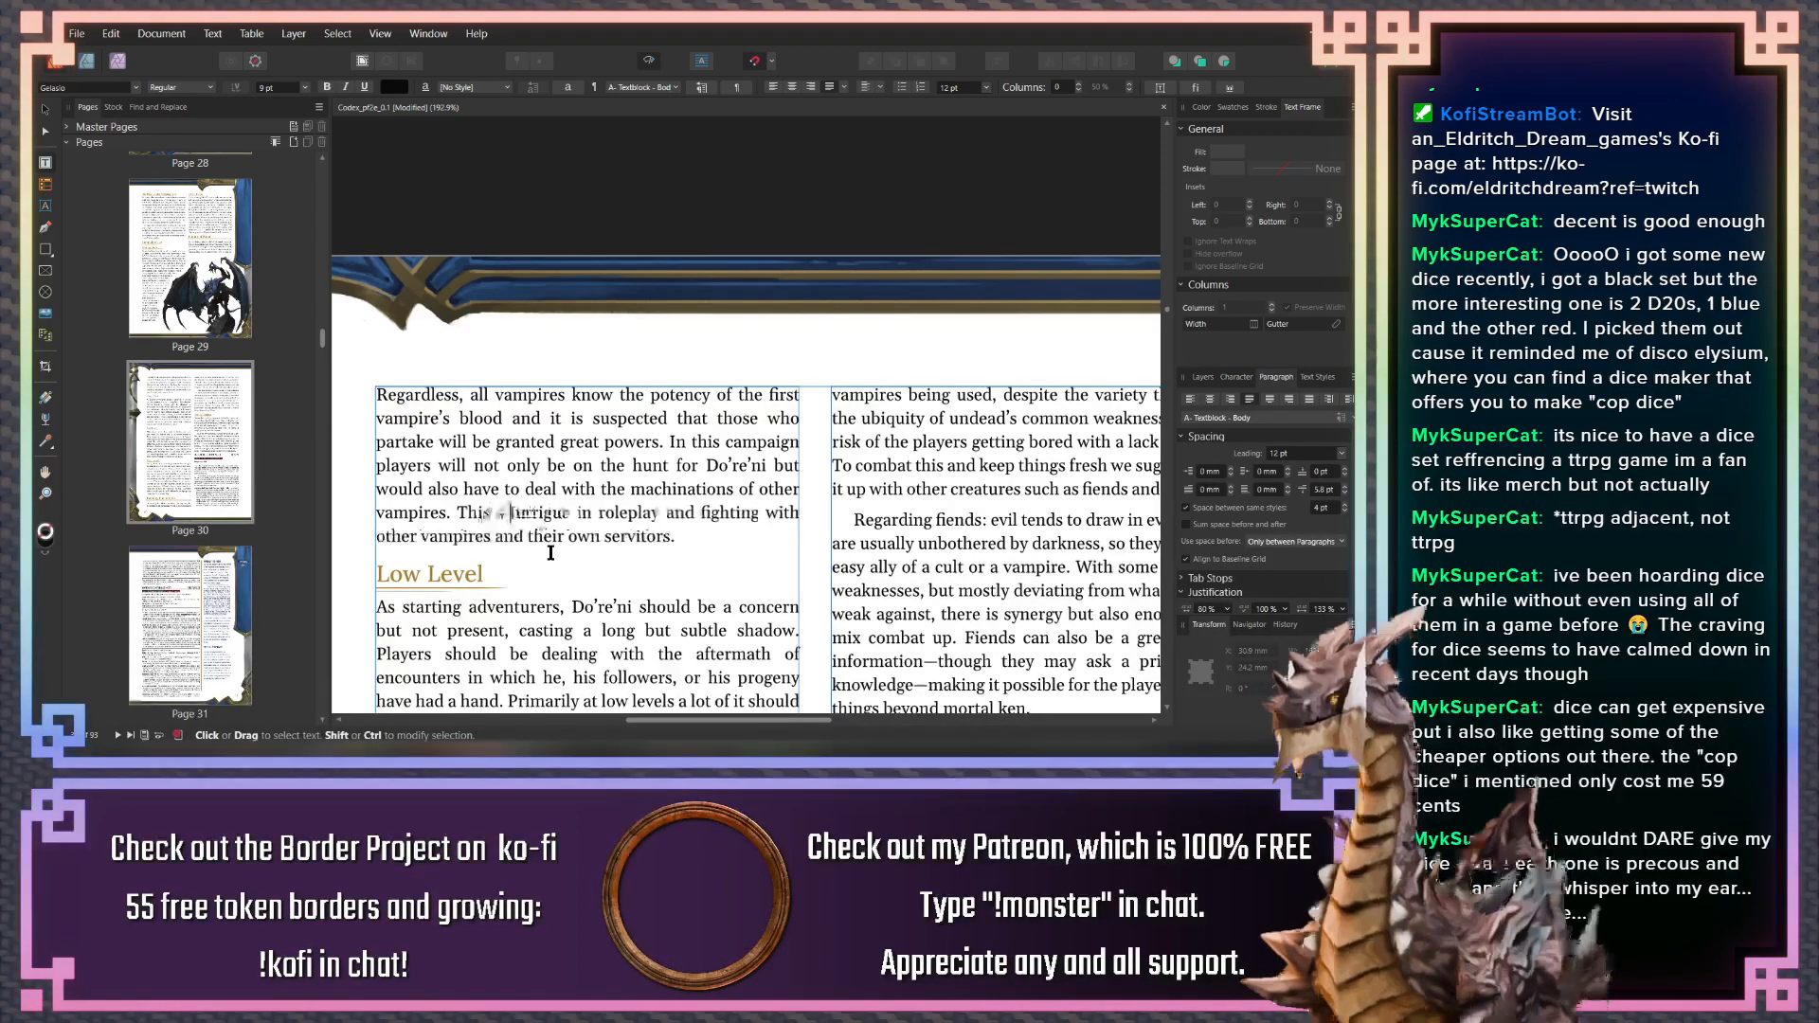
{"action": "type", "text": "hould allow f"}
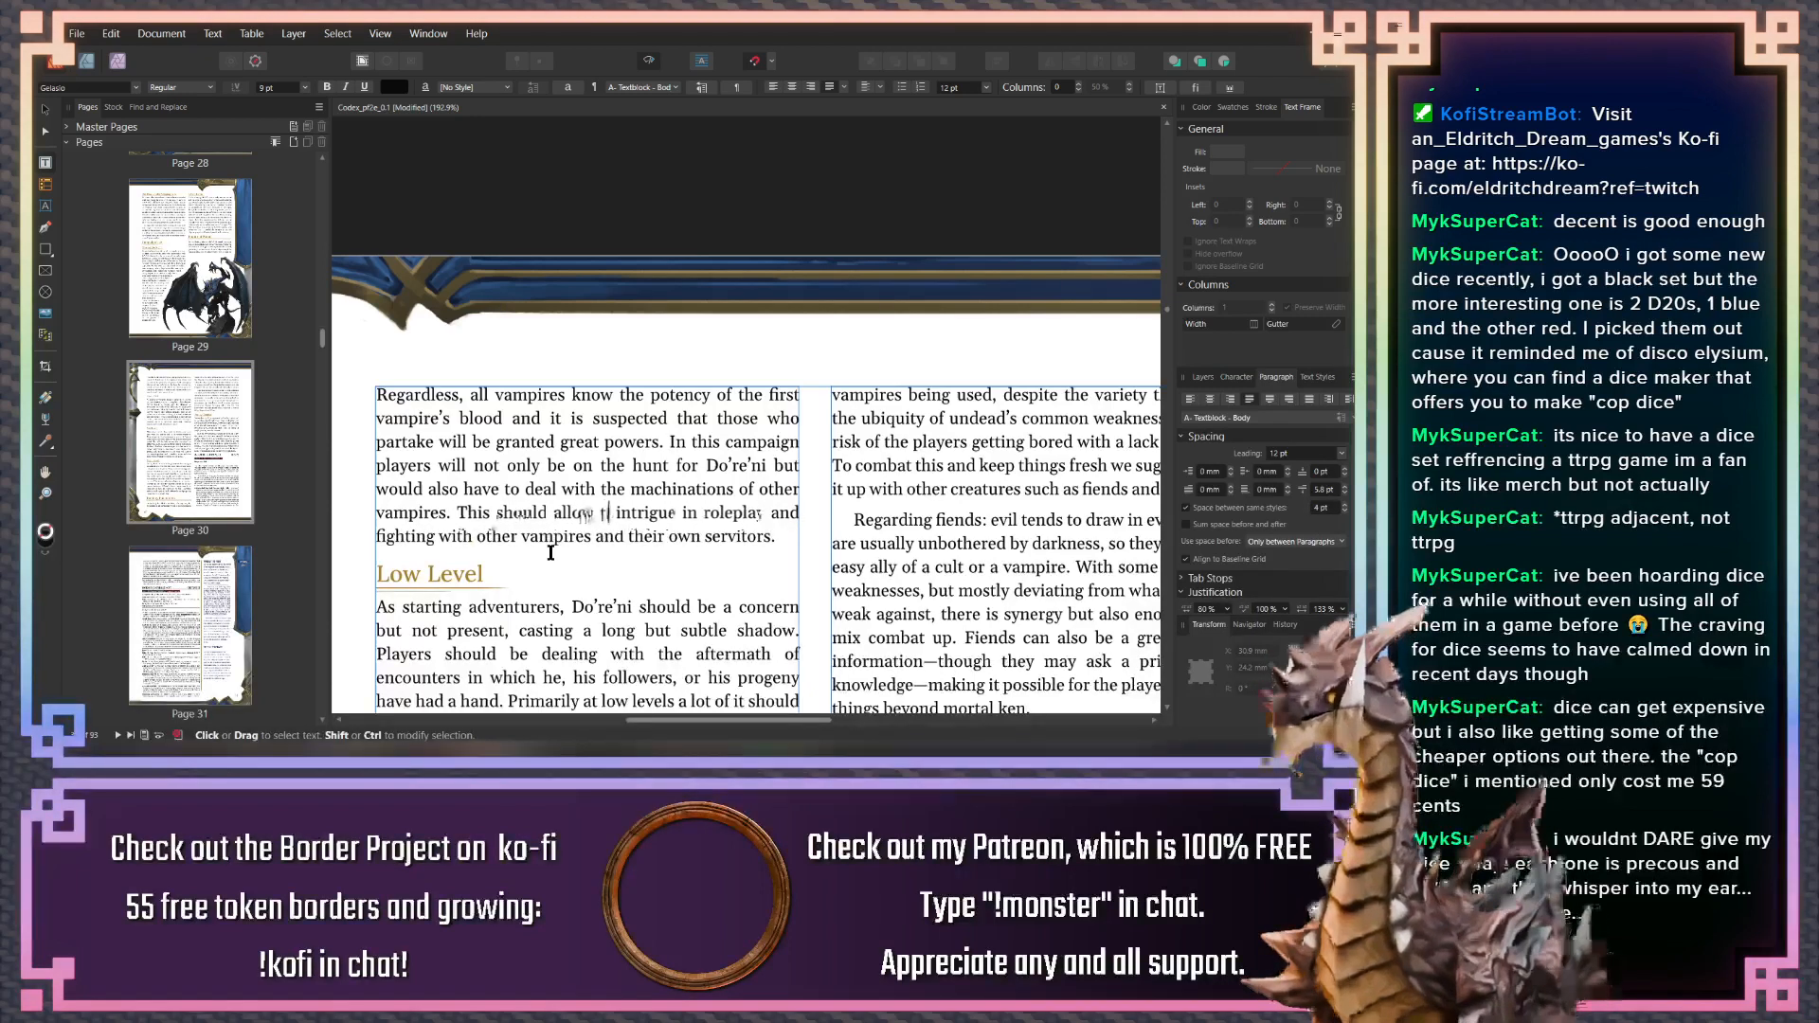
{"action": "type", "text": "layers"}
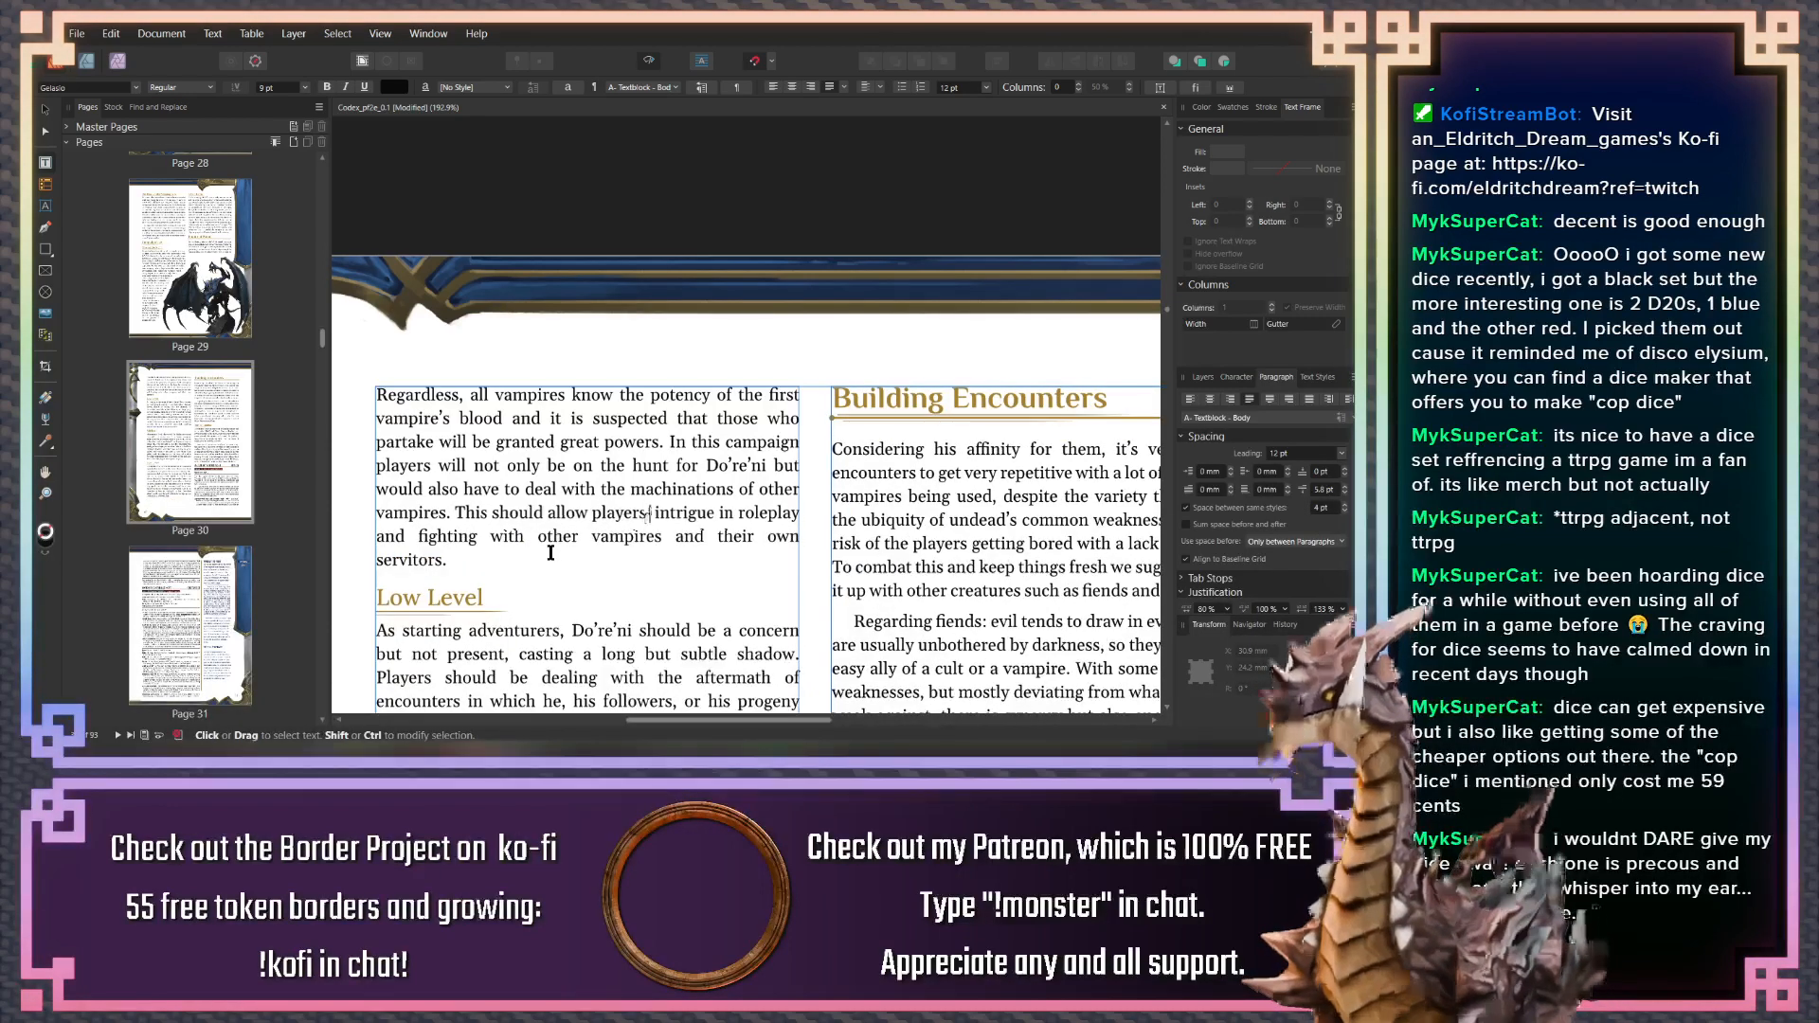
{"action": "type", "text": " to  "}
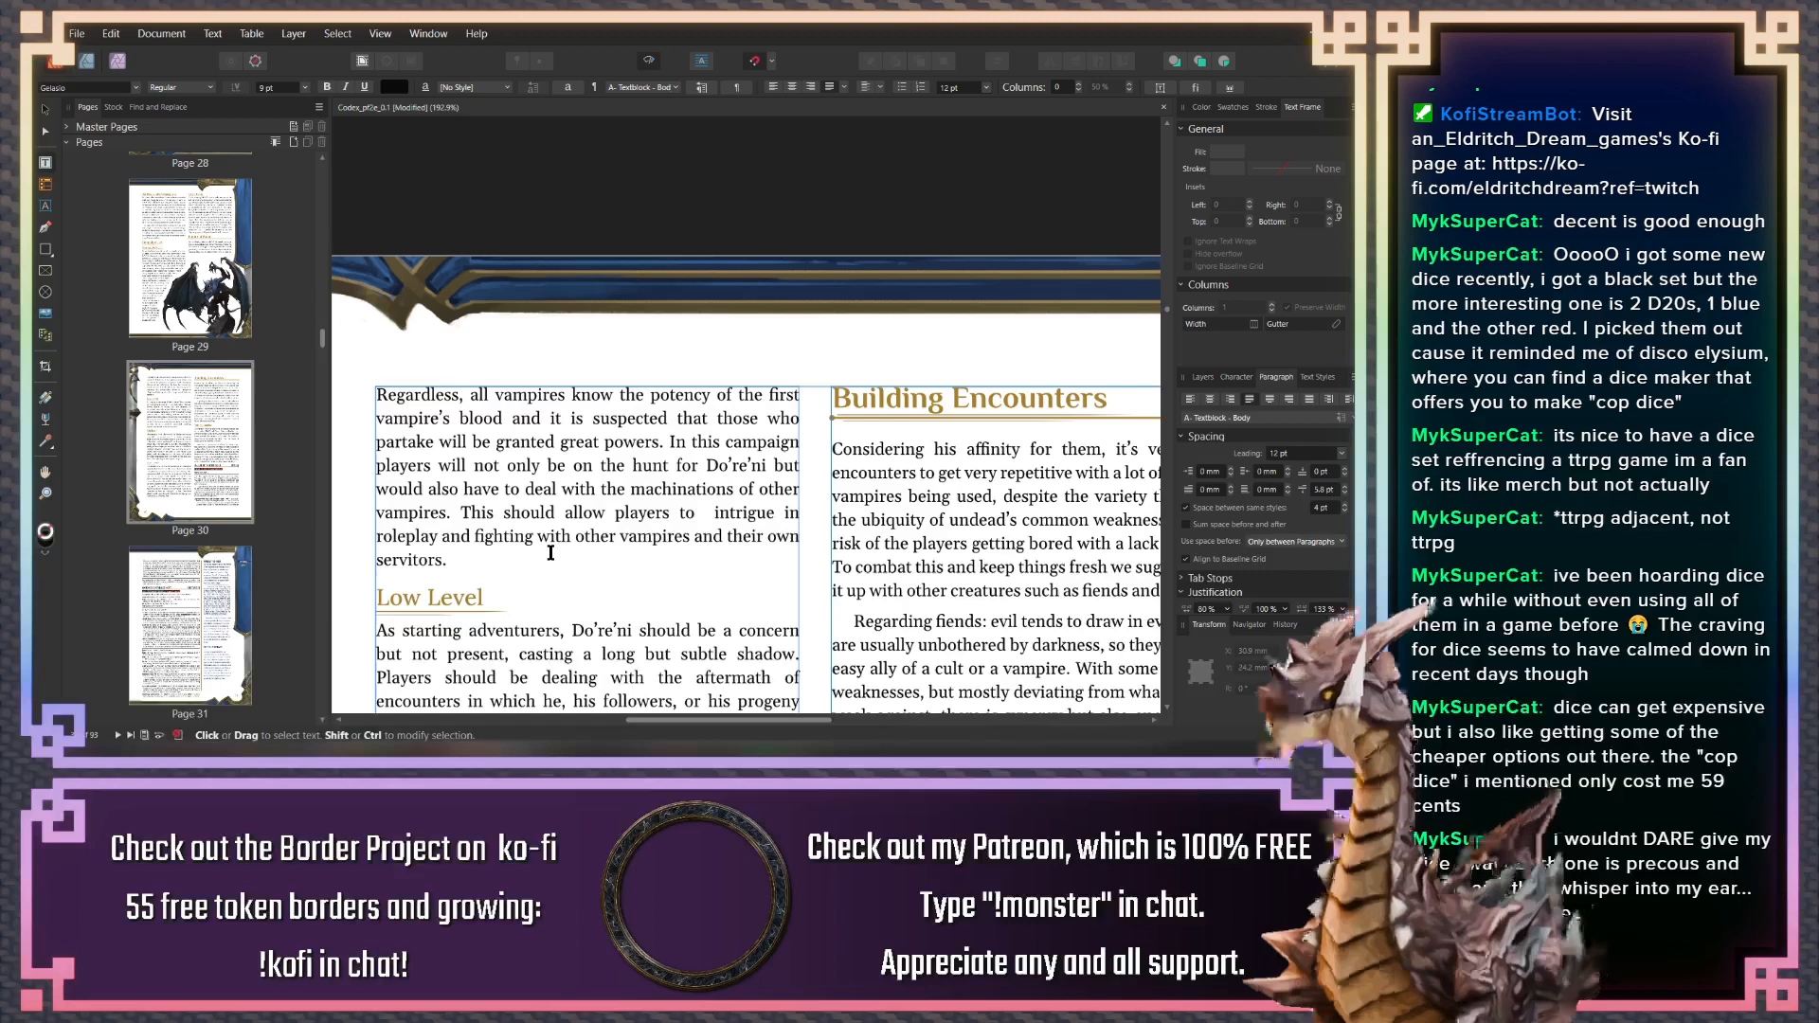
{"action": "type", "text": "engage in"}
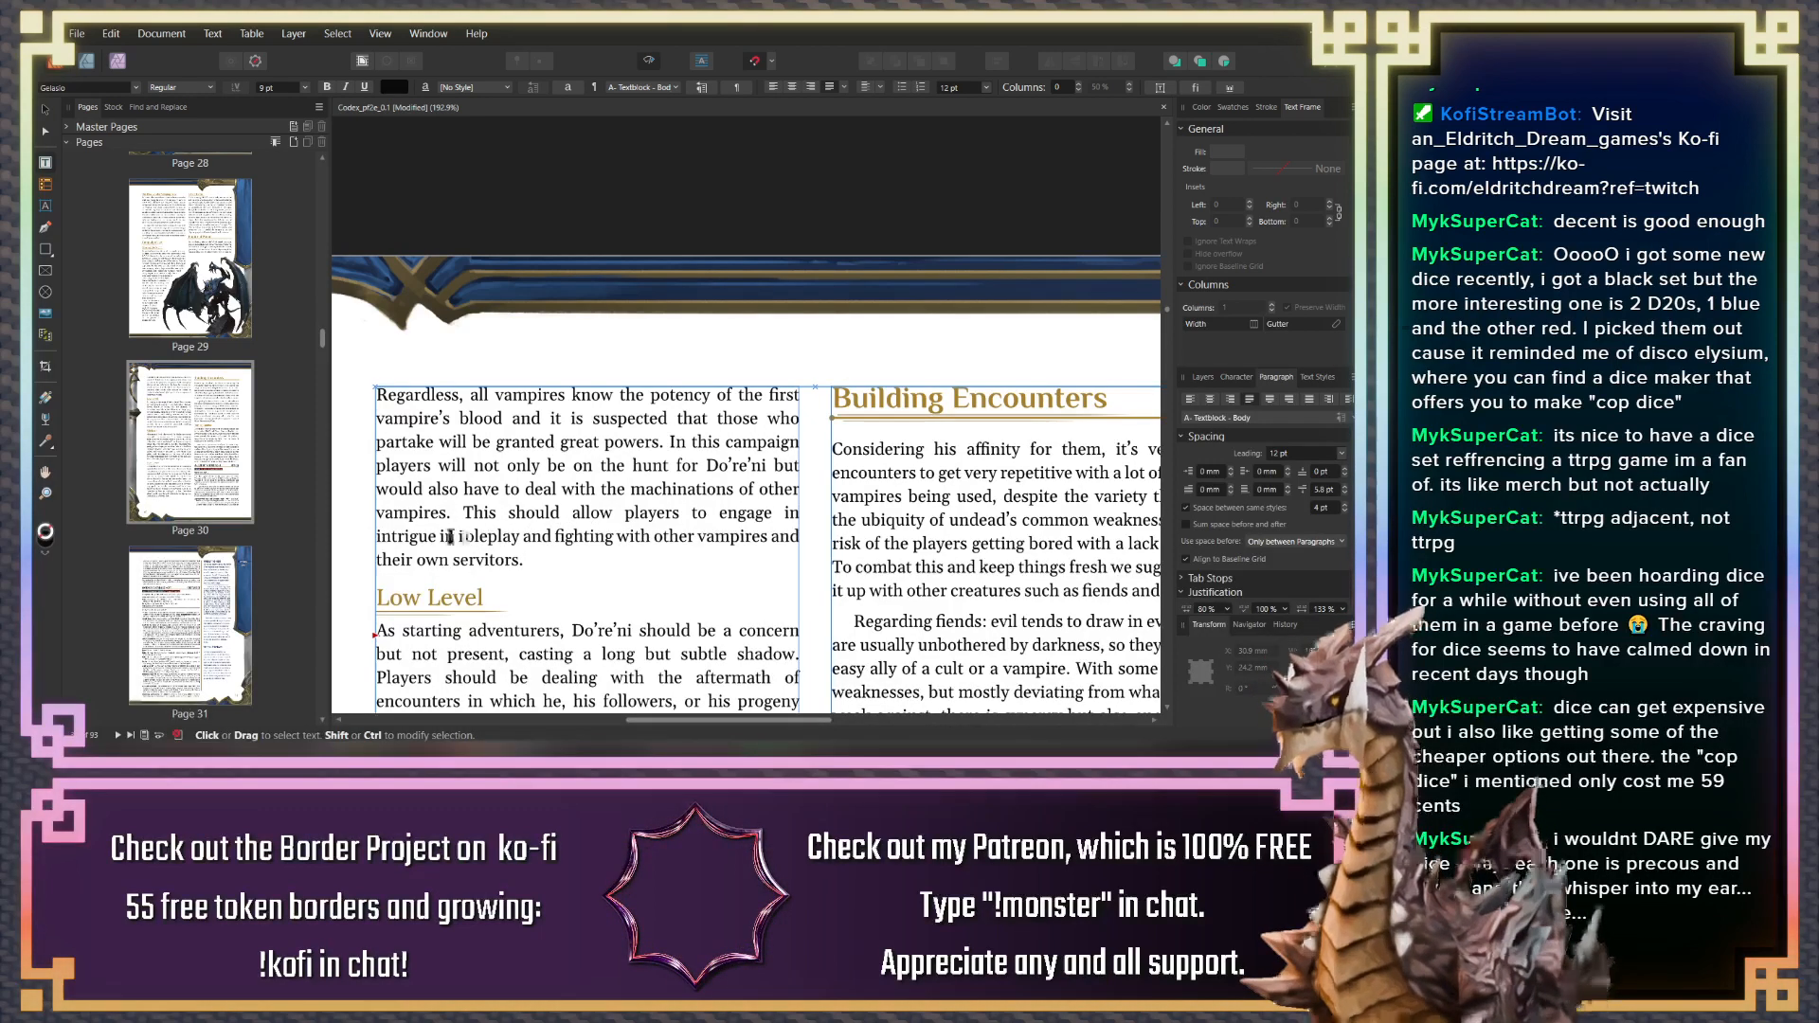
In the sentence on engaging in intrigue, remove "in roleplay" and replace "fighting" with "combat"
{"action": "left_click_drag", "start_coordinate": [443, 536], "coordinate": [527, 538]}
{"action": "key", "text": "BackSpace"}
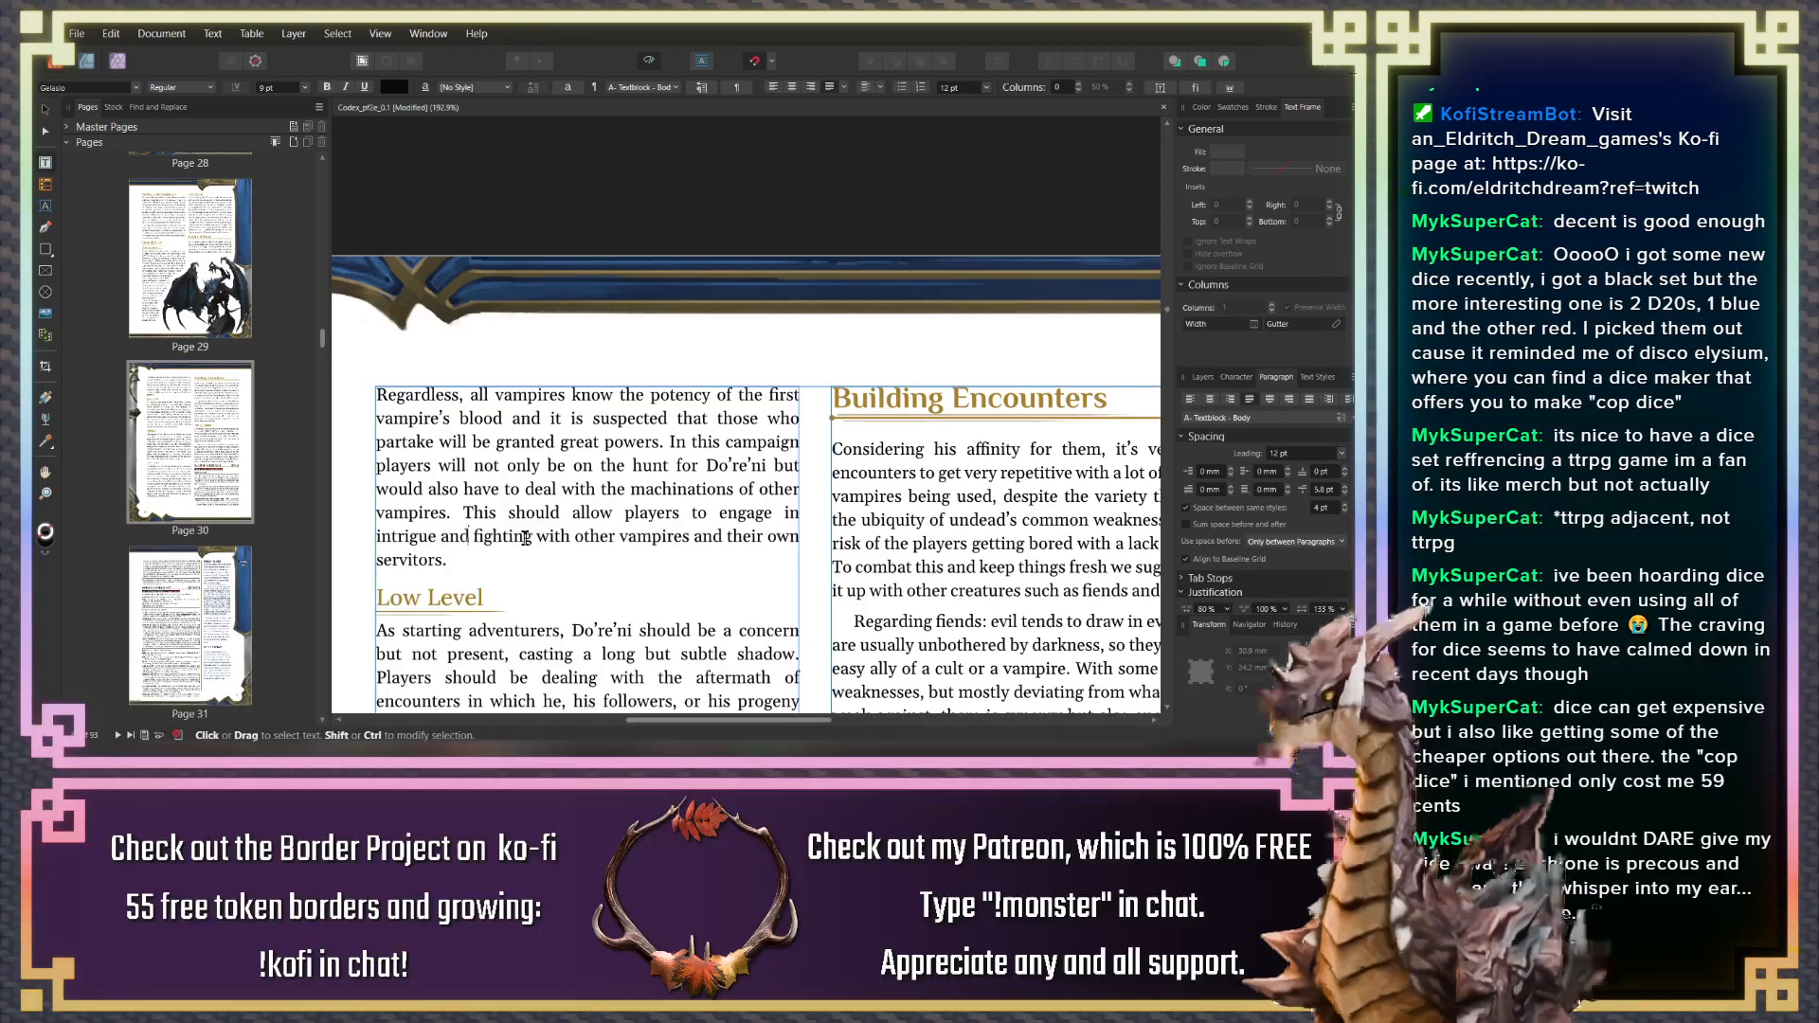
{"action": "double_click", "coordinate": [502, 536]}
{"action": "type", "text": "combat"}
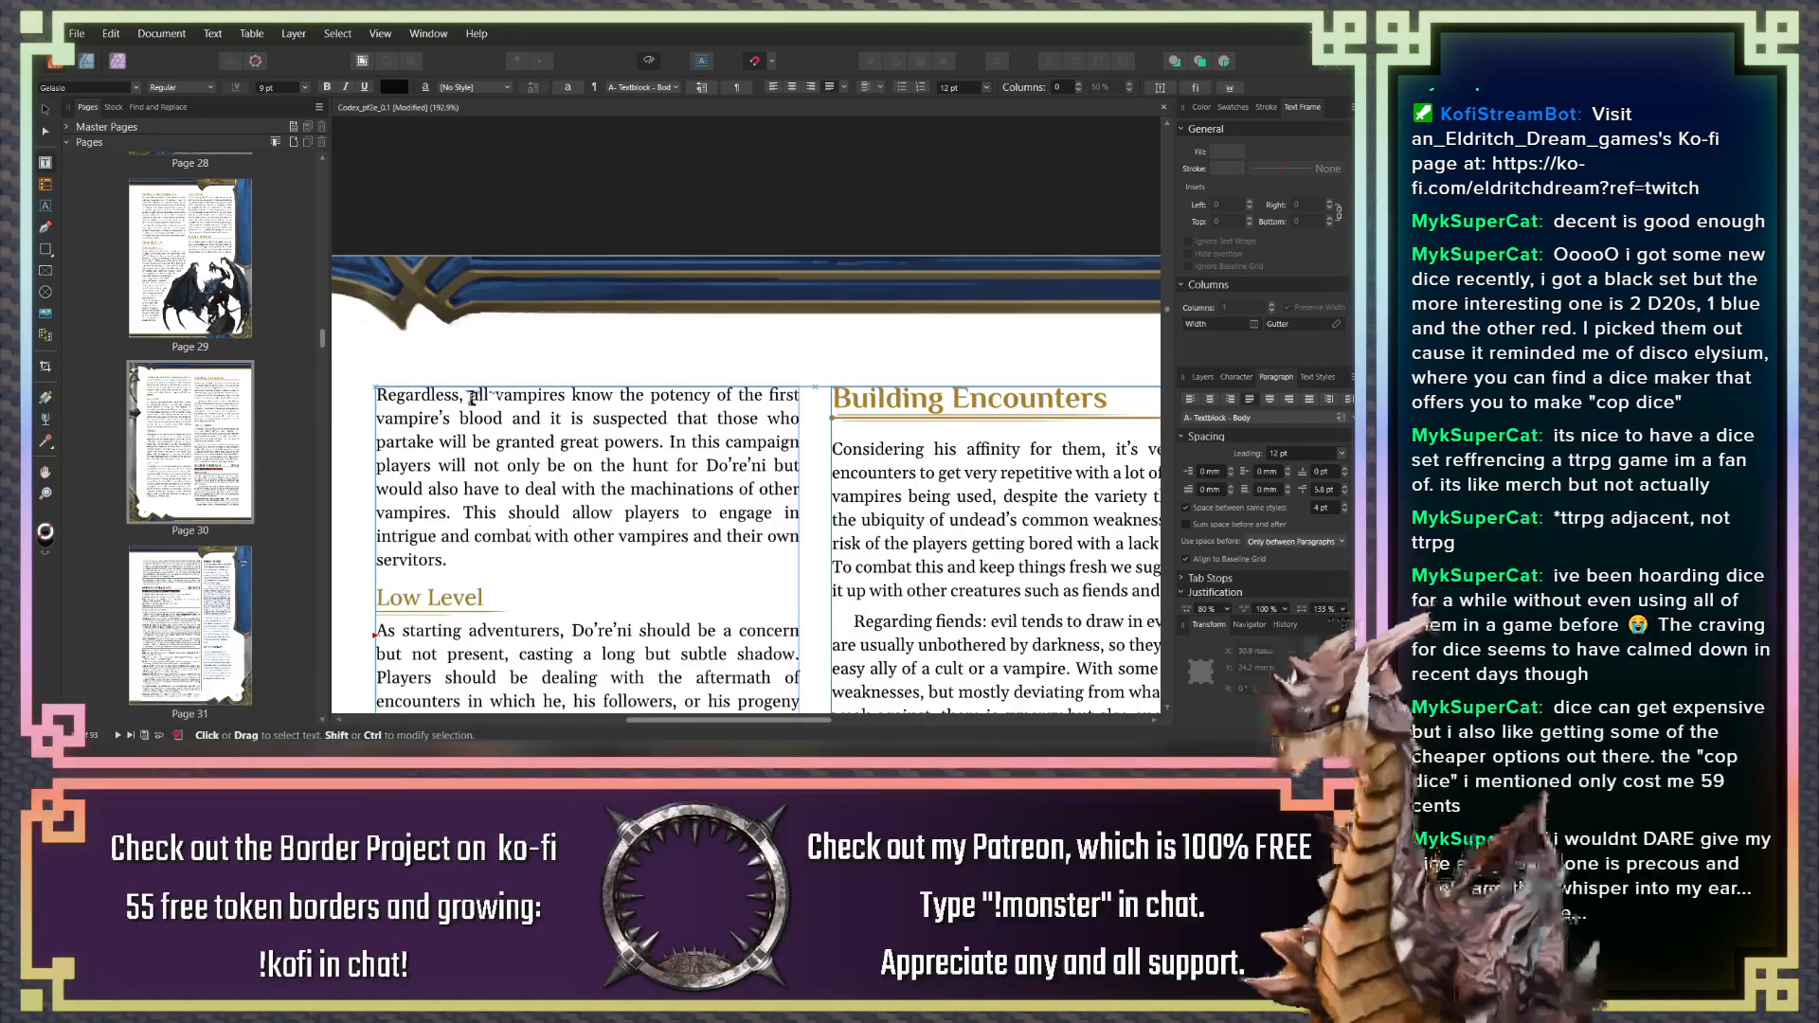
Replace "Regardless, all" with "Many" at the start of the sentence on vampires knowing the potency of the first vampire's blood
{"action": "left_click_drag", "start_coordinate": [471, 398], "coordinate": [487, 399]}
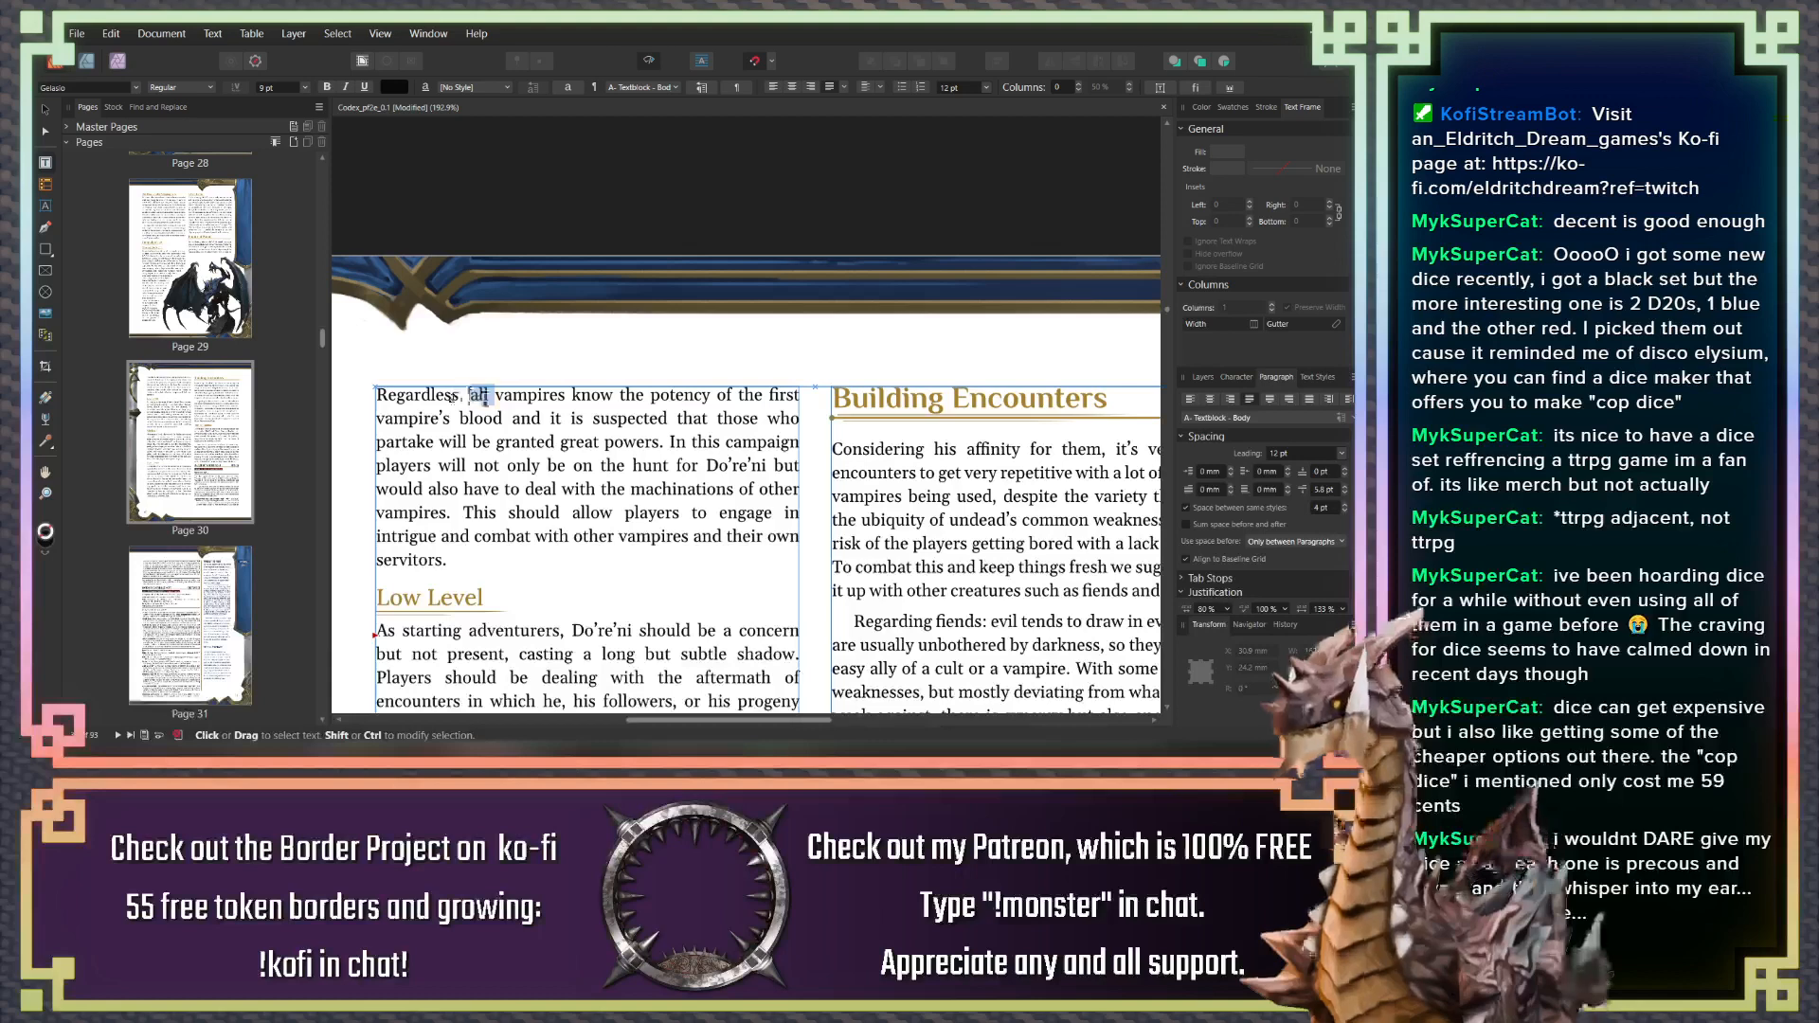
{"action": "left_click_drag", "start_coordinate": [488, 397], "coordinate": [394, 397]}
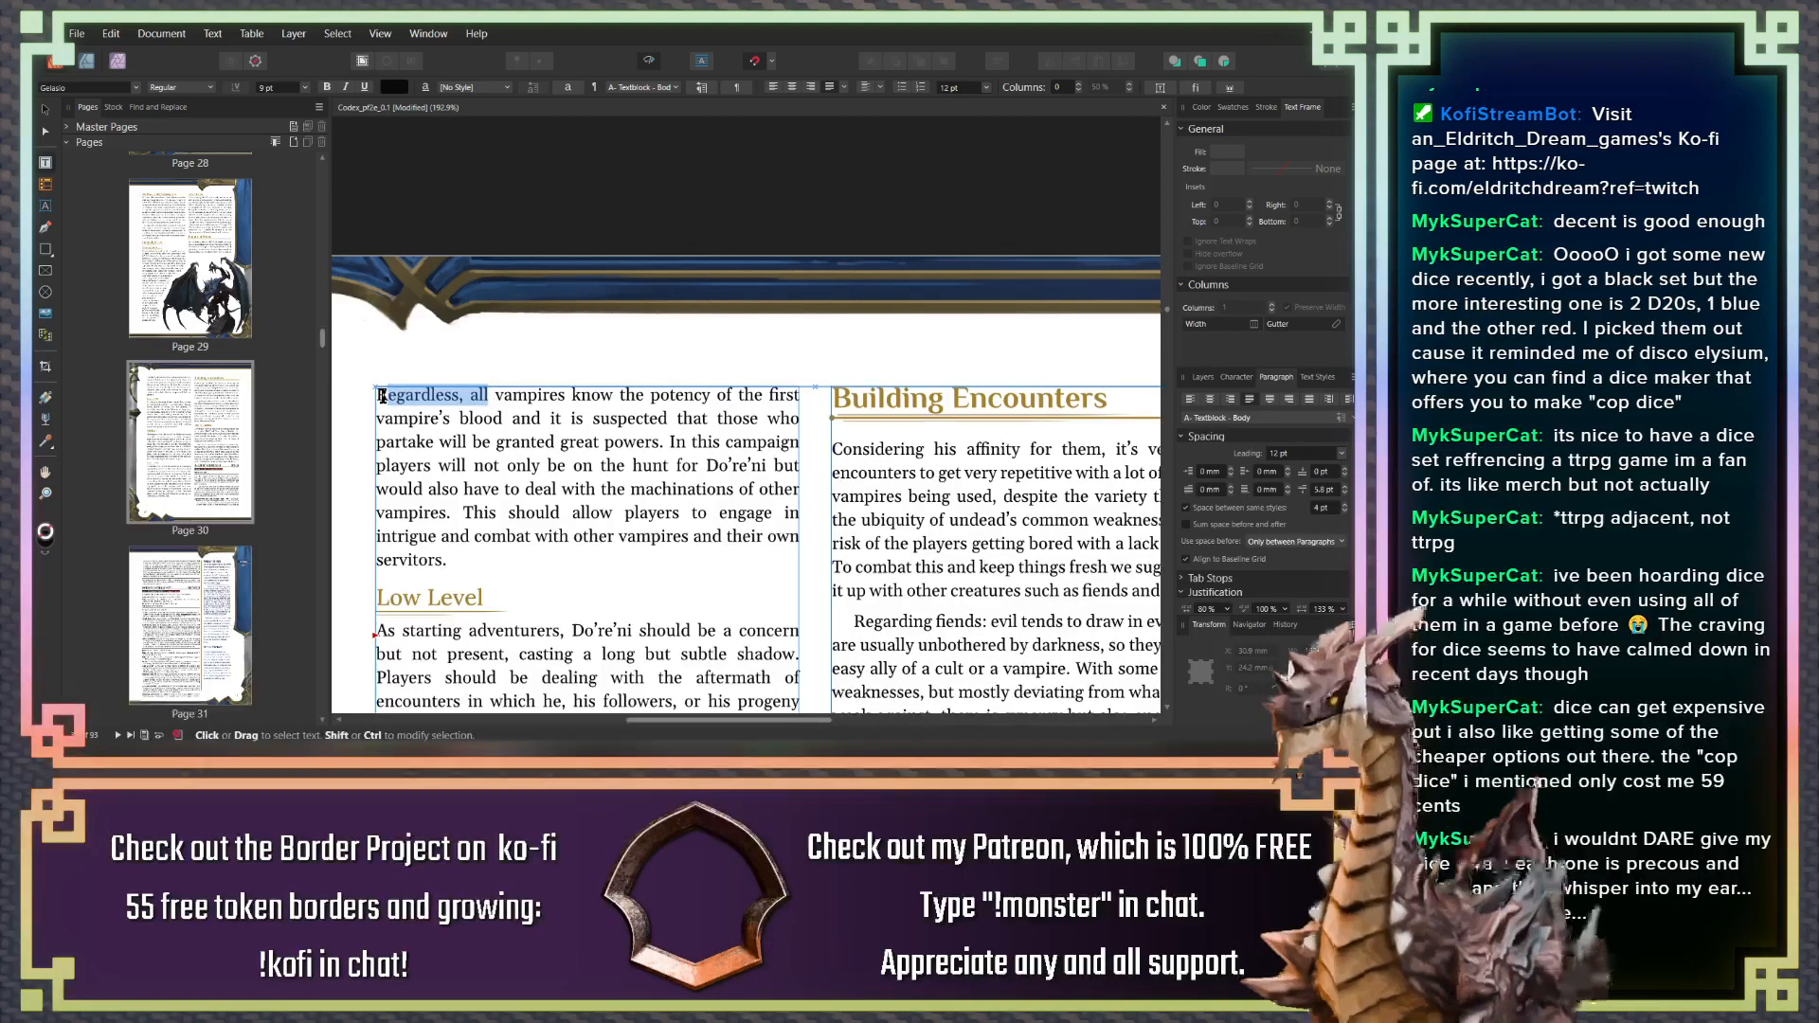
{"action": "type", "text": "Many"}
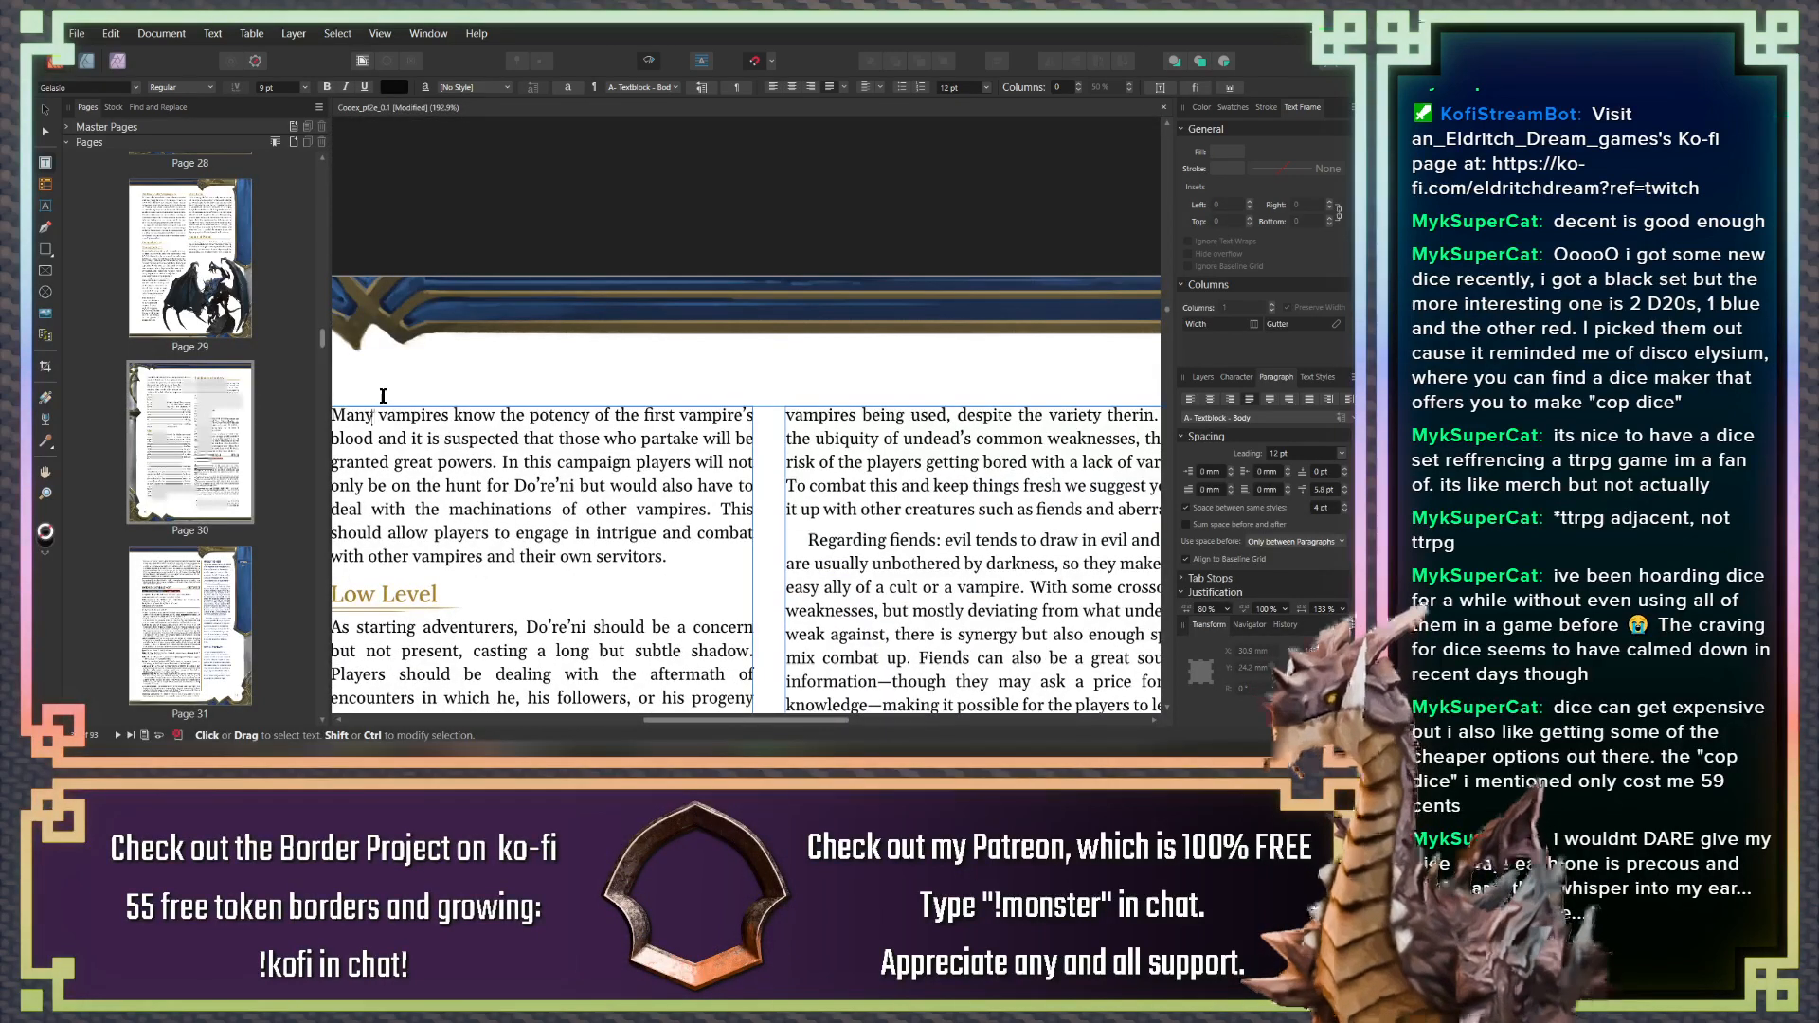
Examine the text flow across pages 29 to 31 and how Do're'ni's stat block fits its frame through Vitamancy Quickening
{"action": "scroll", "coordinate": [389, 394], "scroll_direction": "down", "scroll_amount": 7}
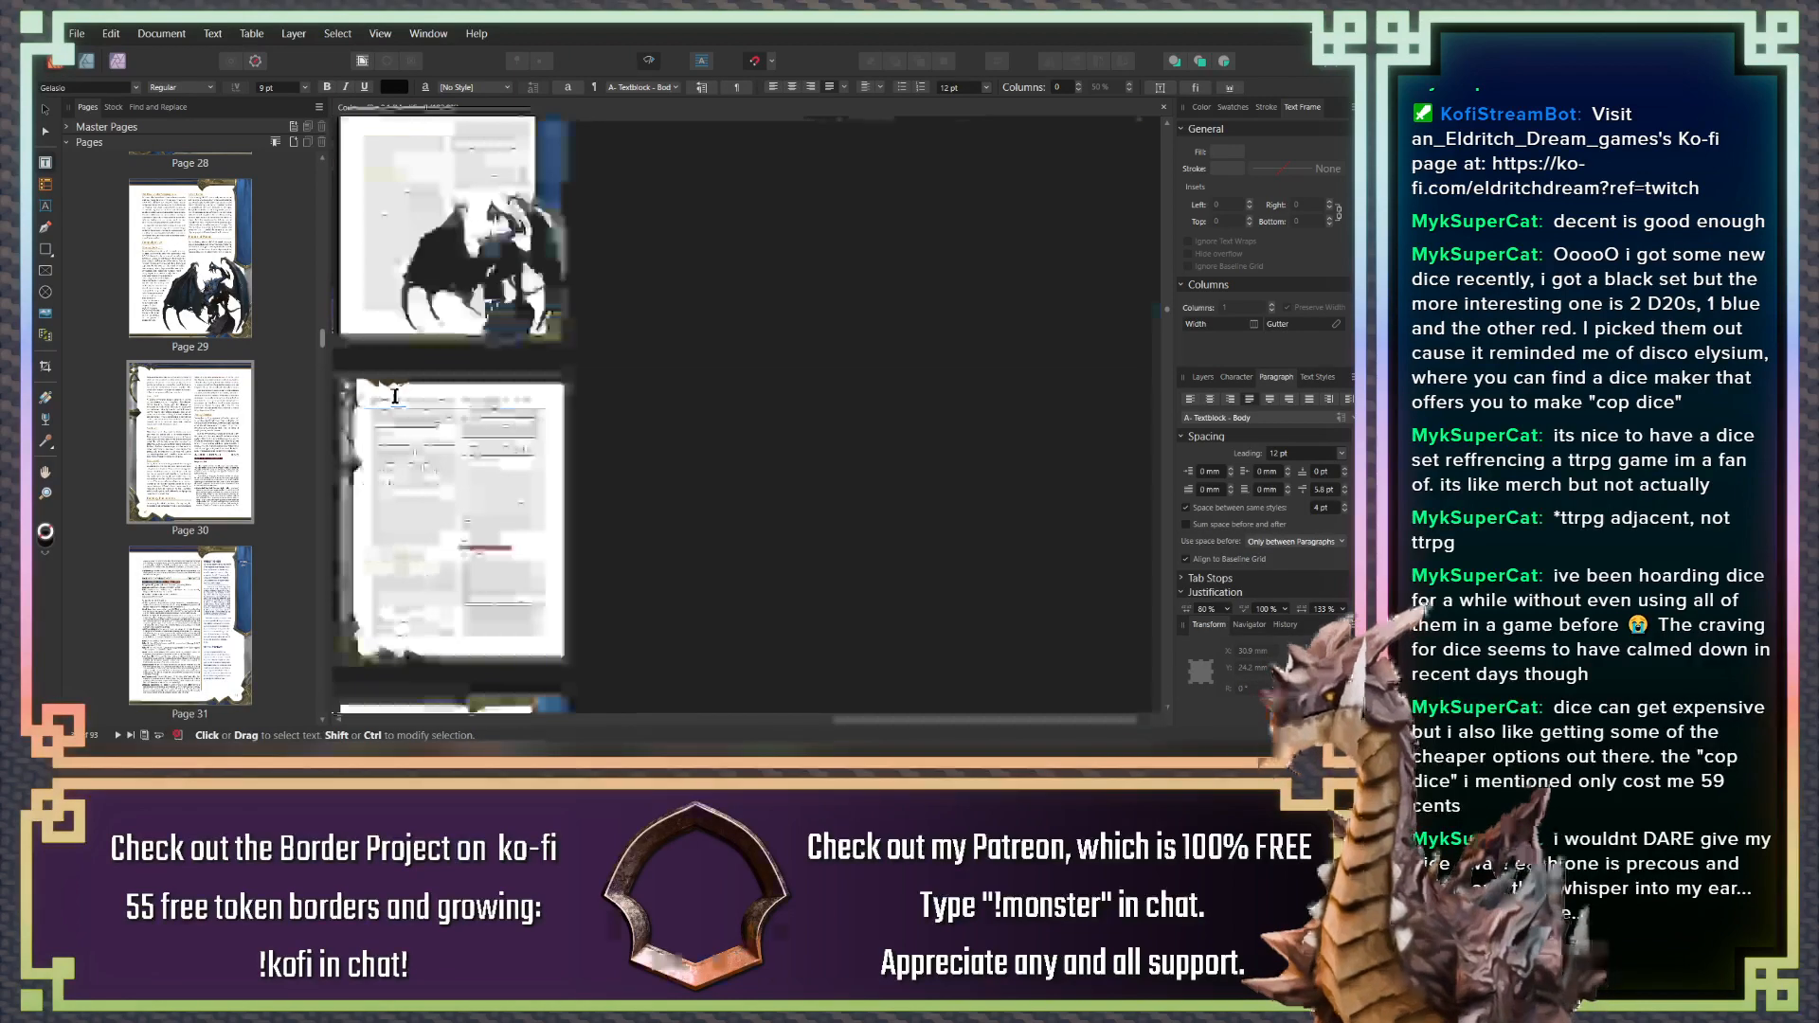
{"action": "scroll", "coordinate": [634, 394], "scroll_direction": "down", "scroll_amount": 3}
{"action": "scroll", "coordinate": [461, 472], "scroll_direction": "up", "scroll_amount": 4}
{"action": "scroll", "coordinate": [443, 452], "scroll_direction": "up", "scroll_amount": 5}
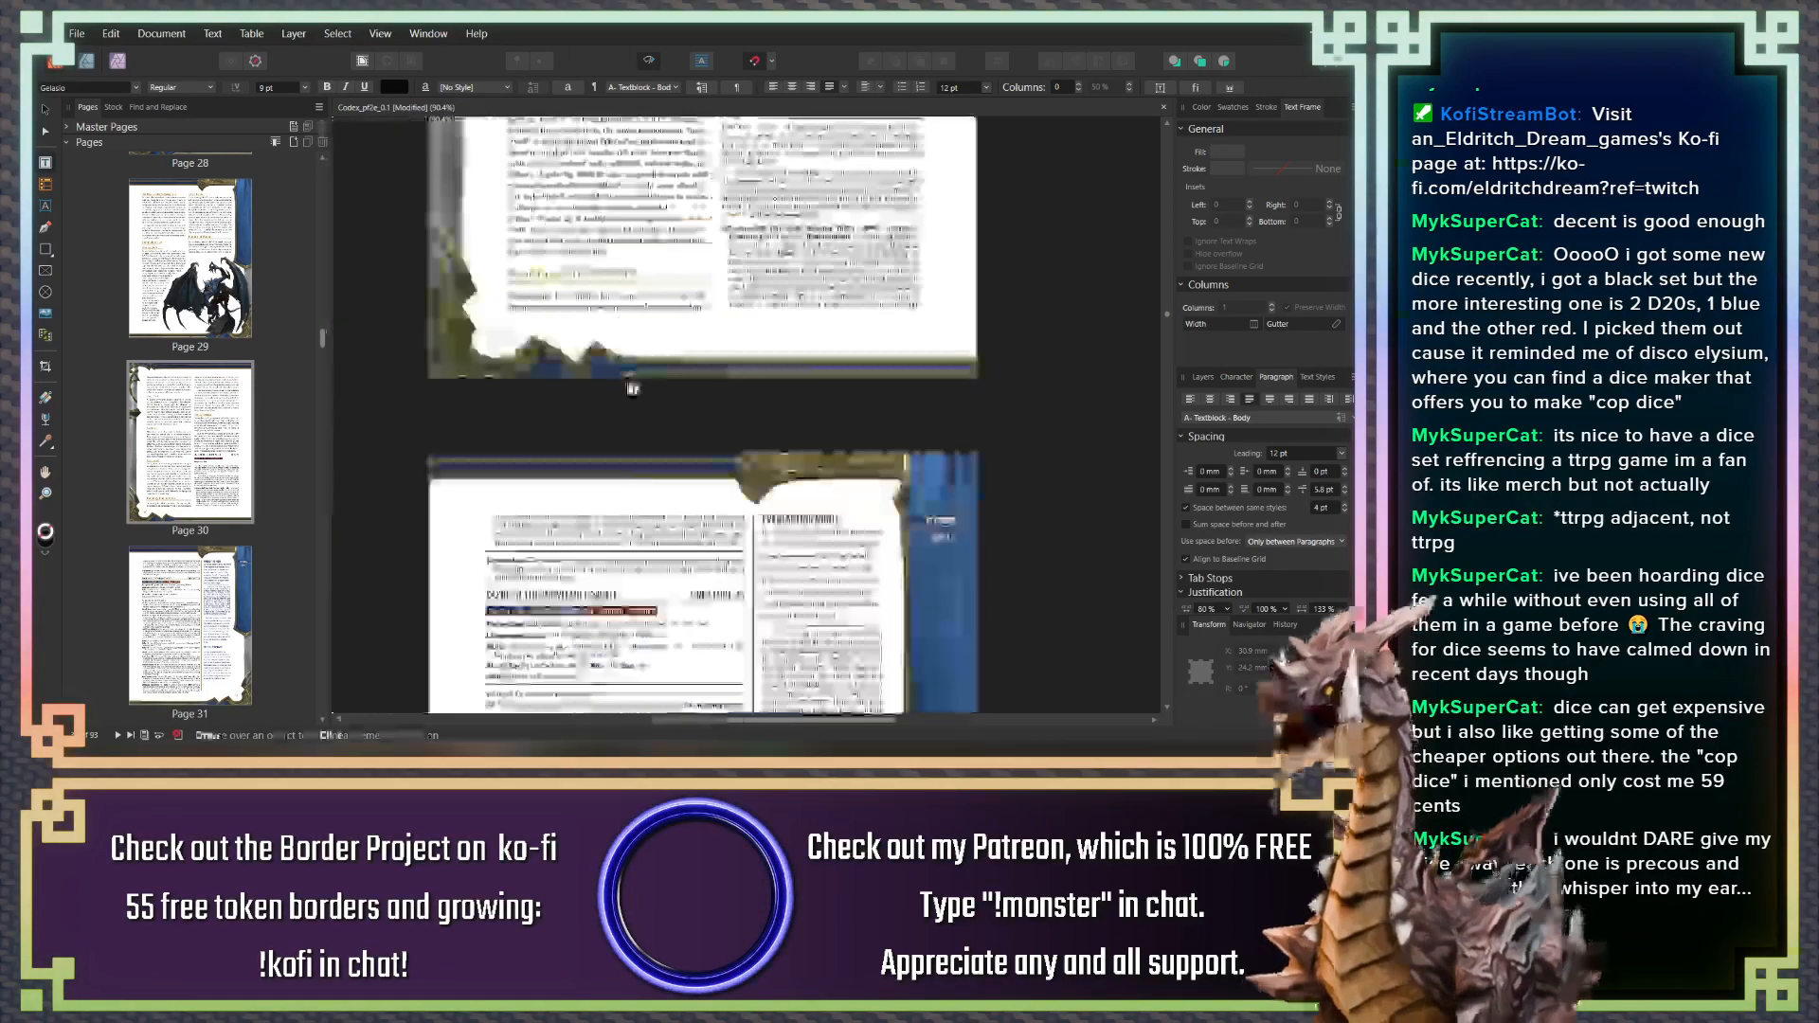
{"action": "scroll", "coordinate": [598, 572], "scroll_direction": "down", "scroll_amount": 3}
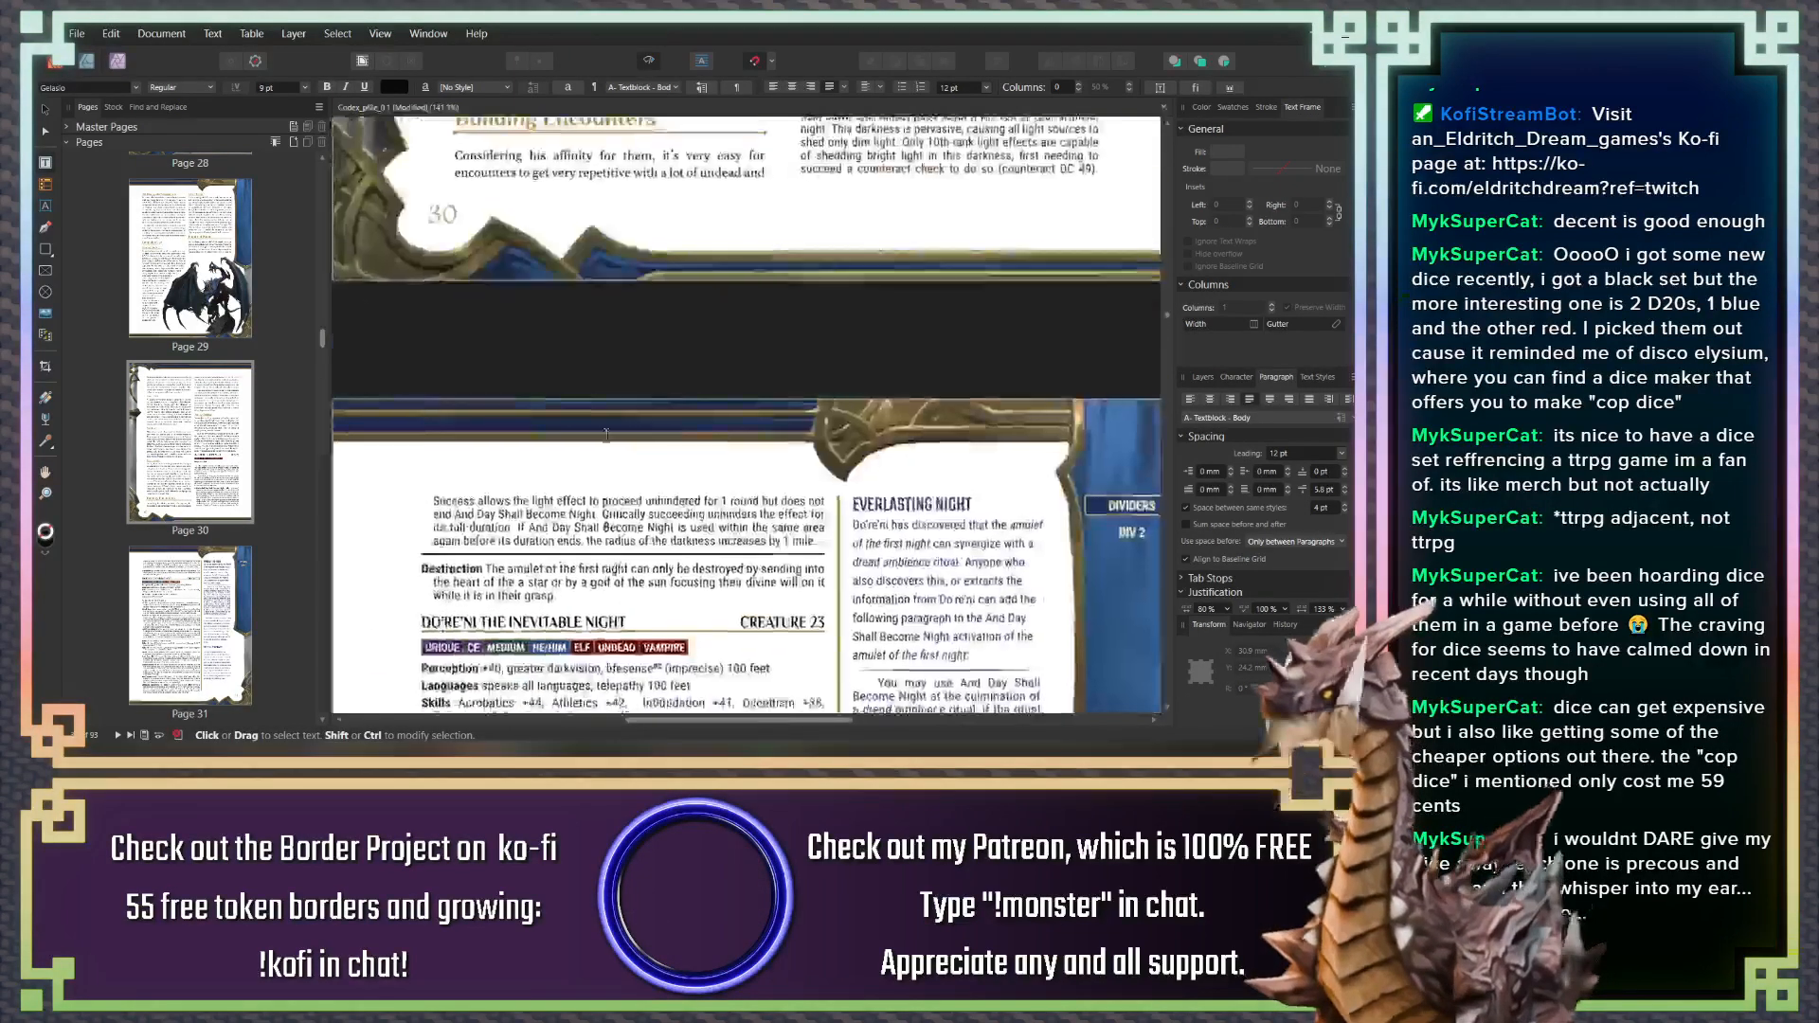
{"action": "scroll", "coordinate": [634, 386], "scroll_direction": "down", "scroll_amount": 2}
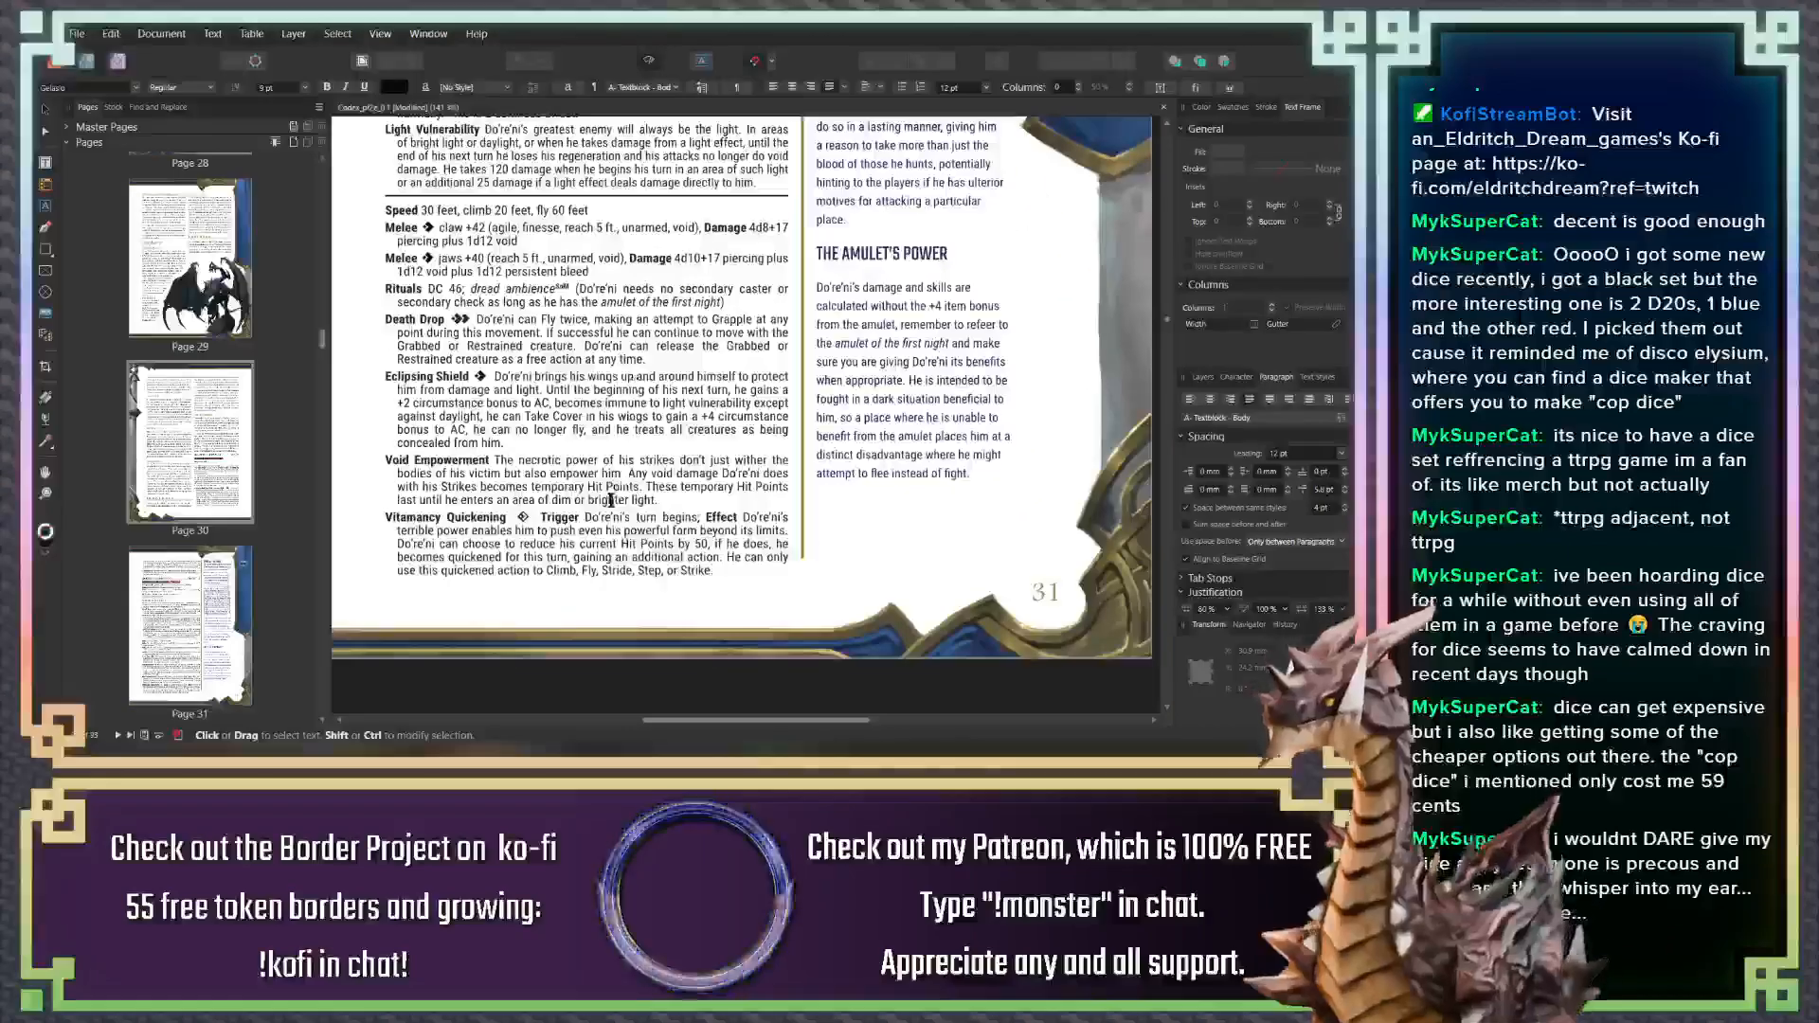
{"action": "scroll", "coordinate": [600, 527], "scroll_direction": "up", "scroll_amount": 1}
{"action": "left_click", "coordinate": [645, 580]}
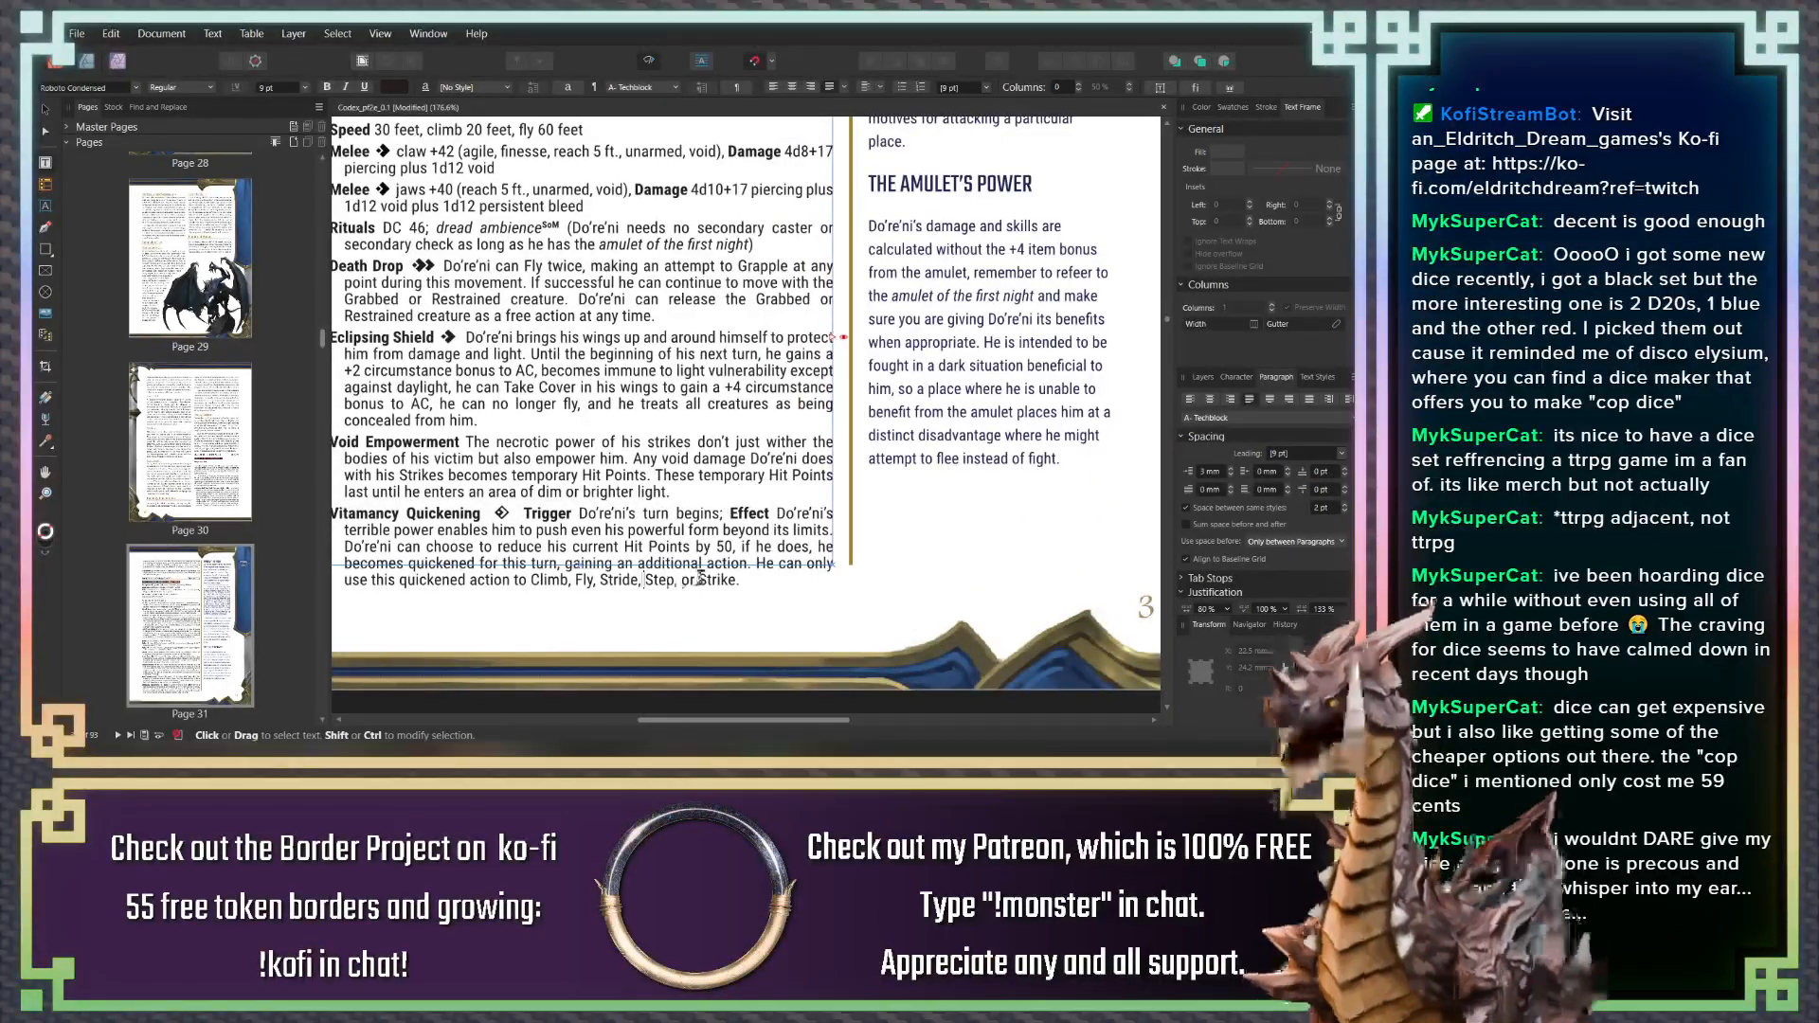
{"action": "scroll", "coordinate": [709, 519], "scroll_direction": "down", "scroll_amount": 2}
{"action": "scroll", "coordinate": [701, 521], "scroll_direction": "up", "scroll_amount": 2}
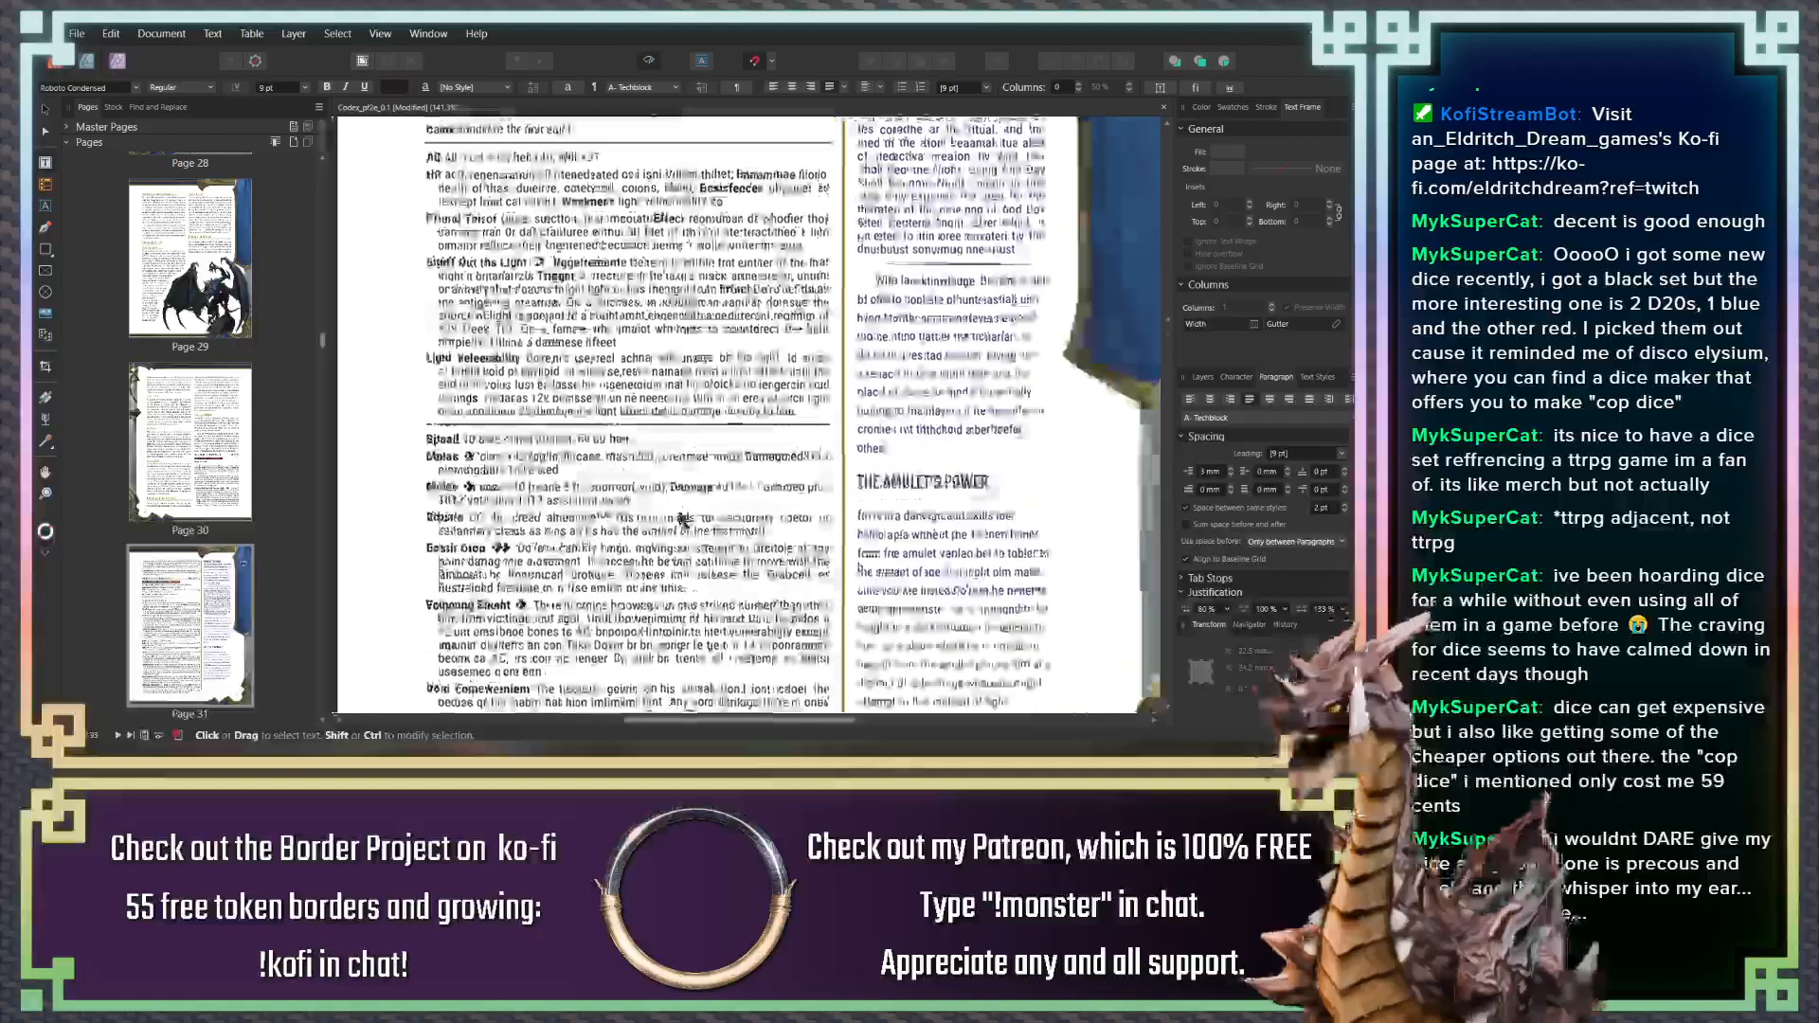